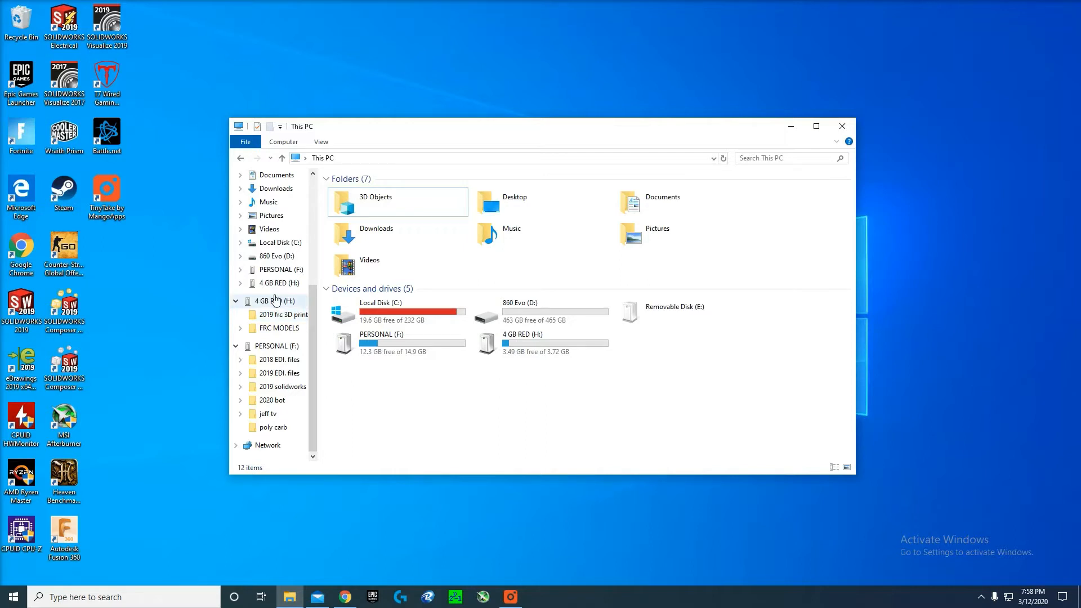
- View the 2020 bot folder on PERSONAL (F:) and the hardwear folder inside FRC MODELS on 4 GB RED (H:)
left_click(266, 348)
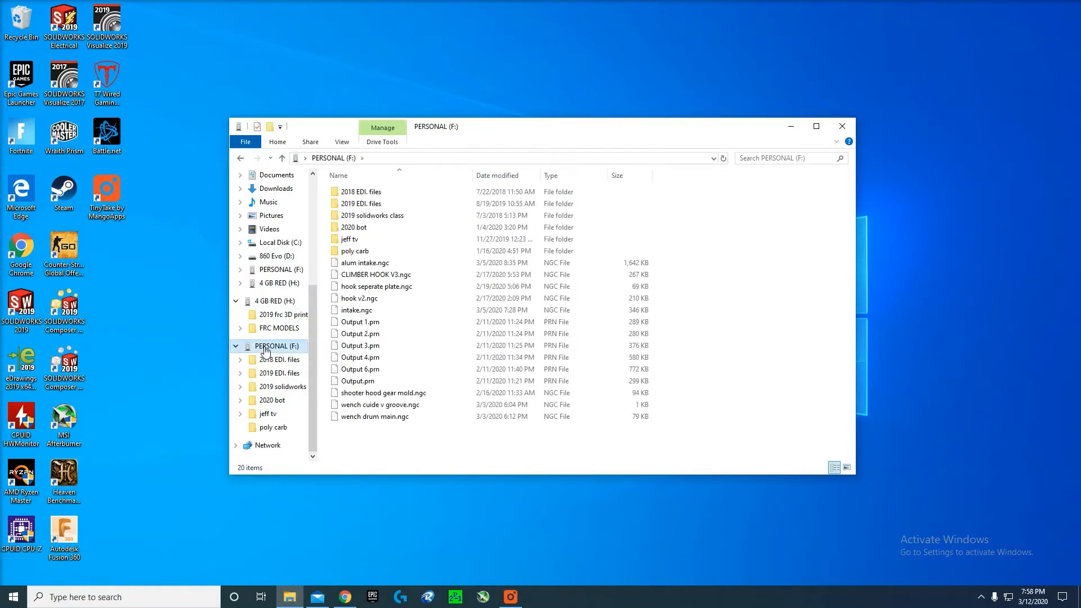
left_click(273, 400)
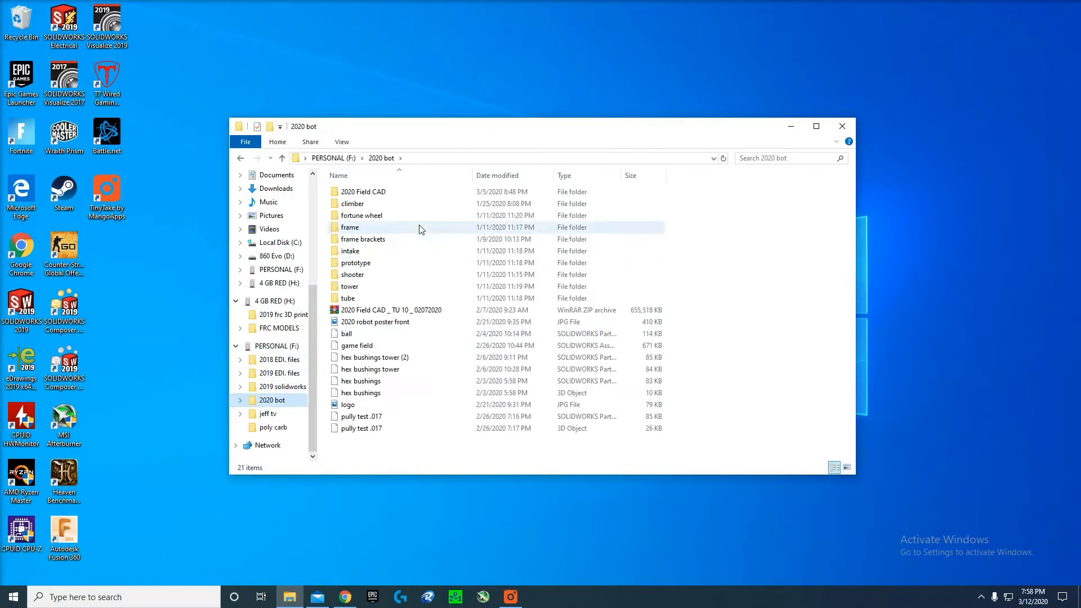
left_click(287, 302)
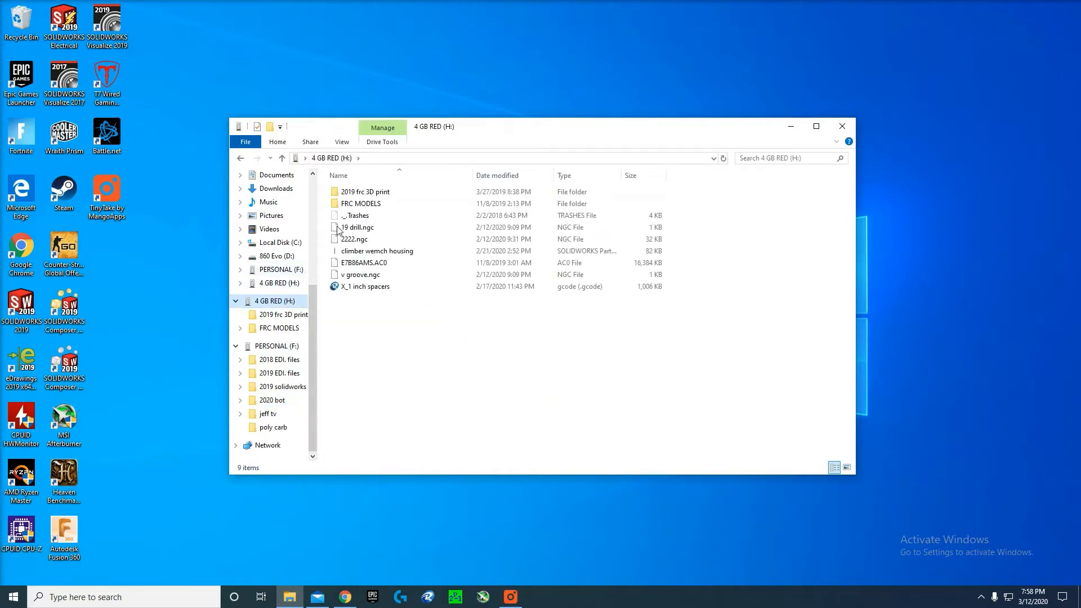
double_click(361, 203)
double_click(355, 204)
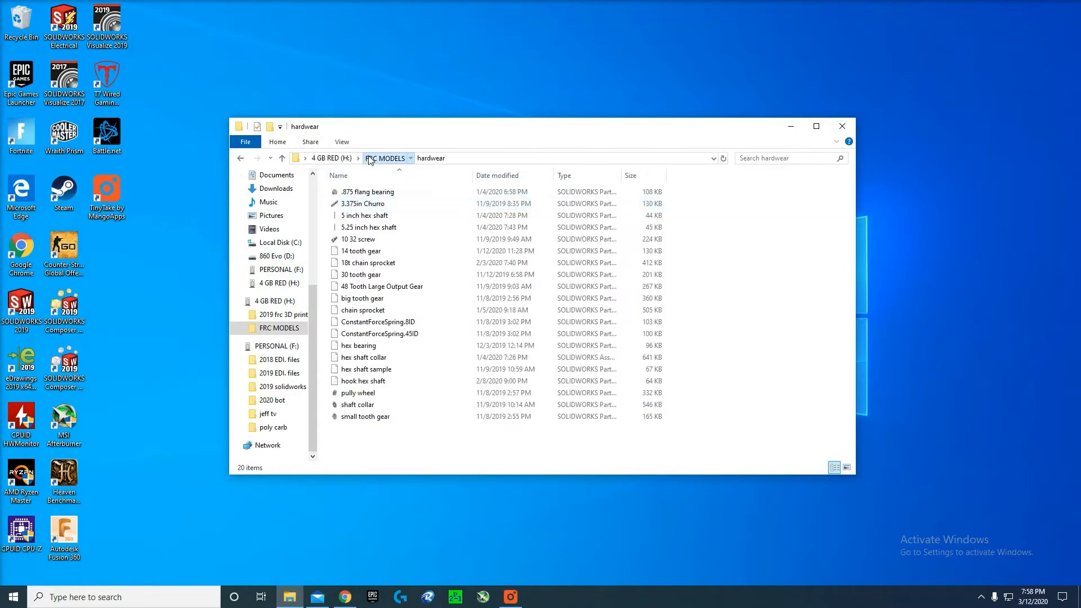
- Look through the models in the other folder of FRC MODELS and return to the FRC MODELS folder
key("BackSpace")
double_click(348, 210)
scroll(414, 270, "down", 4)
scroll(413, 269, "up", 4)
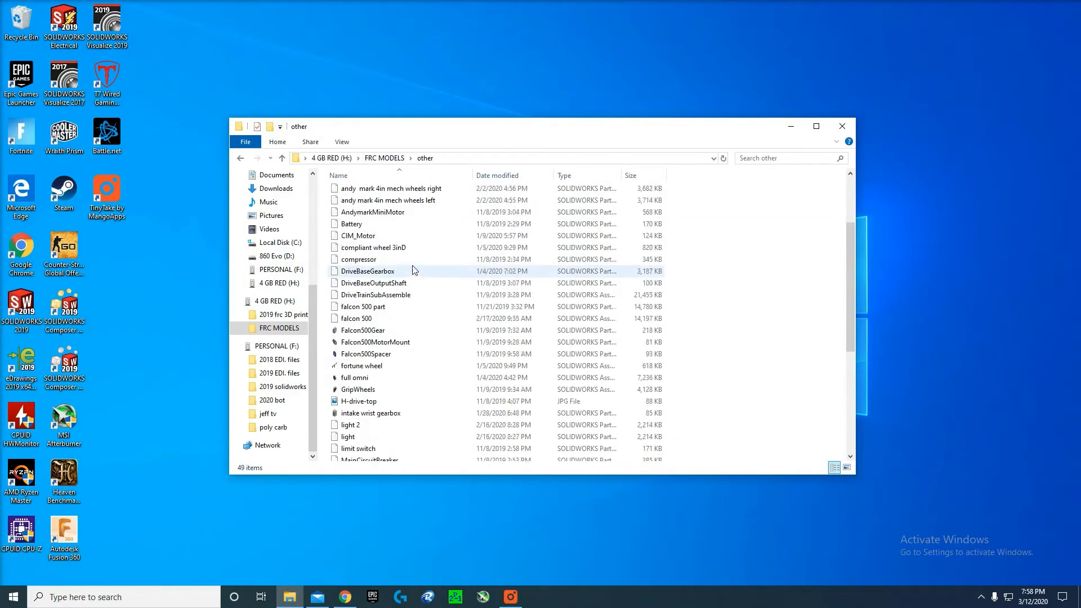
left_click(377, 159)
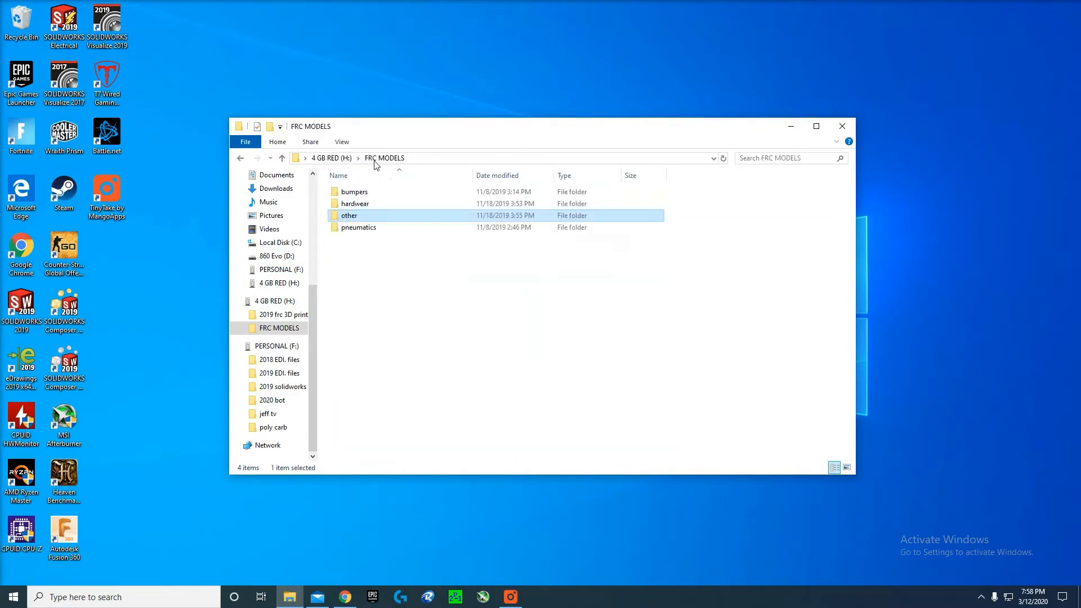
- Open the 2020 bot folder on the PERSONAL (F:) drive and select its 2020 Field CAD folder
left_click(280, 346)
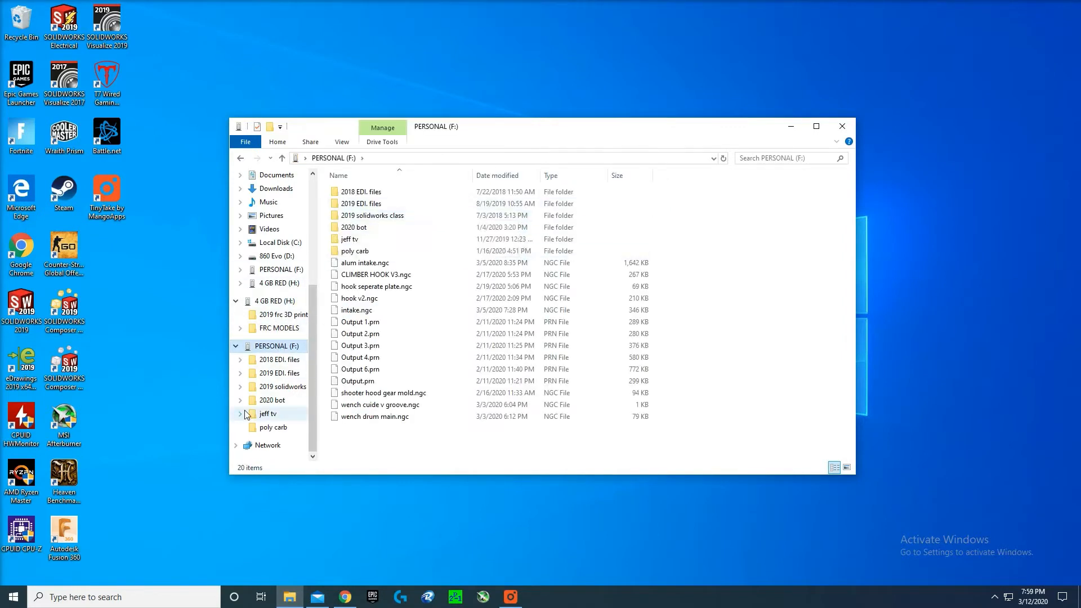
double_click(366, 227)
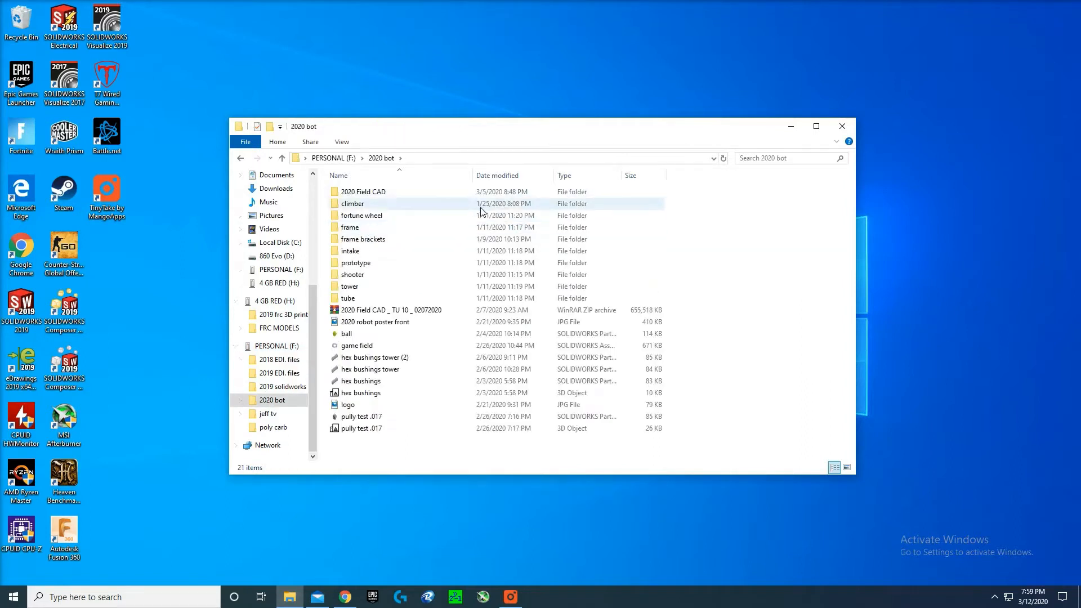
left_click(454, 195)
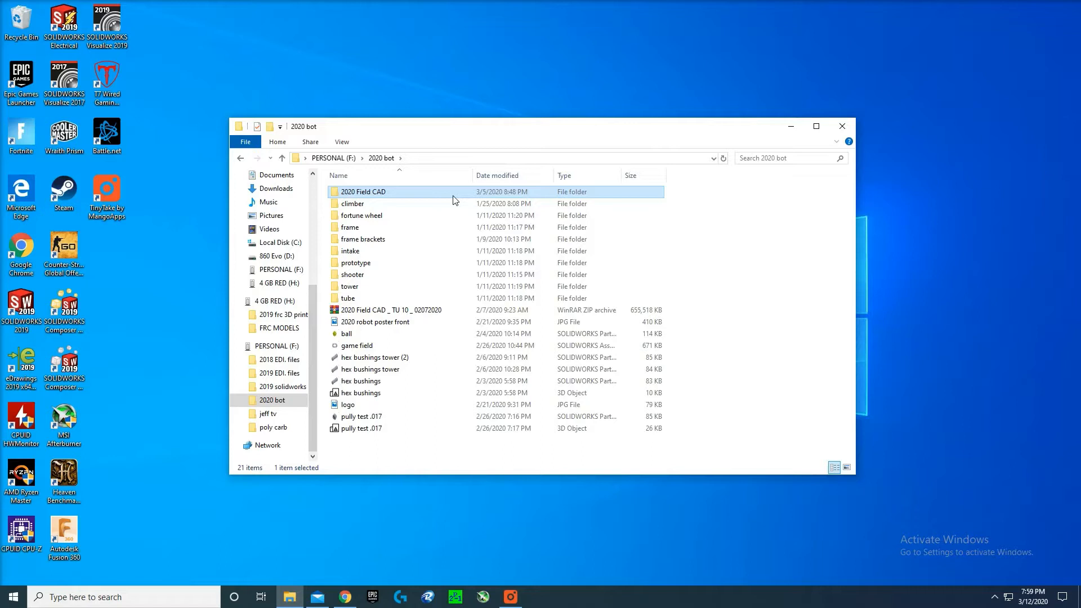
- Highlight the subsystem folders from climber through tube as a group, and single out individual ones, ending on intake
left_click(409, 203)
left_click(354, 301, "shift")
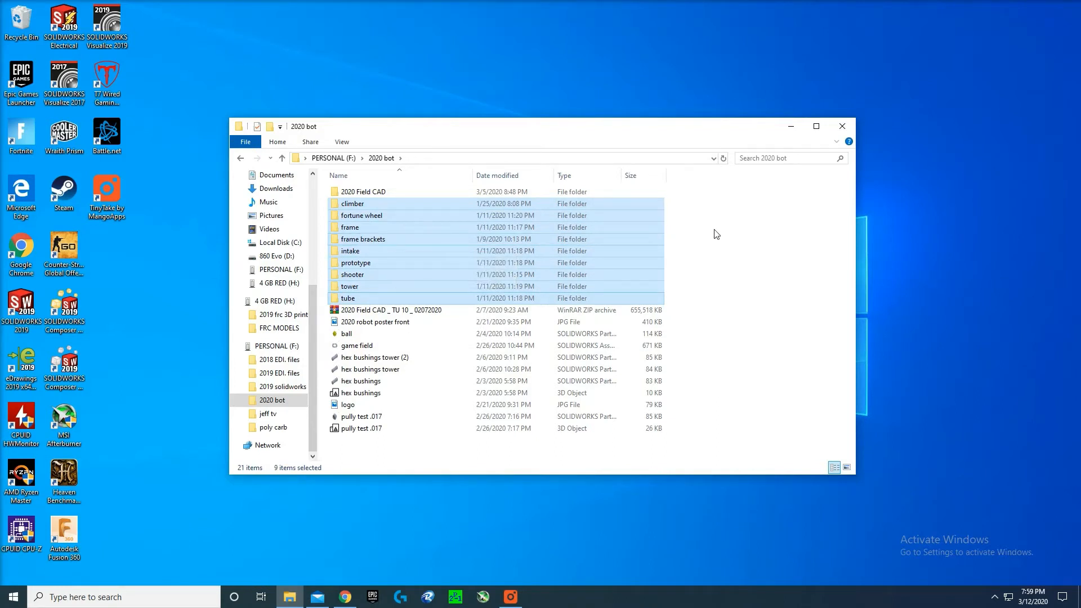
left_click(629, 206)
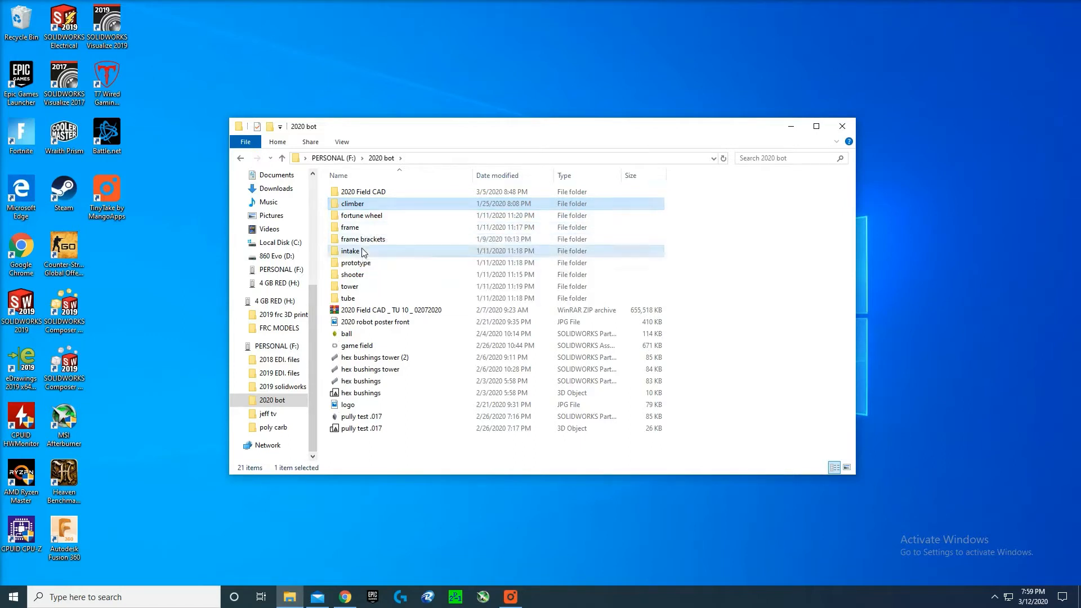
left_click(369, 264)
left_click(366, 298)
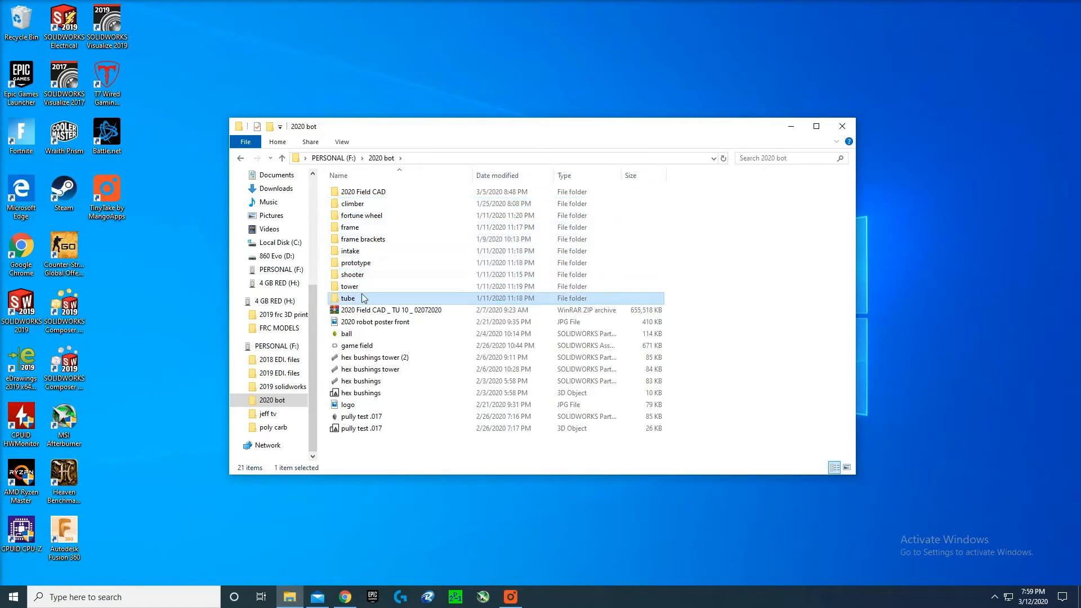
left_click(430, 241)
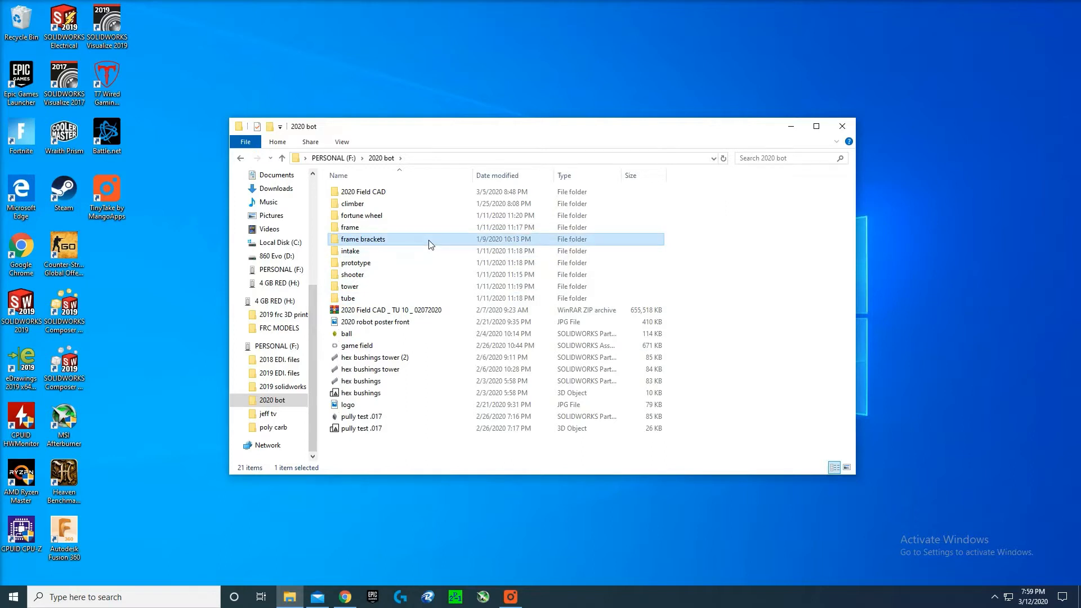
left_click(408, 252)
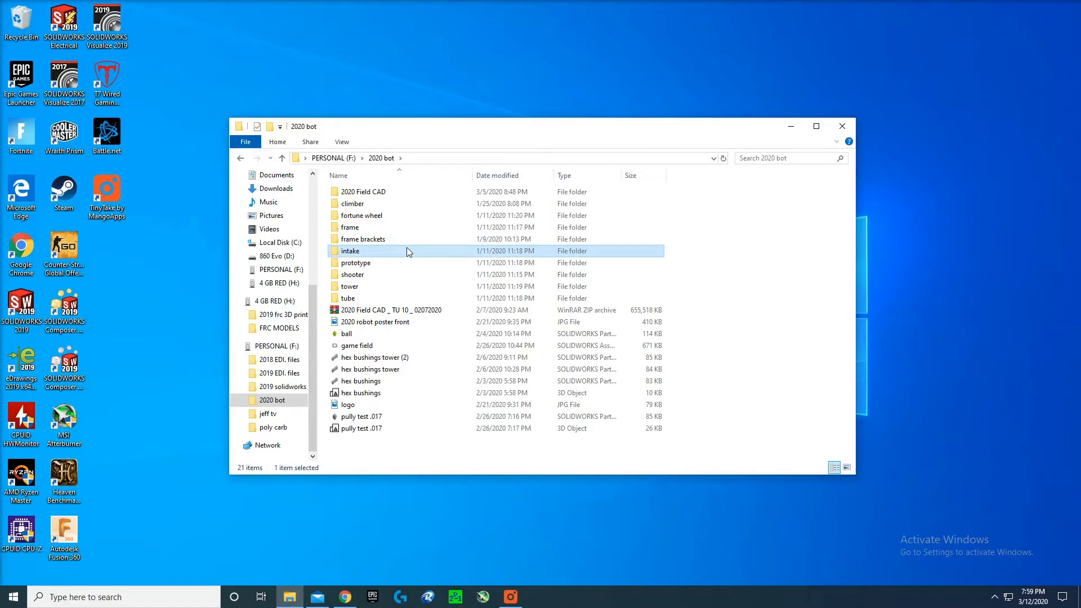
- Open the intake folder and look through its full list of subfolders, parts and assemblies
double_click(408, 251)
scroll(405, 247, "down", 4)
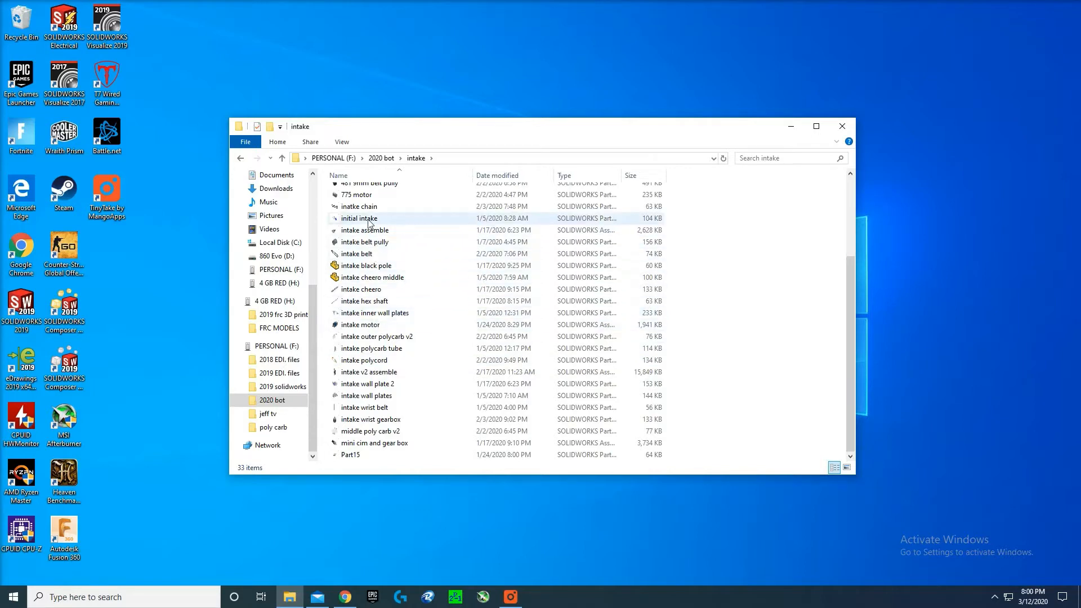
scroll(405, 242, "up", 4)
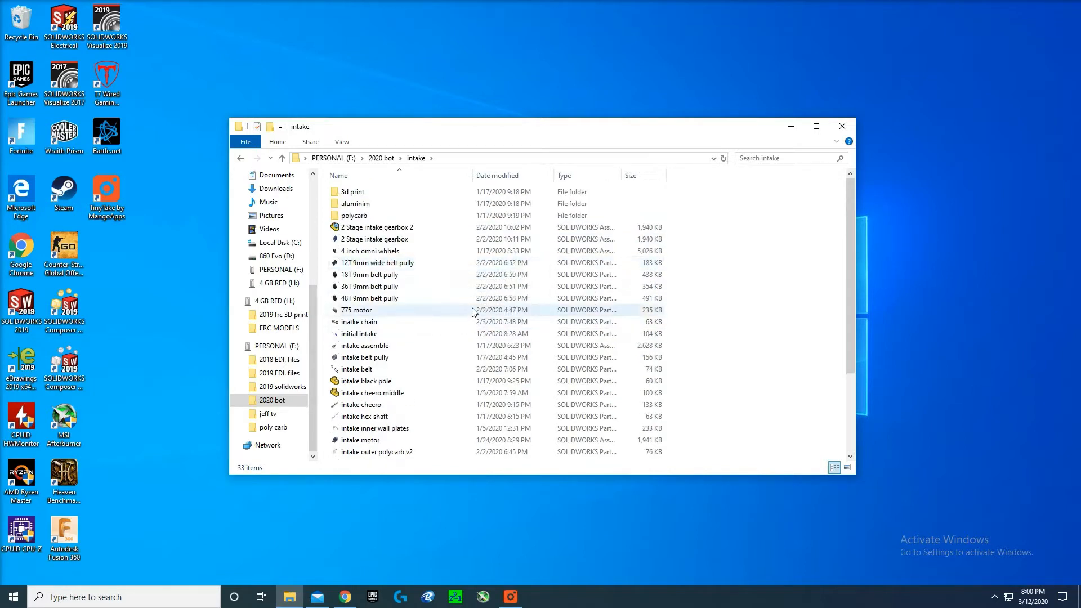
- Highlight the 3d print, aluminim and polycarb folders together, and single out the 3d print folder
left_click(366, 192)
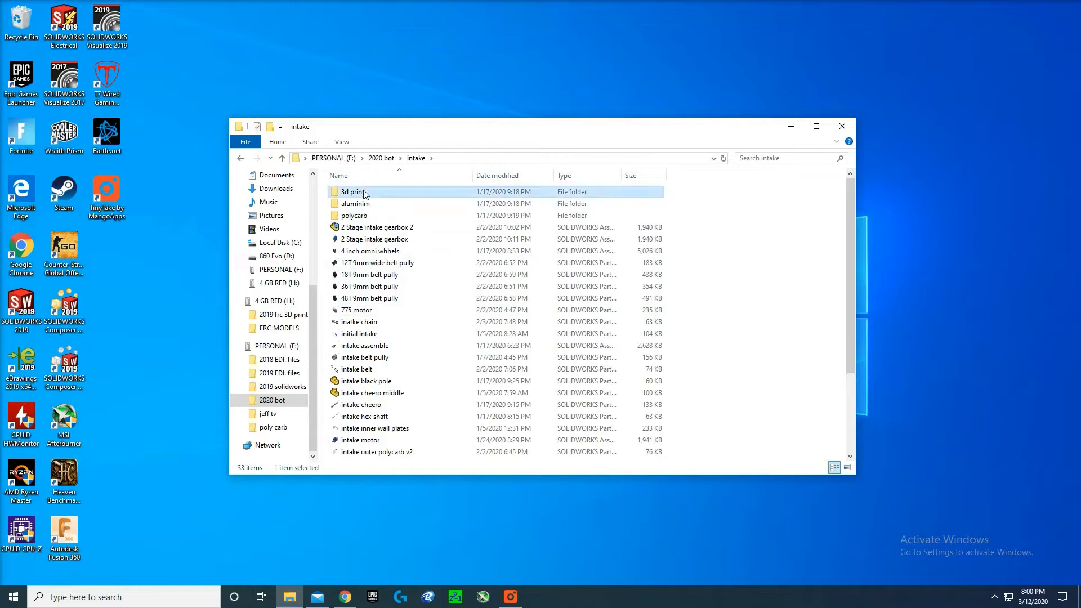
left_click(372, 217, "shift")
left_click(490, 79)
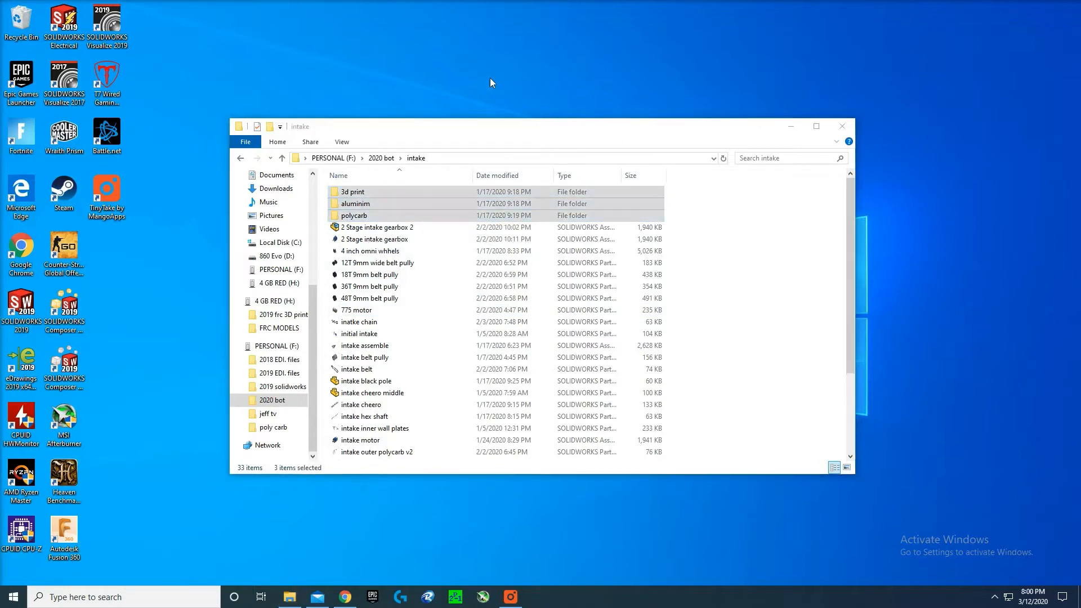
left_click(616, 194)
left_click(646, 94)
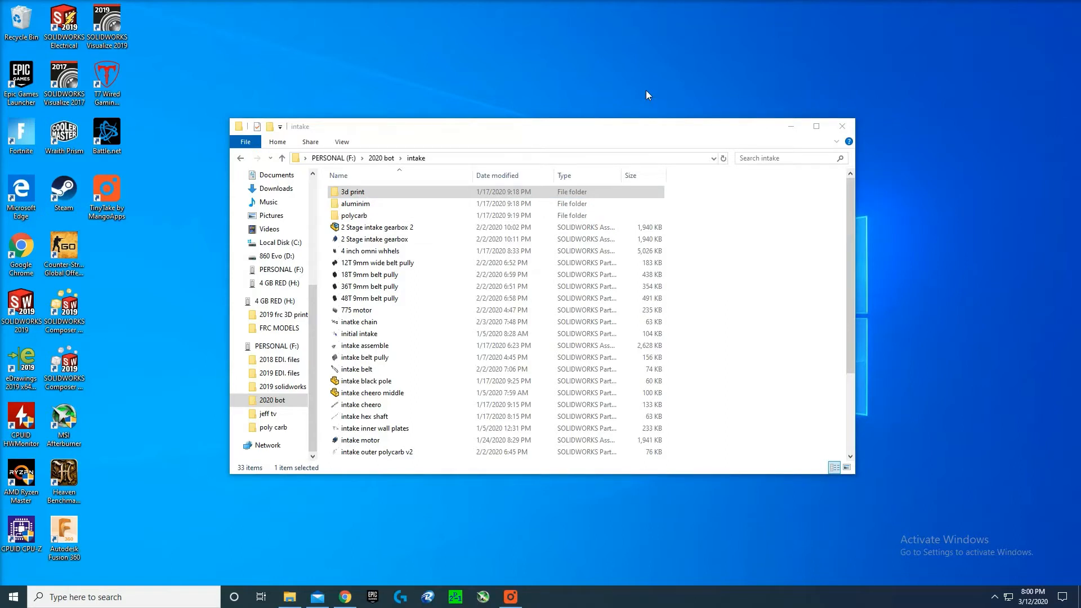
- Look through the files in the 3d print folder and return to the intake folder
double_click(577, 193)
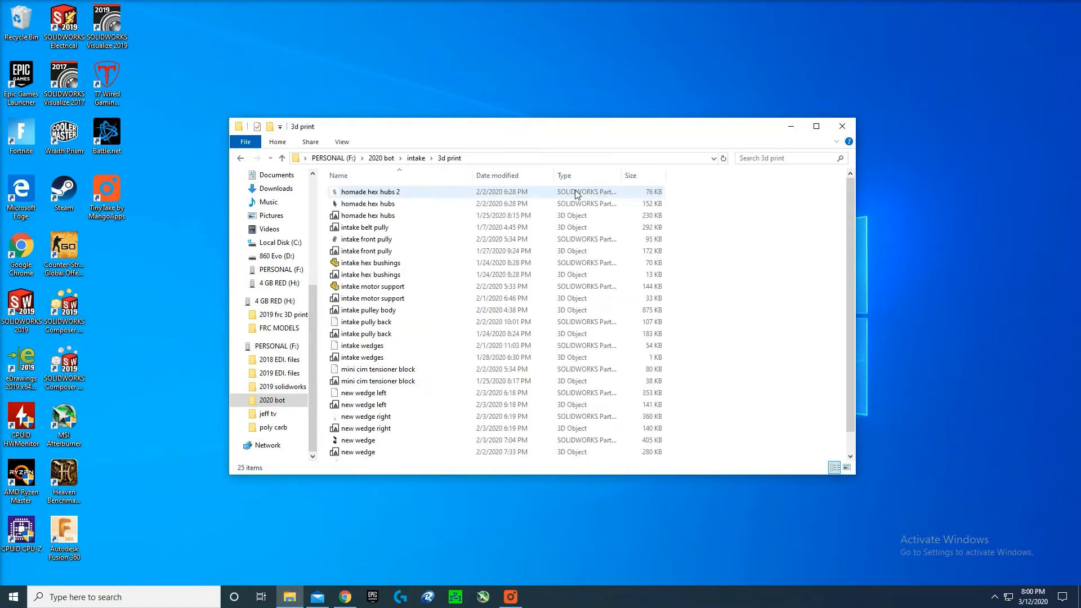
scroll(478, 225, "down", 1)
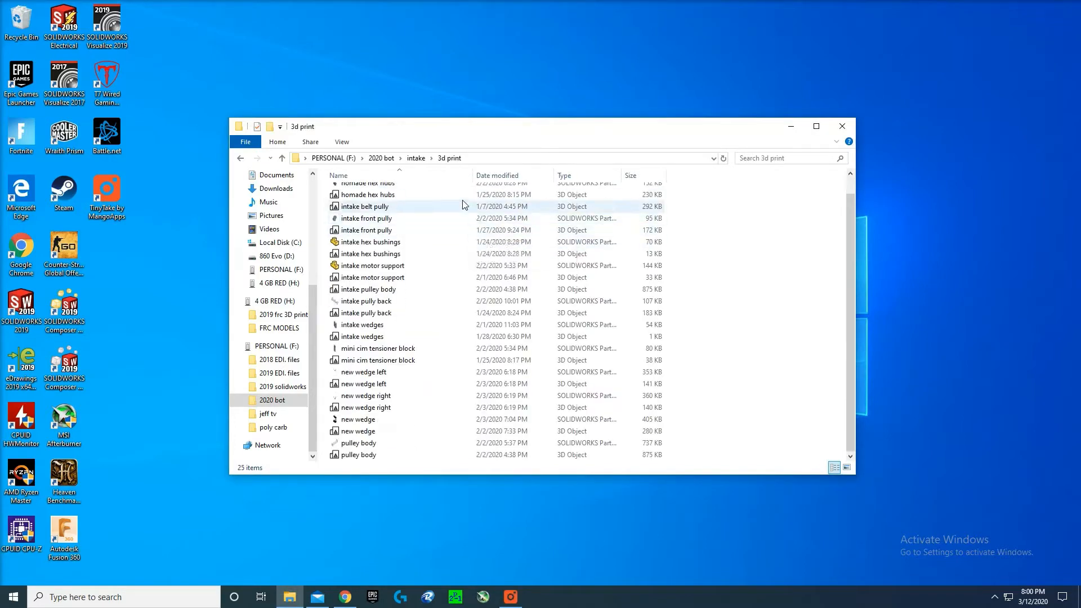
left_click(416, 158)
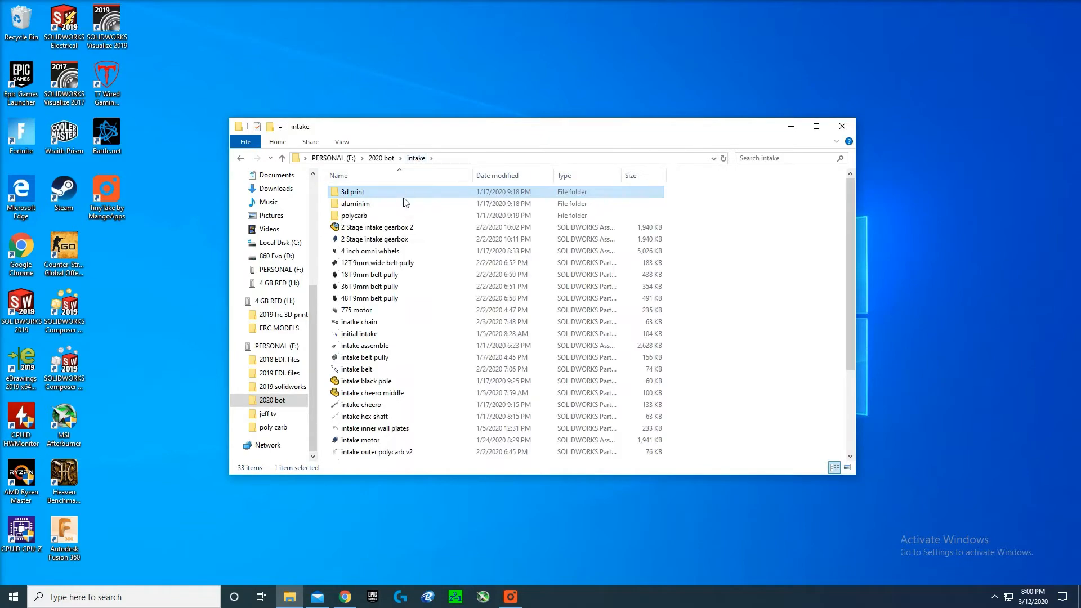
- View the contents of the aluminim and polycarb folders, returning to the intake folder
double_click(405, 204)
left_click(405, 204)
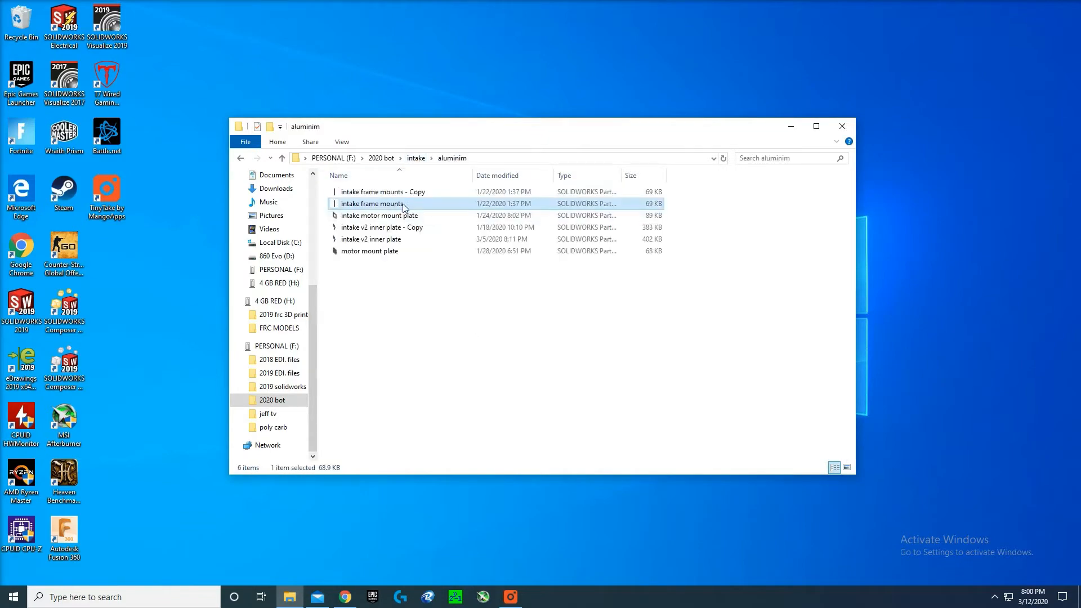
left_click(419, 160)
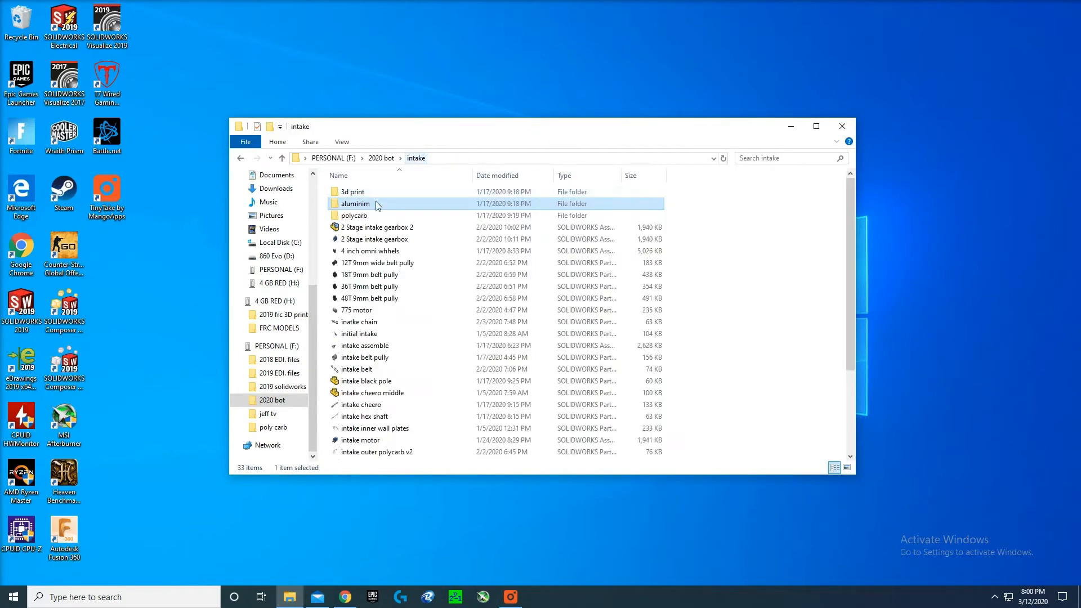
double_click(383, 216)
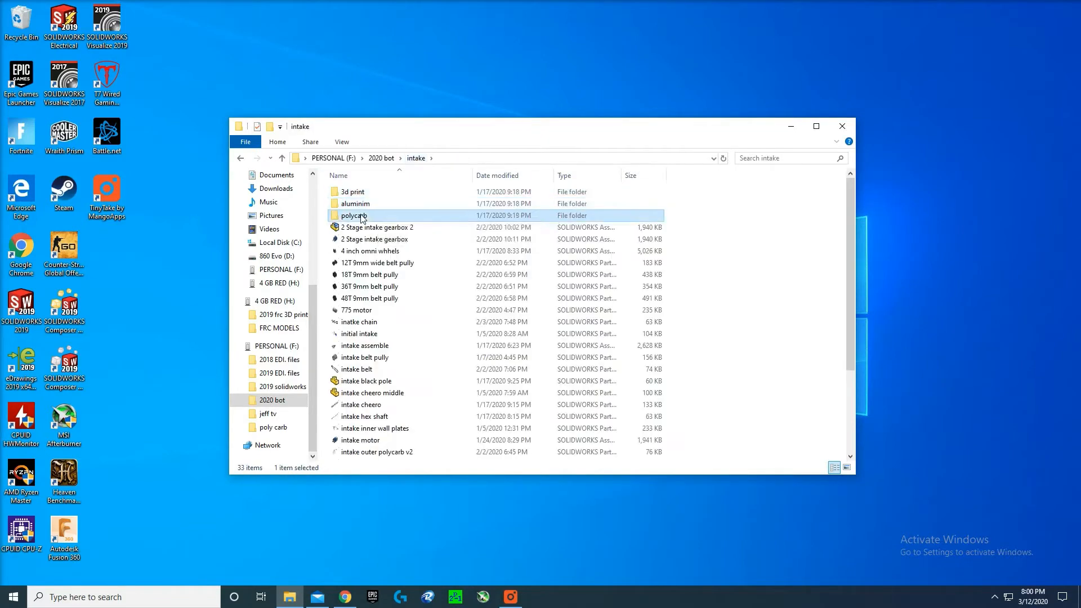
left_click(417, 159)
double_click(394, 204)
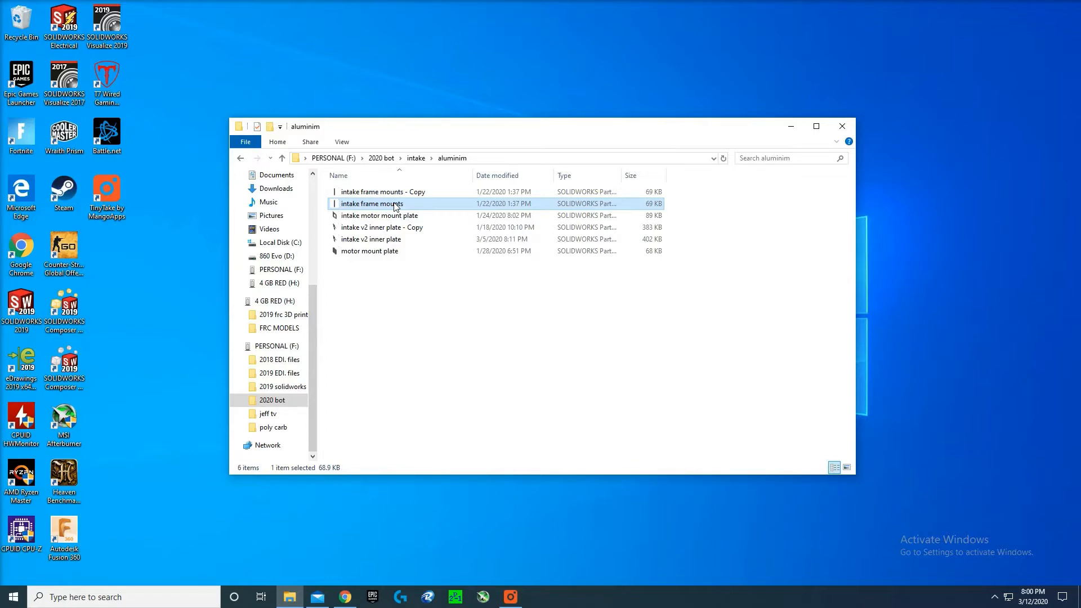
left_click(416, 158)
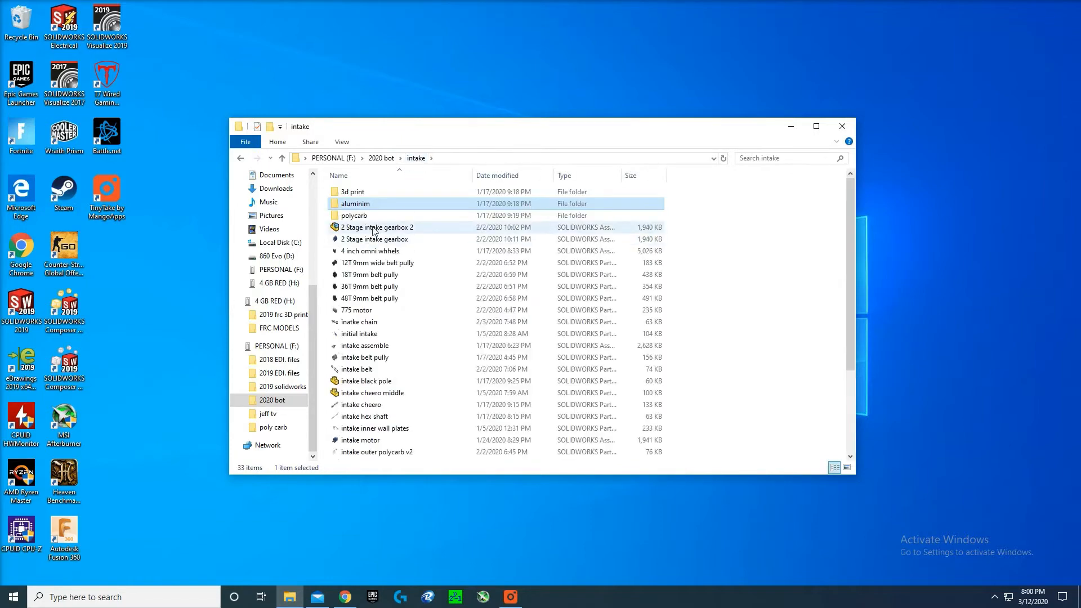
- Look over the loose part and assembly files in the intake folder and go back to the 2020 bot folder
scroll(392, 256, "down", 3)
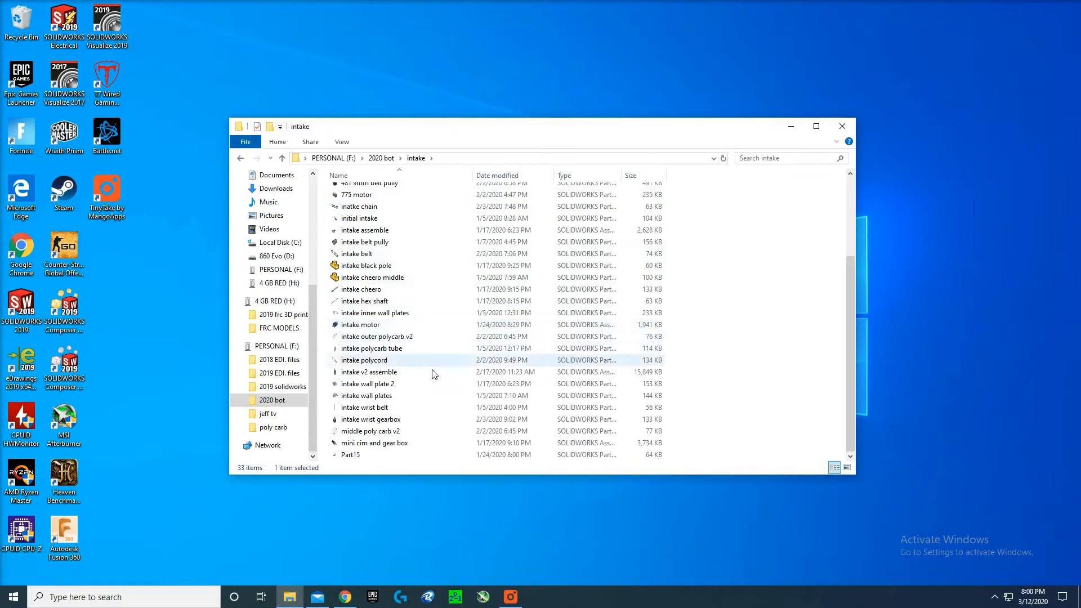
scroll(451, 314, "up", 3)
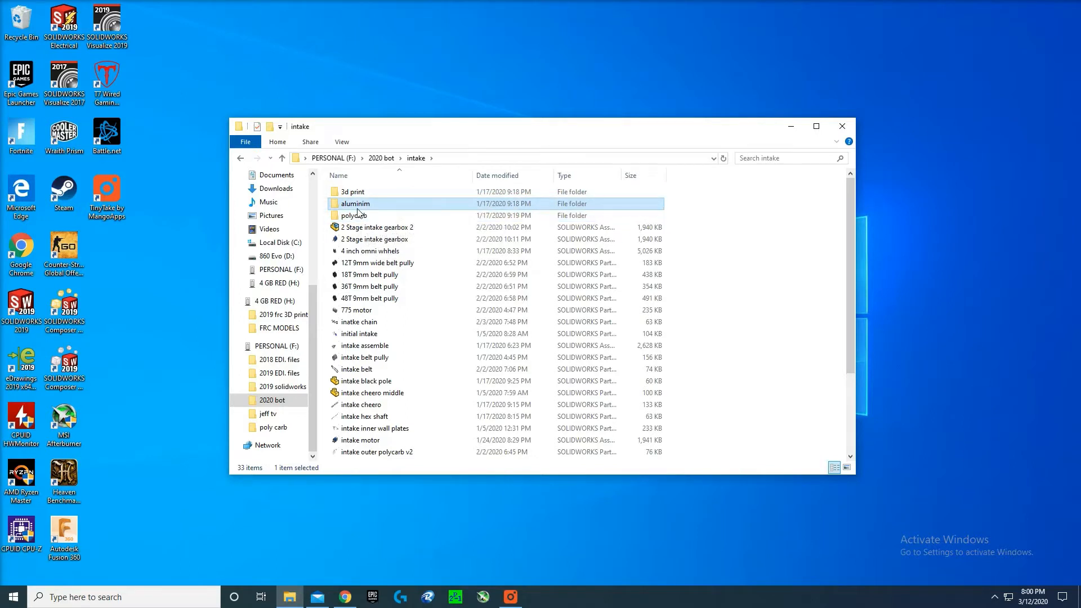
left_click(377, 159)
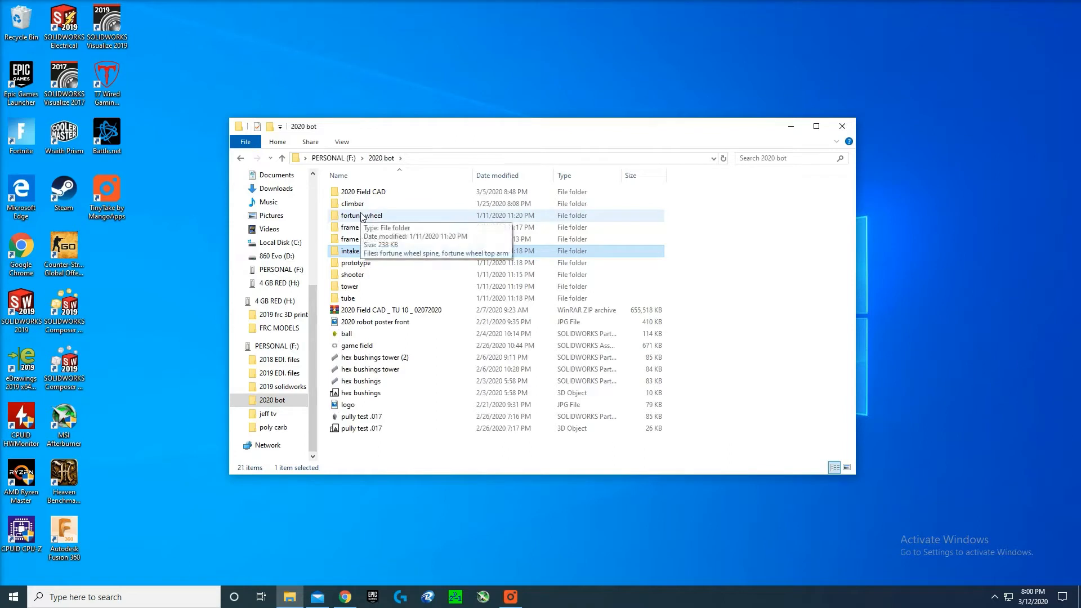
- Highlight the loose files in 2020 bot from the 2020 Field CAD archive through pully test .017, and clear the selection
left_click(362, 277)
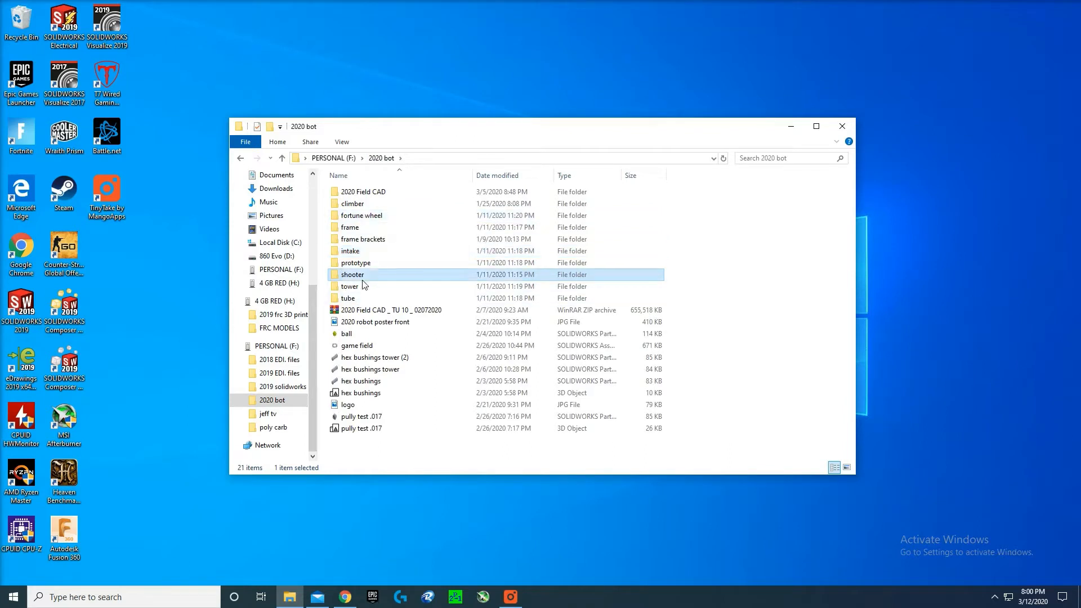
left_click(359, 311)
left_click(357, 429, "shift")
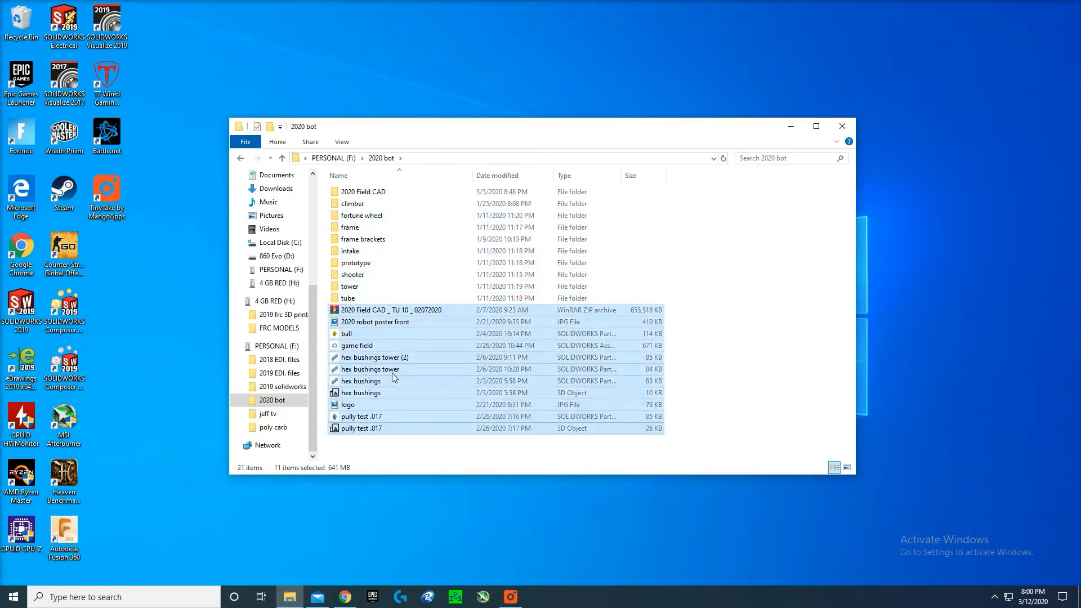
left_click(784, 396)
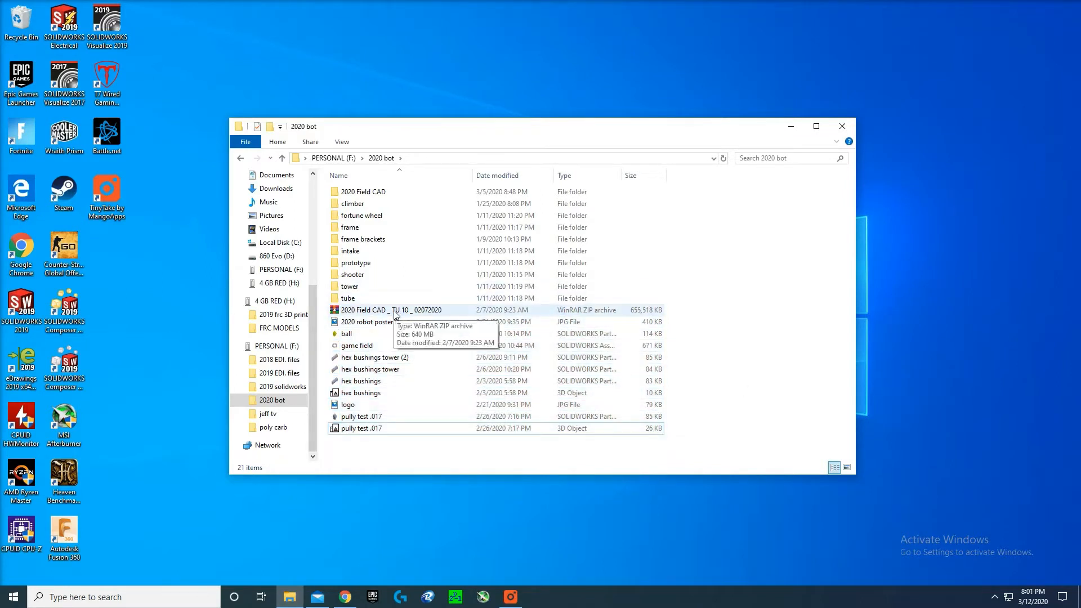
- Open the FRC MODELS folder on the 4 GB RED (H:) drive
left_click(288, 306)
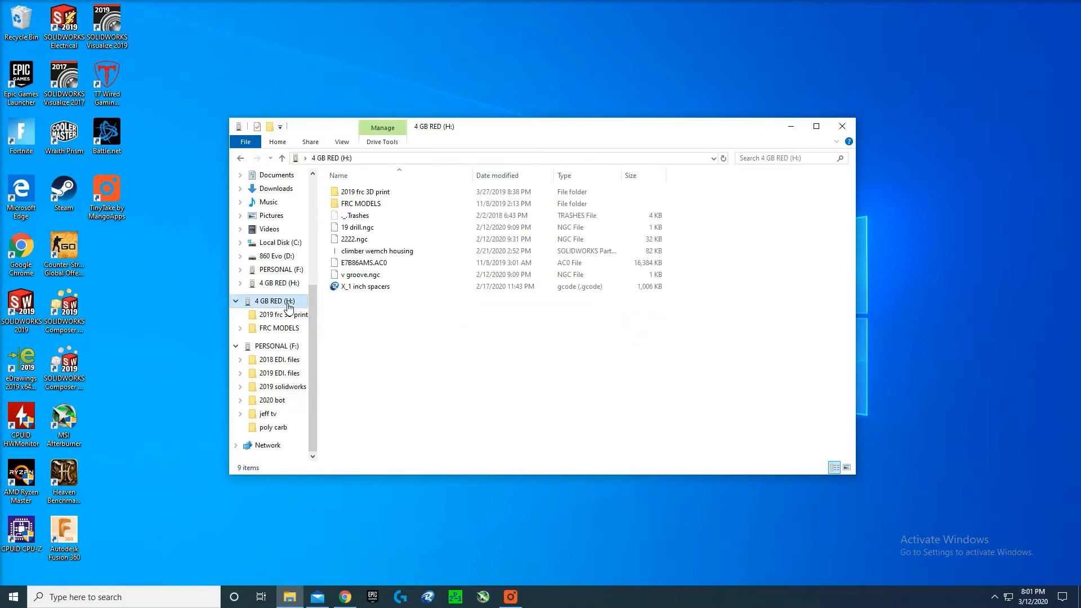
double_click(367, 206)
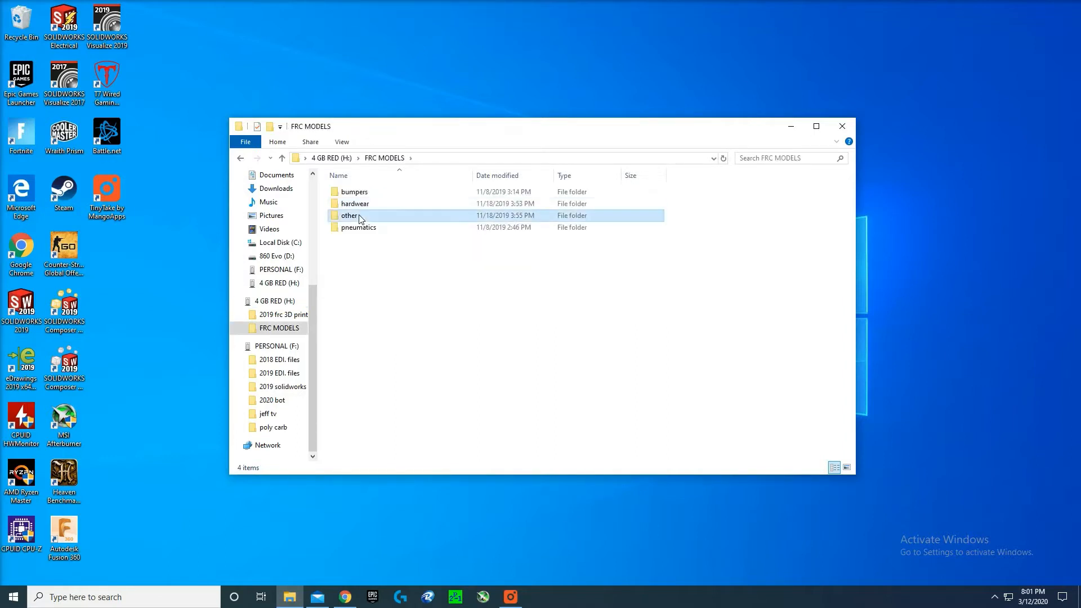
- Look through the part and assembly models in the other folder of FRC MODELS, and minimise the file window
double_click(360, 216)
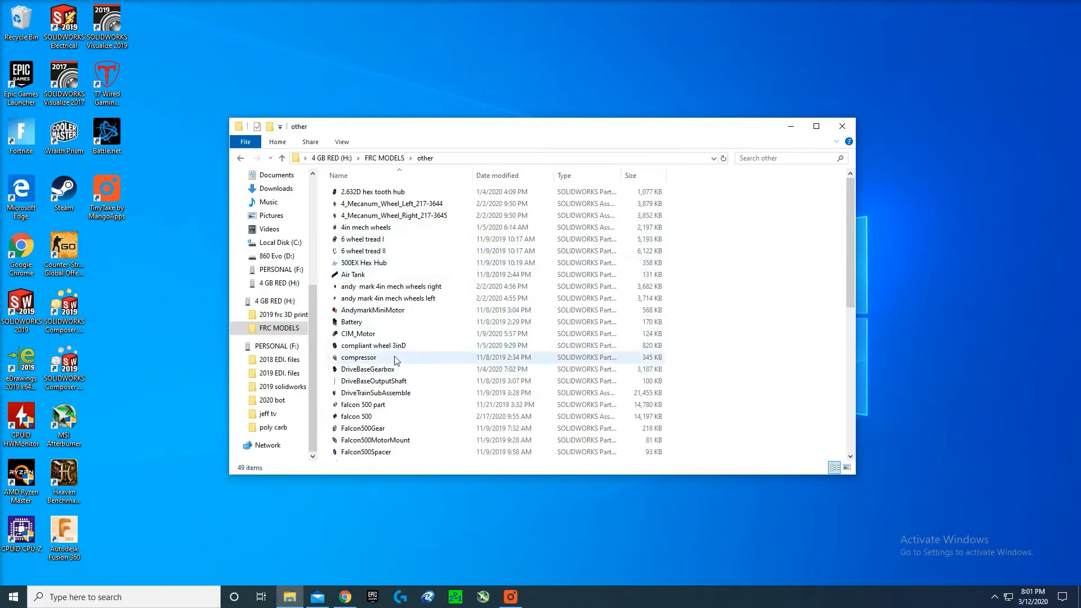
scroll(388, 372, "down", 1)
scroll(394, 374, "down", 7)
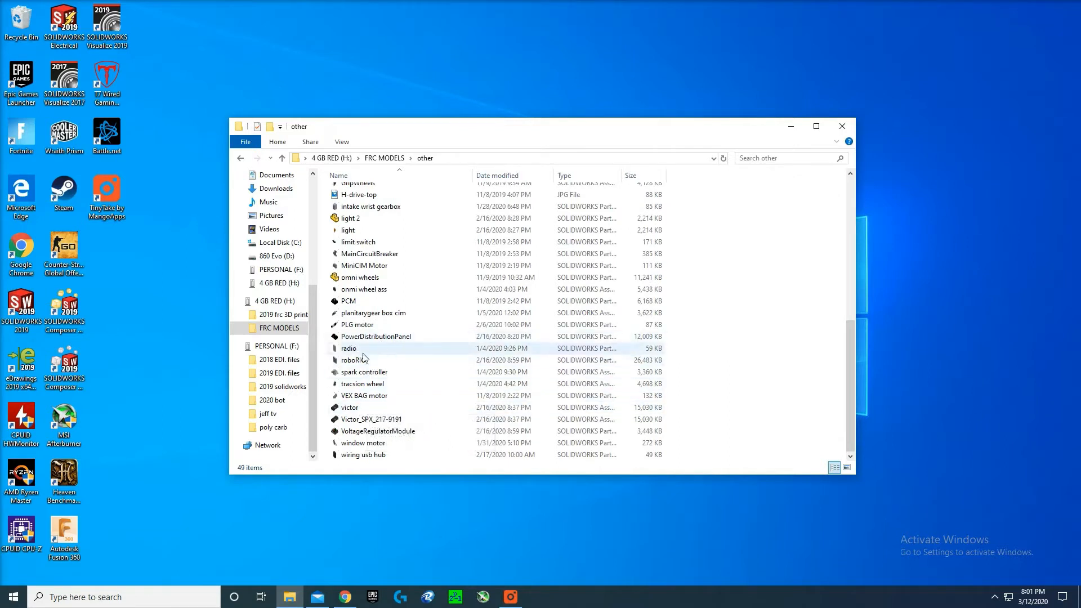
scroll(395, 382, "up", 1)
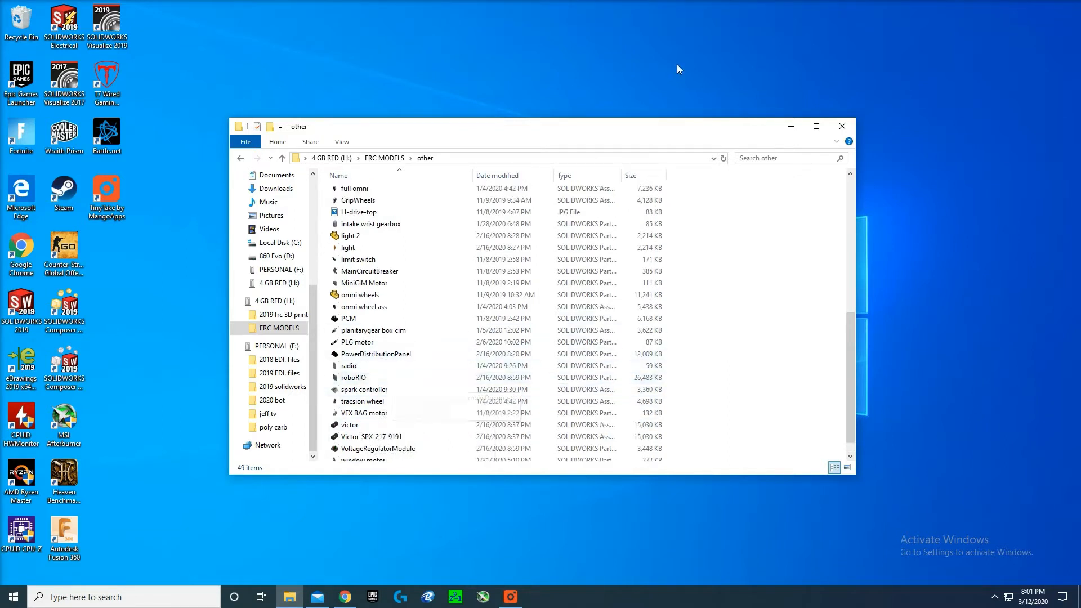
left_click(790, 126)
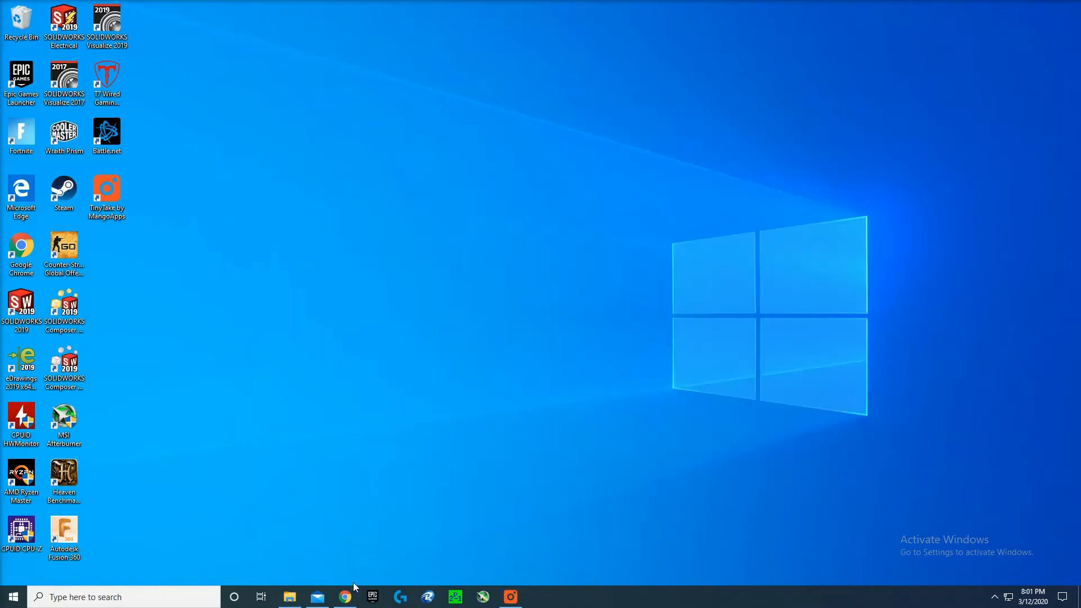
- Switch to Chrome and view AndyMark's product page for the 45 Tooth 20DP 0.5 in. Hex Bore Steel Gear
left_click(345, 594)
left_click(82, 17)
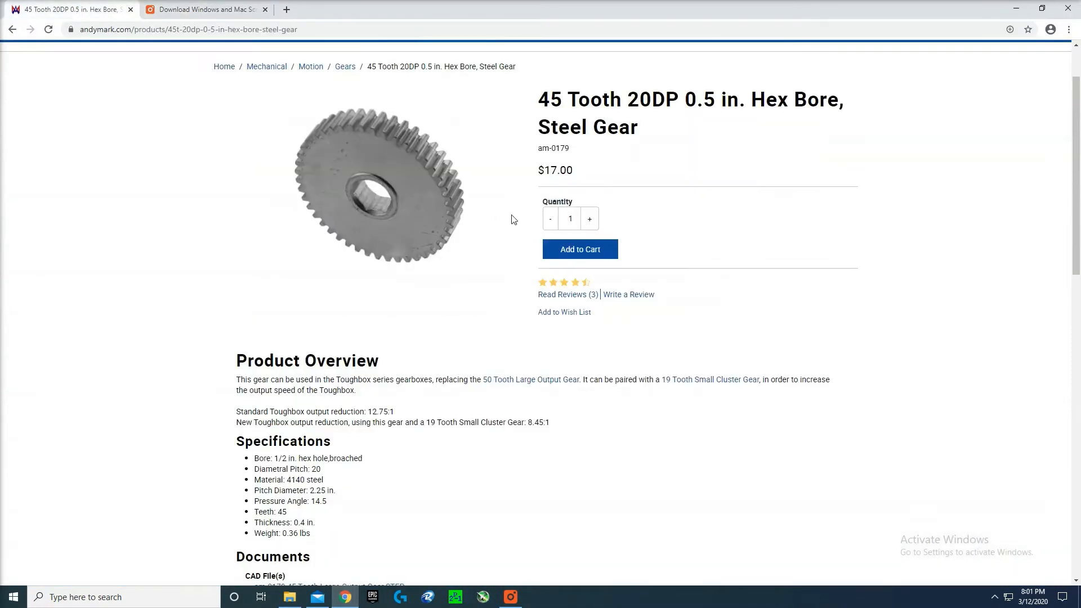
scroll(513, 219, "up", 2)
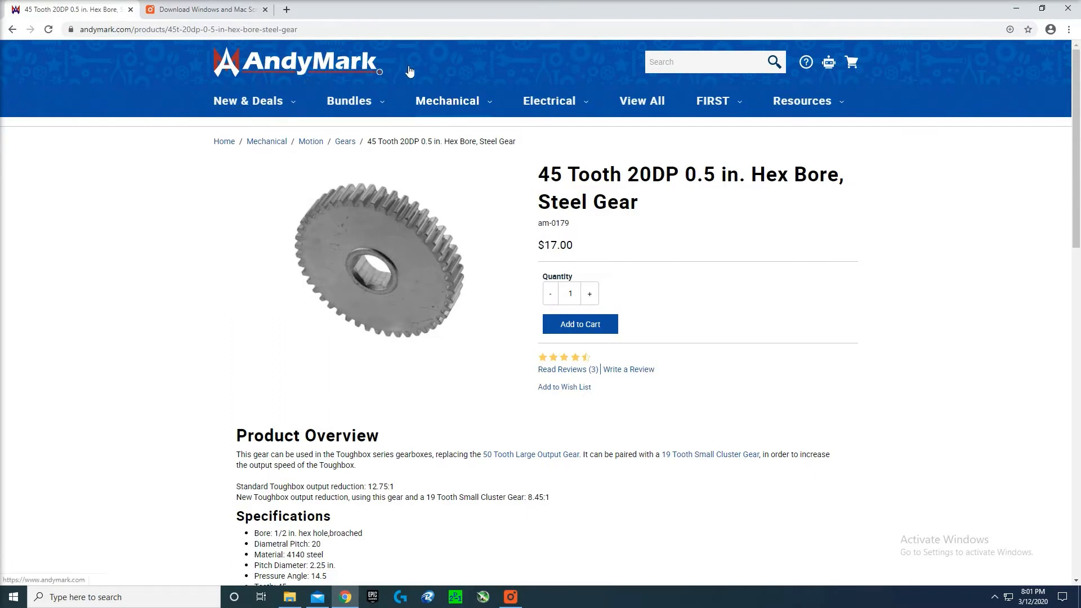
mouse_move(444, 108)
scroll(717, 314, "down", 2)
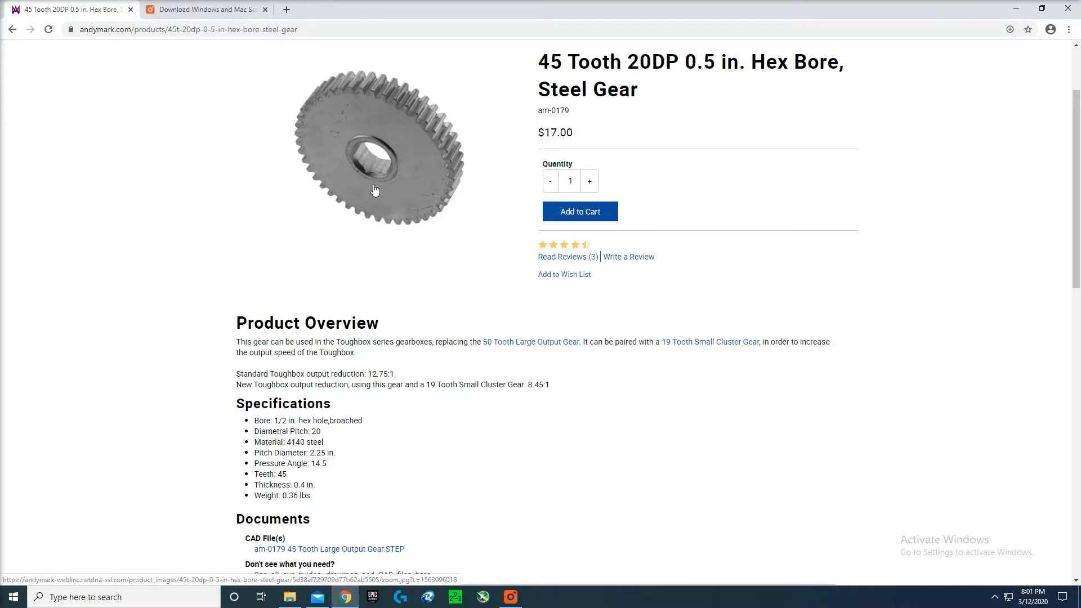
scroll(374, 189, "up", 1)
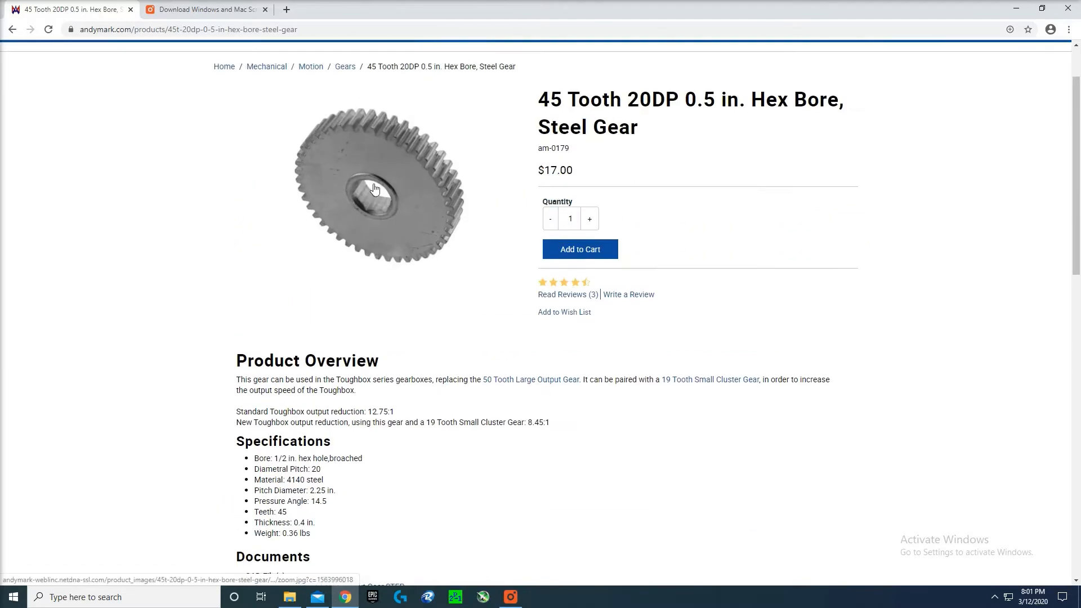
- Examine the gear's specifications and highlight its downloadable STEP file under Documents, returning to the product image
scroll(375, 190, "down", 4)
left_click_drag(248, 362, 543, 366)
left_click(543, 367)
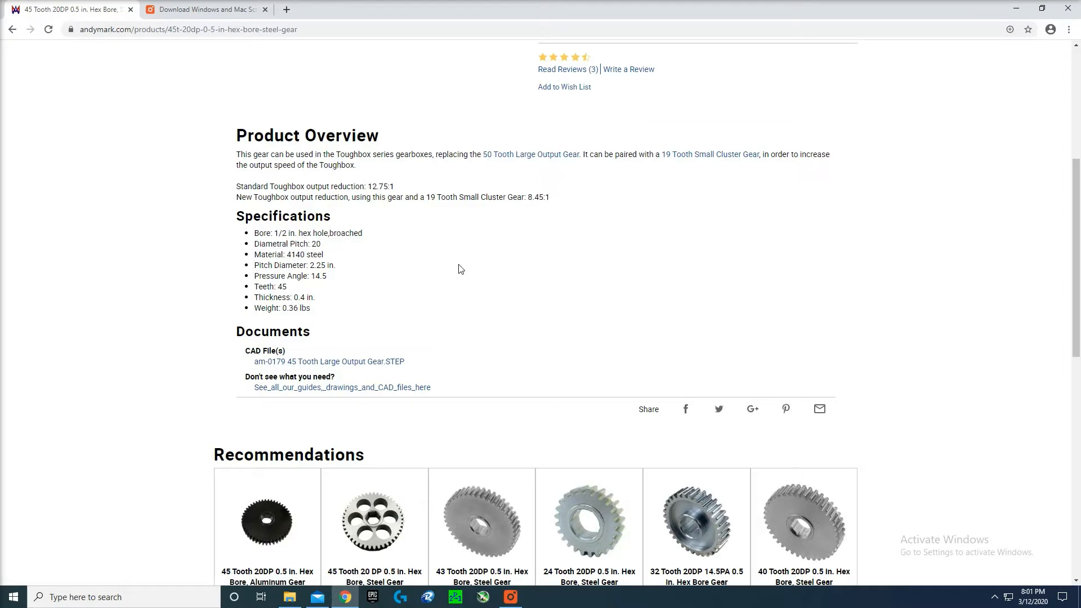
scroll(442, 264, "up", 1)
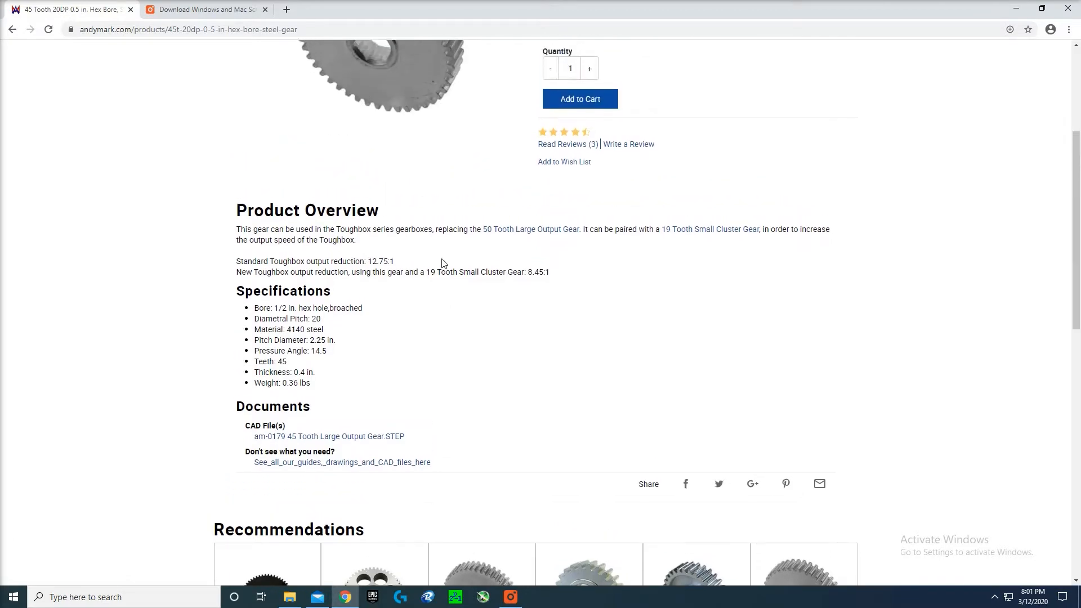
scroll(471, 256, "up", 2)
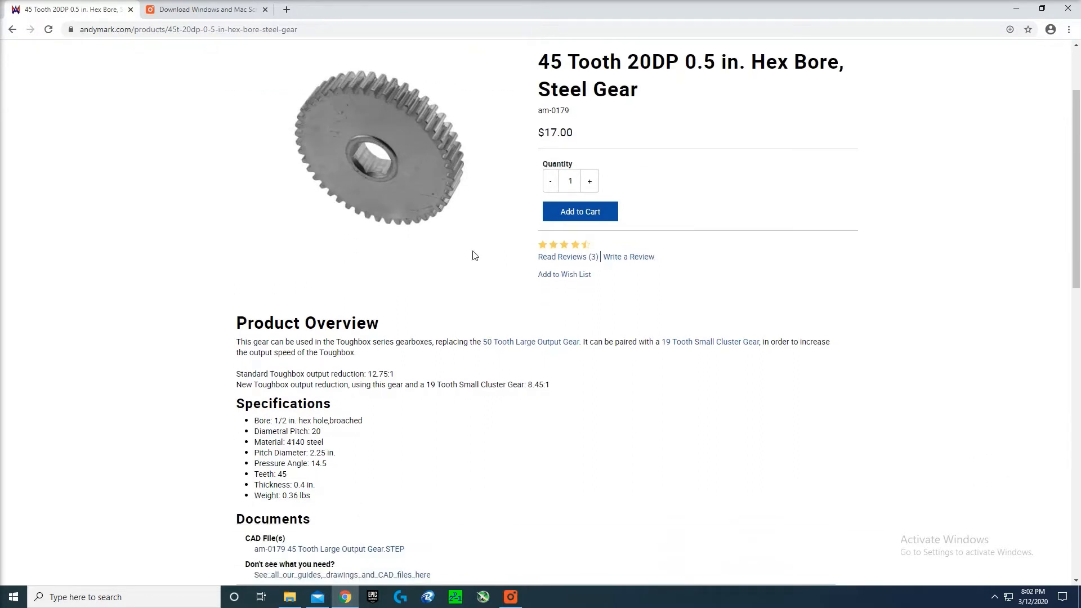
scroll(476, 256, "up", 2)
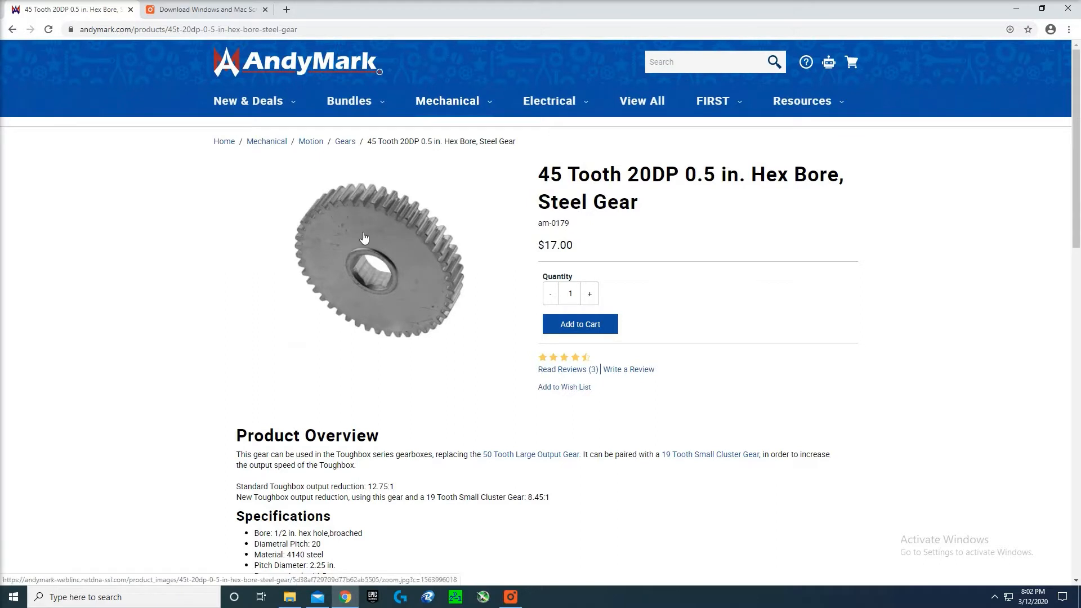
scroll(370, 230, "down", 1)
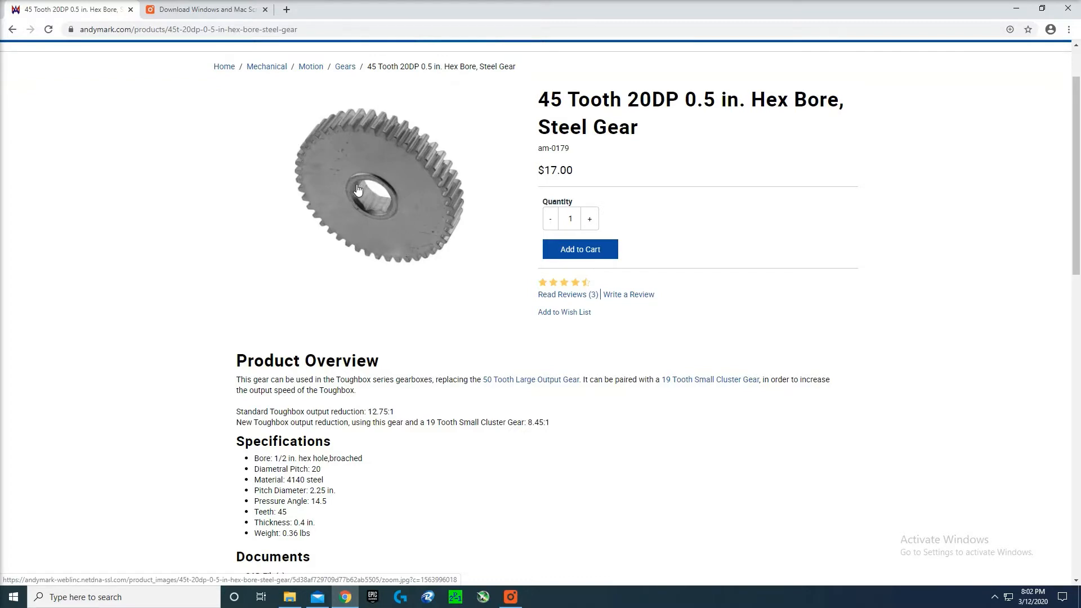
scroll(358, 189, "down", 2)
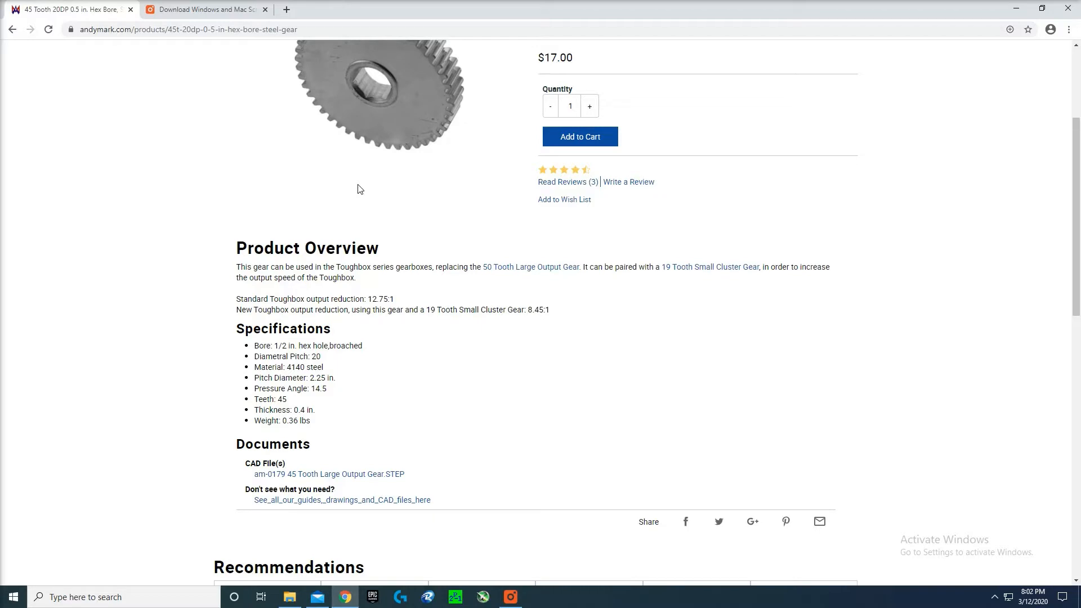
scroll(360, 188, "up", 2)
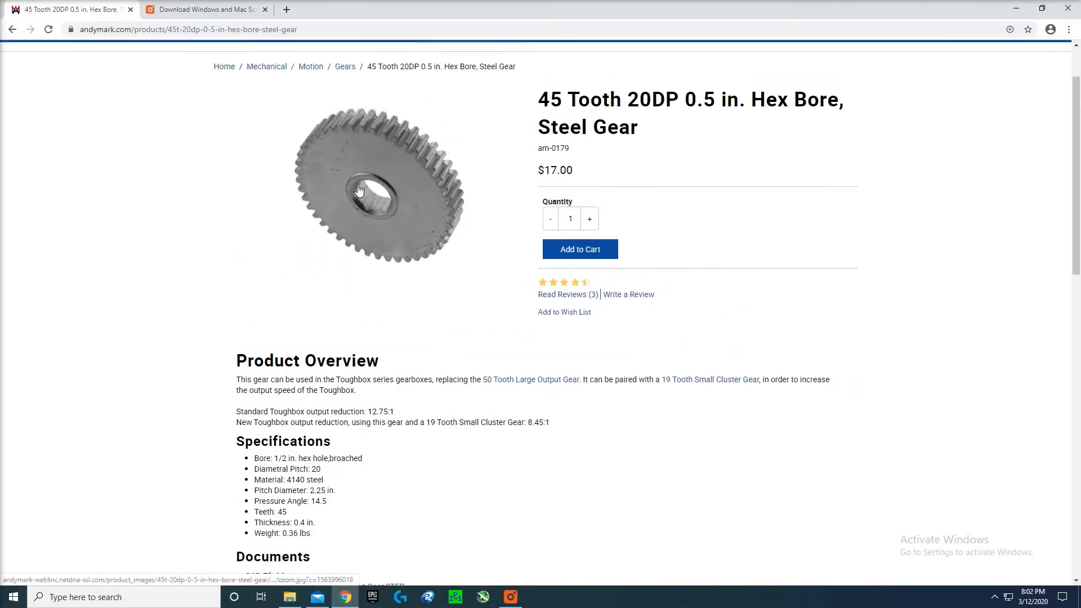
mouse_move(908, 49)
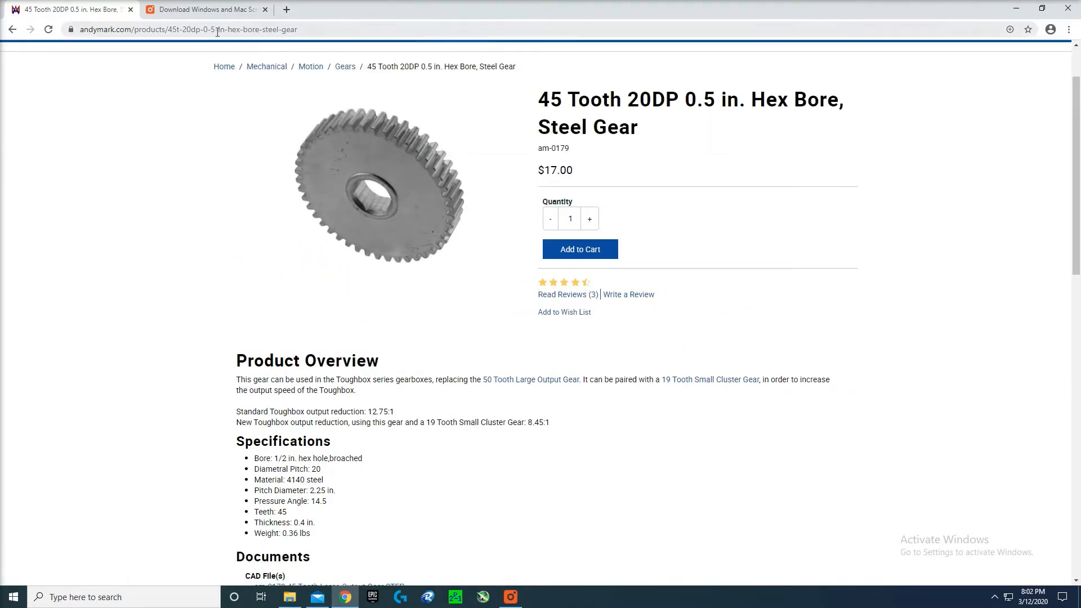
- Close the Download Windows and Mac page and search the web for vex in a new tab
left_click(265, 9)
left_click(159, 11)
type("vex")
key("Return")
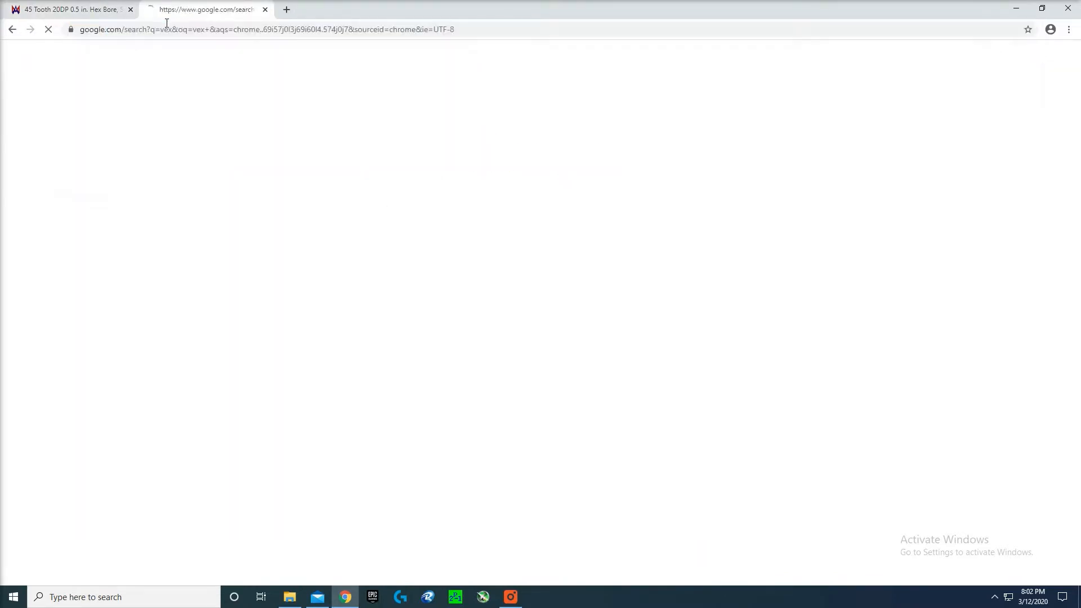
- Refine the web search to vex pro robotics and go to the VEXpro site
left_click(152, 70)
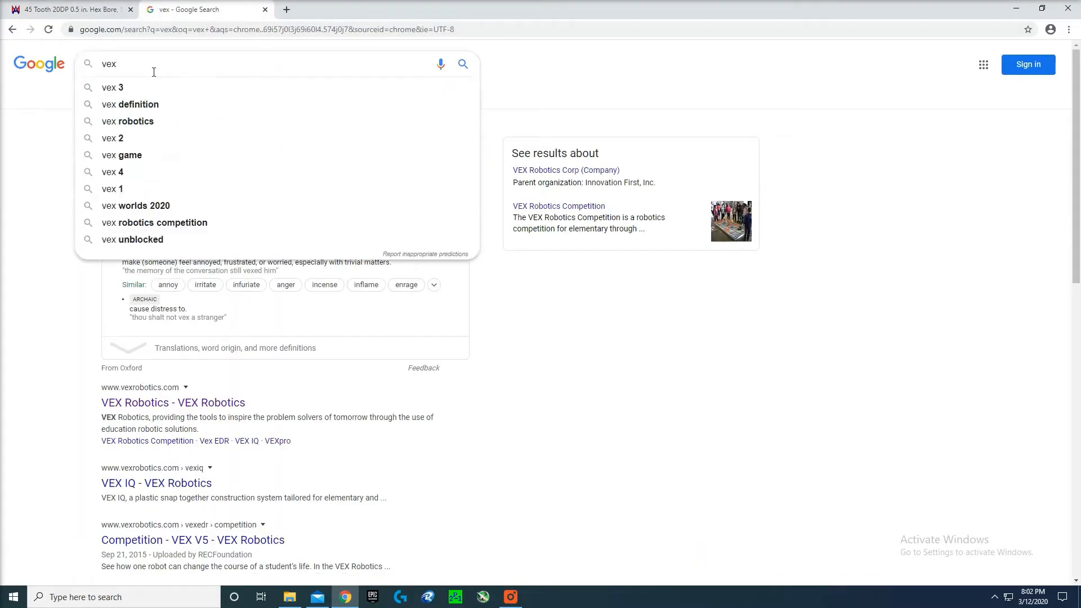
type("r")
key("BackSpace")
key("BackSpace")
type("pro ")
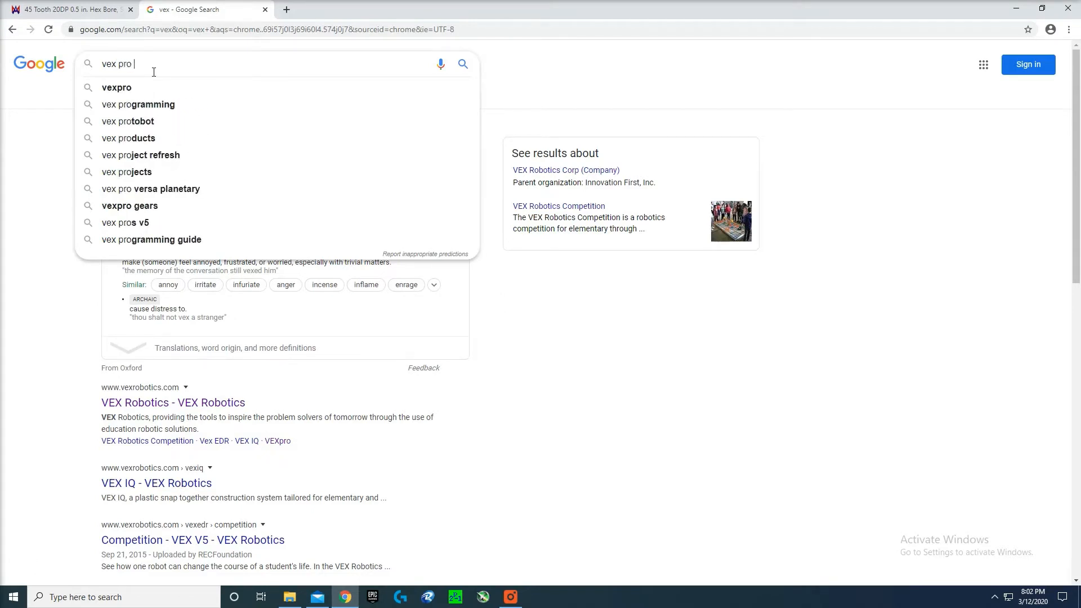
type("roboti")
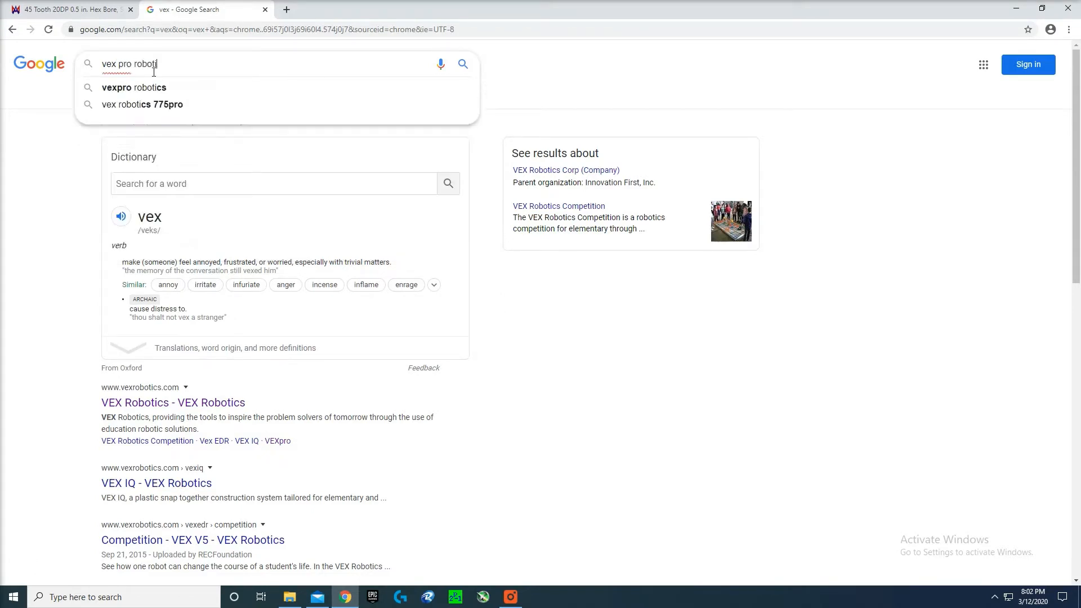
type("cs")
key("Return")
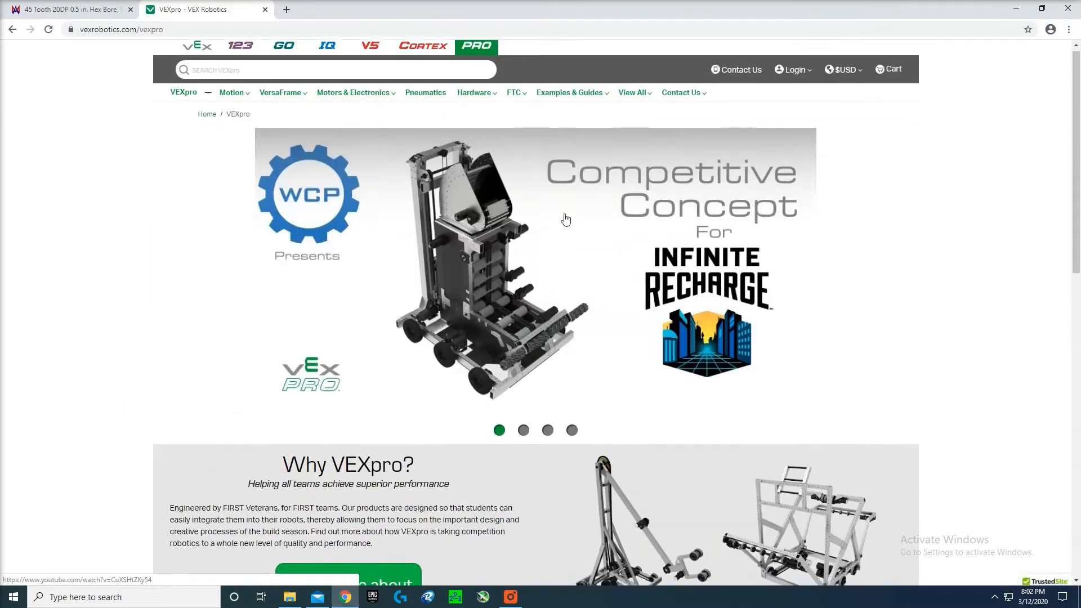
- Skim the VEXpro home page, open the Bearings product page under Hardware, and go through its listing to the product details
scroll(566, 219, "down", 8)
scroll(623, 212, "up", 8)
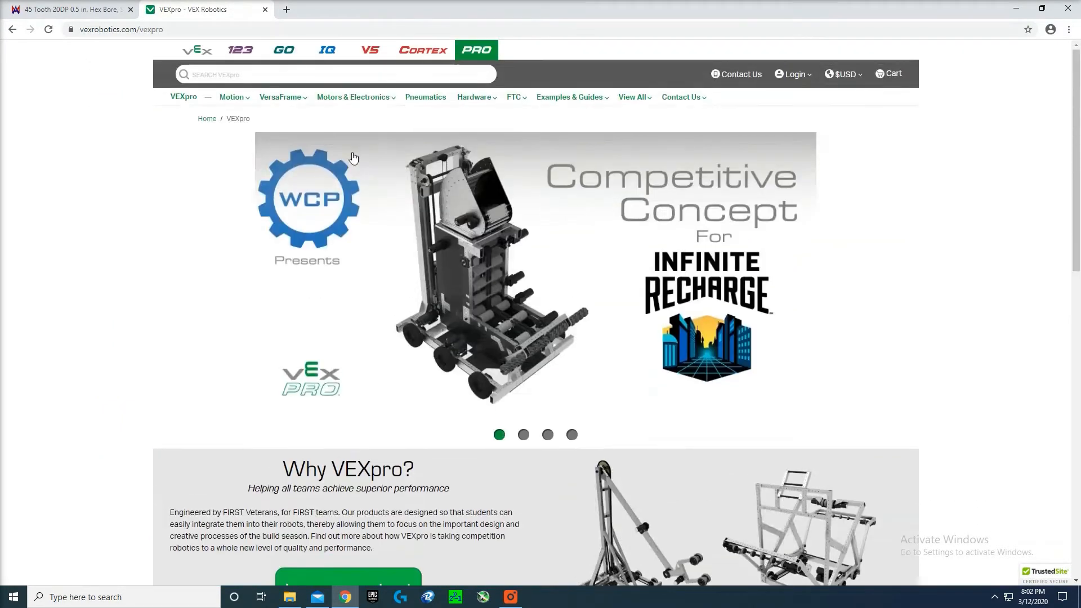
mouse_move(487, 107)
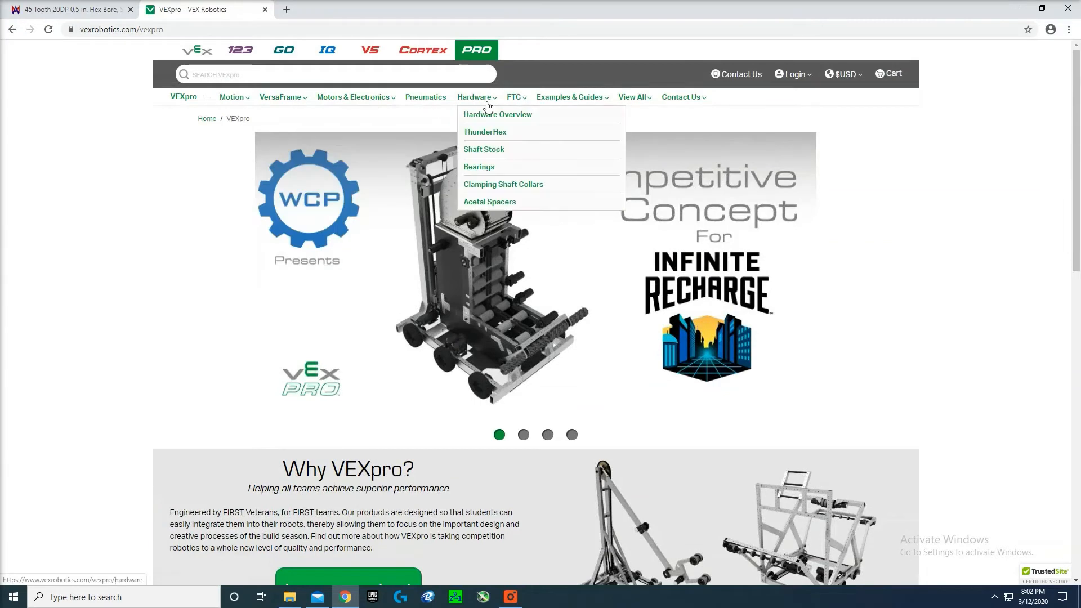
left_click(478, 168)
scroll(331, 465, "down", 3)
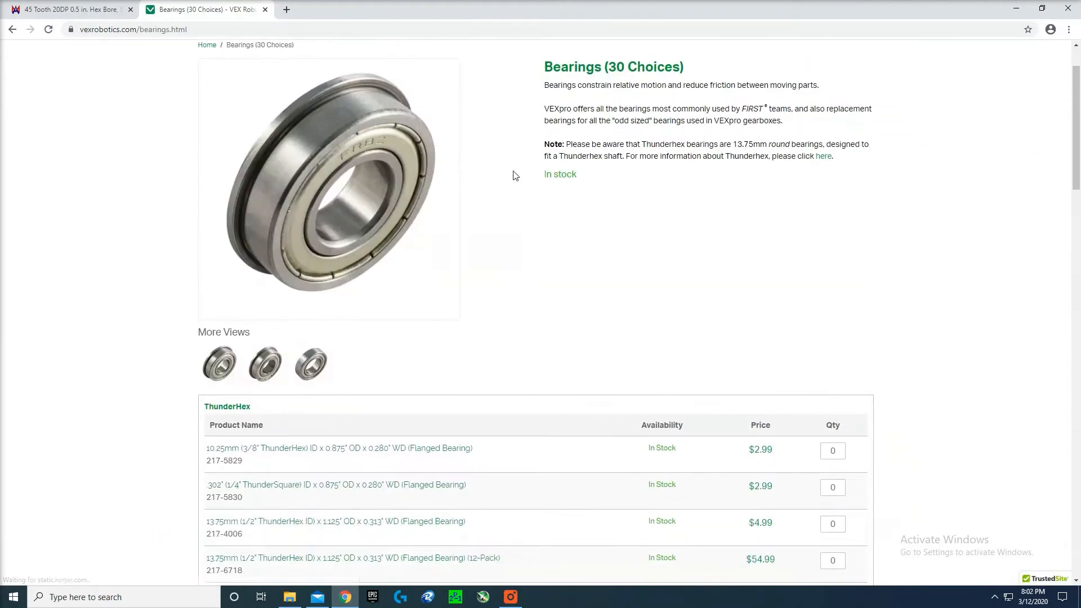
scroll(331, 465, "down", 15)
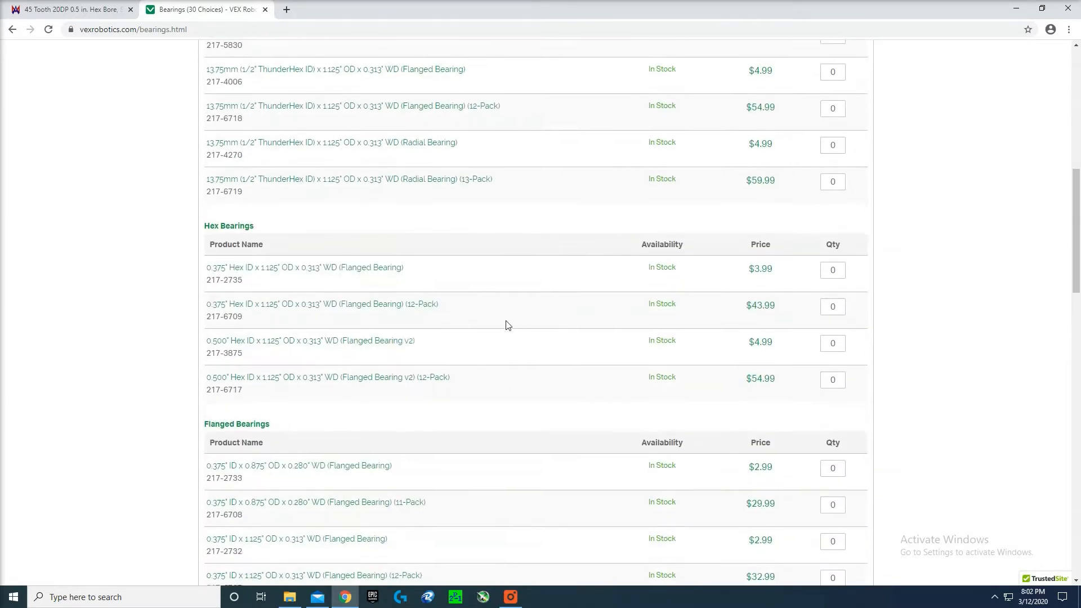
scroll(503, 331, "down", 7)
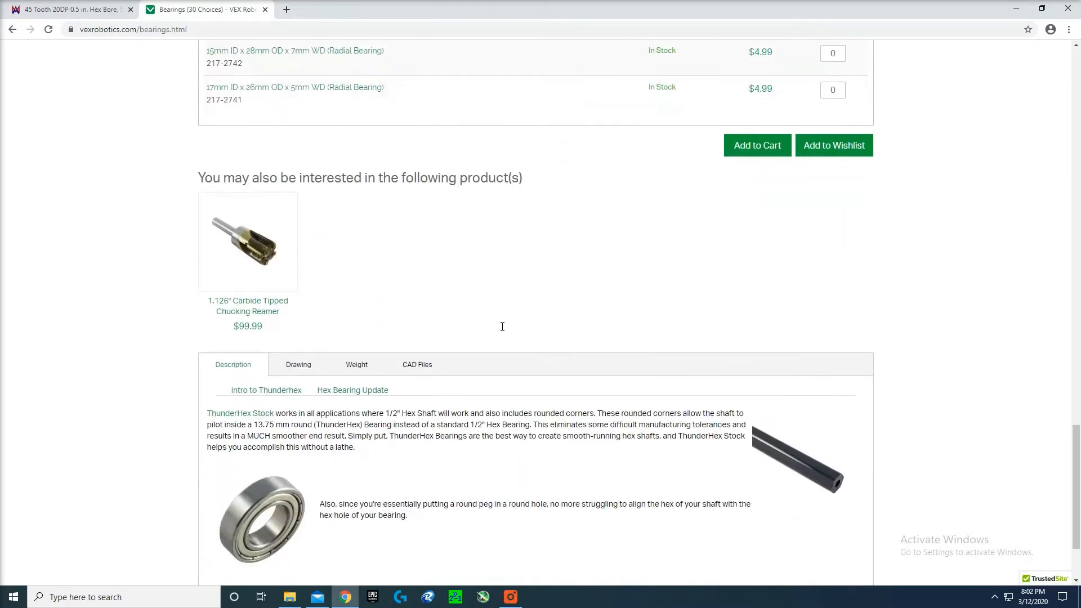
scroll(484, 315, "down", 1)
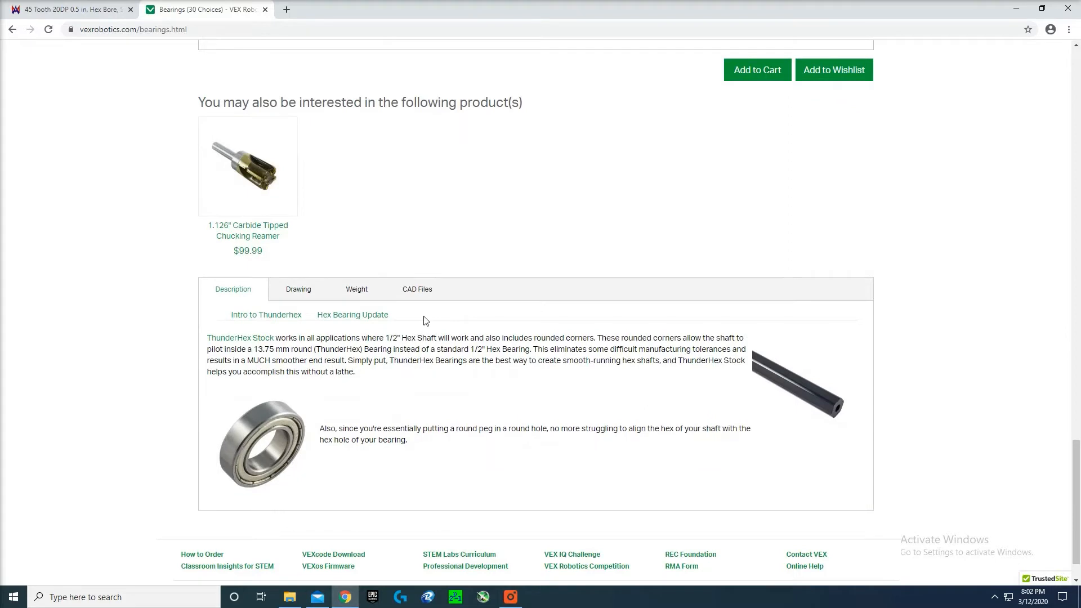
- Show the CAD files for the bearings, look through the downloadable models, return to the page start and minimise the browser
left_click(412, 290)
scroll(260, 220, "down", 4)
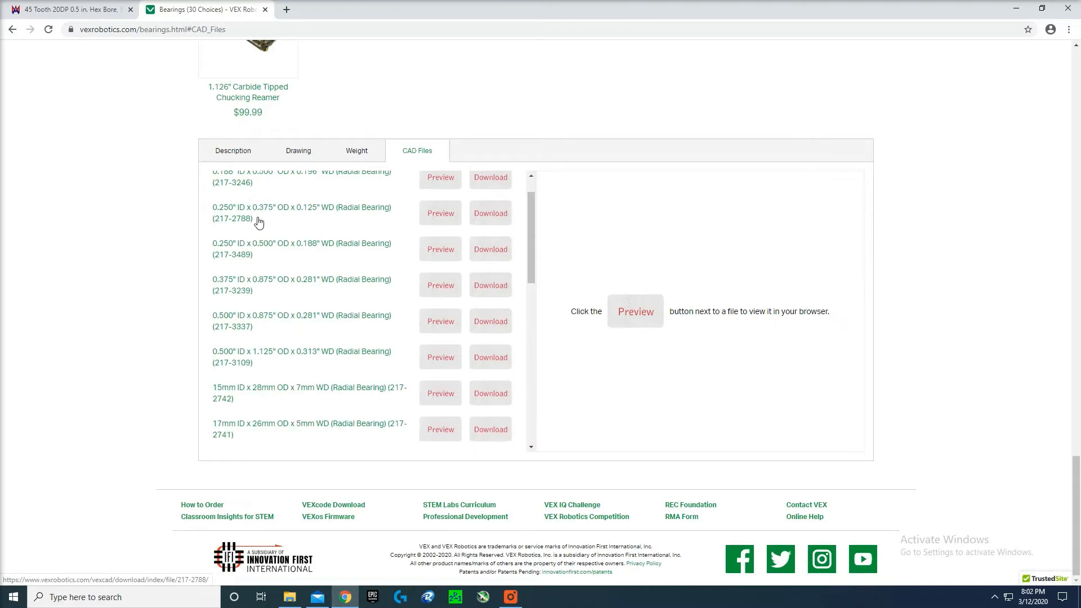
scroll(302, 239, "up", 3)
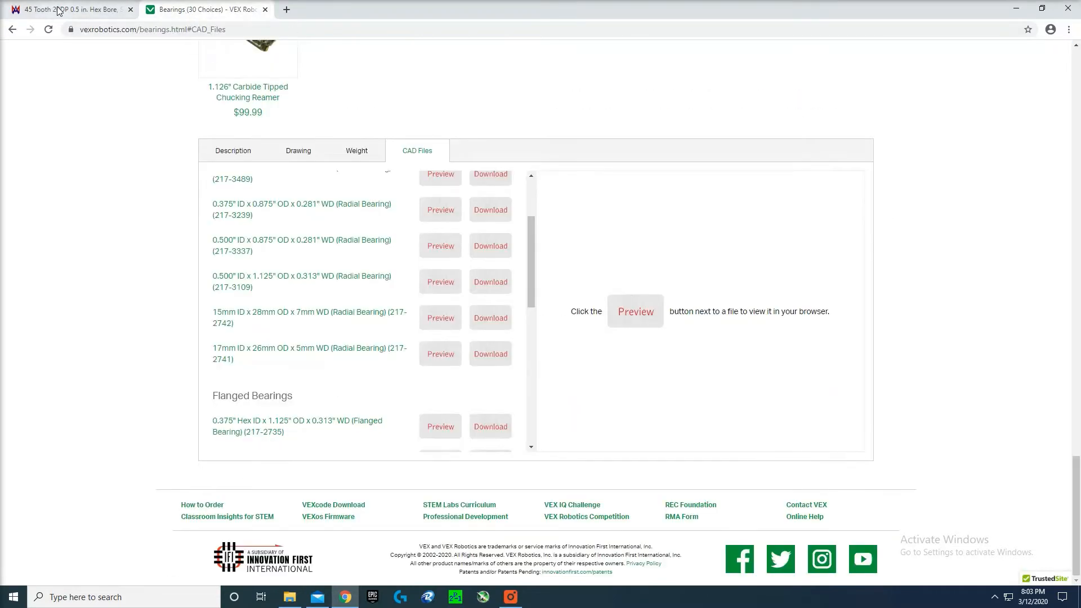
scroll(396, 104, "up", 10)
scroll(394, 103, "up", 15)
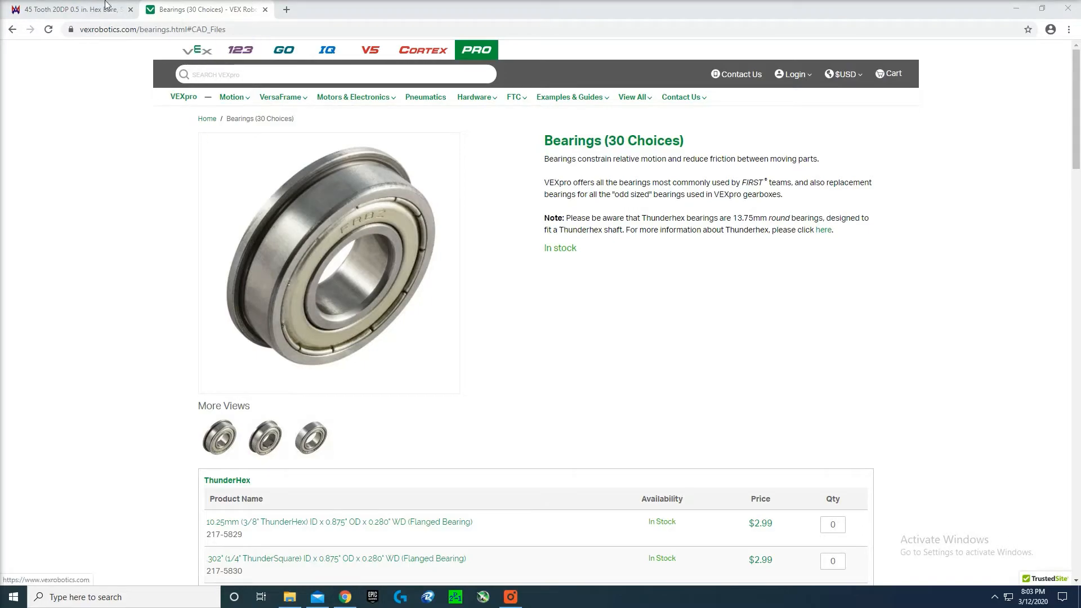
left_click(1016, 9)
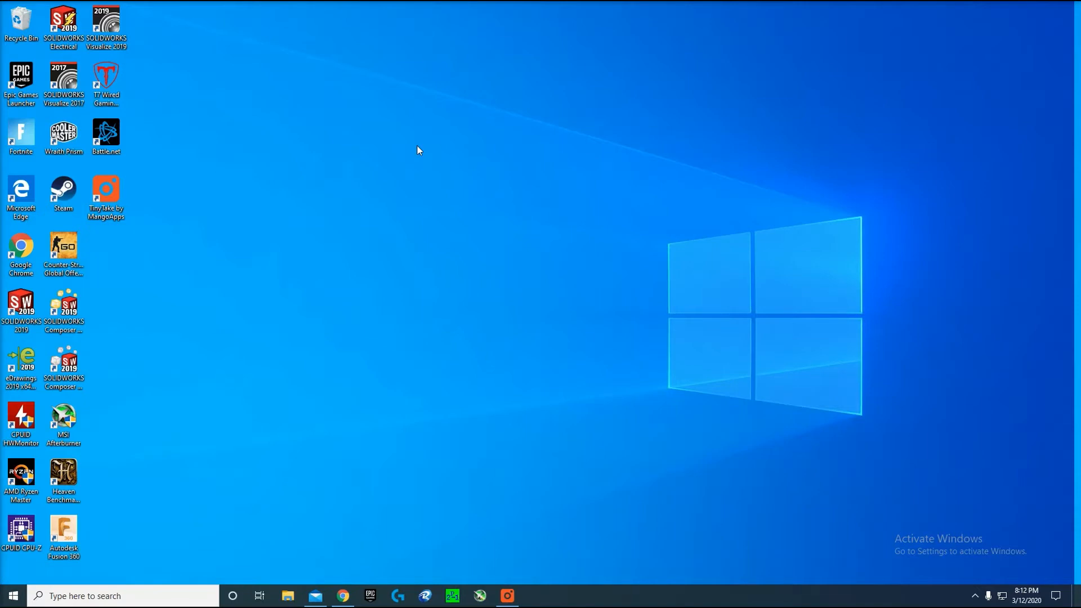
- Start SOLIDWORKS 2019 and create a new part document
double_click(29, 305)
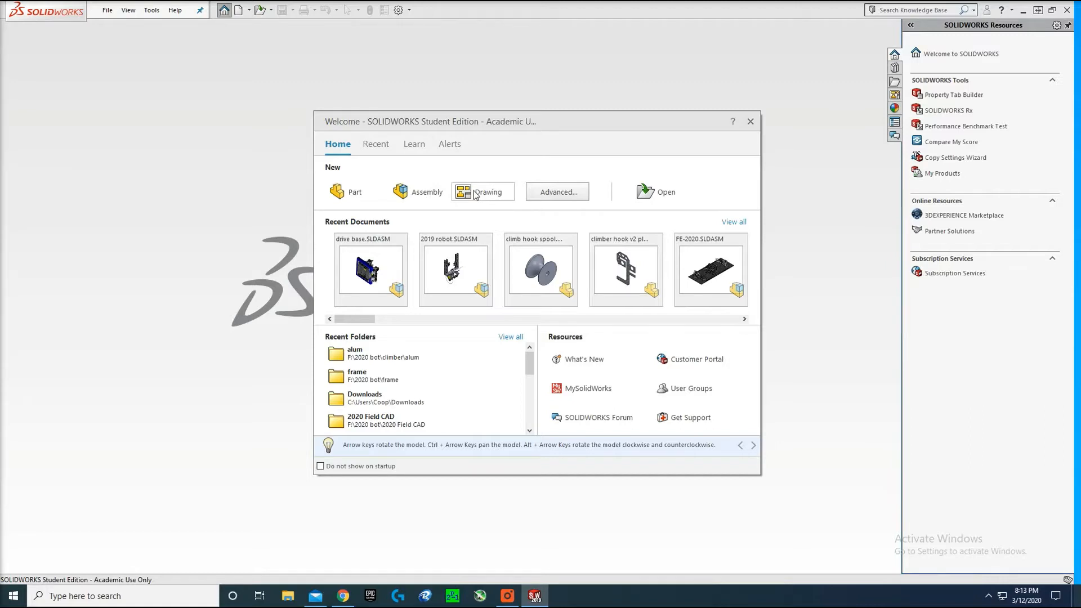
left_click(366, 196)
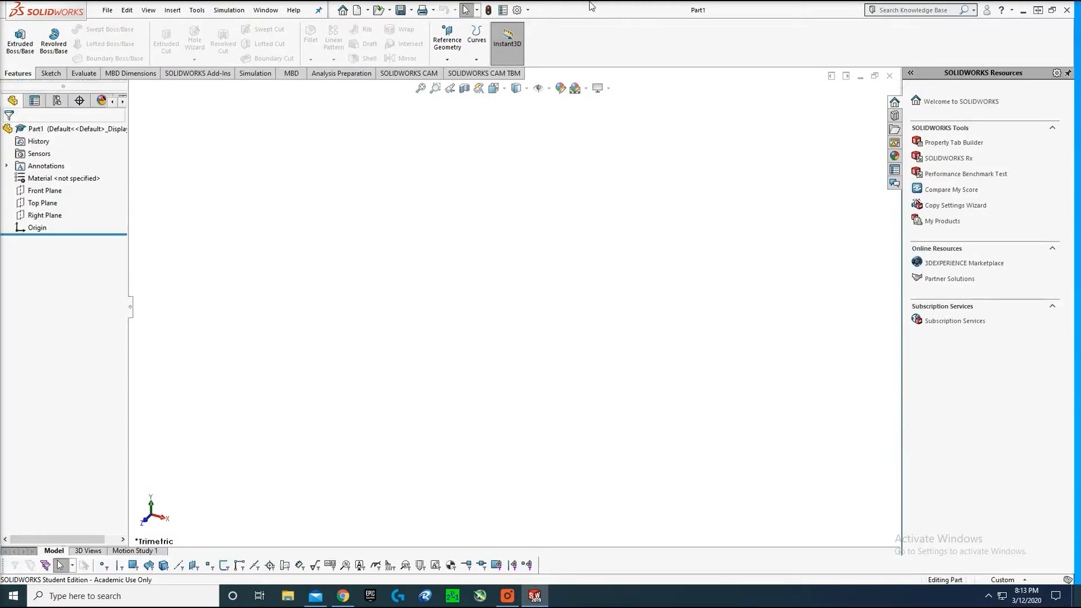
- Set the document's unit system to IPS (inch, pound, second) with three decimal places (.123) for length
left_click(526, 11)
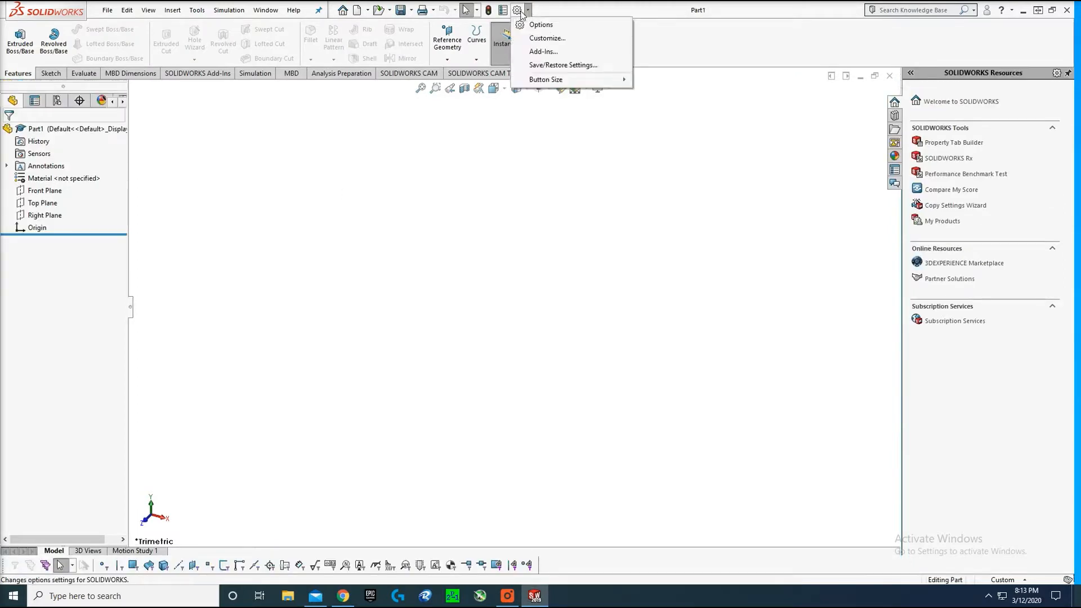
left_click(540, 25)
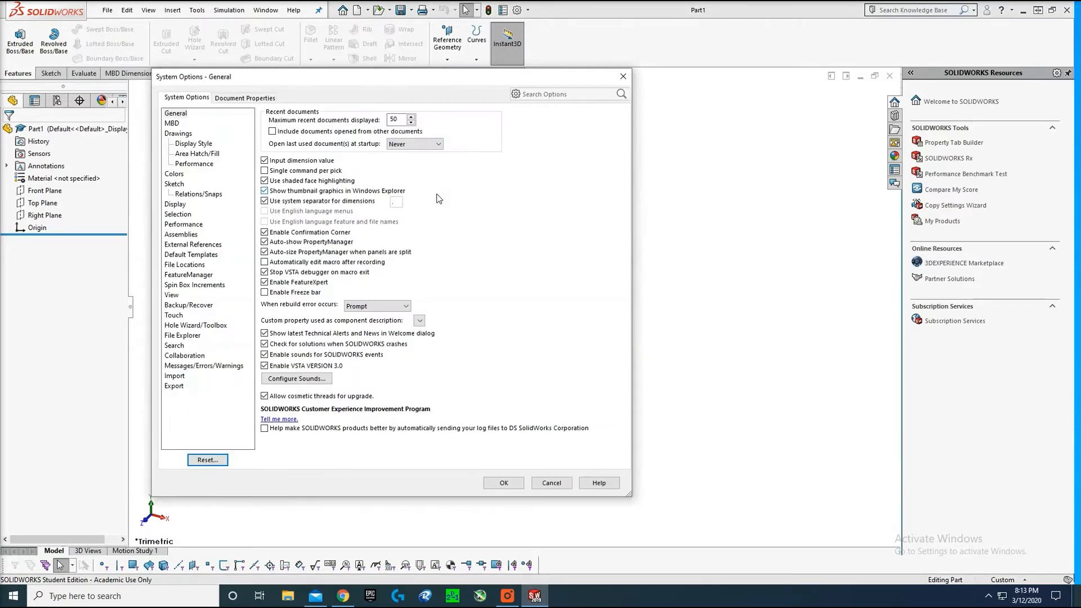
left_click(238, 99)
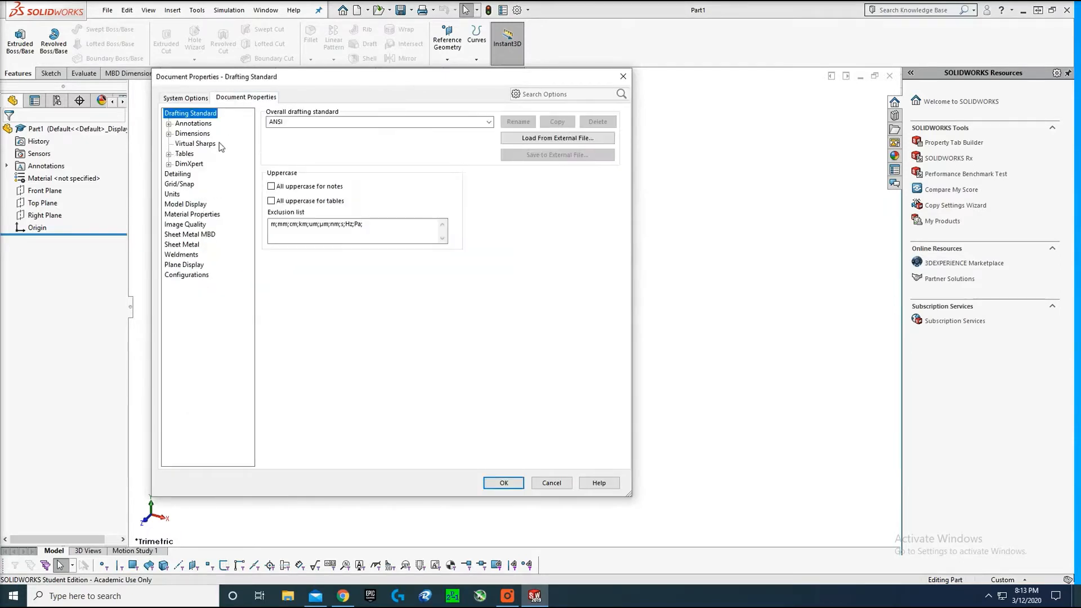
left_click(172, 194)
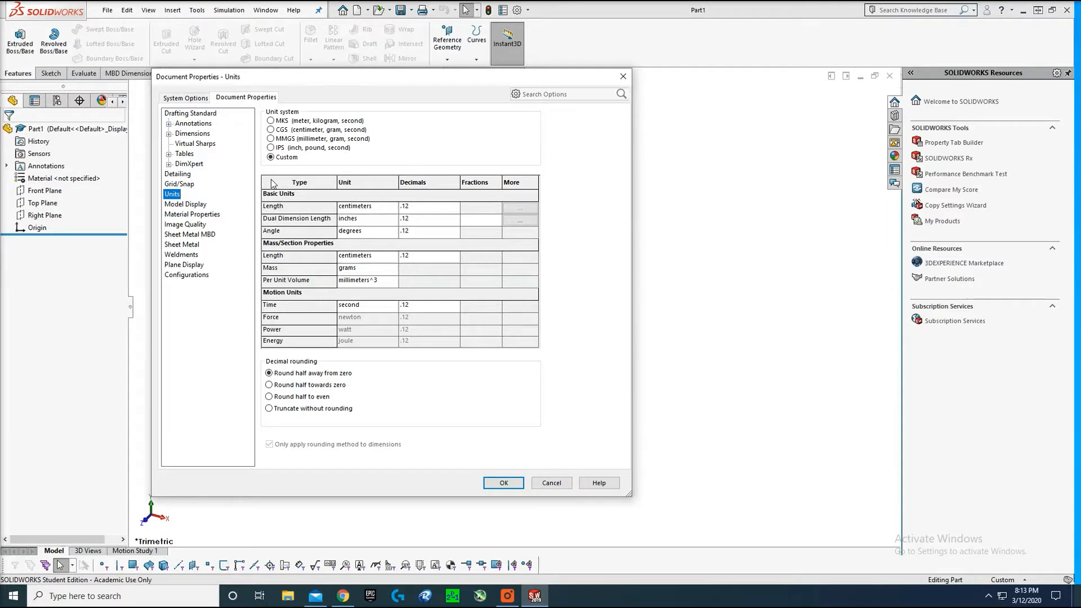
left_click(270, 148)
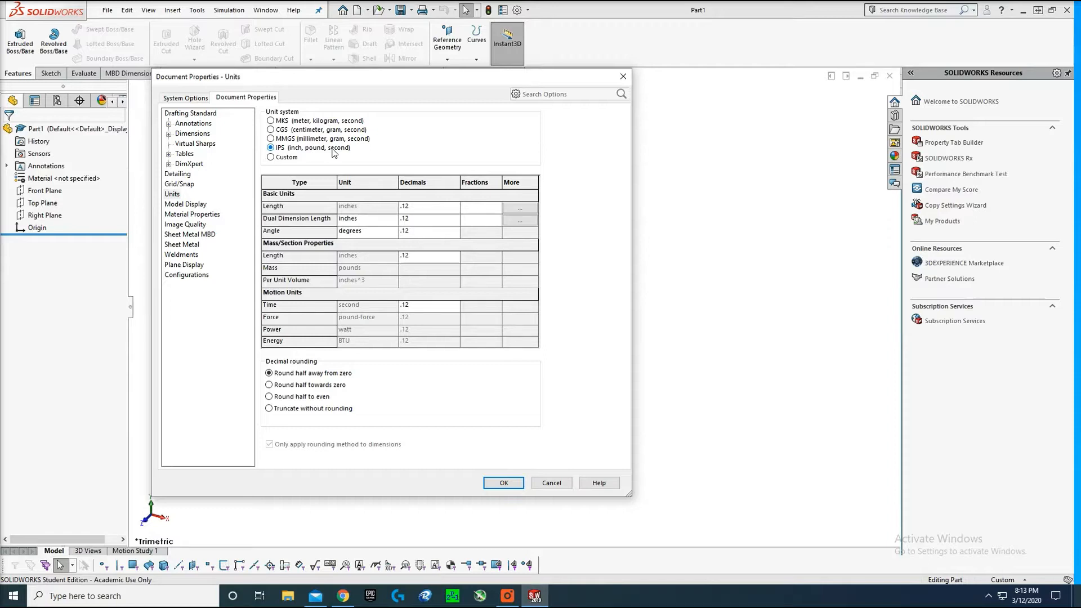
left_click(417, 207)
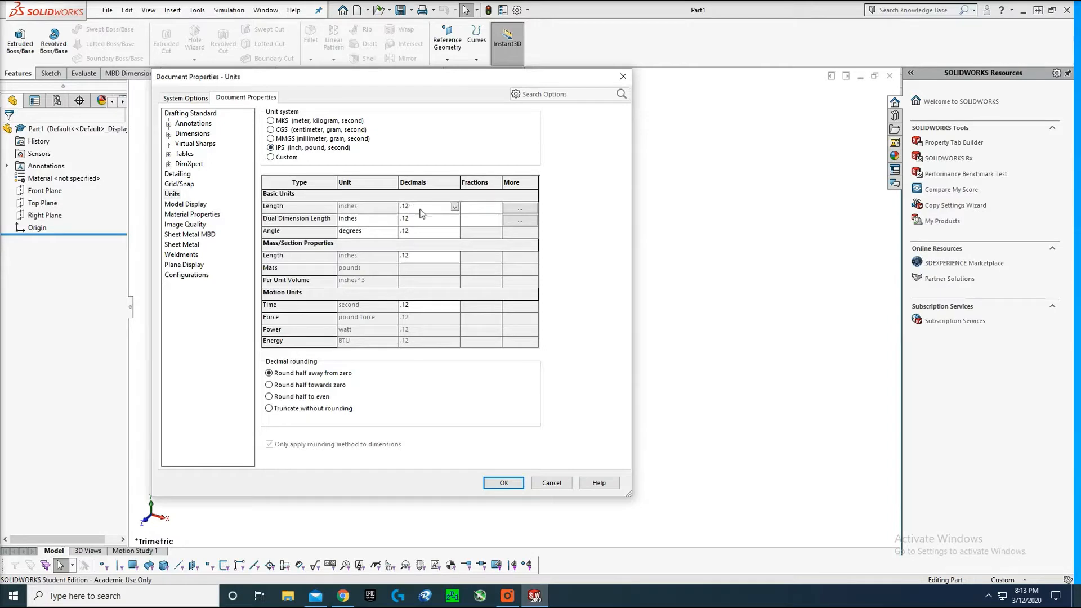
left_click(452, 208)
left_click(418, 229)
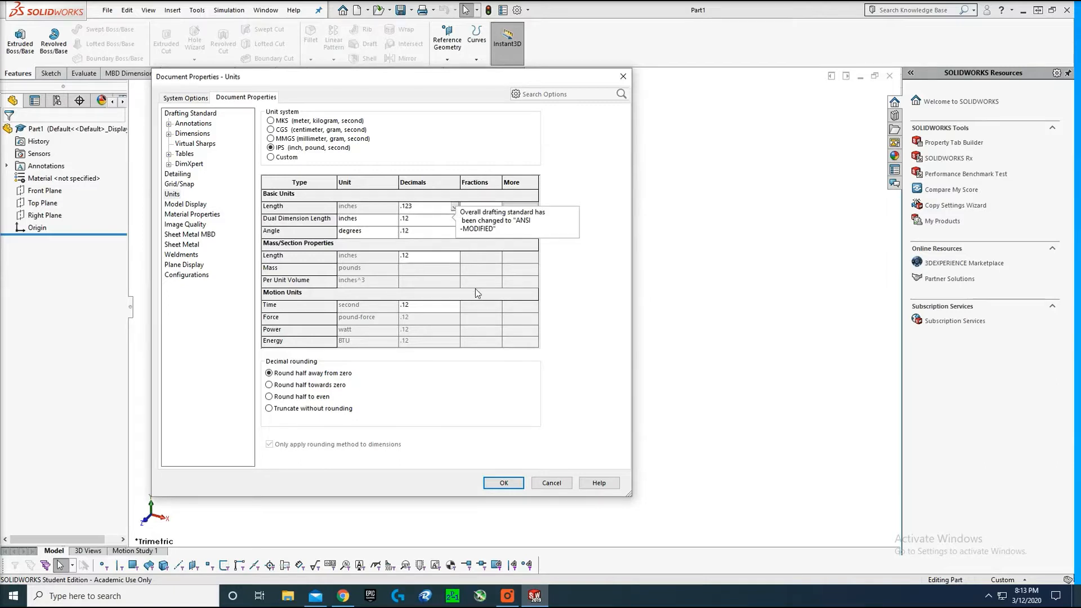
left_click(504, 483)
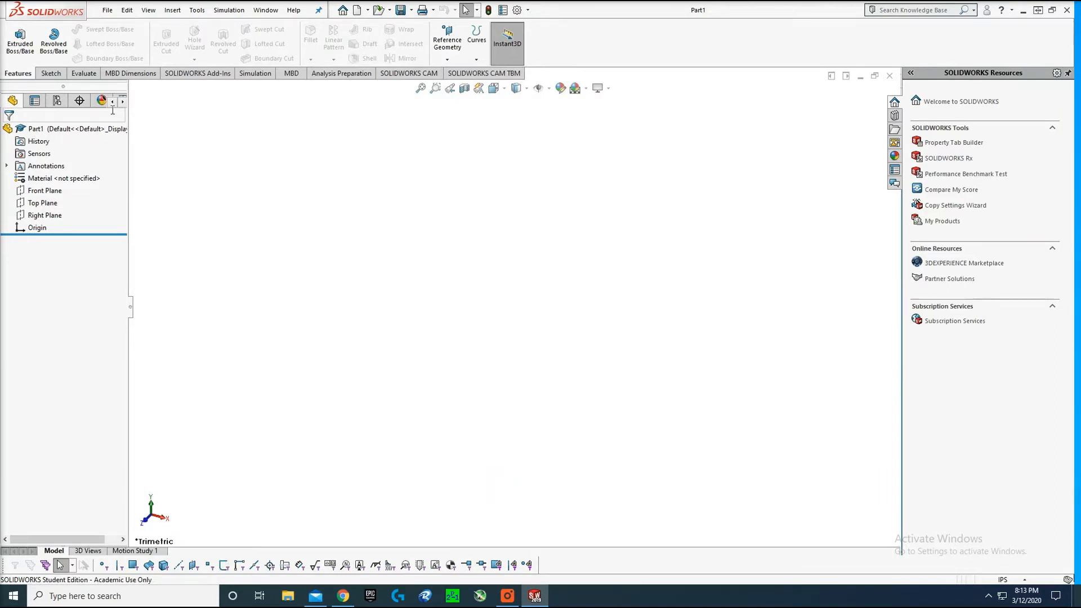
- Look through the Sketch, Features, Evaluate and Simulation tool sets and return to the sketch tools
left_click(72, 78)
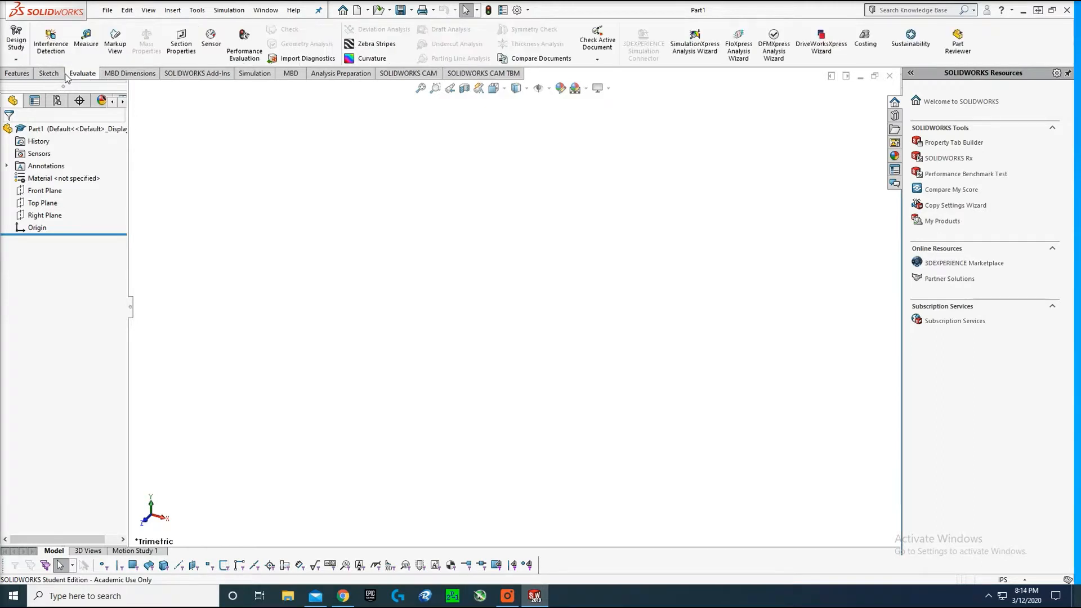
left_click(56, 78)
left_click(66, 78)
left_click(49, 75)
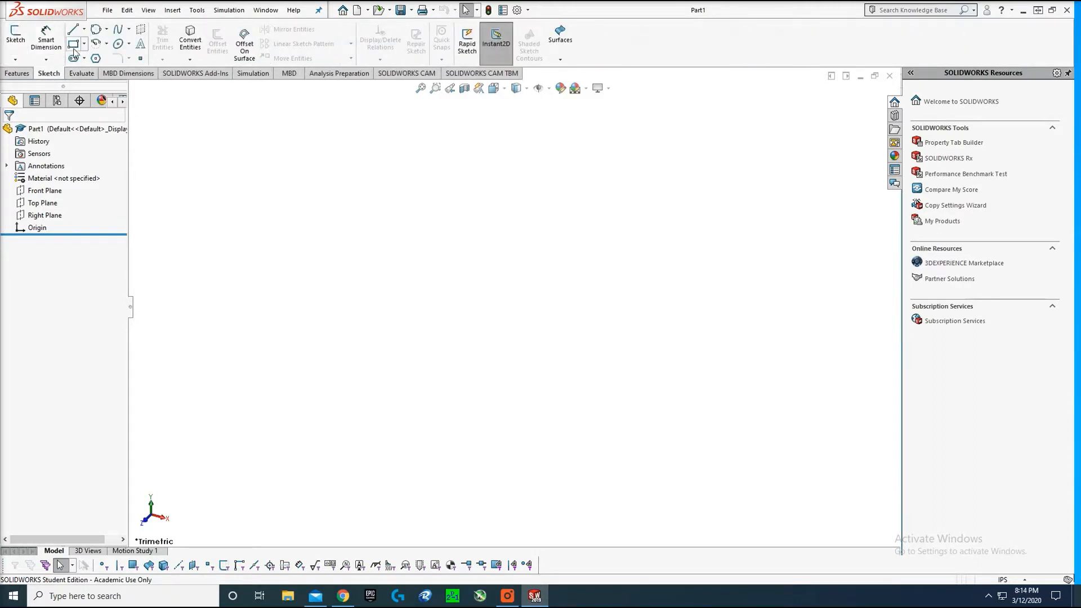
left_click(17, 74)
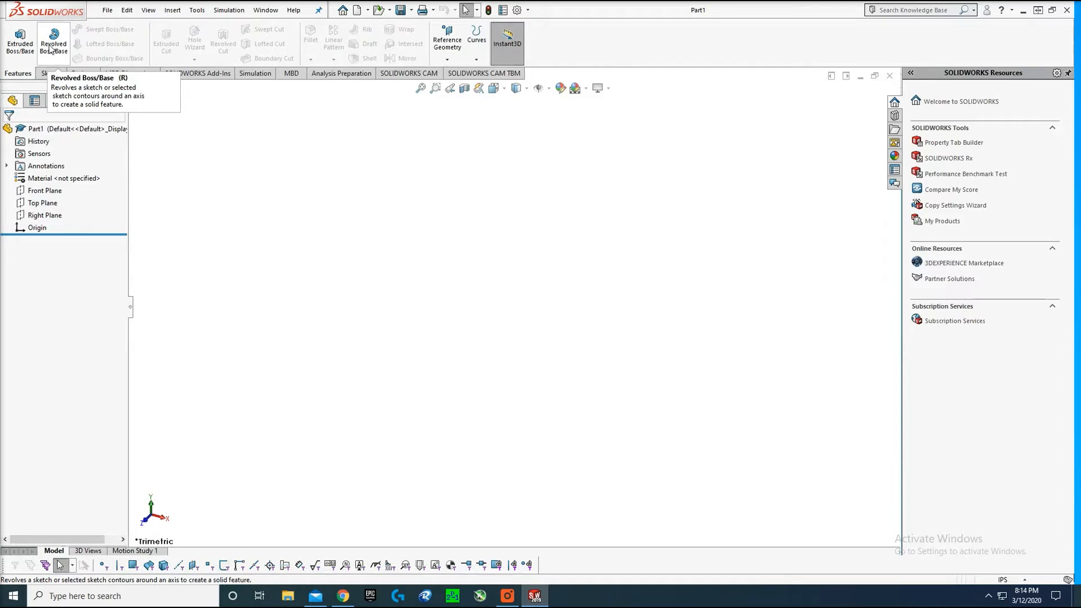
left_click(76, 74)
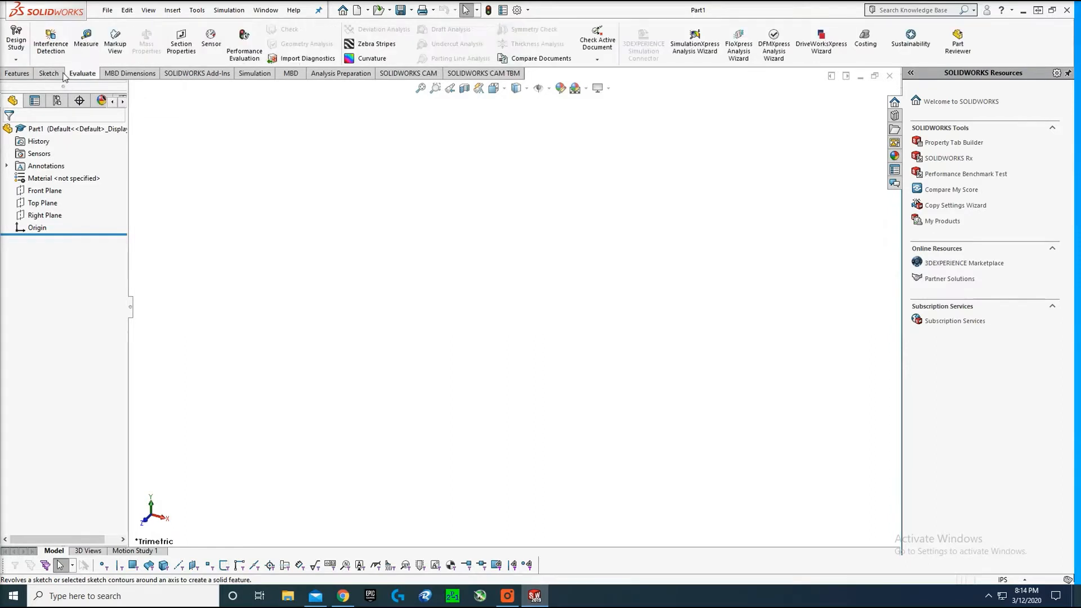
left_click(17, 74)
left_click(254, 73)
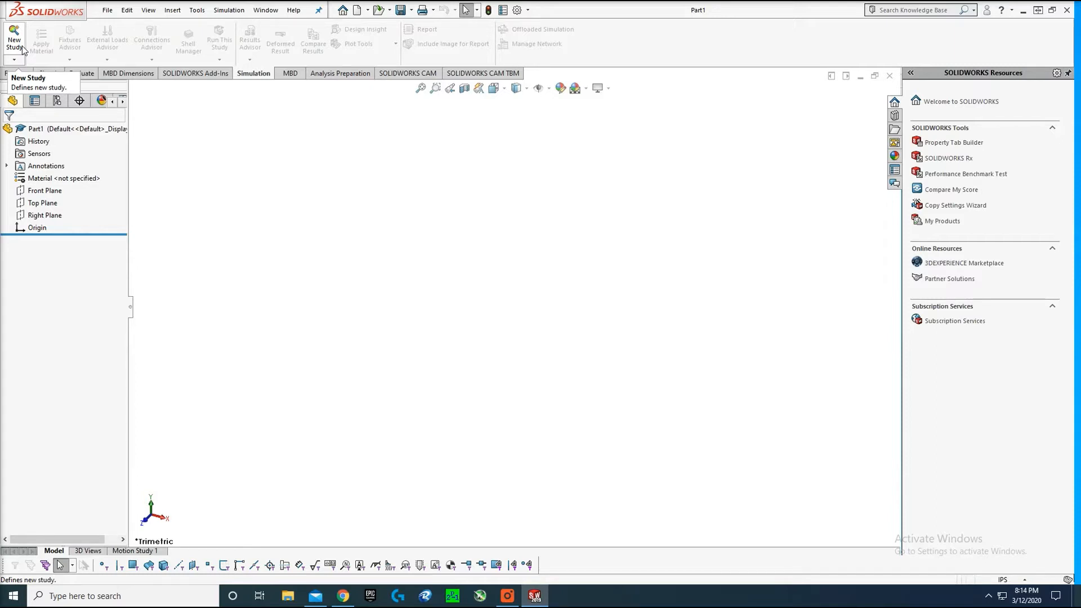
left_click(54, 75)
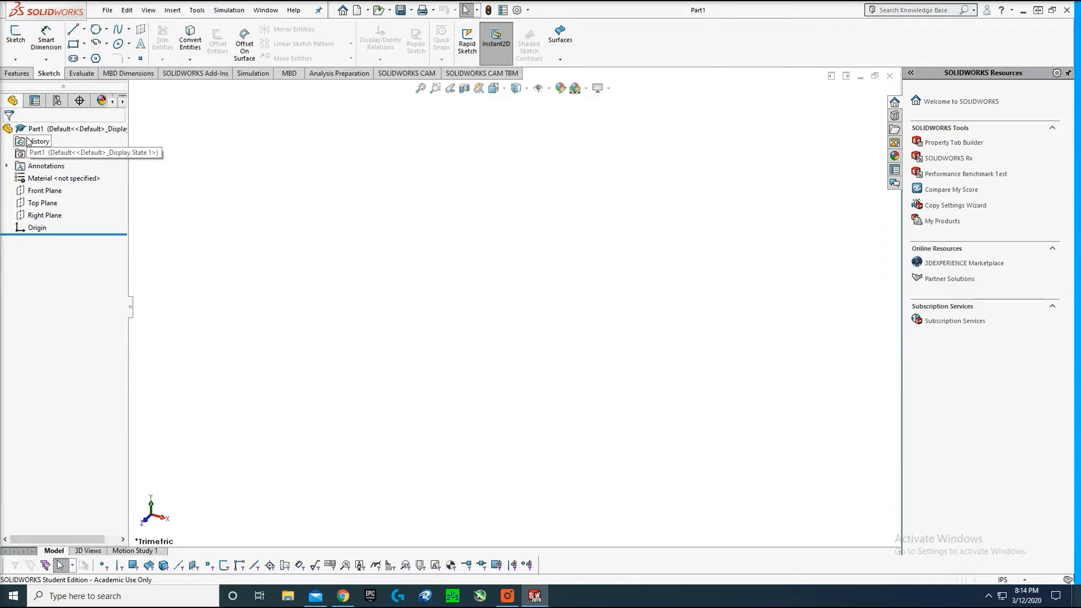
- Examine the part's property and appearance managers, return to the feature tree, and keep the program window maximised
left_click(34, 102)
left_click(19, 103)
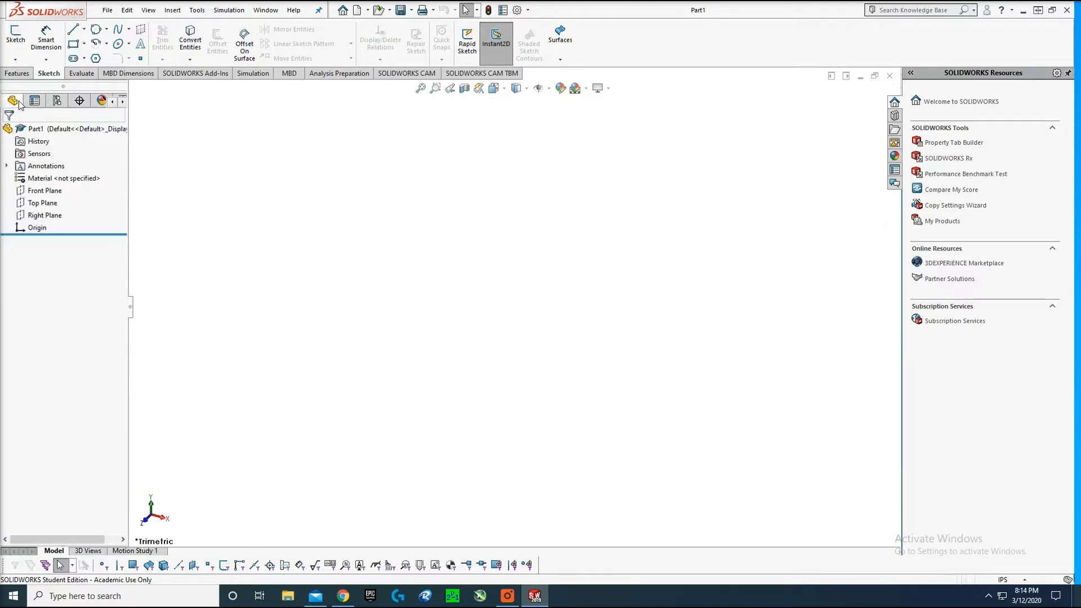
left_click(100, 101)
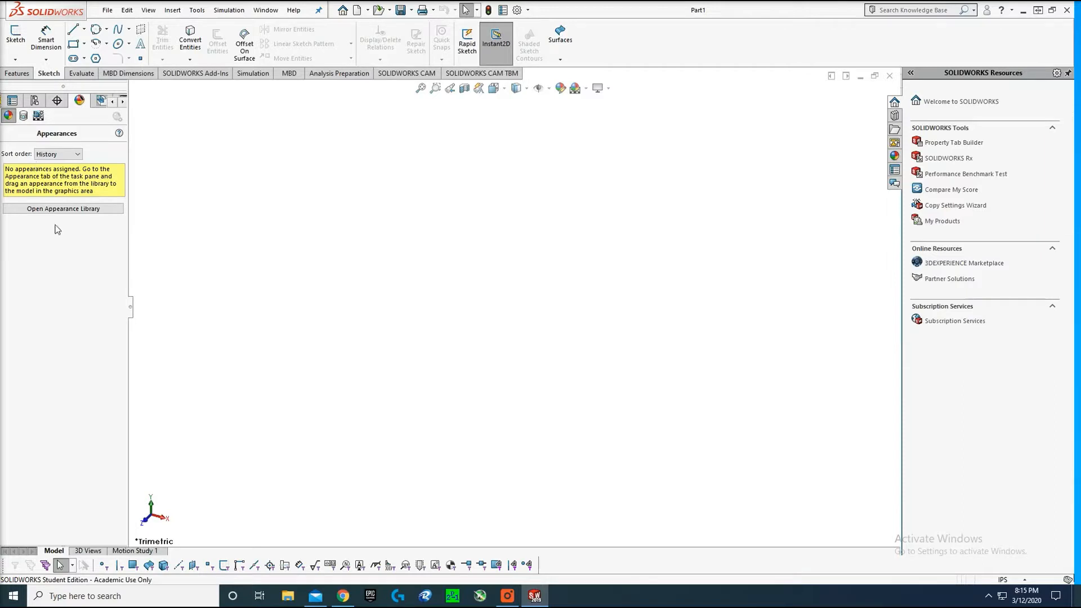
right_click(87, 239)
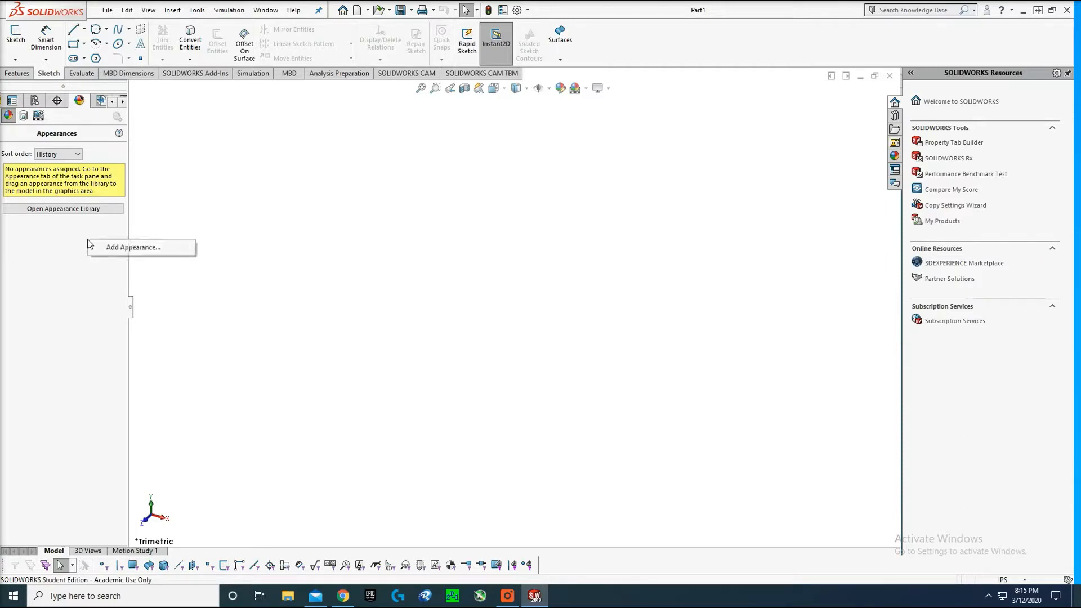
left_click(53, 251)
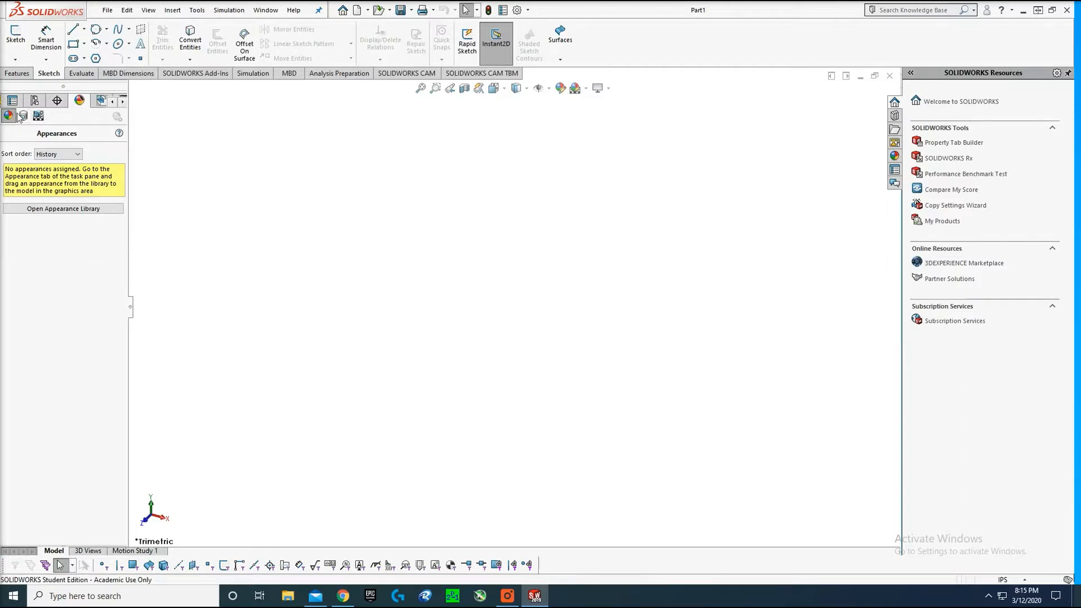
left_click(2, 102)
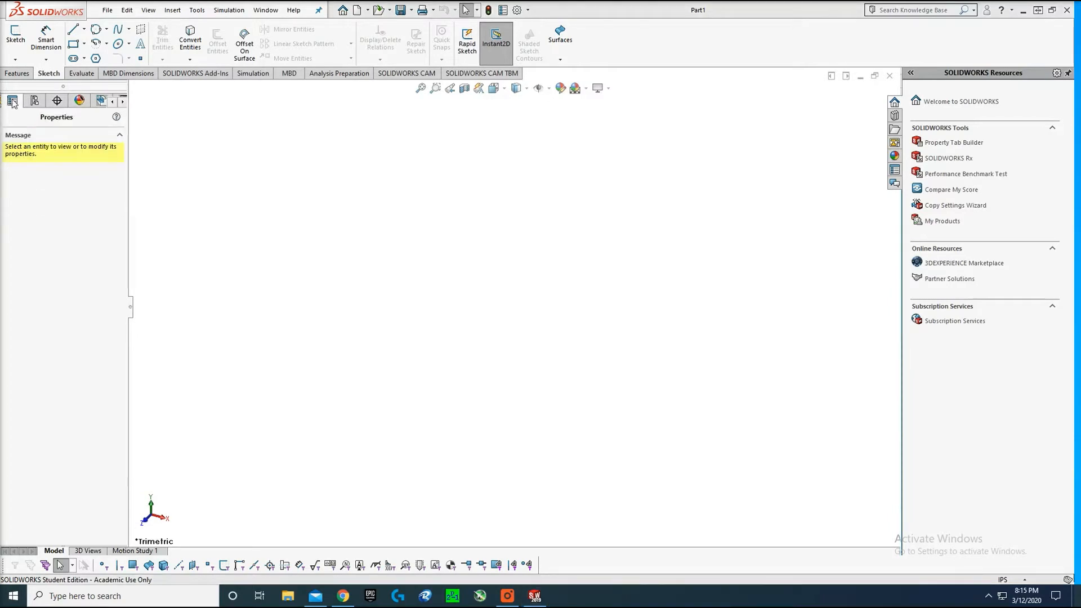
double_click(568, 7)
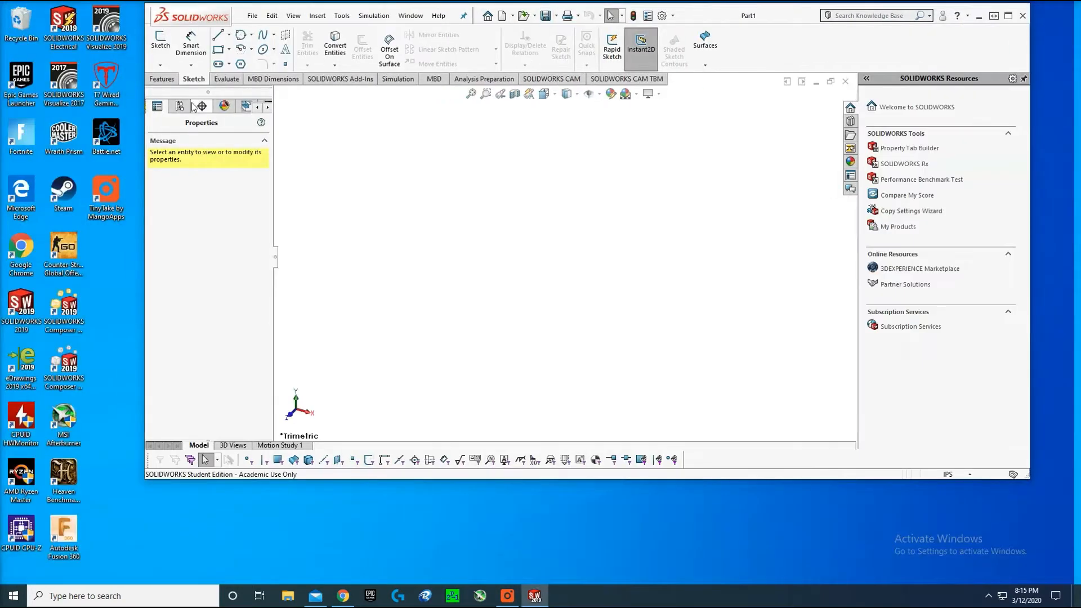
left_click(145, 107)
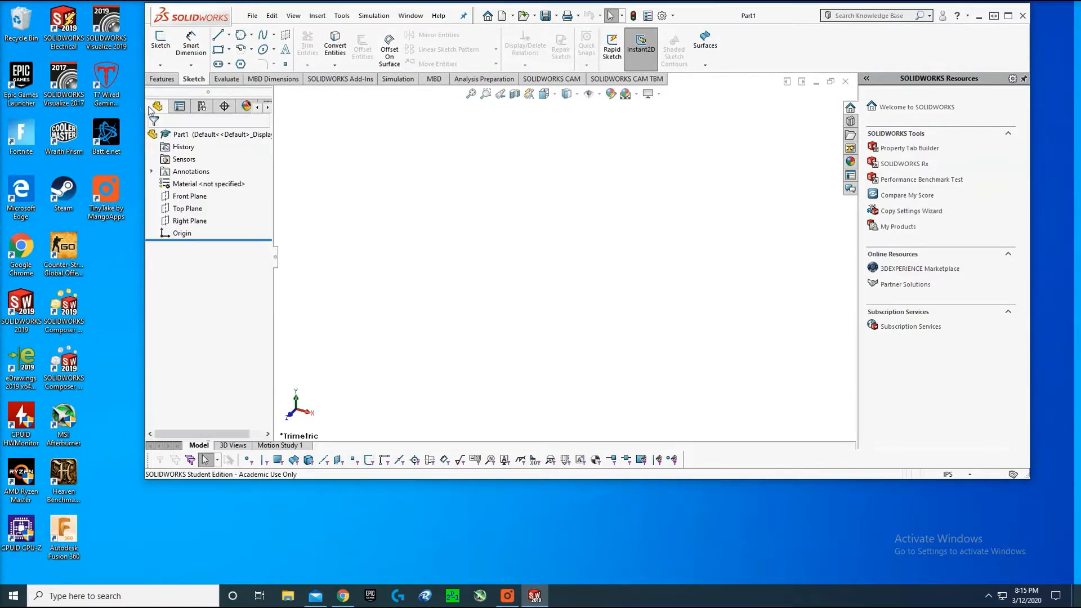
left_click(1009, 15)
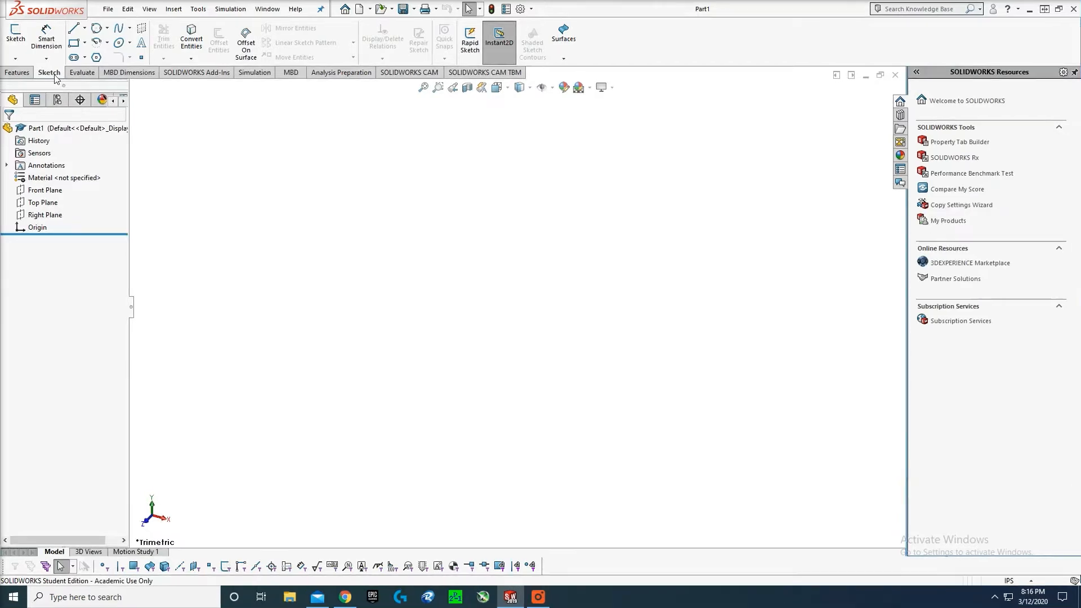
- Start a sketch on the Top Plane and try the view selector, ending in the Top view
left_click(19, 39)
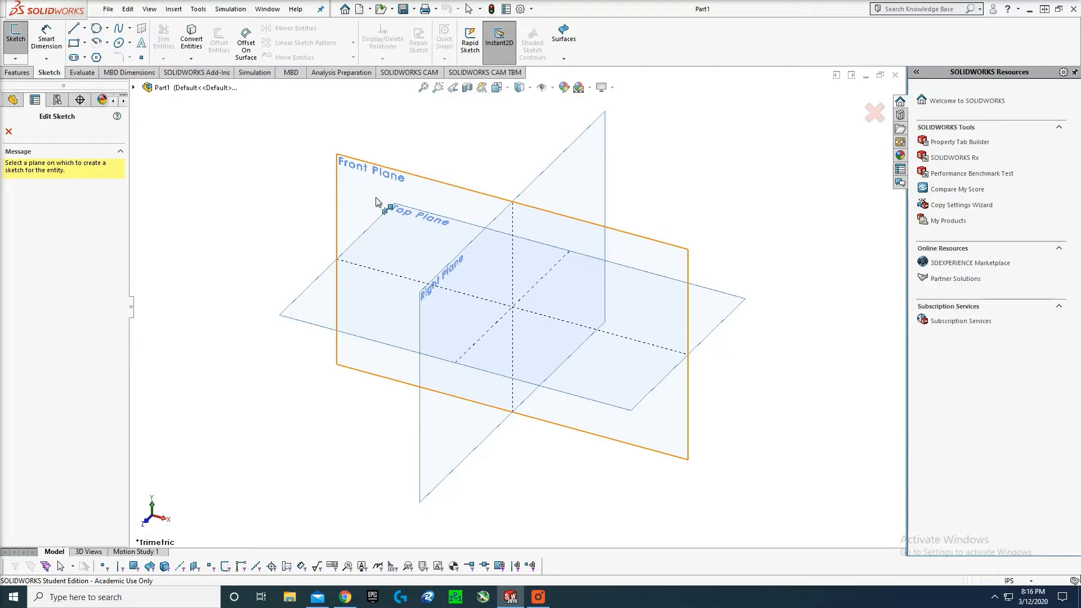
left_click(305, 298)
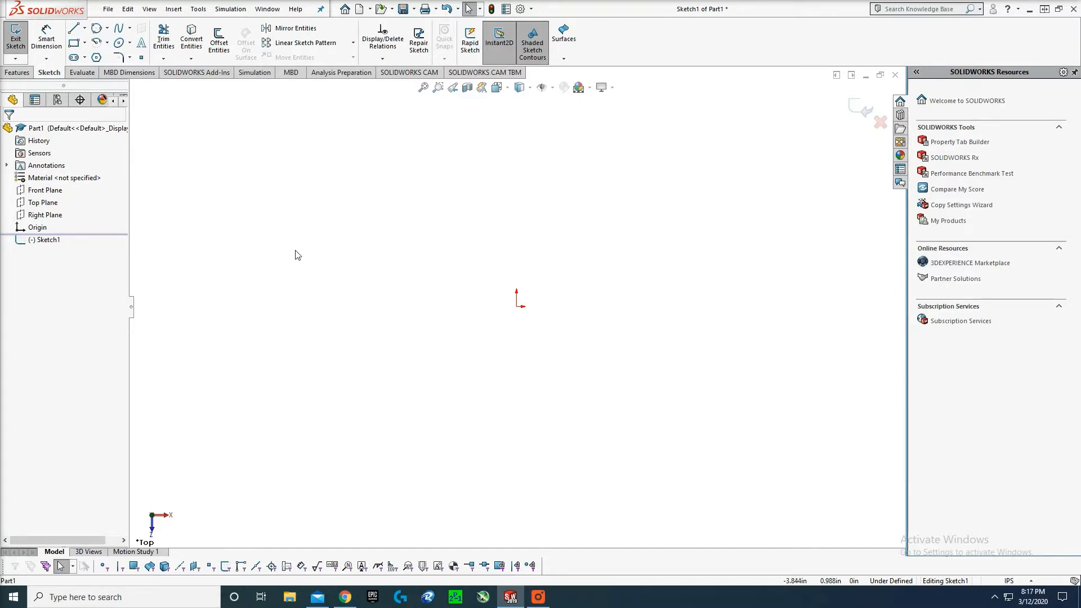
key("space")
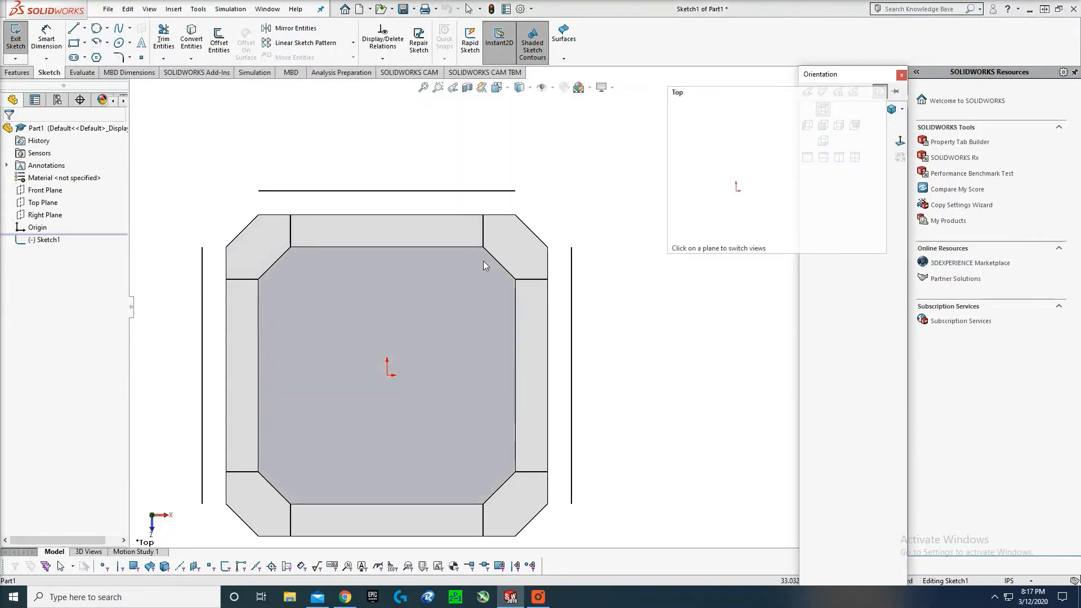
mouse_move(591, 152)
middle_mouse_down()
mouse_move(573, 186)
mouse_move(526, 164)
mouse_move(535, 174)
mouse_move(641, 118)
mouse_move(477, 149)
mouse_move(555, 168)
mouse_move(534, 140)
mouse_move(610, 228)
mouse_move(589, 140)
mouse_move(460, 299)
middle_mouse_up()
left_click(460, 299)
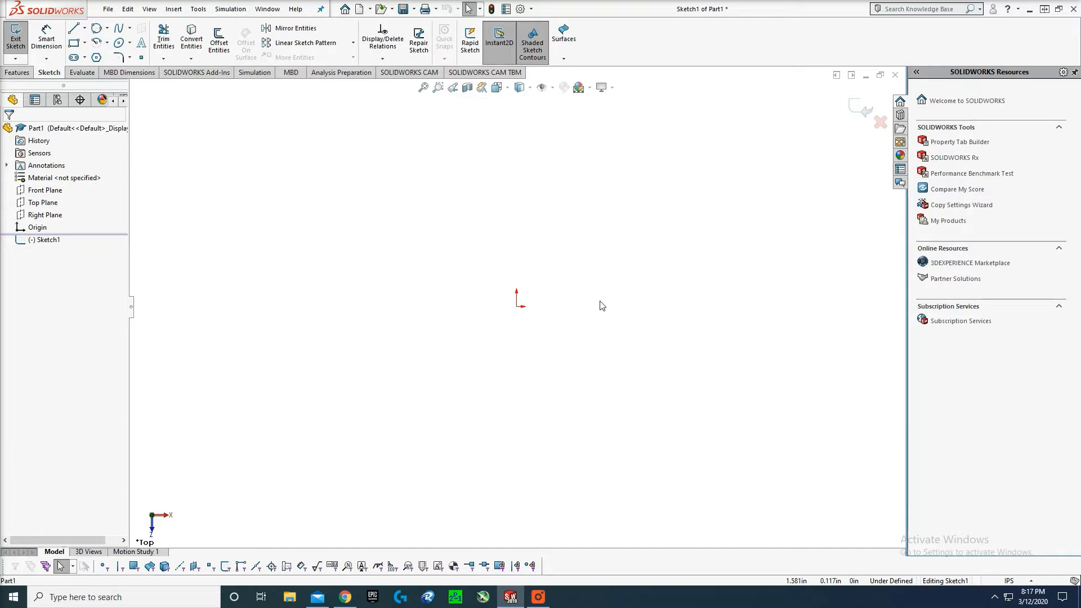
- Sketch a closed right triangle from the origin with a horizontal base about 4.73 in long and a vertical side at the base's far end
key("l")
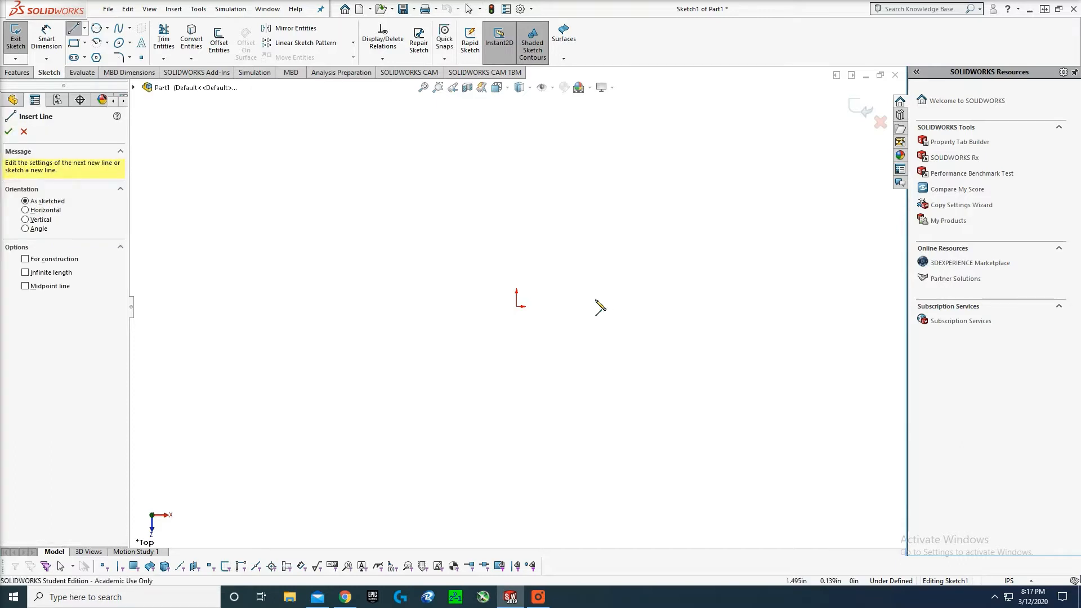
left_click(517, 306)
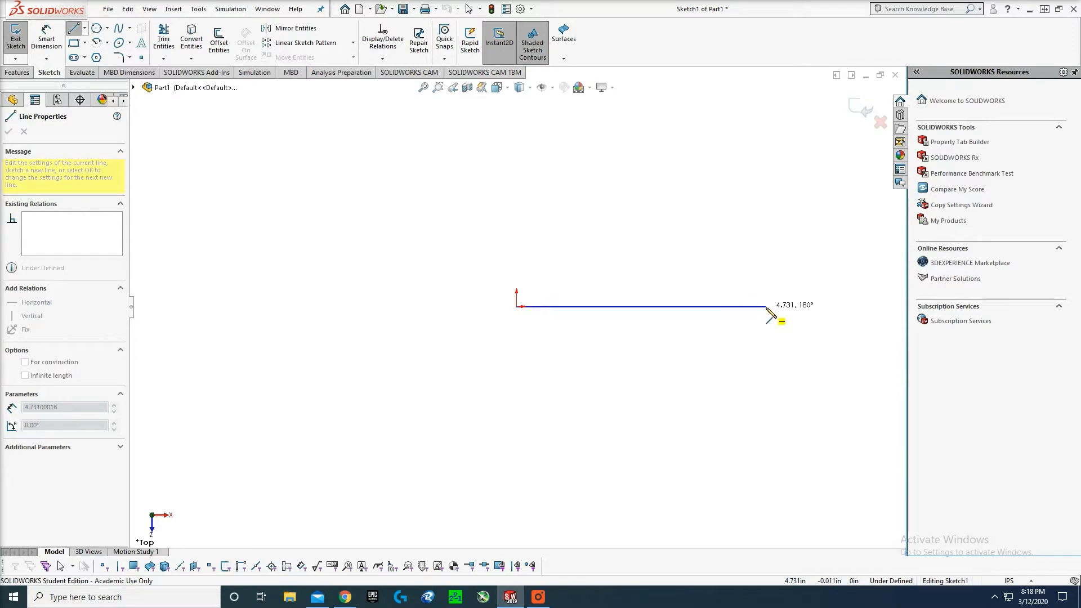
left_click(766, 307)
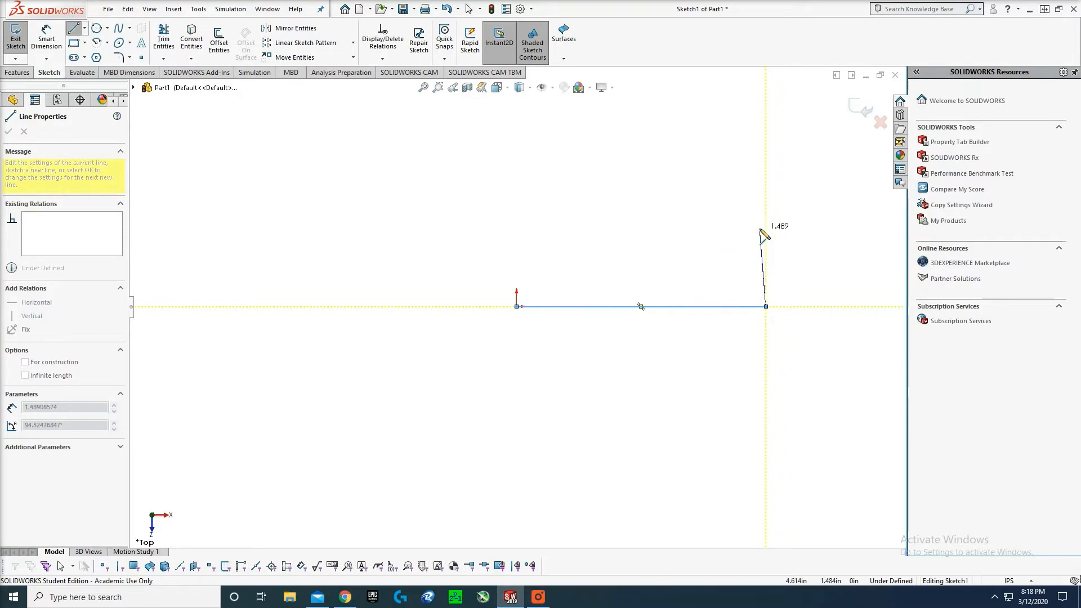
left_click(766, 193)
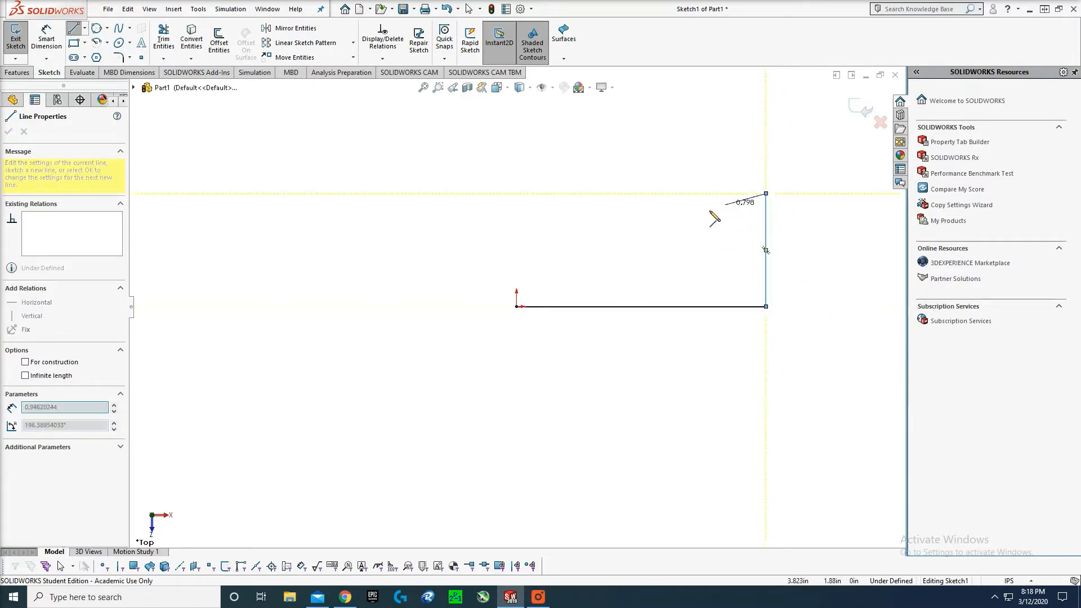
left_click(517, 306)
key("Escape")
key("Escape")
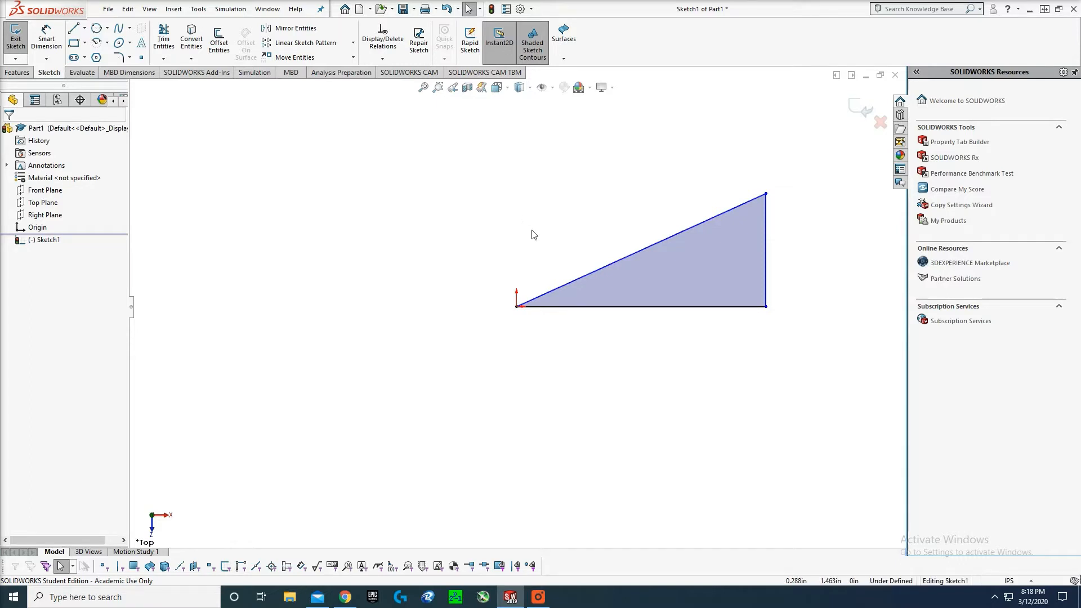
- Dimension the triangle's horizontal base below the sketch and set its length to 5 in
key("d")
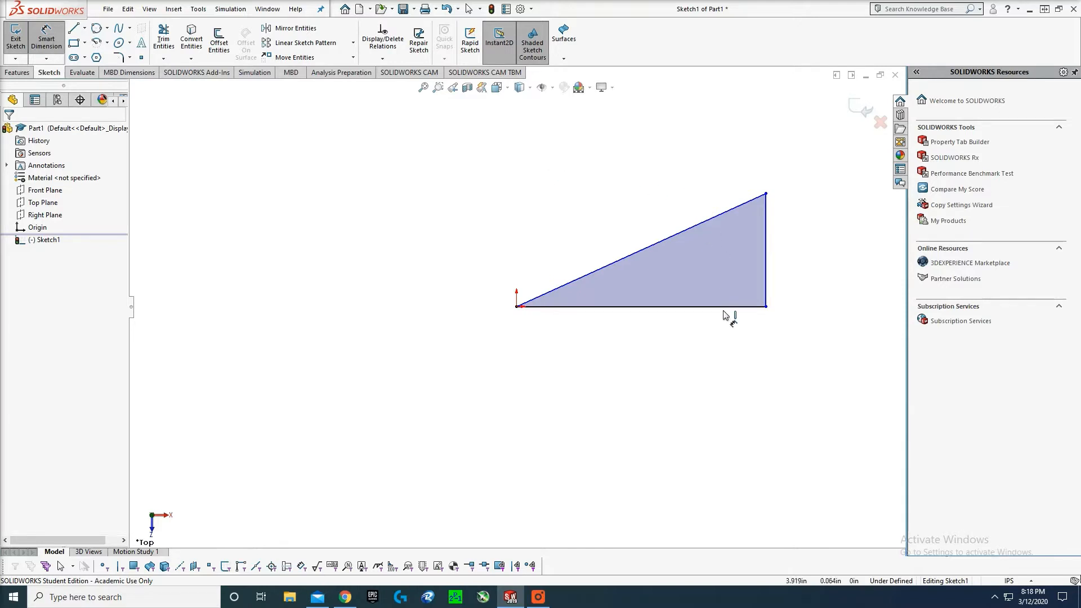
left_click(678, 309)
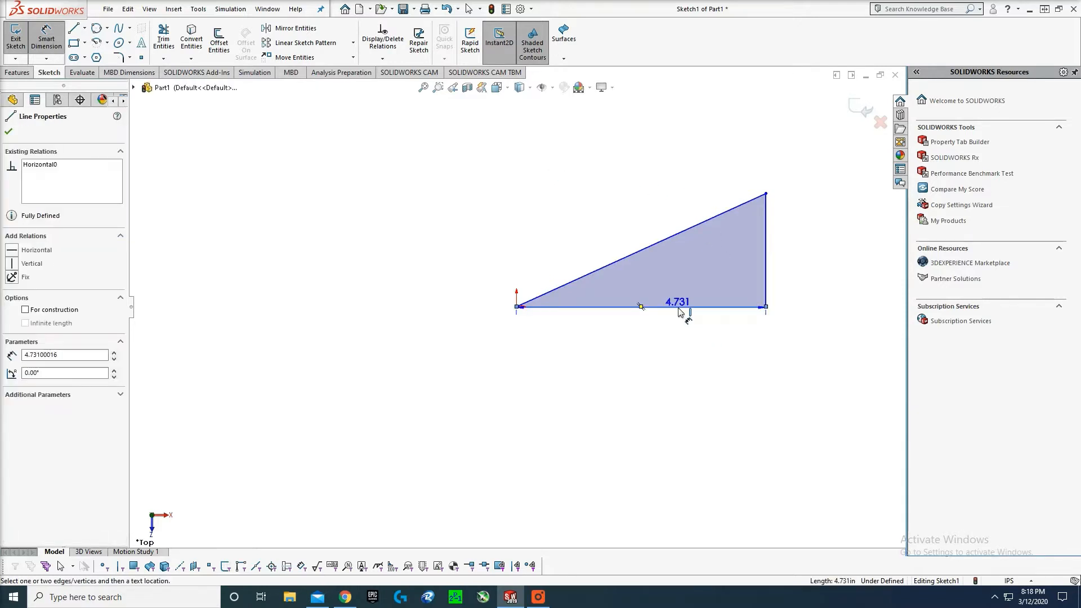
left_click(640, 367)
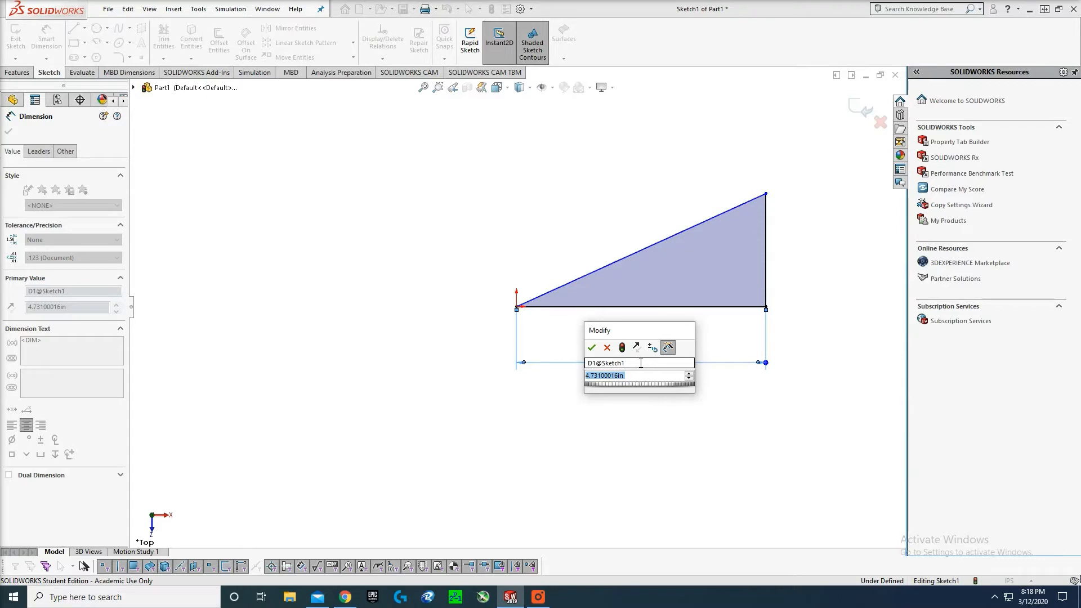
type("5")
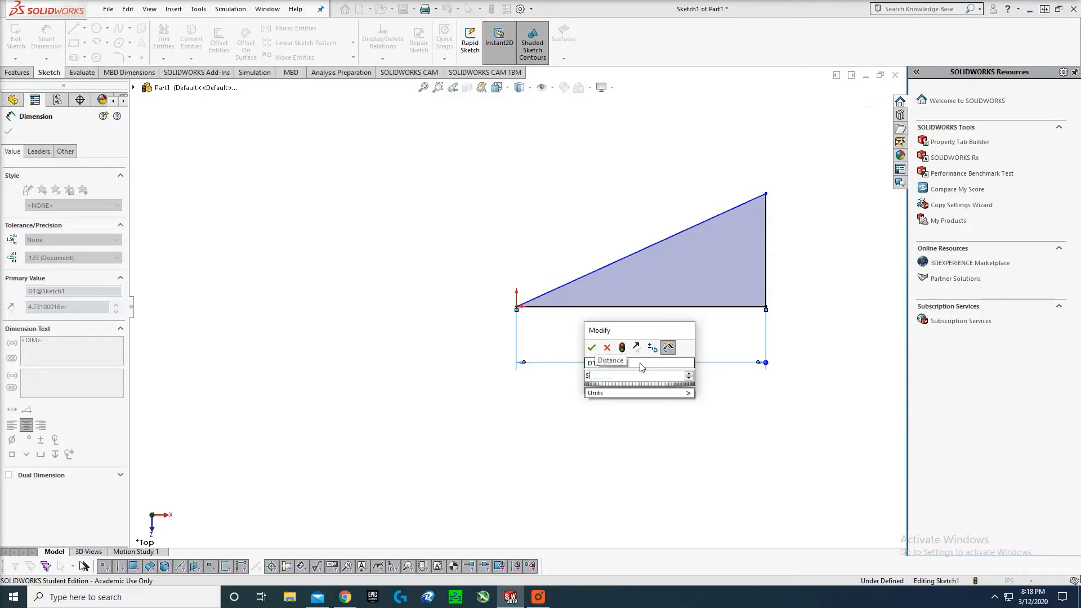
key("Return")
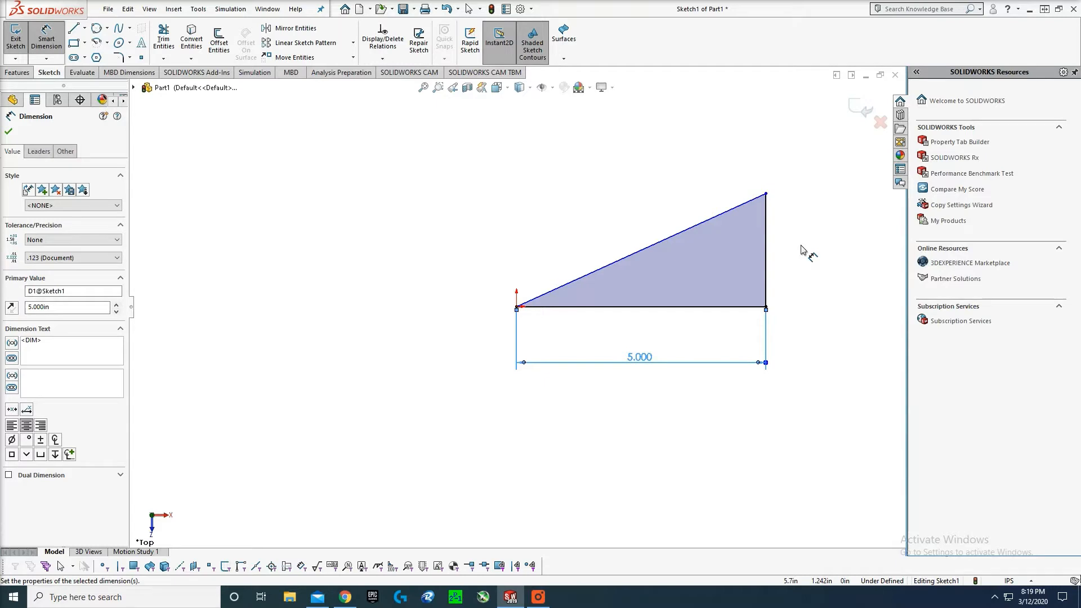
- Dimension the triangle's vertical side, trying 5 in before setting its length to 2 in
left_click(767, 245)
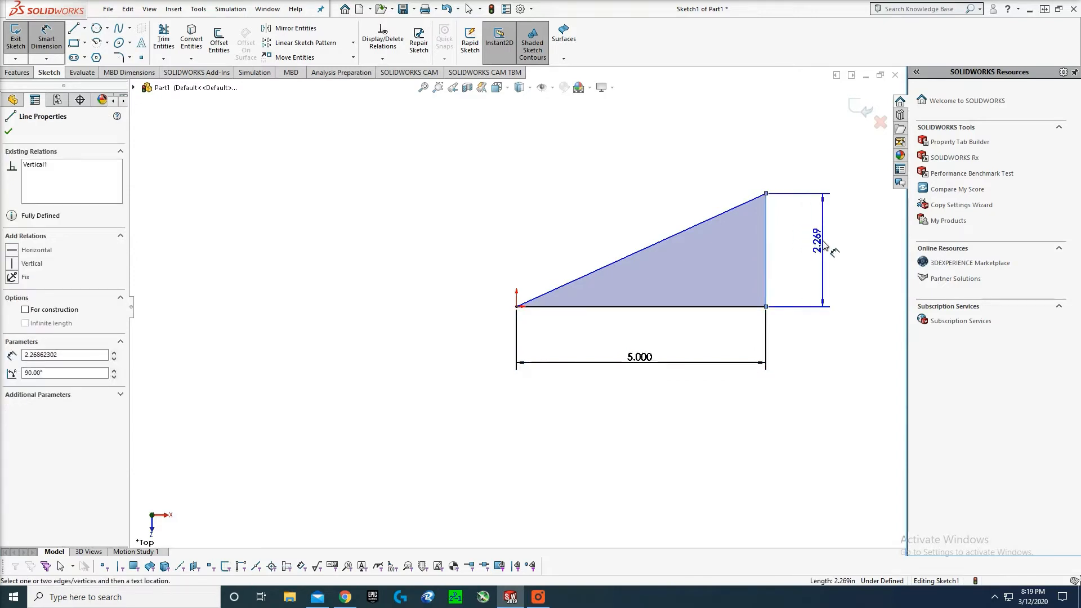
left_click(824, 245)
type("5")
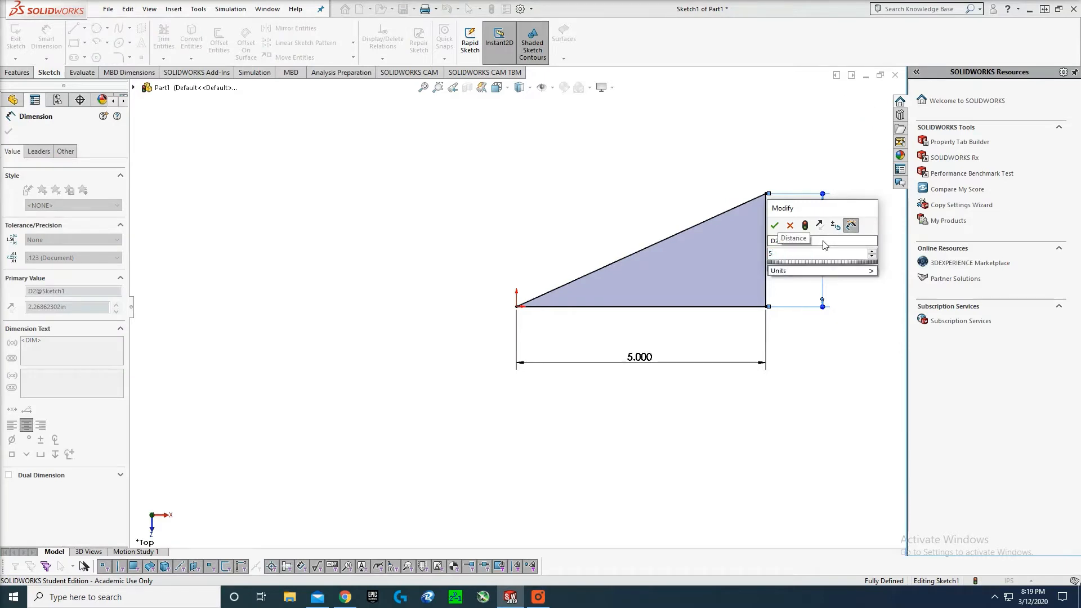
key("Return")
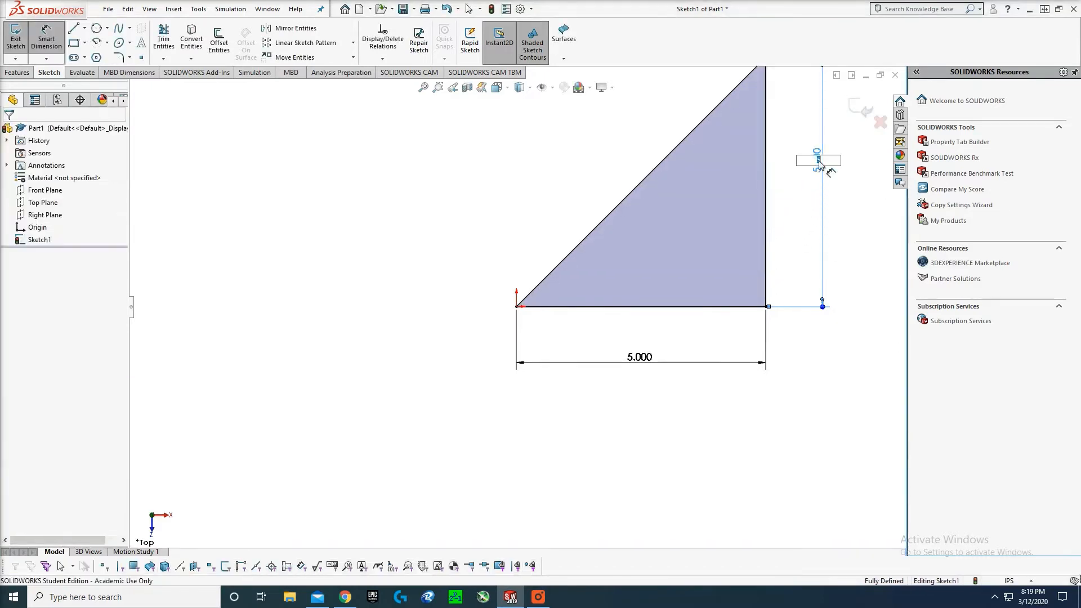
type("2")
key("Return")
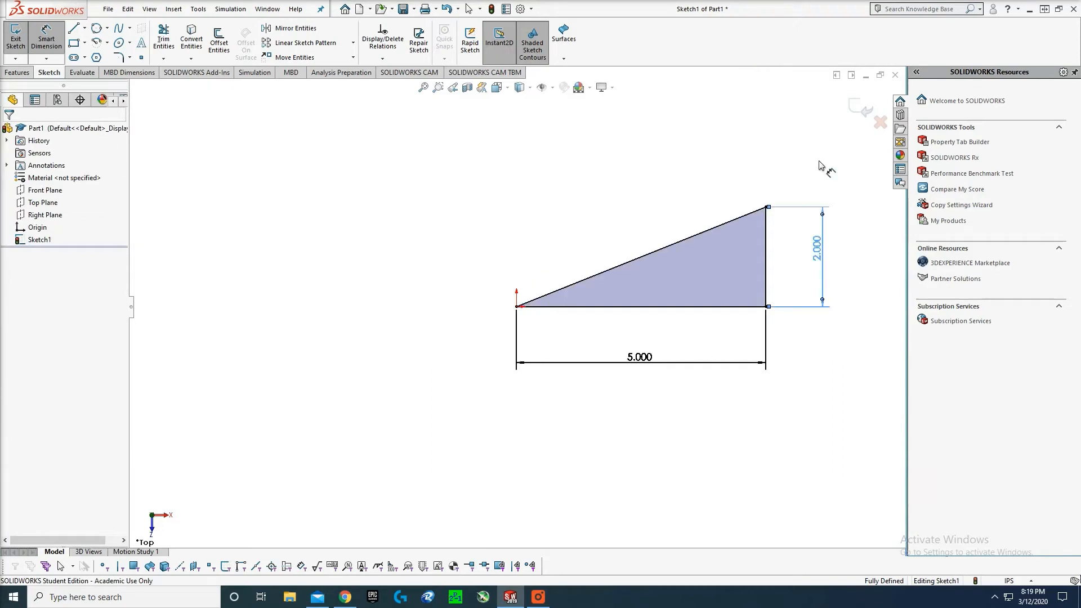
key("Escape")
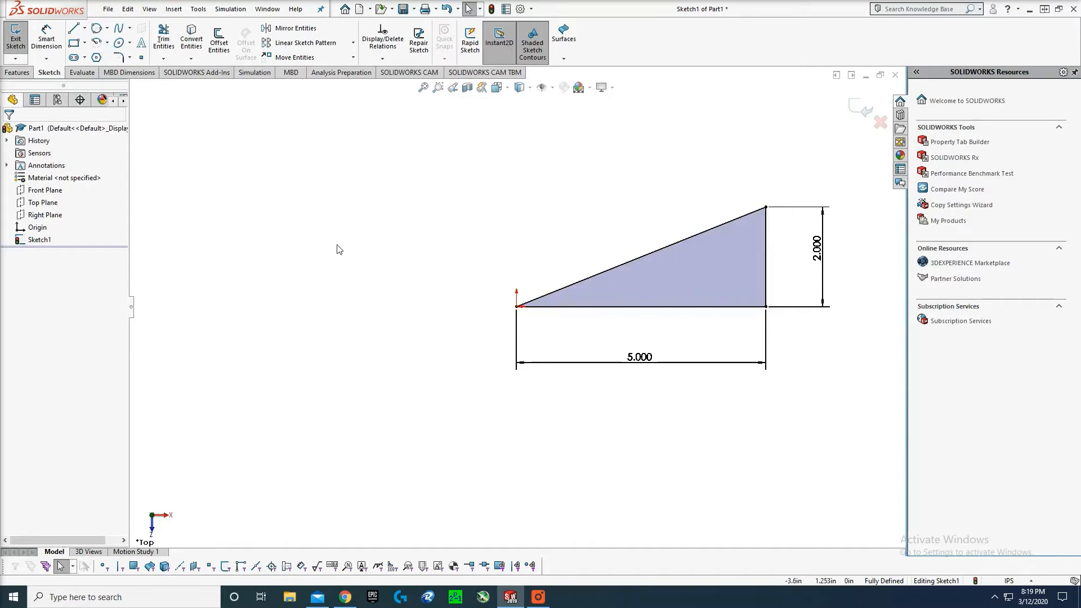
- Try to add an angle dimension between the triangle's base and its sloped side, and dismiss it without making it driven
key("d")
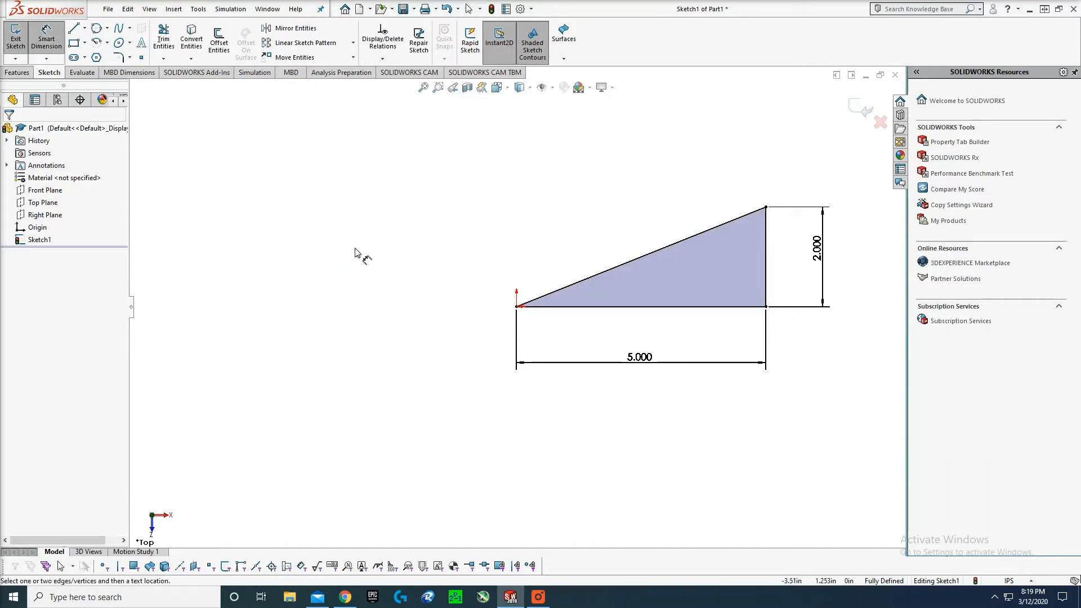
left_click(607, 307)
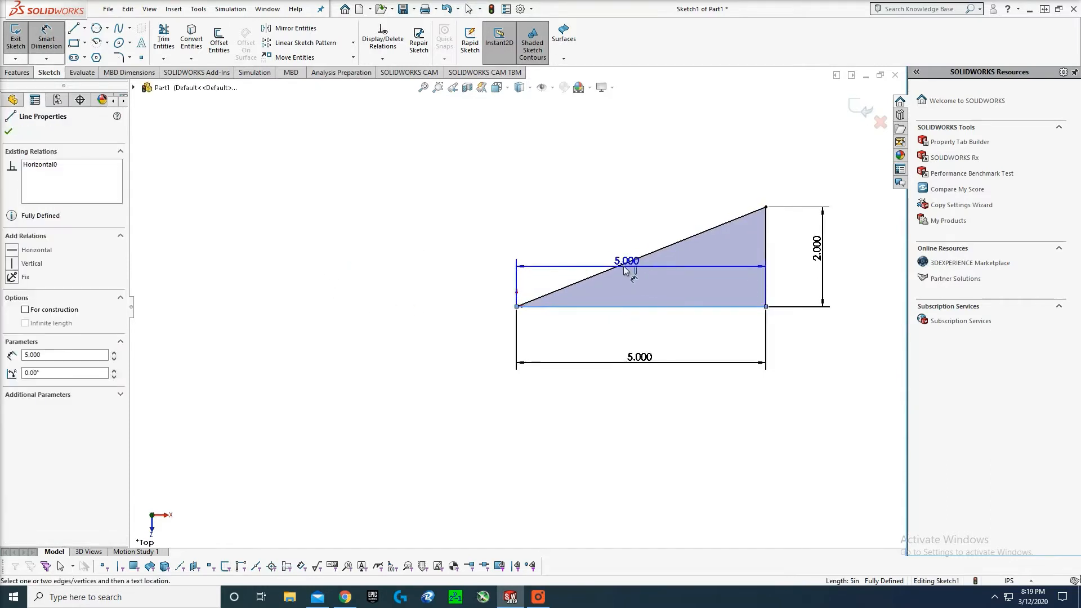
left_click(618, 267)
left_click(698, 268)
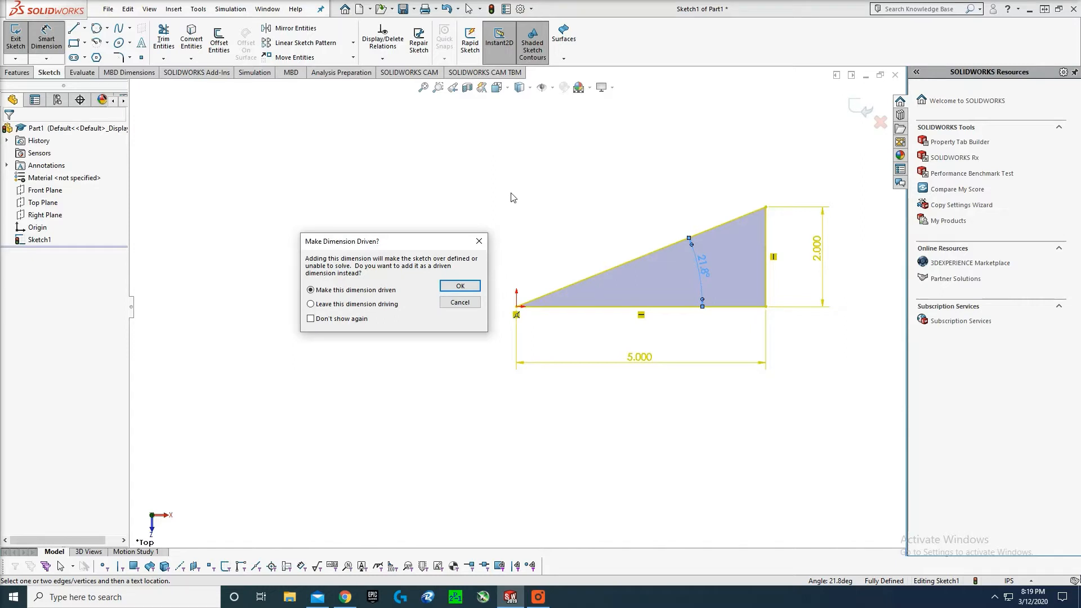
left_click(479, 240)
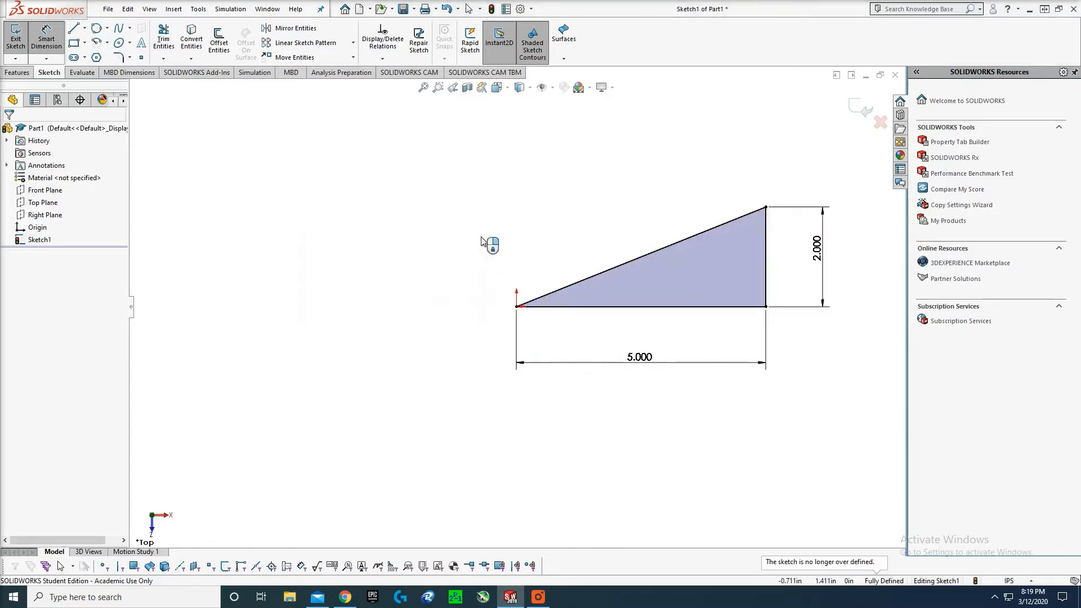
key("Escape")
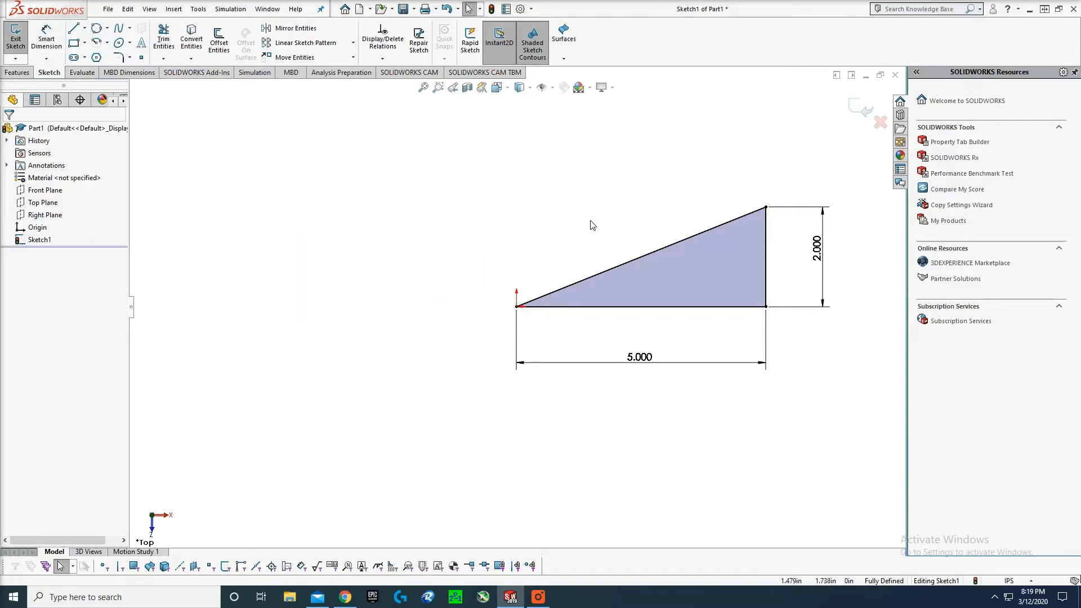
- Orbit the sketch, return it to the Top view with the view selector, fit it to the window and tilt it slightly
mouse_move(594, 172)
middle_mouse_down()
mouse_move(605, 165)
mouse_move(684, 206)
mouse_move(755, 202)
mouse_move(716, 215)
mouse_move(620, 214)
mouse_move(541, 160)
mouse_move(627, 186)
middle_mouse_up()
key("space")
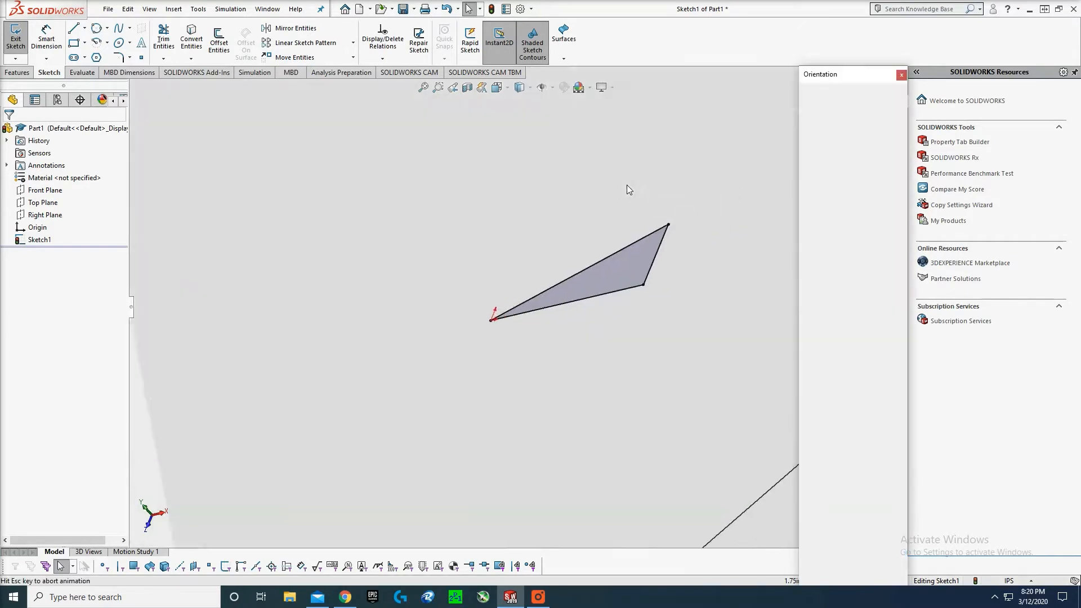
left_click(359, 294)
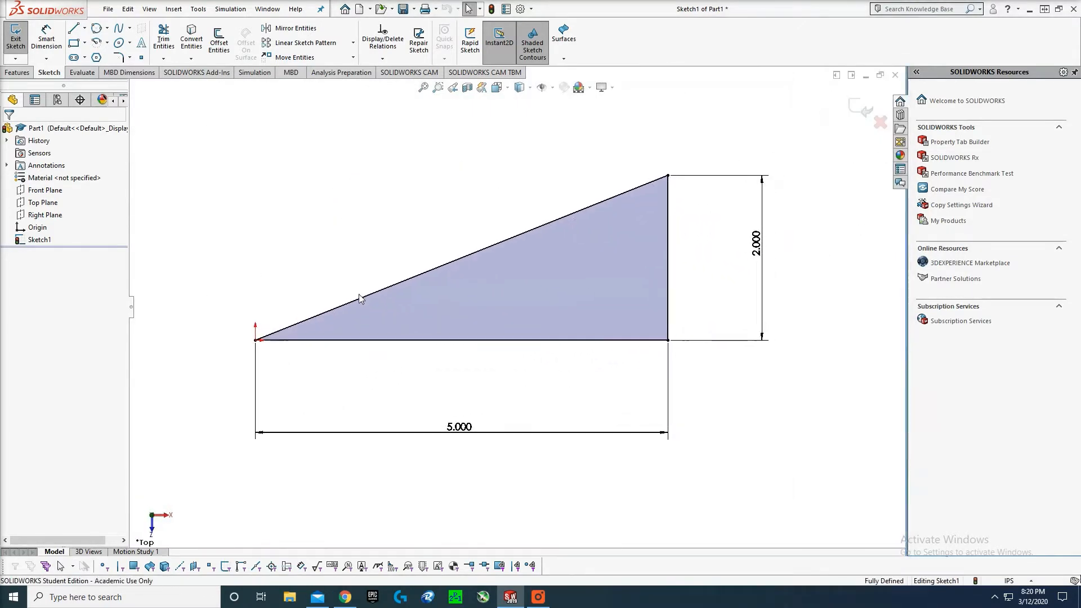
key("space")
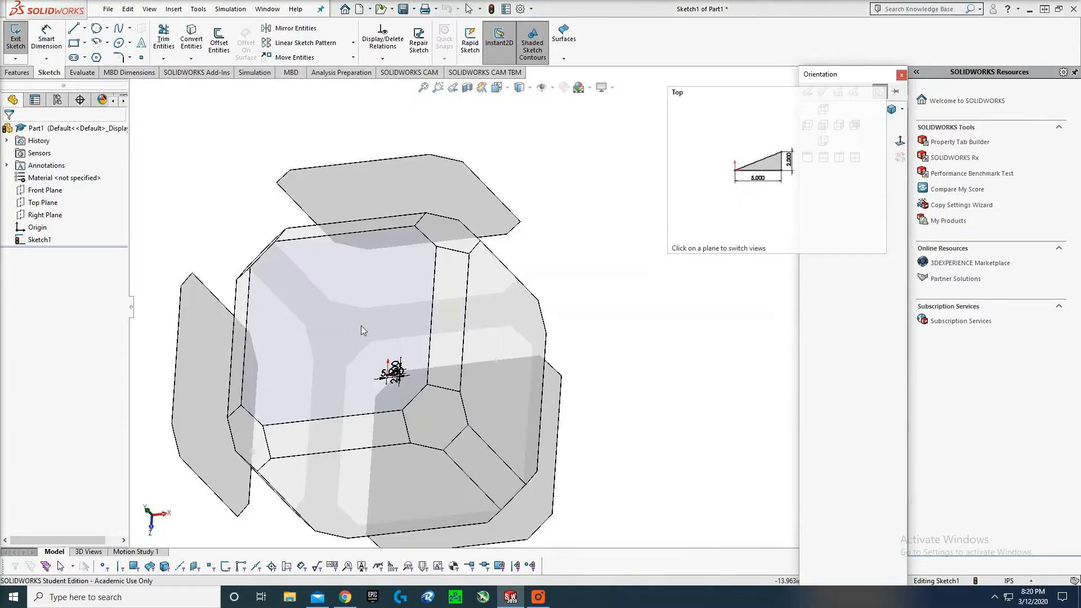
left_click(362, 331)
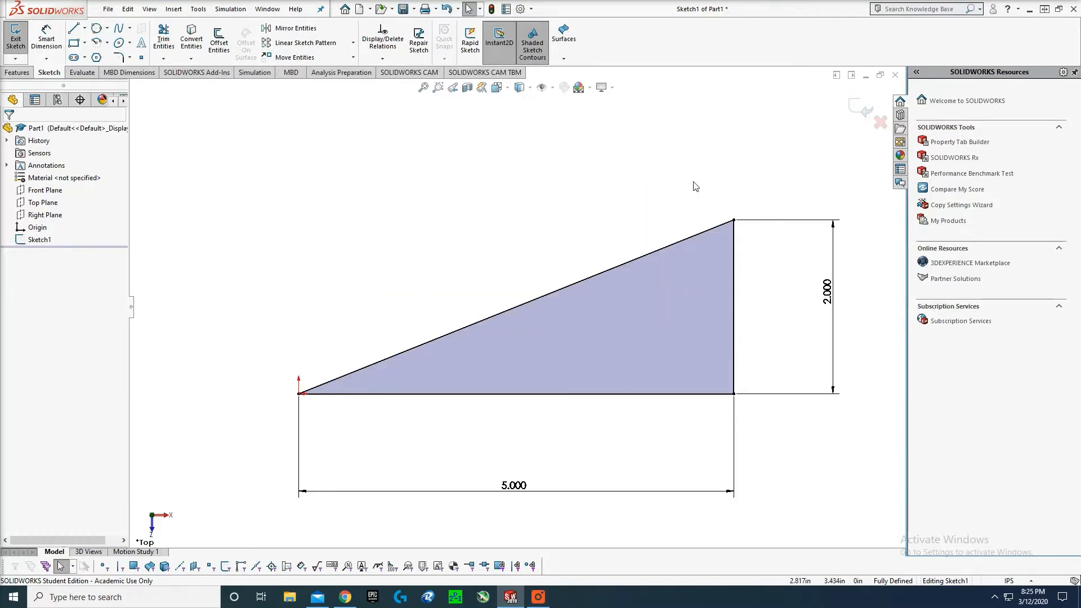
key("f")
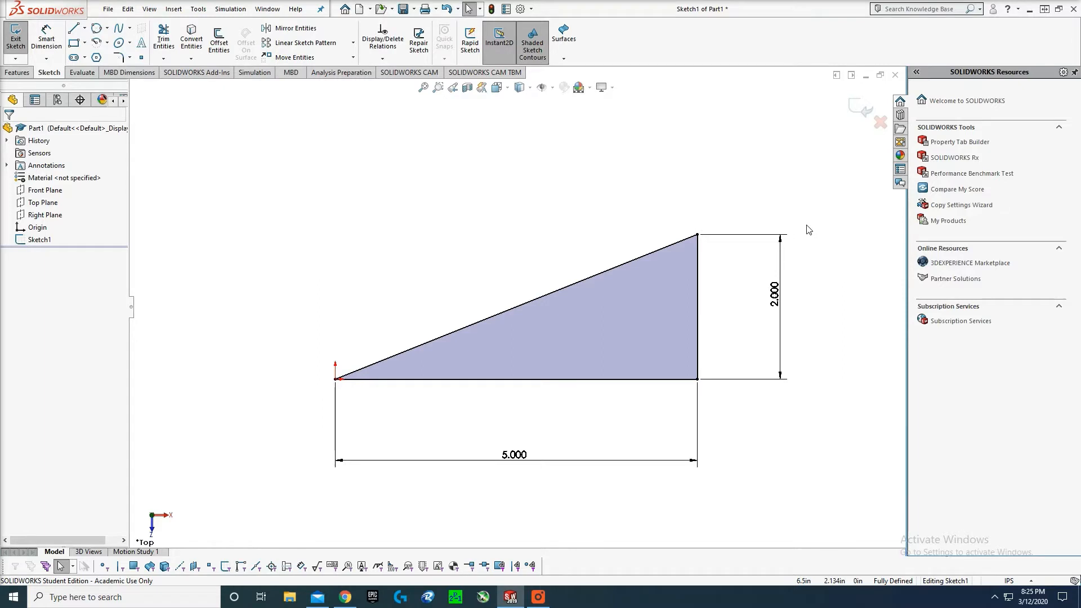
middle_click_drag(806, 215, 803, 184)
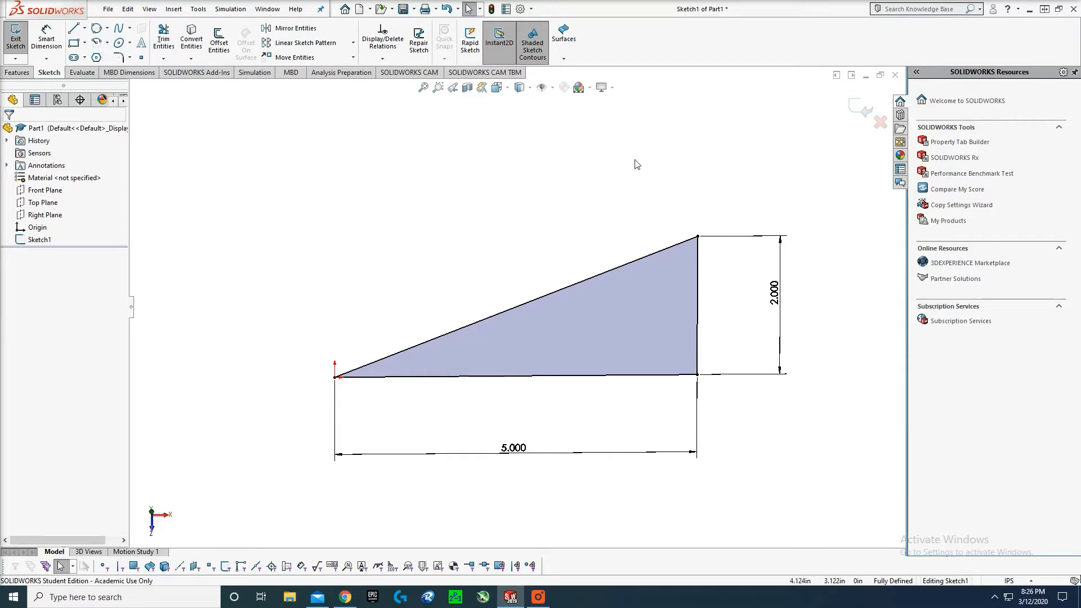
left_click(23, 73)
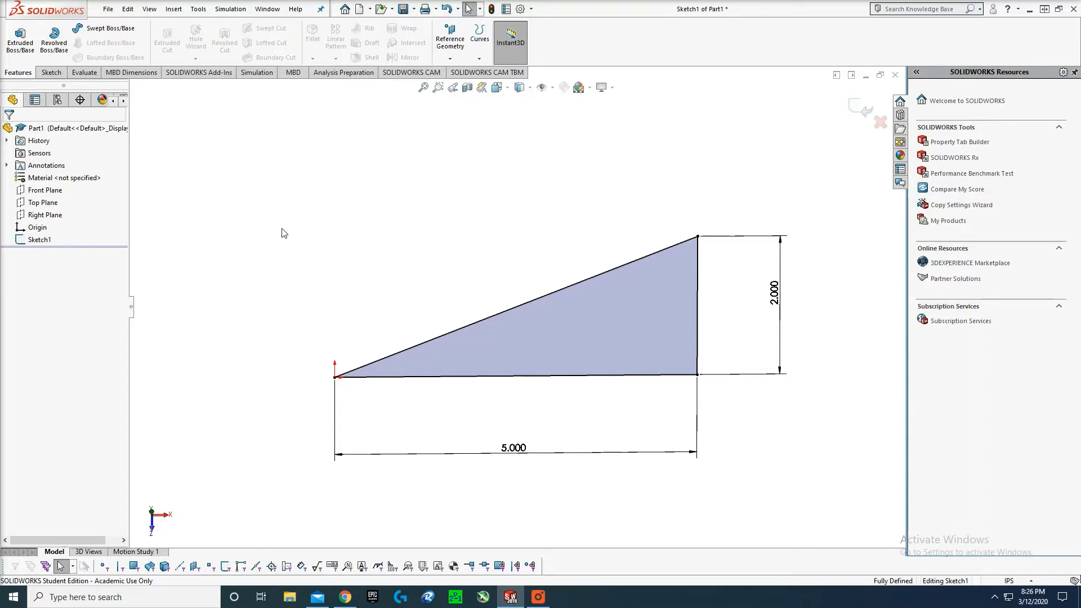
key("e")
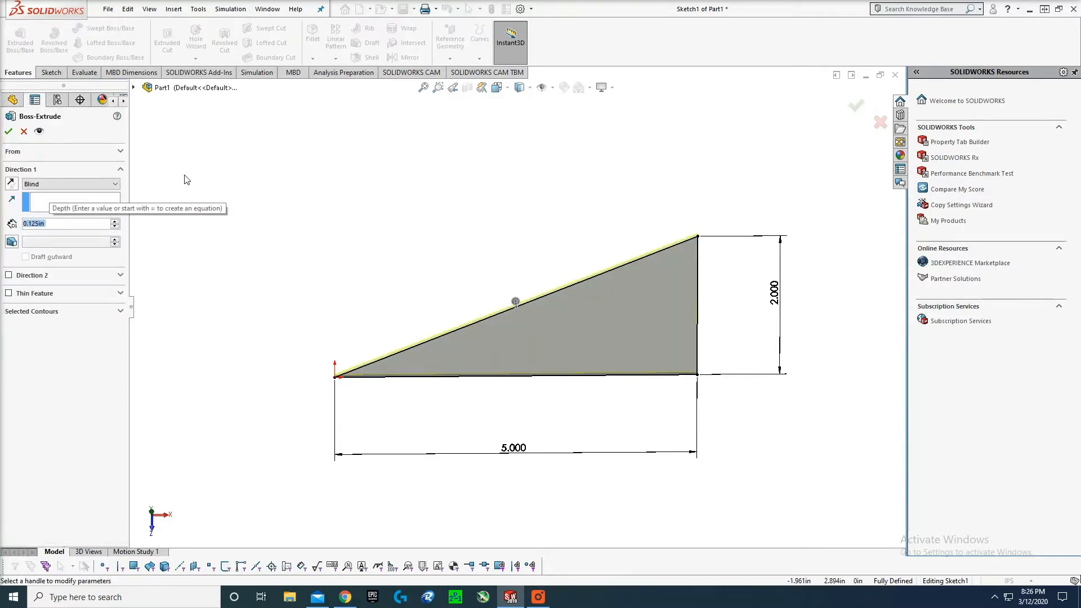
left_click(24, 132)
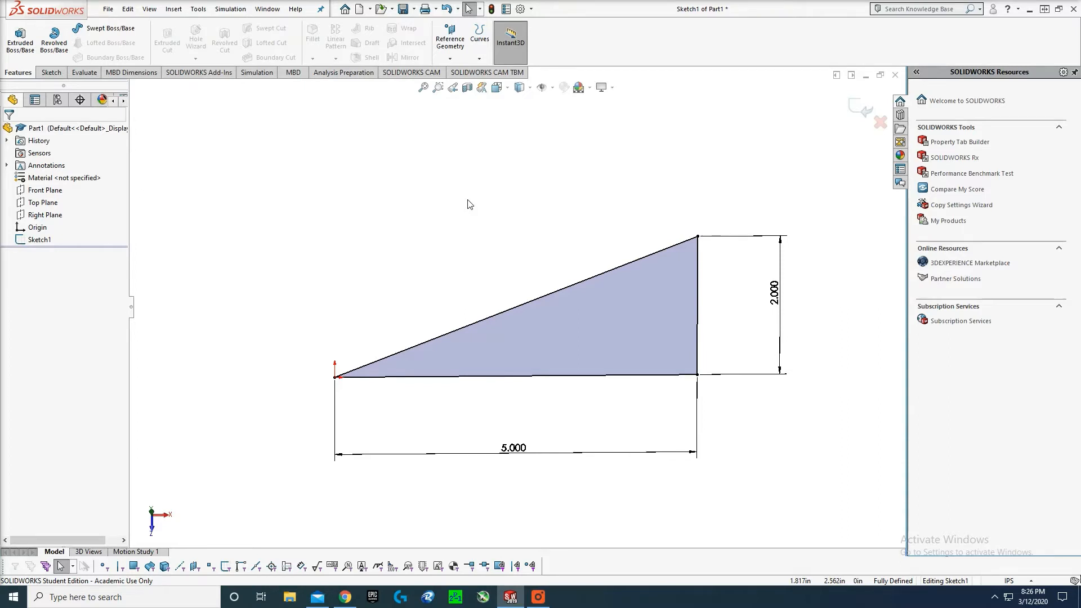
- Look up the keyboard shortcuts of the extrude commands in the customization settings by searching for "extr"
left_click(198, 9)
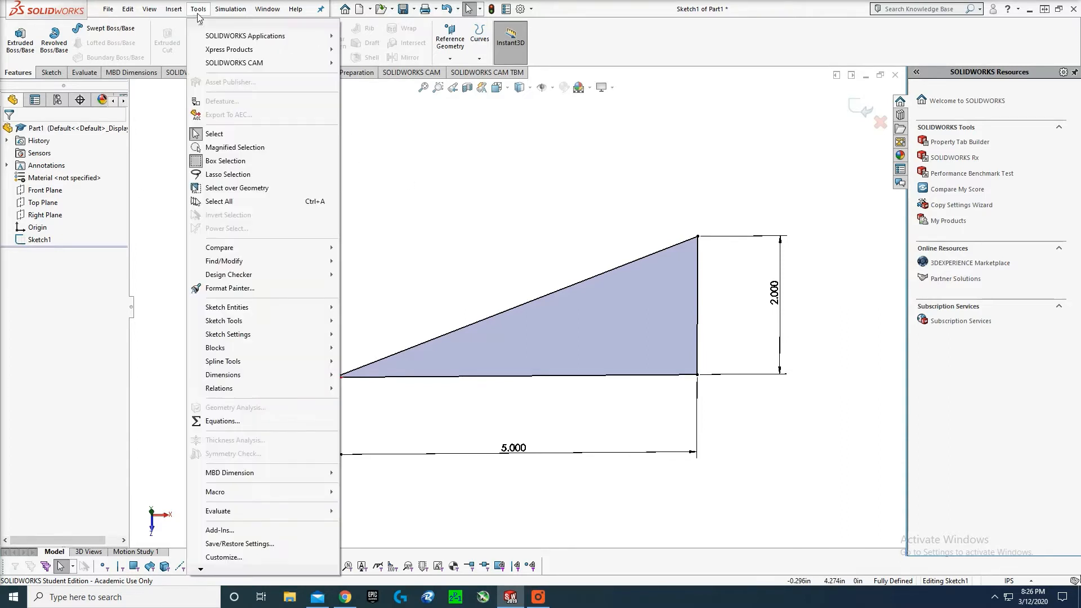
left_click(250, 556)
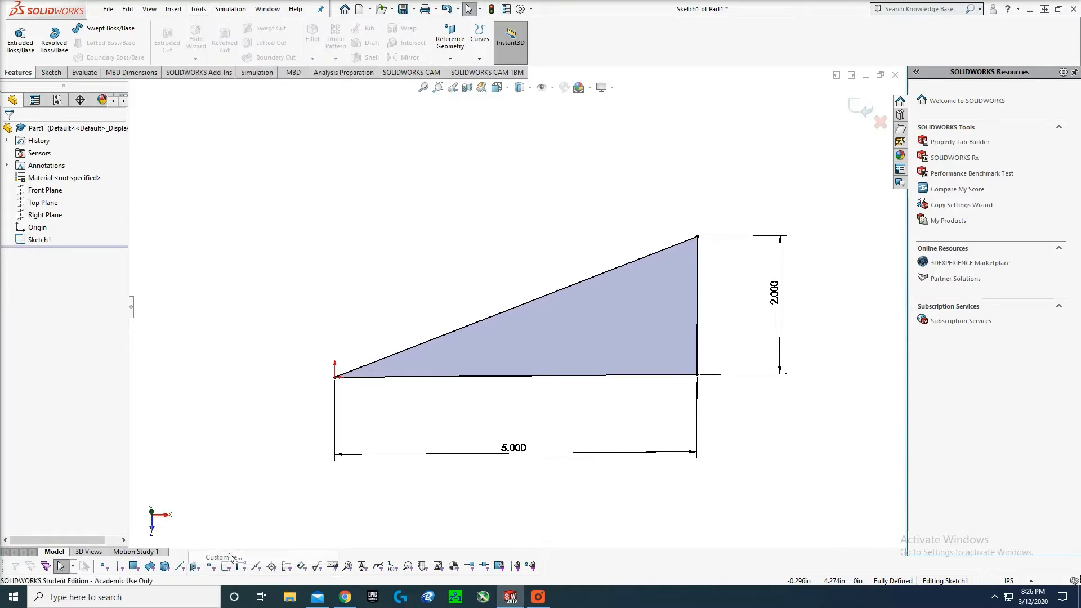
left_click(373, 134)
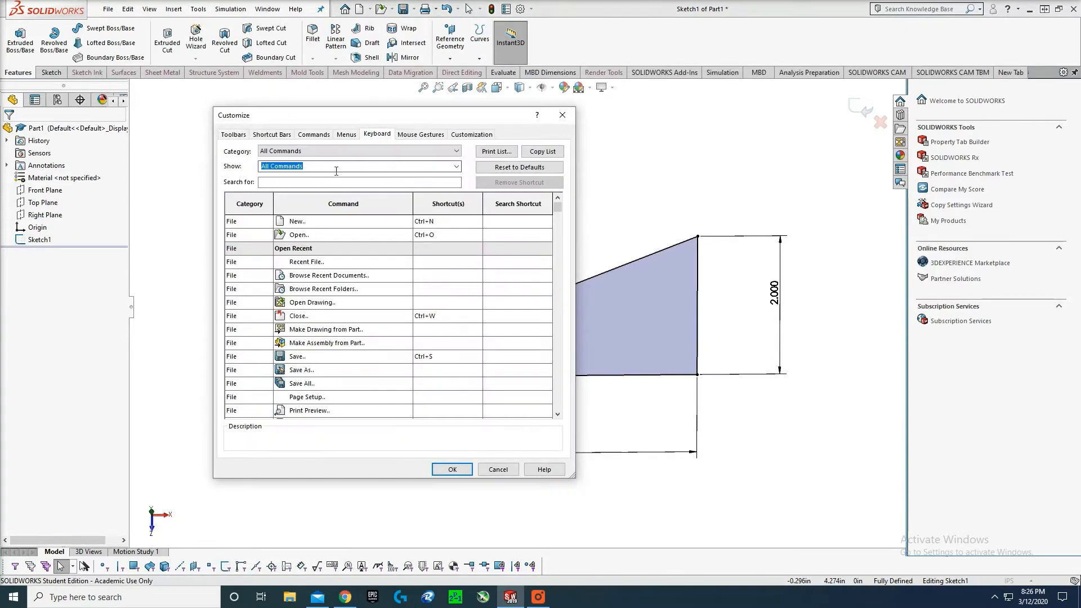
left_click(297, 183)
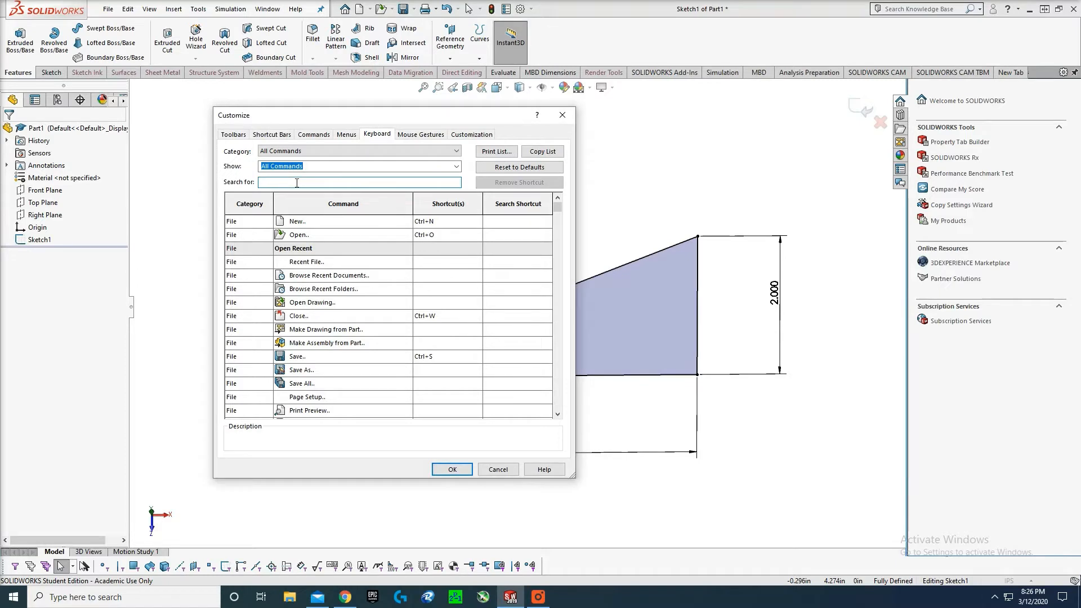
type("extr")
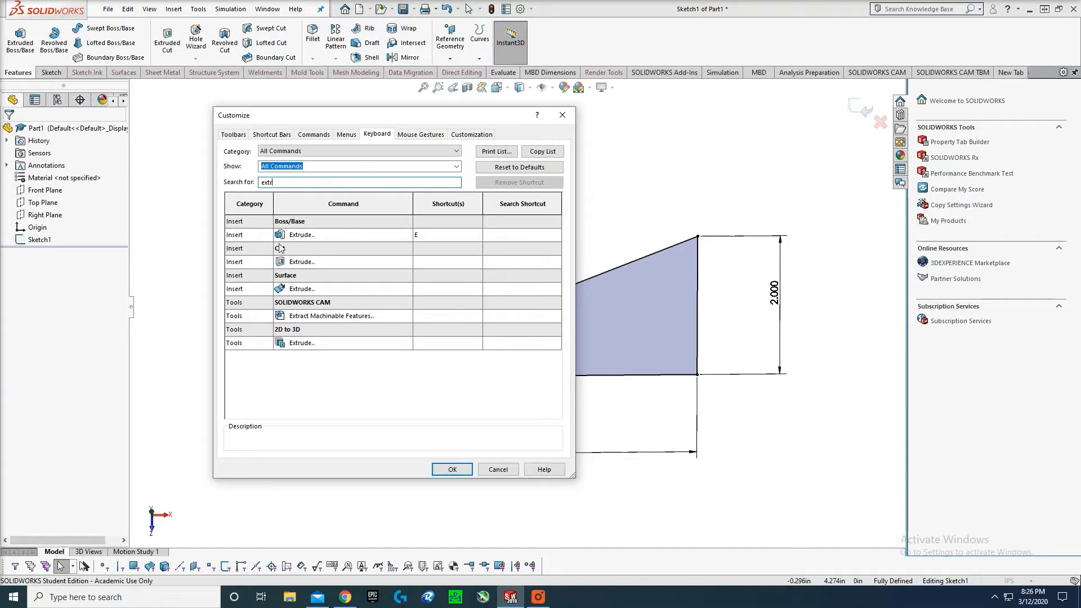
- Try to assign R as the Boss/Base Extrude shortcut, decline the reassignment so E is kept, and close the customization settings
left_click(424, 234)
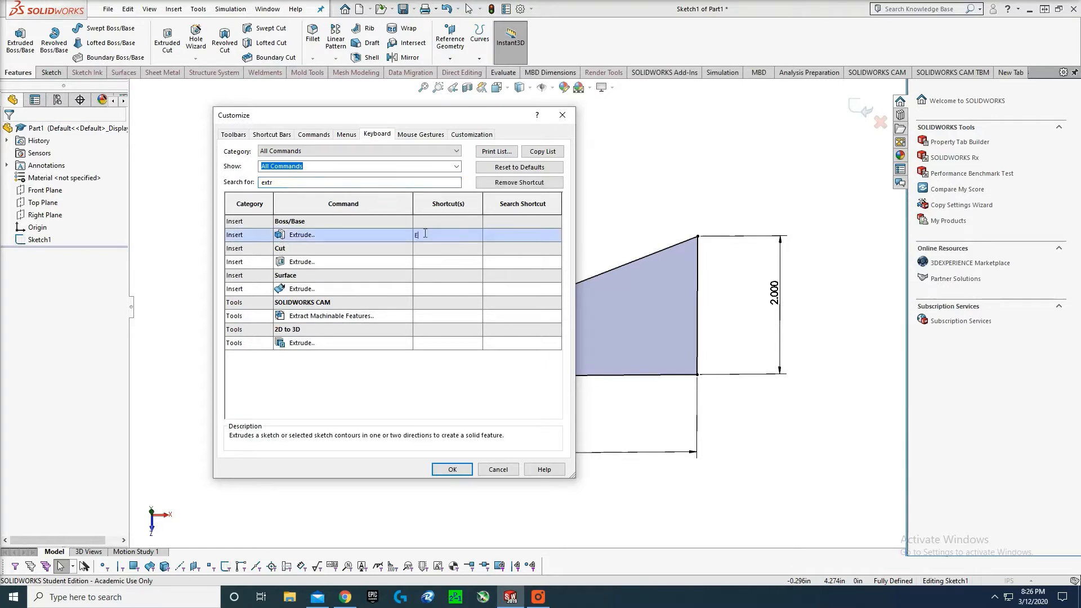
key("r")
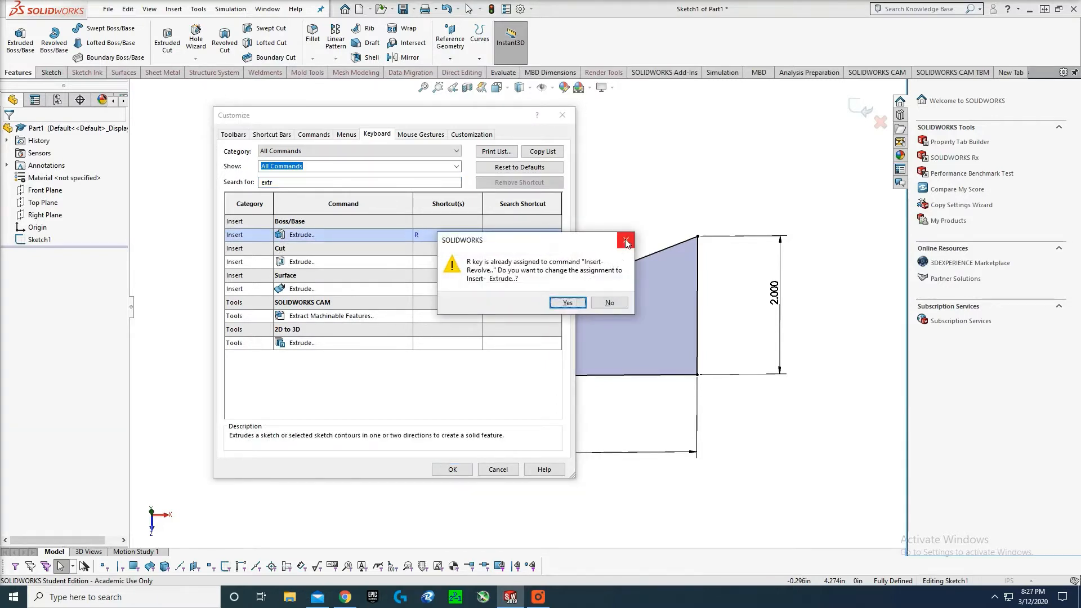
left_click(626, 243)
left_click(456, 234)
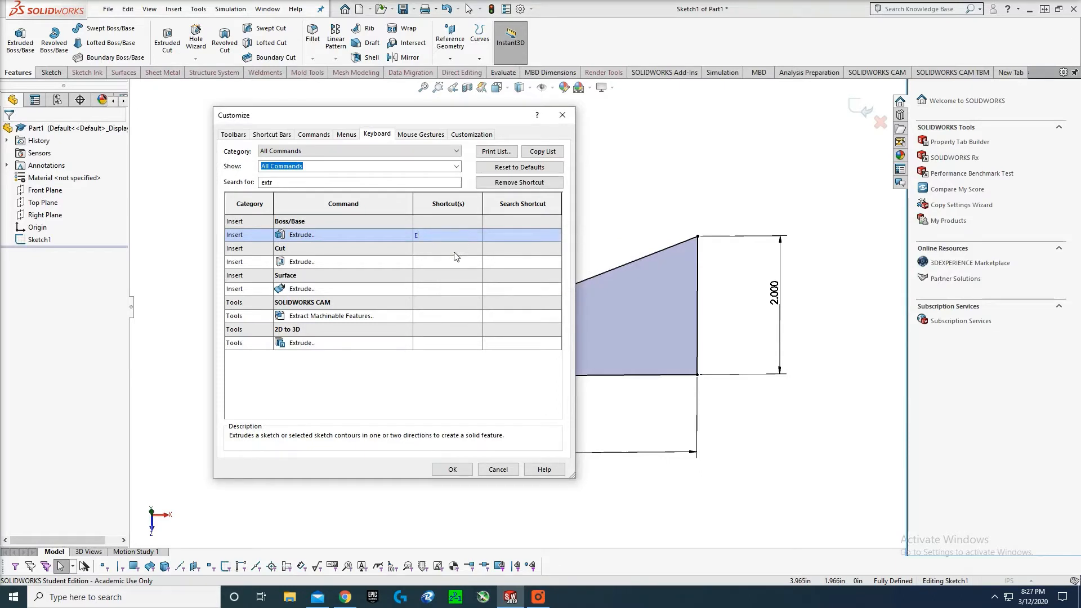
left_click(453, 470)
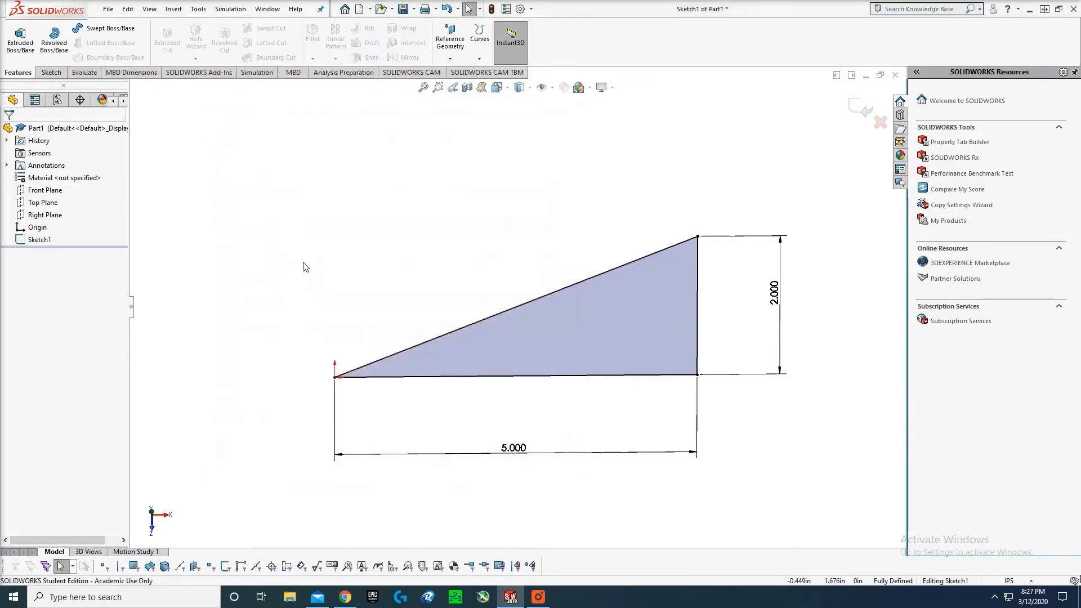
- Start a blind Boss-Extrude of the triangle sketch with a depth of 1 in and inspect the preview
scroll(582, 248, "up", 3)
key("e")
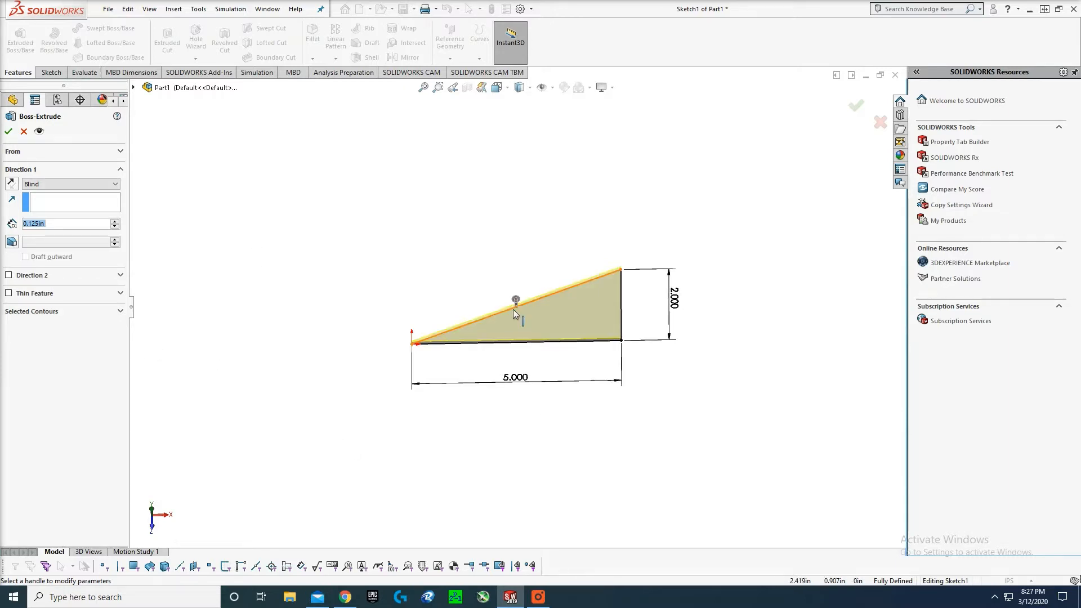
scroll(569, 223, "down", 1)
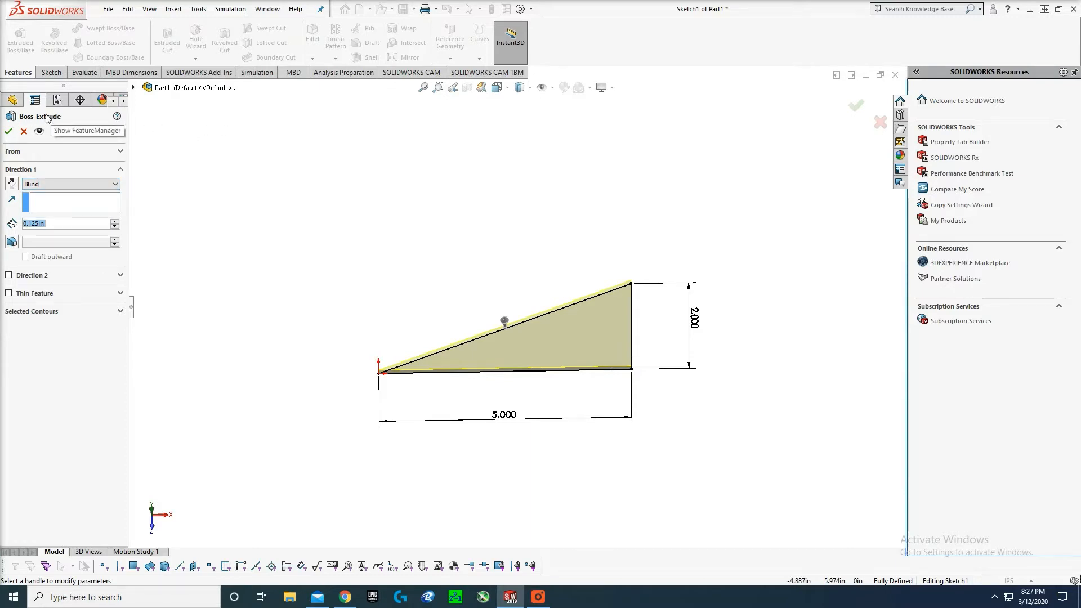
left_click(37, 224)
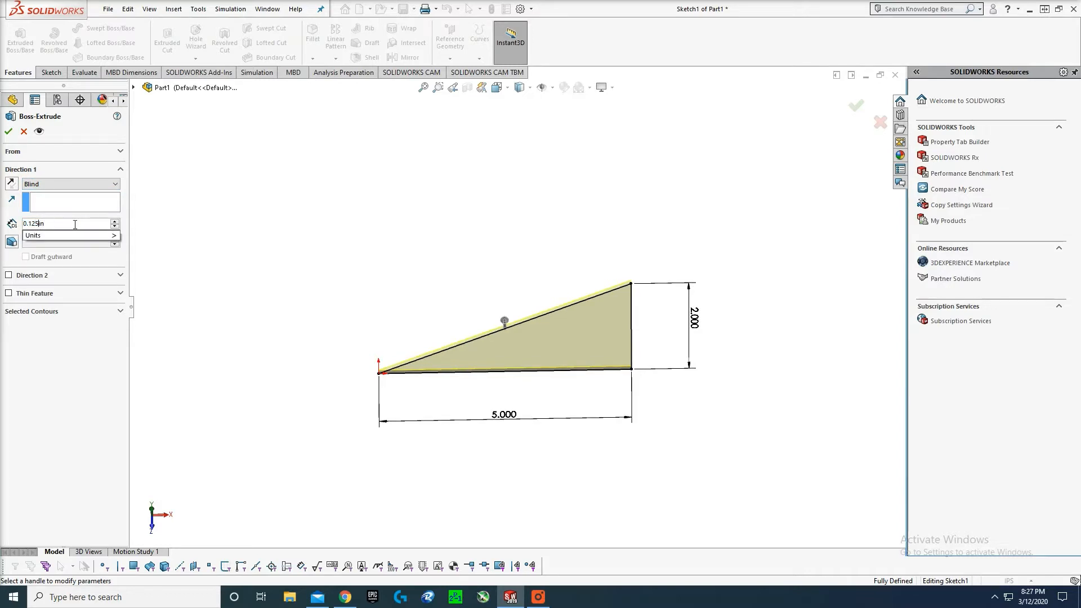
key("Right")
key("BackSpace")
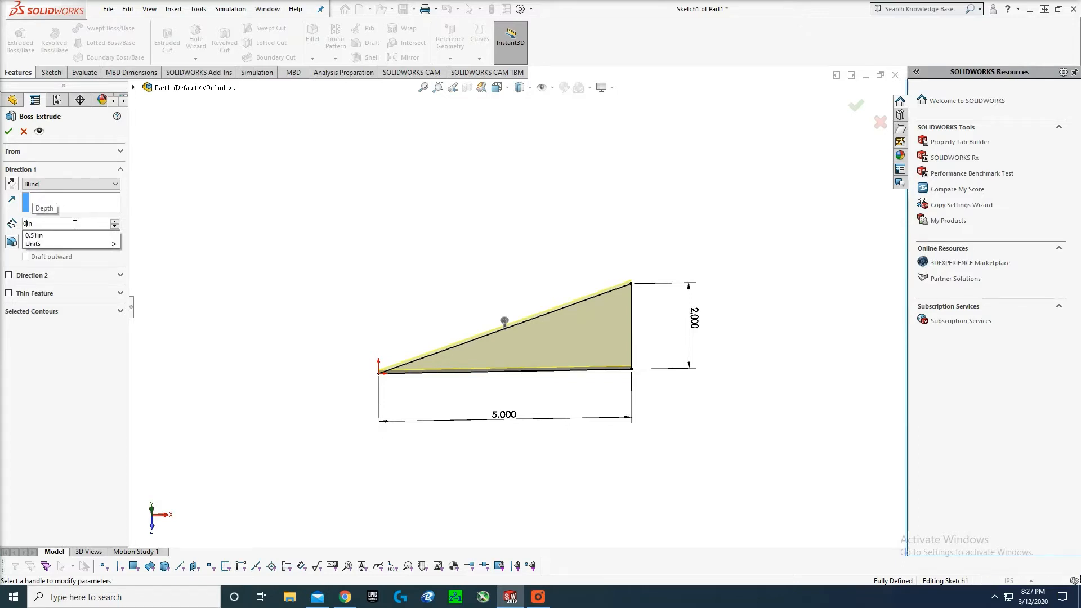
key("BackSpace")
type("1")
left_click(254, 233)
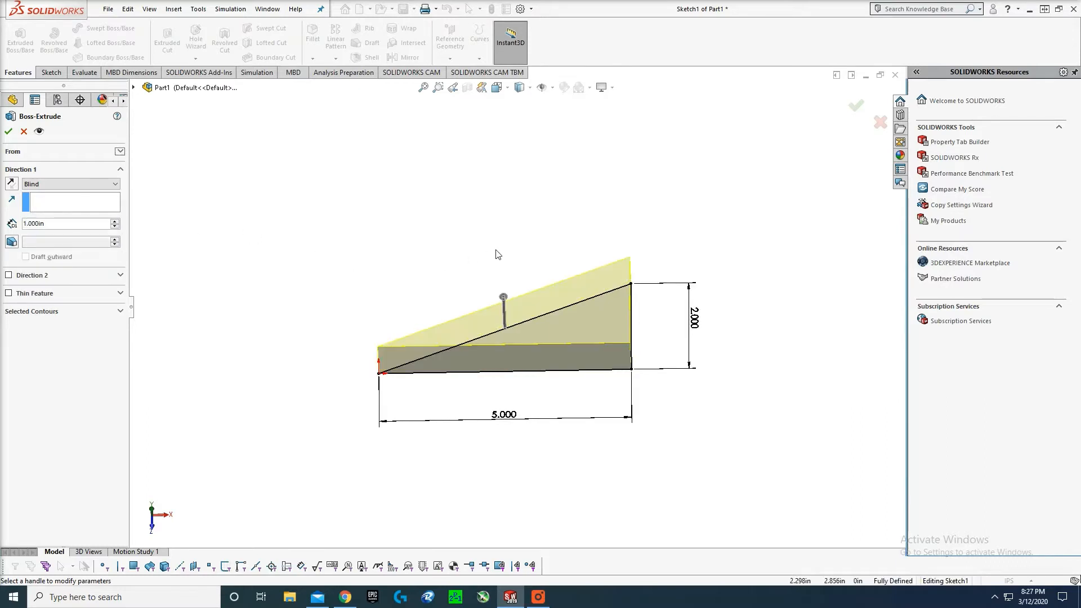
middle_click_drag(626, 236, 718, 200)
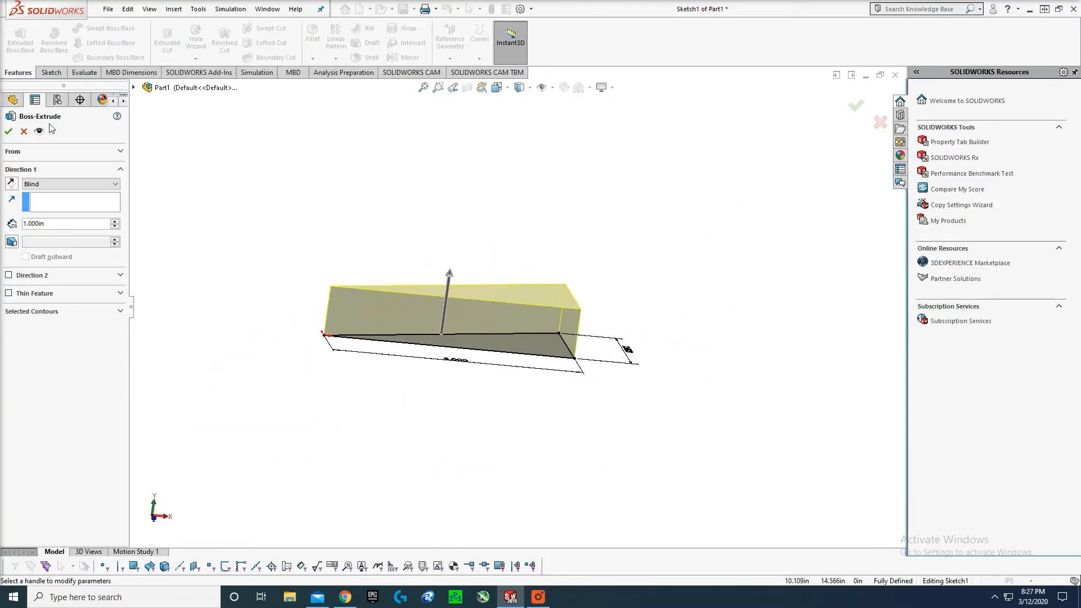
middle_click_drag(641, 217, 416, 294)
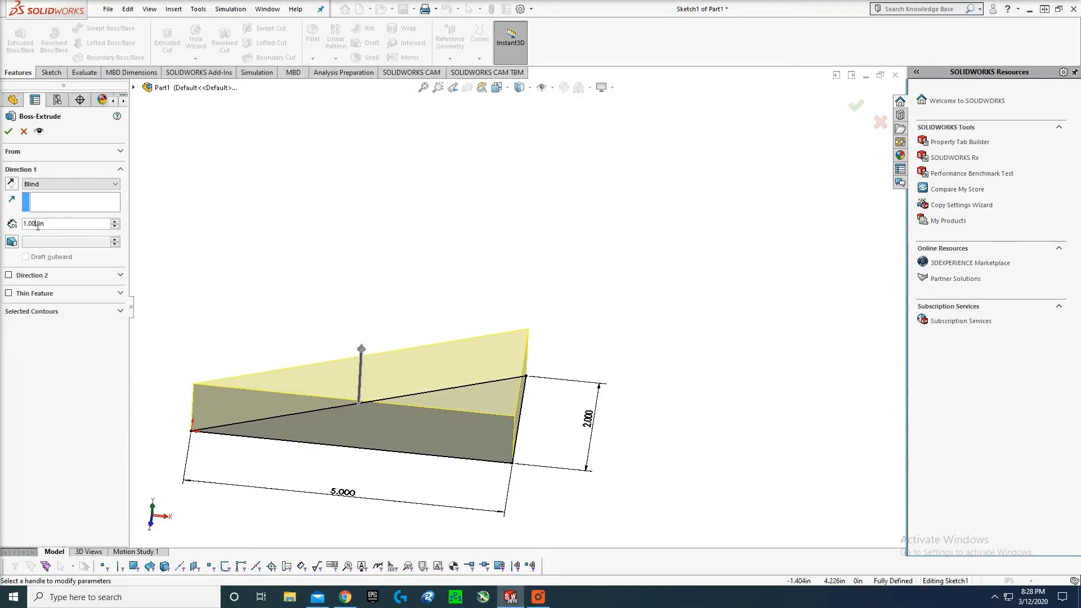
- Set the extrusion depth to 0.125 in and finish the triangular plate
key("BackSpace")
key("BackSpace")
key("BackSpace")
key("BackSpace")
key("Delete")
type(".125")
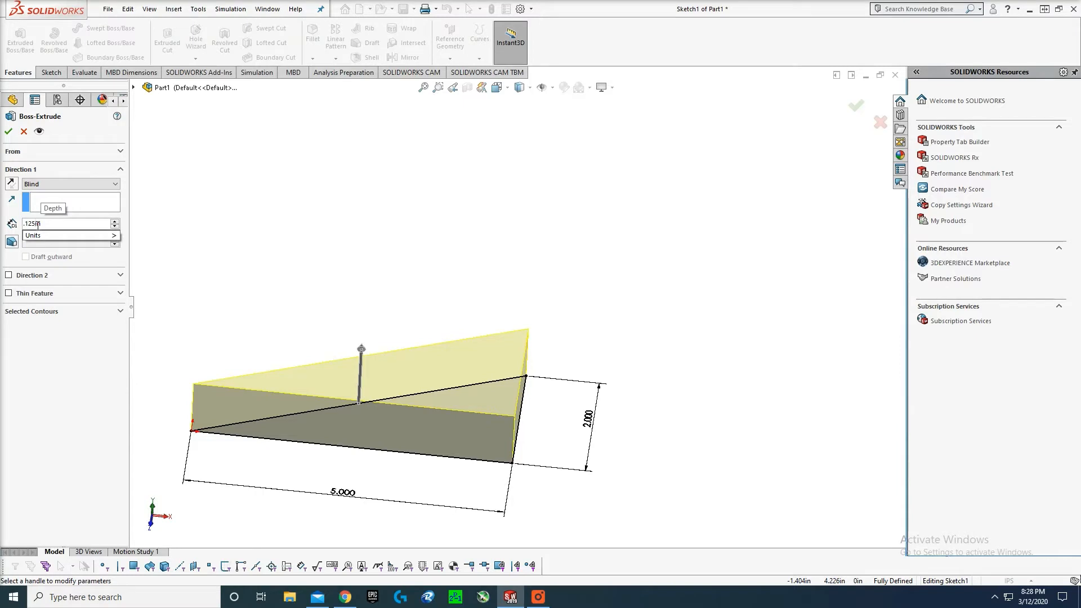
key("Return")
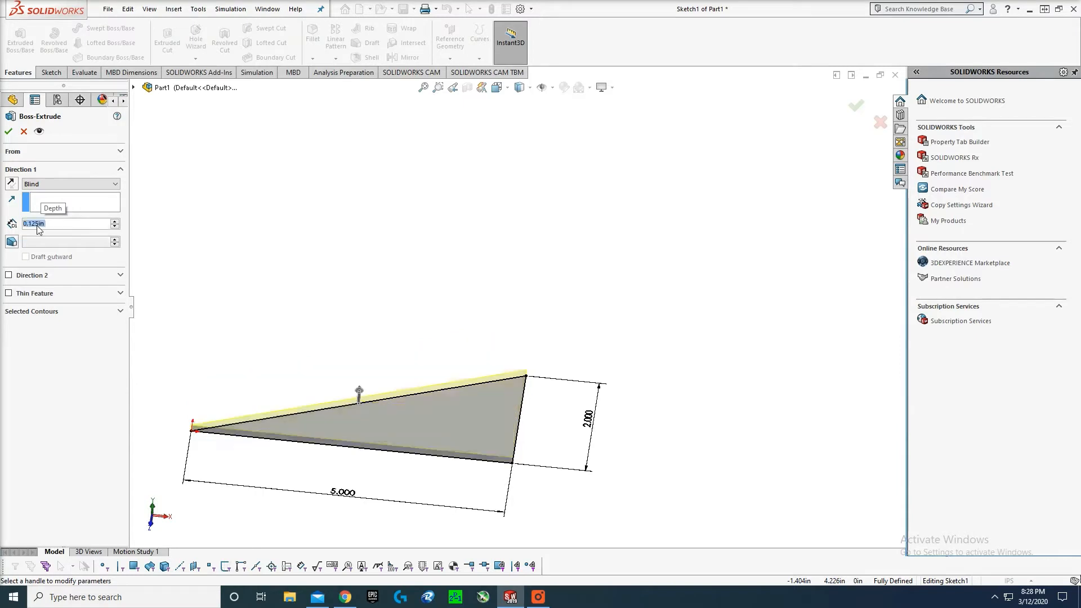
middle_click_drag(638, 385, 664, 282)
middle_click_drag(550, 331, 563, 389)
left_click(9, 136)
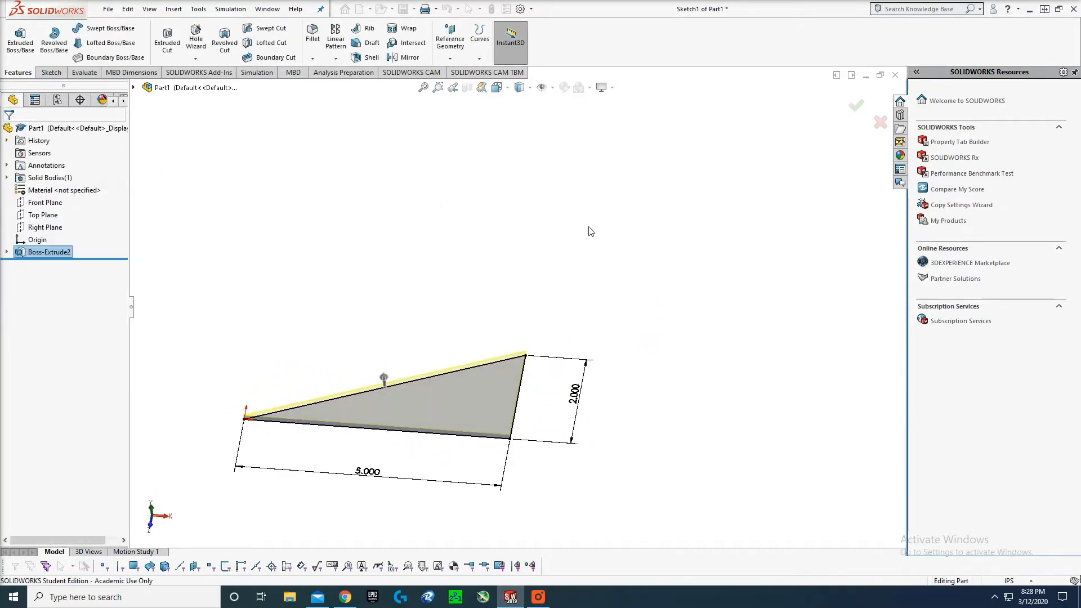
scroll(563, 249, "up", 5)
scroll(440, 350, "down", 5)
left_click(779, 279)
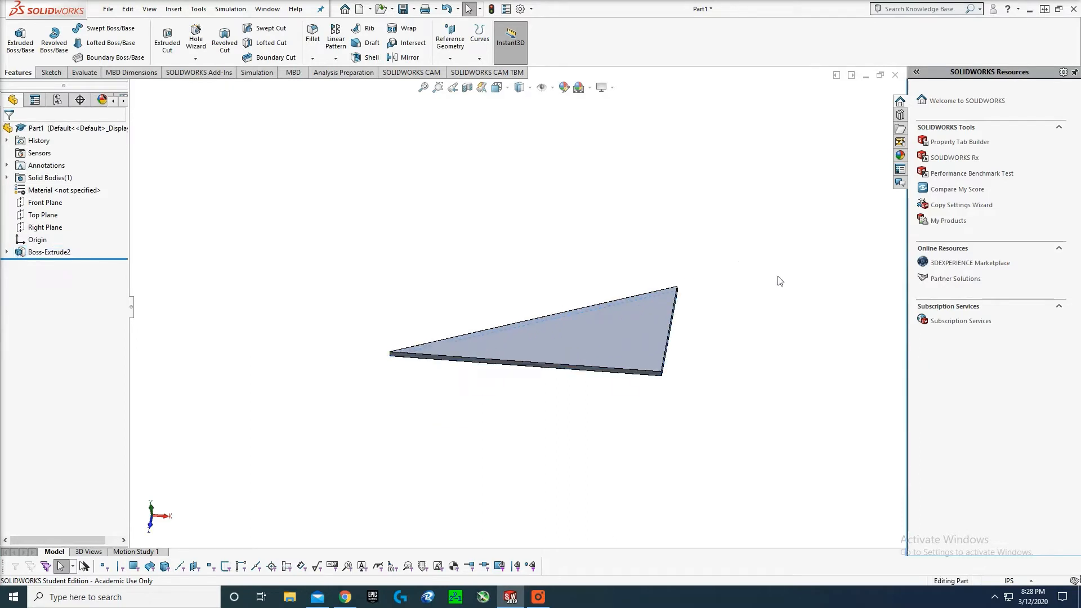
middle_click_drag(779, 280, 717, 266)
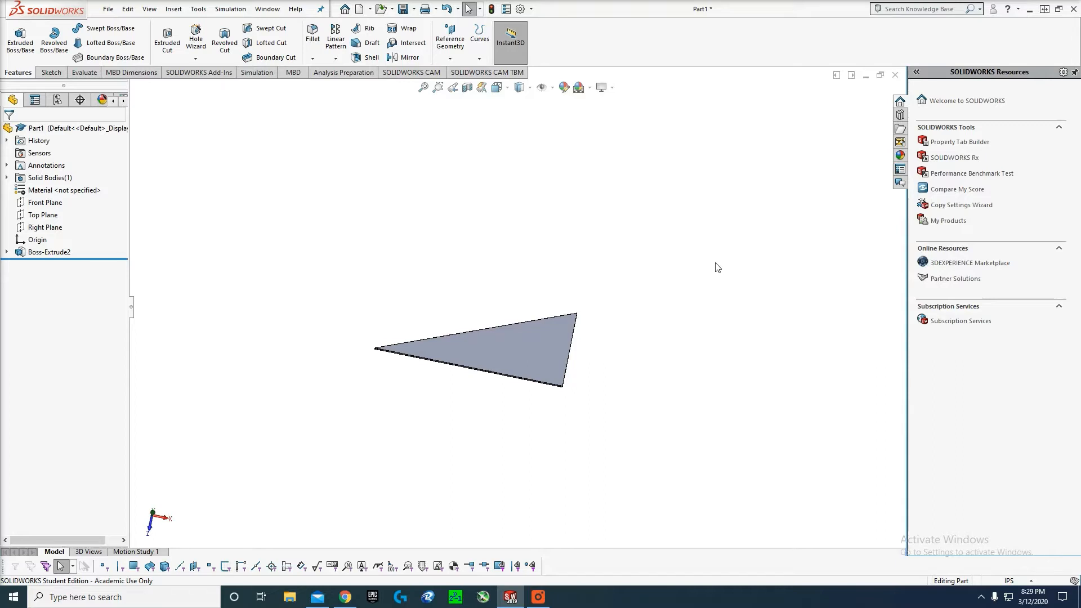
middle_click_drag(673, 285, 658, 272)
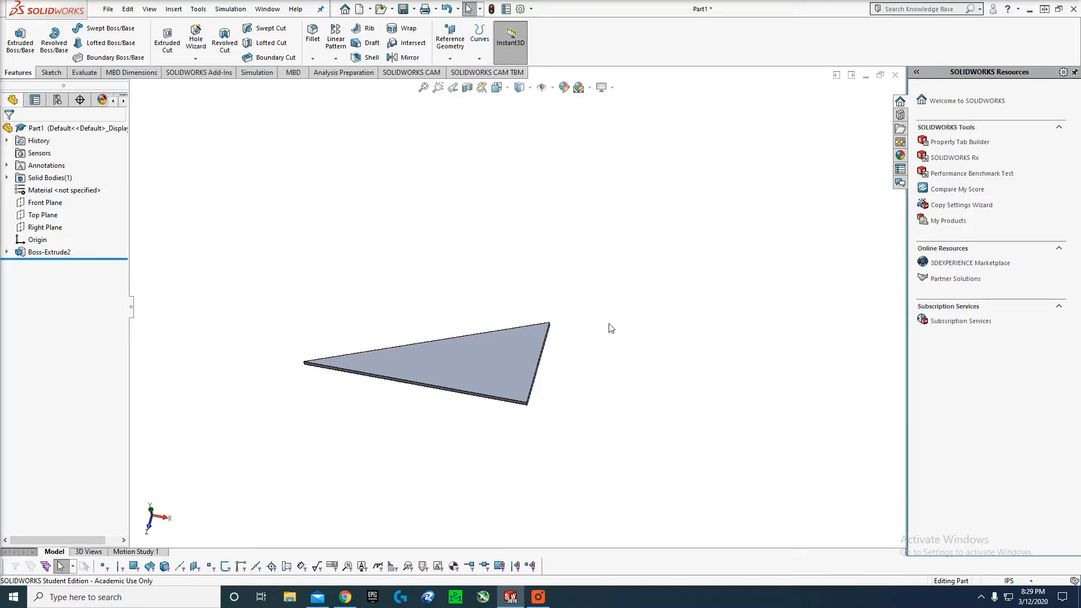
middle_click_drag(610, 326, 616, 356)
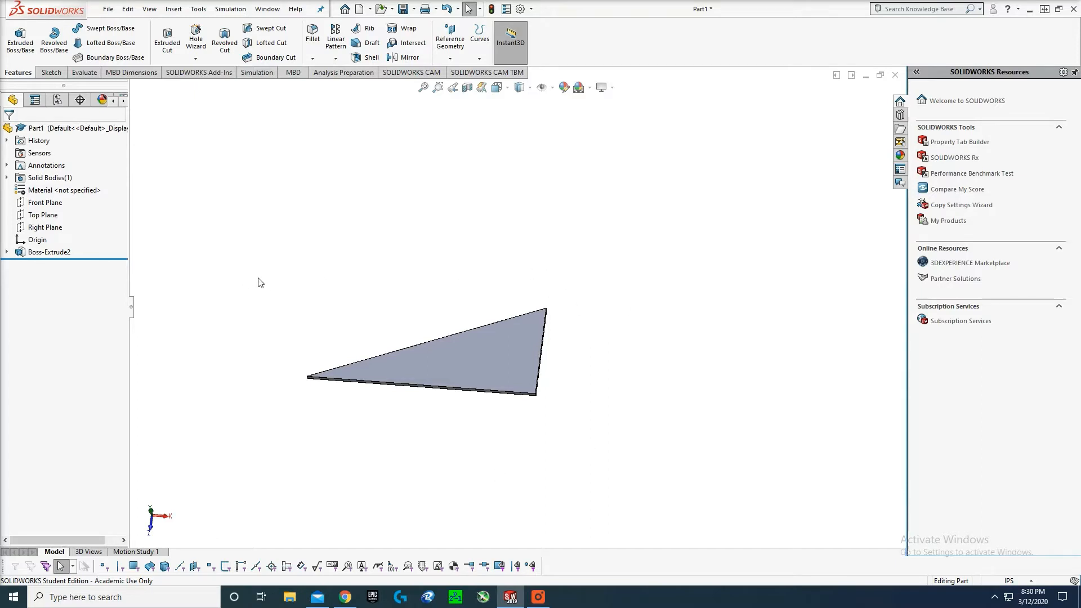
left_click(101, 259)
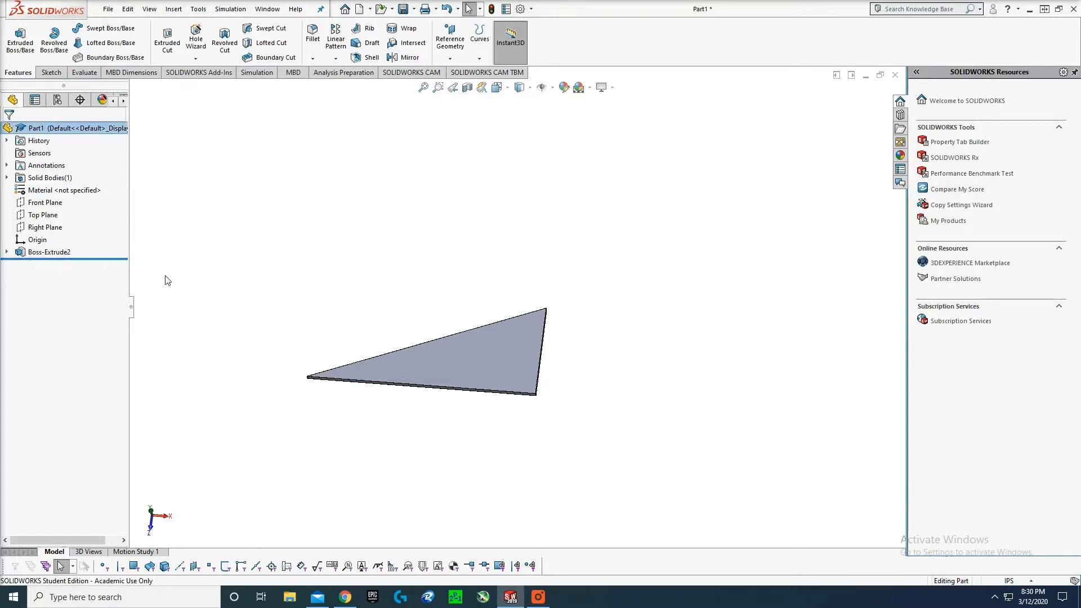
left_click(47, 253)
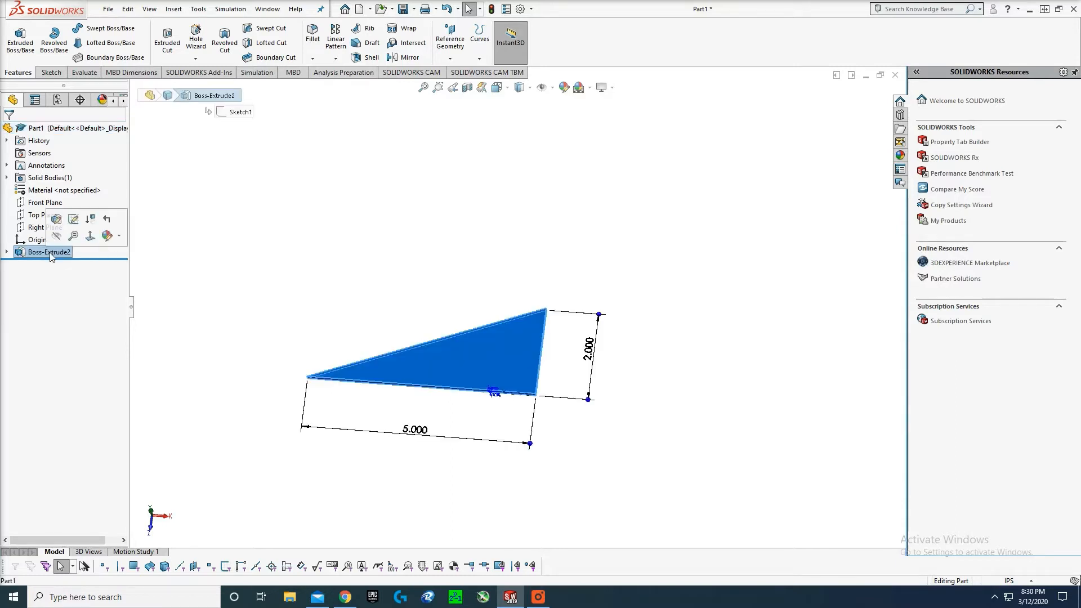
right_click(50, 254)
left_click(317, 223)
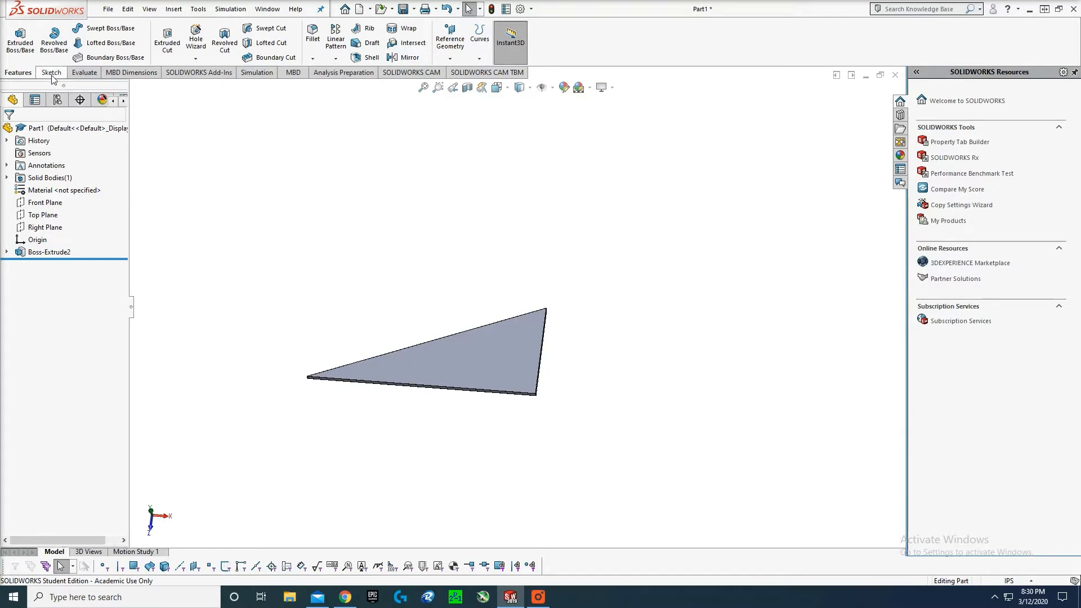
key("space")
left_click(387, 311)
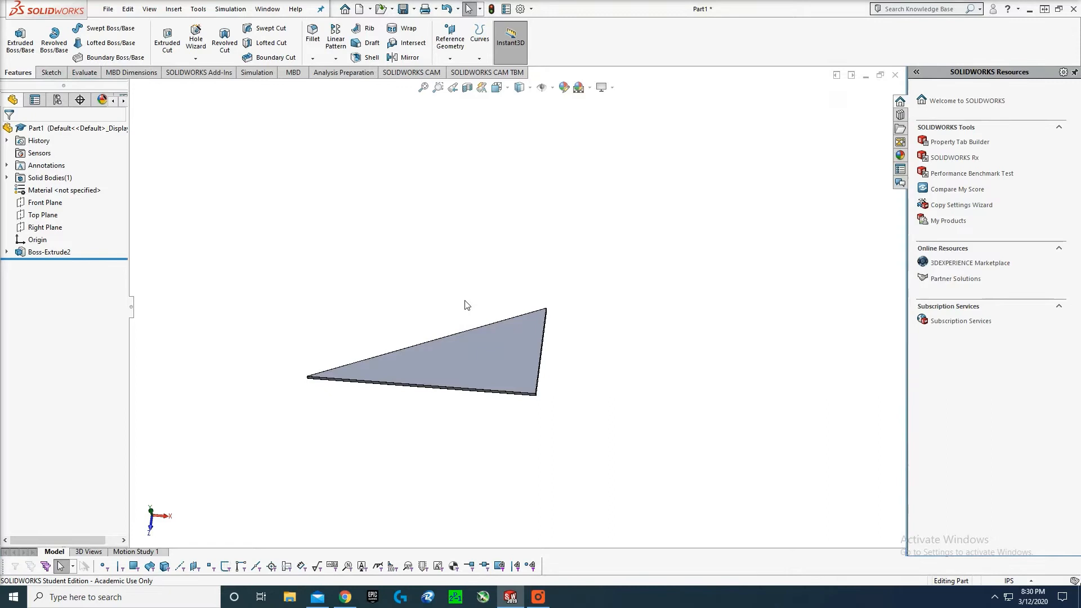
left_click(51, 72)
left_click(16, 36)
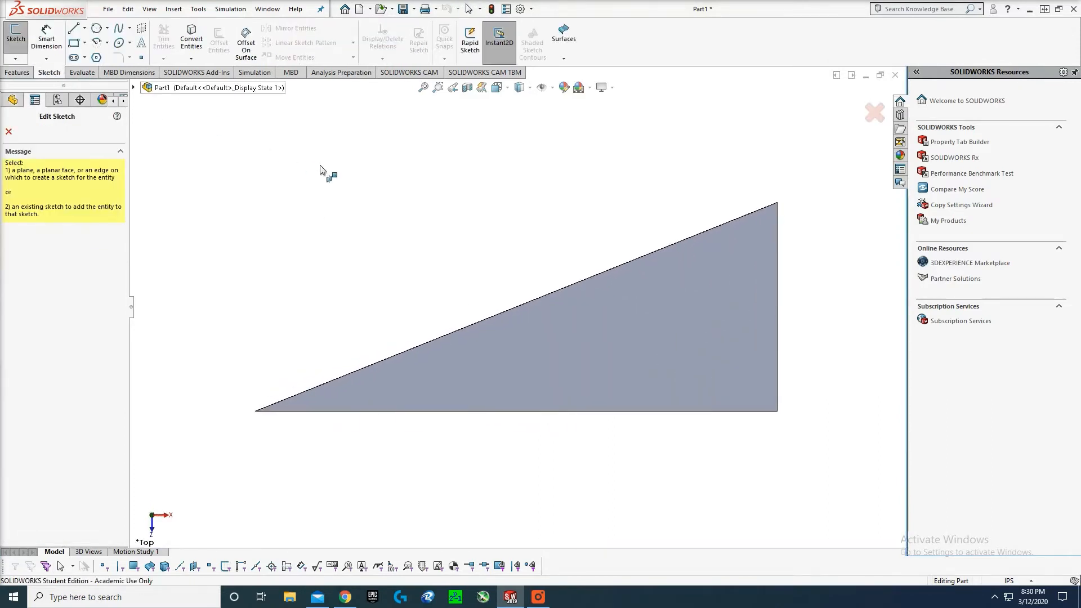
left_click(639, 317)
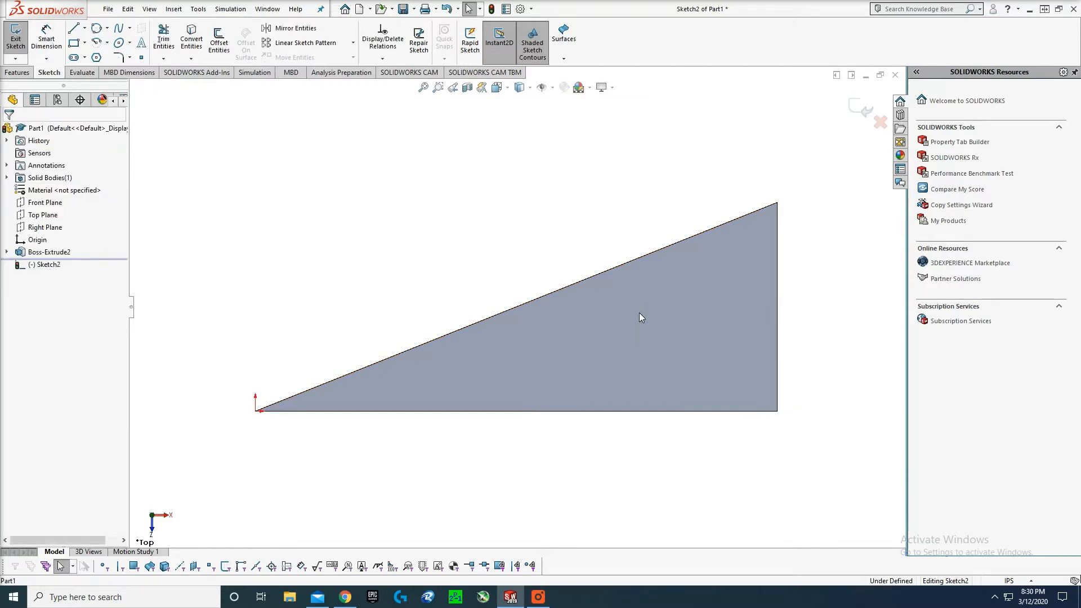
mouse_move(50, 266)
left_mouse_down()
mouse_move(65, 256)
mouse_move(59, 265)
left_mouse_up()
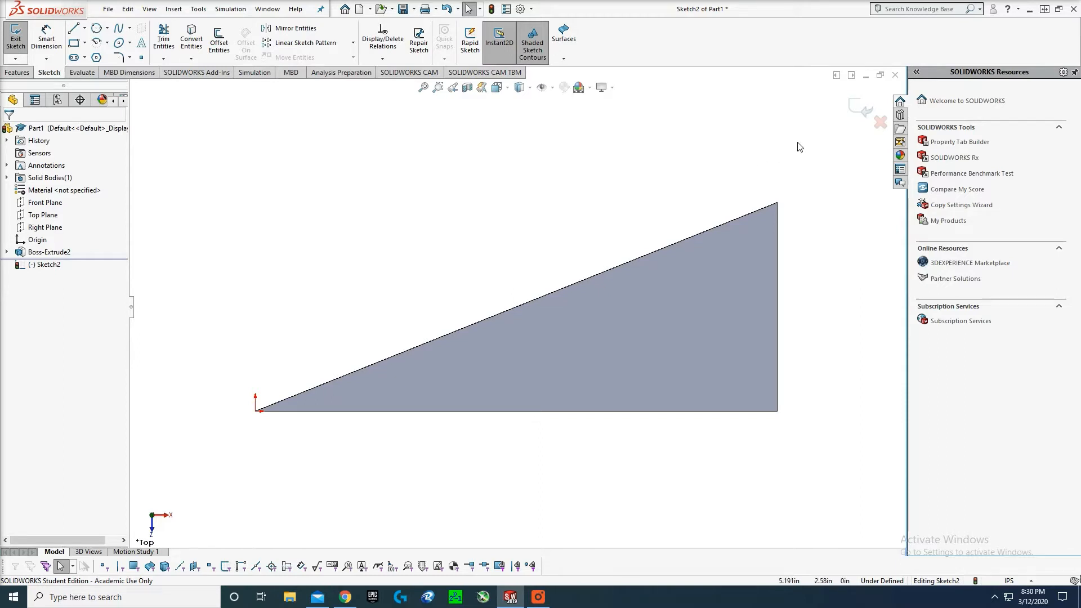
left_click(863, 108)
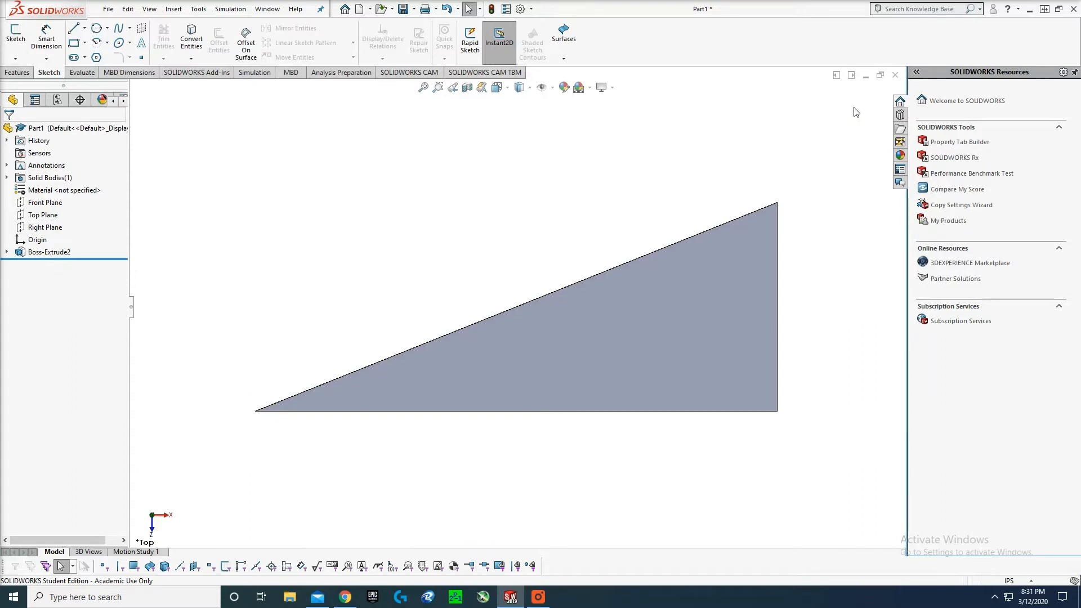
- Open a new sketch on the triangular plate's top face and orient the view to Top
middle_click_drag(707, 189, 706, 164)
scroll(582, 165, "up", 2)
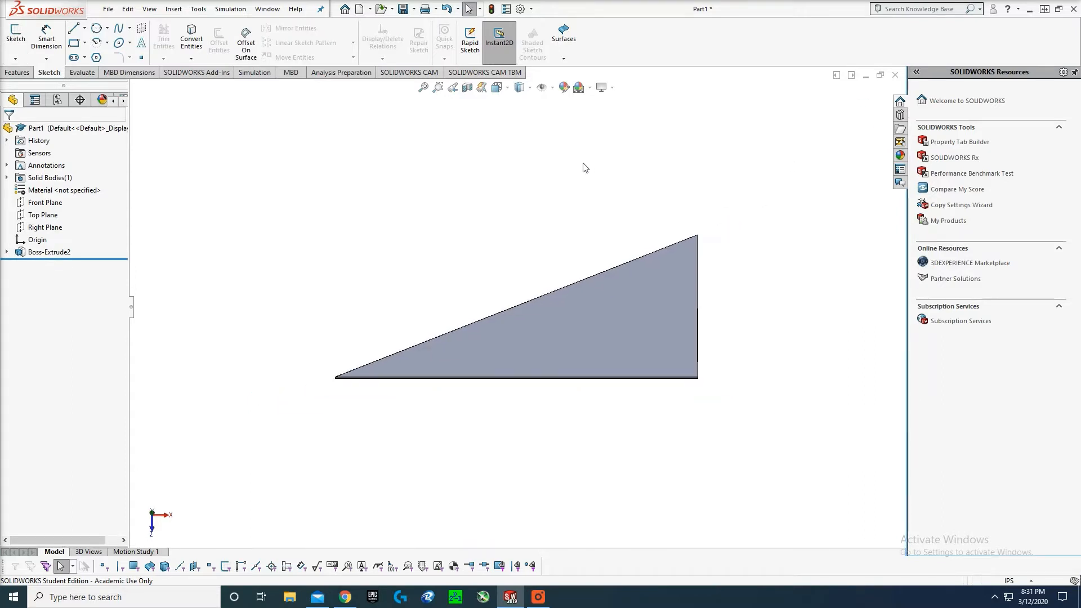
left_click(19, 49)
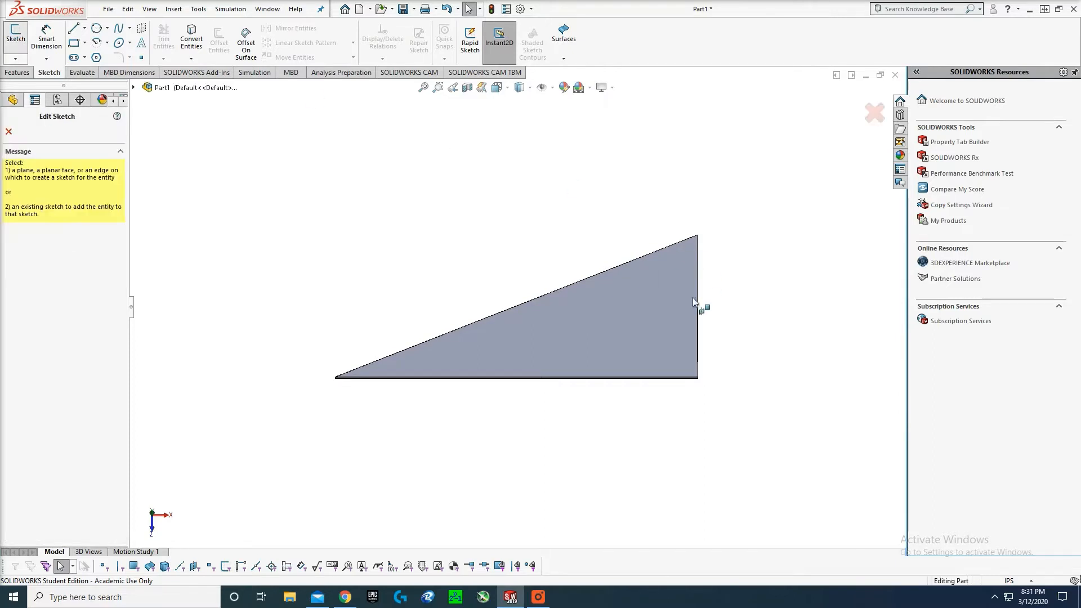
left_click(586, 298)
key("space")
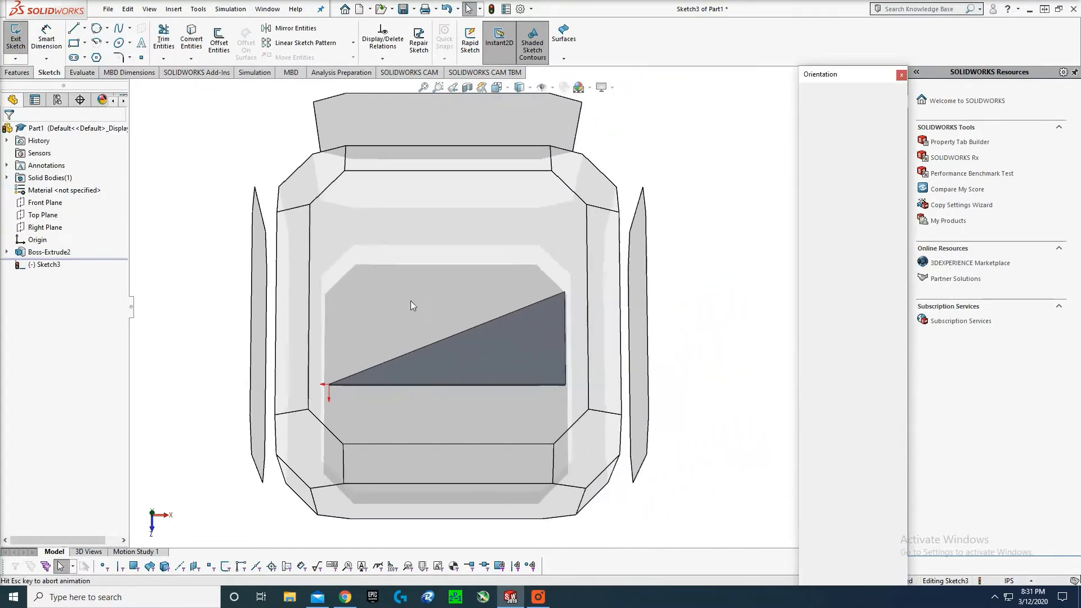
left_click(410, 299)
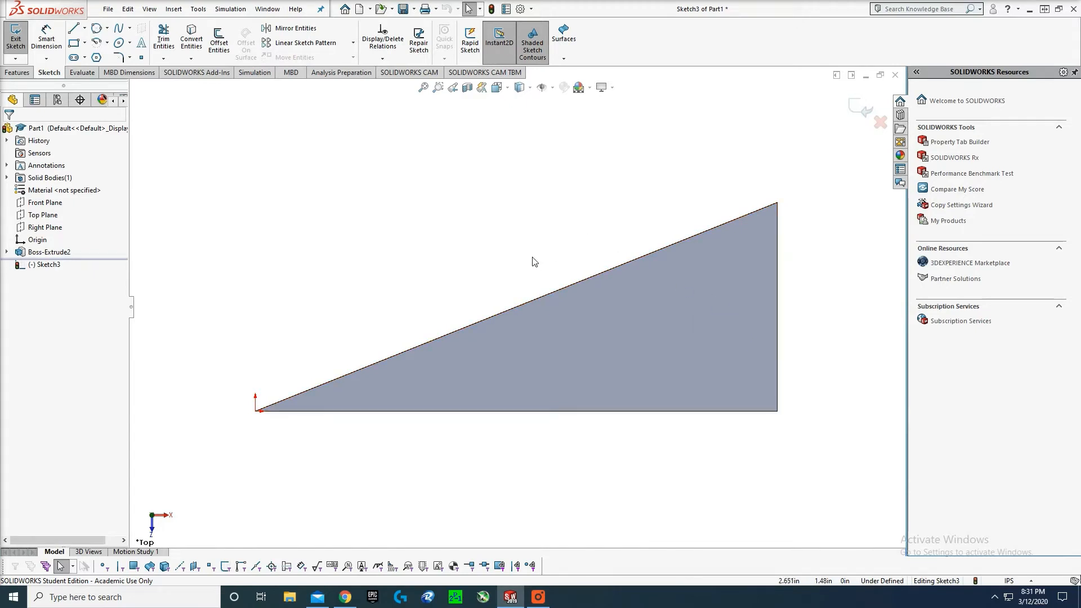
- Trace the plate's triangular outline with three connected lines, starting and ending at the origin
key("l")
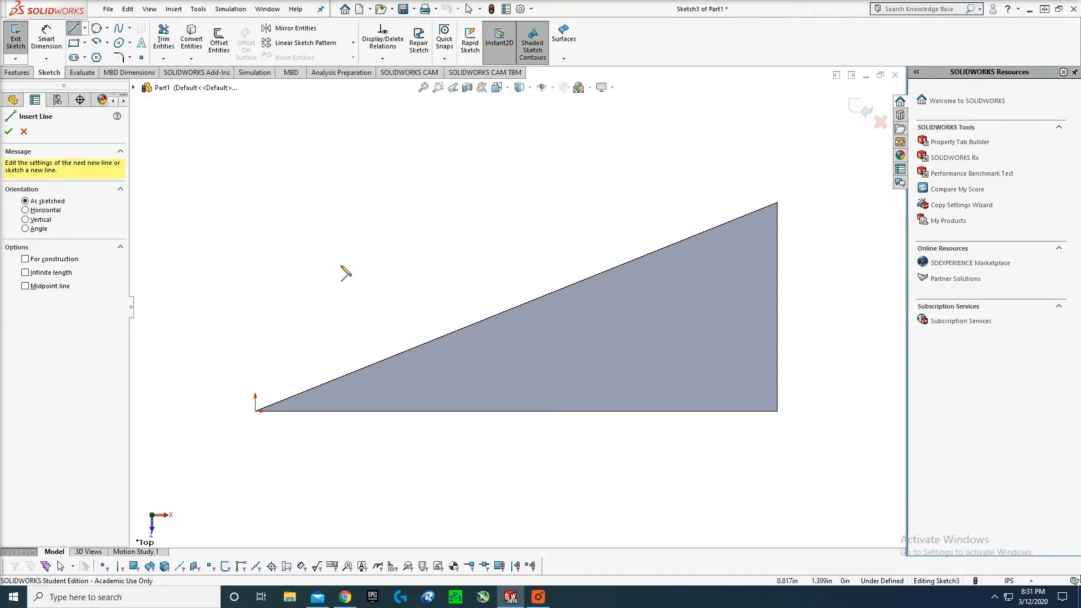
left_click(266, 406)
left_click(777, 203)
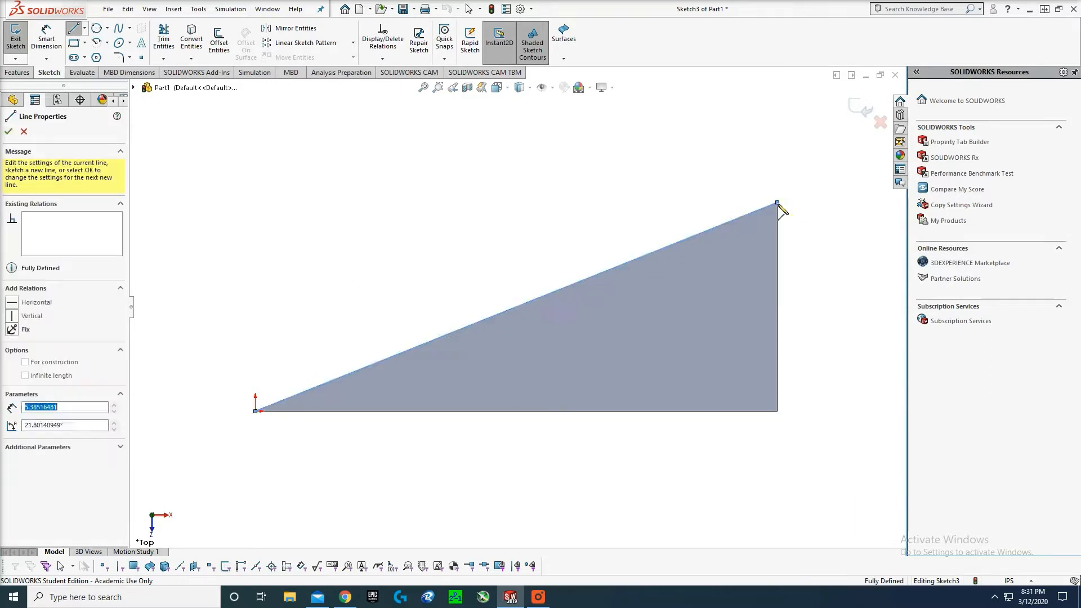
left_click(778, 411)
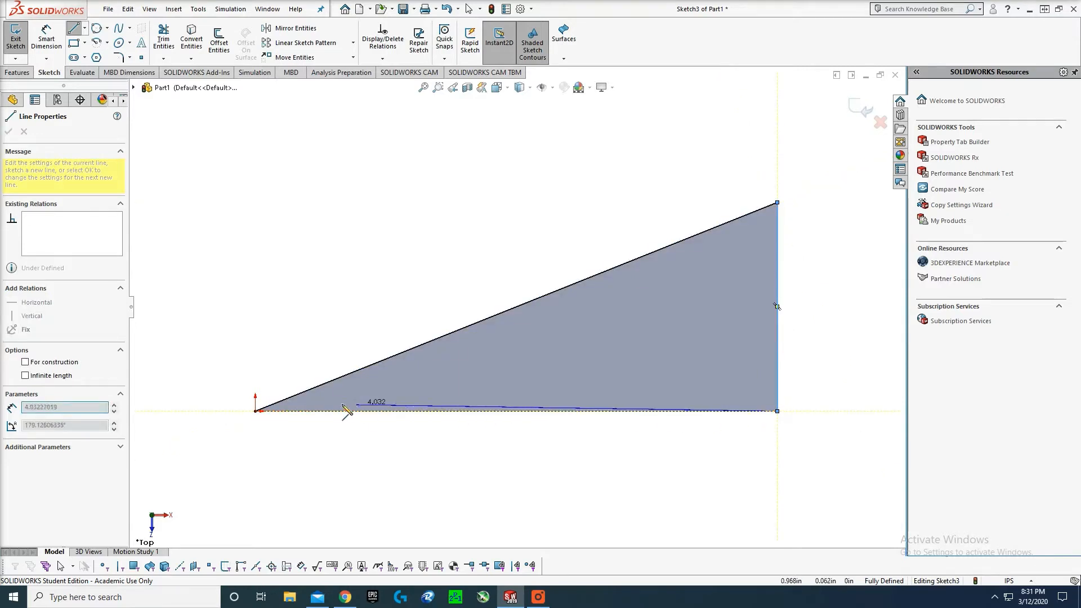
left_click(257, 410)
key("Escape")
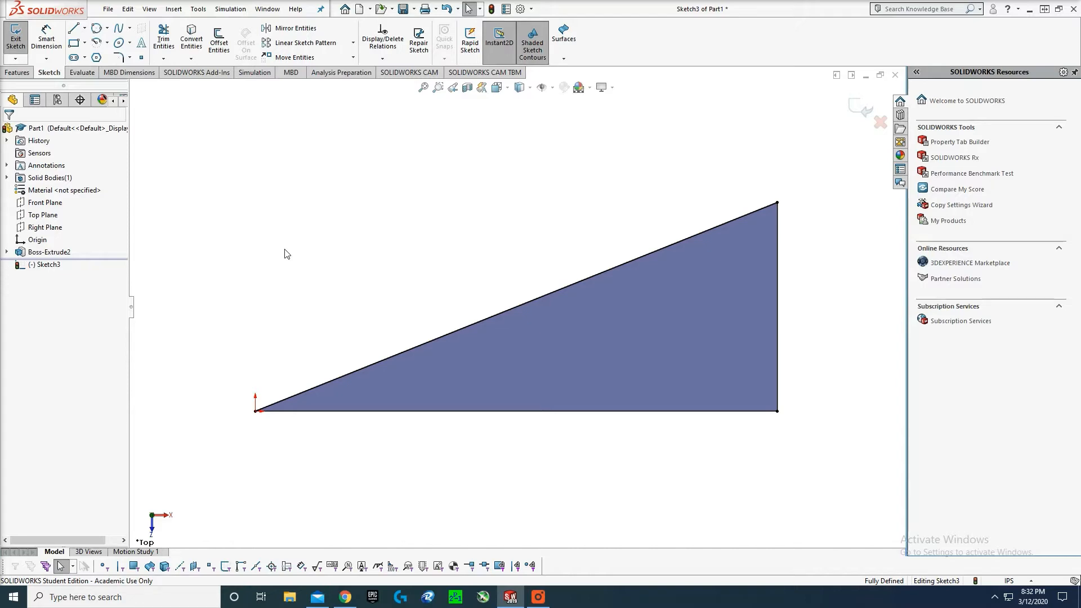
- Look up the Offset Entities keyboard shortcut in the customization settings by searching for "off", and close the settings
left_click(198, 9)
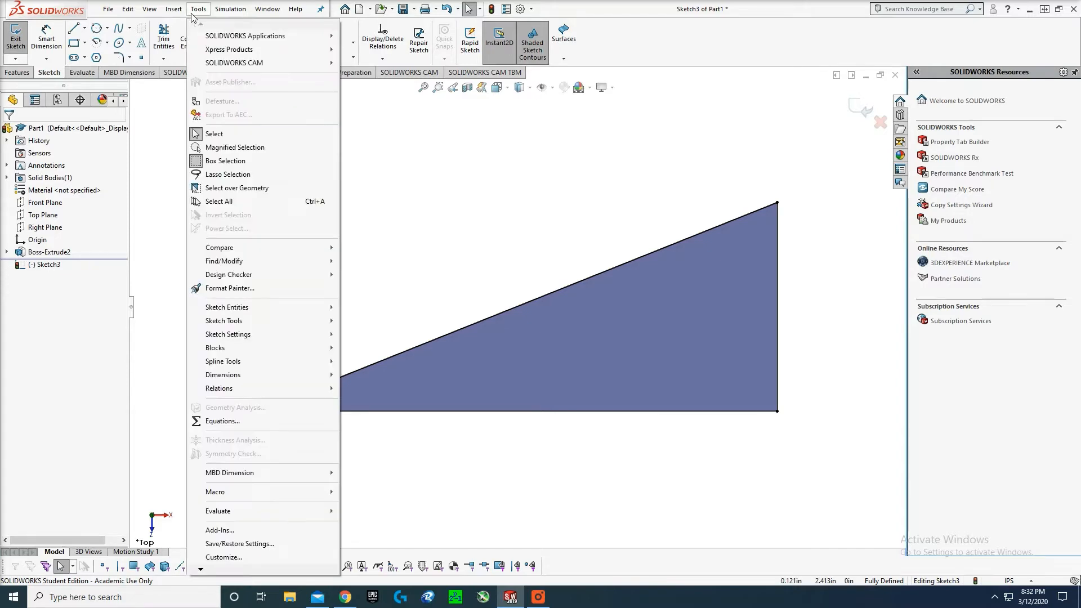
left_click(224, 557)
left_click(377, 134)
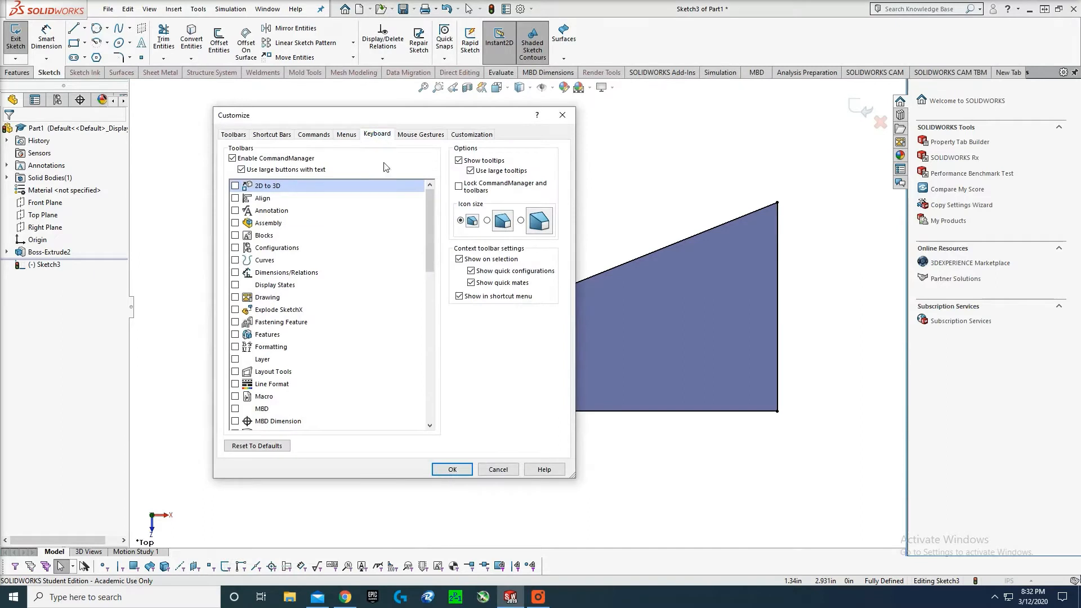
left_click(303, 181)
type("off")
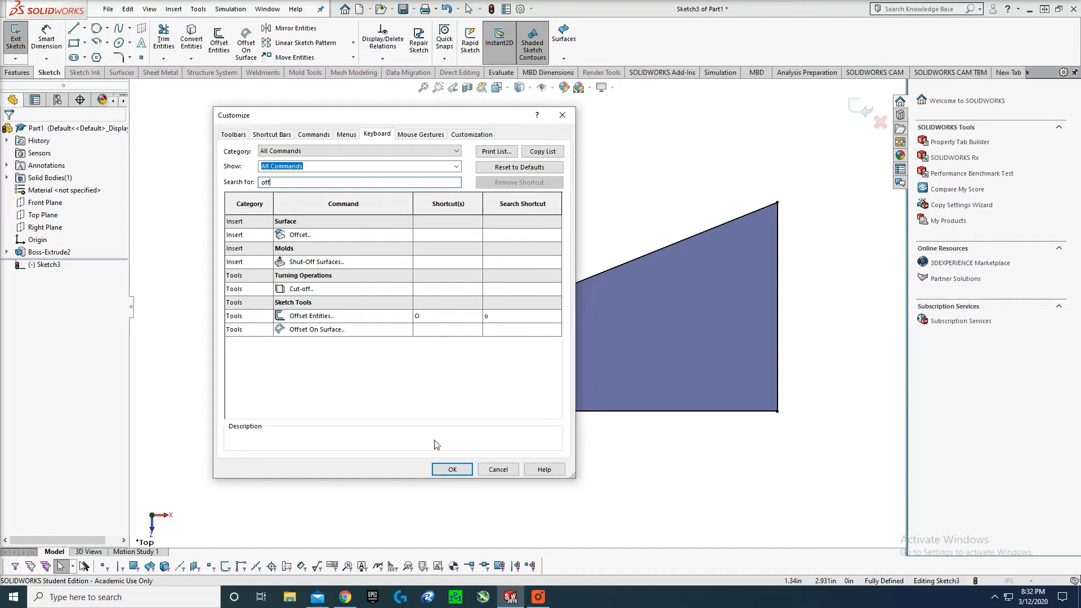
left_click(457, 469)
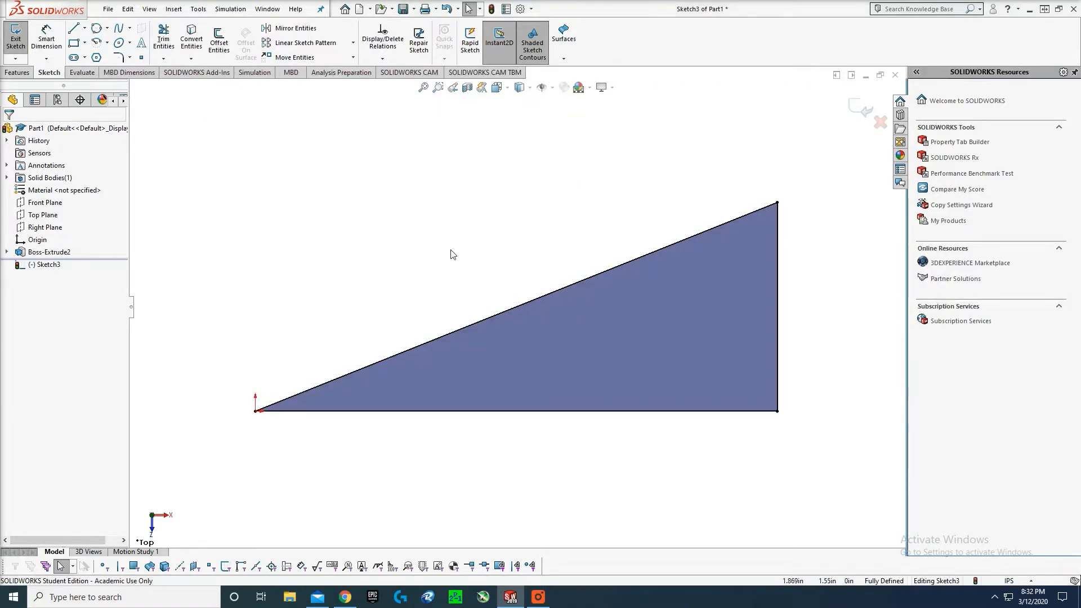
- Start an offset of the traced triangle outline by selecting its sloped line, keeping Select chain on
key("o")
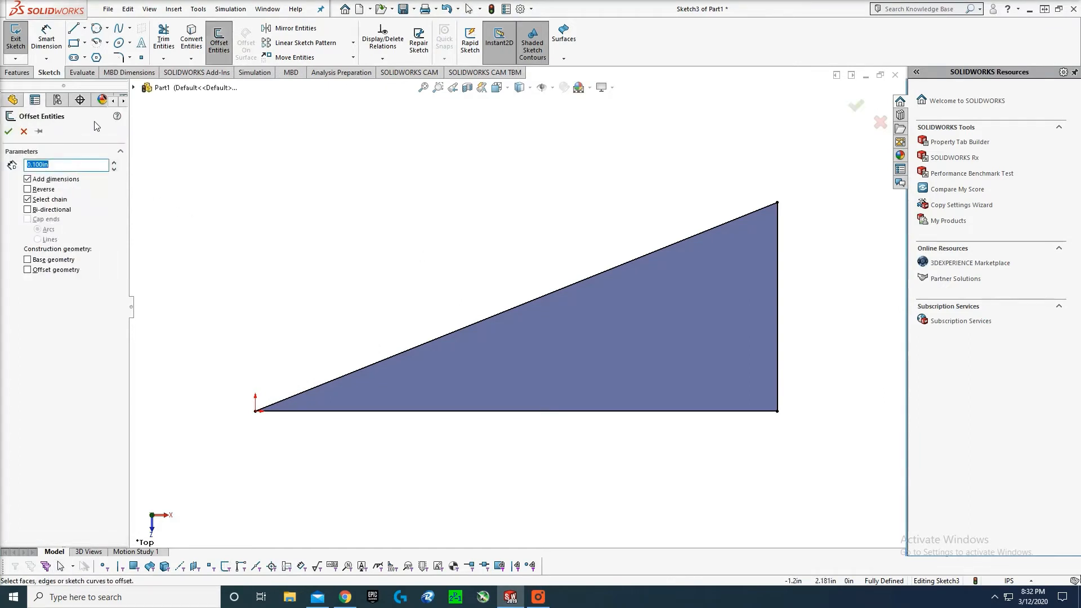
left_click(55, 163)
left_click(569, 288)
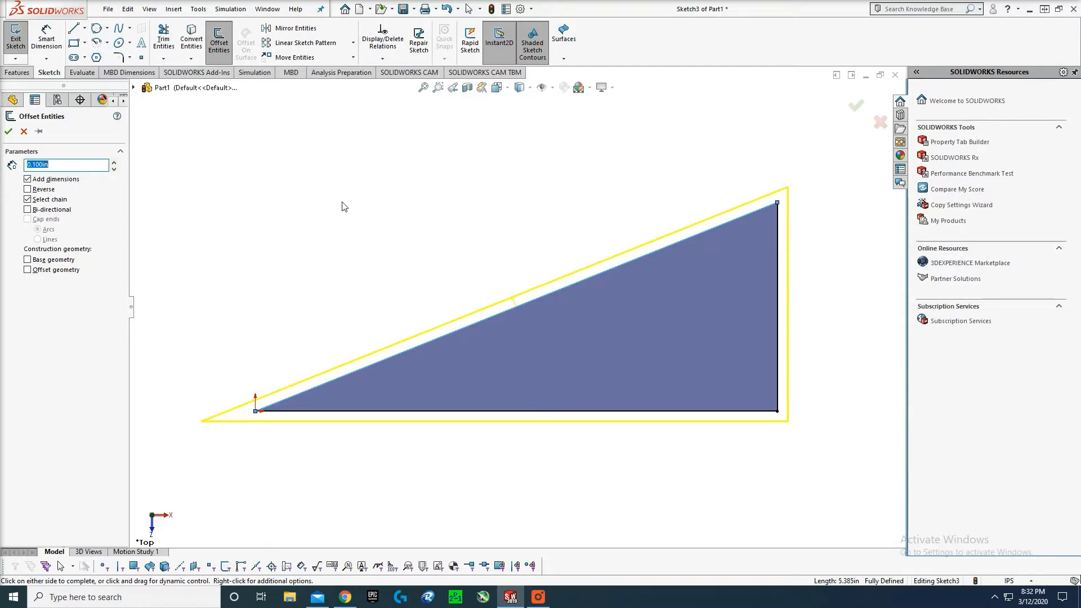
- Try Select chain, Reverse and Bi-directional on the triangle offset in turn, restoring each option after checking its preview
left_click(29, 200)
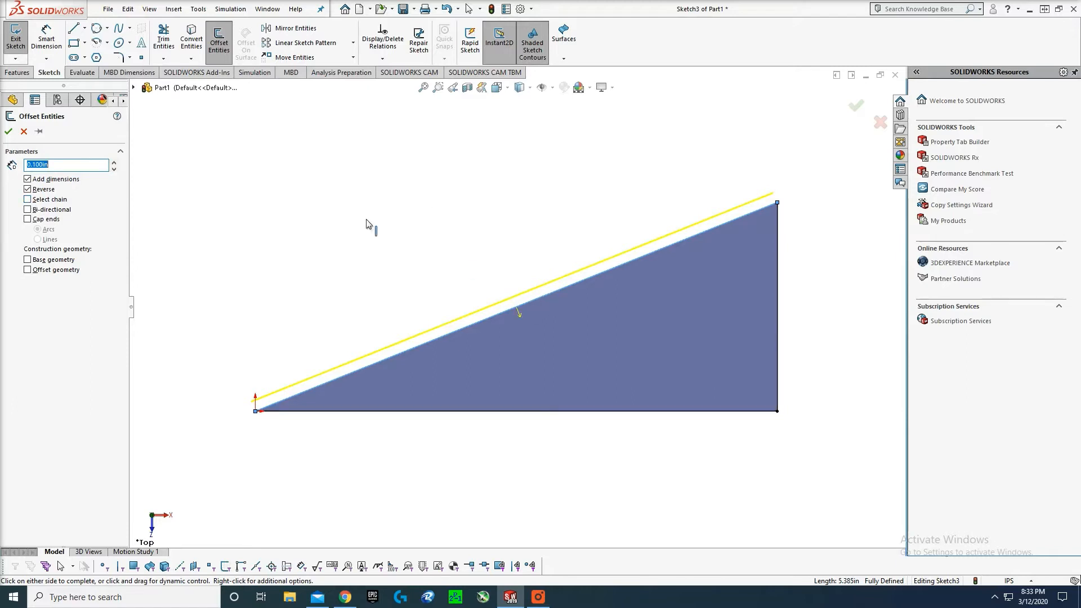
left_click(27, 199)
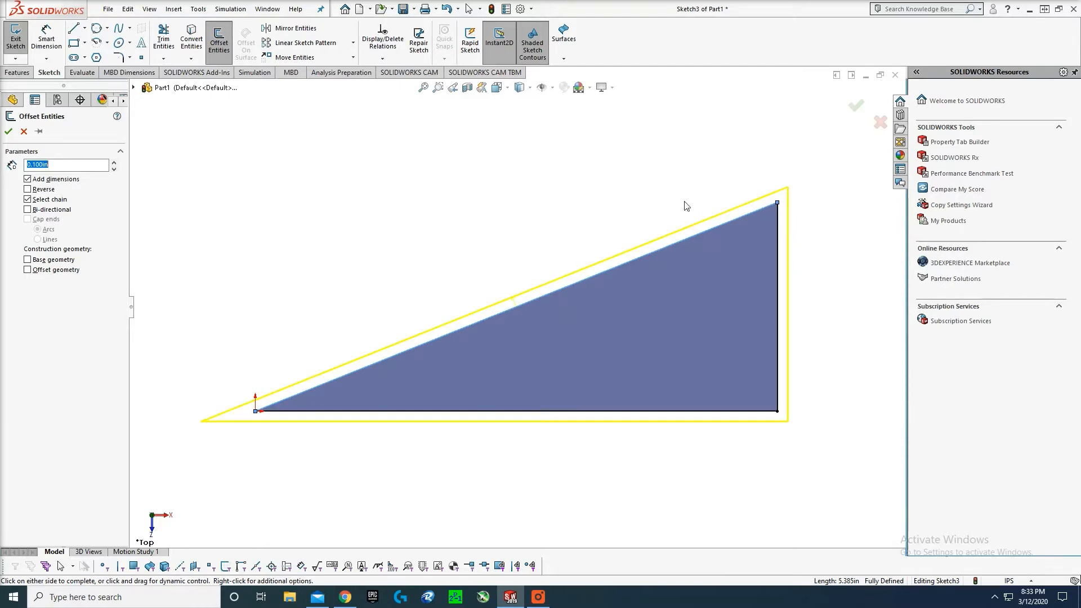
left_click(27, 190)
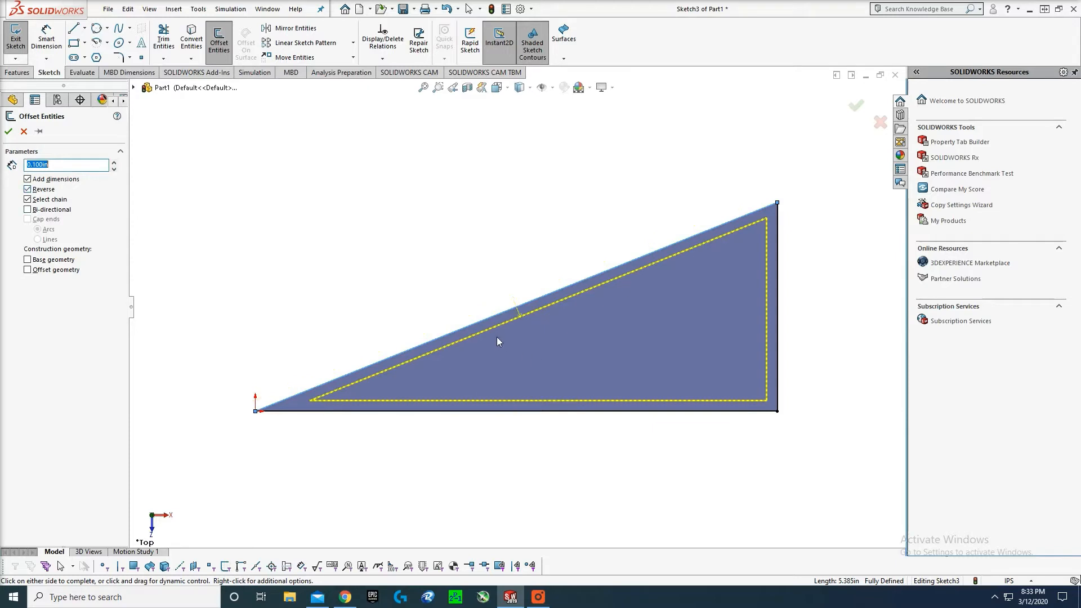
left_click(27, 189)
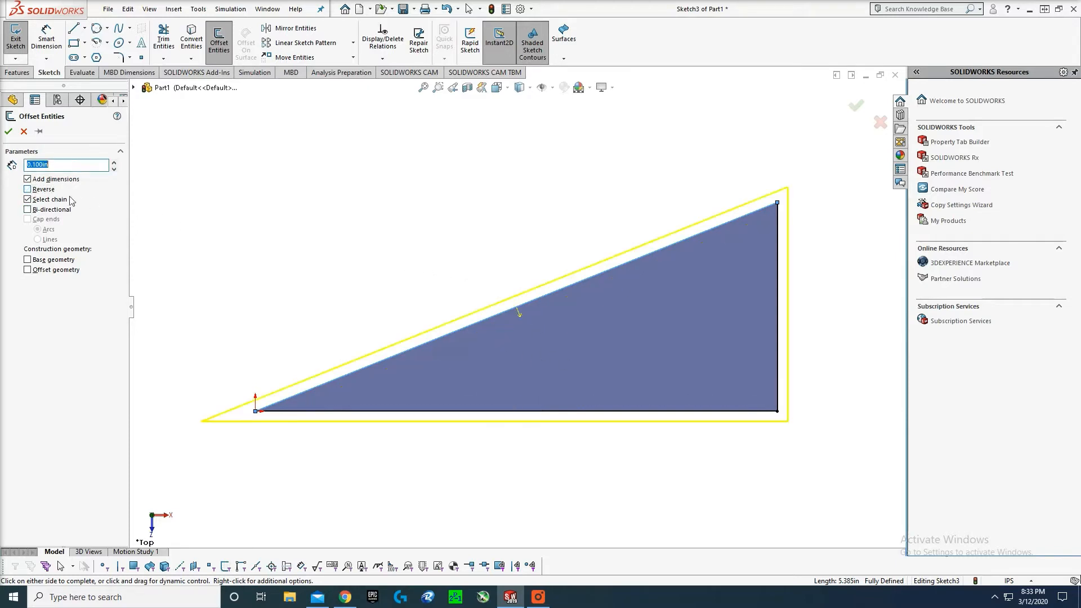
left_click(27, 210)
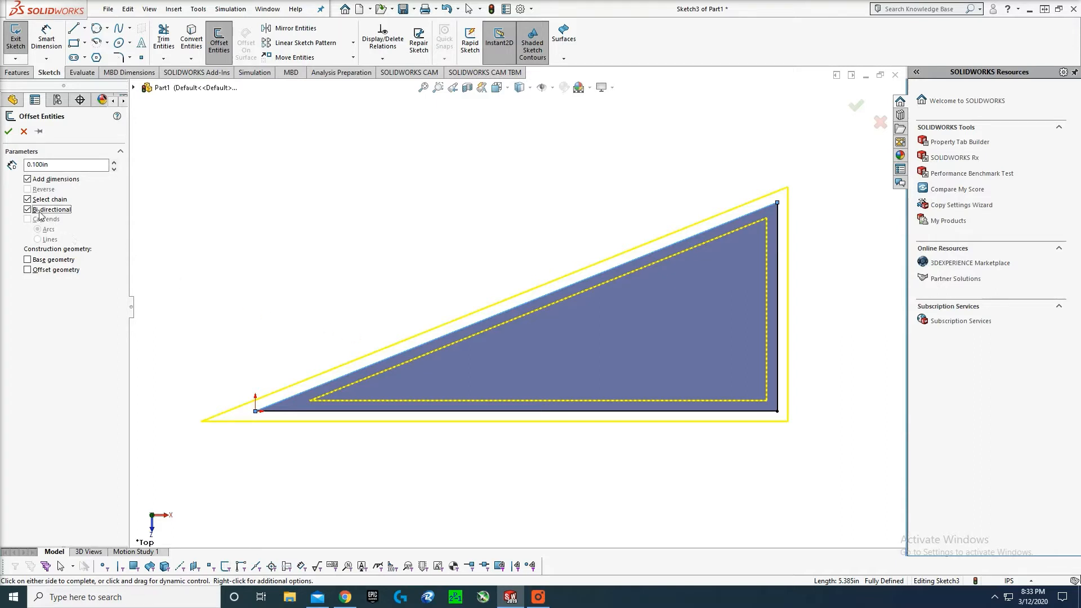
left_click(27, 209)
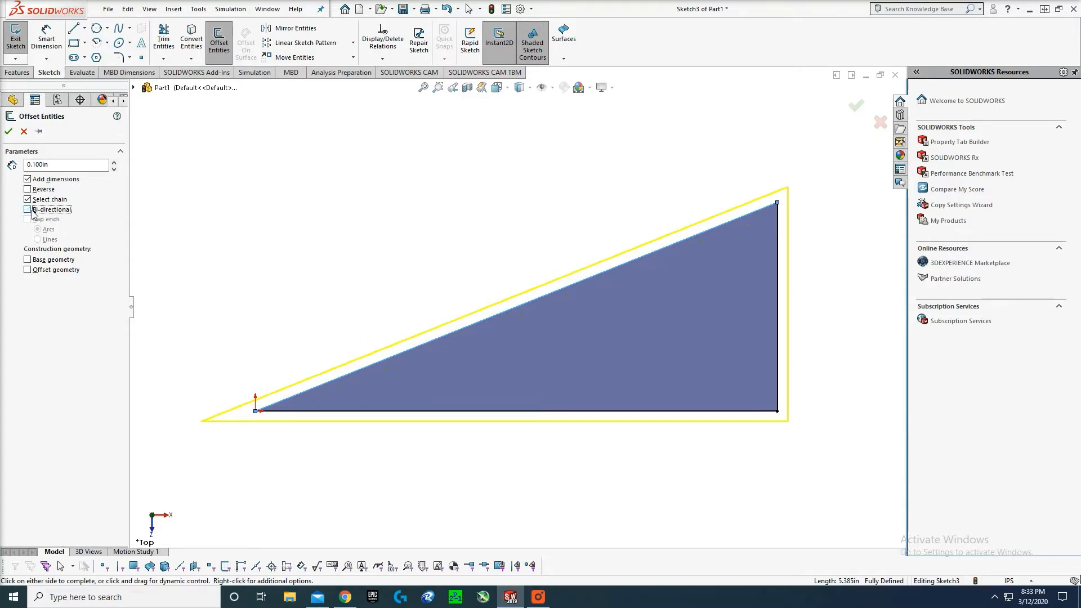
- Reverse the offset to the inside of the triangle at 0.25 in, finish it, and move its dimension clear of the part
left_click(27, 189)
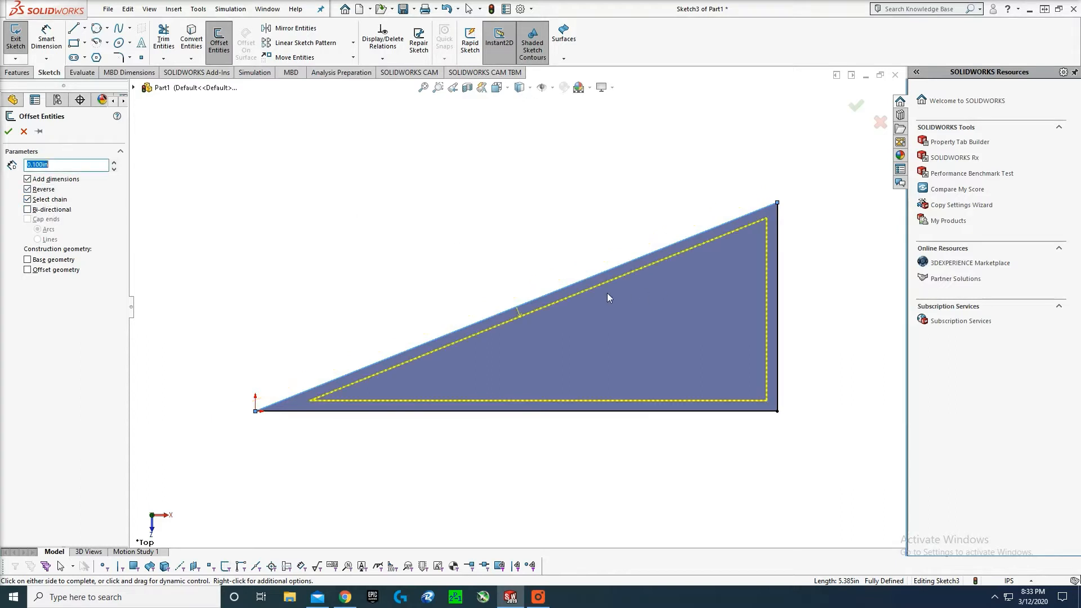
left_click(82, 168)
key("BackSpace")
key("BackSpace")
key("BackSpace")
key("BackSpace")
key("BackSpace")
type("25")
key("Return")
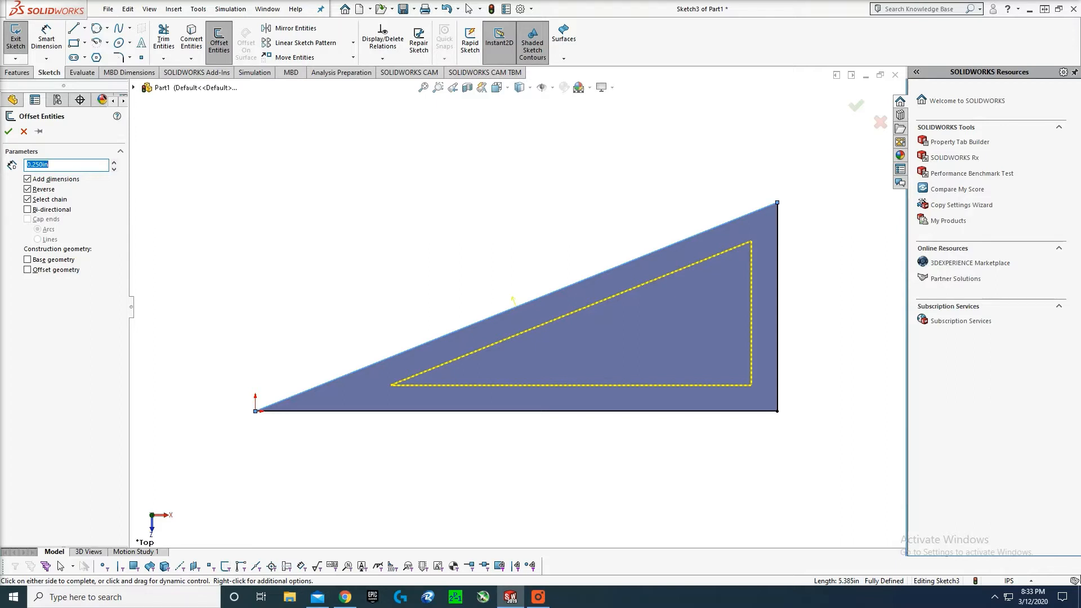
key("Return")
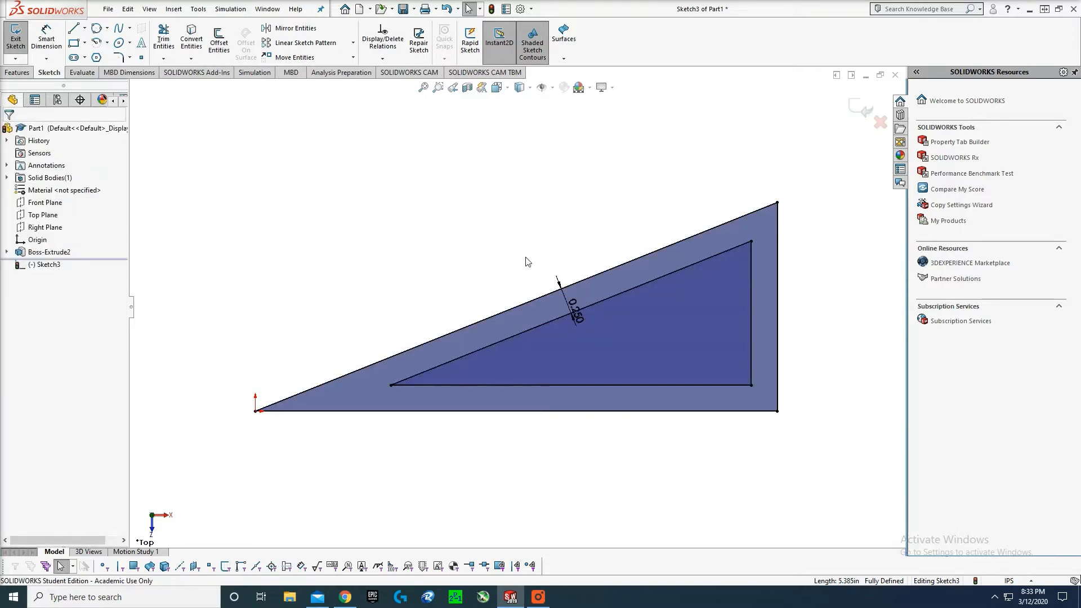
left_click_drag(572, 314, 361, 397)
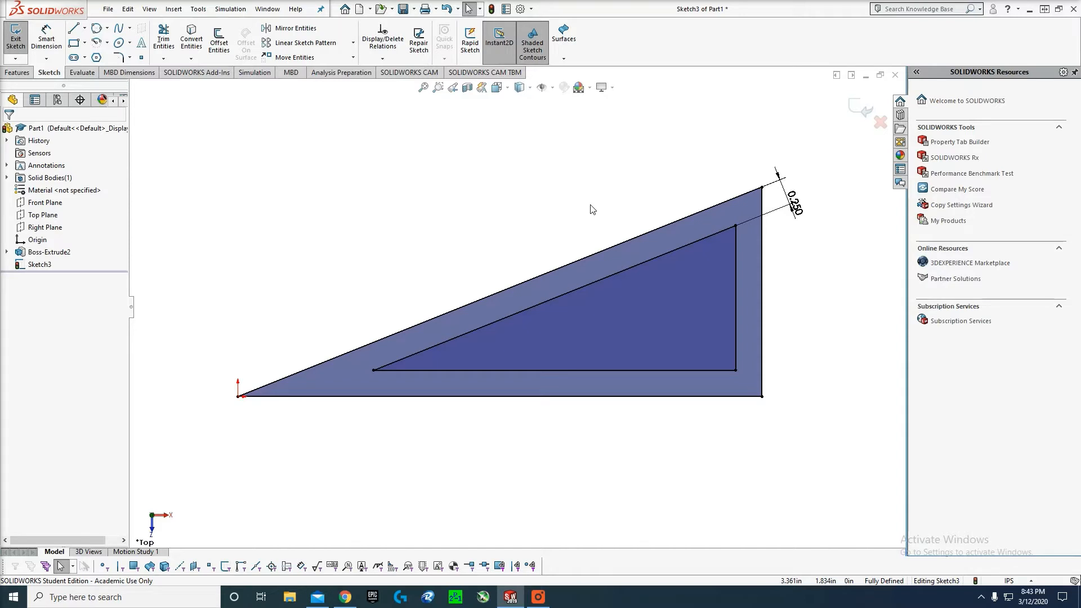
- Sketch a diagonal line about 1.41 in long from the inner triangle's right-angle corner to its sloped side
scroll(614, 179, "down", 1)
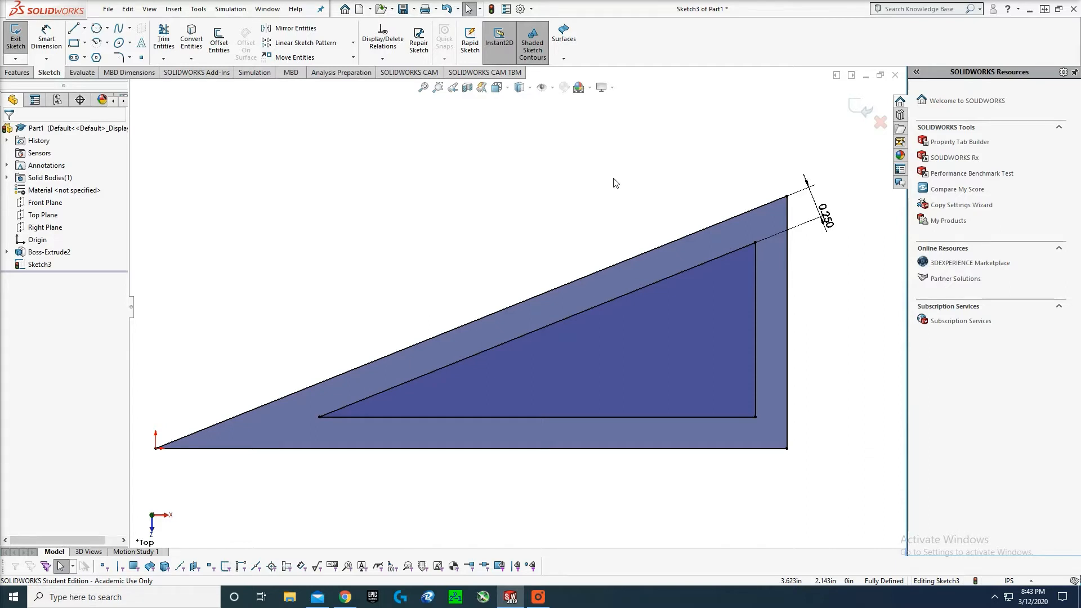
key("l")
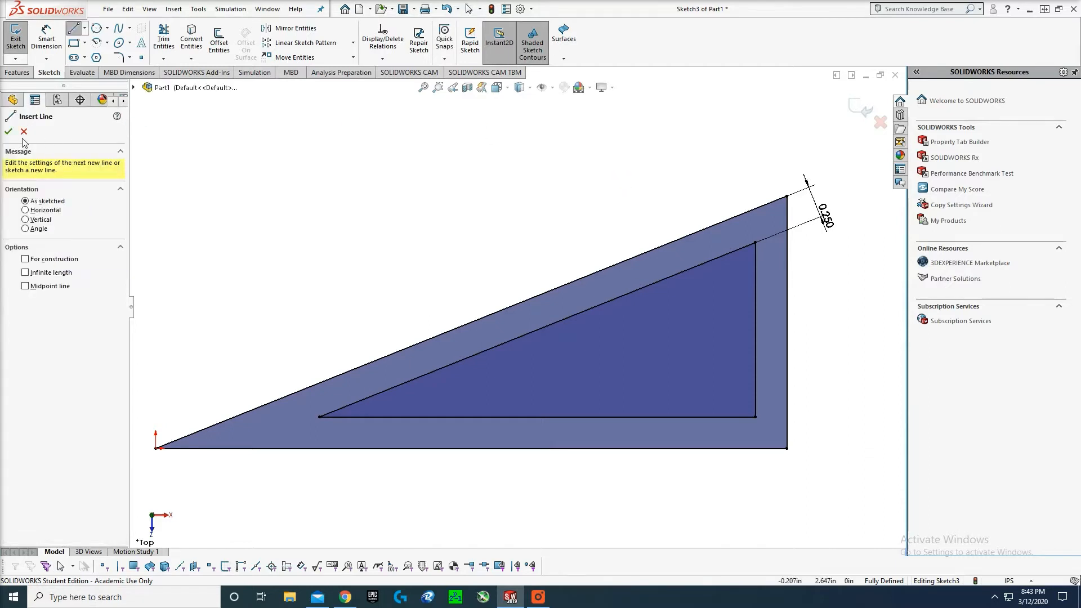
left_click(755, 418)
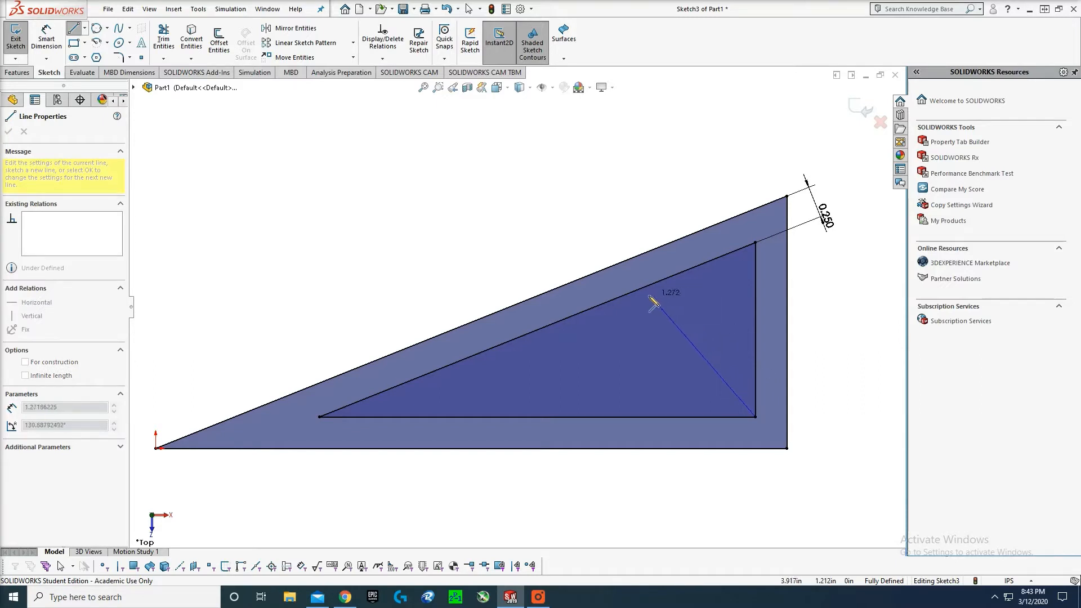
left_click(630, 293)
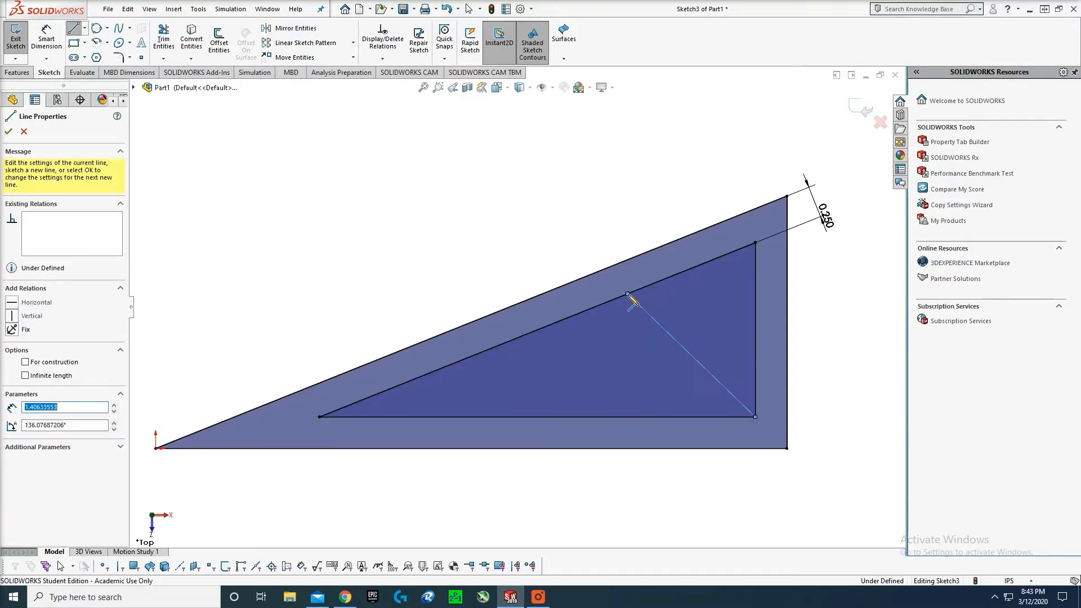
key("Escape")
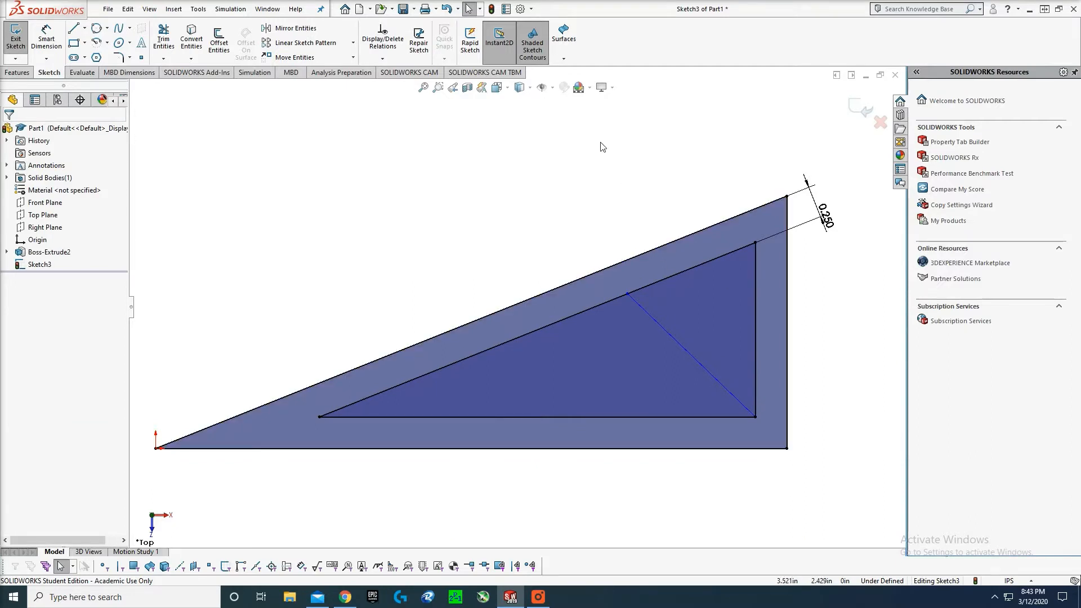
- Dimension the angle between the diagonal line and the inner triangle's vertical side as 45°
key("d")
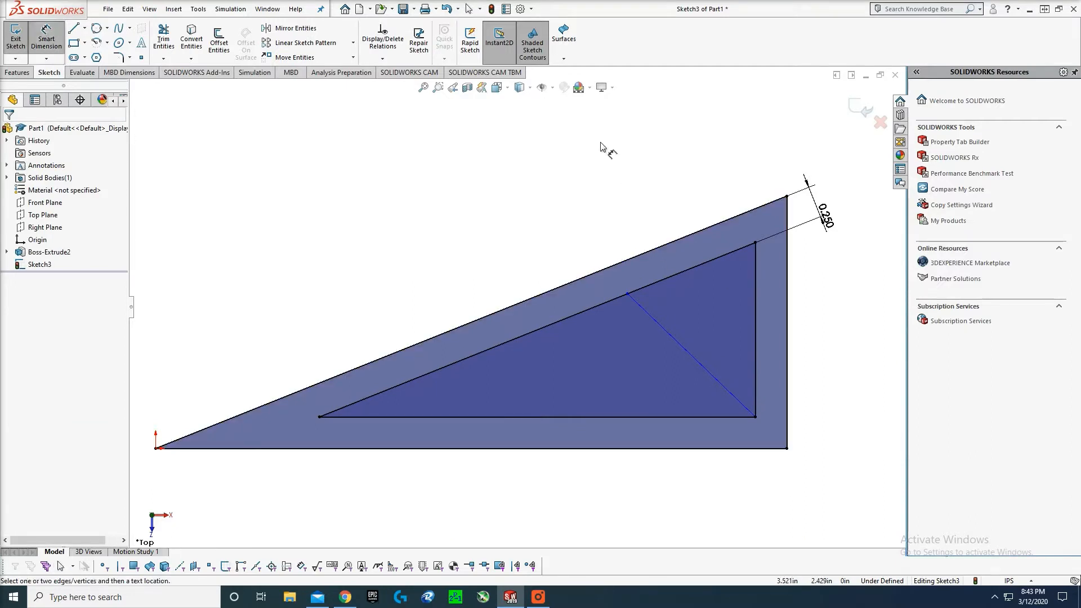
left_click(674, 338)
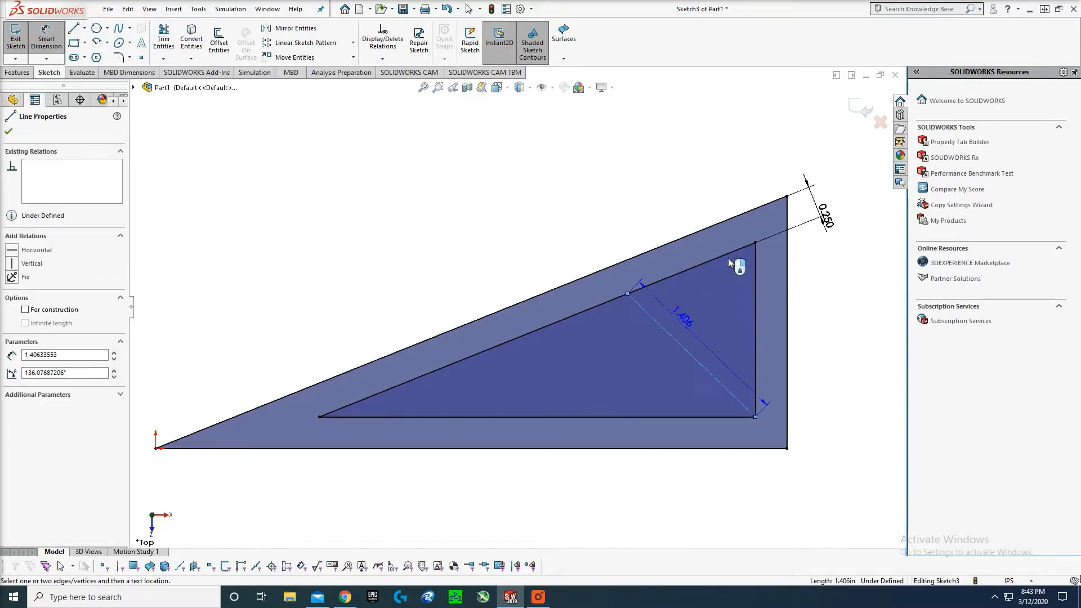
left_click(755, 311)
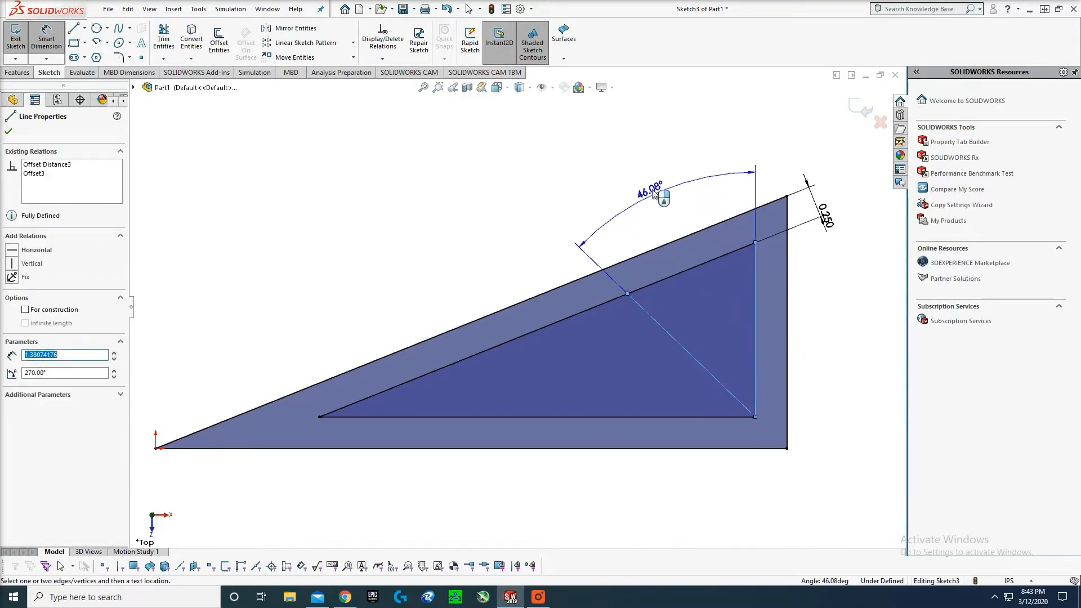
left_click(653, 185)
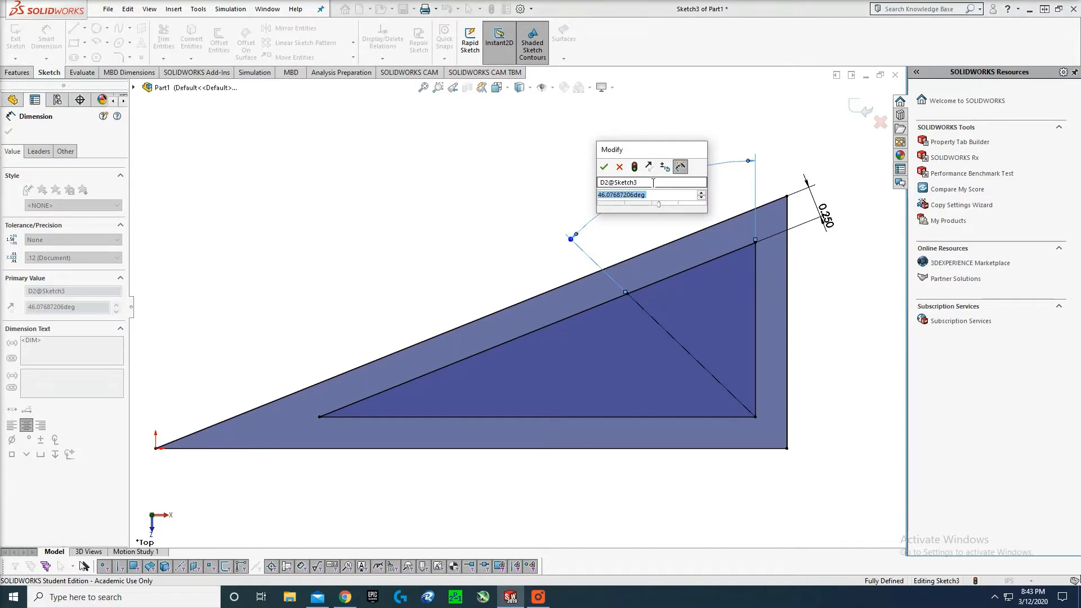
type("45")
key("Return")
key("Escape")
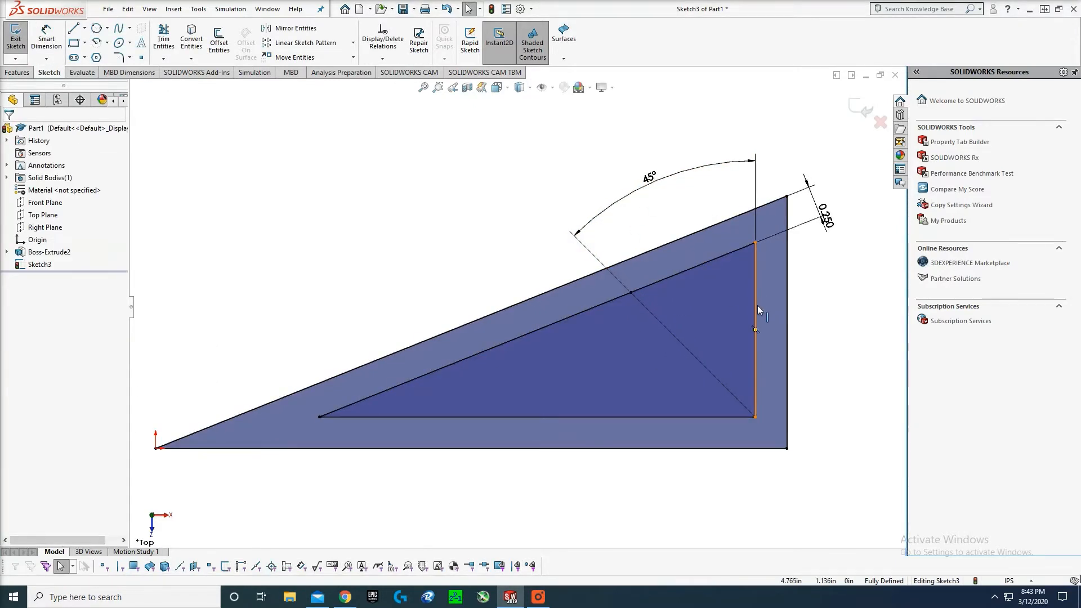
- Sketch a second diagonal about 1.28 in long from the first diagonal's upper end down to the inner triangle's base
key("l")
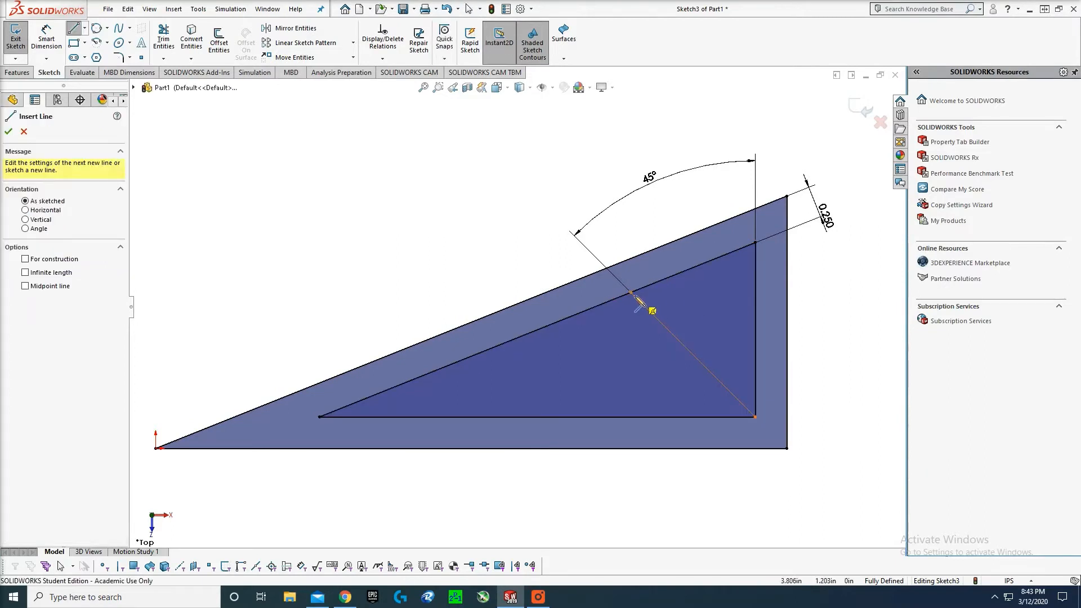
left_click(630, 292)
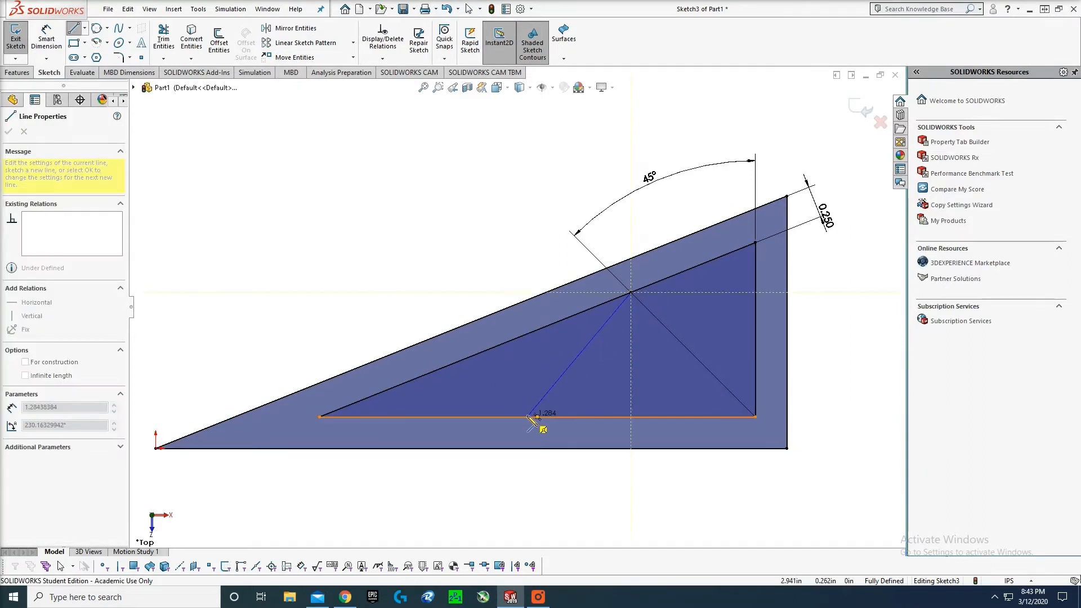
left_click(528, 416)
key("Escape")
- Dimension the angle between the two diagonals as 90° and place the dimension below the triangular part
key("d")
left_click(579, 354)
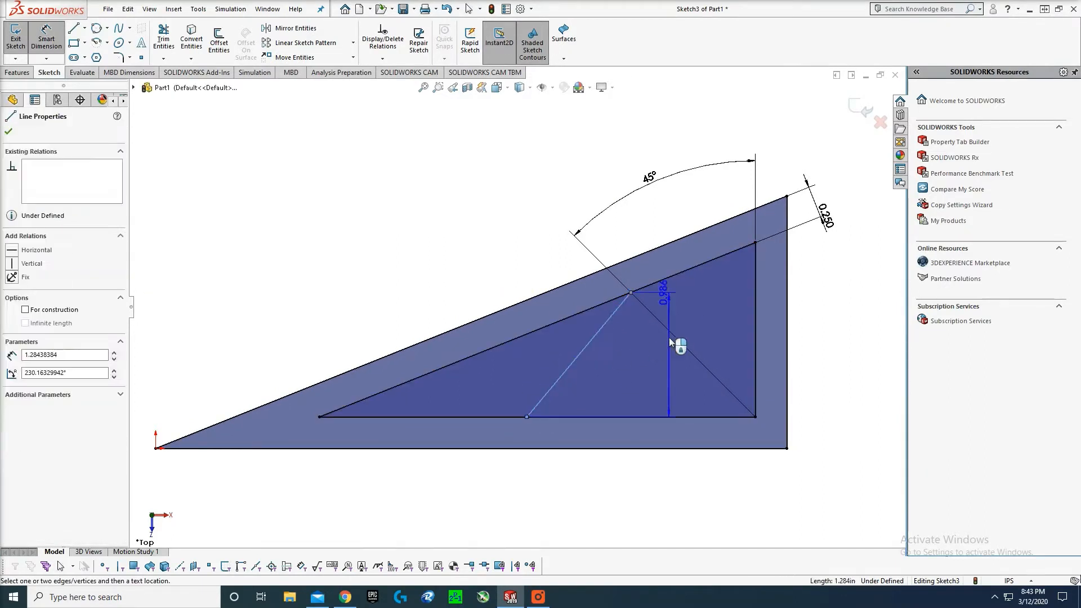
left_click(681, 342)
left_click(639, 369)
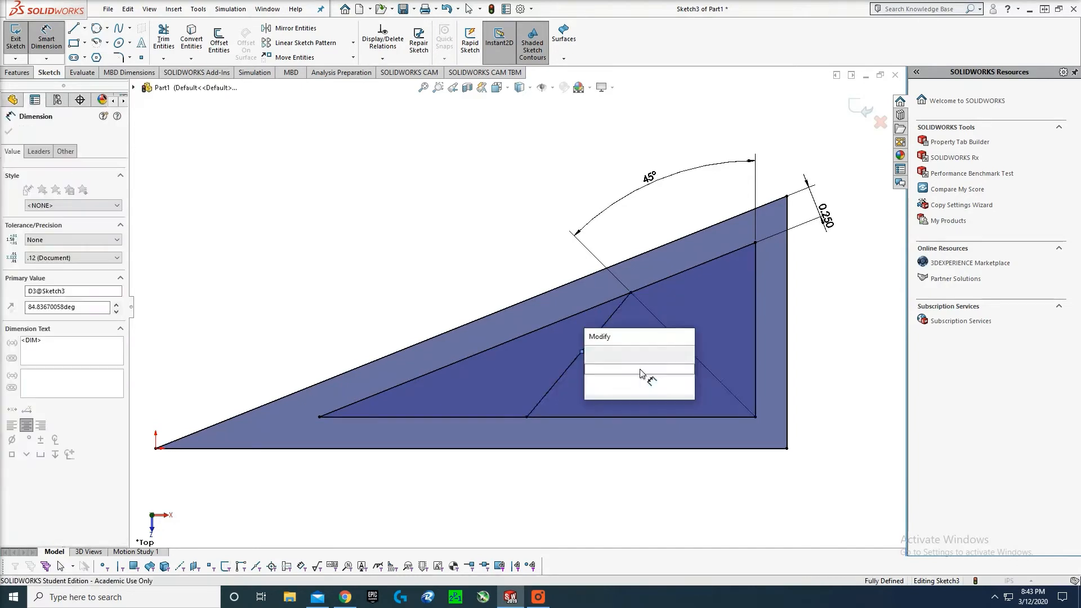
type("90")
key("Return")
key("Escape")
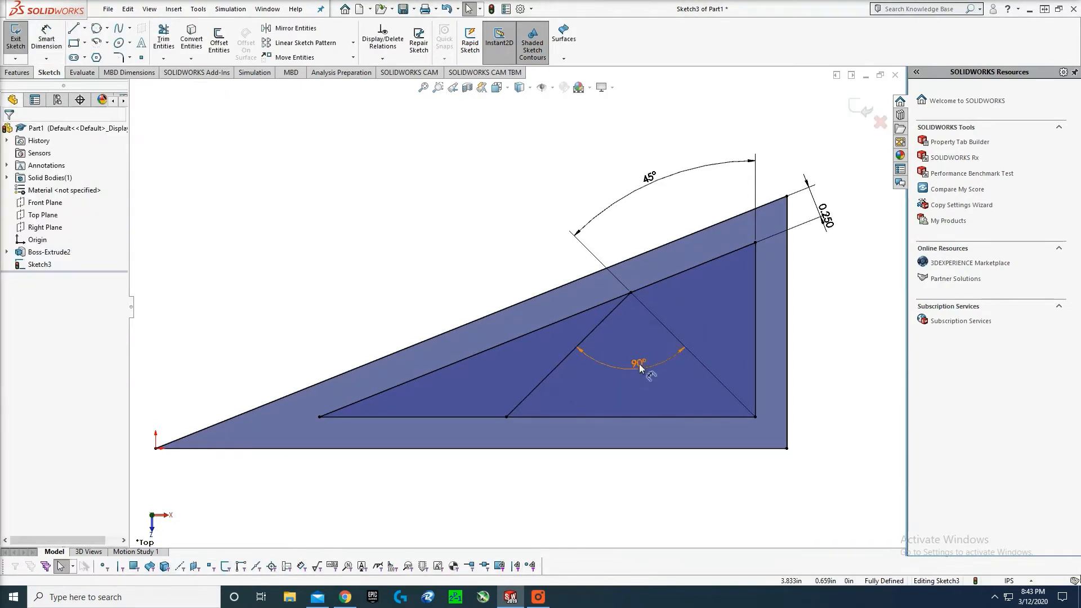
scroll(639, 367, "down", 2)
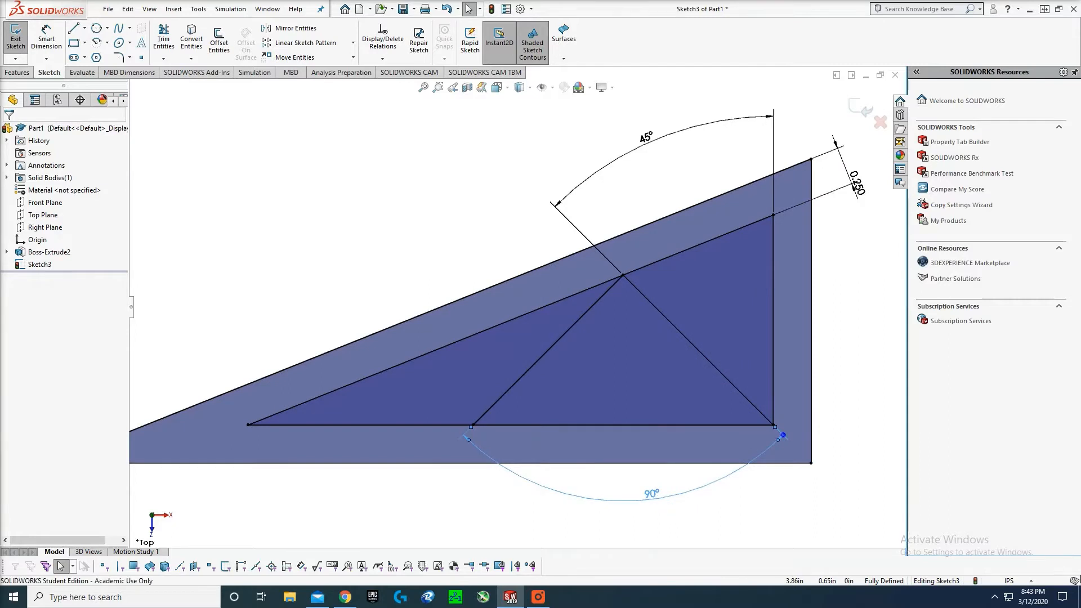
left_click(657, 500)
key("f")
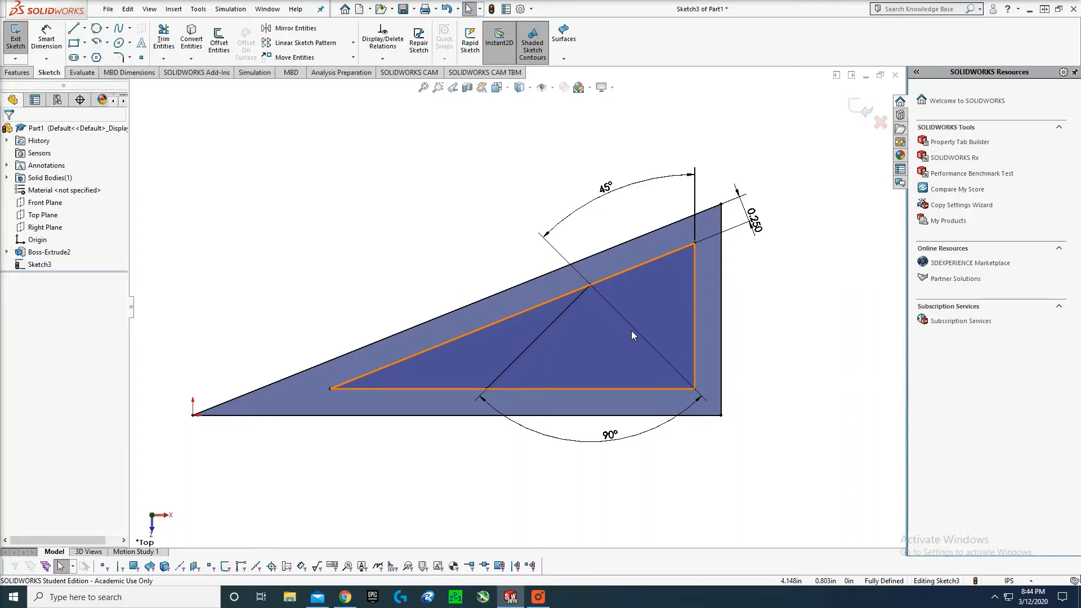
- Offset only the 45° diagonal by 0.25 in toward the inner triangle's vertical side, with Select chain off
scroll(631, 329, "down", 2)
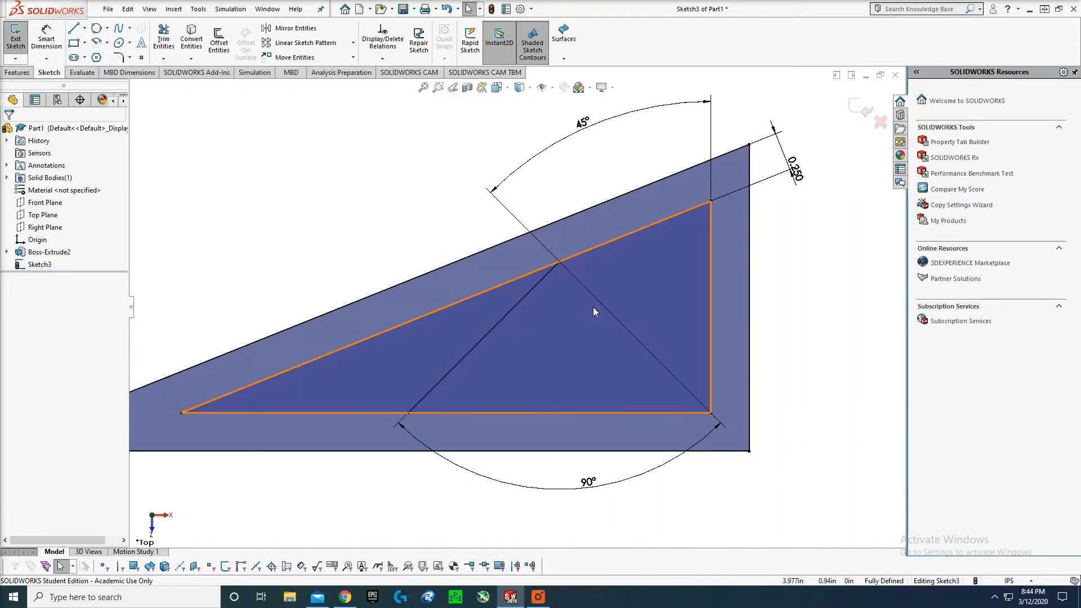
scroll(593, 307, "down", 1)
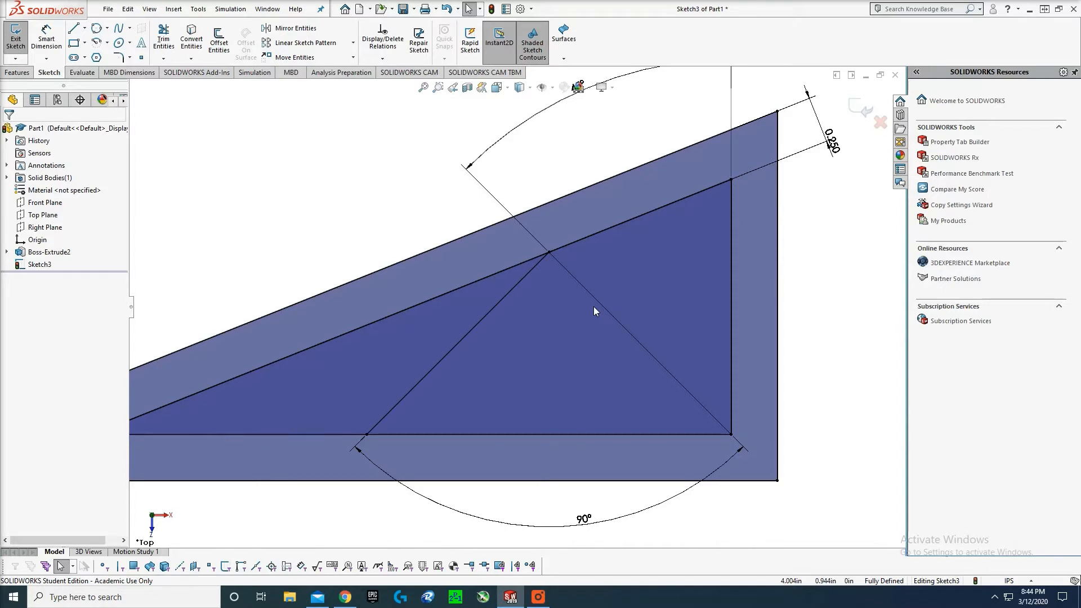
scroll(605, 306, "up", 2)
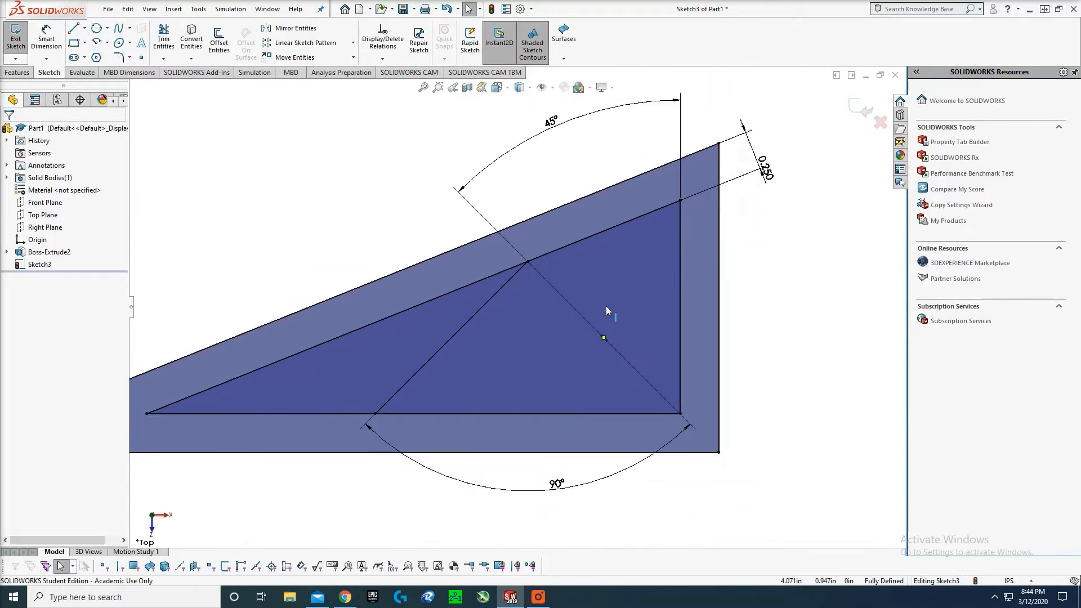
key("o")
left_click(583, 315)
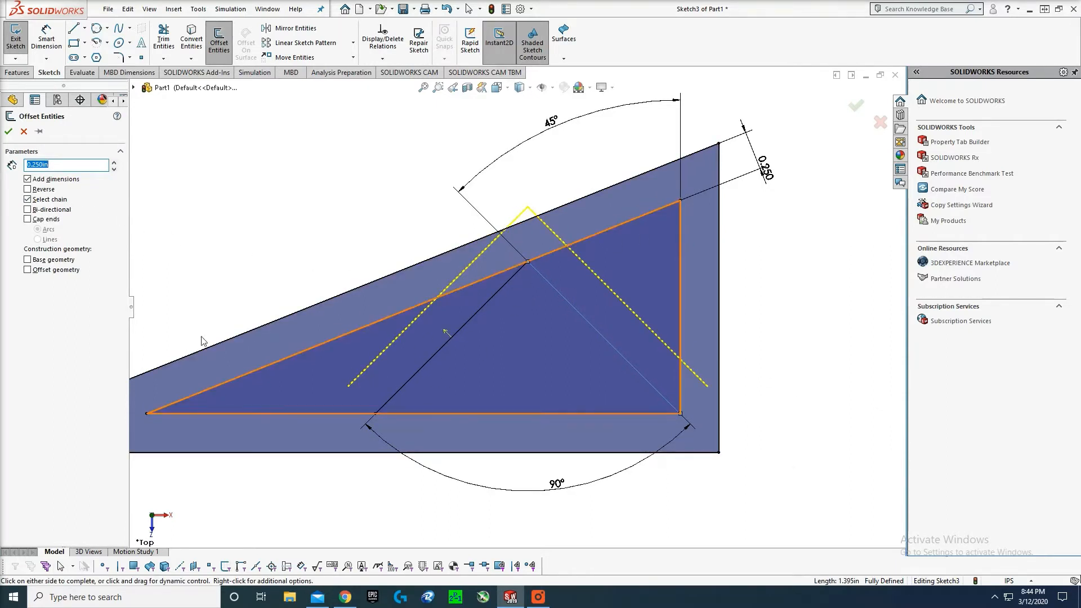
left_click(30, 199)
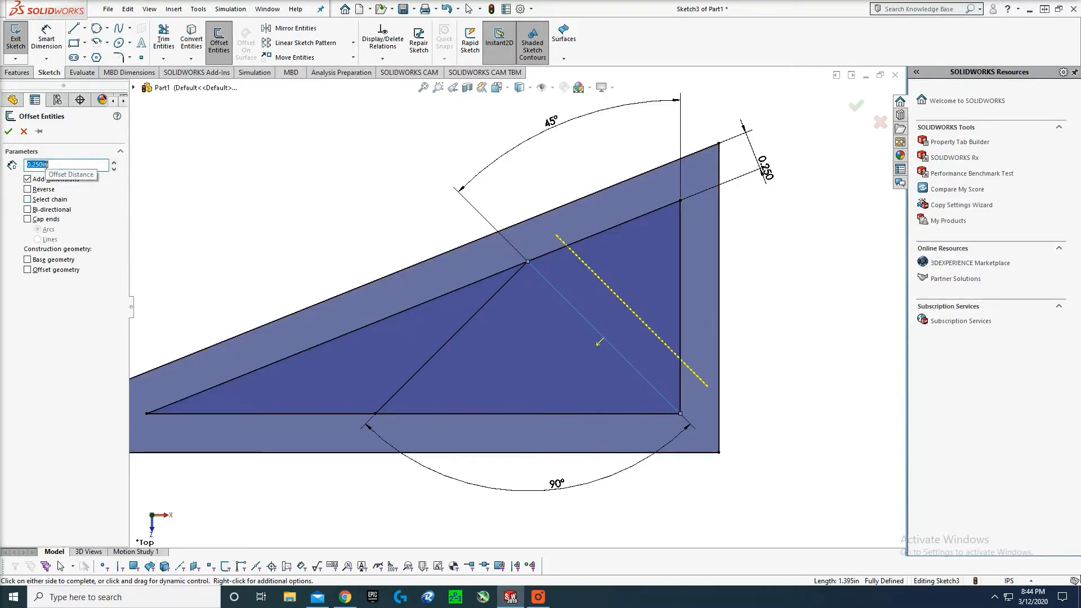
key("Return")
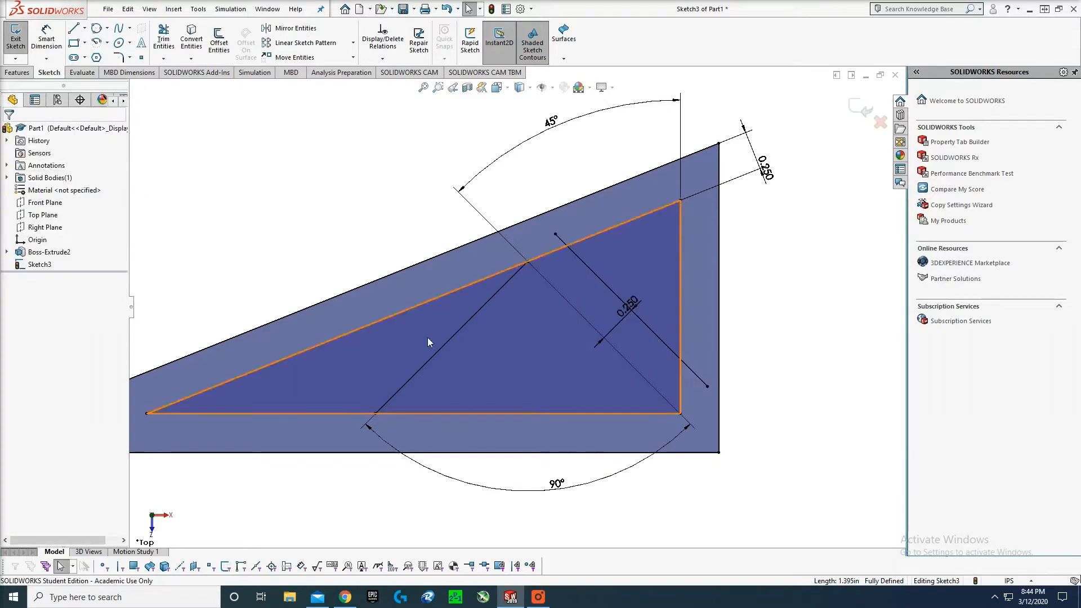
- Offset the second diagonal by 0.25 in toward the inner triangle's sharp corner
key("Return")
left_click(443, 347)
key("Return")
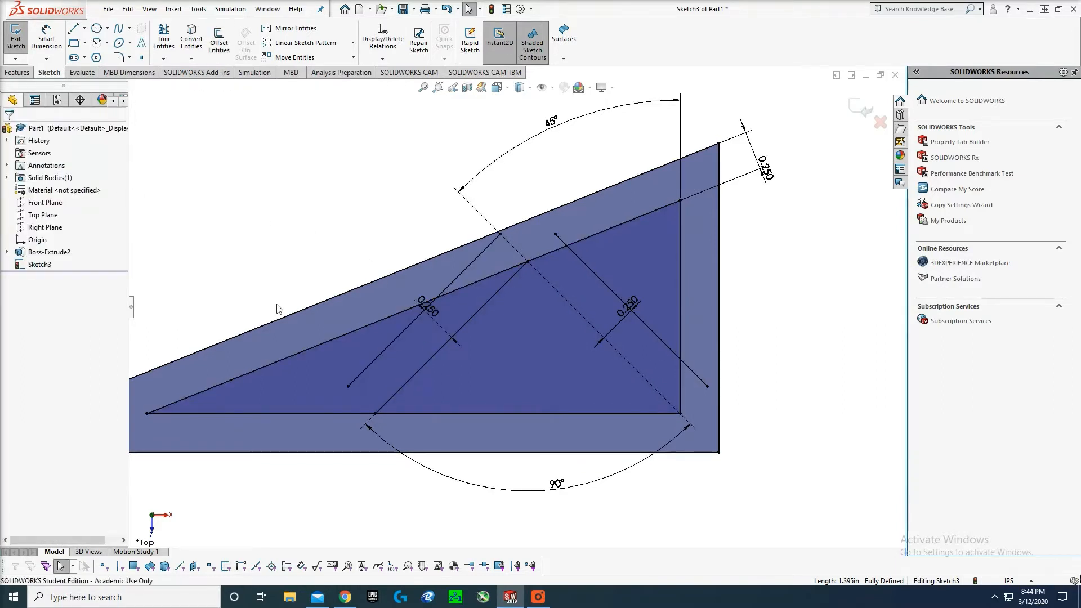
scroll(462, 309, "down", 2)
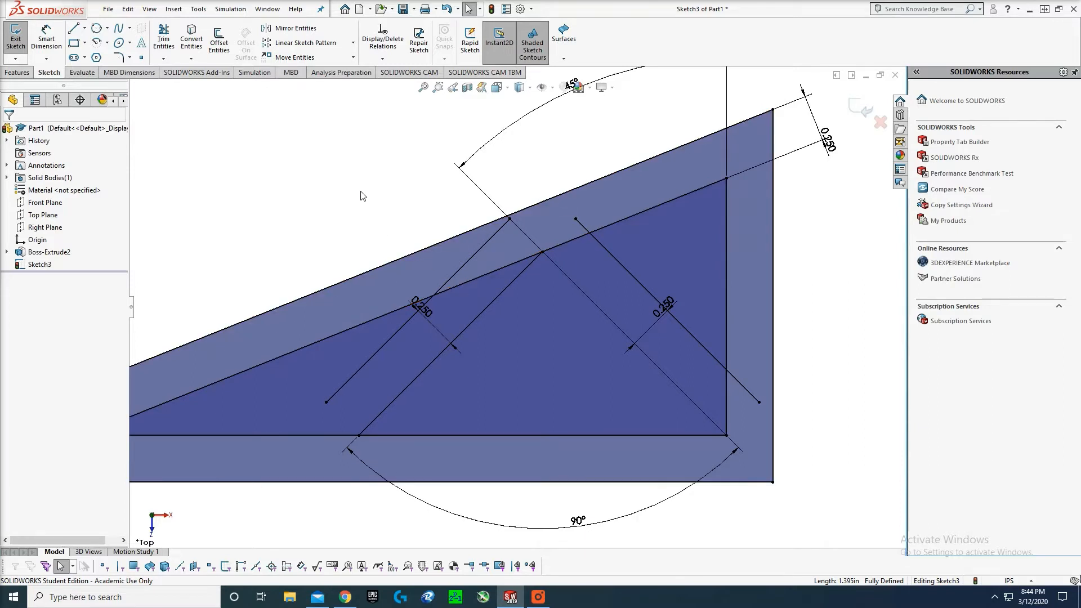
key("l")
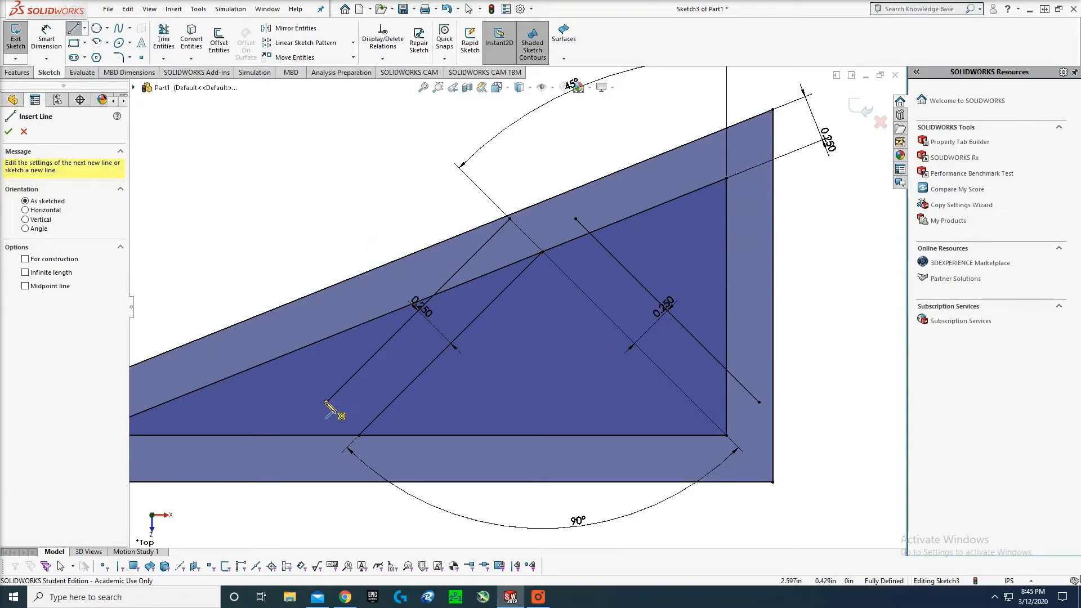
left_click(325, 402)
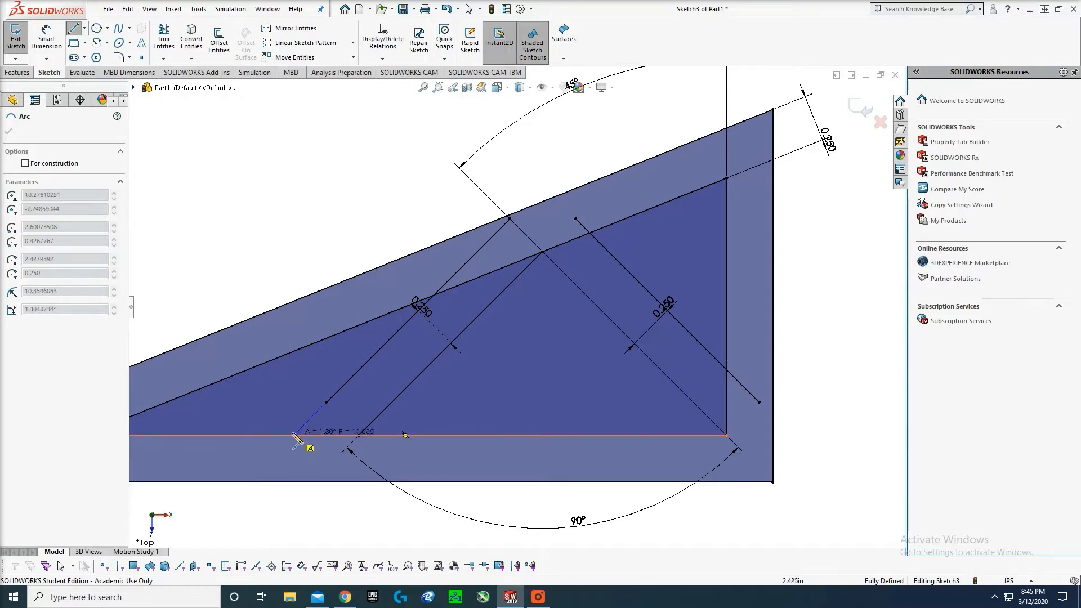
key("Escape")
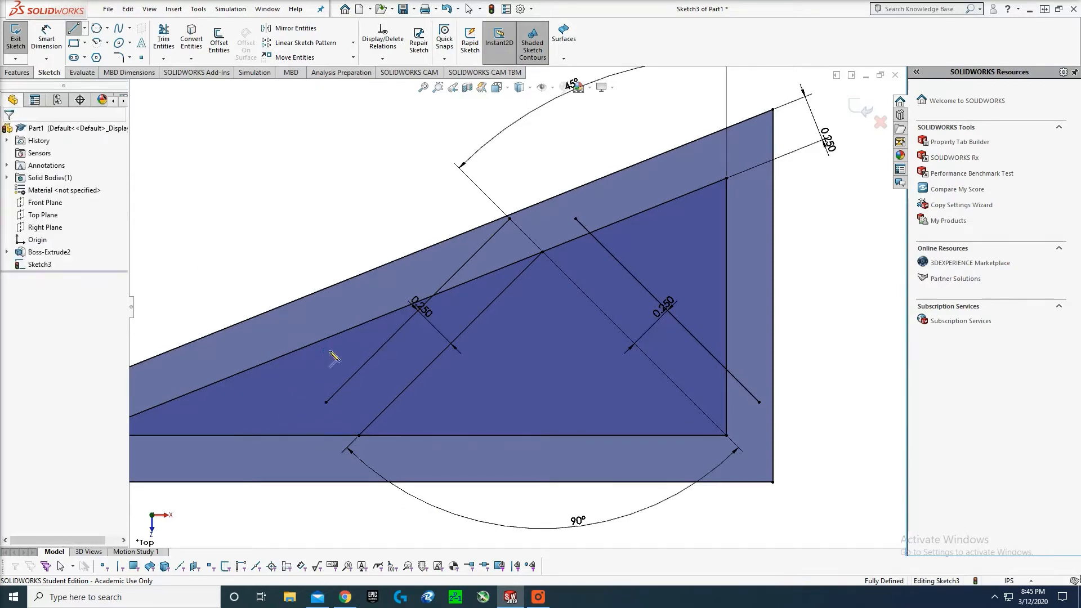
- Extend the second diagonal's offset line with a 0.25 in collinear line at 225° down to the inner triangle's base
key("l")
left_click(325, 402)
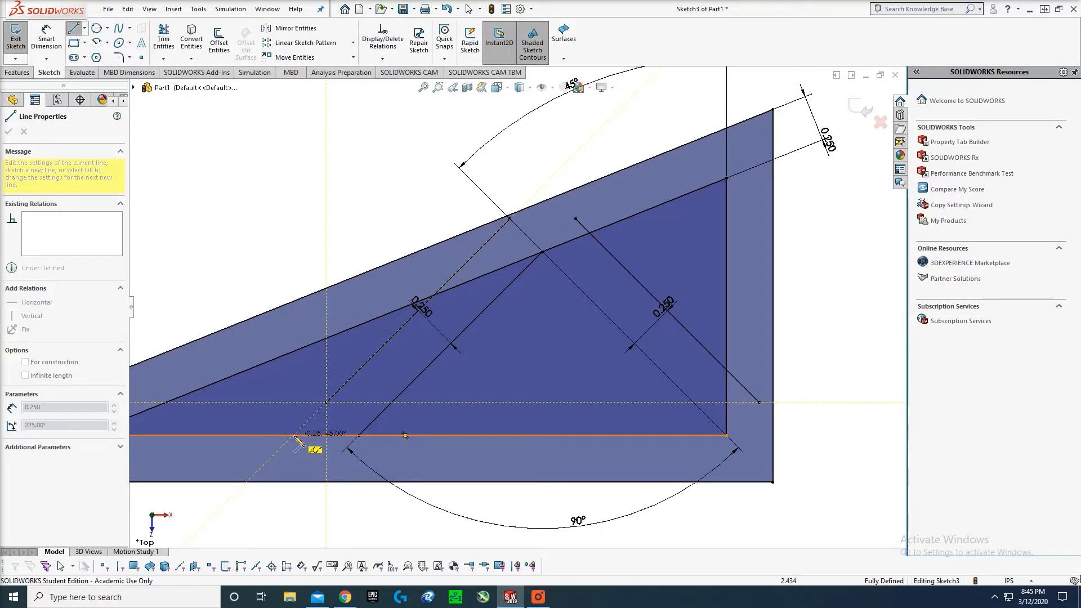
left_click(293, 435)
key("Escape")
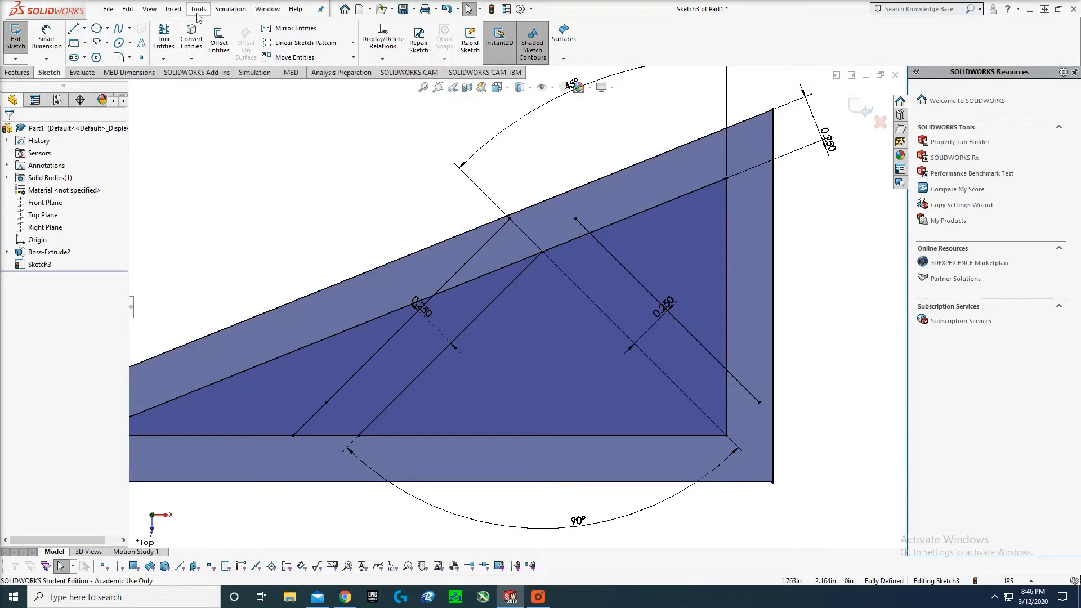
- Power trim the ends of both offset diagonals that overhang the inner triangle's outline
left_click(165, 38)
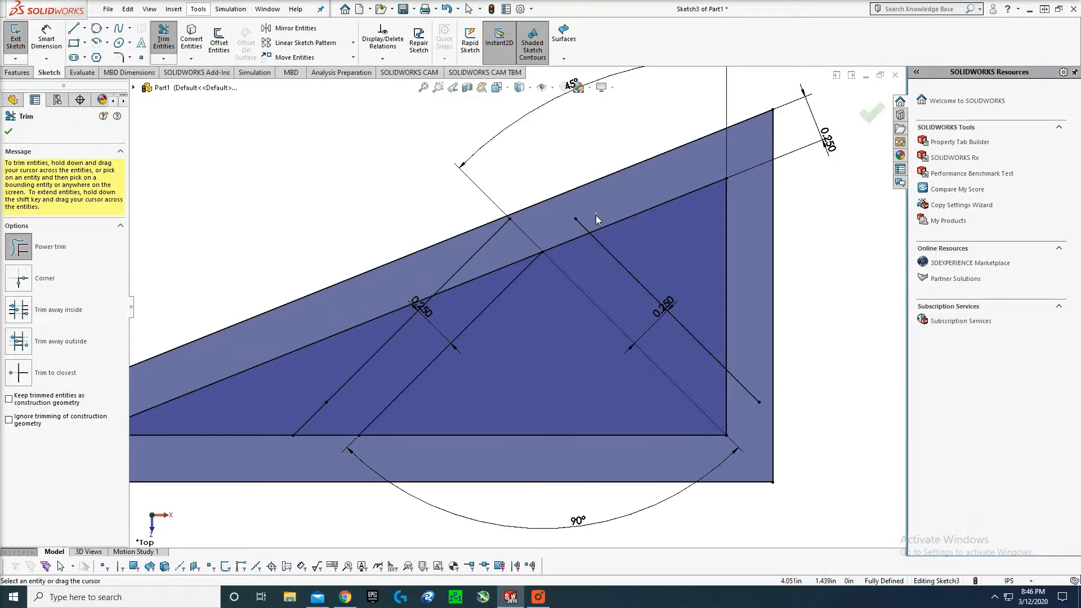
left_click_drag(586, 228, 548, 231)
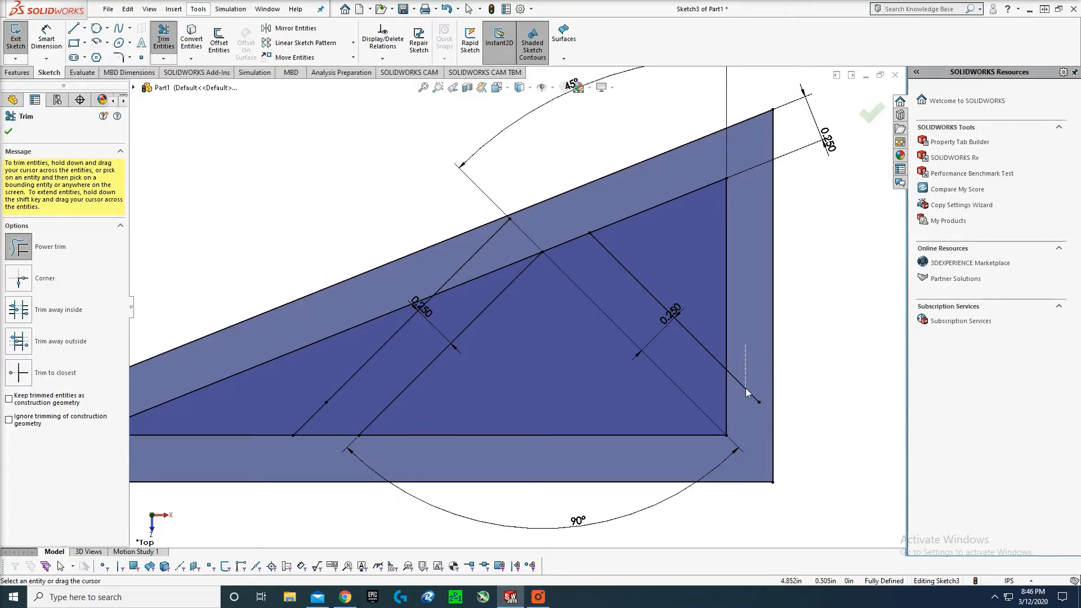
left_click_drag(753, 421, 757, 435)
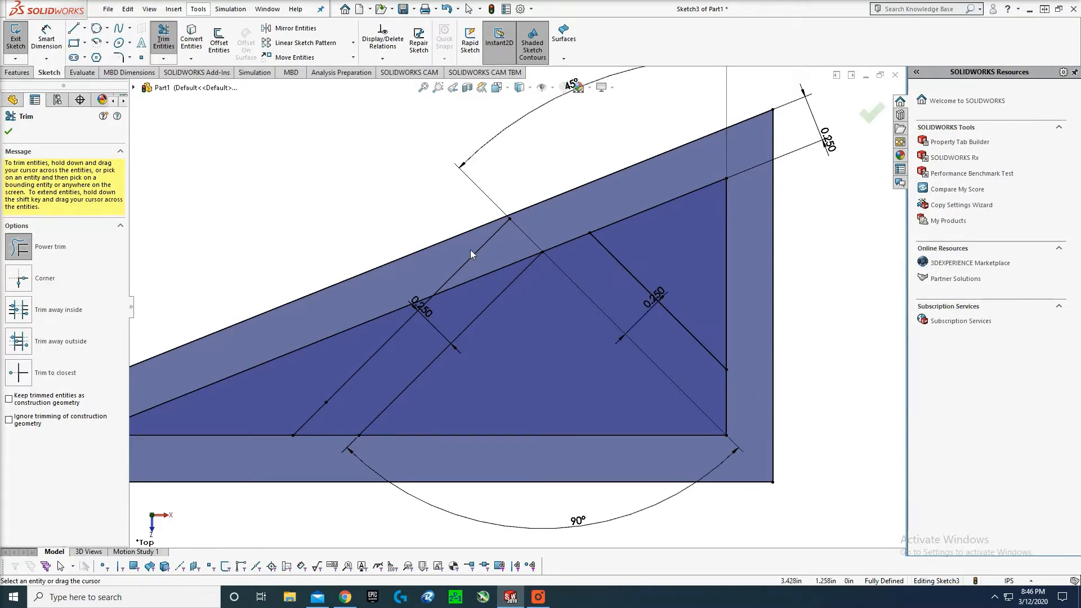
left_click_drag(440, 255, 484, 250)
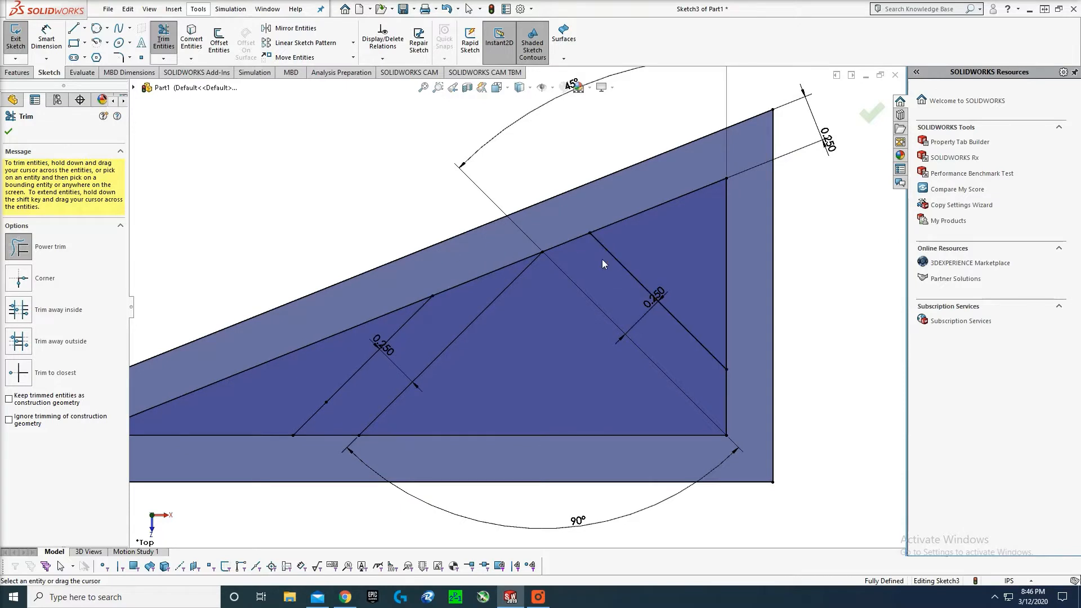
scroll(590, 259, "up", 1)
key("Escape")
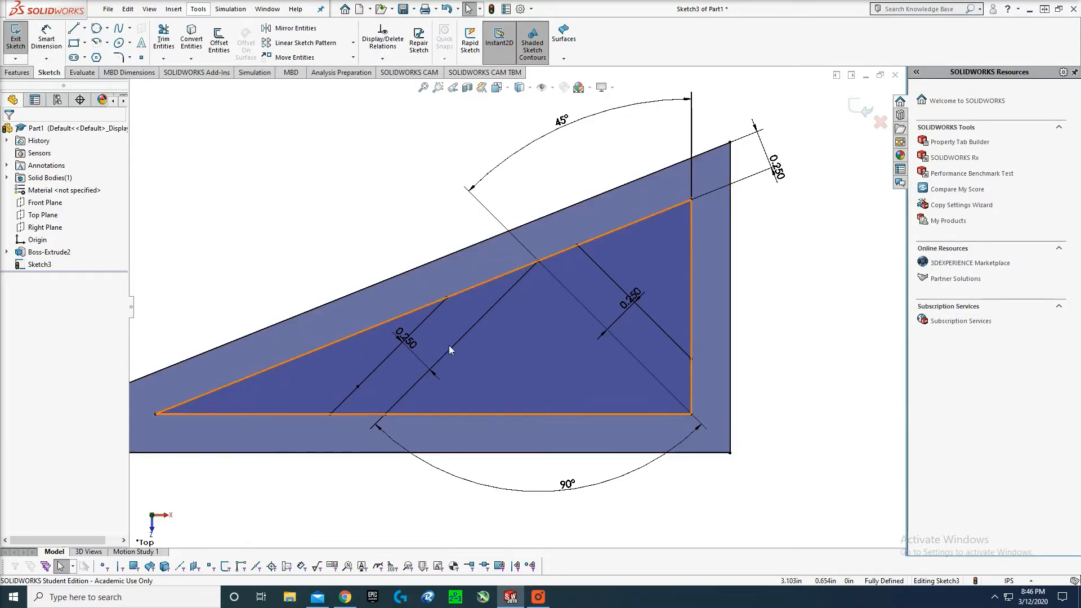
- Trim the inner triangle's edge segments lying between each diagonal and its offset, leaving three separate triangular openings
key("t")
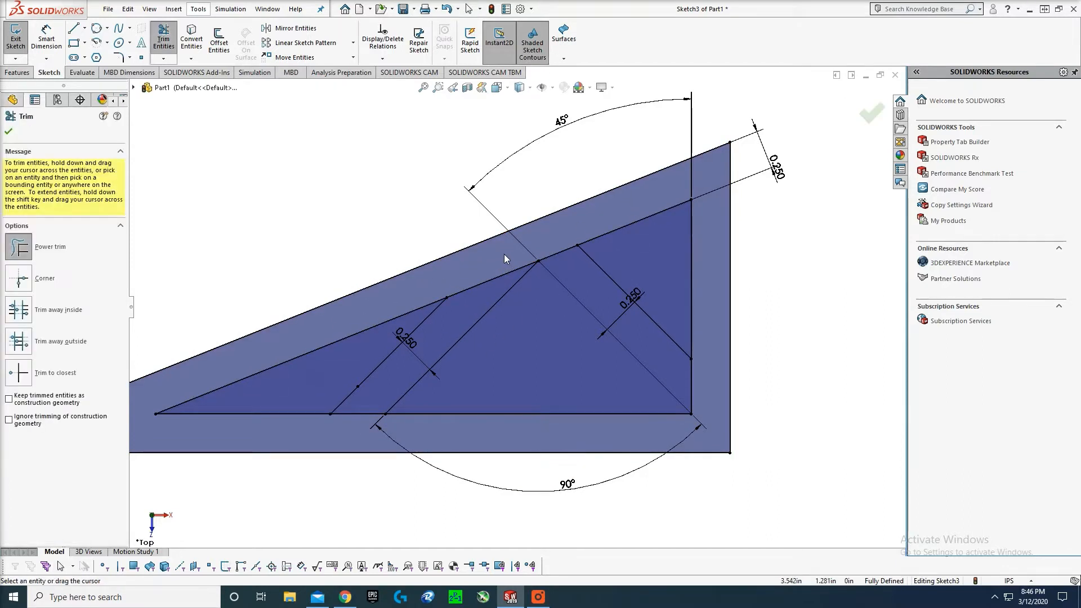
mouse_move(505, 255)
left_mouse_down()
mouse_move(415, 439)
mouse_move(362, 424)
mouse_move(372, 422)
left_mouse_up()
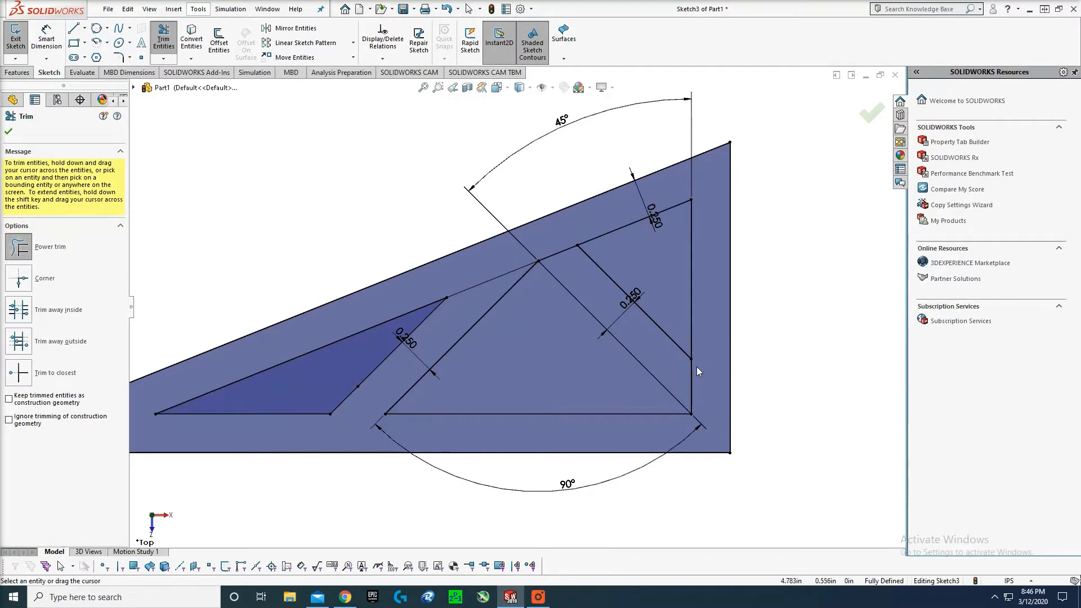
left_click_drag(708, 384, 554, 248)
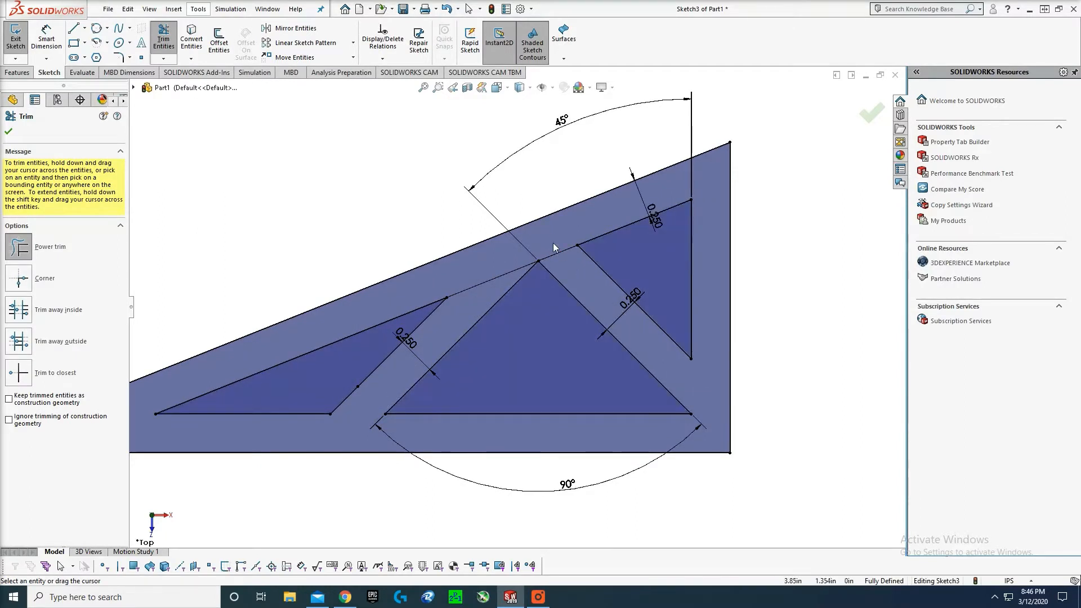
scroll(552, 239, "up", 5)
scroll(453, 227, "down", 1)
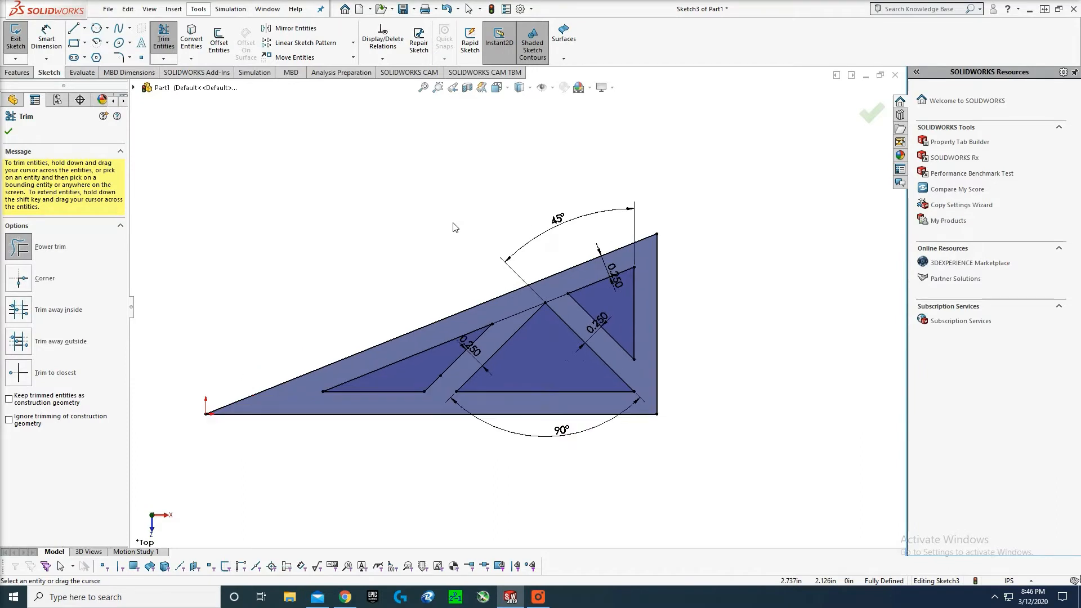
key("Escape")
- Start an Extruded Cut from the sketch and select the three triangular regions between the ribs as its contours
scroll(523, 207, "down", 2)
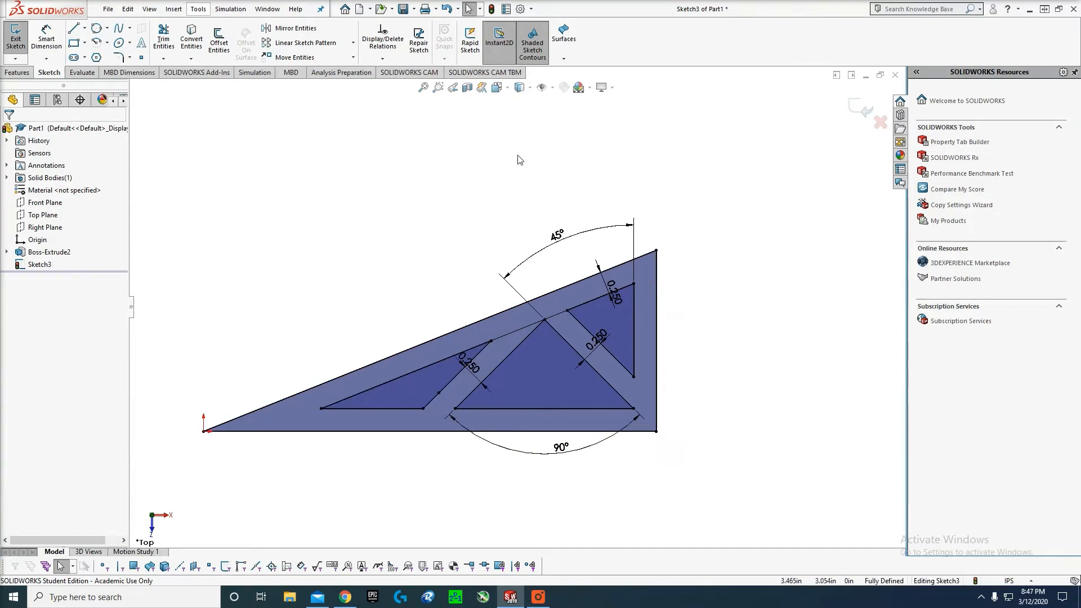
middle_click_drag(518, 156, 510, 187, "ctrl")
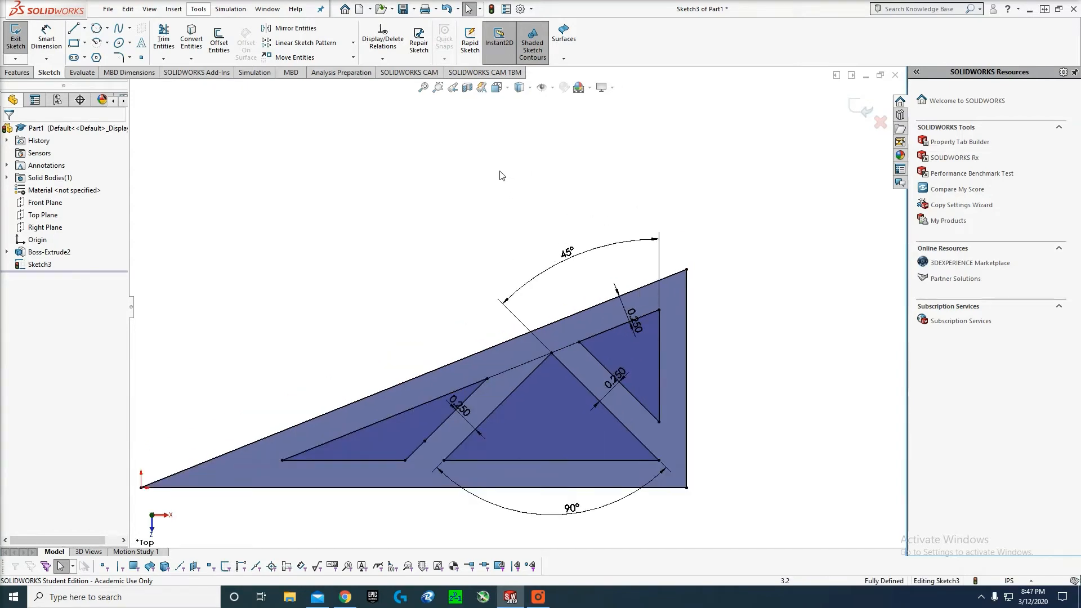
scroll(498, 177, "up", 1)
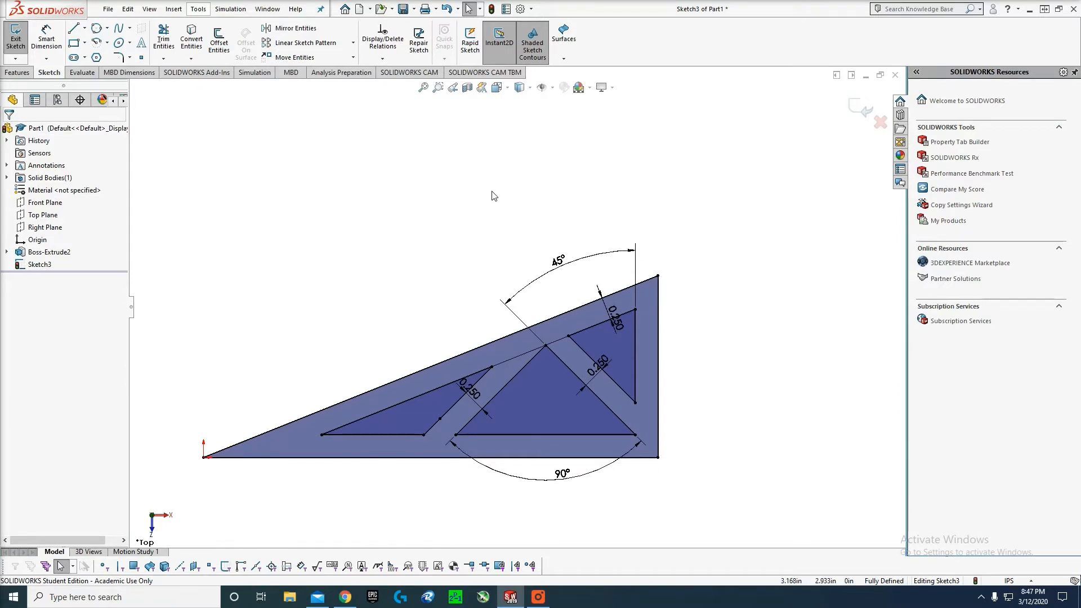
left_click(17, 72)
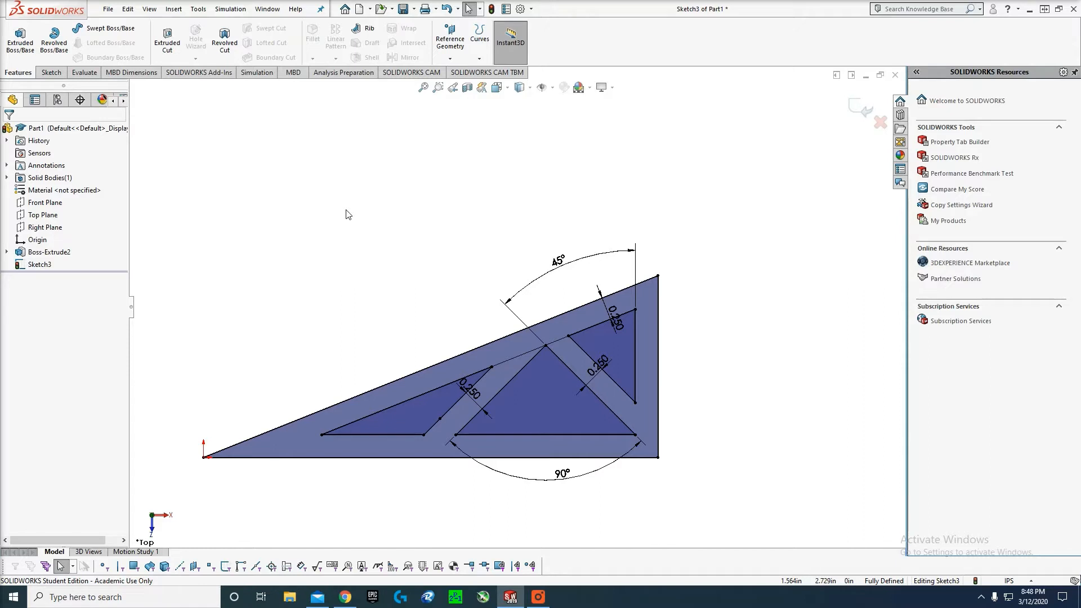
left_click(167, 39)
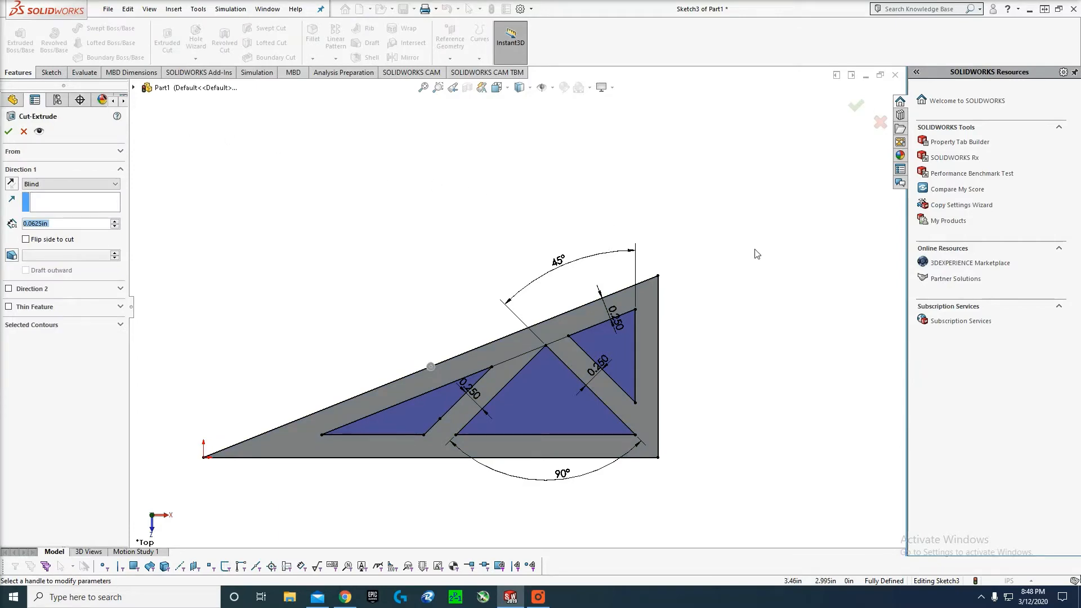
middle_click_drag(571, 325, 483, 310)
scroll(710, 222, "up", 3)
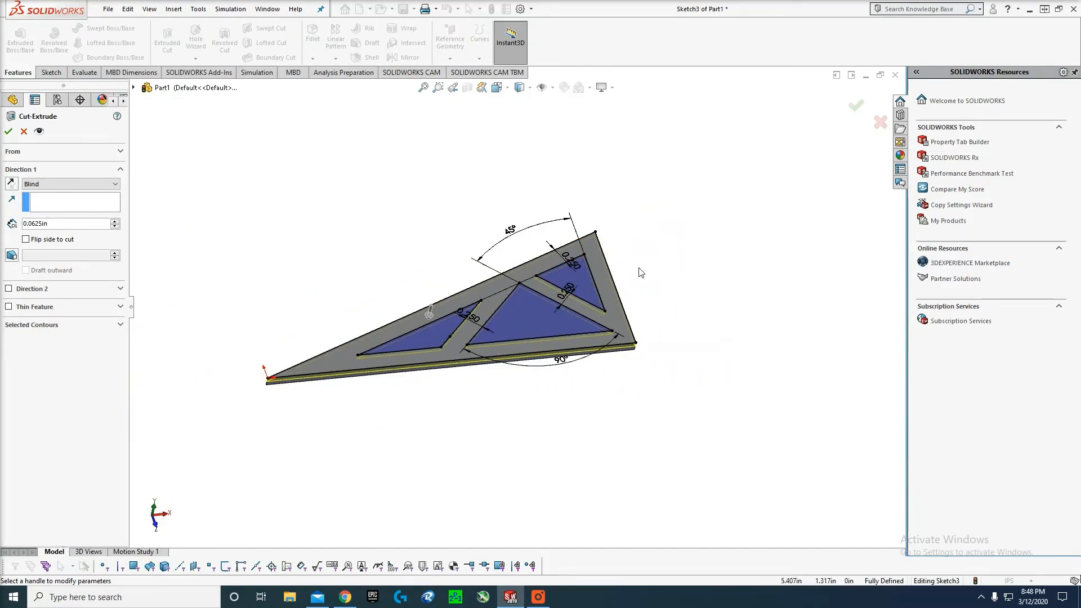
left_click(585, 275)
left_click(535, 311)
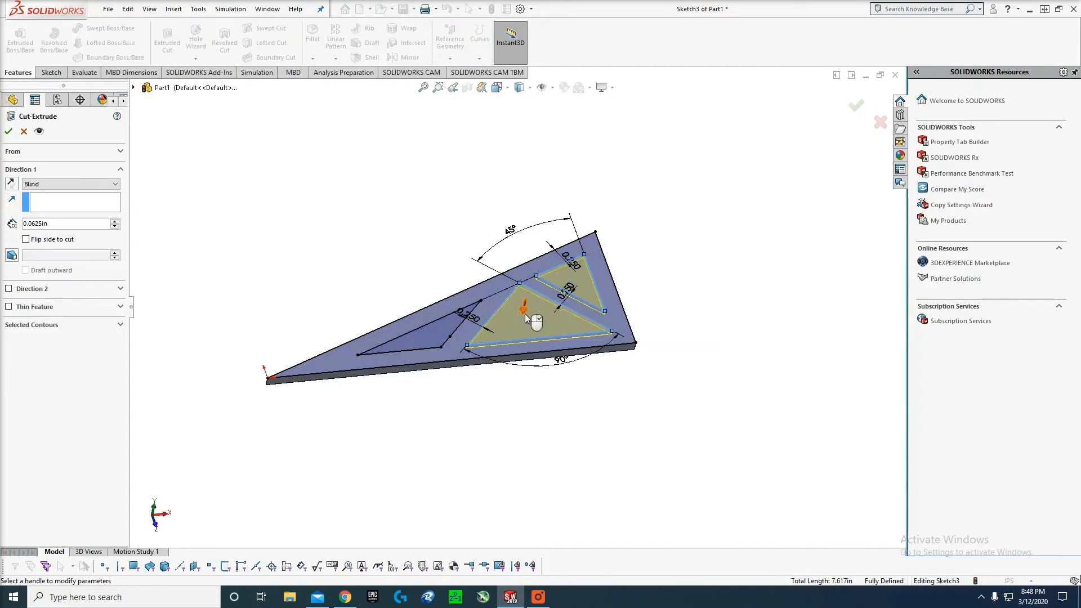
left_click(450, 332)
scroll(595, 333, "down", 4)
mouse_move(595, 333)
middle_mouse_down()
mouse_move(600, 221)
mouse_move(594, 331)
middle_mouse_up()
scroll(521, 306, "up", 5)
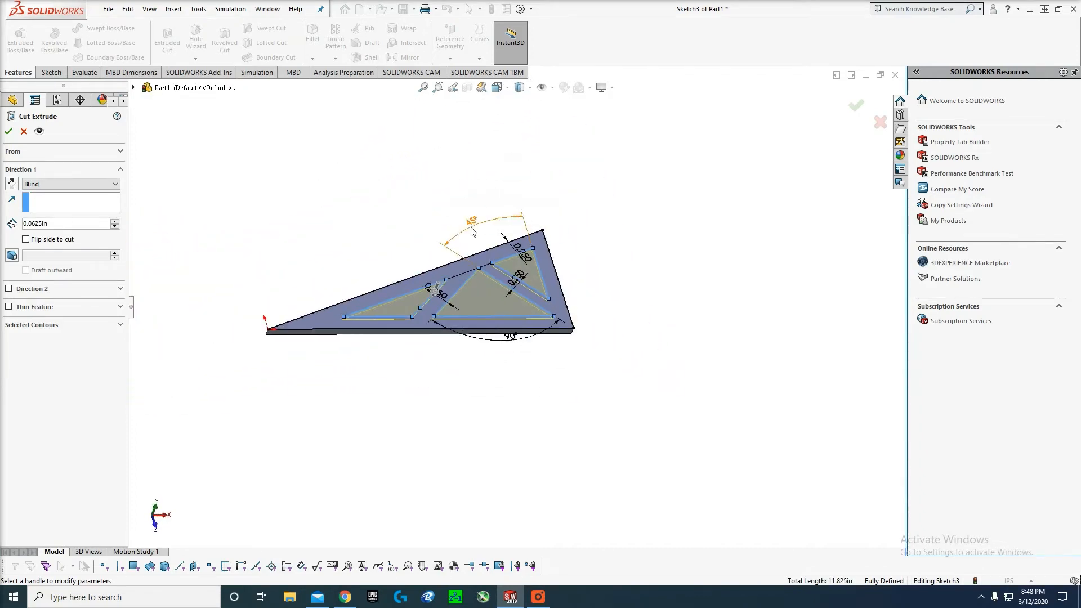
scroll(462, 214, "down", 2)
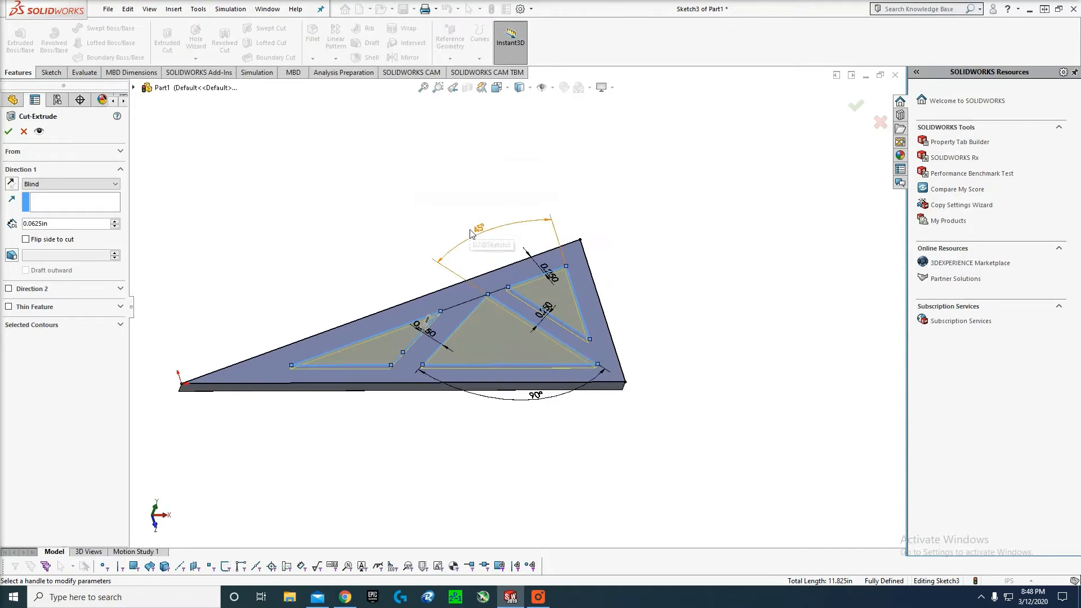
- Set the cut's end condition to Through All and apply it to the three triangular regions
left_click(88, 185)
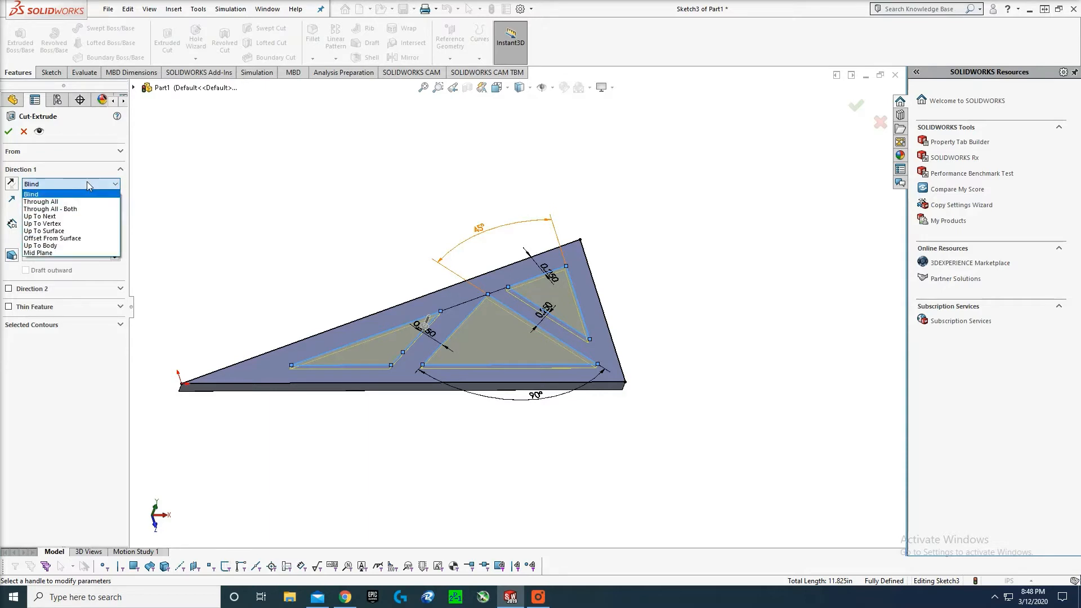
left_click(59, 201)
middle_click_drag(632, 306, 641, 196)
middle_click_drag(710, 359, 688, 360)
scroll(610, 255, "up", 3)
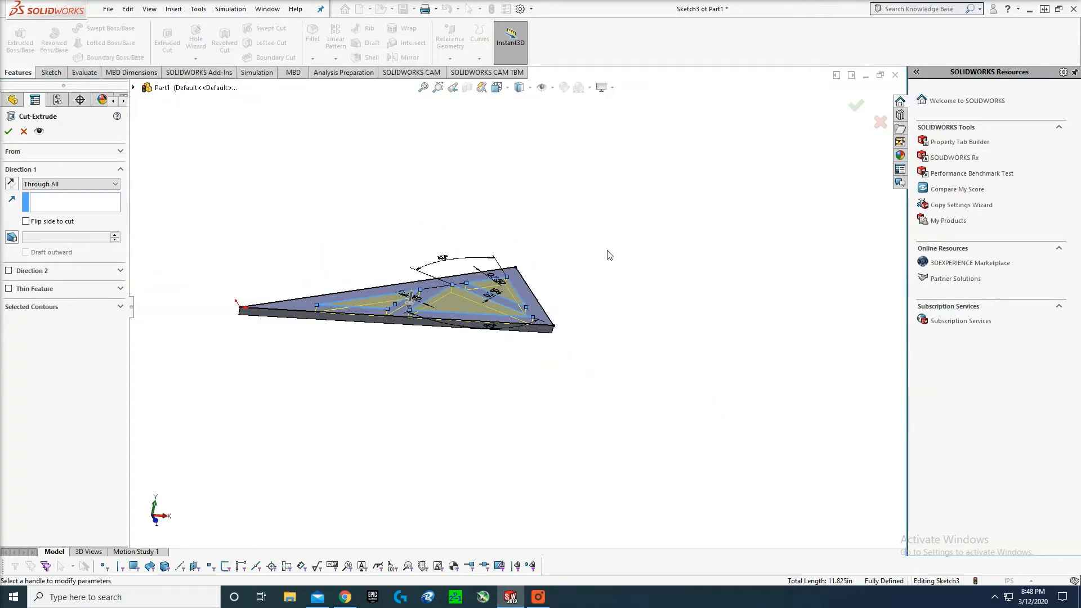
middle_click_drag(608, 253, 588, 347)
scroll(546, 232, "down", 2)
middle_click_drag(547, 236, 536, 235)
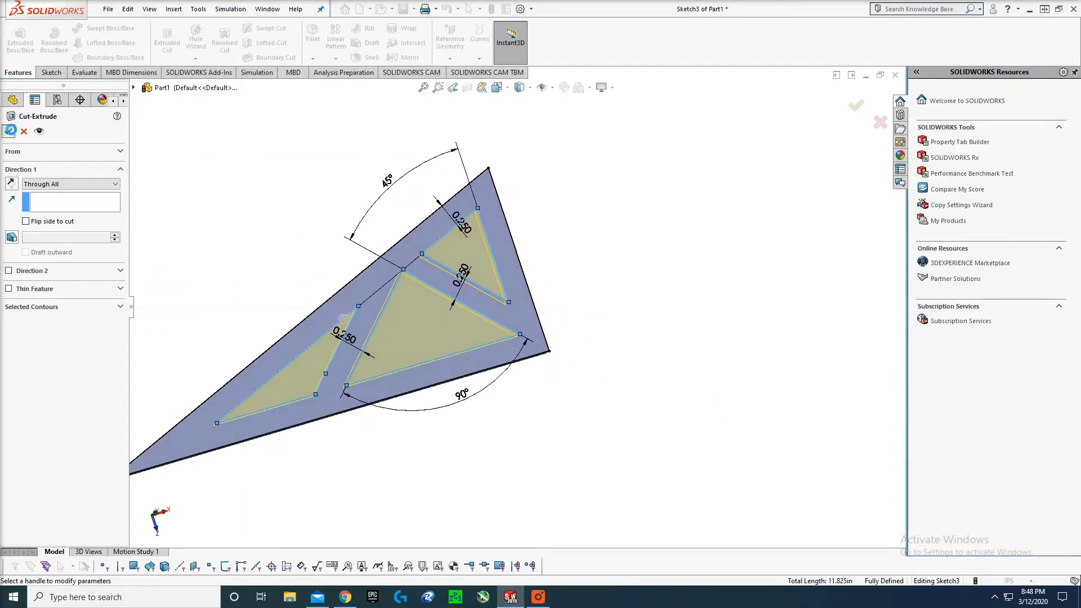
left_click(8, 130)
- Orient the finished part to the Top view and clear the selection of the cut feature
scroll(608, 217, "up", 3)
middle_click_drag(611, 236, 468, 275)
scroll(468, 276, "up", 4)
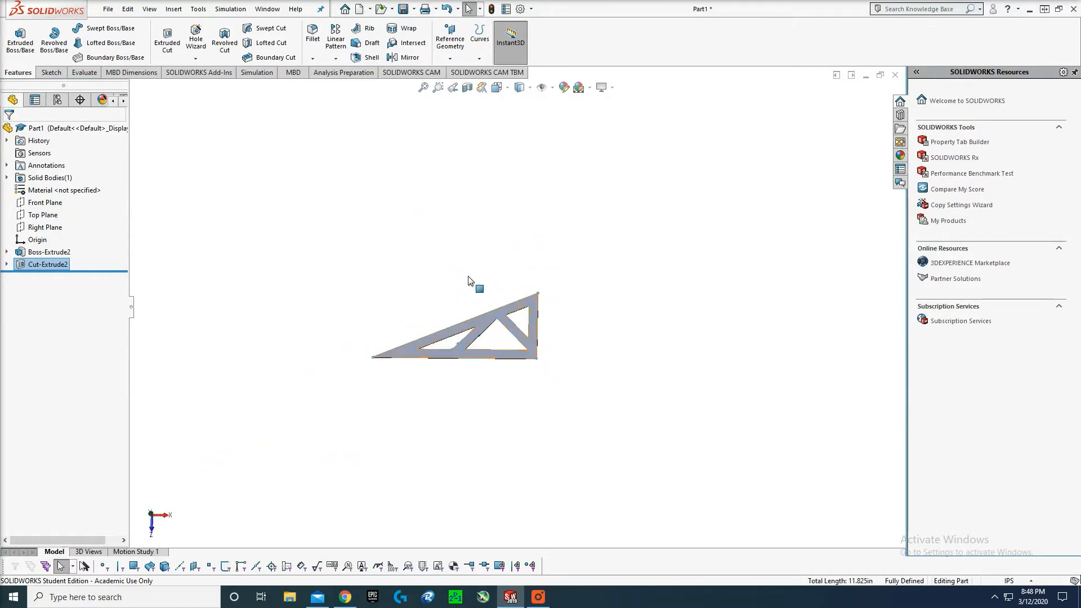
scroll(474, 275, "down", 3)
key("space")
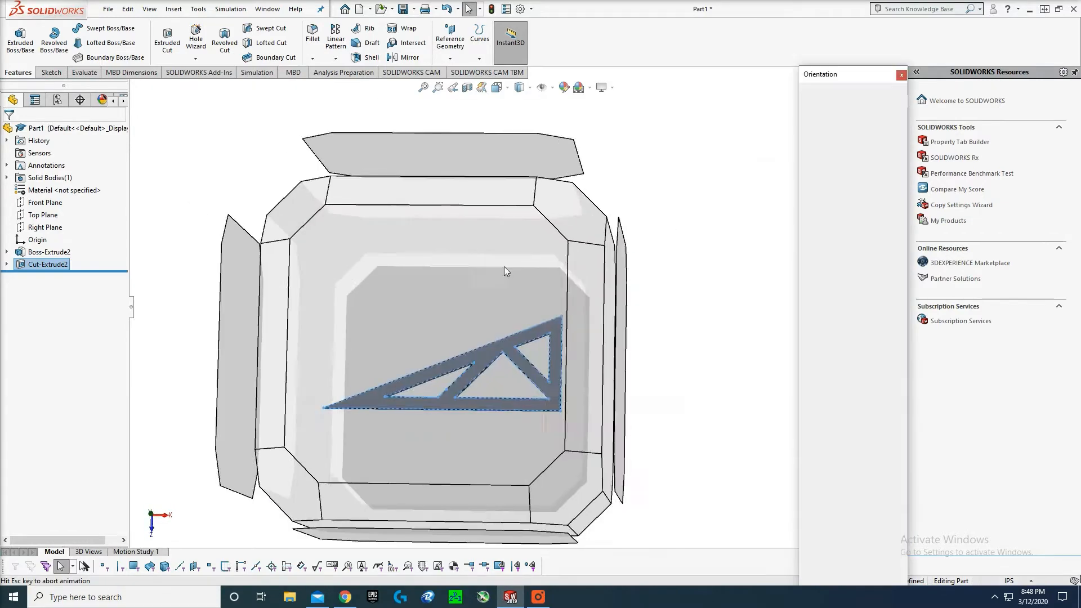
left_click(404, 308)
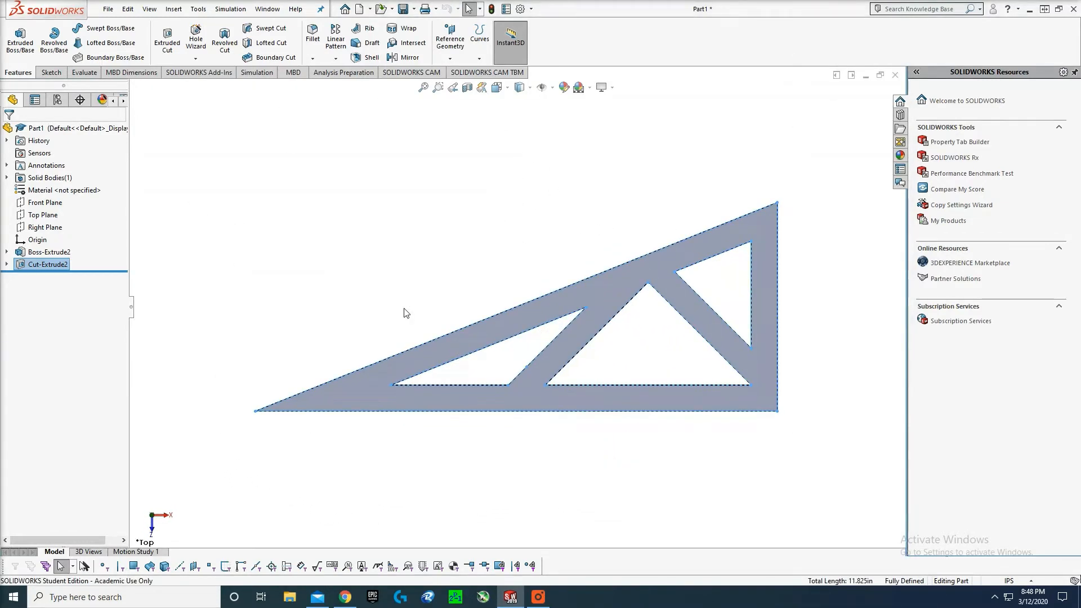
left_click(397, 289)
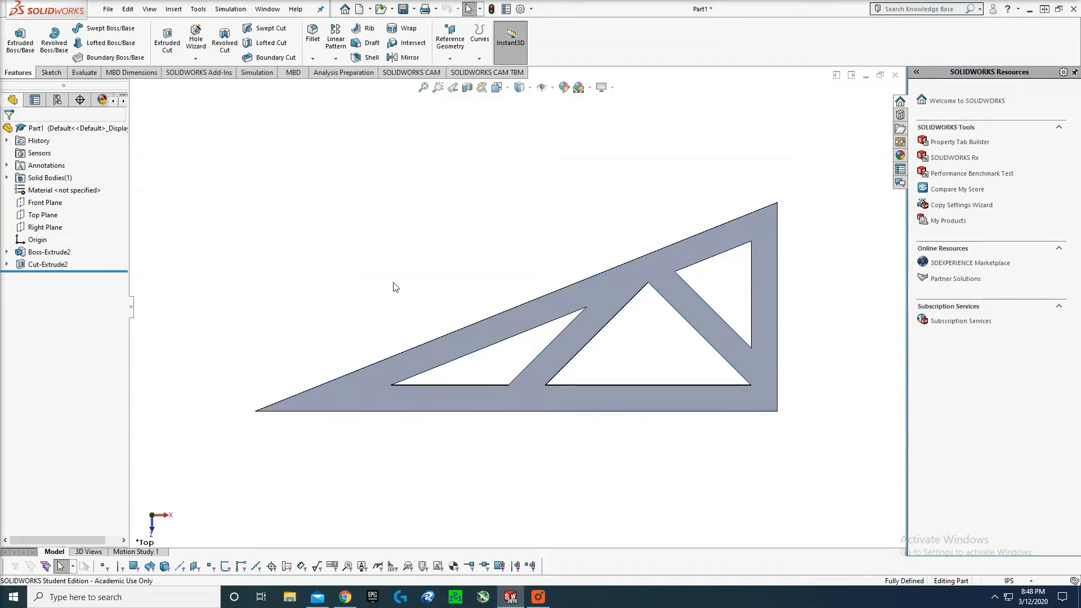
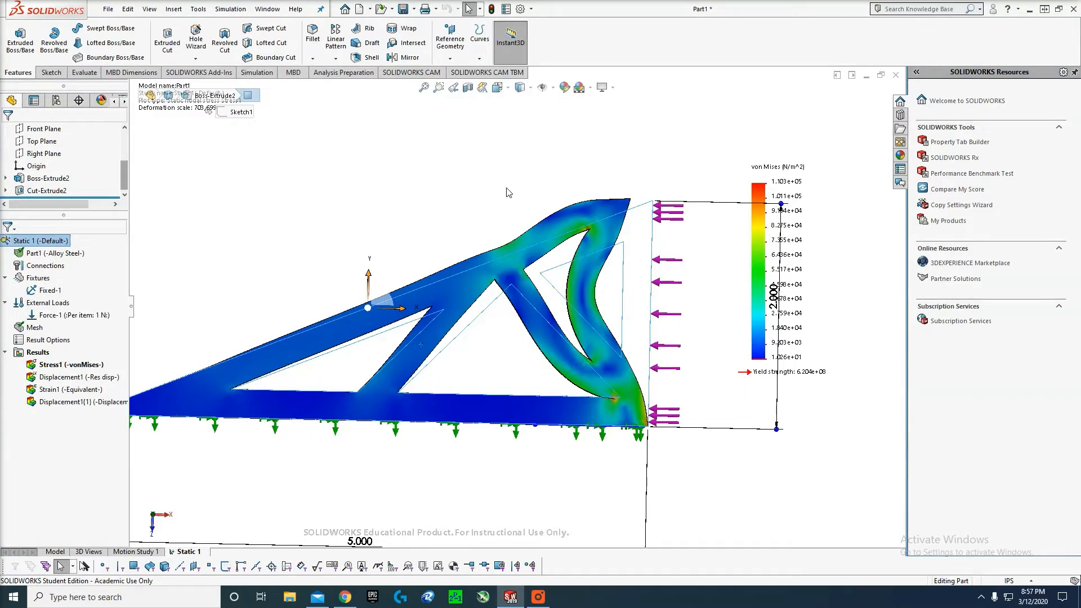
scroll(482, 189, "up", 2)
scroll(483, 192, "down", 2)
scroll(481, 192, "up", 4)
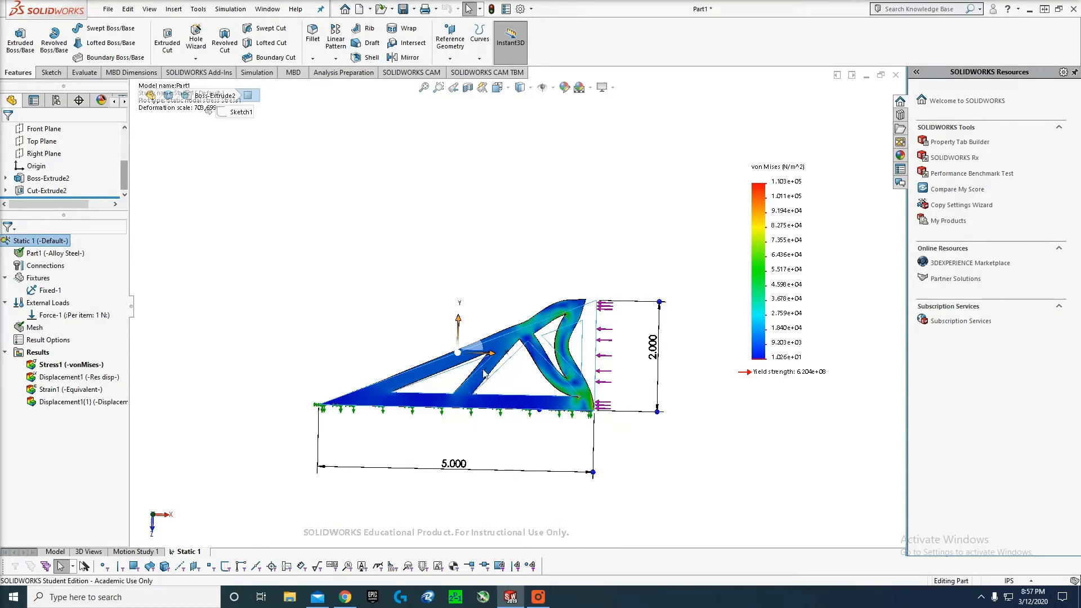
scroll(490, 405, "down", 5)
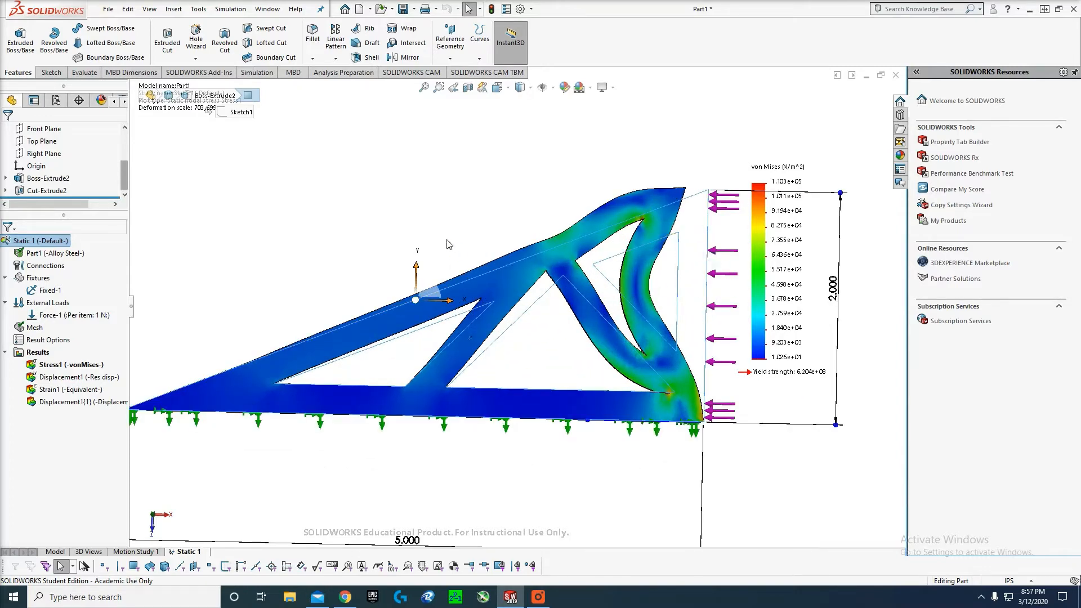
- Examine the deformed stress plot, return to the part model, clear the face selection and orient it to the Top view
middle_click_drag(618, 203, 614, 175)
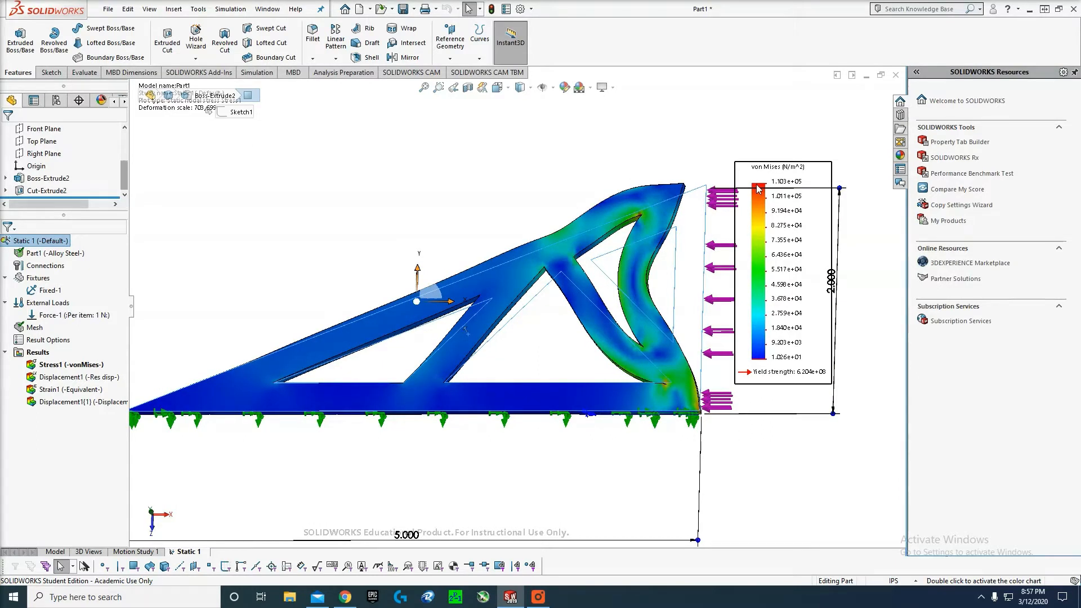
scroll(780, 295, "down", 3)
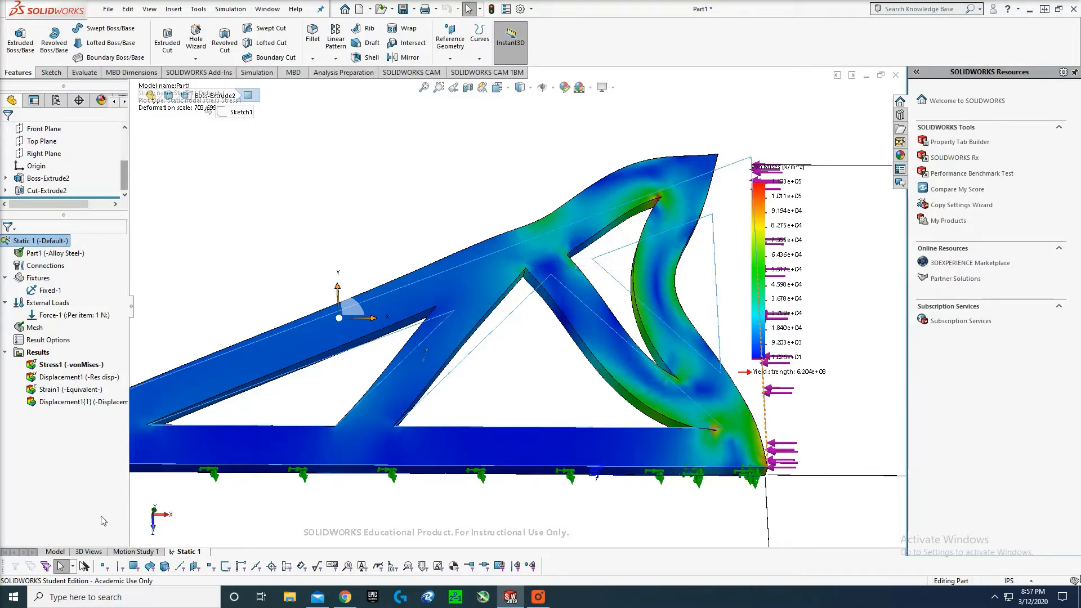
left_click(55, 552)
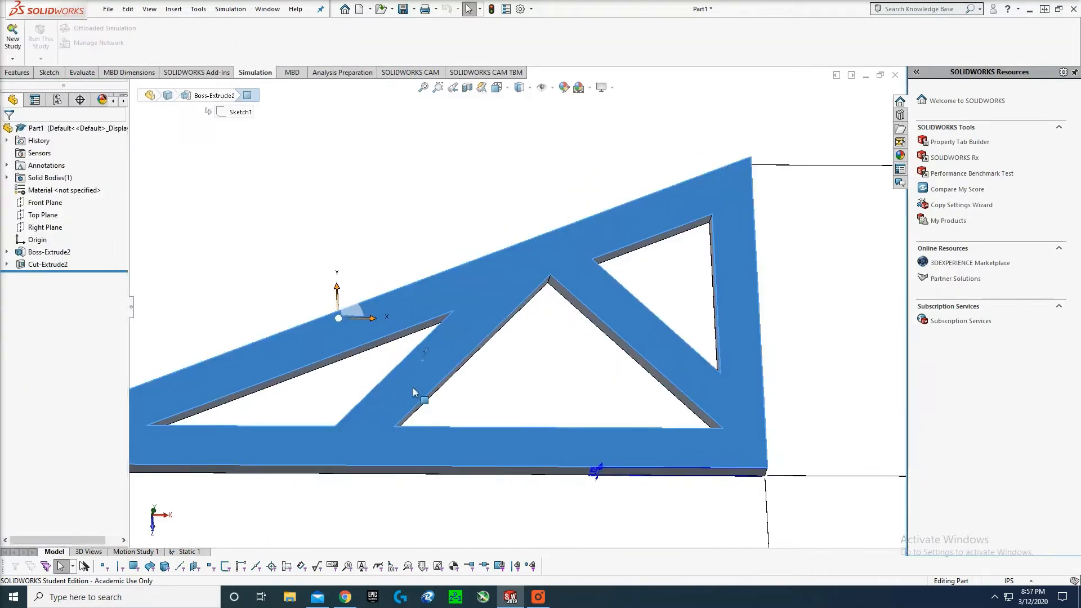
scroll(449, 264, "up", 3)
scroll(499, 230, "down", 2)
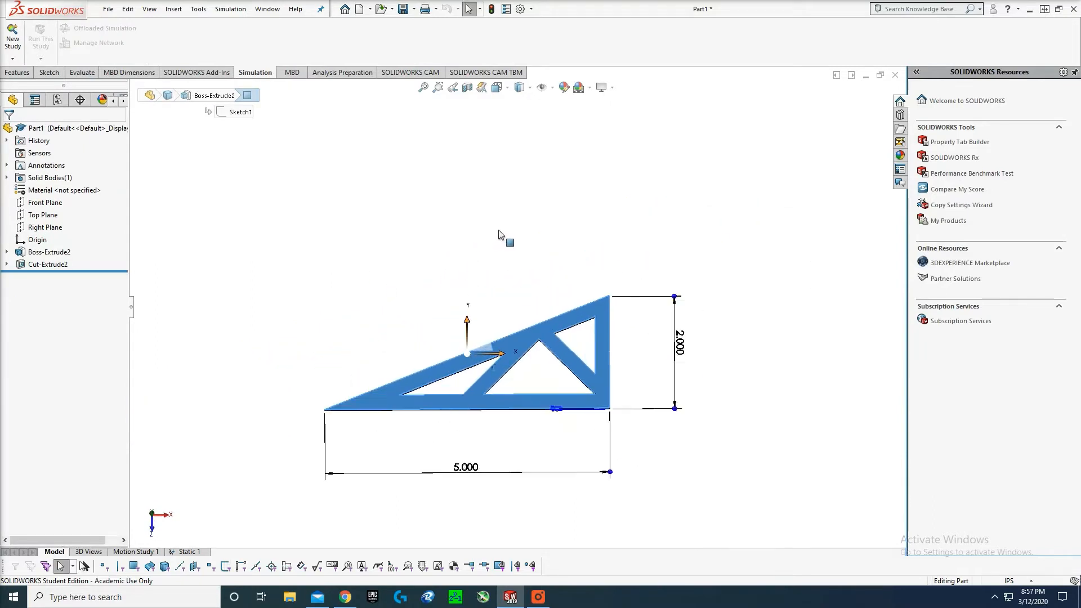
left_click(498, 230)
key("space")
left_click(403, 347)
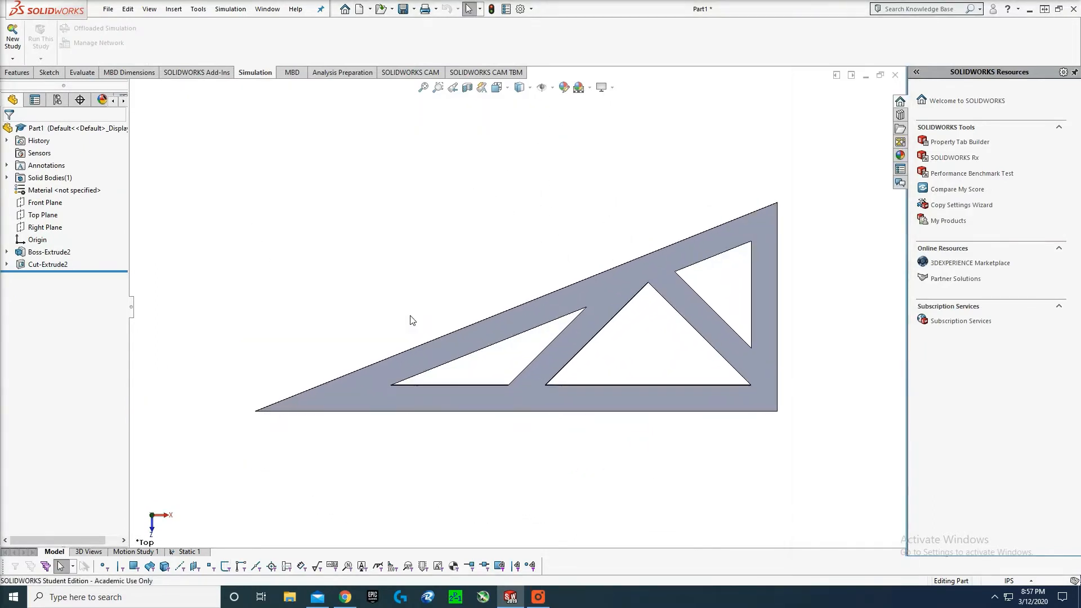
- Start a Fillet and select the upper corner edge of the middle triangular opening
left_click(48, 73)
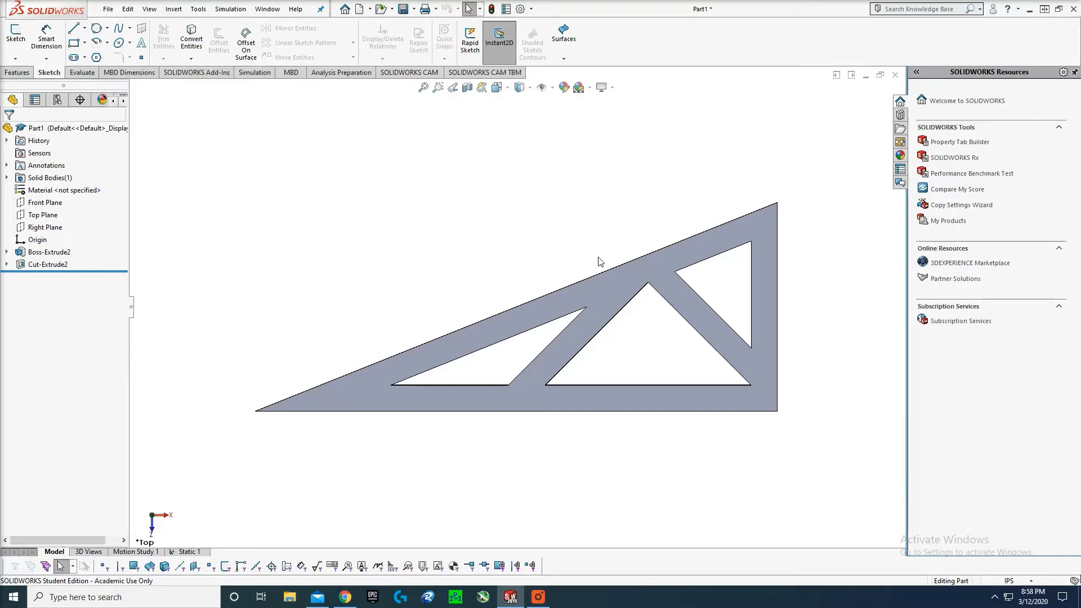
middle_click_drag(599, 261, 666, 239)
scroll(666, 236, "up", 1)
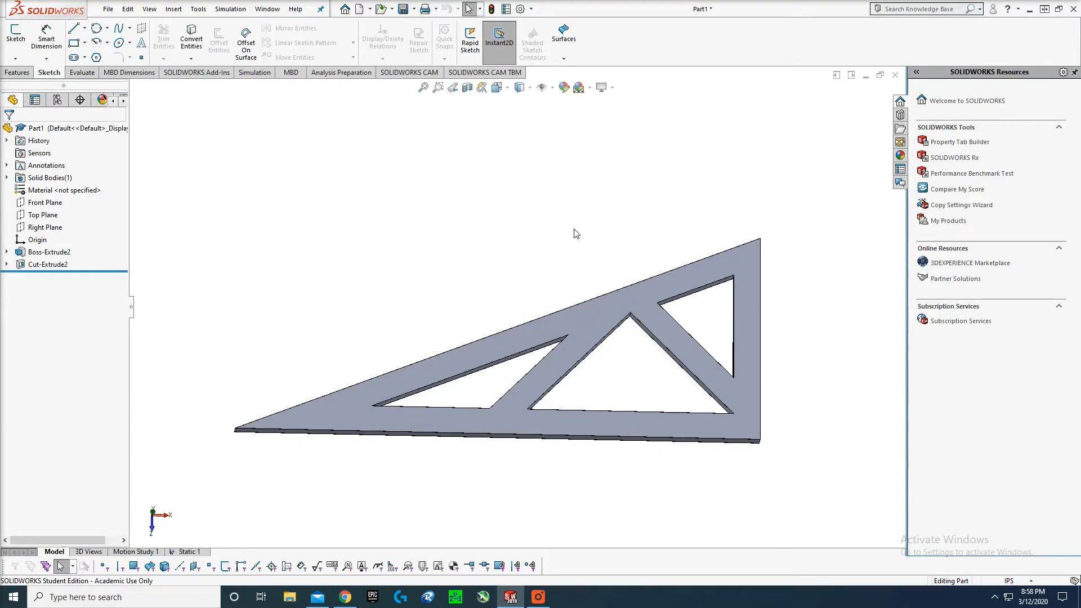
type("ff")
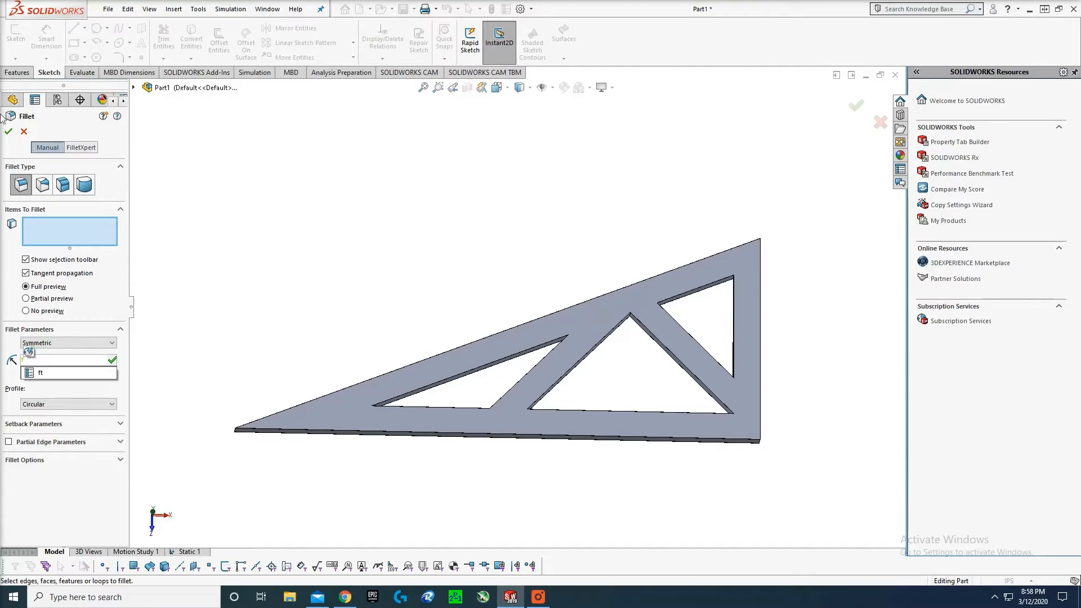
scroll(677, 309, "down", 2)
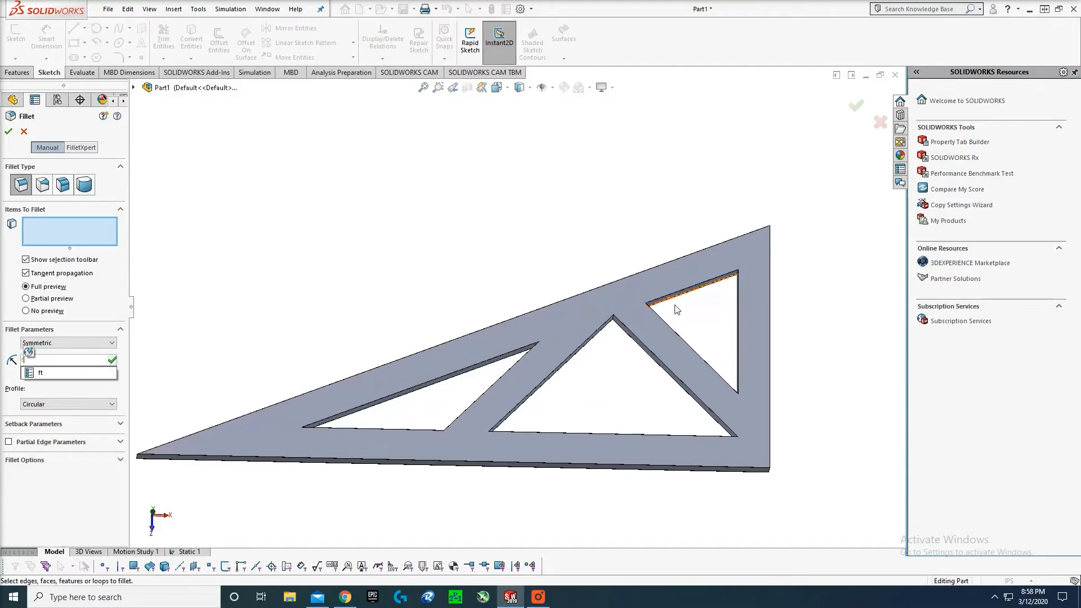
middle_click_drag(676, 309, 710, 285)
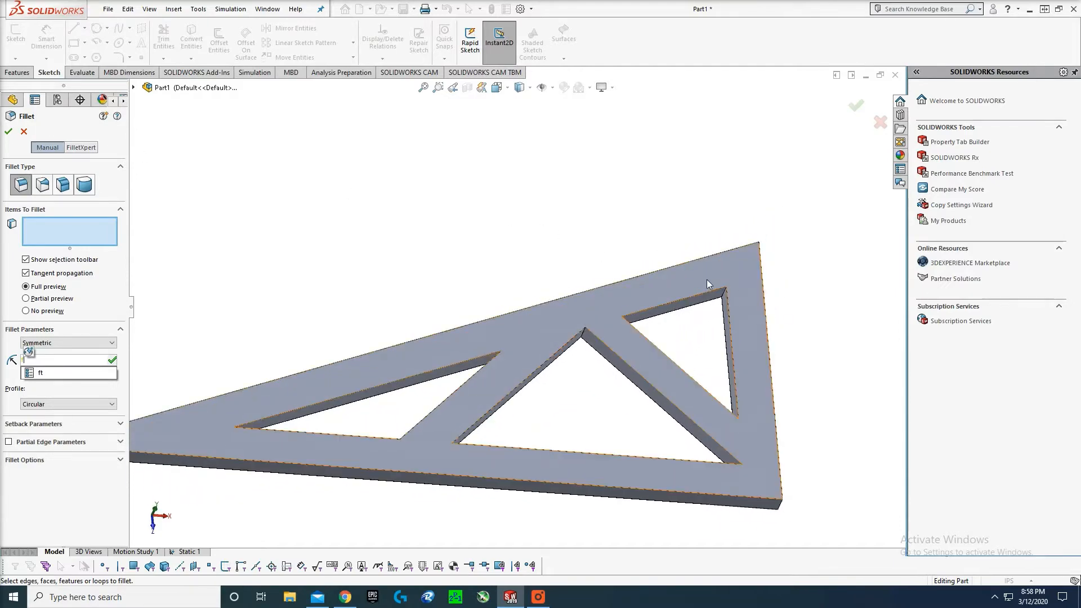
left_click(600, 353)
scroll(598, 352, "down", 3)
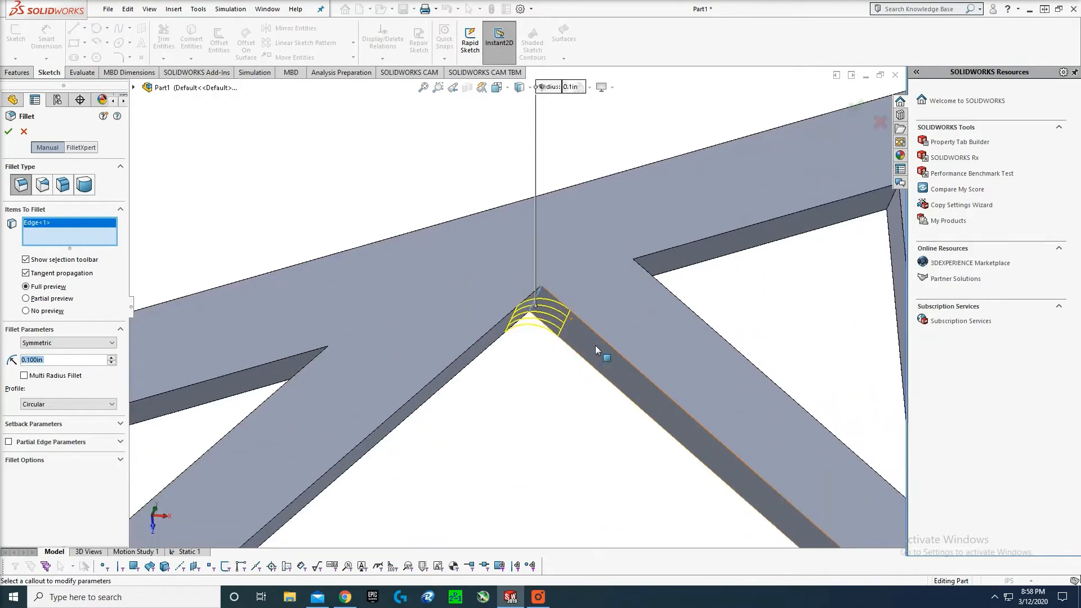
- Add the two lower corner edges of the middle triangular opening to the fillet
middle_click_drag(617, 320, 596, 388)
scroll(607, 367, "up", 6)
scroll(591, 361, "down", 3)
scroll(586, 374, "down", 3)
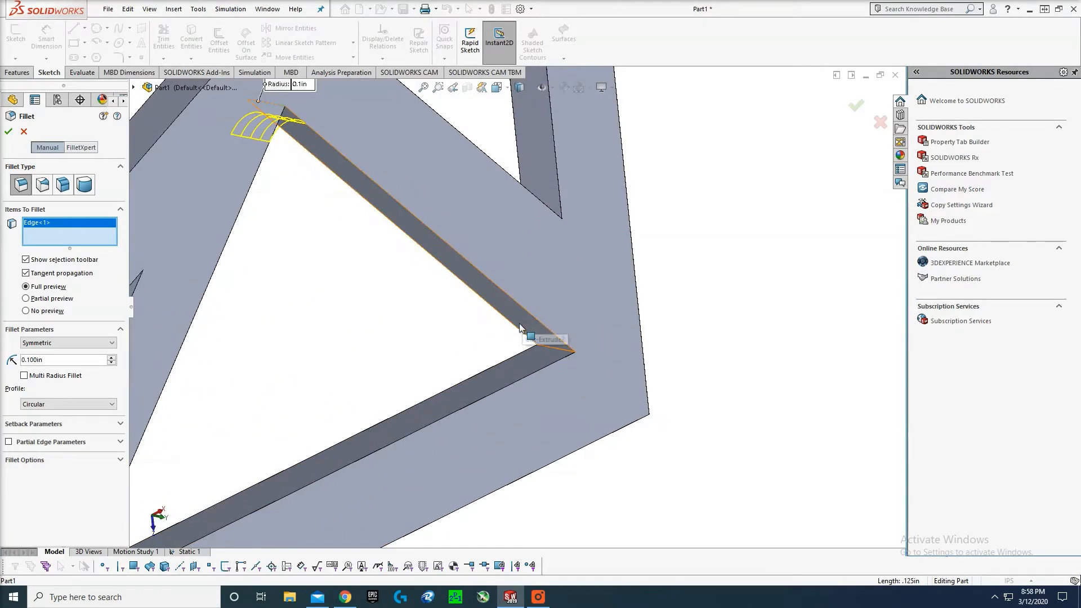
left_click(551, 353)
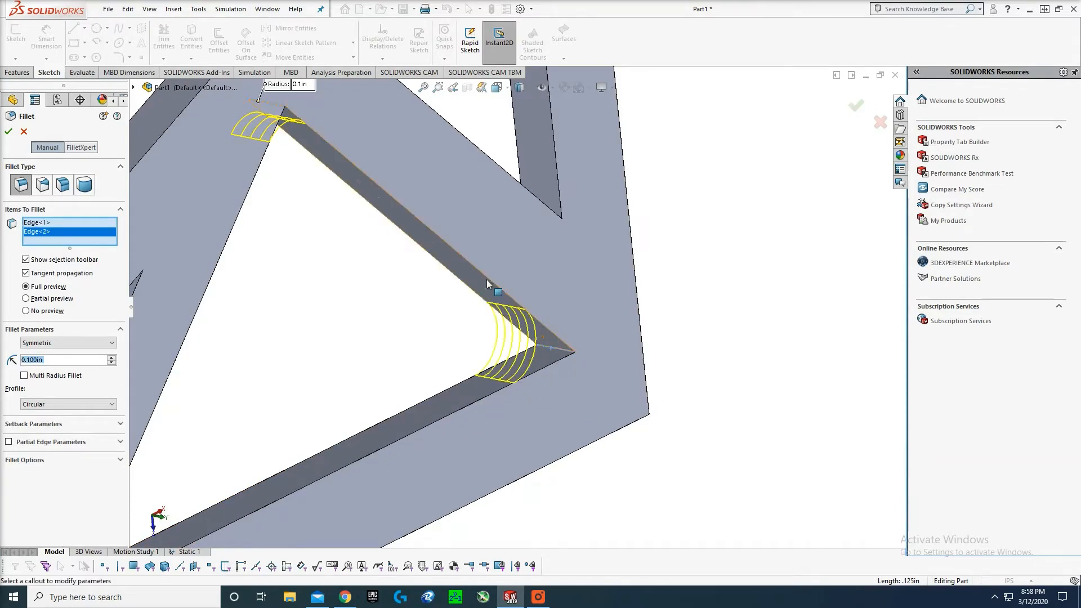
scroll(482, 315, "up", 5)
scroll(460, 362, "down", 5)
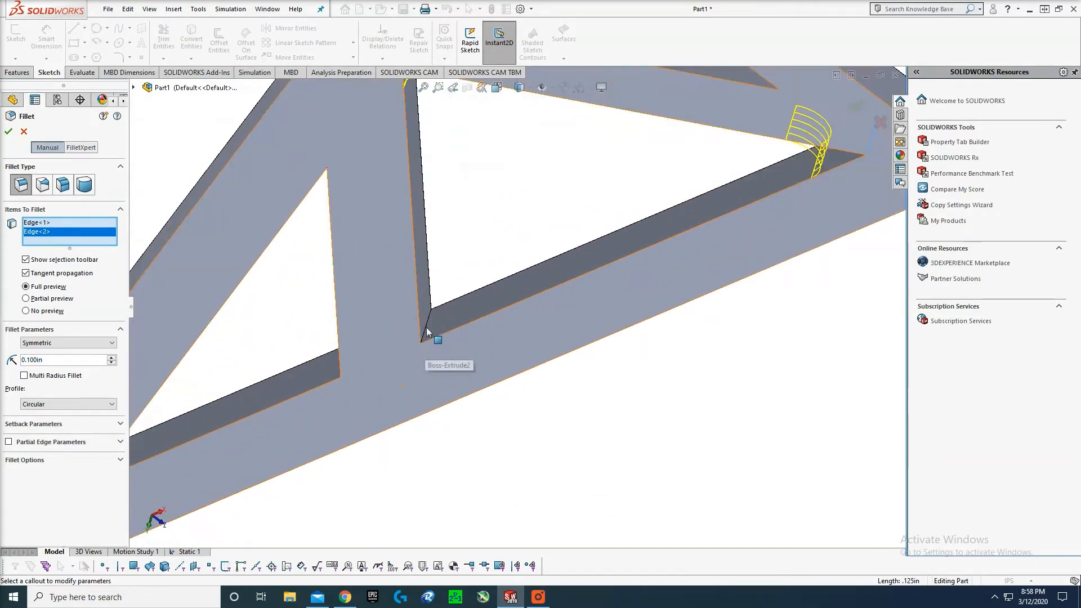
left_click(426, 320)
scroll(422, 304, "up", 5)
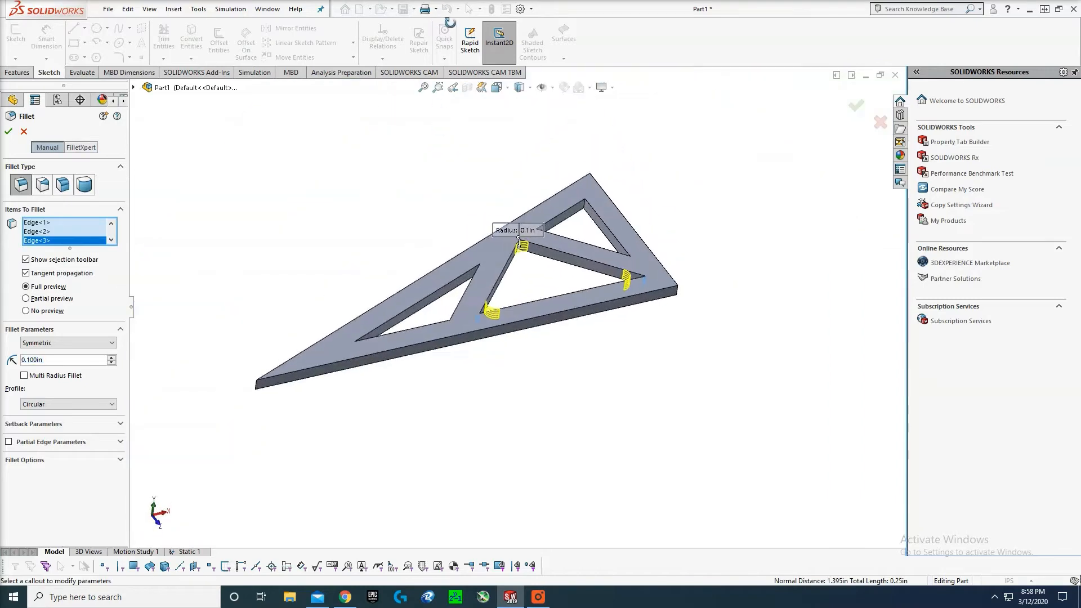
- Add the three corner edges of the opening nearest the part's narrow tip to the fillet
scroll(428, 248, "down", 5)
left_click(506, 331)
scroll(509, 338, "up", 5)
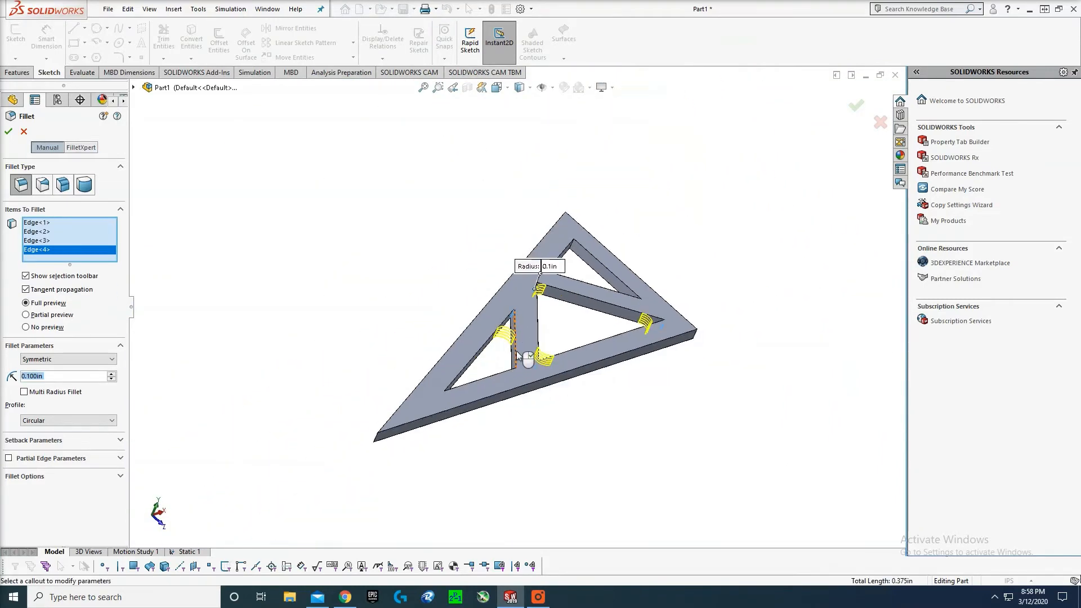
middle_click_drag(524, 373, 422, 473)
left_click(514, 382)
scroll(514, 428, "down", 5)
scroll(509, 445, "up", 5)
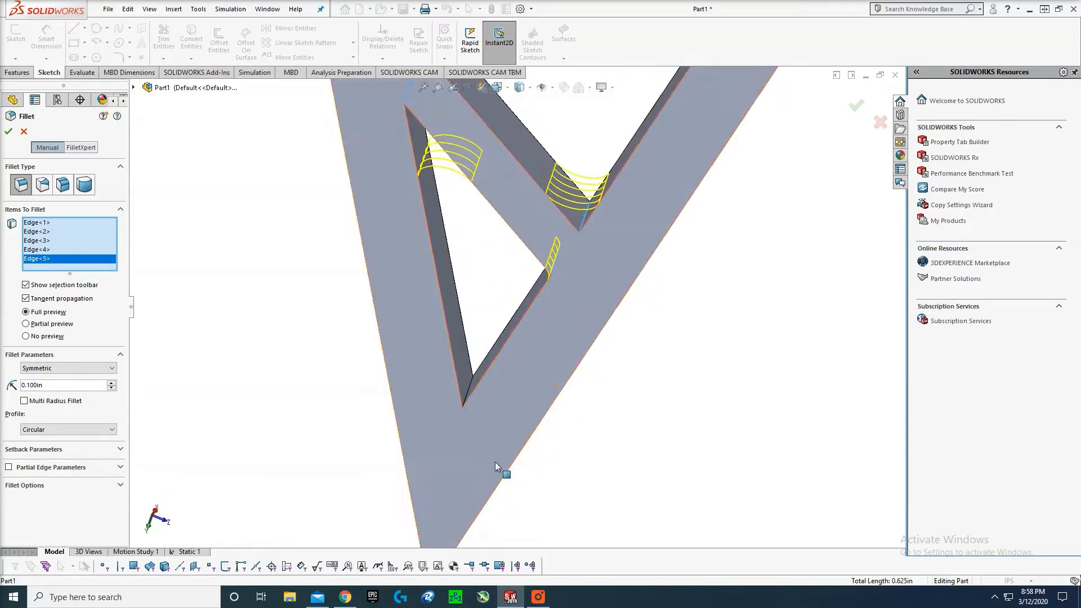
left_click(475, 393)
scroll(560, 206, "up", 5)
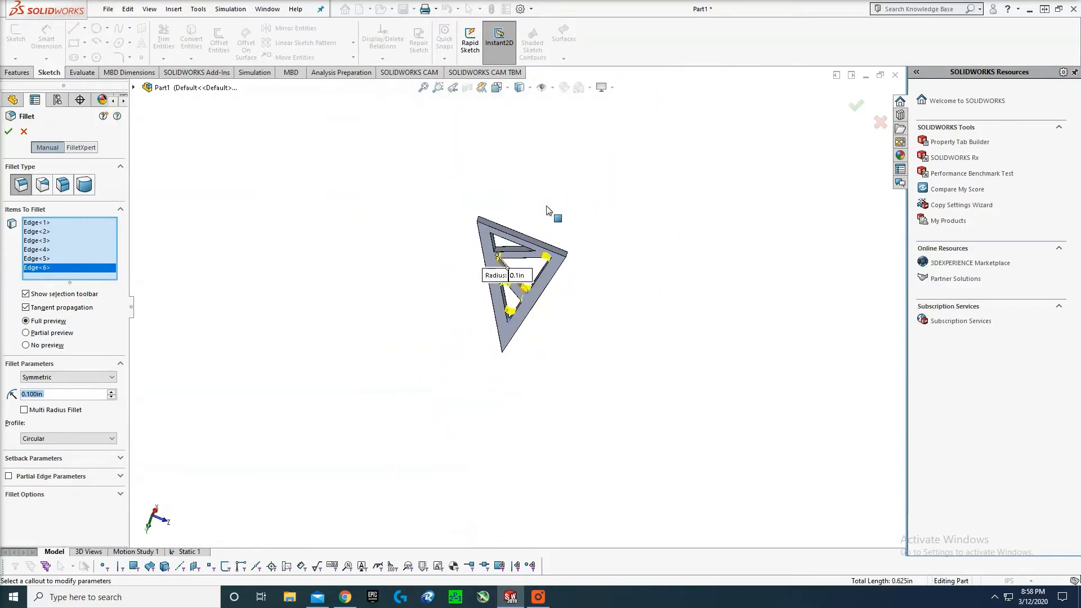
- Add the three corner edges of the smallest opening, beside the part's short vertical side, to the fillet
scroll(506, 248, "down", 5)
middle_click_drag(507, 248, 441, 136)
middle_click_drag(404, 182, 569, 205)
left_click(362, 236)
left_click(498, 174)
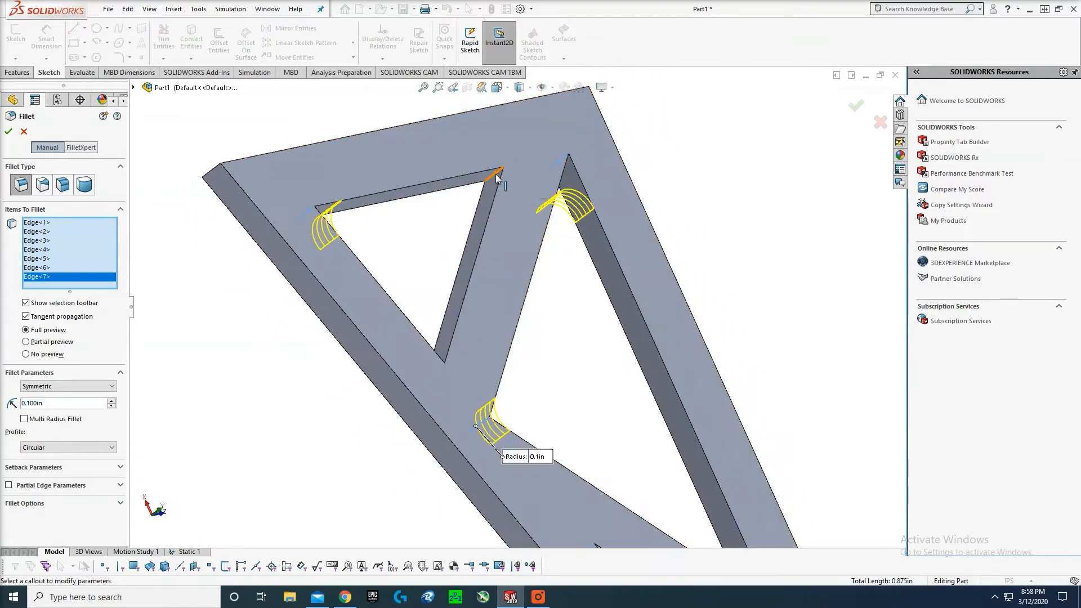
middle_click_drag(498, 173, 453, 360)
left_click(450, 374)
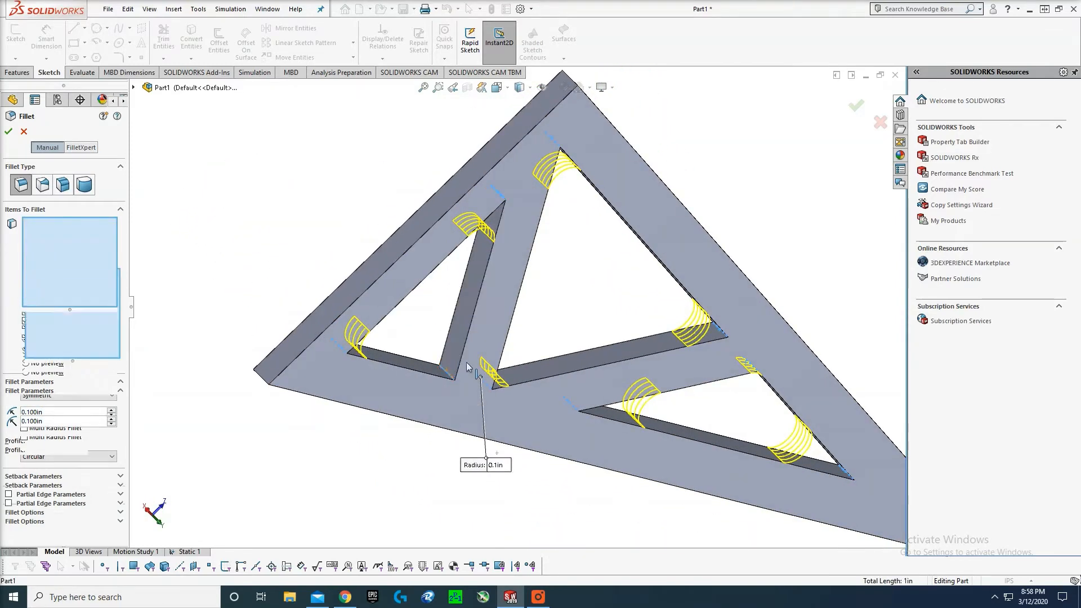
scroll(679, 335, "up", 5)
middle_click_drag(732, 349, 588, 378)
scroll(598, 393, "down", 2)
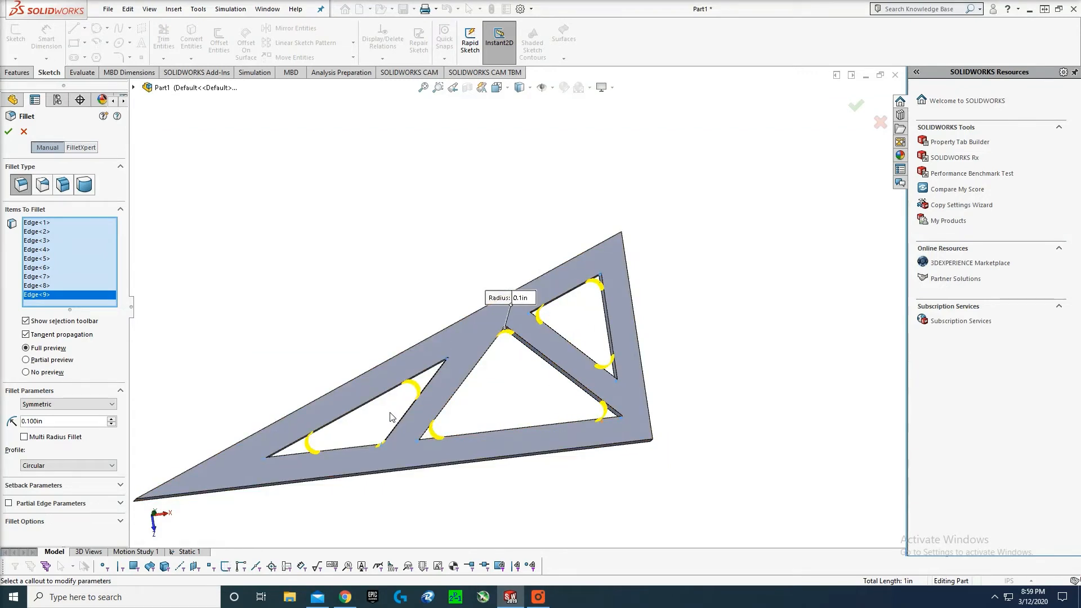
- Set the fillet radius to 0.075 in and apply it to the nine selected corner edges
left_click(40, 421)
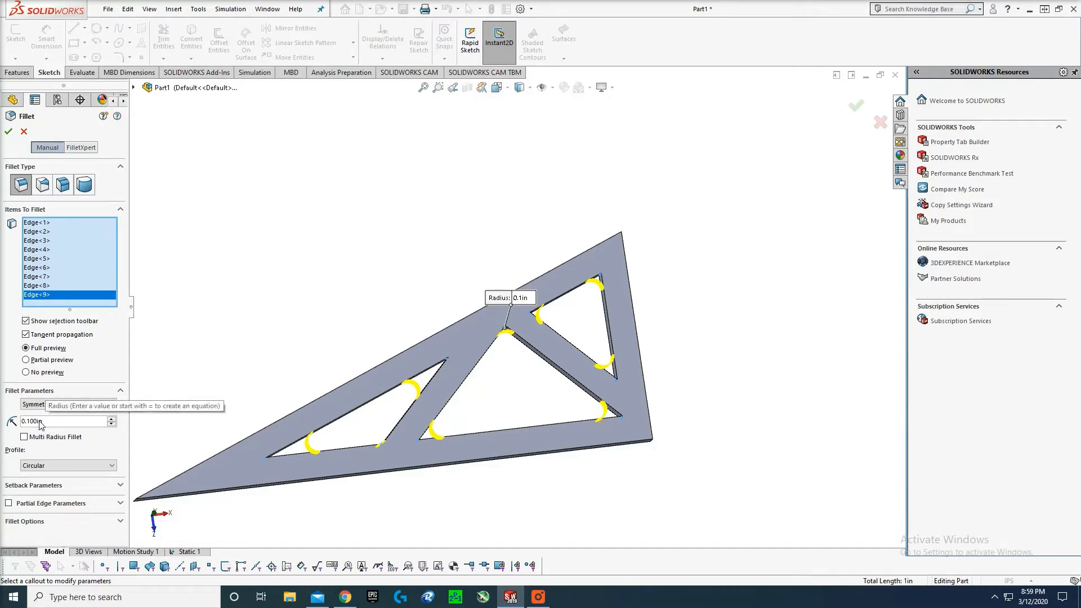
left_click(55, 406)
left_click(53, 412)
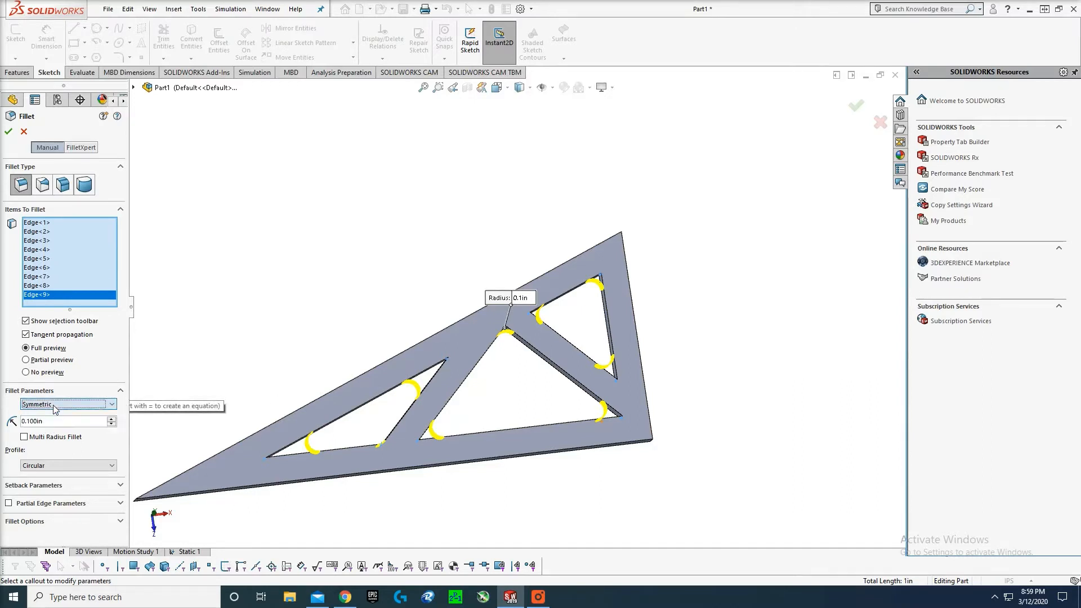
key("BackSpace")
key("BackSpace")
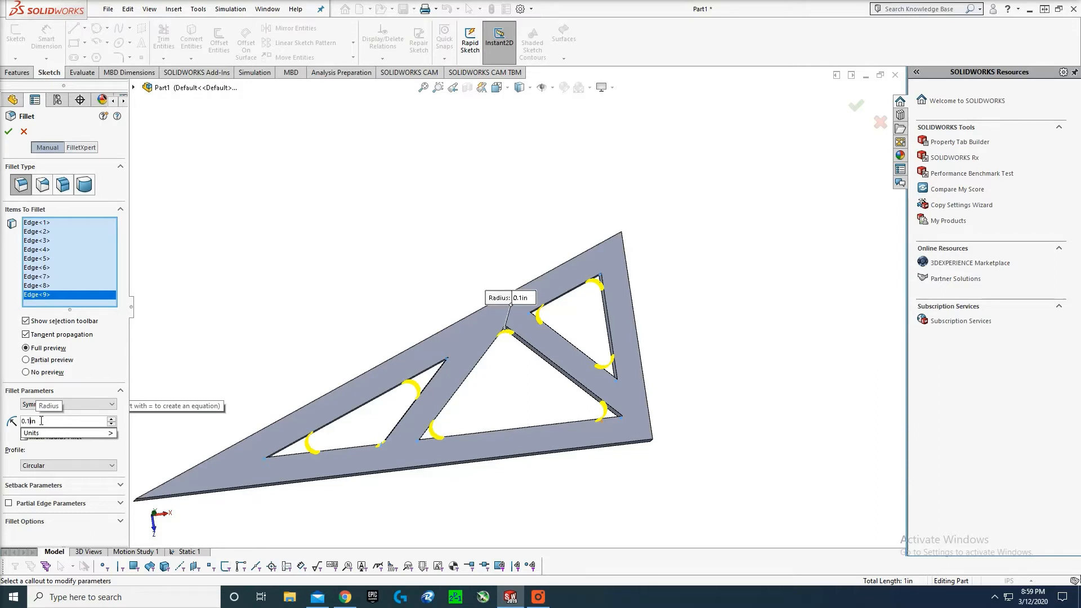
key("BackSpace")
type(".075")
key("Escape")
triple_click(42, 420)
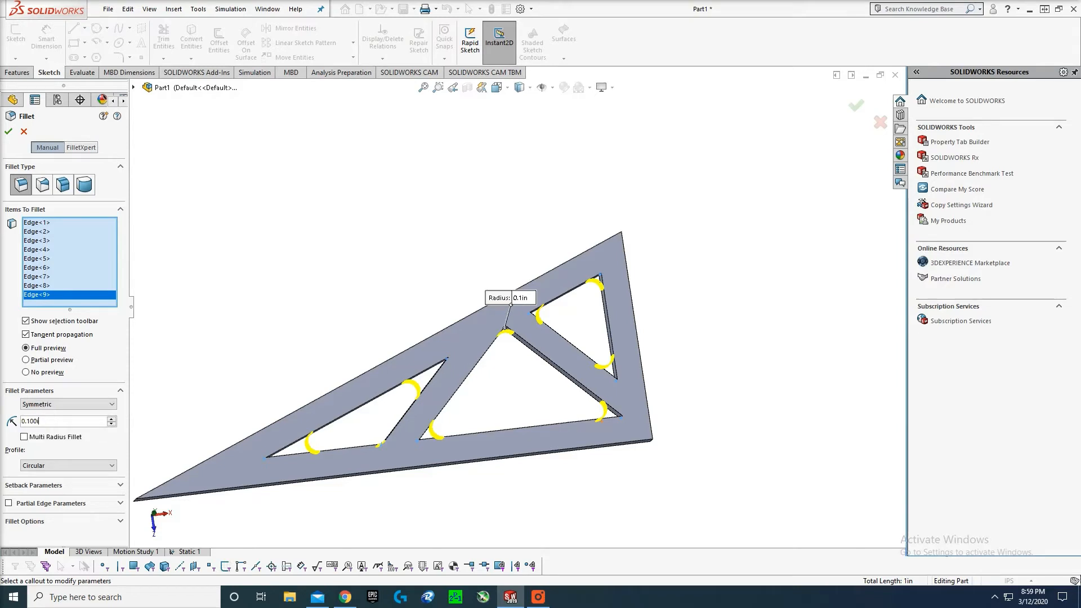
type("0.075")
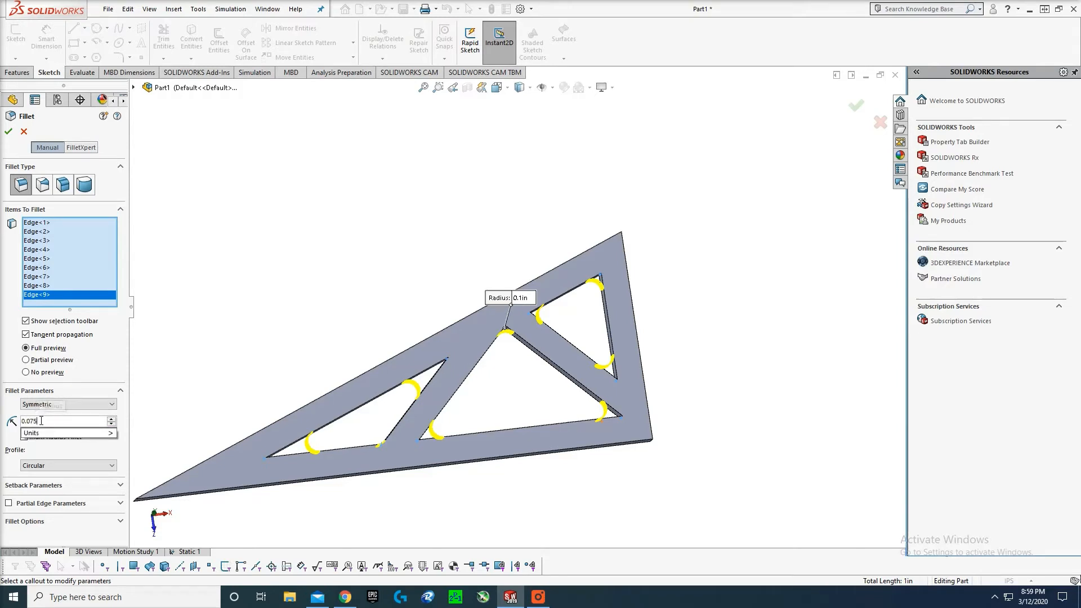
key("Return")
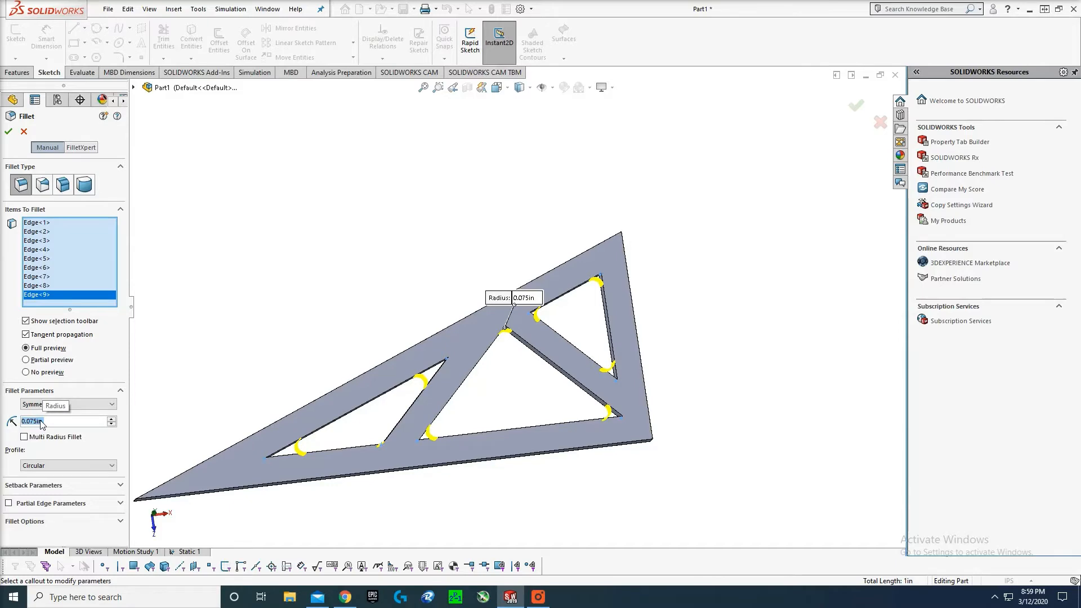
key("Return")
- Inspect the rounded corners of the three openings from several angles
scroll(576, 362, "up", 2)
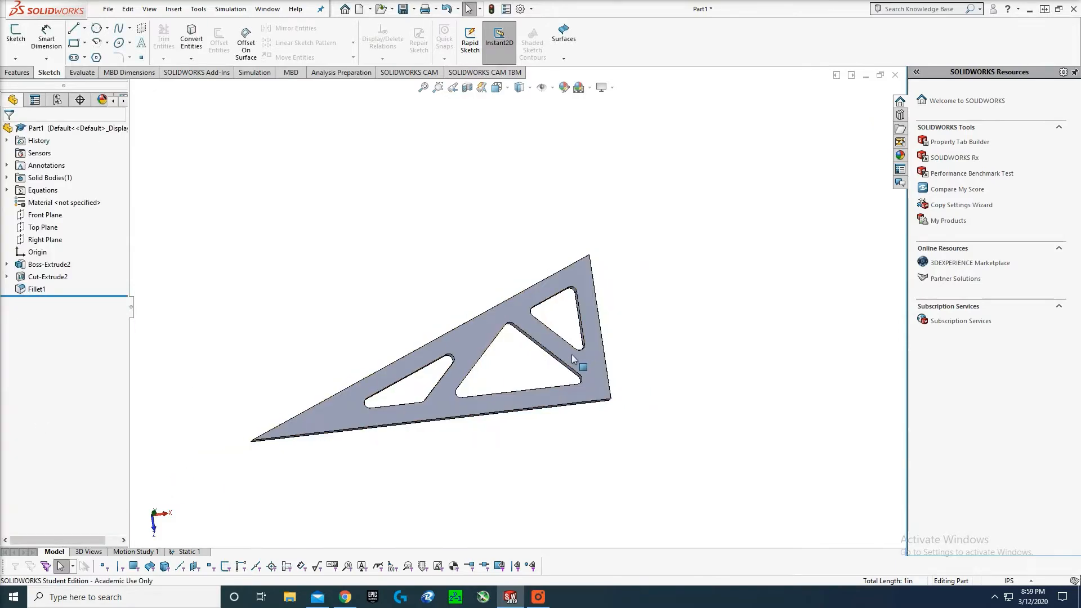
middle_click_drag(576, 362, 577, 337)
scroll(564, 377, "down", 4)
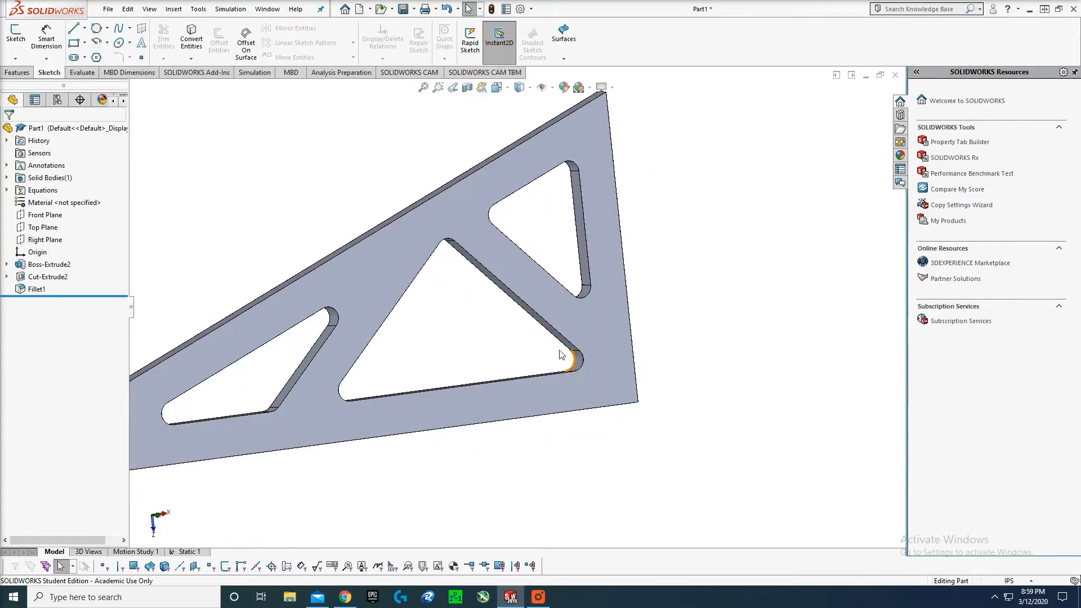
scroll(451, 317, "up", 1)
middle_click_drag(450, 316, 415, 274)
scroll(404, 309, "up", 3)
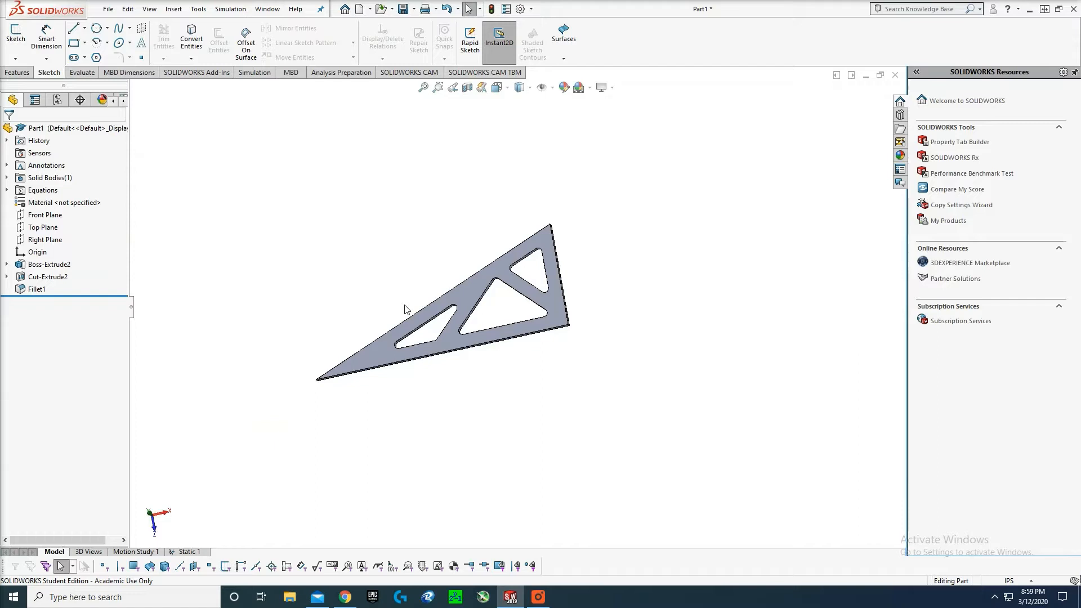
scroll(506, 306, "down", 4)
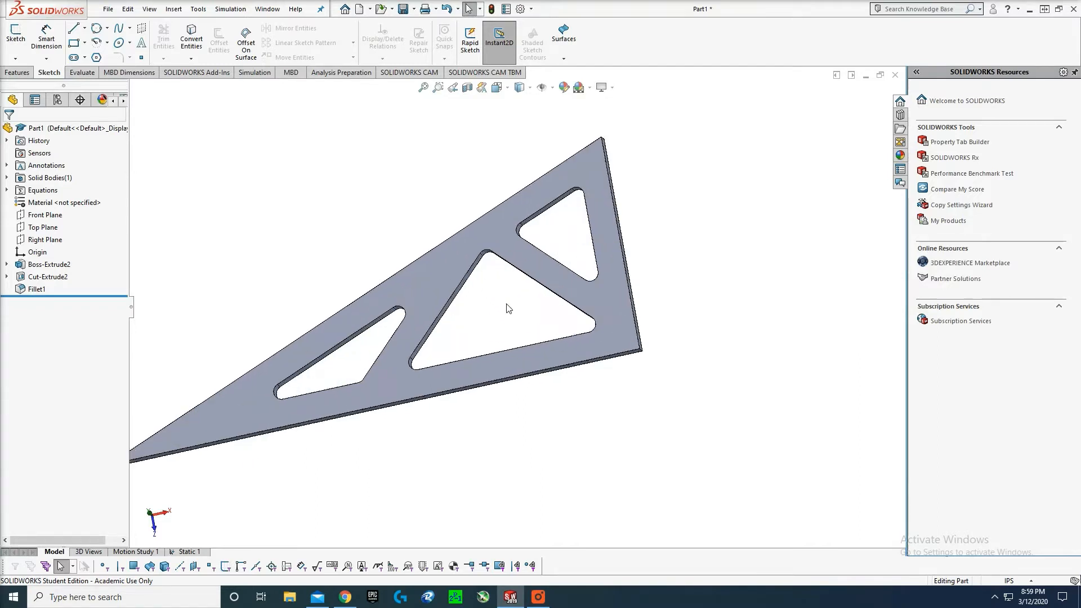
scroll(531, 241, "up", 5)
mouse_move(531, 241)
middle_mouse_down()
mouse_move(489, 267)
mouse_move(515, 303)
mouse_move(509, 270)
mouse_move(521, 350)
mouse_move(562, 340)
mouse_move(551, 332)
mouse_move(653, 315)
middle_mouse_up()
scroll(519, 300, "down", 3)
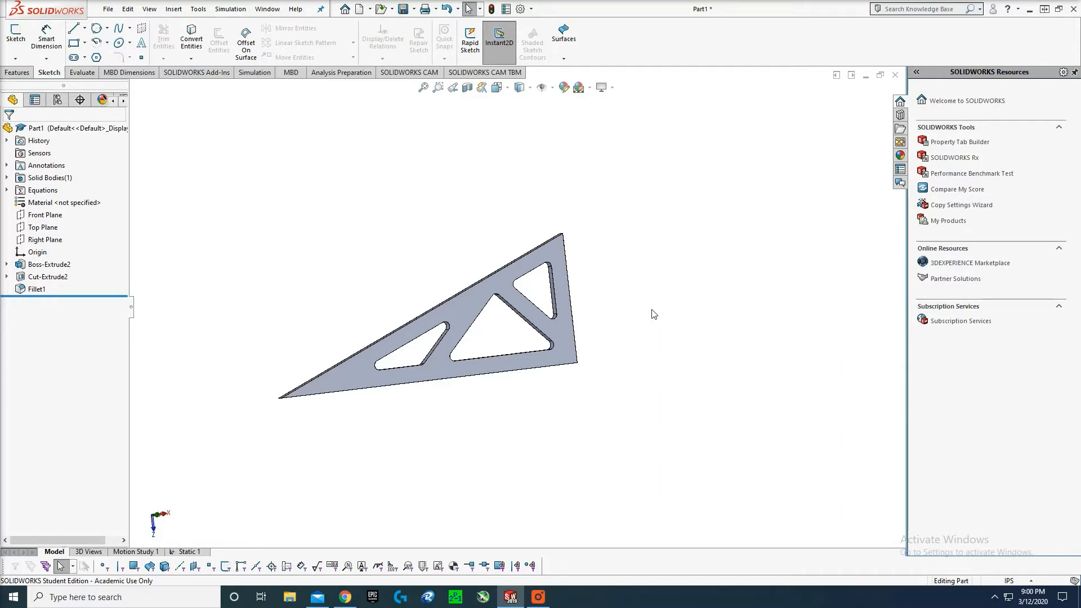
- Expand the extruded cut feature in the model's feature tree to reveal the sketch it is based on
key("ctrl+5")
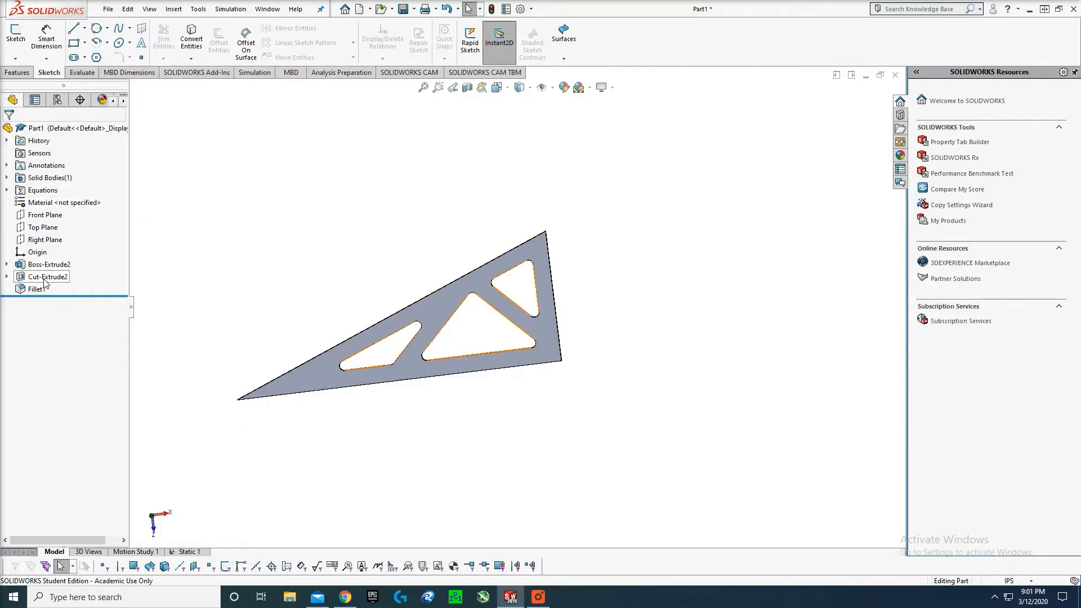
left_click(7, 276)
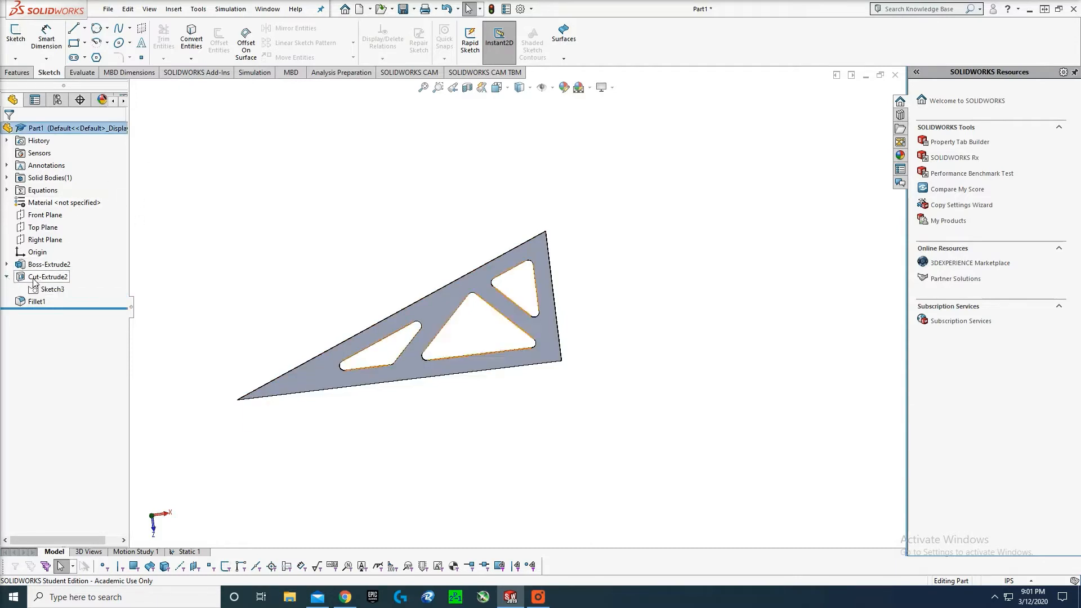
scroll(252, 262, "down", 1)
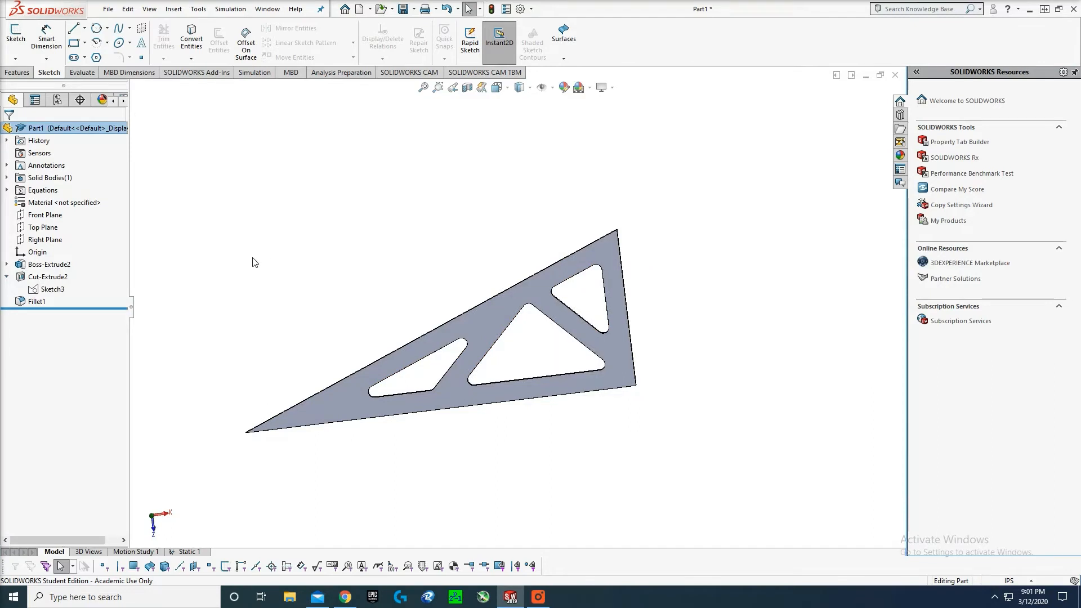
left_click(53, 290)
left_click(52, 289)
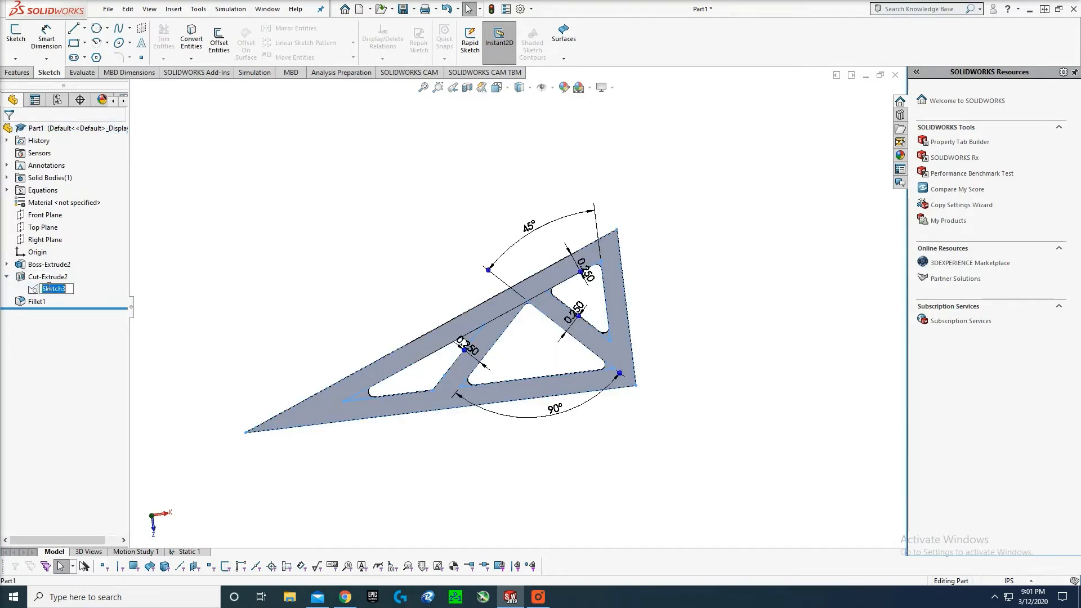
left_click(165, 290)
left_click(56, 289)
right_click(56, 291)
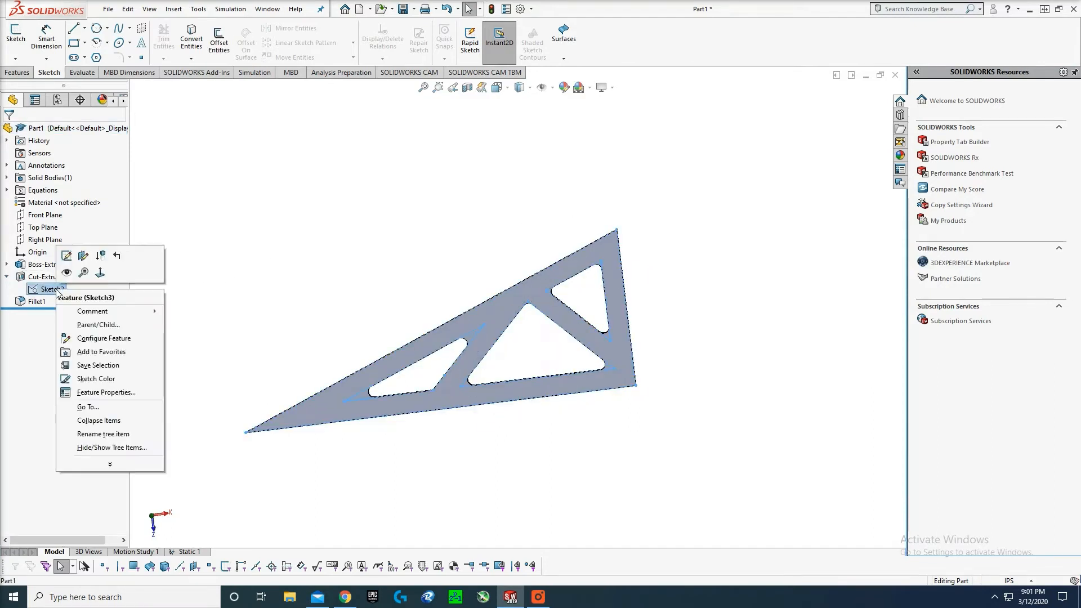
left_click(65, 256)
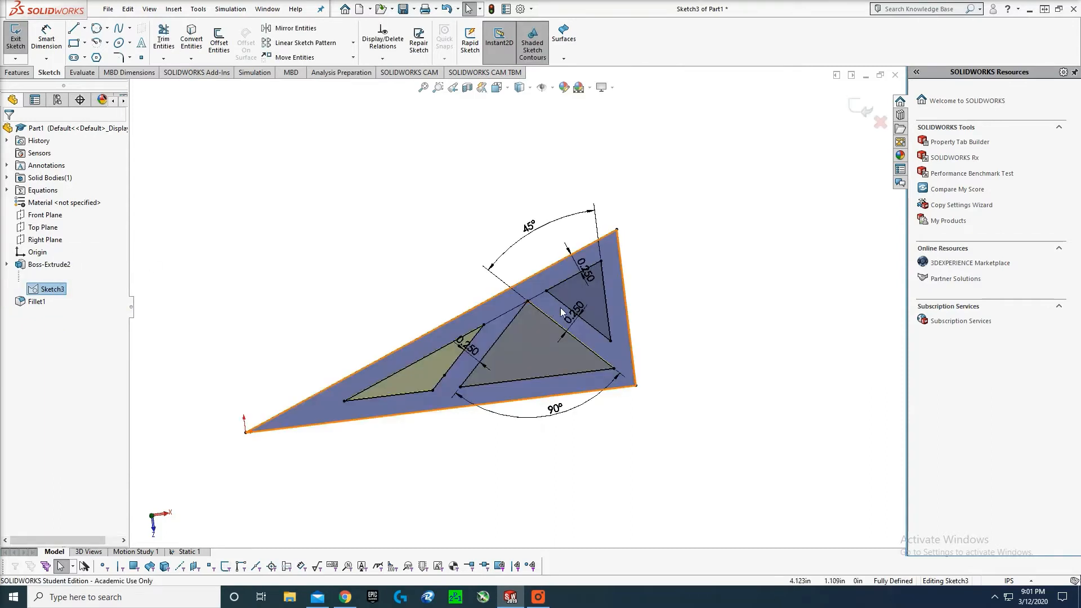
right_click_drag(565, 308, 637, 392)
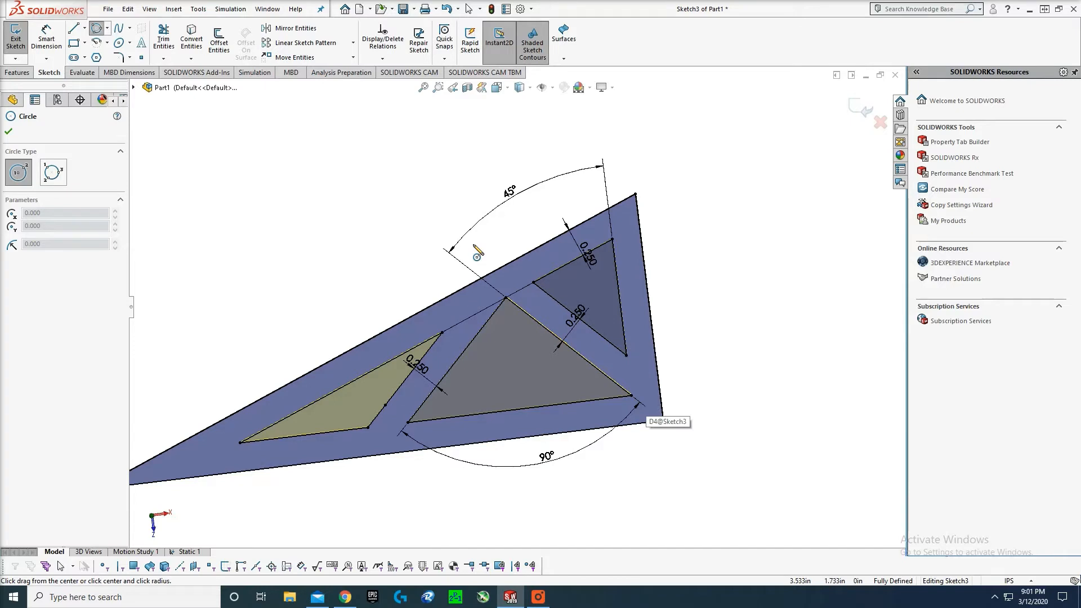
key("Escape")
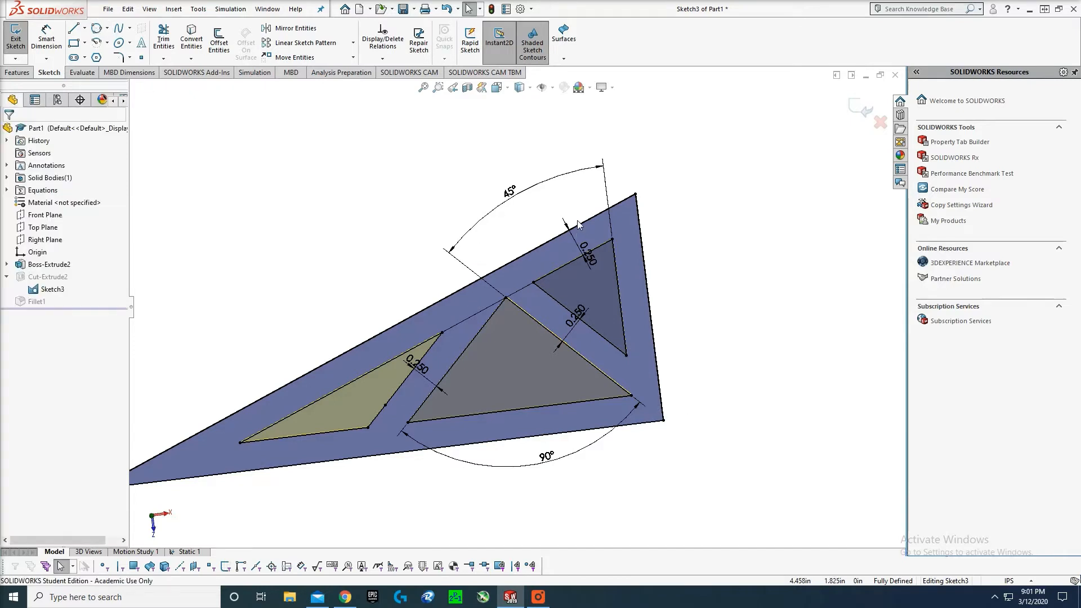
left_click(858, 107)
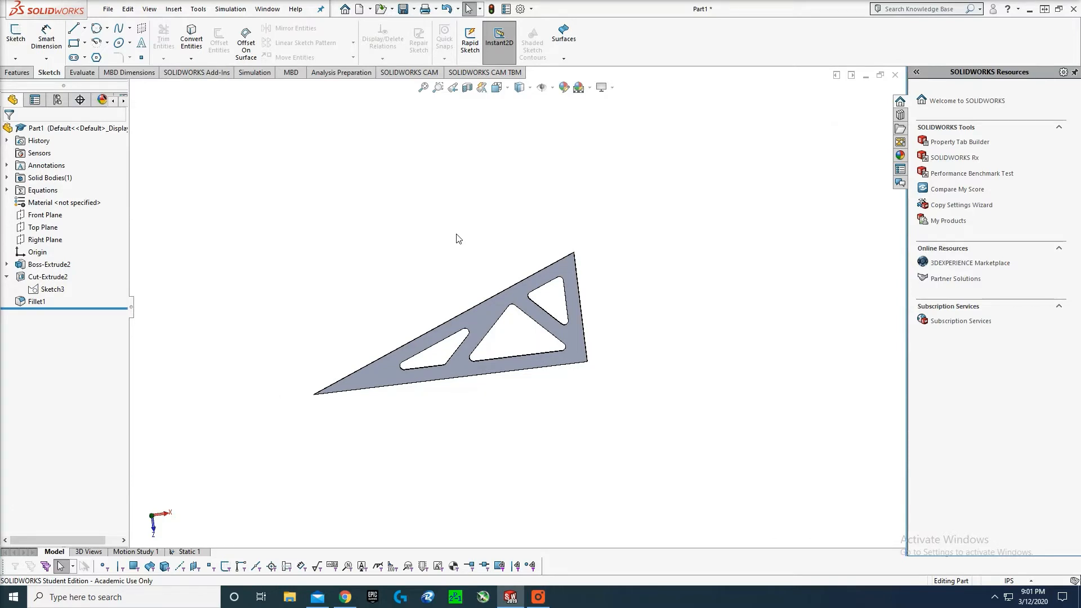
scroll(365, 279, "up", 1)
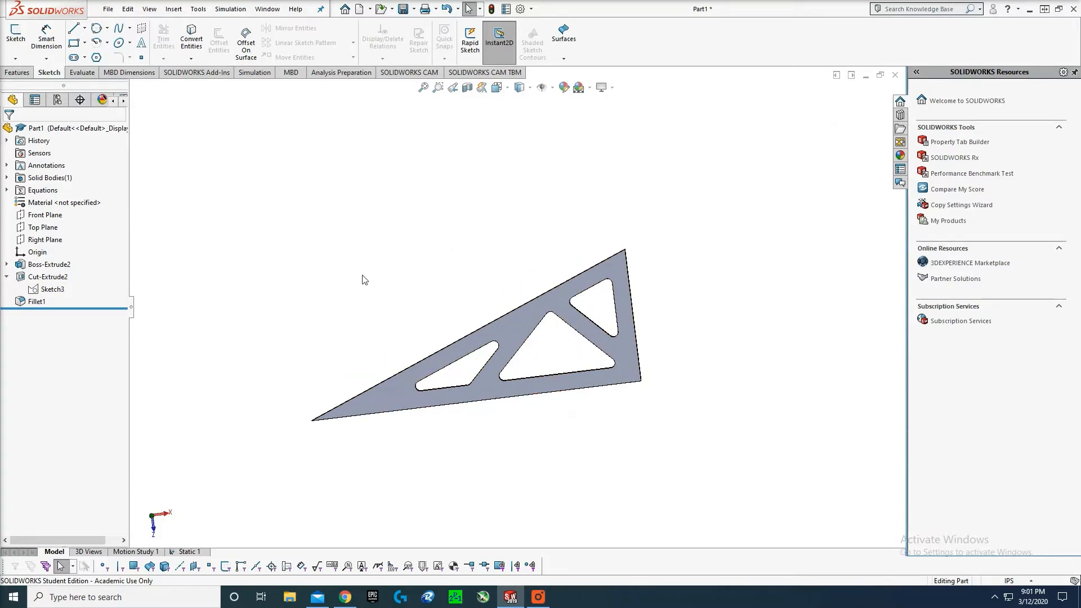
- Delete the extruded cut together with its dependent fillet, keeping the sketch of the three triangular openings
left_click(54, 289)
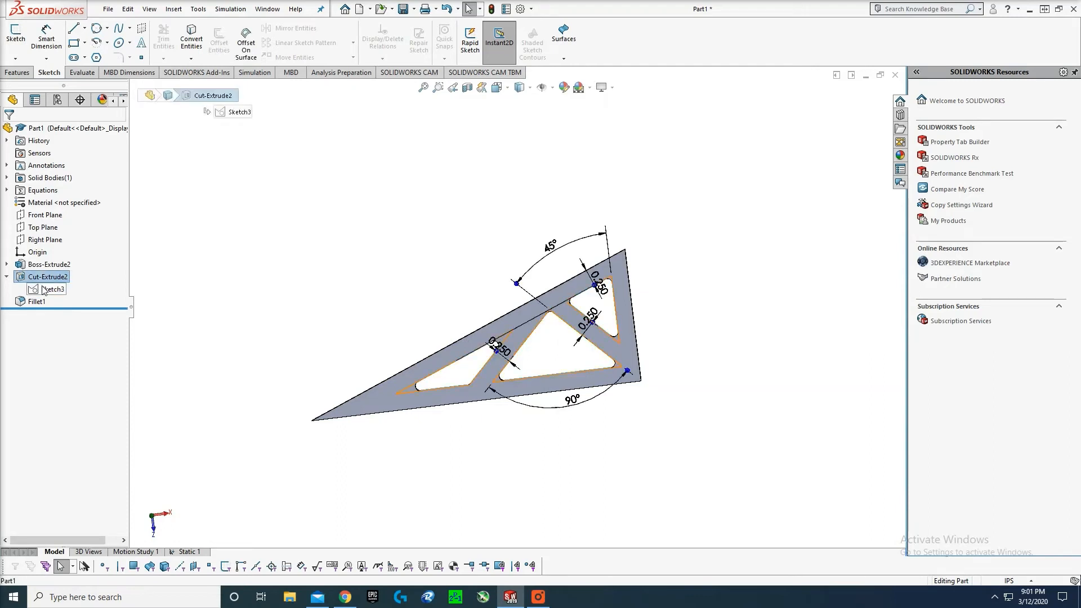
left_click(43, 278)
right_click(43, 284)
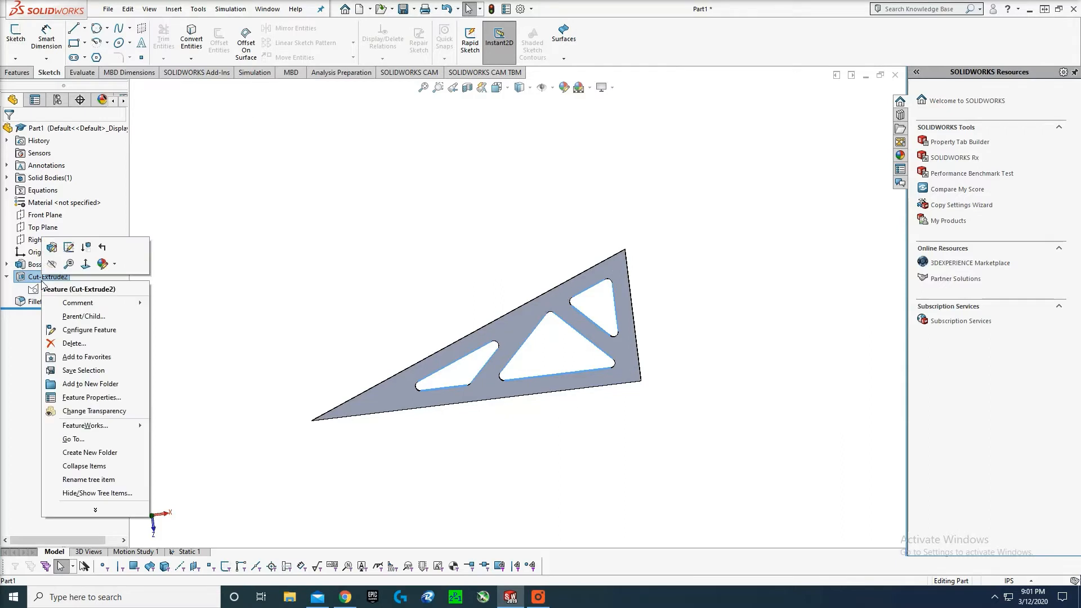
left_click(60, 339)
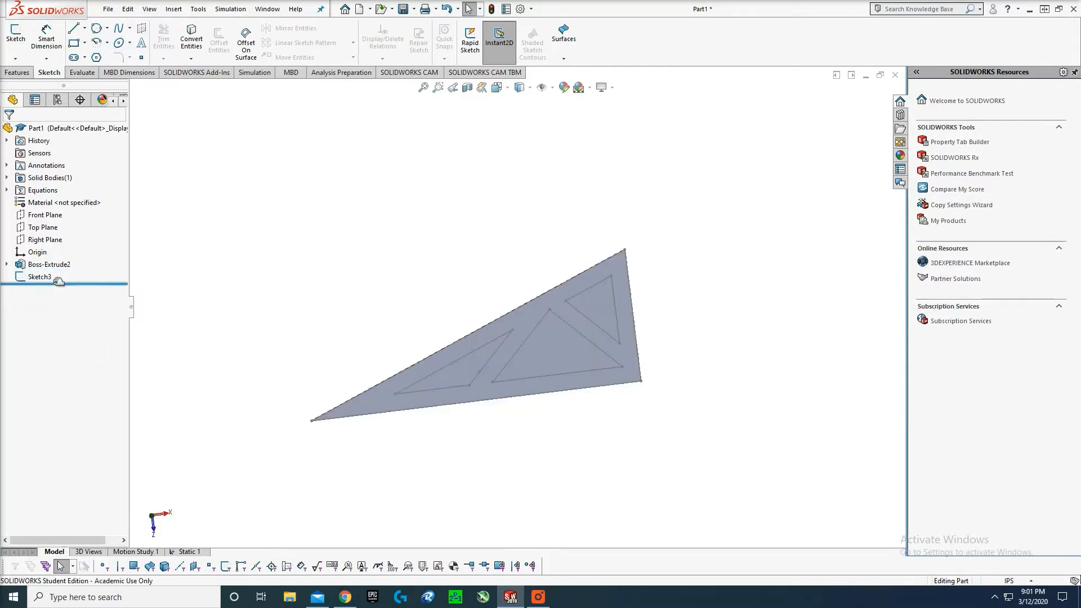
- Open the sketch of the three triangular openings for editing and view it face-on
left_click(39, 277)
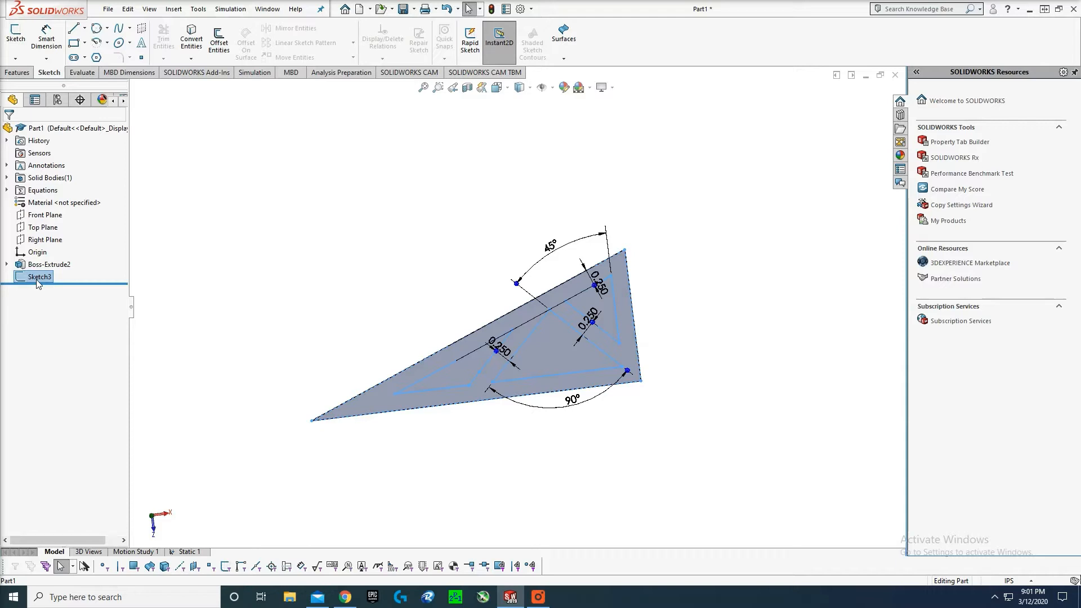
right_click(36, 279)
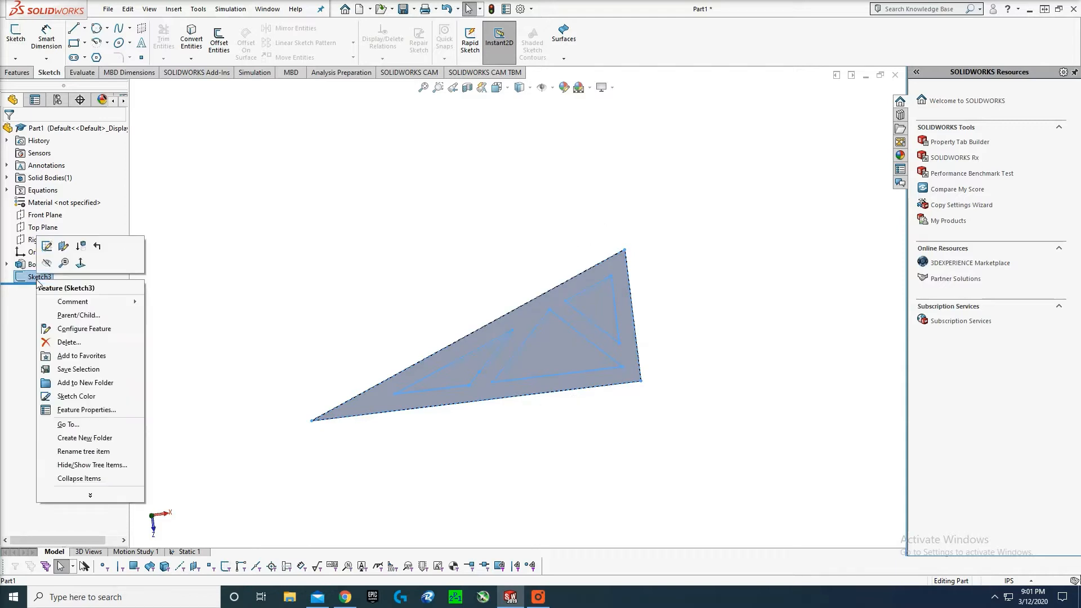
left_click(46, 247)
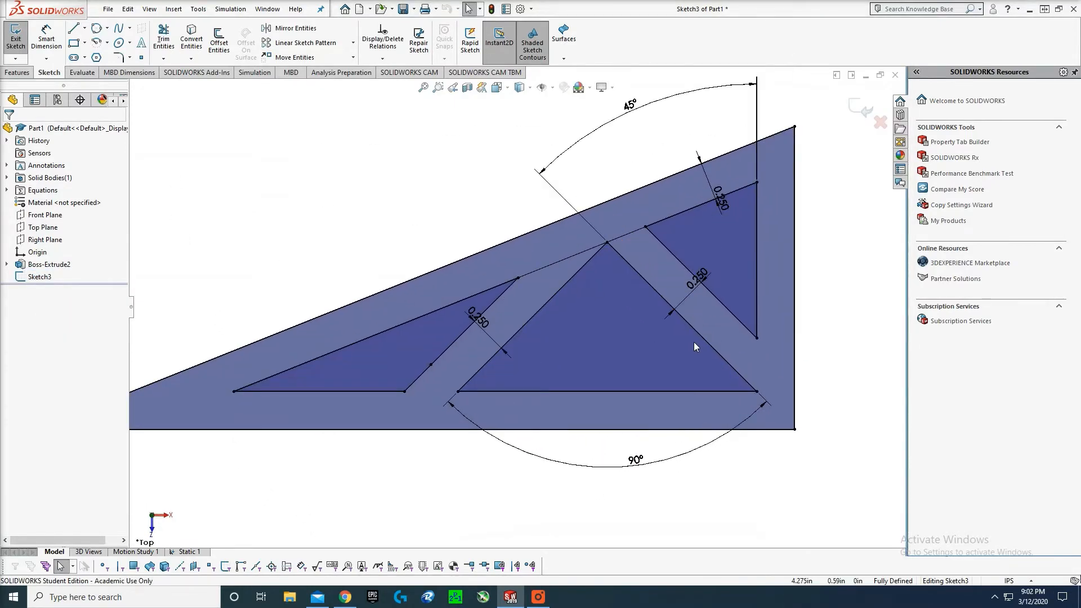
scroll(722, 346, "down", 1)
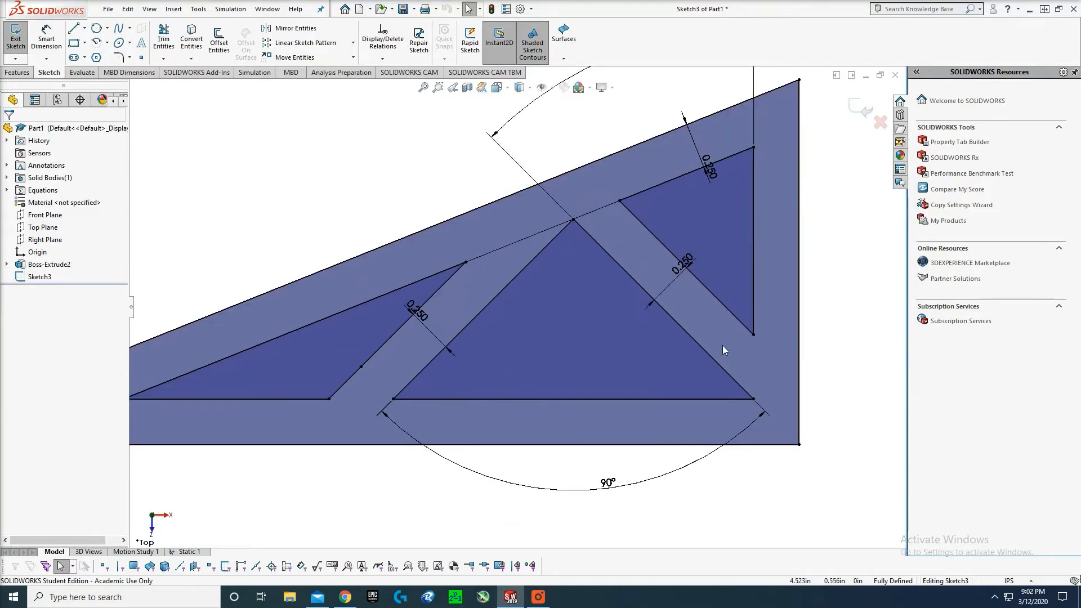
scroll(723, 340, "up", 1)
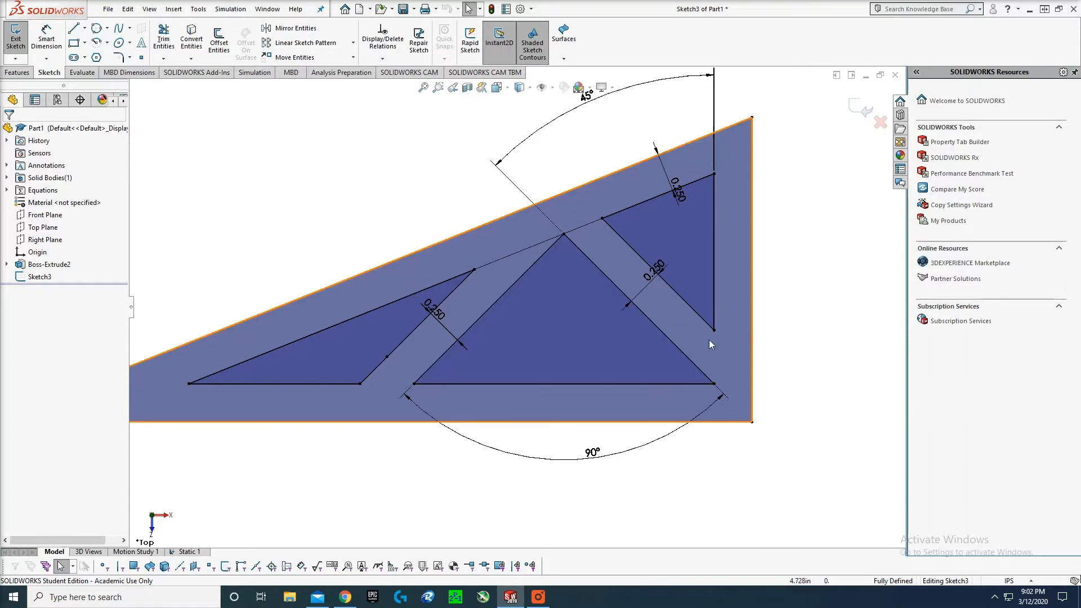
key("c")
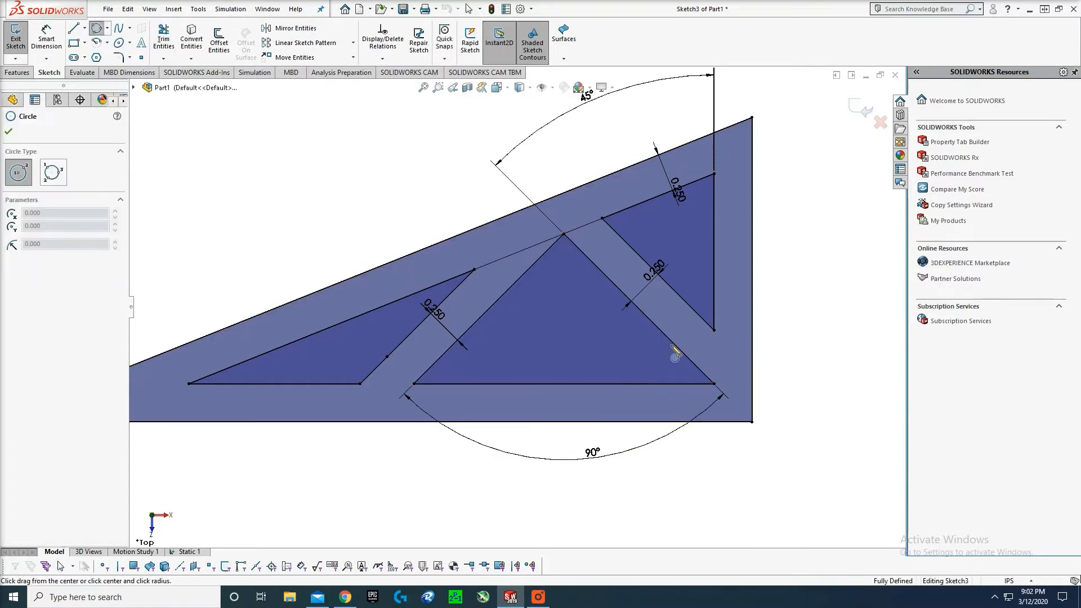
key("Escape")
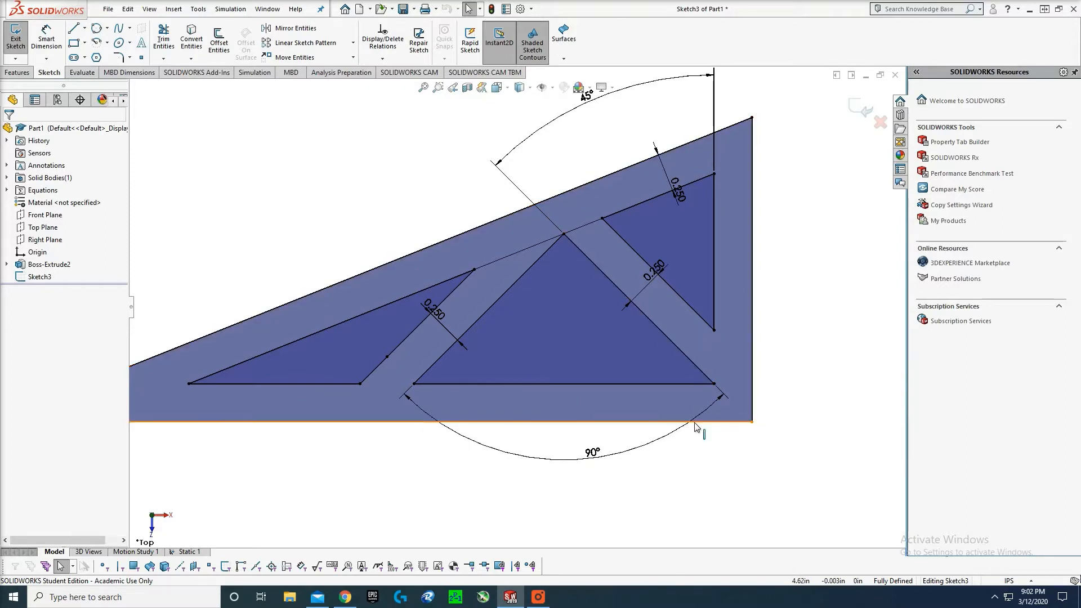
- Offset the part's short vertical edge 0.25 in inward and convert the offset line to construction geometry
right_click_drag(814, 330, 764, 327)
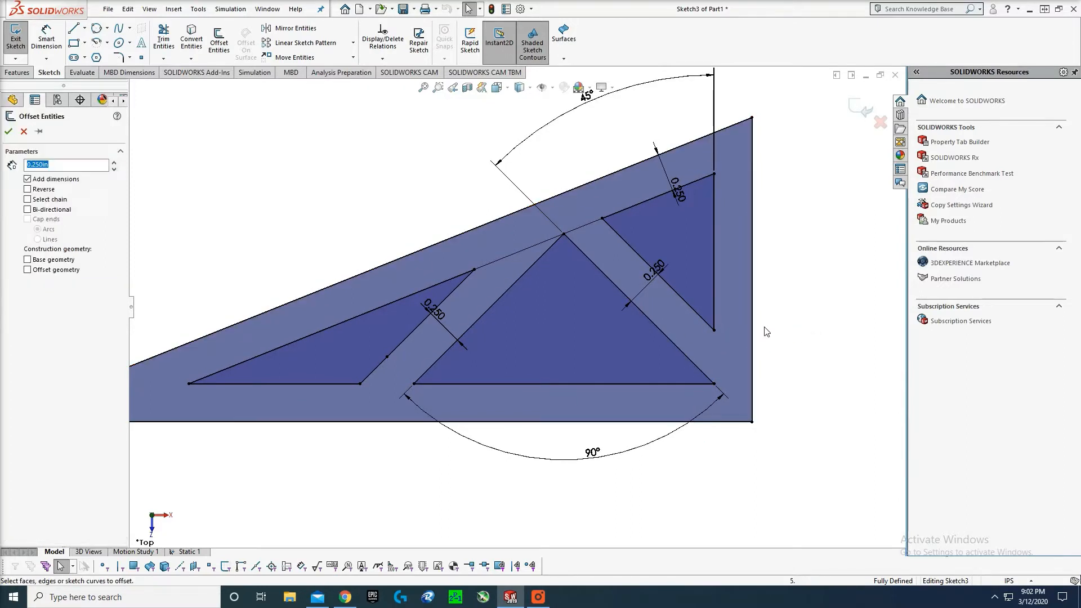
left_click(752, 329)
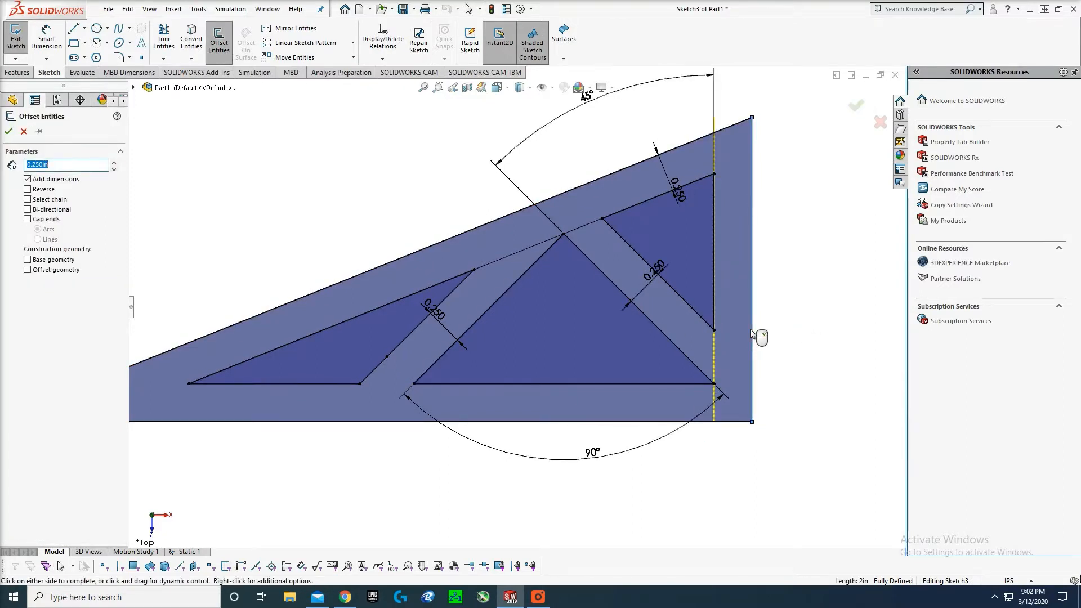
left_click(142, 203)
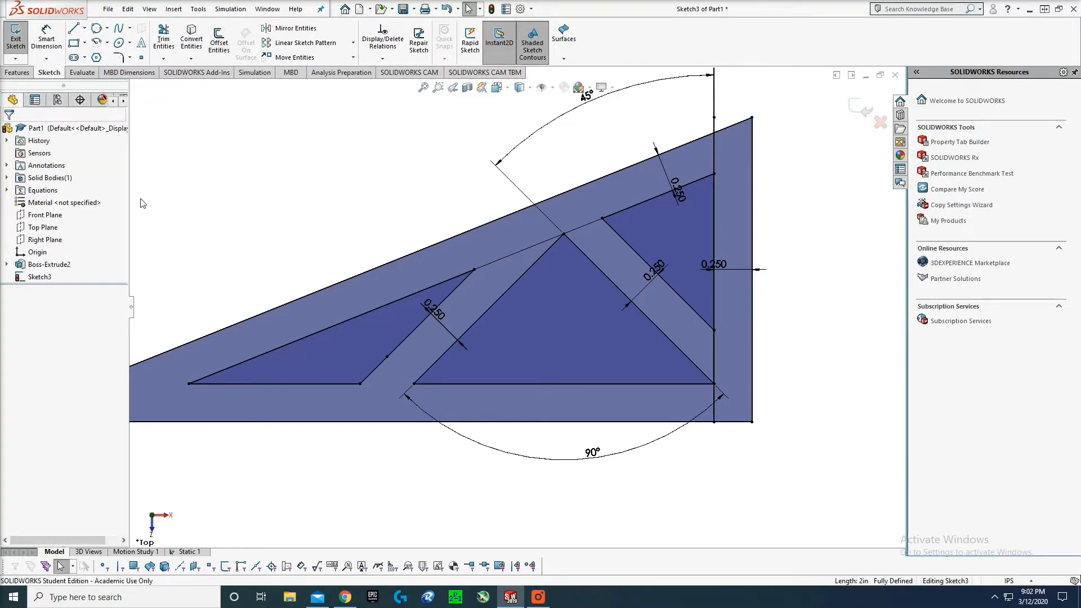
left_click(715, 164)
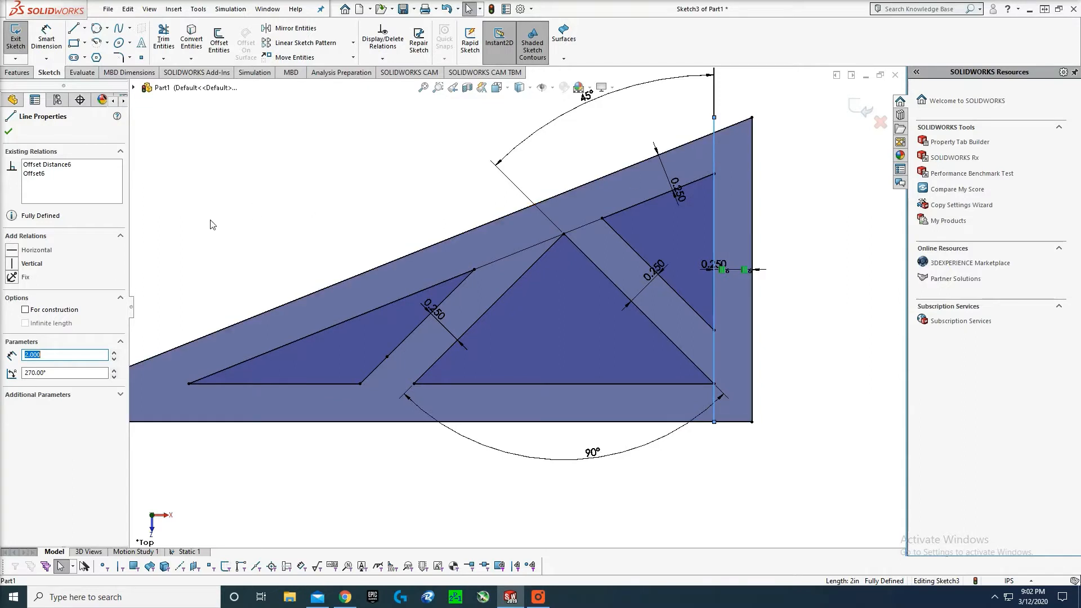
left_click(25, 309)
key("Escape")
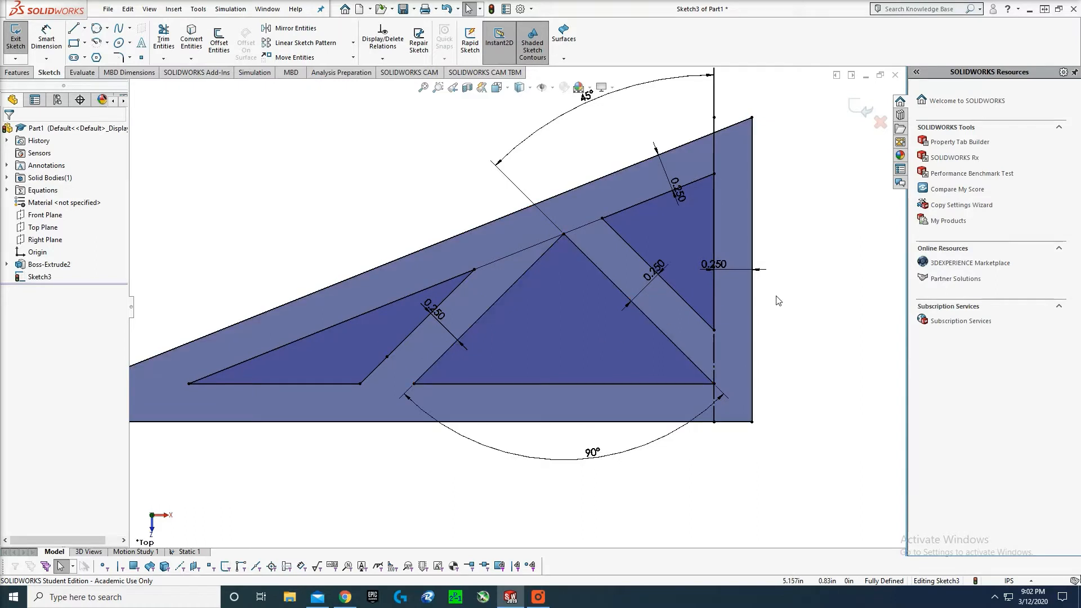
- Offset the part's long horizontal edge 0.25 in inward and convert the offset line to construction geometry
key("o")
left_click(723, 421)
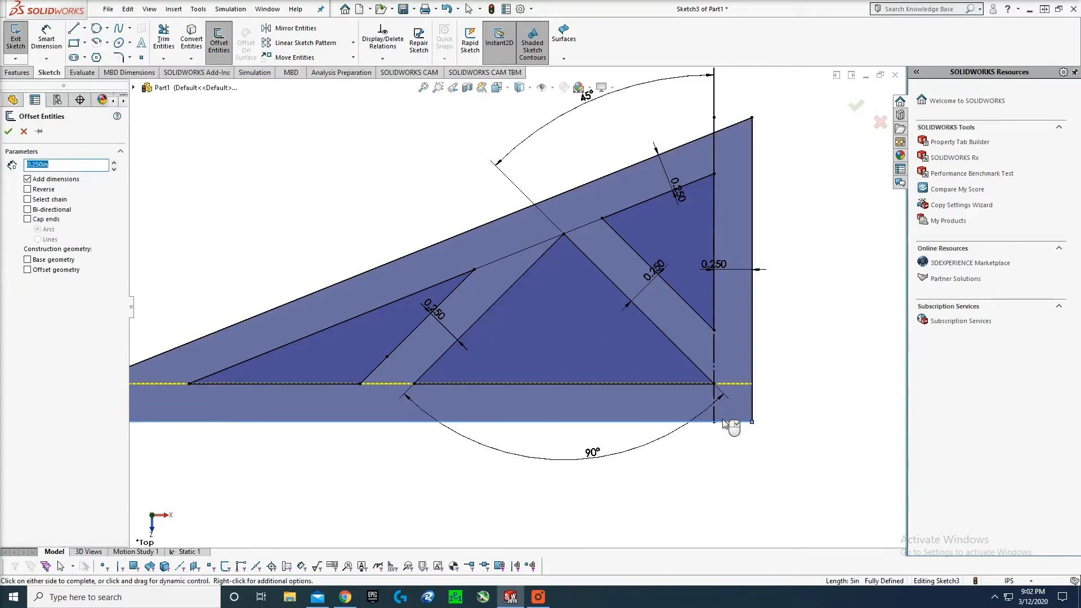
left_click(726, 415)
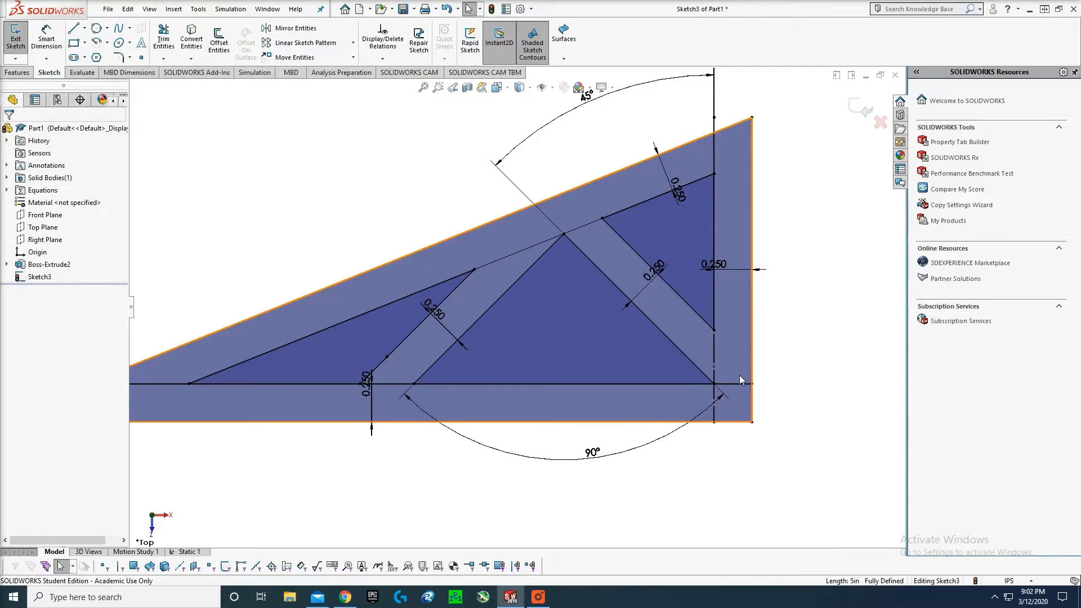
left_click(669, 384)
left_click(24, 309)
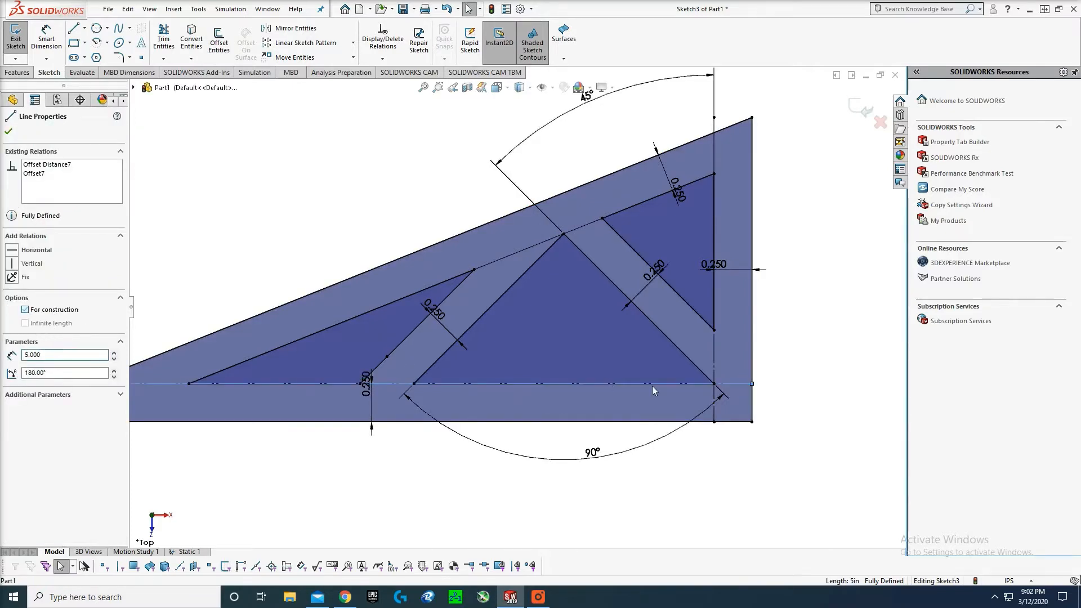
key("Escape")
- Sketch a circle about 0.41 in in diameter, centred where the two construction lines cross near the right-angled corner
scroll(748, 359, "down", 3)
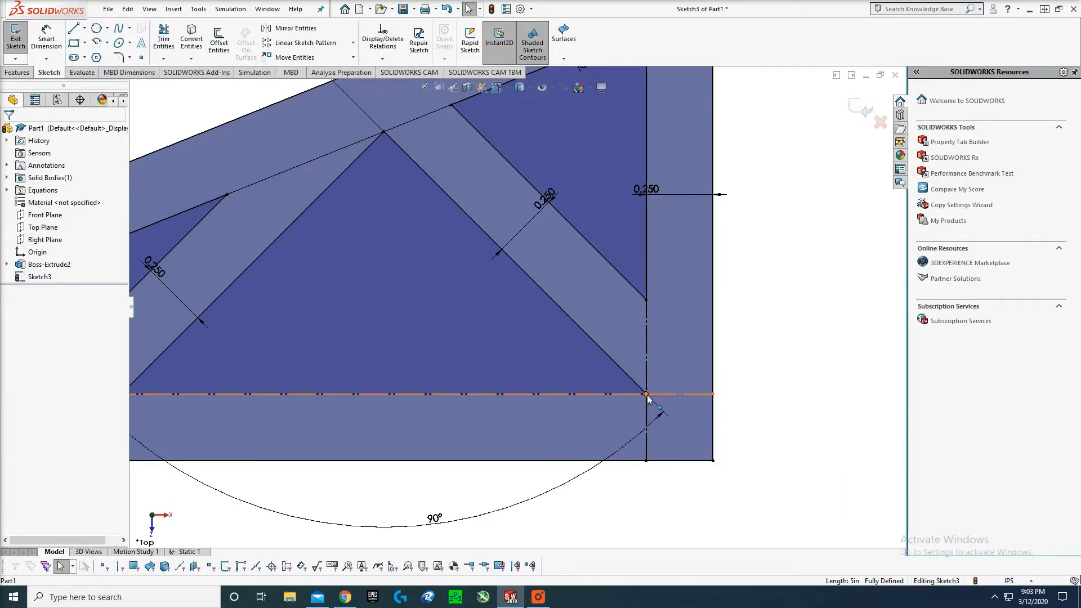
key("c")
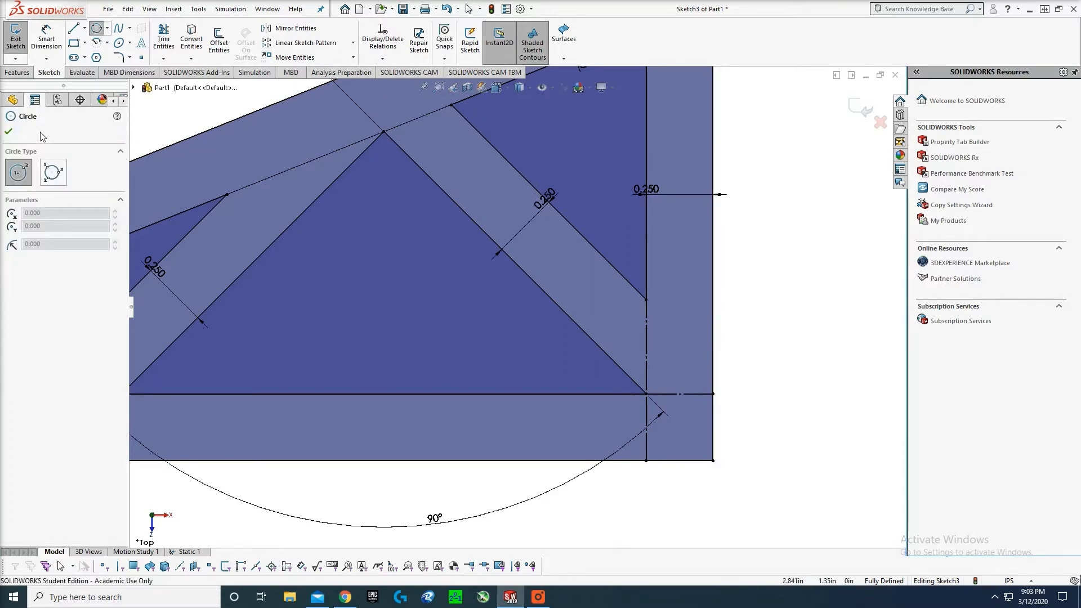
left_click(646, 394)
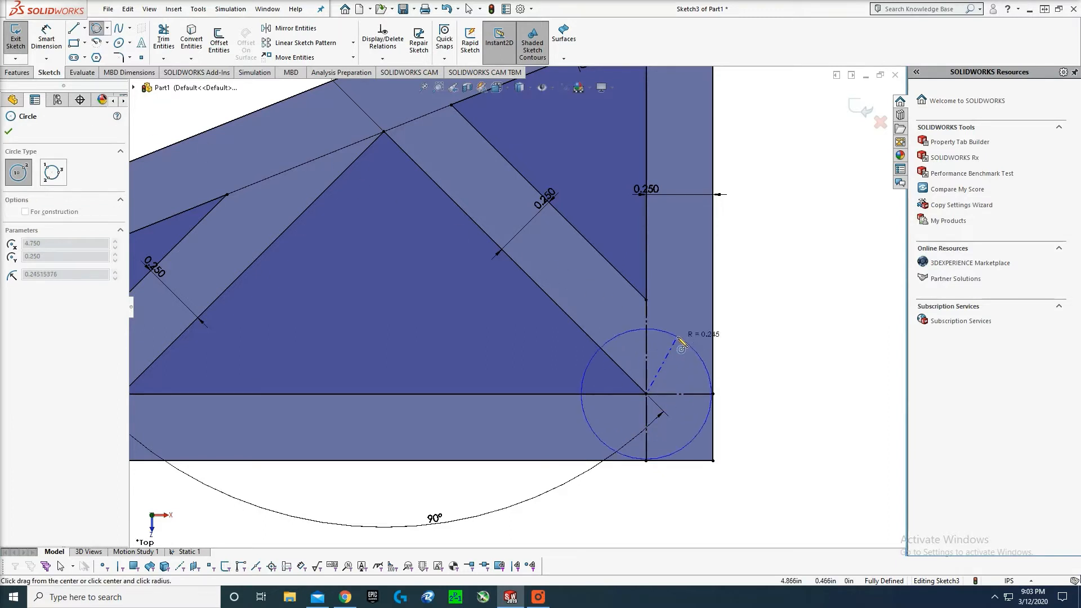
left_click(668, 346)
key("Escape")
scroll(717, 362, "up", 1)
key("d")
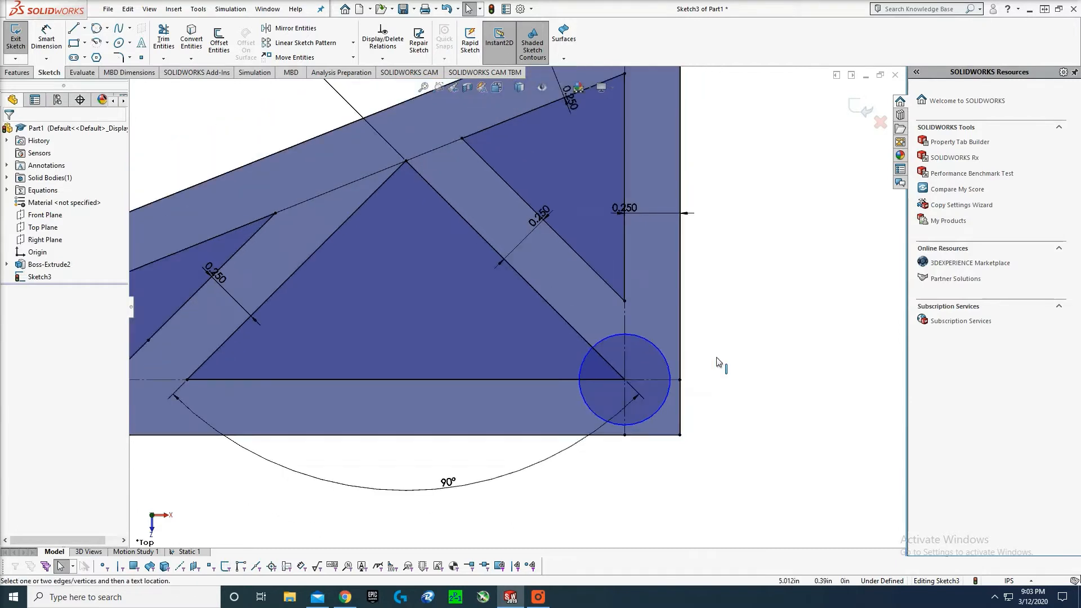
left_click(656, 355)
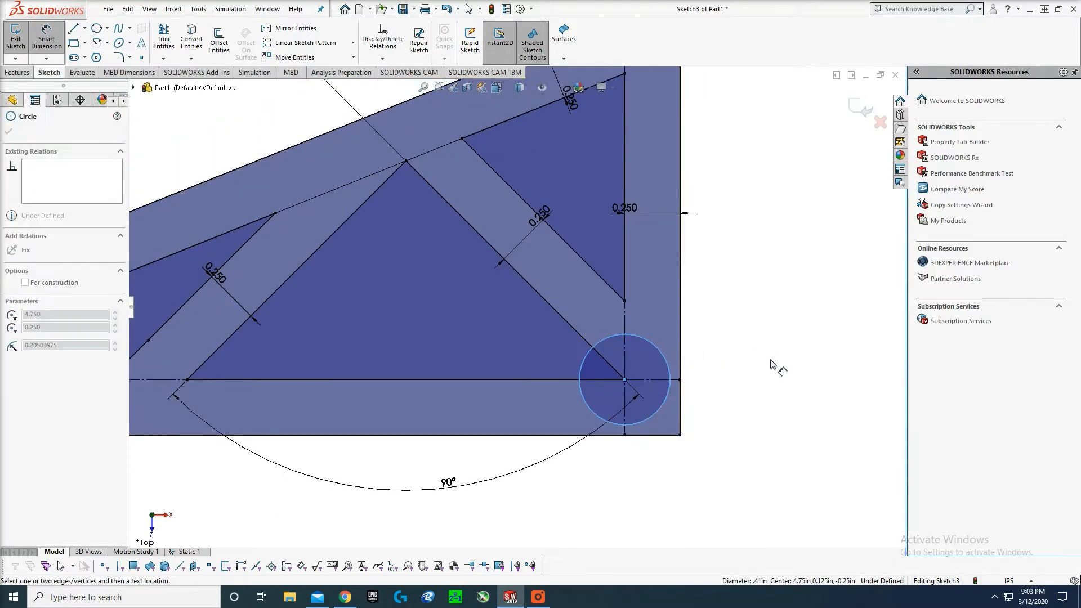
key("Escape")
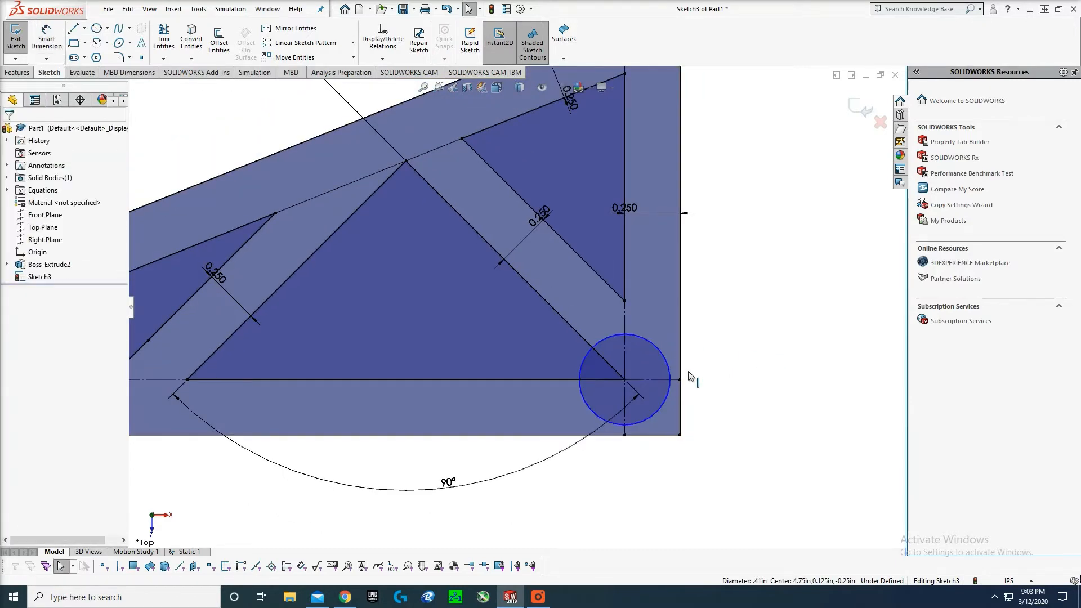
key("d")
left_click(668, 369)
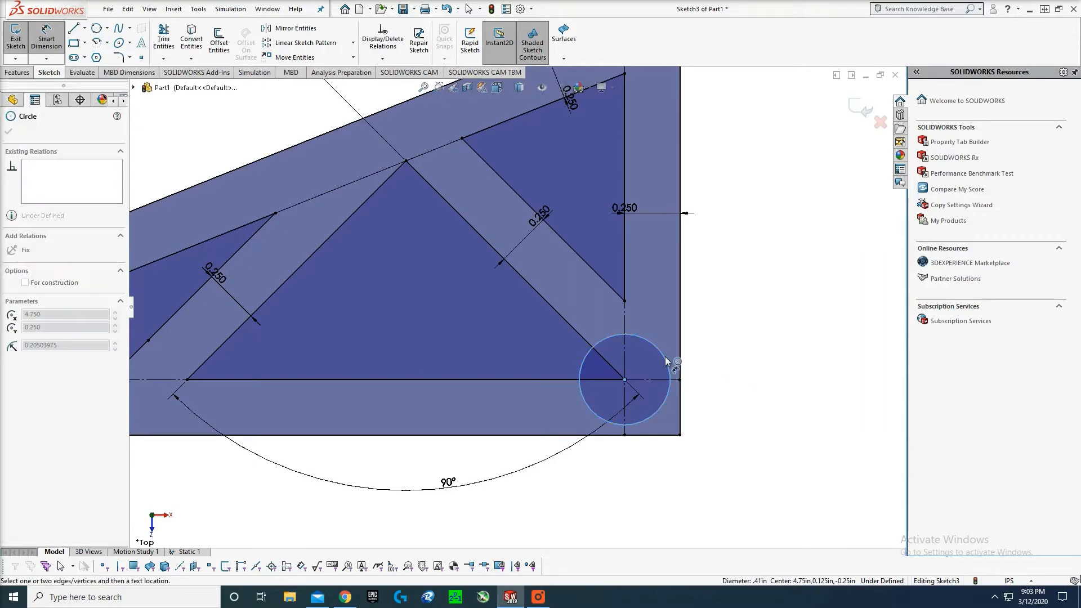
key("Escape")
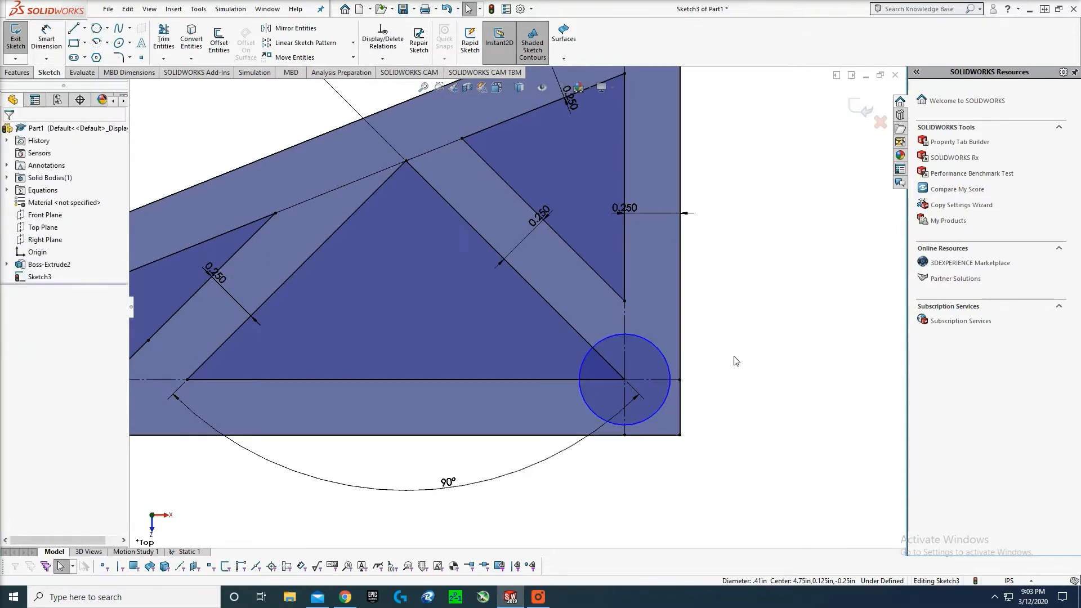
- Dimension the diameter of the circle at the right-angled corner and set it to 0.2 in
key("d")
left_click(668, 363)
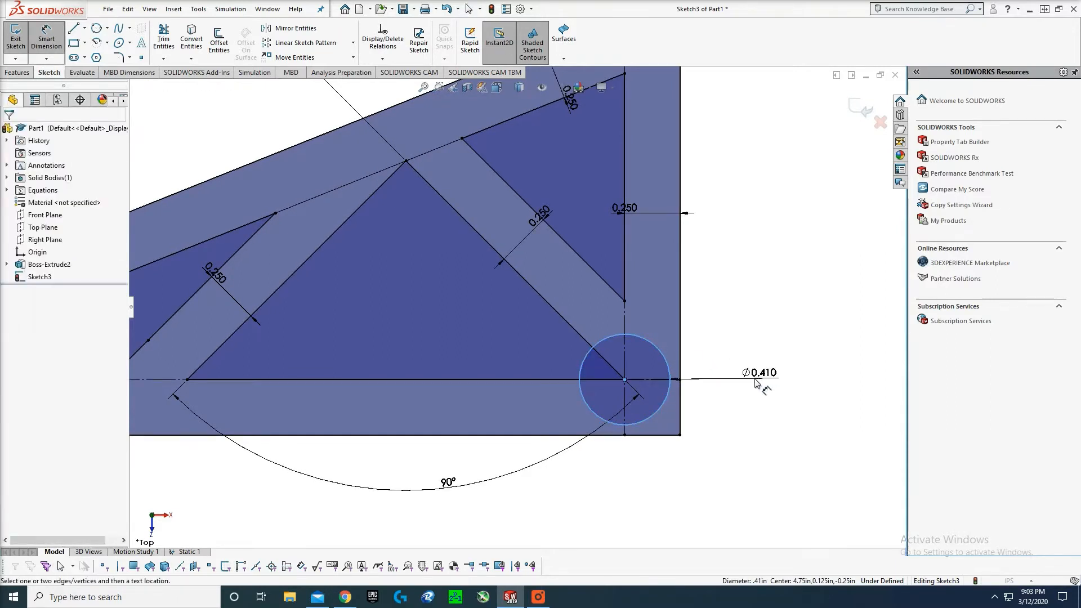
left_click(755, 382)
scroll(755, 394, "up", 2)
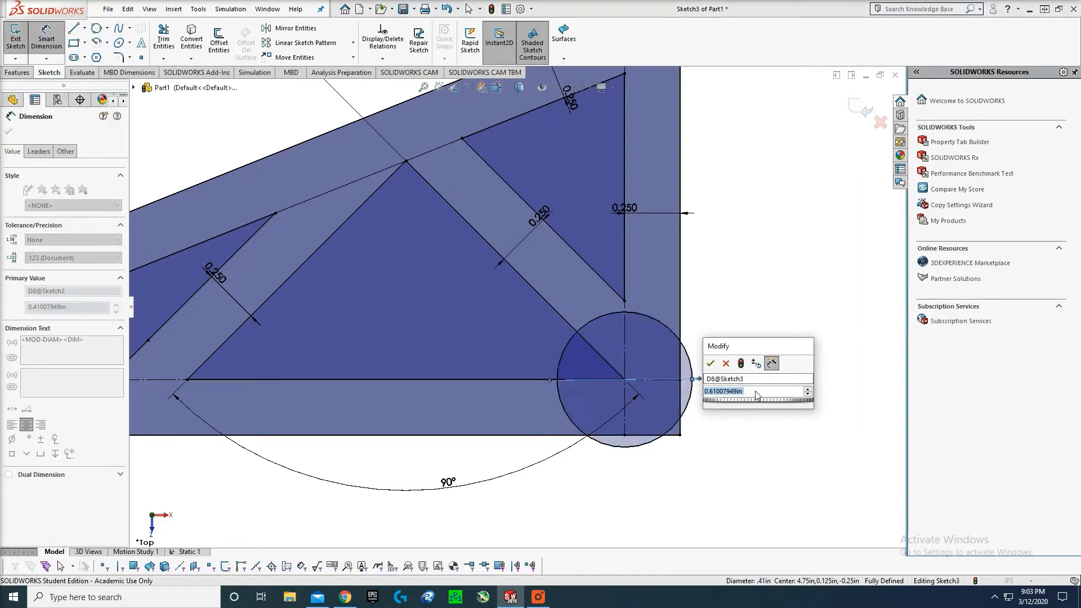
scroll(756, 394, "down", 3)
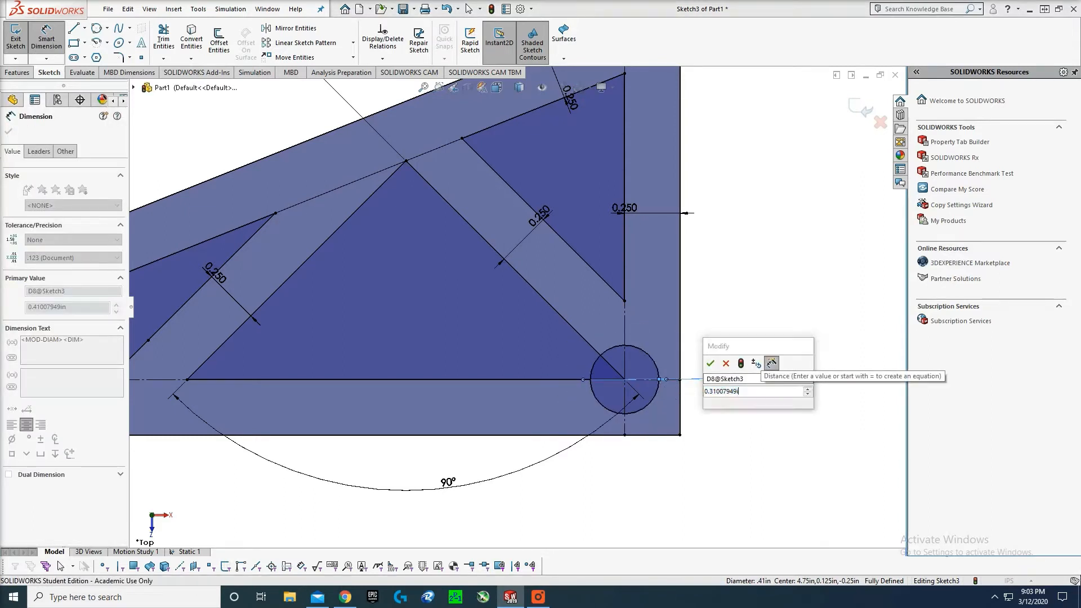
key("BackSpace")
key("BackSpace")
key("BackSpace")
key("BackSpace")
key("BackSpace")
key("BackSpace")
key("BackSpace")
key("BackSpace")
key("BackSpace")
key("BackSpace")
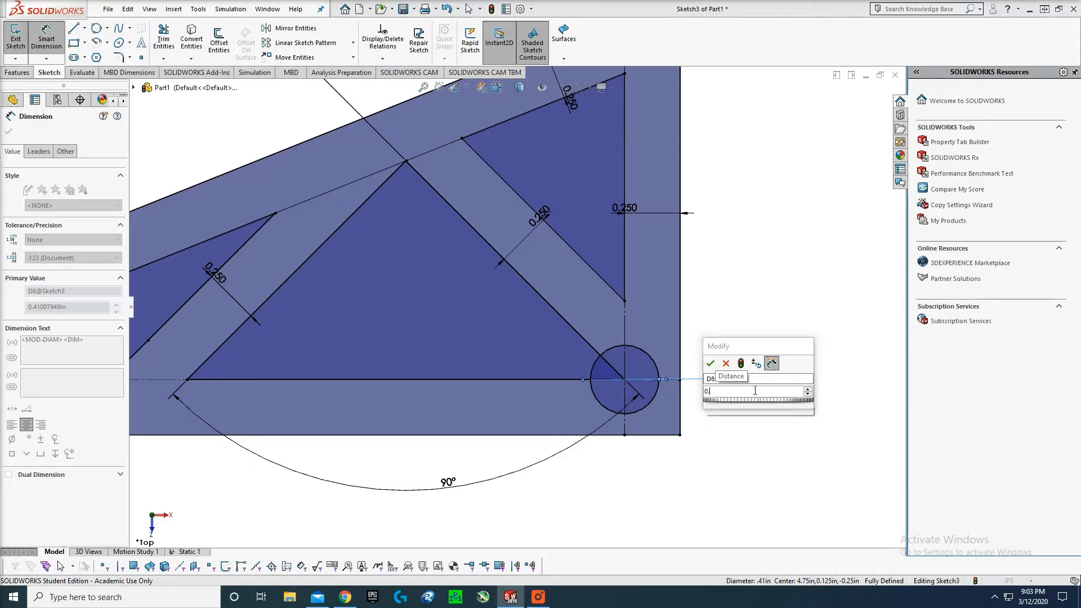
type("2")
key("Return")
key("Escape")
scroll(637, 336, "down", 1)
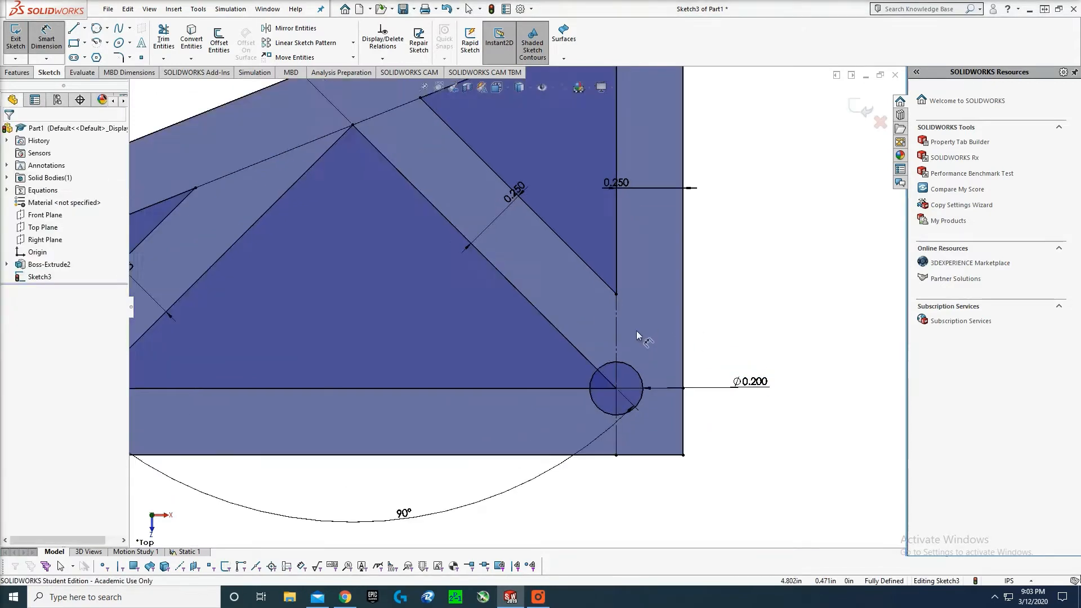
key("Escape")
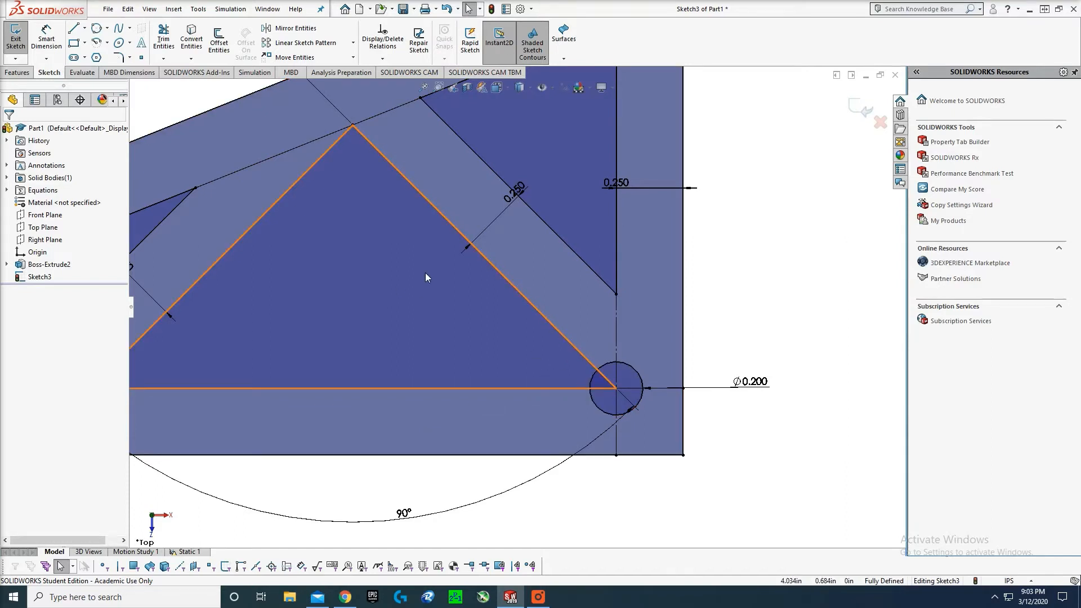
- Sketch a second circle about 0.62 in in diameter, concentric with the 0.2 in corner circle
right_click_drag(424, 272, 448, 270)
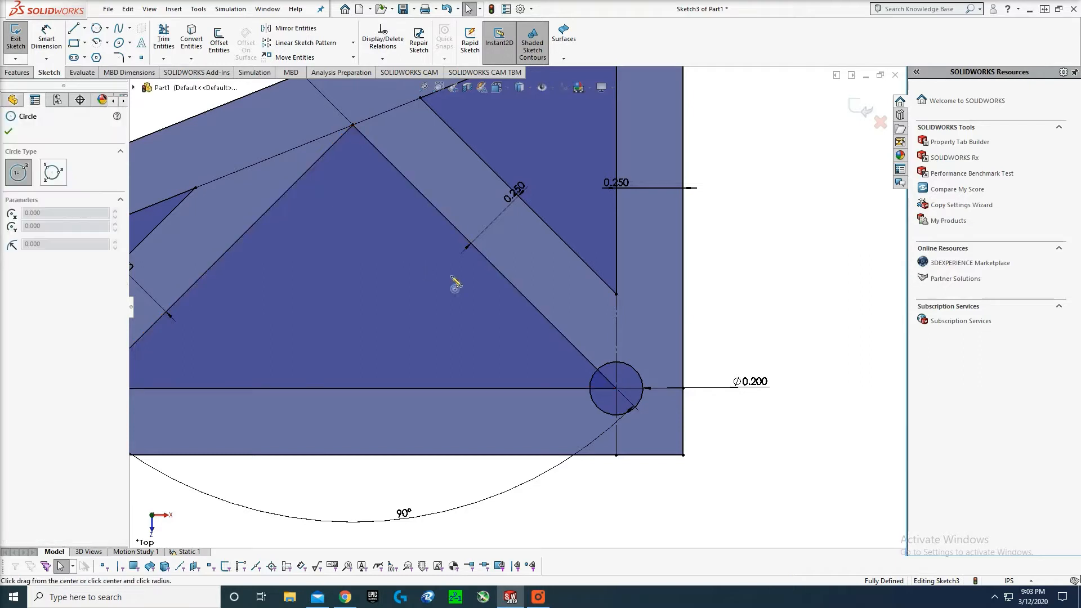
left_click(617, 388)
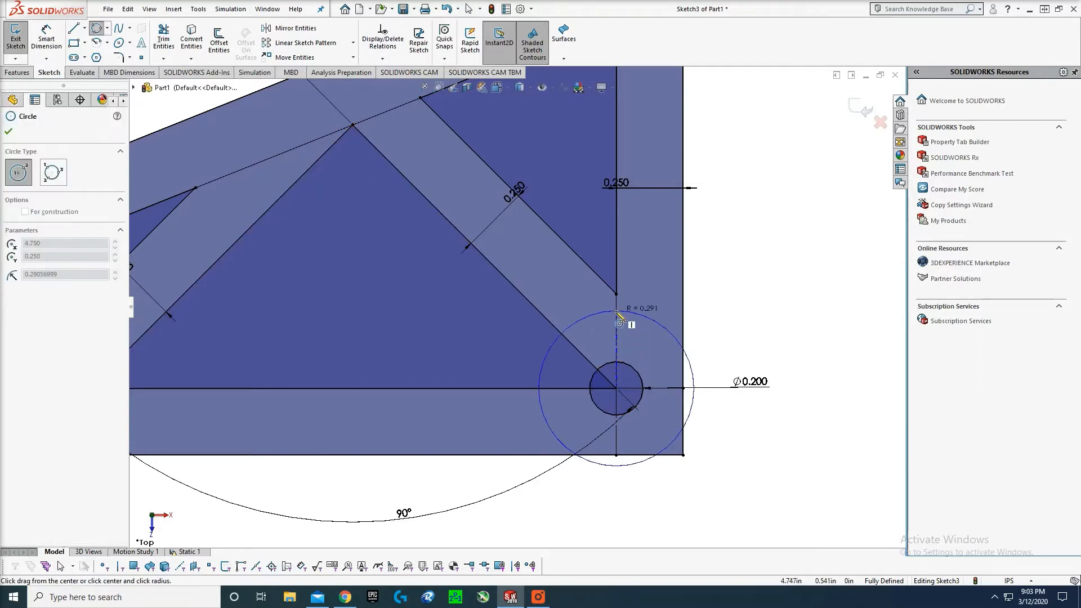
left_click(617, 307)
key("Escape")
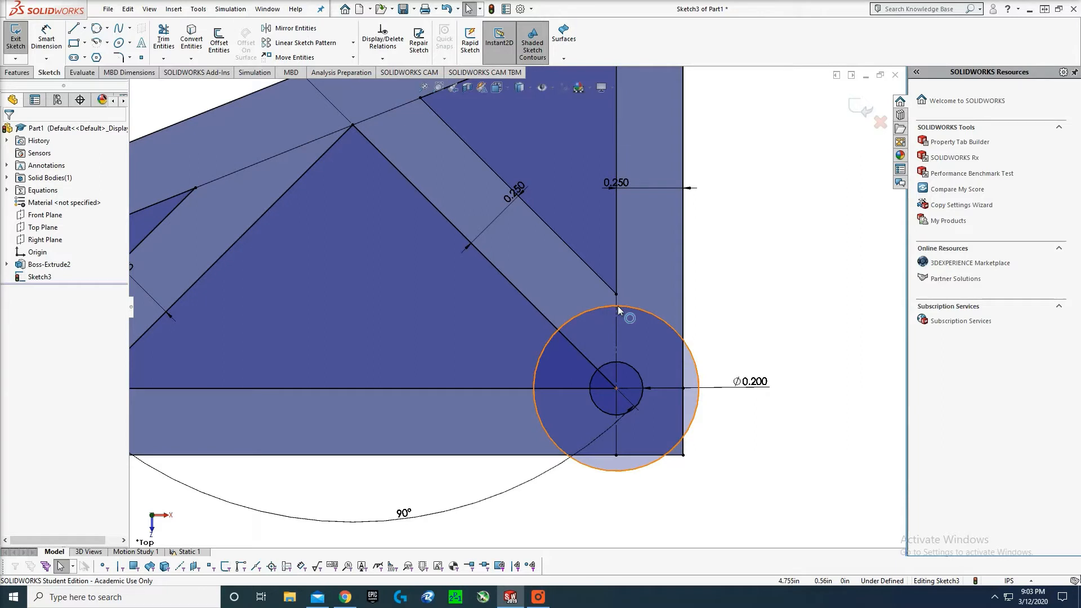
- Delete the larger concentric circle around the 0.2 in corner circle
right_click_drag(646, 307, 647, 281)
left_click(692, 354)
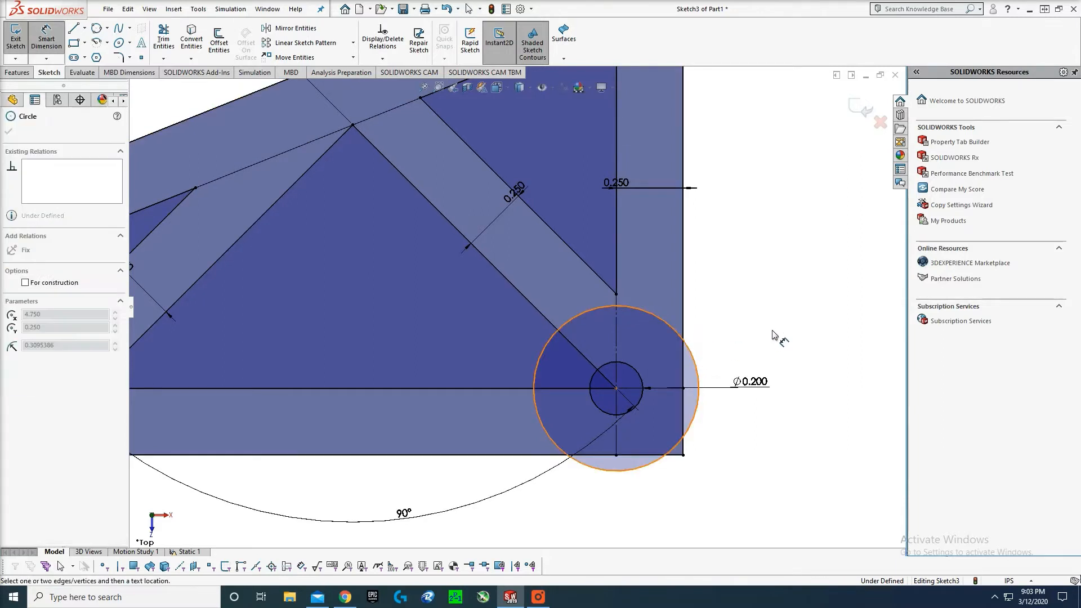
left_click(784, 323)
key("Escape")
left_click(674, 334)
key("Delete")
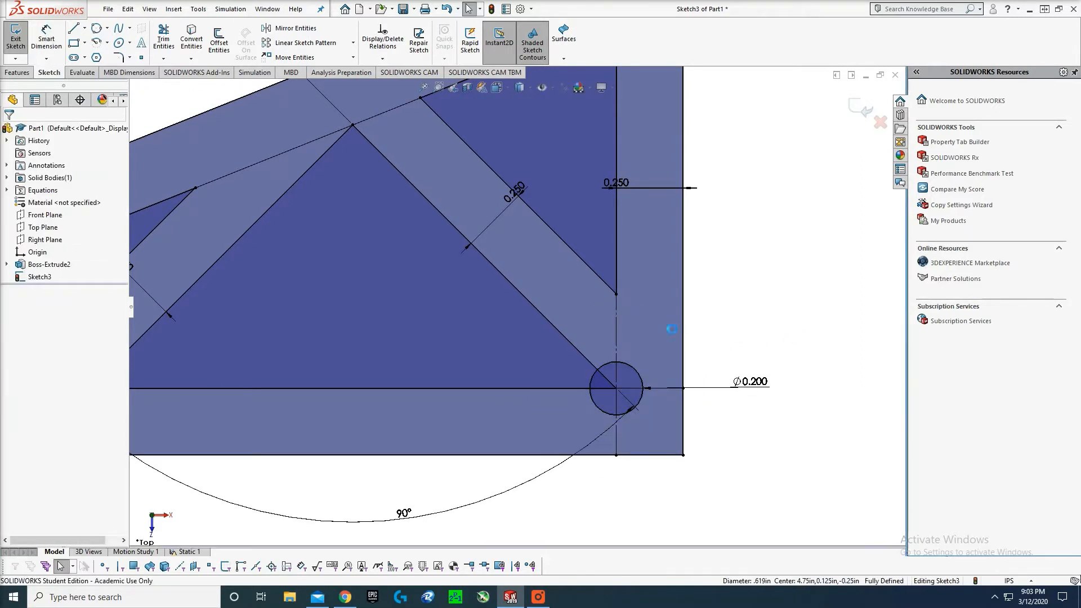
- Offset the 0.2 in corner circle outward by 0.25 in
right_click_drag(674, 334, 647, 351)
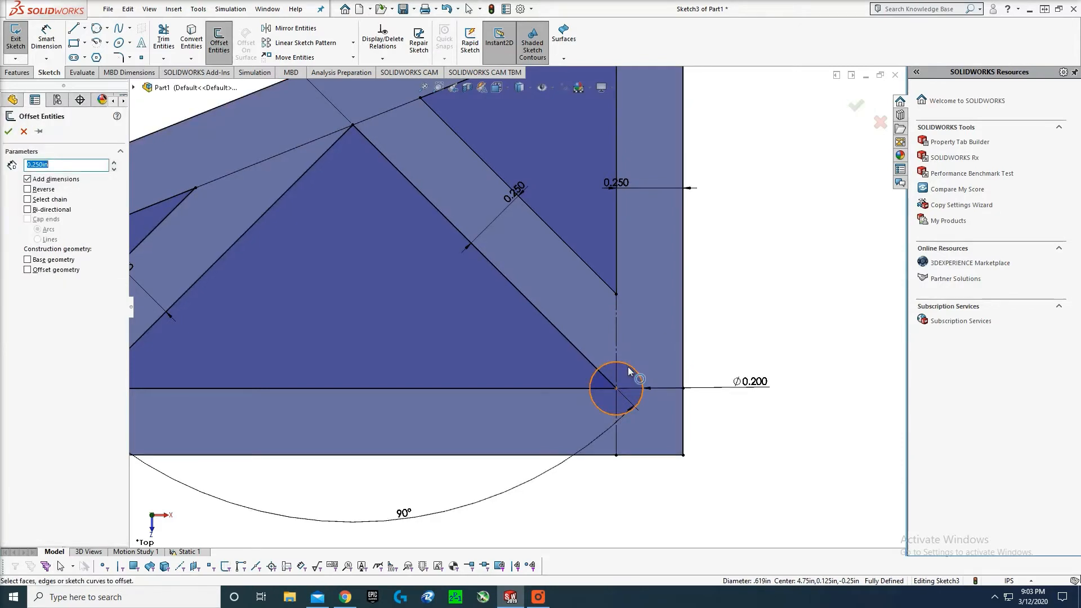
left_click(628, 366)
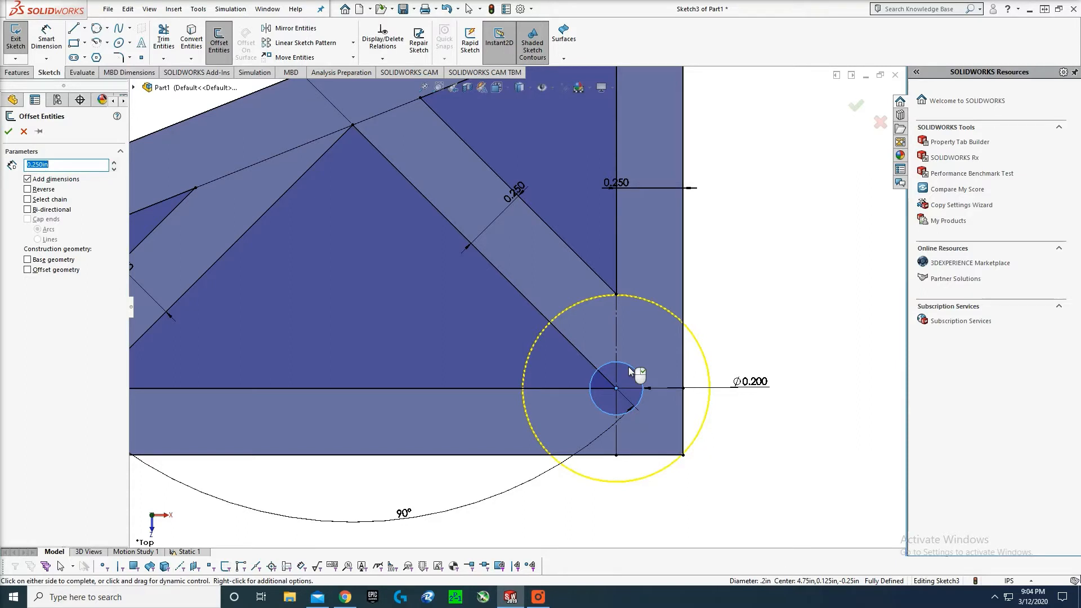
left_click(628, 366)
- Trim the offset circle down to the arc inside the middle triangular opening, undoing the trims made to the triangle's sides
right_click_drag(604, 328, 557, 292)
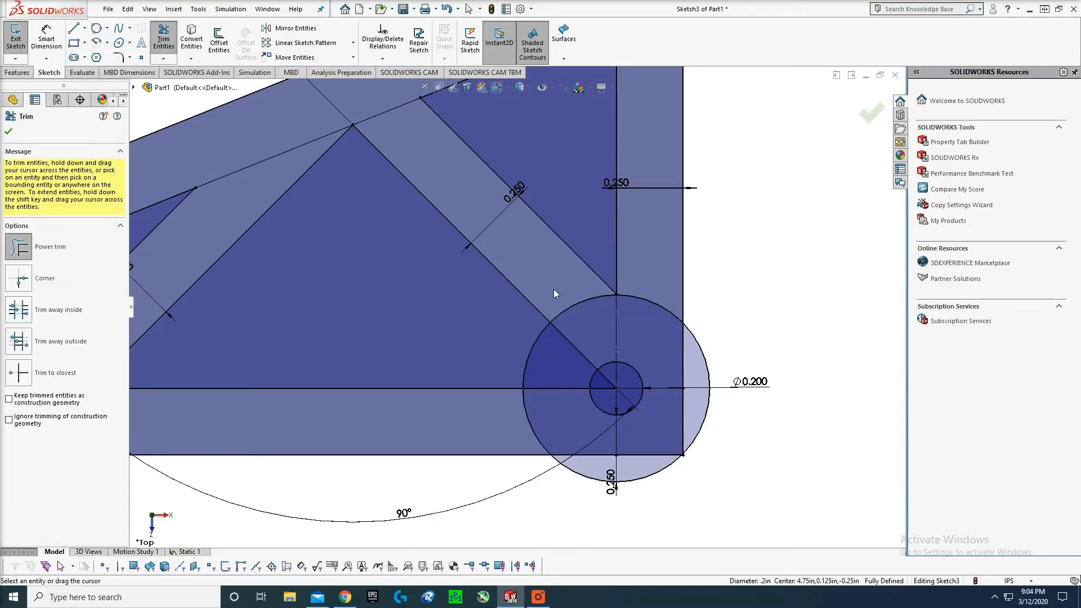
mouse_move(554, 286)
left_mouse_down()
mouse_move(636, 295)
mouse_move(704, 349)
mouse_move(700, 442)
mouse_move(527, 447)
mouse_move(613, 382)
left_mouse_up()
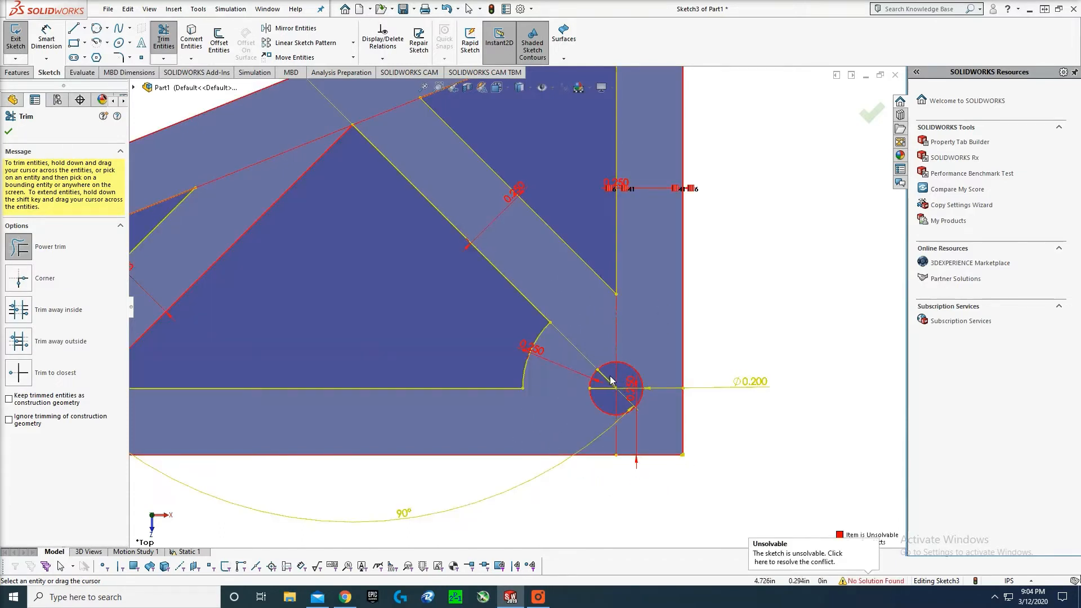
key("ctrl+z")
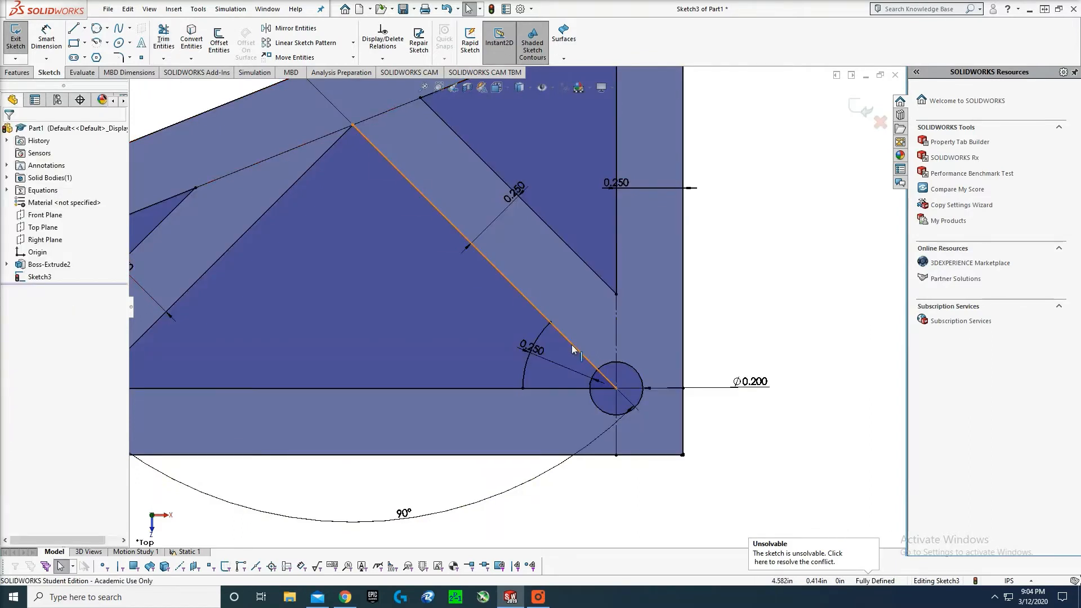
- Try to trim the middle triangle's horizontal side between the arc and the corner circle, and undo the trim
scroll(579, 356, "down", 2)
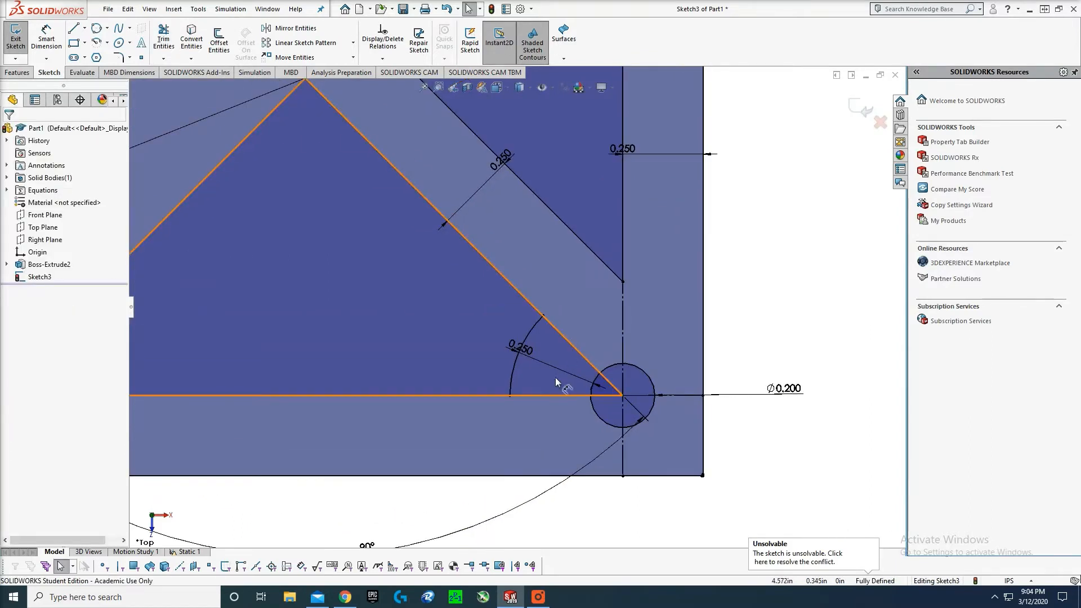
left_click(555, 422)
key("Escape")
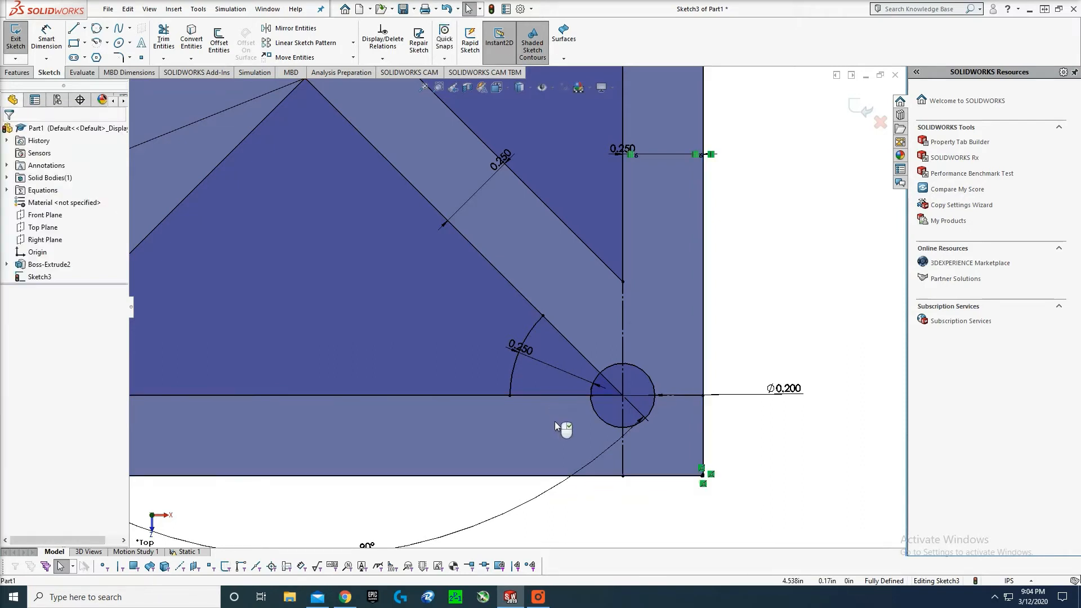
key("t")
left_click_drag(551, 396, 556, 384)
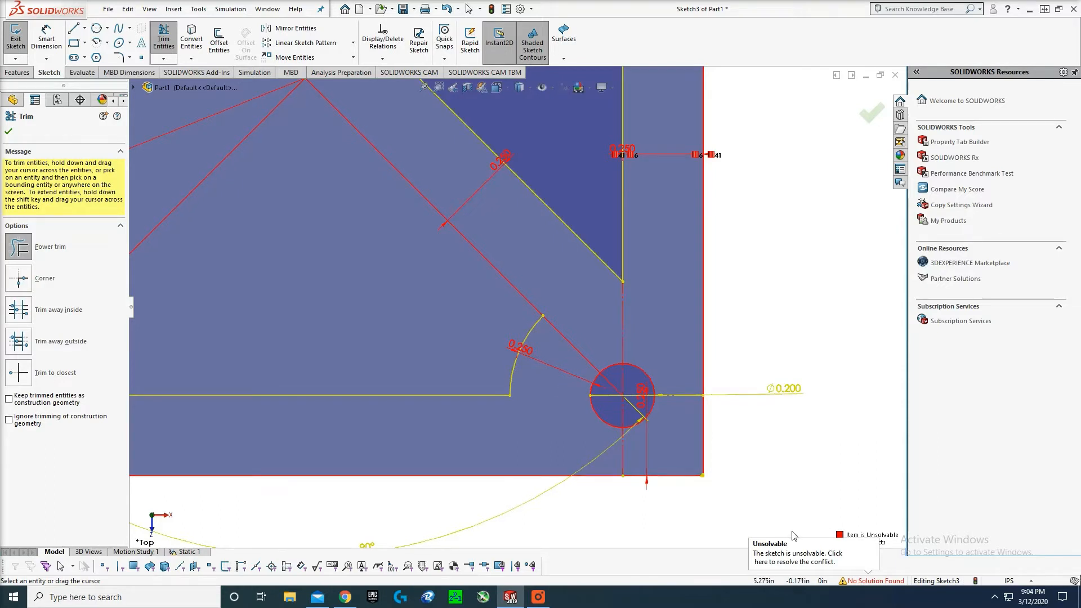
key("ctrl+z")
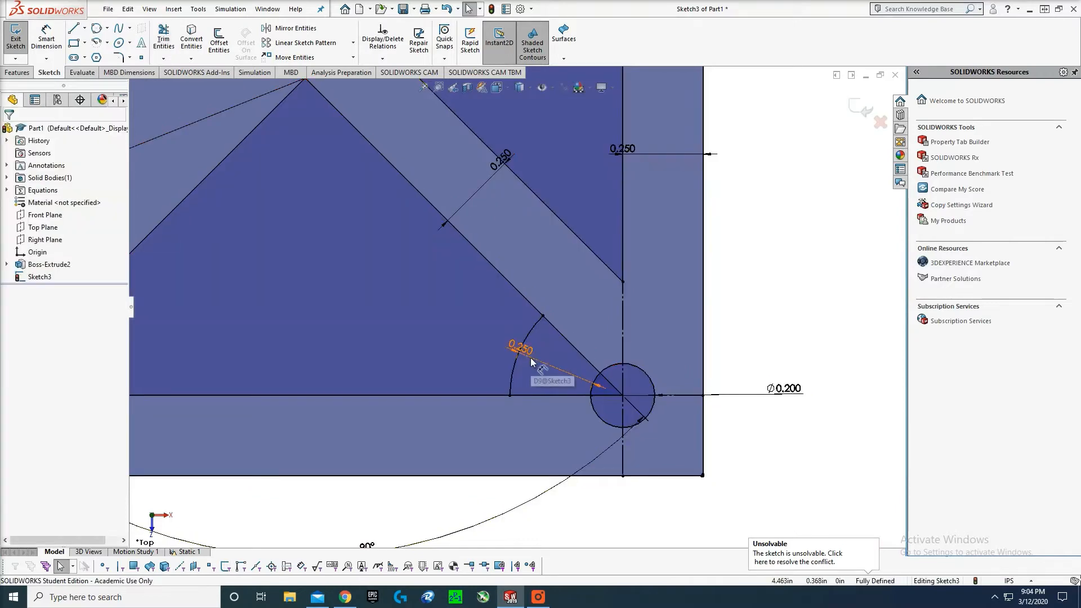
- Start an Extruded Cut from the sketch and select the three triangular openings as contours, with the middle one ending at the arc
scroll(580, 309, "up", 5)
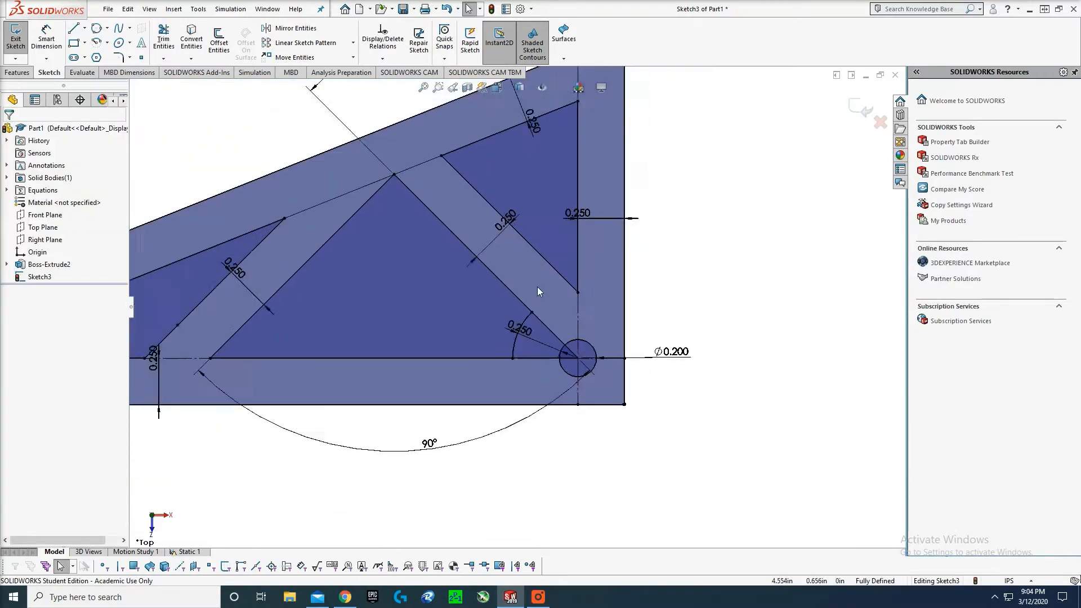
scroll(389, 234, "up", 1)
scroll(357, 195, "down", 1)
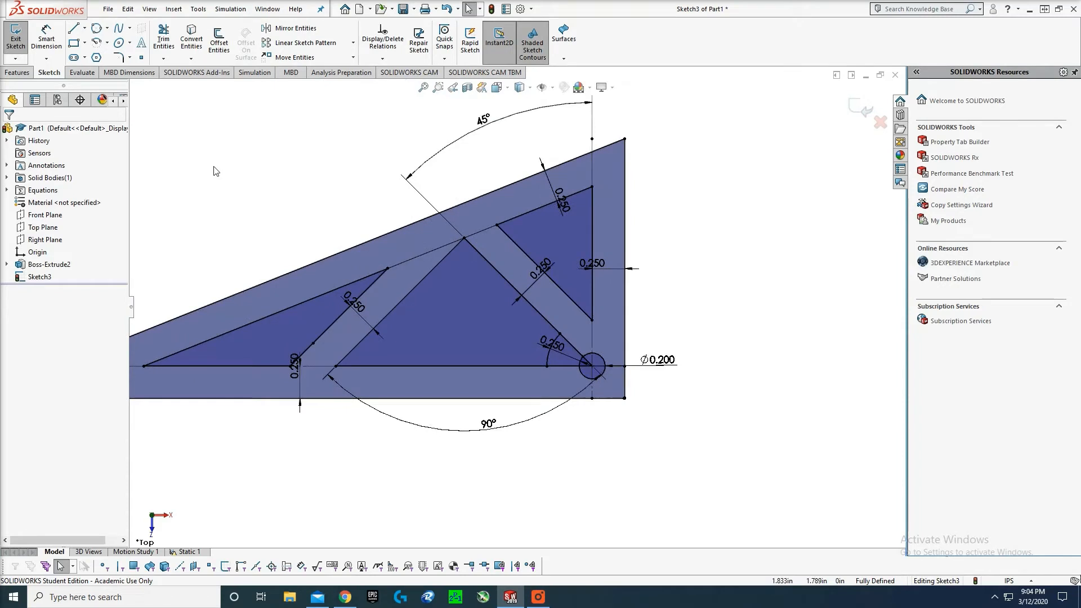
scroll(542, 270, "up", 1)
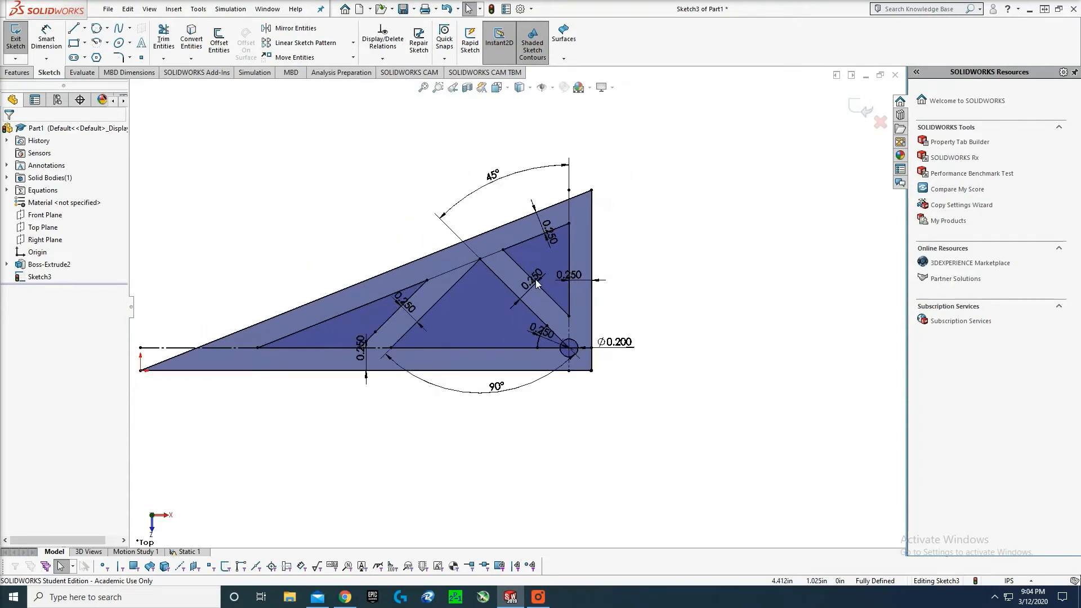
scroll(607, 179, "down", 1)
scroll(398, 181, "up", 2)
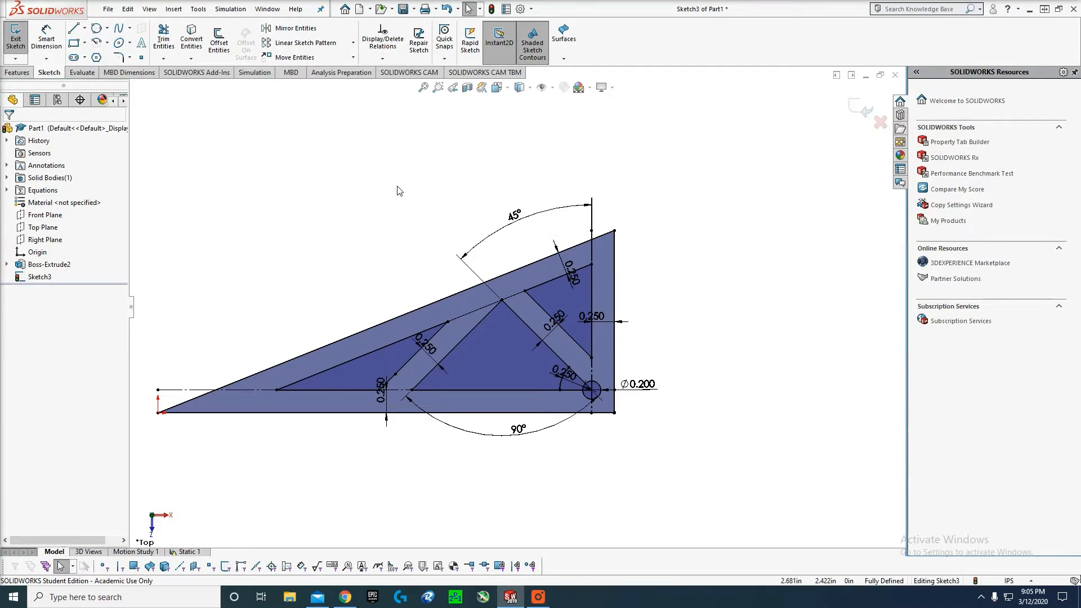
left_click(17, 72)
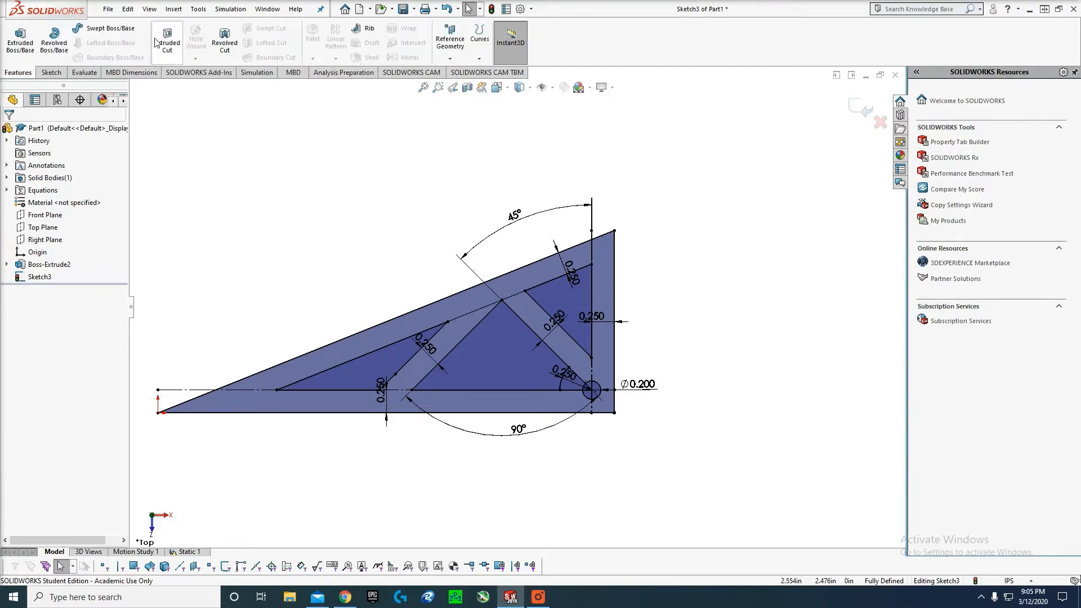
left_click(167, 40)
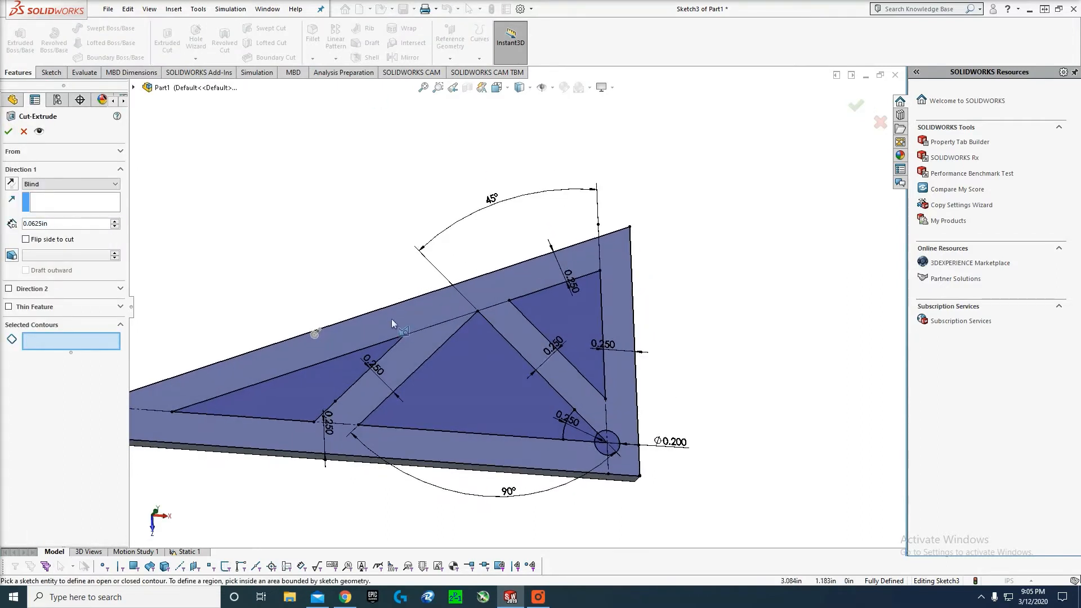
left_click(346, 380)
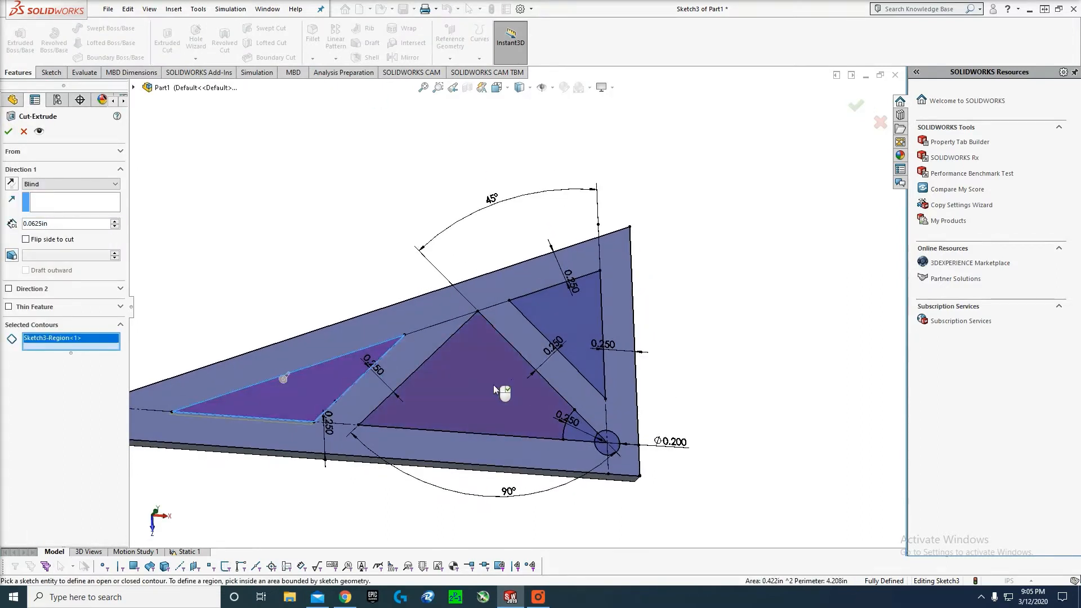
left_click(504, 390)
left_click(568, 322)
- Add both regions of the 0.2 in corner circle to the cut's selected contours
scroll(606, 445, "down", 6)
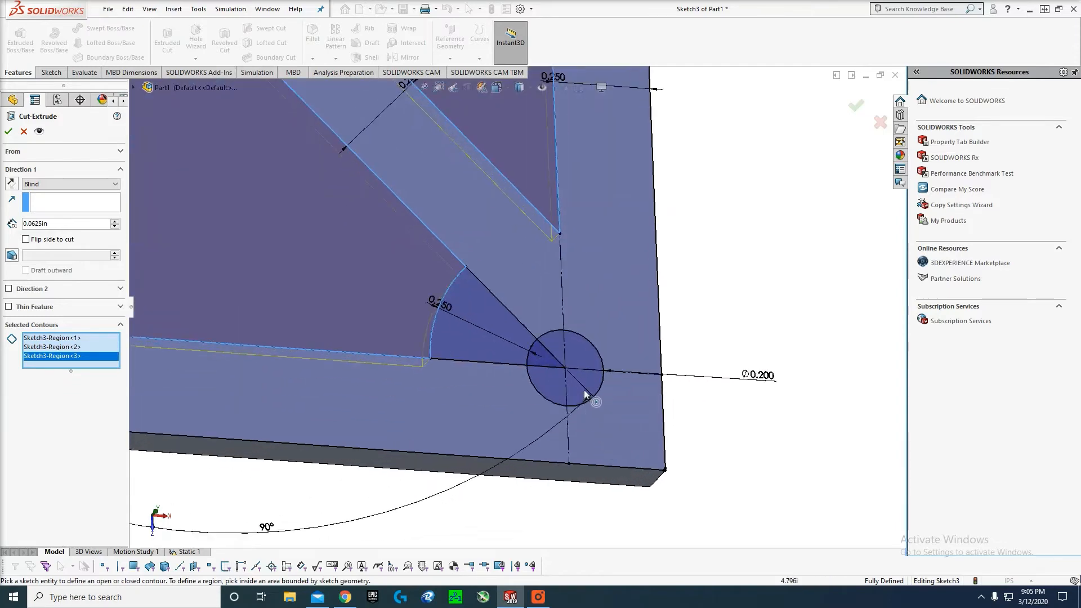
left_click(512, 304)
left_click(489, 298)
scroll(512, 293, "up", 10)
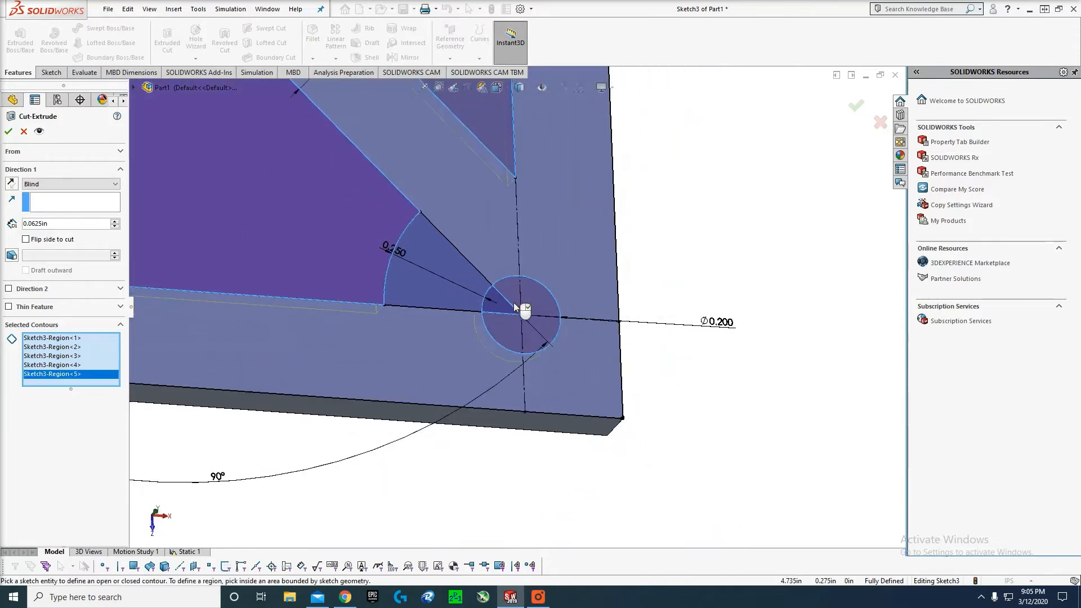
scroll(483, 238, "down", 3)
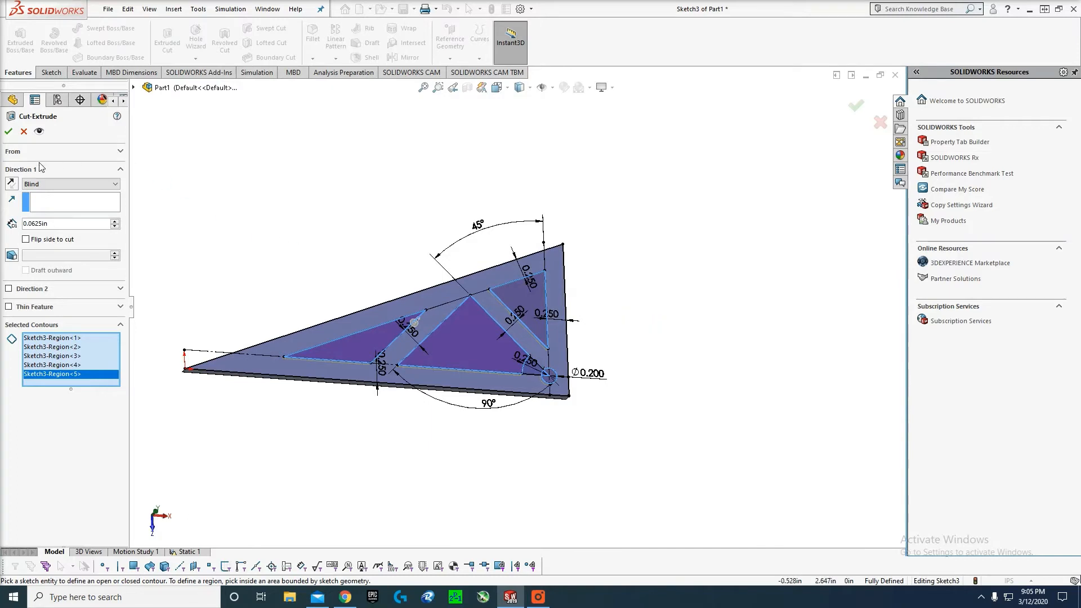
- Set the cut's end condition to Through All and finish cutting the three triangular openings and the corner hole
middle_click_drag(714, 265, 726, 185)
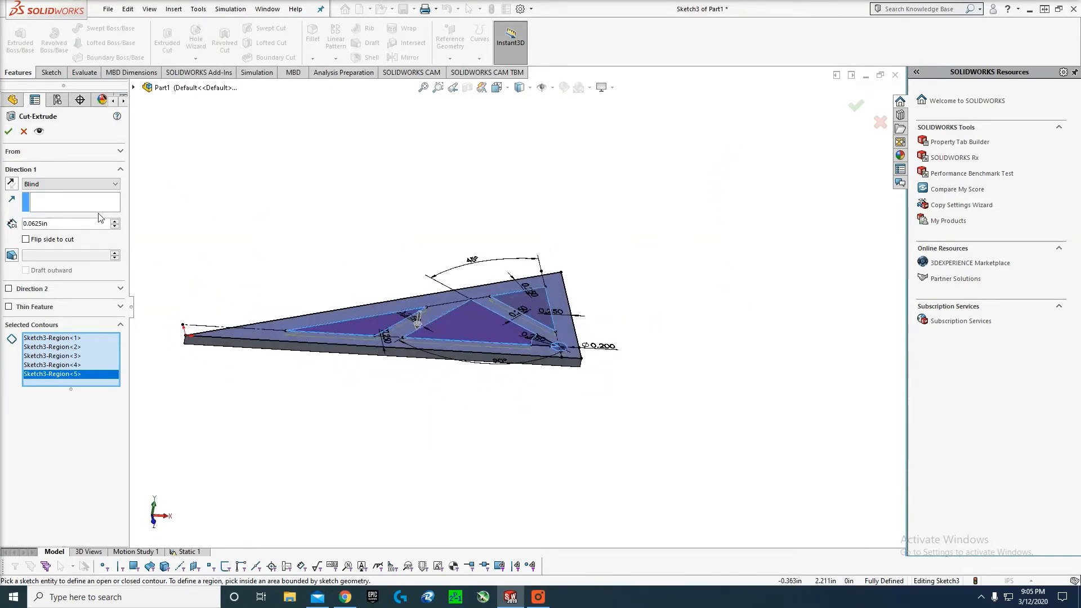
left_click(68, 184)
left_click(67, 202)
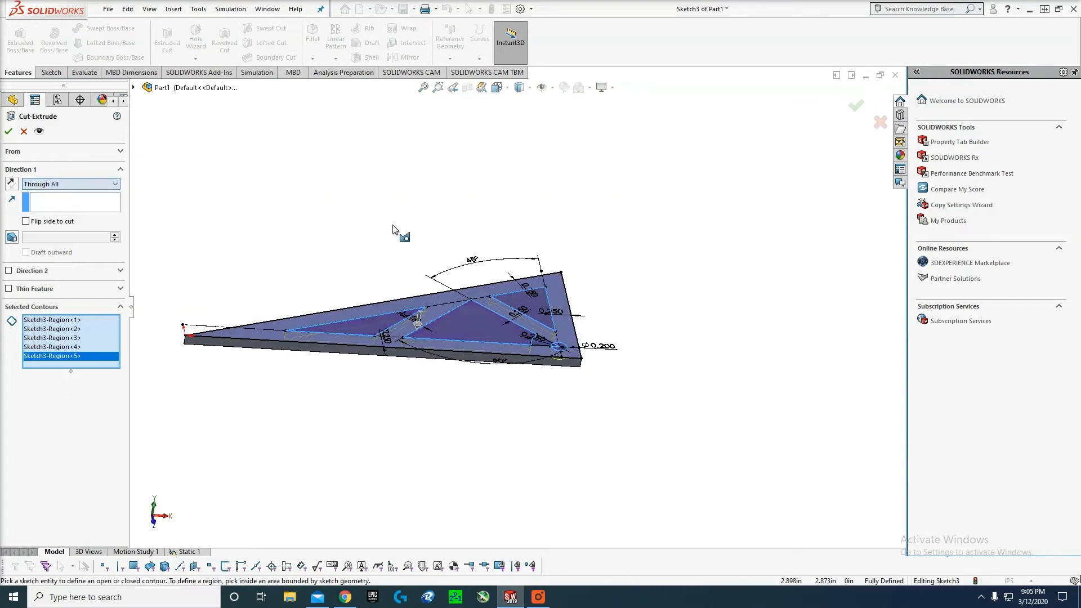
left_click(9, 131)
middle_click_drag(681, 272, 535, 281)
scroll(537, 327, "down", 5)
scroll(678, 304, "up", 3)
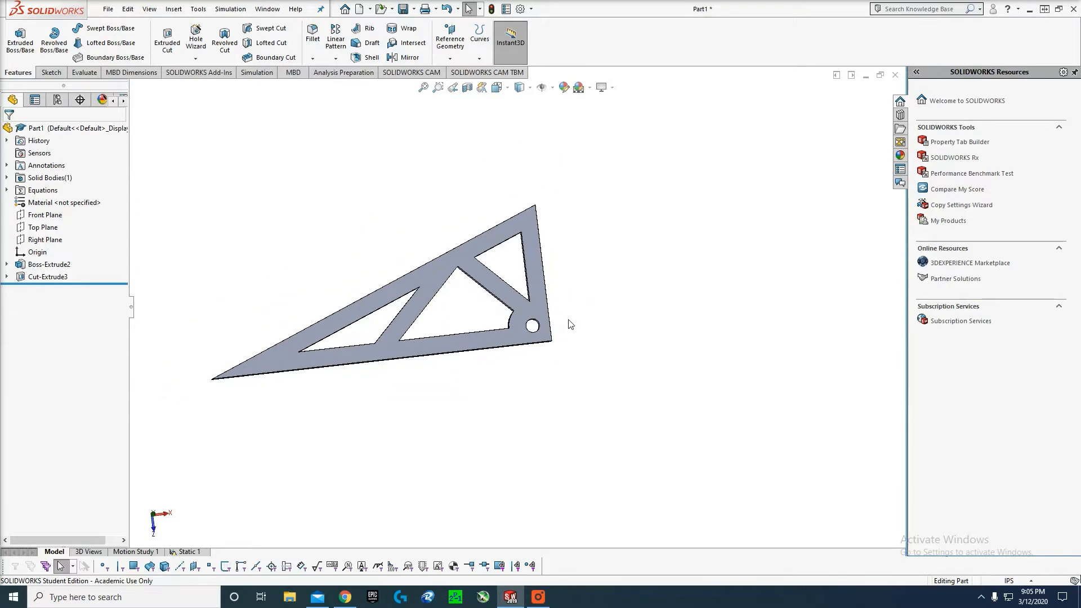
scroll(596, 308, "down", 2)
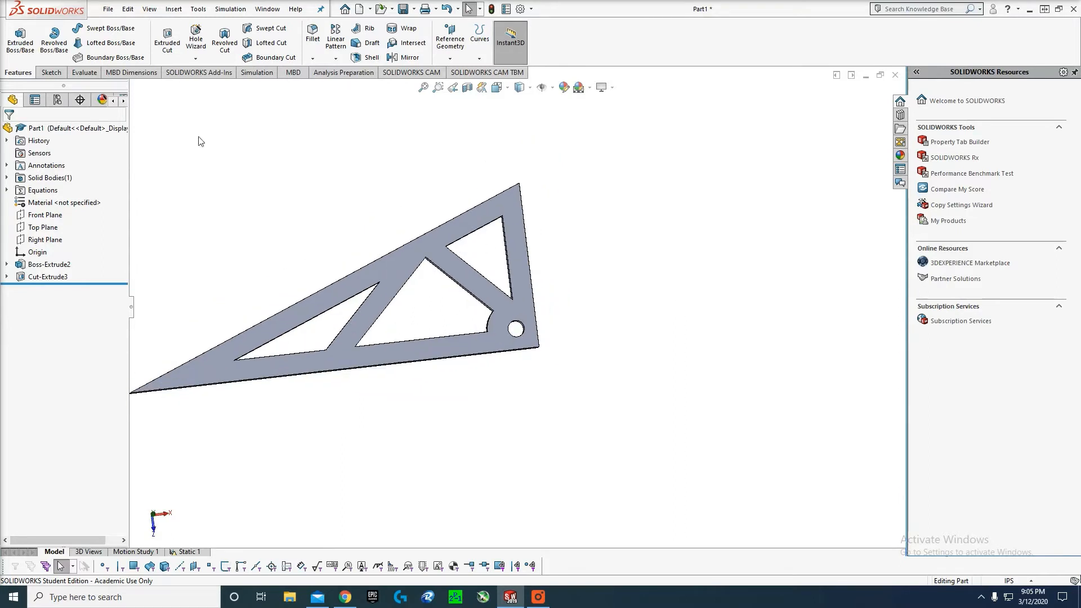
- Start a Fillet with a 0.075 in radius and select the two upper inner corner edges of the opening beside the short side
left_click(311, 35)
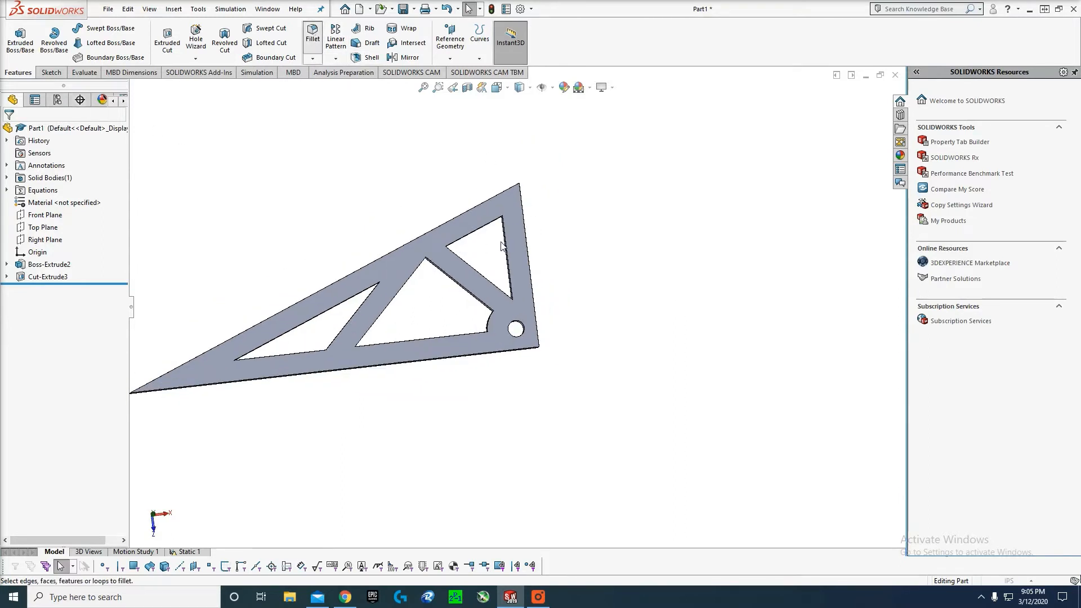
scroll(500, 228, "down", 3)
middle_click_drag(500, 228, 465, 233)
left_click(502, 217)
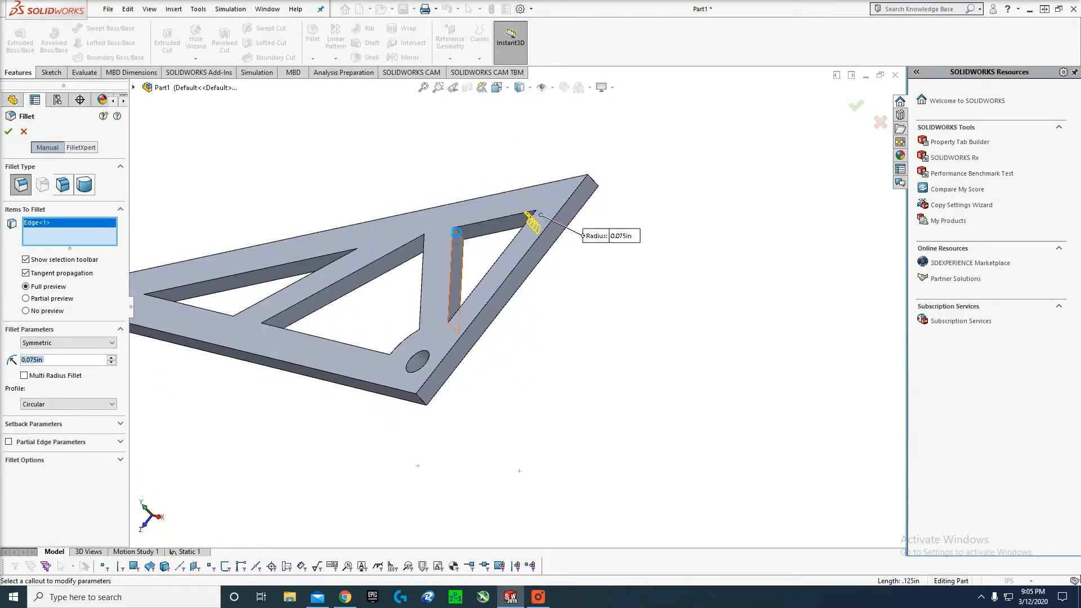
left_click(457, 233)
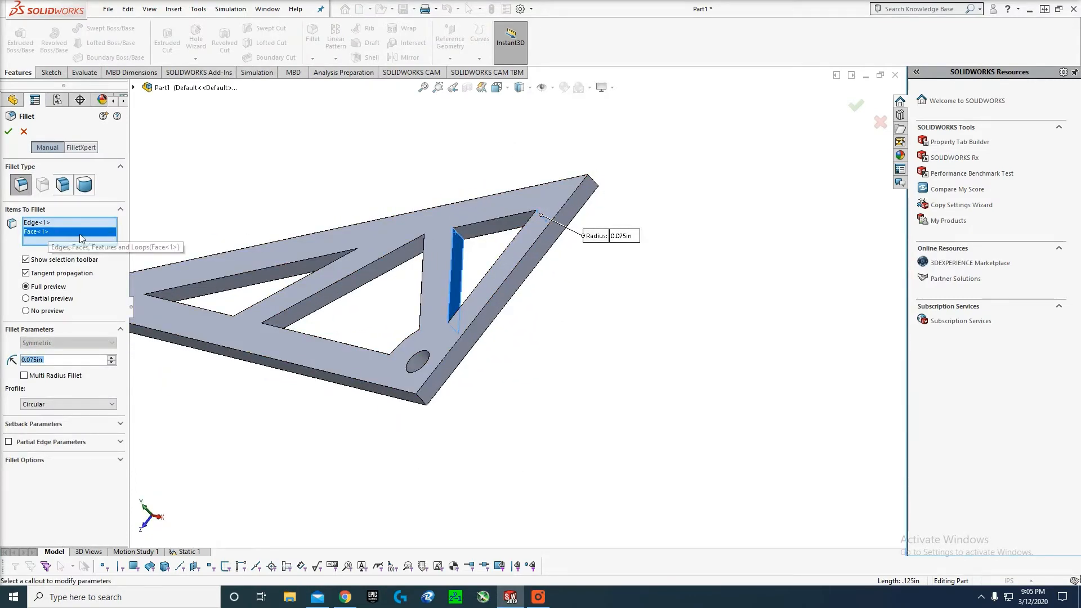
left_click(38, 233)
key("Delete")
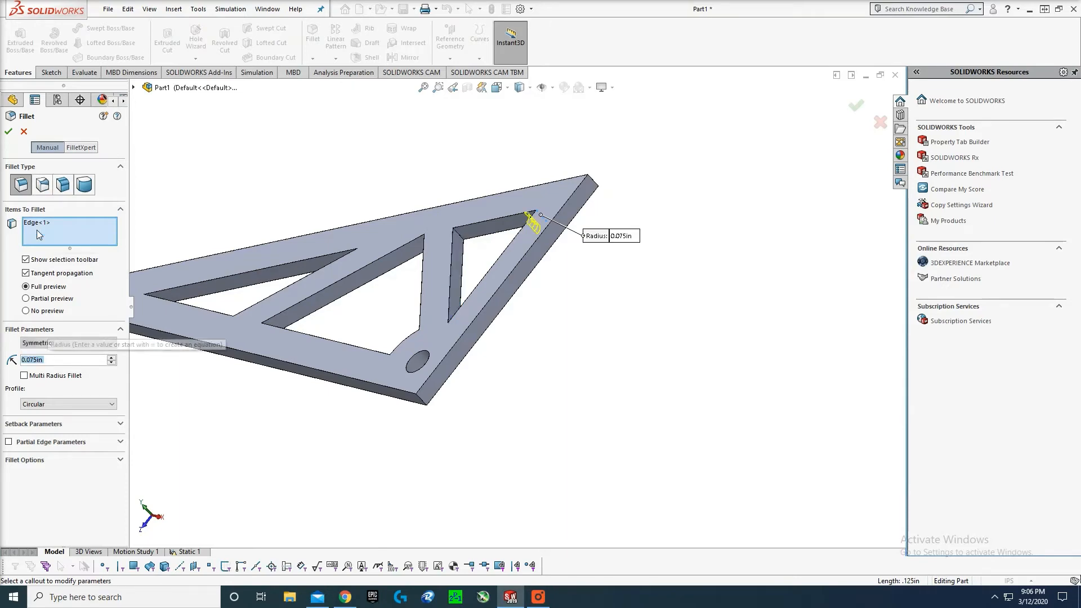
left_click(454, 232)
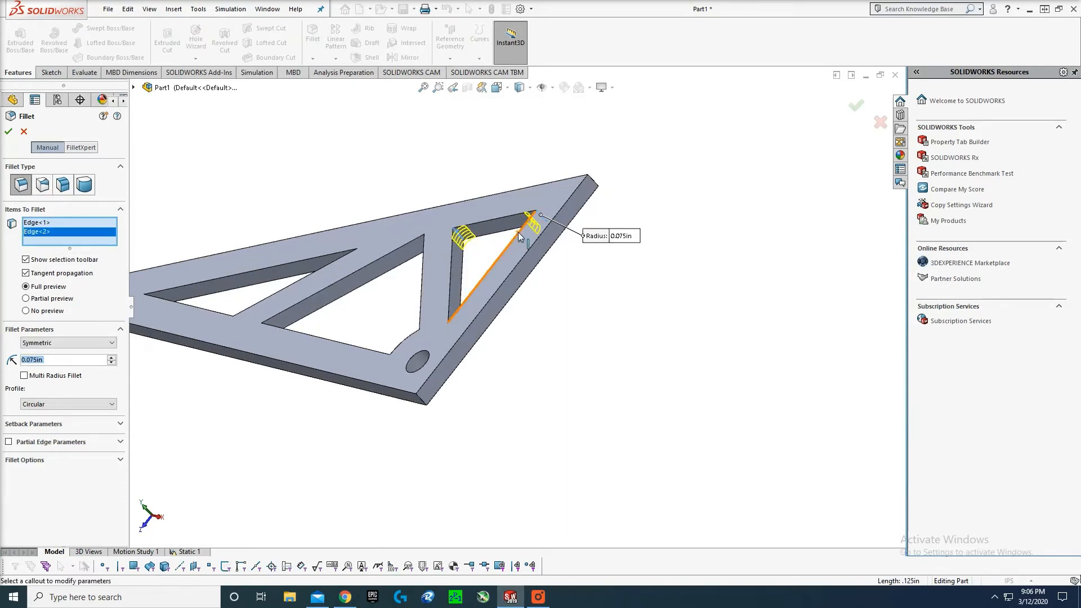
- Add that opening's remaining corner edge and the four corner edges of the middle opening, including both arc ends, to the fillet
middle_click_drag(518, 232, 425, 333)
left_click(557, 233)
left_click(391, 286)
left_click(393, 282)
left_click(390, 392)
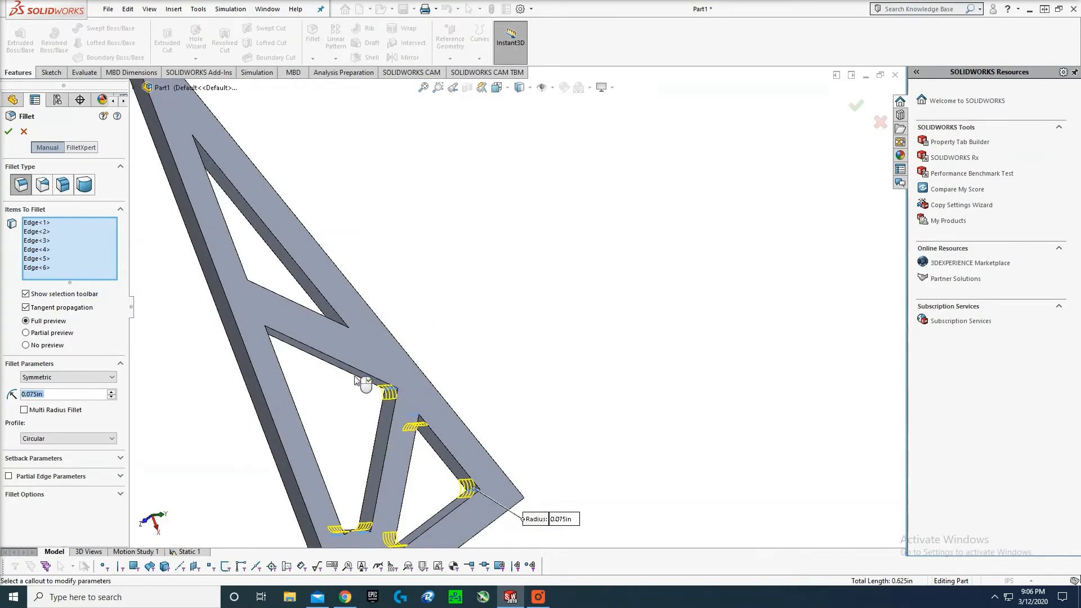
middle_click_drag(362, 379, 246, 362)
left_click(246, 361)
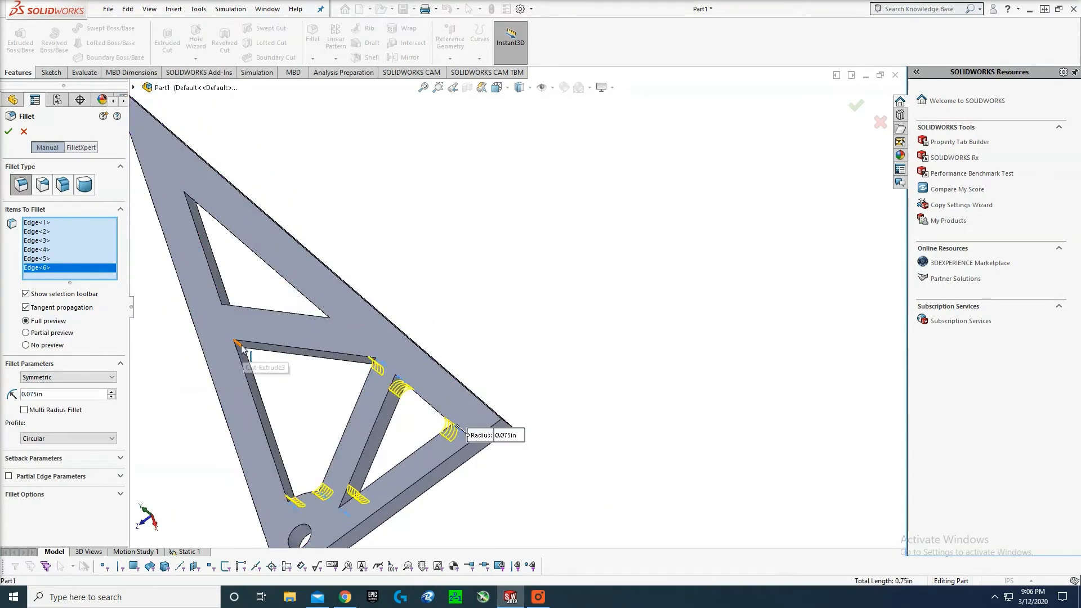
- Add the three corner edges of the opening nearest the sharp tip and apply the 0.075 in fillet
middle_click_drag(280, 294, 358, 346)
left_click(206, 285)
left_click(369, 286)
left_click(357, 342)
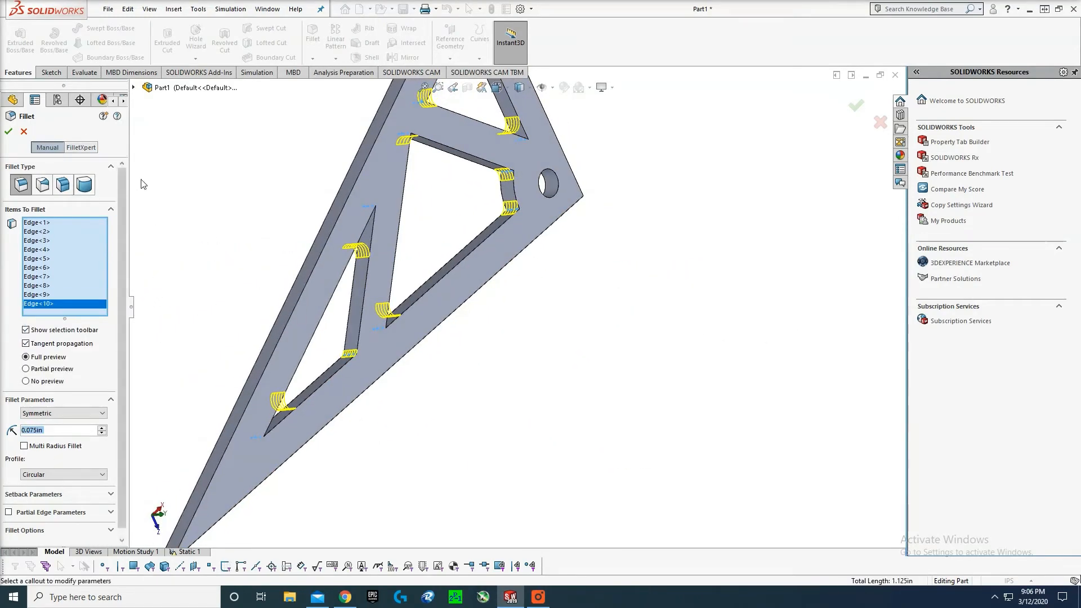
scroll(498, 230, "up", 3)
middle_click_drag(499, 231, 450, 237)
left_click(8, 132)
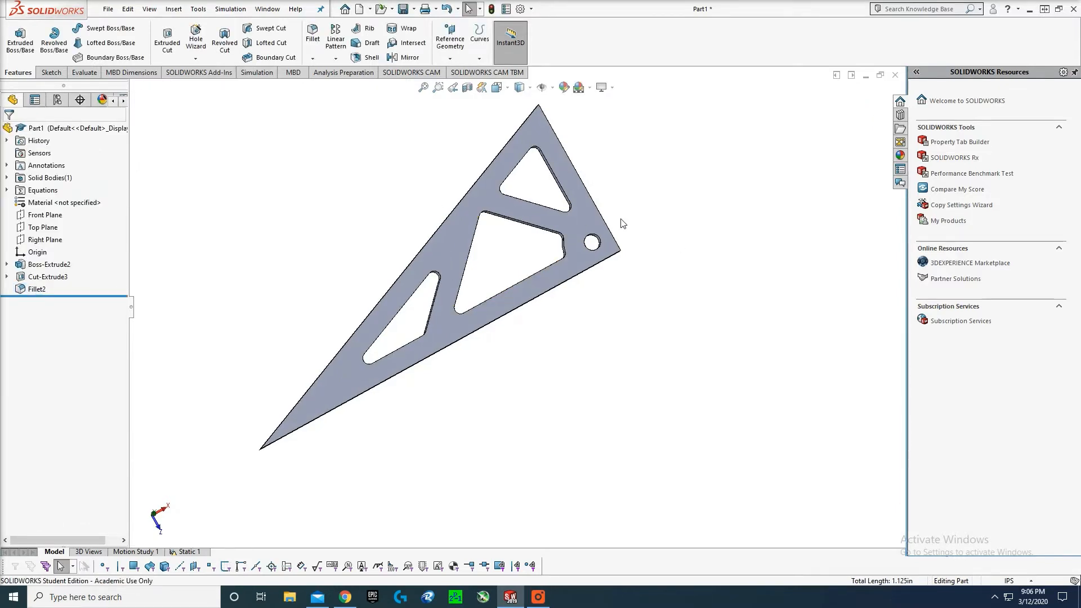
- Edit the fillet to try including the outer edge at the right-angled corner, and remove that edge from the selection
left_click(32, 290)
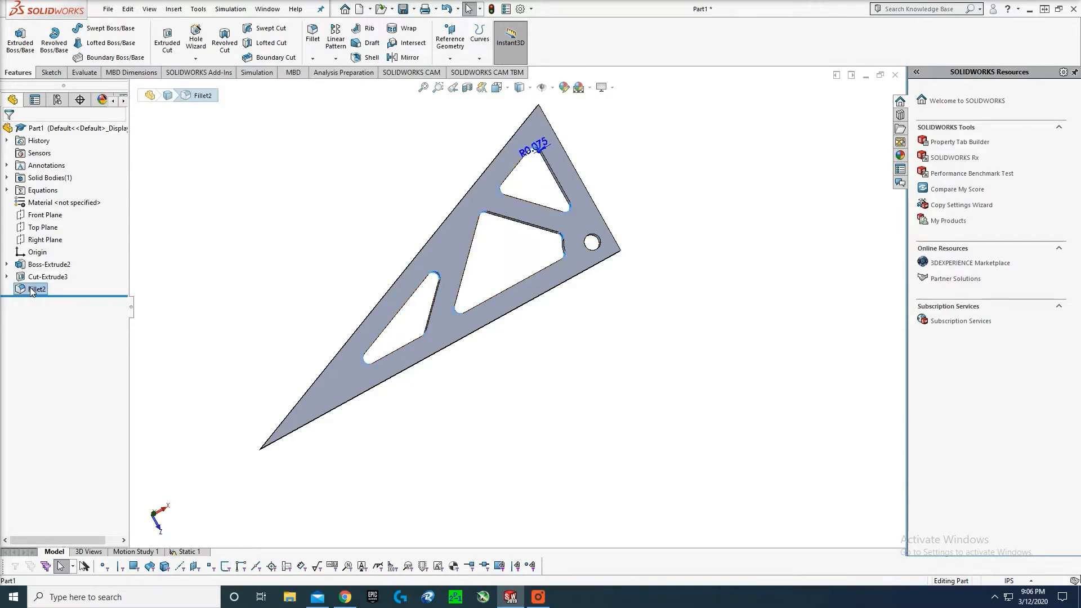
right_click(32, 289)
left_click(90, 257)
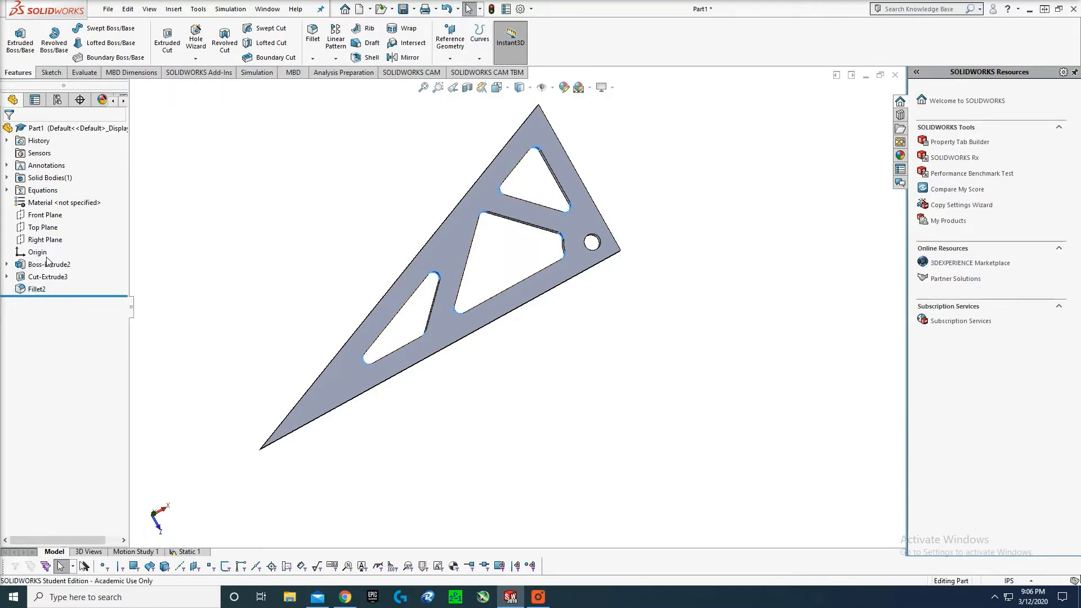
scroll(527, 248, "down", 4)
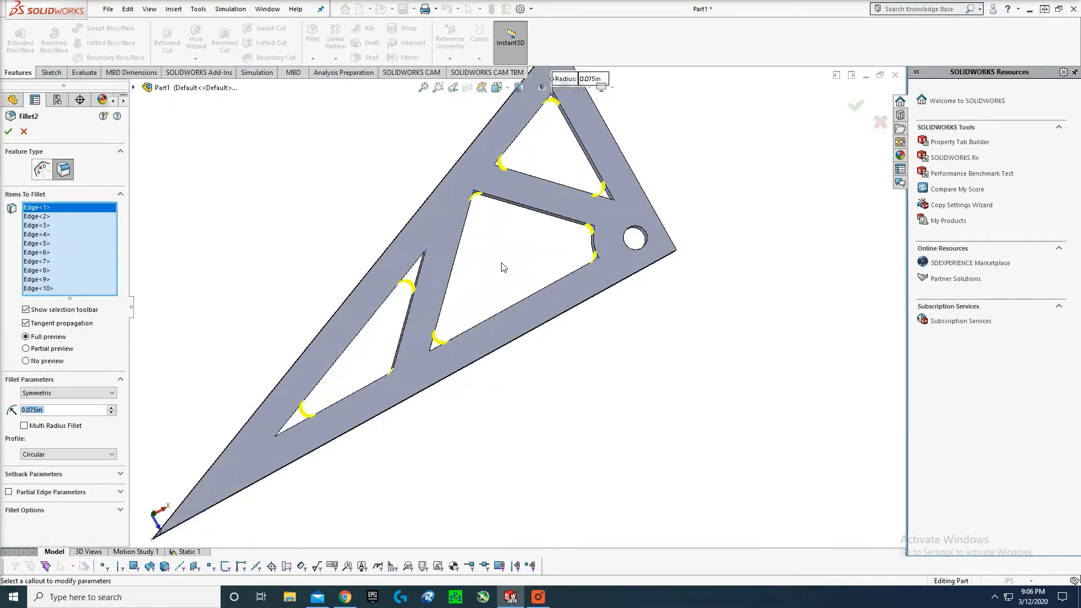
middle_click_drag(739, 284, 732, 262)
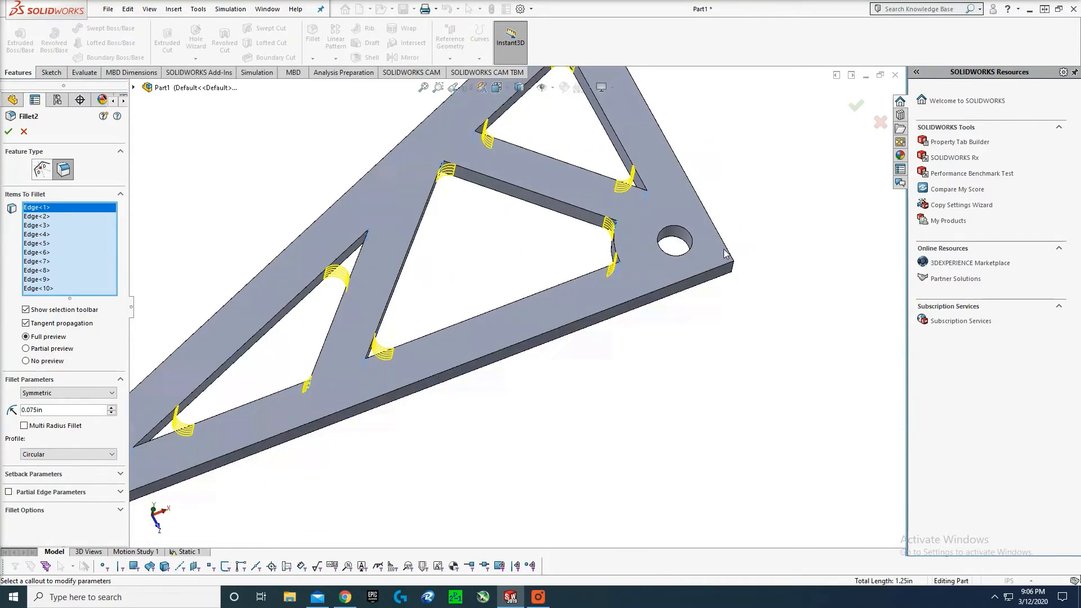
left_click(733, 269)
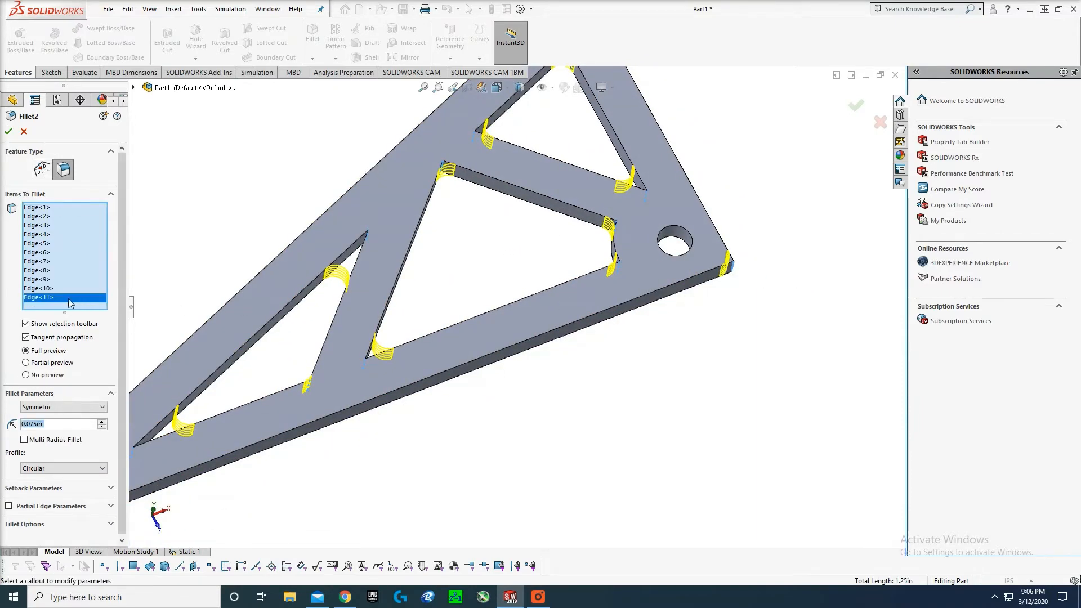
left_click(63, 300)
key("Delete")
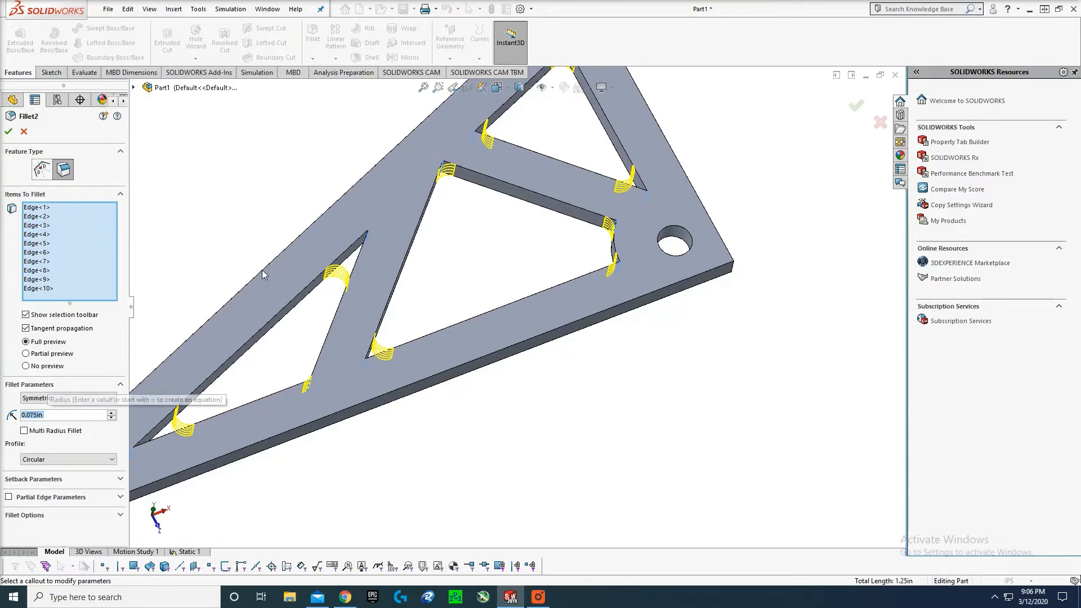
scroll(747, 167, "up", 4)
left_click(8, 132)
scroll(594, 225, "up", 1)
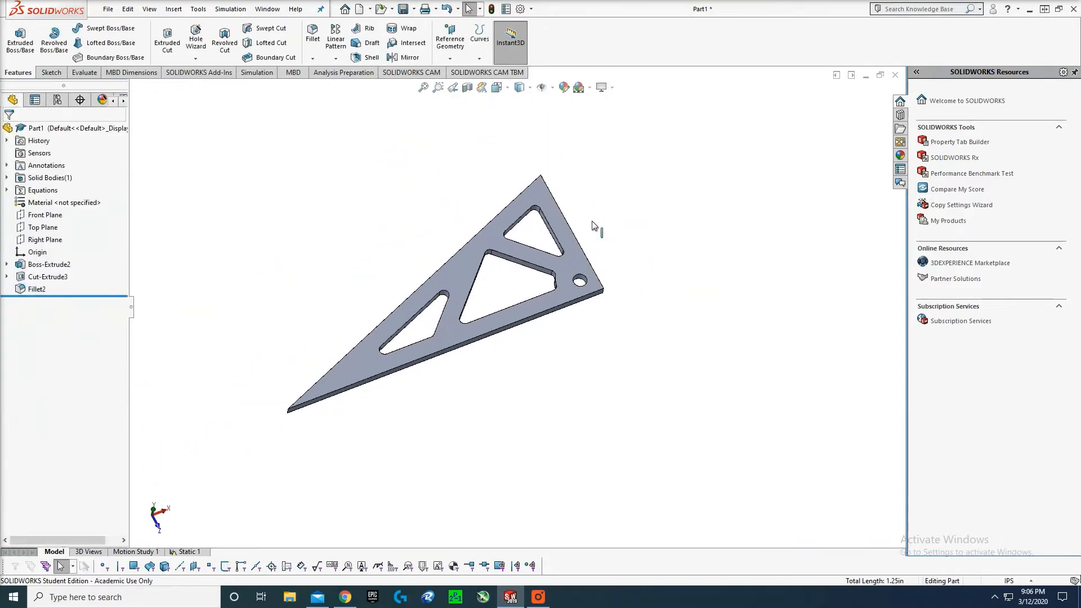
- Examine the part's rounded openings, corner hole and outer edges from several angles
middle_click_drag(664, 200, 568, 316)
scroll(545, 307, "up", 4)
scroll(485, 273, "down", 5)
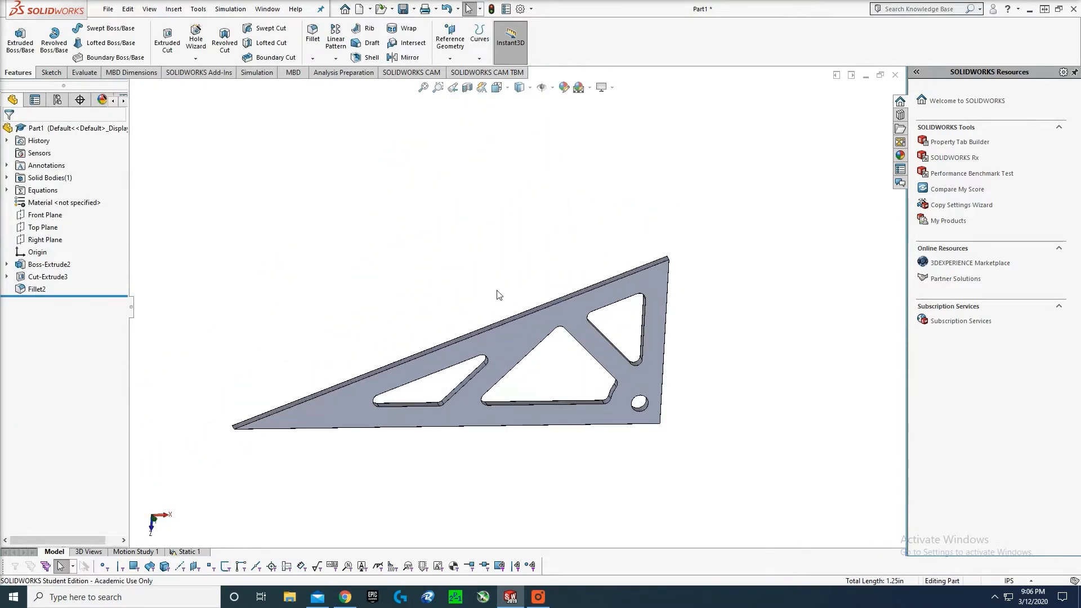
middle_click_drag(496, 292, 497, 269)
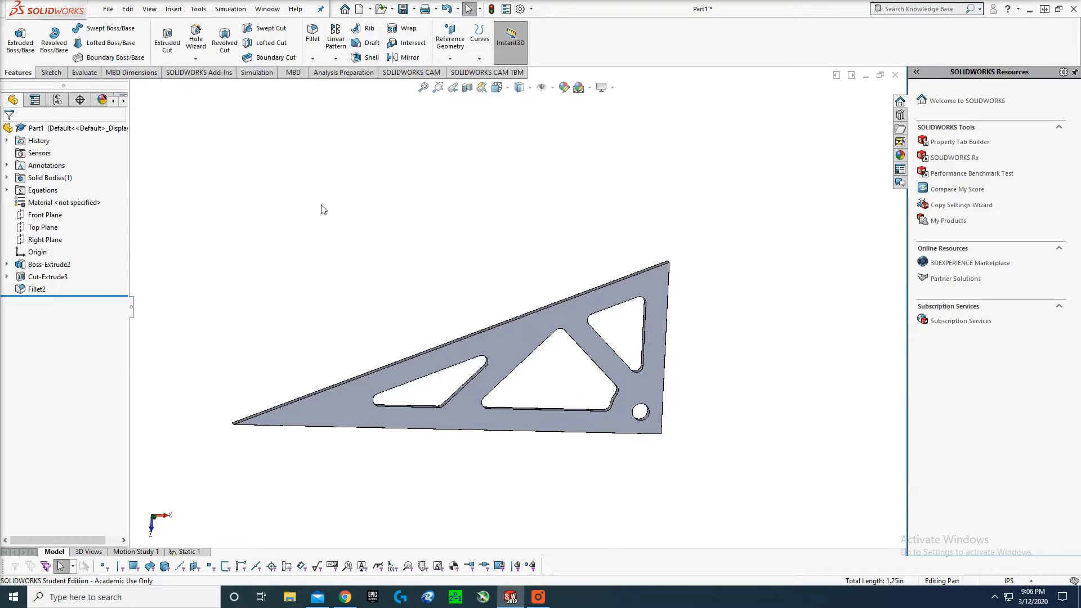
left_click(538, 597)
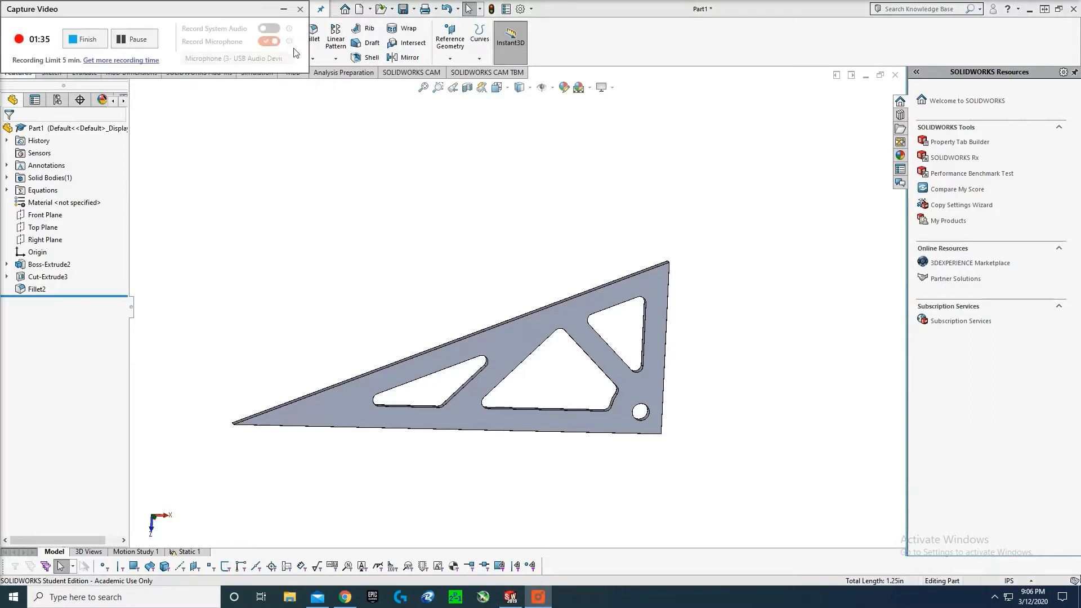
left_click(284, 8)
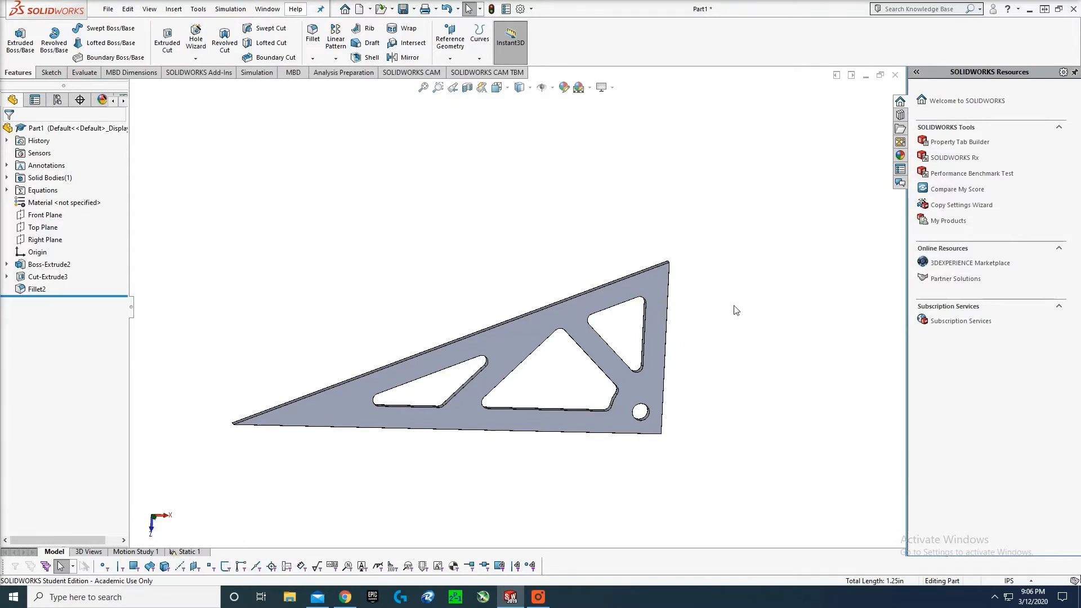
middle_click_drag(736, 310, 668, 299)
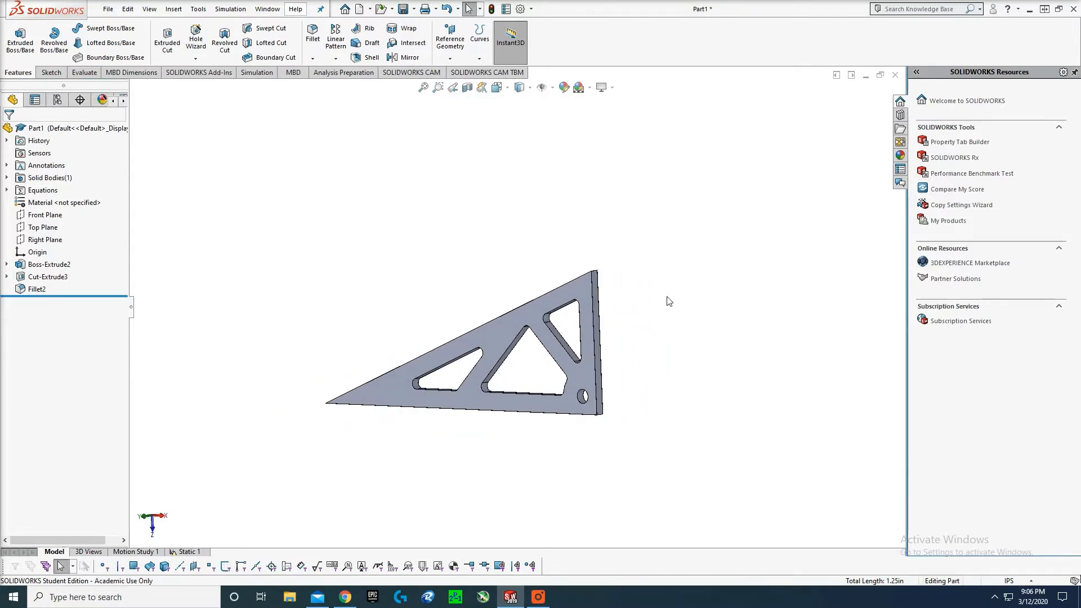
scroll(667, 302, "up", 2)
middle_click_drag(666, 301, 677, 293)
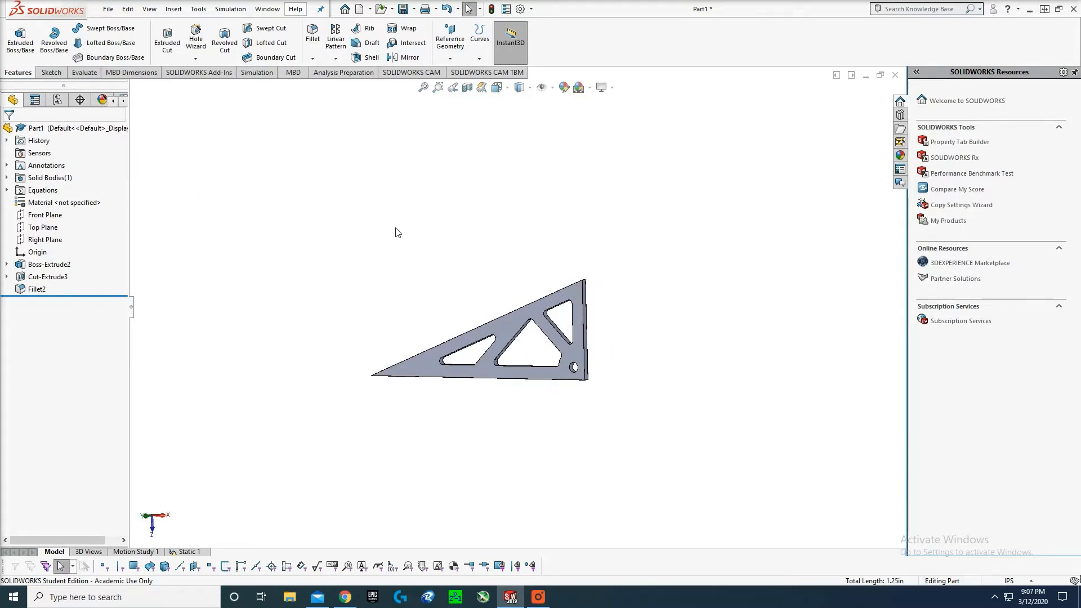
- Add a new colour appearance and select the whole part, Part1.SLDPRT, as its target
left_click(103, 100)
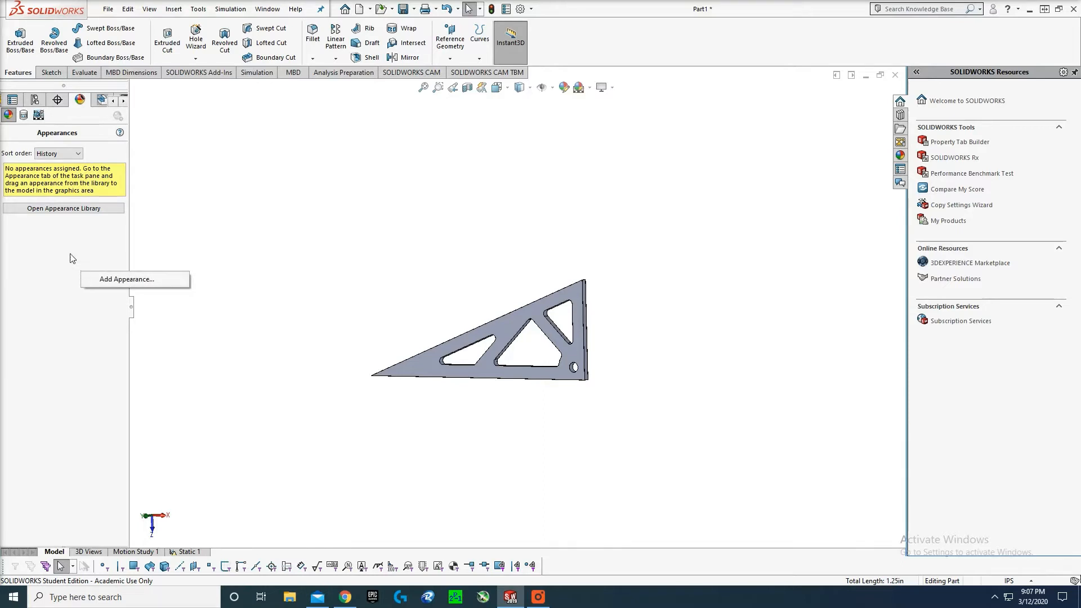
left_click(121, 279)
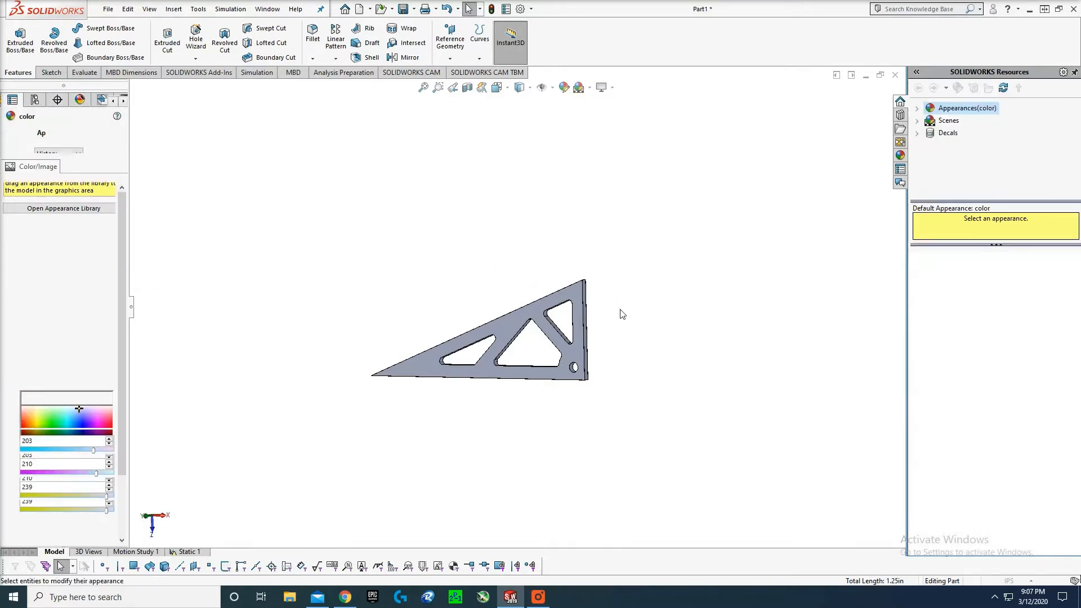
scroll(622, 307, "down", 3)
scroll(636, 304, "up", 2)
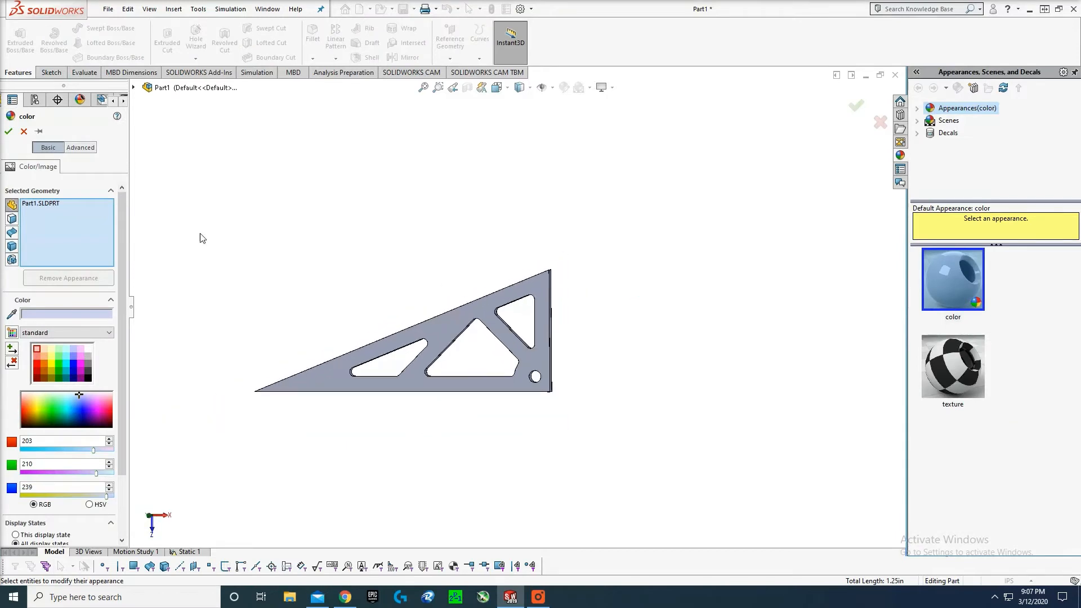
left_click(45, 204)
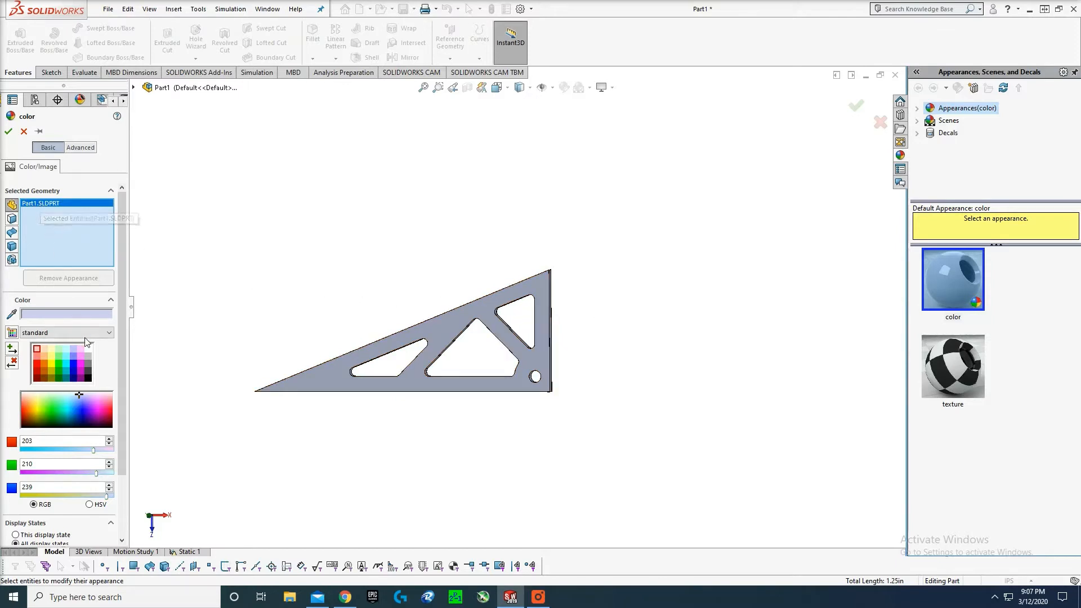
- Try black, dark grey and blue on the part, and set its colour to magenta with RGB values 255, 0, 255
left_click(89, 378)
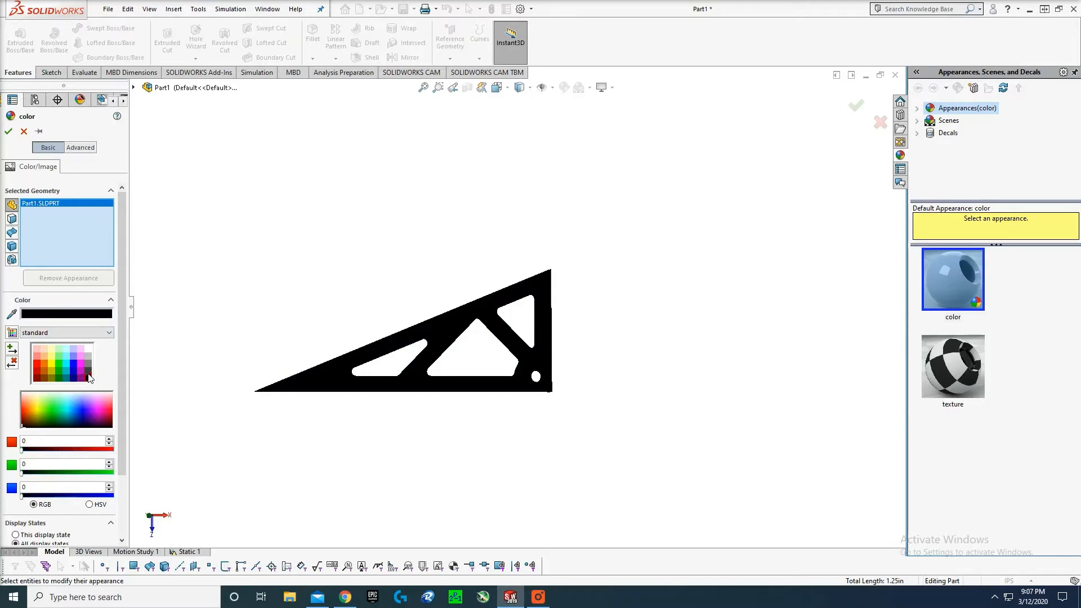
left_click(89, 371)
left_click(74, 364)
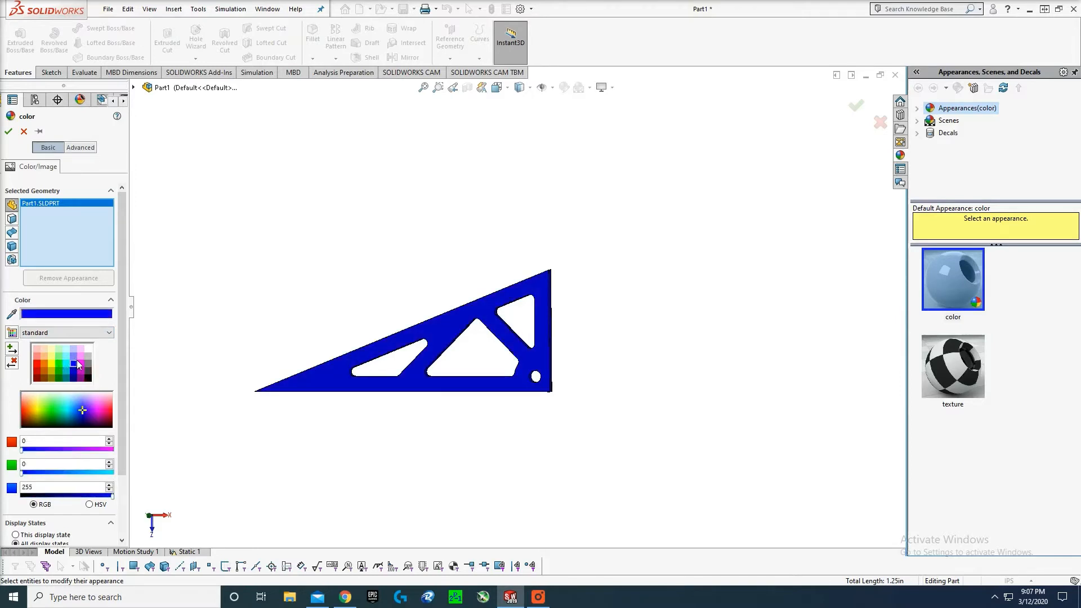
left_click(80, 363)
scroll(515, 324, "up", 1)
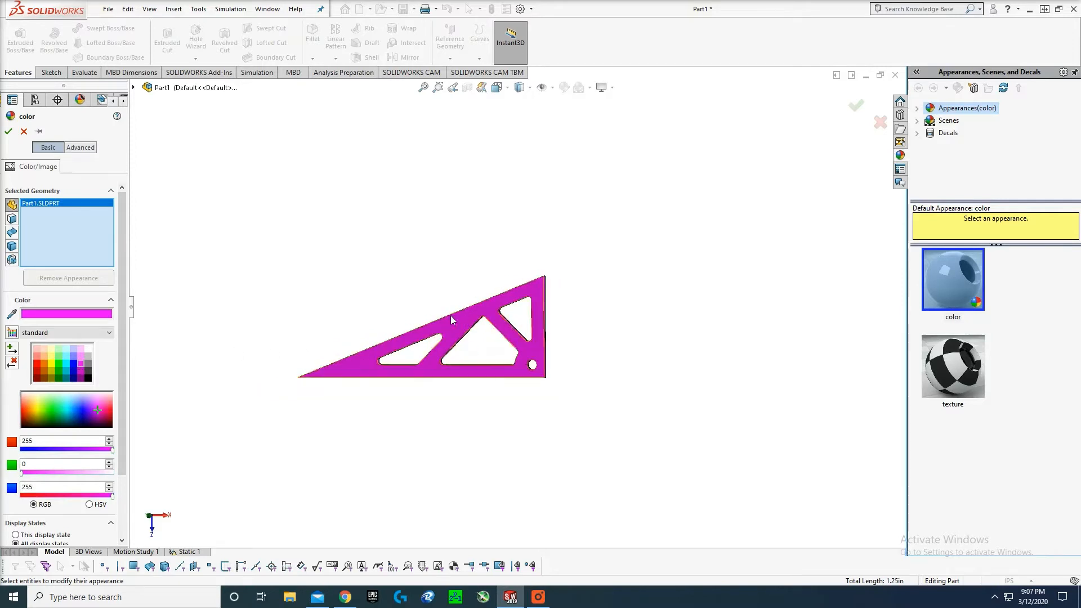
scroll(422, 319, "down", 1)
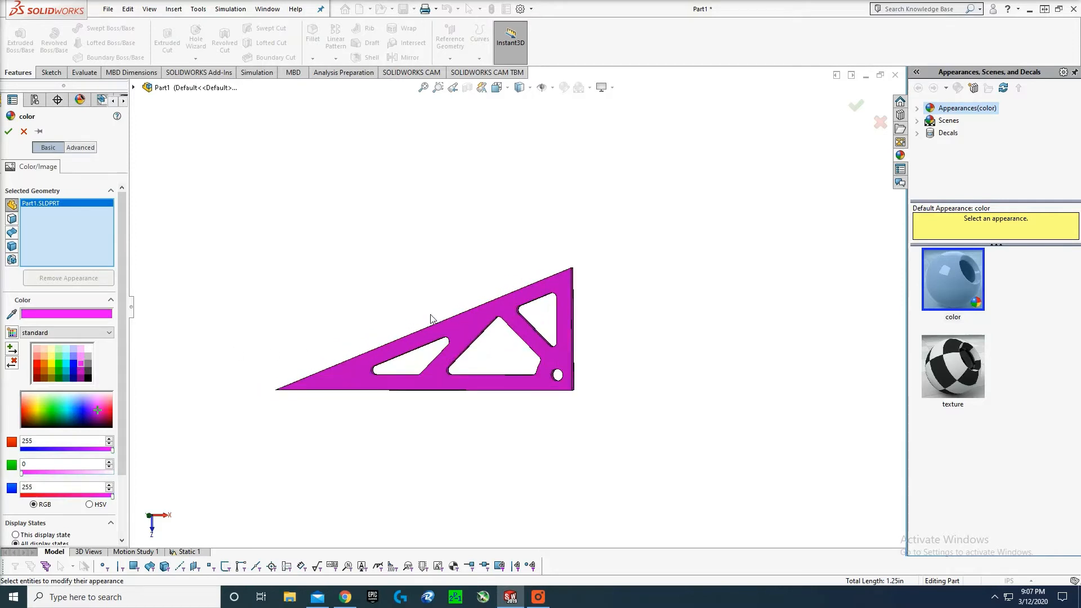
- Lower the diffuse amount of the part's magenta appearance to 0.56 in its advanced illumination settings
left_click(81, 147)
left_click(35, 180)
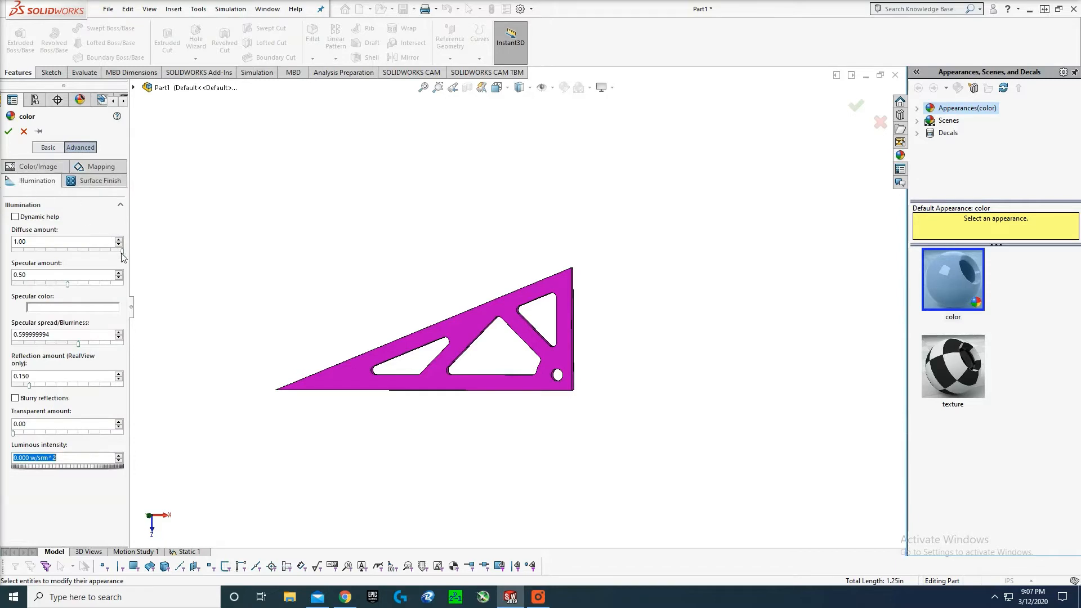
left_click_drag(121, 251, 74, 252)
- Try a transparent amount of 0.70 on the part's appearance and return it to 0.00
left_click(118, 422)
left_click(118, 422)
left_click(118, 422)
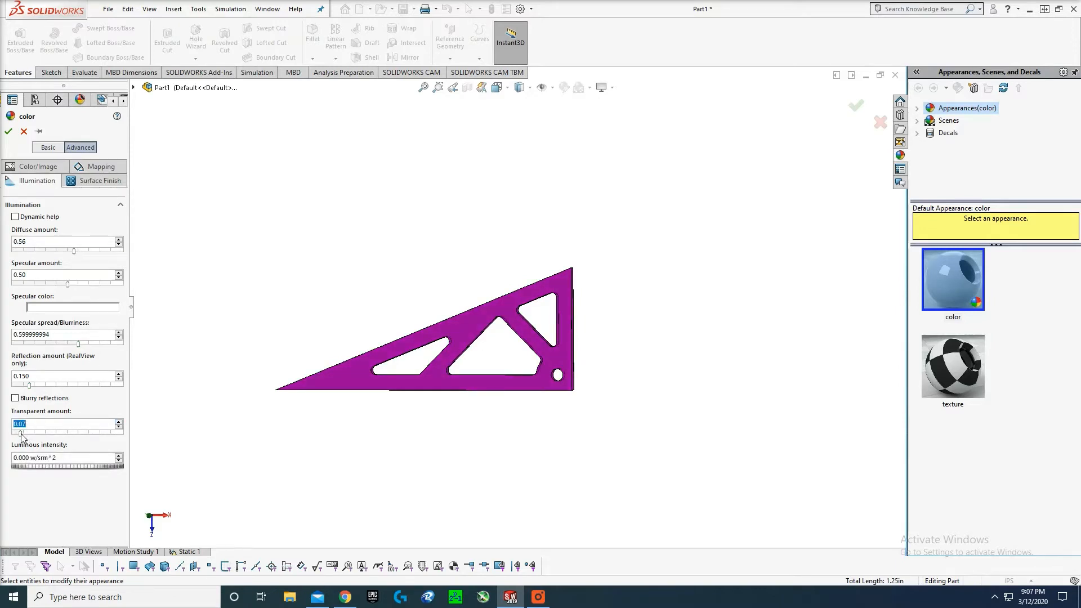
left_click_drag(20, 434, 88, 435)
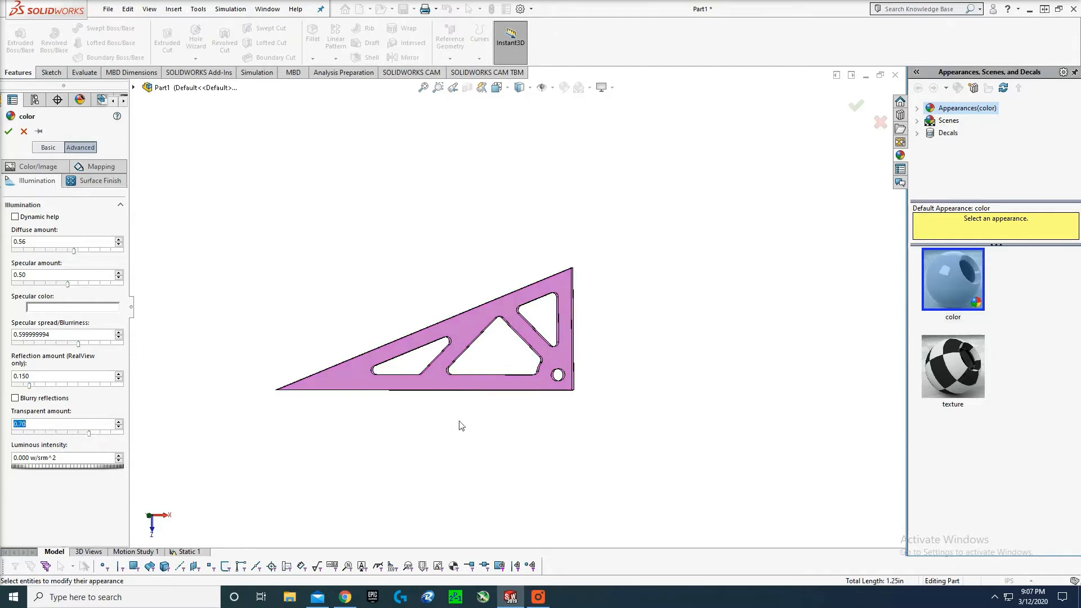
middle_click_drag(459, 425, 453, 393)
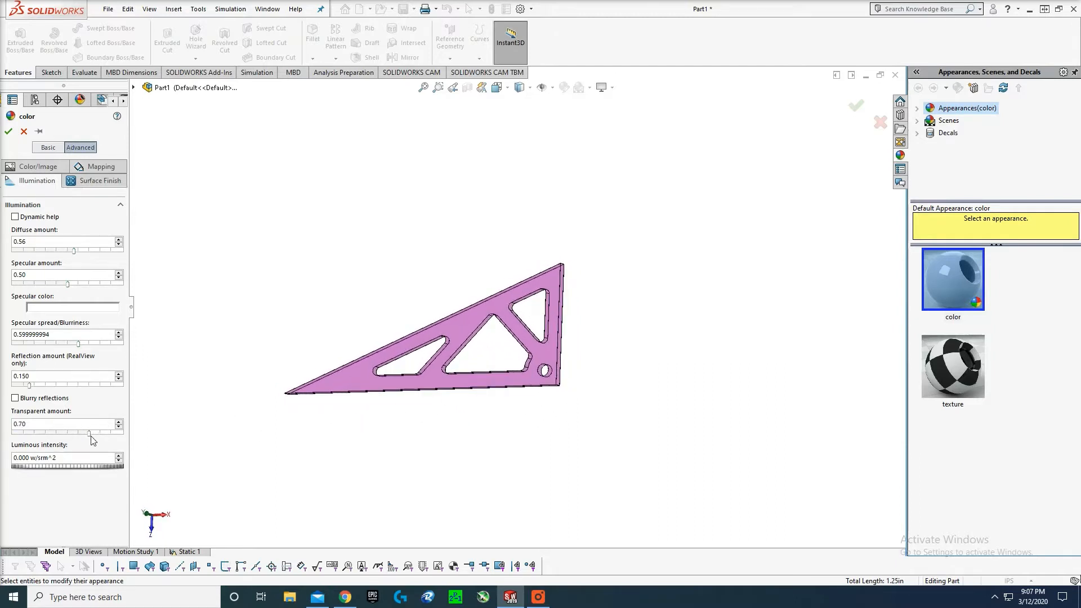
left_click_drag(89, 433, 13, 433)
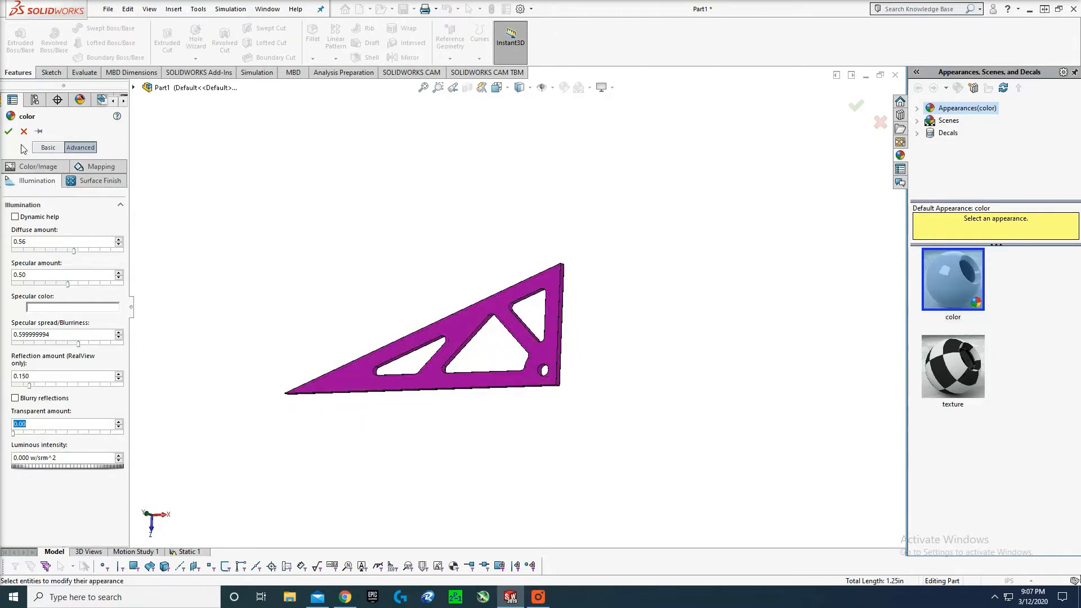
- Accept the edited color appearance for the part
left_click(9, 131)
scroll(593, 261, "up", 3)
scroll(538, 338, "down", 4)
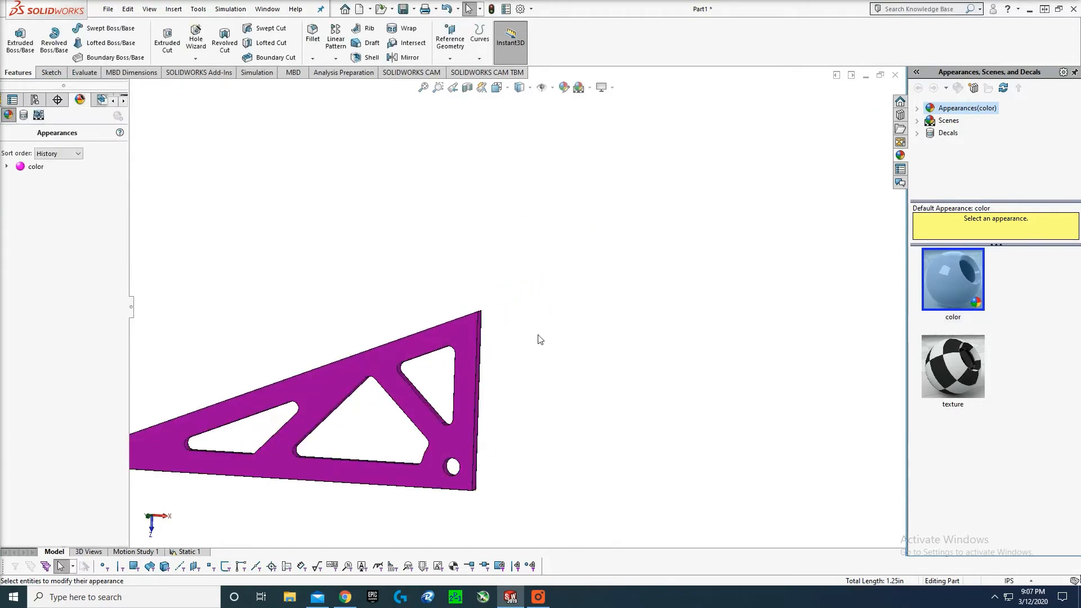
scroll(457, 350, "up", 1)
scroll(456, 346, "up", 3)
scroll(429, 351, "down", 2)
scroll(427, 275, "down", 3)
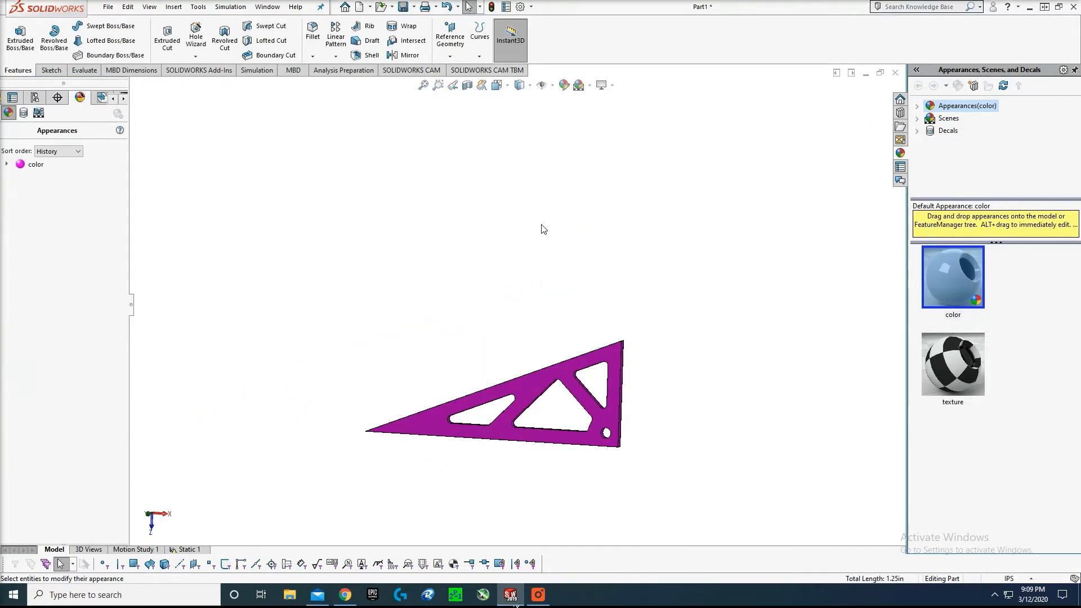
scroll(579, 266, "up", 3)
scroll(534, 414, "down", 4)
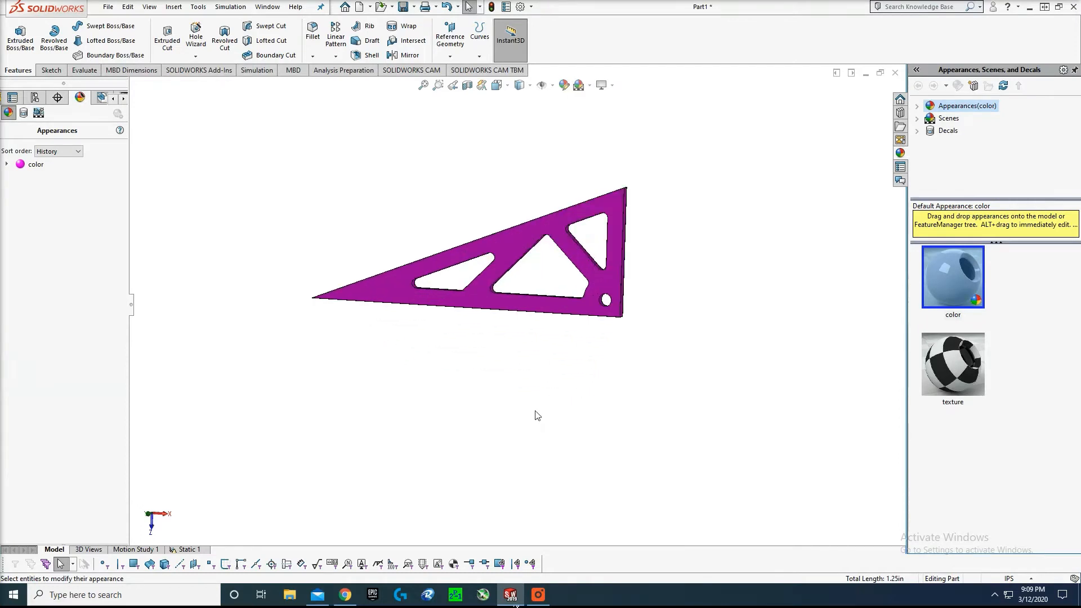
scroll(594, 226, "up", 4)
scroll(582, 226, "down", 2)
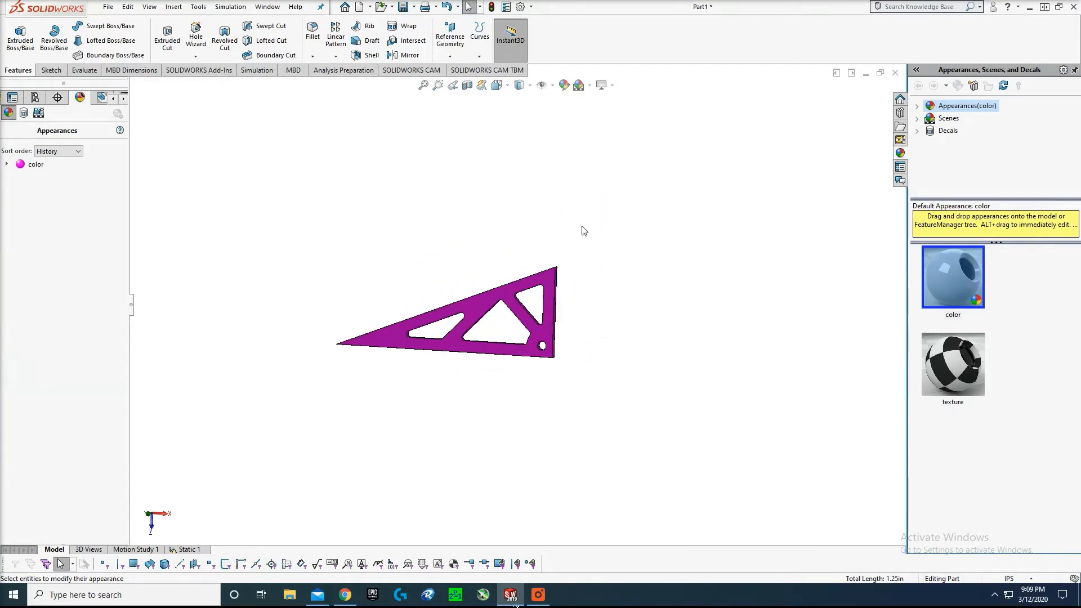
- Begin saving the part under the new name "test part 1" and browse to the PERSONAL (F:) drive
left_click(108, 6)
left_click(132, 132)
key("BackSpace")
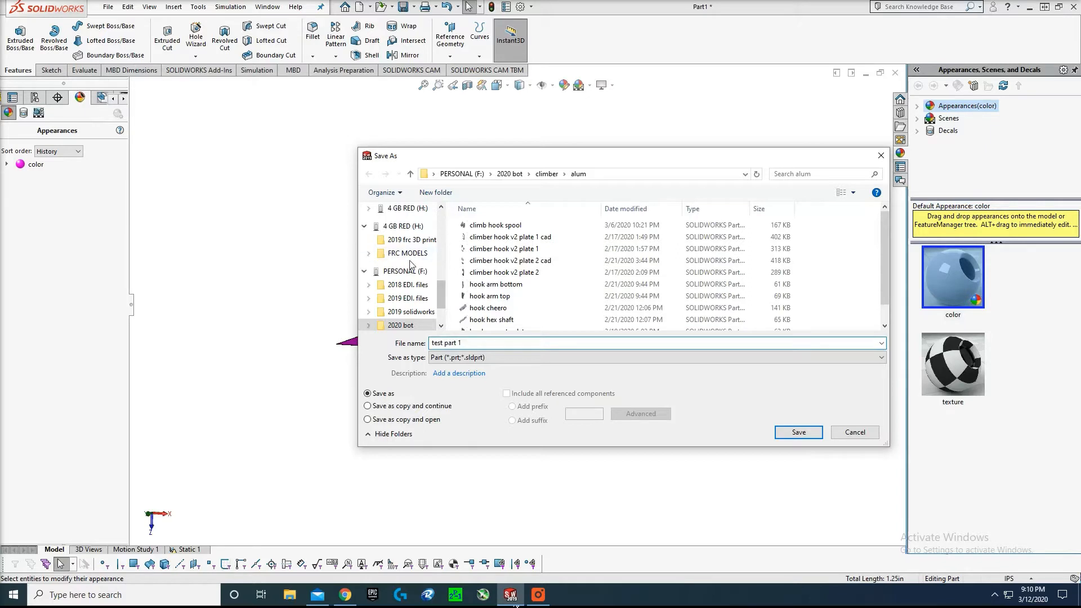
scroll(407, 298, "down", 1)
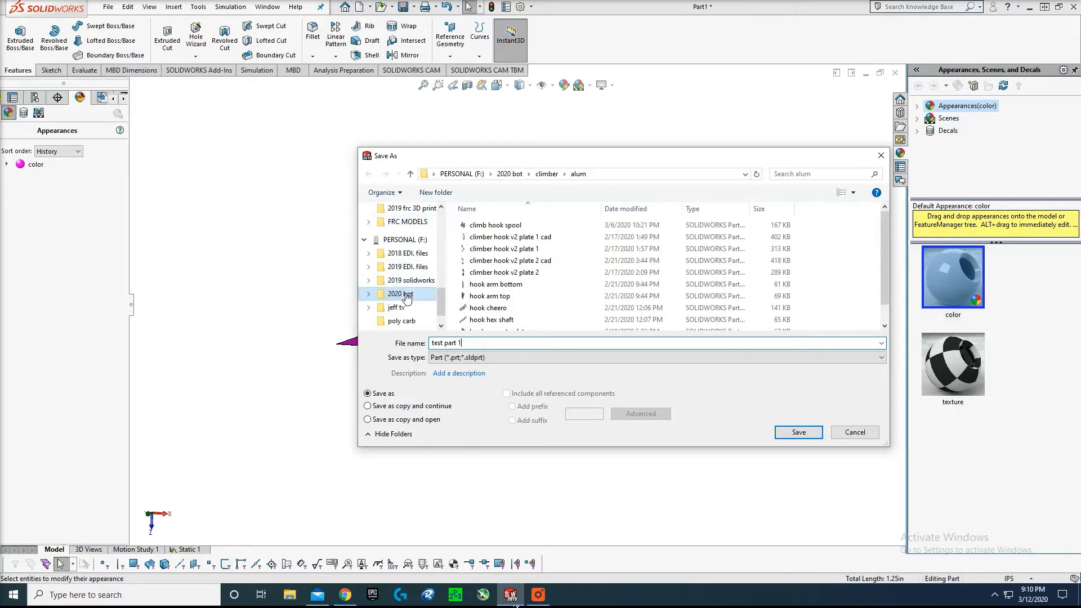
left_click(403, 240)
- Create a folder named "test" on the PERSONAL (F:) drive and save the part in it
right_click(485, 310)
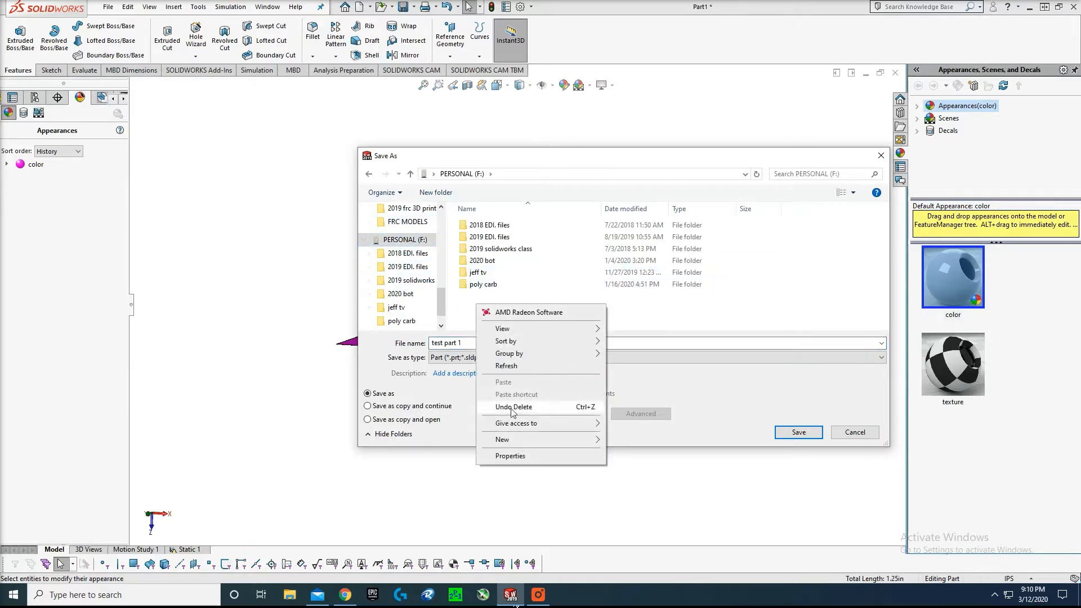
mouse_move(589, 440)
left_click(622, 440)
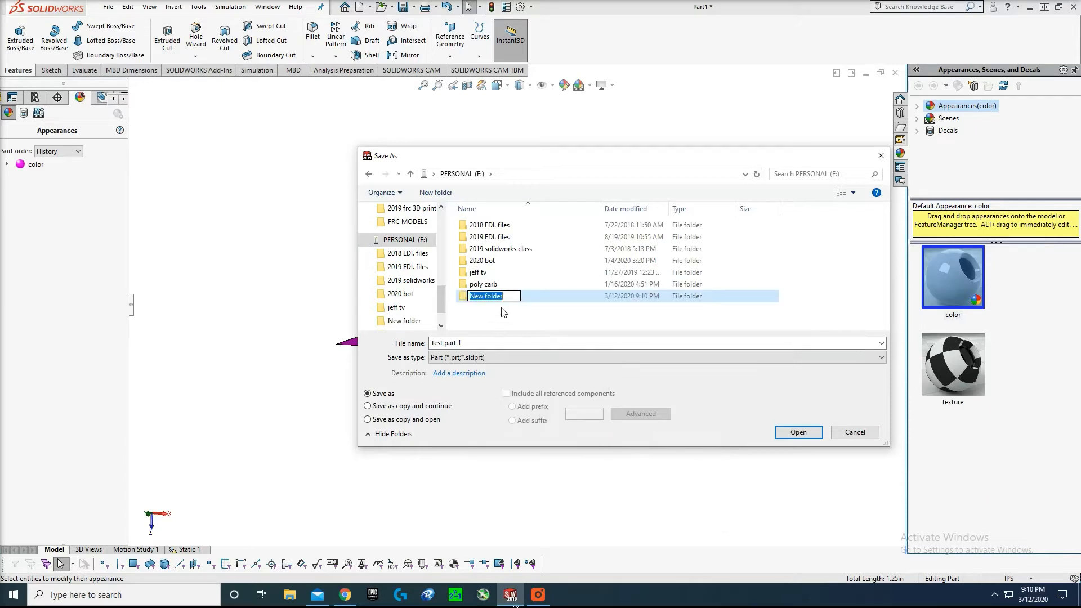
key("BackSpace")
double_click(549, 297)
left_click(787, 431)
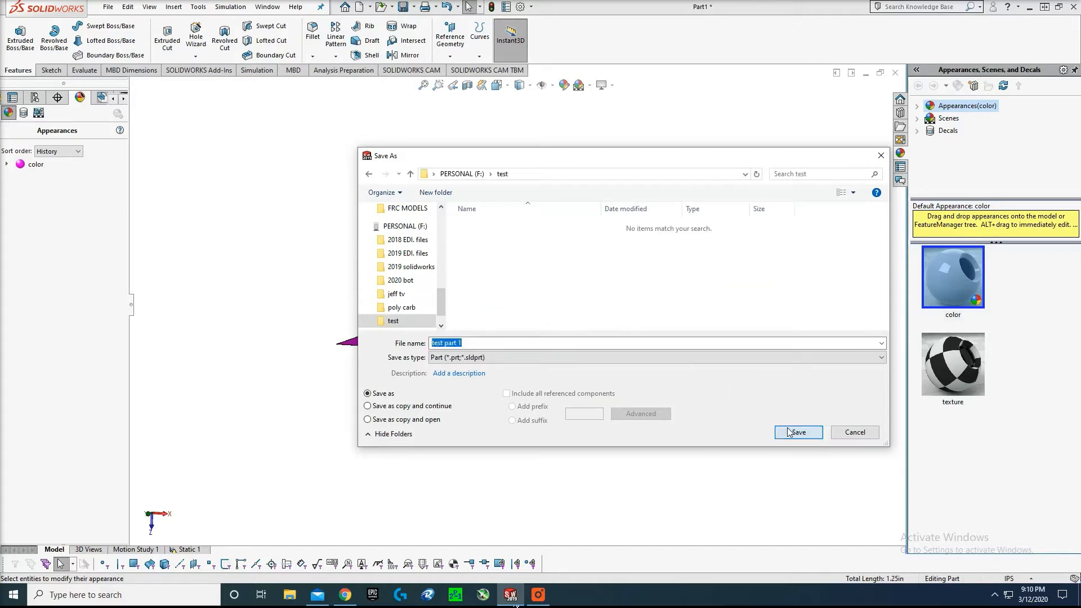
left_click(537, 319)
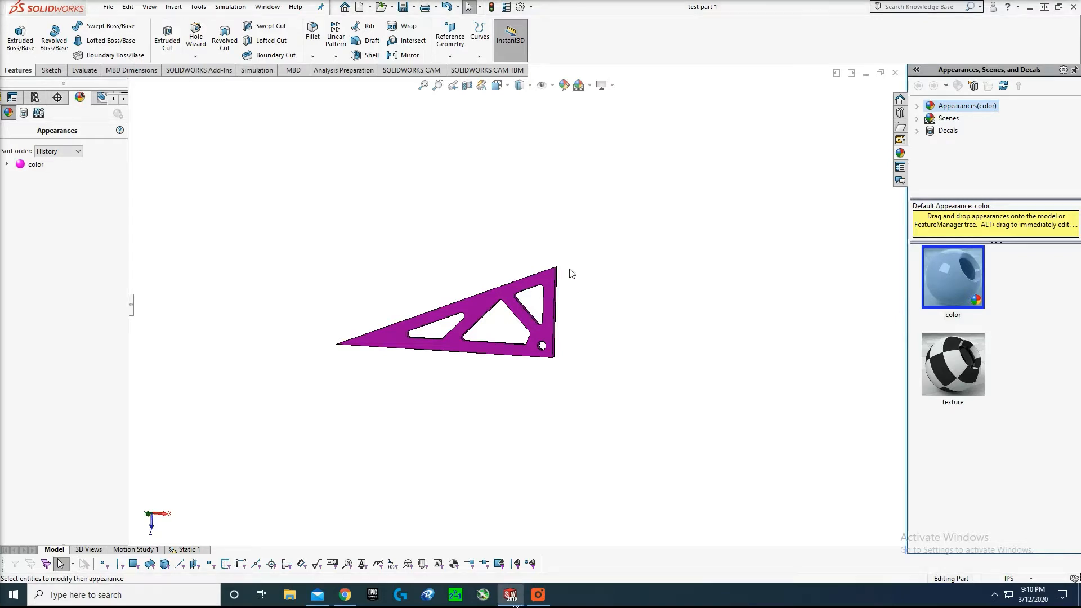
- Create a new document from the Part template
left_click(107, 8)
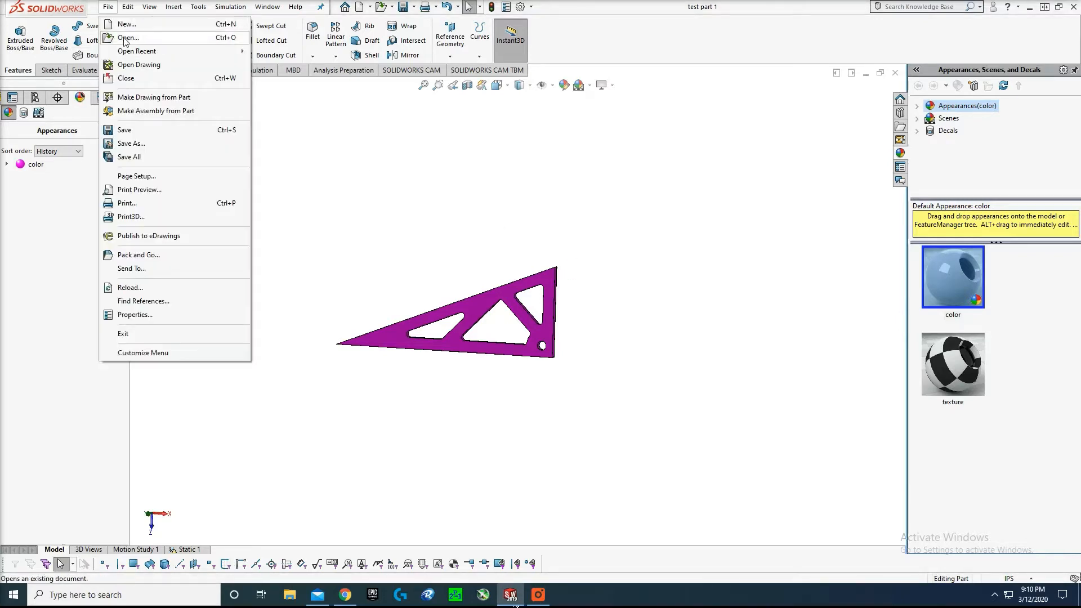
left_click(128, 24)
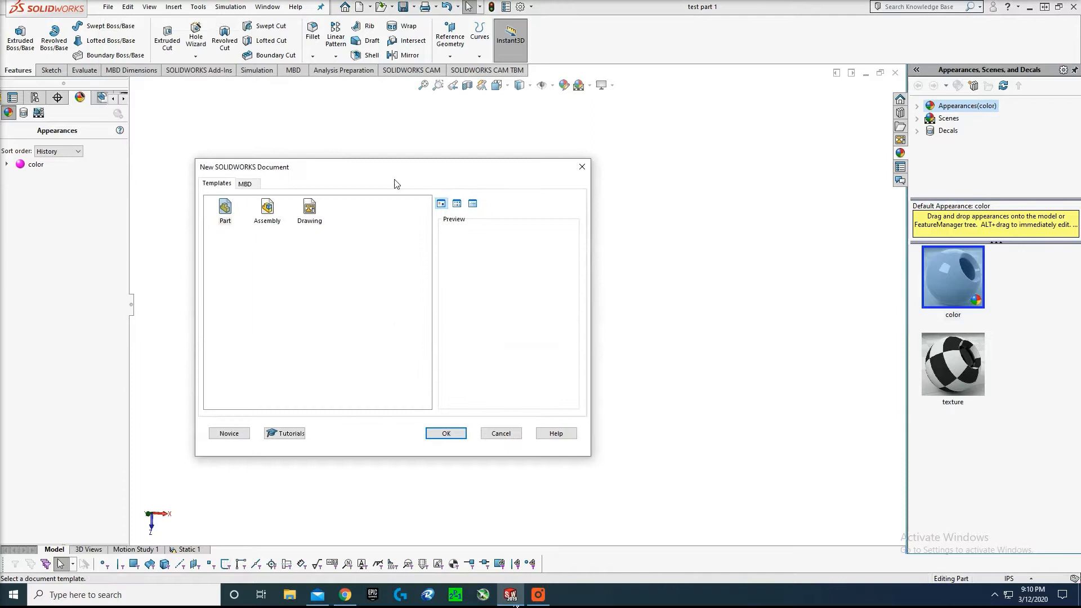
left_click(223, 211)
left_click(445, 433)
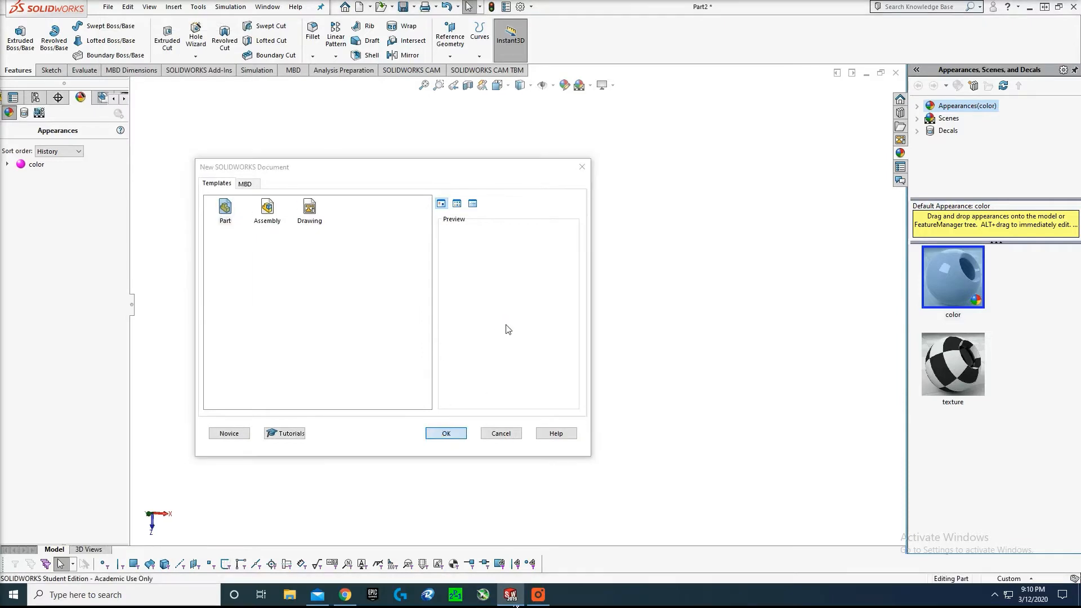
- Set the new part's document unit system to IPS (inch, pound, second)
left_click(522, 7)
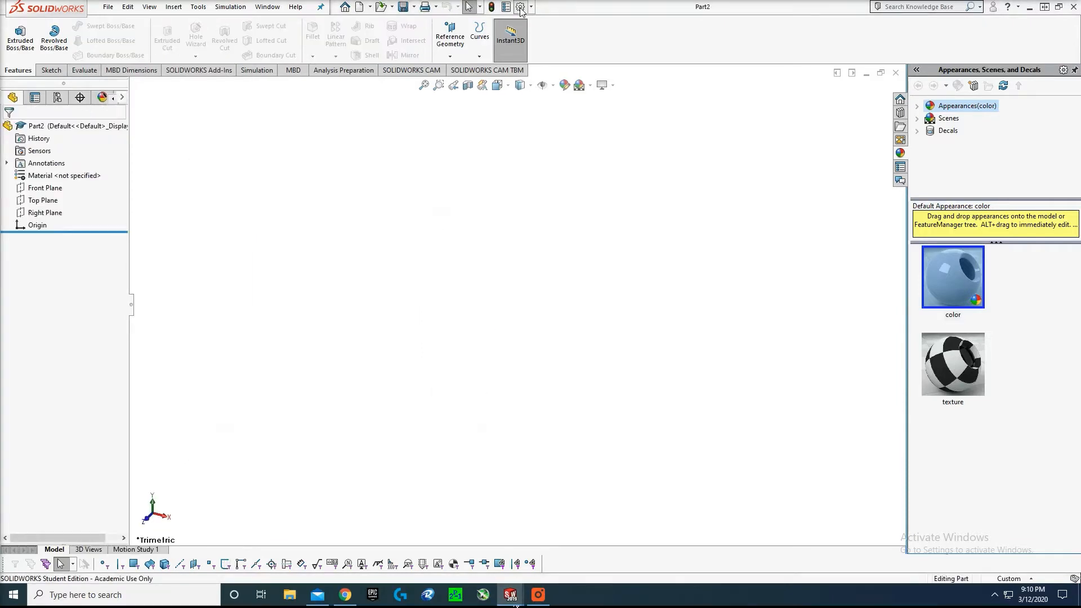
left_click(248, 96)
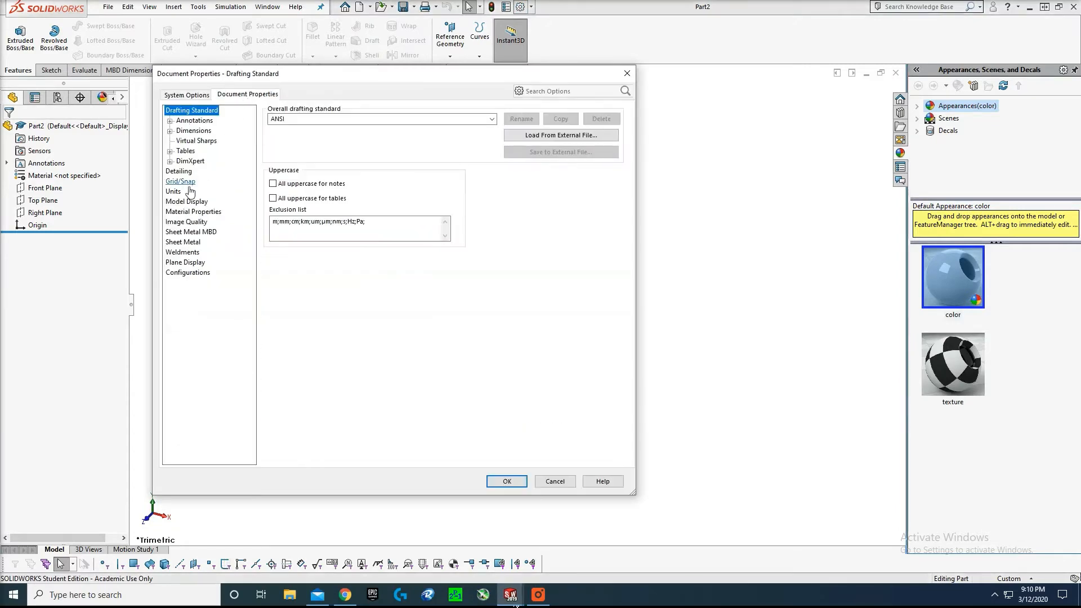
left_click(173, 191)
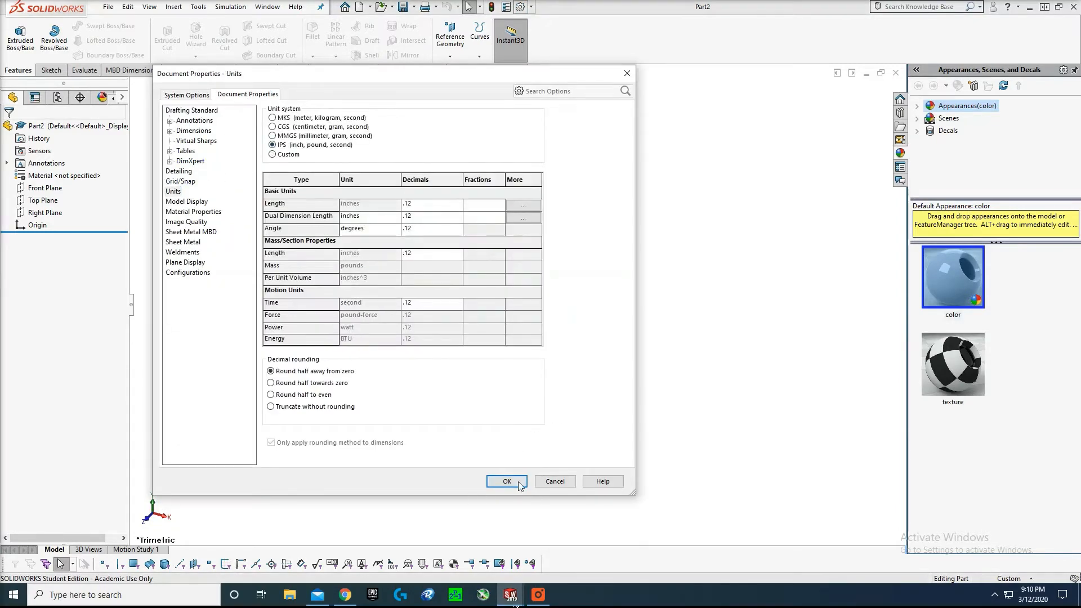
left_click(507, 481)
- Start a sketch on the Front Plane and draw a six-sided polygon centred on the origin, with an inscribed circle about 1.10 in across
left_click(49, 70)
left_click(21, 58)
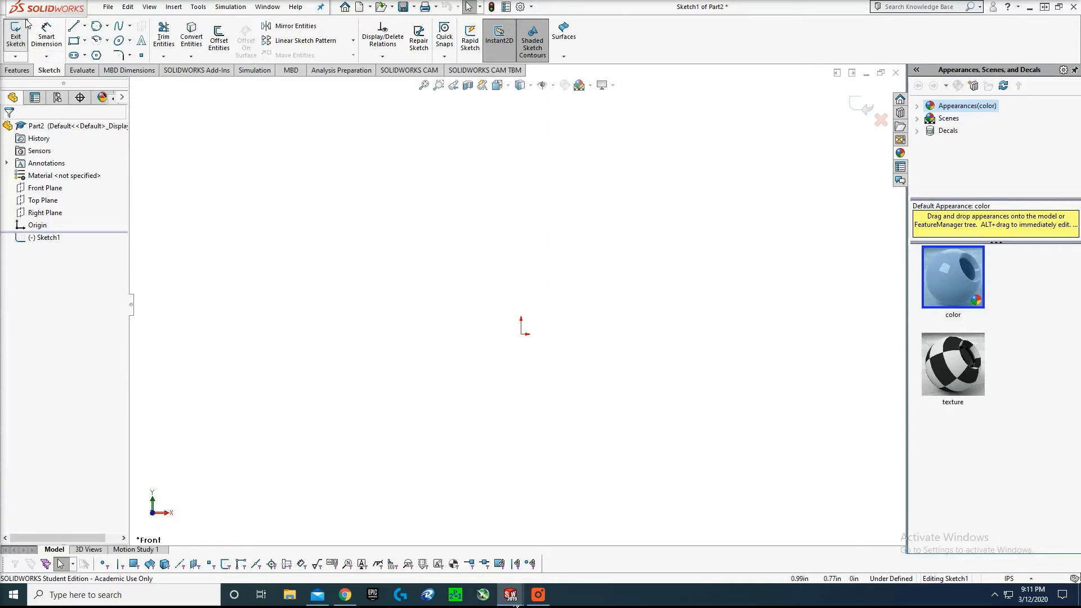
left_click(97, 54)
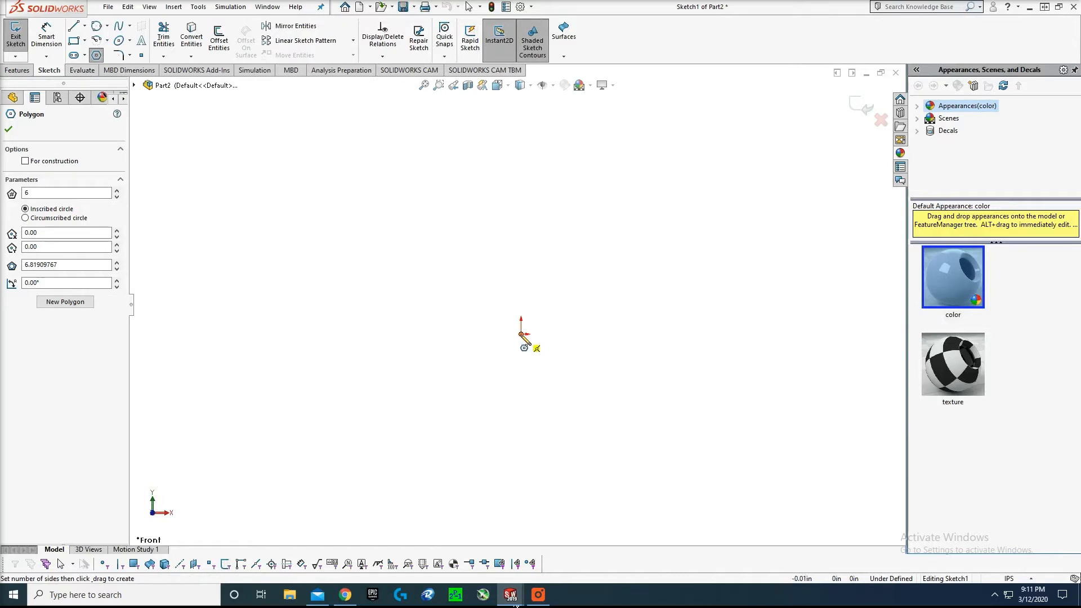
mouse_move(520, 334)
left_mouse_down()
mouse_move(486, 361)
mouse_move(507, 381)
mouse_move(499, 378)
left_mouse_up()
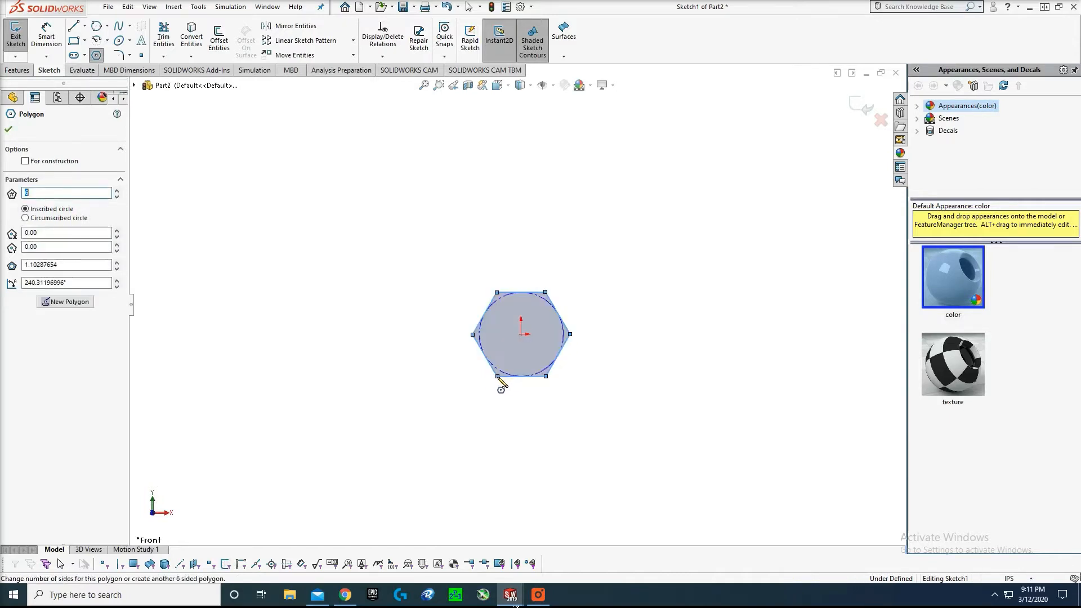
key("Escape")
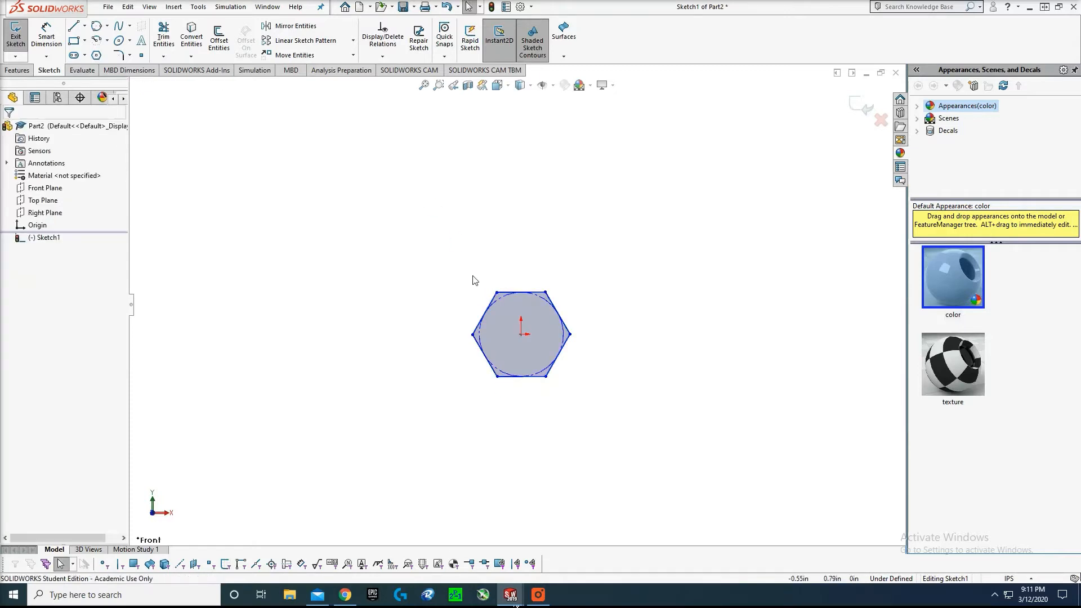
key("d")
left_click(482, 353)
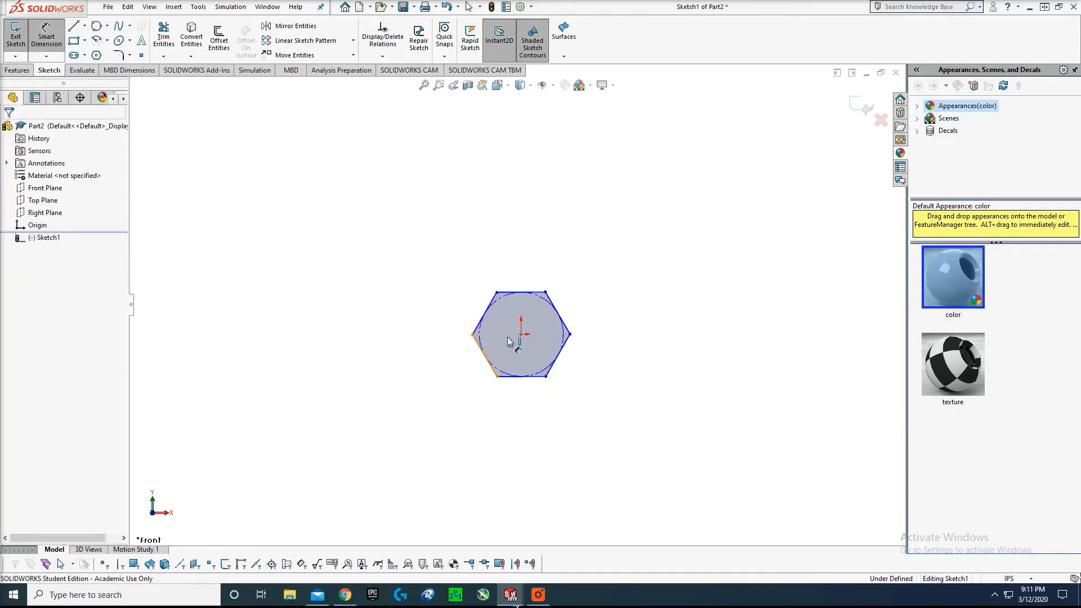
left_click(561, 323)
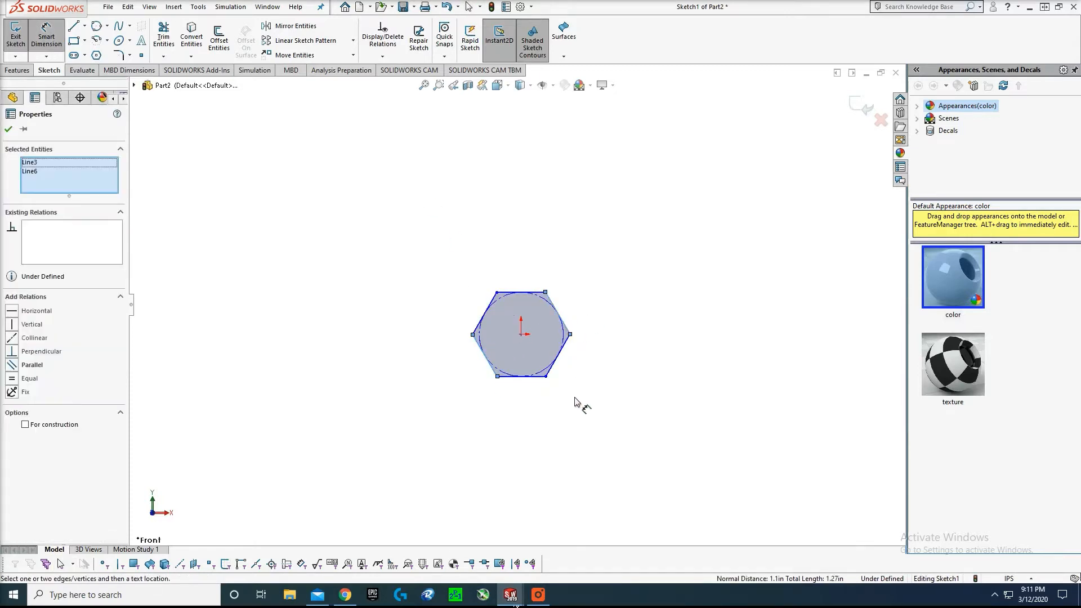
key("Escape")
key("Escape")
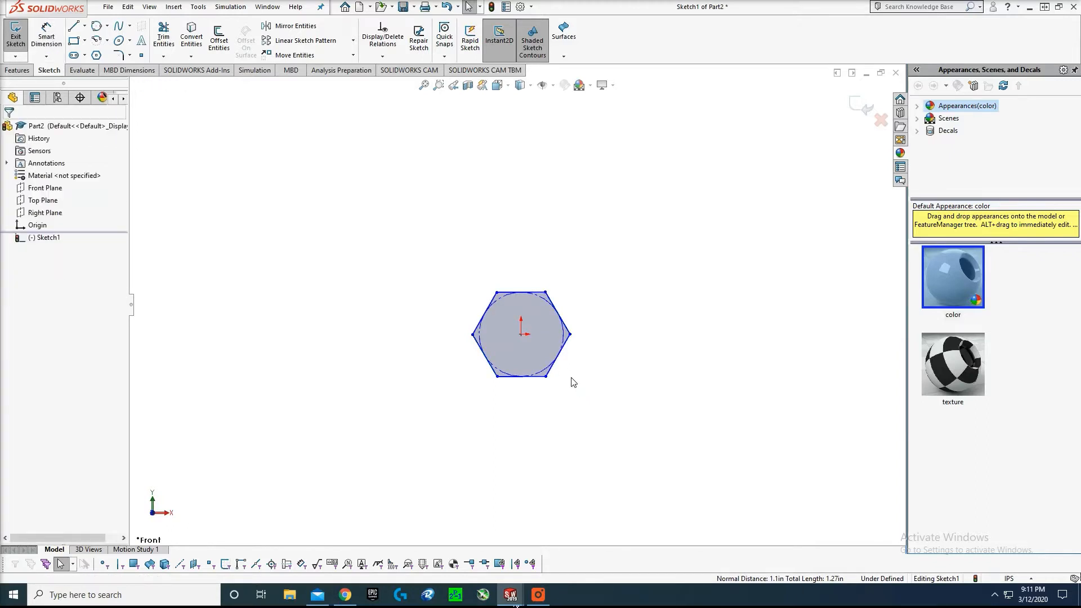
key("d")
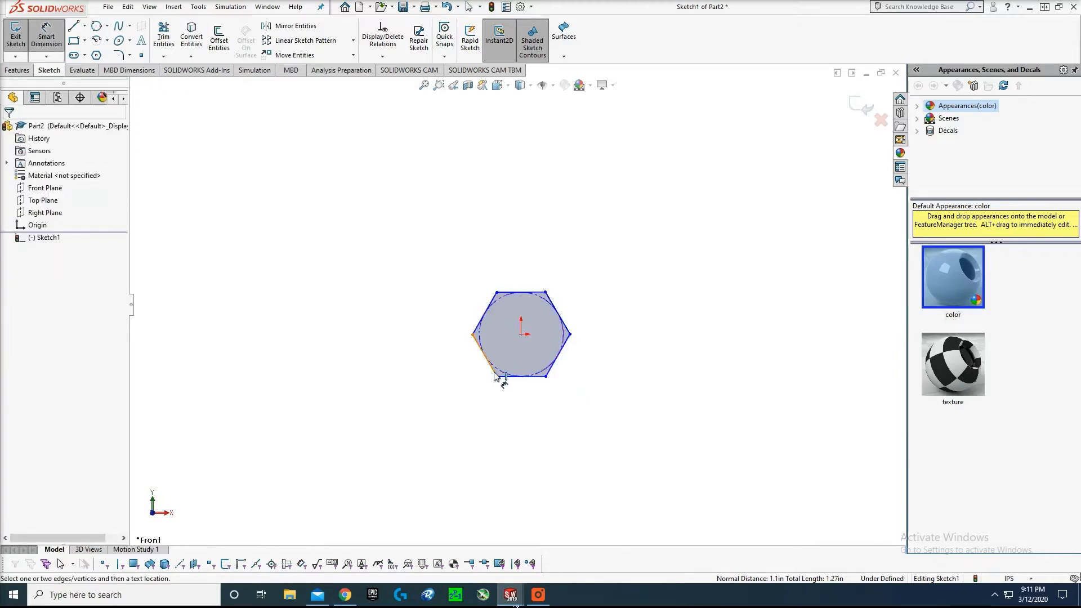
left_click(491, 364)
left_click(567, 326)
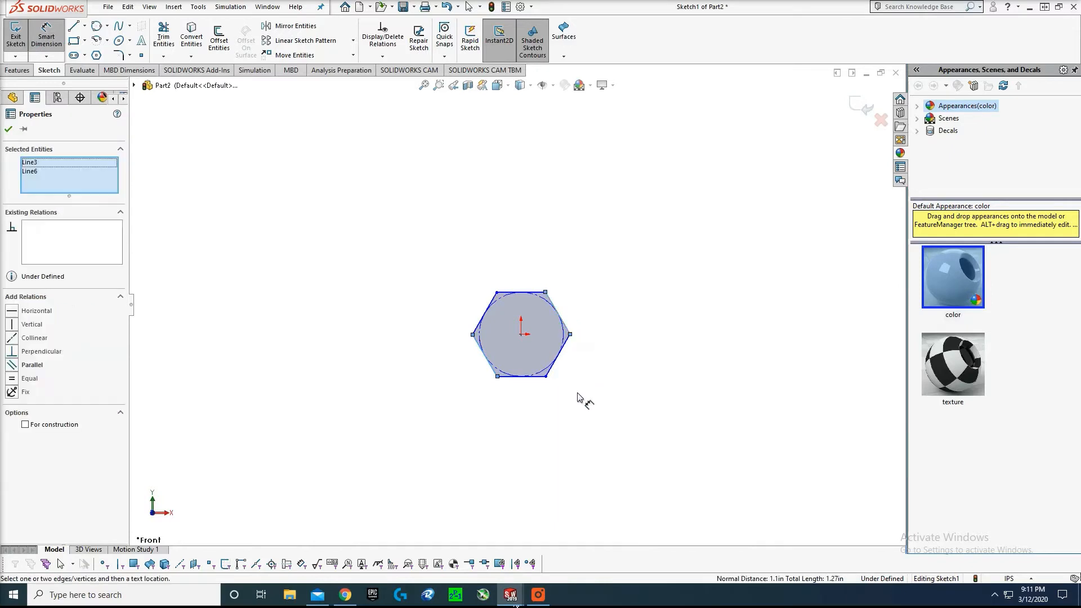
key("Escape")
key("Escape")
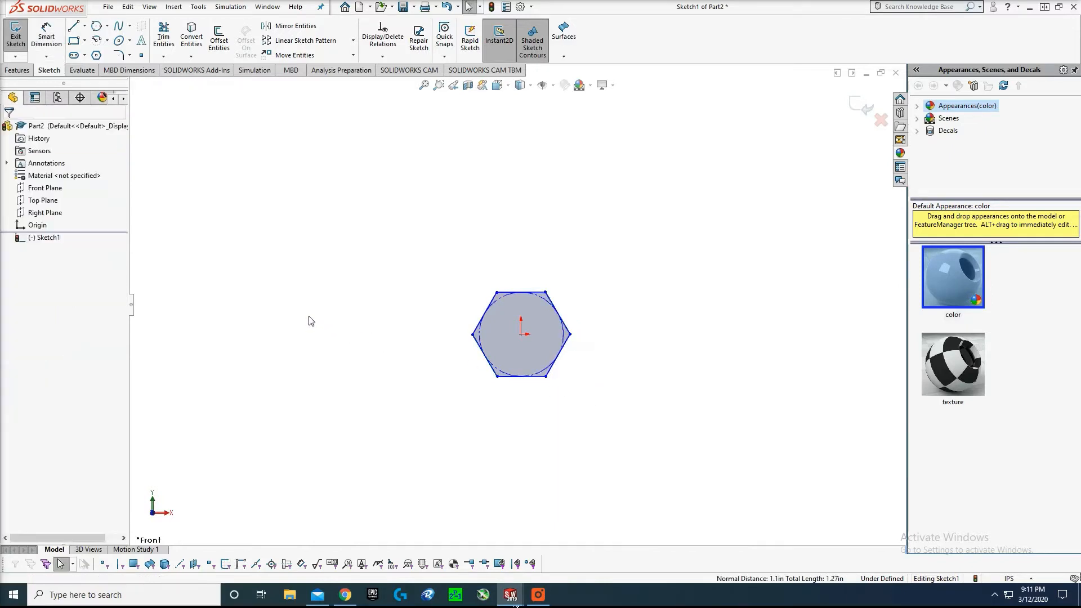
- Dimension the distance between two opposite slanted sides of the hexagon as 0.5 in
left_click(47, 49)
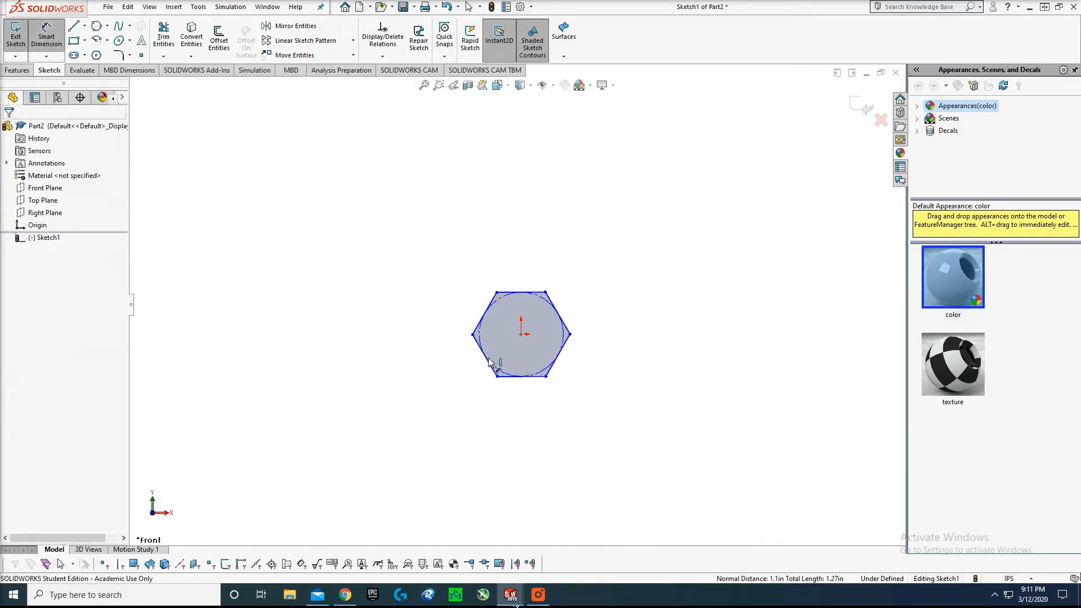
left_click(490, 363)
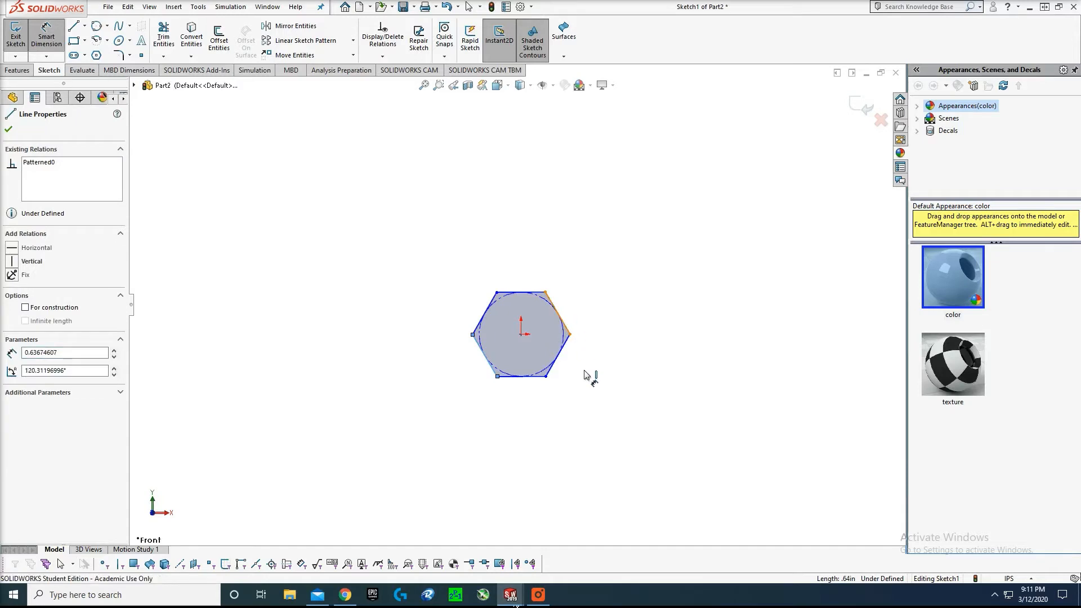
left_click(575, 428)
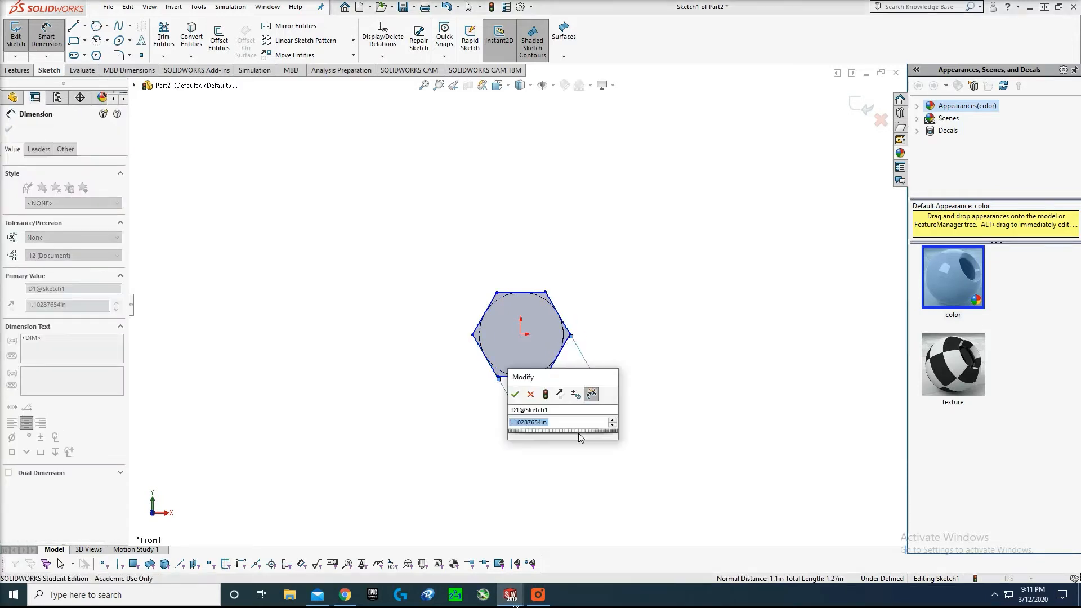
type(".")
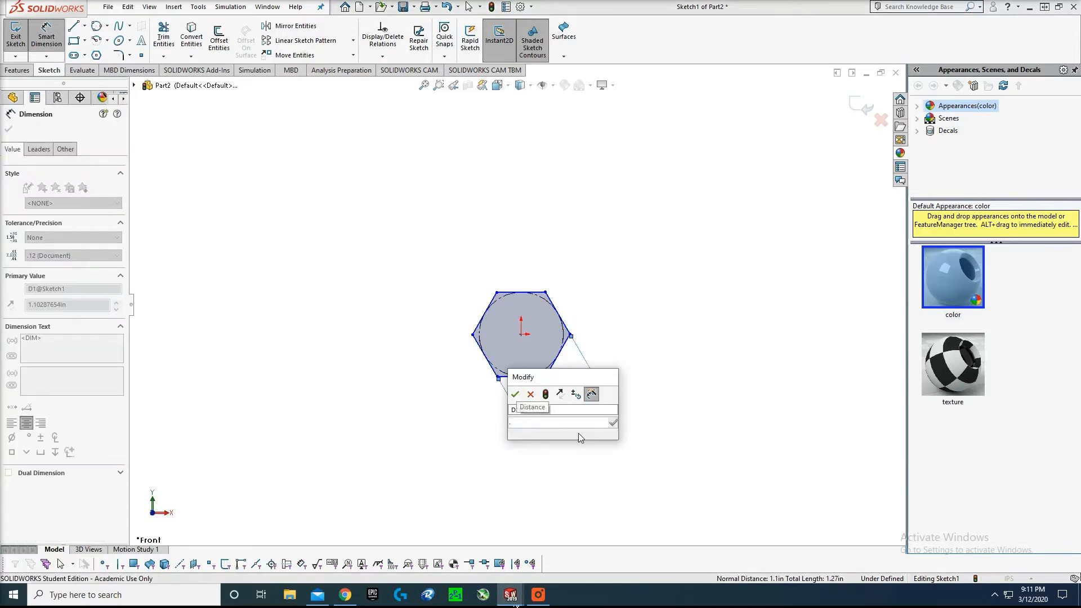
type("5")
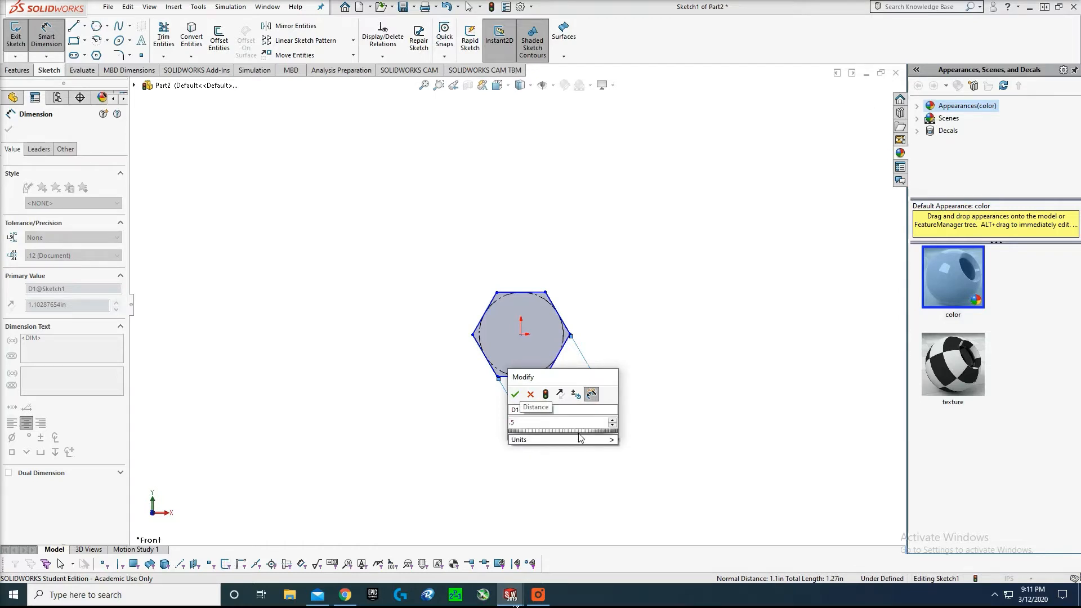
key("Return")
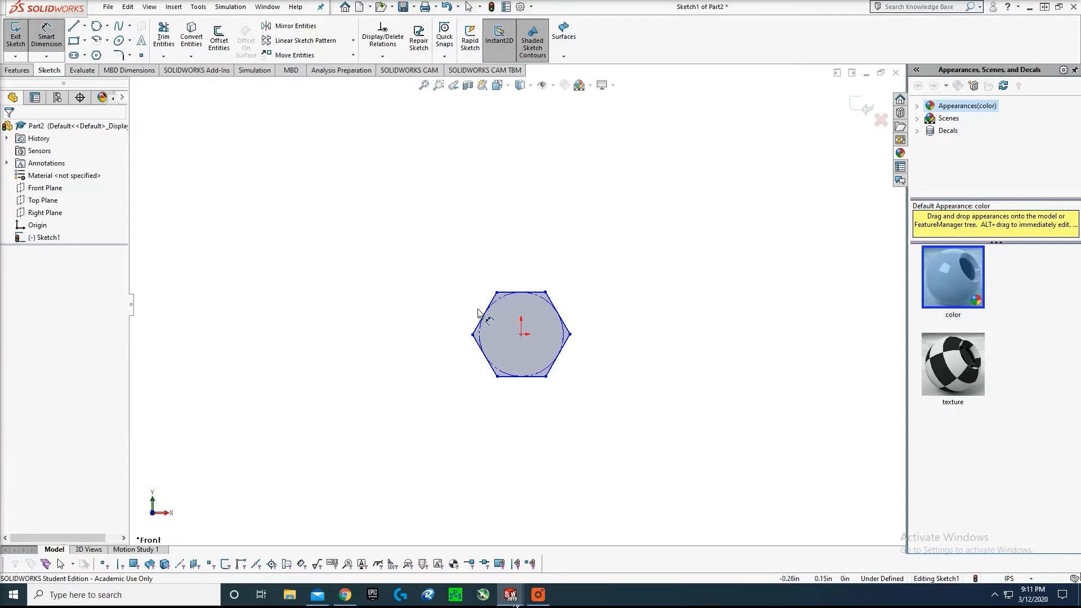
scroll(478, 310, "down", 2)
key("Escape")
- Extrude the hexagon sketch as a solid boss with a blind depth of 3 in
scroll(510, 309, "up", 3)
mouse_move(616, 326)
middle_mouse_down()
mouse_move(527, 285)
mouse_move(567, 333)
middle_mouse_up()
scroll(641, 338, "up", 2)
key("space")
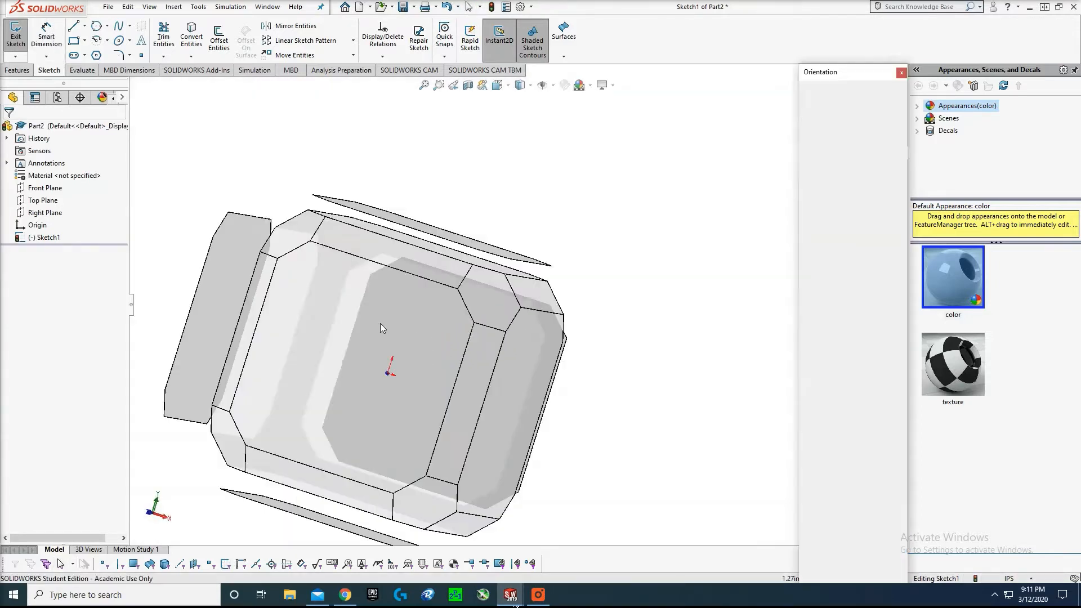
left_click(380, 324)
scroll(630, 331, "up", 5)
key("e")
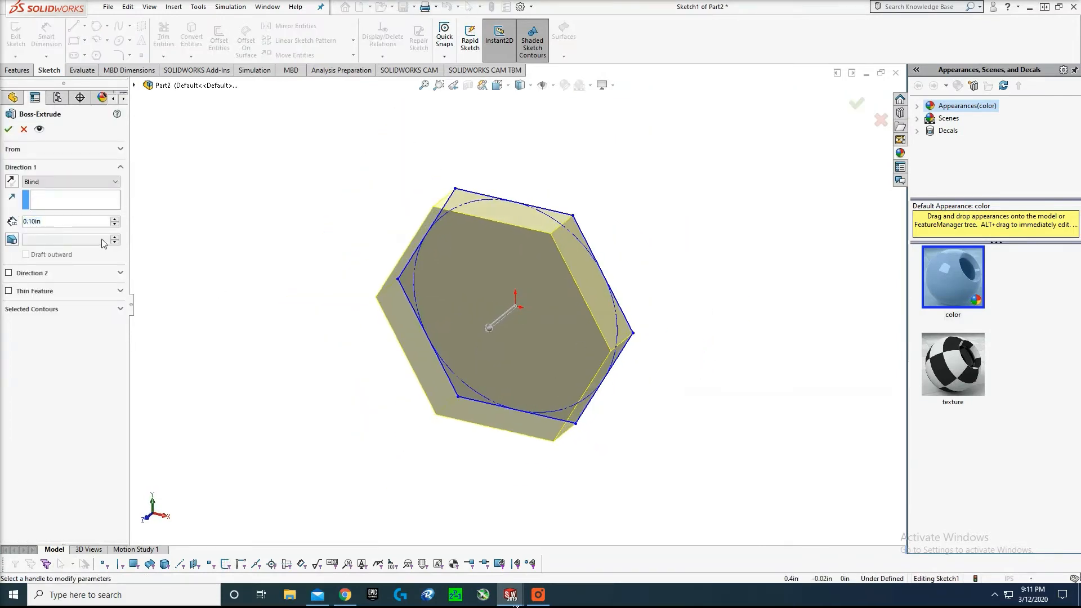
double_click(77, 221)
type("3")
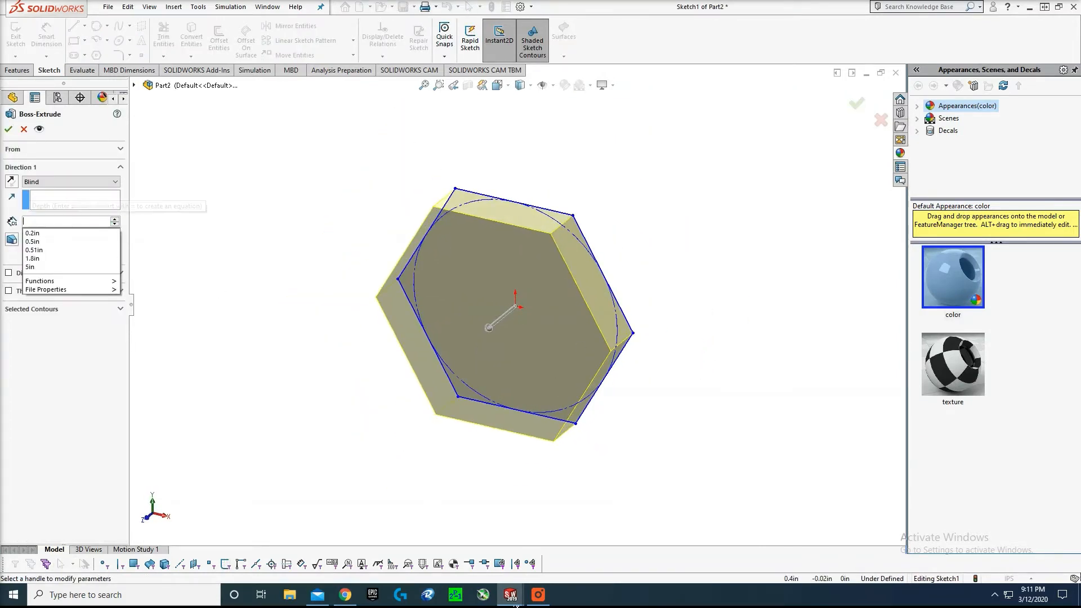
key("Return")
key("Return")
- Start a sketch on the front hexagonal end face and draw a circle about 0.41 in across, centred on the origin
scroll(435, 331, "up", 10)
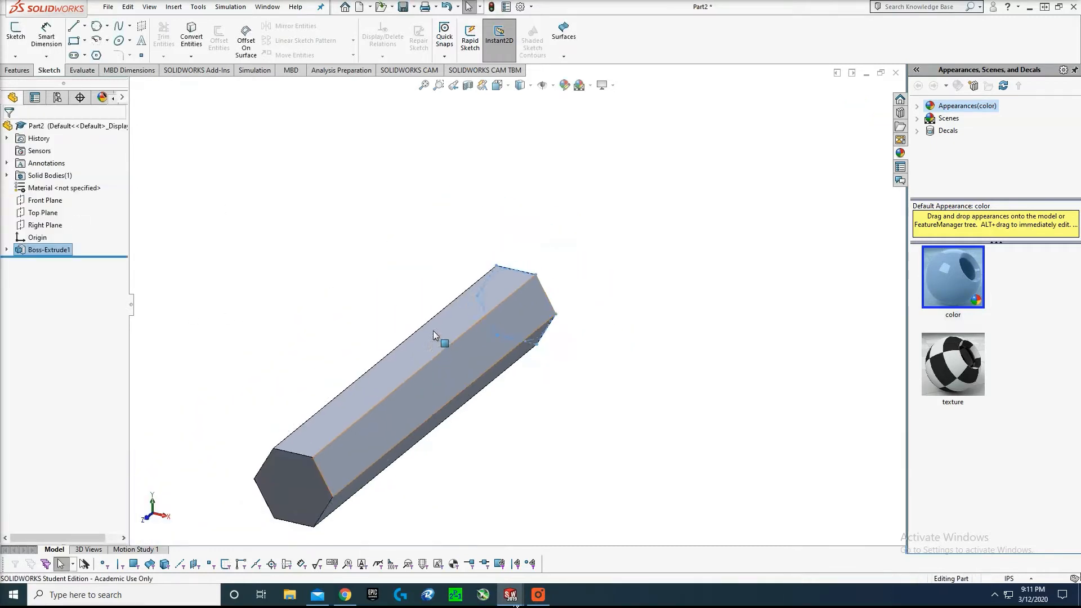
left_click(608, 366)
middle_click_drag(609, 367, 632, 335)
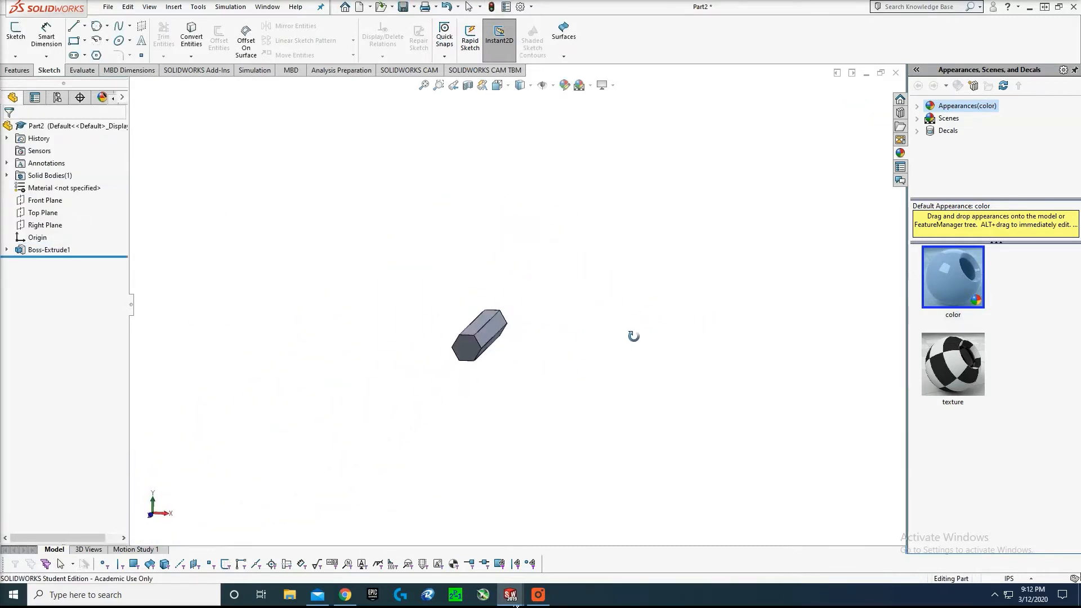
key("space")
left_click(390, 356)
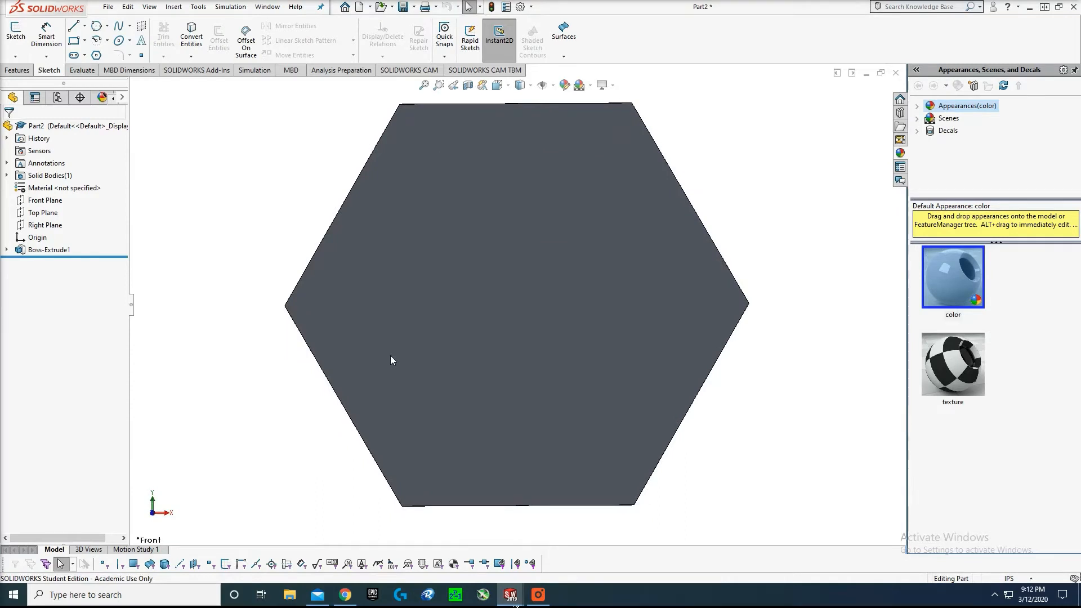
scroll(478, 299, "up", 5)
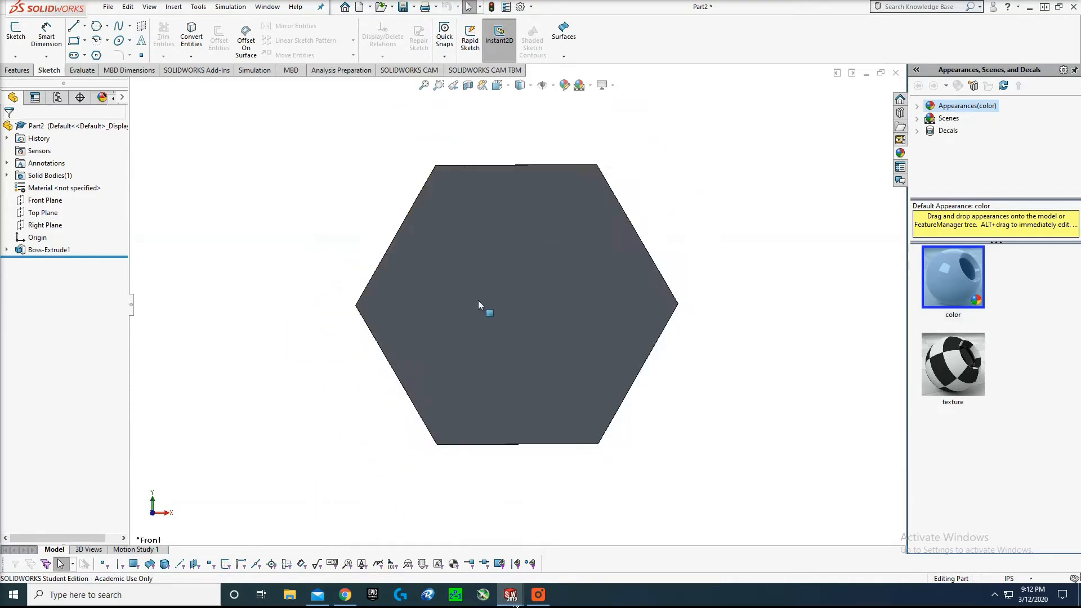
scroll(669, 278, "up", 1)
scroll(653, 308, "up", 4)
middle_click_drag(669, 277, 525, 285)
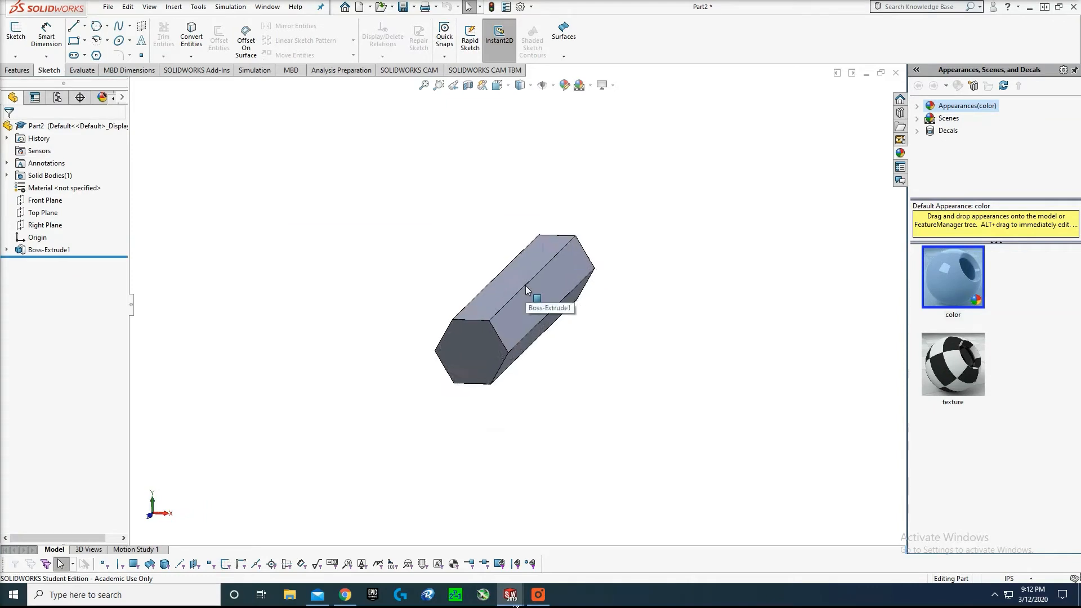
key("space")
left_click(378, 388)
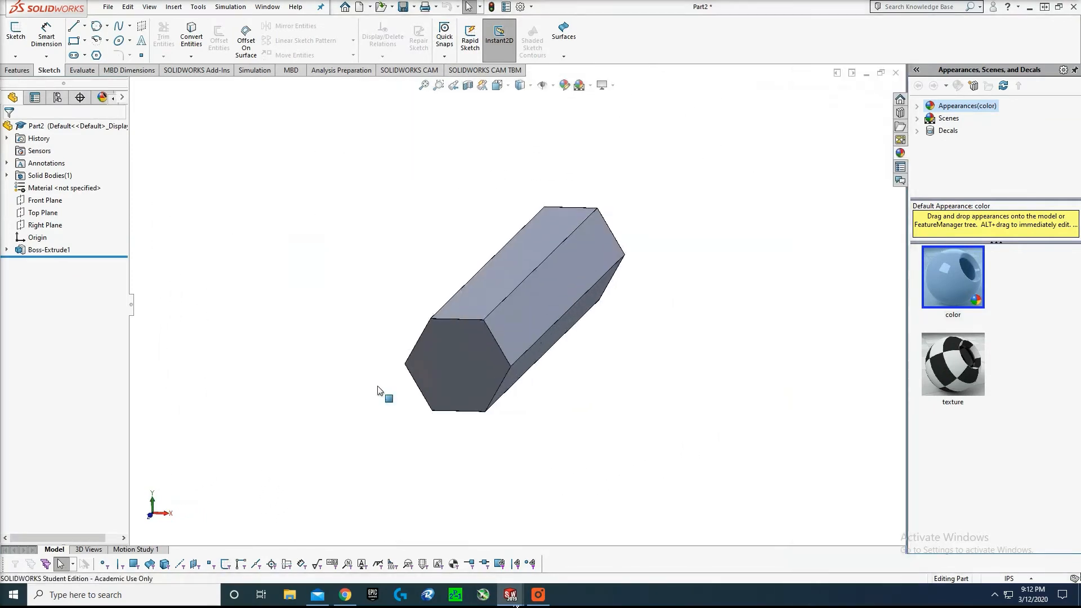
scroll(448, 351, "up", 3)
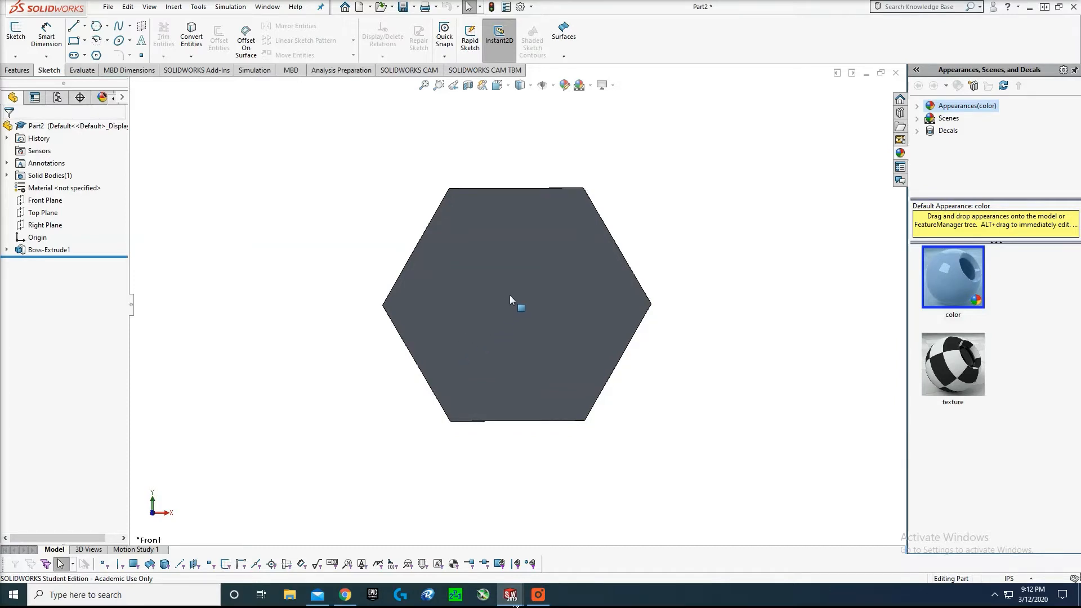
key("l")
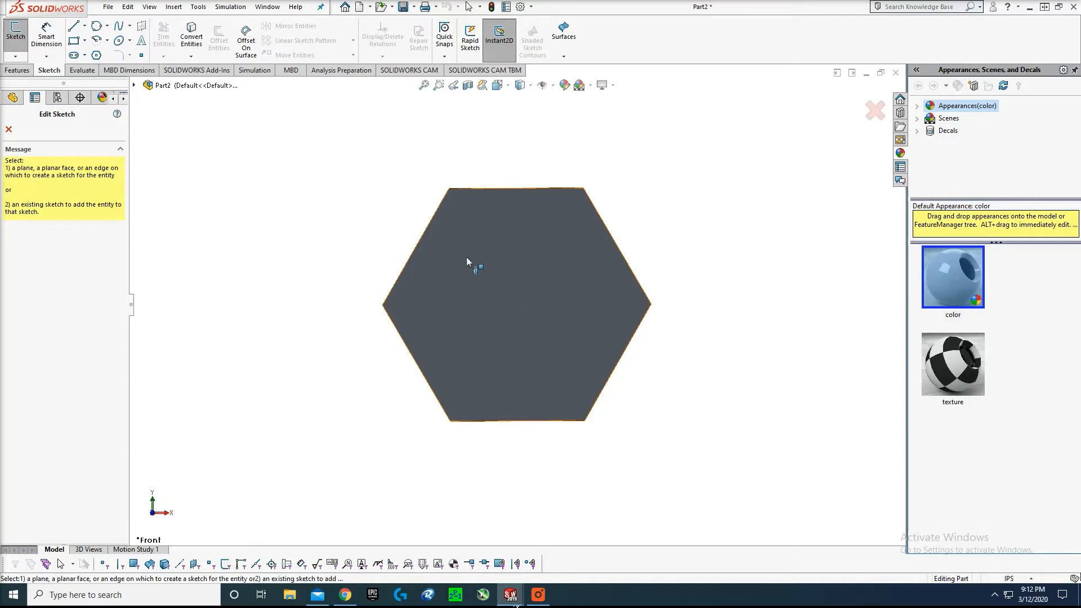
key("Escape")
left_click(7, 32)
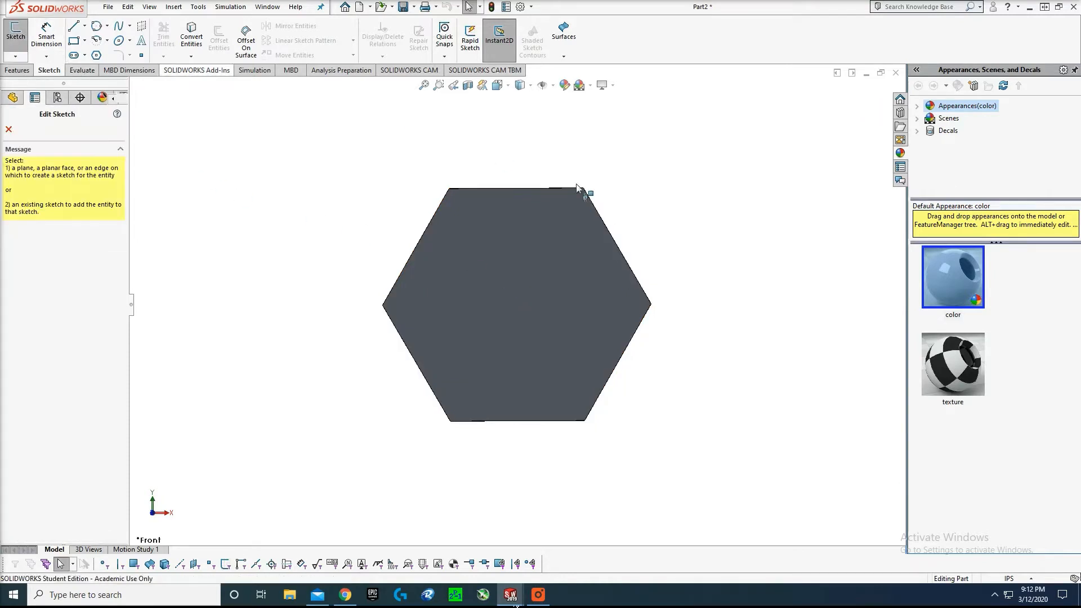
left_click(517, 236)
right_click_drag(516, 238, 519, 287)
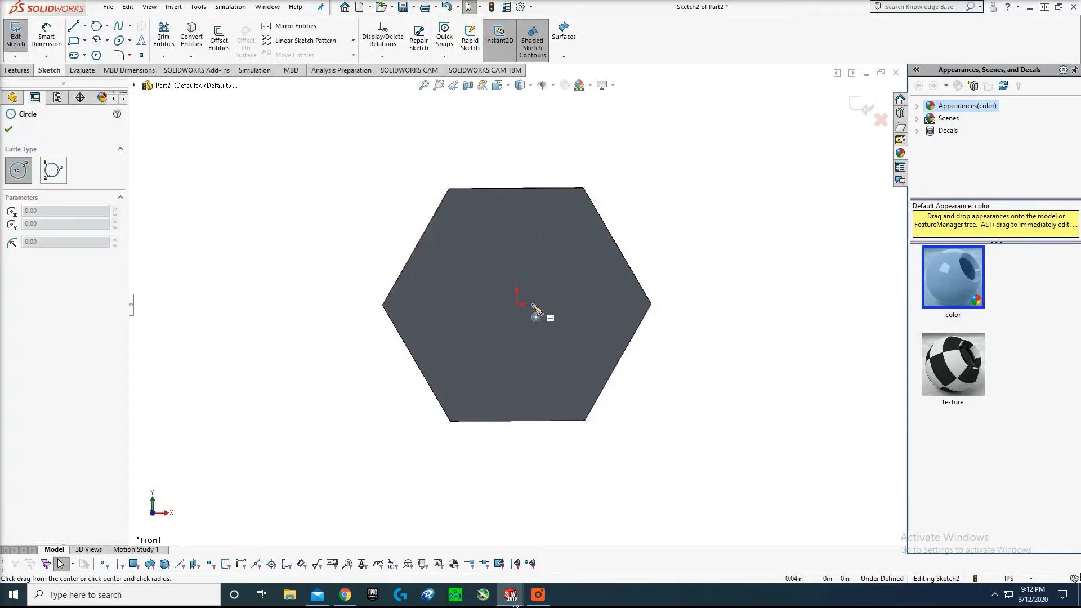
left_click(517, 304)
left_click(422, 304)
- Dimension the circle on the front end face with a diameter of 0.2 in
right_click_drag(423, 304, 438, 277)
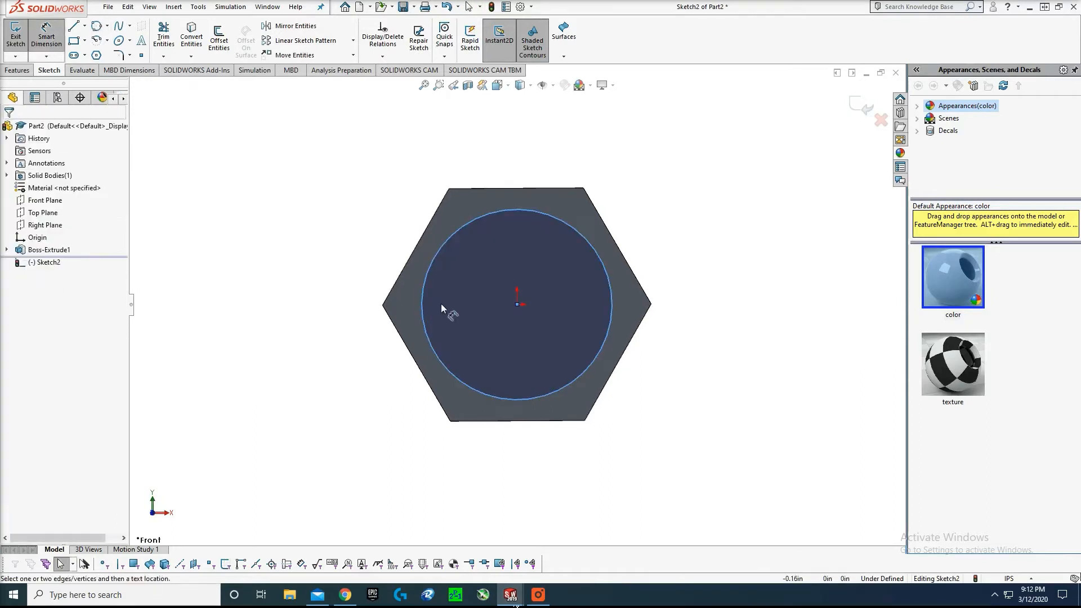
left_click(422, 314)
left_click(332, 291)
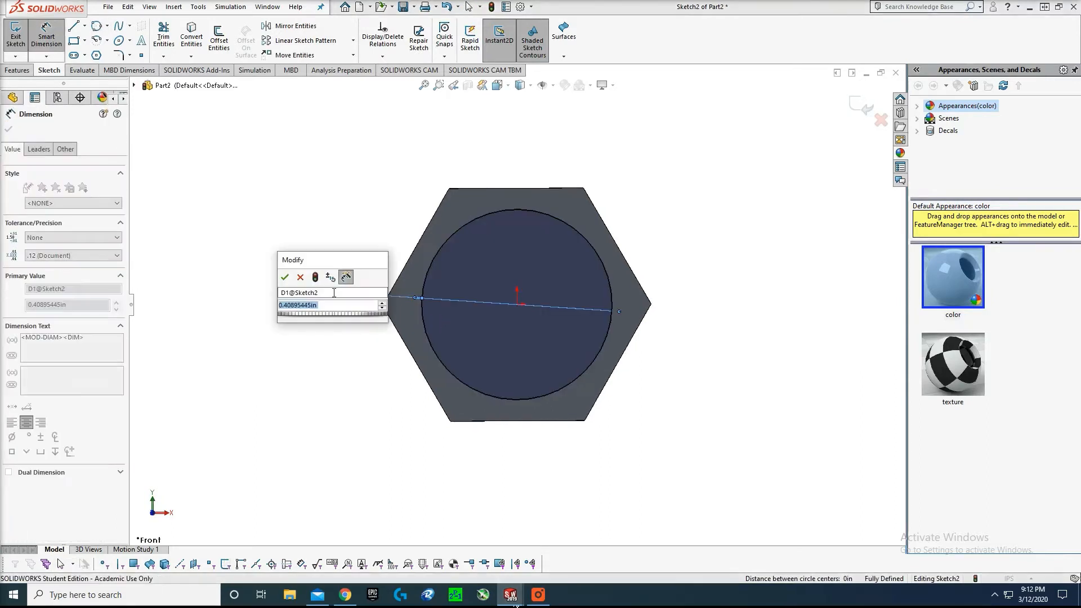
type("0.2")
key("Return")
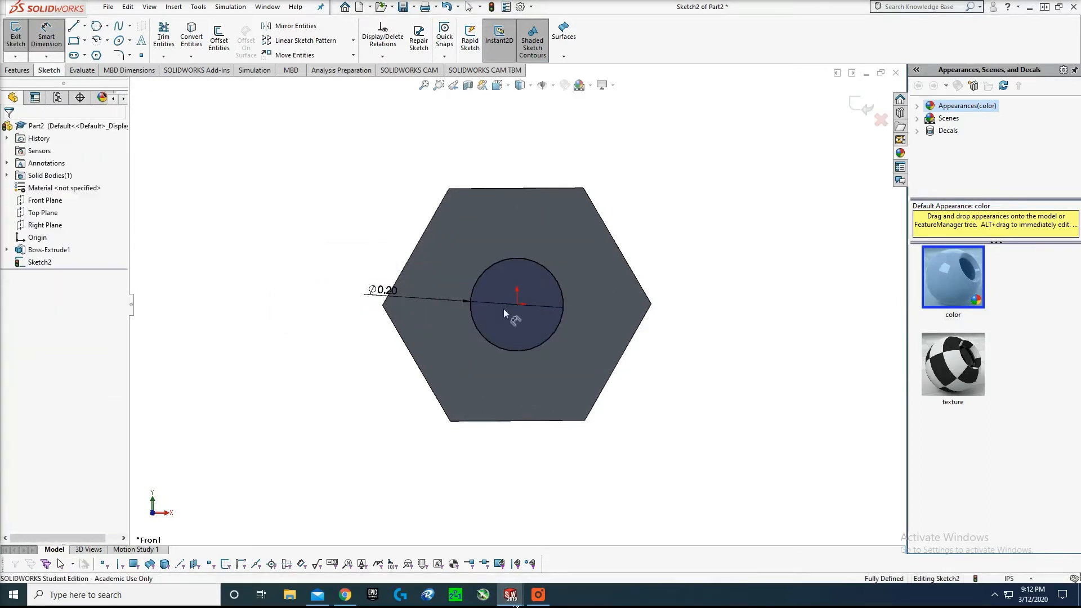
- Extrude the 0.2 in circle outward from the front end face to a blind depth of 0.125 in, merged with the body
key("e")
scroll(673, 323, "up", 2)
middle_click_drag(674, 323, 668, 359)
scroll(668, 351, "up", 3)
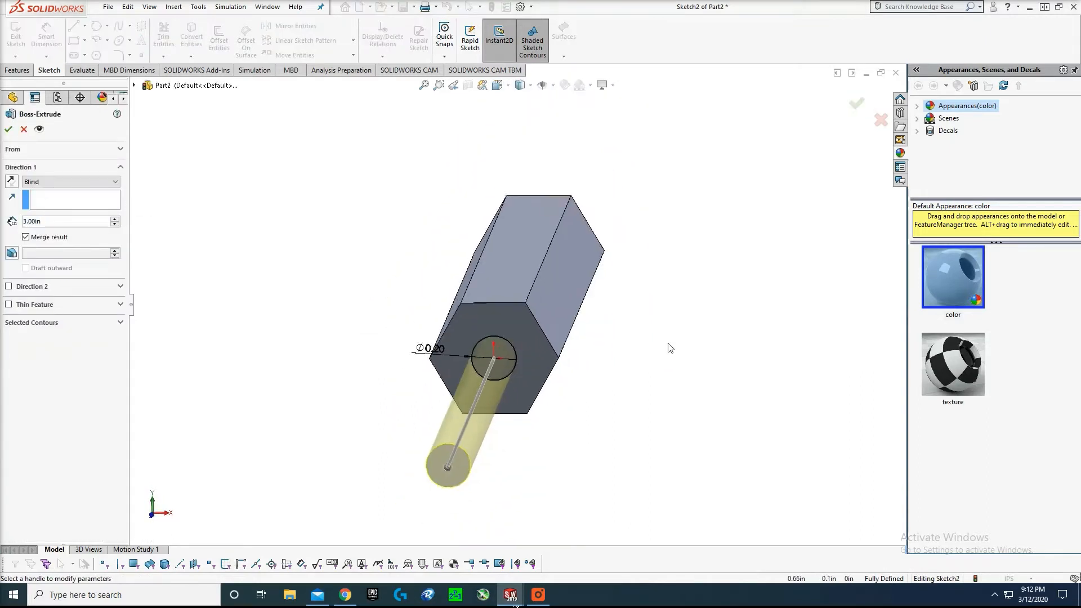
left_click(65, 221)
key("BackSpace")
key("BackSpace")
key("BackSpace")
key("BackSpace")
key("BackSpace")
key("BackSpace")
type("125")
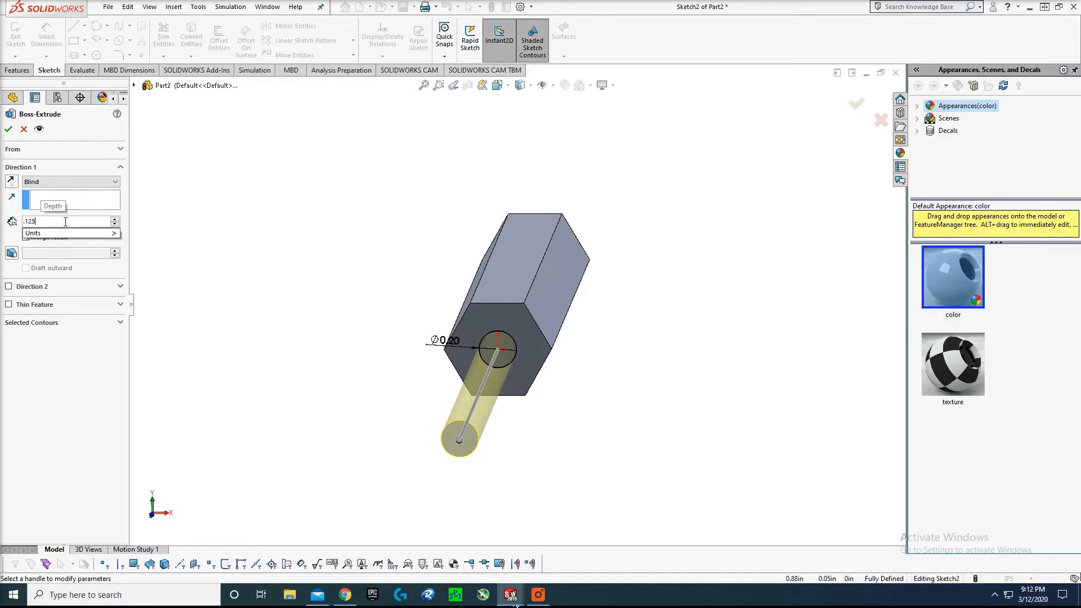
key("Return")
key("Return")
- Start a sketch on the opposite hexagonal end face and draw a circle about 0.28 in across, centred on the origin
middle_click_drag(609, 247, 481, 358)
key("space")
left_click(466, 313)
key("c")
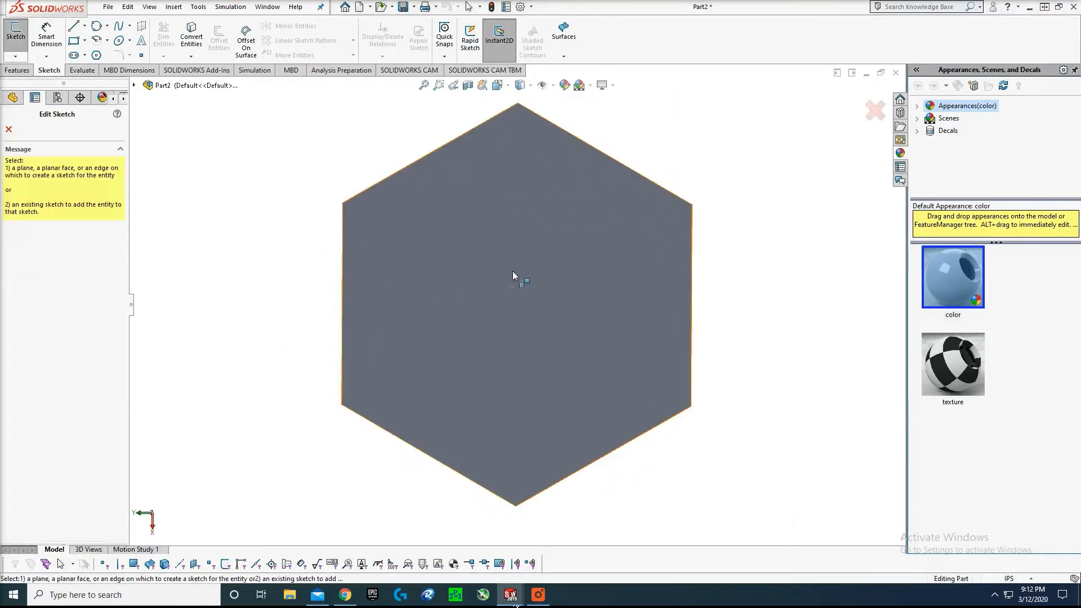
left_click(513, 272)
left_click(517, 304)
left_click(423, 285)
- Dimension the circle on the rear end face with a diameter of 0.125 in
key("d")
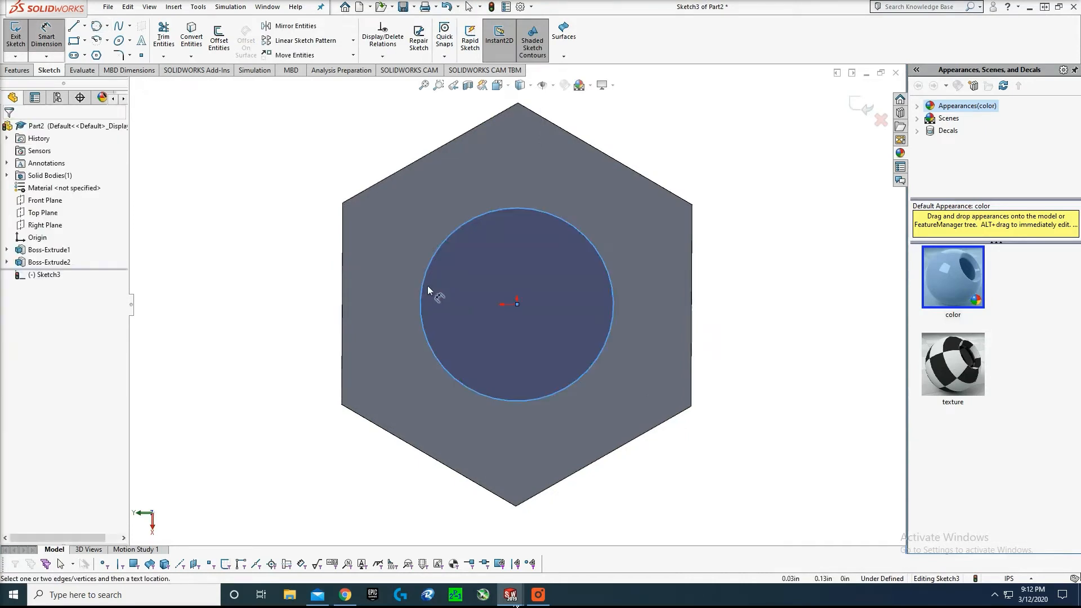
left_click(422, 290)
left_click(392, 300)
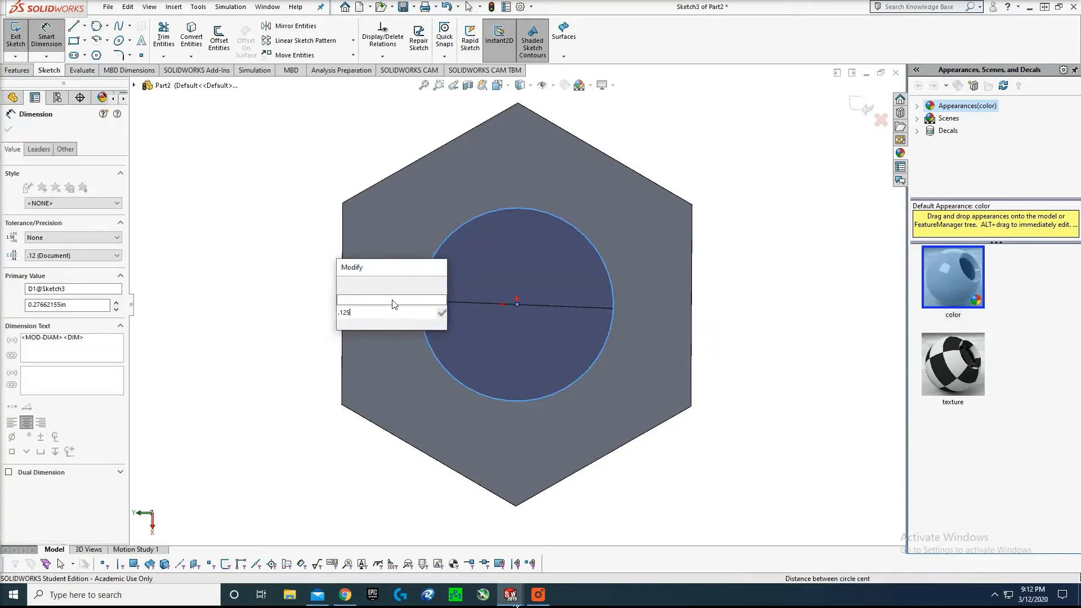
type("0.13")
key("Return")
key("Escape")
- Extrude the rear face circle outward to a blind depth of 0.25 in, merged with the body
type("e")
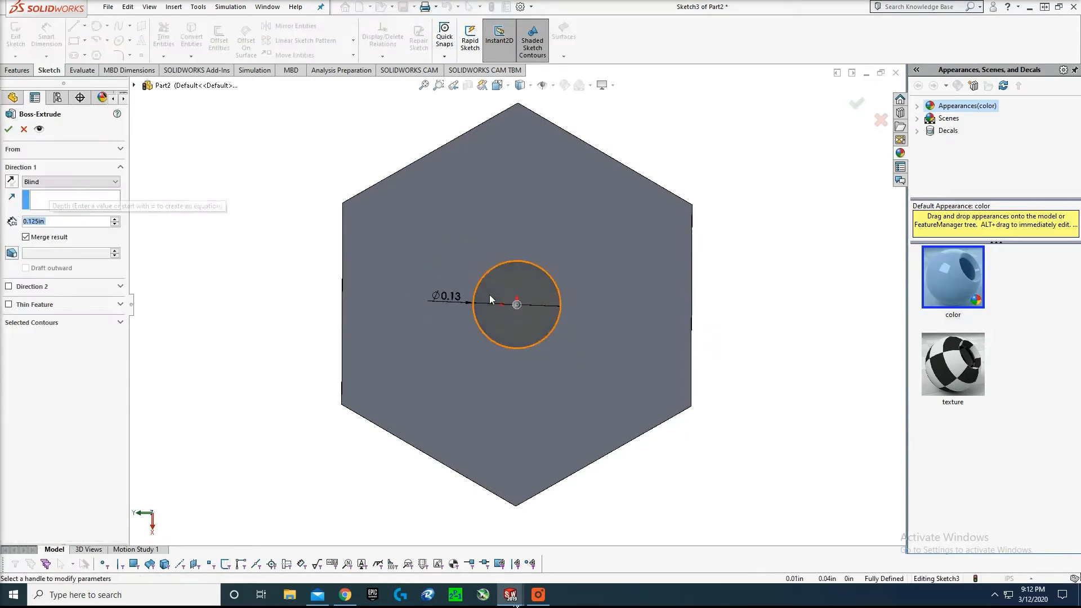
type(".25")
key("Return")
key("Return")
- Reopen the sketch of the rear end's cylindrical boss for editing
left_click(733, 260)
middle_click_drag(731, 261, 329, 317)
scroll(657, 336, "up", 7)
scroll(437, 341, "down", 2)
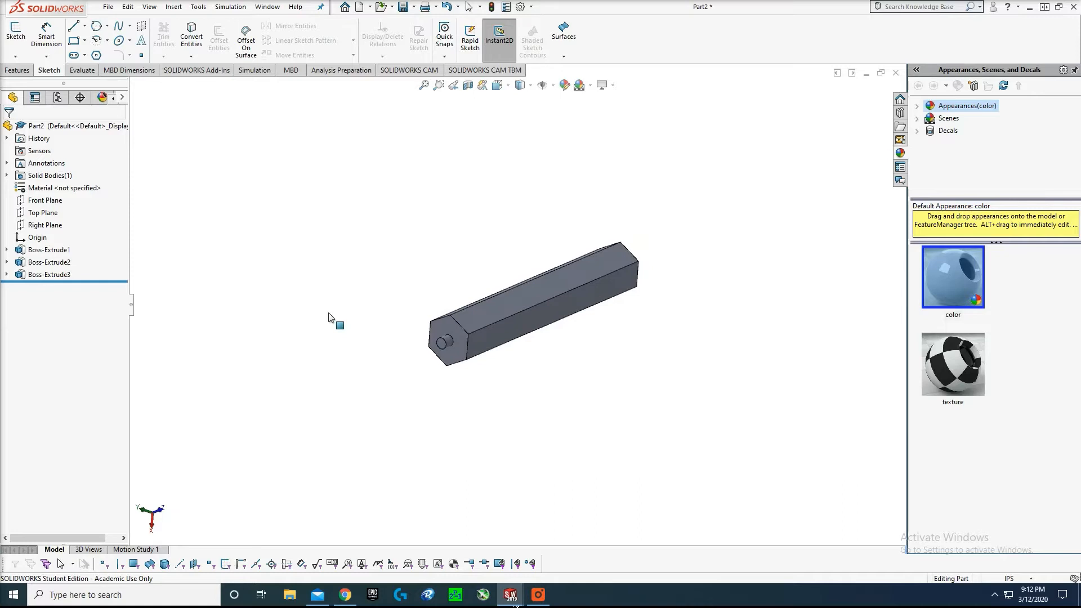
left_click(7, 275)
left_click(35, 287)
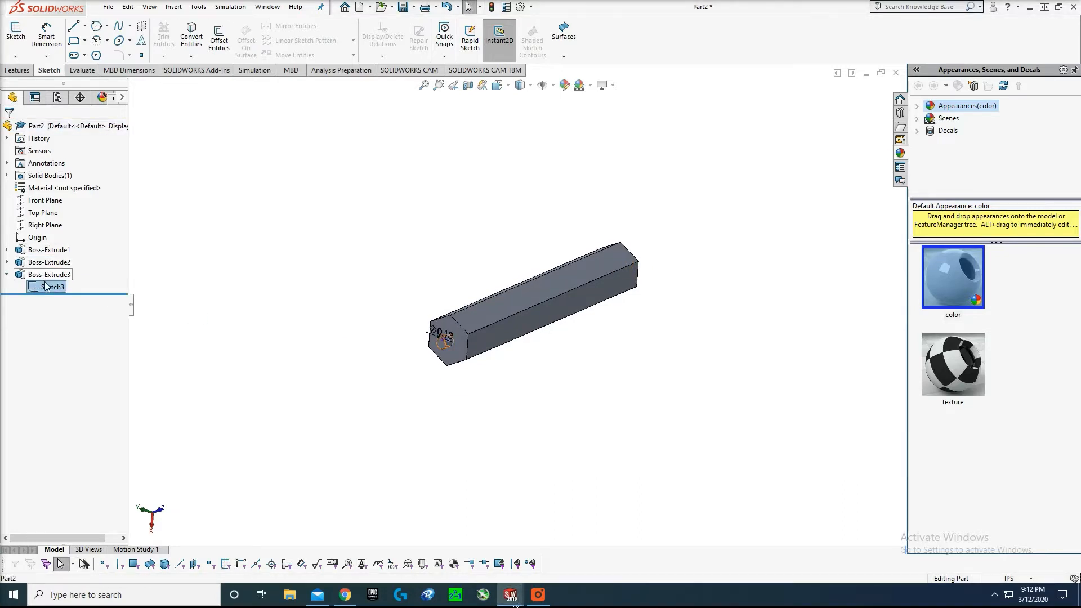
right_click(50, 287)
left_click(58, 252)
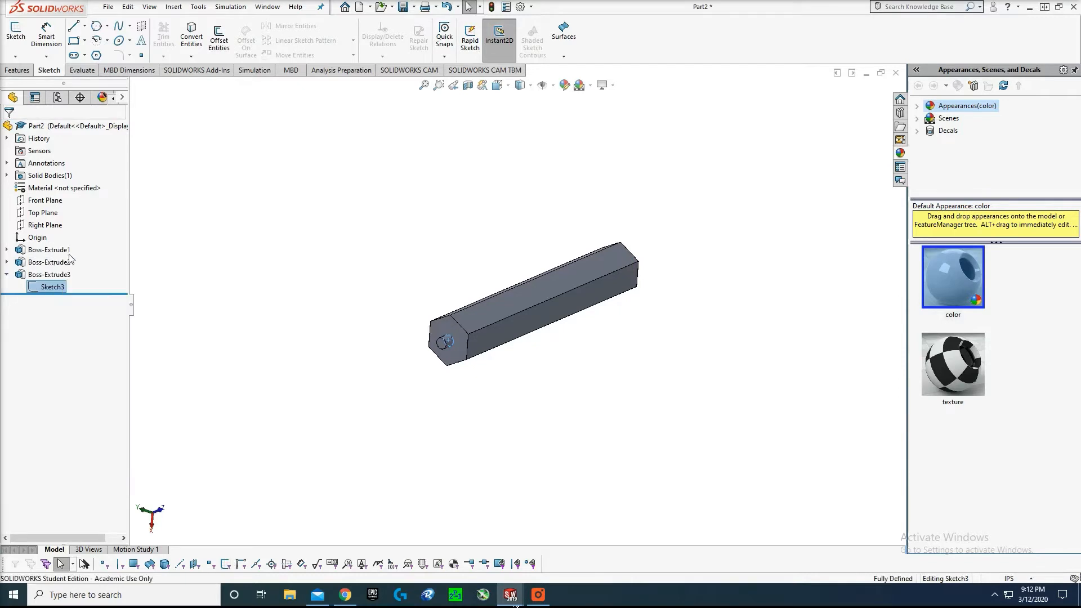
- Set the rear boss circle's diameter to 0.2 in and exit the sketch
scroll(466, 337, "down", 3)
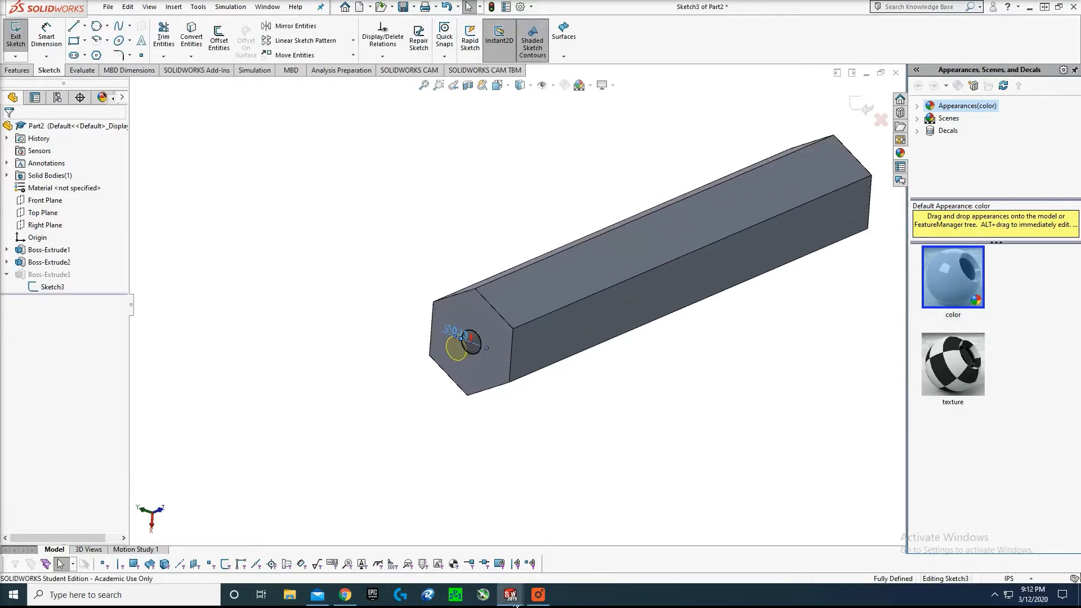
left_click(466, 337)
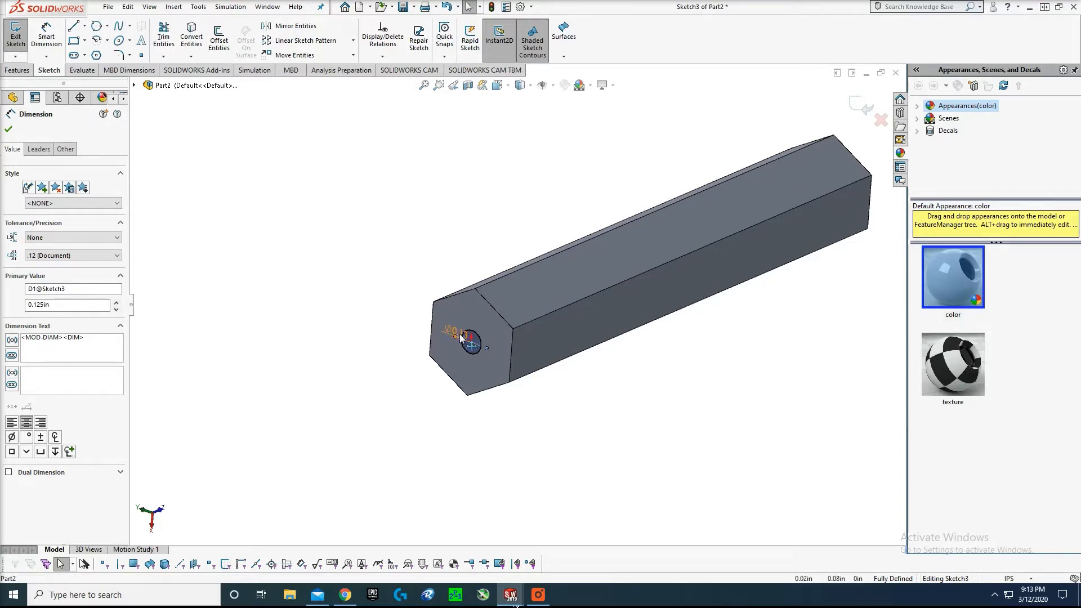
key("Escape")
scroll(549, 318, "down", 4)
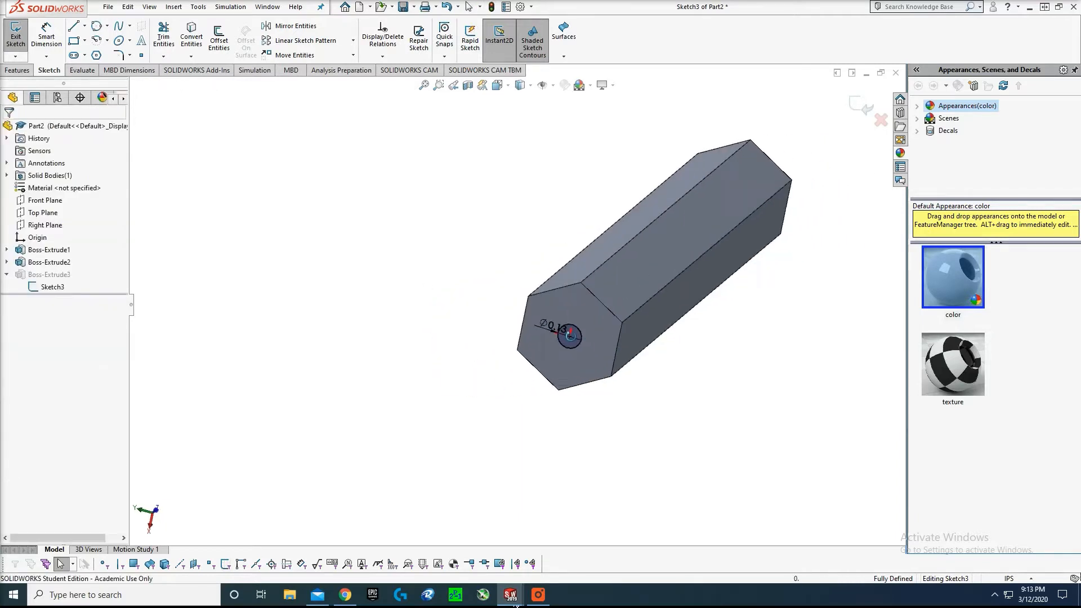
left_click(519, 299)
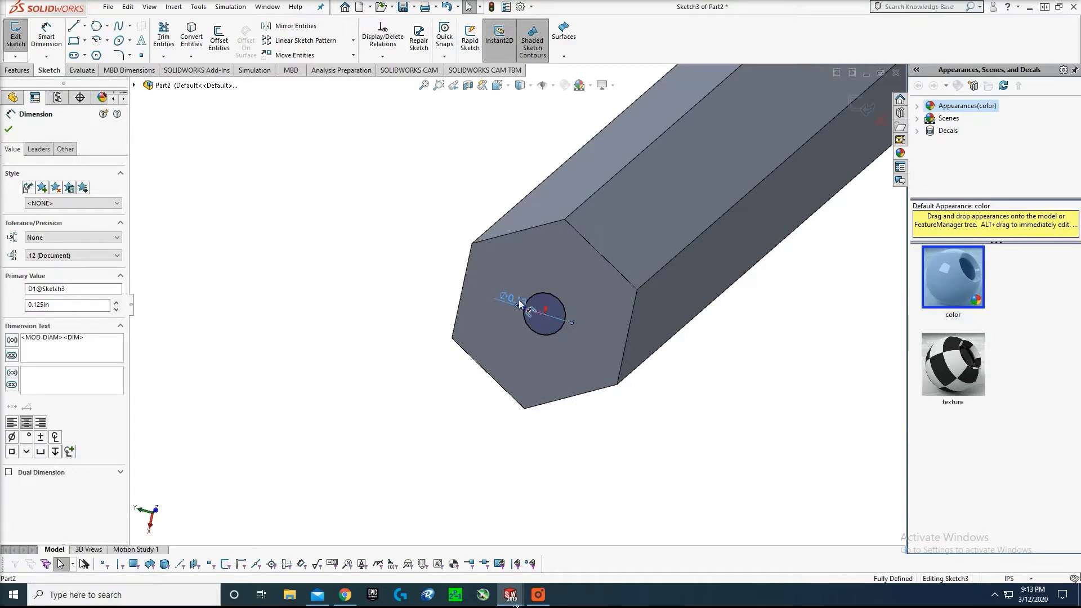
scroll(532, 310, "down", 8)
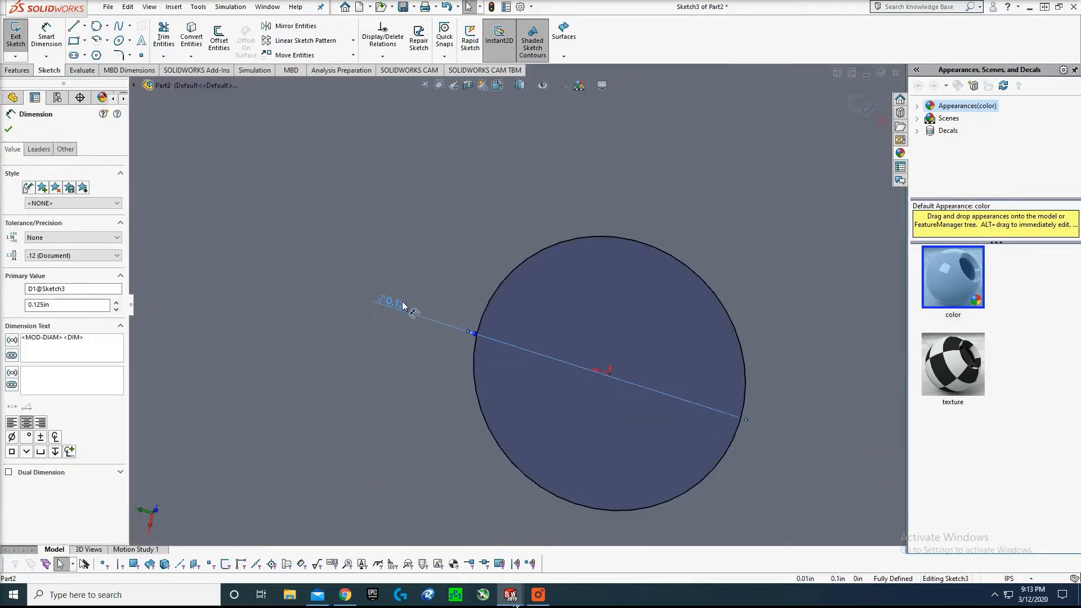
double_click(401, 306)
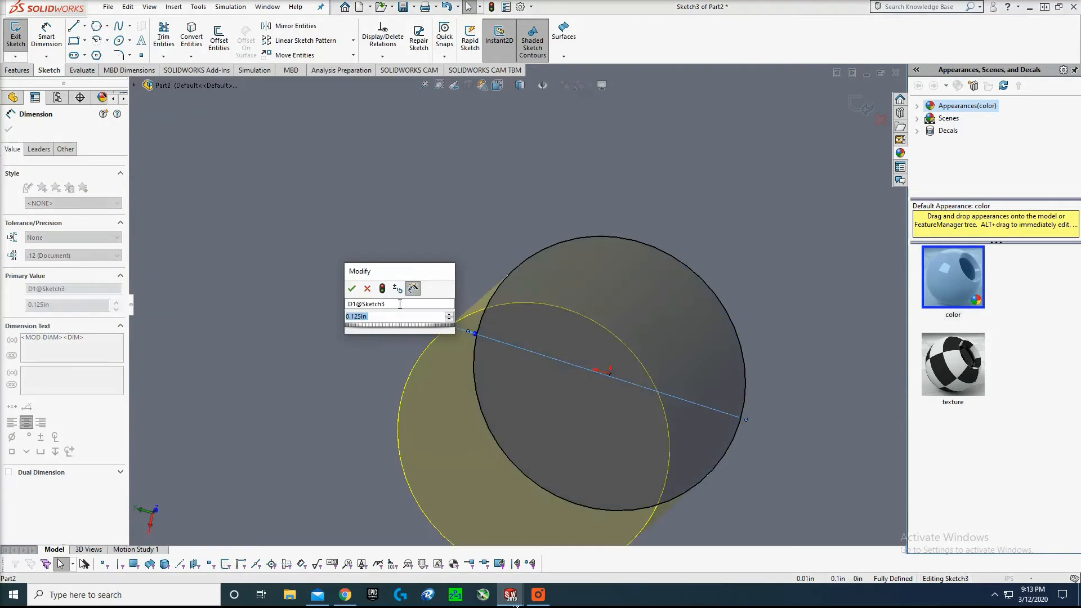
type("0.2")
key("Return")
scroll(404, 296, "up", 5)
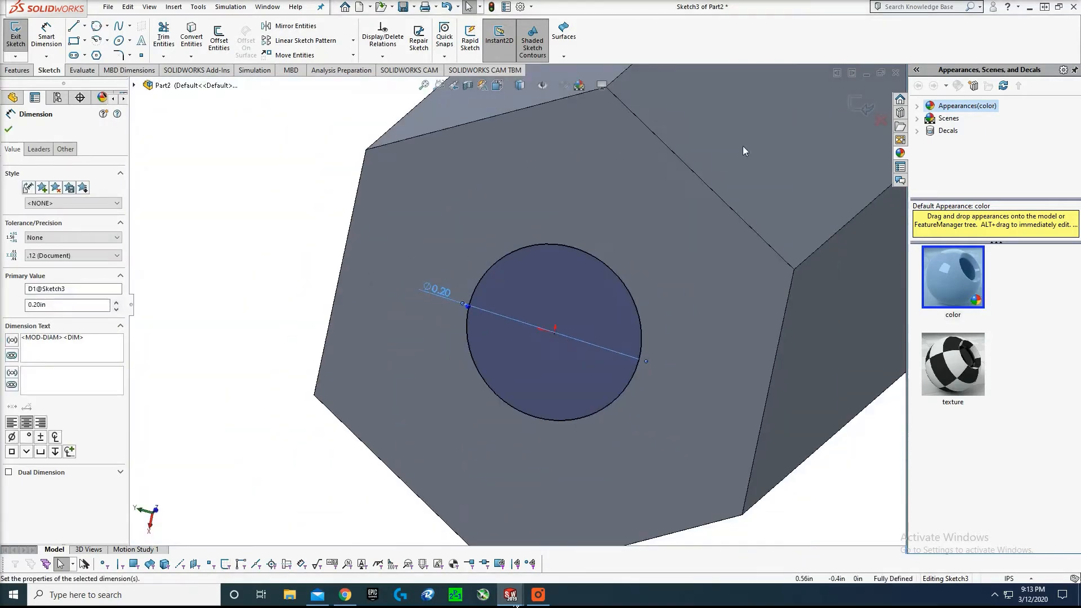
scroll(743, 151, "up", 3)
left_click(862, 103)
scroll(638, 217, "up", 3)
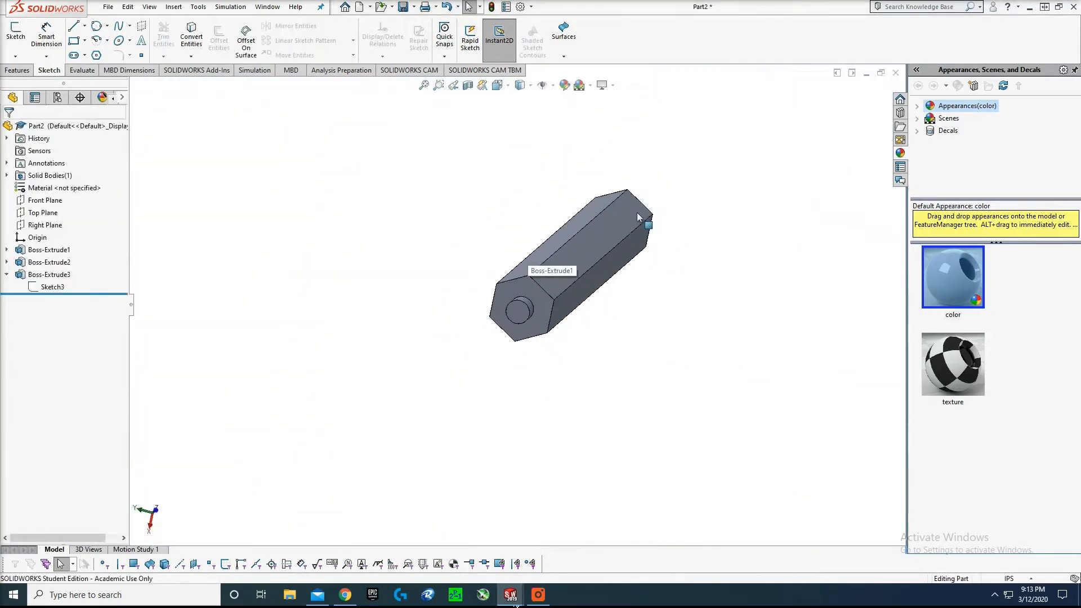
middle_click_drag(638, 216, 584, 483)
scroll(586, 335, "up", 4)
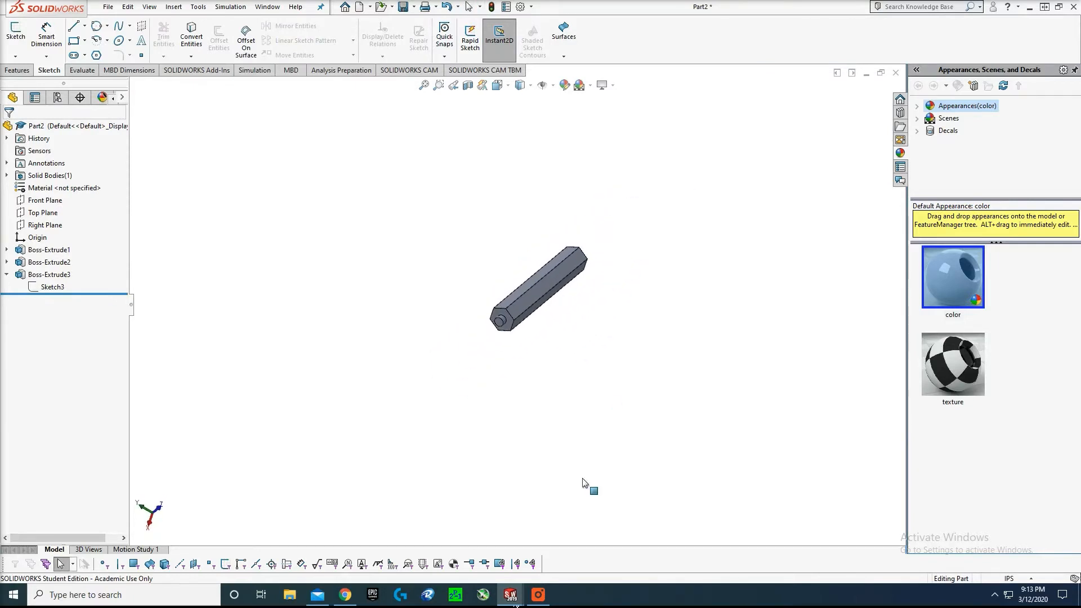
left_click(538, 595)
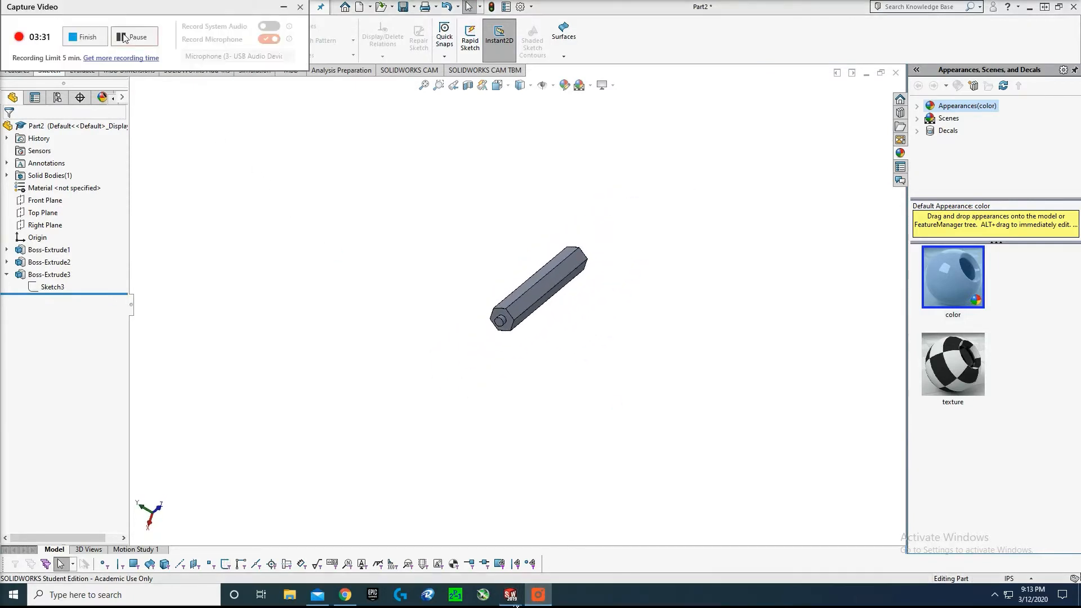
left_click(694, 215)
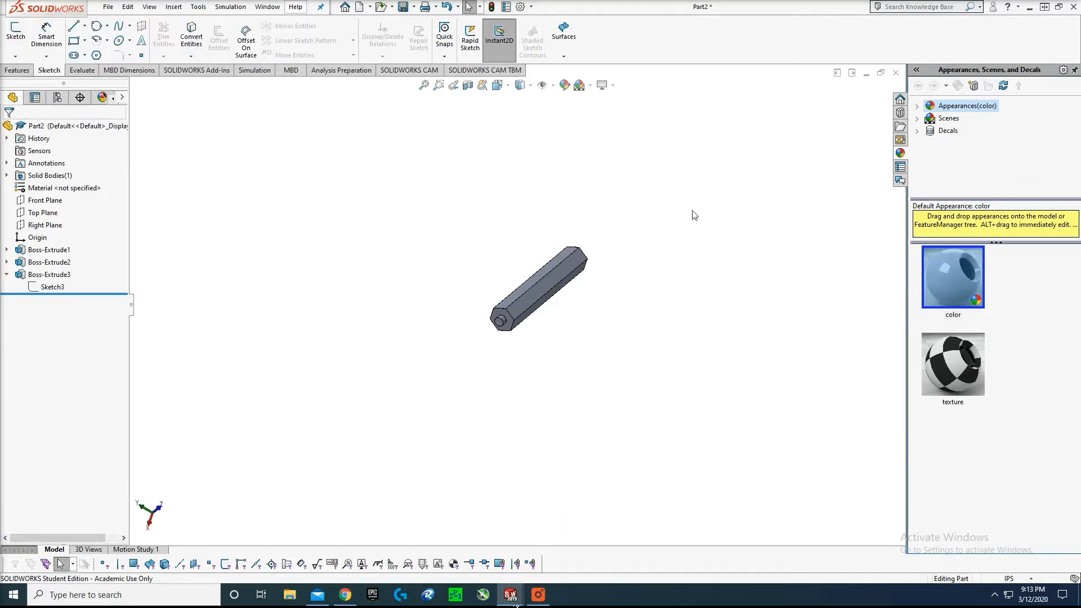
- Apply a dark grey colour (RGB 64, 64, 64) to the whole hexagonal bar part
scroll(625, 236, "down", 4)
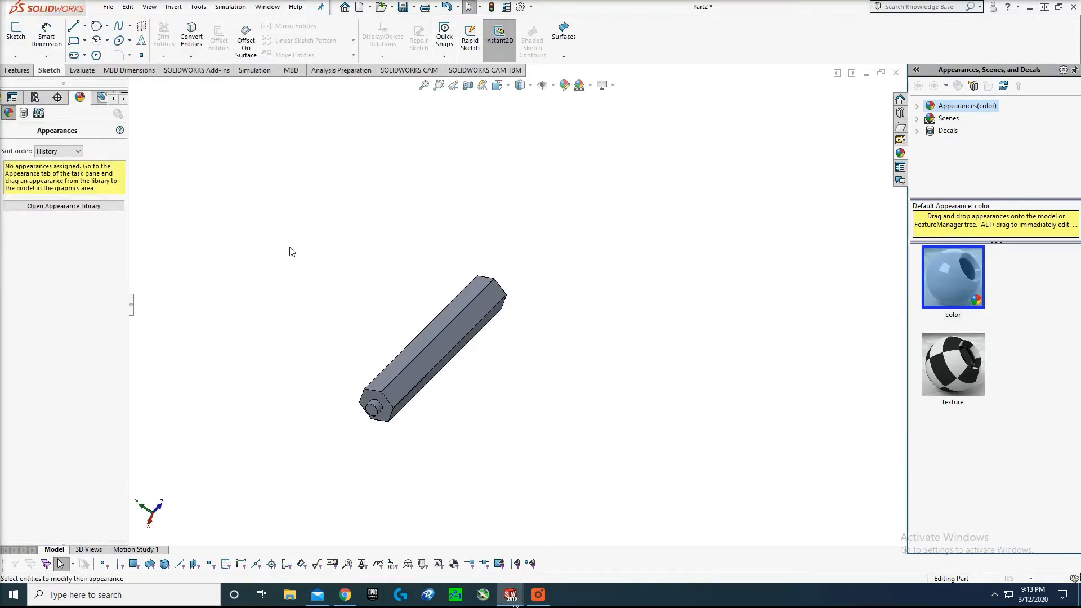
left_click(88, 401)
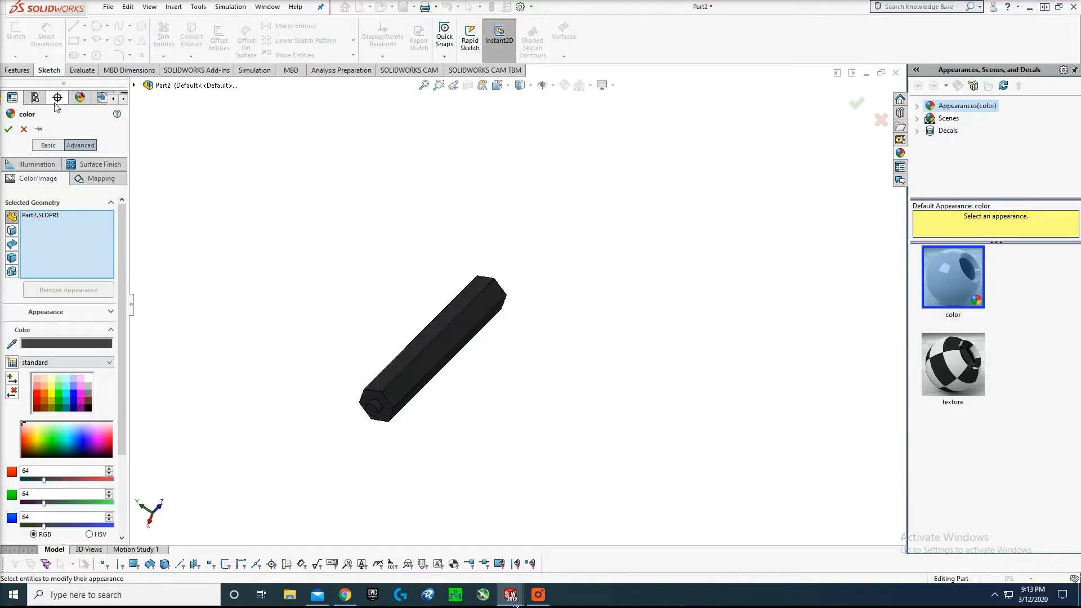
left_click(9, 130)
- Save the part under the file name connector in the test folder
left_click(108, 7)
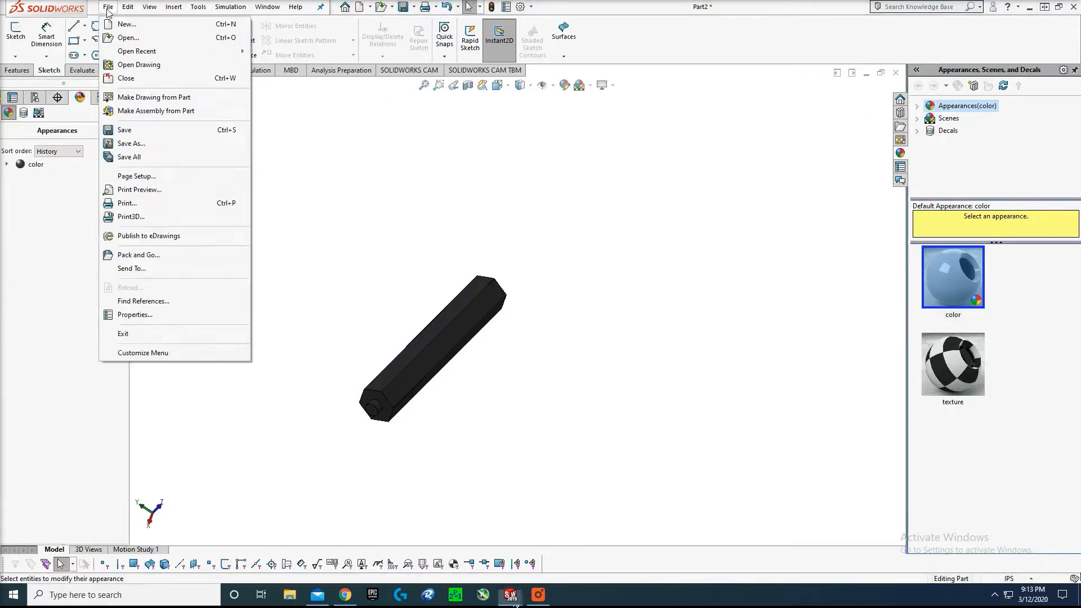
left_click(125, 130)
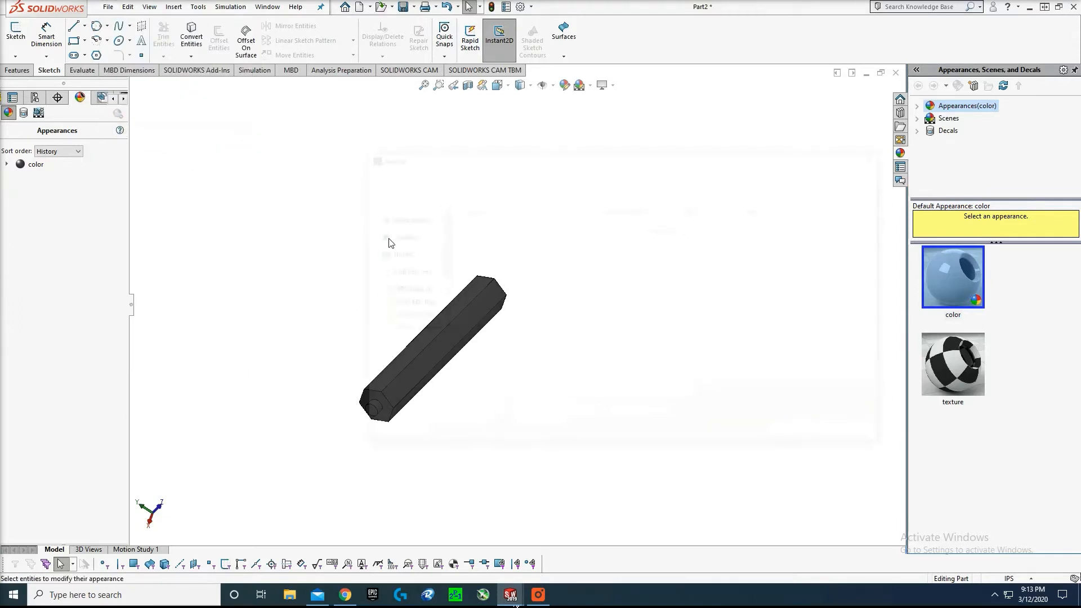
type("dowe")
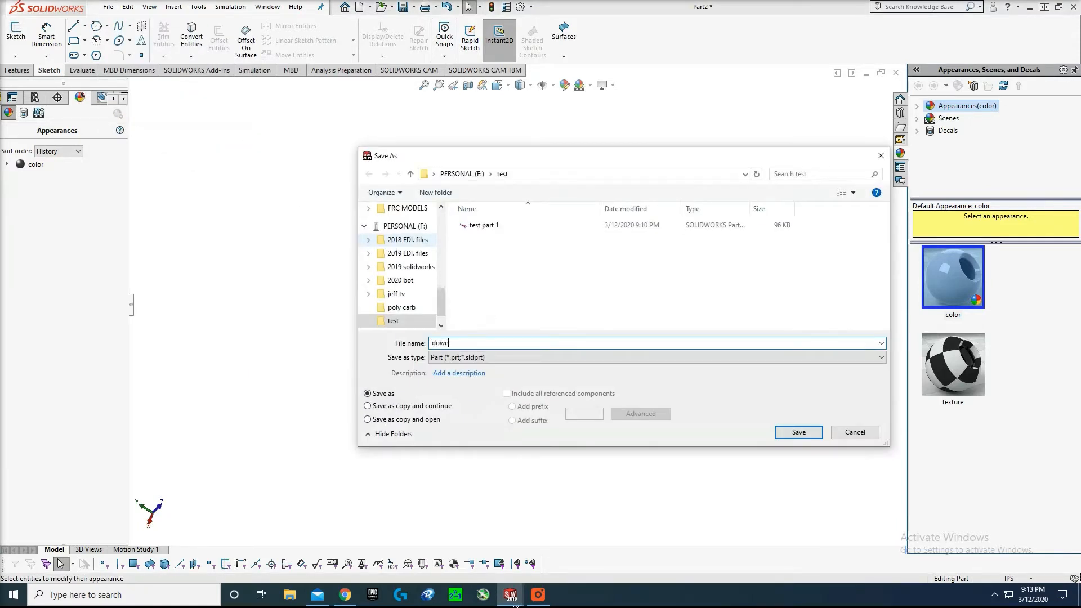
key("BackSpace")
key("BackSpace")
key("BackSpace")
key("BackSpace")
key("BackSpace")
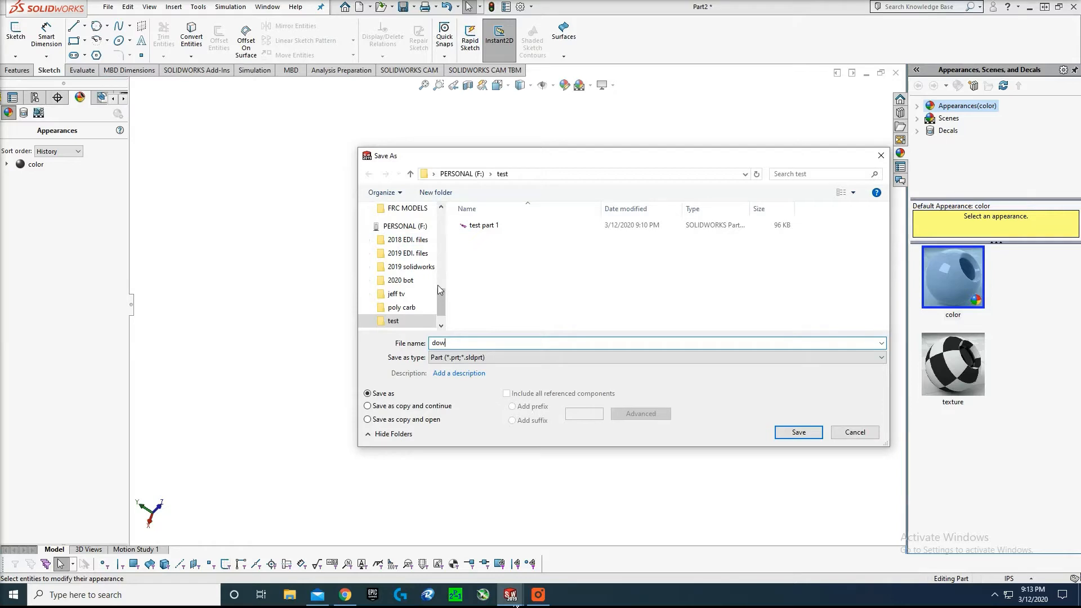
type("connector")
left_click(794, 432)
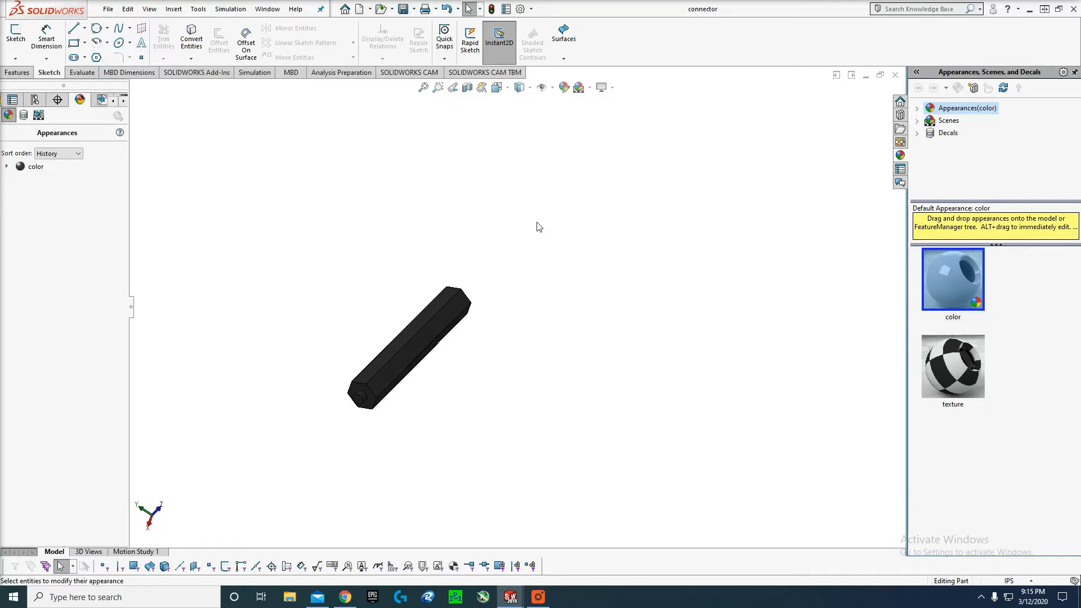
- Create a new assembly and place test part 1 in it as the first component
left_click(108, 9)
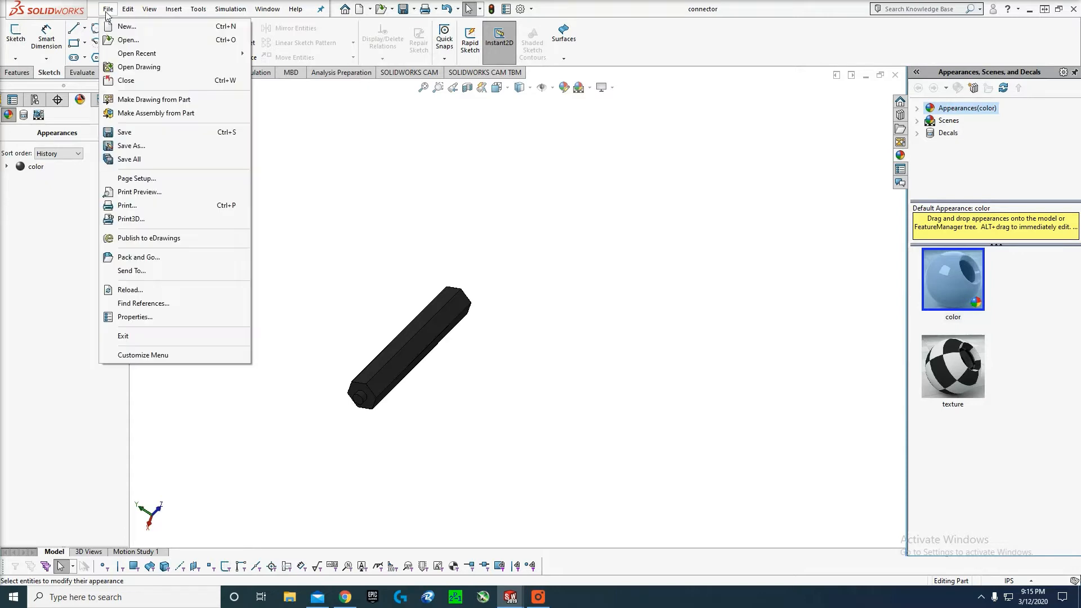
left_click(126, 27)
left_click(265, 211)
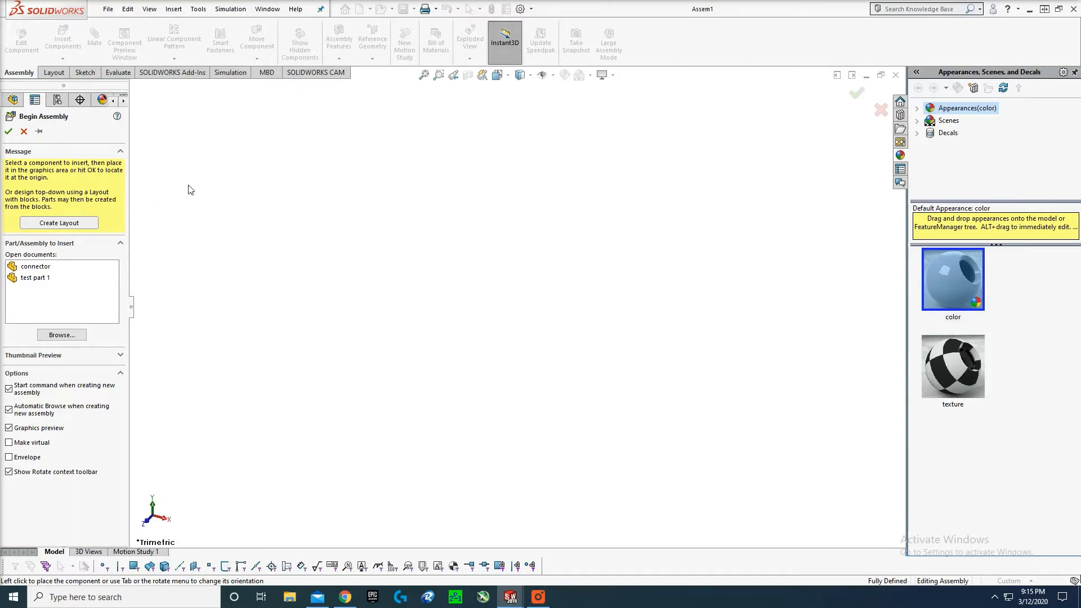
left_click(32, 278)
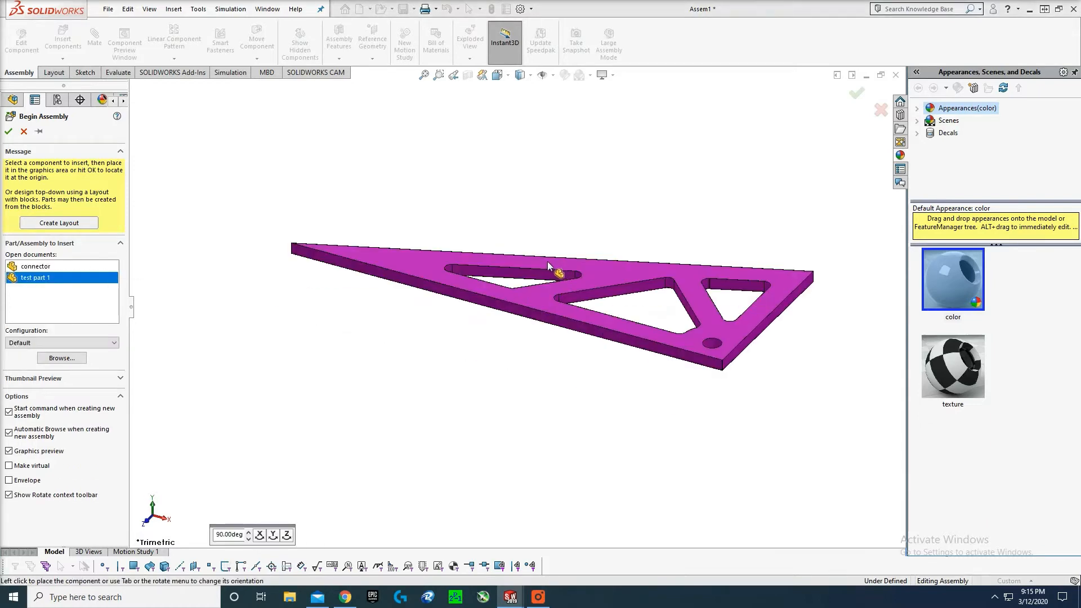
left_click(518, 260)
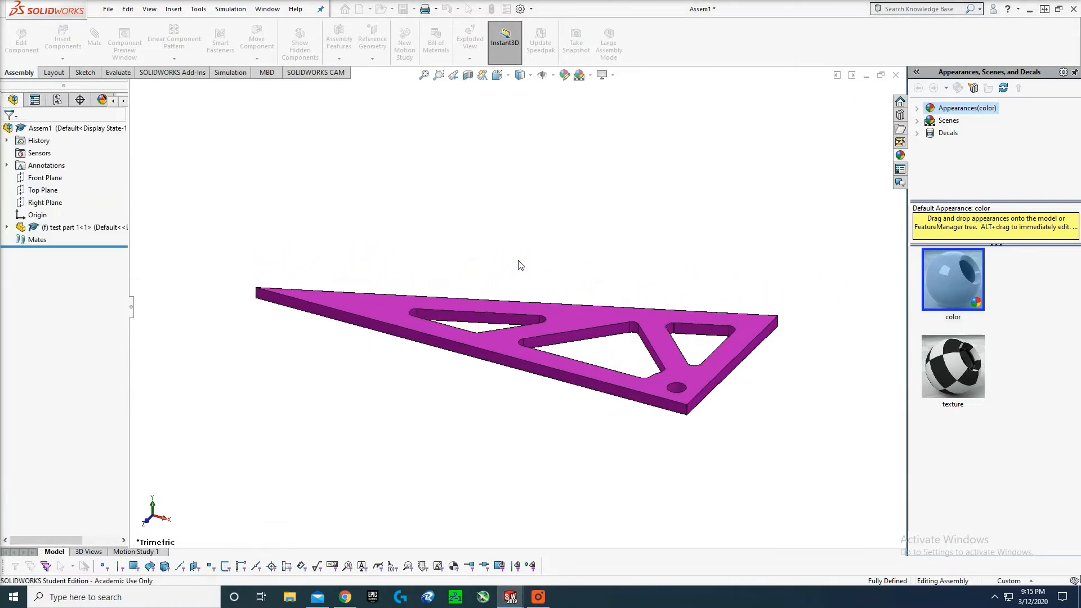
middle_click_drag(493, 257, 481, 355)
scroll(480, 355, "up", 5)
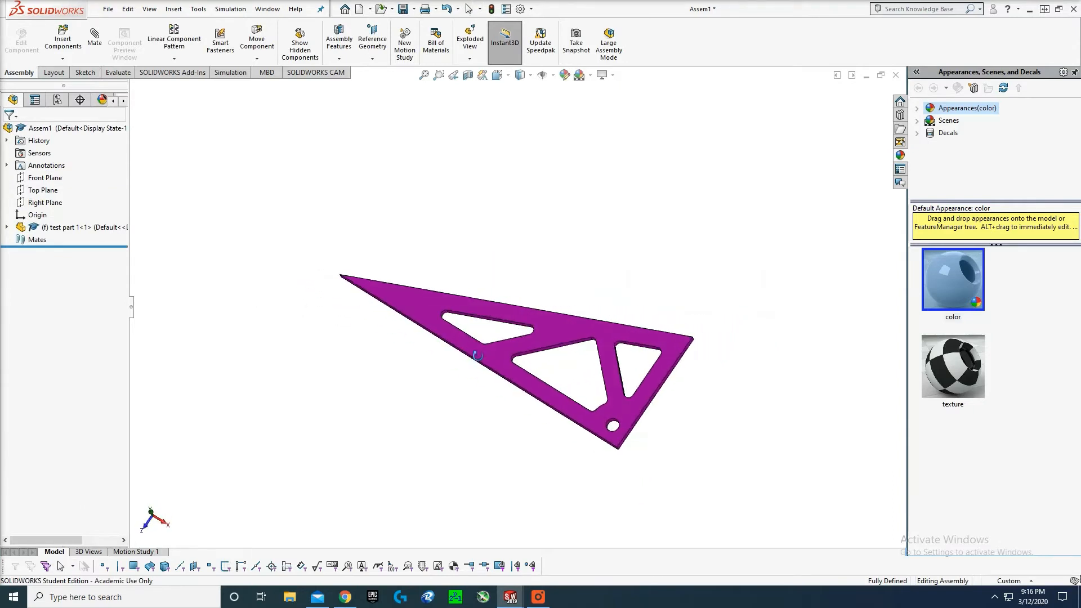
scroll(591, 242, "down", 4)
scroll(572, 269, "up", 5)
scroll(498, 350, "down", 5)
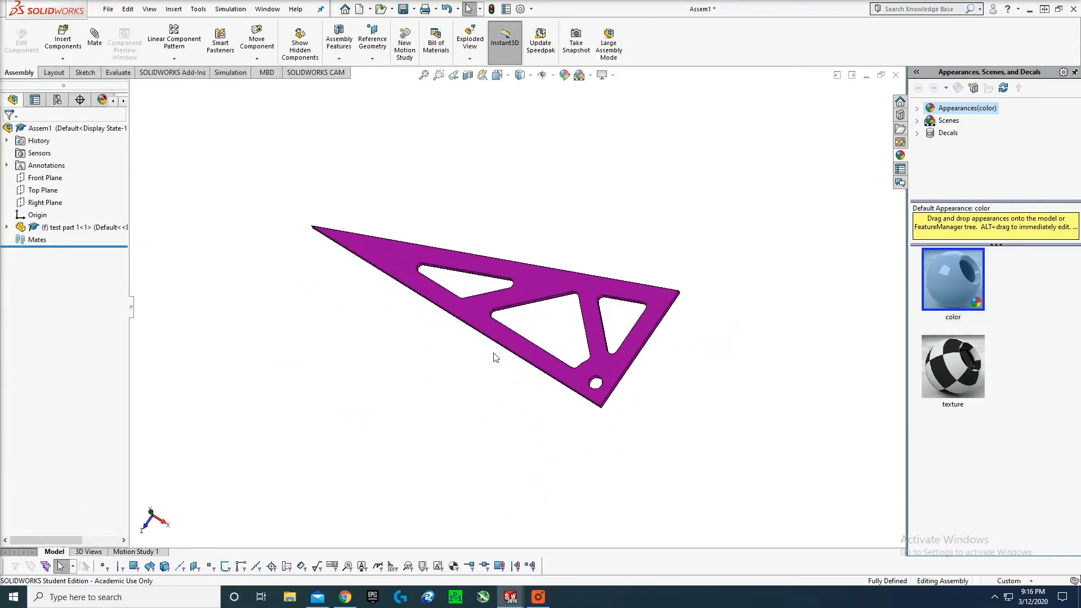
scroll(579, 185, "up", 2)
scroll(576, 195, "down", 2)
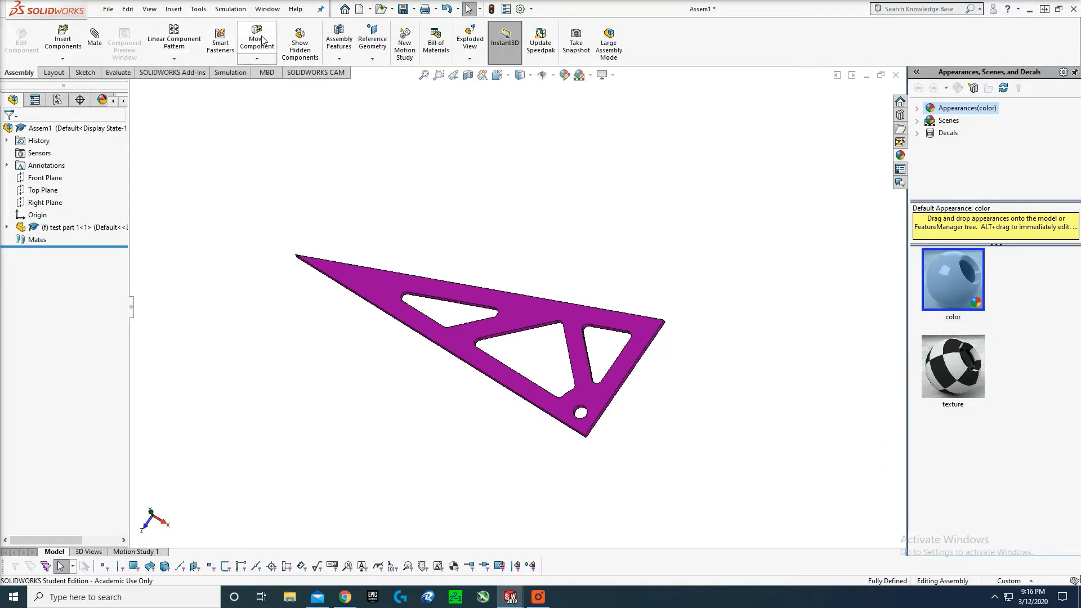
left_click(257, 59)
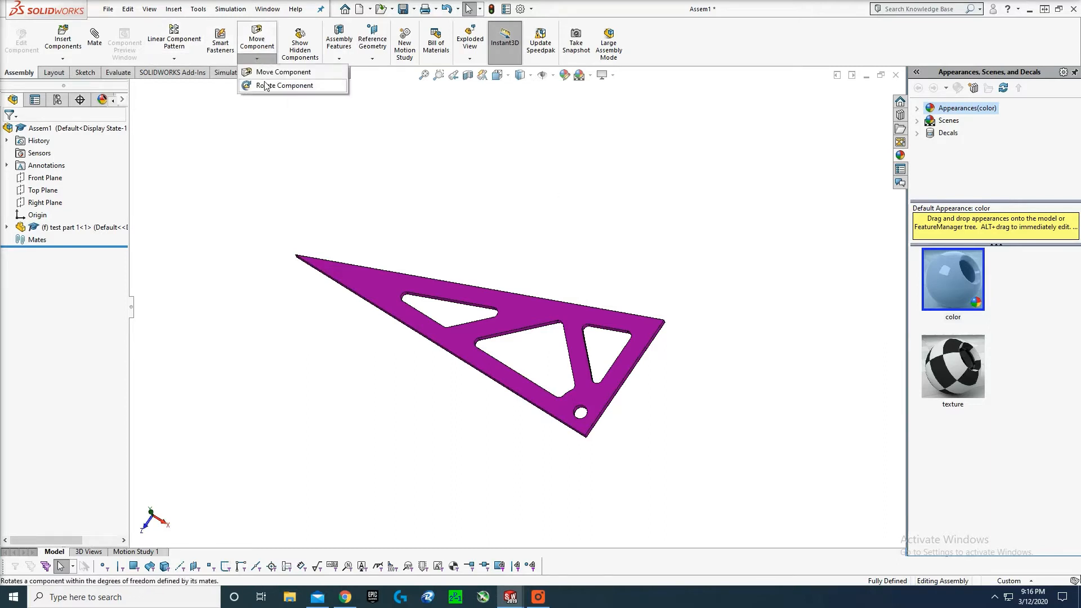
left_click(456, 153)
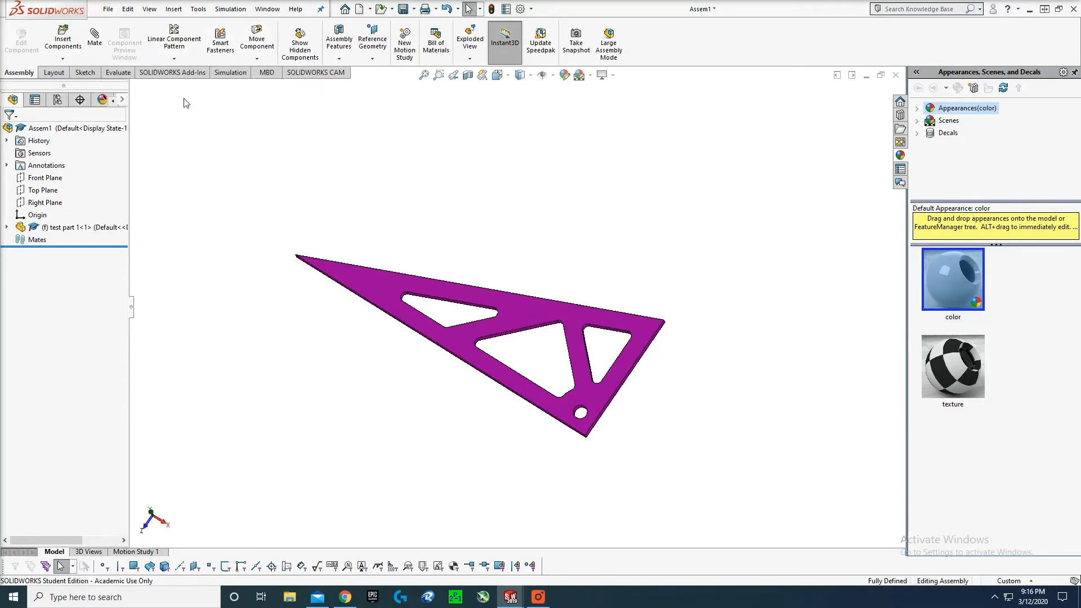
left_click(61, 43)
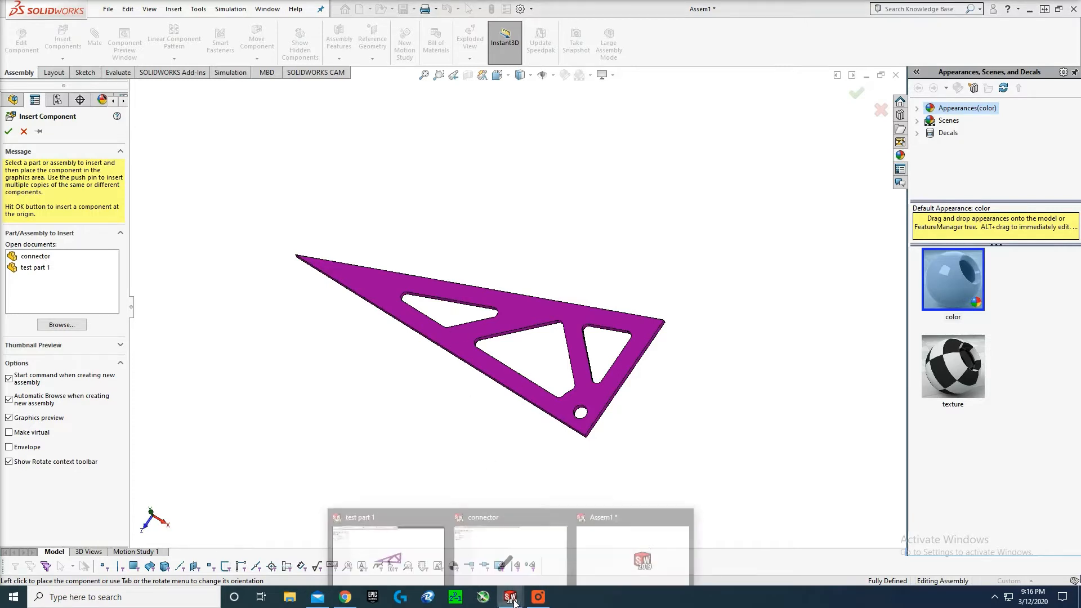
left_click(28, 133)
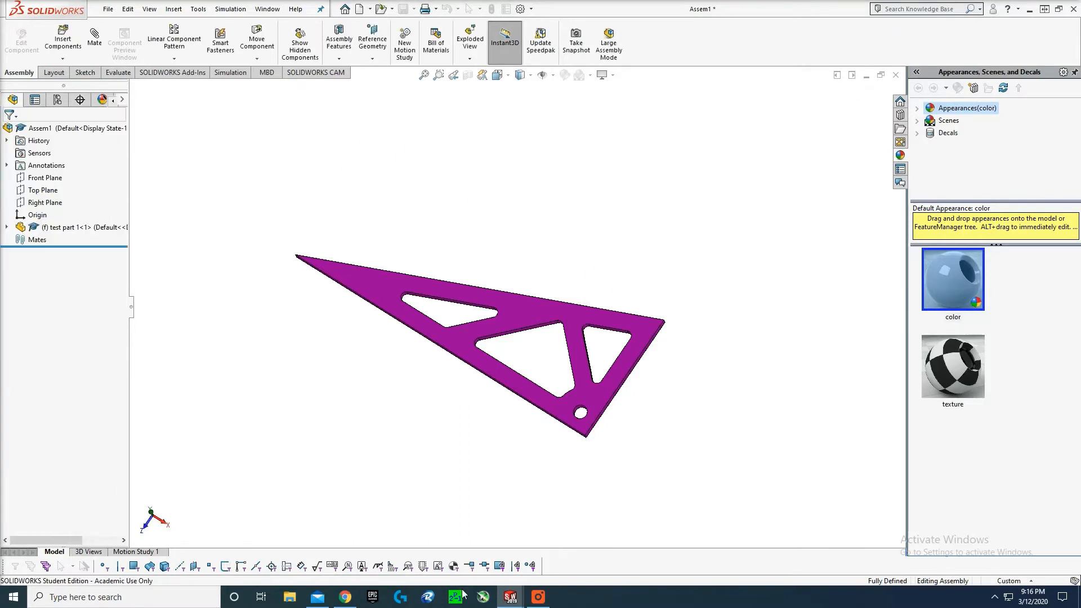
left_click(510, 597)
left_click(524, 554)
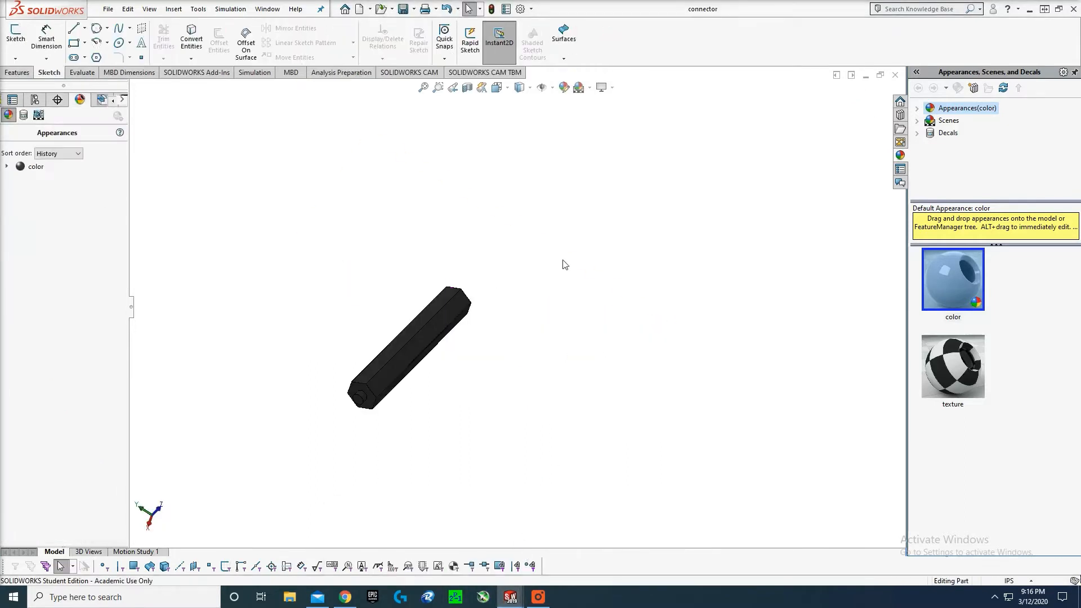
mouse_move(511, 601)
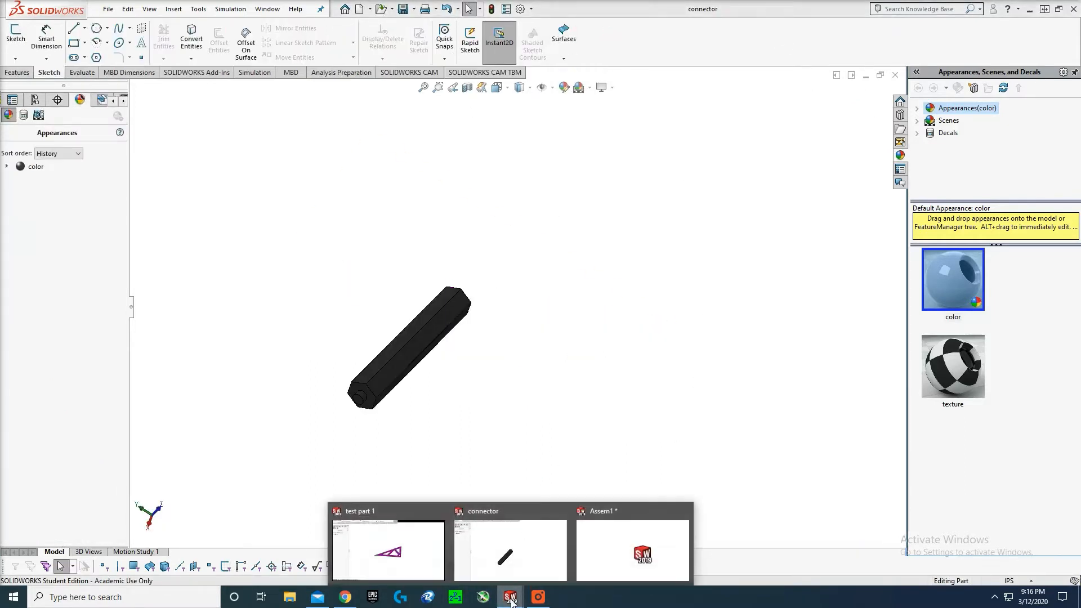
left_click(411, 564)
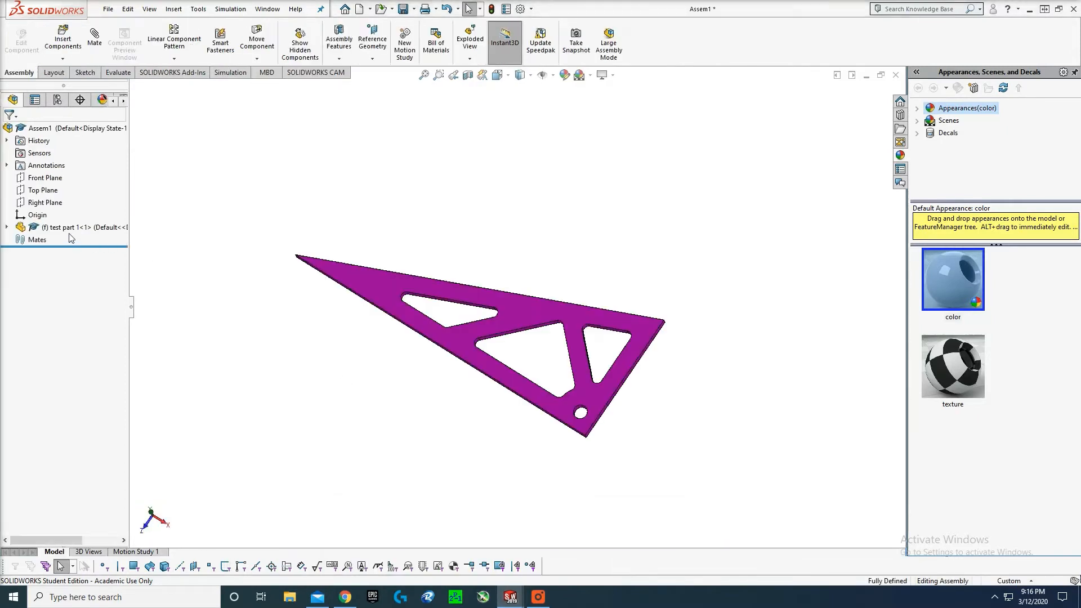
left_click(62, 39)
left_click(35, 256)
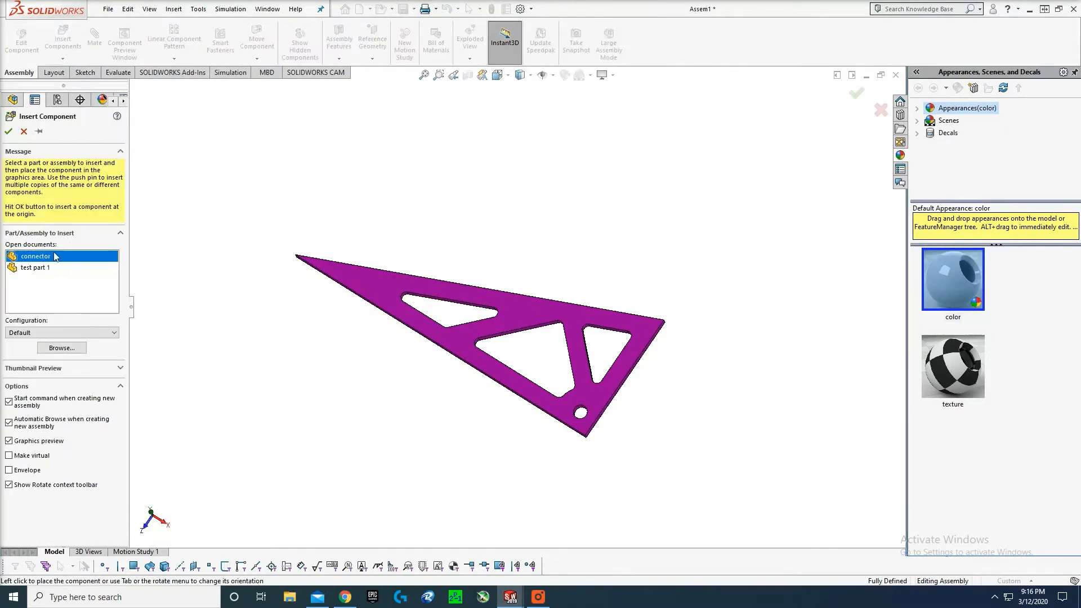
key("Escape")
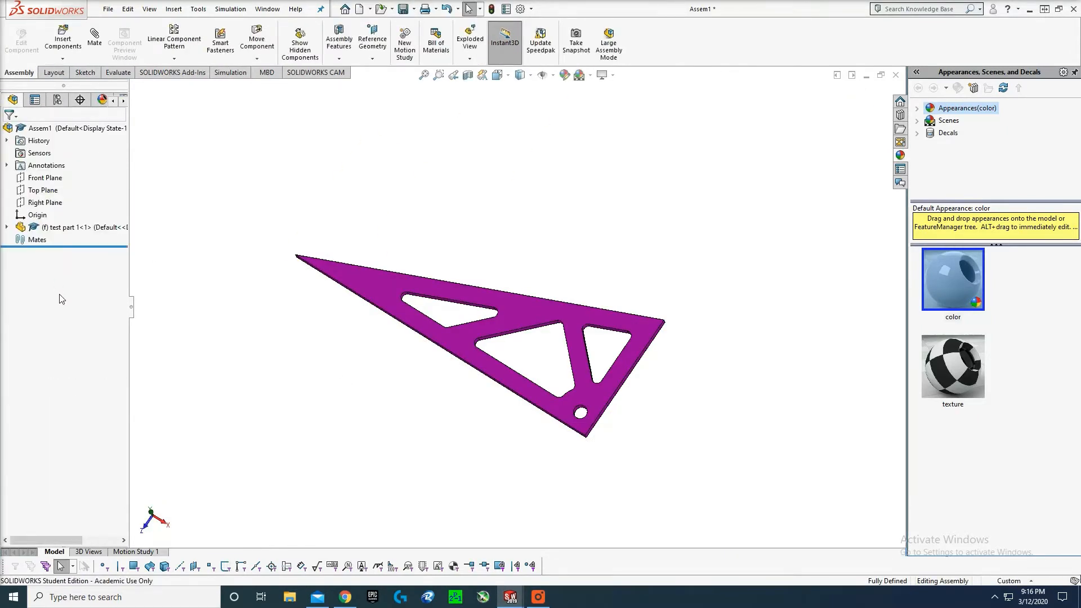
- Start inserting a component, browse the tube subfolder of 2020 bot, and close the file browser without opening anything
left_click(63, 39)
left_click(61, 325)
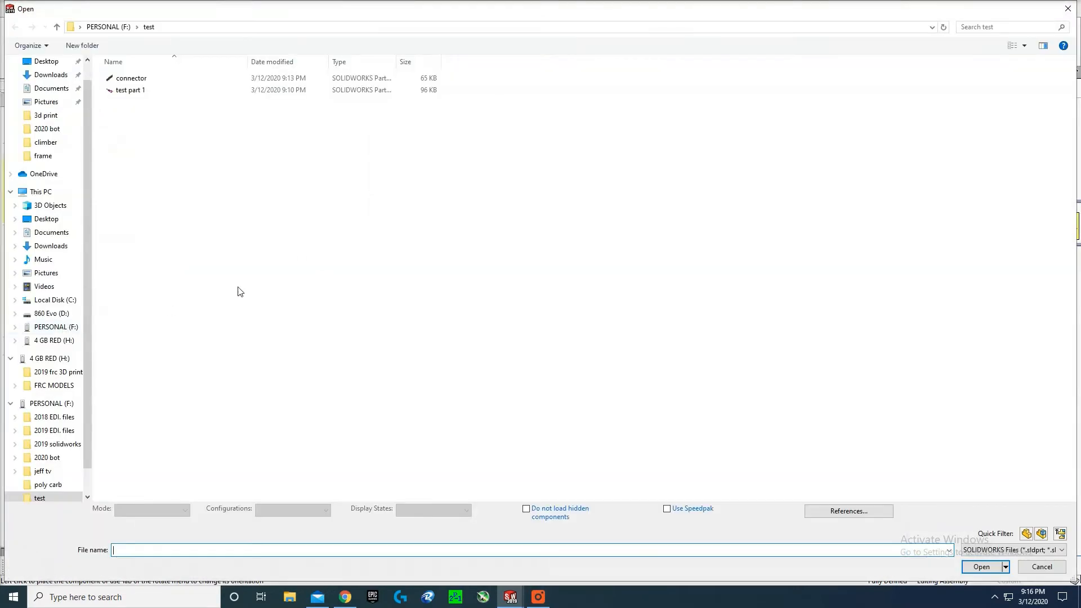
left_click(50, 457)
double_click(150, 146)
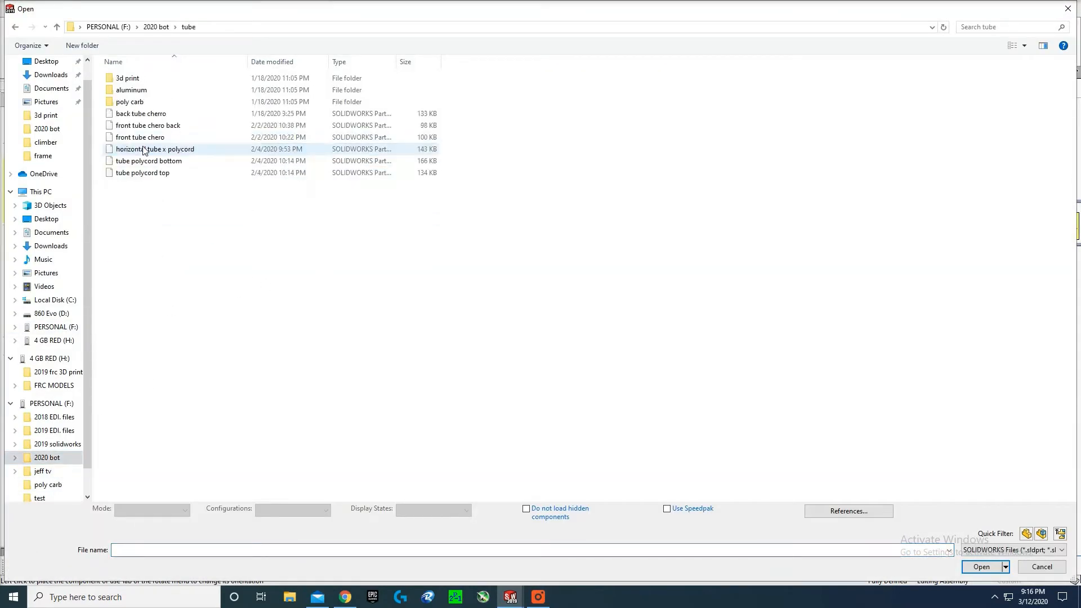
left_click(1068, 8)
- Insert the open connector part into the assembly and place it beside test part 1
left_click(33, 256)
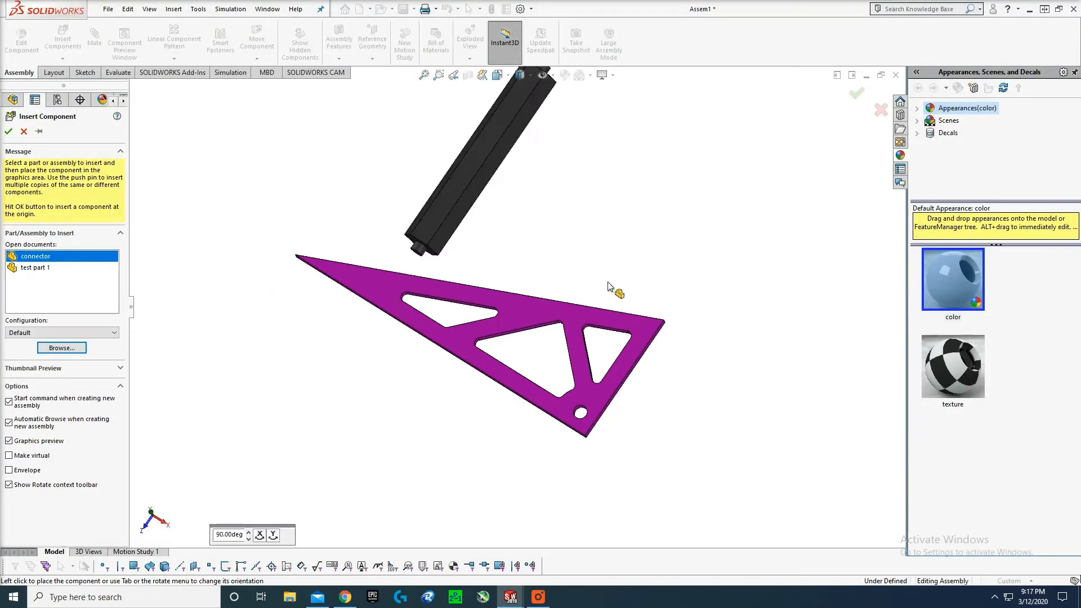
left_click(610, 238)
middle_click_drag(614, 239, 559, 276)
scroll(536, 277, "down", 3)
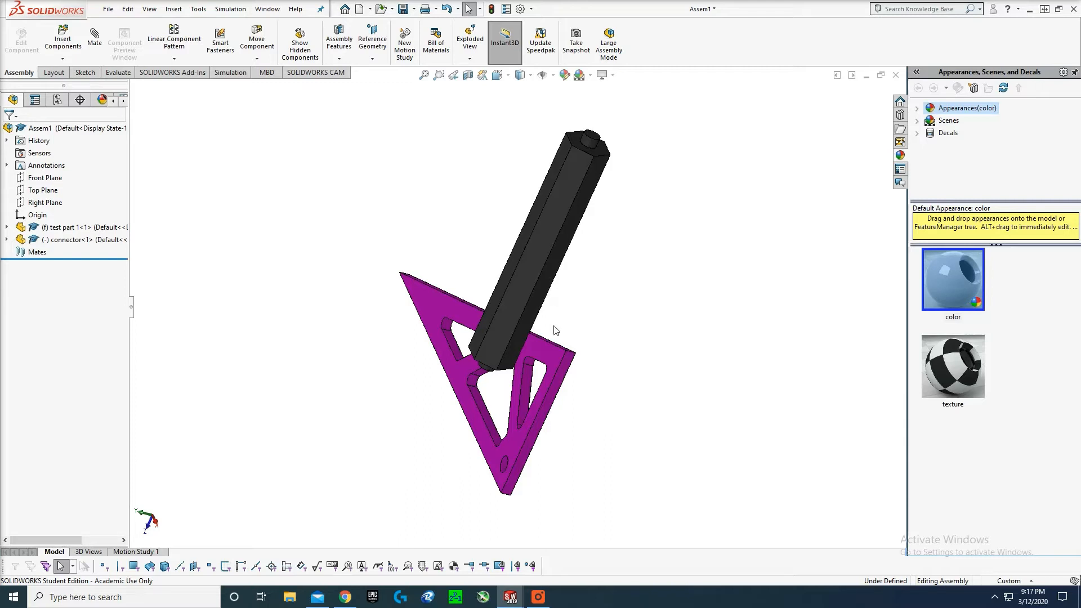
- Try a concentric mate between the connector's round end boss and the corner hole of test part 1, and cancel it
scroll(610, 294, "up", 4)
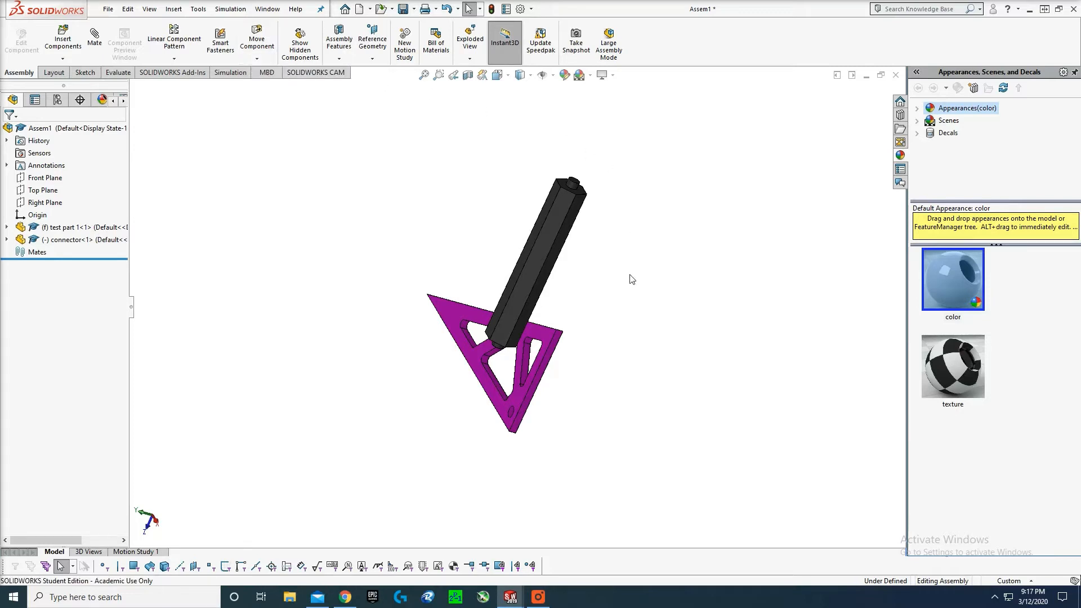
middle_click_drag(630, 276, 647, 226)
scroll(519, 296, "down", 4)
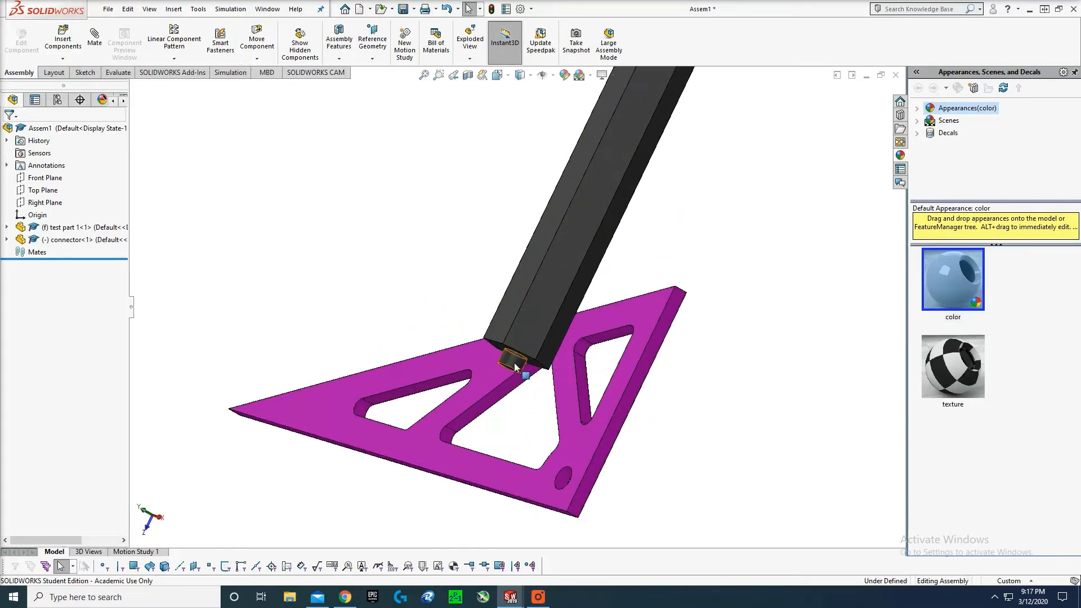
scroll(666, 430, "up", 2)
middle_click_drag(665, 429, 620, 394)
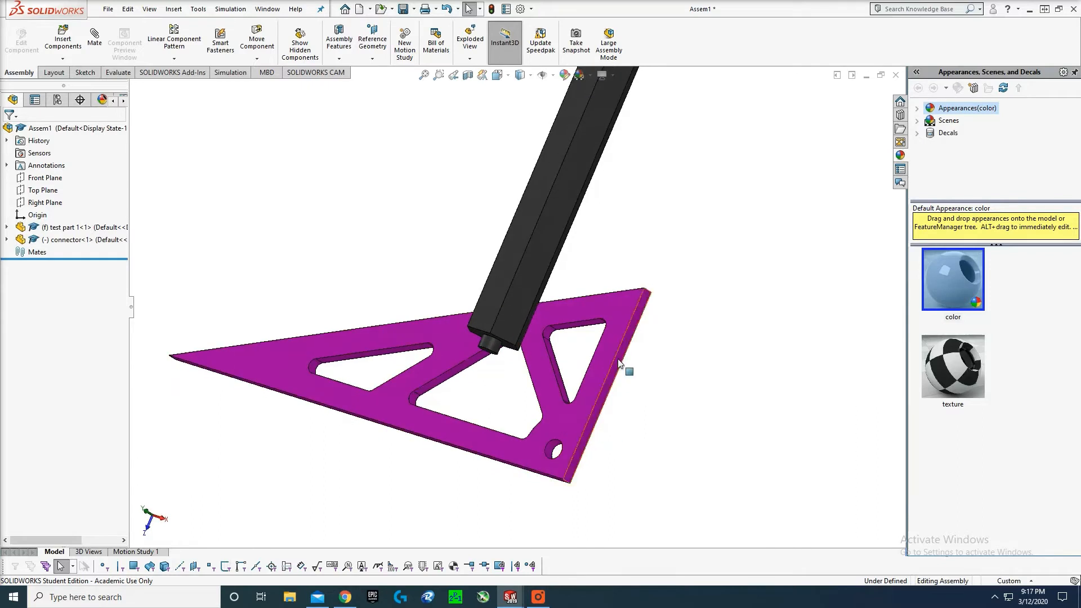
scroll(656, 231, "up", 3)
middle_click_drag(651, 217, 614, 211)
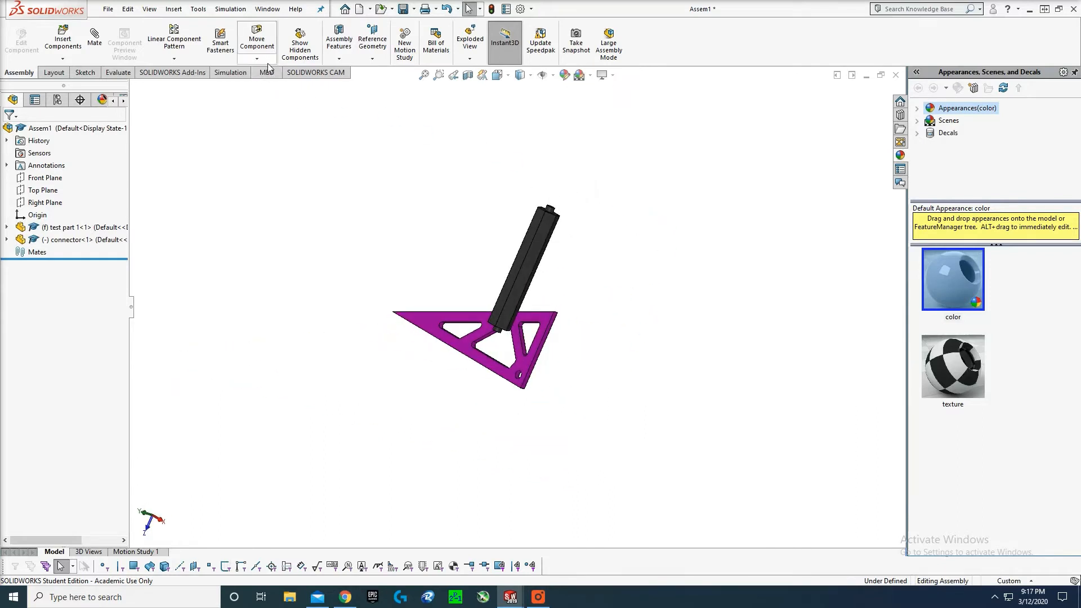
left_click(95, 39)
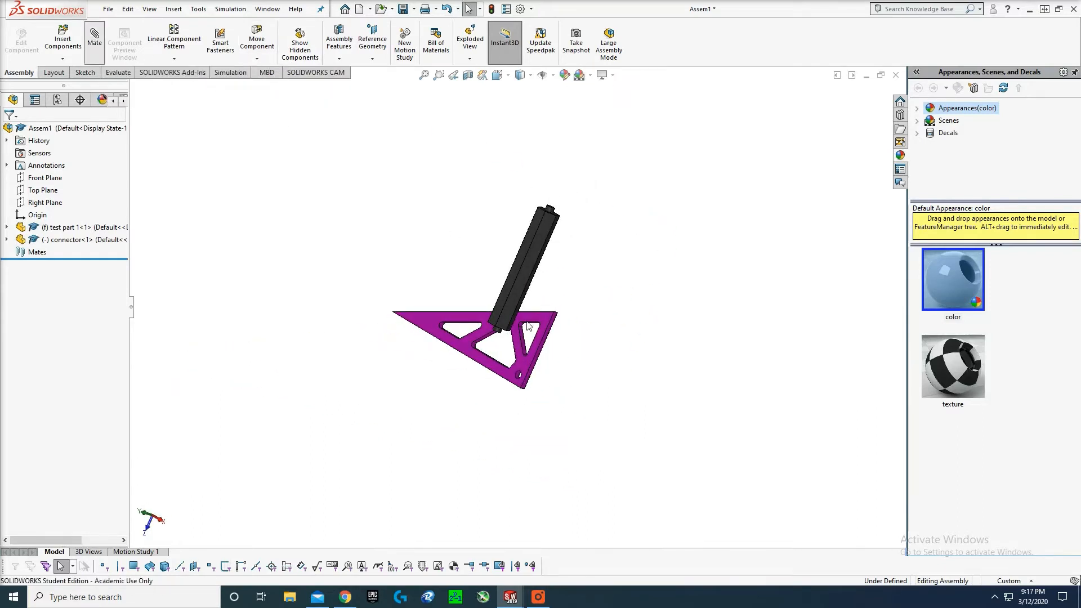
scroll(528, 327, "down", 5)
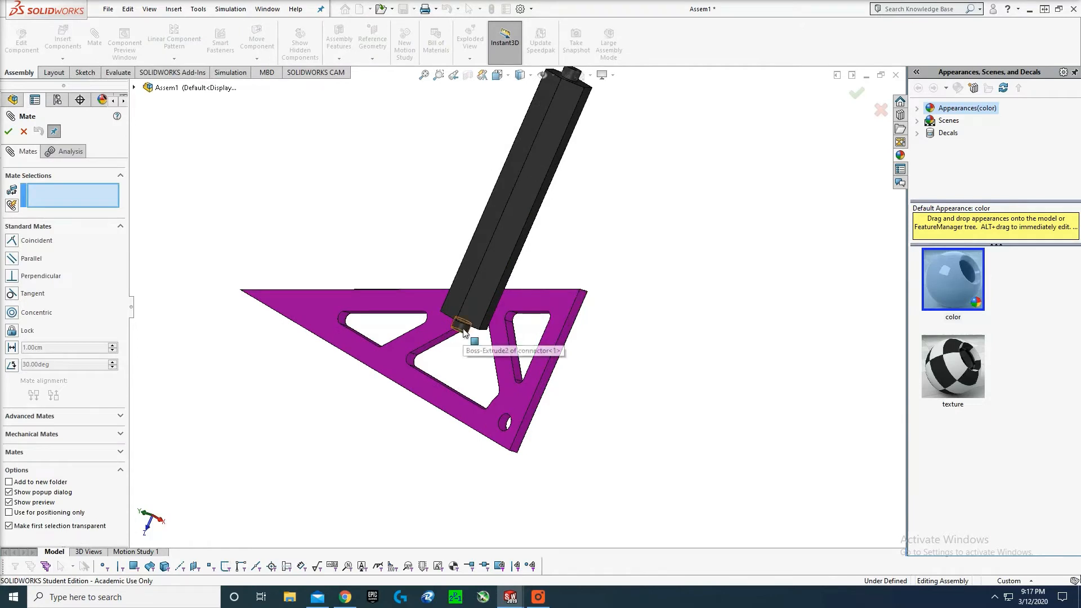
left_click(464, 331)
left_click(505, 423)
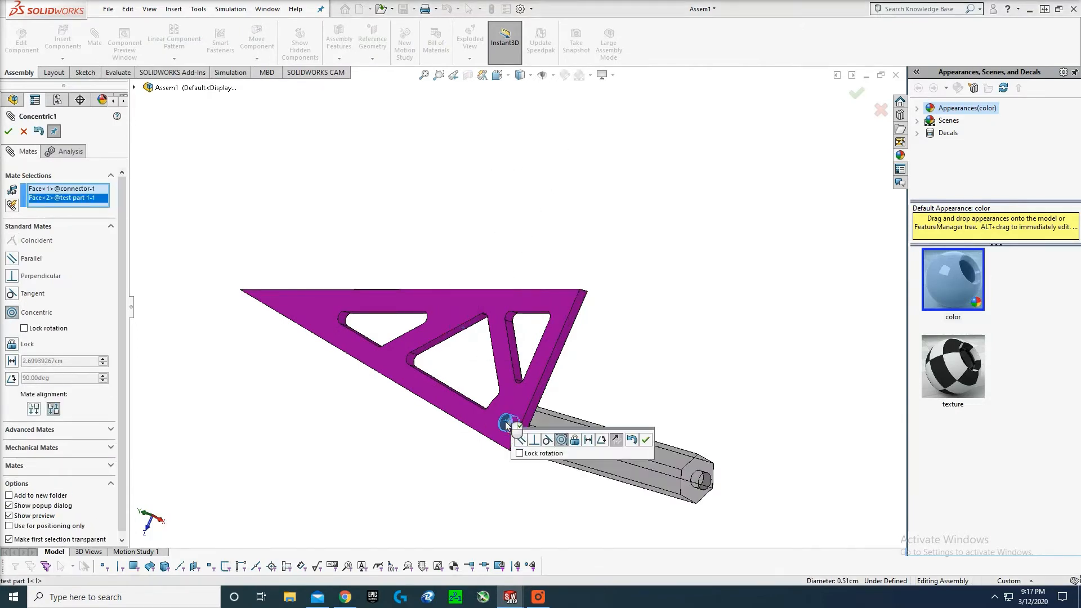
key("Escape")
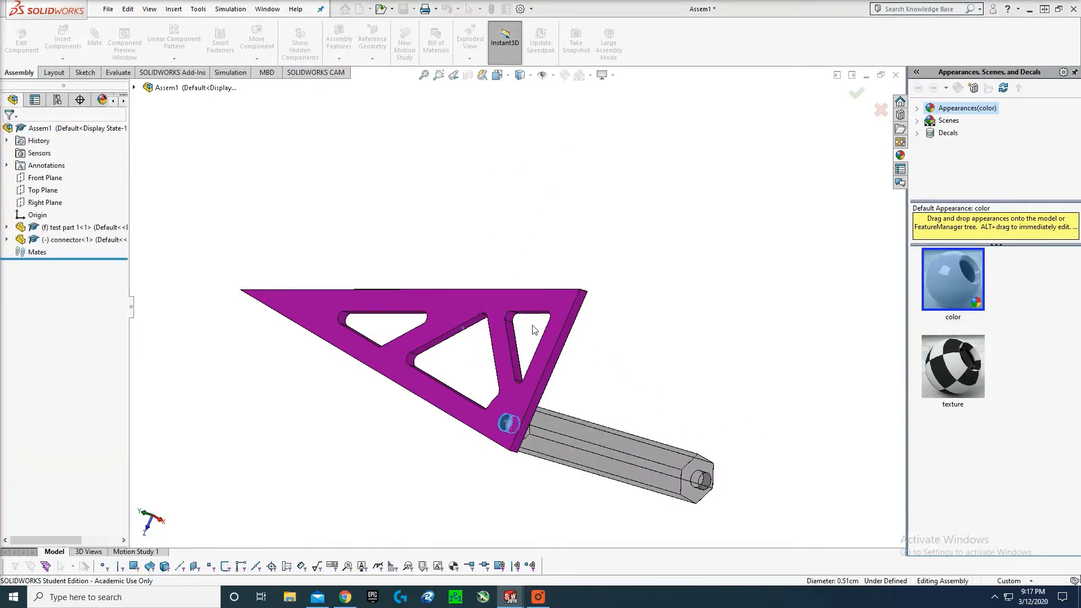
- Rotate the connector freely with Rotate Component until it lies roughly horizontal, with one end boss facing the view
left_click(257, 58)
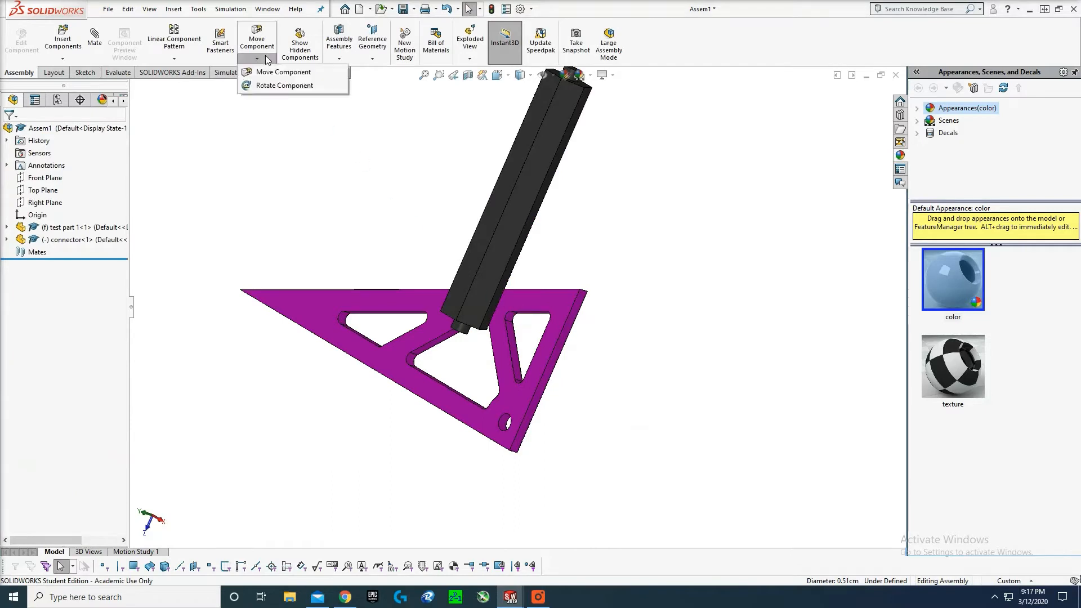
left_click(279, 89)
scroll(560, 186, "up", 3)
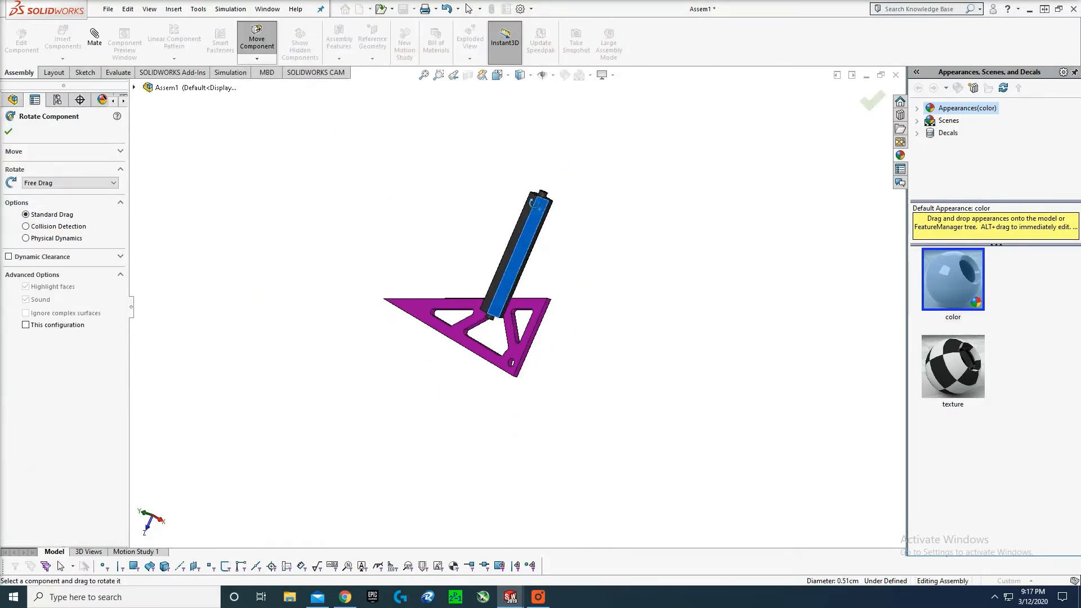
left_click_drag(539, 219, 531, 300)
scroll(620, 222, "down", 3)
key("Escape")
scroll(613, 236, "up", 1)
middle_click_drag(601, 262, 545, 316)
scroll(450, 363, "down", 3)
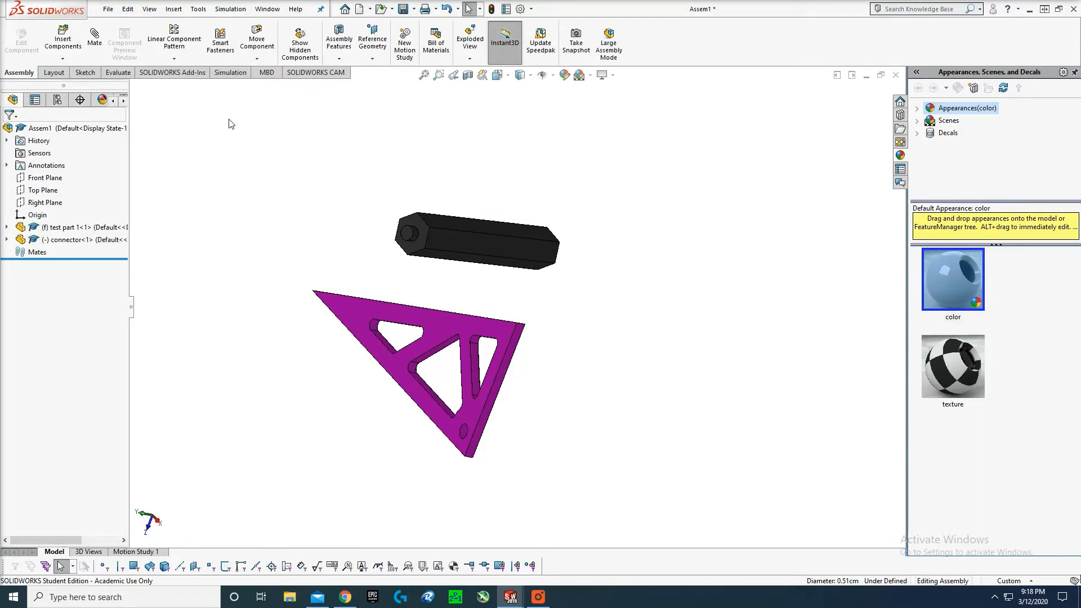
- Add a concentric mate between the connector's round end boss and the corner hole of test part 1
scroll(434, 205, "down", 3)
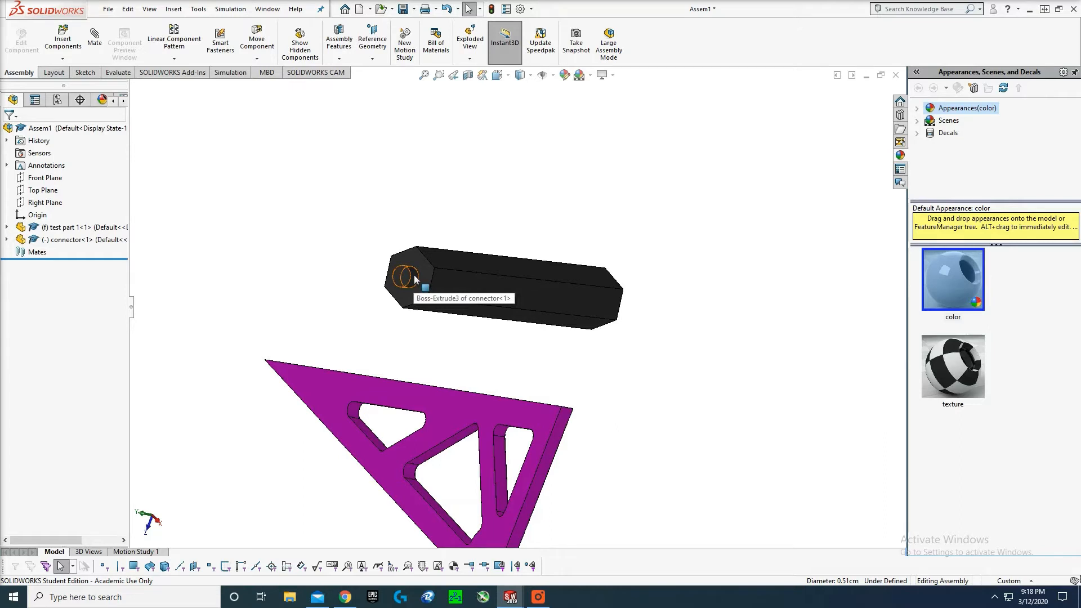
scroll(496, 360, "up", 2)
scroll(499, 495, "down", 4)
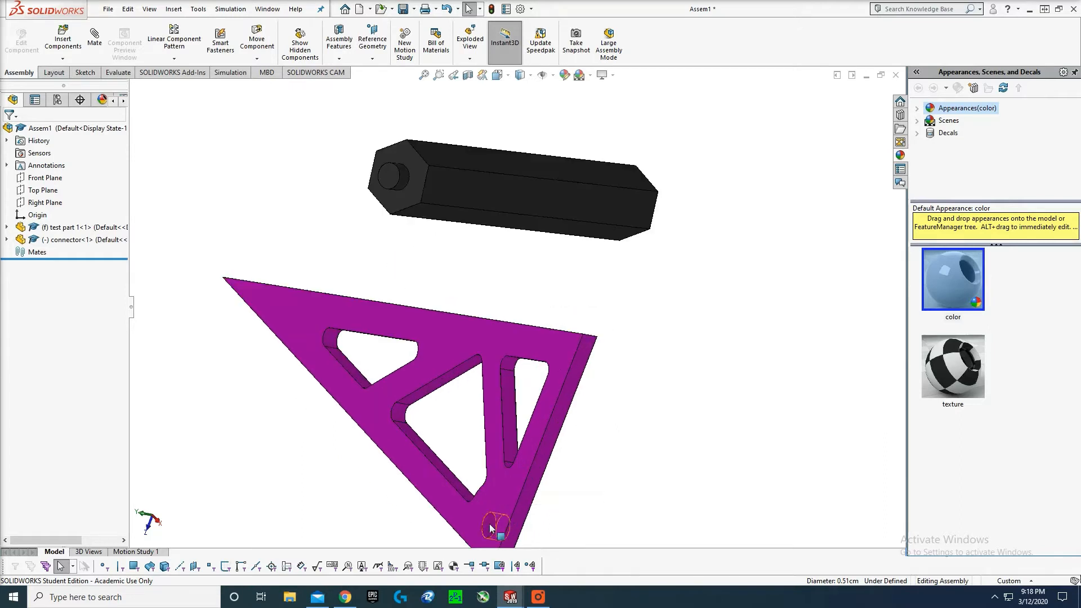
scroll(598, 303, "up", 2)
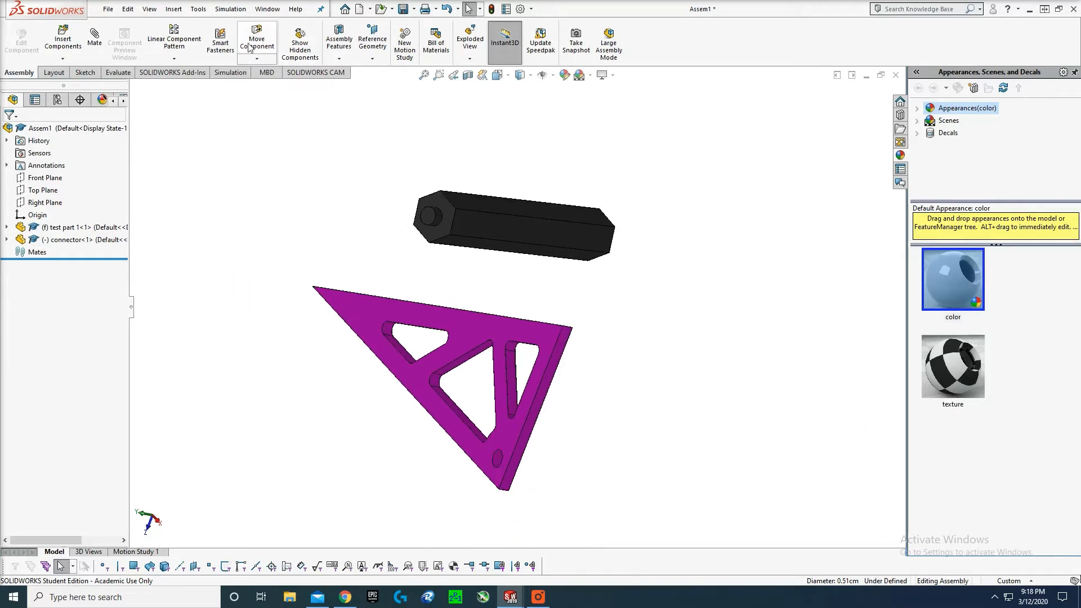
left_click(95, 39)
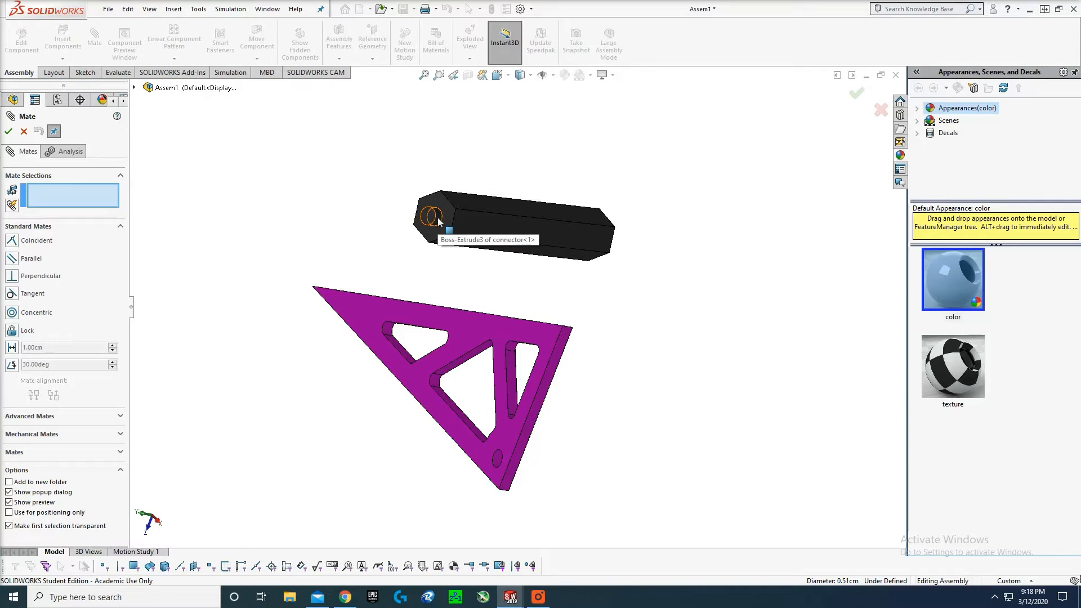
scroll(442, 224, "down", 1)
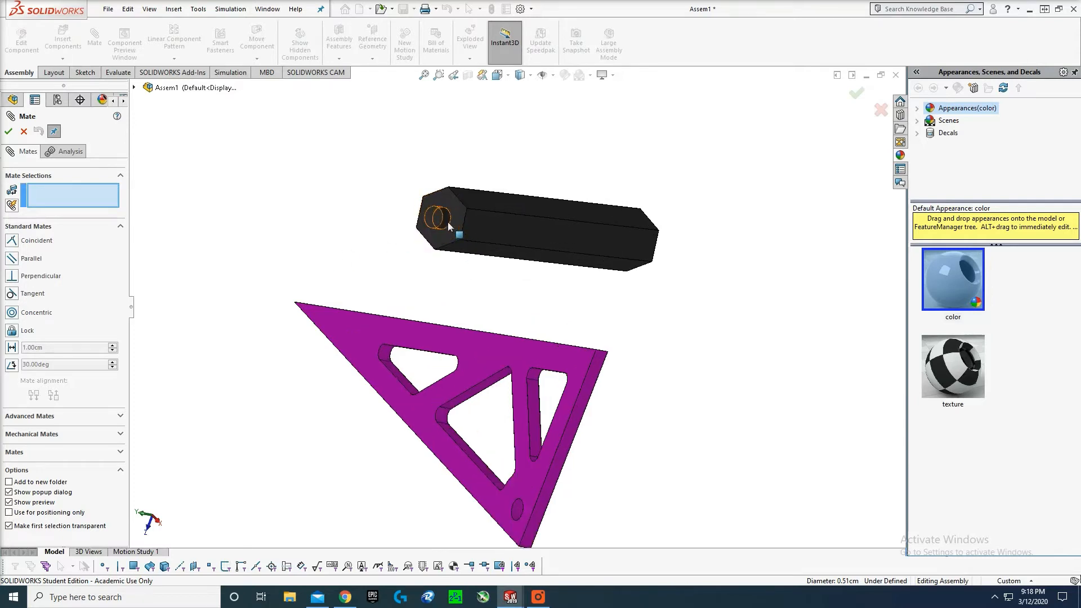
left_click(448, 225)
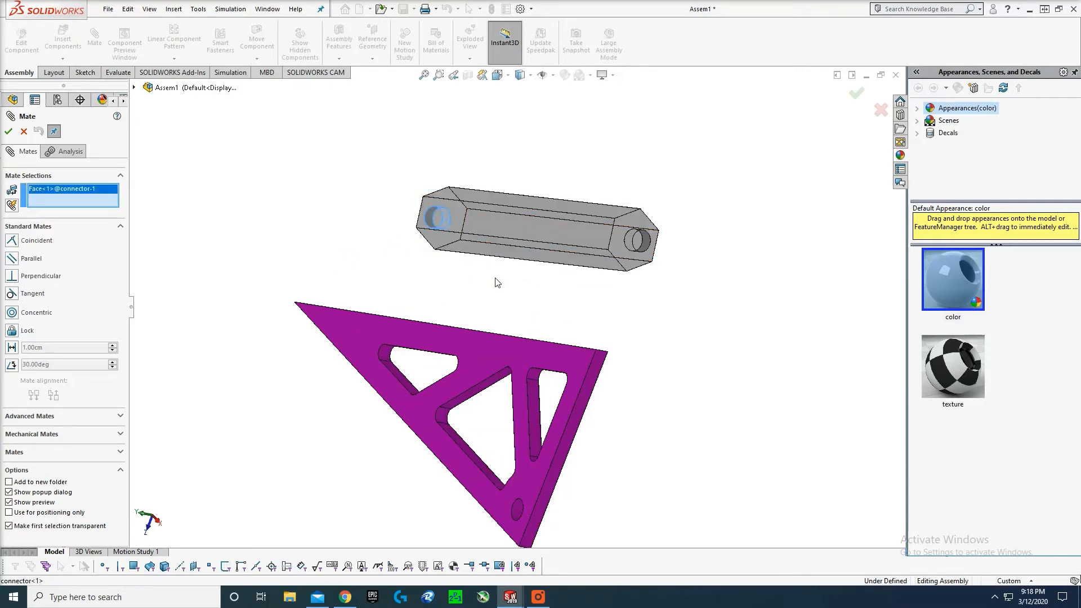
middle_click_drag(498, 282, 420, 438)
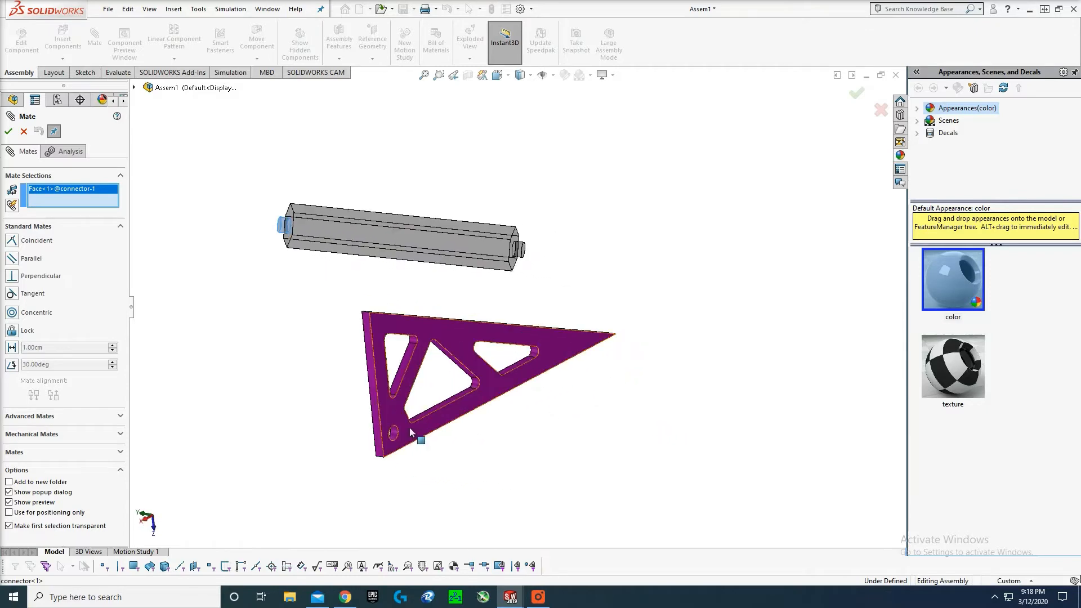
scroll(420, 438, "down", 3)
left_click(412, 401)
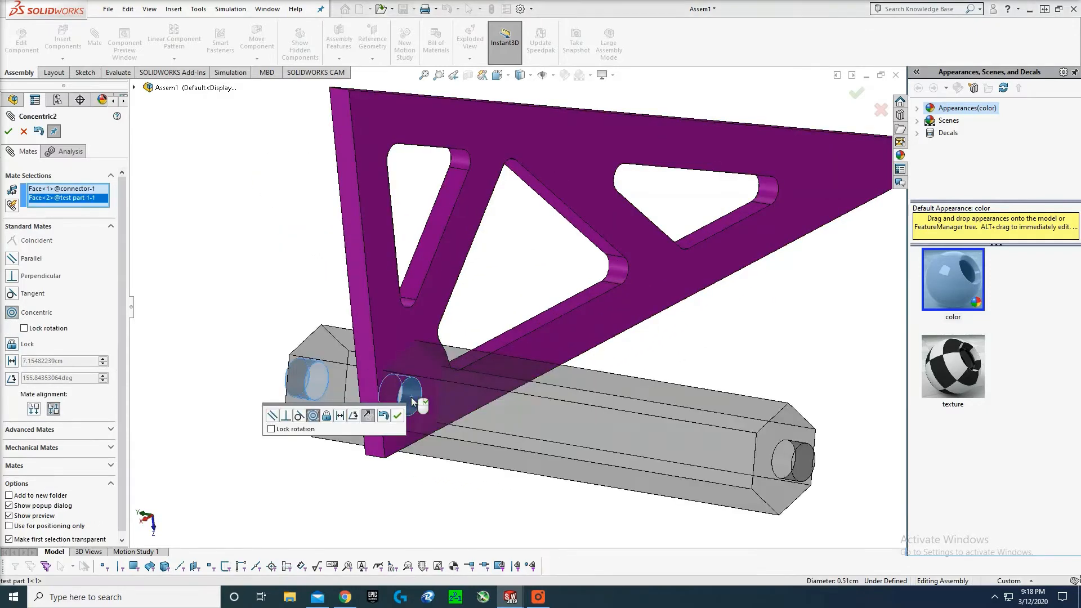
scroll(187, 239, "up", 2)
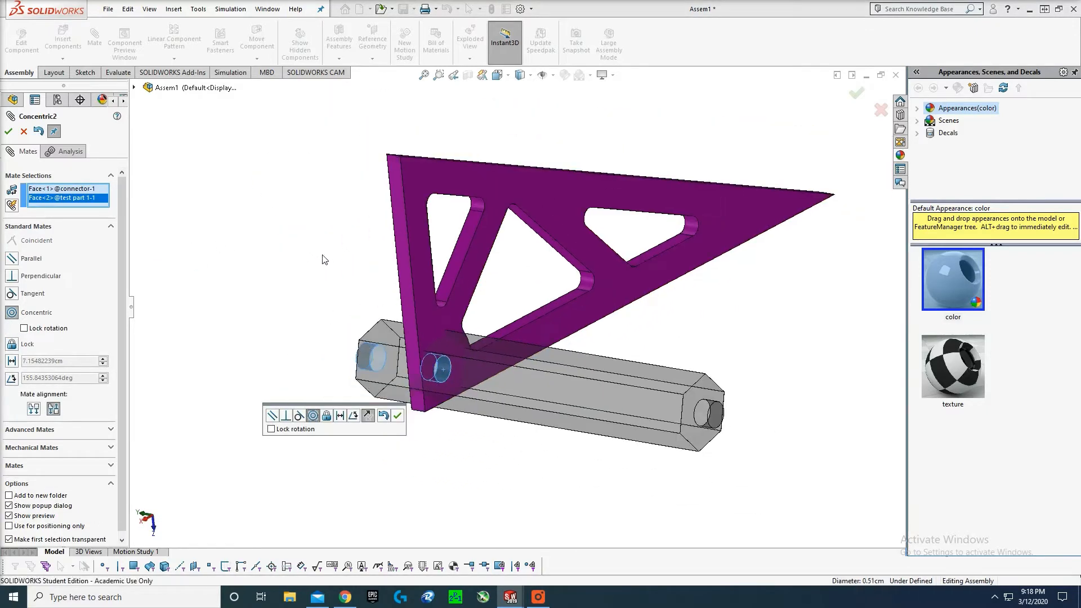
middle_click_drag(322, 257, 382, 285)
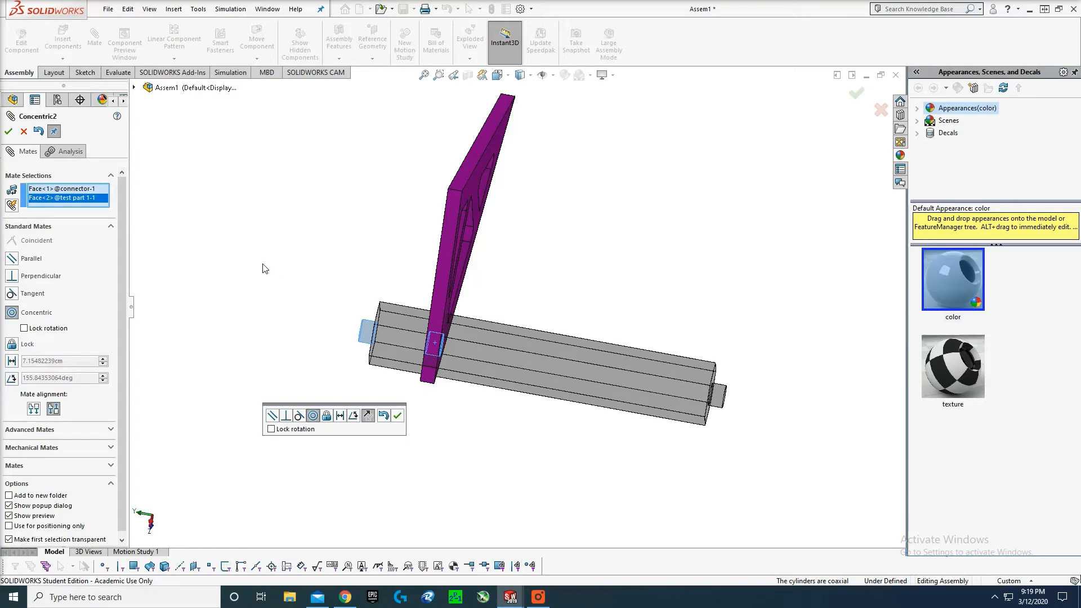
mouse_move(377, 248)
middle_mouse_down()
mouse_move(415, 247)
mouse_move(456, 275)
mouse_move(373, 267)
middle_mouse_up()
left_click(8, 131)
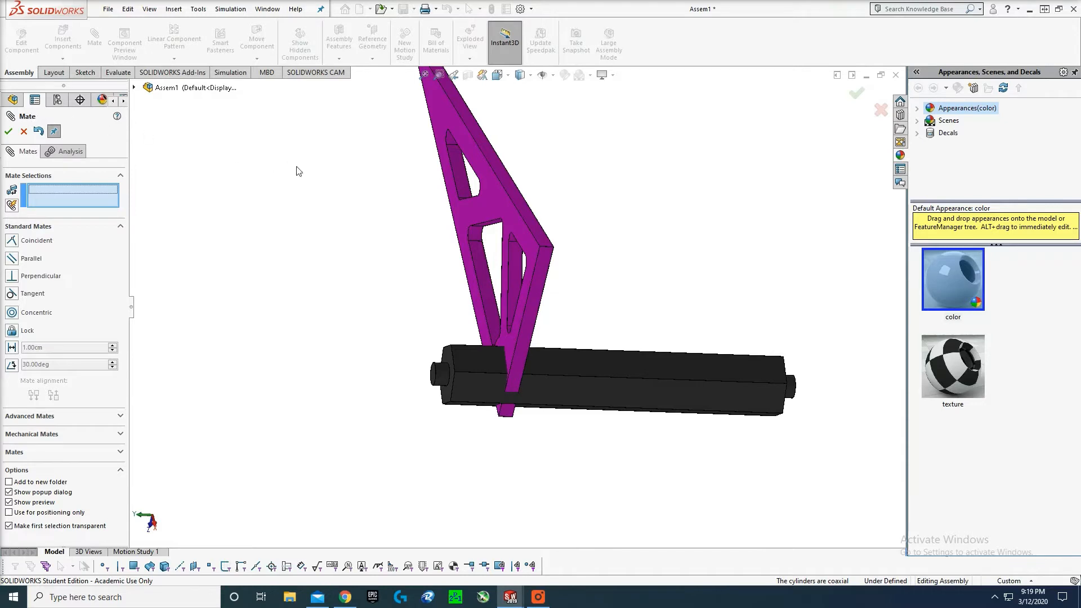
key("Escape")
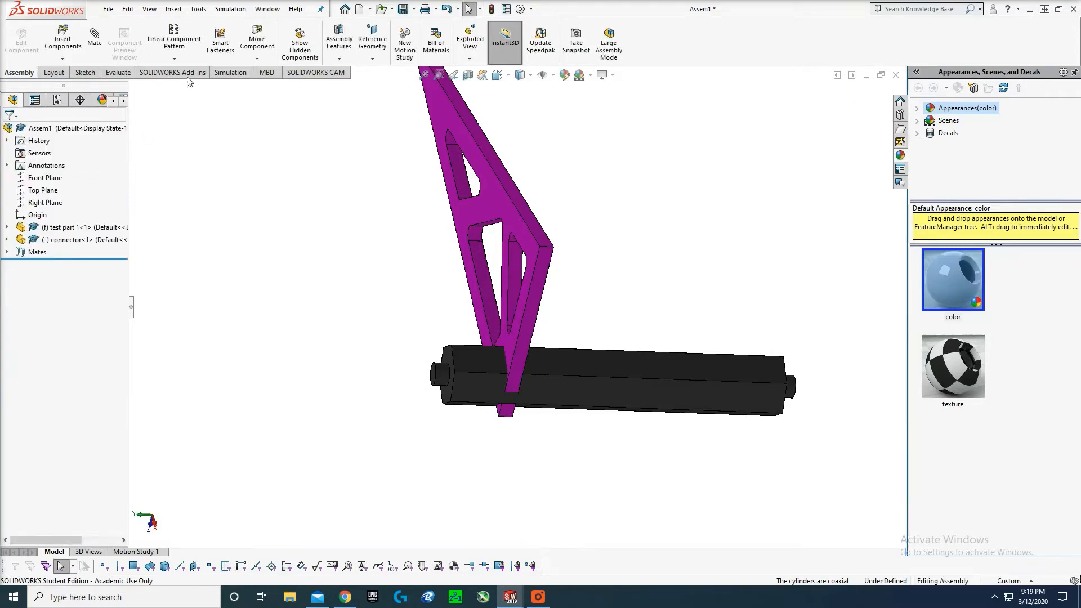
- Add a coincident mate between the connector's hexagonal end face and the adjacent flat face of test part 1
left_click(94, 40)
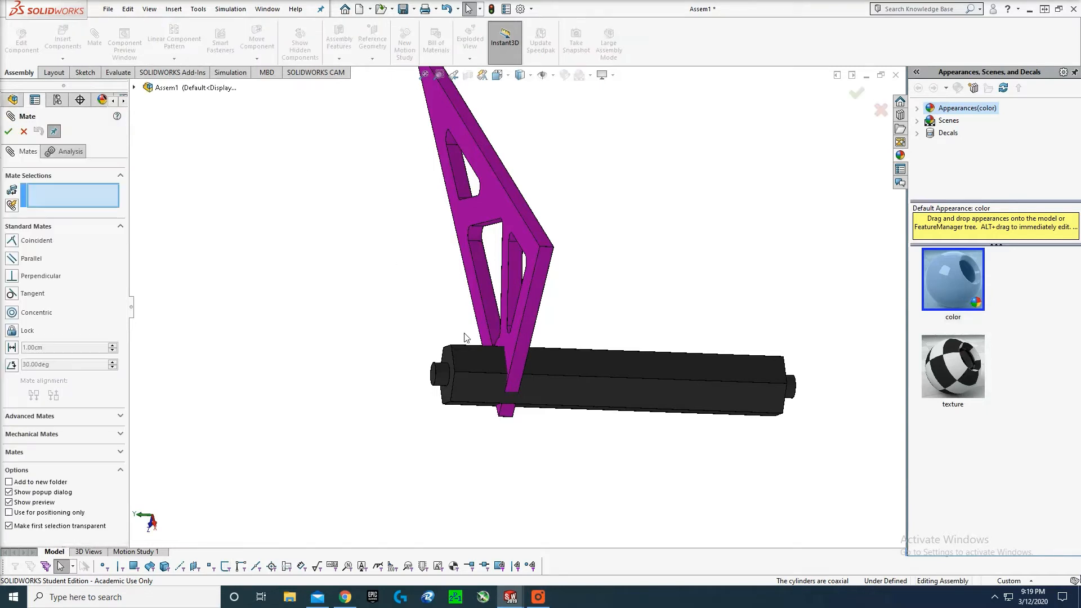
scroll(666, 316, "down", 3)
middle_click_drag(453, 393, 491, 397)
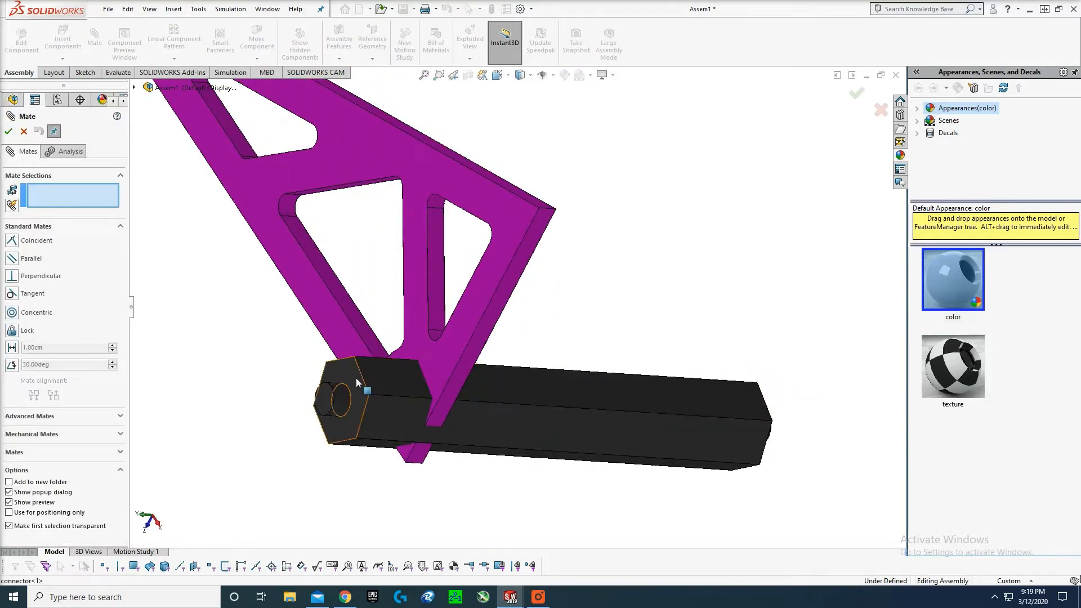
middle_click_drag(629, 328, 589, 315)
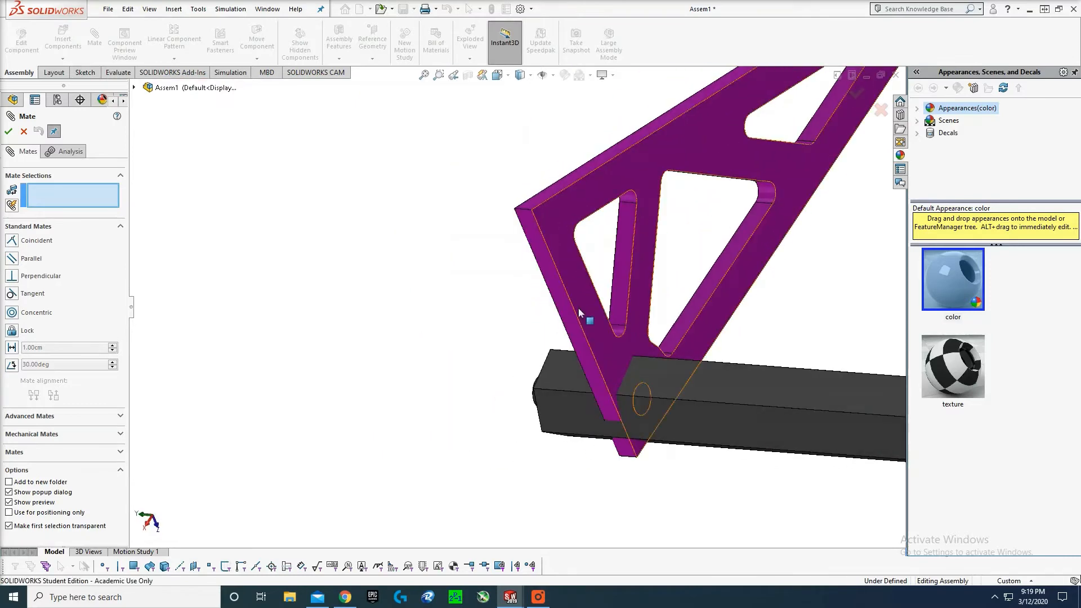
scroll(757, 282, "up", 2)
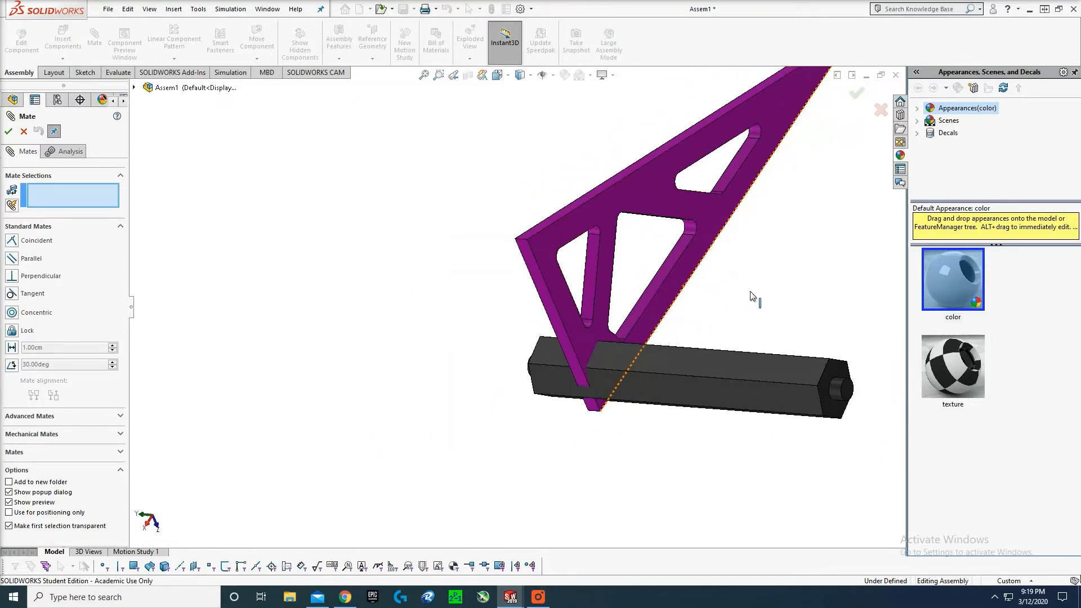
middle_click_drag(753, 299, 839, 297)
left_click(734, 356)
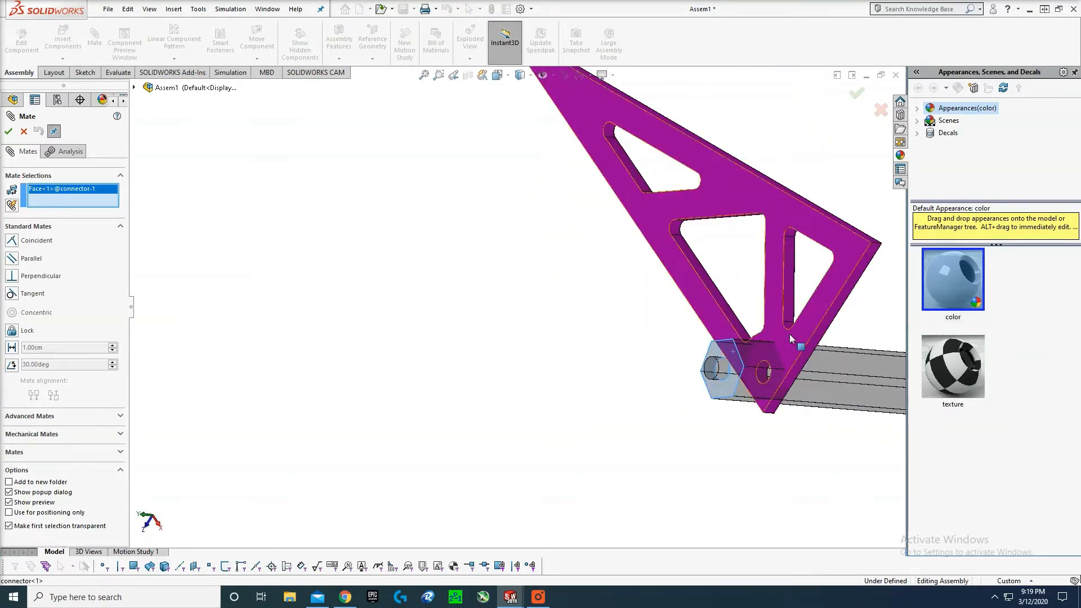
middle_click_drag(733, 356, 734, 258)
left_click(733, 258)
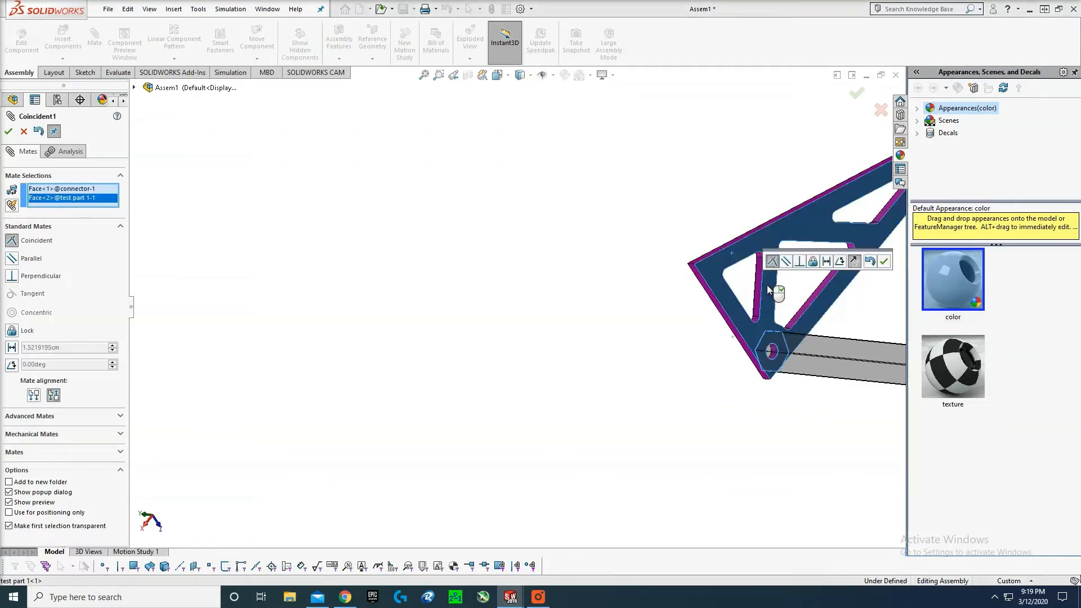
scroll(780, 323, "up", 2)
middle_click_drag(814, 340, 852, 345)
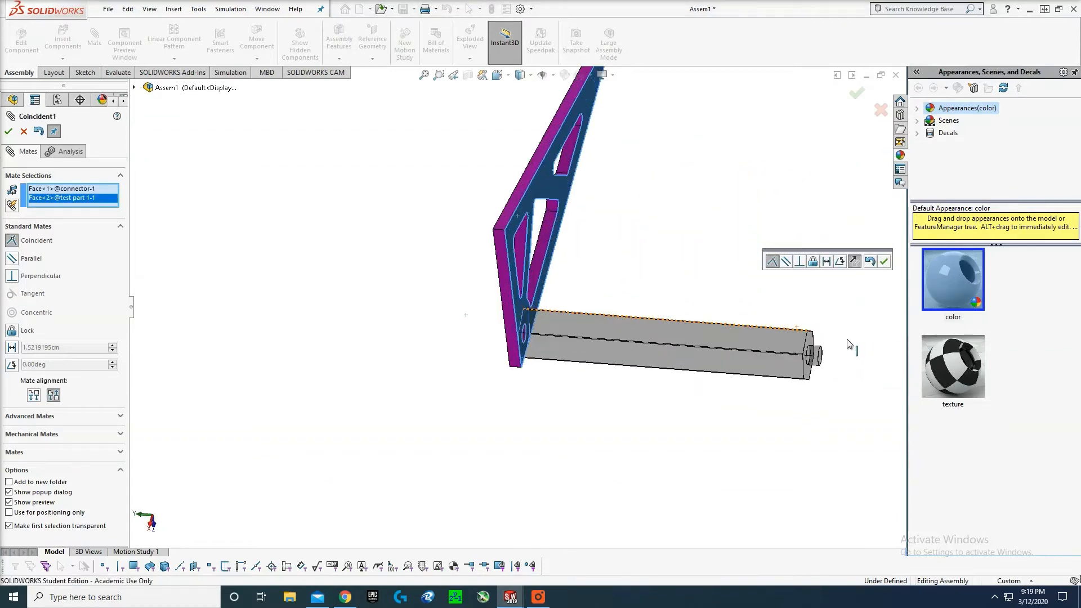
scroll(636, 276, "down", 4)
middle_click_drag(639, 288, 635, 294)
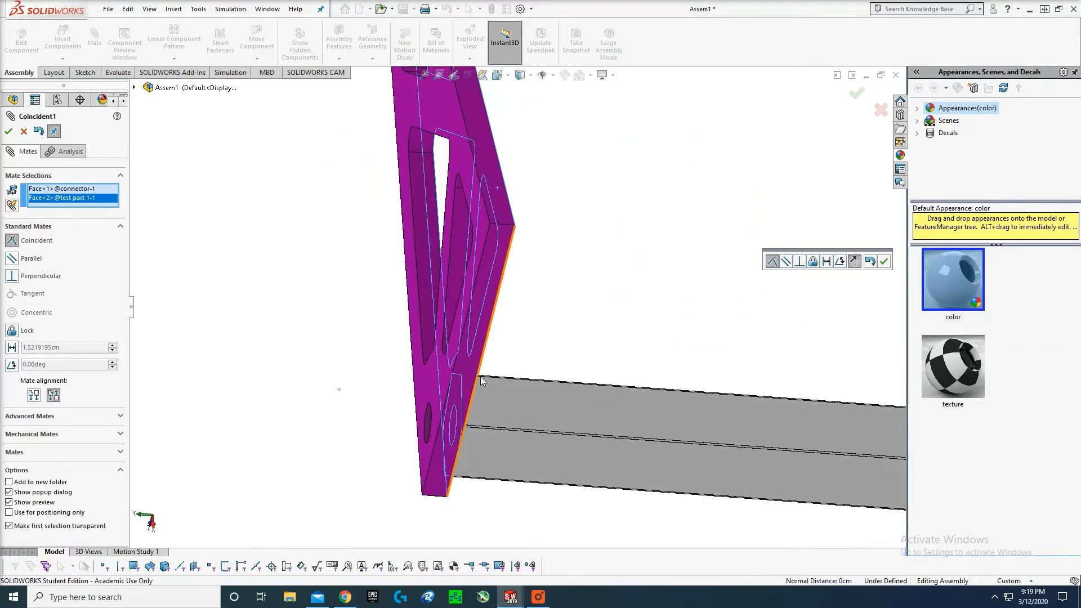
scroll(596, 353, "up", 3)
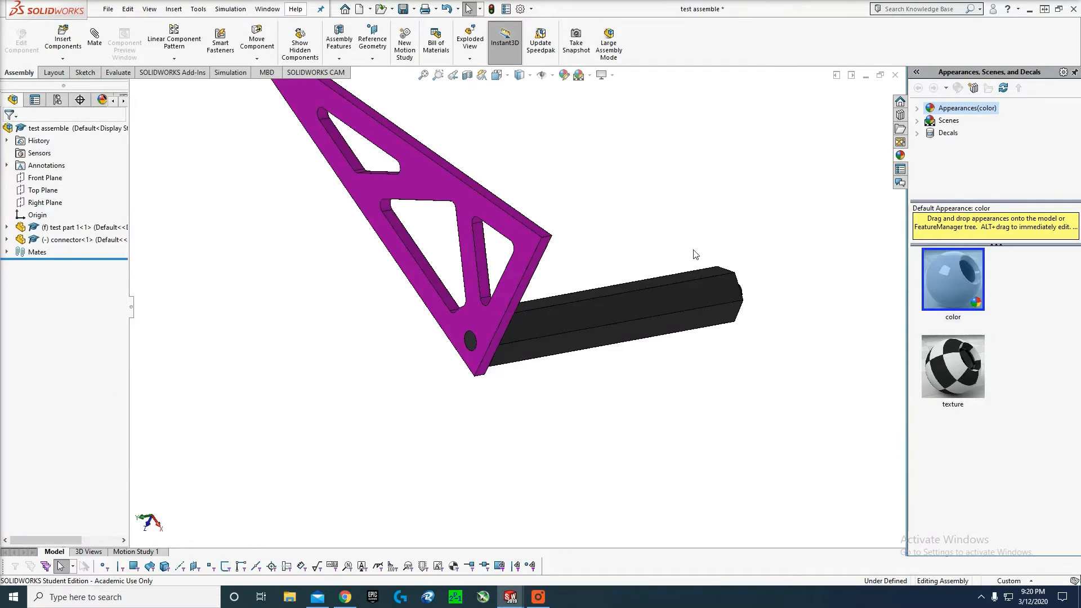
scroll(635, 183, "up", 5)
scroll(582, 225, "down", 3)
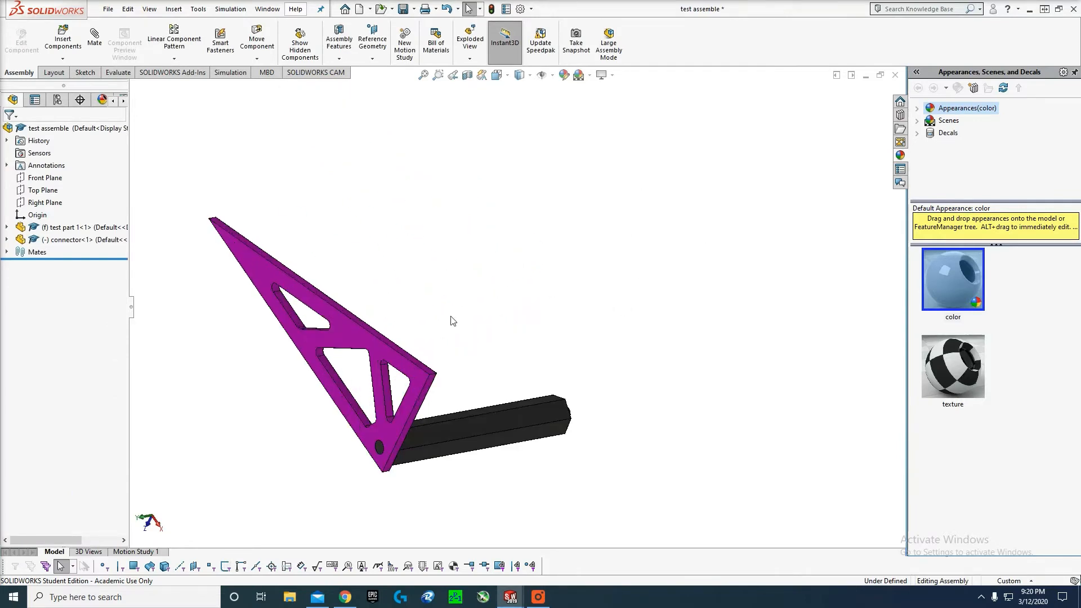
scroll(452, 322, "down", 1)
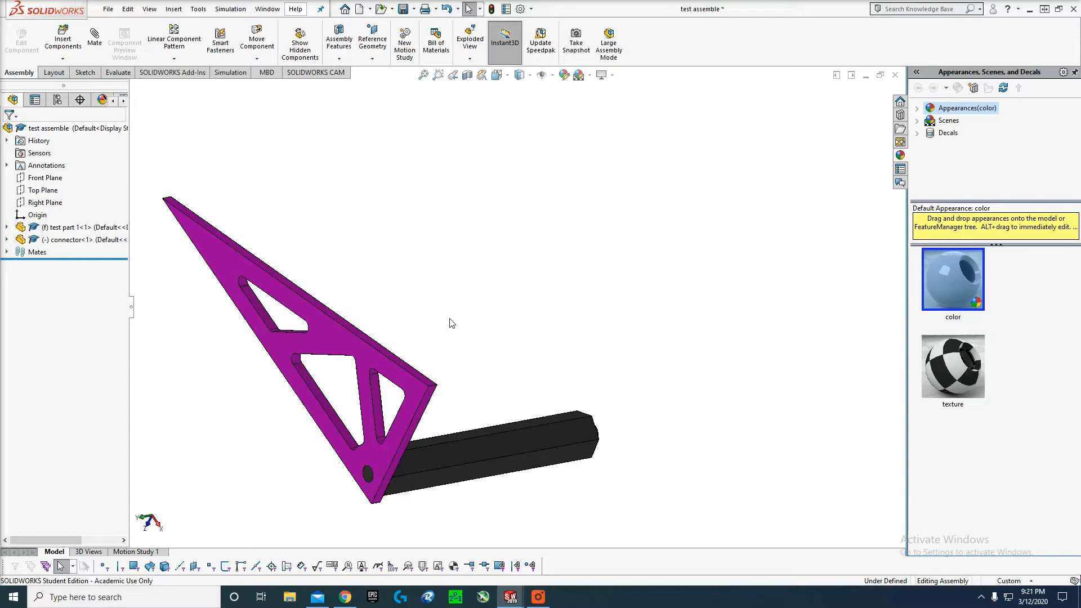
scroll(449, 310, "up", 2)
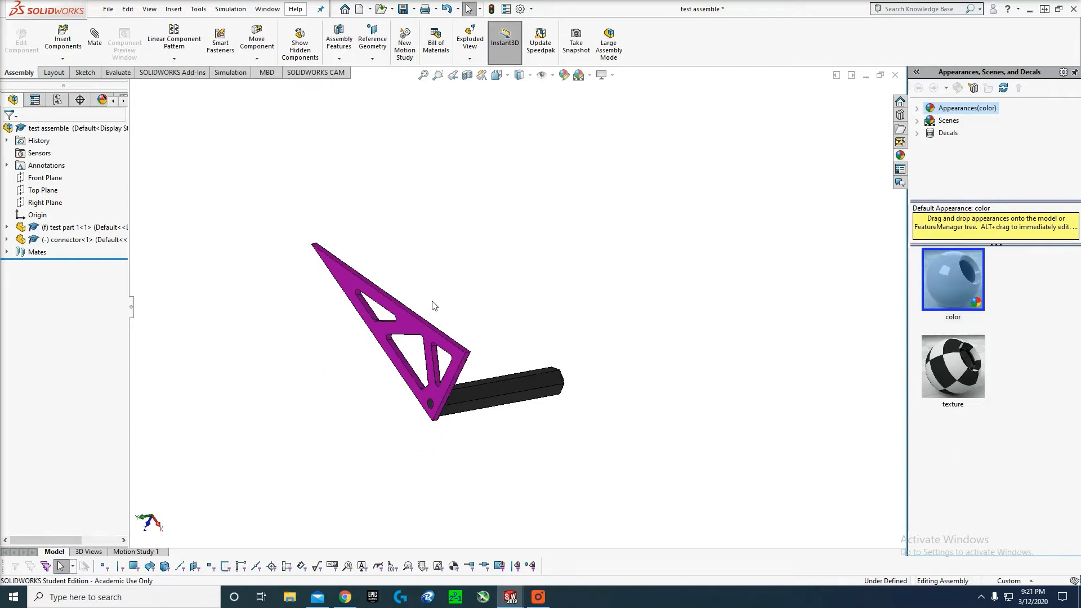
- Turn the connector about the corner hole's axis to test its remaining rotational freedom
scroll(434, 301, "down", 5)
middle_click_drag(536, 374, 504, 360)
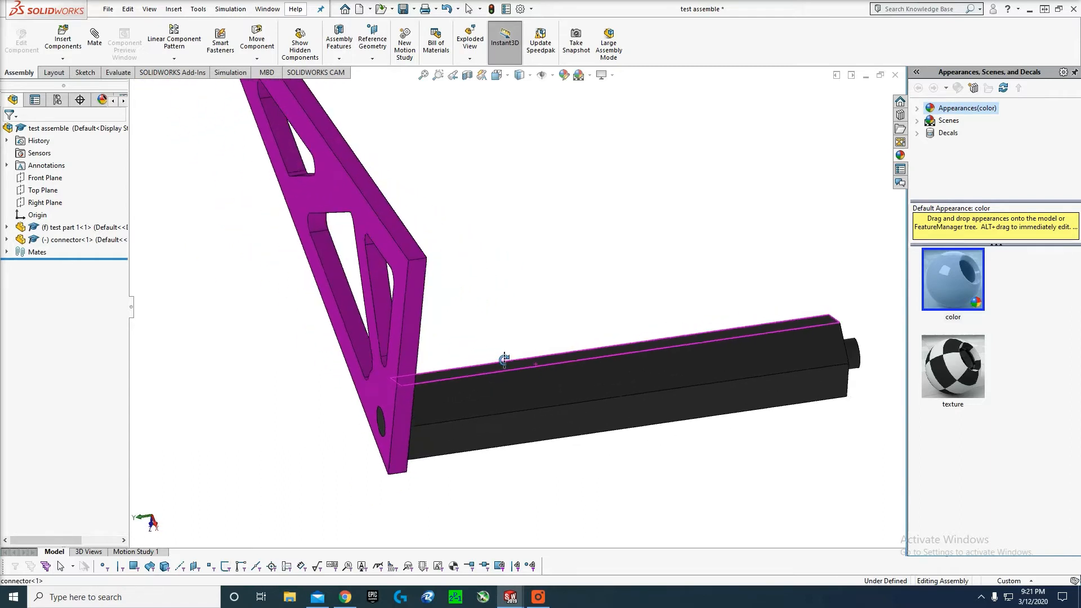
mouse_move(599, 281)
middle_mouse_down()
mouse_move(612, 264)
mouse_move(597, 278)
middle_mouse_up()
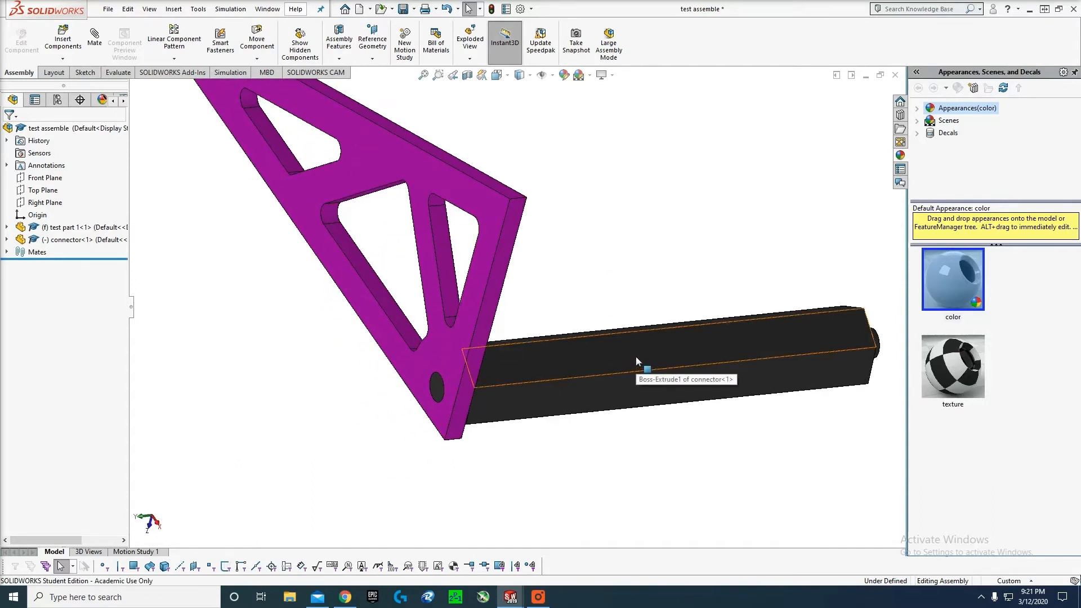
left_click_drag(636, 358, 678, 244)
left_click(635, 249)
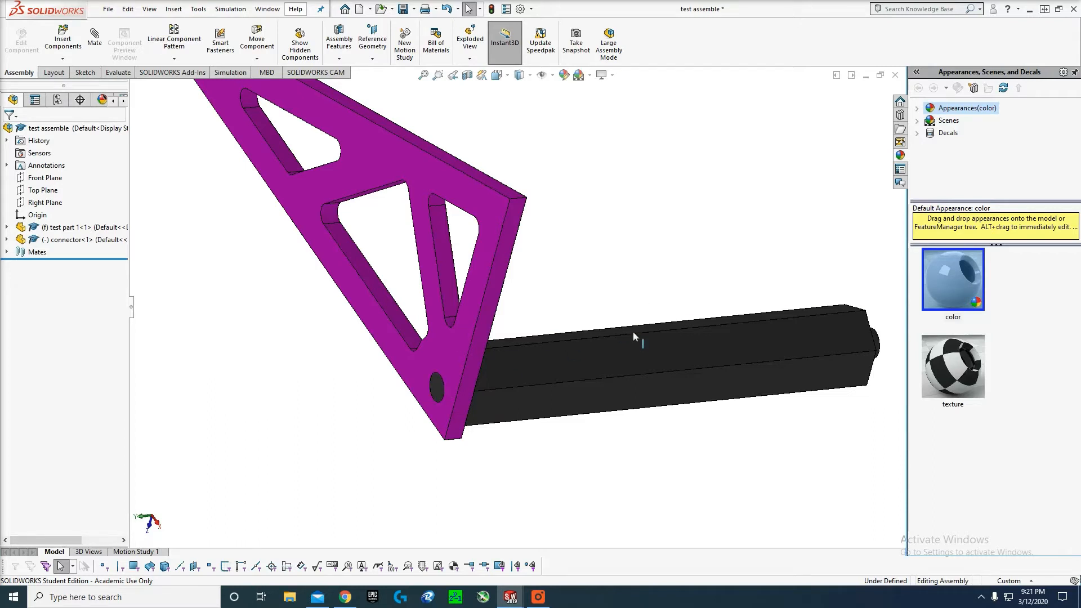
left_click_drag(631, 349, 734, 303)
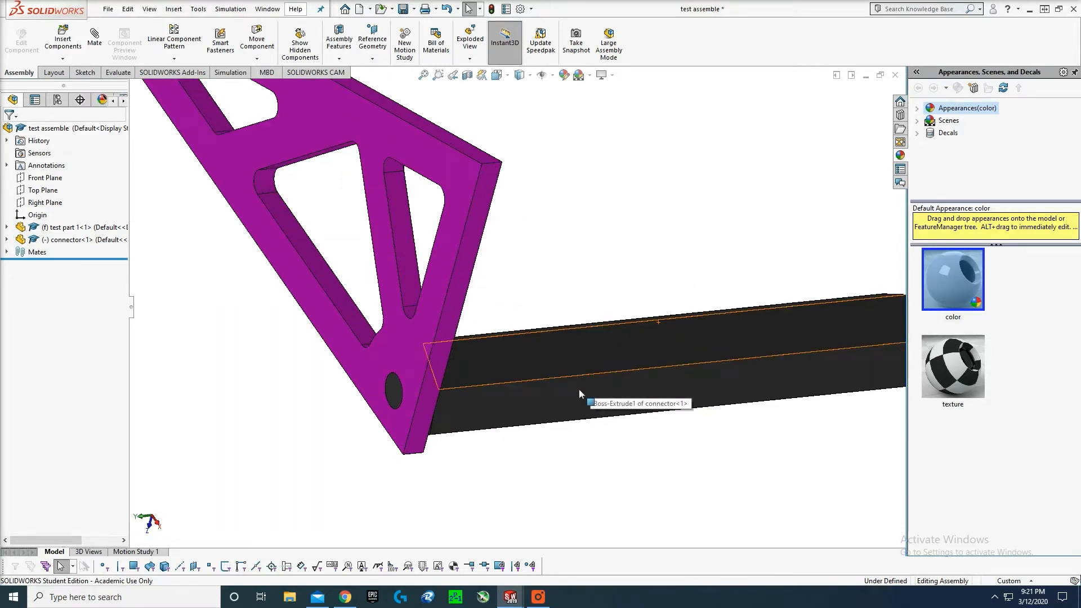
left_click(579, 414)
middle_click_drag(579, 415, 514, 262)
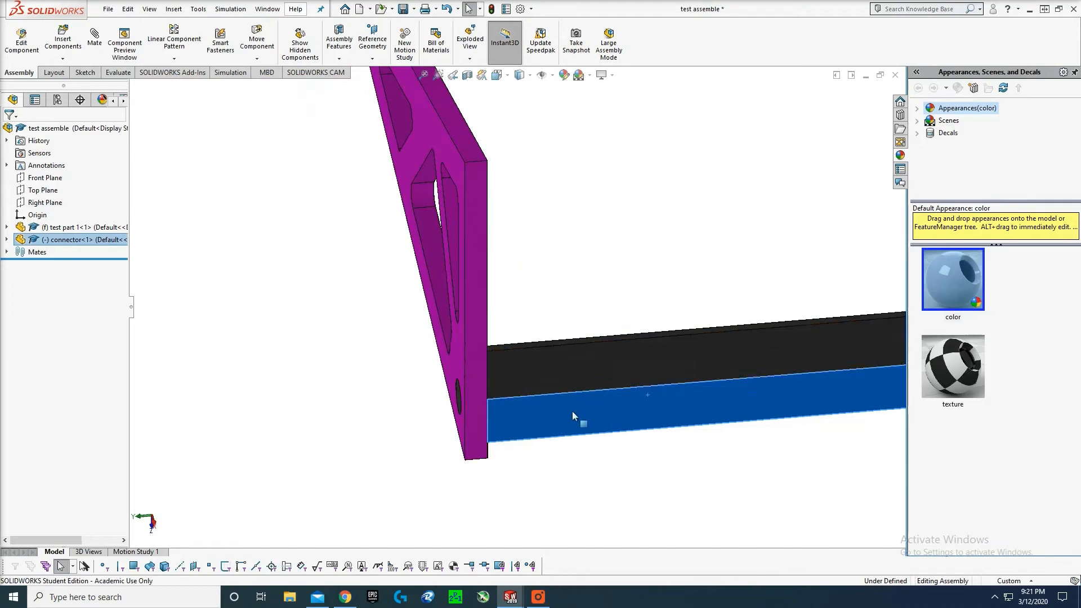
left_click_drag(572, 410, 585, 381)
scroll(650, 296, "up", 1)
middle_click_drag(650, 296, 672, 297)
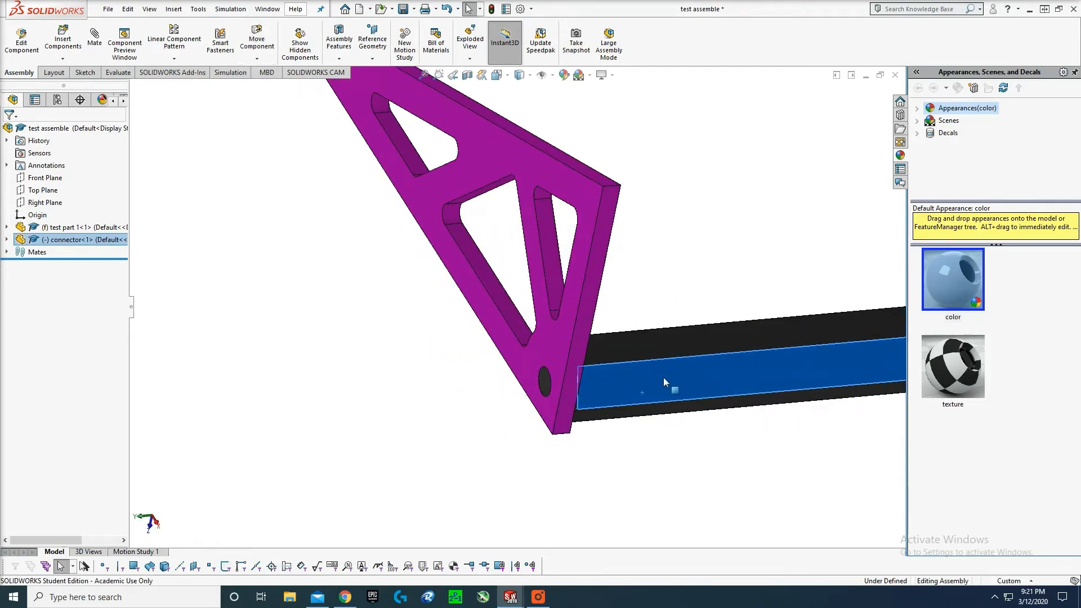
left_click_drag(663, 377, 668, 385)
left_click(662, 278)
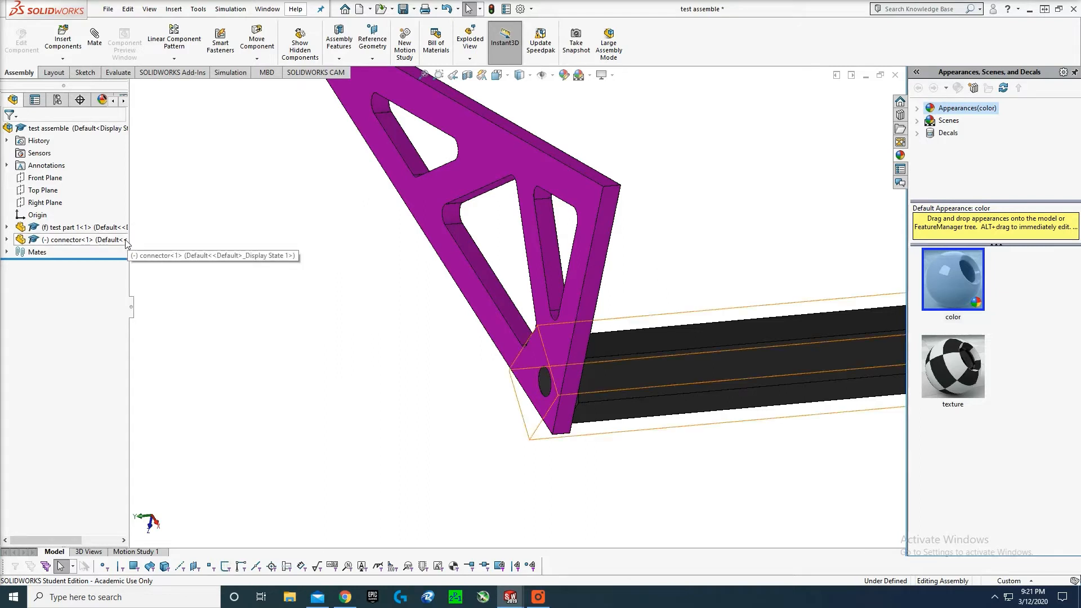
- Open the concentric mate between test part 1 and the connector for editing, review its options, and close it
left_click(7, 251)
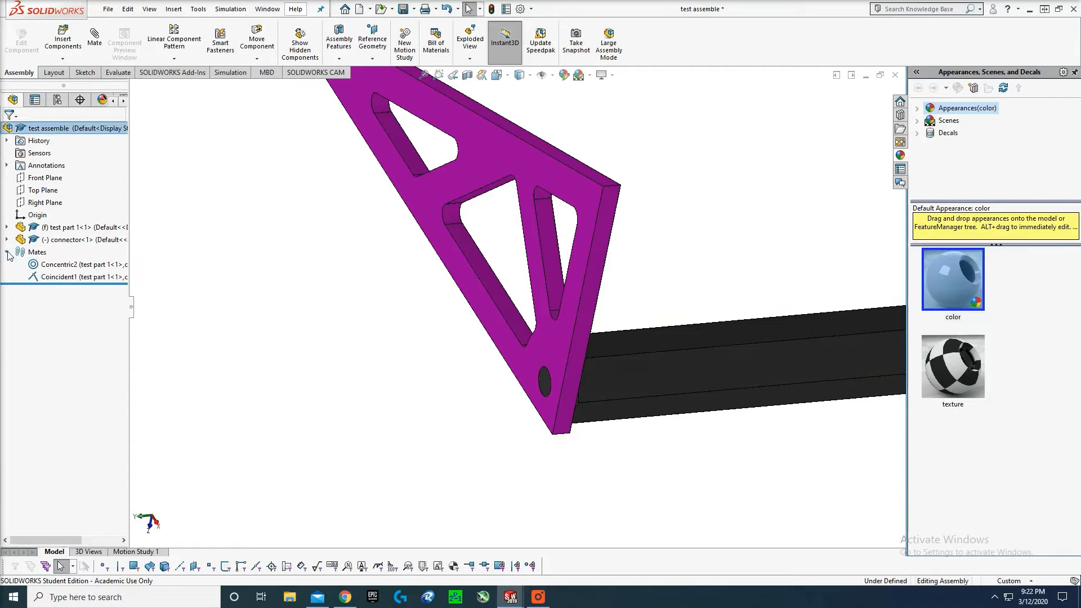
left_click(48, 268)
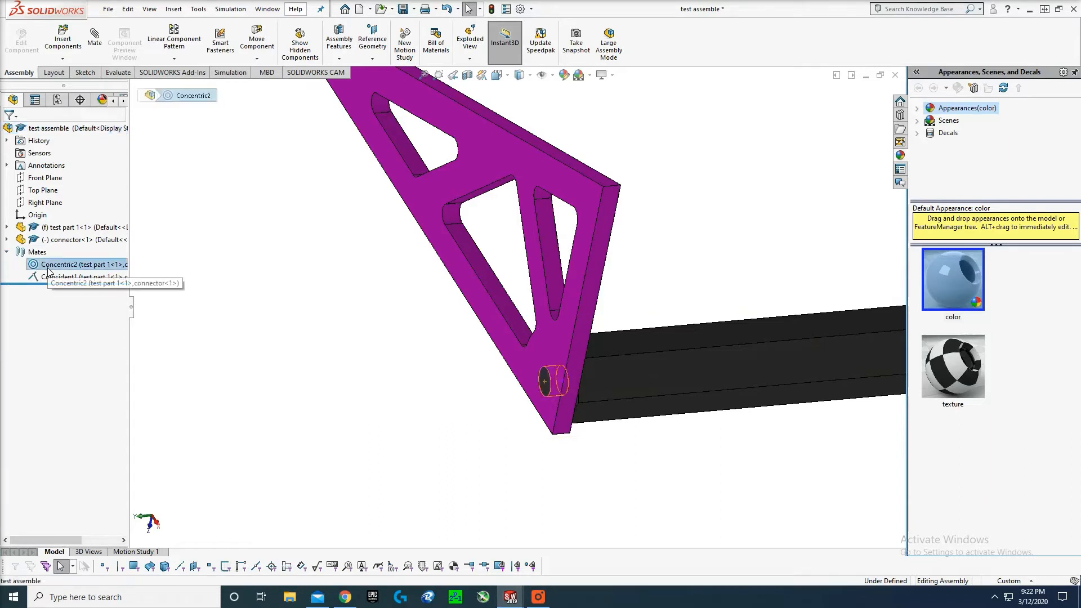
right_click(48, 268)
left_click(59, 236)
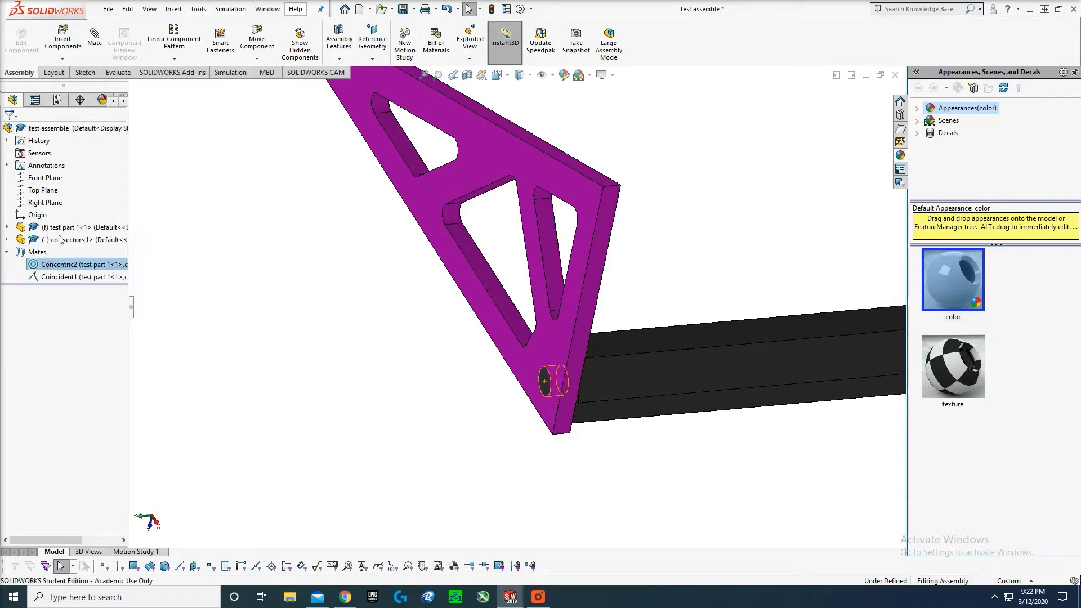
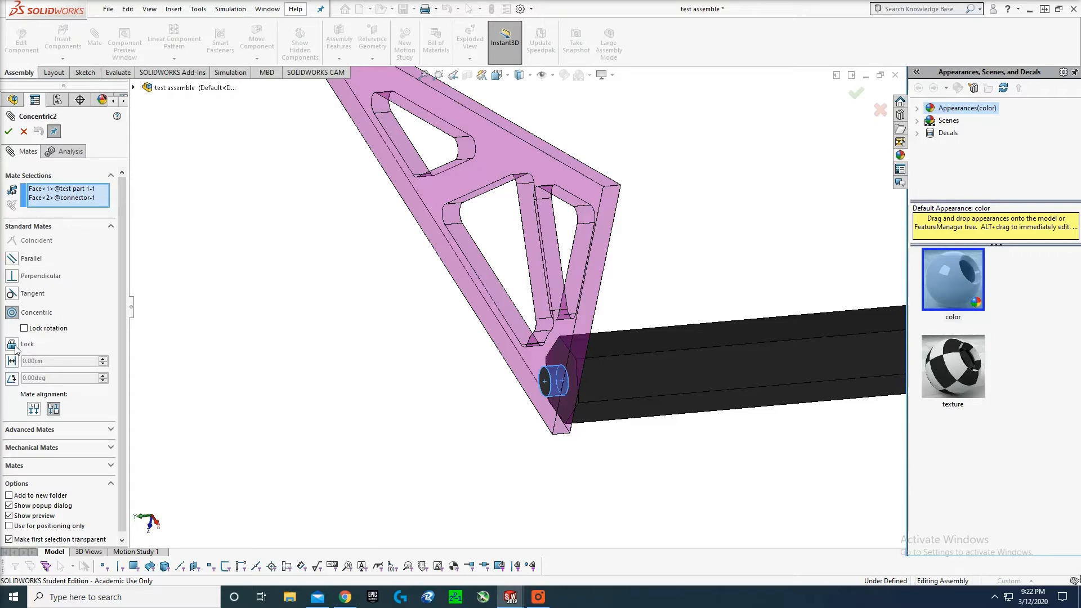
left_click(8, 131)
- Add a coincident mate between one flat side face of the connector and the short narrow edge face of test part 1
scroll(765, 336, "up", 2)
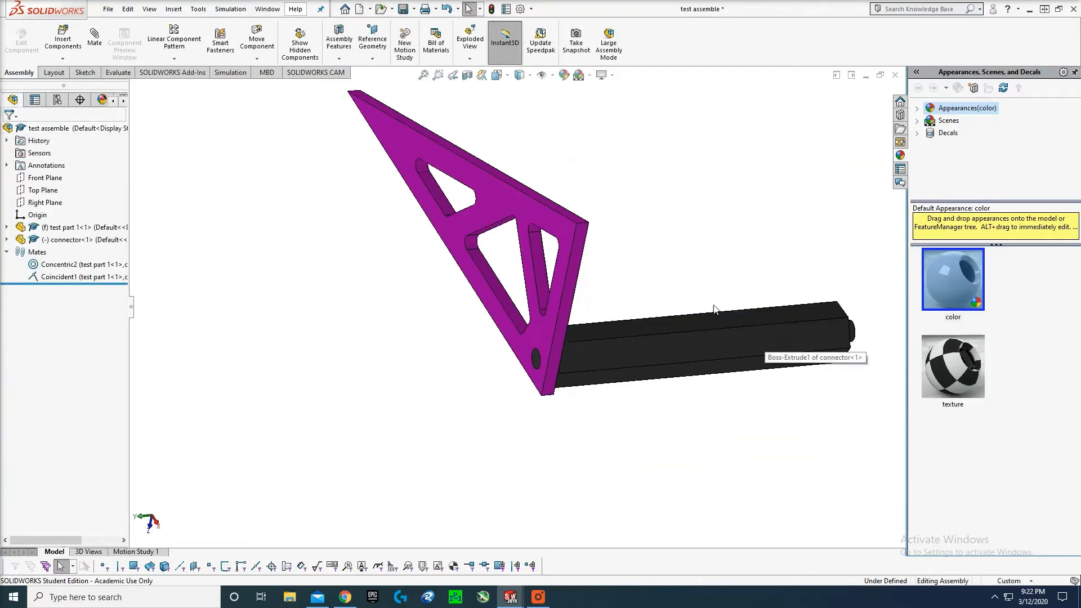
scroll(711, 307, "down", 1)
left_click(95, 38)
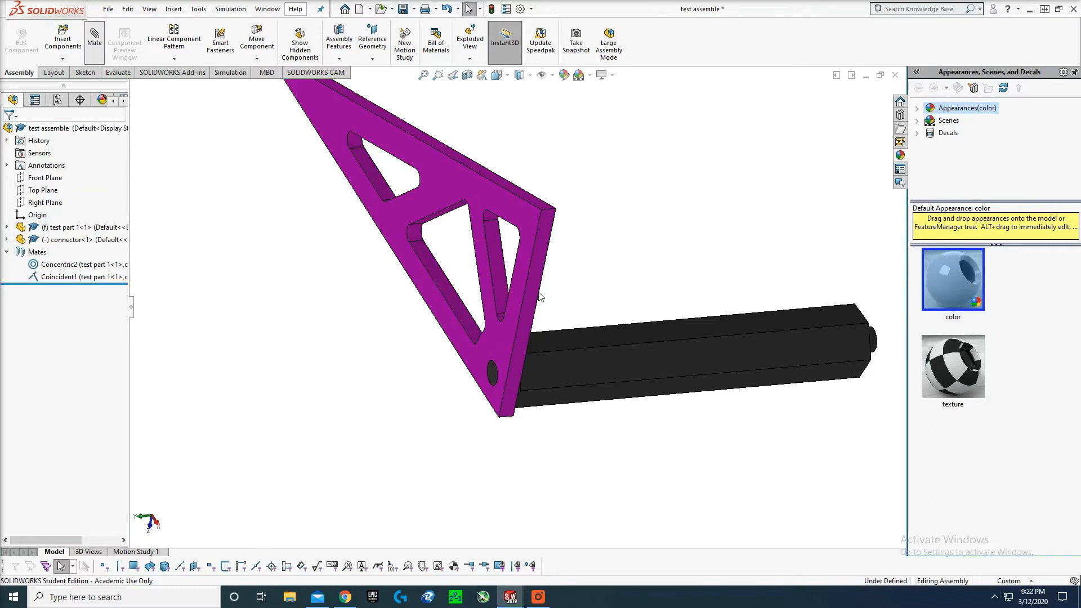
scroll(543, 298, "down", 1)
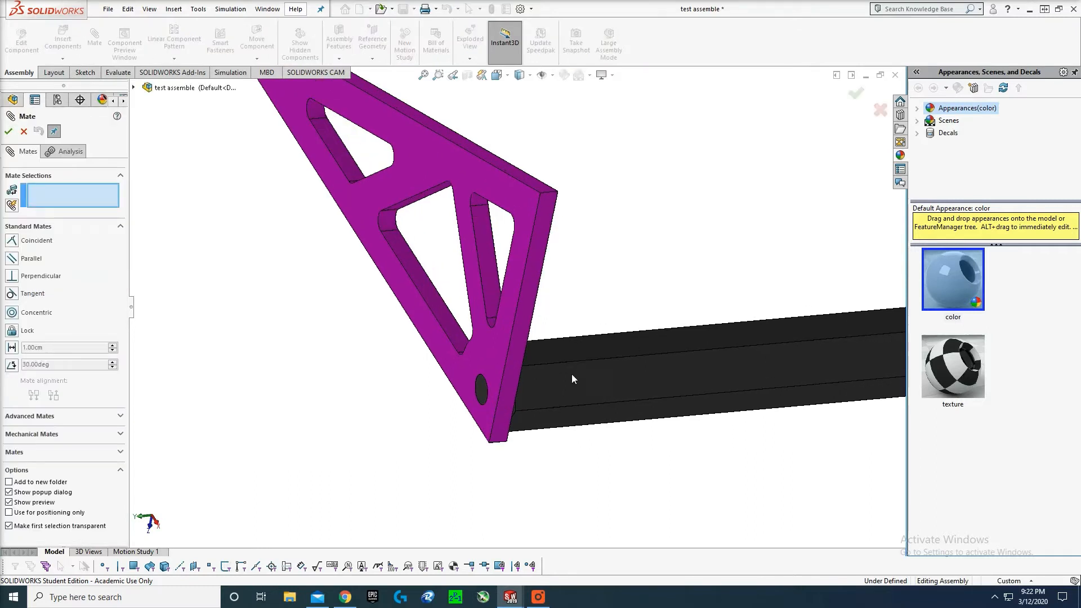
left_click(607, 384)
left_click(505, 389)
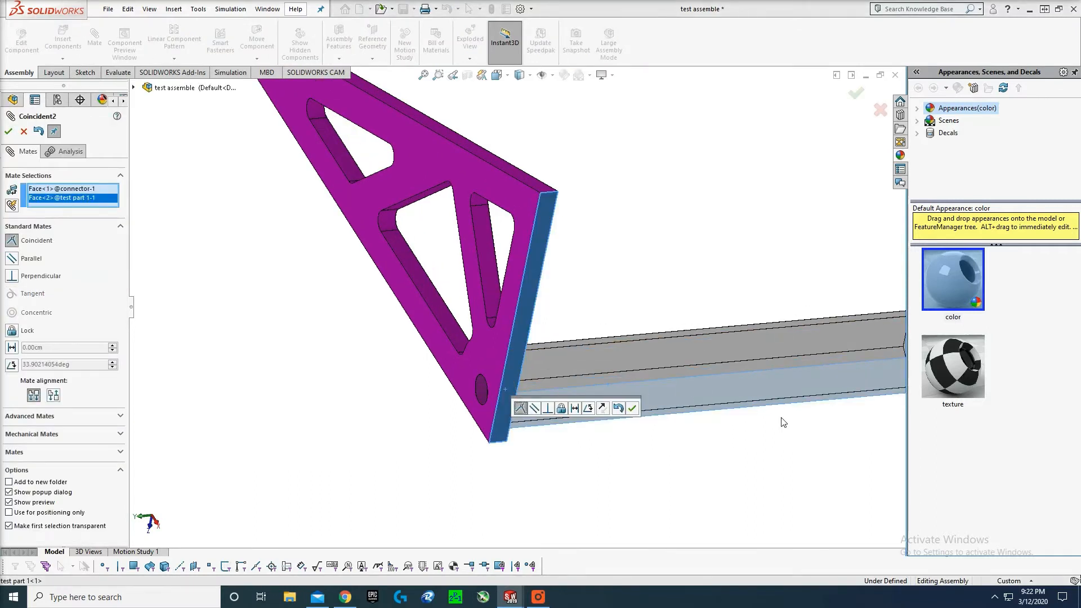
scroll(734, 449, "down", 1)
middle_click_drag(751, 430, 633, 265)
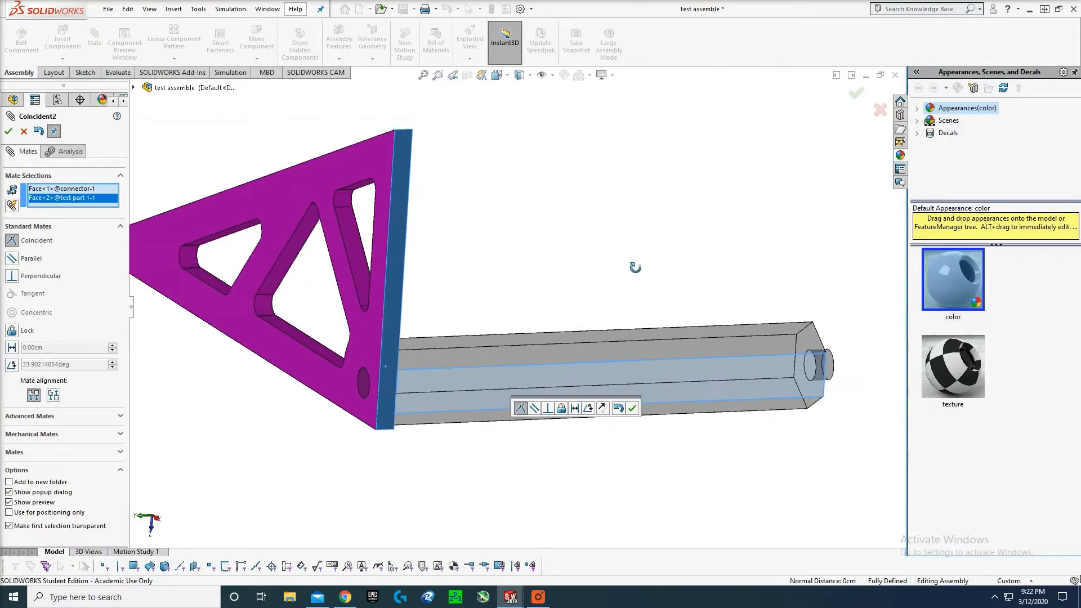
left_click(9, 131)
scroll(628, 249, "up", 2)
key("Escape")
- Try to turn the connector to check its constraint, and inspect the assembly from several angles
middle_click_drag(629, 265, 617, 340)
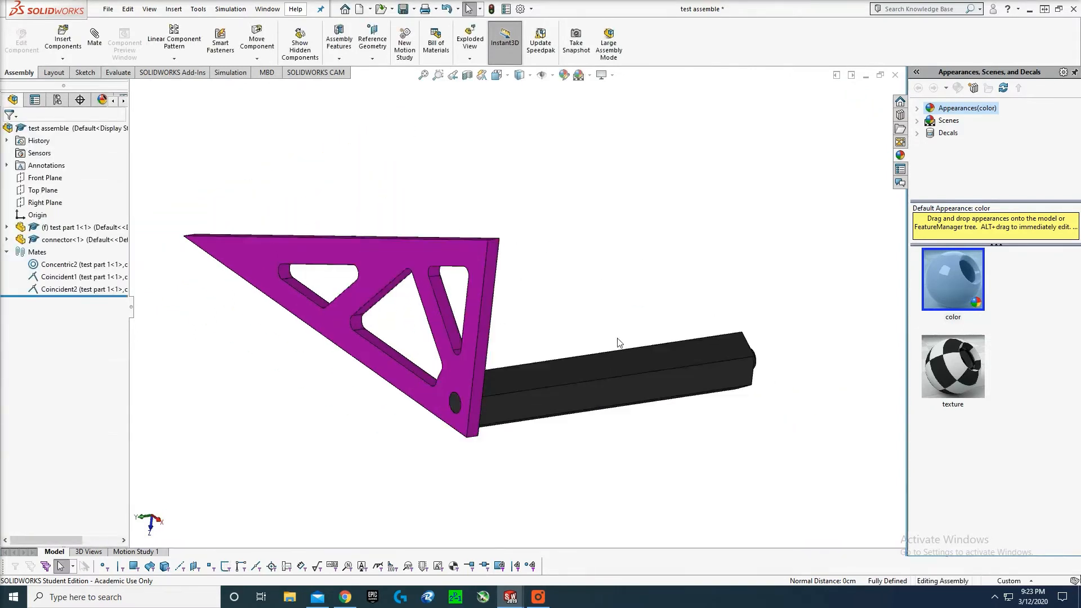
left_click_drag(597, 361, 630, 359)
left_click(610, 244)
middle_click_drag(610, 246, 449, 226)
middle_click_drag(481, 264, 451, 298)
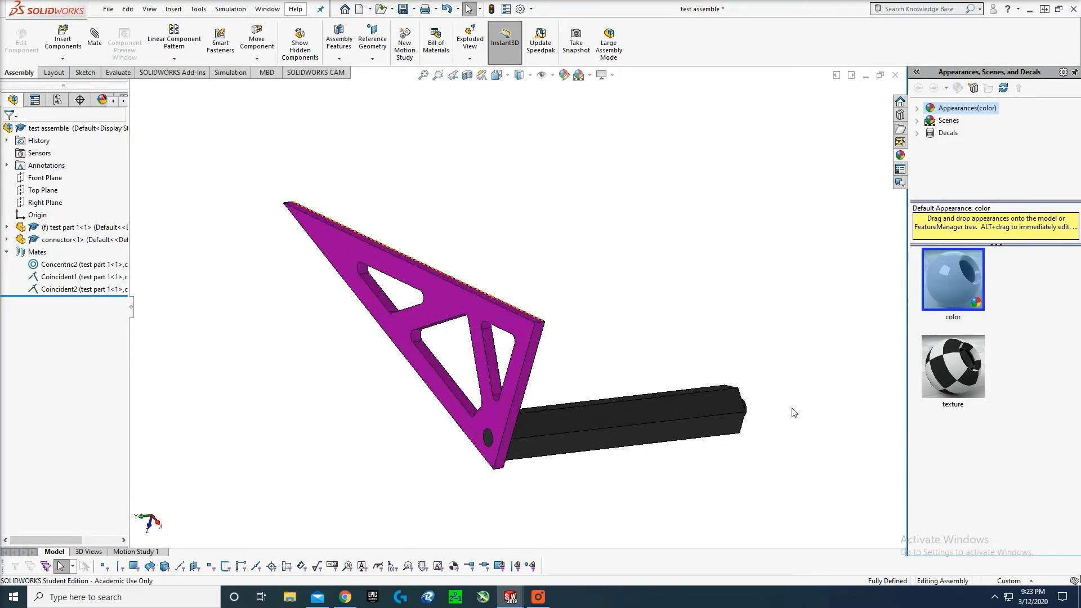
- Insert a second copy of test part 1 and place it beyond the connector's free end
middle_click_drag(791, 410, 648, 337)
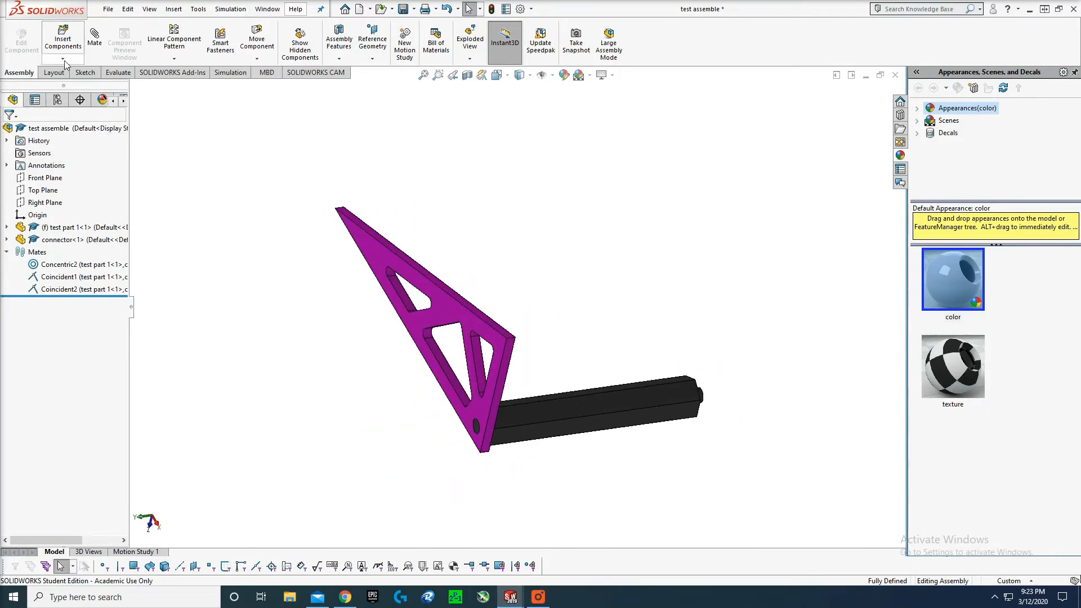
left_click(63, 39)
left_click(35, 267)
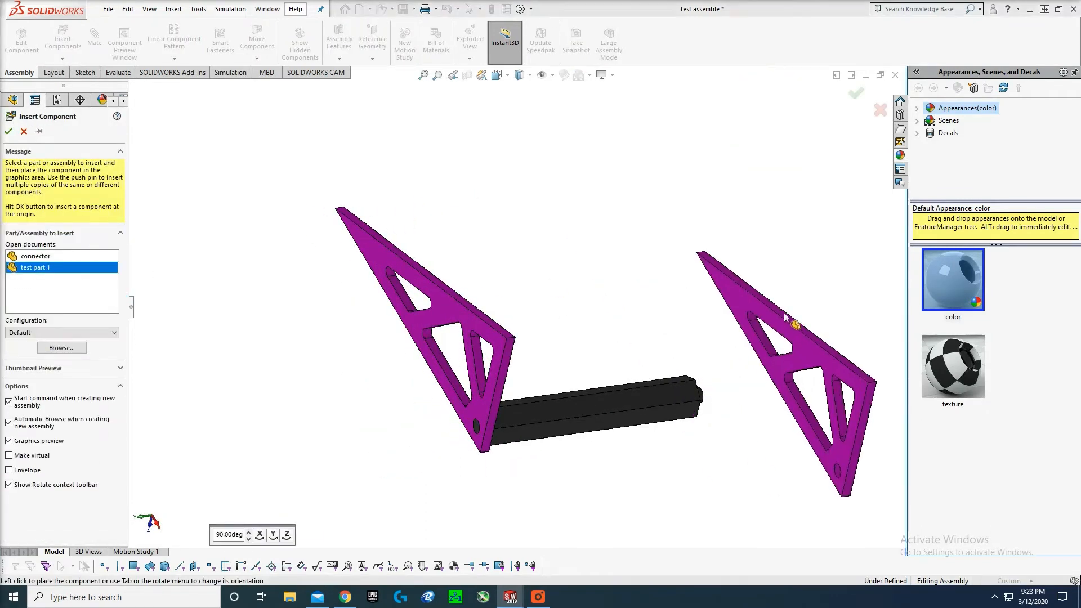
left_click(726, 248)
- Add a concentric mate between the second test part 1's corner hole and the connector's free end boss
left_click(94, 40)
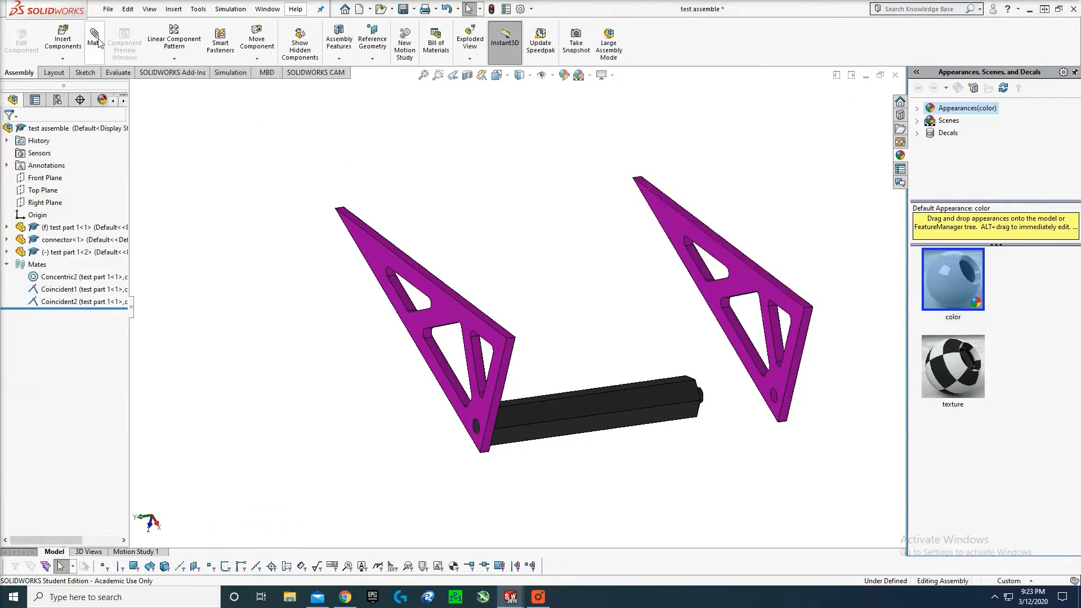
left_click(767, 393)
left_click(675, 392)
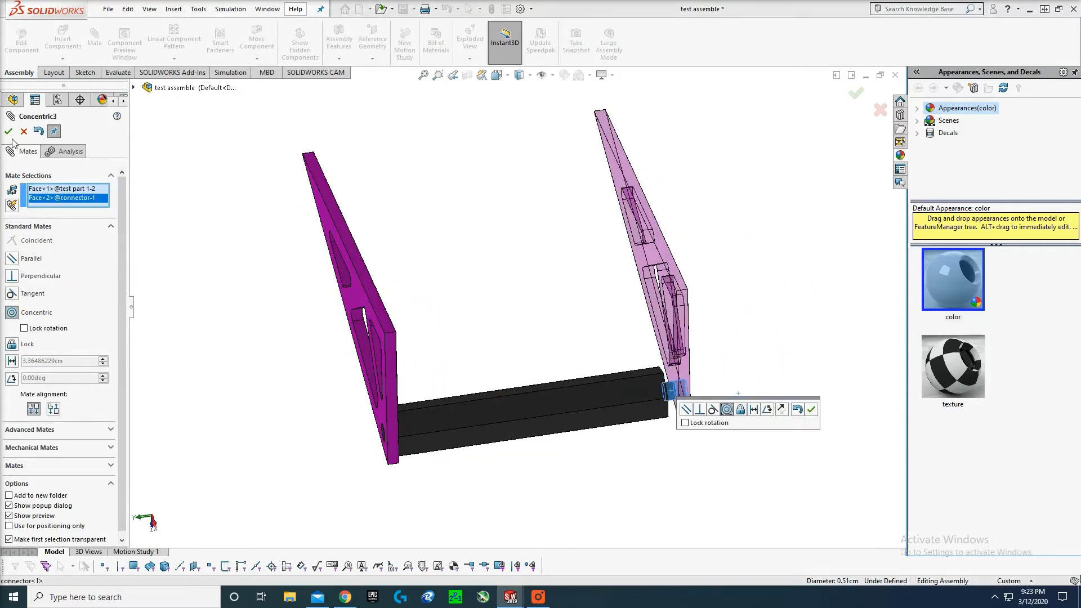
key("Return")
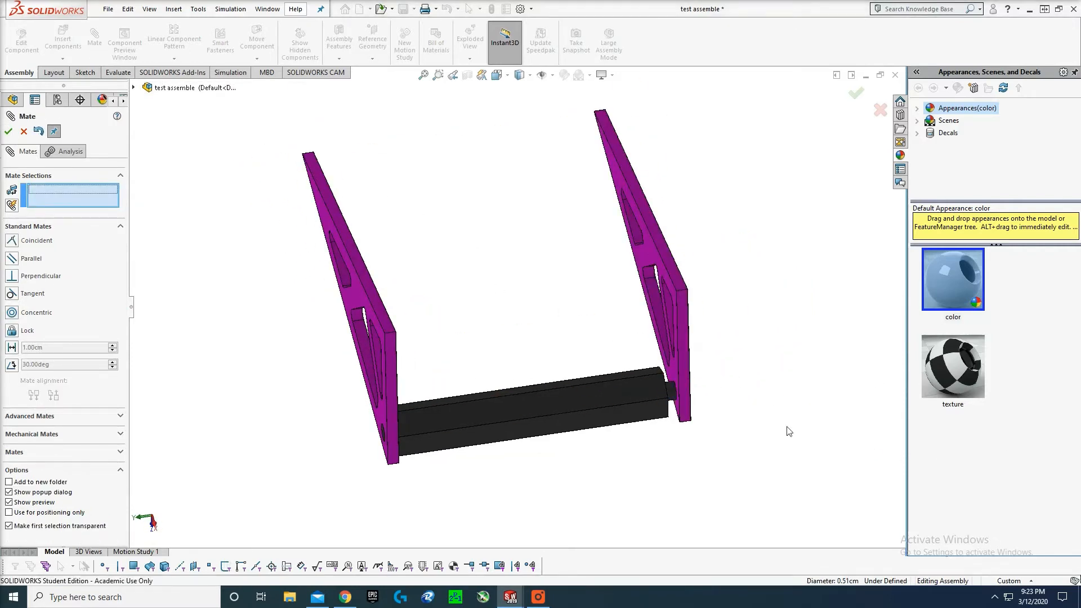
- Add a coincident mate between the second test part 1's inner face and the connector's hexagonal end face
scroll(710, 403, "down", 5)
left_click(619, 347)
left_click(608, 365)
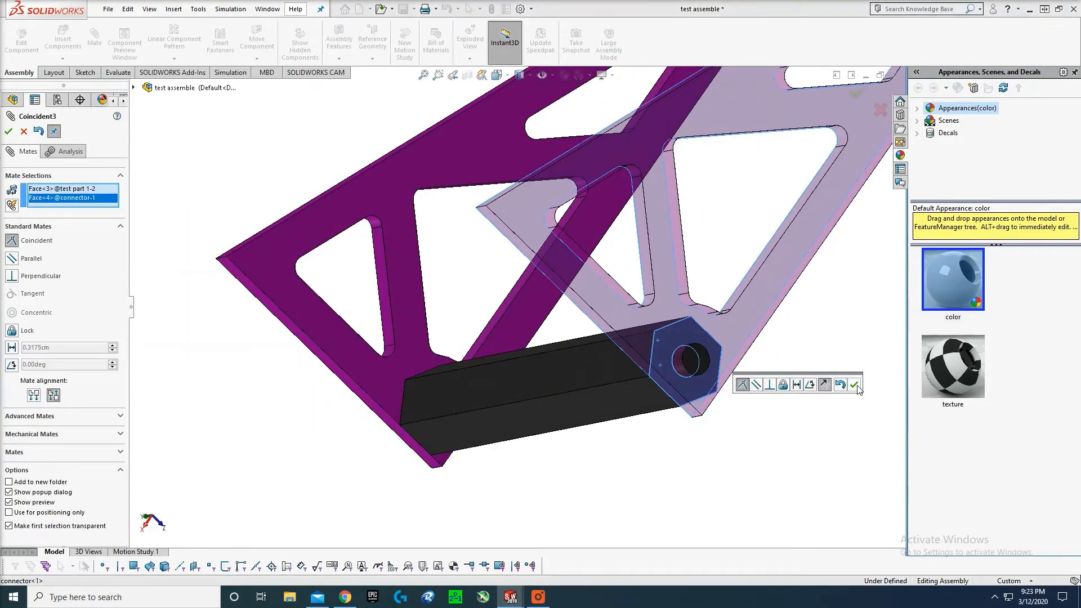
left_click(854, 384)
mouse_move(854, 385)
middle_mouse_down()
mouse_move(771, 379)
mouse_move(859, 370)
middle_mouse_up()
scroll(743, 341, "up", 3)
key("Escape")
middle_click_drag(680, 317, 741, 243)
scroll(721, 254, "down", 4)
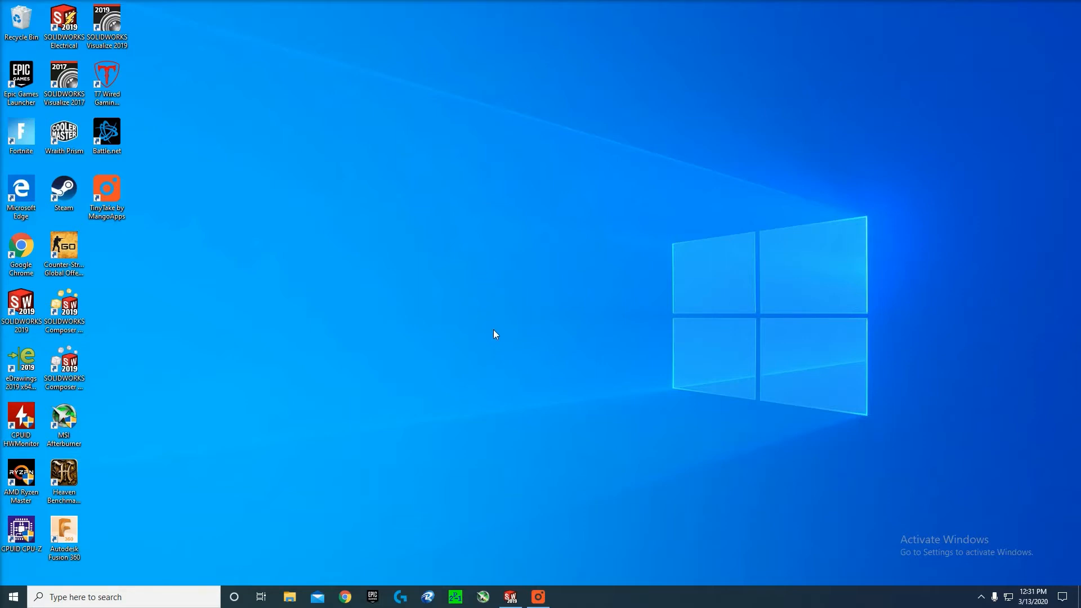
- Switch to Chrome, find the AndyMark site by searching for andy mark, and open its Gears product category
left_click(345, 597)
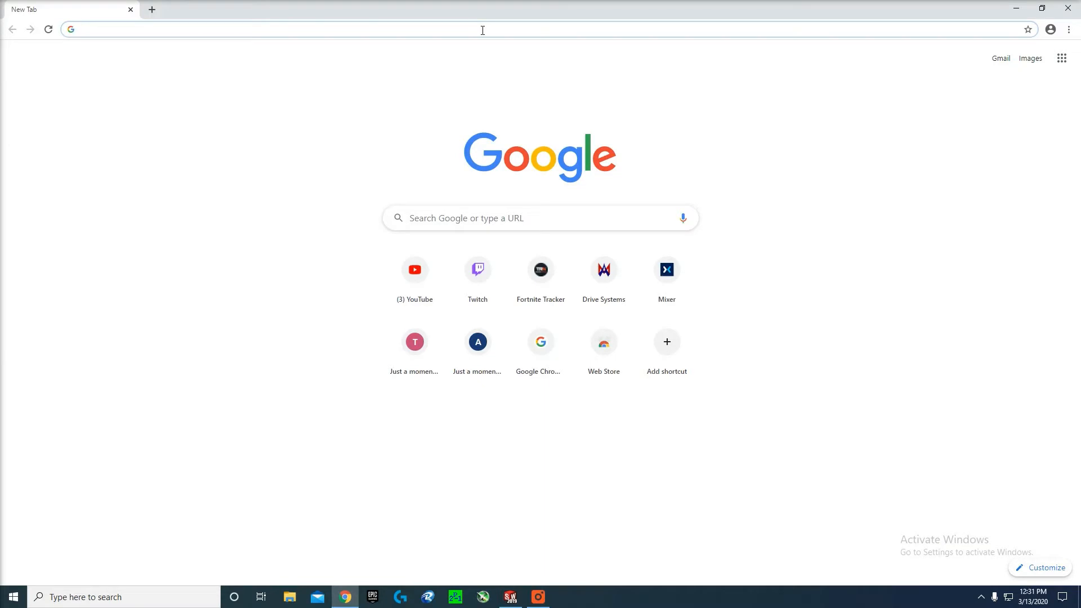
type("and")
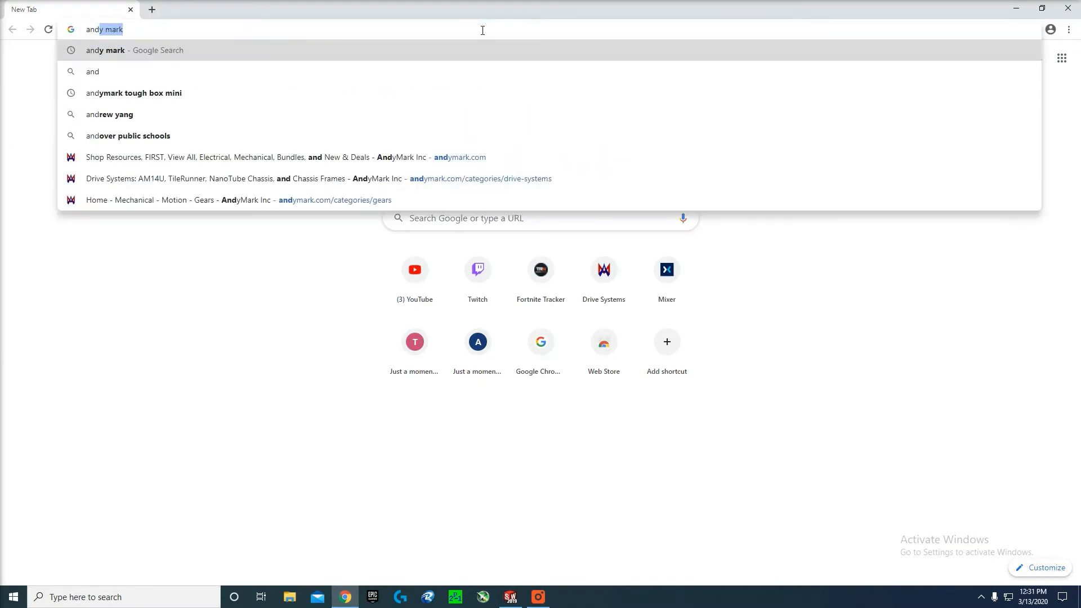
key("Return")
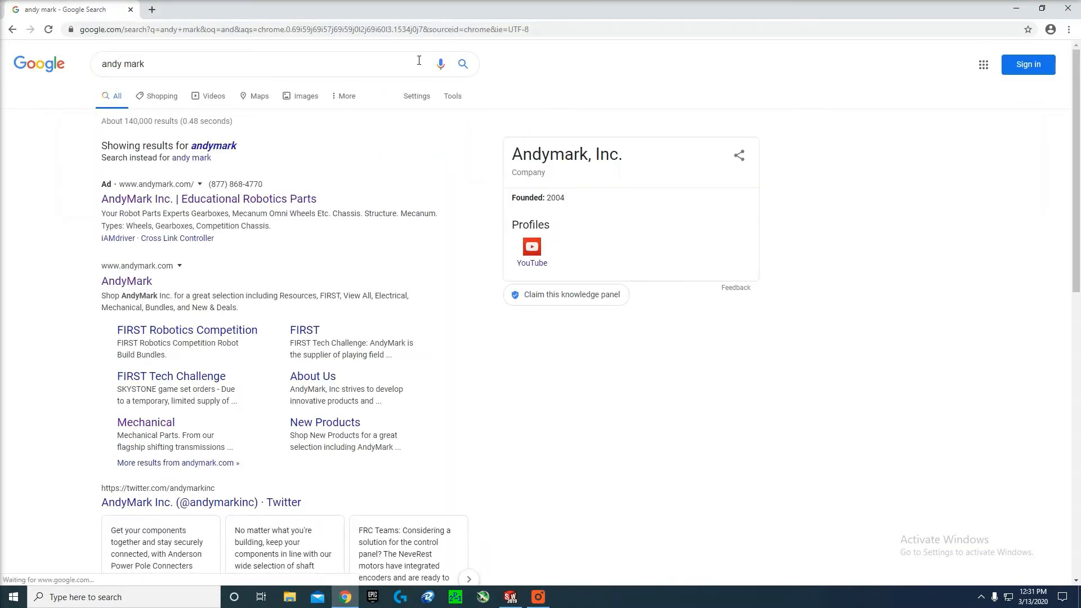
left_click(258, 199)
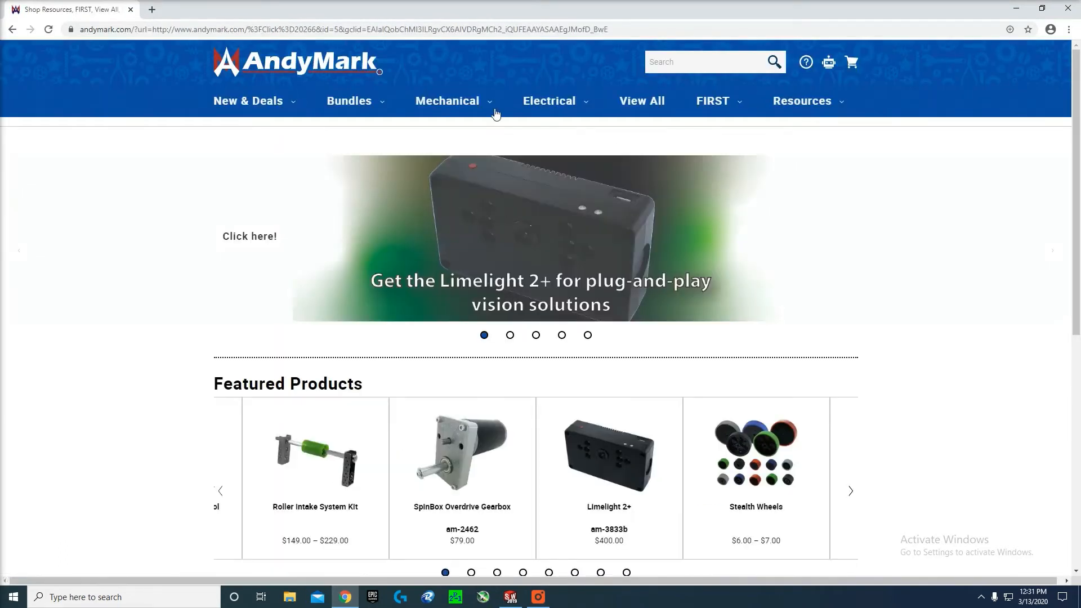
mouse_move(448, 107)
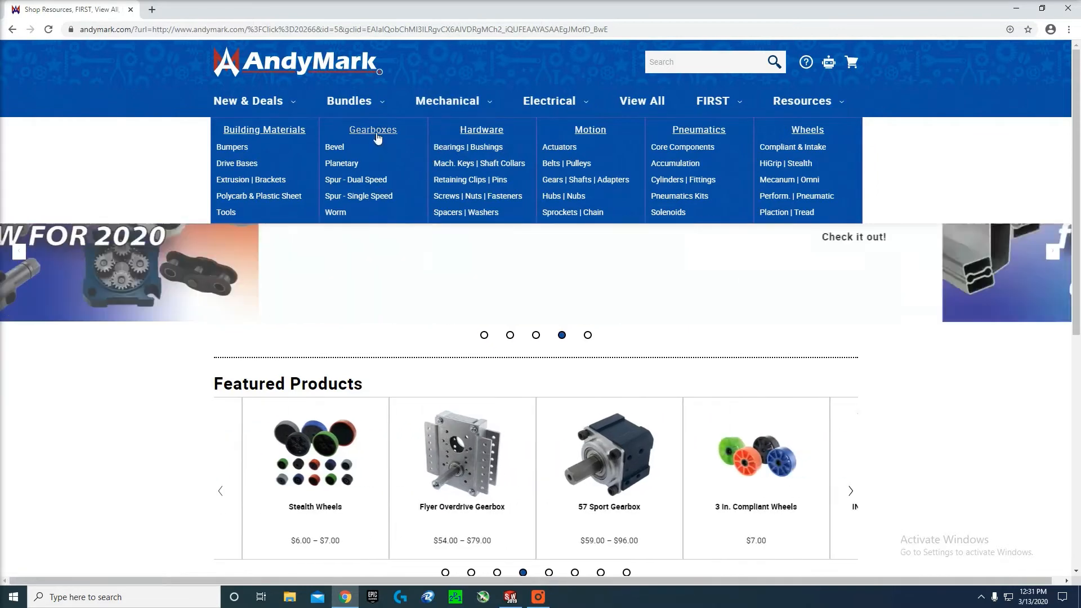
left_click(552, 180)
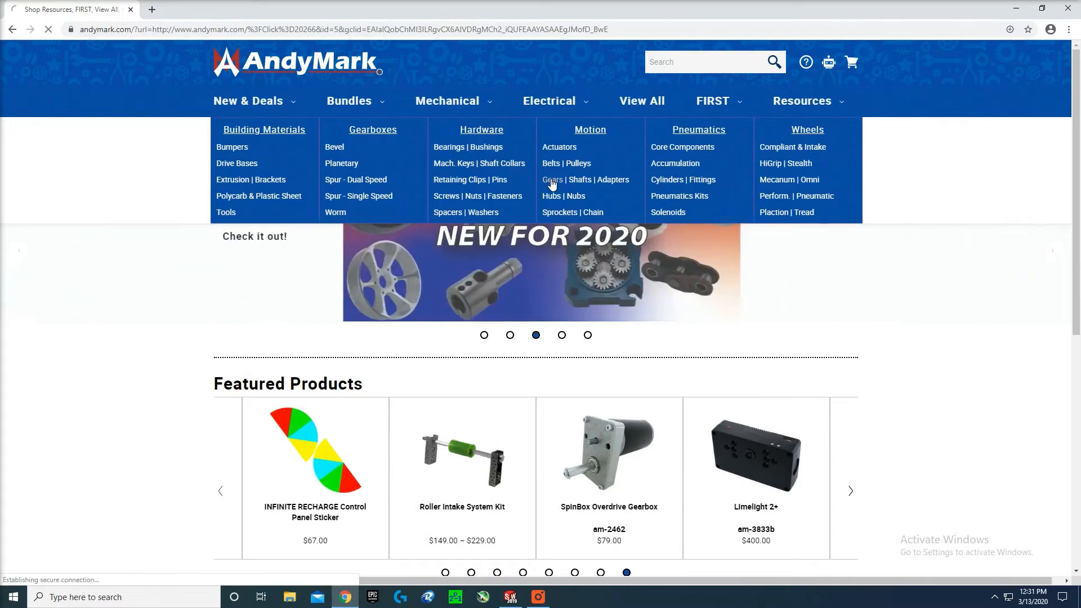
- Find the 48 Tooth 20DP 0.5 in. Hex Bore steel gear in the list and open its product page
scroll(499, 202, "down", 3)
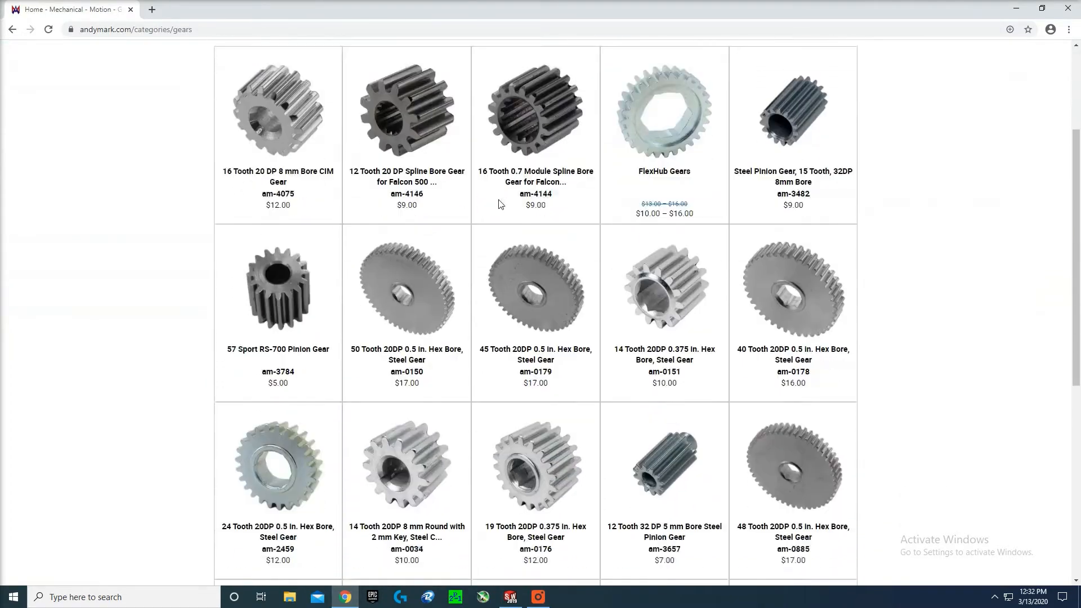
scroll(498, 203, "down", 2)
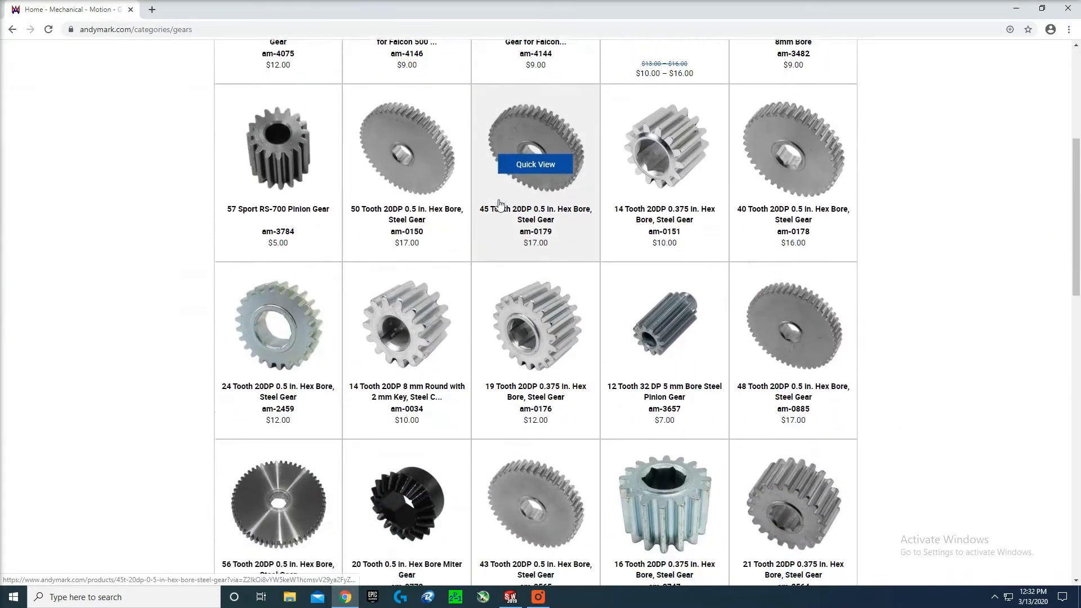
scroll(499, 203, "down", 1)
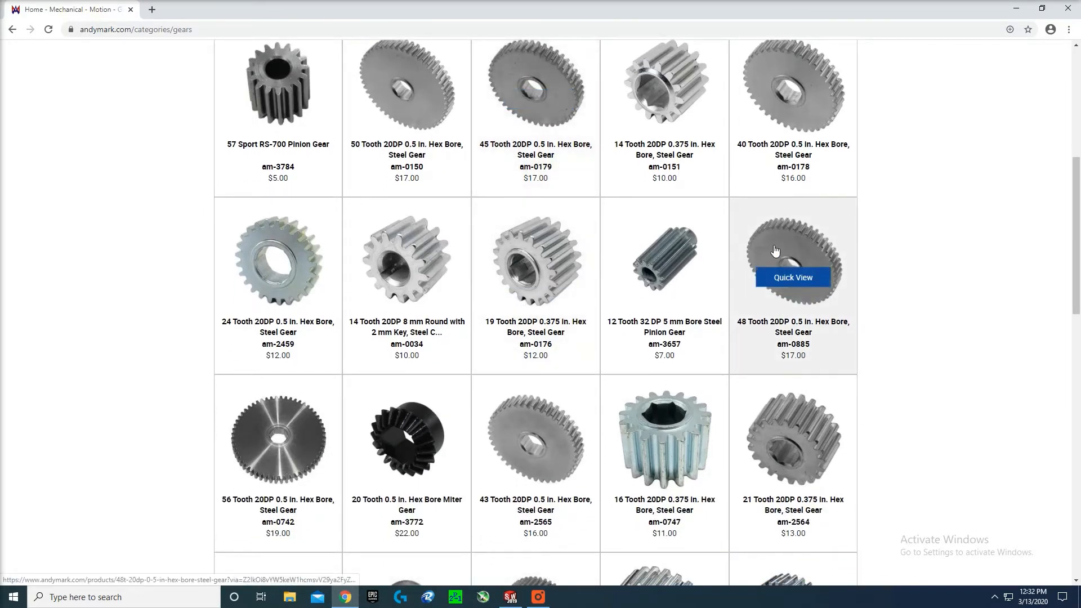
left_click(773, 241)
scroll(462, 254, "down", 2)
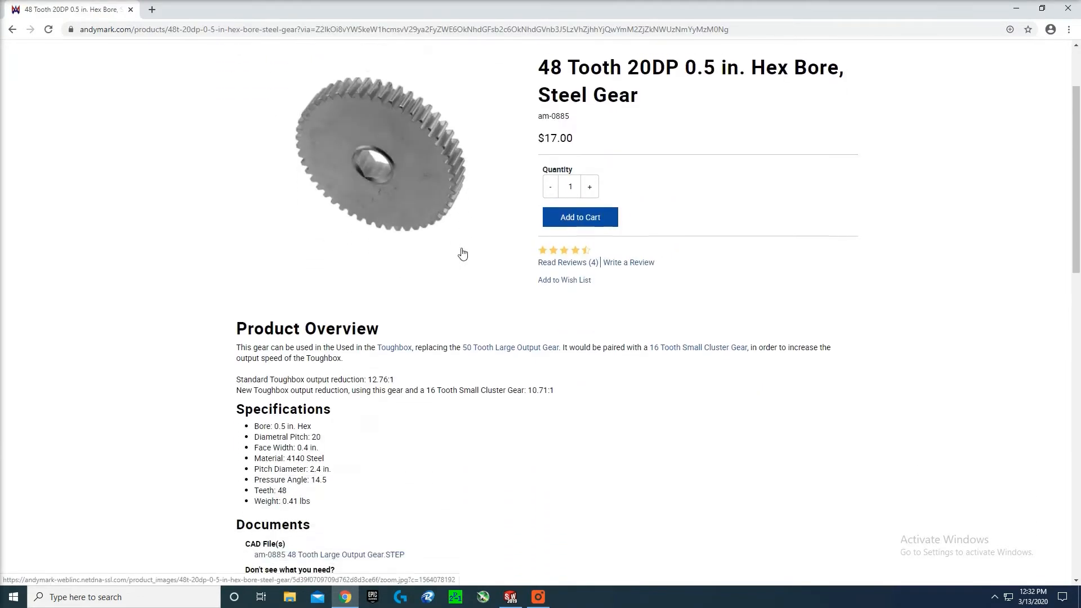
- Examine the gear's listed specifications, especially the bore, diametral pitch and pitch diameter
scroll(462, 254, "down", 2)
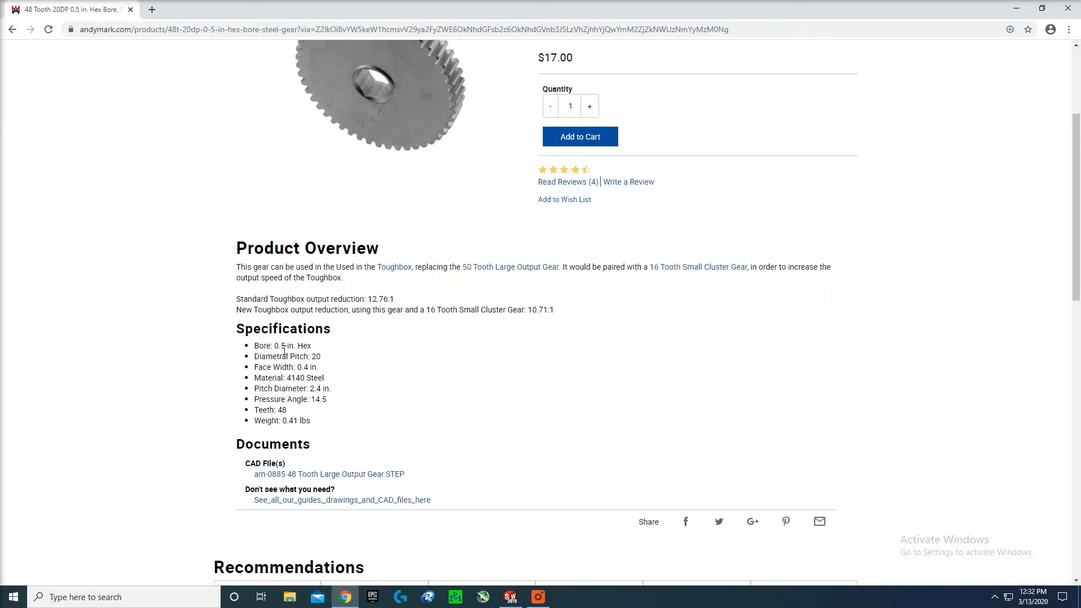
left_click_drag(273, 345, 352, 343)
scroll(333, 388, "down", 1)
left_click(334, 352)
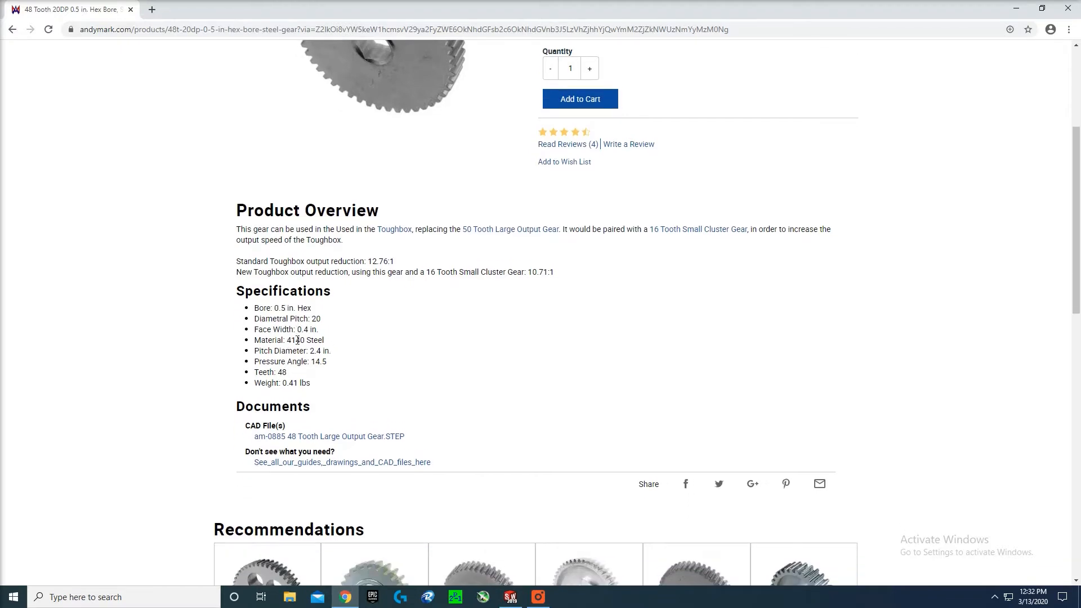
scroll(331, 312, "up", 2)
scroll(337, 287, "down", 1)
scroll(343, 281, "up", 2)
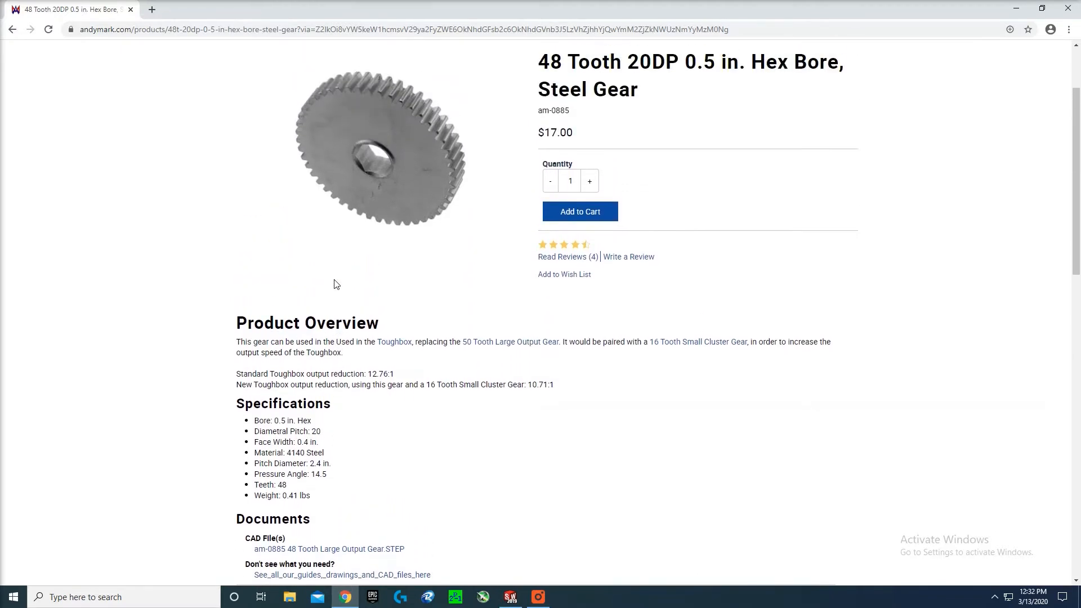
scroll(343, 287, "down", 1)
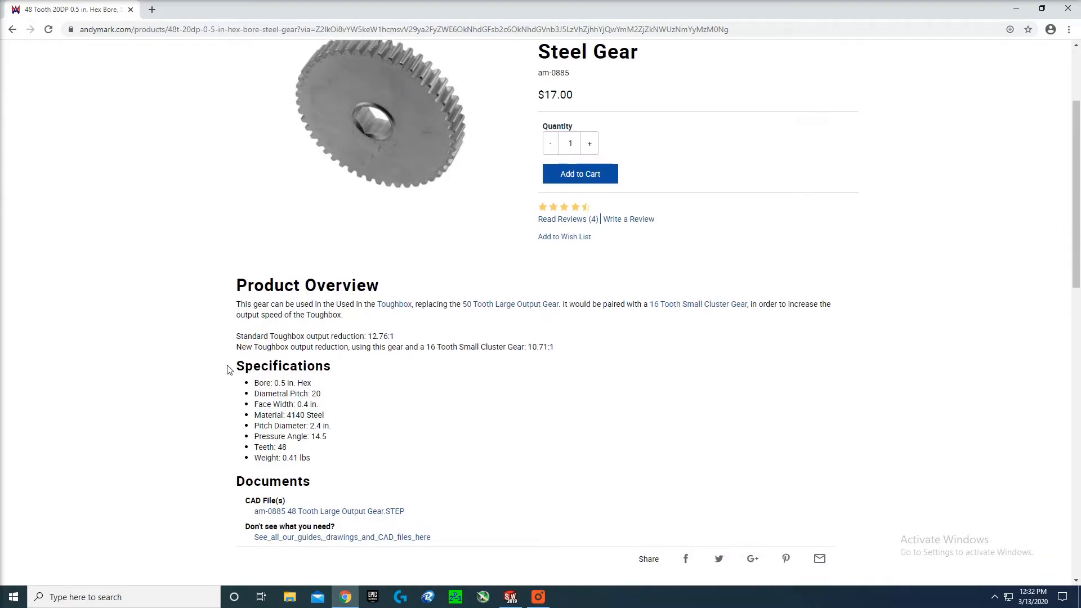
mouse_move(246, 390)
left_mouse_down()
mouse_move(306, 481)
mouse_move(306, 459)
mouse_move(314, 466)
mouse_move(255, 431)
mouse_move(250, 386)
left_mouse_up()
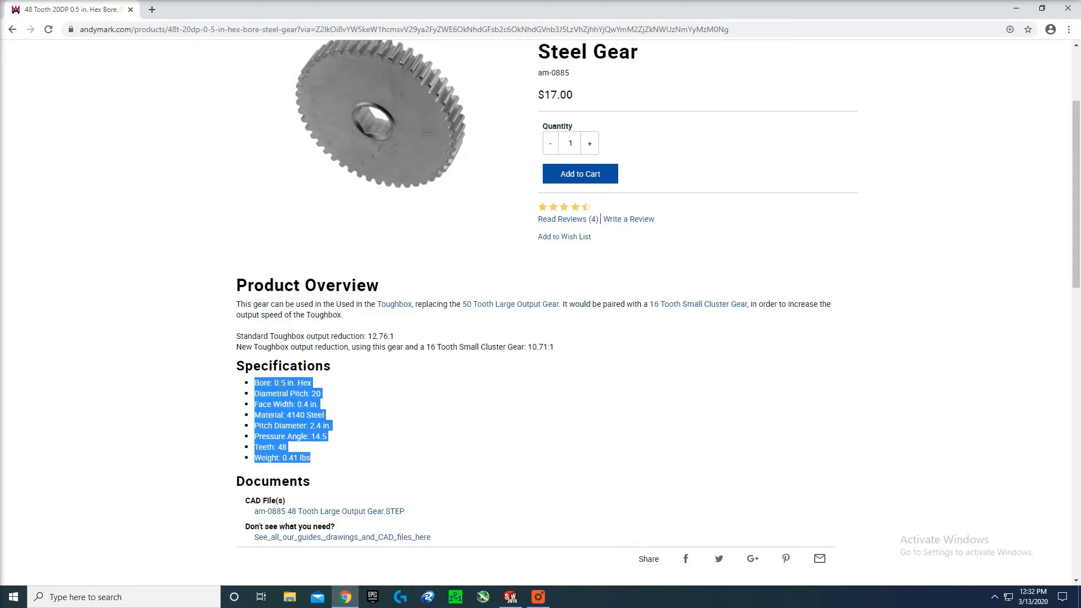
left_click(282, 388)
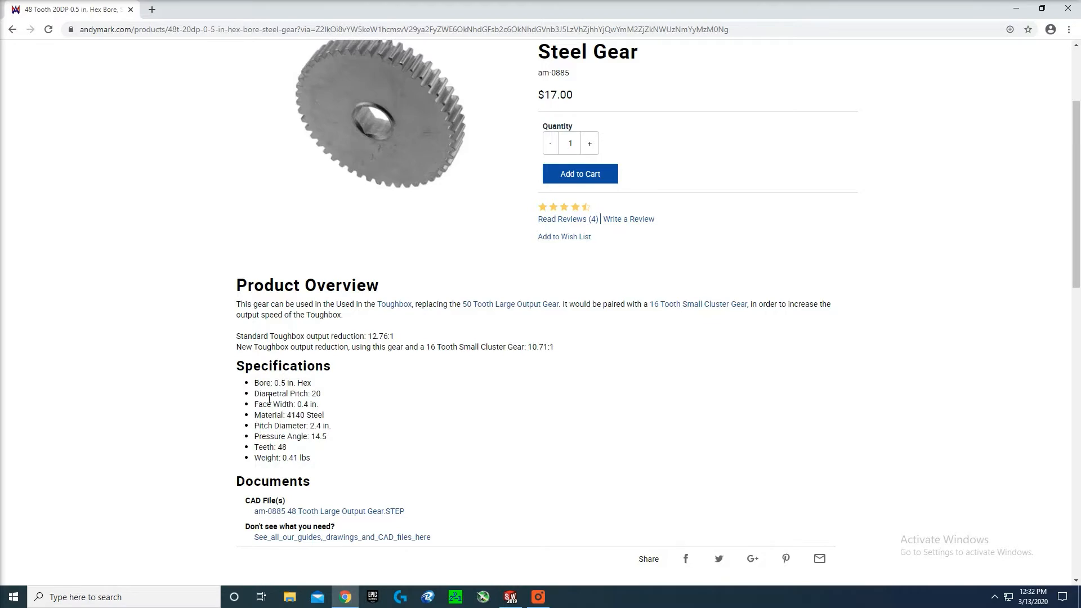
left_click_drag(255, 395, 320, 398)
left_click(308, 401)
left_click_drag(254, 426, 334, 431)
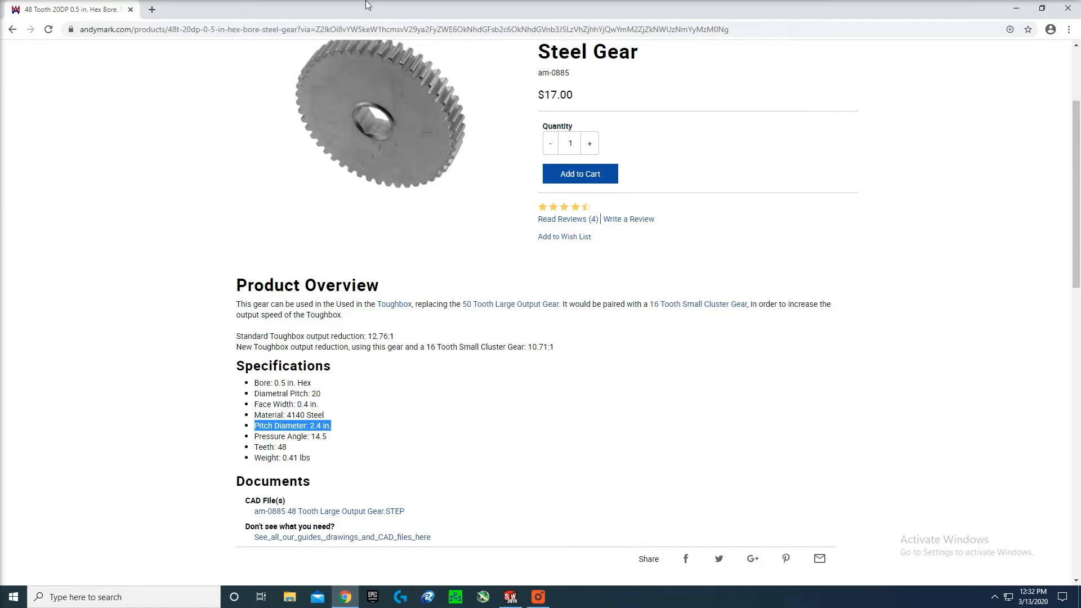
- Search the web in a new tab for images of the pitch diameter of a gear and enlarge the labelled Pitch Diameter diagram
left_click(156, 12)
type("po")
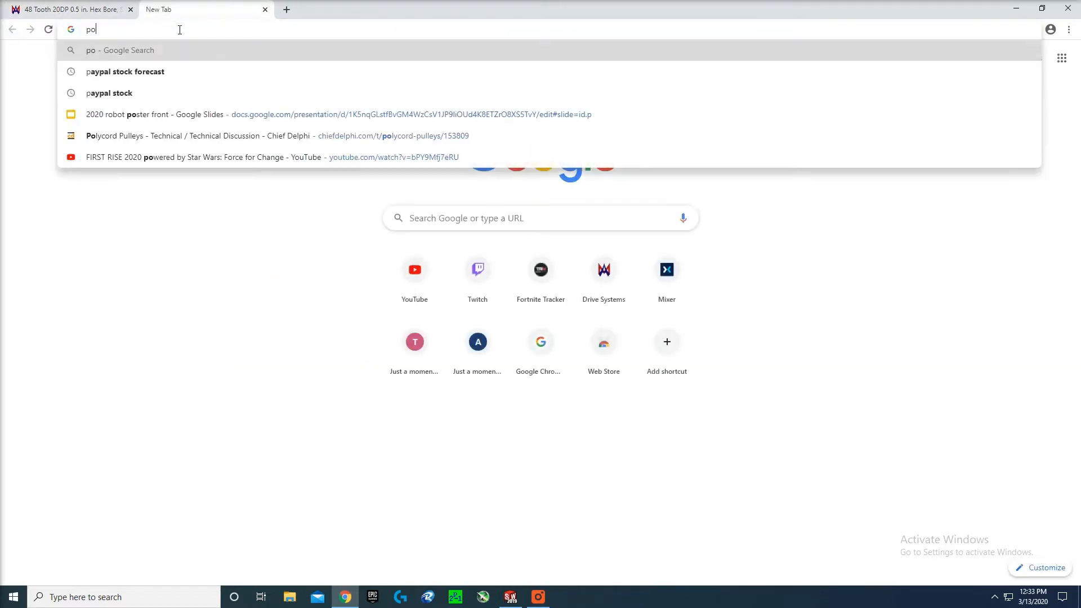
key("BackSpace")
key("BackSpace")
type("pitch")
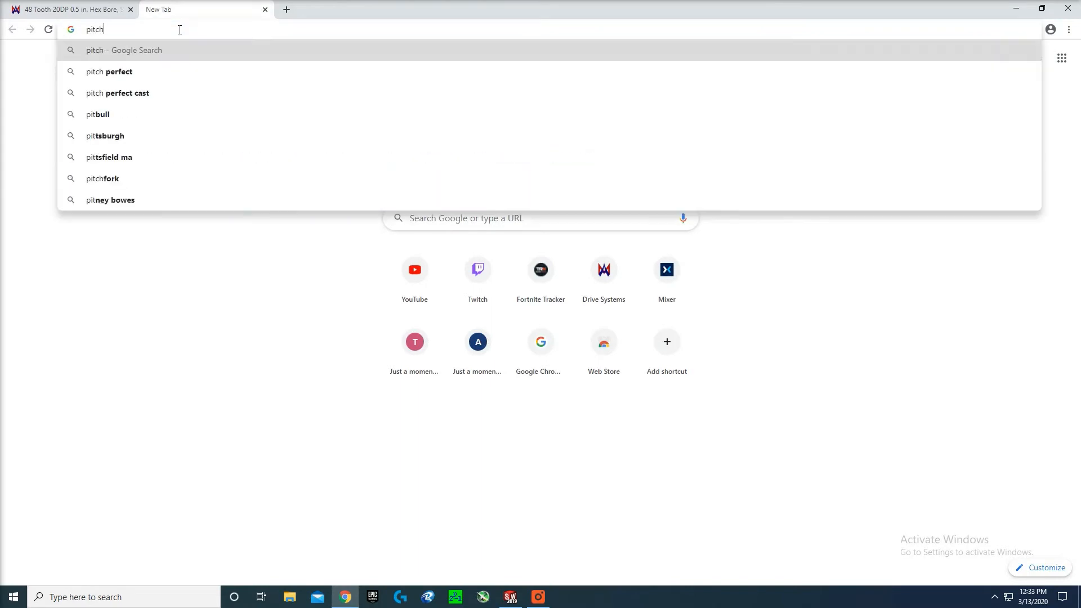
type(" diamter of gear")
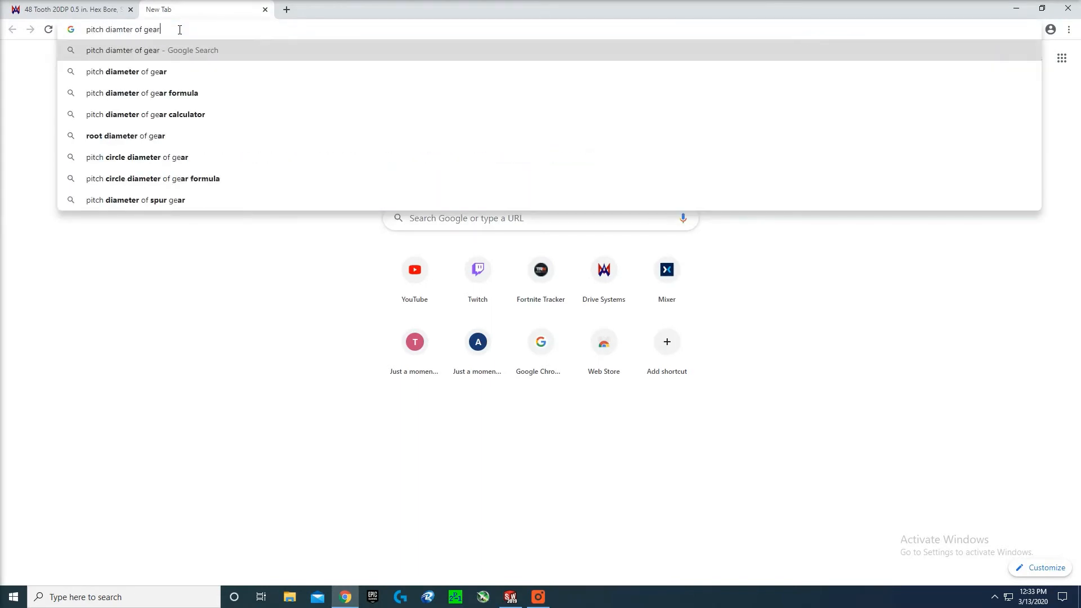
key("Return")
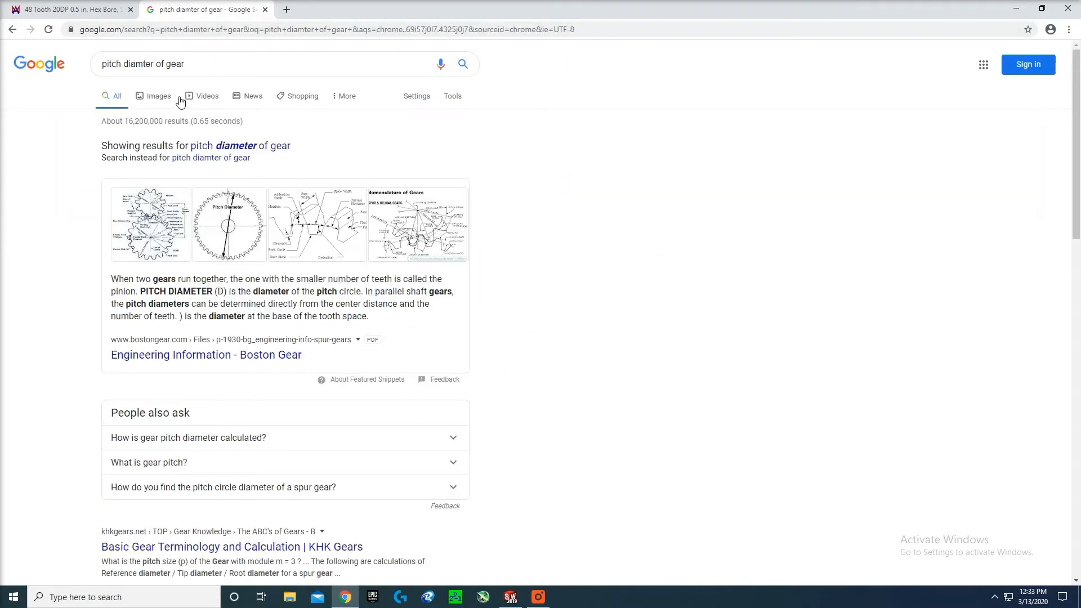
left_click(160, 97)
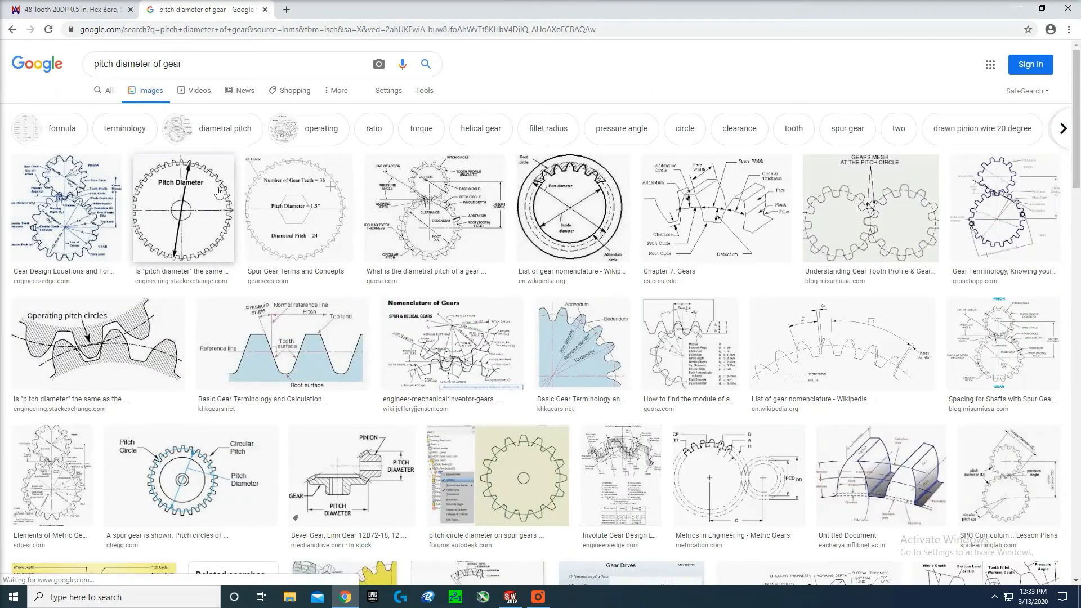
left_click(183, 211)
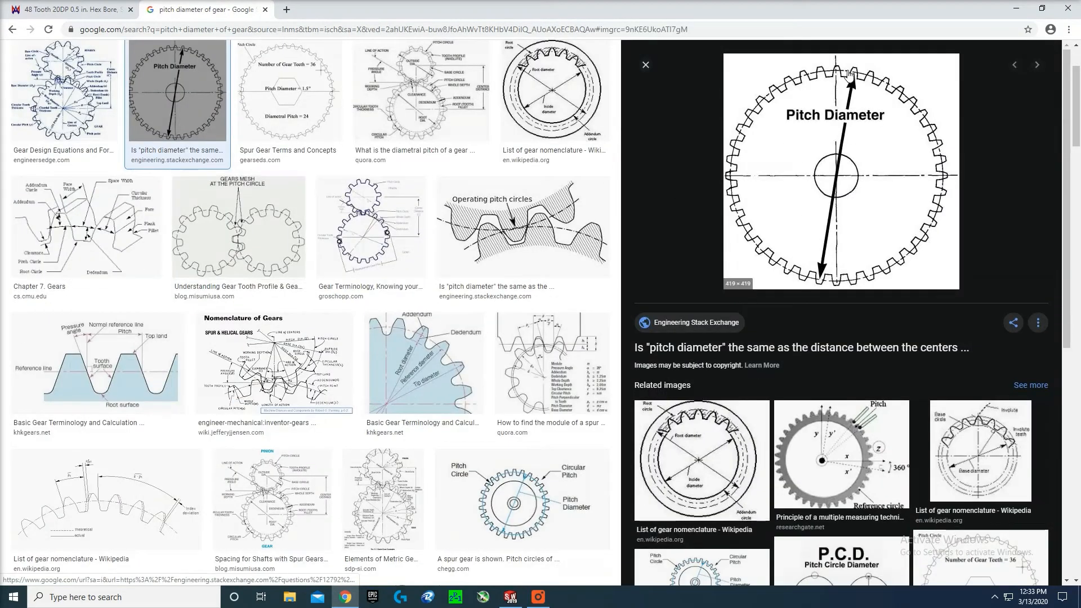
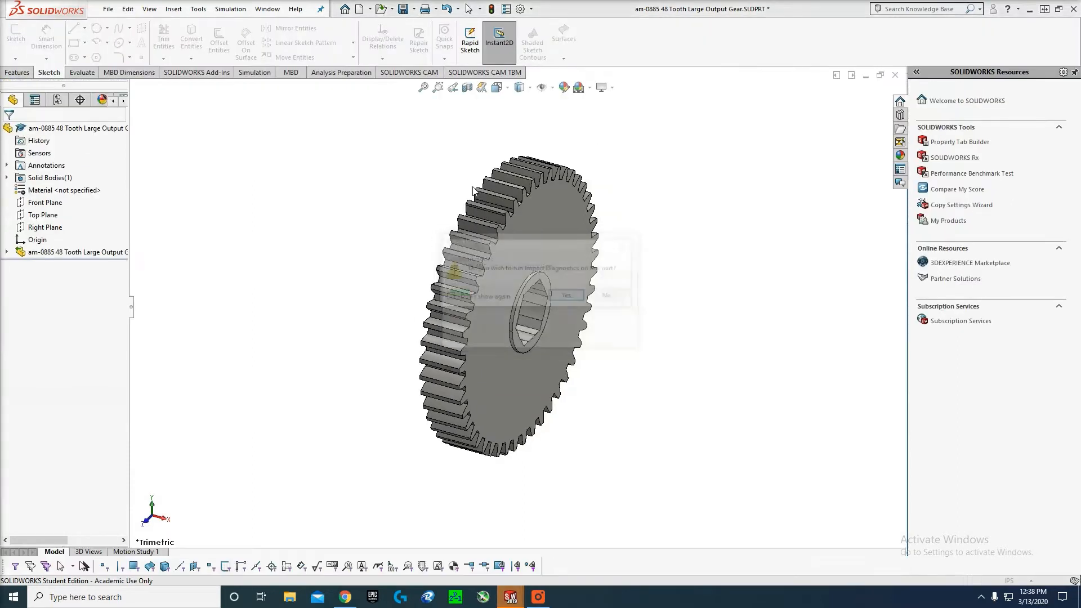
- In SOLIDWORKS, decline import diagnostics for the imported 48 tooth gear and inspect both its sides and its imported feature
left_click(612, 297)
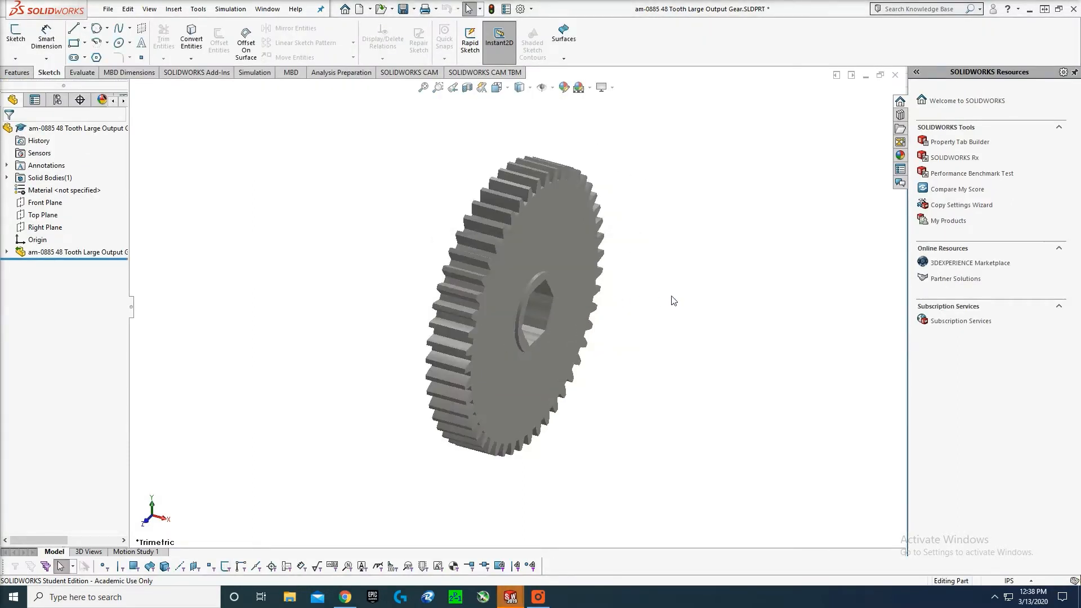
middle_click_drag(674, 300, 275, 288)
middle_click_drag(496, 245, 374, 273)
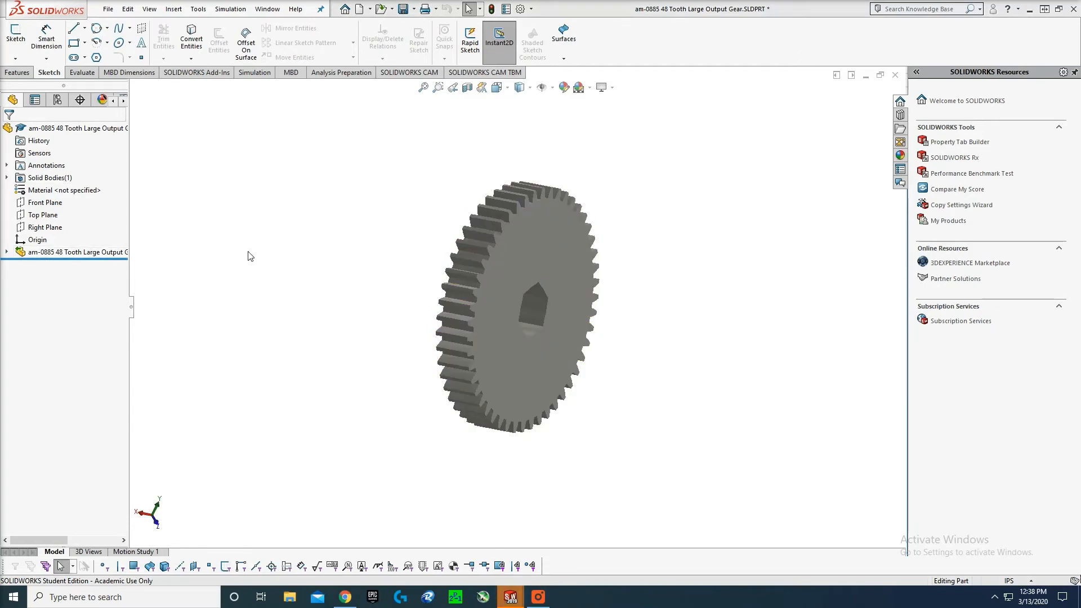
left_click(7, 254)
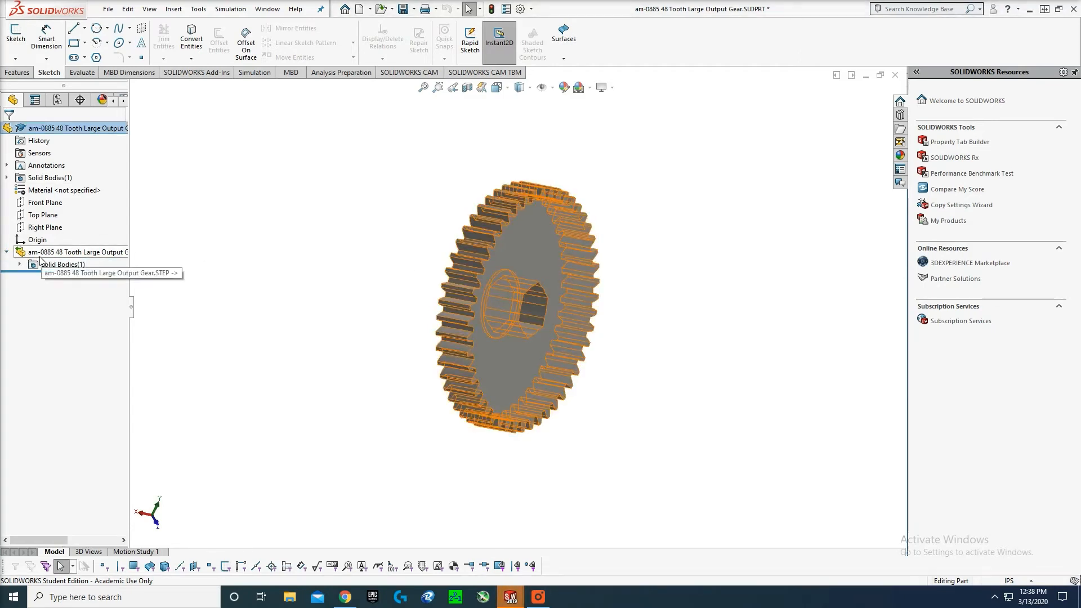
left_click(8, 252)
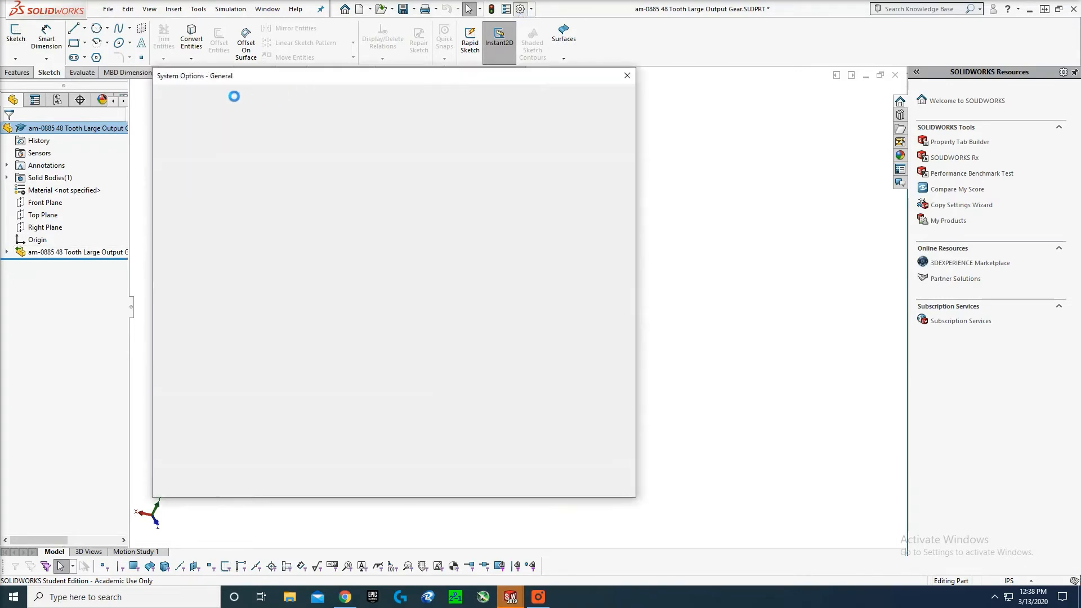
- Check the gear document's unit system in the document properties
left_click(248, 97)
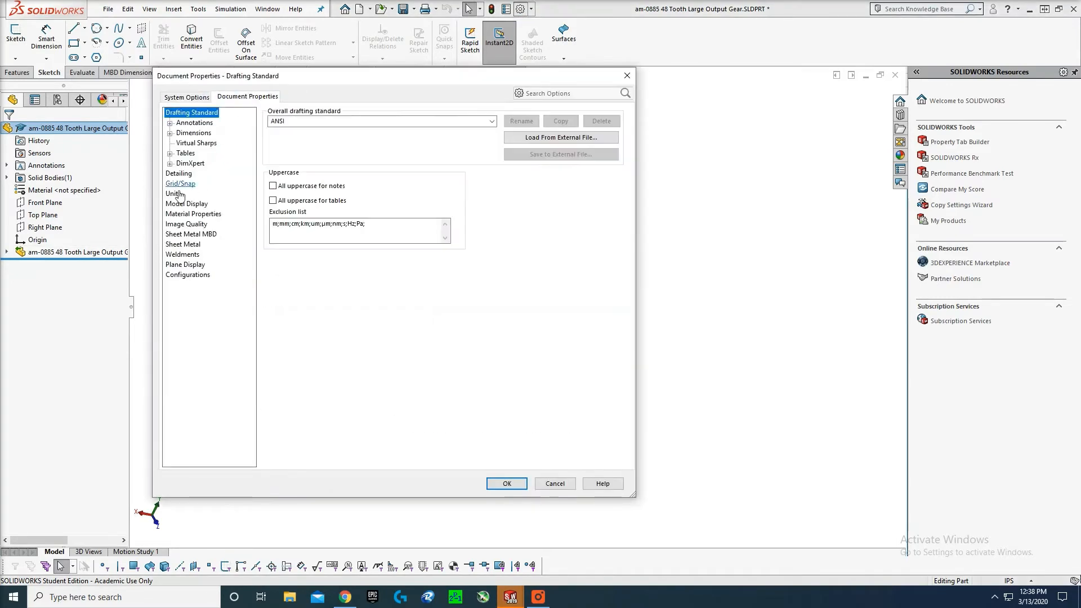
left_click(173, 193)
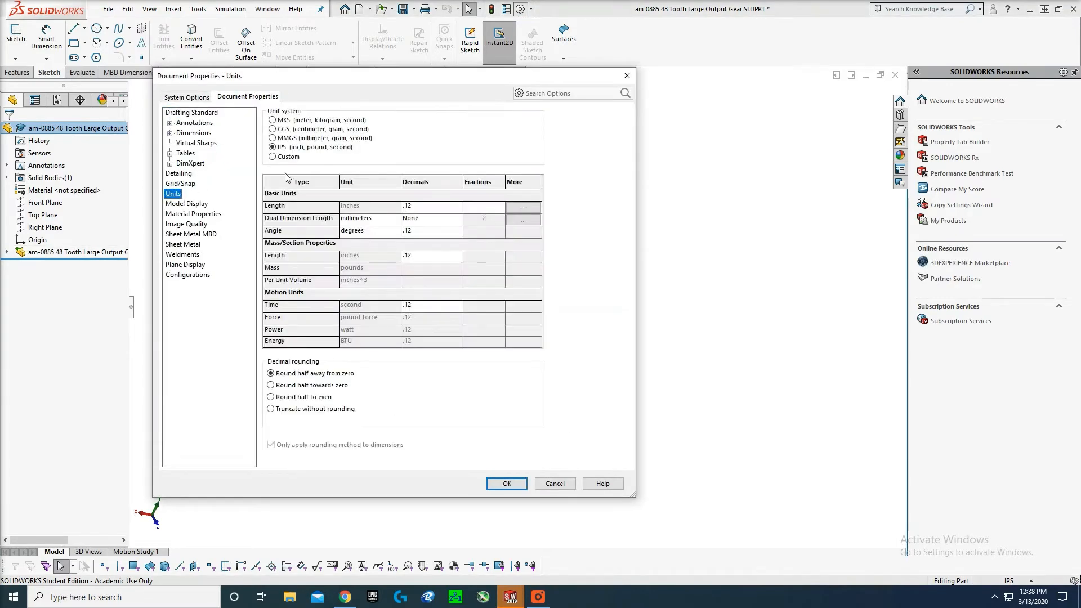
left_click(507, 483)
- Orient the gear to the Left view and turn off the active selection filter
key("space")
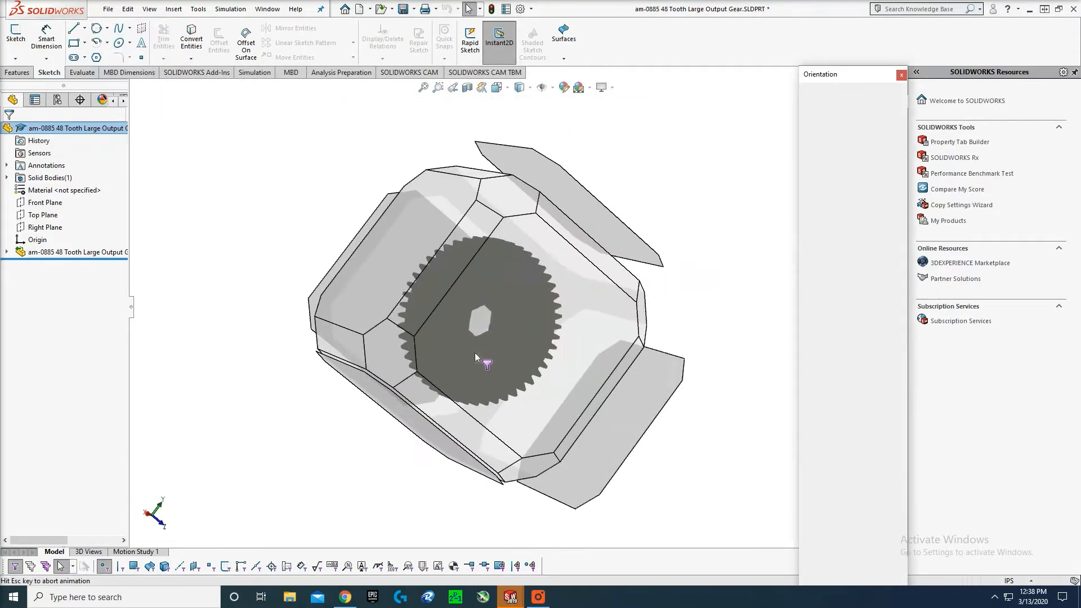
left_click(425, 350)
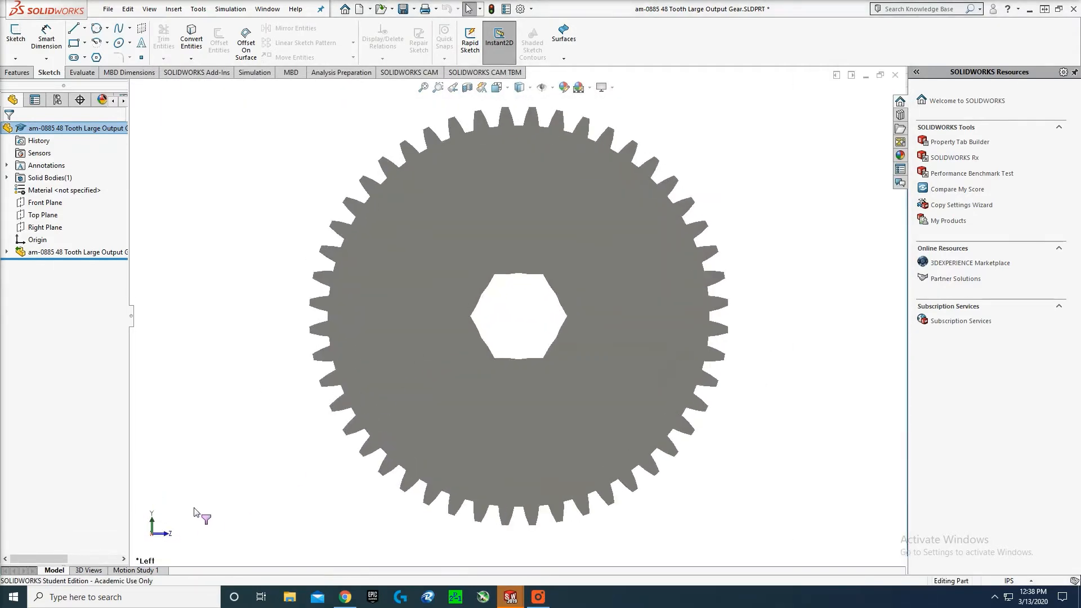
key("F5")
left_click(15, 567)
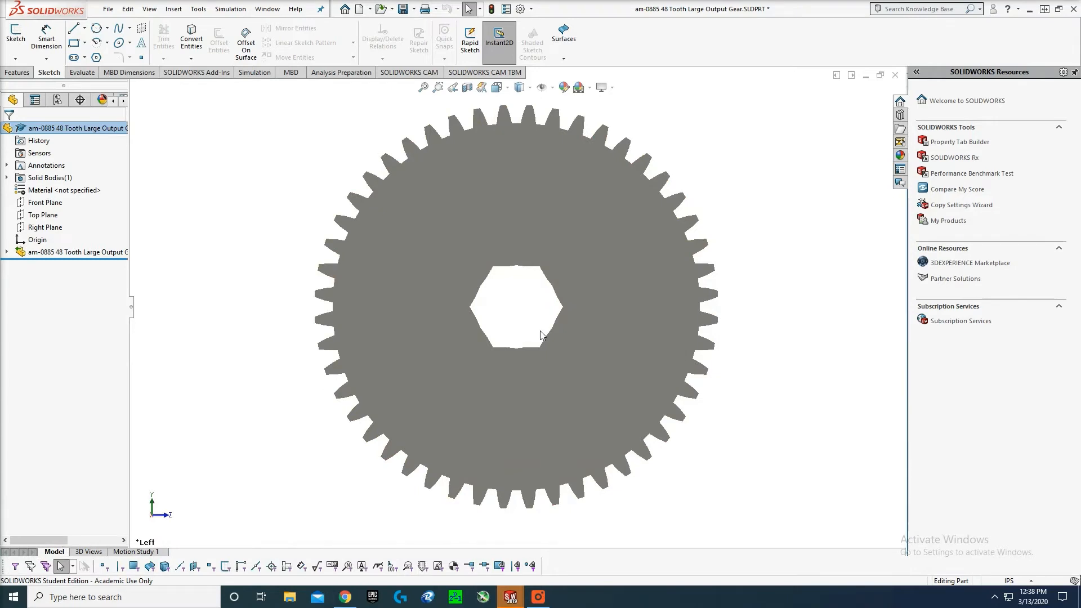
key("s")
left_click(572, 286)
key("c")
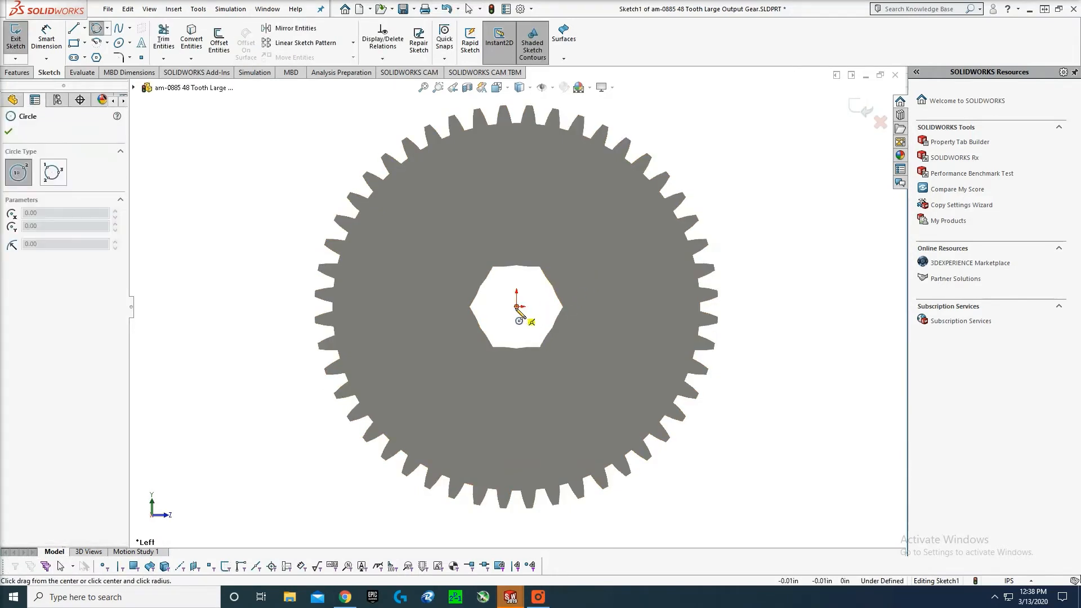
left_click(516, 307)
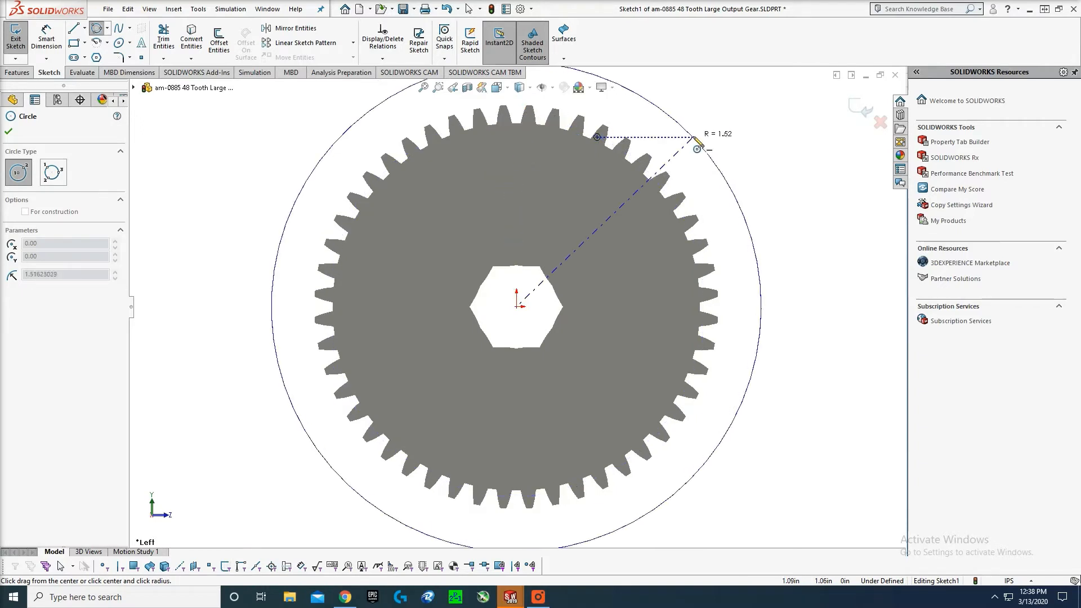
key("Escape")
scroll(657, 229, "up", 3)
middle_click_drag(656, 229, 709, 242)
scroll(486, 301, "down", 5)
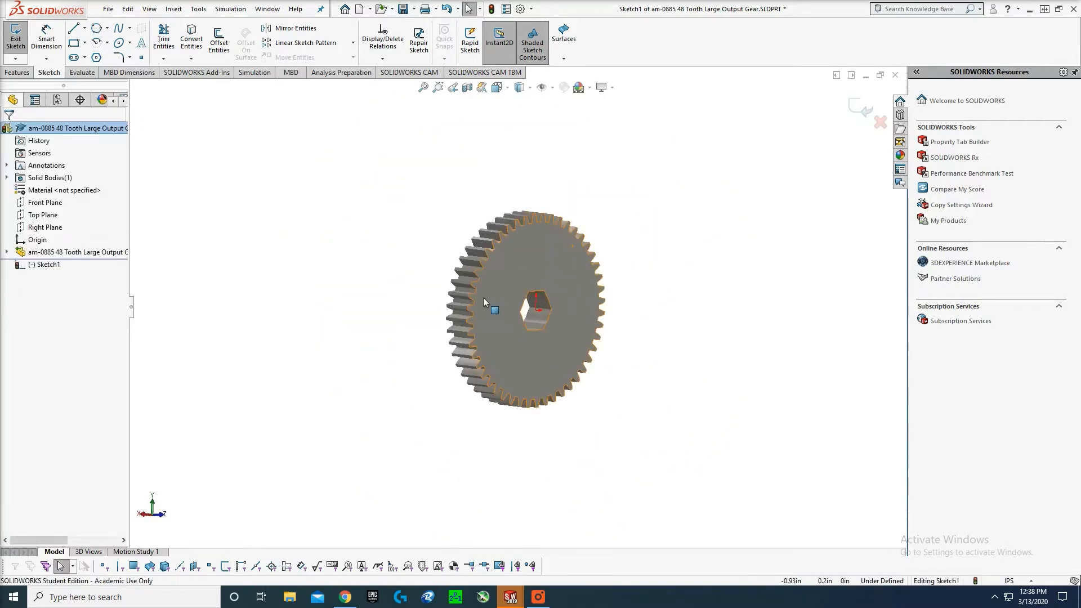
scroll(549, 288, "up", 5)
scroll(646, 276, "down", 2)
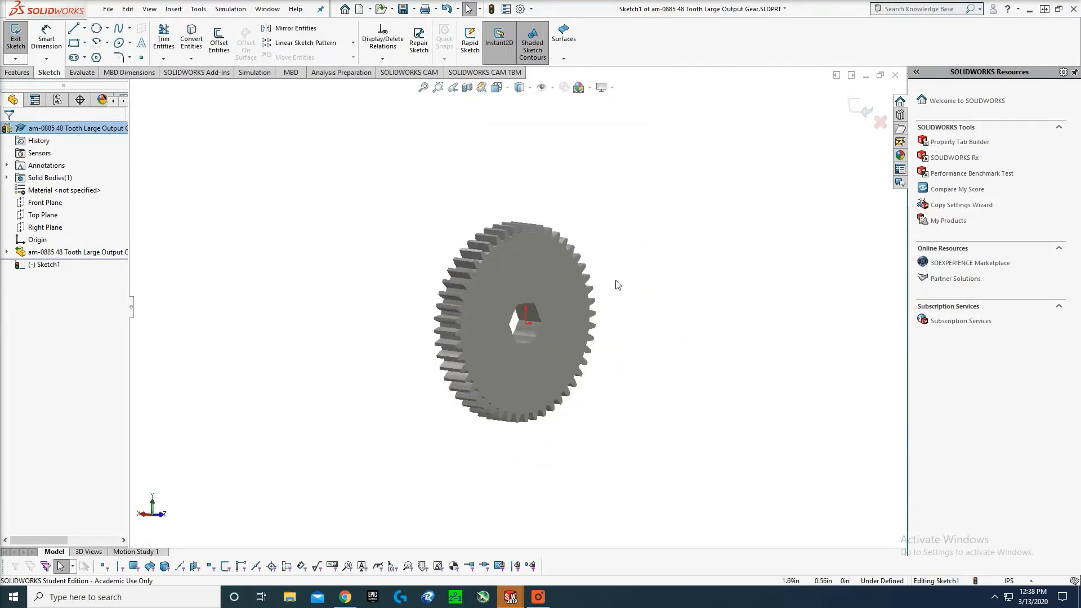
- Start saving the gear under the new name 48 tooth 20 DP gear, agreeing to delete the empty sketch
left_click(109, 10)
left_click(381, 205)
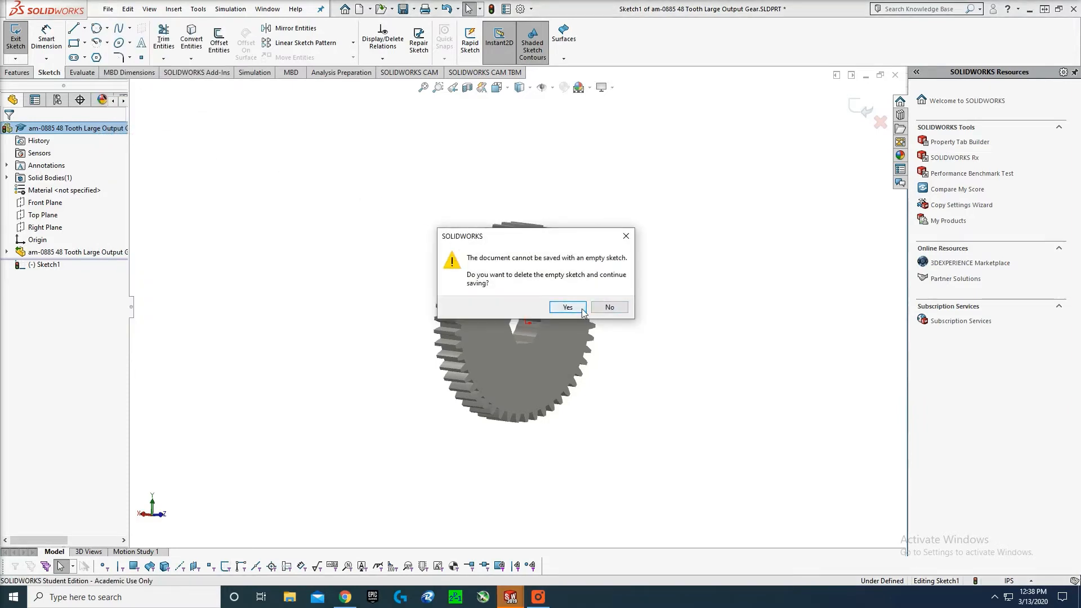
left_click(580, 308)
key("BackSpace")
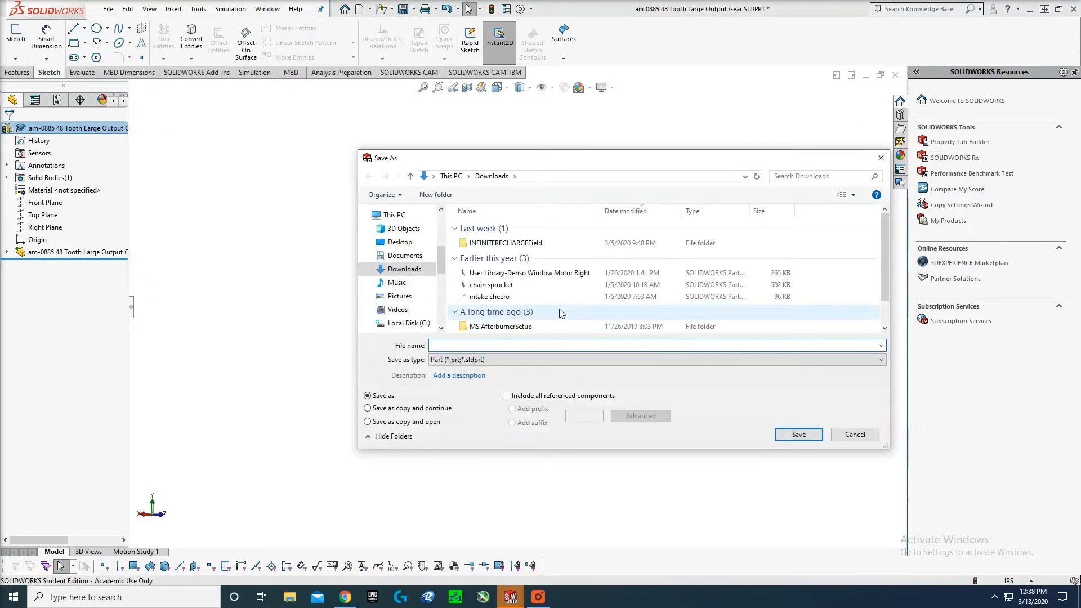
type("48 tooth 20 DP")
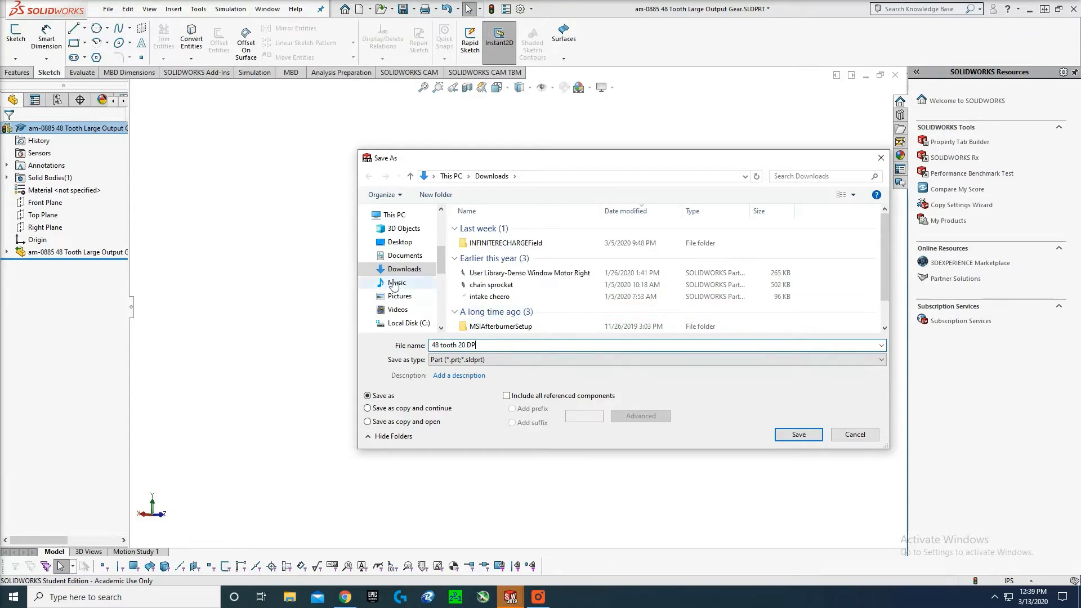
- Save the gear in the hardwear folder of FRC MODELS on the 4 GB RED (H:) drive, rebuilding the document
scroll(399, 264, "down", 1)
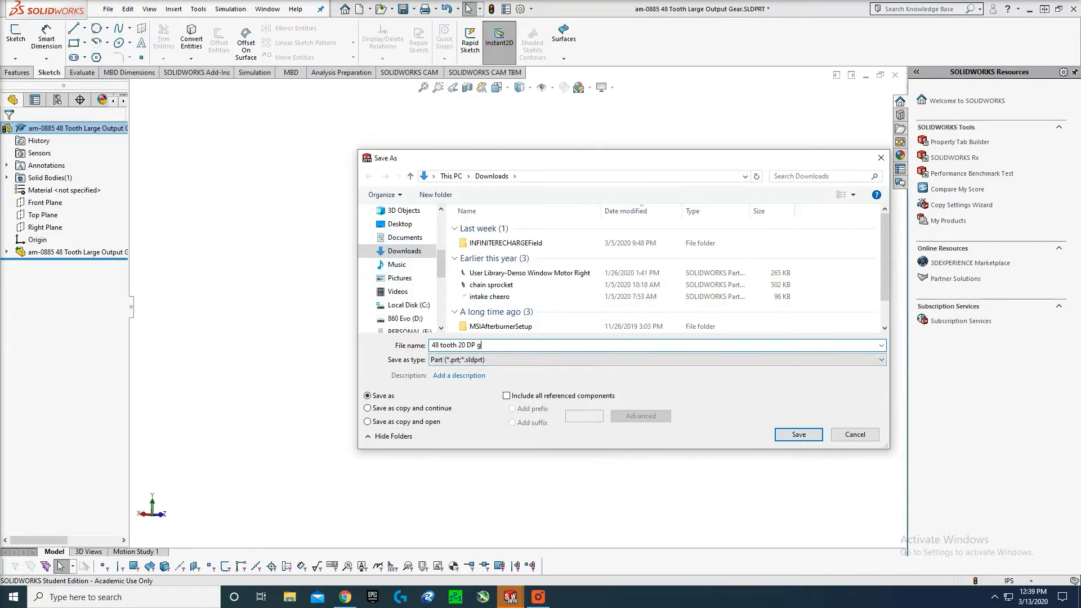
scroll(405, 281, "down", 2)
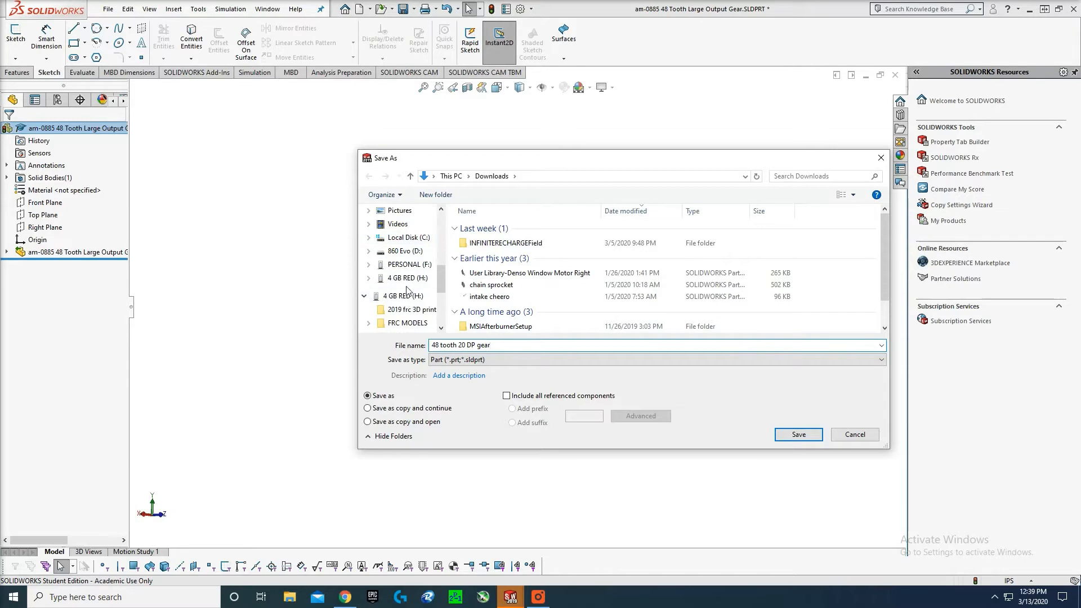
left_click(407, 280)
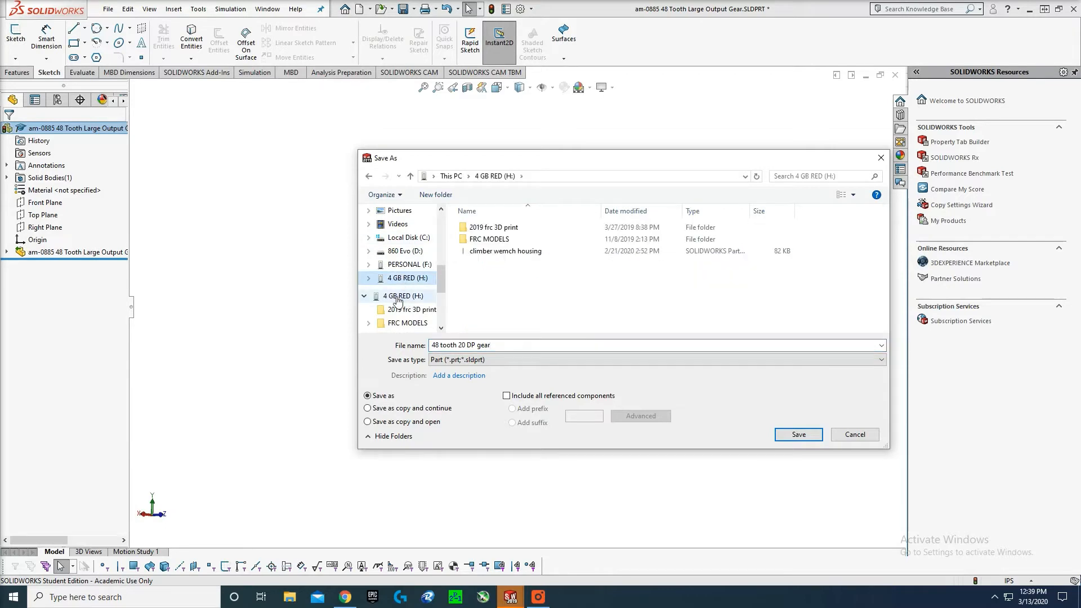
double_click(495, 243)
double_click(480, 239)
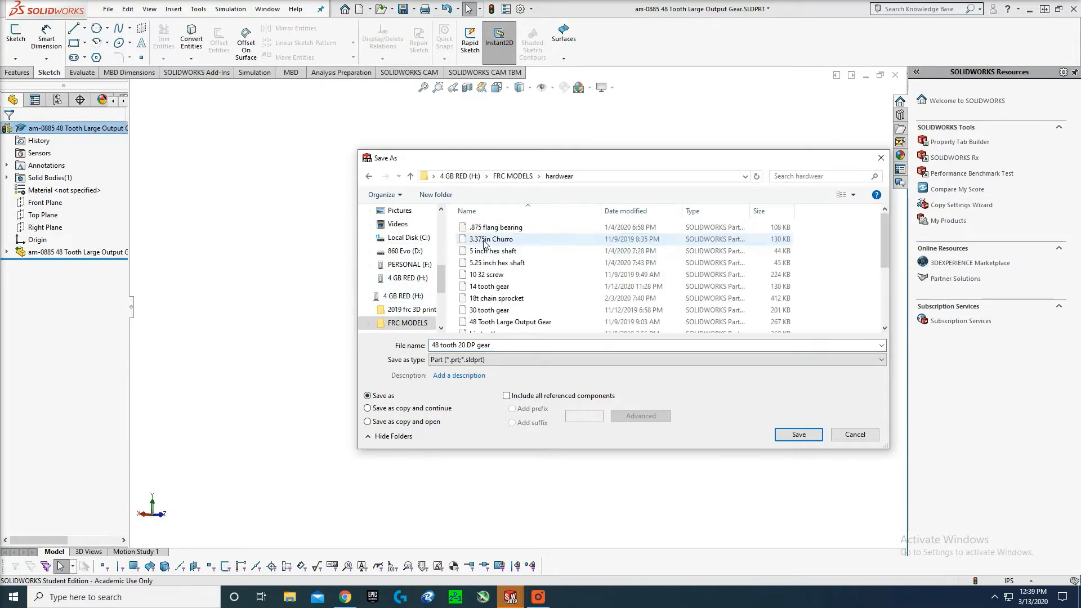
left_click(798, 434)
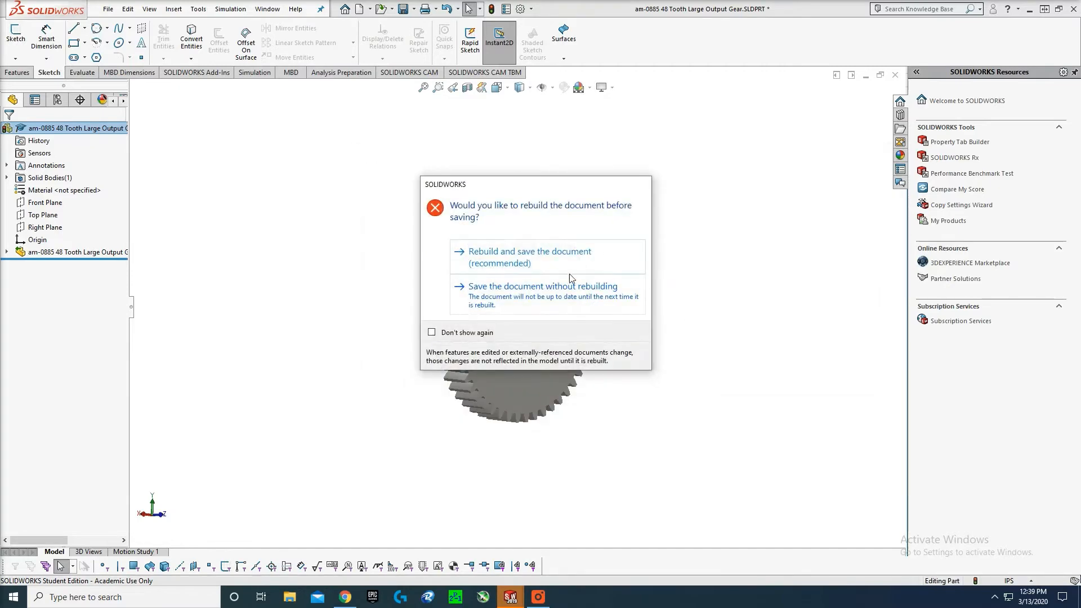
left_click(585, 266)
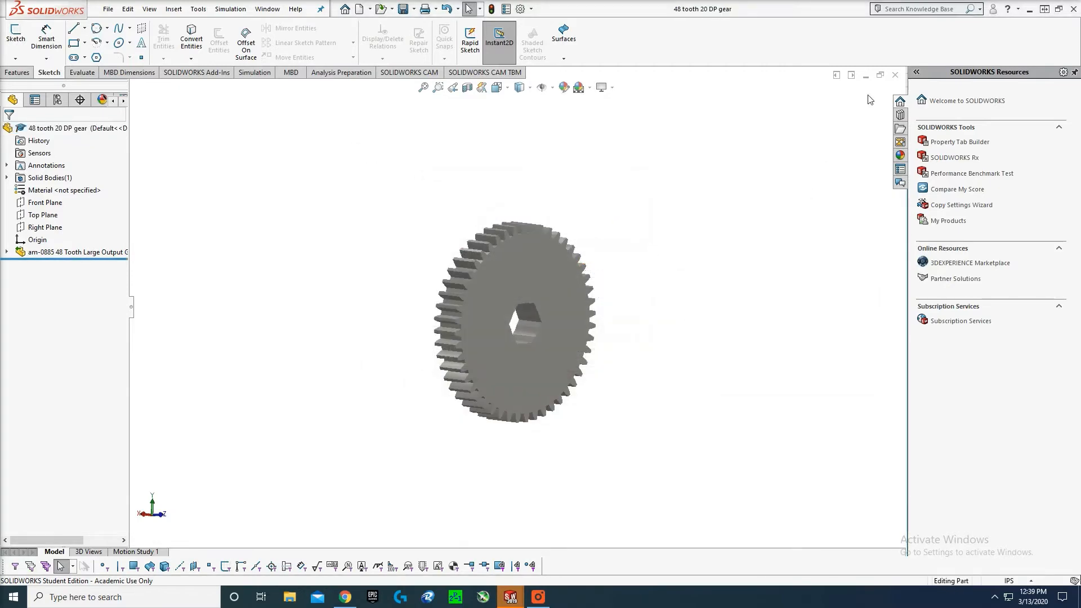
- Close the saved gear and the other imported gear copy, declining its import diagnostics, to return to the test assemble document
left_click(898, 79)
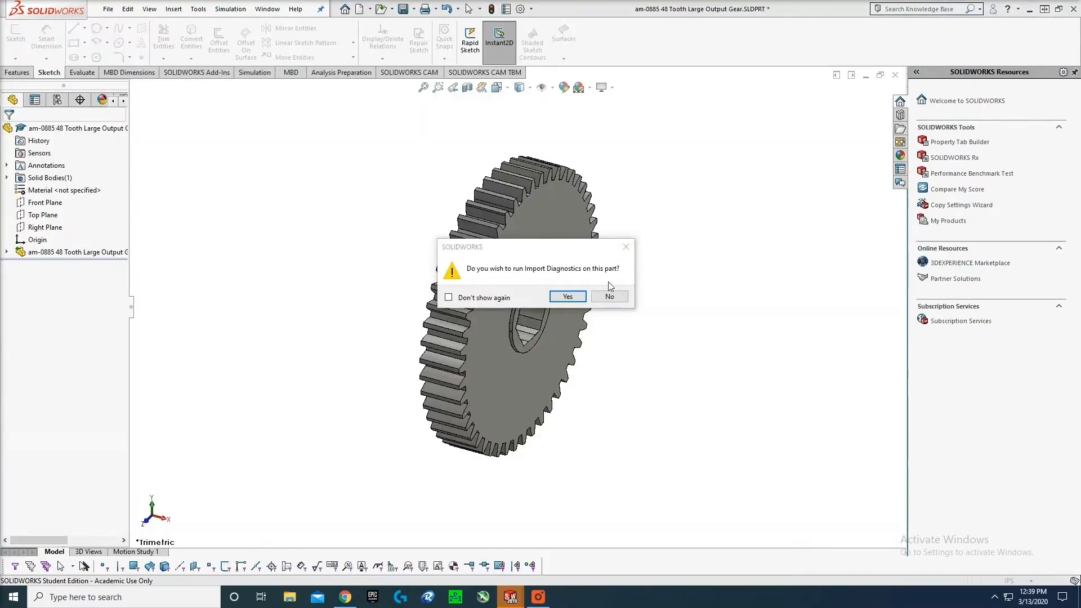
left_click(609, 296)
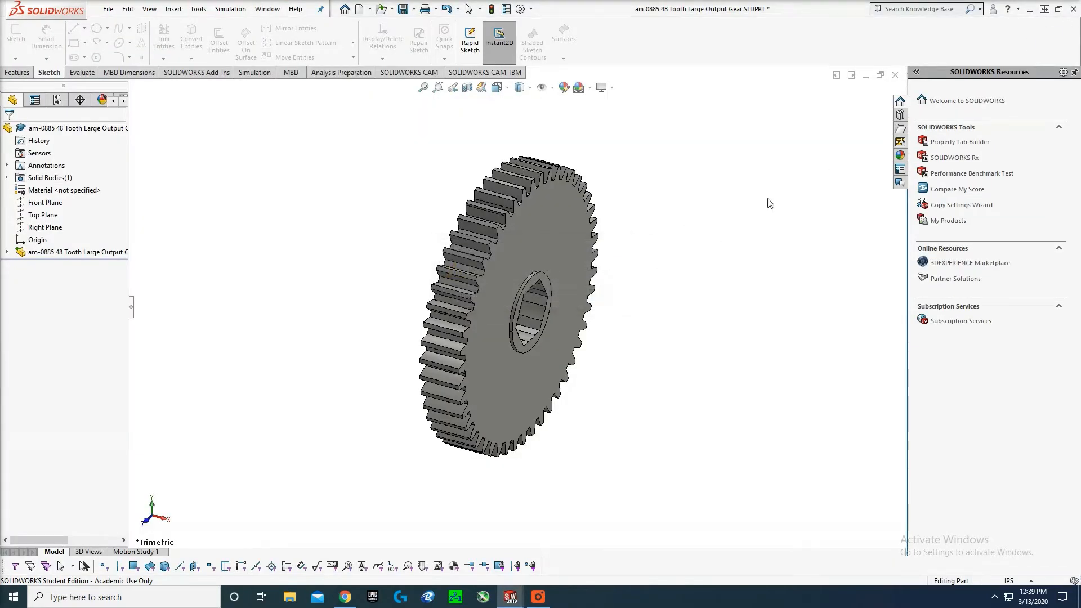
left_click(895, 74)
left_click(567, 315)
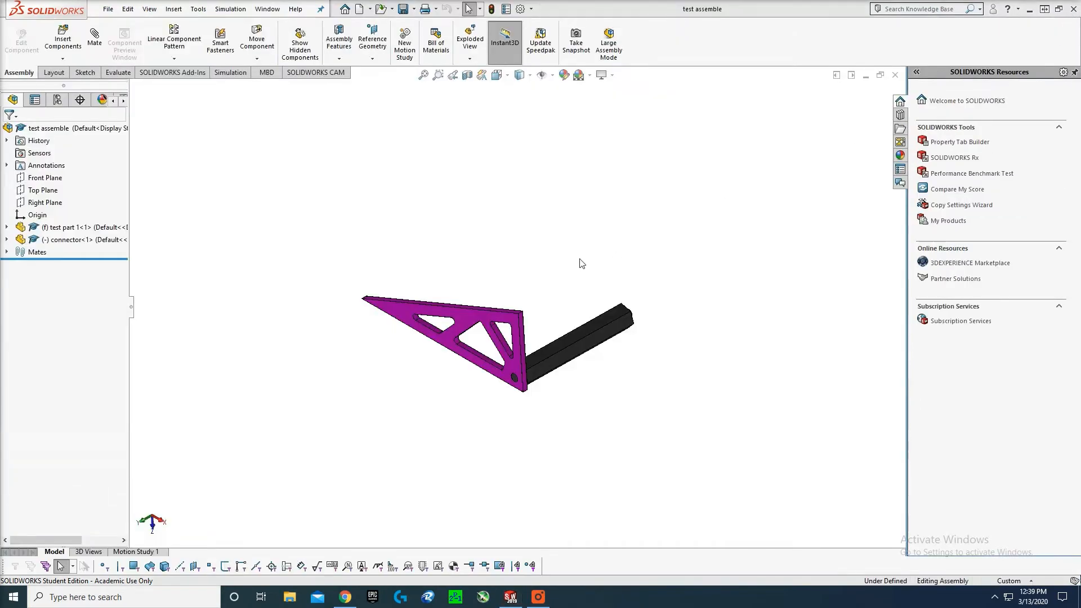
scroll(582, 263, "up", 2)
scroll(579, 263, "down", 1)
scroll(576, 244, "up", 1)
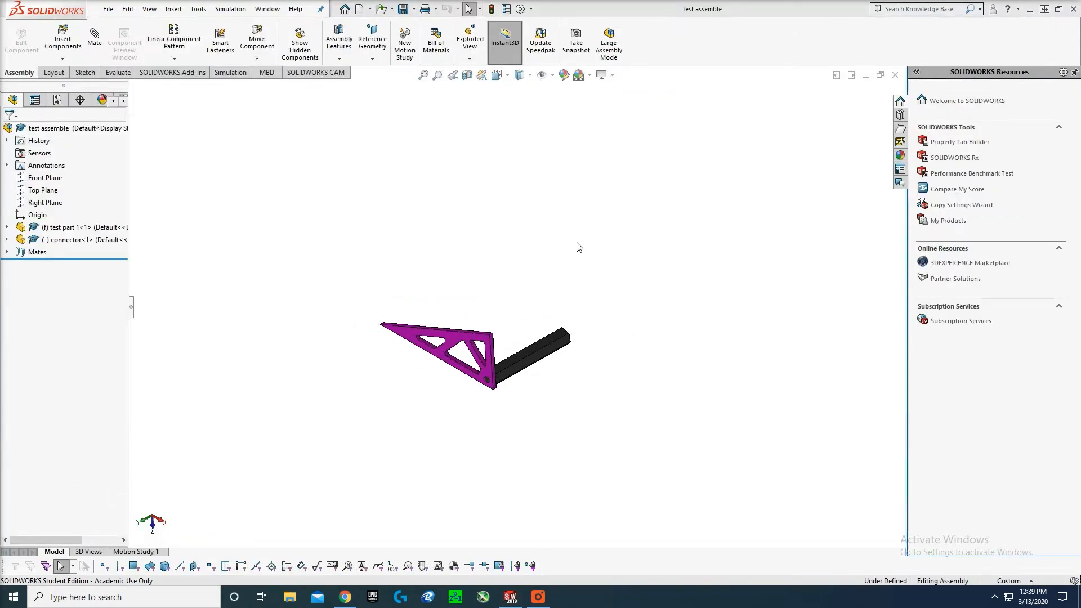
scroll(573, 256, "down", 1)
scroll(550, 319, "up", 3)
scroll(545, 380, "down", 3)
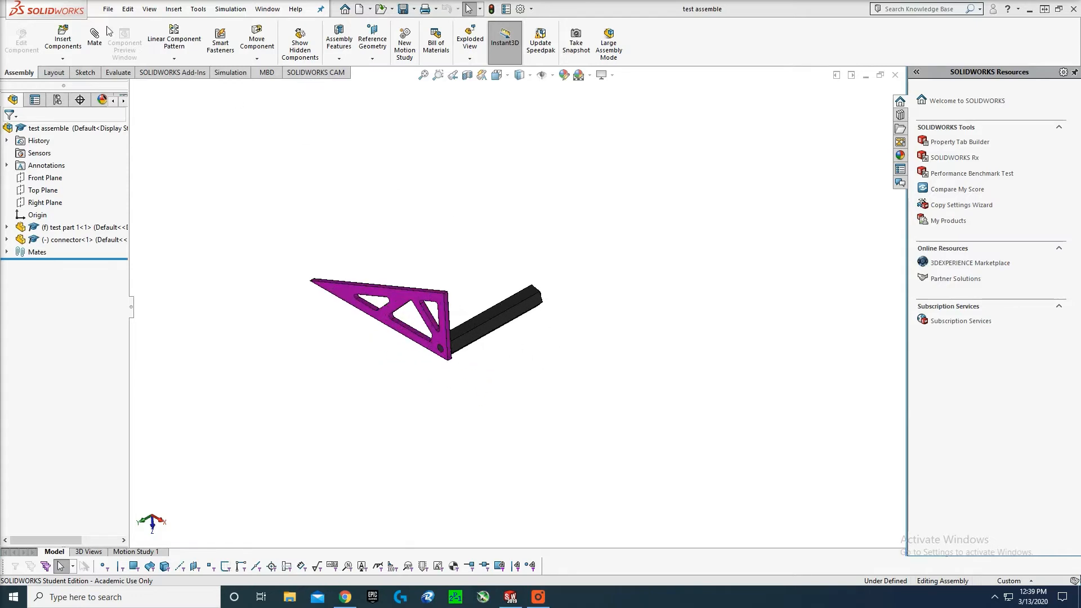
- Insert the 48 tooth 20 DP gear from the FRC MODELS hardwear folder and place it near the connector's free end
left_click(65, 40)
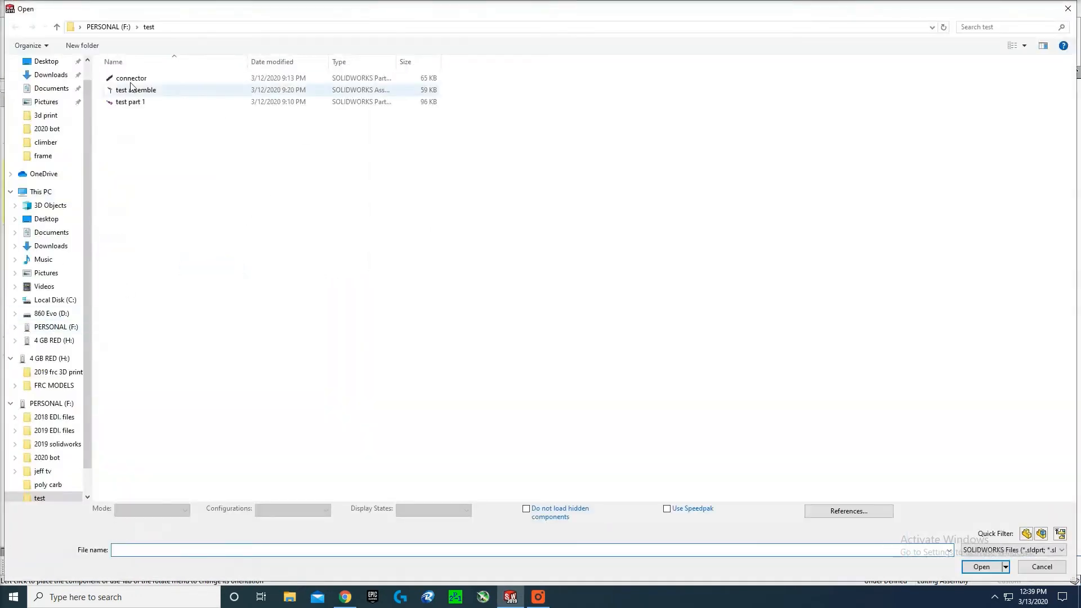
left_click(46, 360)
double_click(151, 90)
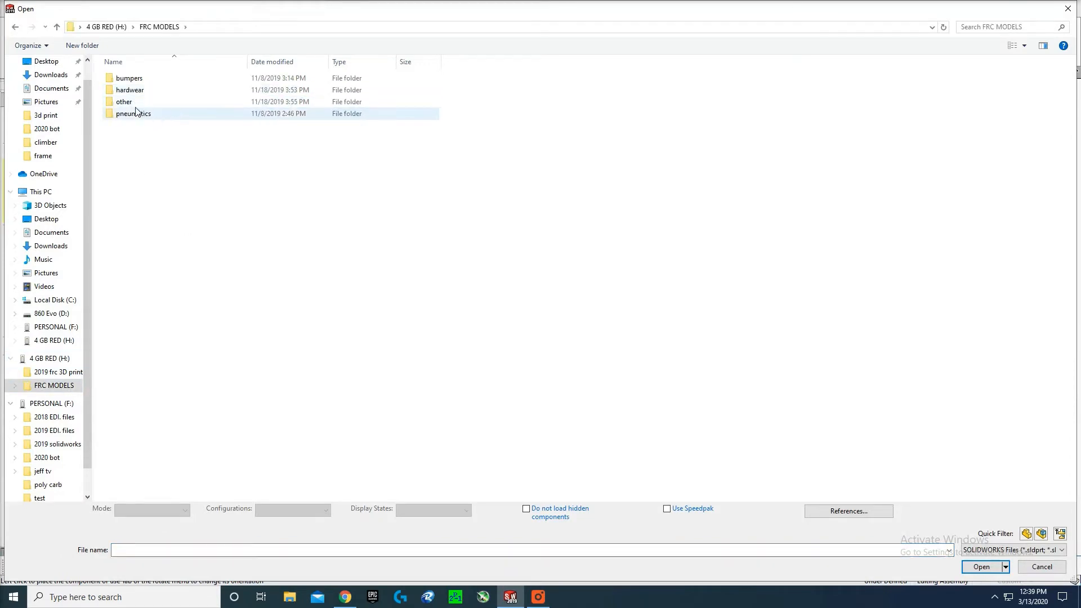
double_click(134, 102)
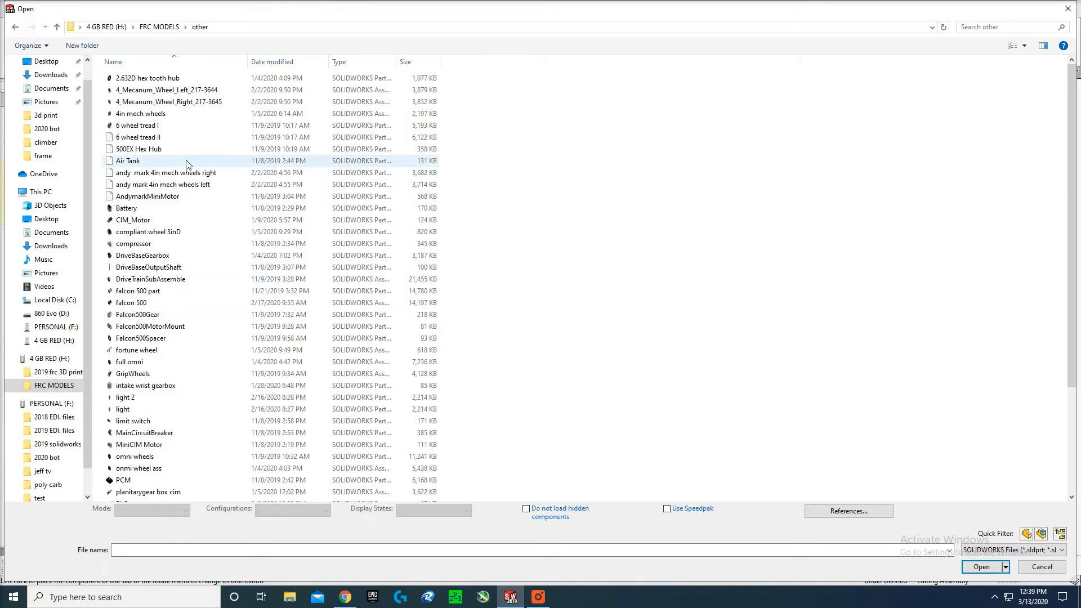
scroll(297, 194, "down", 4)
scroll(297, 195, "up", 4)
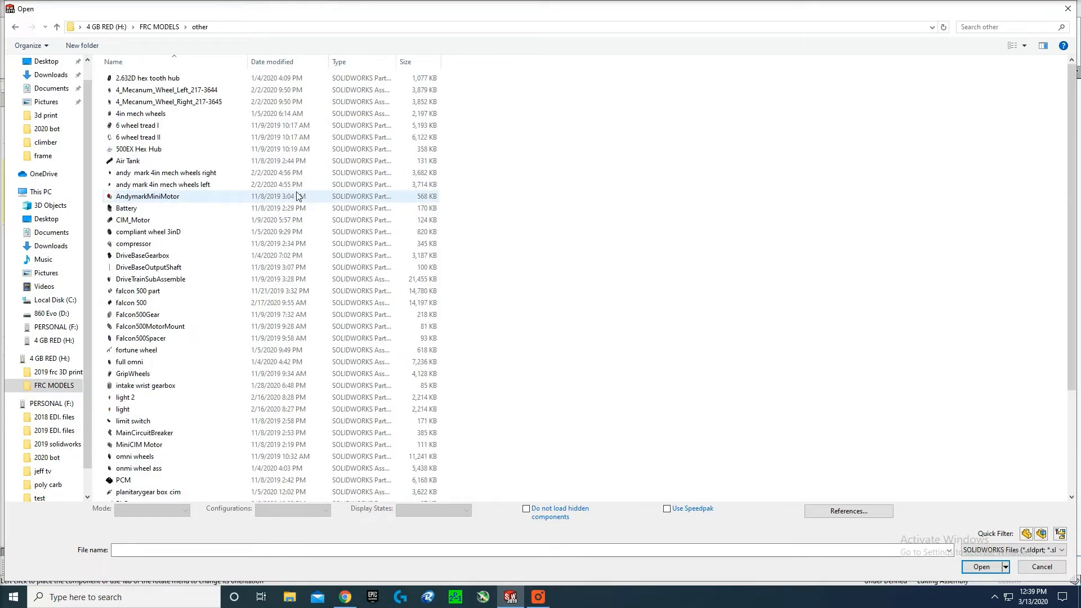
left_click(52, 383)
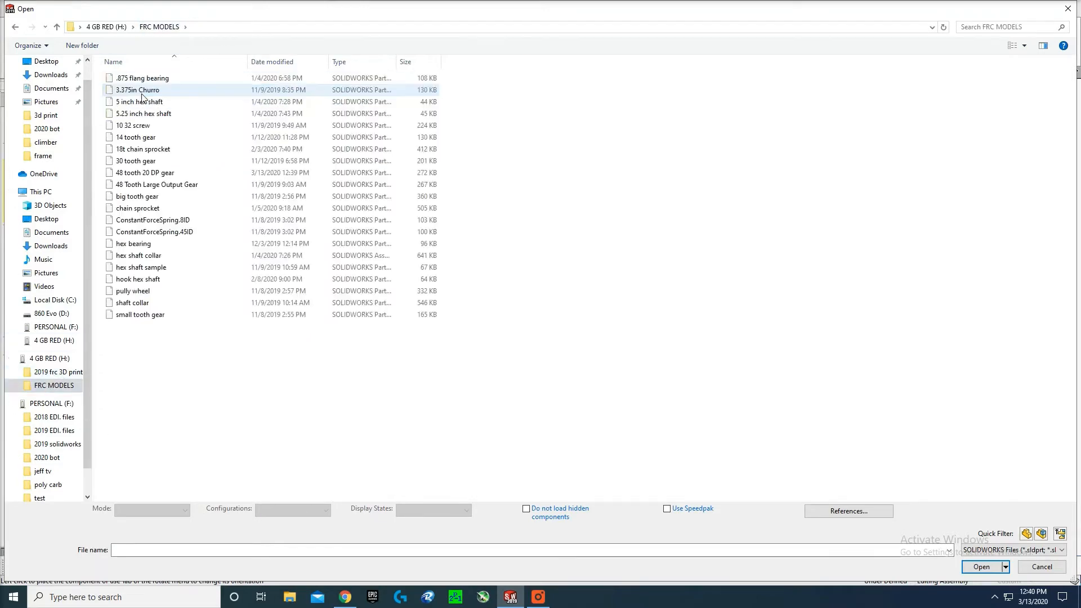
double_click(163, 173)
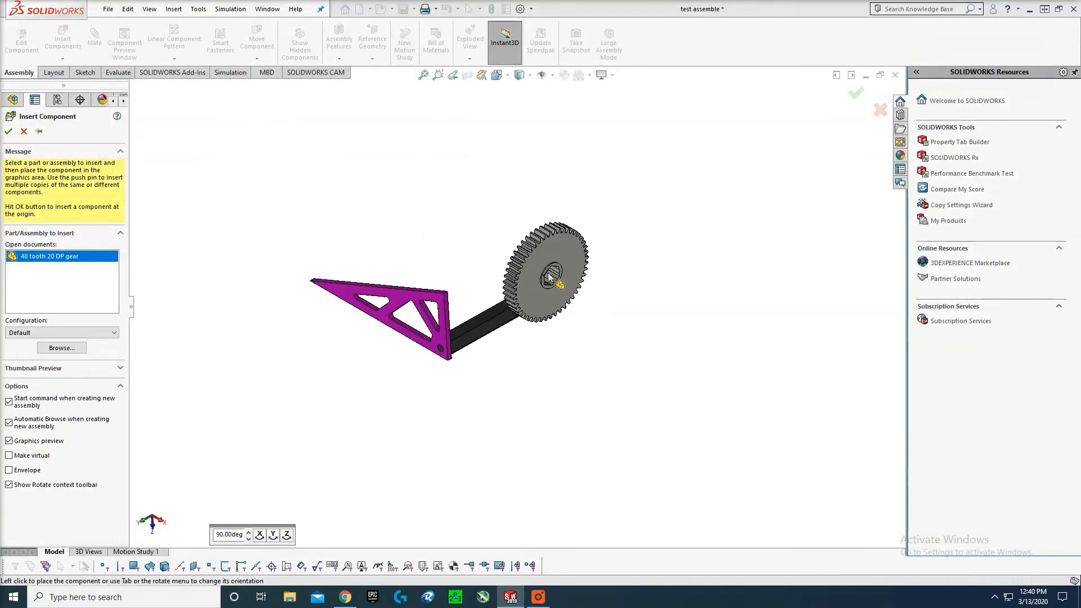
left_click(562, 260)
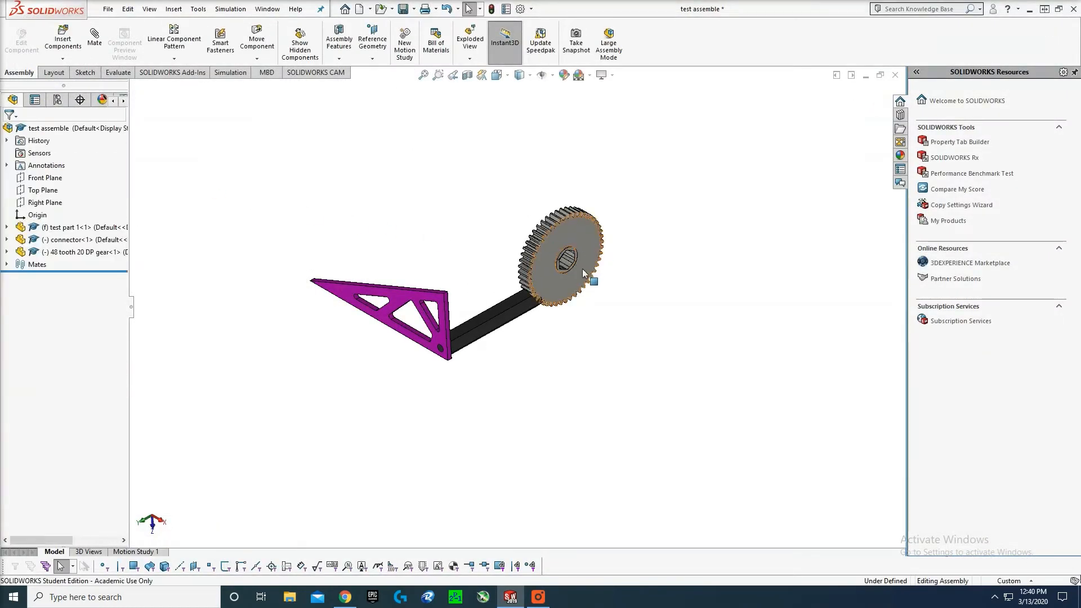
- Rotate the gear component freely so its hub side and hex bore face the connector's free end
scroll(549, 281, "down", 3)
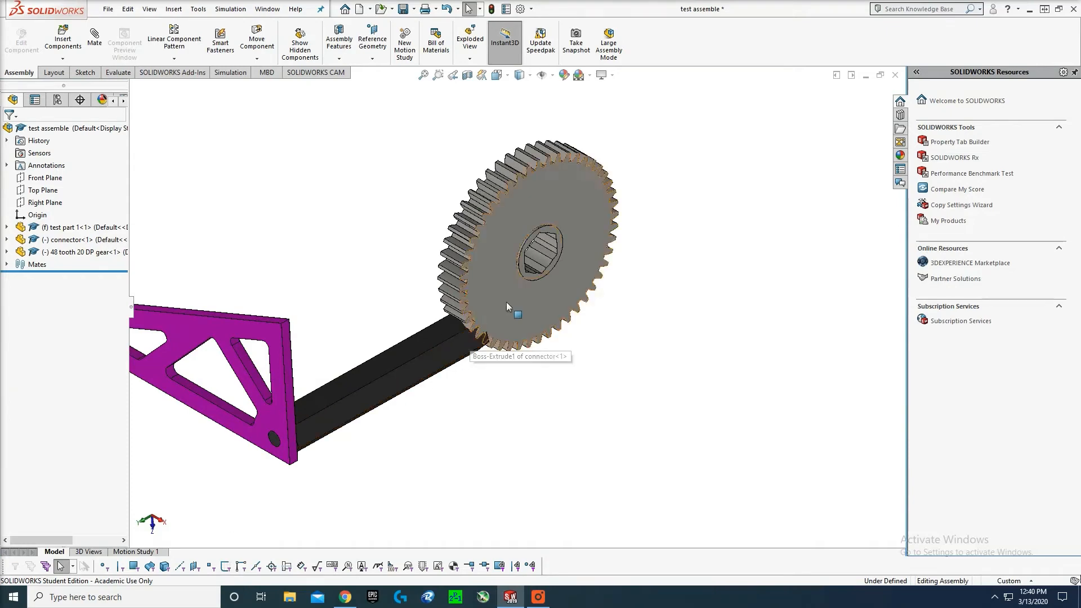
left_click(256, 58)
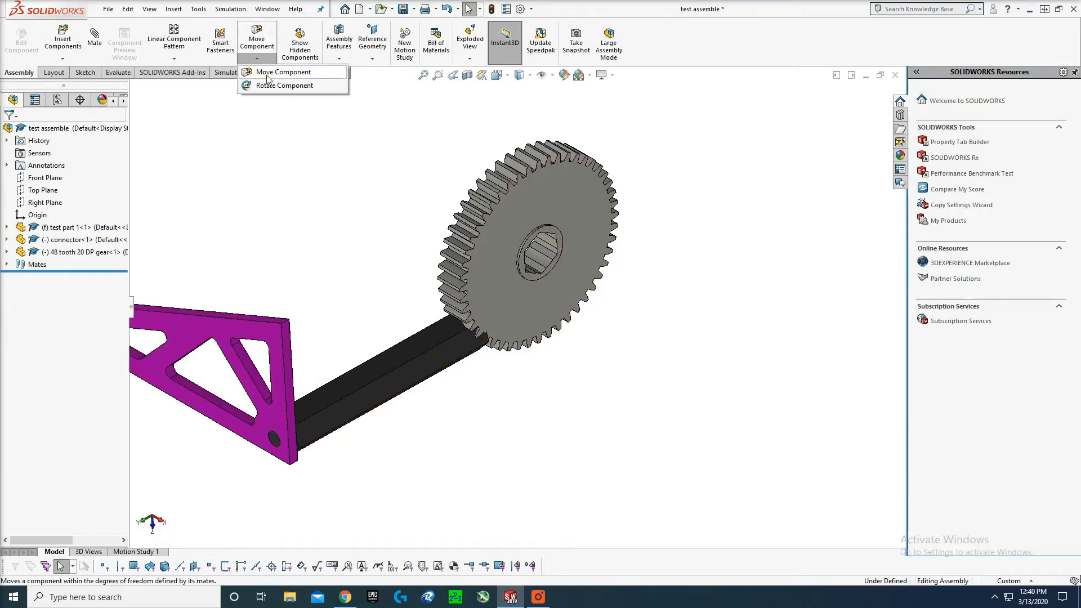
left_click(284, 85)
left_click_drag(513, 338, 422, 299)
key("Escape")
- Add a coincident mate between a flat face of the gear's hex bore and a flat side face of the hex connector
left_click(90, 48)
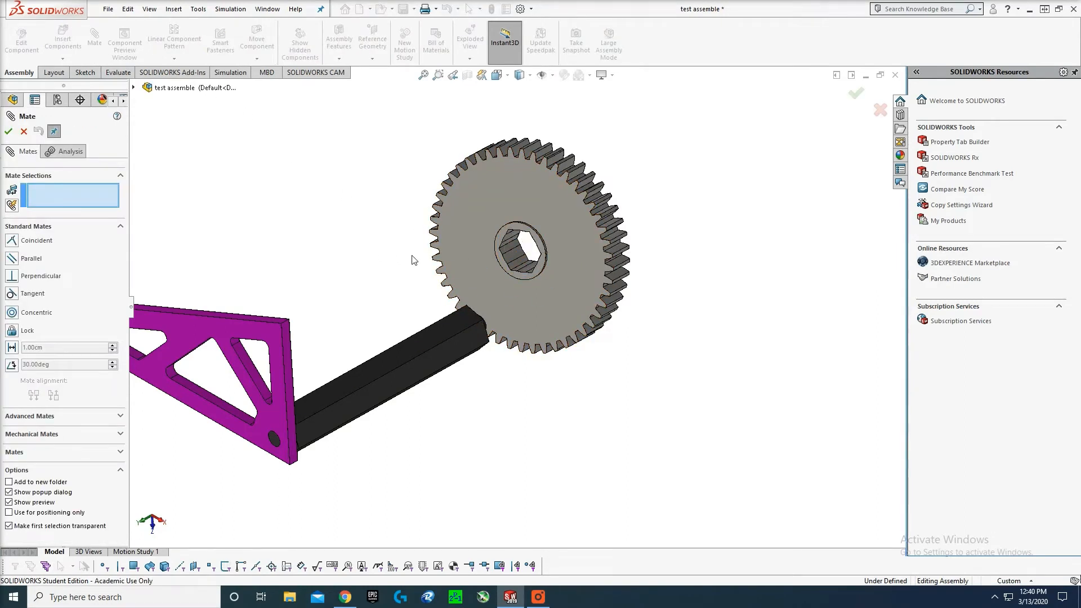
scroll(515, 273, "down", 2)
scroll(517, 275, "down", 3)
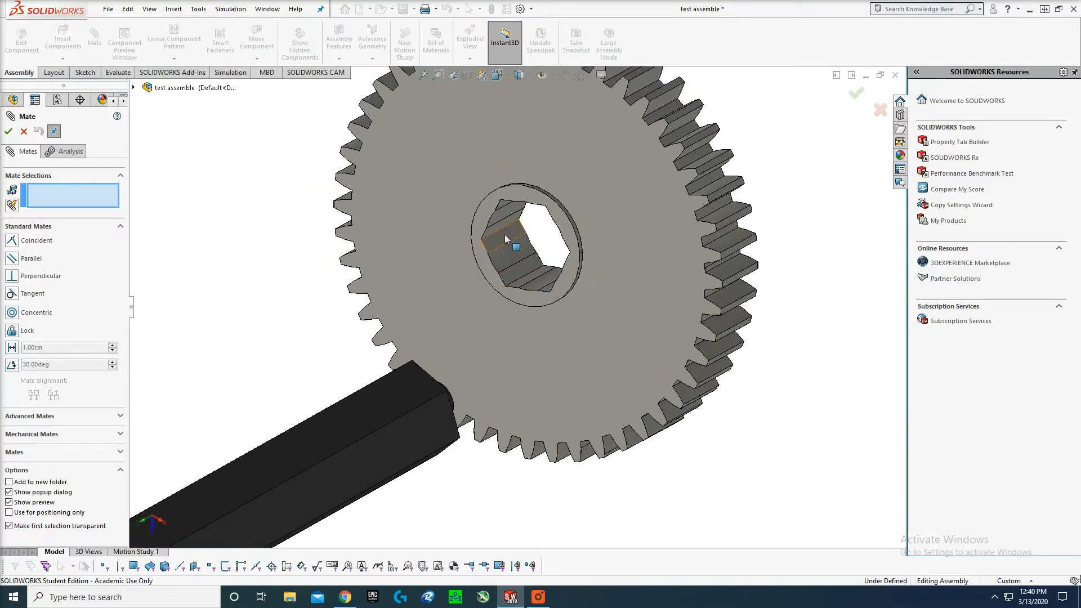
scroll(511, 269, "up", 1)
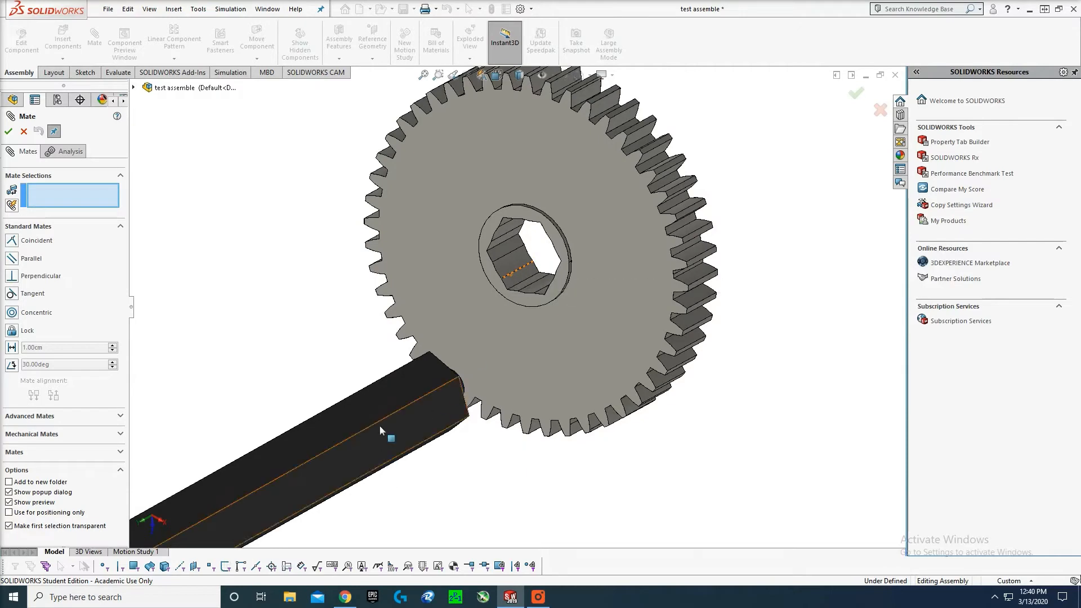
scroll(366, 413, "up", 3)
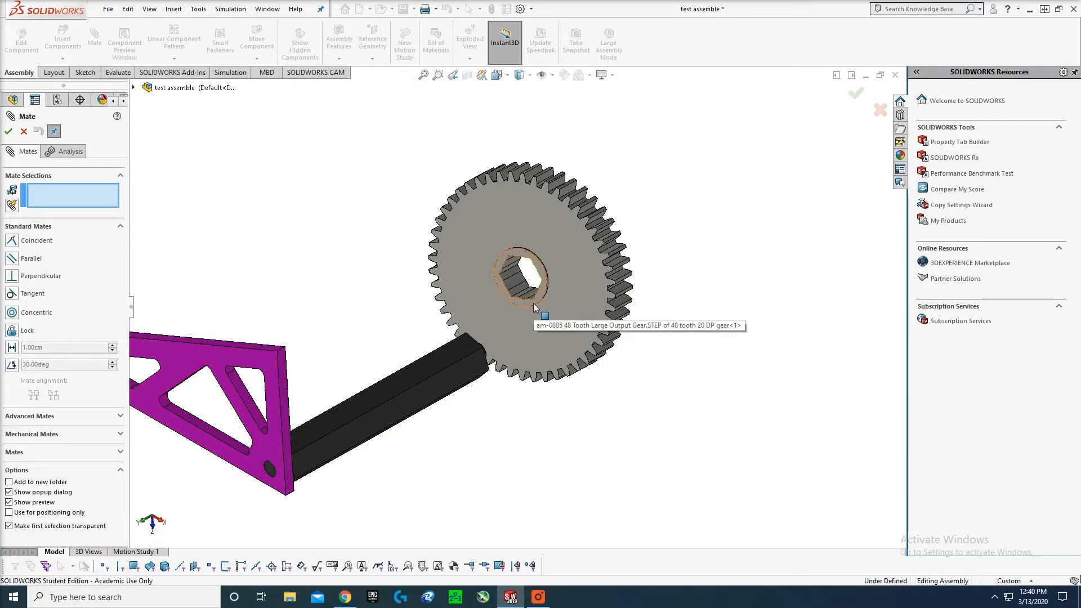
scroll(532, 307, "down", 3)
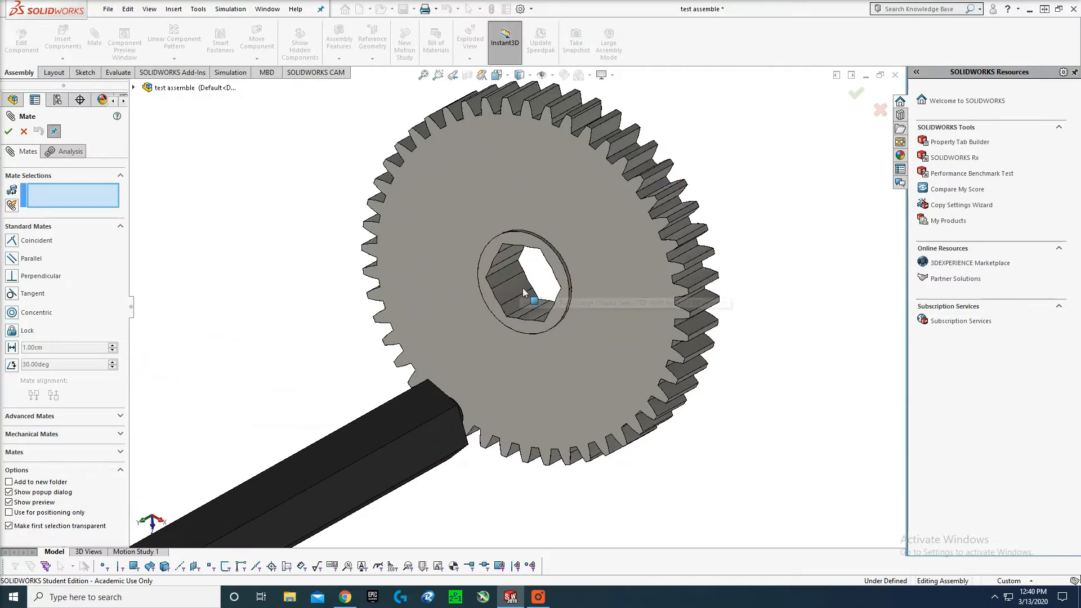
left_click(523, 315)
scroll(524, 315, "up", 3)
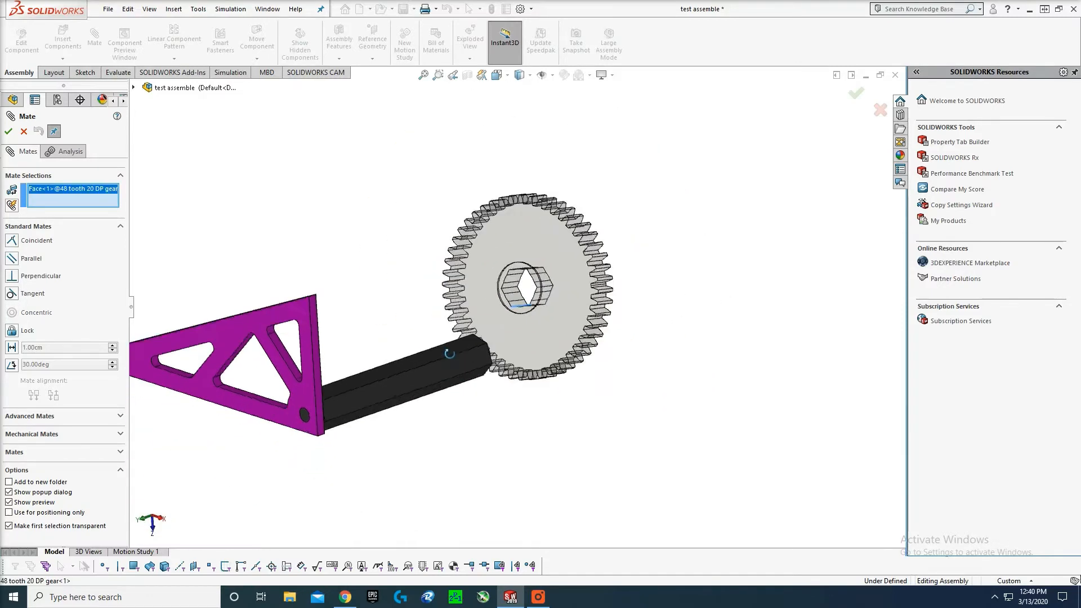
left_click(448, 344)
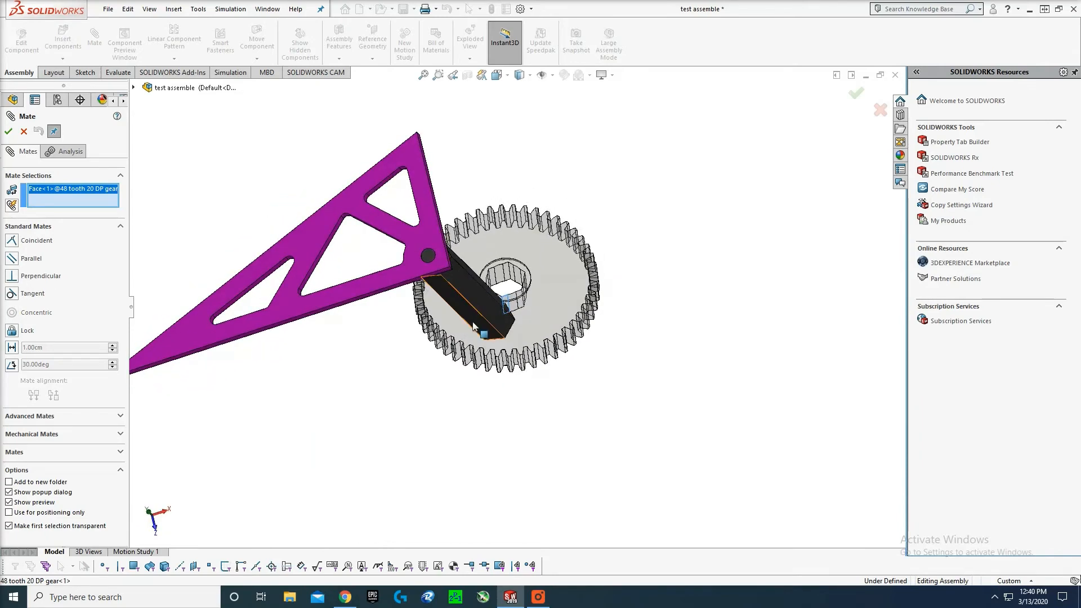
left_click(640, 358)
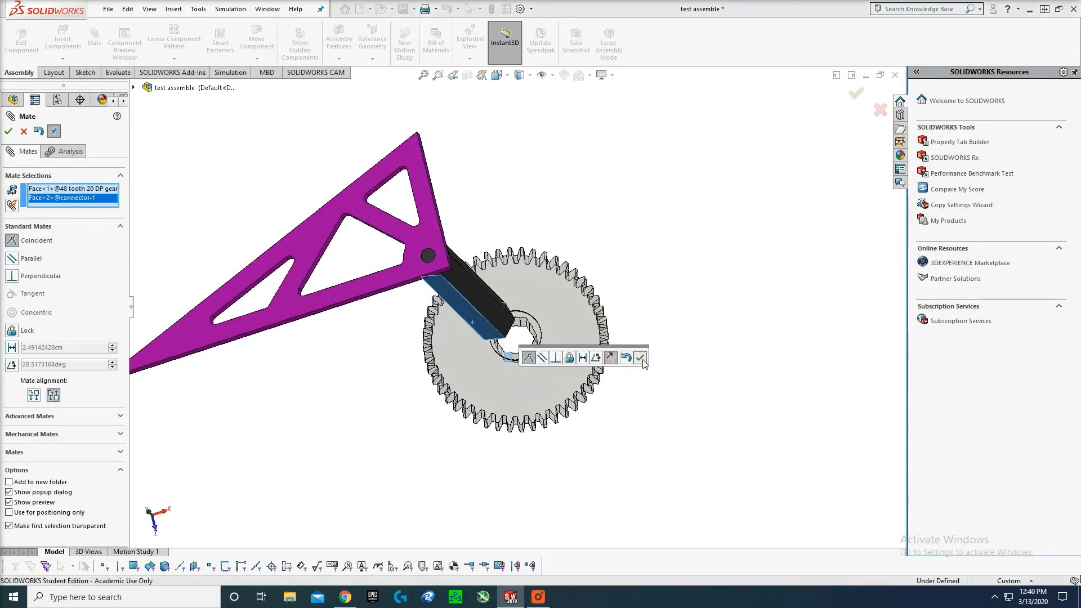
- Add a coincident mate between another flat face of the gear's hex bore and the matching connector side, and slide the gear along the connector
scroll(608, 361, "up", 1)
middle_click_drag(589, 361, 643, 471)
scroll(614, 430, "up", 1)
scroll(485, 275, "down", 6)
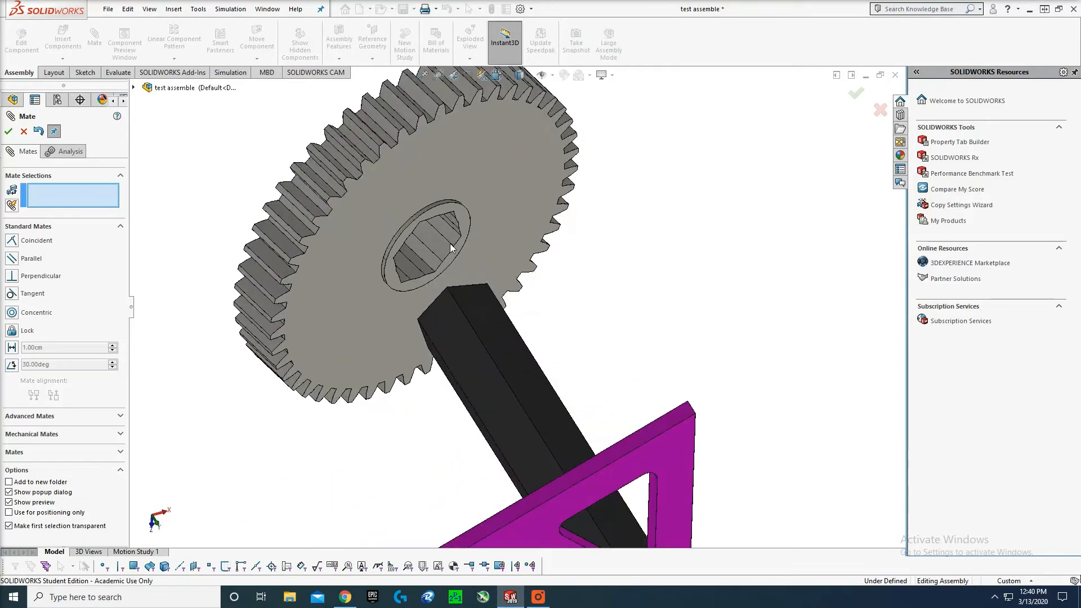
left_click(456, 245)
scroll(529, 349, "up", 2)
middle_click_drag(553, 374, 587, 361)
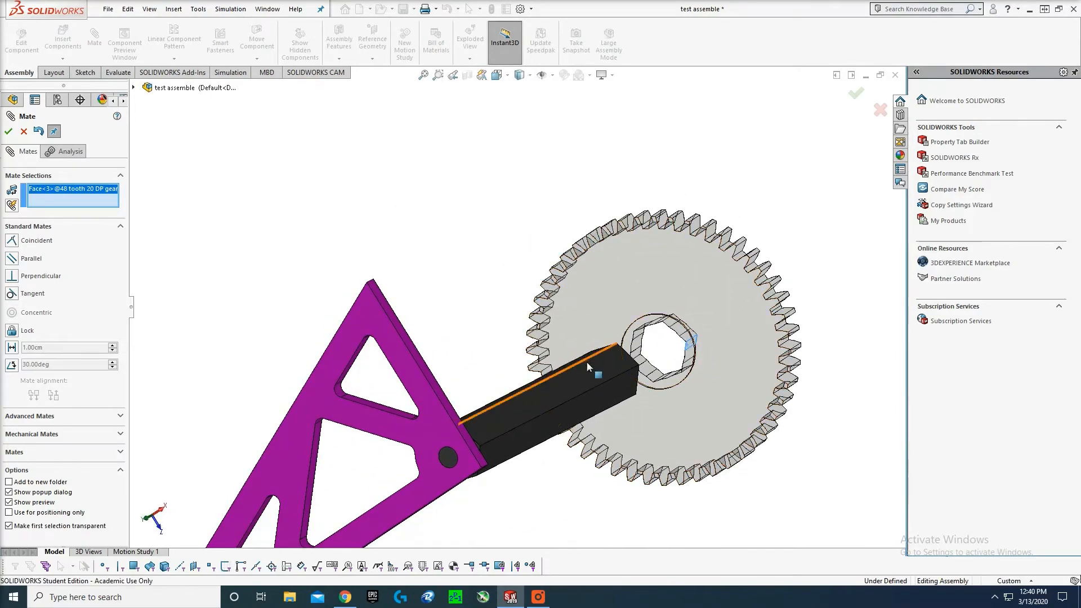
left_click(596, 390)
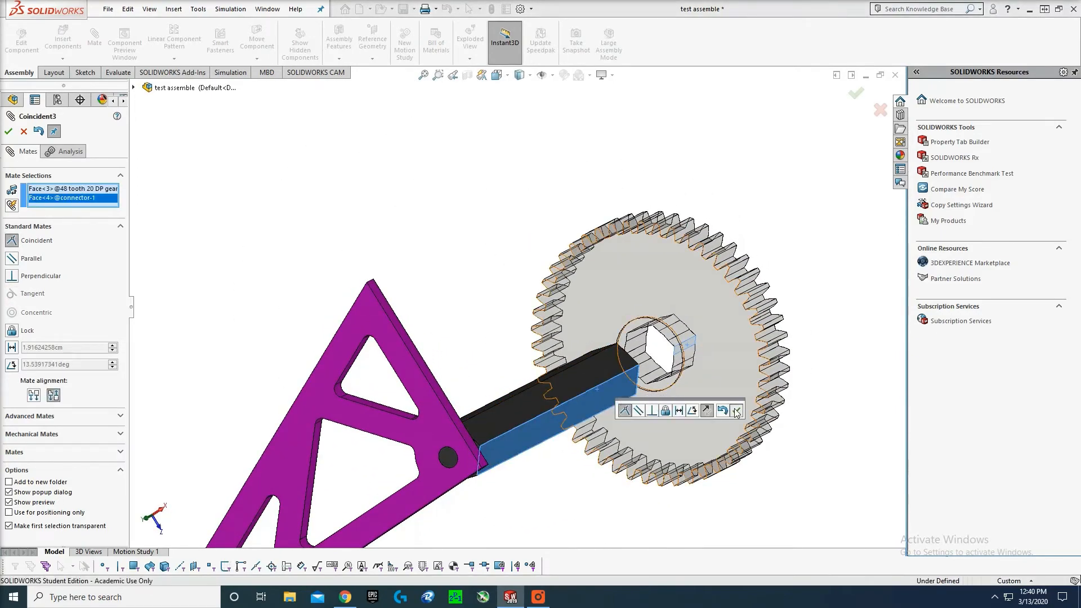
left_click(736, 410)
scroll(660, 350, "up", 4)
middle_click_drag(659, 351, 663, 434)
key("Escape")
left_click_drag(595, 323, 554, 419)
- Add a parallel mate between the gear's flat side face and a connector side face, choosing to over-define the assembly
middle_click_drag(618, 316, 434, 336)
scroll(396, 380, "down", 5)
left_click(97, 43)
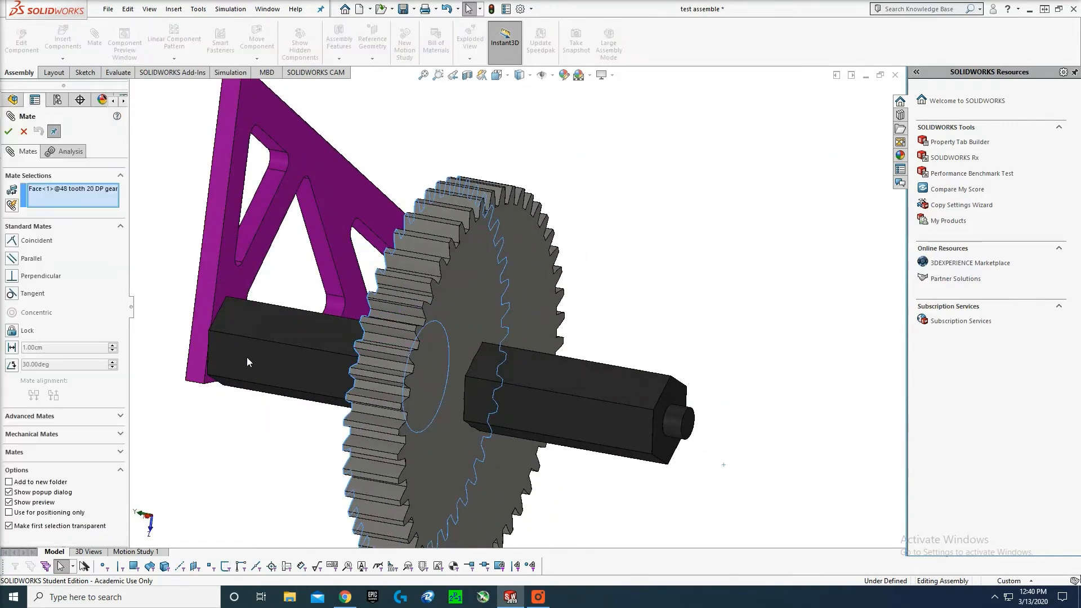
left_click(236, 354)
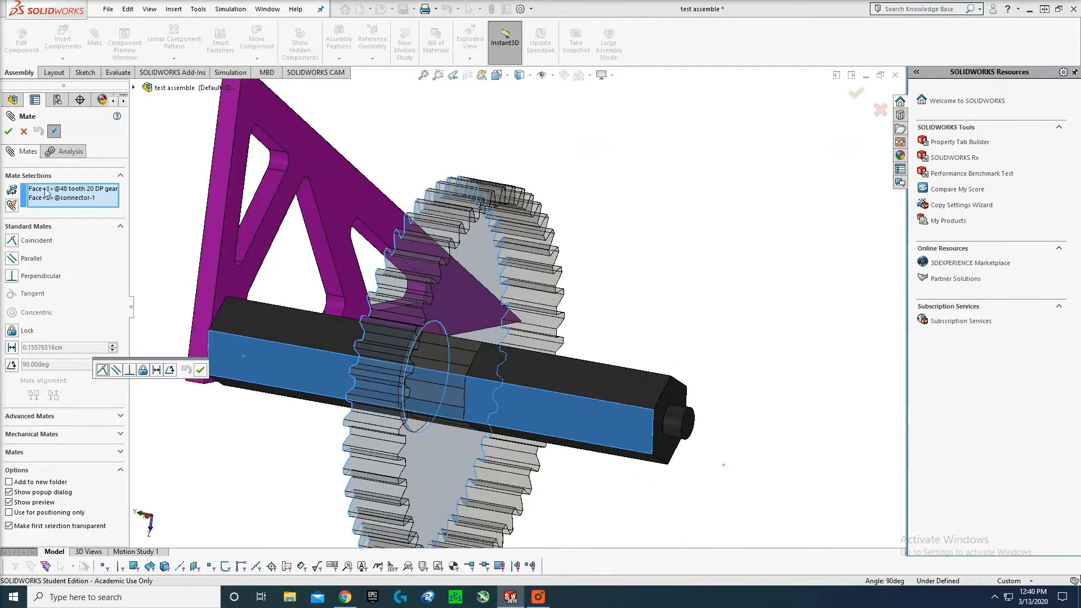
left_click(11, 258)
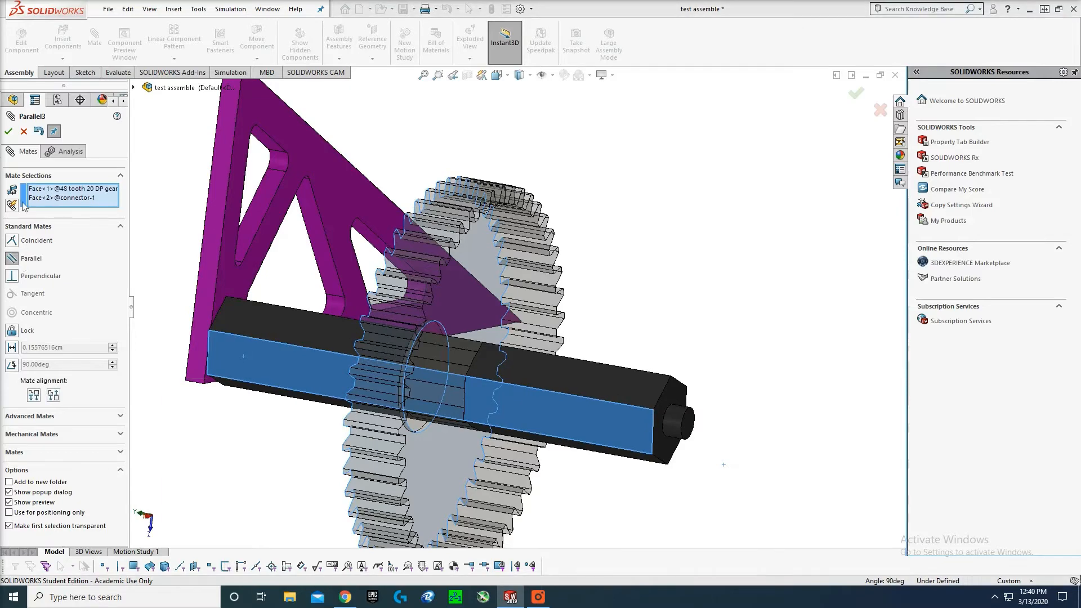
left_click(10, 133)
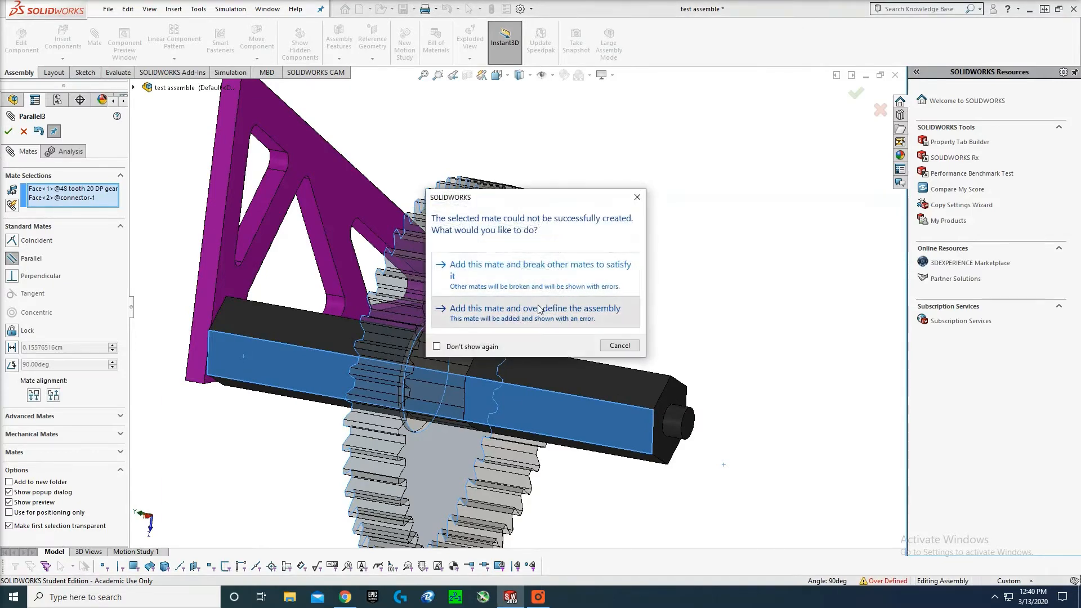
left_click(541, 309)
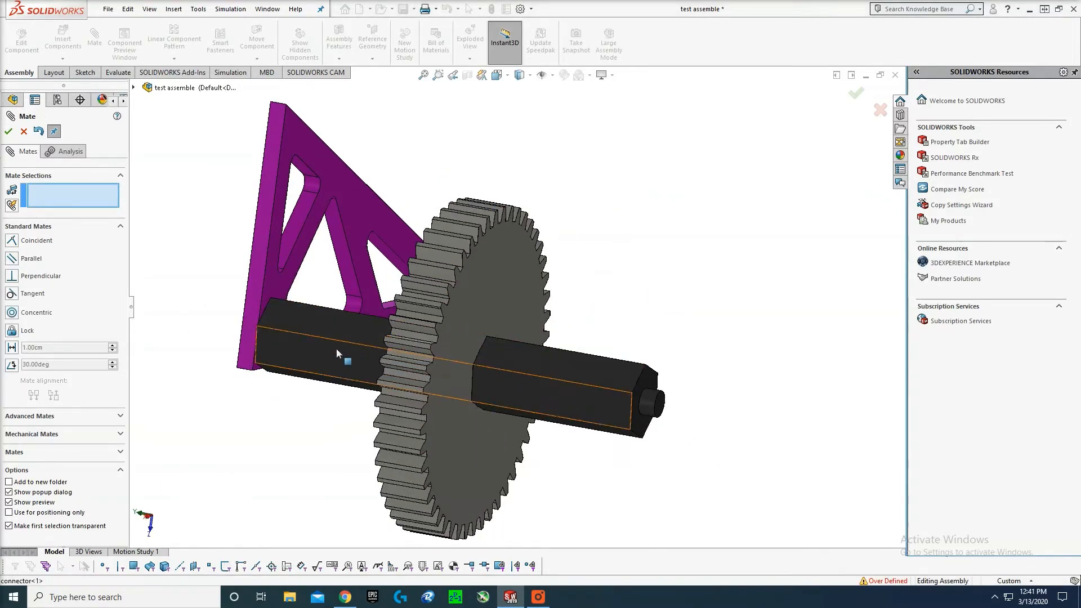
key("Escape")
scroll(656, 281, "up", 2)
mouse_move(656, 290)
middle_mouse_down()
mouse_move(652, 326)
mouse_move(656, 310)
middle_mouse_up()
scroll(657, 309, "up", 1)
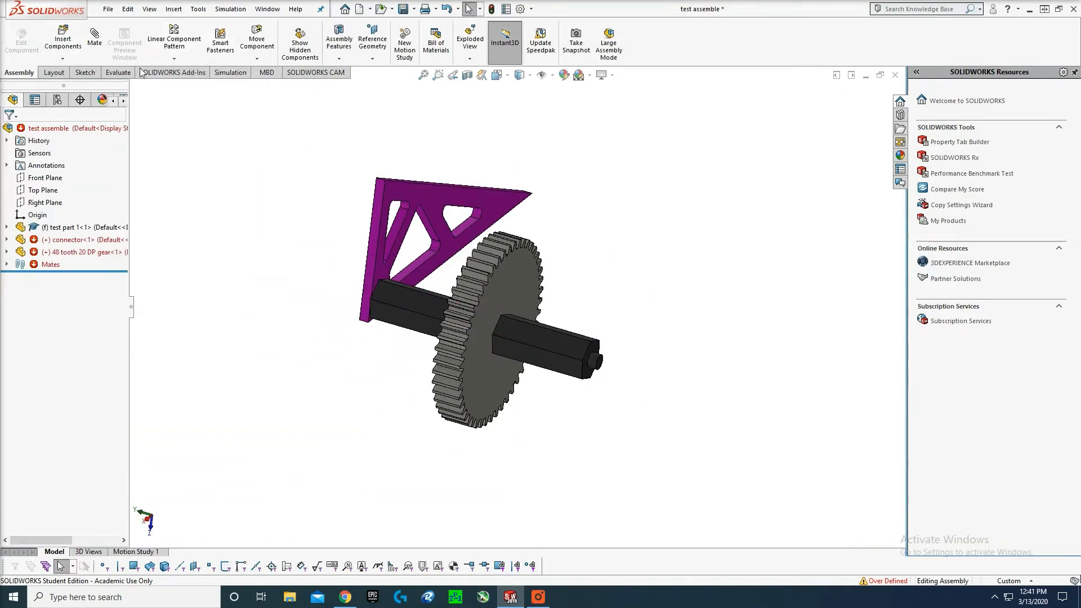
left_click(538, 598)
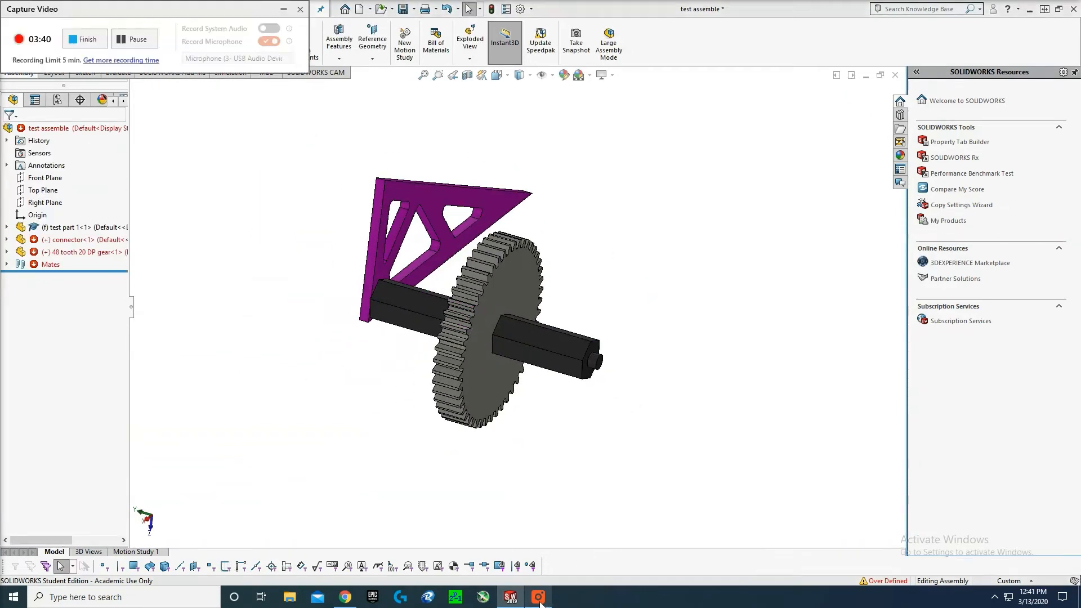
left_click(282, 10)
- Insert a second copy of test part 1 from the test folder and place it beyond the connector's free end
left_click(23, 35)
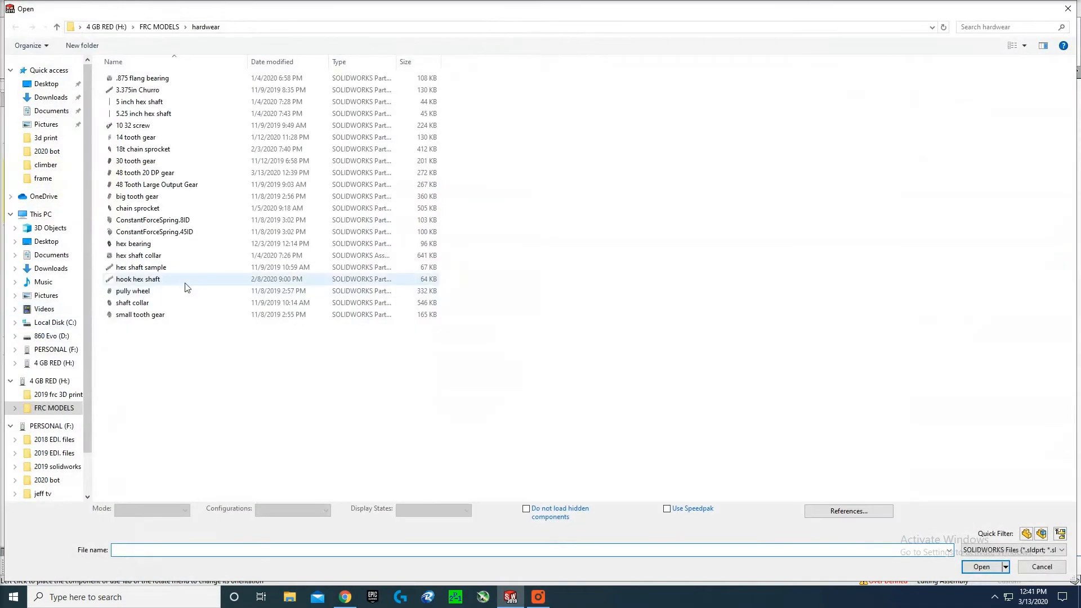
scroll(57, 338, "down", 2)
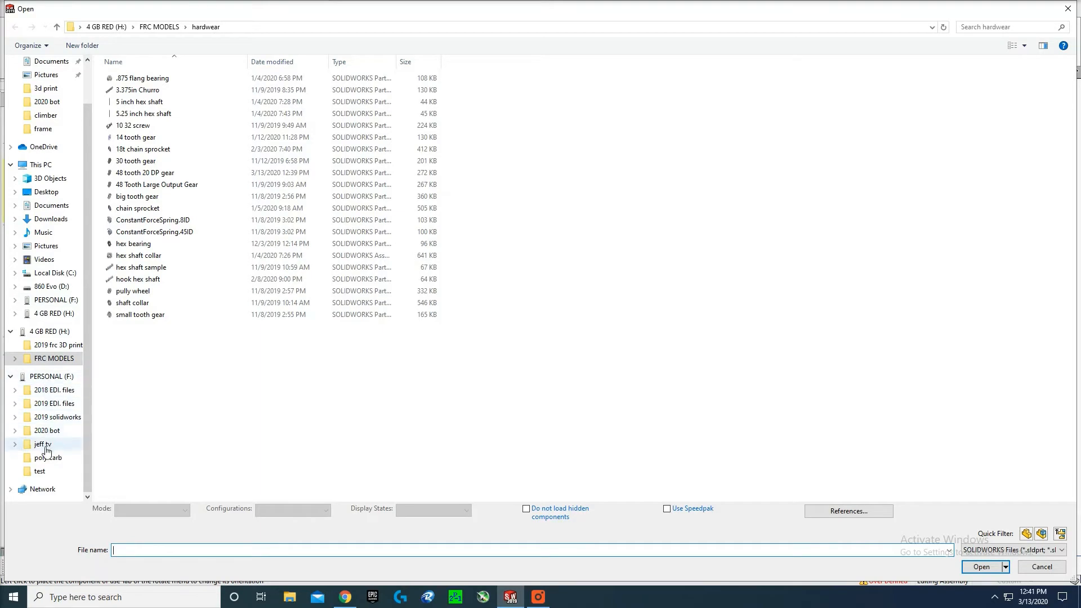
left_click(40, 471)
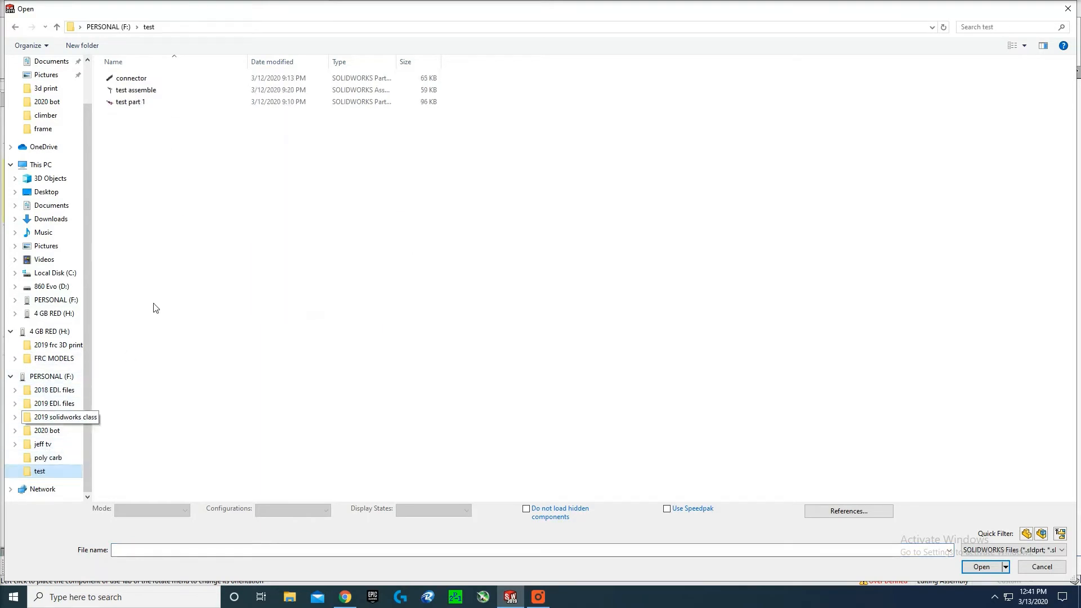
left_click(135, 103)
left_click(993, 563)
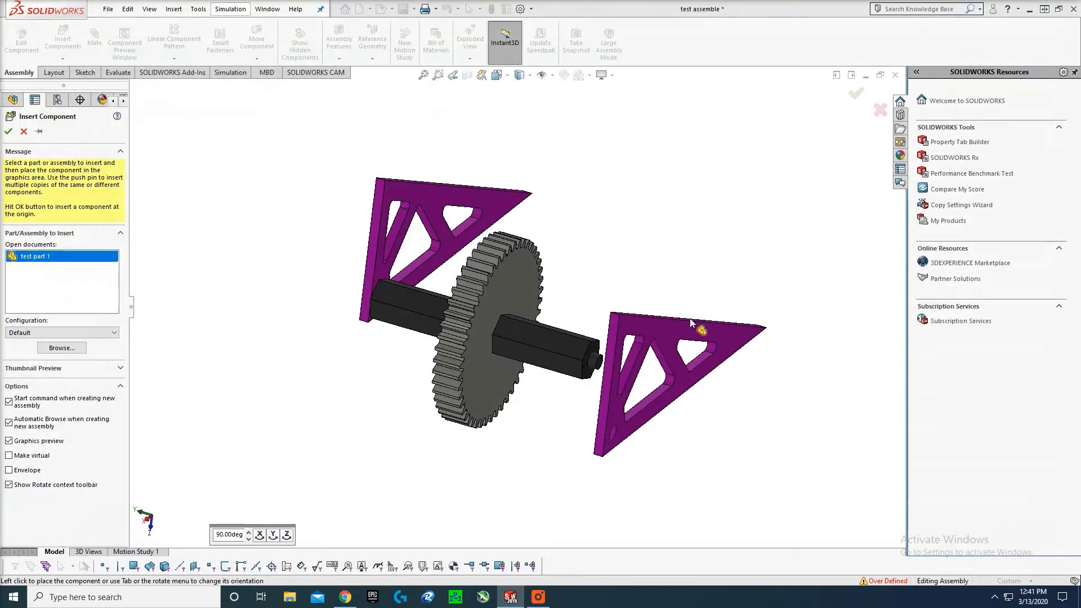
left_click(715, 282)
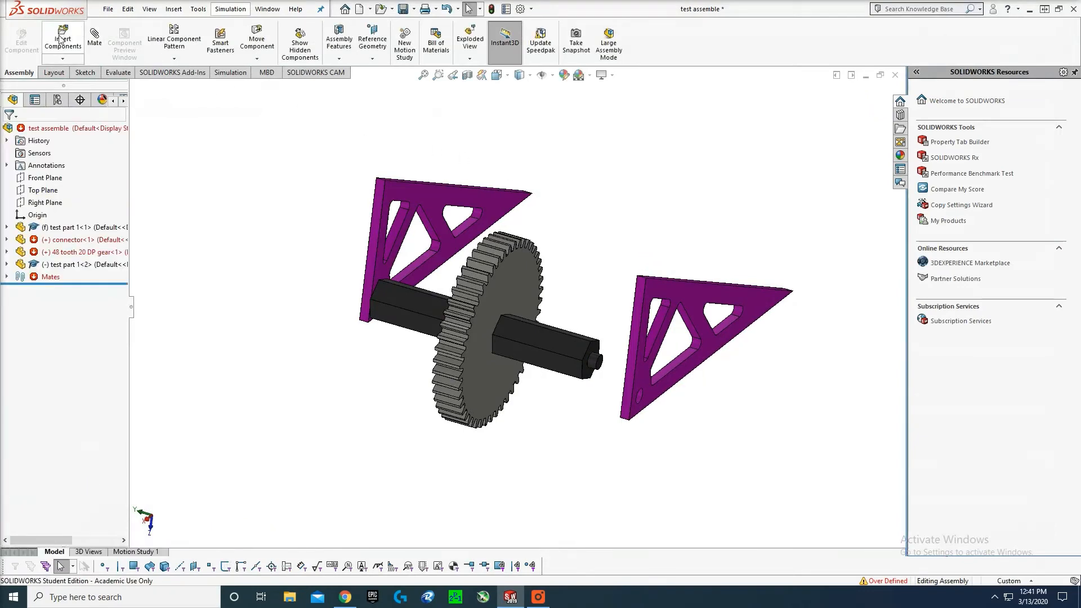
left_click(58, 36)
- Add a concentric mate between the second test part 1's corner hole and the round pin at the connector's free end
left_click(94, 40)
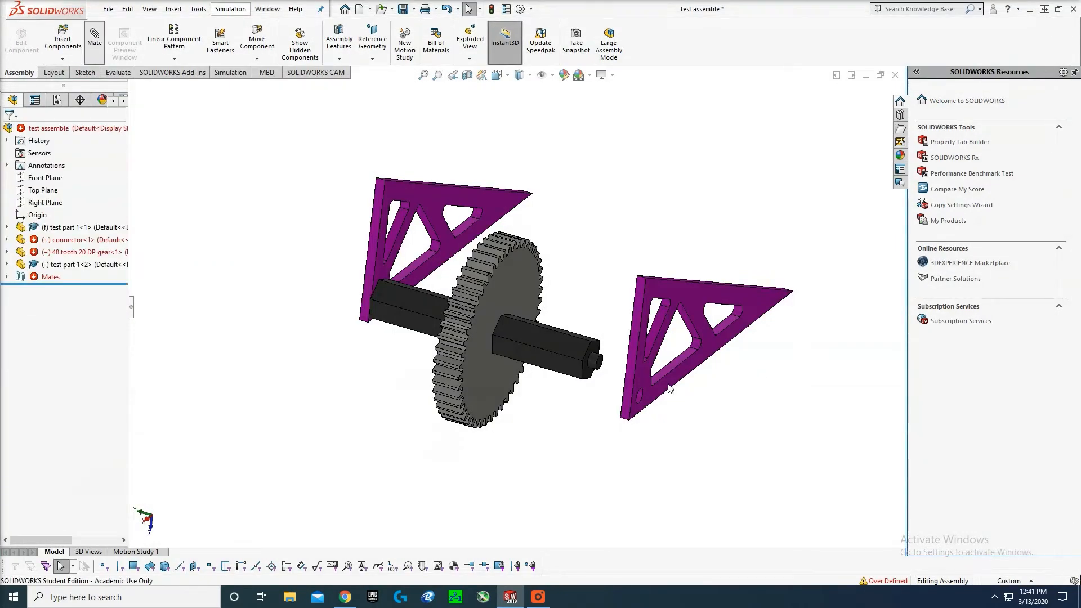
scroll(701, 406, "down", 3)
left_click(580, 388)
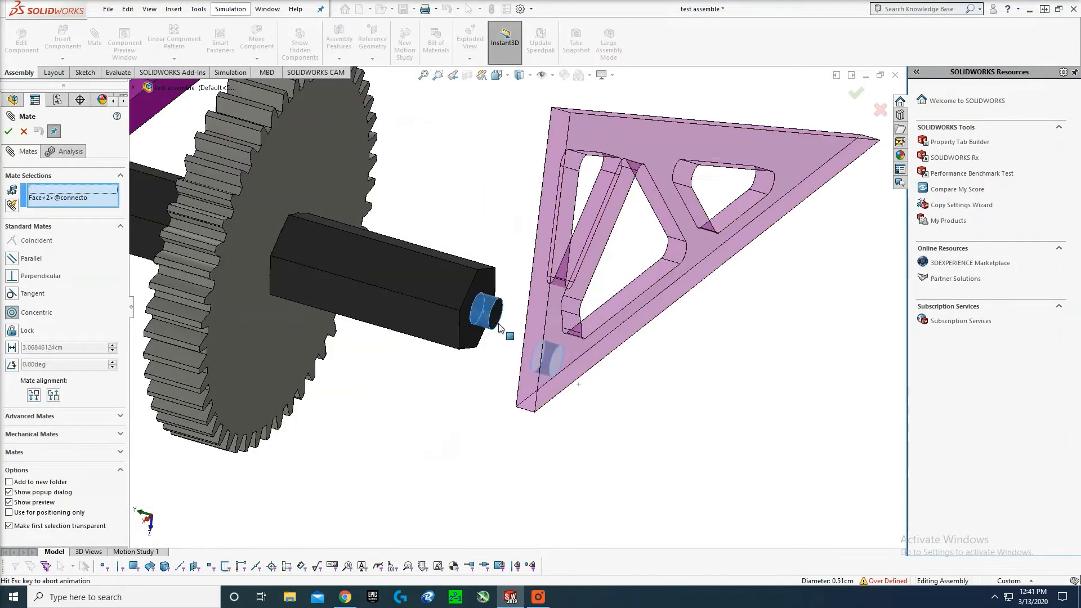
left_click(489, 309)
left_click(684, 372)
middle_click_drag(689, 380, 625, 289)
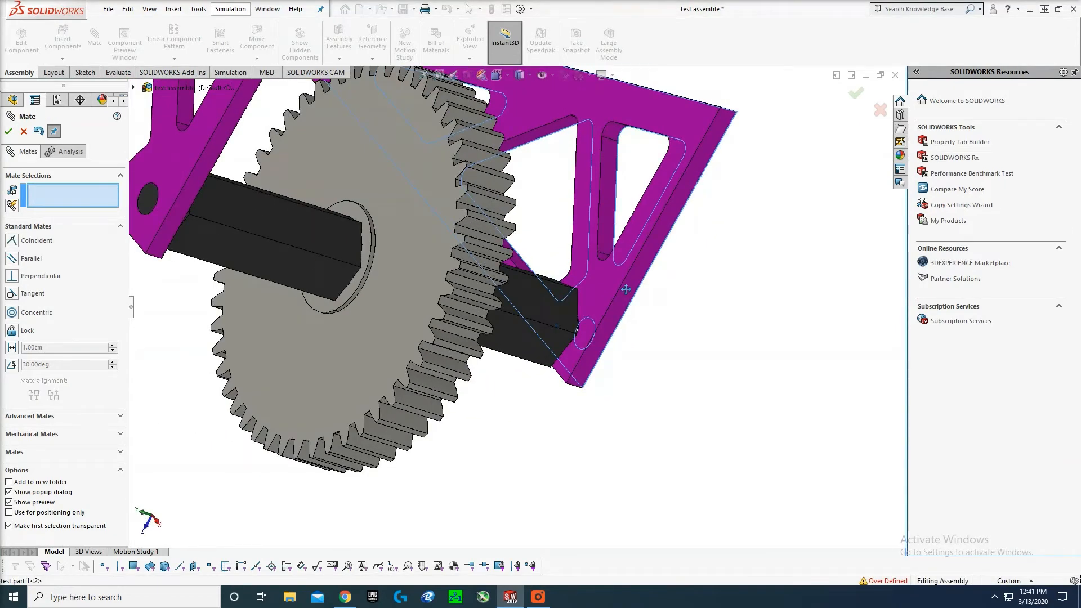
key("Escape")
- Add a coincident mate between the second test part 1's inner flat face and the hex end face of the connector
left_click(96, 43)
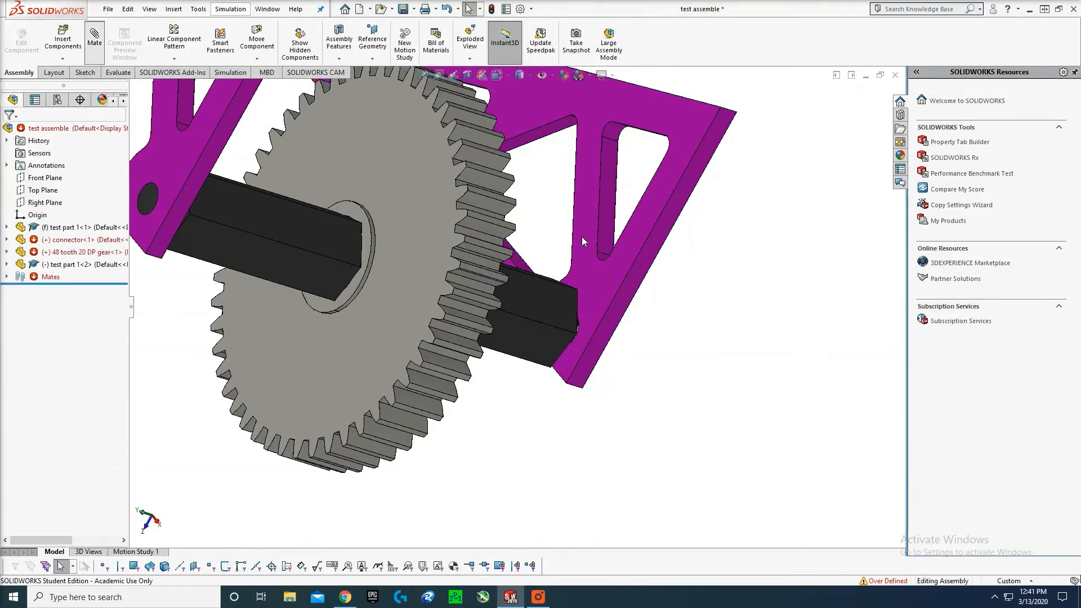
left_click(646, 290)
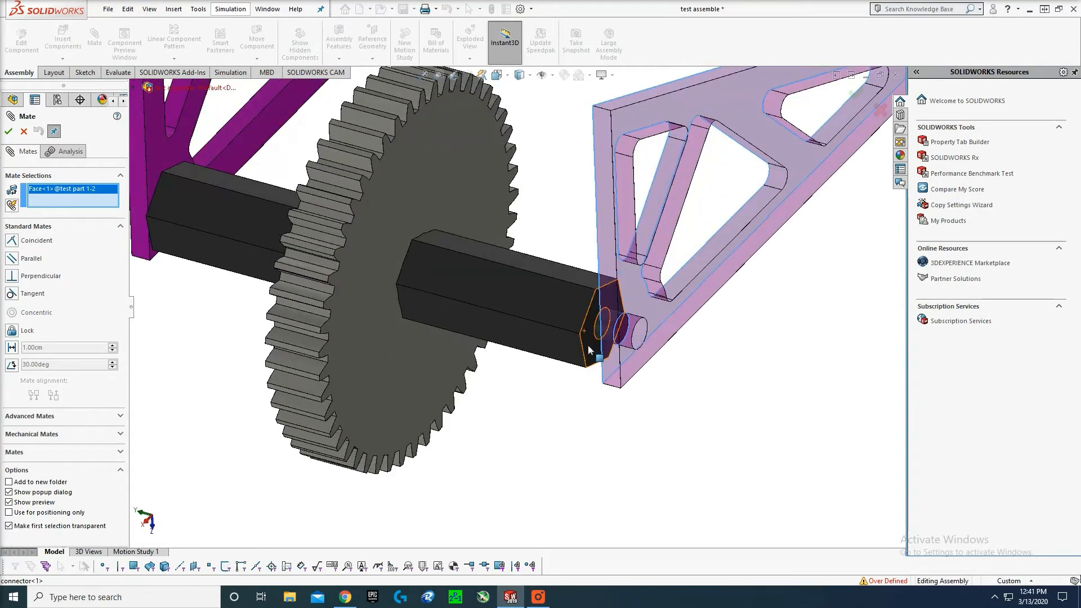
left_click(755, 405)
scroll(626, 317, "up", 5)
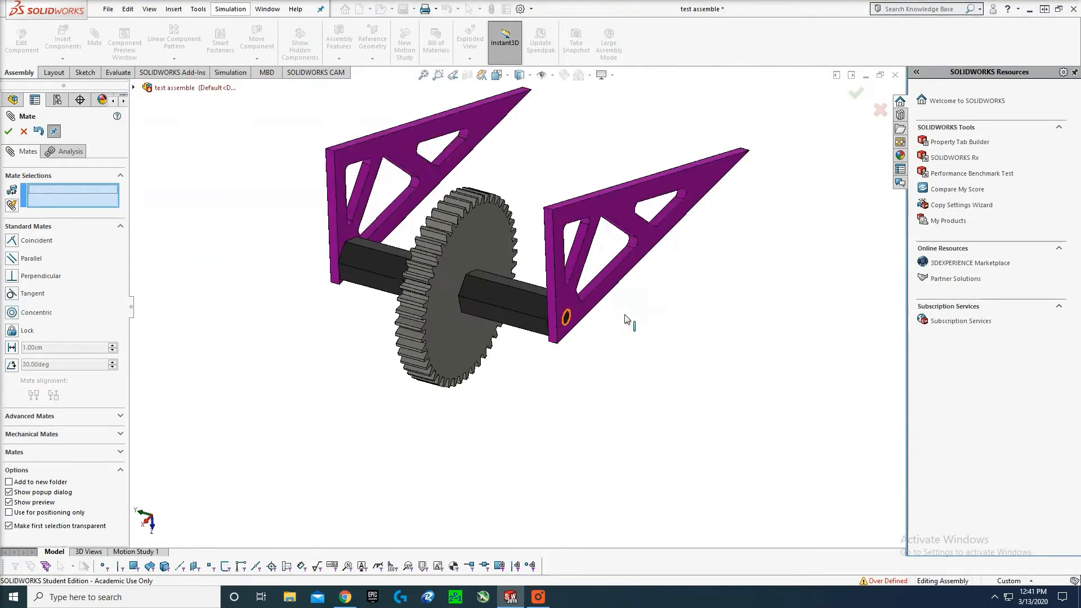
key("Escape")
left_click(459, 265)
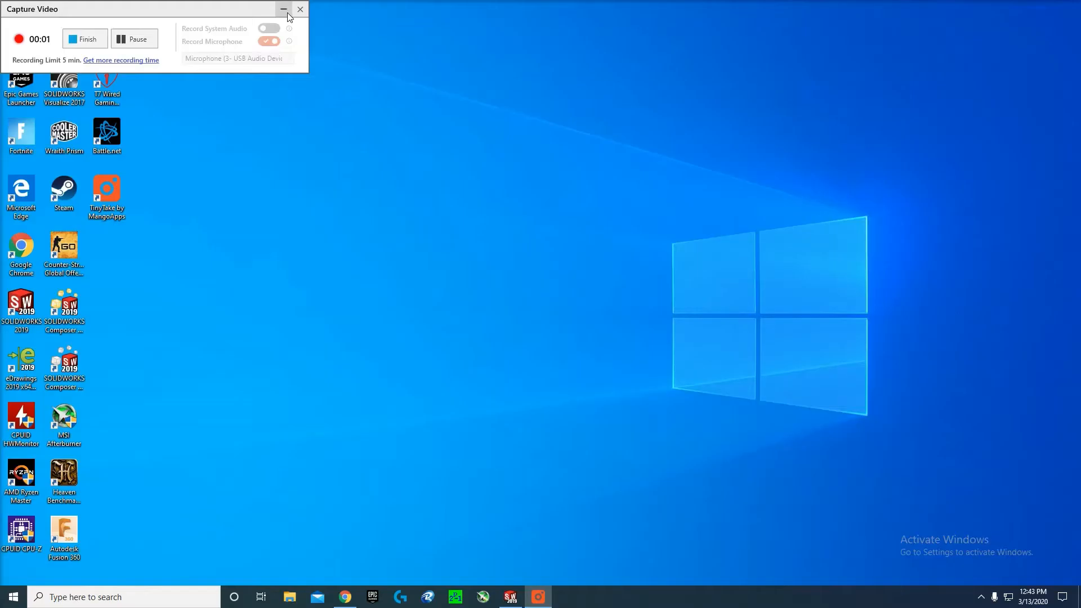
- Switch to the AndyMark site in Chrome and open the Gears category under the Mechanical motion products
left_click(510, 597)
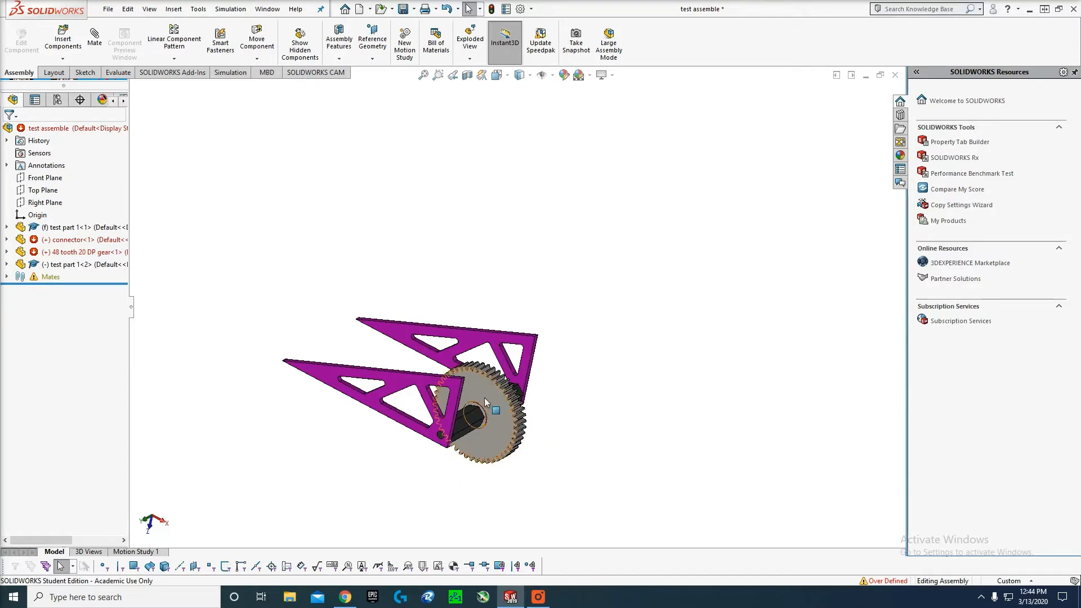
left_click(1029, 9)
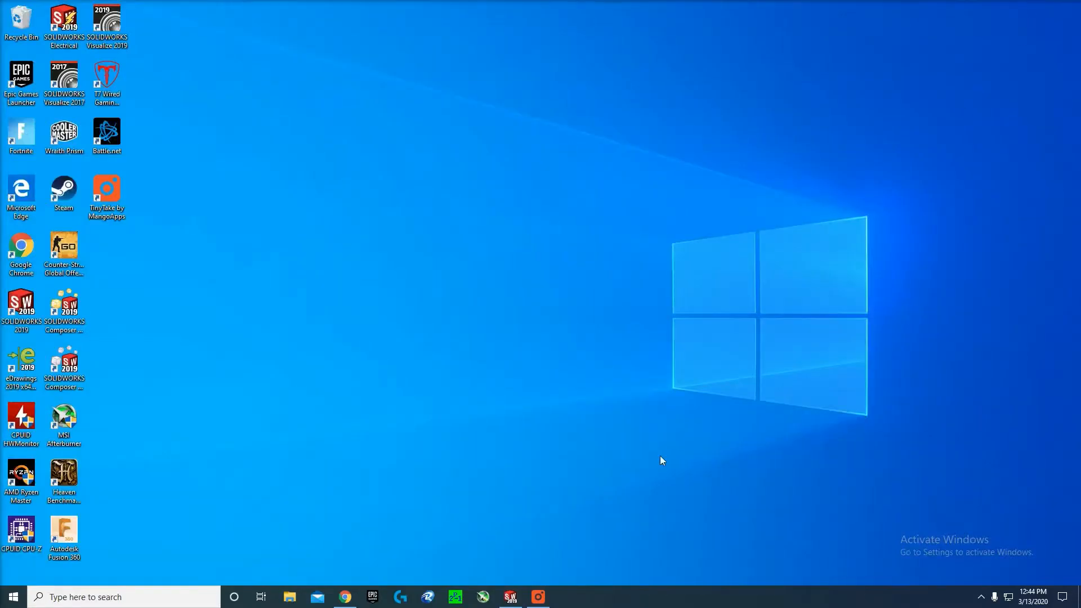
left_click(345, 597)
scroll(470, 171, "up", 3)
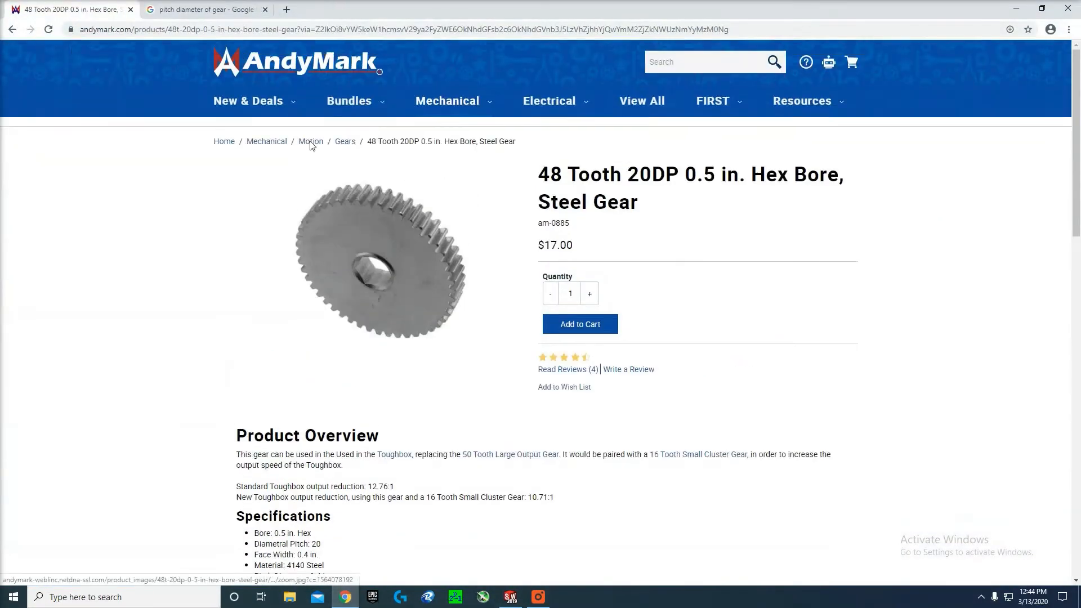
mouse_move(446, 106)
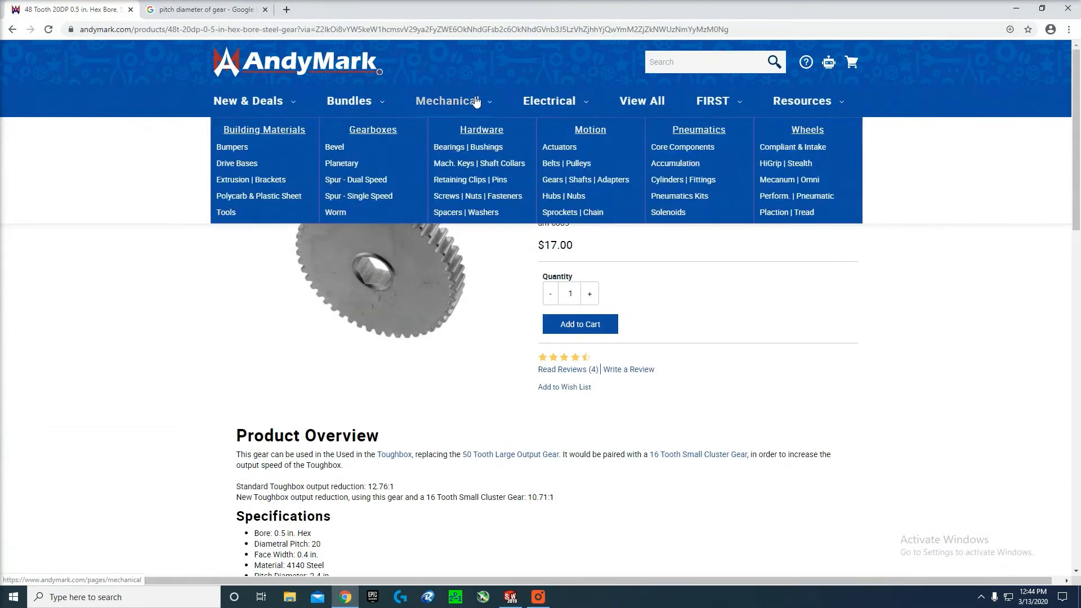
left_click(552, 180)
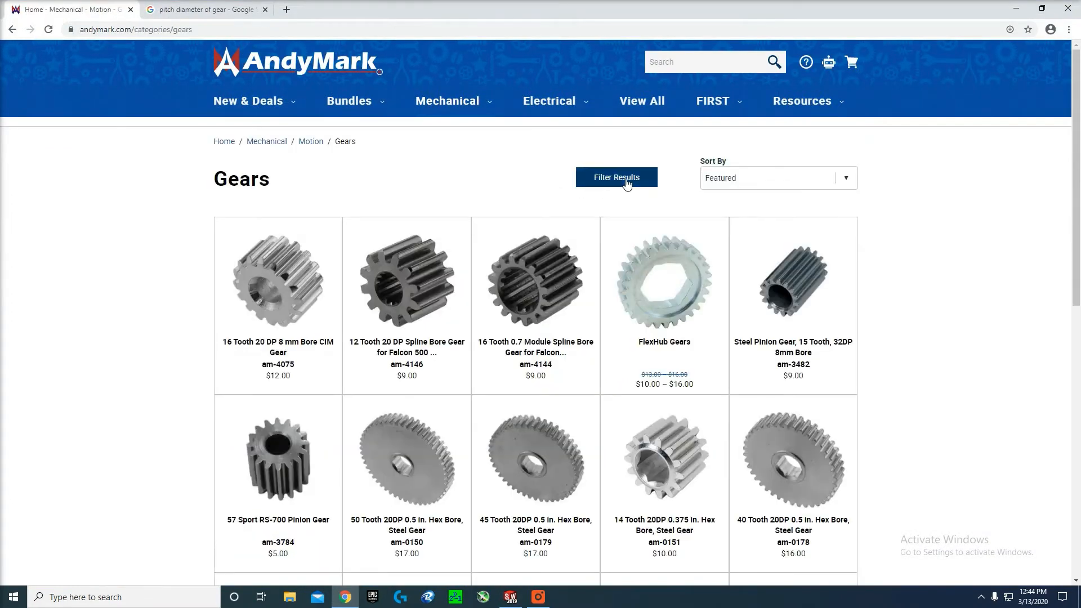
- Look through AndyMark's Gears listing for the available tooth counts, pitches, bore types and special gears
scroll(631, 182, "down", 4)
scroll(630, 182, "down", 3)
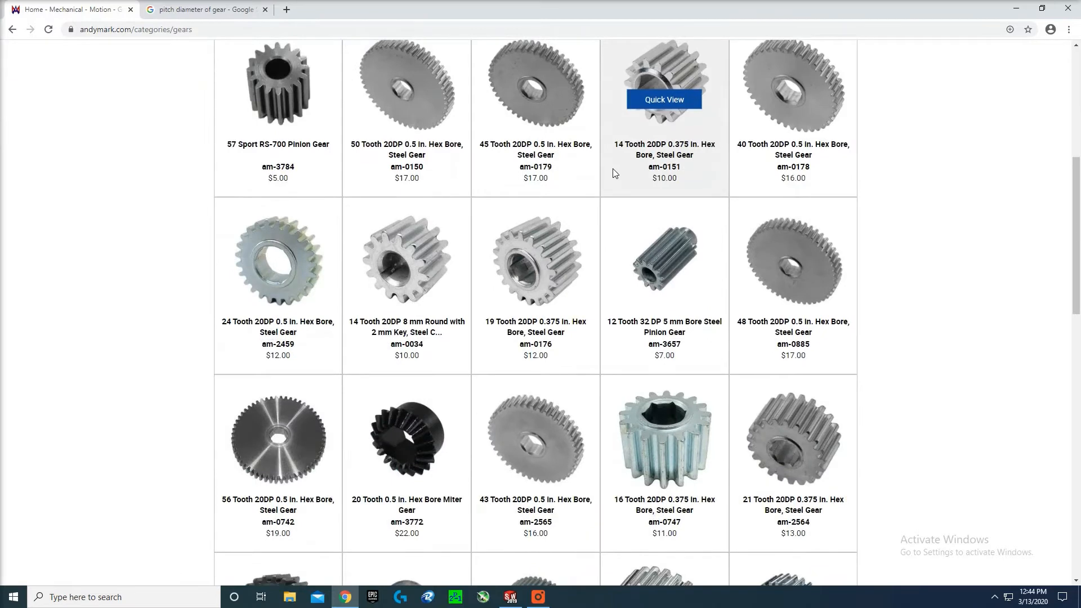
scroll(614, 172, "down", 3)
scroll(601, 172, "down", 2)
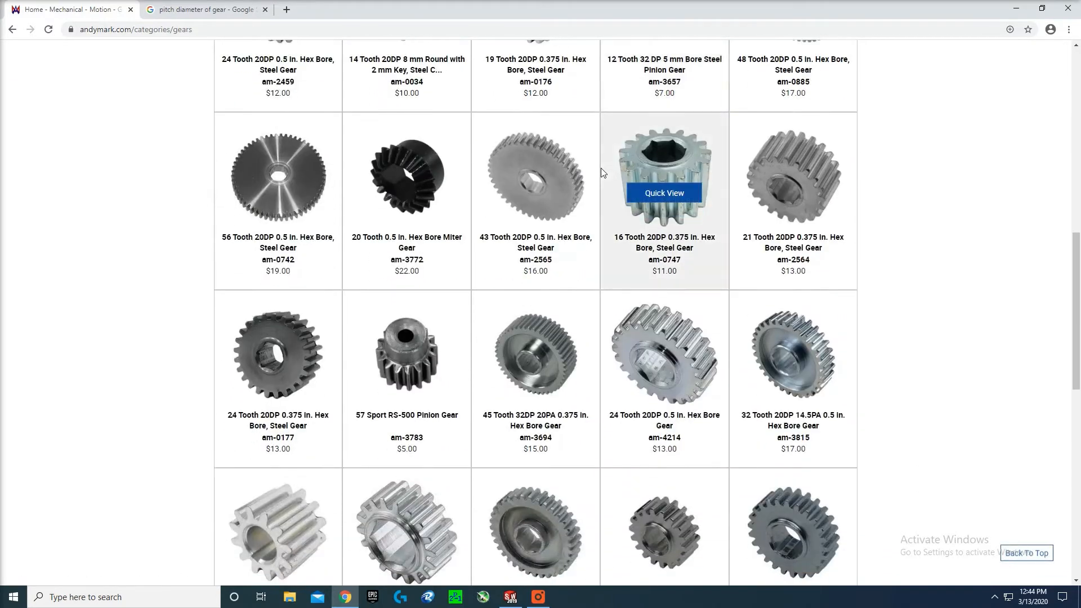
scroll(602, 171, "down", 2)
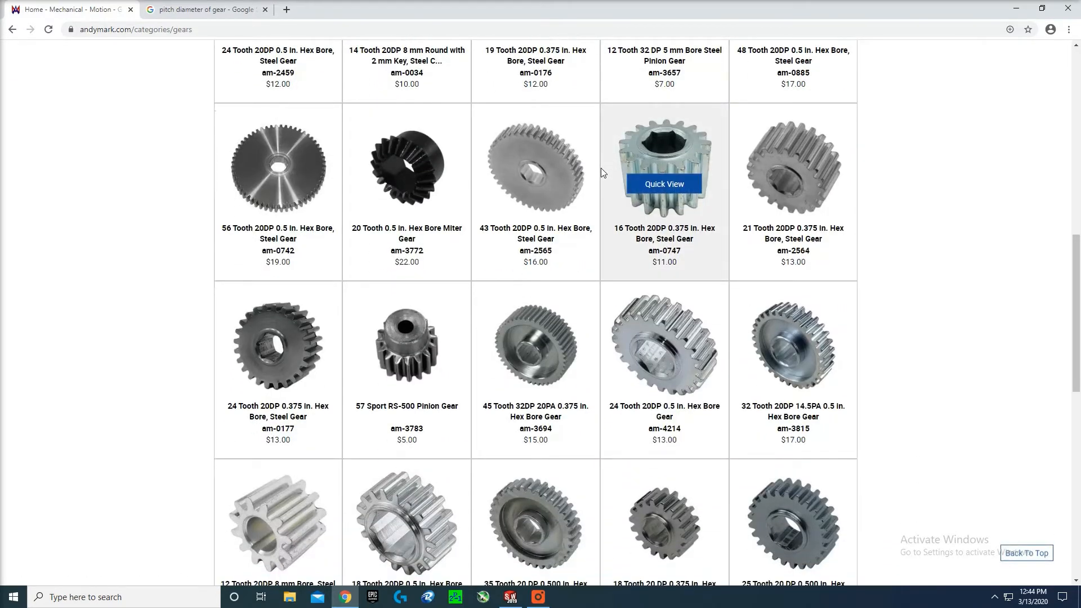
scroll(601, 172, "down", 1)
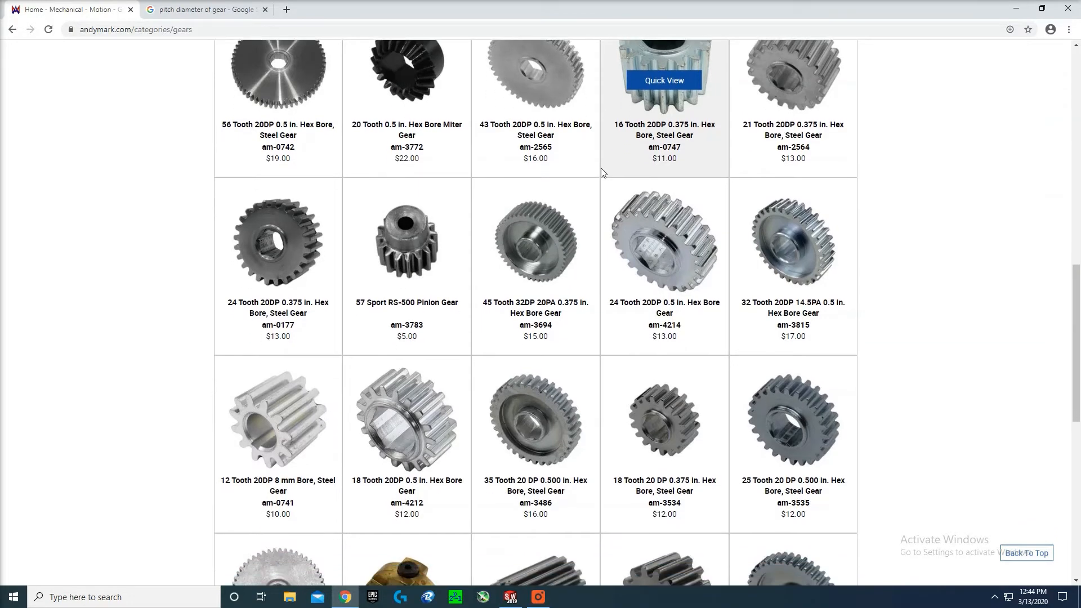
scroll(601, 172, "down", 2)
scroll(600, 169, "down", 4)
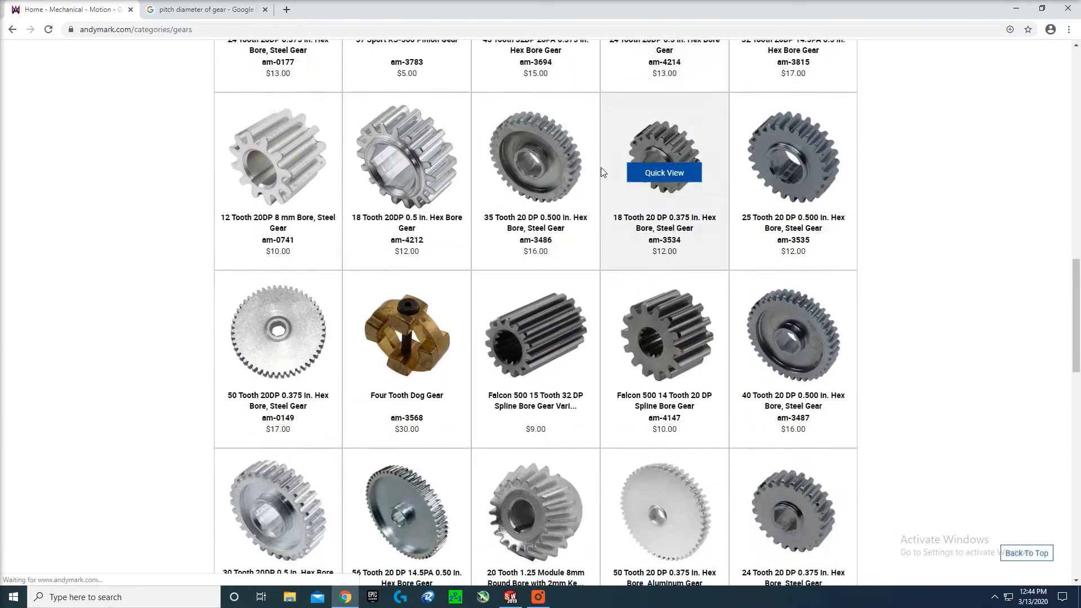
scroll(535, 183, "down", 3)
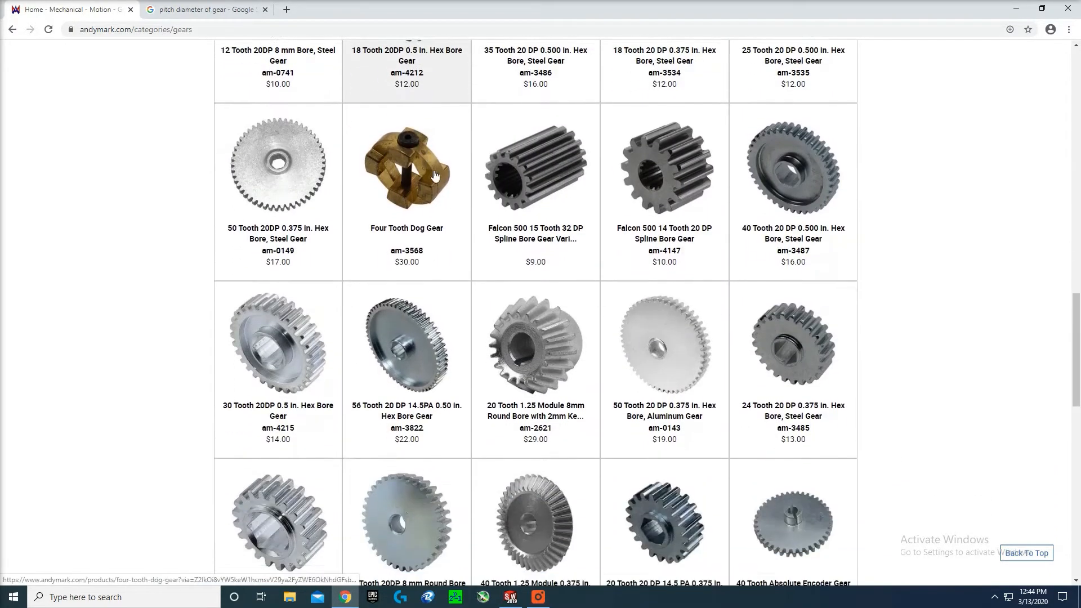
scroll(535, 185, "down", 2)
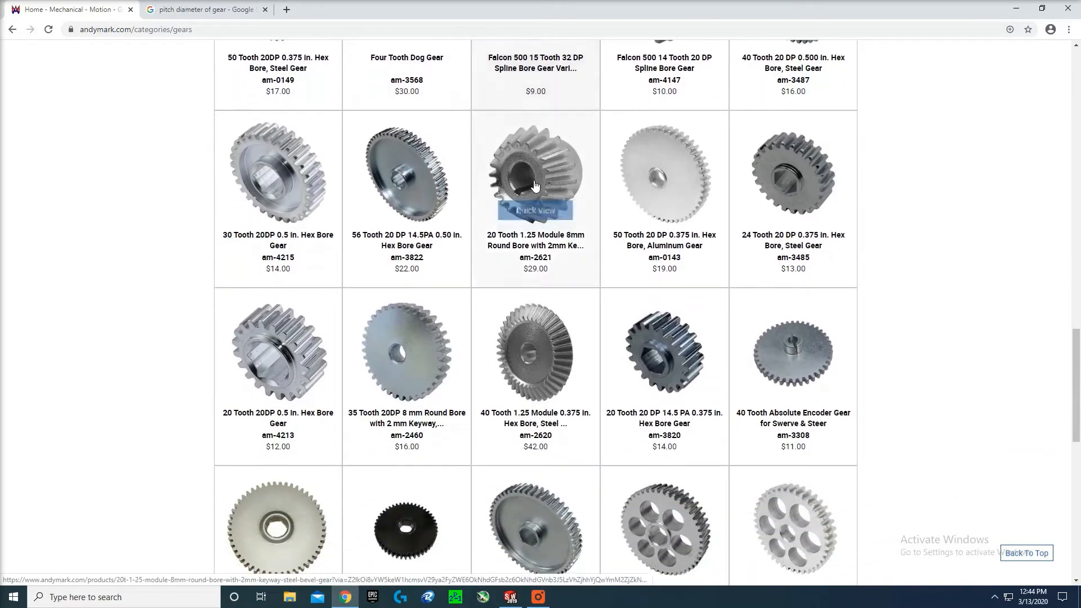
scroll(530, 173, "down", 2)
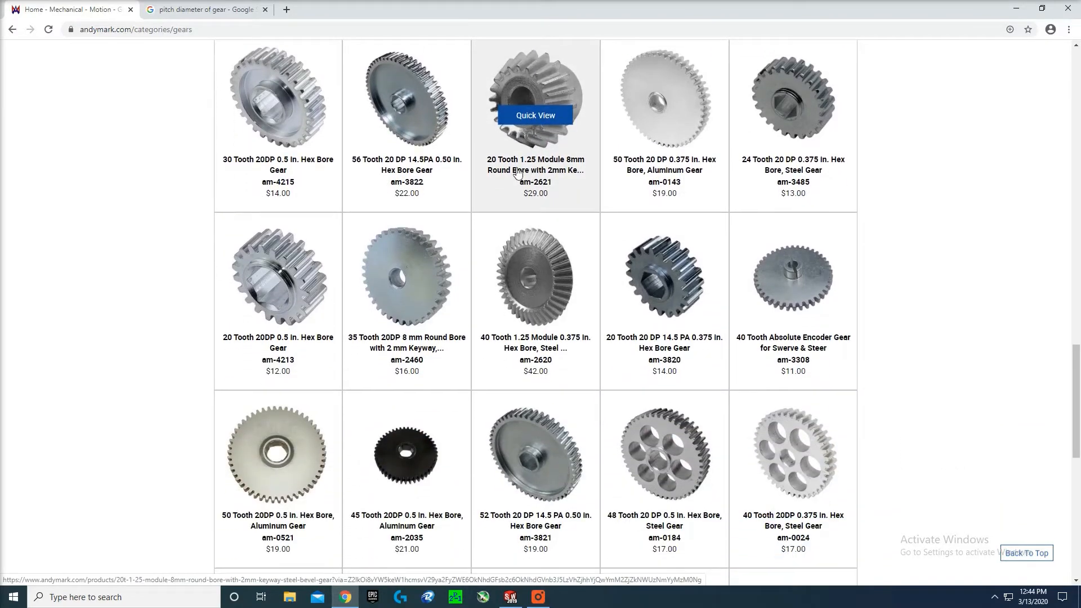
scroll(515, 169, "down", 1)
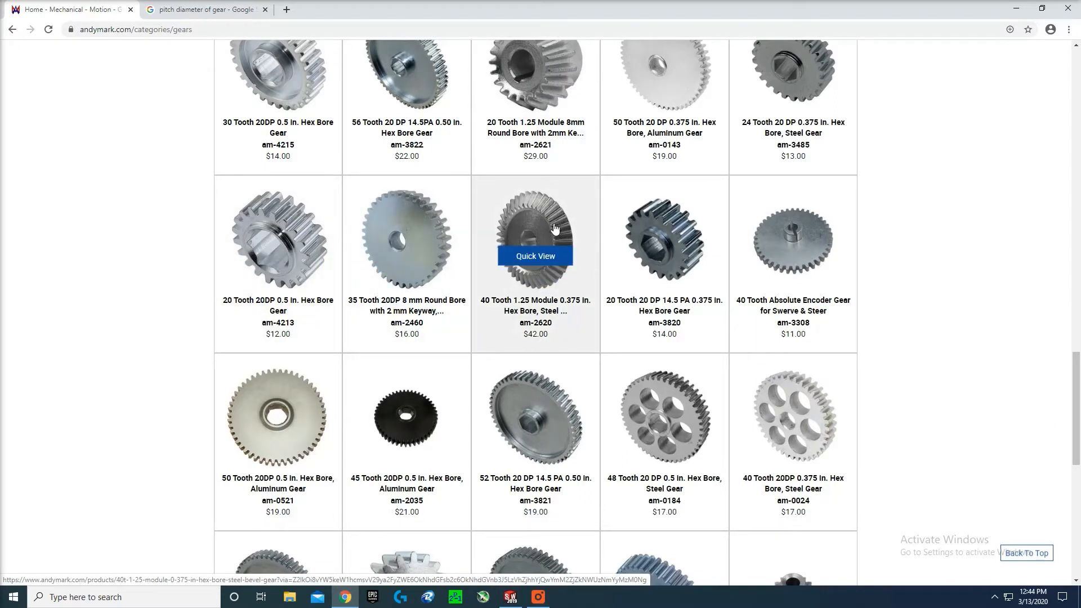
scroll(553, 227, "down", 2)
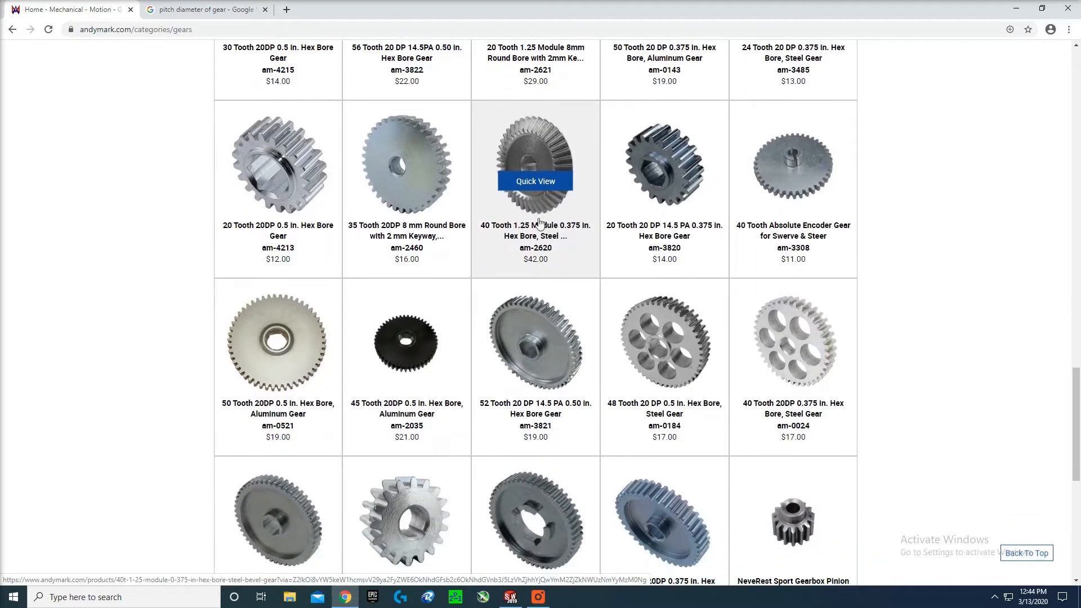
- Open the 20 Tooth 20DP 0.5 in. Hex Bore Gear product page and download its STEP CAD file
left_click(257, 145)
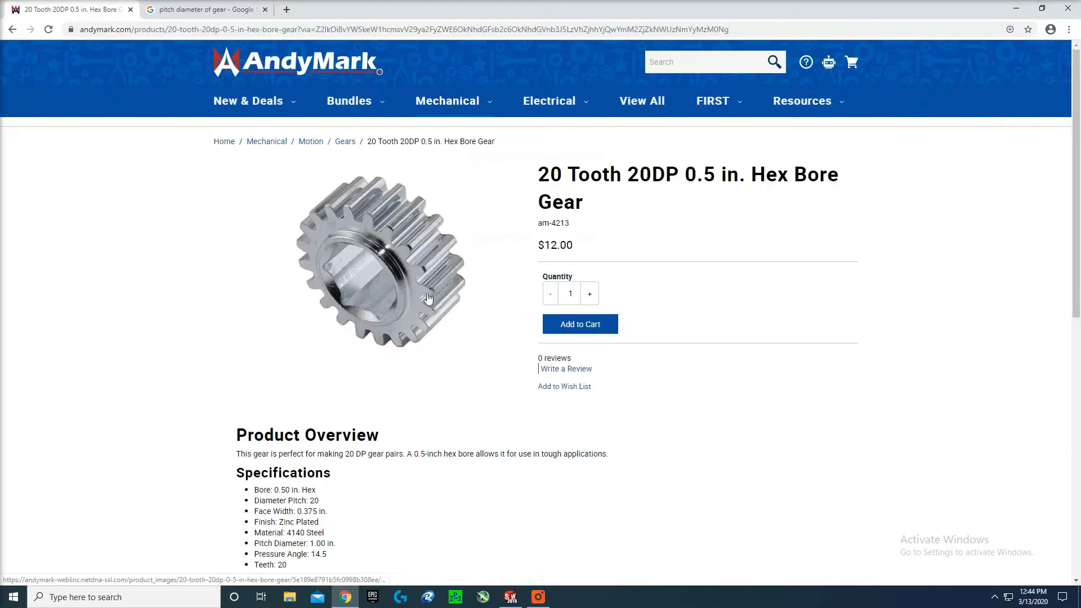
scroll(428, 298, "down", 2)
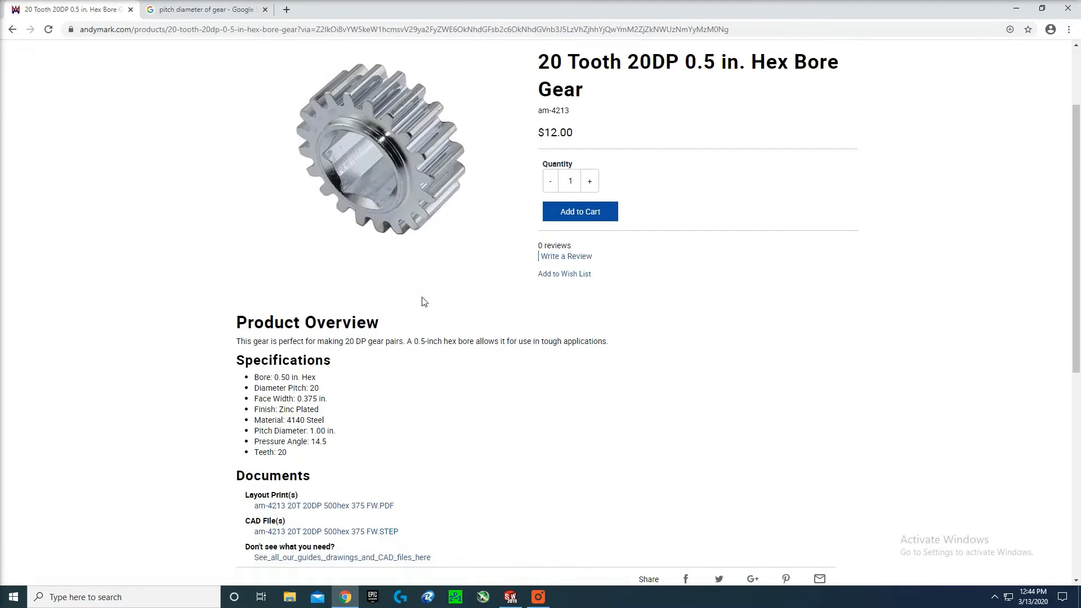
scroll(334, 375, "down", 1)
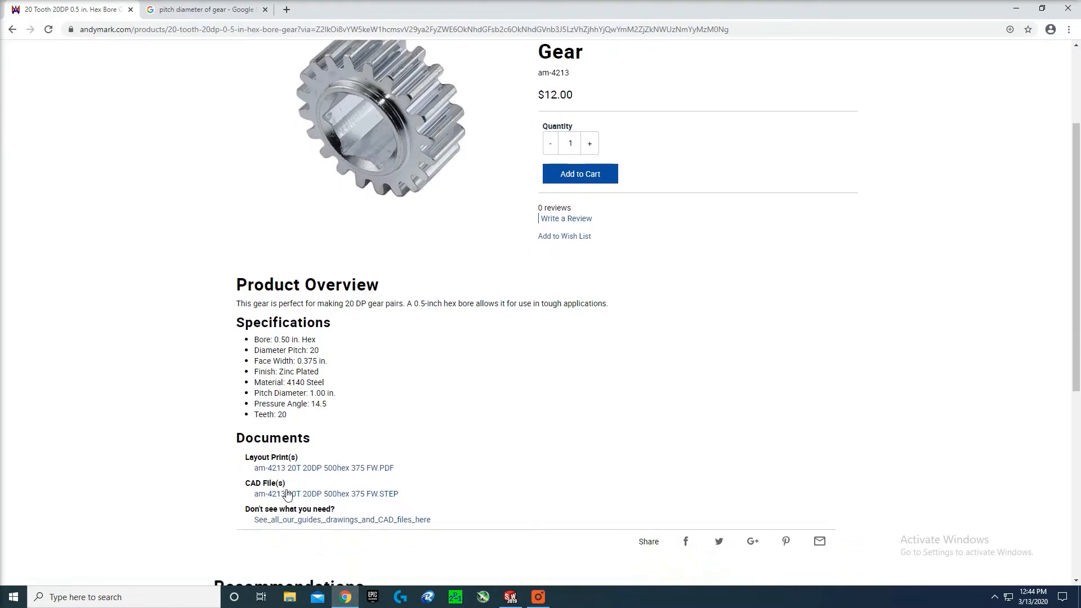
left_click(288, 494)
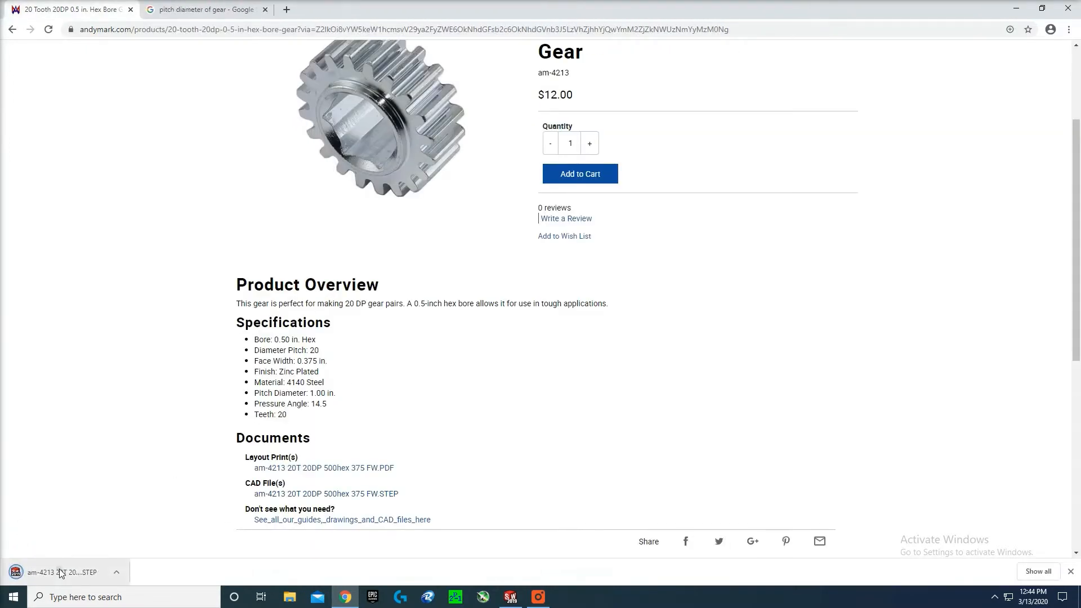
- Open the downloaded gear STEP file in SOLIDWORKS, keeping the Simulation add-in loaded and declining Import Diagnostics
left_click(61, 572)
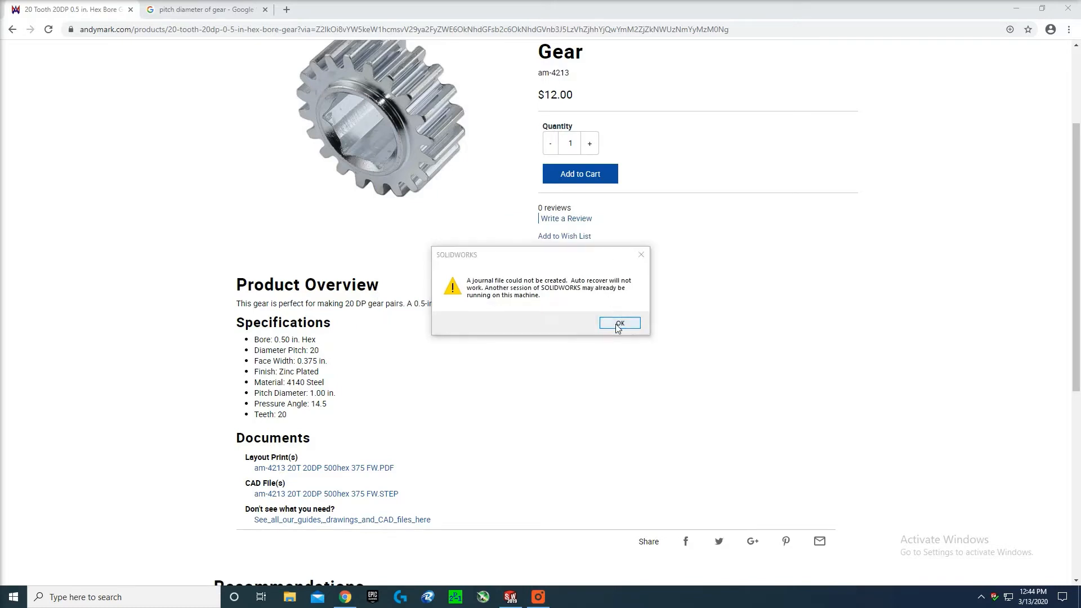
left_click(620, 324)
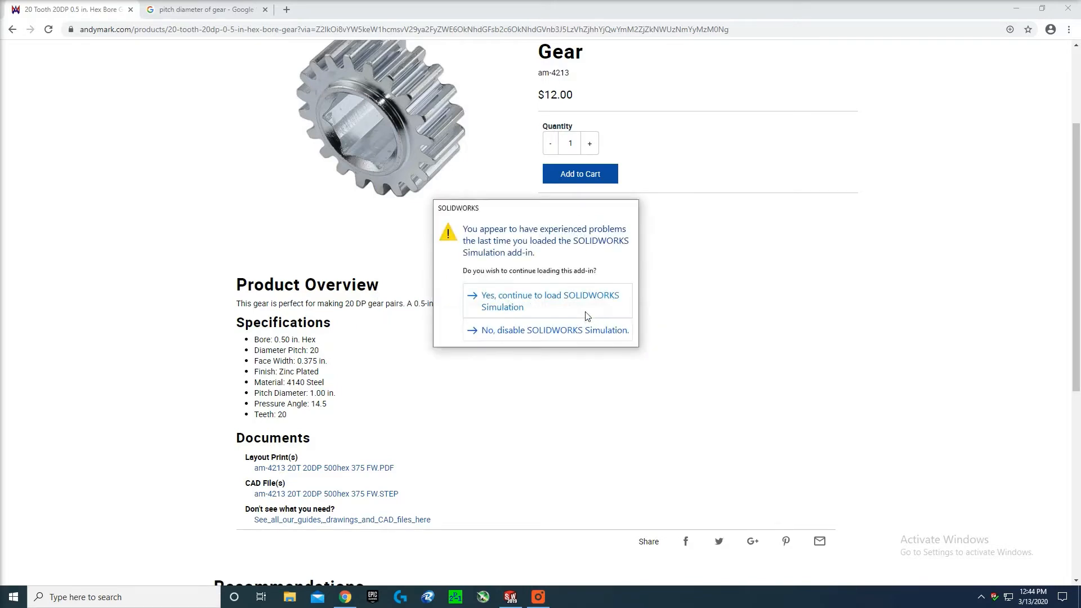
left_click(586, 307)
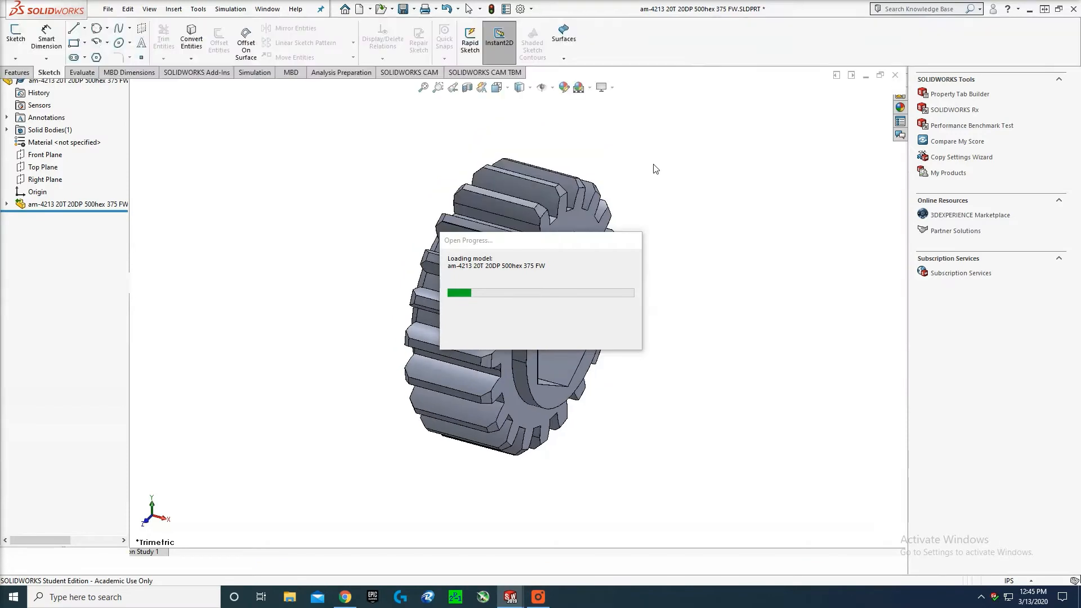
left_click(610, 297)
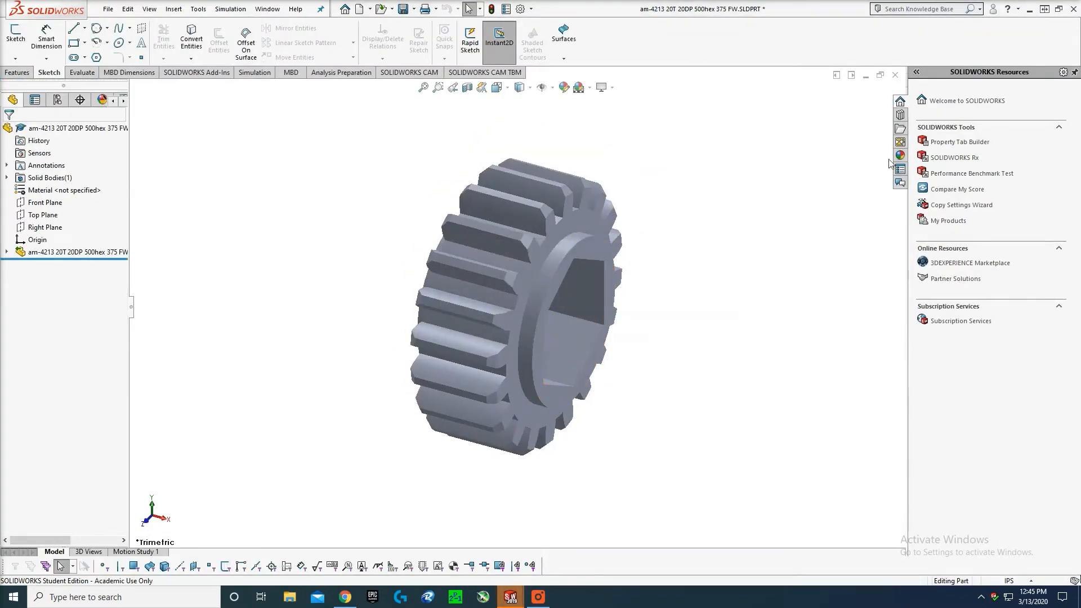
- Save the imported gear as the part "20 tooth 20 DP gear" inside FRC MODELS on the 4 GB RED (H:) drive
left_click(109, 10)
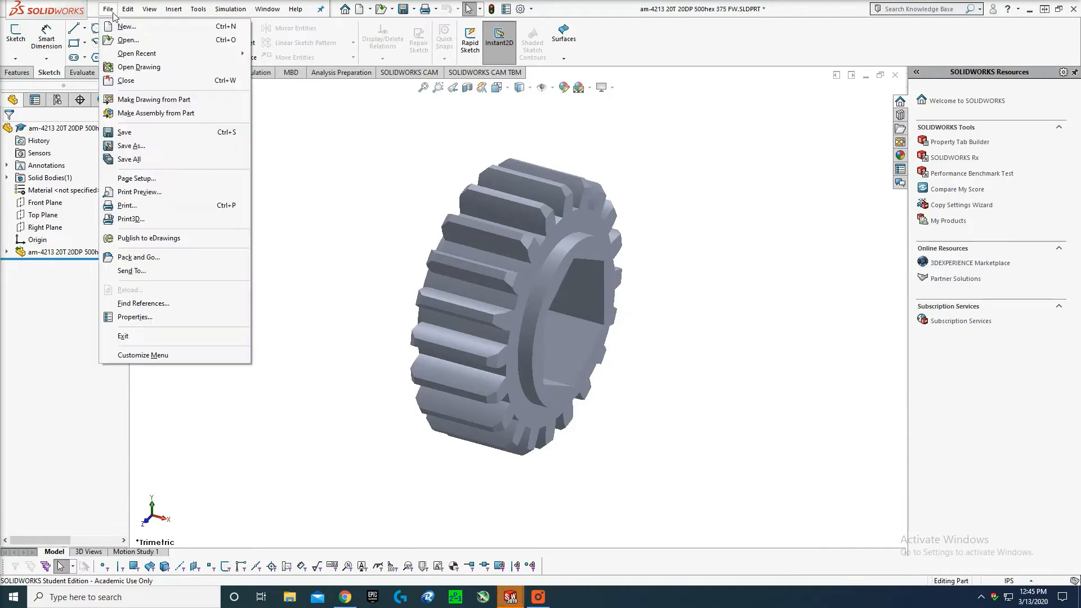
left_click(131, 146)
type("20 tooth")
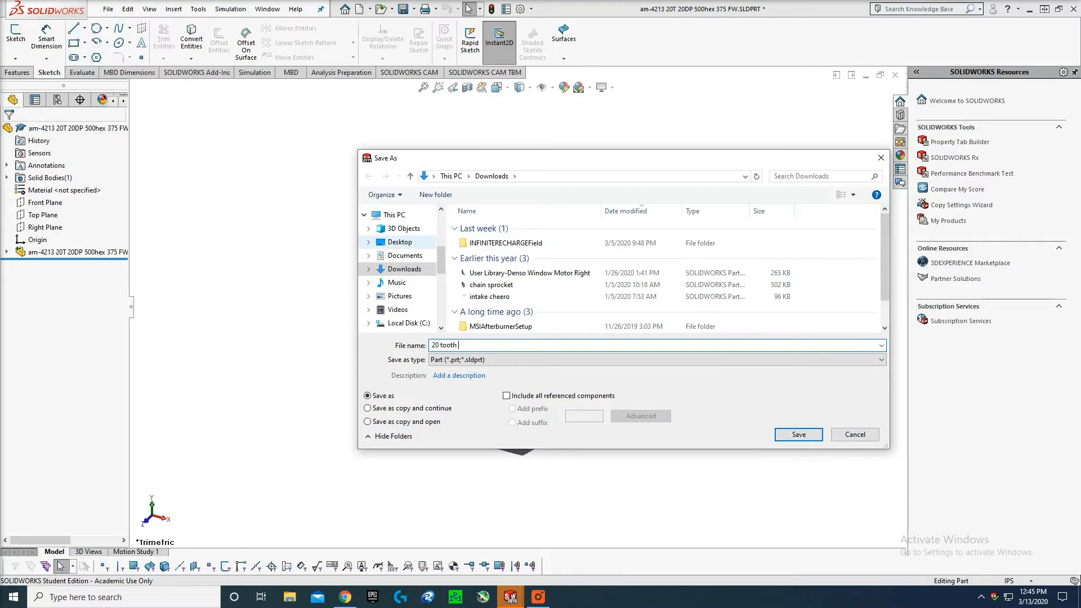
type(" 20 DP gear")
scroll(406, 270, "down", 2)
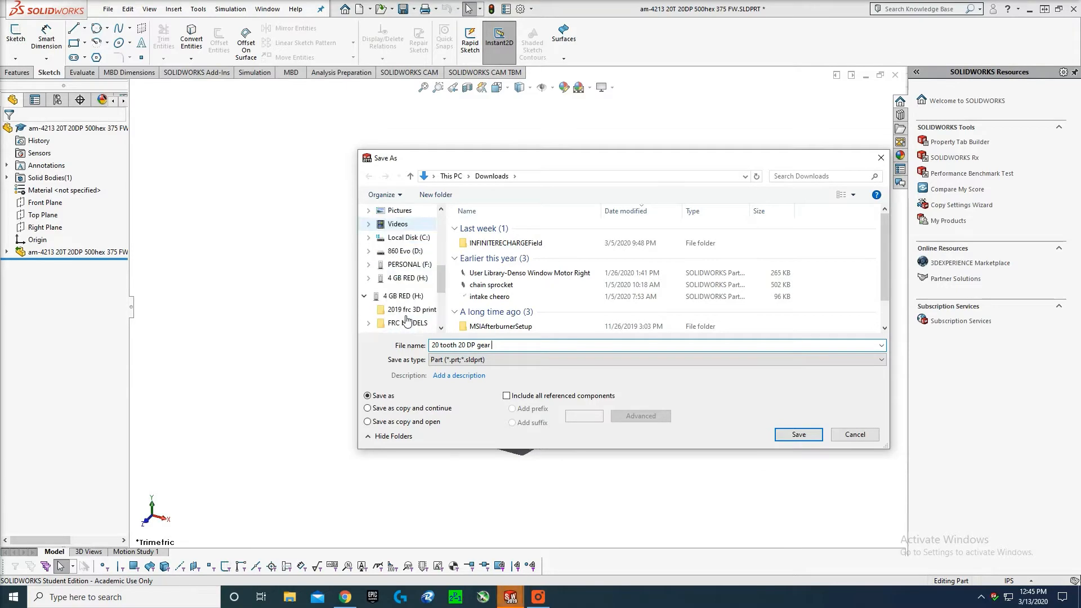
left_click(408, 279)
double_click(507, 251)
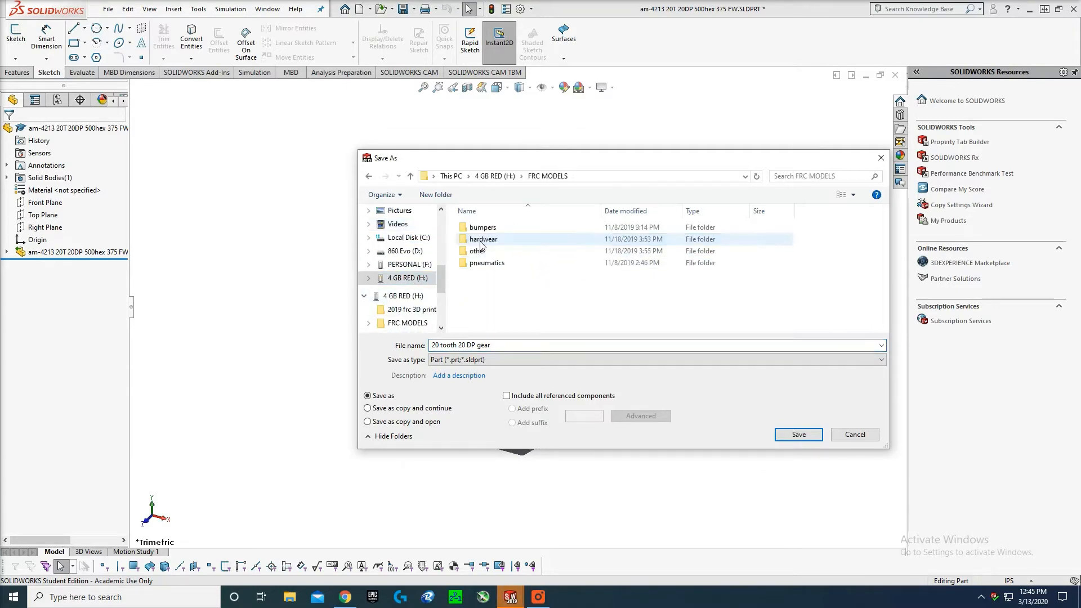
double_click(509, 251)
left_click(798, 434)
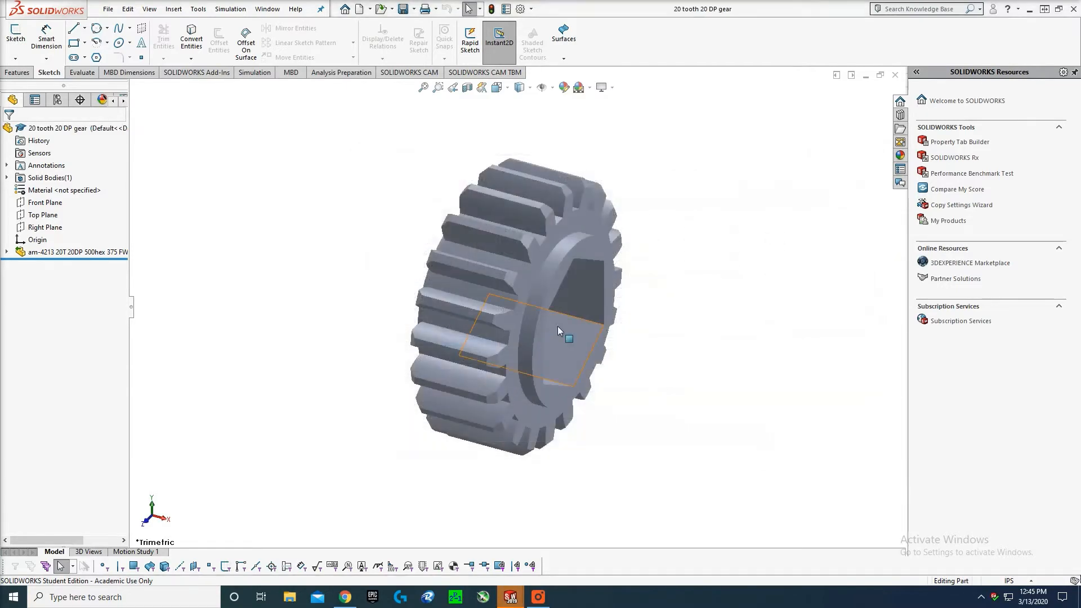
- Close the open gear parts, discarding the unsaved imported copy, and exit this SOLIDWORKS session
left_click(895, 75)
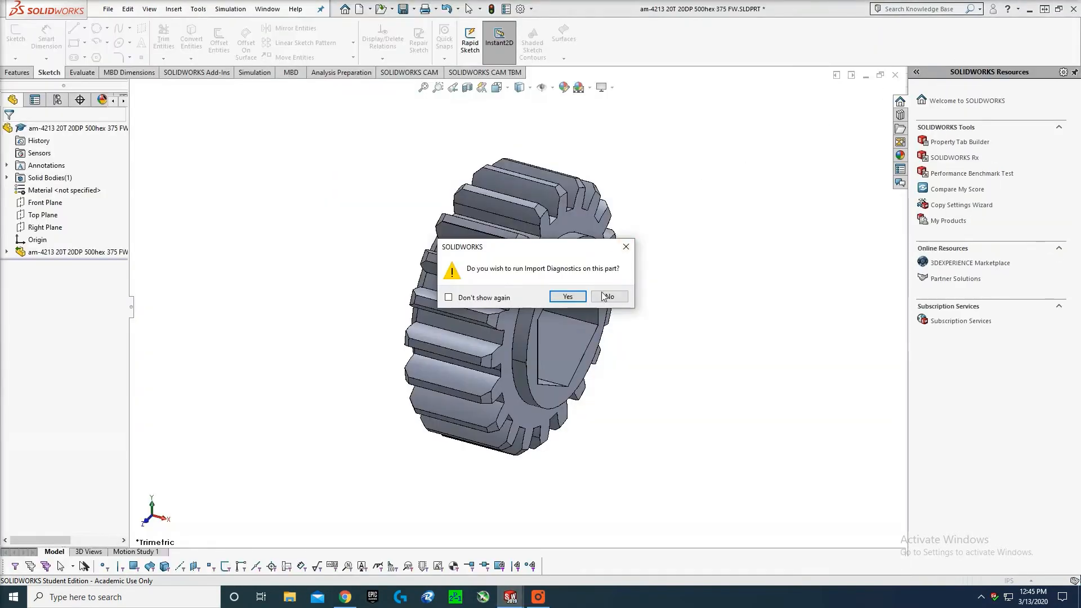
left_click(610, 297)
left_click(895, 75)
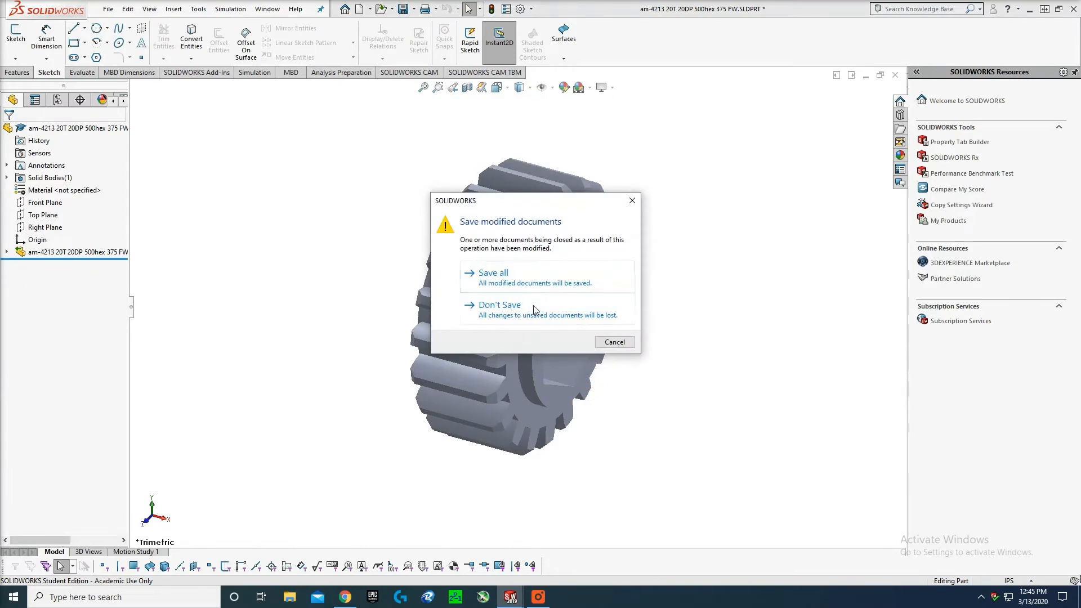
left_click(523, 332)
left_click(1074, 9)
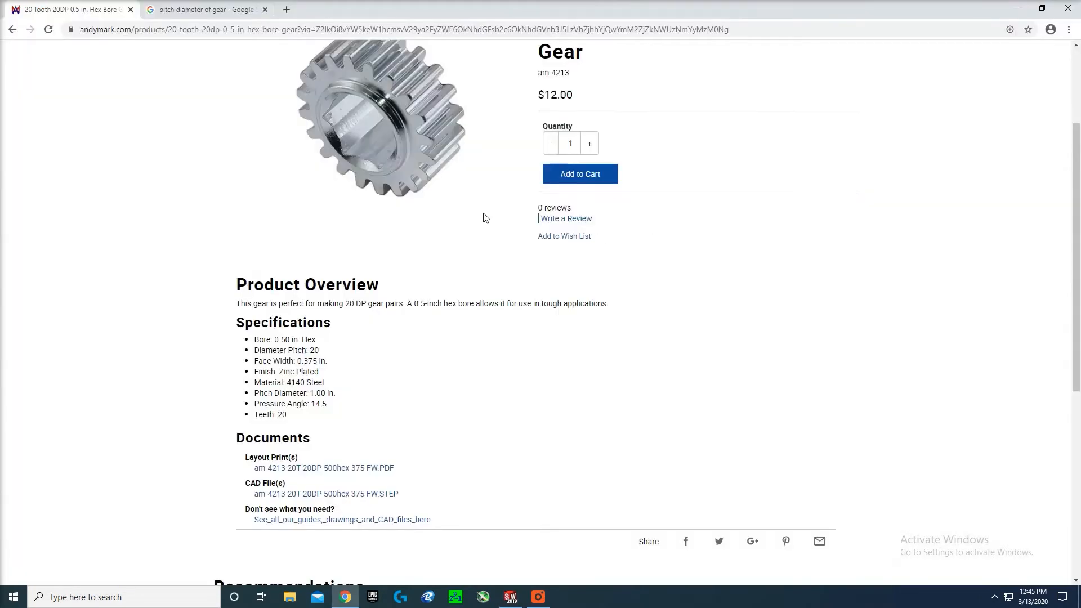
- Return to AndyMark's gear listing and search Google in a new browser tab for "vex pro robotcs pullies"
scroll(337, 85, "up", 3)
mouse_move(485, 118)
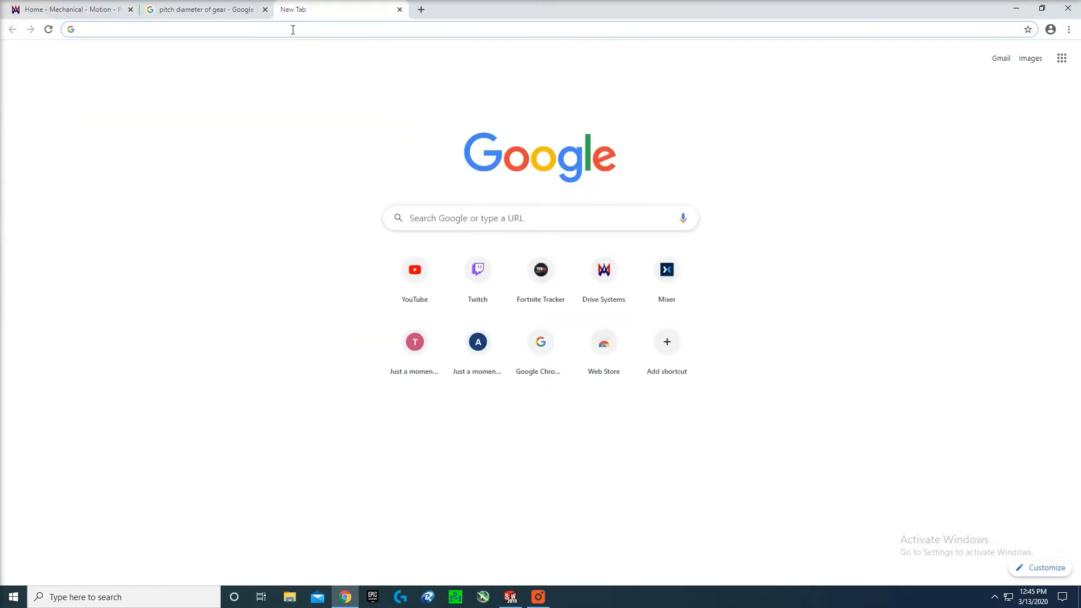
type("vex ")
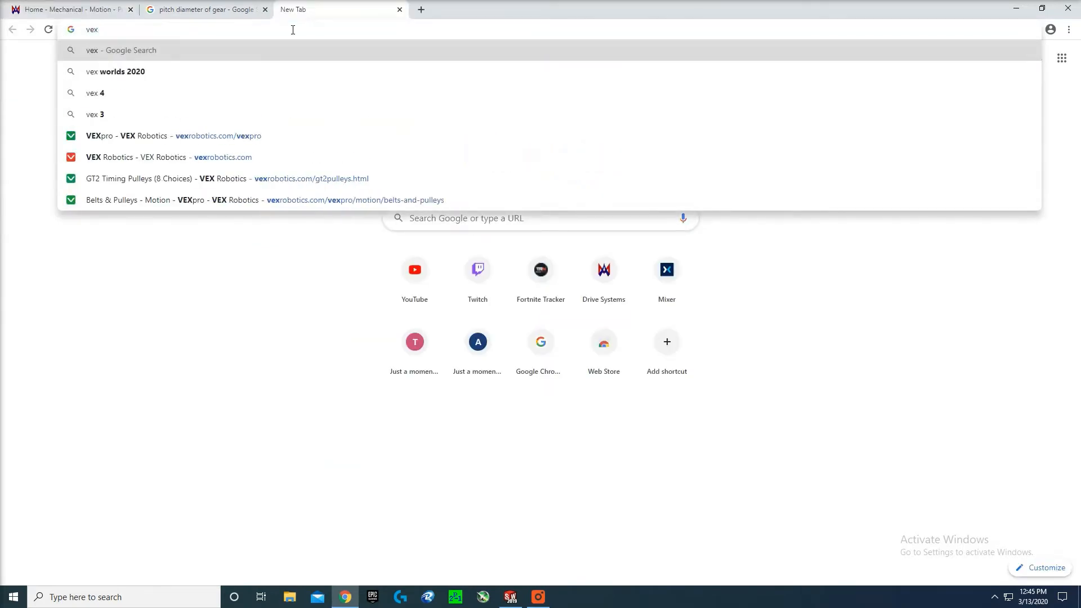
type("pro robo")
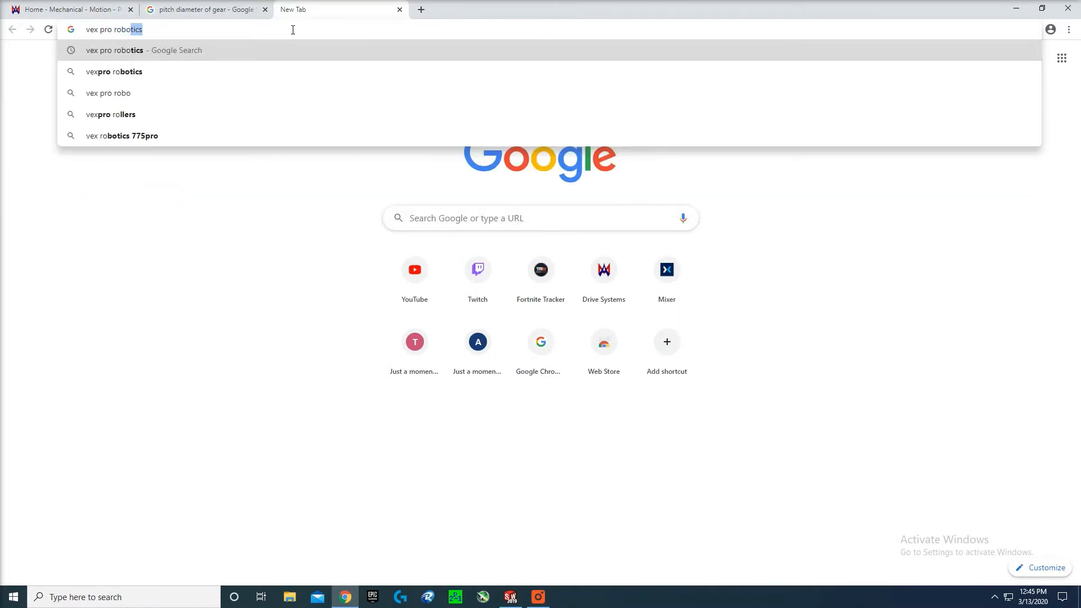
type("tcs")
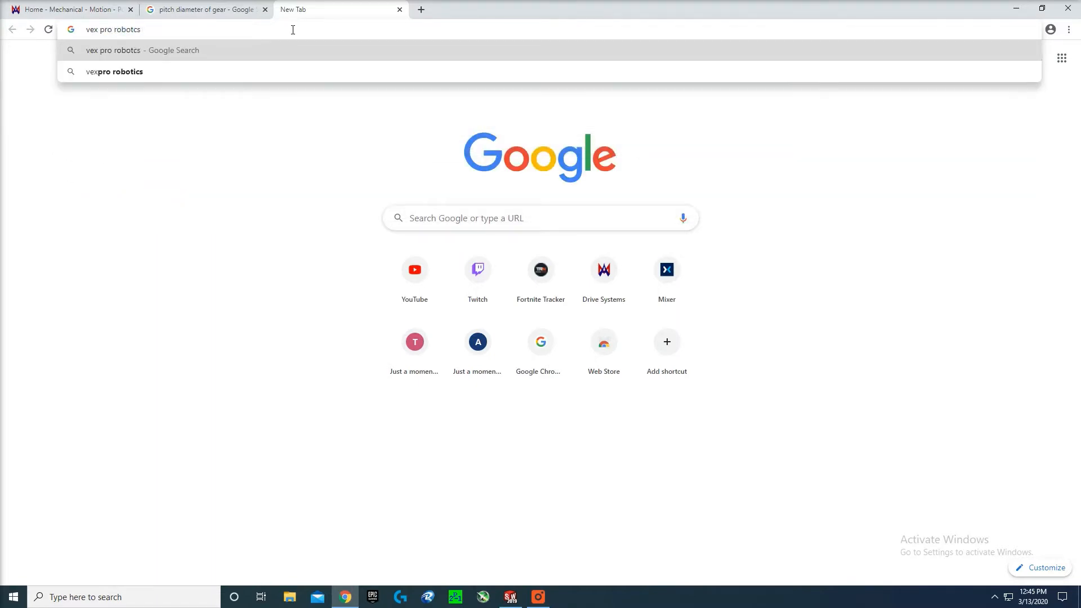
type(" pullies")
key("Return")
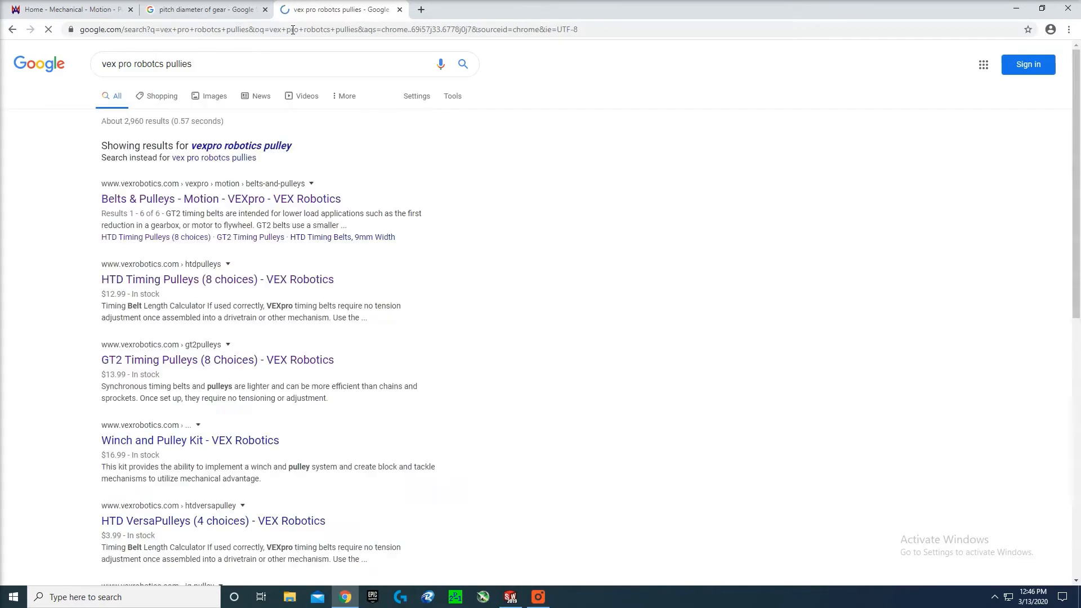
- Open VEXpro's Belts & Pulleys page from the corrected search results and go to the HTD Timing Pulleys (8 choices) product
left_click(218, 144)
left_click(211, 159)
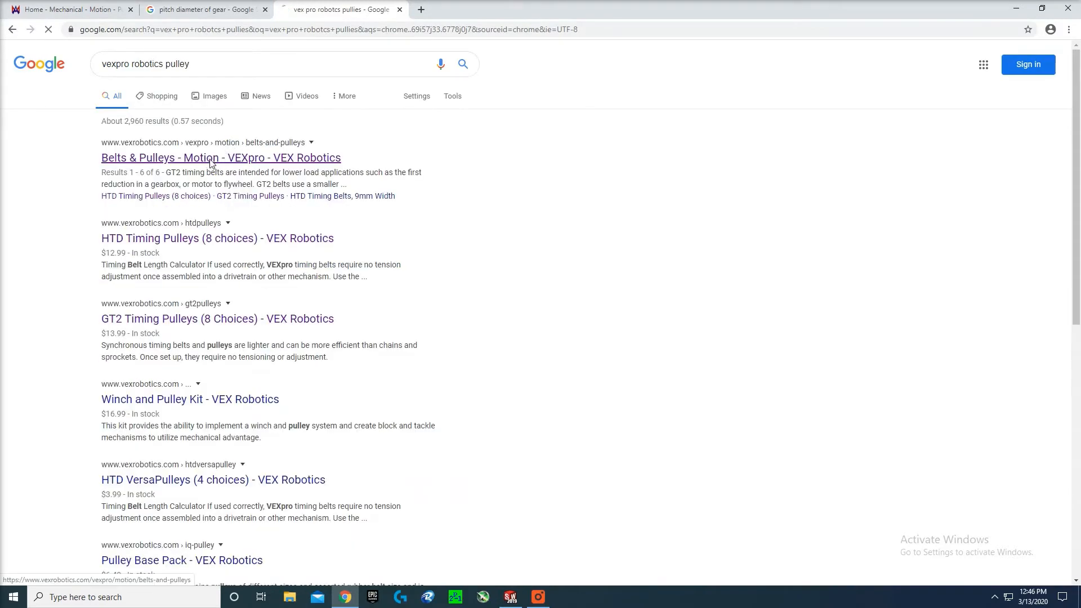
scroll(538, 194, "down", 1)
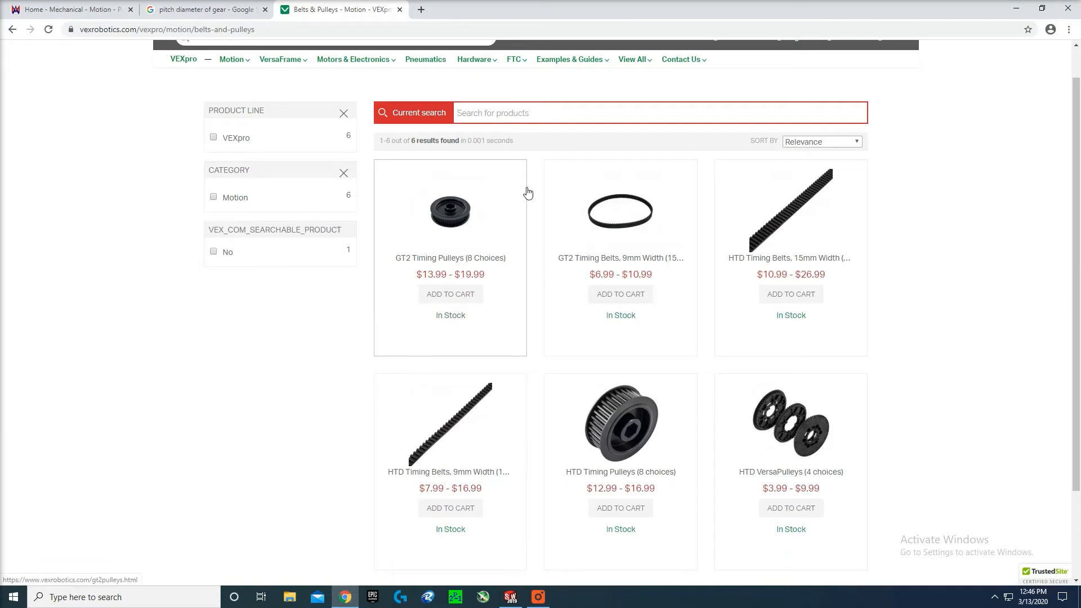
scroll(539, 169, "down", 2)
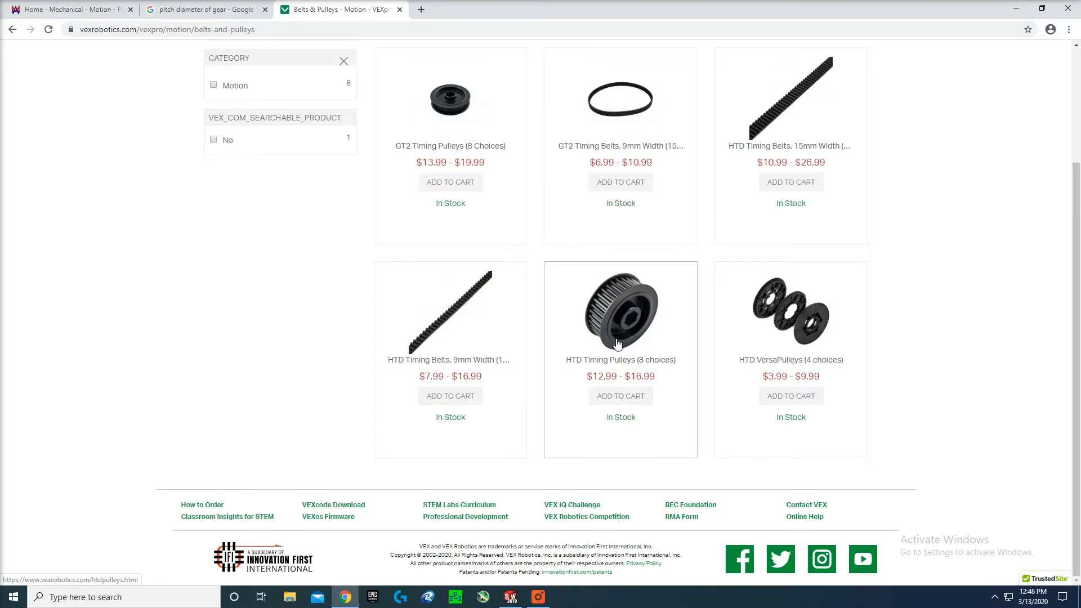
left_click(631, 315)
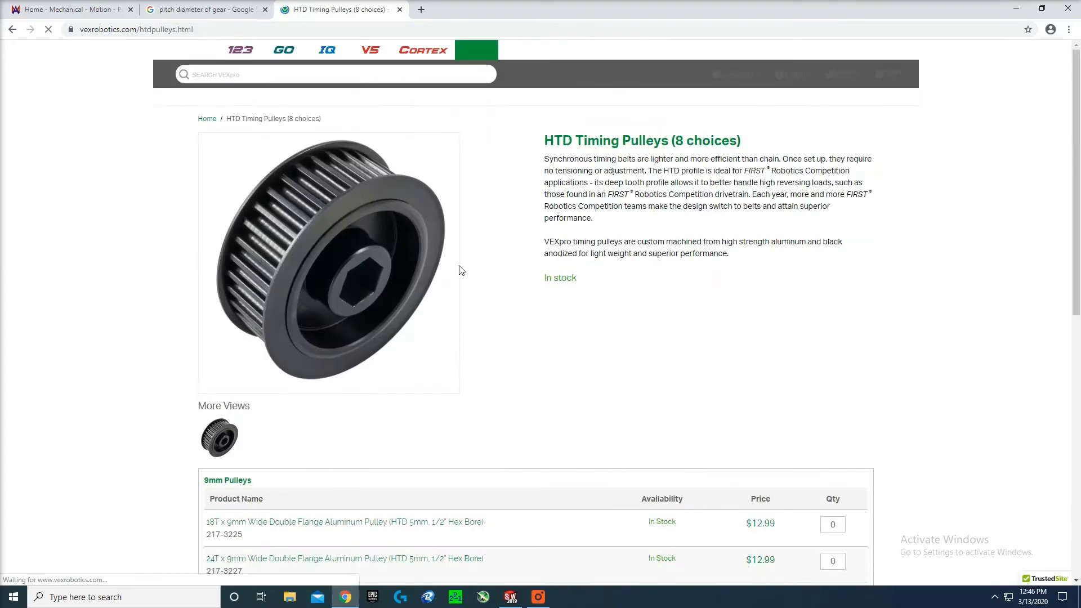
- Find the CAD files for the HTD Timing Pulleys and download the 18t x 9mm Wide Double Flange pulley (217-3225)
scroll(329, 181, "down", 3)
scroll(328, 181, "down", 2)
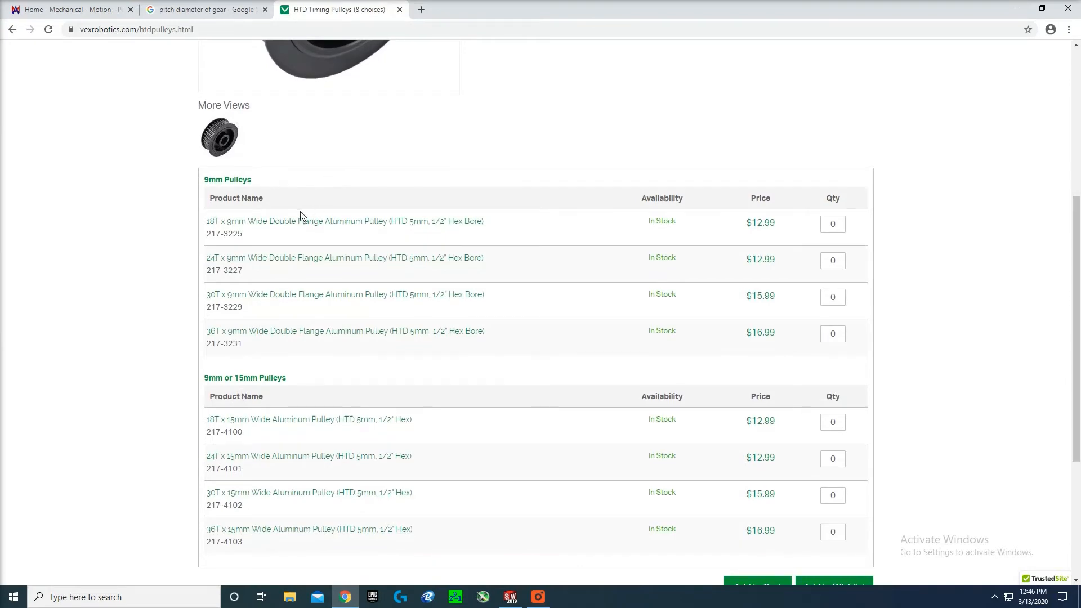
scroll(304, 217, "down", 4)
left_click(664, 384)
scroll(324, 353, "down", 3)
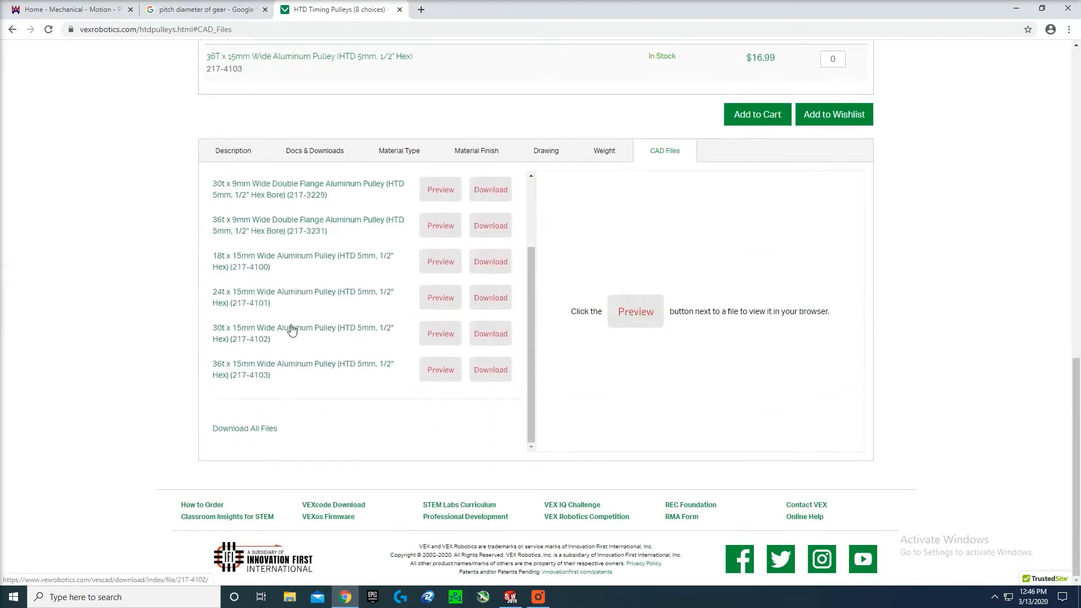
scroll(307, 299, "up", 3)
scroll(393, 234, "up", 2)
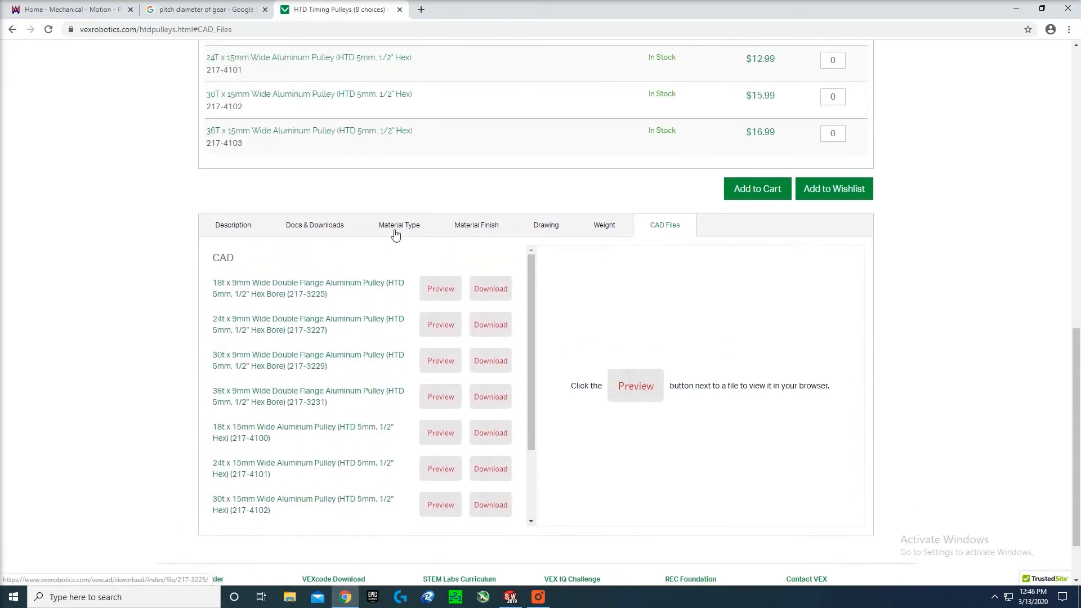
scroll(393, 234, "down", 1)
left_click(490, 251)
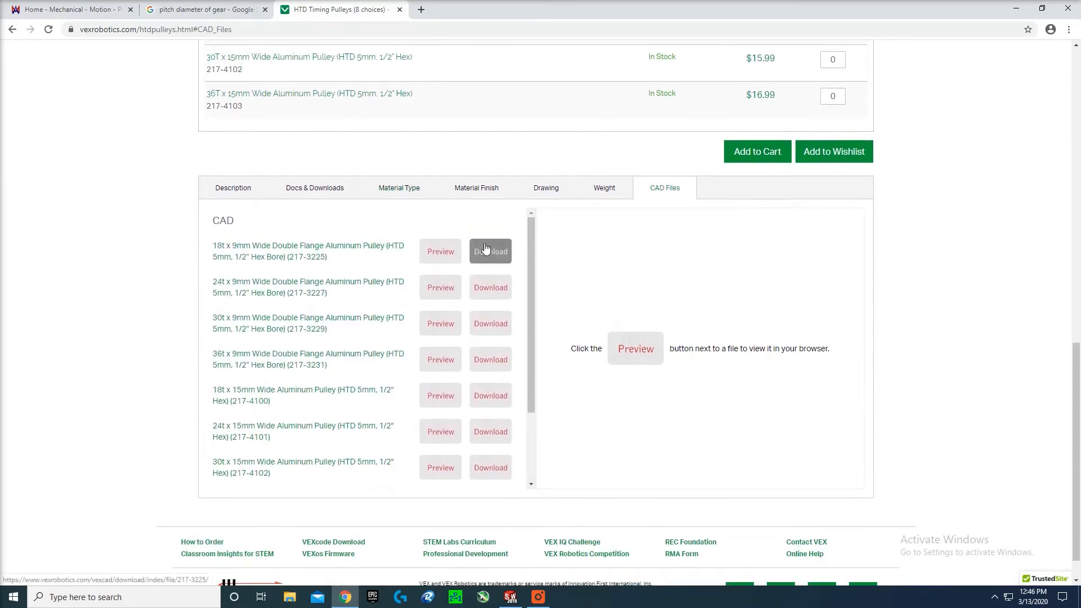
- Download the 36t x 15mm Wide Aluminum Pulley (217-4103) and open both downloaded pulley STEP files in SOLIDWORKS
scroll(366, 337, "down", 1)
scroll(366, 336, "down", 2)
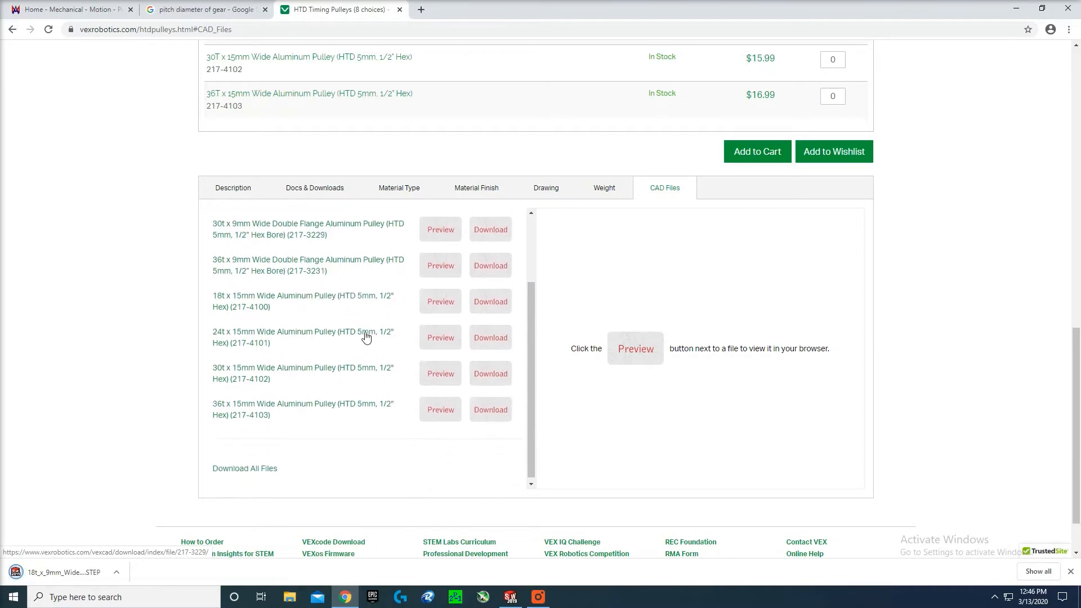
scroll(365, 337, "down", 1)
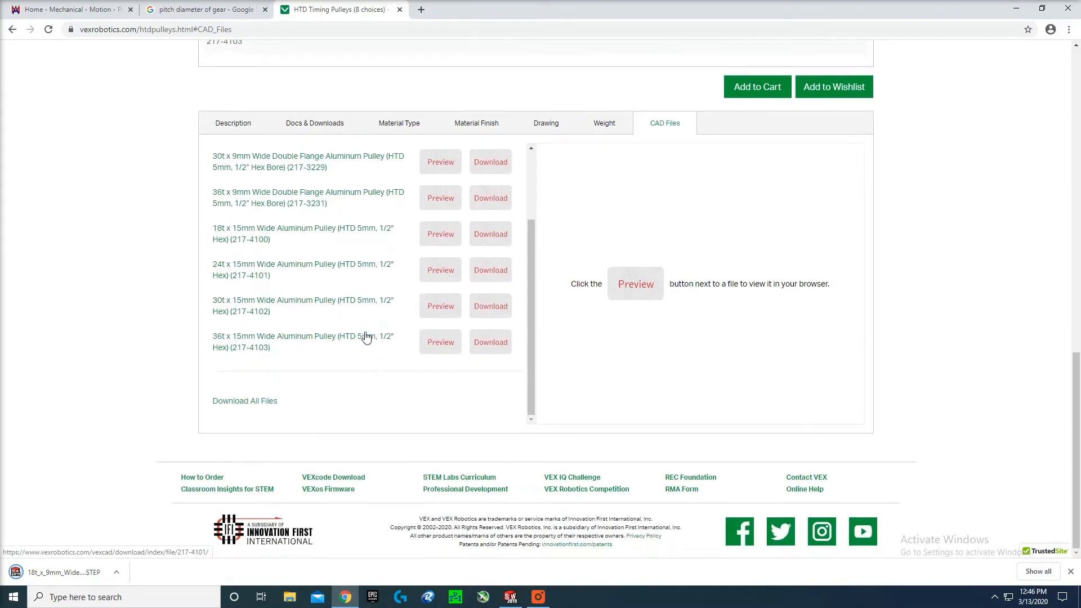
left_click(493, 348)
left_click(58, 570)
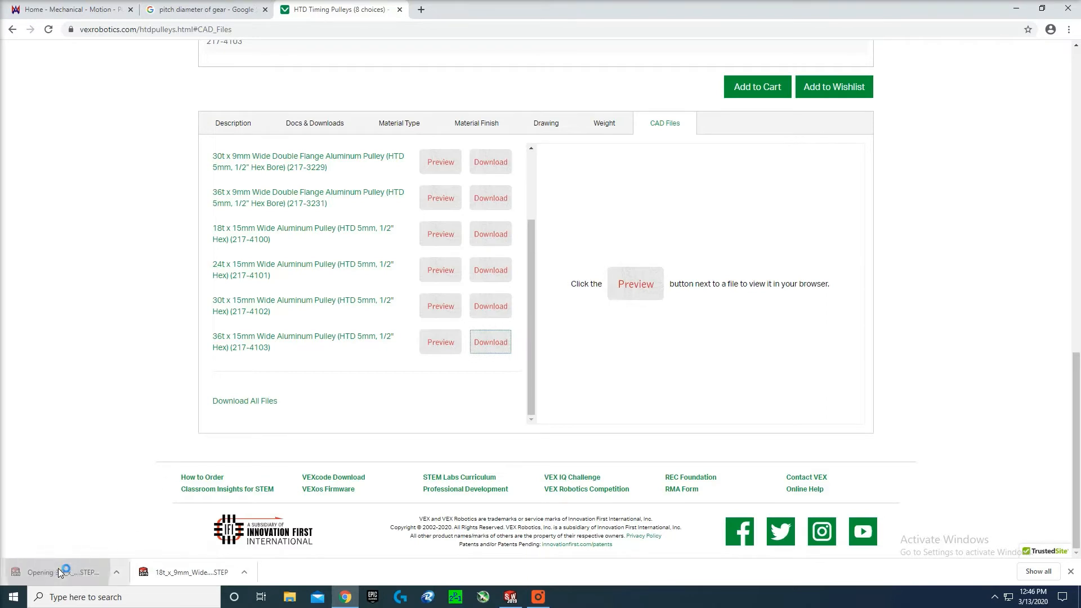
left_click(167, 573)
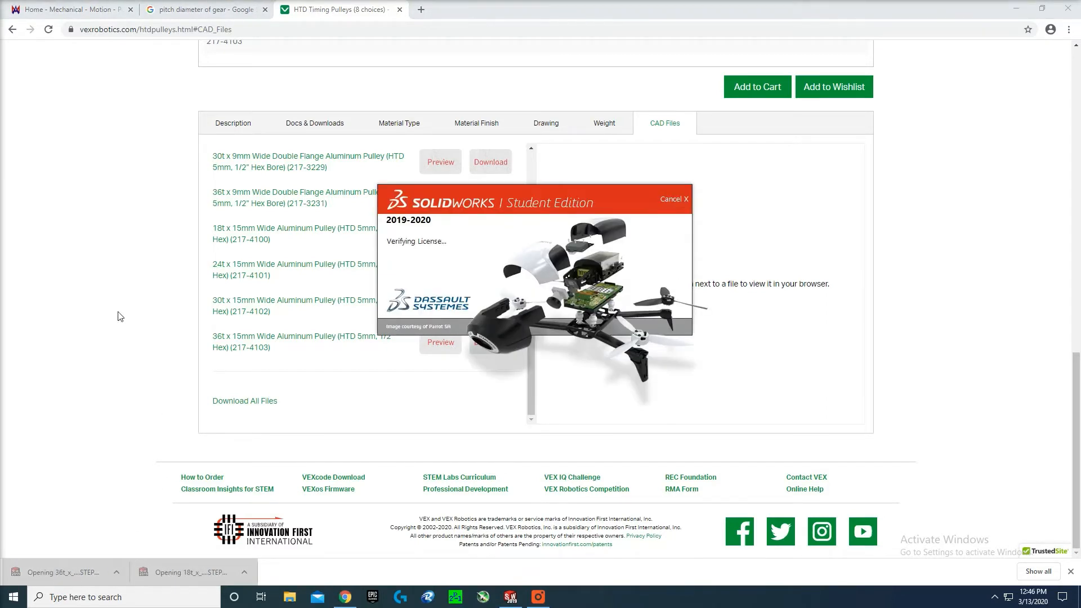
left_click(1016, 9)
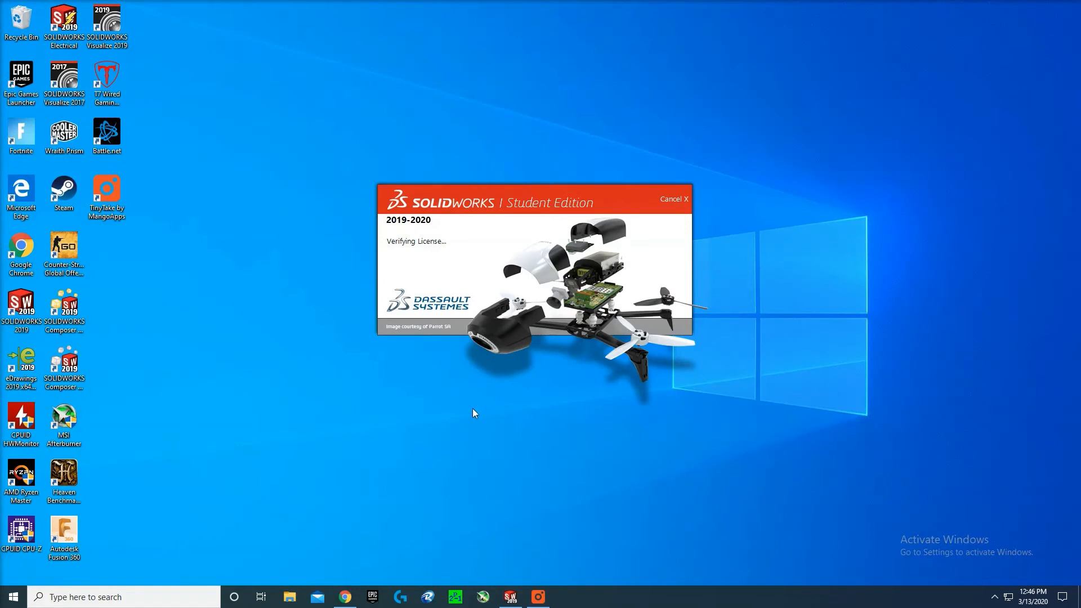
left_click(539, 597)
left_click(285, 10)
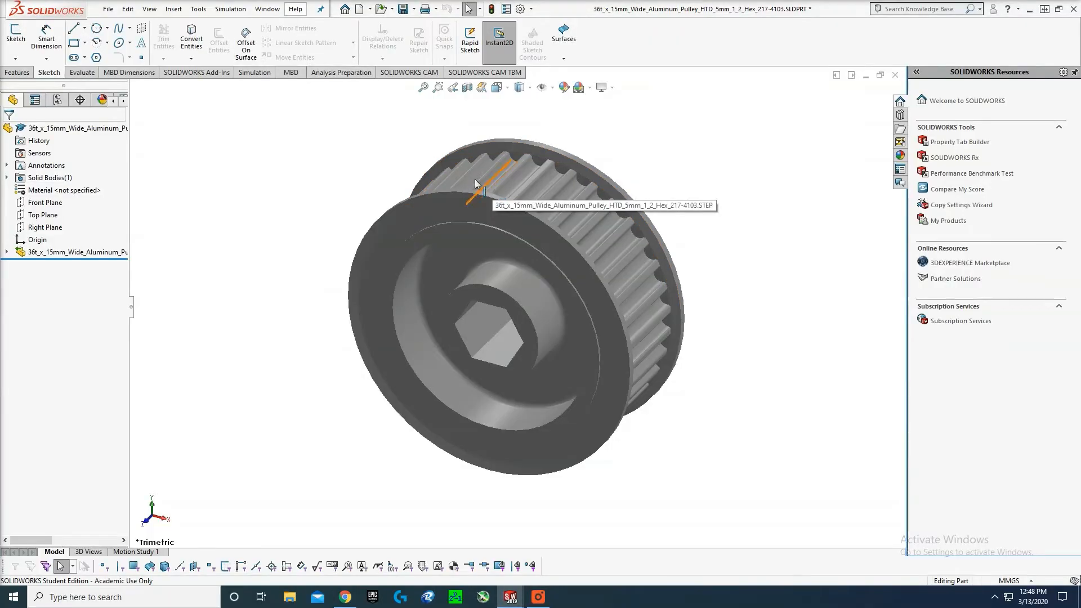
left_click(106, 9)
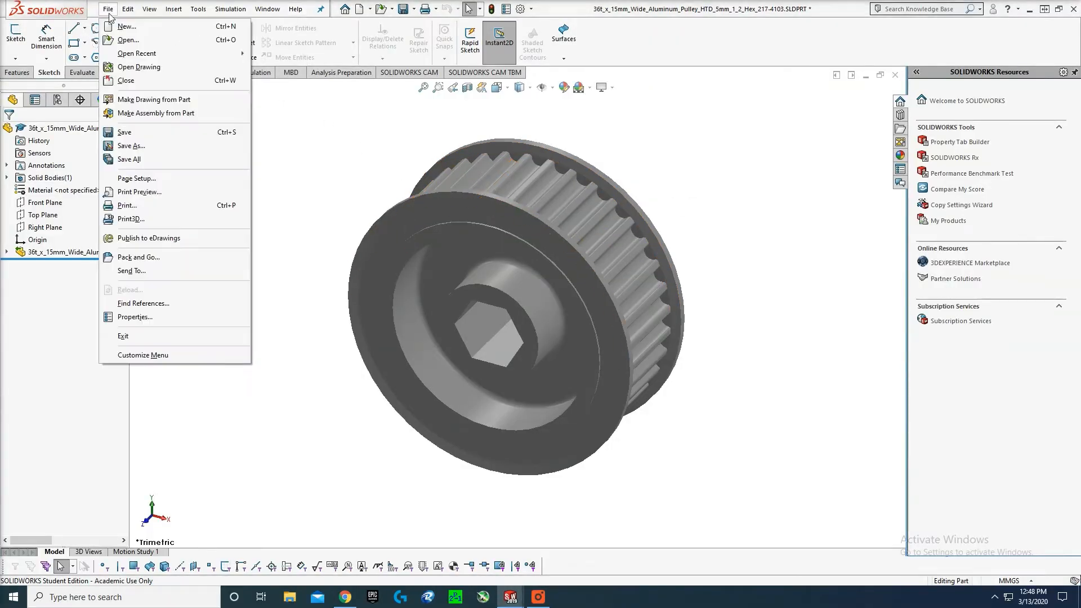
left_click(169, 142)
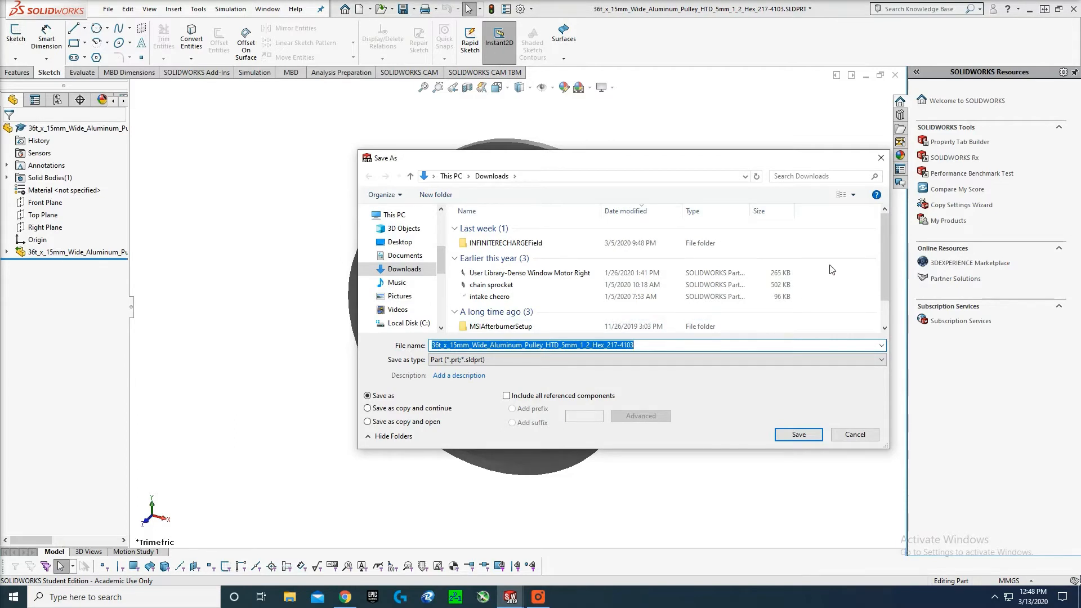
left_click(881, 158)
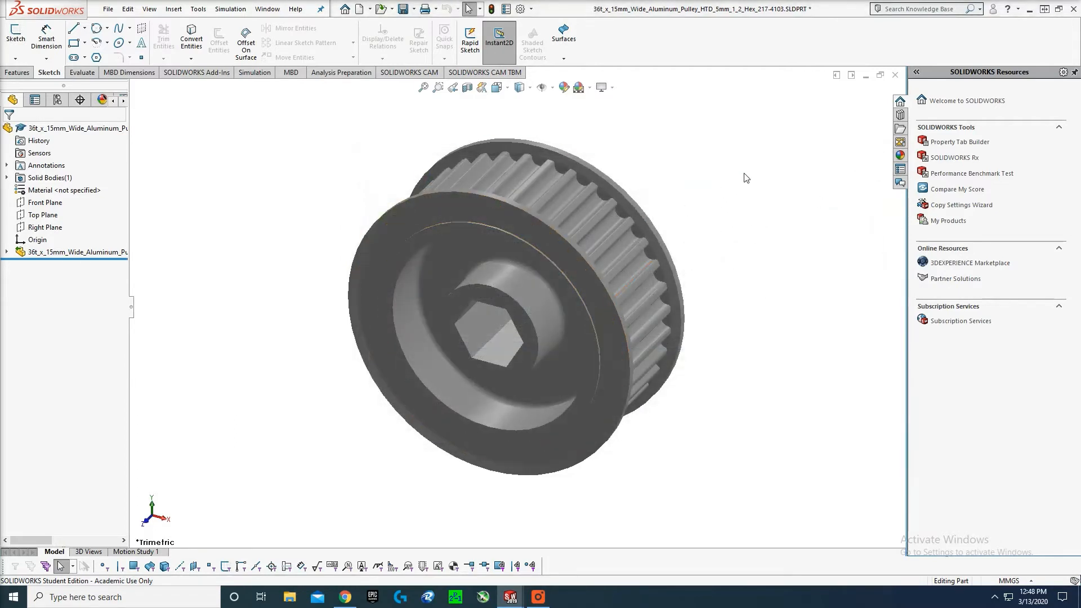
- Close the 36t x 15mm pulley part without saving and exit this SOLIDWORKS session
left_click(895, 75)
left_click(553, 304)
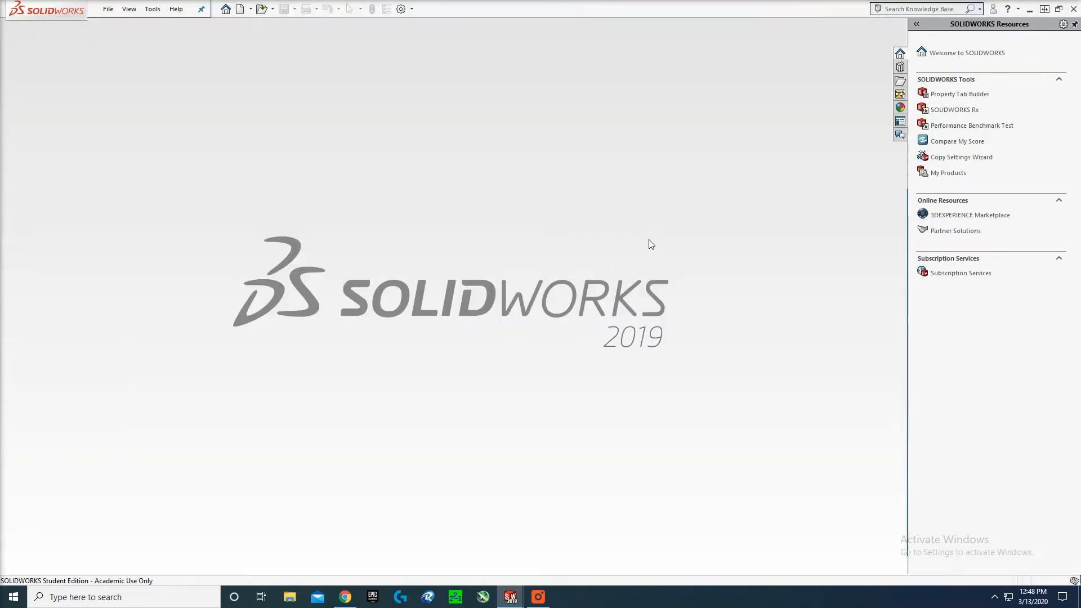
left_click(1073, 9)
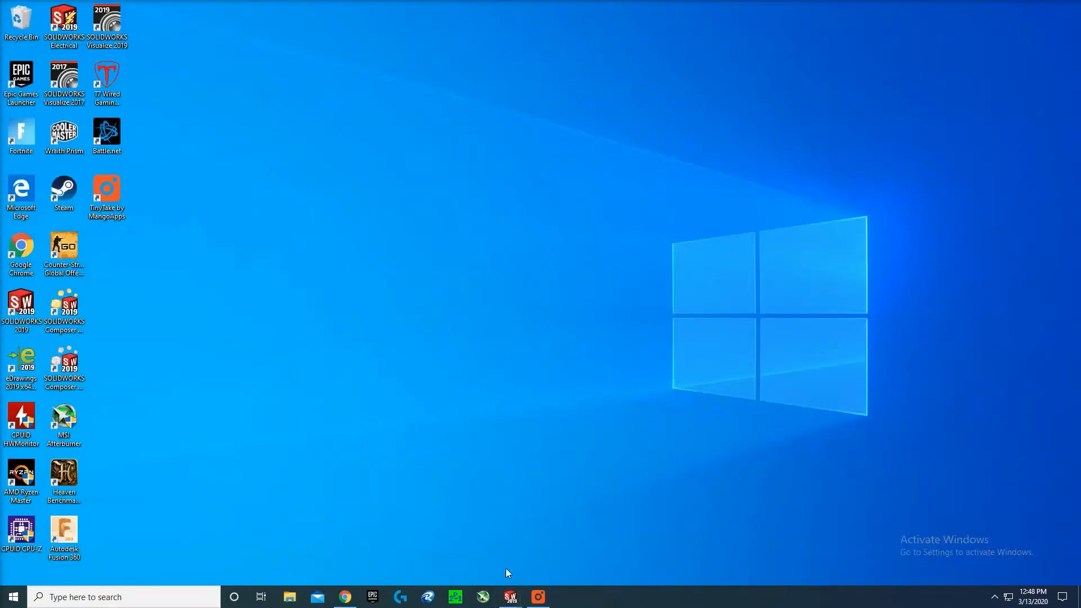
- Discard the other open copy of the 36t x 15mm pulley, exit its session, and switch to the 18t x 9mm pulley
mouse_move(512, 596)
left_click(518, 559)
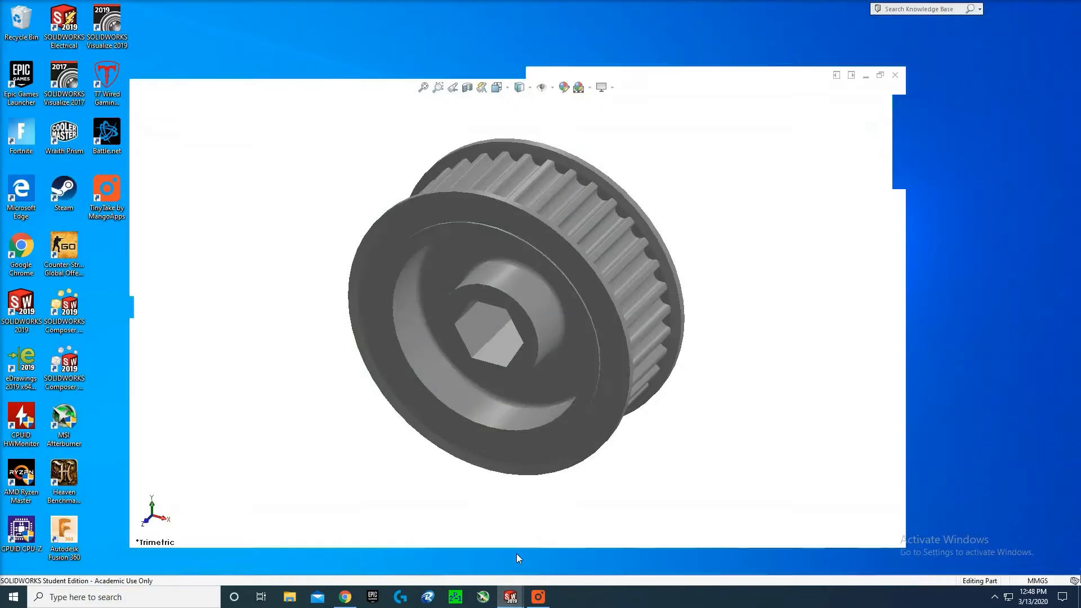
left_click(895, 75)
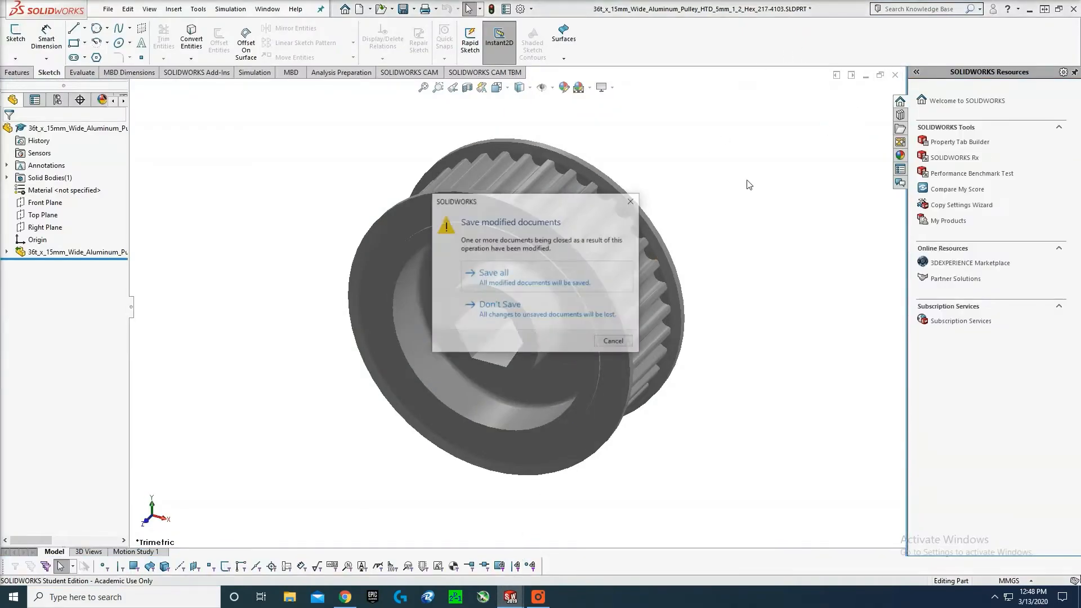
left_click(578, 305)
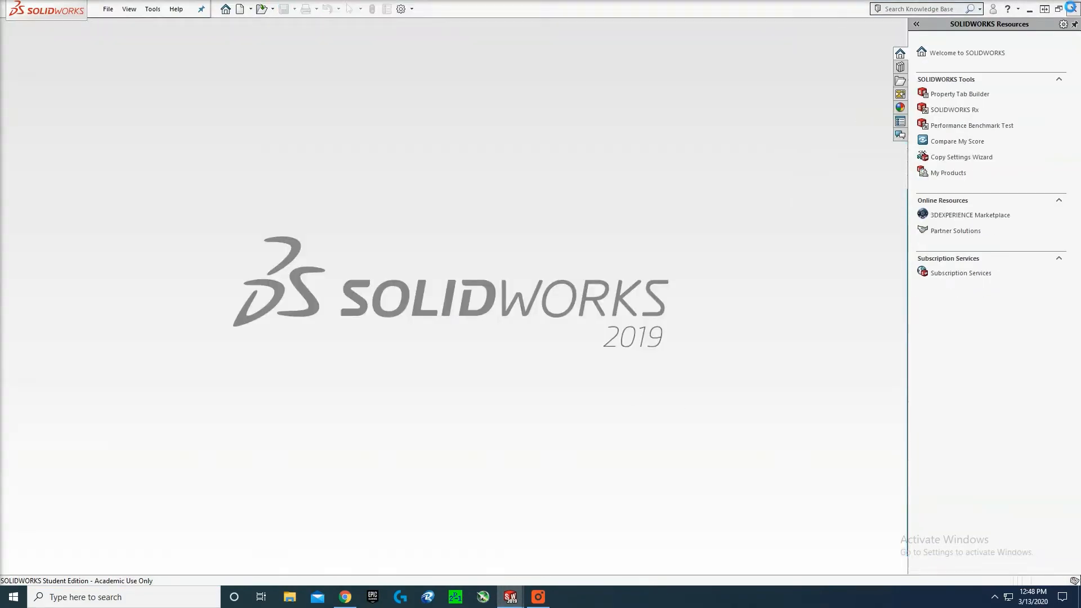
left_click(1072, 8)
mouse_move(505, 598)
left_click(566, 551)
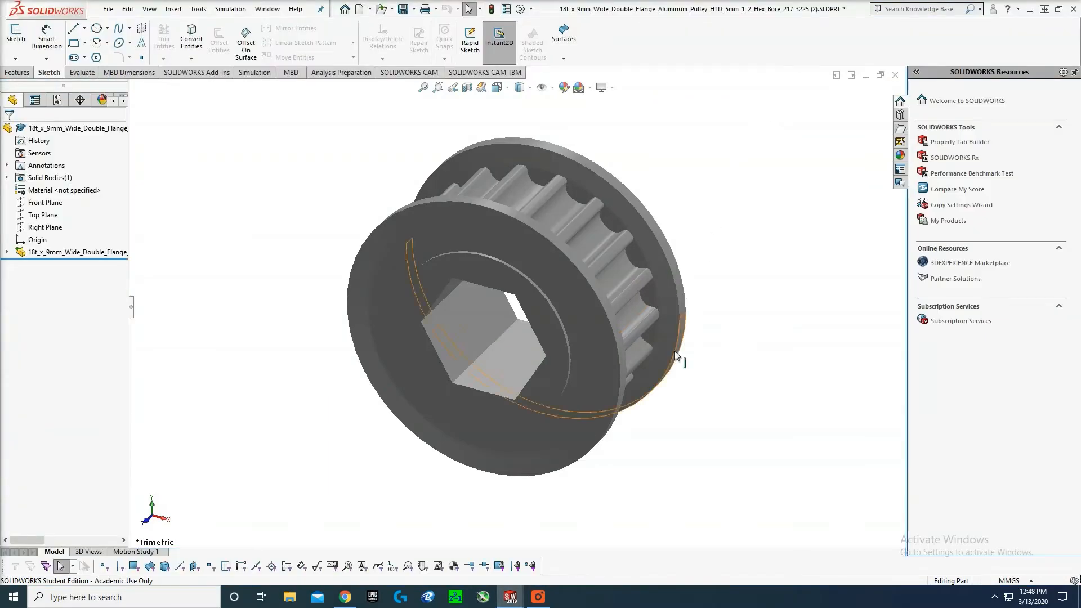
- Return to the VEXpro page in Chrome, download the 36t x 9mm Wide Double Flange pulley (217-3231) and open it in SOLIDWORKS
left_click(345, 597)
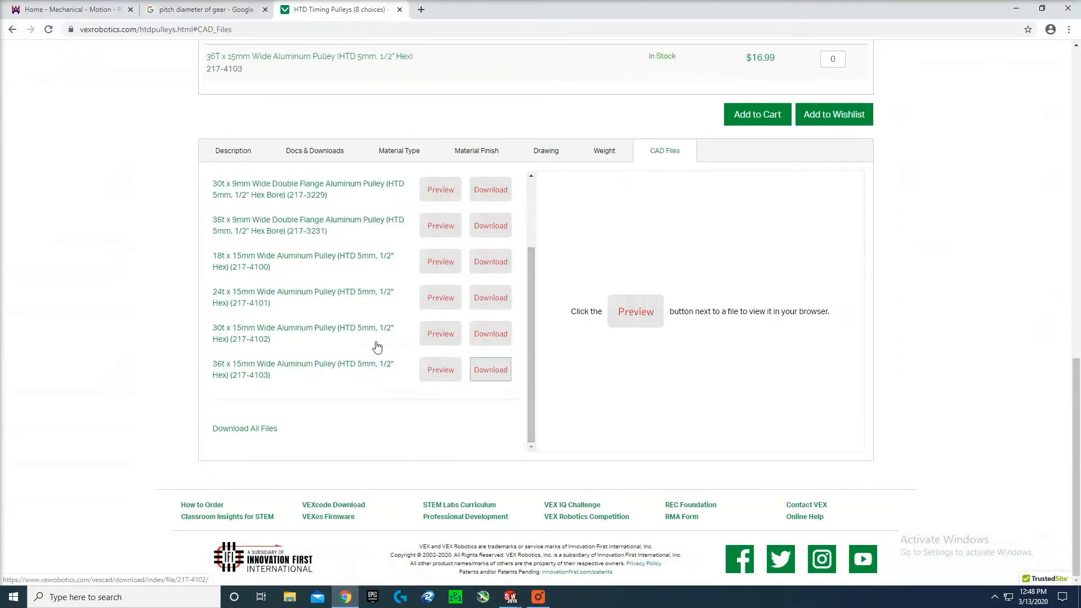
scroll(377, 346, "up", 3)
scroll(375, 346, "up", 2)
scroll(374, 345, "down", 1)
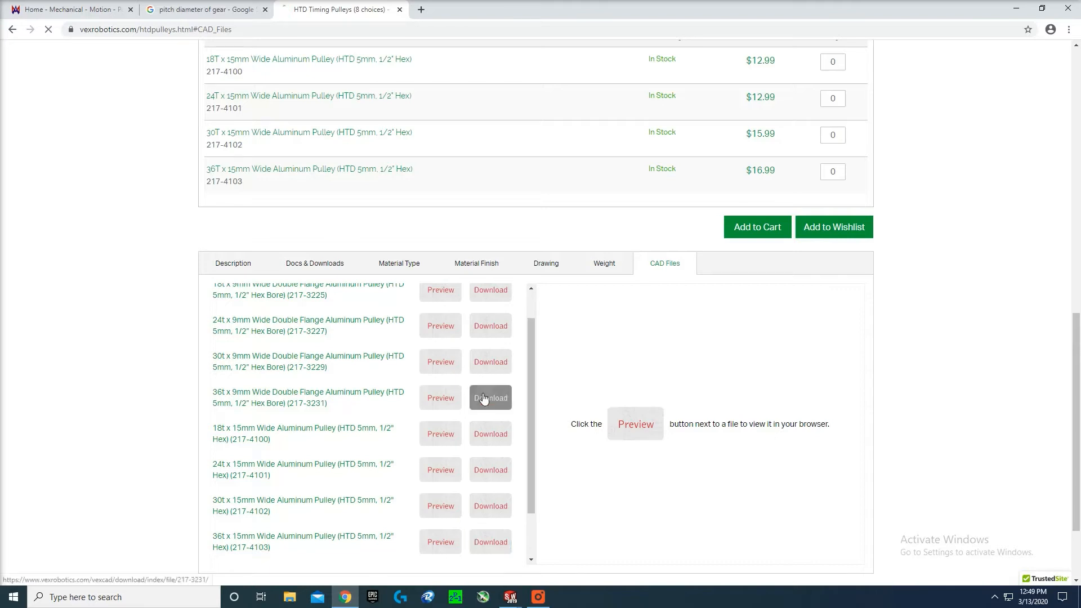
left_click(35, 569)
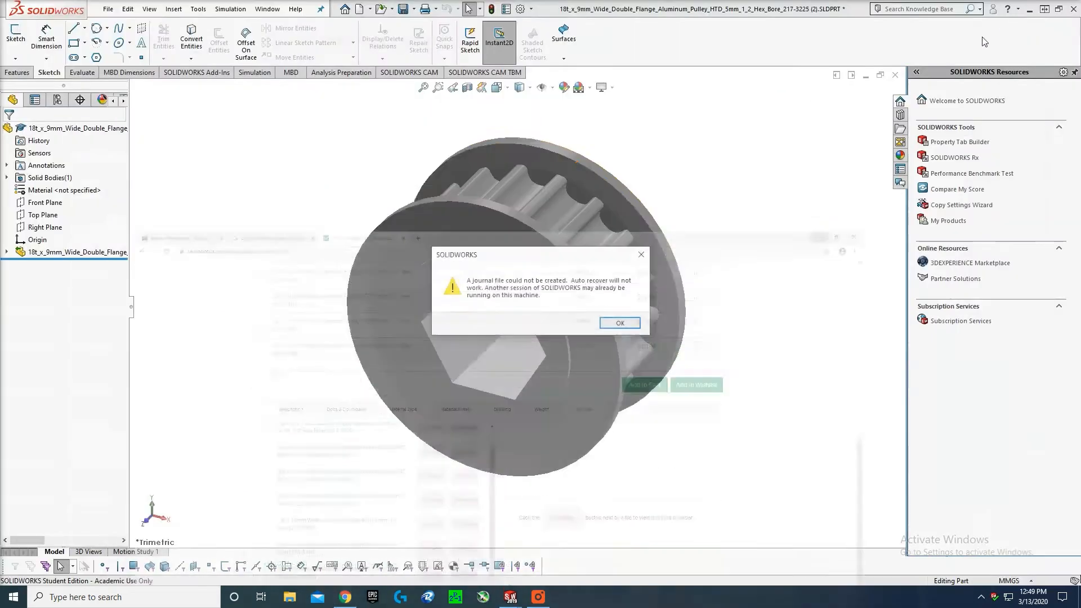
left_click(619, 323)
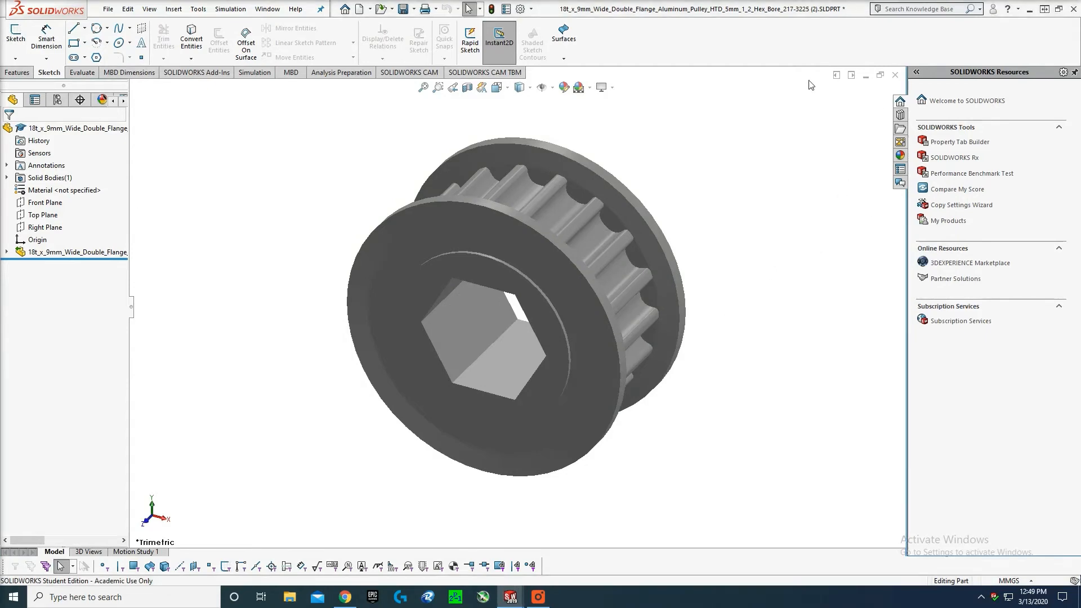
- Save the 18-tooth pulley as the part "18 t 9mm wide pully" inside FRC MODELS on the 4 GB RED (H:) drive and close it
left_click(115, 8)
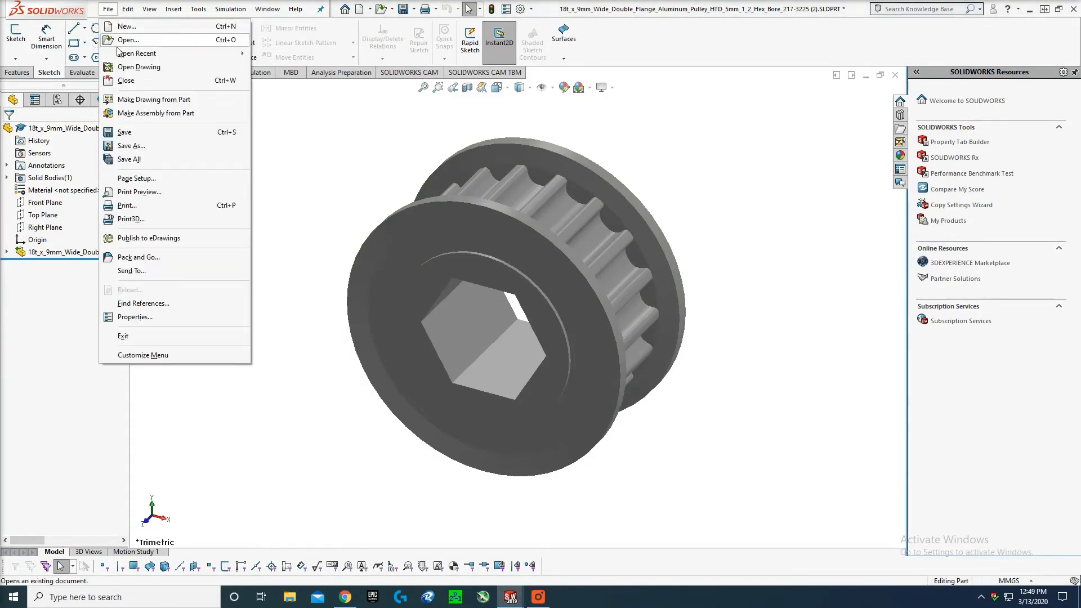
left_click(121, 131)
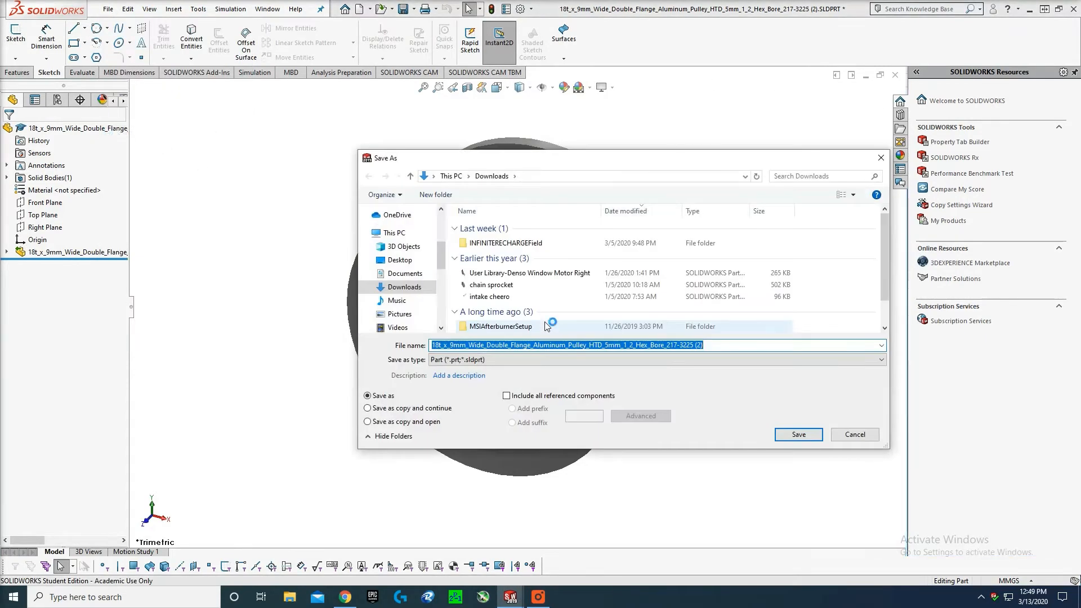
type("18 ")
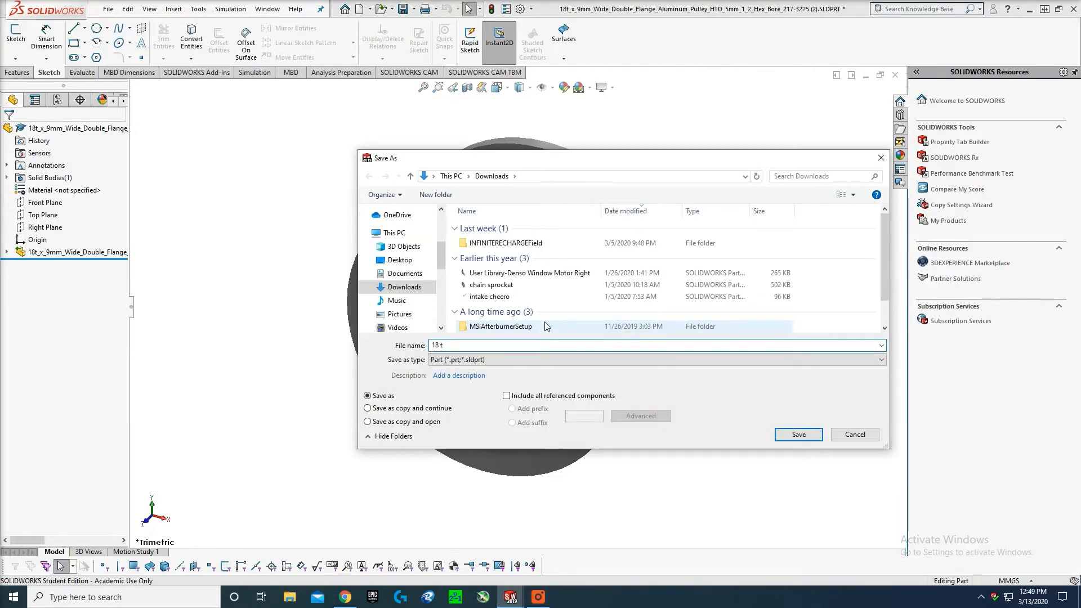
type("t 9mm wide pully")
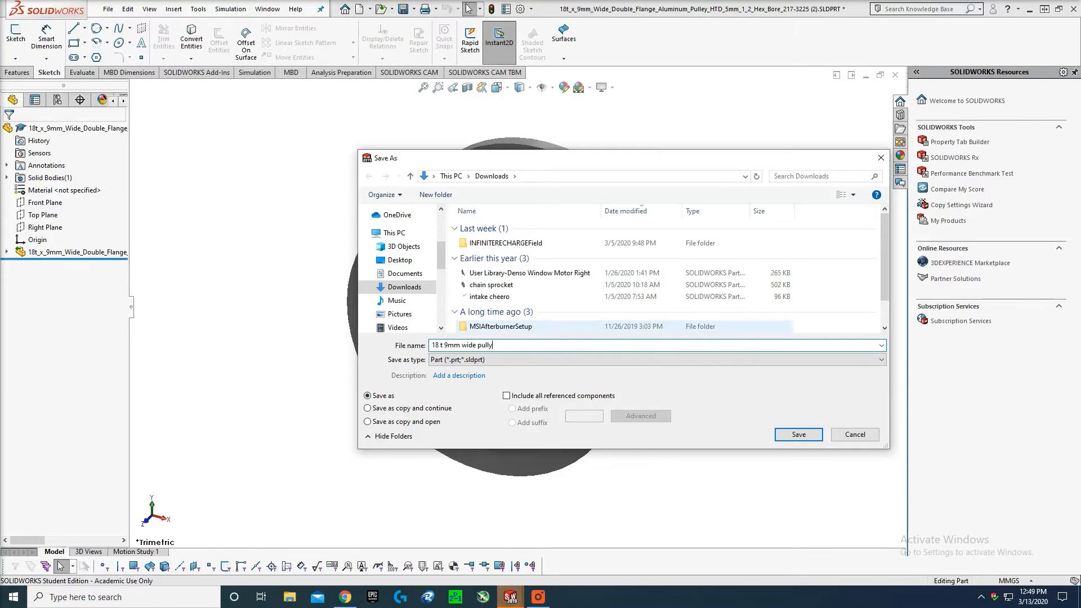
scroll(405, 281, "down", 3)
left_click(408, 305)
left_click(503, 241)
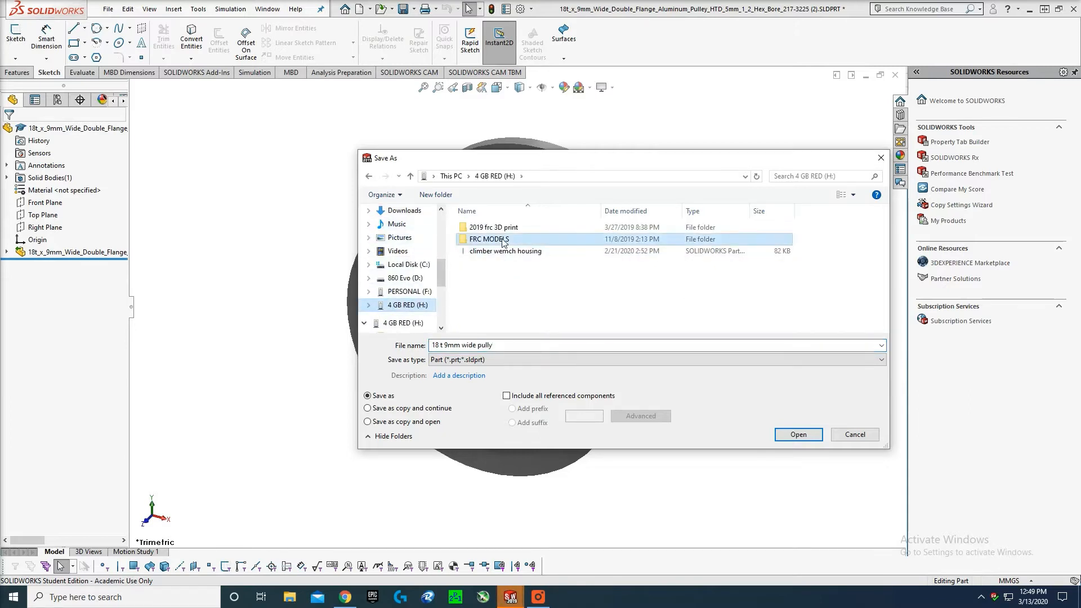
double_click(503, 241)
double_click(503, 239)
left_click(798, 434)
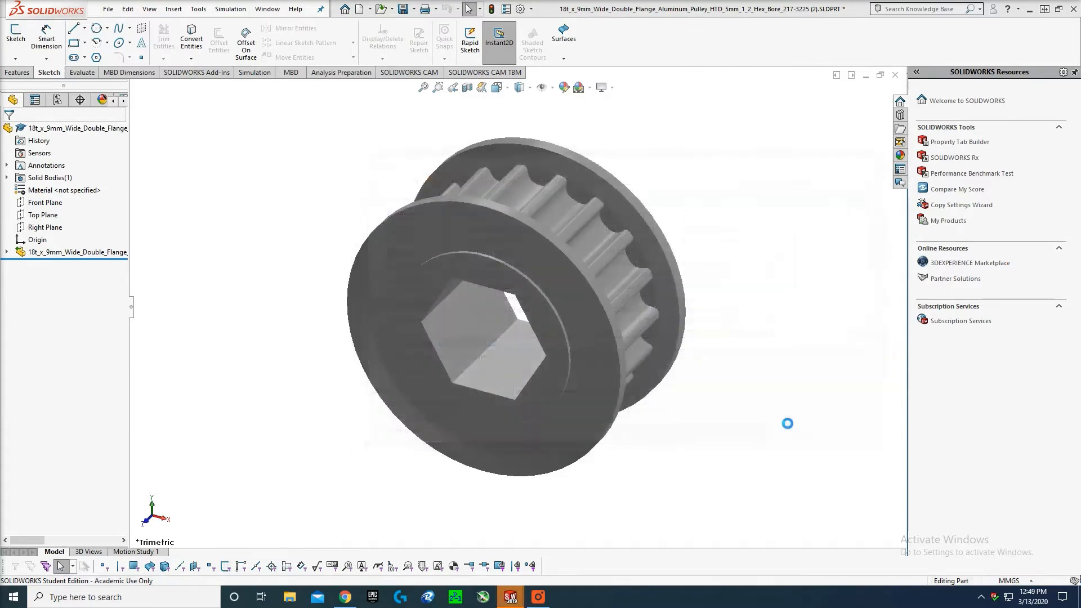
left_click(895, 75)
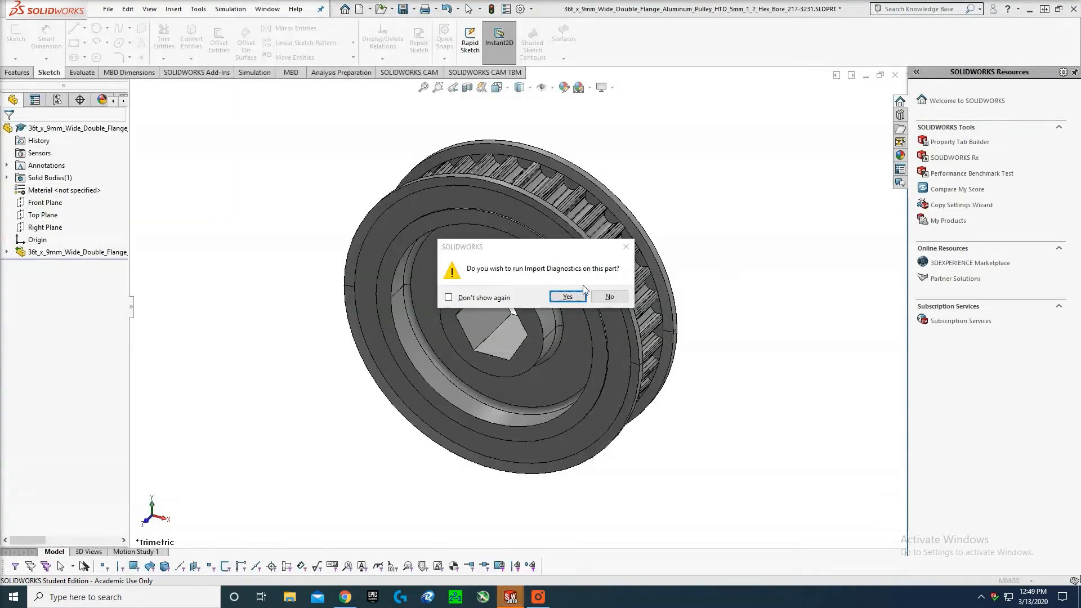
- Skip import diagnostics and start saving the imported 36-tooth pulley as a part named "36t 9mm wide pully"
left_click(607, 297)
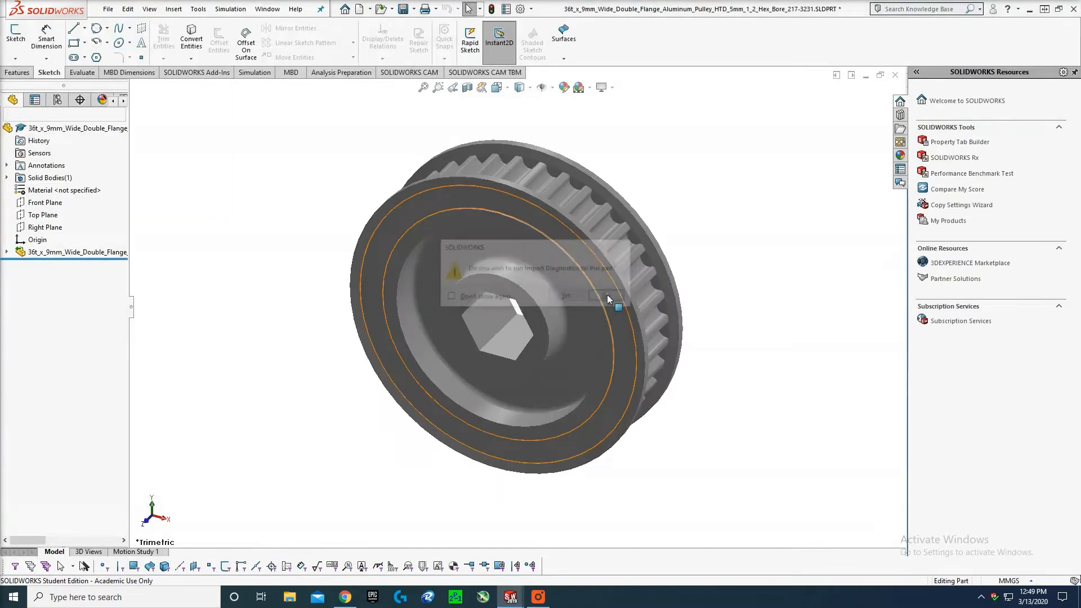
left_click(108, 9)
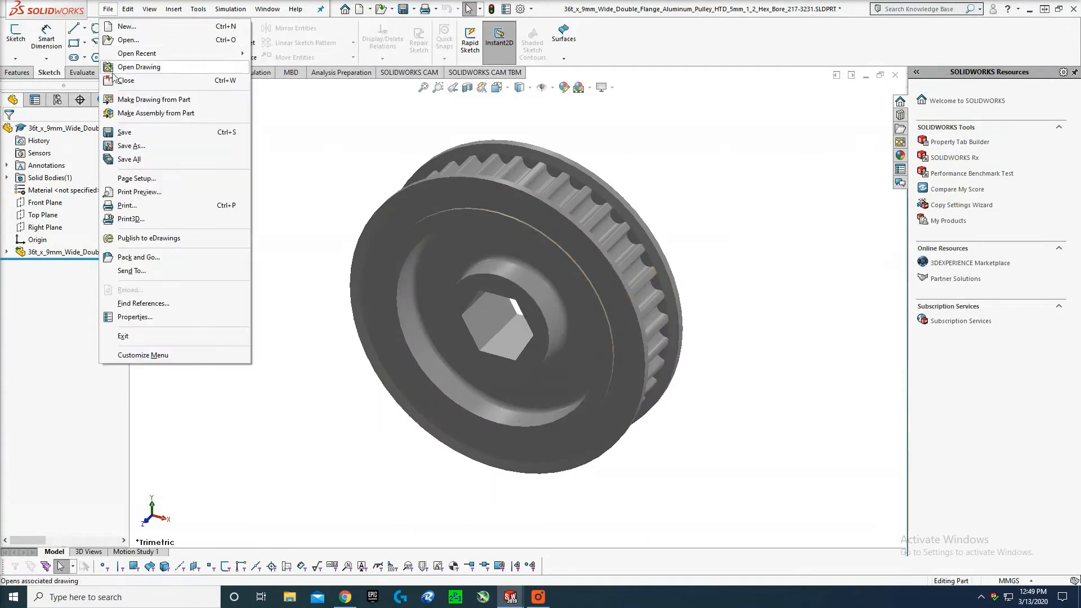
left_click(125, 135)
key("BackSpace")
type("3")
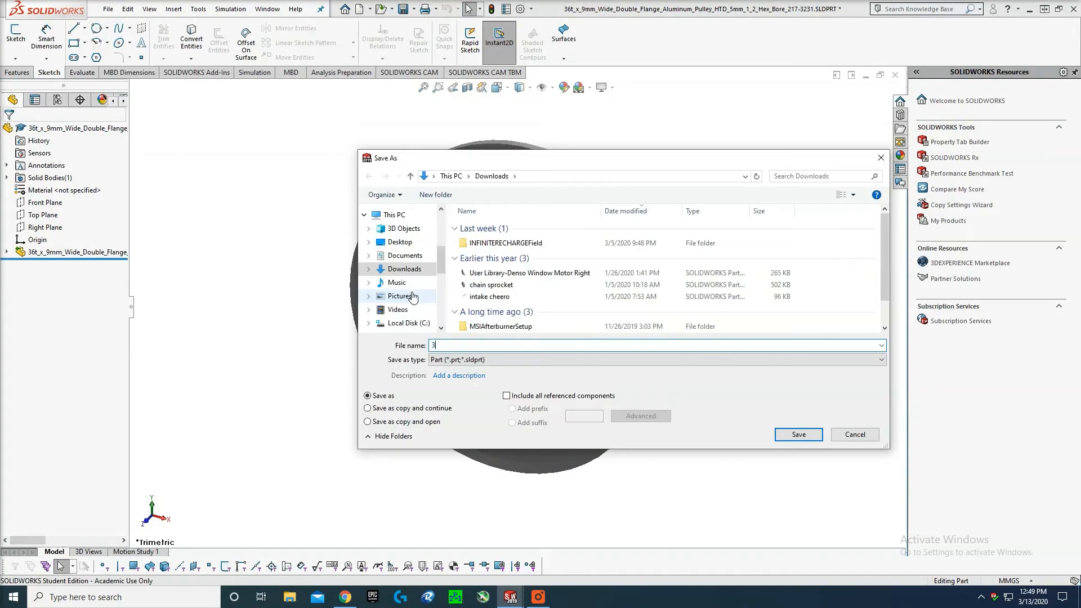
type("6t")
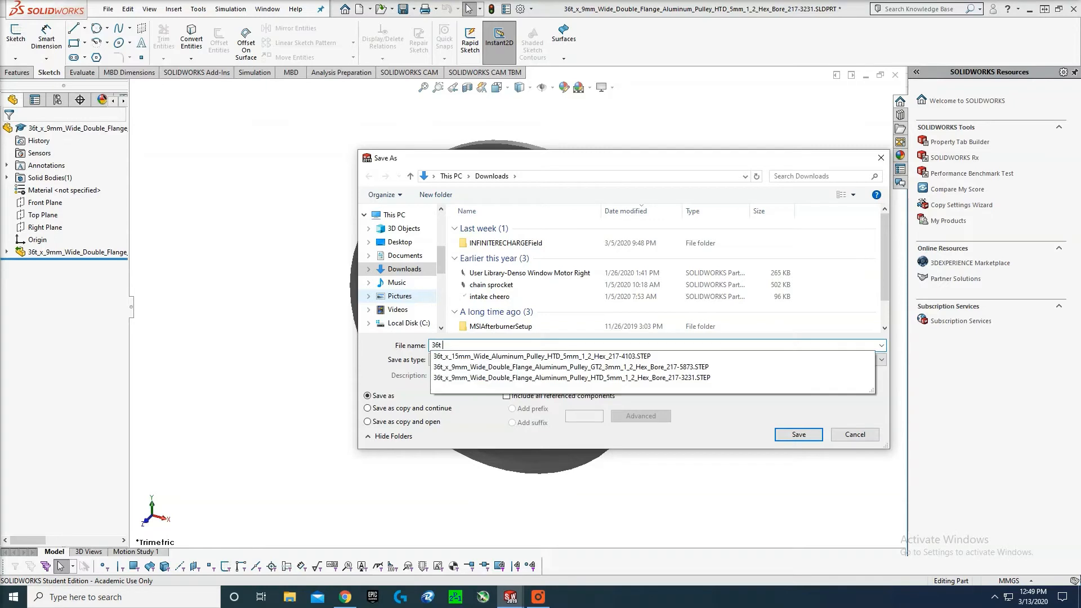
type(" 9mm wide pully")
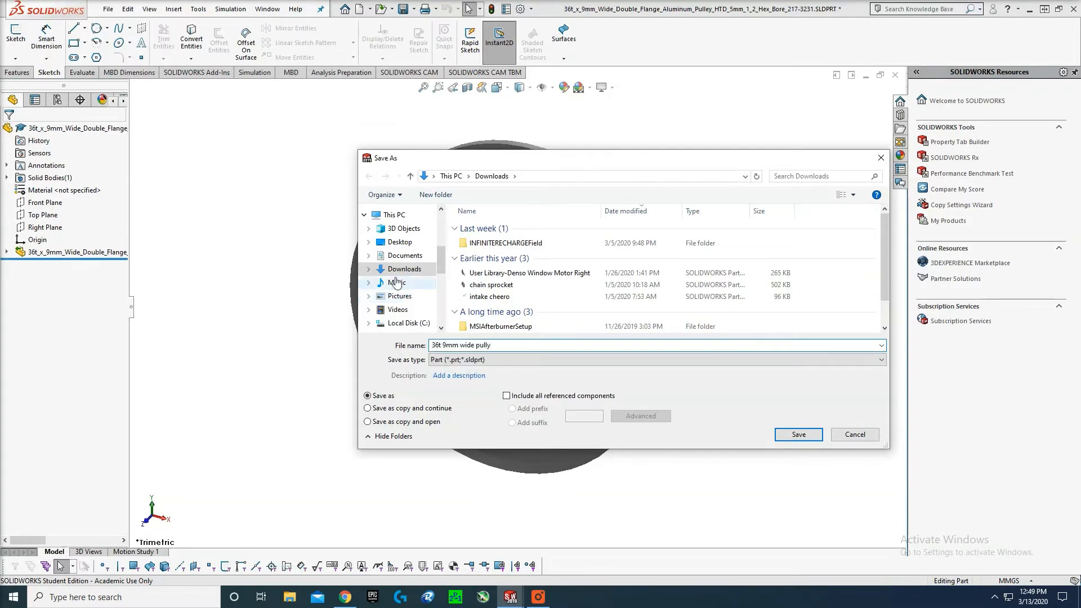
- Save the 36-tooth pulley part in the hardwear folder of FRC MODELS on the 4 GB RED (H:) drive
scroll(394, 290, "down", 2)
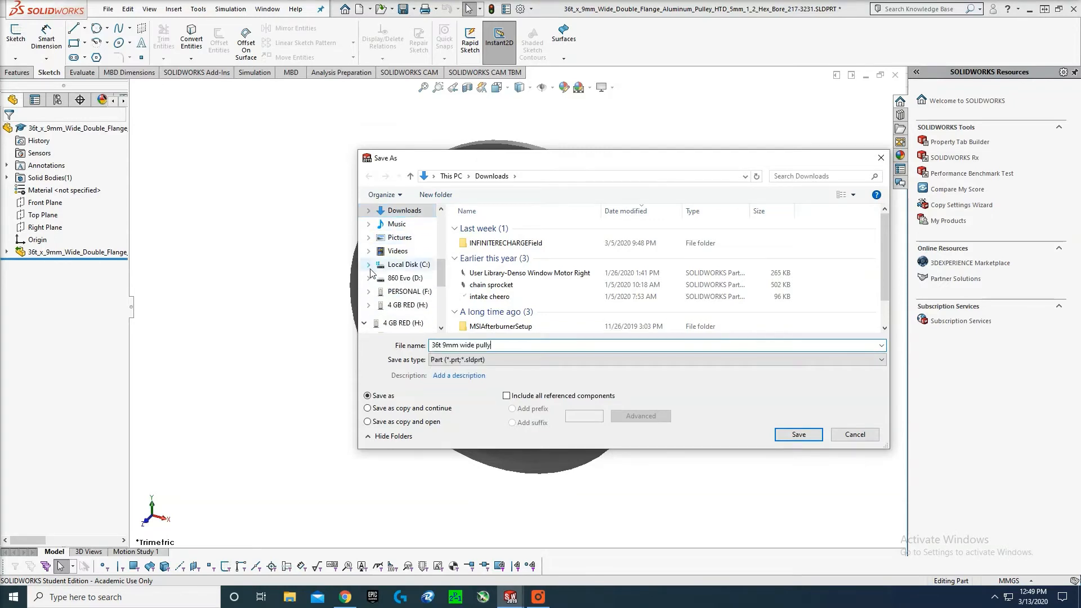
left_click(394, 305)
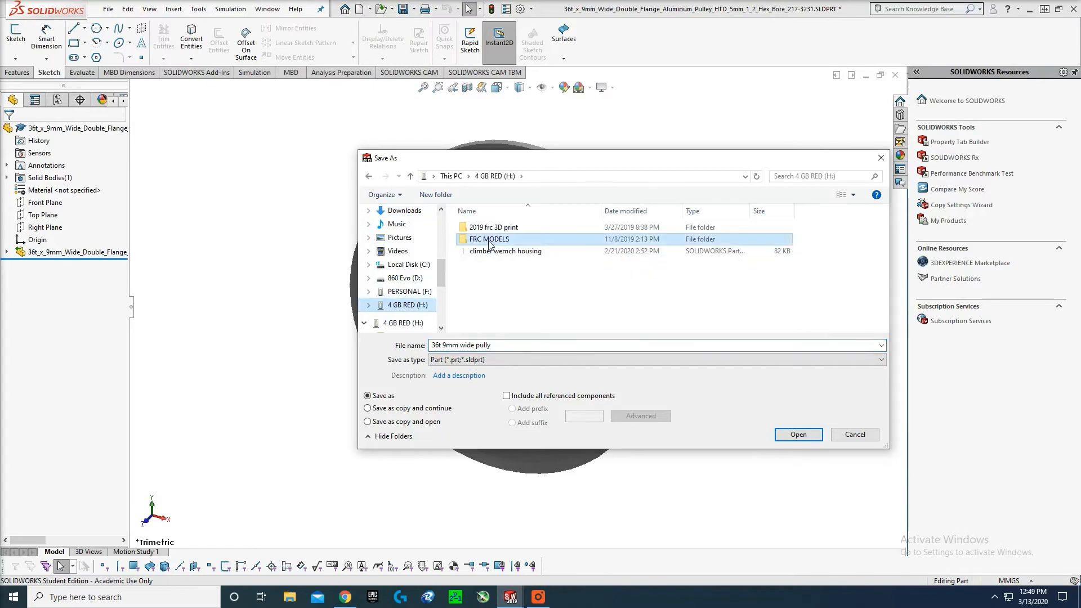
double_click(485, 247)
left_click(489, 241)
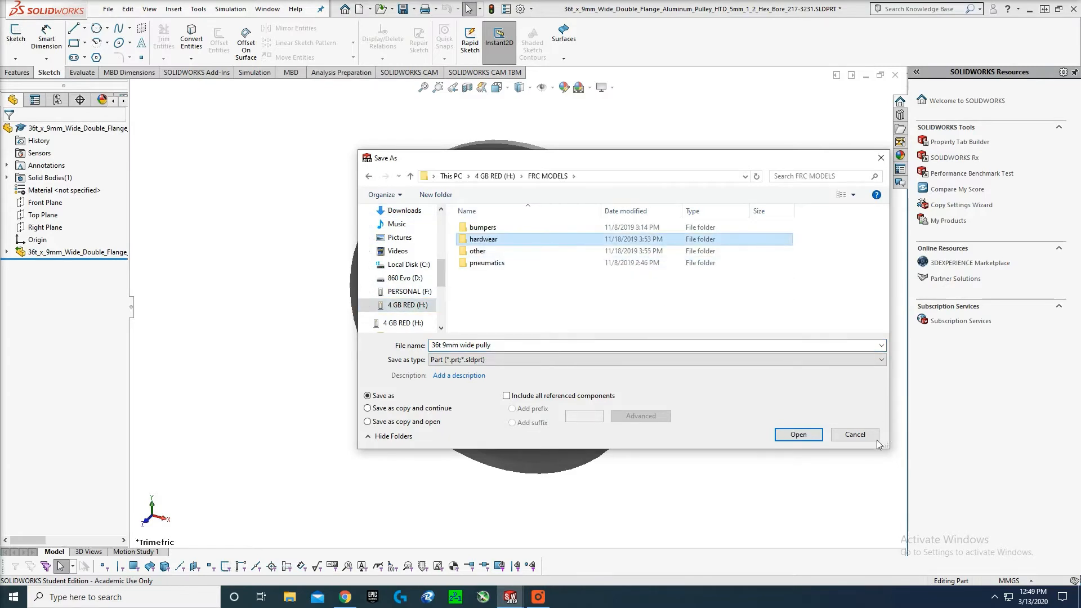
left_click(798, 434)
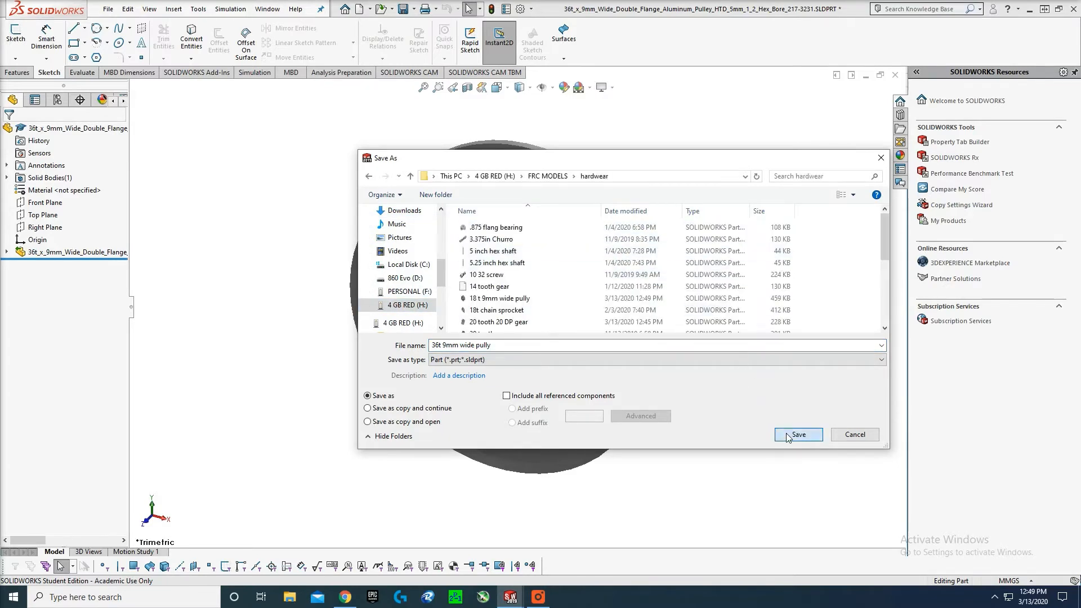
left_click(798, 434)
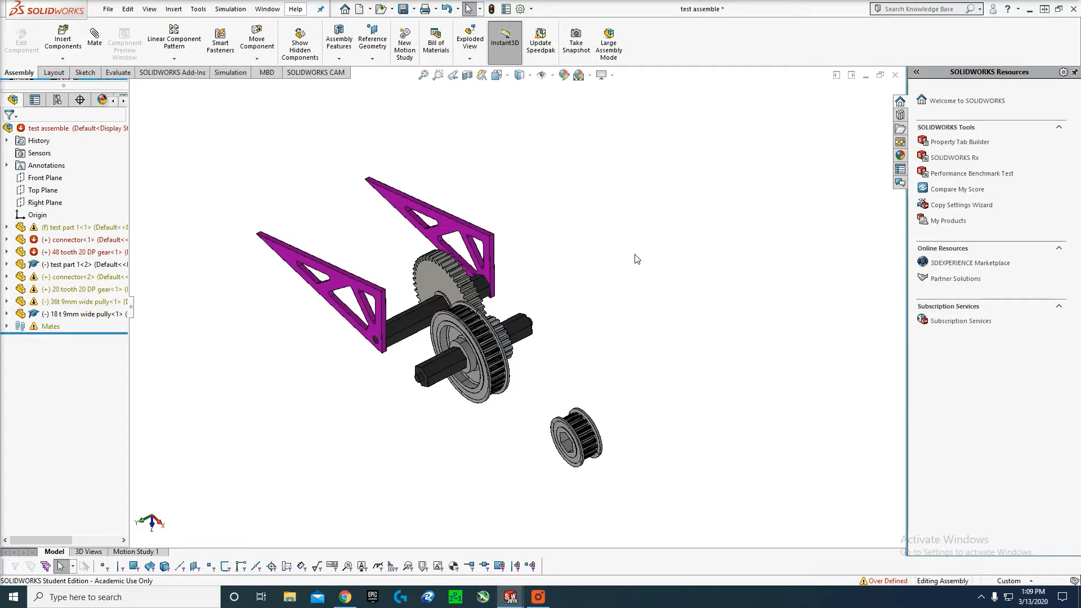
- Examine the gears, hex shafts, pulleys and side plates of the test assembly from several angles and distances
mouse_move(617, 255)
middle_mouse_down()
mouse_move(596, 229)
mouse_move(570, 231)
mouse_move(589, 258)
mouse_move(602, 244)
middle_mouse_up()
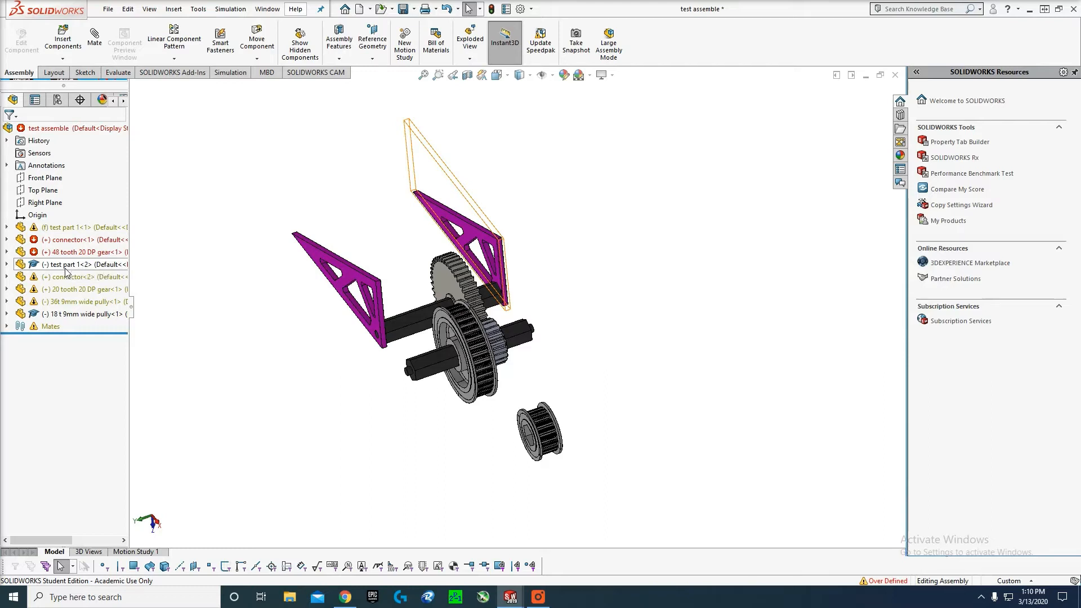
middle_click_drag(571, 318, 625, 276)
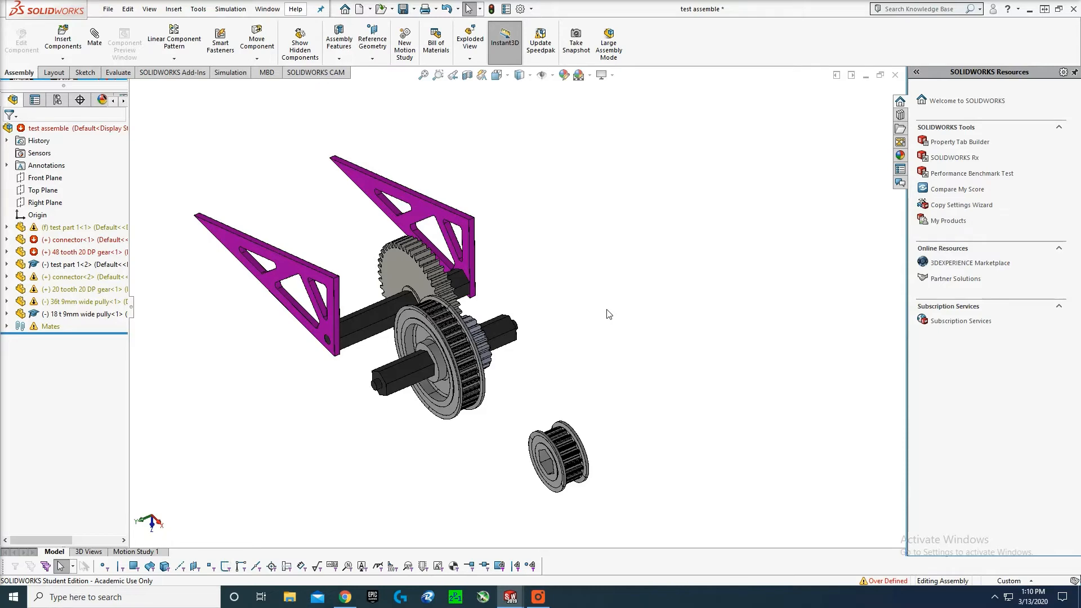
middle_click_drag(608, 314, 589, 423)
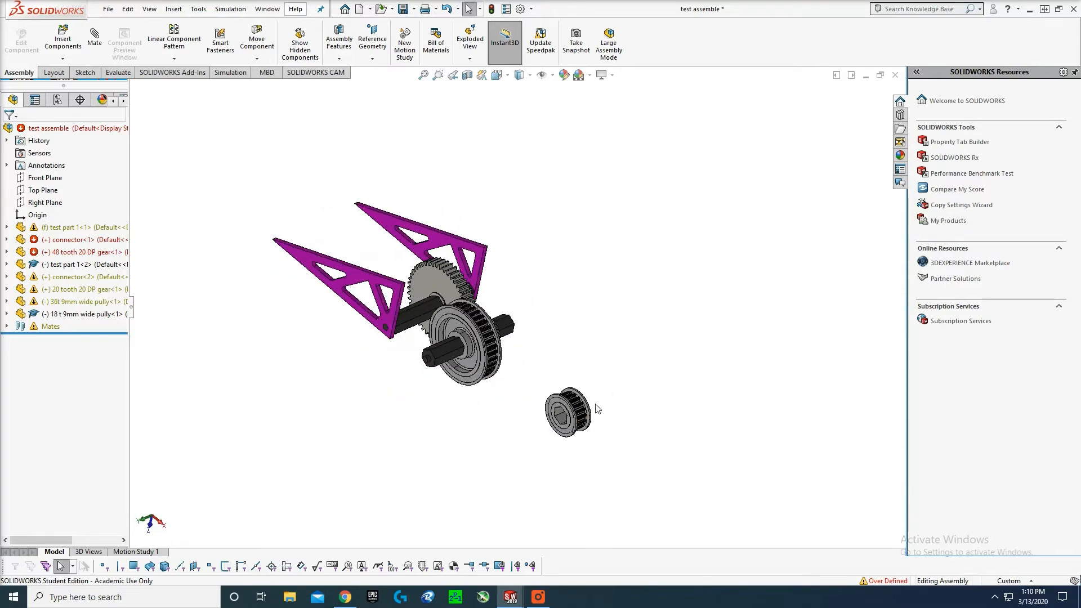
scroll(598, 408, "down", 2)
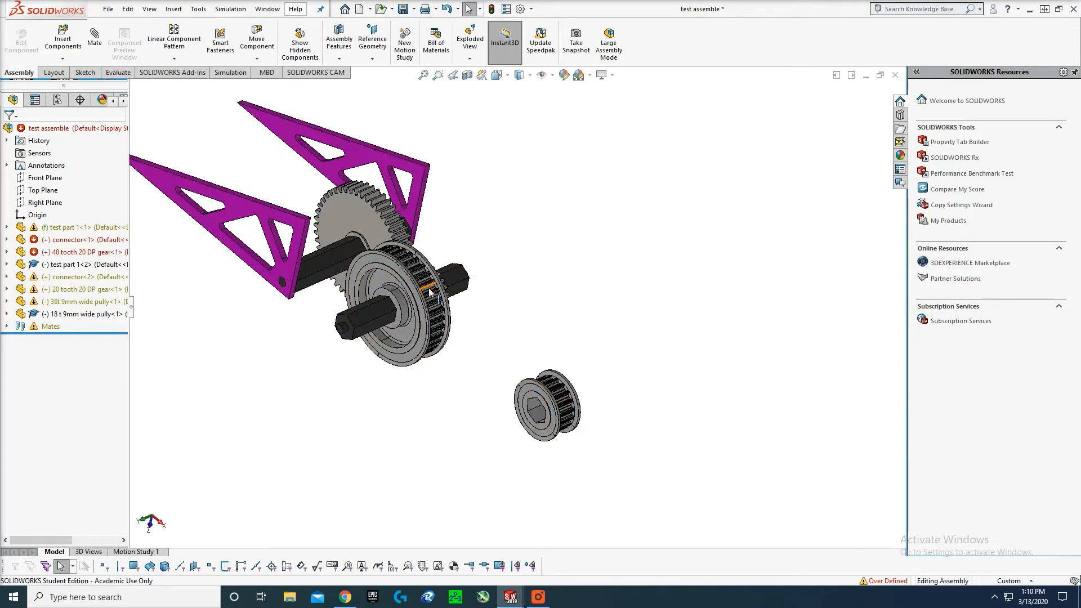
scroll(429, 291, "down", 1)
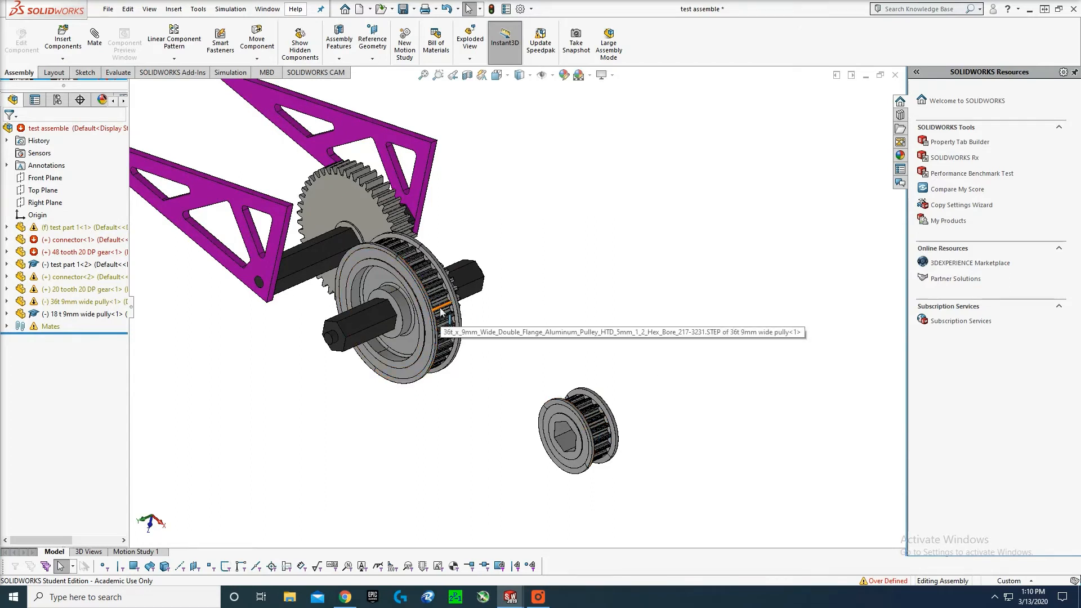
middle_click_drag(540, 301, 514, 310)
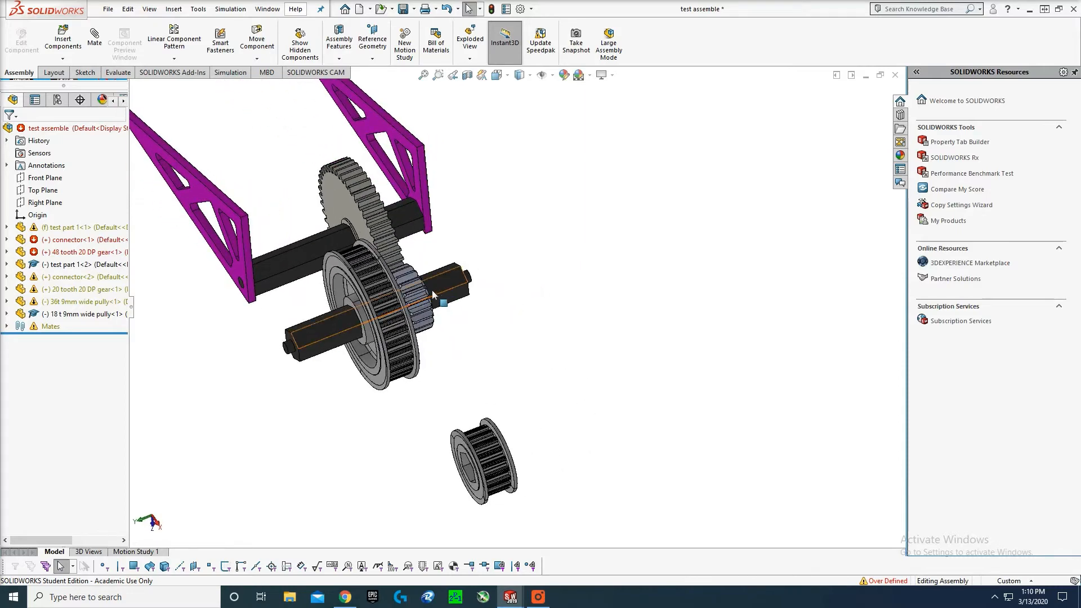
scroll(457, 289, "down", 2)
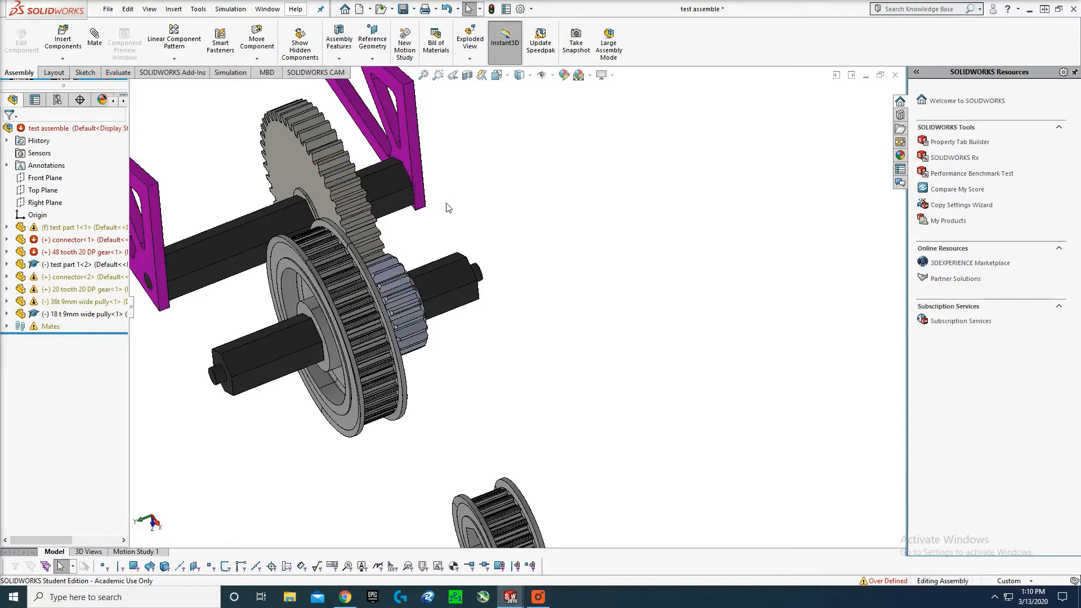
scroll(451, 208, "up", 2)
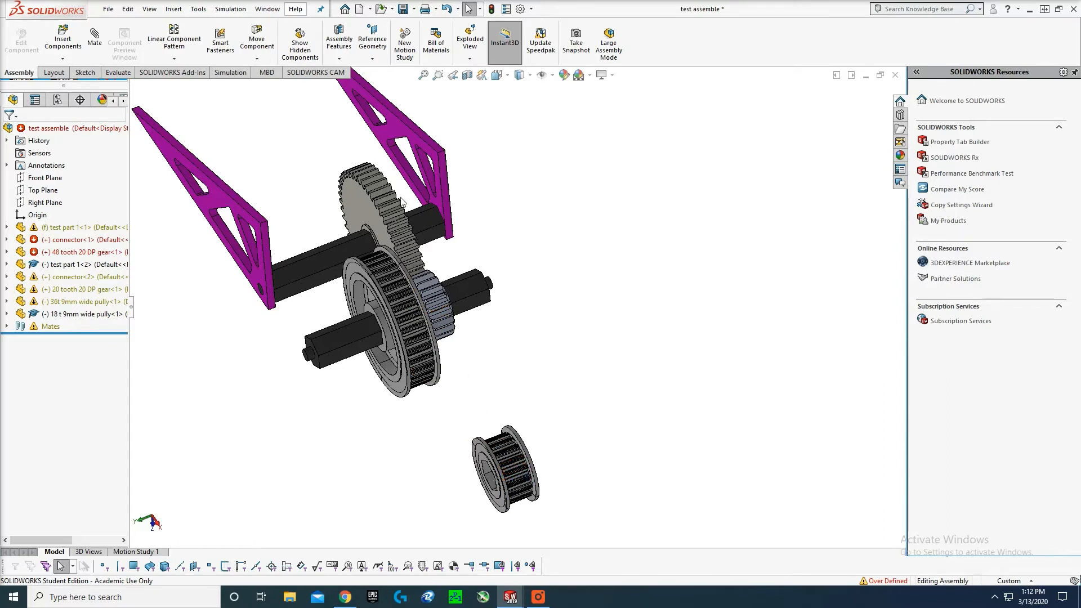
middle_click_drag(550, 299, 556, 284)
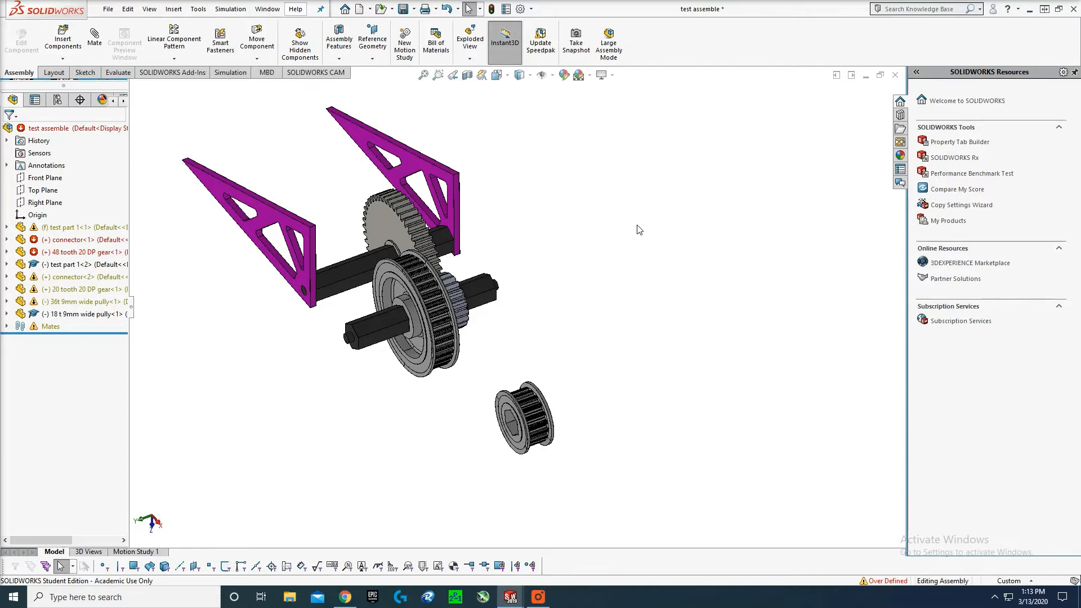
middle_click_drag(637, 224, 632, 259)
scroll(633, 259, "up", 3)
scroll(462, 227, "down", 1)
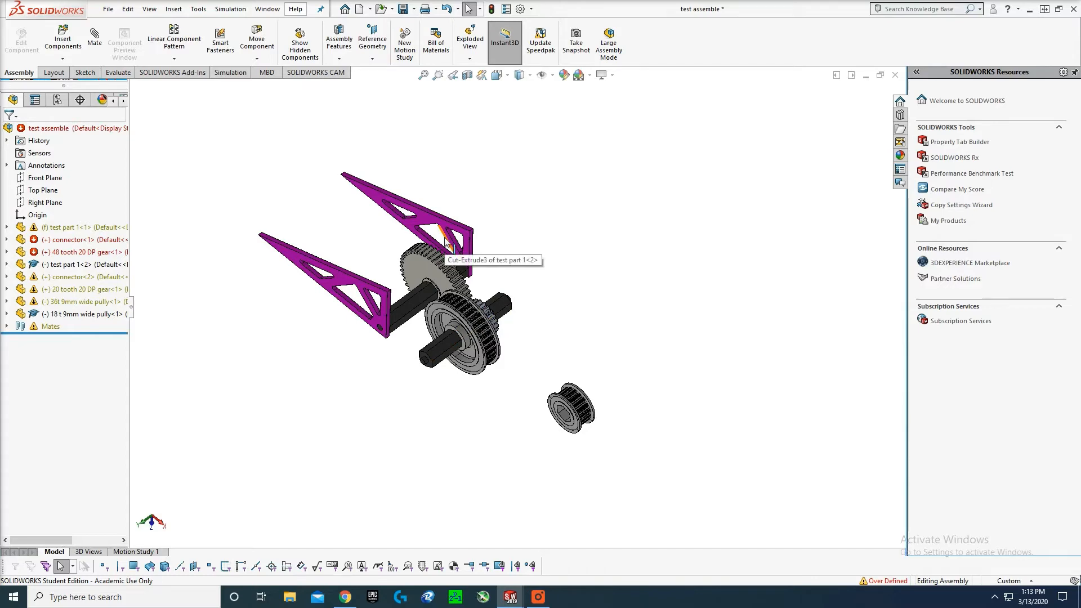
mouse_move(588, 263)
middle_mouse_down()
mouse_move(593, 225)
mouse_move(659, 198)
mouse_move(698, 222)
mouse_move(647, 163)
mouse_move(574, 217)
mouse_move(575, 274)
middle_mouse_up()
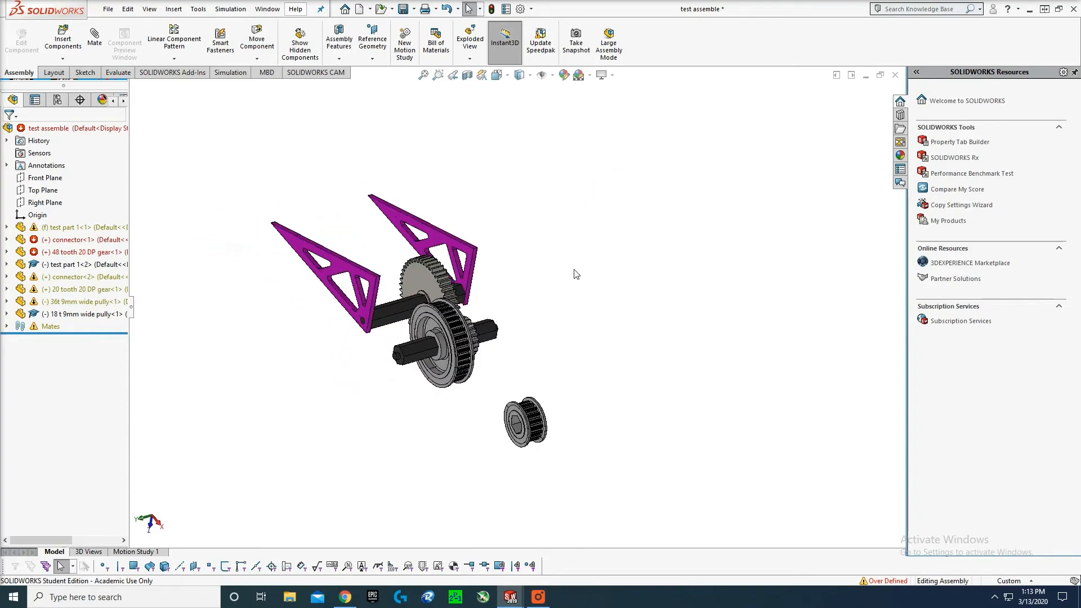
middle_click_drag(558, 314, 578, 304)
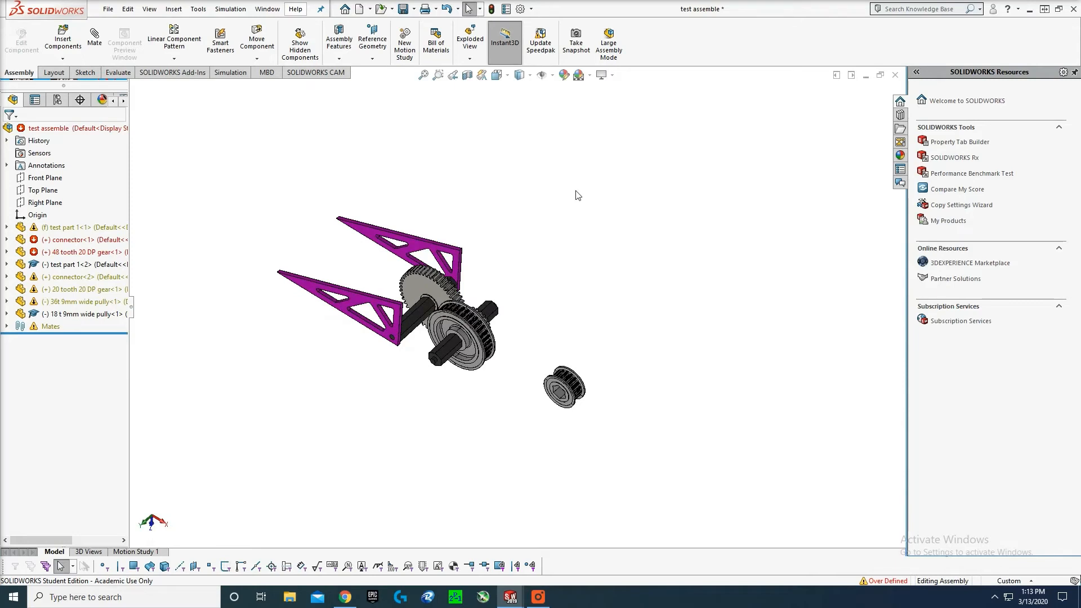
- Change the assembly's display style to Shaded without edges and inspect the model from another angle
left_click(149, 9)
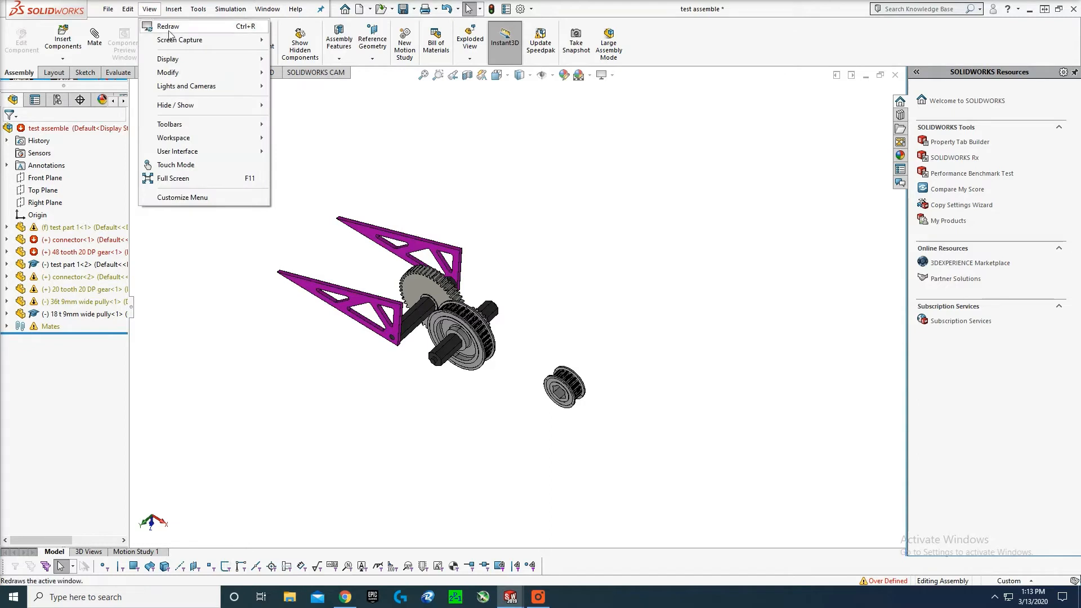
mouse_move(198, 60)
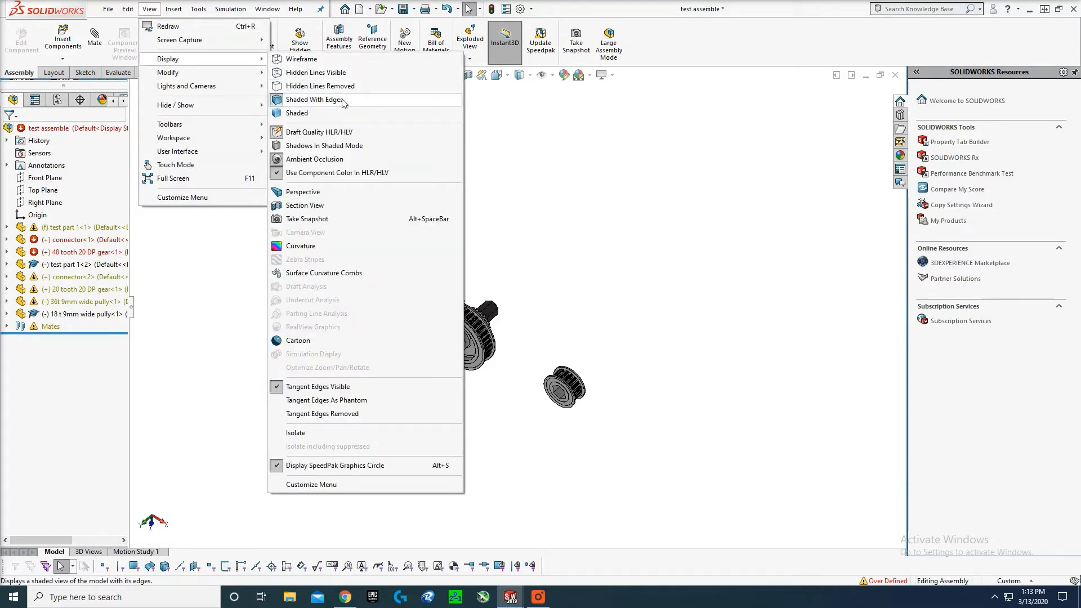
left_click(295, 113)
scroll(619, 303, "down", 3)
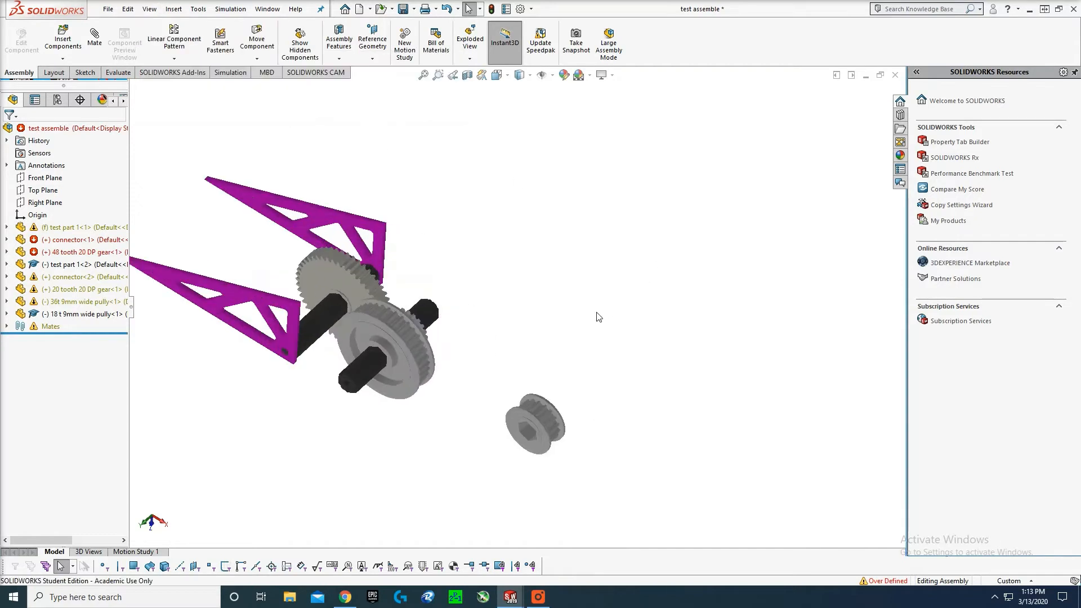
middle_click_drag(671, 337, 630, 326)
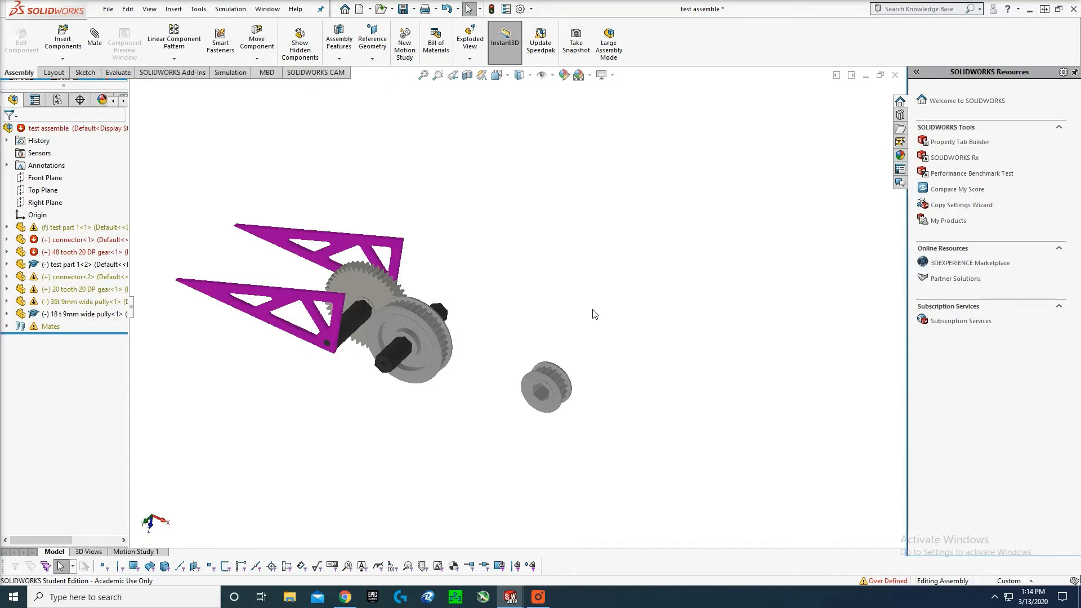
- Try the lowest shaded and draft quality resolution in the assembly's image quality properties and move it back to mid-range
left_click(520, 9)
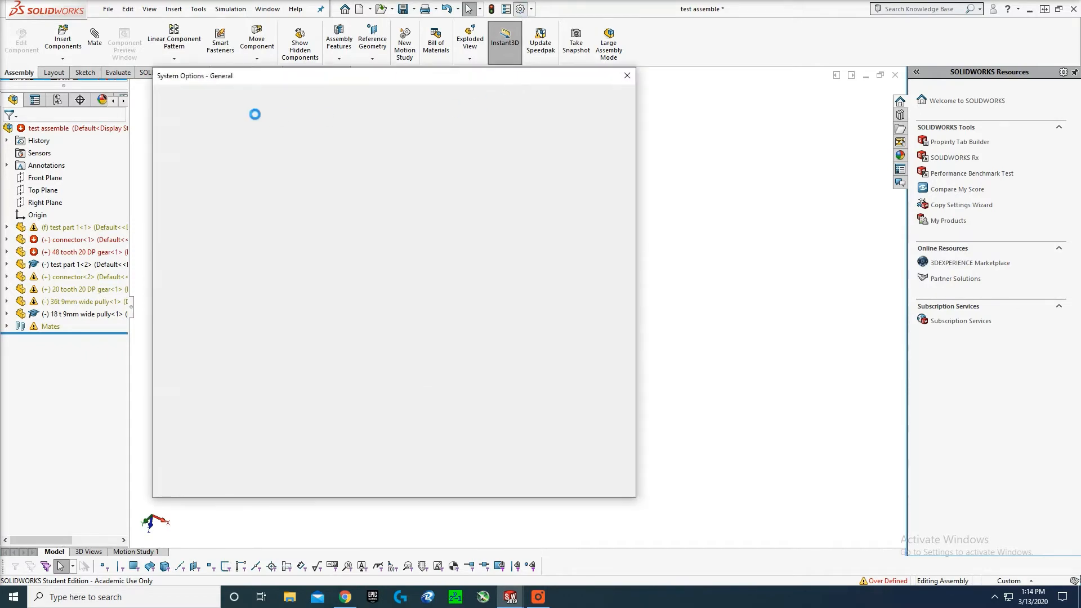
left_click(248, 96)
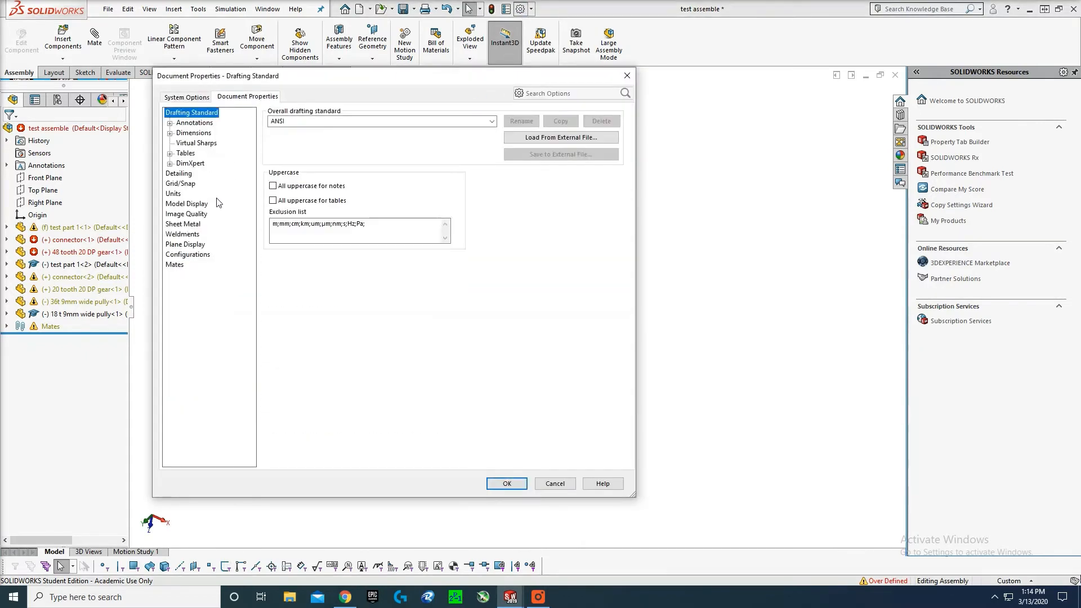
left_click(196, 214)
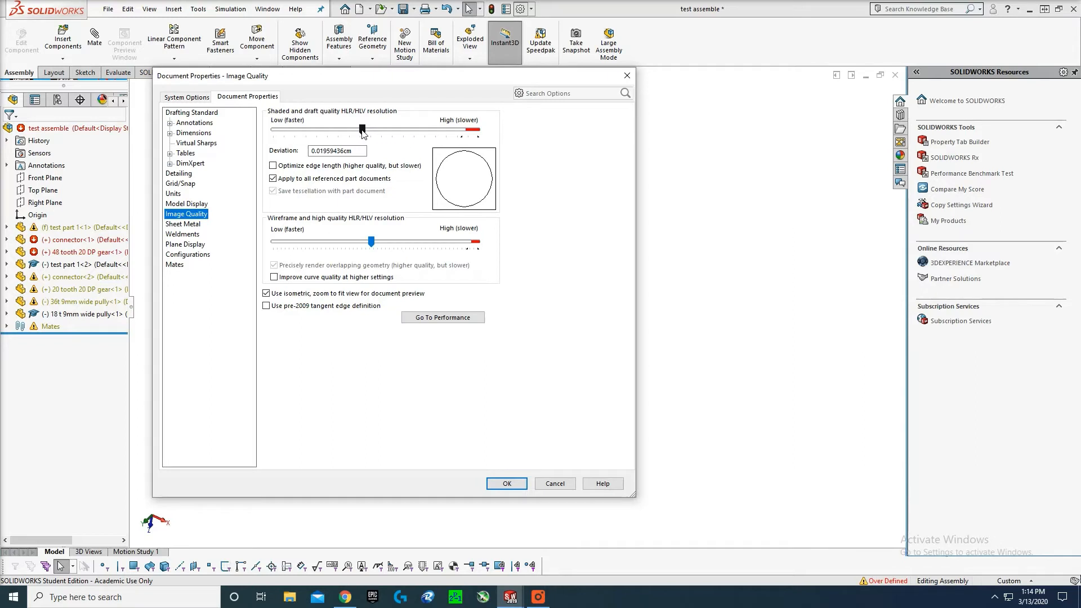
mouse_move(362, 132)
left_mouse_down()
mouse_move(450, 133)
mouse_move(276, 140)
mouse_move(458, 134)
mouse_move(273, 131)
left_mouse_up()
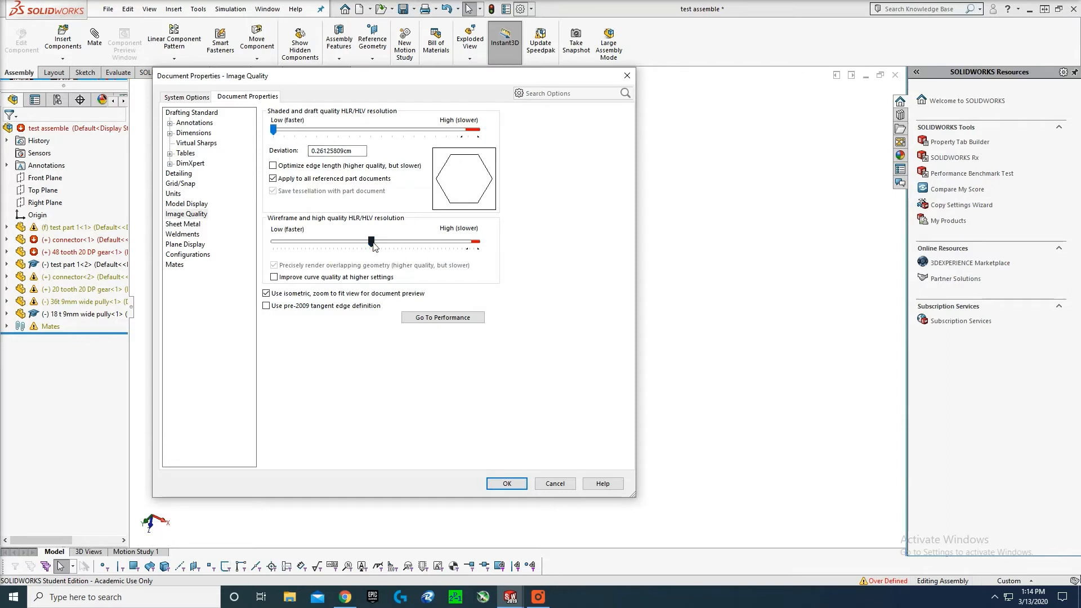
mouse_move(373, 246)
left_mouse_down()
mouse_move(316, 243)
mouse_move(369, 246)
left_mouse_up()
left_click_drag(274, 129, 361, 135)
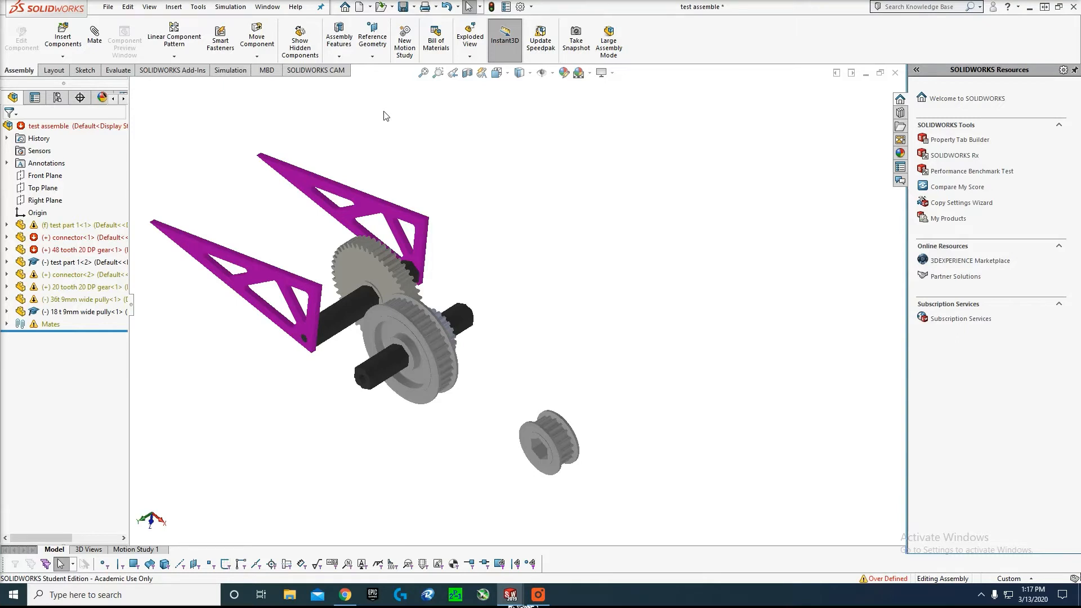
- Hide the loose 18-tooth 9 mm pulley in the assembly, show it again and select its flange face
right_click(555, 461)
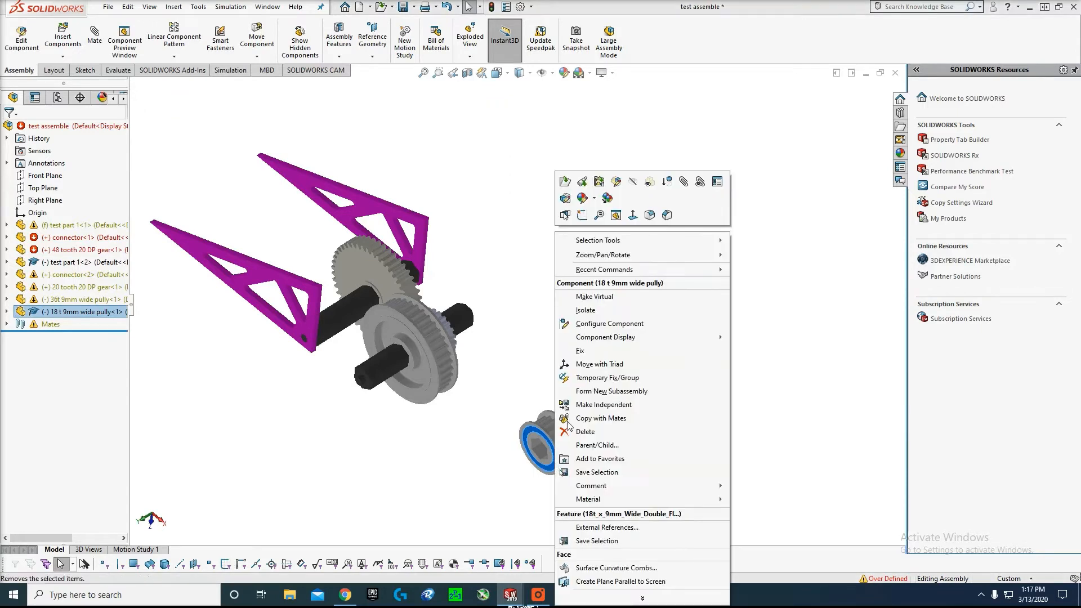
left_click(632, 182)
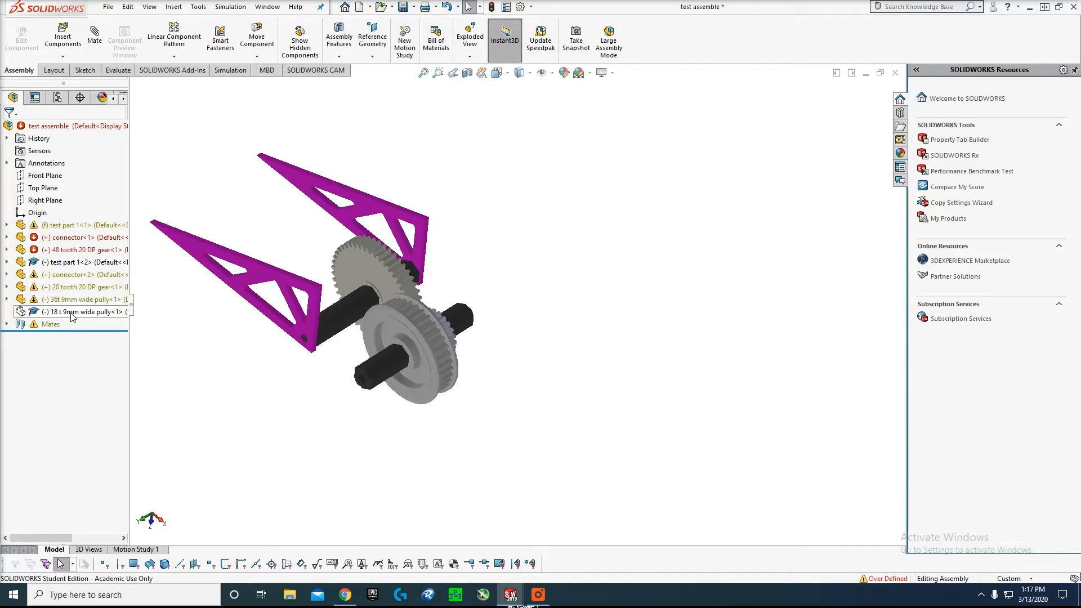
right_click(20, 313)
left_click(75, 213)
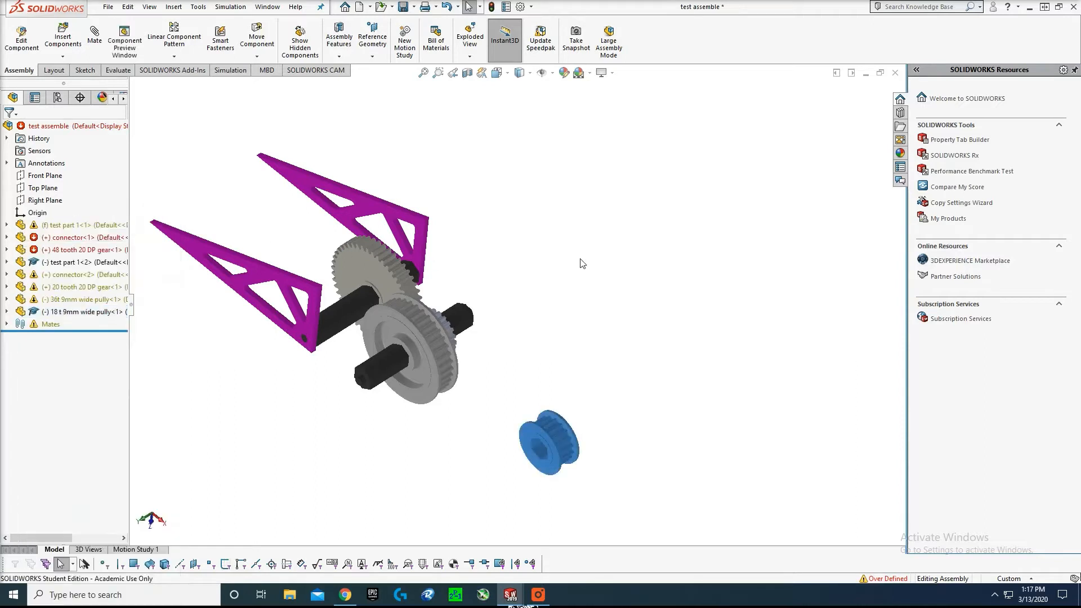
left_click(556, 459)
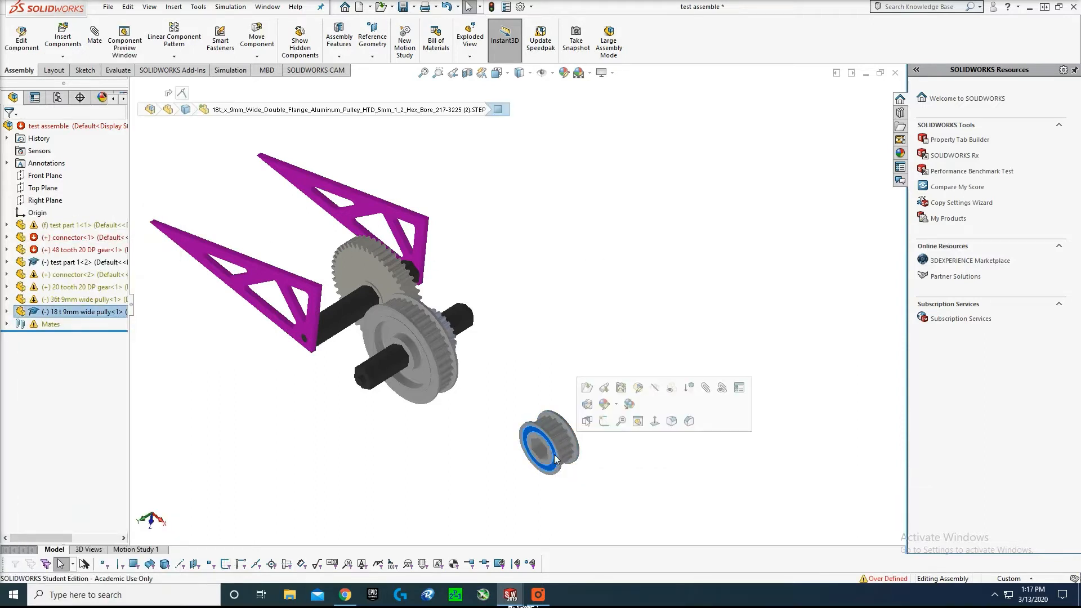
- Make the loose 18-tooth 9 mm wide pulley transparent in the assembly
right_click(556, 458)
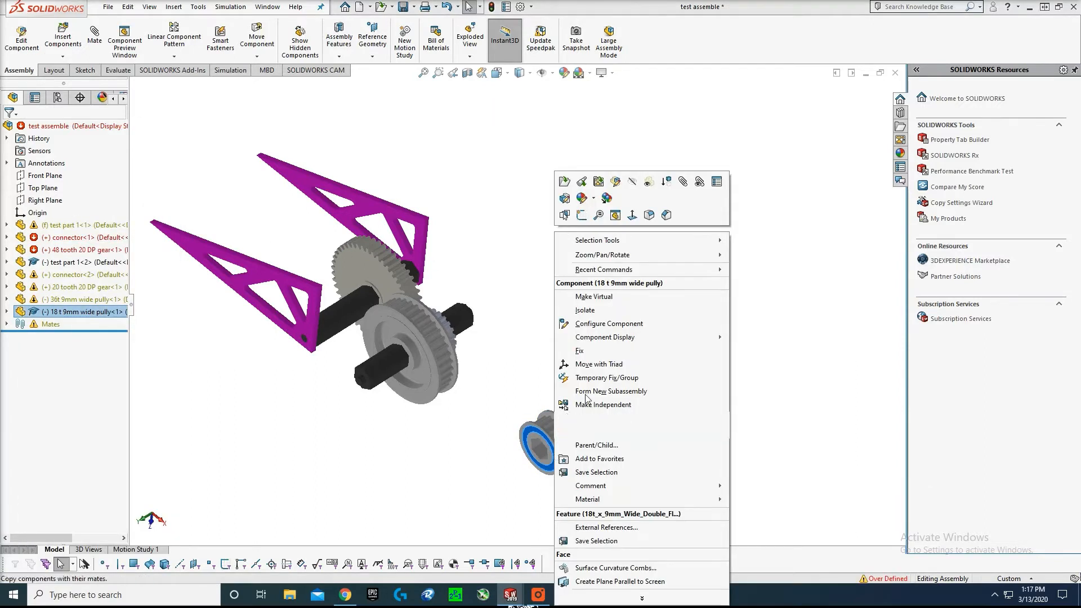
left_click(648, 180)
left_click(604, 423)
scroll(590, 454, "down", 5)
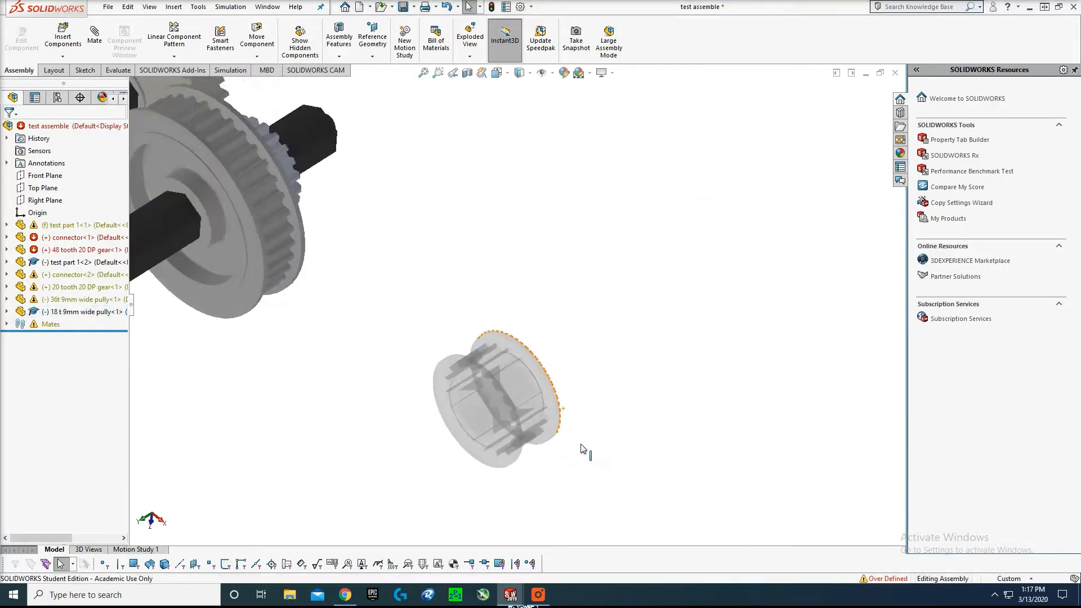
- Examine the transparent 18-tooth pulley alongside the gears and side plates from several angles and distances
middle_click_drag(581, 449, 593, 348)
scroll(593, 348, "up", 3)
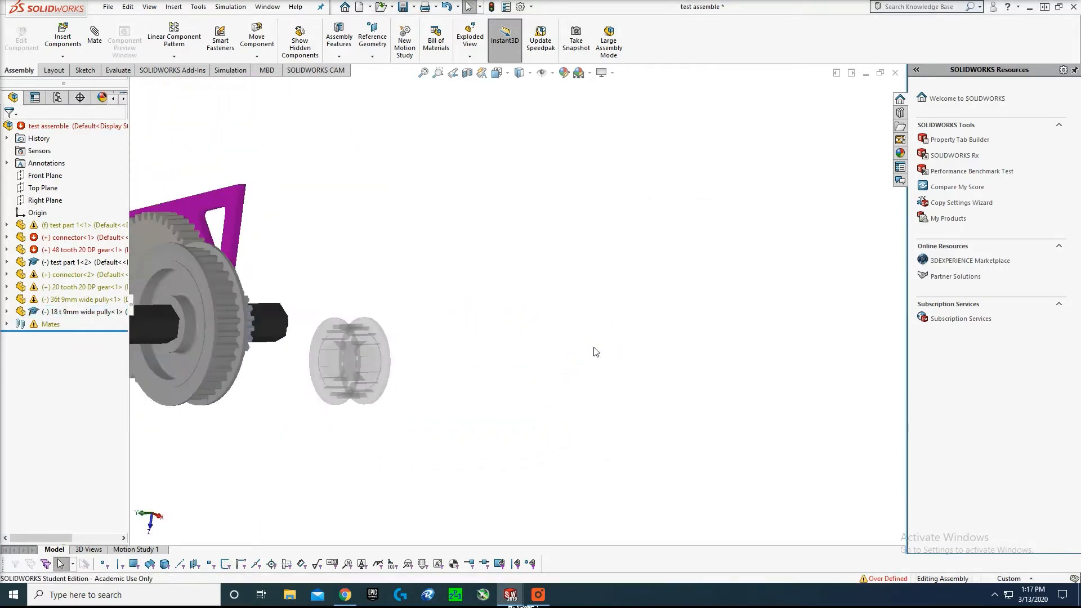
scroll(395, 314, "up", 2)
scroll(307, 181, "down", 2)
scroll(317, 174, "up", 2)
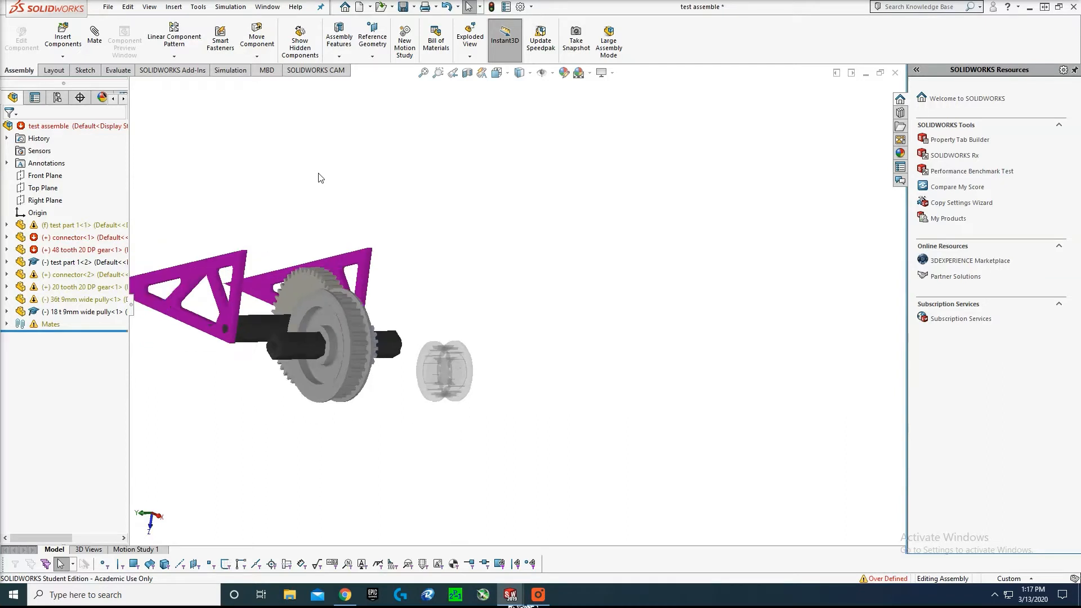
middle_click_drag(452, 176, 457, 245)
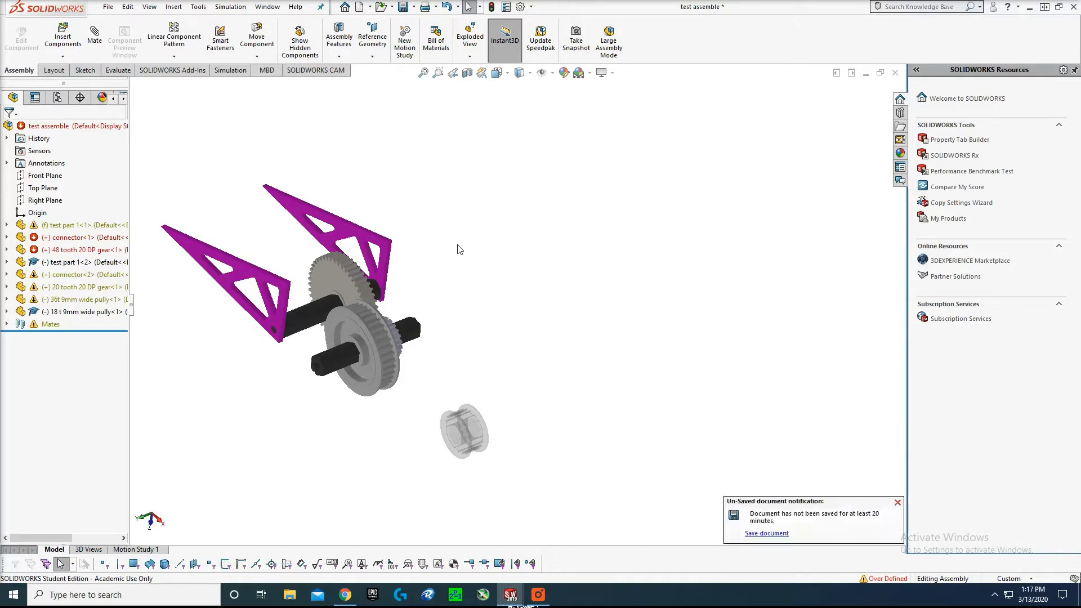
scroll(466, 299, "up", 1)
scroll(462, 235, "down", 1)
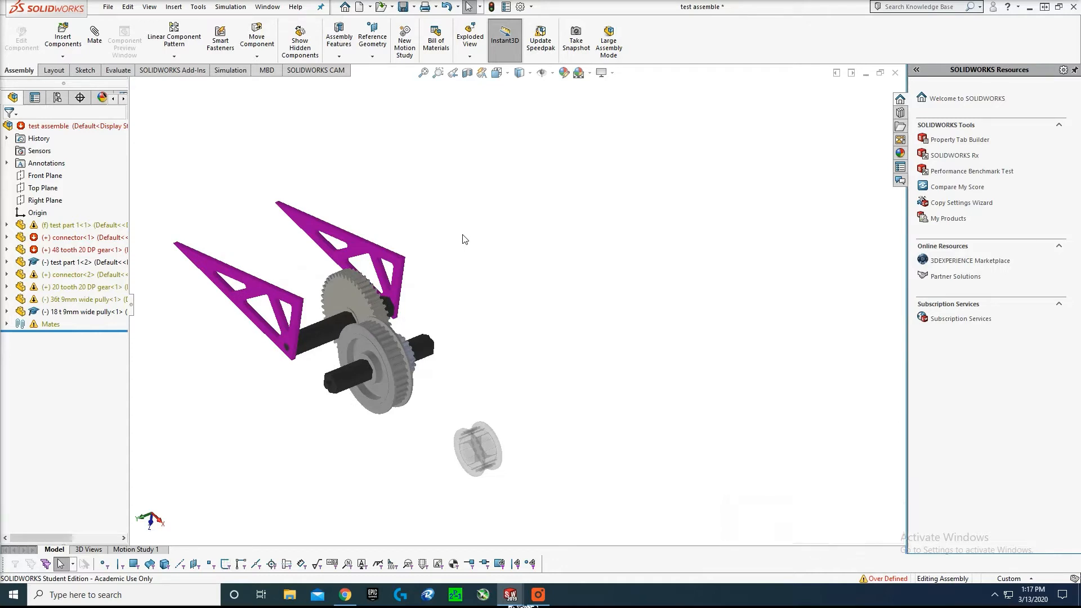
- Toggle off the transparency of the loose 18-tooth 9 mm wide pulley
right_click(477, 474)
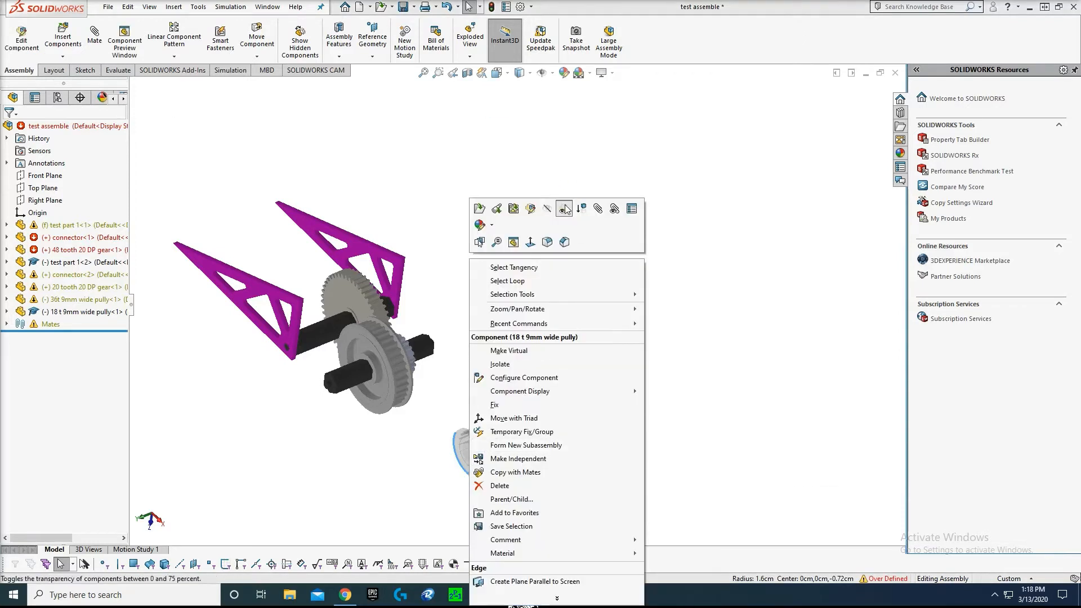
left_click(563, 230)
middle_click_drag(454, 422, 487, 442)
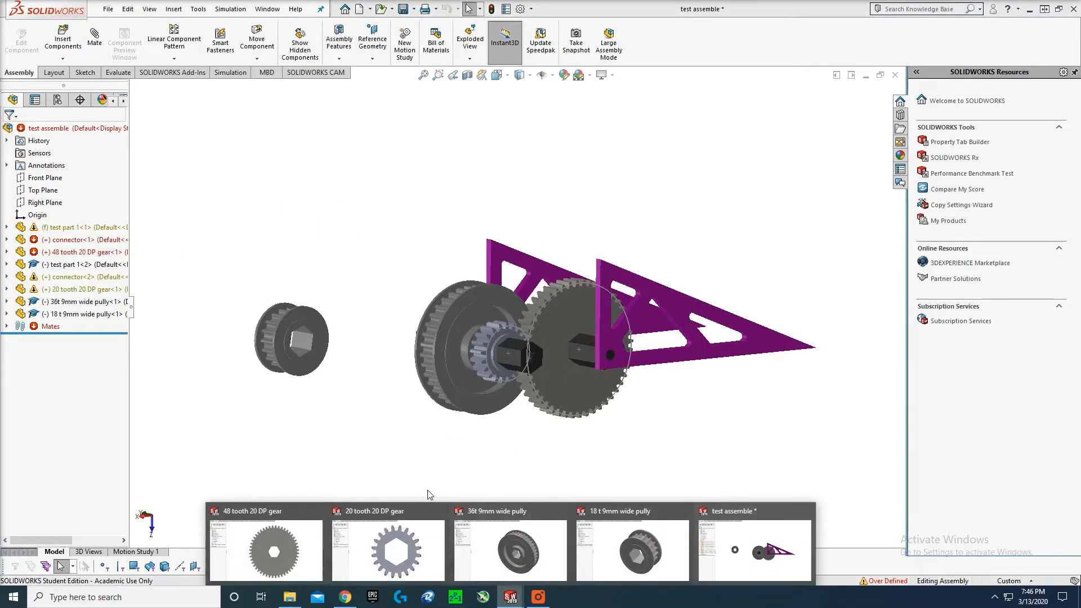
- Orient the assembly straight onto the gear faces and examine where the pitch circles of the 20-tooth and 48-tooth gears meet
key("space")
left_click(511, 347)
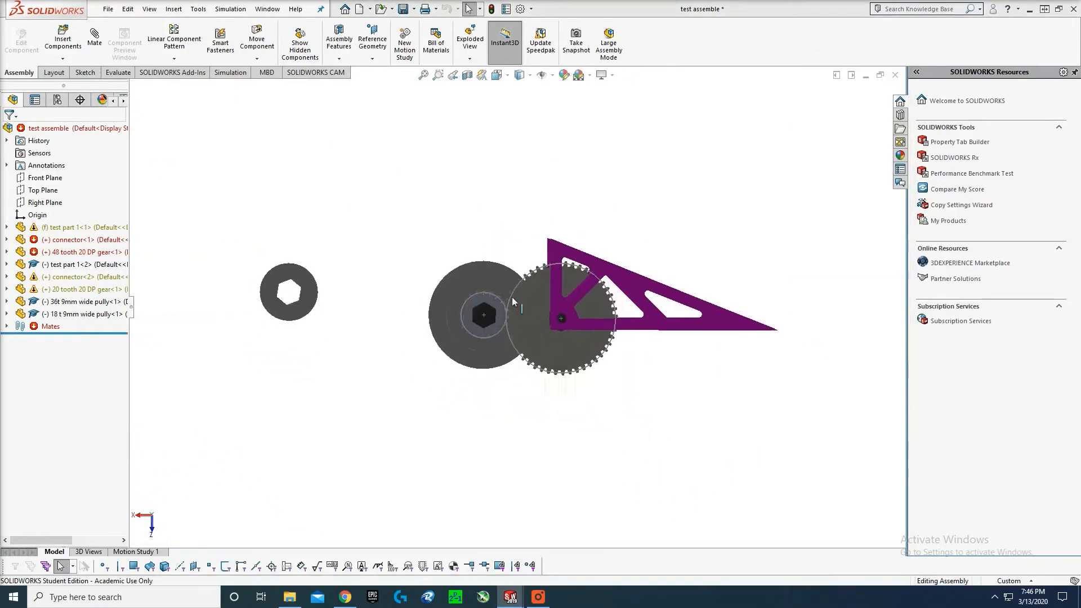
scroll(517, 299, "down", 4)
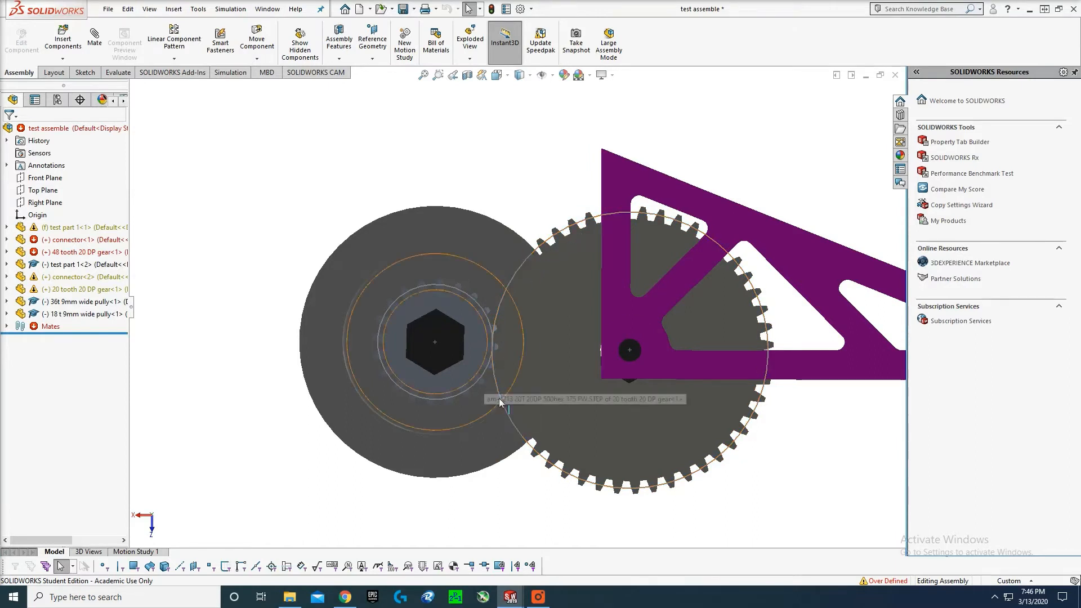
- Switch to the 20 tooth 20 DP gear part and open its pitch circle sketch, Sketch1, for editing
mouse_move(510, 597)
left_click(429, 572)
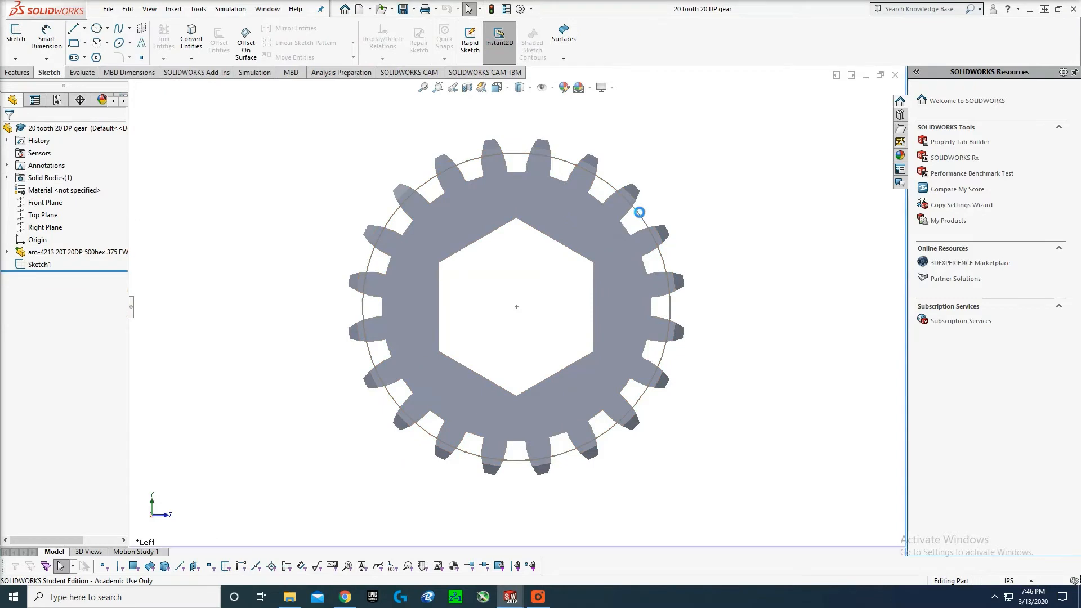
right_click(35, 264)
left_click(38, 225)
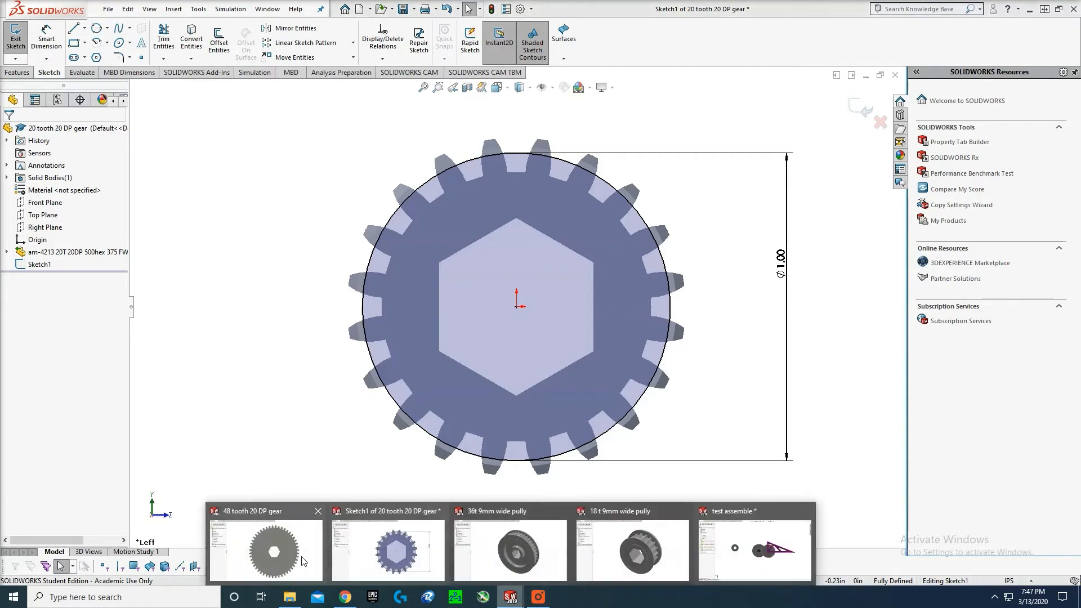
- Exit the 20 tooth gear's pitch circle sketch and return to the test assembly, dismissing its rebuild error list
mouse_move(510, 597)
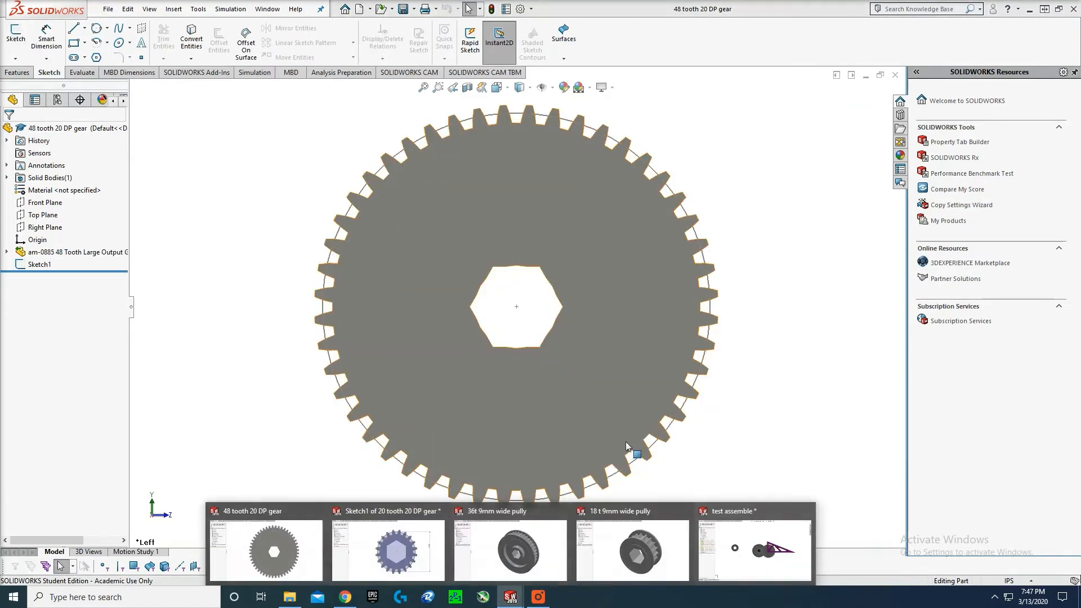
left_click(386, 559)
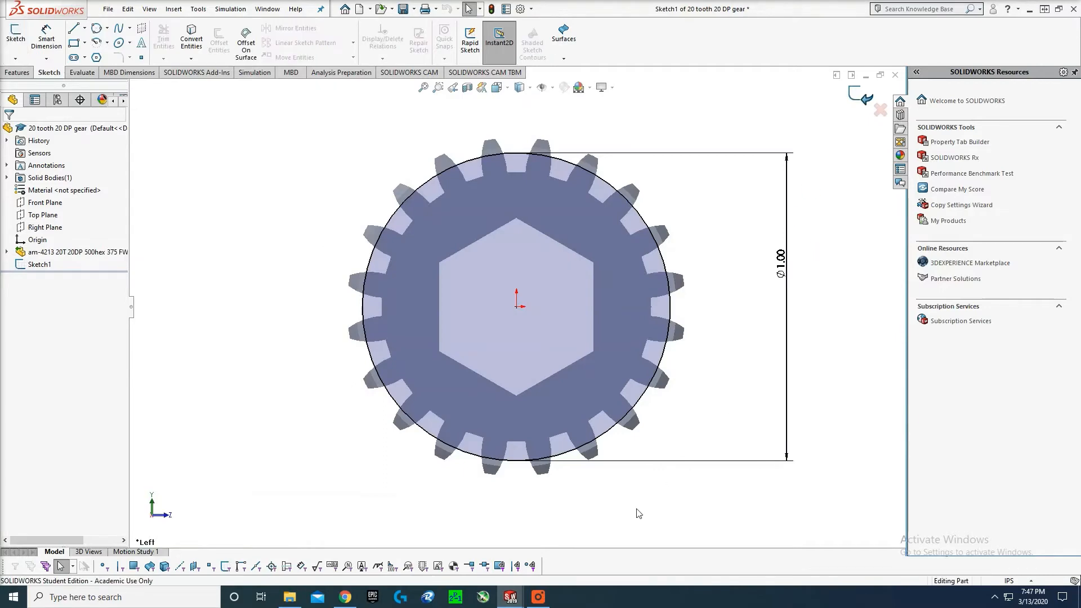
mouse_move(507, 600)
left_click(708, 551)
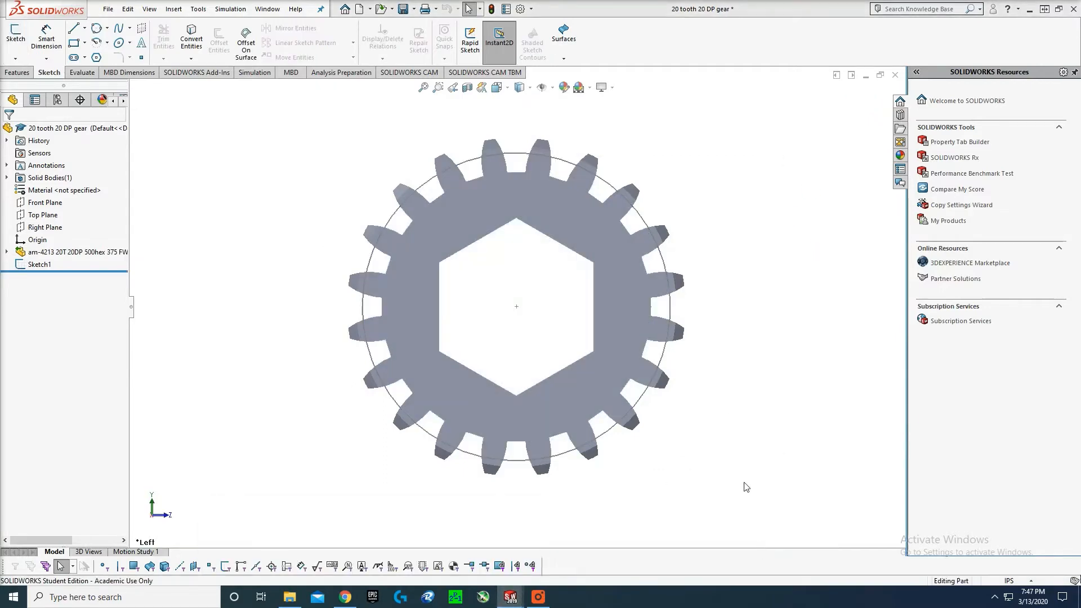
left_click(104, 63)
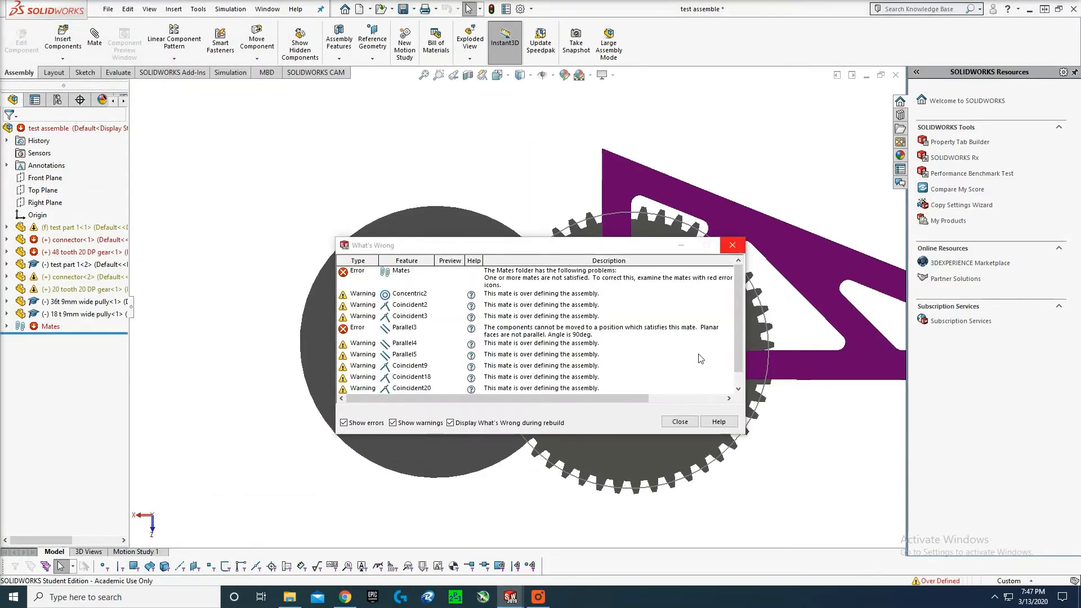
left_click(679, 422)
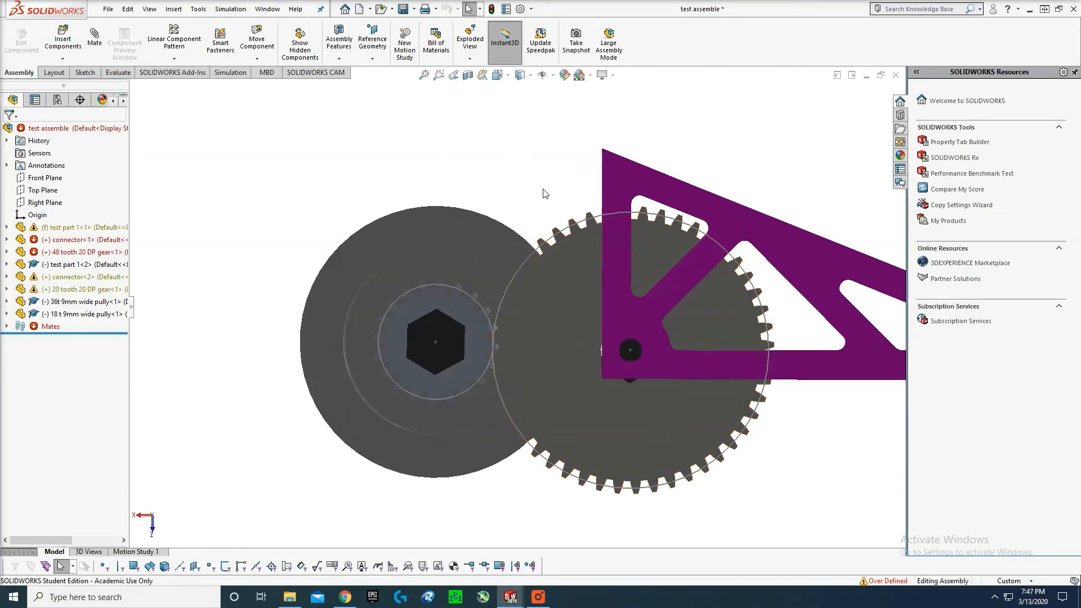
- Examine where the pitch circles of the 20 tooth and 48 tooth gears meet in the assembly
scroll(534, 252, "down", 3)
scroll(534, 252, "down", 1)
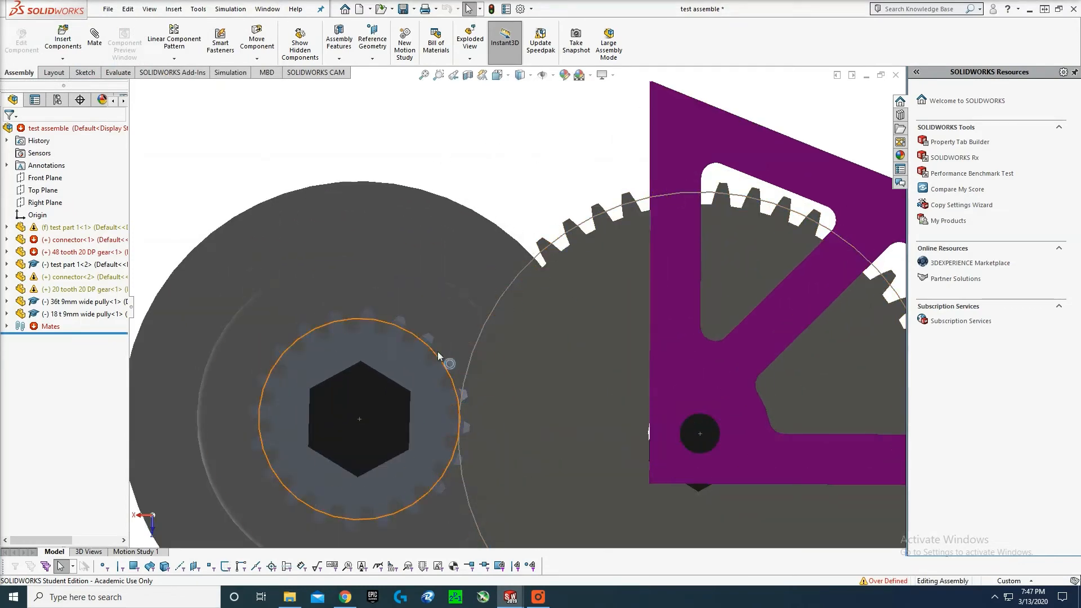
scroll(457, 305, "up", 1)
scroll(511, 316, "up", 2)
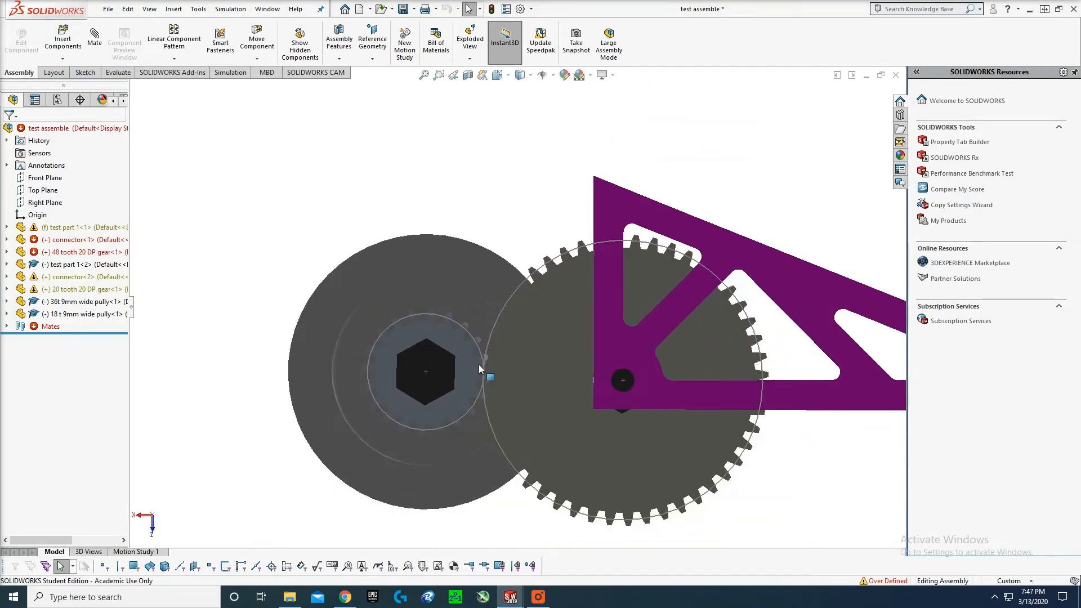
scroll(479, 364, "down", 2)
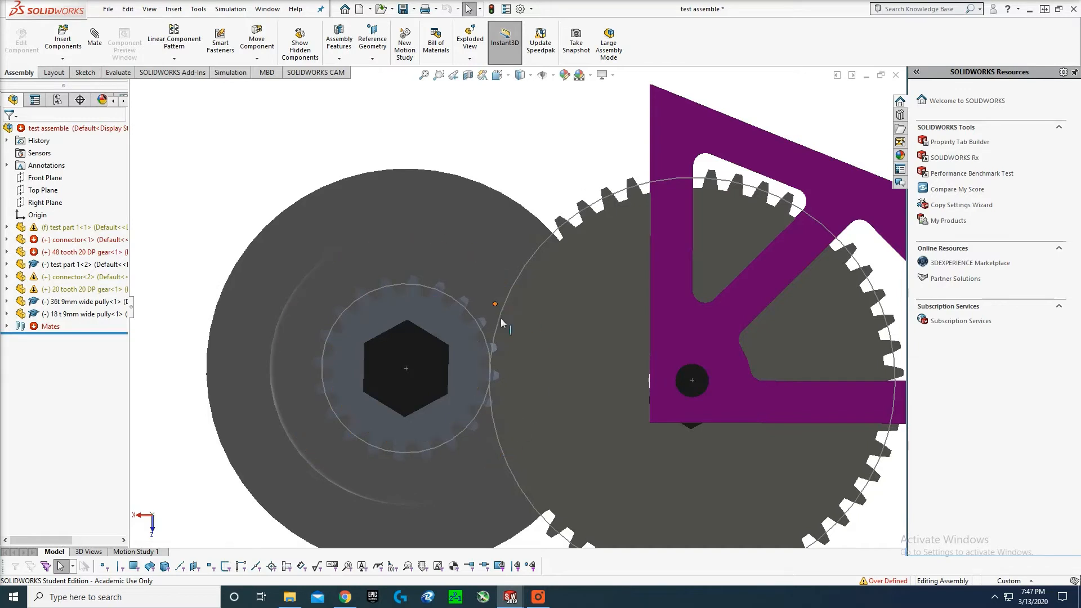
scroll(518, 315, "up", 2)
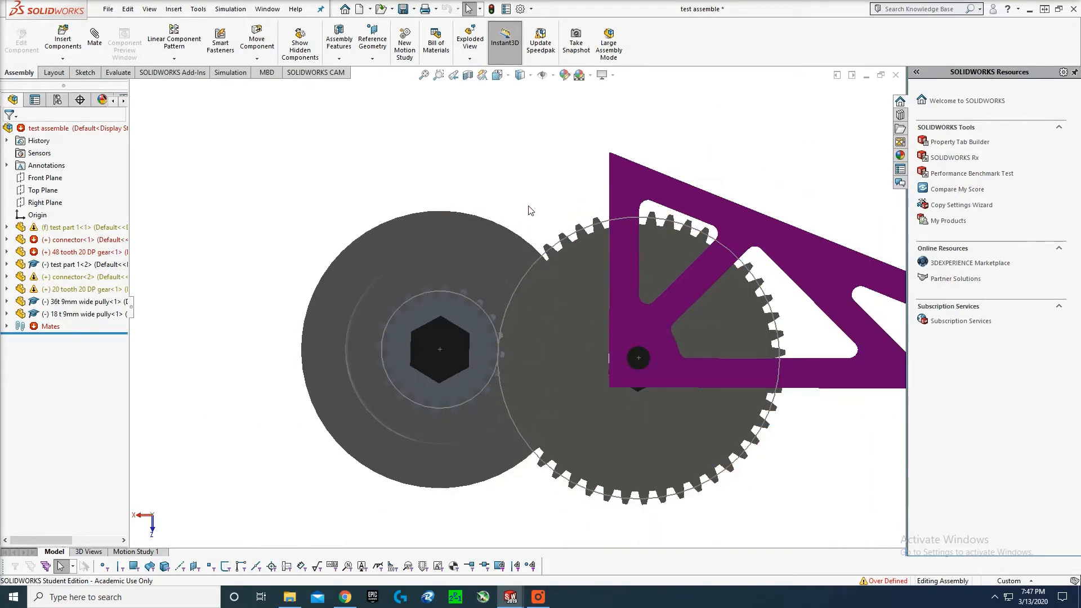
scroll(528, 211, "down", 3)
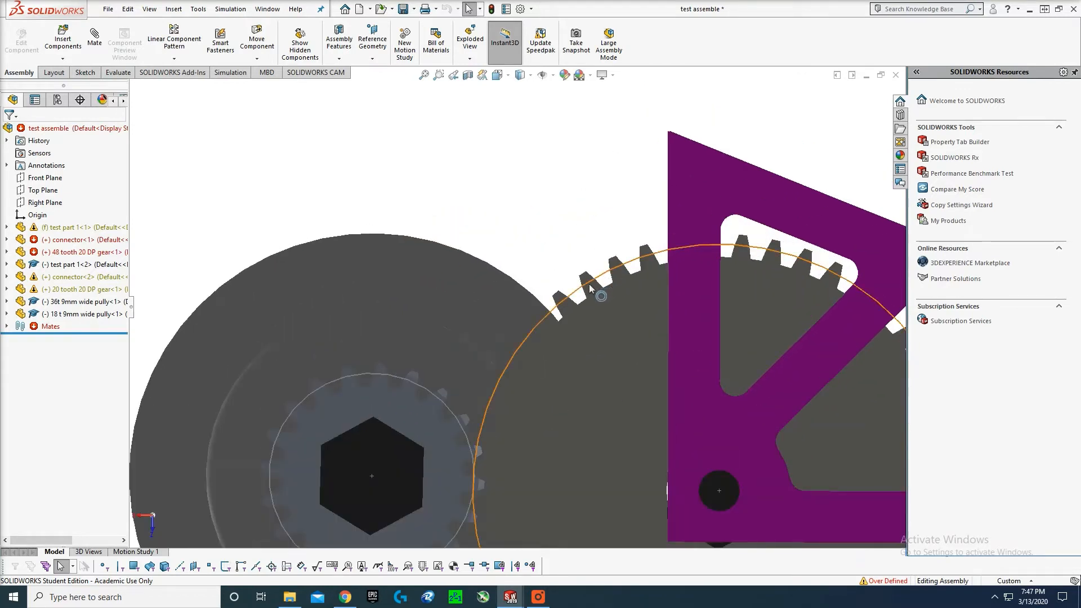
scroll(479, 448, "up", 2)
scroll(493, 414, "down", 4)
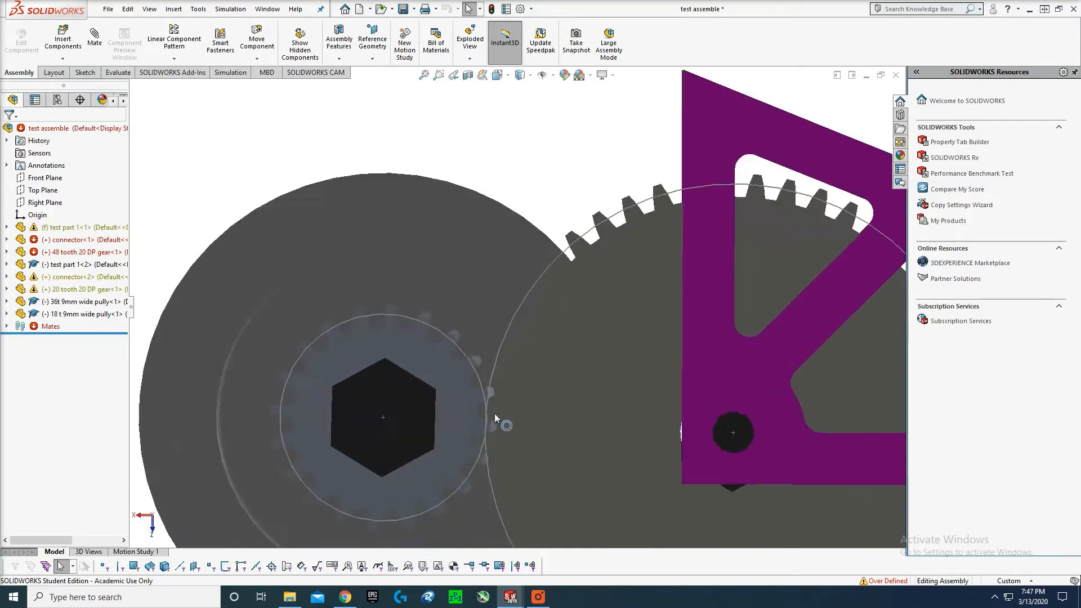
scroll(487, 411, "down", 3)
scroll(483, 365, "up", 4)
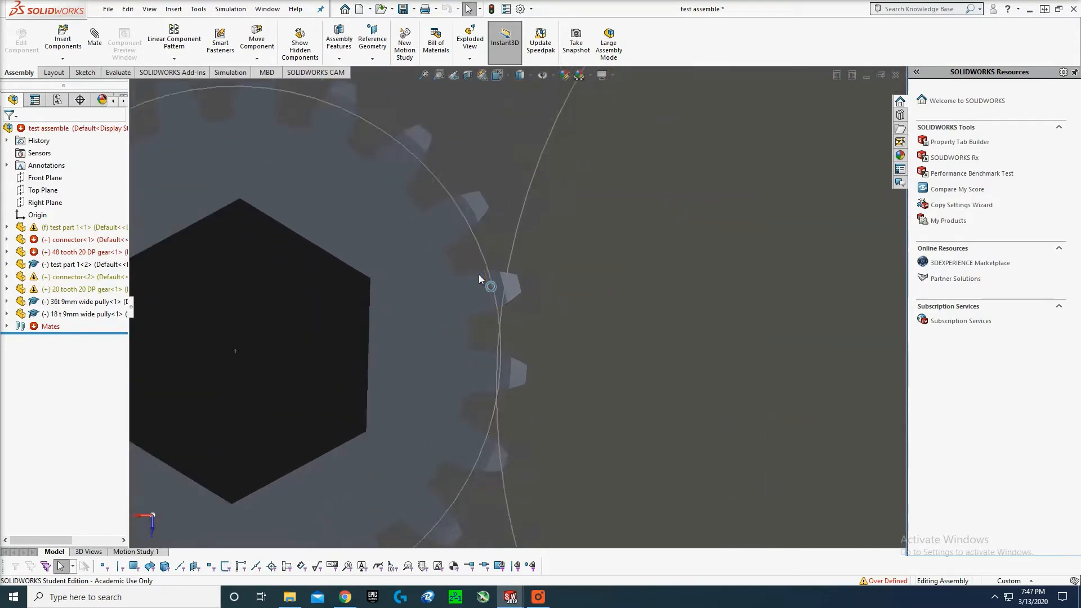
- Nudge the 20 tooth gear slightly so that its pitch circle meets the 48 tooth gear's pitch circle
left_click_drag(441, 328, 438, 328)
scroll(637, 287, "up", 5)
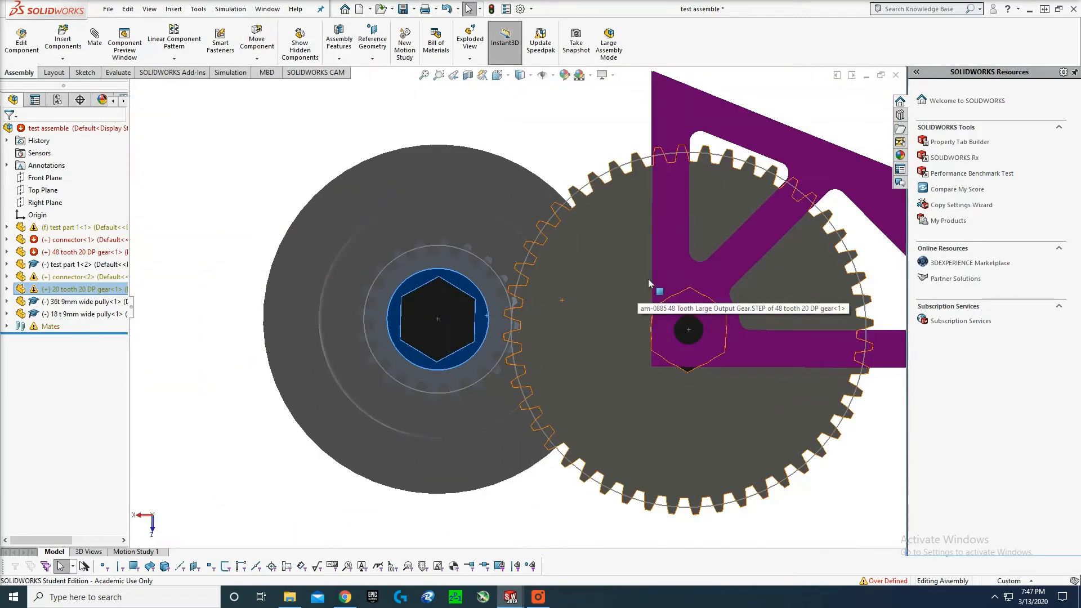
key("Escape")
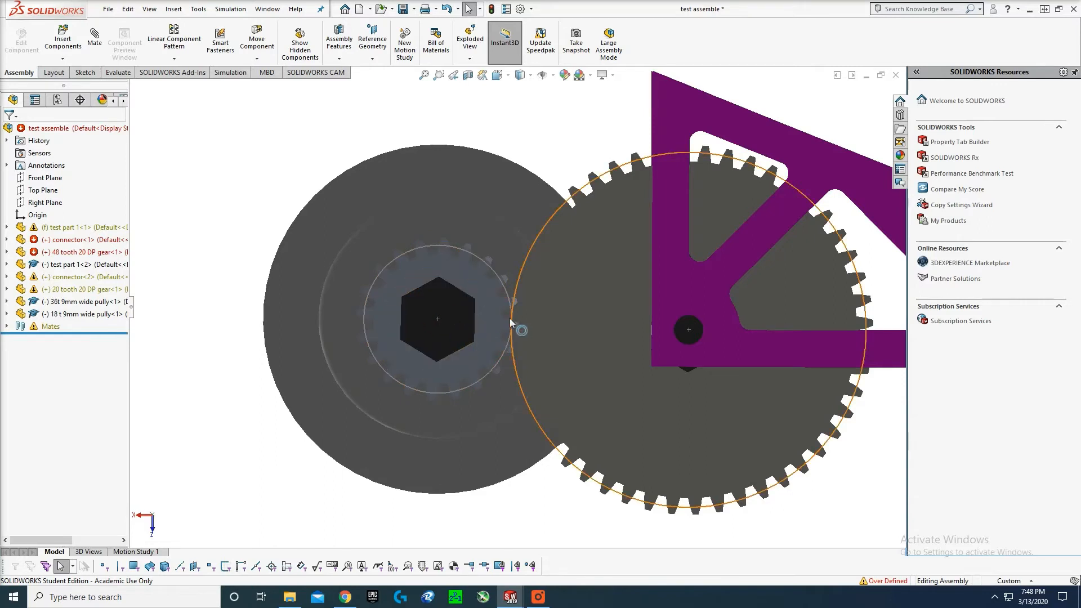
- Inspect the gear, pulley and bracket arrangement of the assembly from the front and at an angle
scroll(549, 212, "up", 3)
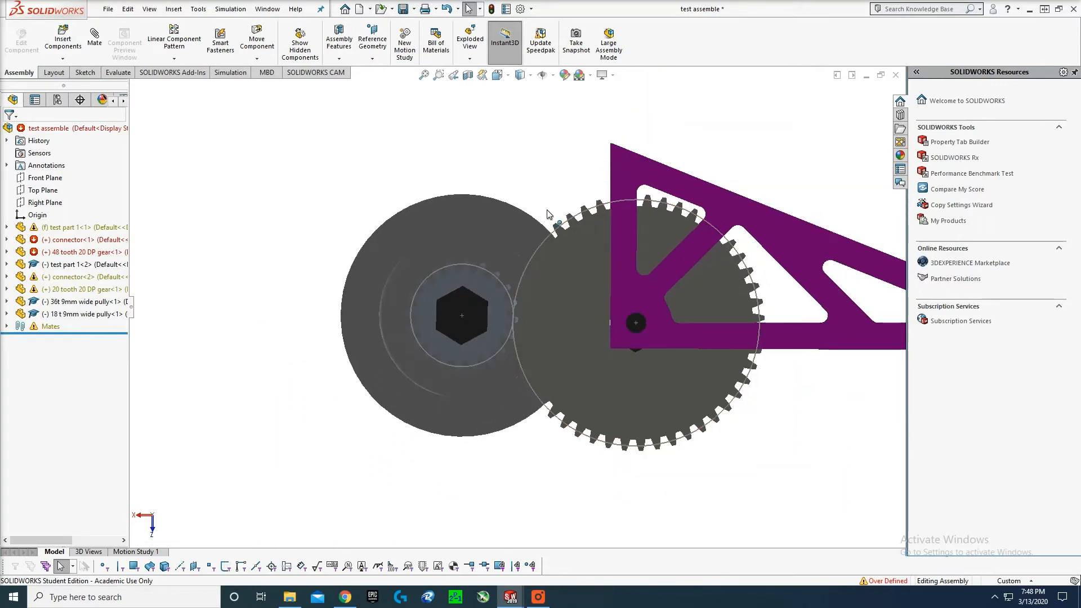
middle_click_drag(548, 211, 518, 186)
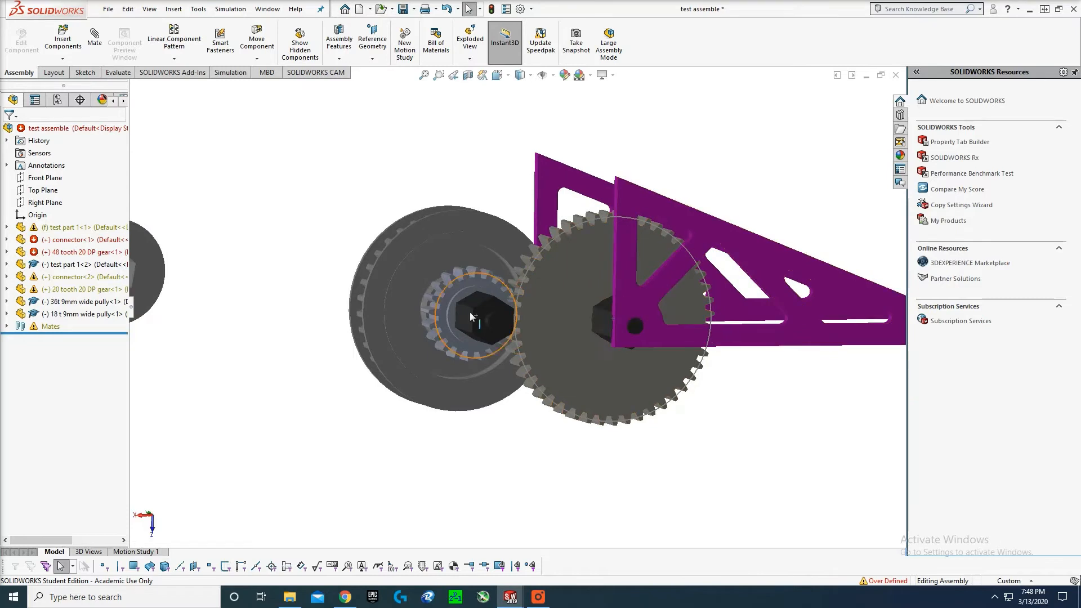
scroll(517, 183, "up", 1)
scroll(517, 184, "down", 1)
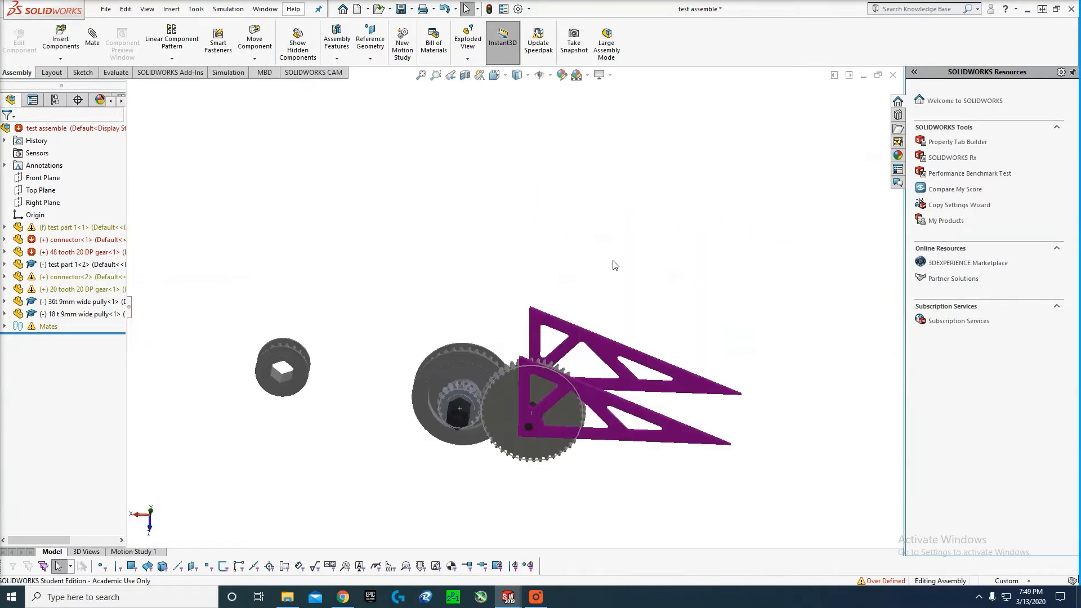
scroll(612, 361, "down", 2)
scroll(612, 363, "up", 5)
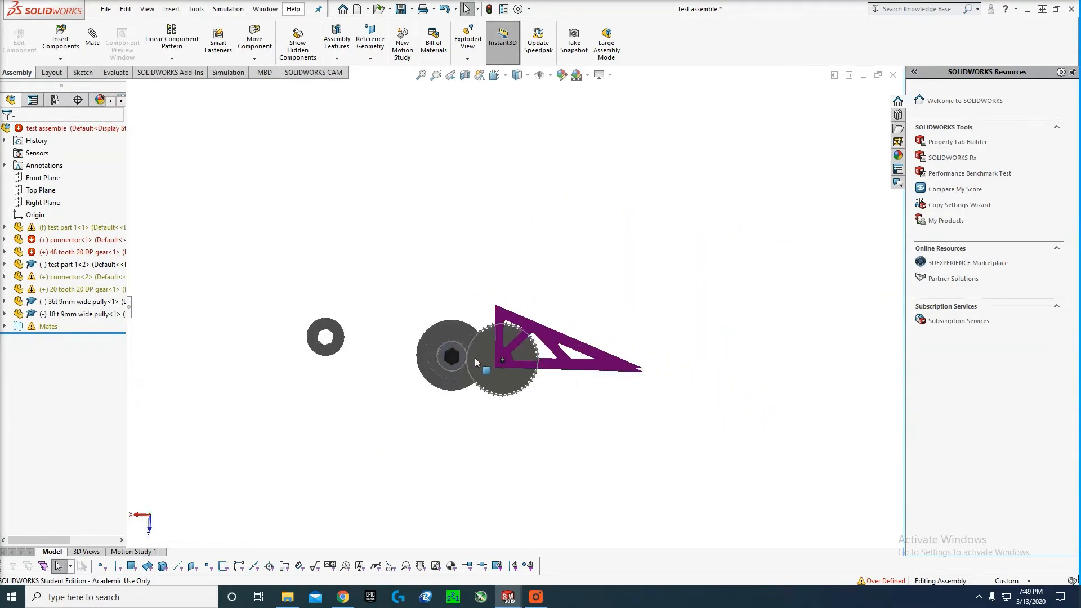
scroll(472, 331, "down", 4)
middle_click_drag(472, 328, 473, 334)
middle_click_drag(394, 292, 380, 306)
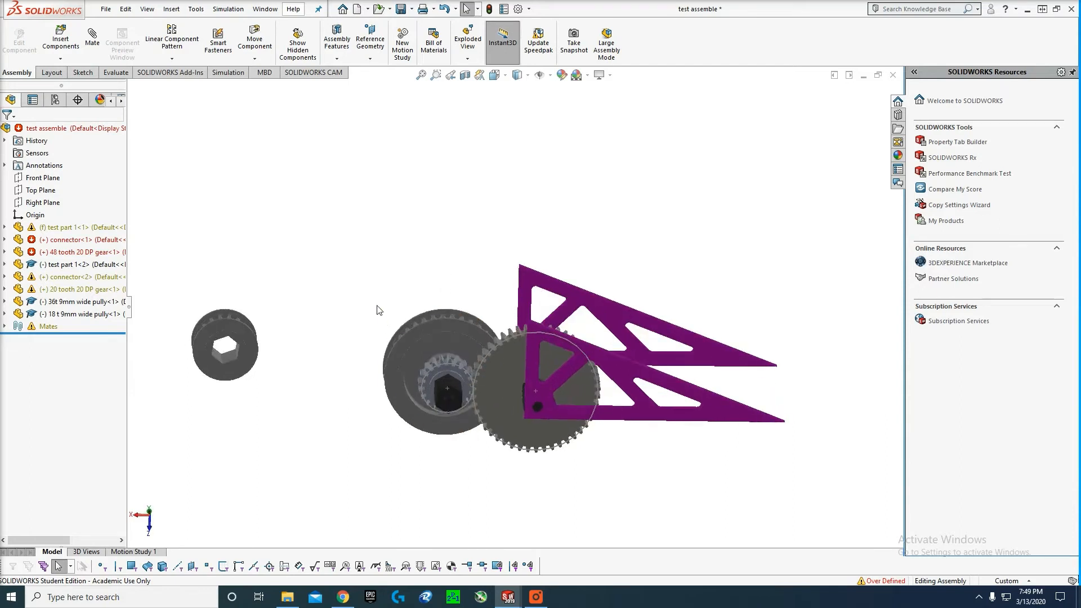
scroll(380, 307, "up", 1)
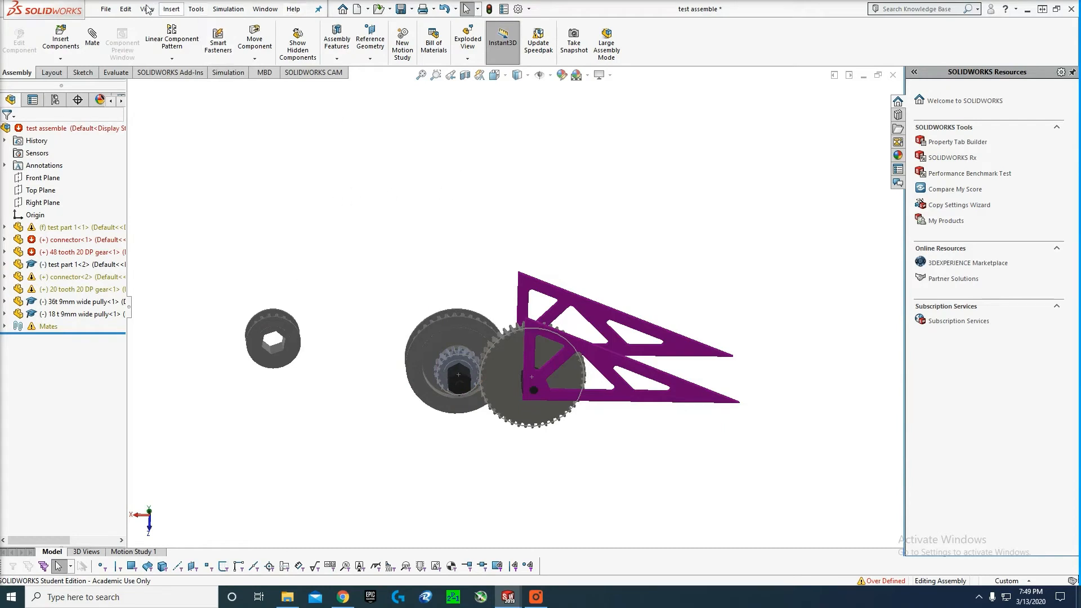
- Create a new part document from the default part template
left_click(105, 9)
left_click(120, 27)
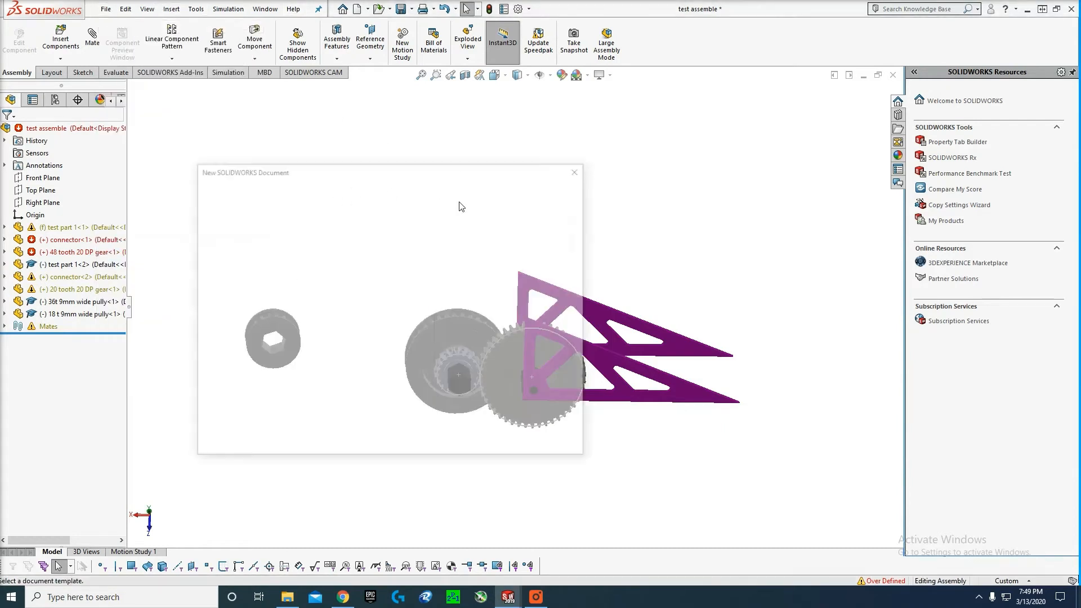
key("Return")
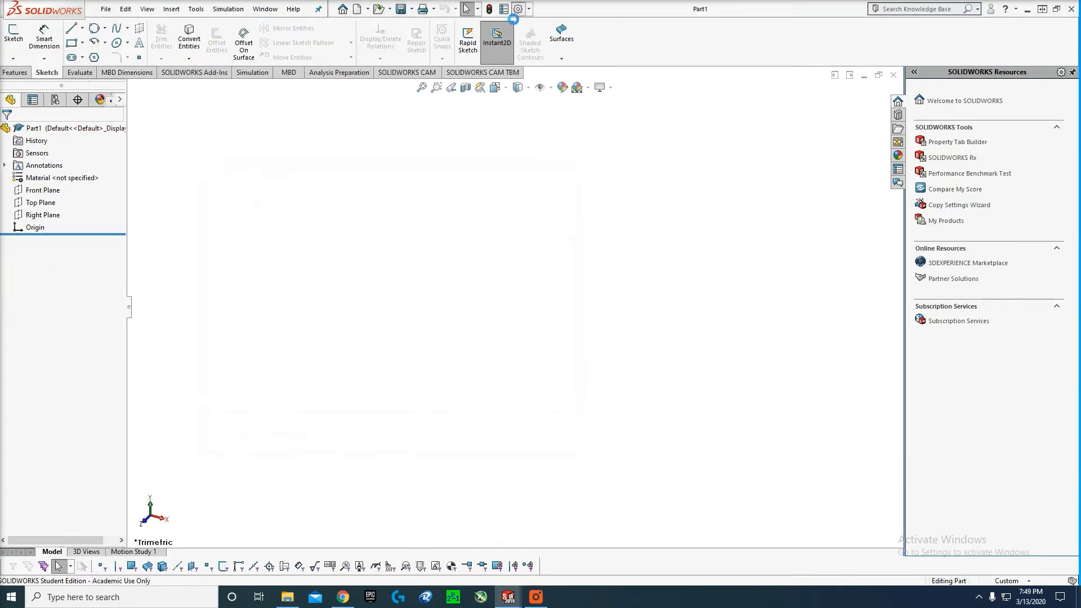
- Set the new part's document units to IPS
left_click(517, 8)
left_click(246, 97)
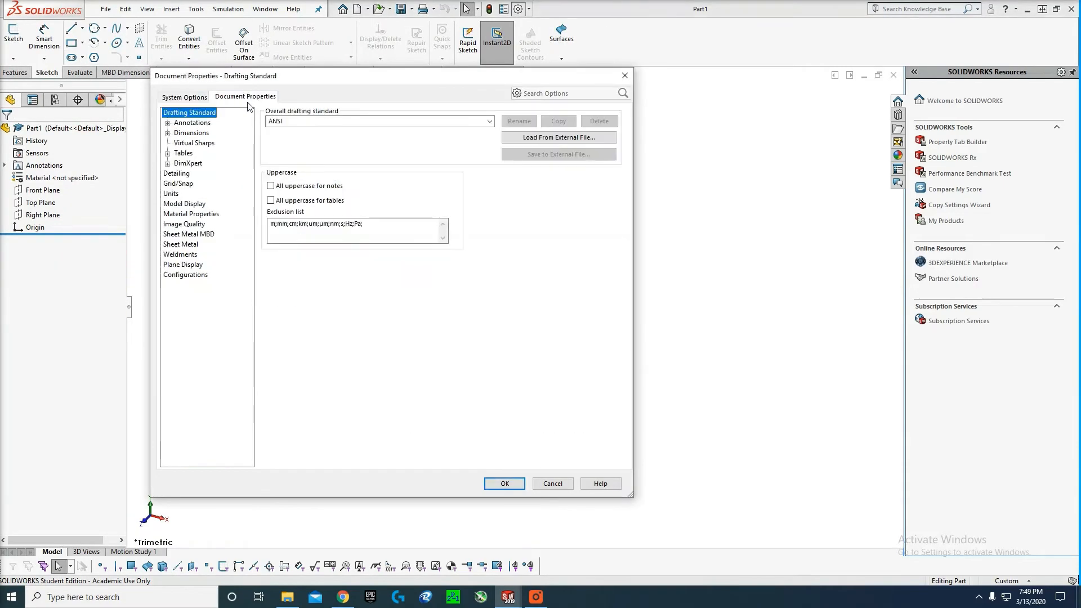
left_click(170, 193)
left_click(270, 147)
left_click(505, 484)
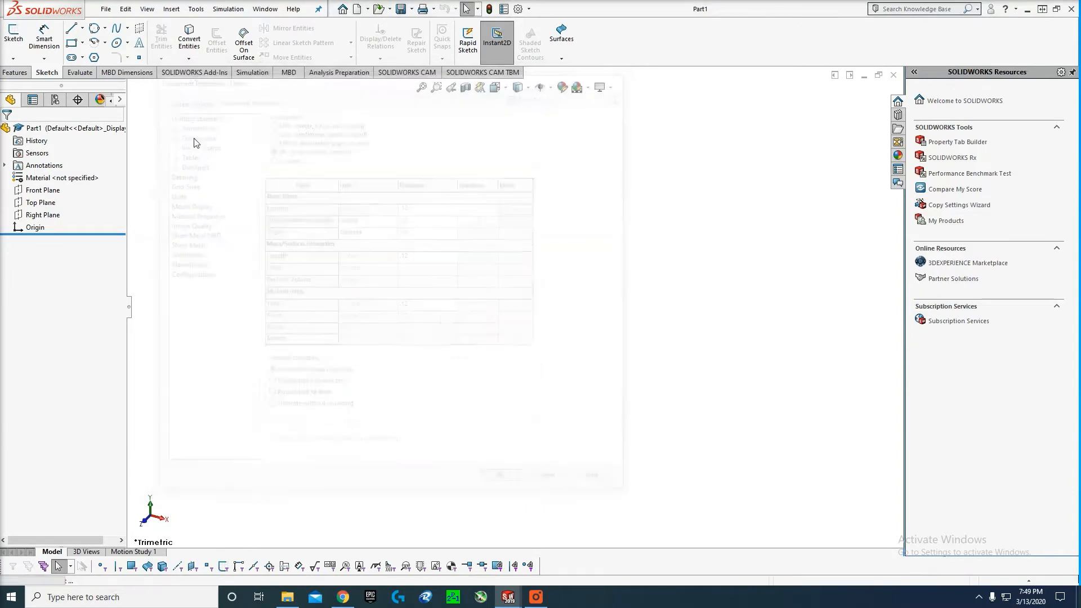
- Sketch a circle about 5.16 in in diameter on the Top Plane, centred on the origin
left_click(14, 34)
left_click(401, 198)
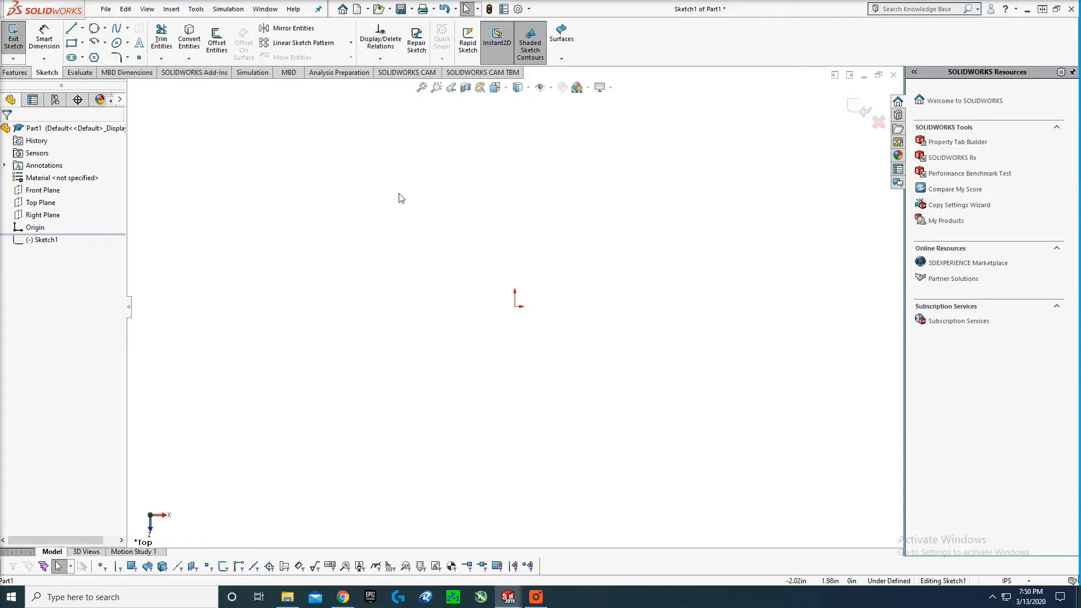
right_click_drag(420, 194, 423, 242)
left_click(515, 306)
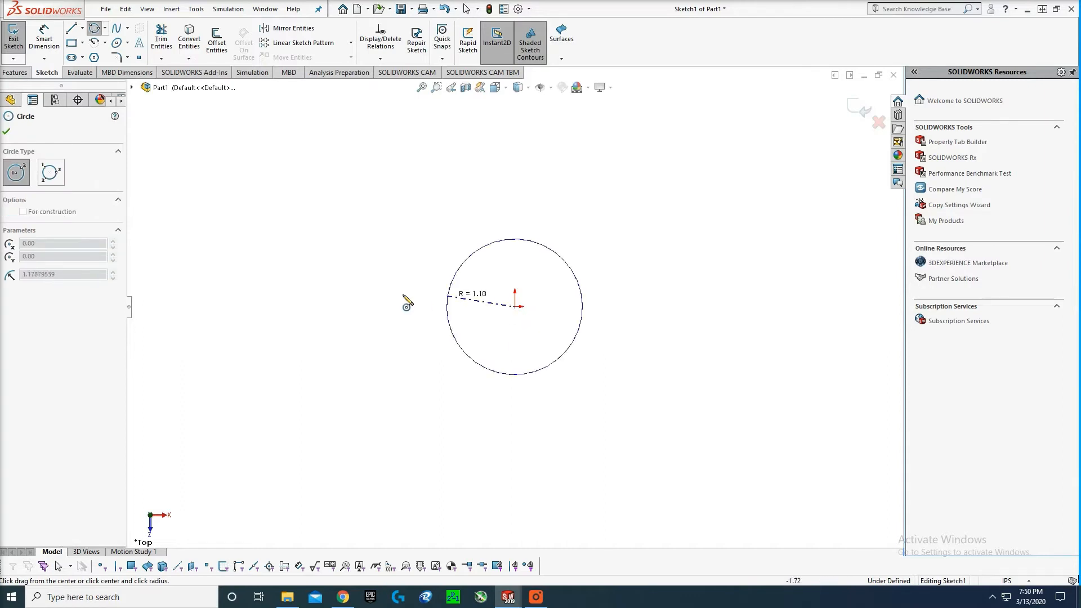
left_click(371, 291)
key("Escape")
- Dimension the circle's diameter as 2.4 in and place the dimension to the right of the circle
right_click_drag(397, 282, 391, 252)
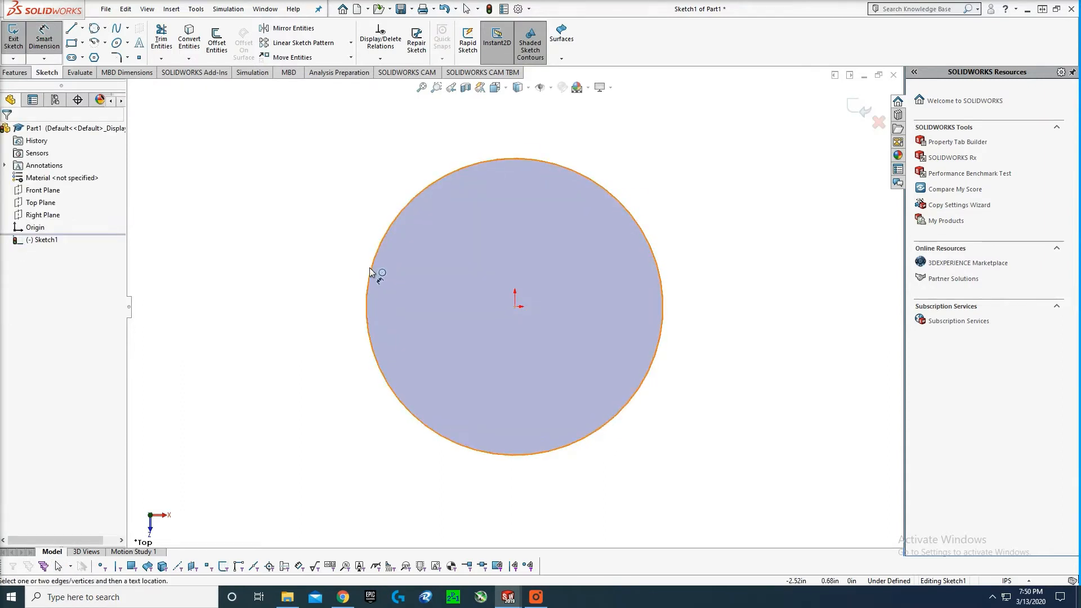
left_click(370, 269)
left_click(302, 269)
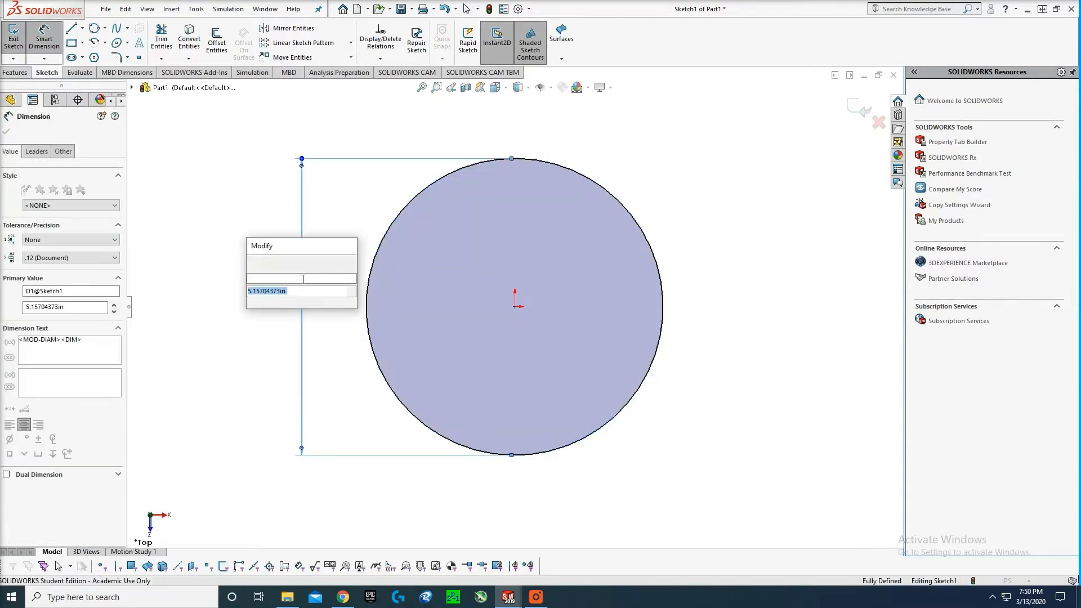
type("2.4")
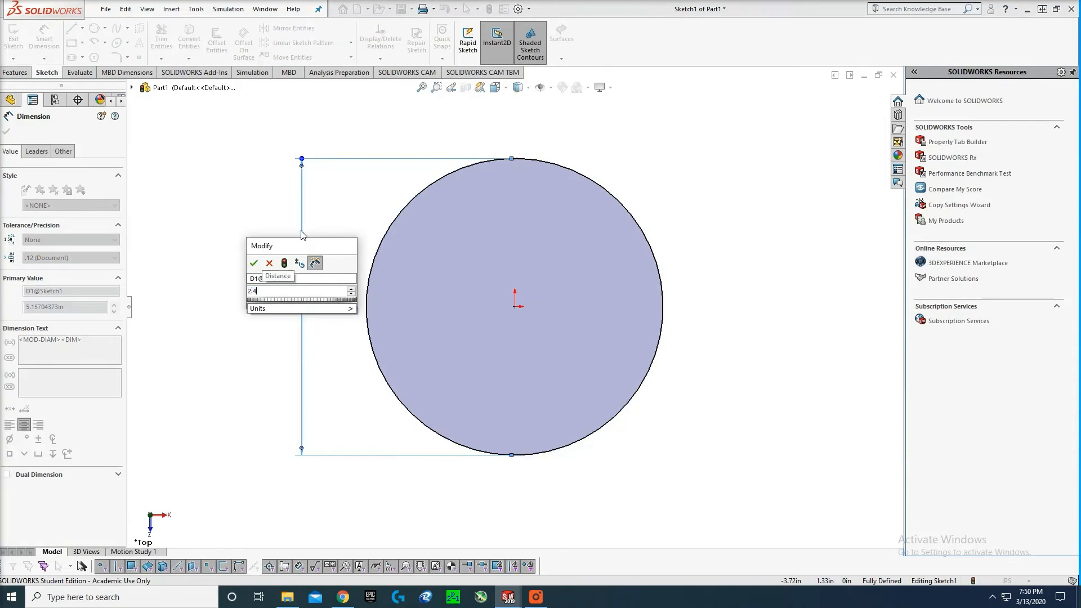
key("Return")
key("Escape")
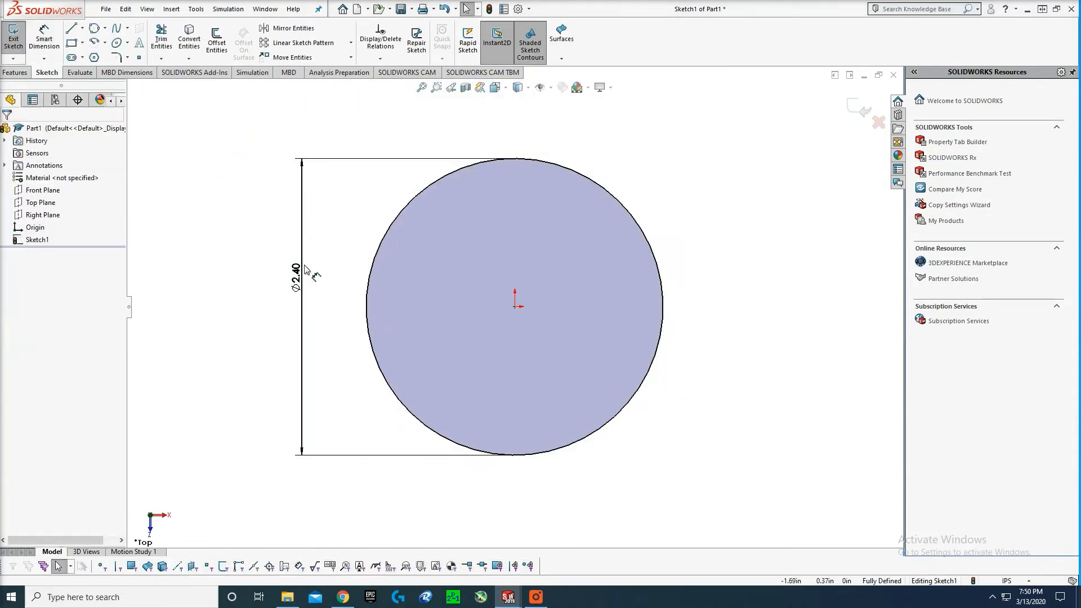
left_click_drag(302, 271, 760, 272)
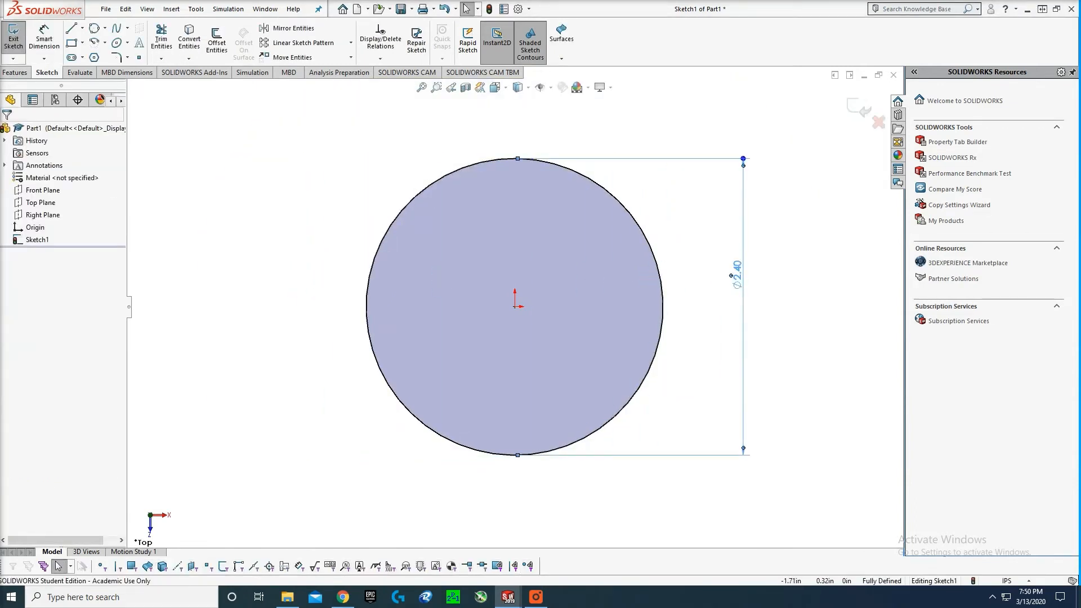
- Convert the 2.4 in circle to construction geometry
left_click(653, 254)
left_click(181, 284)
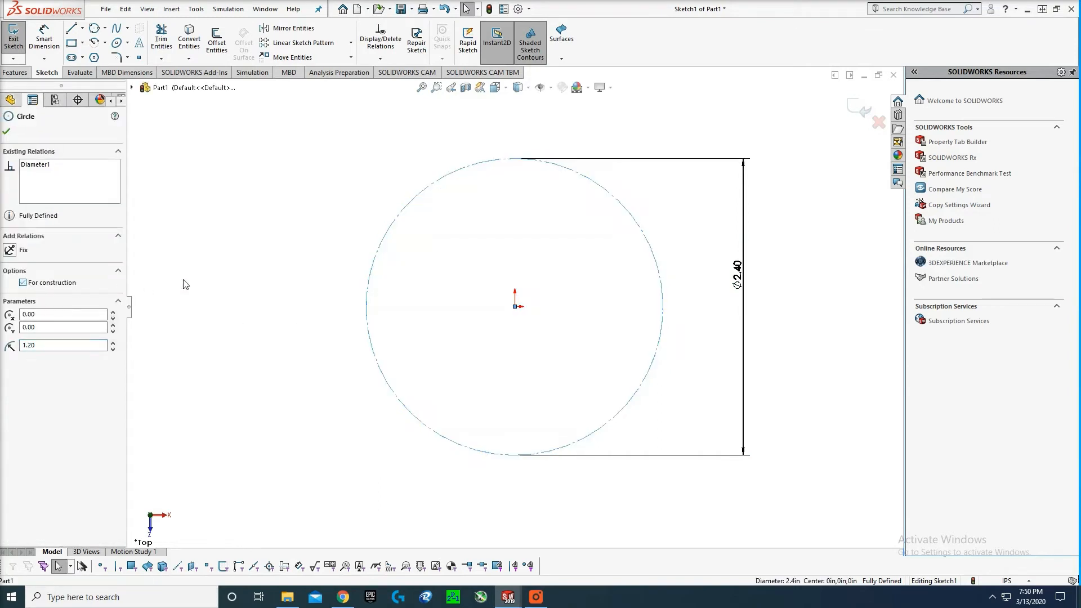
left_click(366, 274)
left_click(250, 288)
left_click(366, 282)
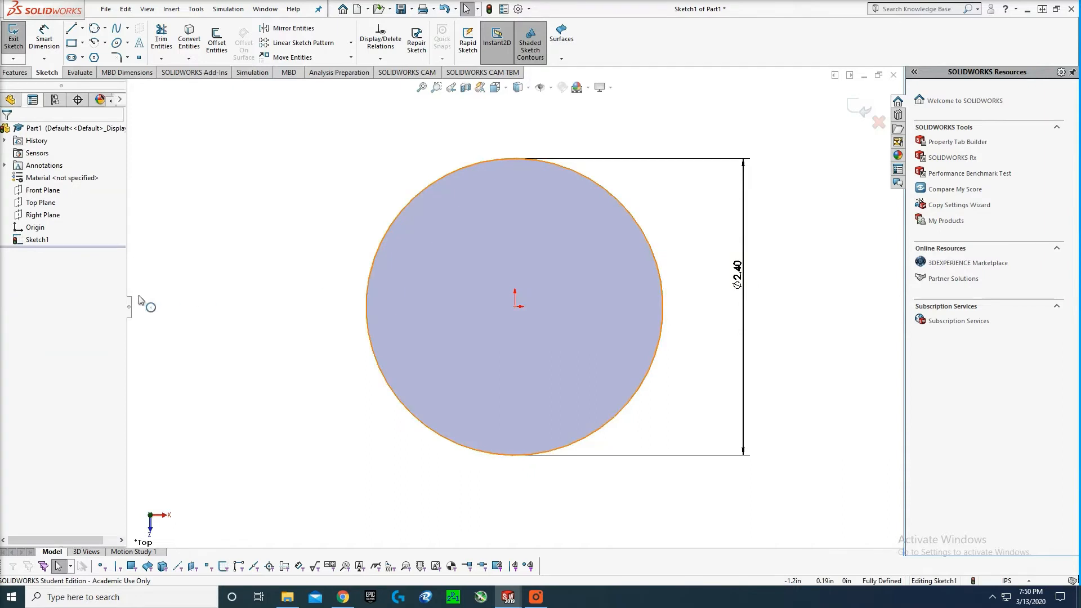
left_click(23, 283)
left_click(193, 285)
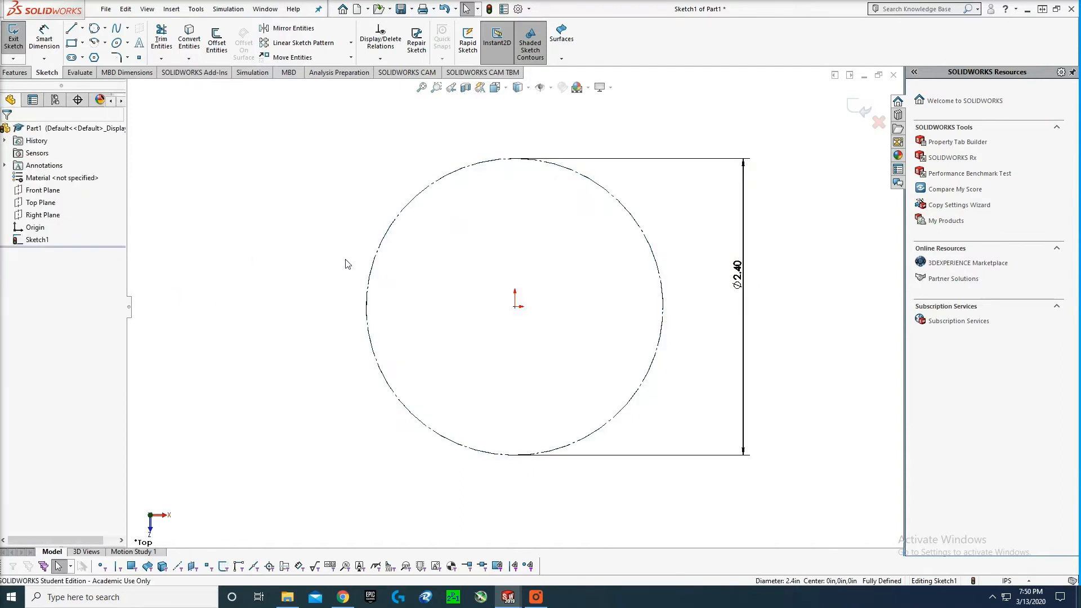
- Sketch a horizontal line about 1.77 in long from the origin leftward, past the edge of the 2.4 in circle
key("l")
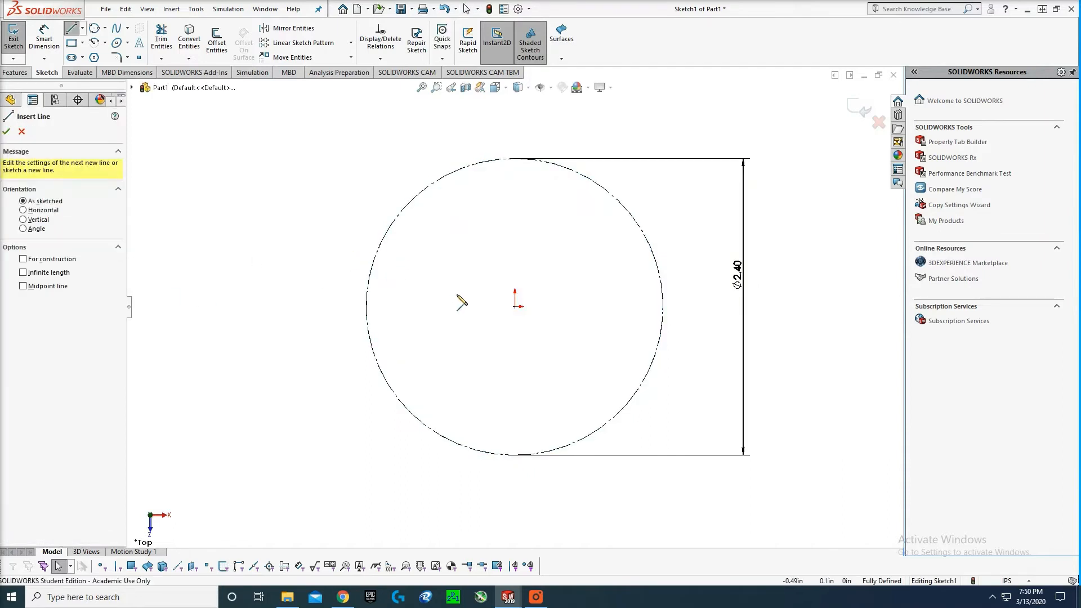
left_click(515, 306)
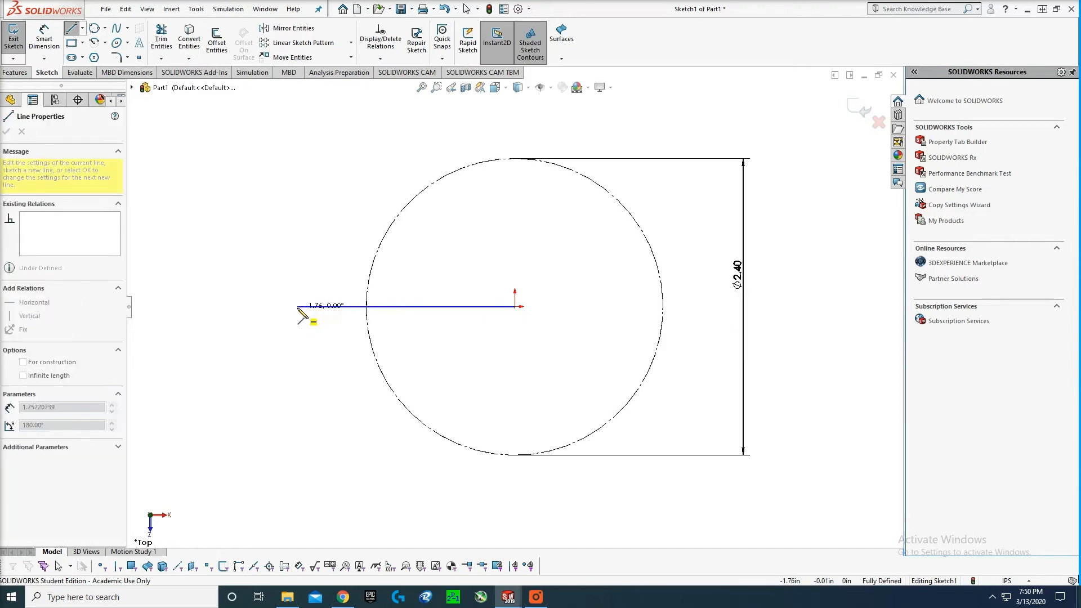
left_click(295, 306)
key("Escape")
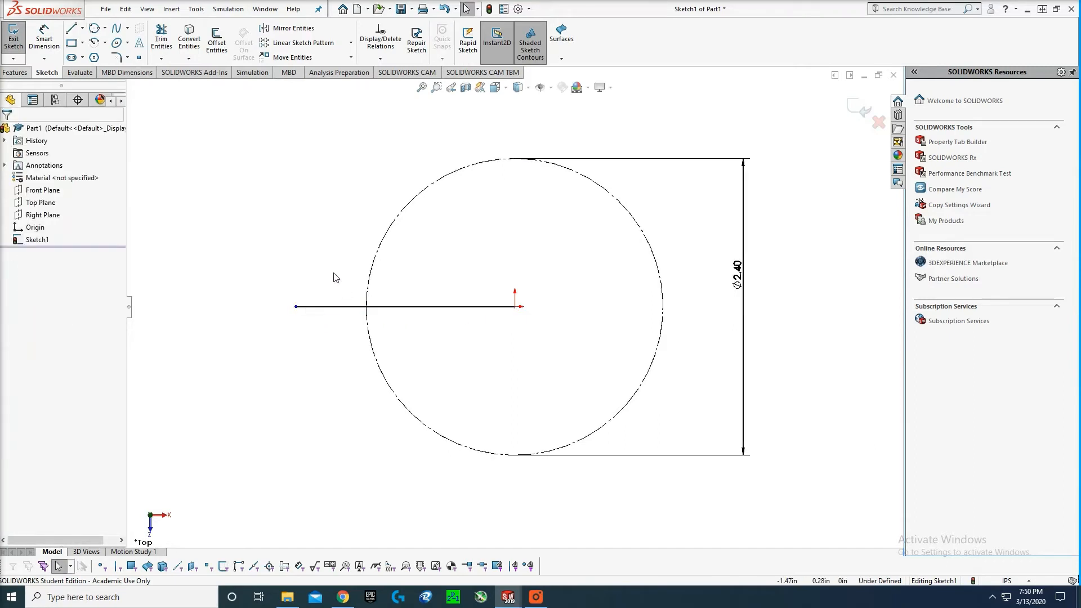
- Dimension the horizontal line's length as 1.7 in and place the dimension below the circle
key("d")
left_click(433, 307)
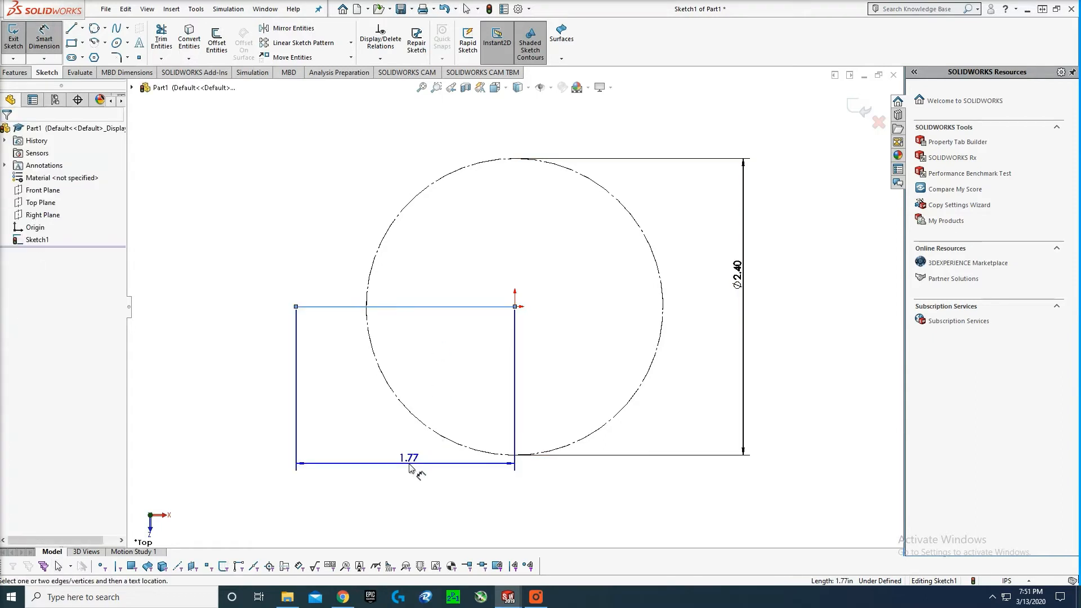
left_click(417, 470)
type("1.7")
key("Return")
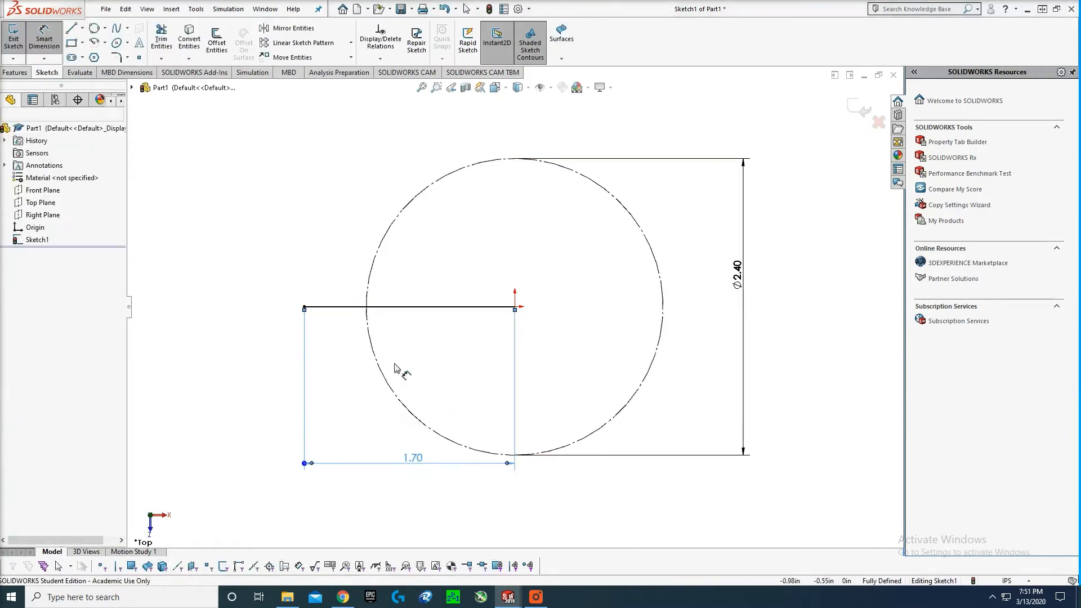
key("Escape")
- Convert the 1.7 in horizontal line to construction geometry
left_click(325, 308)
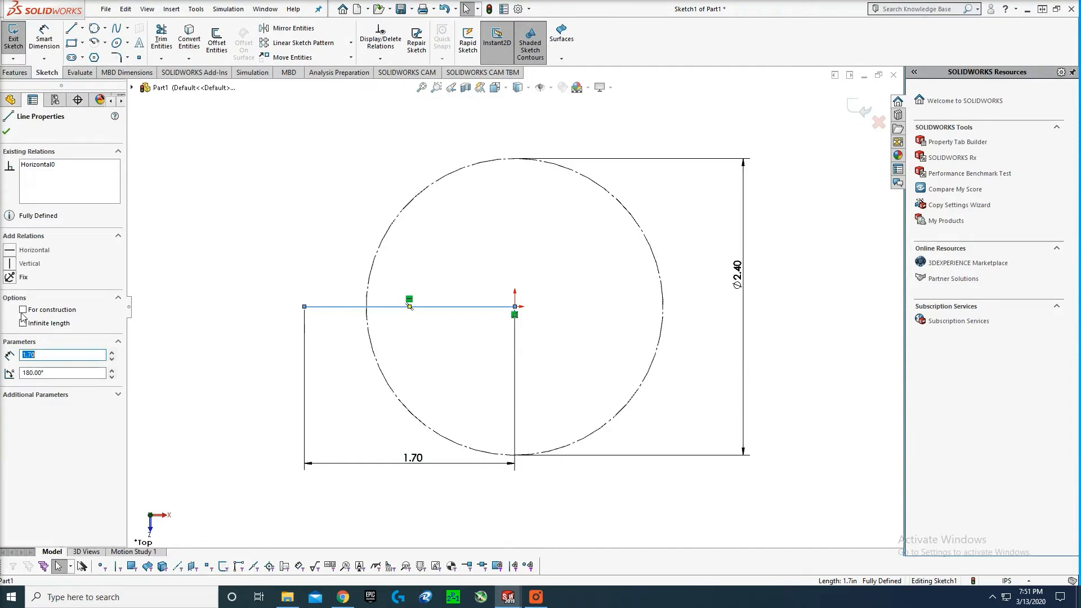
left_click(23, 310)
left_click(163, 315)
- Sketch a circle centred on the construction line's left endpoint and dimension its diameter as 1 in
key("c")
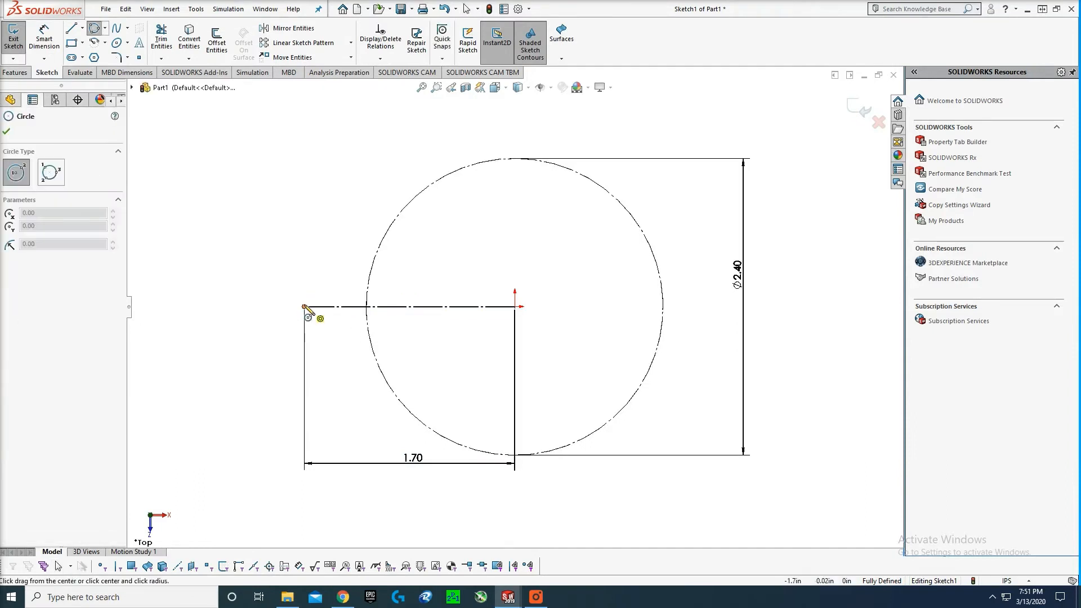
left_click_drag(304, 307, 331, 265)
key("d")
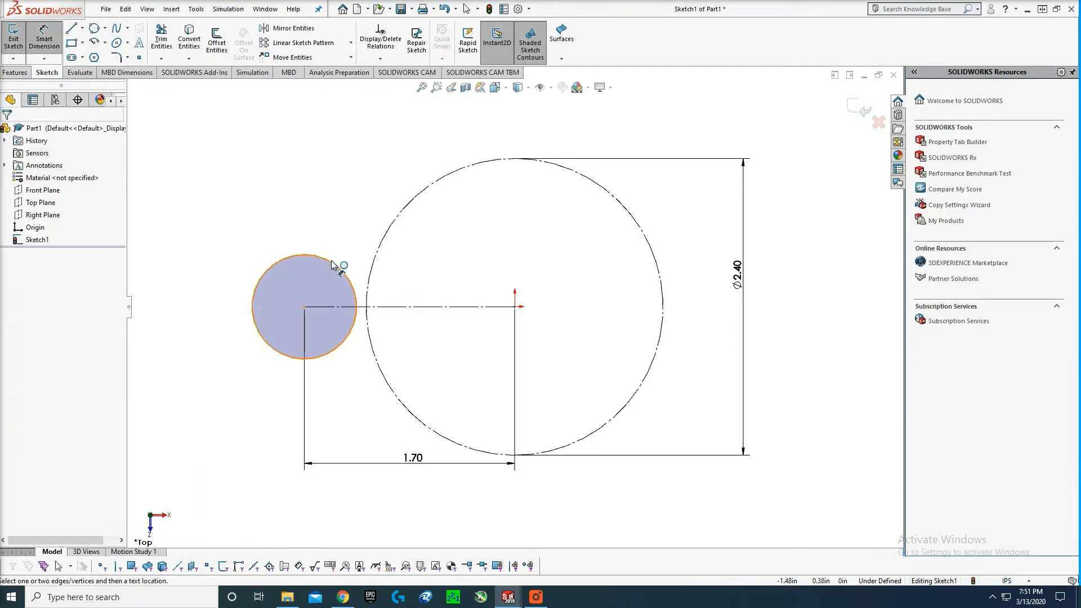
left_click(332, 264)
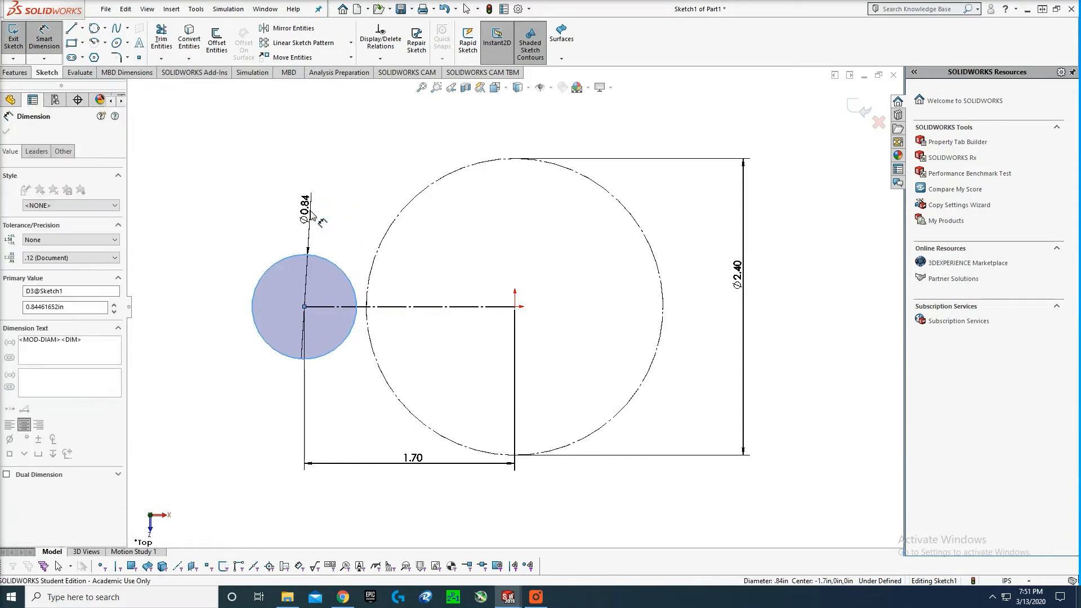
left_click(310, 214)
type("1")
key("Return")
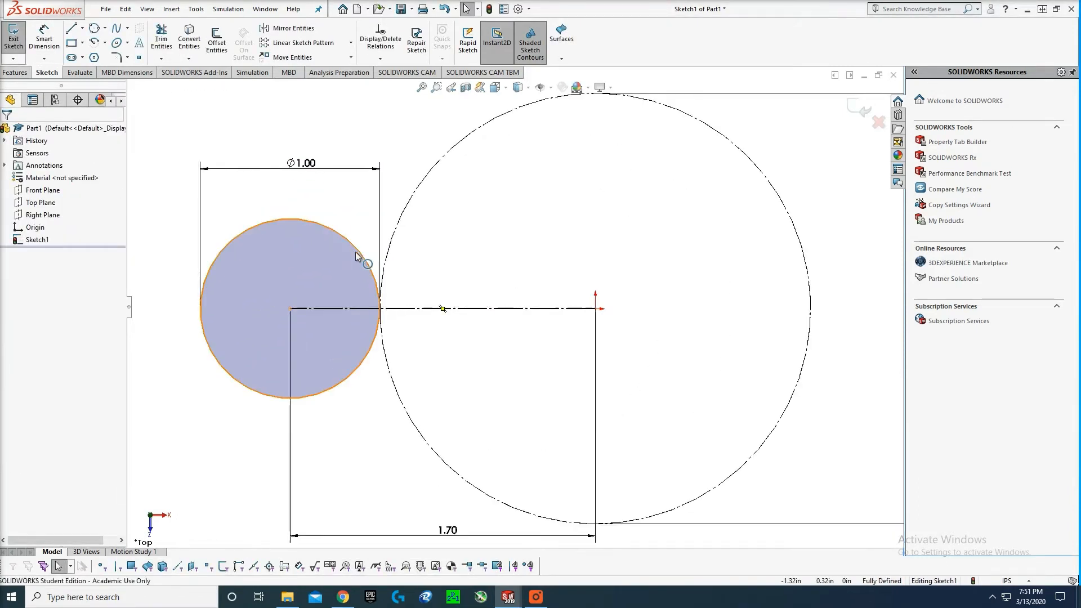
- Convert the 1 in circle to construction geometry
left_click(364, 253)
left_click(23, 282)
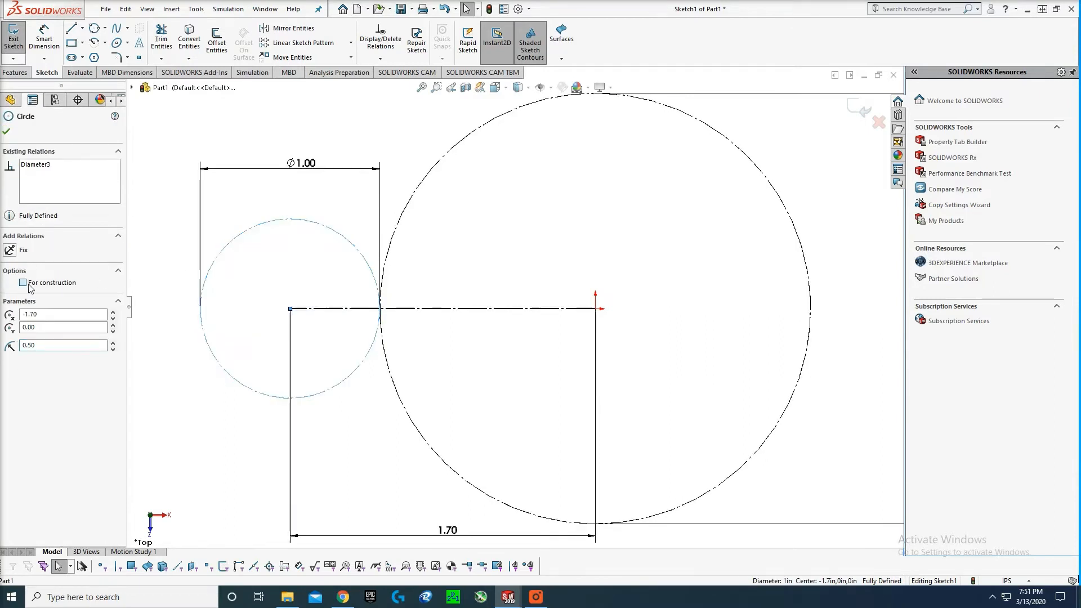
key("Escape")
- Examine where the two construction circles meet on the centreline and check the centre-distance dimension
scroll(393, 285, "down", 3)
scroll(425, 343, "down", 5)
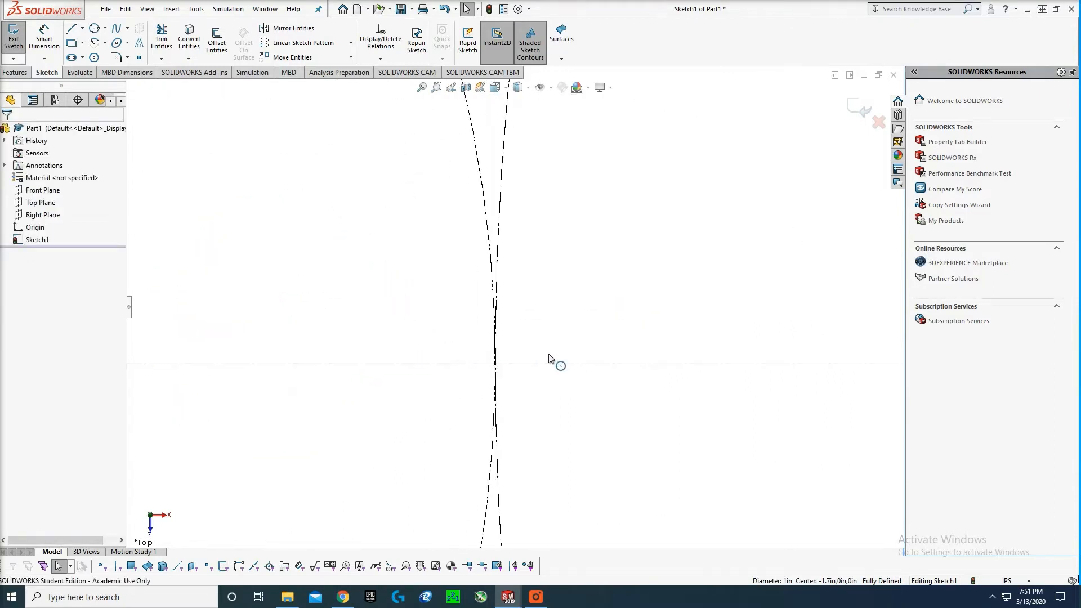
scroll(510, 284, "up", 5)
scroll(509, 285, "up", 5)
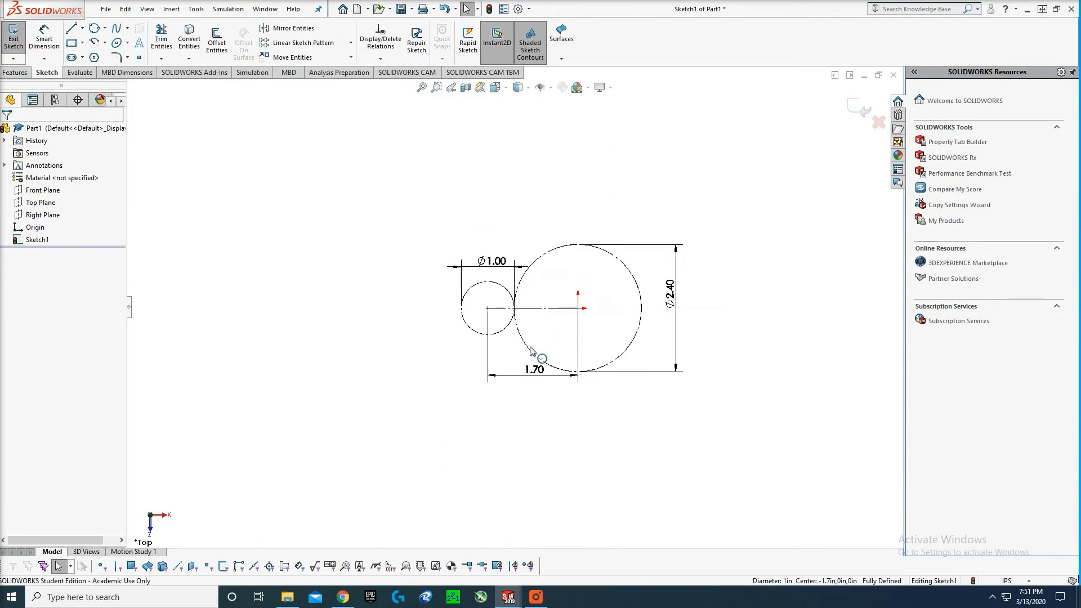
scroll(532, 375, "down", 4)
left_click(532, 372)
scroll(563, 226, "up", 4)
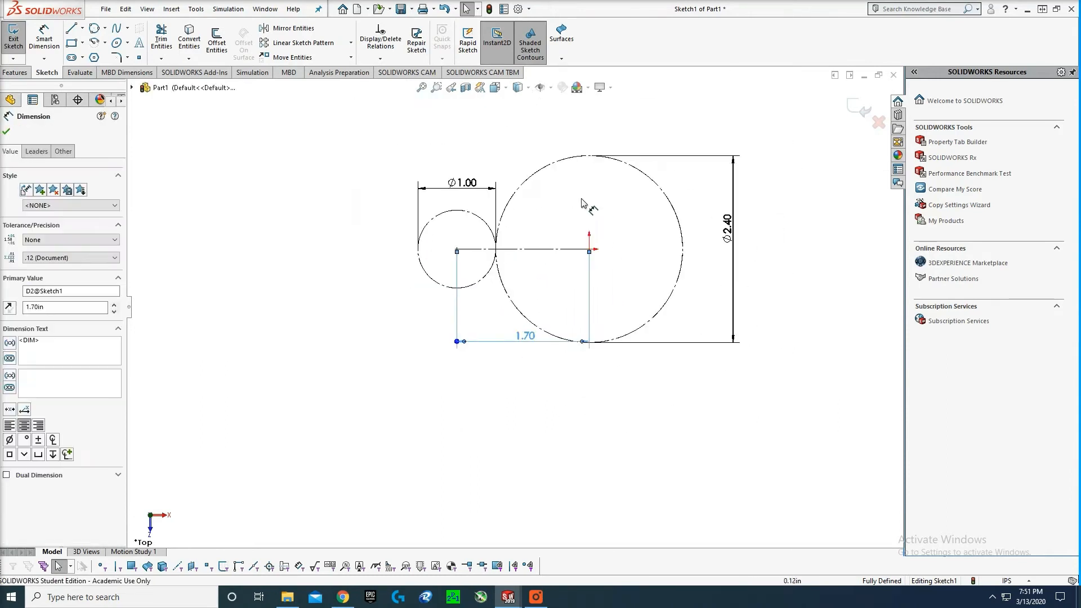
key("Escape")
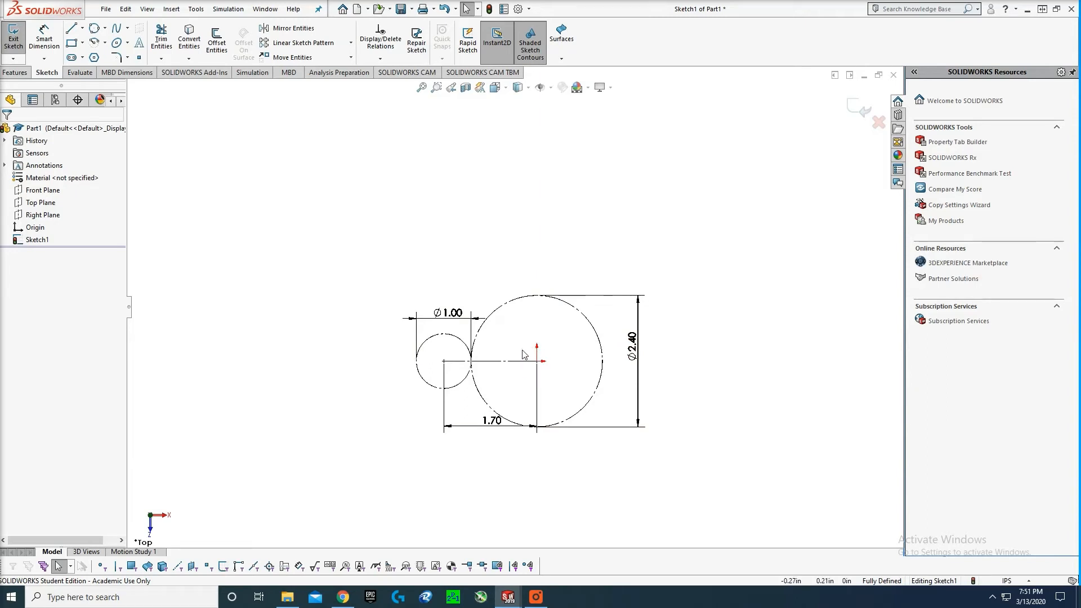
scroll(514, 330, "down", 3)
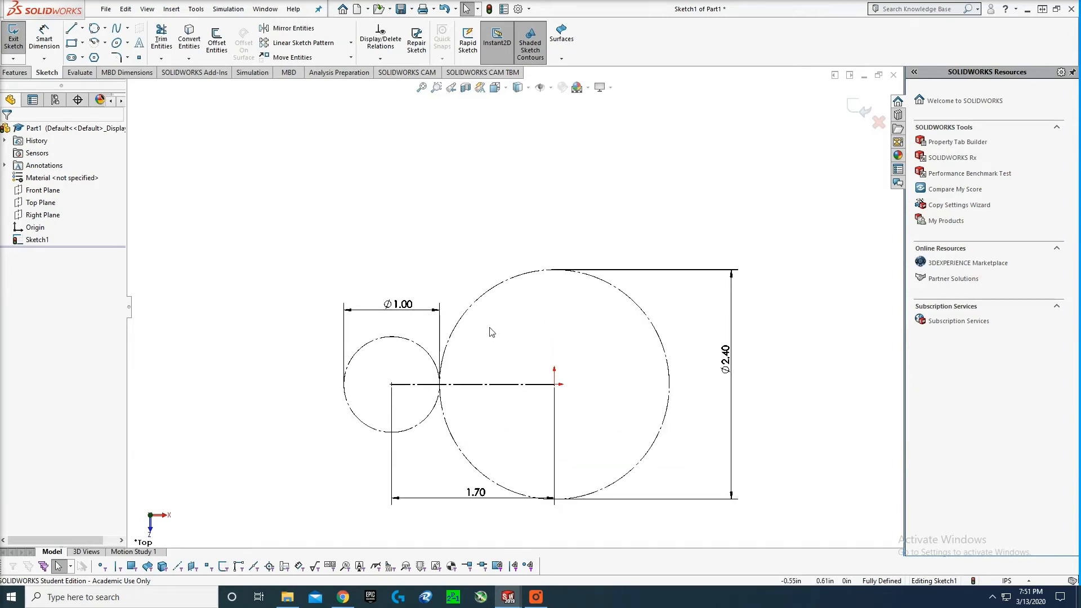
scroll(484, 304, "up", 4)
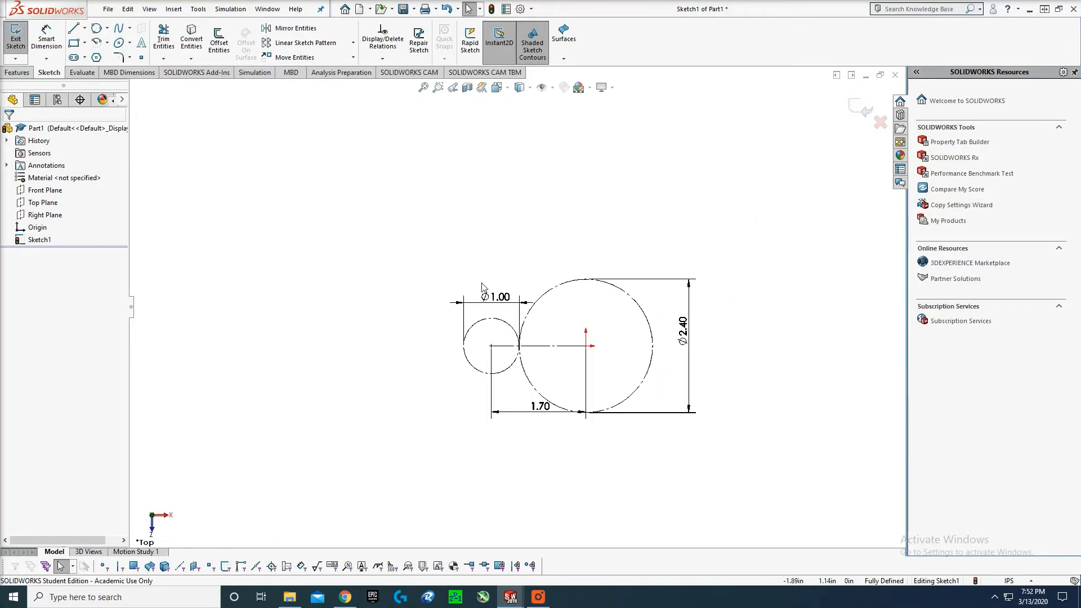
scroll(480, 288, "down", 2)
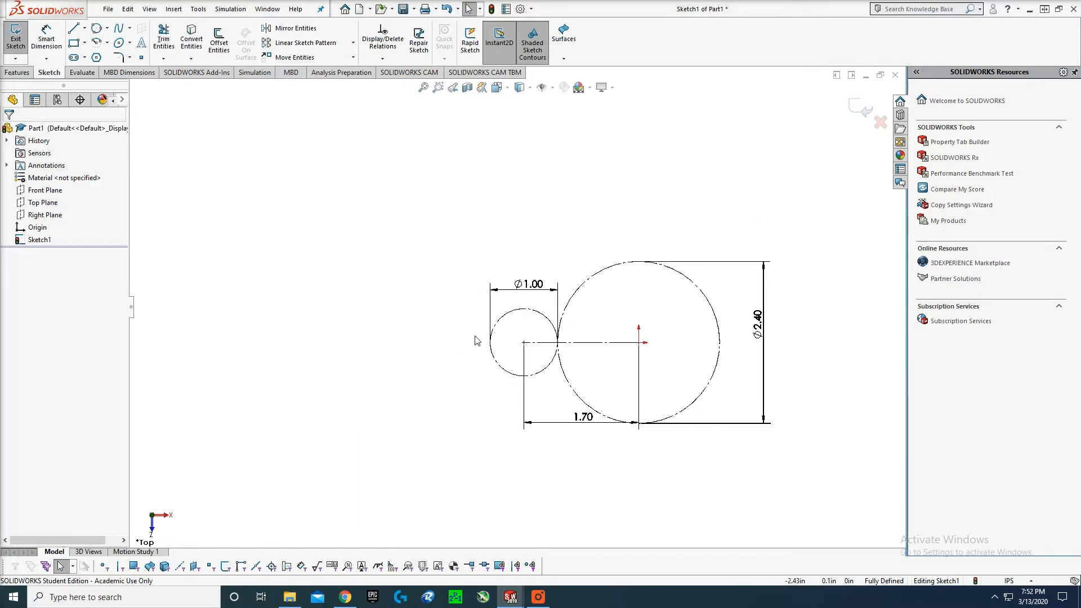
- Sketch a horizontal line about 2.64 in long from the 1 in circle's centre, extending away from the 2.4 in circle
key("l")
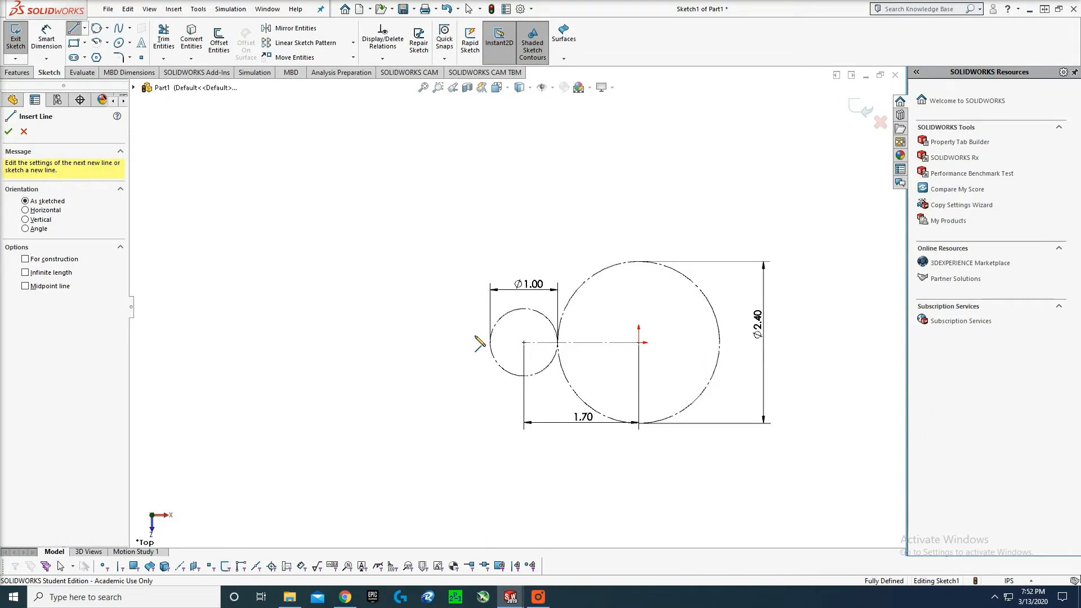
key("Escape")
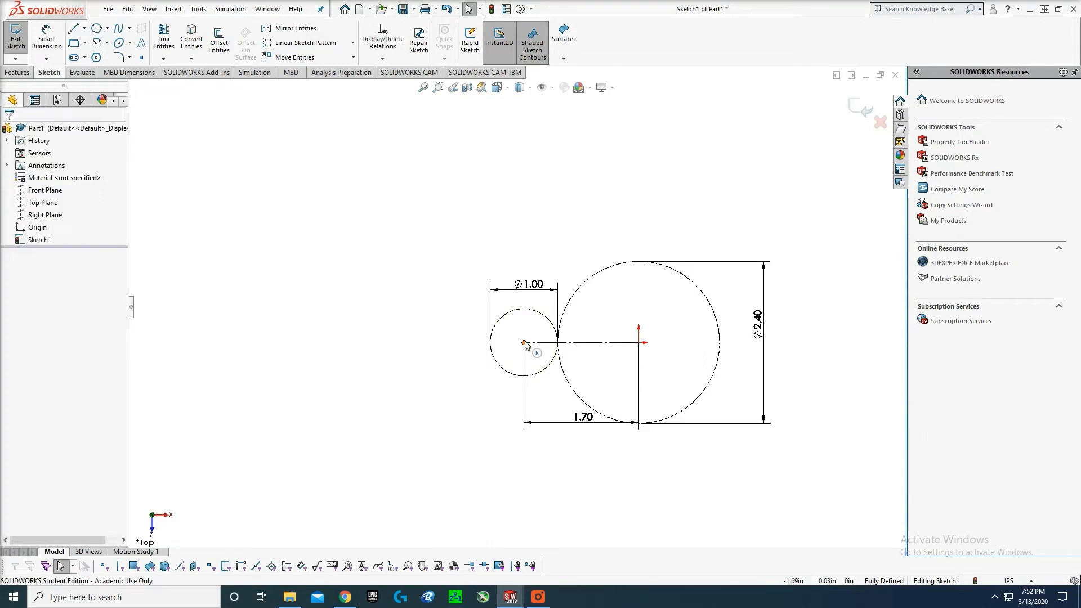
key("l")
left_click(523, 343)
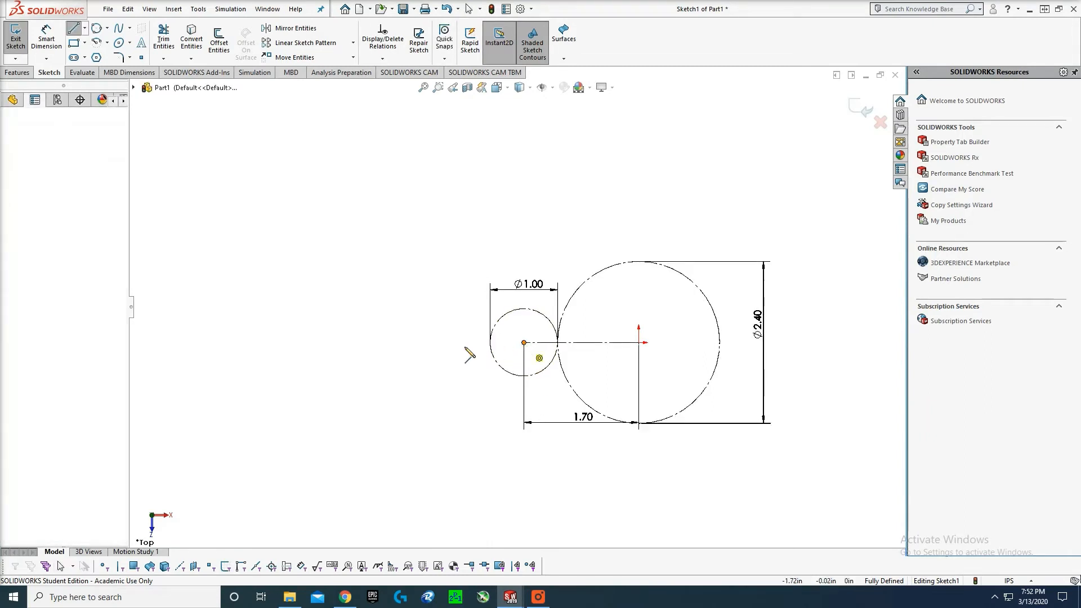
left_click(345, 342)
key("Escape")
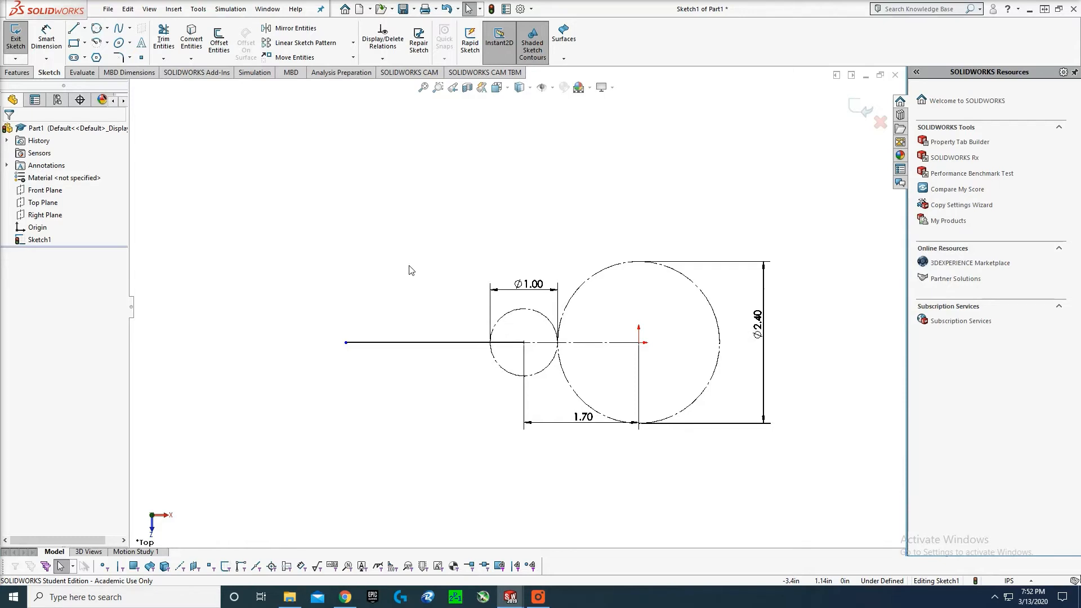
- Dimension the new horizontal line's length as 2.5 in and place the dimension below it
key("d")
left_click(431, 342)
left_click(449, 447)
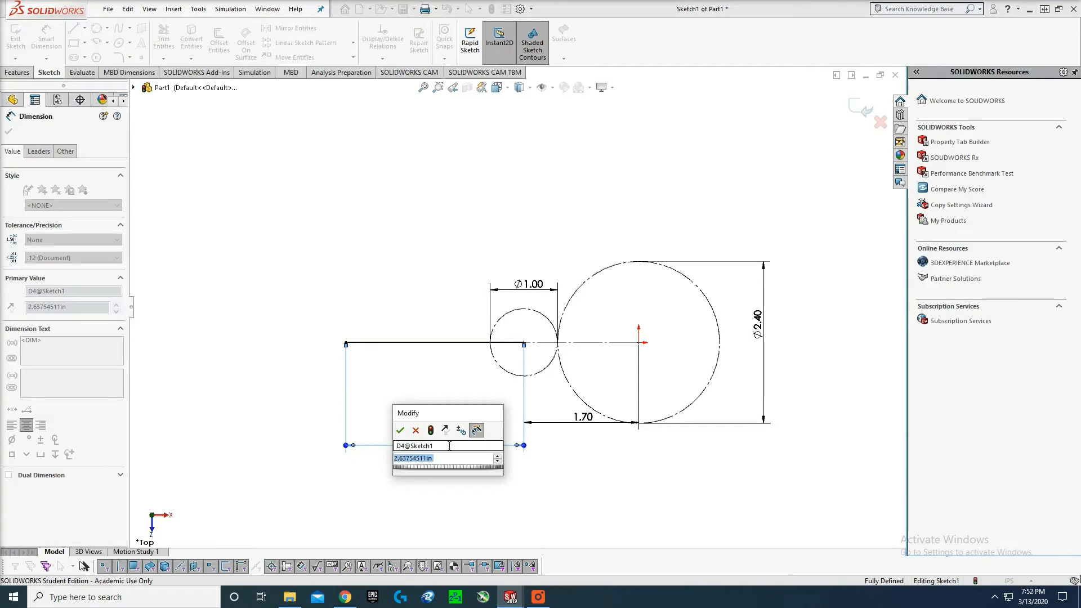
type("2.5")
key("Return")
key("Escape")
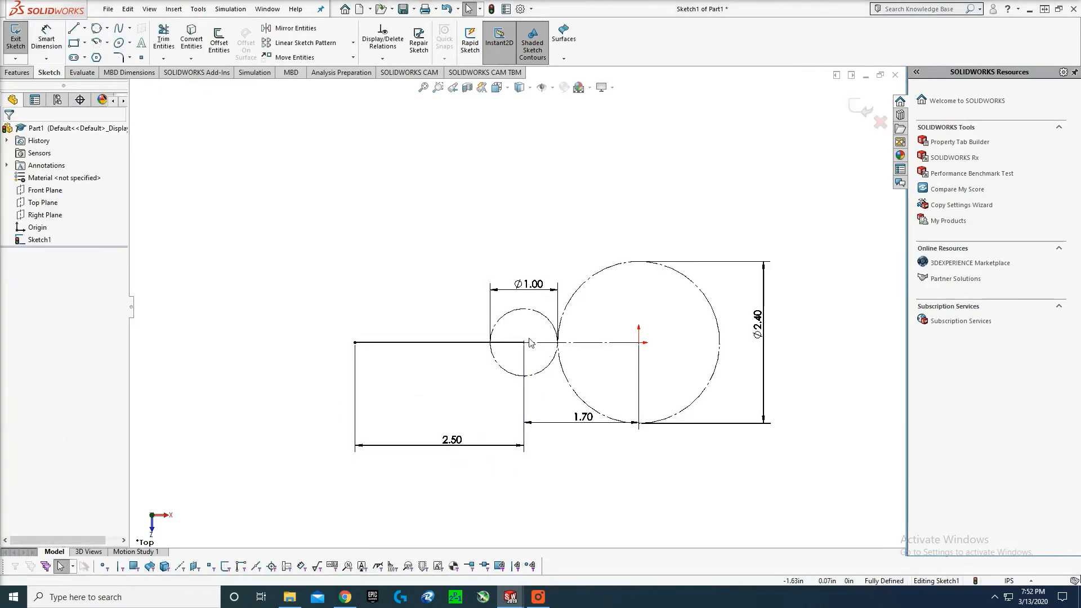
- Sketch a circle about 1.33 in in diameter centred on the origin, inside the 2.4 in construction circle
scroll(531, 324, "up", 1)
scroll(564, 250, "down", 1)
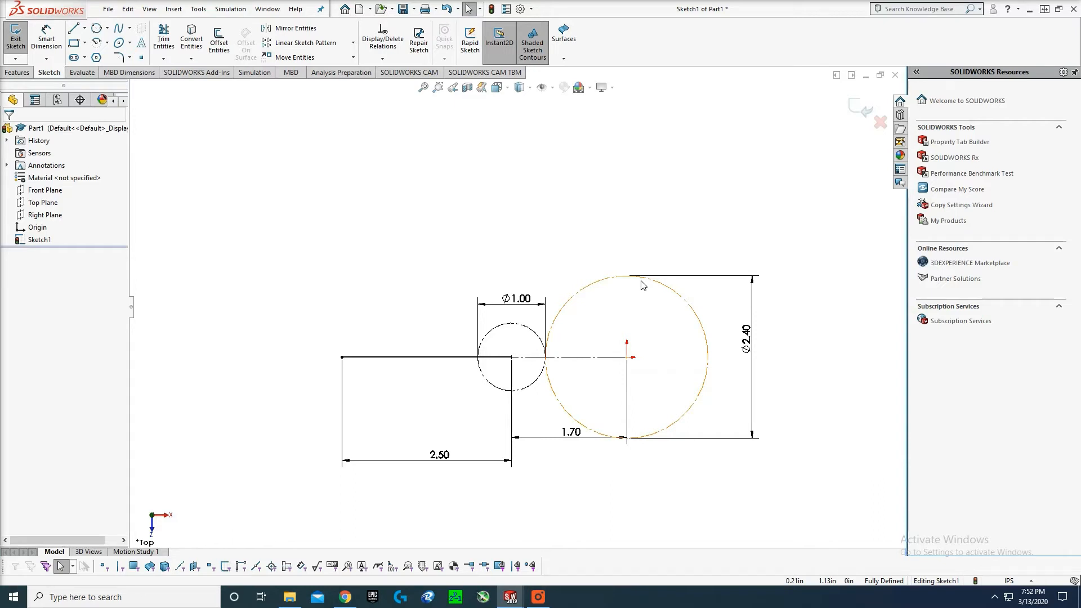
scroll(625, 318, "down", 2)
key("c")
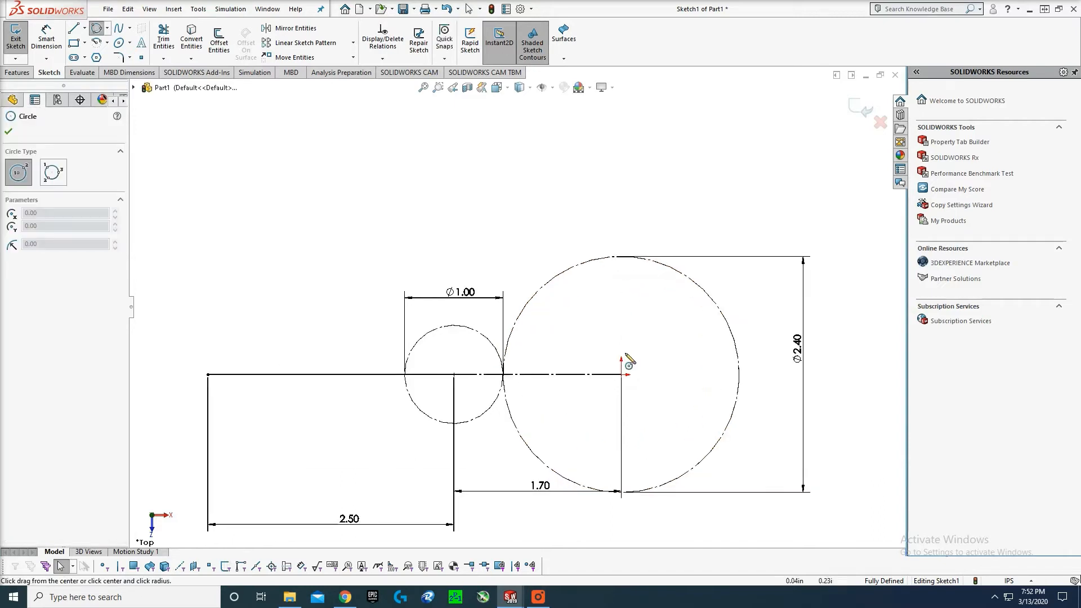
left_click(622, 374)
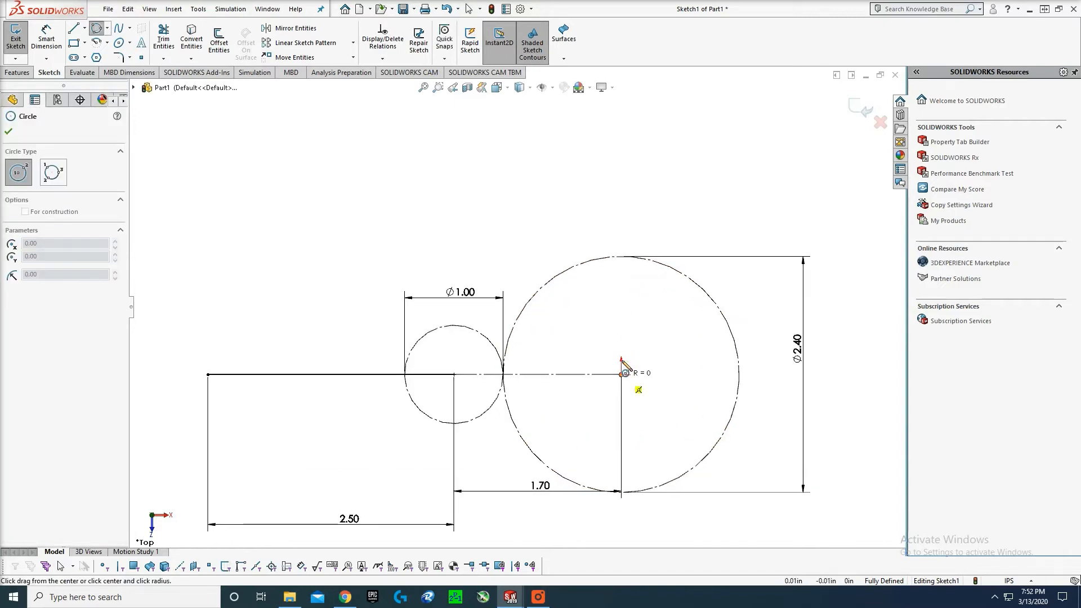
left_click(612, 311)
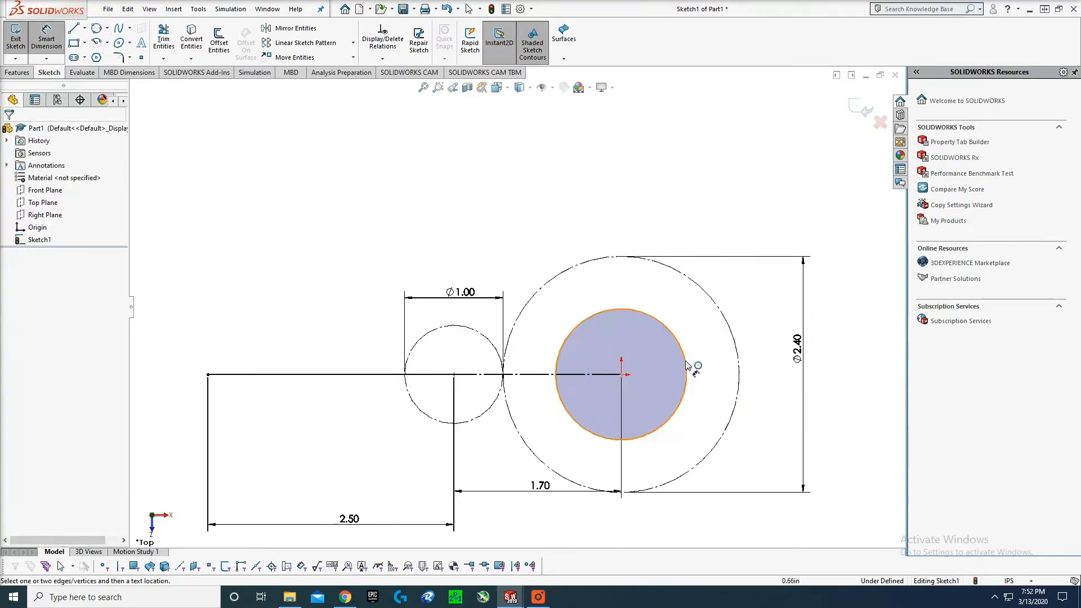
- Dimension the inner circle's diameter as 1.125 in and place the dimension beside the 2.4 in dimension
left_click(851, 375)
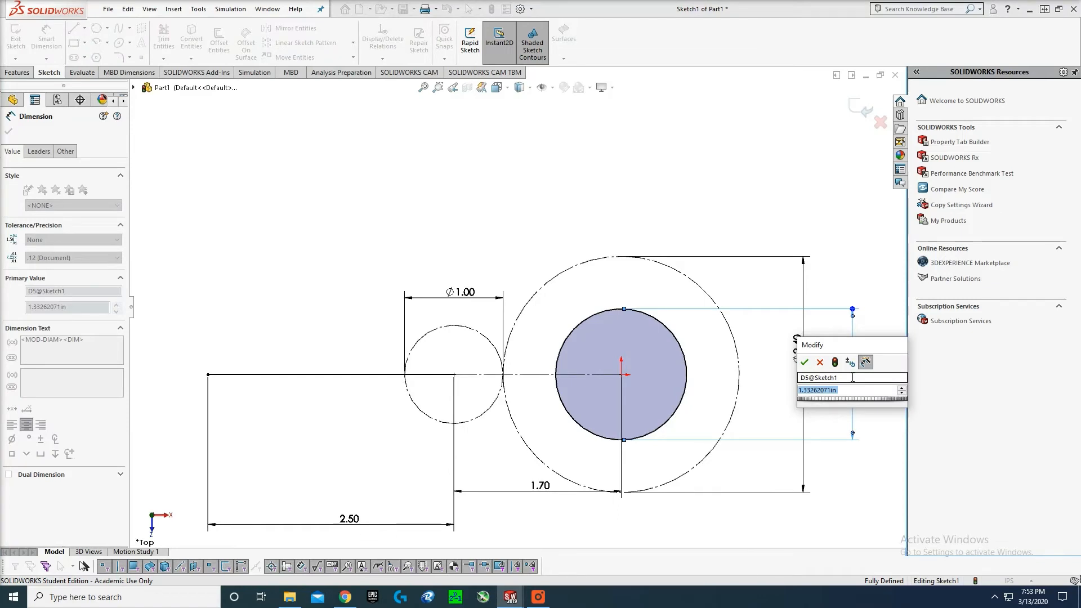
type("1.125")
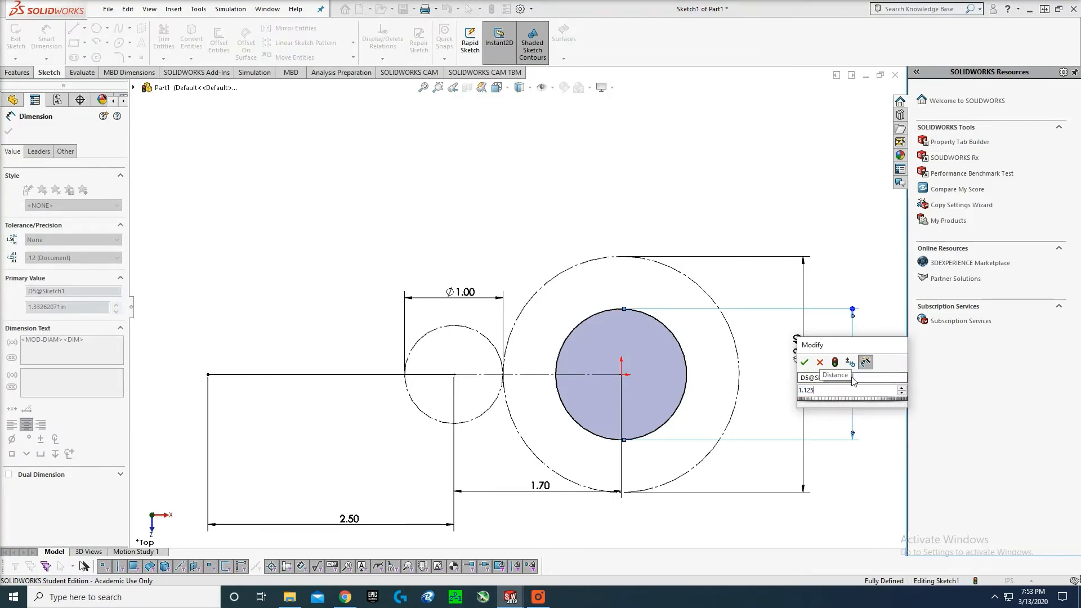
key("Return")
key("Escape")
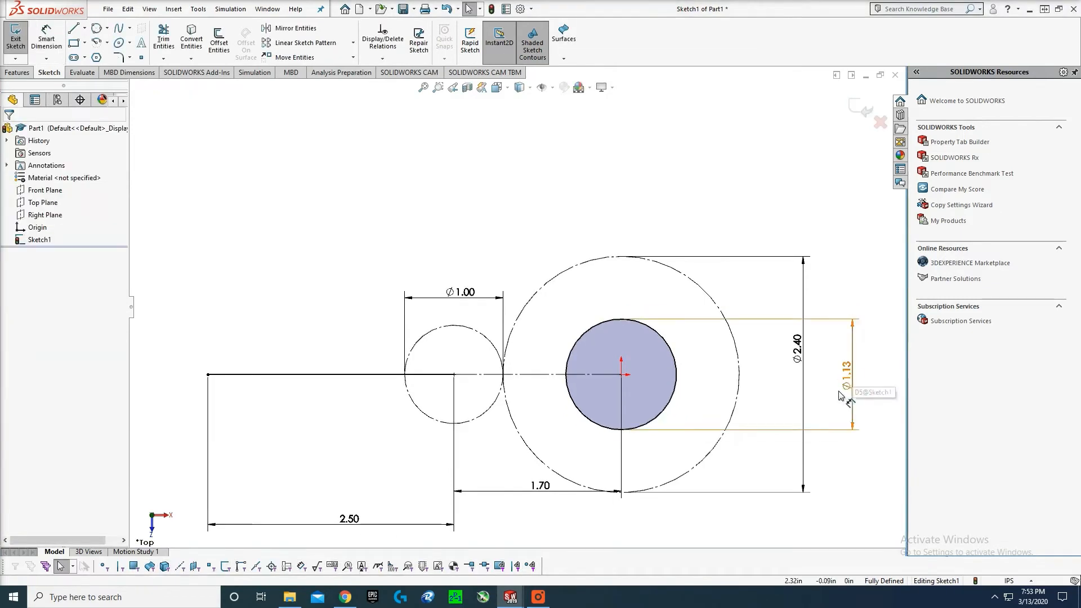
- Sketch a circle about 0.57 in in diameter concentric with the 1 in construction circle
scroll(630, 314, "down", 1)
scroll(584, 293, "up", 1)
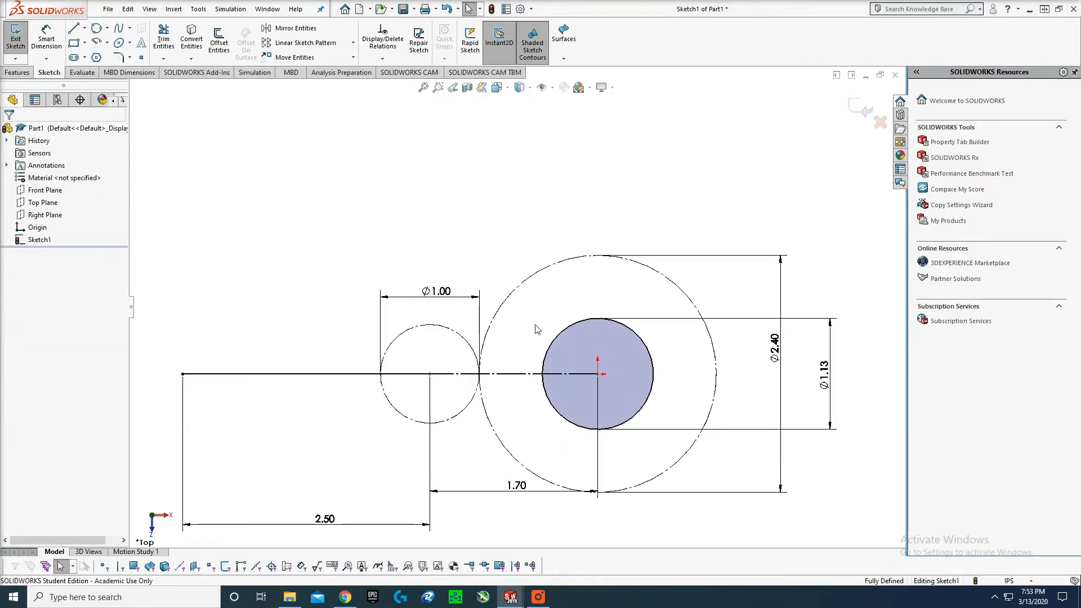
key("c")
left_click(430, 374)
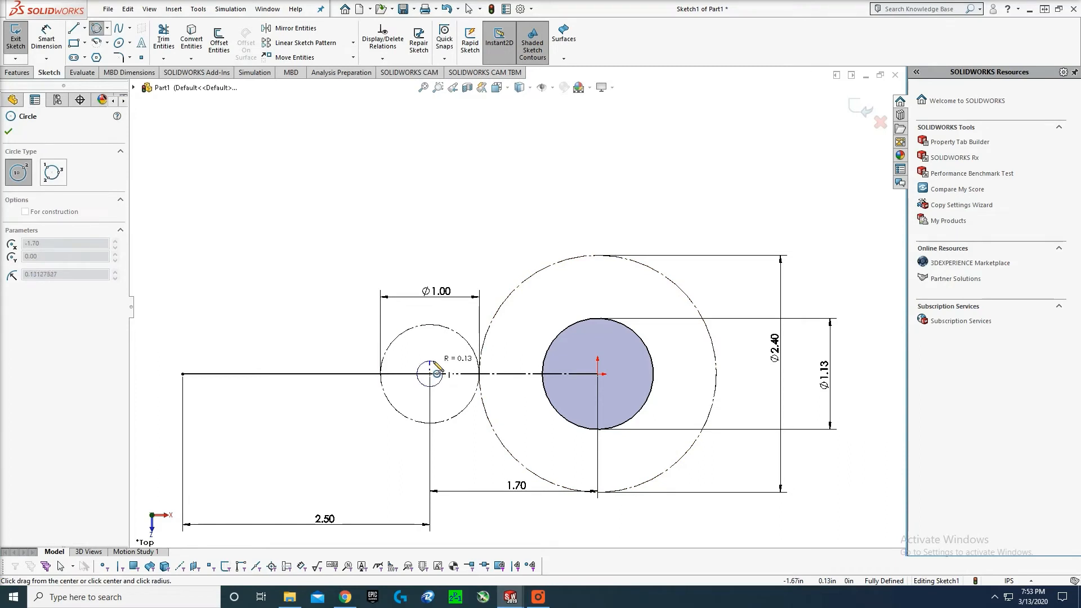
left_click(426, 347)
key("Escape")
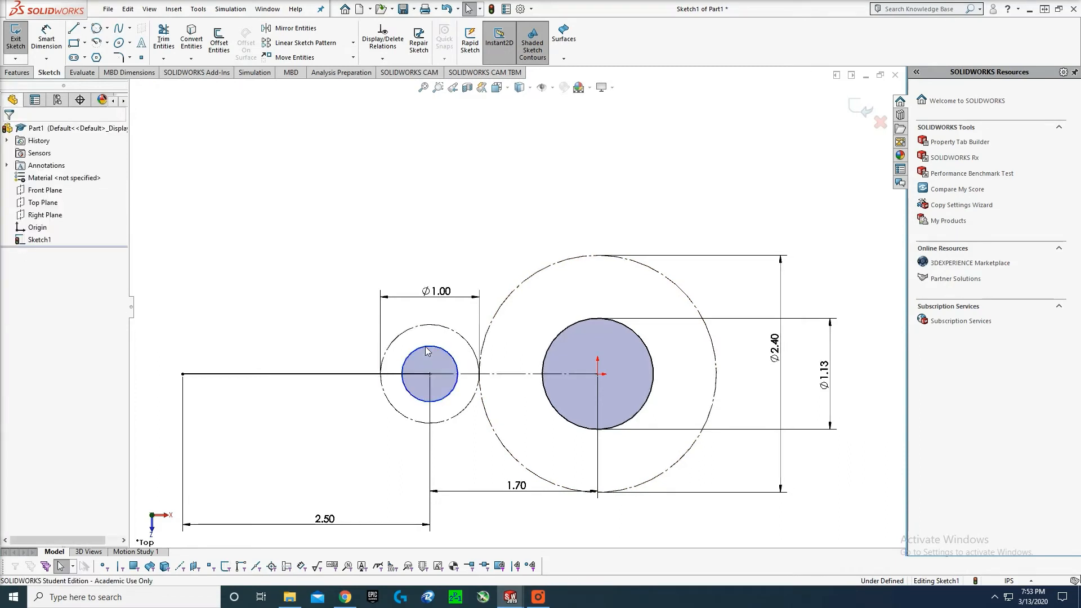
- Dimension the circle inside the 1 in construction circle as 1.125 in diameter and place the dimension above the 1 in one
key("d")
left_click(450, 354)
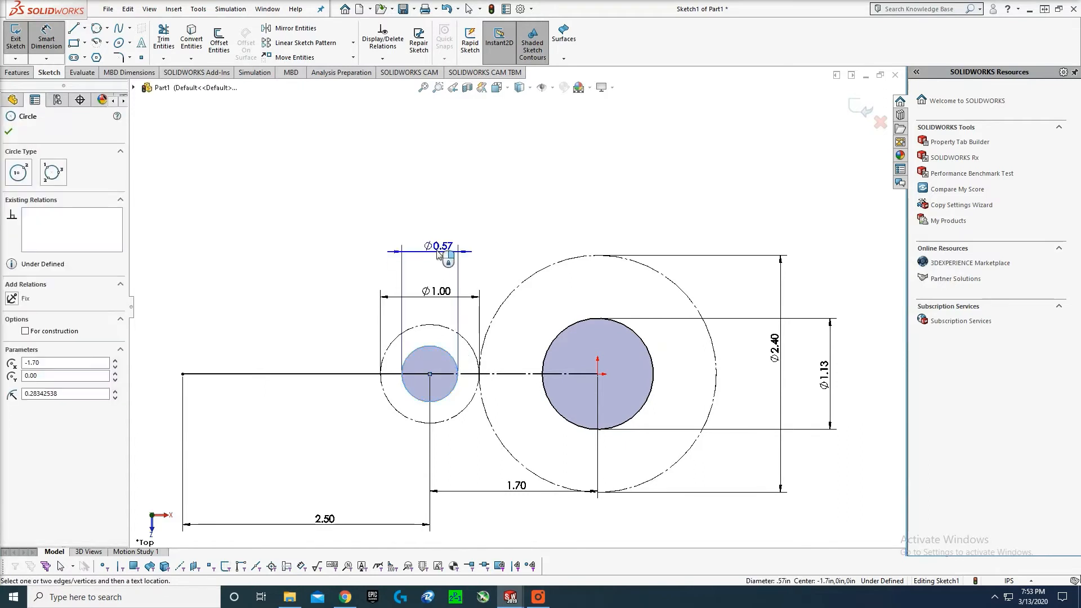
left_click(438, 253)
type("1.125")
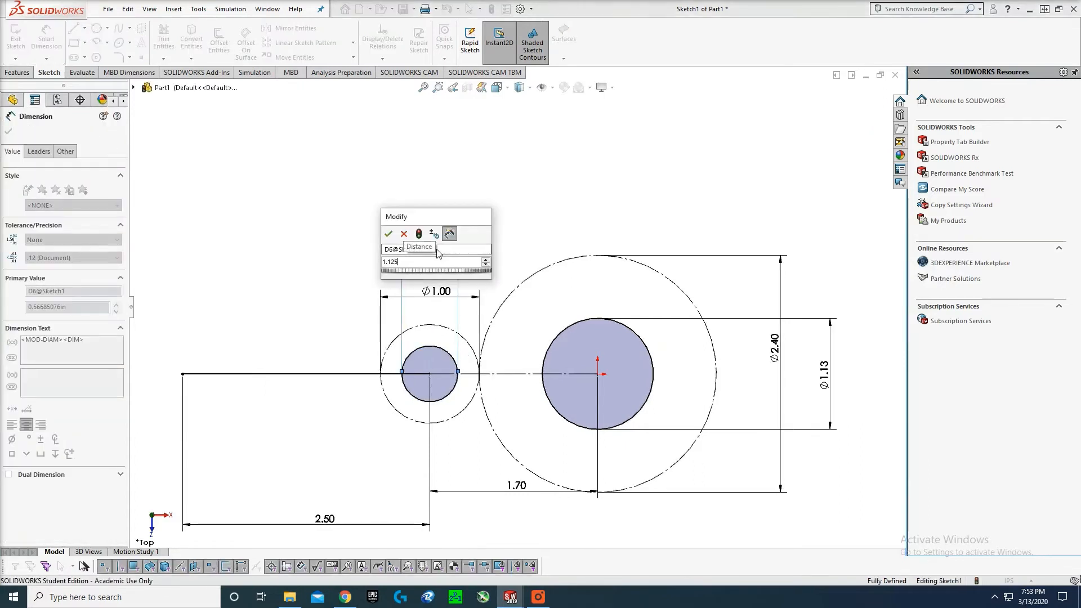
key("Return")
key("Escape")
scroll(515, 307, "up", 1)
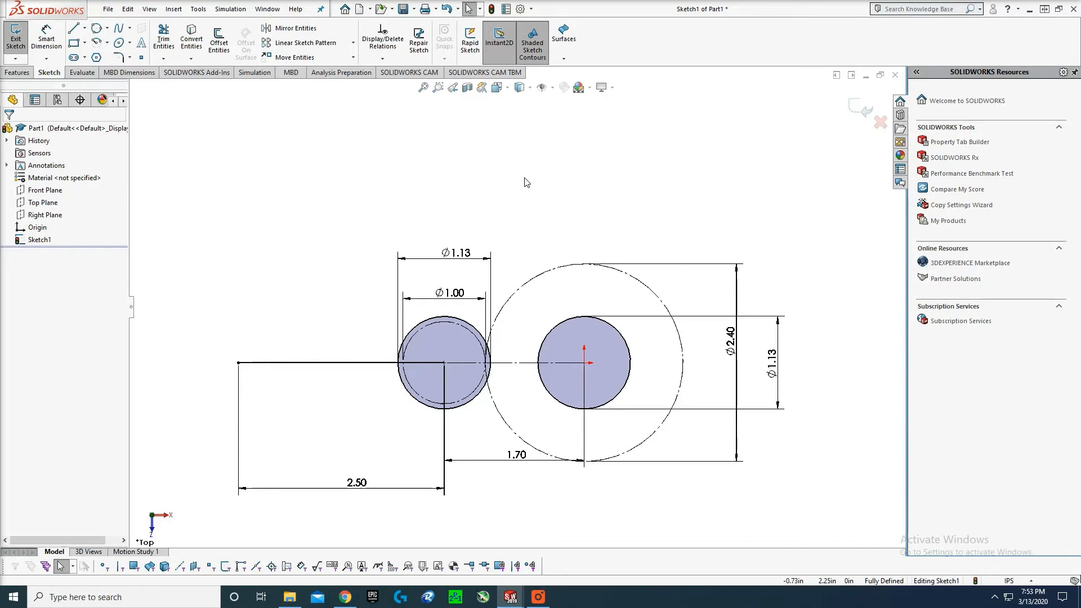
right_click_drag(524, 183, 557, 184)
left_click(584, 363)
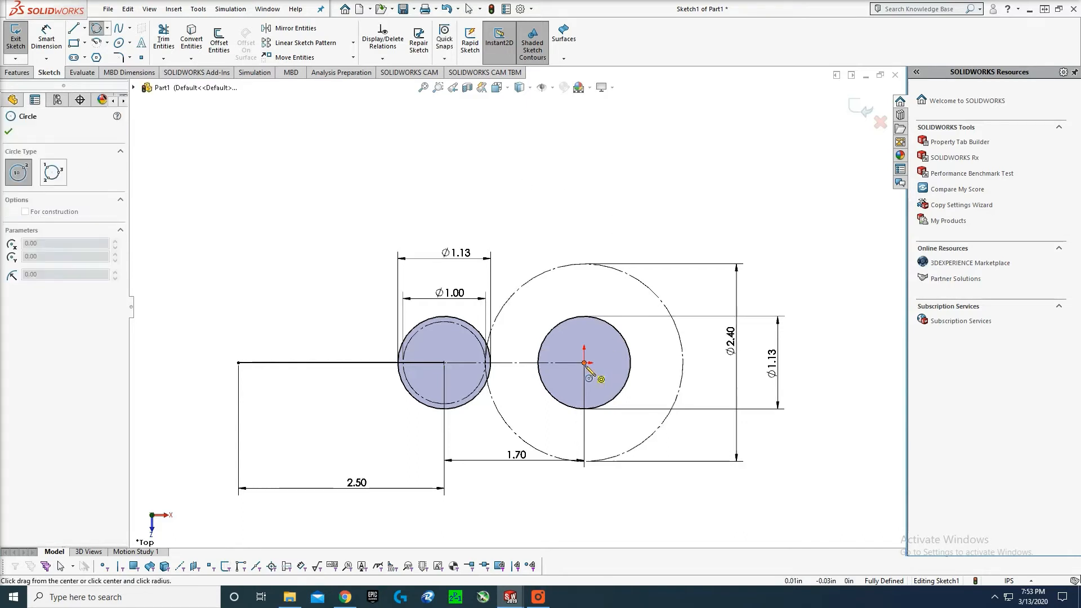
left_click(582, 242)
key("Escape")
left_click(582, 242)
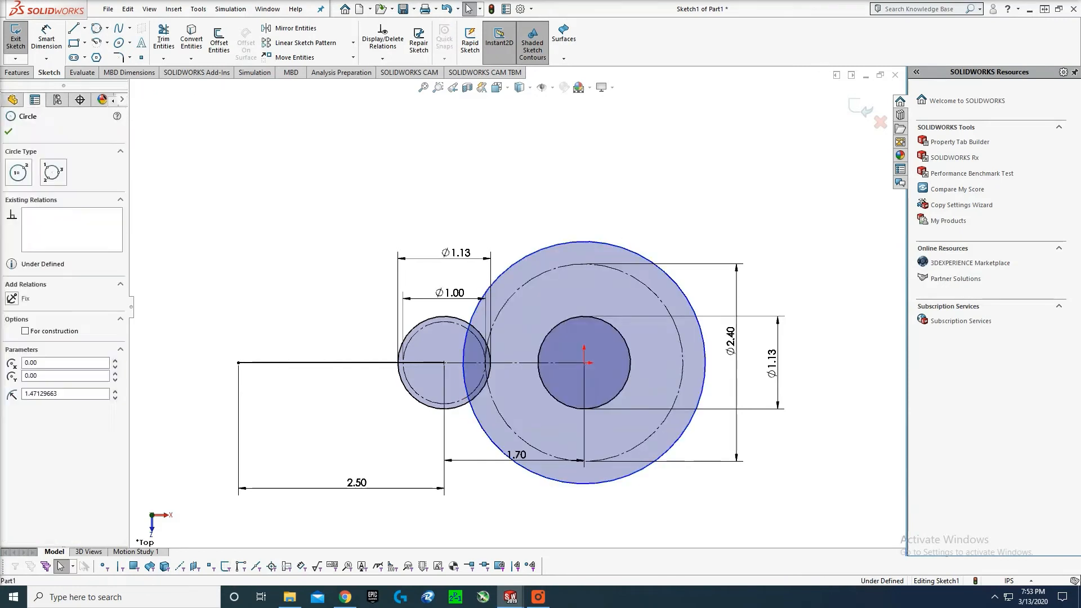
key("Delete")
- Offset the 1.125 in circle at the origin outward by 0.375 in
right_click_drag(585, 246, 596, 275)
left_click(629, 349)
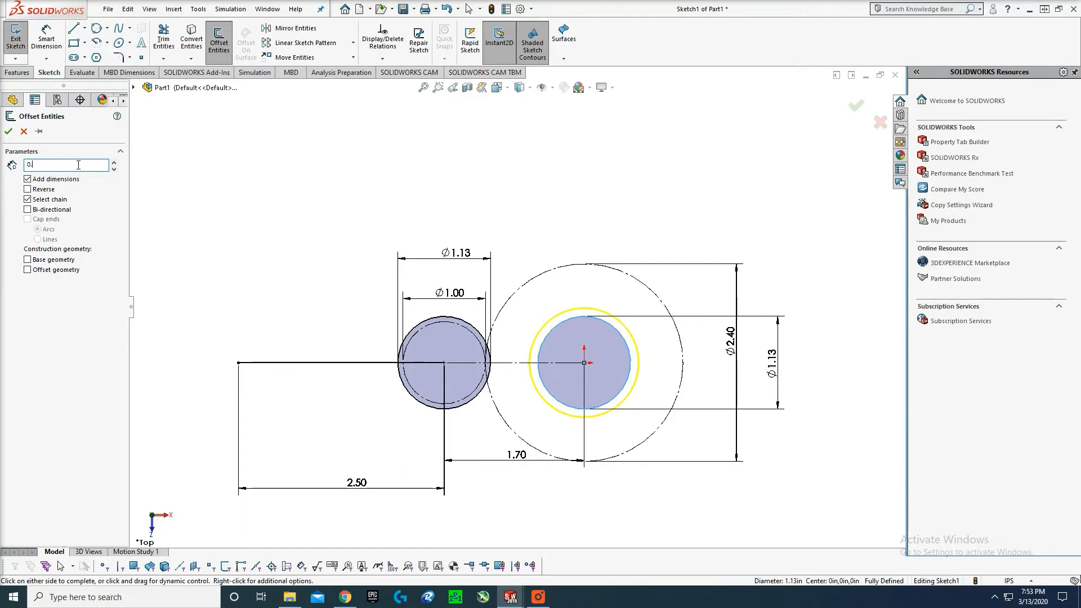
type("0.375")
key("Return")
key("Return")
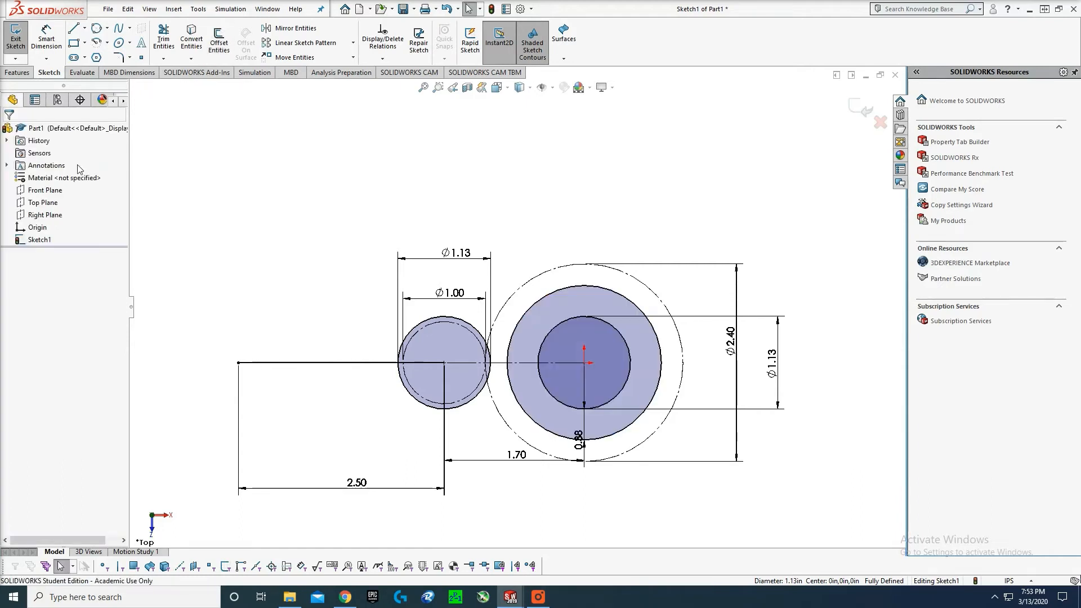
- Offset the 1.125 in circle around the 1 in construction circle outward by 0.375 in
right_click_drag(452, 276, 469, 323)
key("Escape")
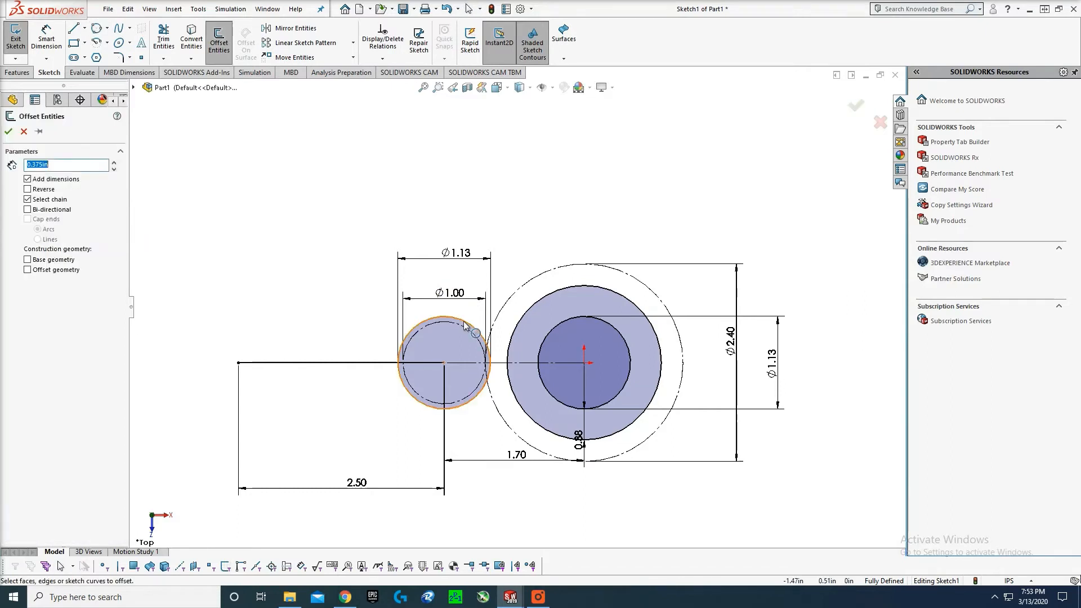
left_click(470, 324)
key("Return")
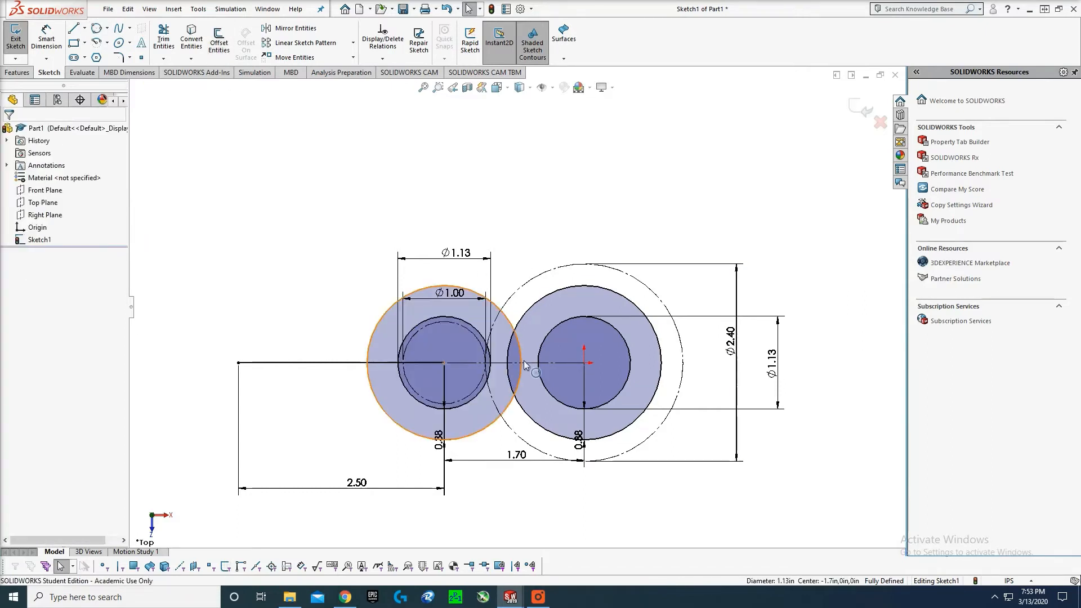
- Trim the overlapping inner arcs where the two offset circles cross, leaving one joined outline
right_click_drag(524, 360, 524, 346)
mouse_move(528, 336)
left_mouse_down()
mouse_move(507, 347)
mouse_move(514, 396)
left_mouse_up()
key("Escape")
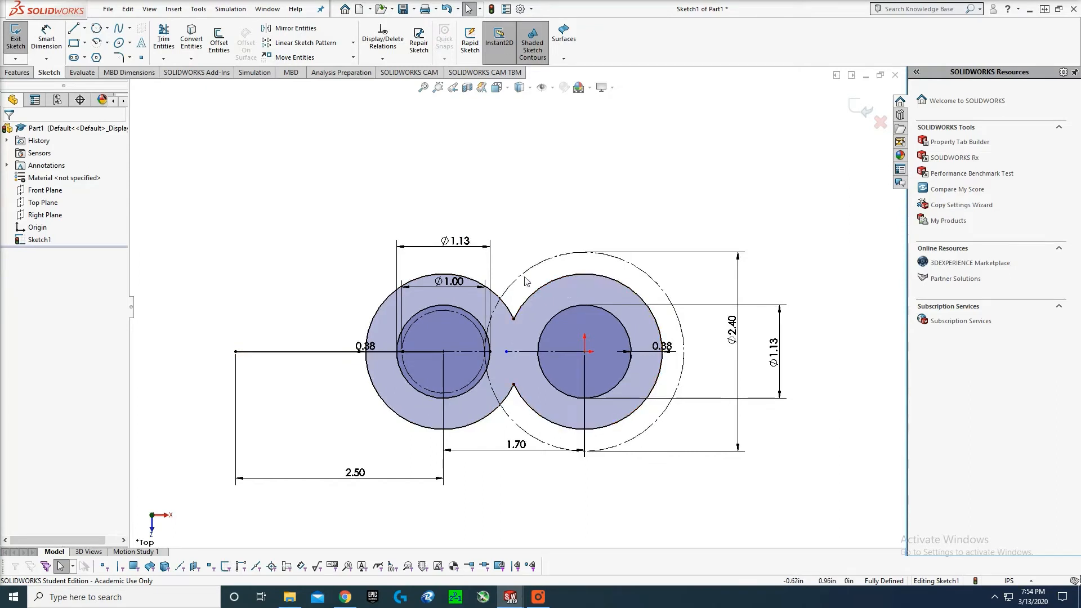
- Sketch a circle about 1.51 in in diameter centred on the free end of the 2.5 in line
key("c")
left_click(235, 351)
left_click(247, 290)
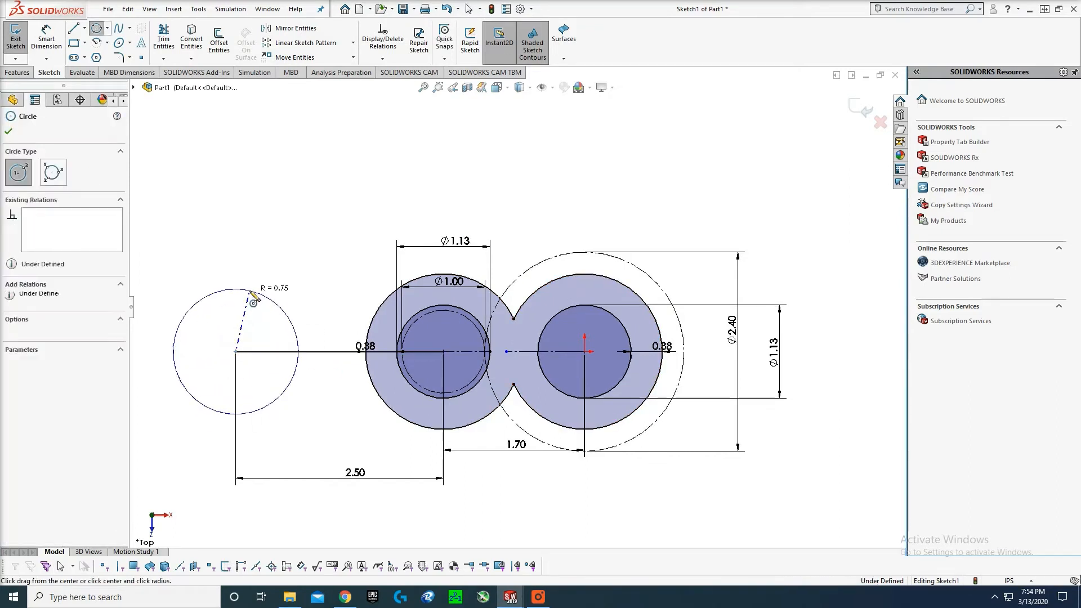
key("Escape")
- Dimension the circle at the 2.5 in line's free end as 1.125 in diameter and offset it outward by 0.375 in
scroll(311, 291, "up", 3)
scroll(312, 291, "down", 1)
scroll(354, 290, "down", 1)
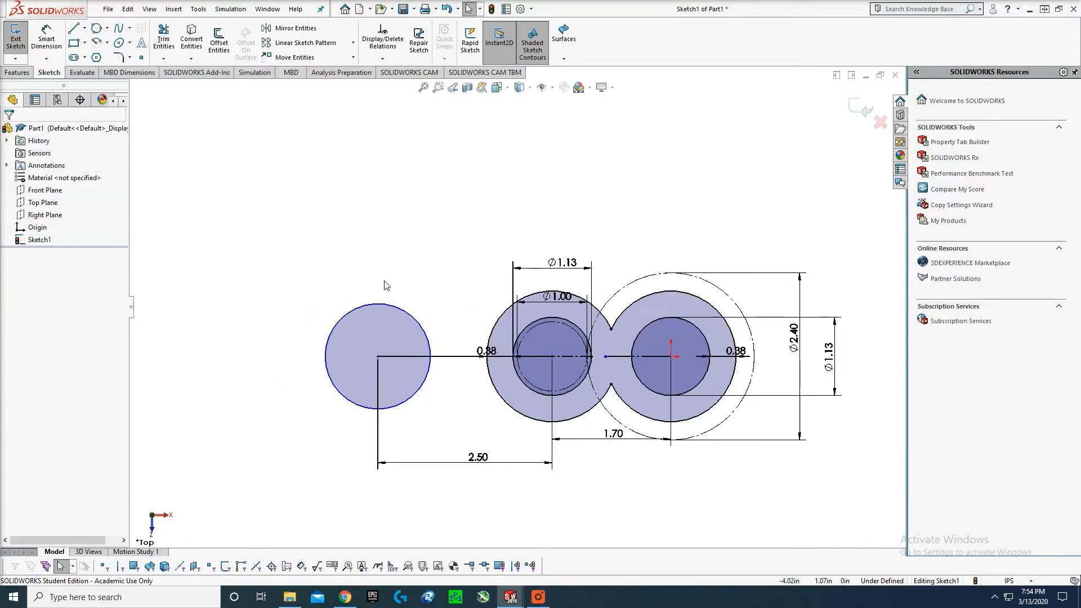
key("d")
left_click(416, 321)
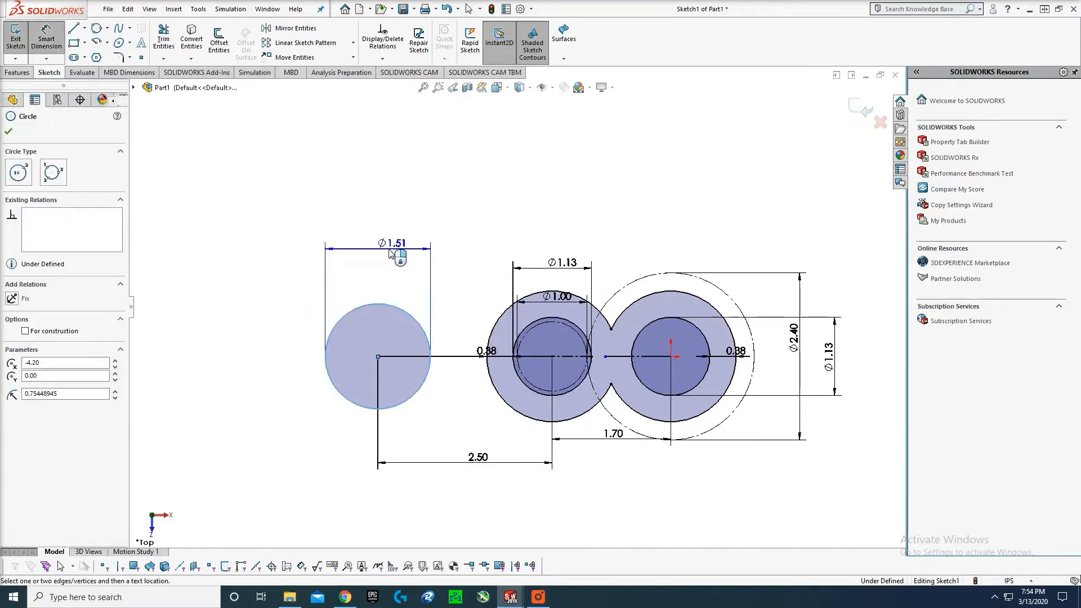
left_click(387, 253)
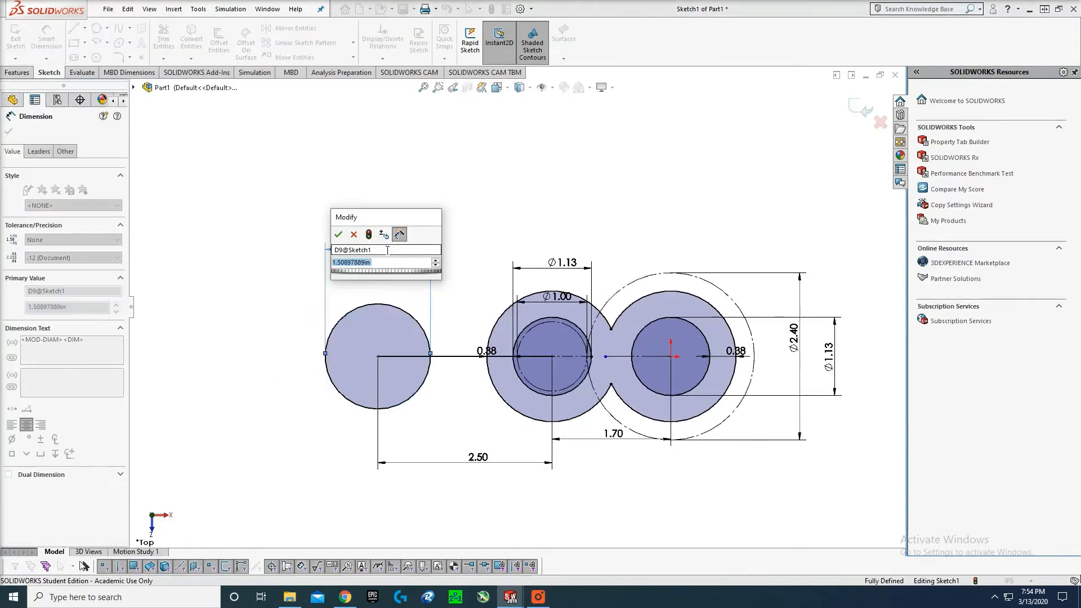
type("1.125")
key("Return")
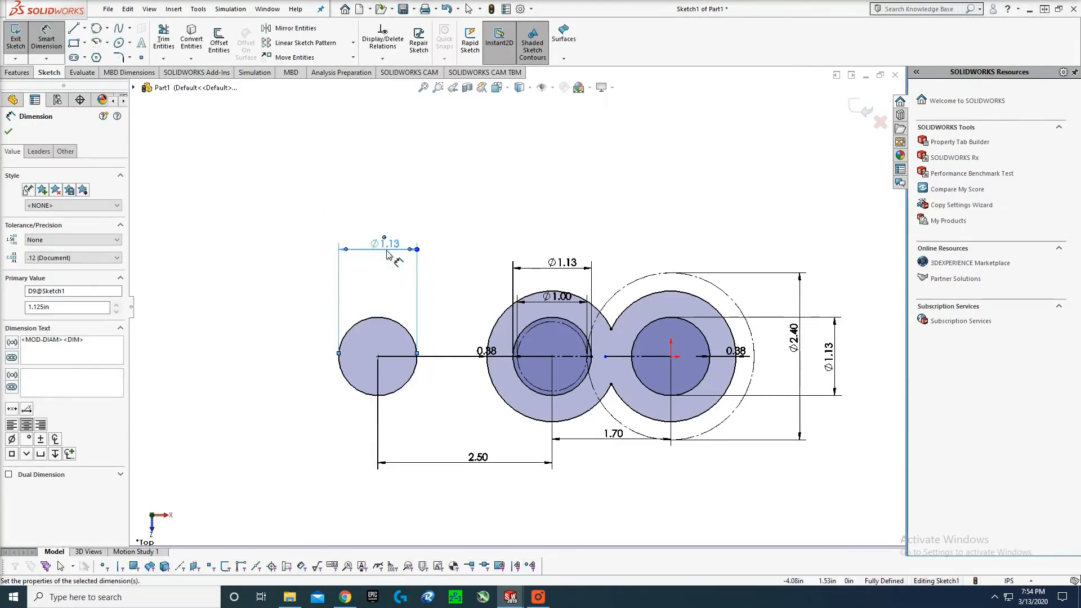
key("Escape")
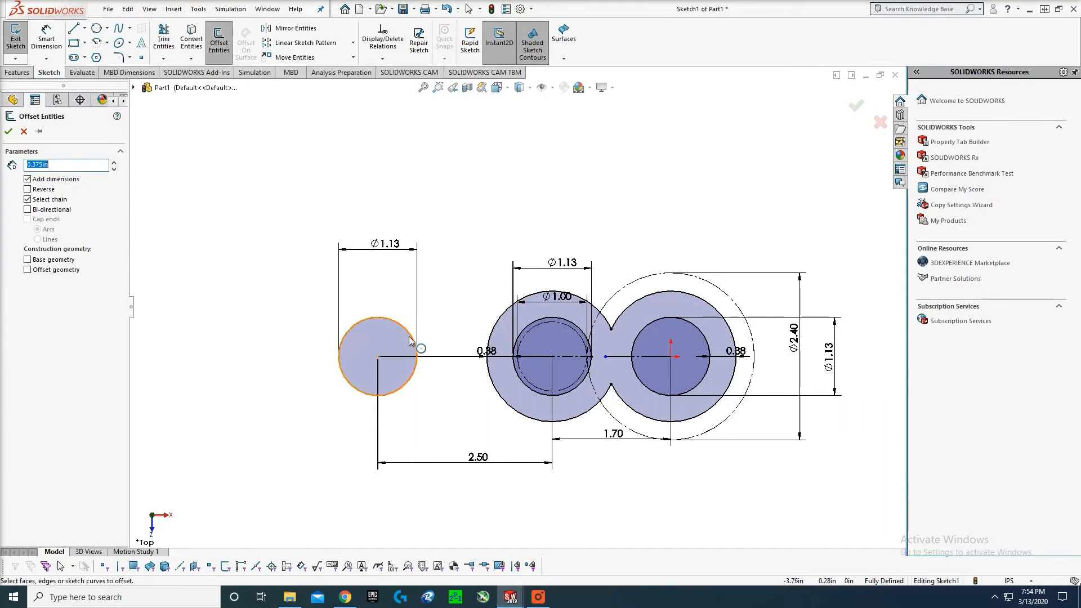
left_click(416, 345)
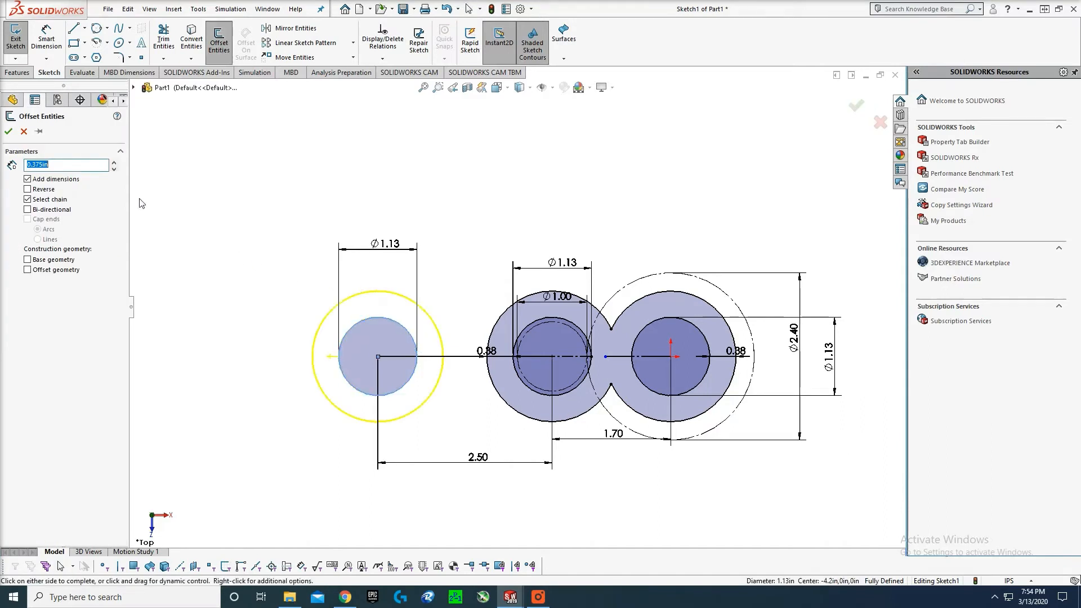
left_click(8, 131)
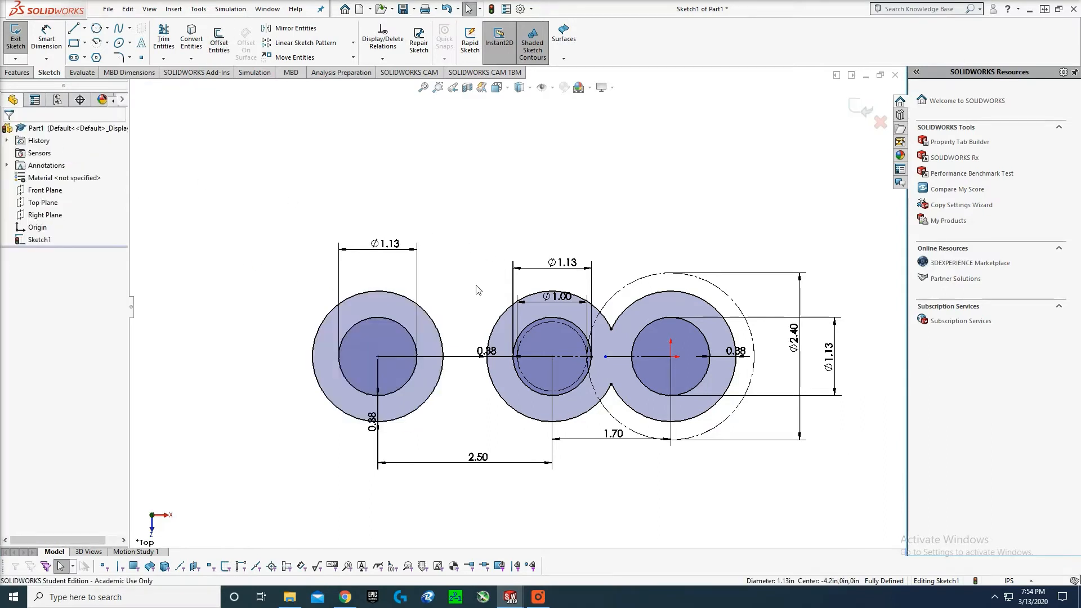
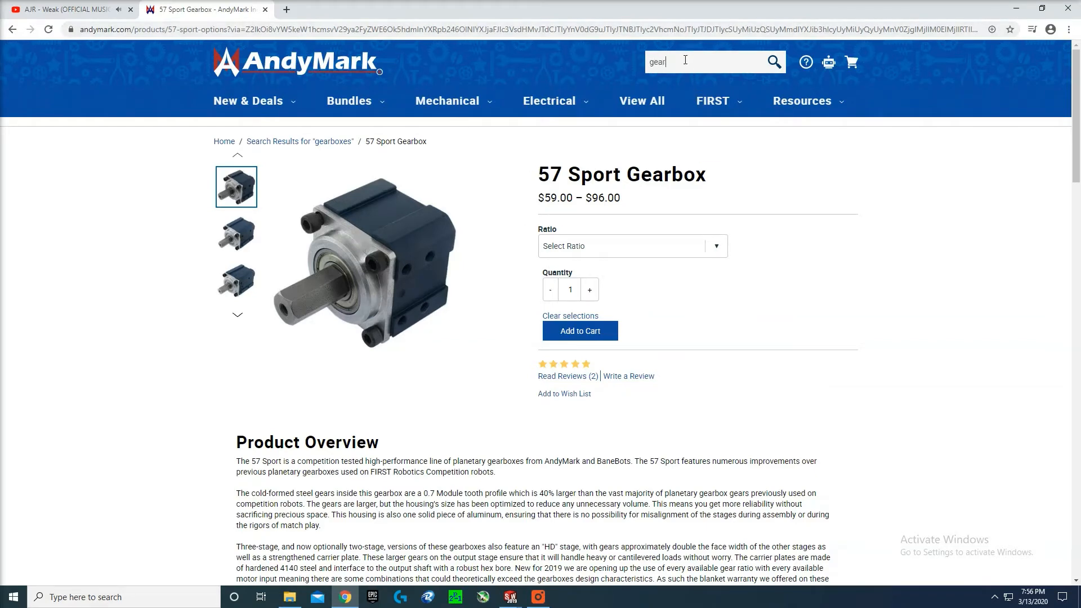
- Search the AndyMark site for "gearbox" and open the 57 Sport Gearbox product page
type("box")
left_click(773, 65)
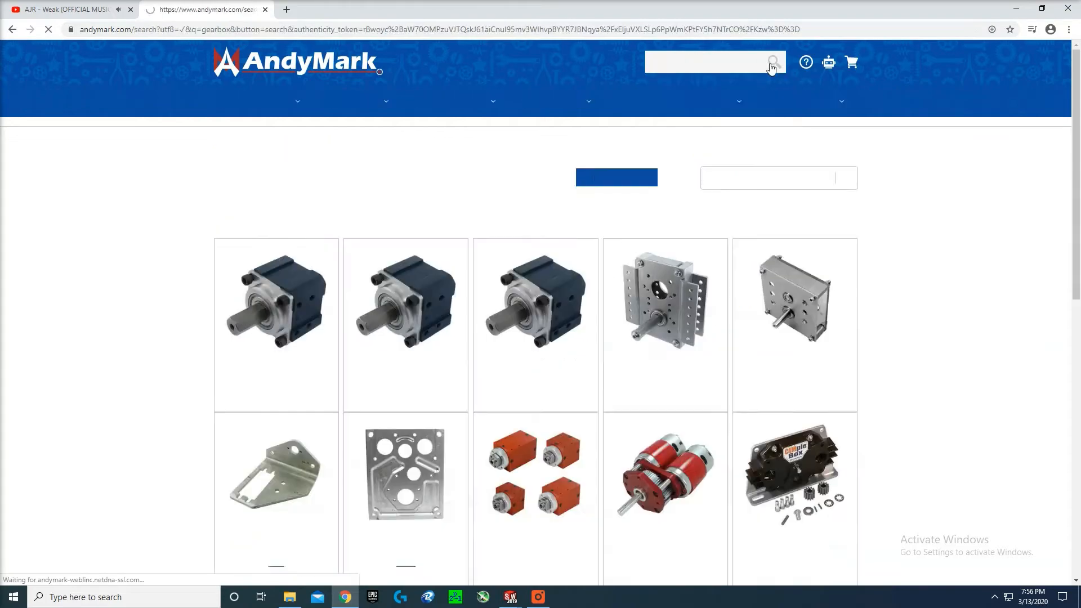
left_click(414, 289)
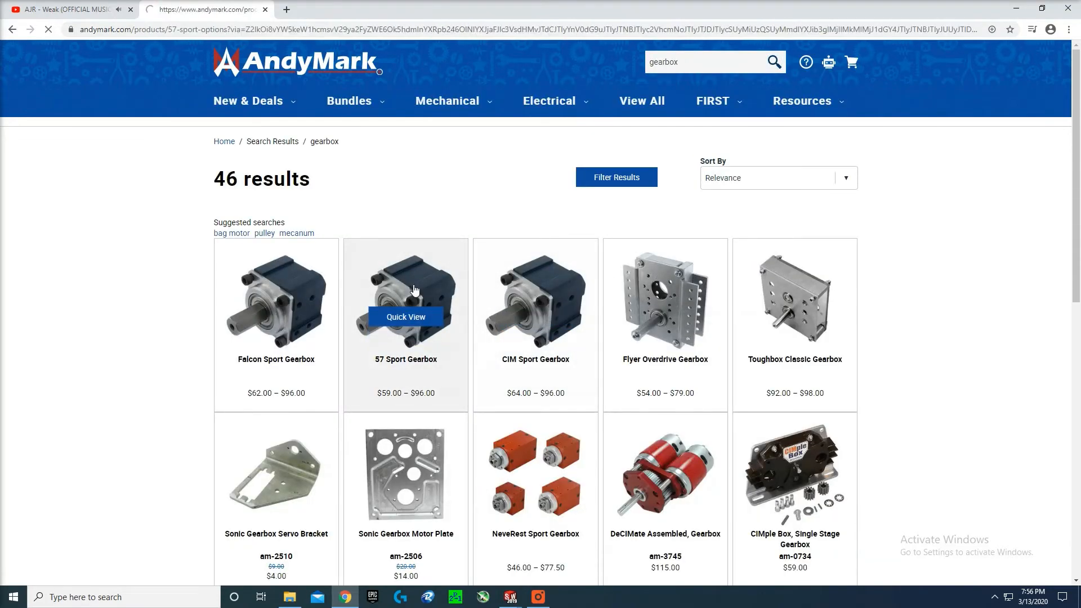
- Download the "2 Stage HD - 57 Sport.STEP" CAD file from the product page's documents
scroll(359, 284, "down", 20)
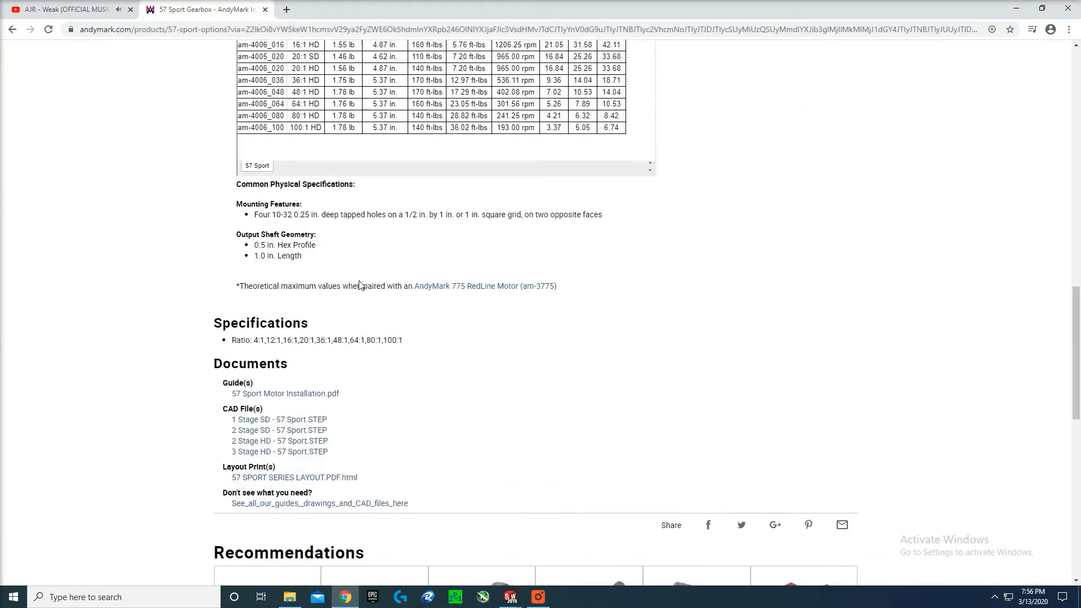
scroll(315, 284, "down", 3)
scroll(250, 281, "up", 1)
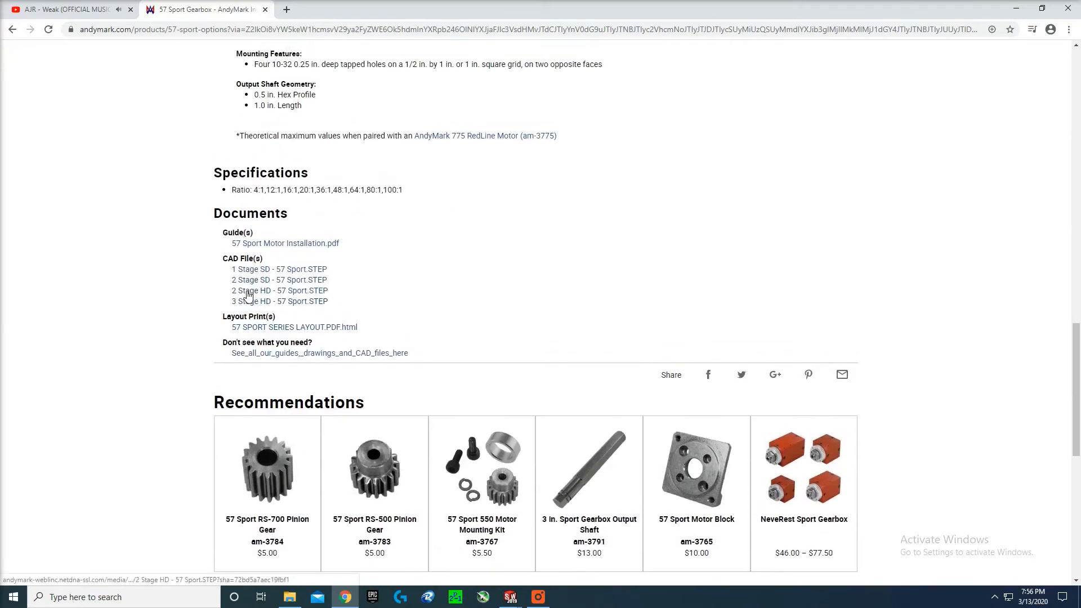
left_click(247, 291)
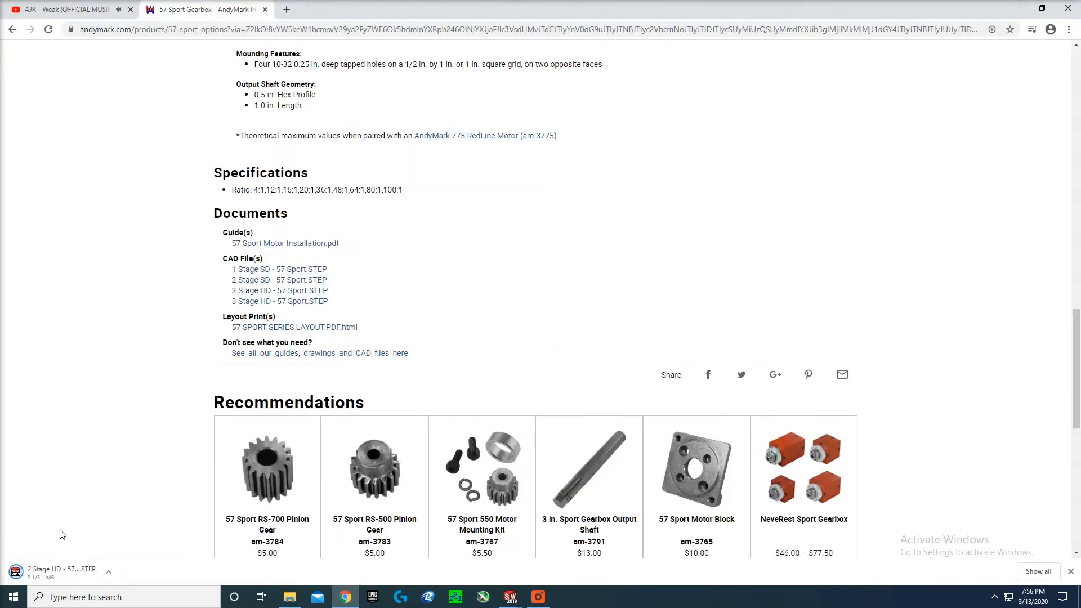
- Open the downloaded 2 Stage HD STEP file in SOLIDWORKS and import it with the Assembly template
left_click(61, 574)
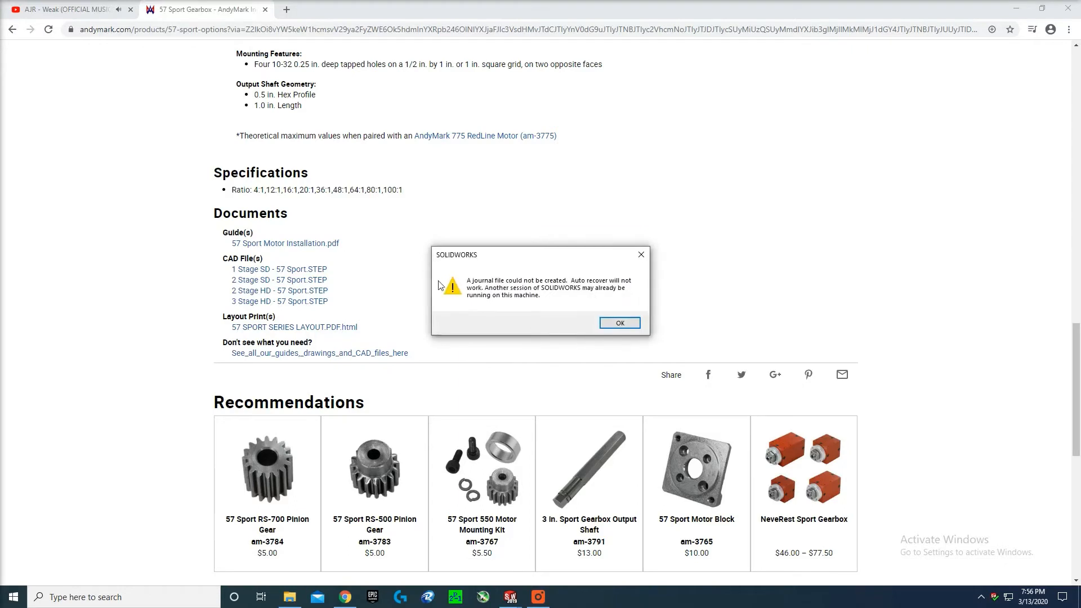
left_click(603, 323)
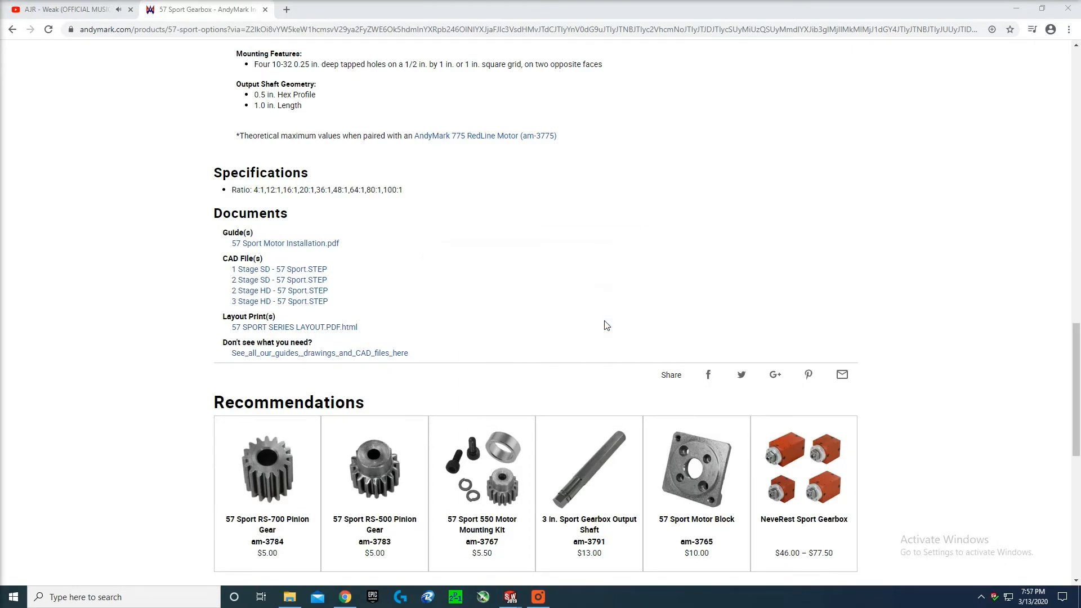
left_click(568, 305)
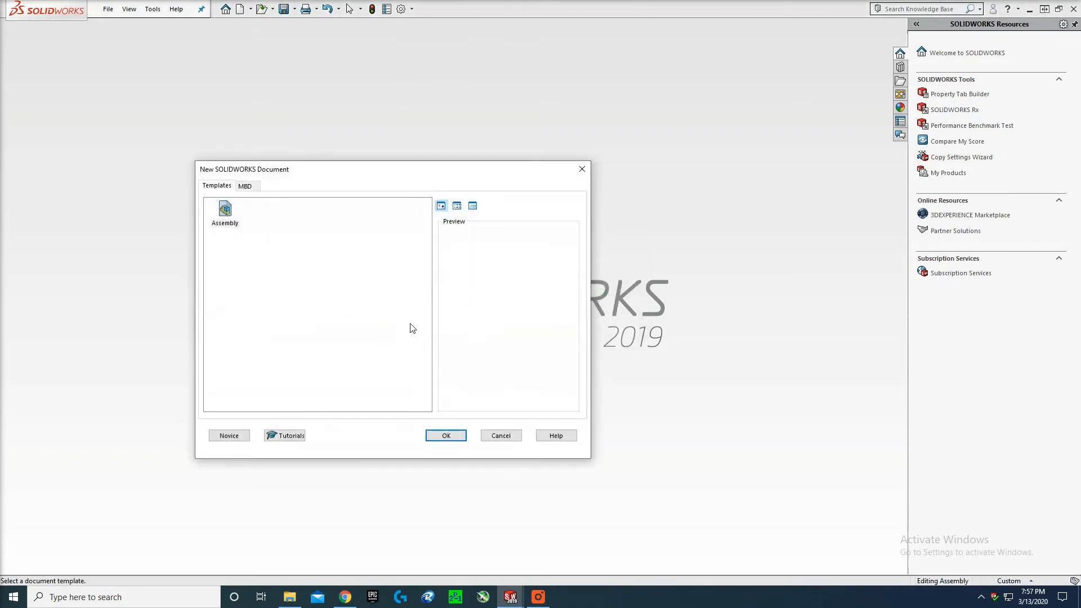
left_click(225, 214)
left_click(445, 435)
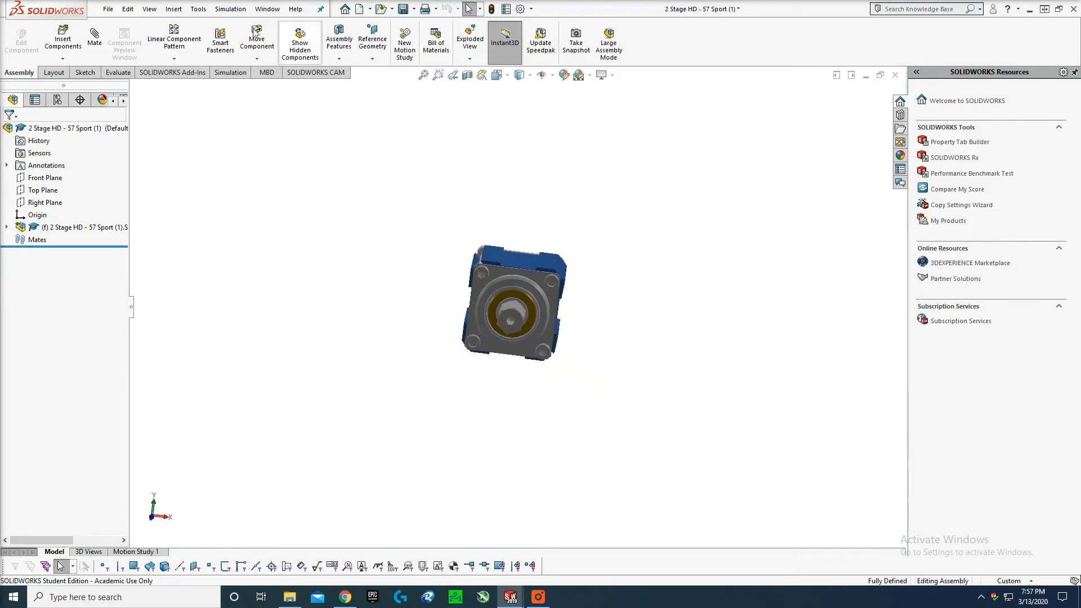
- Save the imported assembly as "57 2 stage gearbox" in the hardwear folder under FRC MODELS on drive H
left_click(110, 9)
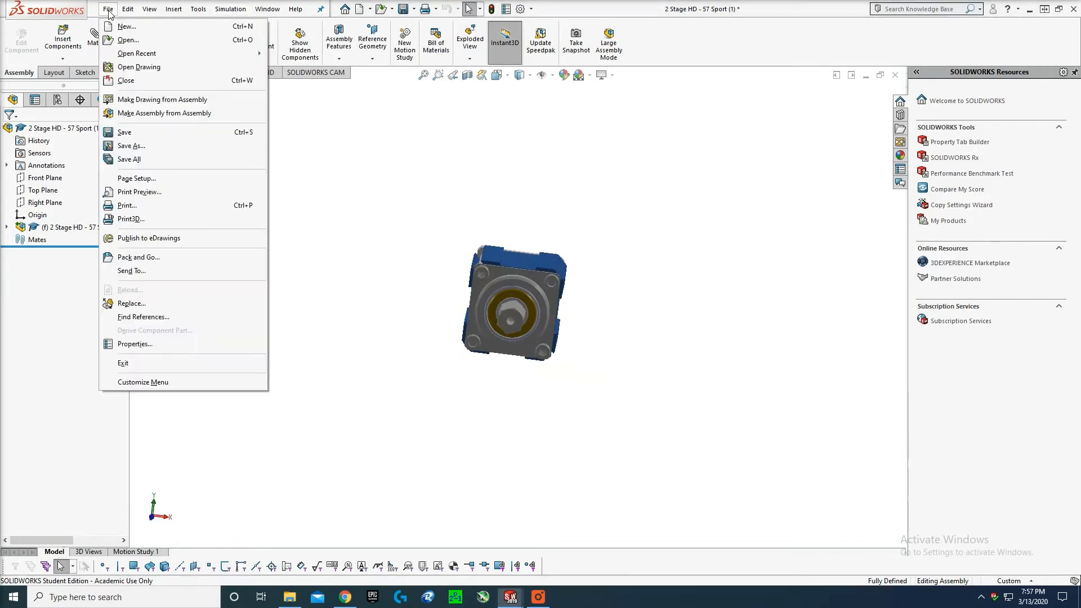
left_click(131, 145)
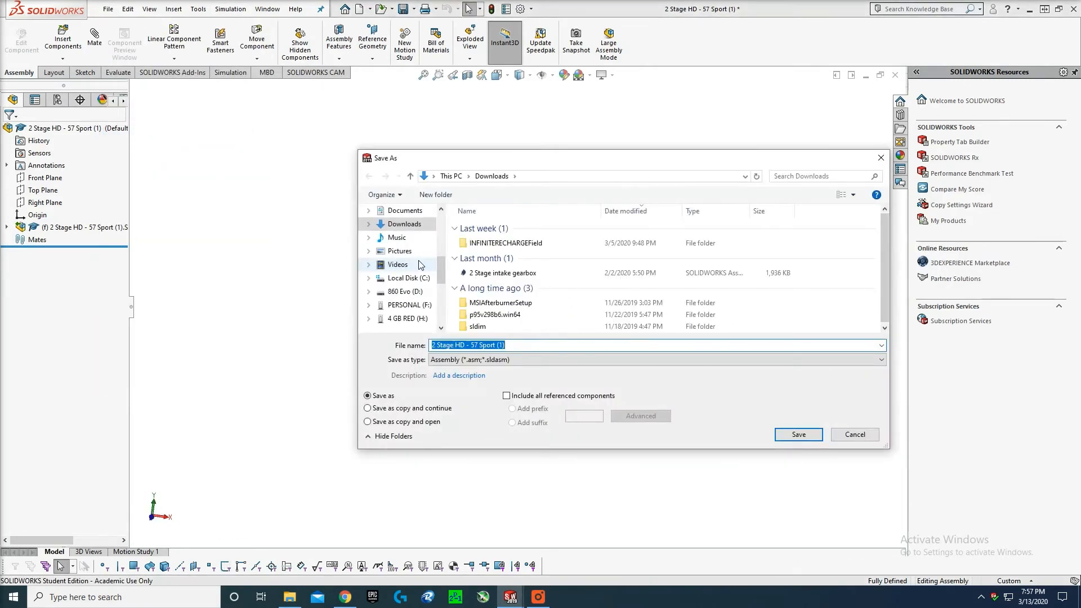
key("BackSpace")
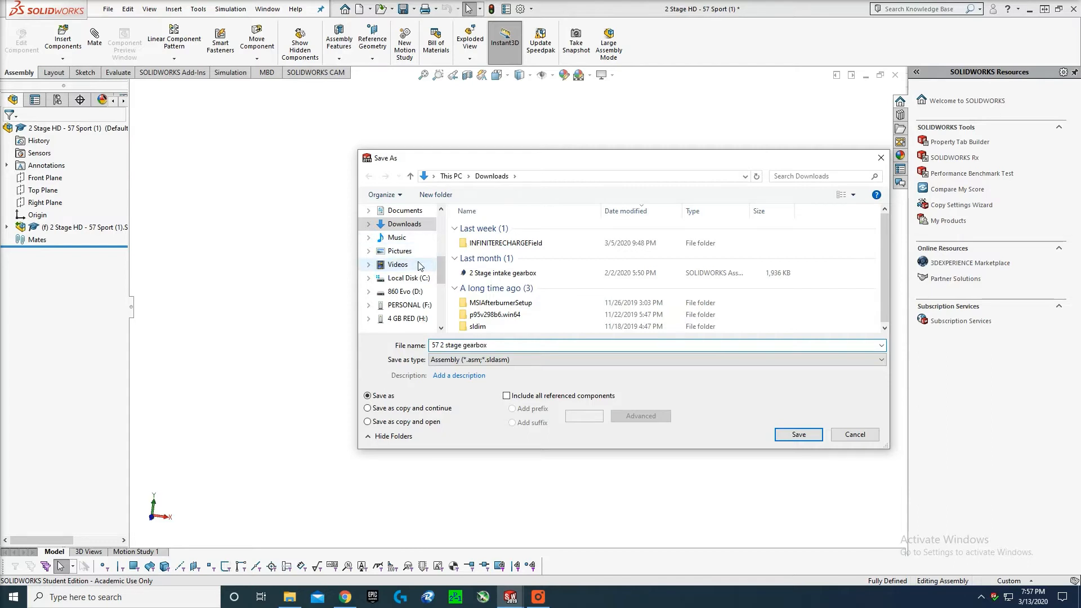
left_click(408, 318)
left_click(404, 283)
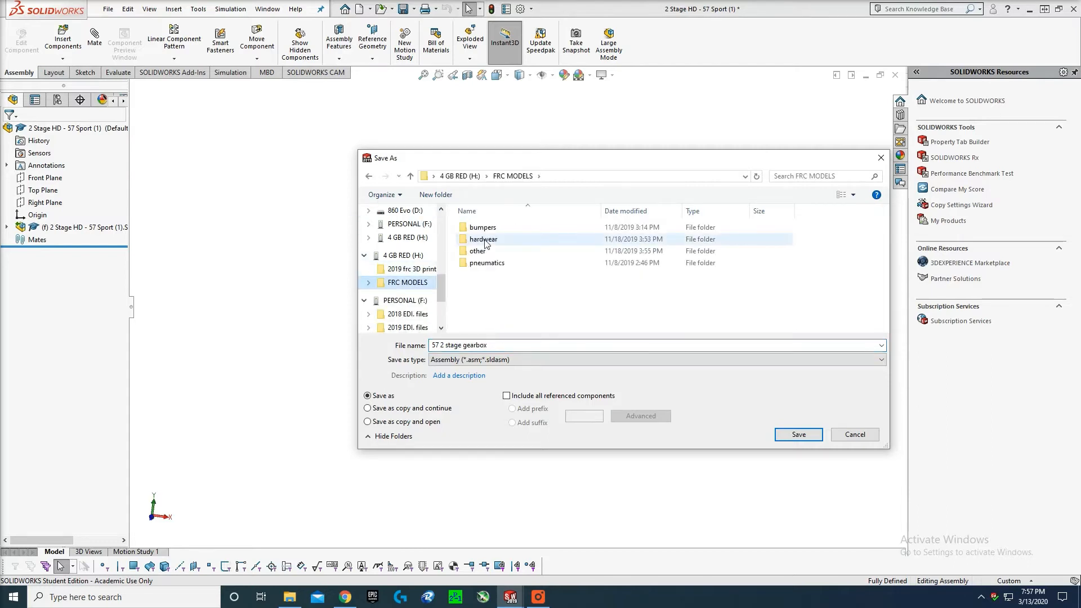
left_click(478, 252)
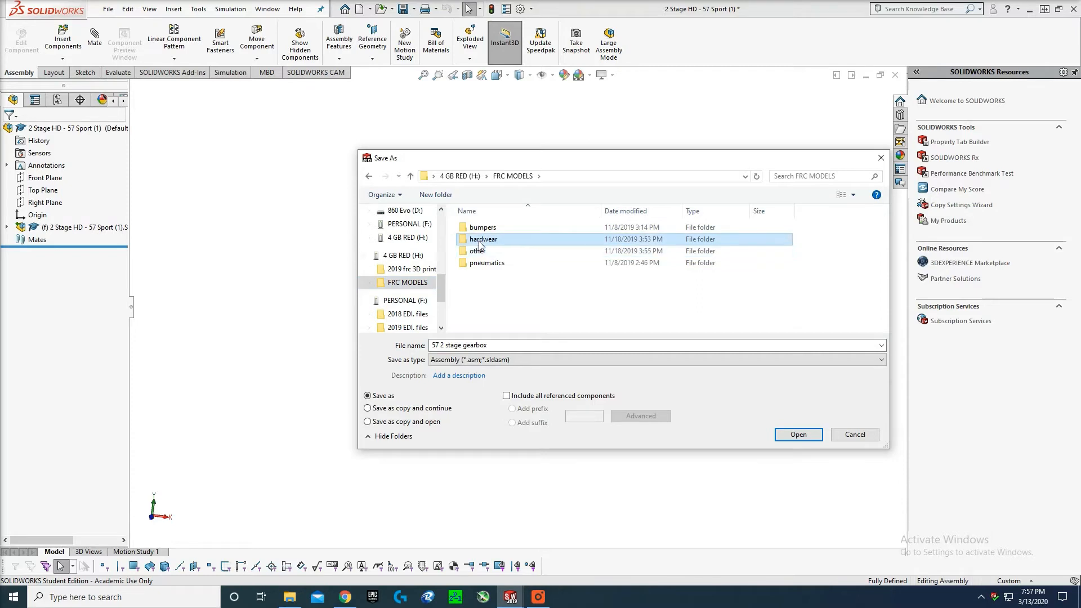
double_click(482, 240)
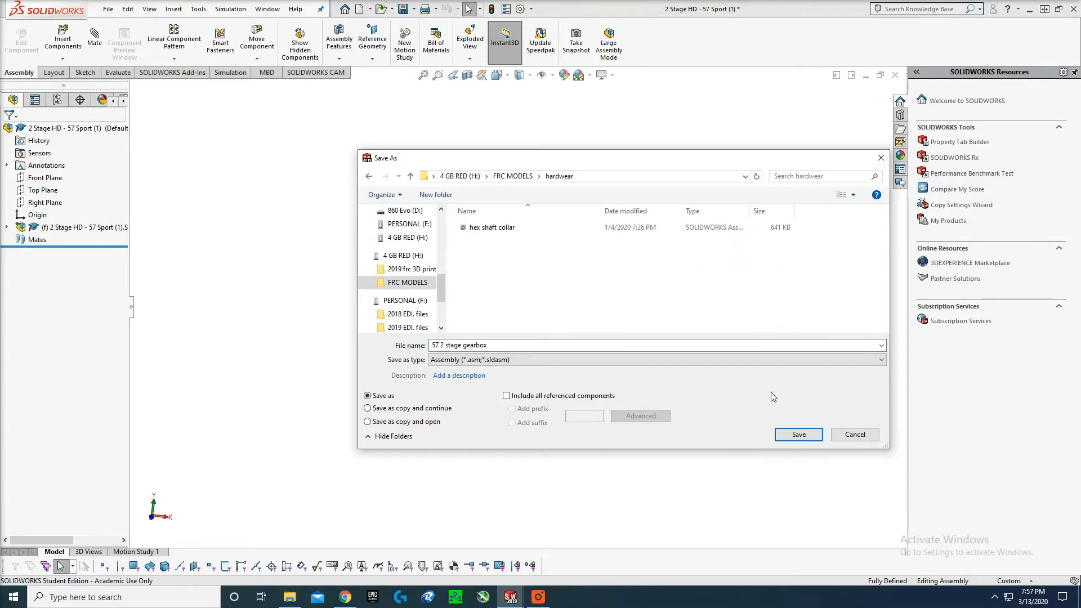
left_click(795, 434)
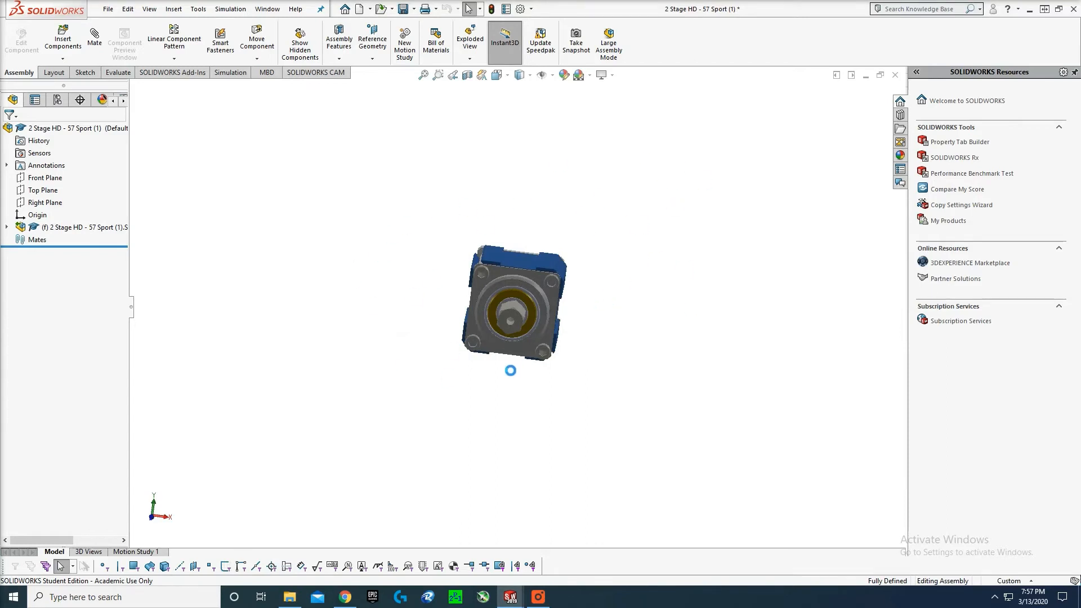
- Orient the gearbox to its front view and start a line sketch on its front output face
key("space")
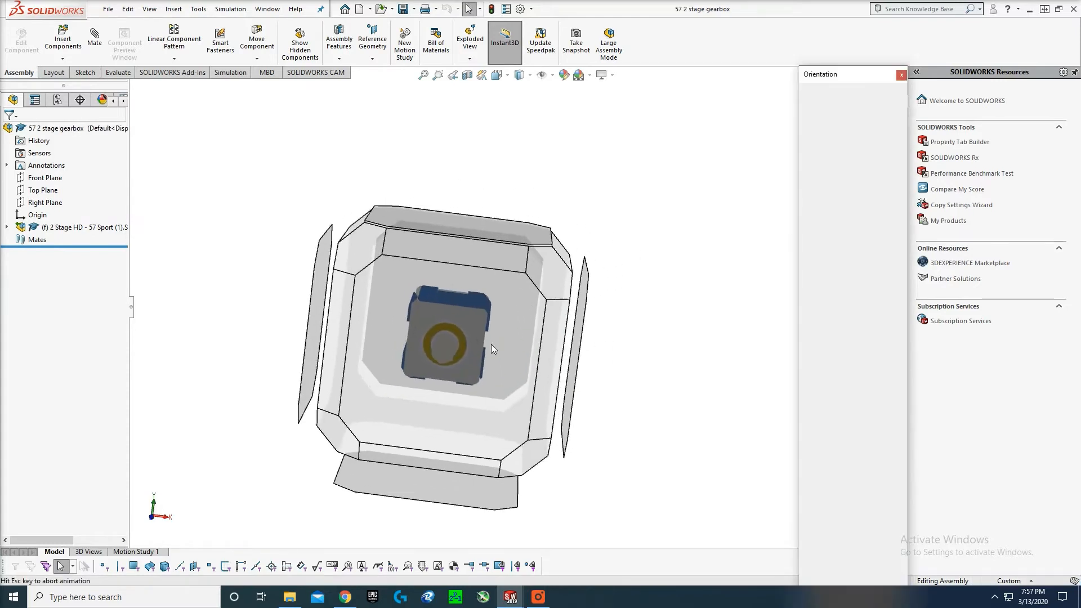
left_click(453, 350)
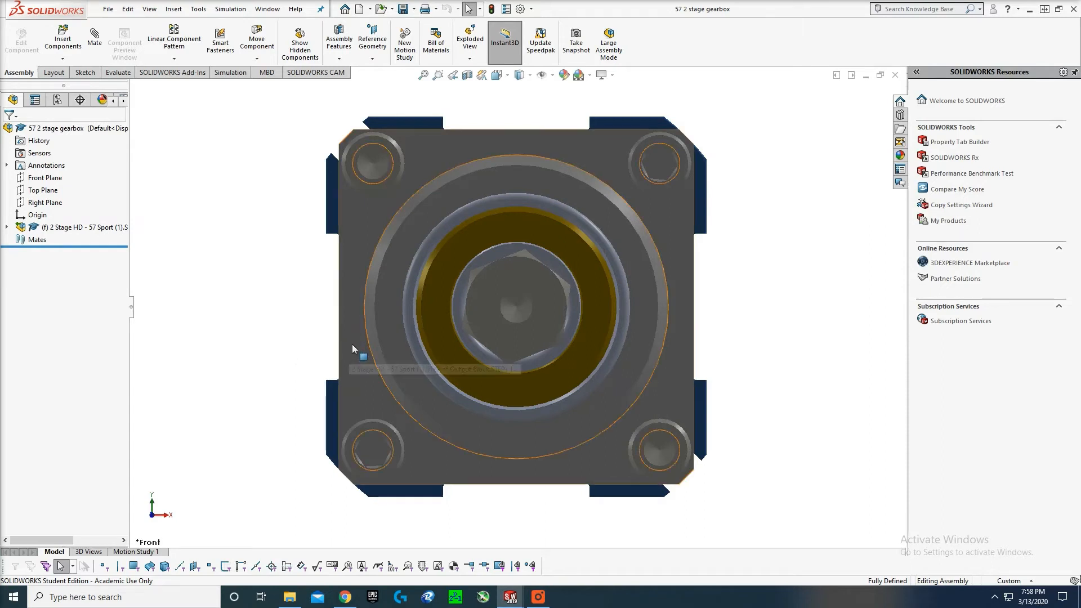
left_click(53, 73)
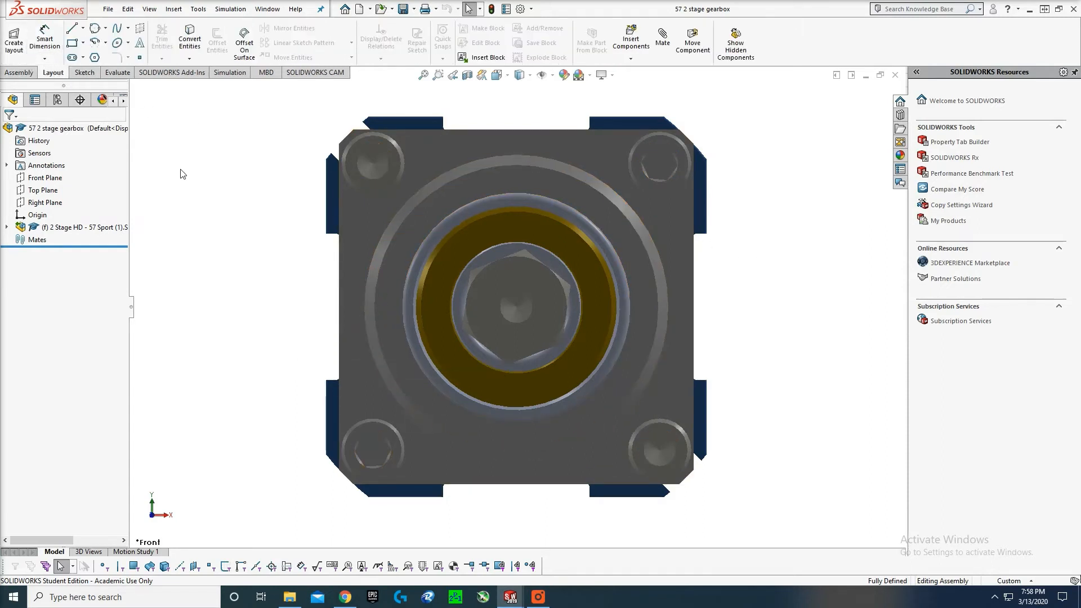
key("l")
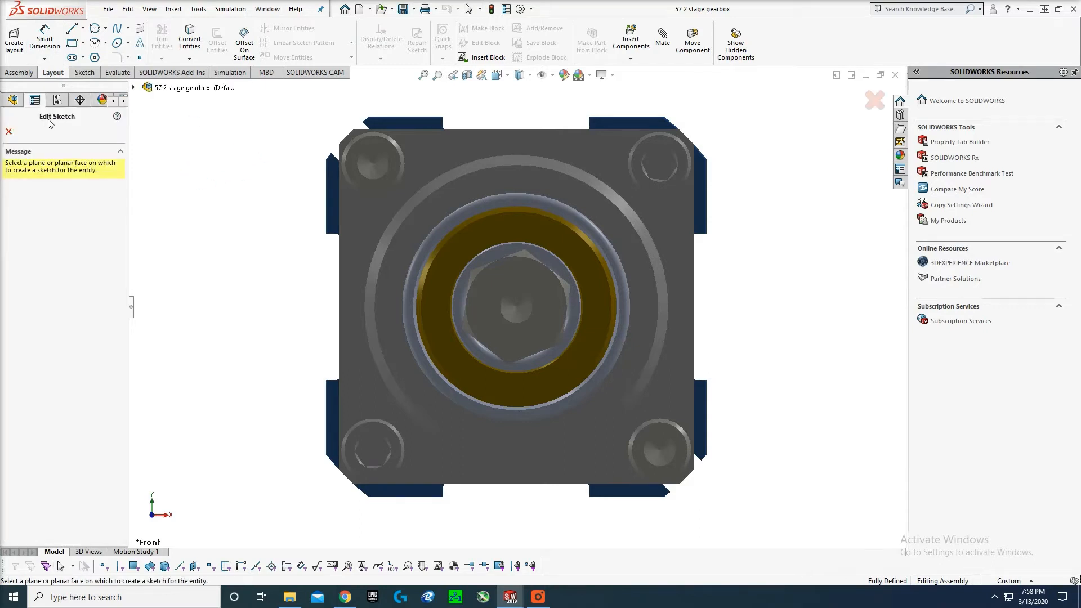
left_click(611, 157)
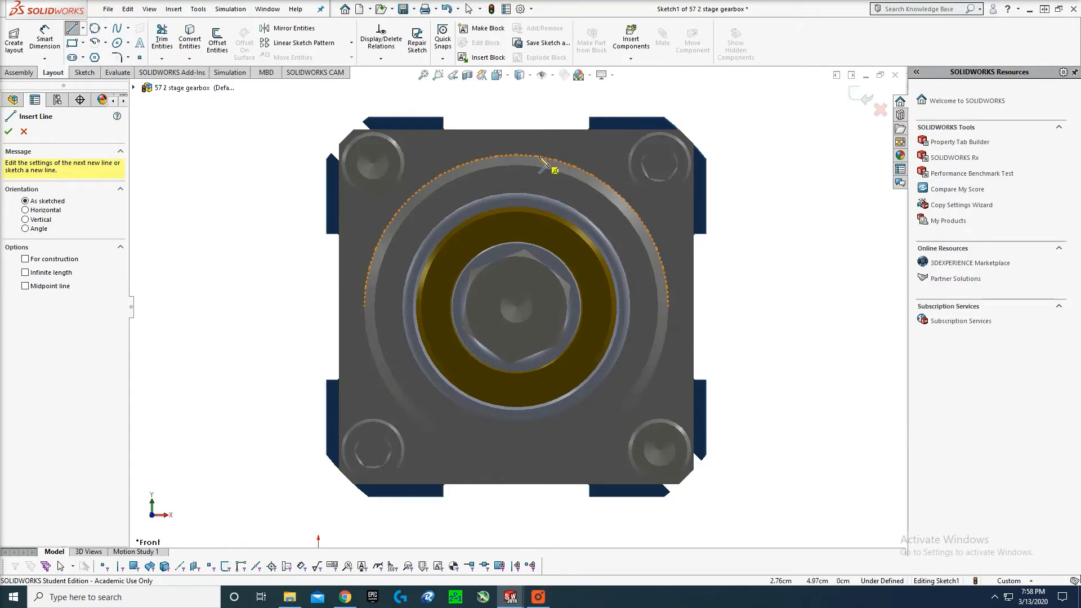
middle_click_drag(765, 213, 701, 210)
scroll(612, 212, "up", 2)
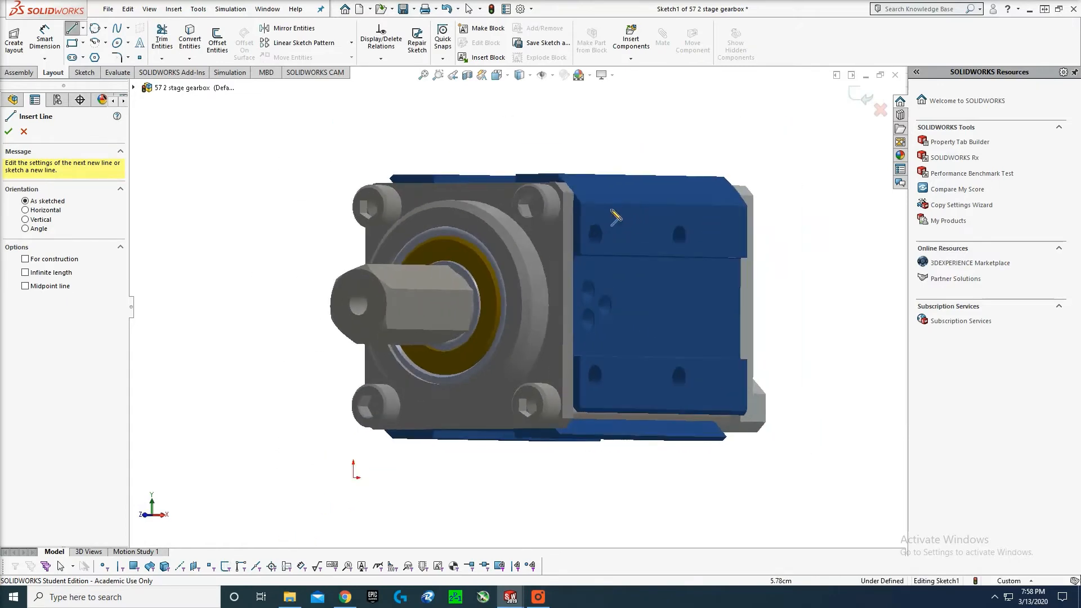
middle_click_drag(613, 212, 675, 209)
key("space")
left_click(396, 293)
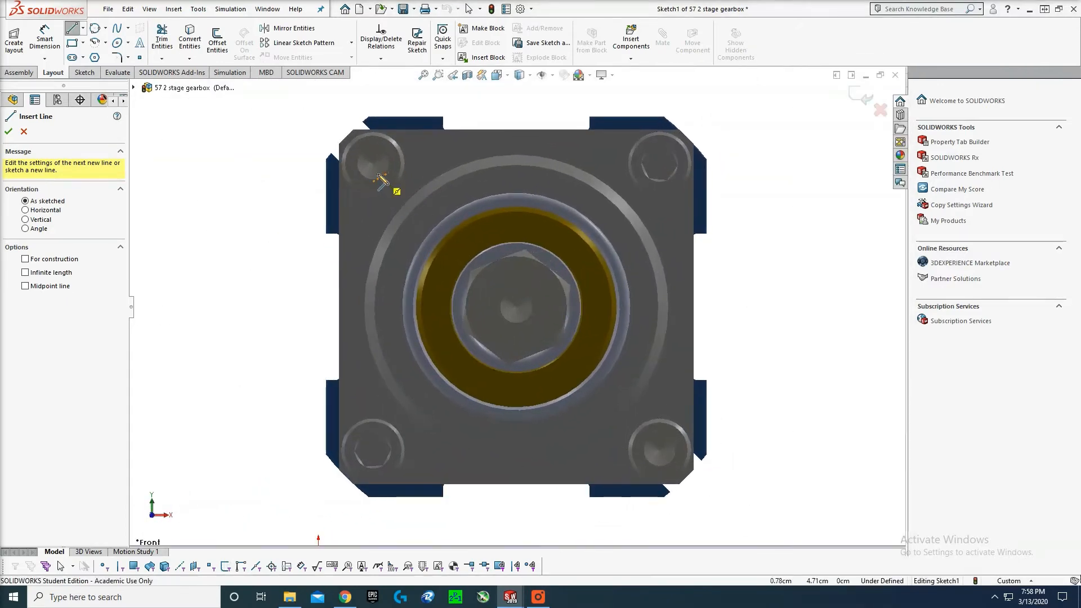
- Draw a closed four-line square joining the centres of the four corner bolts on the gearbox face
left_click(373, 164)
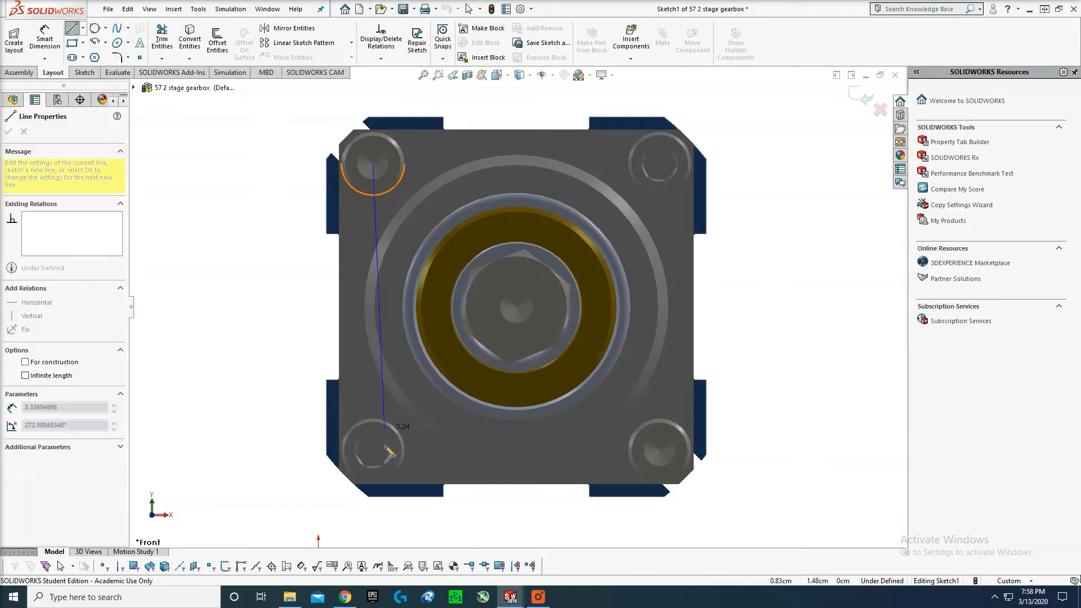
left_click(372, 450)
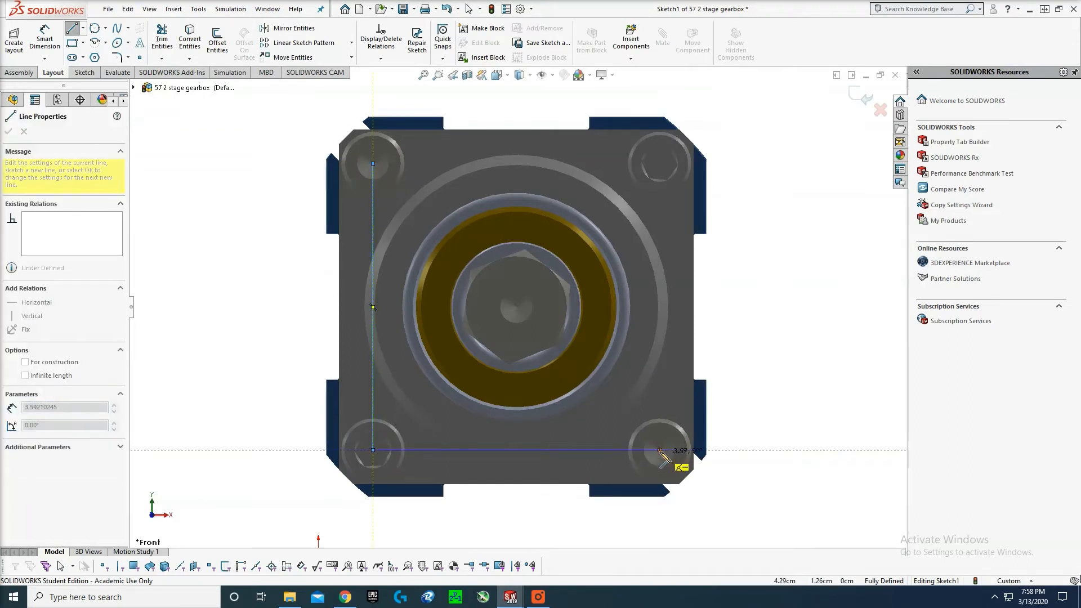
left_click(659, 450)
left_click(659, 164)
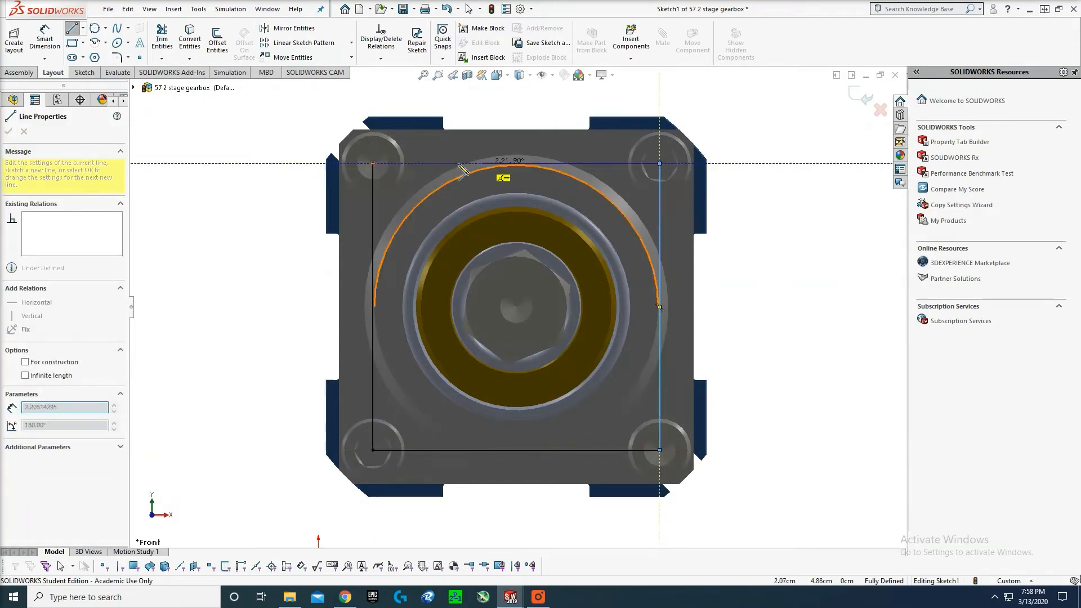
left_click(373, 164)
key("Escape")
- Set the assembly document's unit system to IPS (inch, pound, second)
left_click(520, 8)
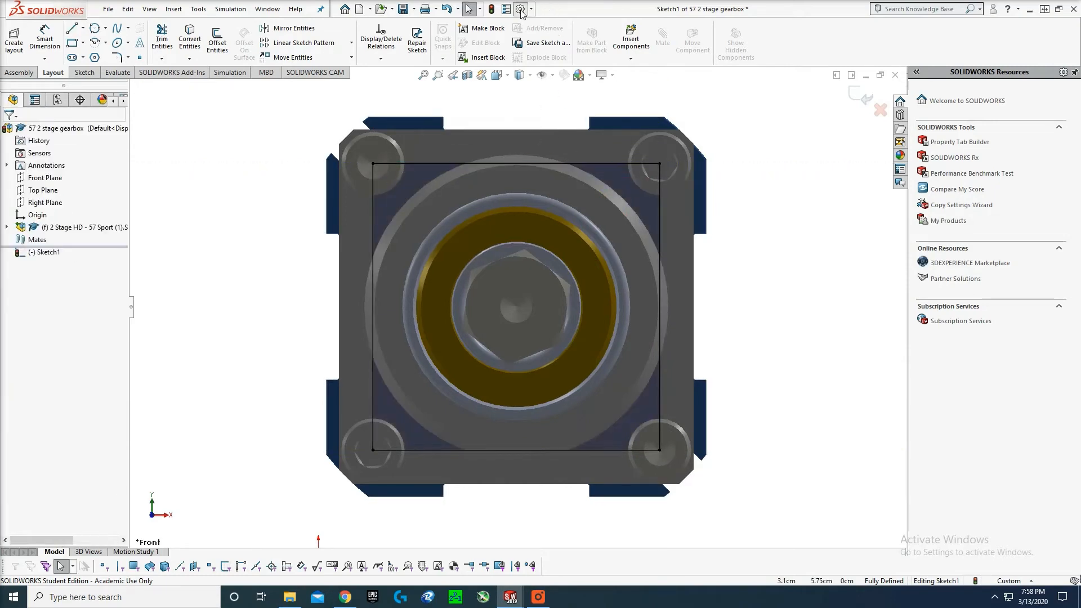
left_click(173, 193)
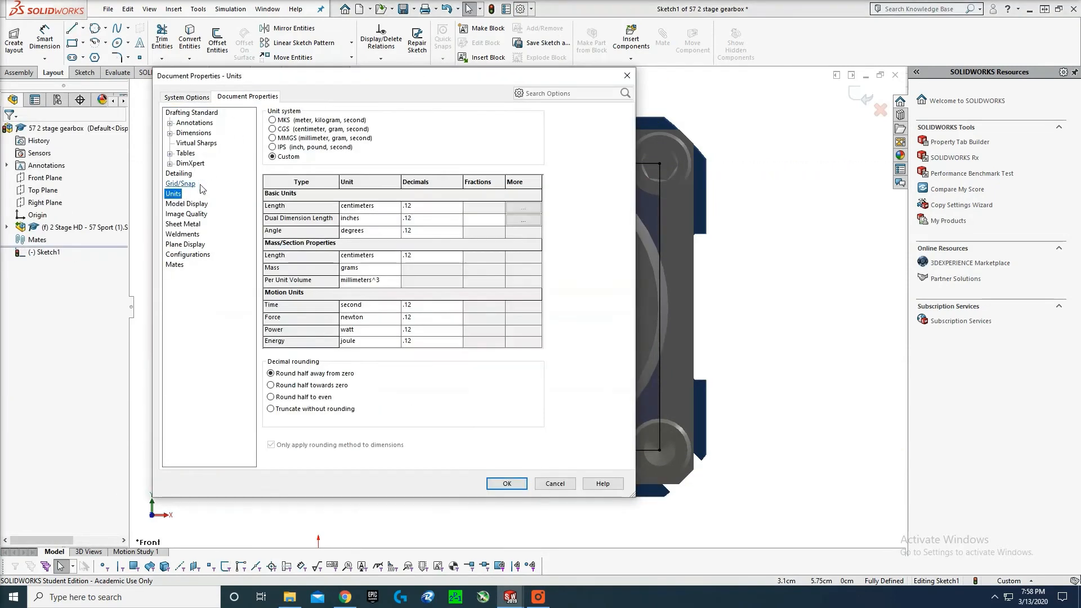
left_click(272, 147)
left_click(504, 484)
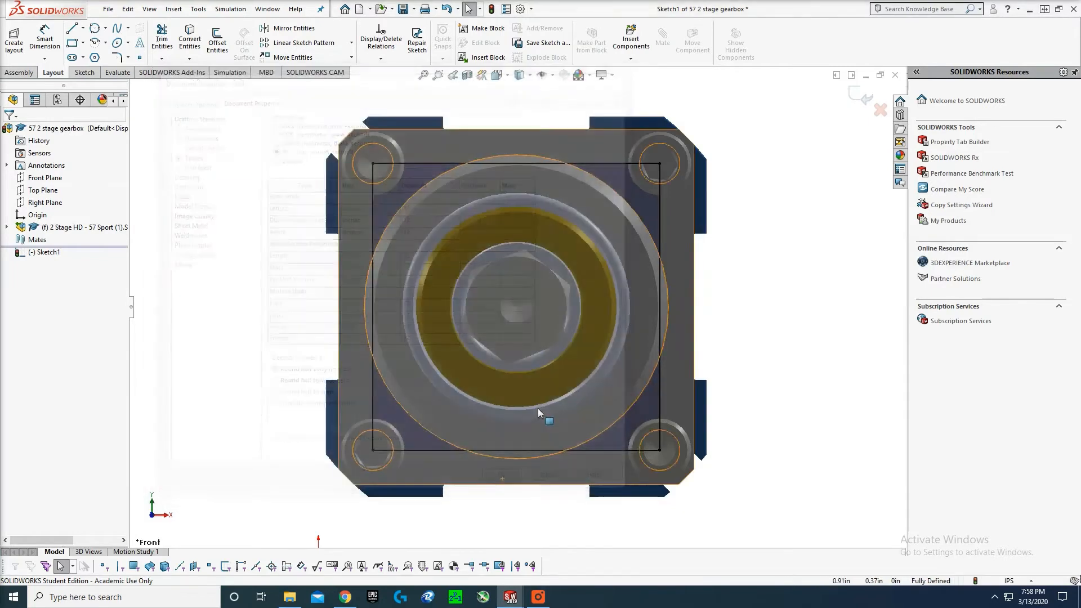
scroll(488, 231, "up", 1)
scroll(487, 229, "up", 1)
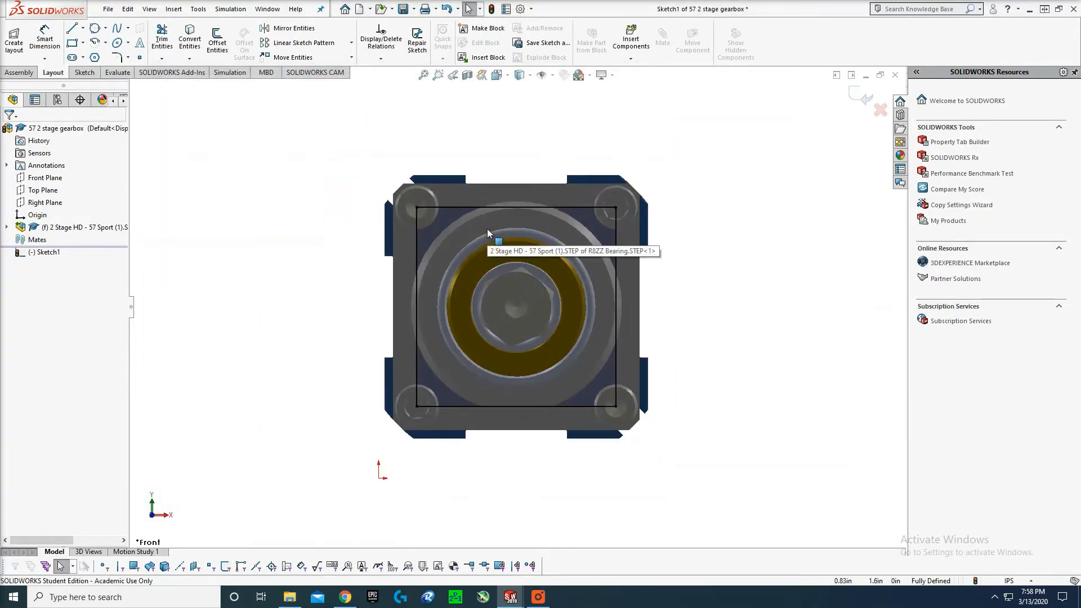
scroll(488, 228, "down", 1)
key("d")
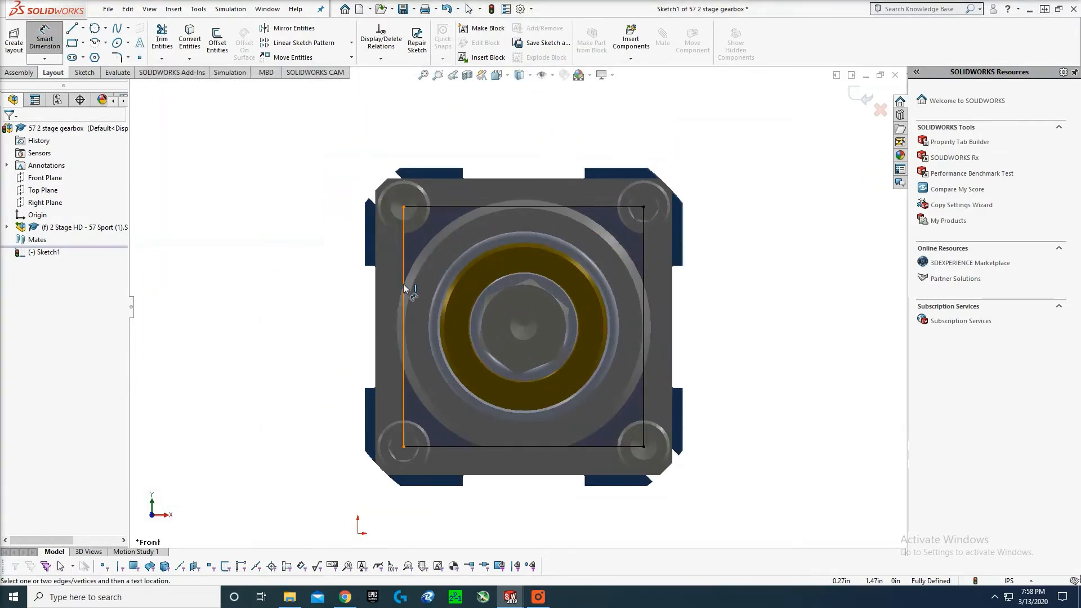
left_click(404, 291)
key("Escape")
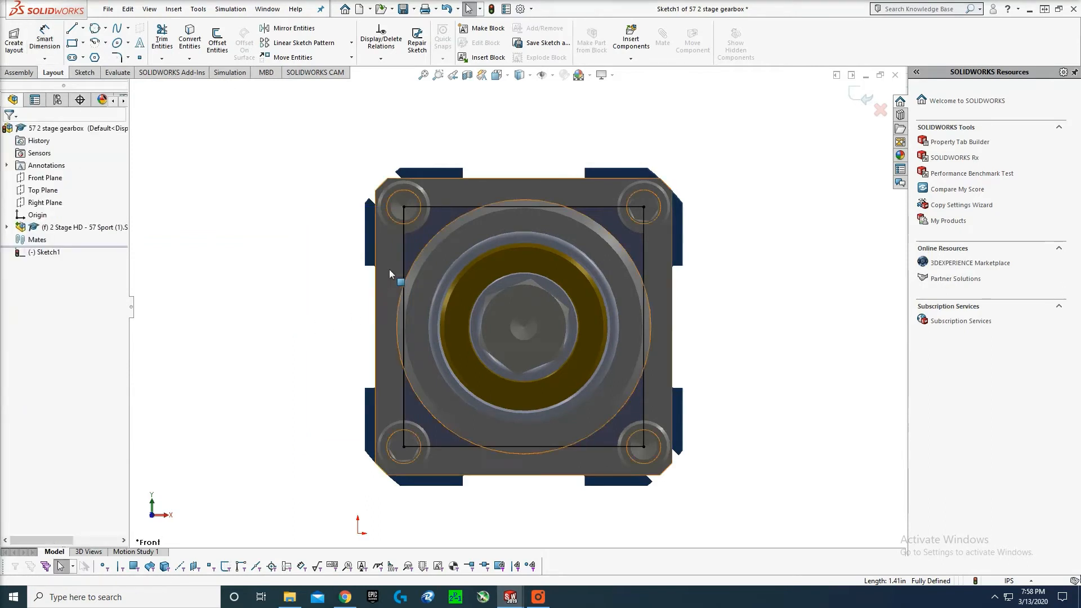
key("d")
key("Escape")
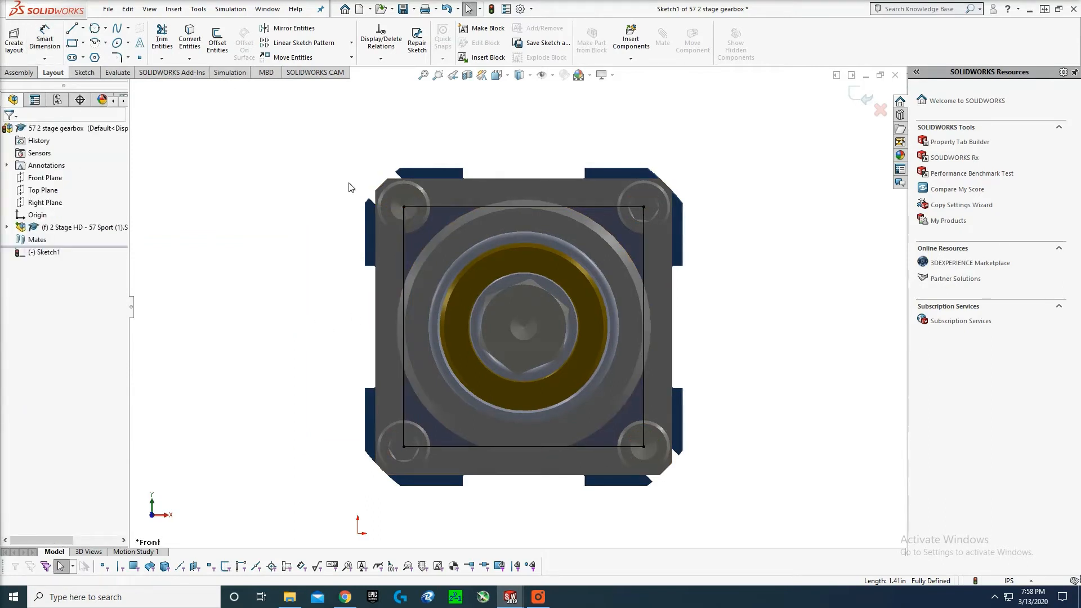
left_click_drag(341, 142, 326, 189)
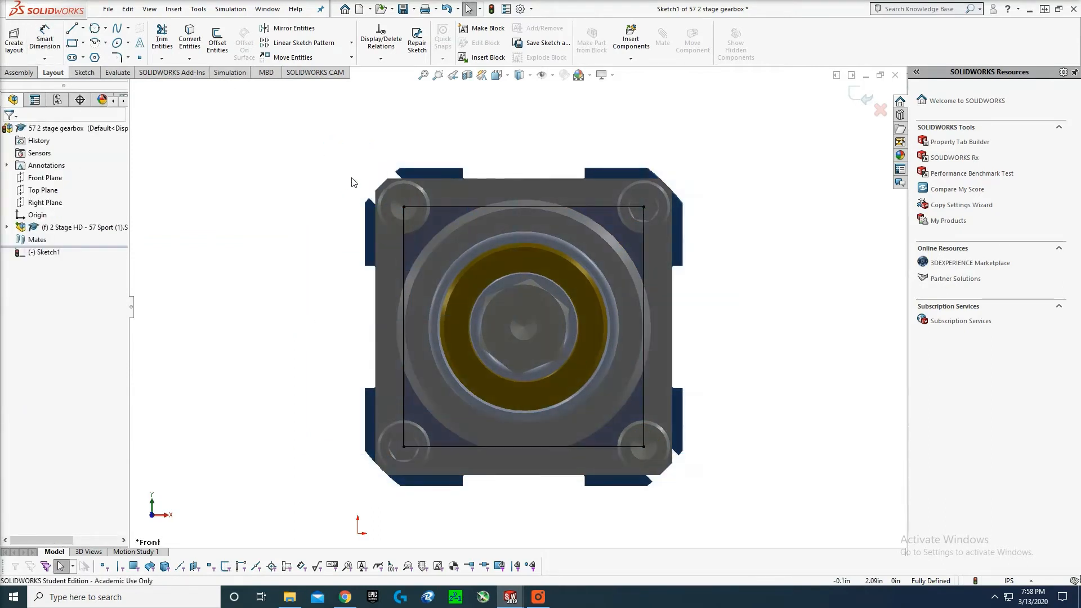
- Draw two diagonal lines joining the opposite corners of the bolt square
scroll(415, 196, "up", 2)
scroll(417, 197, "down", 1)
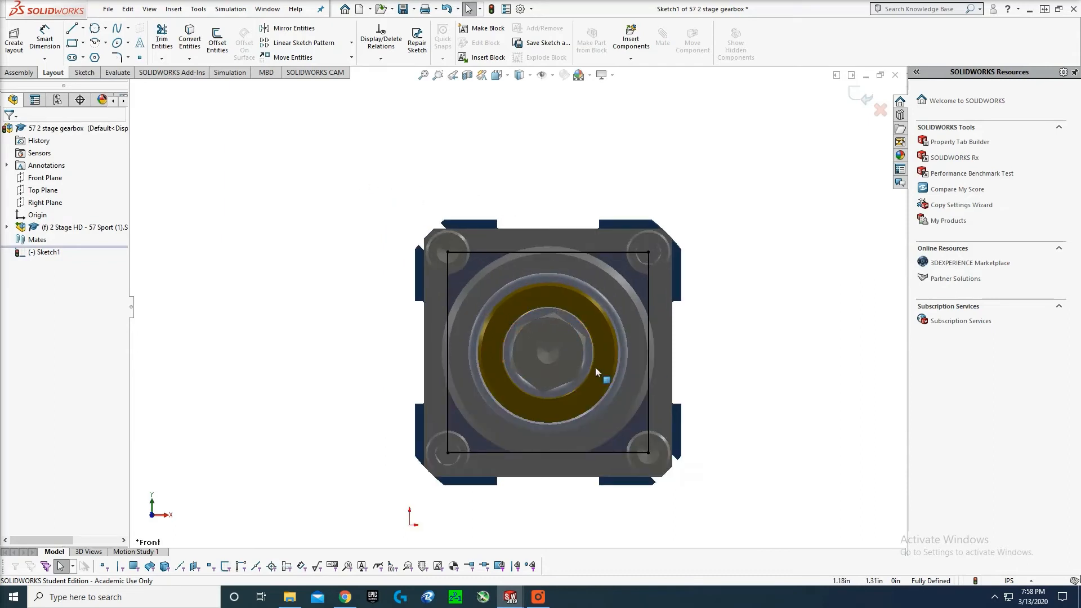
key("l")
left_click(649, 253)
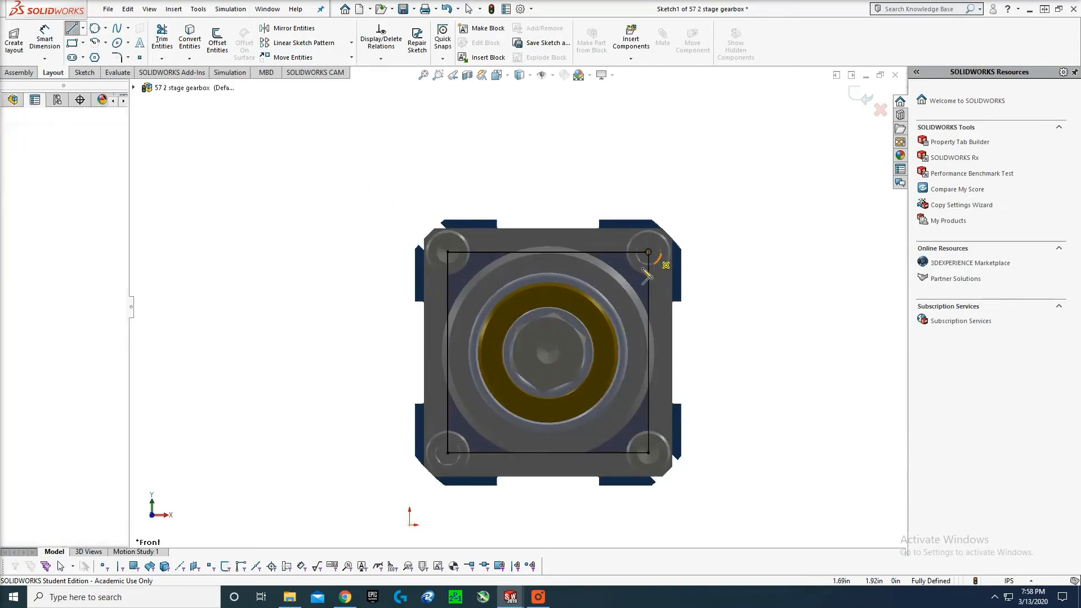
double_click(447, 452)
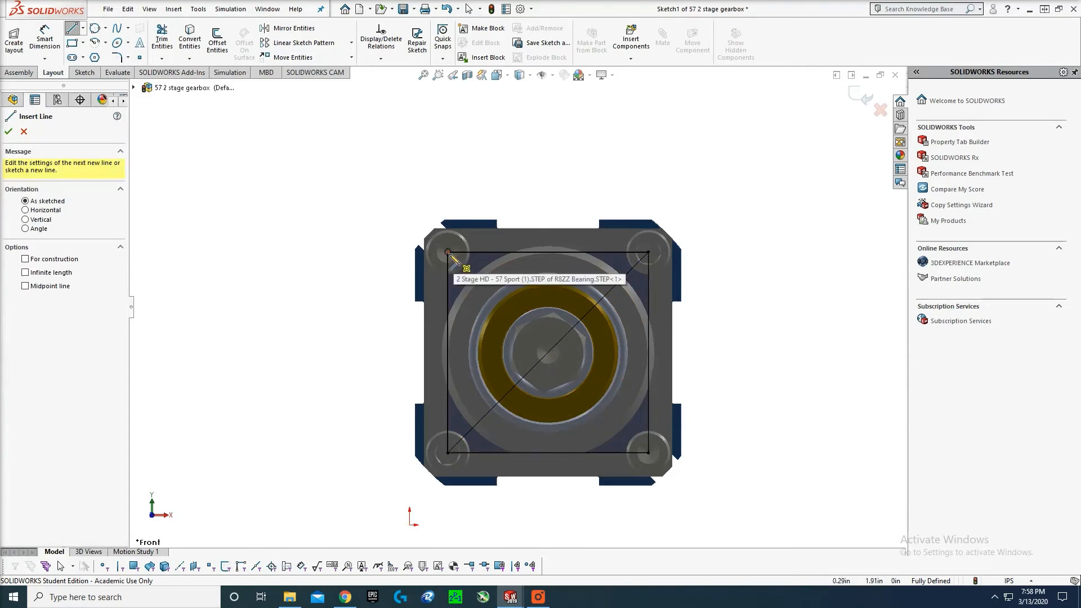
left_click(447, 253)
left_click(649, 452)
key("Escape")
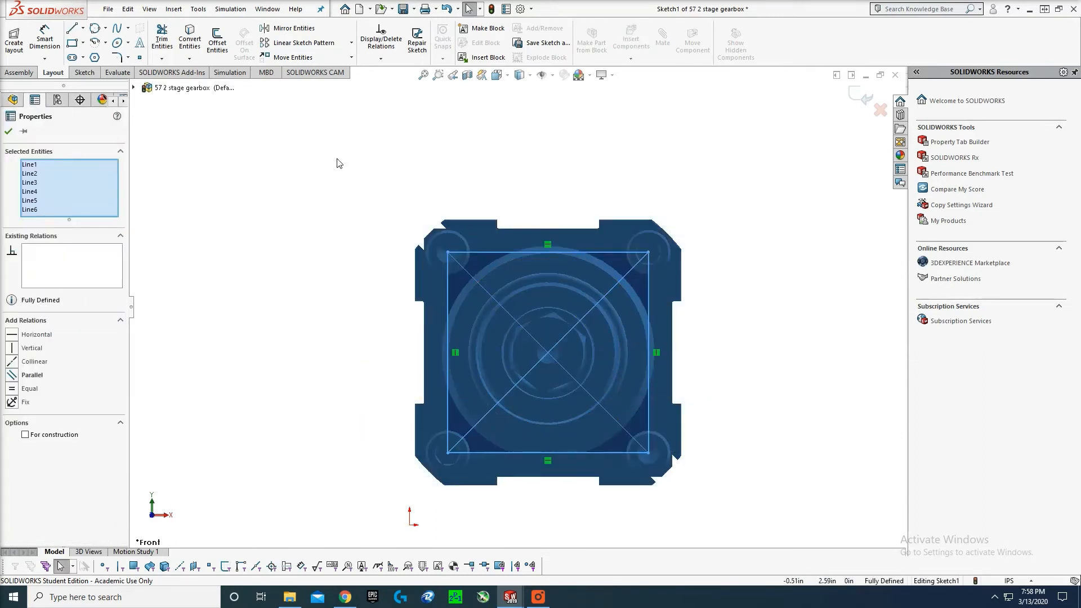
- Copy all six lines of the bolt-pattern square and its diagonals, and exit the sketch
key("ctrl+c")
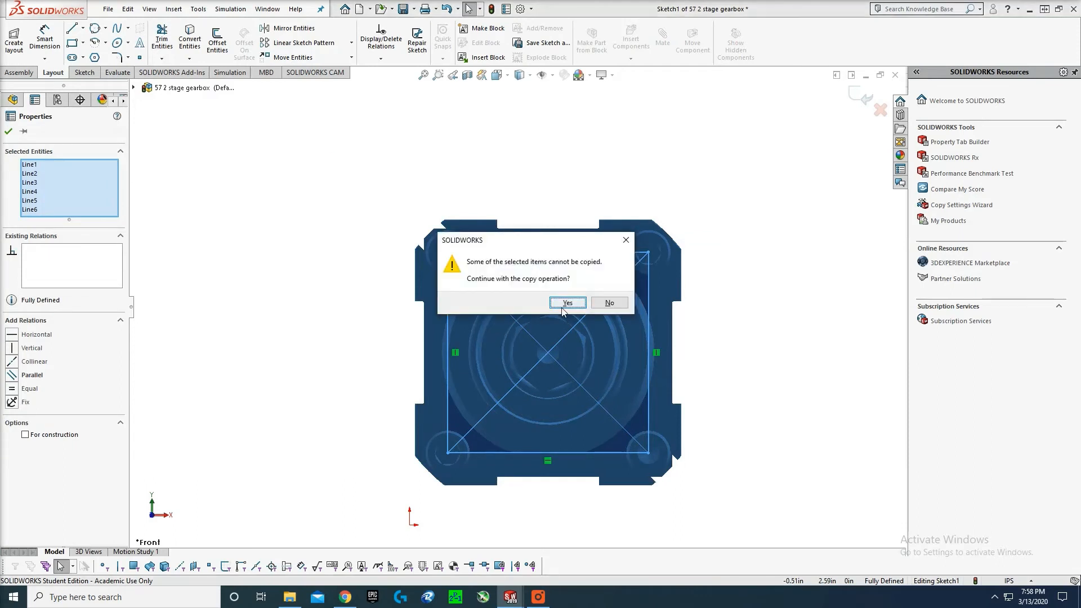
left_click(567, 303)
left_click(392, 273)
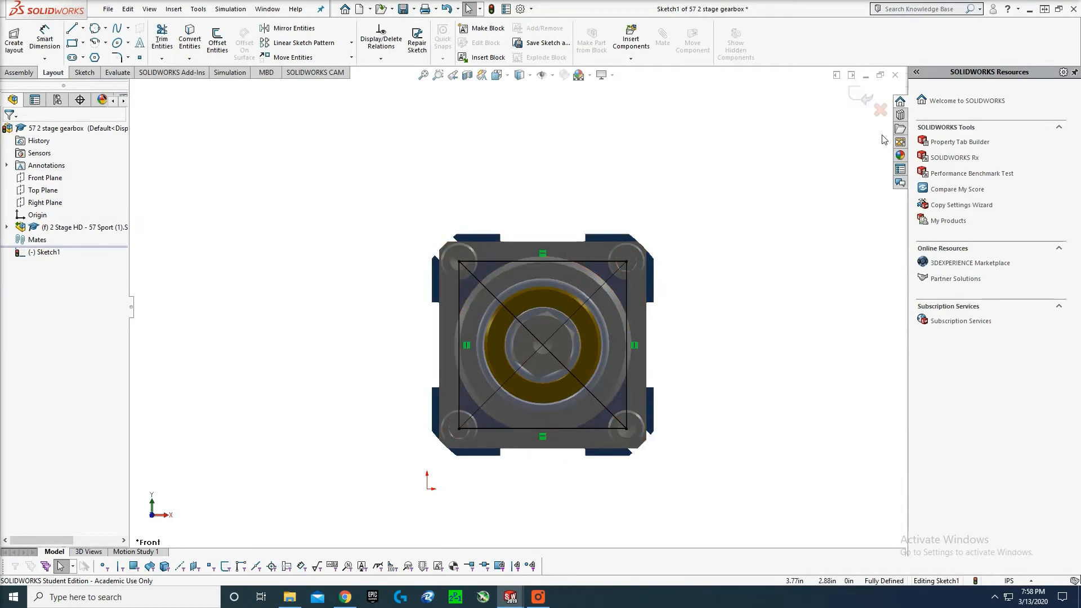
left_click(861, 97)
- Switch to the Part1 sketch and paste the copied bolt square above and to the left of the leftmost circles
mouse_move(522, 598)
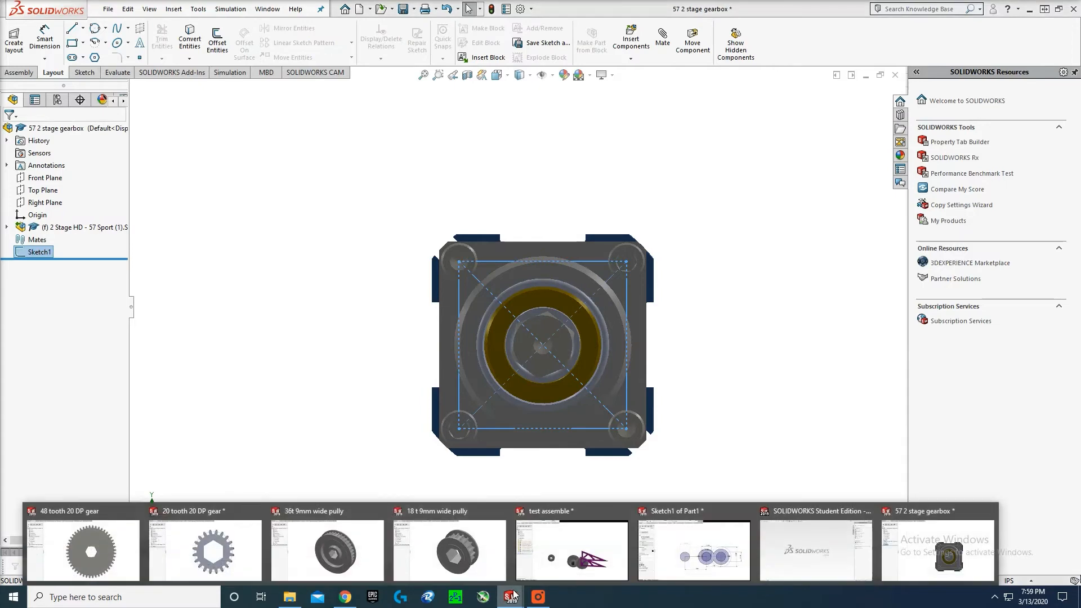
left_click(694, 549)
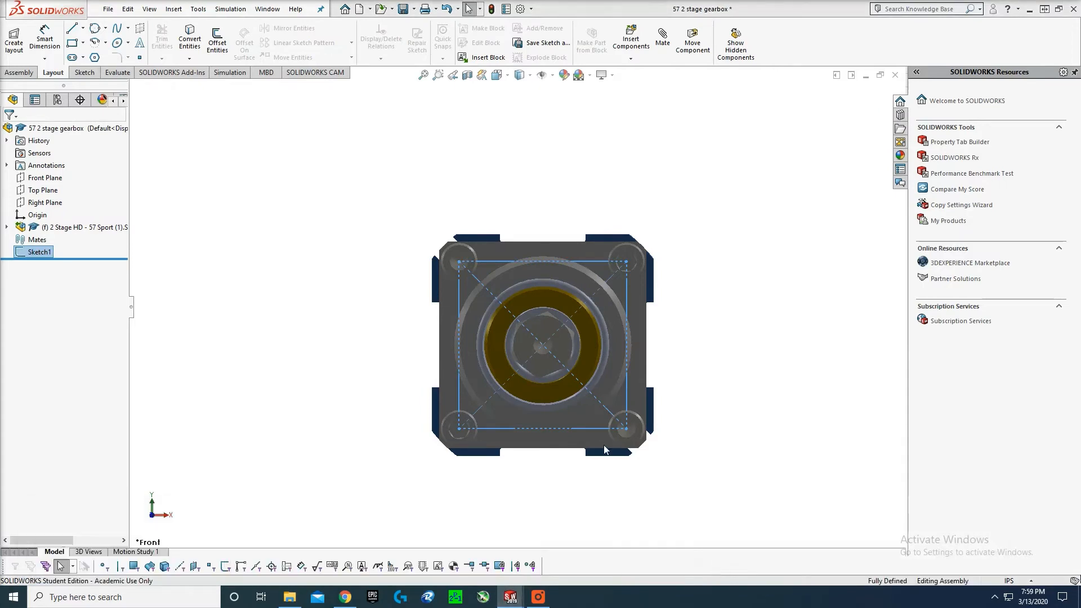
scroll(431, 319, "down", 5)
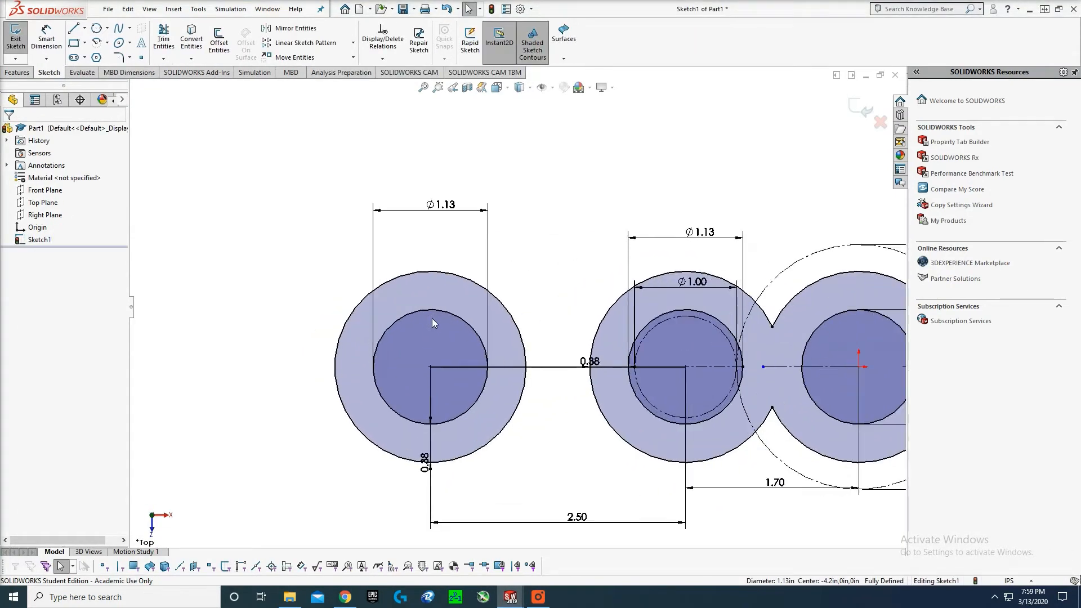
scroll(441, 349, "up", 1)
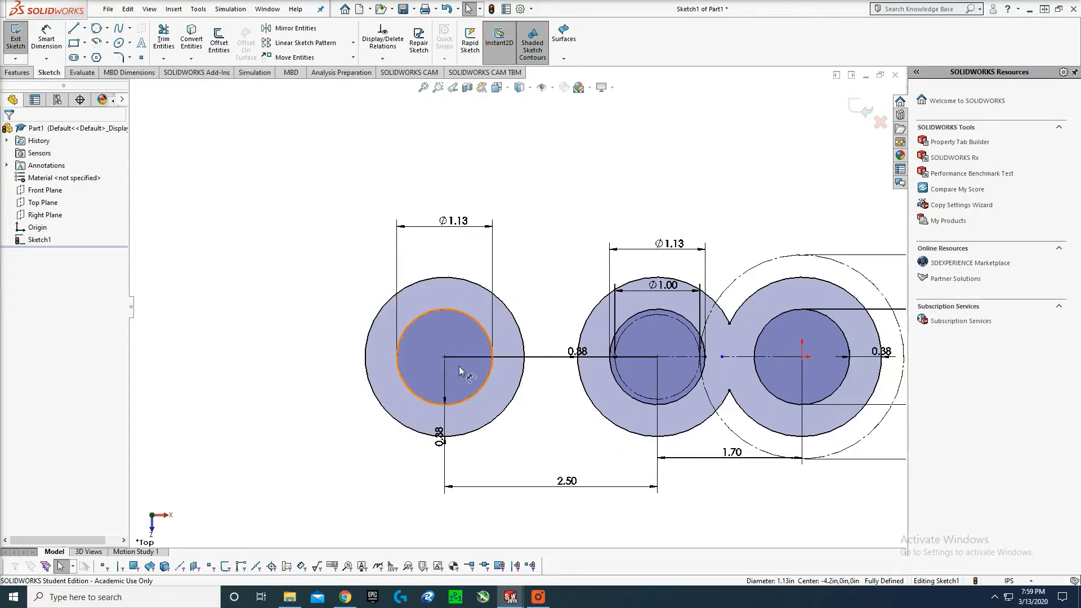
scroll(504, 313, "up", 2)
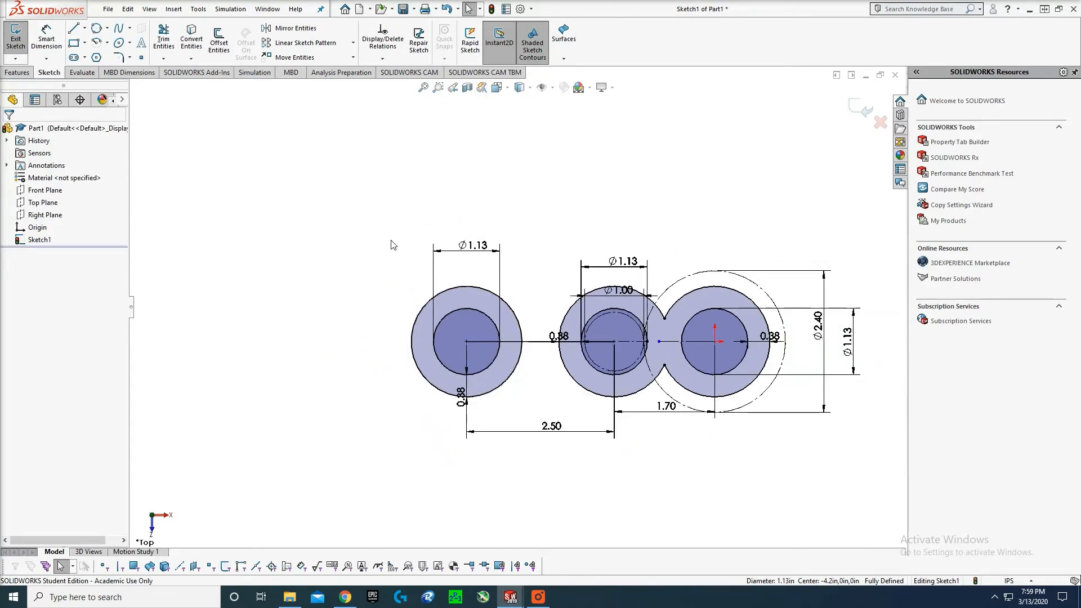
key("ctrl+v")
left_click(386, 174)
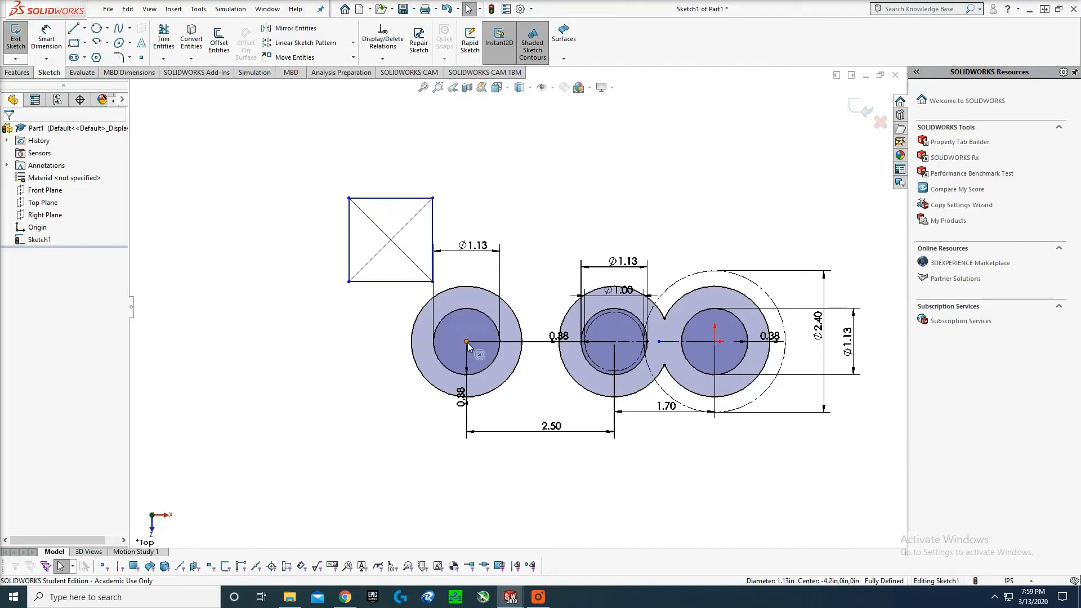
- Move the pasted square with its diagonals from the diagonals' intersection onto the centre of the leftmost circles
key("z")
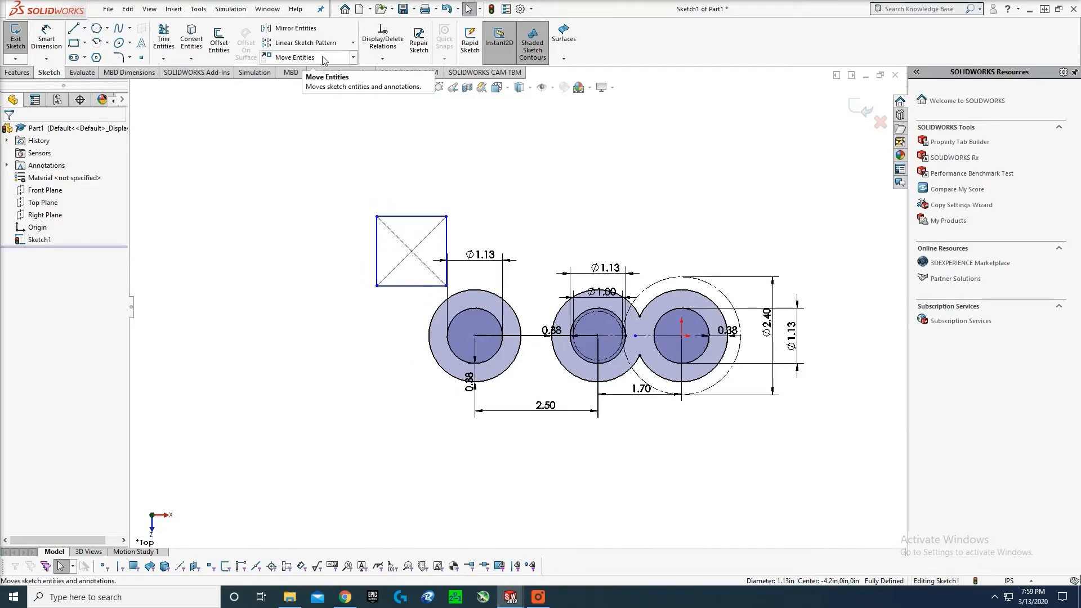
left_click(294, 57)
left_click_drag(336, 158, 456, 292)
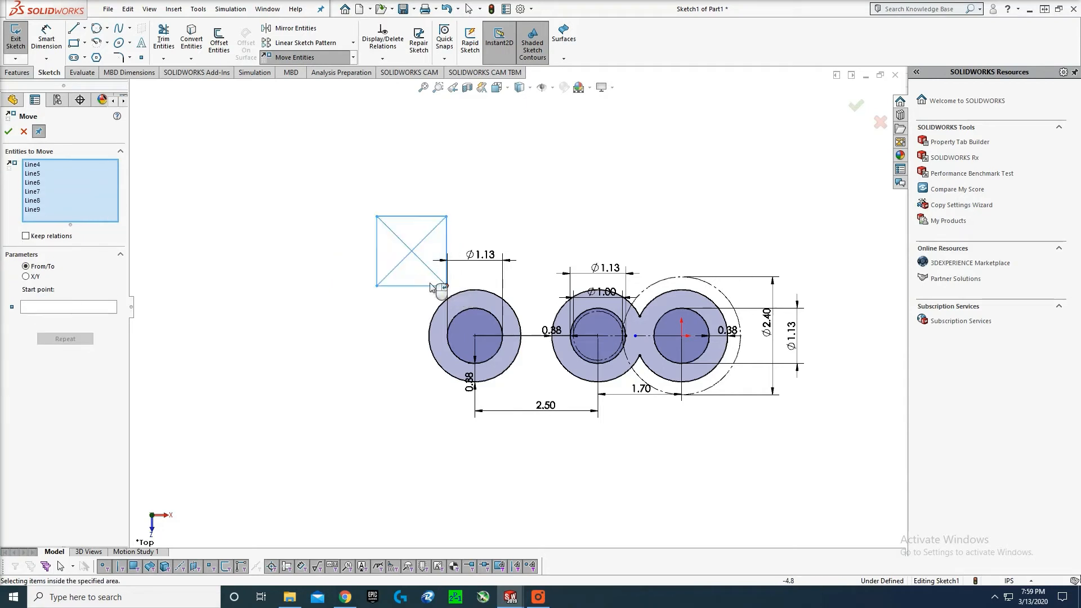
left_click(64, 309)
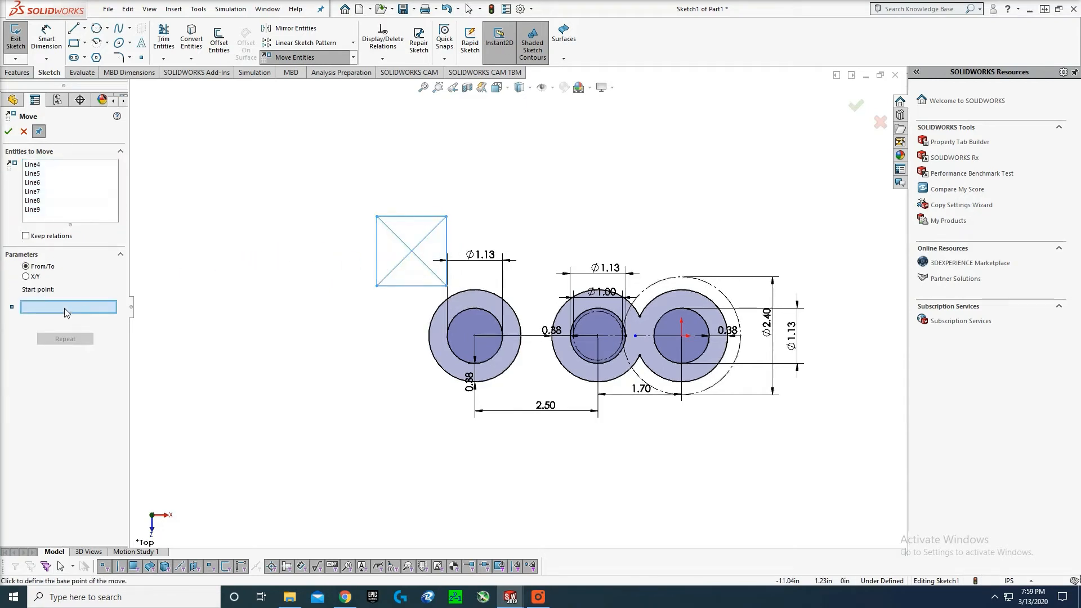
left_click(413, 252)
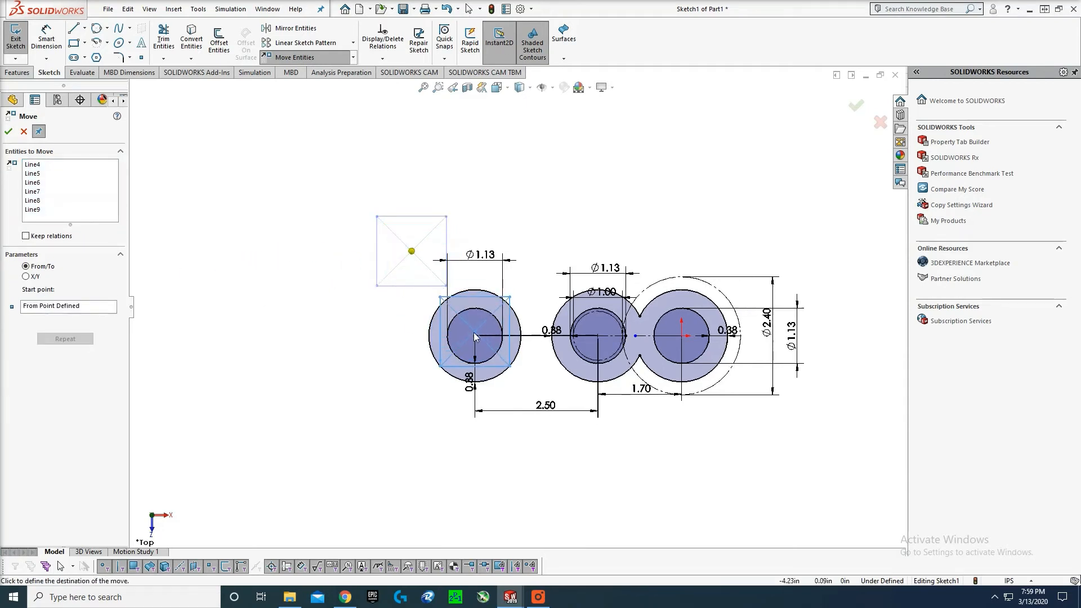
scroll(474, 332, "down", 2)
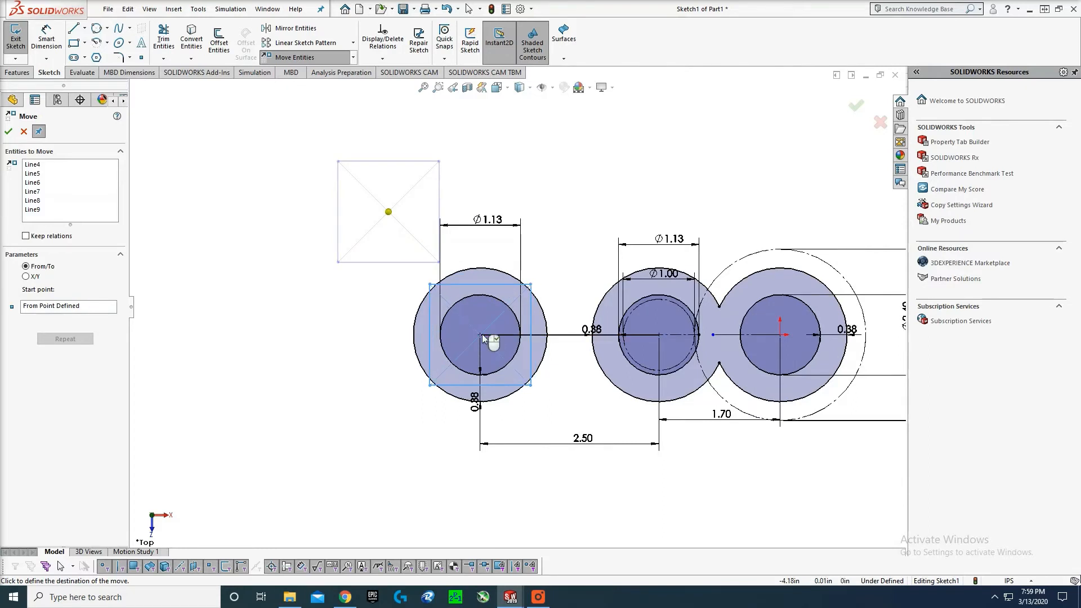
scroll(482, 336, "down", 3)
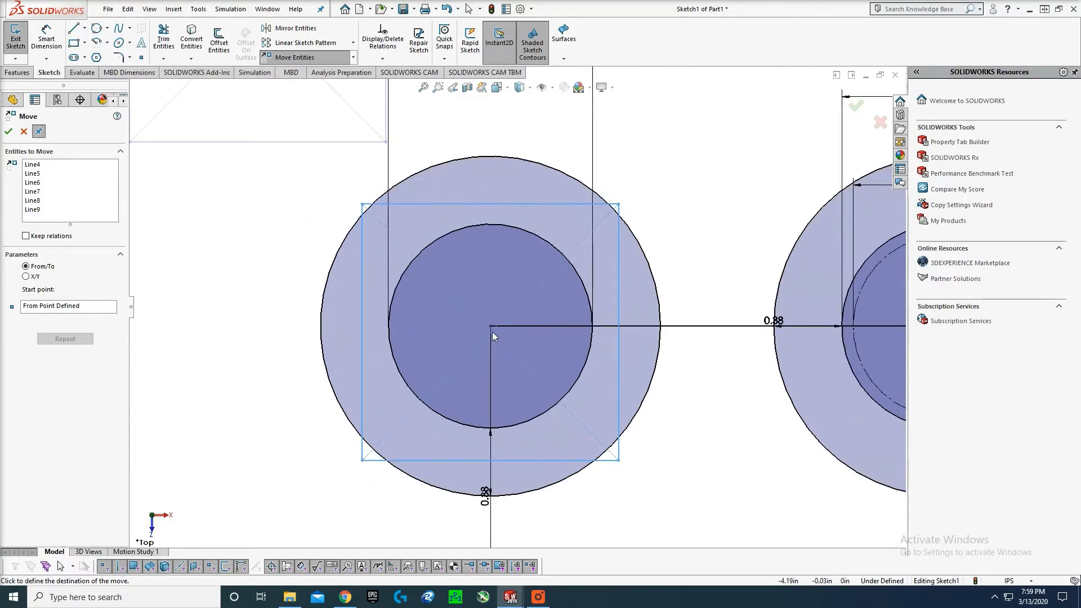
left_click(492, 327)
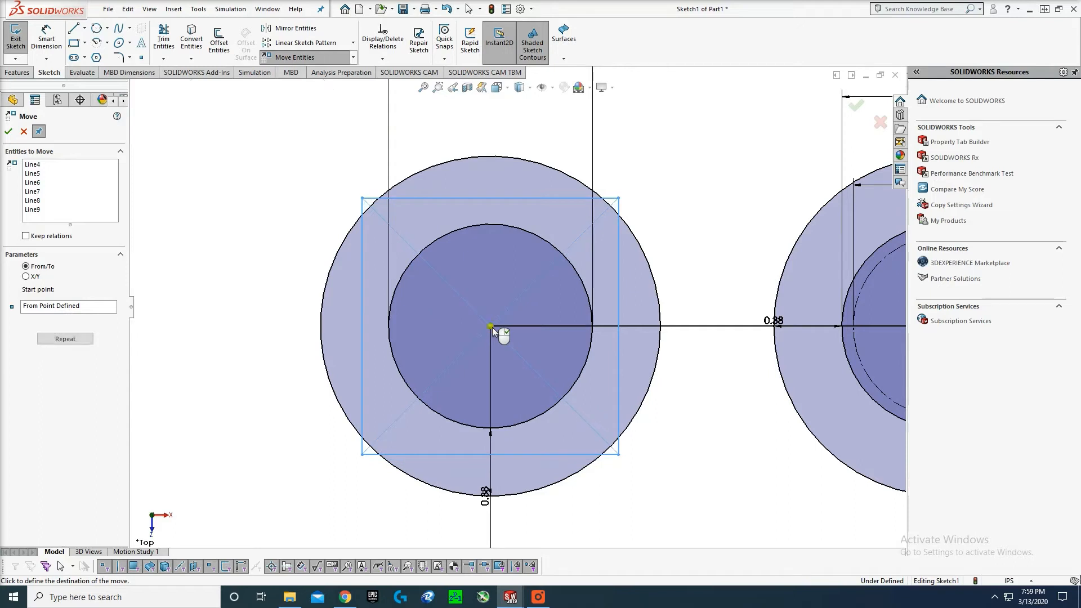
left_click(492, 326)
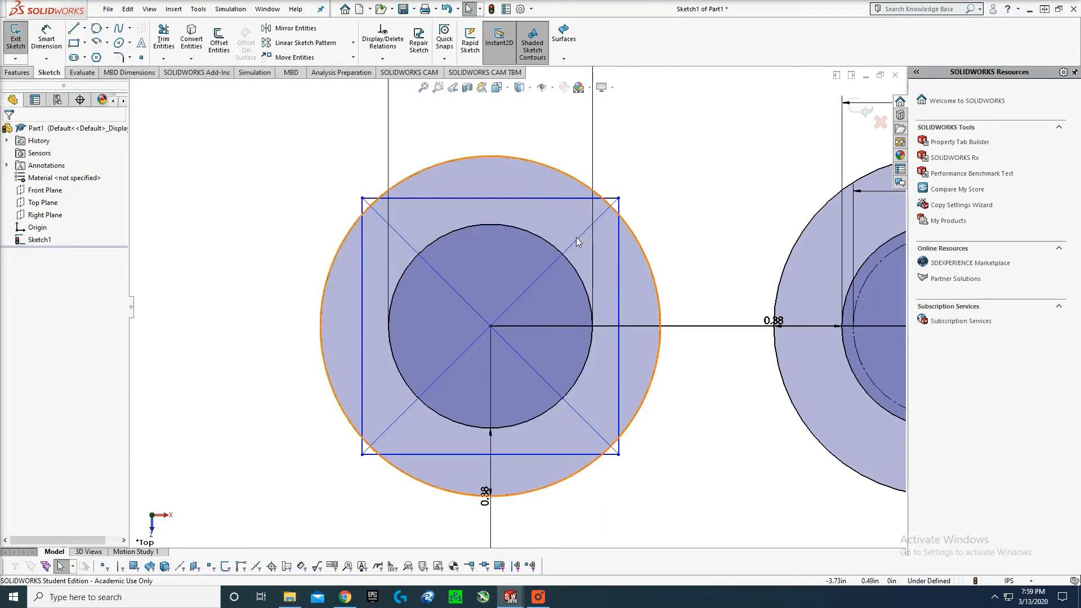
scroll(576, 237, "up", 3)
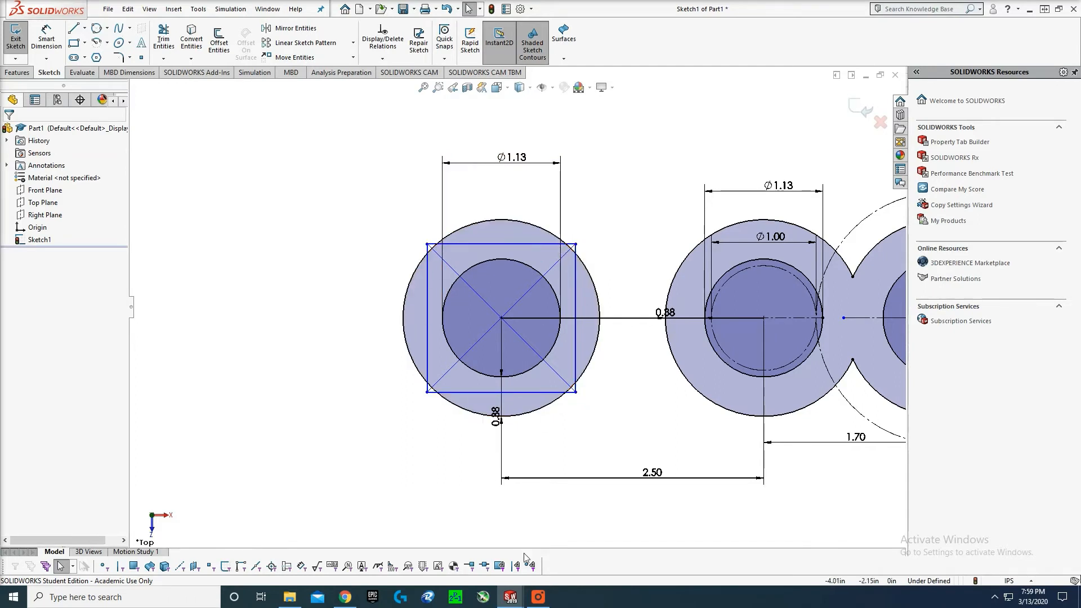
left_click(537, 597)
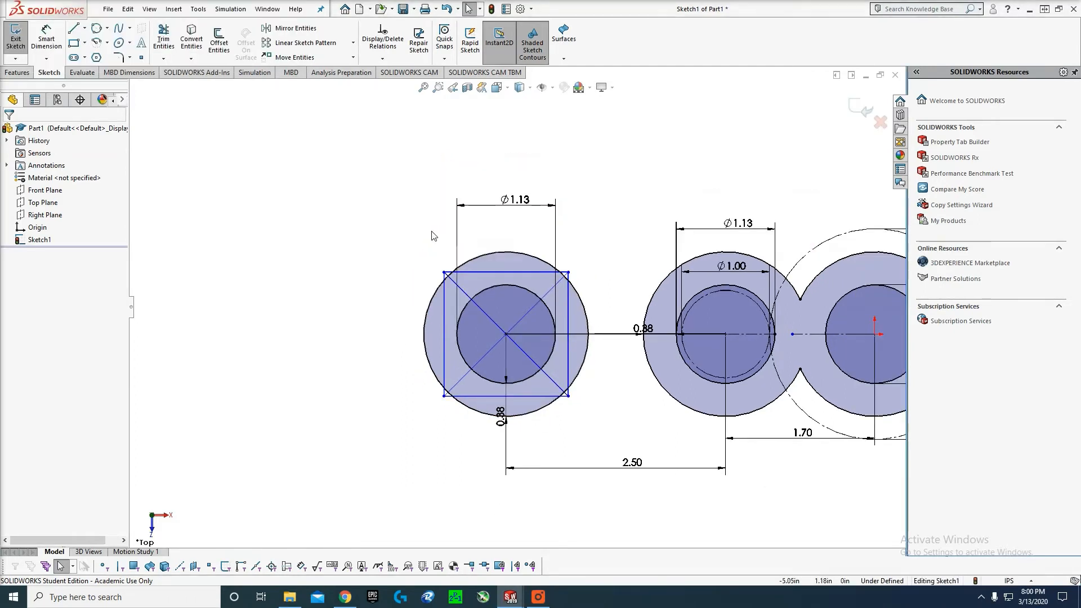
scroll(340, 218, "down", 1)
right_click_drag(339, 218, 389, 225)
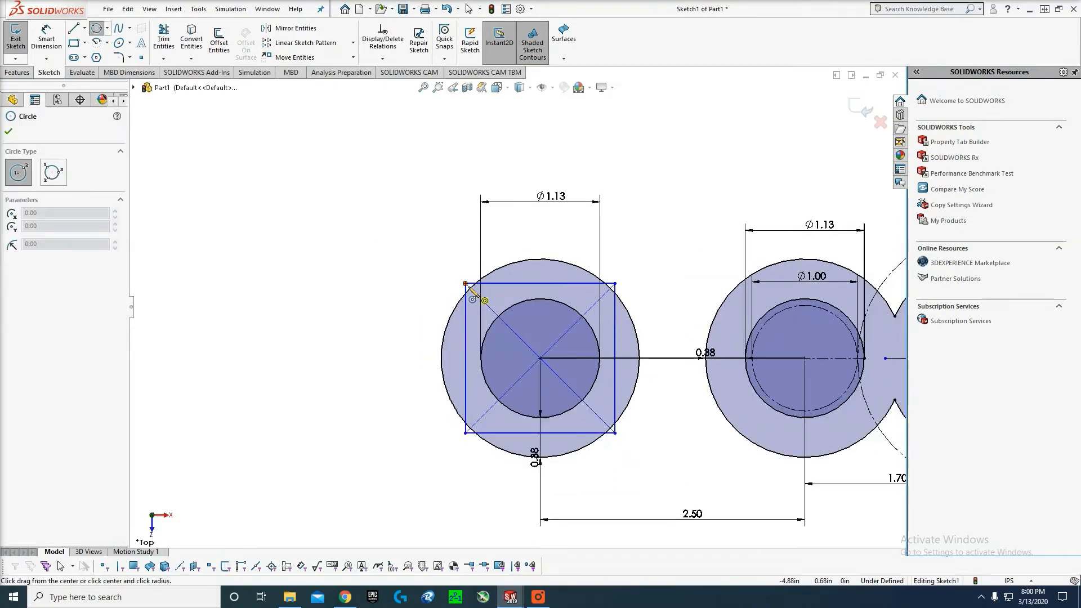
left_click_drag(465, 283, 420, 247)
key("Escape")
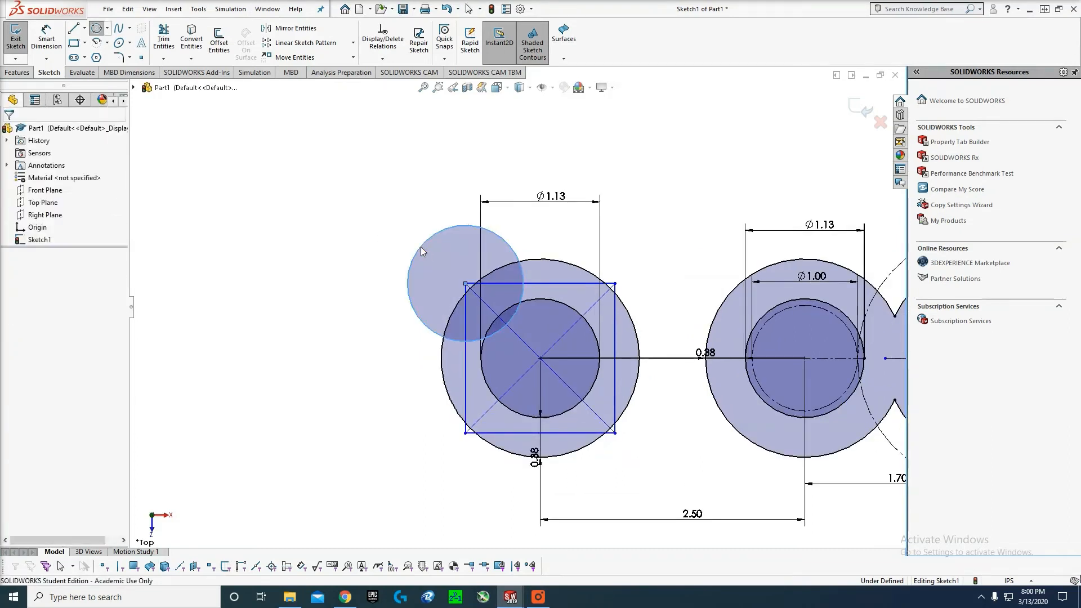
left_click(424, 242)
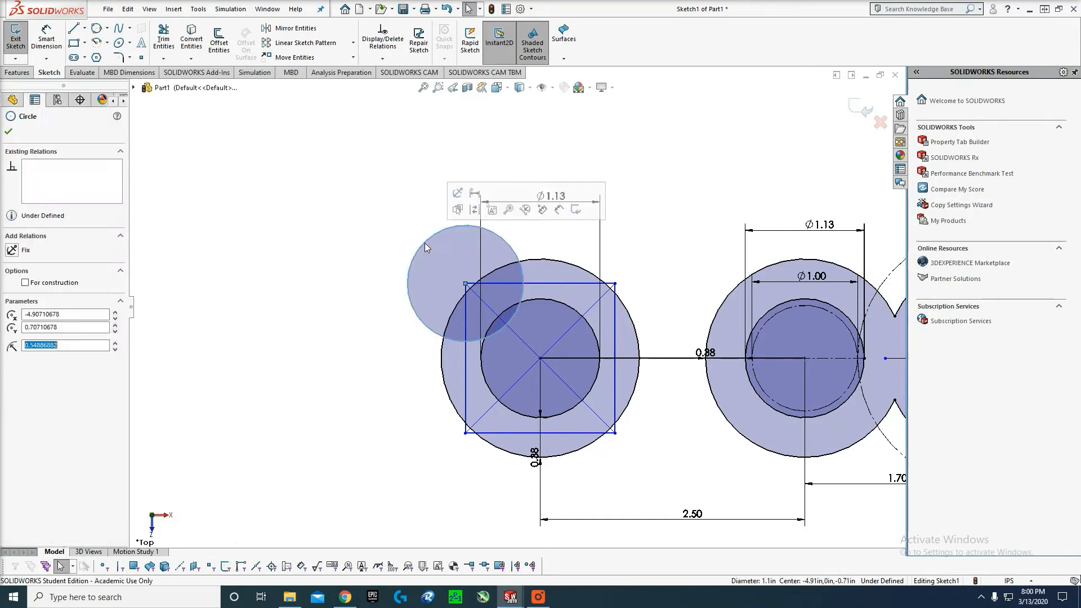
key("Delete")
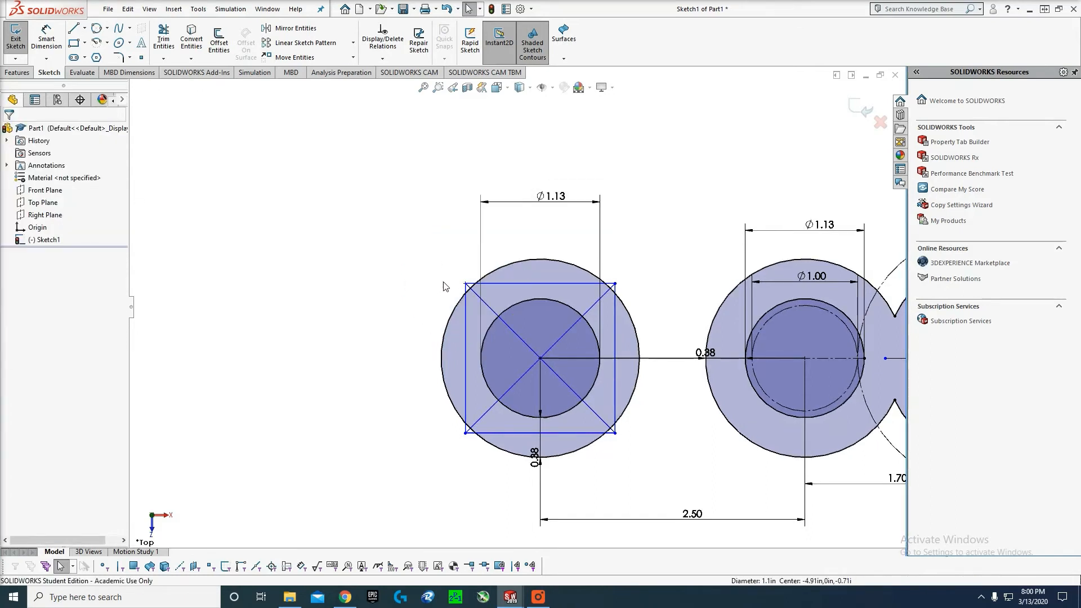
- Convert the bolt square, its diagonals and the leftmost 1.13 in circle to construction geometry
left_click_drag(431, 248, 633, 467)
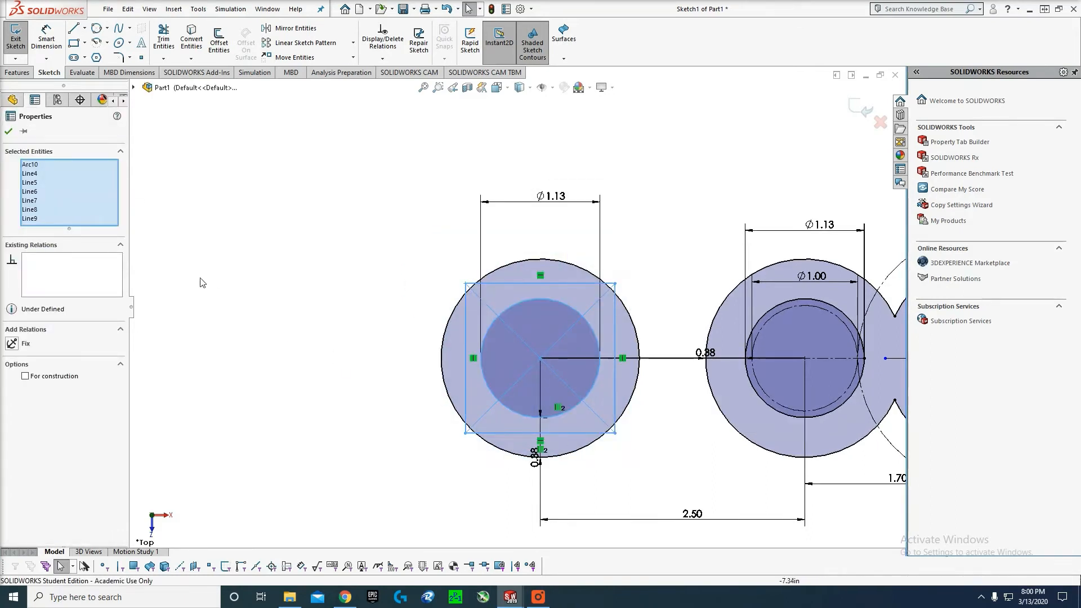
left_click(26, 376)
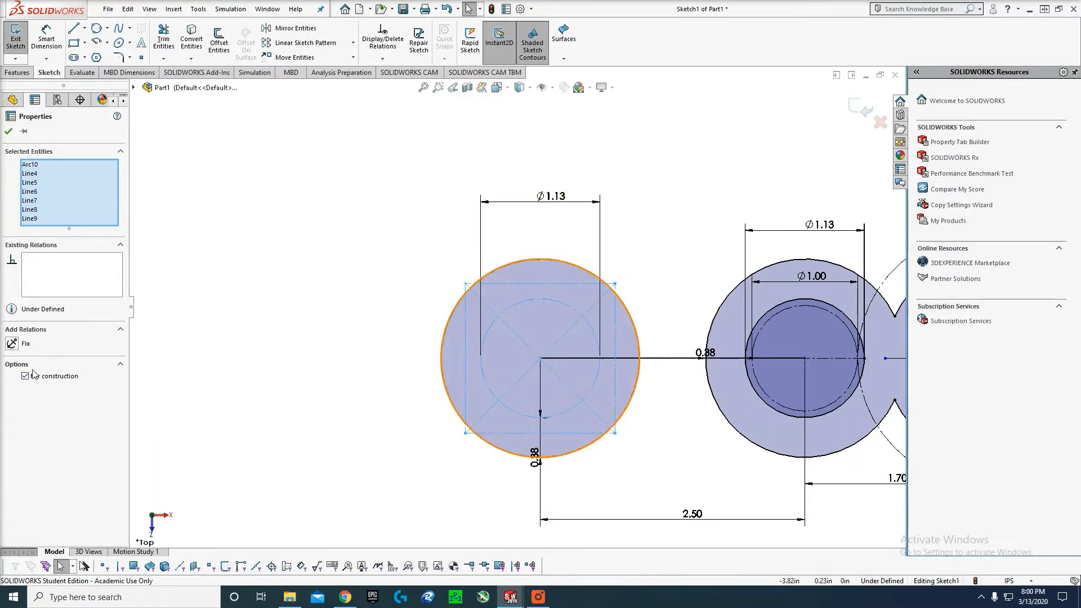
left_click(345, 295)
- Draw a circle centred on the bolt square's upper-left corner and dimension its diameter to 0.2 in
right_click_drag(345, 288, 388, 287)
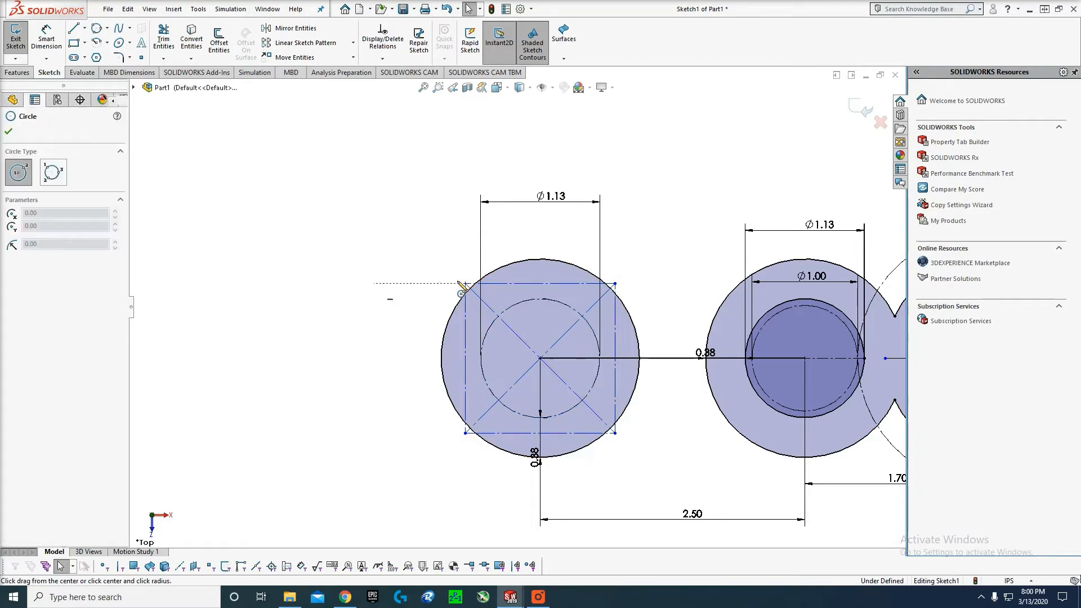
scroll(463, 284, "down", 1)
left_click(470, 285)
left_click(448, 274)
key("Escape")
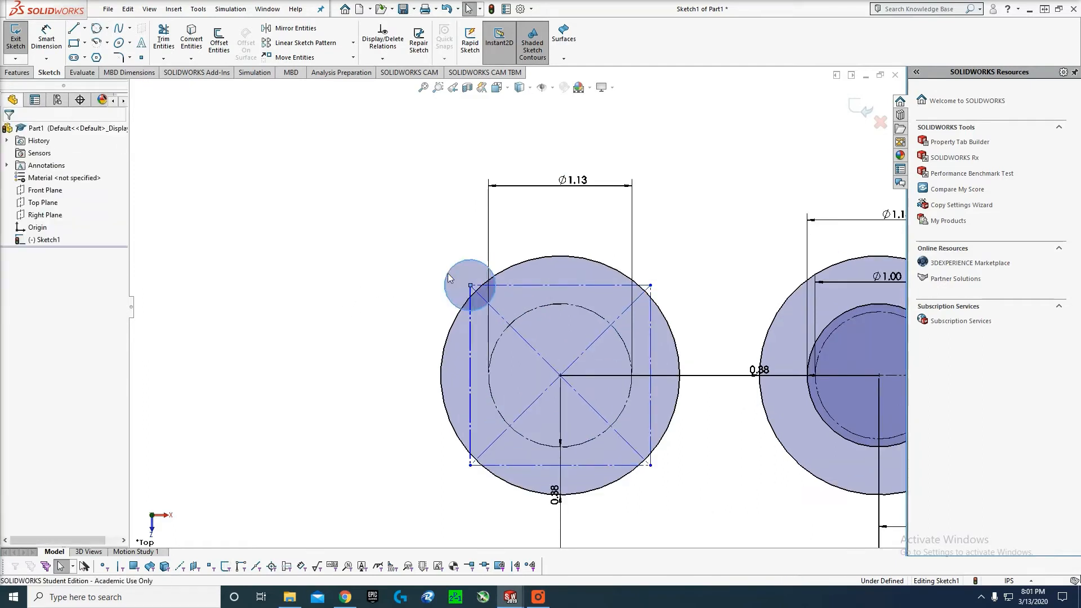
right_click_drag(329, 249, 331, 215)
left_click(453, 280)
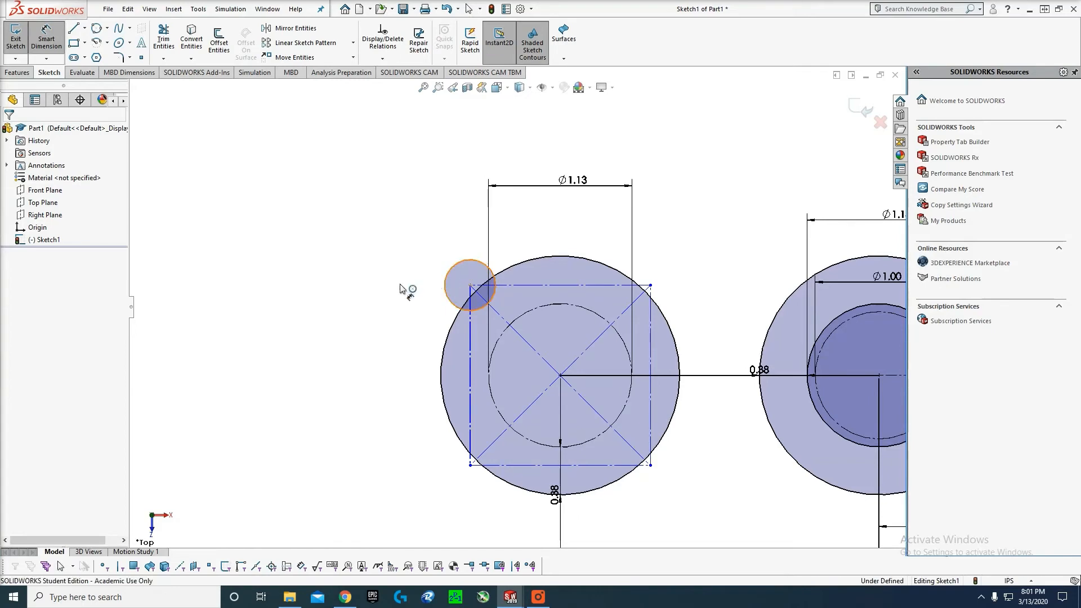
left_click(394, 285)
type(".2")
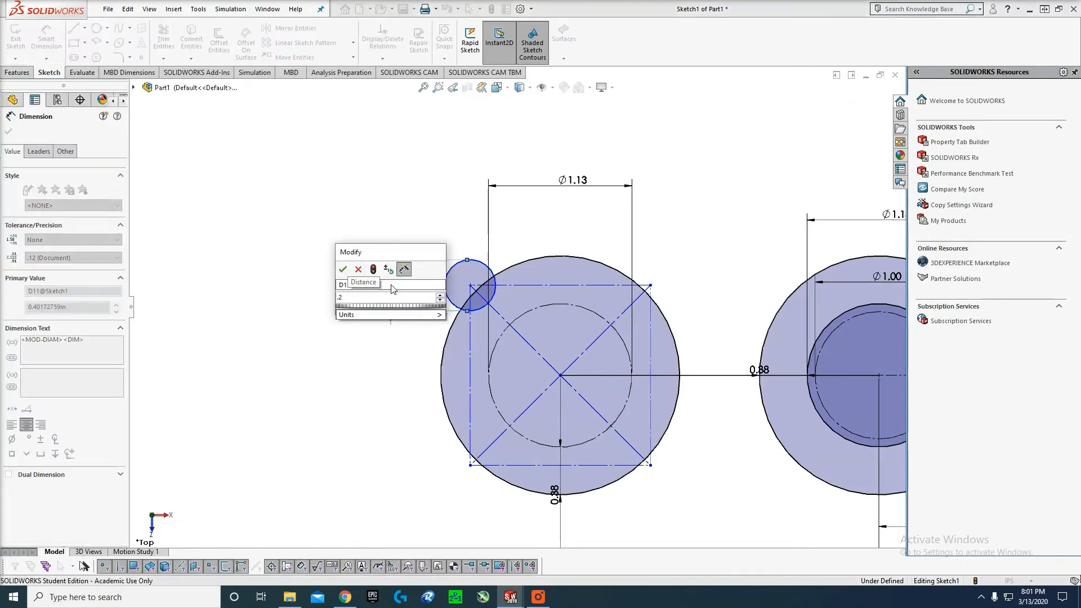
key("Return")
left_click(495, 435)
- Draw circles centred on the bolt square's other three corners, about 0.4 in at the lower right and 0.28 in at the upper right
right_click_drag(496, 431, 489, 464)
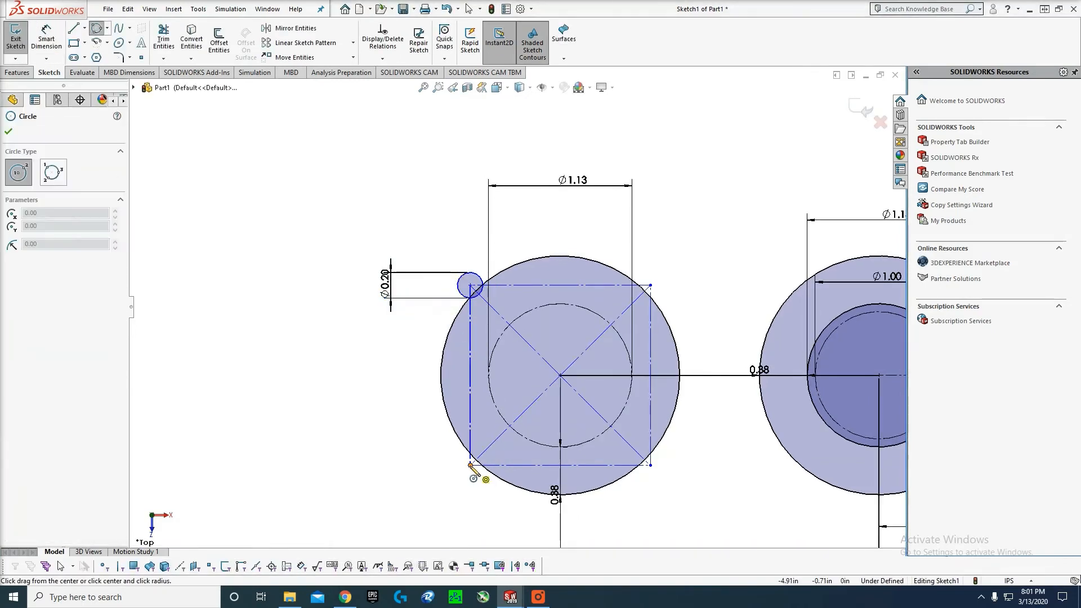
left_click(470, 465)
left_click(484, 469)
left_click(650, 465)
left_click(668, 482)
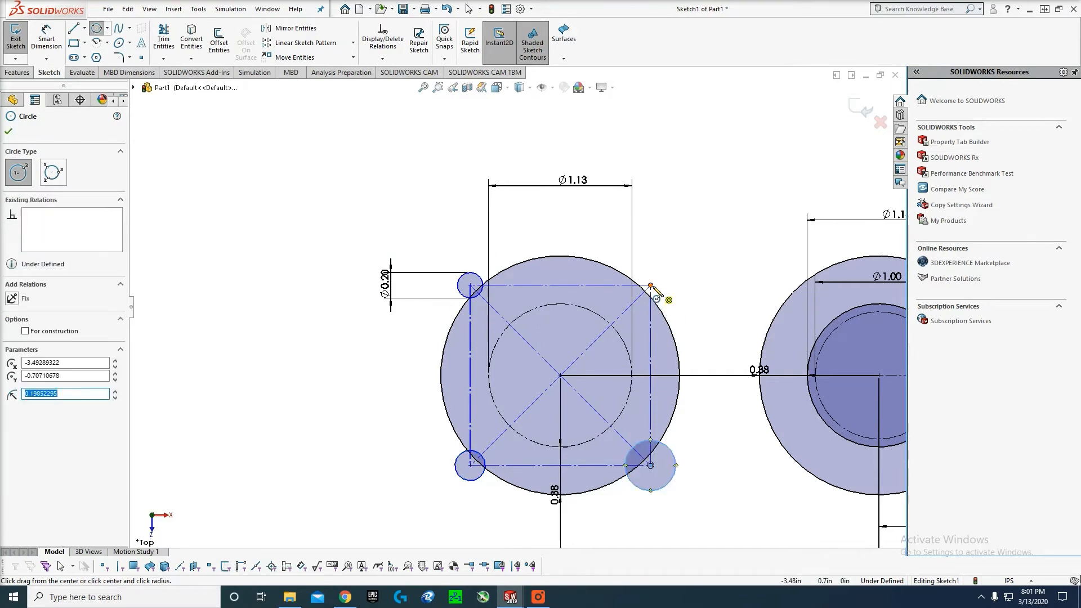
left_click(651, 286)
left_click(667, 291)
- Dimension the upper-right, lower-right and lower-left corner circles to a diameter of 0.2 in each
right_click_drag(667, 291, 664, 273)
left_click(667, 280)
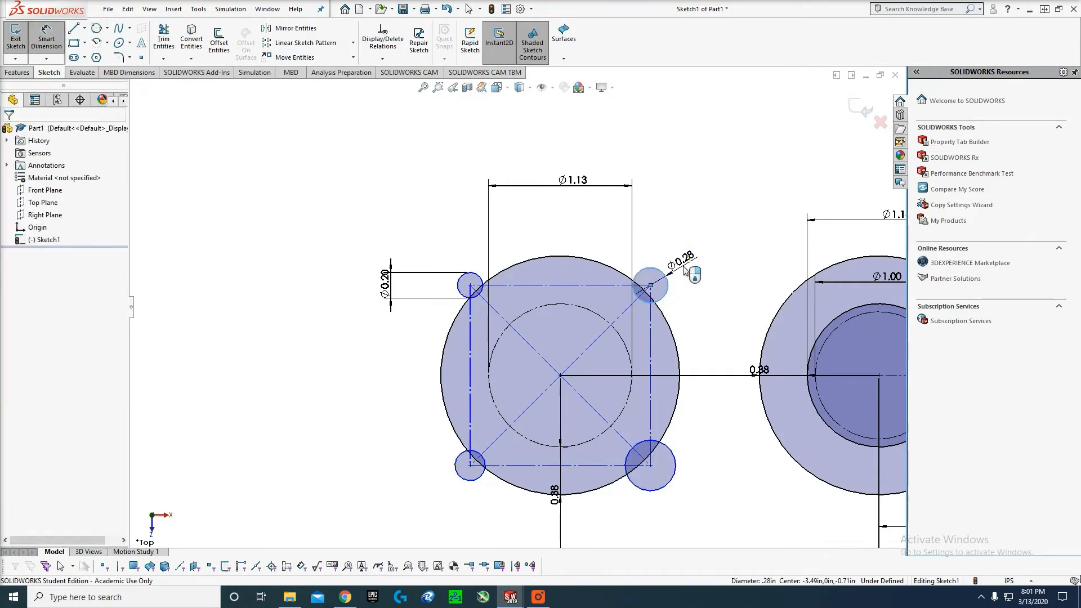
left_click(684, 271)
type(".2")
key("Return")
left_click(669, 450)
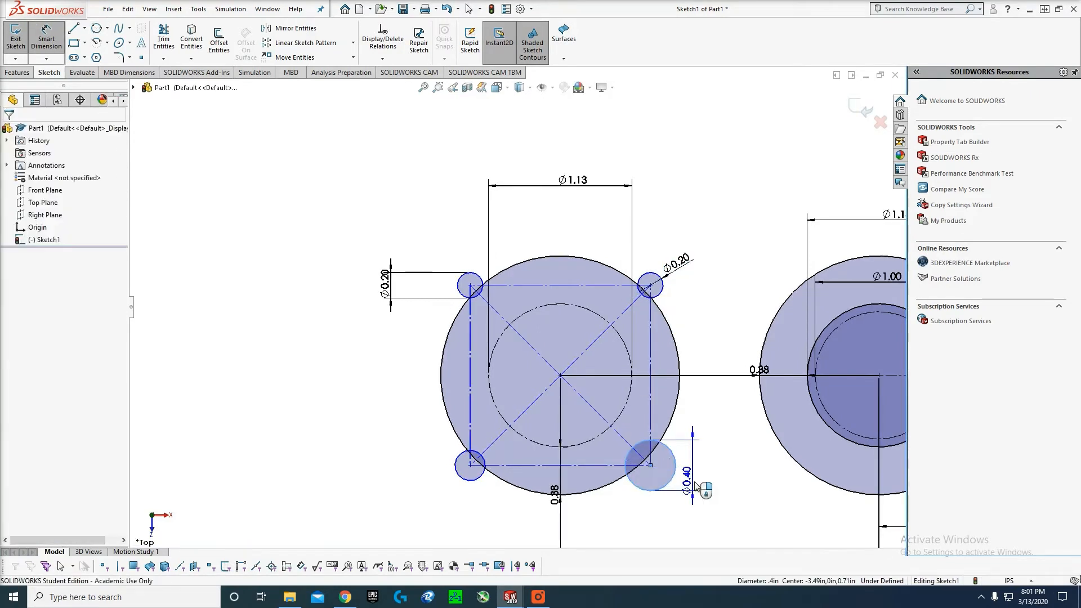
left_click(697, 484)
type(".2")
key("Return")
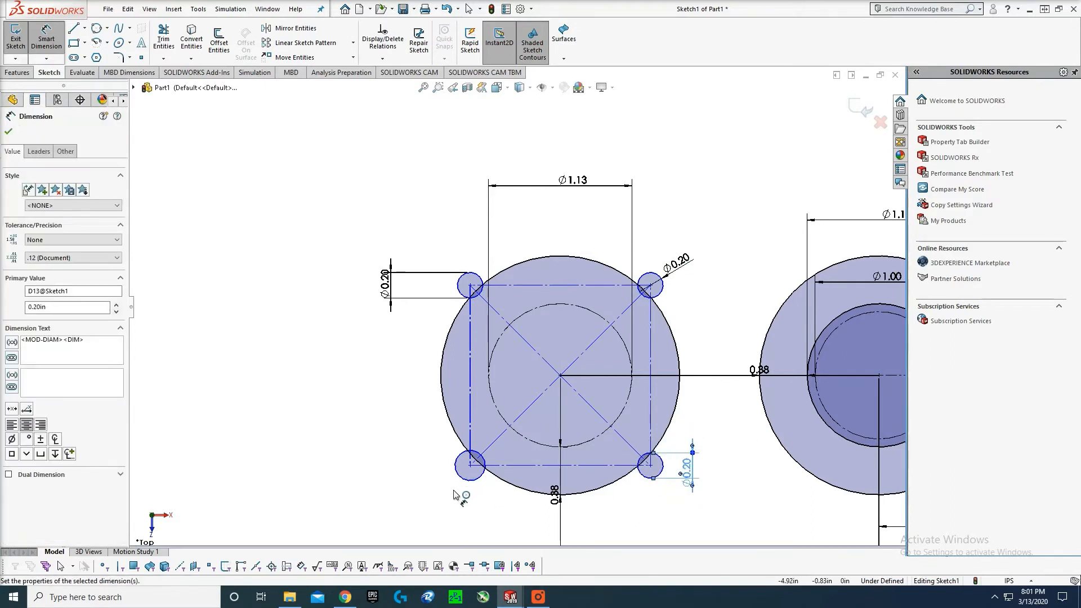
left_click(461, 478)
left_click(448, 489)
type(".2")
key("Return")
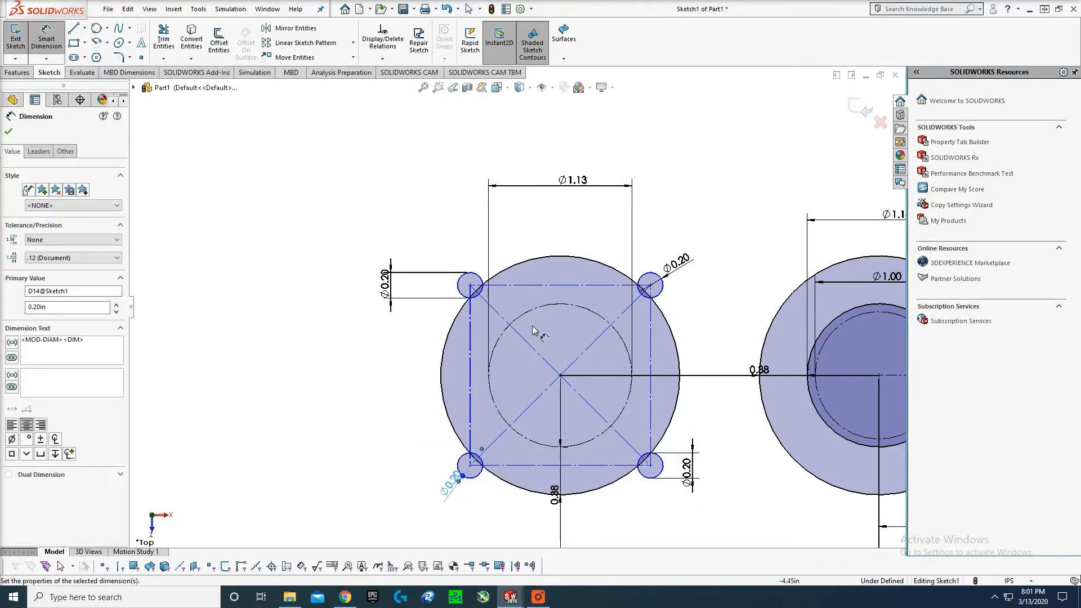
key("Escape")
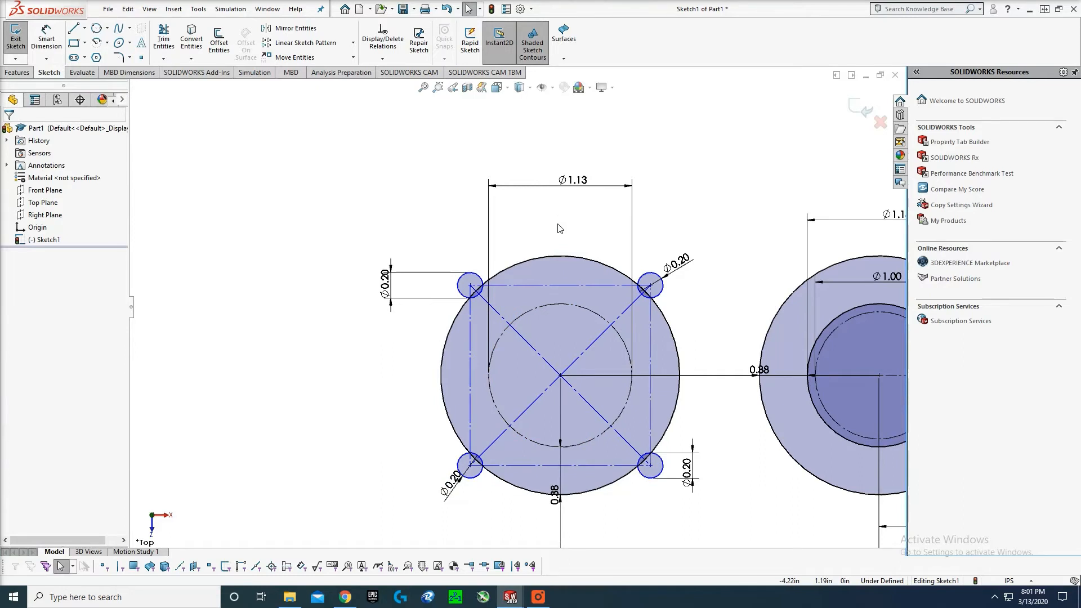
- Offset the upper-left bolt circle outward by 0.375 in
key("c")
key("Escape")
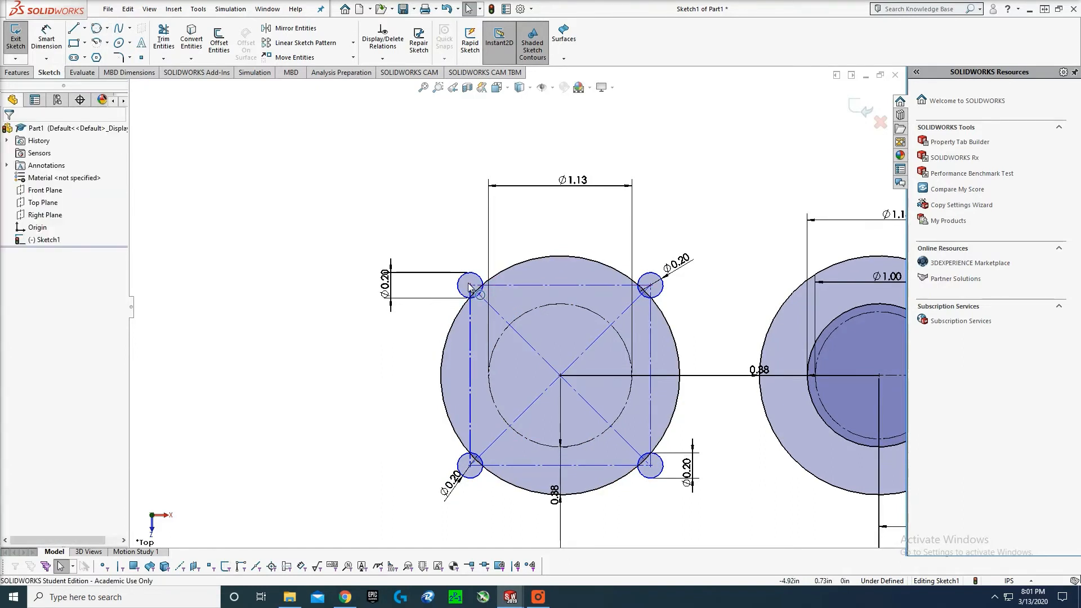
key("o")
left_click(481, 281)
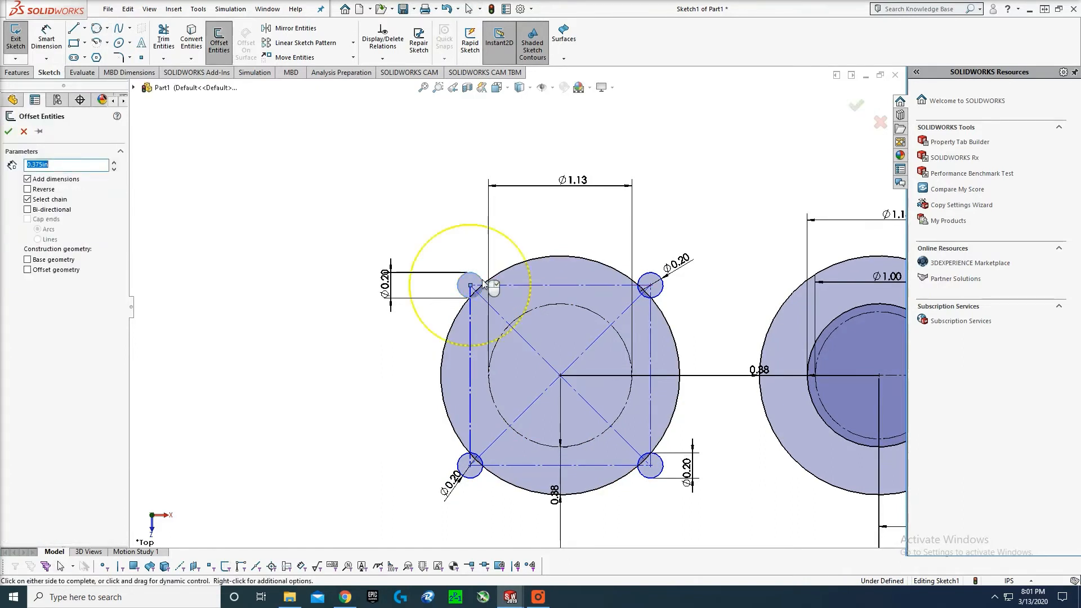
left_click(233, 180)
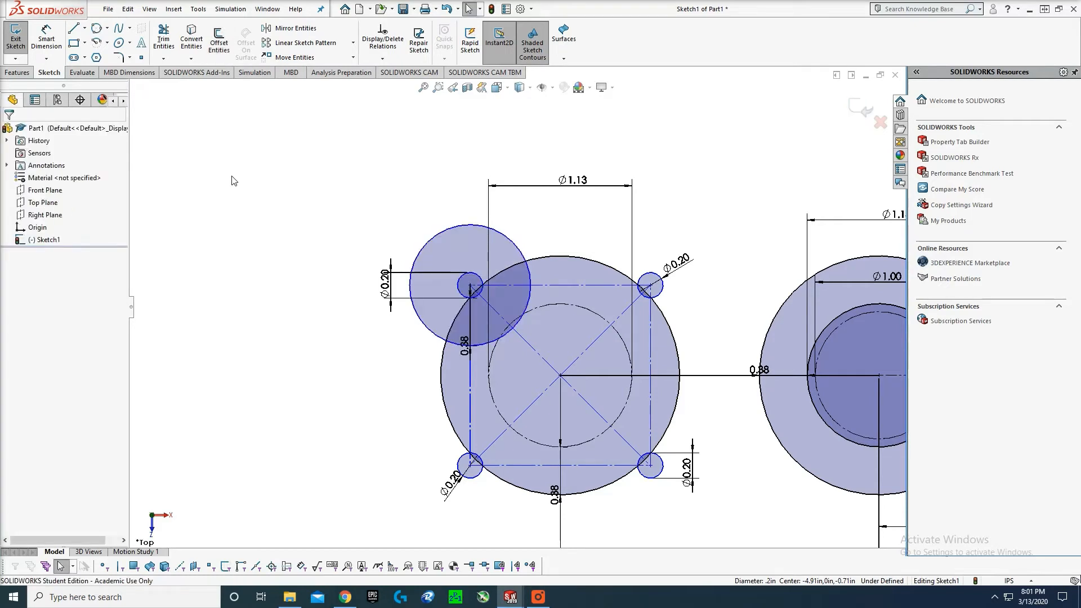
- Offset the other three 0.2 in corner bolt circles outward by 0.375 in together
left_click(662, 287)
left_click(678, 275)
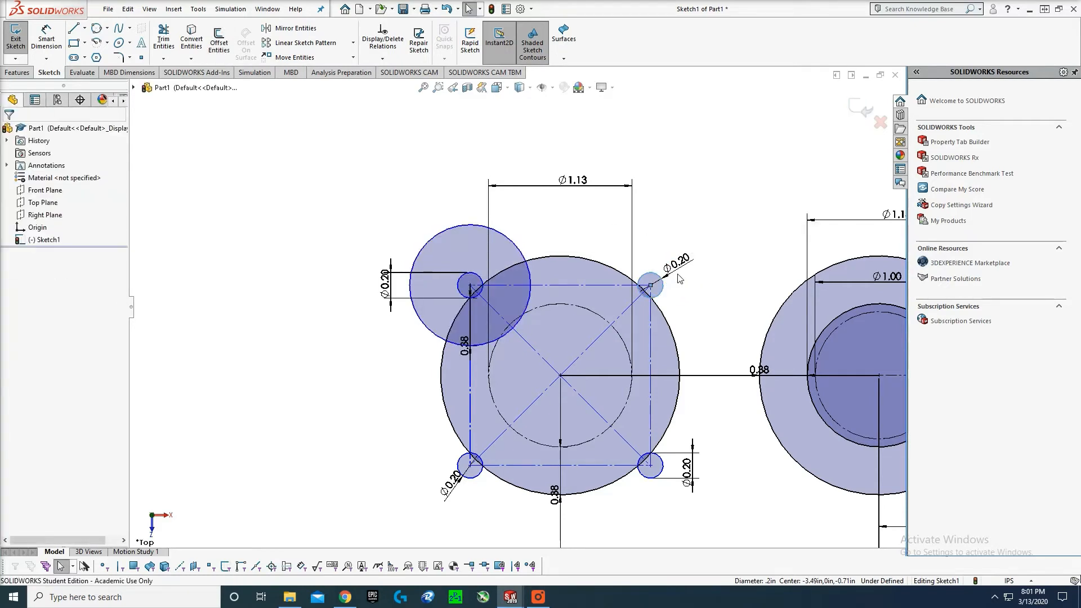
key("o")
left_click(662, 287)
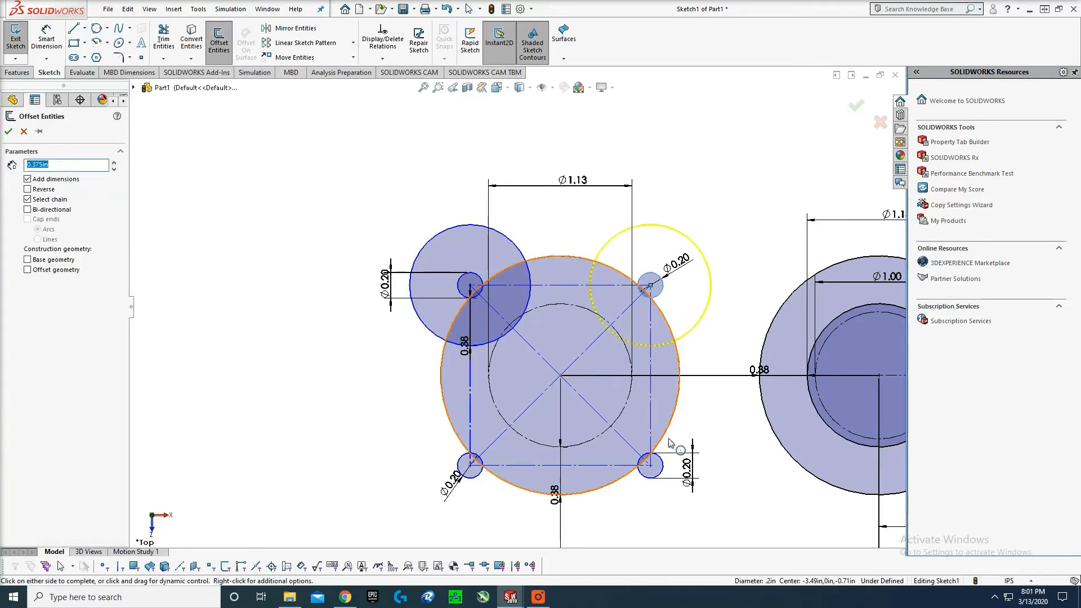
left_click(660, 469)
left_click(478, 474)
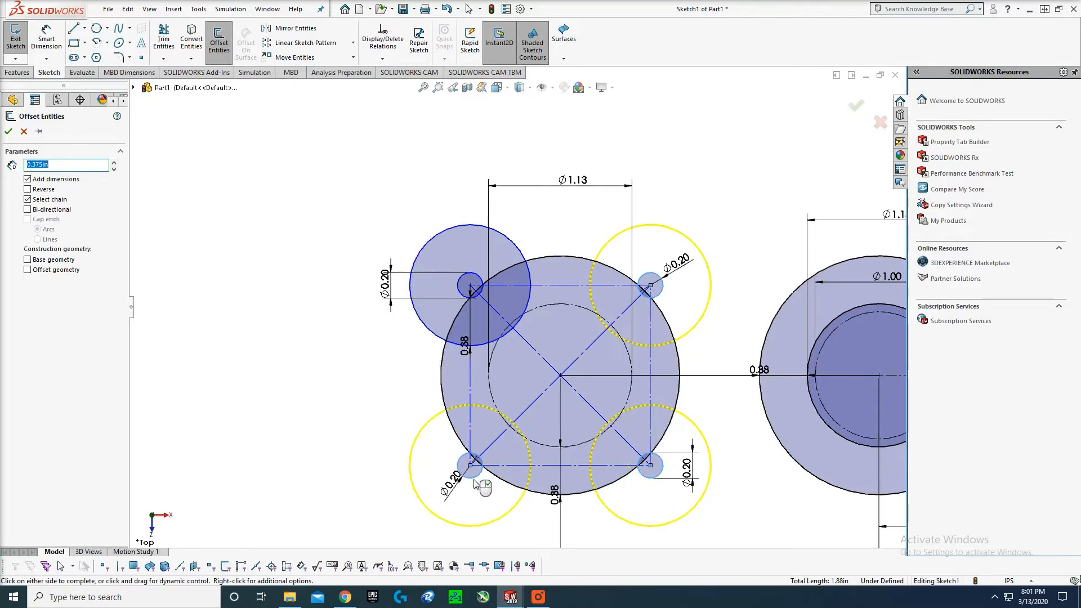
left_click(476, 484)
scroll(495, 422, "up", 3)
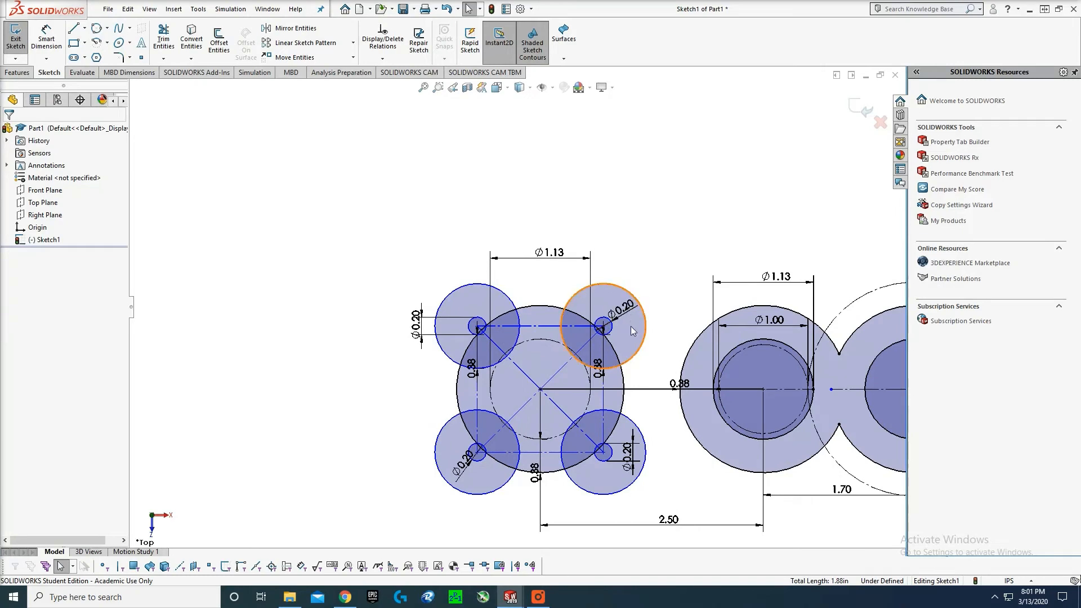
scroll(667, 235, "up", 3)
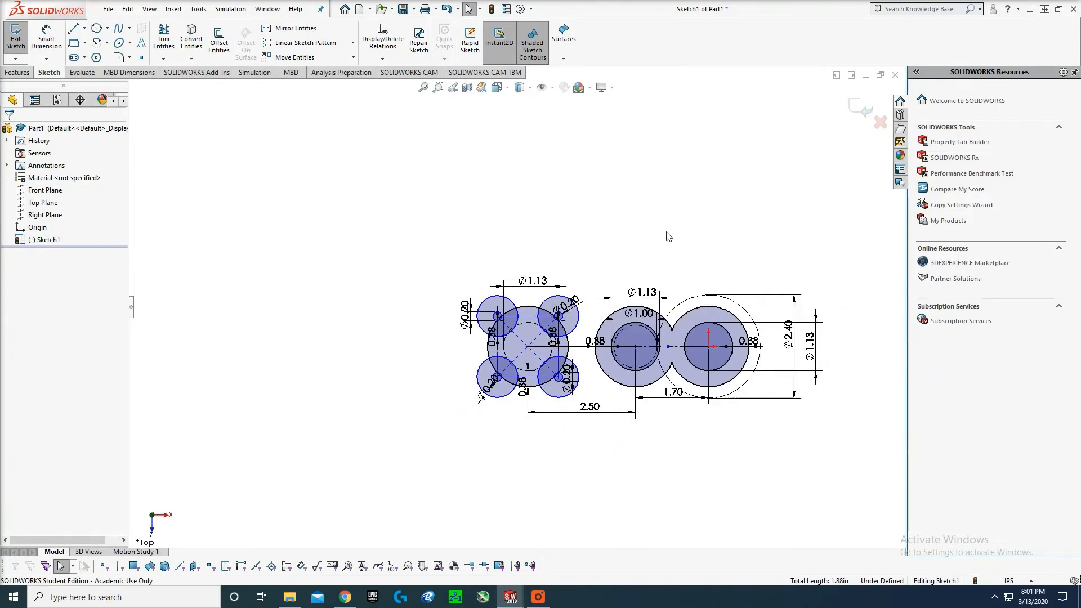
scroll(512, 222, "down", 2)
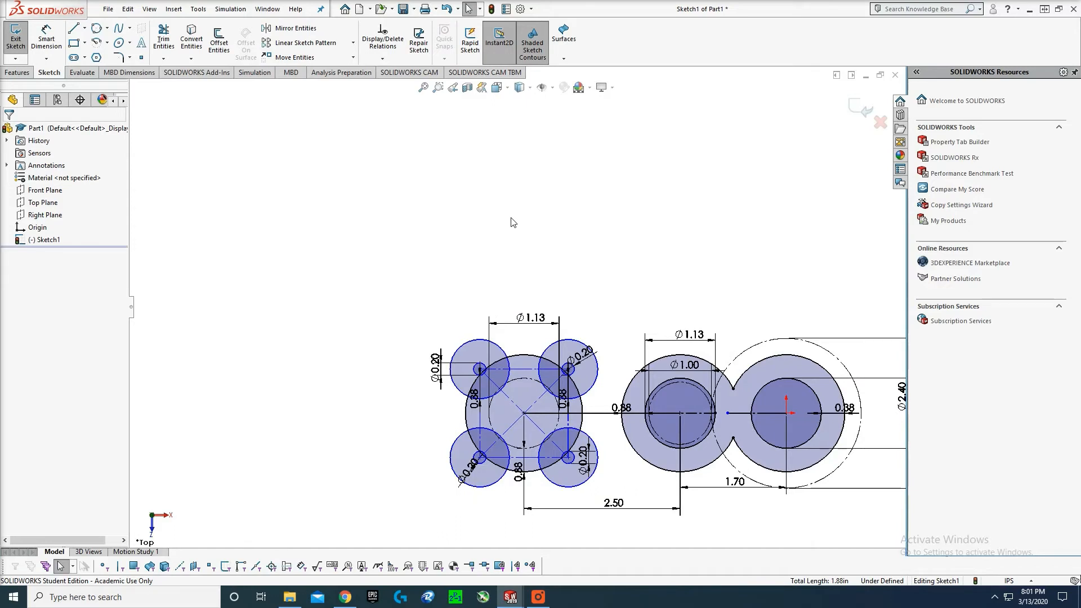
scroll(511, 296, "up", 1)
scroll(516, 357, "down", 2)
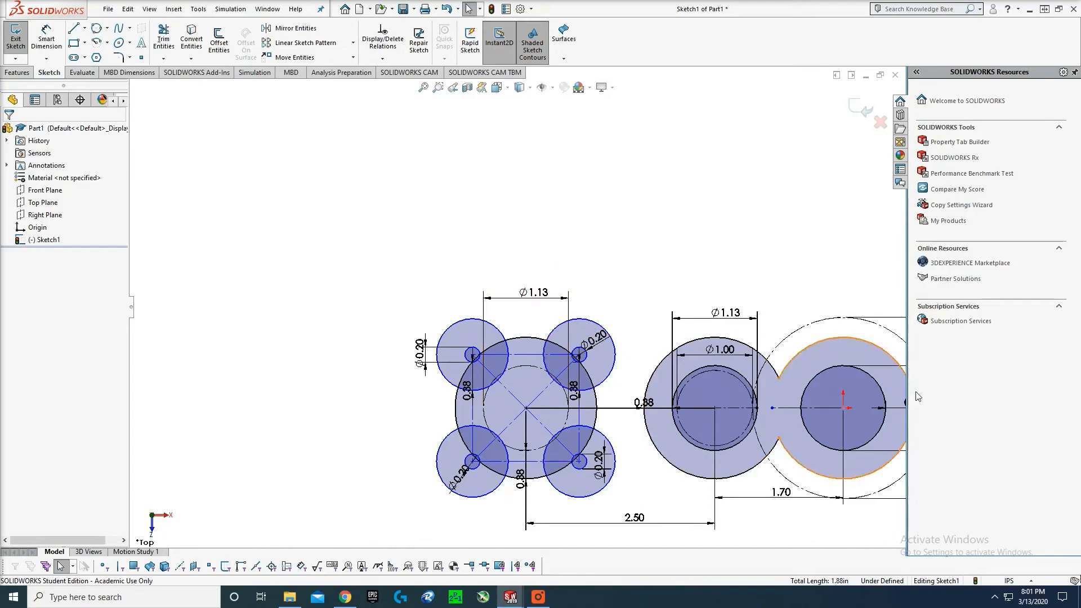
scroll(596, 338, "up", 2)
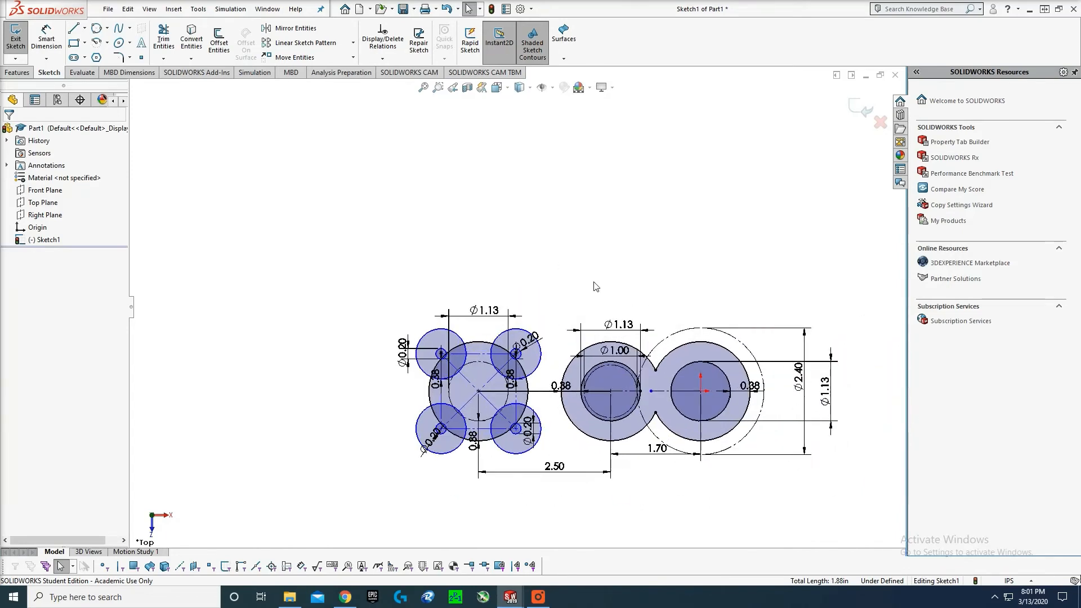
scroll(530, 290, "up", 1)
scroll(675, 293, "down", 3)
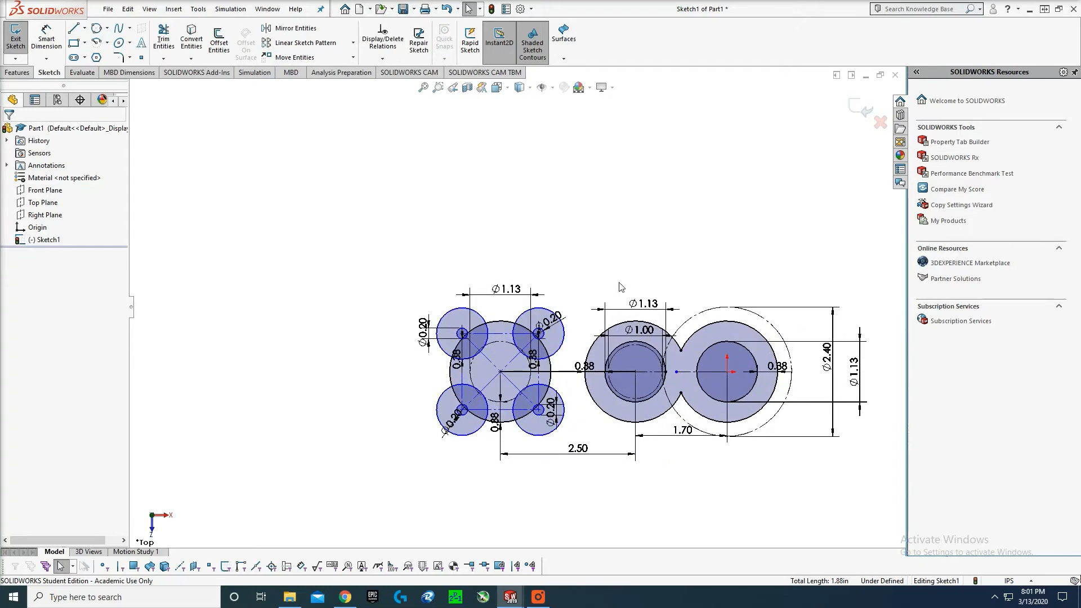
scroll(619, 284, "down", 1)
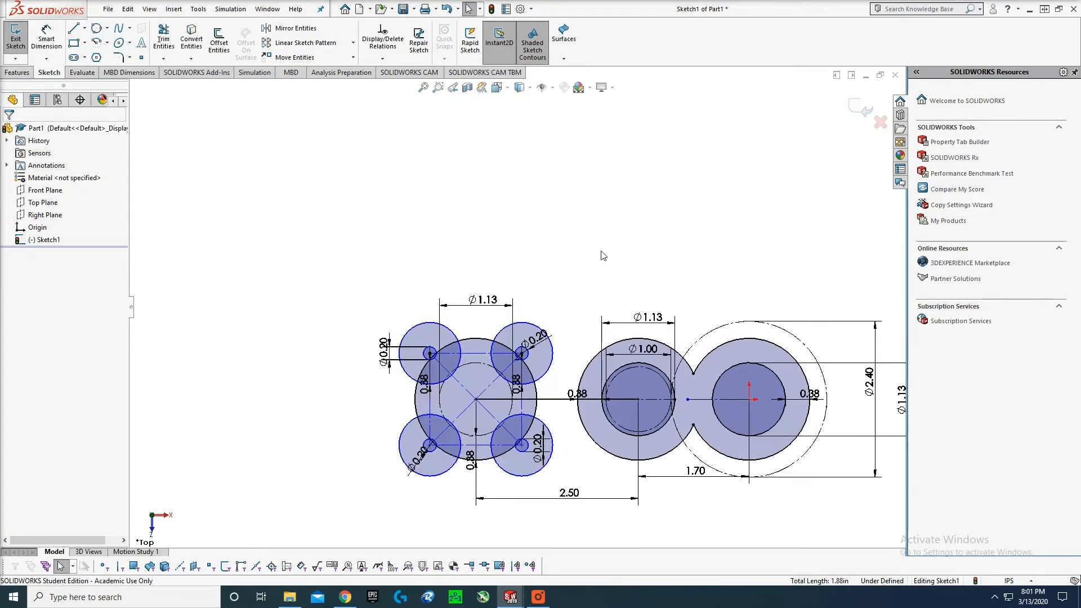
- Connect the four bolt-hole offset circles with straight lines along the lower, left and upper outer edges of the bolt pattern
key("l")
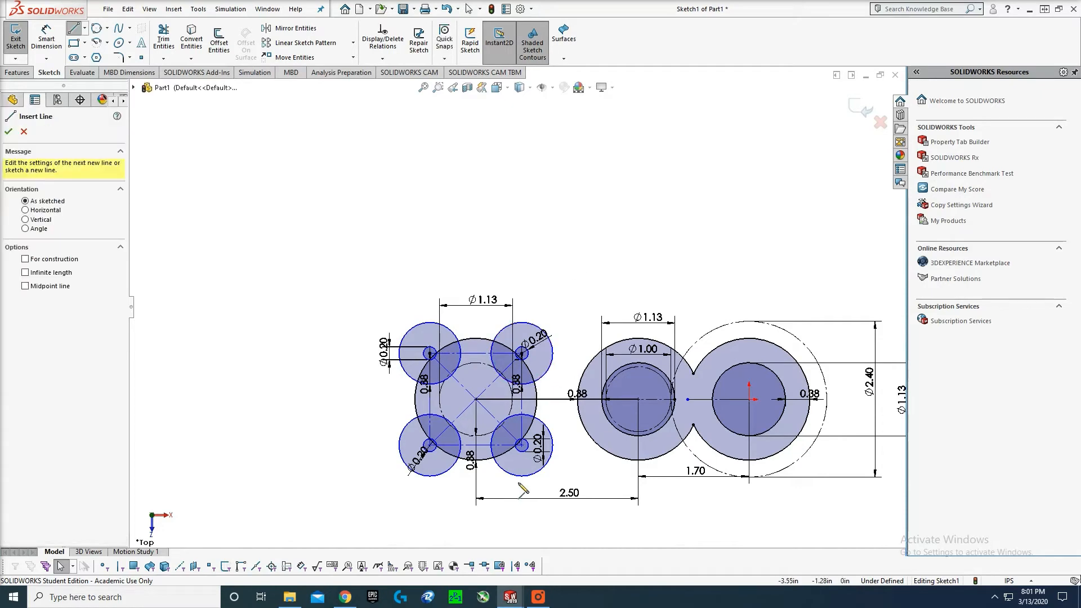
scroll(523, 484, "down", 1)
left_click(521, 475)
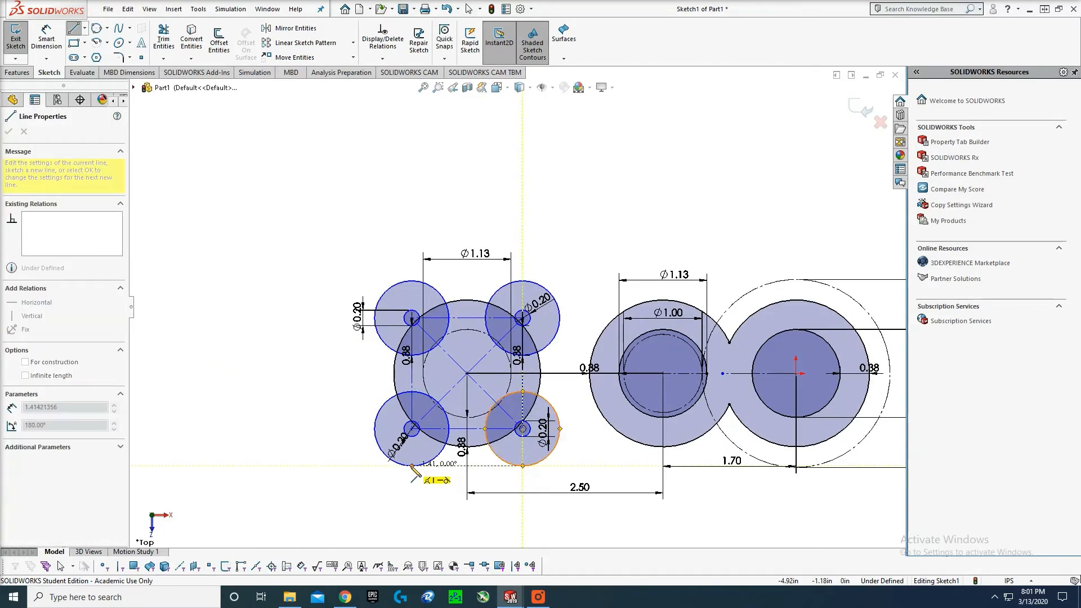
left_click(411, 466)
key("Escape")
key("l")
left_click(374, 431)
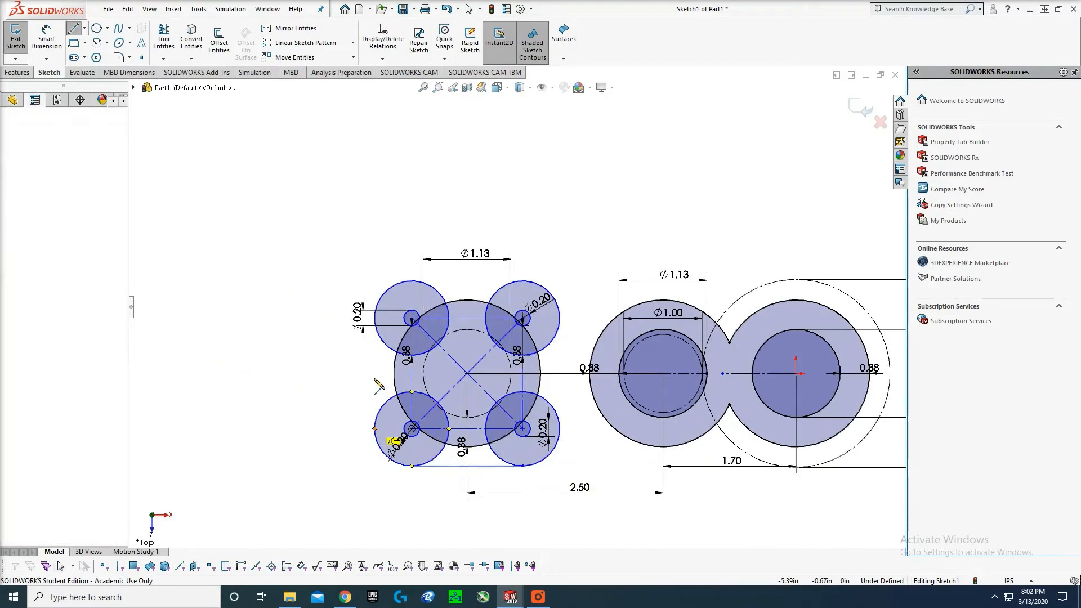
left_click(374, 318)
key("Escape")
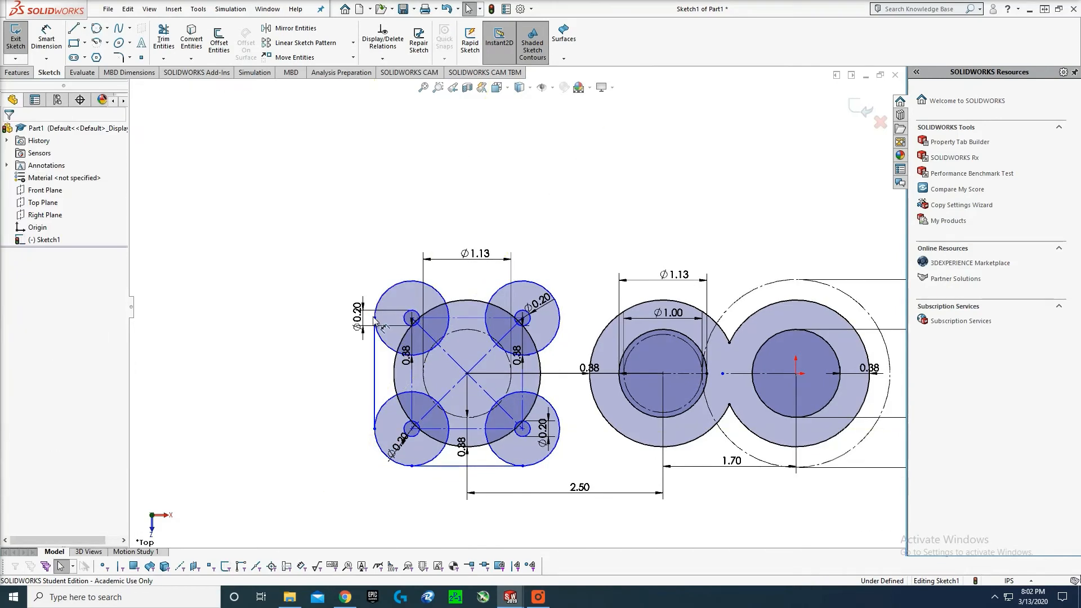
key("l")
left_click(413, 281)
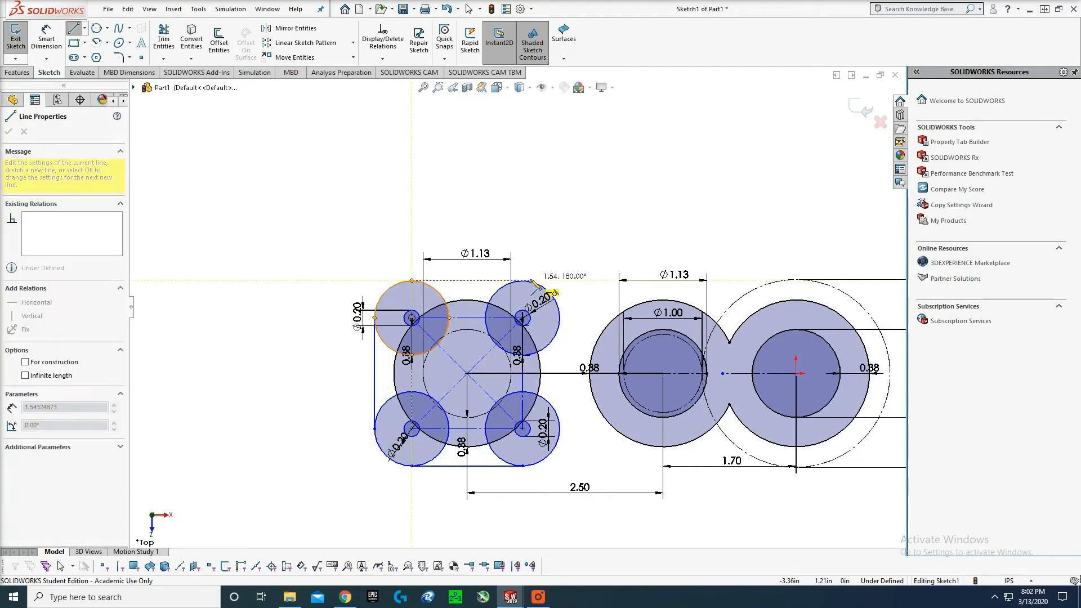
left_click(522, 281)
key("Escape")
- Draw connected lines from the top of the upper-right bolt offset circle to the tops of the middle and right bearing offset arcs
key("l")
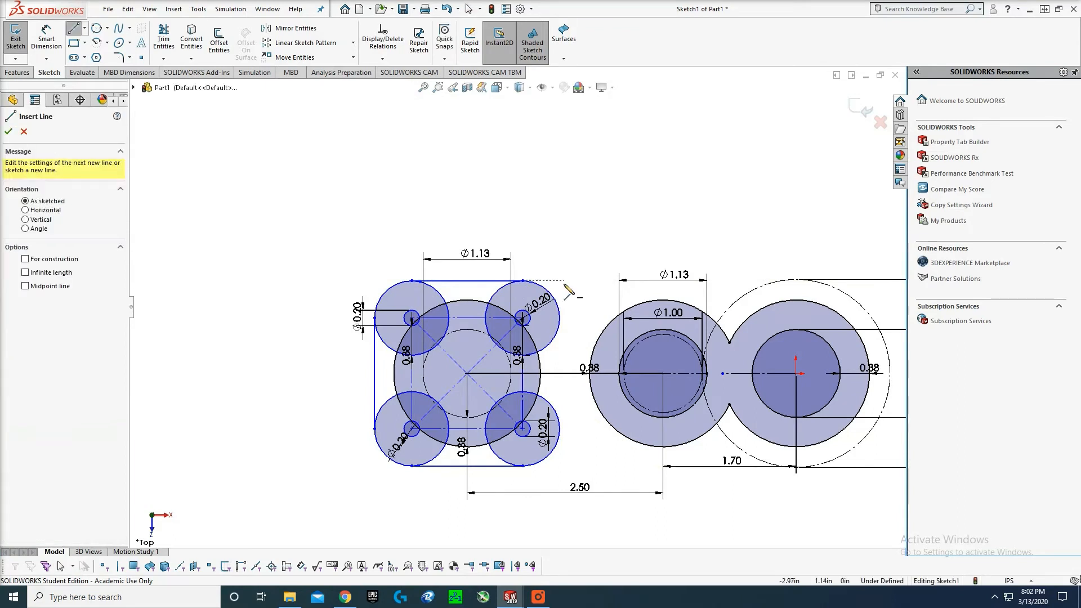
left_click(523, 281)
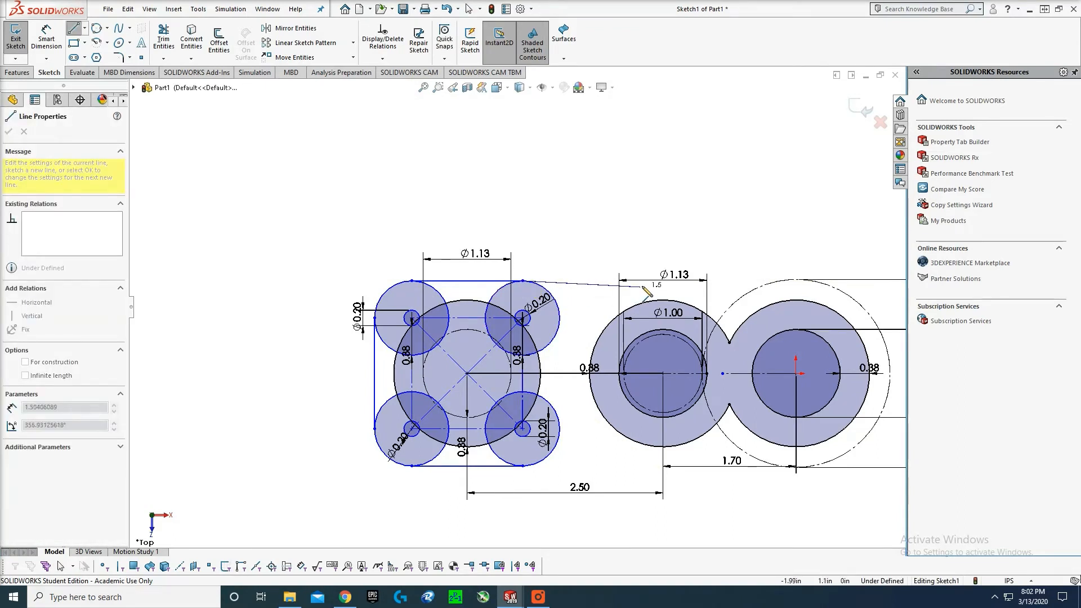
left_click(663, 299)
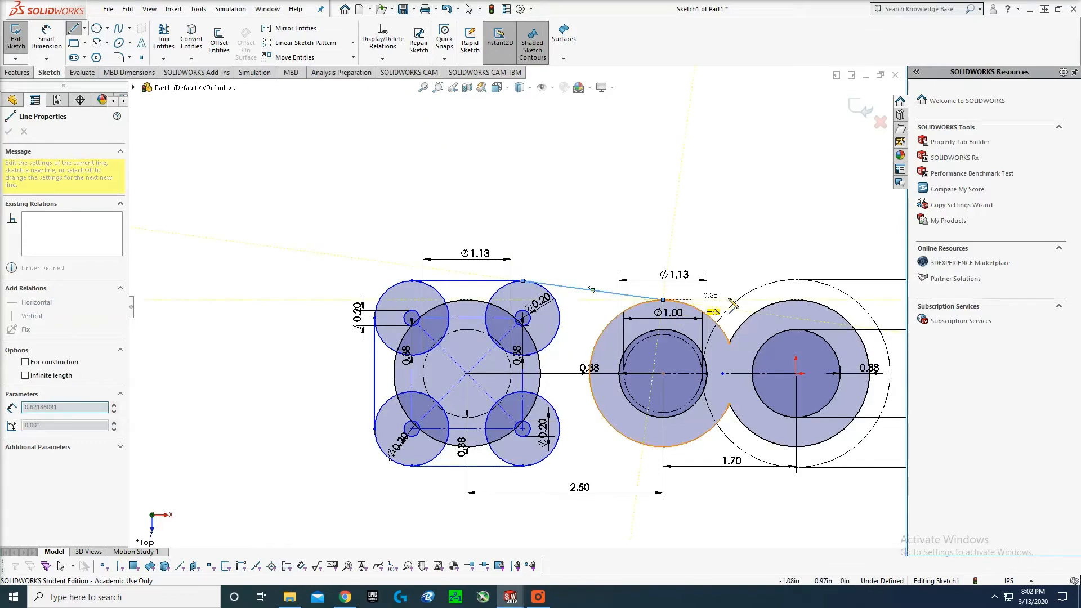
left_click(796, 299)
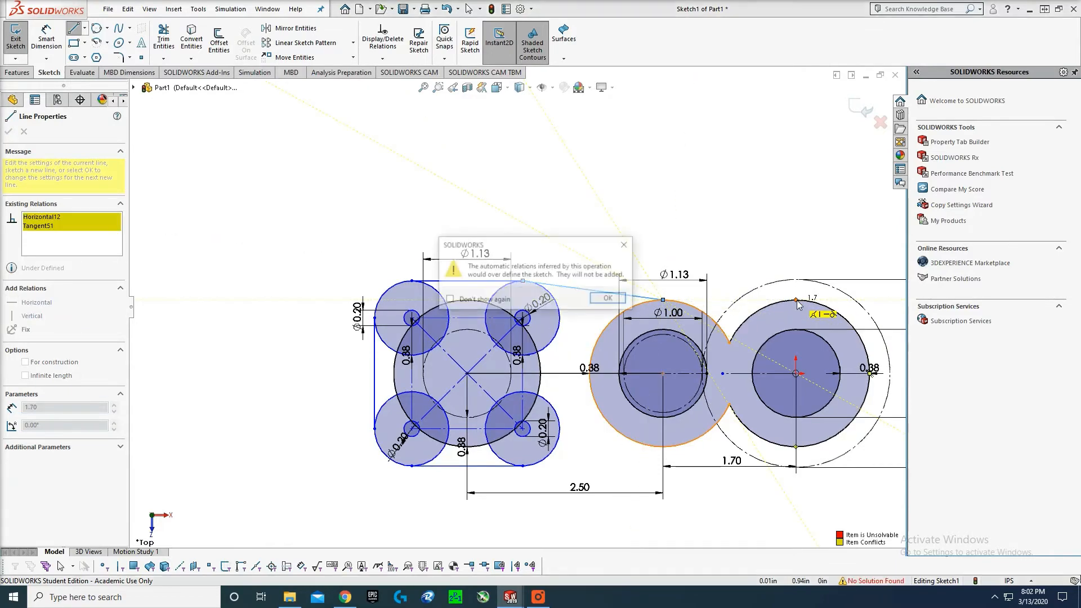
key("Escape")
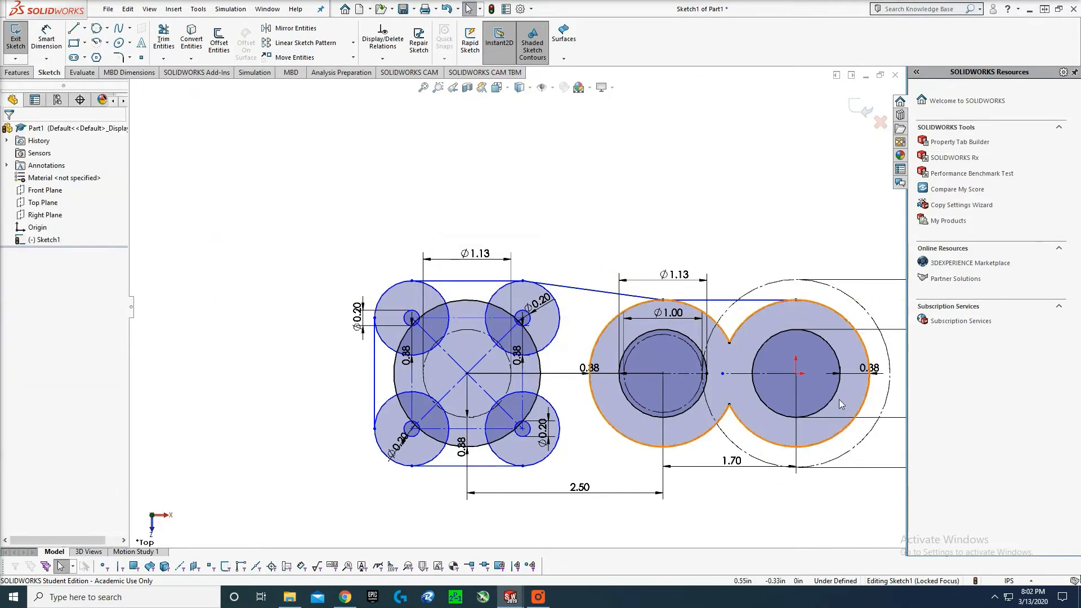
- Draw connected lines from the underside of the right bearing offset arc through the middle one to the lower-right bolt offset circle
key("l")
left_click(795, 447)
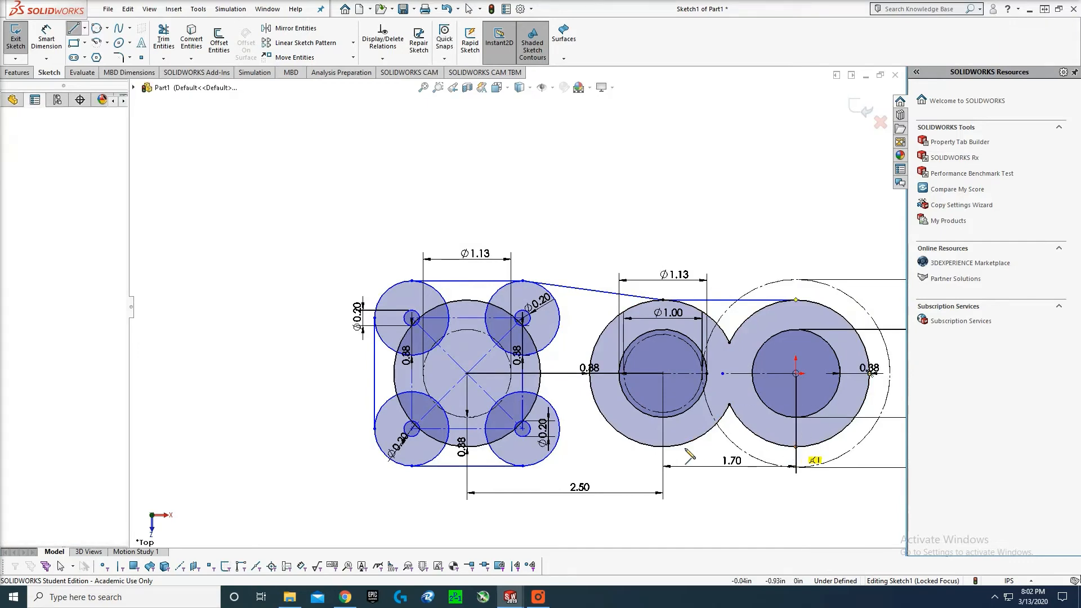
left_click(662, 446)
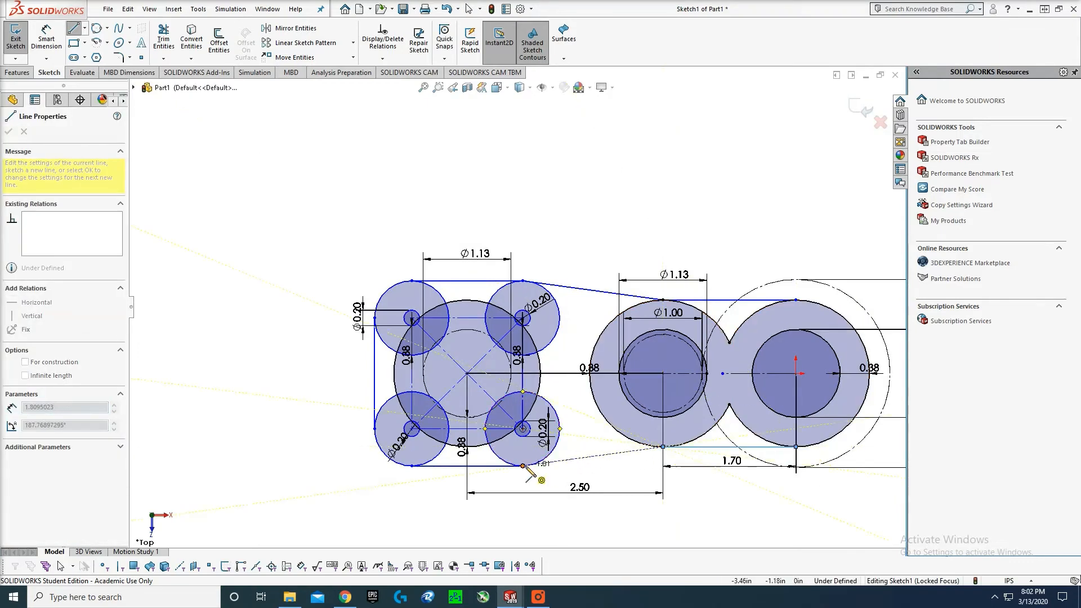
left_click(523, 465)
key("Escape")
- Trim the upper-left bolt offset circle to its outer corner arc and remove the overlapping arcs and lines around its 0.2 in hole
scroll(626, 281, "down", 2)
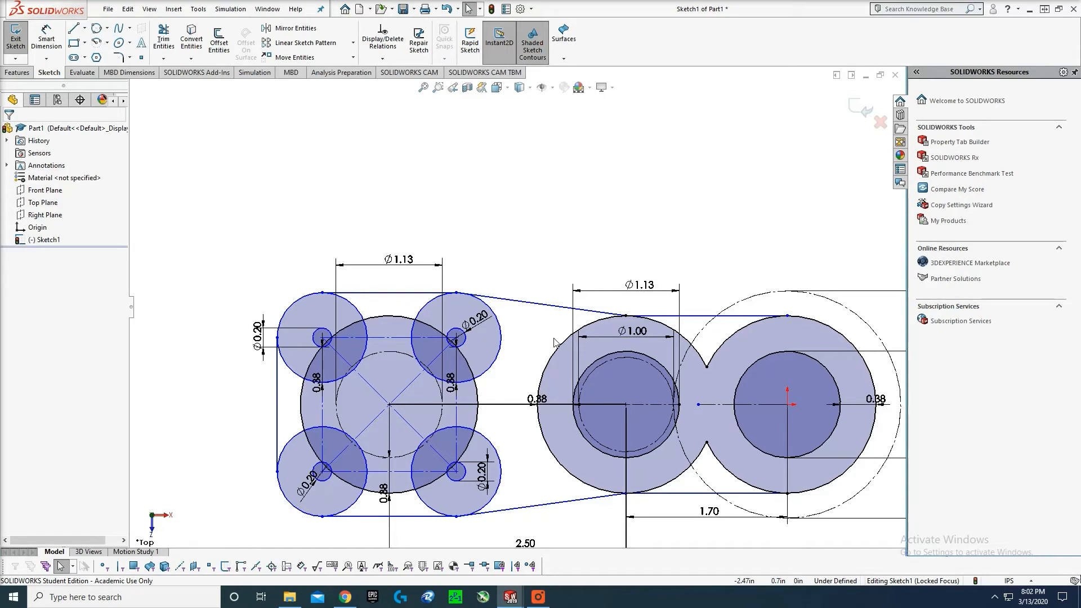
scroll(384, 342, "down", 3)
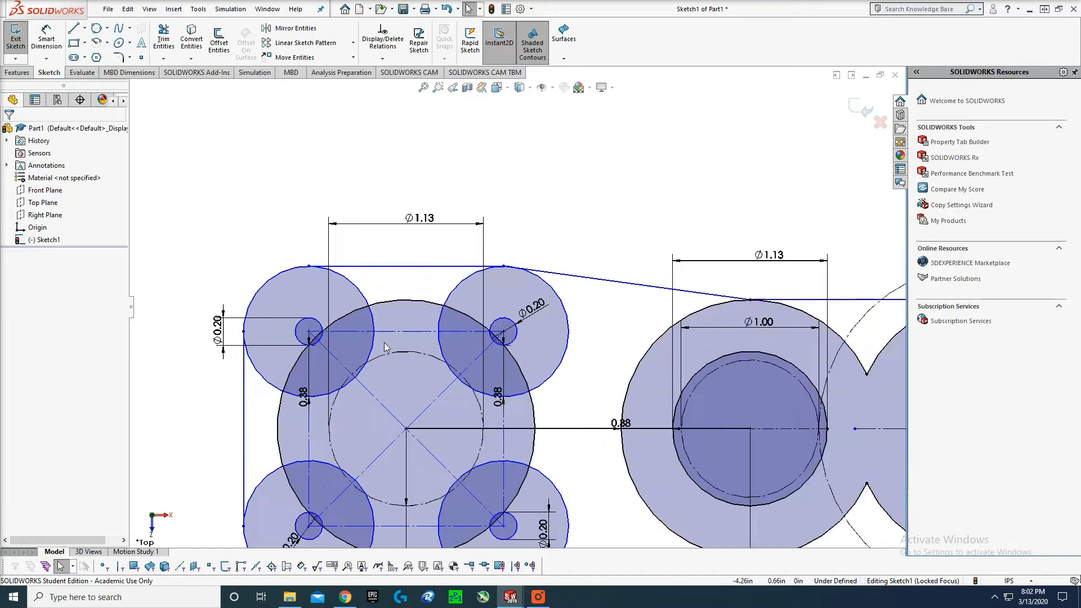
key("t")
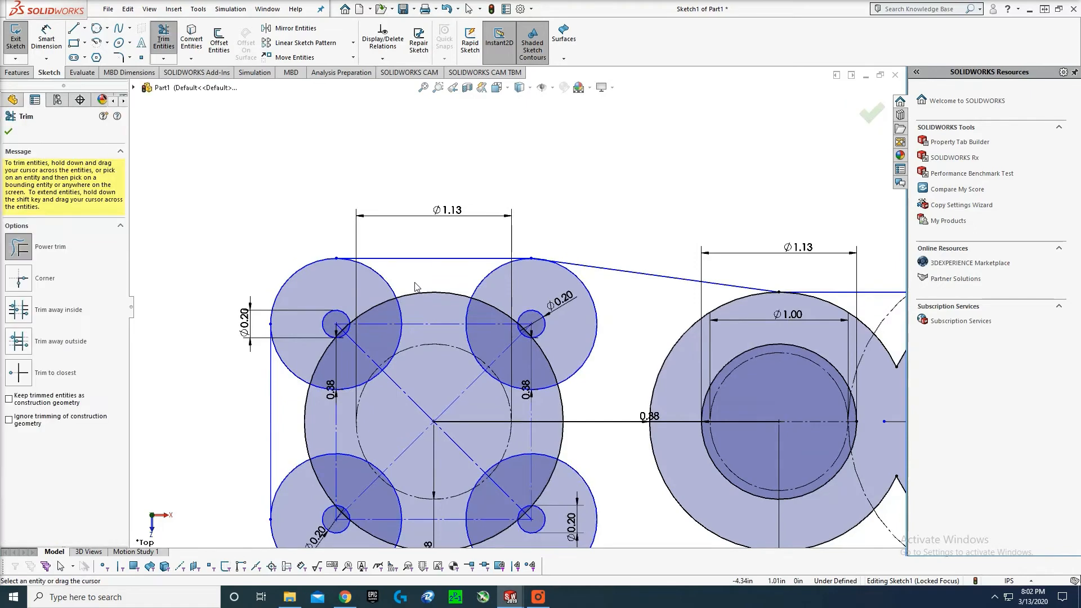
mouse_move(415, 284)
left_mouse_down()
mouse_move(380, 288)
mouse_move(390, 315)
mouse_move(381, 339)
left_mouse_up()
mouse_move(292, 386)
left_mouse_down()
mouse_move(370, 372)
mouse_move(387, 326)
mouse_move(366, 329)
mouse_move(336, 382)
mouse_move(317, 374)
left_mouse_up()
scroll(315, 373, "down", 3)
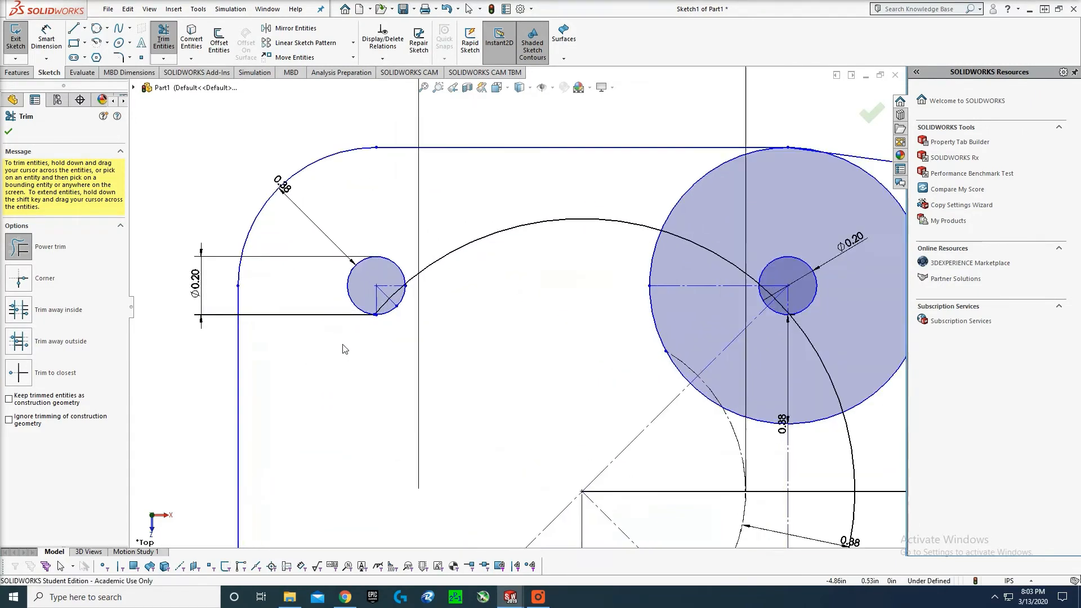
left_click_drag(397, 286, 381, 308)
scroll(501, 271, "up", 1)
left_click_drag(501, 263, 524, 231)
scroll(515, 304, "up", 2)
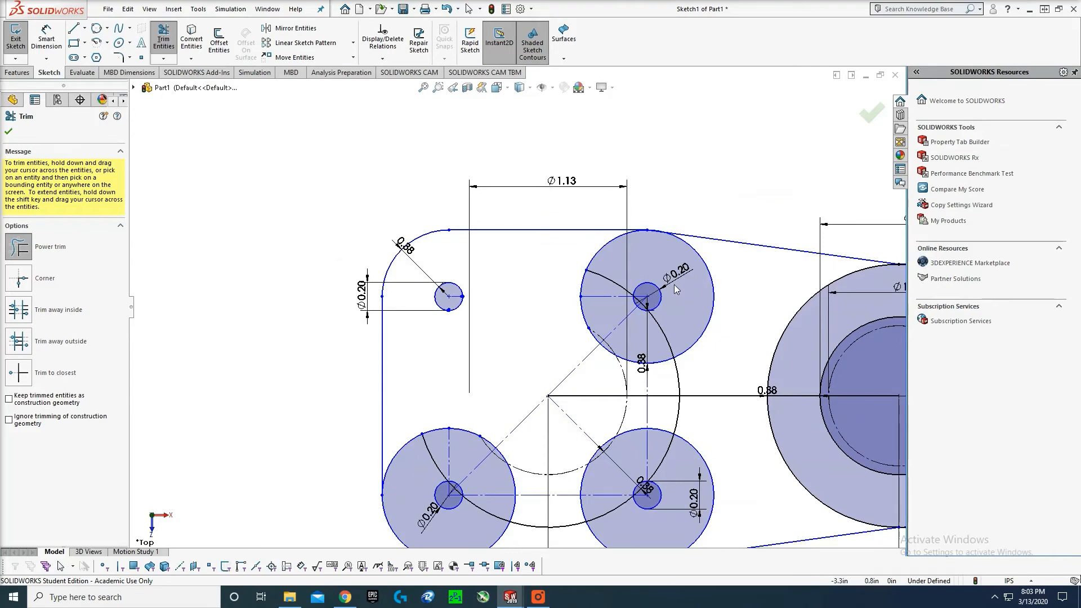
key("Escape")
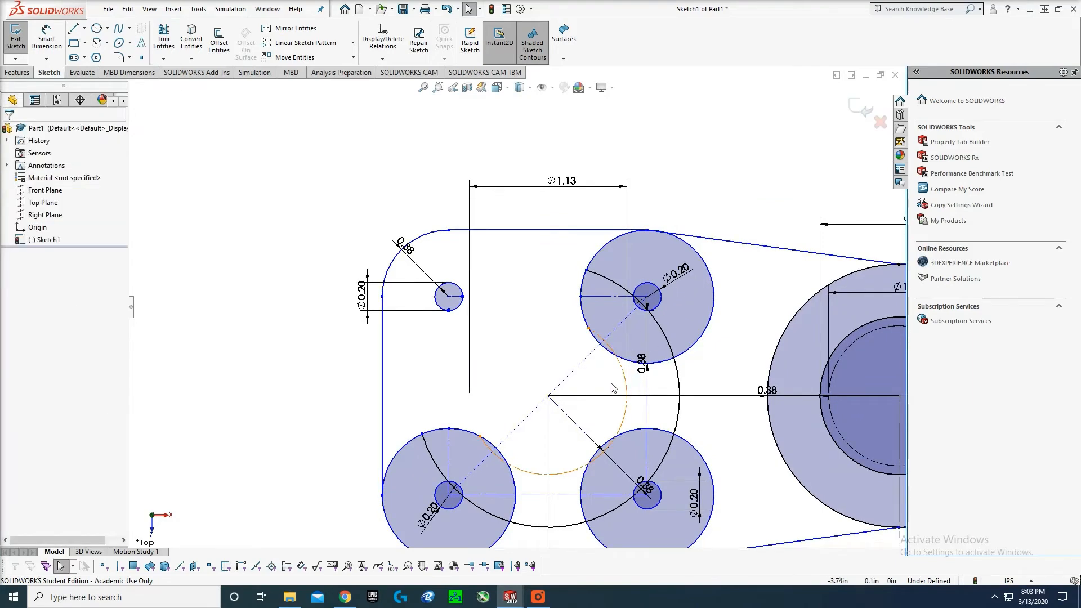
- Draw a solid 1.125 in circle at the bolt pattern's centre over the partly trimmed construction circle
key("c")
left_click(548, 396)
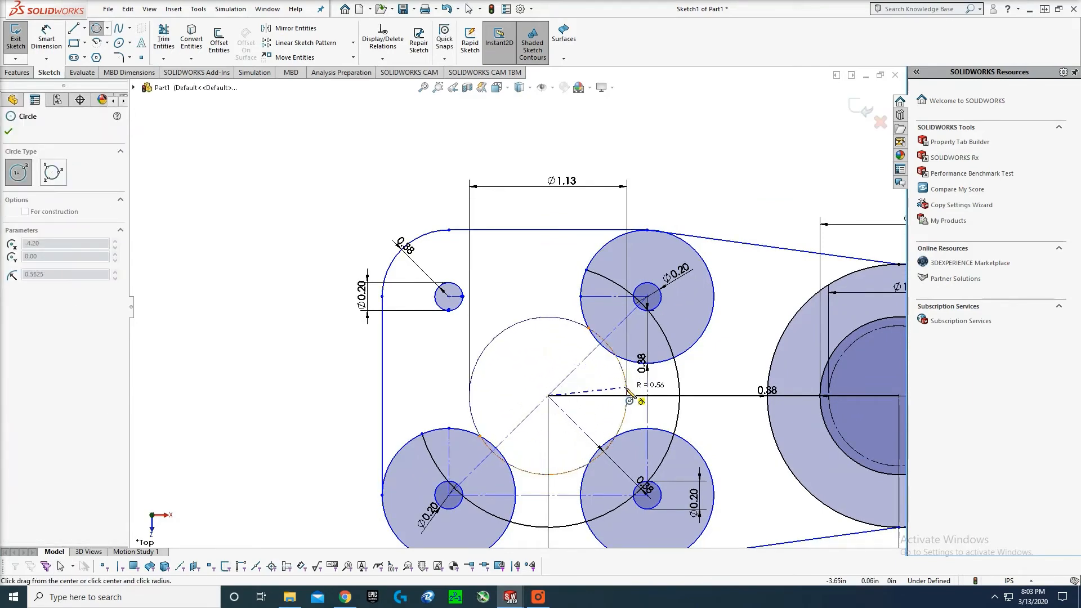
left_click(627, 389)
key("Escape")
- Trim the large bearing offset arc inside the upper-right bolt circle and delete its remaining part around the bolt pattern's centre
key("t")
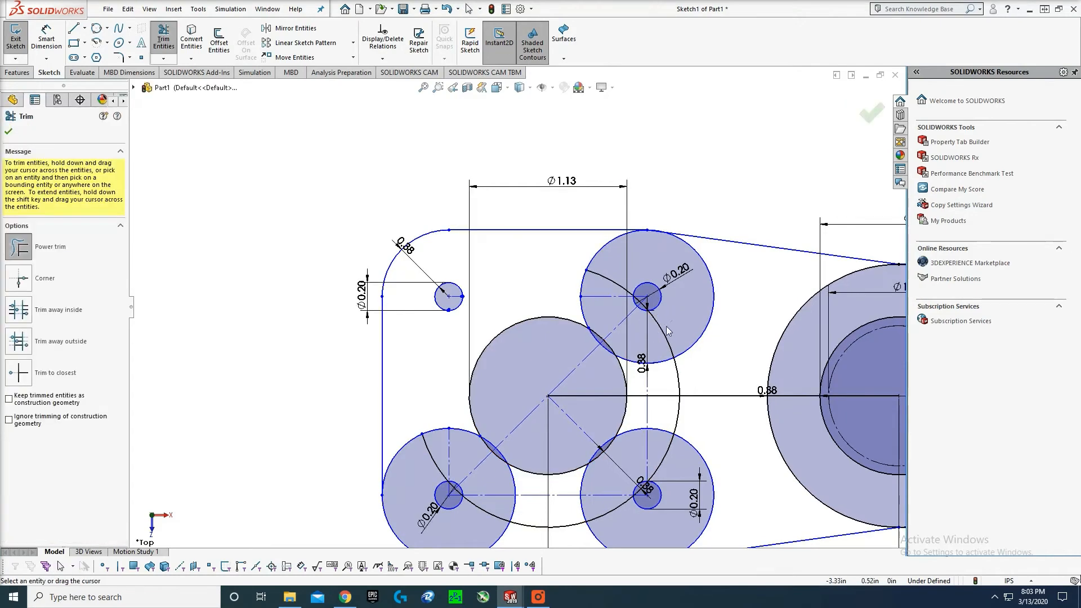
key("Escape")
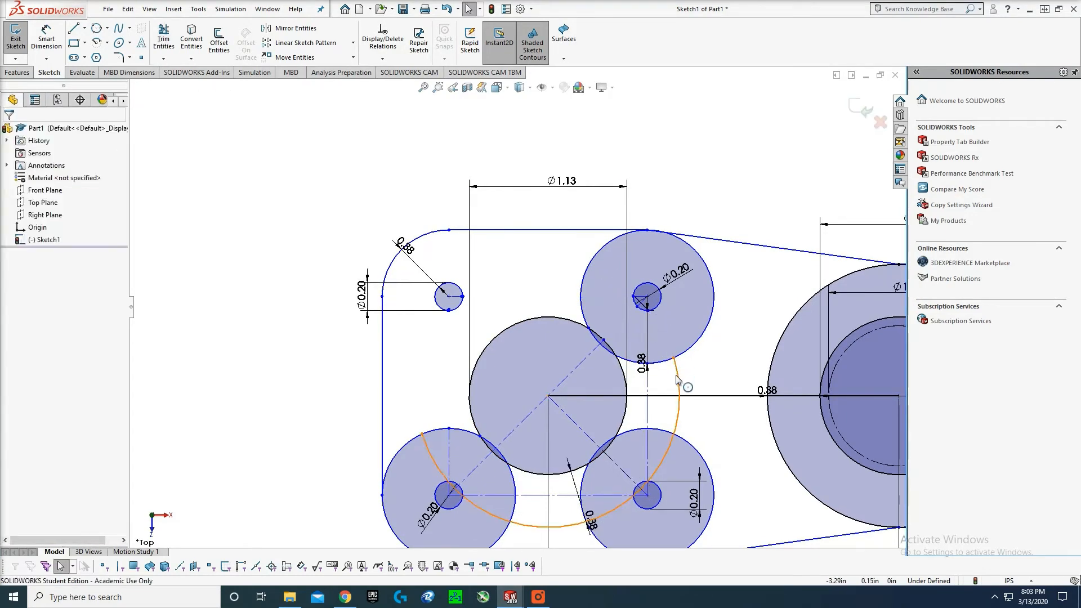
left_click(678, 380)
key("Delete")
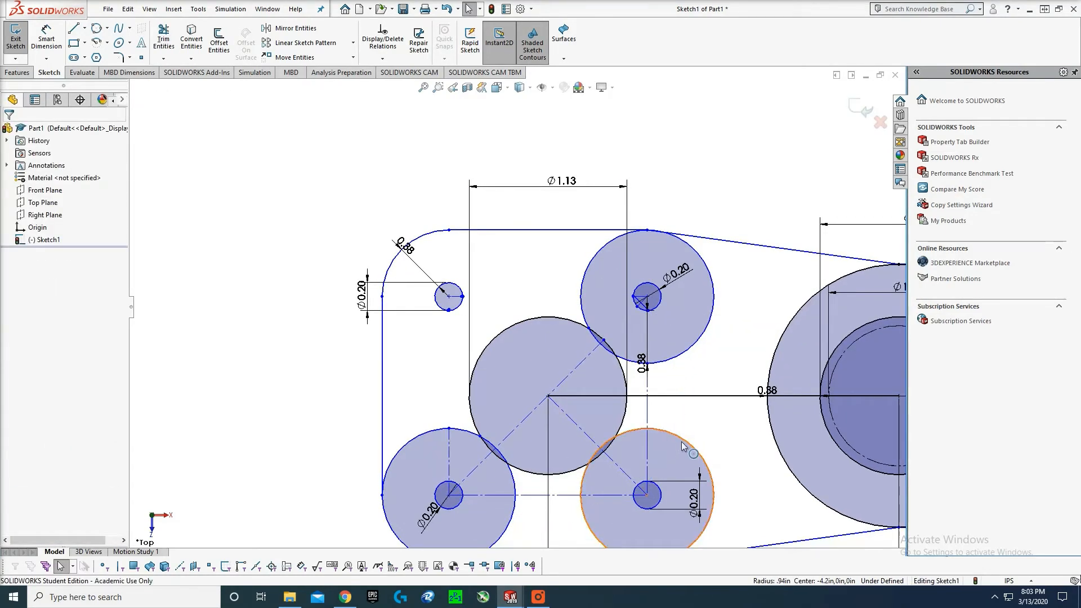
left_click(683, 445)
left_click(691, 348, "ctrl")
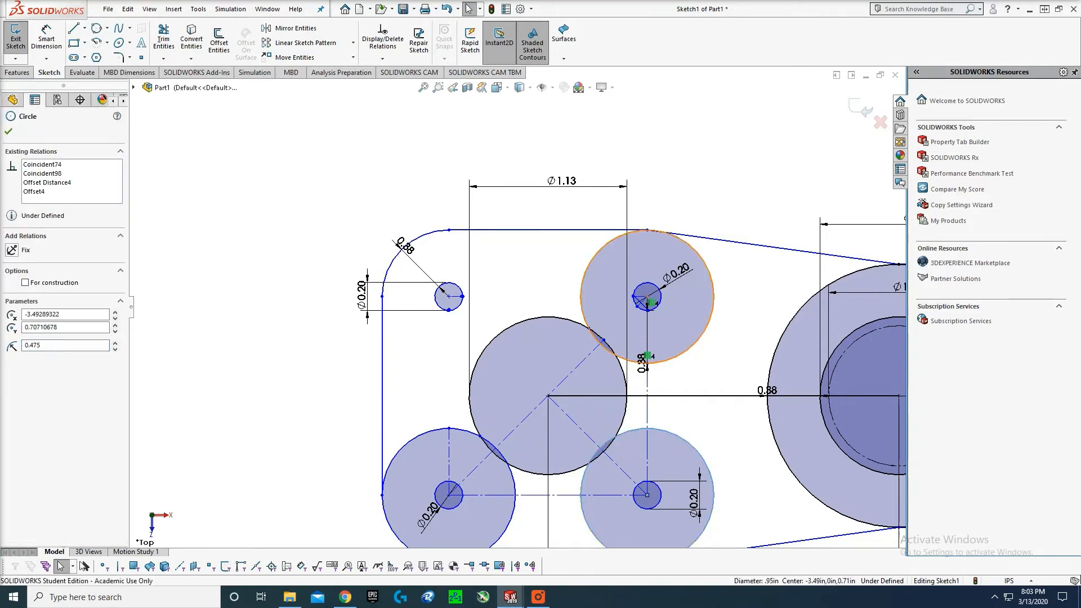
left_click(509, 521, "ctrl")
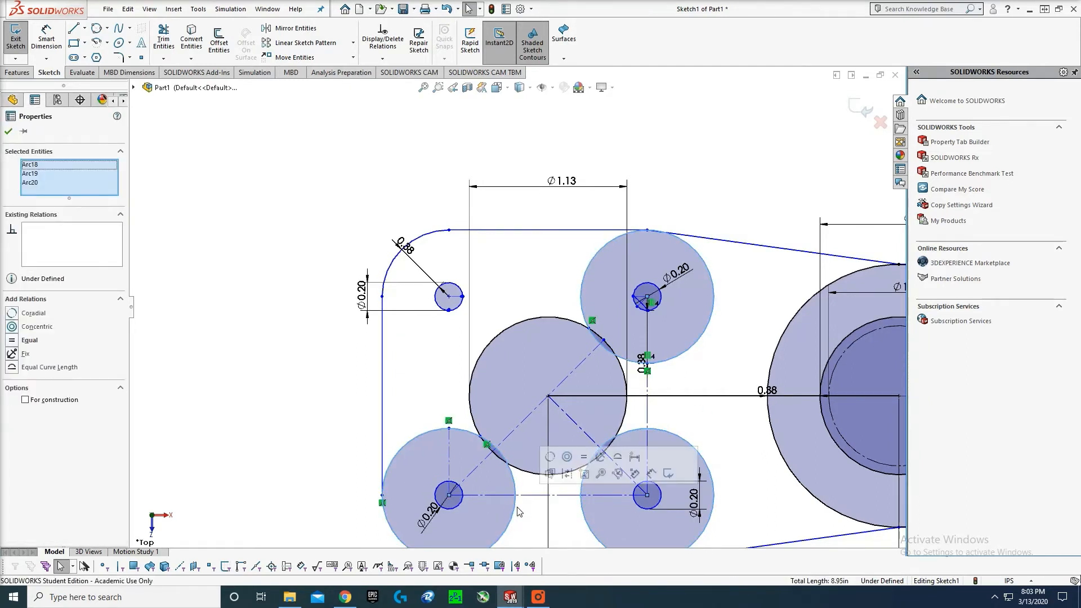
key("Escape")
- Trim the inner portions of the lower-left and lower-right bolt offset circles and the overlapping segments between them
key("t")
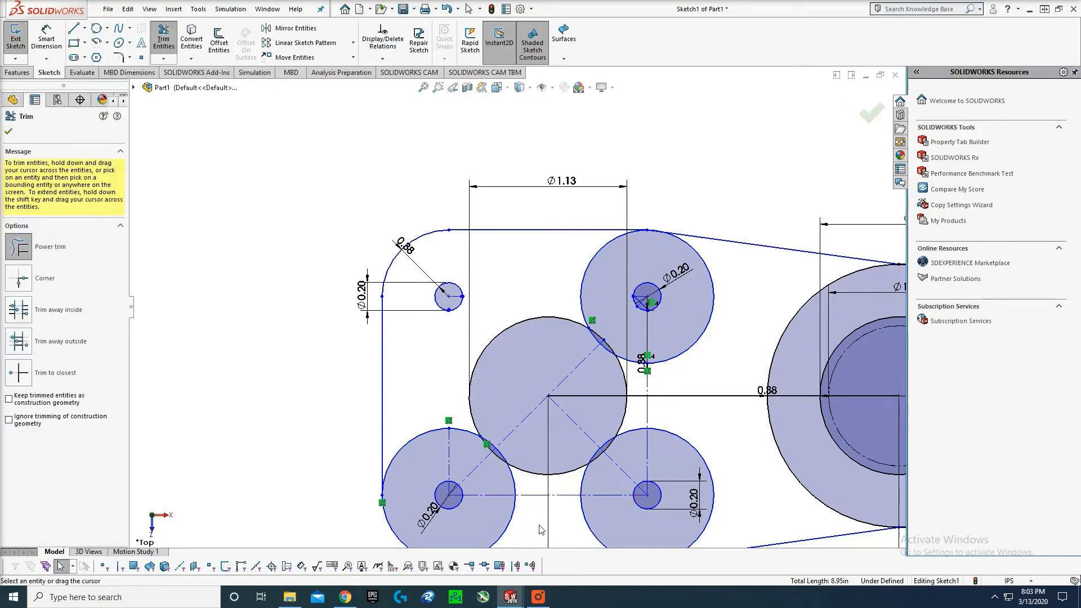
scroll(535, 515, "up", 1)
left_click_drag(527, 496, 491, 478)
left_click_drag(398, 411, 476, 418)
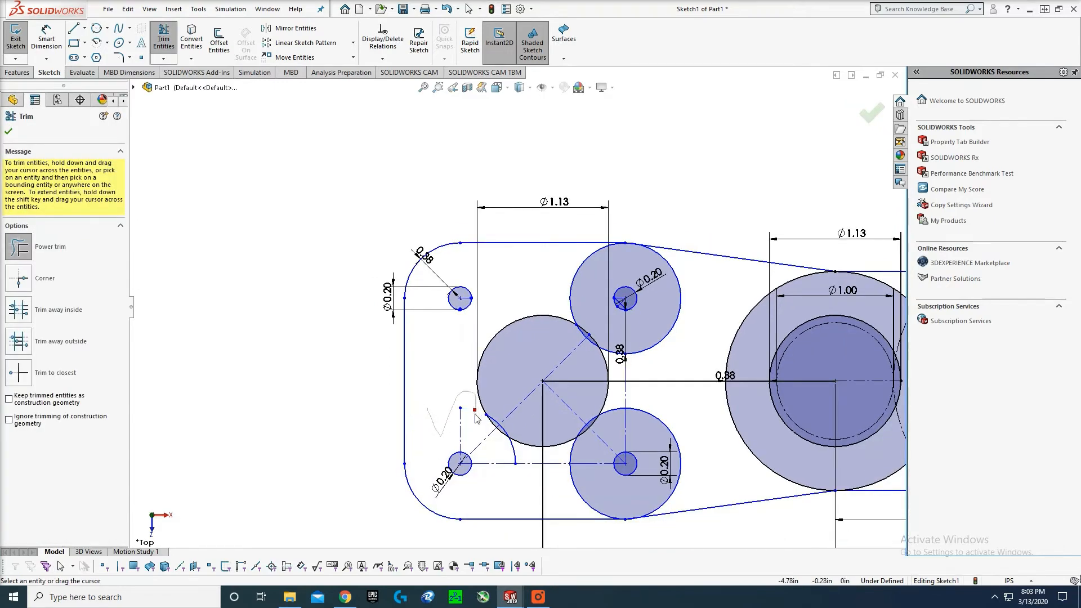
mouse_move(505, 452)
left_mouse_down()
mouse_move(538, 481)
mouse_move(591, 495)
mouse_move(683, 478)
mouse_move(629, 423)
mouse_move(592, 462)
mouse_move(535, 454)
mouse_move(497, 424)
left_mouse_up()
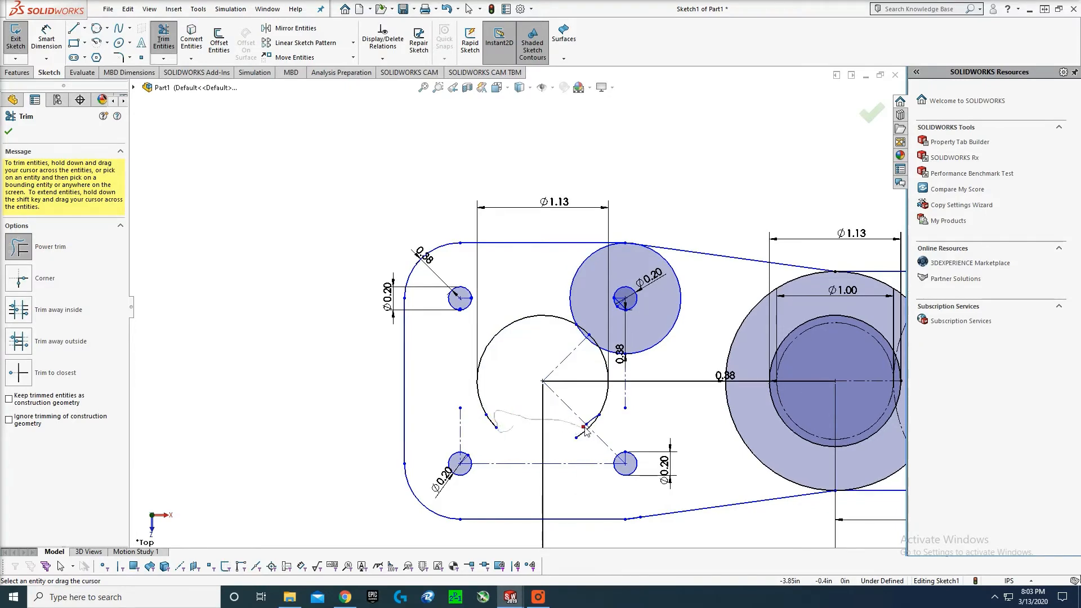
left_click_drag(583, 404, 580, 384)
- Trim away the inner part of the upper-right bolt offset circle and the leftover segments inside its 0.2 in hole
scroll(605, 366, "up", 2)
scroll(624, 362, "down", 3)
left_click_drag(616, 349, 578, 312)
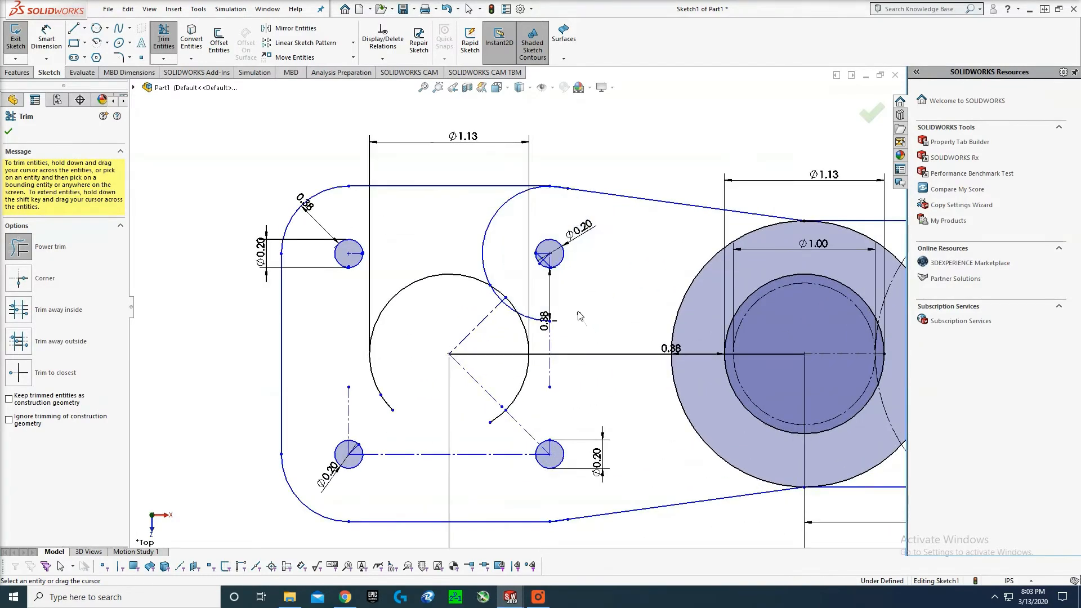
scroll(501, 315, "down", 2)
scroll(502, 320, "down", 2)
left_click_drag(523, 289, 503, 268)
left_click(611, 351)
left_click_drag(591, 312, 614, 341)
scroll(524, 231, "up", 1)
left_click_drag(496, 209, 476, 213)
scroll(619, 195, "down", 2)
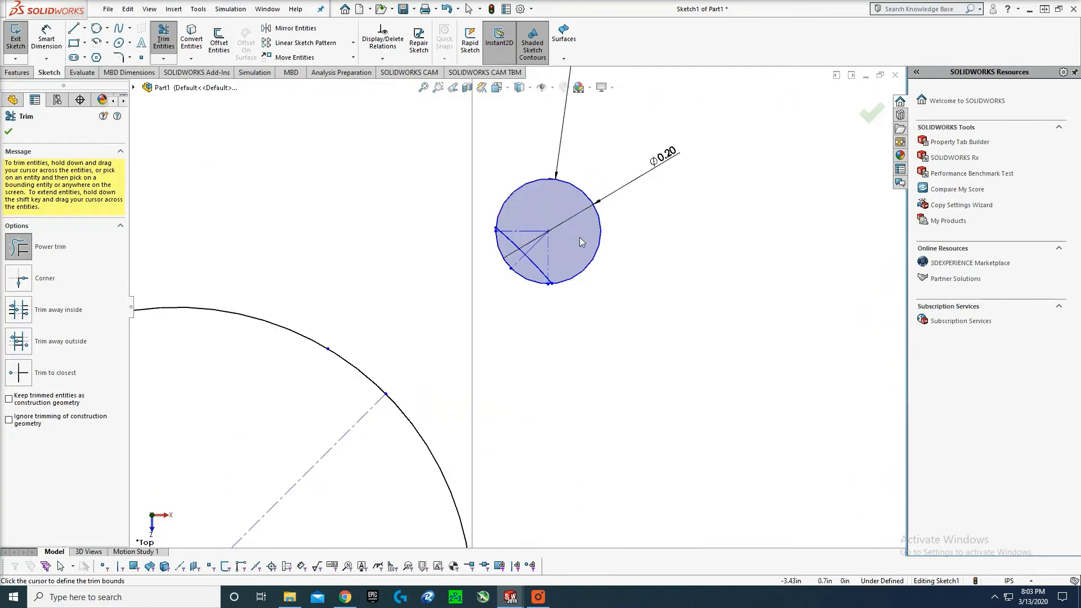
left_click_drag(565, 254, 525, 270)
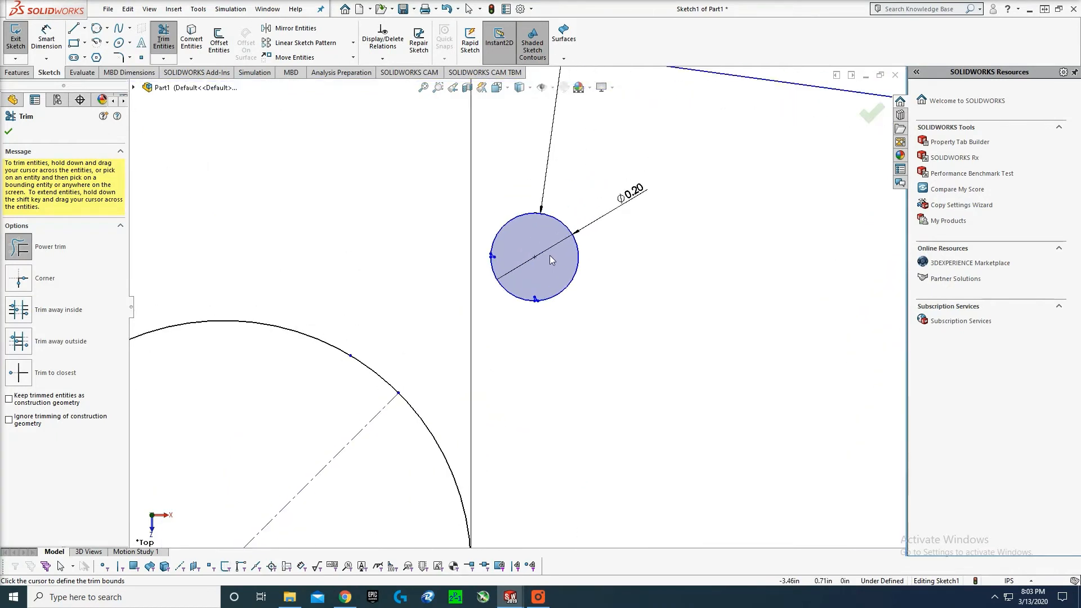
- Trim the small leftover segments on the upper-right 0.2 in bolt hole and undo the accidental cut into its circle
scroll(549, 255, "down", 2)
left_click_drag(538, 322, 523, 349)
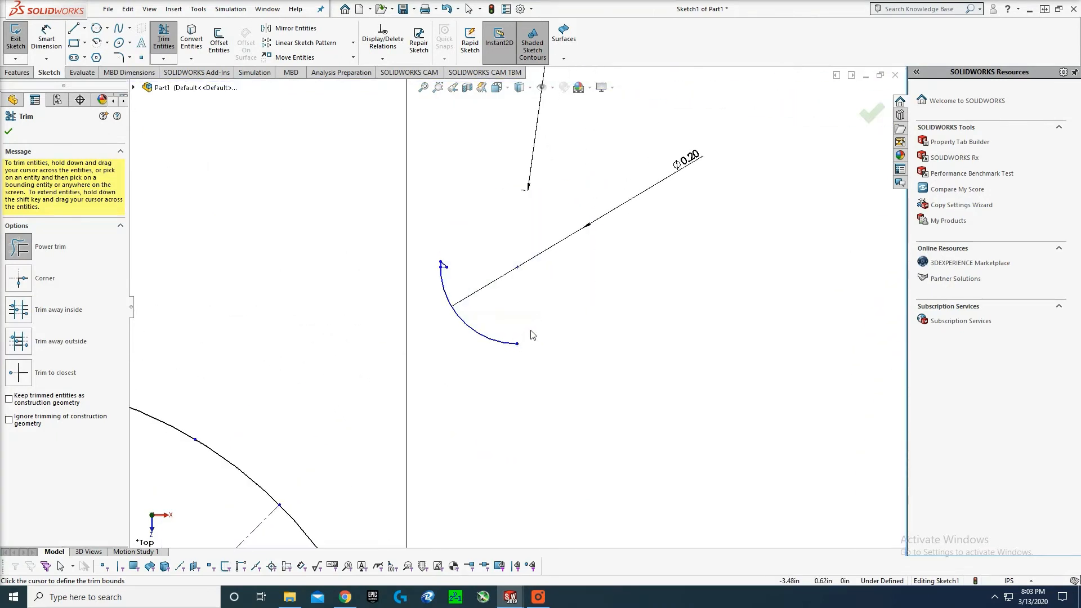
key("ctrl+z")
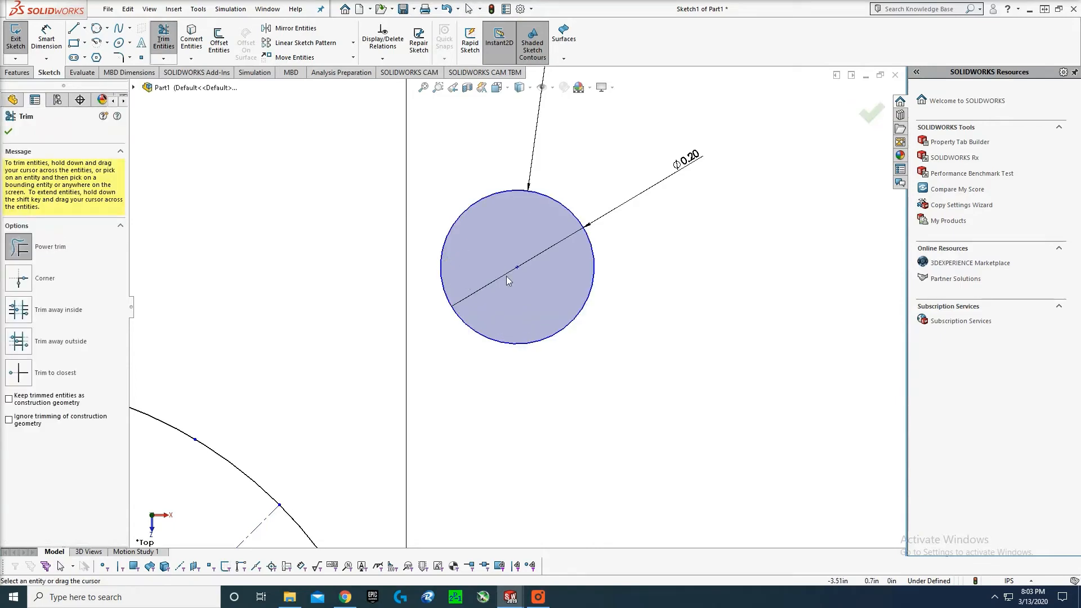
- Check the lower bolt holes and trim the small leftover segments on the edge of the upper-left 0.2 in bolt hole
scroll(513, 298, "up", 5)
scroll(509, 522, "down", 4)
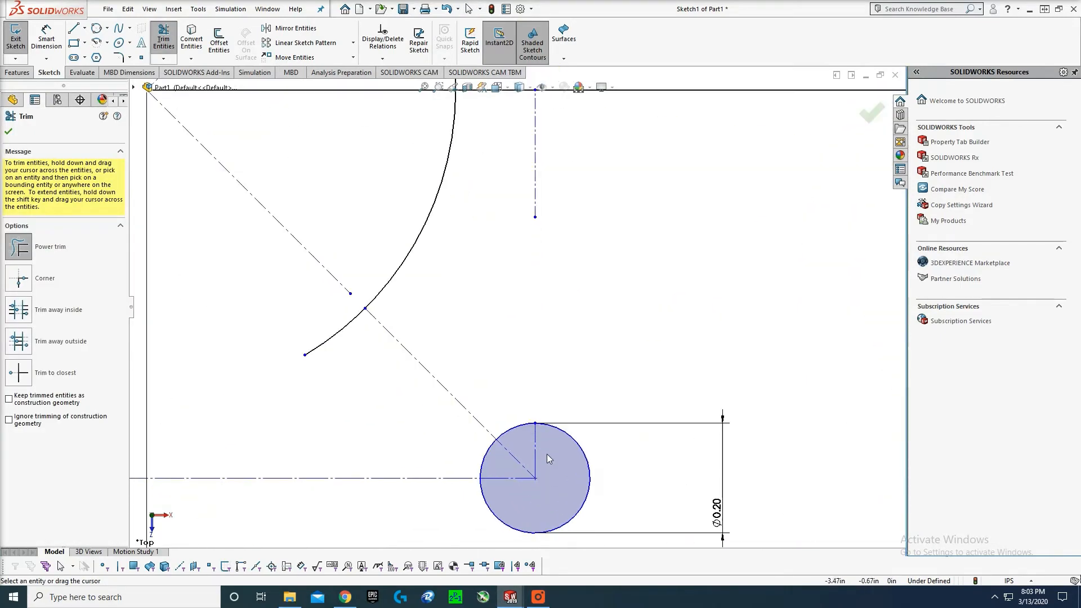
scroll(439, 424, "up", 5)
scroll(180, 394, "down", 3)
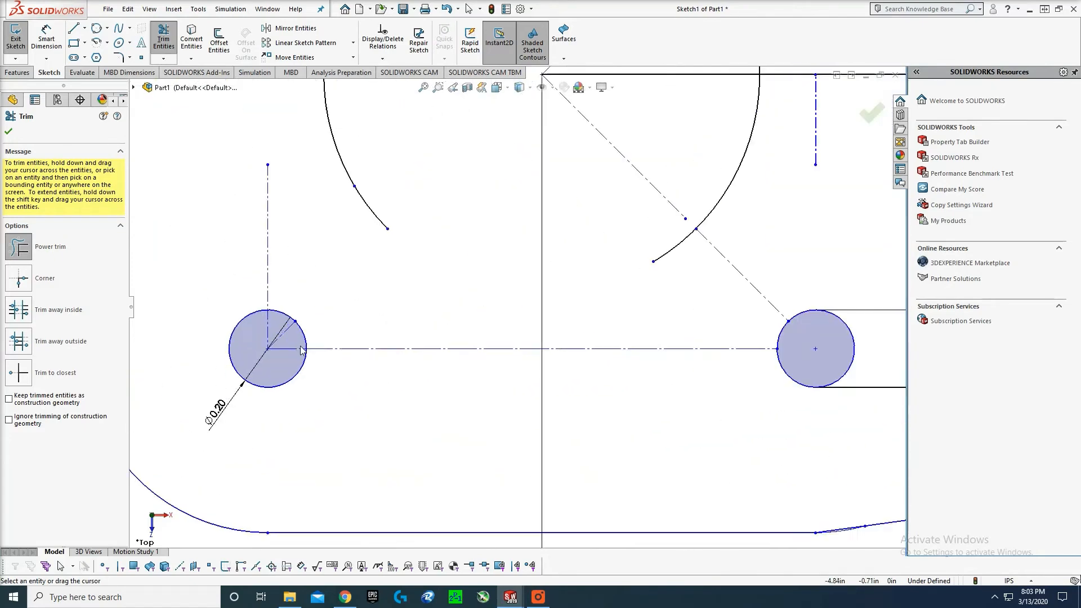
scroll(337, 254, "up", 3)
scroll(349, 307, "down", 4)
scroll(484, 282, "up", 5)
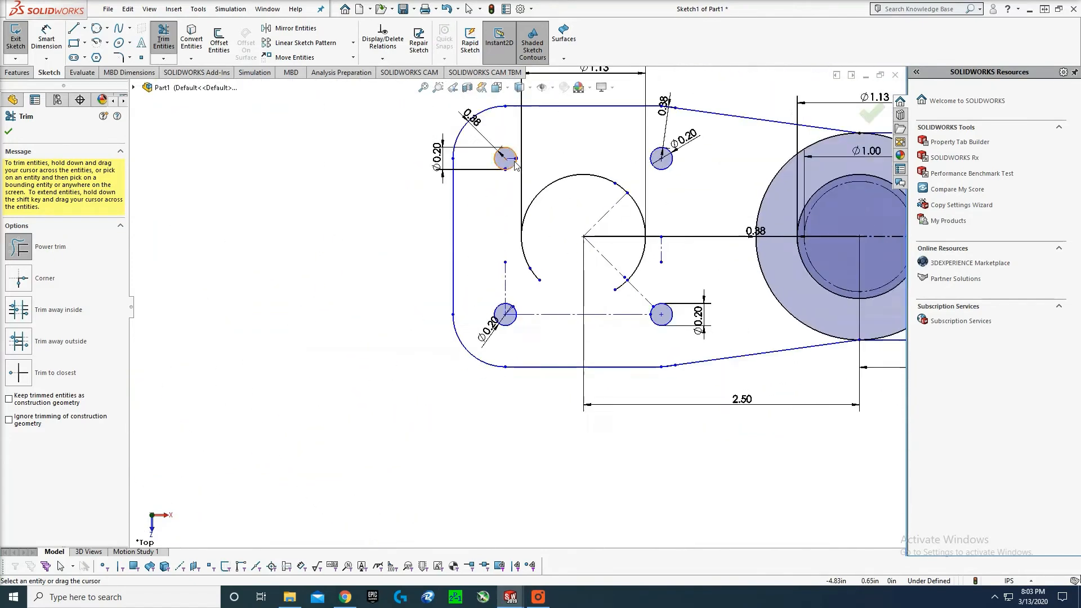
scroll(498, 299, "down", 5)
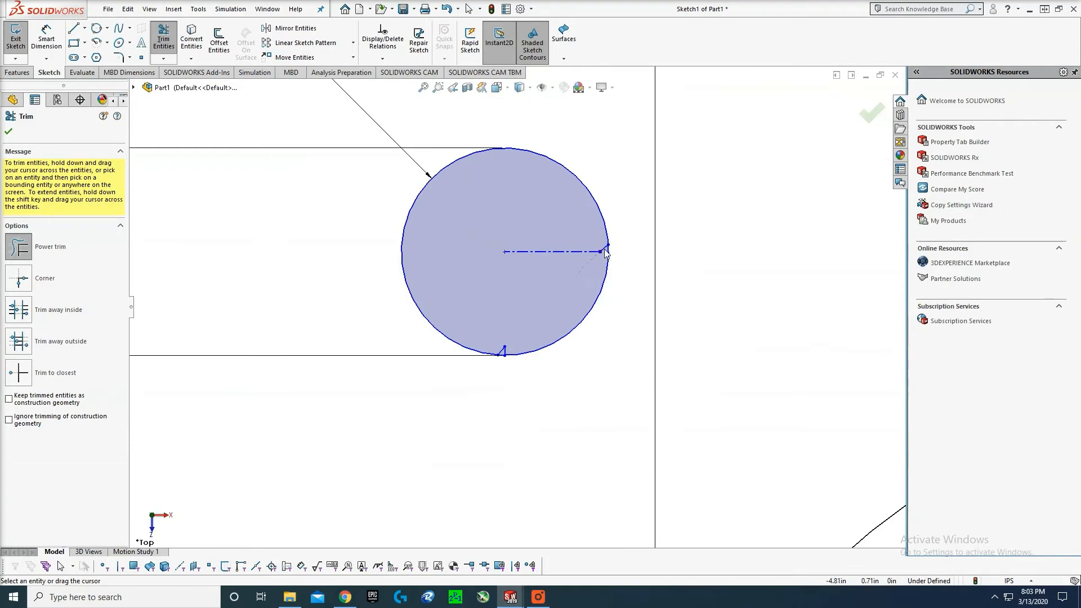
left_click_drag(509, 349, 549, 176)
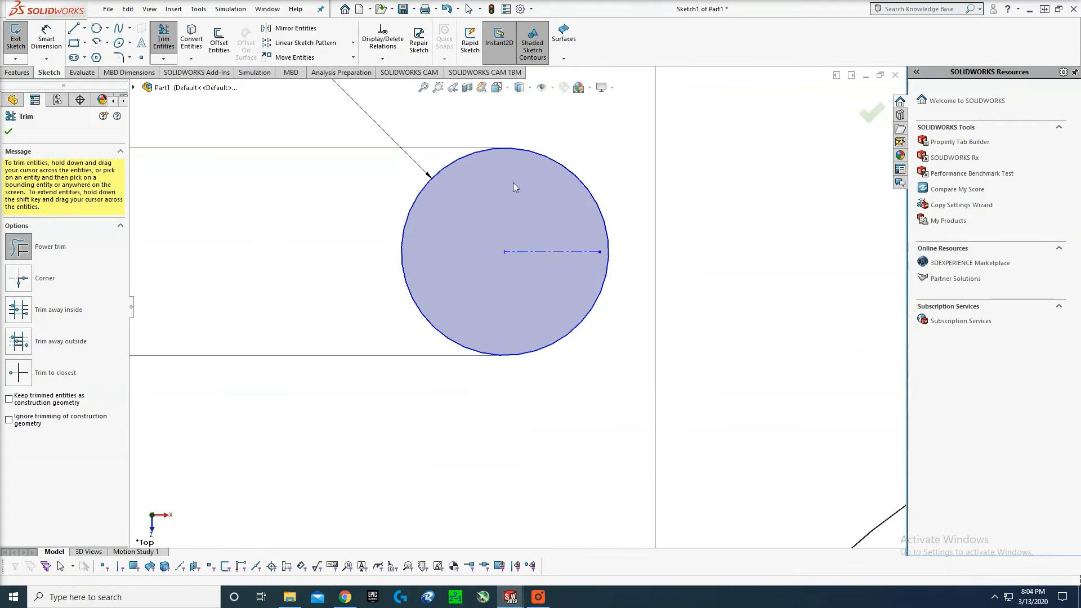
scroll(685, 316, "up", 5)
scroll(655, 431, "up", 2)
scroll(640, 427, "down", 1)
key("Escape")
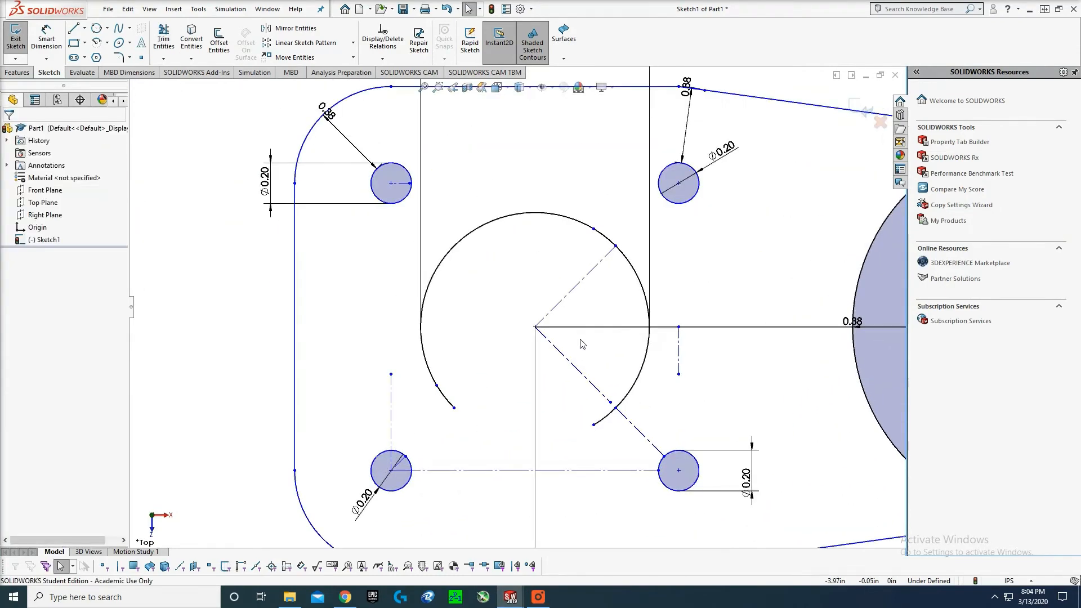
- Draw a circle of about 0.56 in radius from the bolt pattern's centre to close the partly trimmed central hole
key("c")
left_click(535, 328)
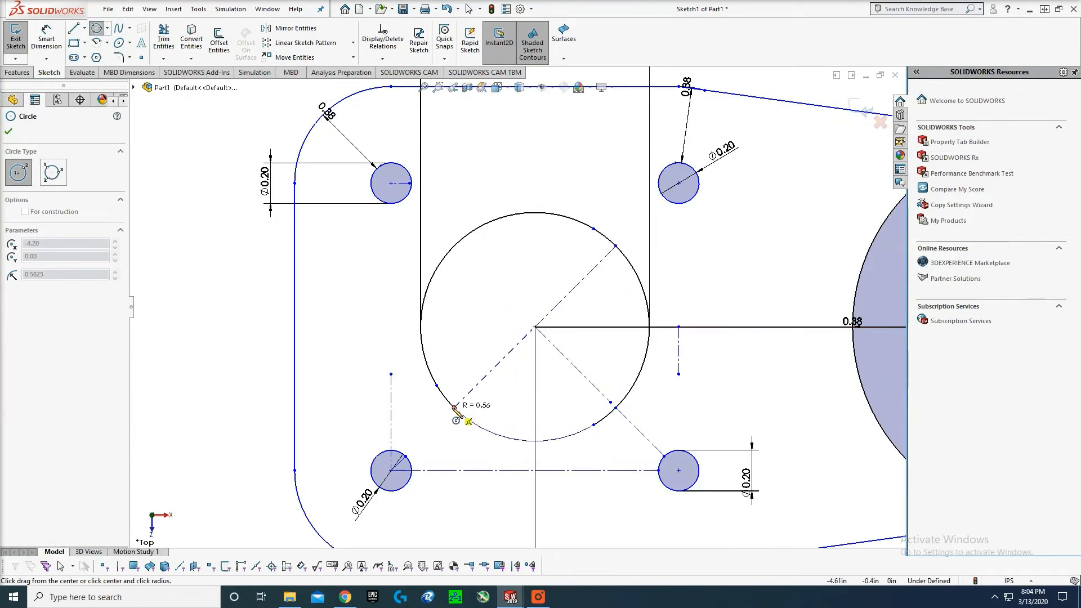
left_click(454, 408)
key("Escape")
- Trim the diagonal construction lines inside the bolt pattern's central hole
scroll(759, 365, "up", 3)
key("t")
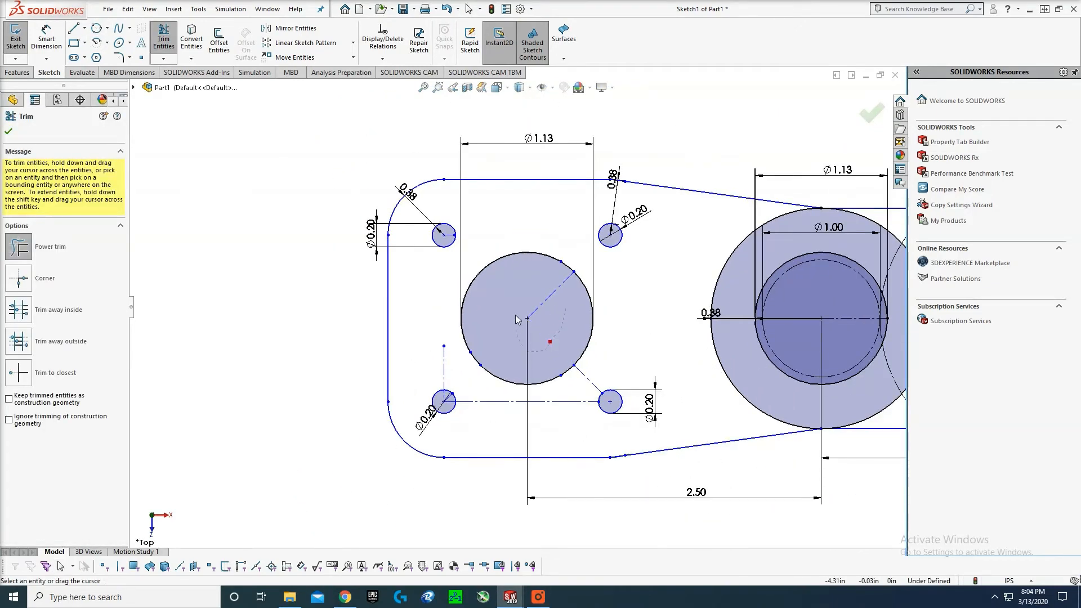
left_click_drag(515, 316, 555, 326)
scroll(562, 323, "up", 1)
key("Escape")
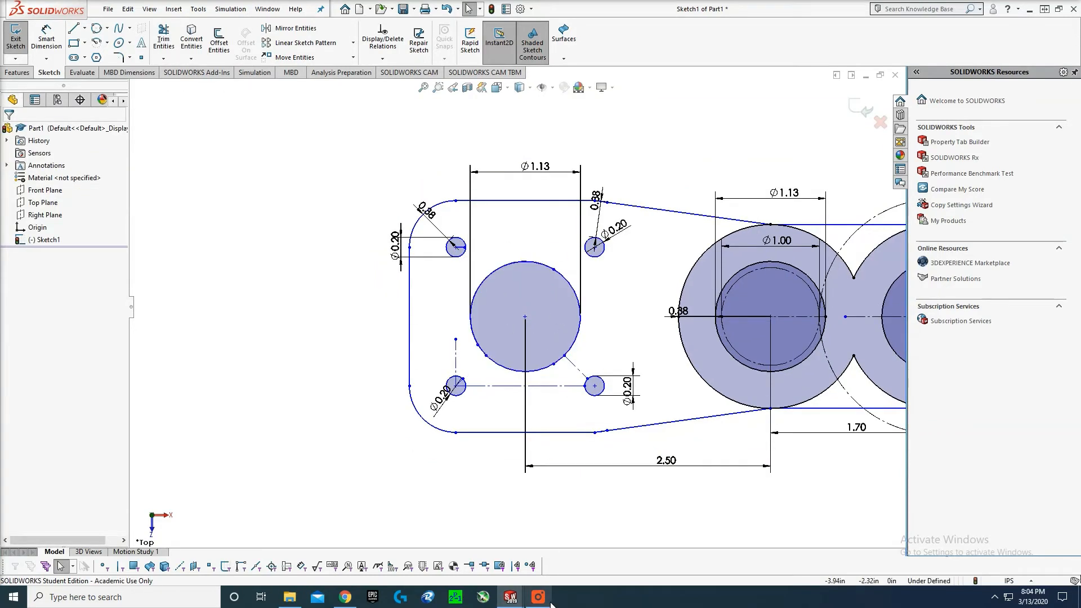
- Trim the bearing offset arcs inside the outline and the 2.40 in construction circle's segments between the two bearing holes
left_click(538, 597)
scroll(576, 316, "down", 1)
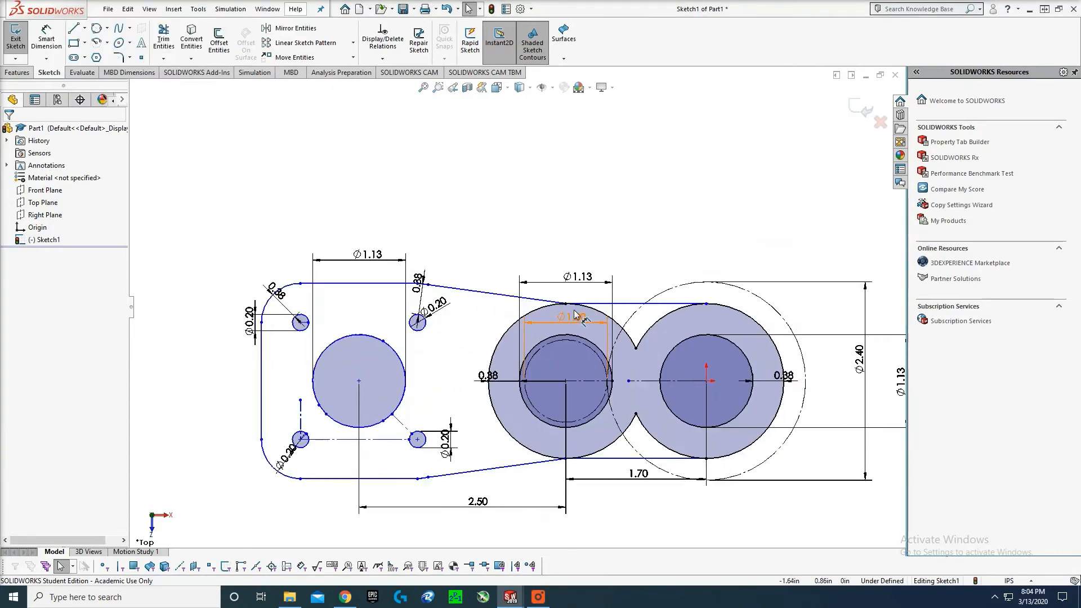
key("t")
scroll(532, 355, "down", 2)
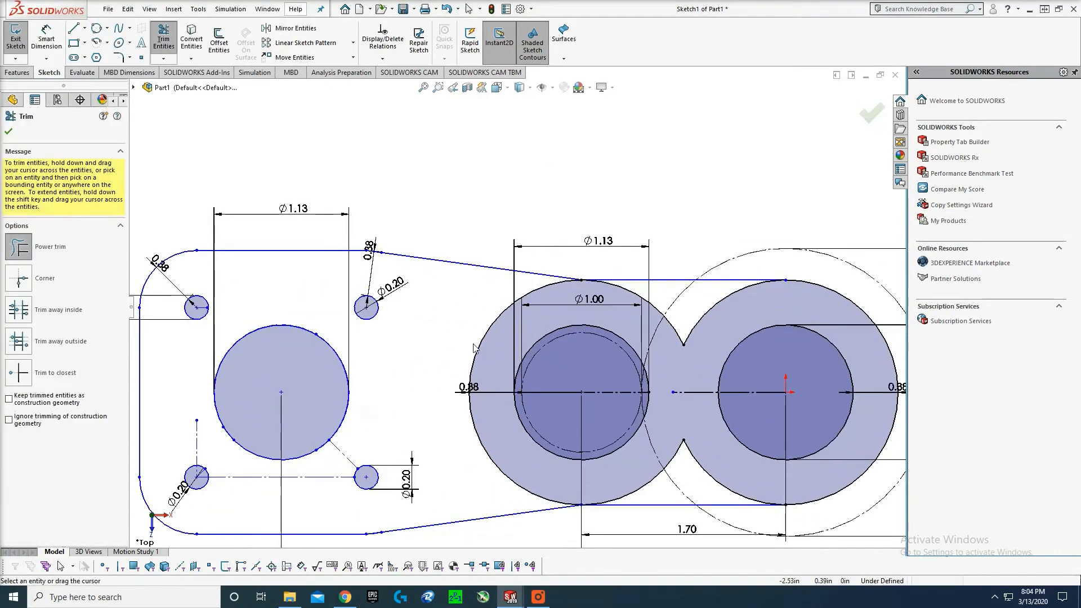
mouse_move(465, 337)
left_mouse_down()
mouse_move(493, 357)
mouse_move(496, 465)
mouse_move(625, 480)
mouse_move(706, 465)
mouse_move(701, 388)
mouse_move(666, 442)
mouse_move(704, 307)
mouse_move(616, 298)
mouse_move(755, 311)
left_mouse_up()
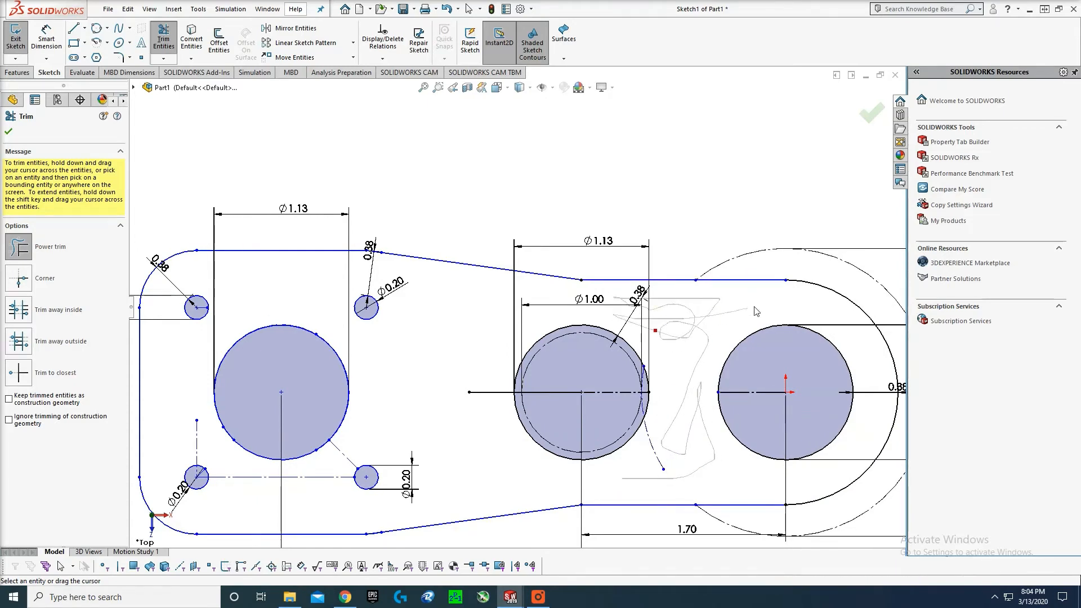
scroll(669, 426, "down", 3)
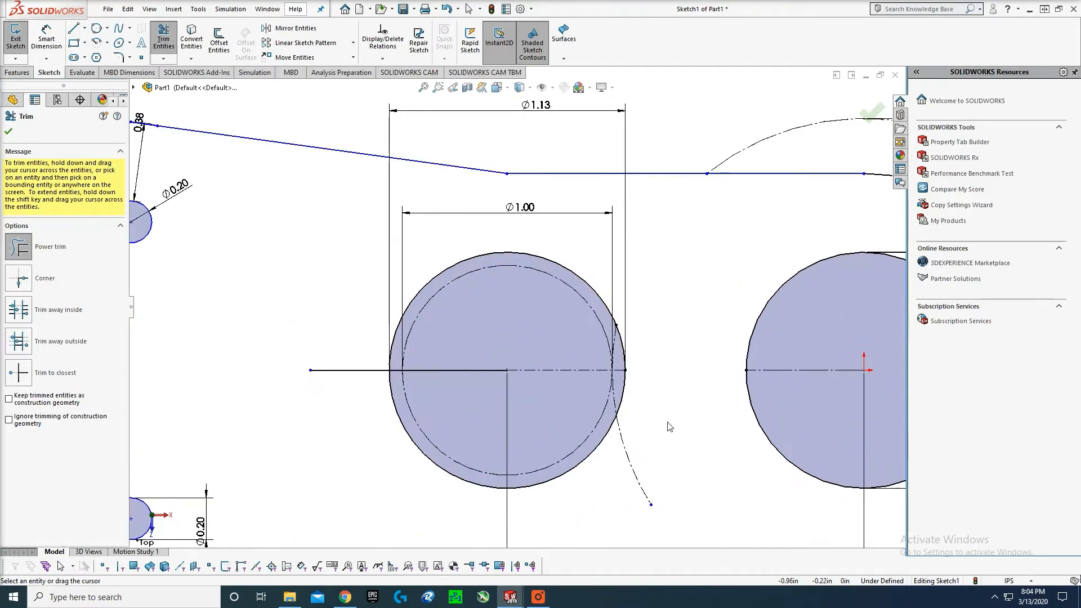
key("Escape")
scroll(420, 329, "down", 1)
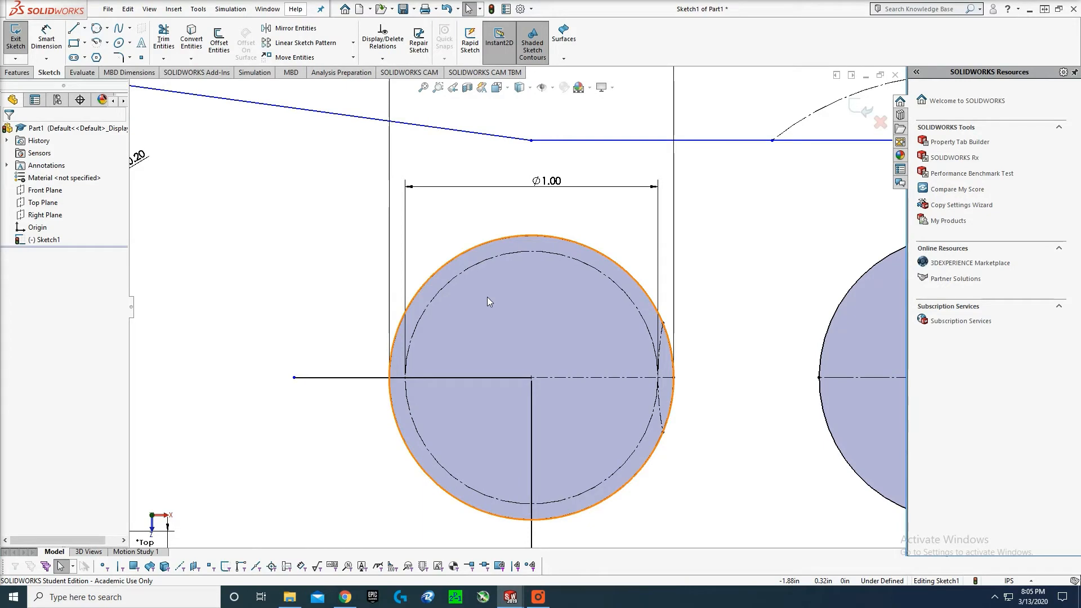
- Delete the leftover horizontal line running from the middle bearing hole's centre toward the bolt pattern
scroll(487, 296, "up", 2)
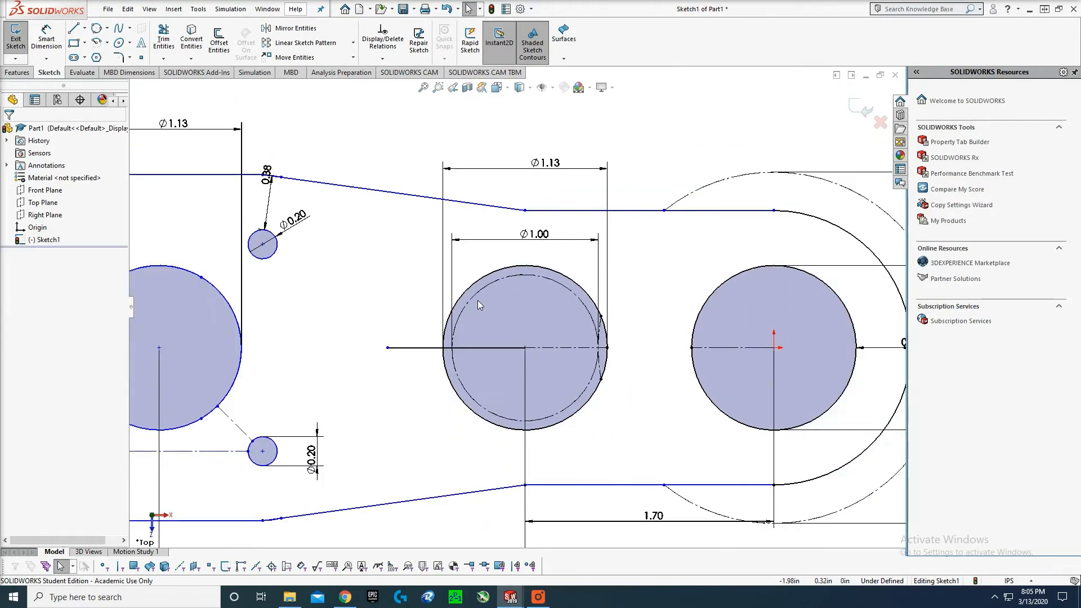
scroll(419, 359, "down", 3)
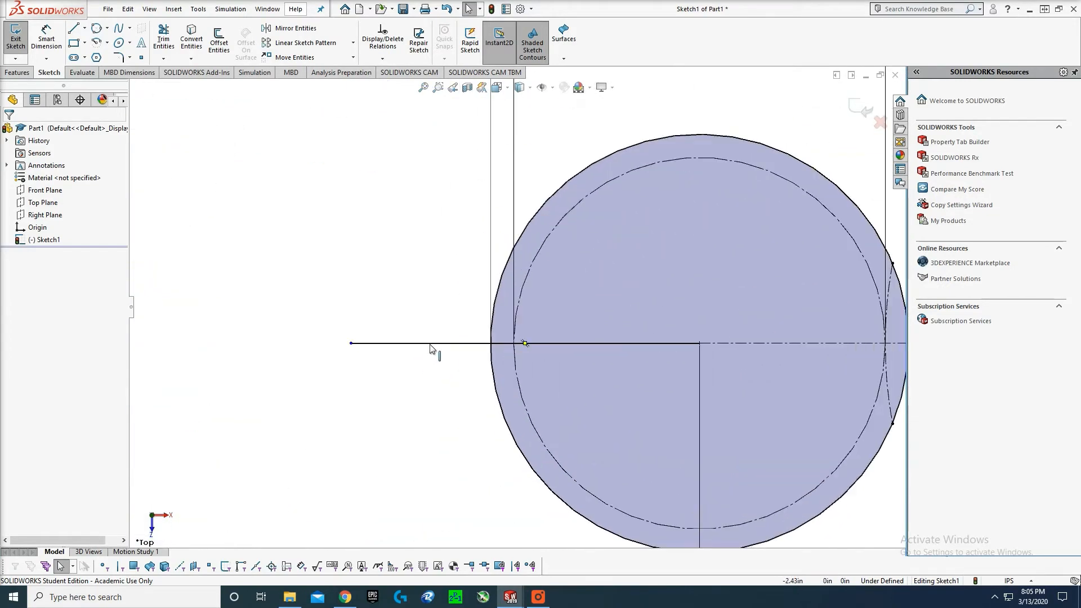
left_click(431, 344)
key("Delete")
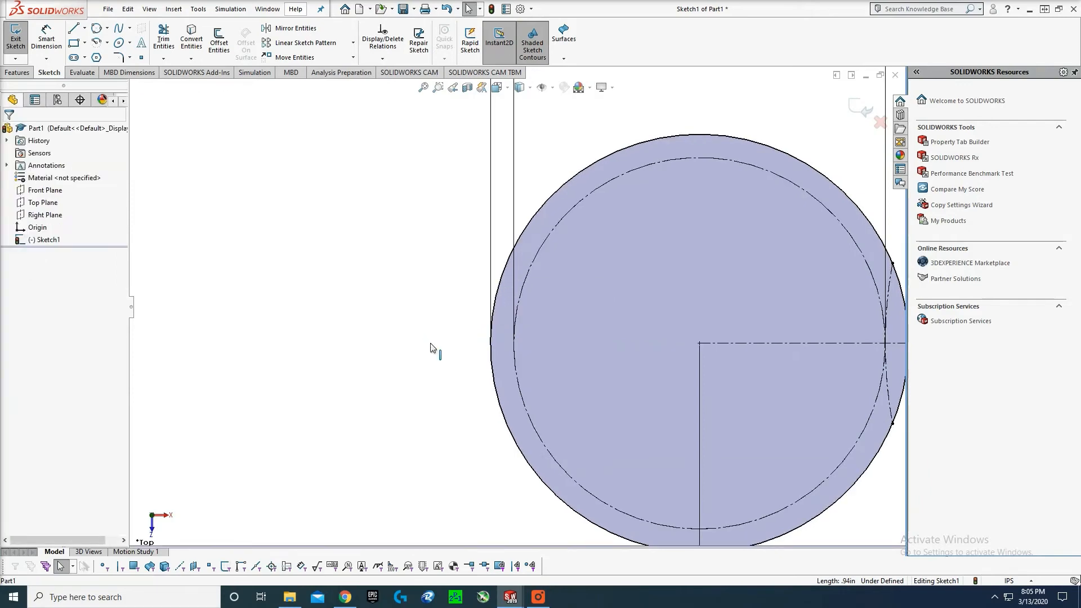
scroll(552, 291, "up", 3)
scroll(552, 291, "up", 2)
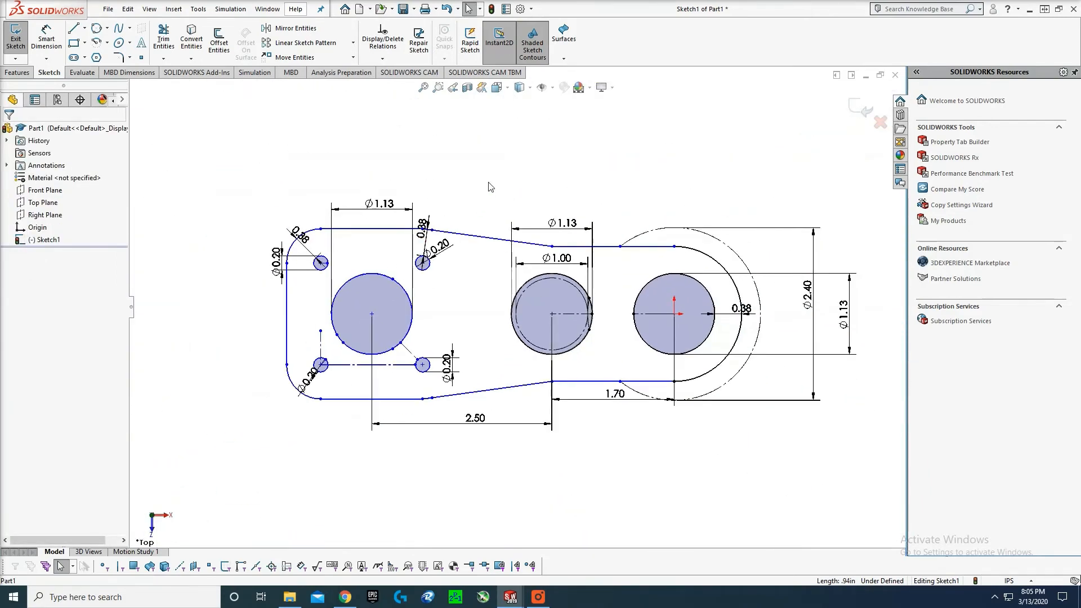
- Extrude the plate outline with its holes left open as a blind boss 0.125 in deep
scroll(490, 185, "down", 1)
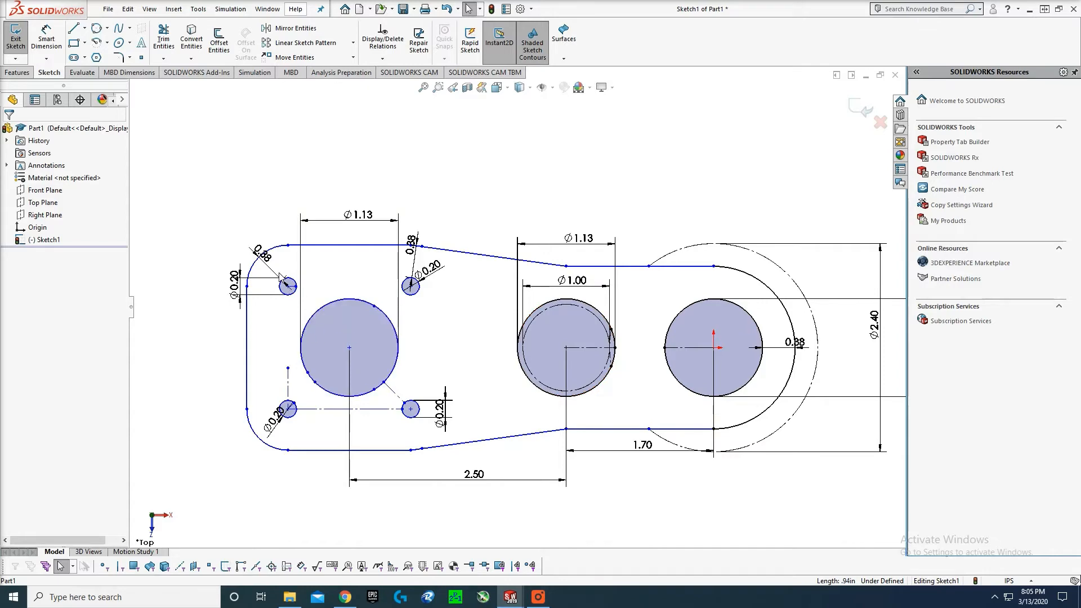
scroll(710, 322, "up", 3)
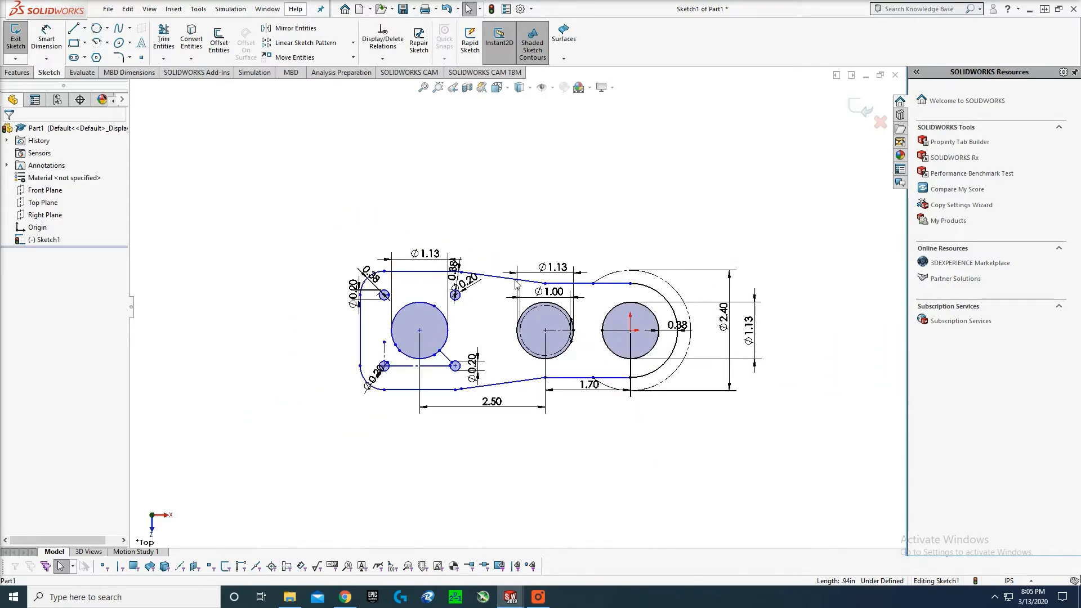
scroll(205, 184, "down", 3)
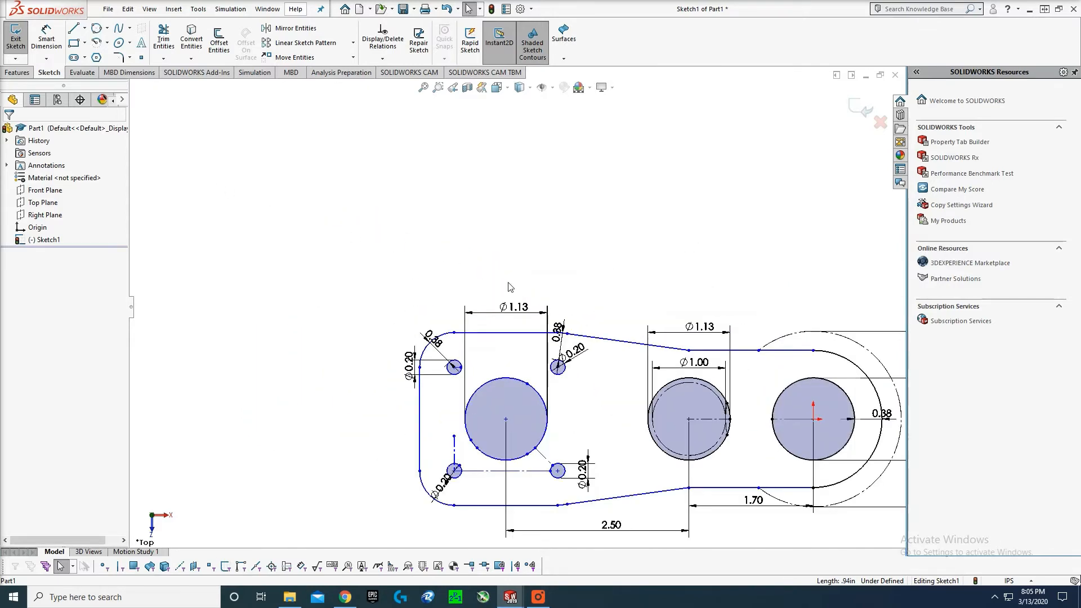
scroll(511, 287, "up", 2)
key("e")
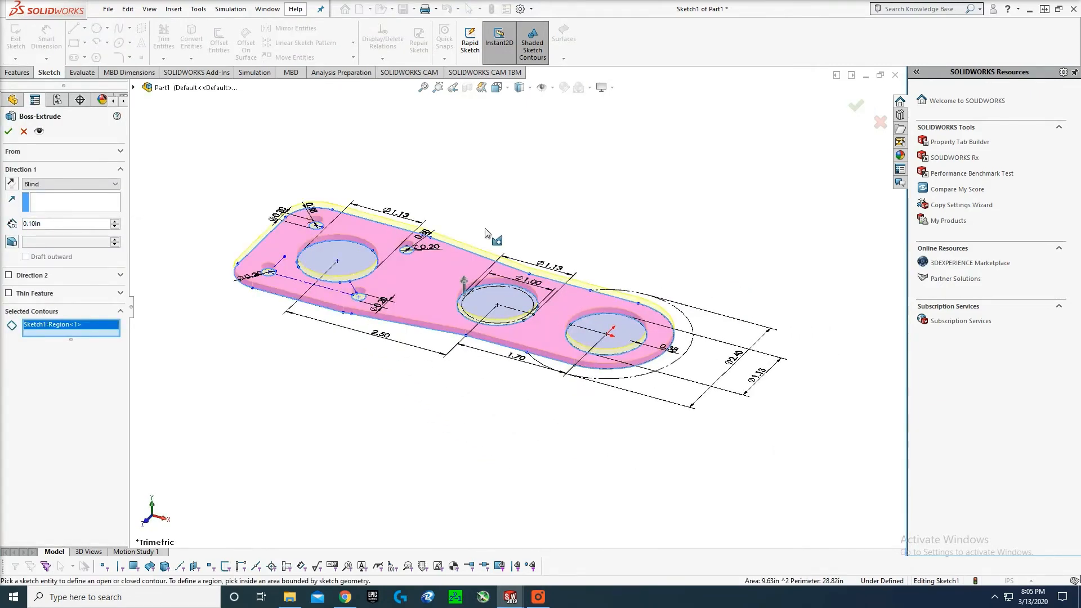
scroll(444, 224, "down", 2)
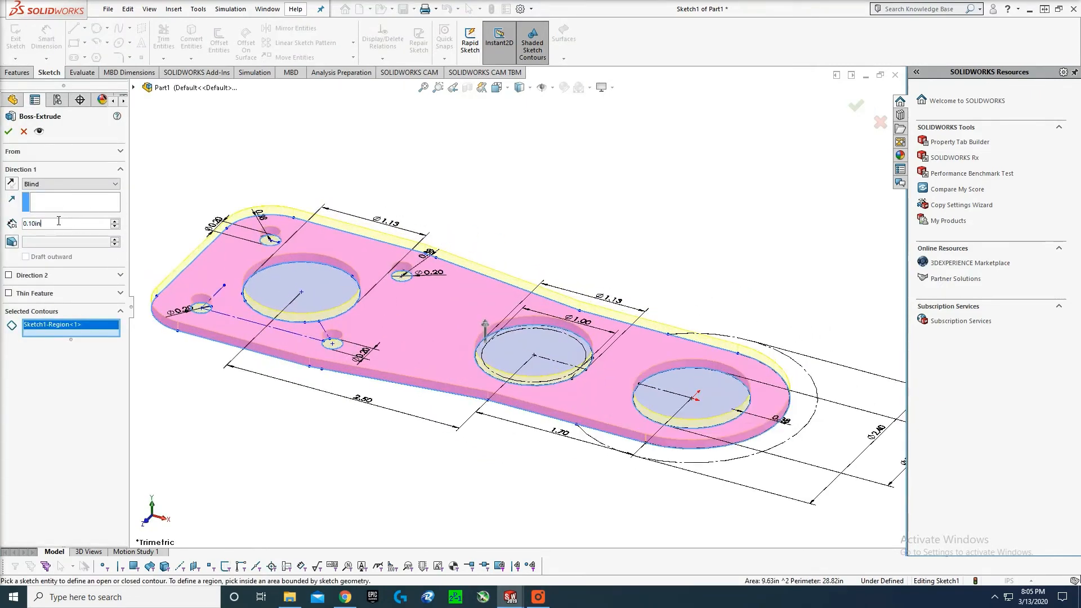
key("BackSpace")
key("BackSpace")
key("BackSpace")
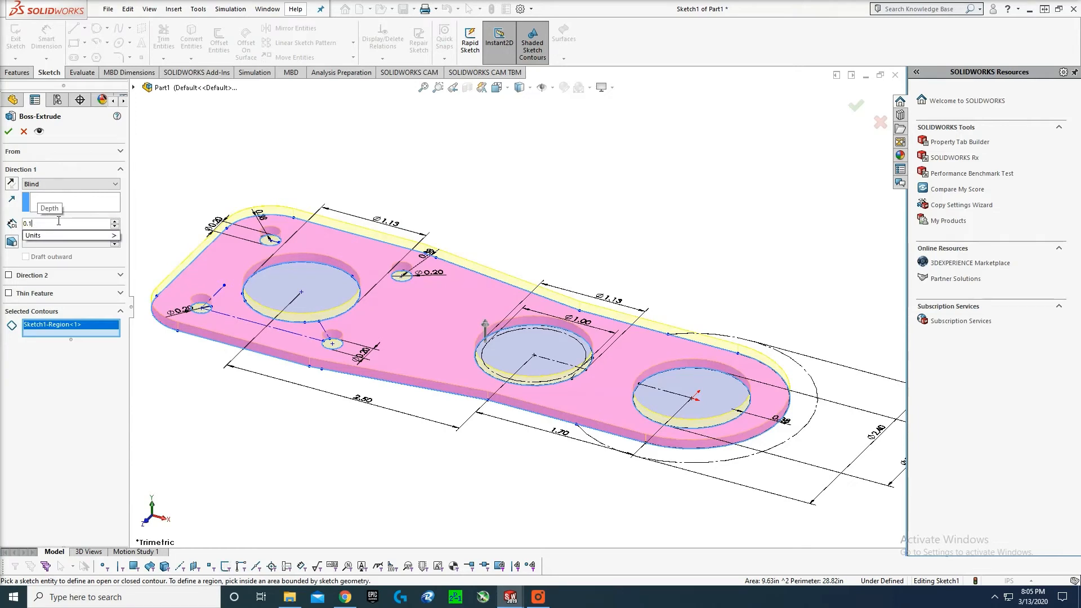
type("25")
key("Return")
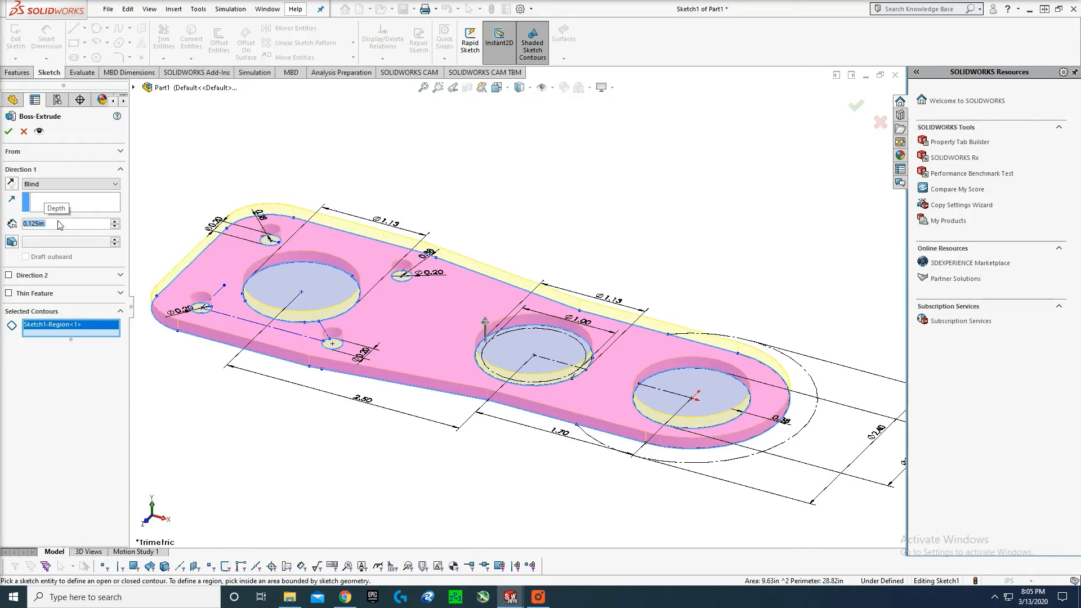
left_click(487, 266)
scroll(520, 248, "up", 2)
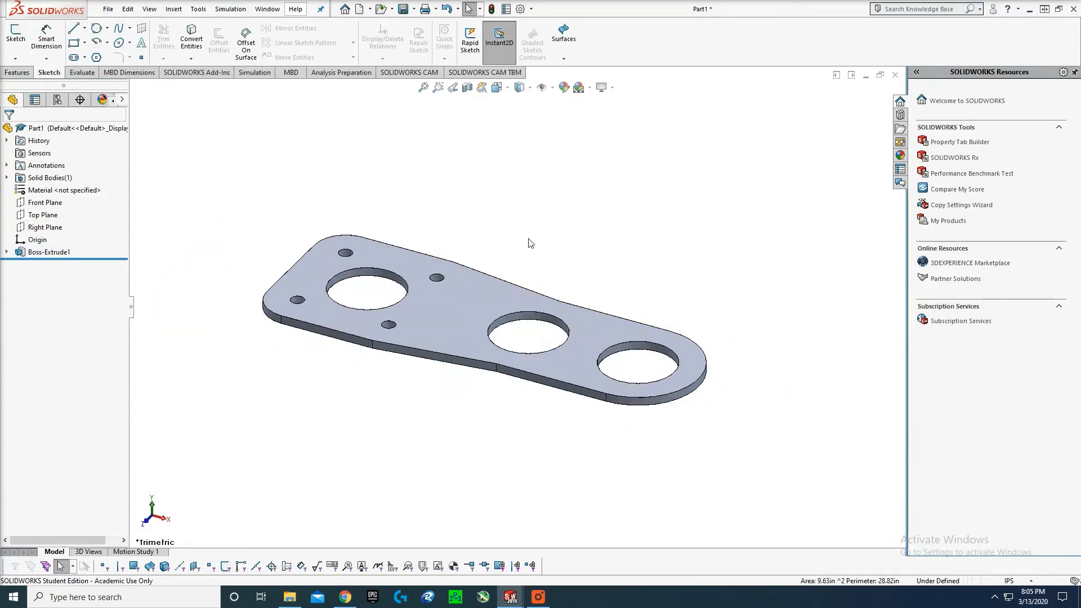
- Save the part as "test frame part 2" in the test folder
middle_click_drag(531, 243, 499, 308)
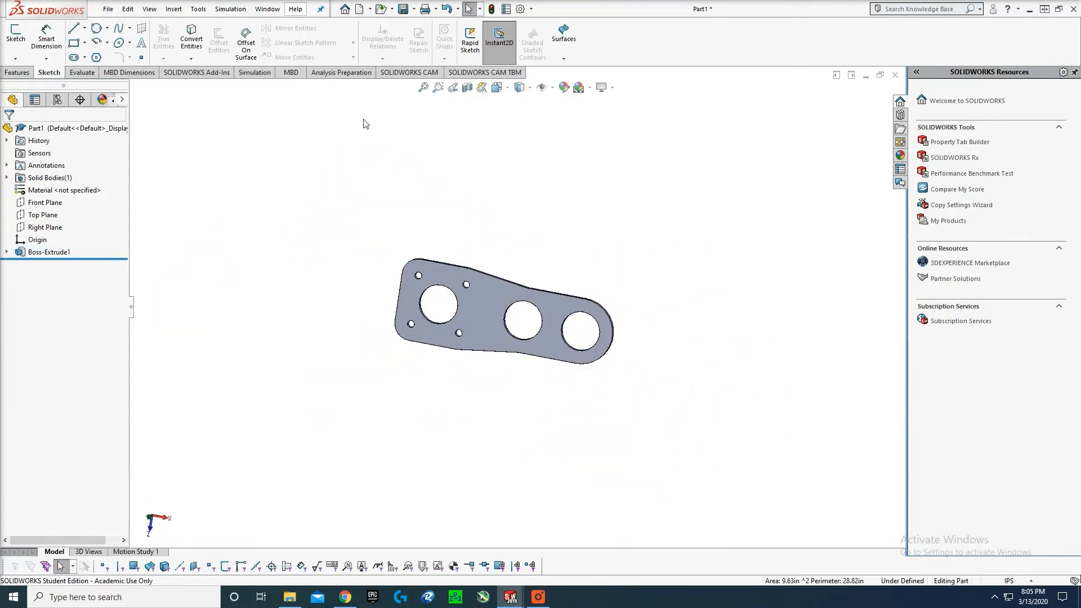
scroll(550, 271, "down", 2)
scroll(603, 400, "down", 1)
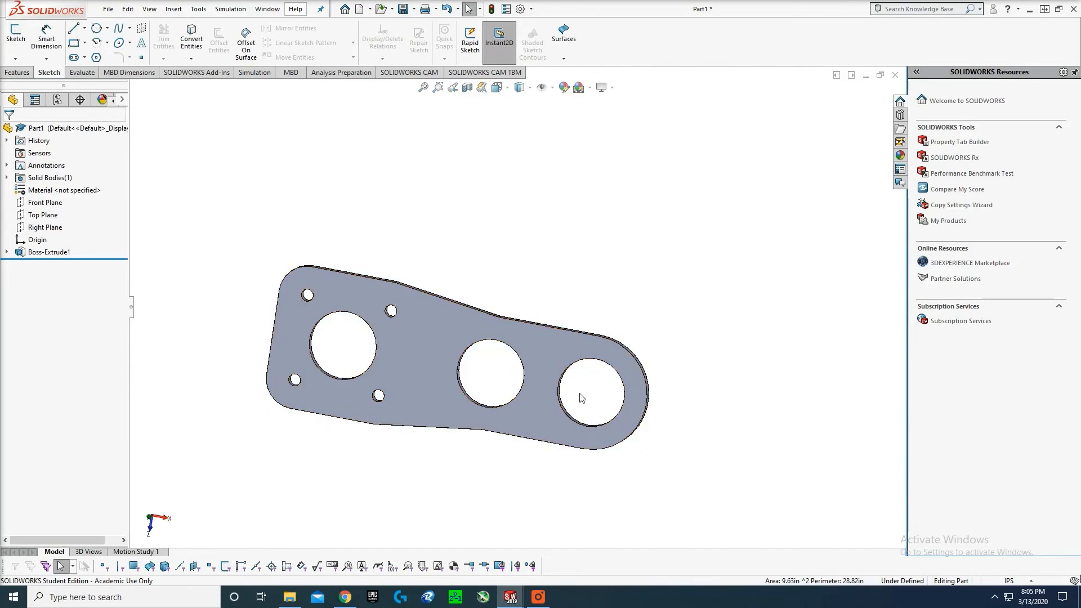
left_click(108, 9)
left_click(174, 132)
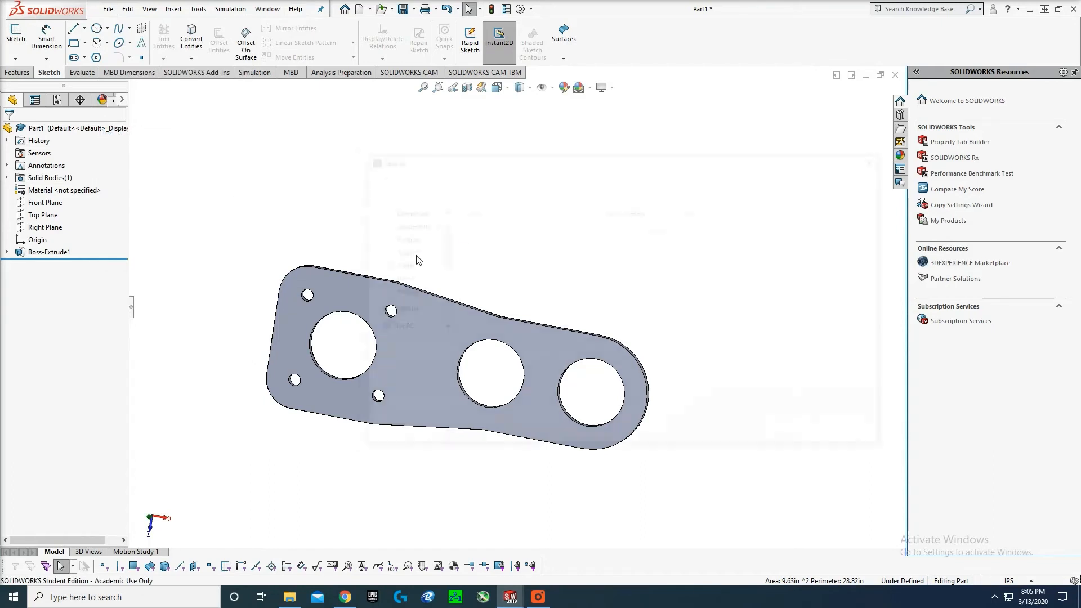
key("BackSpace")
type("test")
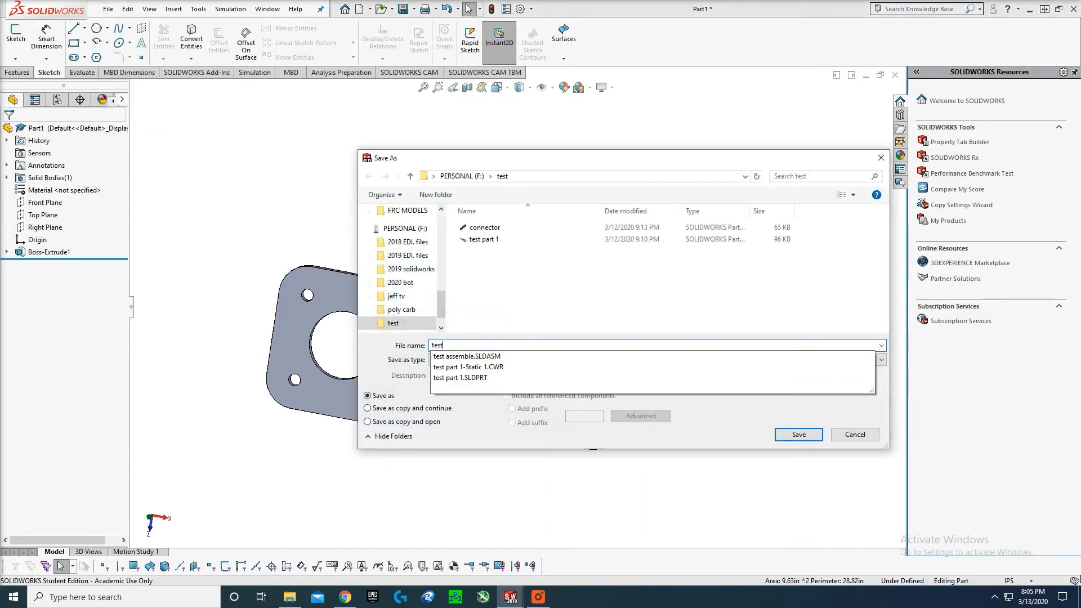
type(" frame part 2")
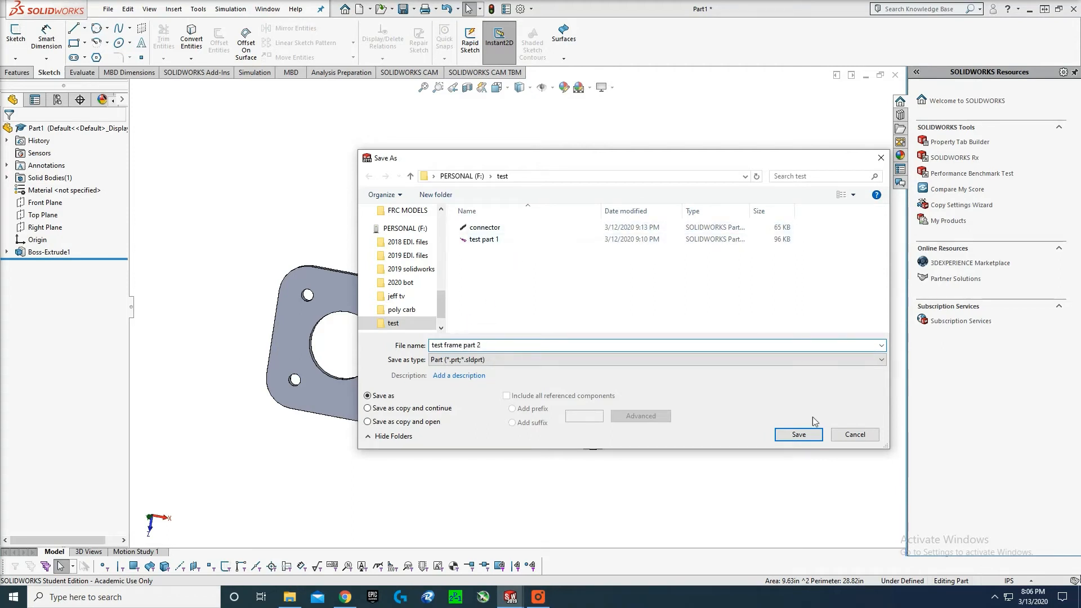
left_click(800, 435)
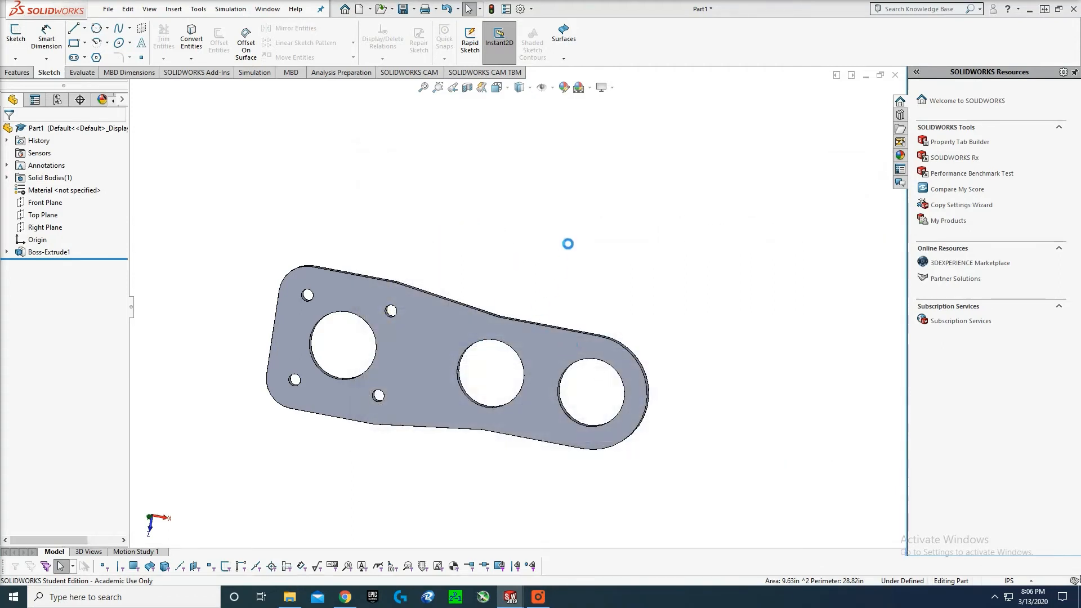
- Colour the whole plate blue with RGB 0, 0, 255 and lower the appearance's diffuse amount
left_click(102, 100)
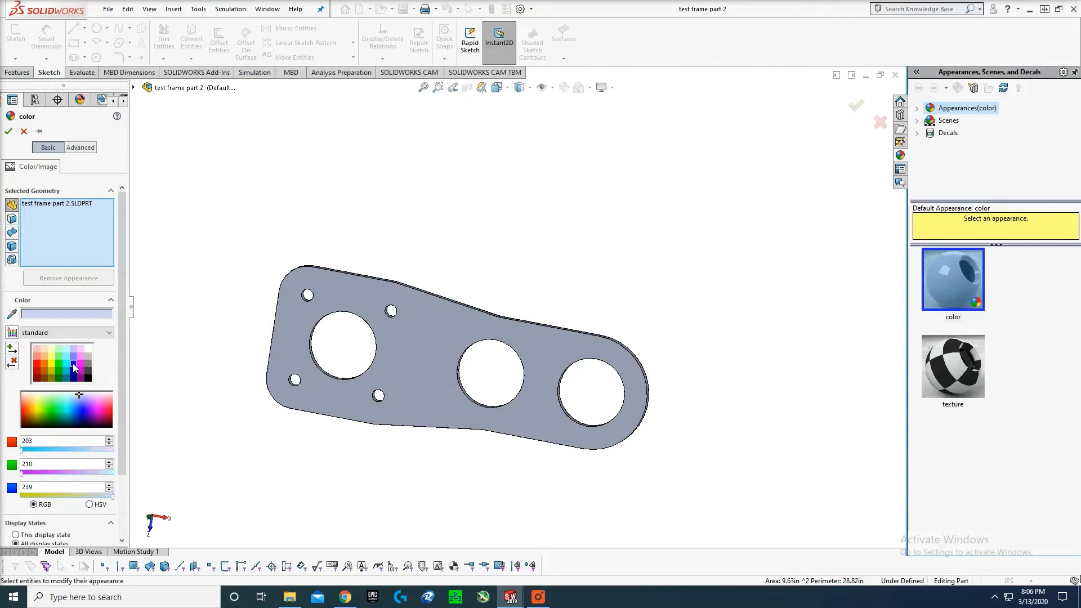
left_click(73, 364)
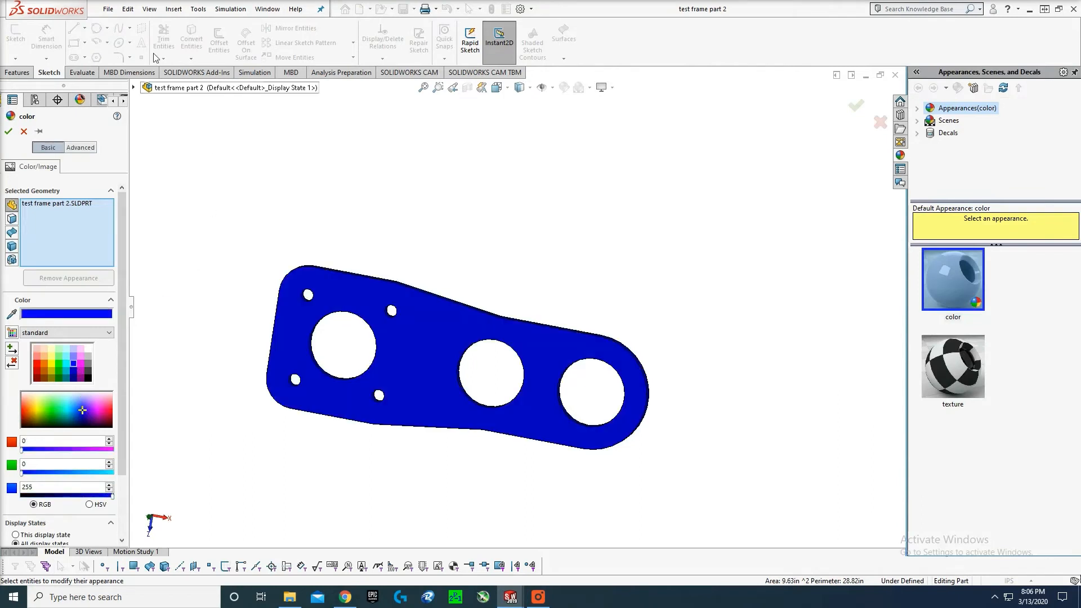
left_click(78, 149)
left_click(50, 168)
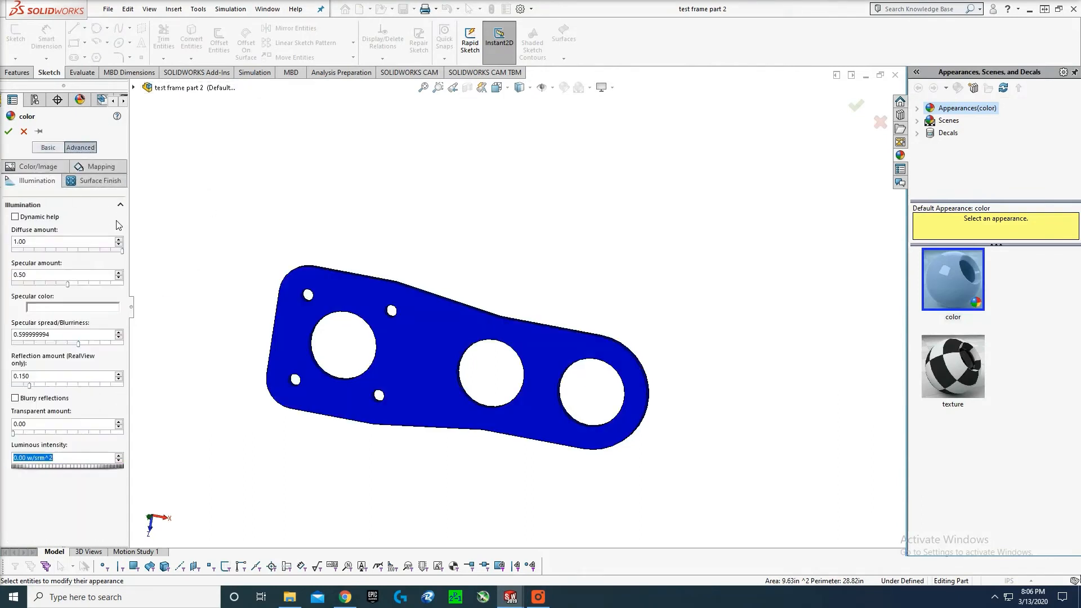
left_click_drag(121, 252, 59, 251)
left_click(7, 133)
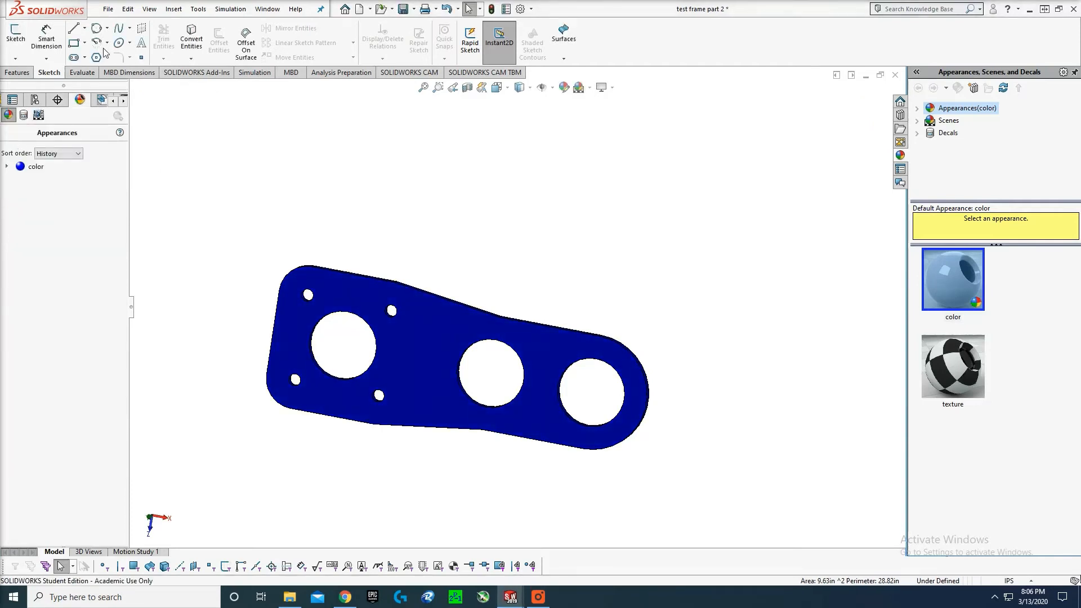
- Save the recoloured plate part under its existing file name
left_click(108, 9)
left_click(121, 123)
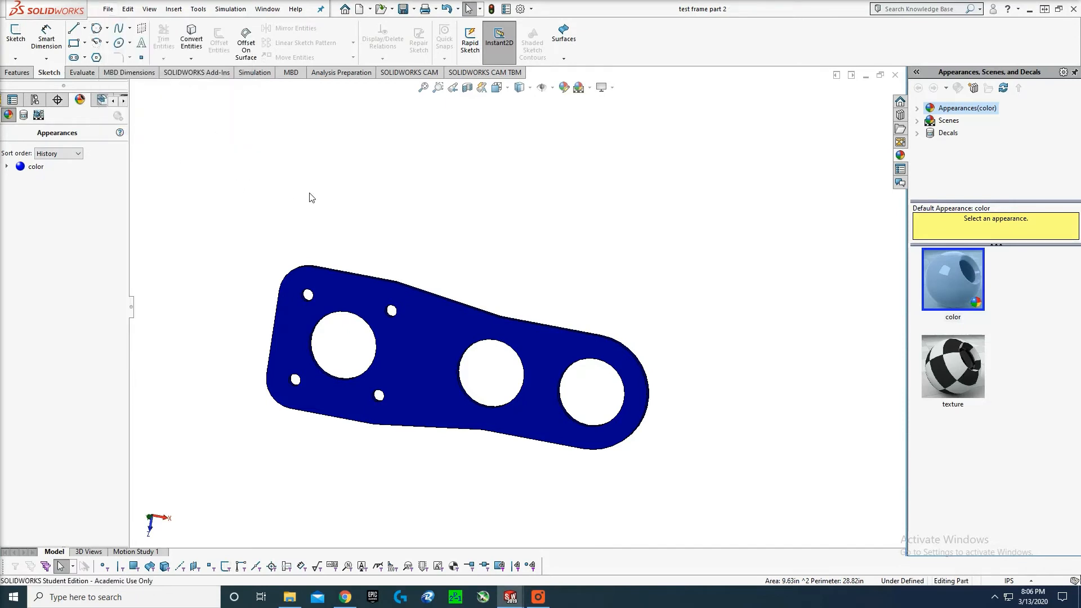
scroll(423, 183, "up", 1)
middle_click_drag(440, 174, 458, 208, "ctrl")
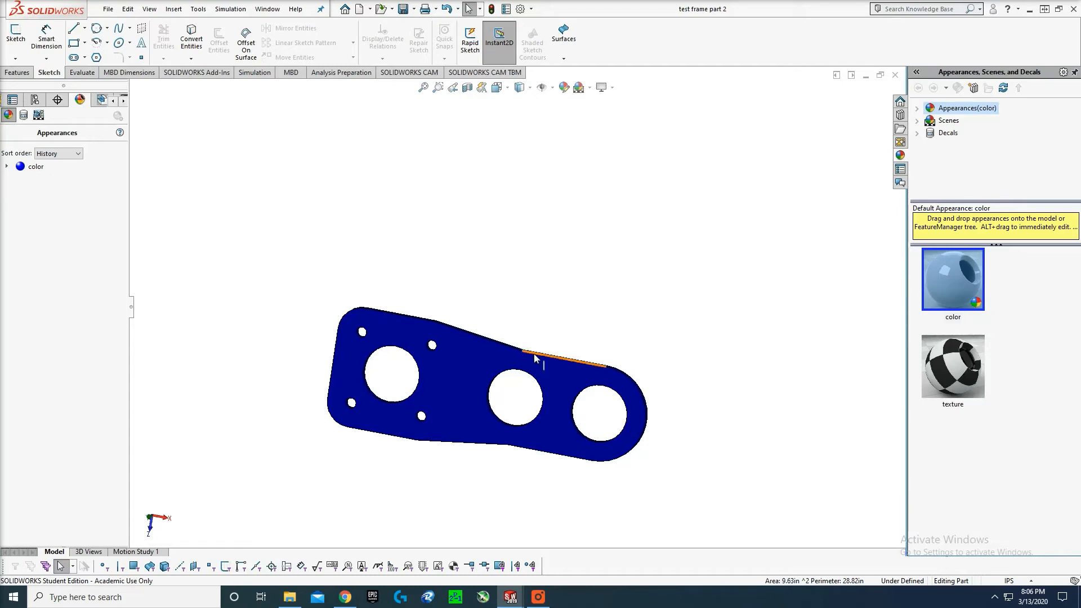
- Switch to the test assemble document and examine its pulleys, gears and frame parts at an angle
mouse_move(510, 597)
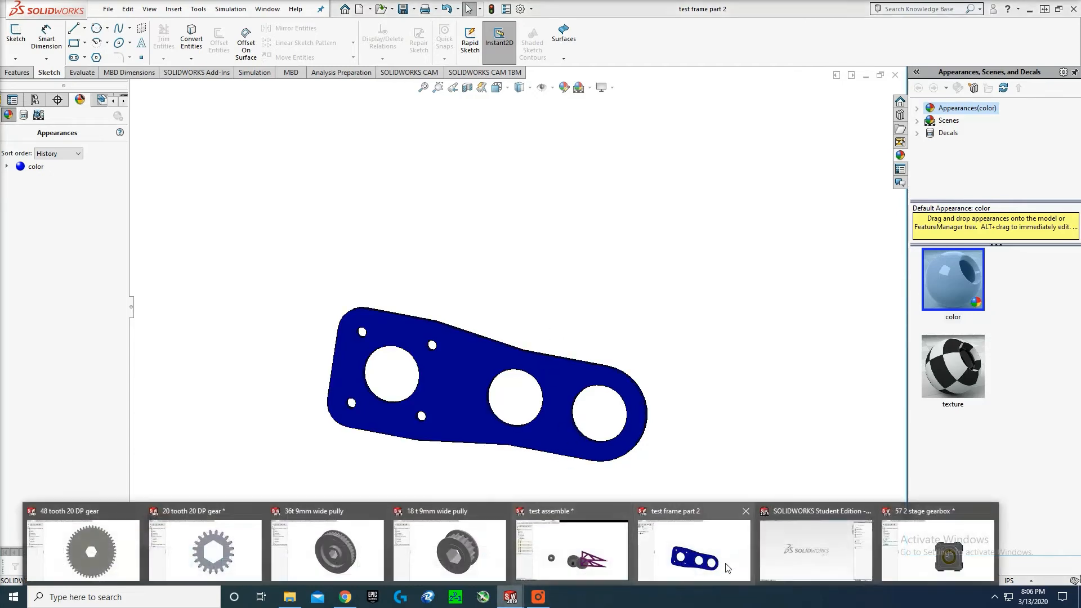
left_click(610, 569)
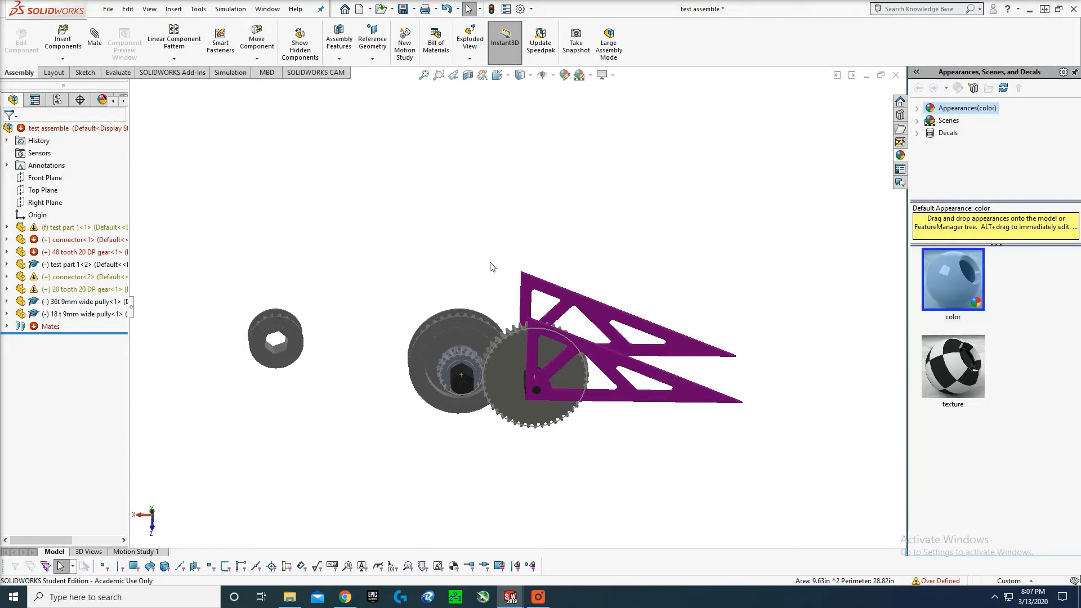
left_click(537, 597)
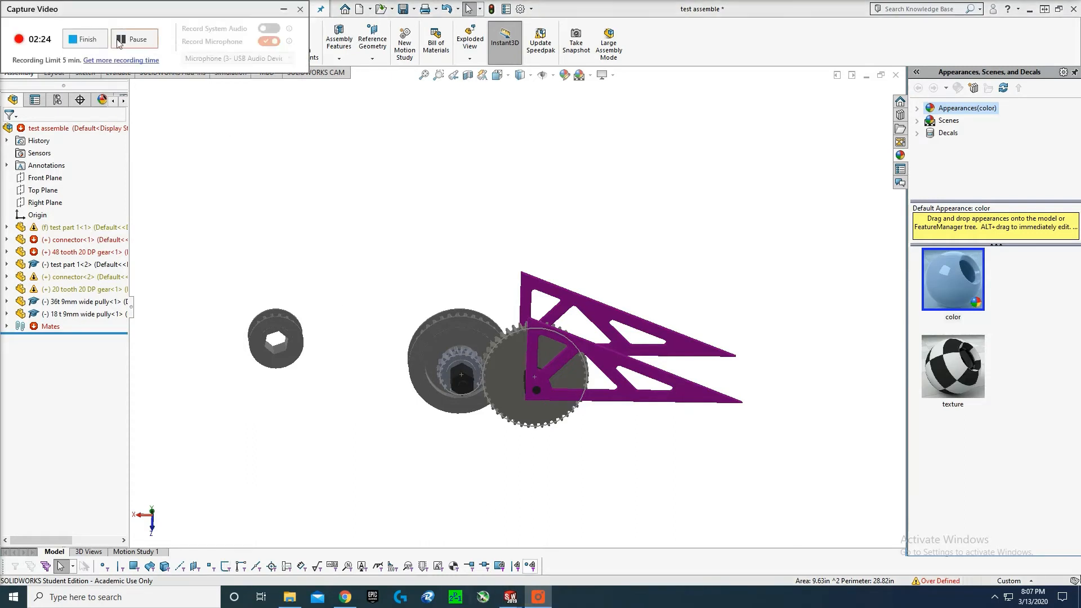
left_click(282, 11)
middle_click_drag(539, 207, 597, 214)
- Create a new assembly document and dismiss the initial component insertion
left_click(111, 9)
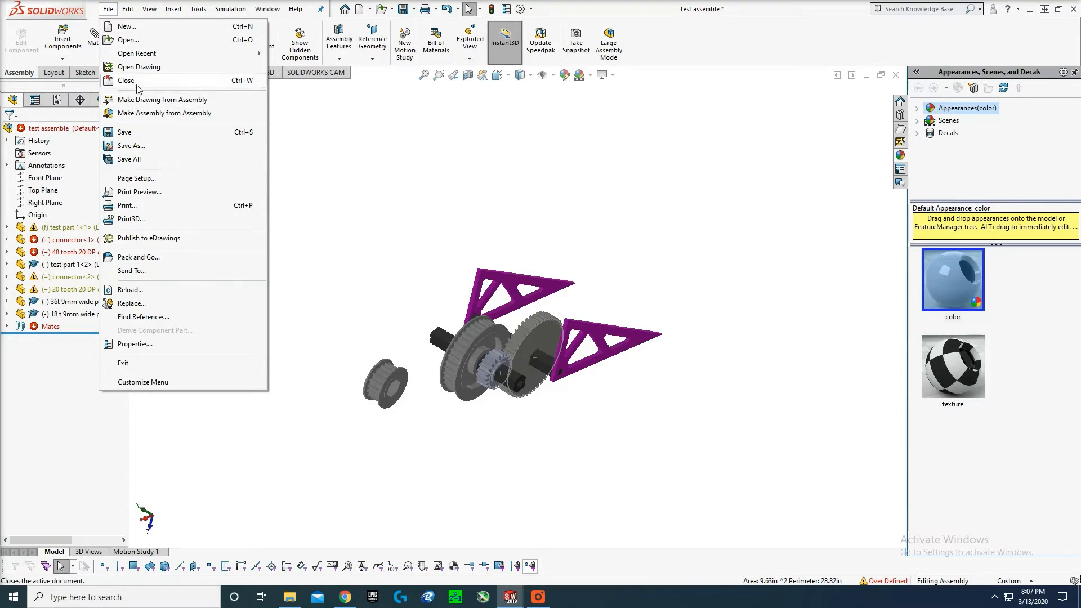
left_click(126, 26)
left_click(267, 213)
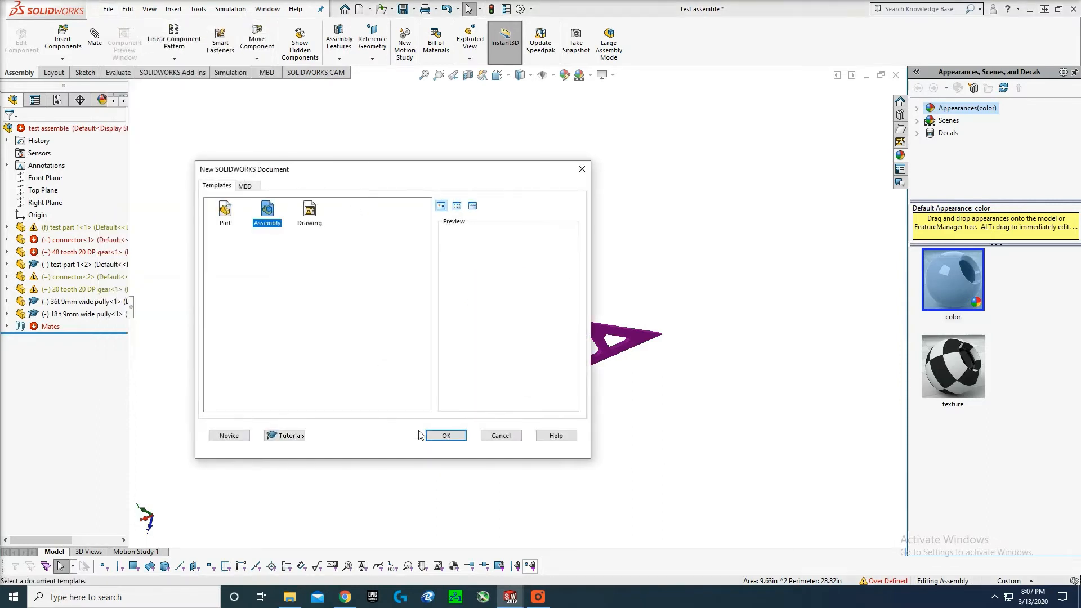
left_click(430, 435)
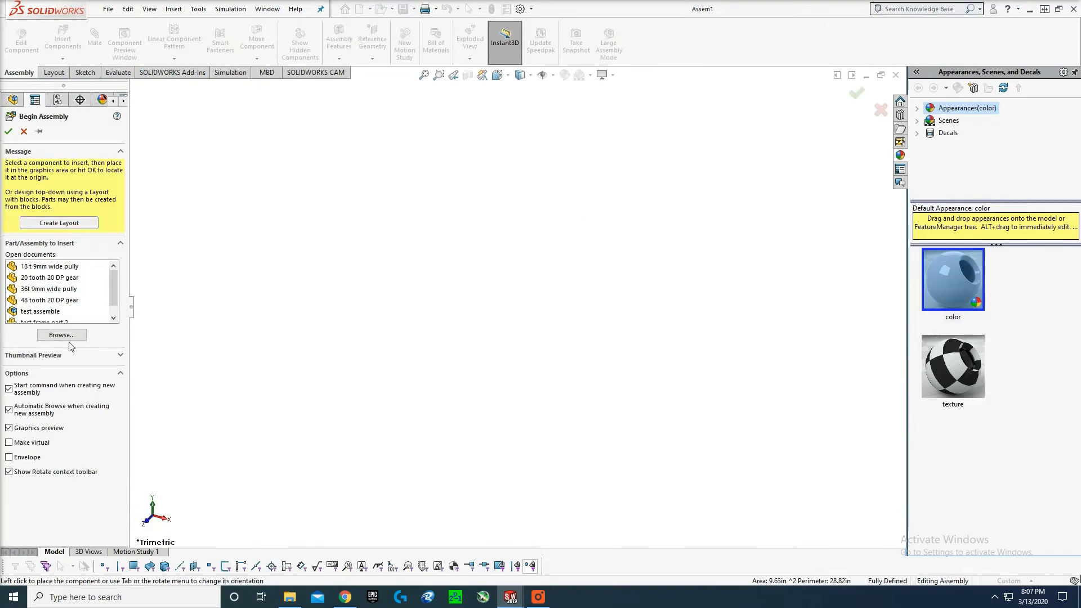
left_click(24, 131)
- Set the new assembly's document unit system to IPS (inch, pound, second)
left_click(520, 9)
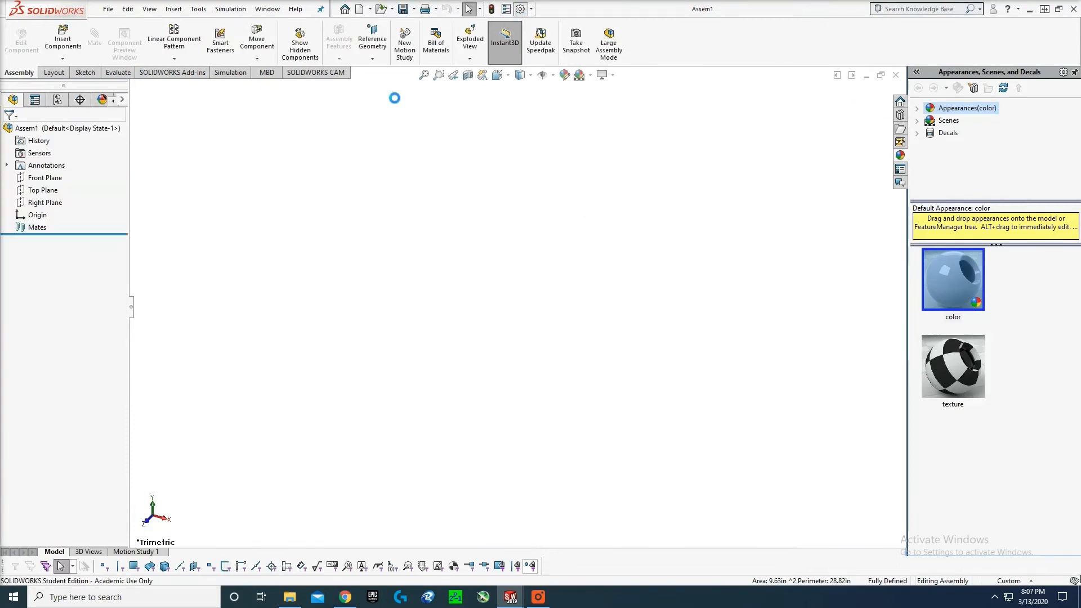
left_click(248, 97)
left_click(173, 193)
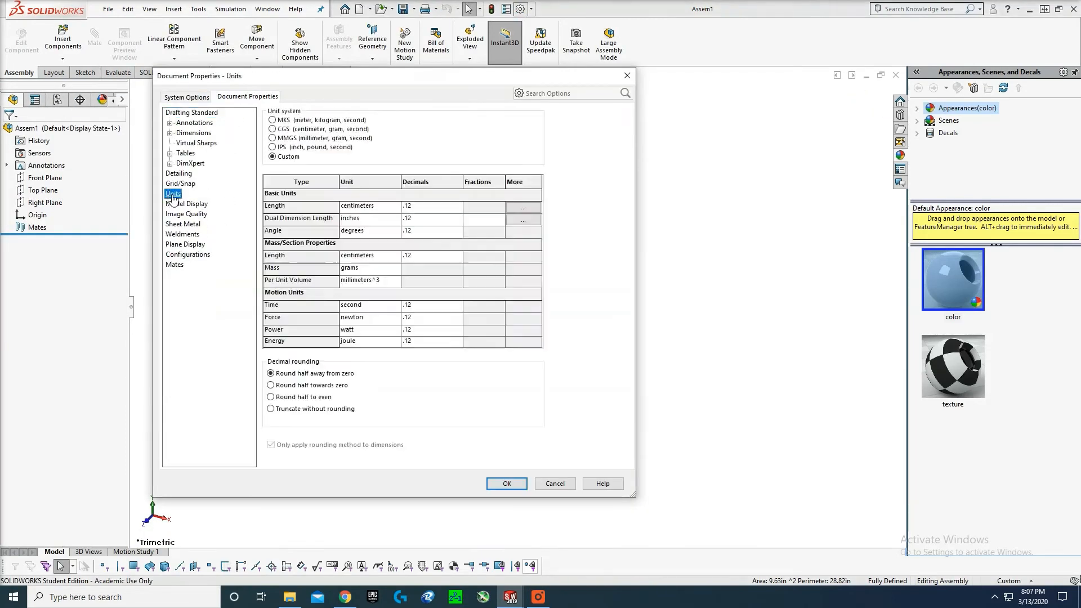
left_click(272, 147)
left_click(506, 483)
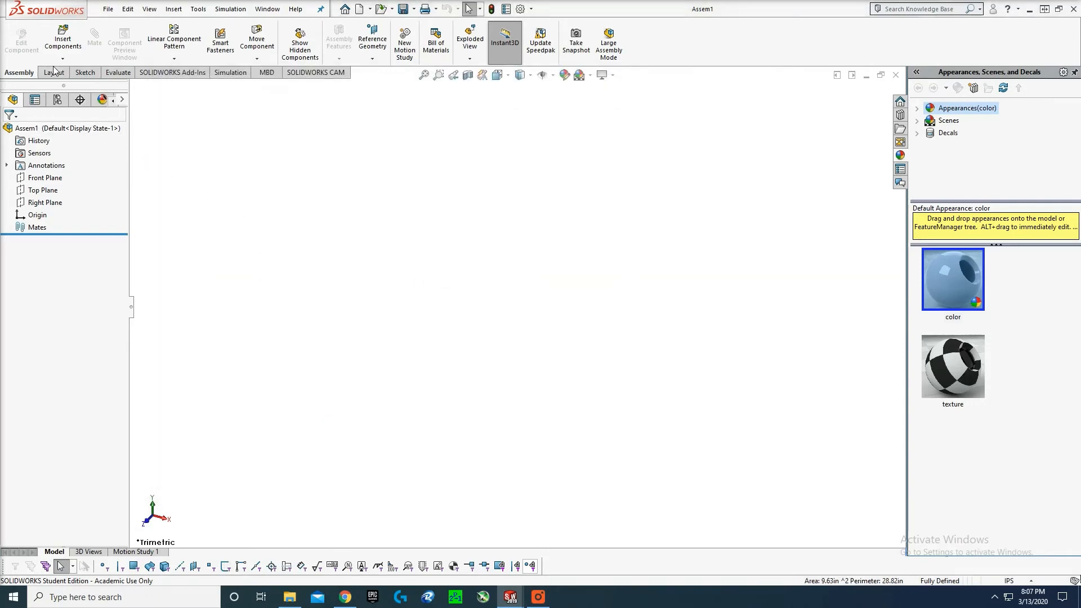
- Insert the "test frame part 2" part from the test folder into the assembly and place it as the first component
left_click(59, 40)
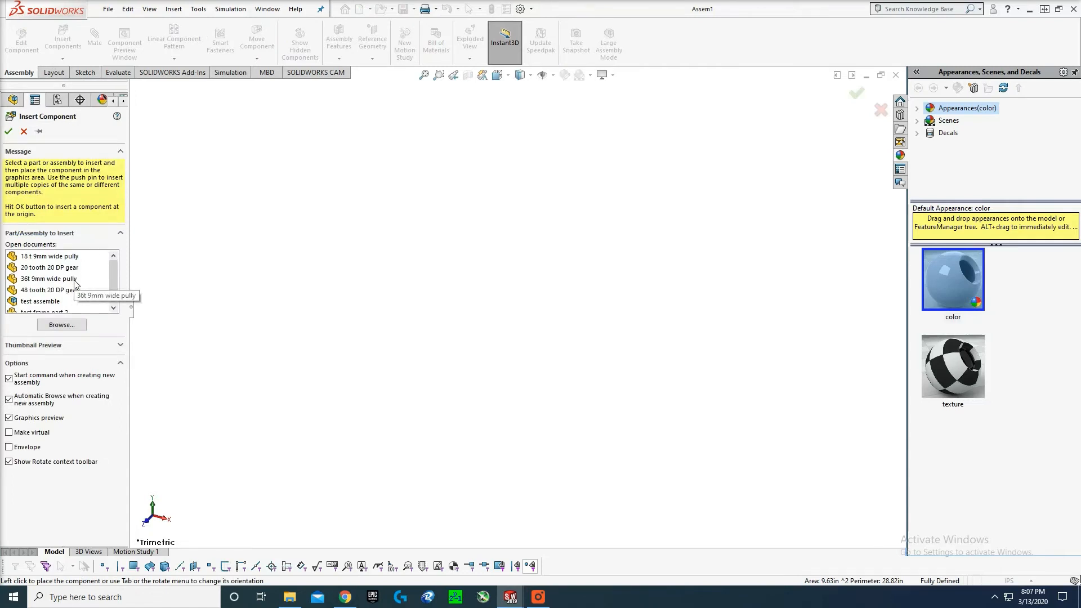
left_click(66, 326)
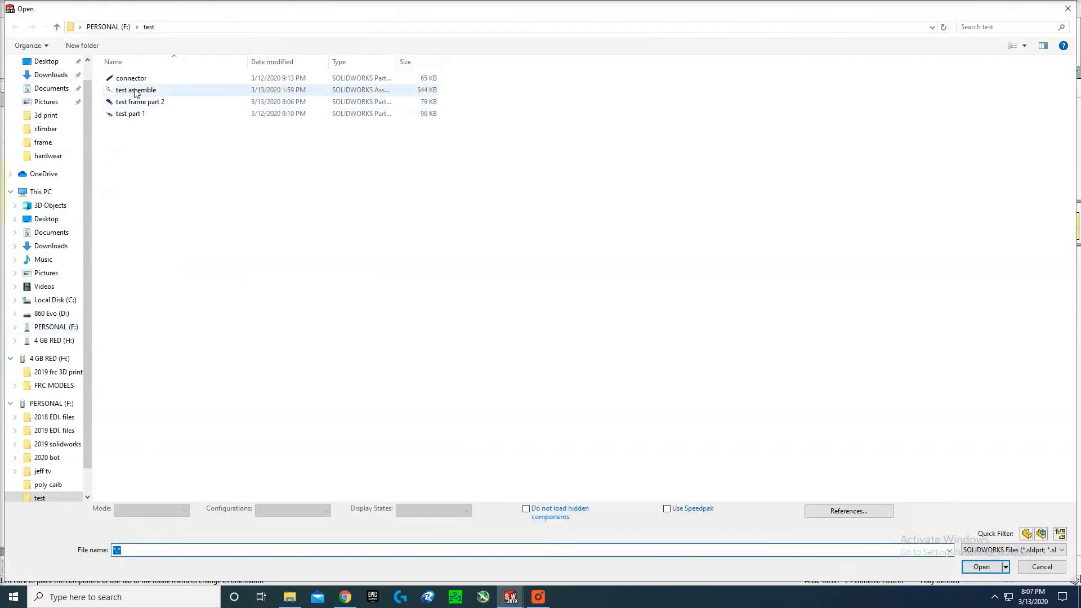
left_click(138, 102)
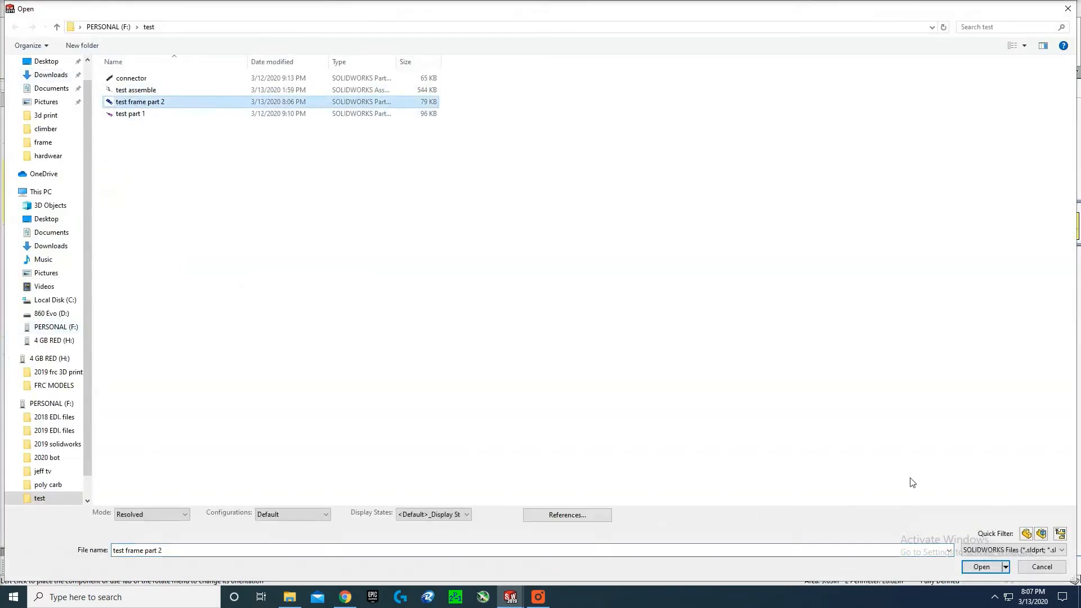
left_click(981, 566)
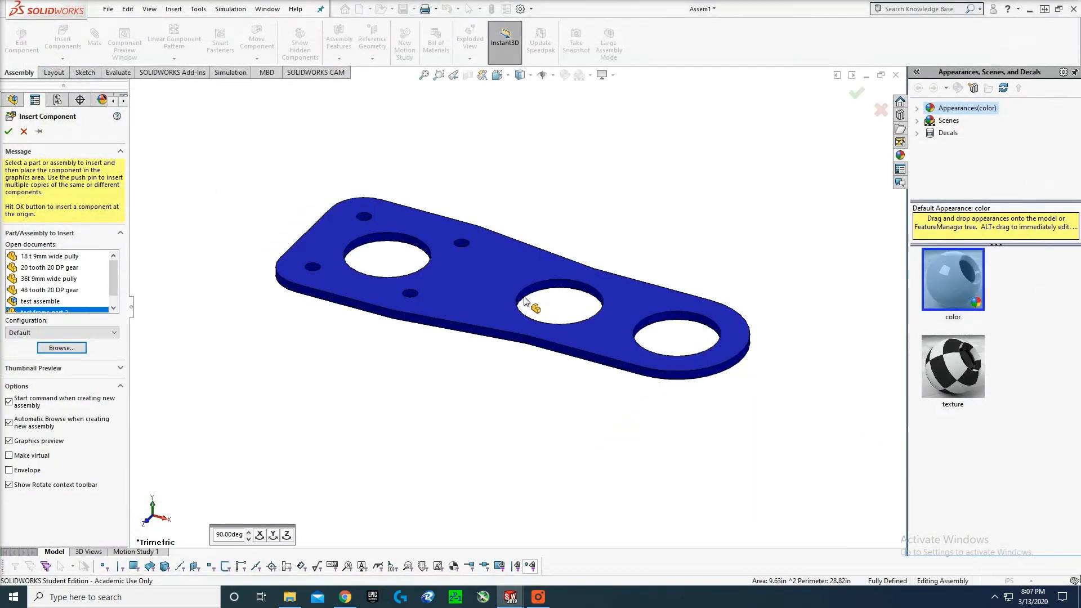
left_click(577, 299)
mouse_move(622, 253)
middle_mouse_down()
mouse_move(494, 205)
mouse_move(419, 219)
mouse_move(571, 229)
mouse_move(480, 260)
mouse_move(622, 264)
middle_mouse_up()
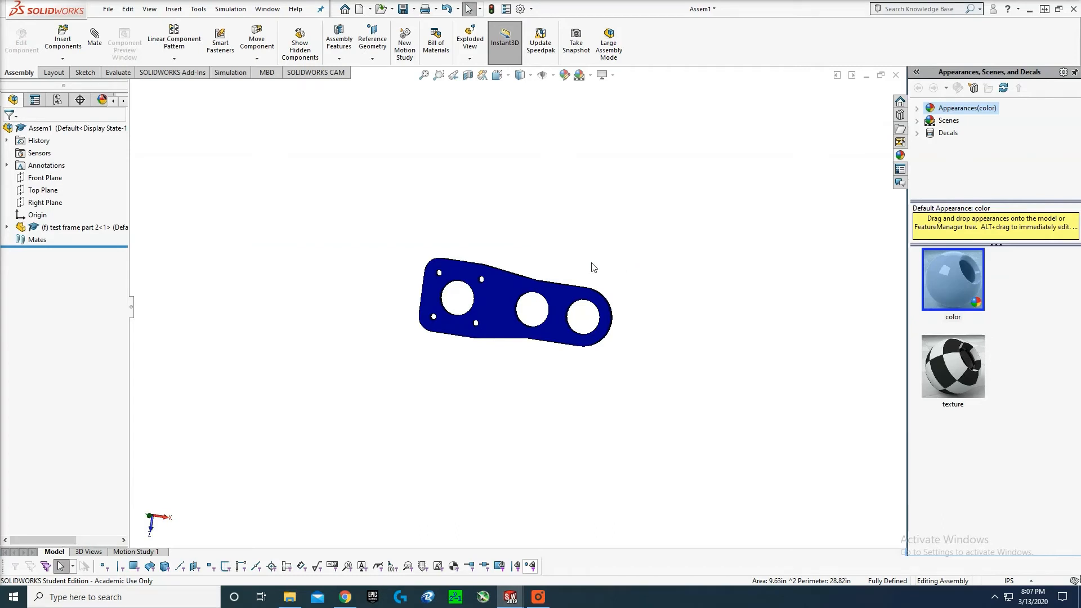
middle_click_drag(593, 267, 539, 315)
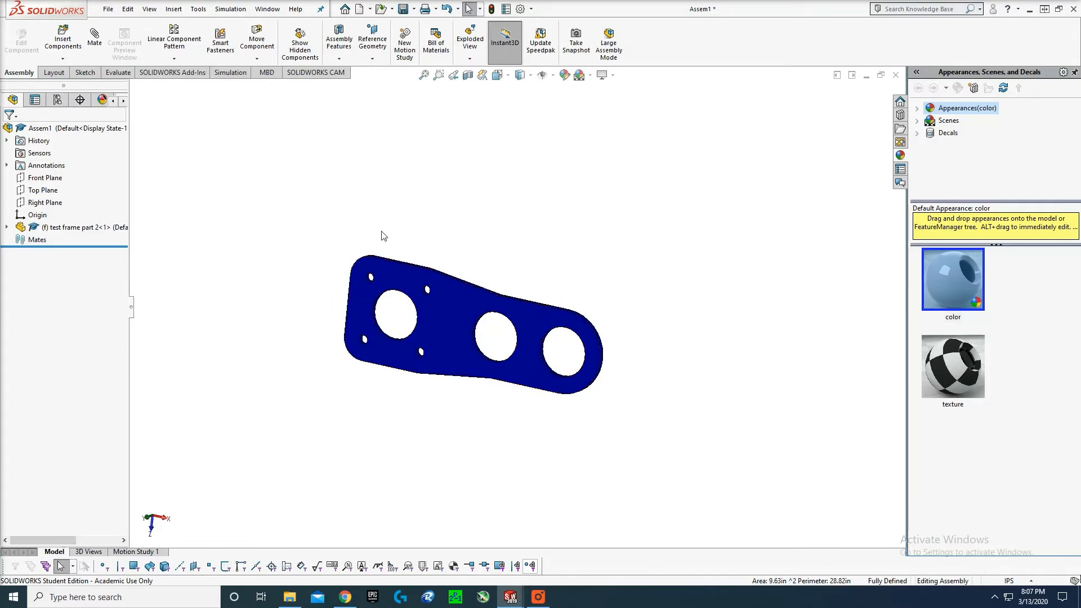
- Switch to the AndyMark site in Chrome and download the am-2986 FR8ZZ Hex Bearing STEP file from the 1/2 in. hex flanged bearing's page
key("alt+Tab")
scroll(709, 136, "up", 10)
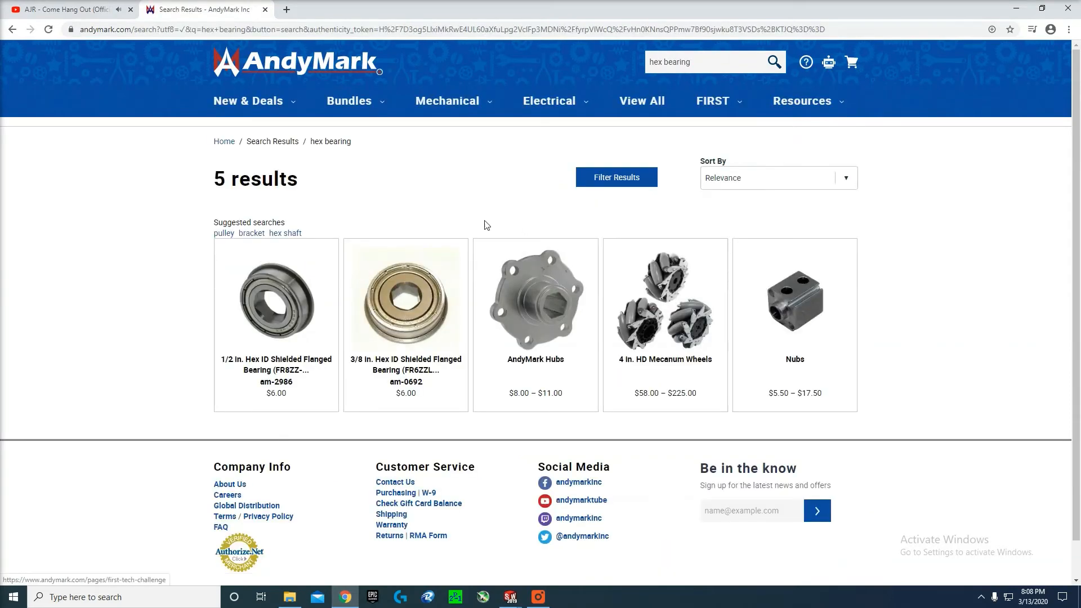
left_click(298, 283)
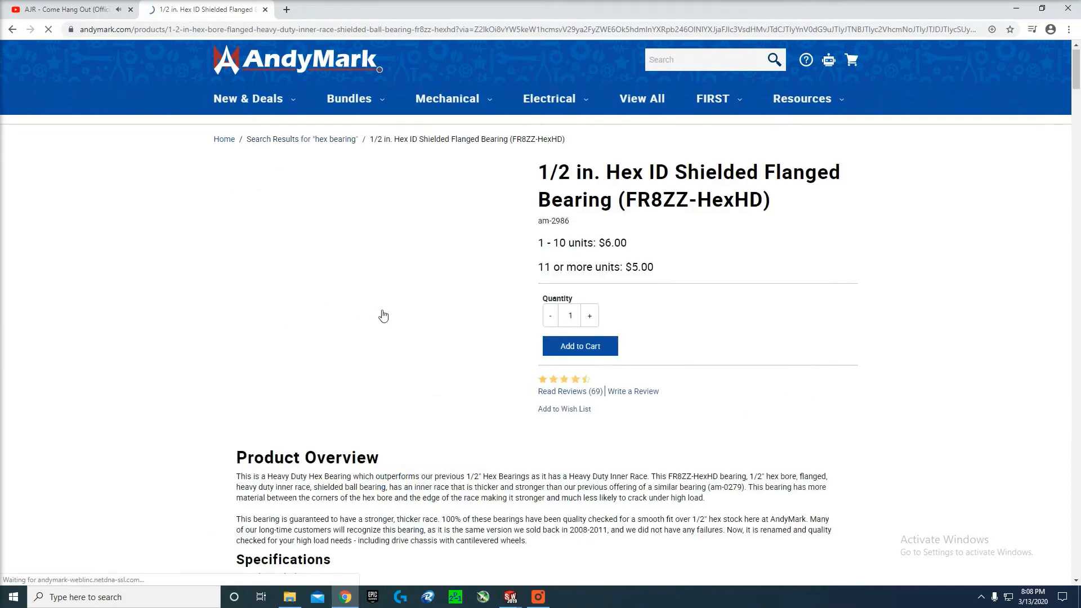
scroll(387, 314, "down", 9)
scroll(387, 313, "up", 1)
left_click(360, 284)
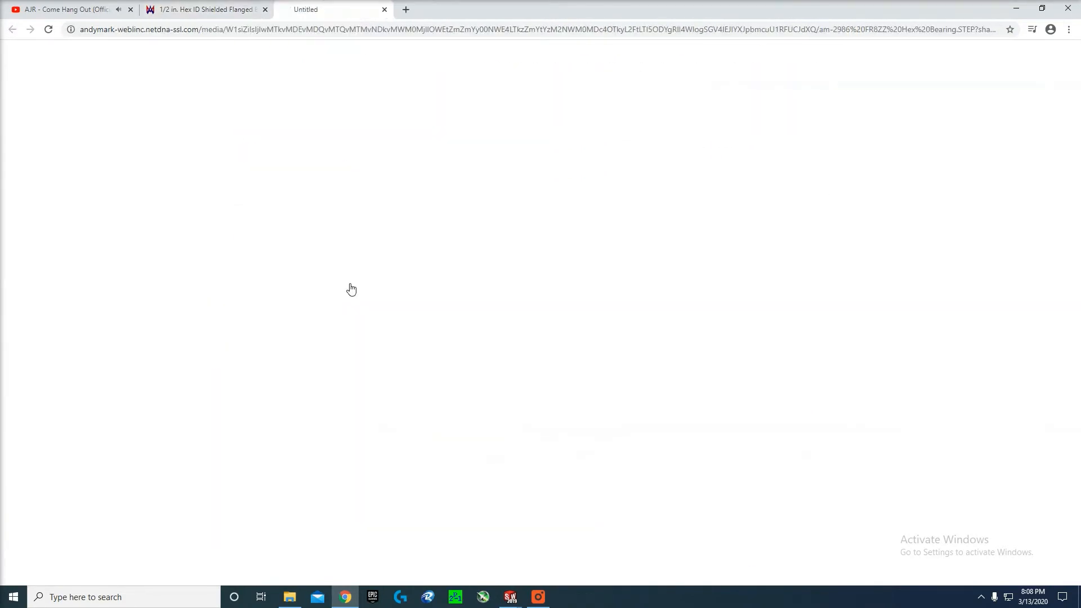
- Open the downloaded hex bearing STEP file in SOLIDWORKS, inspect the bearing and close that session without saving
left_click(62, 572)
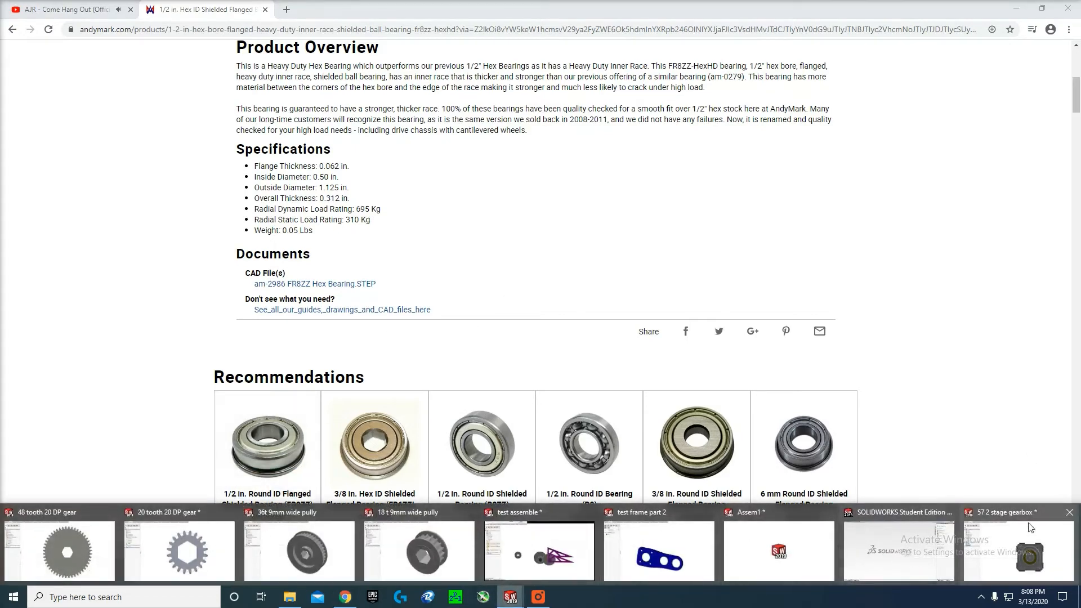
left_click(1016, 8)
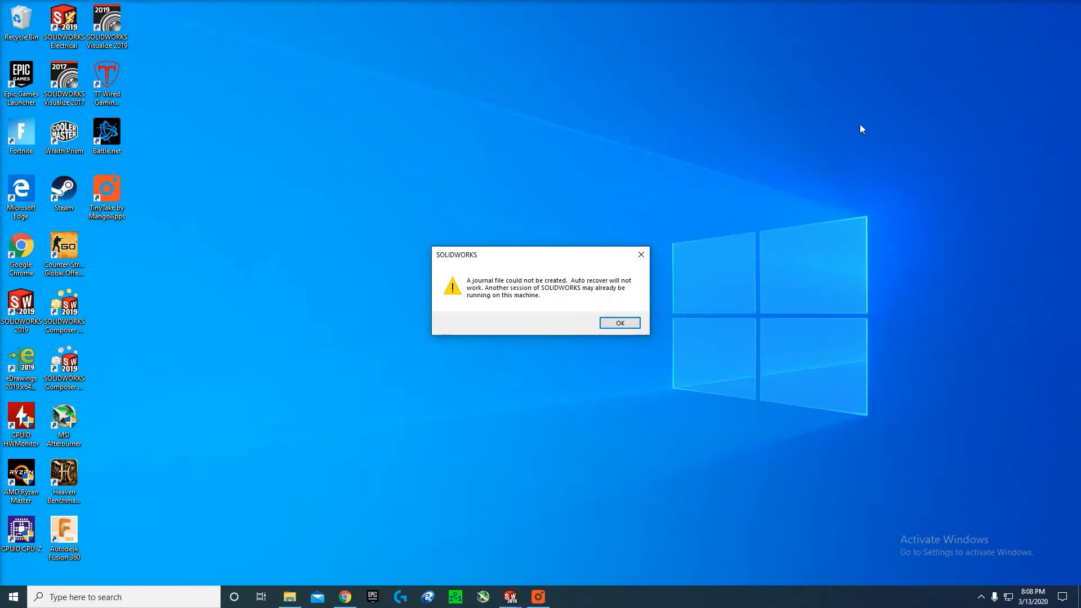
left_click(616, 326)
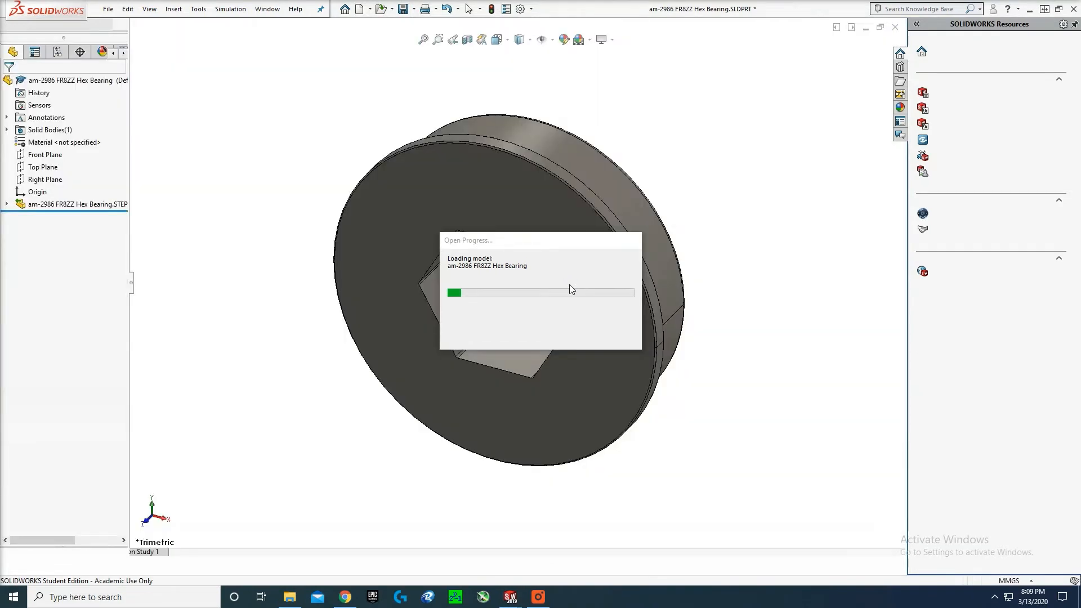
left_click(603, 294)
middle_click_drag(674, 256, 383, 147)
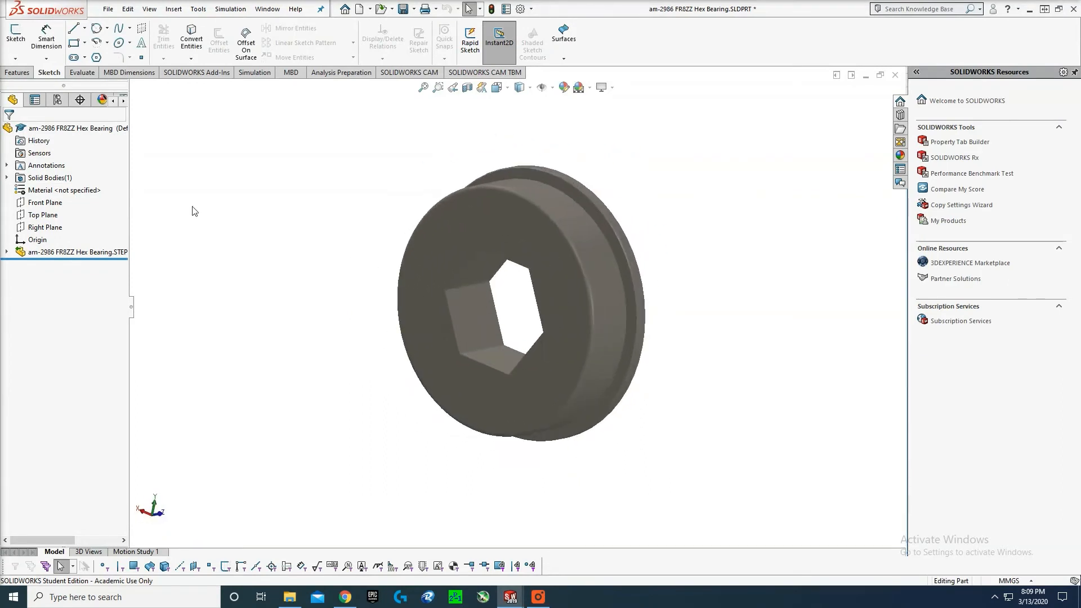
scroll(710, 161, "up", 3)
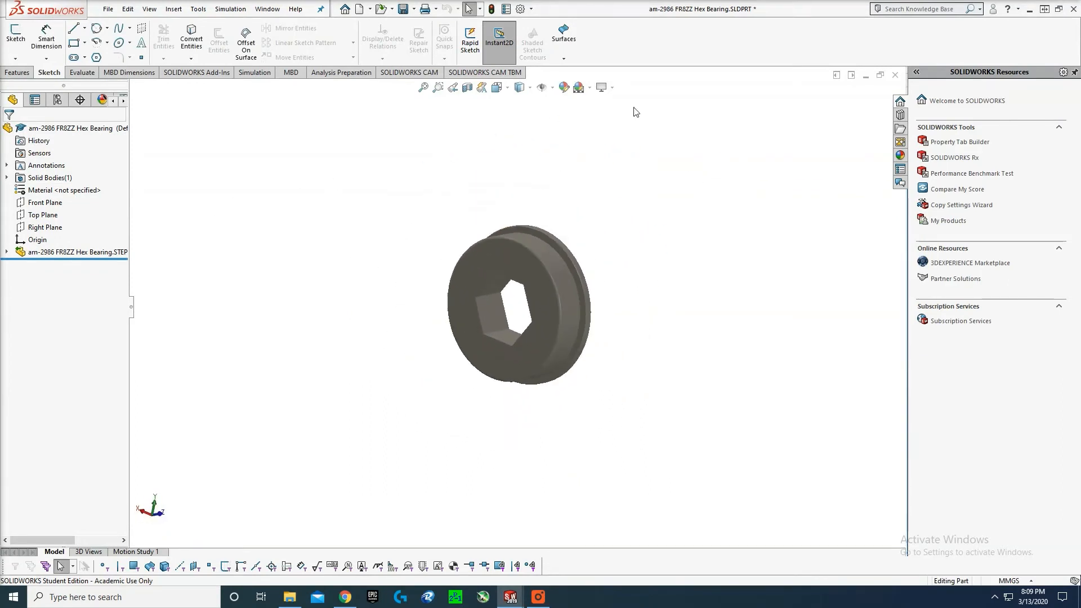
left_click(1073, 9)
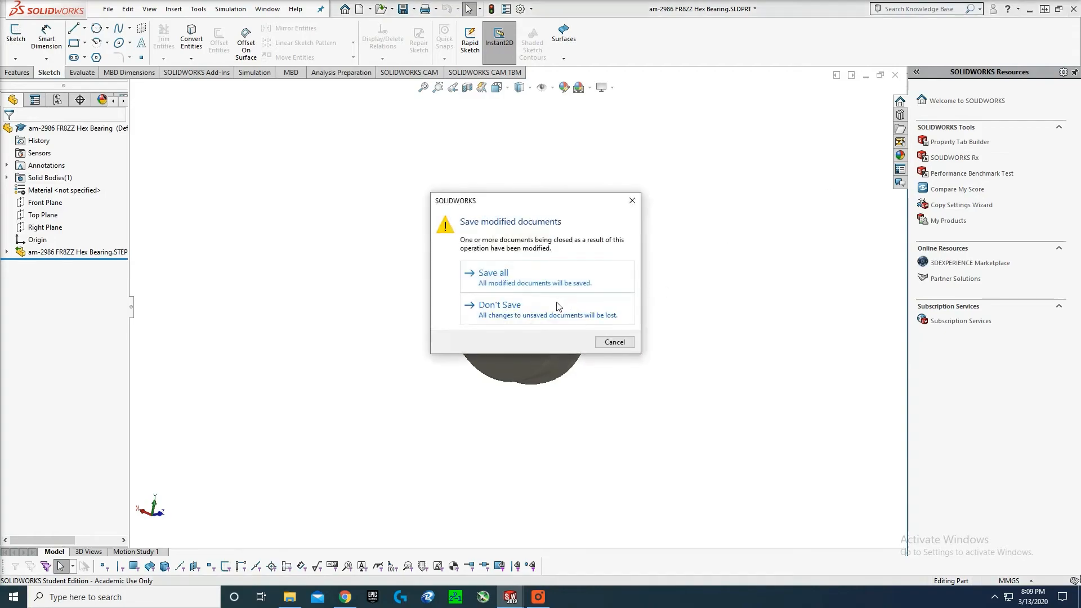
left_click(558, 306)
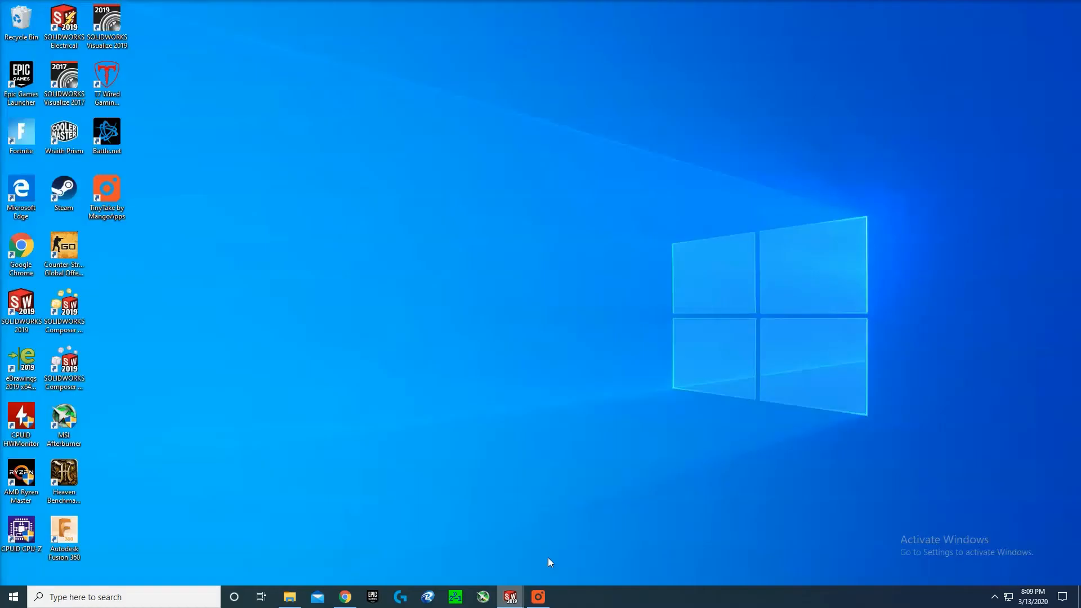
- Return to the unsaved SOLIDWORKS assembly that contains the blue plate
mouse_move(511, 600)
left_click(656, 555)
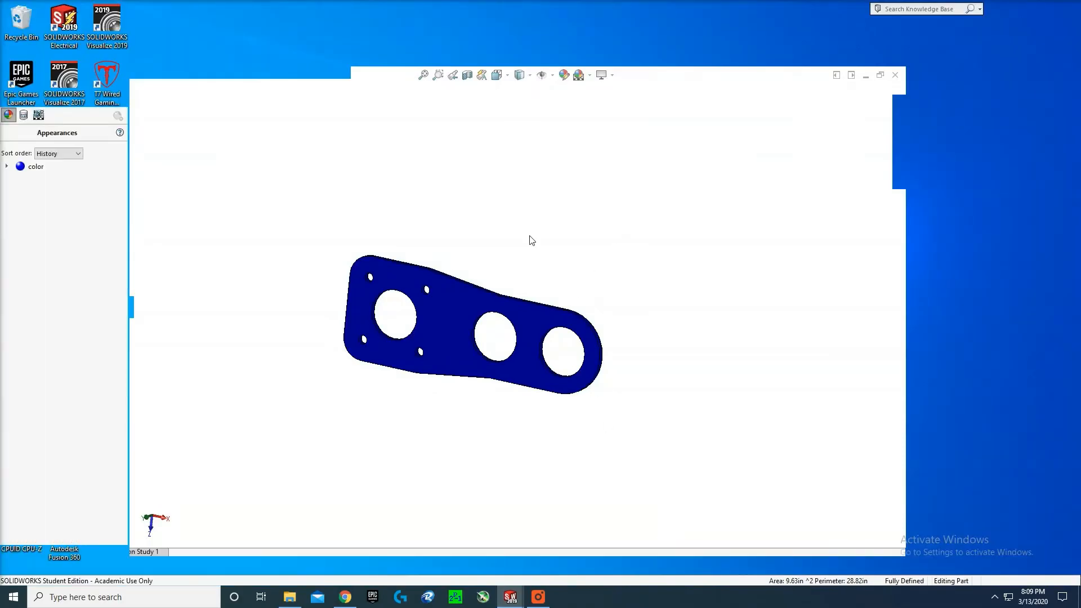
scroll(664, 331, "up", 2)
scroll(700, 374, "down", 2)
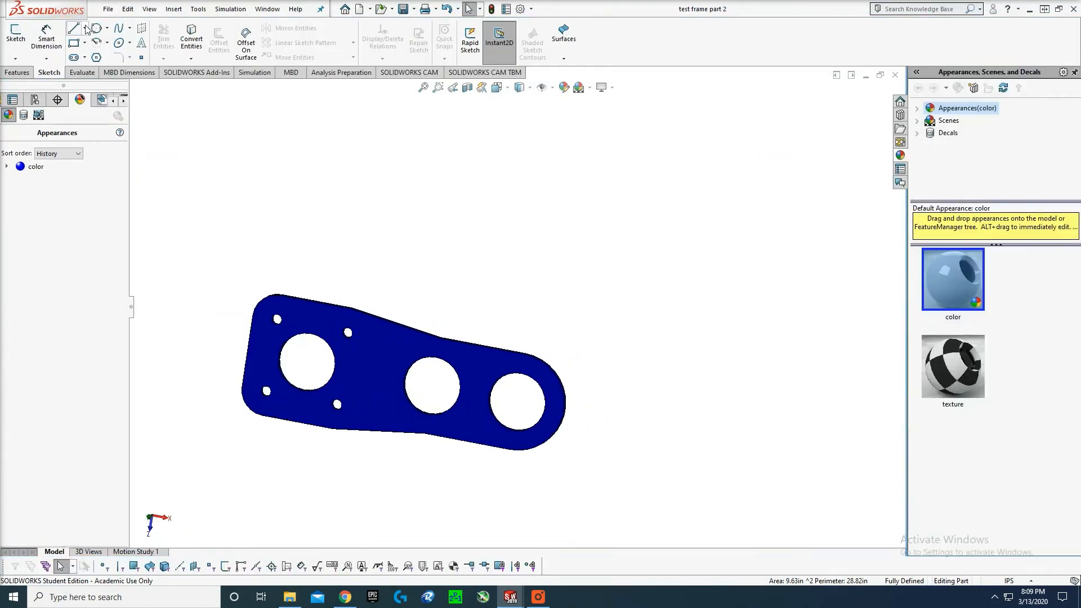
mouse_move(510, 596)
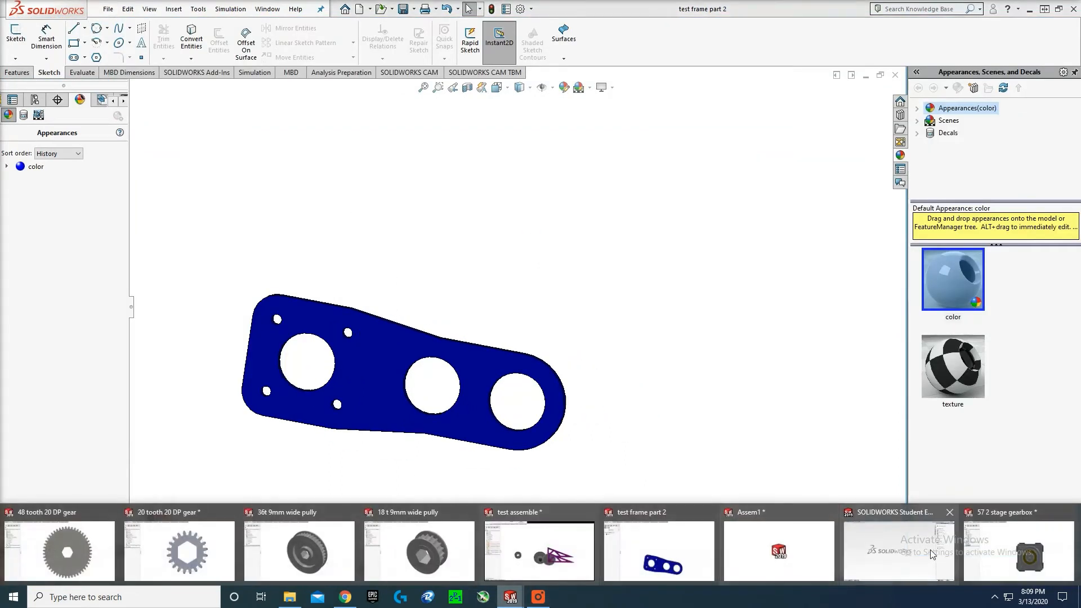
left_click(895, 561)
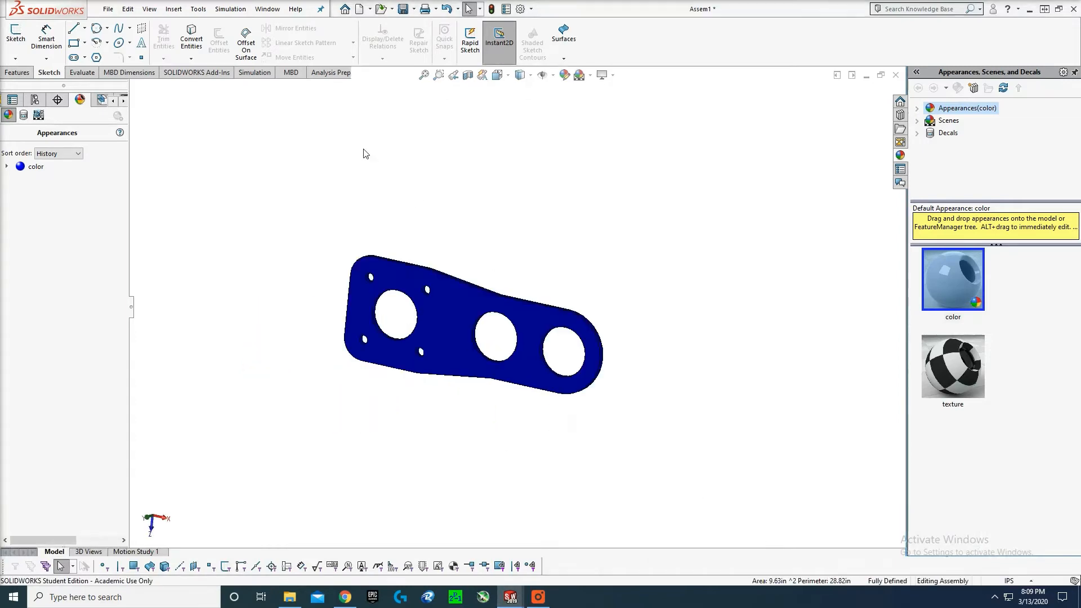
- Insert the hex bearing part from the hardwear folder of FRC MODELS into the assembly, placing it beside the plate's rounded end
left_click(62, 47)
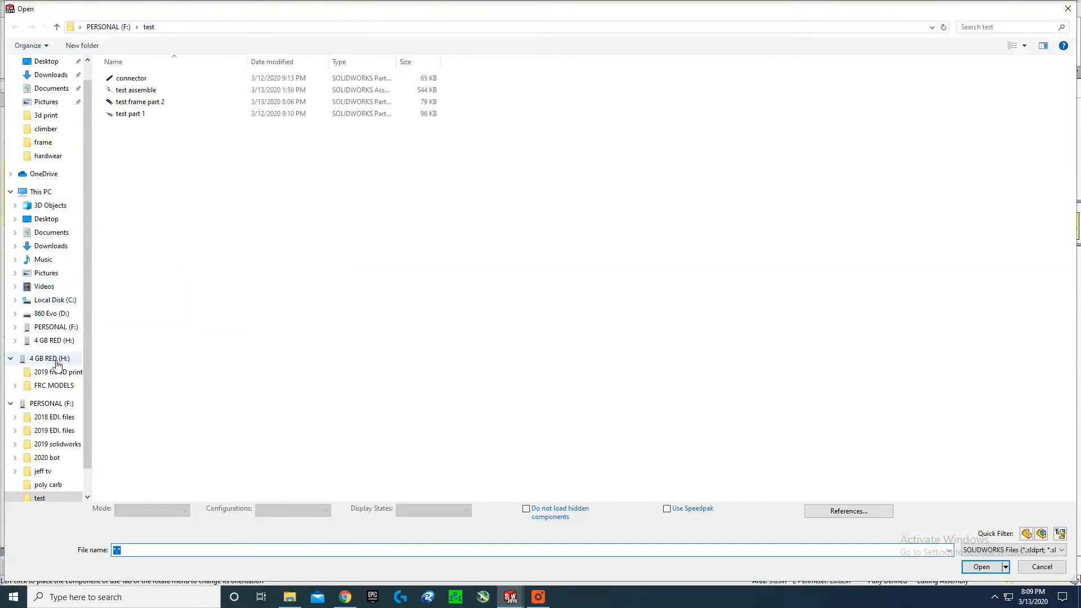
left_click(56, 361)
double_click(146, 91)
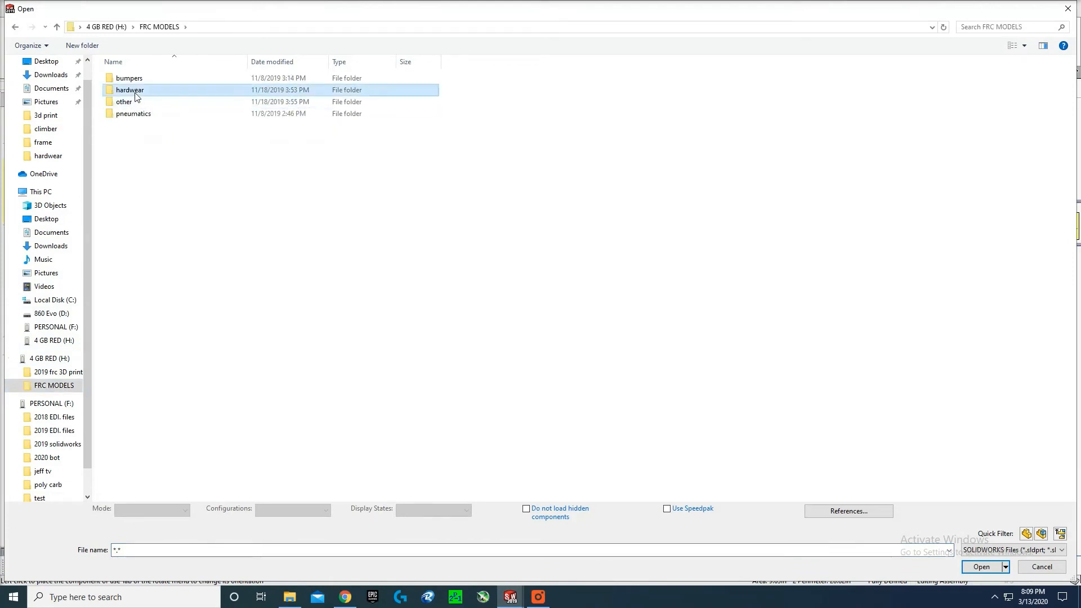
double_click(131, 90)
left_click(143, 292)
left_click(981, 567)
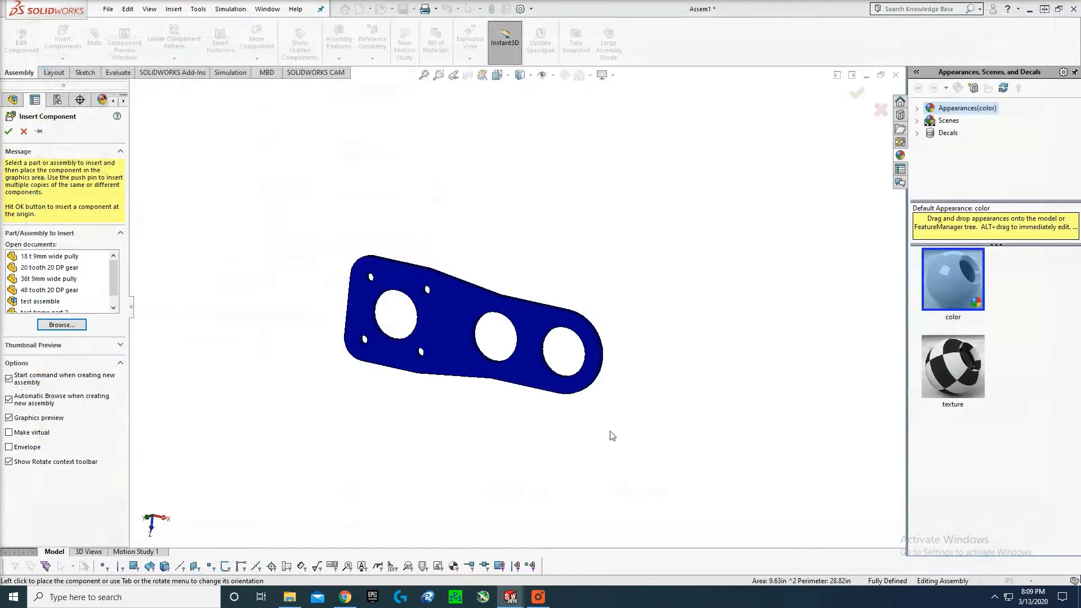
left_click(656, 352)
- Rotate the hex bearing component freely so its flanged face points the same way as the plate's front face
scroll(653, 349, "down", 3)
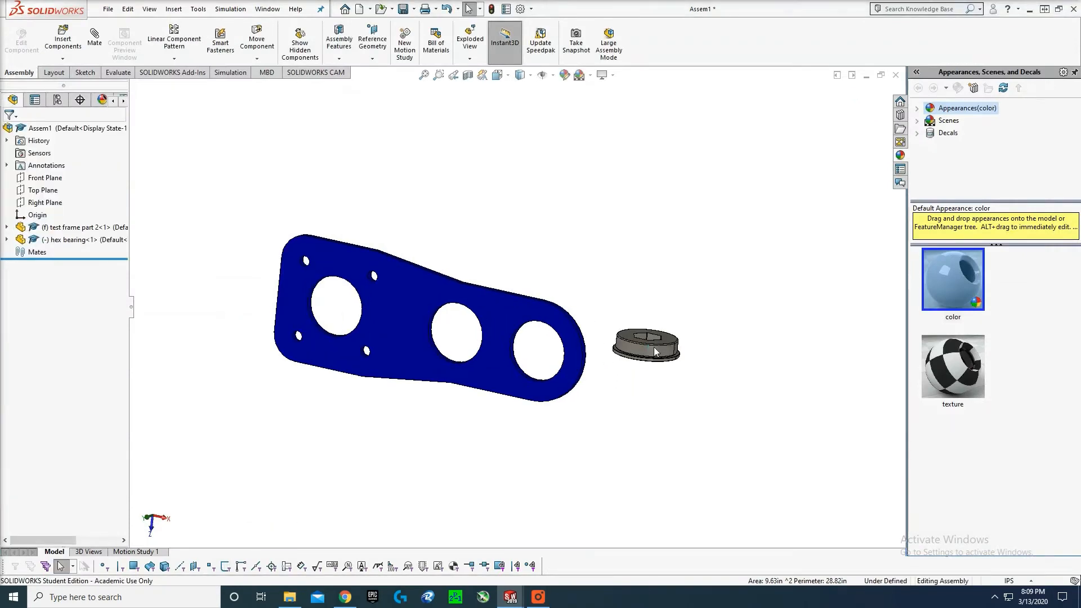
left_click(257, 59)
left_click(285, 86)
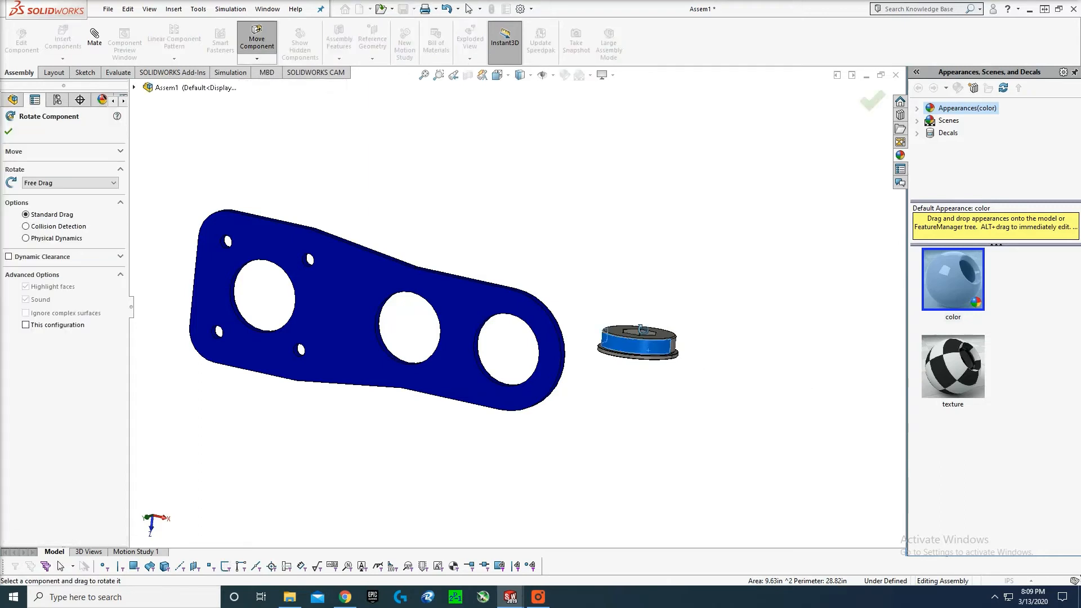
left_click_drag(643, 330, 579, 95)
key("Escape")
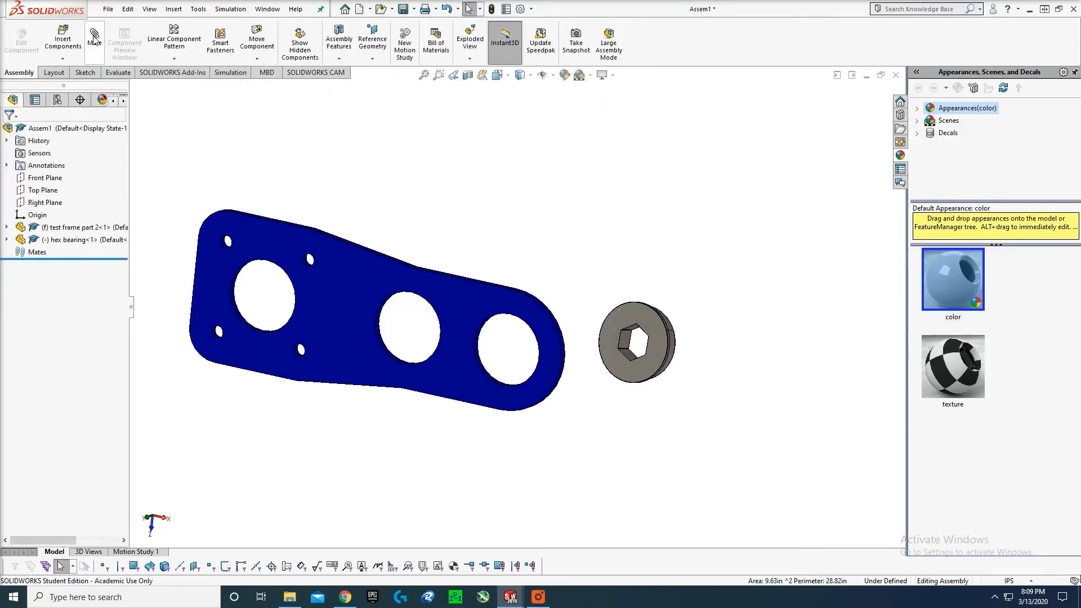
- Add a concentric mate between the hex bearing's outer cylindrical face and the hole at the plate's rounded end
middle_click_drag(679, 366, 618, 366)
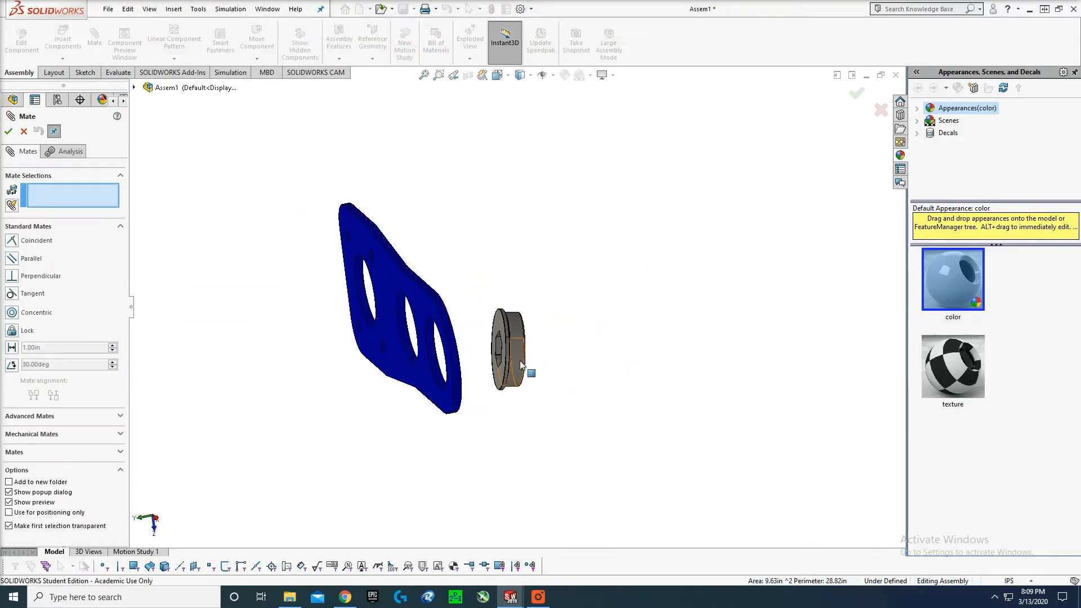
left_click(519, 362)
scroll(455, 379, "down", 2)
middle_click_drag(455, 378, 473, 378)
left_click(473, 375)
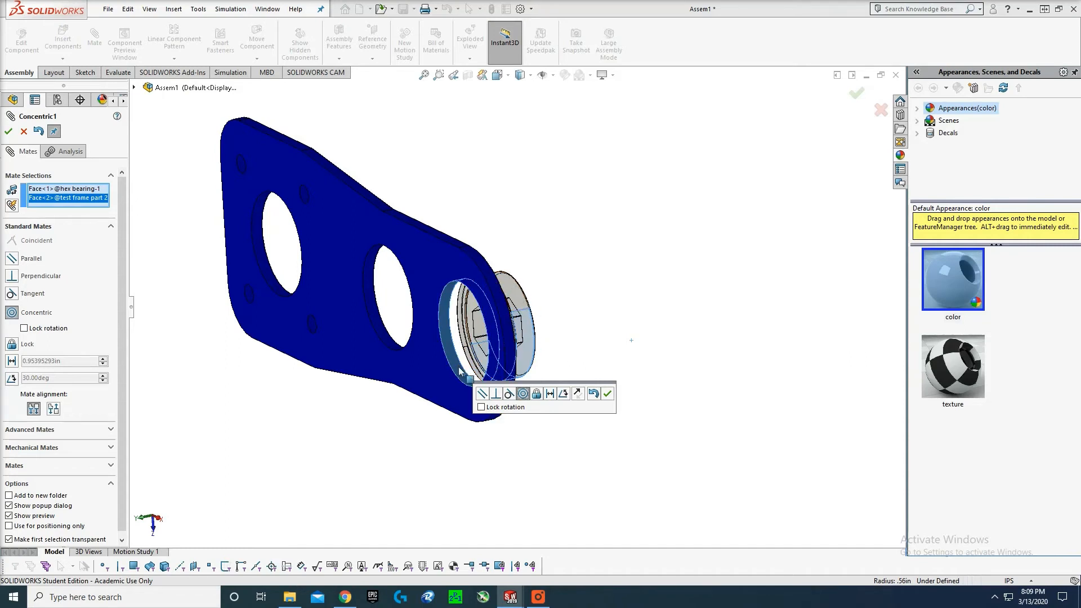
left_click(608, 396)
- Add a coincident mate between the inner face of the bearing's flange and the plate's front face
middle_click_drag(417, 150, 529, 228)
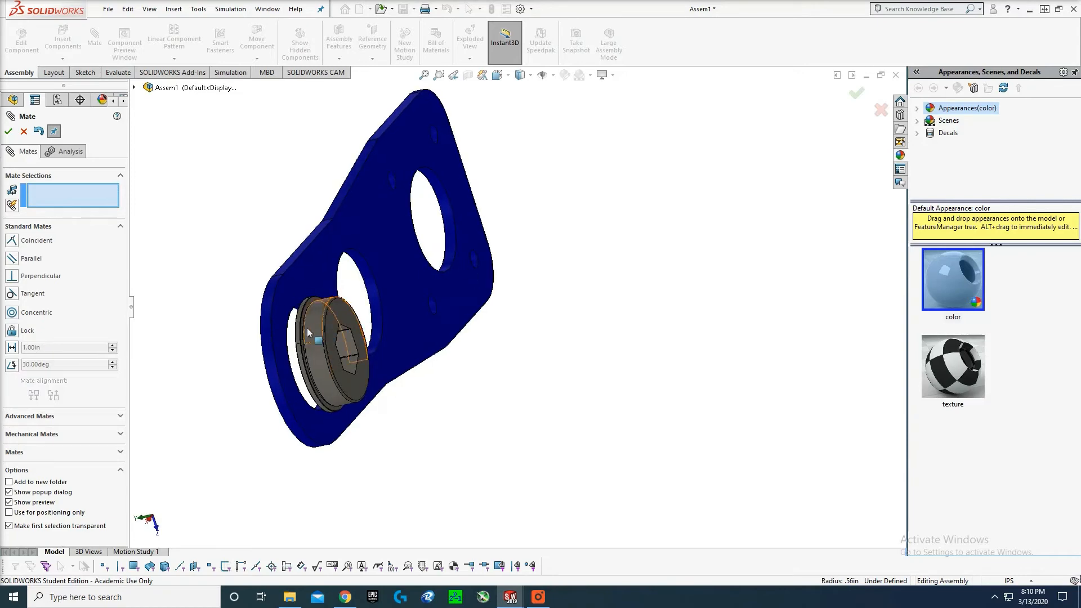
scroll(451, 306, "down", 6)
left_click(433, 286)
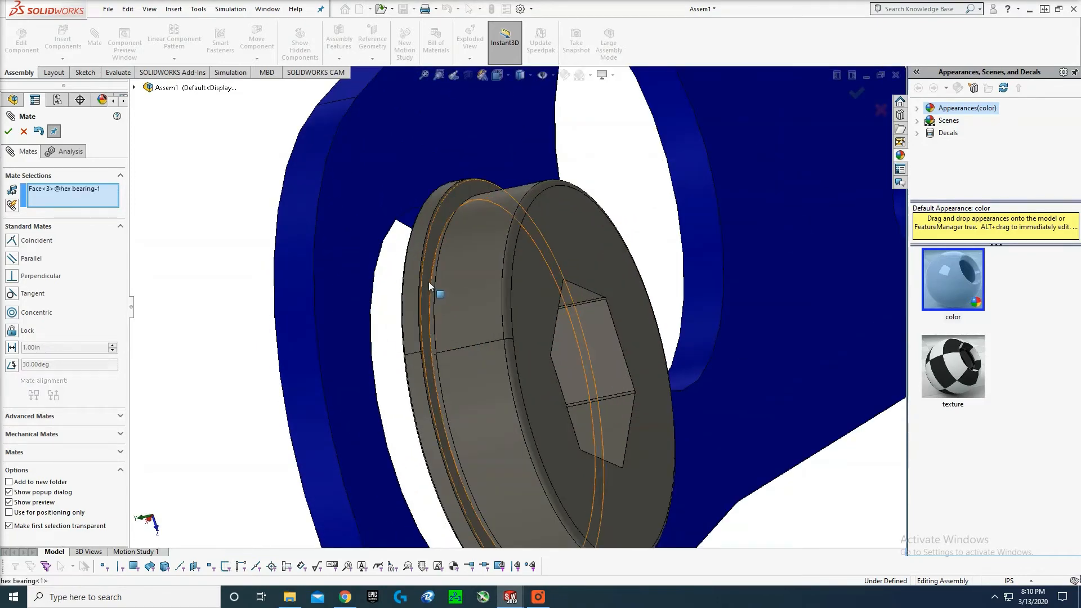
scroll(436, 289, "up", 4)
middle_click_drag(502, 316, 569, 205)
left_click(569, 205)
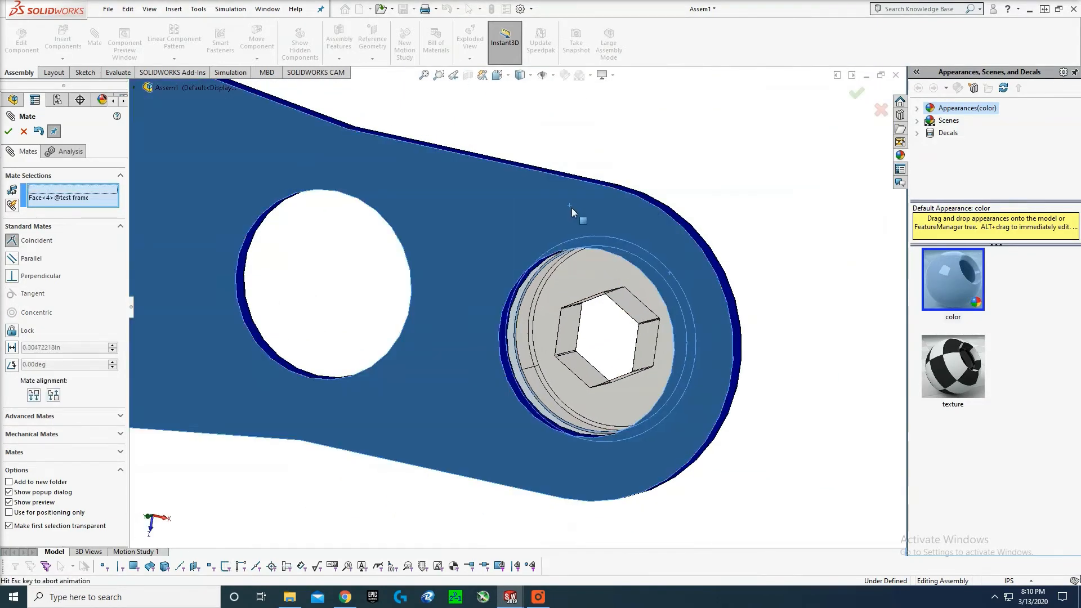
left_click(700, 186)
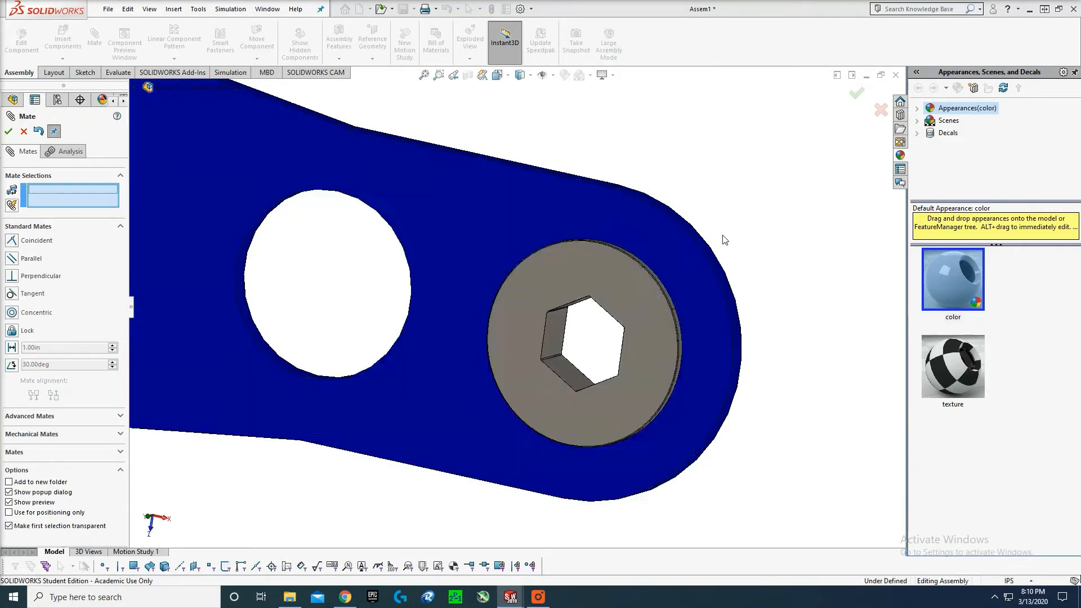
- Copy the seated hex bearing to create two more instances in the free space beside the plate
scroll(695, 261, "up", 6)
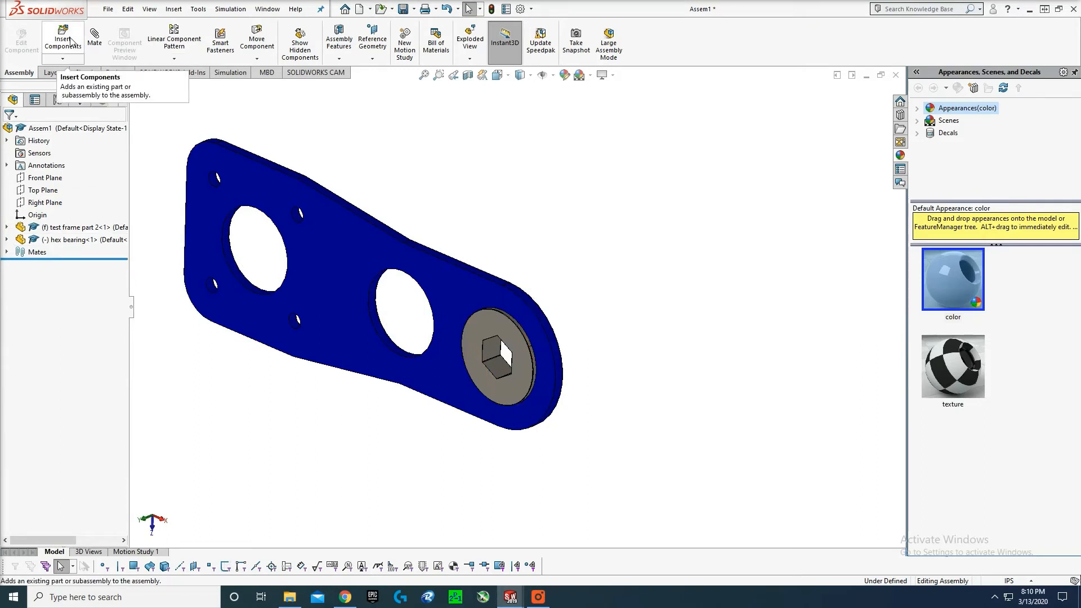
left_click(56, 241)
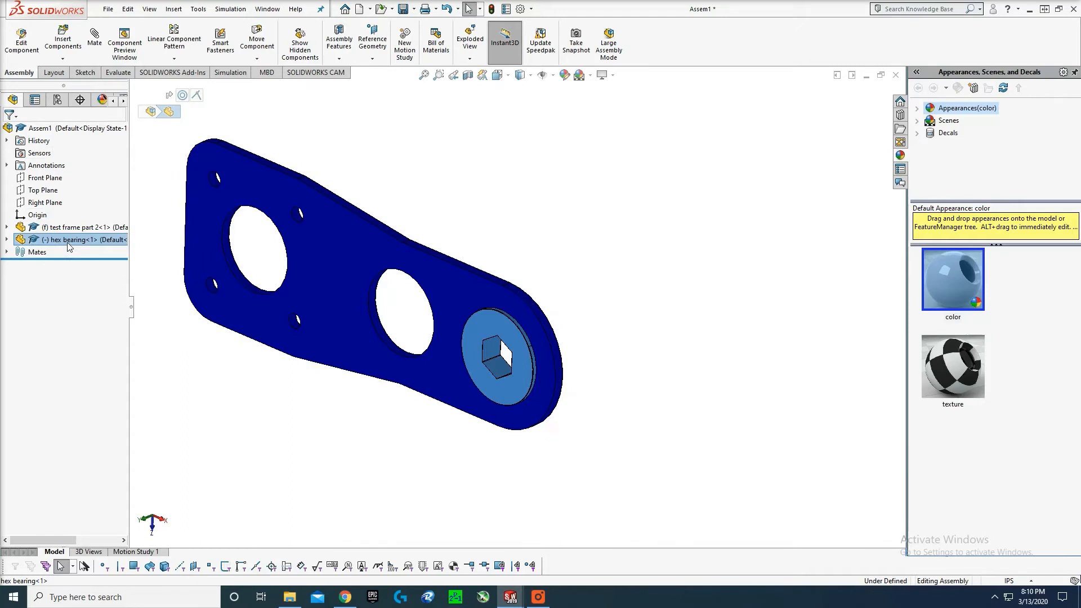
right_click(68, 246)
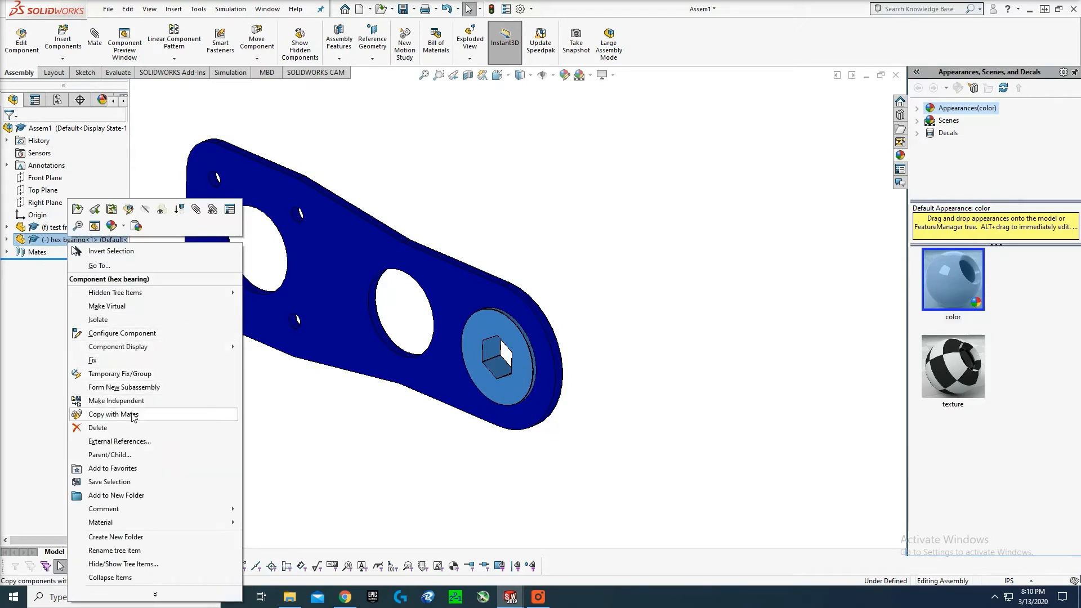
left_click(48, 317)
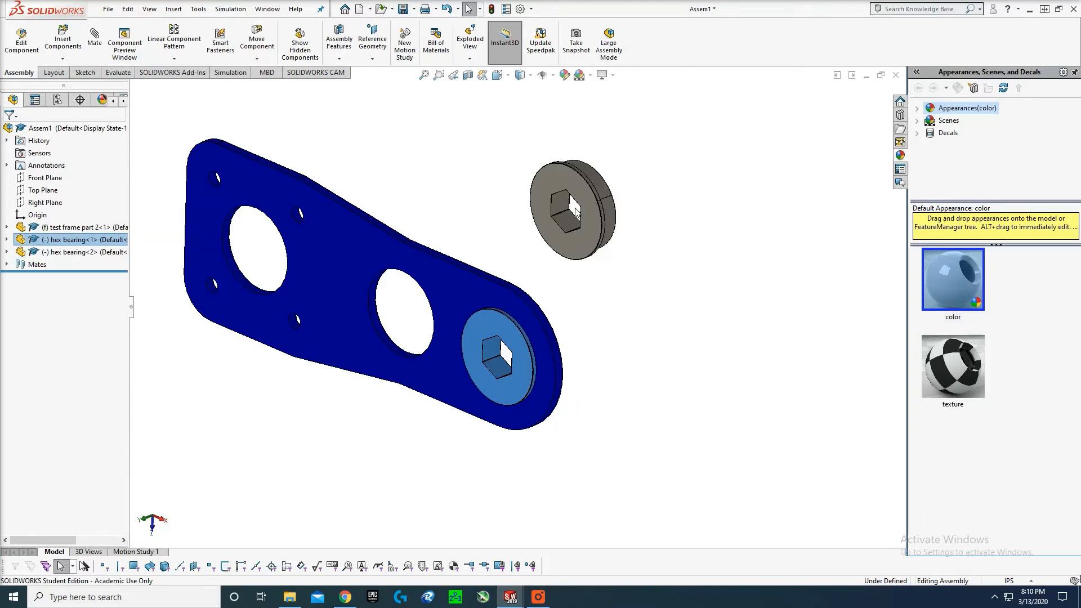
key("ctrl+v")
key("Escape")
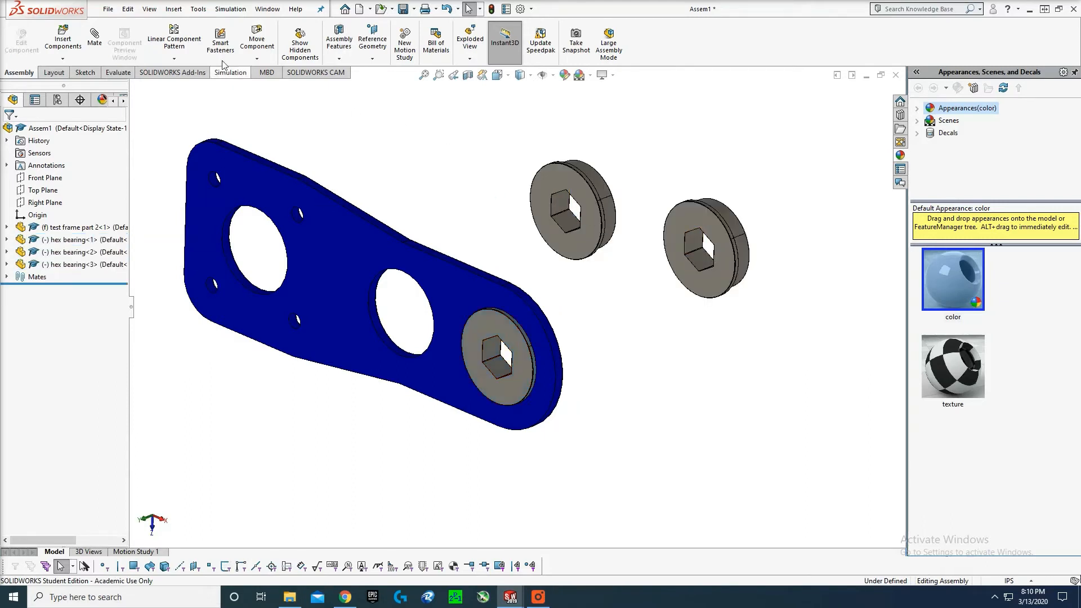
- Mate the two bearing copies concentrically with the plate's middle hole and the large hole surrounded by four small holes
left_click(602, 190)
left_click(396, 352)
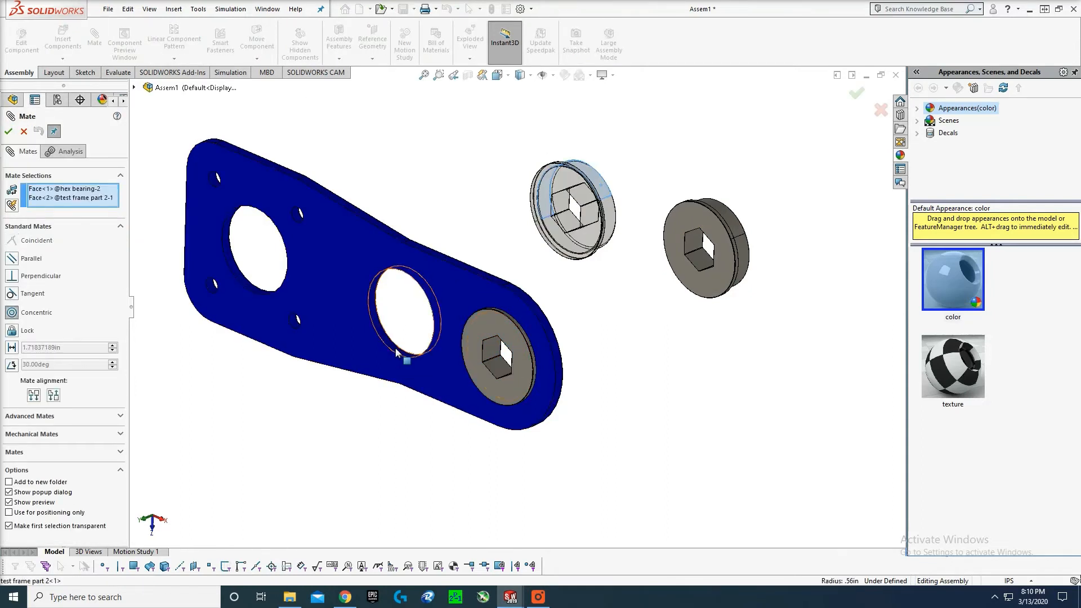
left_click(415, 376)
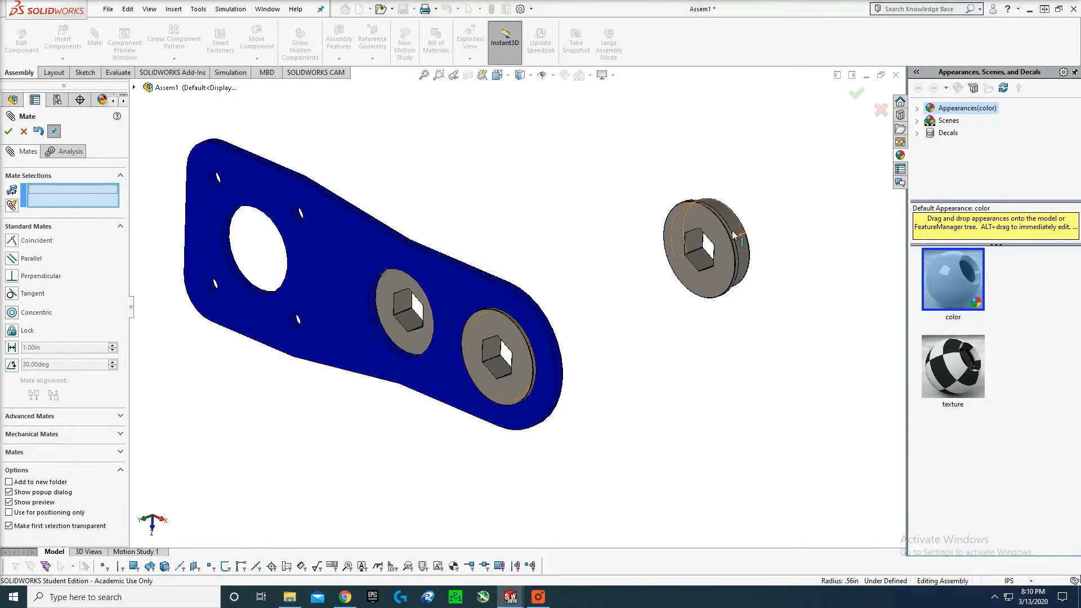
left_click(733, 235)
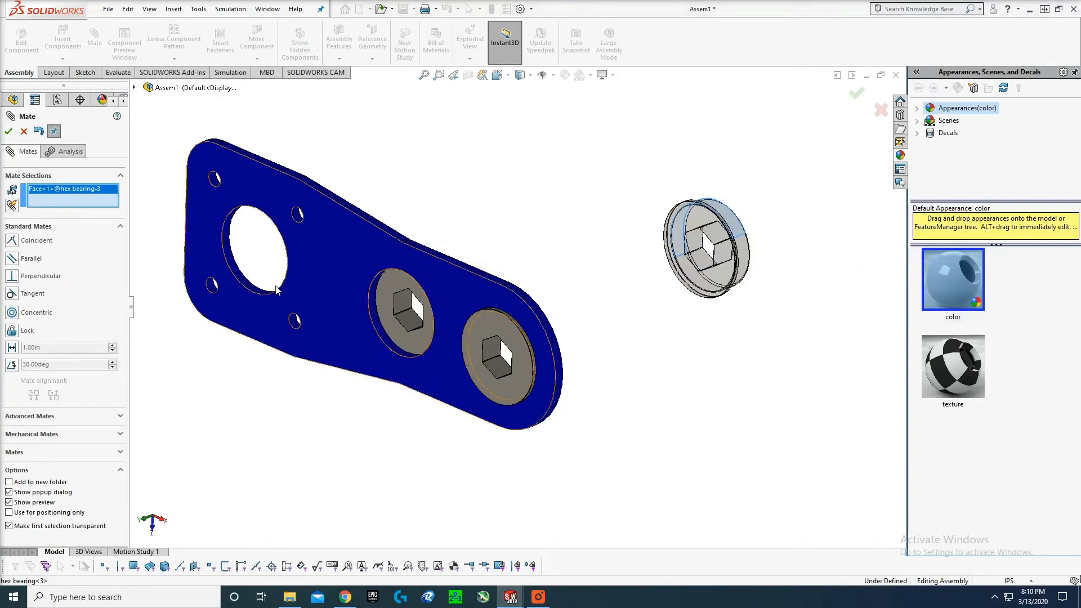
left_click(245, 284)
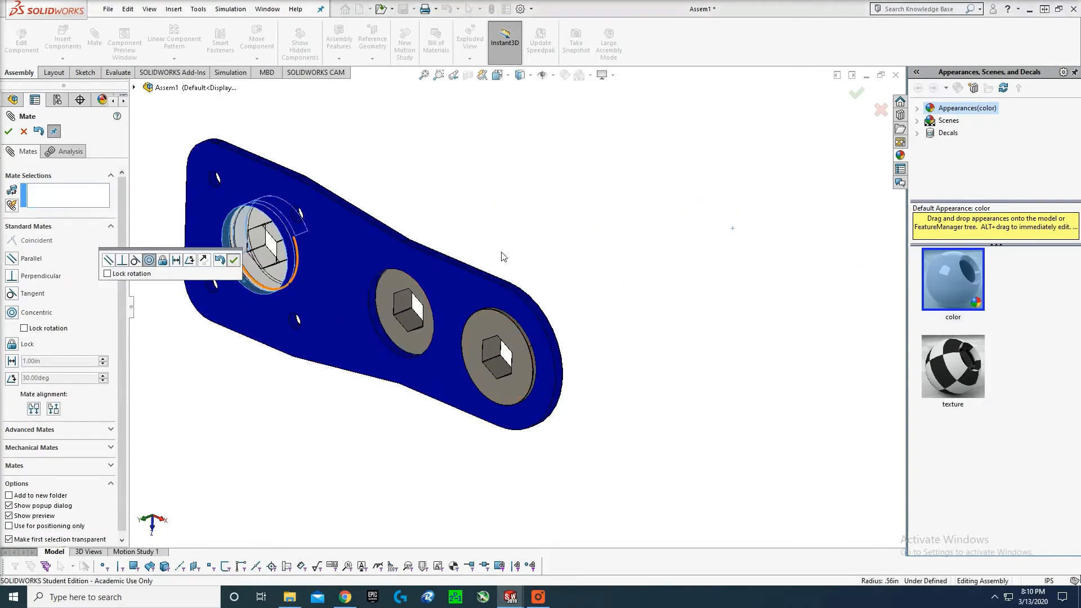
- Seat the middle bearing with a coincident mate between its flange's inner face and the plate's front face
middle_click_drag(504, 257, 387, 285)
scroll(326, 304, "down", 4)
left_click(332, 367)
scroll(332, 367, "up", 3)
middle_click_drag(333, 366, 398, 321)
left_click(399, 321)
left_click(407, 360)
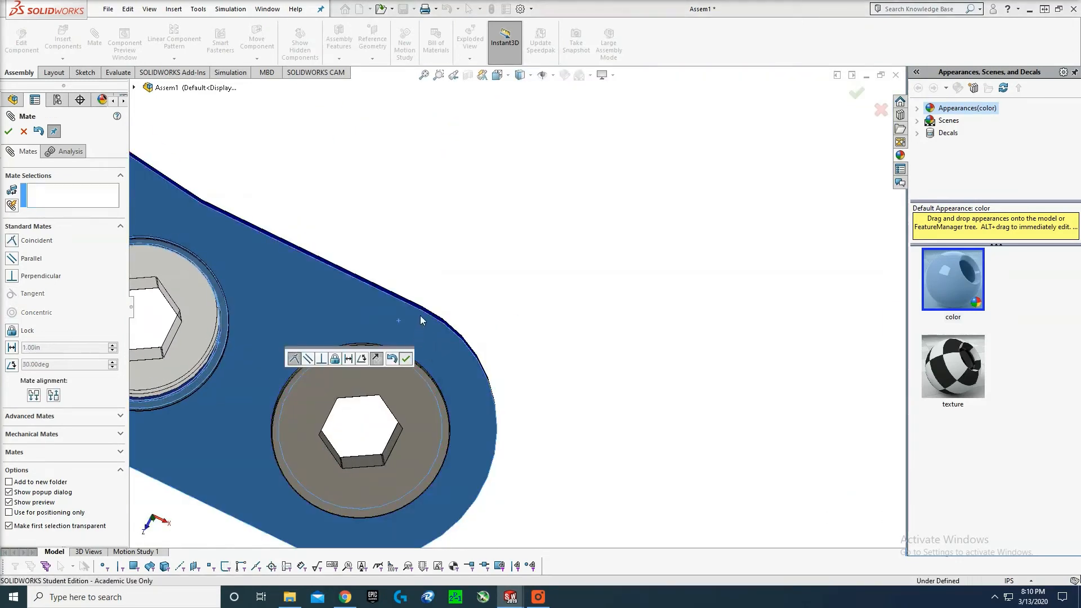
- Seat the bearing between the four small holes with a coincident mate of its flange's inner face to the plate's front face
scroll(251, 315, "up", 2)
middle_click_drag(248, 315, 444, 282)
scroll(417, 242, "down", 4)
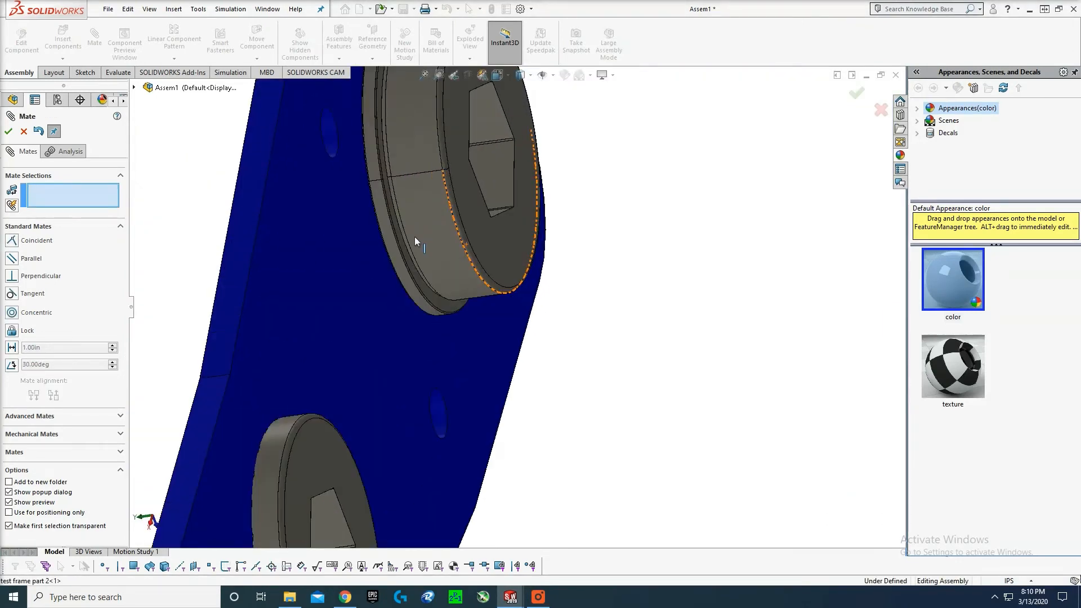
left_click(414, 254)
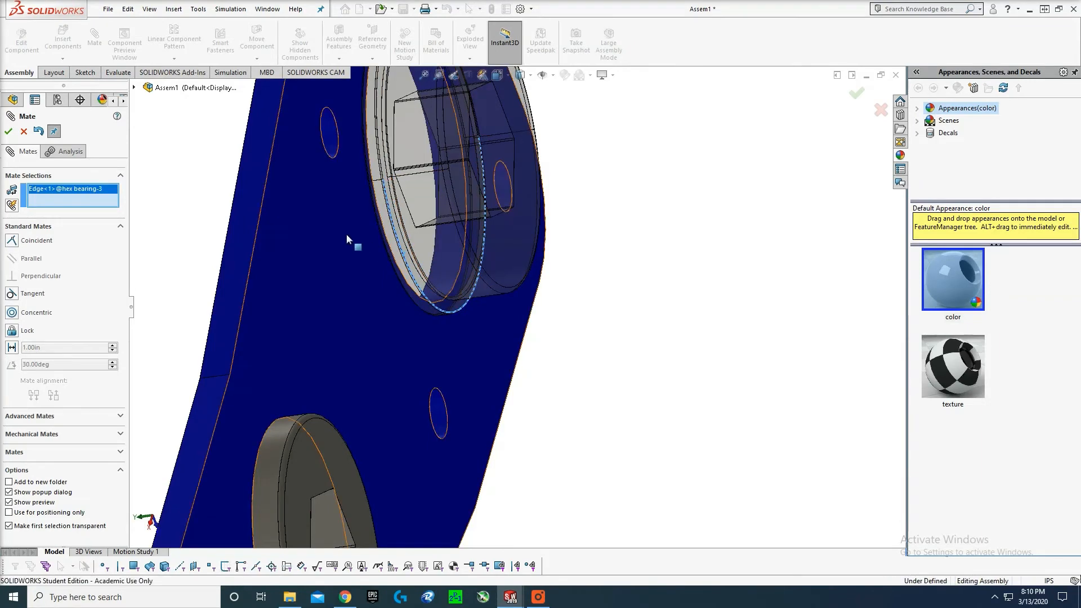
key("Escape")
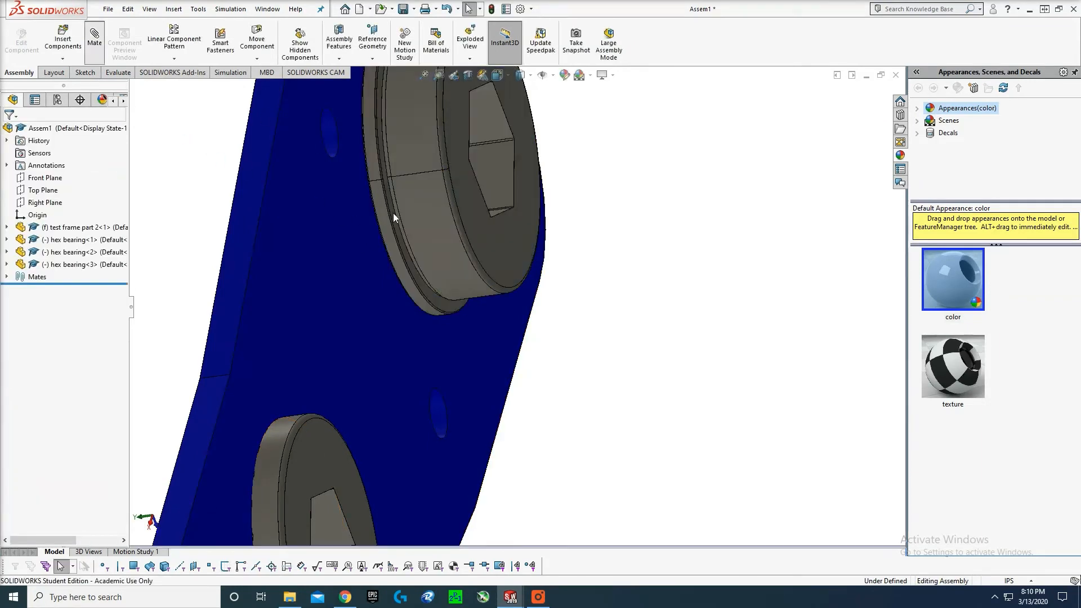
left_click(393, 213)
scroll(393, 212, "up", 2)
middle_click_drag(393, 212, 421, 232)
left_click(421, 232)
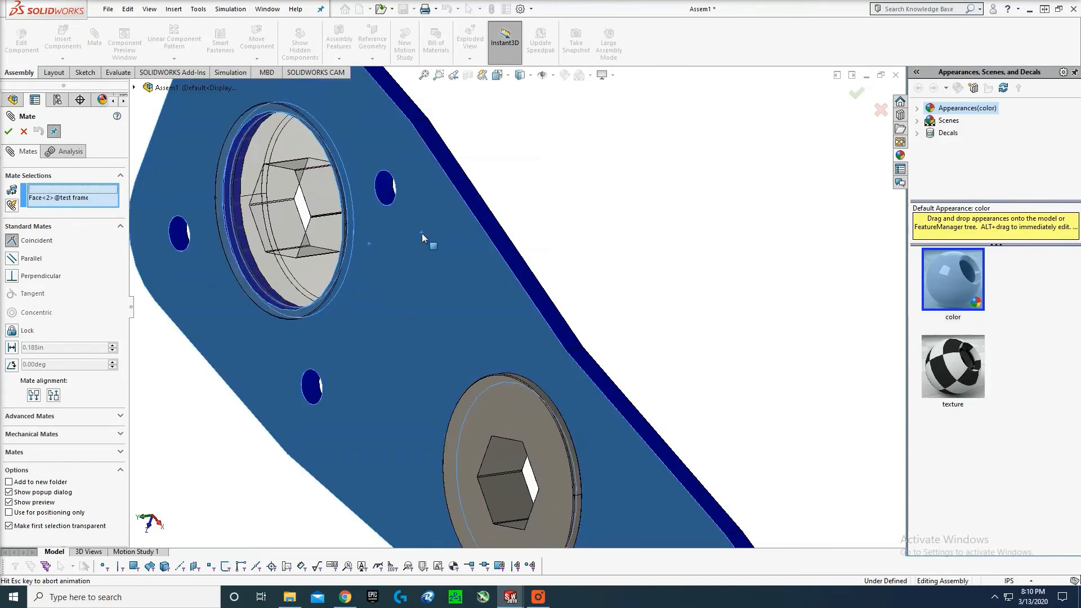
left_click(379, 252)
scroll(515, 267, "up", 8)
key("Escape")
- Inspect the plate and its three seated hex bearings from several angles
middle_click_drag(534, 264, 608, 246)
scroll(608, 247, "up", 3)
scroll(601, 257, "down", 4)
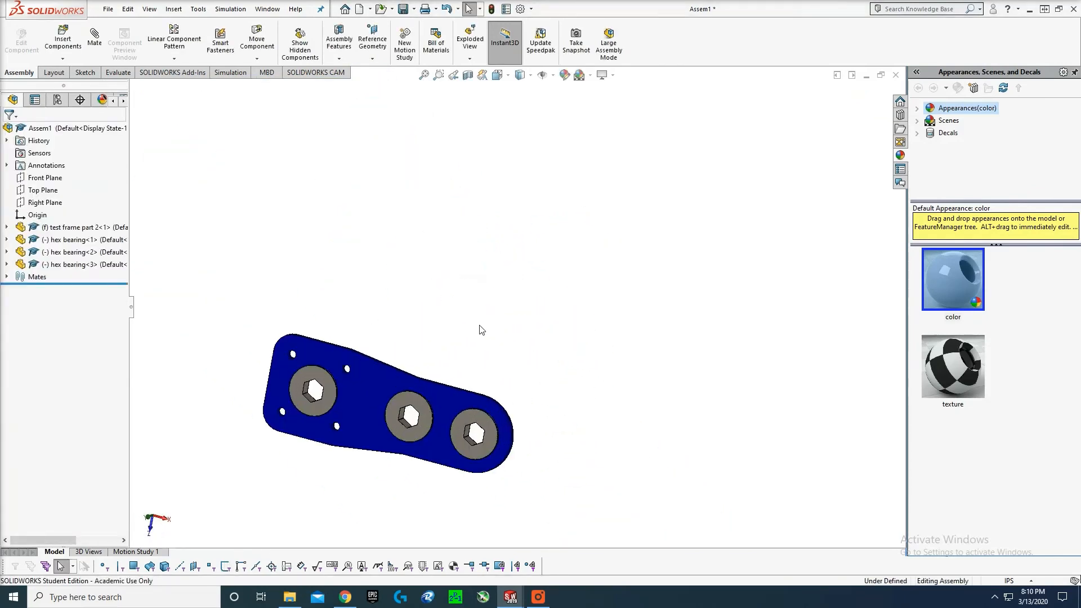
middle_click_drag(480, 330, 446, 389)
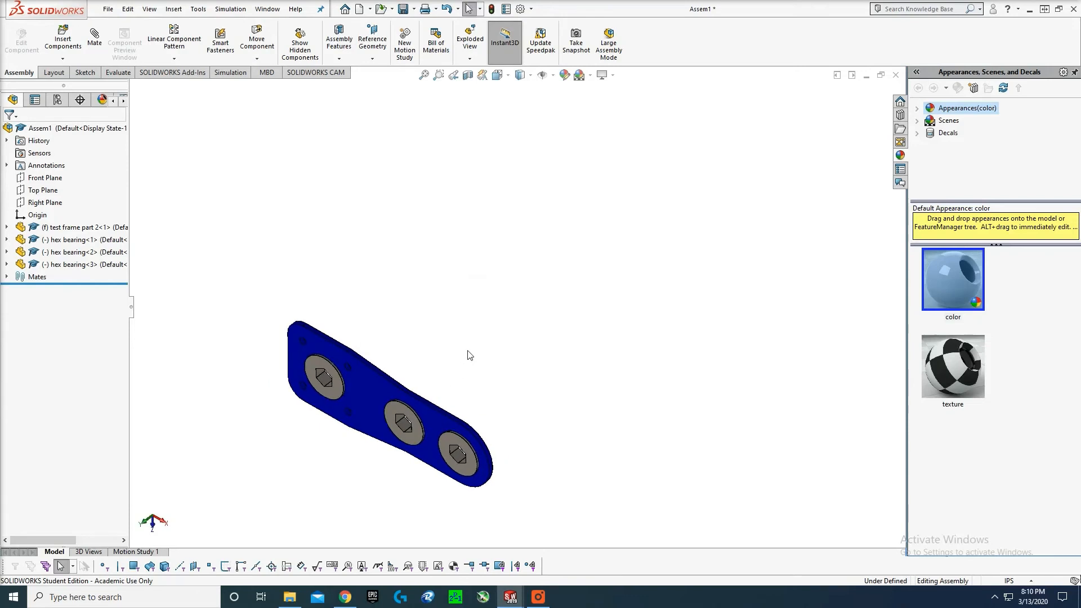
scroll(469, 352, "up", 2)
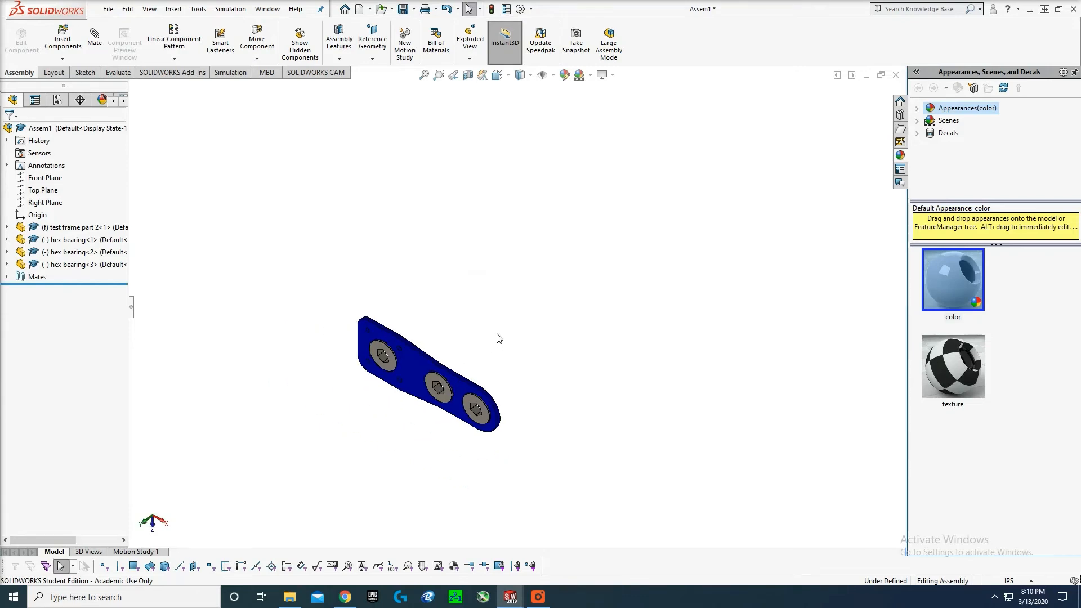
scroll(521, 336, "down", 2)
middle_click_drag(522, 335, 448, 241)
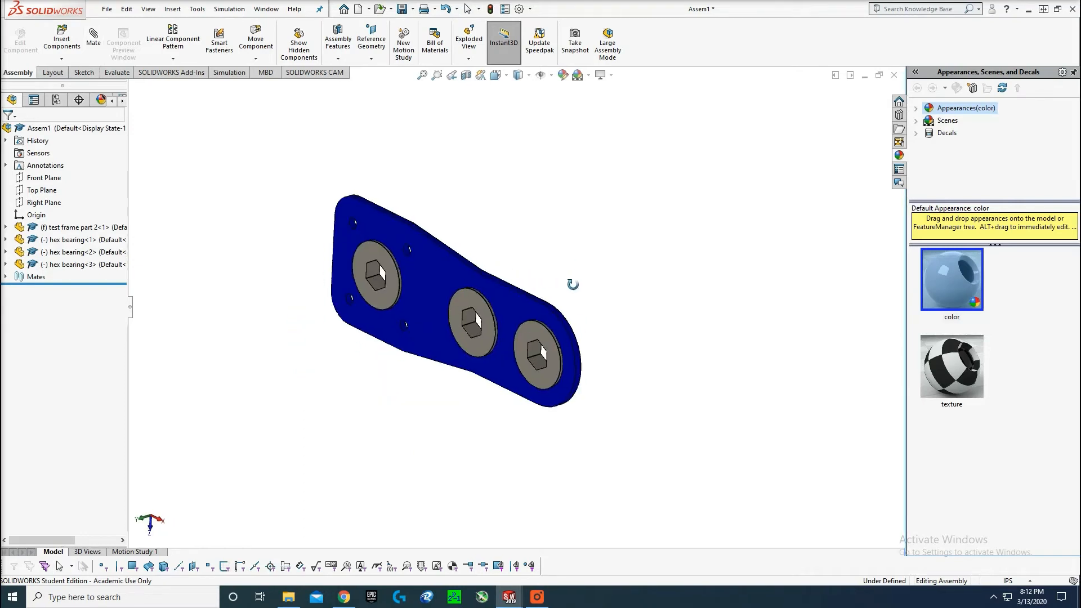
middle_click_drag(572, 282, 623, 304)
scroll(575, 290, "down", 2)
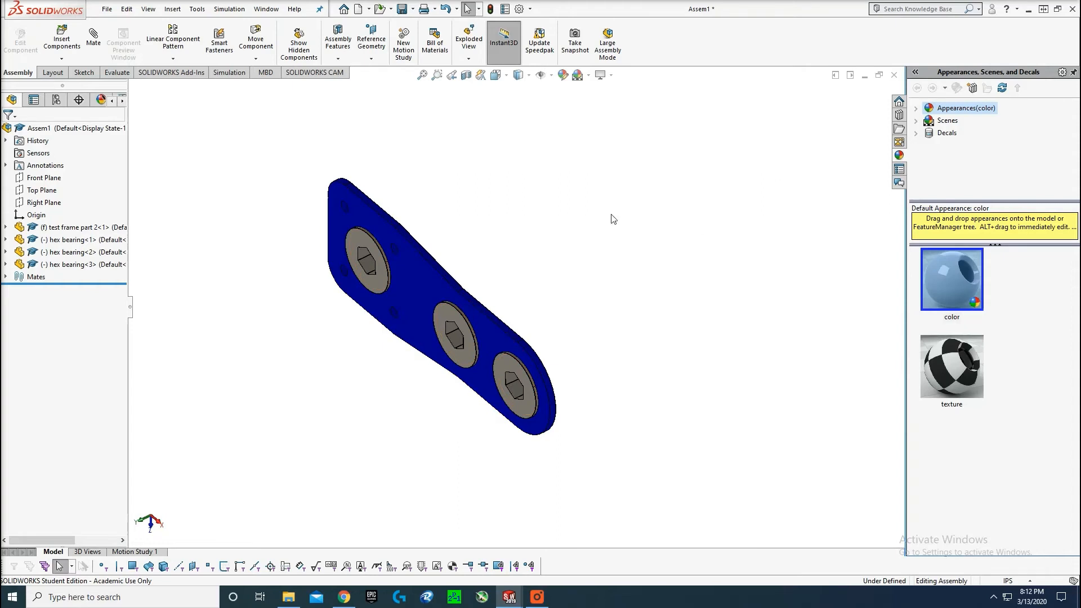
middle_click_drag(501, 225, 434, 337)
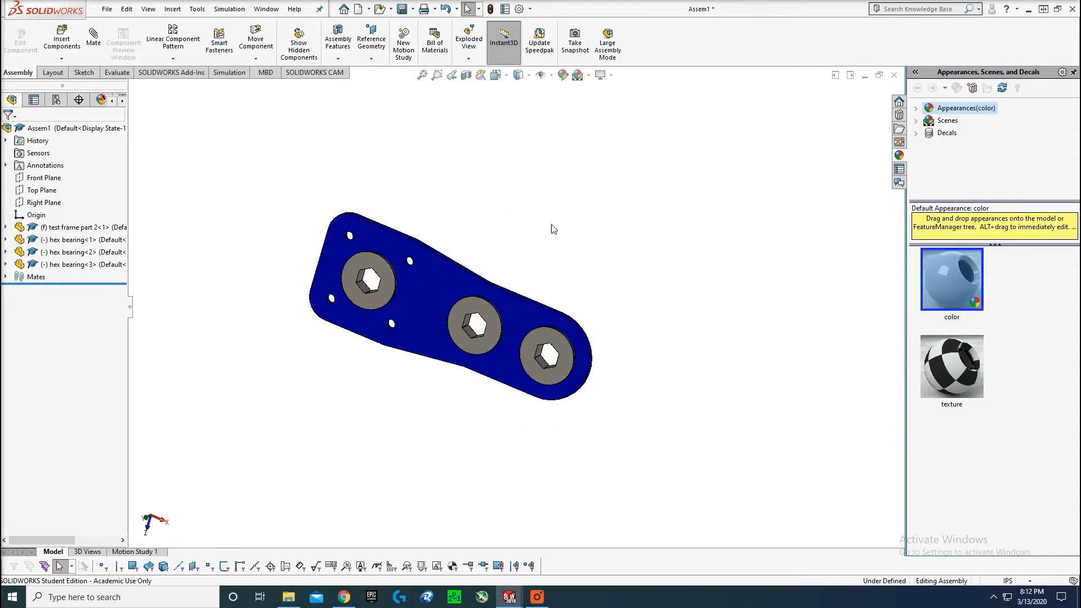
- Insert a second "test frame part 2" from the open documents and place it beside the plate with the bearings
left_click(62, 41)
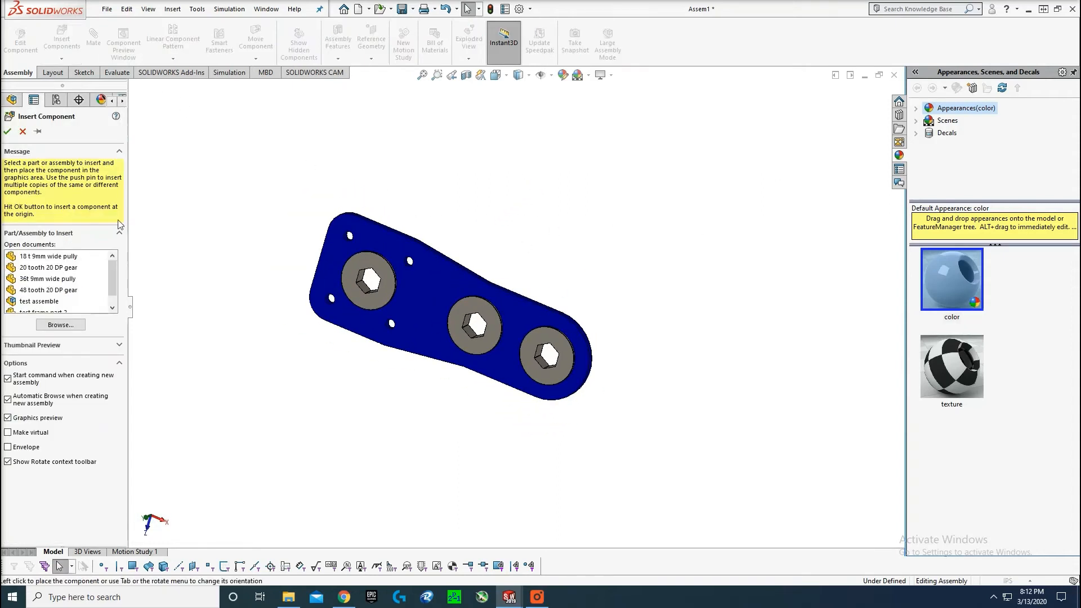
scroll(57, 304, "down", 1)
left_click(49, 304)
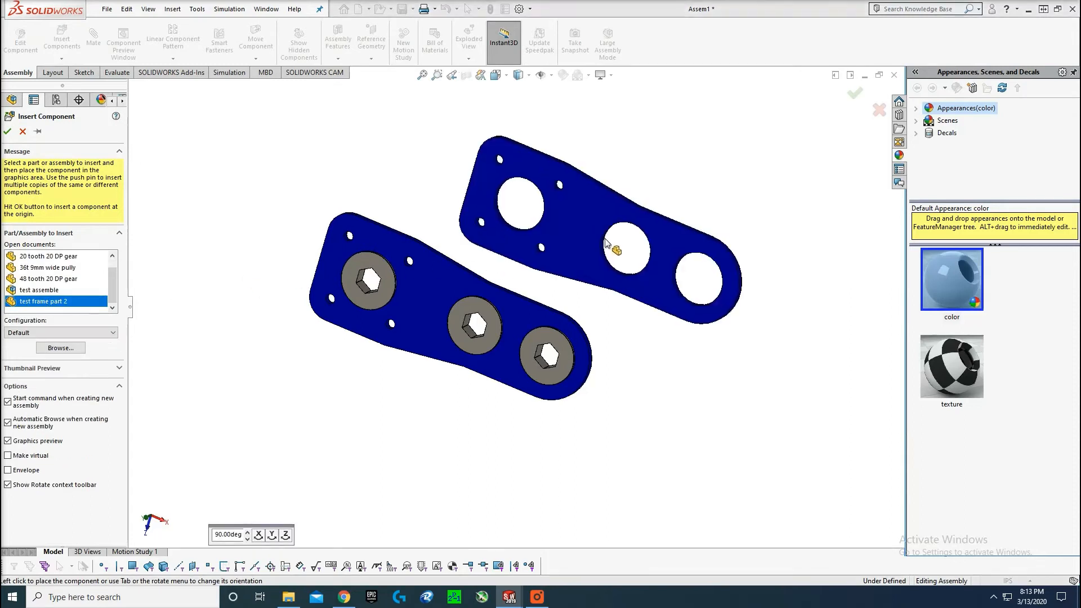
left_click(623, 243)
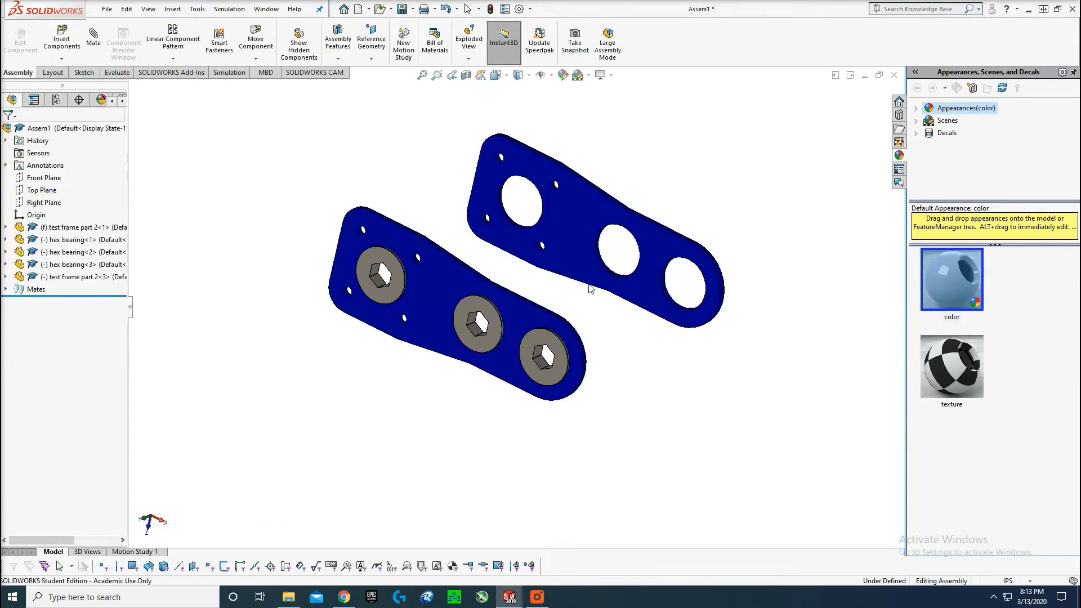
- Add three more copies of the hex bearing beside the second plate
left_click(73, 264)
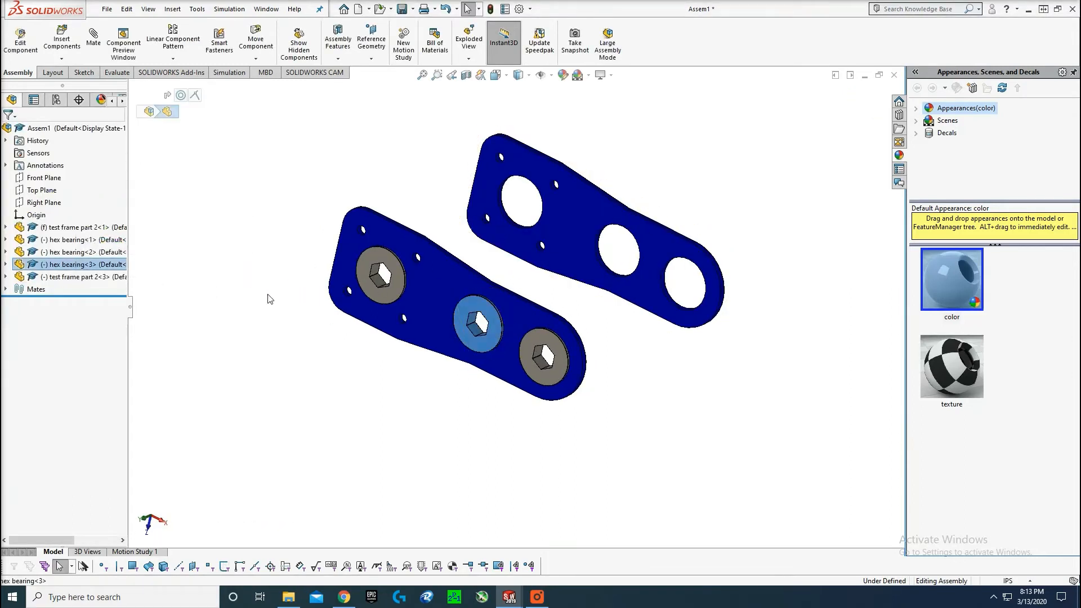
key("ctrl+v")
key("ctrl+v")
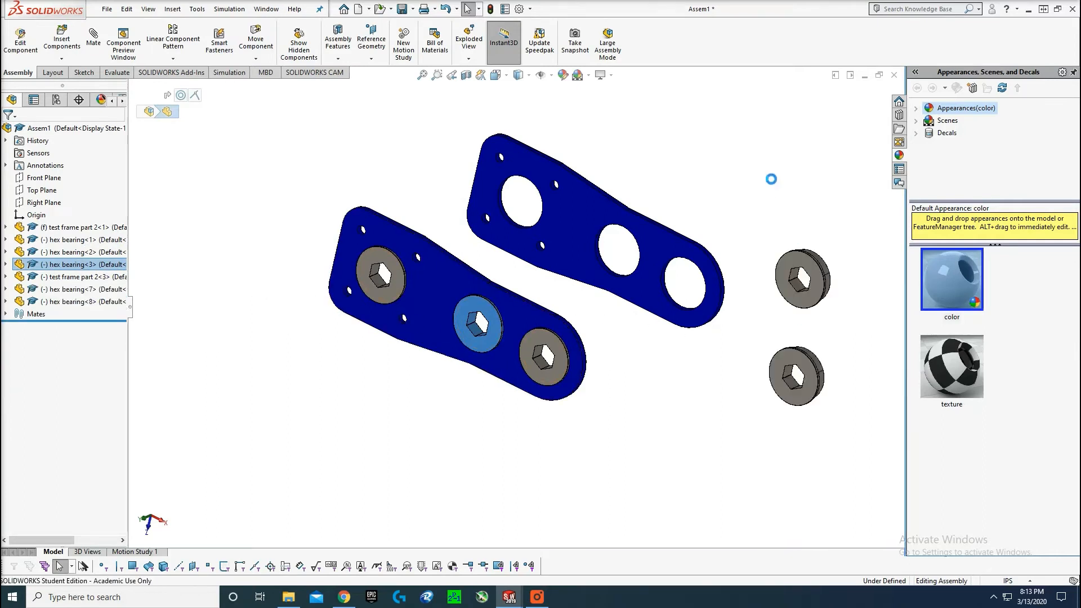
key("ctrl+v")
key("Escape")
- Rotate the three new hex bearings so their flanges face away from the first plate
left_click(257, 60)
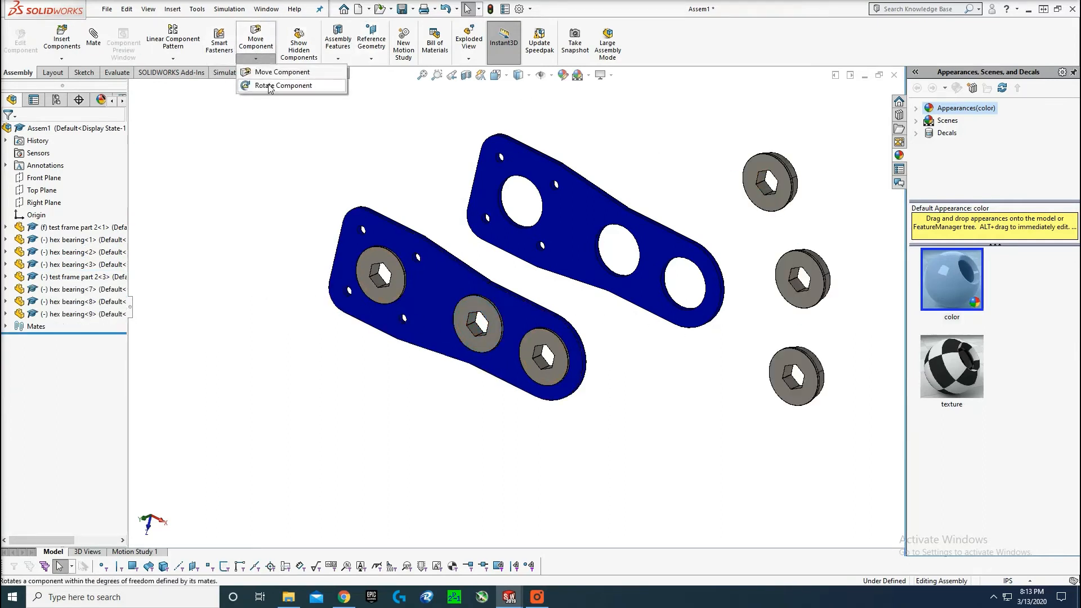
left_click(279, 84)
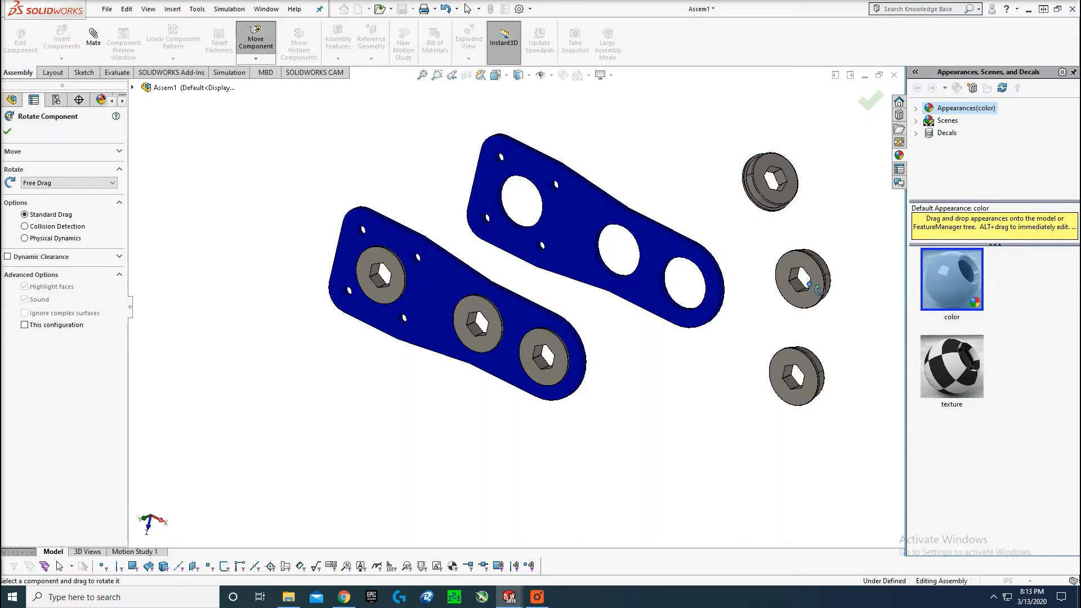
key("Escape")
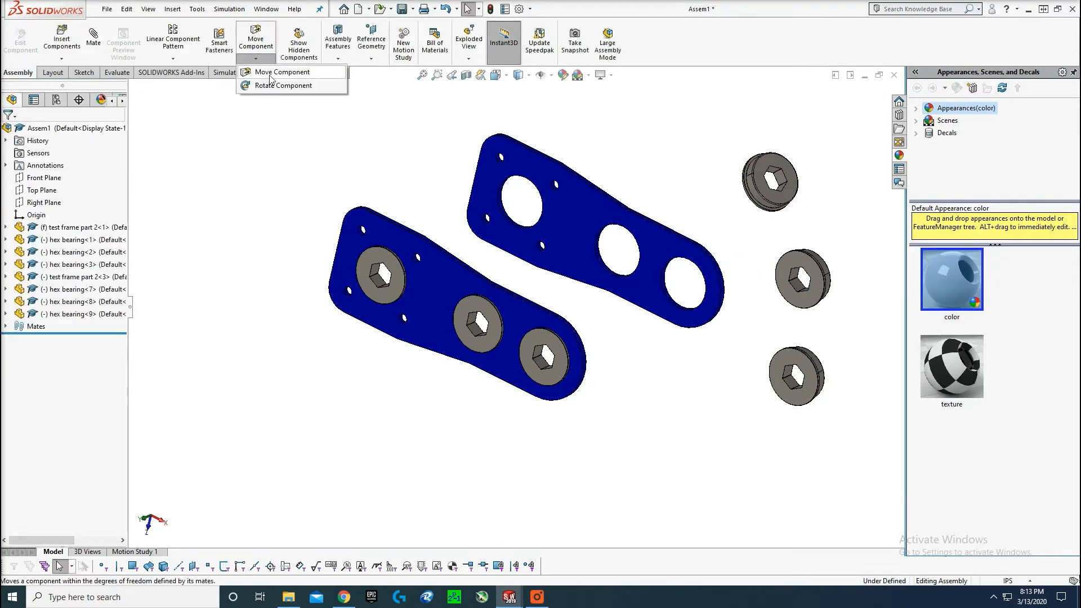
left_click_drag(819, 284, 711, 261)
left_click_drag(811, 387, 675, 355)
key("Escape")
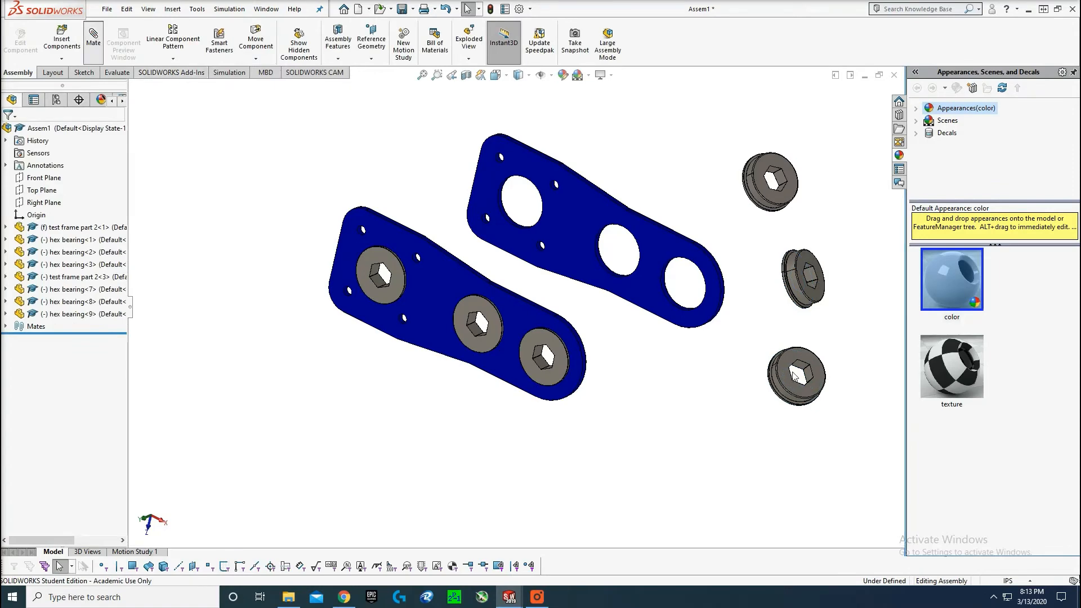
- Mate one new bearing's outer cylindrical face concentric with the large hole at the second plate's rounded end
scroll(794, 376, "down", 5)
left_click(701, 372)
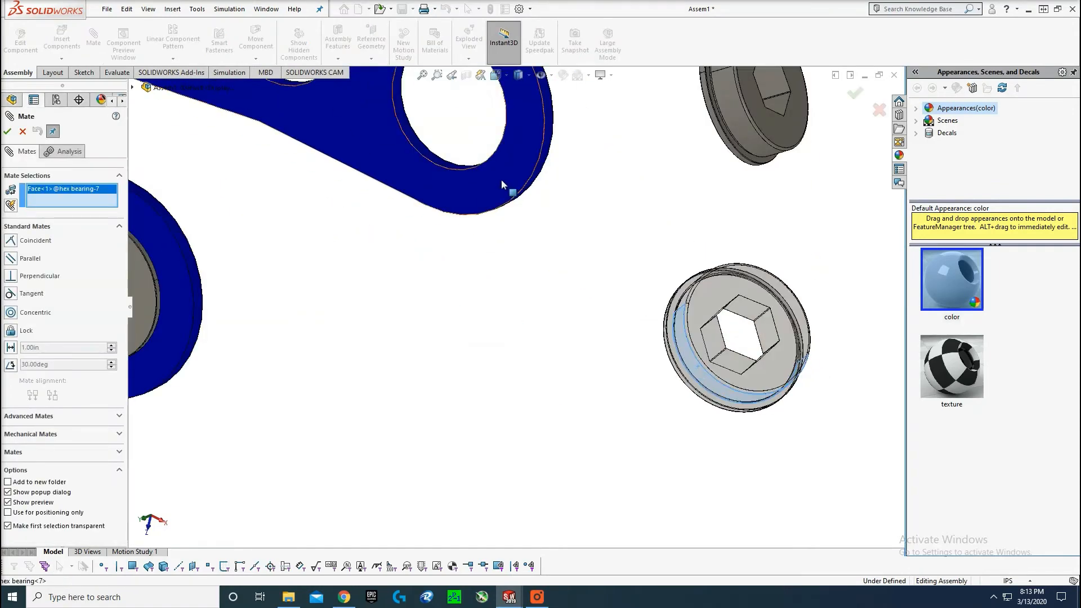
left_click(445, 165)
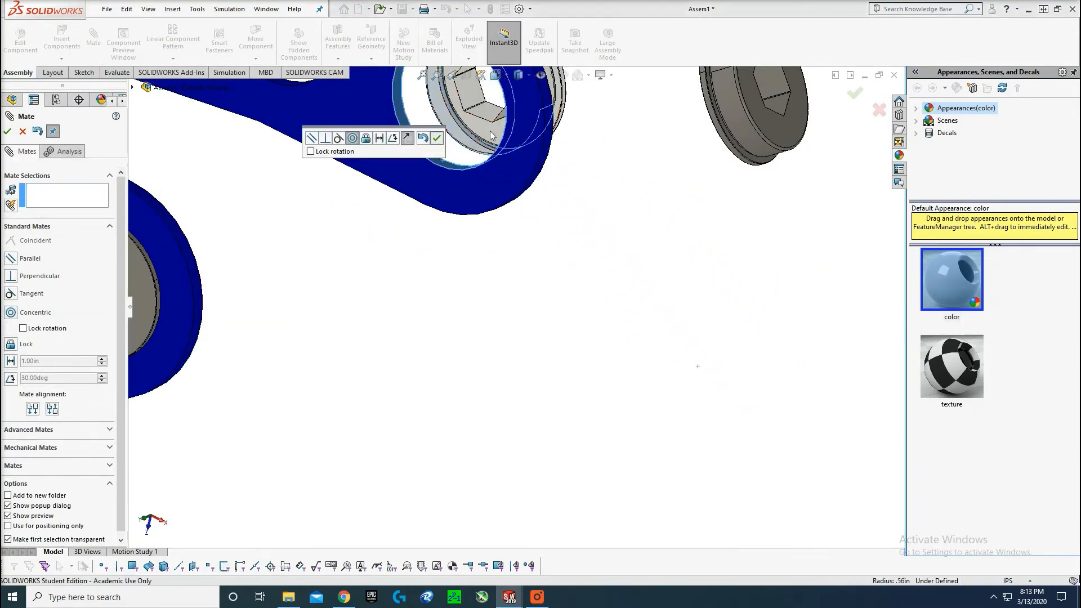
left_click(437, 138)
- Mate another new bearing's outer cylindrical face concentric with the second plate's middle large hole
scroll(491, 136, "up", 2)
middle_click_drag(541, 164, 640, 152)
left_click(656, 136)
scroll(653, 141, "up", 3)
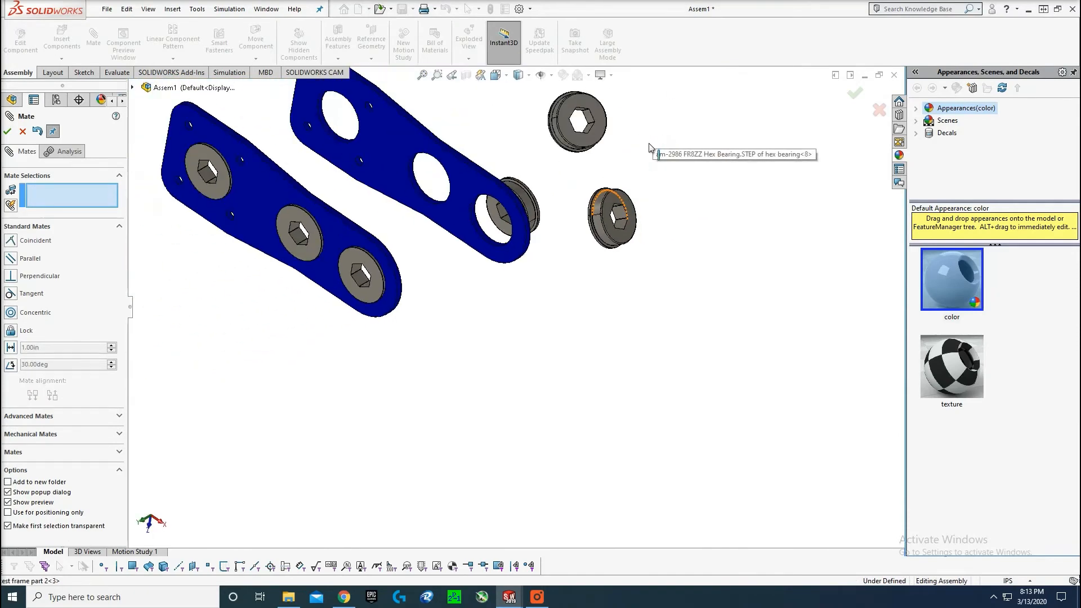
scroll(555, 139, "down", 3)
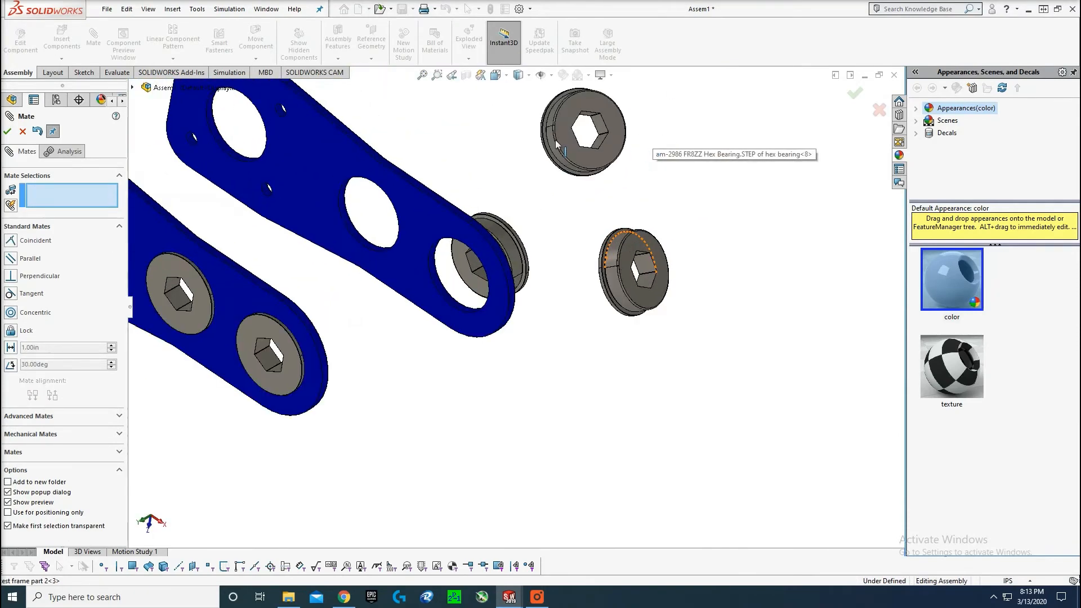
left_click(360, 247)
left_click(342, 211)
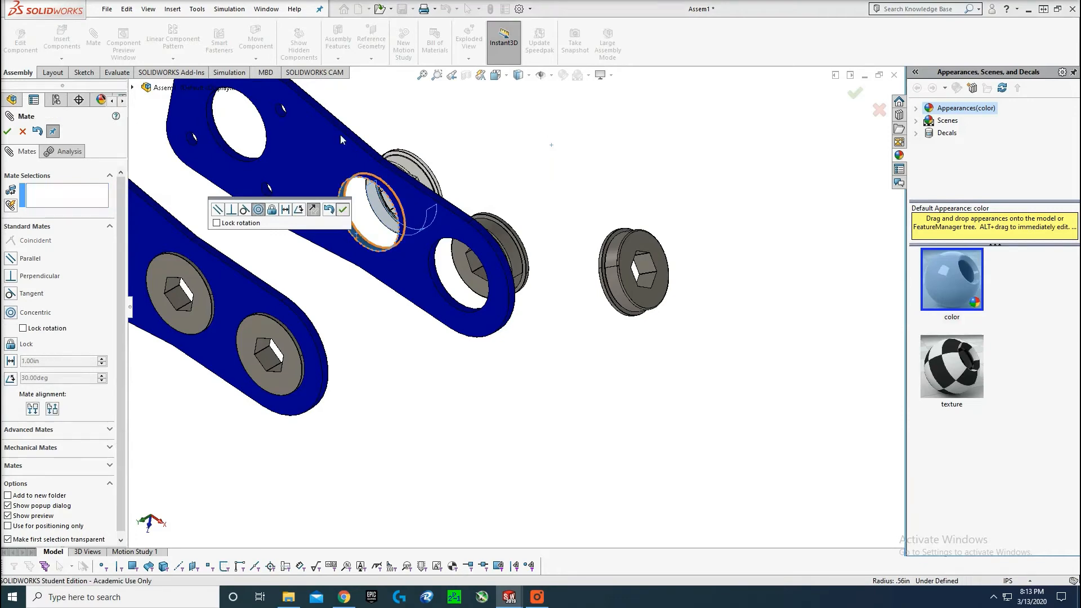
- Rotate the remaining loose hex bearing with free drag to expose its outer cylindrical face
left_click(256, 58)
left_click(267, 85)
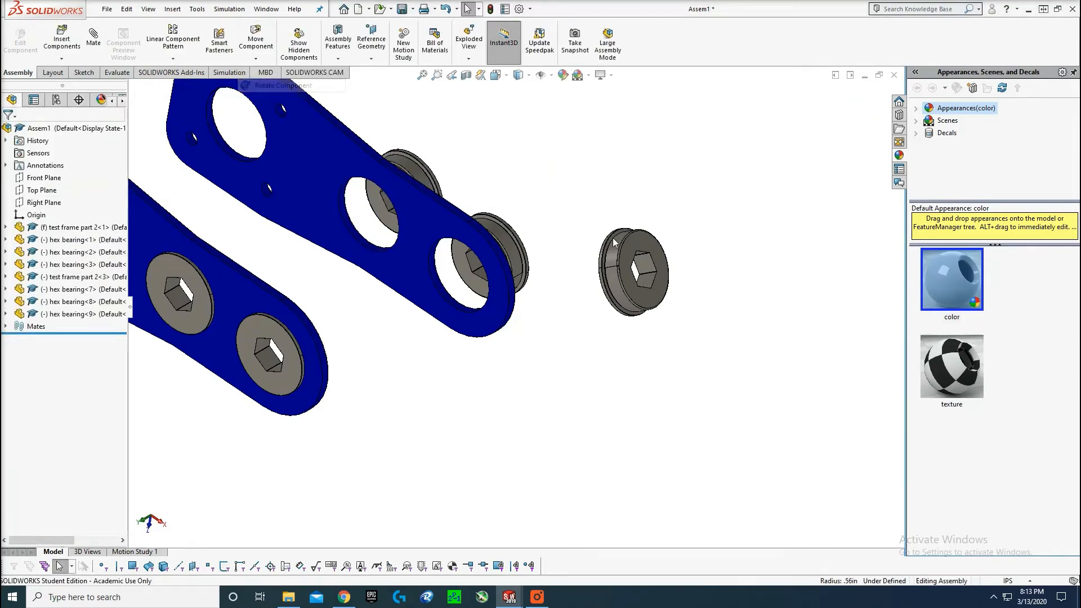
left_click_drag(626, 260, 566, 251)
key("Escape")
- Mate the remaining bearing concentric with the second plate's large hole between the four small holes
left_click(96, 50)
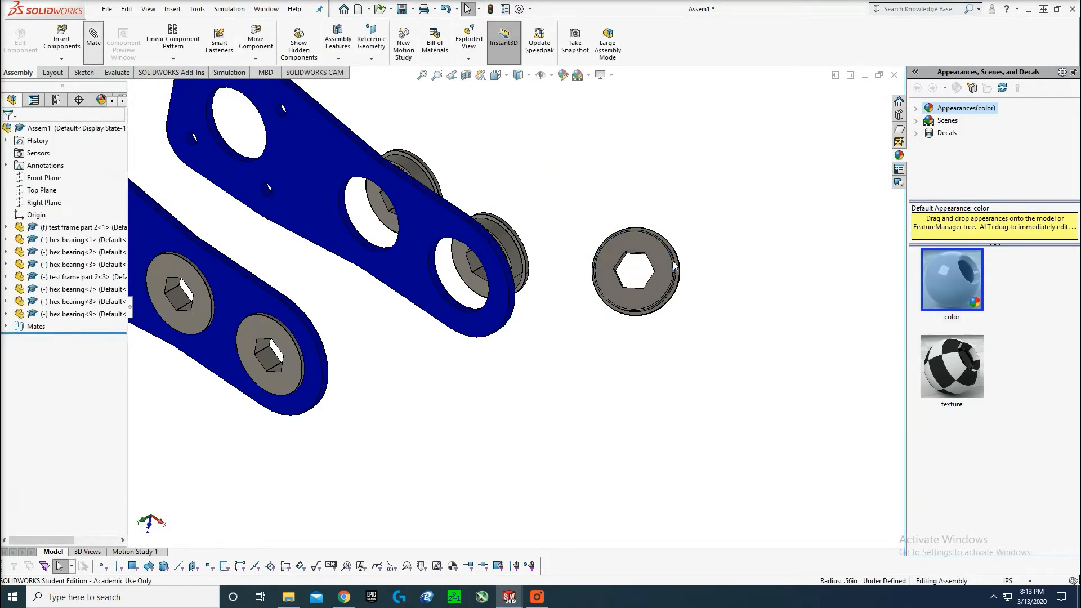
mouse_move(639, 264)
middle_mouse_down()
mouse_move(606, 256)
mouse_move(629, 255)
middle_mouse_up()
left_click(686, 264)
scroll(476, 217, "down", 4)
left_click(429, 247)
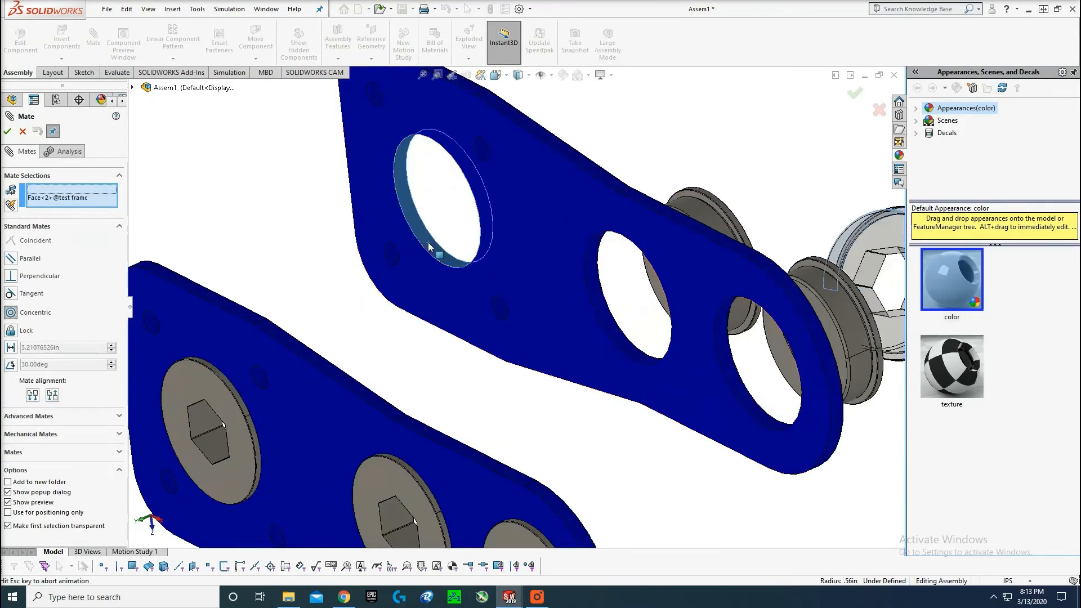
left_click(416, 221)
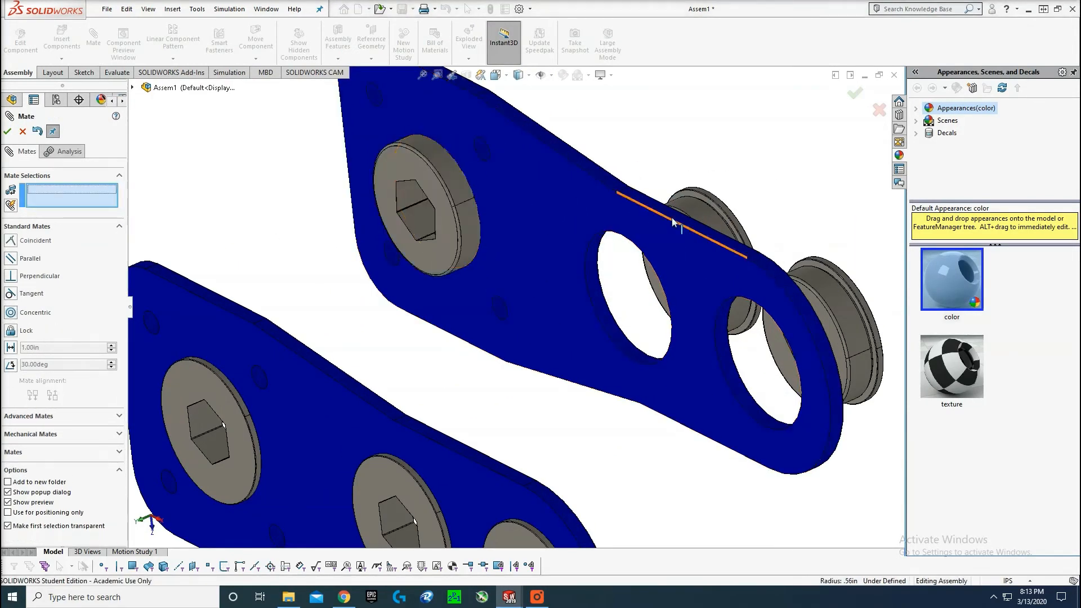
- Seat the rounded-end bearing with a coincident mate between its flange's inner face and the second plate's back face
middle_click_drag(671, 218, 788, 234)
scroll(836, 306, "down", 3)
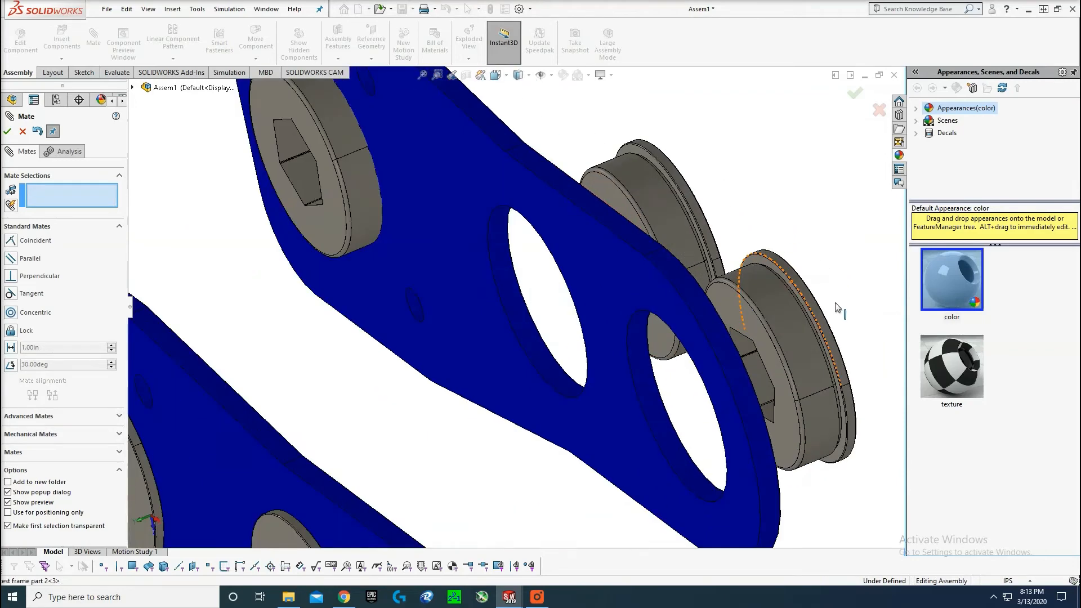
left_click(816, 329)
middle_click_drag(815, 328, 714, 316)
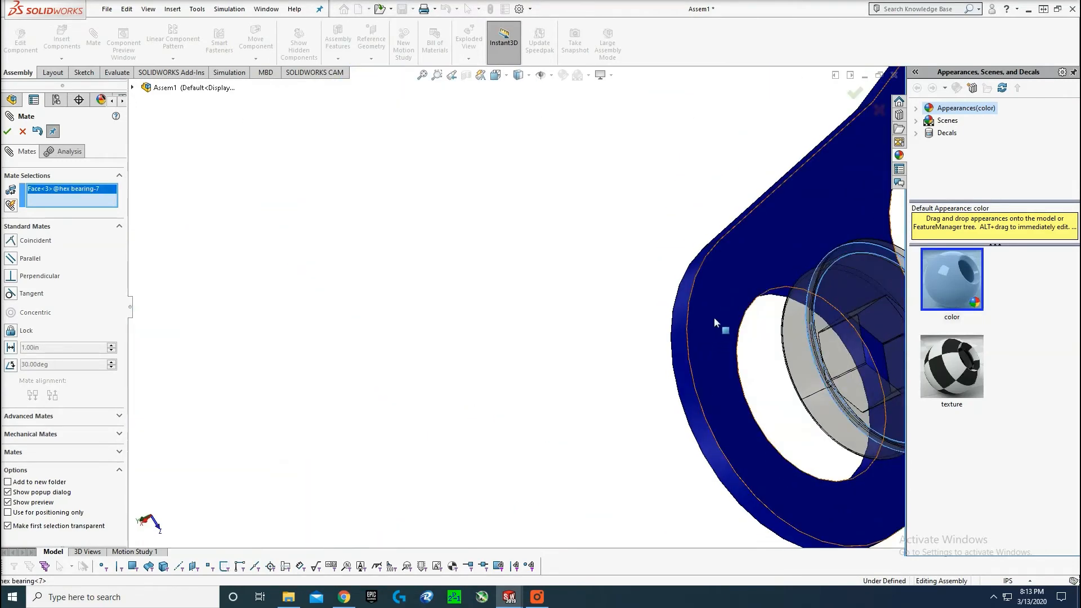
left_click(714, 318)
left_click(845, 342)
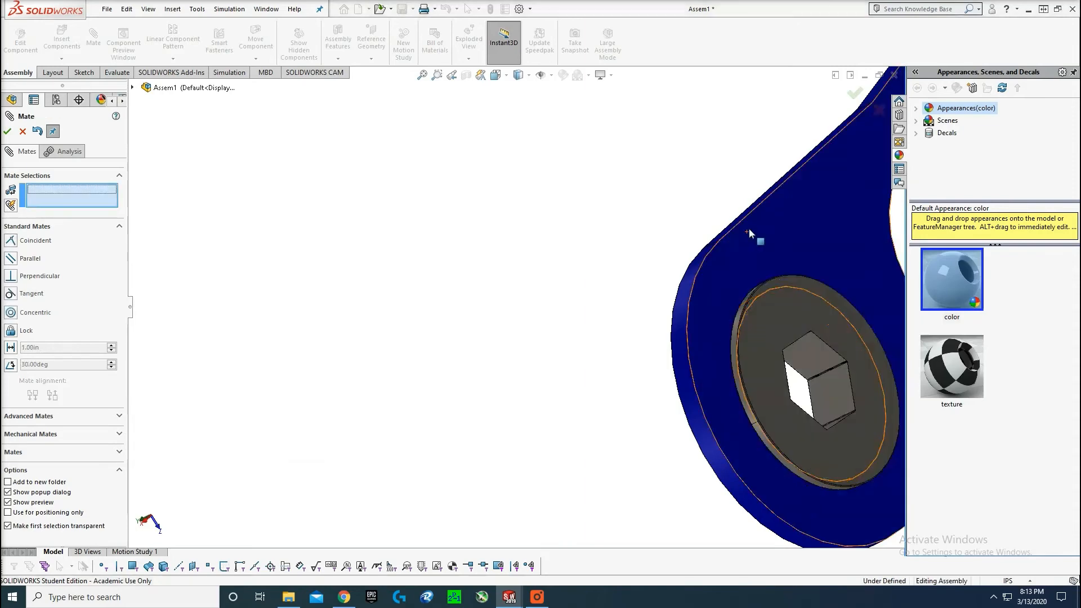
- Seat the second plate's middle bearing with a coincident mate between its flange's inner face and the plate's back face
scroll(749, 228, "up", 4)
middle_click_drag(748, 228, 749, 318)
scroll(749, 319, "down", 3)
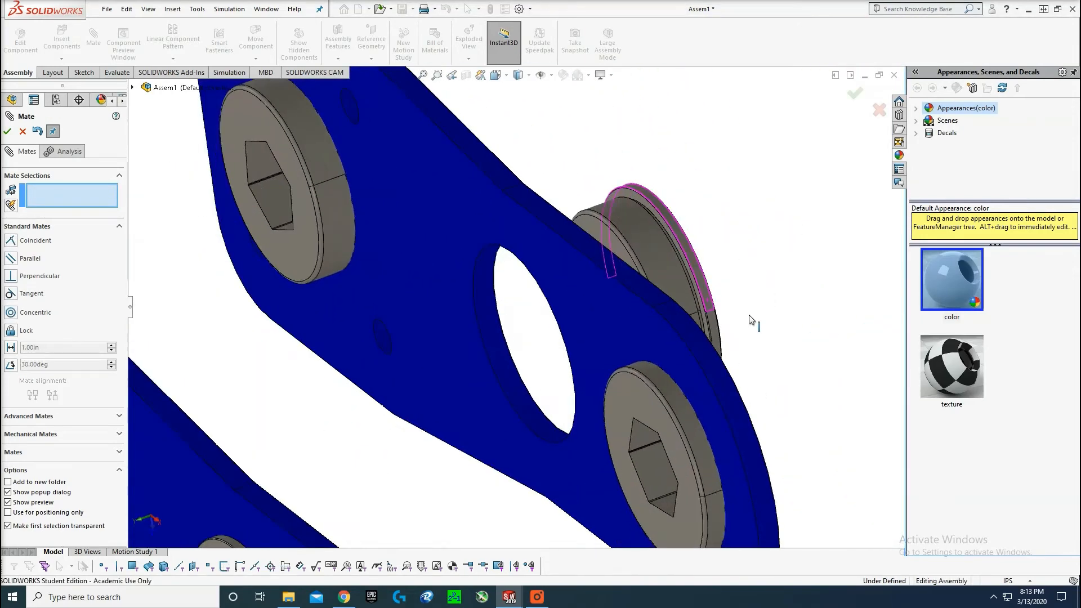
left_click(706, 329)
key("ctrl+8")
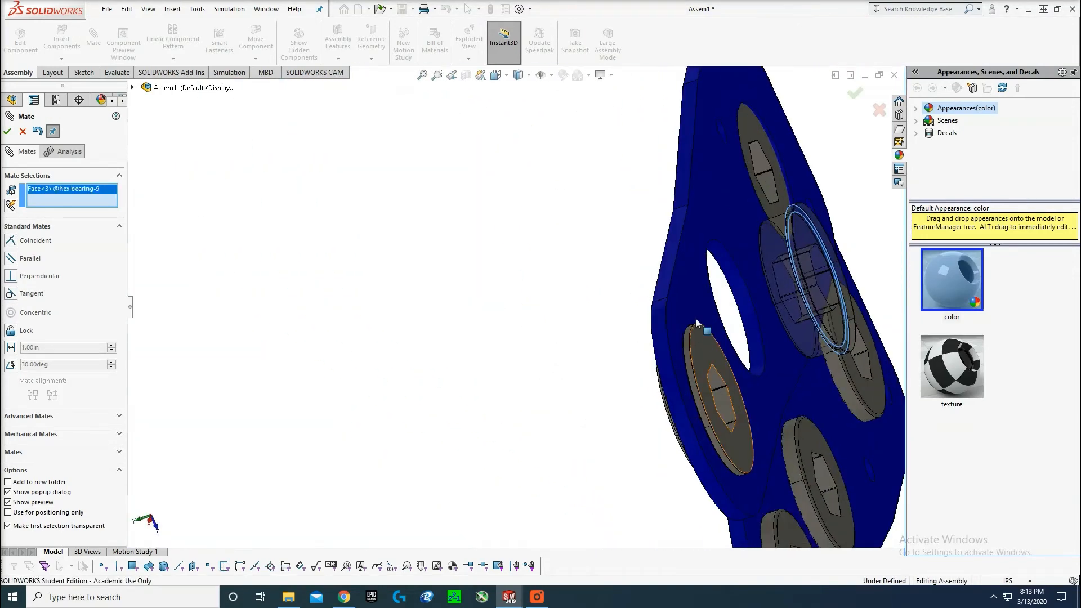
left_click(812, 279)
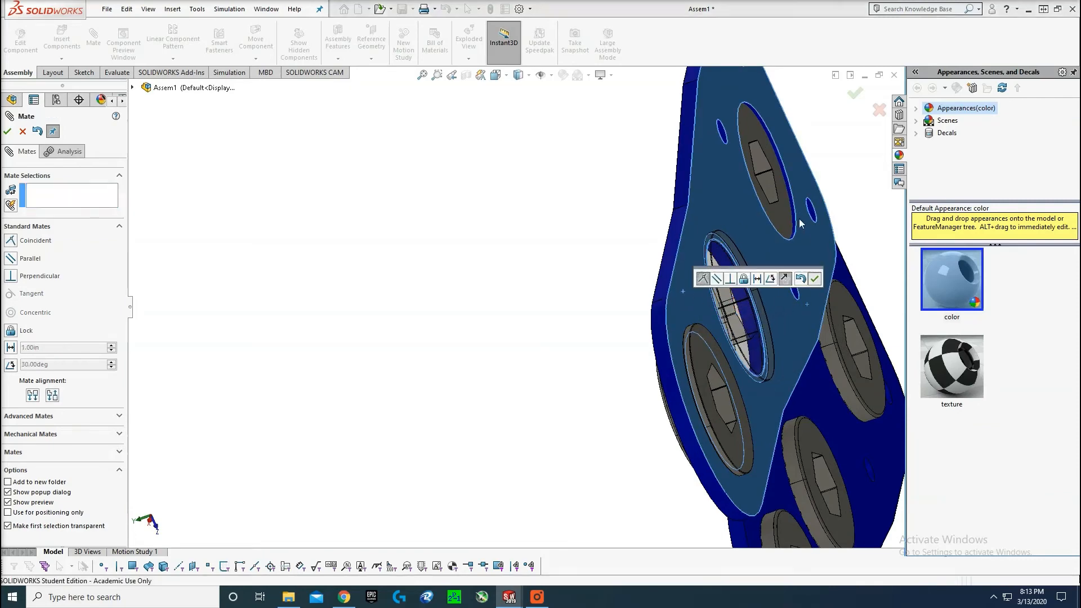
key("Escape")
- Seat the bearing between the second plate's four small holes with a coincident mate of its flange's inner face to the plate's back face
middle_click_drag(779, 223, 403, 116)
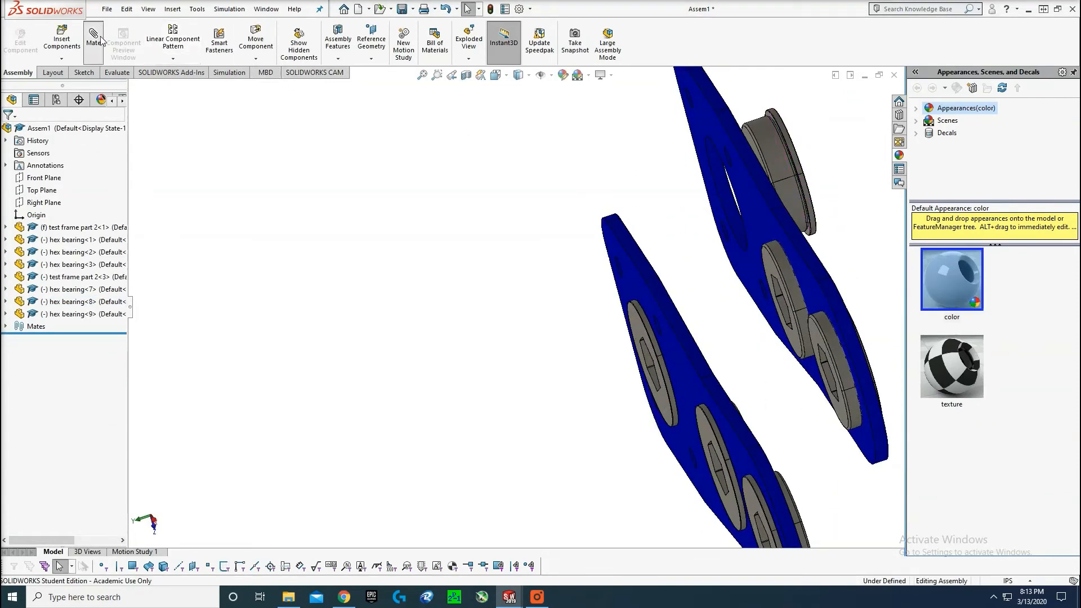
middle_click_drag(804, 174, 809, 168)
scroll(809, 167, "down", 5)
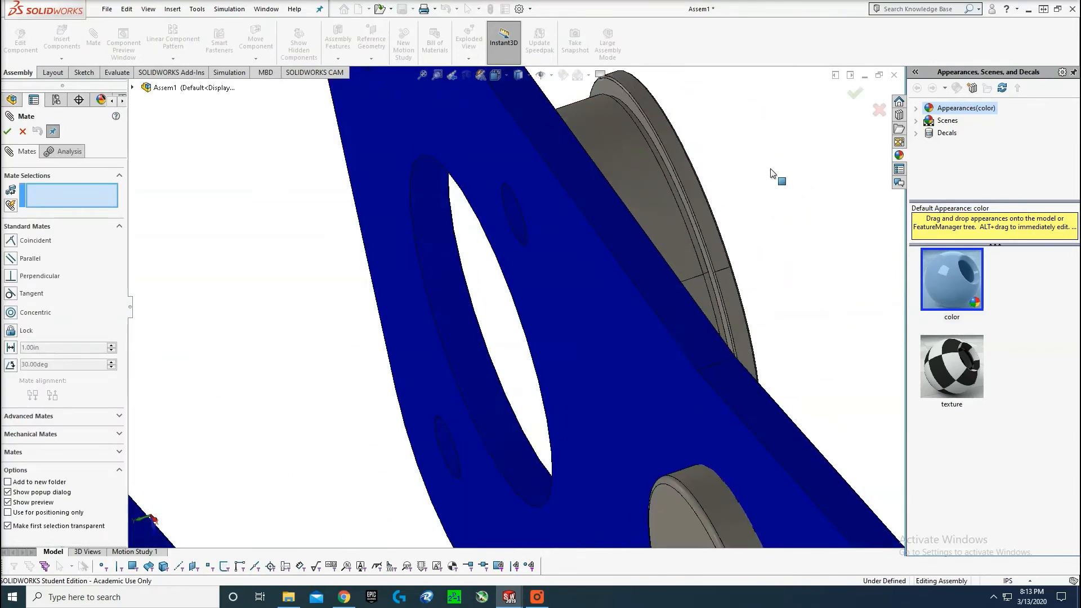
left_click(623, 97)
left_click(521, 107)
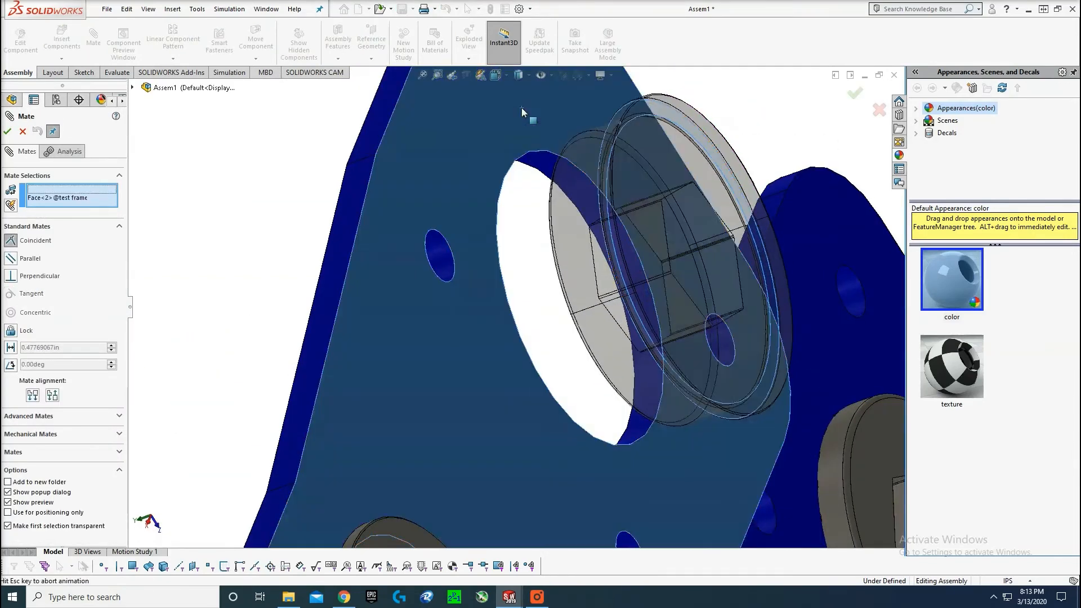
left_click(709, 199)
scroll(698, 262, "up", 6)
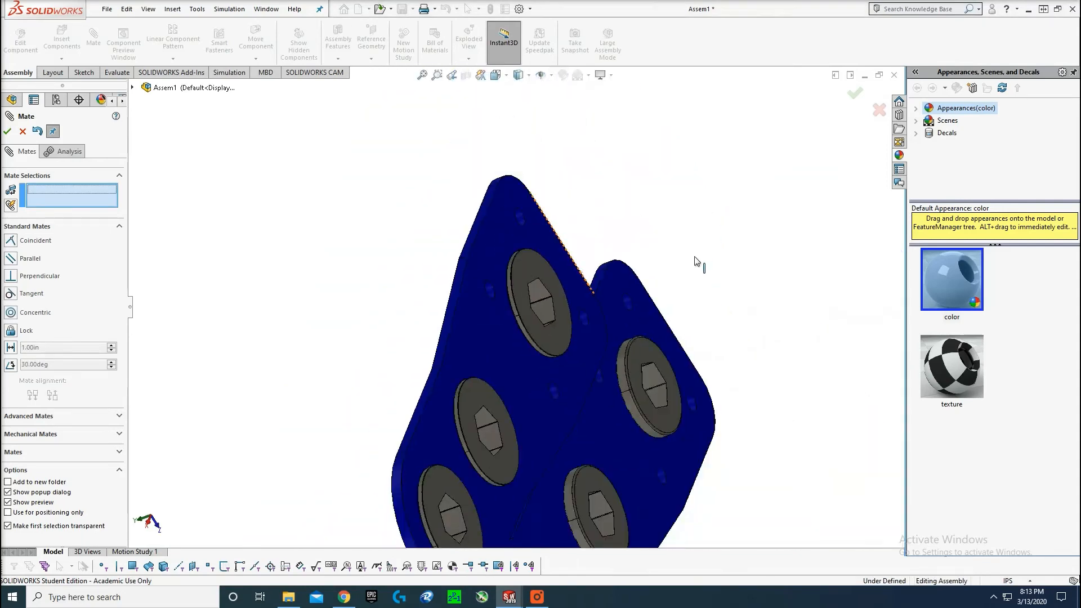
- Move the second plate with its bearings farther away from the first plate
middle_click_drag(698, 262, 755, 273)
scroll(756, 272, "up", 2)
key("Escape")
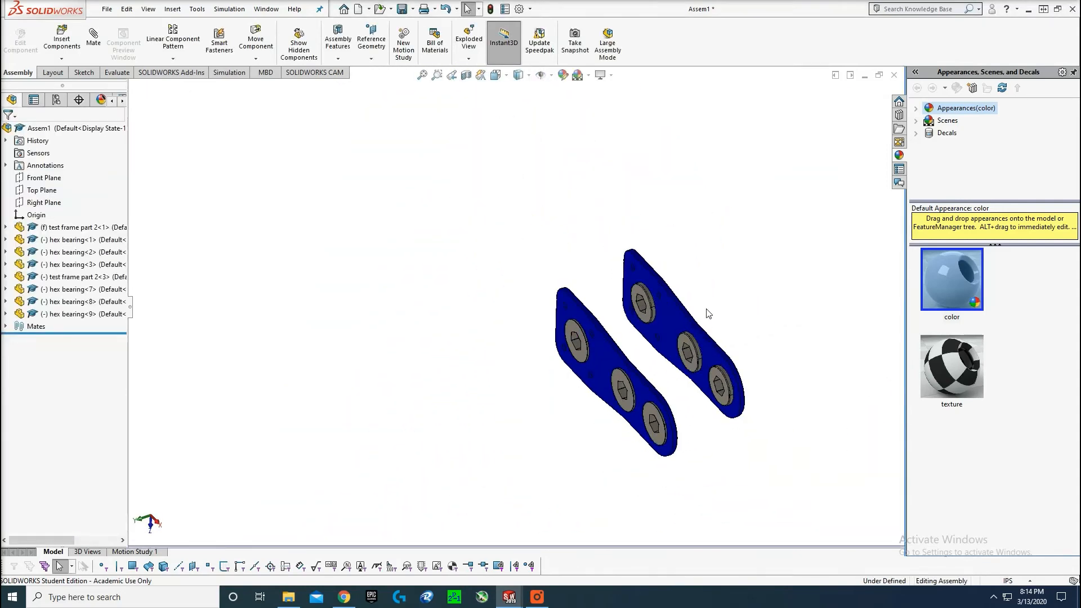
left_click_drag(701, 328, 724, 277)
middle_click_drag(773, 307, 729, 386)
middle_click_drag(677, 357, 639, 432)
scroll(620, 319, "down", 2)
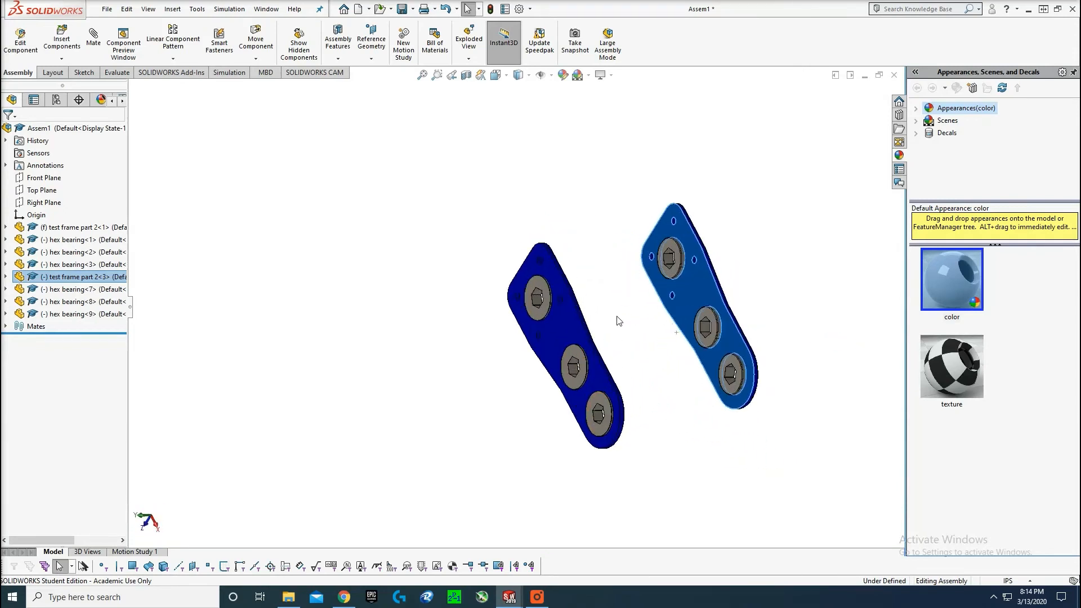
left_click(328, 136)
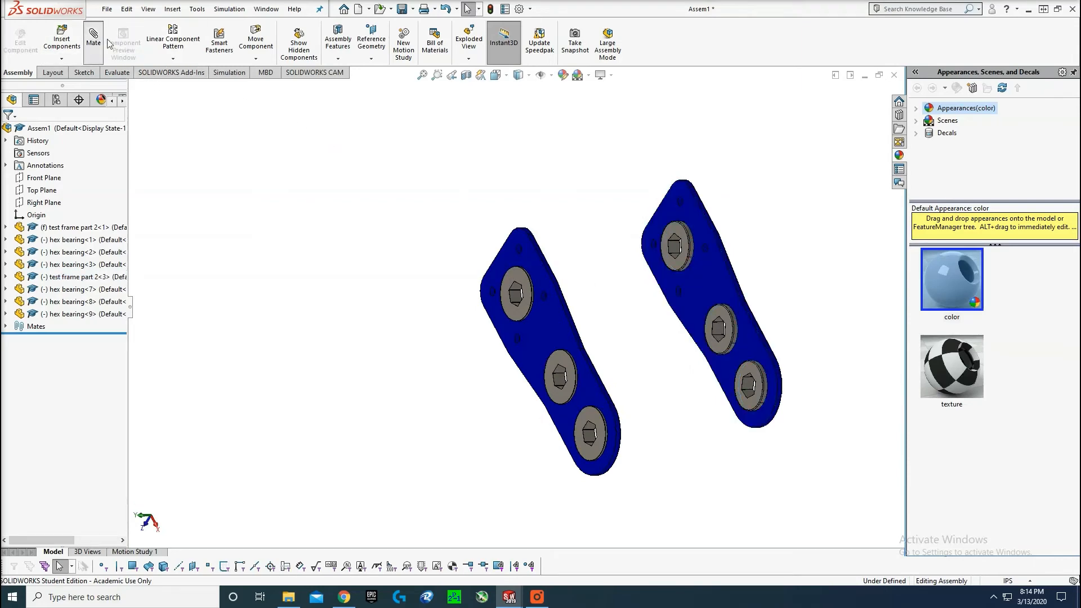
- Add a concentric mate between matching small holes of the two plates, beside the large bearing hole
scroll(691, 264, "down", 4)
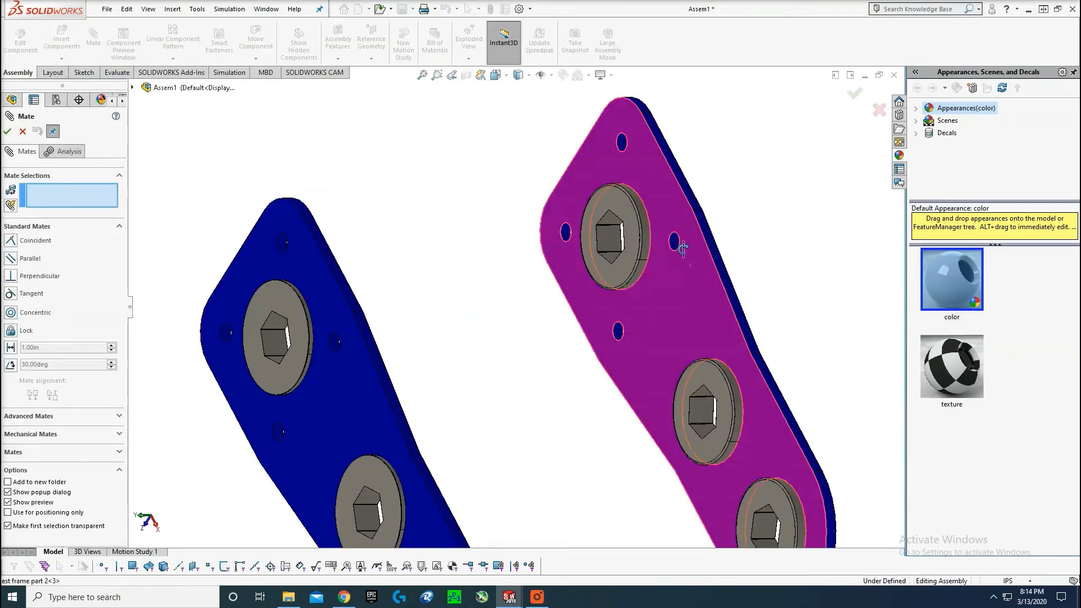
key("Escape")
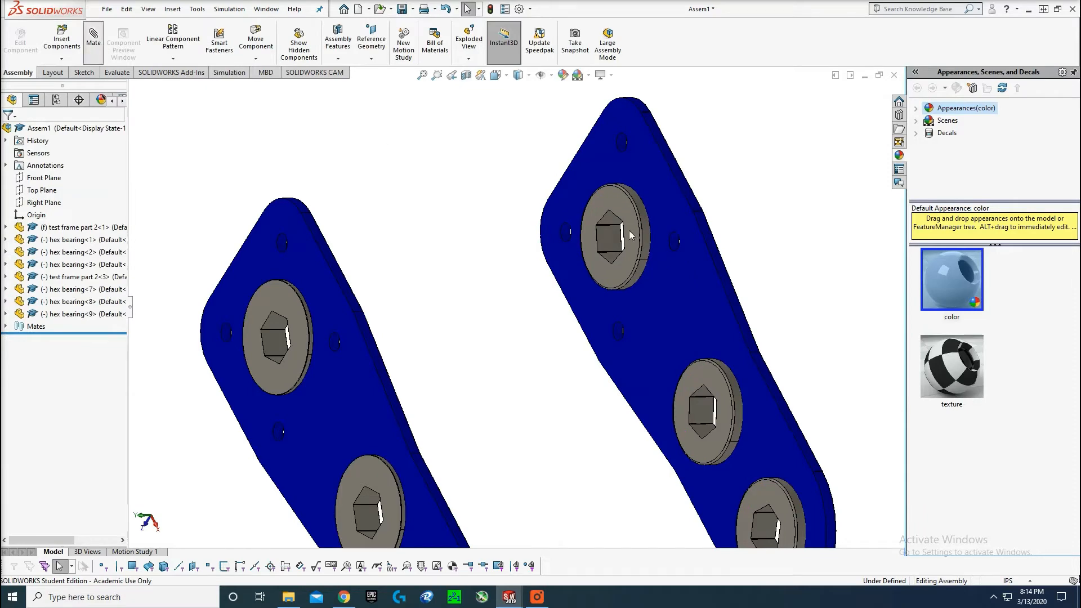
left_click(677, 242)
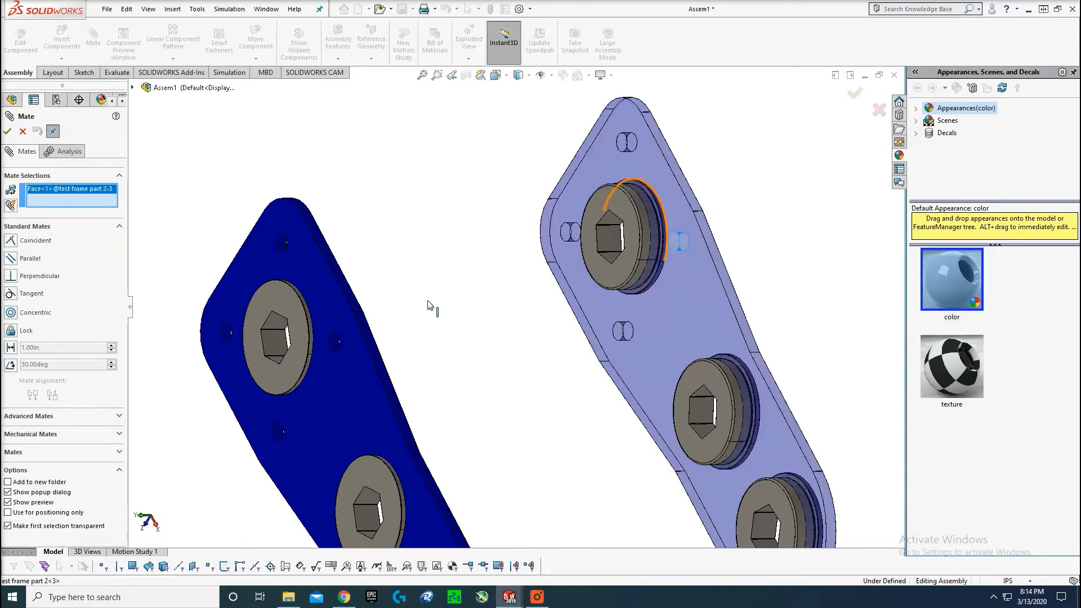
left_click(335, 344)
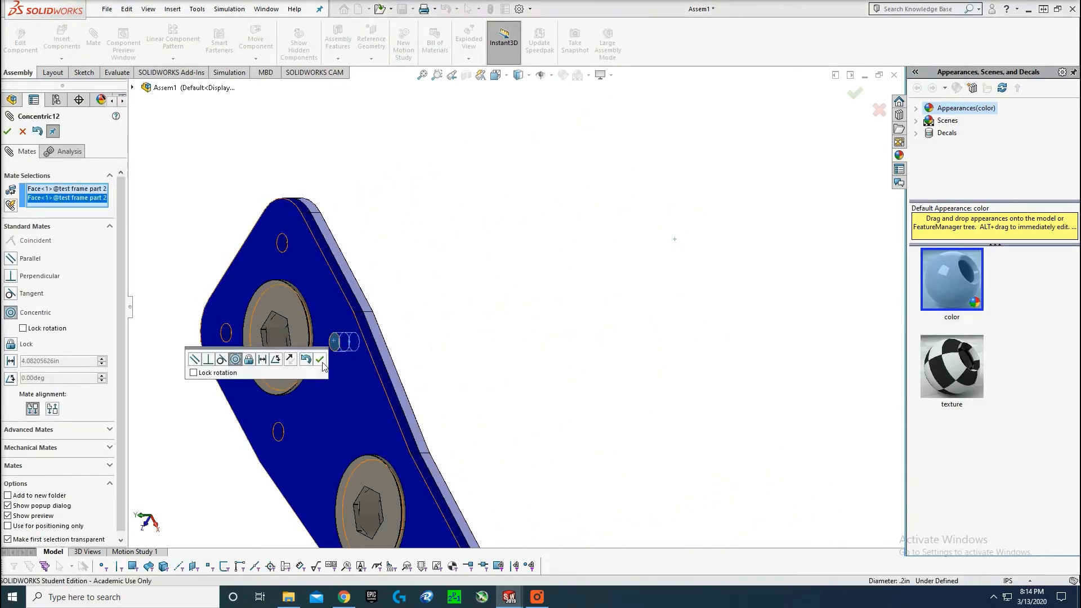
left_click(321, 362)
- Pull the second plate away from the first and mate the small holes on the bearing's opposite side concentric
left_click_drag(388, 362, 653, 320)
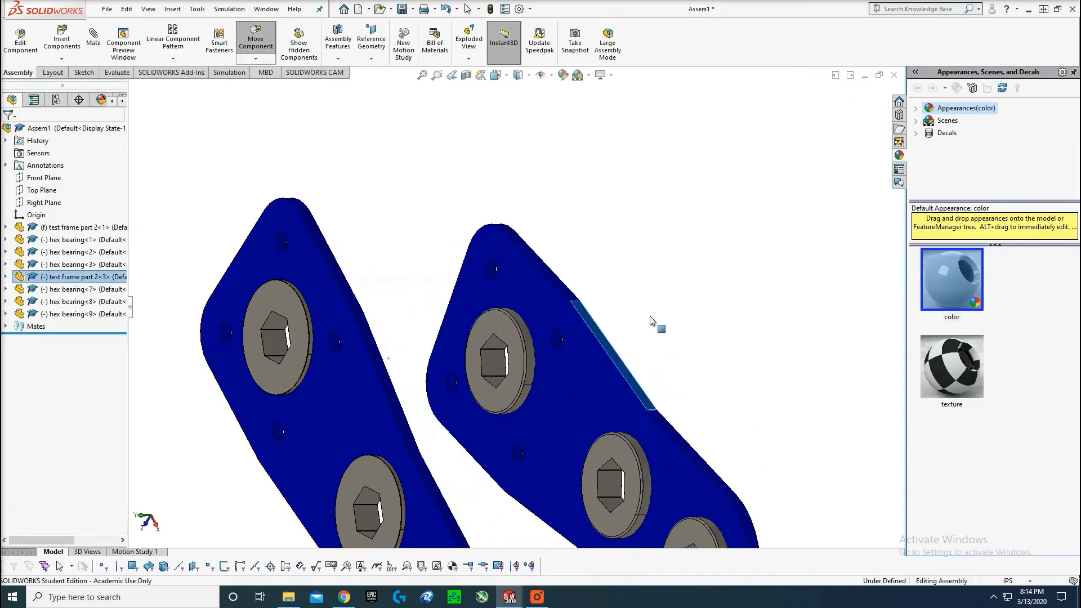
left_click(455, 383)
left_click(228, 336)
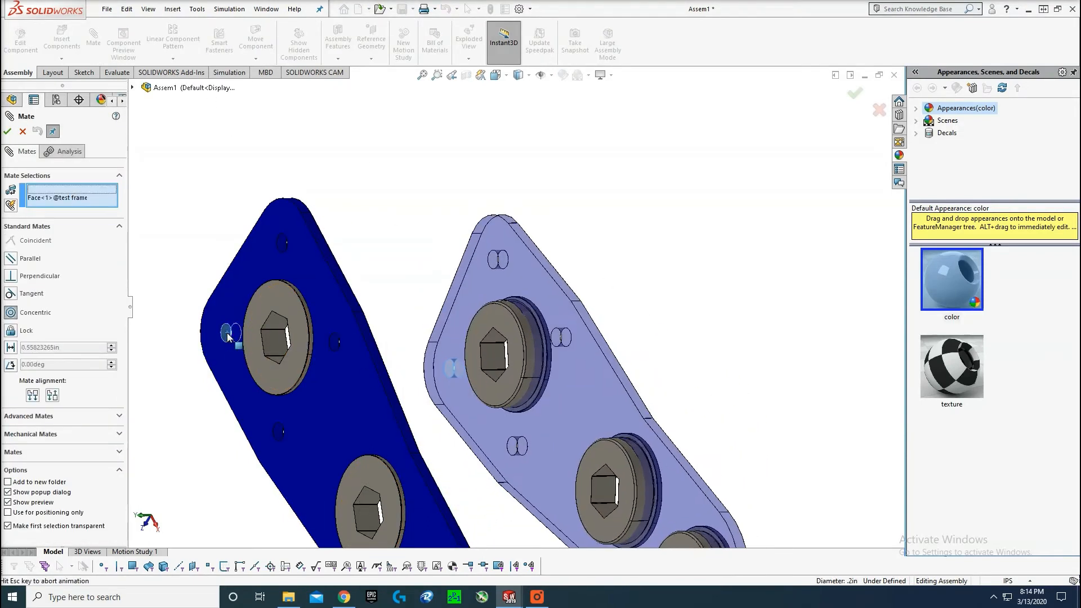
left_click(297, 358)
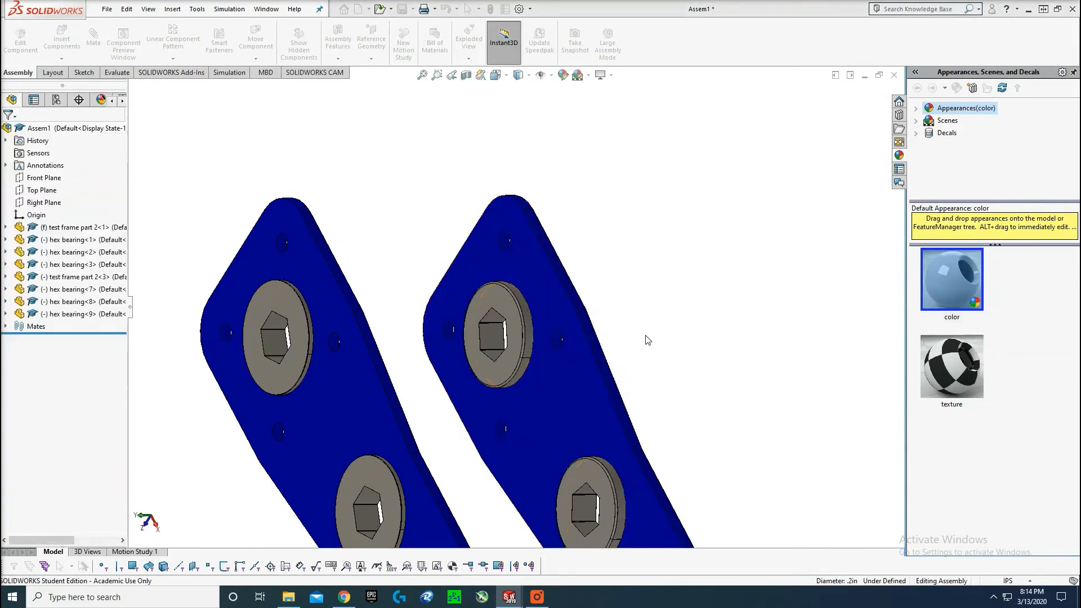
- Insert the 57 2 stage gearbox assembly from the hardwear folder and place it beside the first plate
middle_click_drag(646, 338, 566, 361)
middle_click_drag(617, 322, 454, 314)
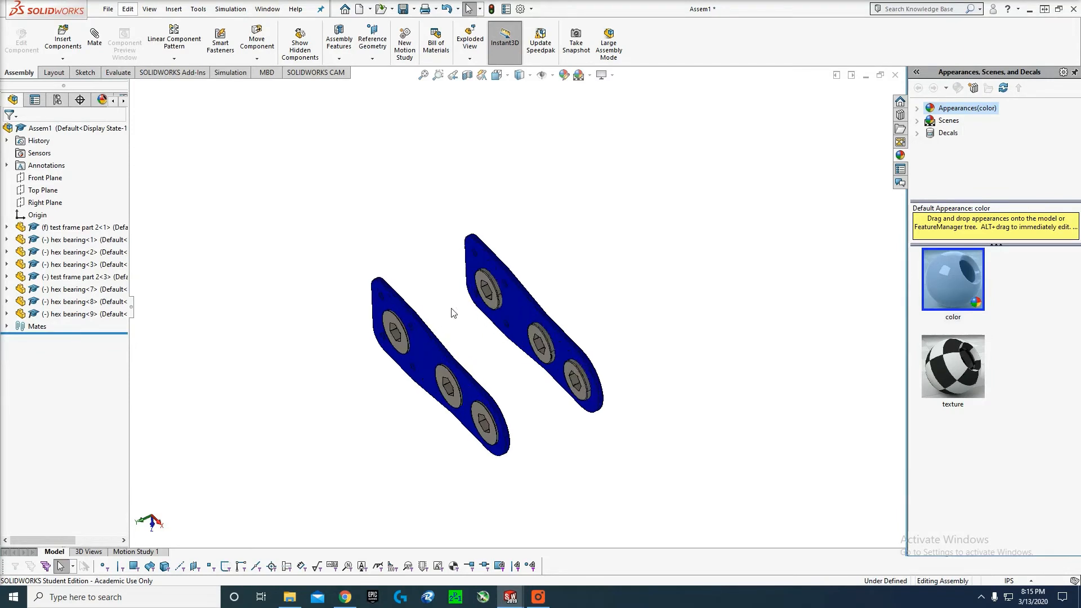
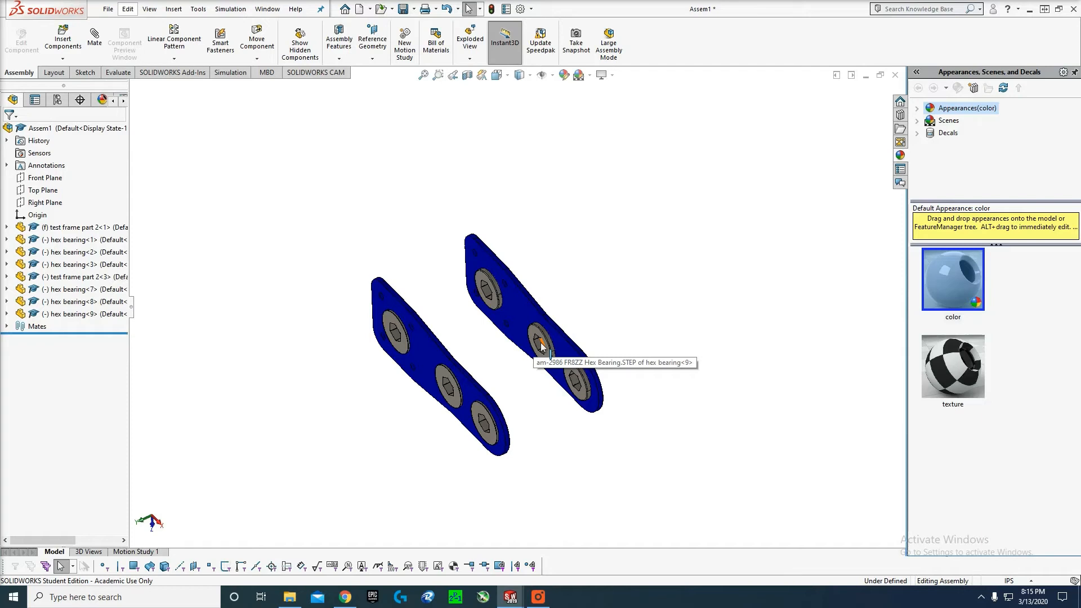
left_click(63, 40)
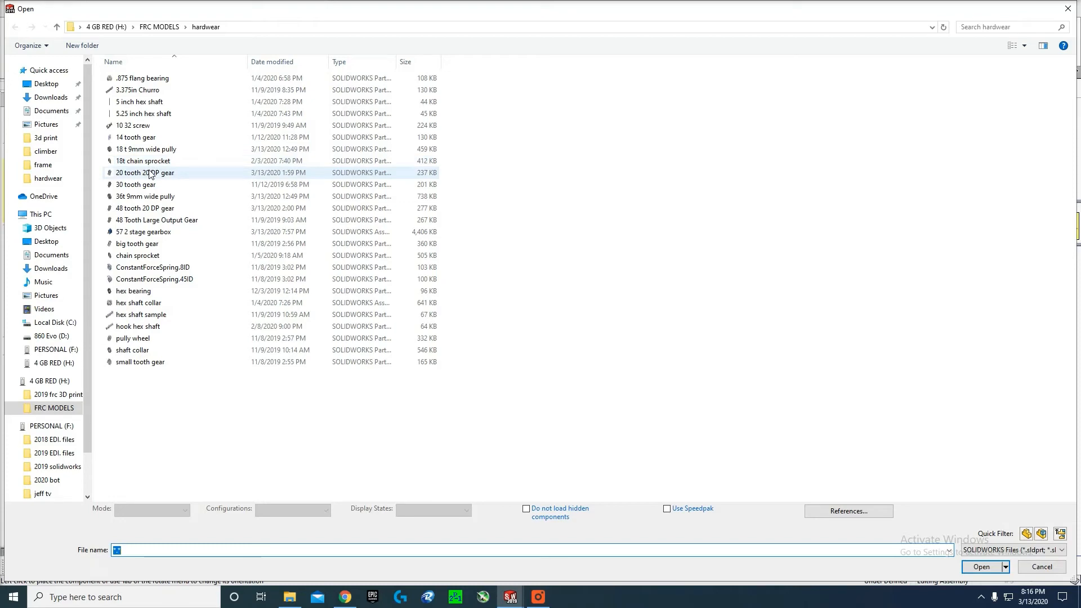
left_click(145, 232)
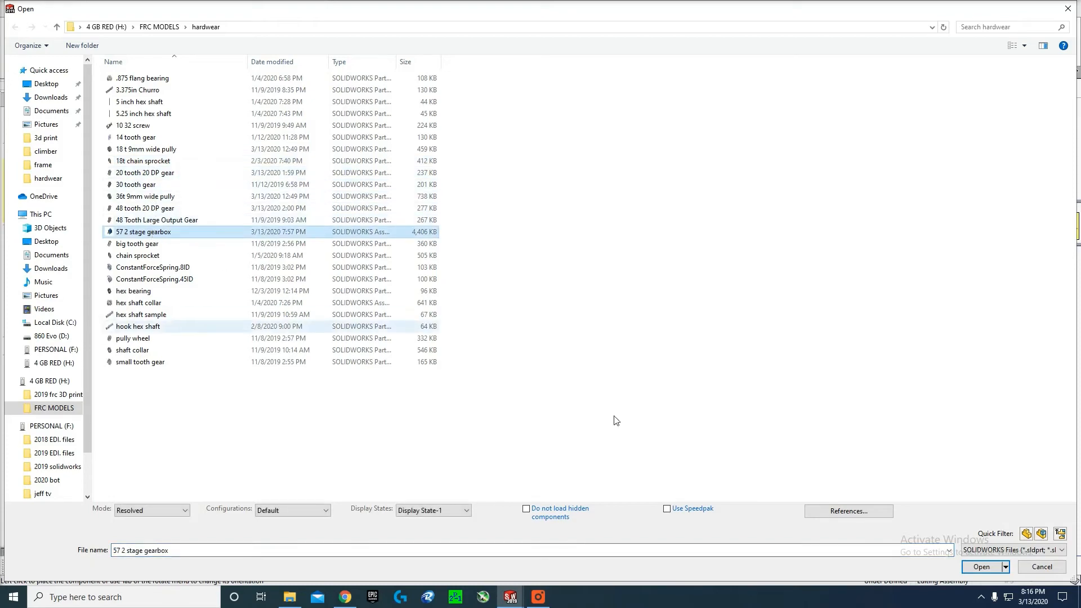
left_click(981, 566)
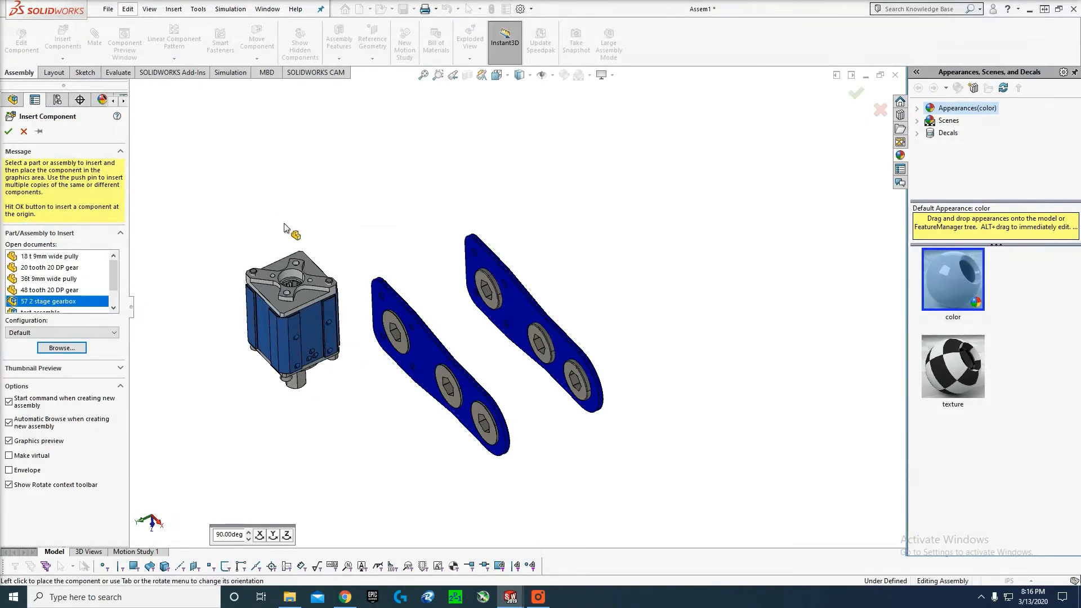
left_click(284, 227)
- Rotate the inserted gearbox freely so that its hex output shaft points towards the plates
left_click(257, 59)
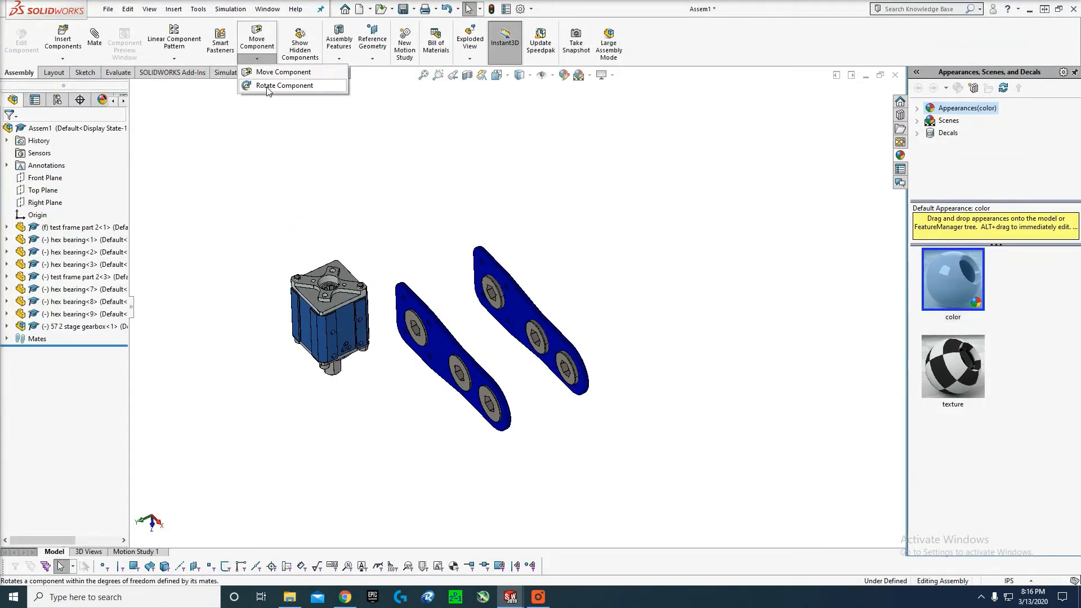
left_click(293, 84)
left_click_drag(343, 294, 240, 488)
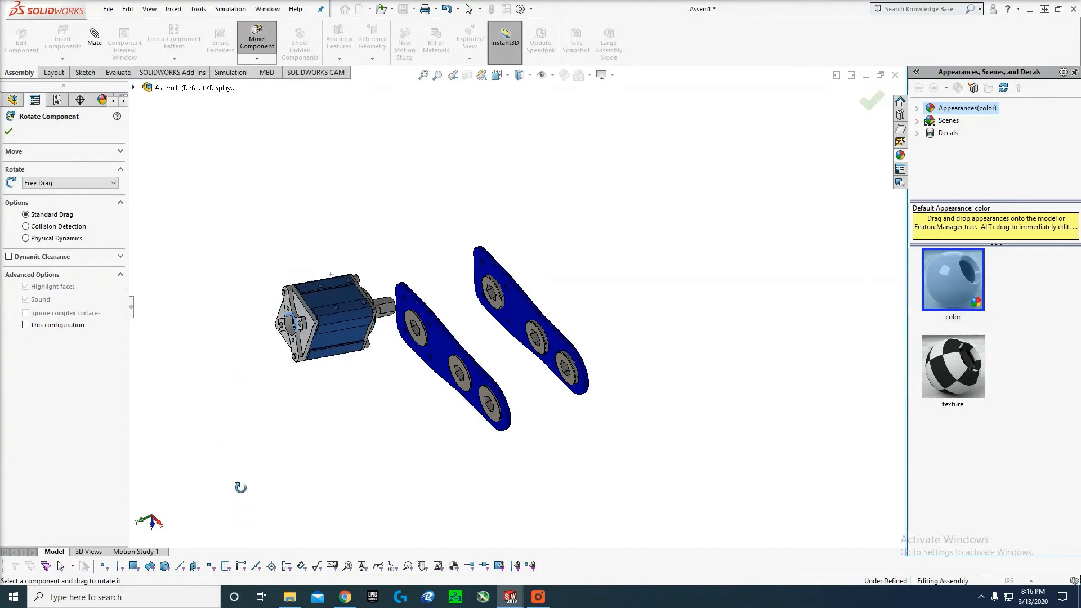
left_click_drag(326, 335, 299, 382)
key("Escape")
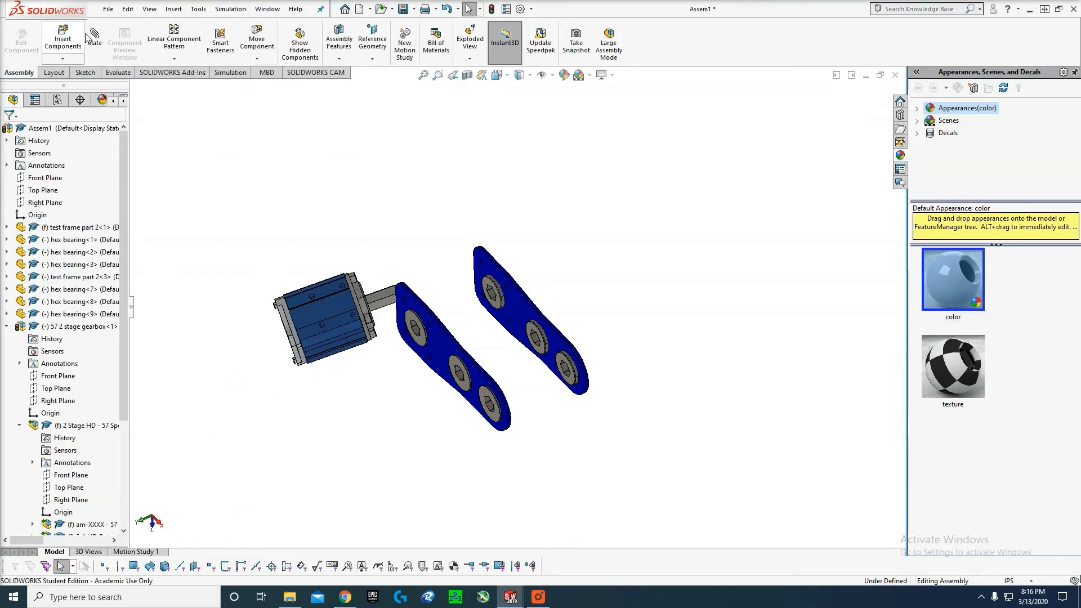
- Add a coincident mate between the gearbox's raised round output face and the first plate's outer face
scroll(399, 311, "down", 4)
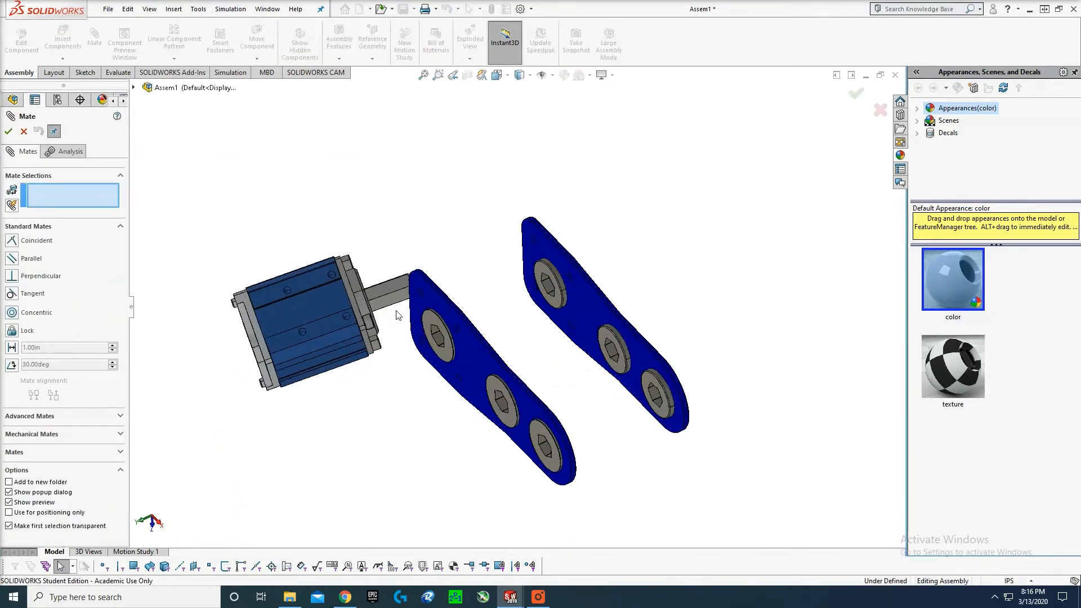
middle_click_drag(389, 309, 360, 316)
scroll(359, 316, "down", 4)
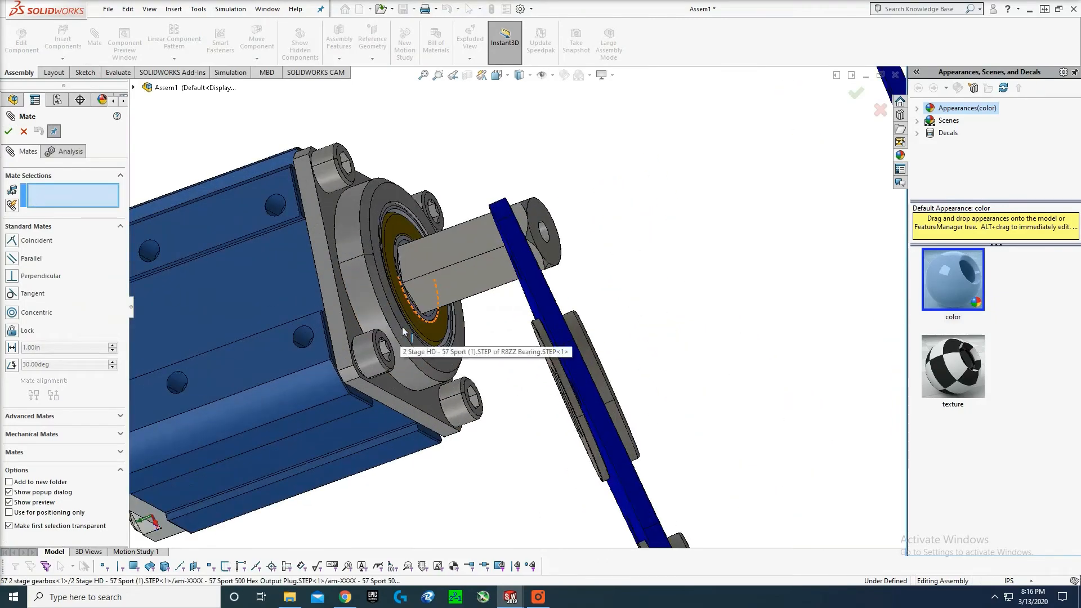
left_click(403, 331)
scroll(494, 341, "up", 3)
middle_click_drag(495, 340, 591, 318)
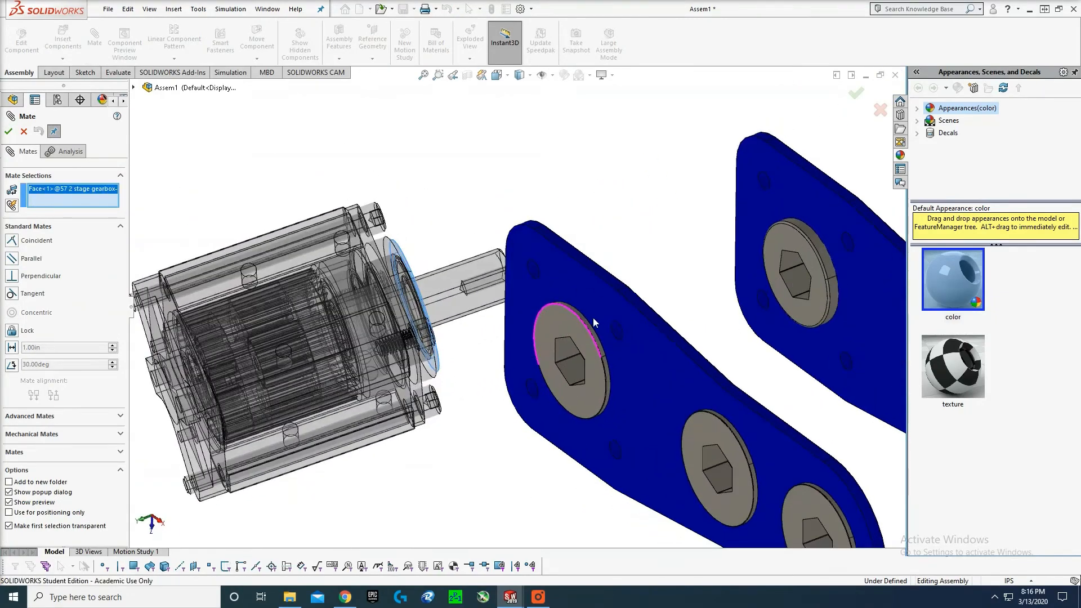
left_click(637, 336)
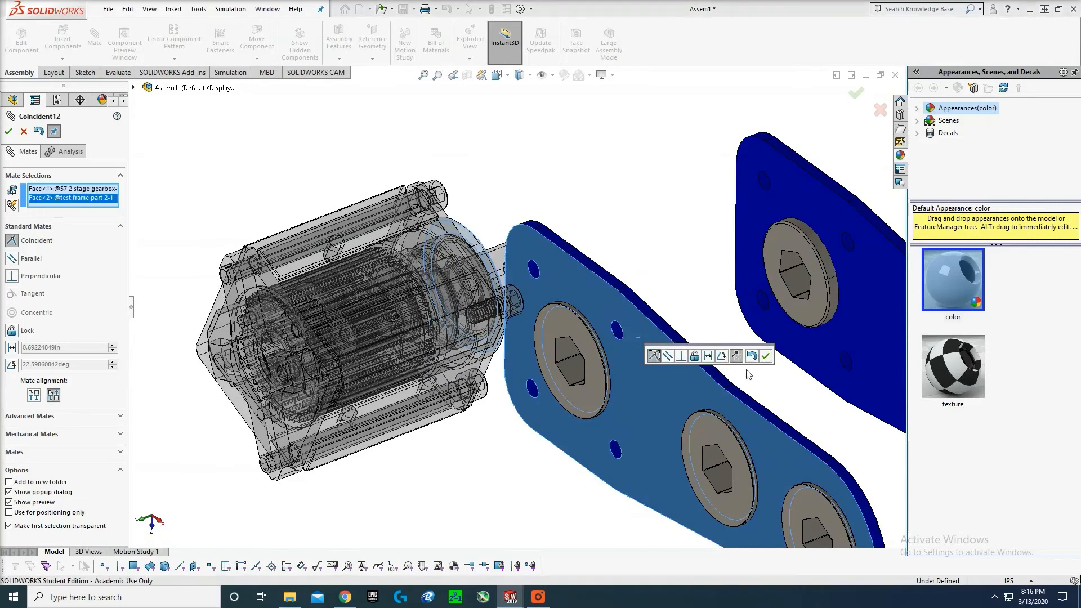
left_click(768, 358)
- Mate a screw head on the gearbox's output end concentric with a small hole beside the first plate's end bearing
scroll(616, 256, "up", 2)
middle_click_drag(617, 255, 545, 248)
scroll(541, 242, "down", 4)
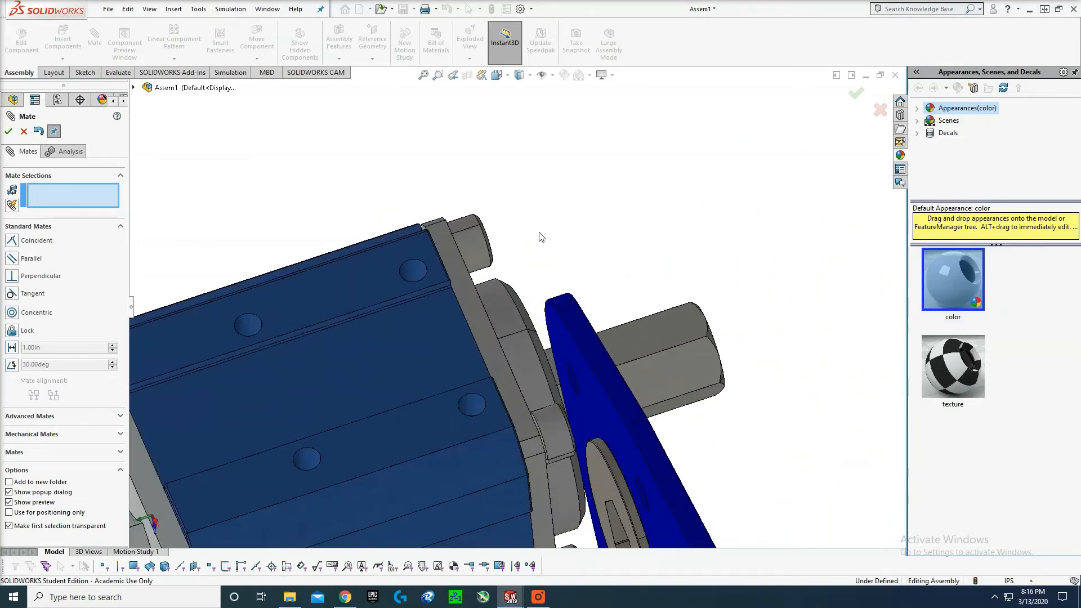
left_click(477, 246)
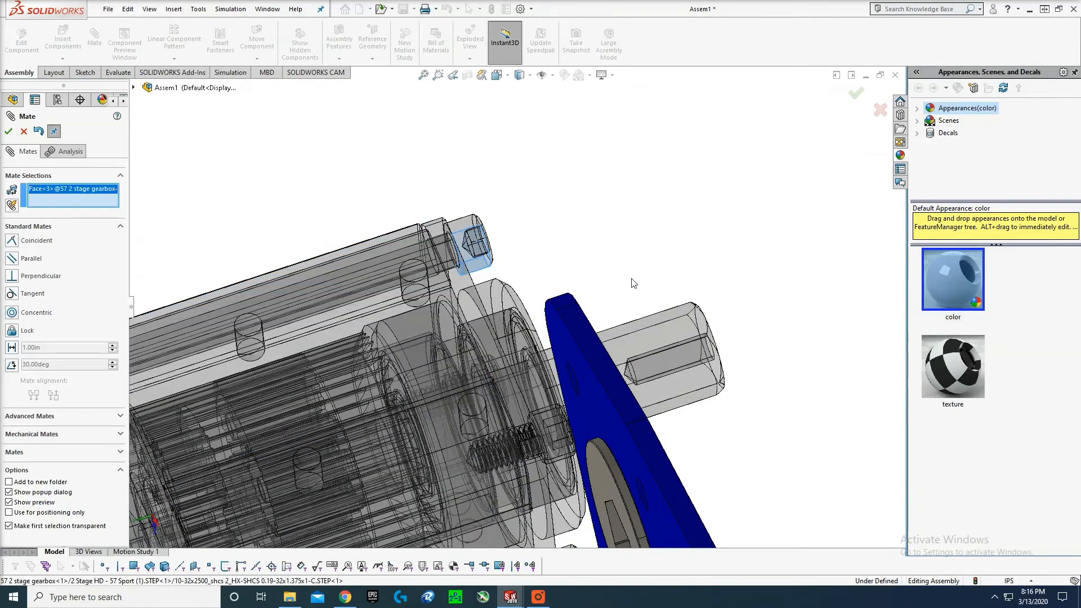
scroll(633, 283, "up", 3)
middle_click_drag(670, 343, 679, 313)
left_click(654, 349)
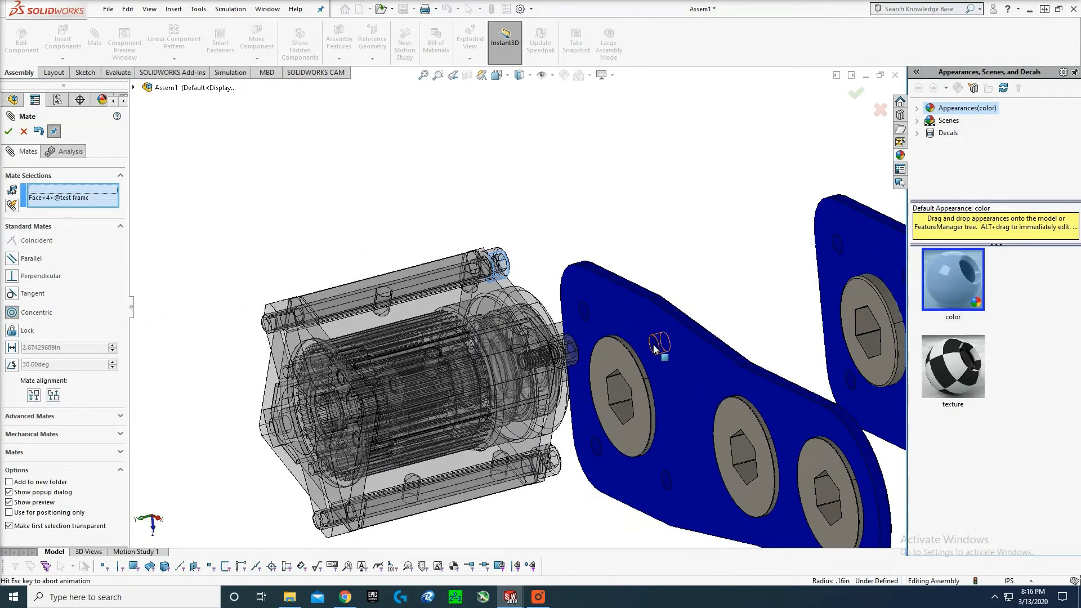
left_click(793, 364)
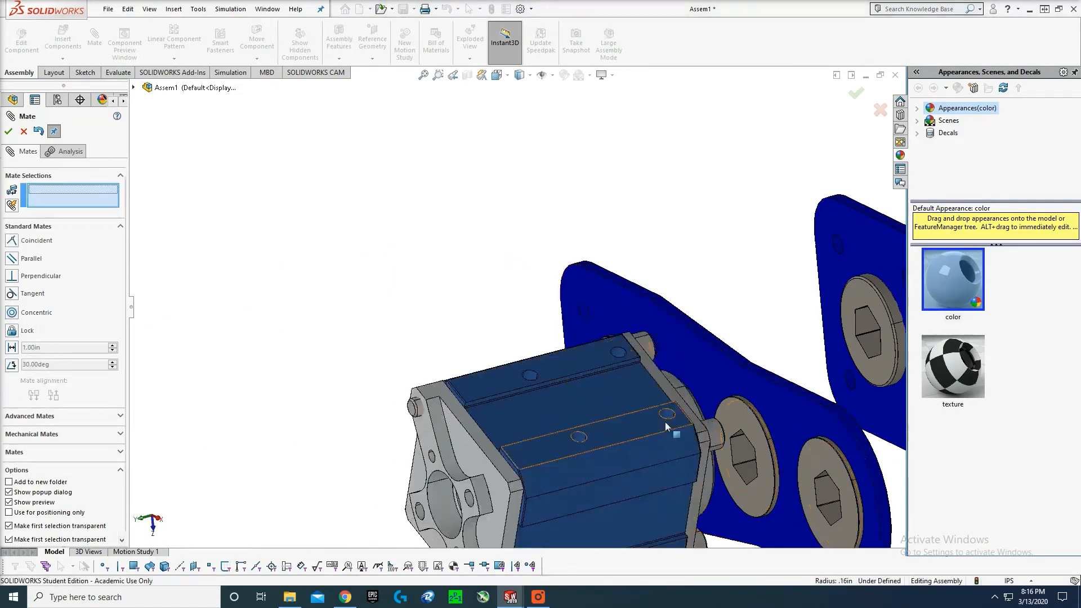
key("Escape")
- Swing the gearbox about its mated screw and mate a second screw head concentric with the plate's neighbouring small hole
left_click(627, 458)
left_click_drag(543, 512, 449, 520)
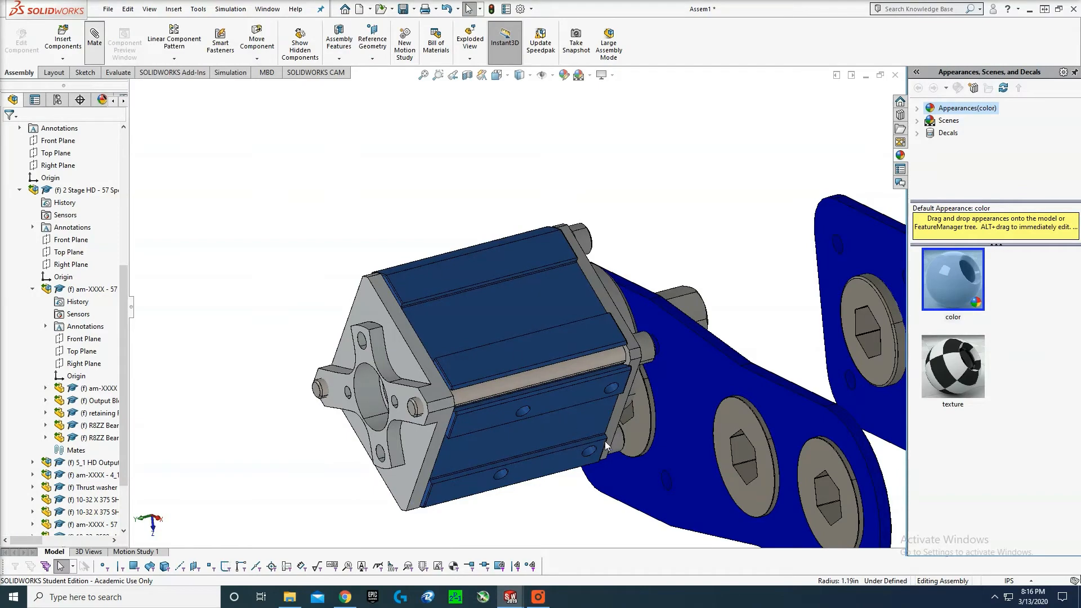
left_click(620, 445)
left_click(666, 481)
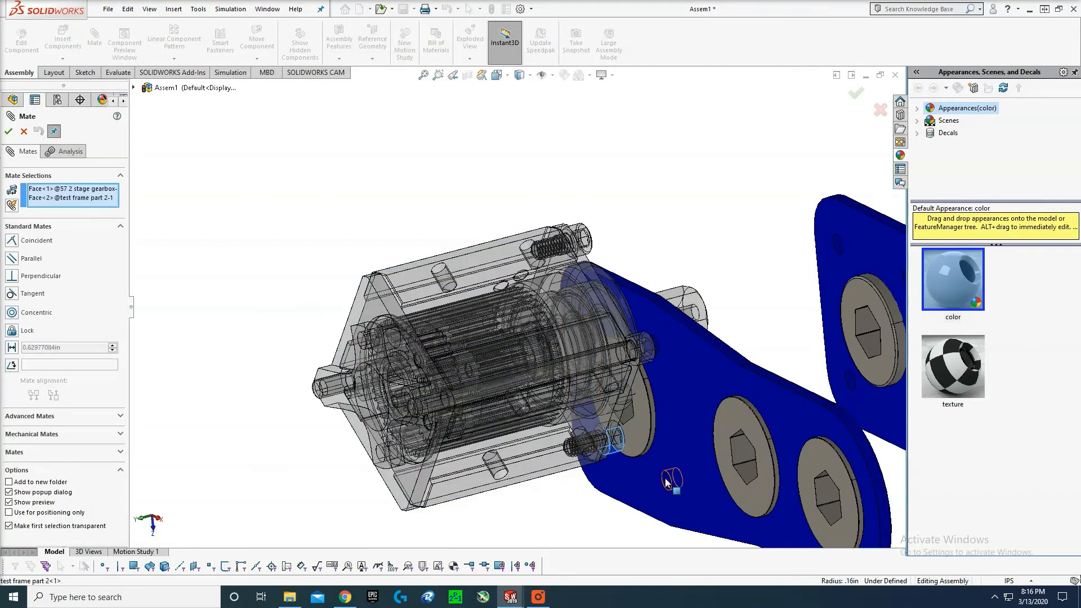
left_click(804, 499)
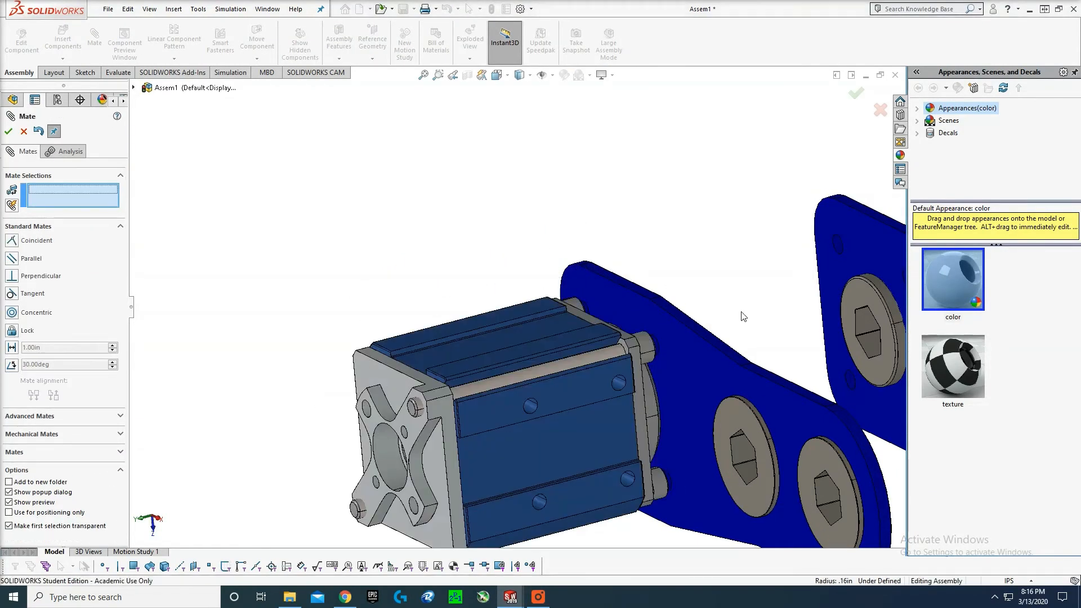
key("Escape")
- Examine from several sides how the gearbox's output face, screw heads and hex shaft fit against the first plate
middle_click_drag(741, 314, 707, 344)
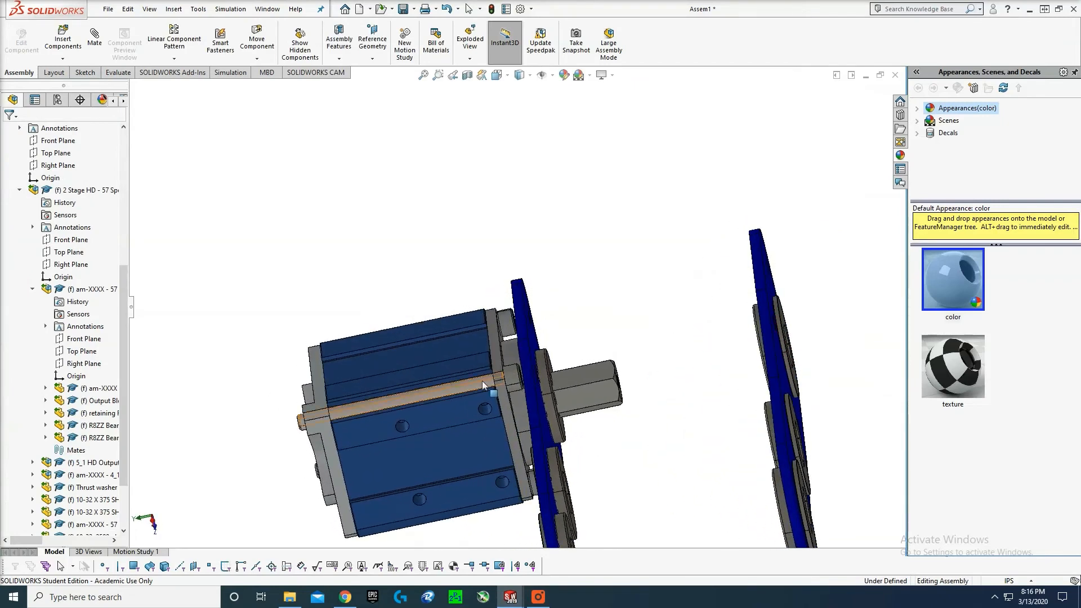
left_click(486, 384)
scroll(632, 331, "up", 1)
left_click(632, 336)
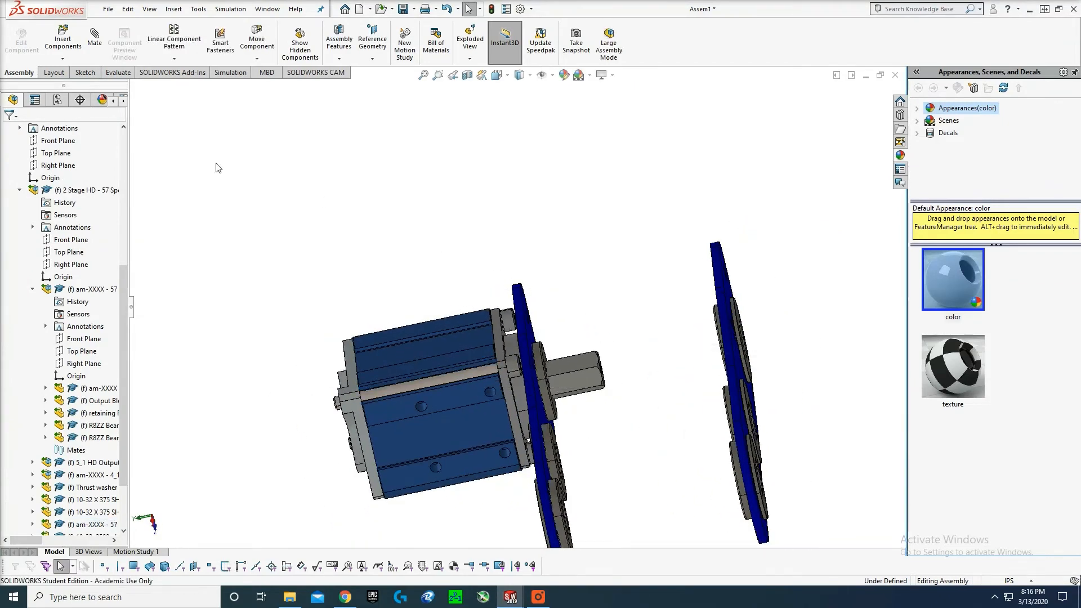
scroll(94, 267, "down", 2)
scroll(576, 357, "down", 3)
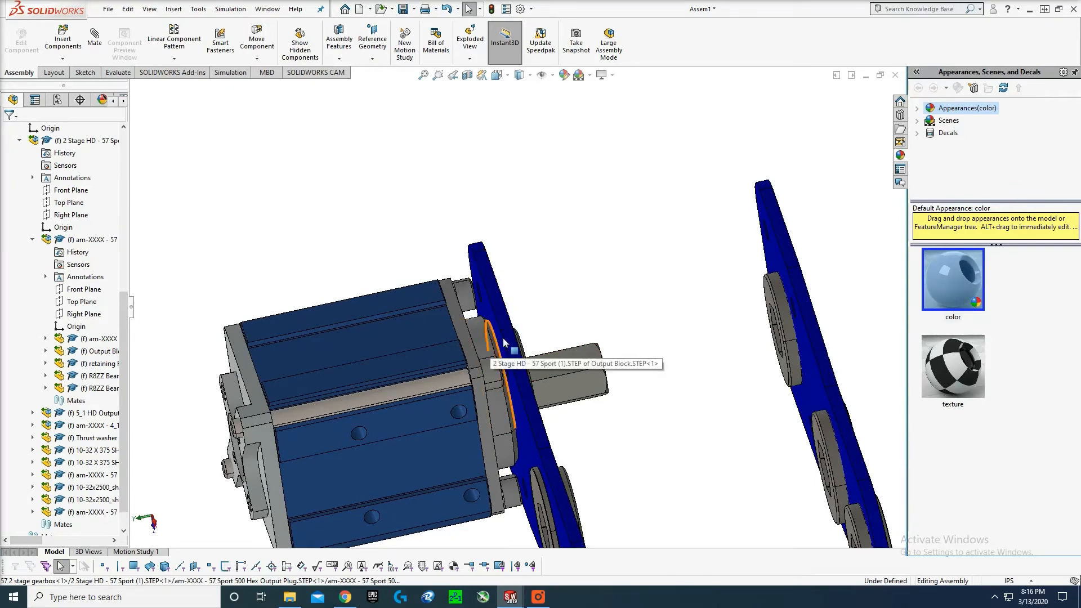
middle_click_drag(503, 342, 546, 298)
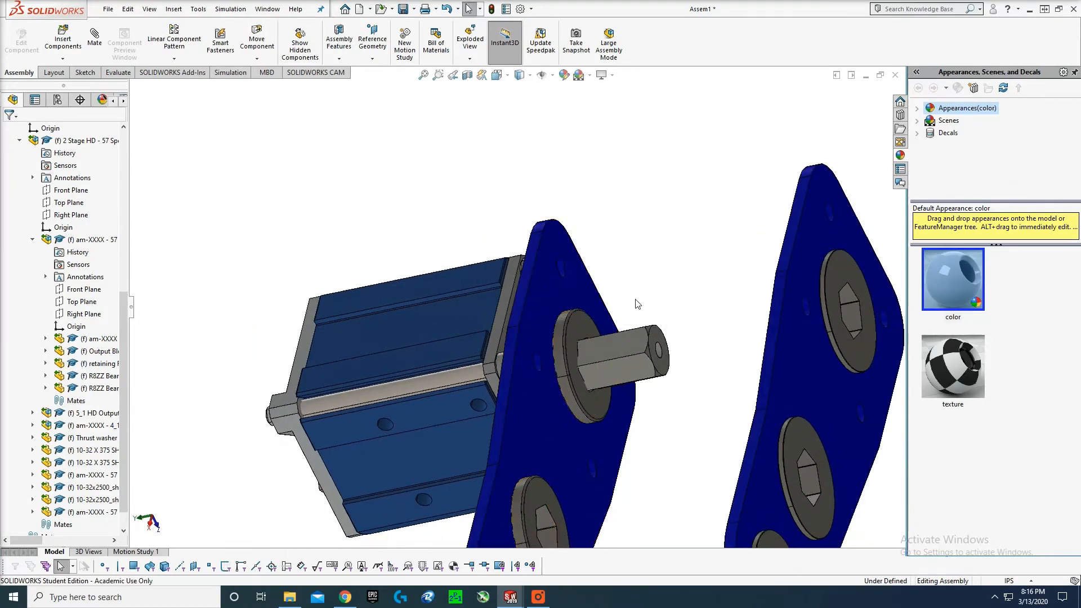
middle_click_drag(636, 304, 567, 317)
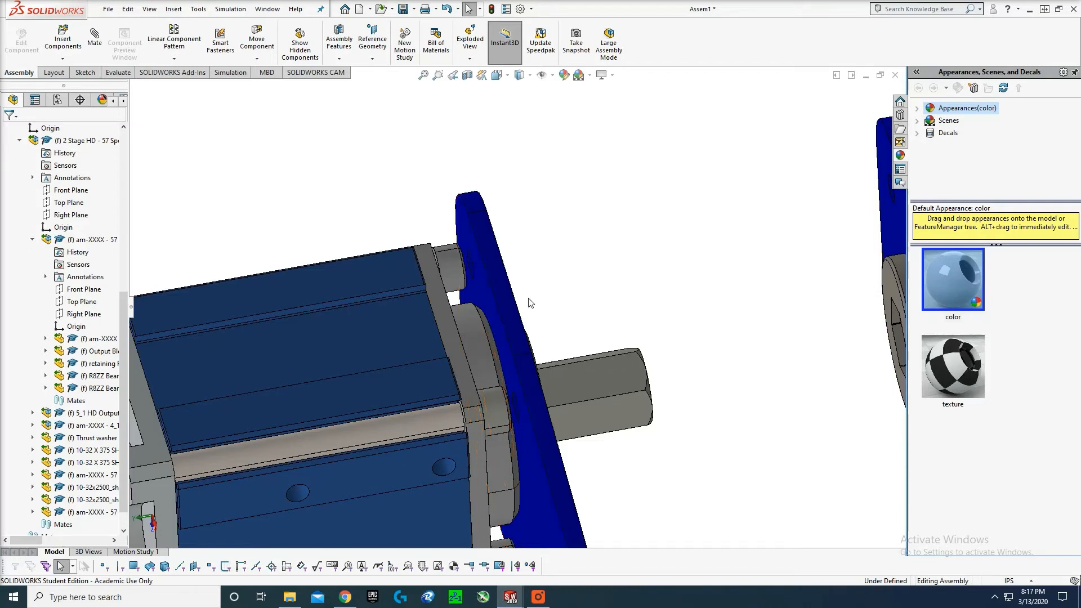
middle_click_drag(526, 301, 497, 324)
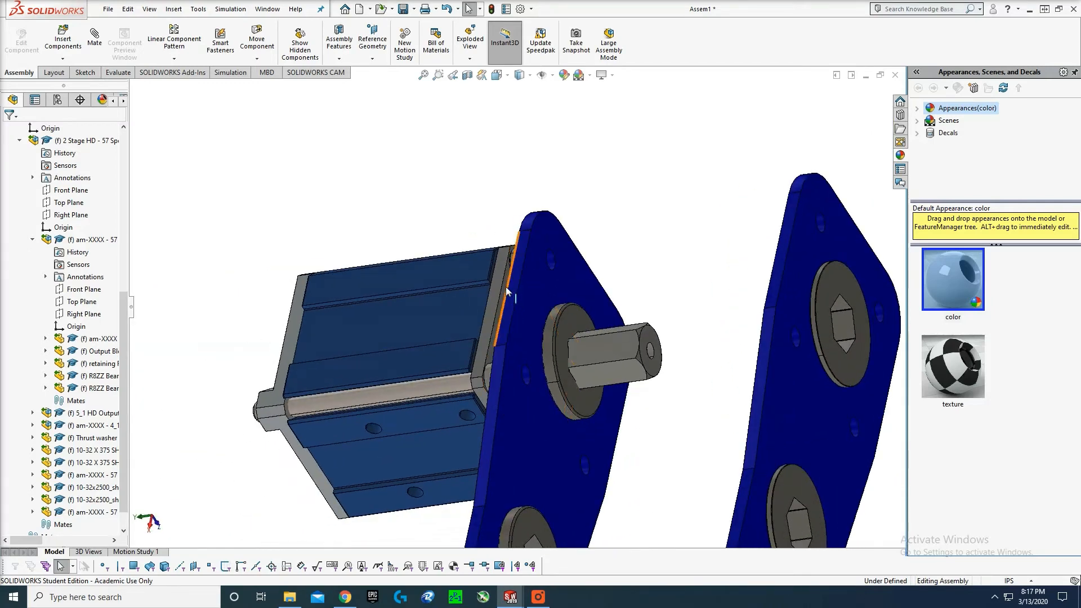
middle_click_drag(615, 288, 595, 274)
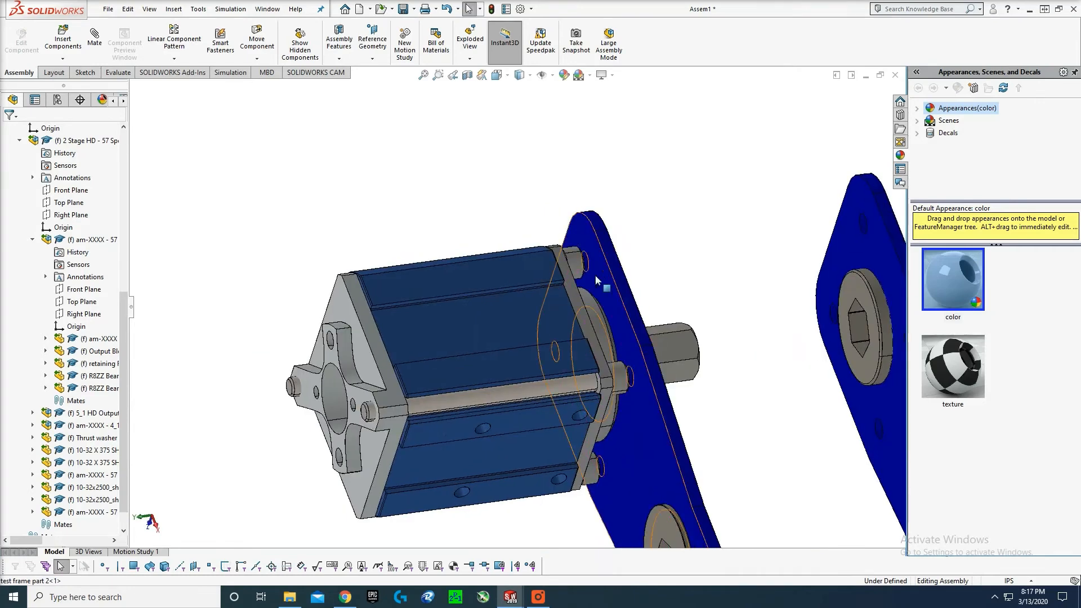
- Delete the Coincident12 mate that ties the gearbox to the adjacent blue frame plate
scroll(90, 389, "down", 1)
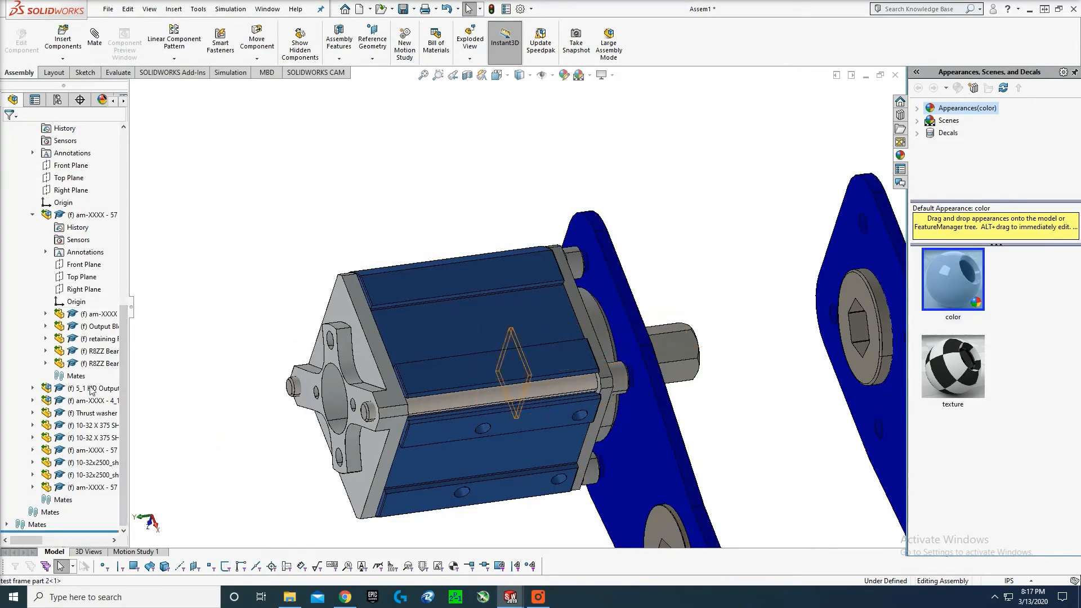
left_click(7, 524)
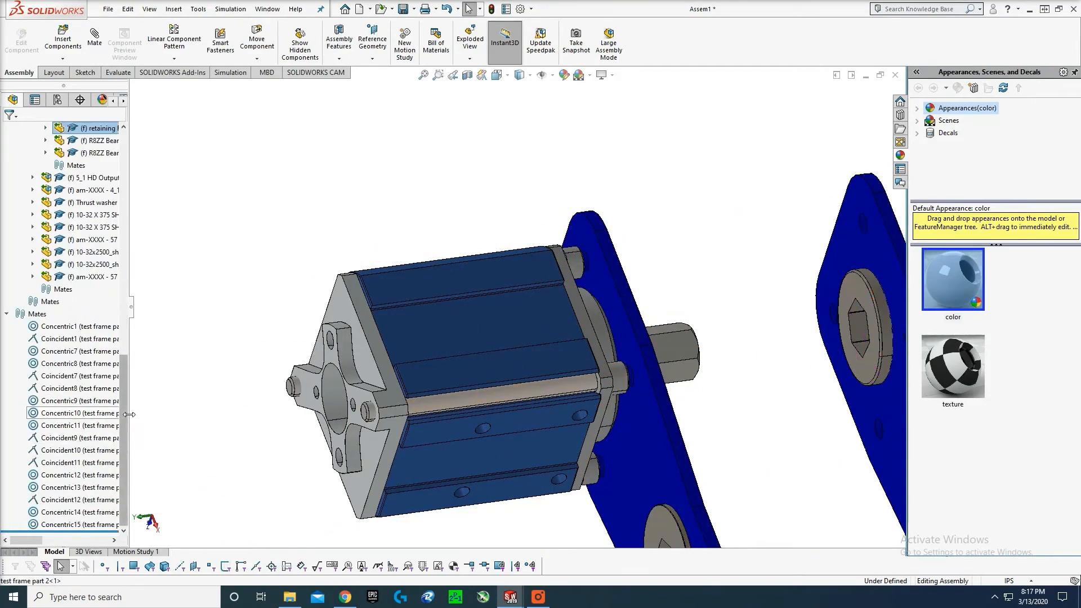
left_click(77, 500)
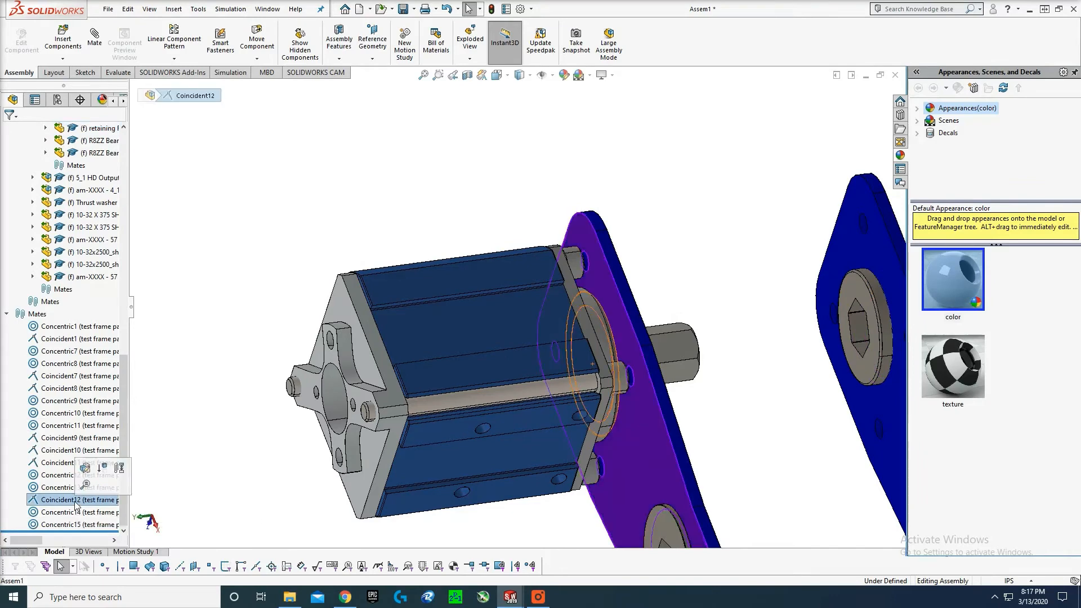
right_click(77, 500)
left_click(115, 502)
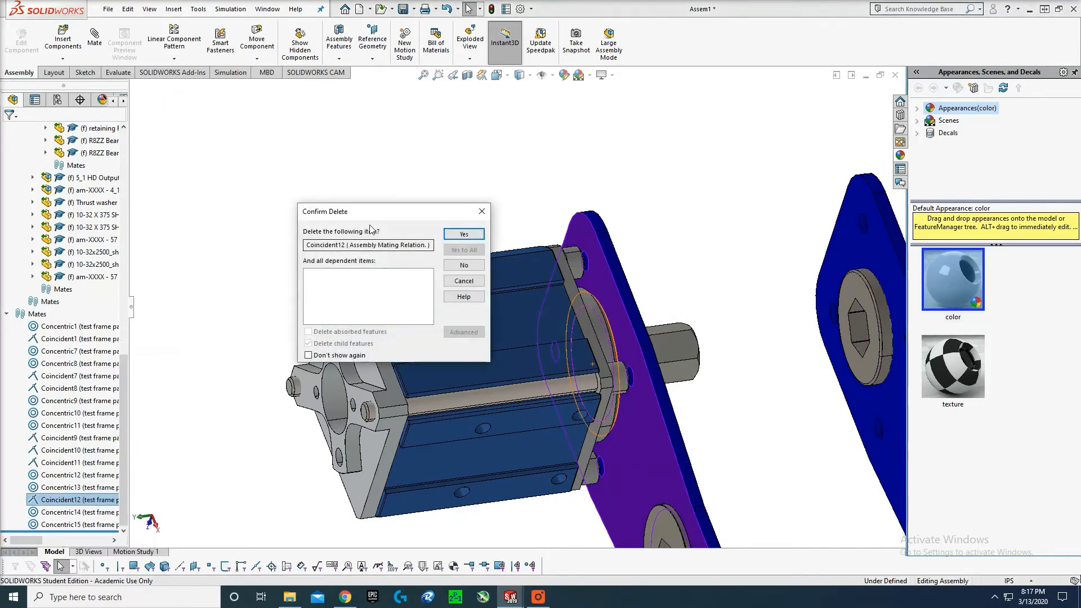
left_click(461, 233)
- Delete the hex bearing around the gearbox output shaft from the frame plate next to the gearbox
middle_click_drag(729, 367, 624, 329)
scroll(725, 288, "up", 3)
scroll(708, 295, "down", 3)
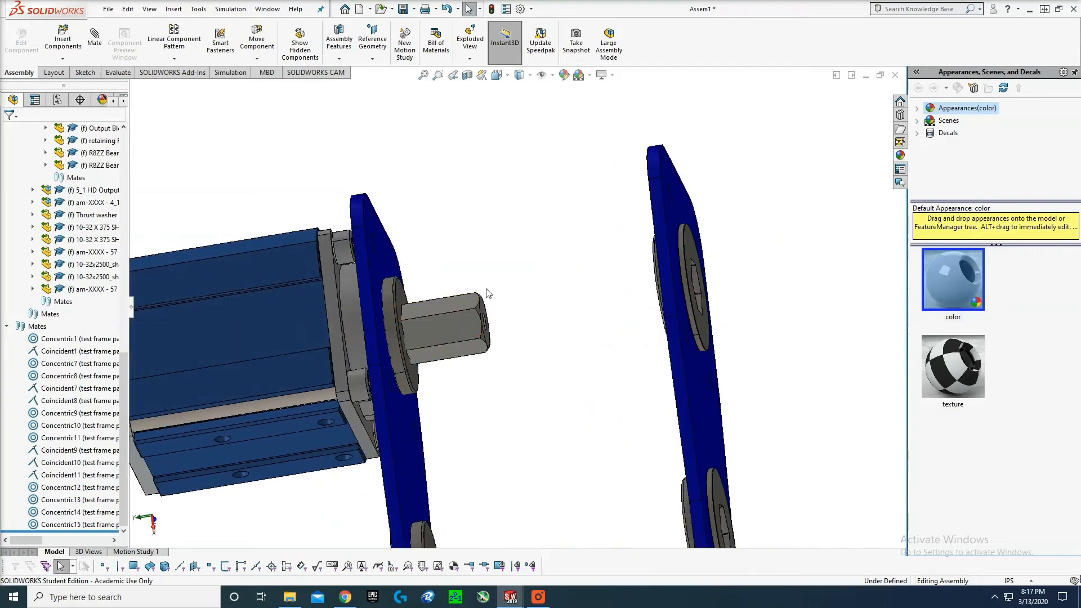
left_click(392, 313)
right_click(388, 323)
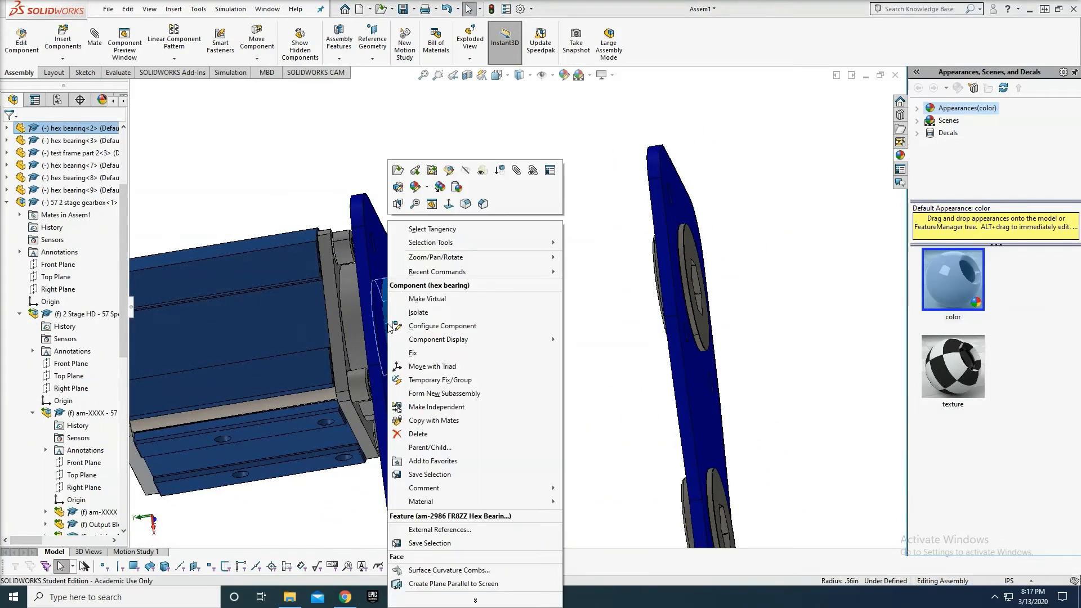
left_click(419, 433)
left_click(462, 232)
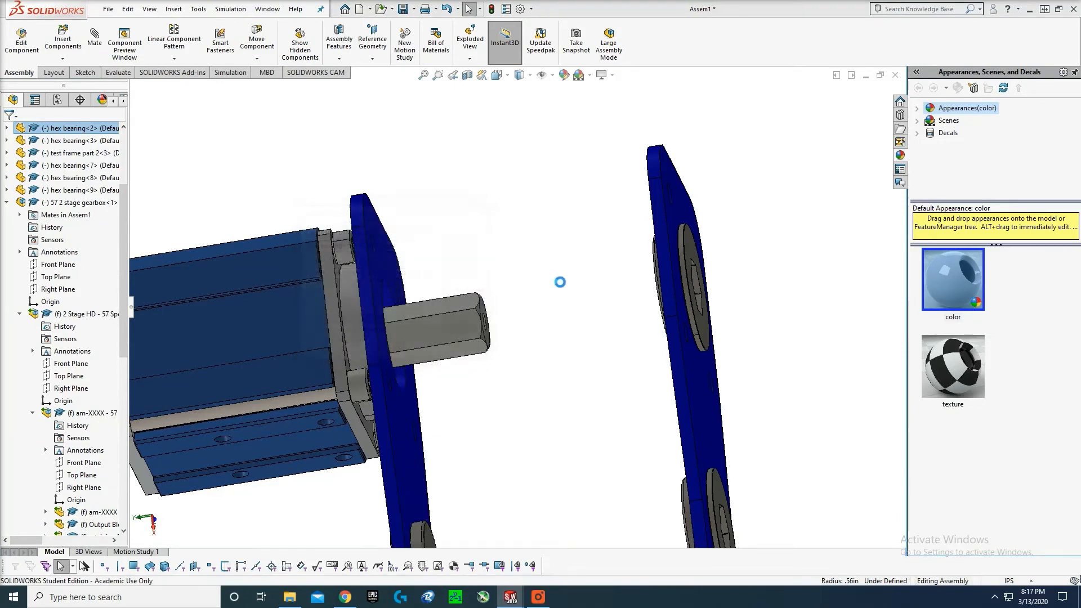
- Delete the matching hex bearing from the gearbox-end hole of the opposite frame plate
middle_click_drag(595, 263, 687, 288)
right_click(686, 290)
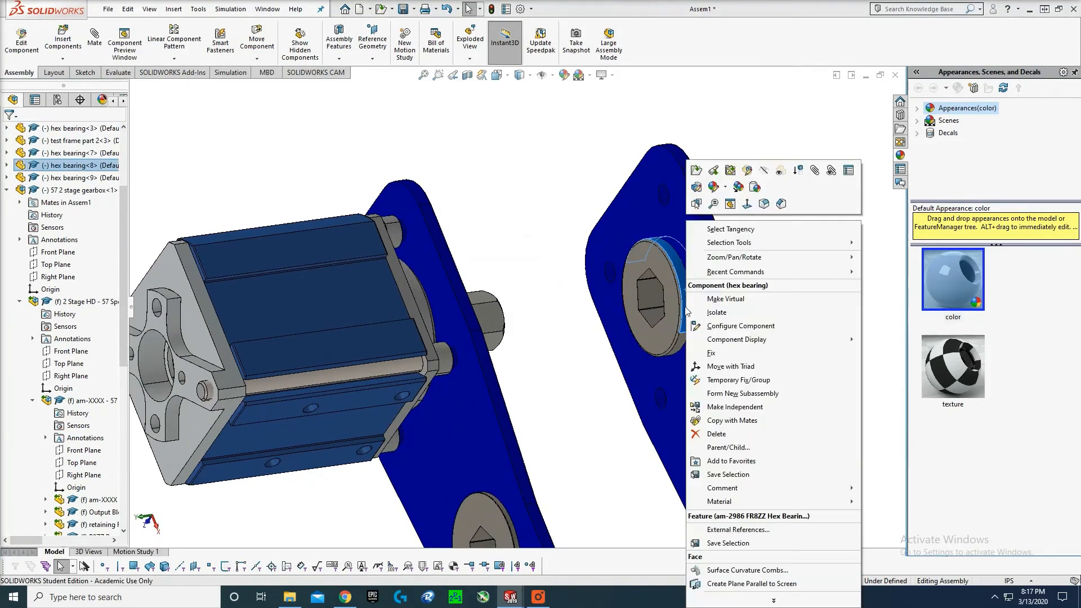
left_click(717, 433)
left_click(464, 232)
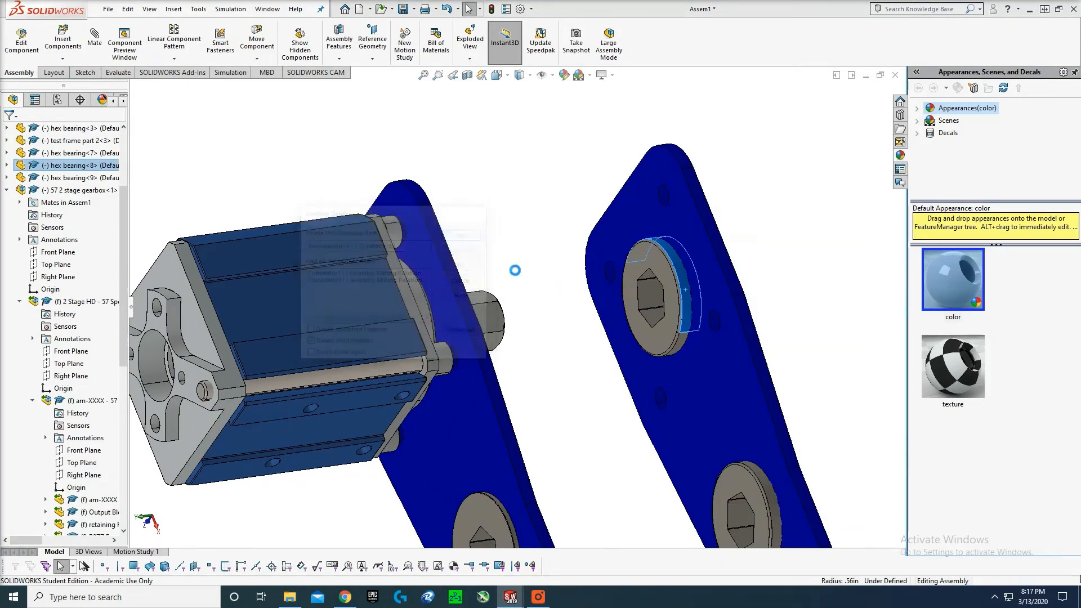
middle_click_drag(514, 270, 343, 298)
left_click(350, 289)
mouse_move(496, 277)
middle_mouse_down()
mouse_move(463, 270)
mouse_move(408, 293)
mouse_move(543, 305)
mouse_move(533, 268)
mouse_move(562, 297)
mouse_move(496, 293)
middle_mouse_up()
left_click(534, 274)
scroll(500, 293, "up", 3)
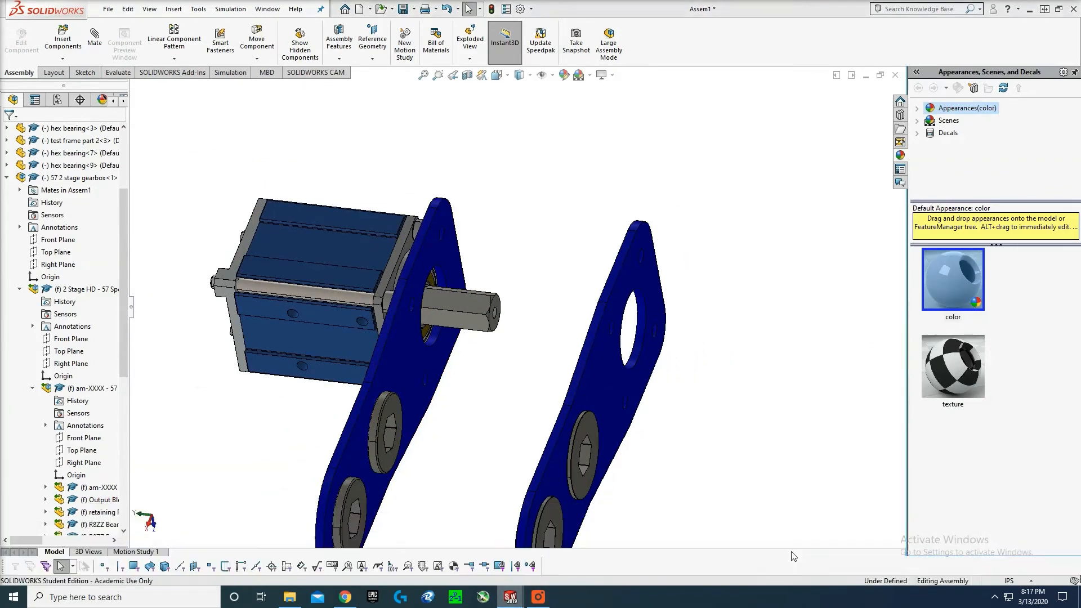
- Edit Sketch1 in the 57 2 stage gearbox assembly and check the round output boss's radius with a trial circle
left_click(510, 596)
left_click(1010, 555)
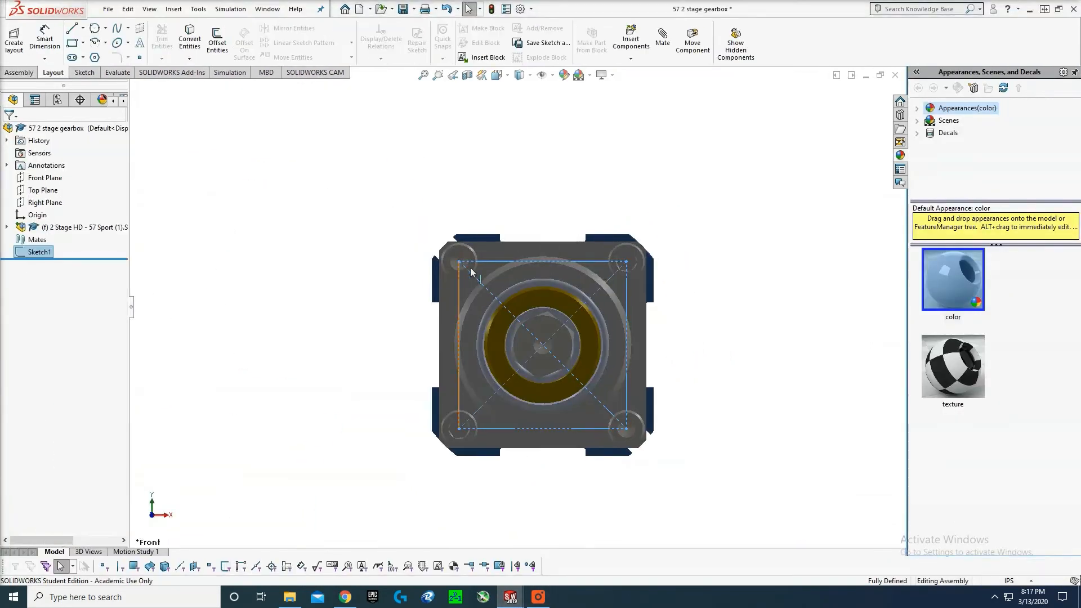
scroll(684, 322, "down", 1)
key("l")
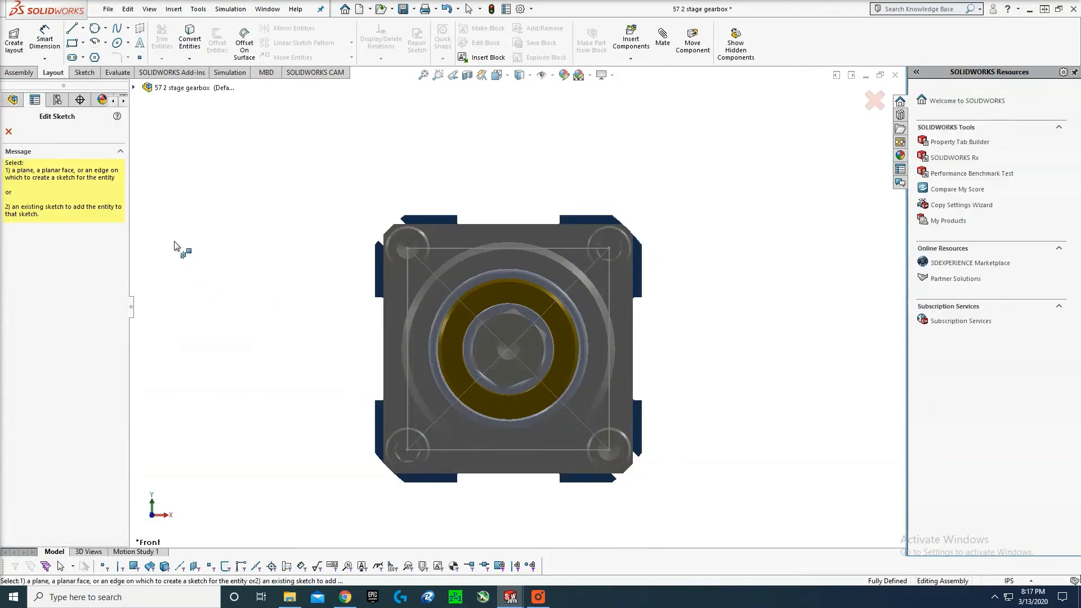
key("Escape")
left_click(36, 253)
right_click(36, 254)
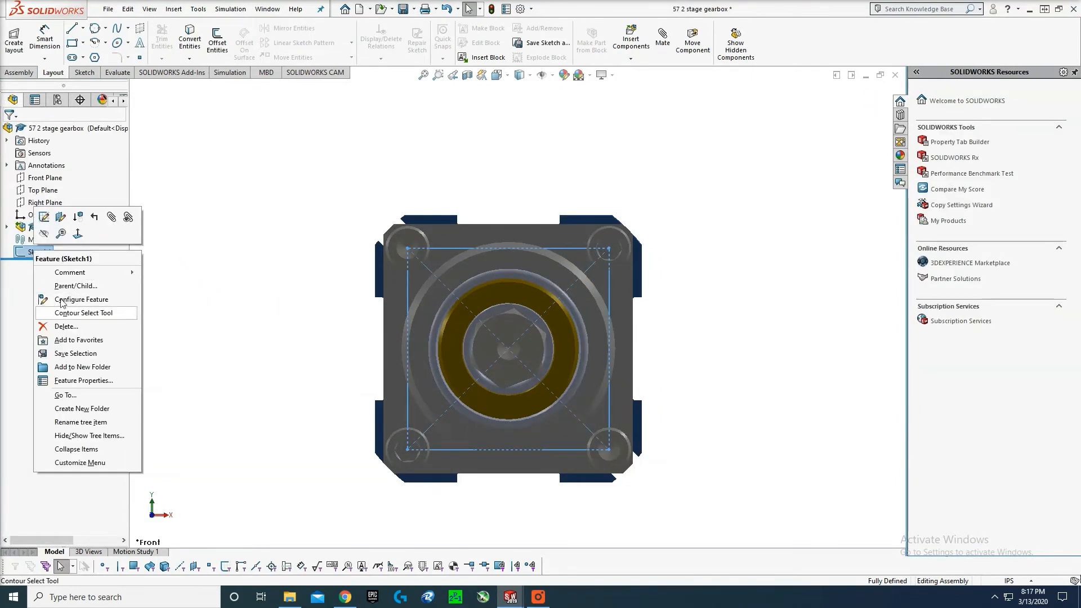
left_click(44, 218)
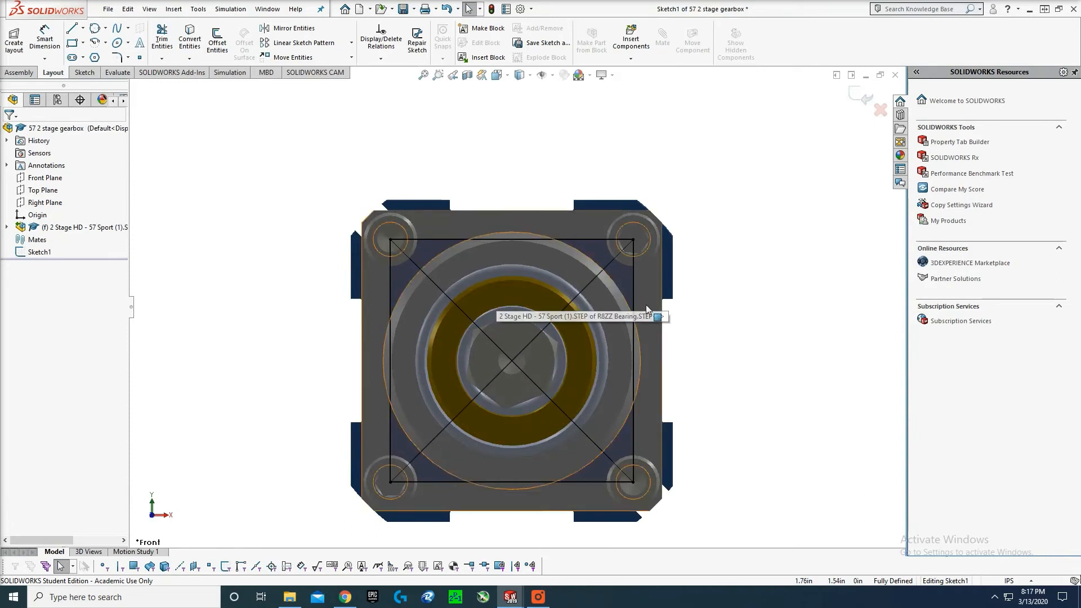
key("c")
left_click(513, 360)
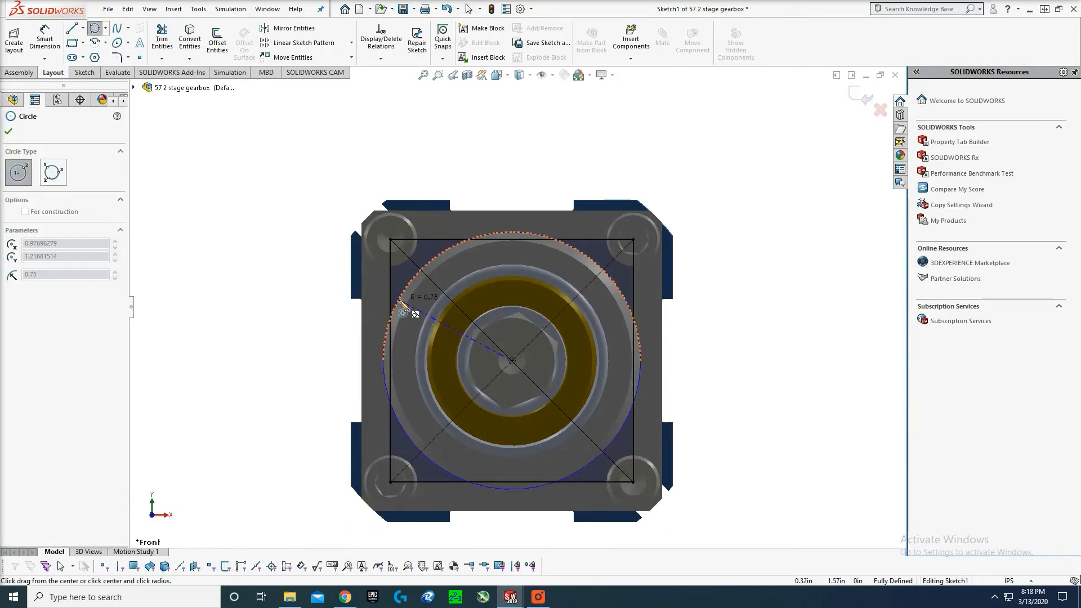
key("Escape")
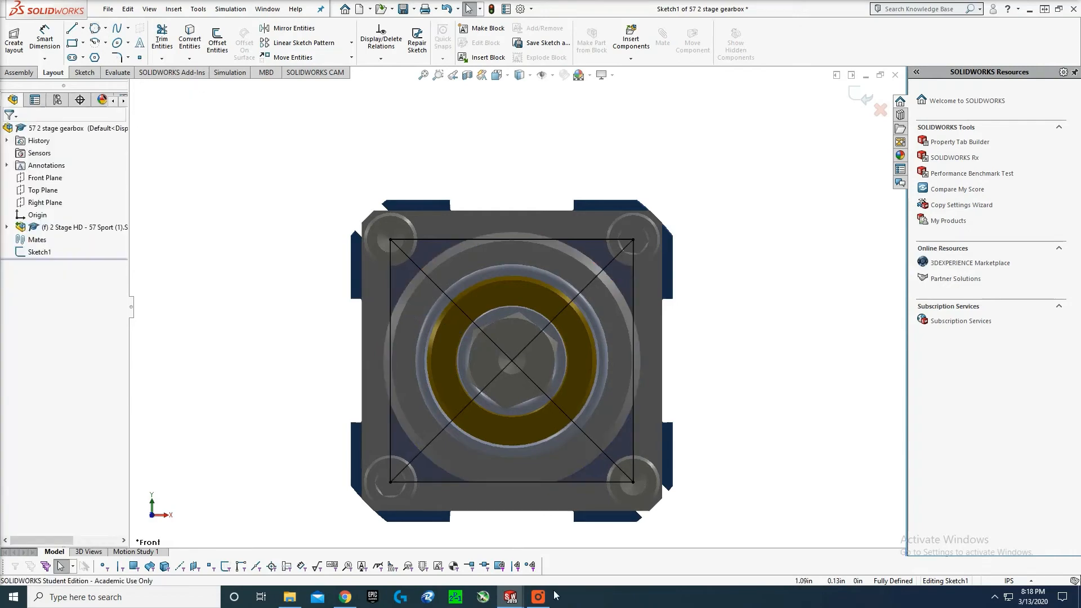
- Switch to the test frame part 2 document and bring up its feature tree in the full-size window
left_click(637, 562)
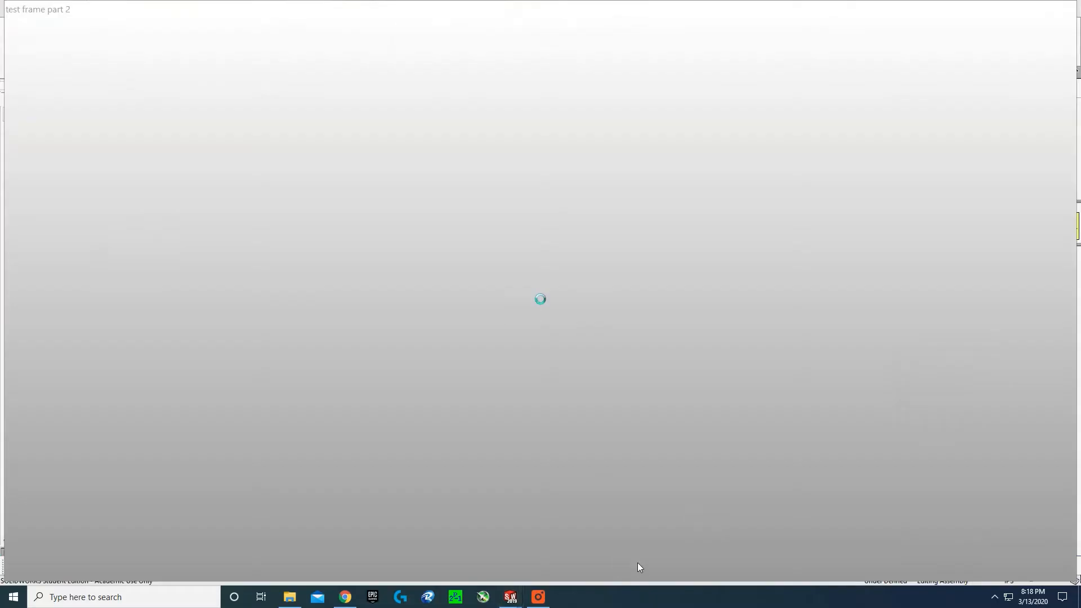
middle_click_drag(547, 269, 559, 264)
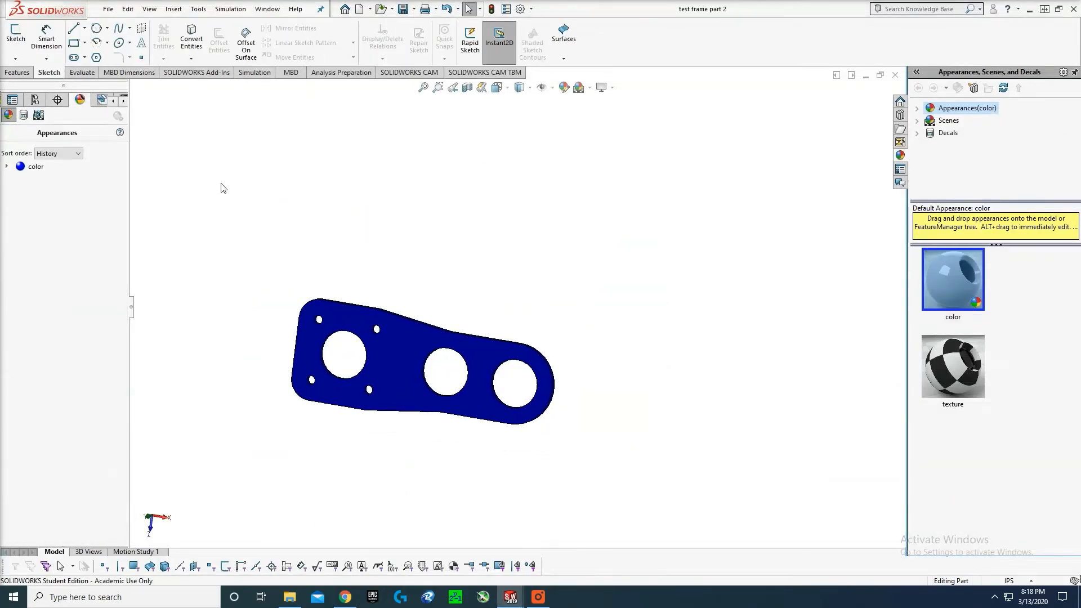
left_click(10, 100)
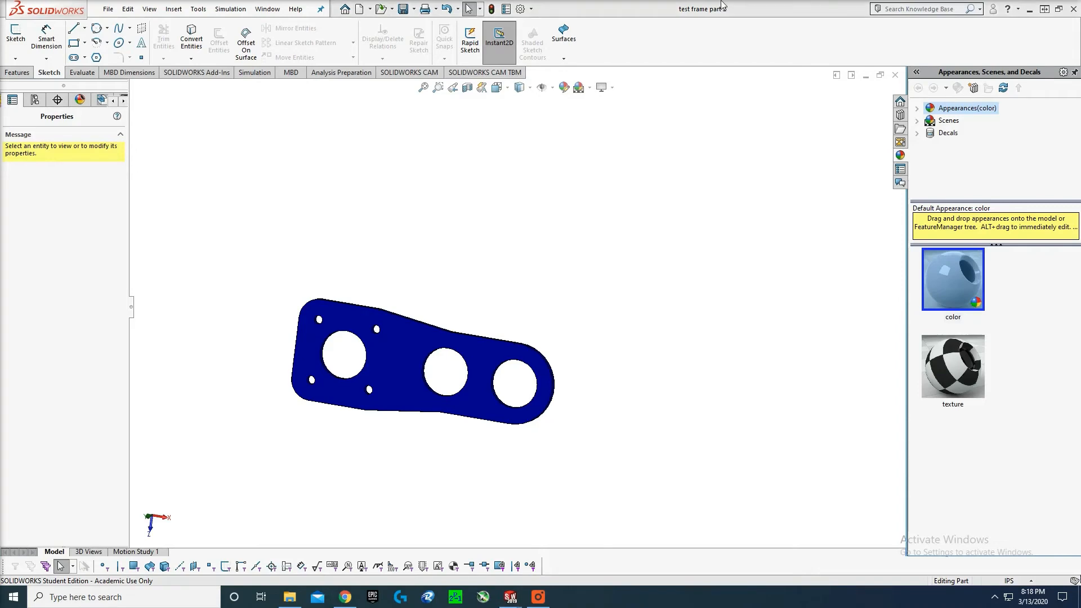
double_click(747, 14)
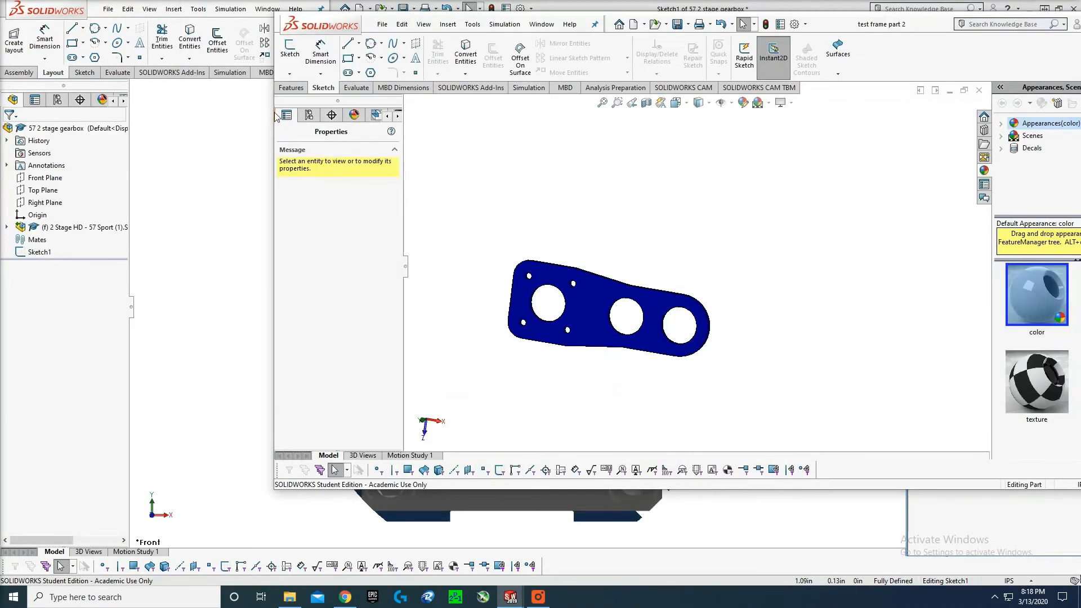
left_click(276, 116)
left_click_drag(917, 24, 762, 31)
left_click(987, 32)
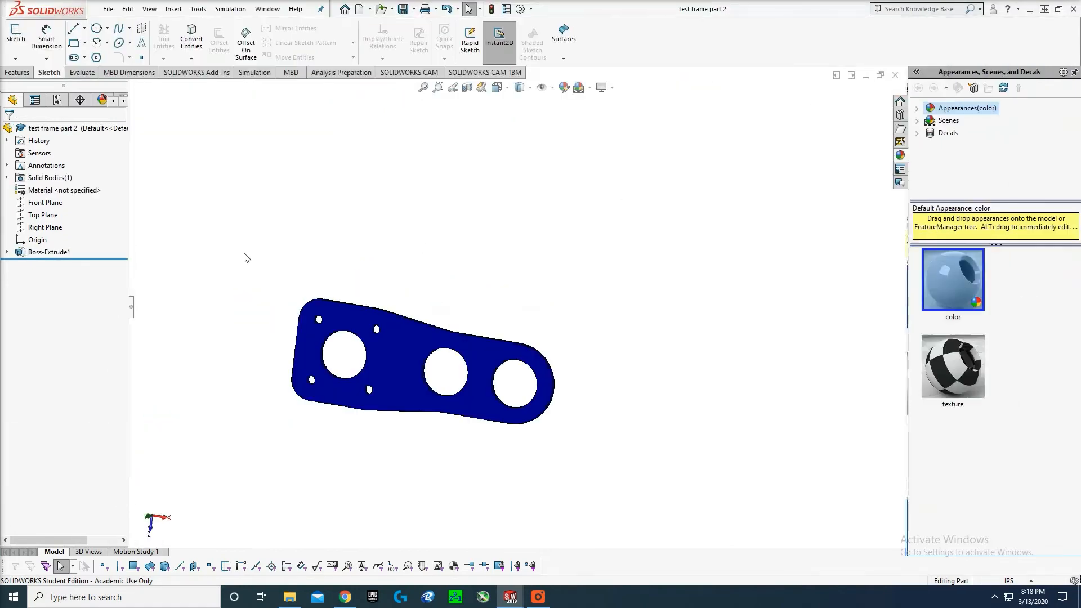
- Edit Sketch1 of Boss-Extrude1 and set the diameter of the large hole between the four screw holes to 1.5 in
left_click(7, 252)
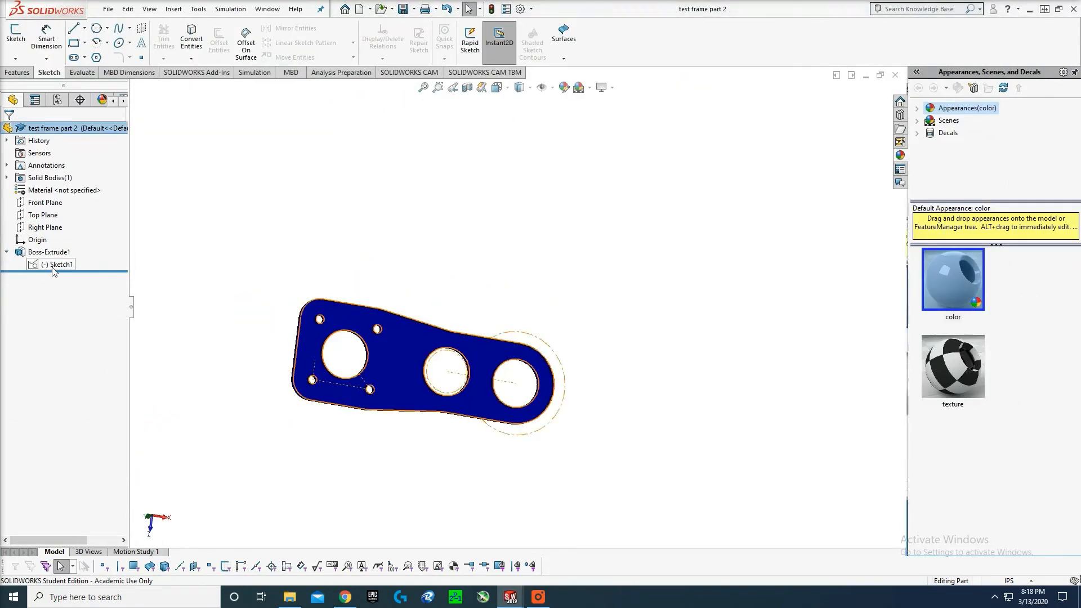
left_click(57, 264)
left_click(62, 234)
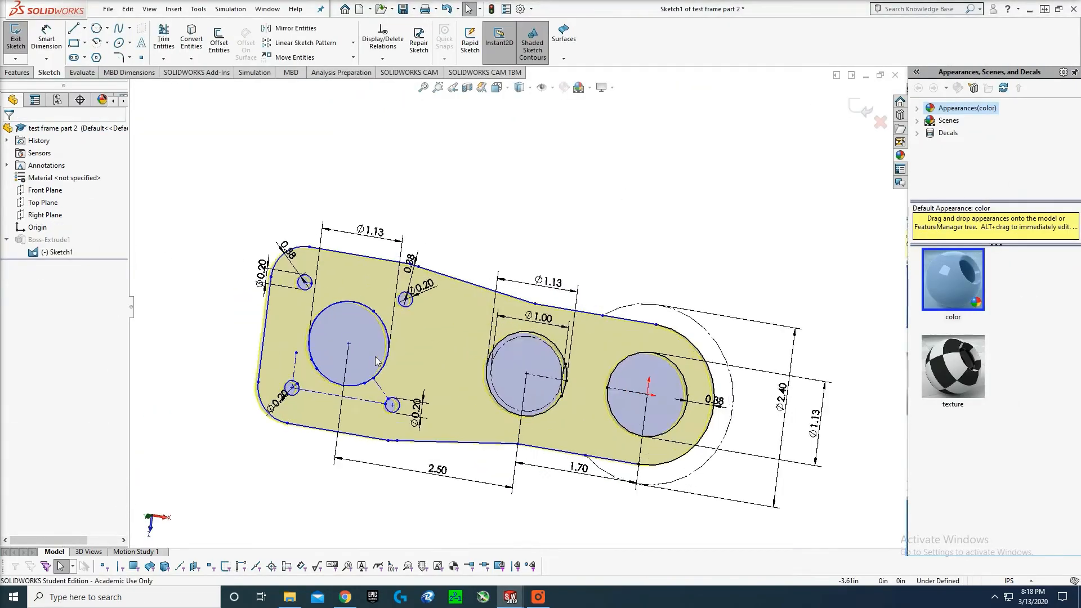
scroll(375, 357, "down", 1)
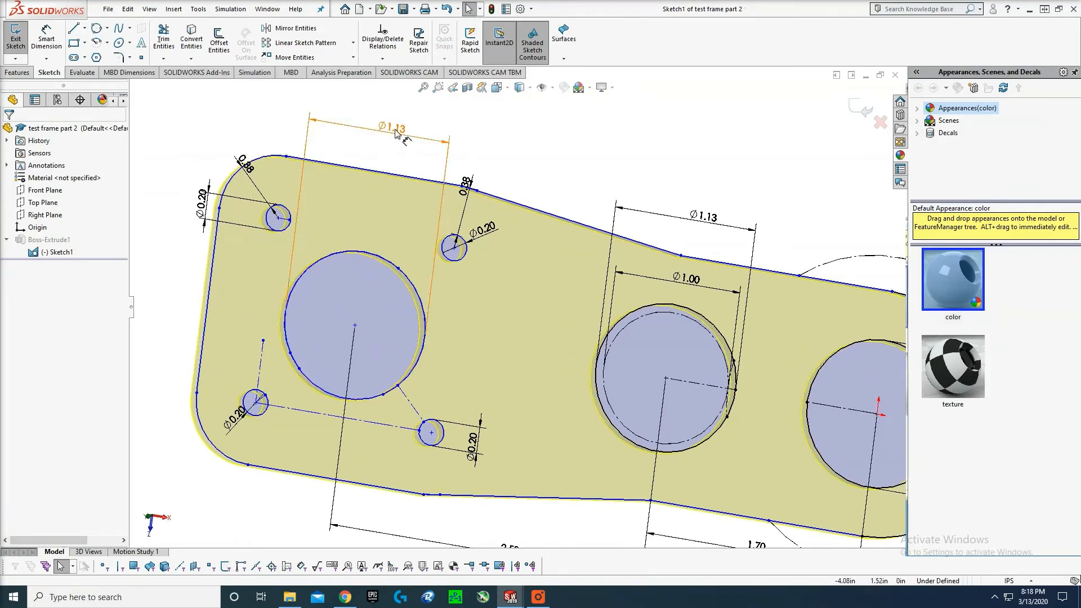
double_click(395, 129)
type("1.5")
key("Return")
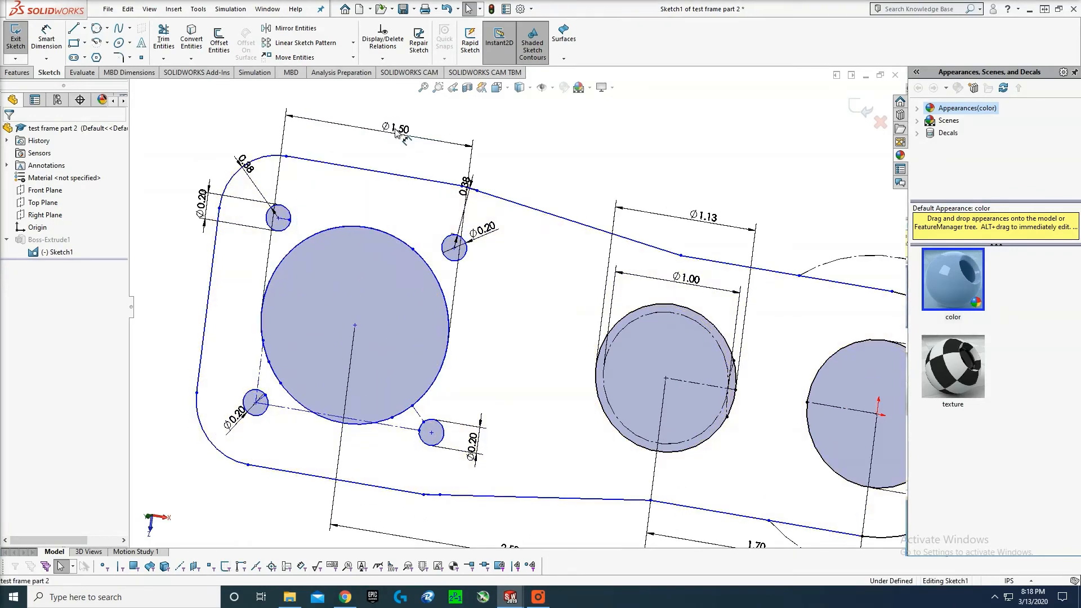
left_click(861, 110)
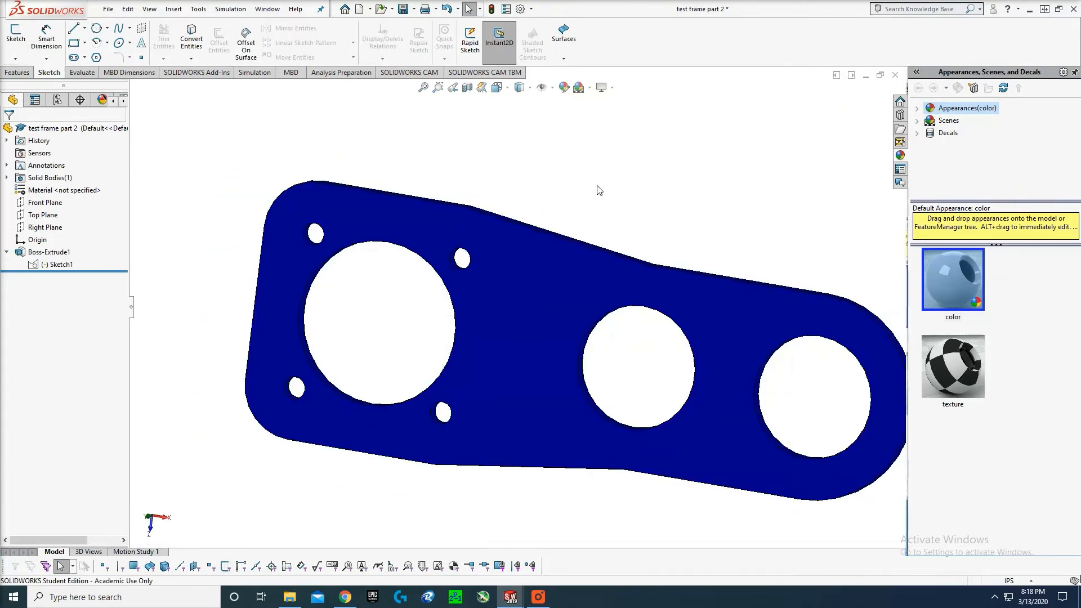
- Save test frame part 2, return to Assem1 and rebuild the assembly with the changed part
middle_click_drag(598, 190, 570, 193)
scroll(228, 221, "up", 1)
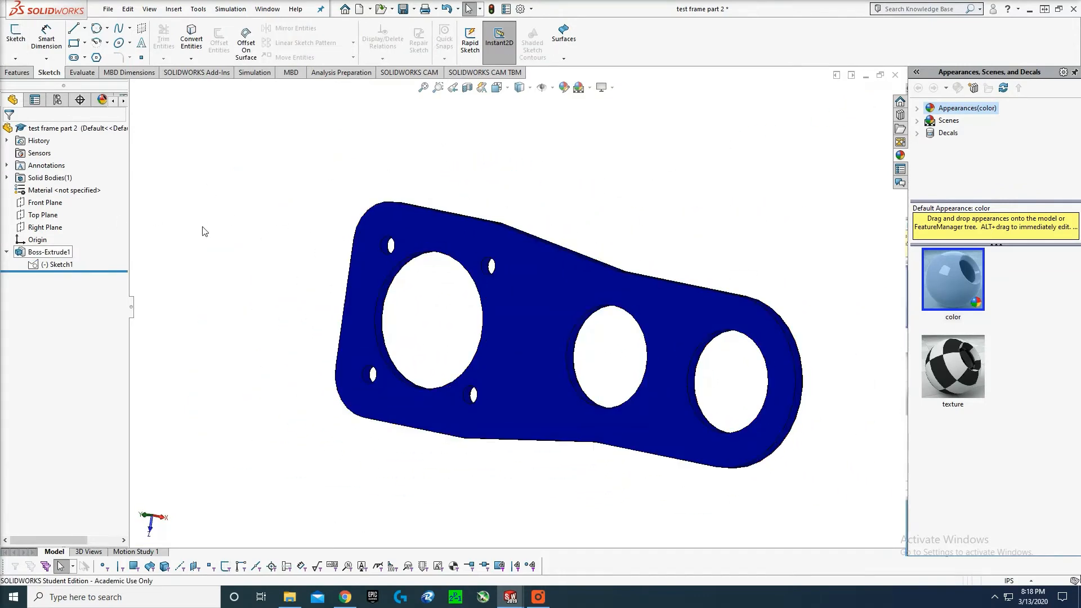
scroll(654, 196, "up", 1)
mouse_move(653, 195)
middle_mouse_down()
mouse_move(656, 225)
mouse_move(620, 215)
mouse_move(660, 205)
mouse_move(660, 191)
middle_mouse_up()
left_click(103, 10)
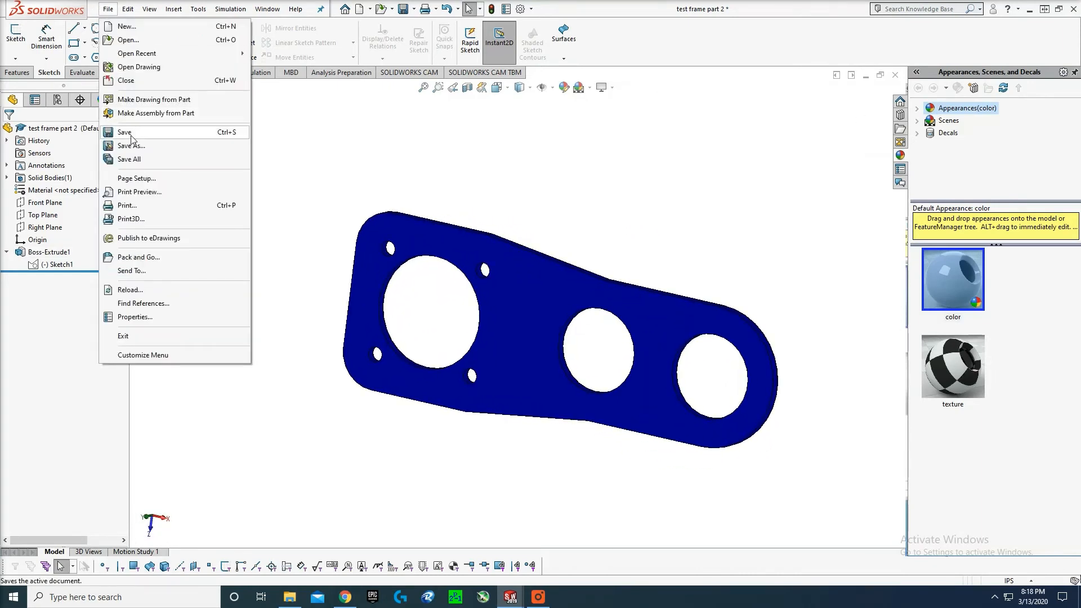
left_click(130, 138)
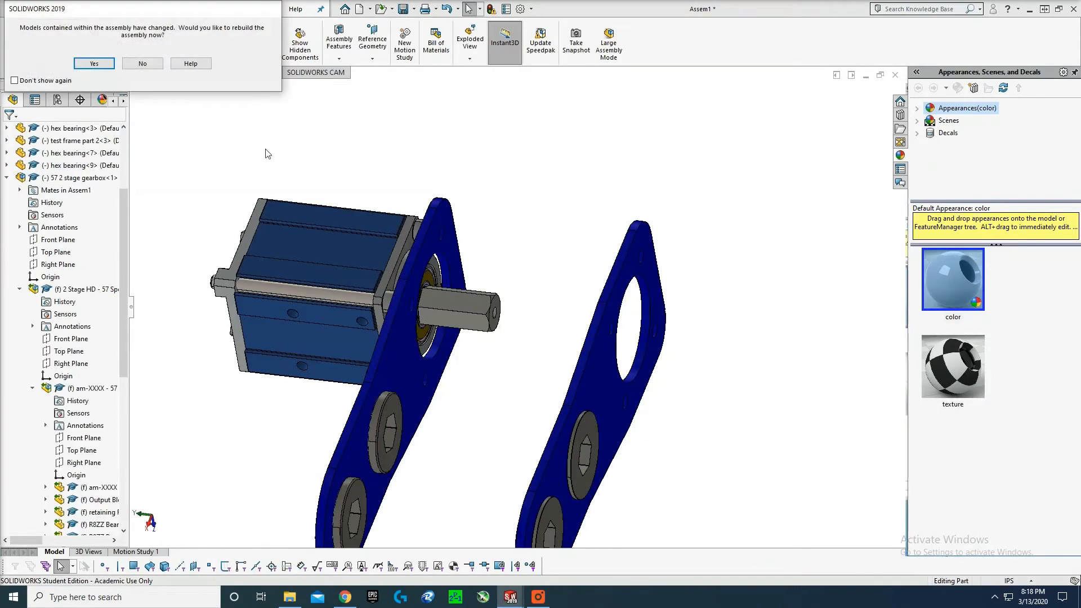
left_click(94, 63)
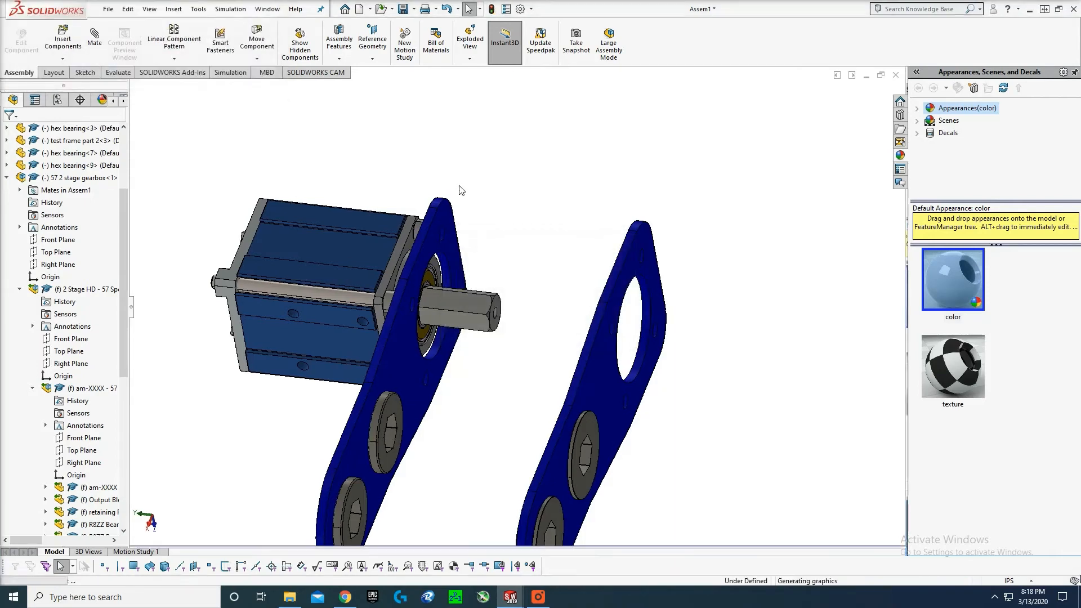
- Add a coincident mate between the gearbox's output block front face and the facing side of the adjacent frame plate
scroll(527, 230, "down", 2)
mouse_move(528, 230)
middle_mouse_down()
mouse_move(511, 179)
mouse_move(527, 226)
middle_mouse_up()
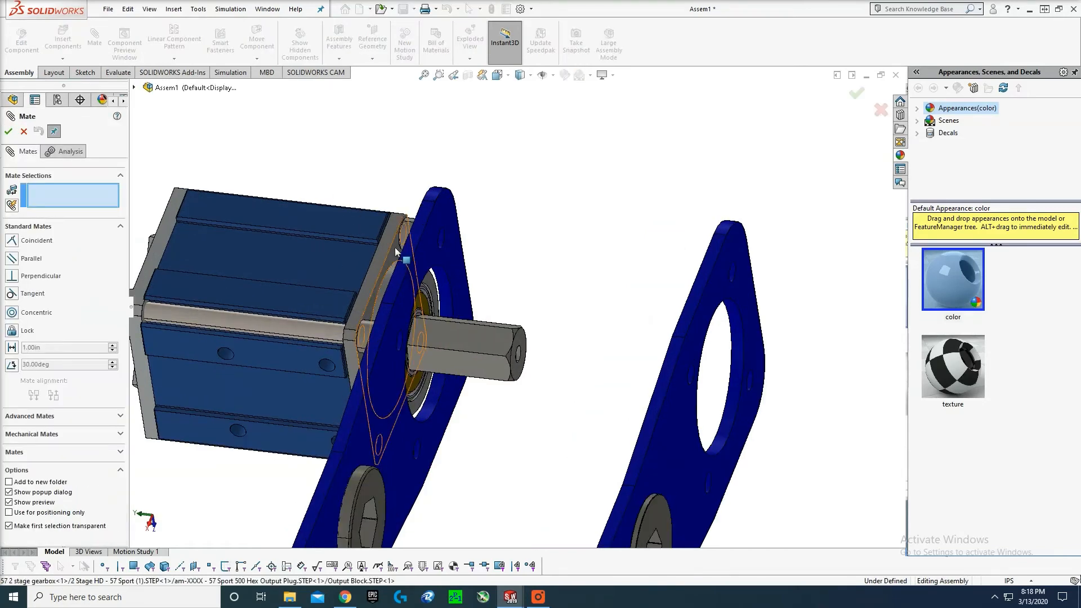
left_click(396, 247)
middle_click_drag(399, 248, 516, 260)
left_click(494, 258)
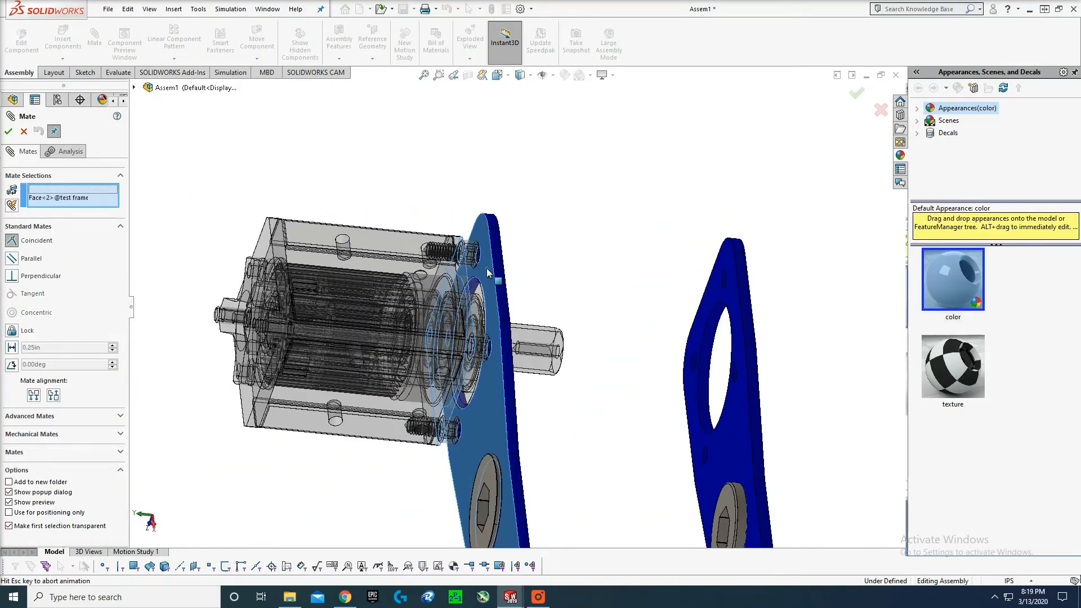
left_click(615, 258)
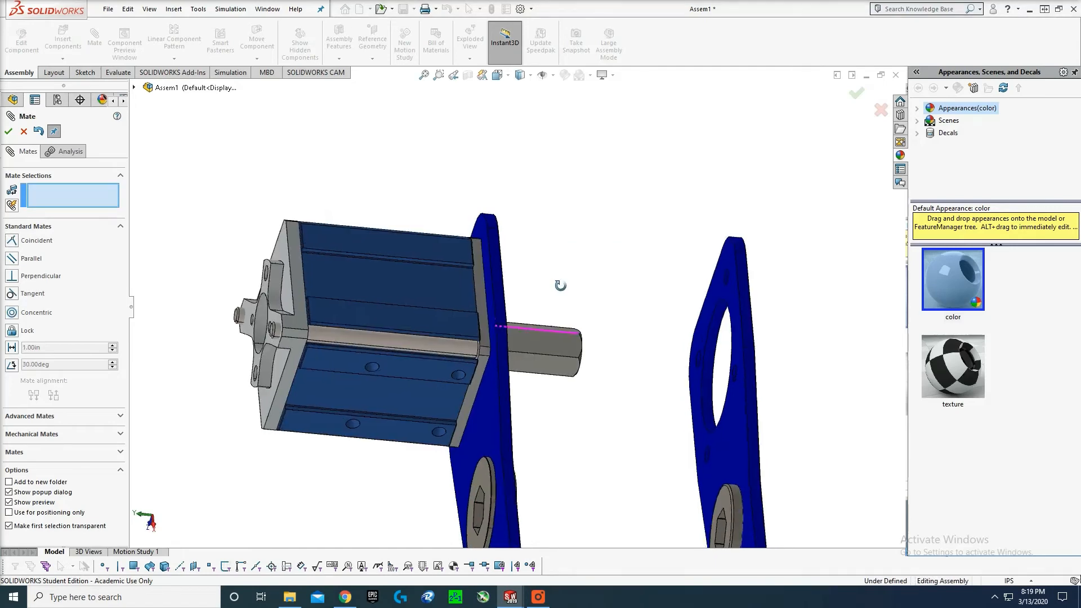
middle_click_drag(551, 291, 591, 281)
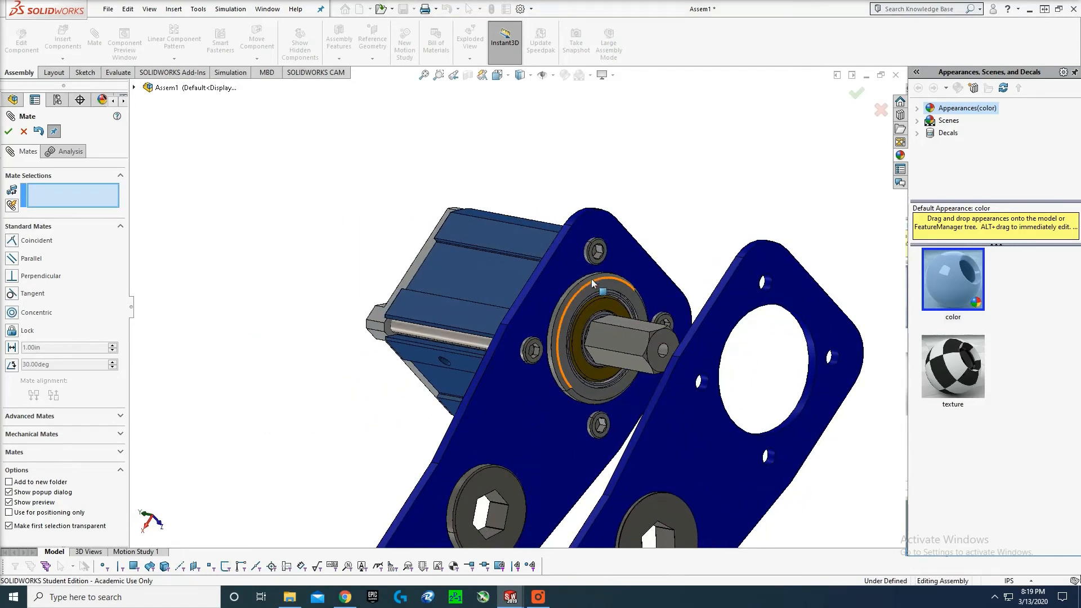
scroll(602, 287, "down", 4)
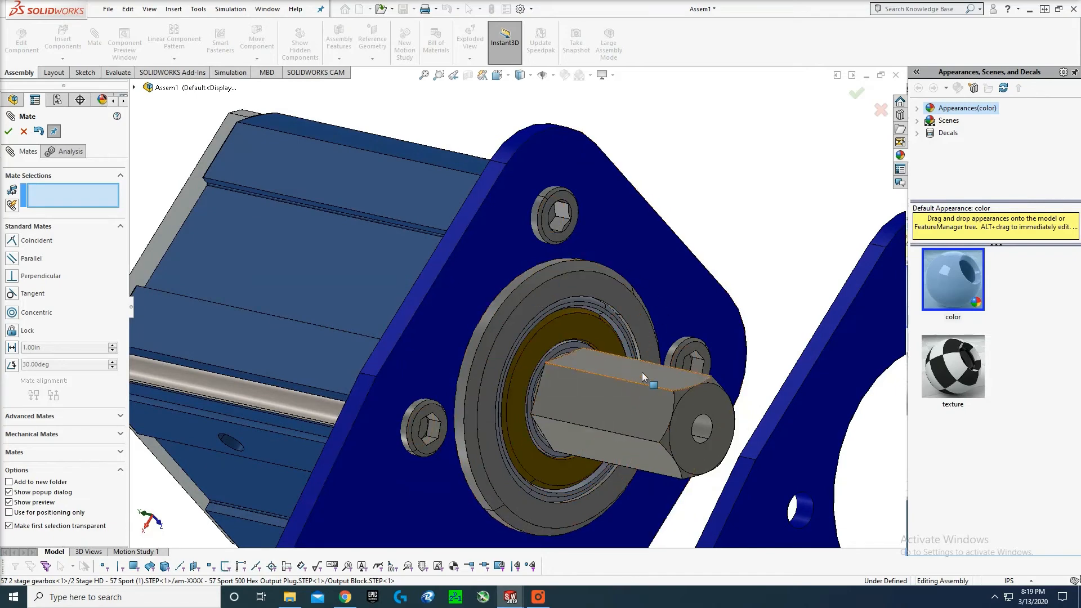
- Close the mate command and examine how the gearbox and the two frame plates fit together from several angles
scroll(642, 373, "up", 3)
middle_click_drag(641, 372, 739, 268)
scroll(680, 337, "down", 5)
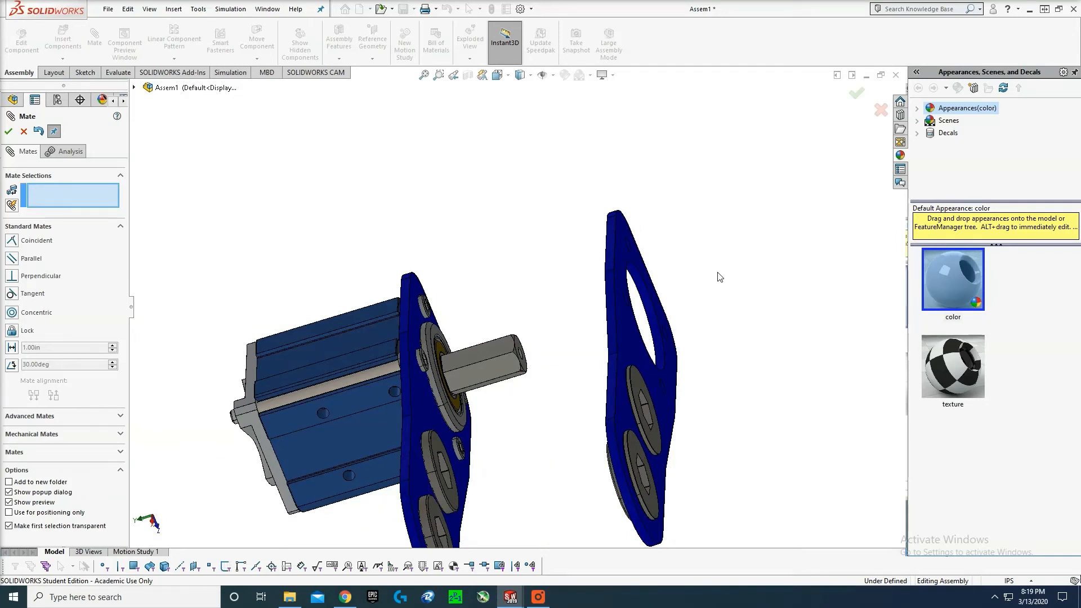
scroll(720, 277, "up", 2)
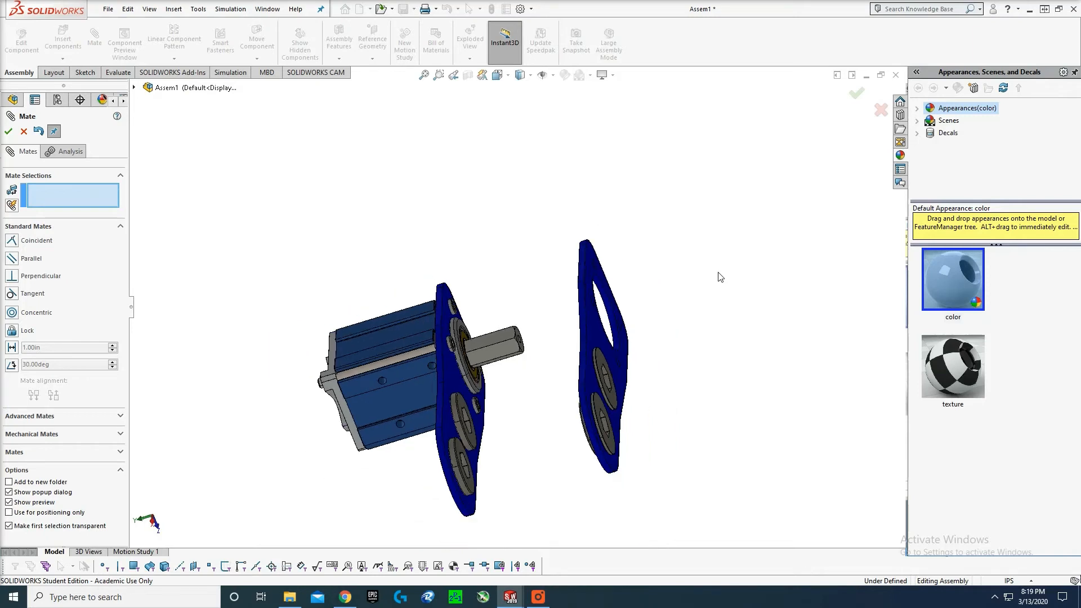
middle_click_drag(445, 376, 472, 373)
scroll(471, 372, "up", 1)
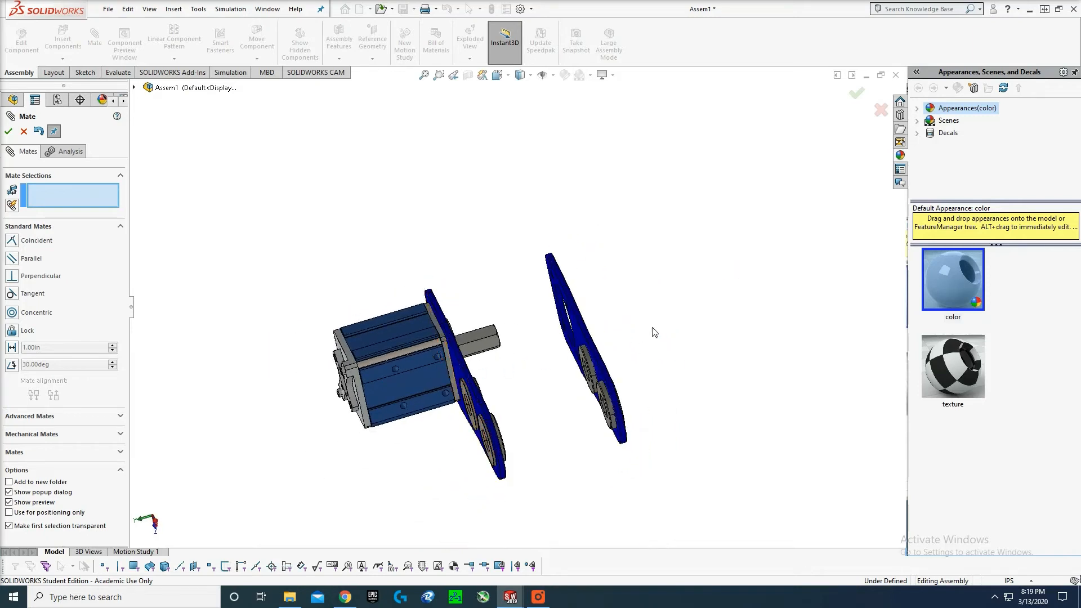
middle_click_drag(628, 325, 554, 367)
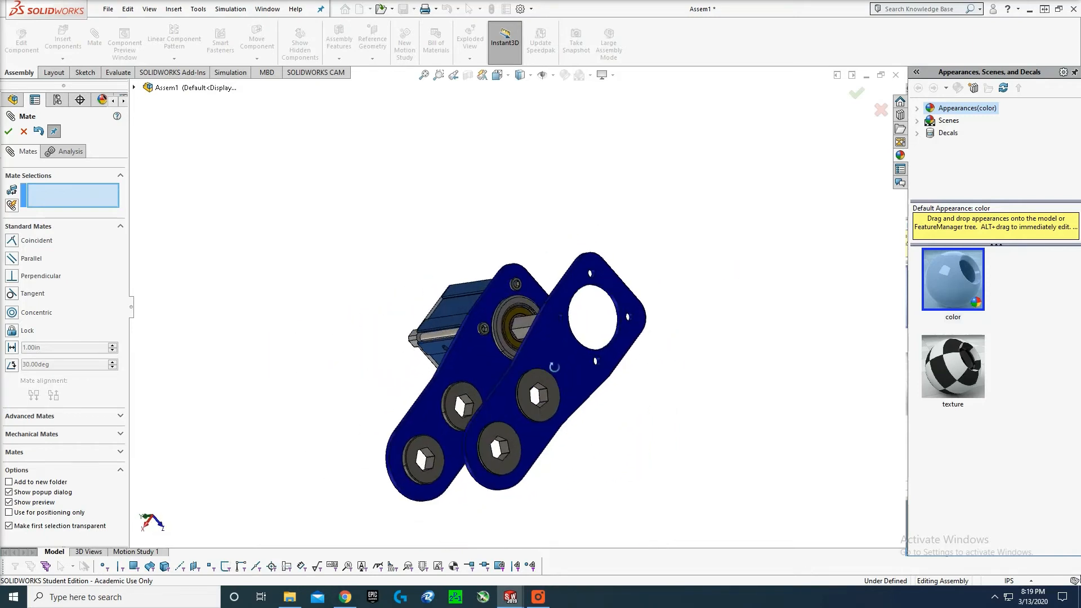
key("Escape")
middle_click_drag(656, 290, 572, 251)
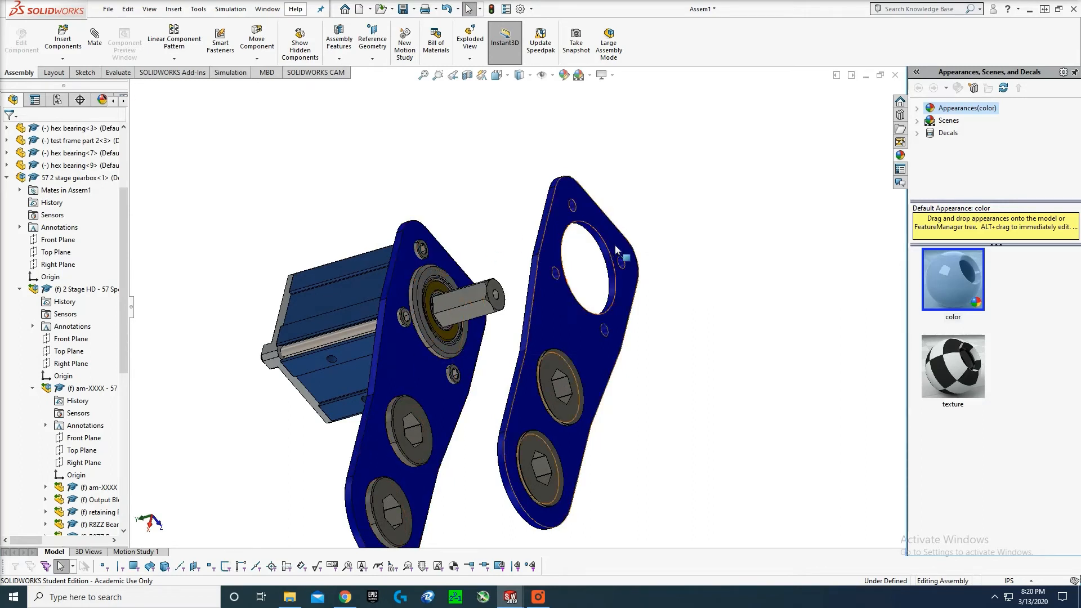
middle_click_drag(700, 302, 763, 262)
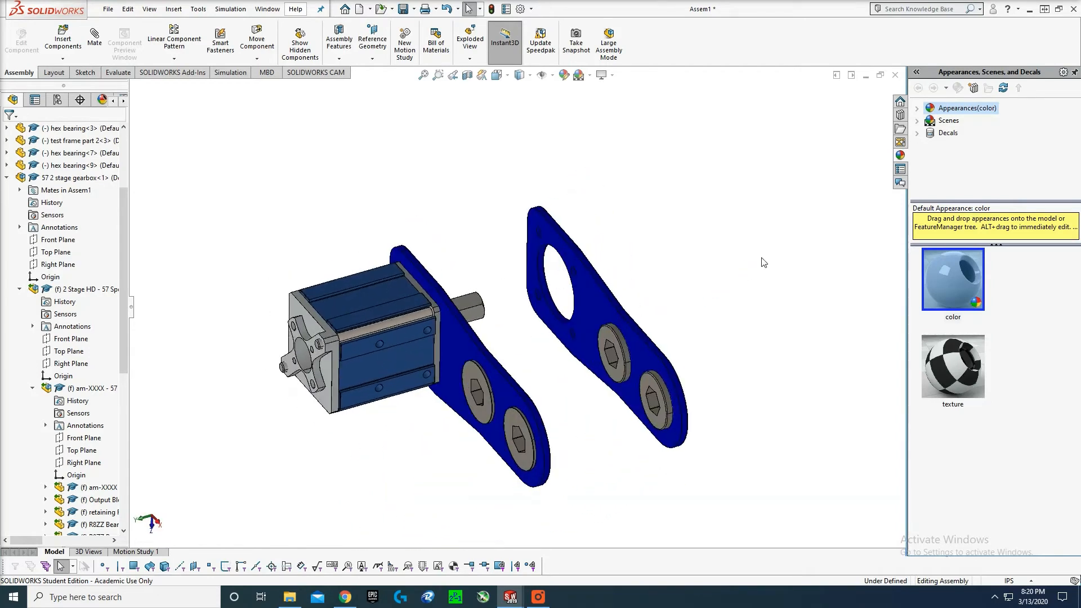
- Switch to File Explorer, duplicate test frame part 2 within the PERSONAL (F:) test folder and open the copy
mouse_move(290, 597)
left_click(291, 543)
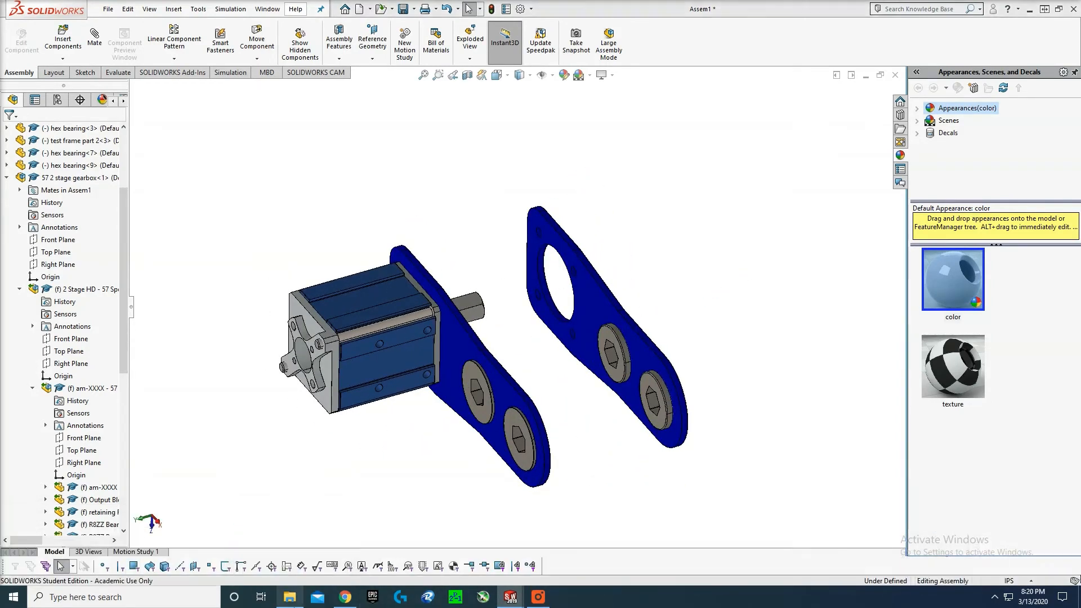
scroll(293, 419, "down", 5)
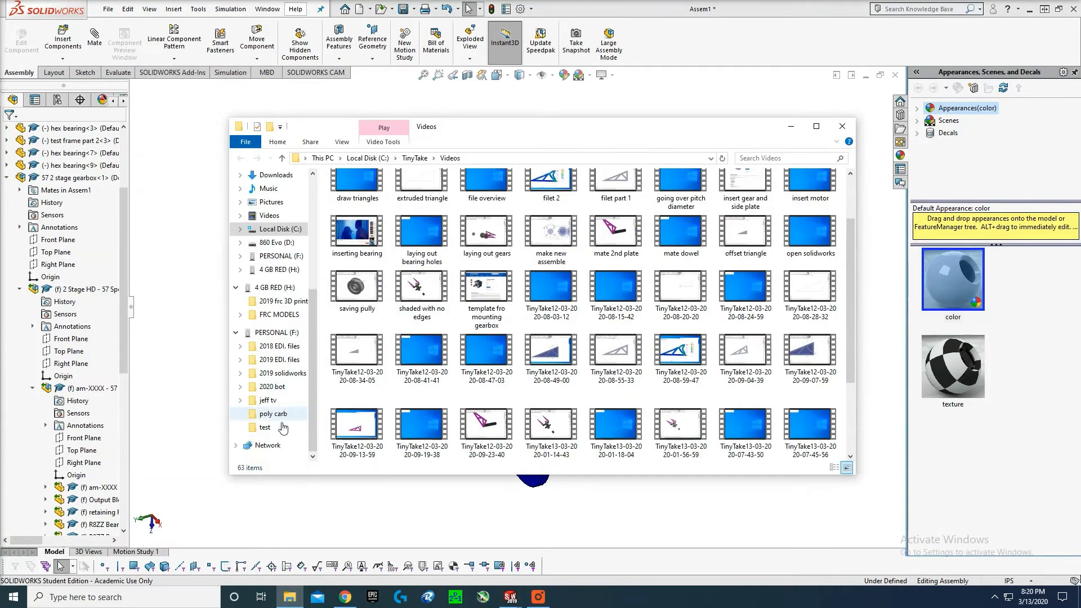
left_click(266, 425)
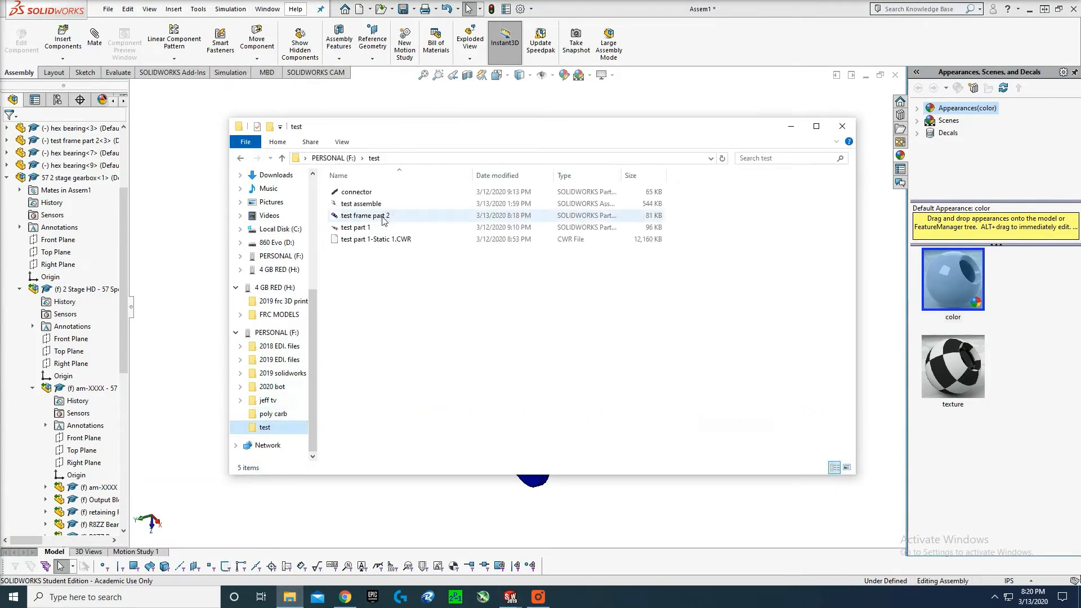
left_click(373, 218)
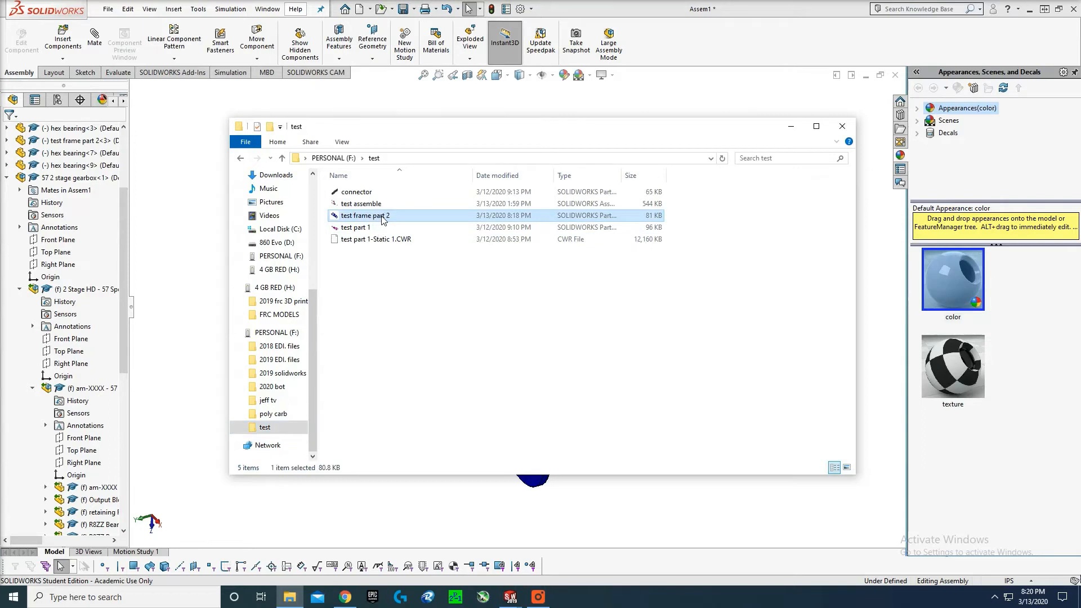
right_click(381, 217)
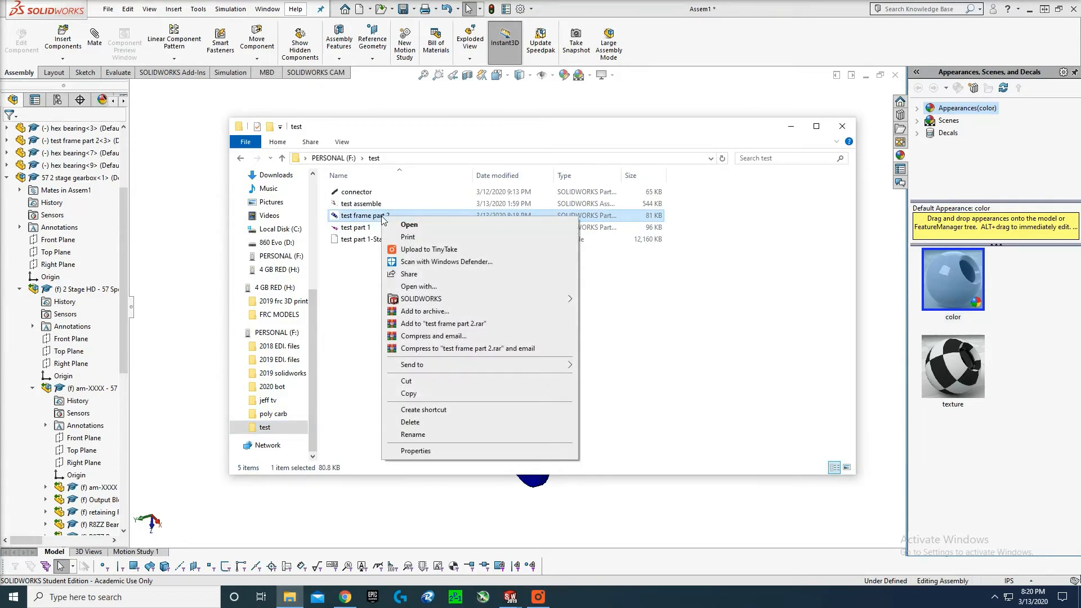
left_click(408, 393)
right_click(379, 310)
left_click(406, 404)
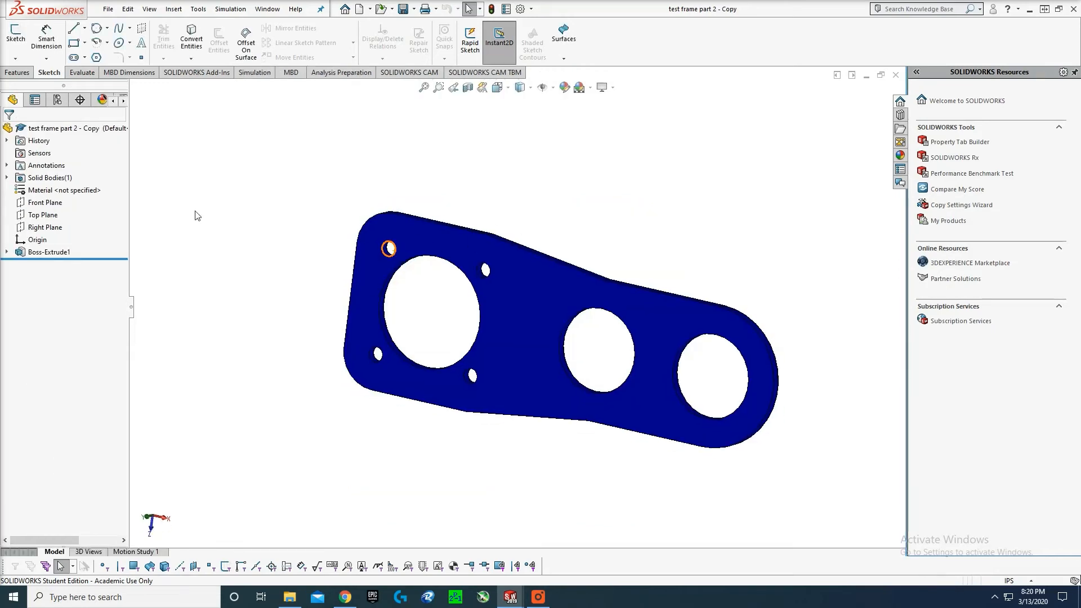
- Edit Sketch1 of Boss-Extrude1 in the copied part and set the large hole between the screw holes to 1.13 in diameter
left_click(7, 252)
left_click(57, 264)
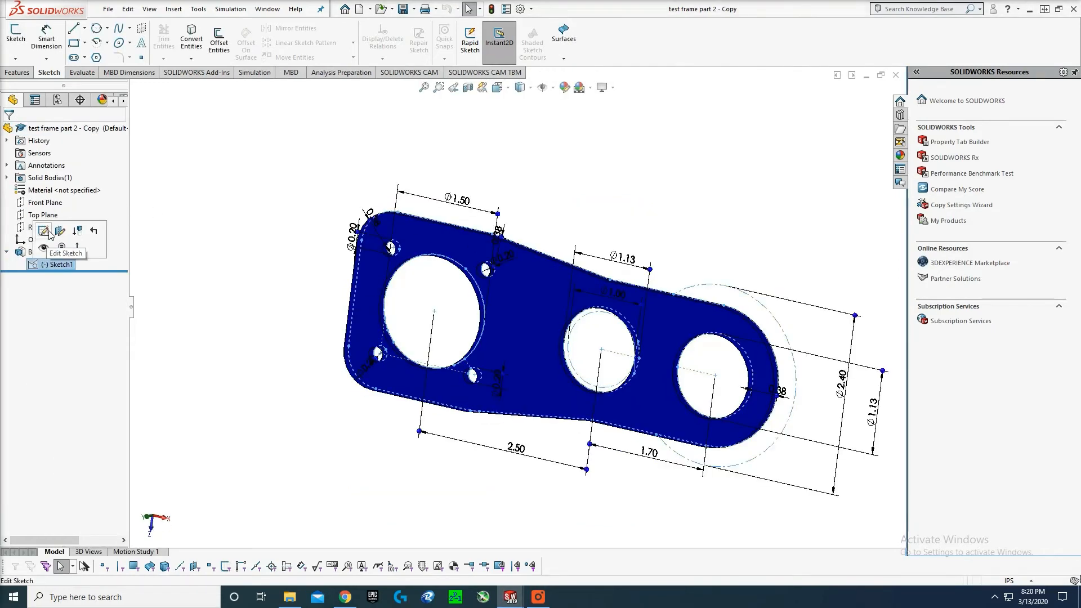
left_click(51, 230)
left_click(466, 188)
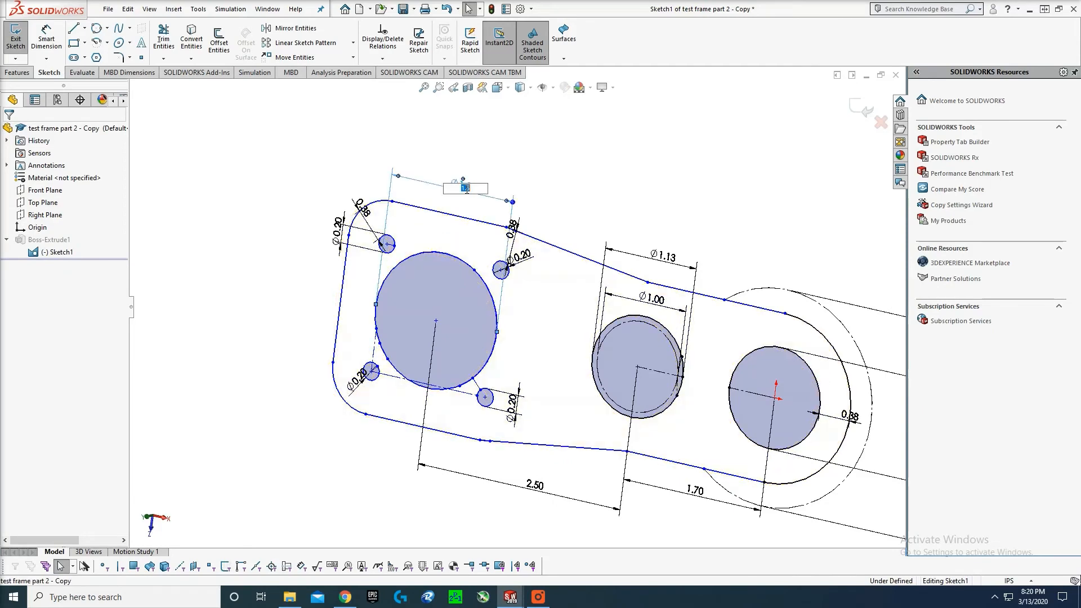
key("Return")
key("Return")
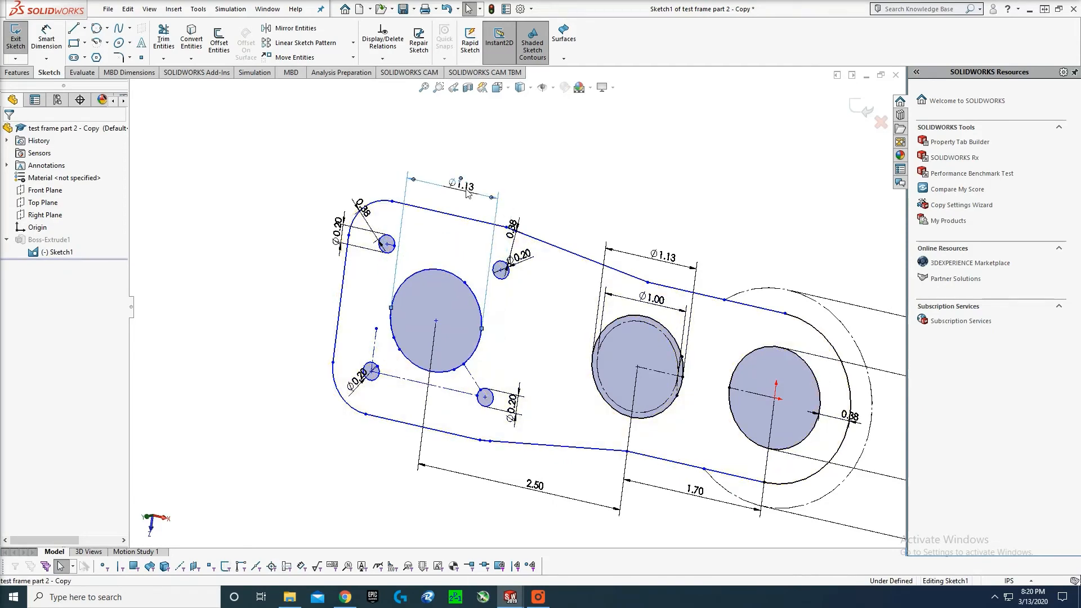
left_click(860, 111)
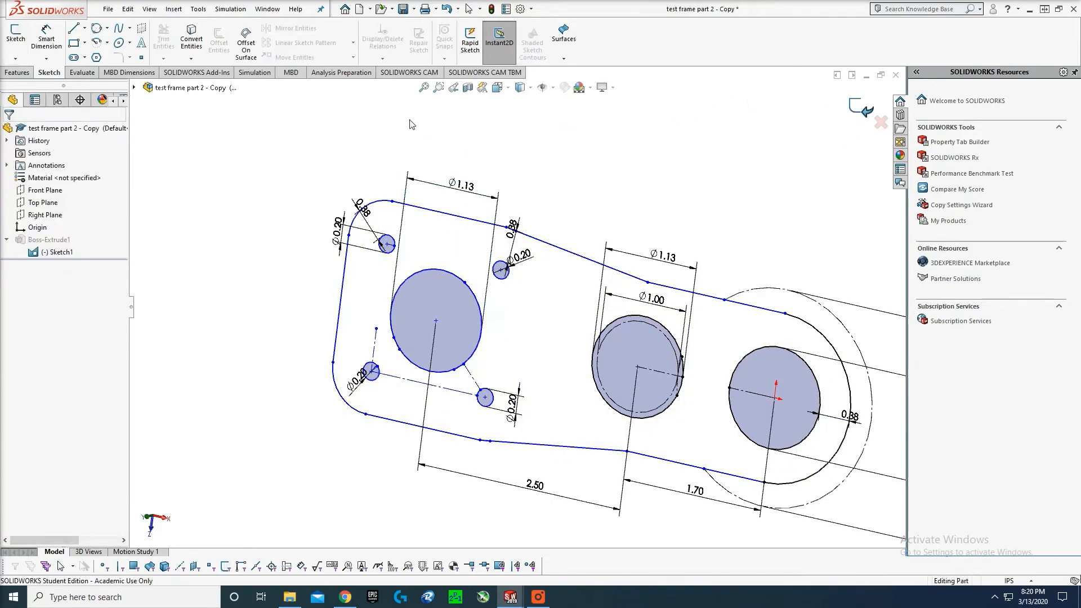
- Save the copied frame part and return to the Assem1 document
left_click(107, 8)
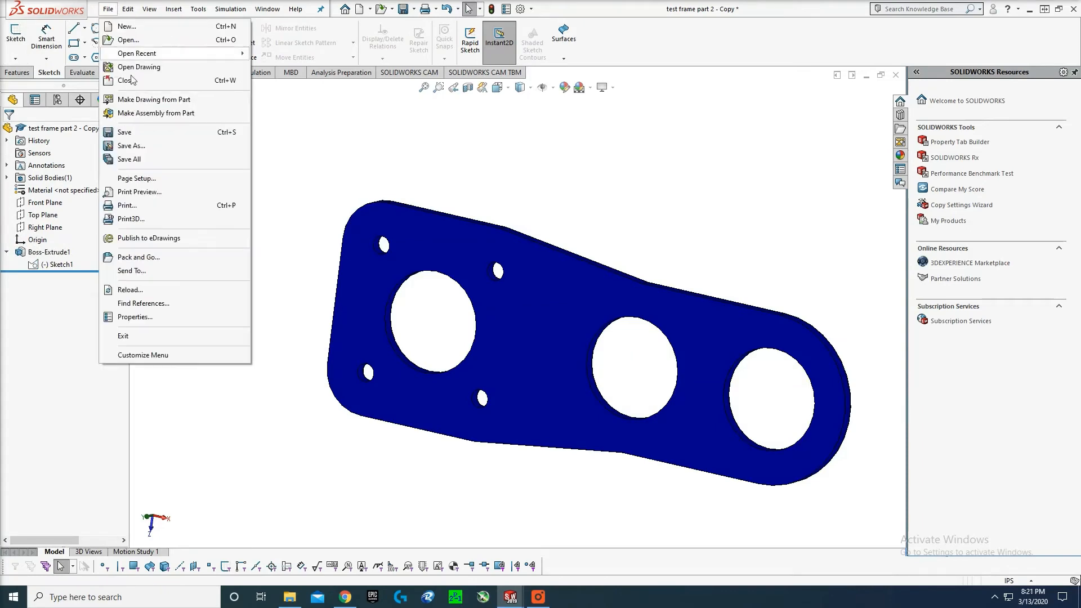
left_click(121, 118)
left_click(511, 595)
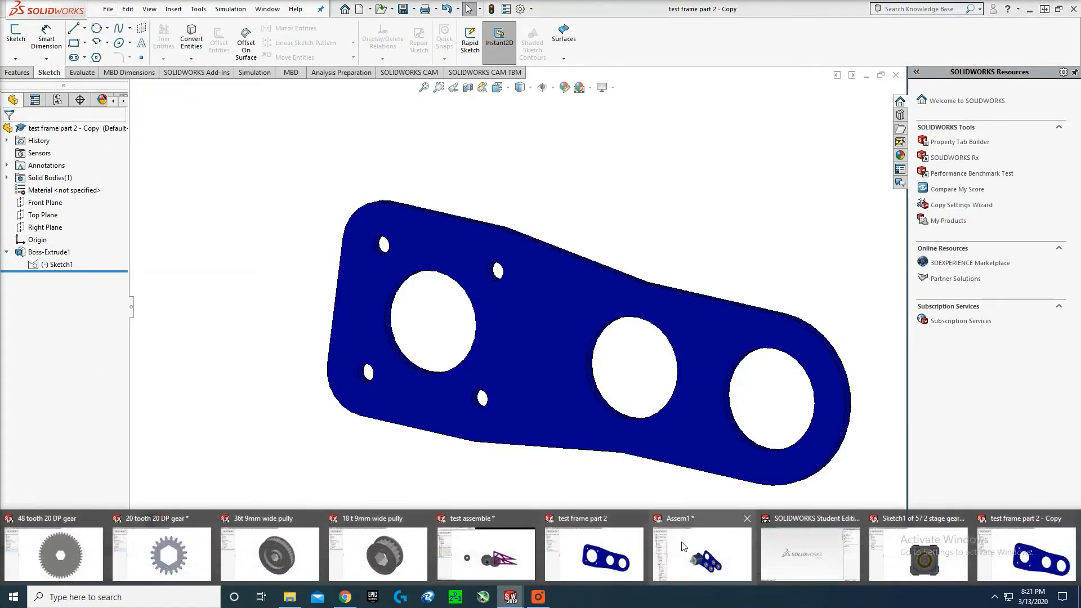
left_click(682, 546)
- Delete the frame plate opposite the gearbox together with its dependent mates
left_click(588, 289)
key("Delete")
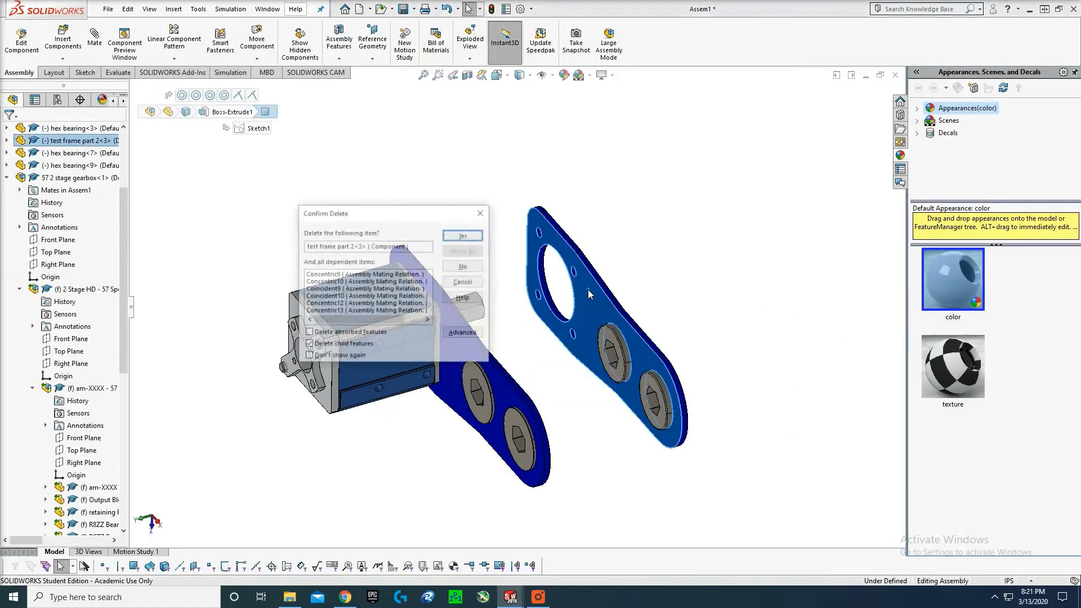
key("Return")
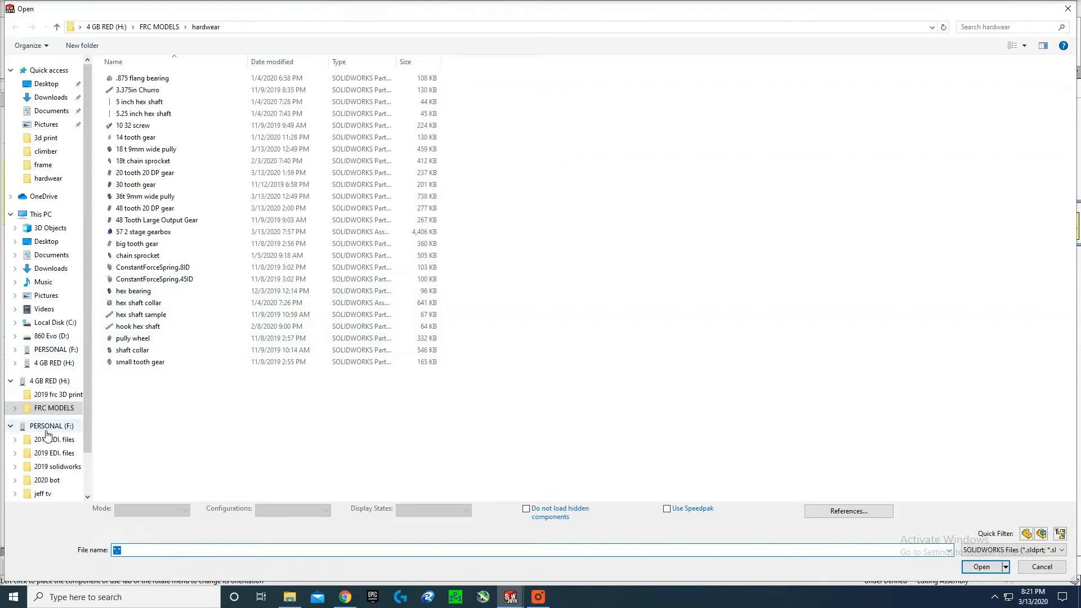
- Insert test frame part 2 - Copy from the PERSONAL (F:) test folder beside the two loose hex bearings
scroll(50, 484, "down", 1)
left_click(40, 484)
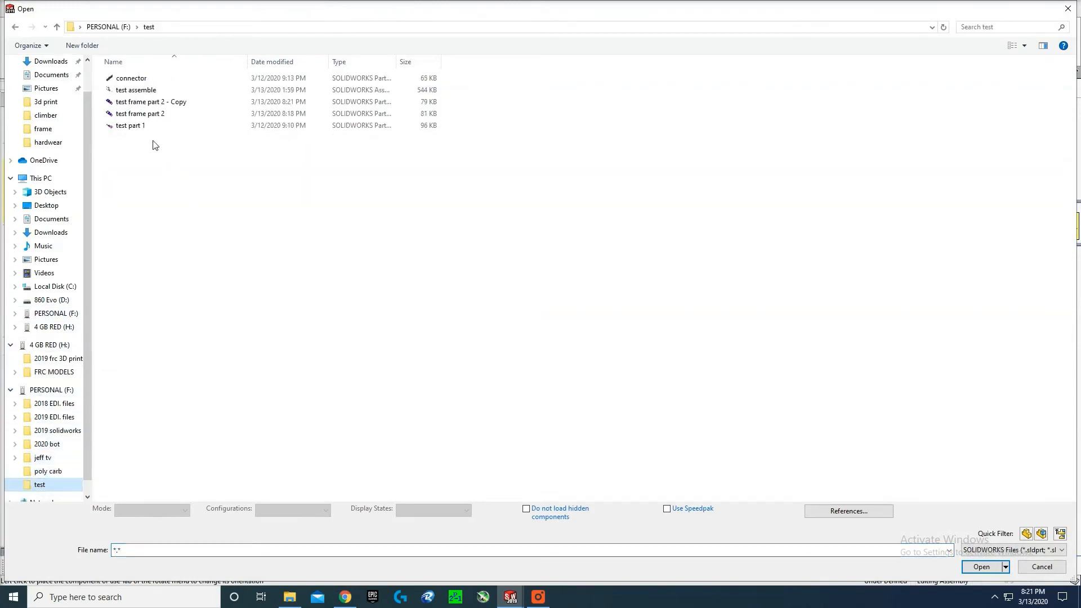
double_click(164, 104)
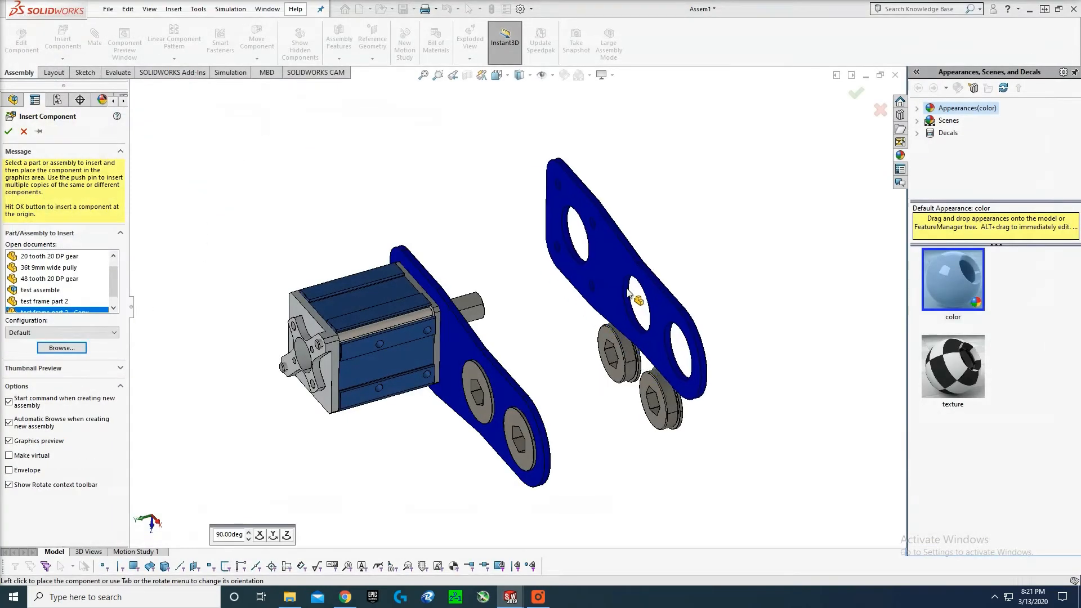
left_click(628, 292)
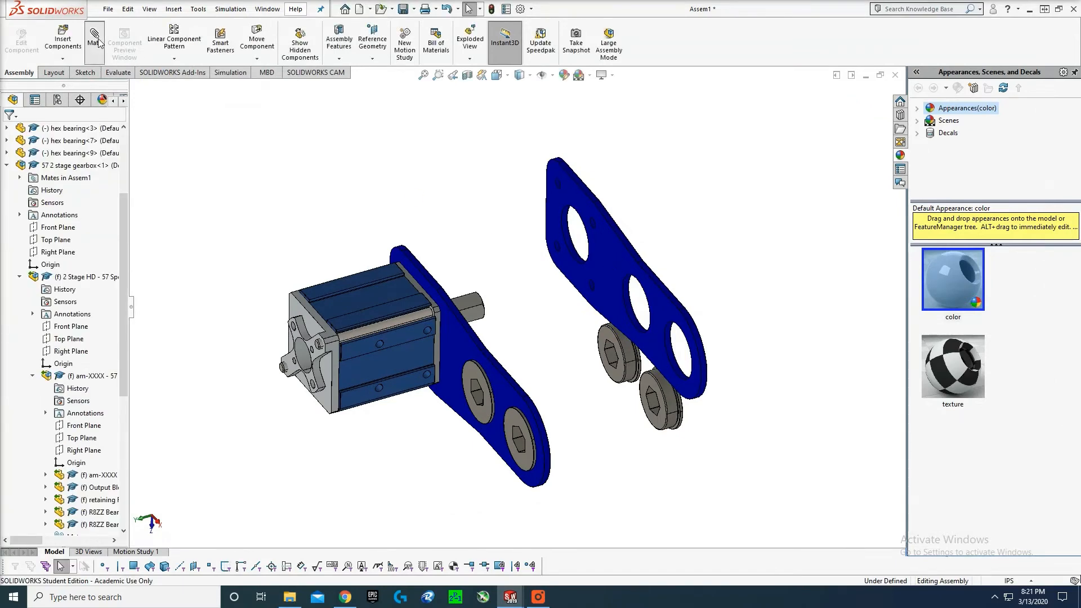
- Add concentric mates between the two loose hex bearings and the copied plate's middle and end holes
scroll(630, 357, "down", 2)
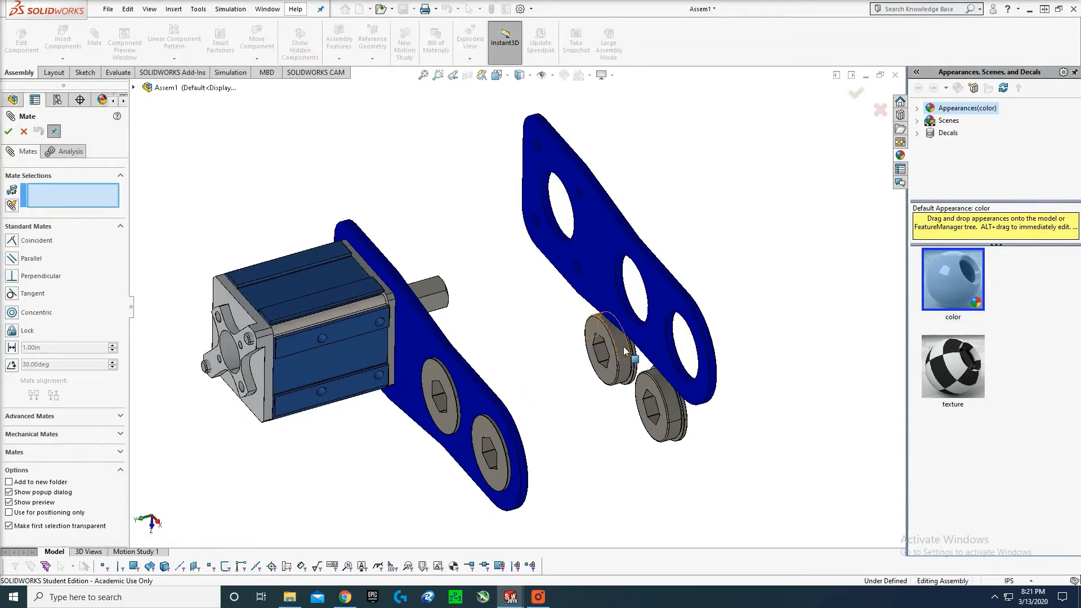
left_click(628, 350)
scroll(645, 319, "down", 2)
left_click(606, 304)
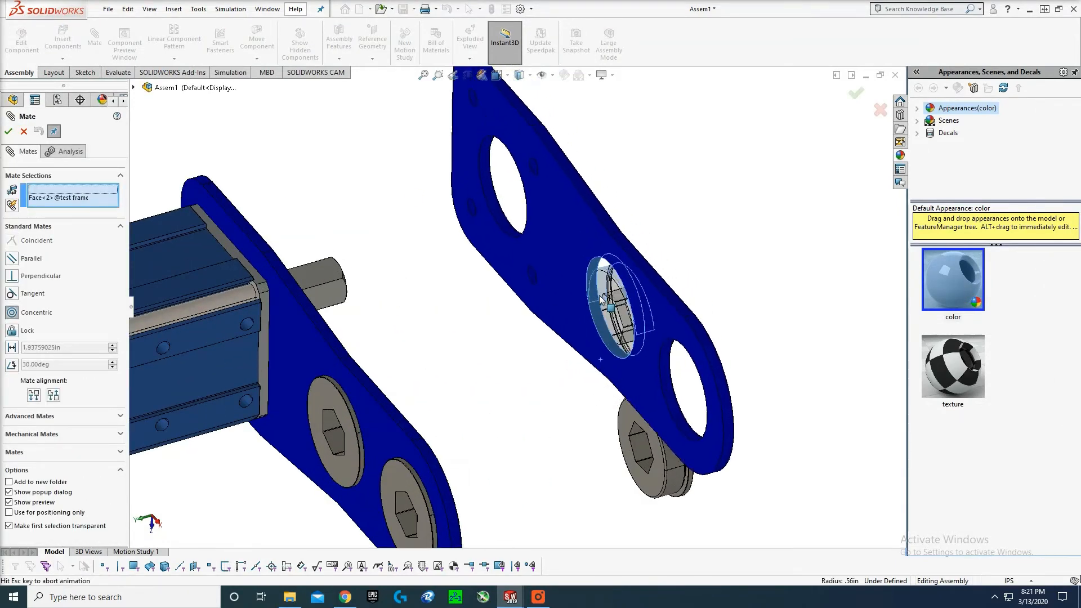
left_click(760, 329)
left_click(687, 494)
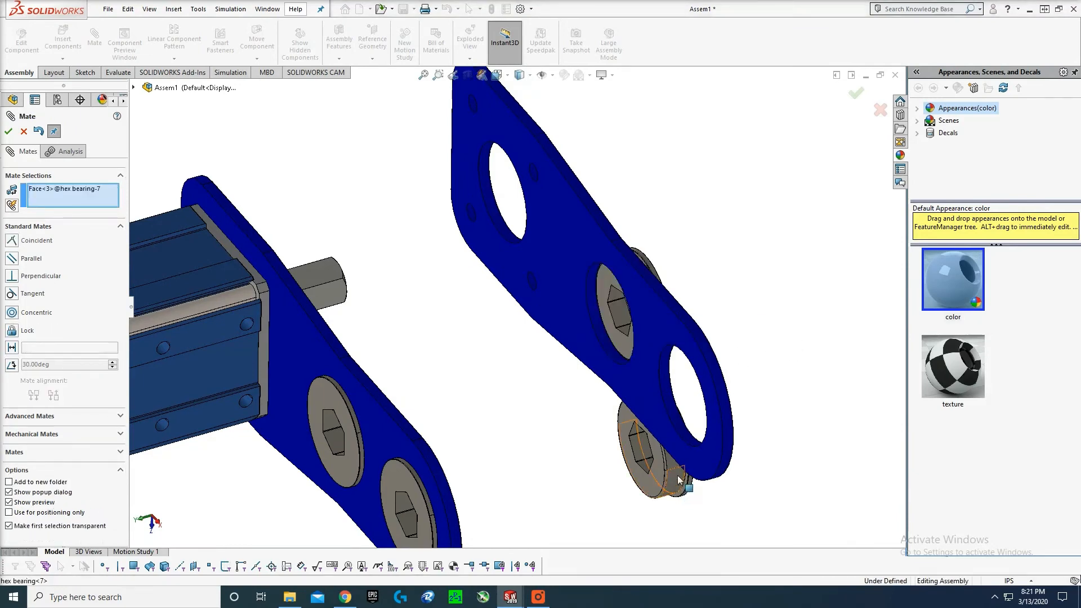
left_click(704, 417)
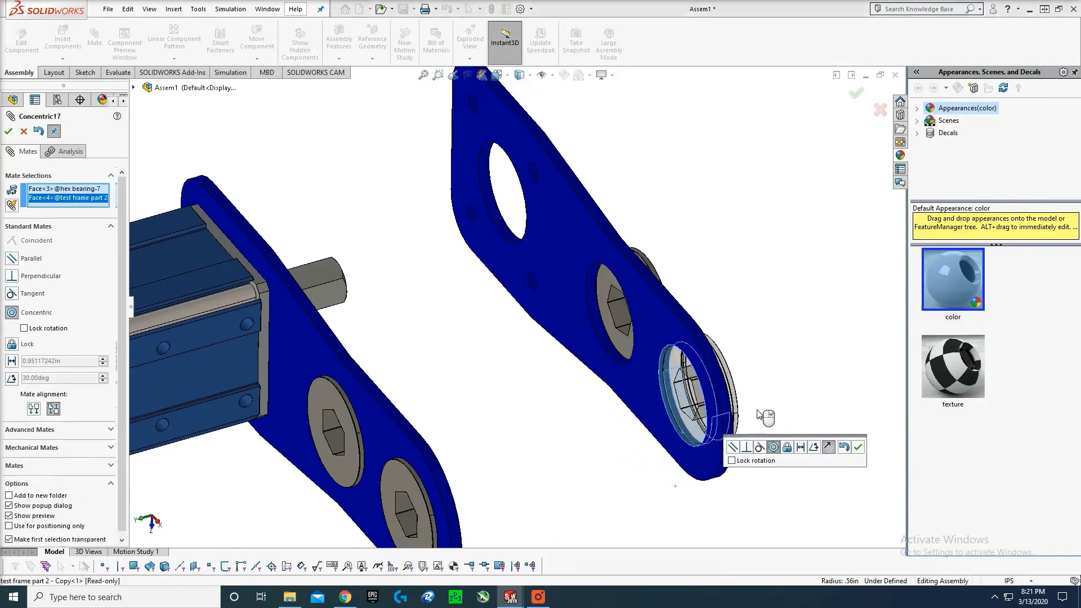
left_click(858, 447)
- Add a coincident mate between the end hole's hex bearing flange edge and the copied plate's outer face
scroll(688, 404, "down", 4)
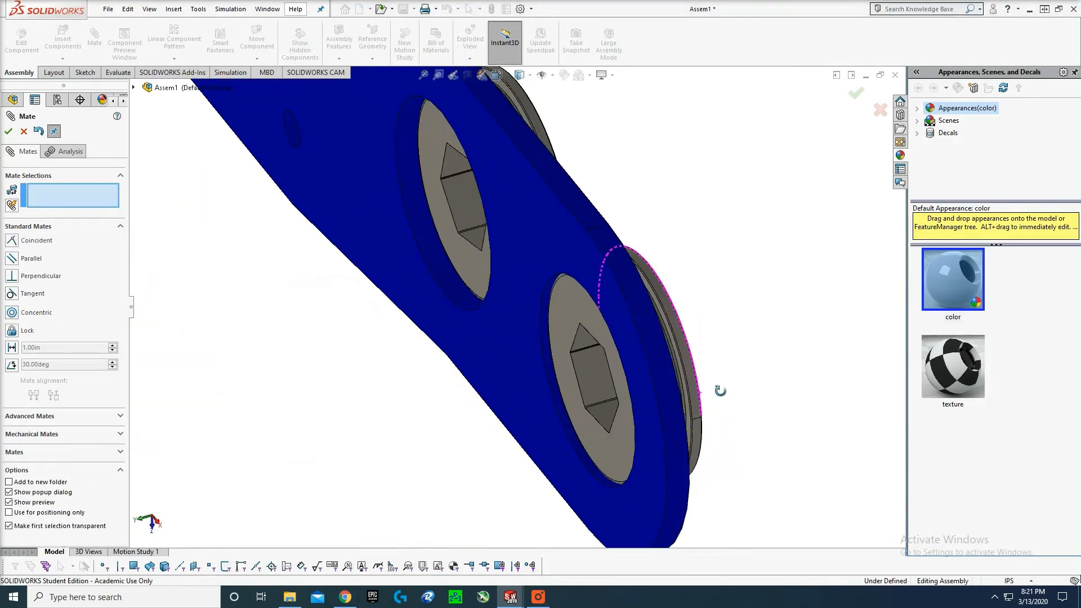
left_click(687, 404)
middle_click_drag(688, 405, 585, 406)
left_click(583, 417)
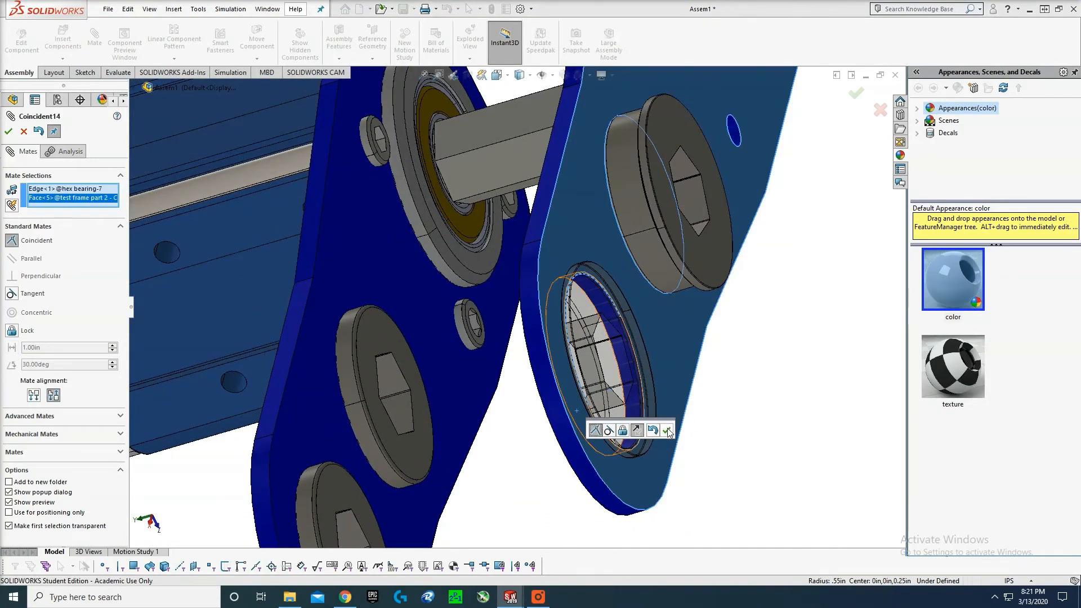
left_click(667, 430)
- Add a coincident mate between the middle hex bearing's inner flange face and the copied plate's outer face
middle_click_drag(671, 270, 658, 198)
scroll(657, 192, "down", 3)
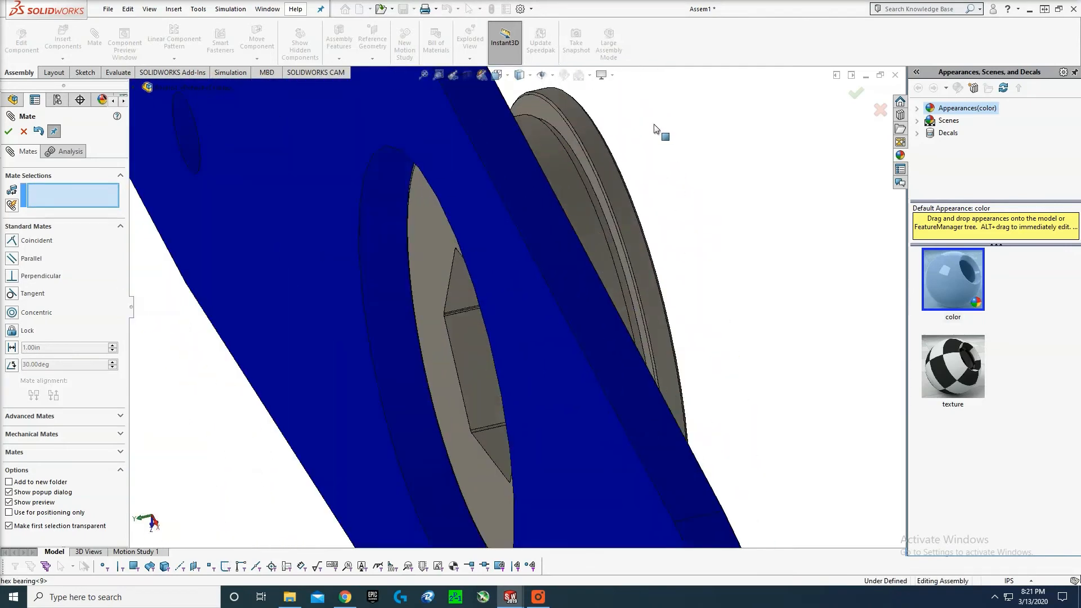
left_click(554, 116)
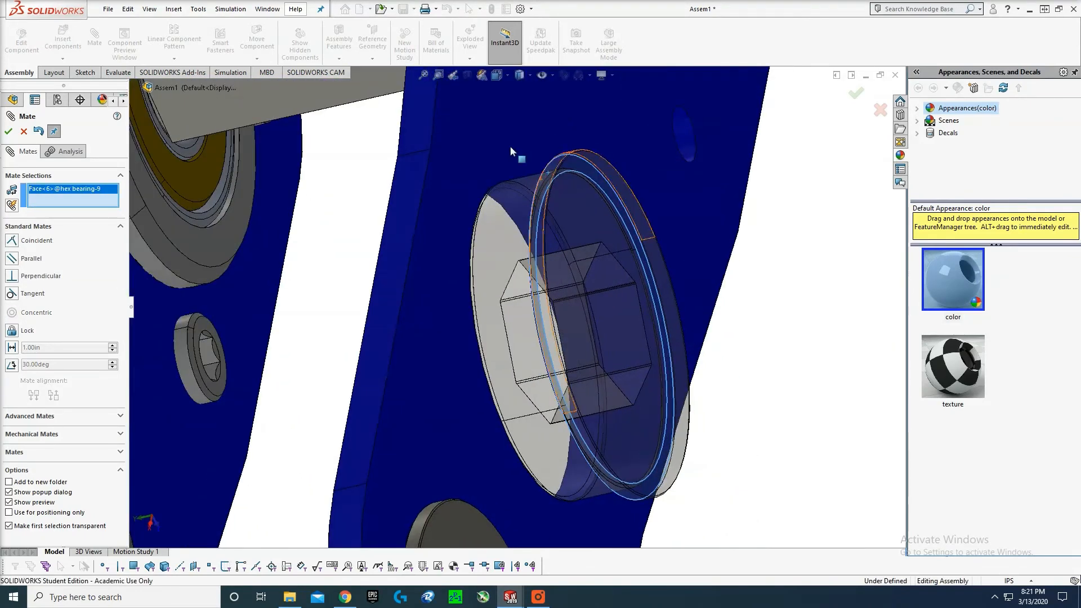
left_click(598, 169)
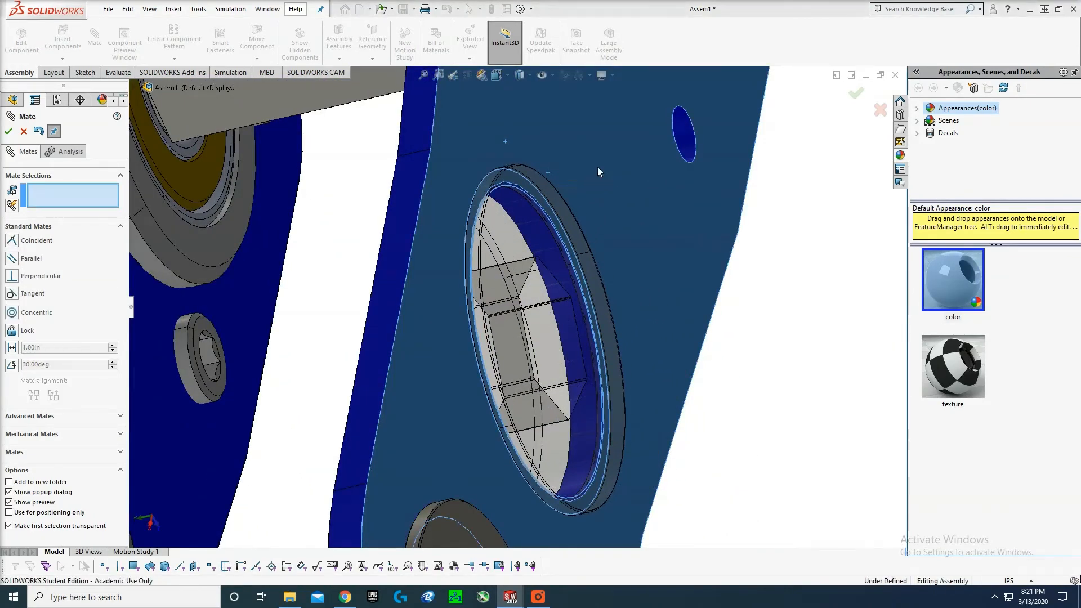
- Add concentric mates between two of the copied plate's small screw holes and the matching gearbox screws
scroll(650, 171, "up", 3)
left_click(576, 236)
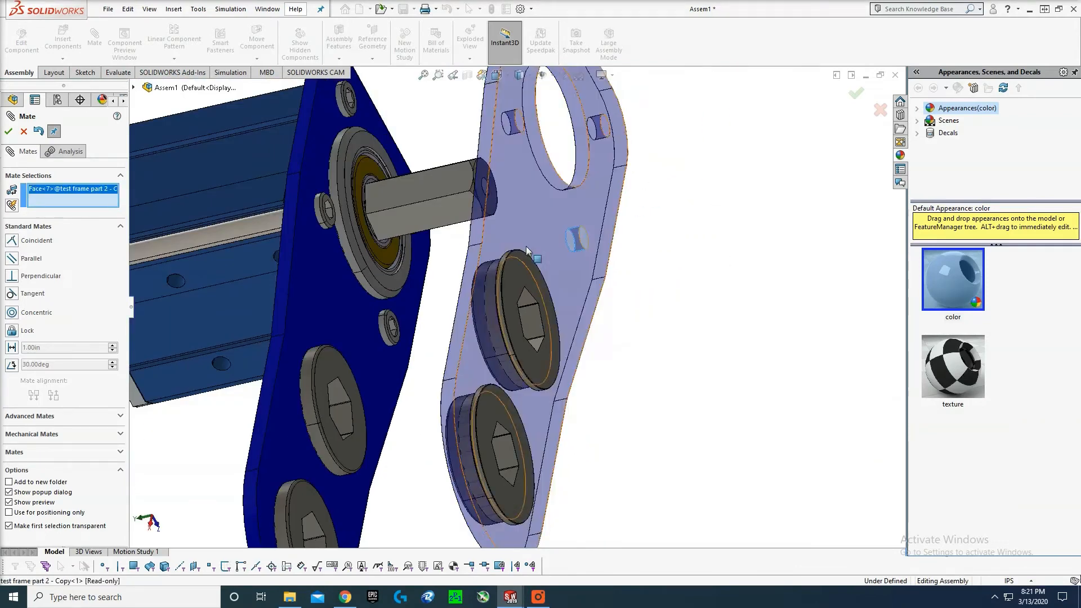
left_click(379, 329)
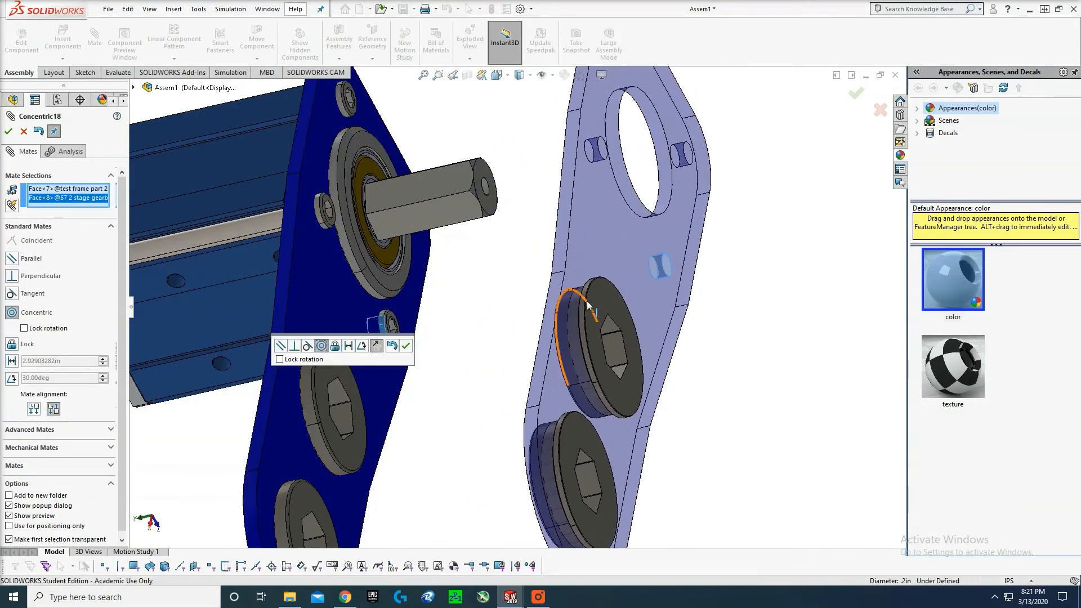
left_click(408, 349)
left_click(595, 150)
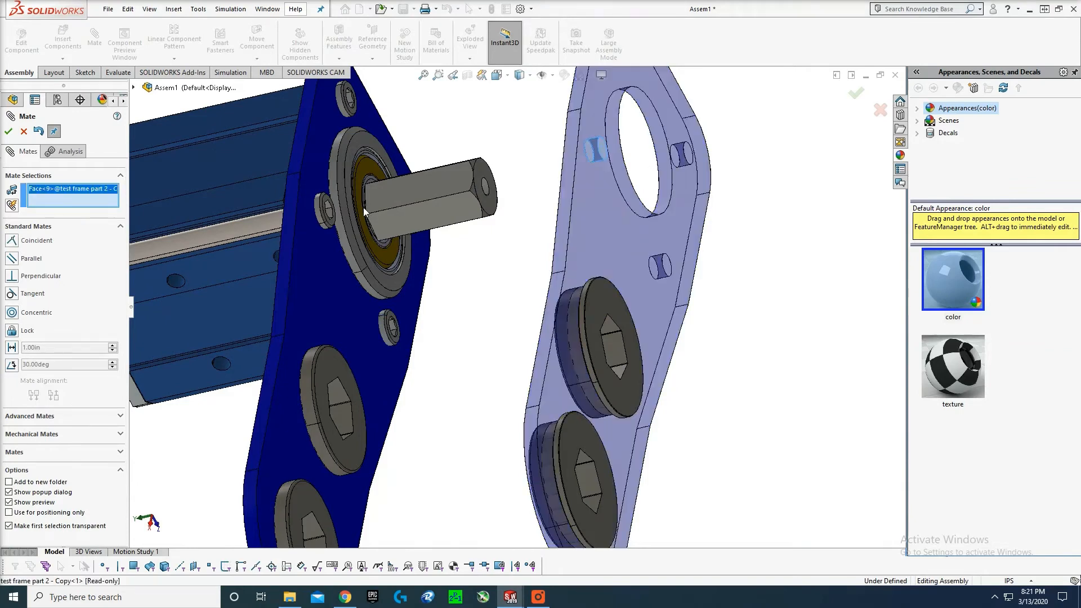
left_click(318, 216)
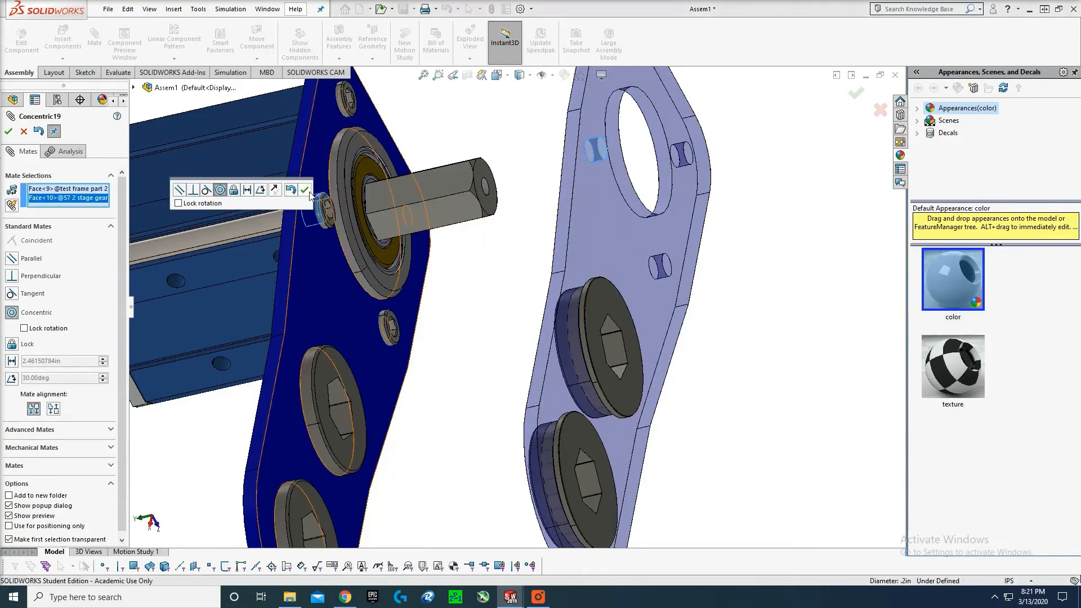
key("Return")
scroll(524, 159, "up", 2)
key("Escape")
- Duplicate a hex bearing and place the copy beside the copied plate
left_click(570, 314)
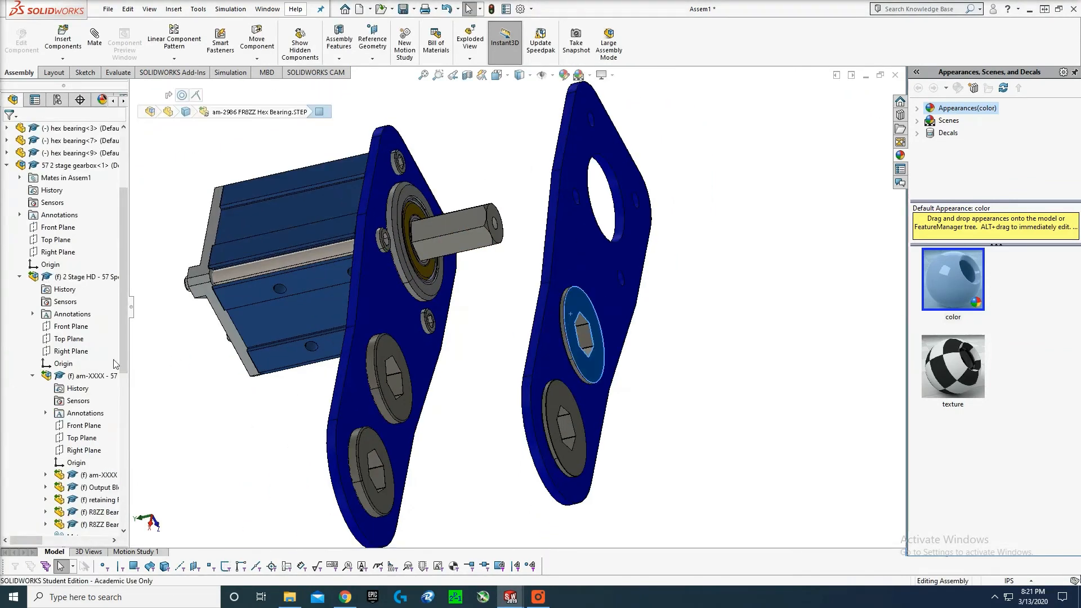
right_click(61, 153)
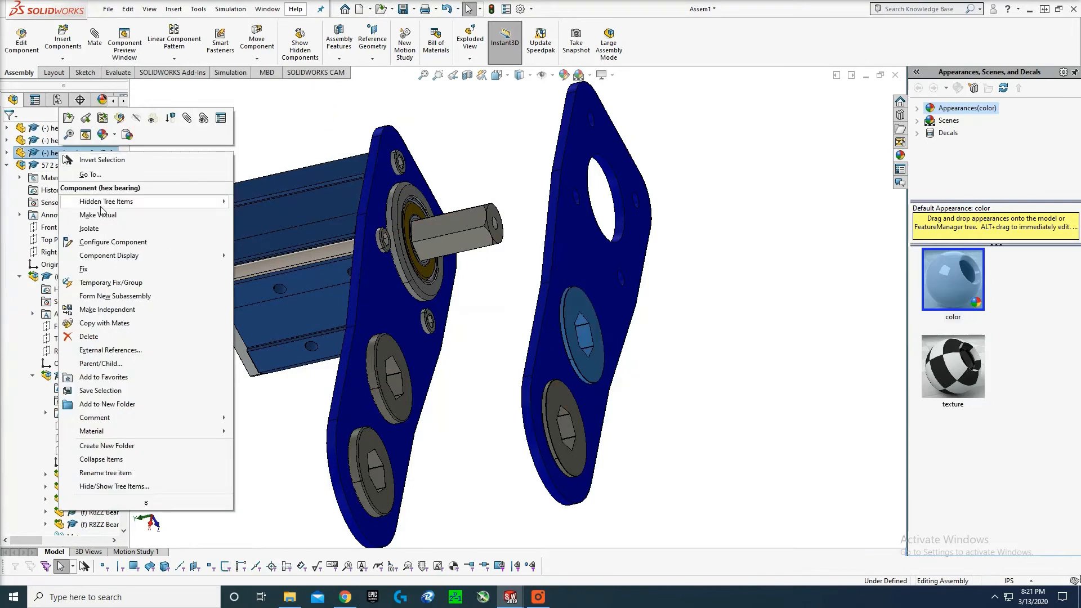
left_click(337, 124)
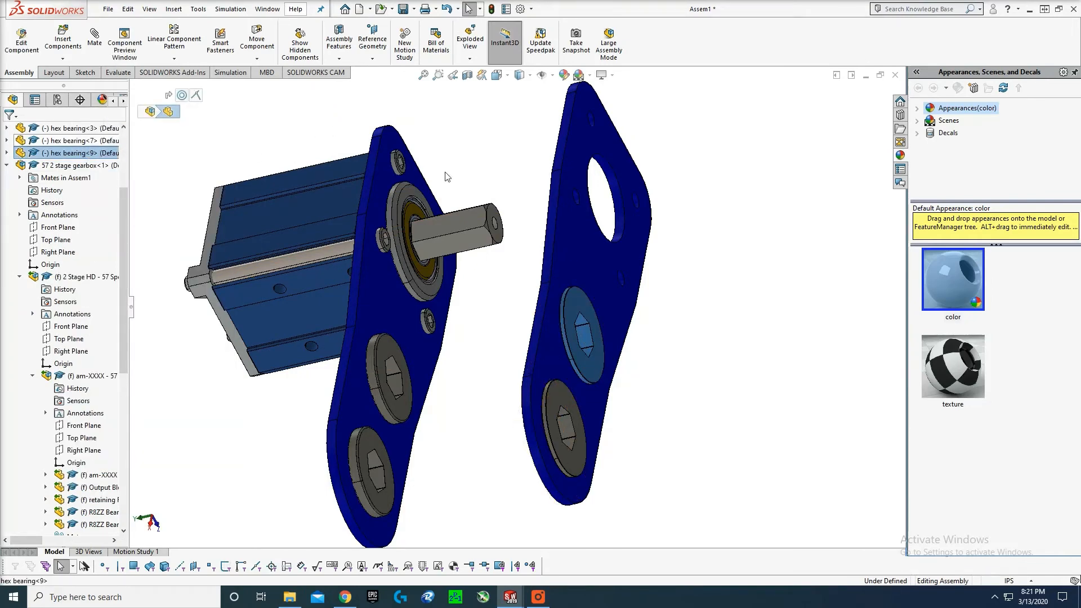
key("ctrl+v")
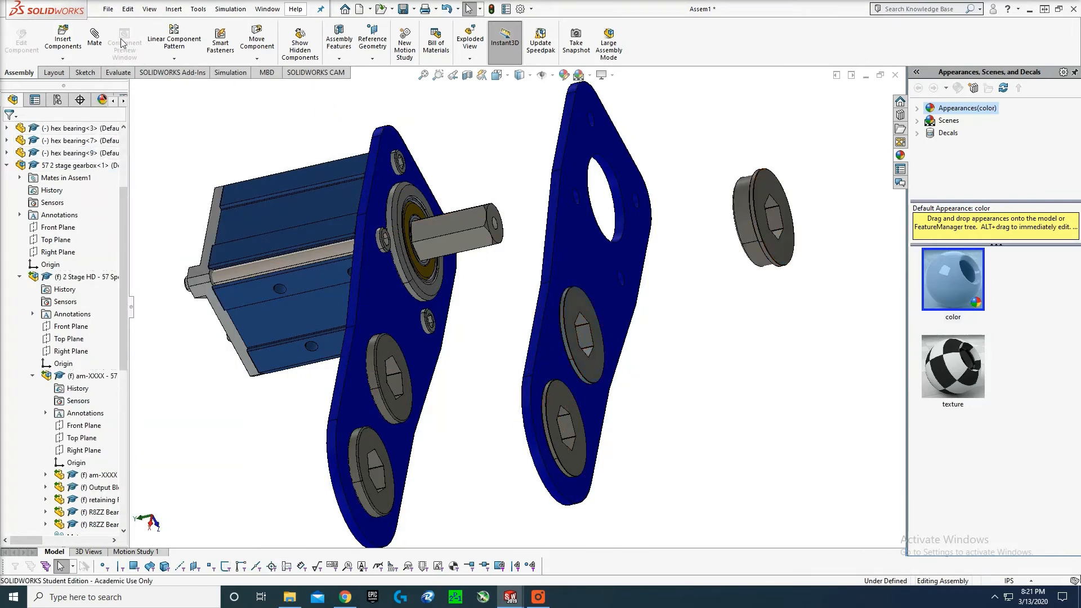
- Add a concentric mate between the new hex bearing's outer cylinder and the copied plate's large open hole
scroll(721, 201, "down", 2)
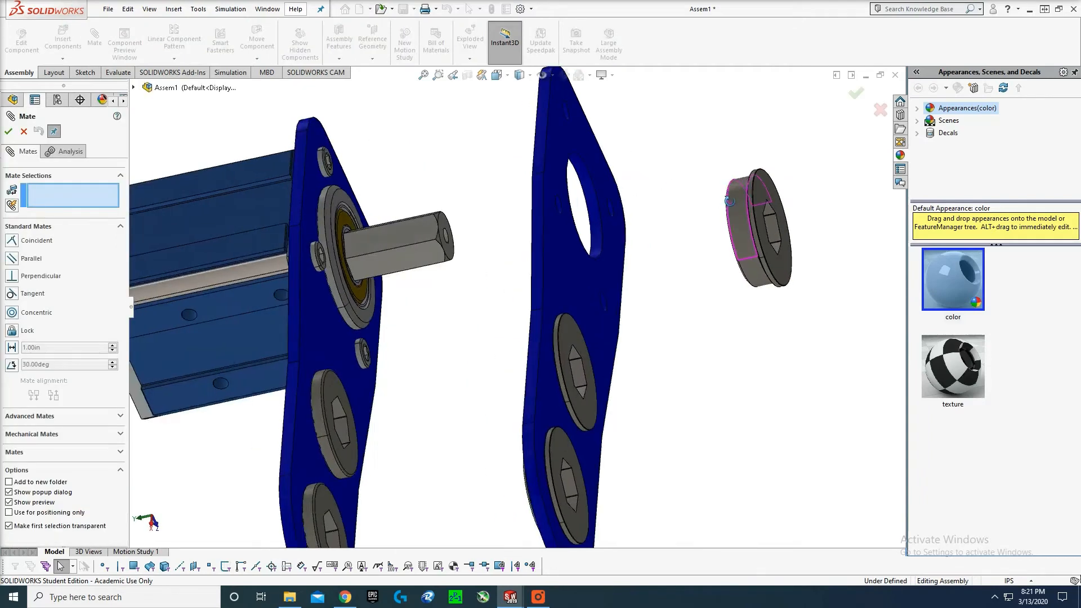
left_click(737, 204)
left_click(602, 230)
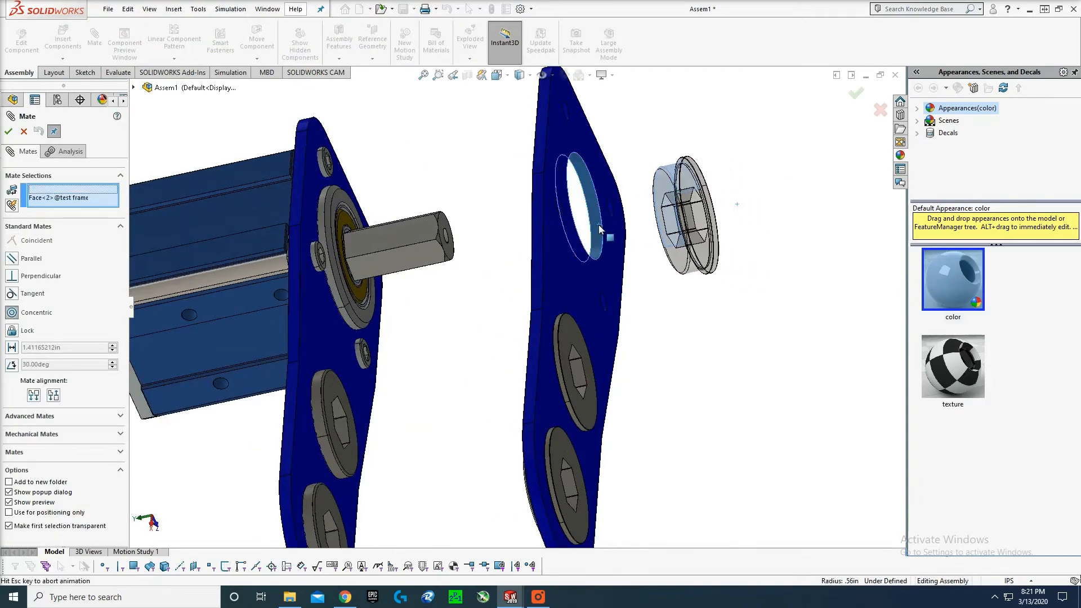
left_click(739, 200)
- Add a coincident mate between the new hex bearing's inner flange face and the copied plate's outer face
scroll(563, 189, "down", 4)
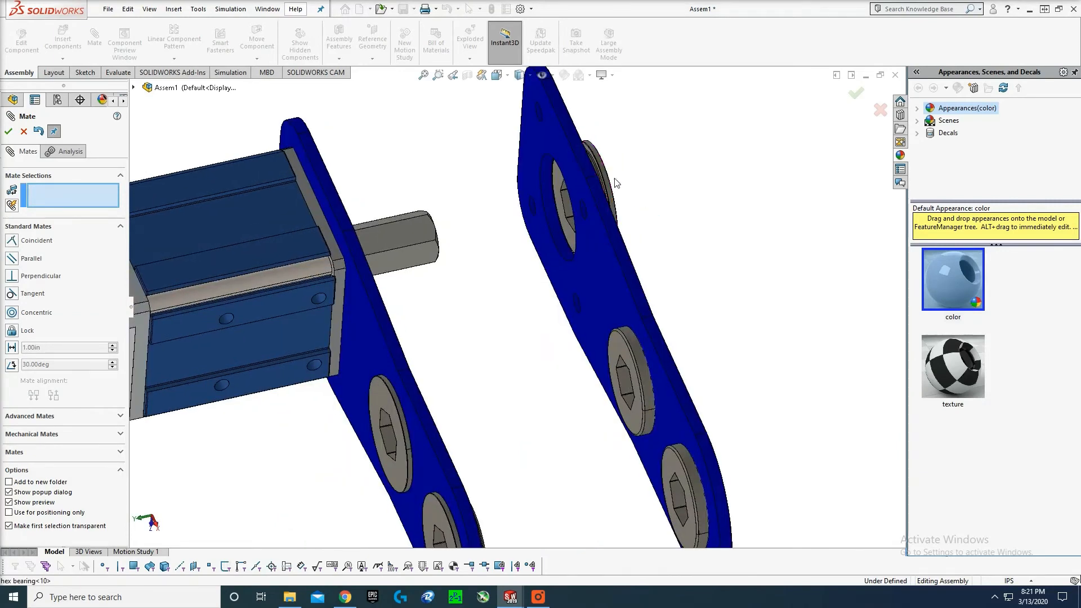
scroll(541, 179, "down", 2)
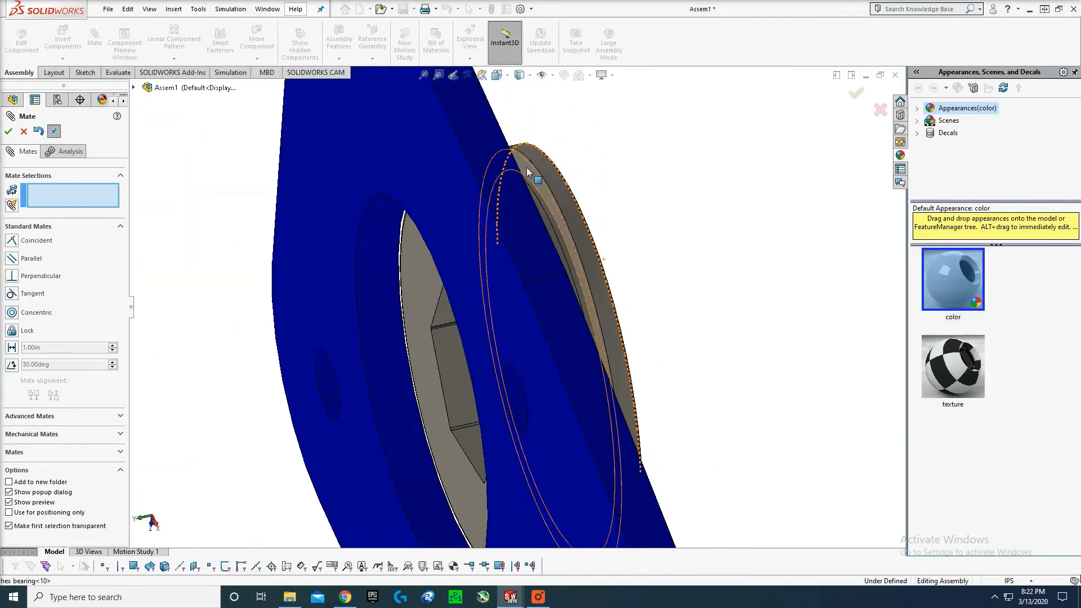
left_click(529, 169)
middle_click_drag(529, 168, 452, 160)
left_click(450, 158)
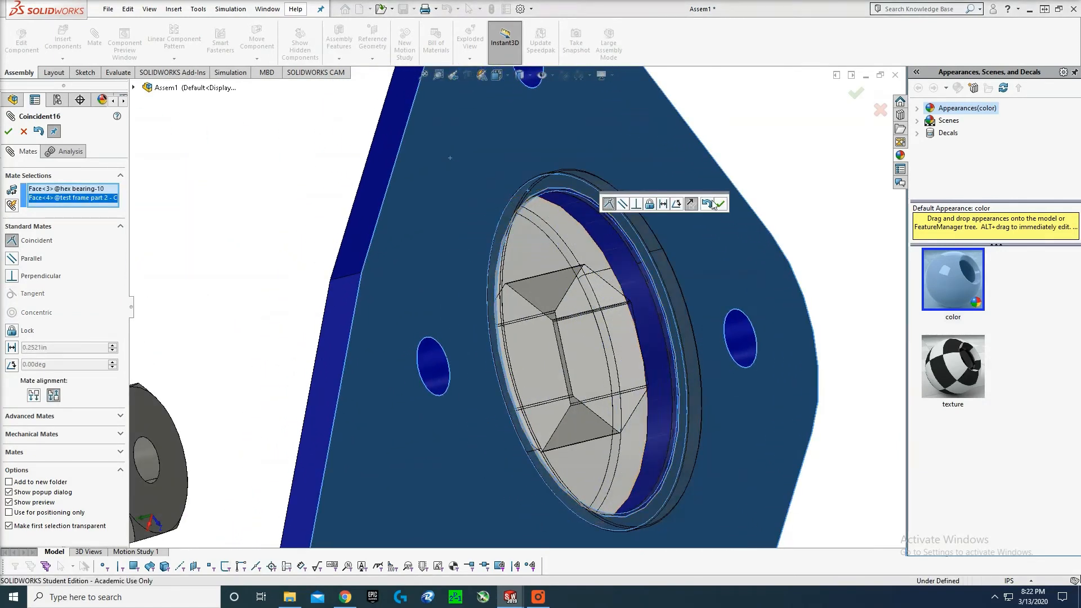
left_click(715, 205)
scroll(680, 278, "up", 6)
key("Escape")
middle_click_drag(541, 393, 514, 311)
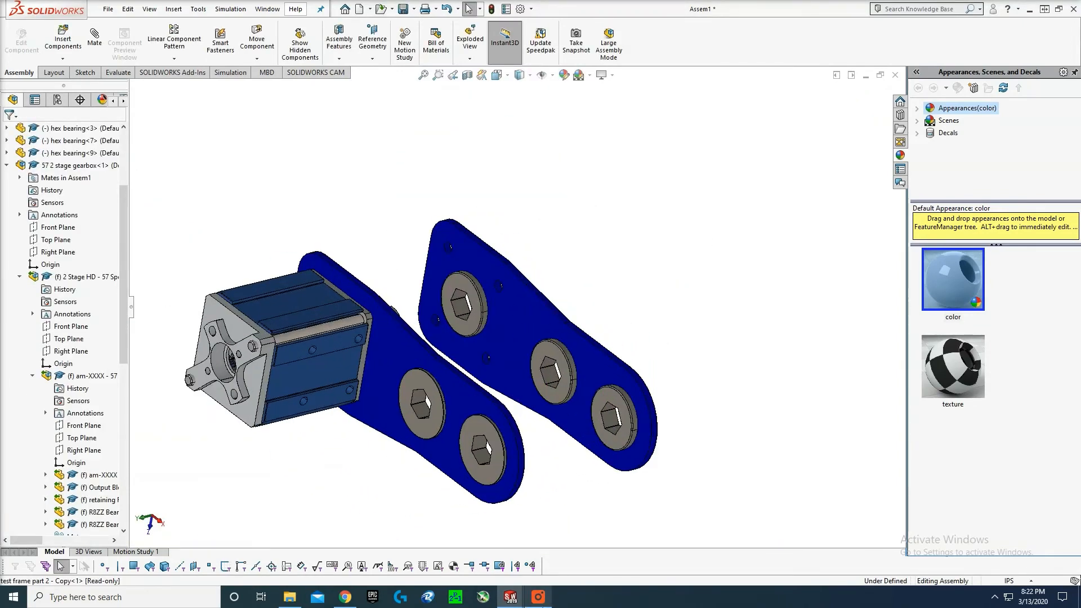
left_click(538, 598)
left_click(285, 9)
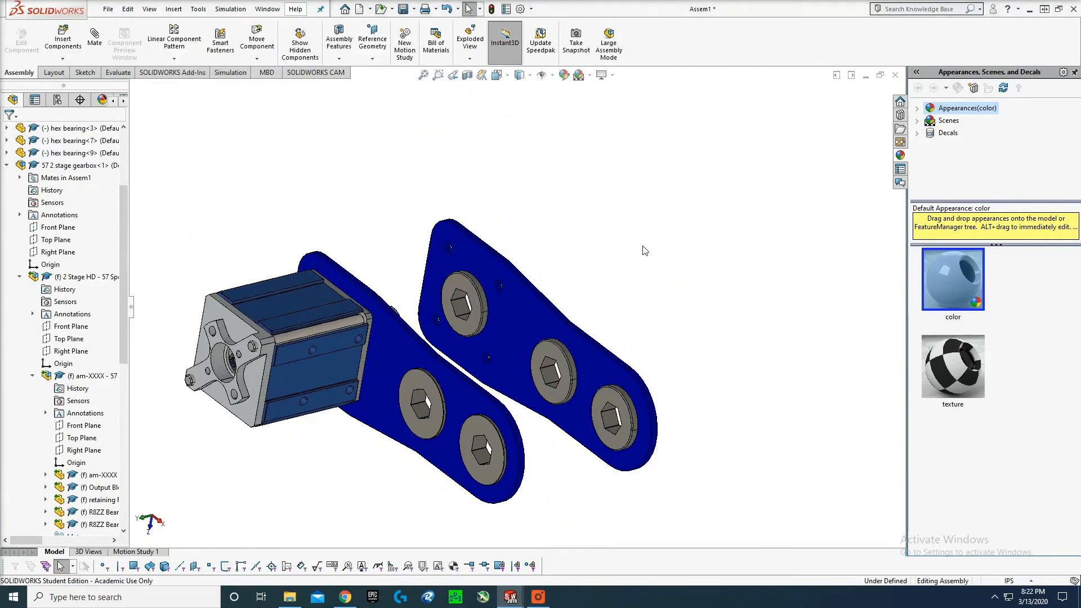
middle_click_drag(644, 246, 616, 282)
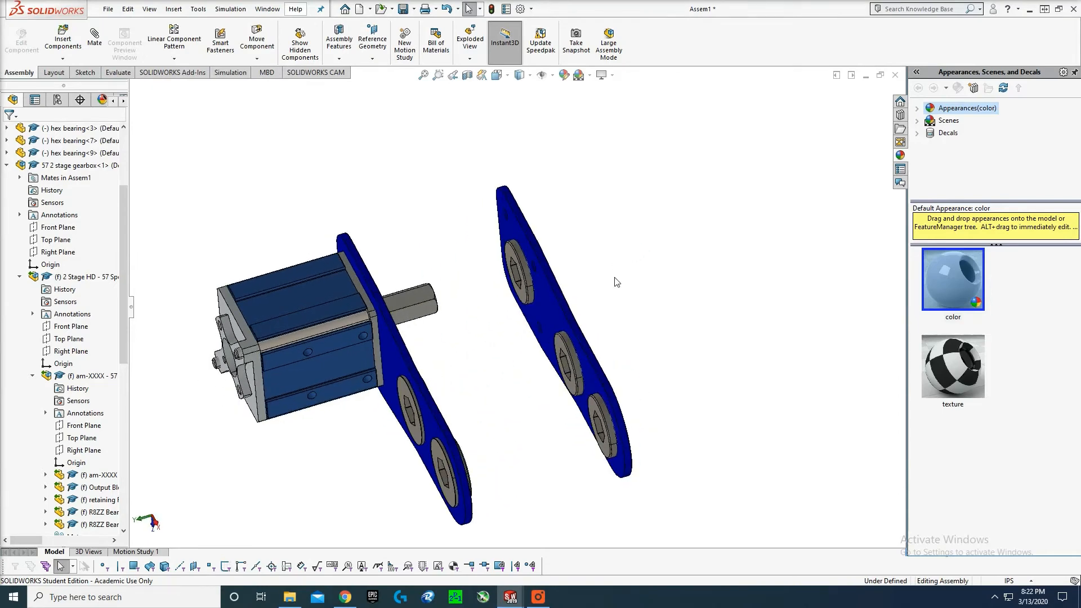
middle_click_drag(560, 272, 547, 291)
key("Escape")
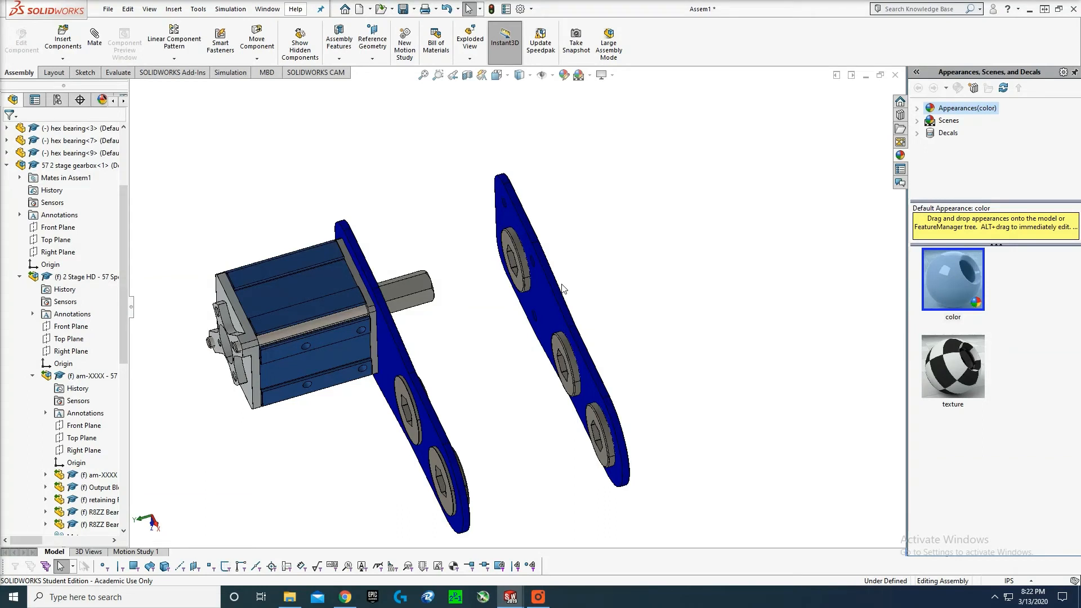
middle_click_drag(562, 288, 573, 309)
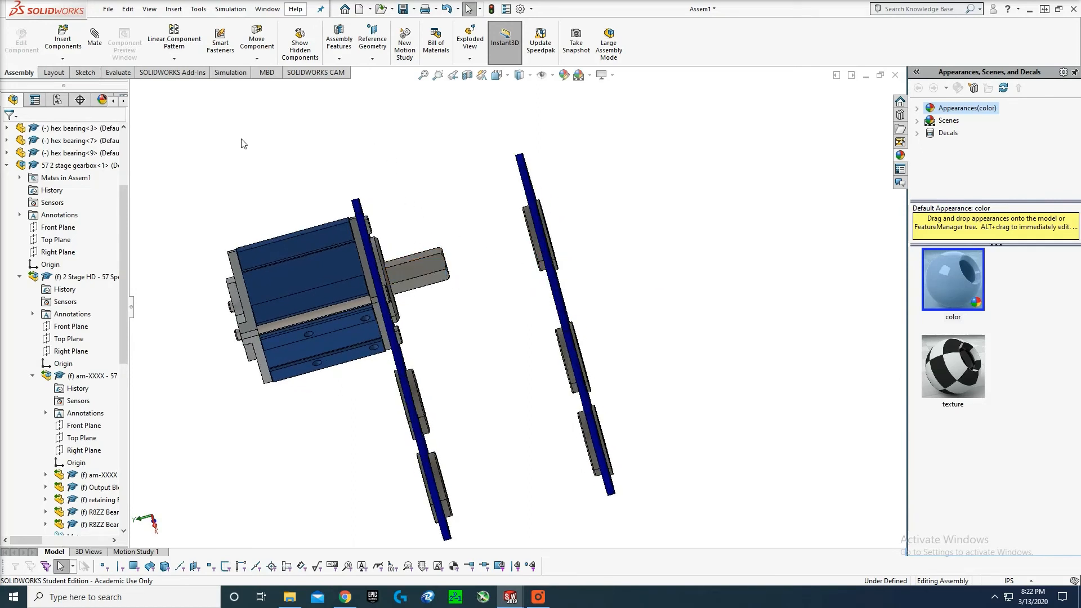
- Insert the 18 t 9mm wide pully above the gearbox shaft and rotate it so its hex bore faces the gearbox
left_click(61, 38)
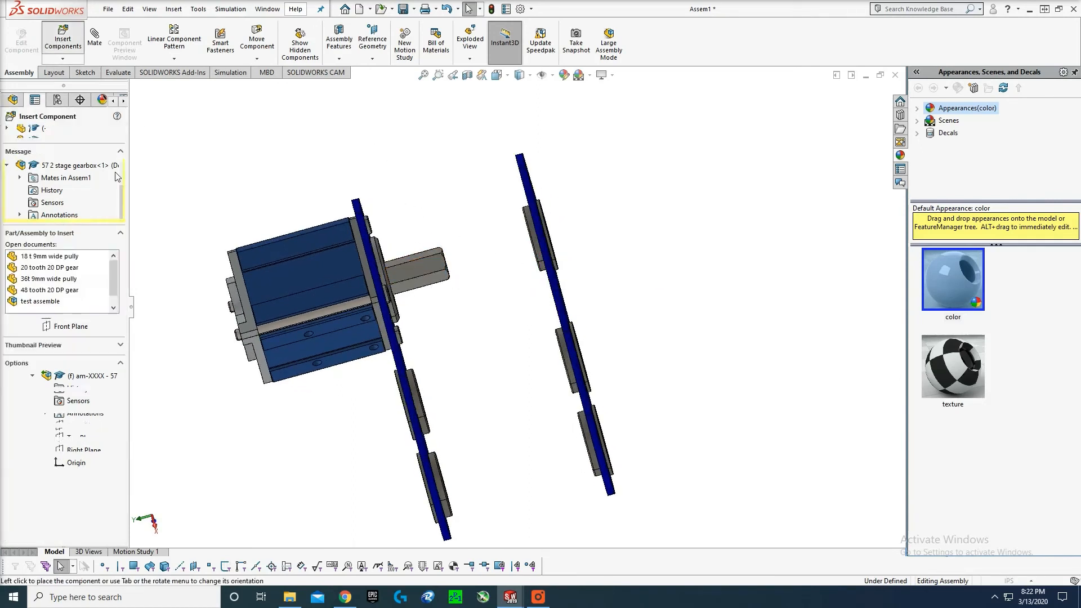
left_click(43, 257)
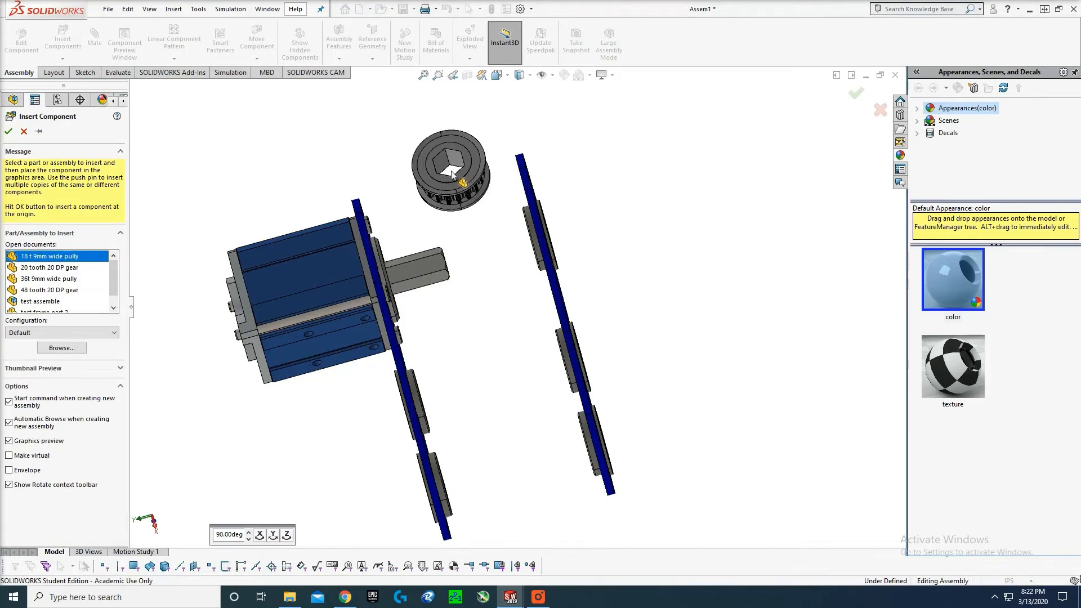
left_click(452, 173)
left_click(257, 59)
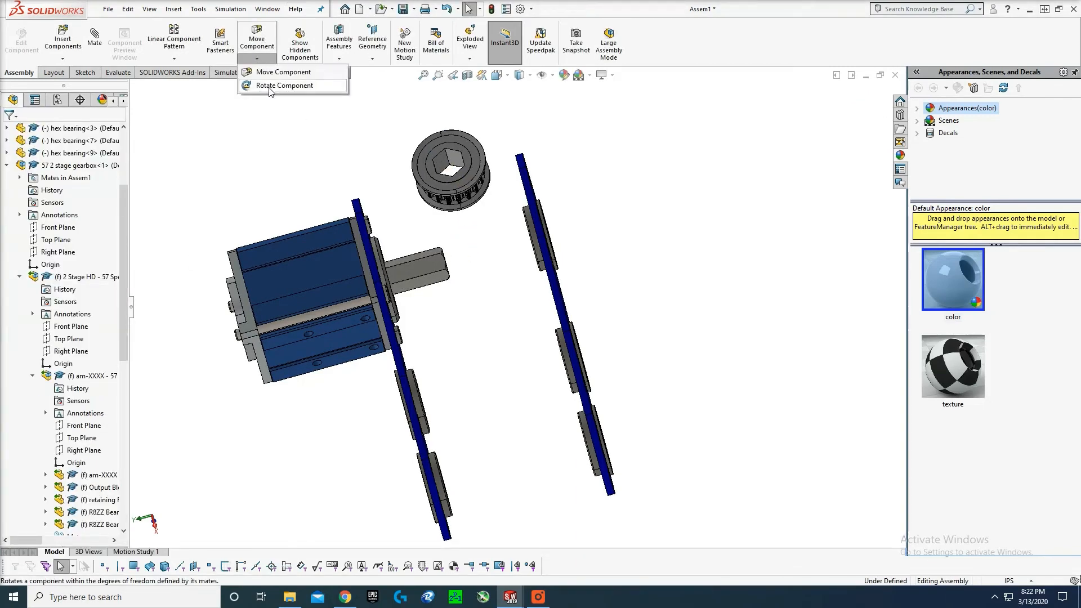
left_click(270, 86)
mouse_move(448, 169)
left_mouse_down()
mouse_move(476, 178)
mouse_move(420, 246)
mouse_move(437, 183)
mouse_move(450, 183)
left_mouse_up()
key("Escape")
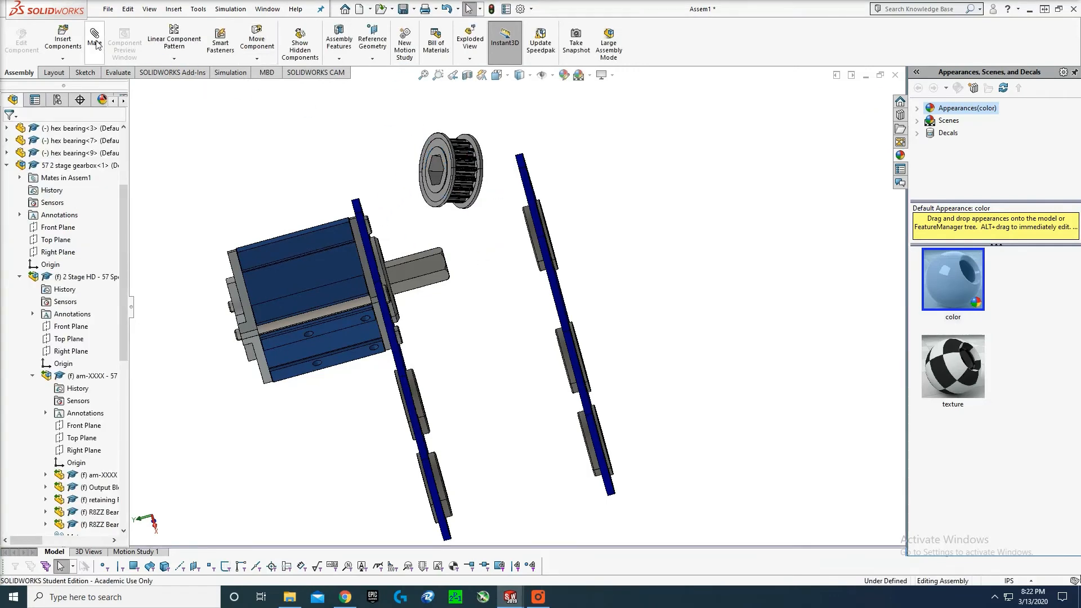
- Add a coincident mate between a flat of the pulley's hex bore and a flat of the gearbox output shaft
middle_click_drag(438, 176, 444, 142)
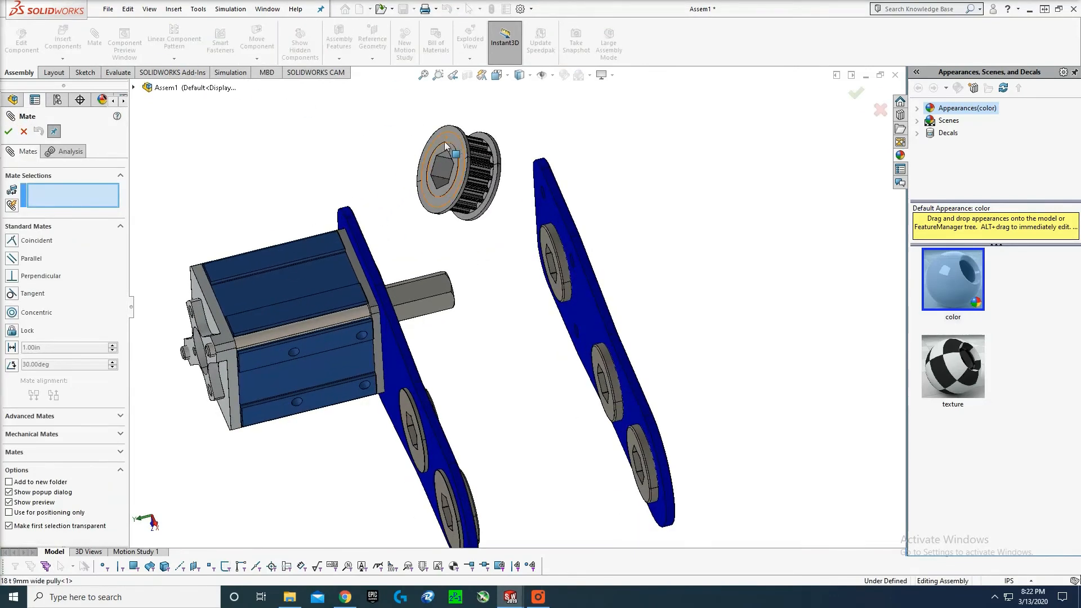
left_click(444, 154)
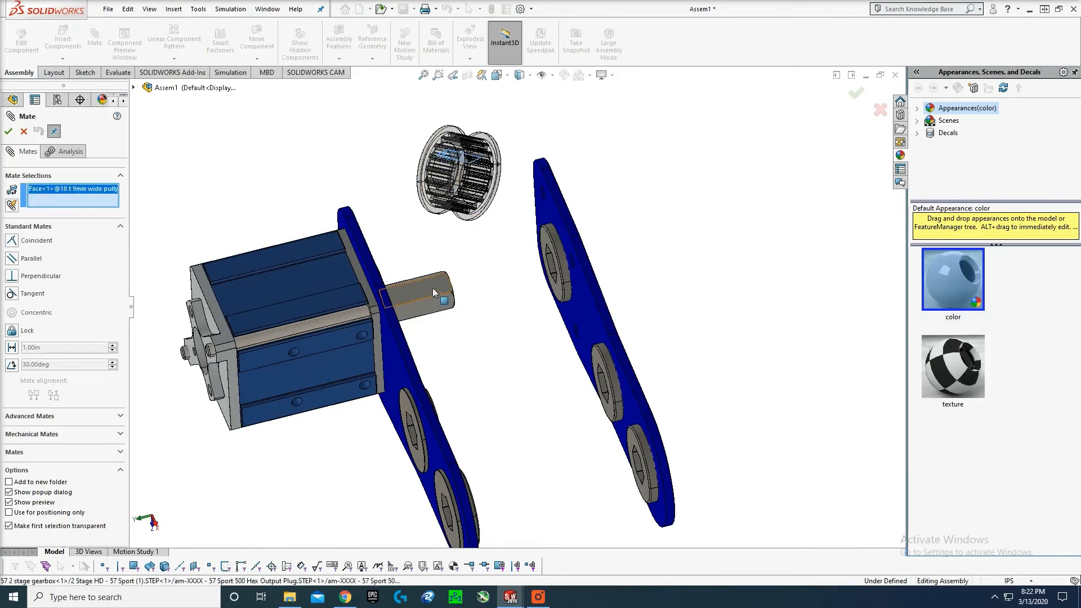
left_click(432, 288)
left_click(591, 269)
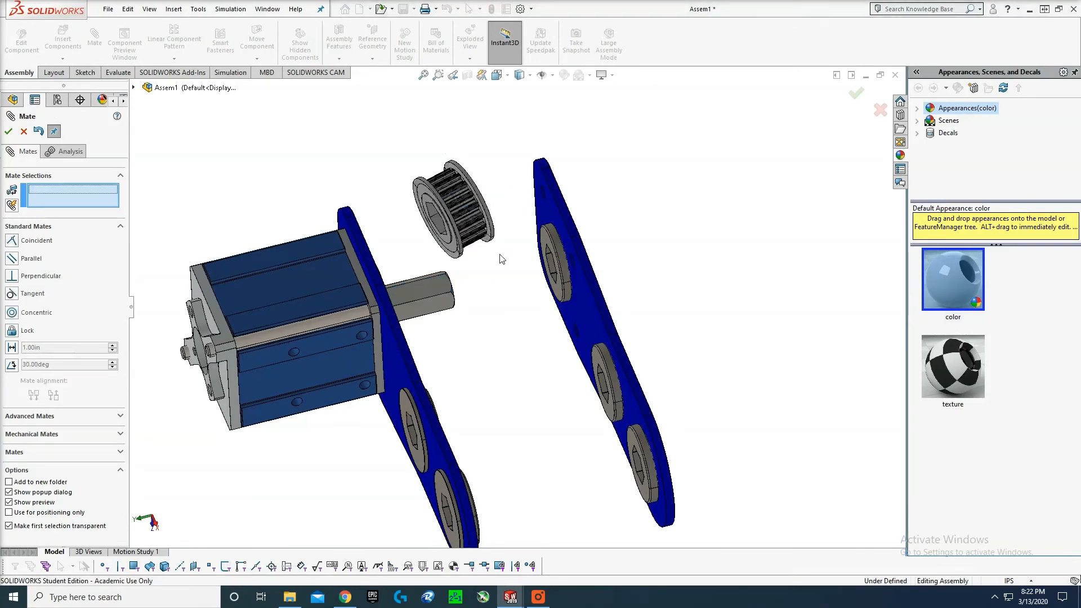
middle_click_drag(502, 259, 435, 214)
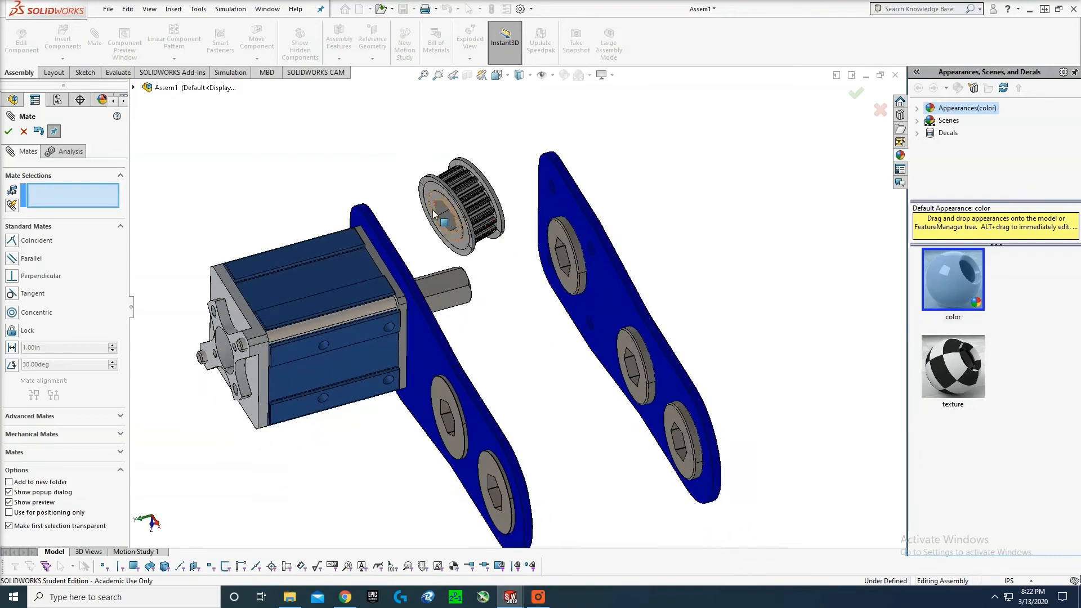
left_click(437, 206)
left_click(437, 276)
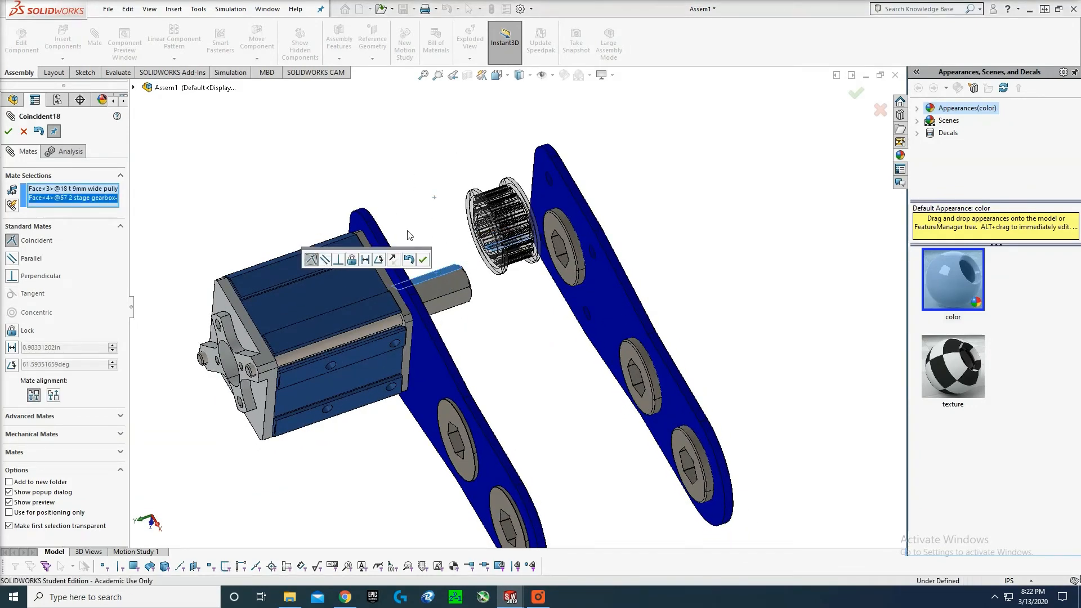
key("Escape")
key("Escape")
- Move the pulley near the shaft end and add a coincident mate between a second shaft flat and the matching hex bore flat
left_click_drag(481, 231, 497, 291)
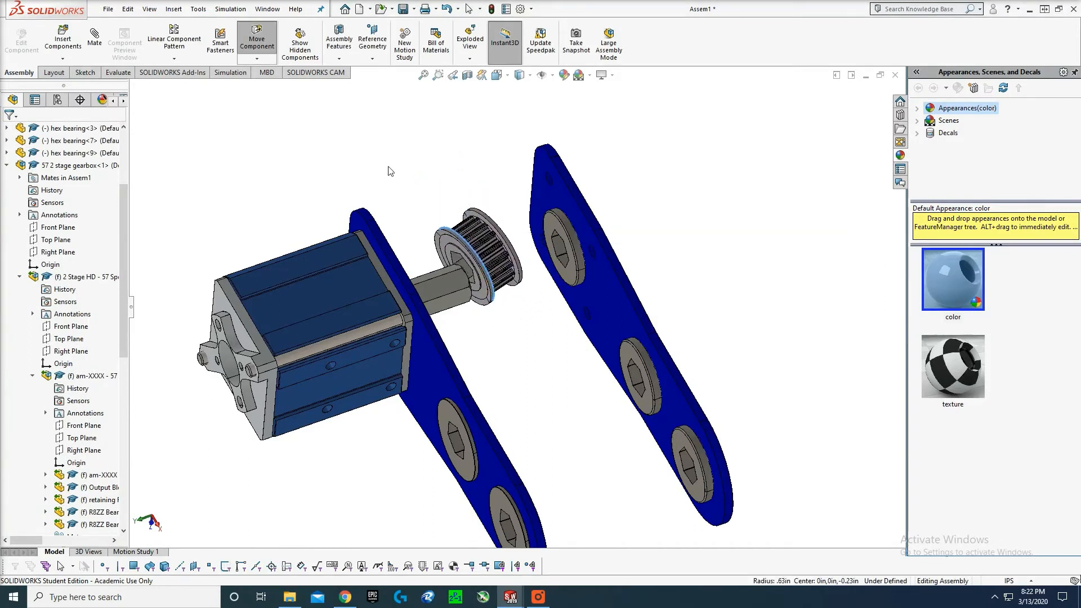
key("Escape")
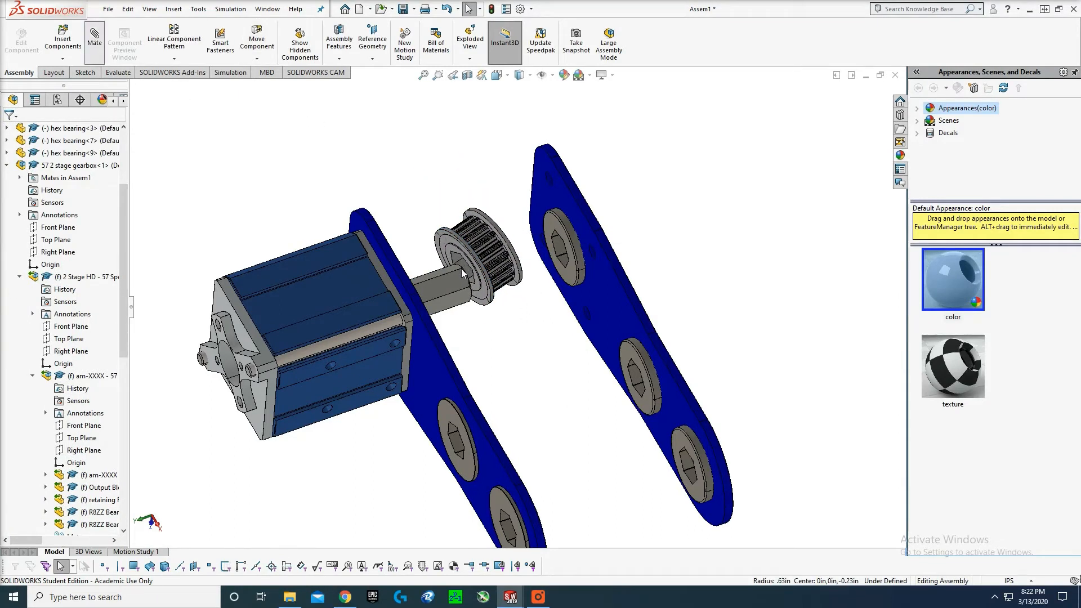
scroll(461, 269, "down", 3)
left_click(448, 276)
middle_click_drag(457, 262, 449, 123)
left_click(476, 286)
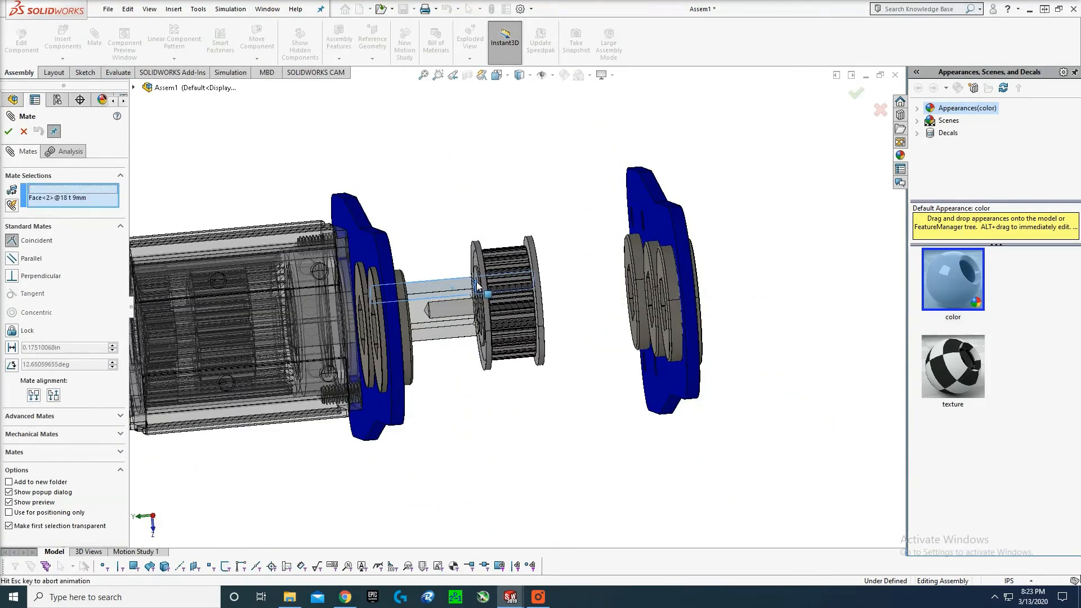
left_click(646, 270)
middle_click_drag(549, 291, 566, 328)
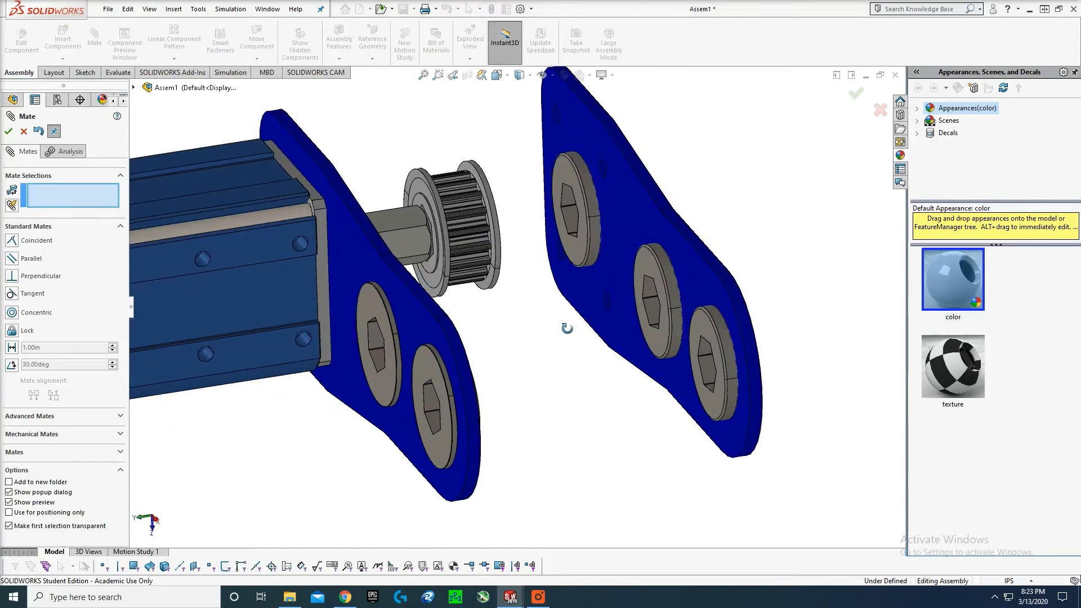
scroll(429, 173, "up", 4)
scroll(475, 200, "down", 4)
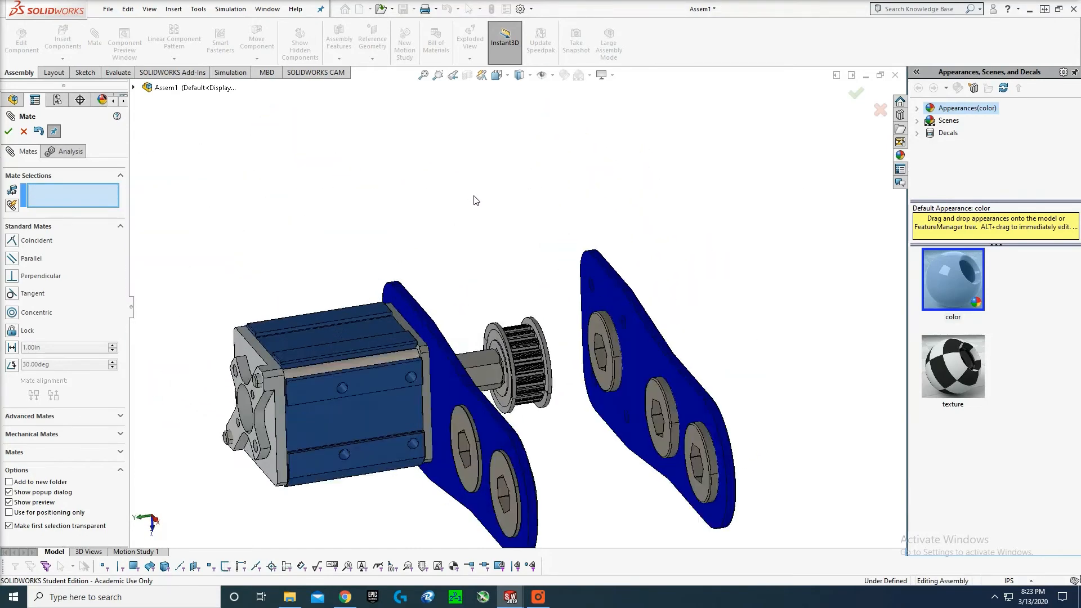
scroll(549, 340, "up", 1)
key("Escape")
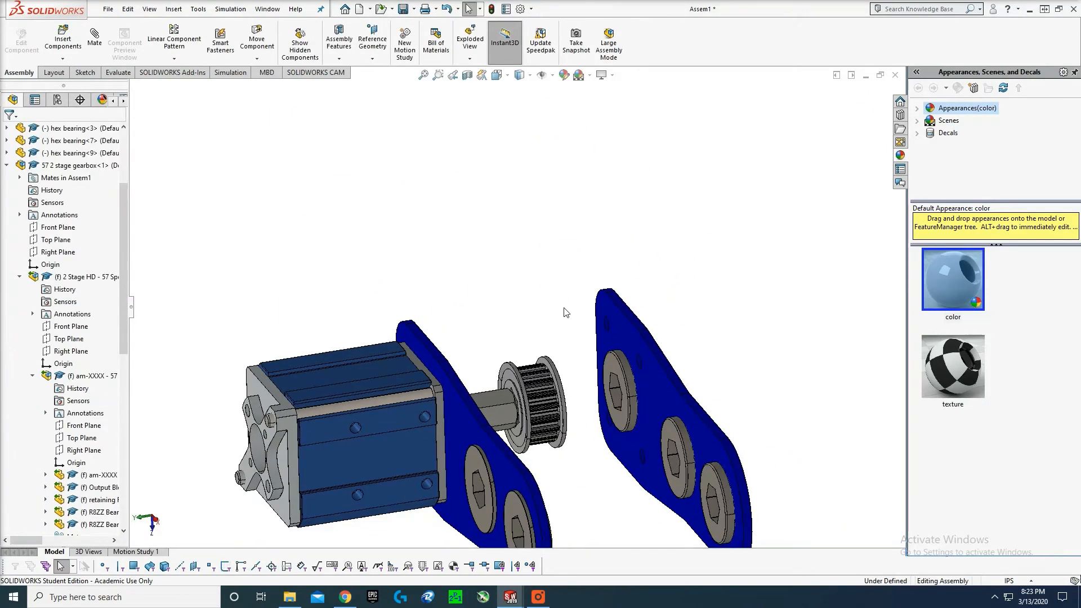
- Slide the pulley along the output shaft toward the gearbox-side plate so the shaft end protrudes through it
middle_click_drag(564, 309, 550, 379)
left_click_drag(541, 366, 503, 341)
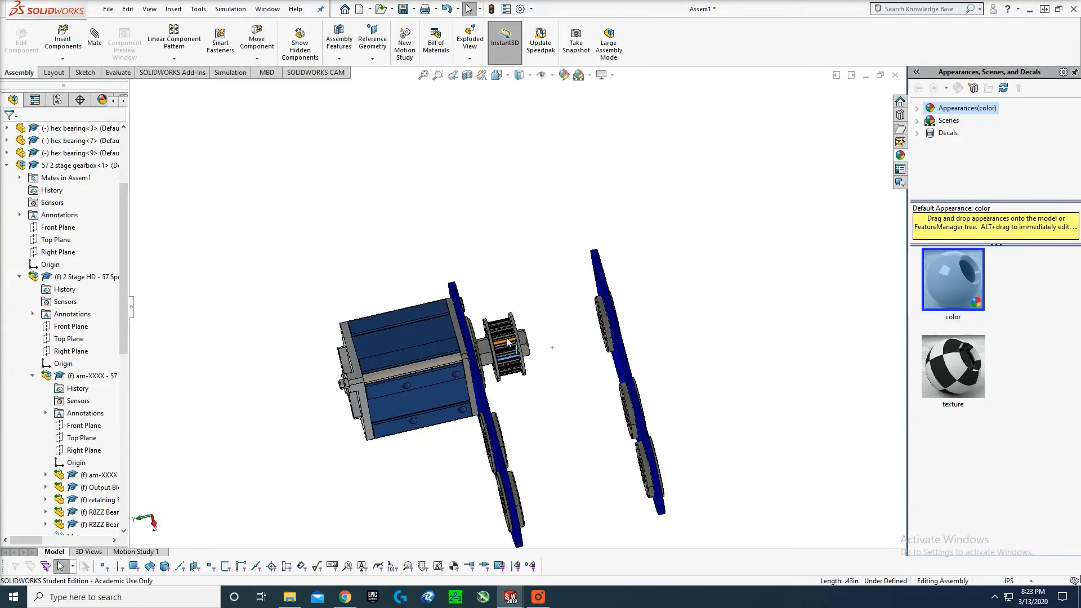
middle_click_drag(541, 309, 500, 292)
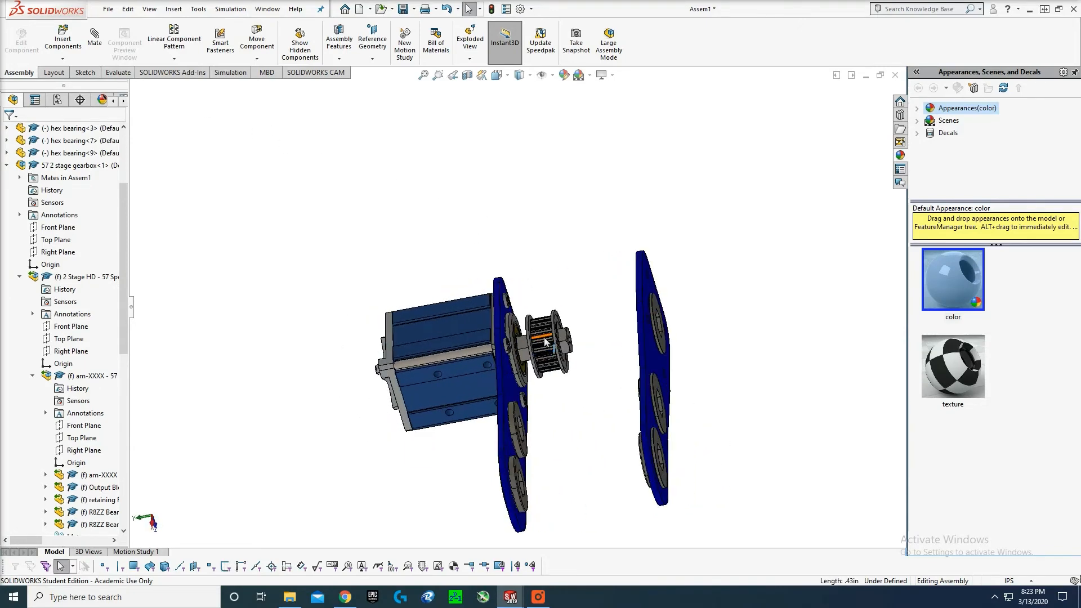
- Pull the pulley off the shaft end and select the gearbox's round output face and the pulley's facing face for a distance mate
left_click(568, 365)
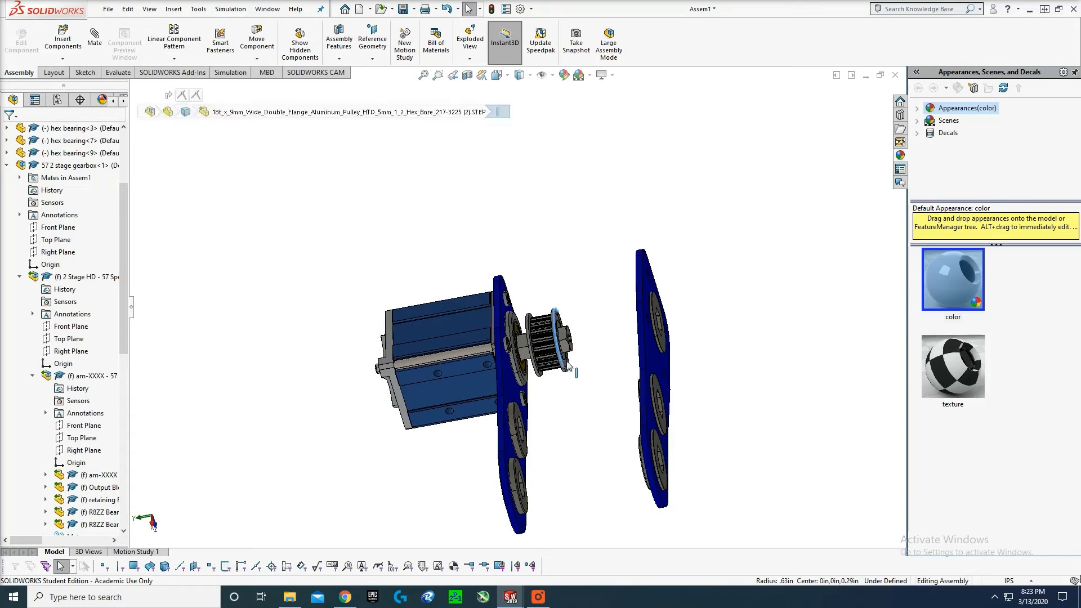
left_click_drag(567, 365, 614, 358)
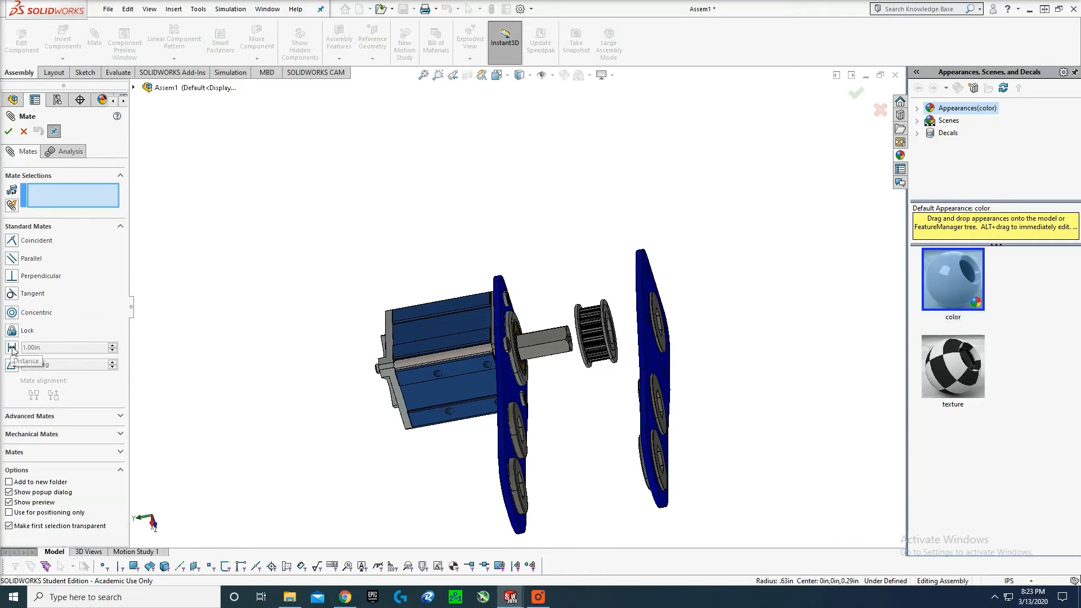
left_click(11, 349)
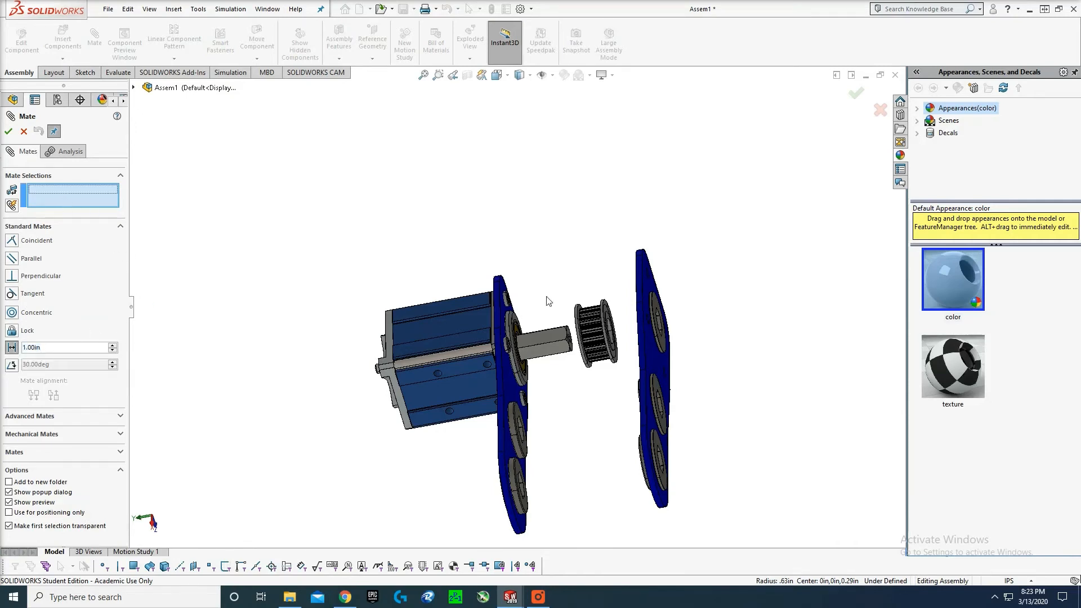
scroll(538, 324, "down", 3)
middle_click_drag(537, 324, 603, 329)
left_click(502, 345)
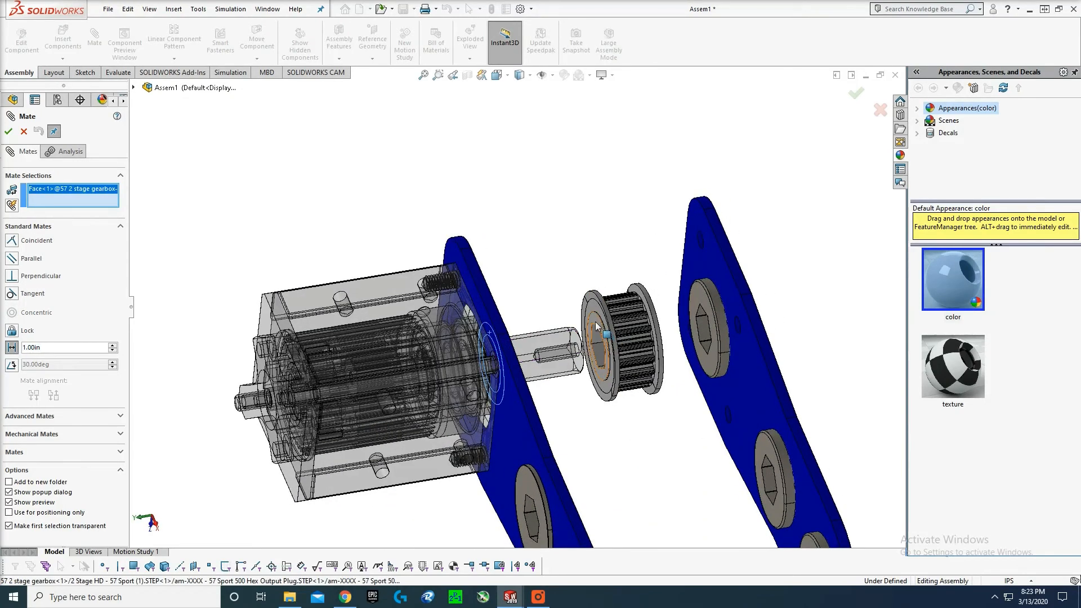
left_click(602, 329)
- Set the distance mate between the gearbox output face and the pulley to 0.25 in
left_click(47, 346)
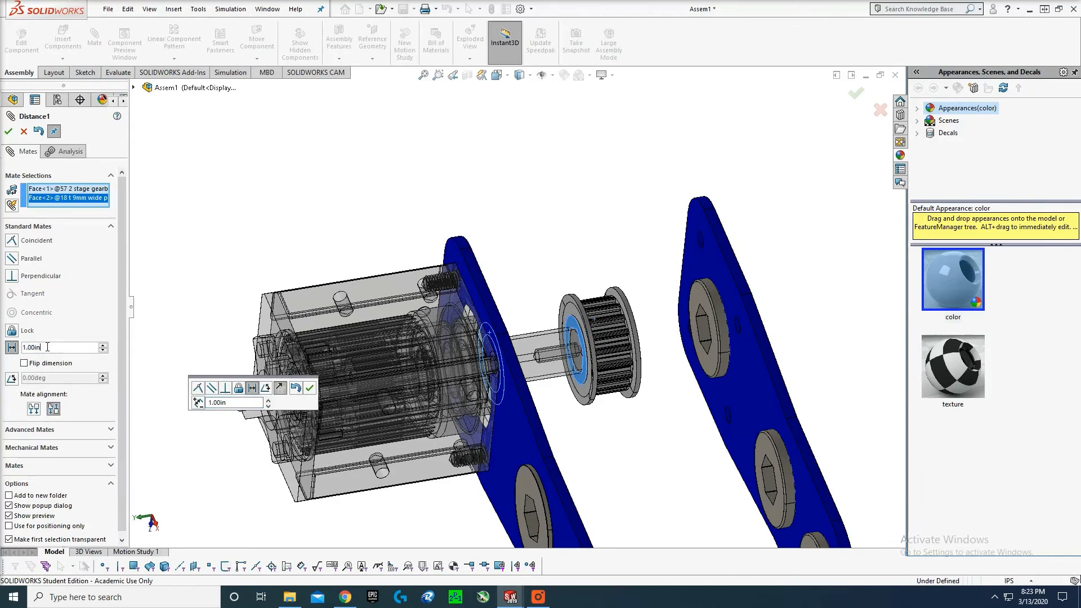
key("BackSpace")
key("BackSpace")
key("BackSpace")
key("BackSpace")
key("BackSpace")
type("0.25")
key("Return")
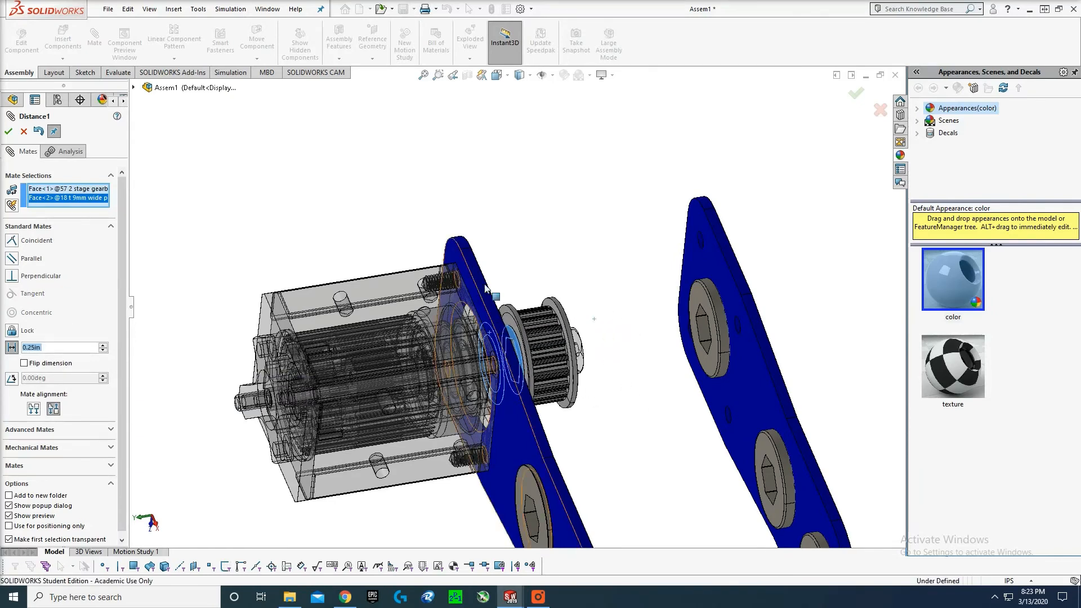
- Reduce the distance between the pulley and the gearbox output face and finish the mate
middle_click_drag(487, 289, 522, 273)
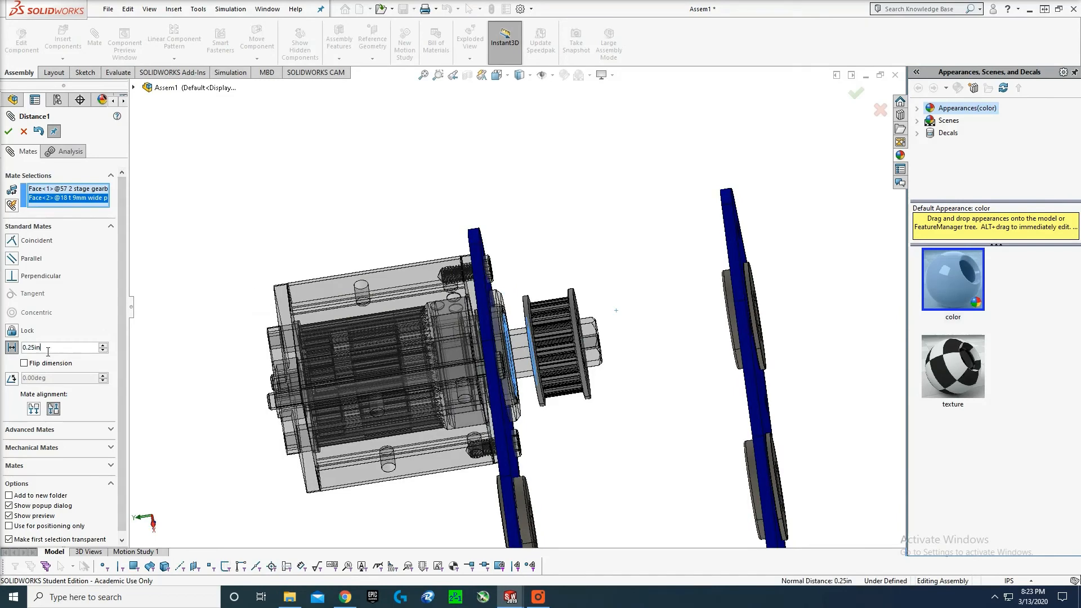
key("BackSpace")
key("BackSpace")
key("BackSpace")
key("Return")
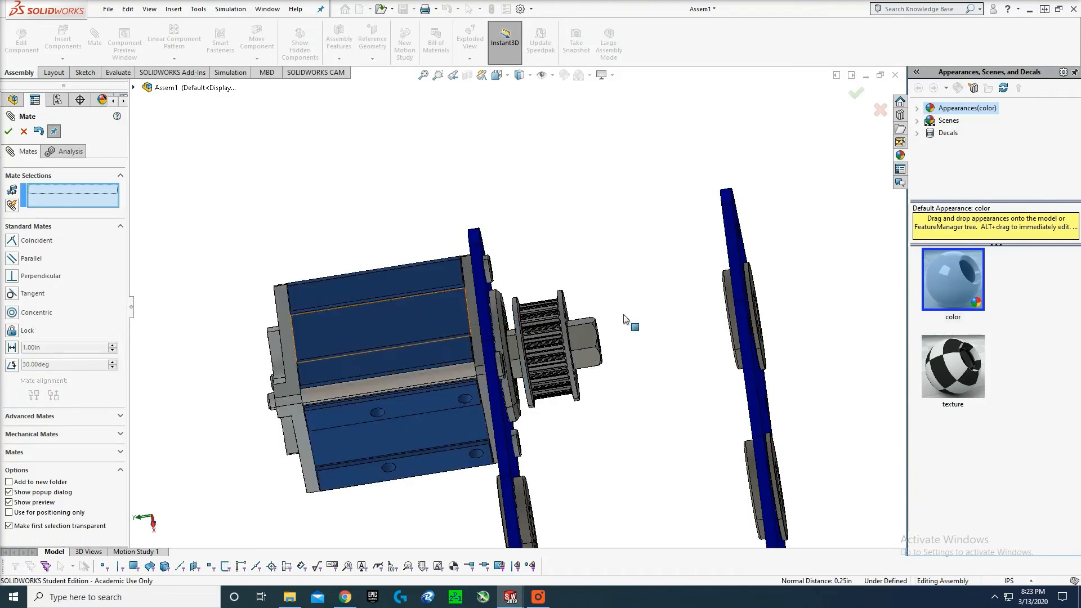
key("Escape")
scroll(625, 318, "up", 3)
middle_click_drag(640, 314, 645, 285)
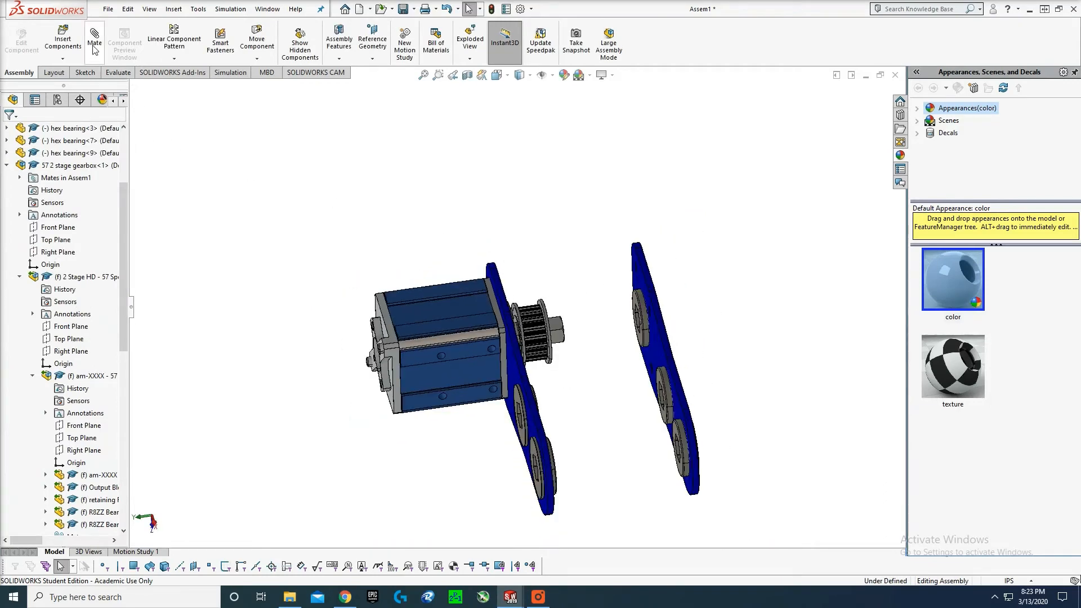
scroll(619, 287, "down", 5)
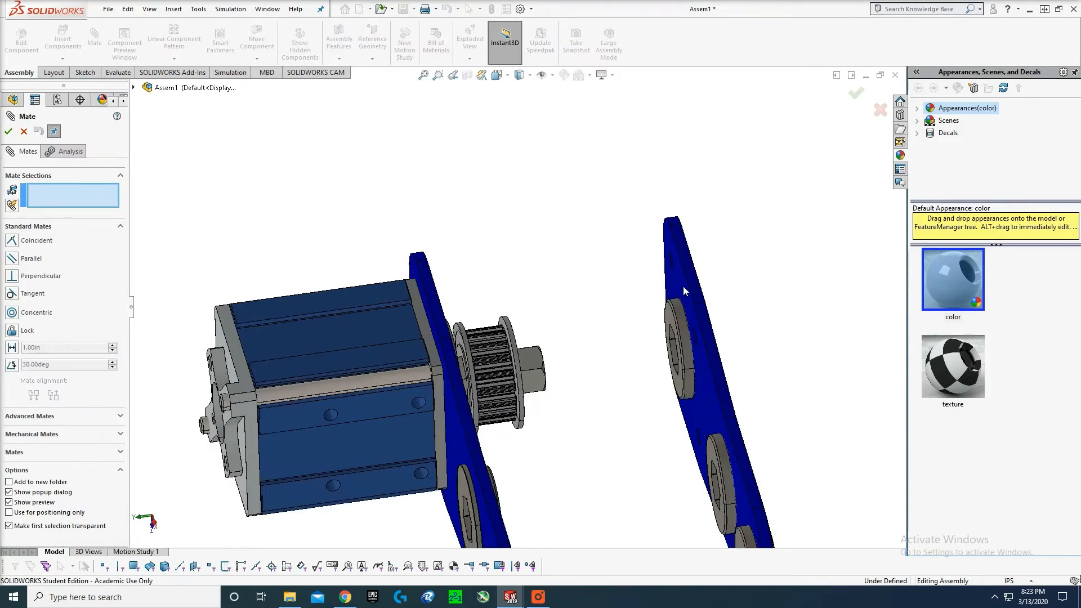
left_click(684, 286)
middle_click_drag(671, 282, 596, 288)
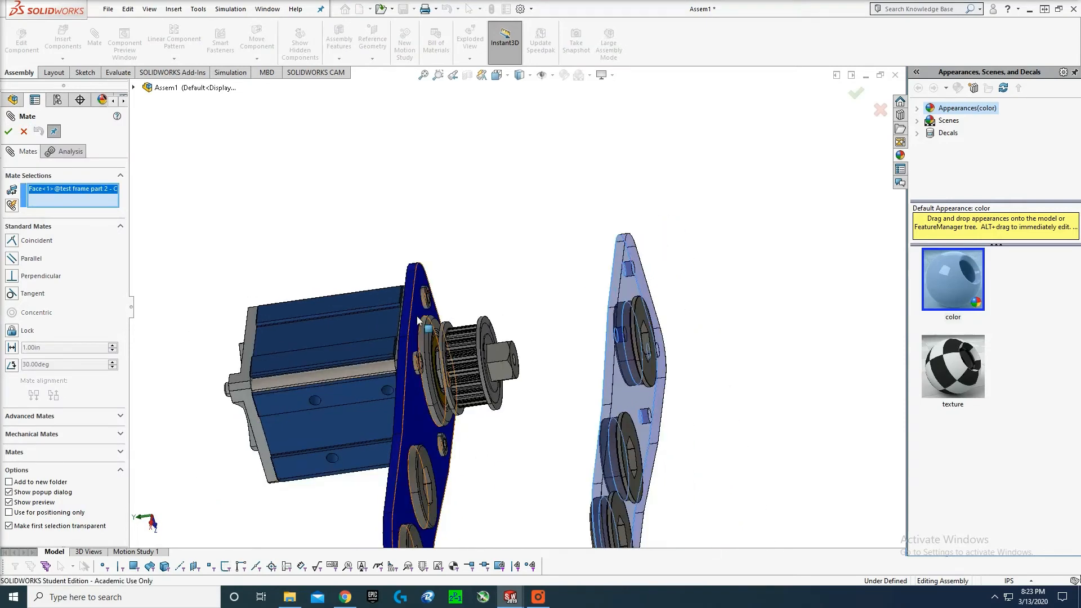
left_click(418, 315)
key("Escape")
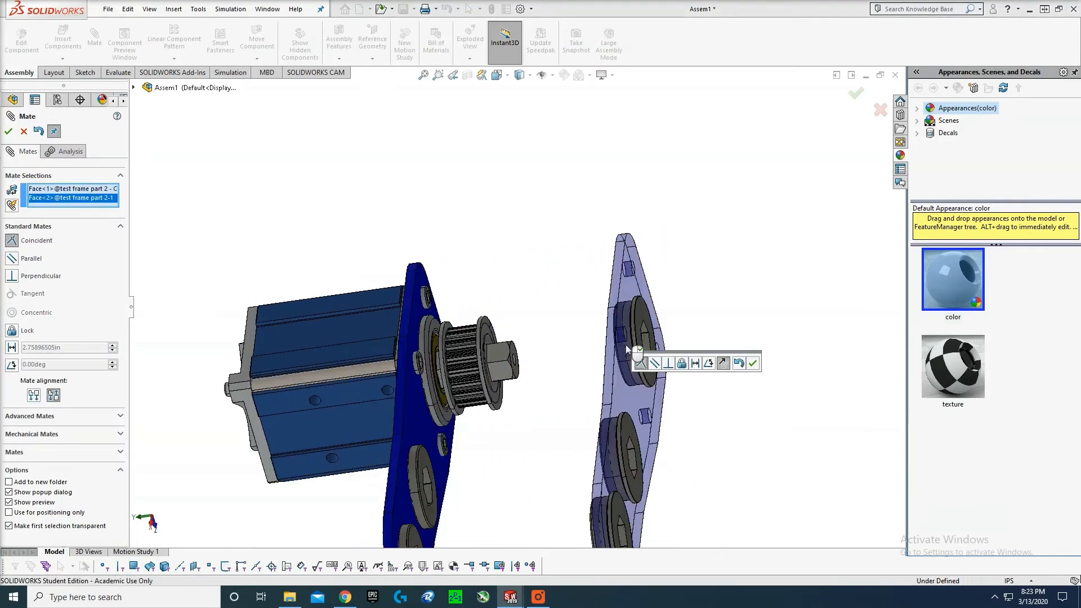
mouse_move(552, 335)
middle_mouse_down()
mouse_move(562, 323)
mouse_move(569, 336)
middle_mouse_up()
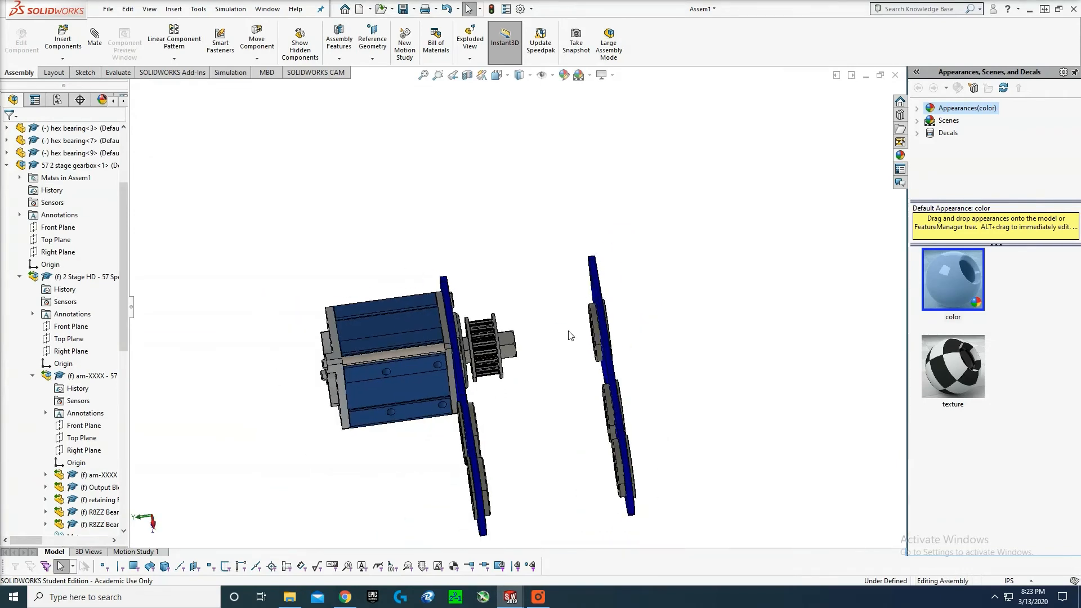
middle_click_drag(514, 415, 558, 407)
scroll(559, 367, "down", 3)
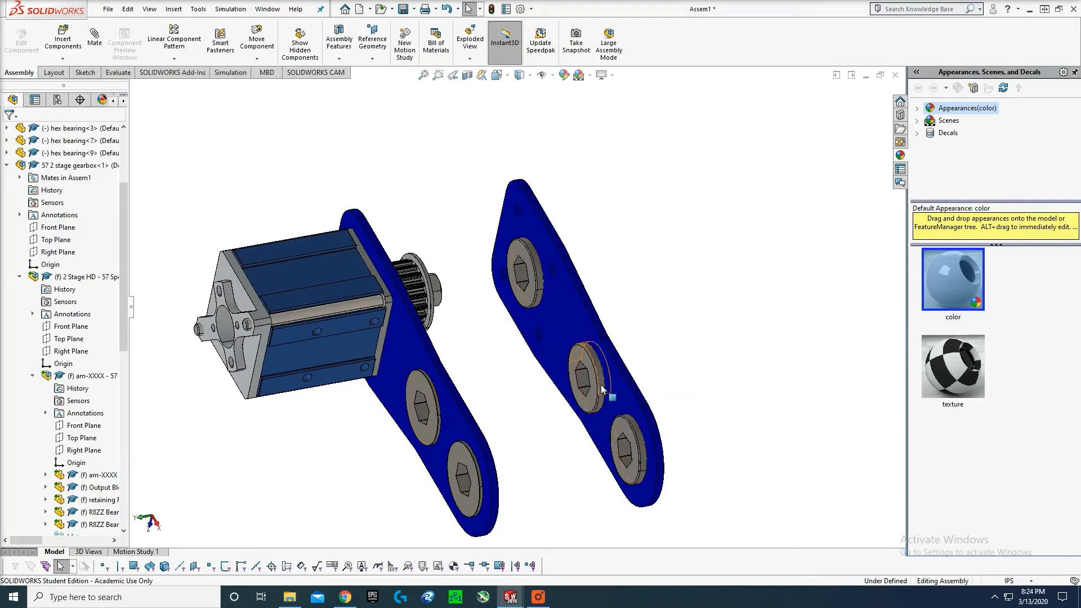
scroll(595, 388, "up", 3)
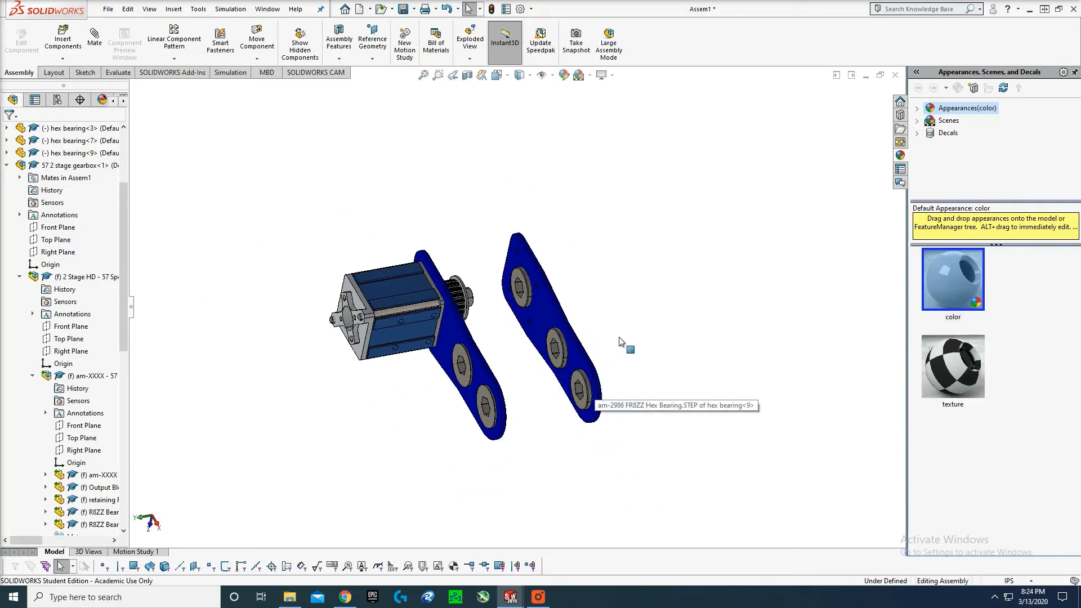
middle_click_drag(619, 341, 608, 309)
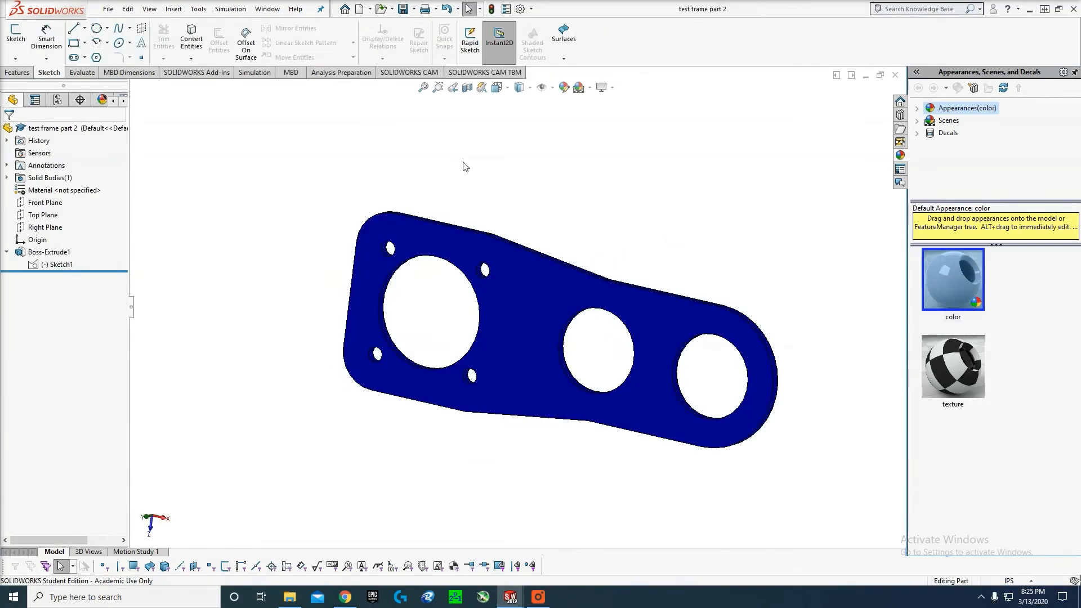
- Create a new part and set its document units to IPS (inch, pound, second)
left_click(108, 9)
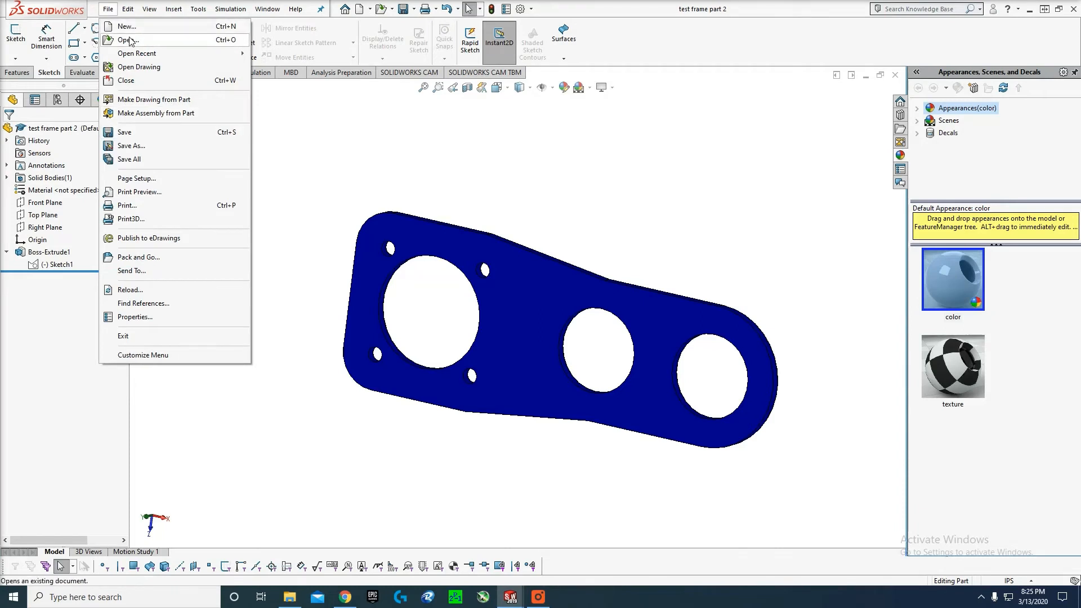
left_click(126, 26)
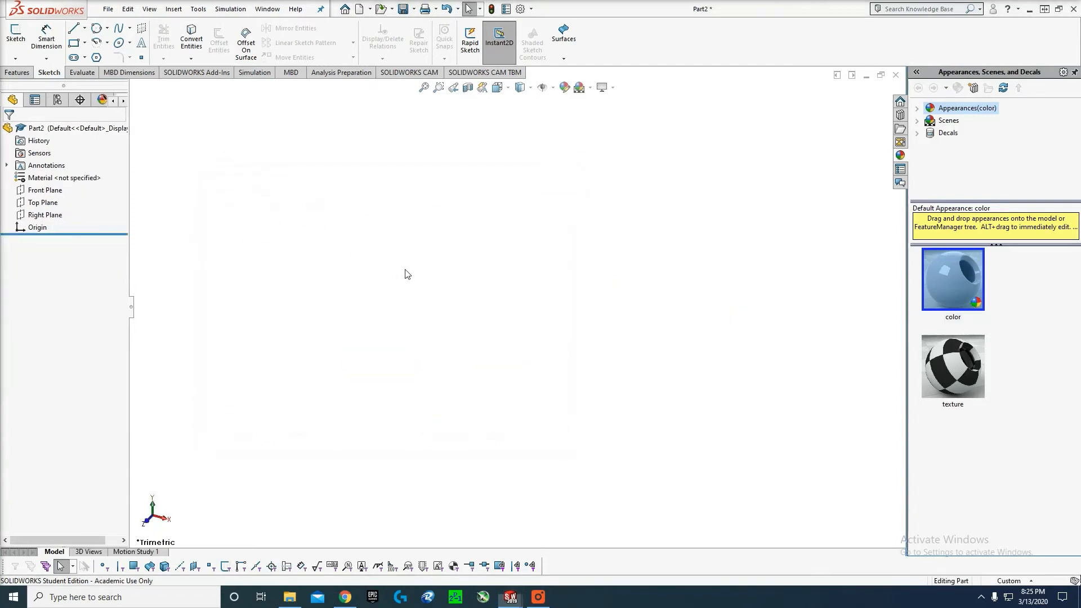
left_click(521, 9)
left_click(247, 94)
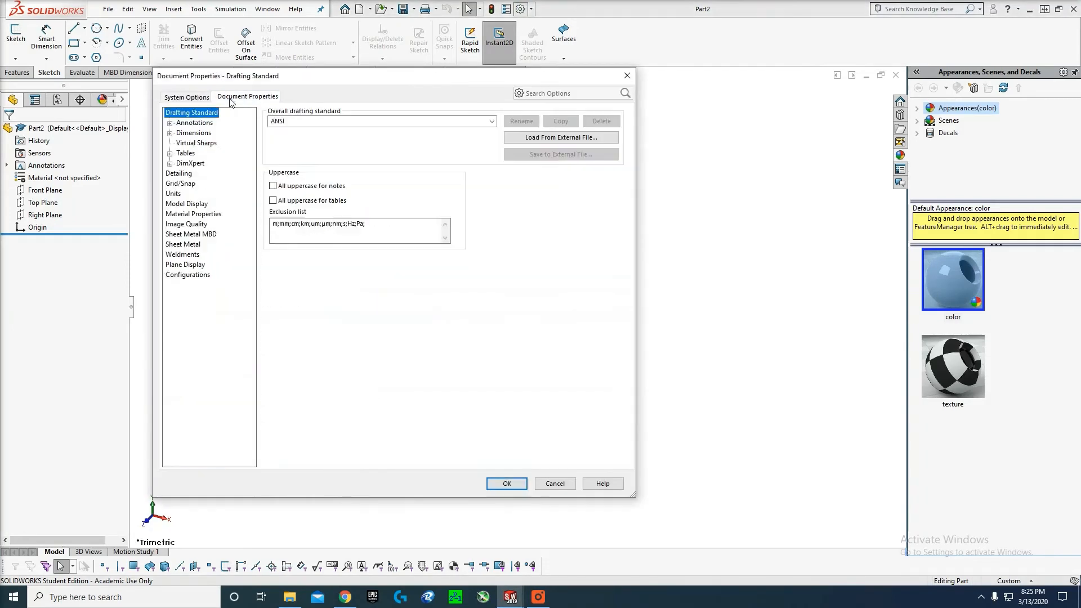
left_click(176, 194)
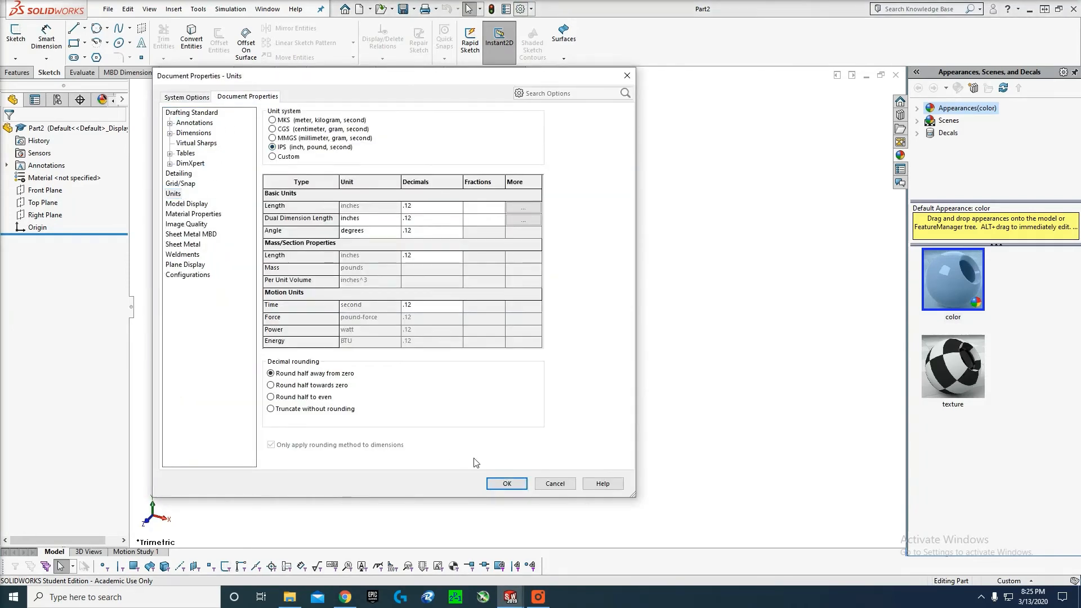
left_click(507, 484)
- Sketch a hexagon about 2.06 in across flats on the Front Plane, centered on the origin
left_click(16, 35)
left_click(383, 198)
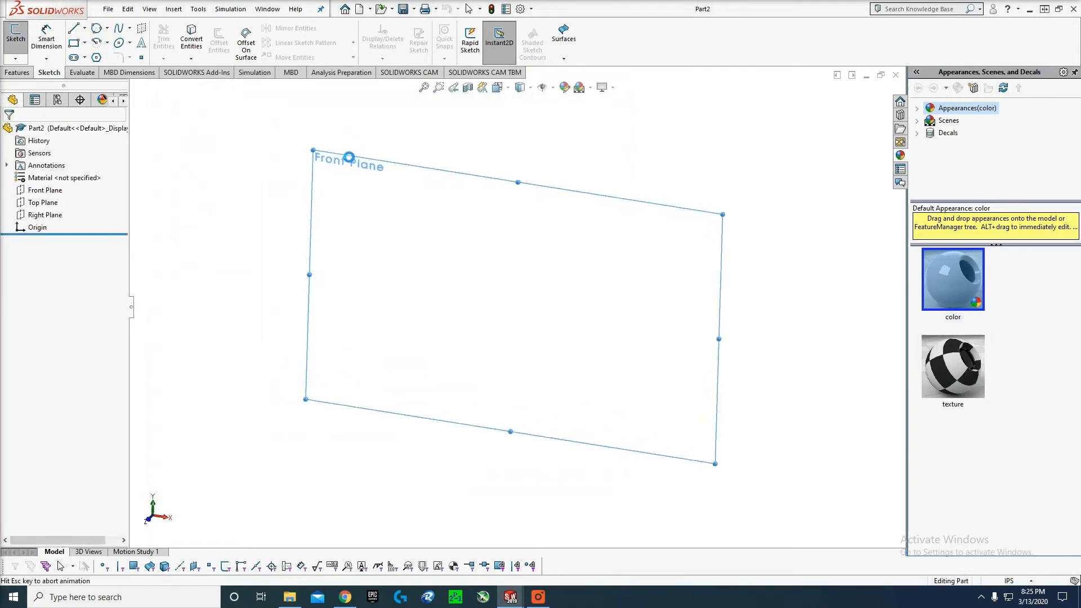
mouse_move(517, 305)
left_mouse_down()
mouse_move(500, 283)
mouse_move(506, 243)
mouse_move(476, 230)
left_mouse_up()
key("Escape")
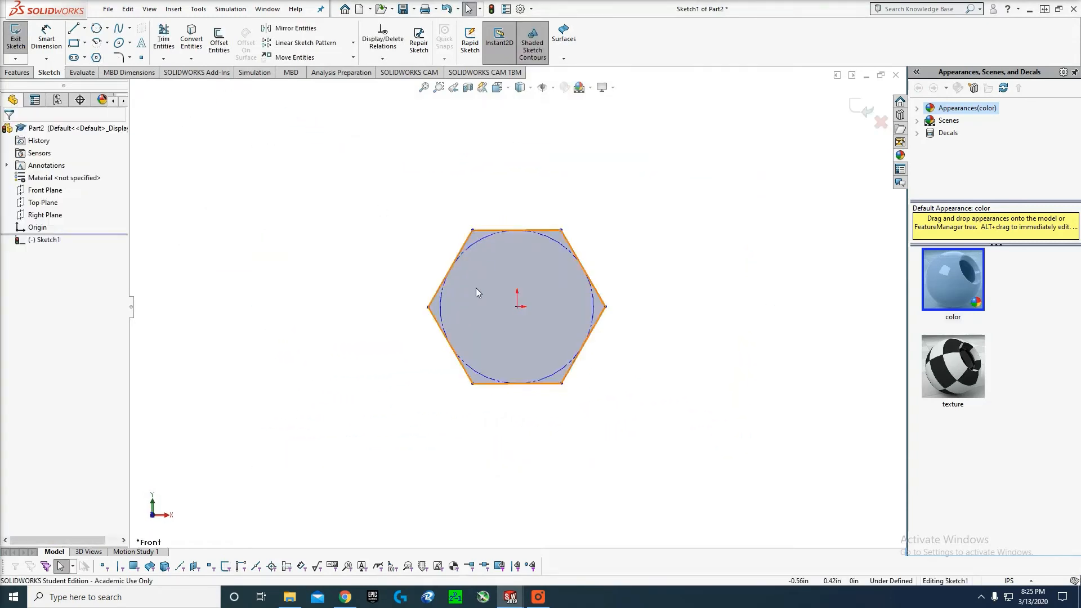
- Dimension the hexagon across two opposite flats and set the distance to 0.5 in
left_click(472, 373)
left_click(604, 305)
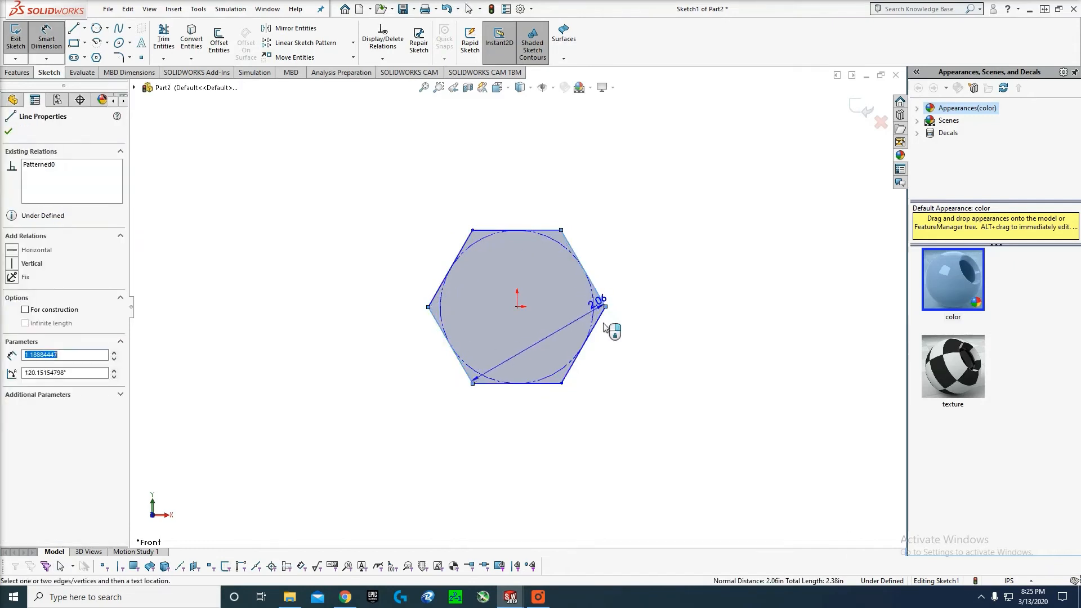
left_click(590, 427)
type("0.5")
key("Return")
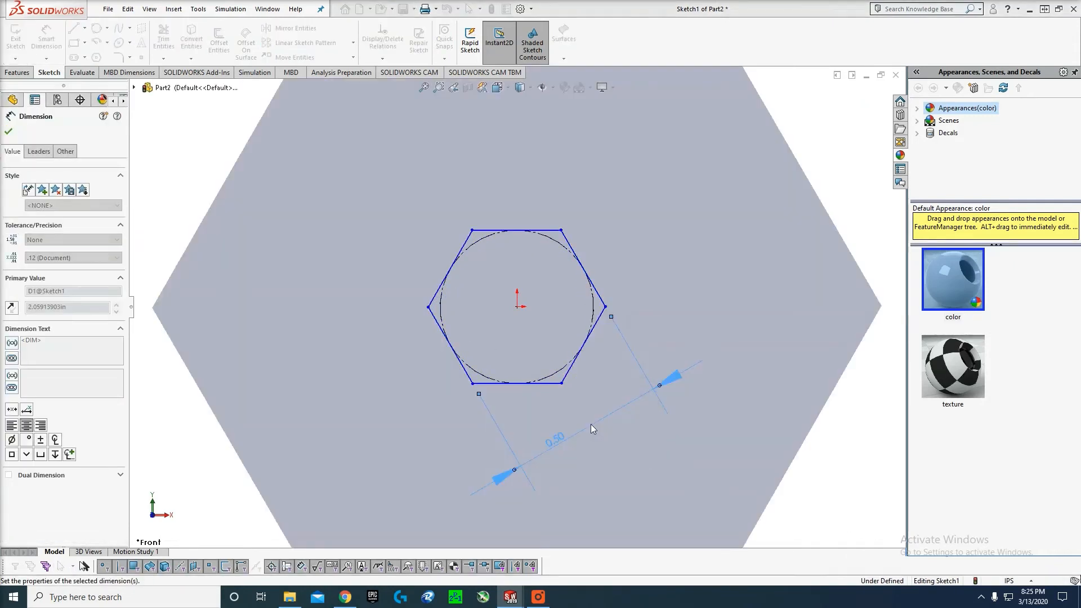
- Extrude the hexagon sketch as a blind boss with a depth of 1.75 in
key("Escape")
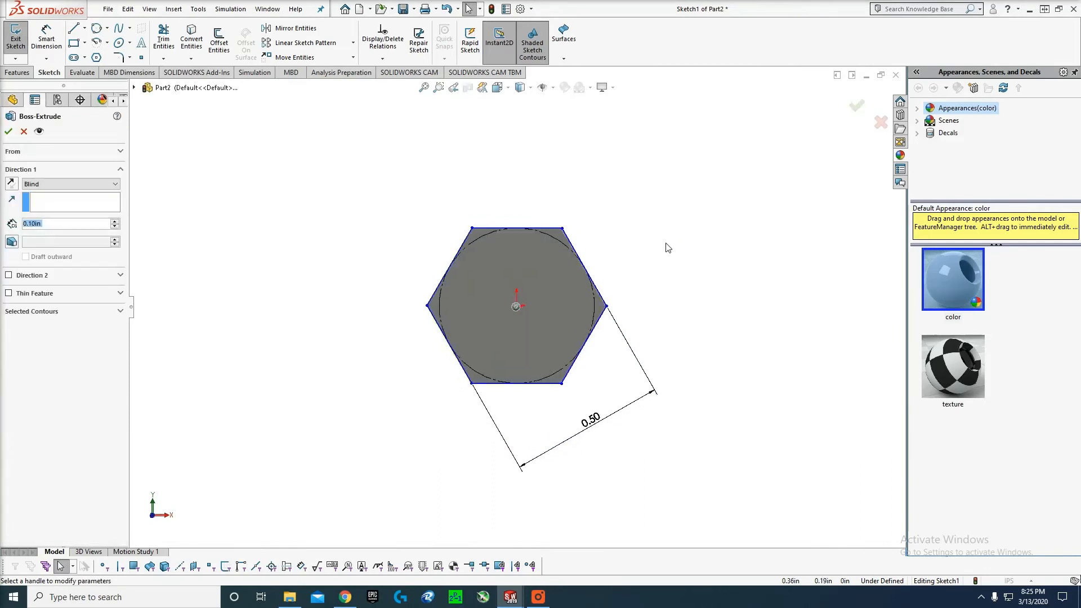
key("BackSpace")
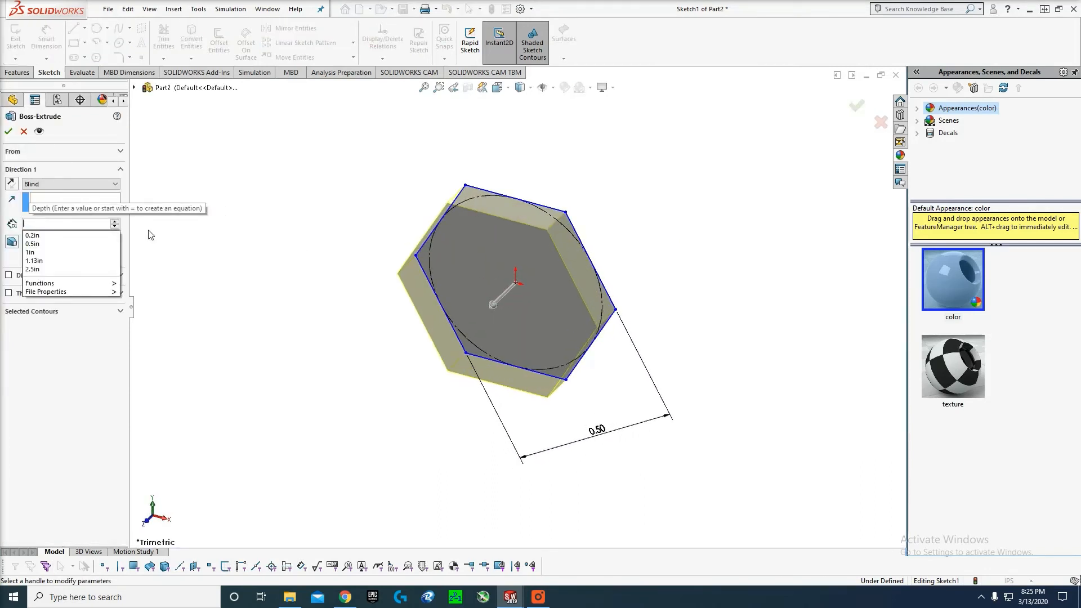
type("1.")
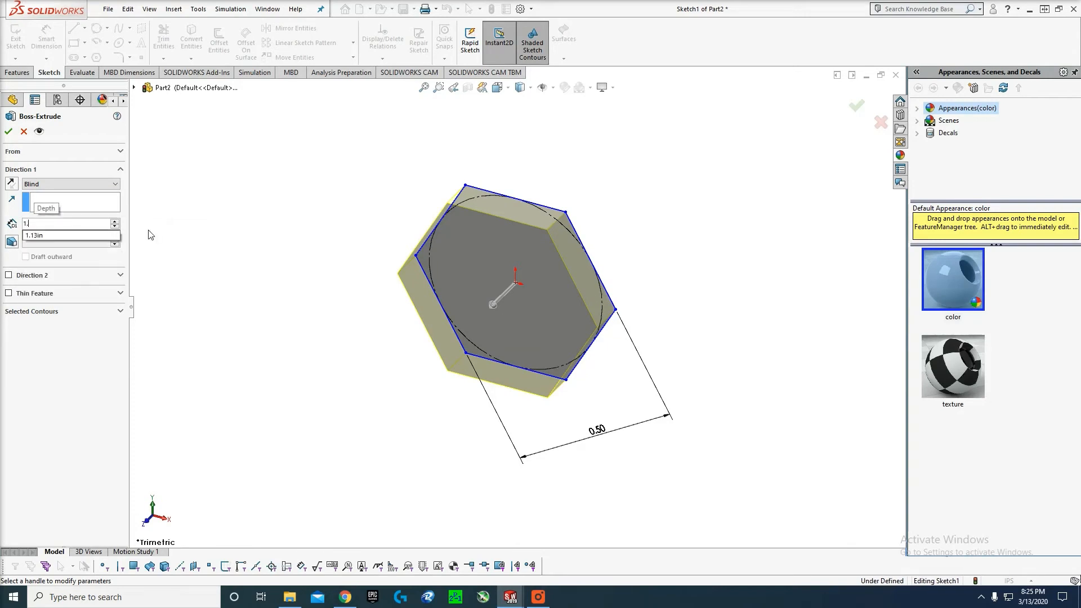
type("75")
key("Return")
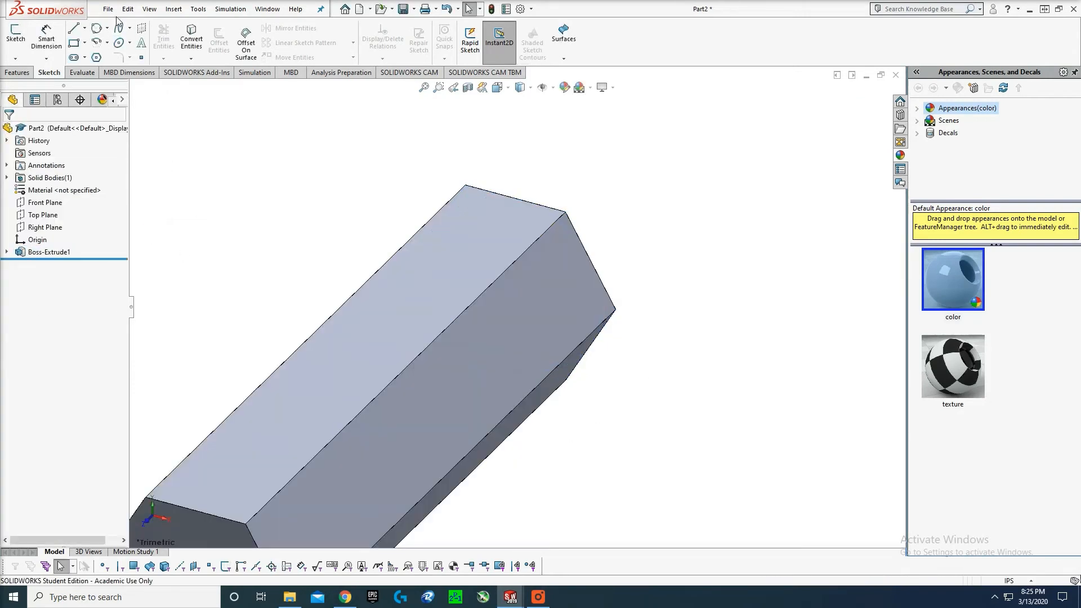
- Add a color appearance to the hex shaft and make the part dark gray
left_click(101, 99)
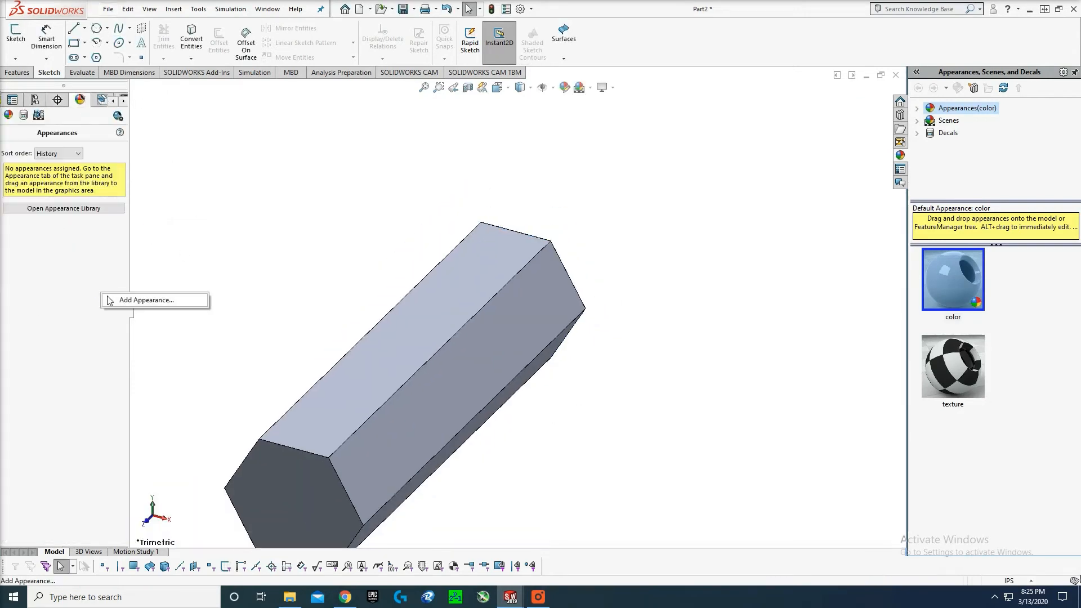
left_click(64, 208)
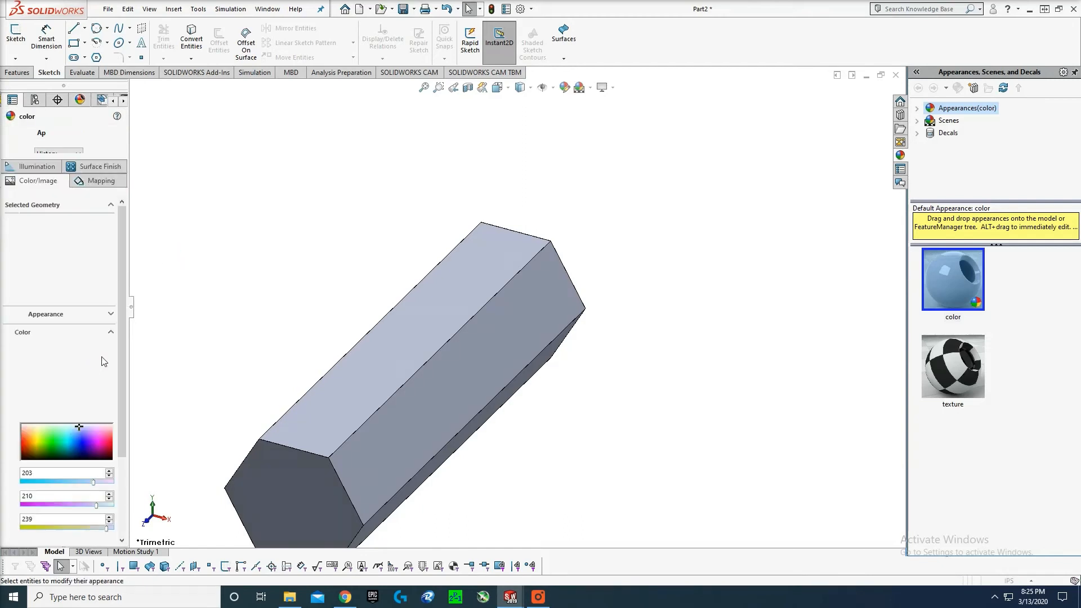
left_click(90, 409)
left_click(9, 132)
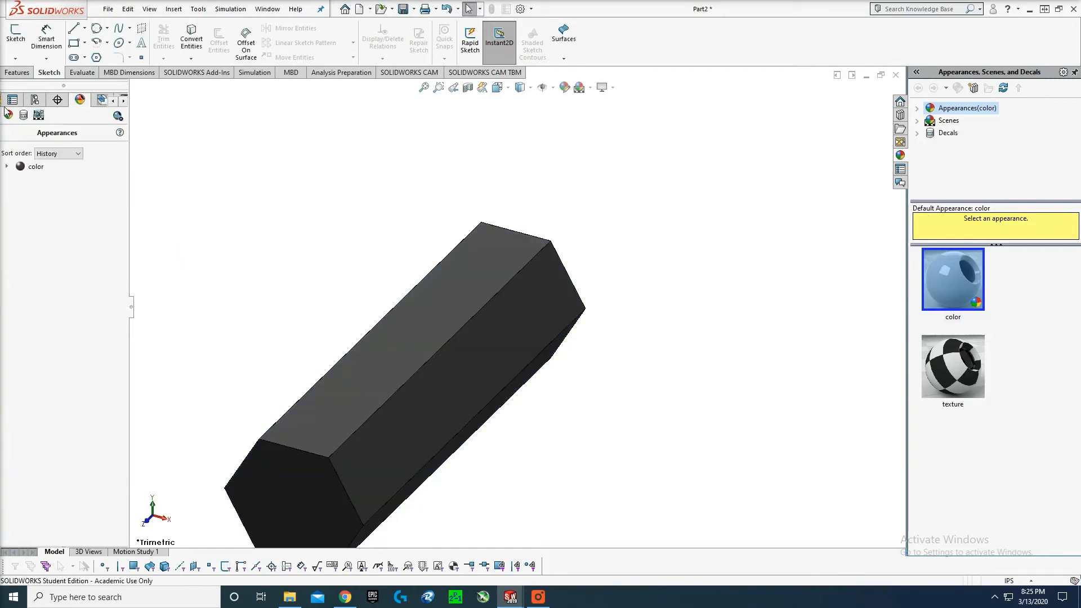
- Save the part as large pully hex shaft in the test folder and switch to another open document
left_click(112, 9)
left_click(129, 132)
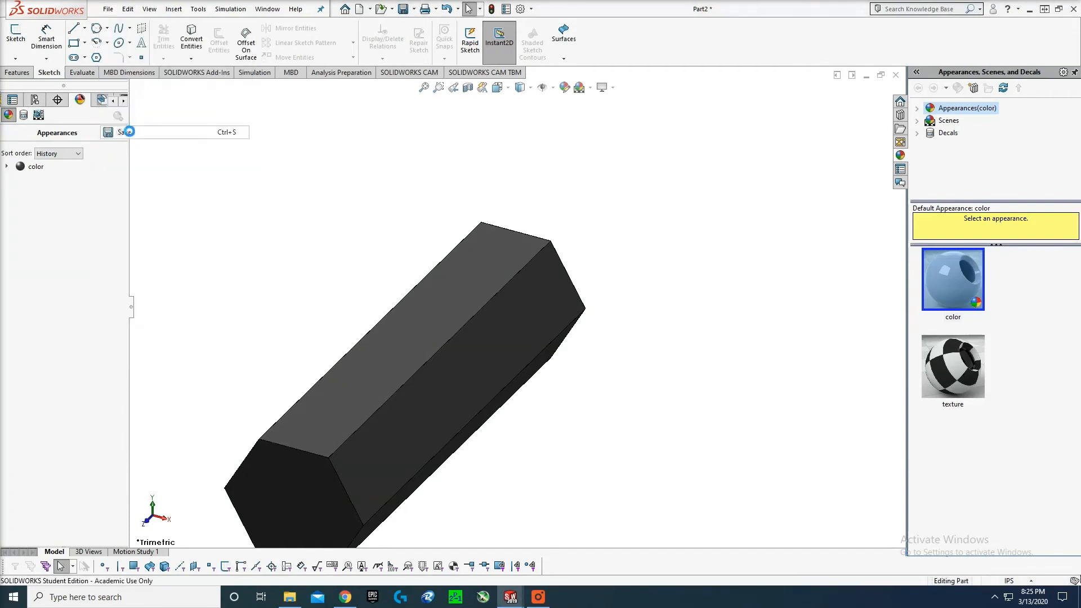
type("large pully hex shaft")
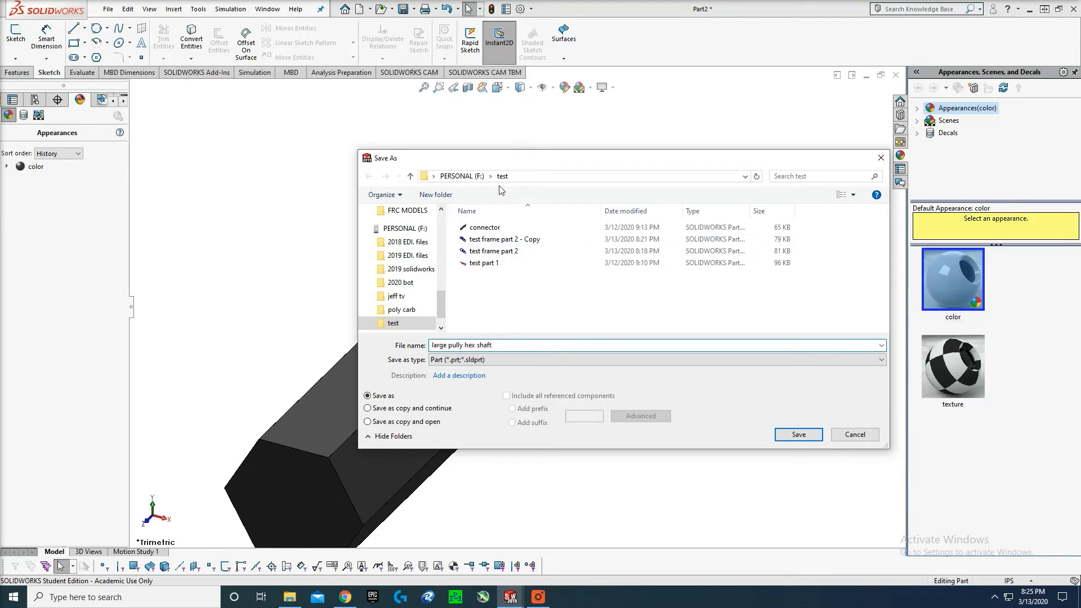
left_click(785, 437)
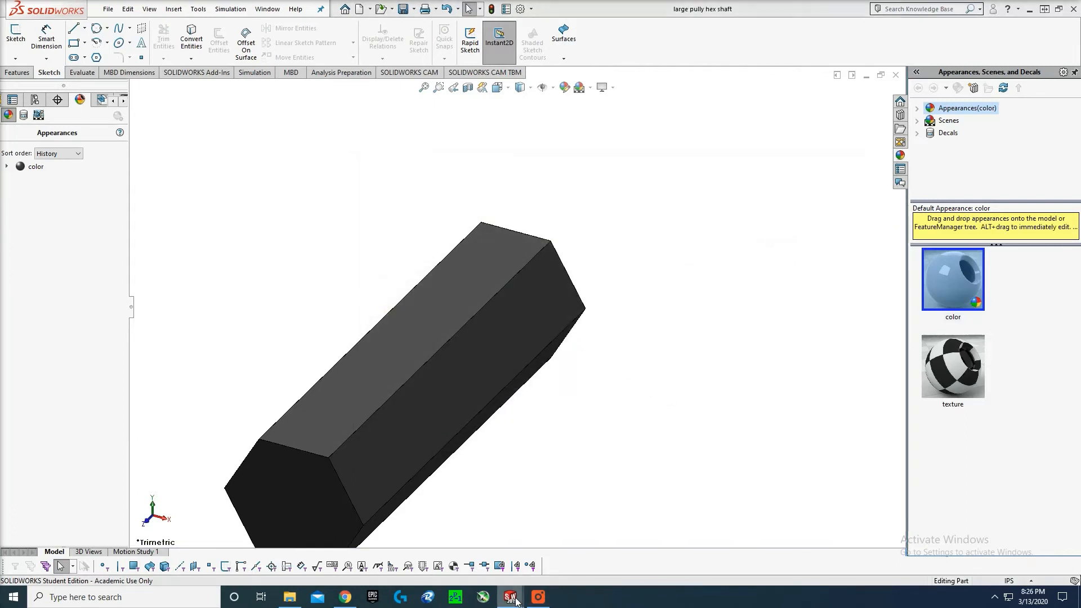
mouse_move(510, 597)
left_click(734, 557)
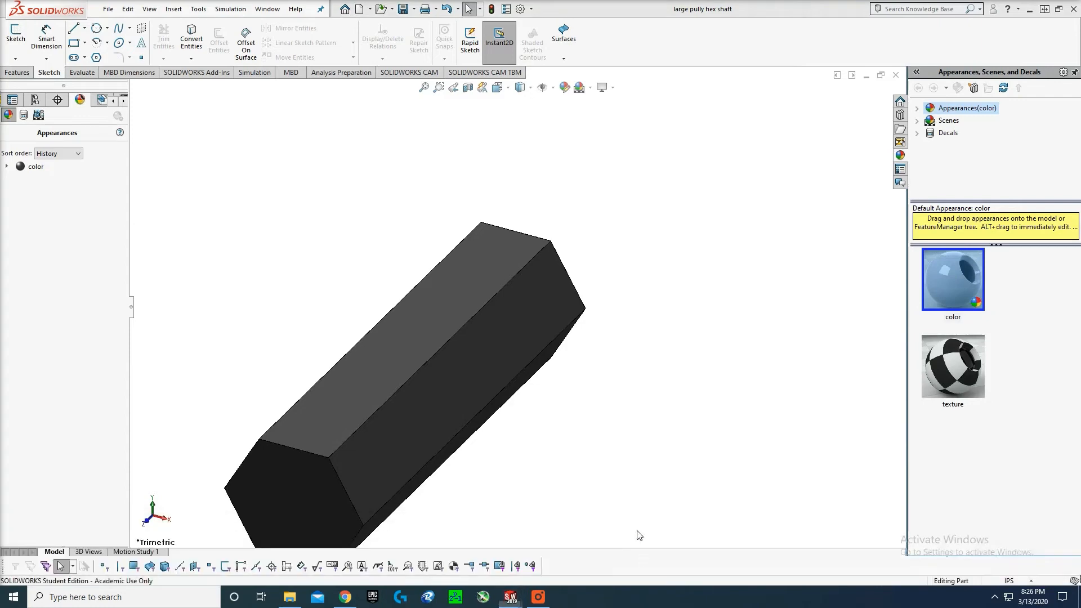
- Switch to Assem1 and insert the large pully hex shaft part from the test folder beside the two plates
scroll(618, 319, "down", 1)
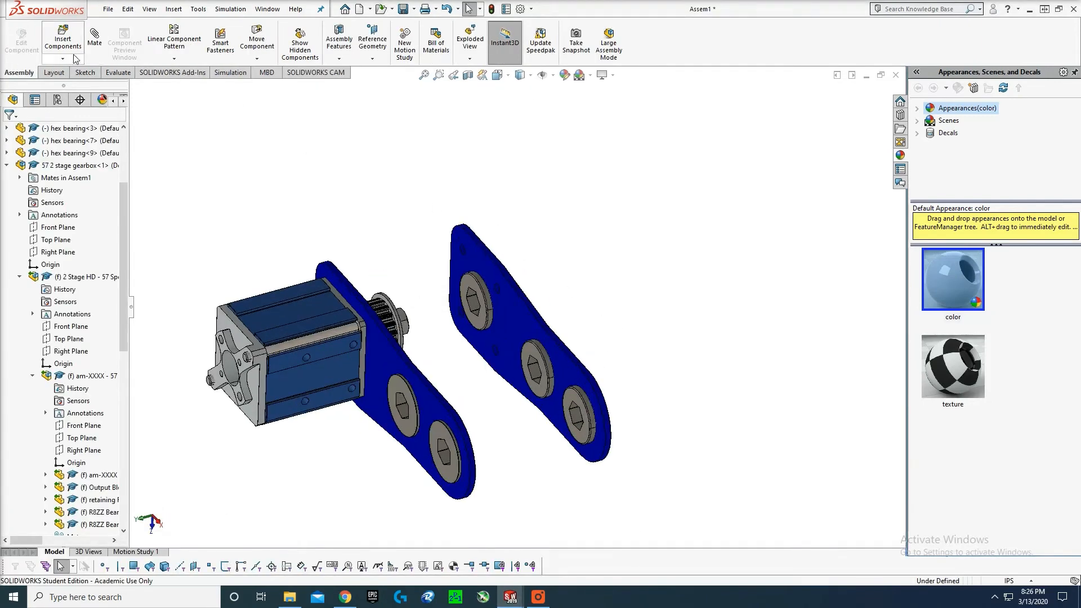
left_click(63, 39)
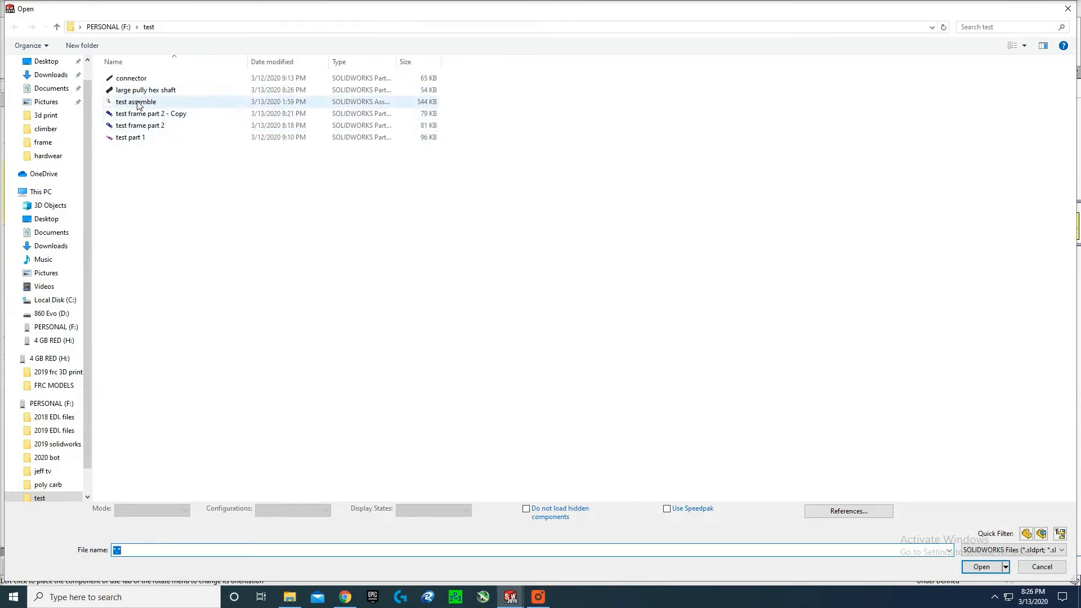
left_click(145, 90)
left_click(981, 567)
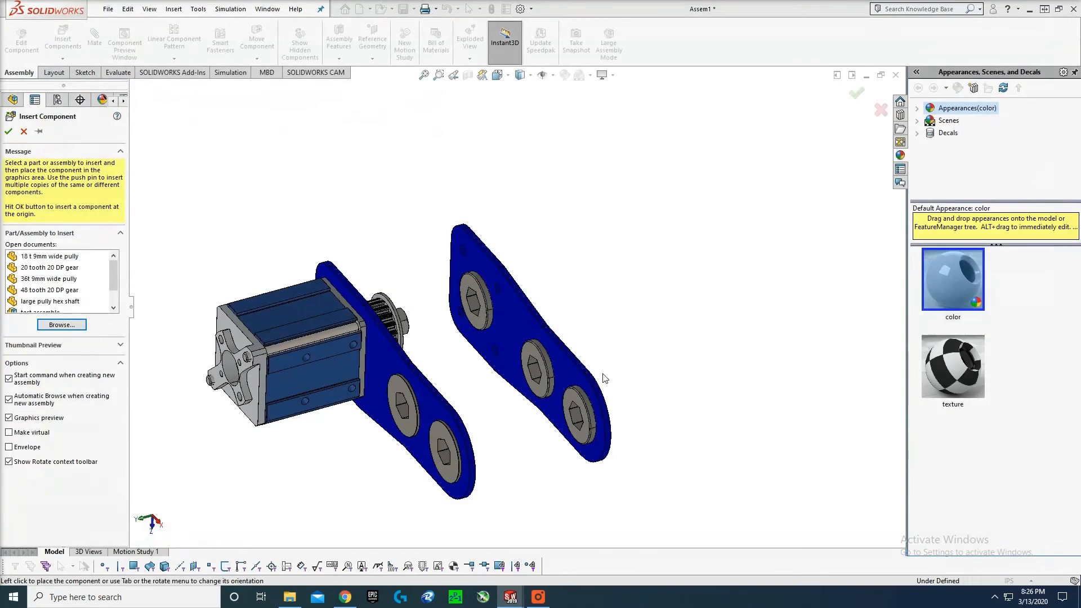
left_click(652, 337)
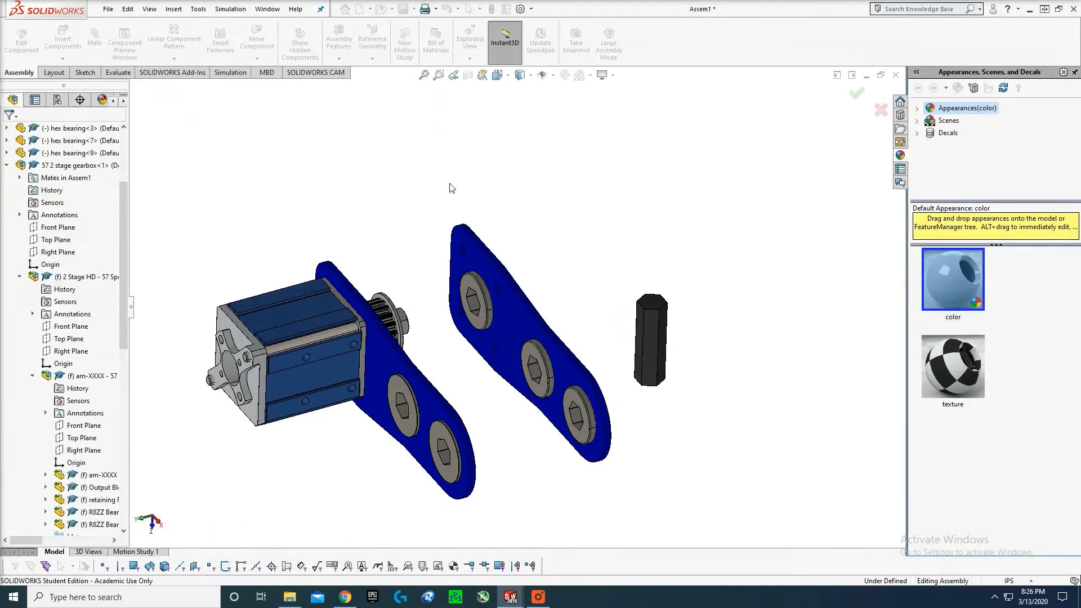
- Rotate the hex shaft component freely until its axis roughly lines up with the bearing bores
left_click(256, 59)
left_click(264, 85)
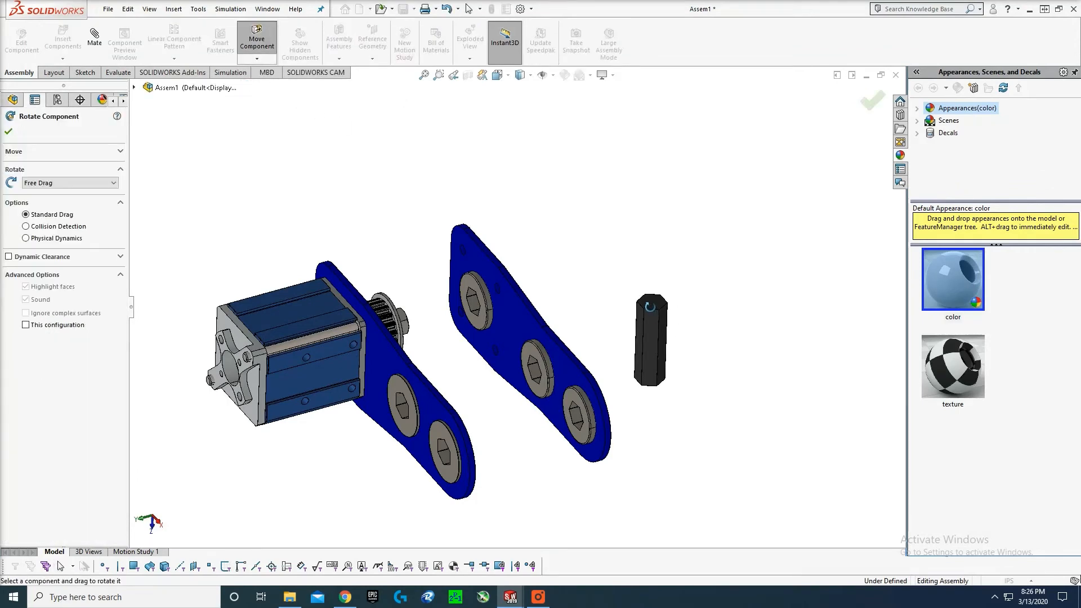
left_click_drag(649, 307, 590, 468)
- Try to mate two flats of the hex shaft coincident with the hex bore of the gearbox plate's middle bearing
left_click(100, 45)
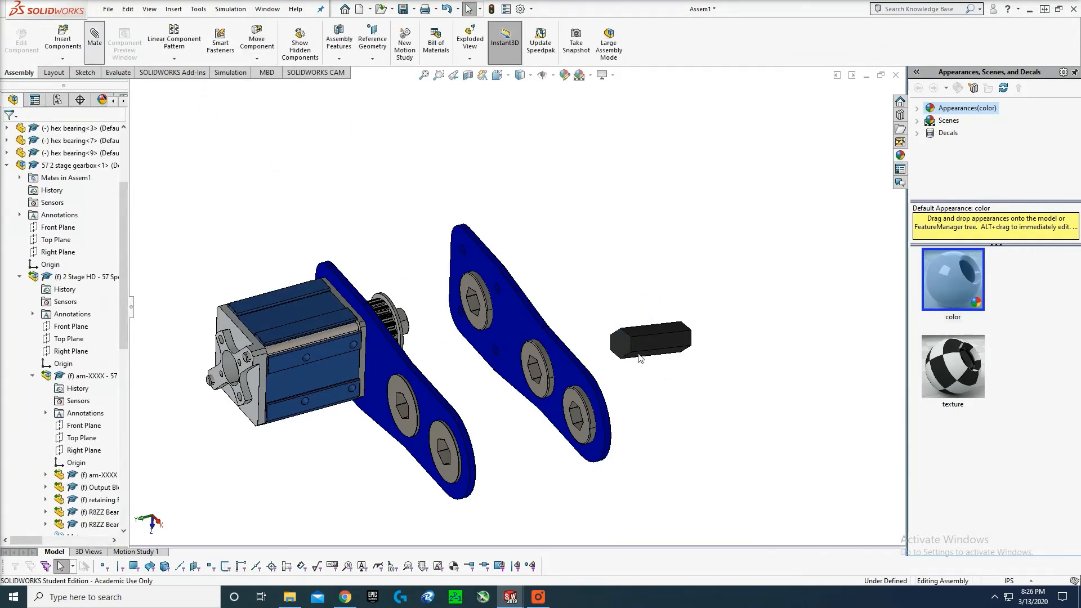
scroll(631, 352, "down", 2)
left_click(642, 324)
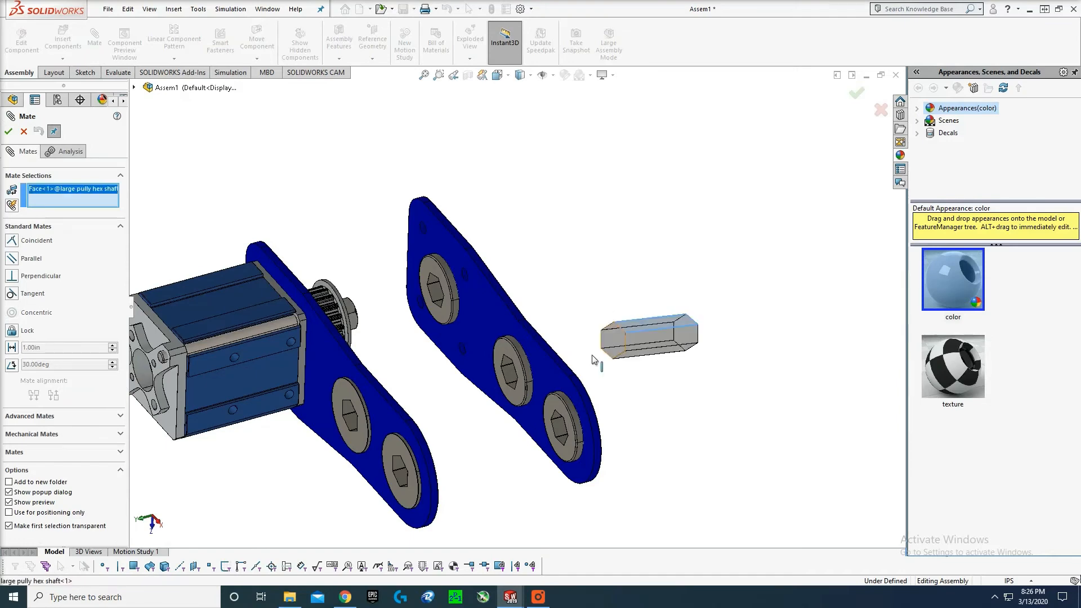
middle_click_drag(596, 294, 438, 352)
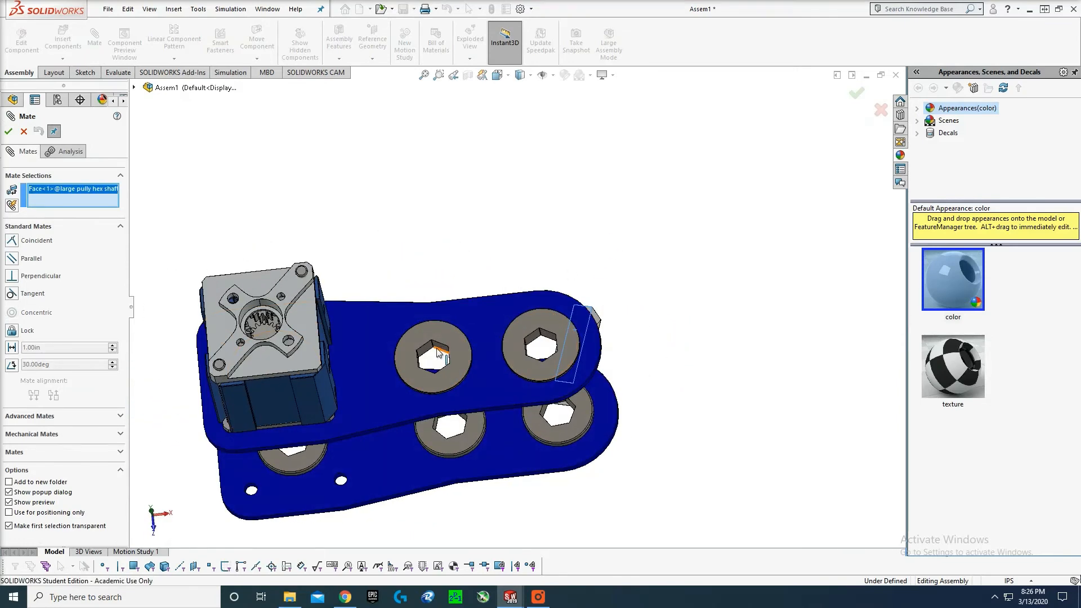
left_click(440, 347)
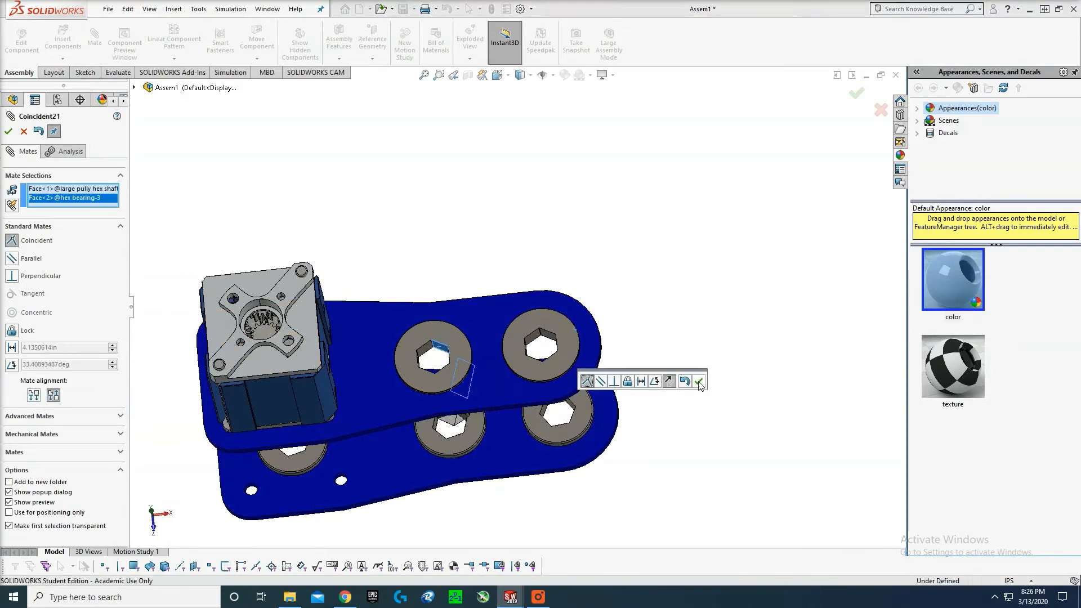
left_click(699, 380)
middle_click_drag(630, 377, 680, 456)
left_click(526, 381)
left_click_drag(680, 456, 679, 466)
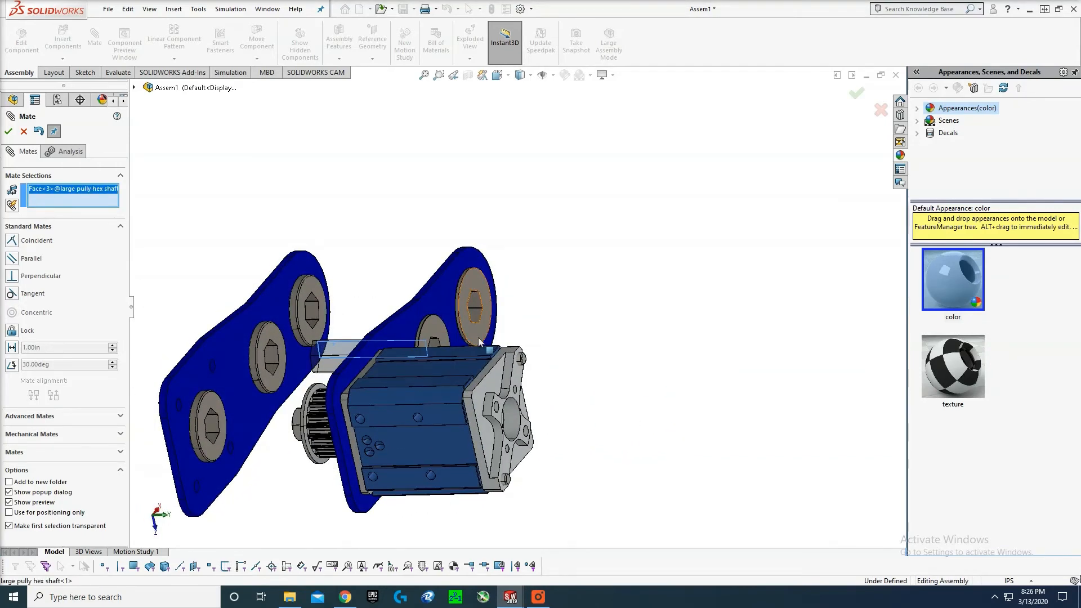
left_click(433, 342)
left_click(426, 358)
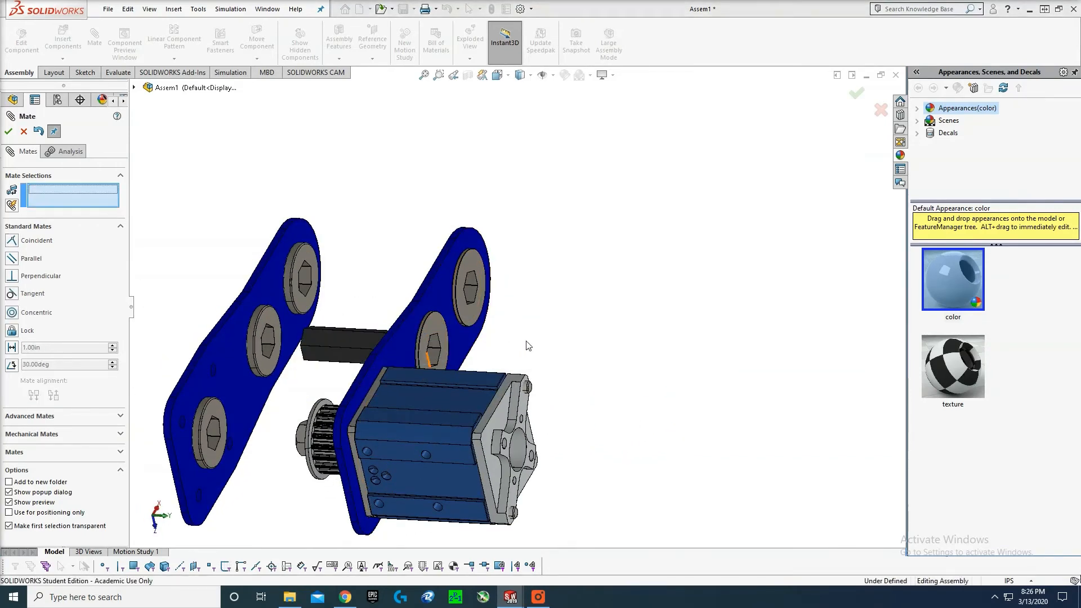
- Try to mate the shaft's end faces coincident with the middle bearings of the gearbox plate and the opposite plate
middle_click_drag(527, 342, 515, 378)
scroll(422, 332, "down", 1)
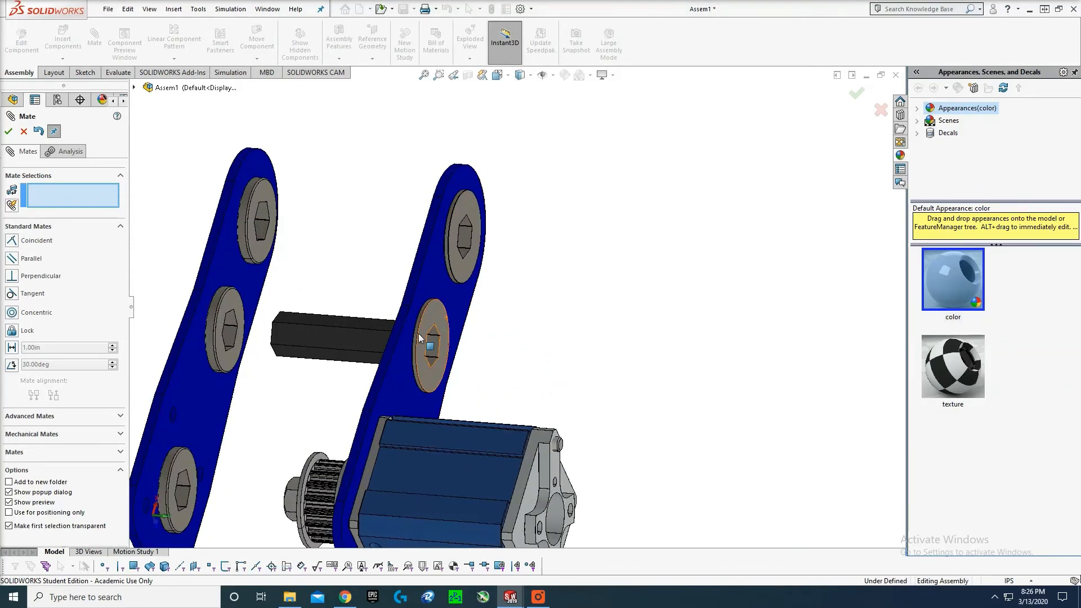
middle_click_drag(419, 337, 460, 350)
left_click(495, 347)
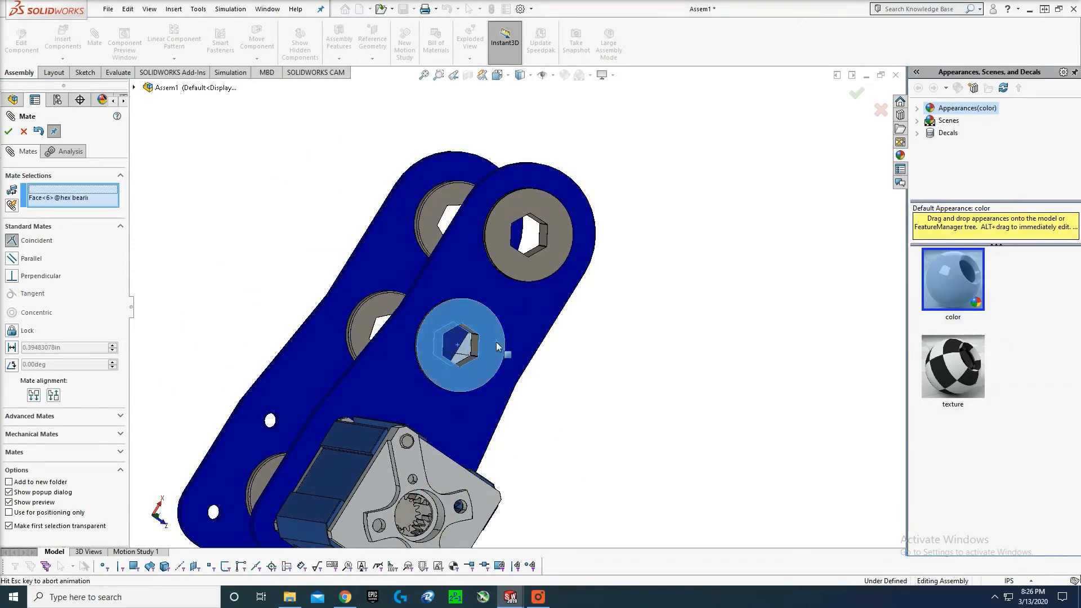
left_click(626, 360)
middle_click_drag(590, 358, 719, 377)
left_click(340, 317)
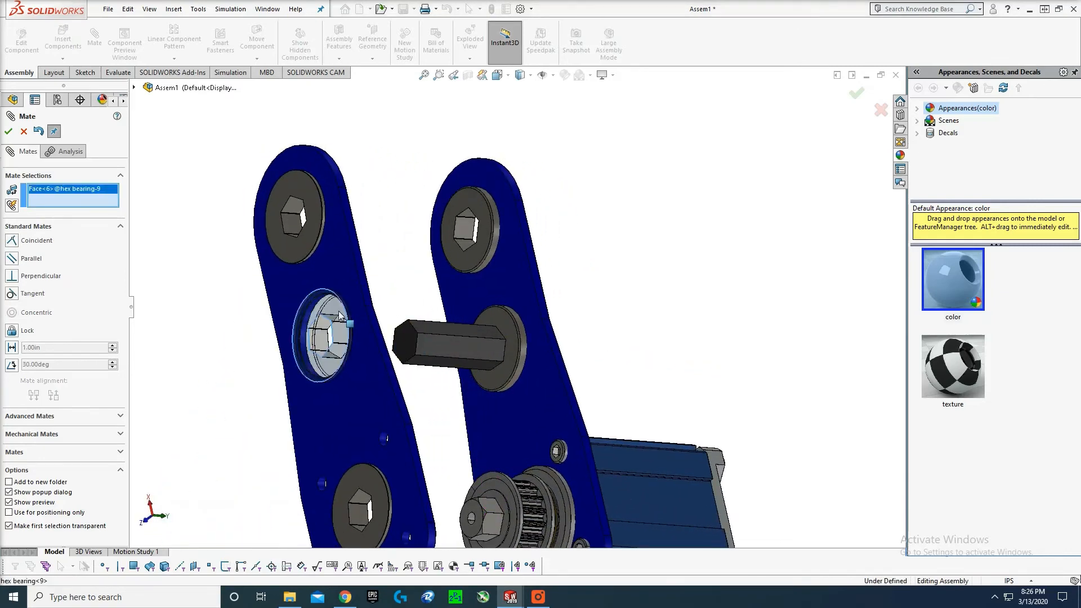
left_click(410, 328)
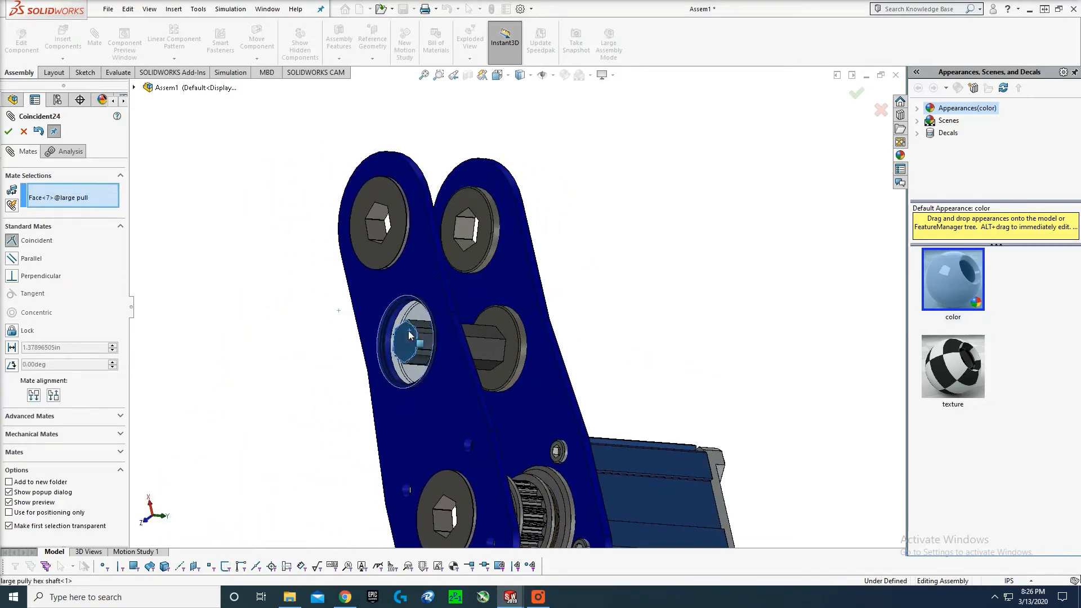
- Inspect the spacing between the plates and discard the new hex shaft mates
middle_click_drag(700, 342, 649, 379)
scroll(611, 341, "up", 3)
middle_click_drag(612, 342, 616, 229)
scroll(486, 425, "down", 3)
scroll(486, 425, "down", 2)
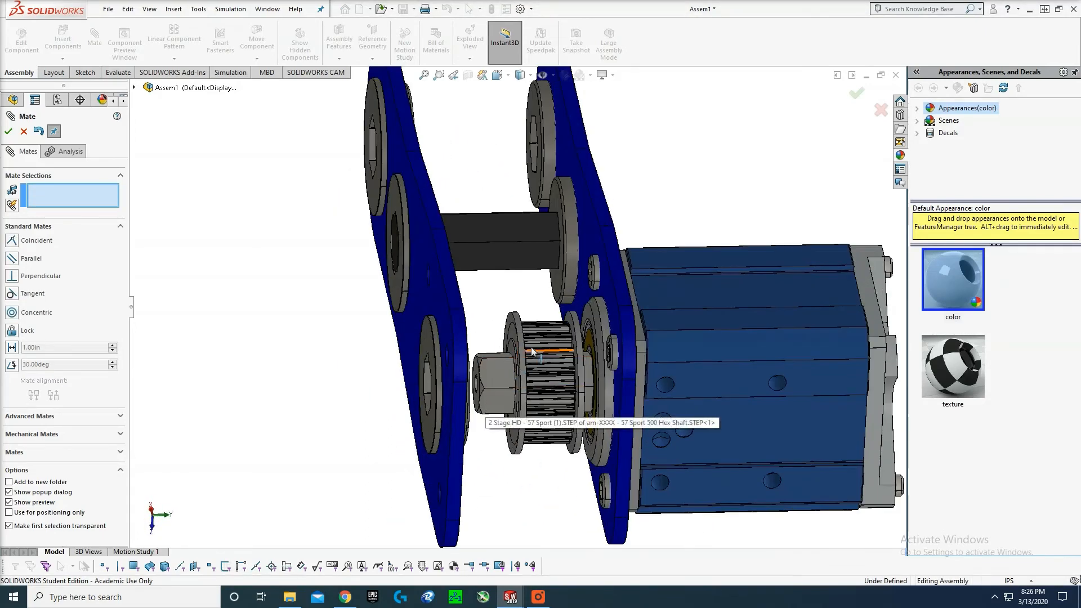
left_click(24, 131)
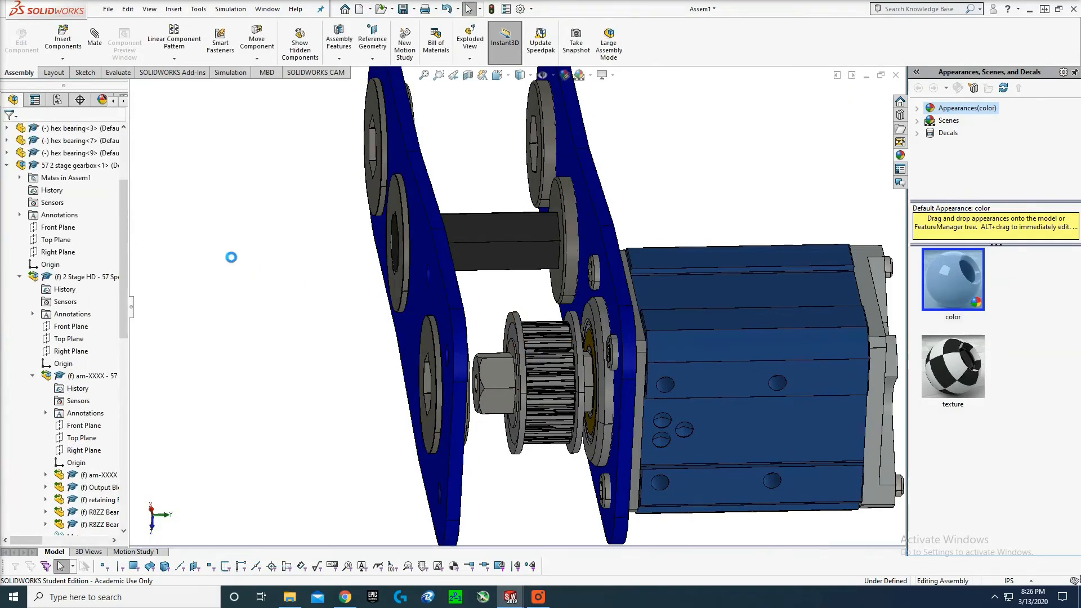
middle_click_drag(232, 258, 332, 282)
scroll(332, 282, "up", 4)
left_click_drag(394, 447, 404, 482)
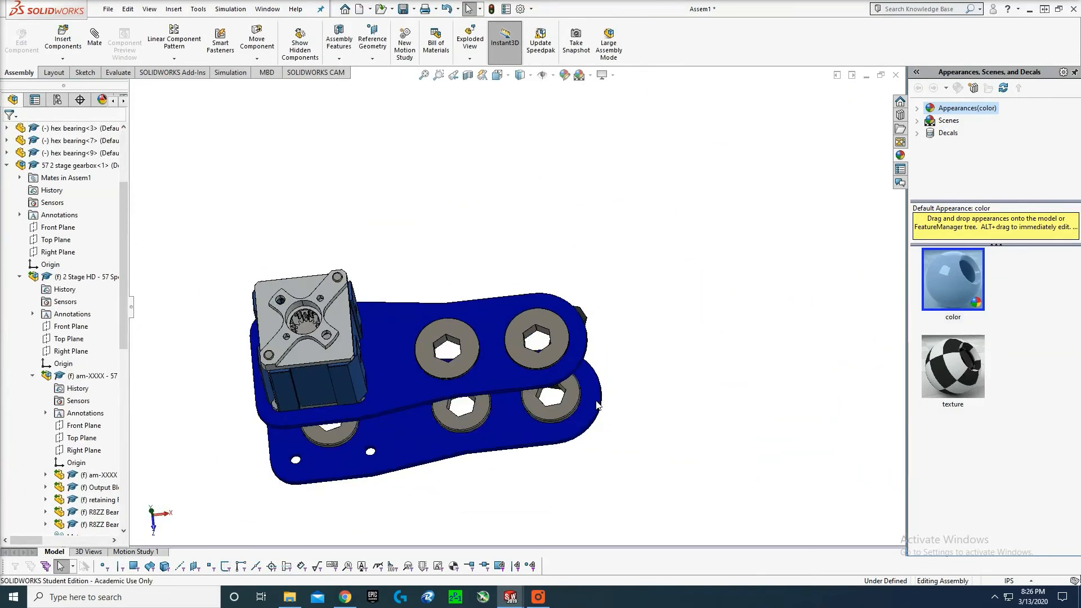
- Mate two flats of the hex shaft coincident with the hex bore faces of the gearbox plate's middle bearing
middle_click_drag(599, 406, 369, 177)
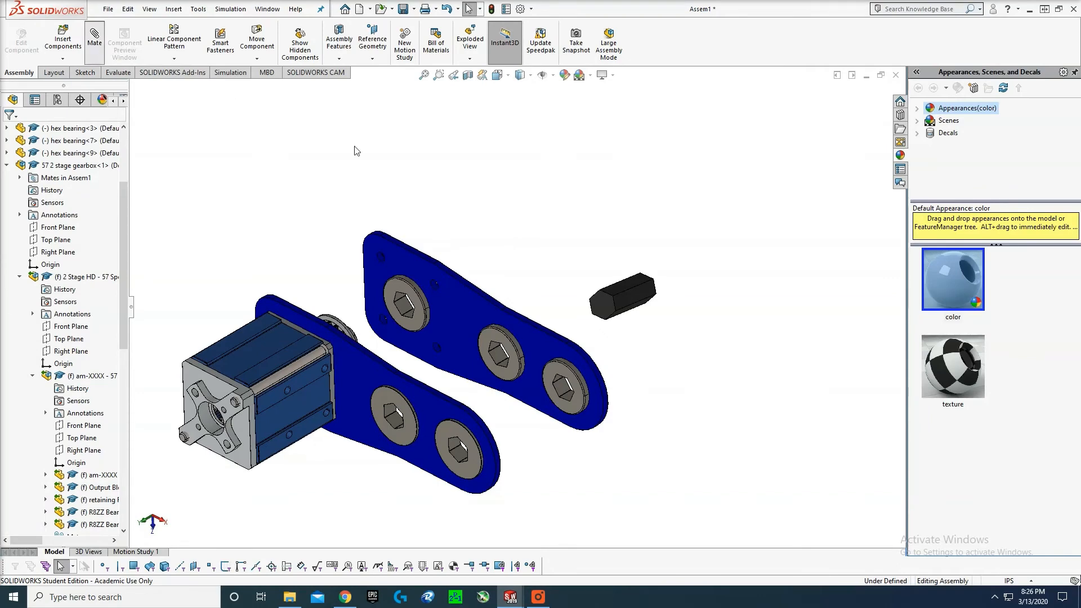
left_click(620, 287)
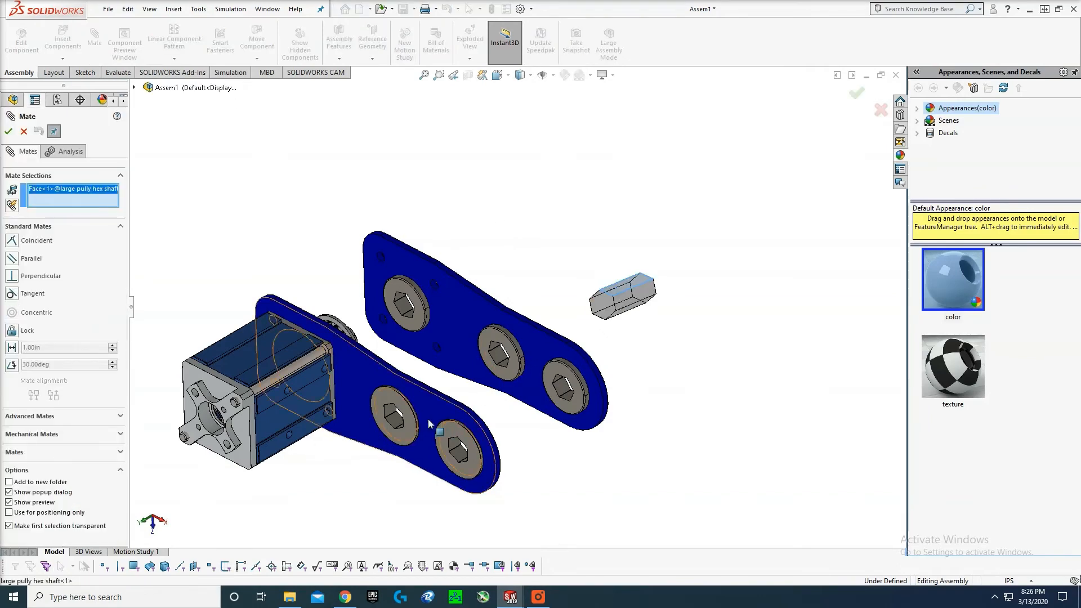
scroll(427, 418, "down", 4)
middle_click_drag(430, 389, 476, 270)
left_click(395, 398)
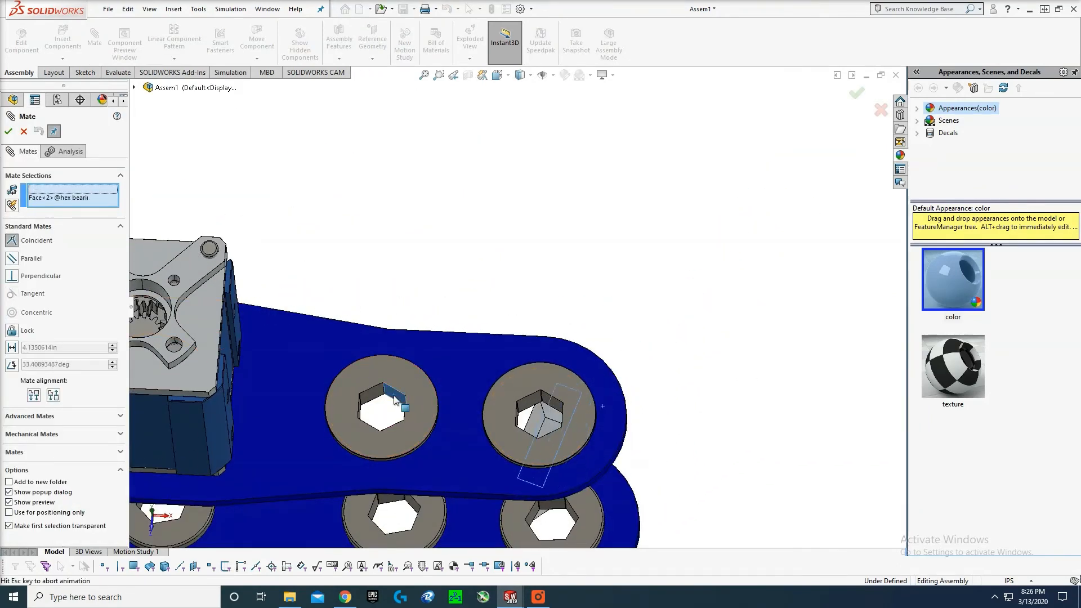
left_click(413, 416)
left_click(404, 439)
middle_click_drag(469, 428, 603, 484)
left_click(552, 476)
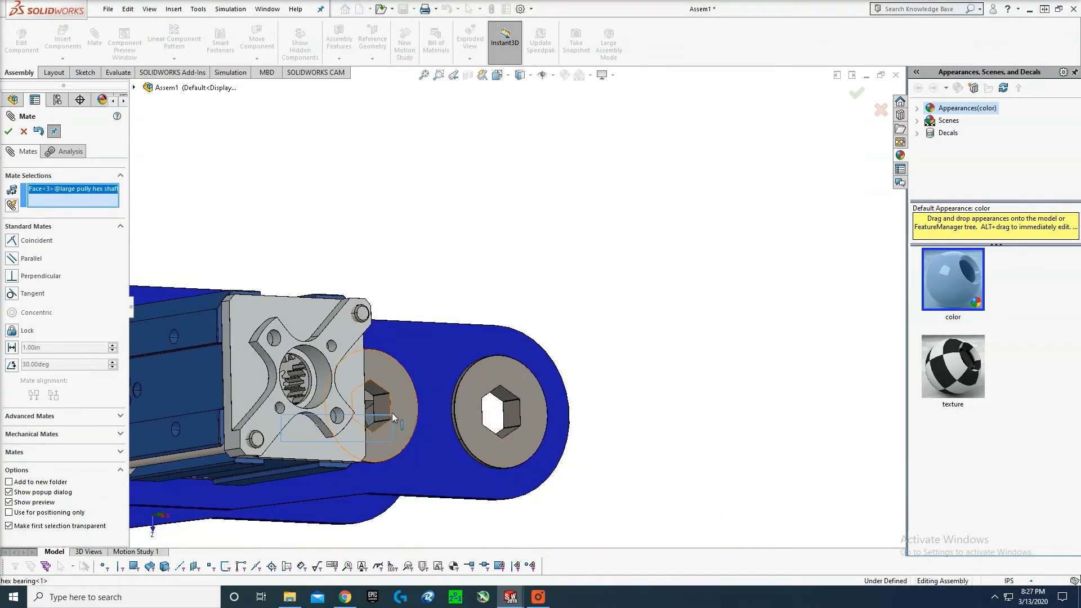
left_click(404, 439)
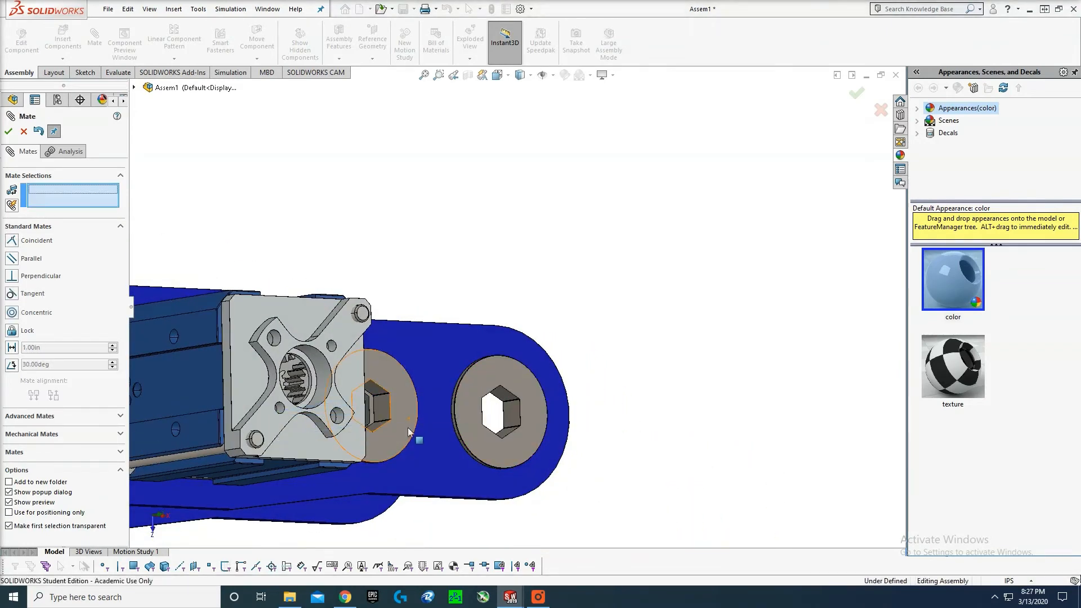
- Mate the hex shaft's end face coincident with the outer face of the gearbox plate's middle bearing
left_click(367, 410)
left_click(408, 403)
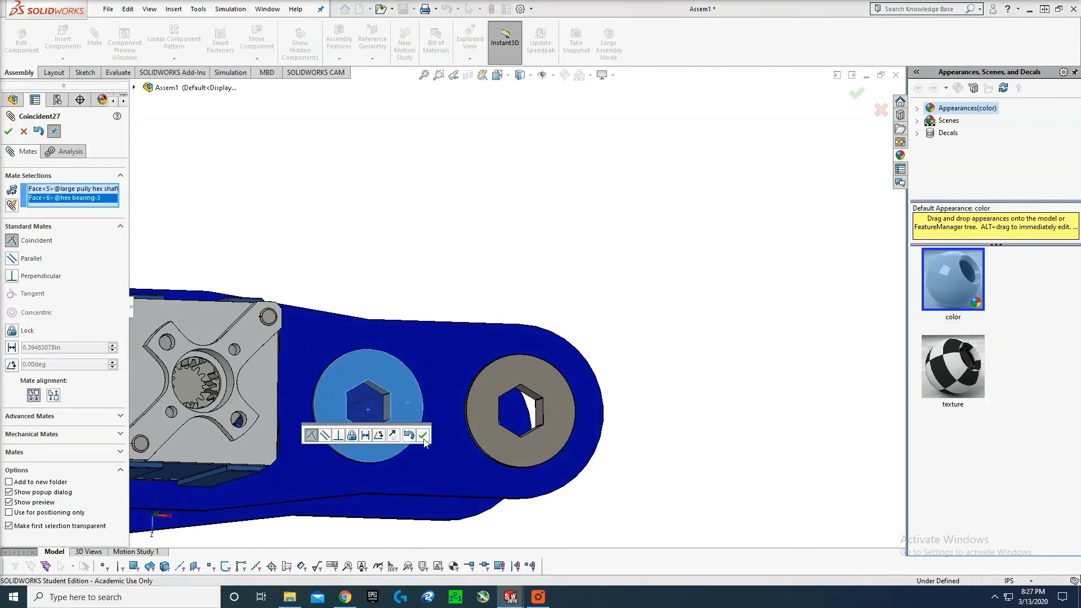
left_click(404, 439)
middle_click_drag(462, 353, 478, 542)
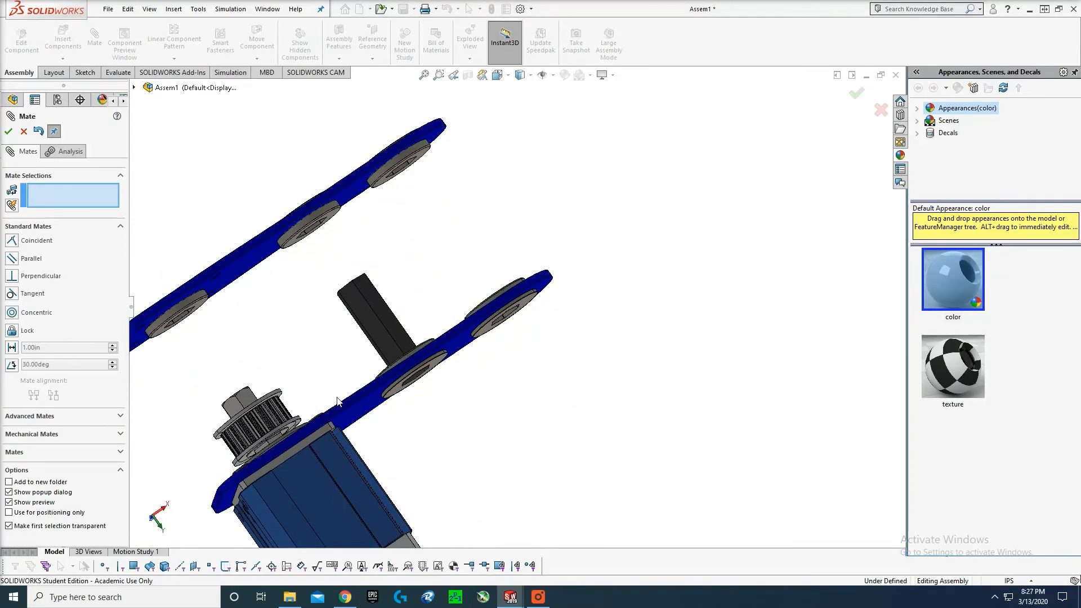
scroll(339, 398, "up", 1)
key("Escape")
middle_click_drag(248, 128, 210, 90)
- Insert the open 36t 9mm wide pully part into the assembly near the plates
left_click(68, 46)
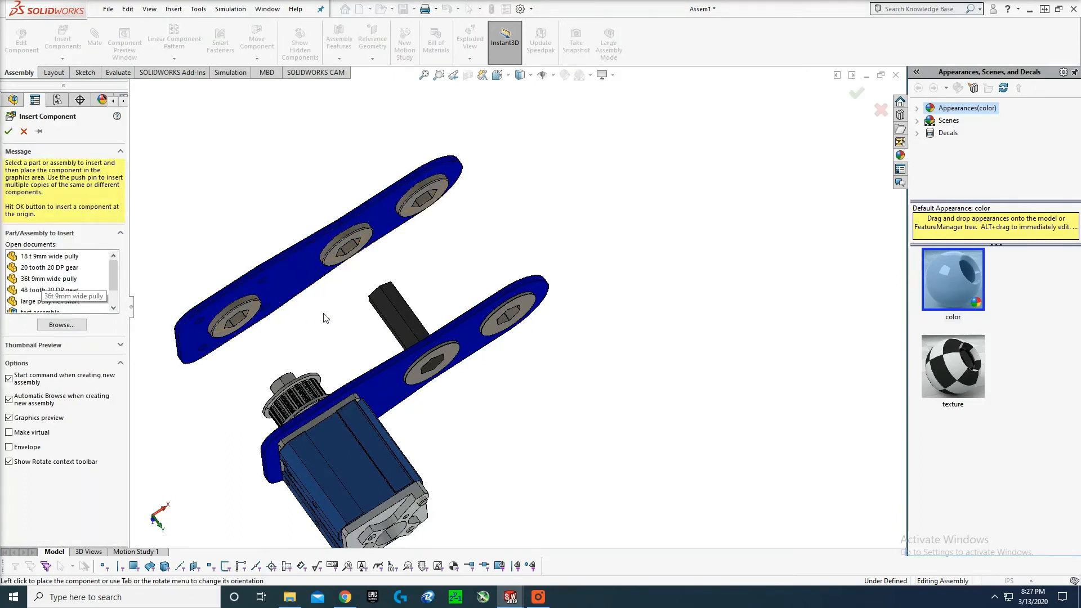
left_click(45, 278)
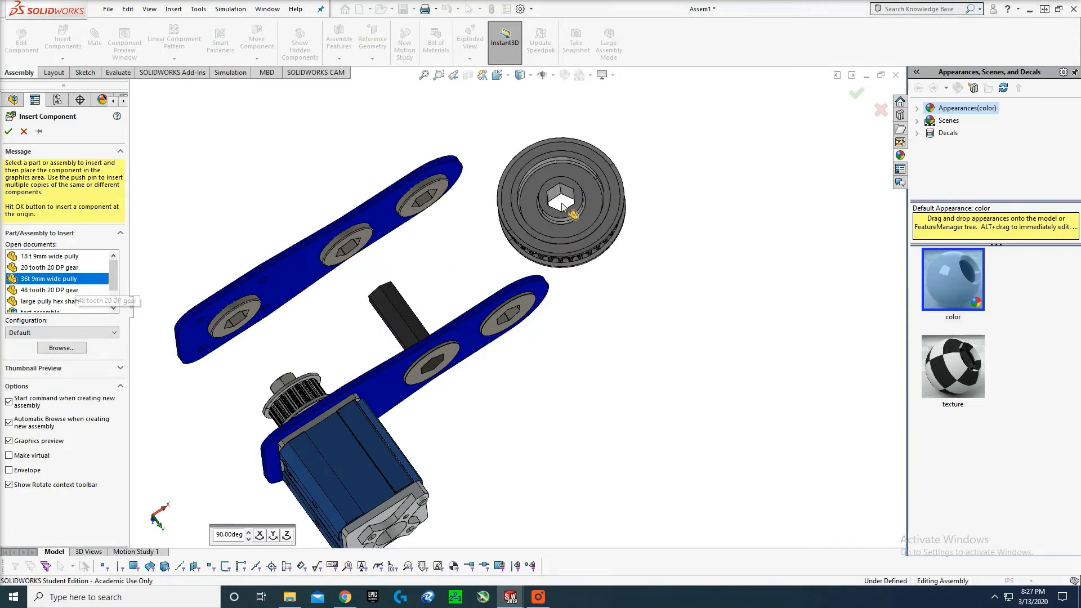
left_click(561, 202)
- Rotate the 36t pulley freely until its bore axis roughly parallels the hex shaft
left_click(256, 58)
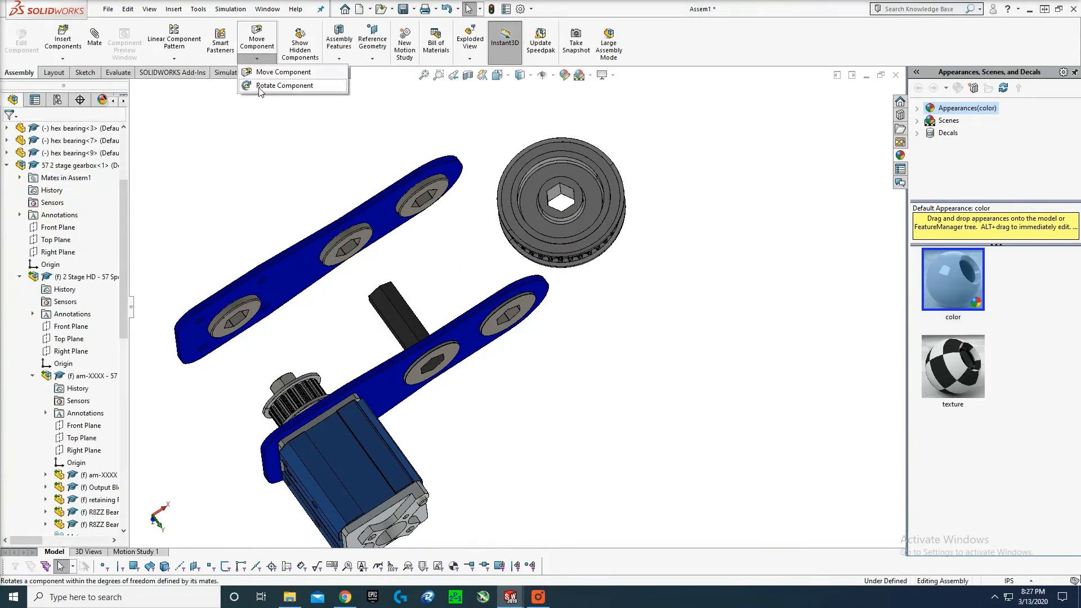
left_click(276, 84)
mouse_move(513, 152)
left_mouse_down()
mouse_move(606, 136)
mouse_move(705, 43)
mouse_move(606, 51)
mouse_move(532, 157)
left_mouse_up()
left_click_drag(564, 236, 507, 237)
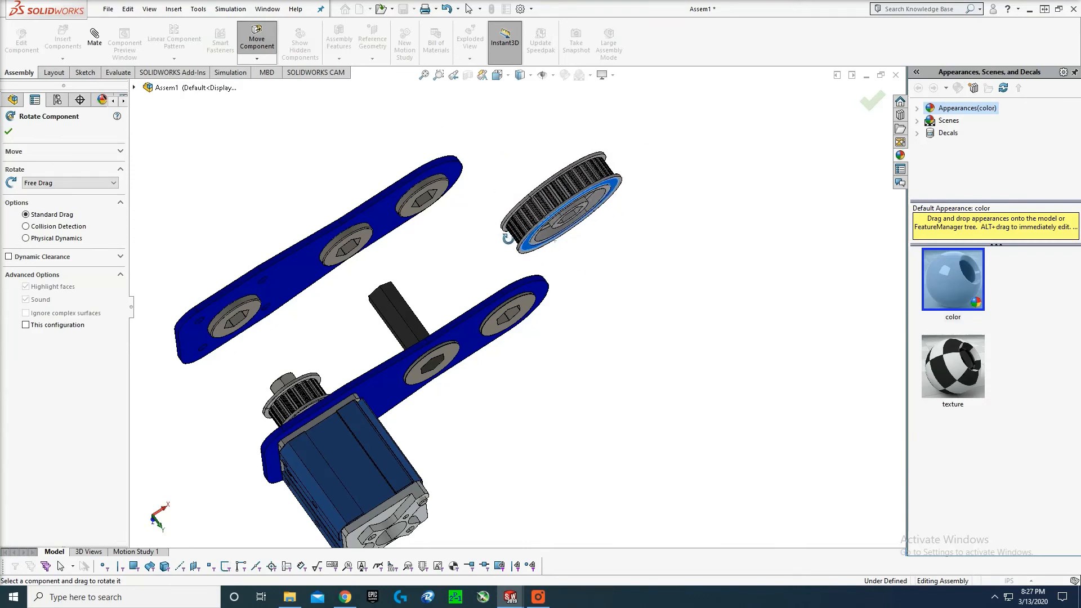
key("Escape")
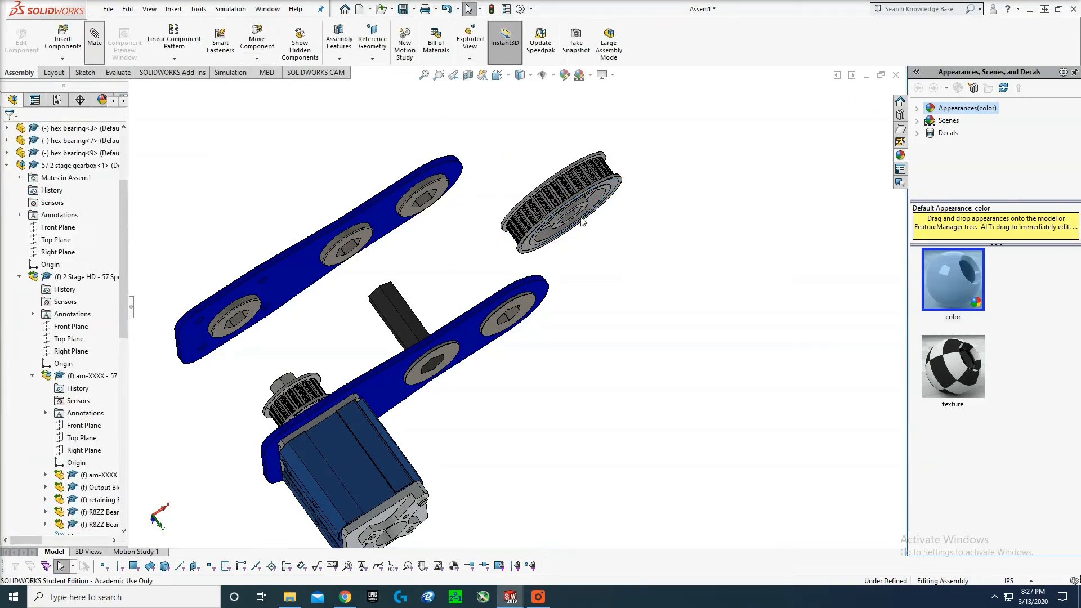
- Mate two flats of the 36t pulley's hex bore coincident with the matching flats of the hex shaft
scroll(582, 221, "down", 1)
middle_click_drag(575, 216, 490, 195)
left_click(580, 212)
left_click(346, 352)
left_click(389, 395)
left_click(324, 358)
left_click(349, 339)
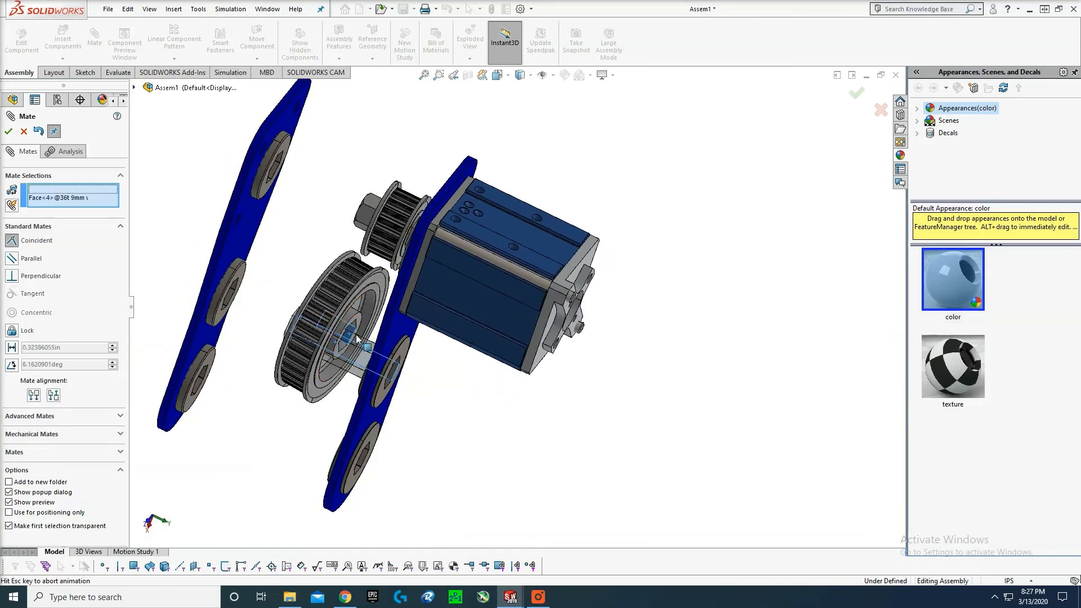
key("Return")
- Mate the 36t pulley's gearbox-side face coincident with the matching face of the 18 t pulley to align them
middle_click_drag(426, 348, 306, 314)
scroll(519, 365, "down", 3)
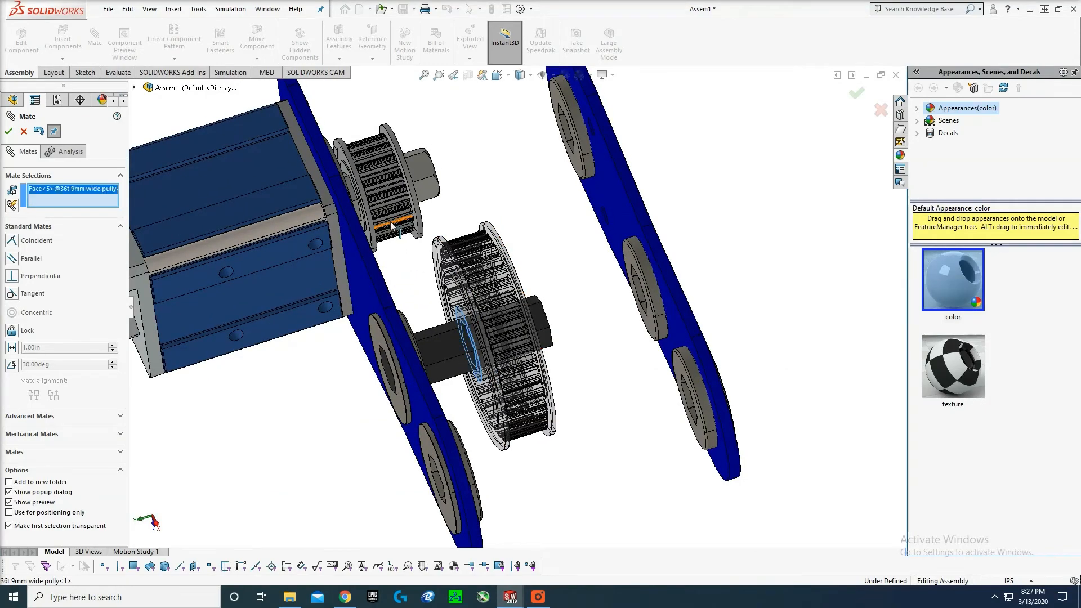
scroll(403, 256, "down", 5)
left_click(372, 259)
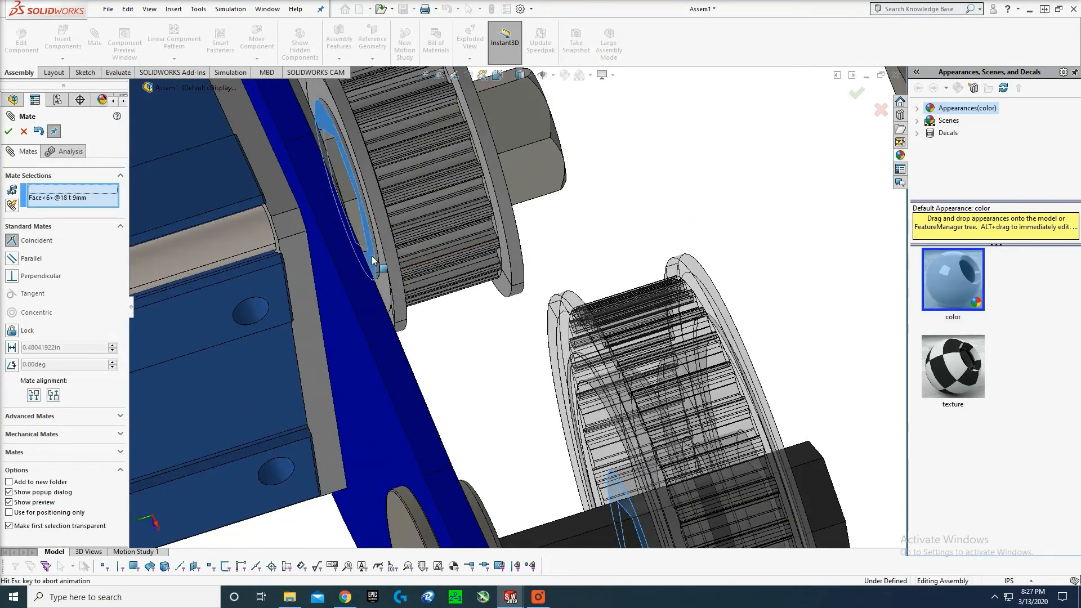
left_click(361, 246)
scroll(559, 290, "up", 5)
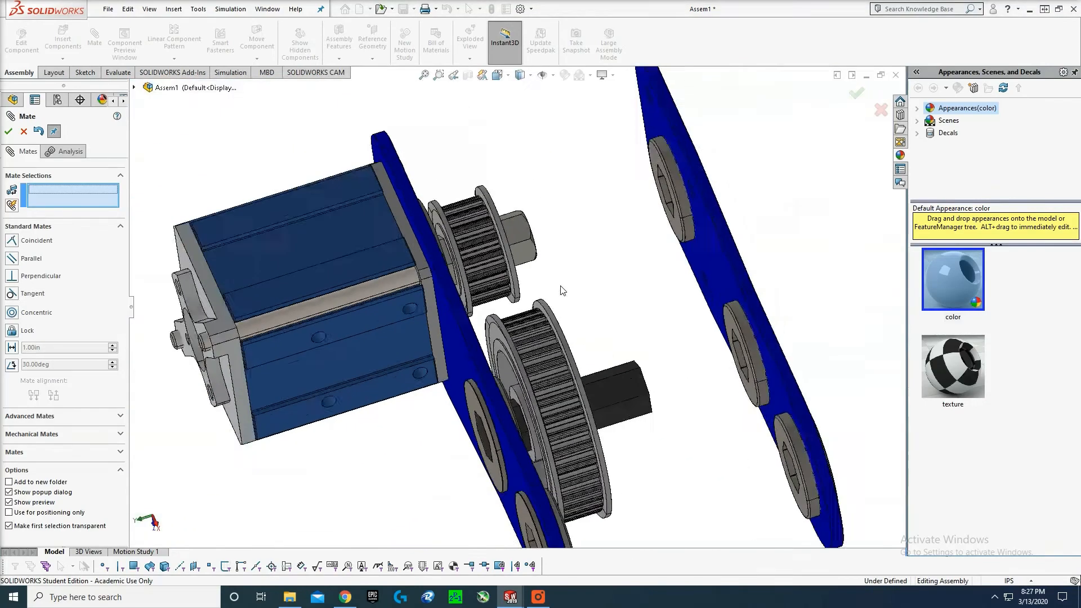
key("Escape")
middle_click_drag(547, 366, 617, 321)
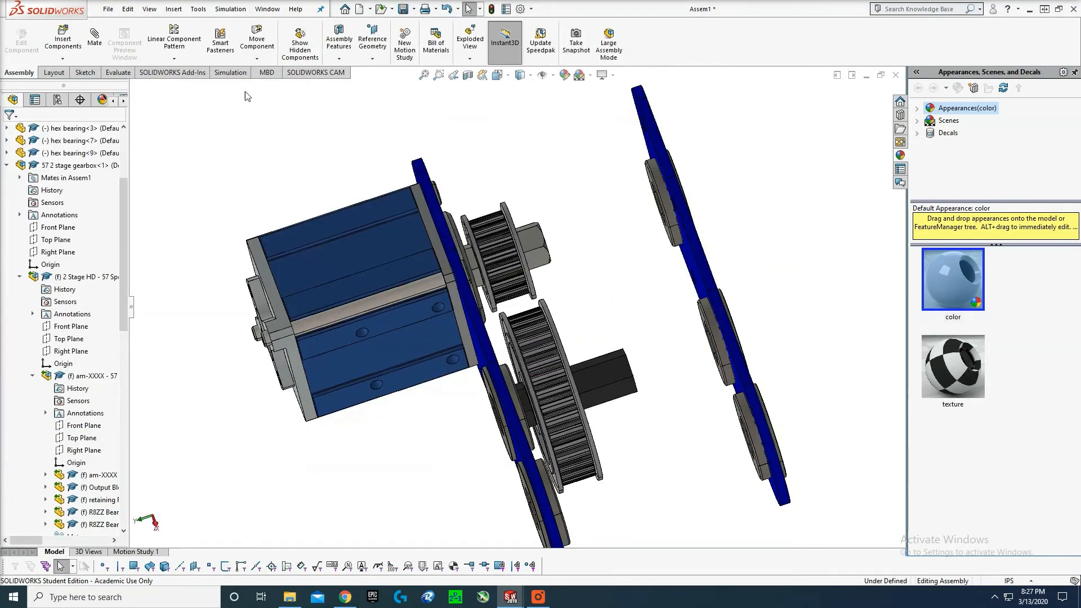
- Insert the open 20 tooth 20 DP gear part into the assembly between the two plates
left_click(59, 45)
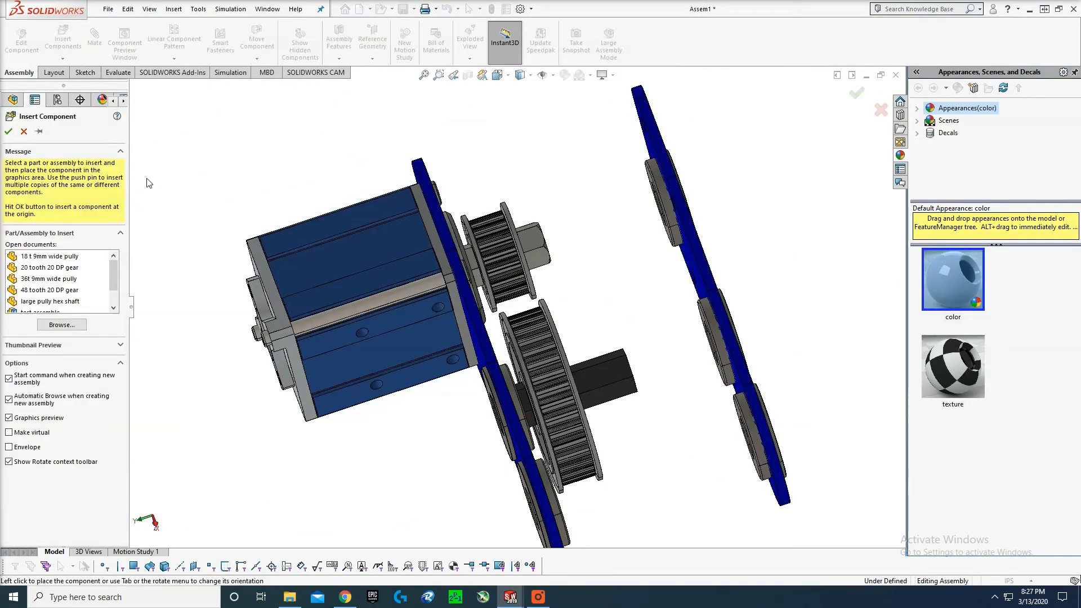
left_click(54, 270)
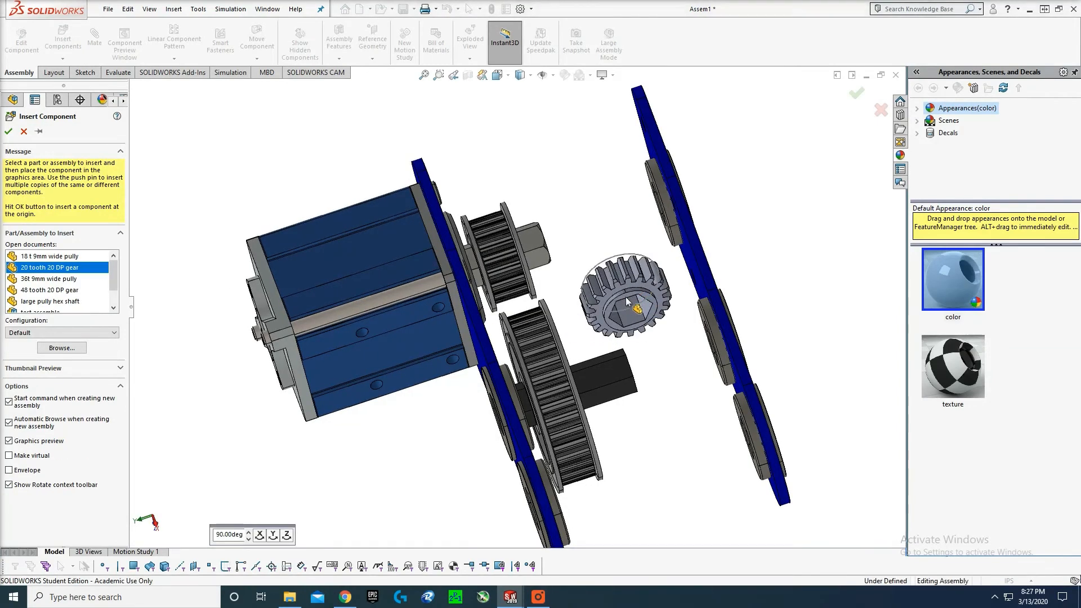
key("Escape")
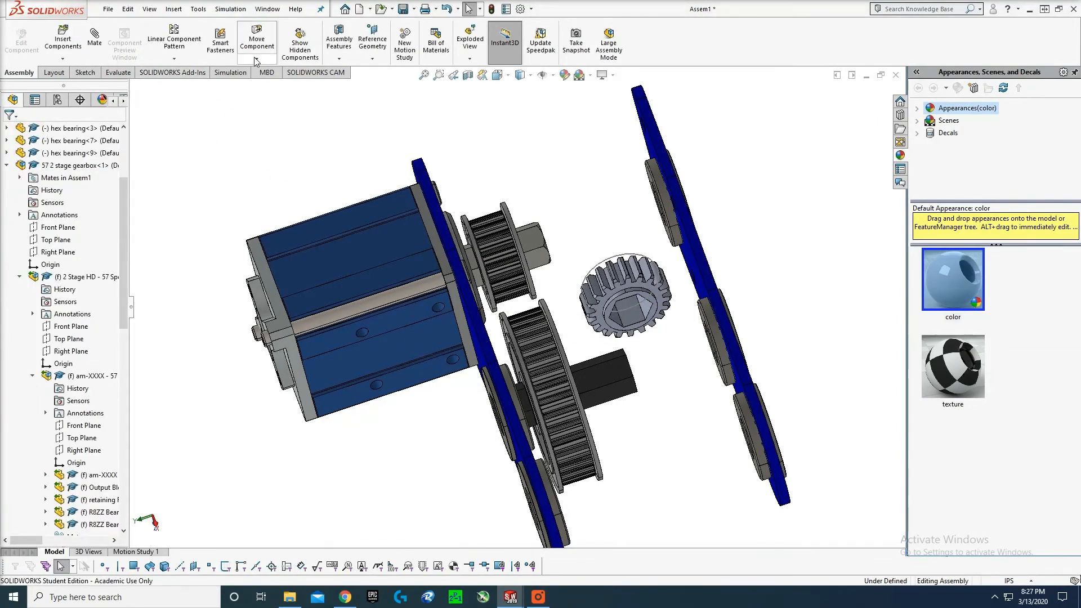
- Rotate the 20 tooth gear freely until its bore axis roughly parallels the large pully hex shaft
left_click(257, 58)
left_click(270, 85)
left_click_drag(625, 270, 532, 276)
key("Escape")
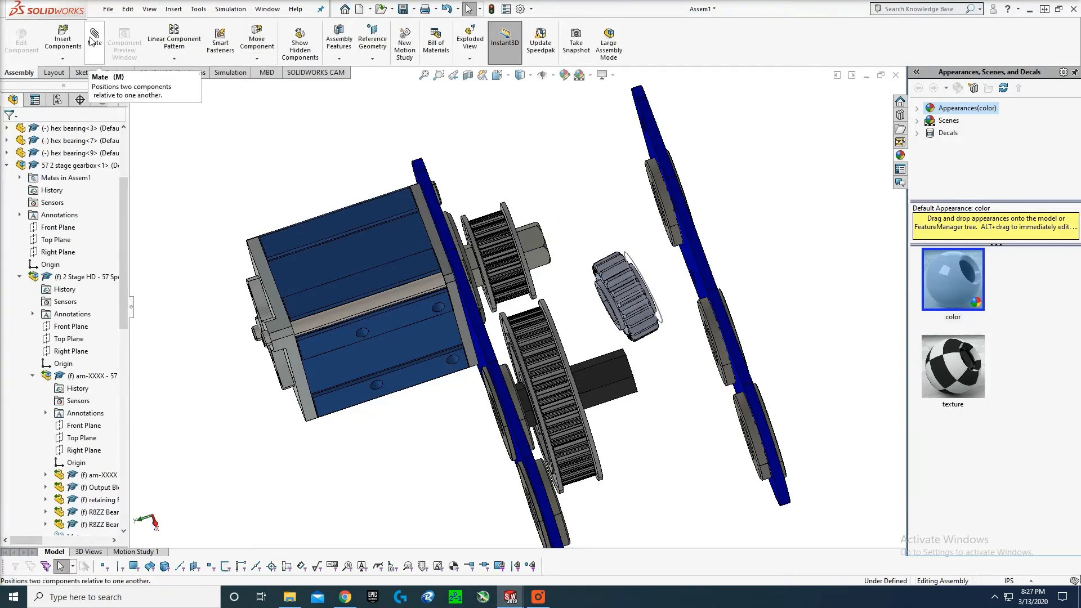
- Mate a flat of the large pully hex shaft coincident with a flat of the 20 tooth gear's hex bore
scroll(618, 363, "down", 2)
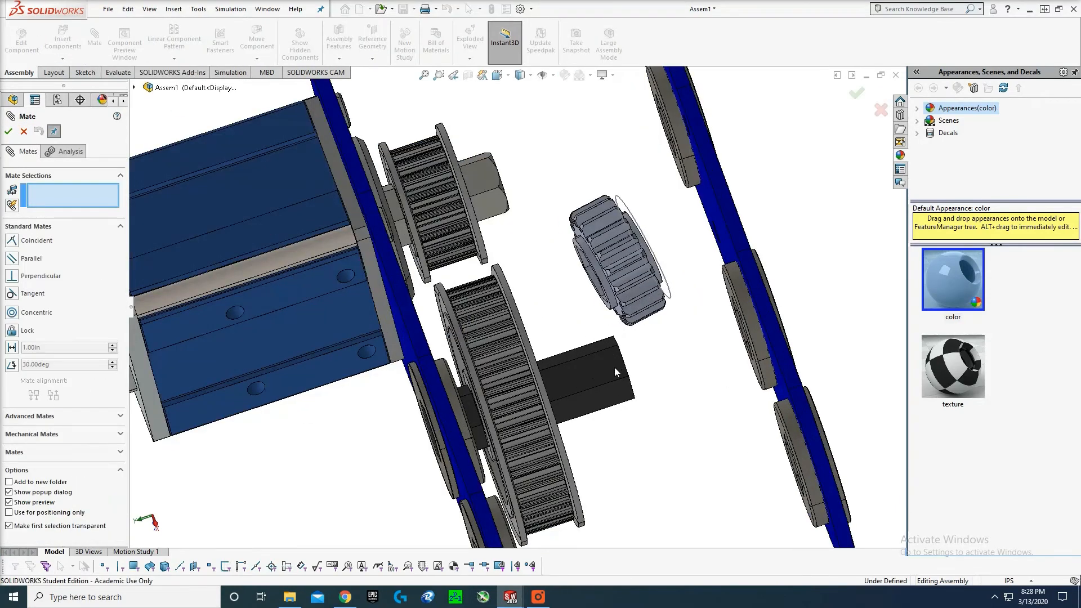
left_click(601, 367)
middle_click_drag(658, 316, 718, 349)
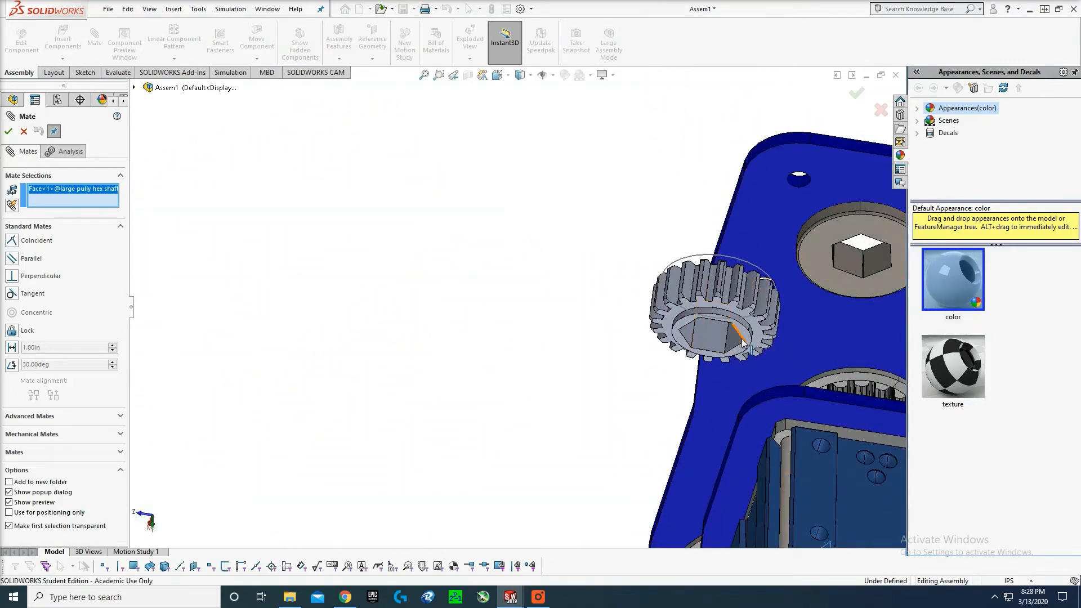
left_click(735, 341)
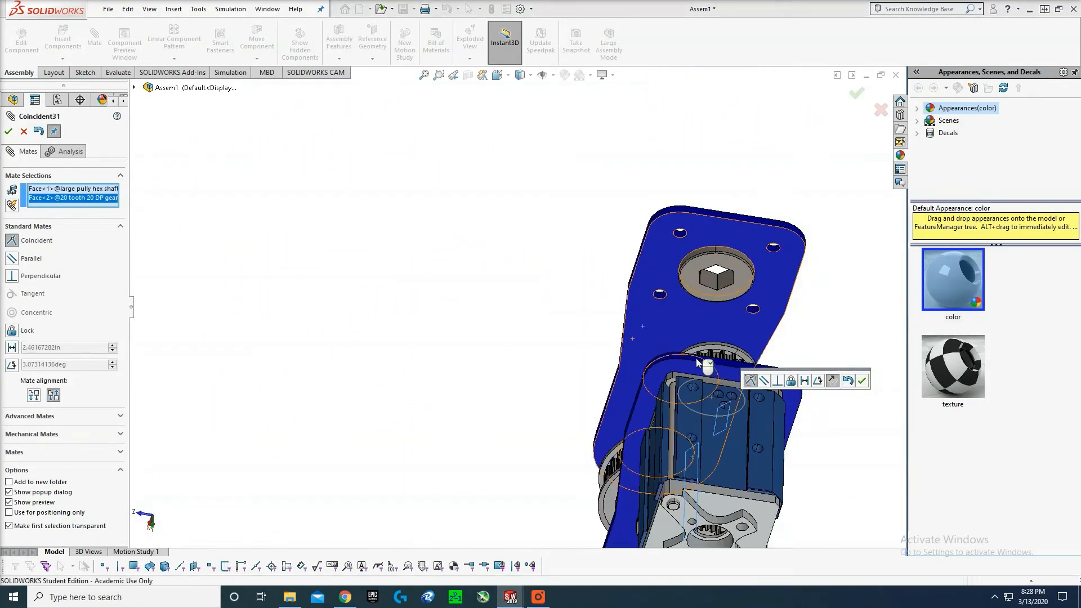
middle_click_drag(696, 363, 625, 316)
scroll(625, 316, "up", 2)
scroll(781, 430, "down", 5)
middle_click_drag(782, 430, 729, 337)
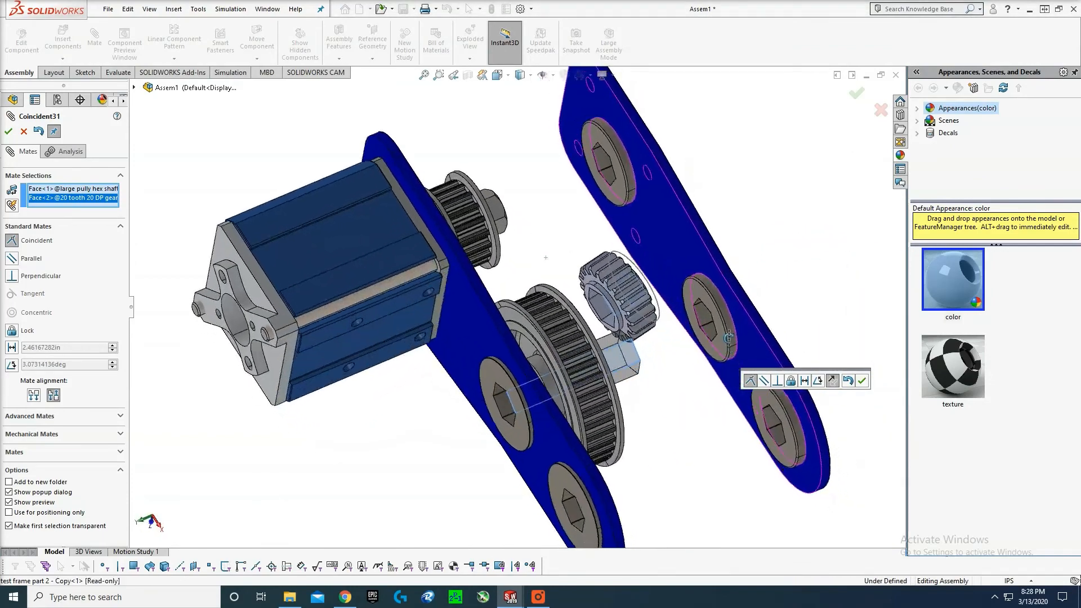
left_click(861, 380)
- Mate a second flat of the 20 tooth gear's bore coincident with the adjacent flat of the hex shaft
scroll(627, 324, "down", 3)
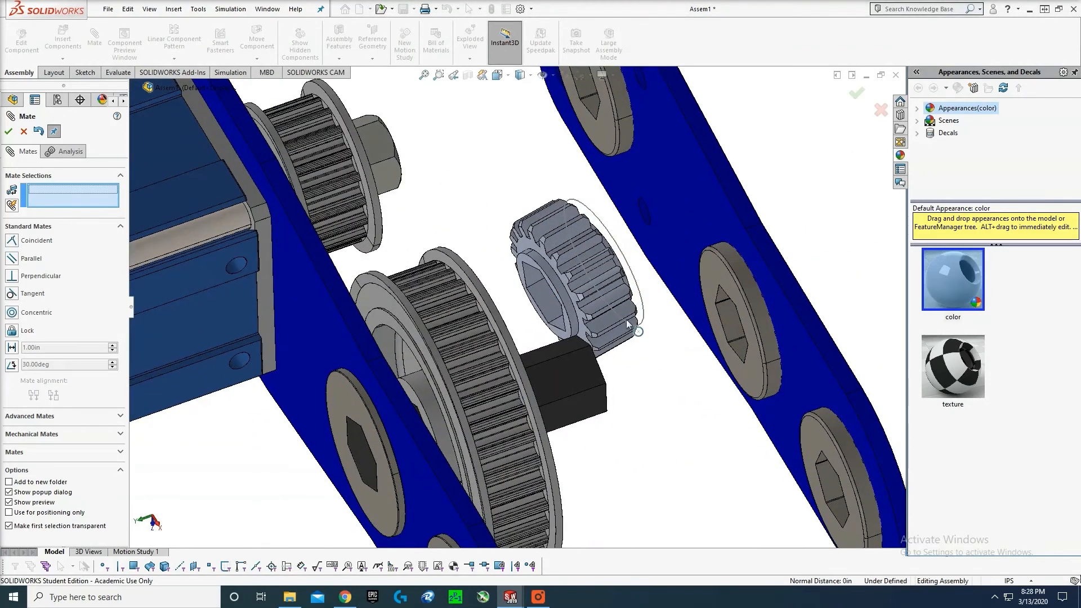
middle_click_drag(626, 324, 550, 304)
left_click(562, 319)
left_click(438, 321)
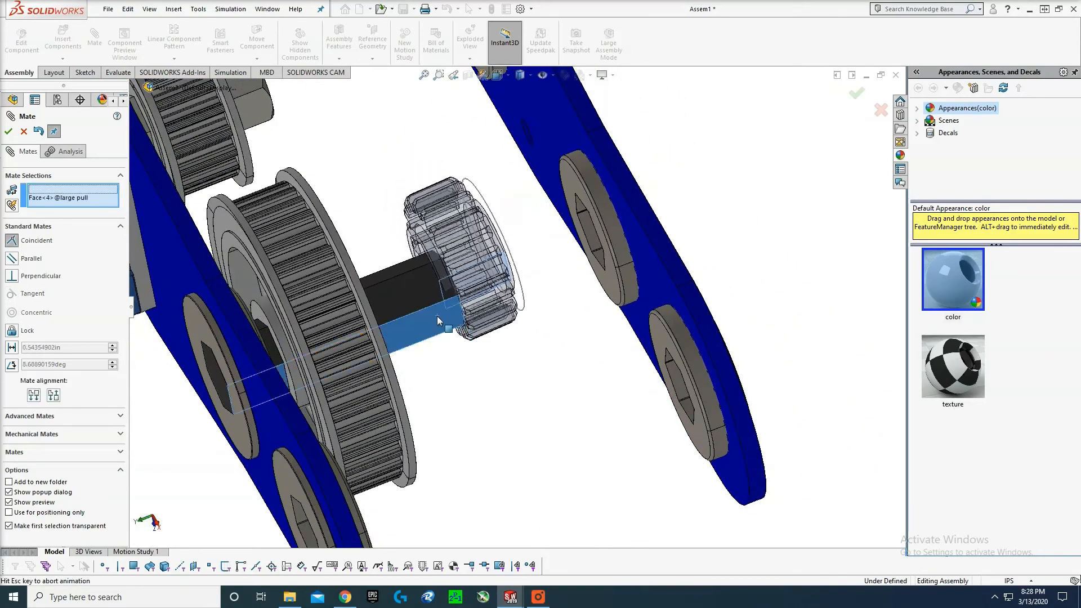
left_click(433, 345)
- Add a 0.1 in distance mate between the 20 tooth gear's pulley-side face and the 36t pulley's hub face
middle_click_drag(434, 349, 390, 352)
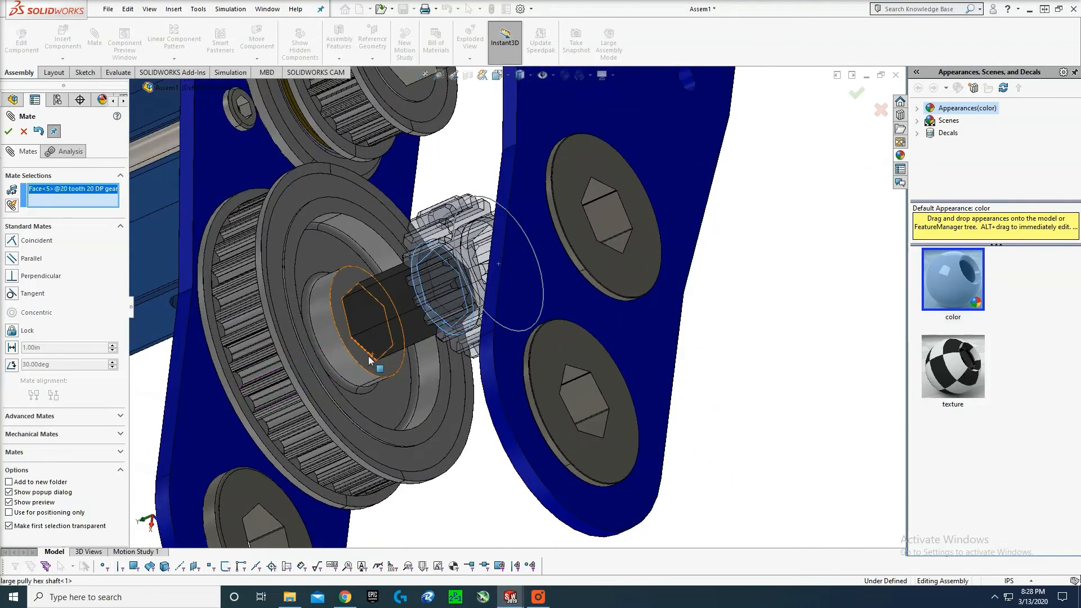
left_click(391, 352)
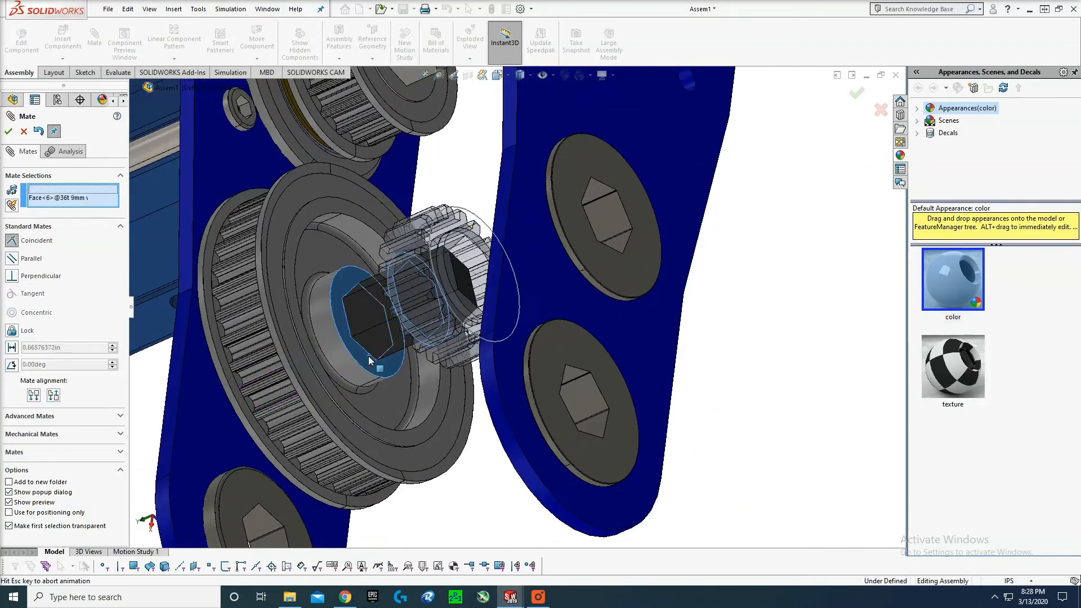
left_click(12, 348)
key("BackSpace")
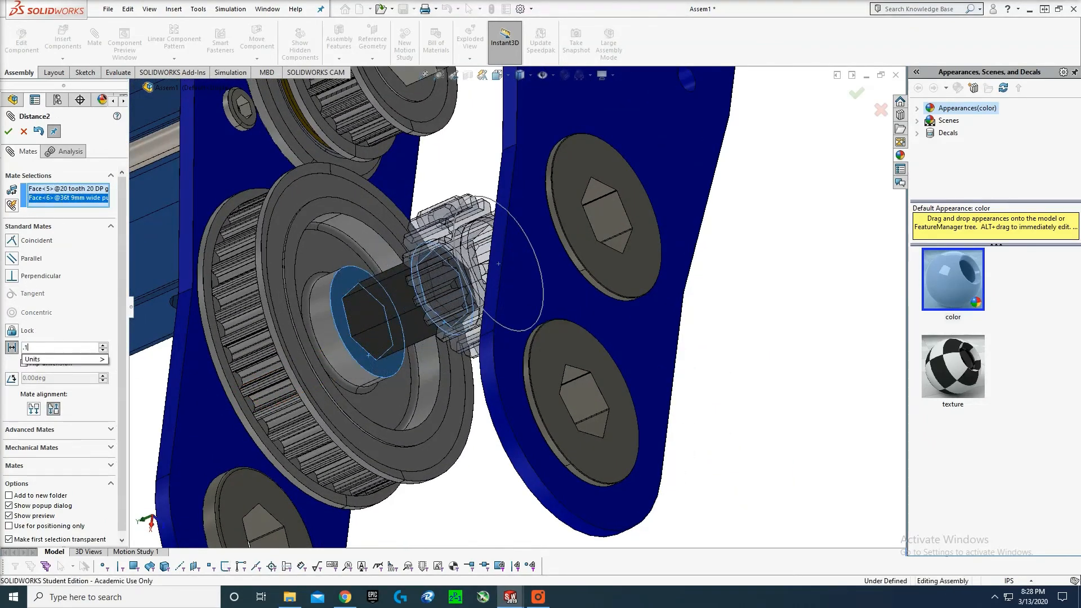
key("Return")
key("Return")
scroll(370, 292, "up", 3)
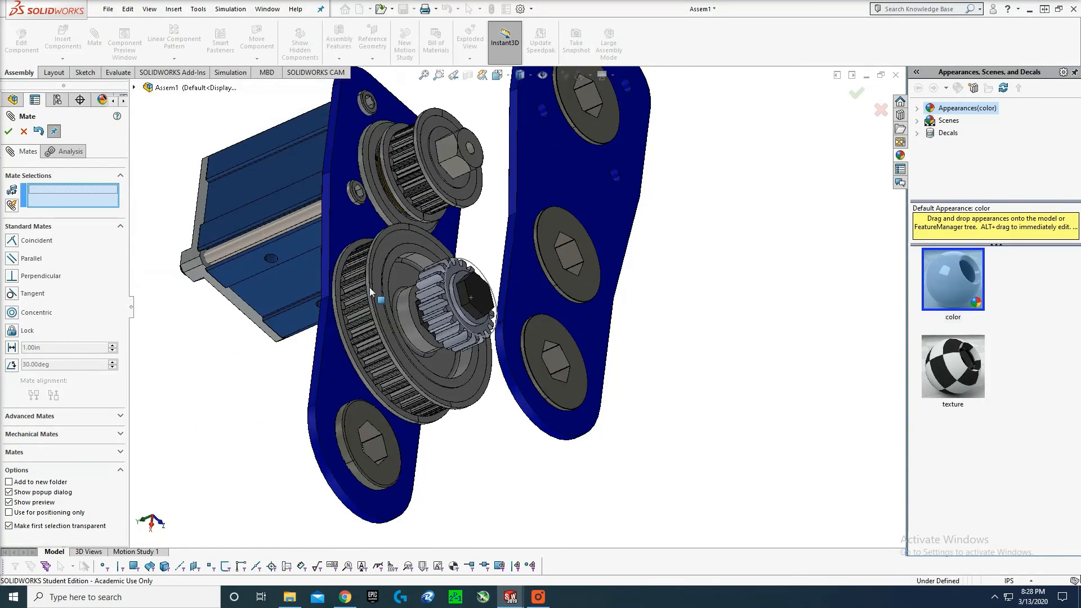
key("Escape")
- Switch to the open large pully hex shaft part in a maximized window with its feature tree shown
middle_click_drag(524, 302, 551, 384)
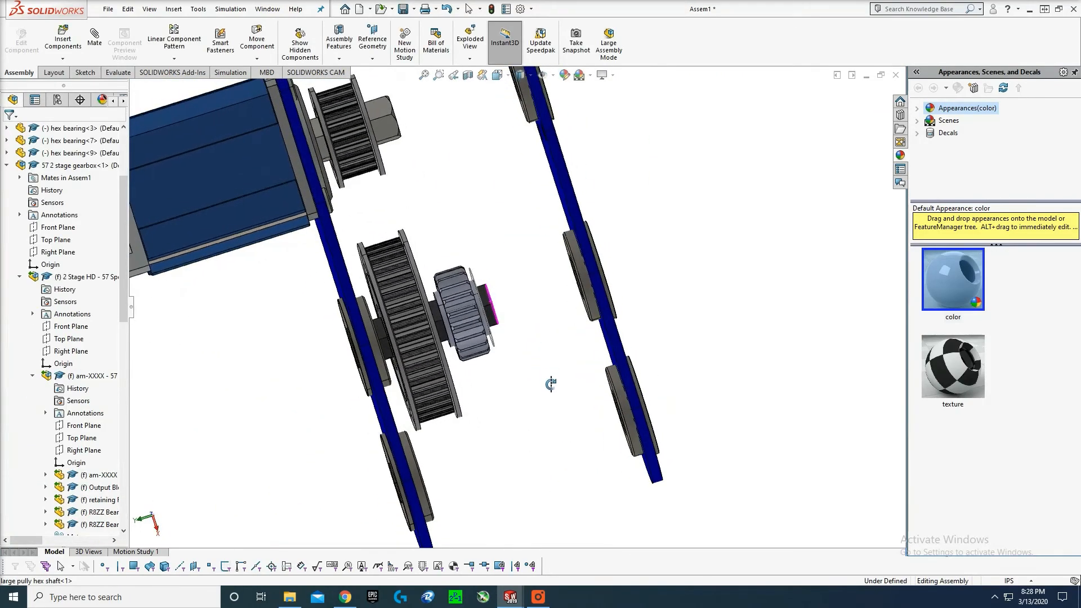
middle_click_drag(409, 188, 419, 232)
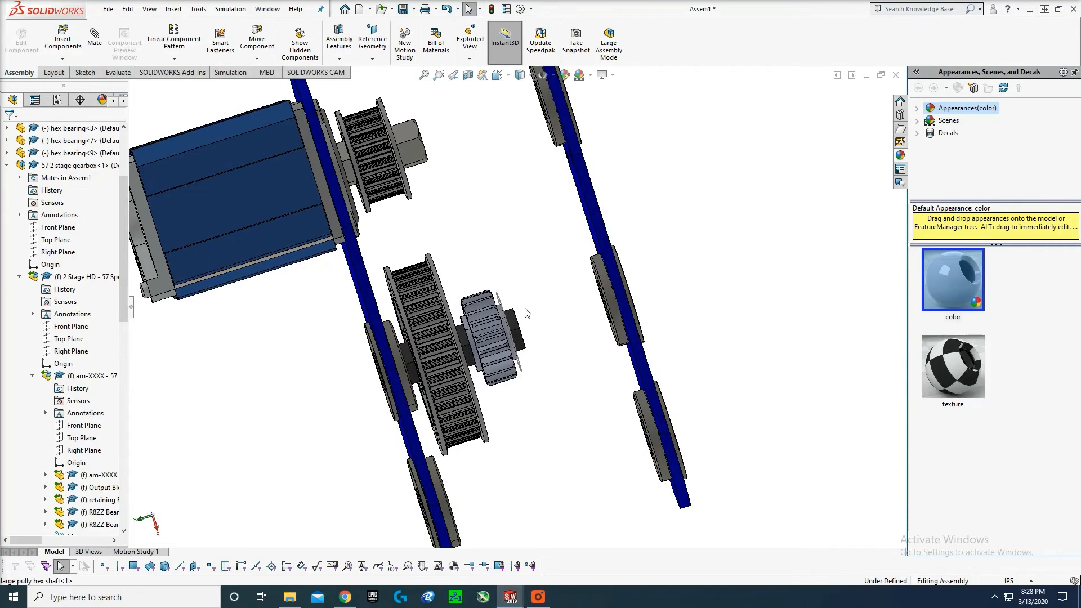
scroll(529, 311, "down", 1)
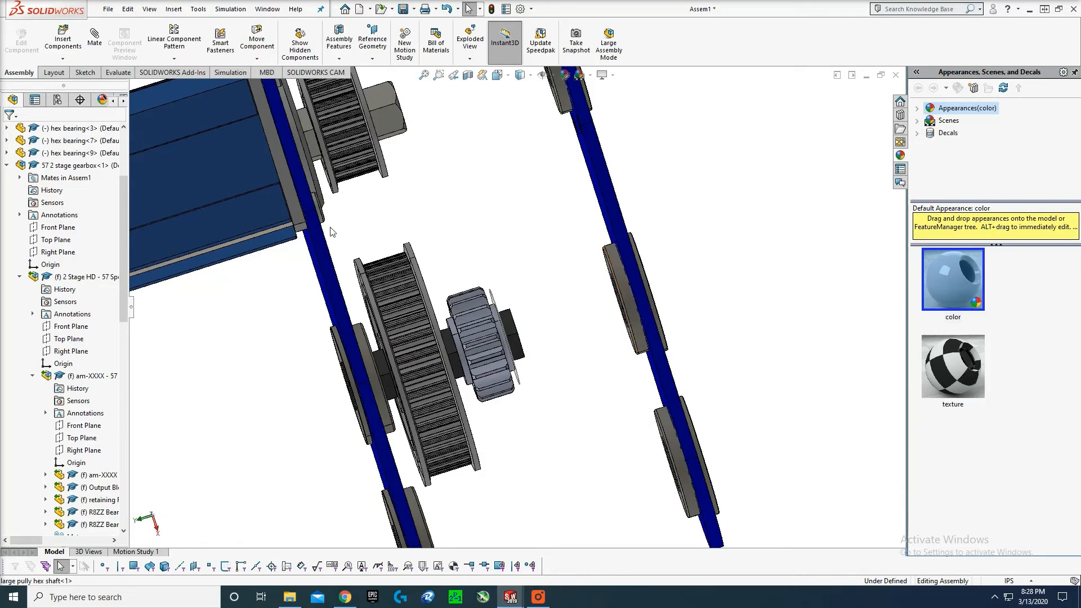
mouse_move(510, 595)
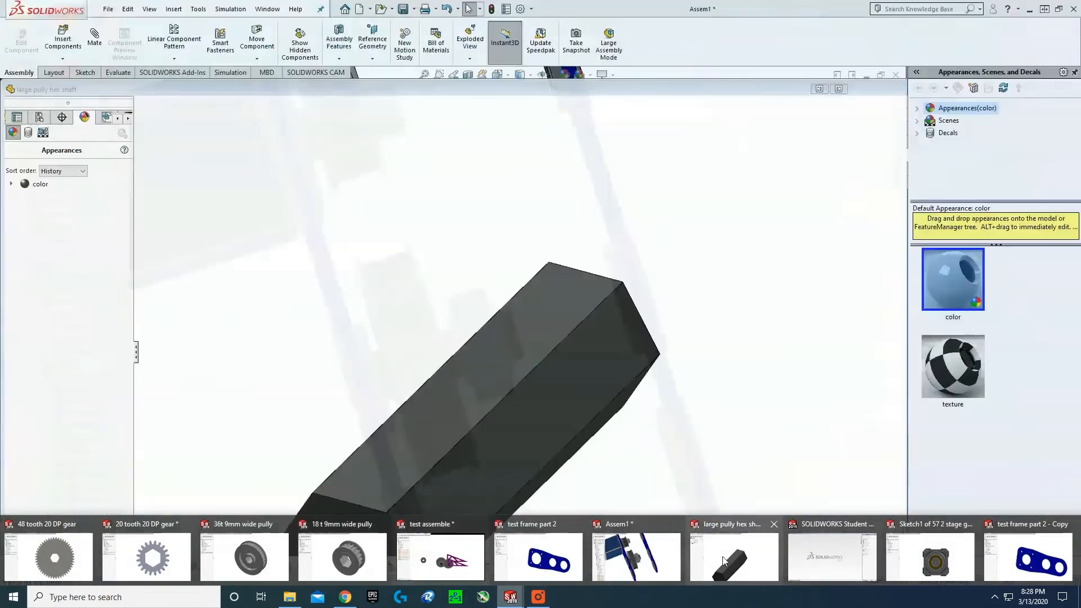
left_click(724, 560)
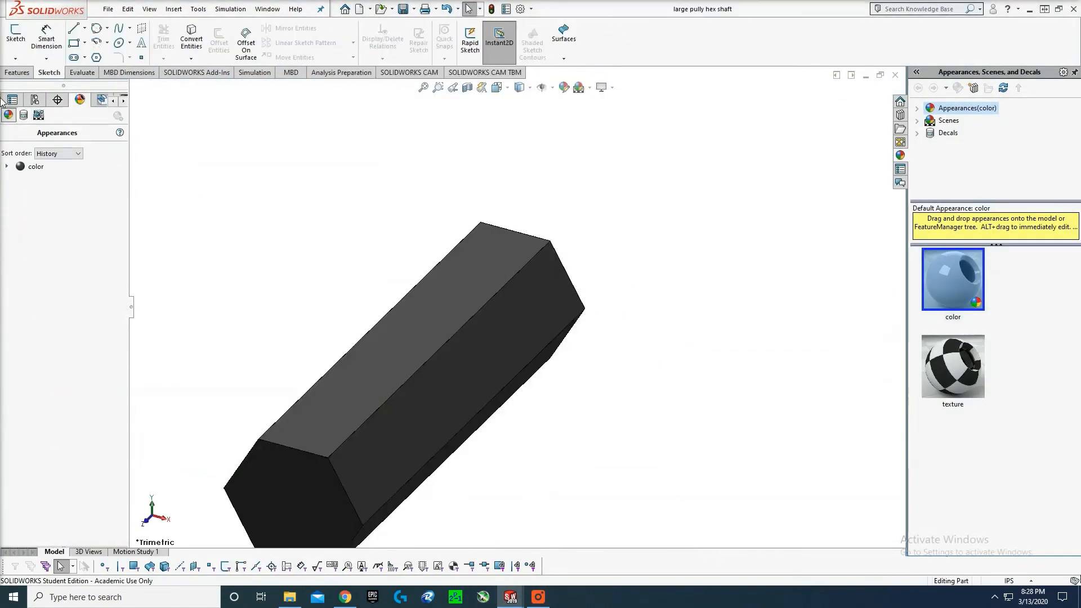
double_click(778, 19)
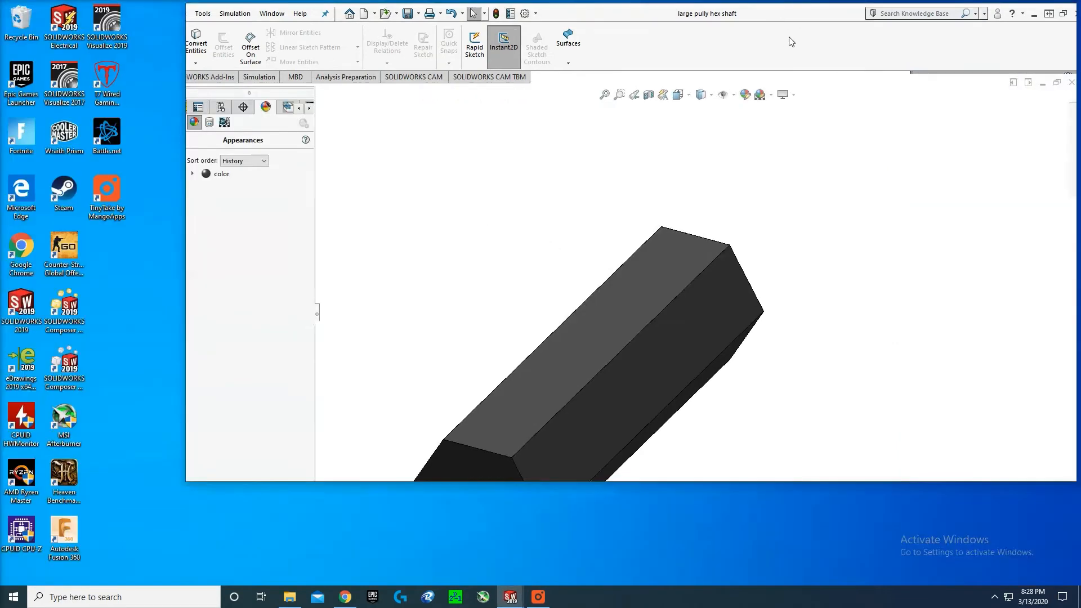
left_click(212, 131)
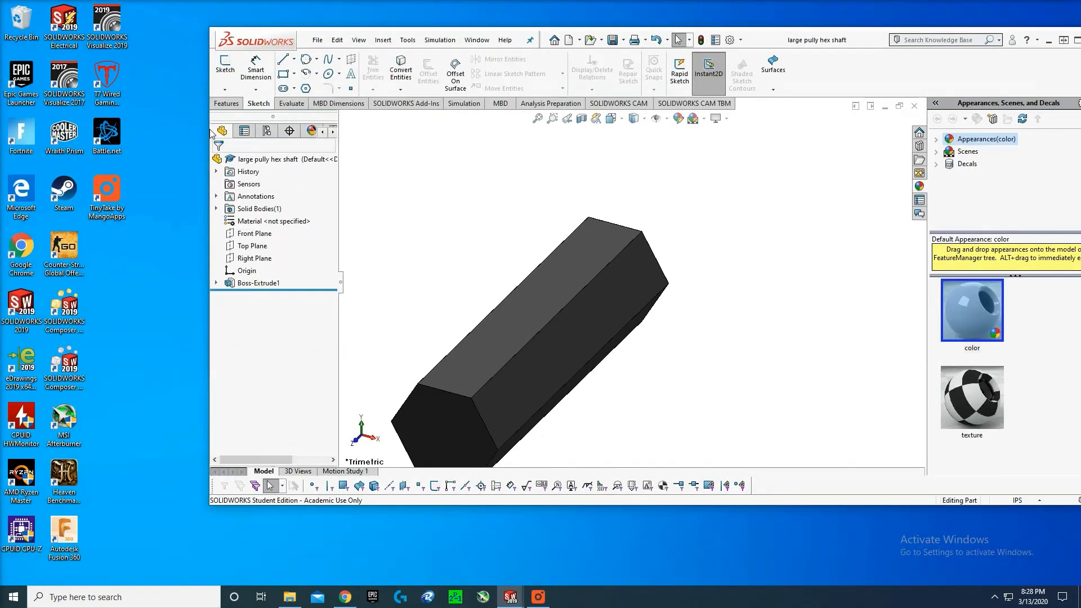
left_click_drag(889, 49, 828, 52)
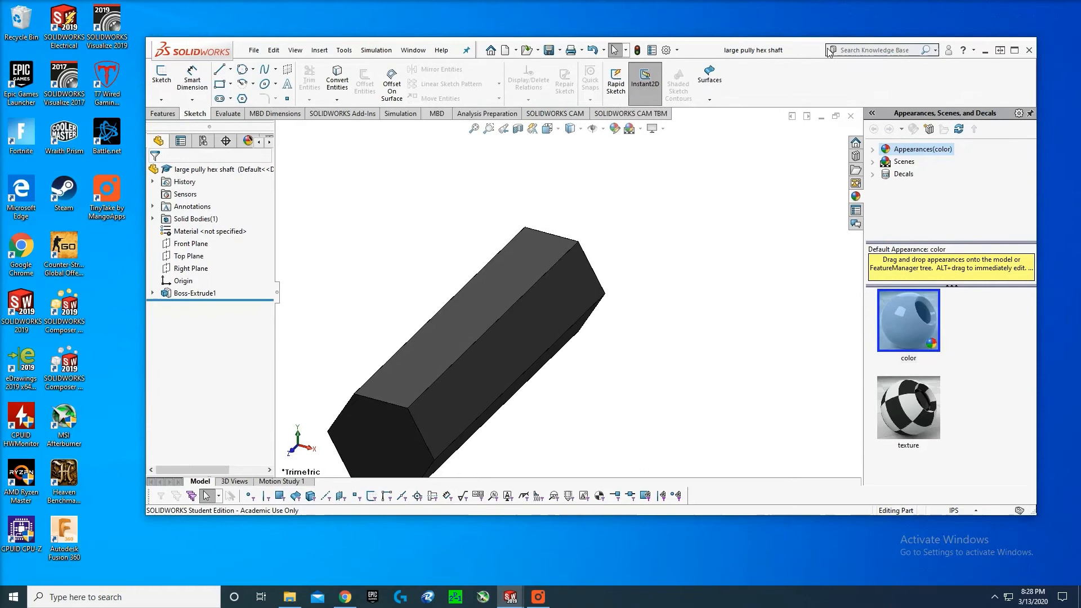
left_click(1014, 50)
- Lengthen the hex shaft by increasing the blind depth of Boss-Extrude1
left_click(47, 255)
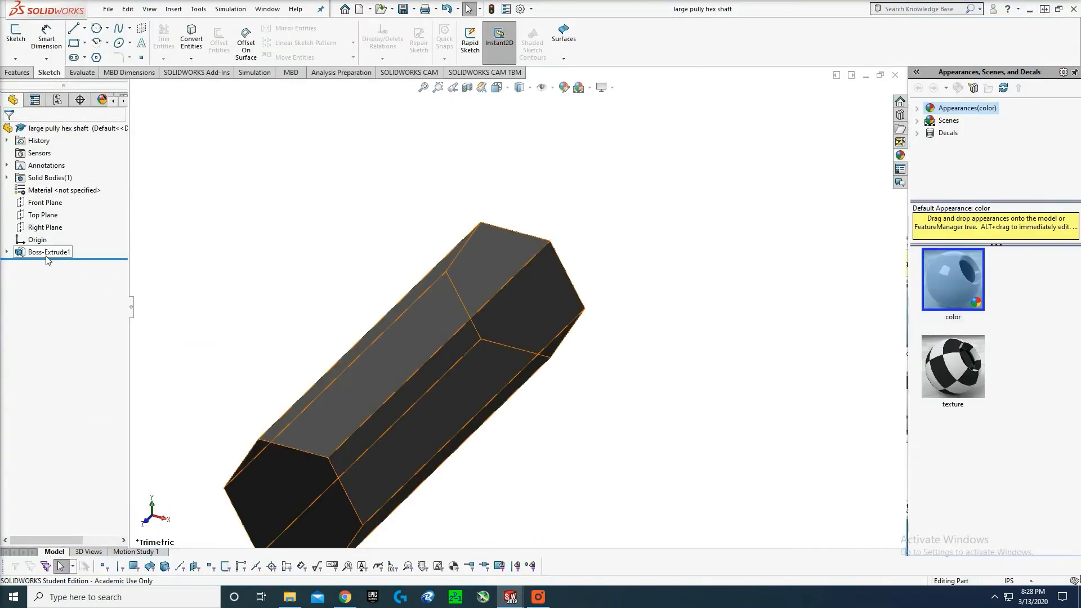
right_click(47, 254)
left_click(55, 223)
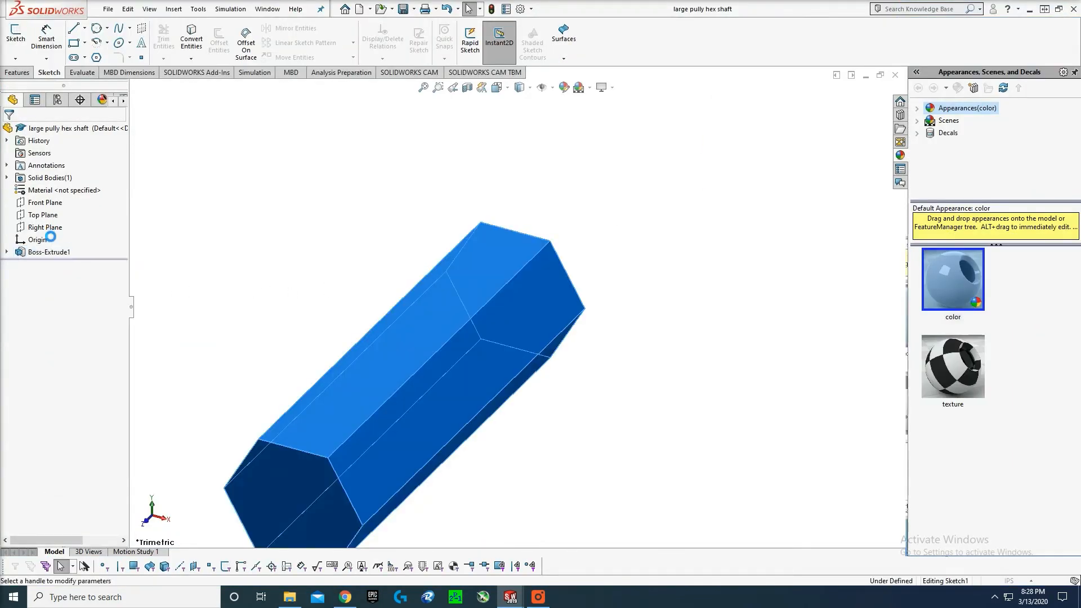
type("2")
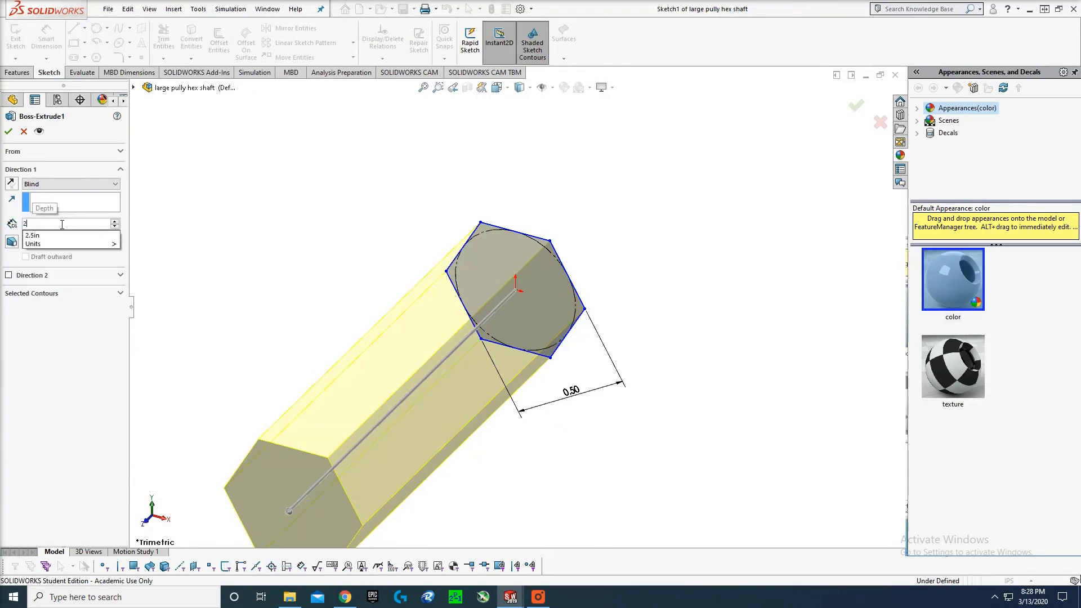
key("Return")
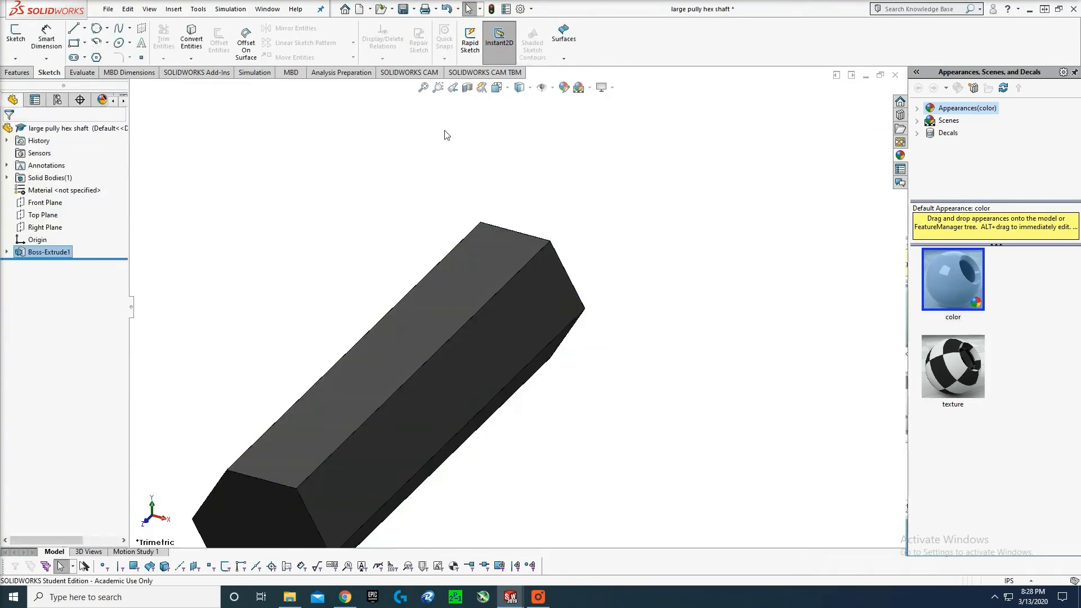
- Back in Assem1, mate the lengthened hex shaft's free end face coincident with the outer face of the second plate's middle hex bearing
left_click(502, 599)
left_click(616, 569)
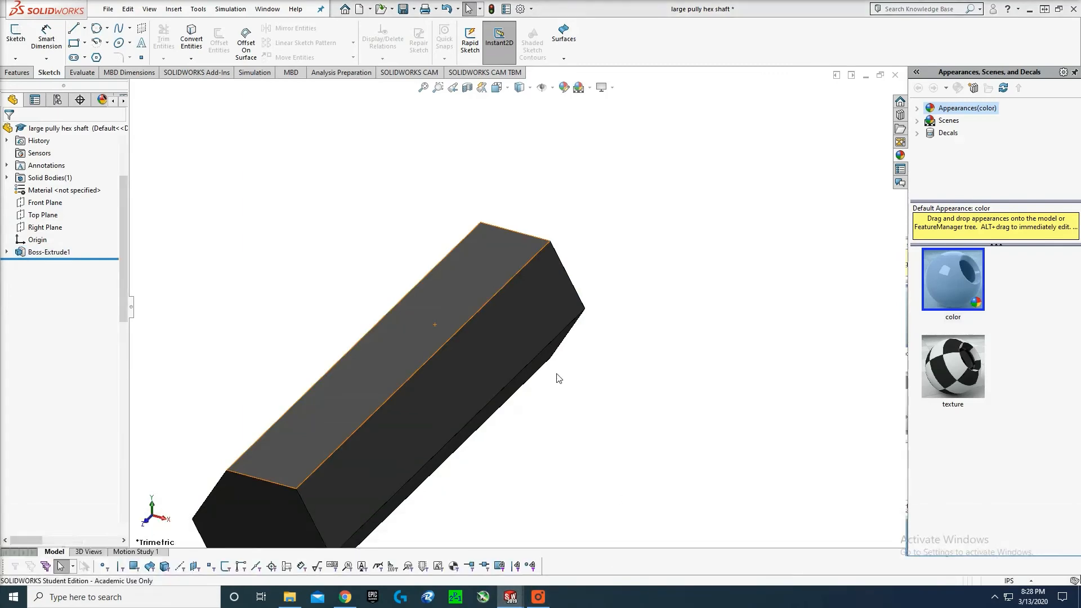
left_click(103, 65)
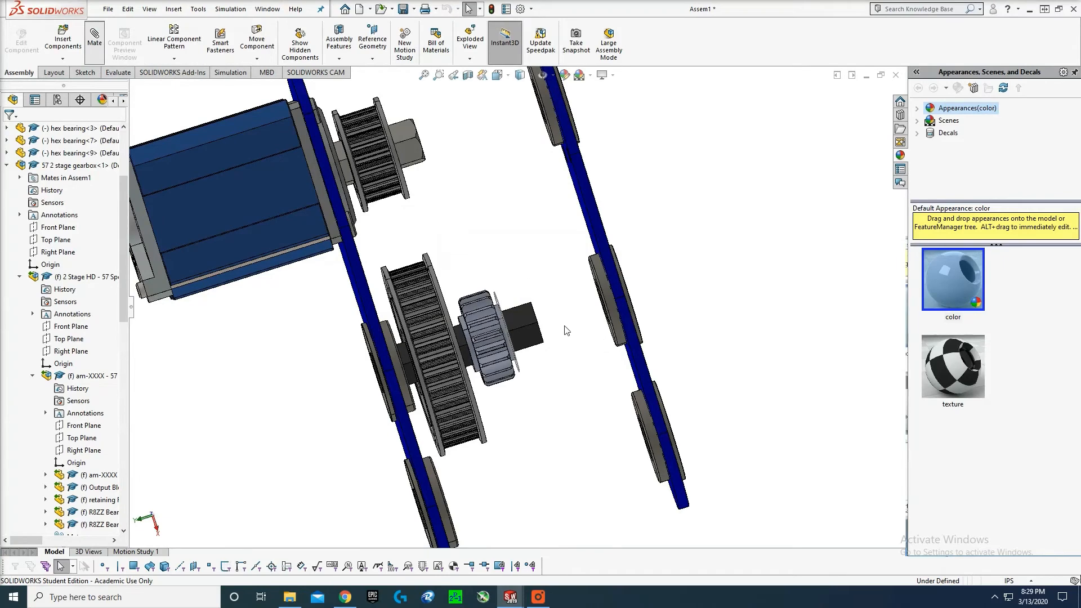
scroll(544, 328, "down", 4)
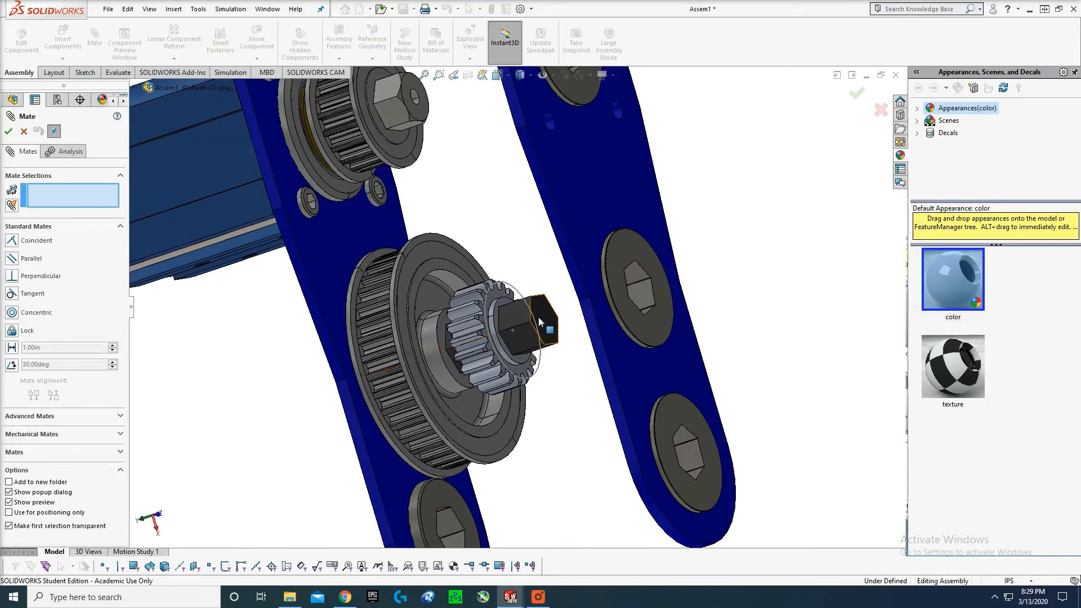
left_click(648, 252)
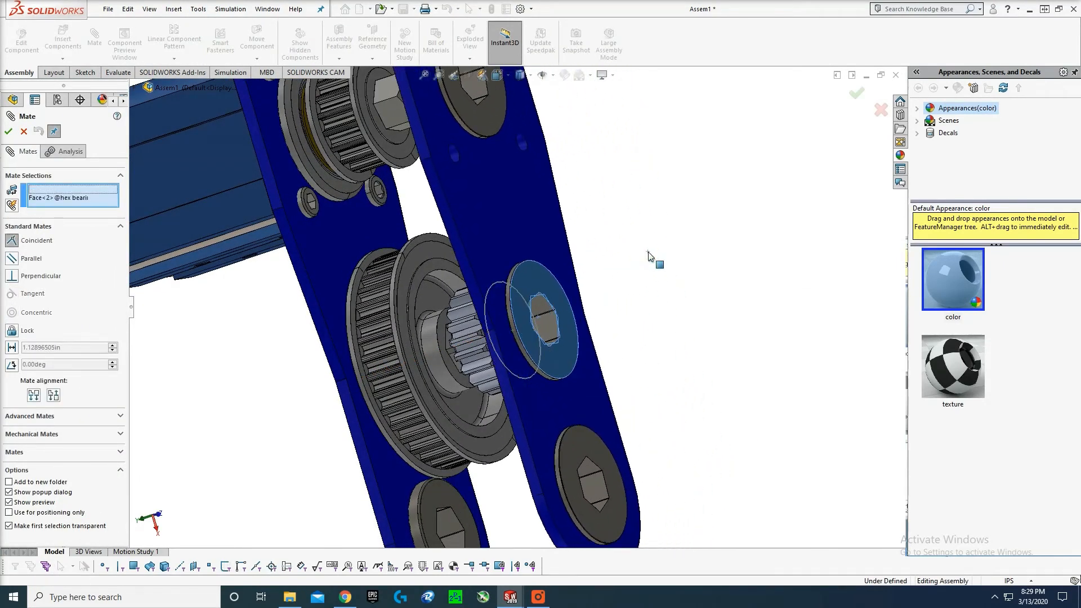
left_click(776, 239)
scroll(665, 290, "up", 6)
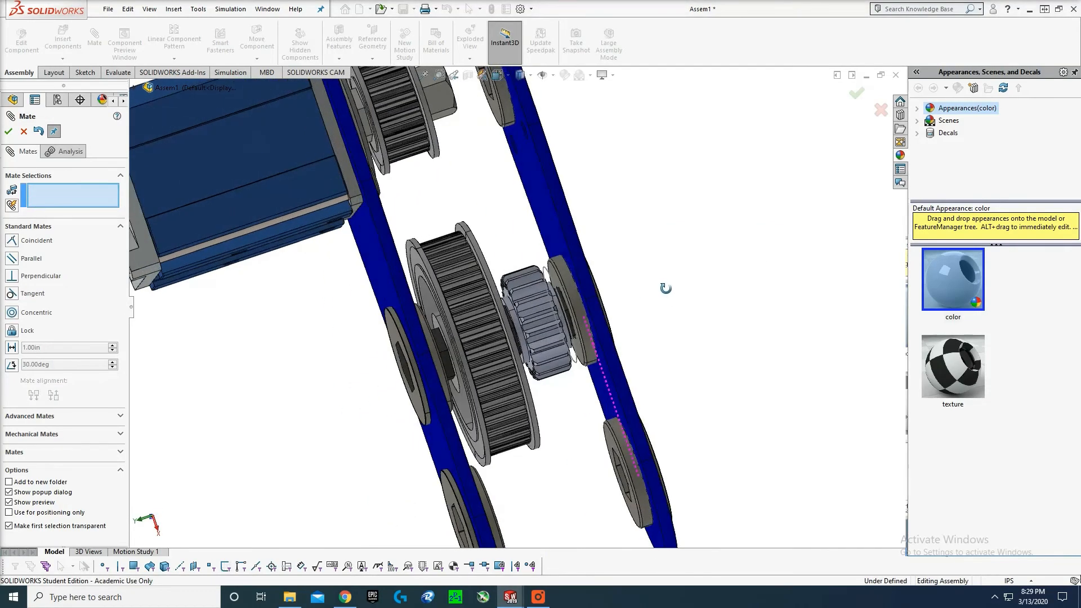
middle_click_drag(635, 304, 444, 164)
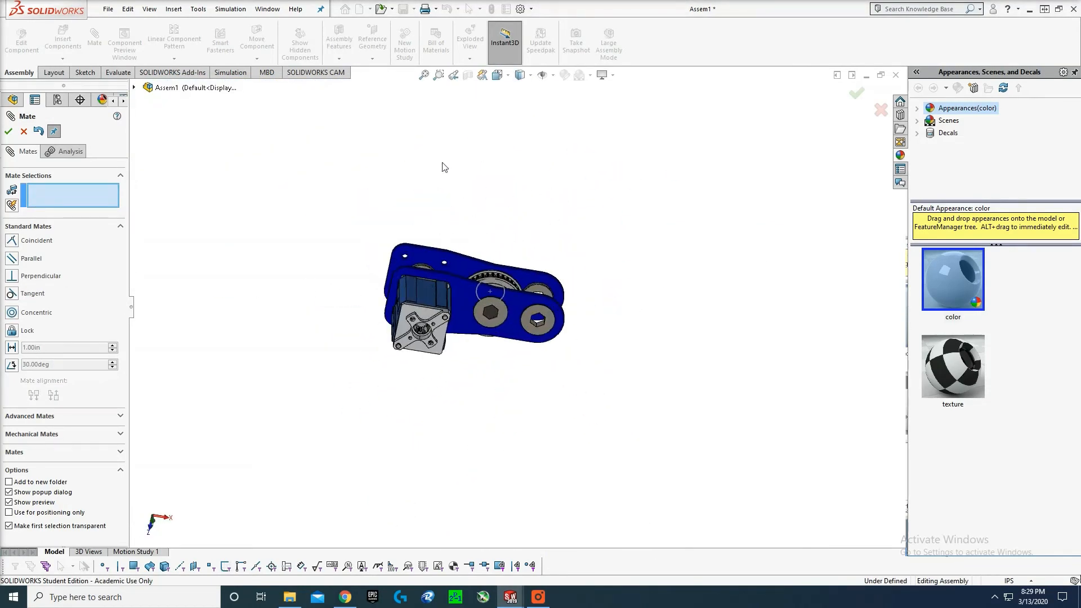
key("Escape")
left_click(539, 598)
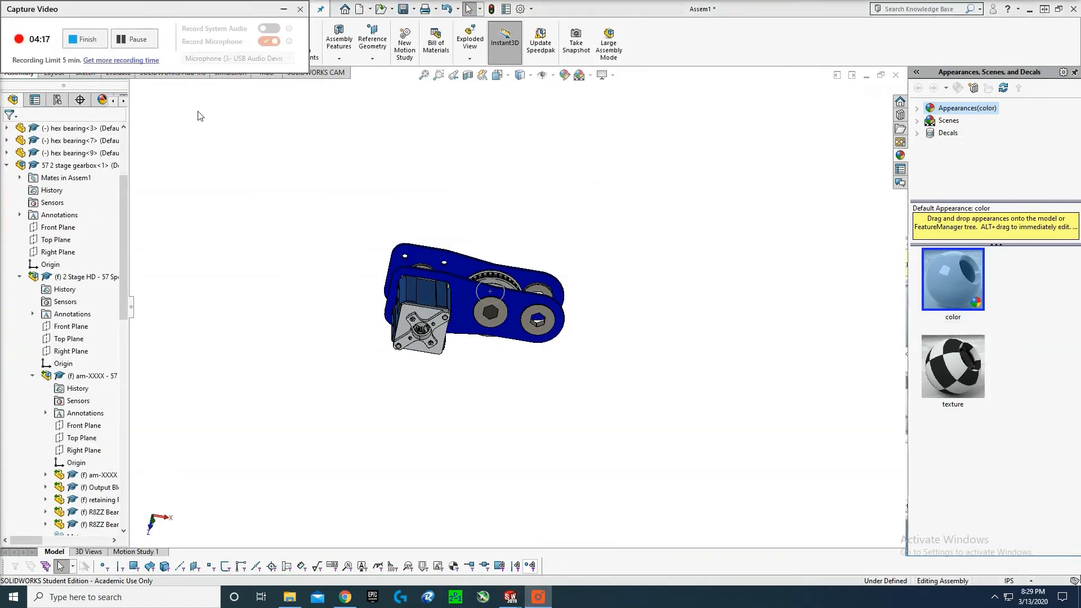
left_click(86, 40)
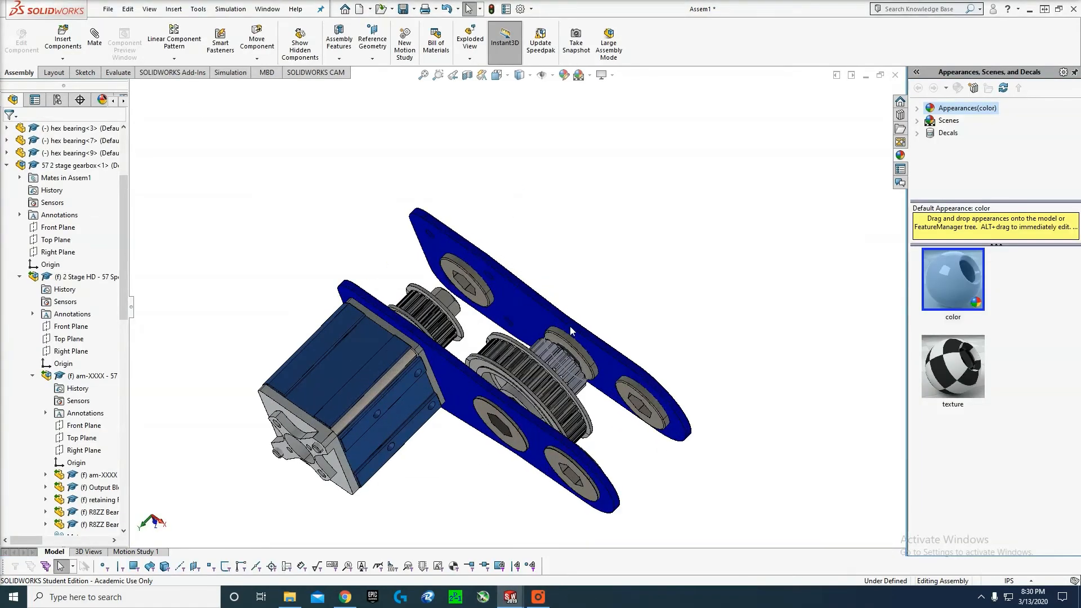
middle_click_drag(572, 330, 451, 228)
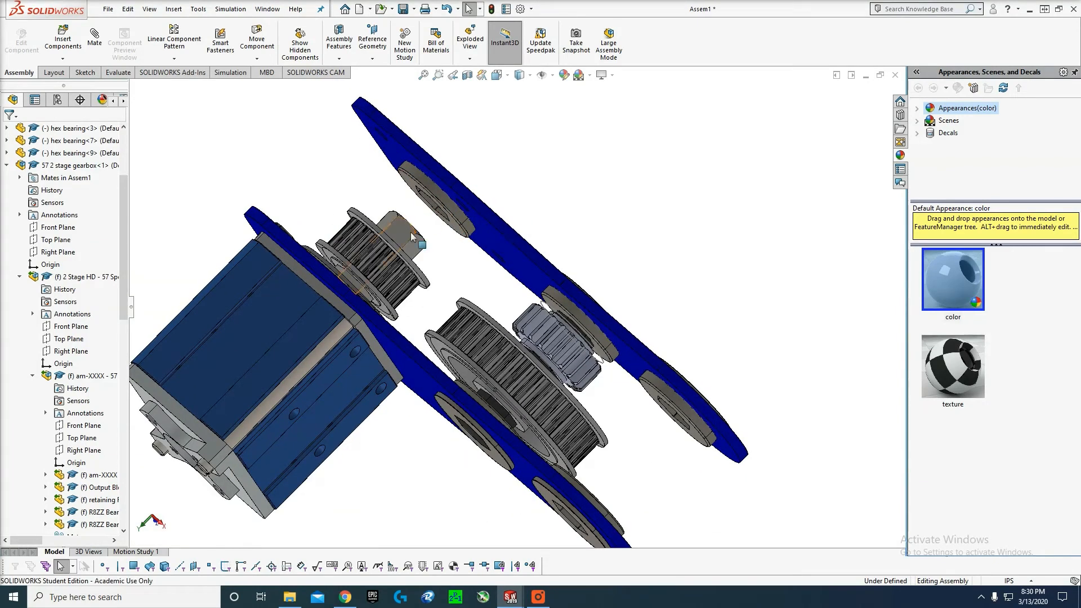
- Examine the spacing between the small pulley's hex shaft and the second plate's end bearing from several angles
middle_click_drag(417, 235, 341, 288)
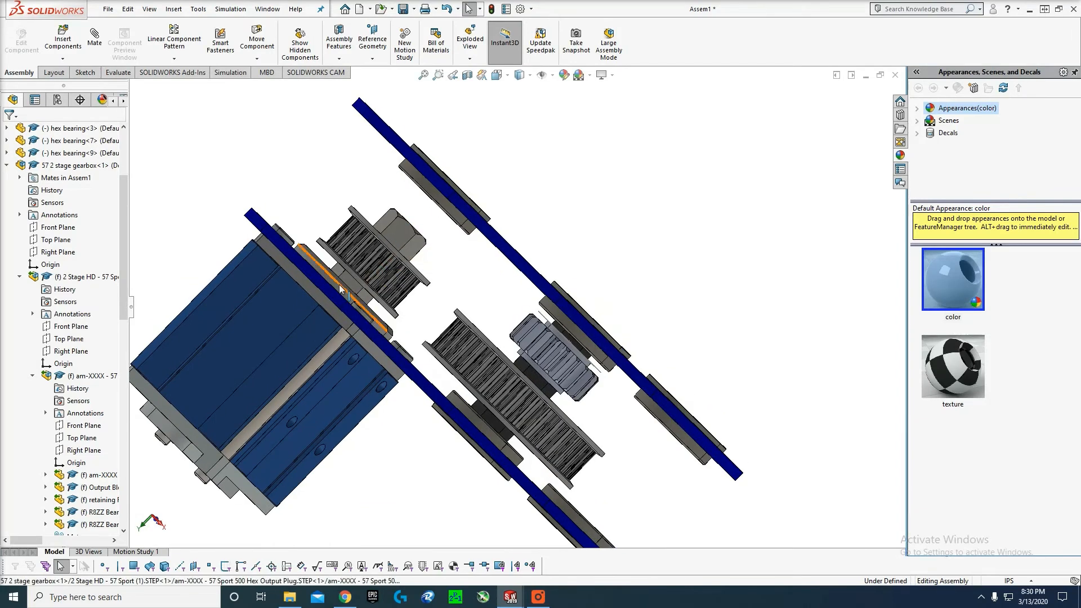
middle_click_drag(563, 214, 579, 189)
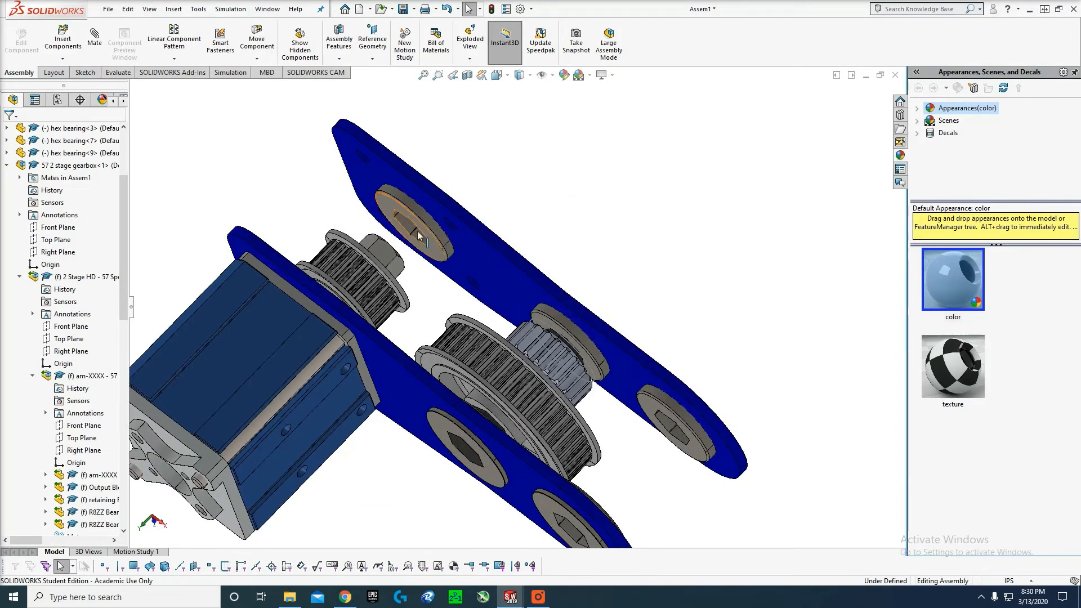
scroll(391, 255, "down", 4)
middle_click_drag(390, 255, 366, 284)
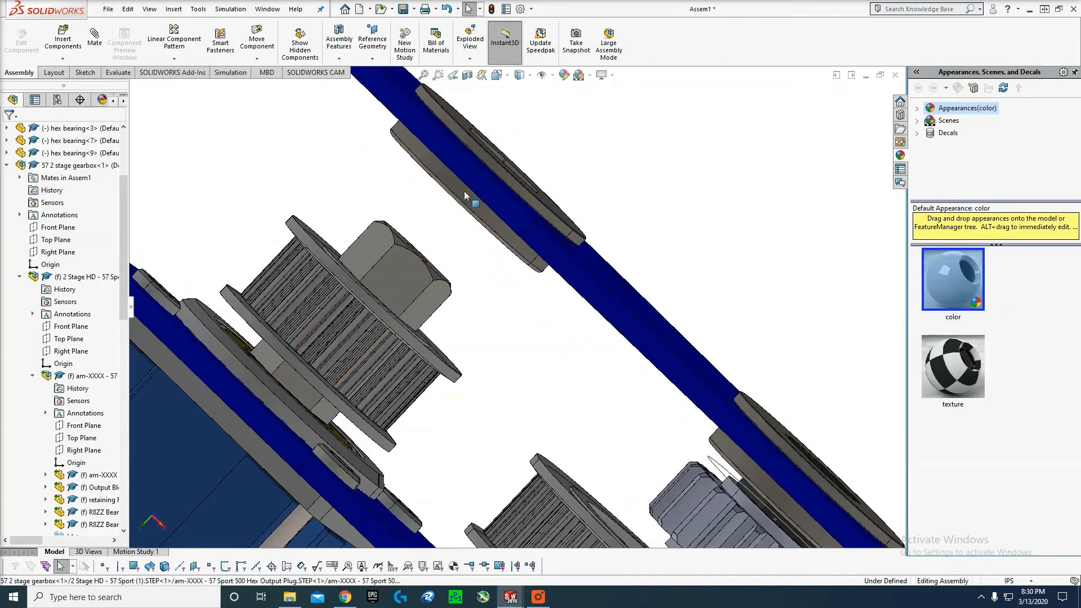
middle_click_drag(450, 262, 460, 247)
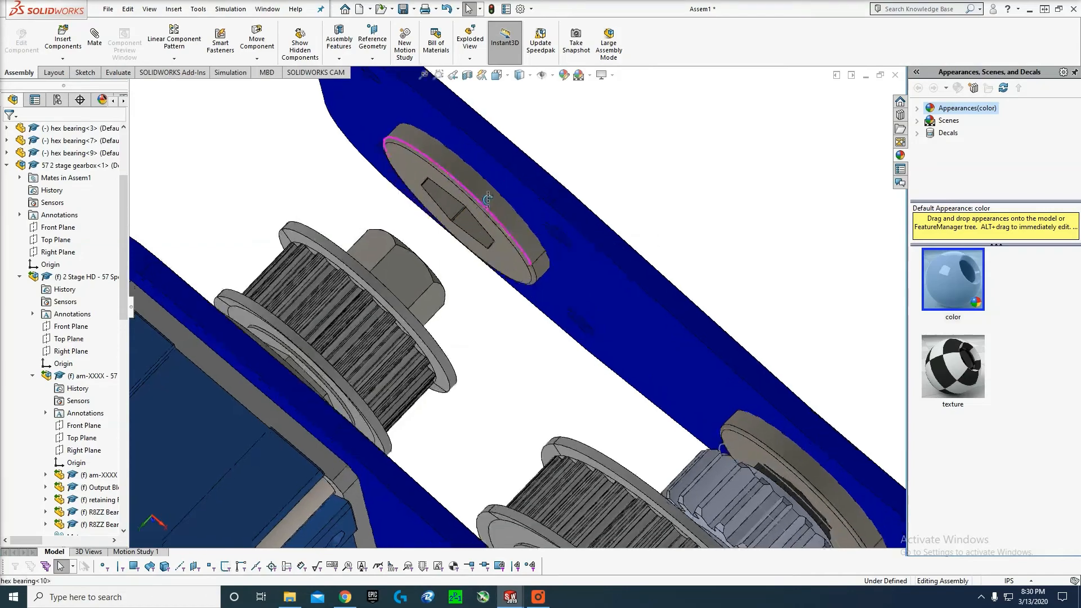
middle_click_drag(500, 209, 487, 207)
scroll(485, 201, "up", 3)
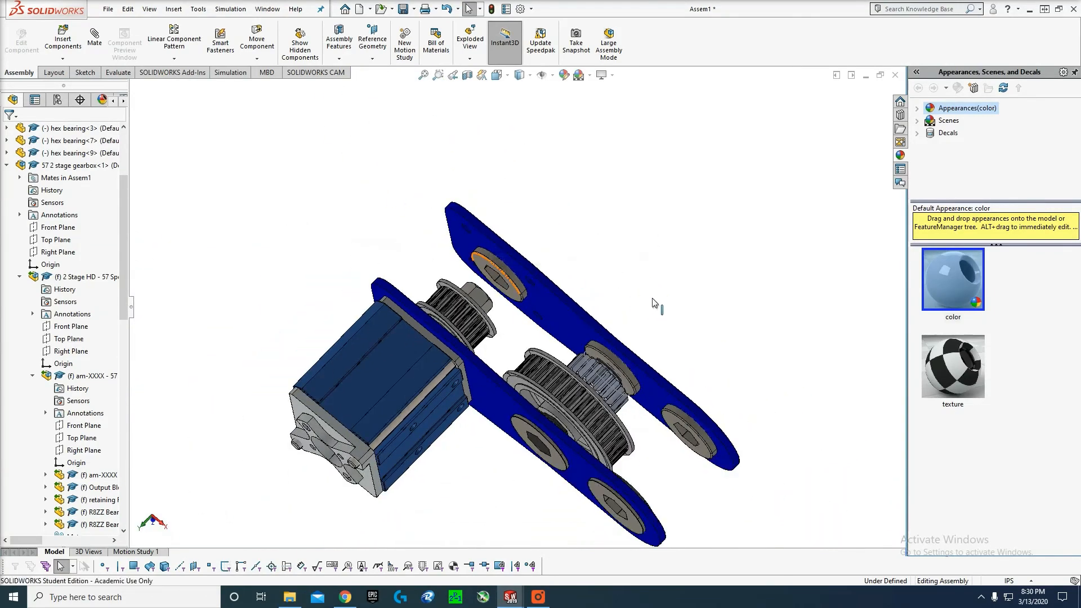
middle_click_drag(653, 303, 636, 331)
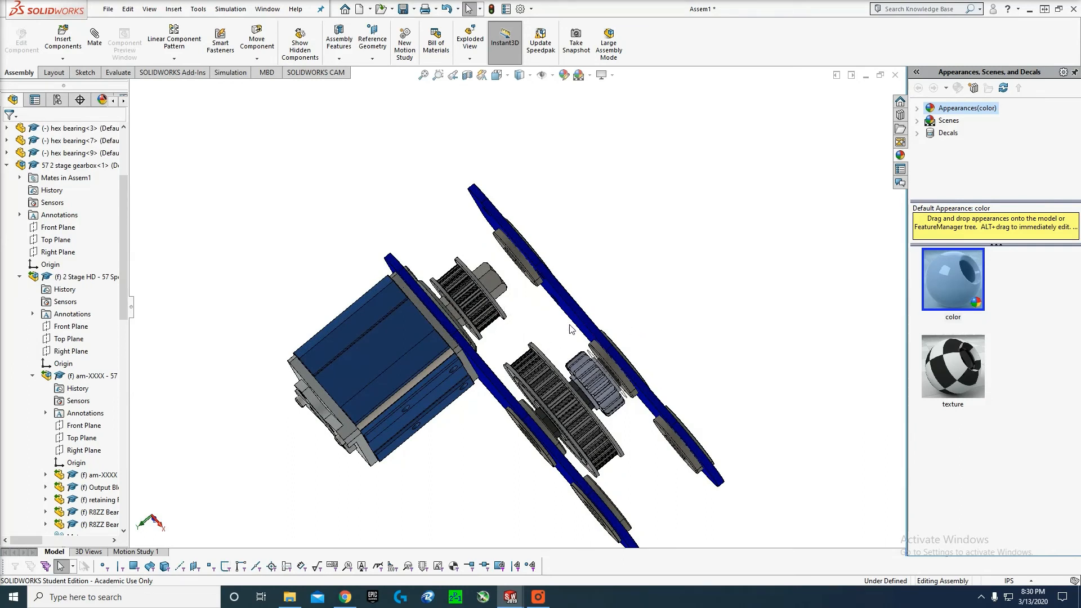
middle_click_drag(804, 386, 835, 255)
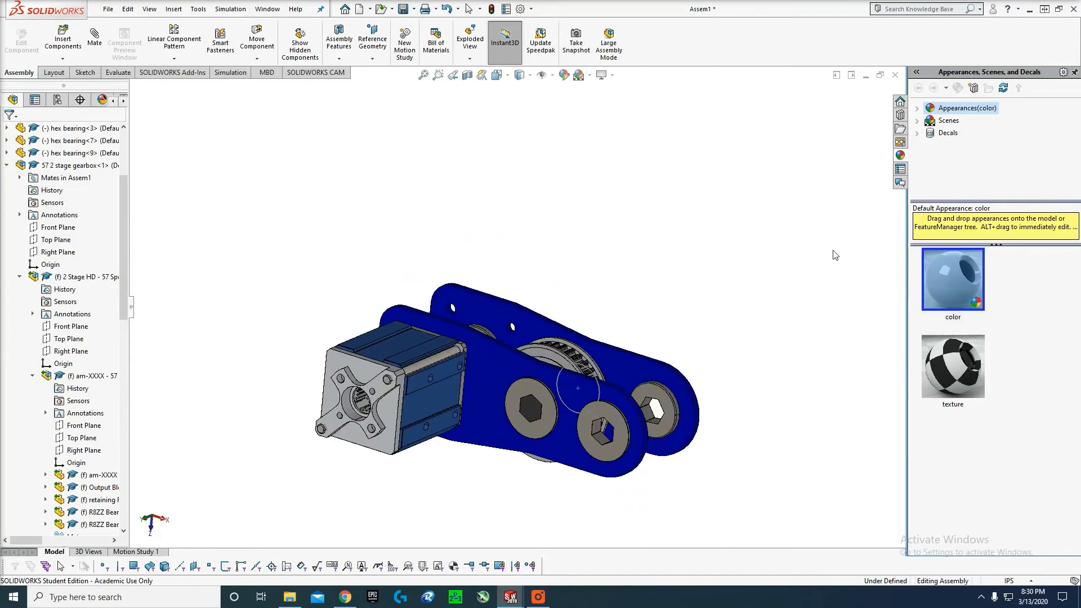
scroll(834, 255, "up", 1)
left_click(61, 40)
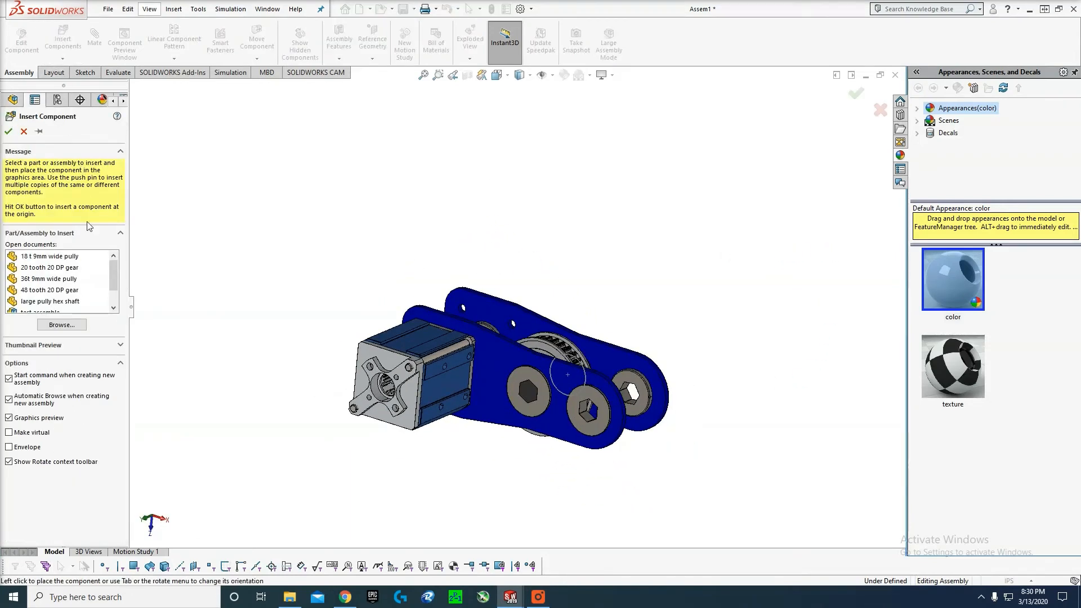
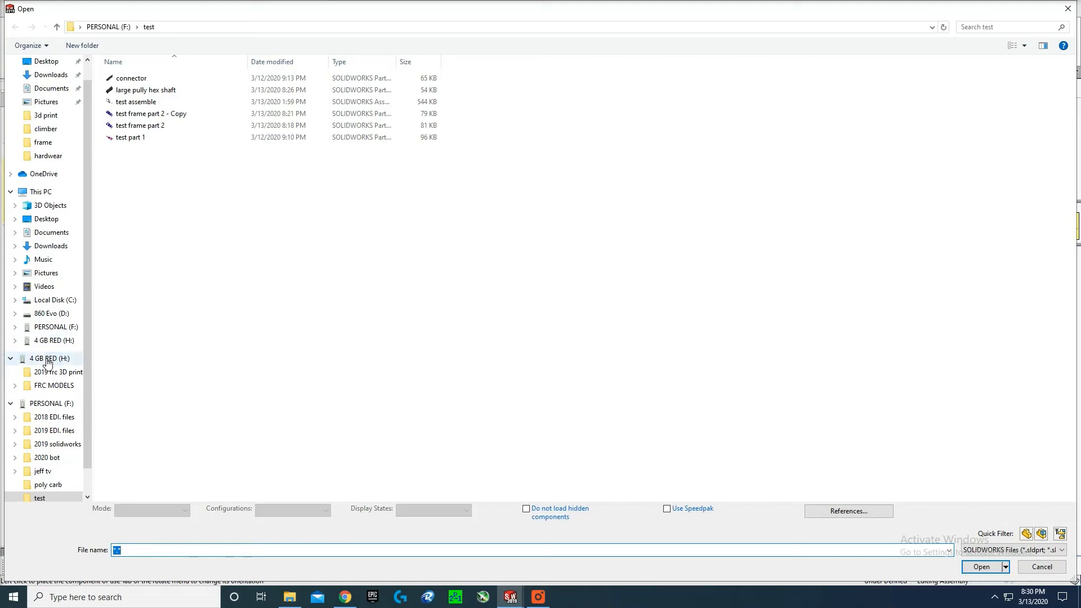
left_click(53, 387)
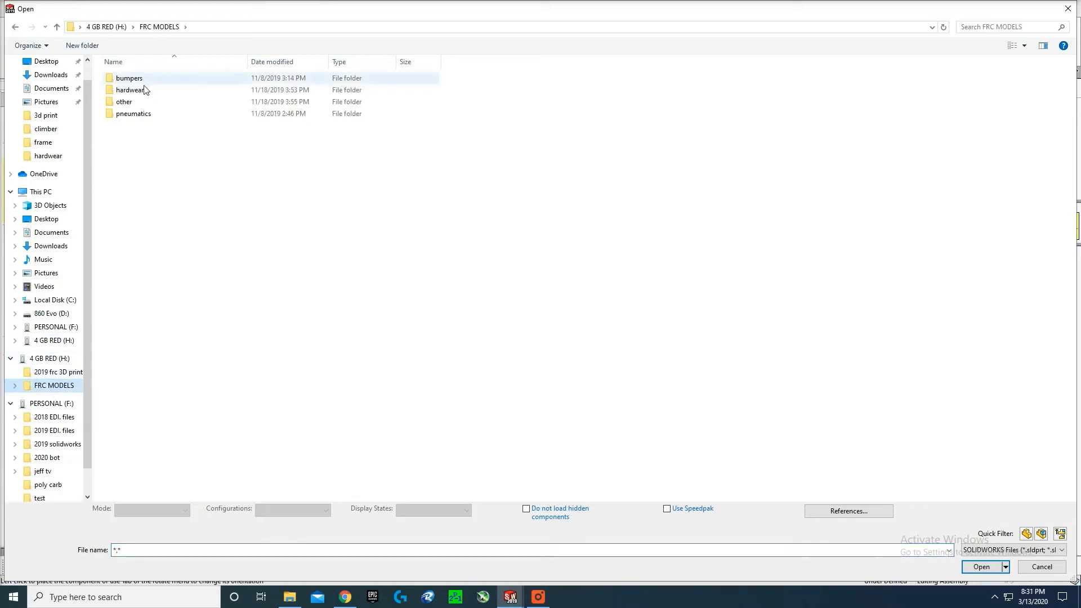
double_click(130, 101)
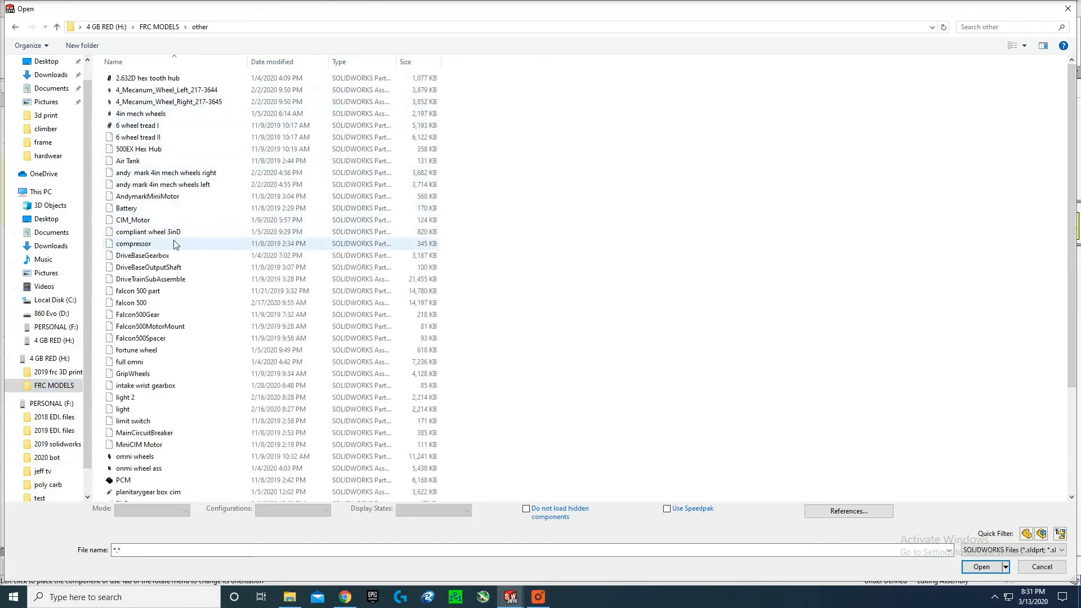
double_click(139, 445)
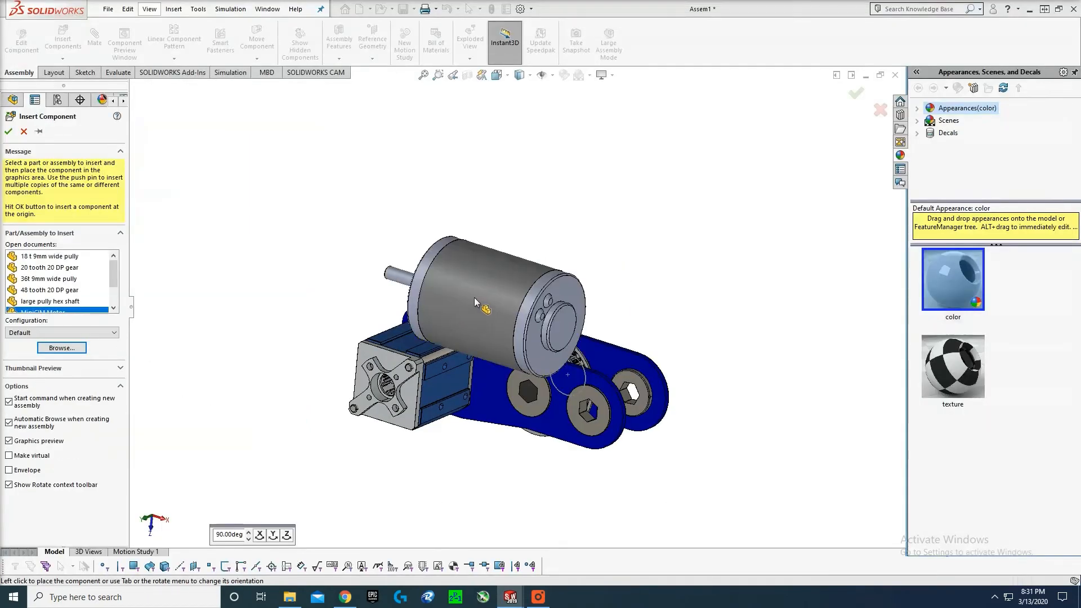
key("Escape")
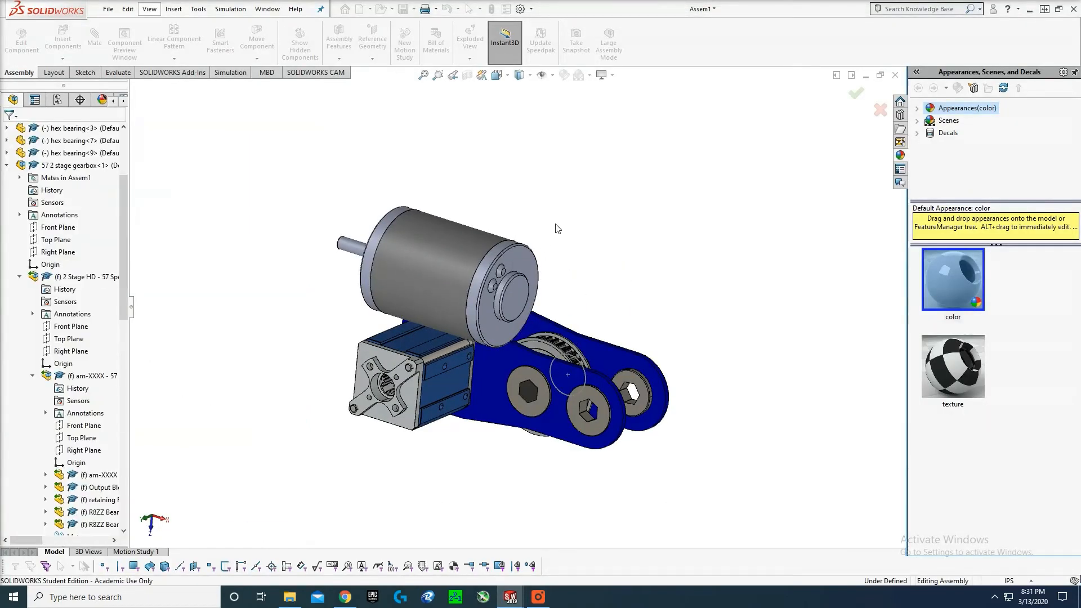
left_click(107, 9)
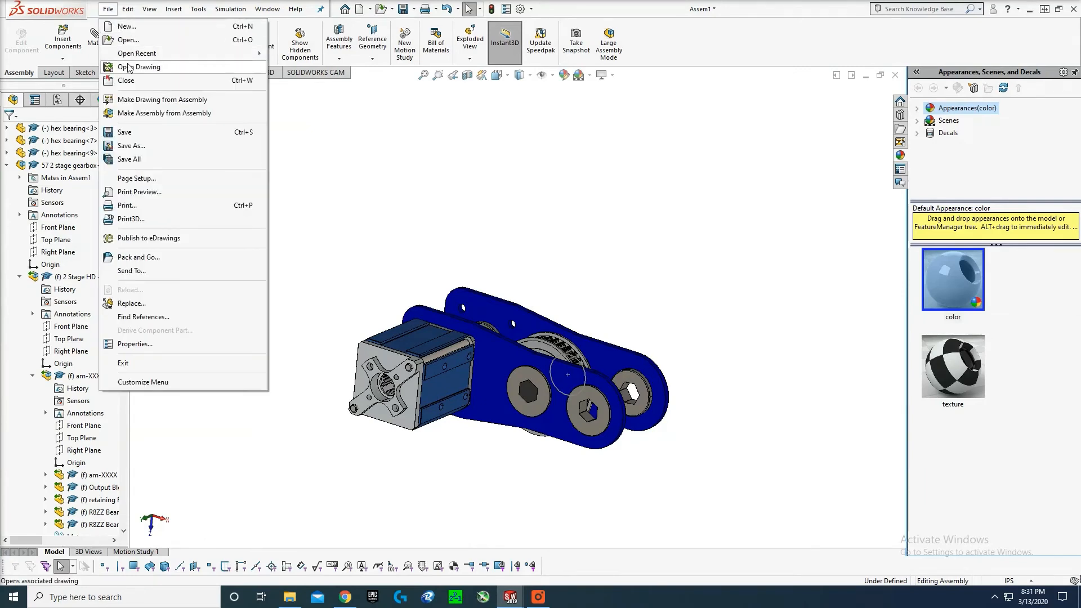
- Insert the AndymarkMiniMotor part from the FRC MODELS other folder and place it beside the gearbox
left_click(63, 40)
left_click(64, 323)
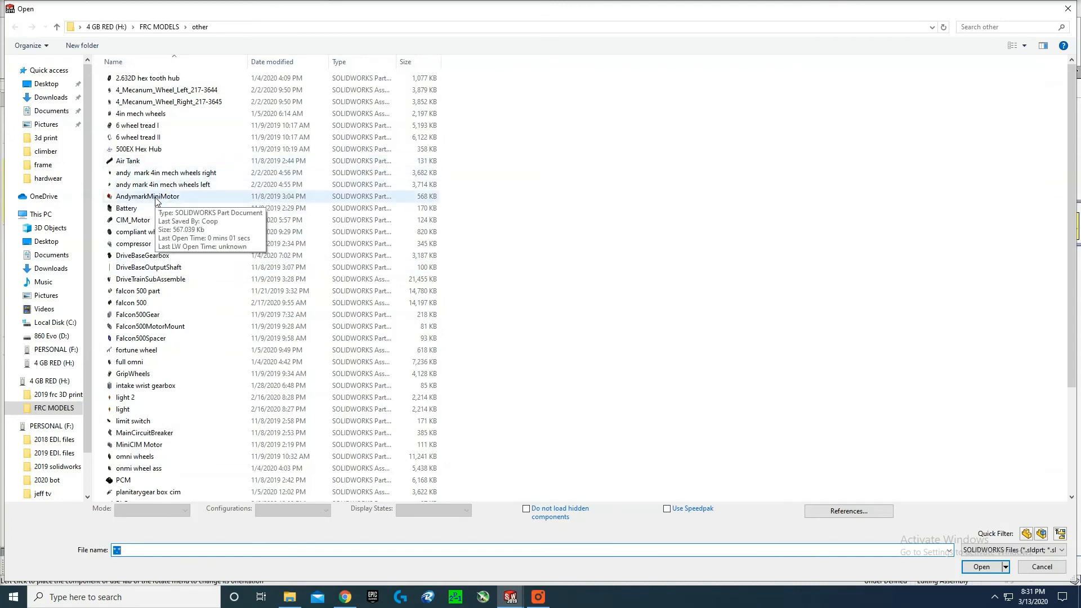
double_click(148, 196)
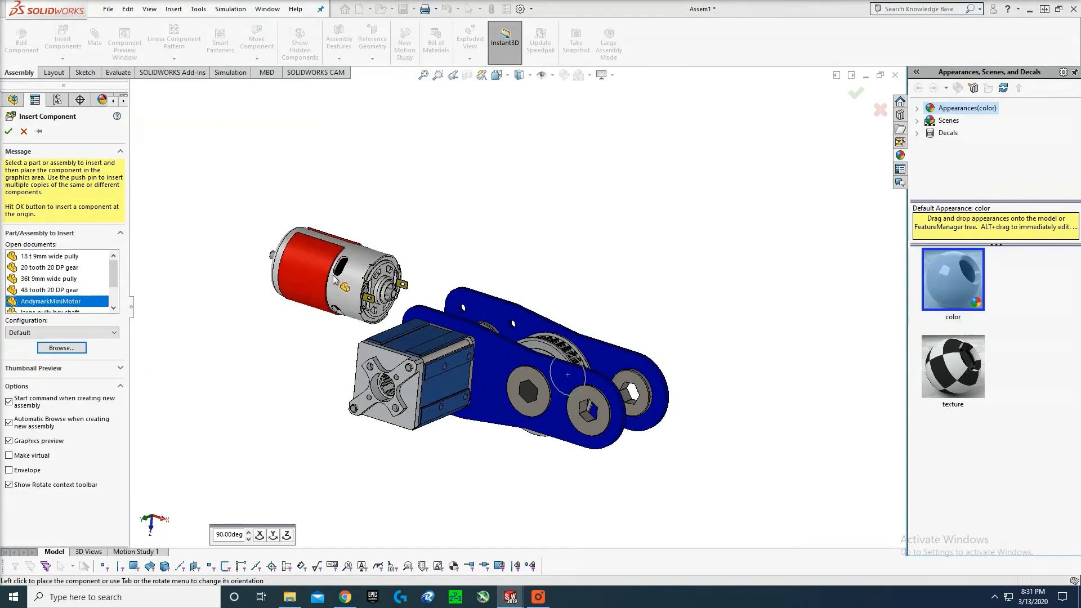
left_click(292, 270)
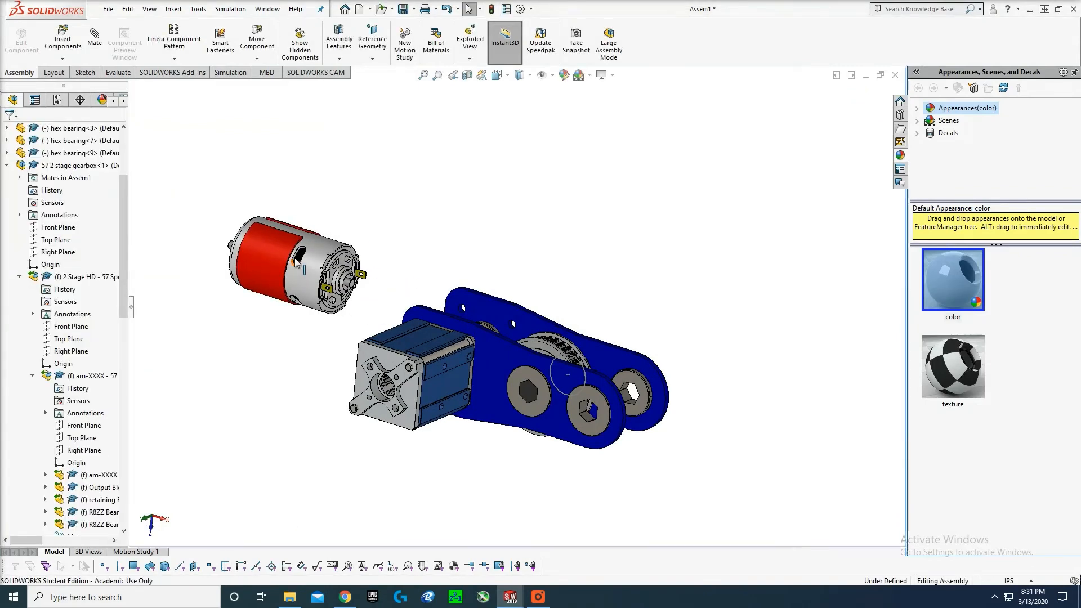
- Rotate the AndymarkMiniMotor component so its shaft end faces the gearbox's motor block
left_click(257, 58)
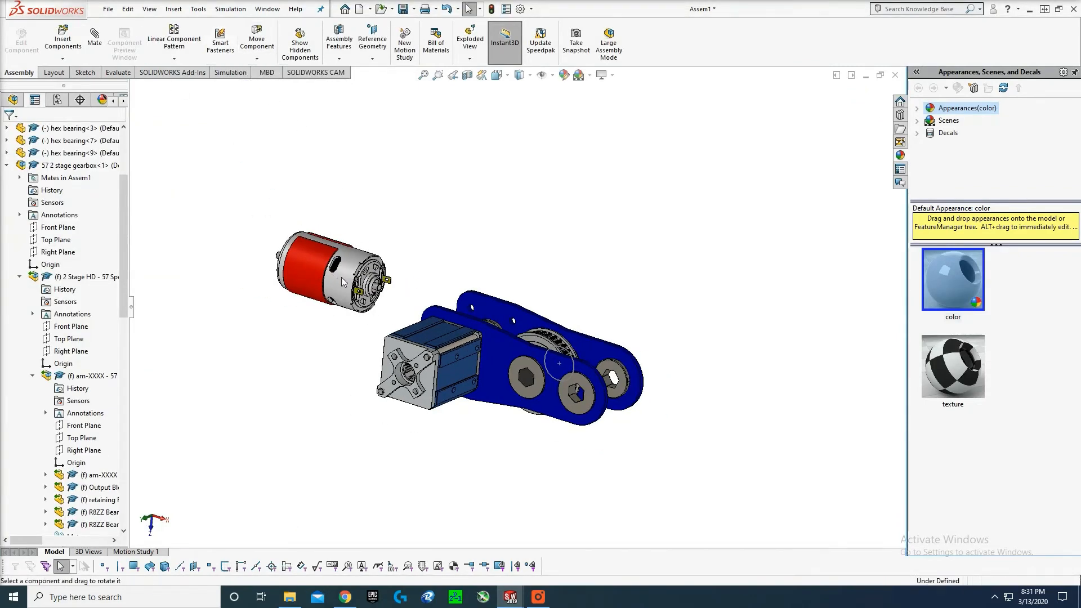
left_click(276, 85)
left_click_drag(284, 248, 245, 288)
key("Escape")
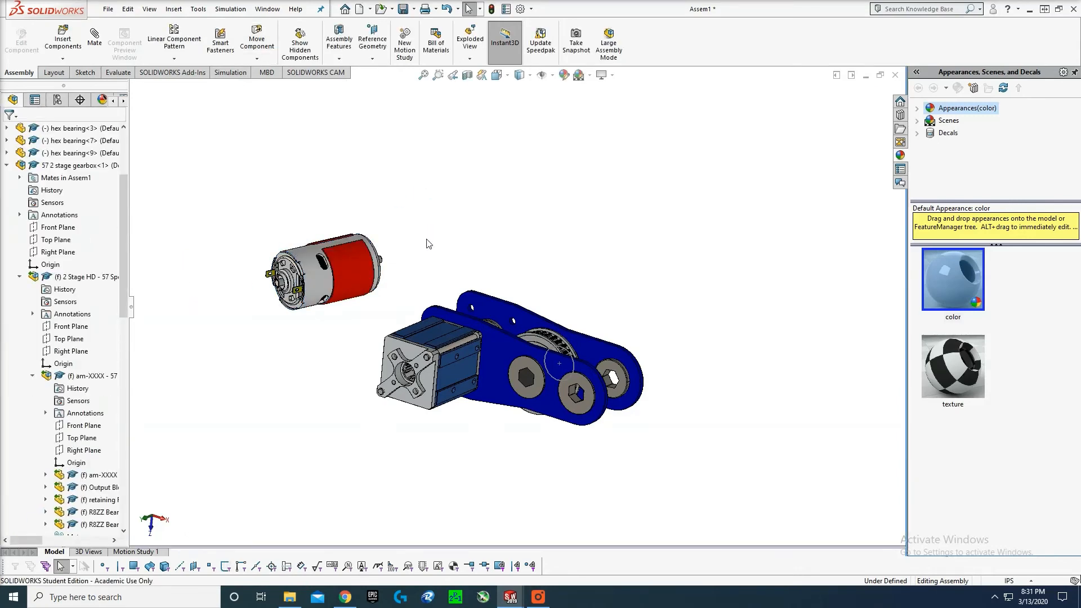
- Mate the AndymarkMiniMotor's shaft-side end face coincident with the outer face of the gearbox's motor block
middle_click_drag(427, 243, 374, 275)
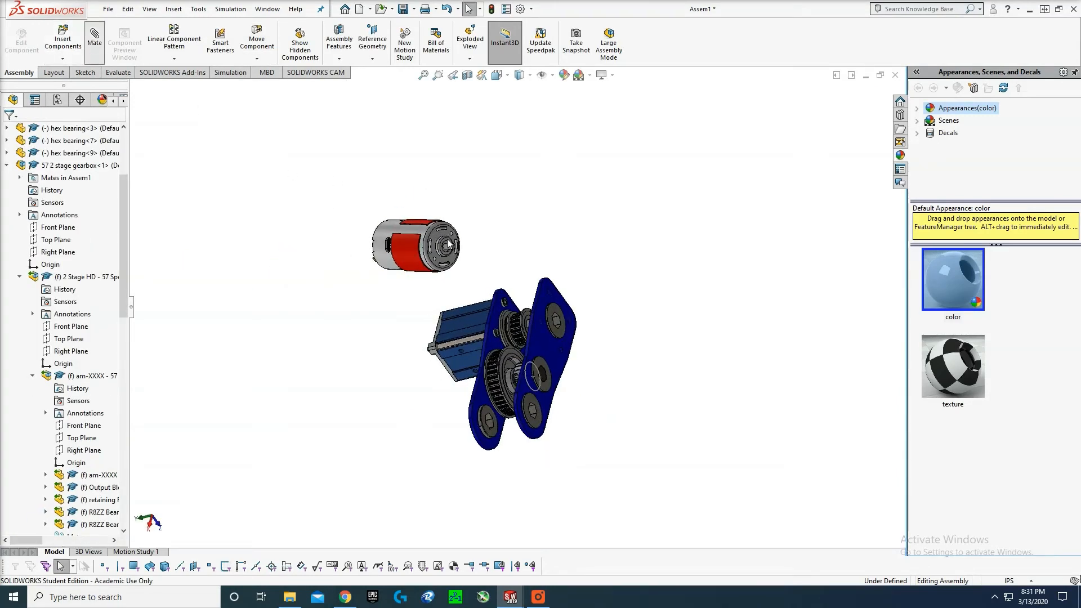
scroll(456, 255, "down", 3)
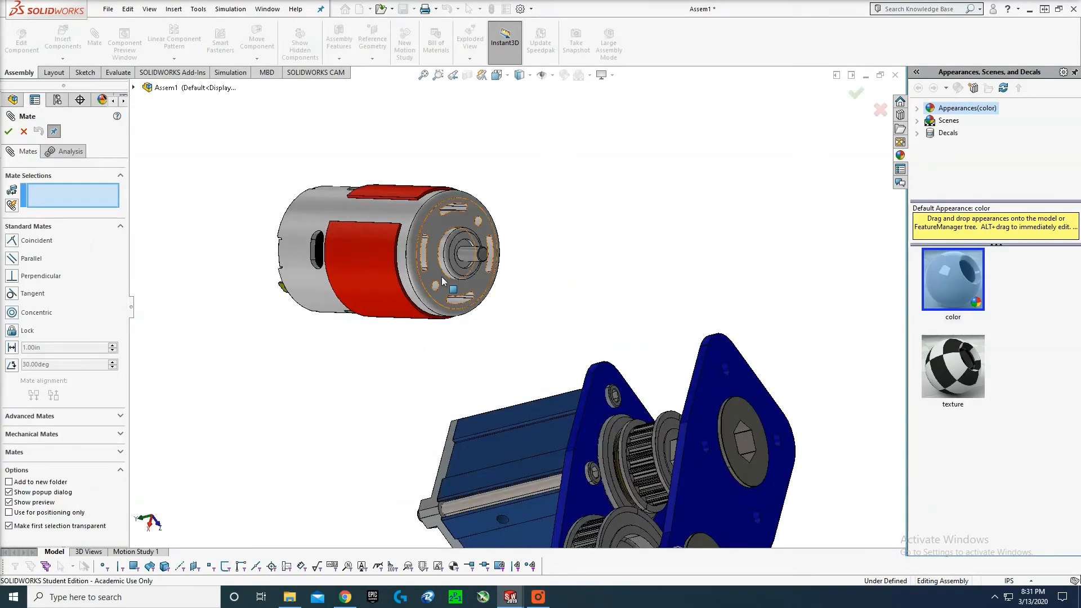
left_click(494, 301)
middle_click_drag(494, 302, 470, 479)
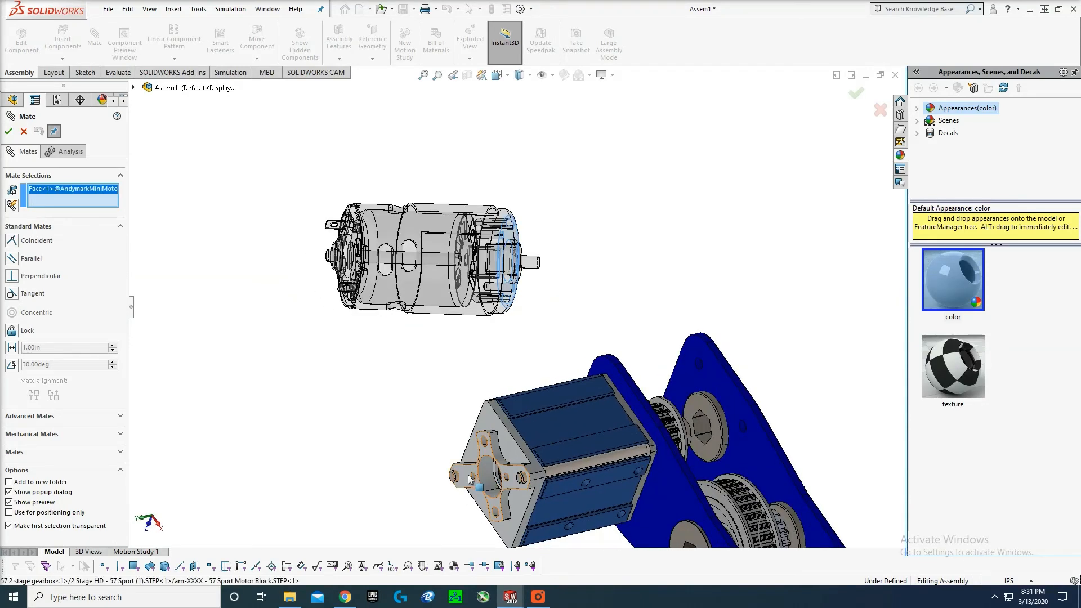
left_click(467, 481)
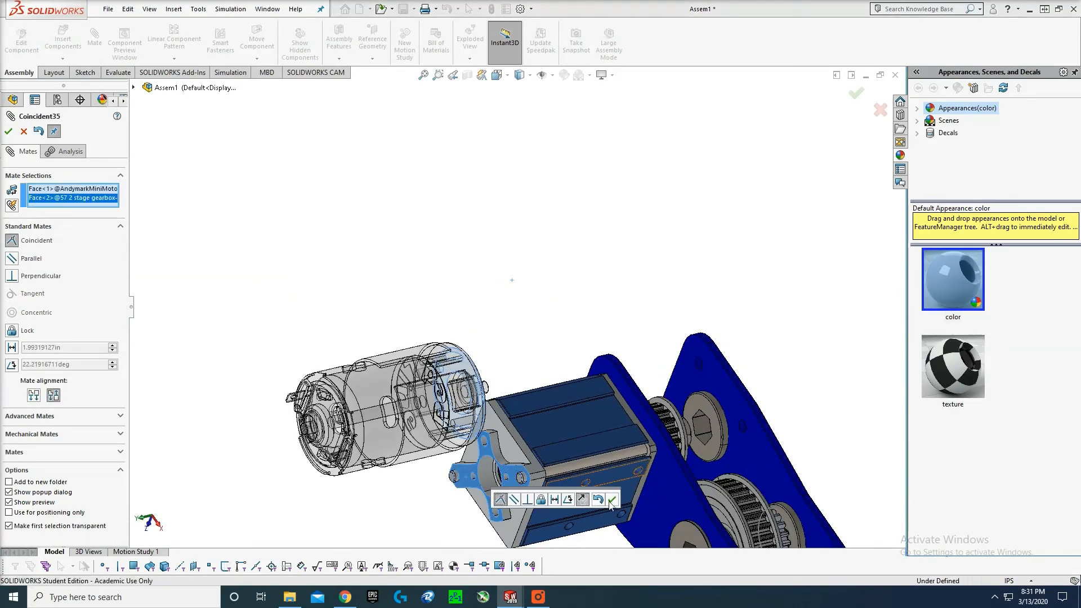
left_click(612, 504)
- Add a concentric mate between the AndymarkMiniMotor's shaft and the motor block's central bore
middle_click_drag(492, 389, 483, 408)
left_click(485, 393)
left_click(482, 477)
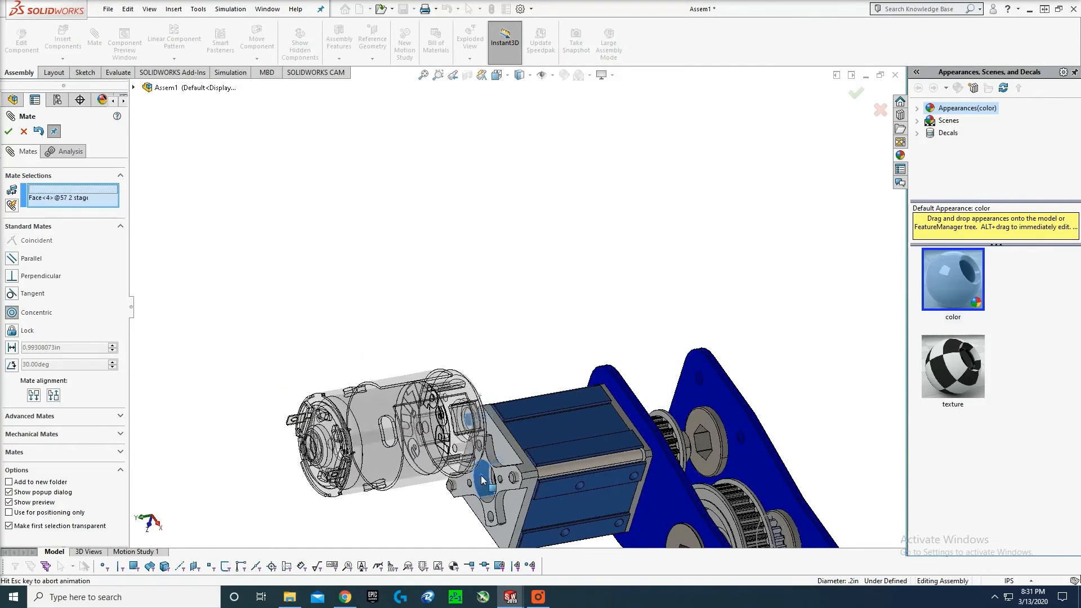
left_click(621, 494)
scroll(562, 424, "up", 2)
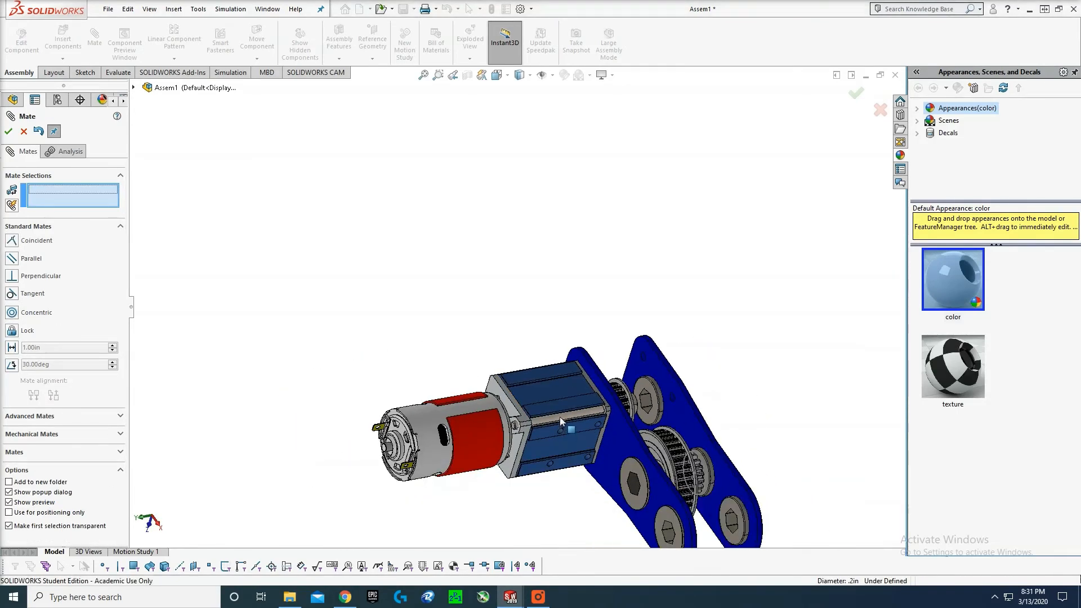
key("Escape")
middle_click_drag(560, 424, 509, 176)
scroll(531, 430, "up", 4)
scroll(498, 180, "up", 1)
scroll(483, 202, "down", 3)
middle_click_drag(543, 283, 552, 337)
scroll(557, 318, "up", 3)
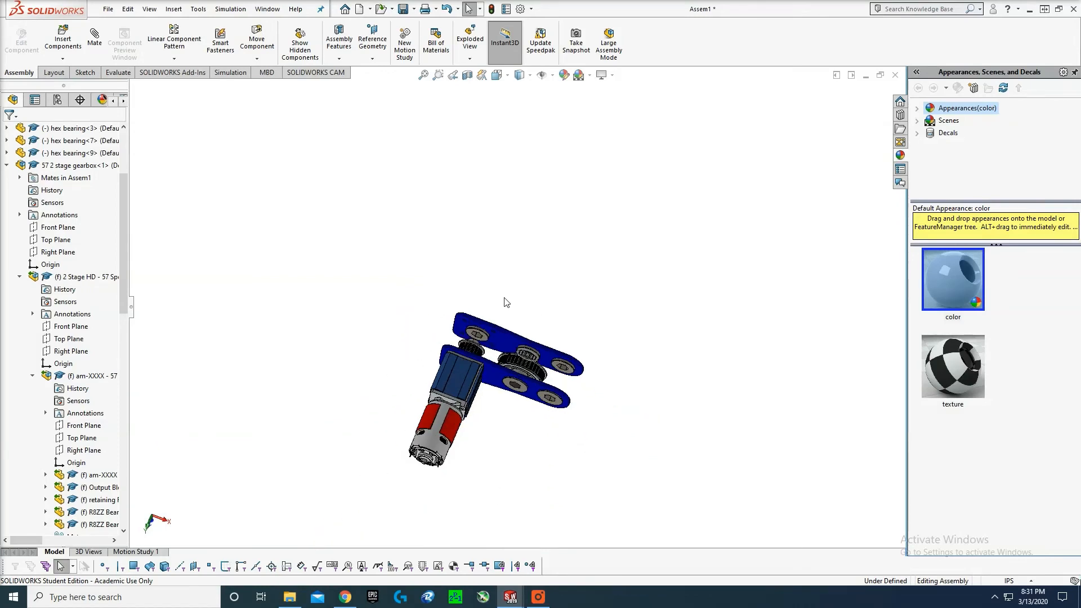
- Save the assembly with its modified parts as assemble test 2 in the test folder on PERSONAL (F:)
left_click(106, 8)
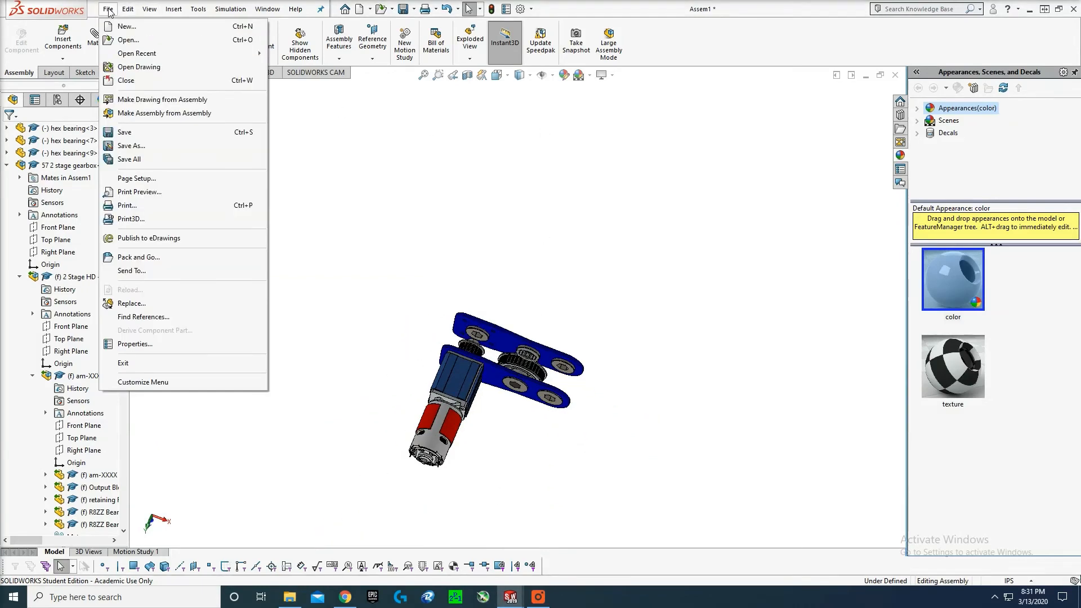
left_click(141, 132)
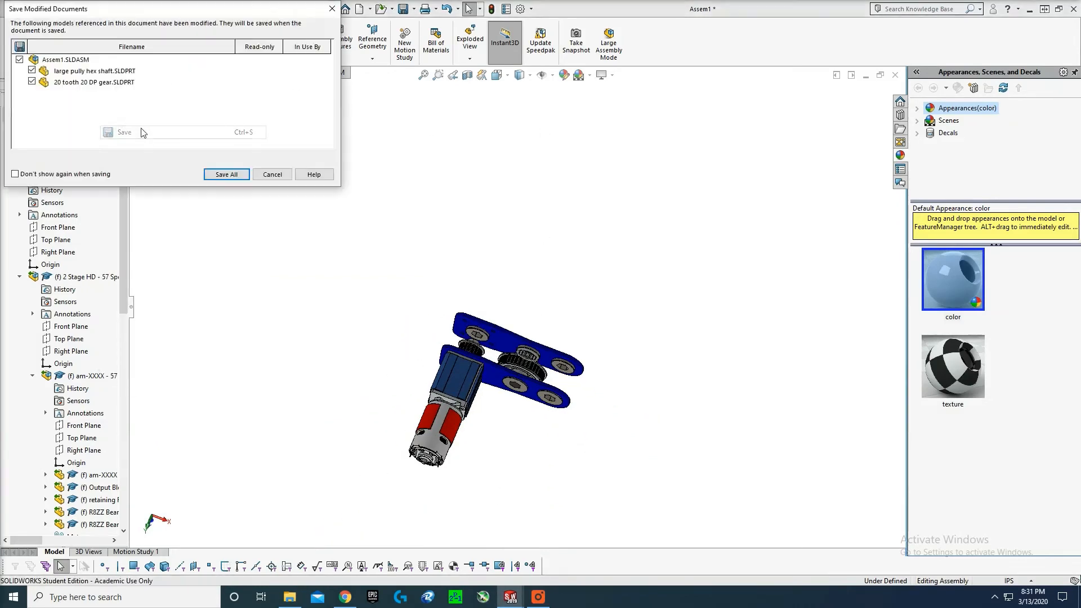
left_click(227, 174)
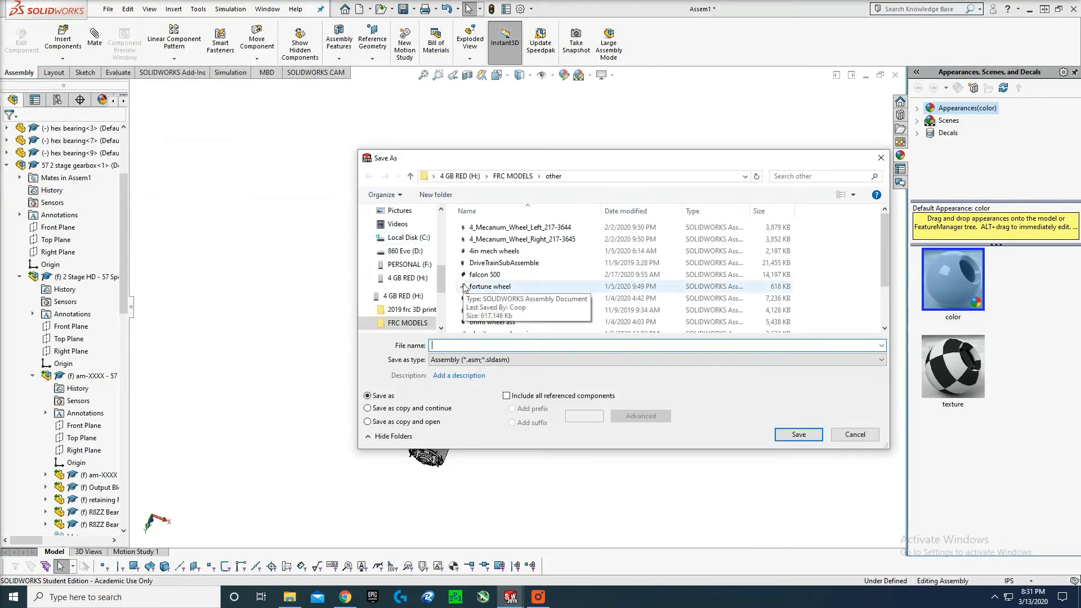
type("assemble test")
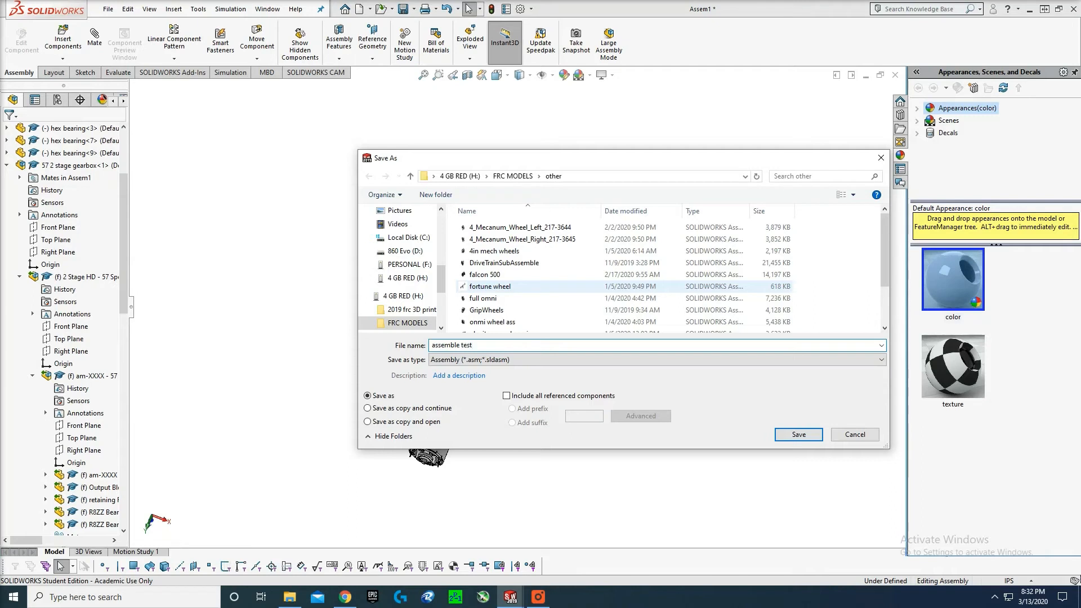
type("2")
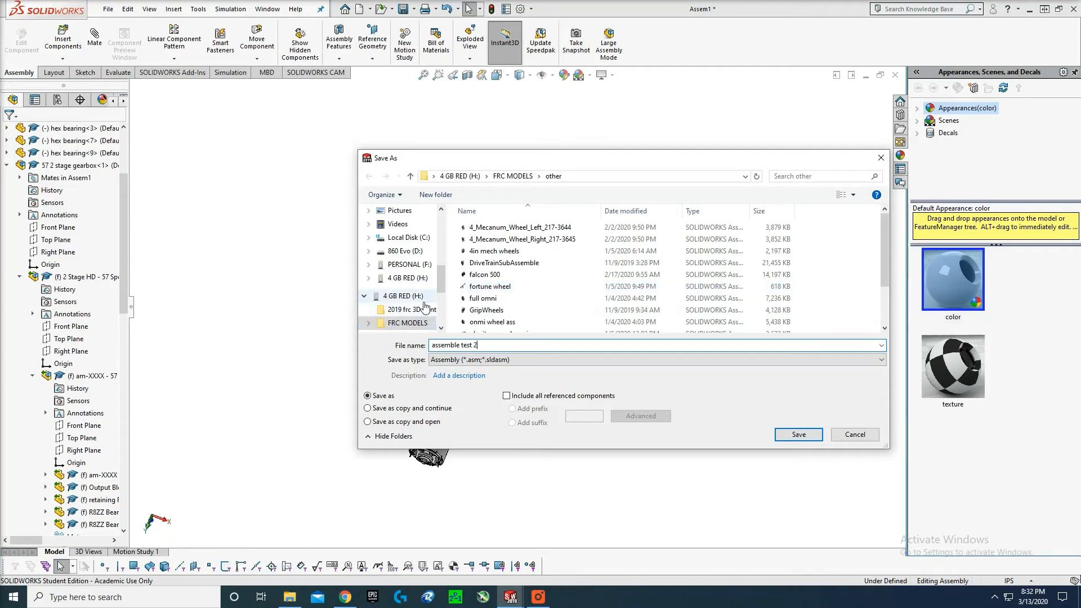
scroll(425, 307, "down", 5)
left_click(393, 309)
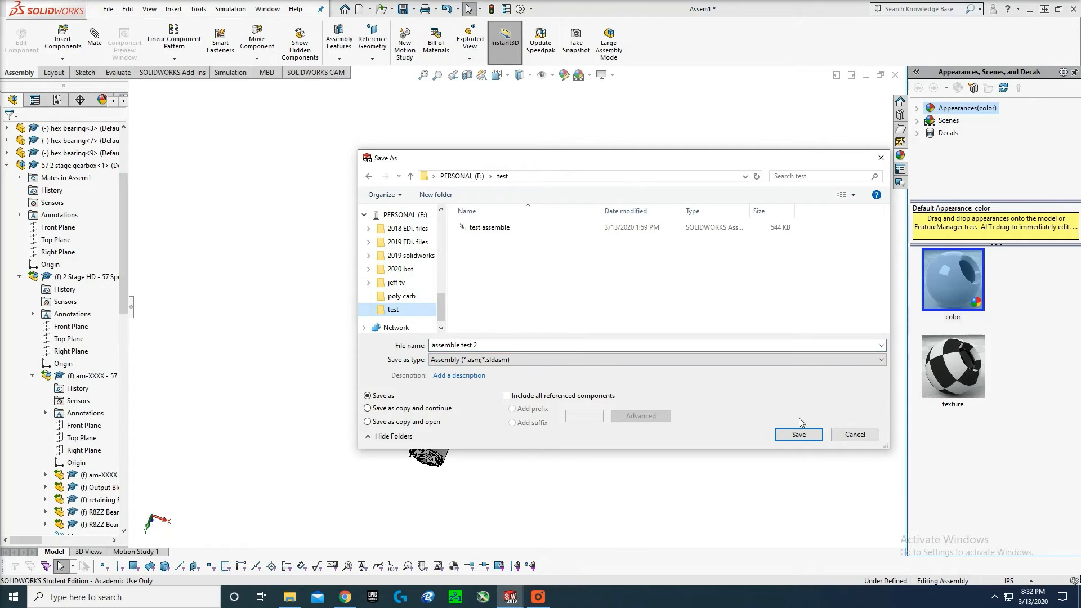
left_click(799, 434)
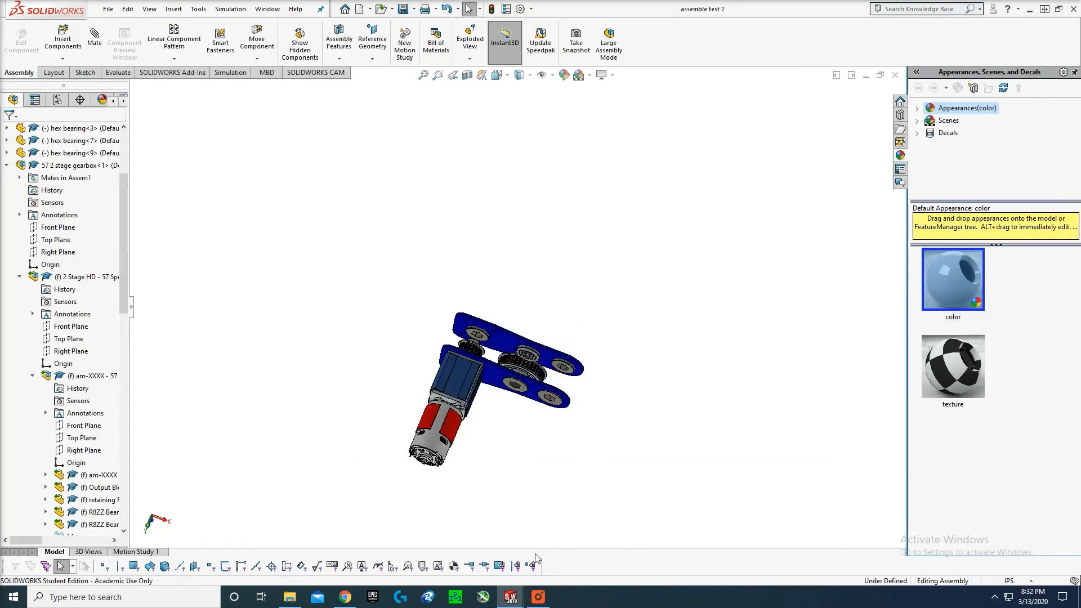
- Switch to the test assemble document and delete the loose 18 t 9mm wide pully with its dependent mates
mouse_move(510, 597)
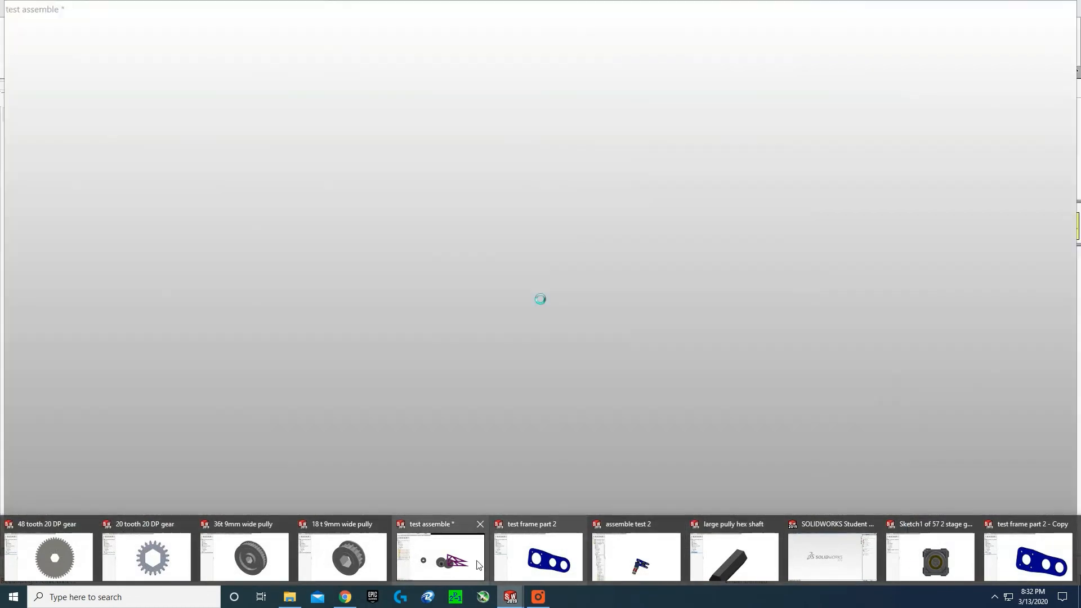
left_click(477, 564)
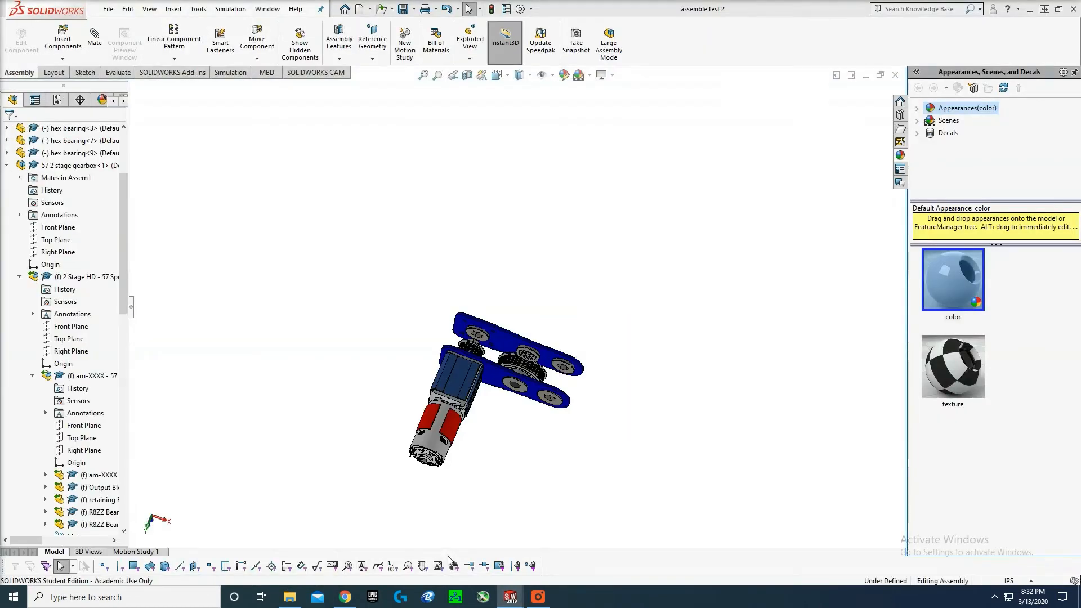
scroll(510, 338, "down", 5)
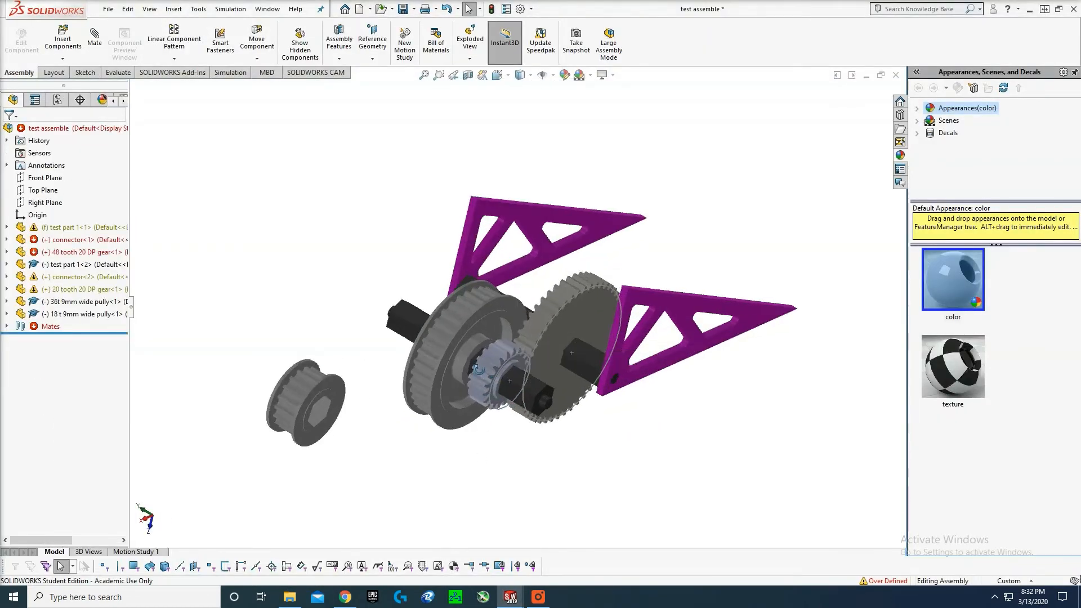
left_click(312, 475)
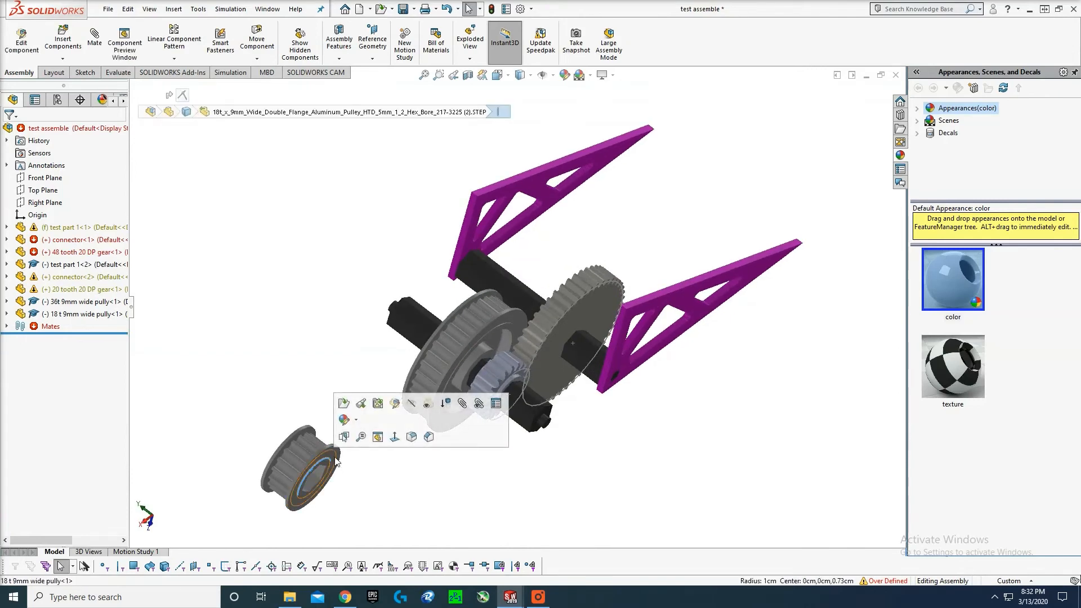
key("Delete")
left_click(465, 235)
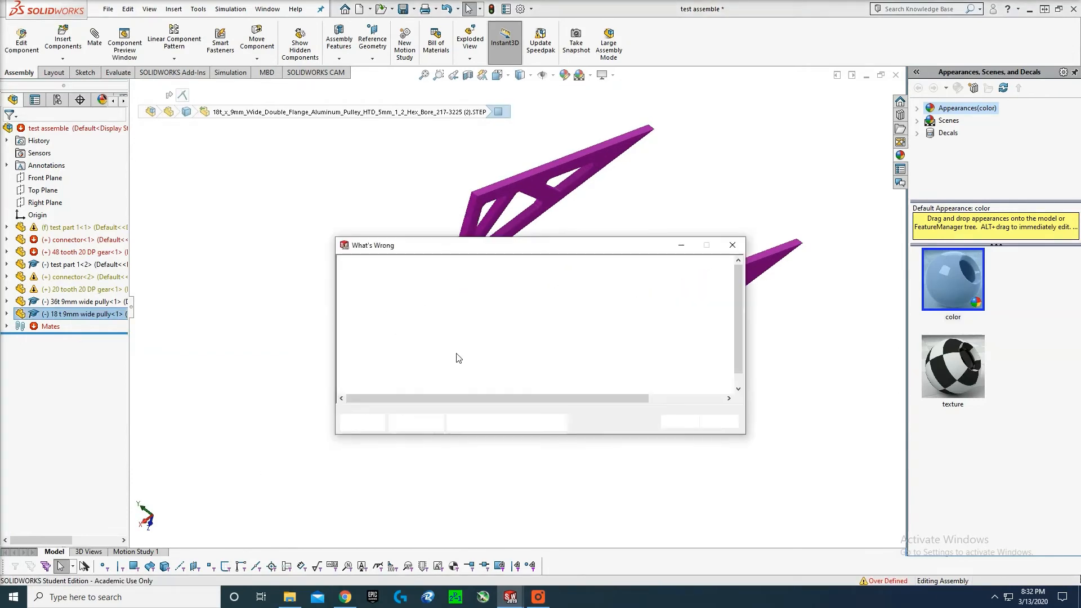
left_click(680, 419)
- Delete the 36t 9mm wide pully from the lower connector shaft together with its dependent mates
left_click(518, 330)
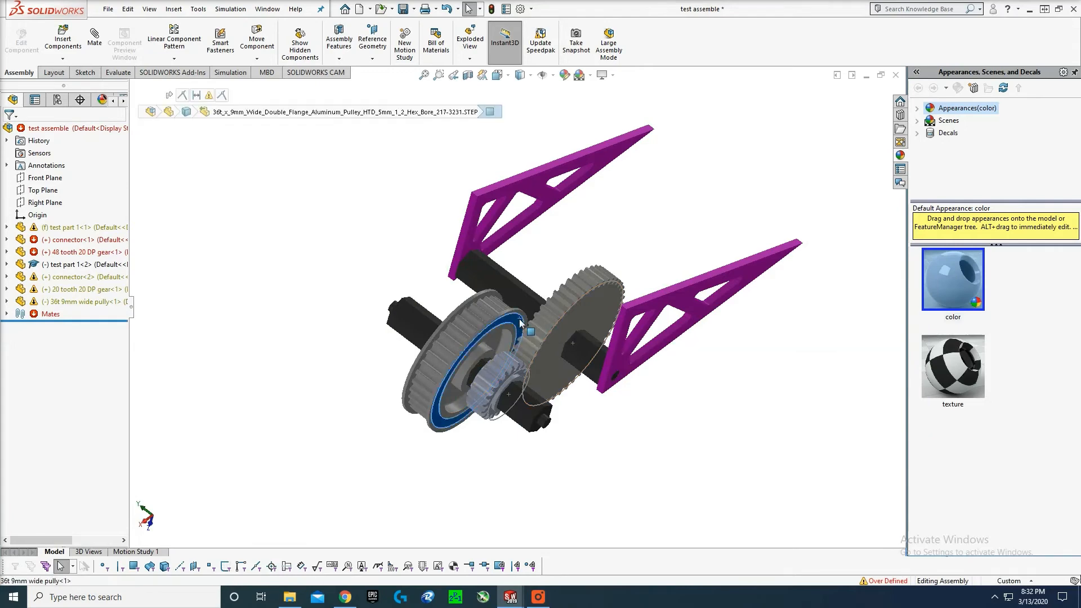
key("Delete")
left_click(465, 235)
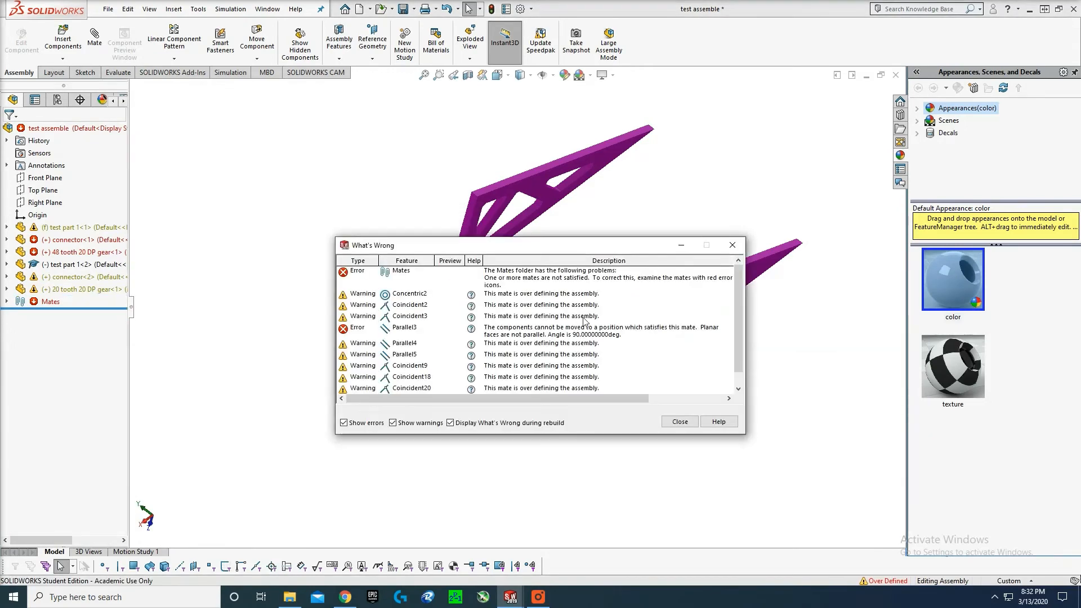
left_click(680, 422)
left_click(583, 313)
- Delete the black connector shaft that runs through the 20 tooth 20 DP gear, including its dependent mates
left_click(539, 422)
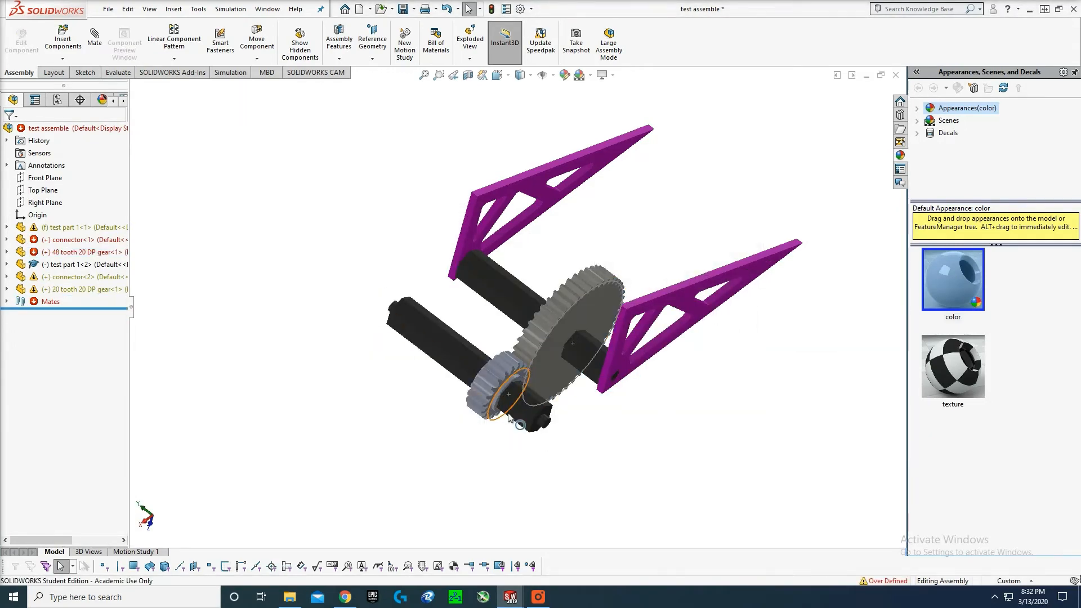
key("Delete")
left_click(465, 239)
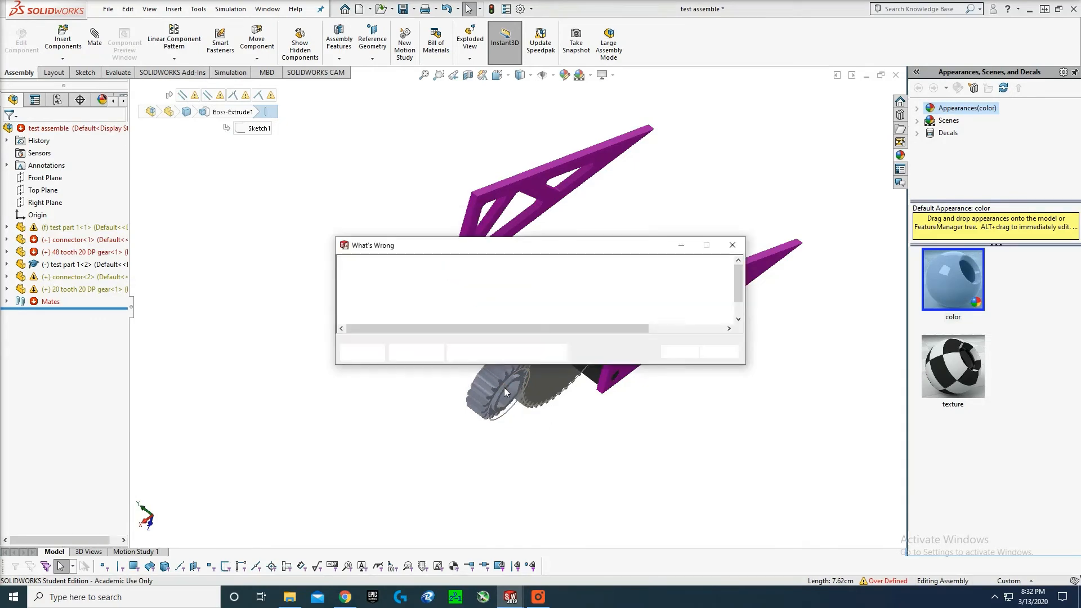
key("Escape")
- Delete the 20 tooth 20 DP gear beside the 48 tooth gear together with its dependent mates
left_click(495, 385)
key("Delete")
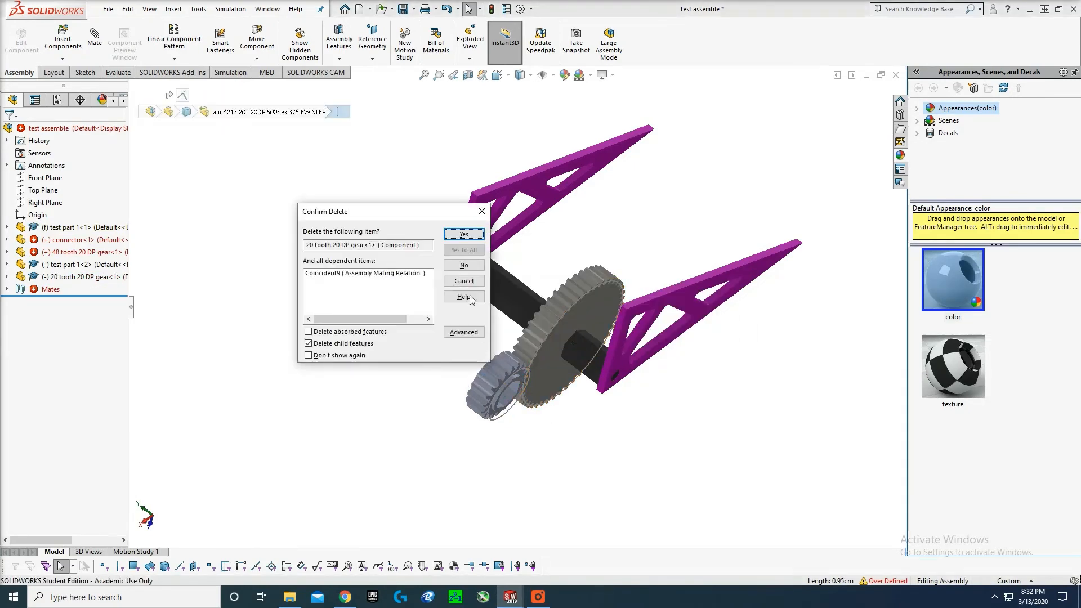
left_click(465, 237)
left_click(679, 351)
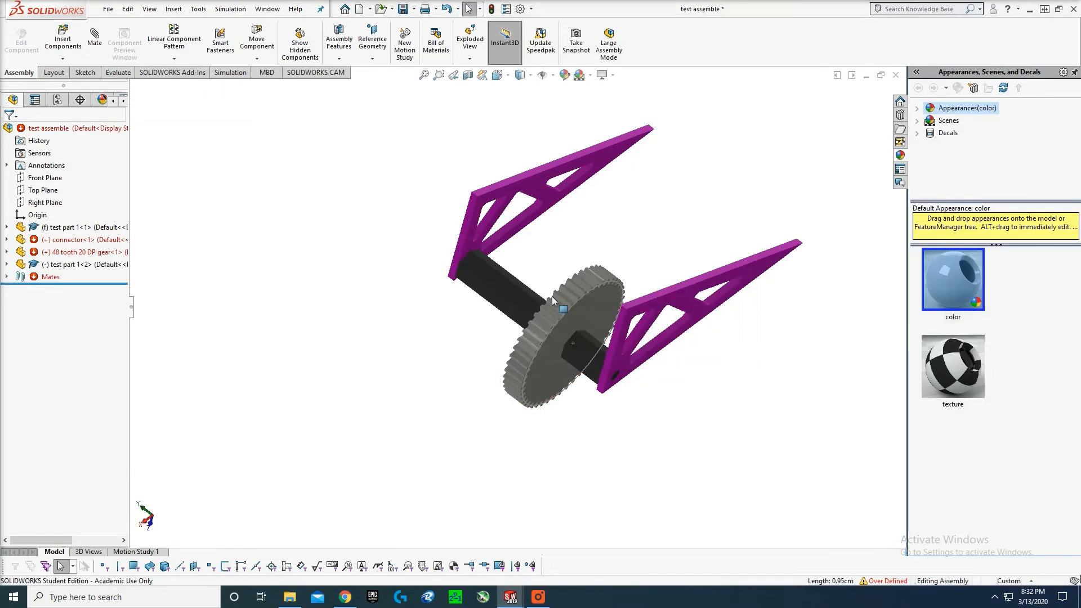
left_click(538, 597)
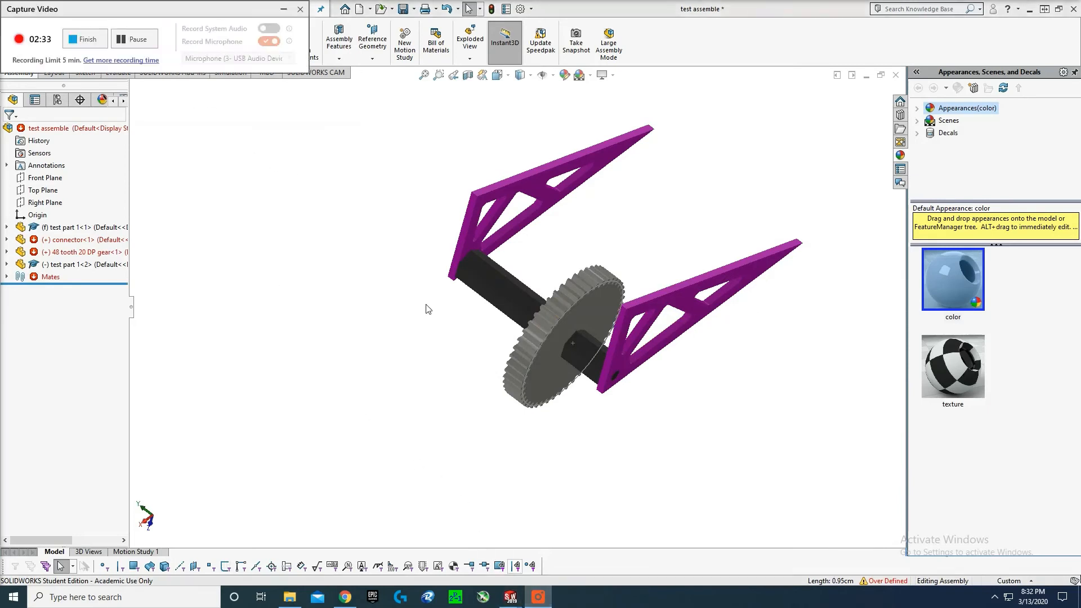
left_click(284, 9)
- Insert the assemble test 2 gearbox as a component of test assemble, placed beside the purple arms
left_click(59, 39)
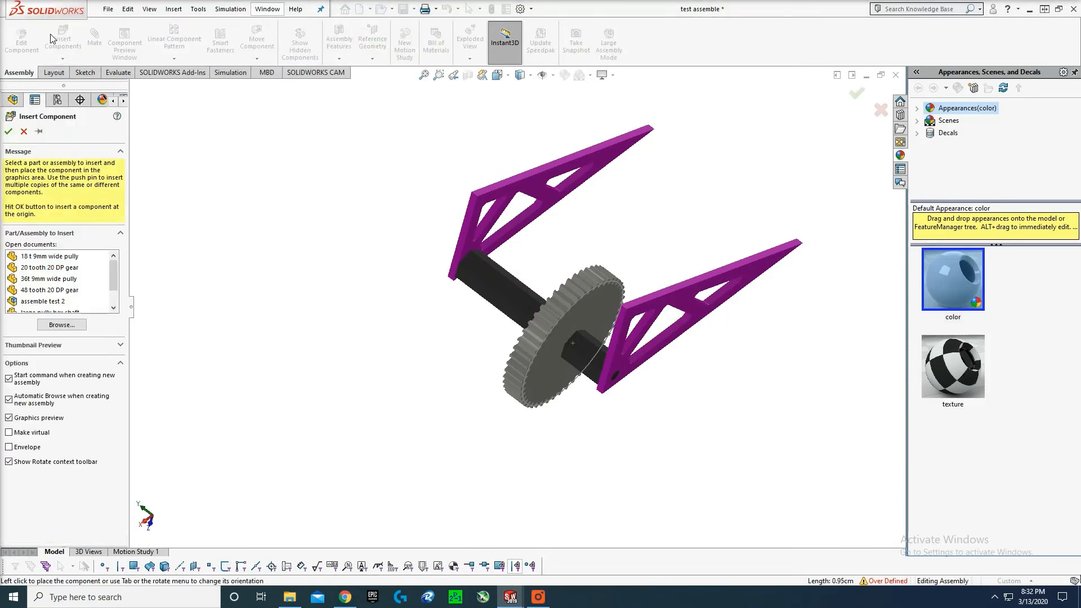
scroll(58, 269, "down", 1)
left_click(50, 279)
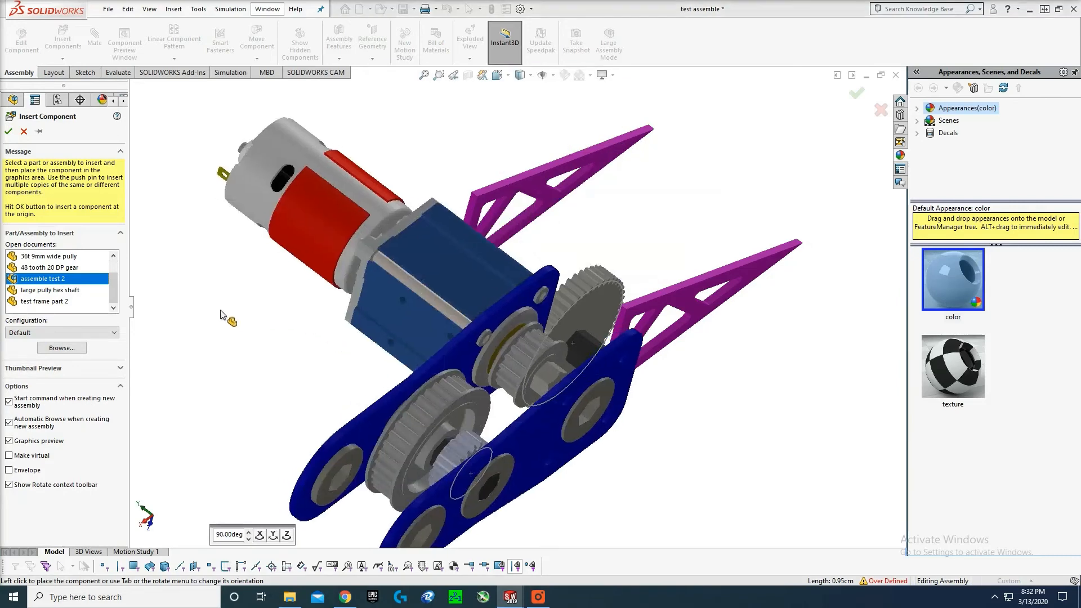
left_click(210, 306)
scroll(321, 259, "up", 3)
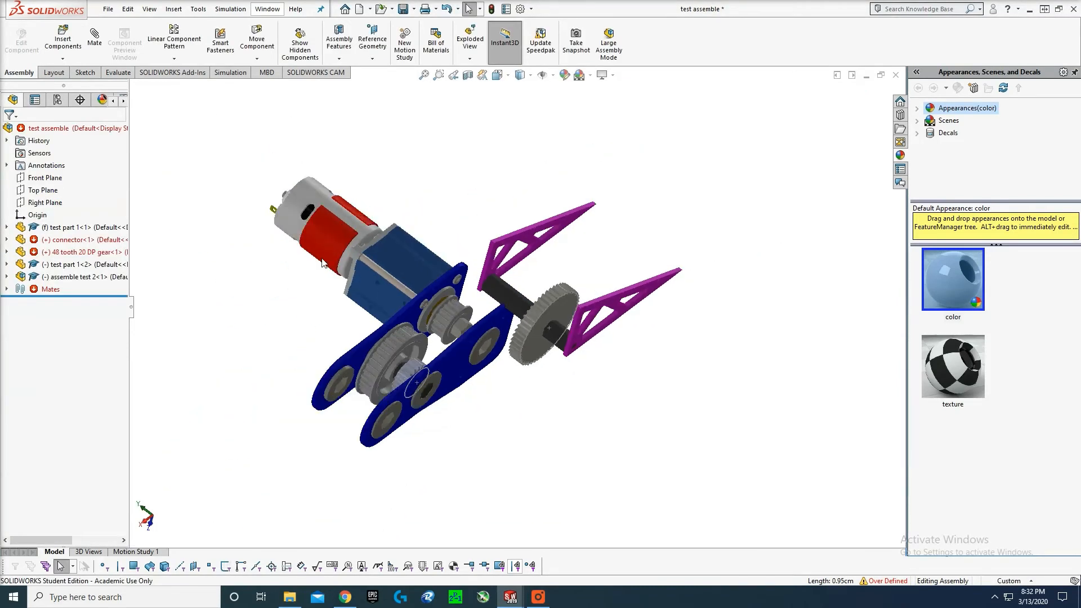
- Rotate the inserted assemble test 2 gearbox so its plates' free ends point towards the purple arms' shaft
left_click(256, 59)
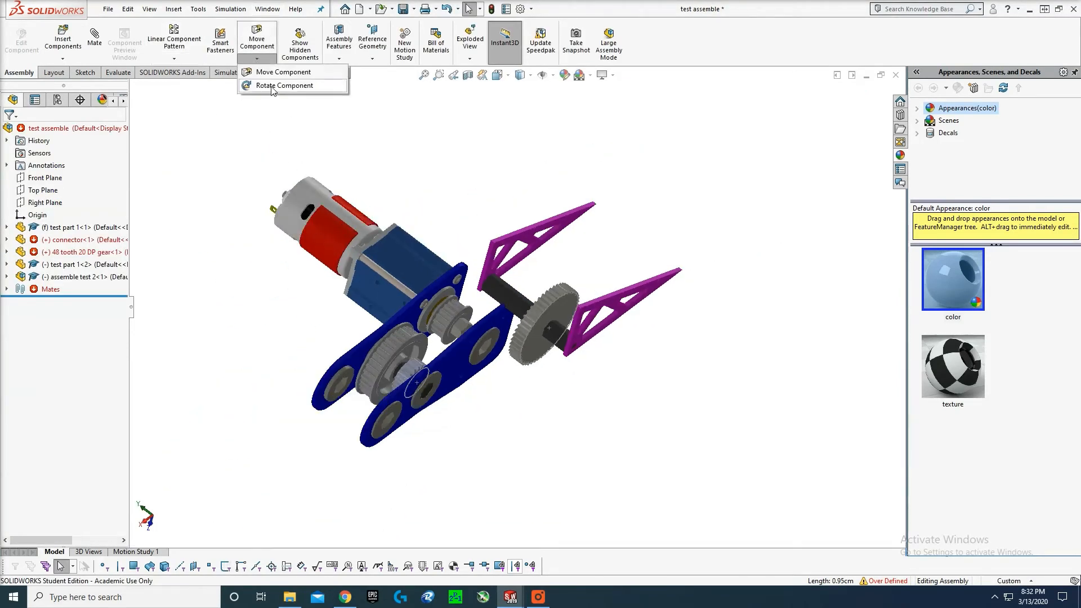
left_click(294, 86)
left_click_drag(351, 337, 349, 180)
scroll(405, 260, "up", 2)
key("Escape")
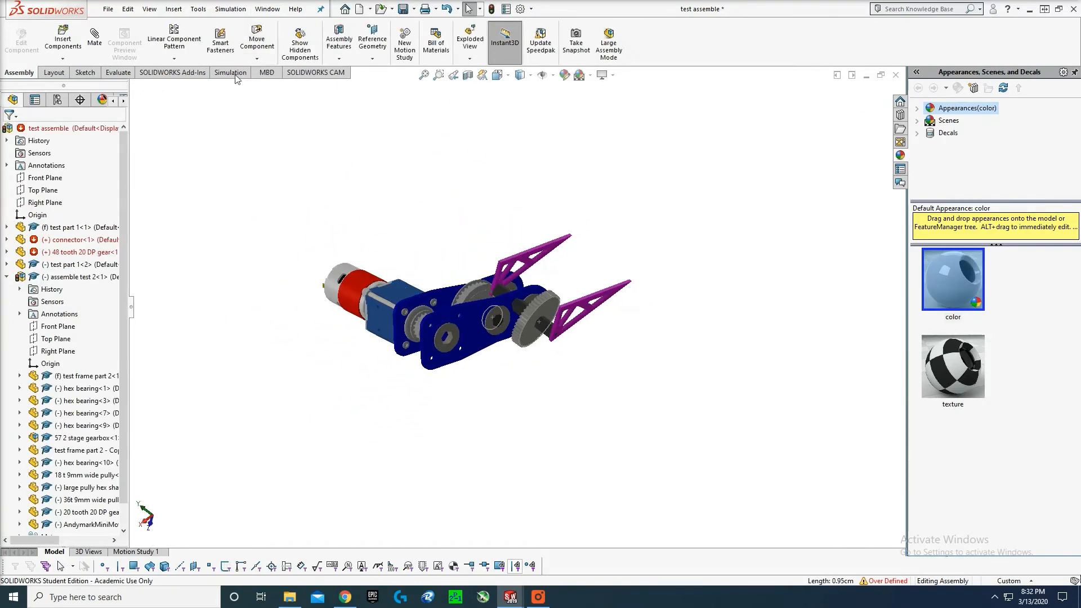
- Move the assemble test 2 gearbox away from the purple arms and 48 tooth gear to leave a clear gap
left_click(259, 43)
key("Escape")
left_click_drag(394, 293, 334, 309)
scroll(517, 320, "down", 2)
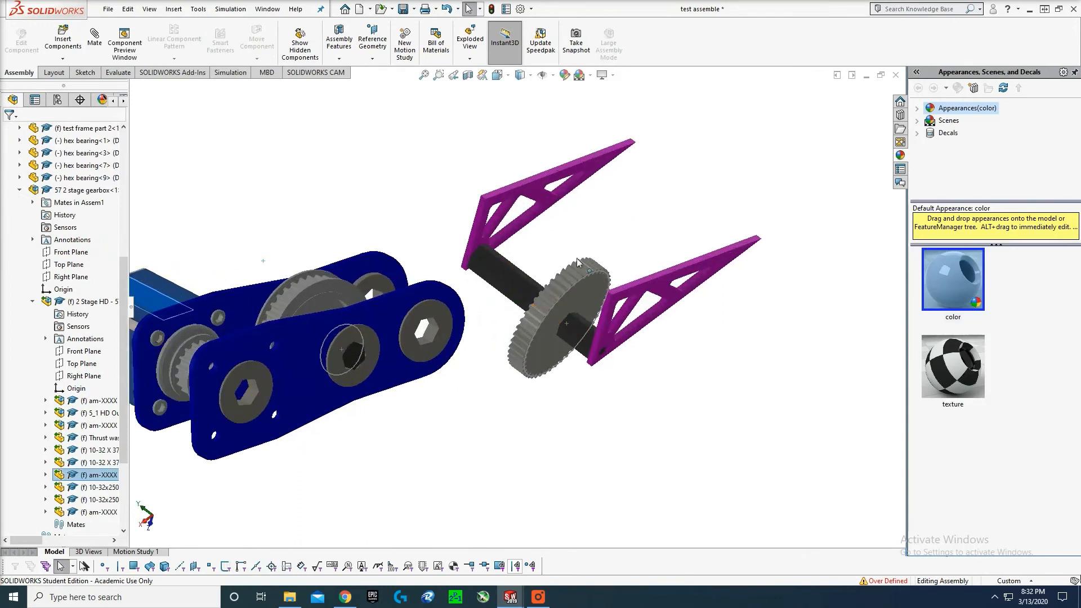
middle_click_drag(577, 262, 519, 280)
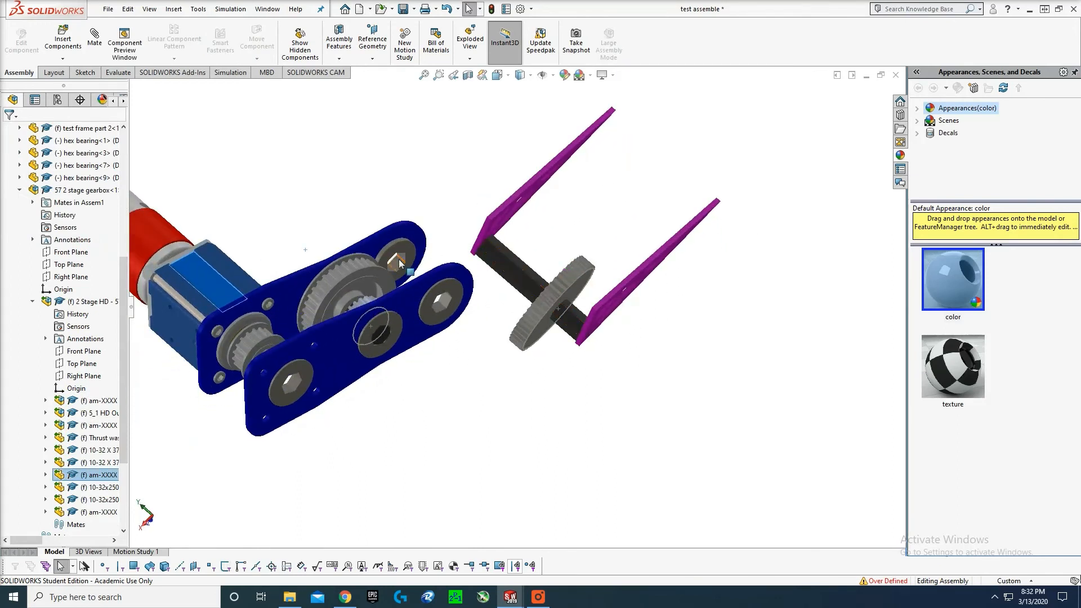
left_click(438, 242)
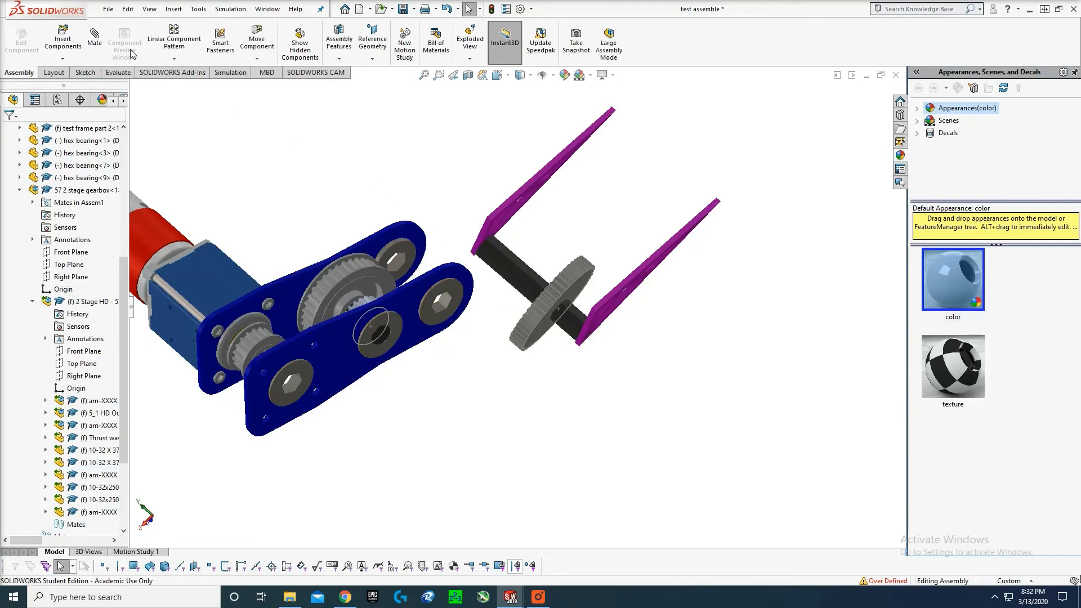
scroll(451, 302, "down", 4)
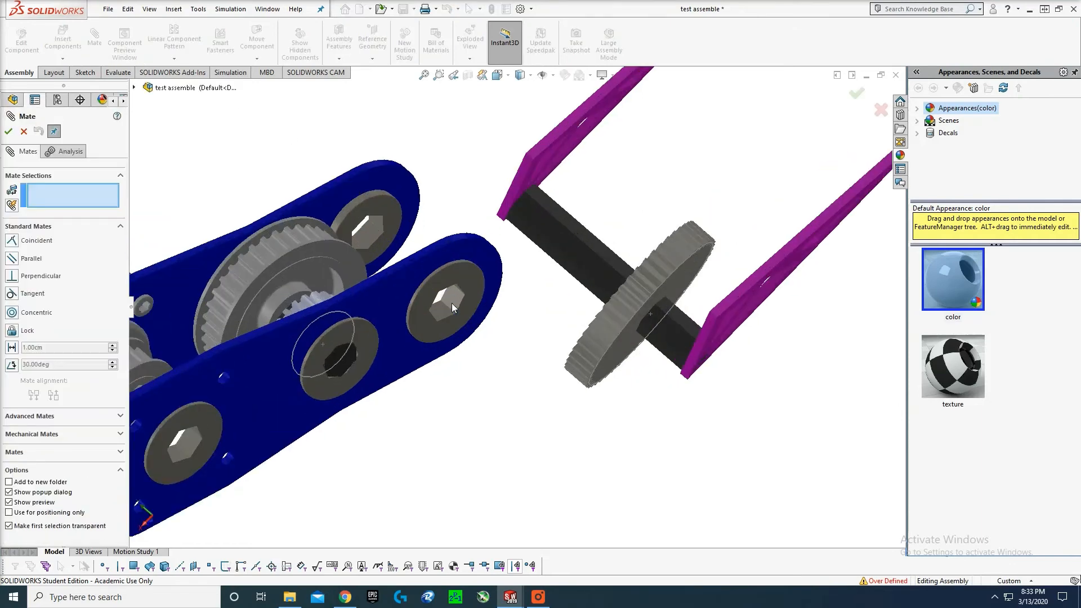
key("Escape")
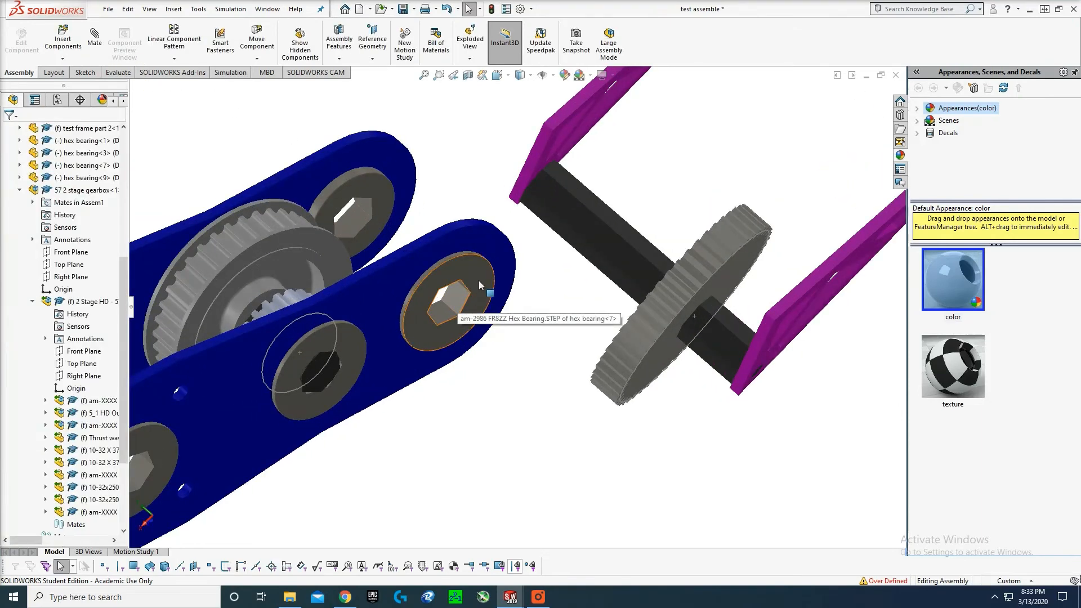
mouse_move(478, 280)
left_mouse_down()
mouse_move(486, 296)
mouse_move(490, 287)
left_mouse_up()
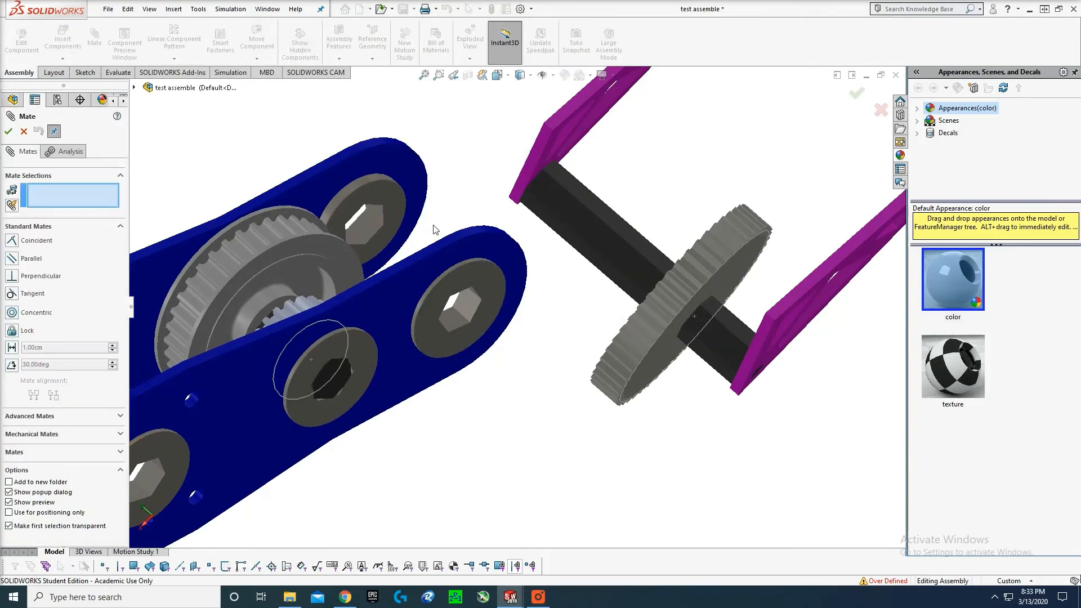
key("Escape")
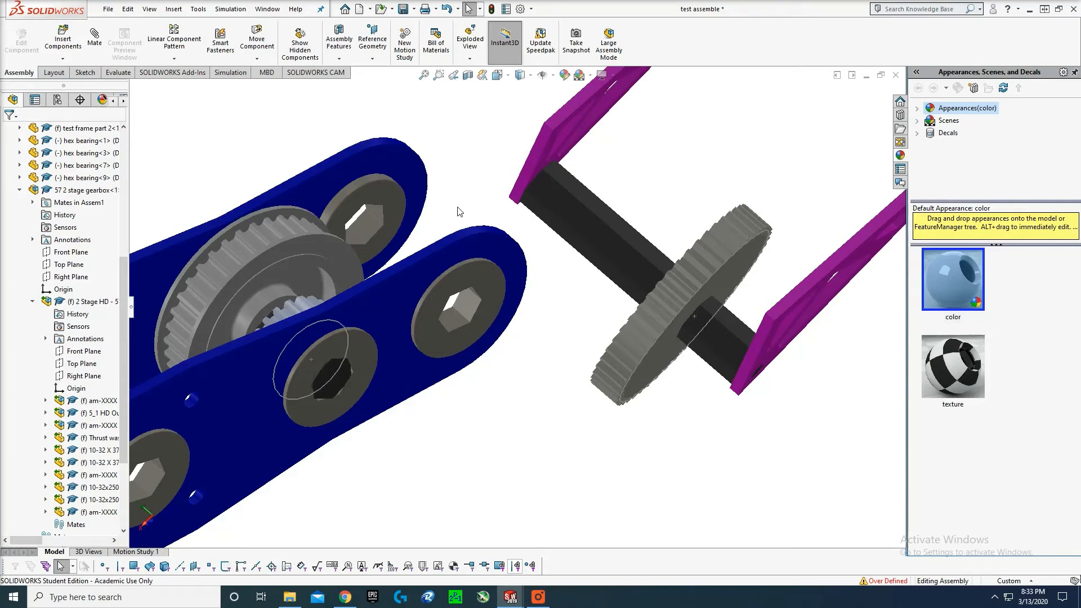
scroll(458, 213, "up", 1)
- Switch to the assemble test 2 document and delete the hex bearings from both blue plates' free end holes
mouse_move(510, 597)
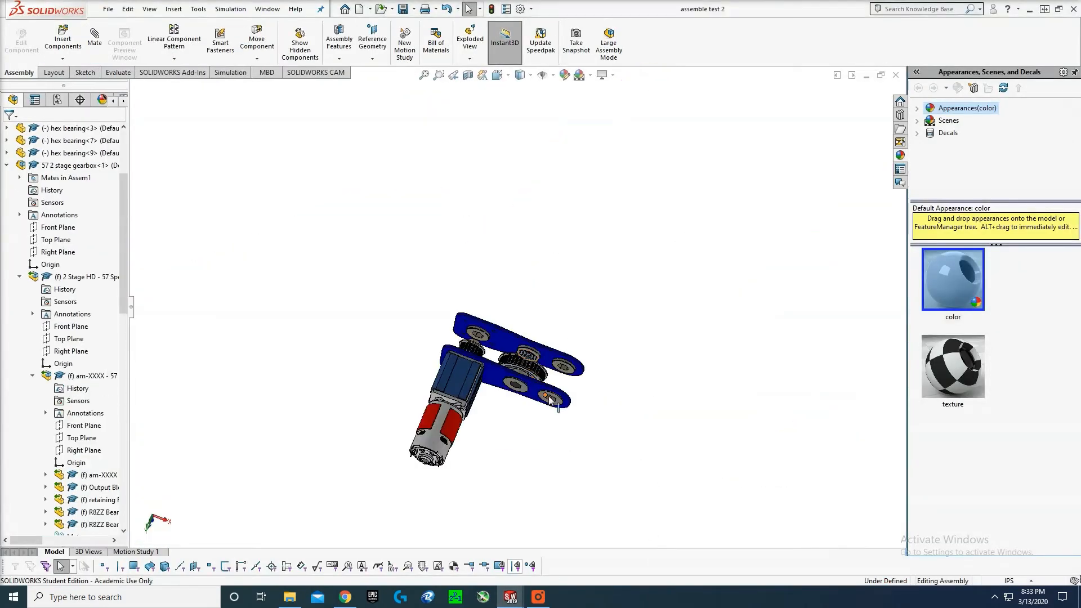
scroll(543, 393, "down", 3)
middle_click_drag(546, 393, 569, 426)
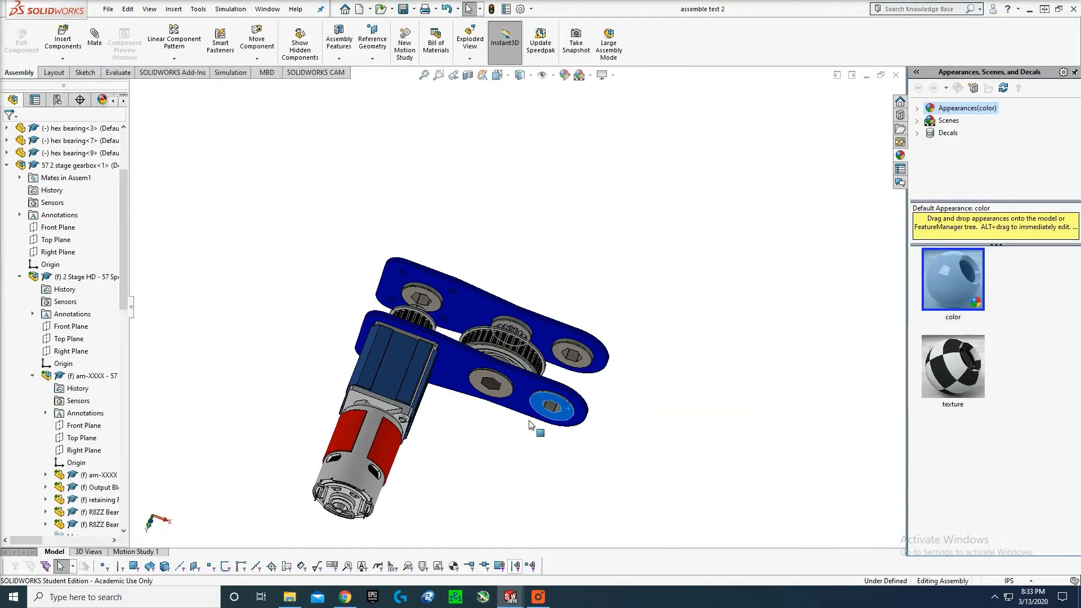
left_click(563, 420)
key("Delete")
left_click(476, 235)
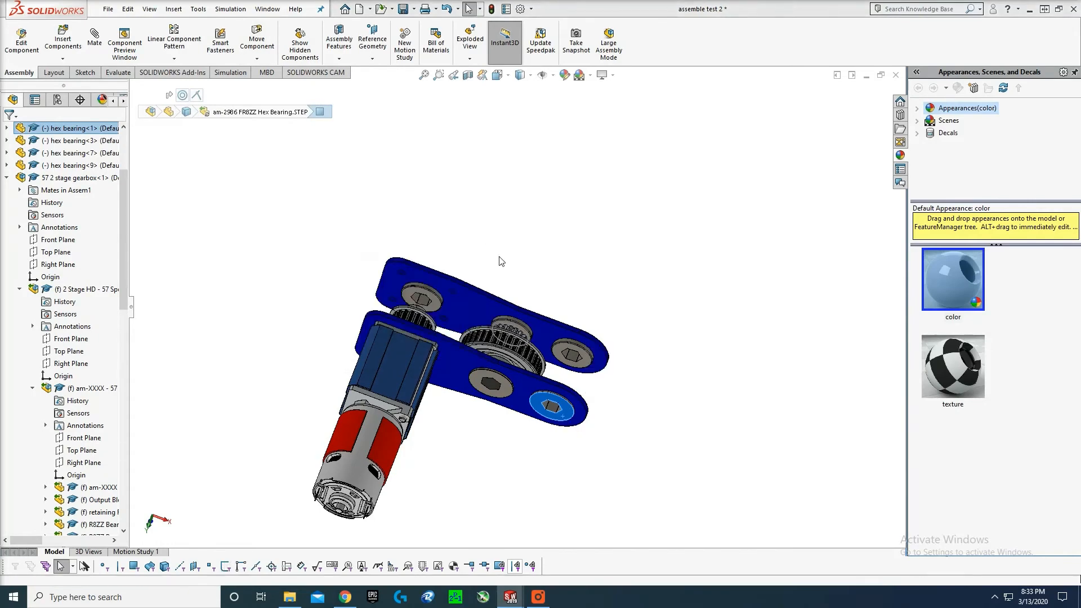
left_click(586, 358)
key("Delete")
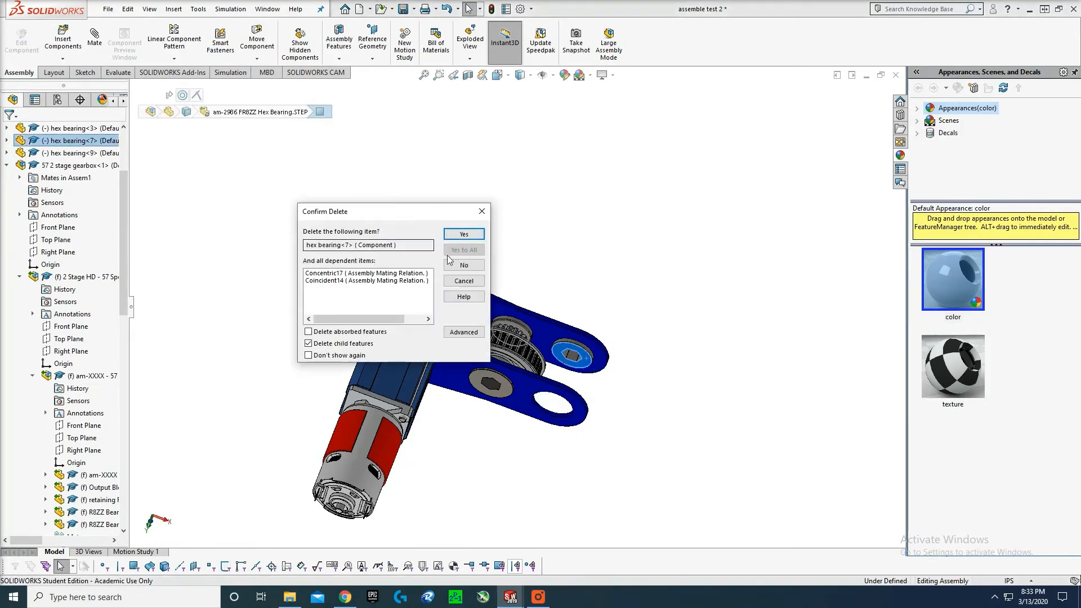
left_click(464, 233)
- Return to the test assemble document and dismiss its rebuild error report
mouse_move(510, 596)
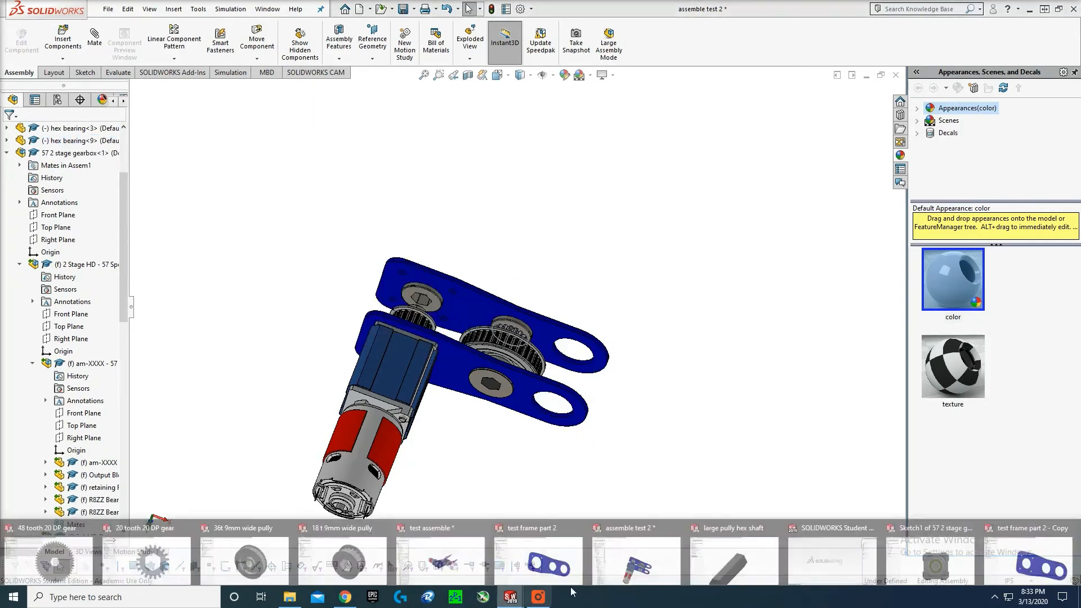
left_click(440, 557)
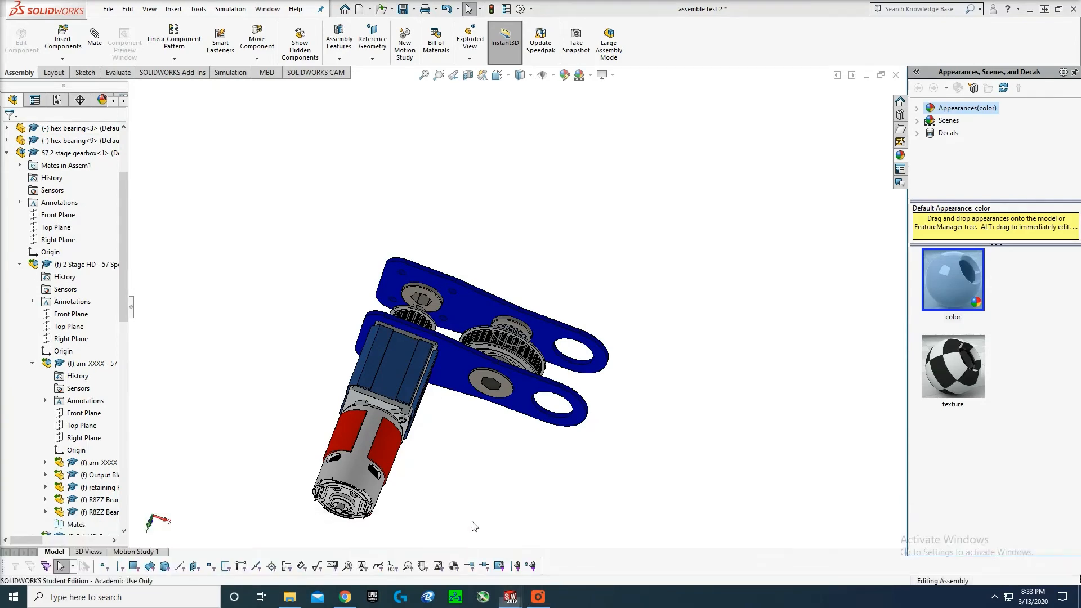
left_click(96, 63)
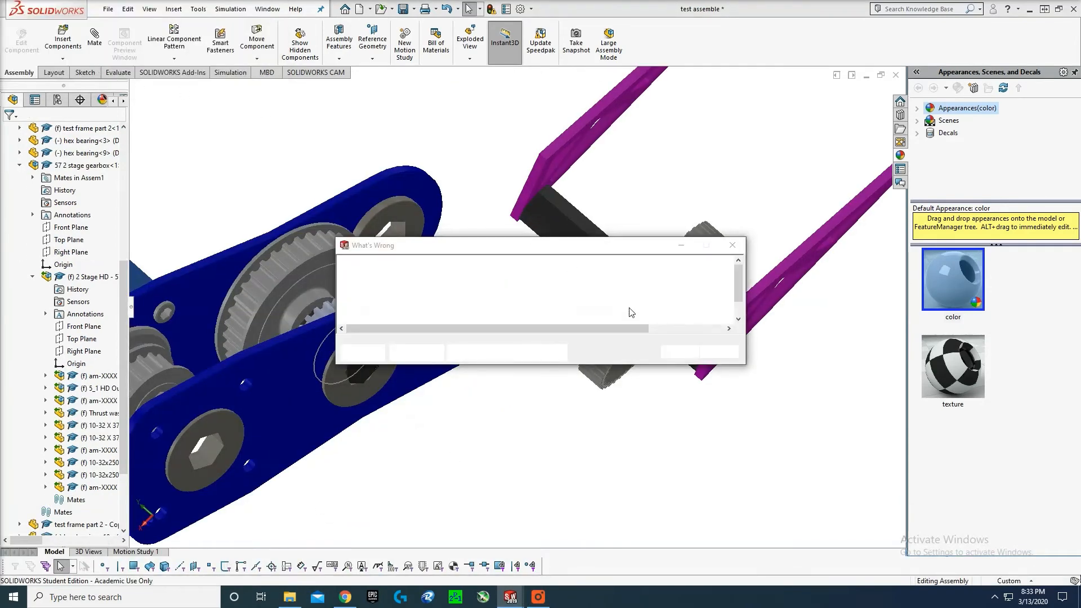
left_click(681, 353)
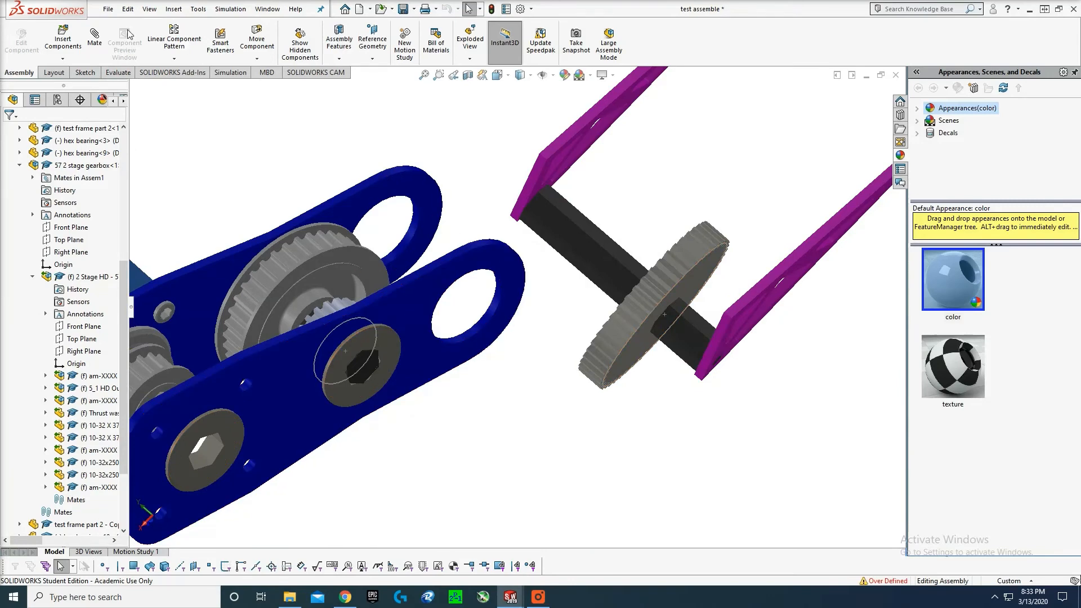
- Insert the hex bearing part from the FRC MODELS hardwear folder into the space below the 48 tooth gear
left_click(62, 39)
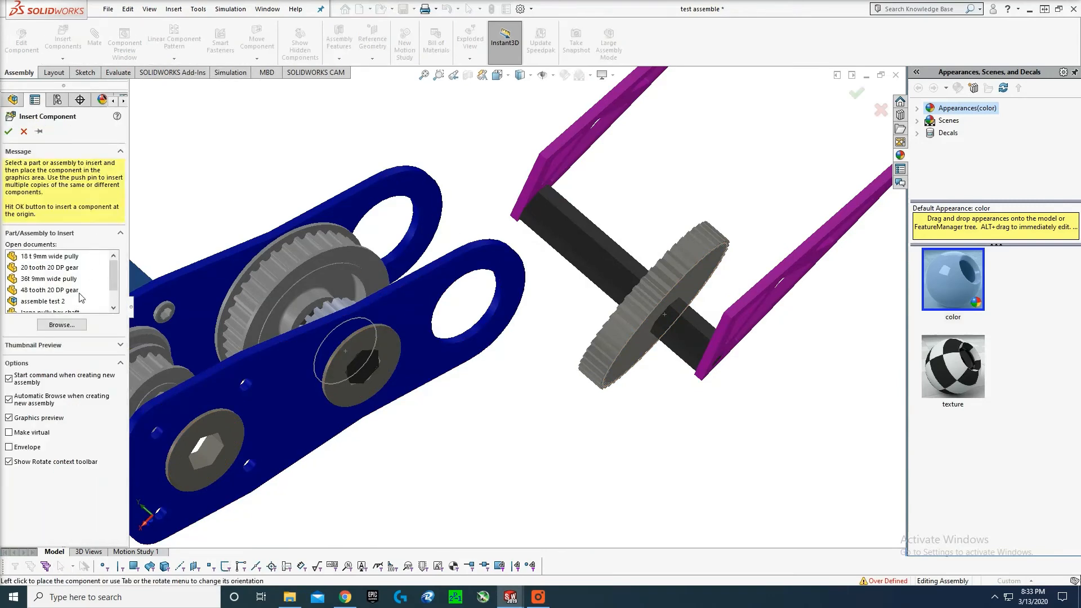
left_click(84, 325)
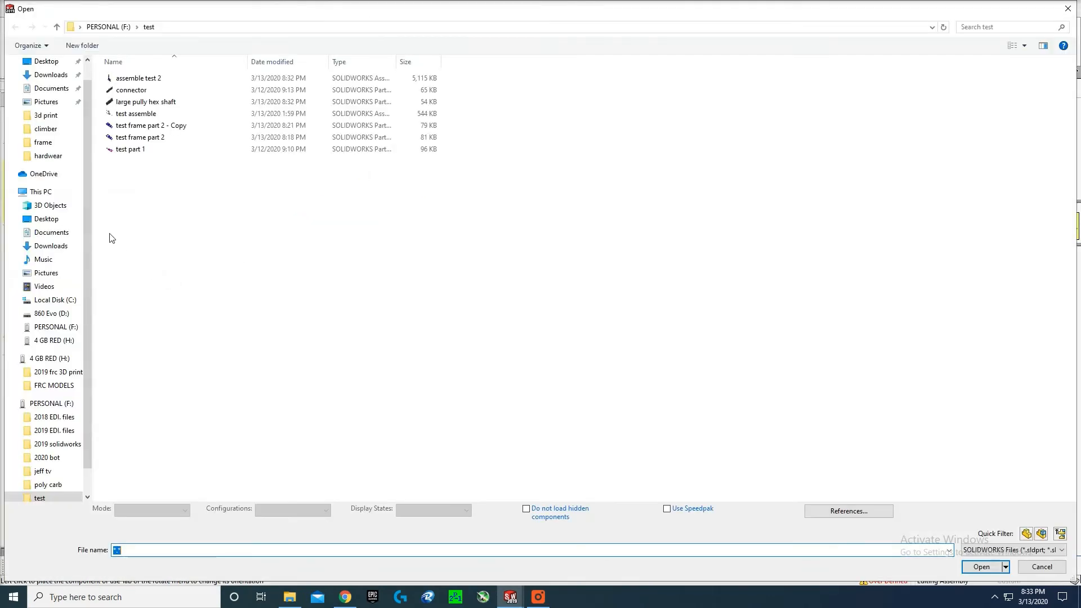
scroll(64, 251, "down", 1)
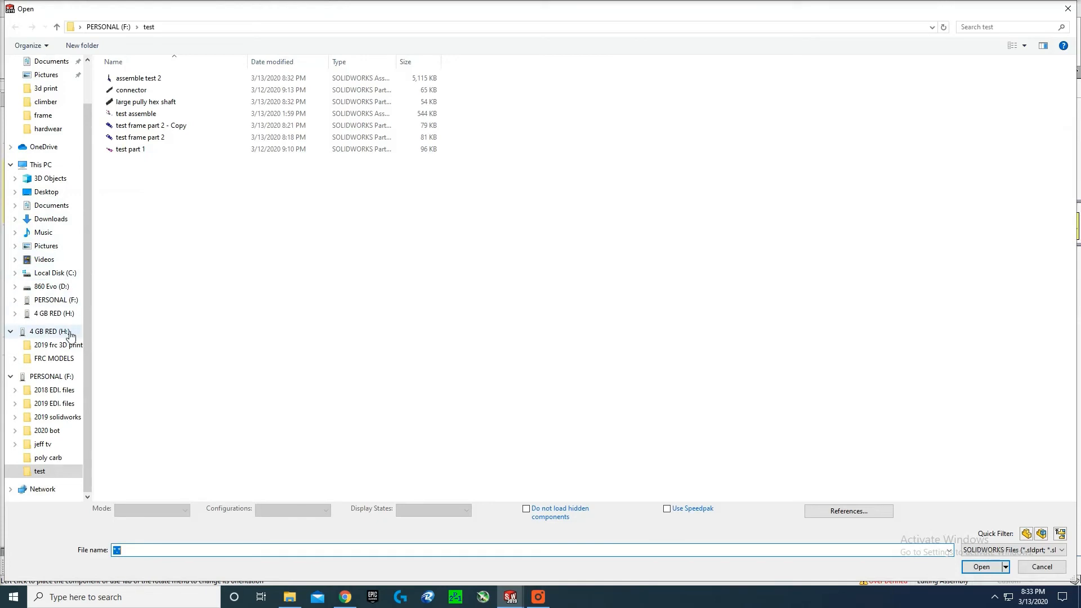
left_click(60, 358)
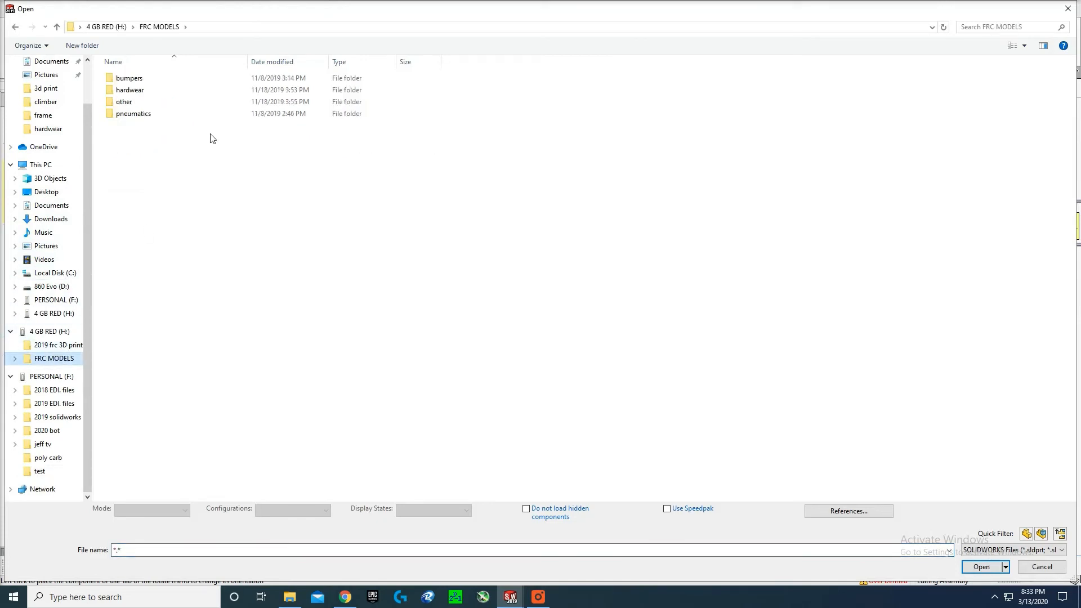
double_click(142, 90)
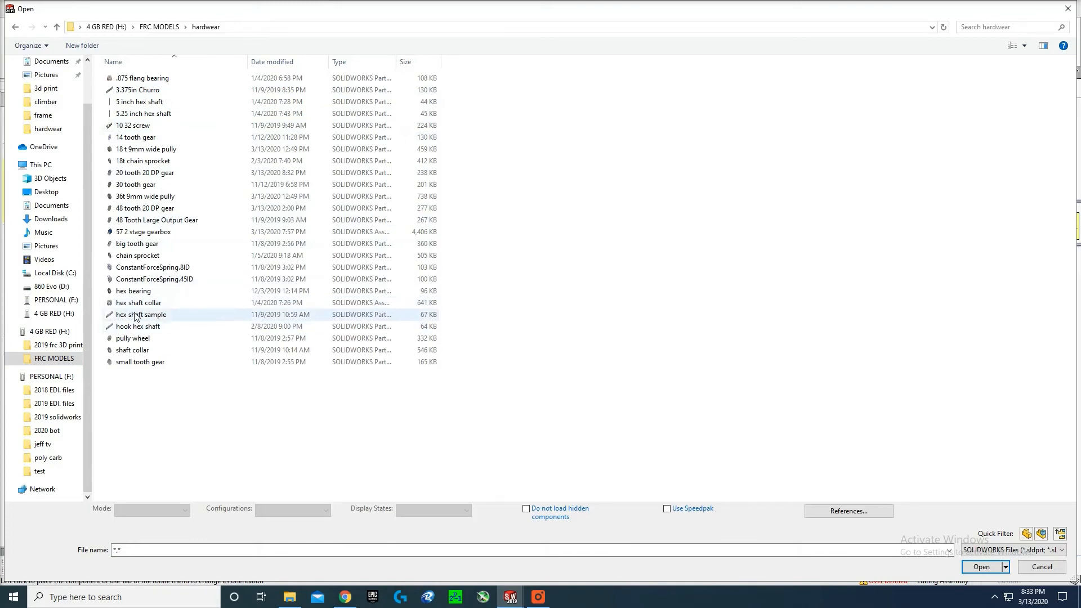
left_click(137, 294)
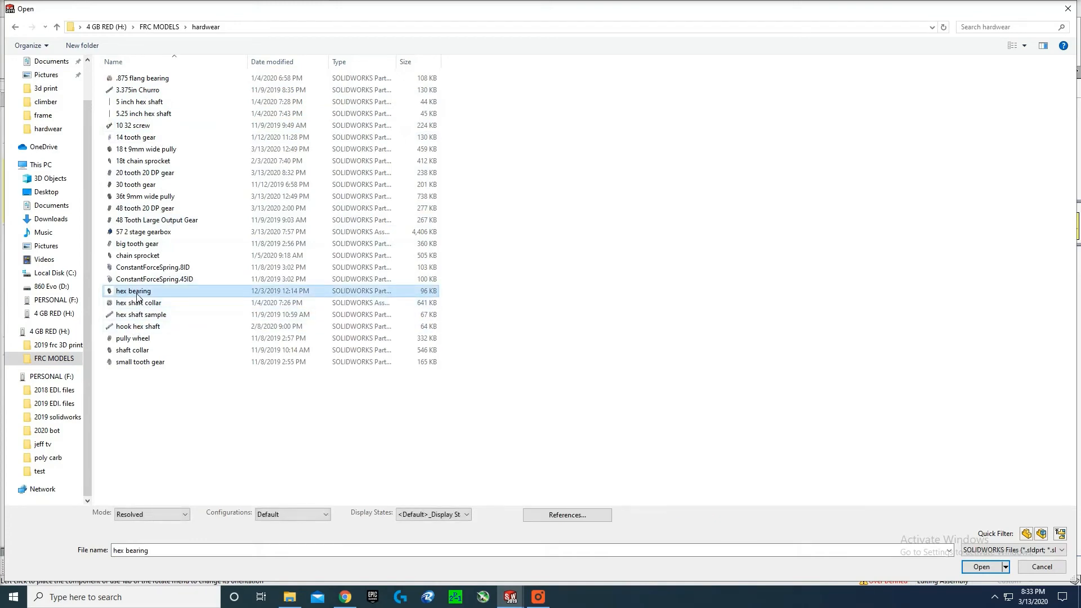
left_click(975, 567)
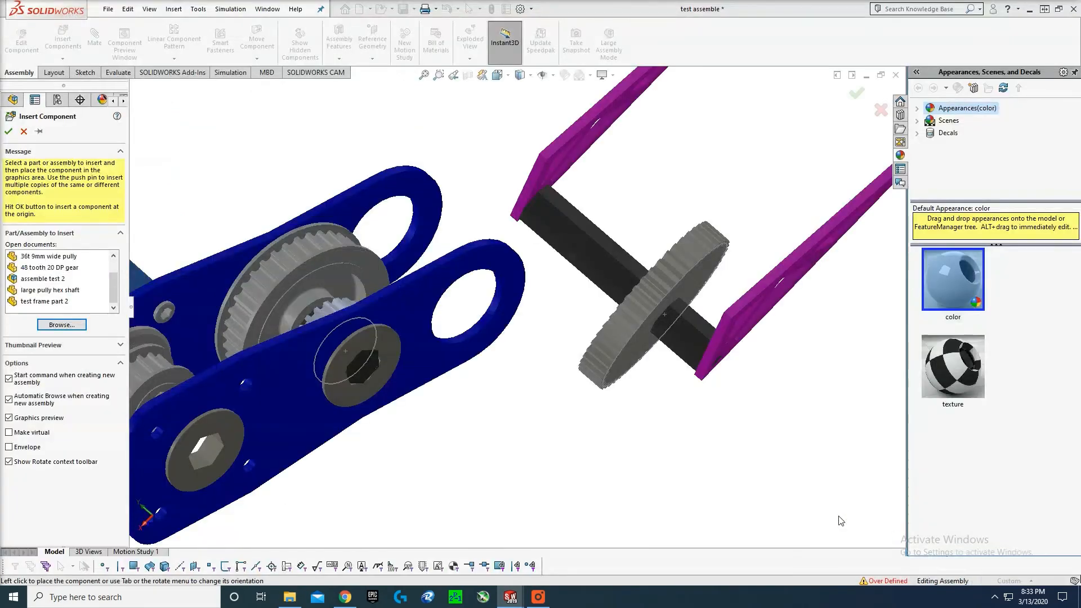
left_click(623, 452)
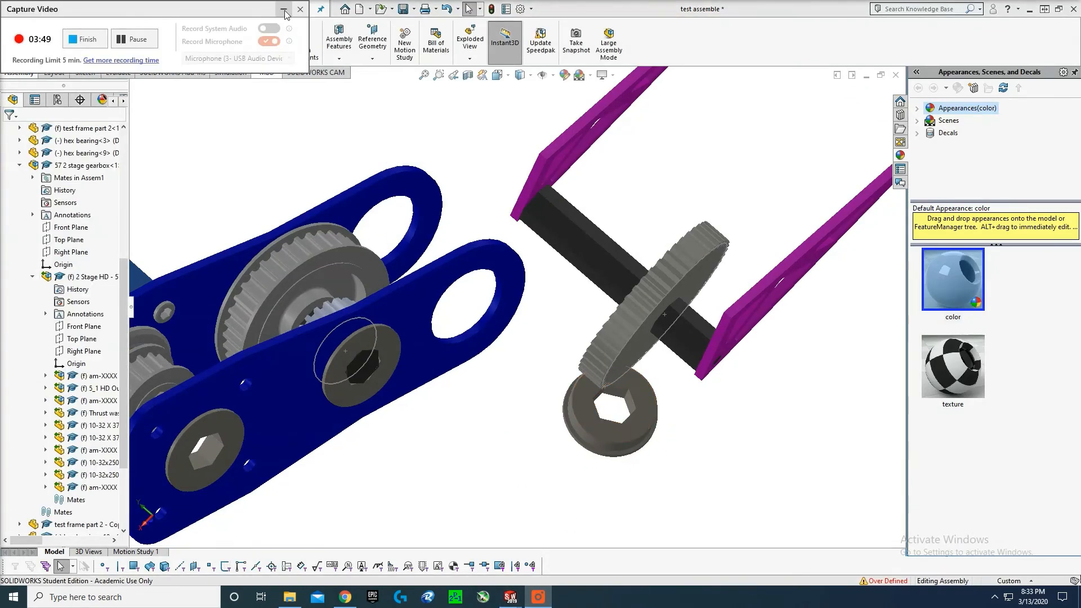
- Rotate the inserted hex bearing so its flange tips downward and its cylindrical outer face points up
left_click(284, 12)
left_click(257, 59)
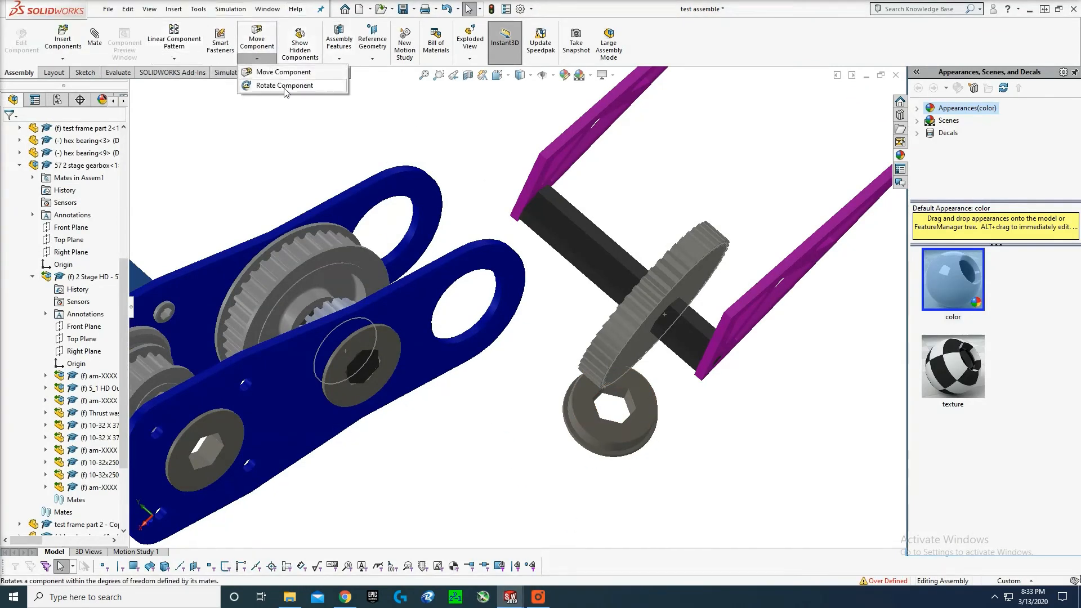
left_click(284, 90)
left_click_drag(636, 395, 600, 209)
left_click(101, 42)
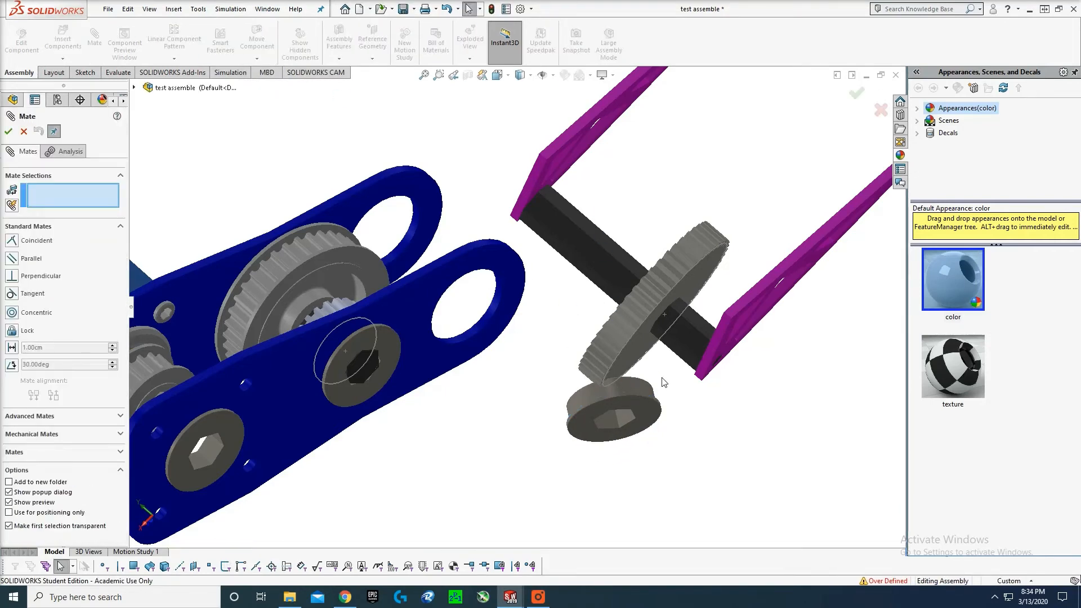
left_click(636, 386)
left_click(485, 325)
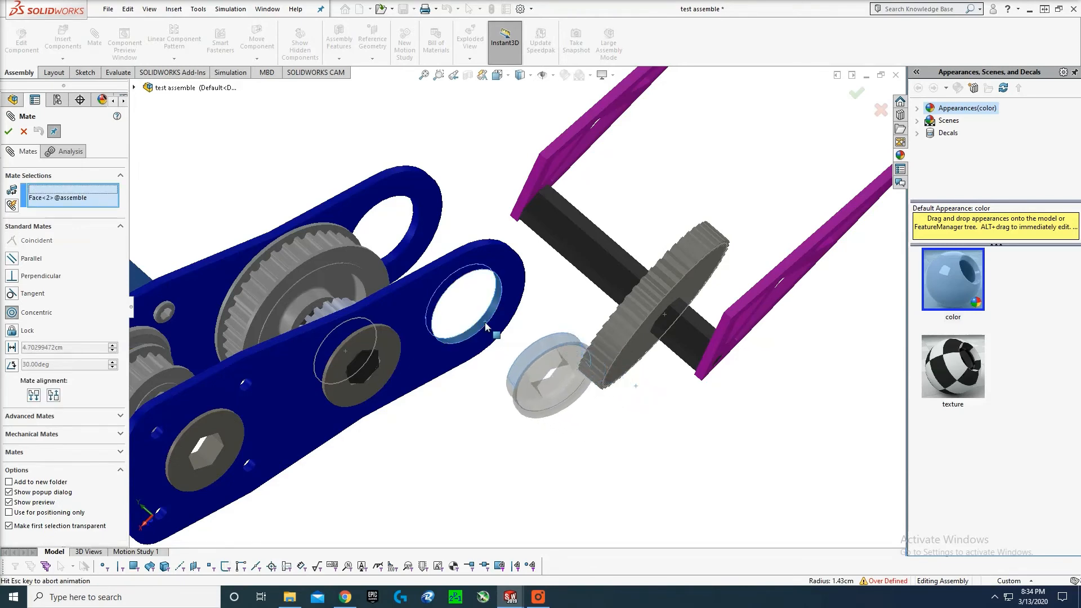
right_click(489, 327)
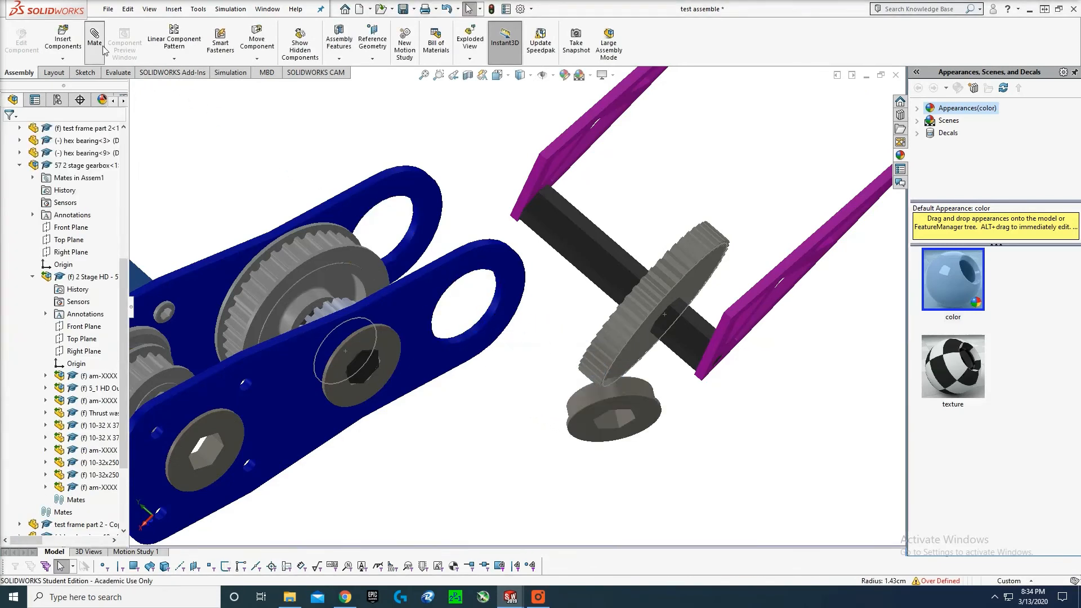
- Mate the hex bearing's outer face concentric with the near blue plate's free end hole and slide it just outside the hole
left_click(637, 388)
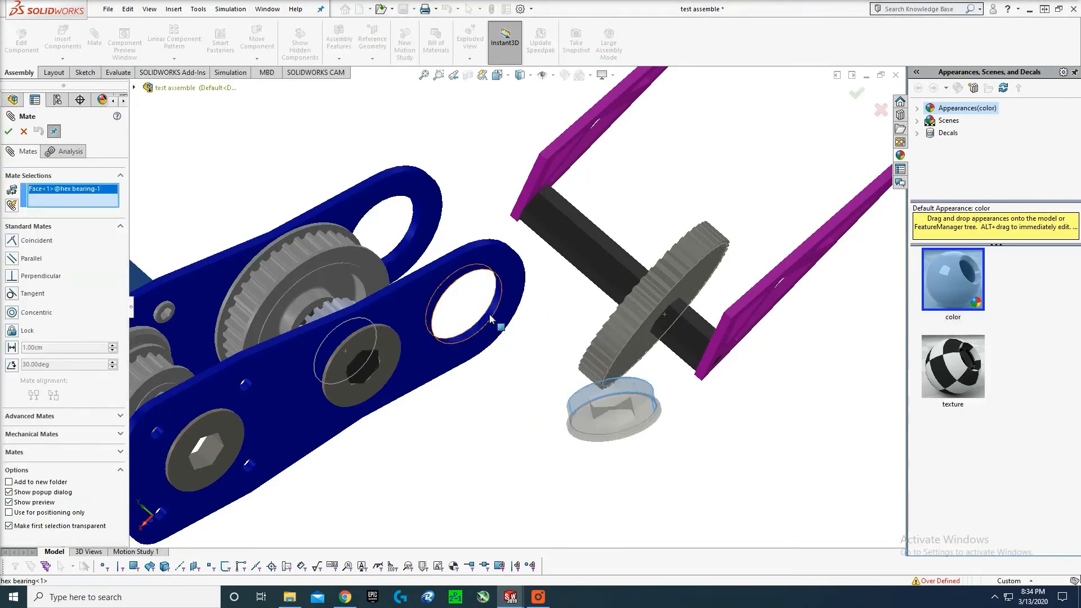
left_click(484, 325)
left_click(9, 131)
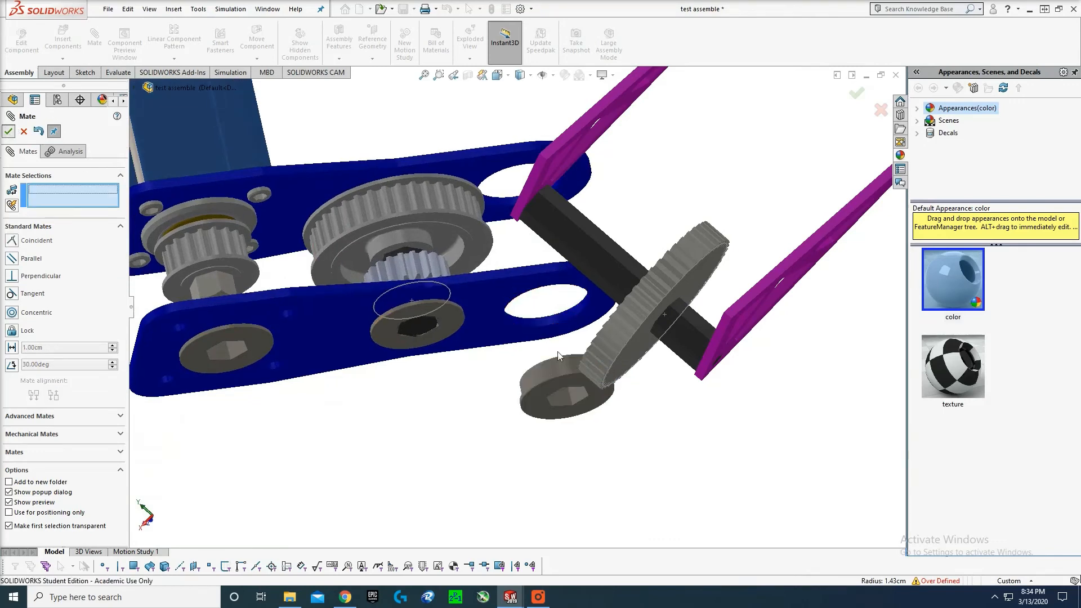
left_click_drag(559, 358, 511, 278)
key("Escape")
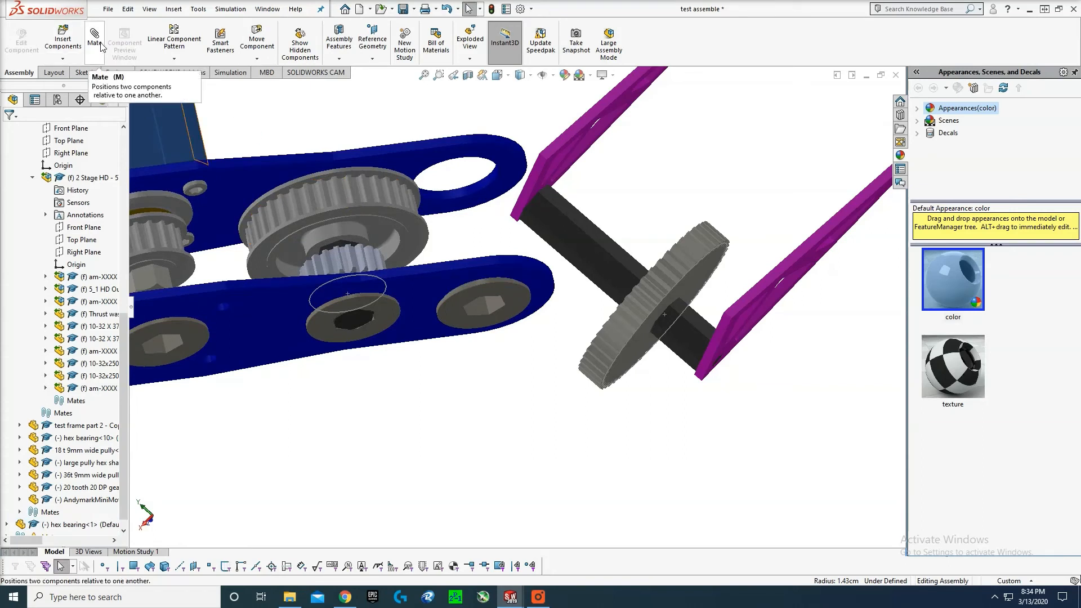
left_click_drag(477, 304, 483, 337)
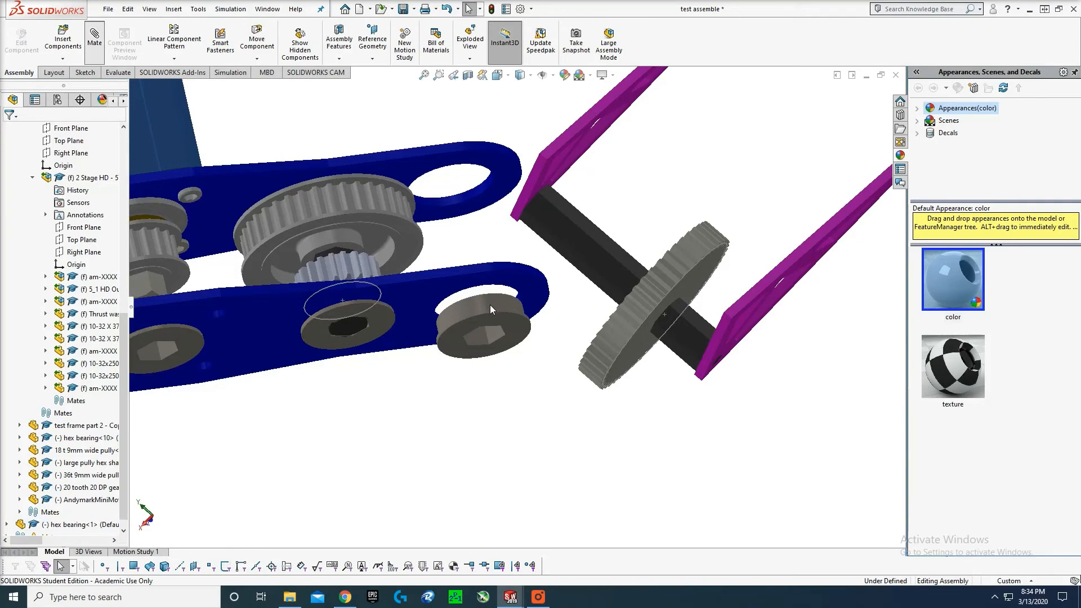
- Seat the hex bearing with a coincident mate between its flange's inner face and the near blue plate's outer face
scroll(491, 306, "down", 2)
middle_click_drag(493, 315, 514, 333)
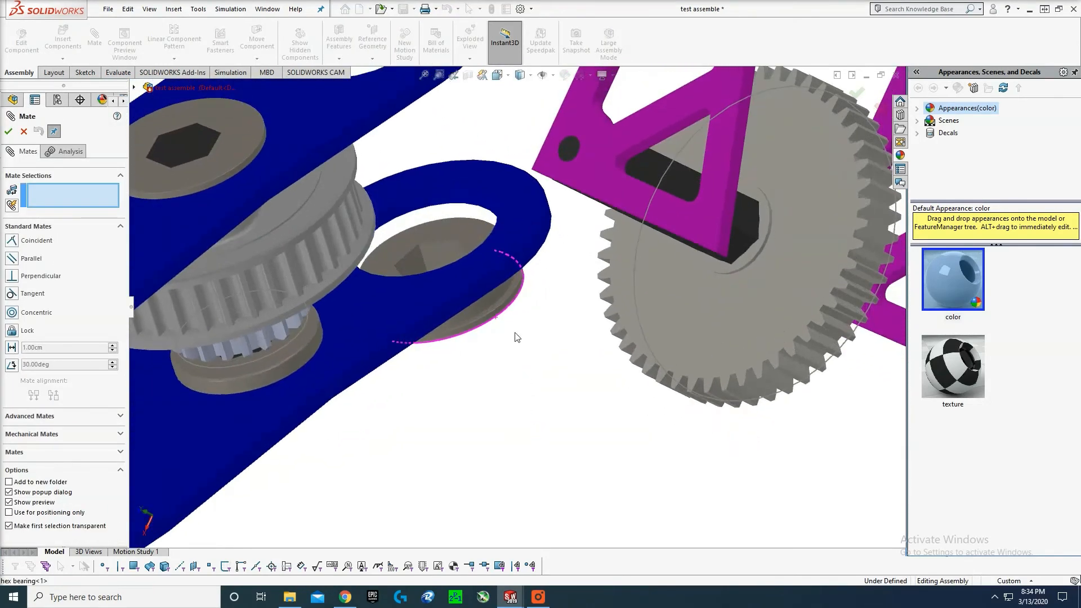
left_click(515, 288)
middle_click_drag(514, 289, 544, 243)
left_click(535, 235)
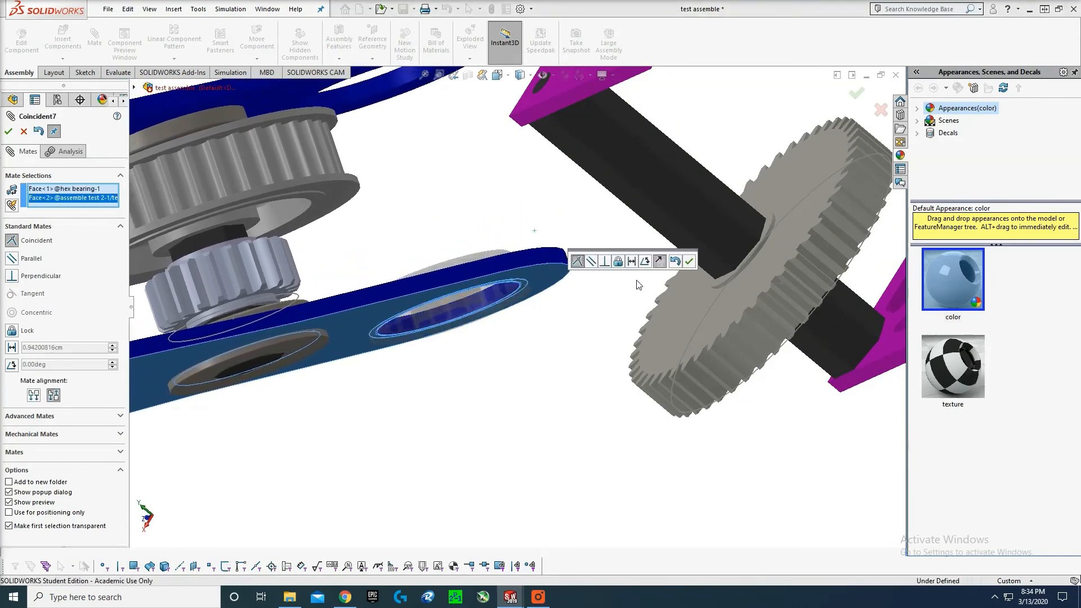
left_click(689, 261)
left_click(8, 132)
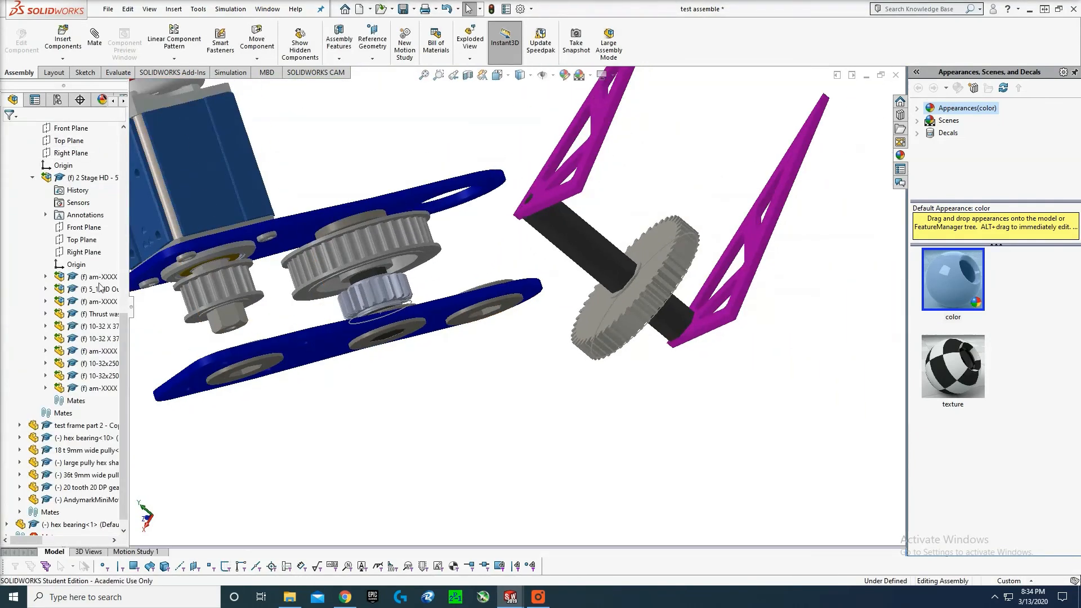
- Collapse the assemble test 2 component list and place a second copy of the hex bearing below the gearbox plates
scroll(56, 230, "up", 3)
left_click(20, 228)
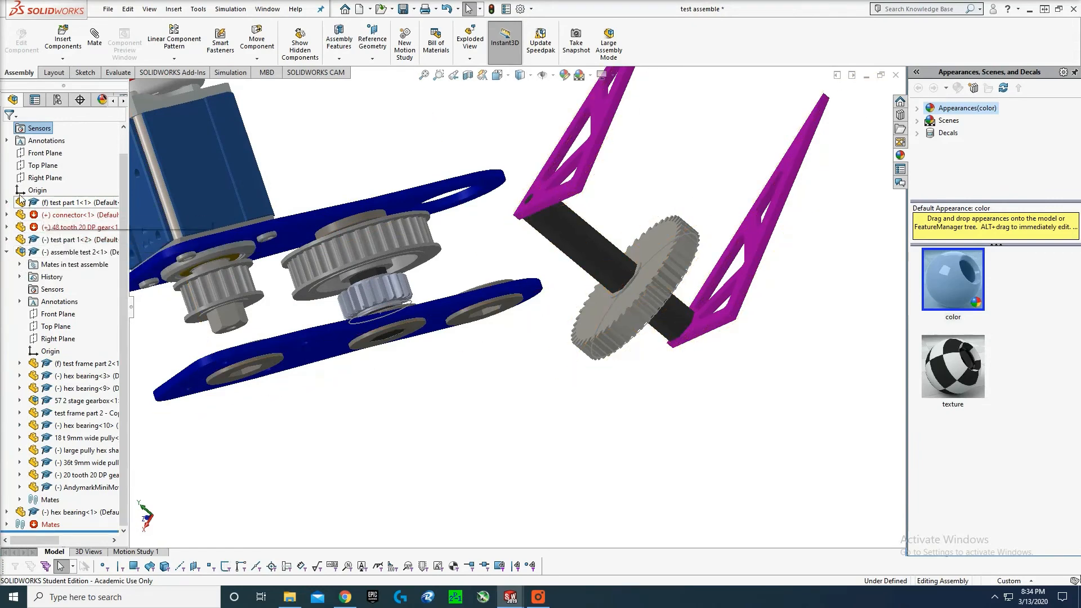
left_click(6, 251)
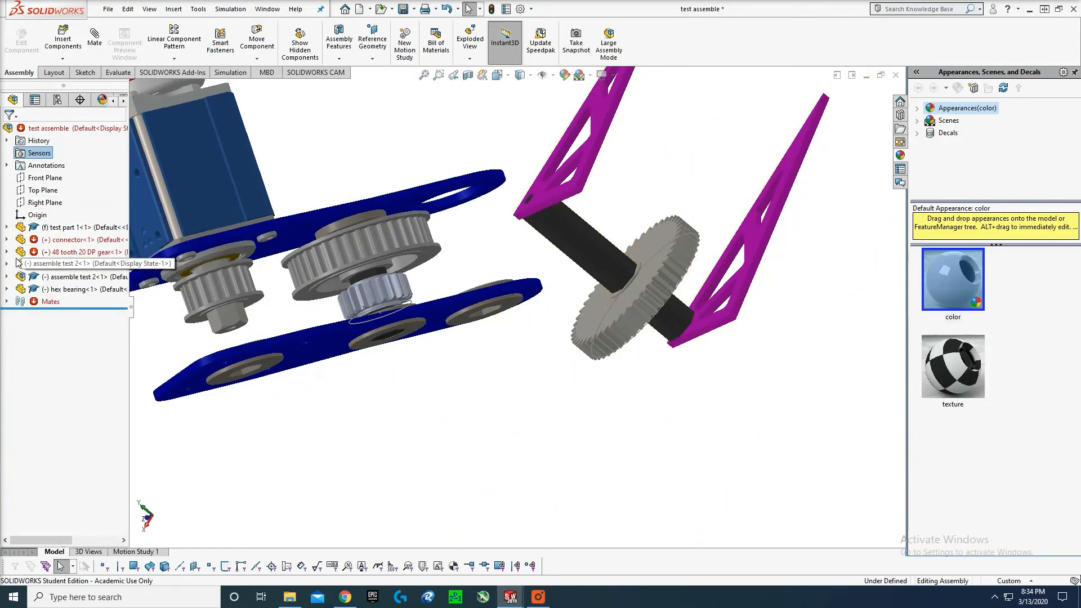
left_click(68, 290)
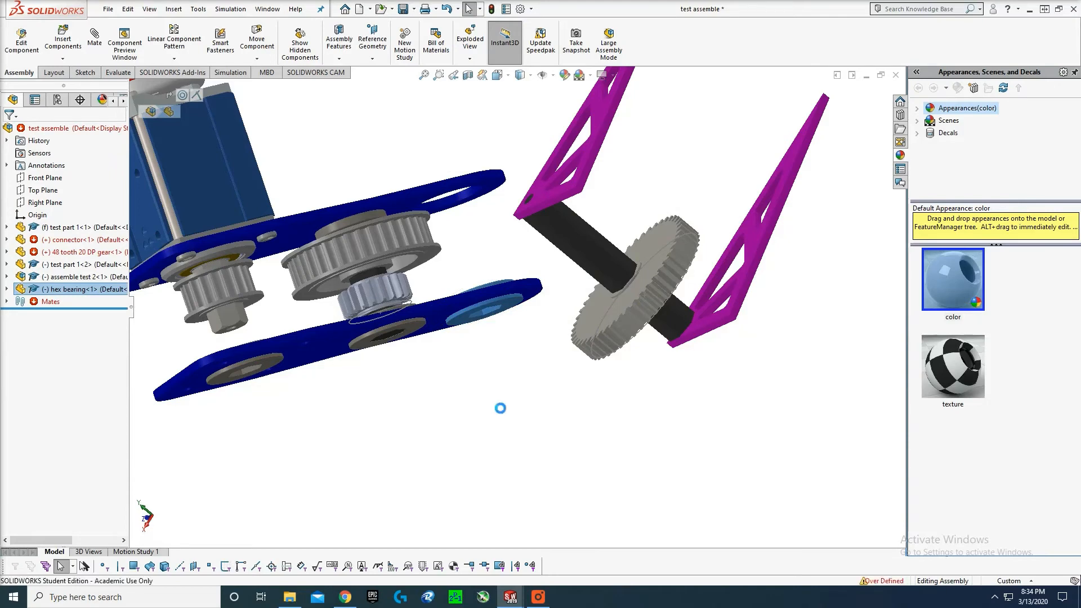
- Rotate the copied hex bearing so its flange is tipped upward, opposite to the first bearing
left_click(257, 58)
left_click(276, 87)
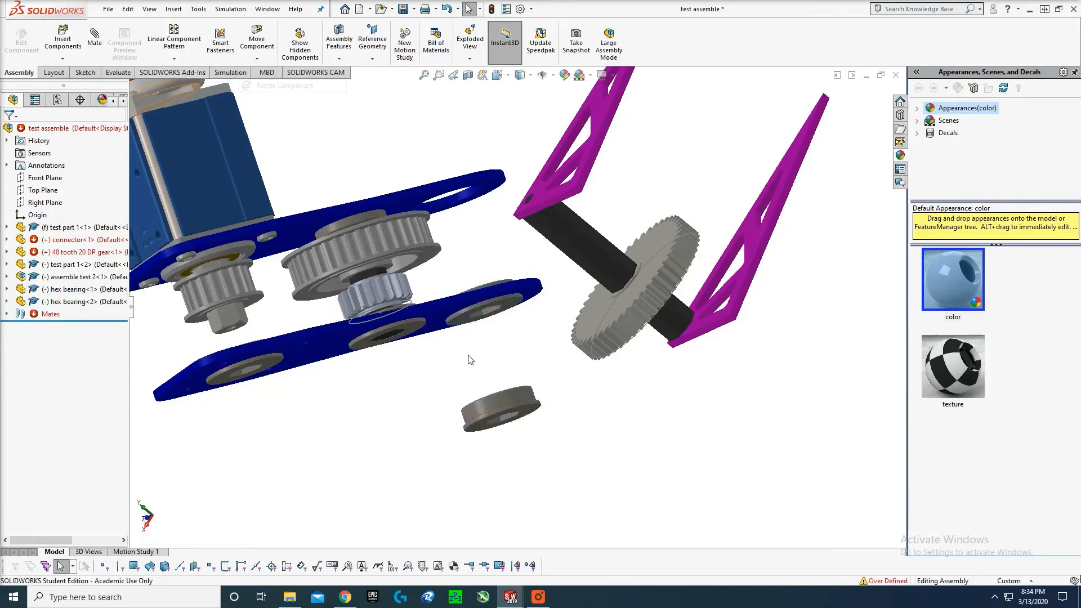
left_click_drag(500, 407, 512, 297)
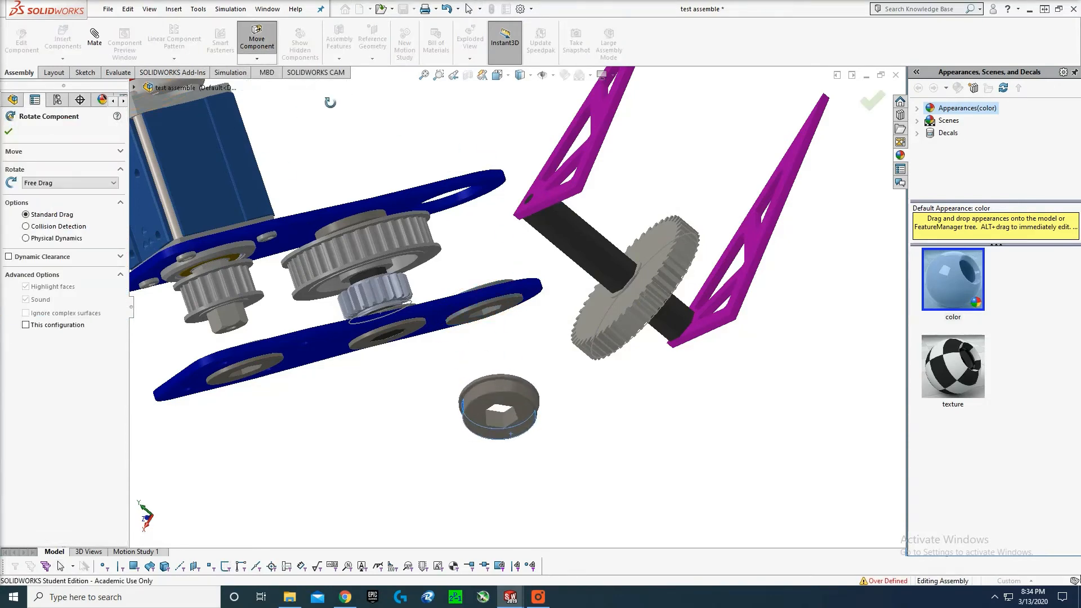
key("Escape")
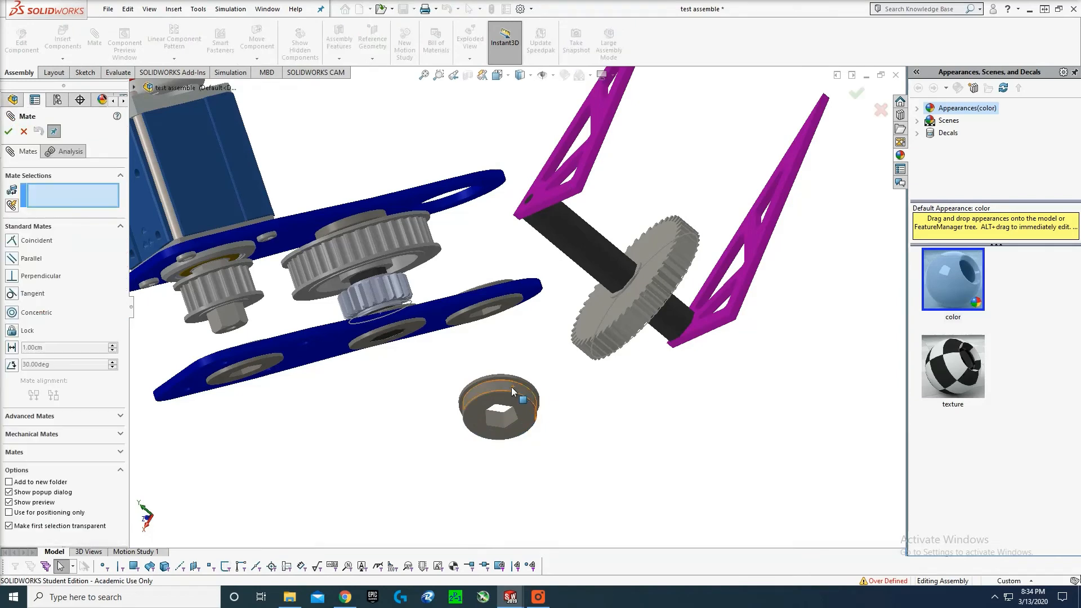
- Mate the copied hex bearing's outer face concentric with the far blue plate's free end hole
left_click(511, 387)
left_click(463, 203)
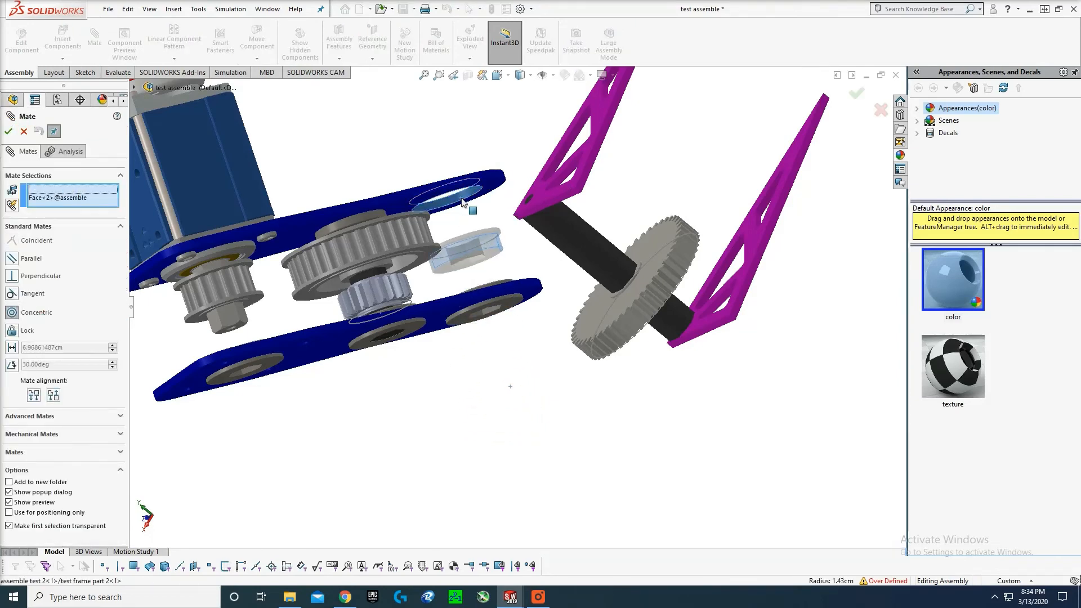
left_click(608, 177)
- Seat the copied hex bearing with a coincident mate between its flange's inner face and the far blue plate's outer face
scroll(535, 198, "down", 5)
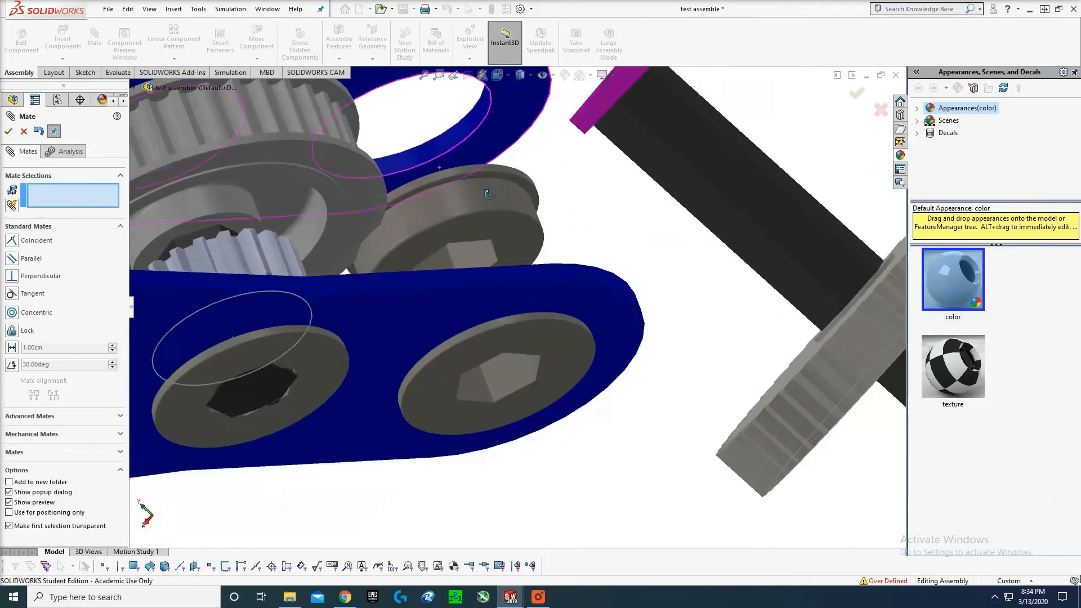
left_click(536, 195)
scroll(536, 192, "up", 4)
middle_click_drag(535, 174, 549, 283)
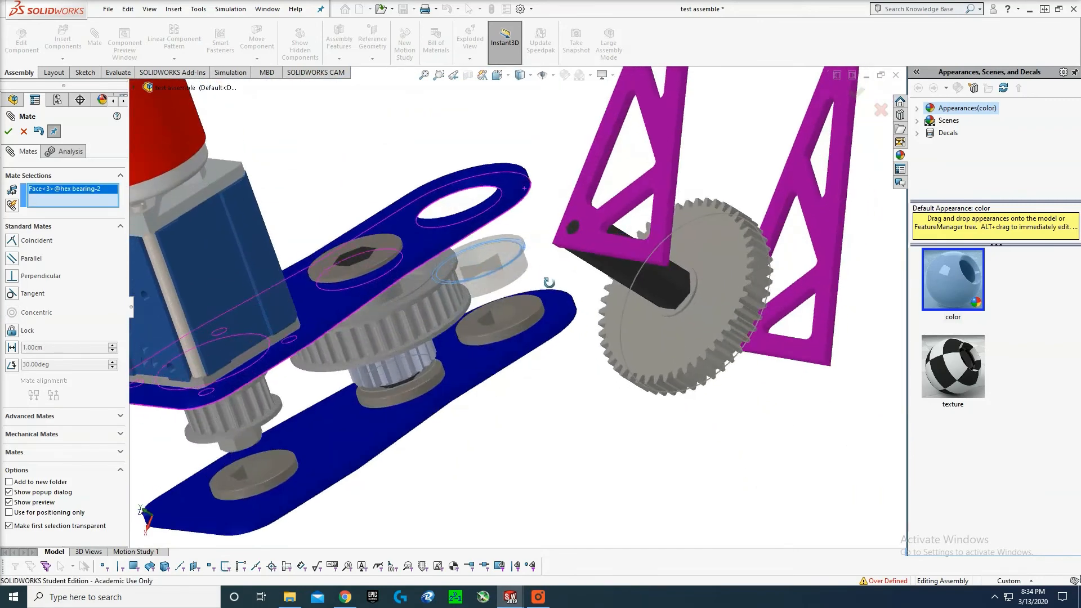
left_click(505, 172)
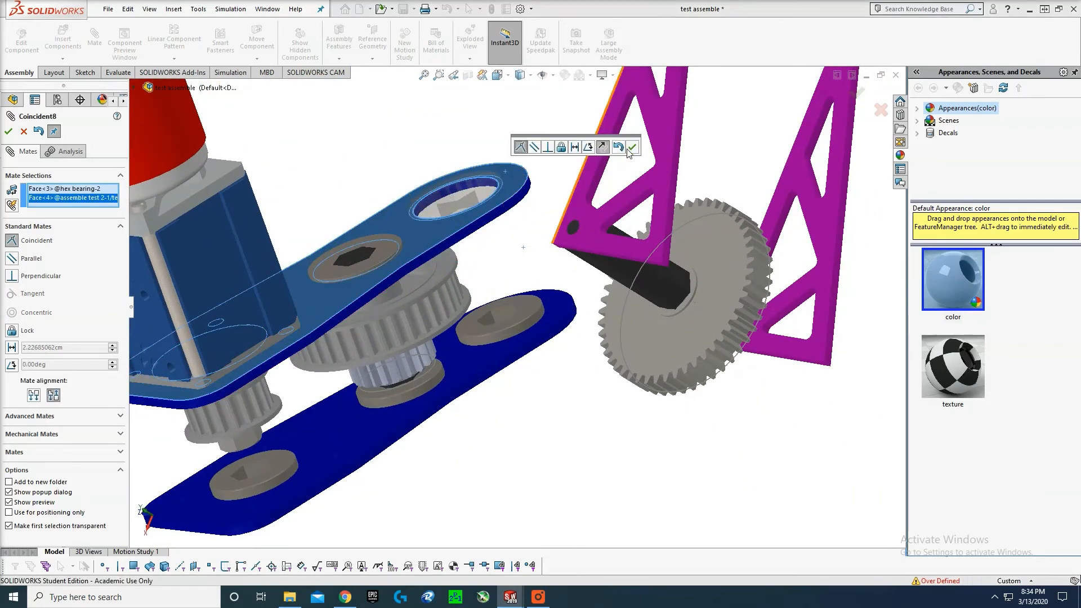
left_click(631, 148)
scroll(609, 228, "up", 2)
middle_click_drag(607, 226, 571, 105)
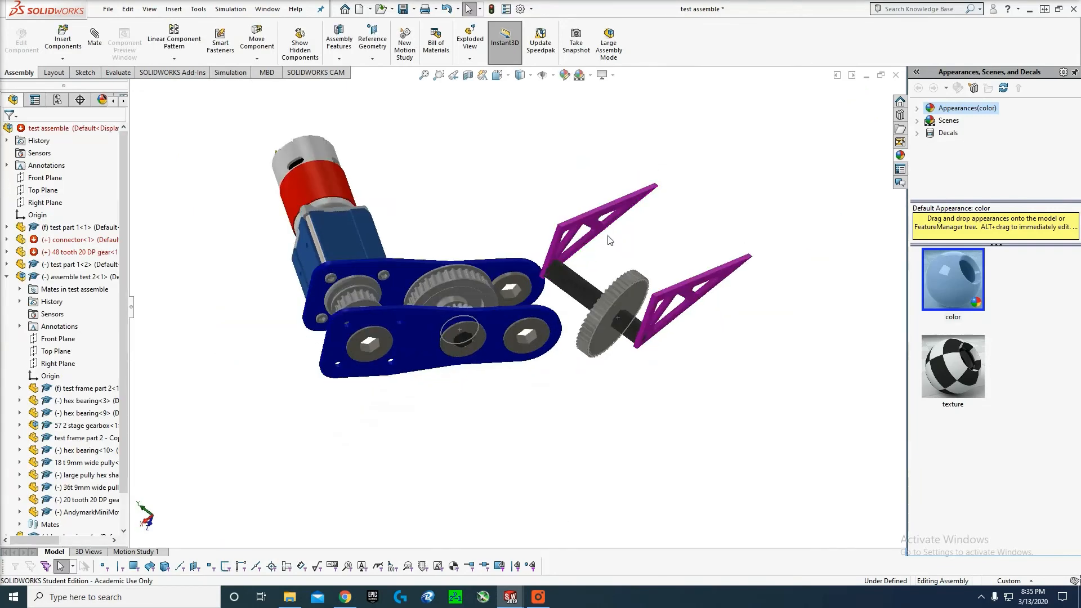
scroll(582, 226, "down", 3)
scroll(580, 272, "up", 1)
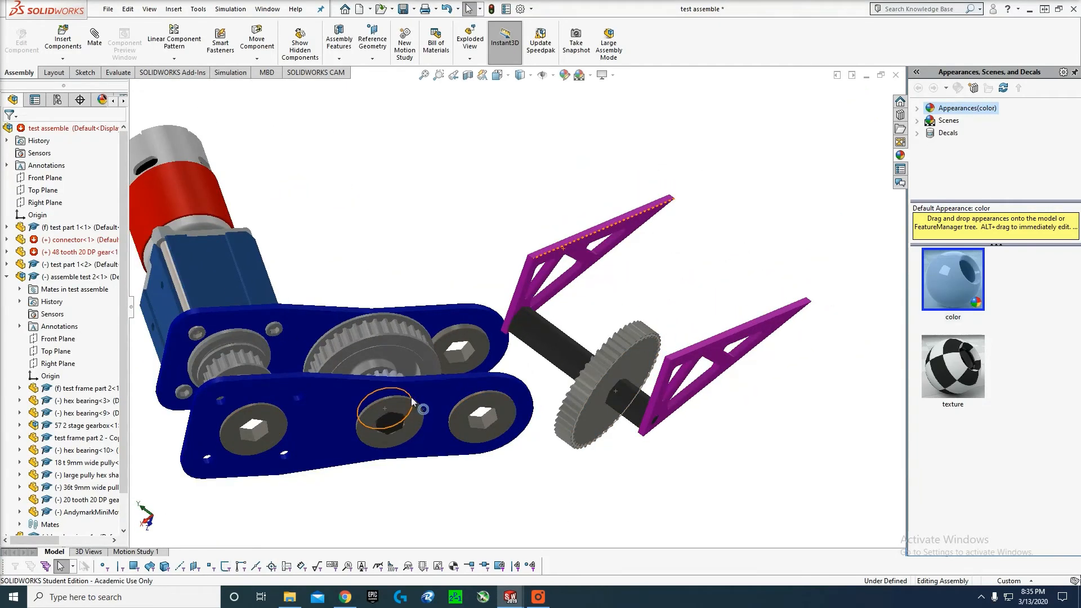
scroll(484, 248, "up", 3)
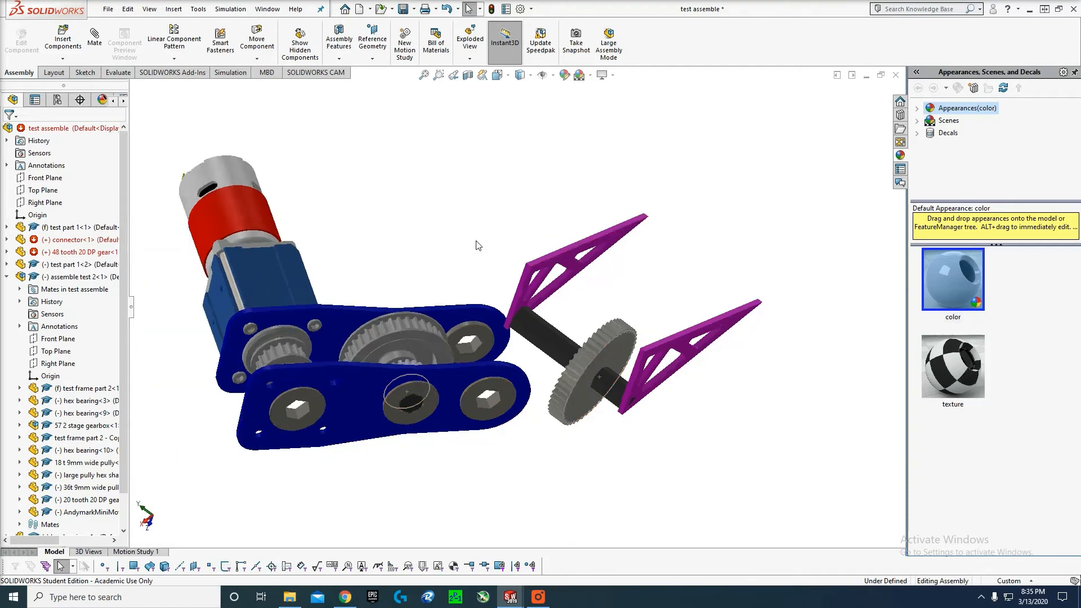
scroll(483, 303, "down", 1)
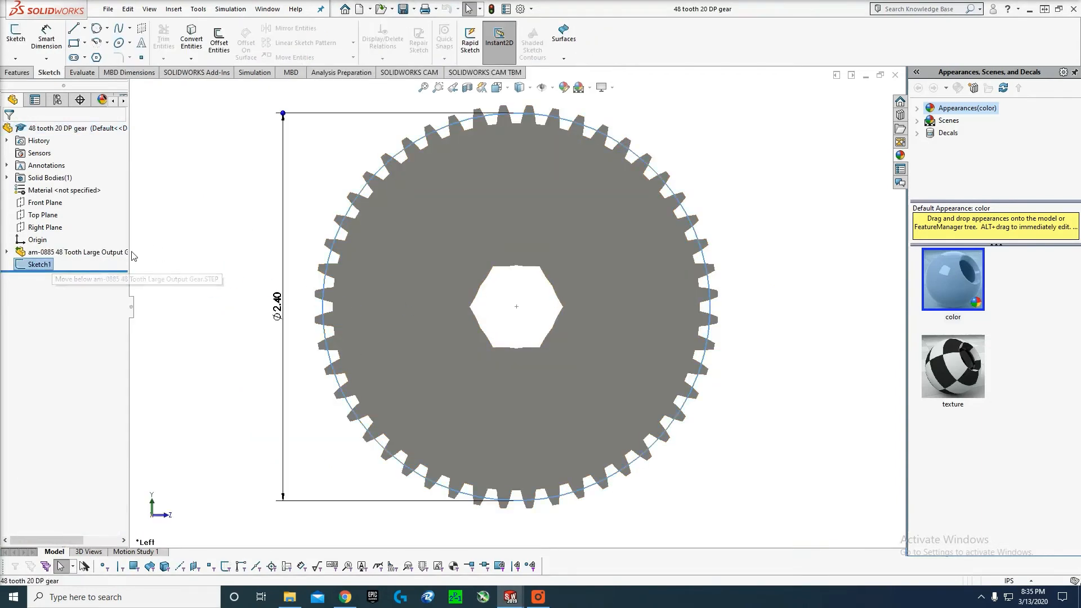
- Hide the pitch circle sketch in both the 48 tooth 20 DP gear and 20 tooth 20 DP gear part documents
right_click(31, 264)
left_click(41, 247)
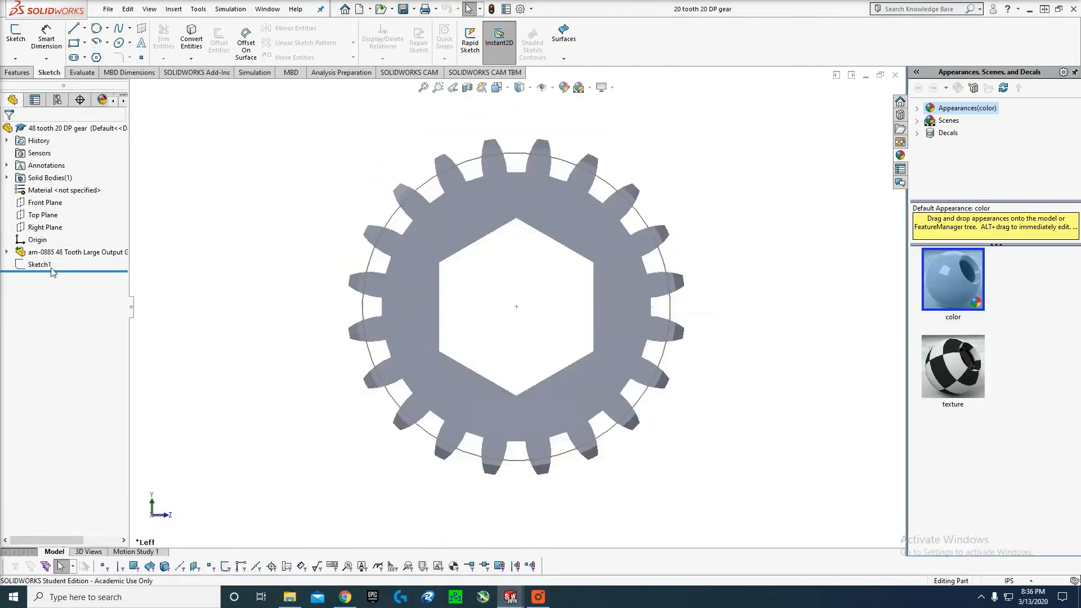
right_click(26, 264)
left_click(36, 244)
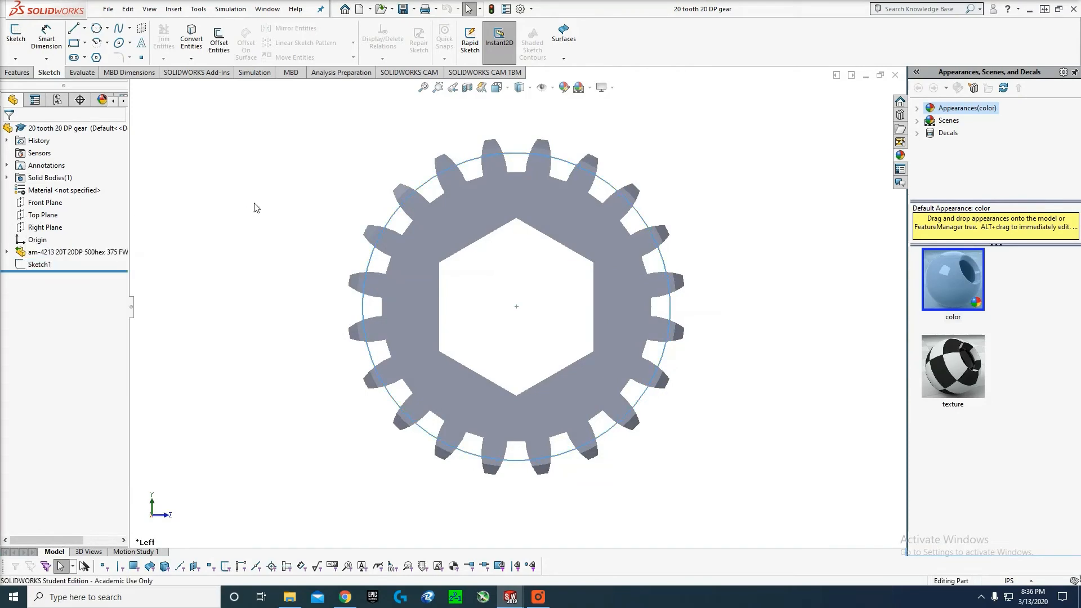
- In test assemble, mate an inner flat of the motor-side plate's end hex bearing coincident with a flat of the connector shaft
left_click(520, 604)
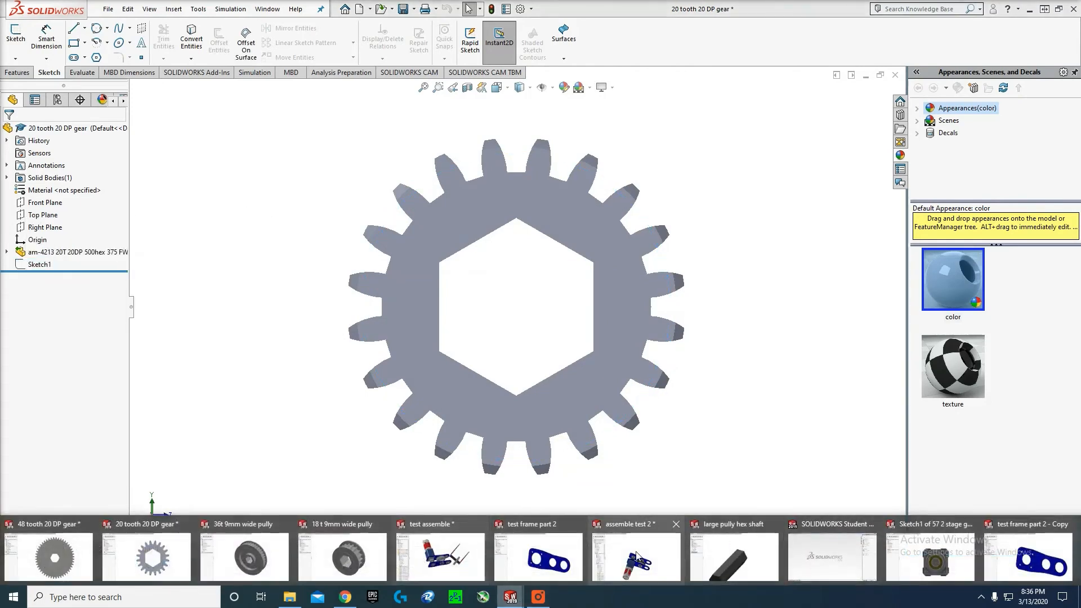
left_click(459, 552)
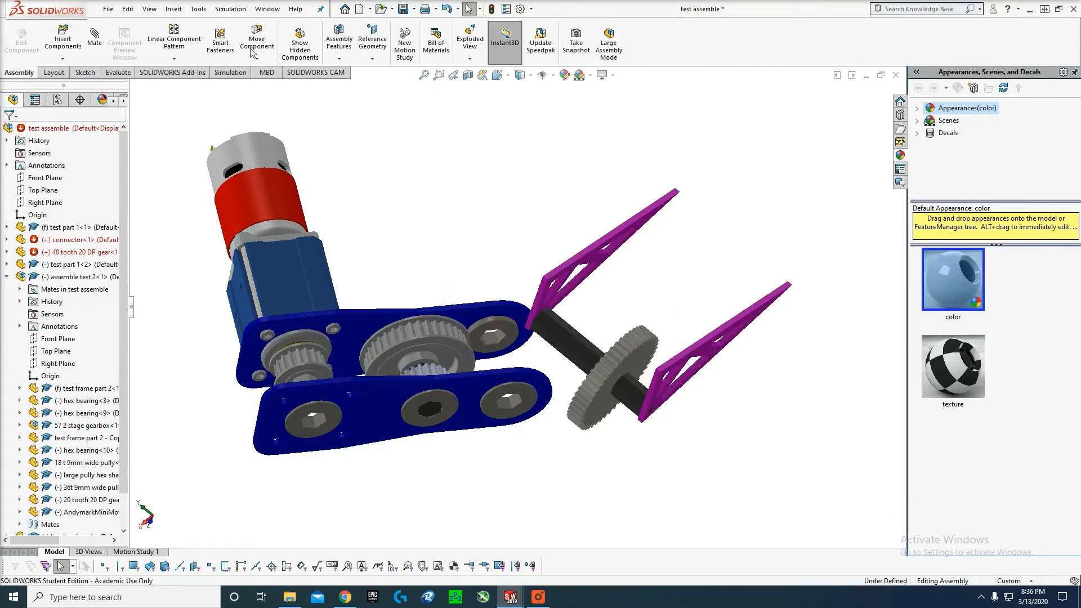
scroll(545, 362, "down", 3)
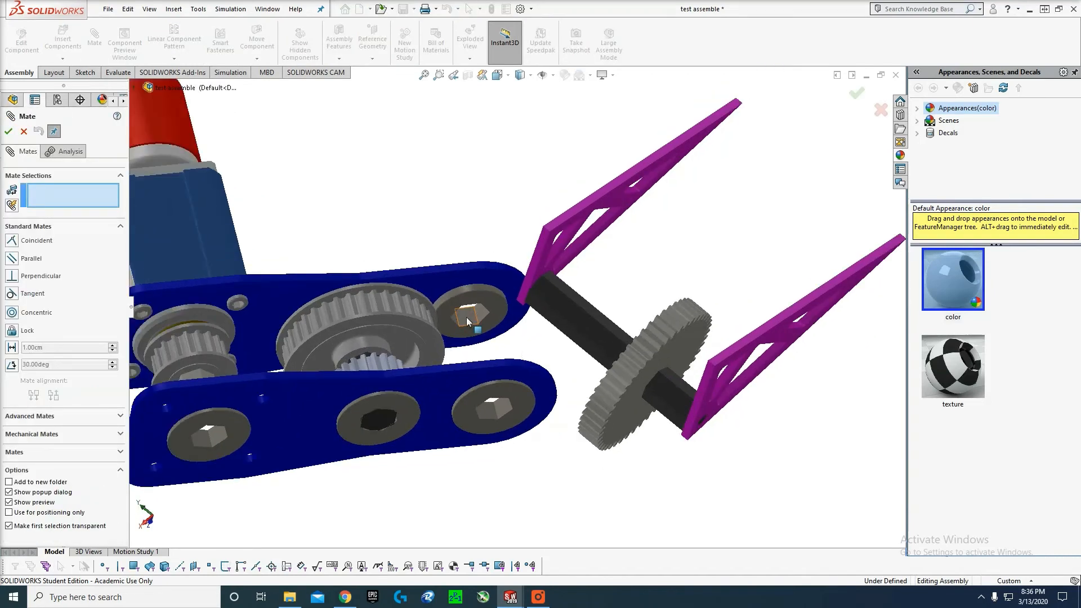
middle_click_drag(623, 377, 708, 444)
left_click(543, 312)
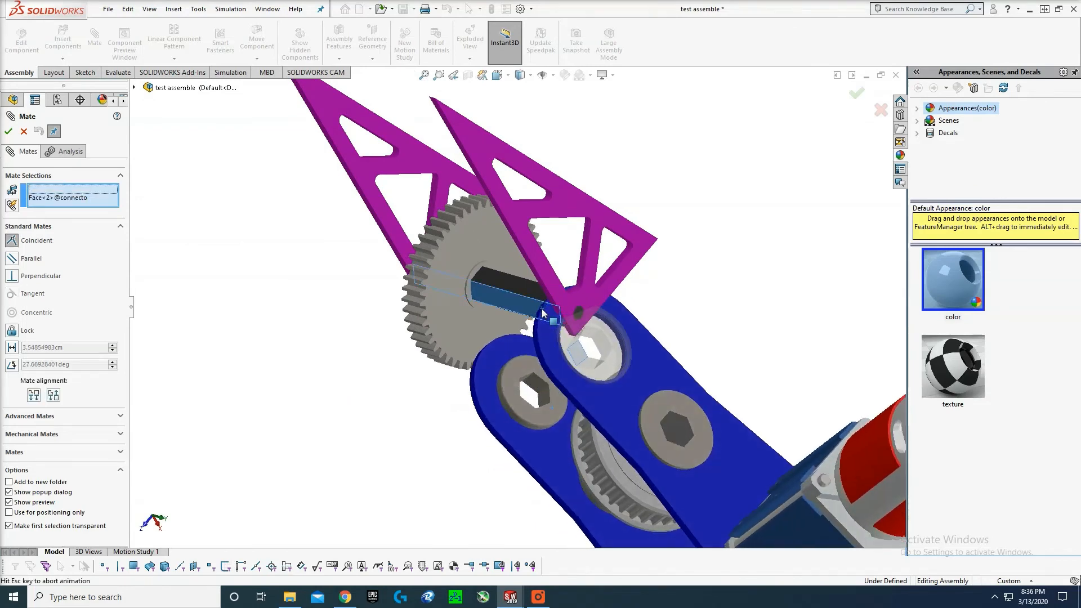
left_click(669, 339)
- Try to mate another inner flat of the motor-side hex bearing to a second flat of the connector shaft
middle_click_drag(620, 341, 598, 474)
left_click(592, 364)
middle_click_drag(592, 363, 593, 235)
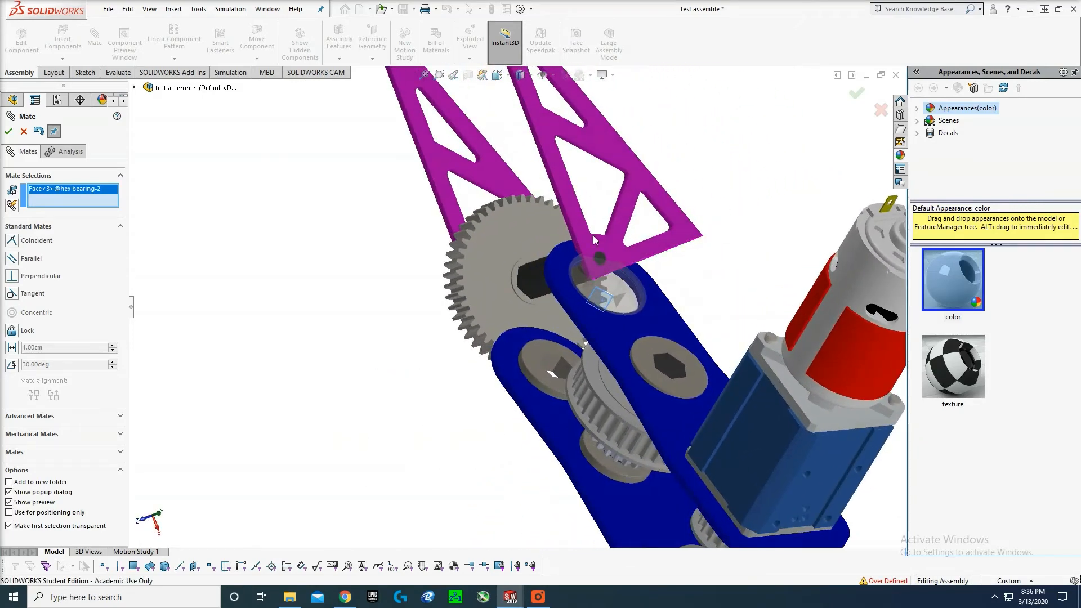
left_click(537, 286)
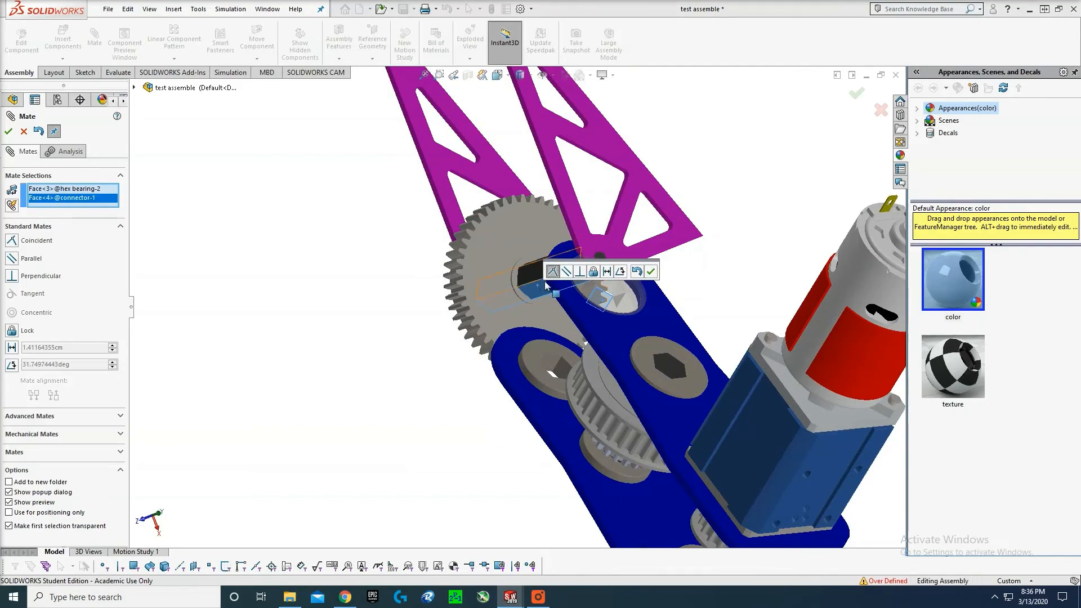
key("Escape")
- Shift the gearbox assembly and retry the flat-to-flat mate between its motor-side end bearing and the connector shaft
middle_click_drag(673, 284, 637, 398)
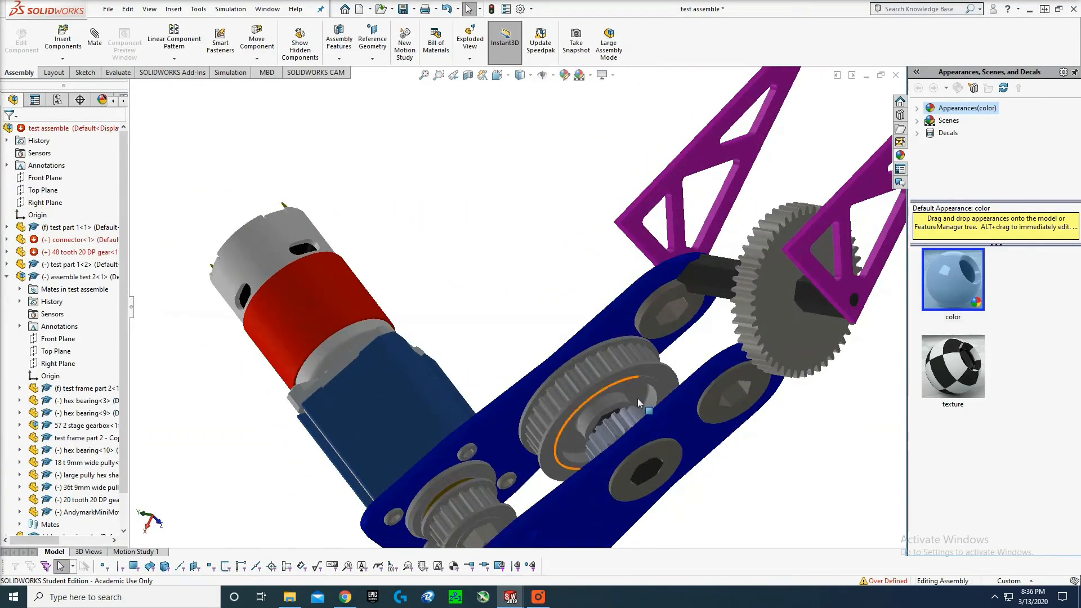
left_click_drag(709, 414, 683, 374)
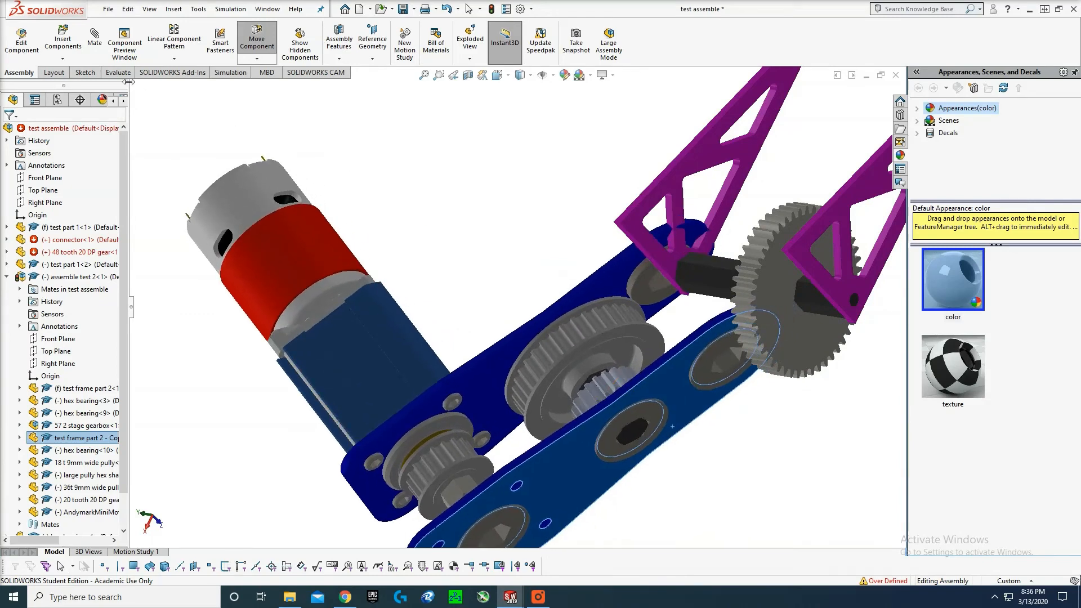
left_click(94, 36)
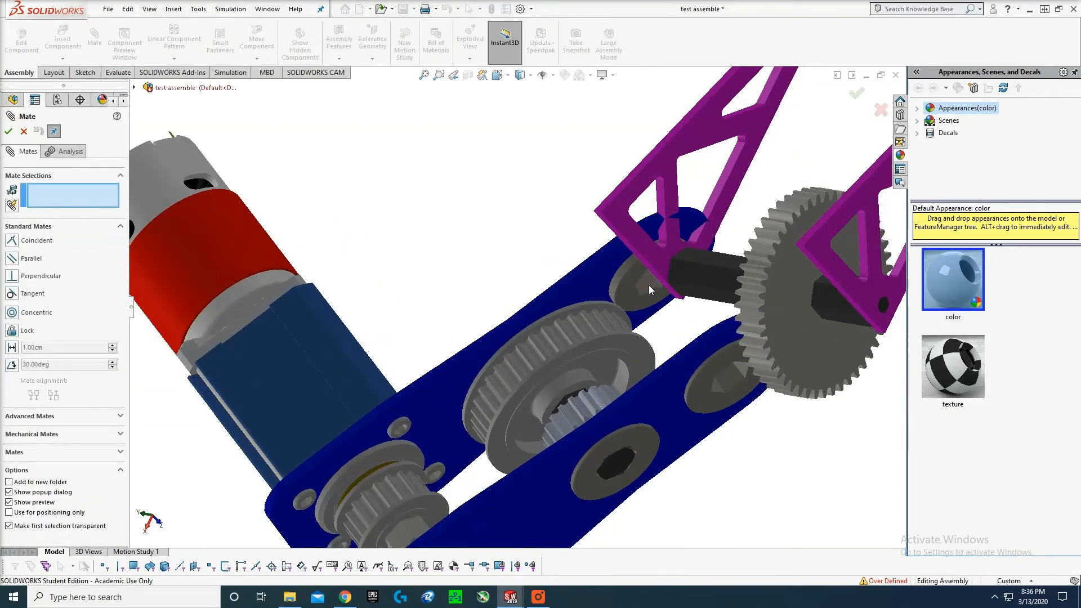
left_click(648, 284)
scroll(779, 278, "down", 2)
middle_click_drag(779, 278, 716, 159)
left_click(837, 347)
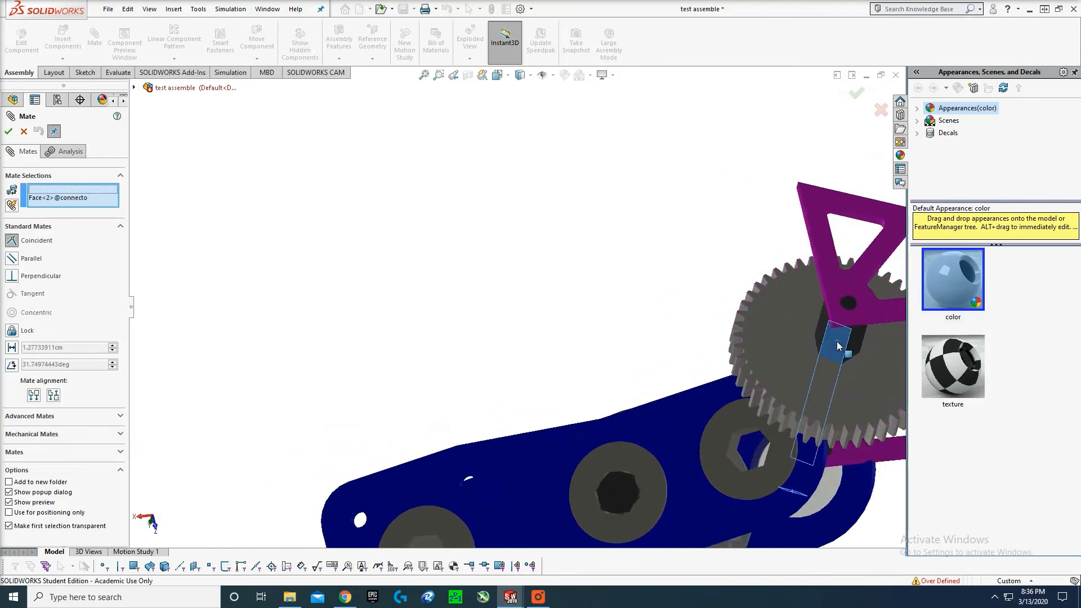
key("Escape")
- Reposition the gearbox assembly relative to the purple arms and connector shaft
scroll(738, 373, "up", 3)
middle_click_drag(738, 373, 830, 436)
left_click_drag(682, 444, 726, 447)
scroll(824, 389, "up", 2)
middle_click_drag(823, 388, 659, 286)
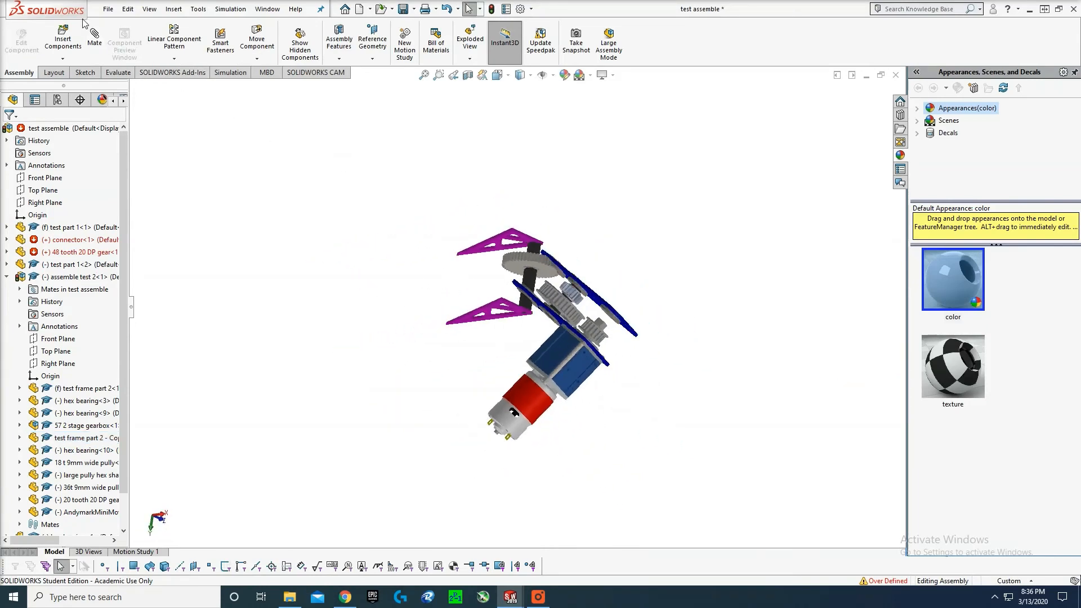
- Add a parallel mate between the motor-side blue plate's face and the flat face of the fixed purple arm
scroll(541, 312, "down", 5)
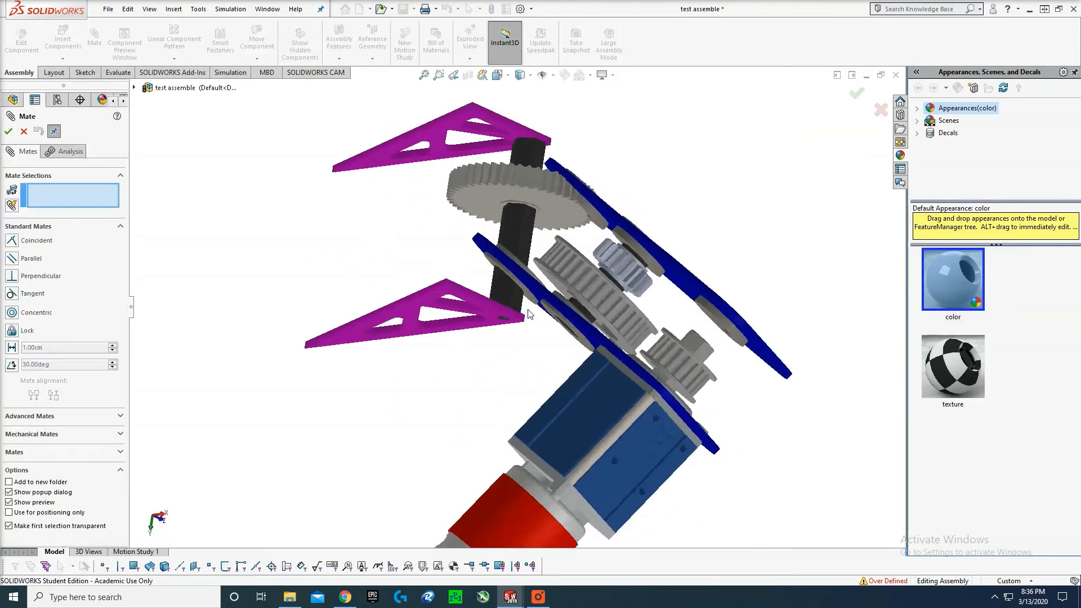
middle_click_drag(529, 313, 555, 272)
left_click(551, 272)
middle_click_drag(504, 306, 421, 296)
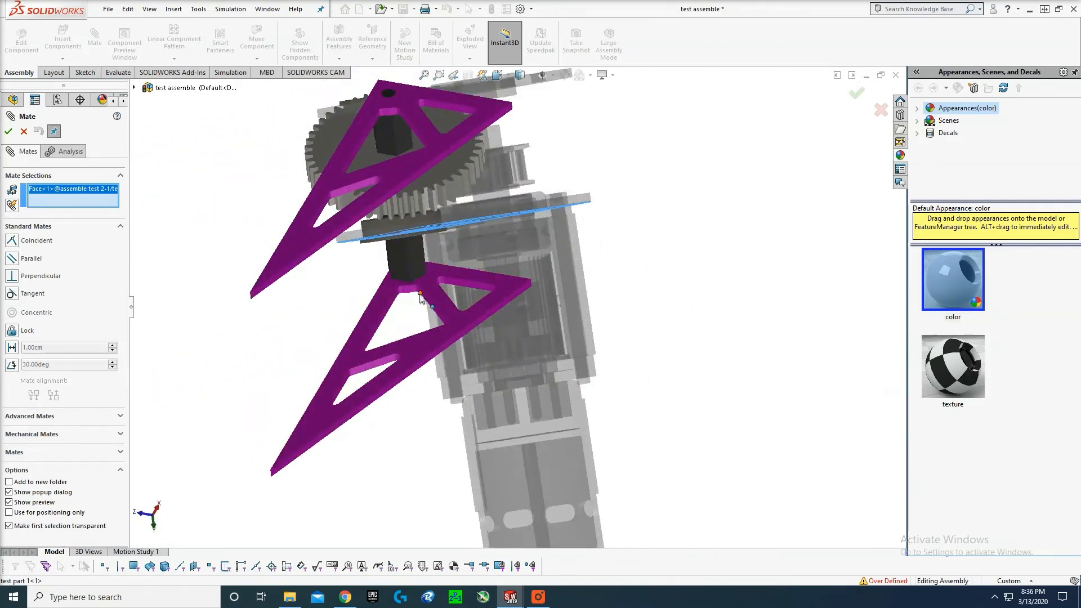
left_click(445, 303)
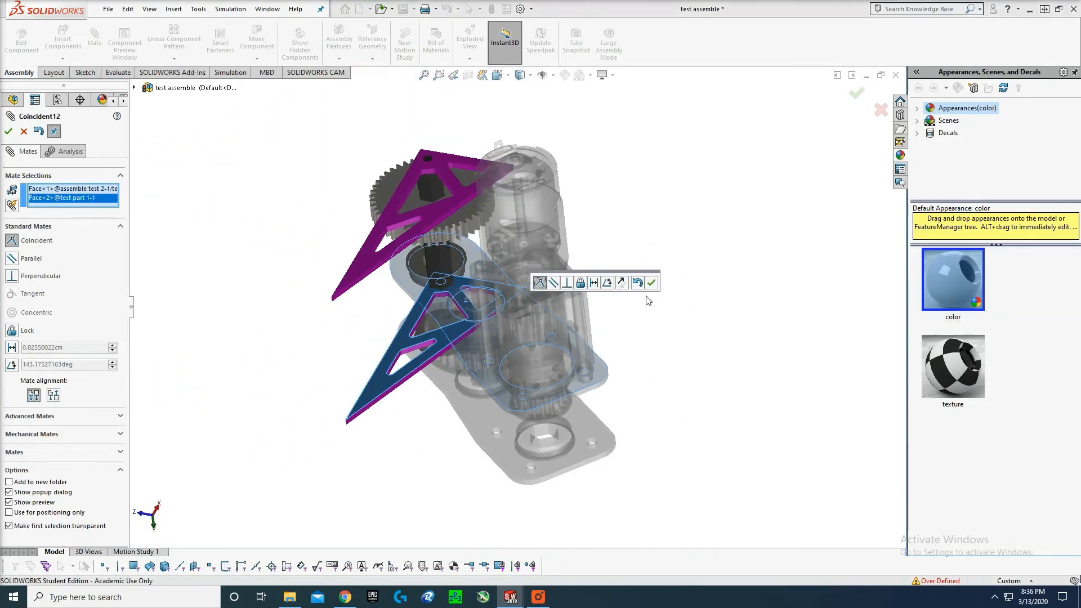
middle_click_drag(657, 286, 617, 241)
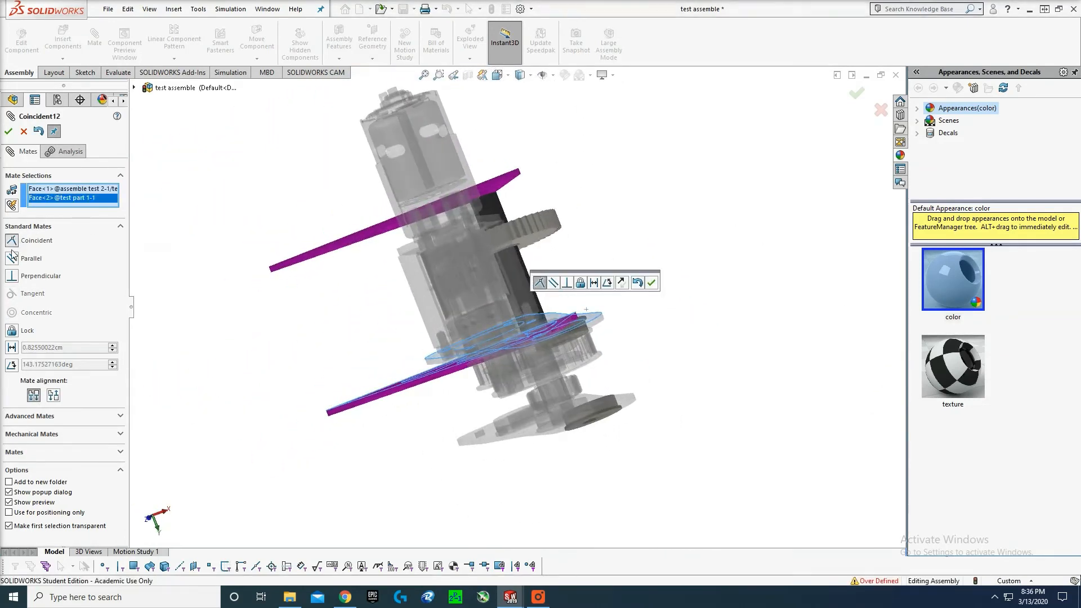
left_click(12, 256)
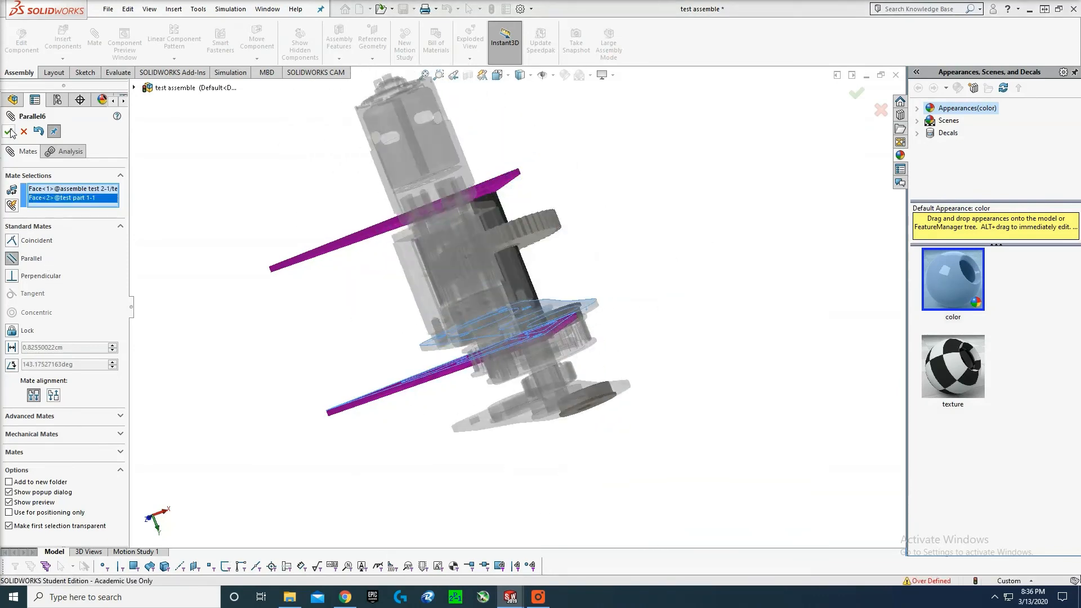
left_click(10, 132)
middle_click_drag(652, 258, 582, 294)
key("Escape")
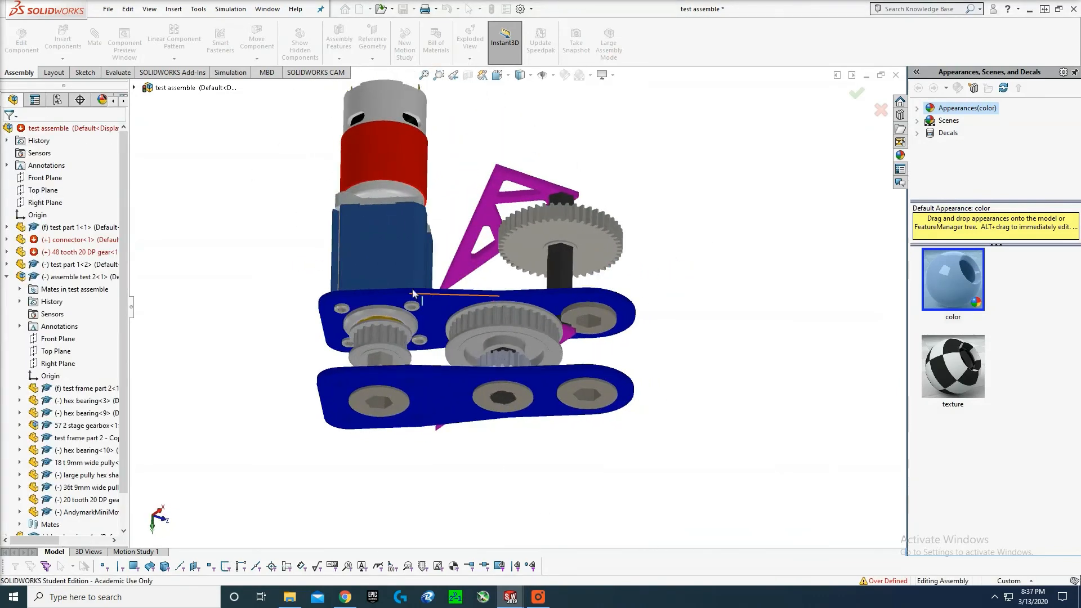
- Move the gearbox assembly so its end hex bearings sit beside the connector shaft, between the purple arms
left_click_drag(412, 290, 285, 139)
middle_click_drag(748, 246, 680, 253)
scroll(679, 253, "up", 5)
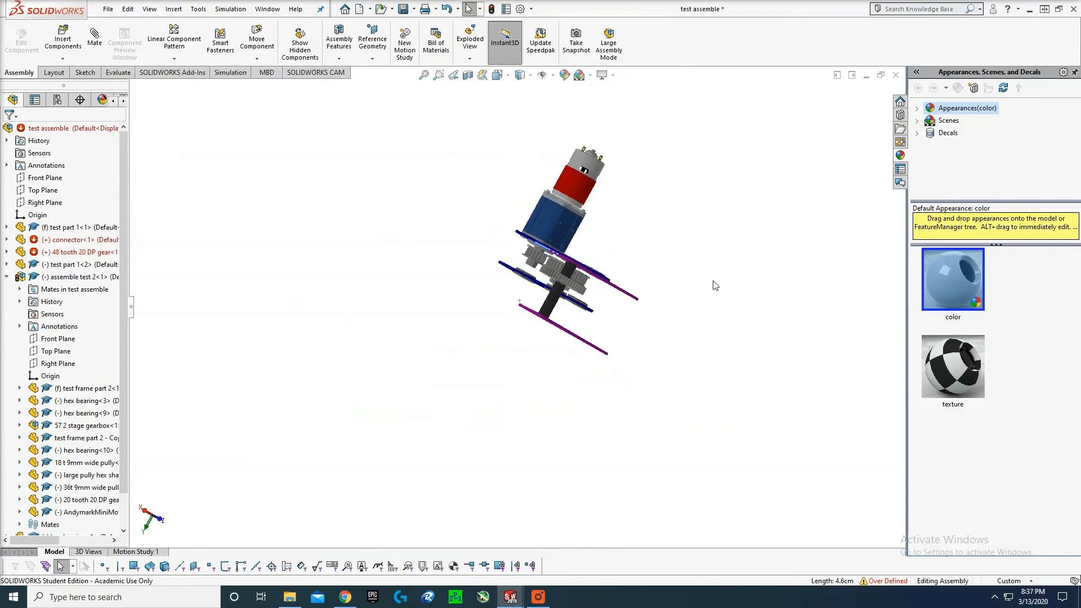
middle_click_drag(714, 285, 779, 225)
scroll(617, 281, "down", 5)
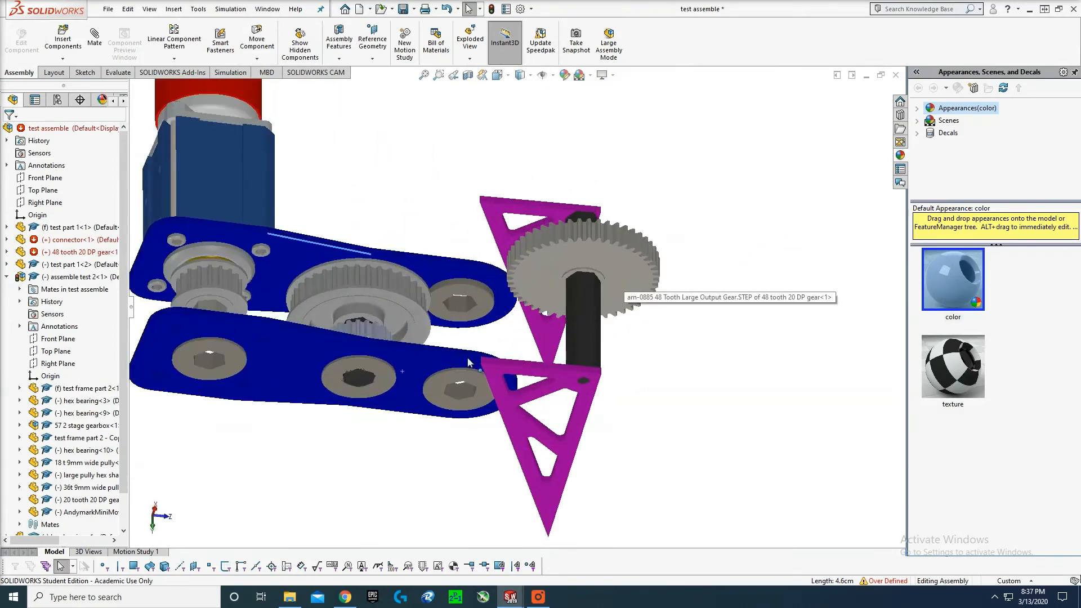
left_click_drag(444, 356, 436, 339)
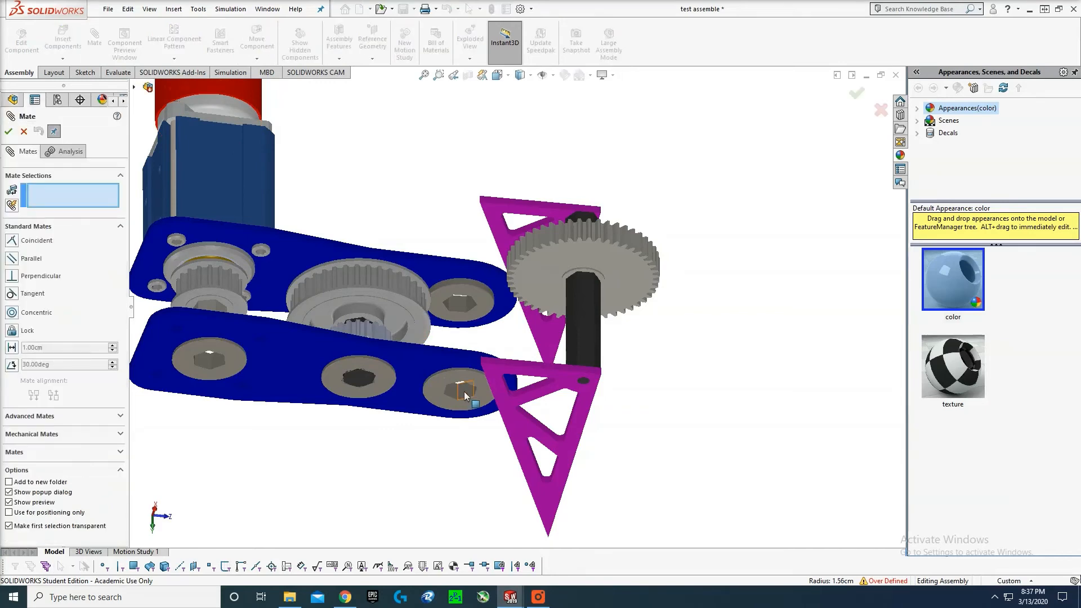
- Mate an inner flat of the end hex bearing in the plate away from the motor coincident with a connector shaft flat
key("Right")
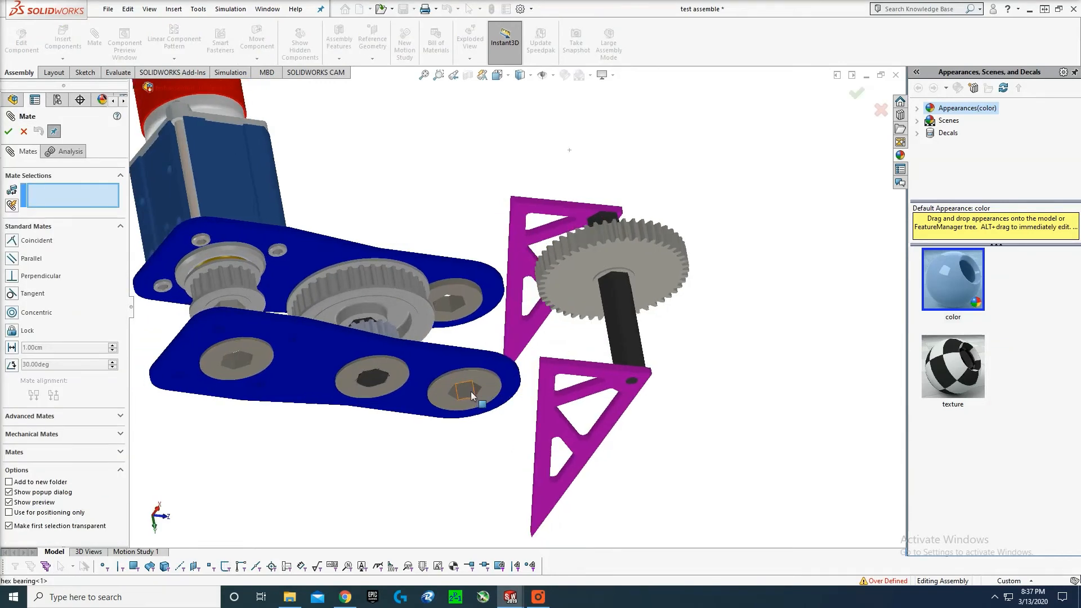
left_click(471, 395)
middle_click_drag(472, 395, 476, 333)
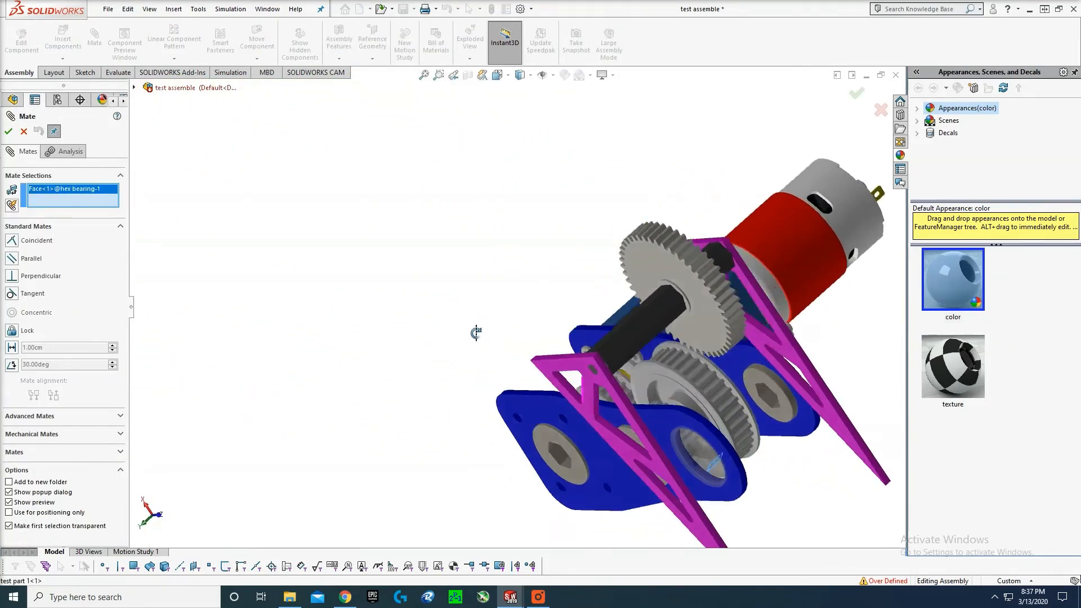
left_click(780, 374)
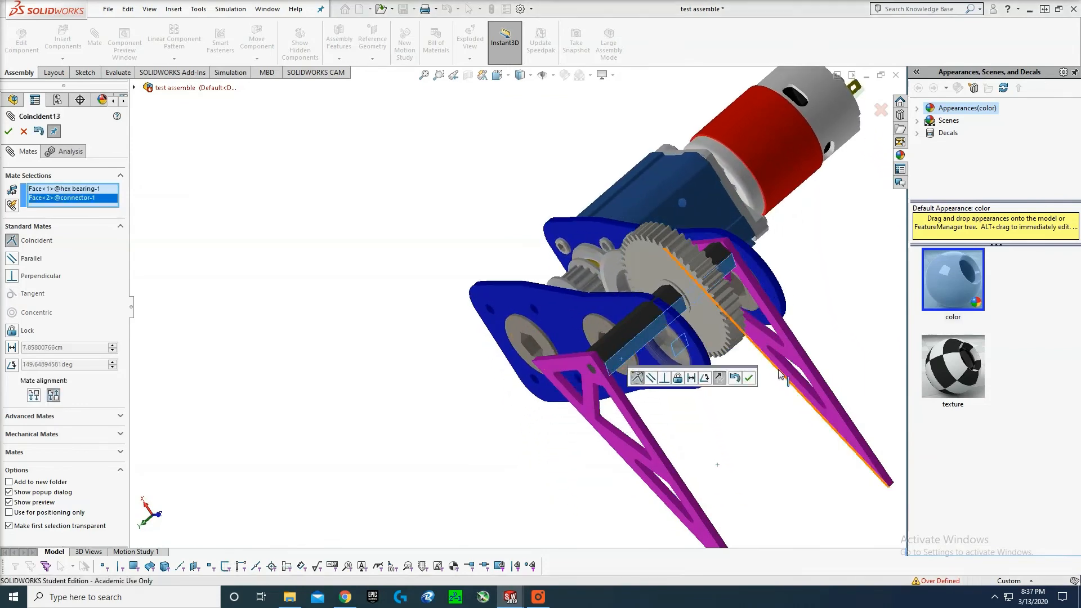
left_click(752, 380)
- Mate a second inner flat of the same hex bearing coincident with another connector shaft flat, seating the shaft in the bearing
middle_click_drag(752, 380, 556, 307)
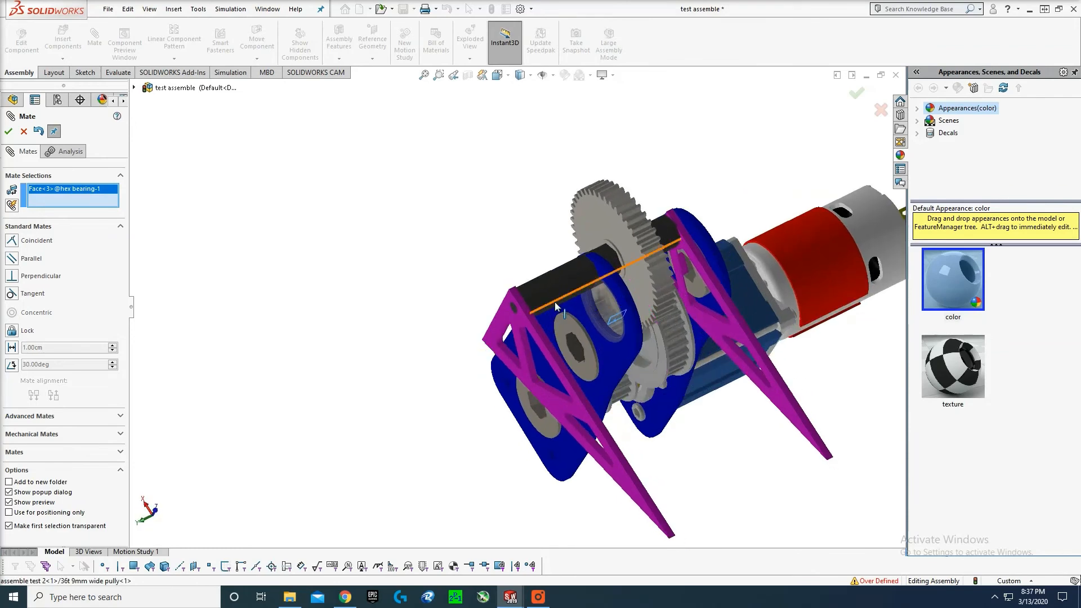
left_click(557, 307)
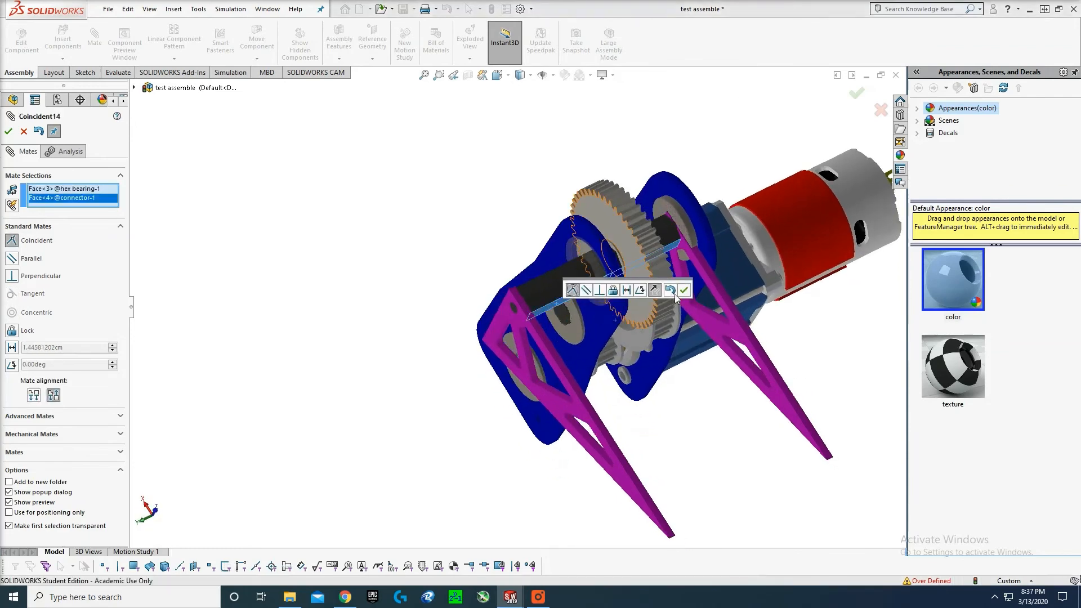
left_click(683, 290)
scroll(682, 303, "up", 1)
middle_click_drag(683, 304, 721, 420)
scroll(718, 411, "up", 2)
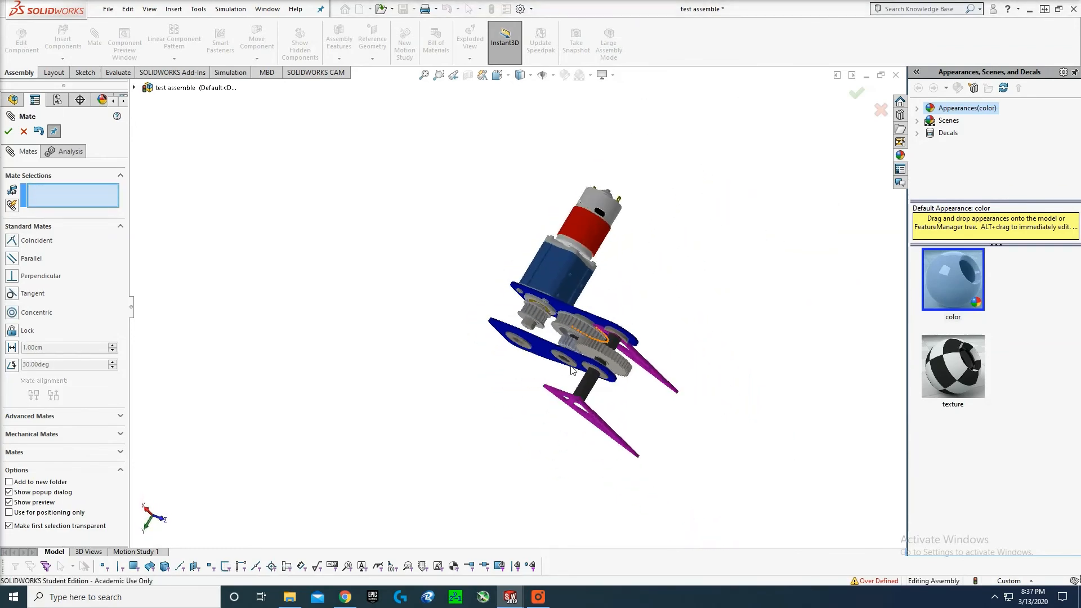
scroll(634, 307, "down", 3)
key("Escape")
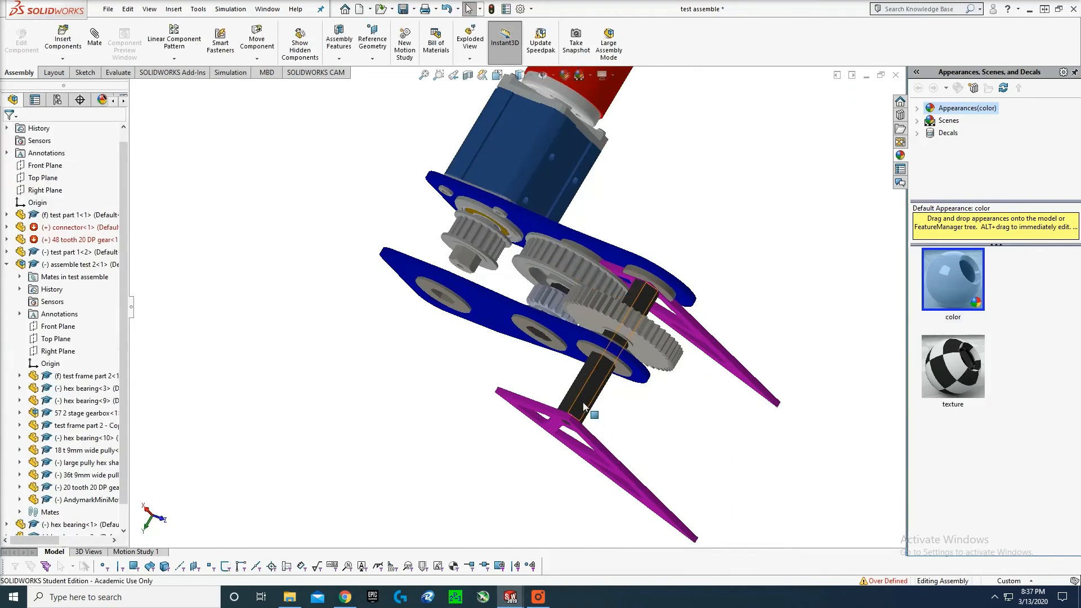
- Slide the gearbox assembly along the connector shaft so both blue plates lie between the purple arms
left_click_drag(581, 341, 538, 377)
scroll(701, 336, "up", 2)
middle_click_drag(698, 338, 689, 318)
left_click_drag(713, 446, 743, 409)
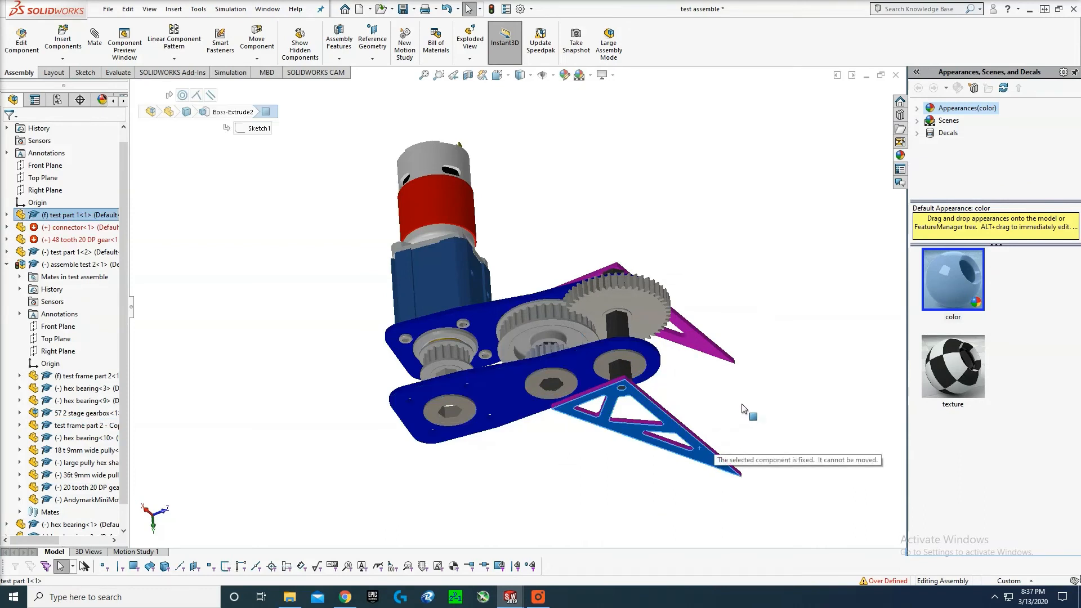
left_click(686, 398)
left_click_drag(519, 396, 502, 352)
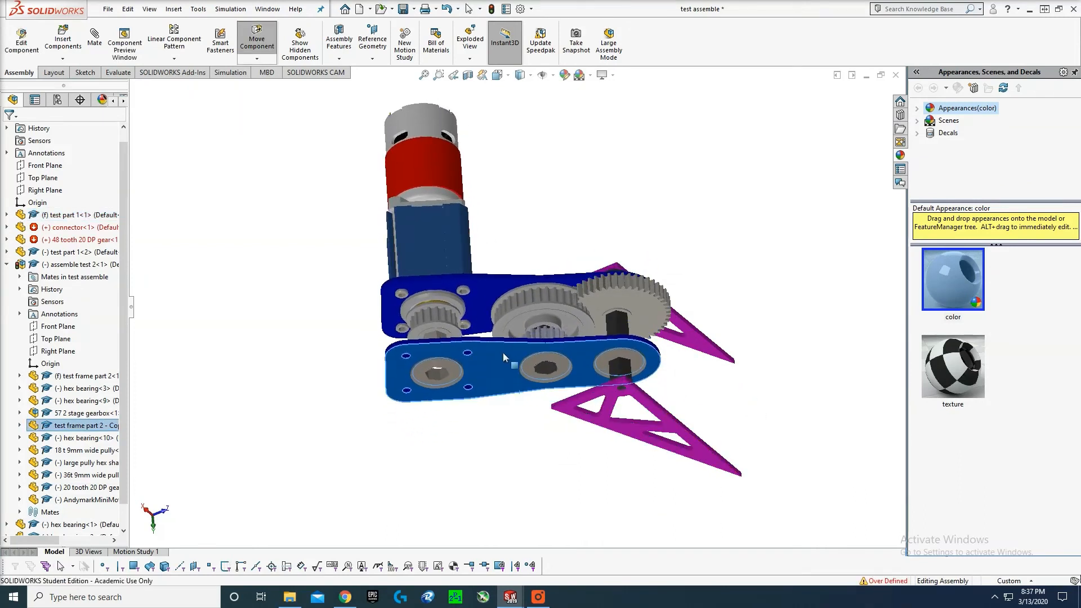
middle_click_drag(701, 283, 685, 358)
scroll(634, 362, "down", 3)
scroll(618, 358, "down", 1)
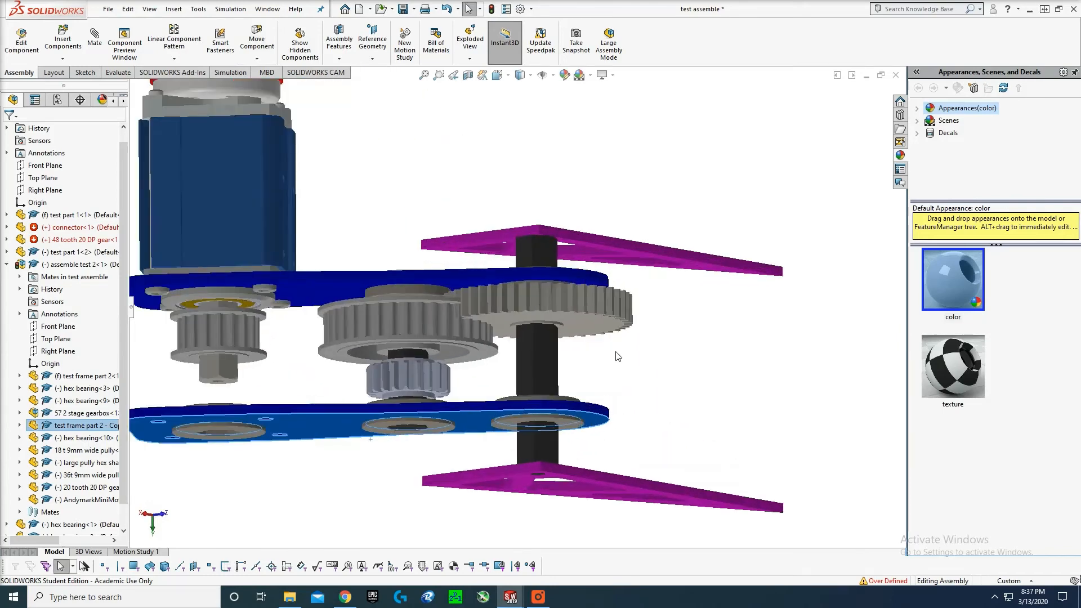
- Add a 1.5109847 cm distance mate between the outer face of the blue plate away from the motor and the fixed purple arm's face
left_click(93, 35)
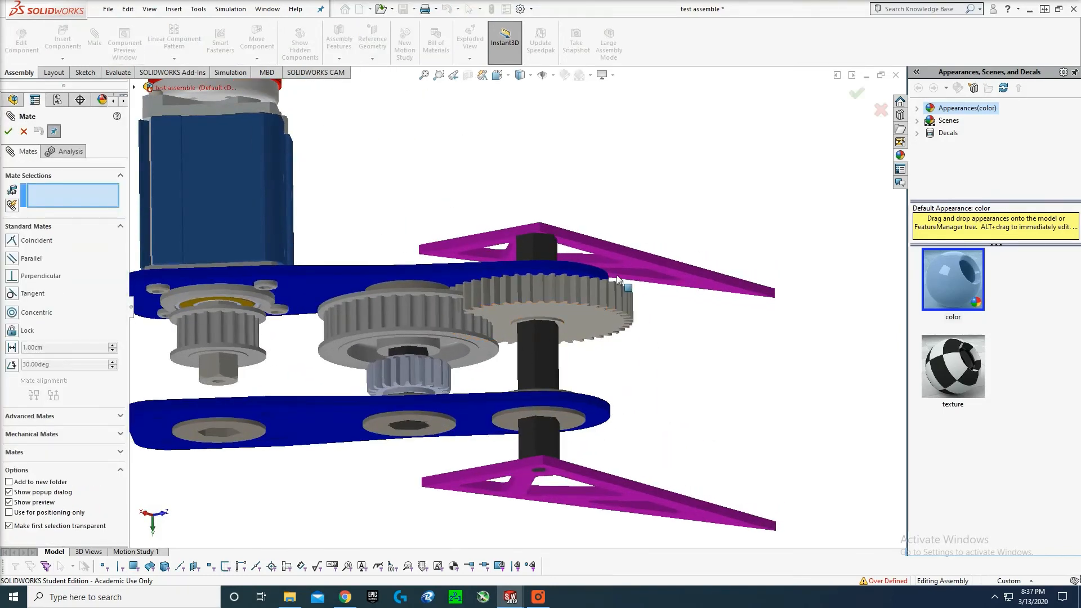
left_click(470, 419)
middle_click_drag(676, 434, 639, 488)
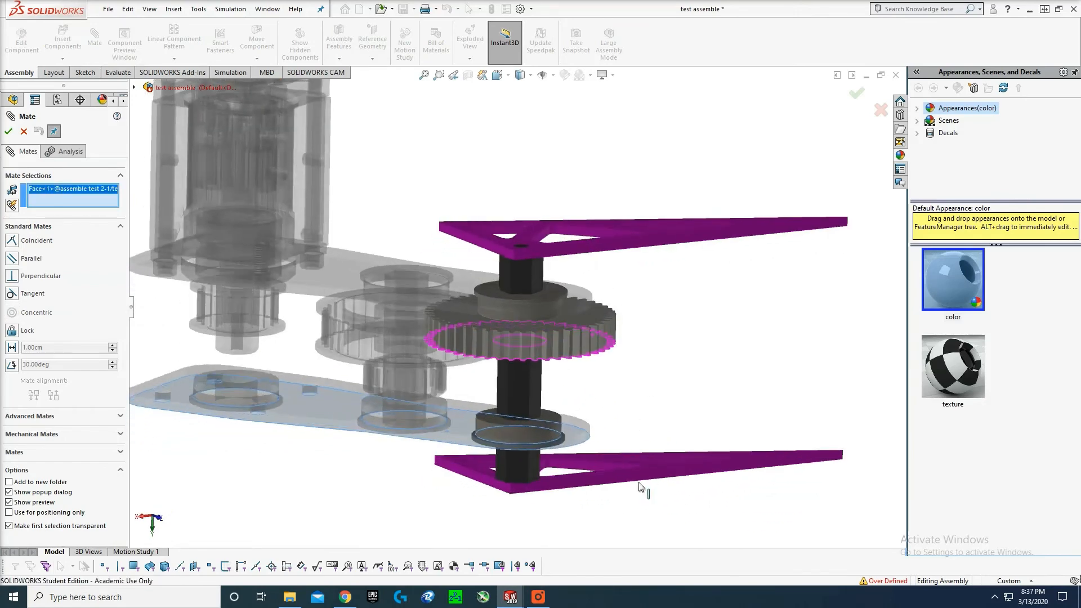
left_click(648, 469)
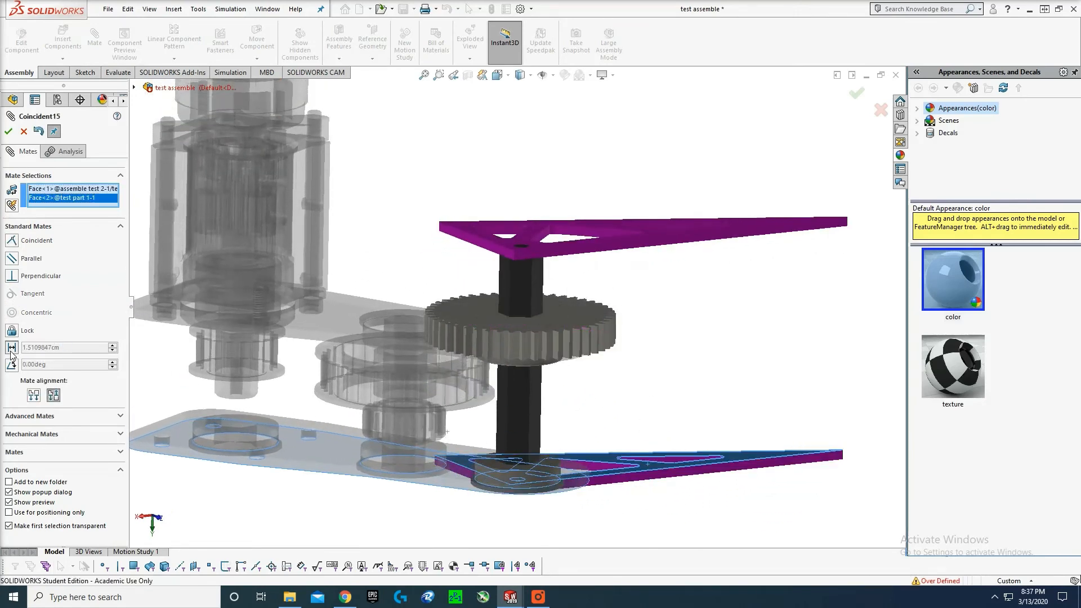
left_click(11, 349)
middle_click_drag(654, 359, 727, 318)
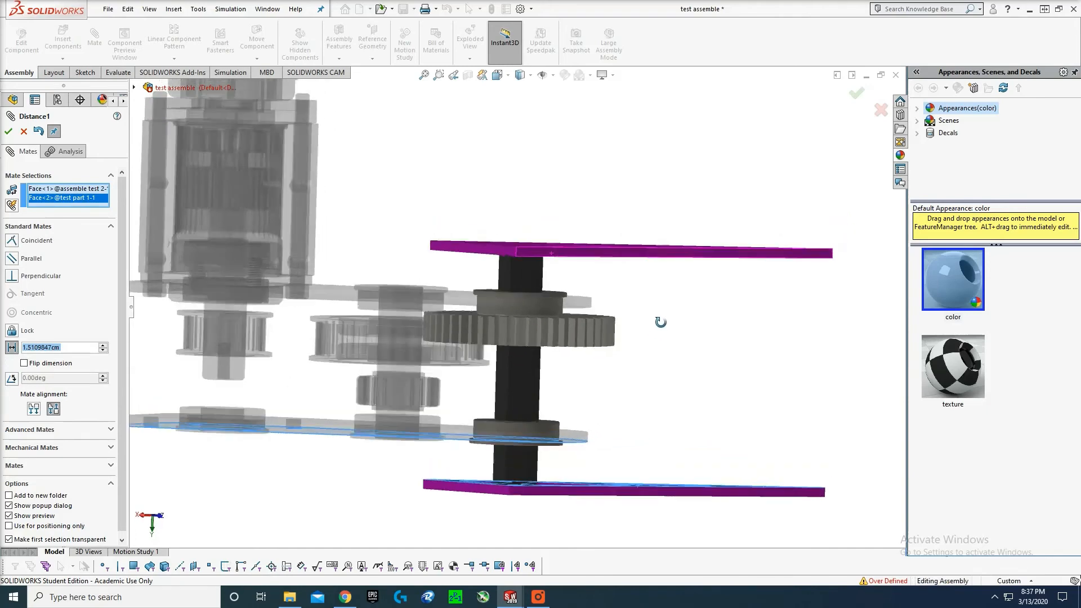
left_click(8, 132)
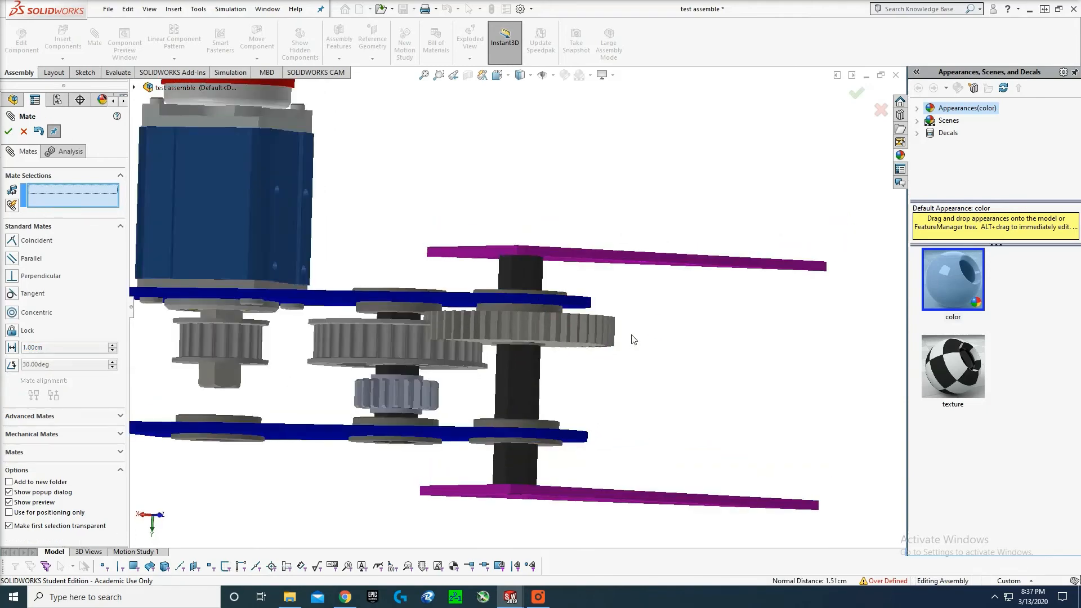
- Mate the 48 tooth gear's face away from the motor coincident with the matching end face of the 20 tooth gear
middle_click_drag(631, 315, 625, 281)
left_click(580, 346)
scroll(408, 416, "down", 3)
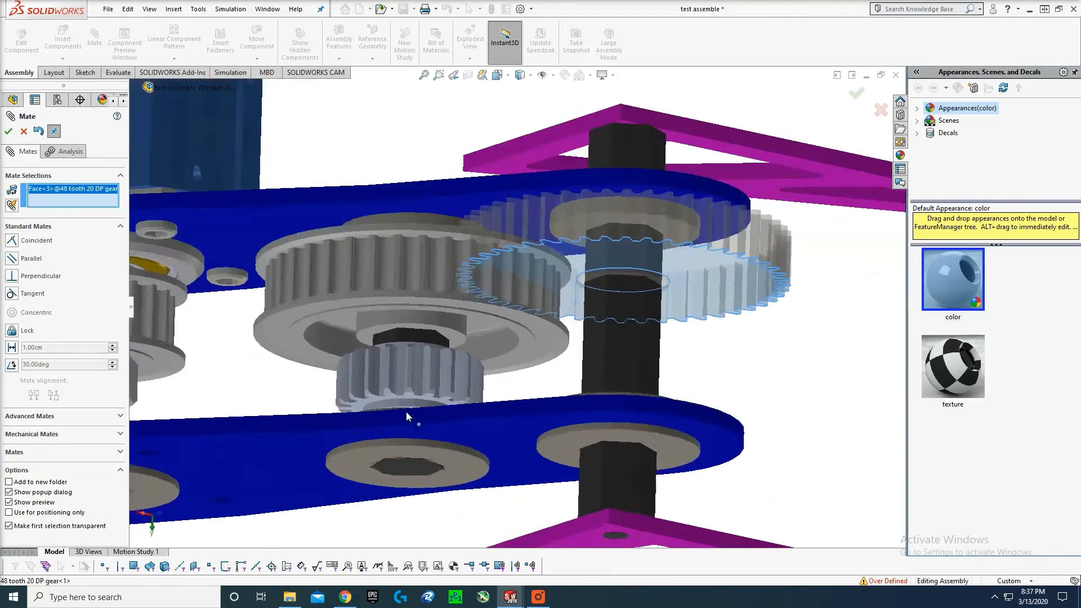
scroll(408, 416, "down", 2)
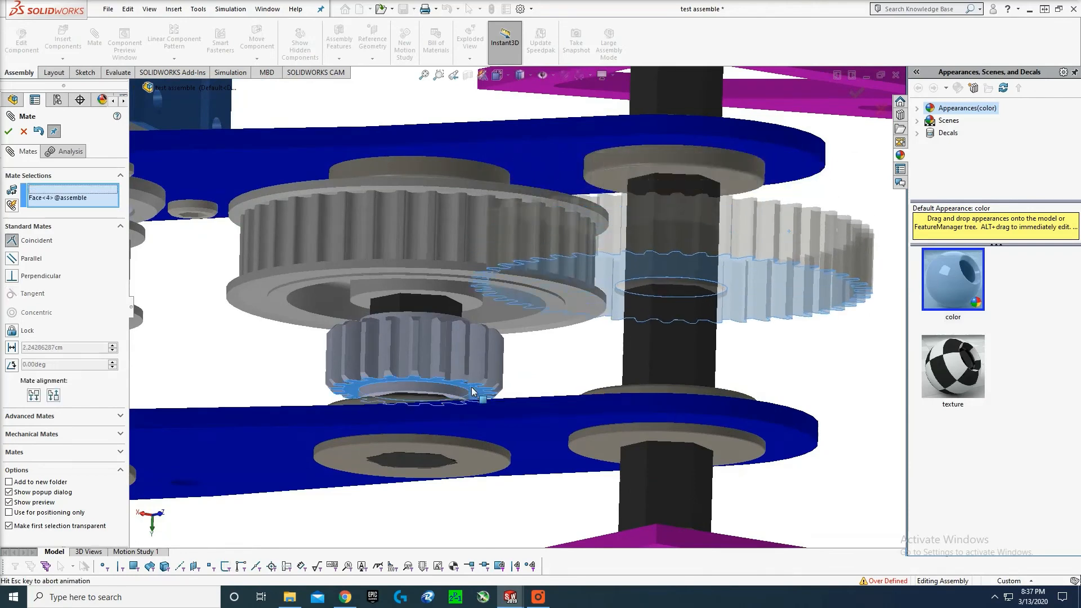
left_click(472, 391)
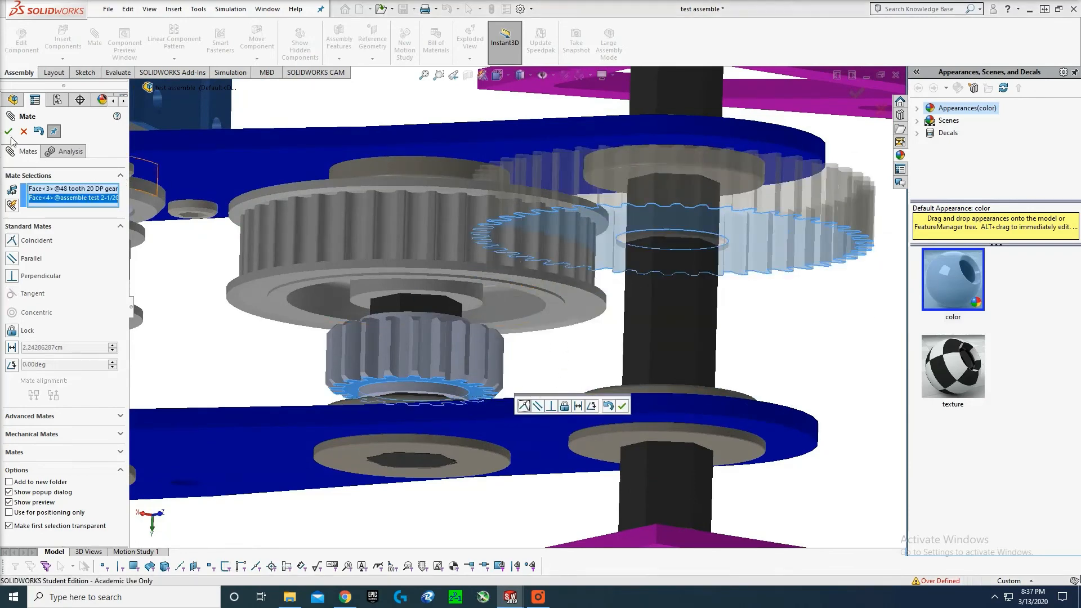
left_click(12, 240)
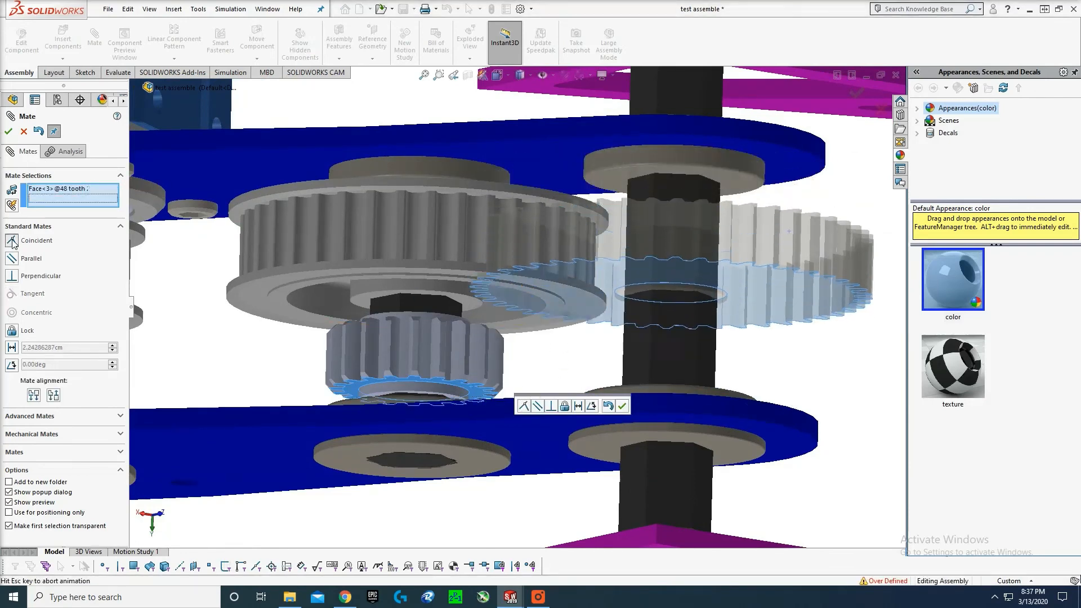
left_click(8, 132)
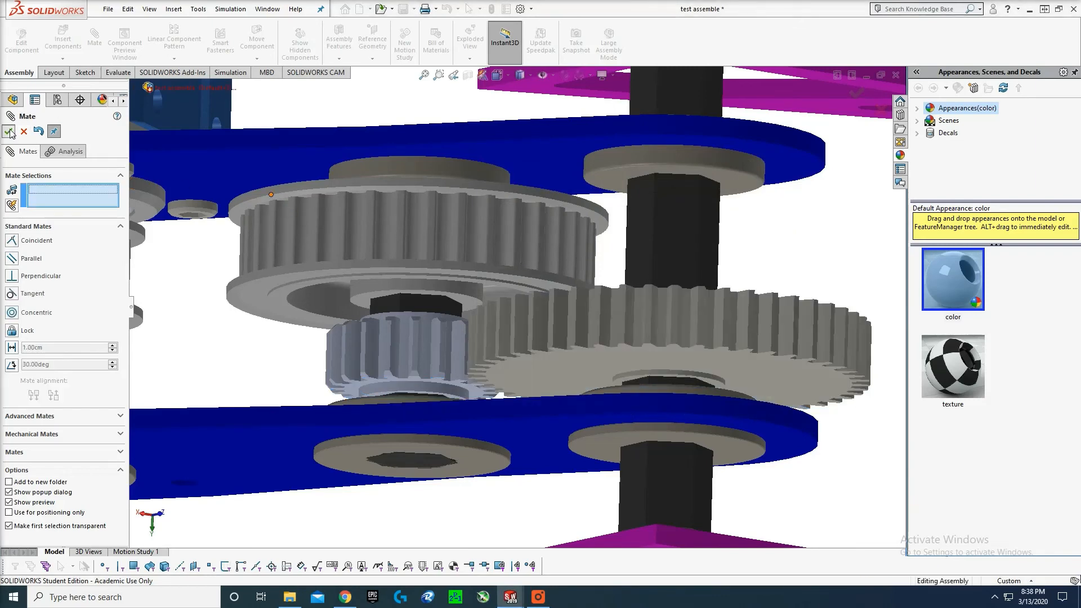
scroll(463, 212, "up", 3)
key("Escape")
- Examine how the 48 tooth gear, 20 tooth gear and pulleys fit between the blue plates from several sides
scroll(726, 300, "up", 1)
scroll(739, 298, "up", 1)
middle_click_drag(740, 300, 714, 309)
scroll(712, 309, "up", 2)
left_click(653, 392)
mouse_move(653, 392)
middle_mouse_down()
mouse_move(694, 319)
mouse_move(690, 256)
mouse_move(461, 304)
middle_mouse_up()
left_click_drag(462, 302, 458, 184)
middle_click_drag(757, 235, 561, 169)
scroll(559, 168, "up", 3)
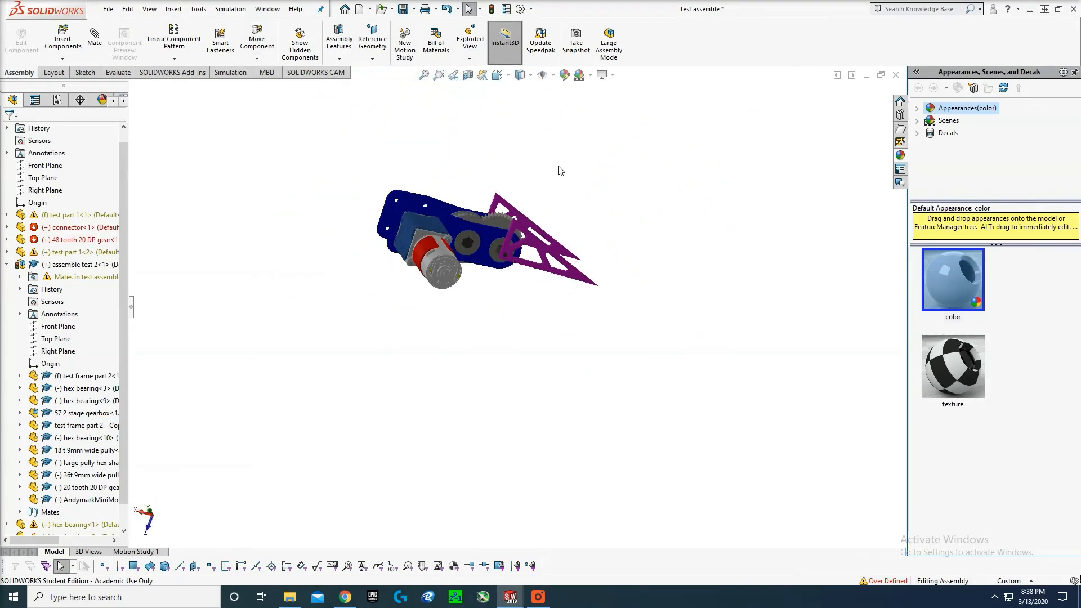
scroll(472, 245, "down", 6)
middle_click_drag(471, 246, 370, 366)
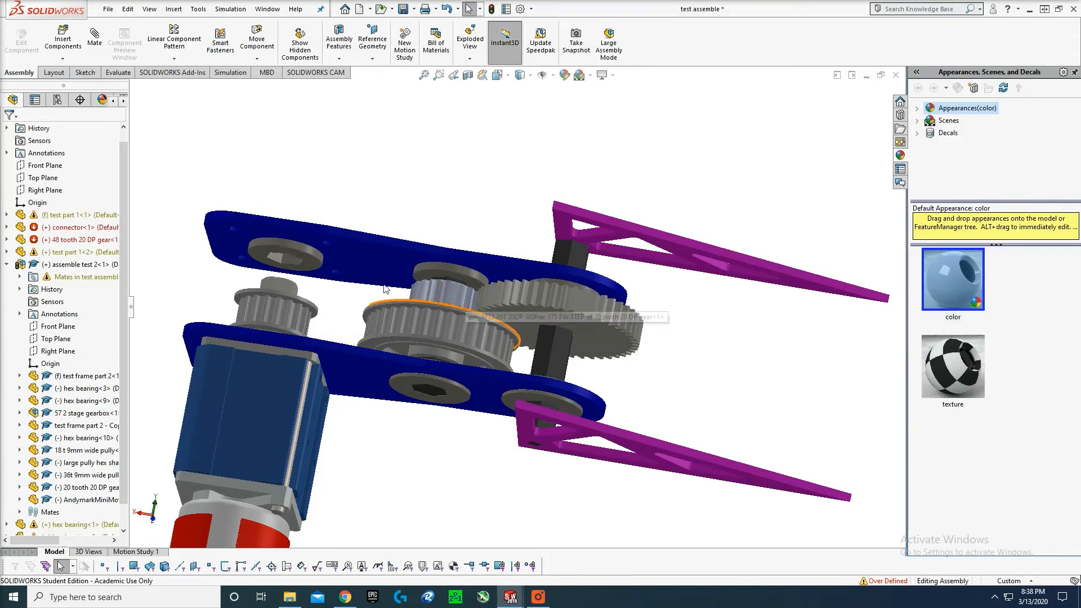
- Try to move the blue plate away from the motor and the fixed purple arm to test the assembly's motion
mouse_move(366, 253)
left_mouse_down()
mouse_move(400, 235)
mouse_move(353, 255)
left_mouse_up()
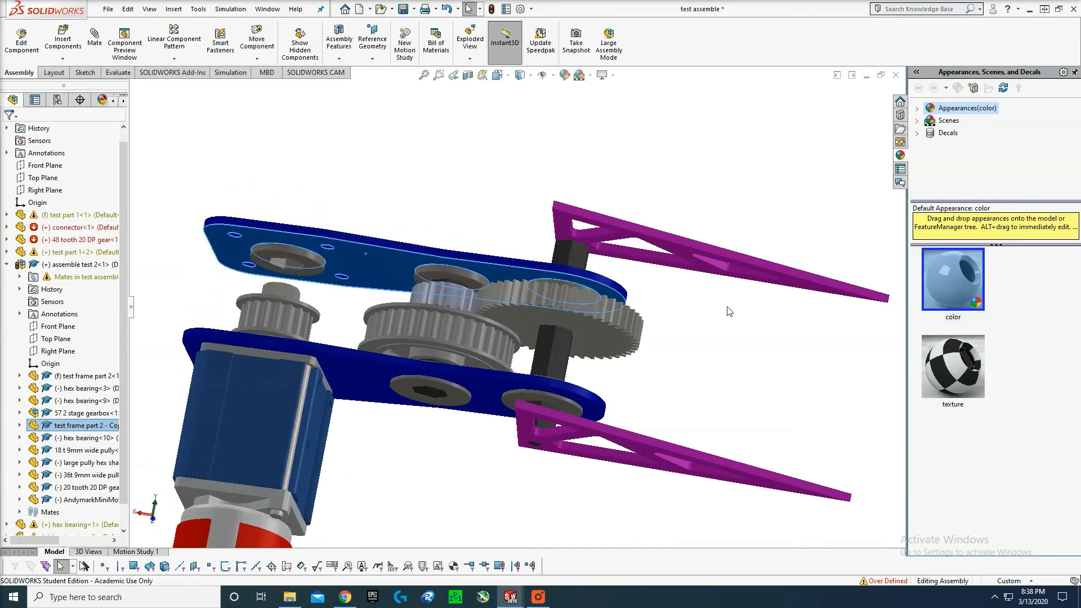
scroll(728, 307, "up", 2)
left_click(729, 306)
left_click_drag(714, 288, 720, 286)
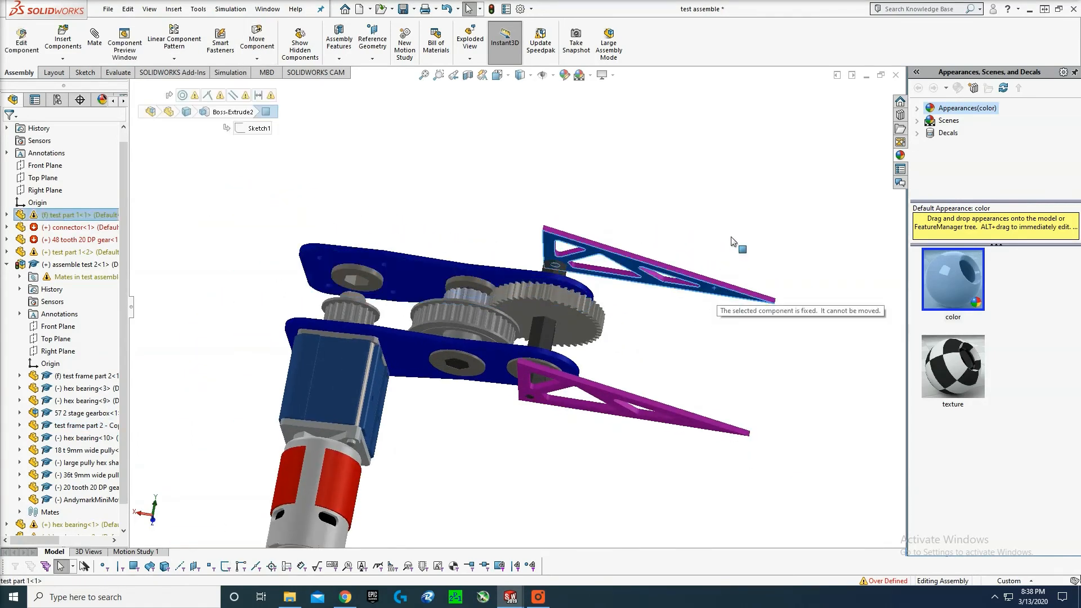
left_click(735, 242)
middle_click_drag(718, 359, 510, 447)
scroll(467, 409, "down", 3)
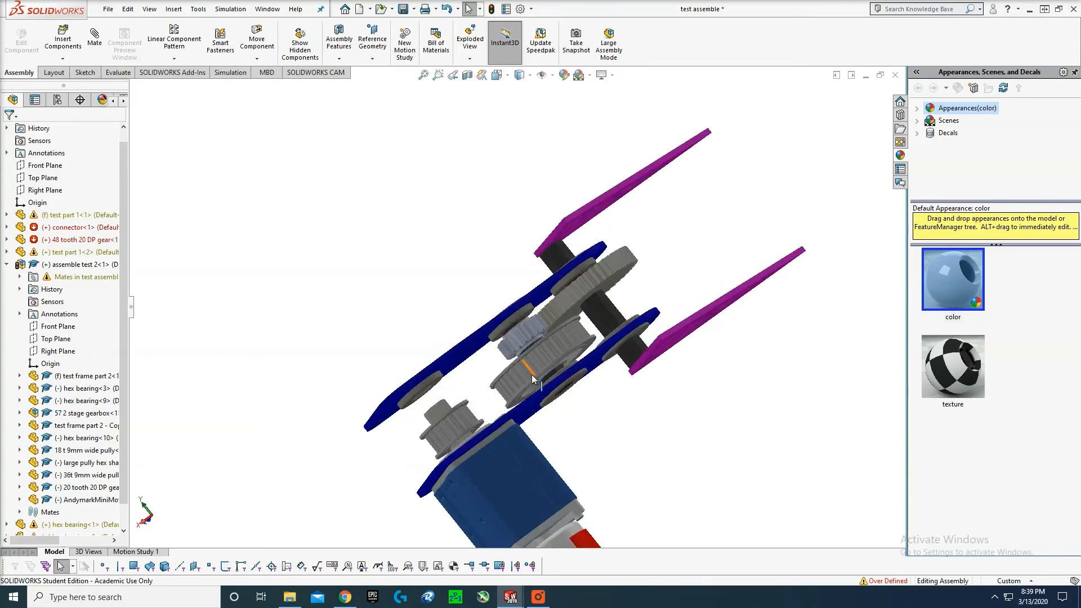
middle_click_drag(649, 427, 634, 366)
scroll(633, 367, "up", 1)
middle_click_drag(626, 407, 645, 427)
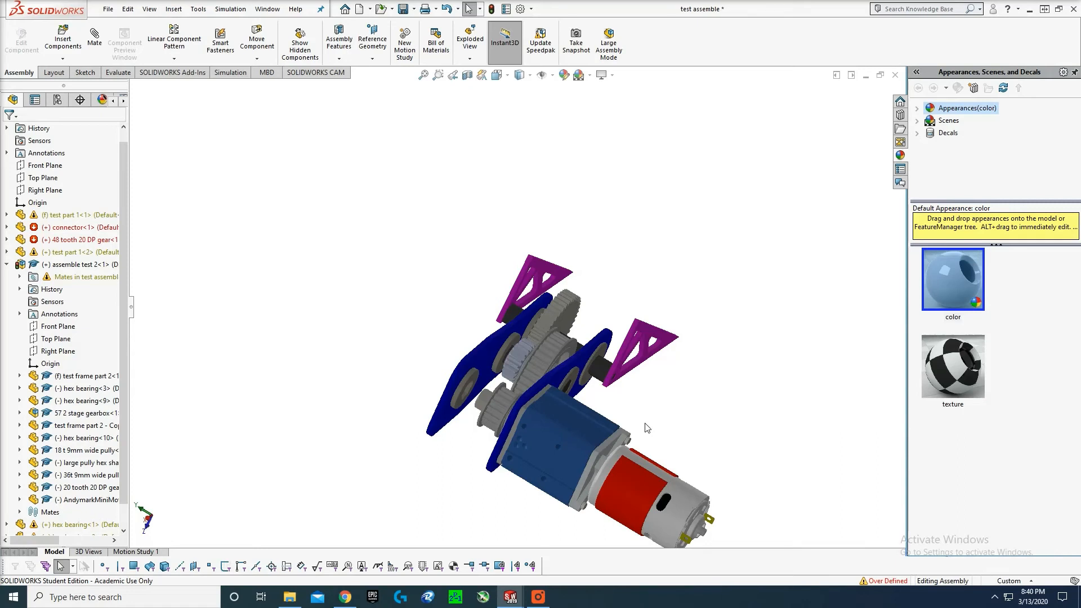
scroll(692, 402, "down", 2)
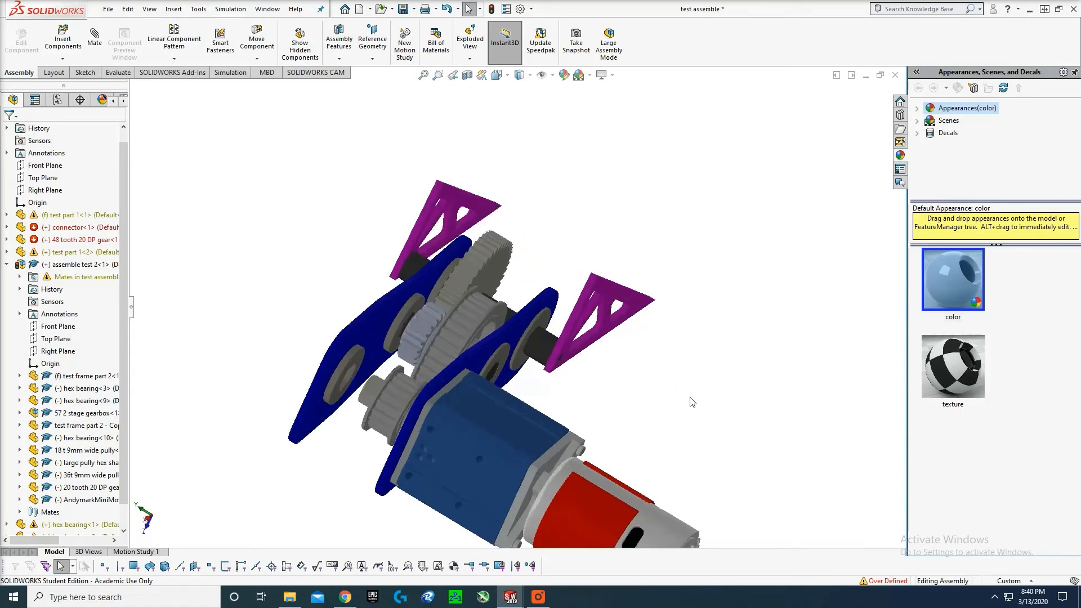
scroll(640, 409, "up", 5)
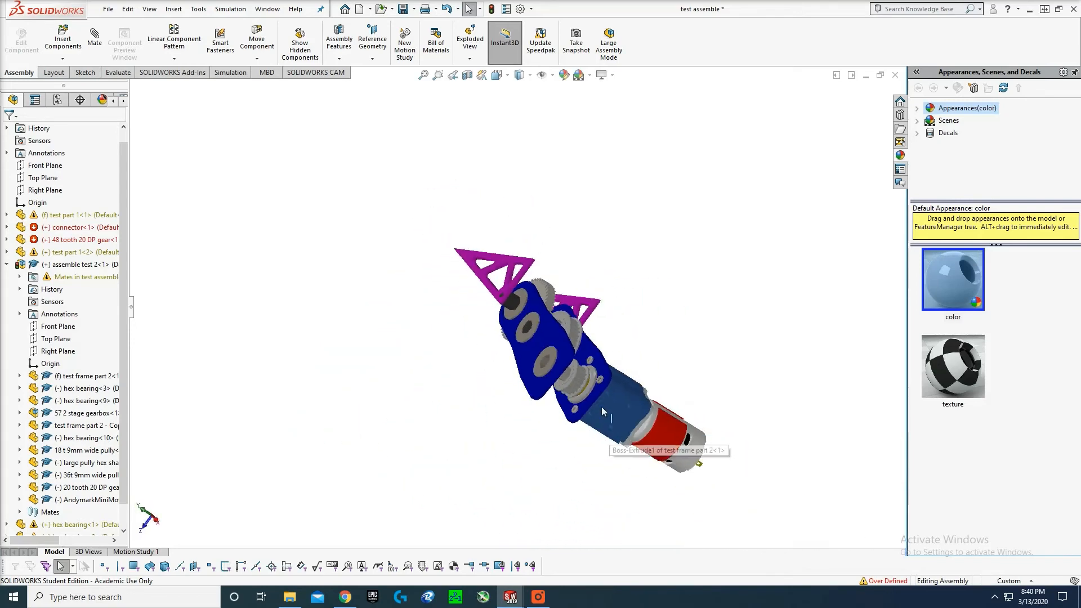
- Hide the blue frame plate on the side away from the motor
middle_click_drag(576, 367, 632, 490)
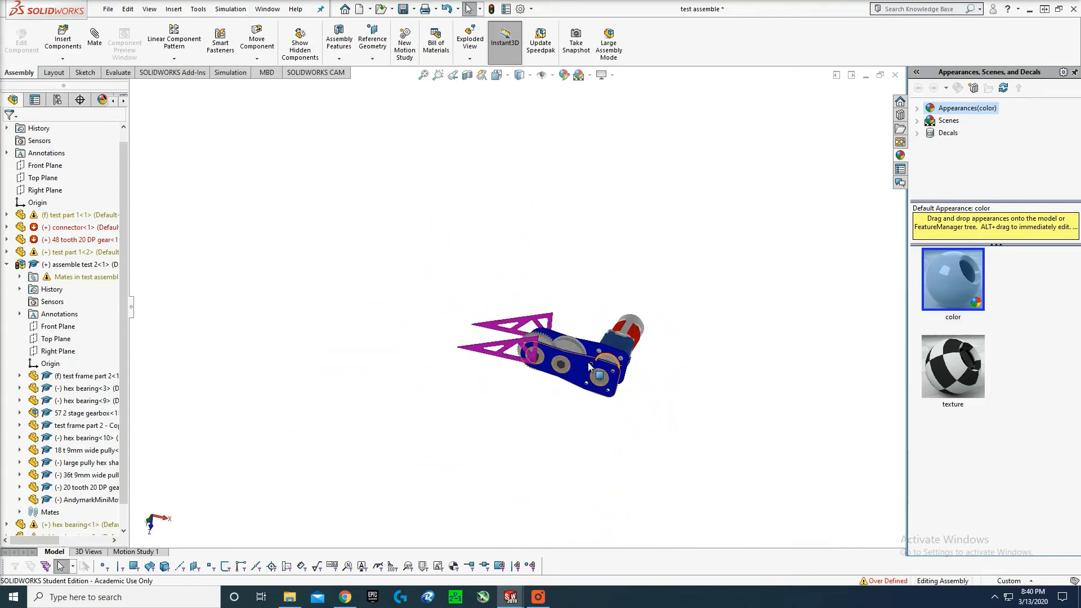
scroll(589, 373, "down", 5)
left_click(528, 338)
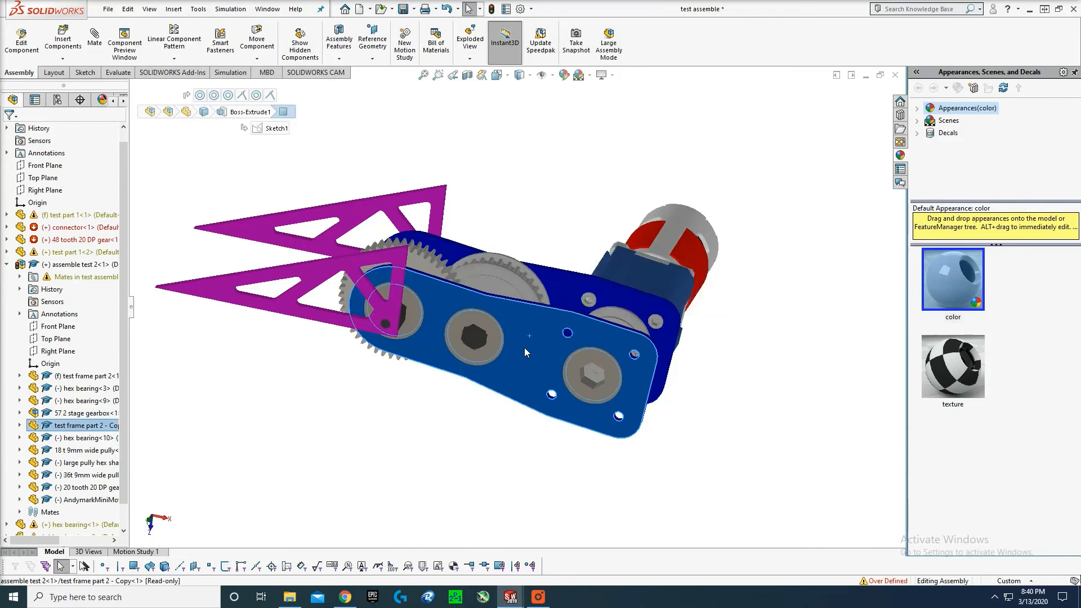
right_click(529, 338)
left_click(611, 198)
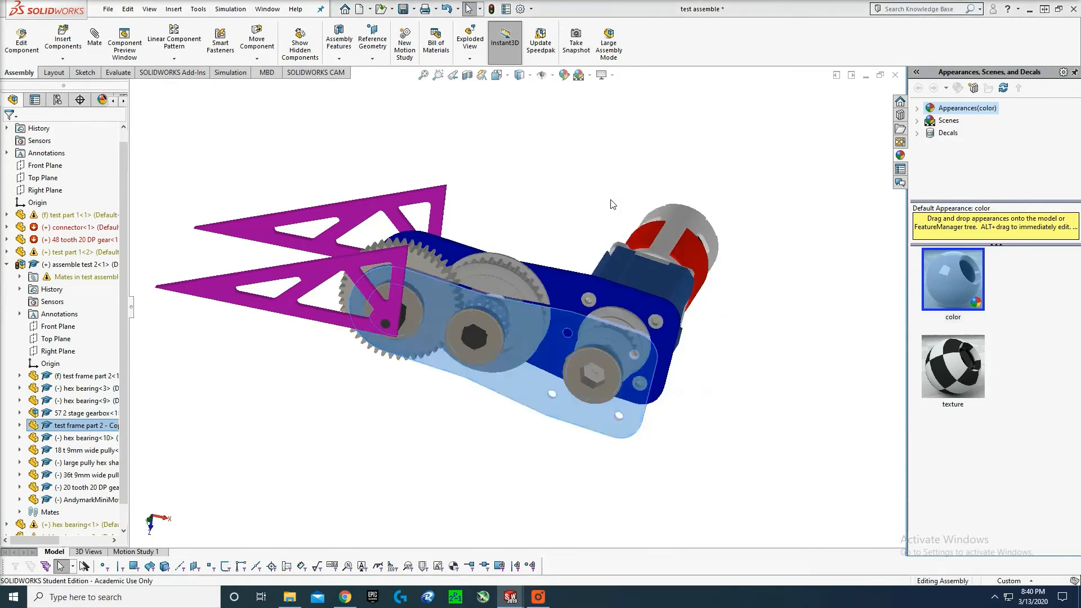
- Hide the two hex bearings in front of the motor pulley and the 20 tooth gear
scroll(569, 392, "down", 2)
left_click(580, 350)
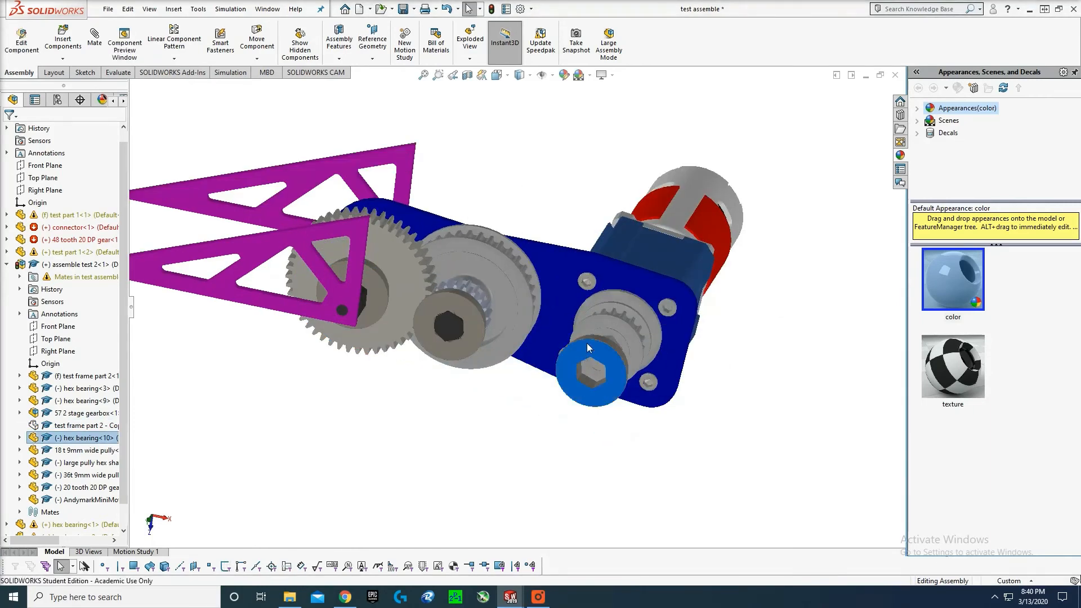
right_click(586, 342)
left_click(666, 196)
left_click(478, 332)
right_click(478, 332)
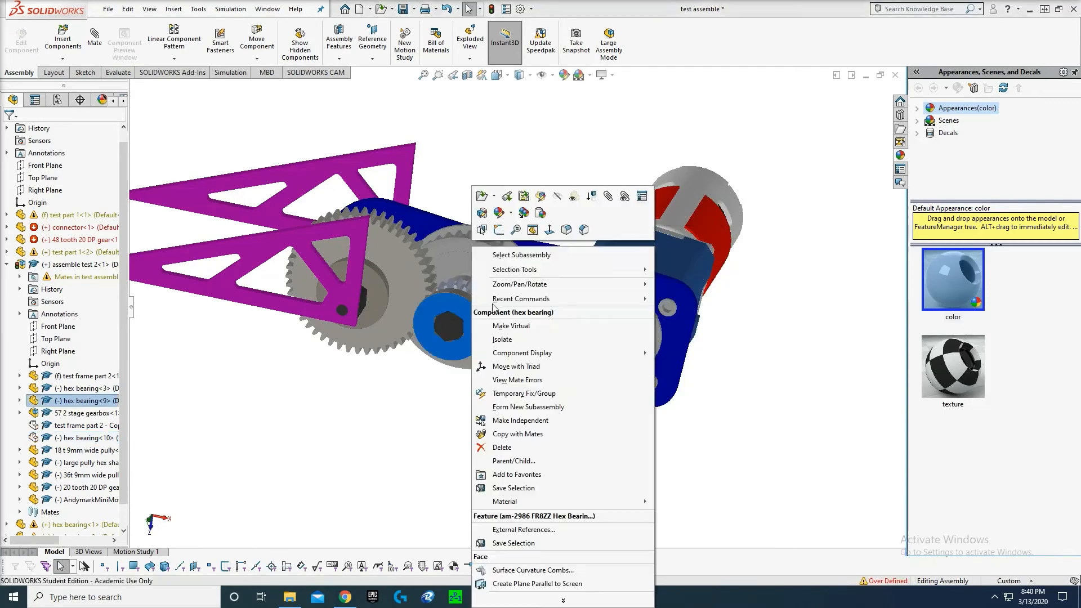
left_click(565, 198)
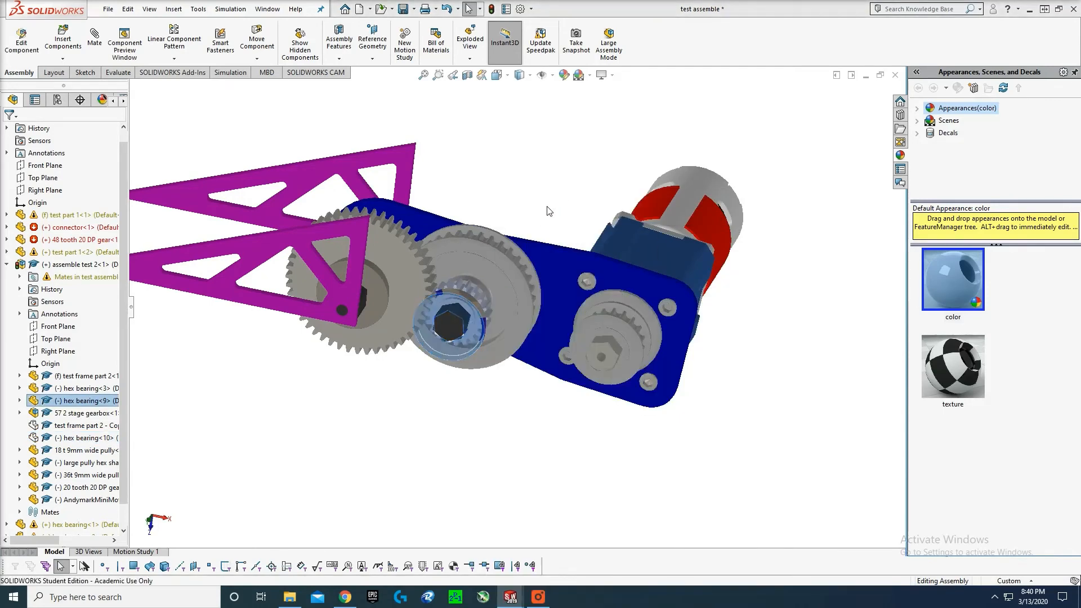
- Hide the 48 tooth gear on the connector shaft
left_click(410, 279)
right_click(410, 280)
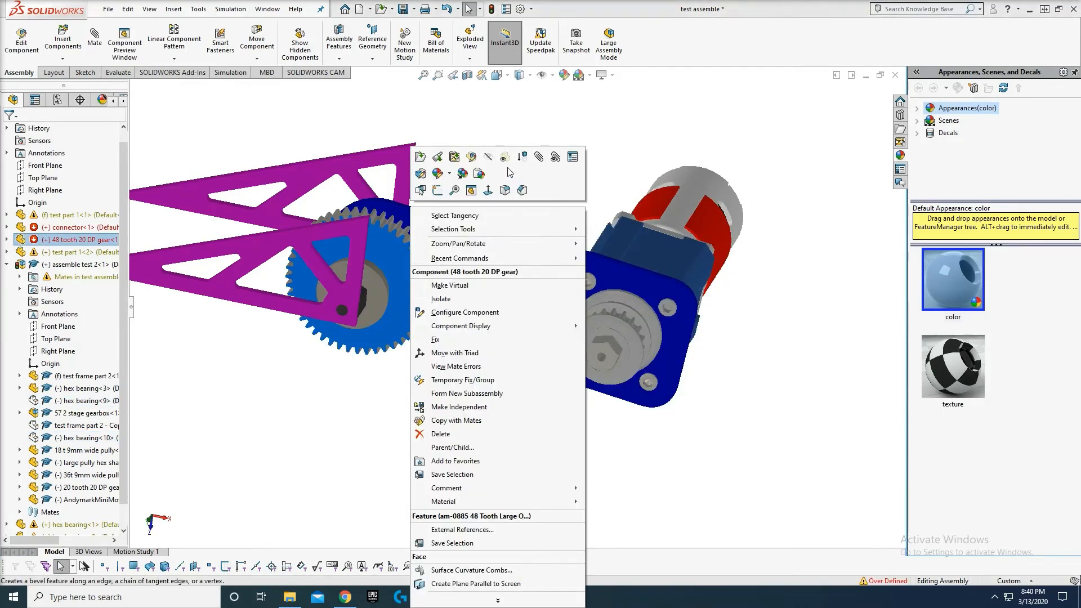
left_click(505, 158)
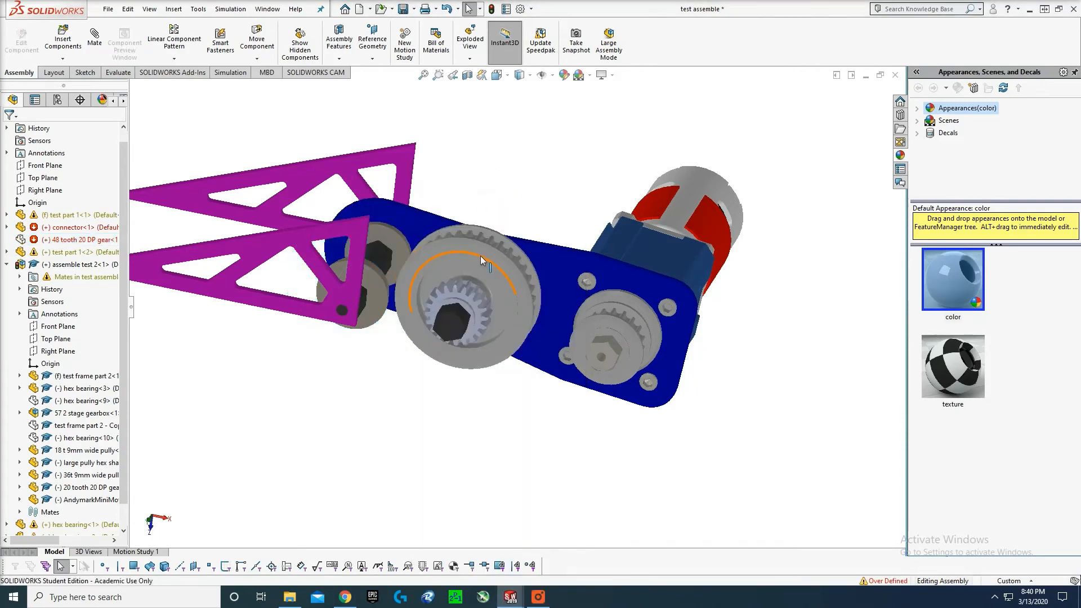
- Orient the assembly to the Top view to examine the two exposed pulleys face-on
middle_click_drag(483, 260, 491, 227)
key("space")
left_click(400, 306)
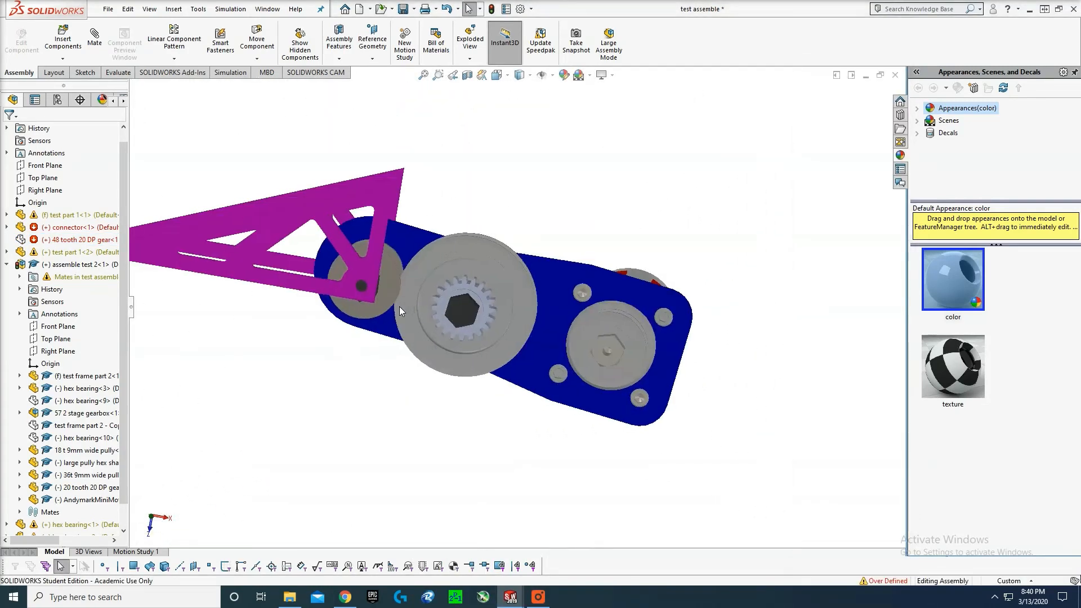
scroll(646, 305, "down", 3)
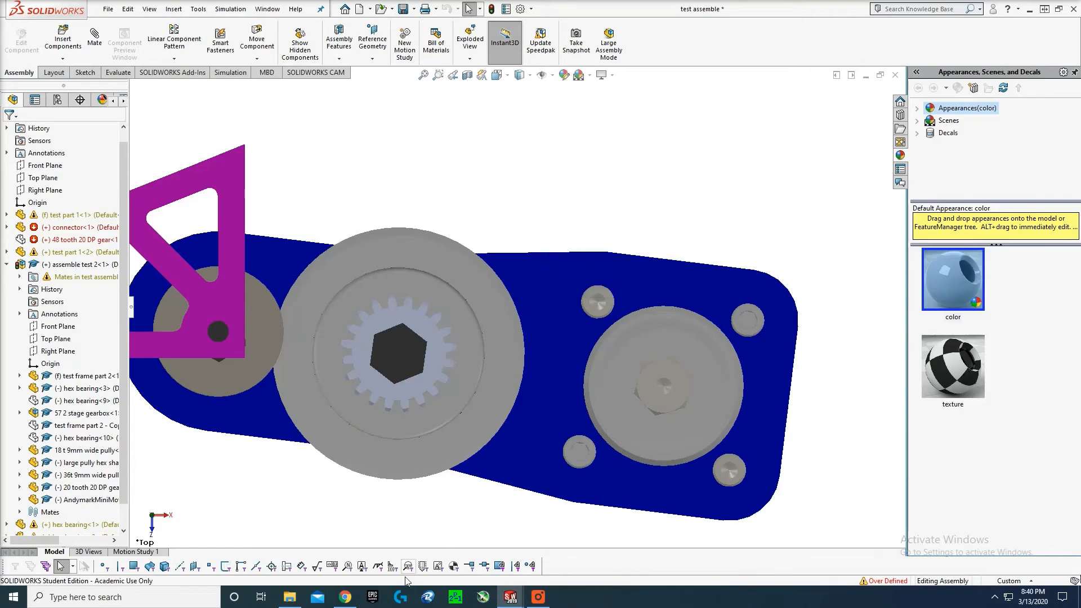
- Switch to Chrome and open a new tab beside the AndyMark hex bearing page
left_click(350, 600)
scroll(459, 225, "up", 8)
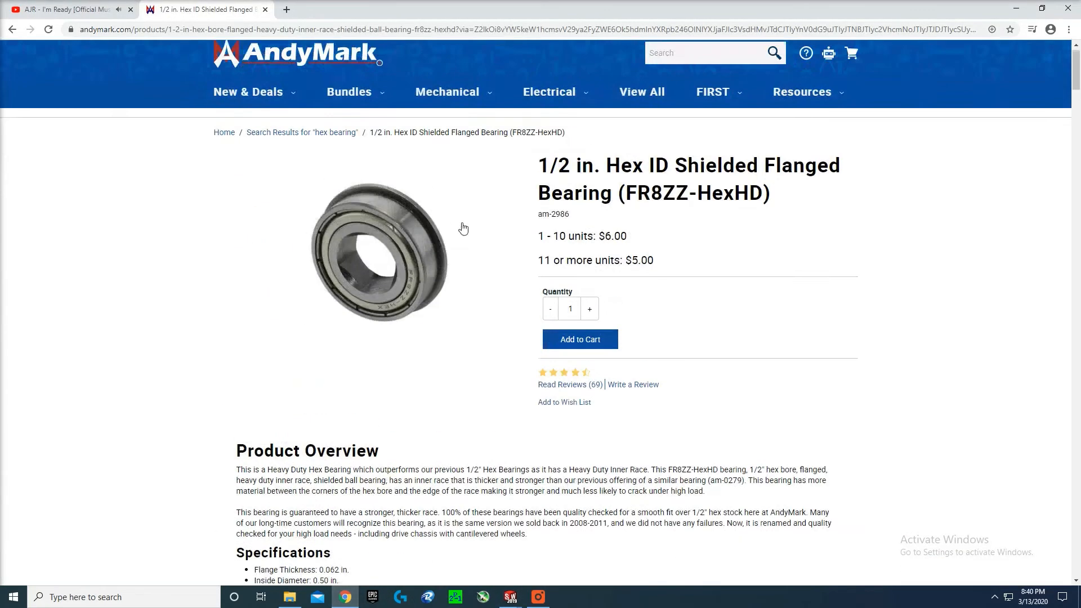
left_click(287, 9)
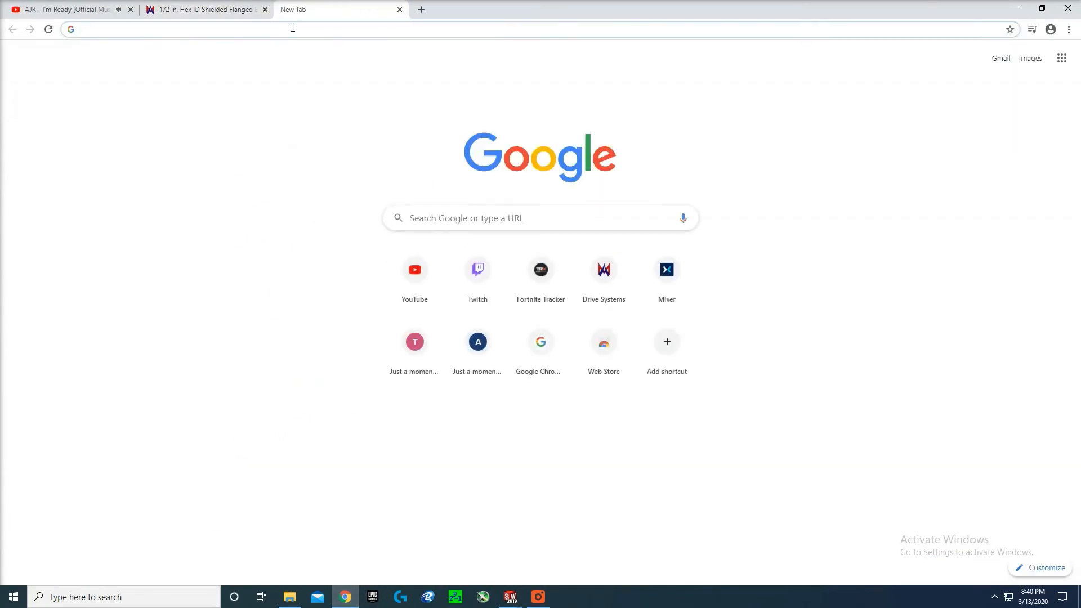
- Search the web for "vex pro robotcs pullies" and open the HTD Timing Pulleys page through the VEXpro Belts & Pulleys category
type("vex ")
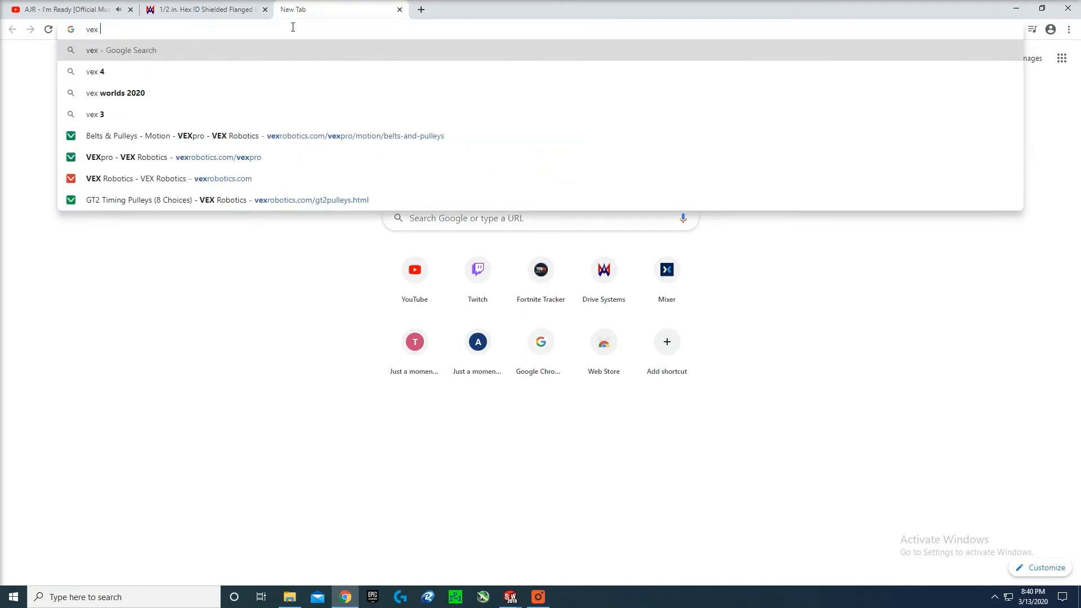
type("pro robotcs pullies")
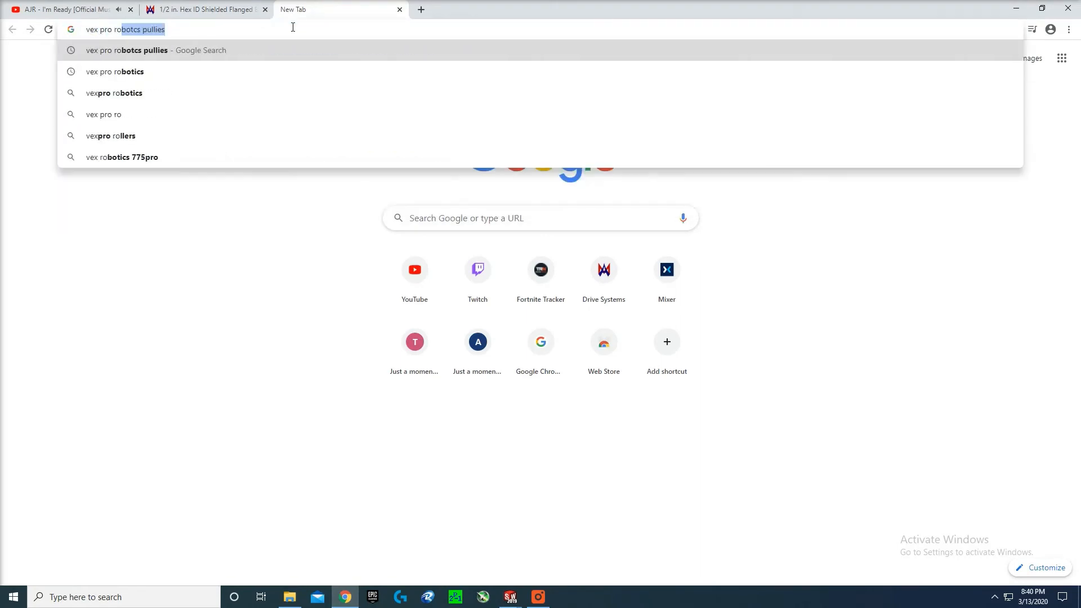
key("Return")
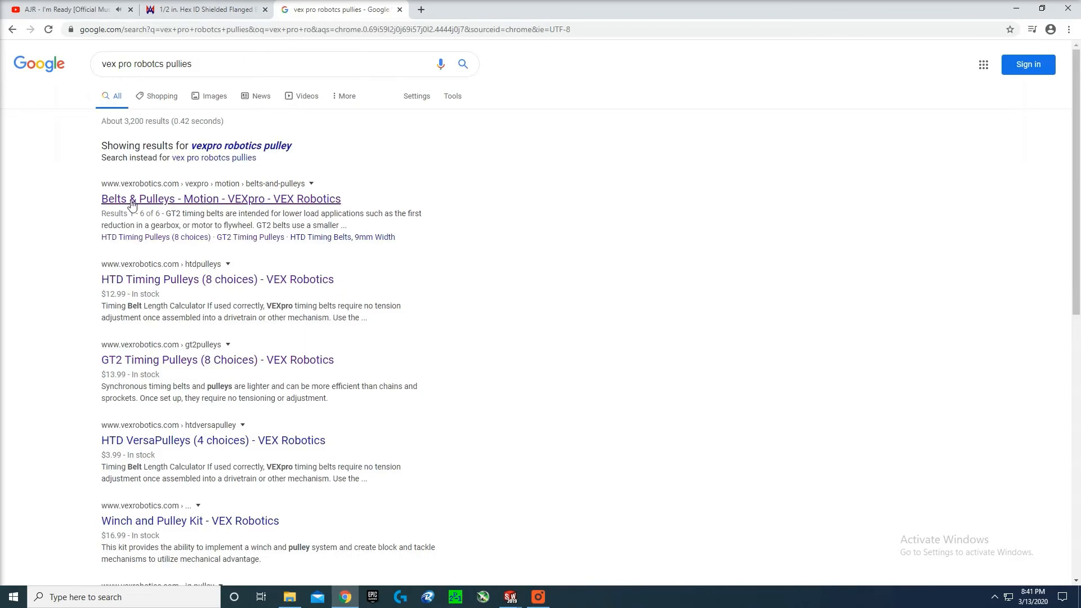
left_click(153, 206)
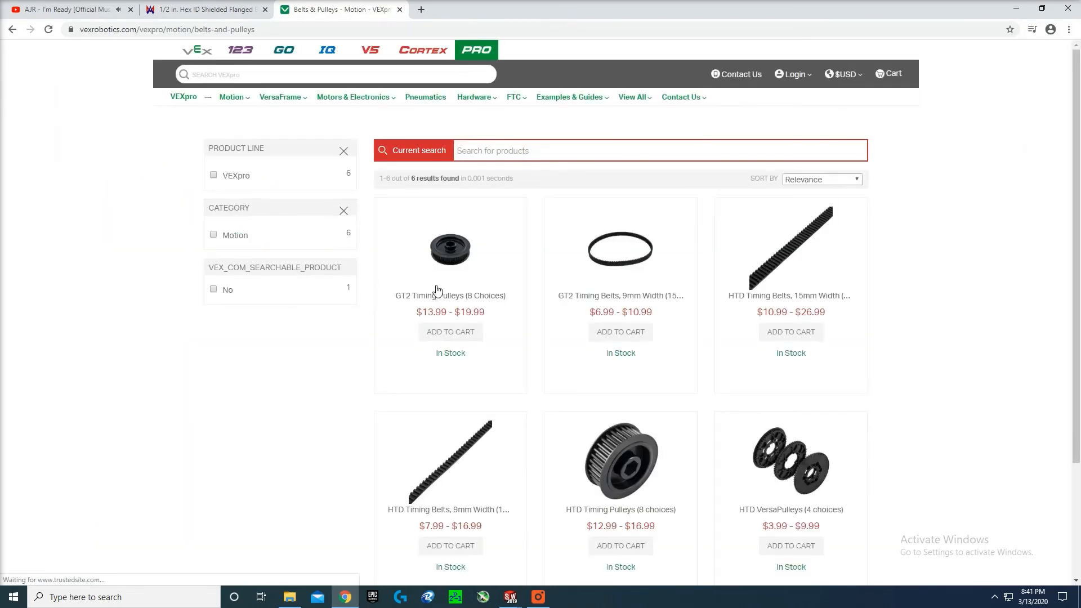
left_click(595, 467)
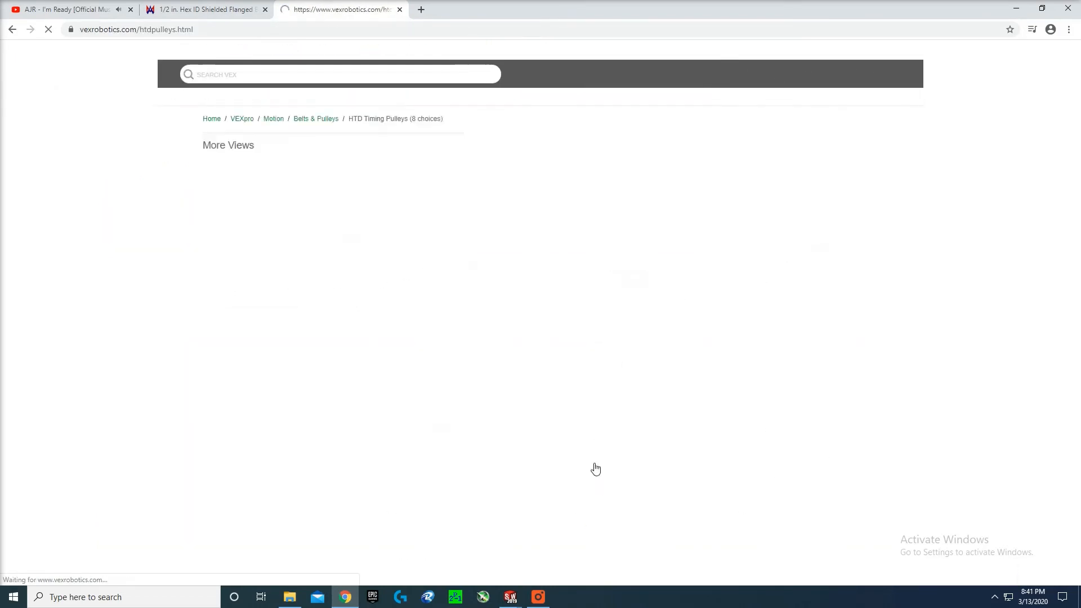
- Look through the HTD pulley list and product details, and display the HTD Timing Pulleys engineering drawing
scroll(382, 379, "down", 3)
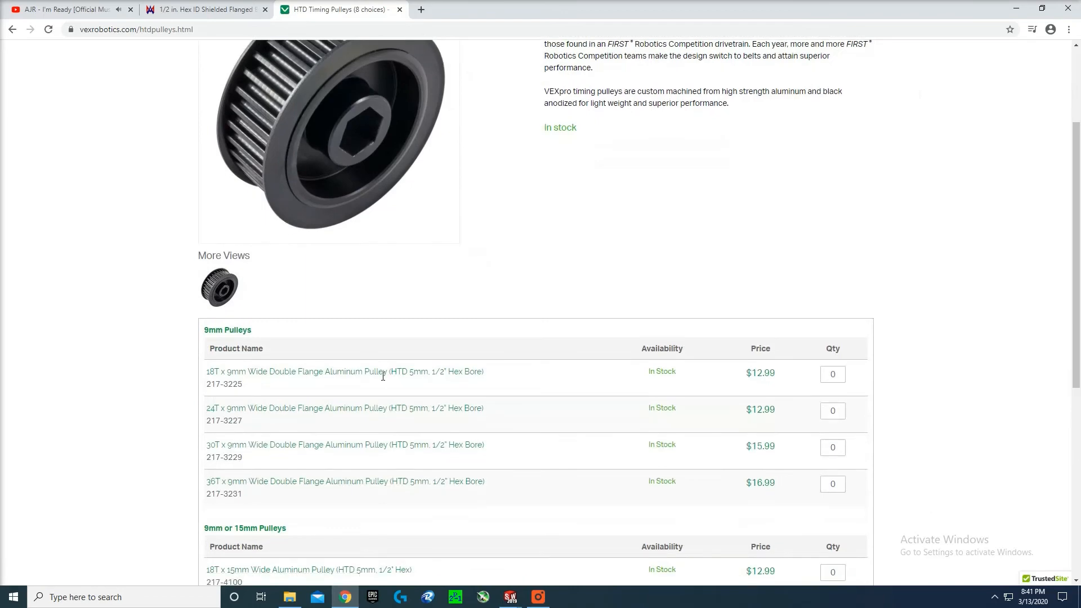
scroll(389, 374, "up", 3)
scroll(391, 374, "down", 3)
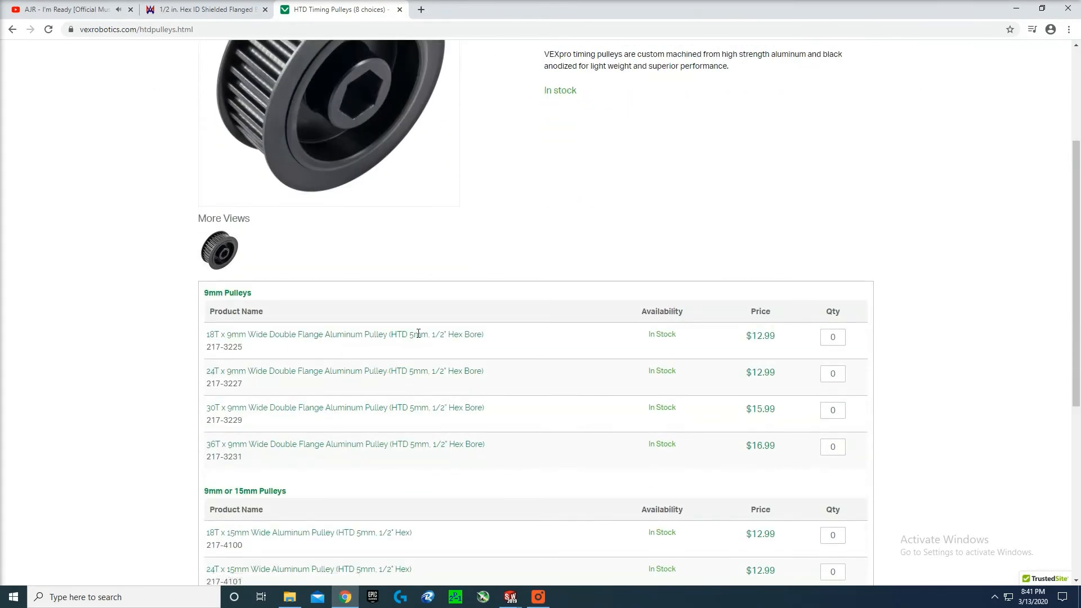
scroll(355, 369, "down", 6)
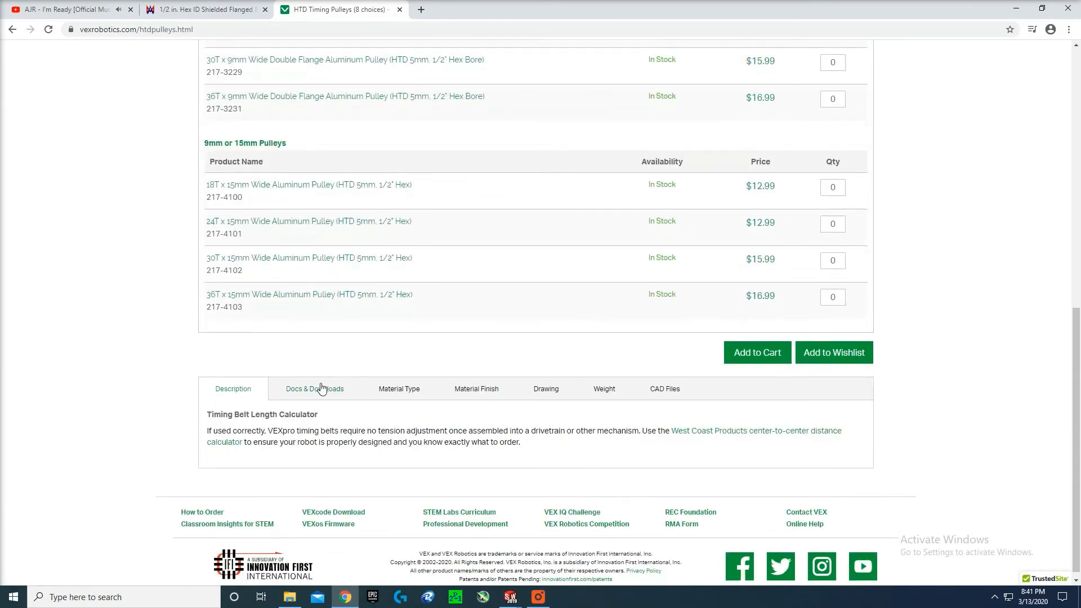
left_click(321, 386)
left_click(390, 421)
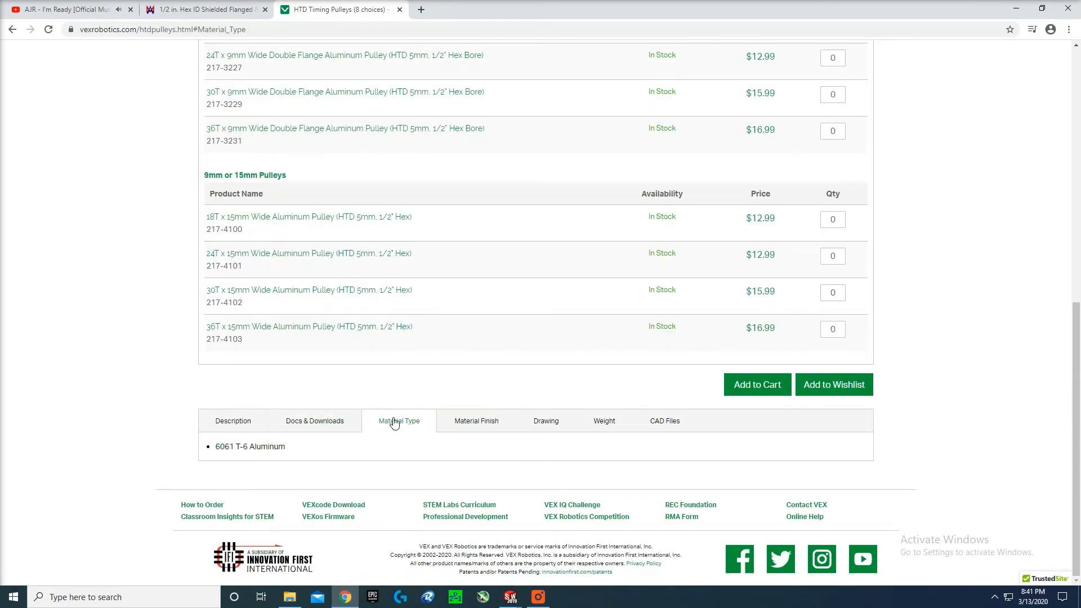
left_click(477, 425)
left_click(536, 424)
scroll(718, 330, "up", 2)
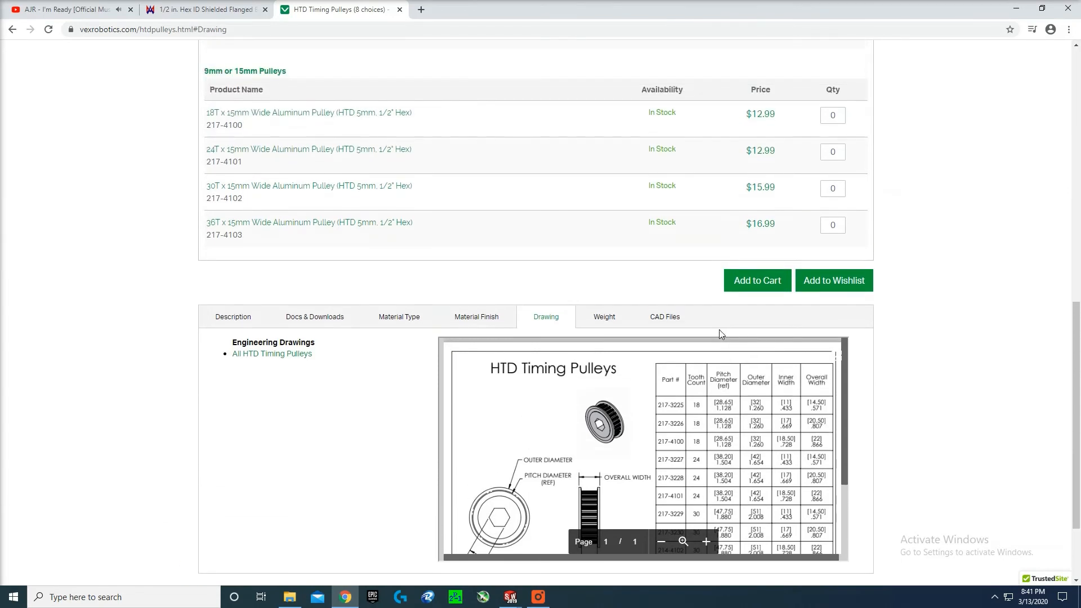
- Examine the drawing's table for the pitch diameters of the HTD pulleys by tooth count
scroll(718, 330, "down", 1)
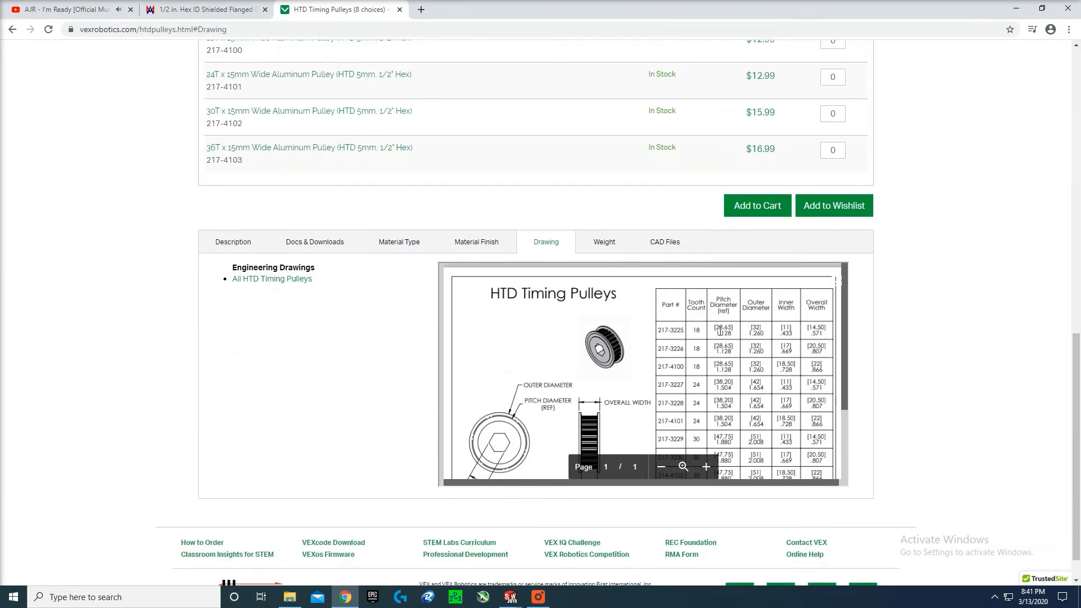
left_click(683, 467)
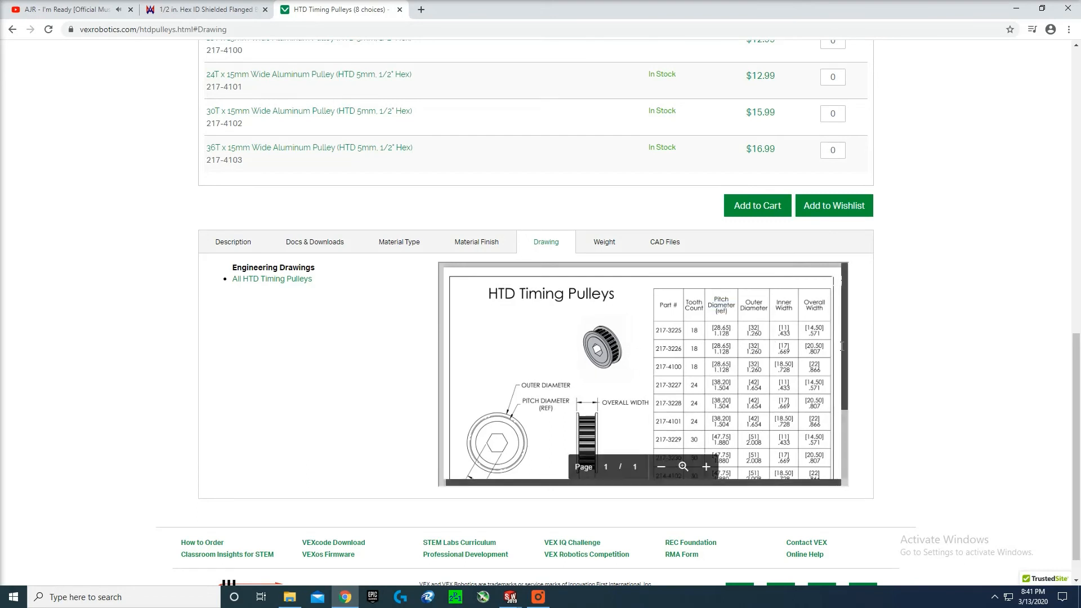
scroll(841, 345, "down", 2)
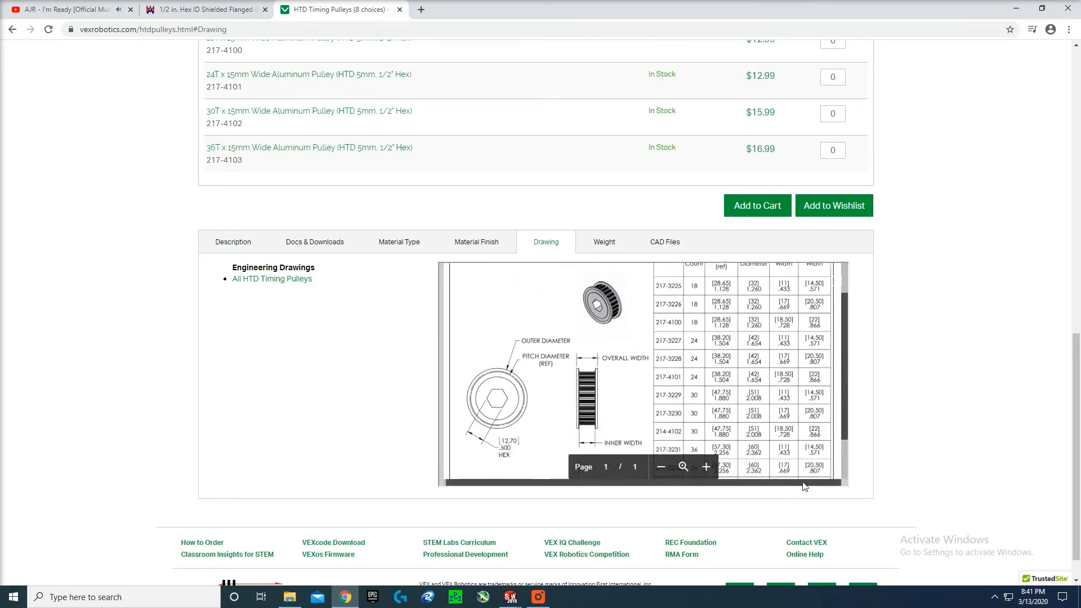
left_click_drag(842, 414, 842, 388)
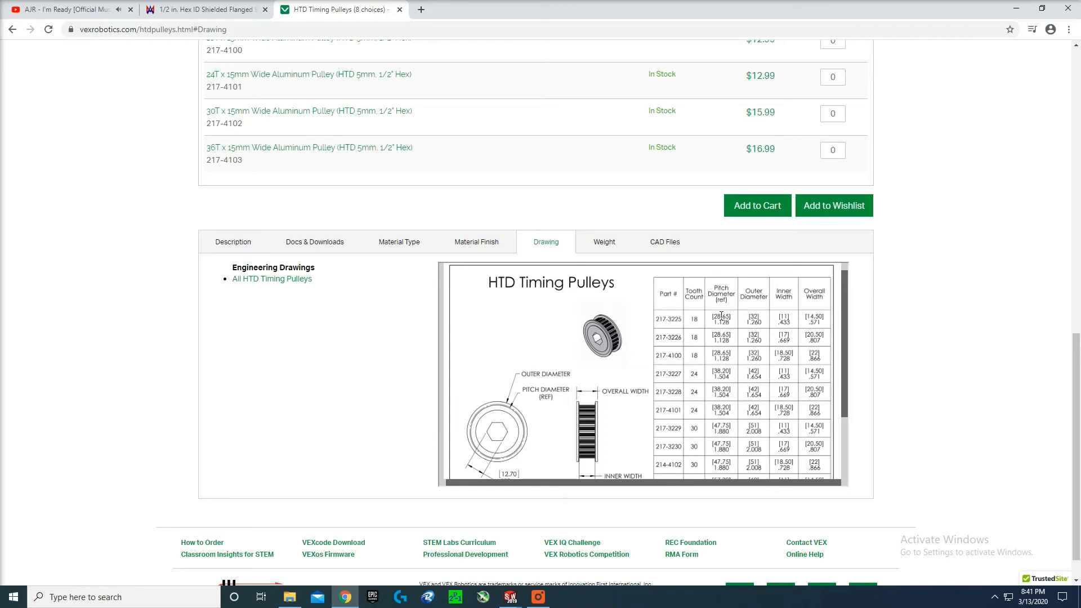
scroll(721, 315, "down", 1)
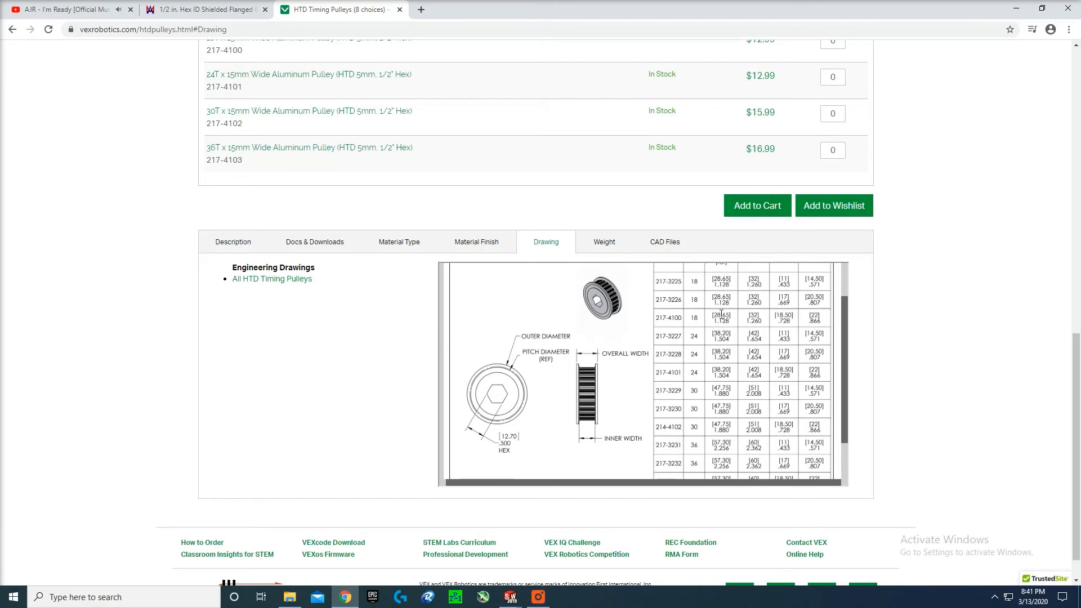
scroll(721, 315, "up", 1)
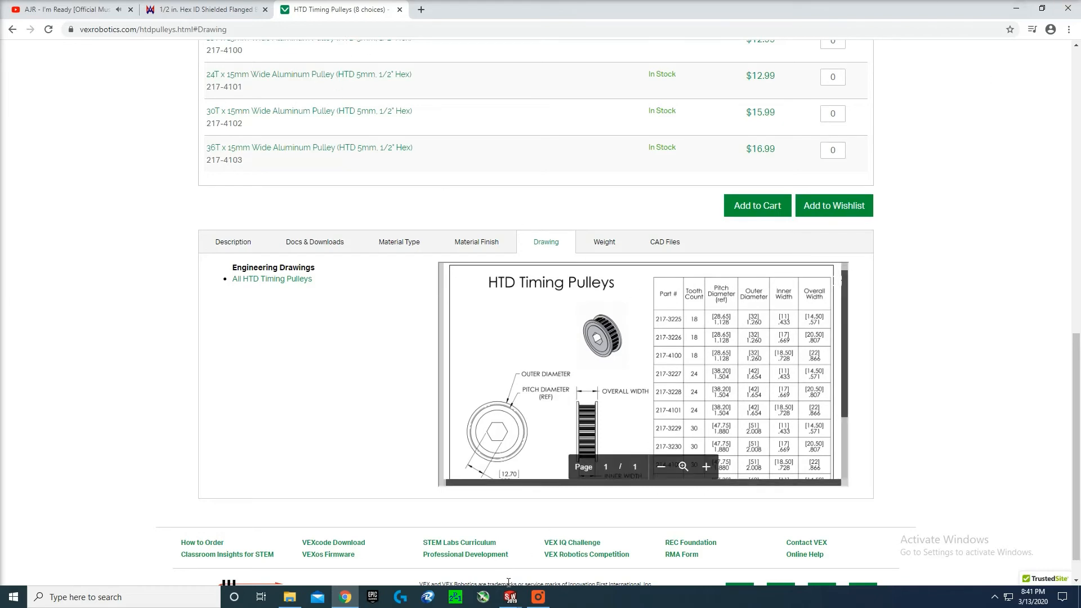
- Switch to the test assemble document in SolidWorks and set its unit system to MMGS (millimeter, gram, second)
mouse_move(510, 595)
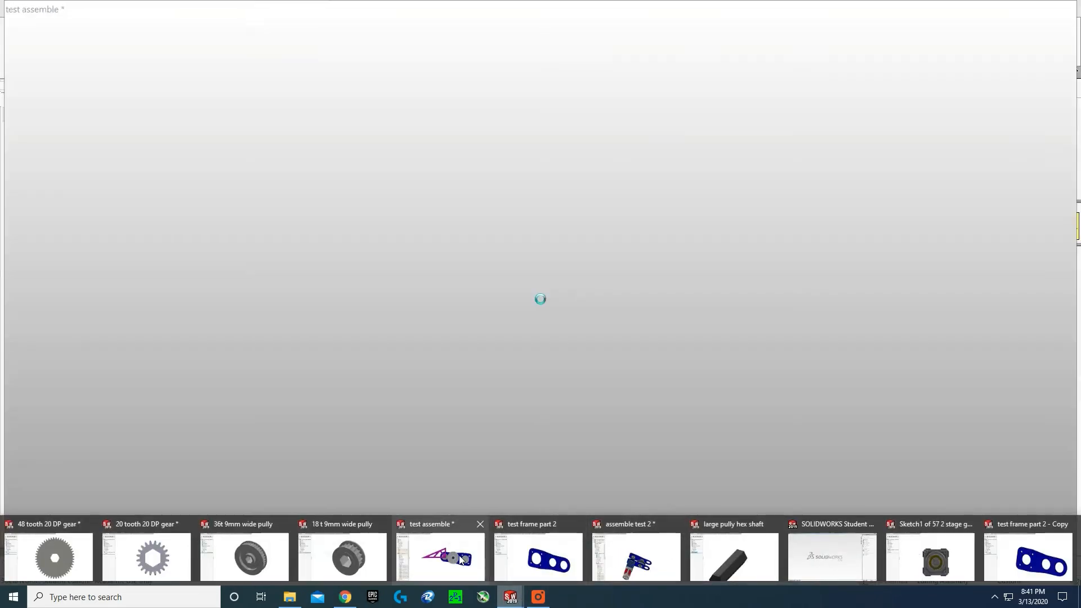
left_click(440, 557)
scroll(589, 383, "up", 2)
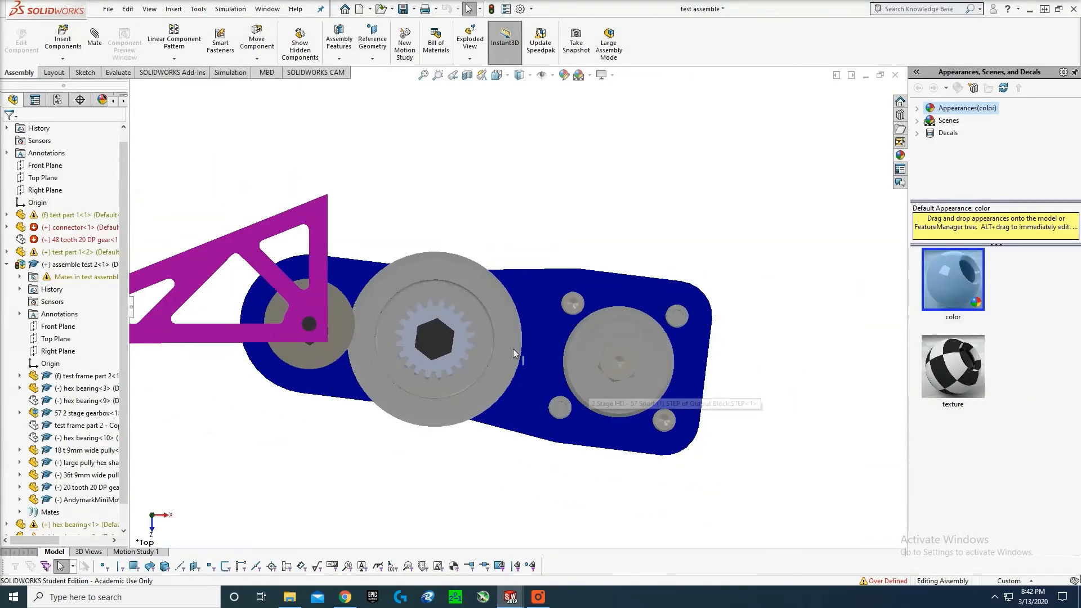
key("space")
left_click(550, 5)
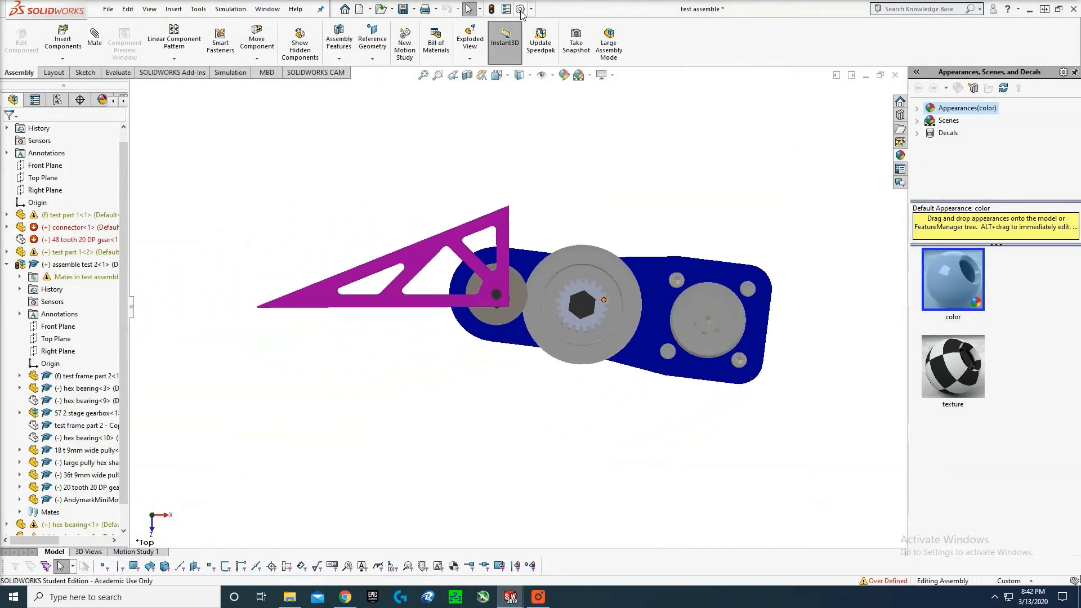
left_click(521, 8)
left_click(228, 99)
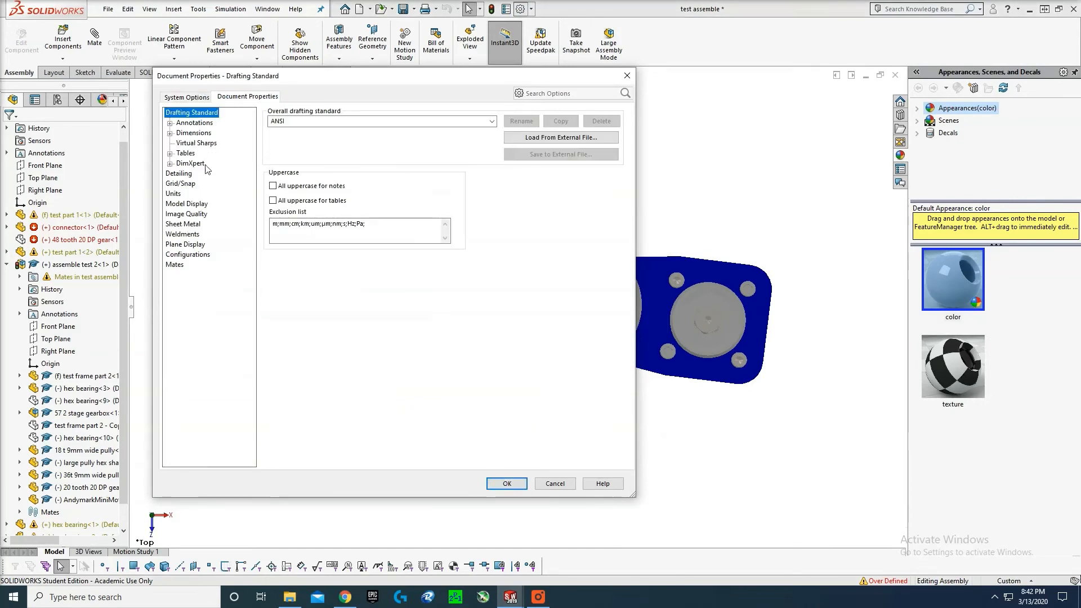
left_click(173, 193)
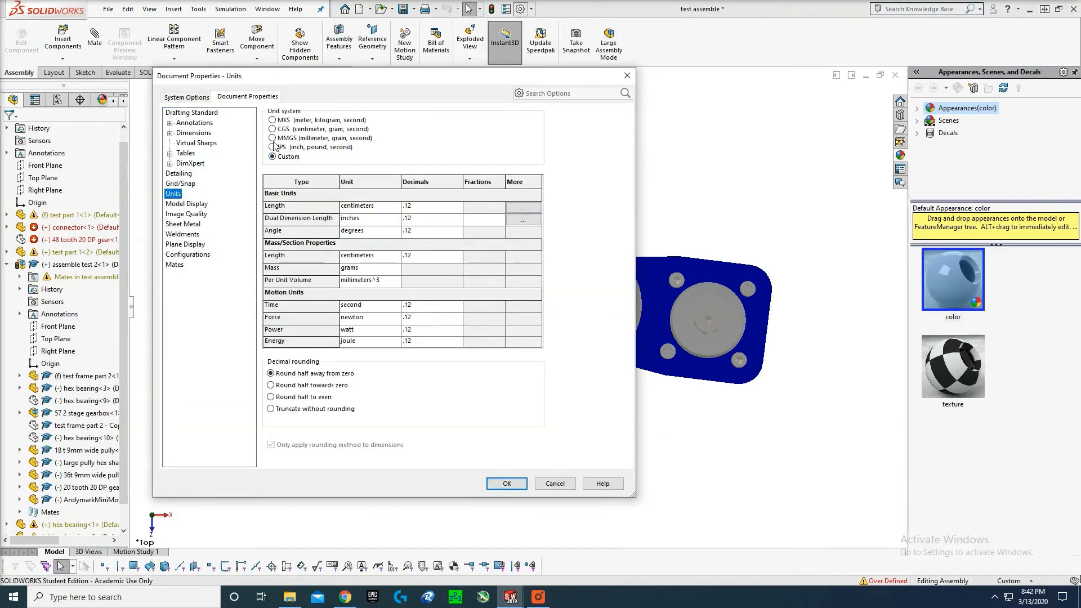
left_click(272, 138)
left_click(506, 482)
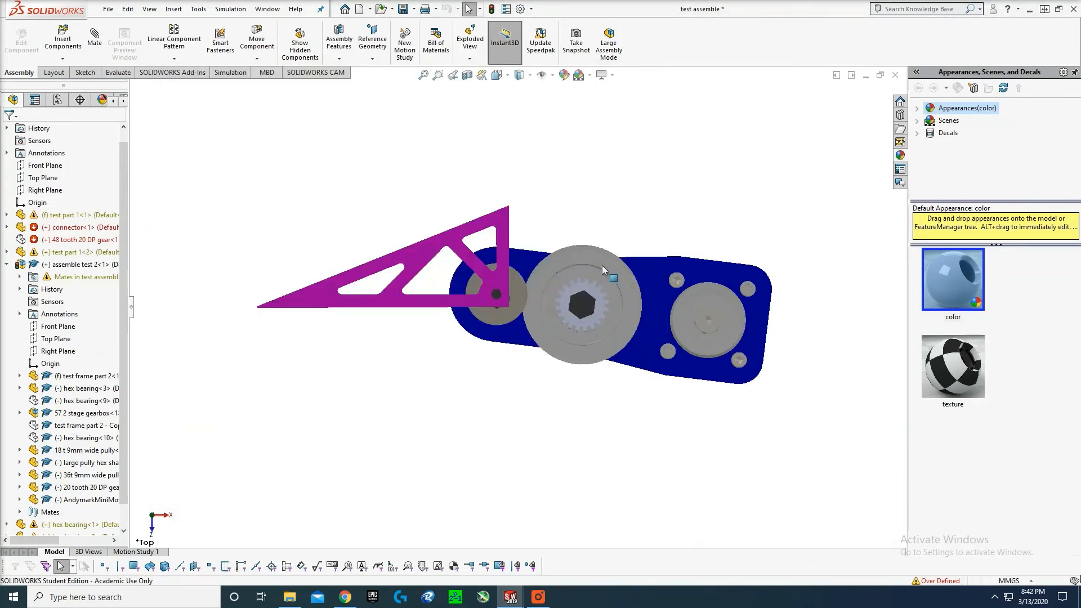
- Start a sketch on the blue frame plate's face and draw a circle about 20 mm in diameter centred on the motor pulley
scroll(749, 326, "down", 3)
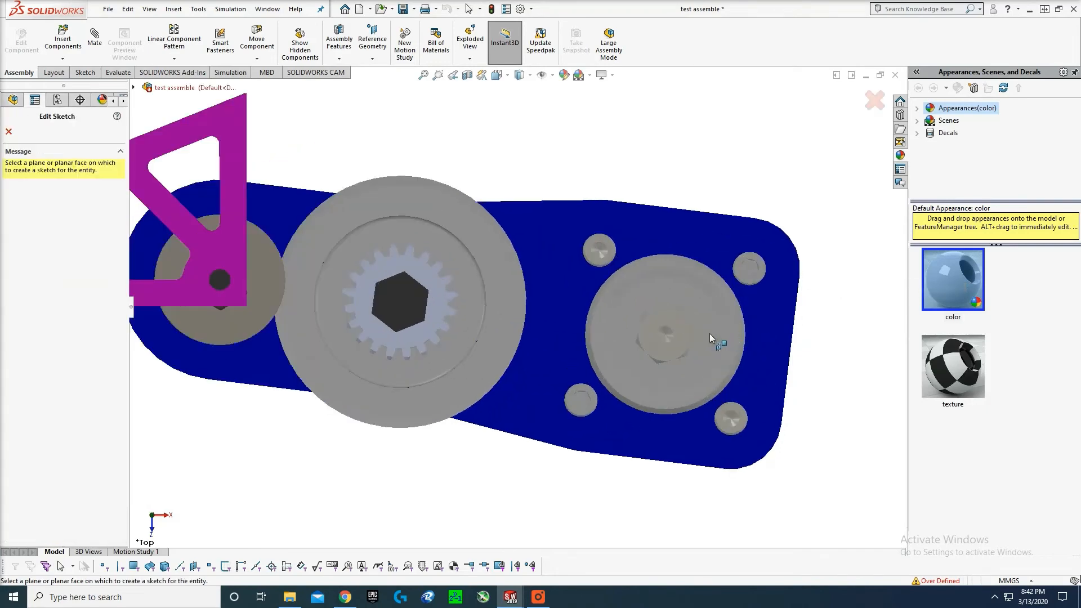
left_click(766, 298)
left_click(664, 334)
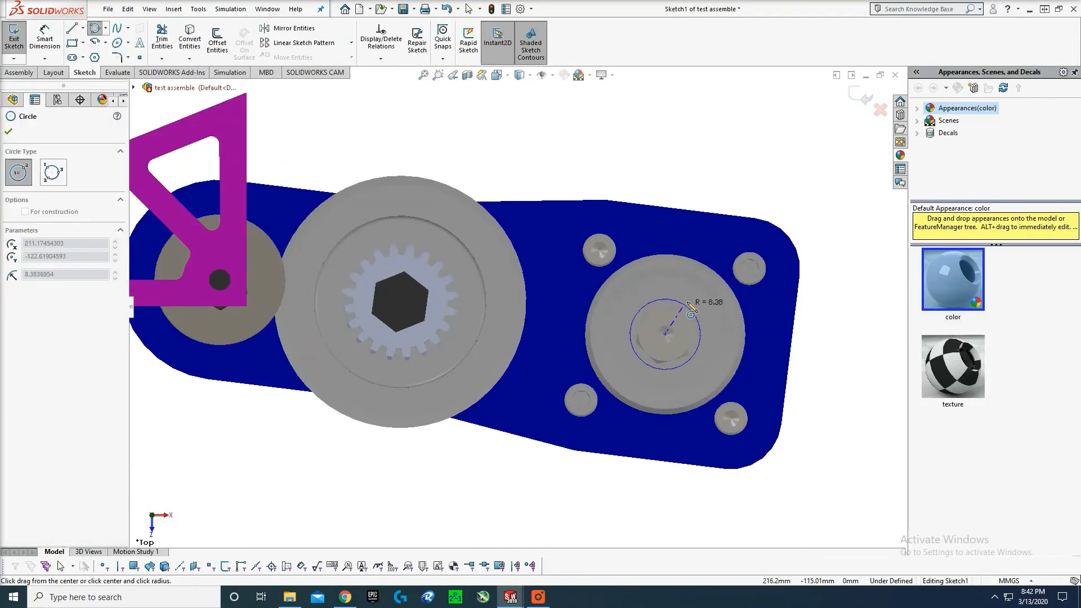
left_click(697, 308)
- Dimension the circle on the motor pulley and set its diameter to 28.65 mm
key("Escape")
key("d")
left_click(704, 326)
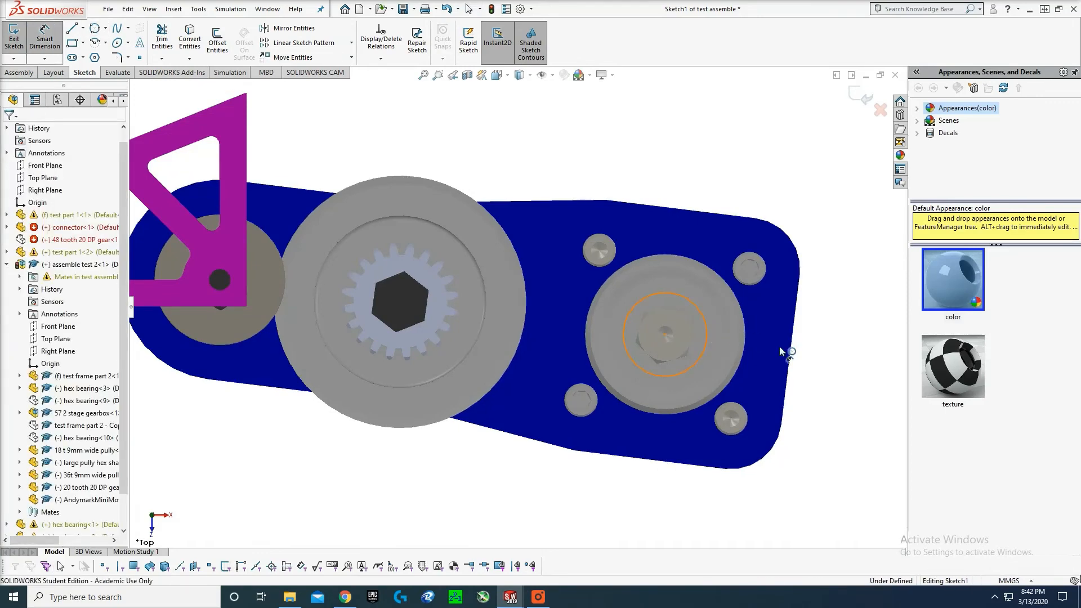
left_click(832, 361)
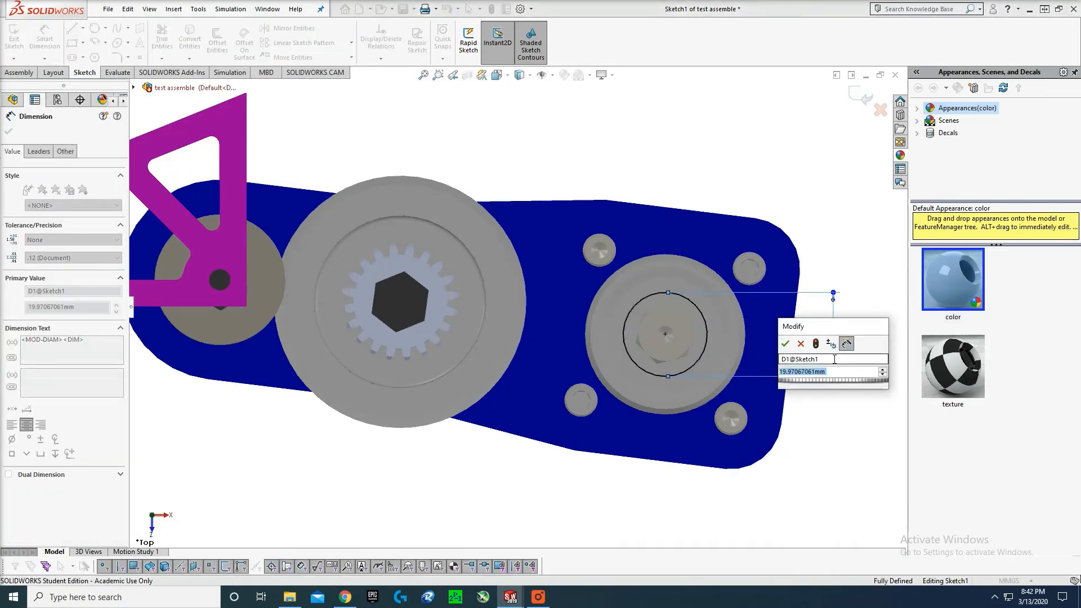
type("26")
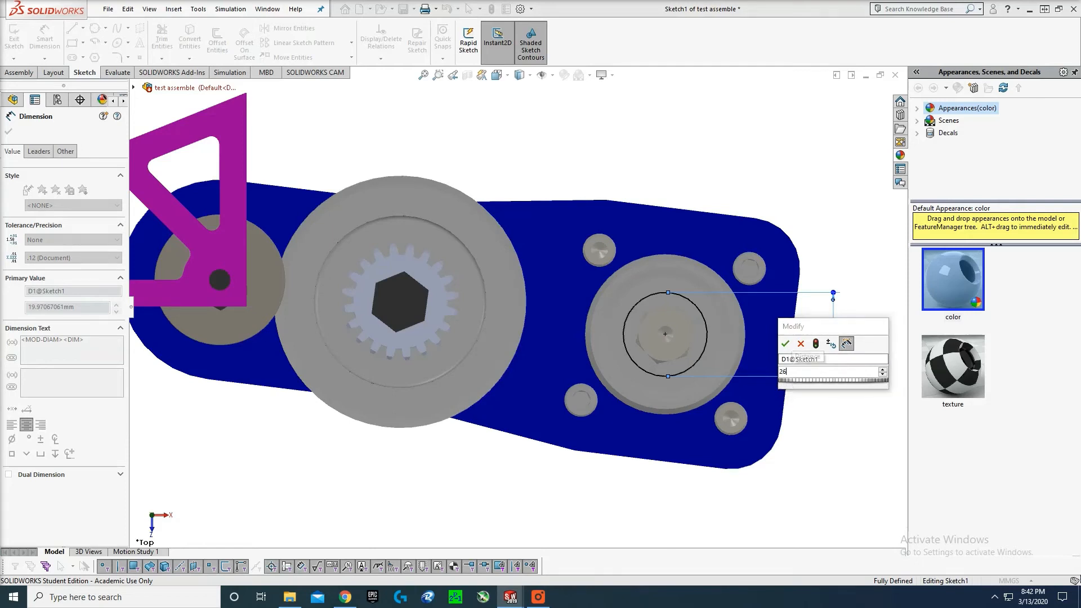
key("BackSpace")
type("8.65")
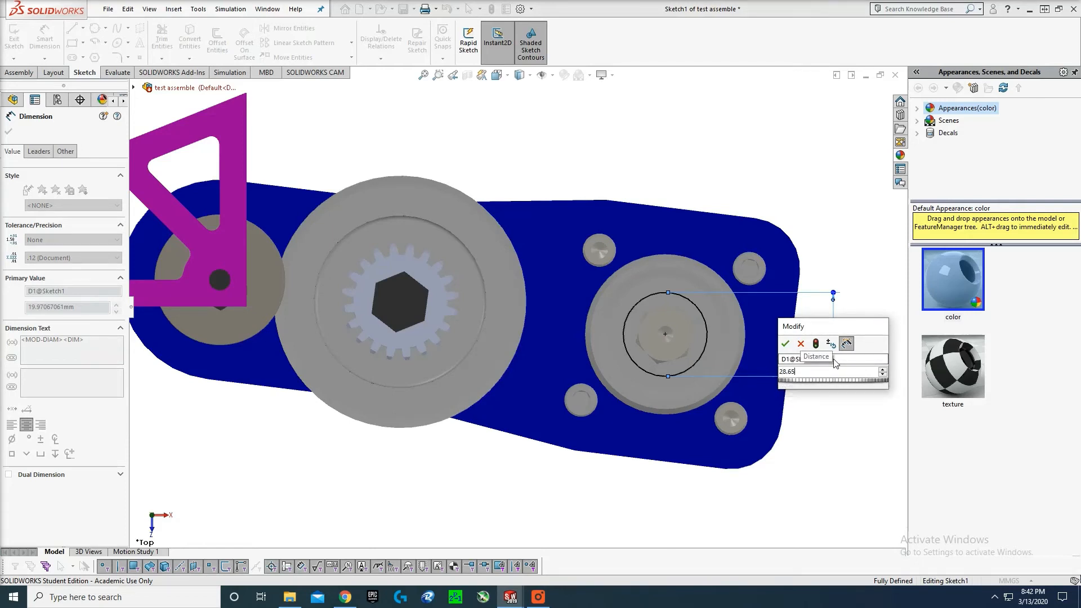
key("Return")
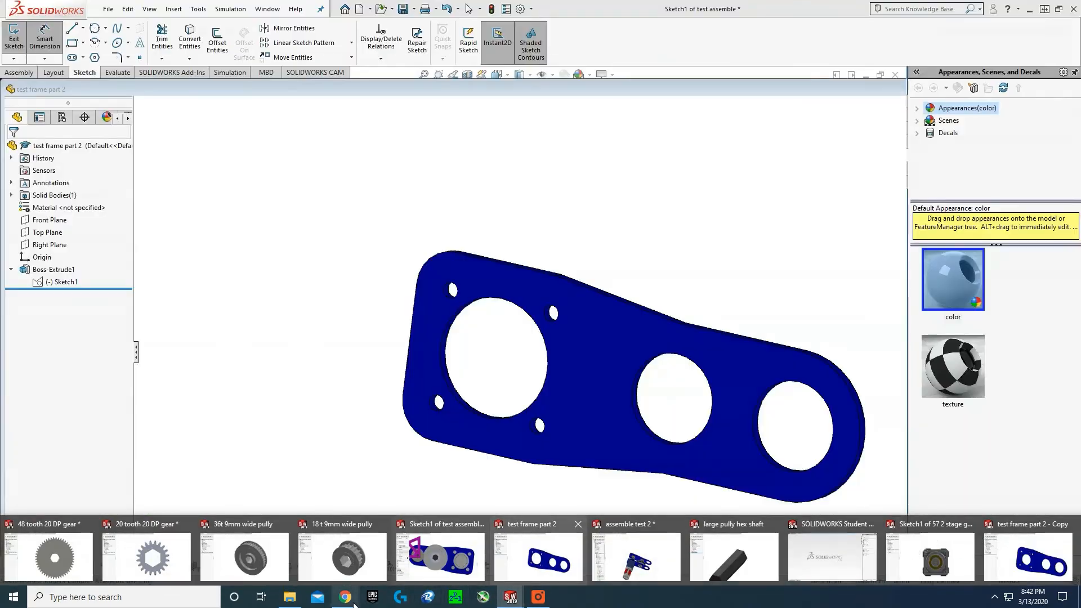
- Check the HTD pulley drawing table in Chrome again, and return to the SolidWorks assembly sketch to inspect the circle at an angle and from the top
left_click(346, 598)
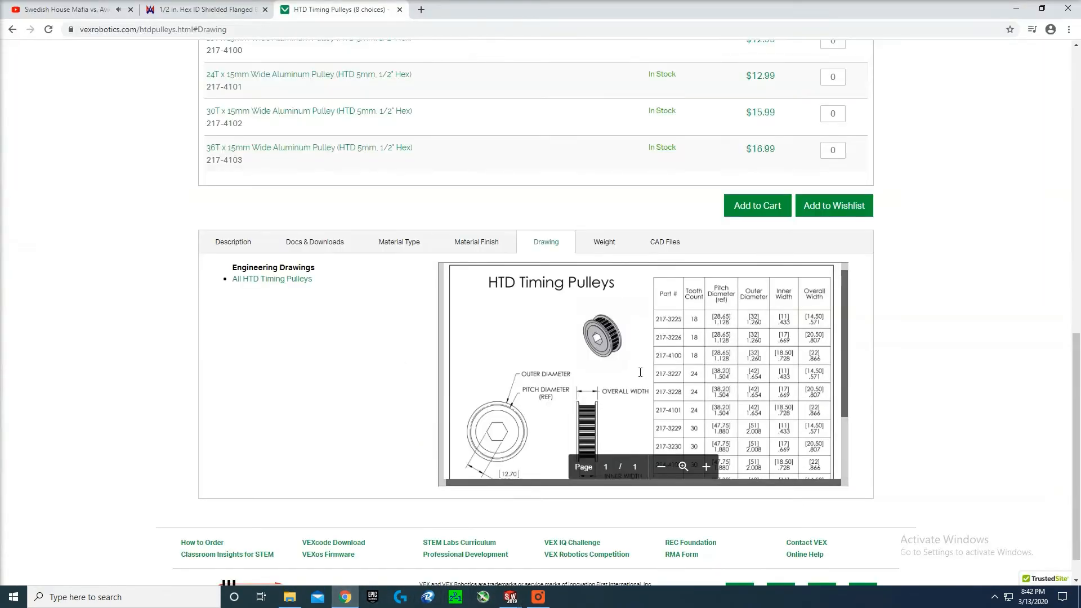
mouse_move(510, 598)
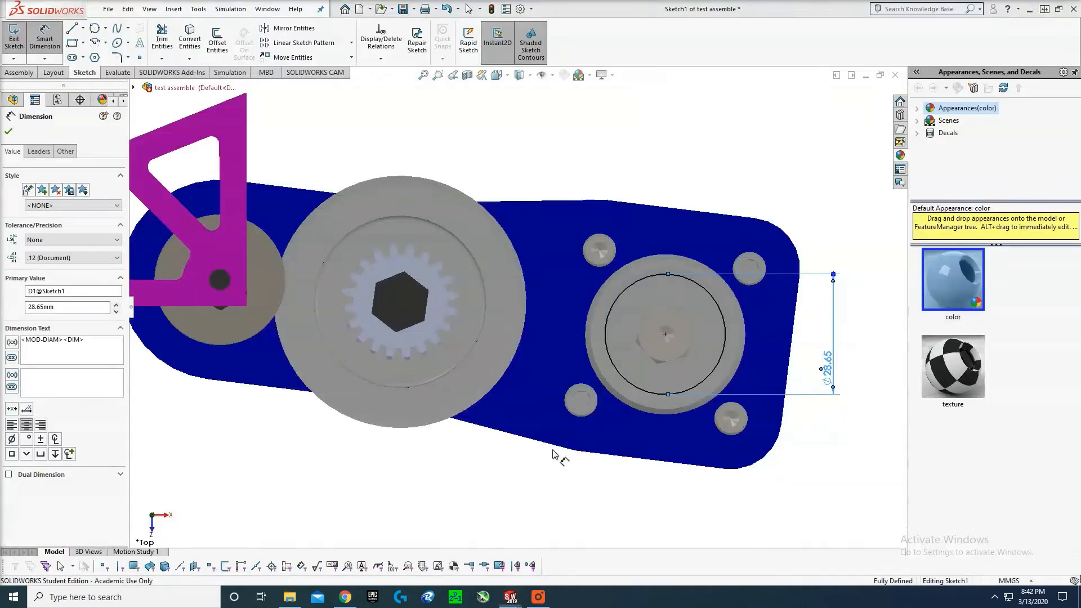
left_click(457, 562)
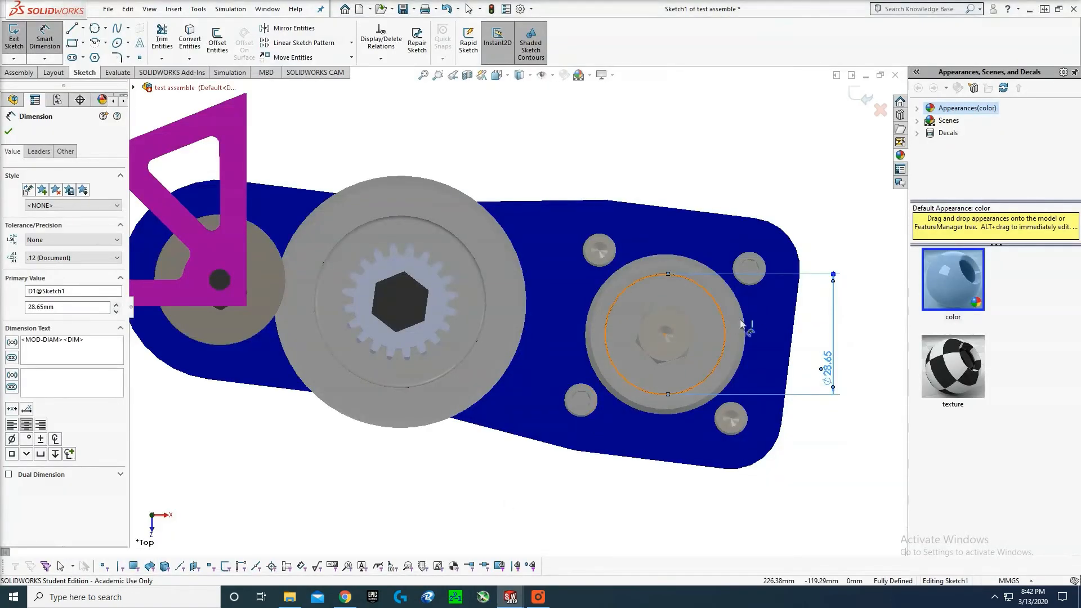
mouse_move(730, 336)
middle_mouse_down()
mouse_move(706, 325)
mouse_move(732, 325)
middle_mouse_up()
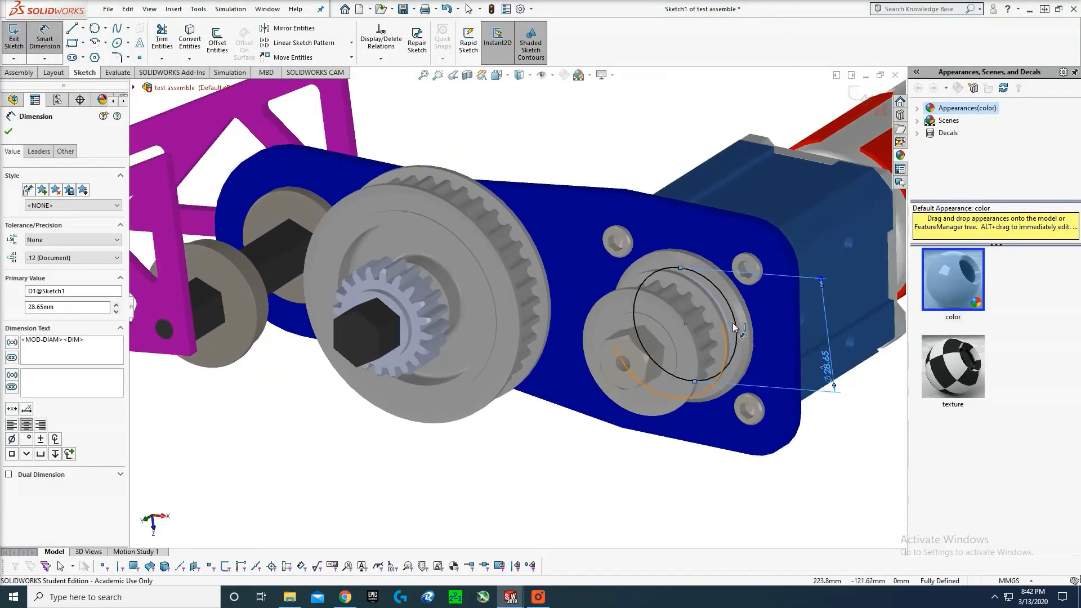
key("space")
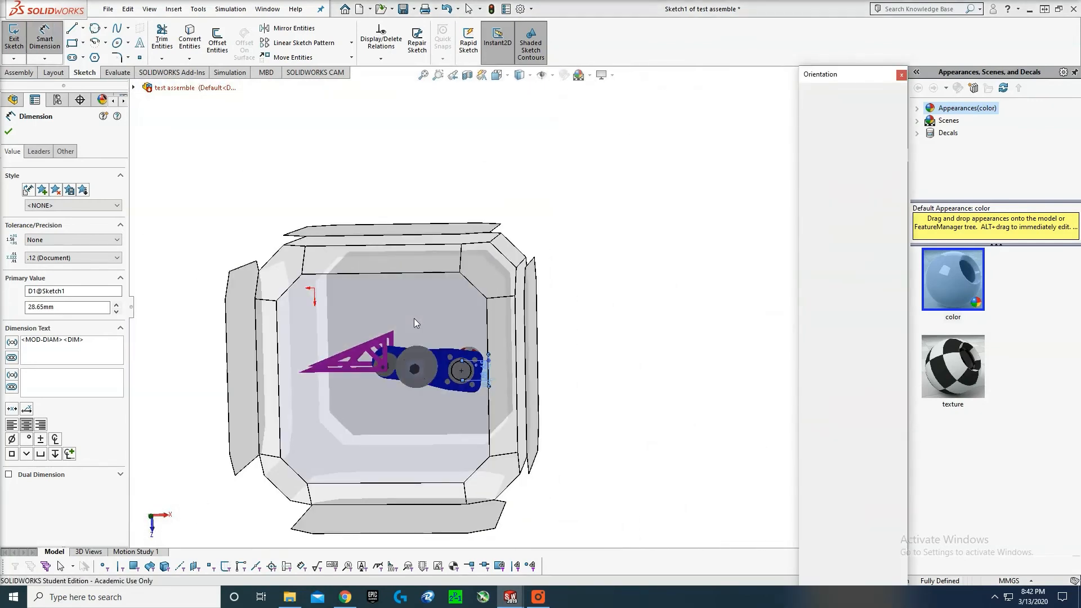
left_click(413, 318)
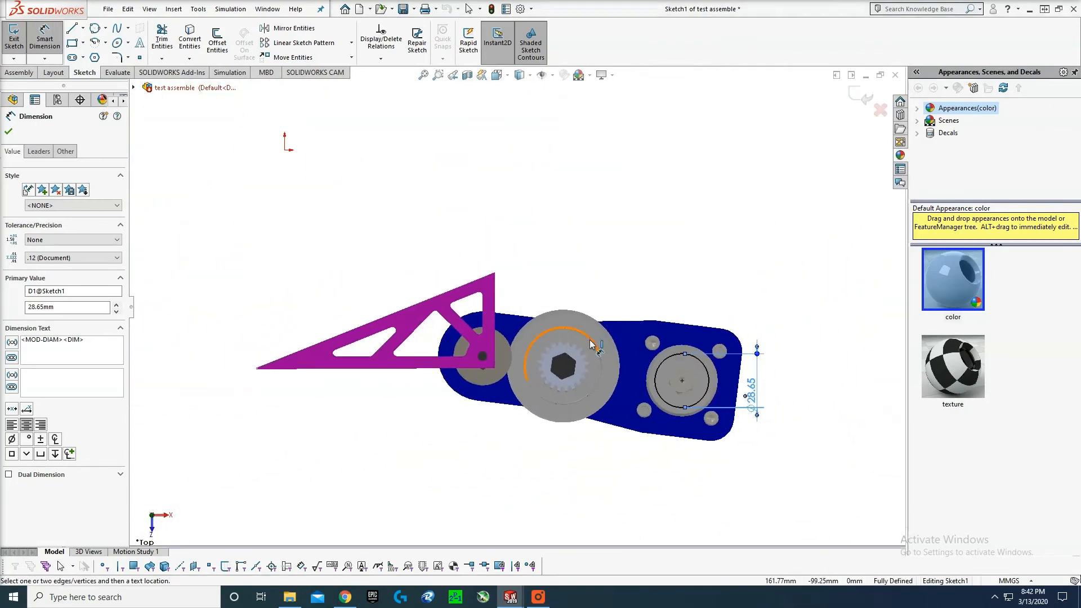
- Check the 36-tooth pitch diameter in Chrome's HTD drawing, and in SolidWorks draw a circle about 44 mm in diameter centred on the large middle pulley
key("Escape")
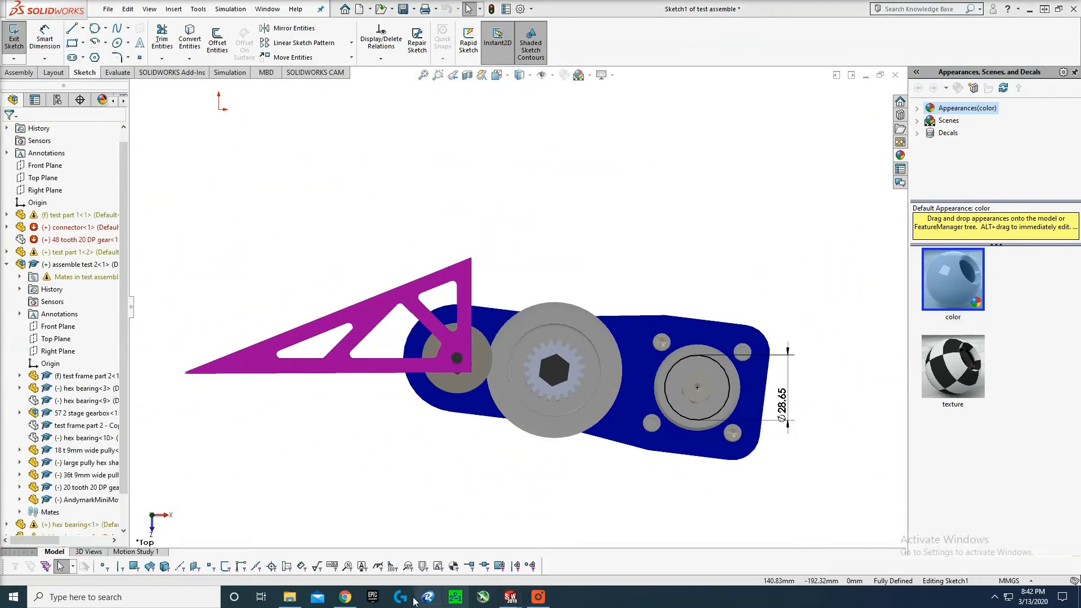
left_click(336, 601)
scroll(706, 407, "down", 2)
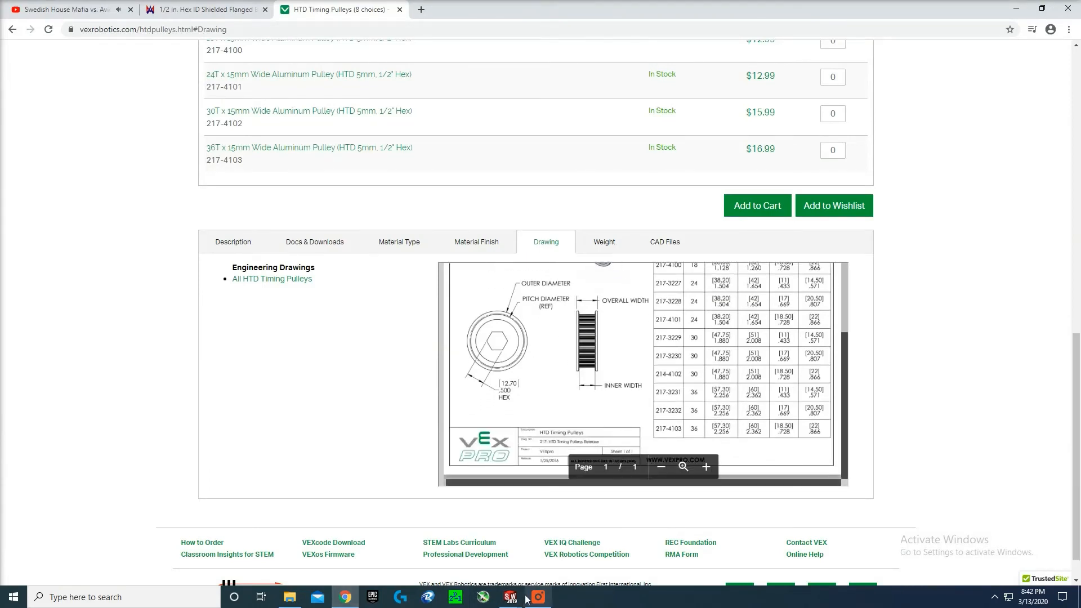
mouse_move(510, 597)
left_click(474, 567)
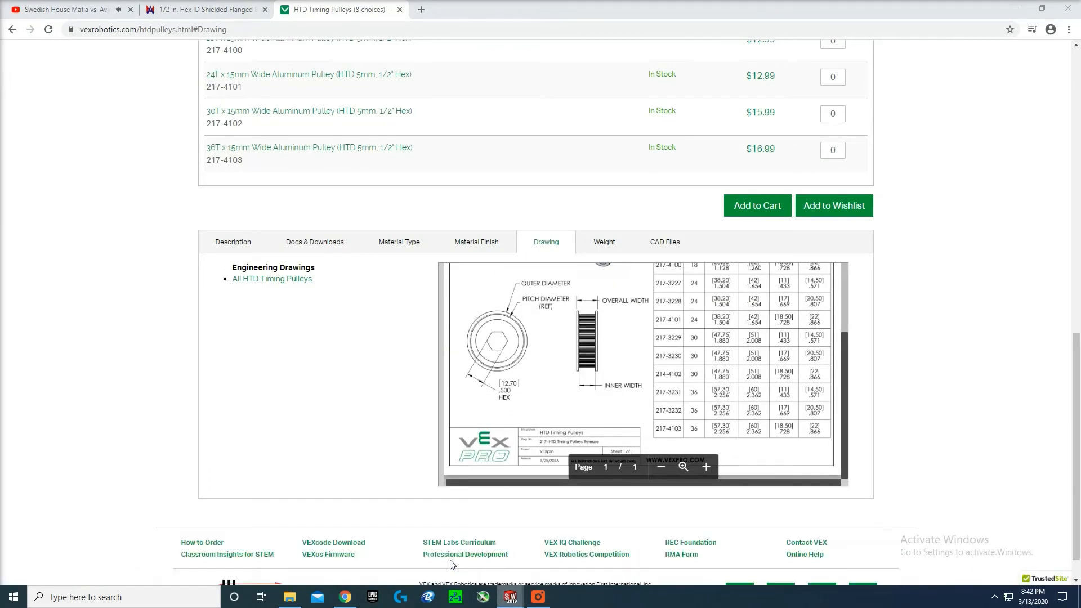
right_click_drag(522, 366, 547, 372)
scroll(554, 376, "down", 3)
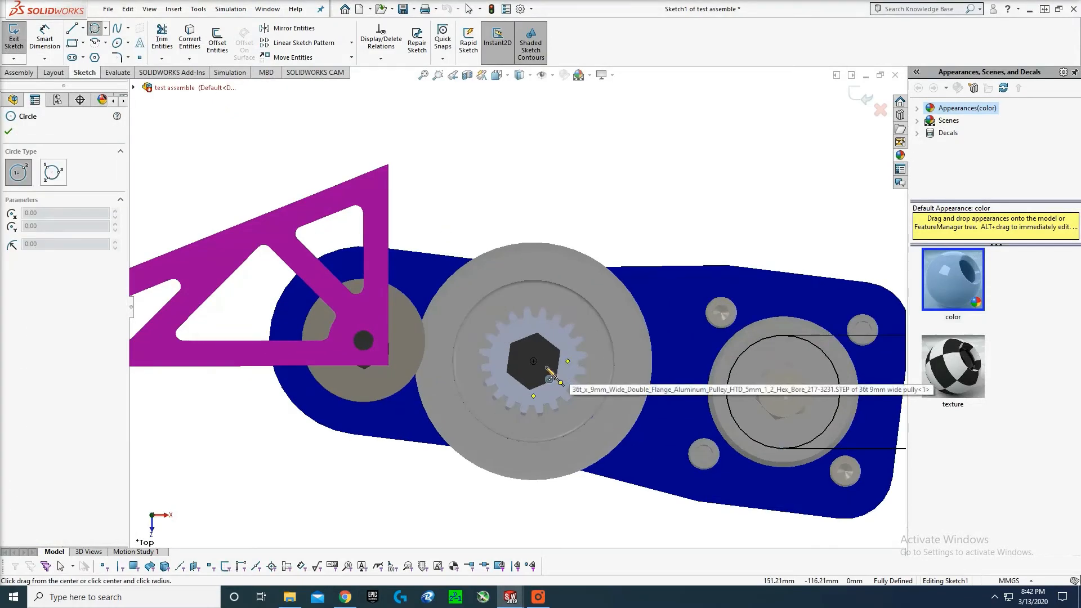
left_click(533, 360)
left_click(575, 285)
- Dimension the circle on the large middle pulley and set its diameter to 57.3 mm
right_click_drag(574, 285, 575, 260)
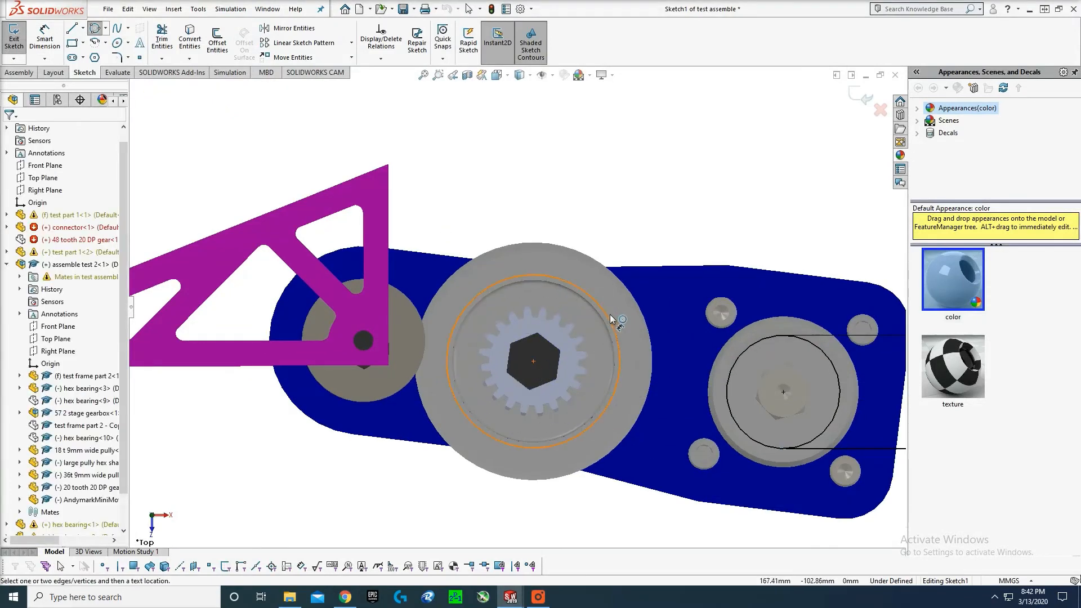
left_click(610, 315)
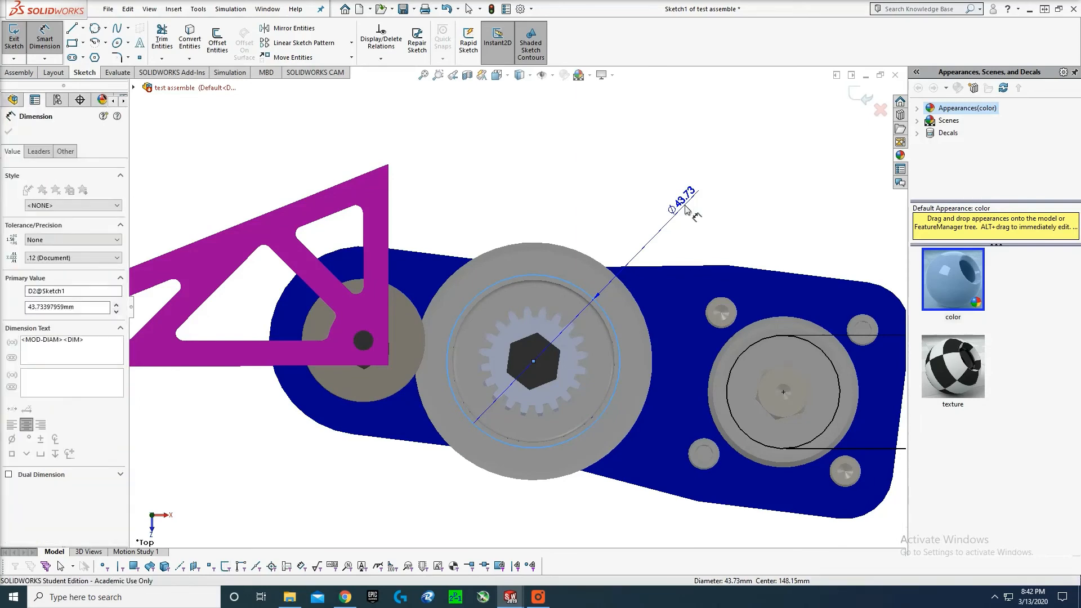
left_click(686, 207)
type("57.3")
key("Return")
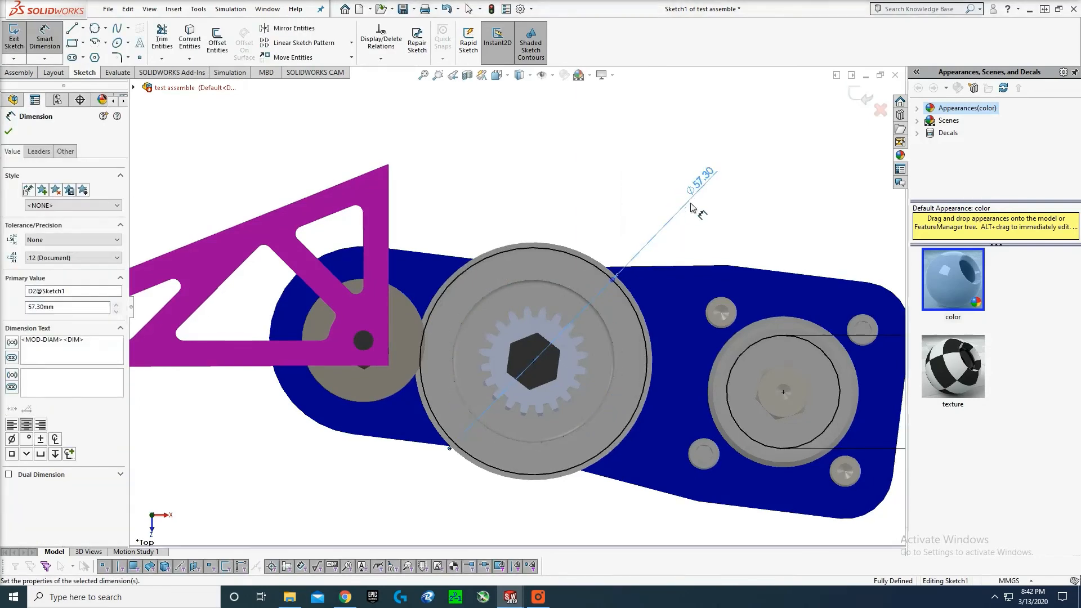
key("Escape")
- Recheck the HTD pulley drawing table in Chrome, and return to the SolidWorks assembly to view both pitch circles from the top
mouse_move(510, 597)
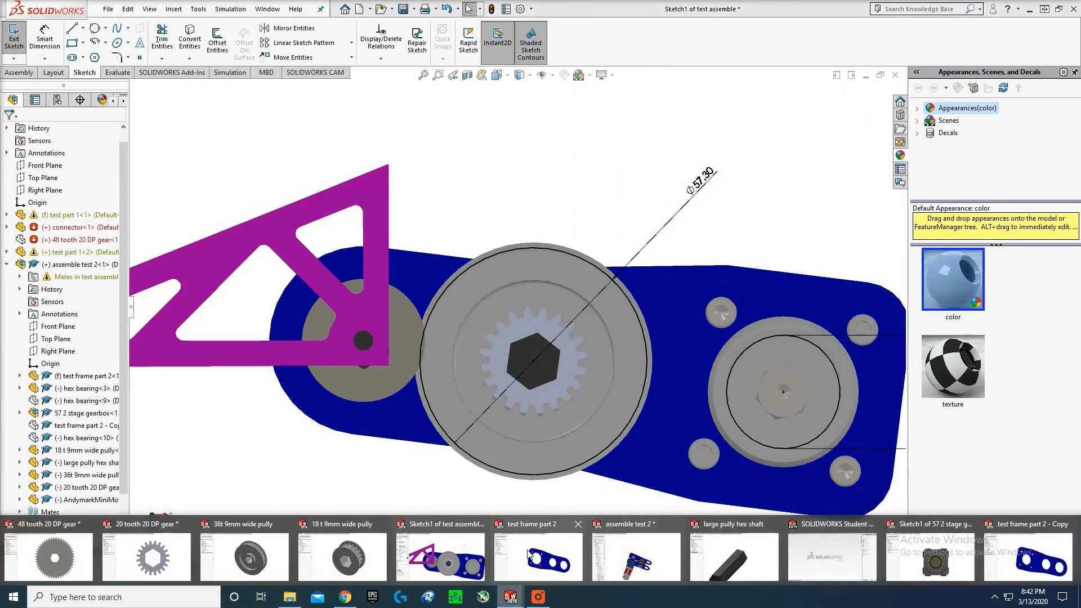
left_click(345, 597)
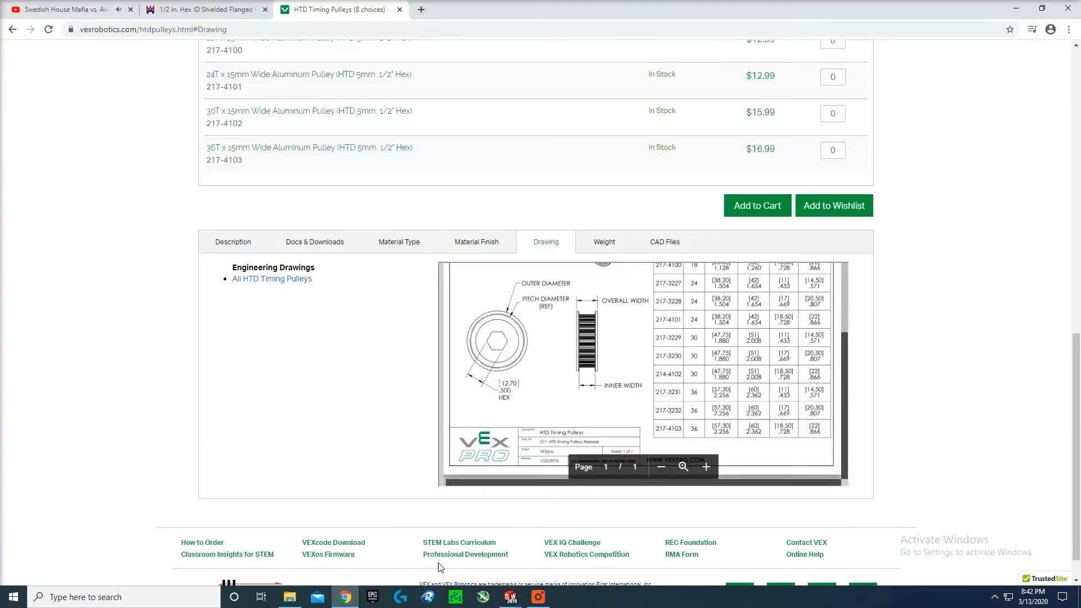
mouse_move(510, 597)
left_click(473, 555)
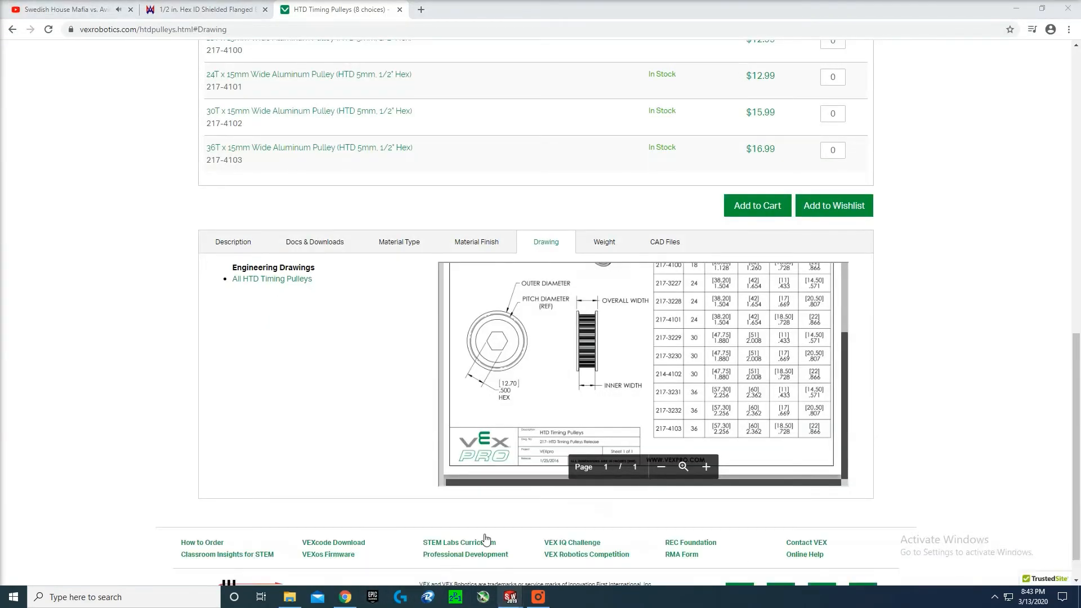
middle_click_drag(654, 306, 660, 334)
scroll(658, 326, "up", 2)
key("space")
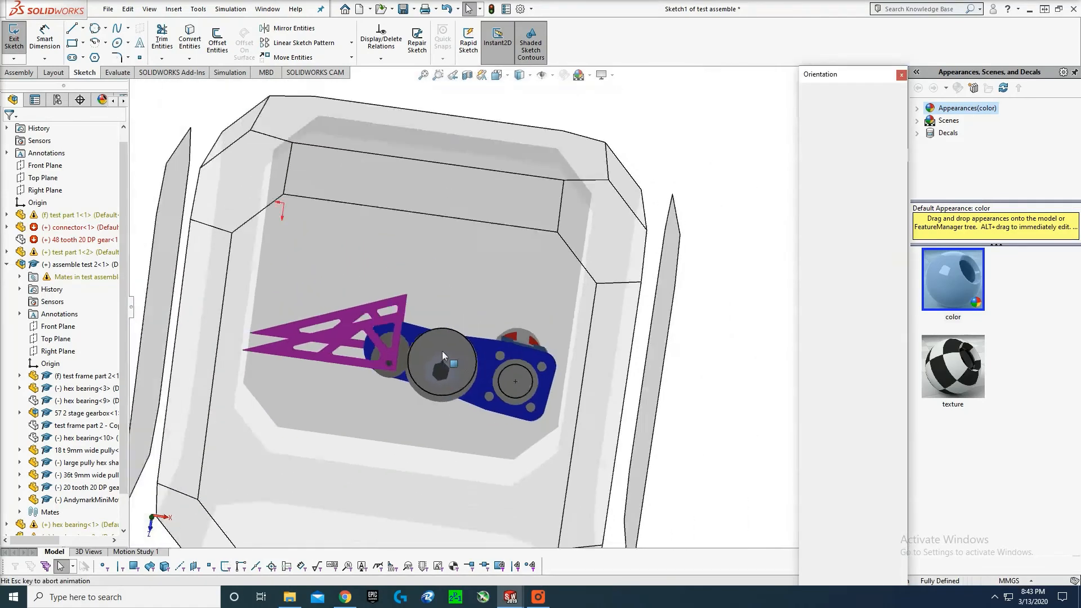
left_click(442, 342)
scroll(629, 325, "down", 4)
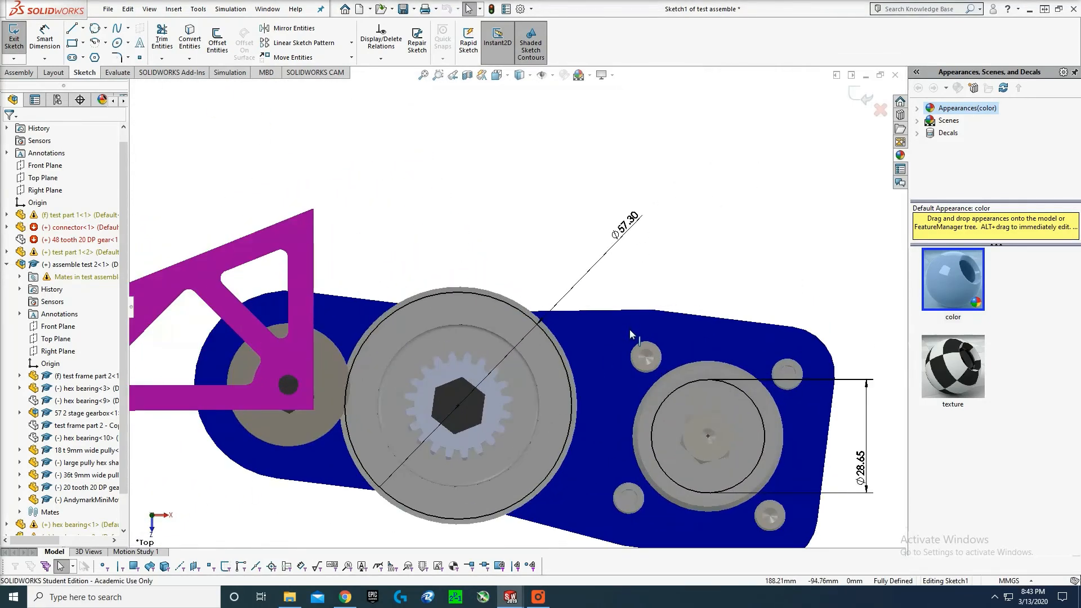
- Draw a line about 62 mm long joining the upper sides of the motor pulley circle and the large pulley circle
key("l")
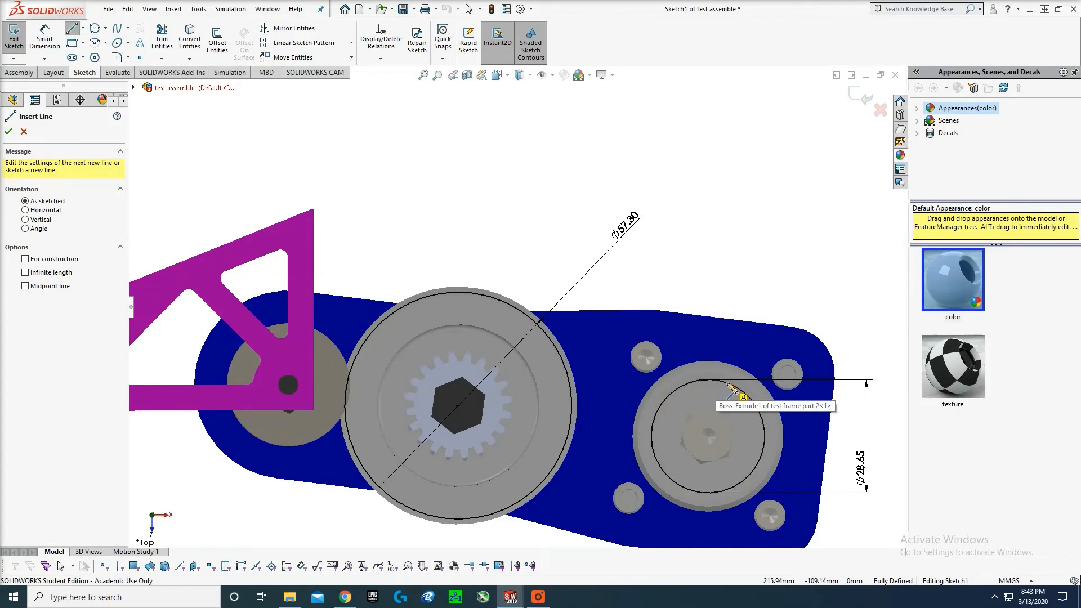
left_click(729, 385)
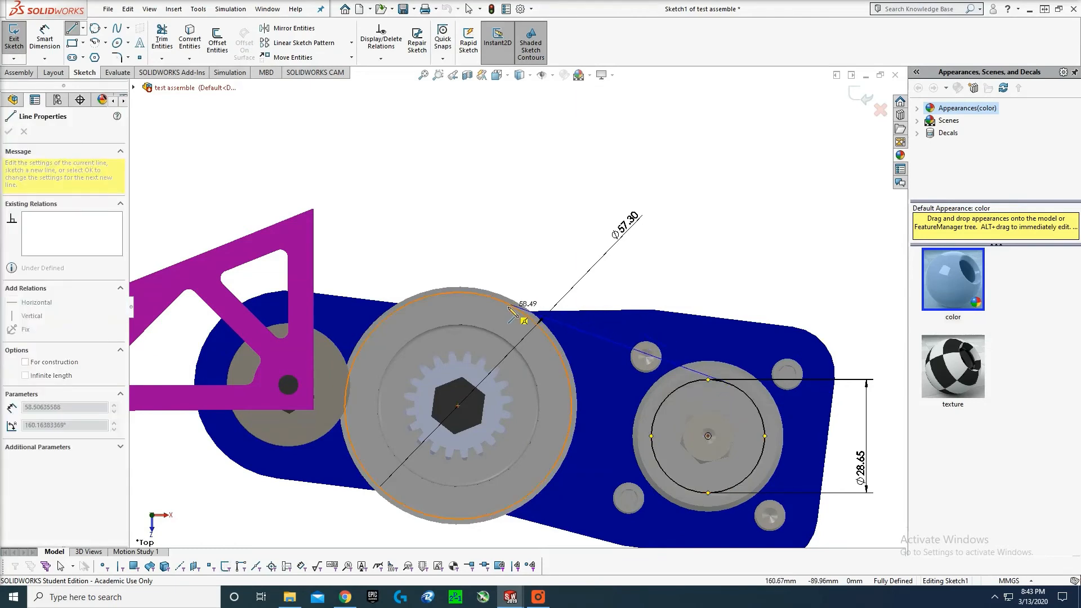
left_click(498, 299)
key("Escape")
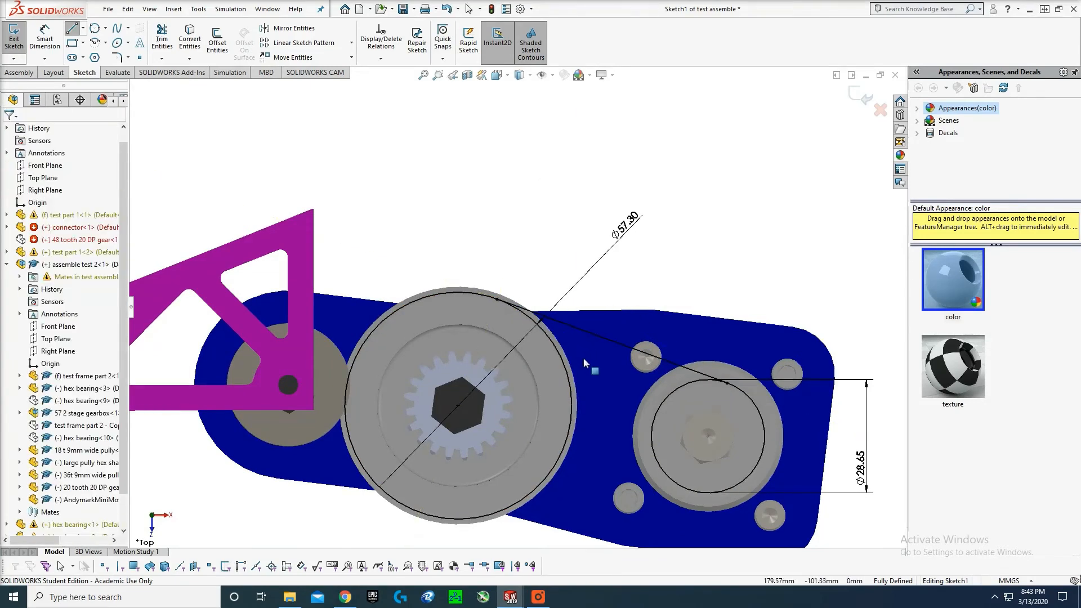
key("l")
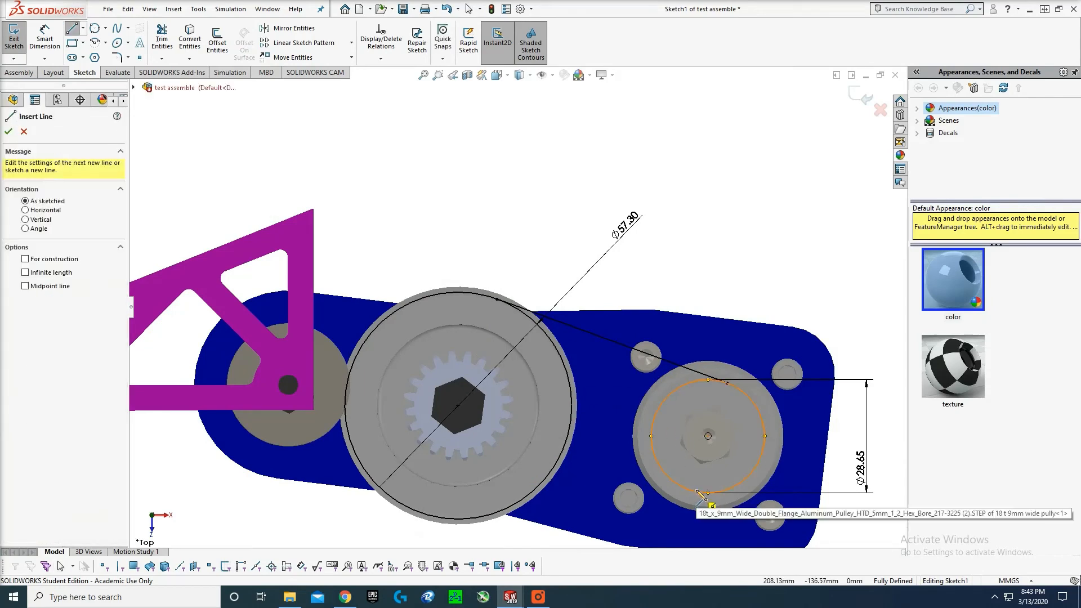
left_click(700, 494)
key("Escape")
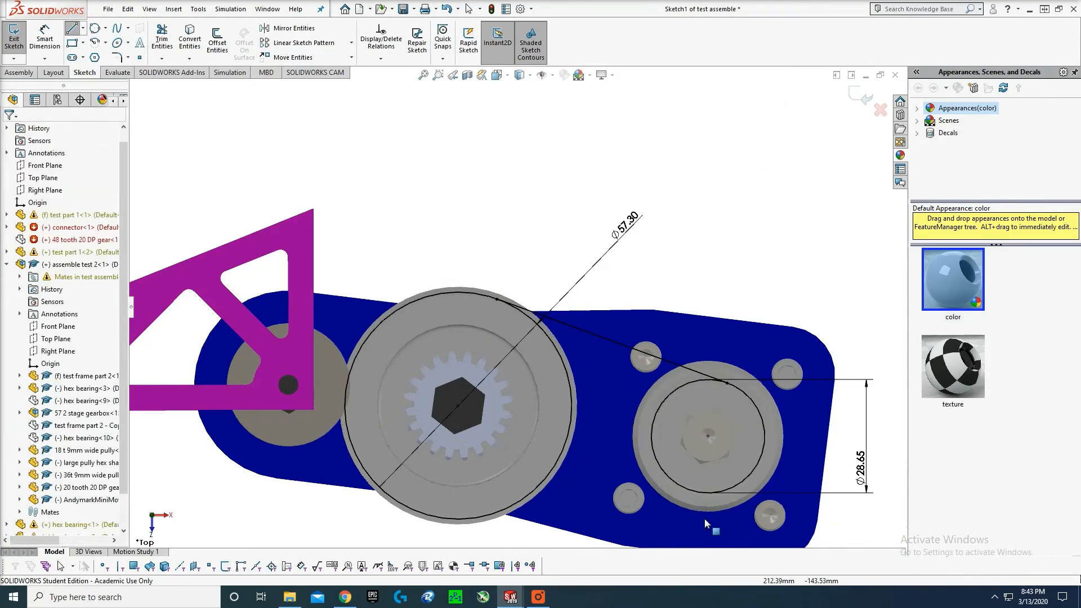
key("l")
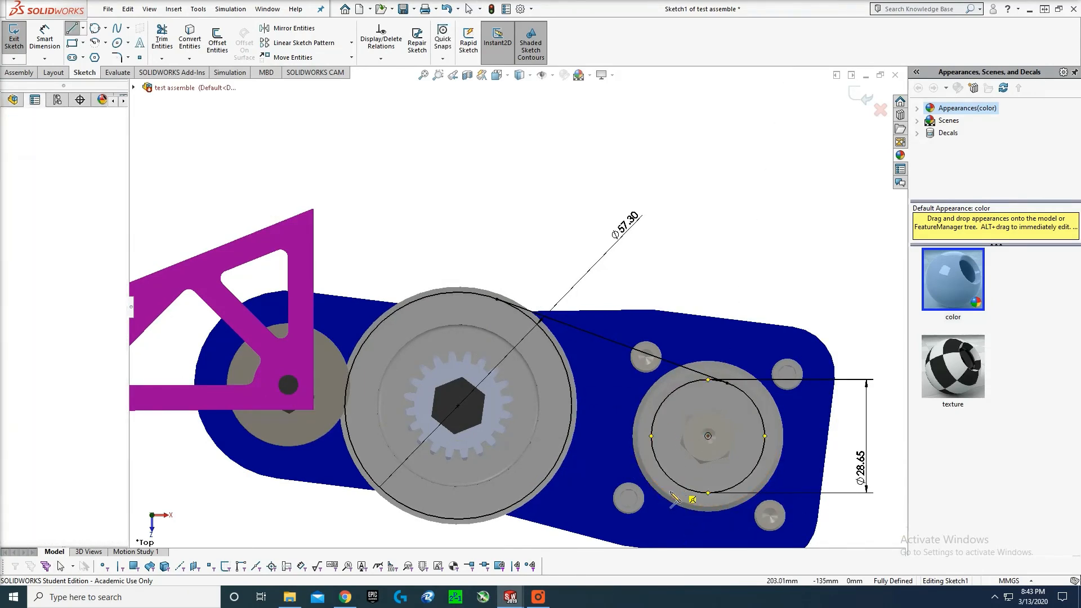
left_click(706, 493)
key("Escape")
key("Escape")
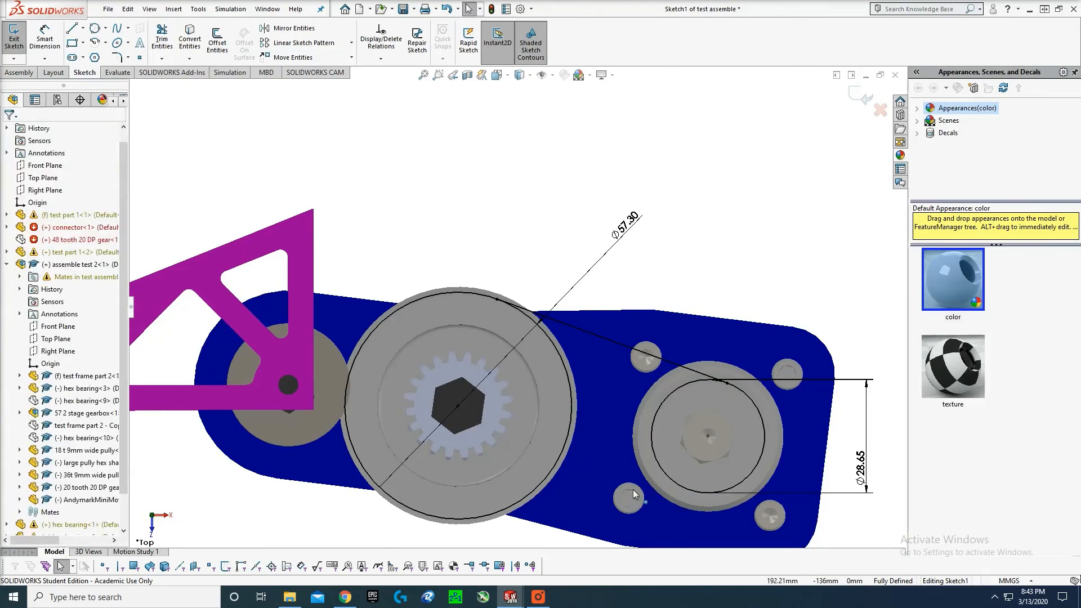
key("l")
left_click(687, 497)
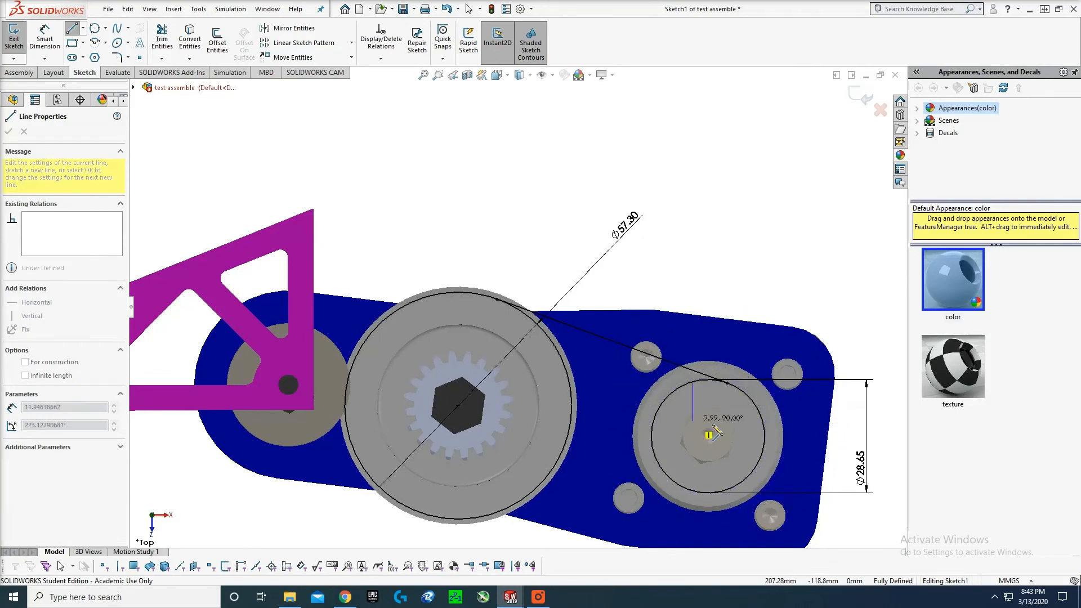
left_click(722, 389)
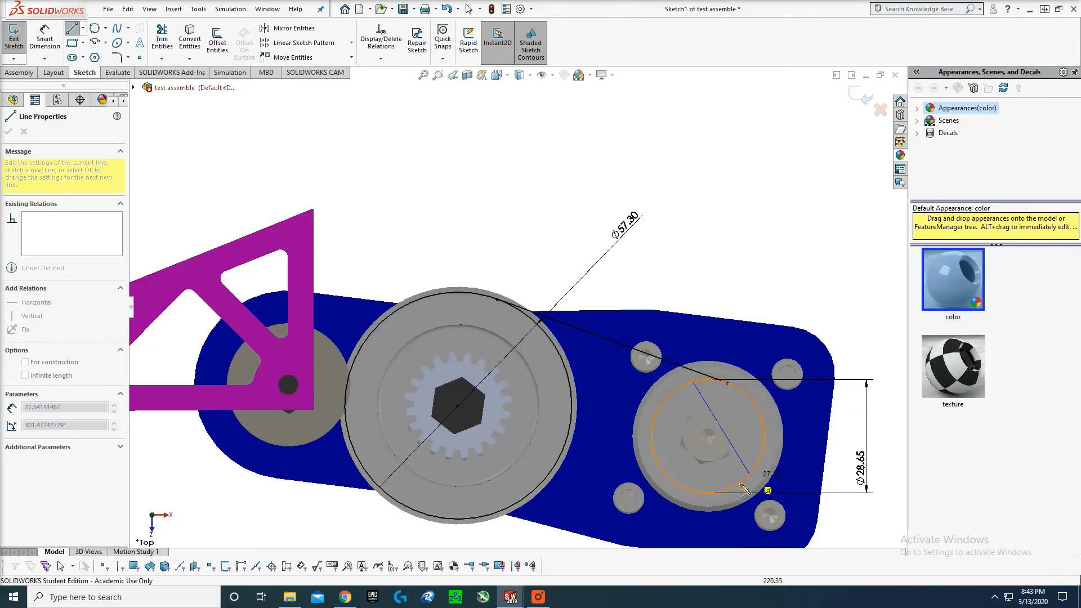
key("Escape")
- Draw a tangent line from the underside of the motor pulley circle to the underside of the large pulley circle
key("l")
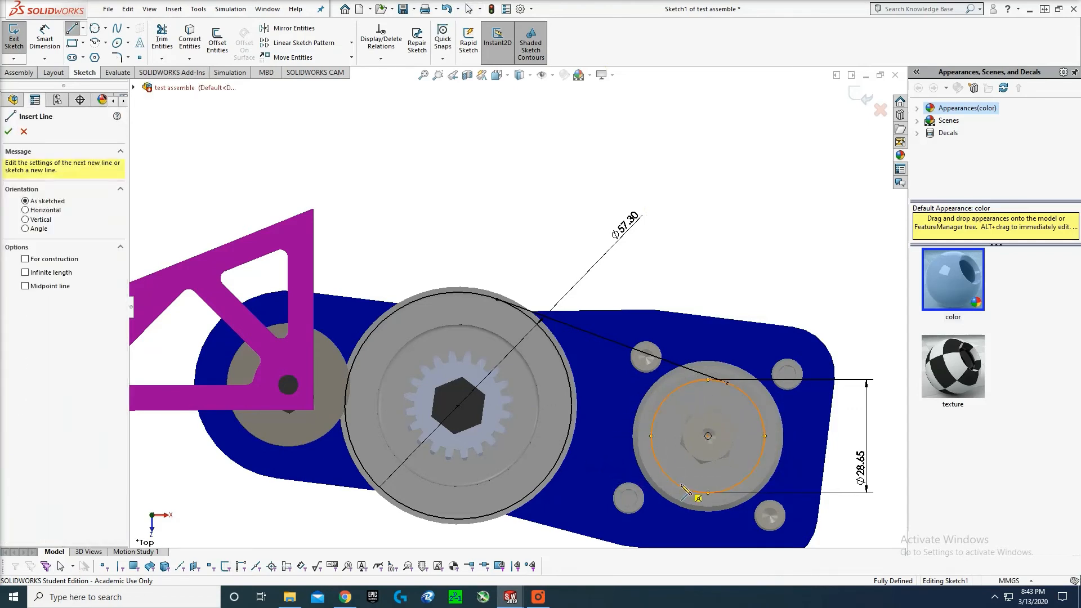
left_click(652, 436)
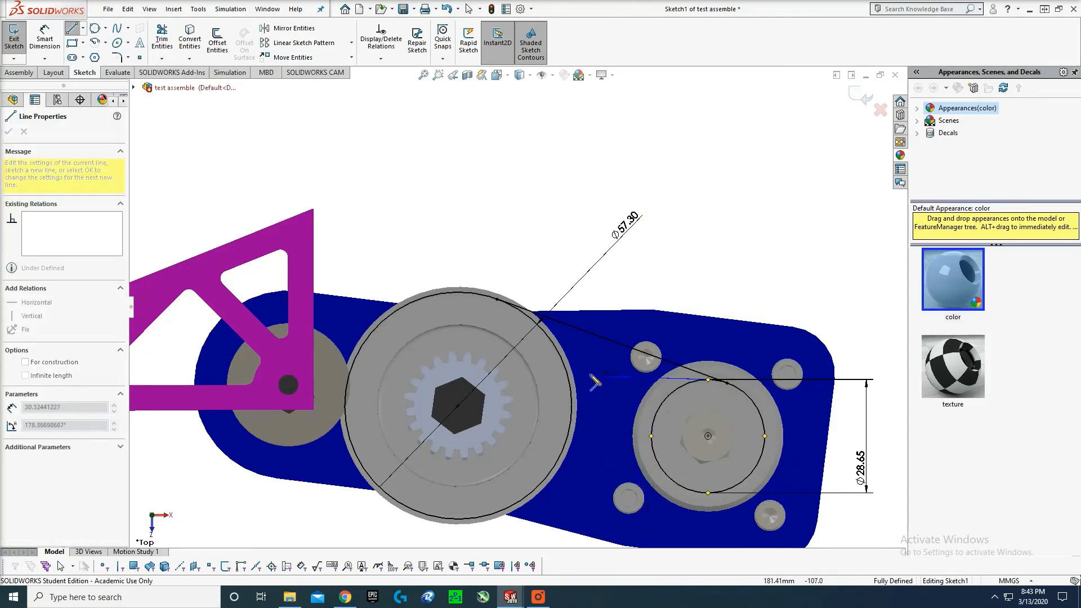
key("Escape")
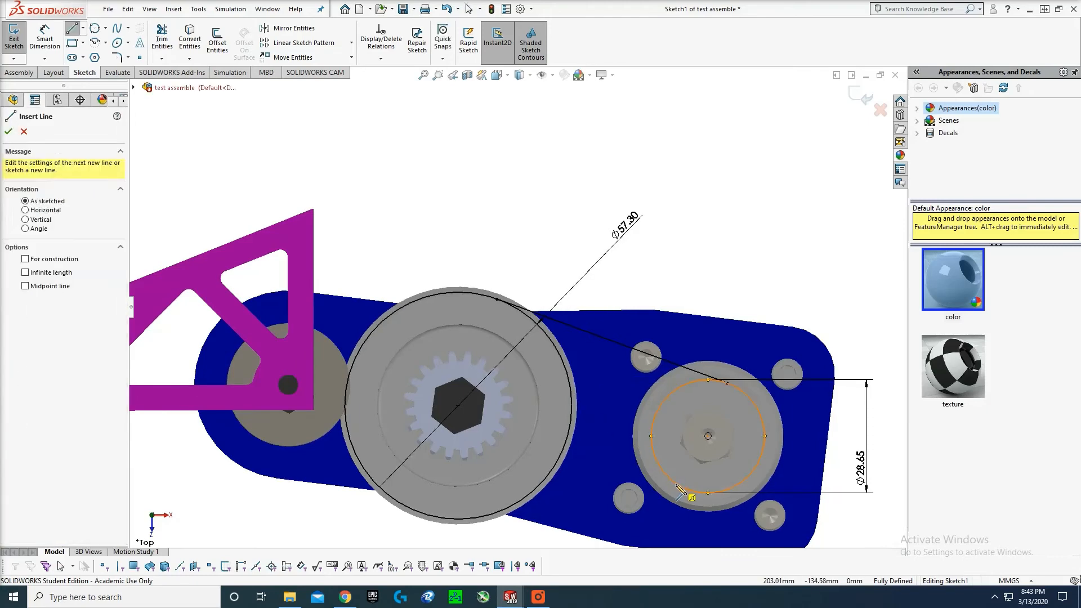
left_click(677, 488)
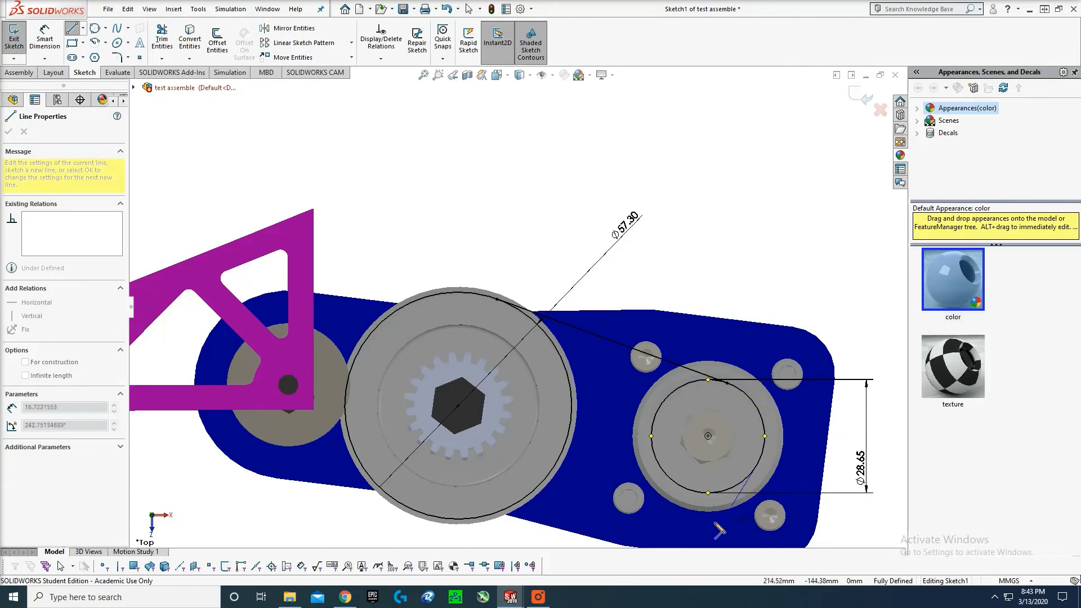
double_click(459, 520)
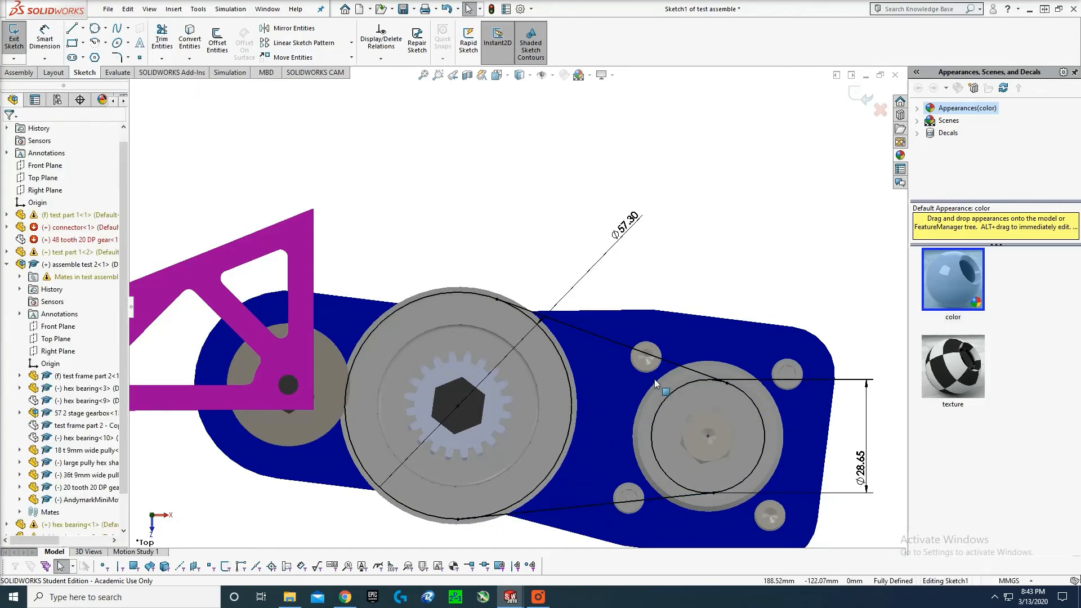
left_click(537, 326)
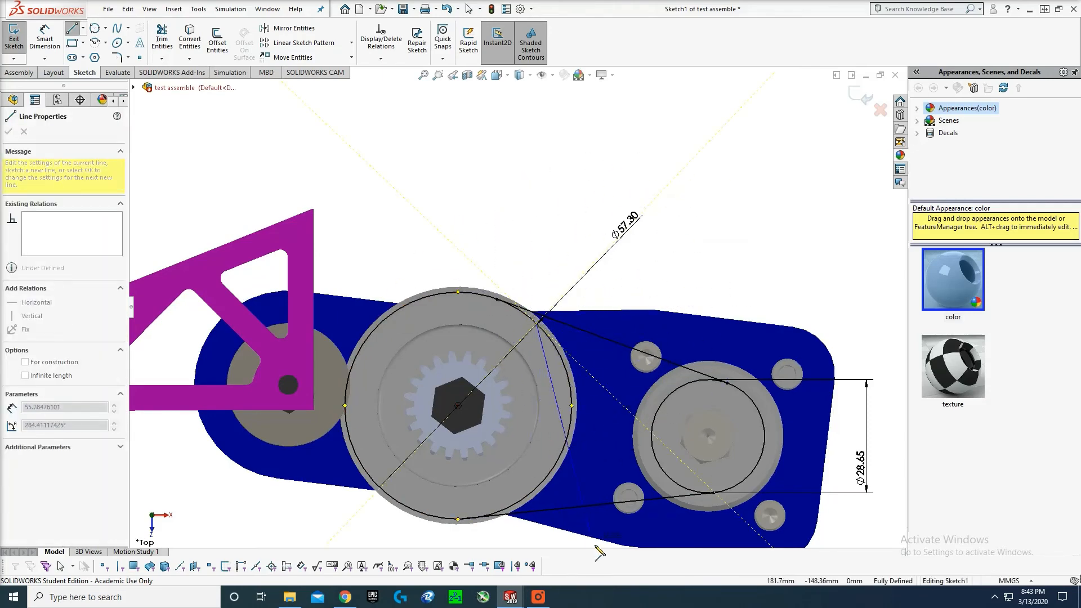
key("Escape")
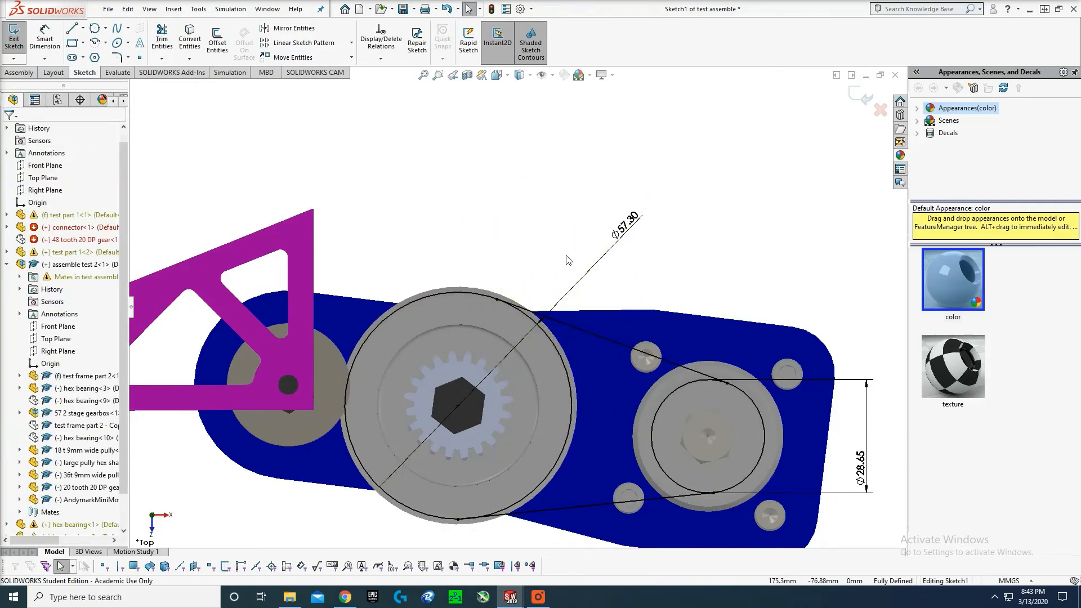
key("l")
key("Escape")
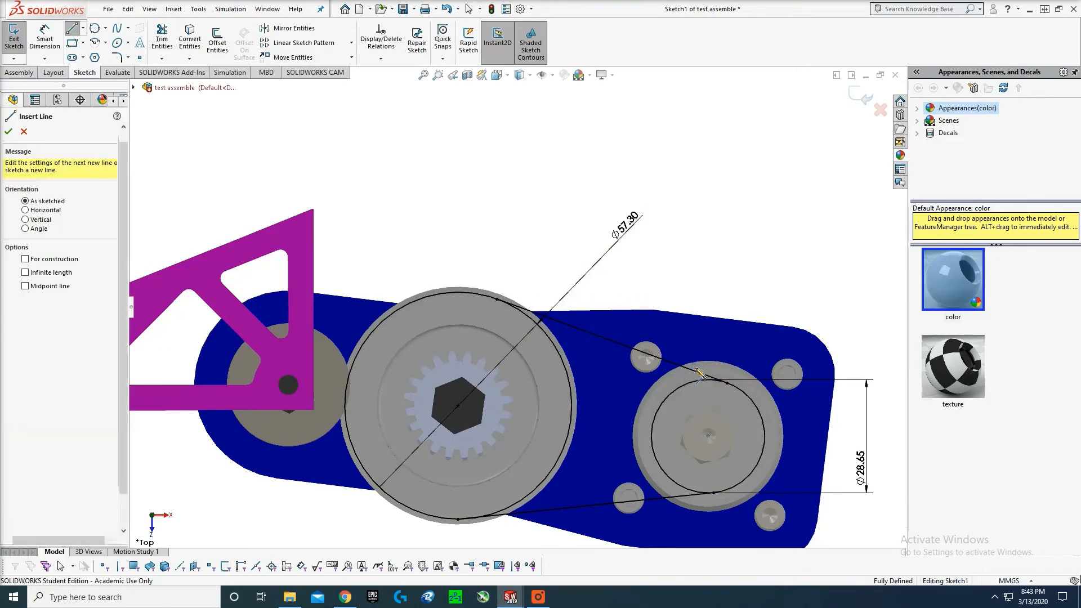
- Delete the upper connecting line and redraw it as a tangent line from the motor pulley circle to the large pulley circle
left_click(673, 366)
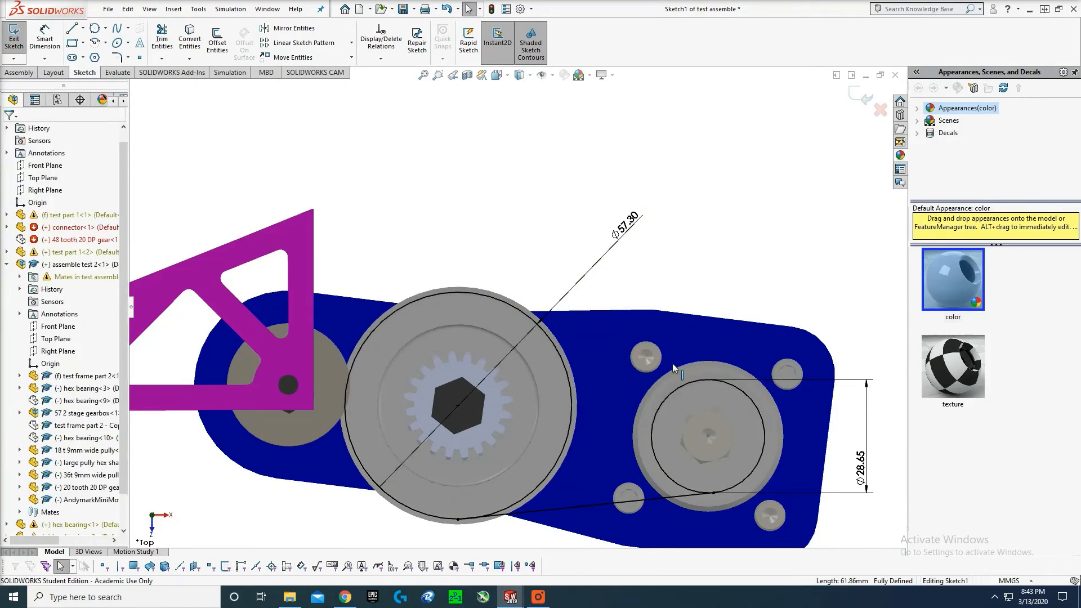
key("l")
left_click(651, 436)
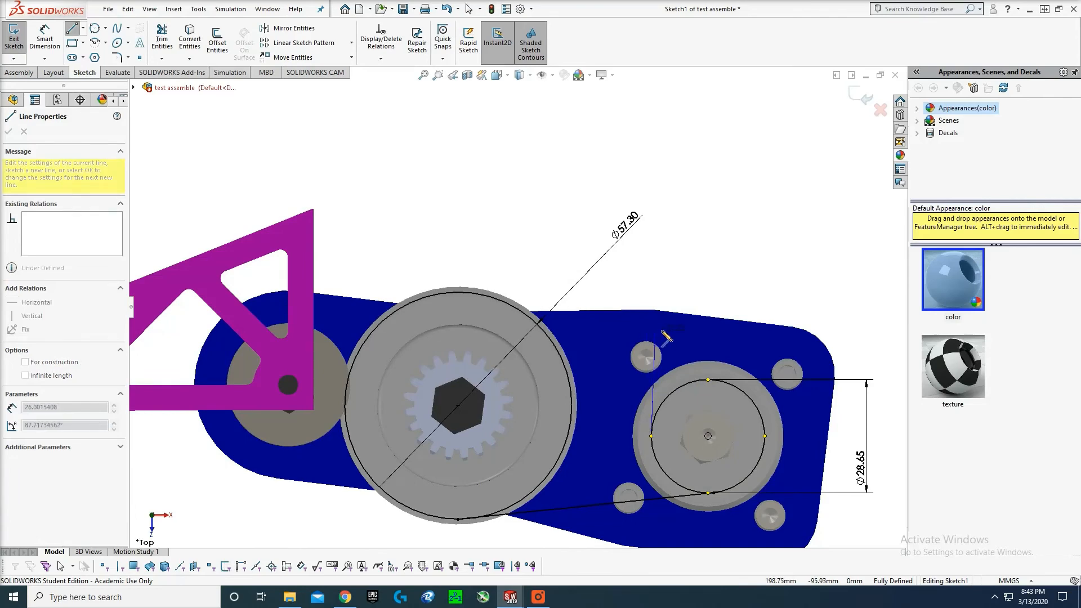
key("Escape")
key("l")
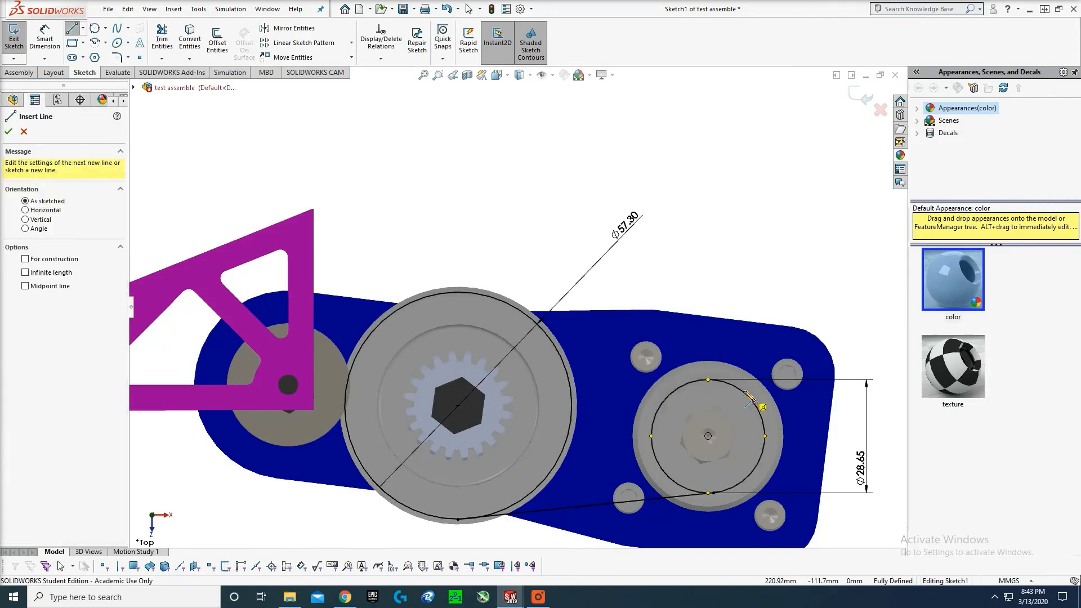
left_click(748, 400)
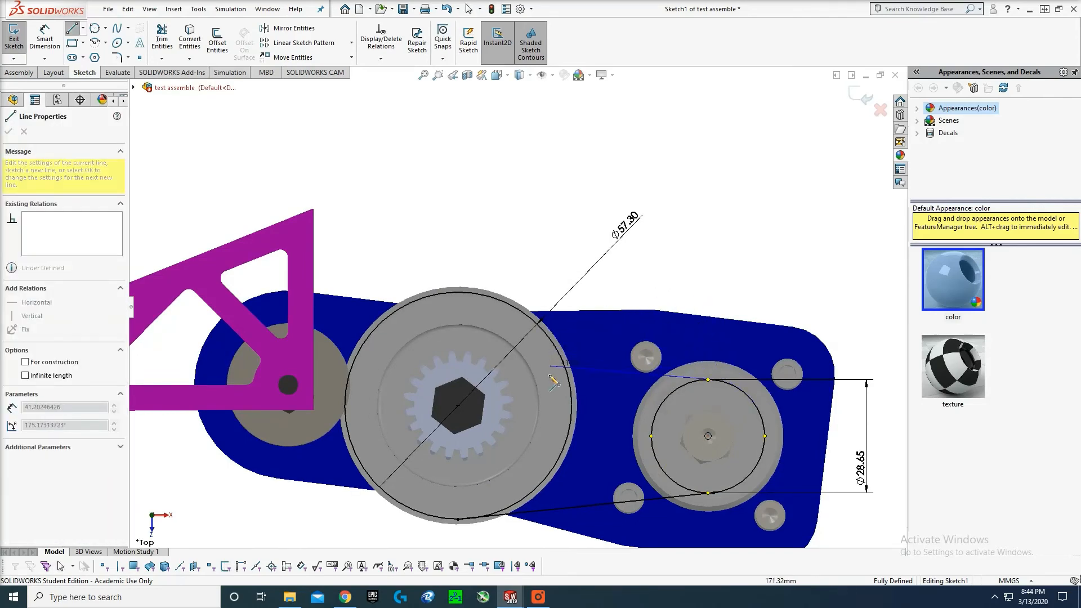
left_click(498, 305)
key("Escape")
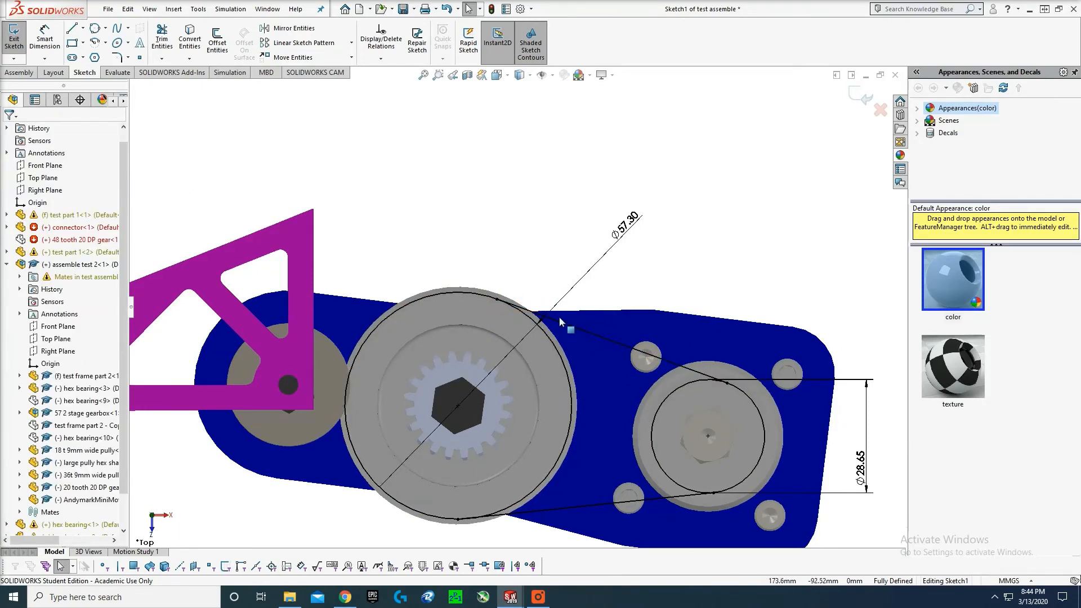
- Copy the two pitch circles and both tangent lines of the belt sketch, continuing despite the items that cannot be copied
scroll(381, 236, "up", 3)
left_click_drag(374, 204, 729, 494)
key("ctrl+c")
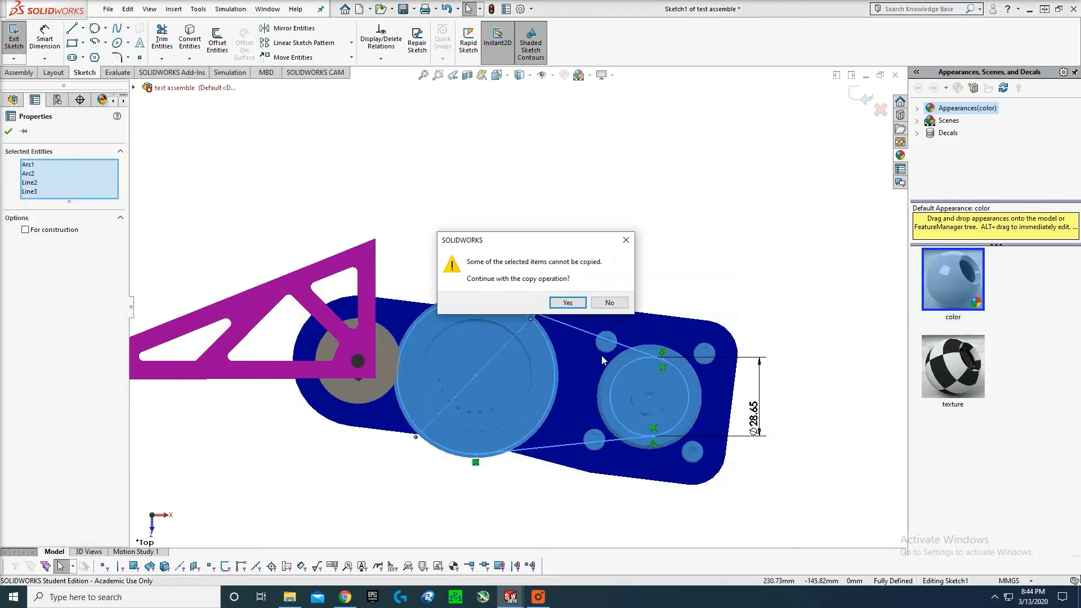
left_click(577, 306)
left_click(630, 230)
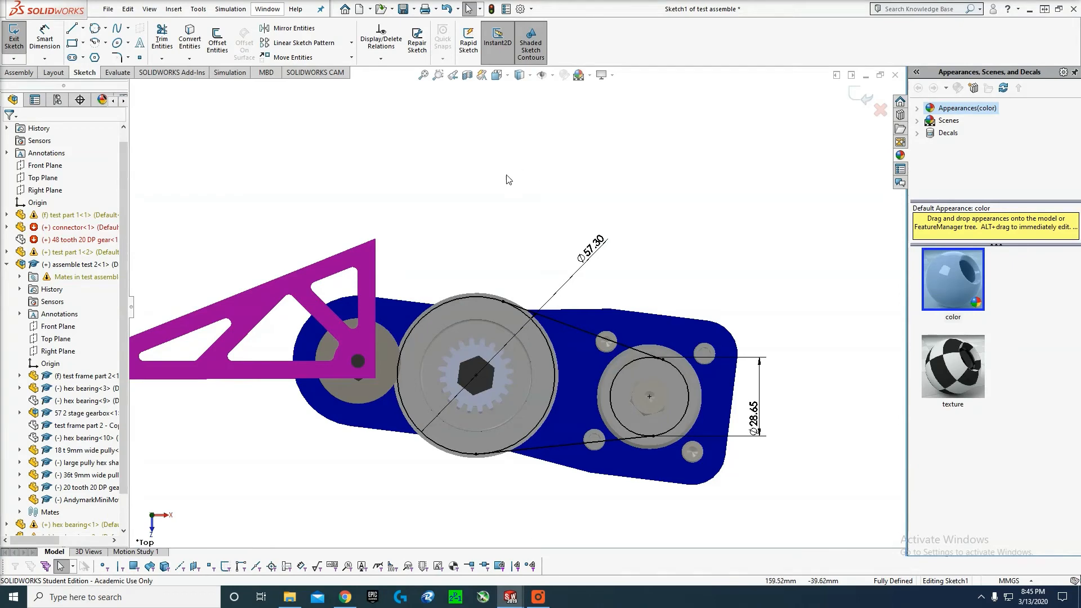
- Exit the belt path sketch and hide it in the assembly
left_click(860, 95)
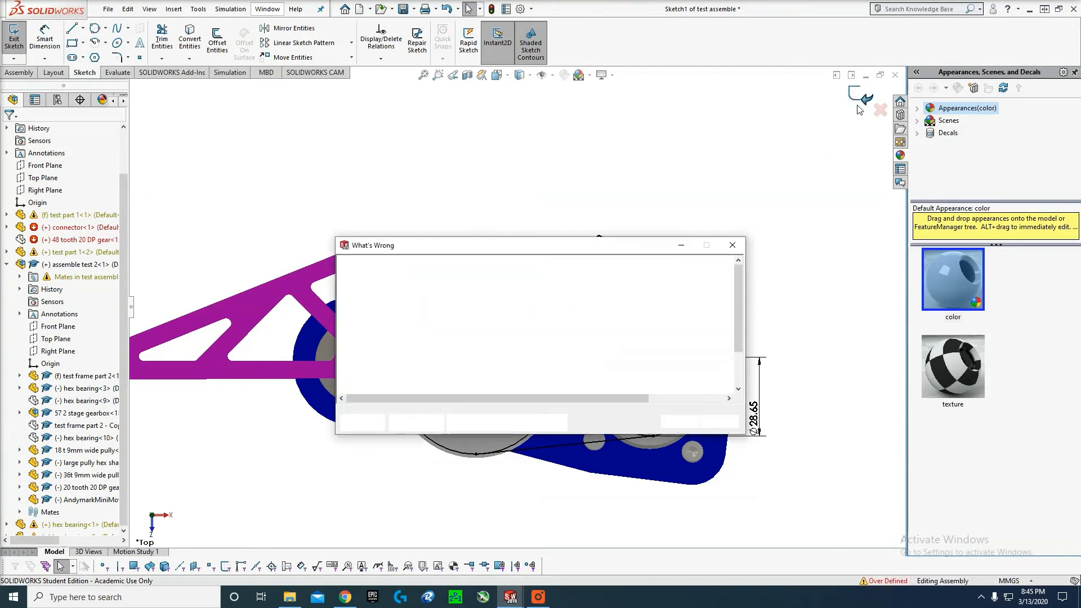
left_click(680, 355)
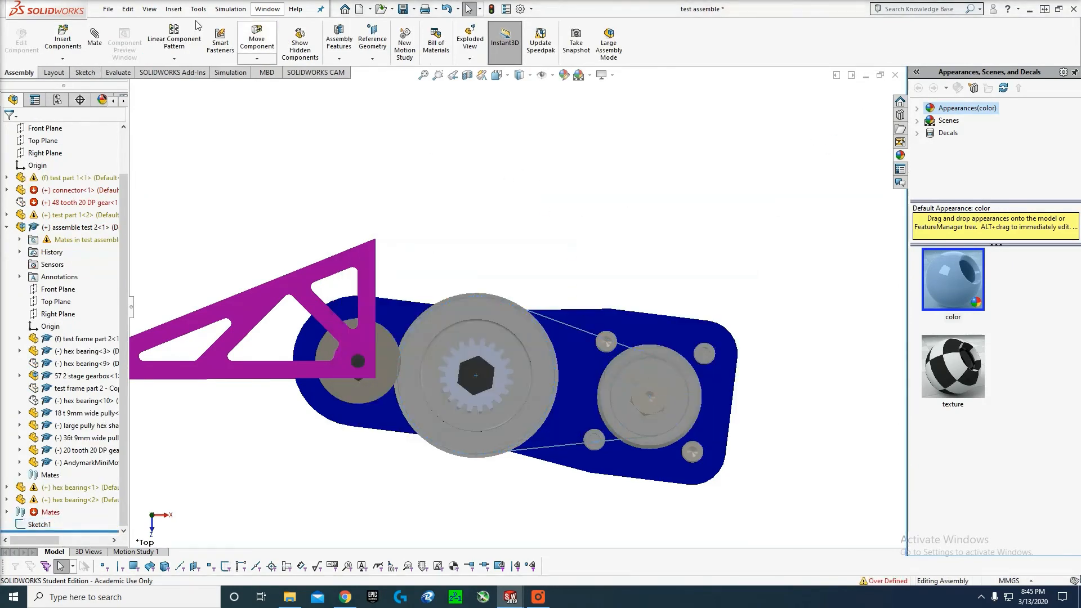
left_click(20, 521)
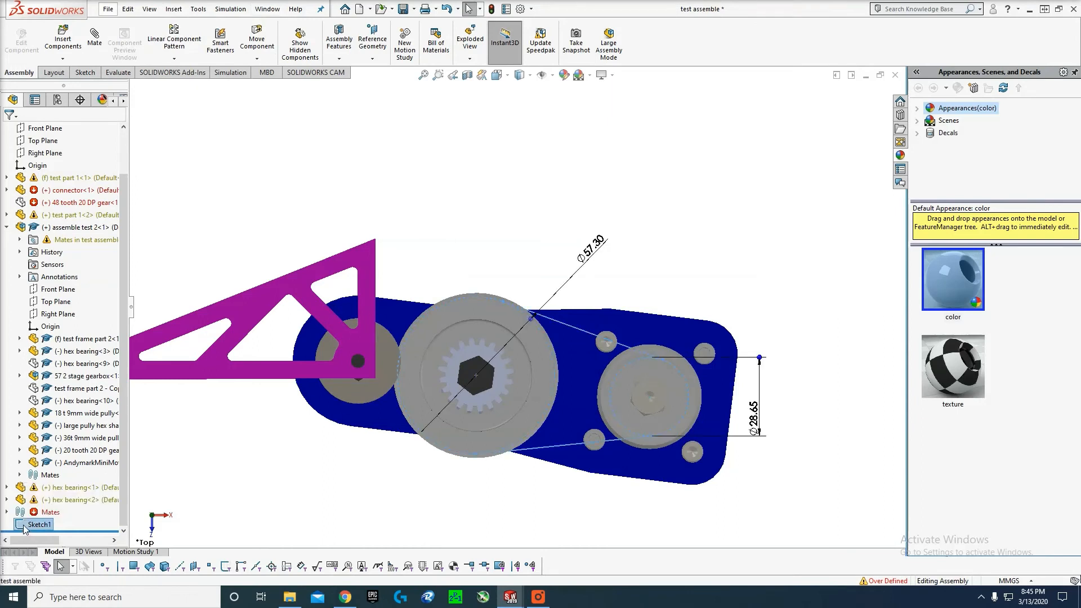
right_click(20, 521)
left_click(33, 373)
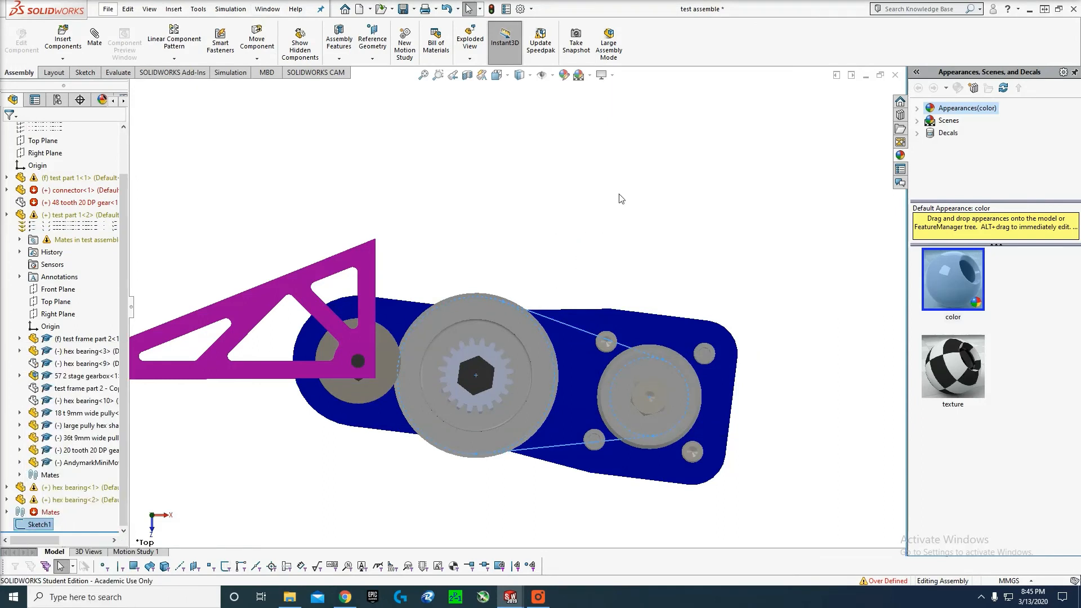
- Create a new part document and start a sketch on its Front Plane
left_click(108, 9)
left_click(118, 22)
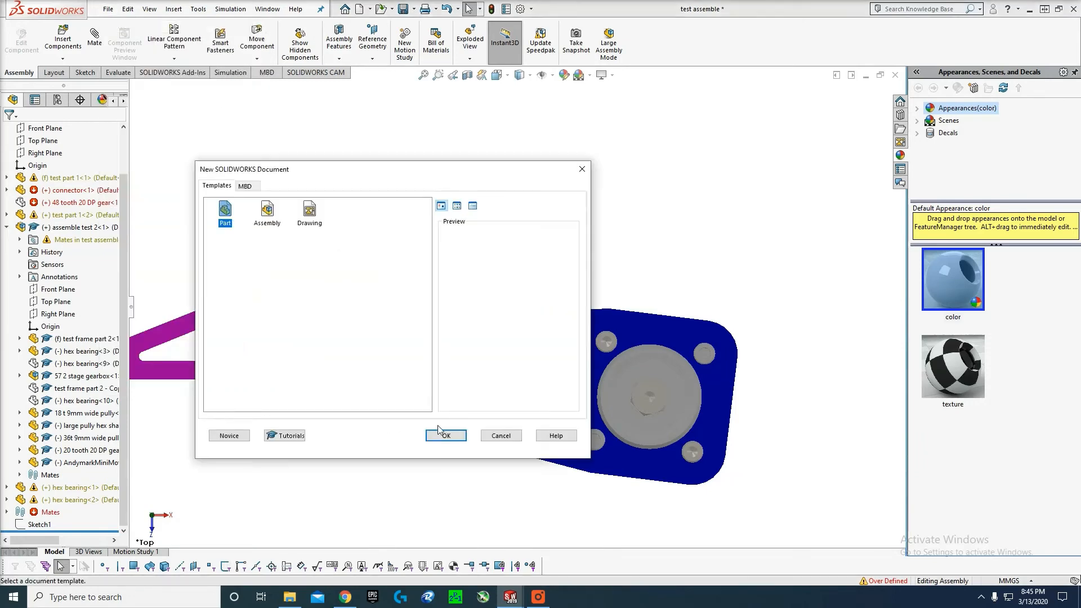
left_click(439, 431)
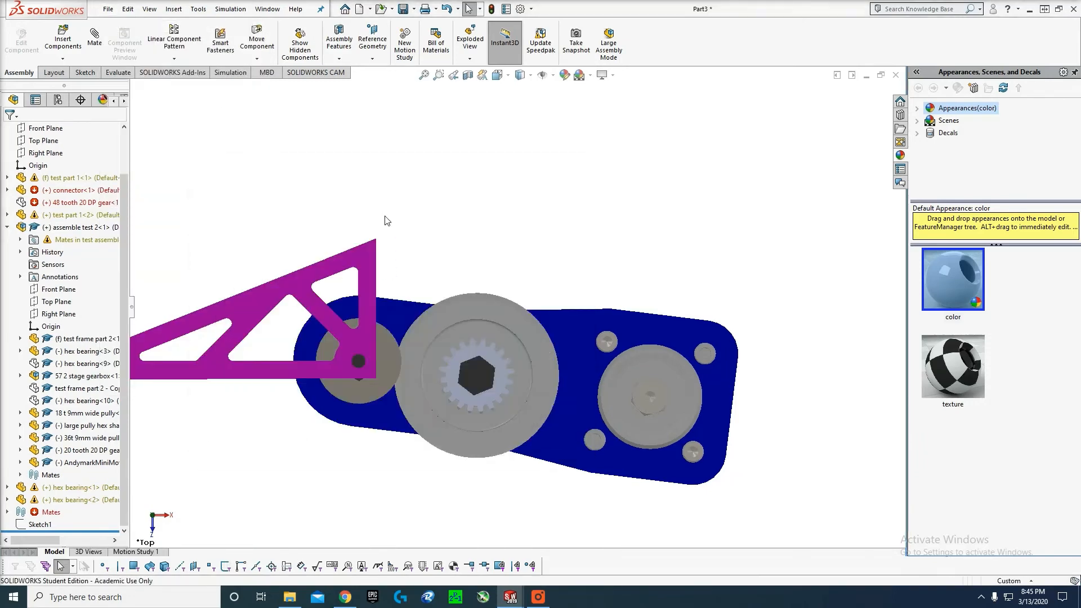
left_click(18, 33)
left_click(404, 200)
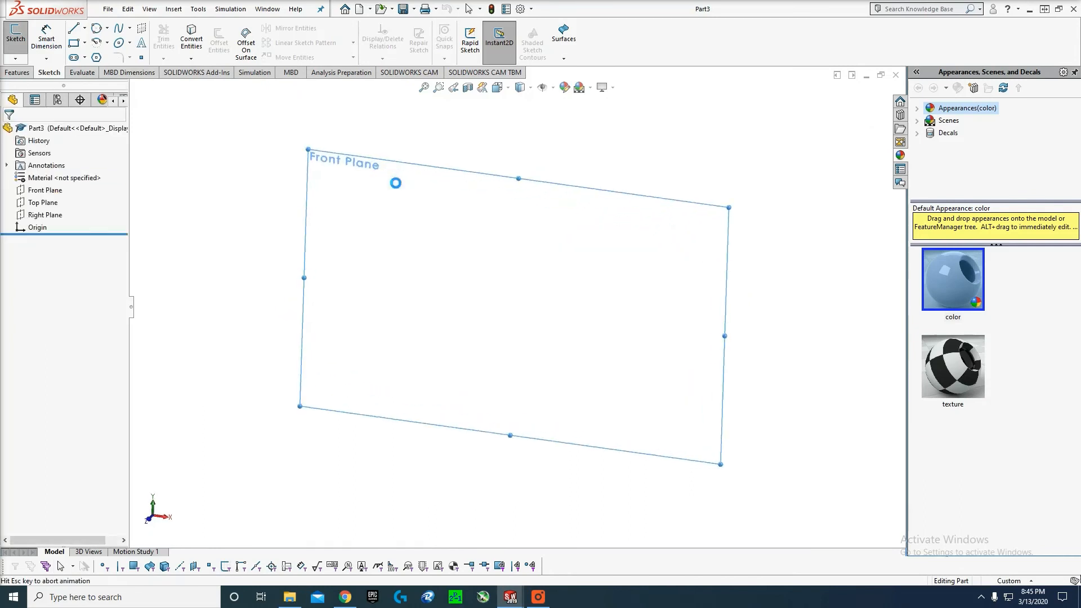
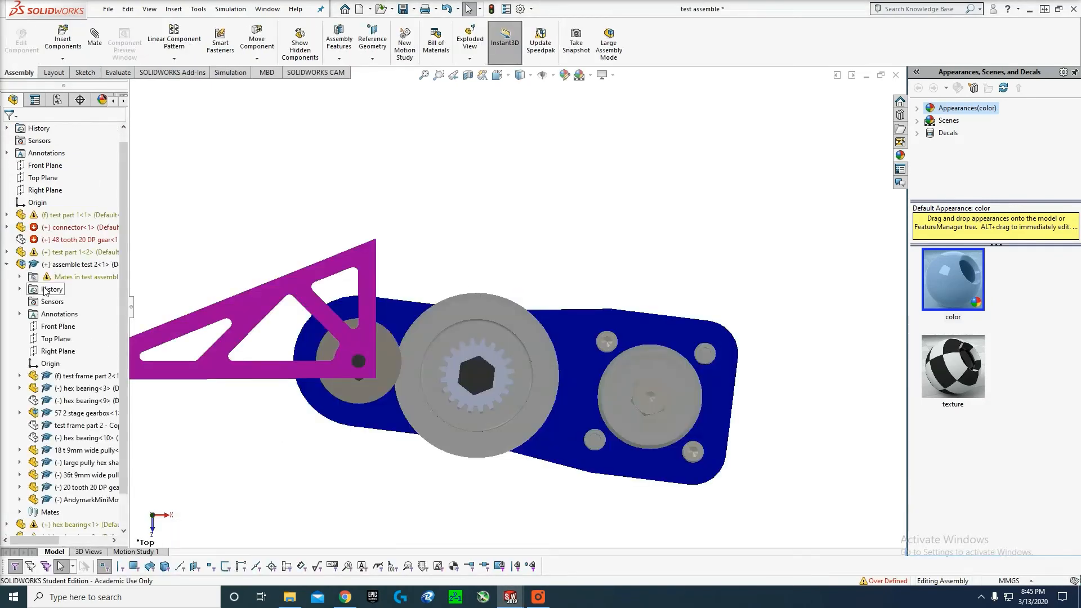
- Return to the test assembly and reopen its belt path sketch for editing
scroll(62, 439, "down", 2)
left_click(39, 528)
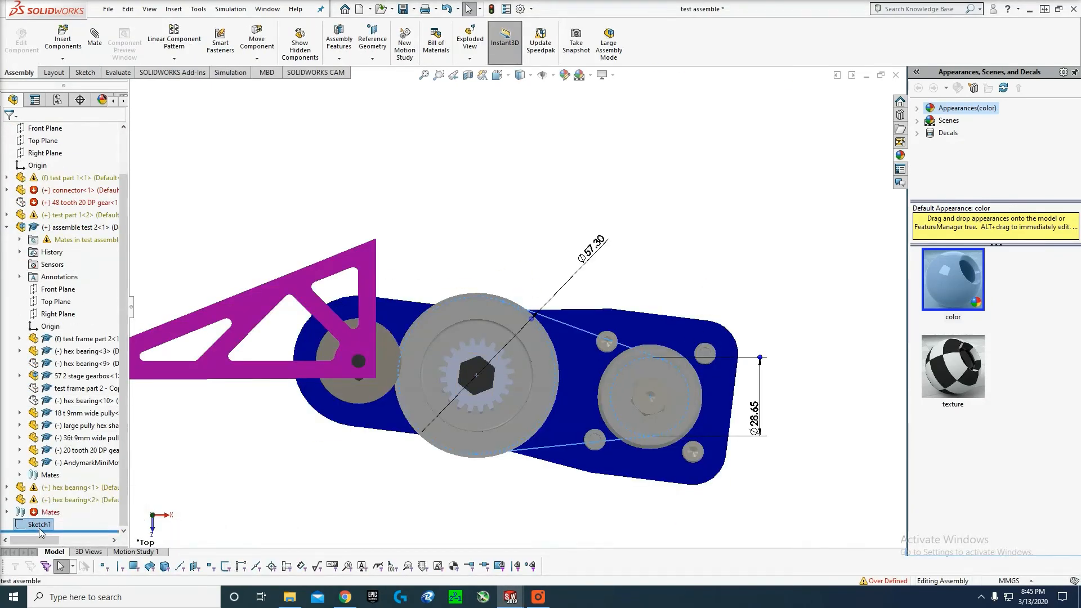
right_click(39, 528)
right_click(27, 524)
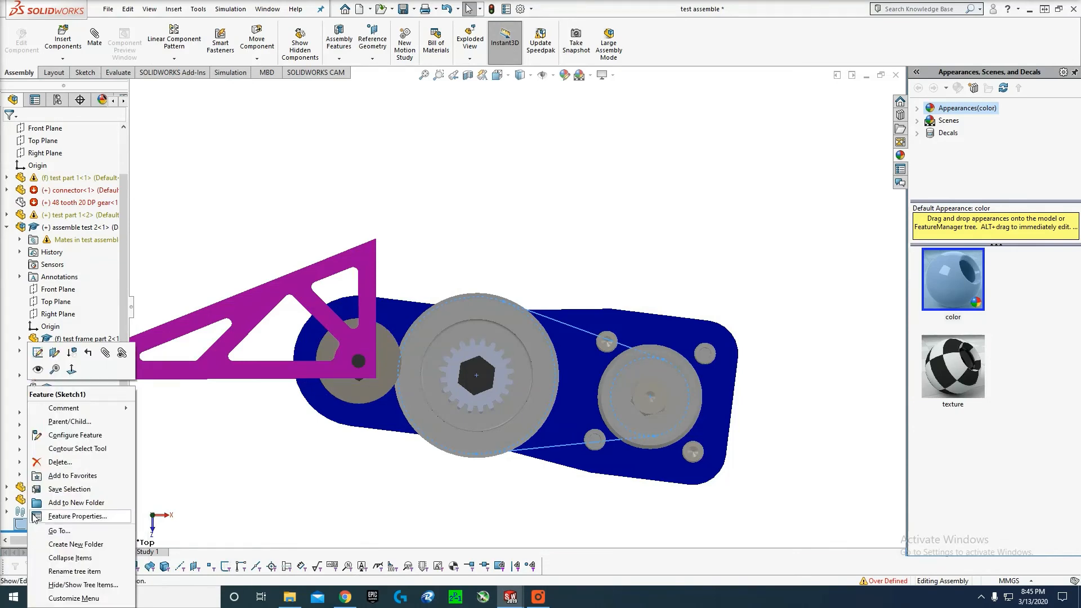
left_click(38, 369)
right_click(42, 524)
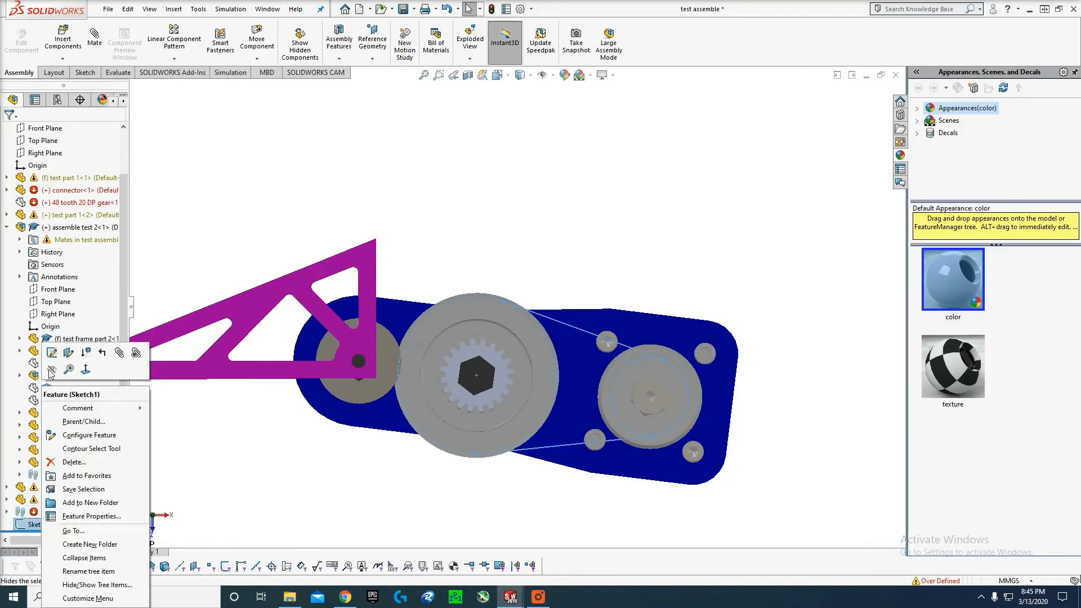
left_click(53, 376)
- Copy both pitch circles, the tangent lines and the diameter dimensions, and paste them into the open sketch of Part3
mouse_move(394, 174)
left_mouse_down()
mouse_move(501, 330)
mouse_move(740, 549)
mouse_move(780, 549)
left_mouse_up()
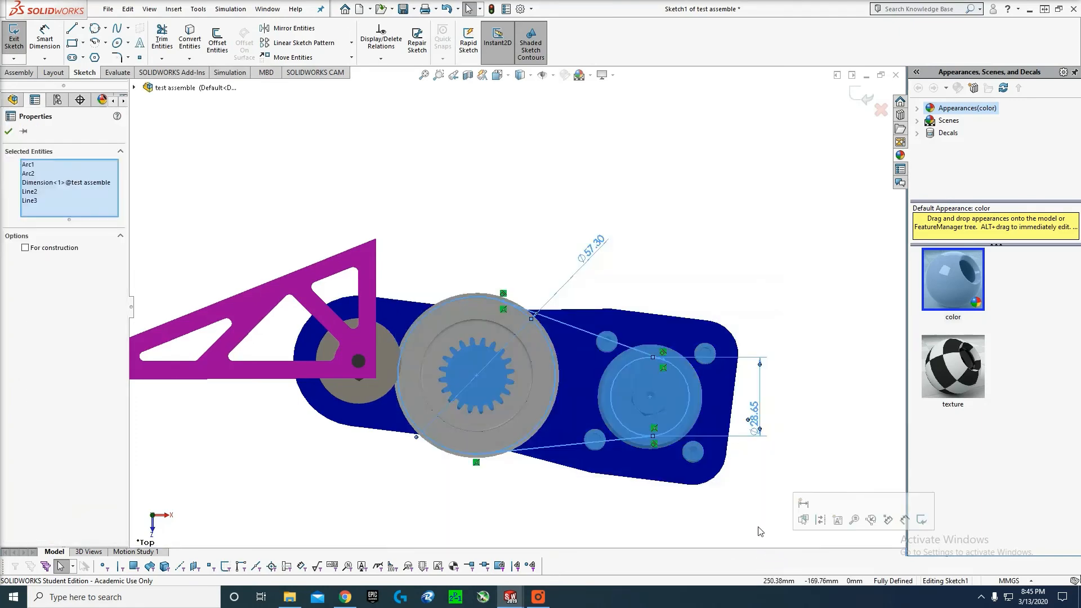
key("ctrl+c")
left_click(567, 302)
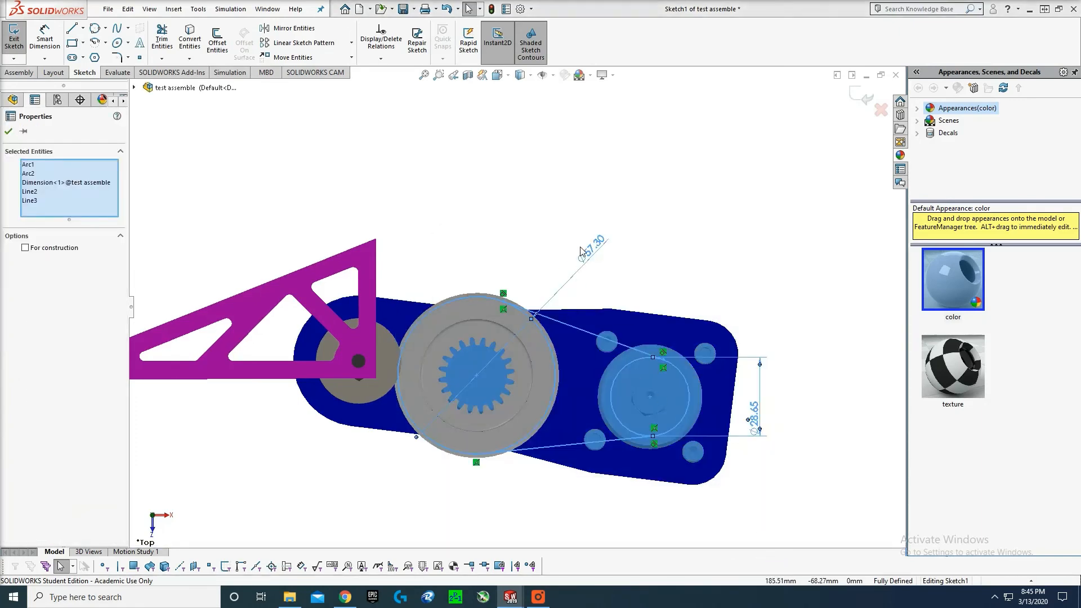
mouse_move(512, 595)
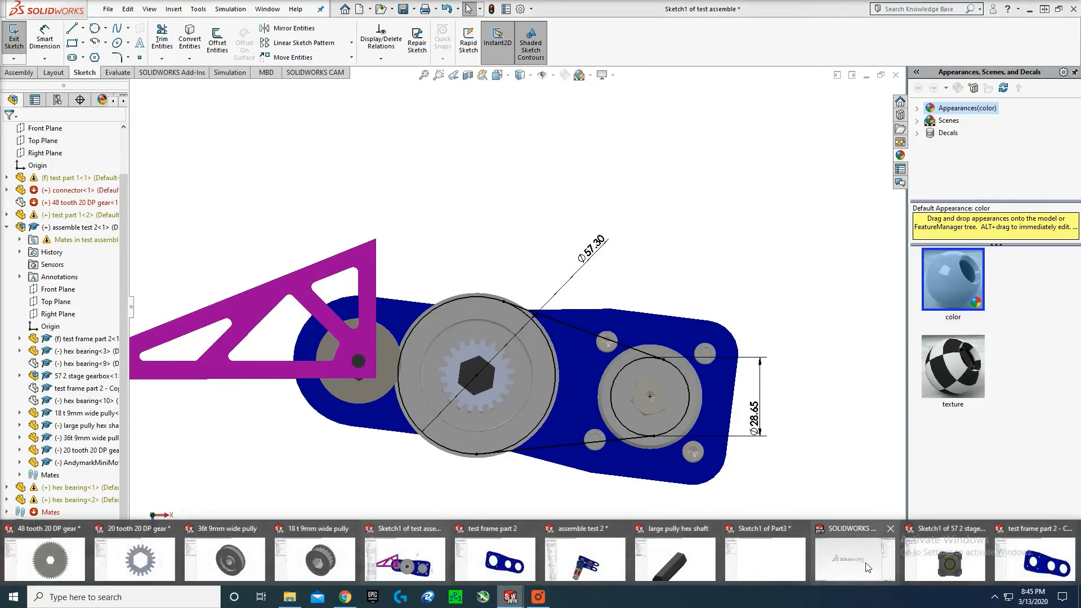
left_click(787, 563)
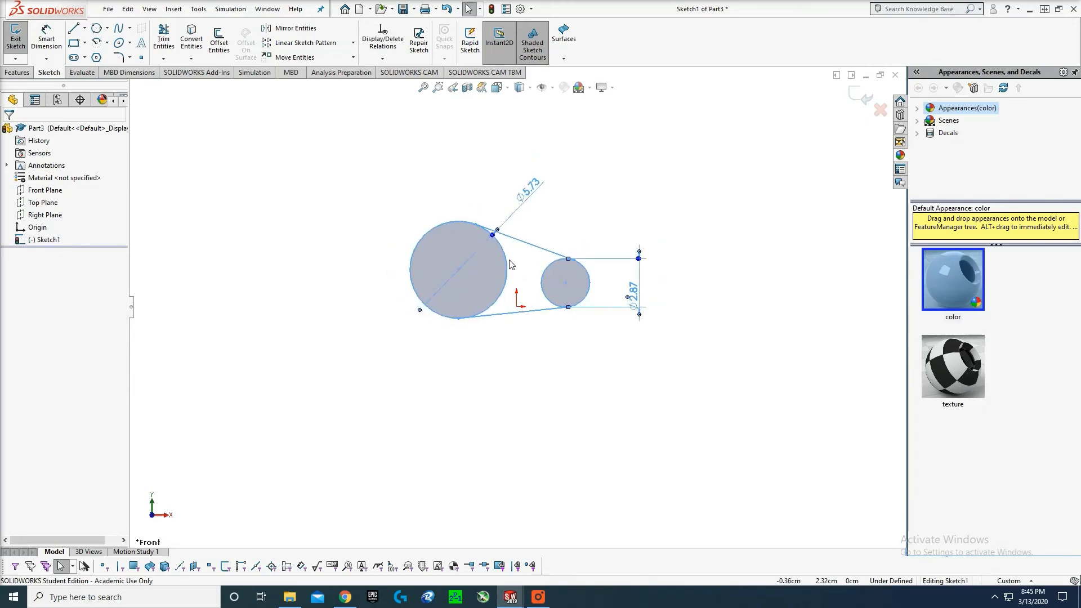
- Move the large circle's diameter dimension directly above the circle, and set the part's unit system to MMGS
scroll(522, 125, "down", 2)
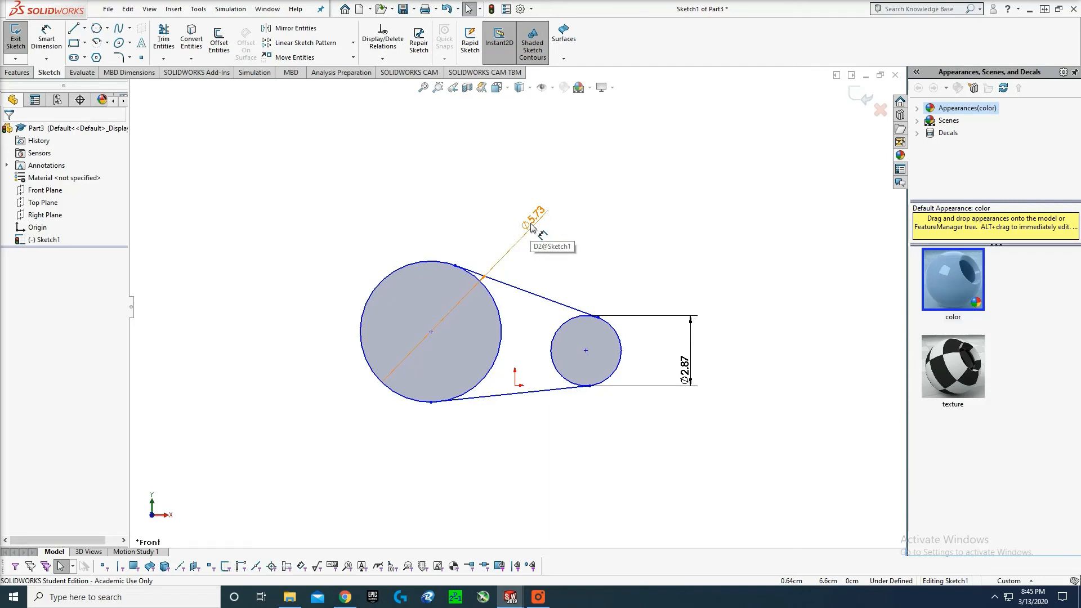
left_click_drag(531, 226, 434, 202)
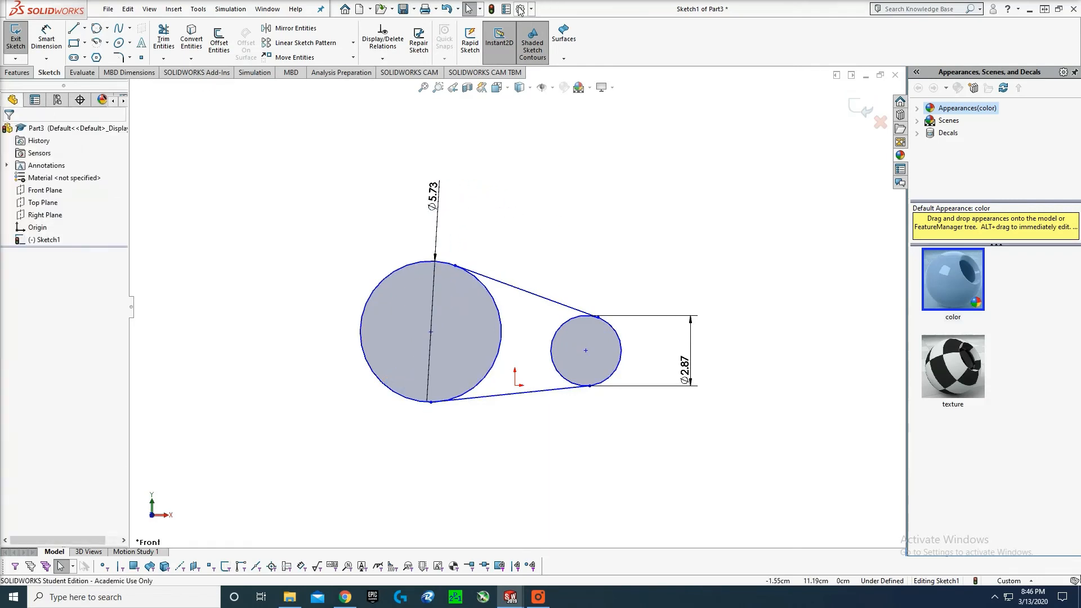
left_click(520, 8)
left_click(247, 96)
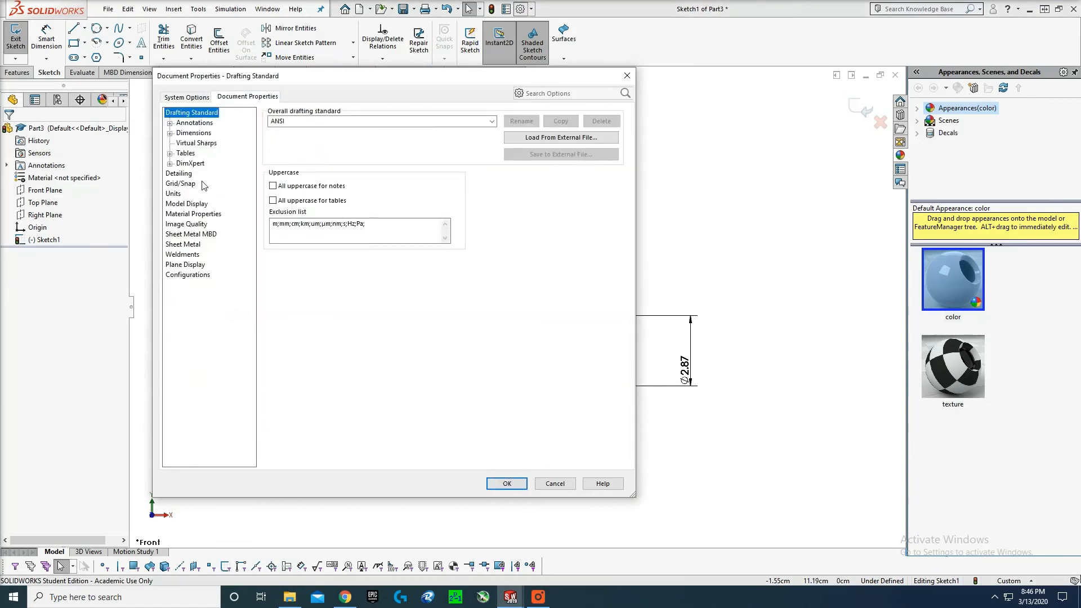
left_click(180, 184)
left_click(173, 194)
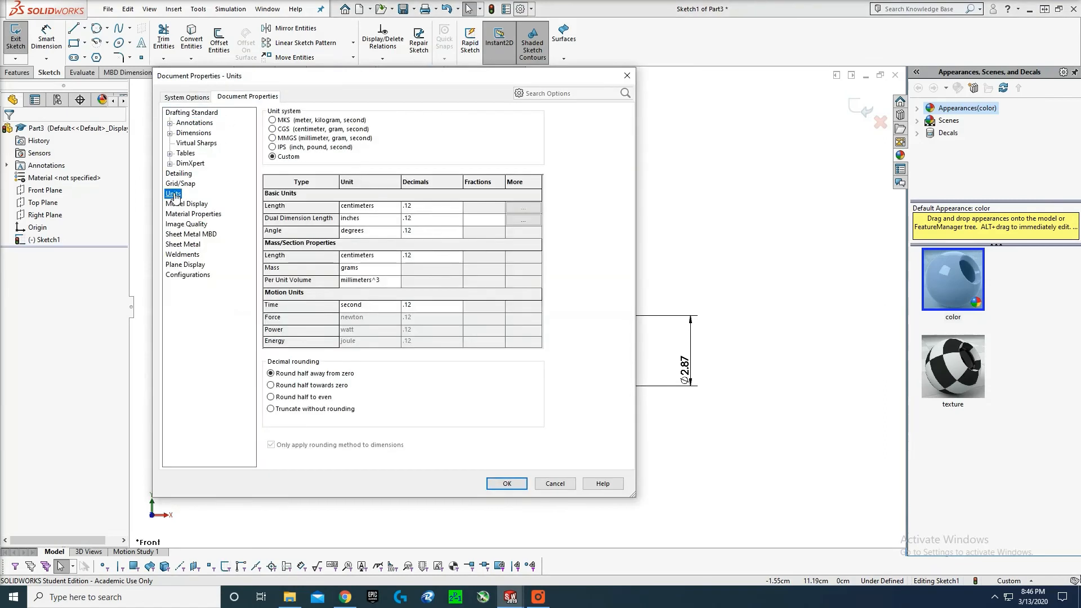
left_click(273, 137)
left_click(507, 484)
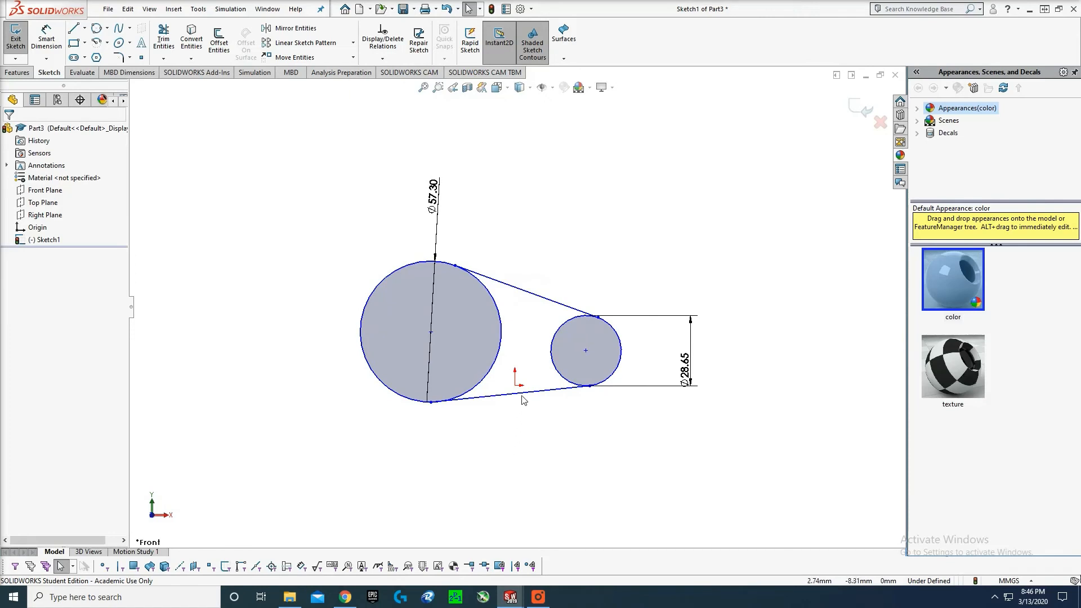
- Trim the inner arcs of both circles between the tangent lines, leaving only the outer belt outline
scroll(497, 324, "down", 1)
key("t")
mouse_move(518, 330)
left_mouse_down()
mouse_move(491, 333)
mouse_move(588, 355)
left_mouse_up()
scroll(486, 314, "down", 1)
key("Escape")
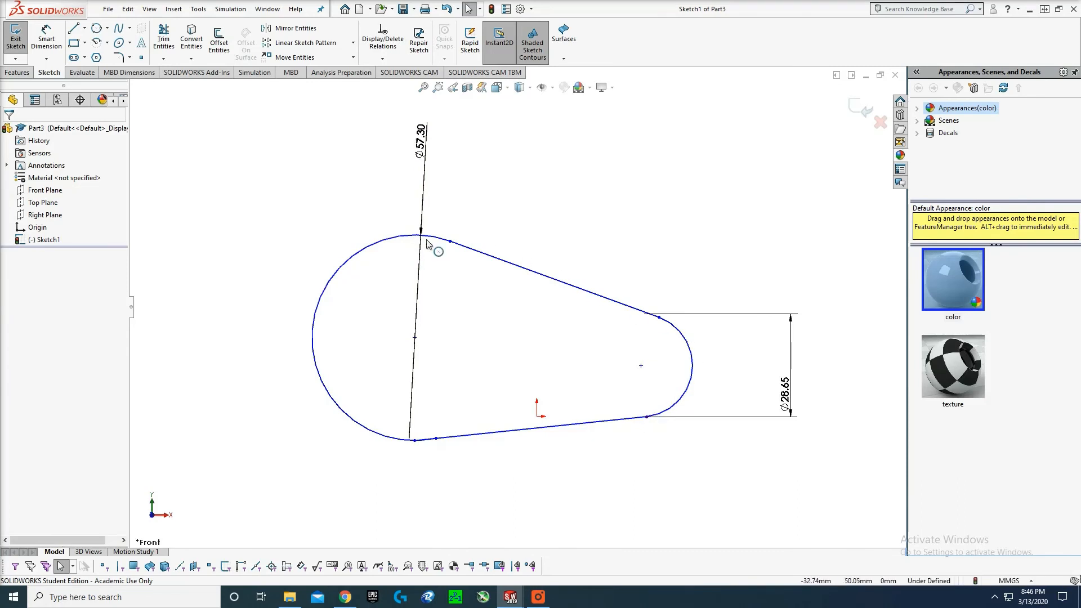
- Try to offset the whole belt outline by 0.10 mm with chain selection
key("o")
left_click(506, 264)
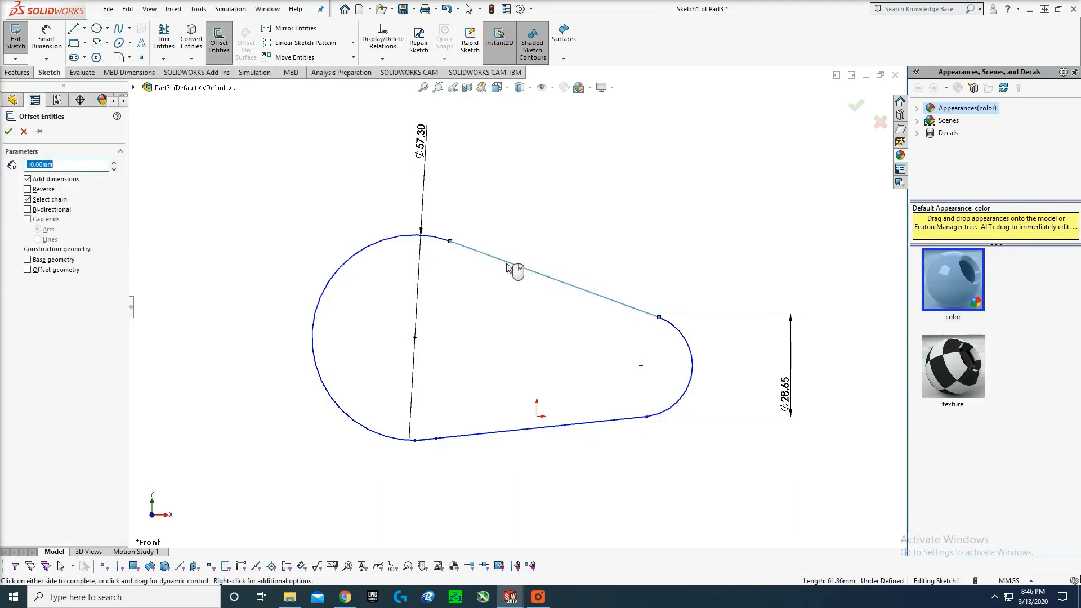
left_click(421, 238)
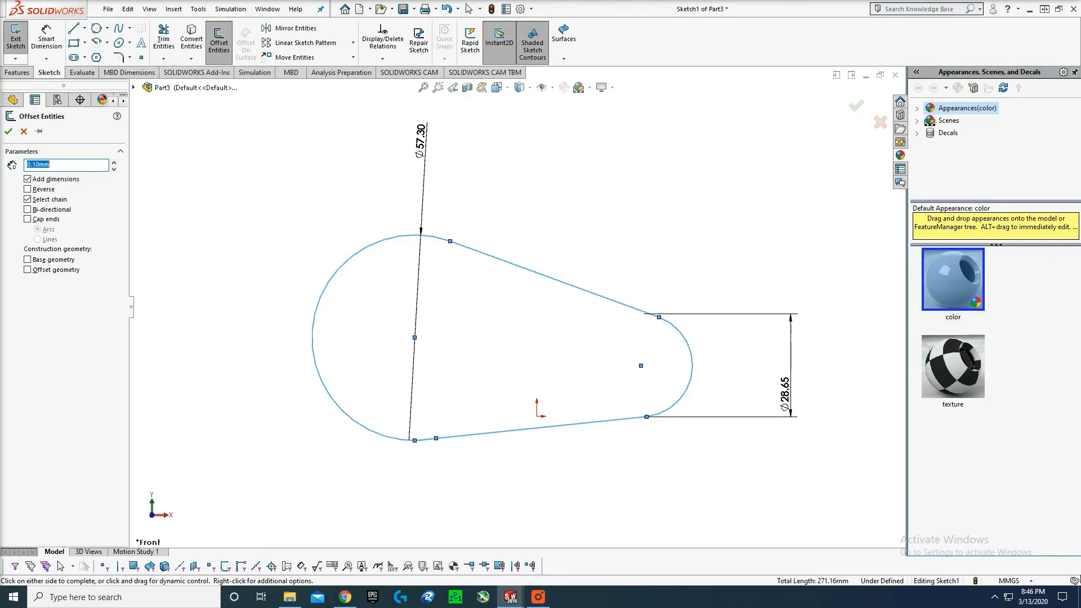
left_click(332, 316)
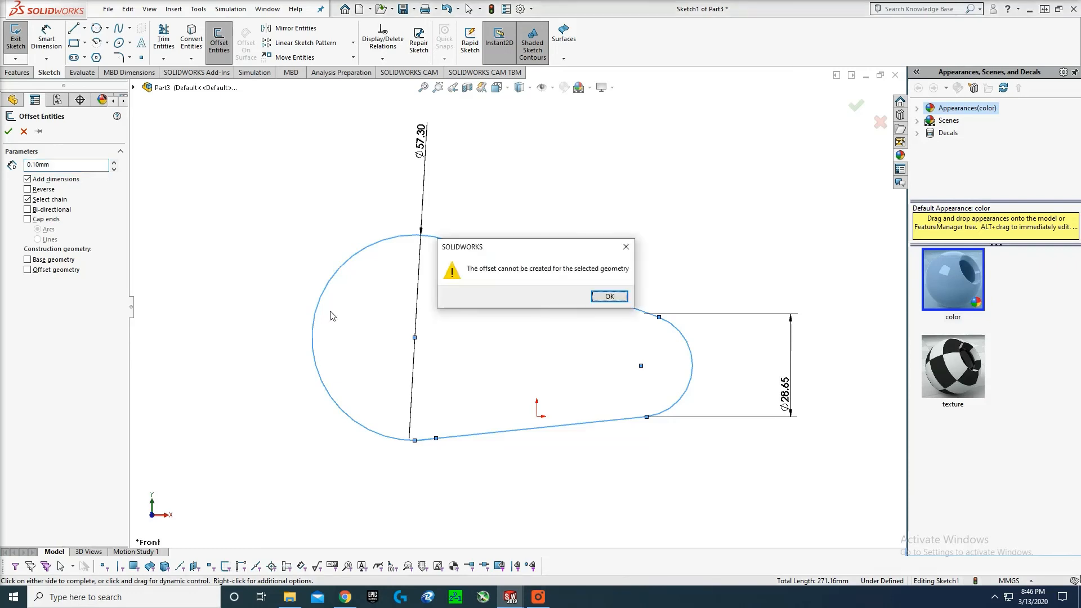
left_click(608, 297)
- Trim the stray arc segment overlapping the lower tangent line at the underside of the large arc, closing the belt outline
scroll(434, 434, "down", 8)
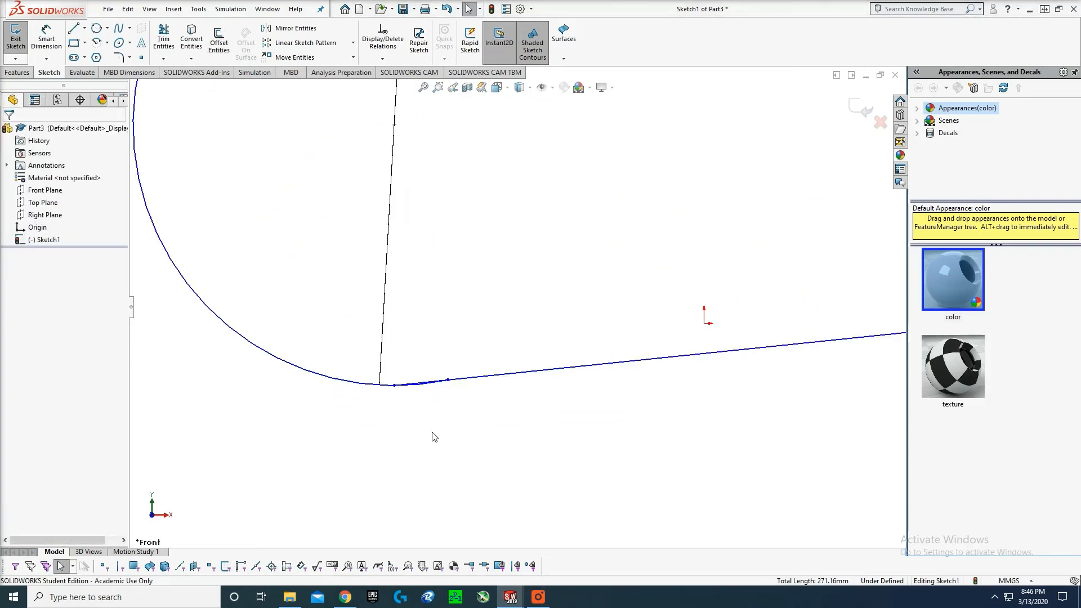
scroll(481, 329, "up", 8)
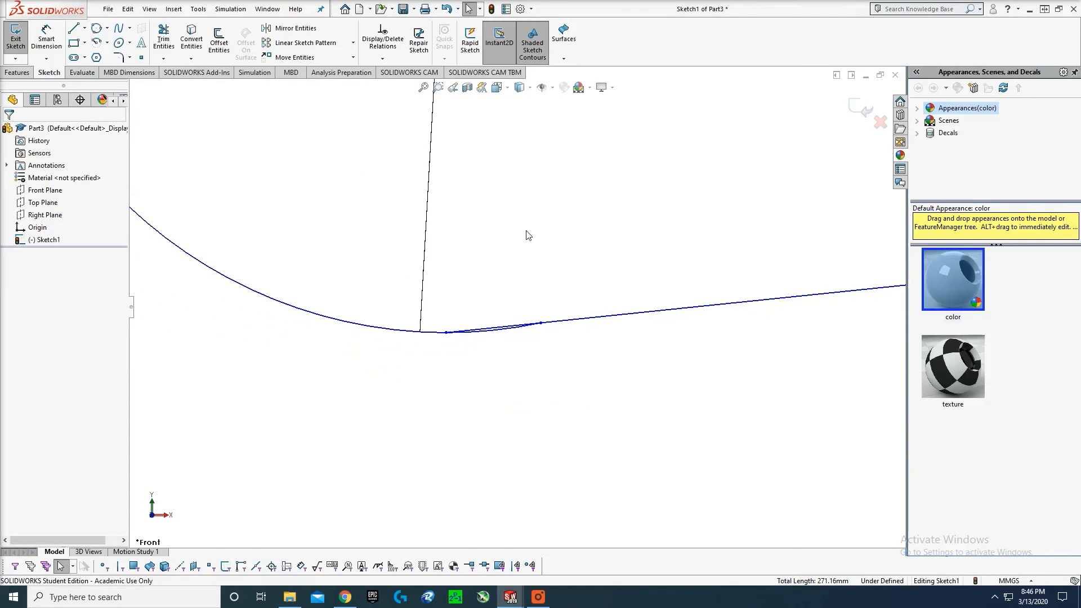
scroll(529, 196, "down", 5)
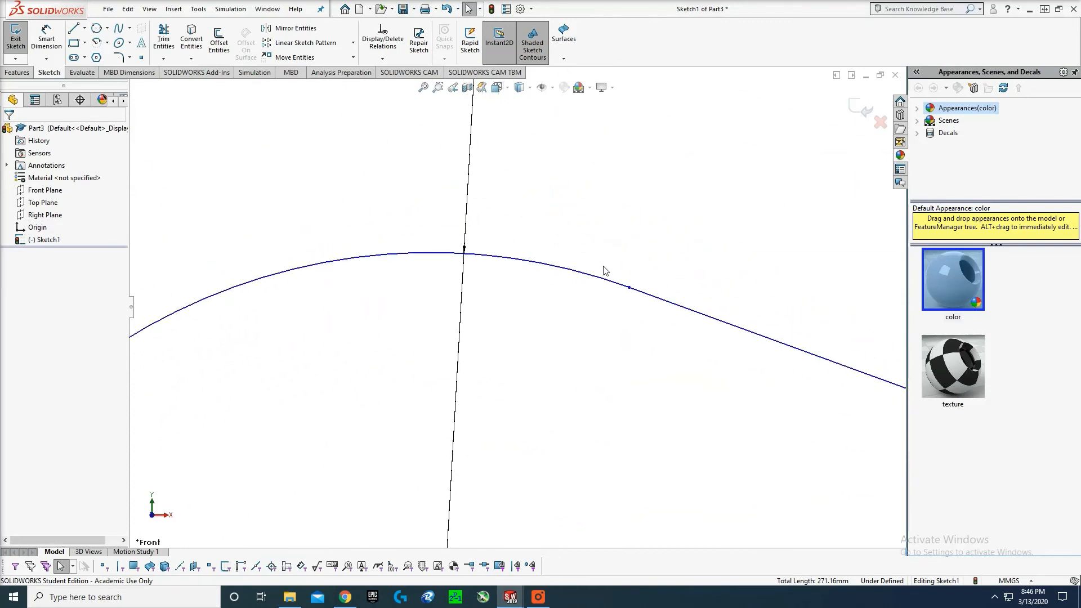
scroll(627, 439, "up", 5)
scroll(550, 398, "down", 6)
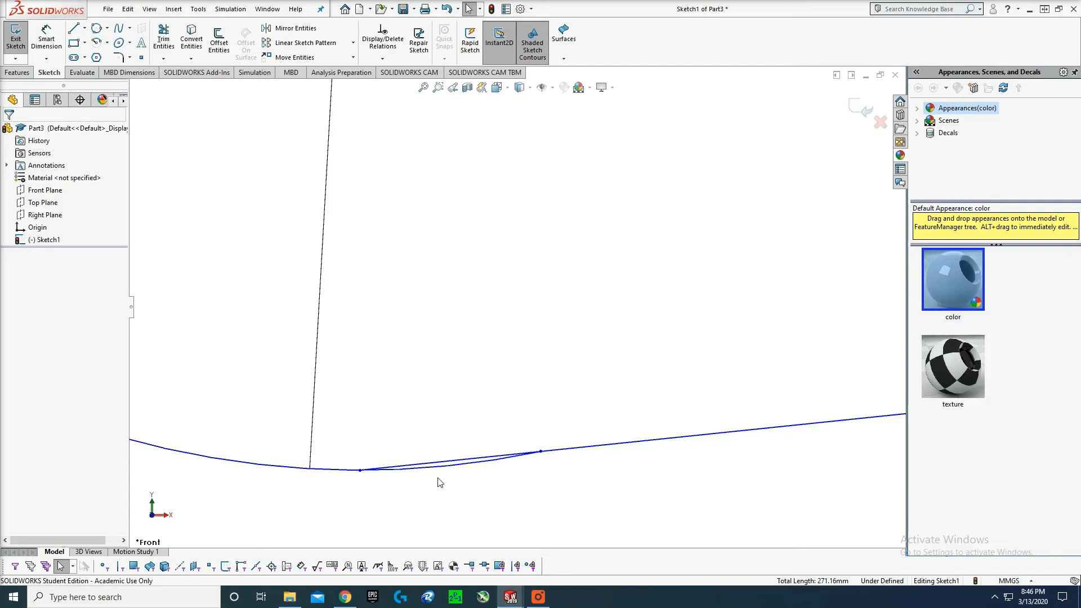
scroll(446, 477, "down", 2)
key("t")
left_click_drag(443, 468, 456, 443)
scroll(627, 330, "up", 2)
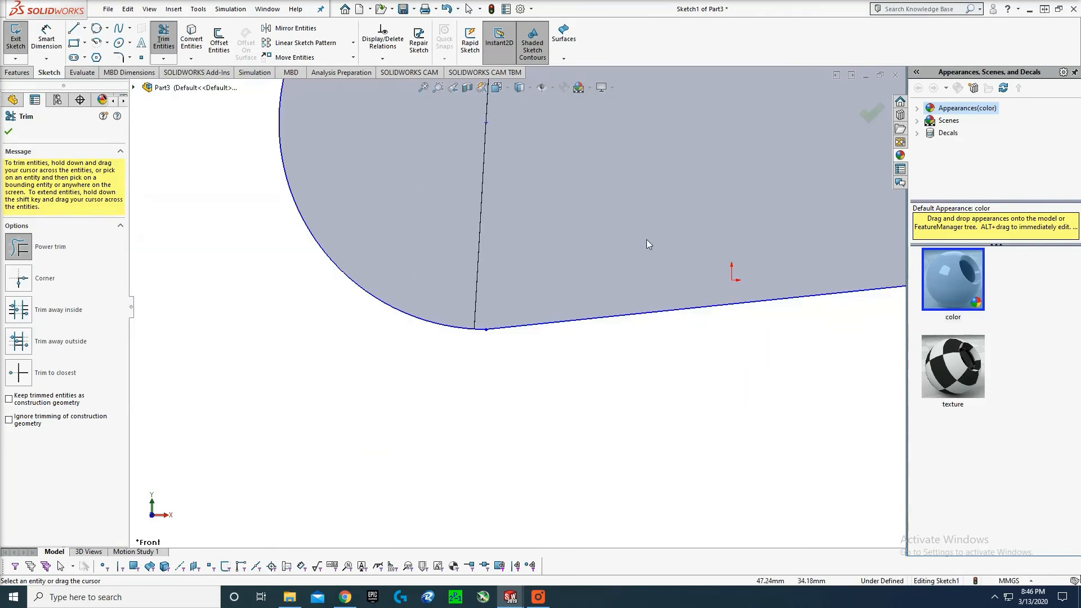
scroll(646, 239, "up", 8)
scroll(618, 227, "down", 4)
key("Escape")
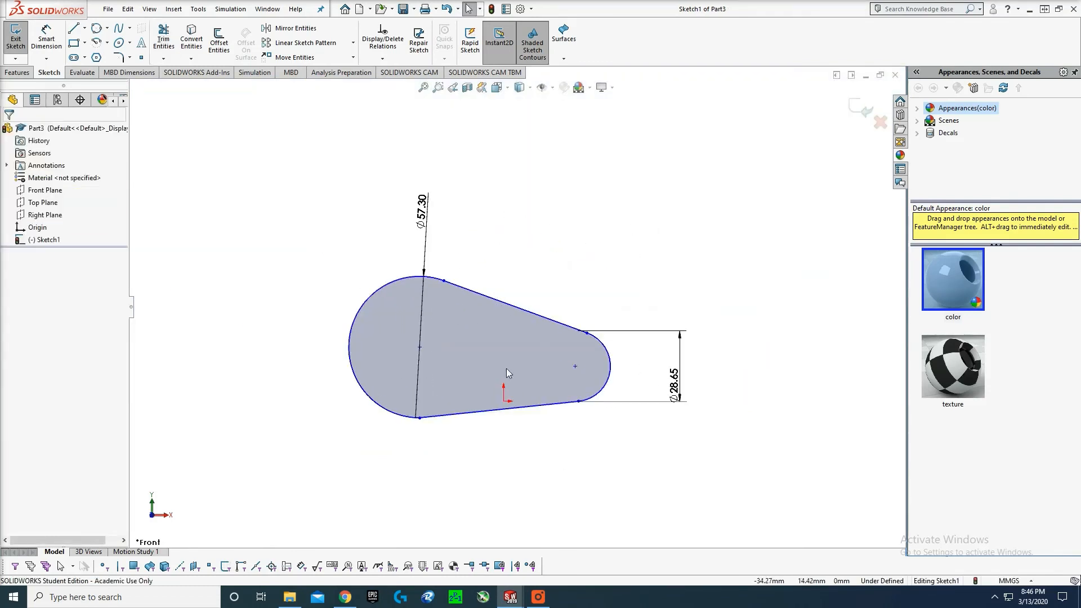
- Reposition the large arc's diameter dimension and offset the whole belt outline outward by 1 mm with chain selection
left_click_drag(421, 212, 406, 222)
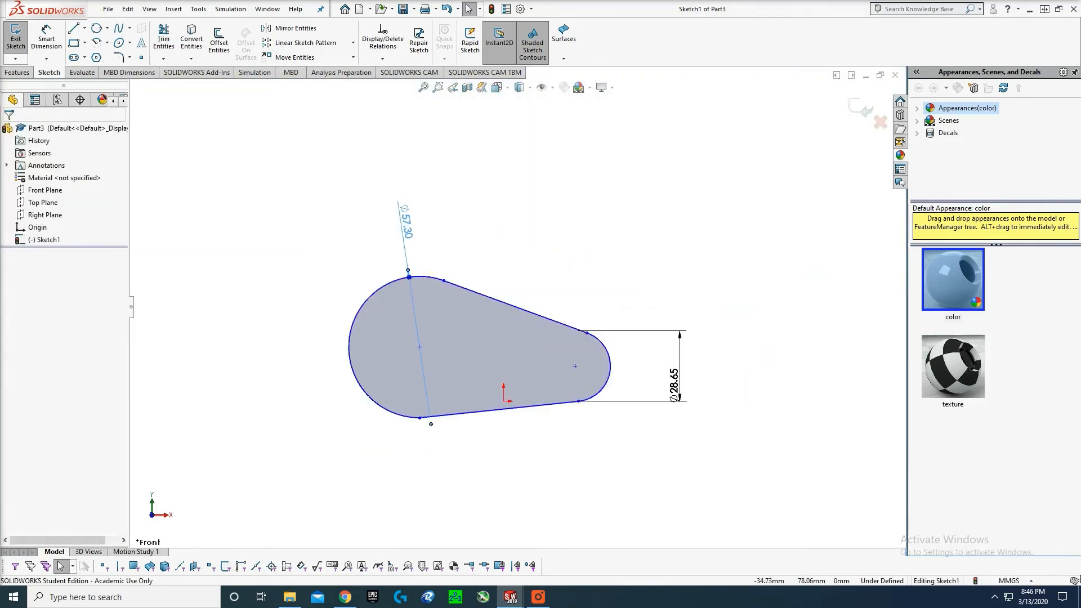
left_click(219, 42)
left_click(491, 298)
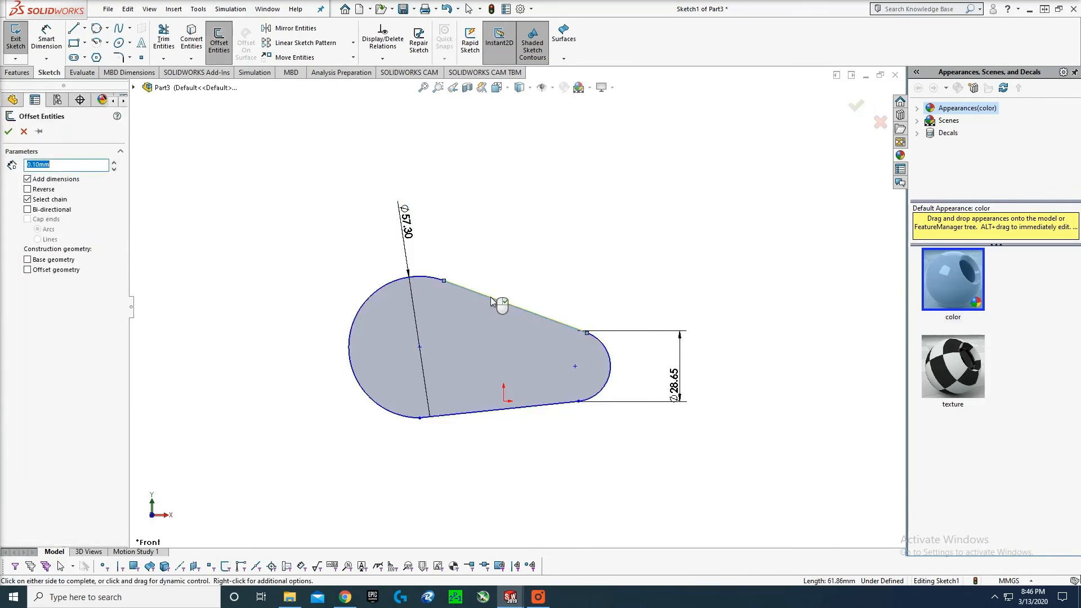
scroll(478, 266, "down", 3)
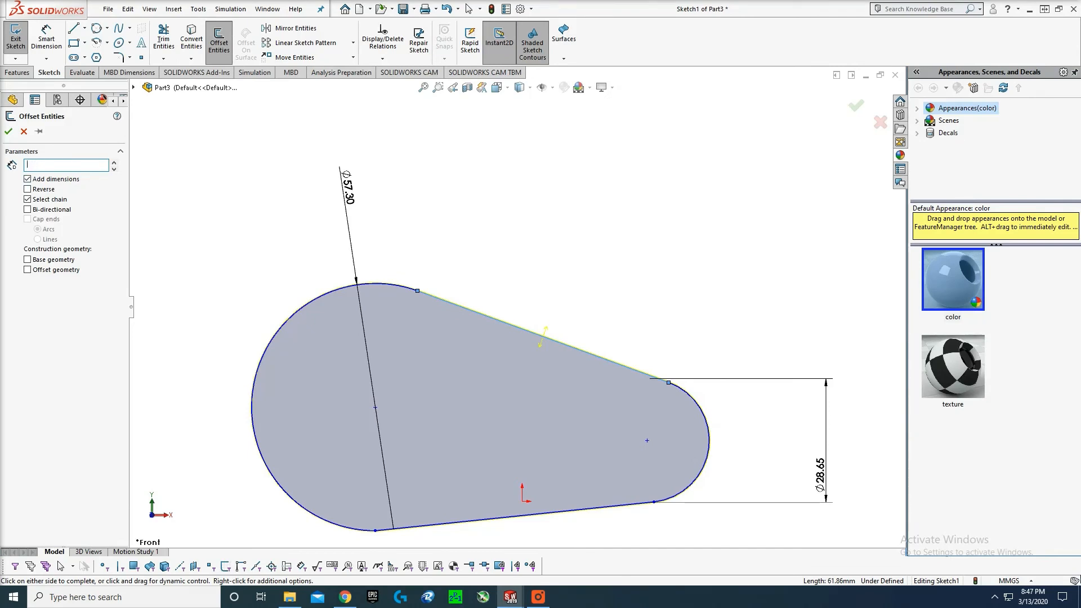
key("Return")
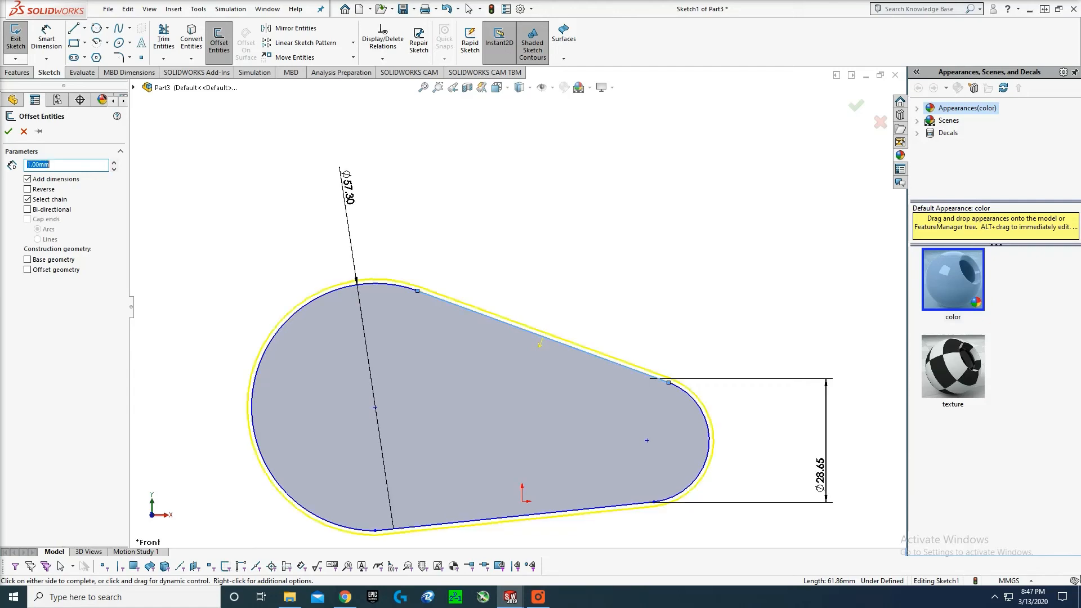
key("Return")
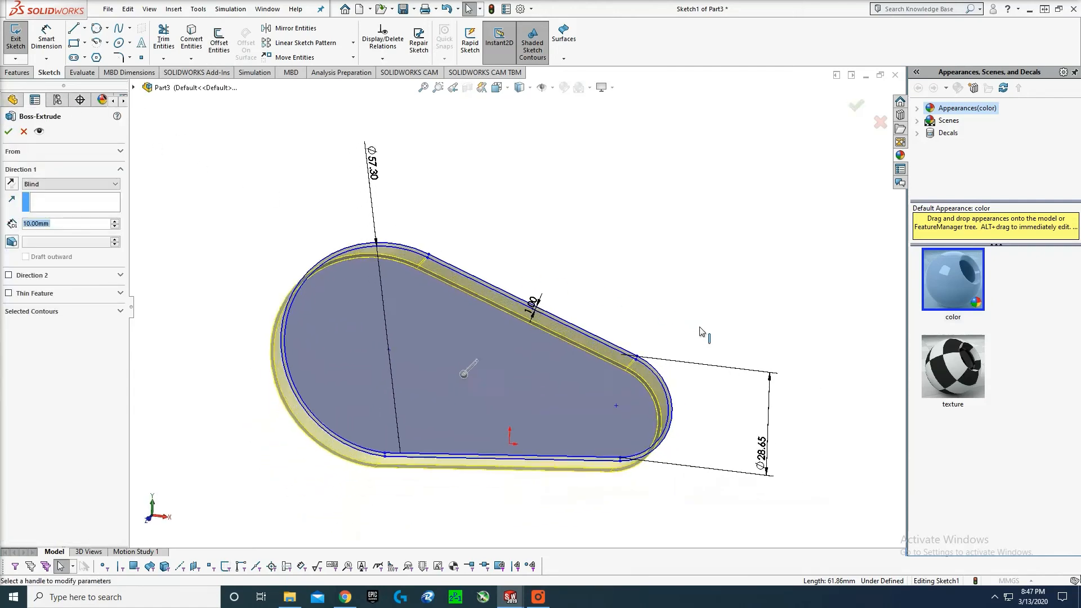
- Extrude the belt profile to a depth of 9 mm
key("BackSpace")
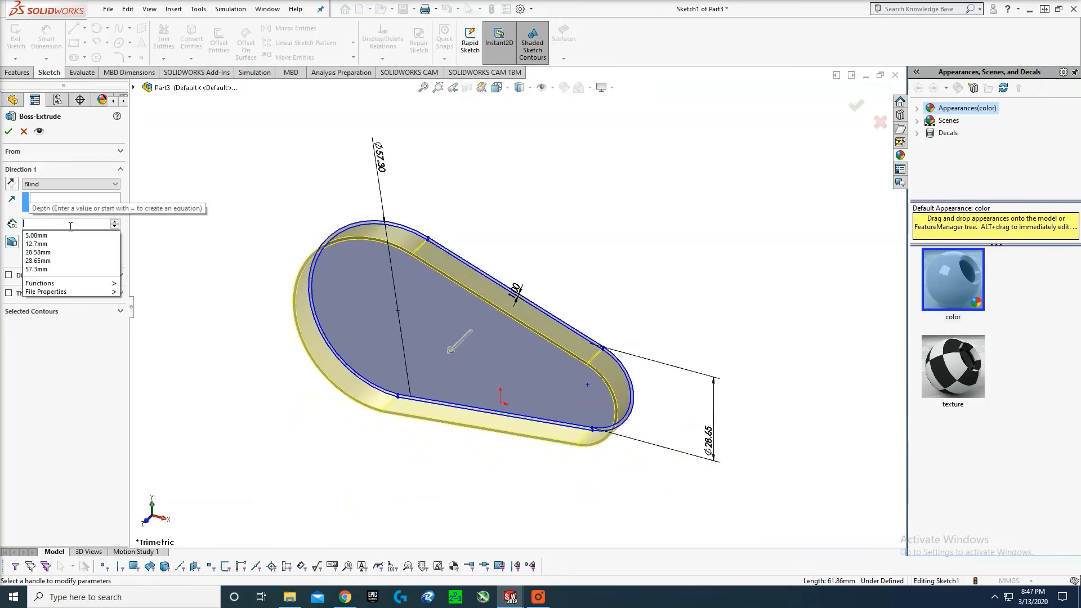
type("9")
key("Return")
key("Return")
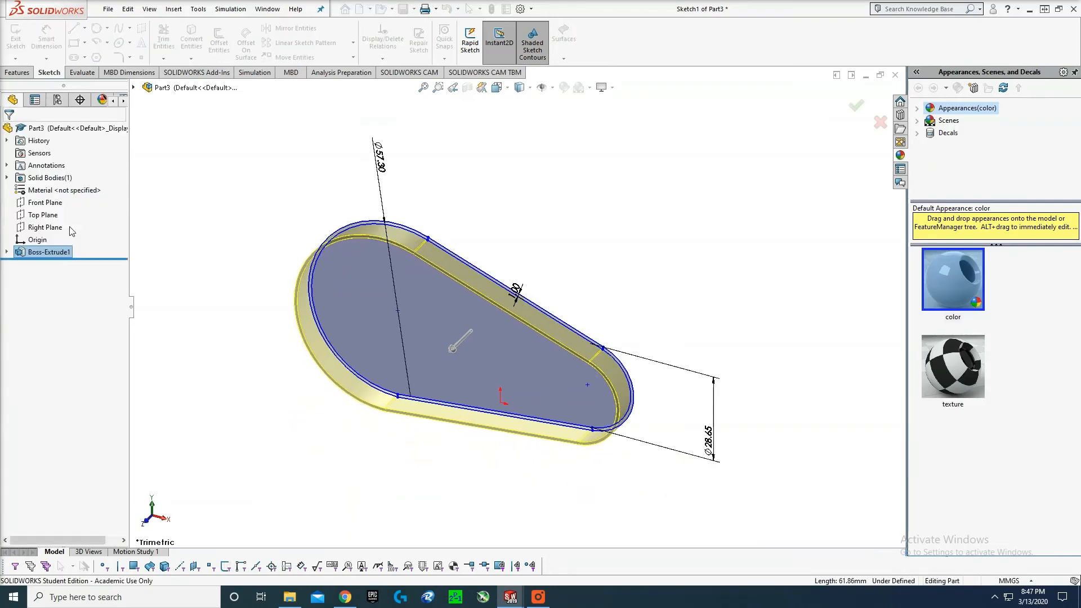
left_click(526, 228)
- Apply a dark grey color appearance (RGB 64, 64, 64) to the whole belt part
right_click(94, 279)
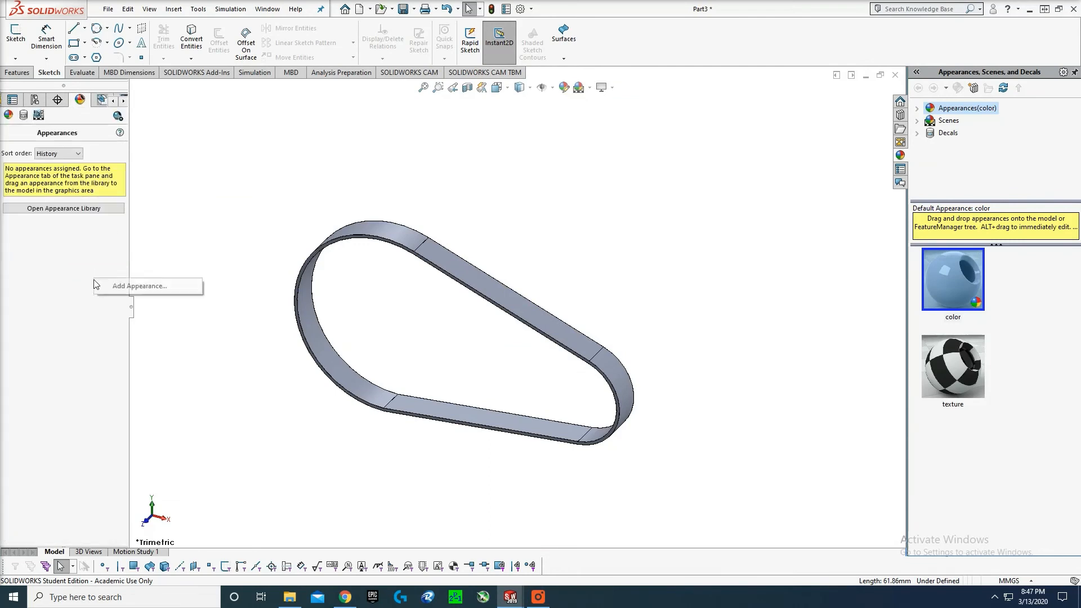
left_click(107, 282)
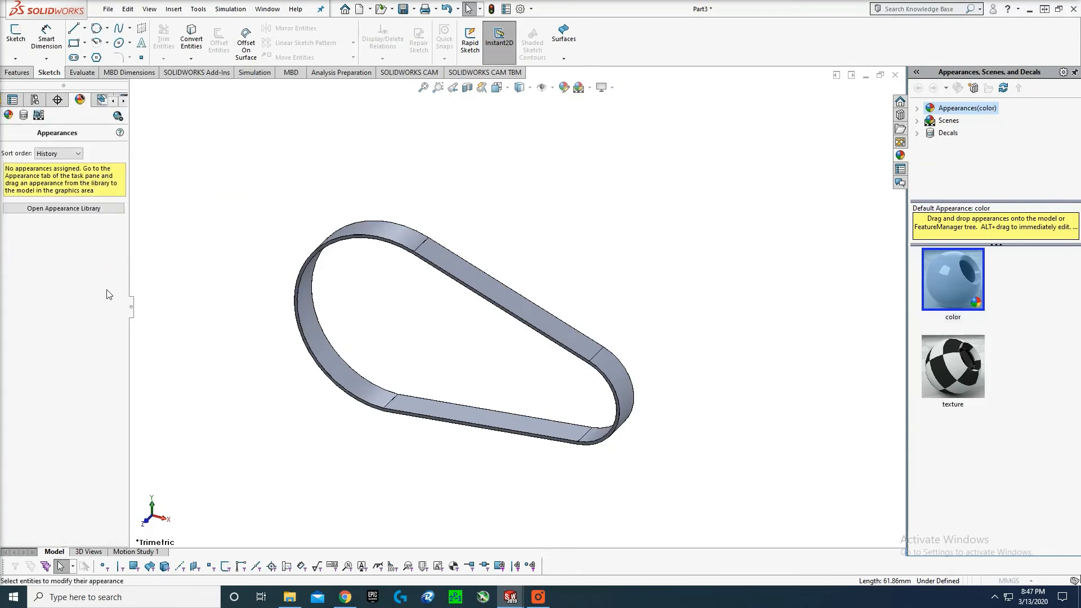
left_click(88, 407)
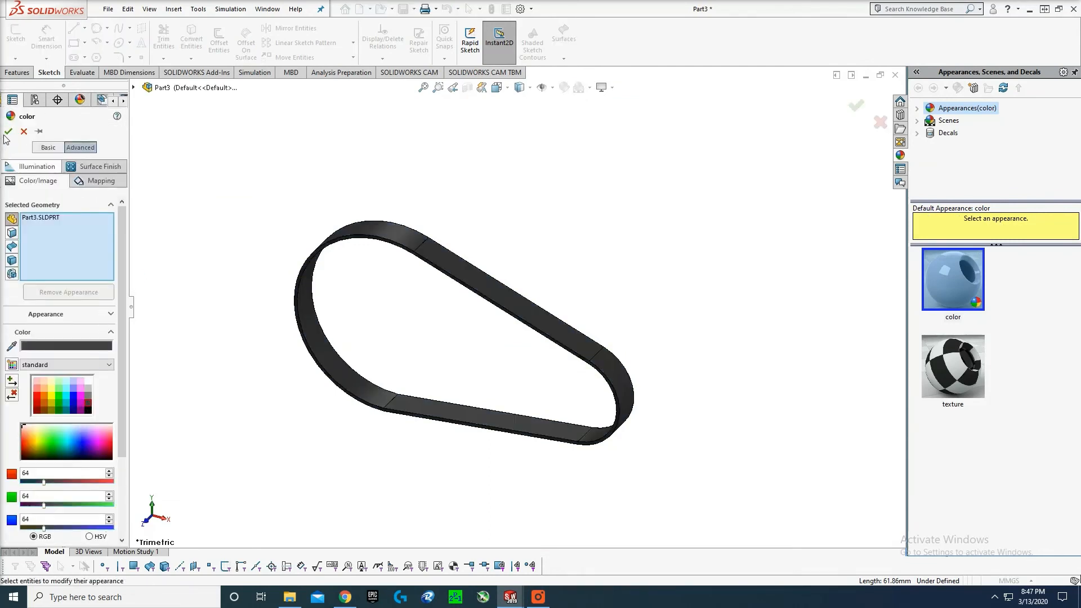
left_click(8, 133)
scroll(323, 178, "up", 1)
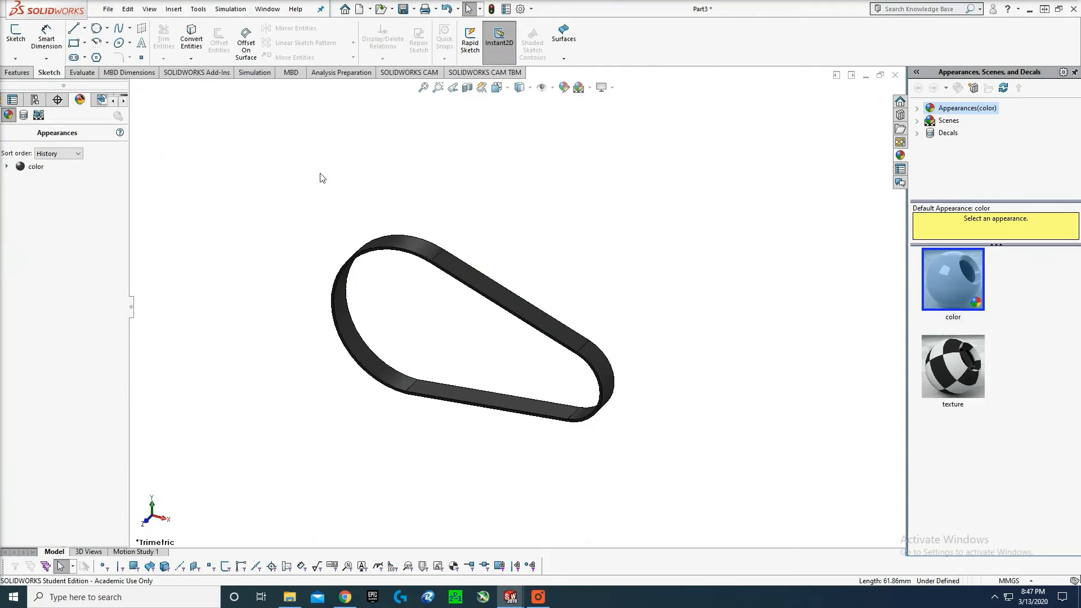
- Save the part as "test belt" in the test folder on the PERSONAL (F:) drive
left_click(109, 10)
left_click(125, 133)
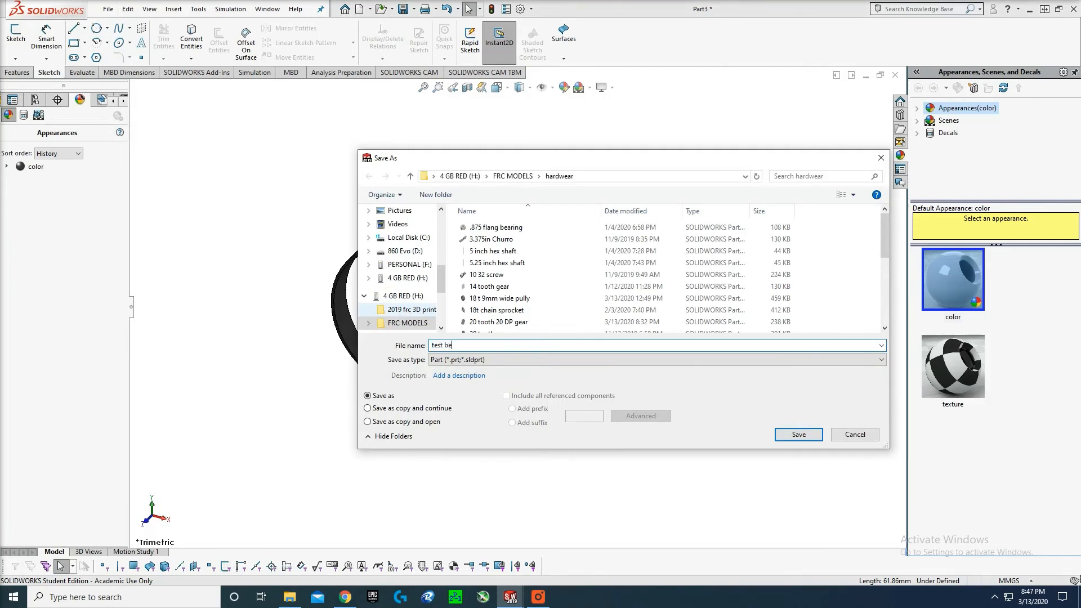
type("test belt")
scroll(429, 316, "down", 5)
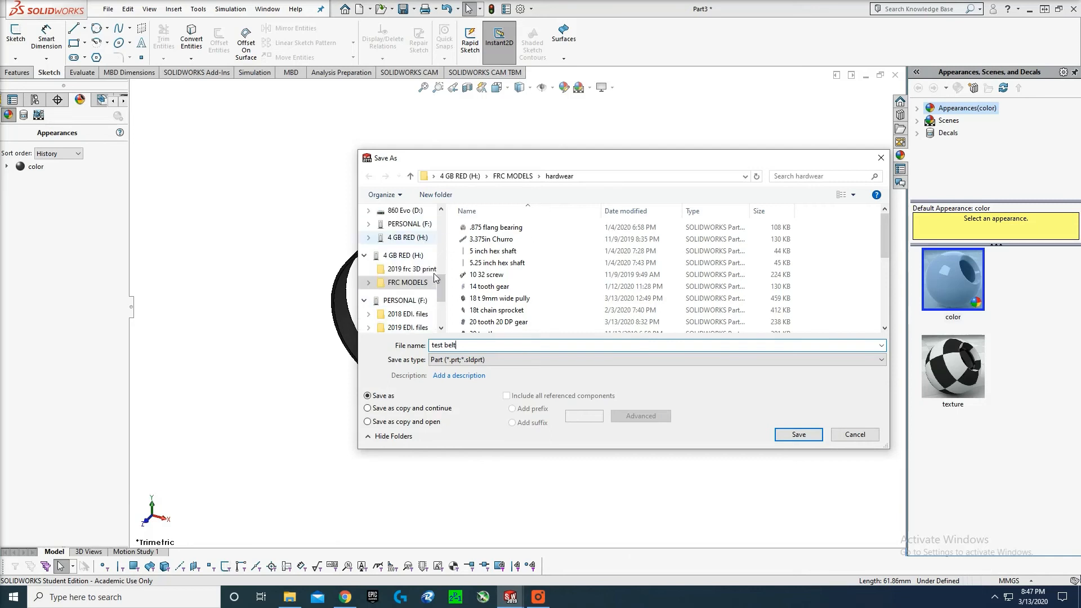
left_click(407, 310)
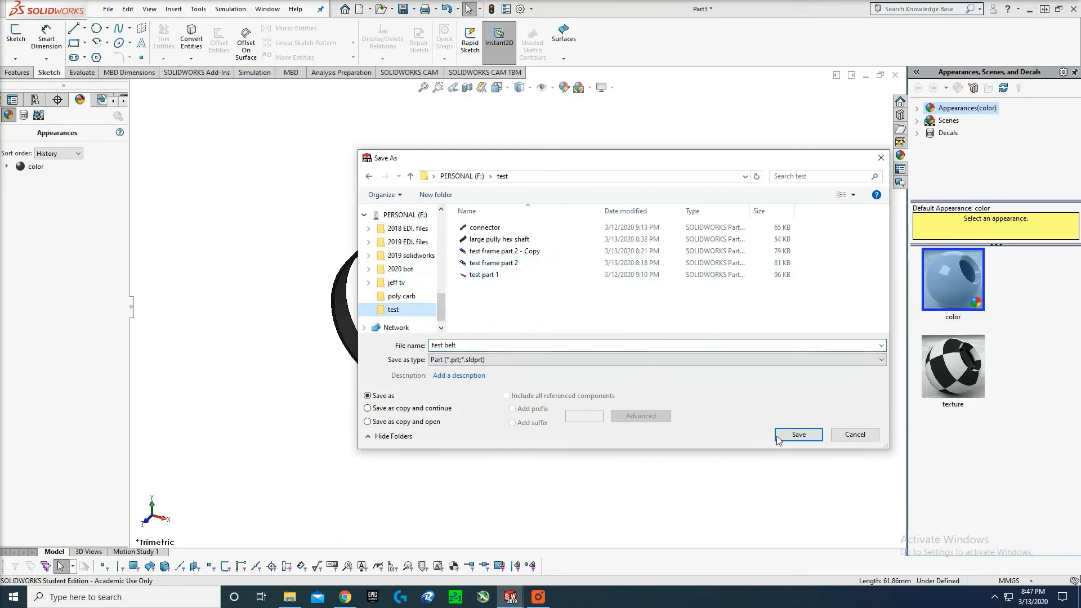
left_click(797, 434)
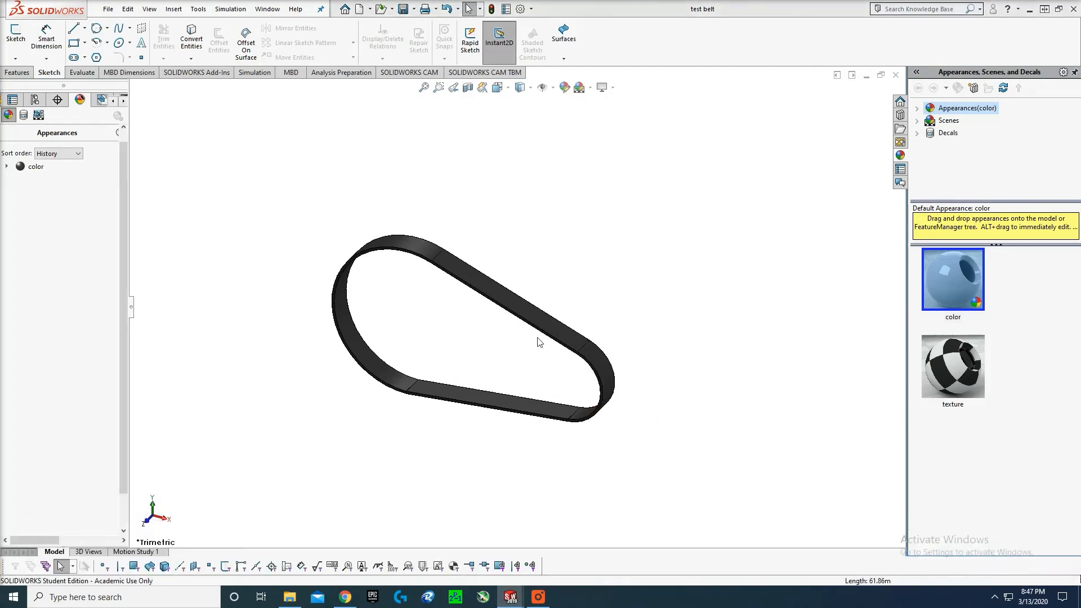
- Exit the belt path sketch in the test assemble assembly and hide that sketch
left_click(853, 99)
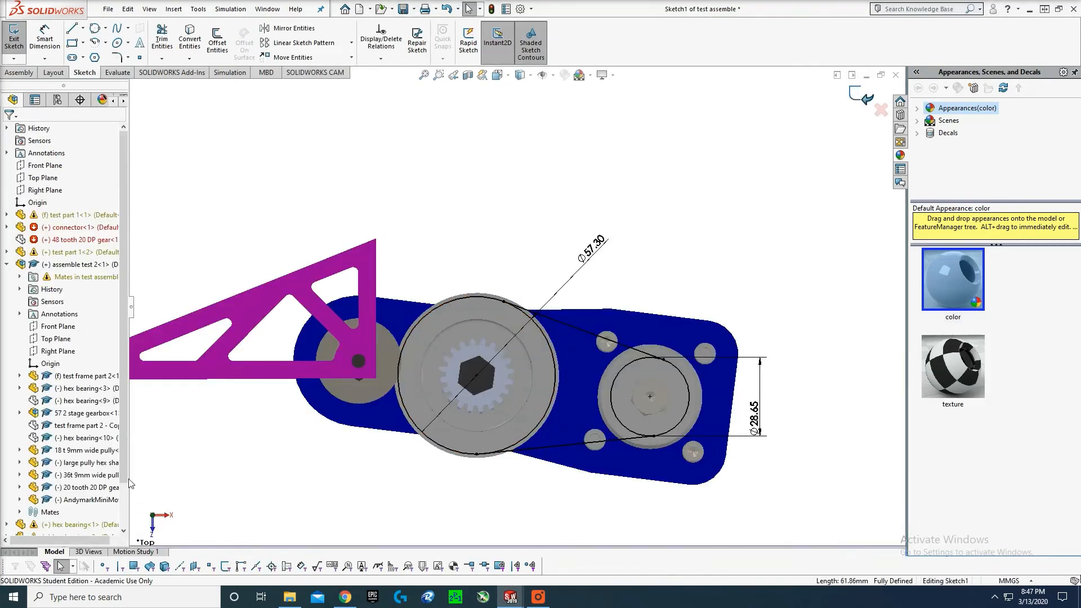
left_click(693, 422)
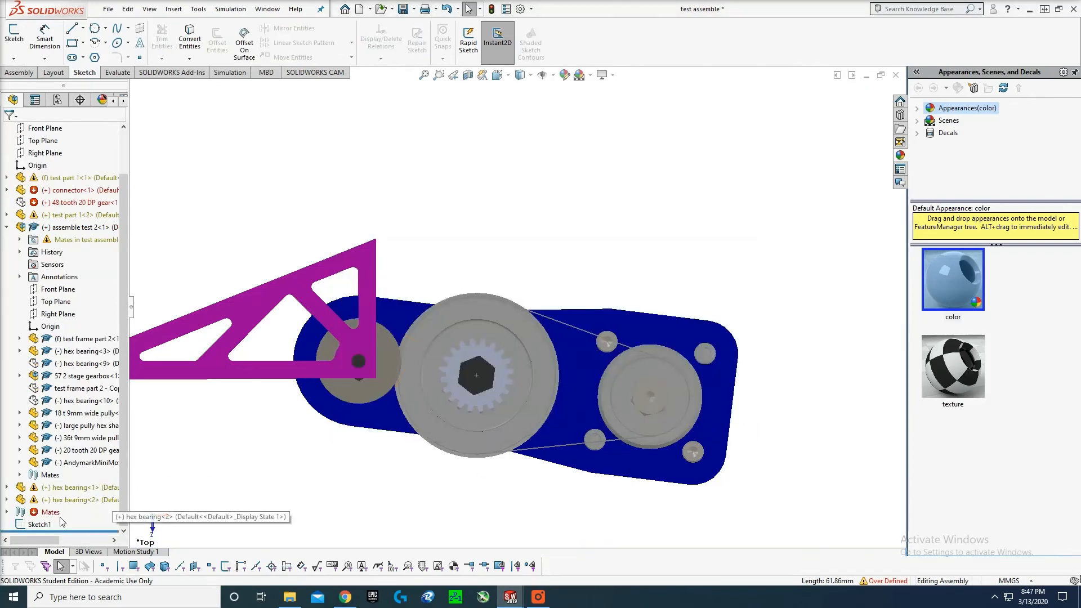
left_click(39, 524)
right_click(41, 523)
left_click(44, 370)
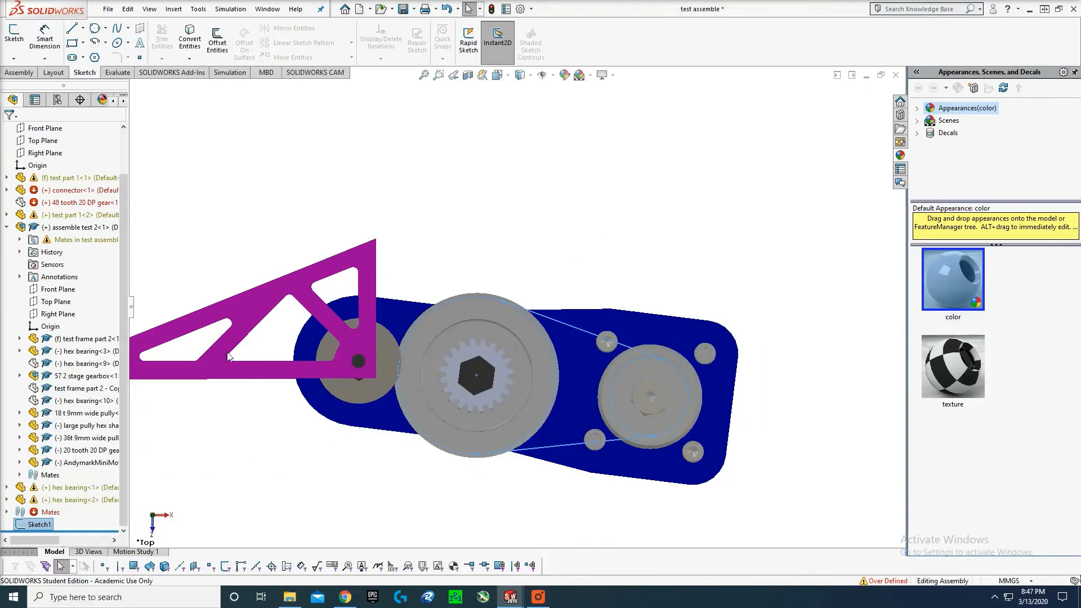
middle_click_drag(569, 263, 561, 315)
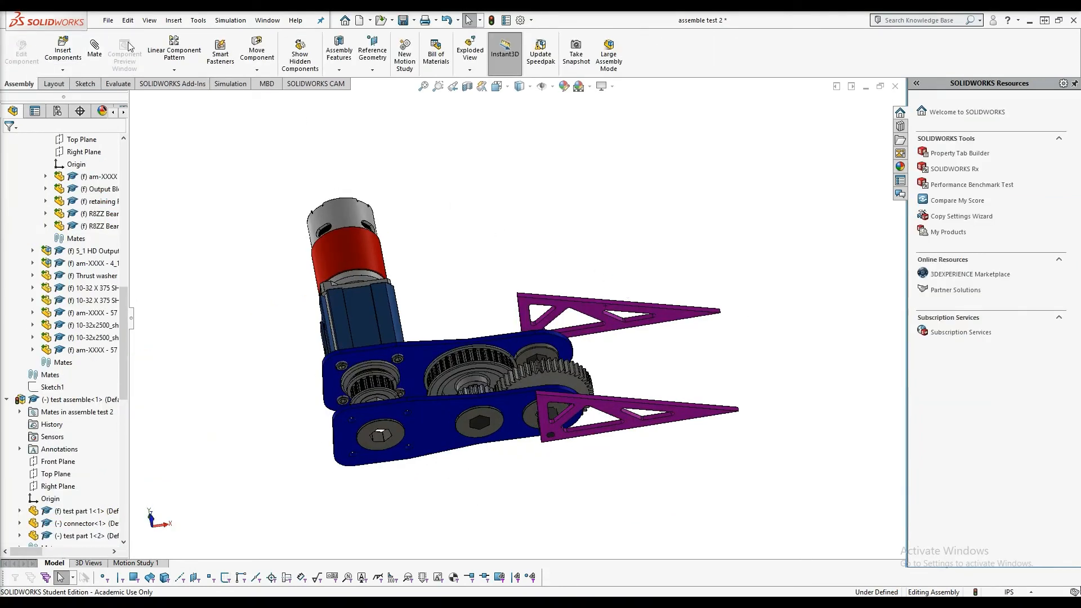
- Insert the "test belt" part from the test folder into assemble test 2, placing it above the gearbox plates
left_click(63, 54)
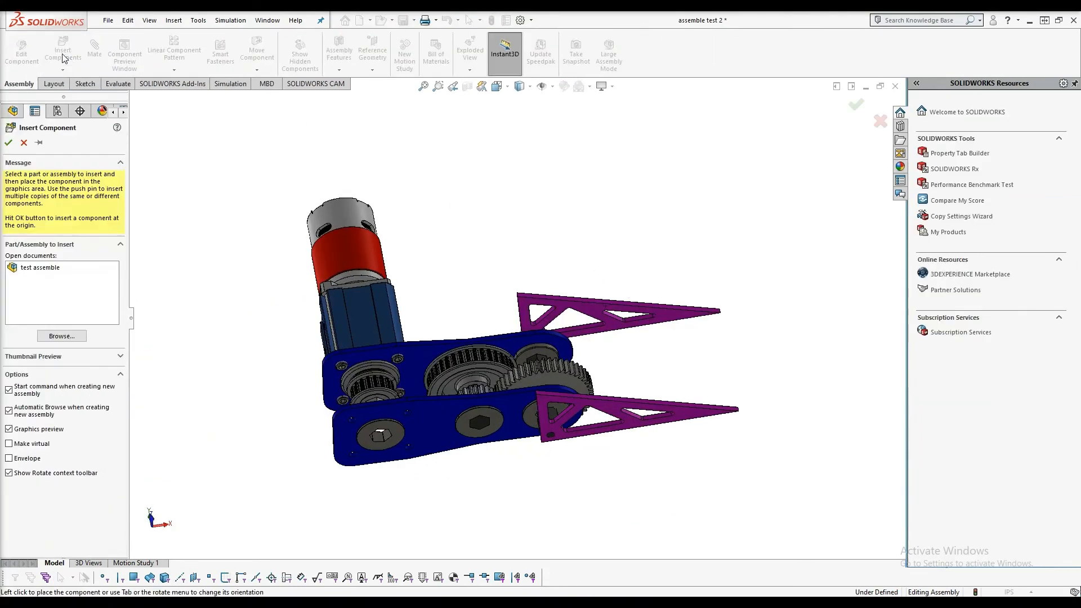
left_click(60, 336)
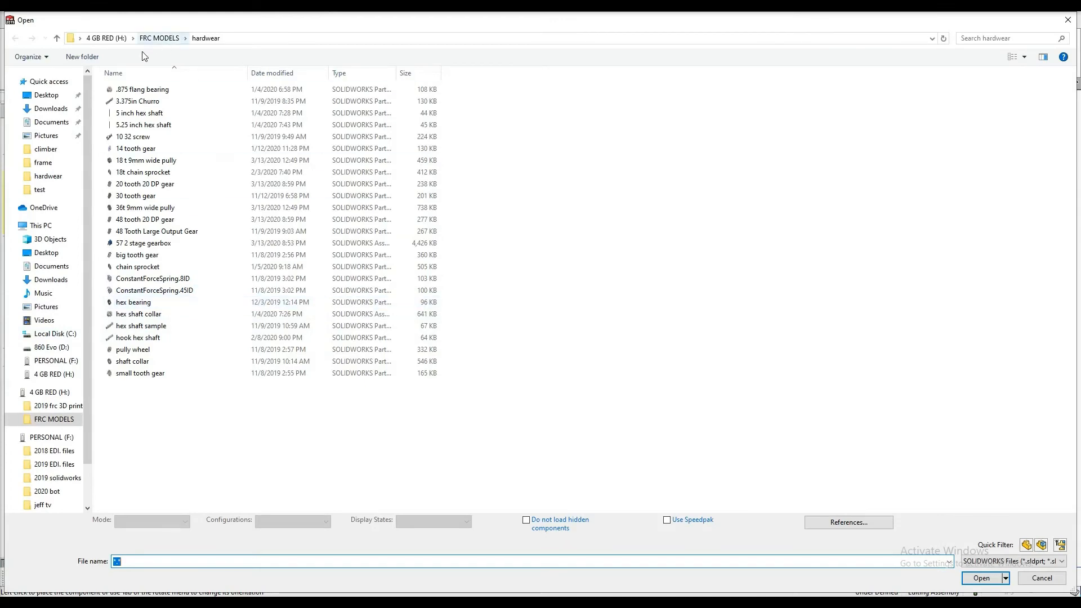
scroll(51, 394, "down", 2)
left_click(40, 482)
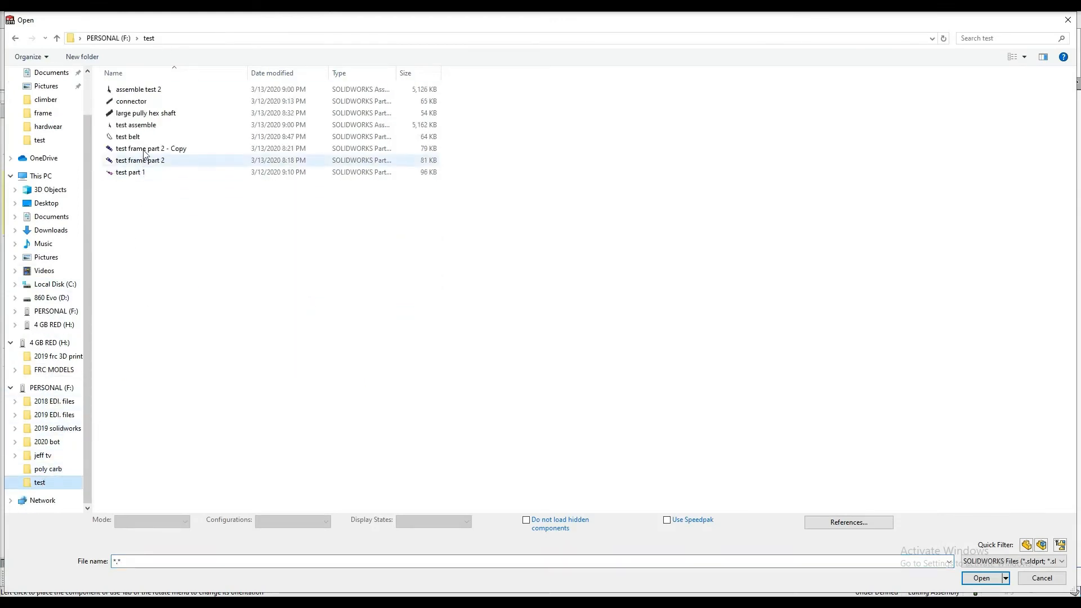
left_click(128, 137)
left_click(981, 578)
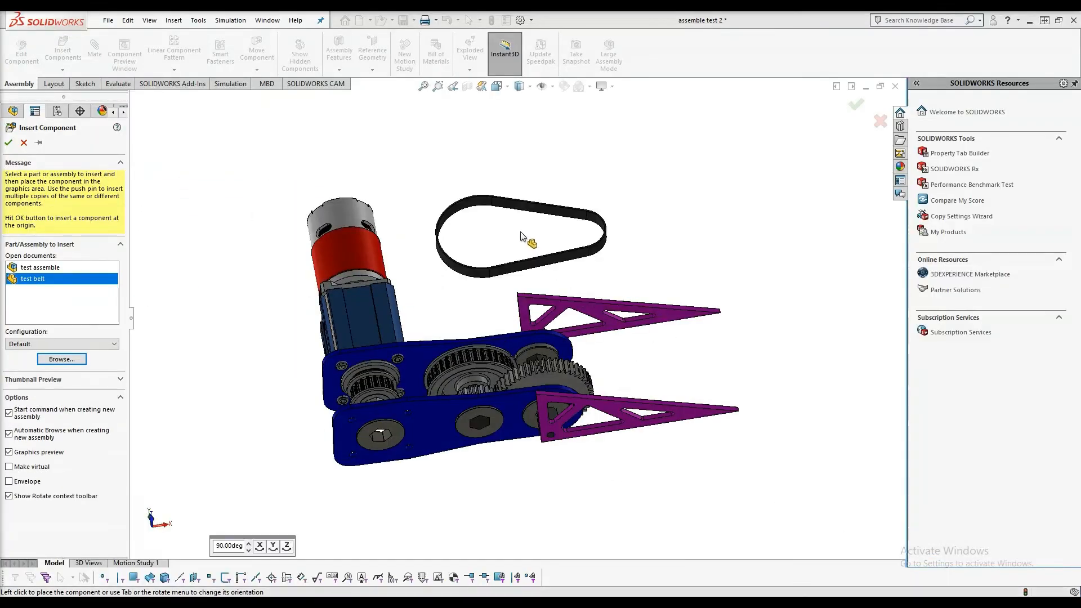
left_click(527, 239)
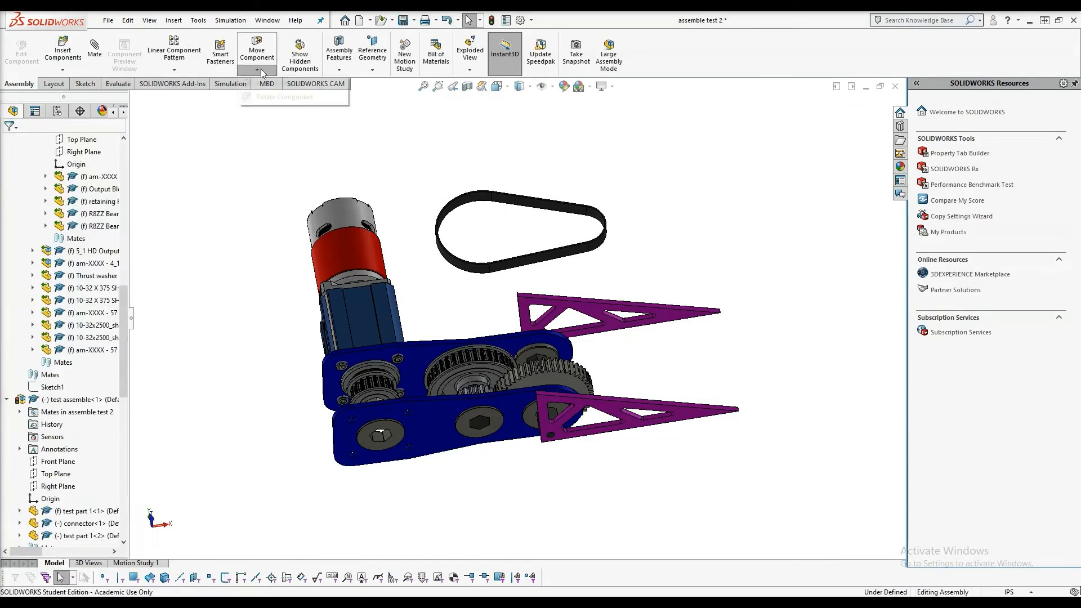
- Rotate the belt component so its small end faces the motor side, matching the pulley layout
left_click(258, 70)
left_click(287, 97)
left_click_drag(605, 232, 369, 248)
left_click(9, 142)
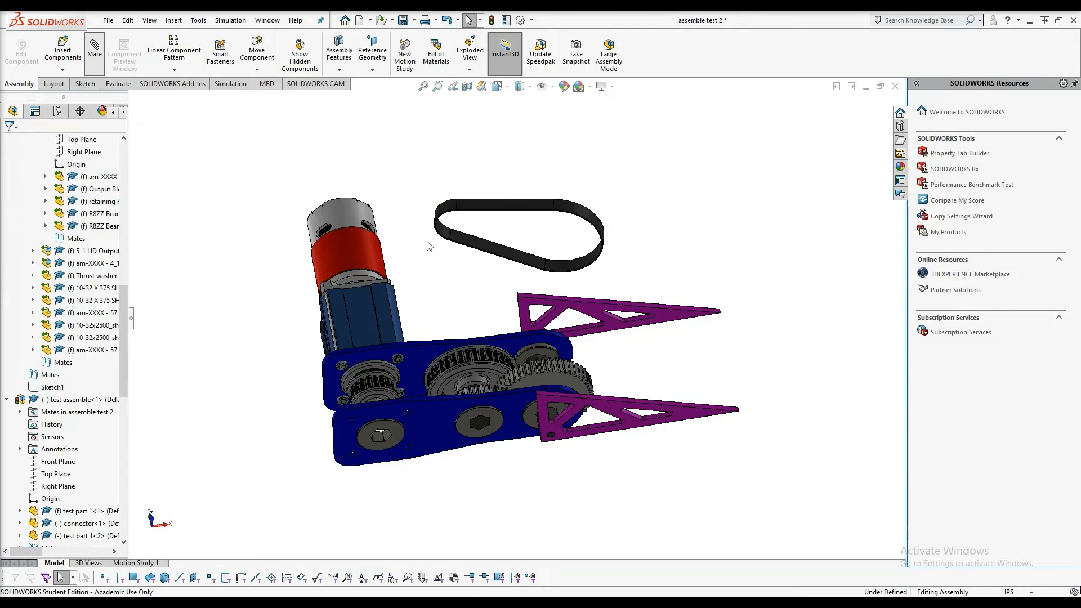
- Mate the belt's small curved end concentric with the 18t 9mm wide pulley
scroll(428, 246, "down", 3)
left_click(460, 233)
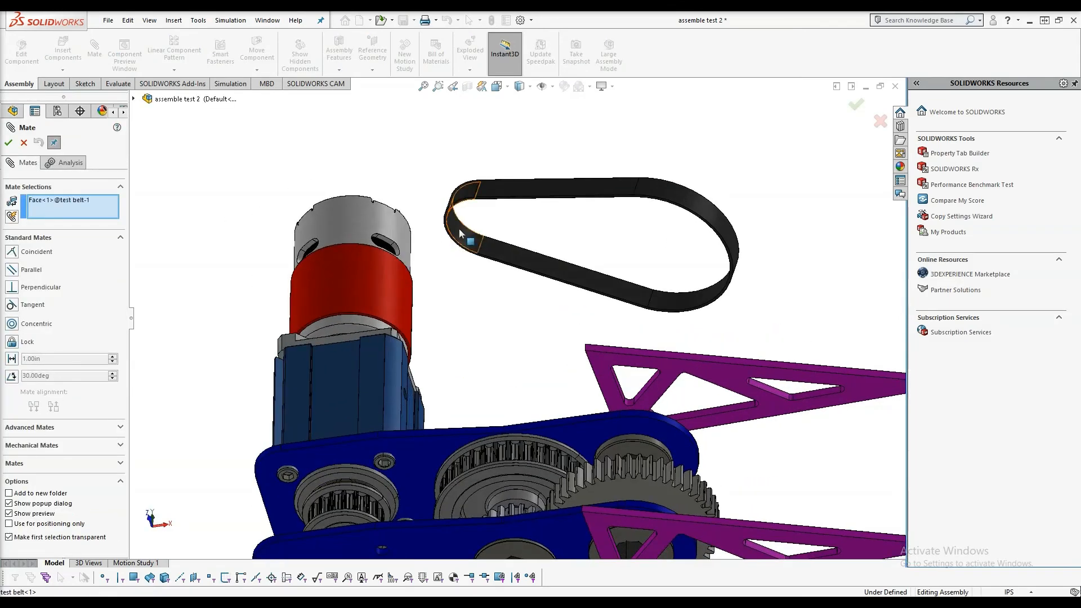
scroll(418, 445, "down", 5)
middle_click_drag(417, 440, 438, 413)
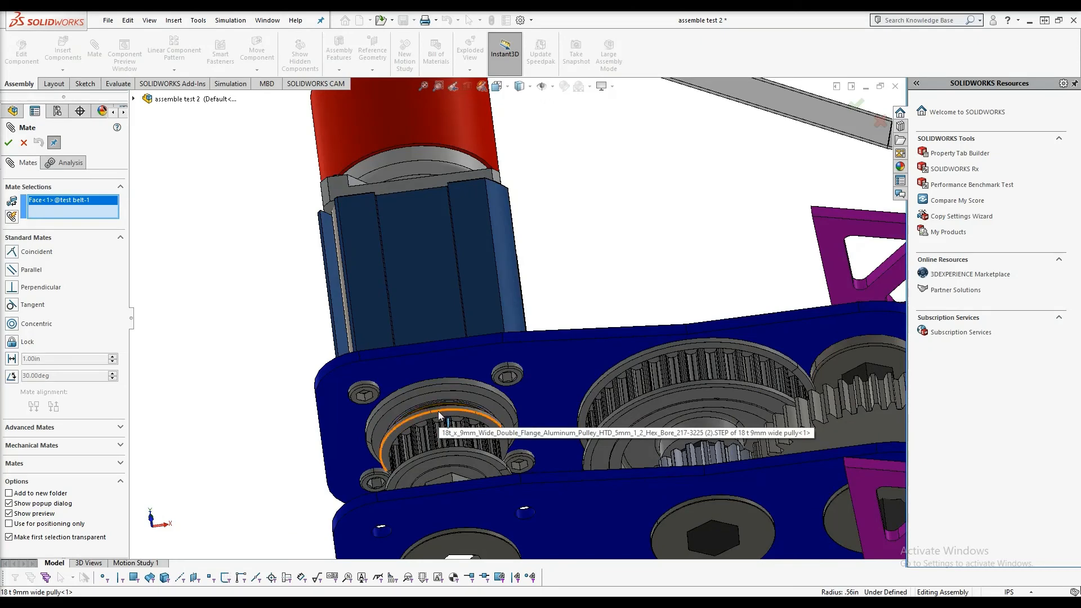
left_click(439, 412)
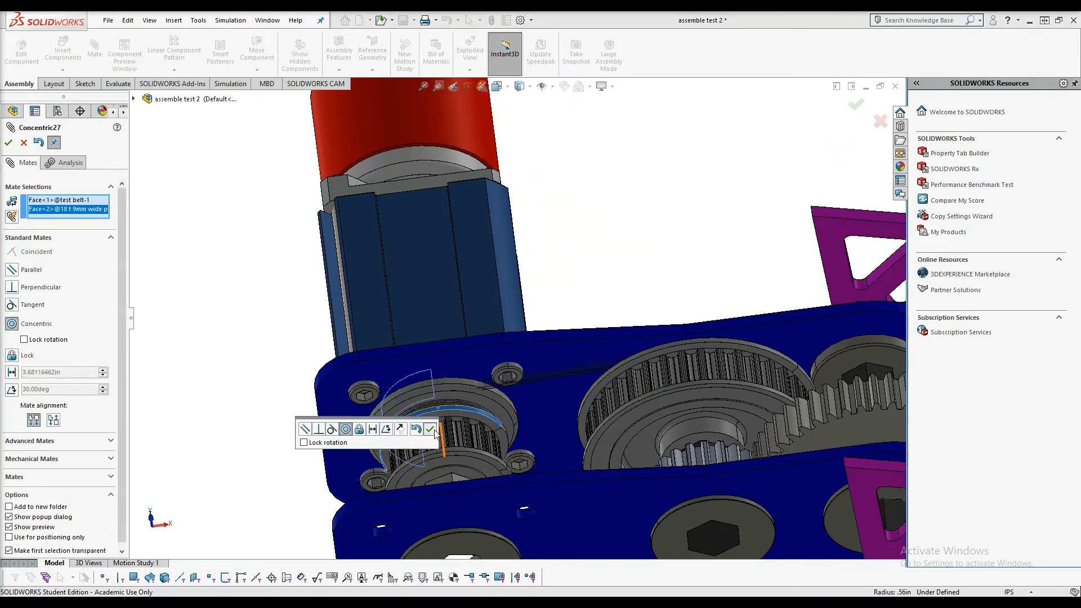
left_click(430, 429)
- Try to mate the belt's flat side face to the small pulley's flange face
scroll(535, 414, "down", 5)
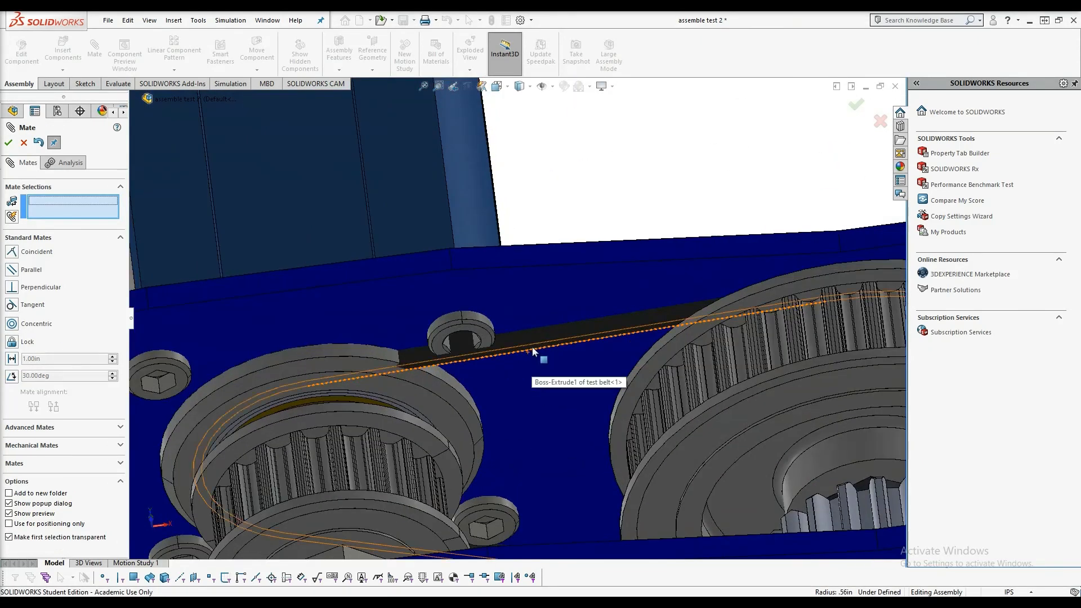
left_click(531, 351)
middle_click_drag(540, 357, 526, 494)
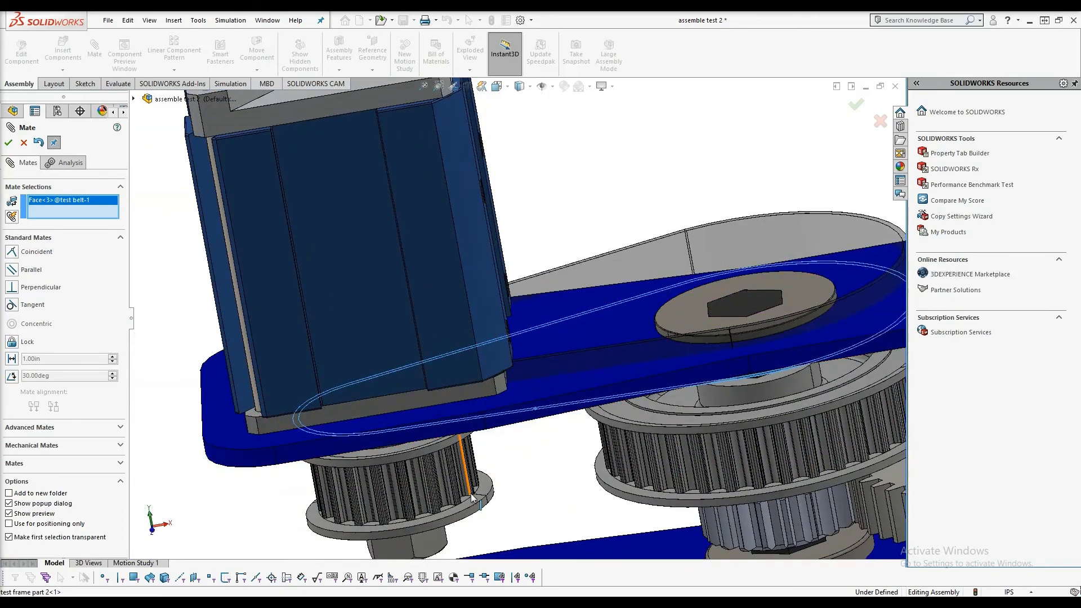
left_click(477, 503)
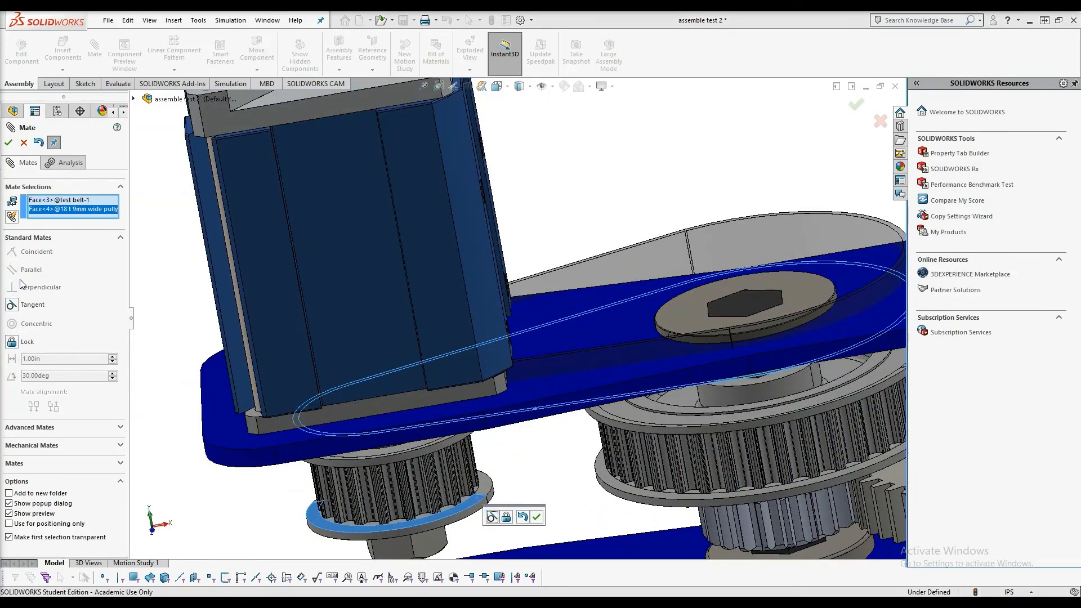
key("Escape")
- Slide the belt along the pulley axis until it sits around both pulleys between their flanges
middle_click_drag(602, 322, 574, 204)
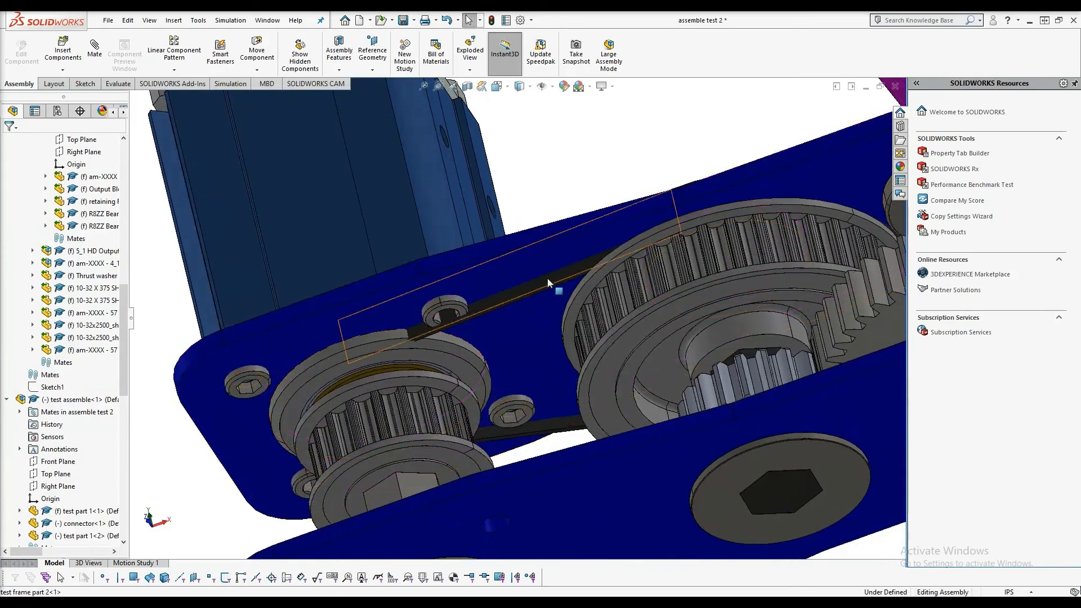
scroll(583, 294, "up", 2)
middle_click_drag(585, 295, 587, 327)
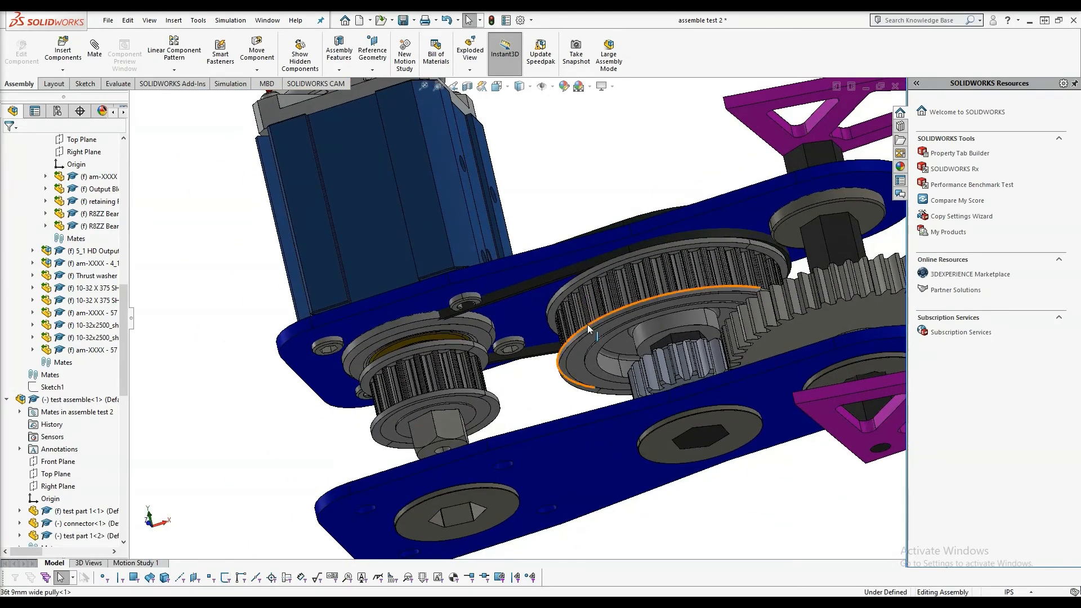
left_click_drag(539, 282, 533, 350)
key("Escape")
middle_click_drag(670, 353, 739, 260)
scroll(731, 260, "up", 4)
scroll(535, 349, "down", 3)
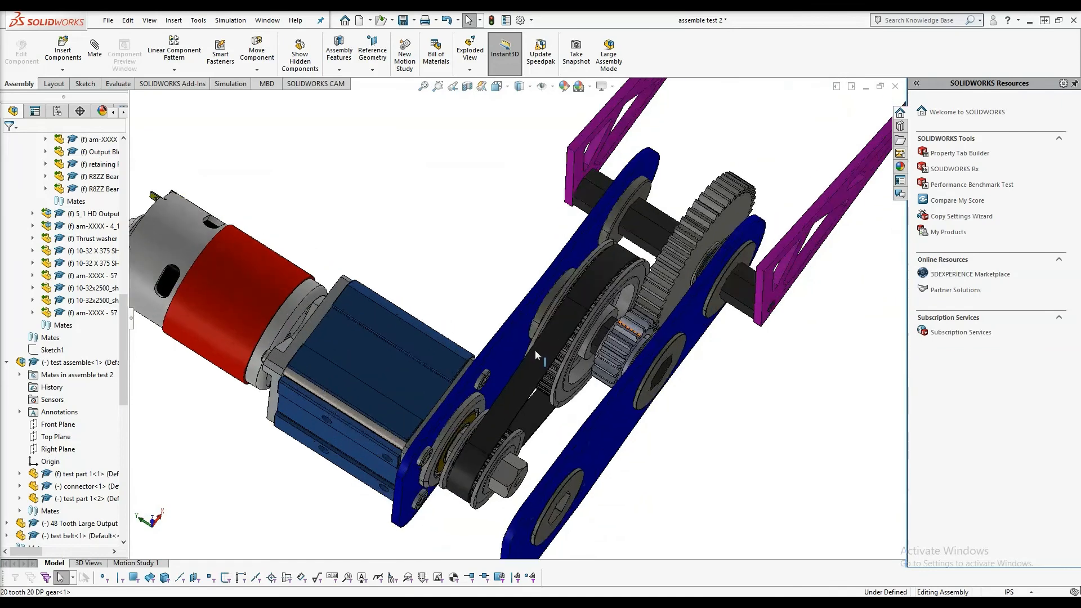
- Change the belt's concentric mate with the 18t 9mm wide pulley to a lock mate
middle_click_drag(535, 350, 536, 336)
scroll(50, 451, "down", 15)
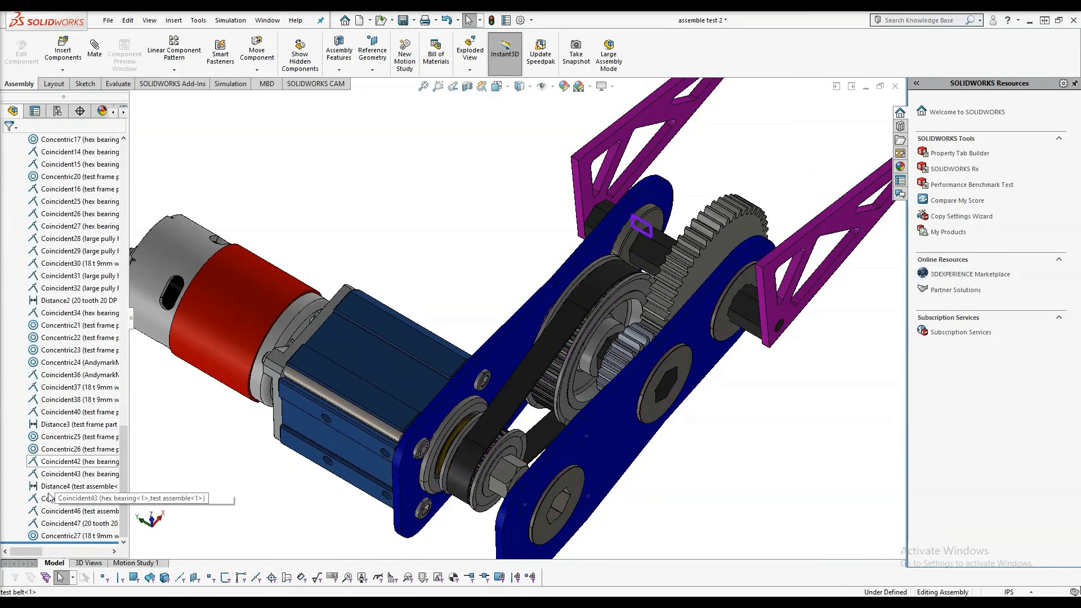
right_click(56, 536)
left_click(63, 352)
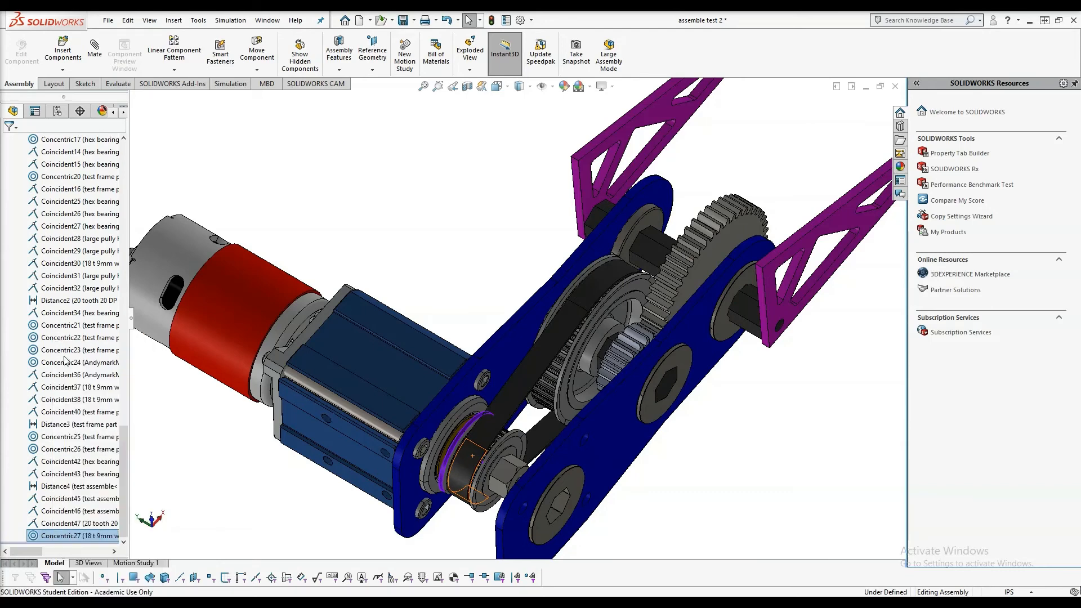
left_click(11, 355)
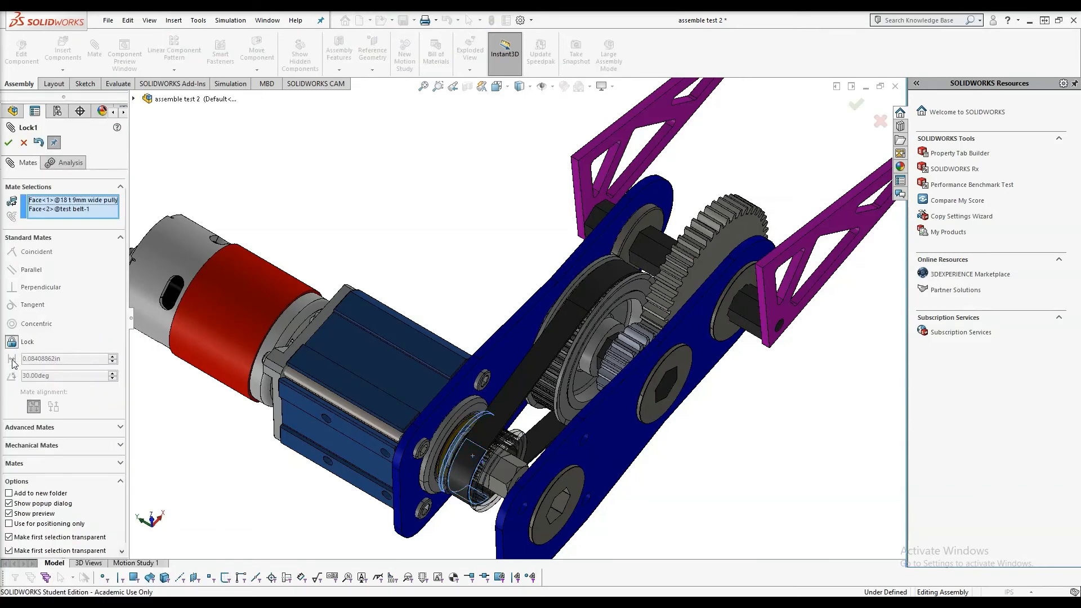
left_click(7, 142)
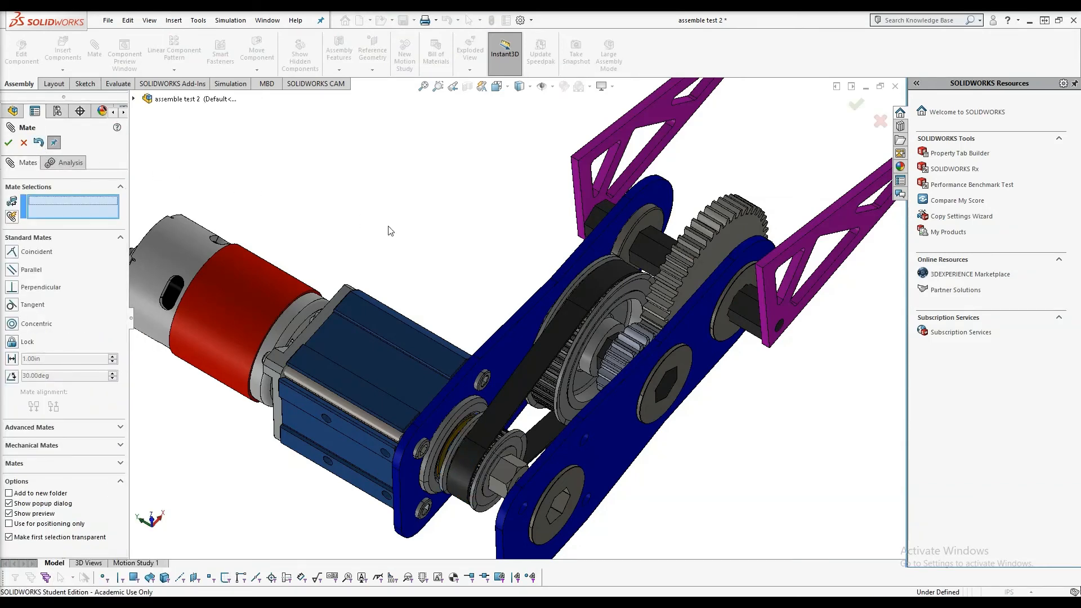
key("Escape")
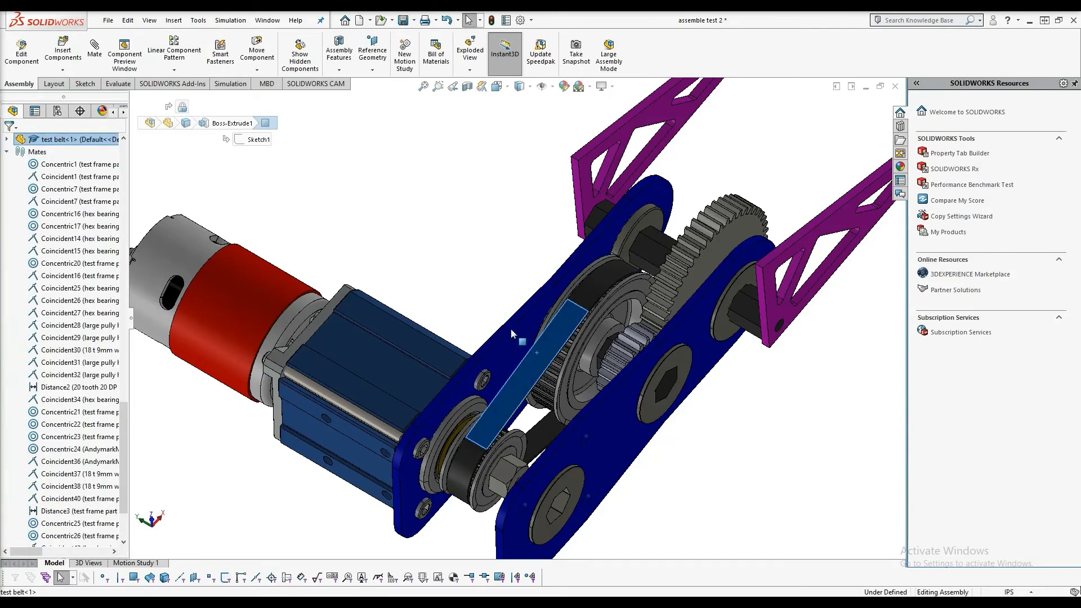
- Examine the belt, pulleys and gear train of the gearbox assembly from several angles
scroll(539, 305, "up", 5)
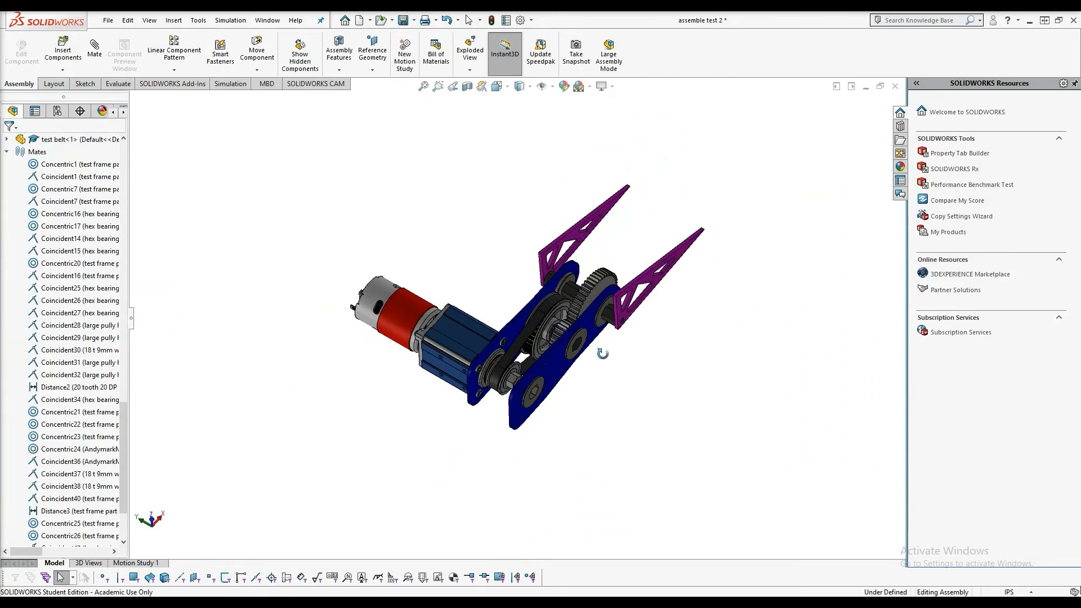
scroll(565, 280, "down", 2)
middle_click_drag(566, 280, 465, 228)
scroll(487, 256, "down", 3)
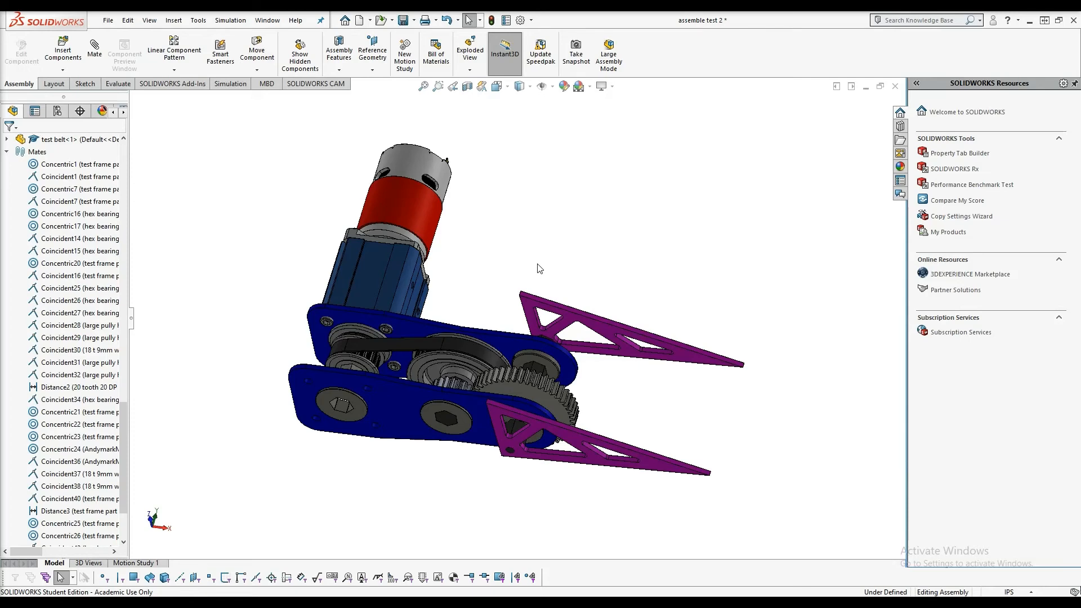
scroll(593, 312, "up", 2)
scroll(584, 315, "down", 2)
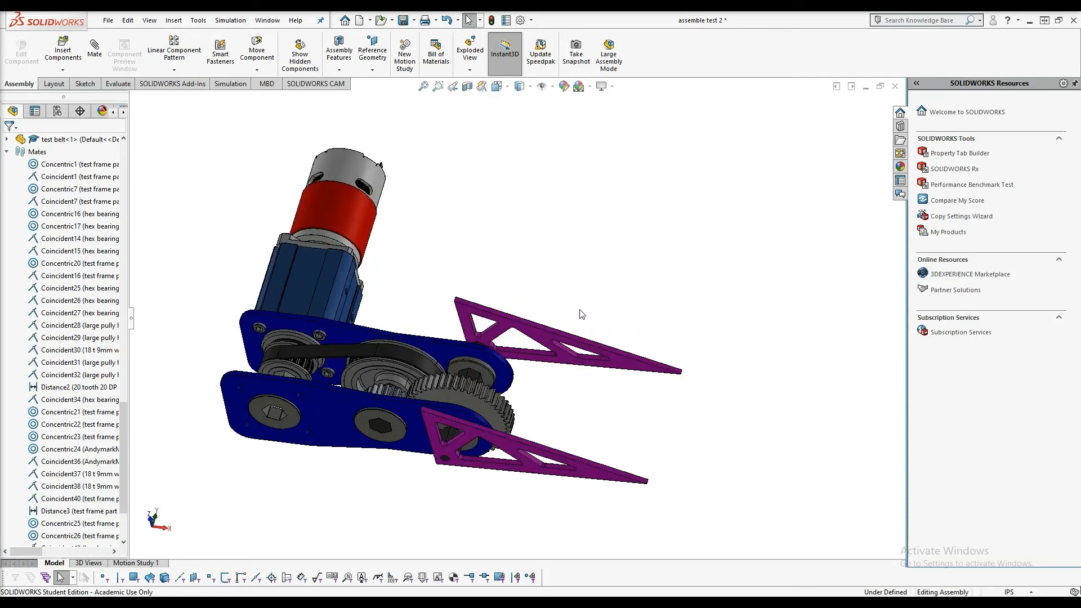
scroll(563, 321, "up", 1)
scroll(409, 299, "down", 3)
scroll(633, 296, "up", 3)
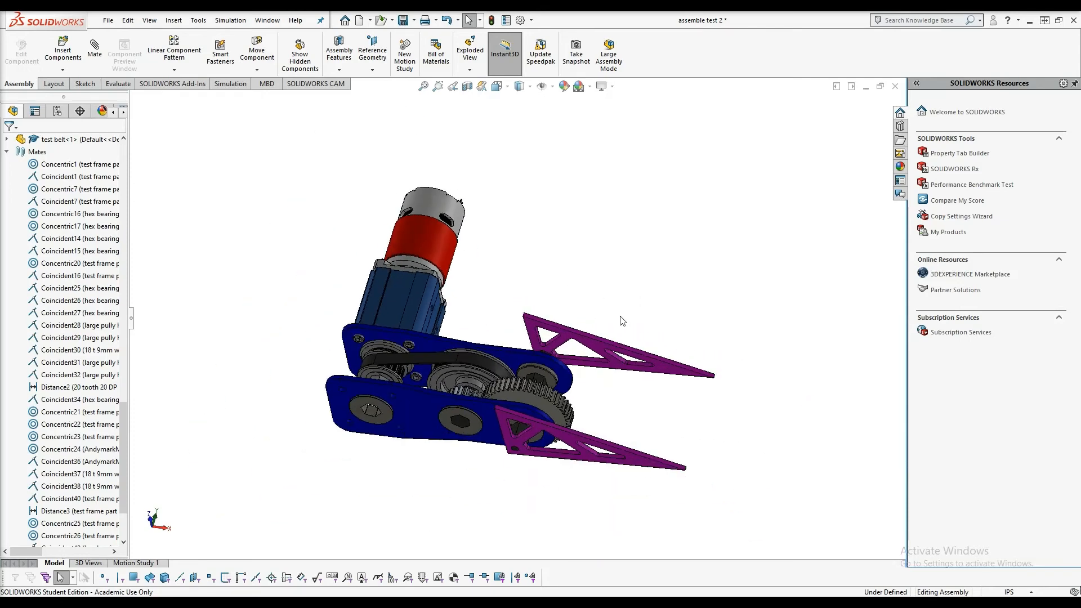
middle_click_drag(623, 320, 630, 368)
scroll(535, 357, "down", 2)
scroll(472, 299, "down", 3)
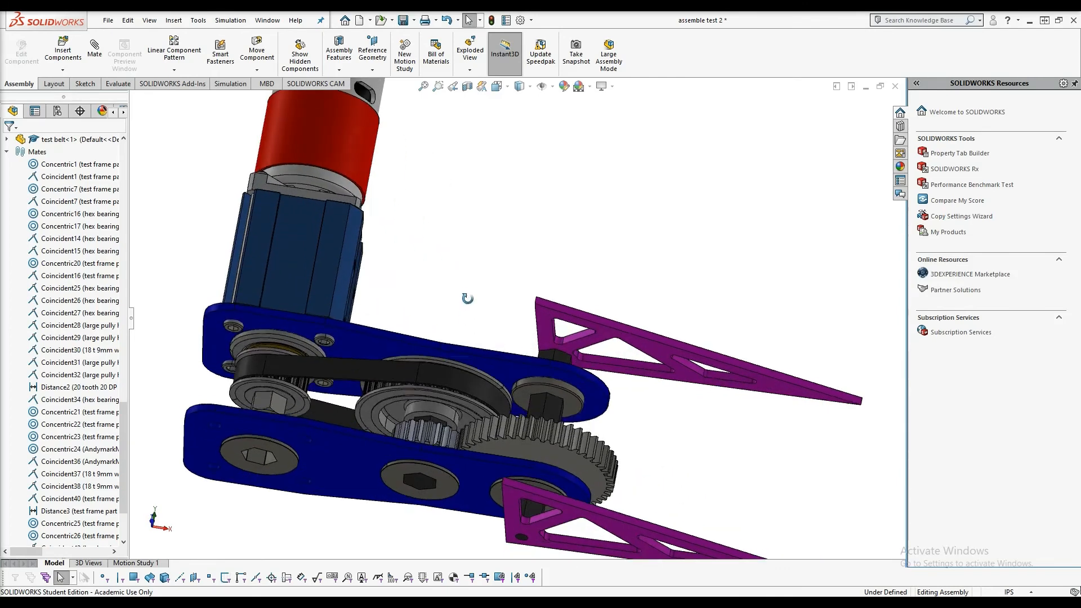
left_click(291, 394)
left_click(496, 278)
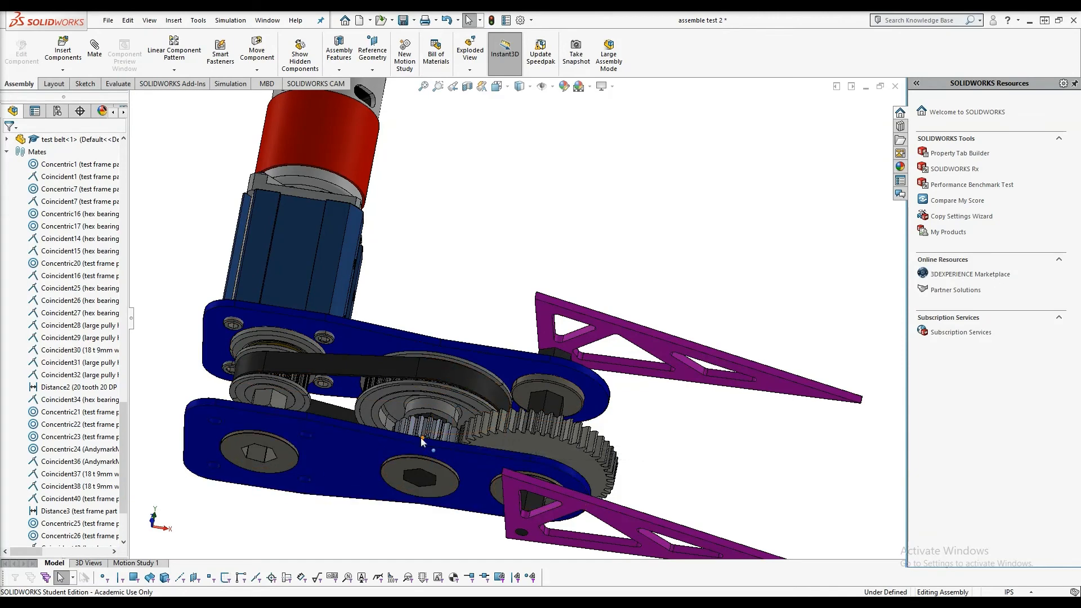
- Swing the purple triangular arms slightly down and back up about the output shaft to check their motion
left_click_drag(786, 391, 747, 401)
scroll(747, 318, "up", 3)
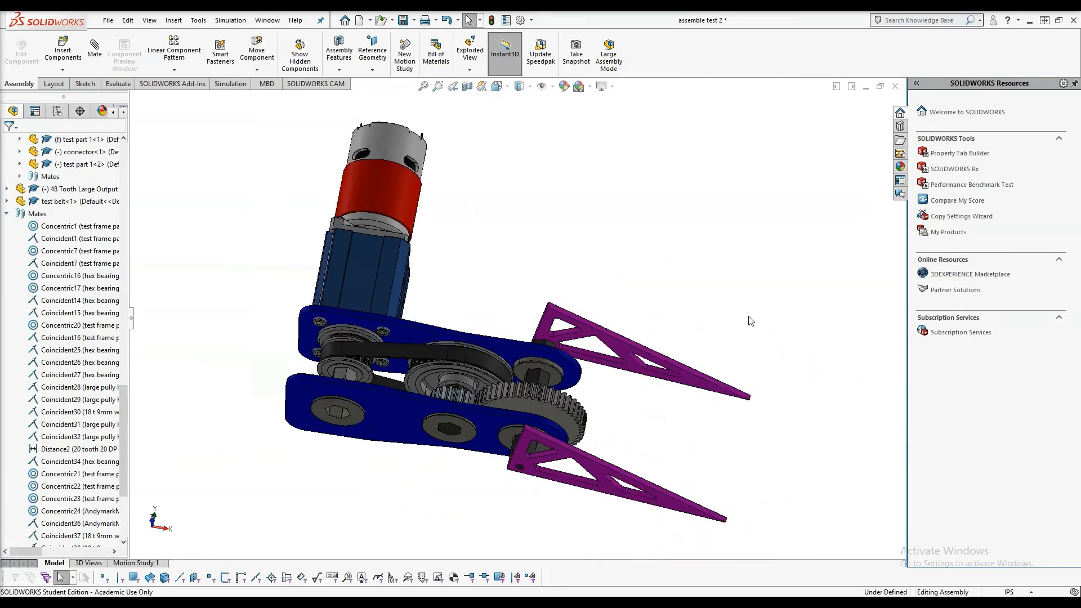
middle_click_drag(732, 409, 699, 351)
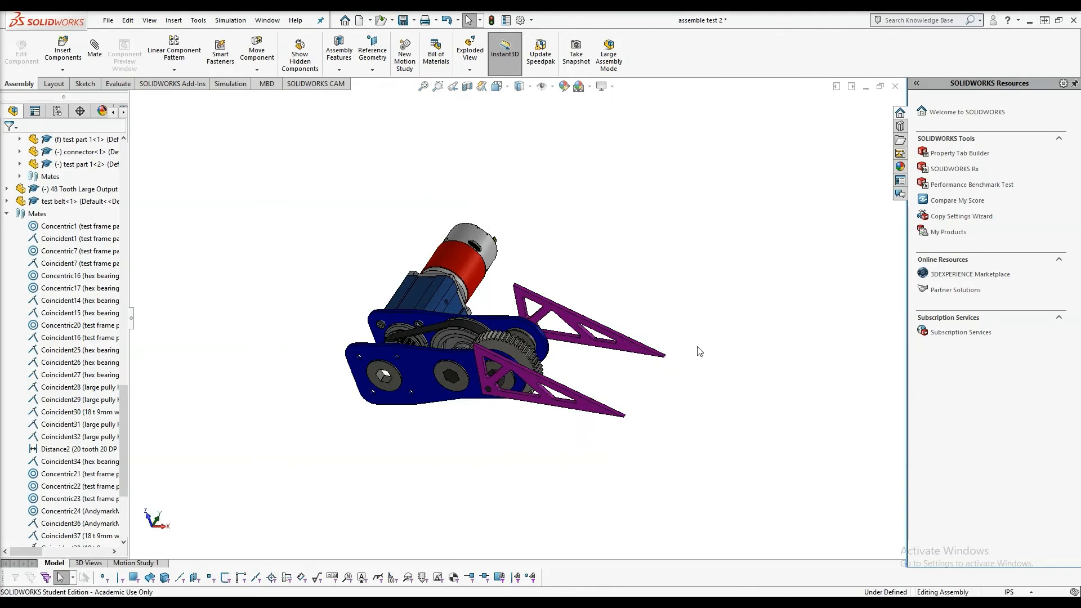
scroll(562, 302, "down", 3)
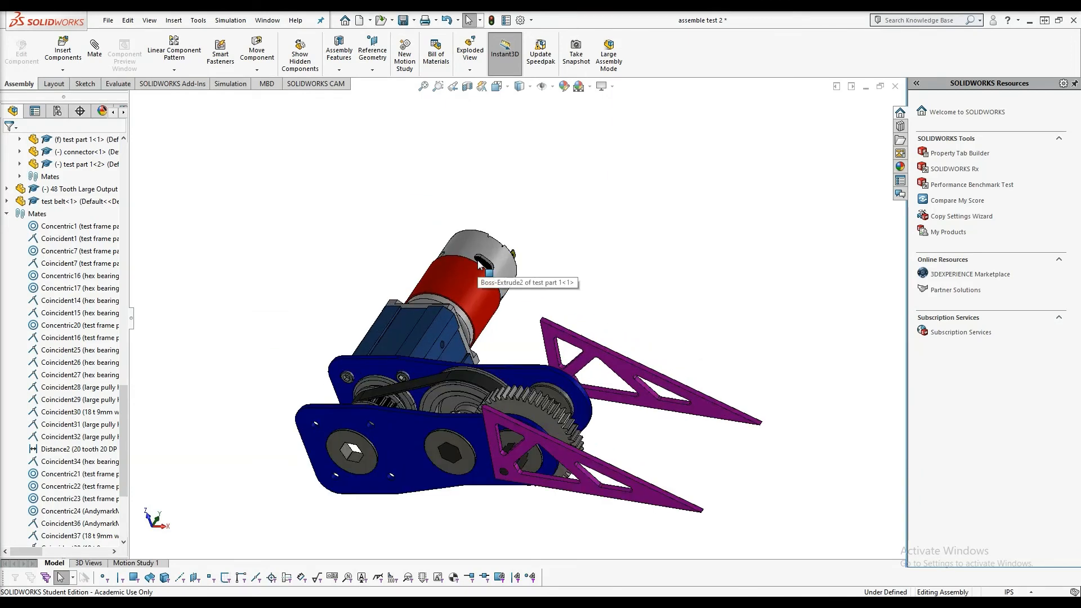
scroll(718, 397, "up", 2)
middle_click_drag(719, 397, 684, 362)
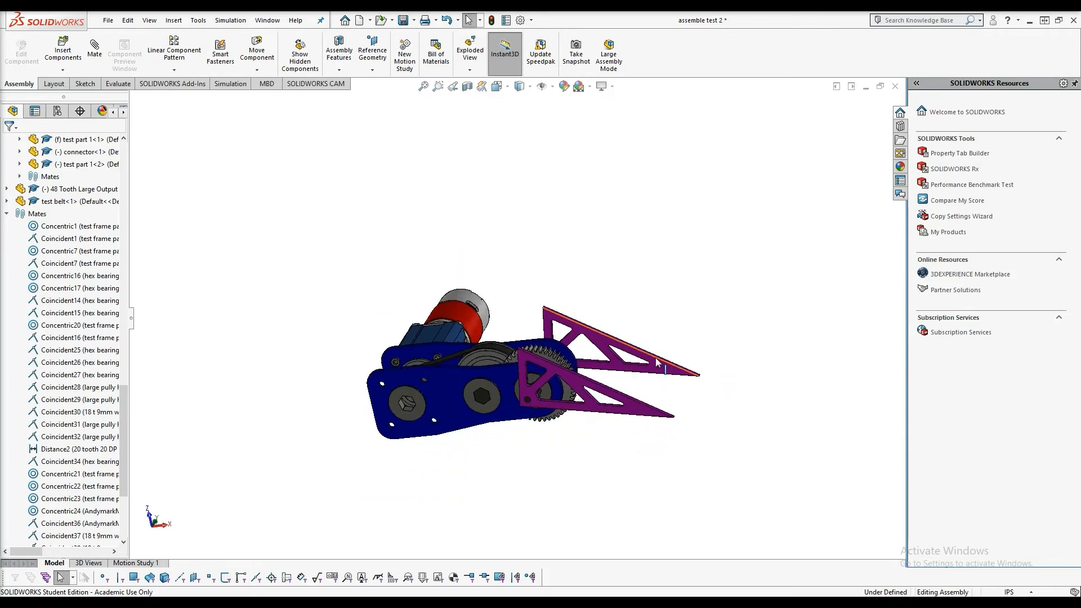
left_click_drag(657, 357, 671, 329)
scroll(729, 338, "up", 2)
scroll(729, 337, "down", 1)
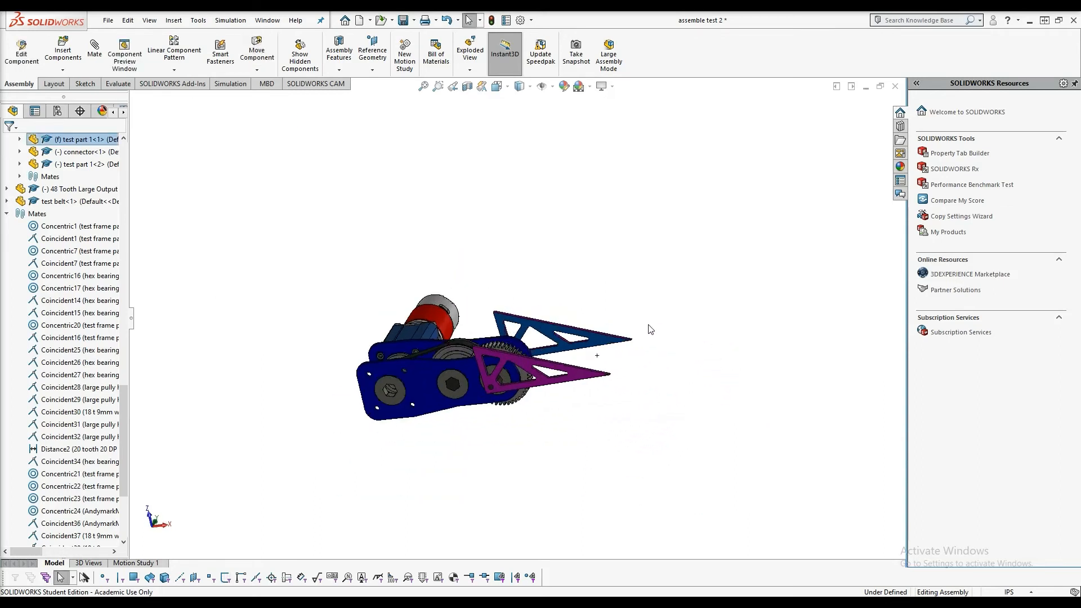
left_click(648, 325)
mouse_move(682, 348)
middle_mouse_down()
mouse_move(642, 313)
mouse_move(704, 335)
mouse_move(627, 314)
mouse_move(687, 353)
middle_mouse_up()
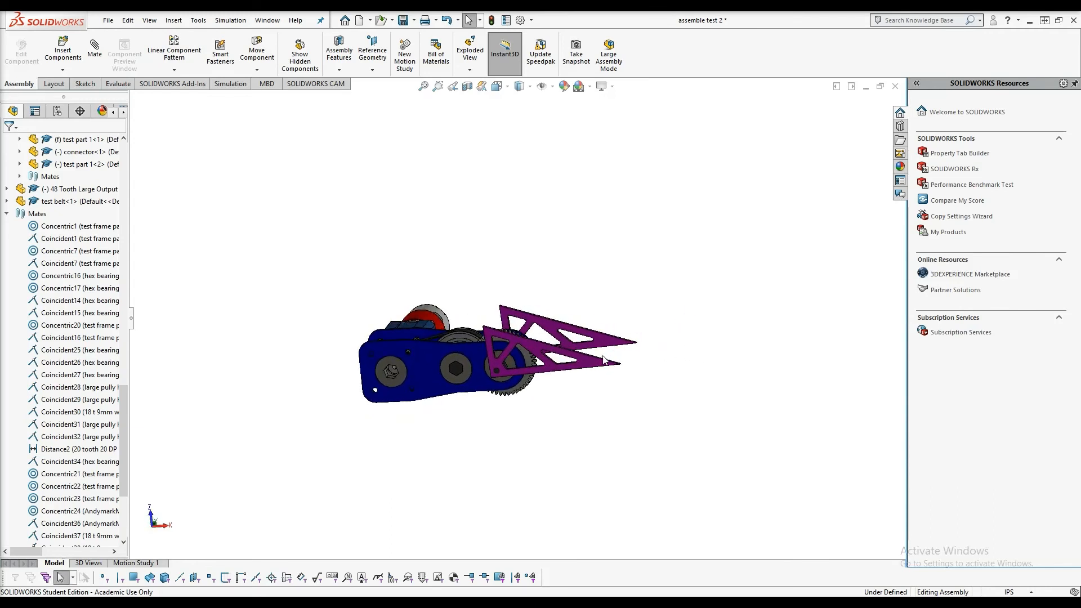
- Swing the purple arms up to nearly vertical and back down in front of the gearbox, and examine the assembly
left_click_drag(585, 355, 553, 277)
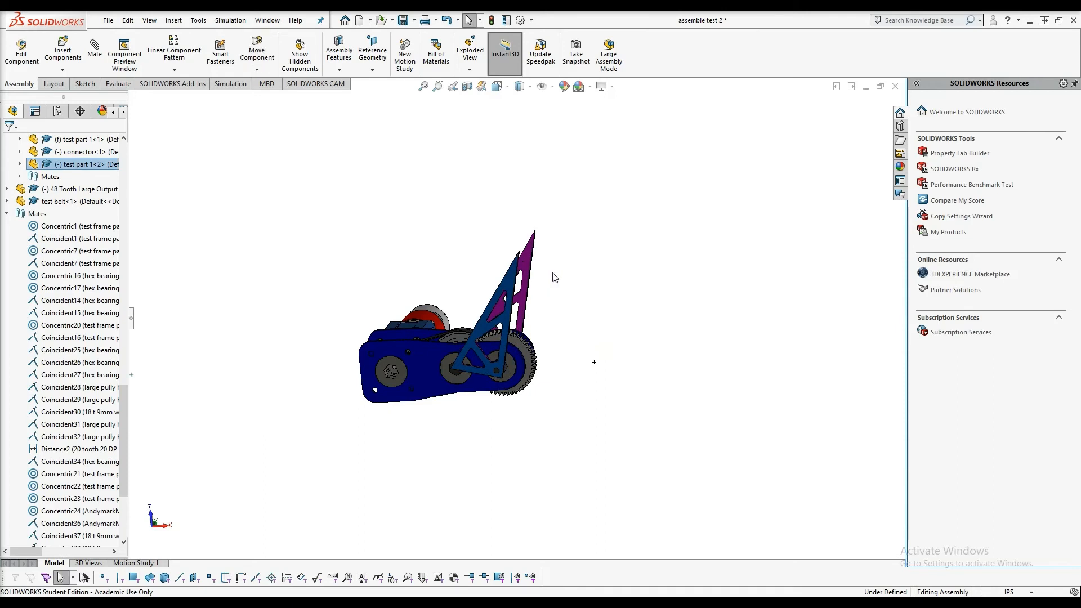
scroll(425, 225, "down", 3)
scroll(522, 311, "up", 1)
middle_click_drag(522, 313, 559, 330)
left_click_drag(622, 371, 733, 483)
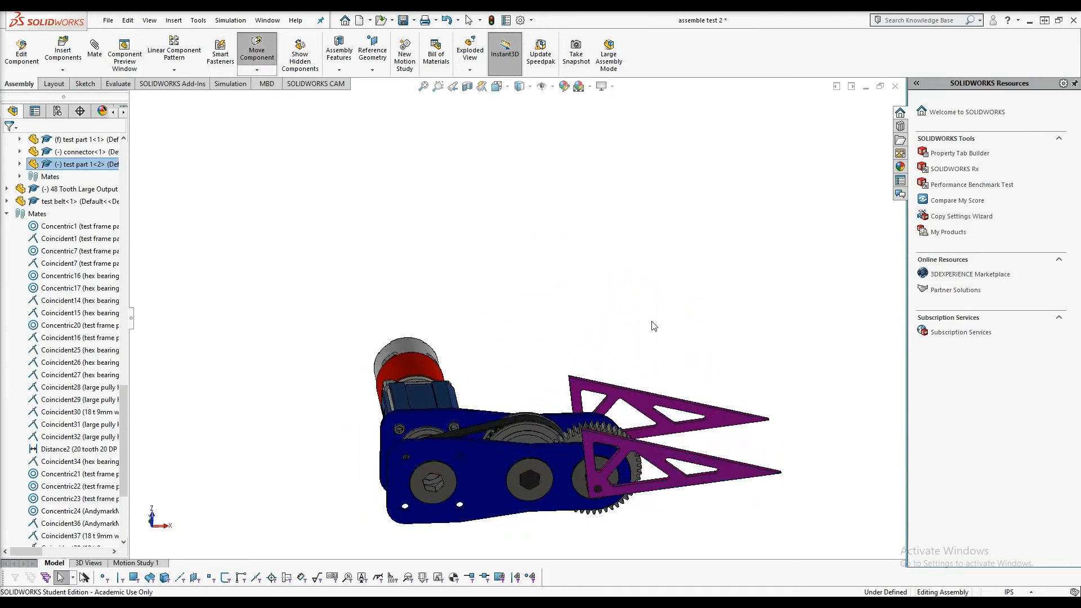
scroll(653, 325, "up", 1)
middle_click_drag(715, 381, 598, 323)
scroll(597, 393, "down", 5)
scroll(597, 323, "up", 5)
scroll(509, 251, "down", 3)
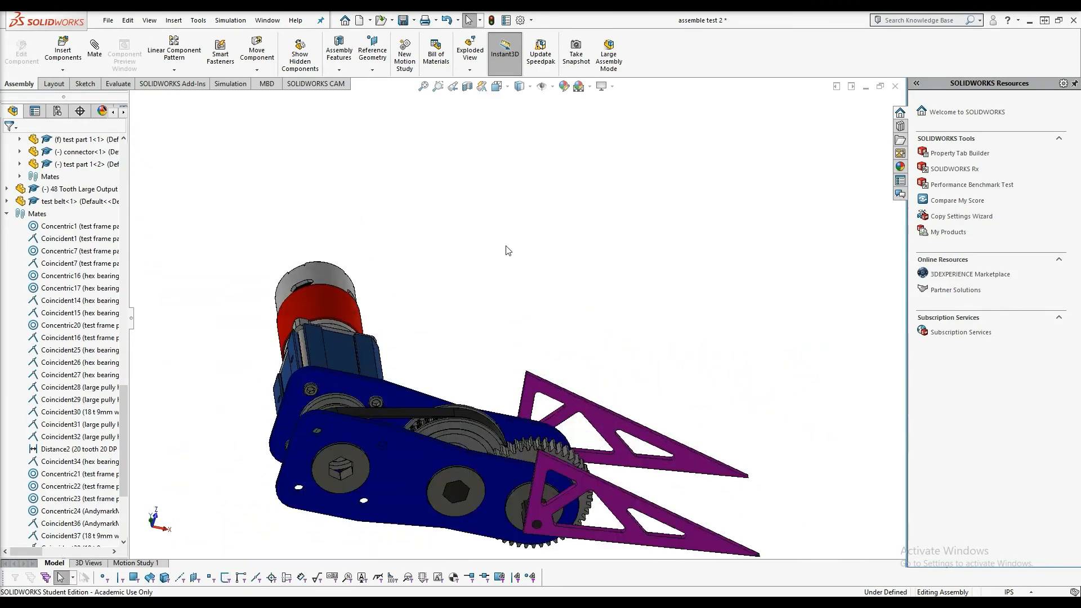
middle_click_drag(487, 282, 442, 351)
scroll(527, 342, "up", 3)
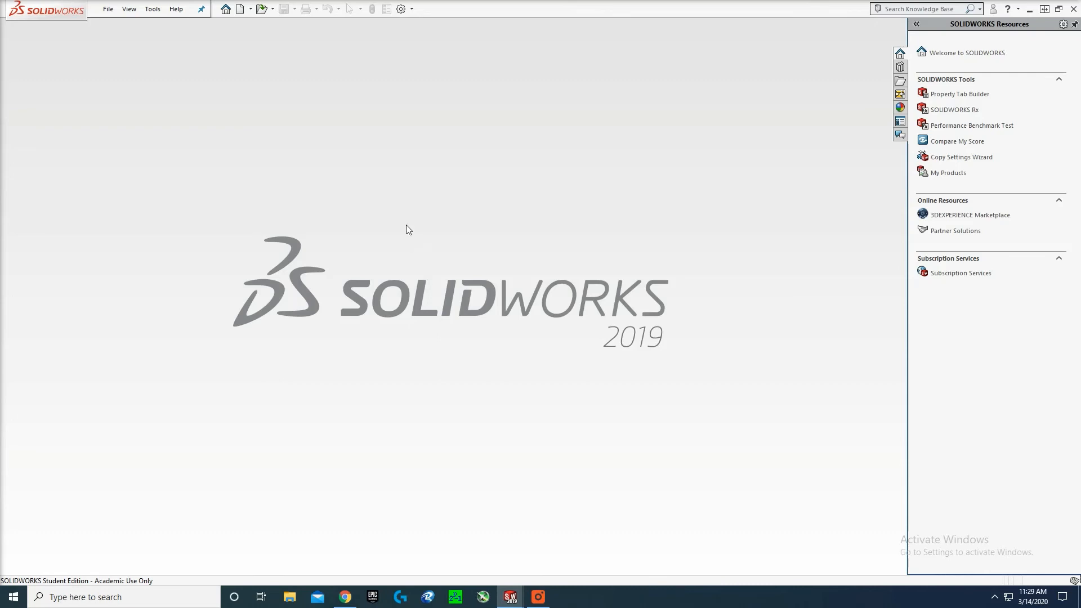
- Open the part intake v2 inner plate from the aluminim subfolder of 2020 bot's intake folder
left_click(108, 9)
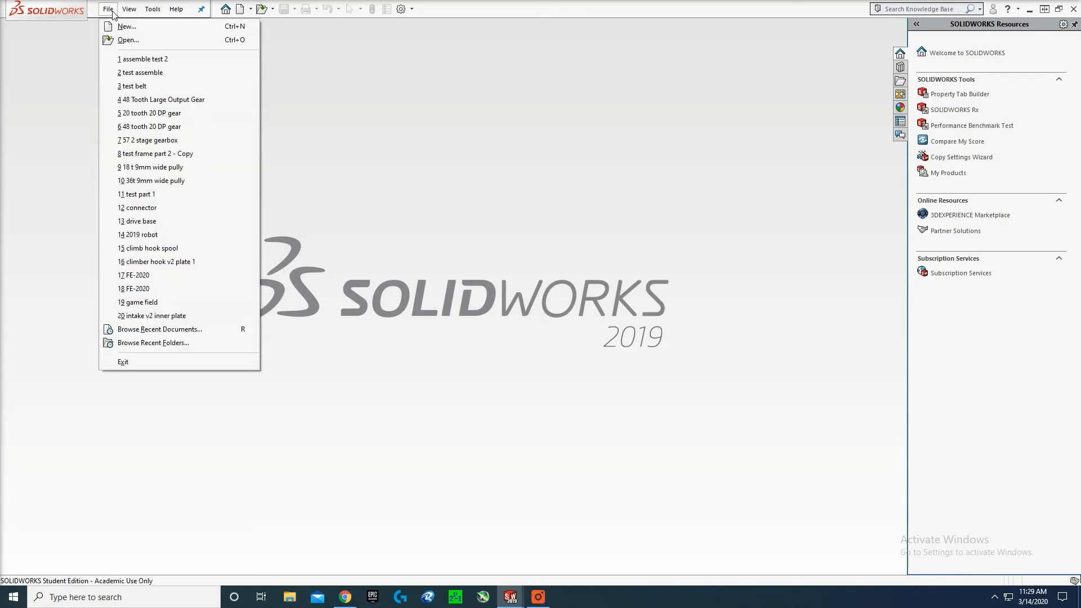
left_click(125, 40)
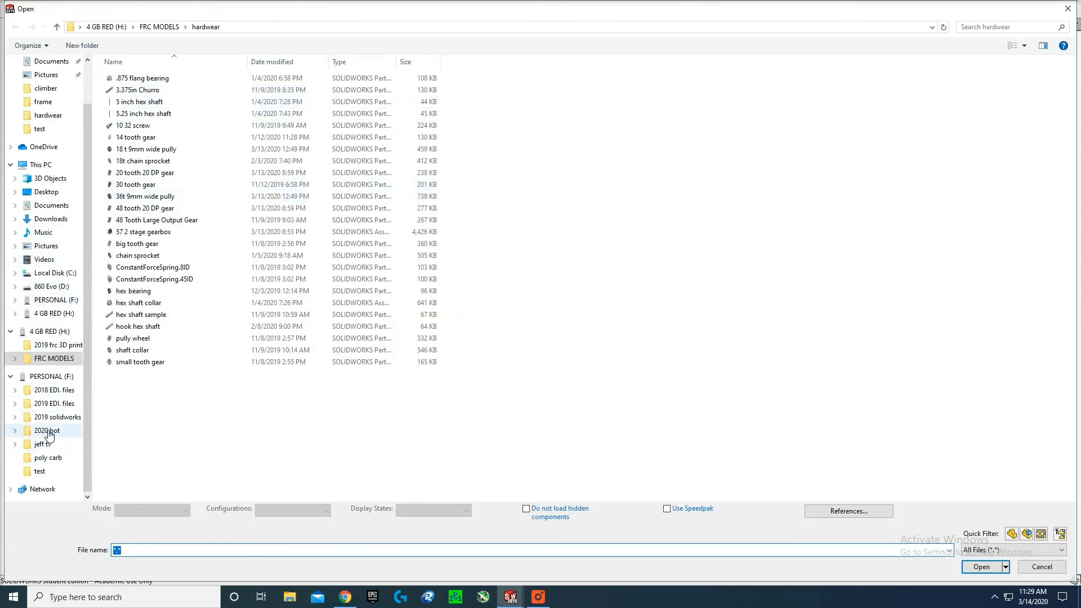
left_click(48, 432)
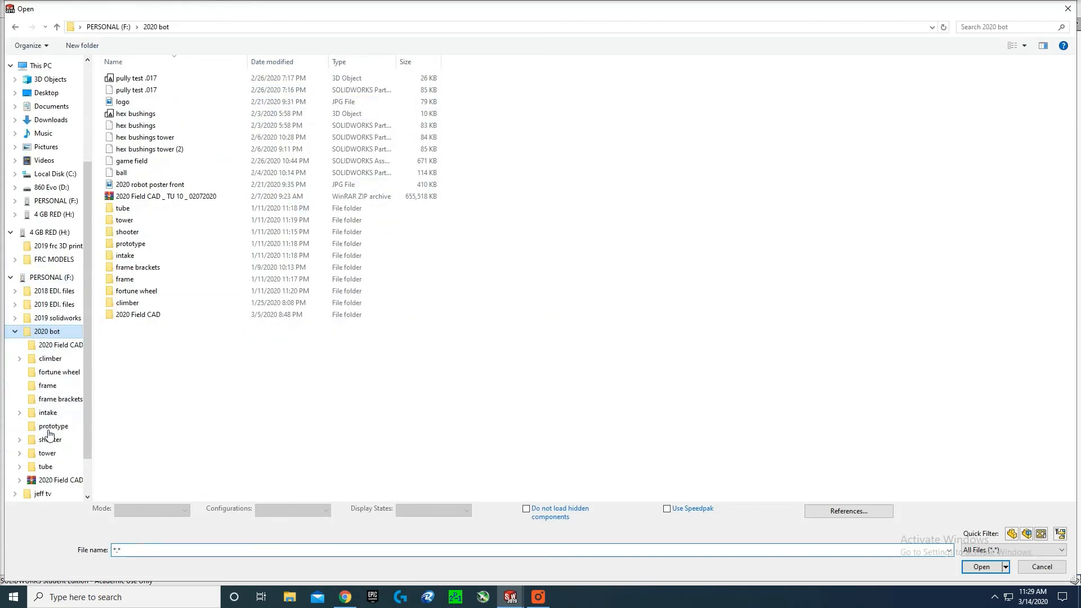
double_click(125, 256)
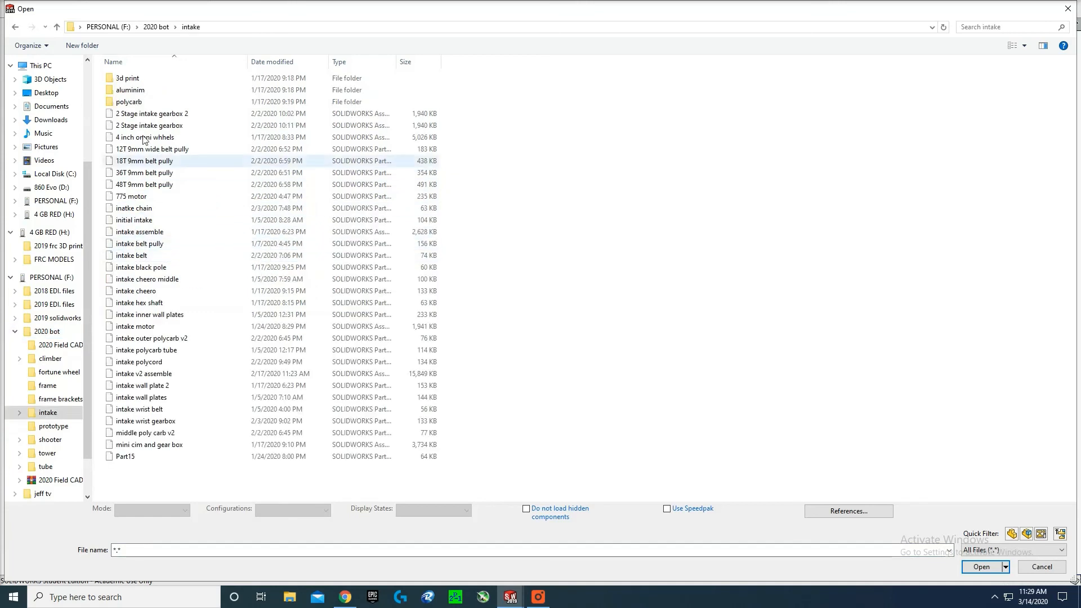
double_click(131, 91)
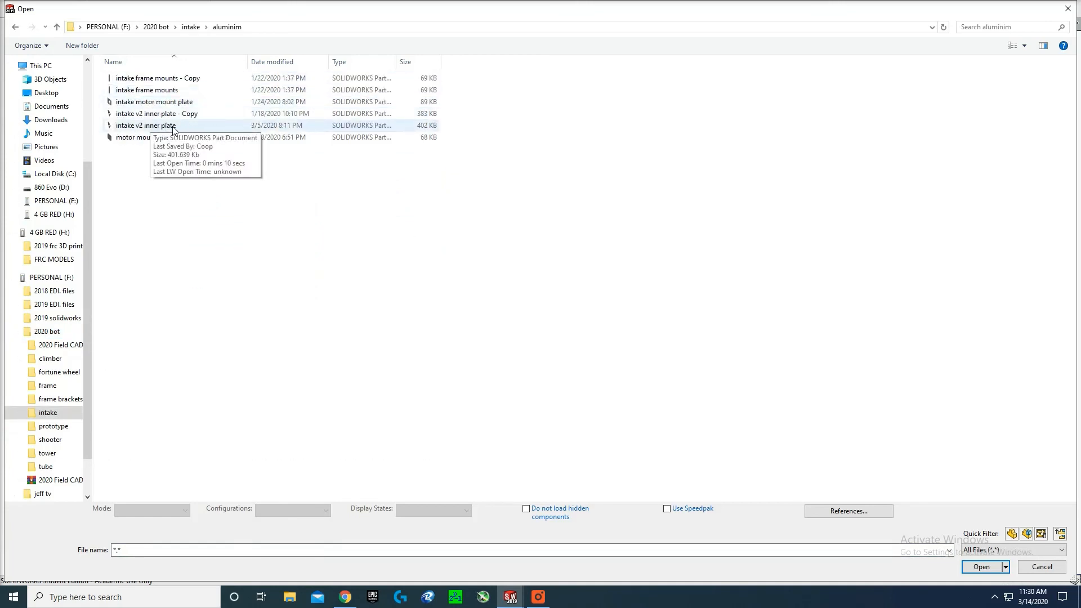
double_click(158, 126)
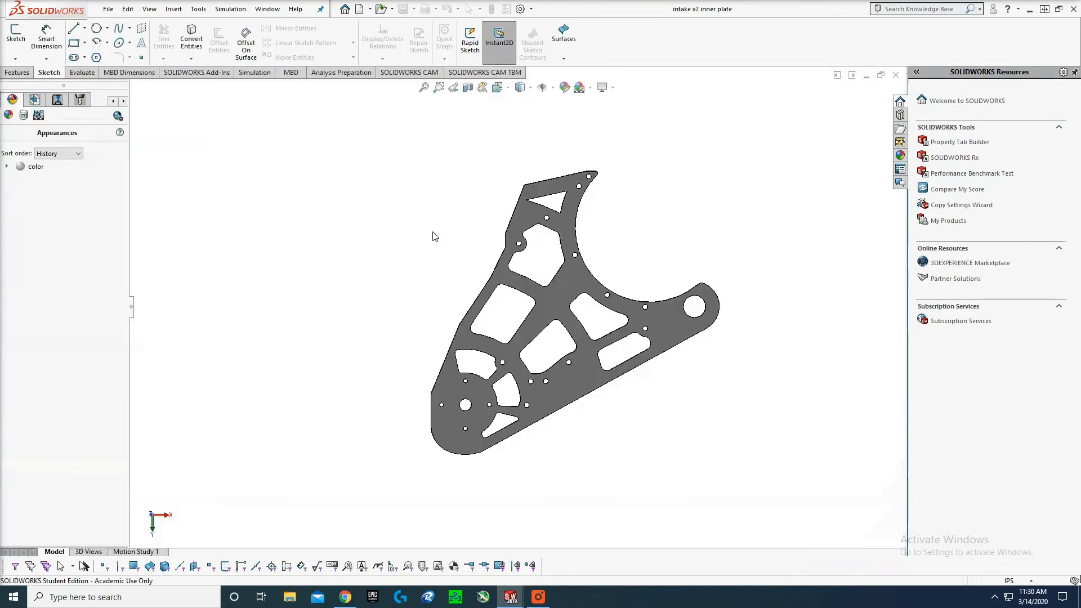
- Turn the plate to face the viewer upright and create a new static simulation study for it
middle_click_drag(432, 231, 345, 313)
scroll(555, 223, "up", 1)
scroll(588, 254, "down", 1)
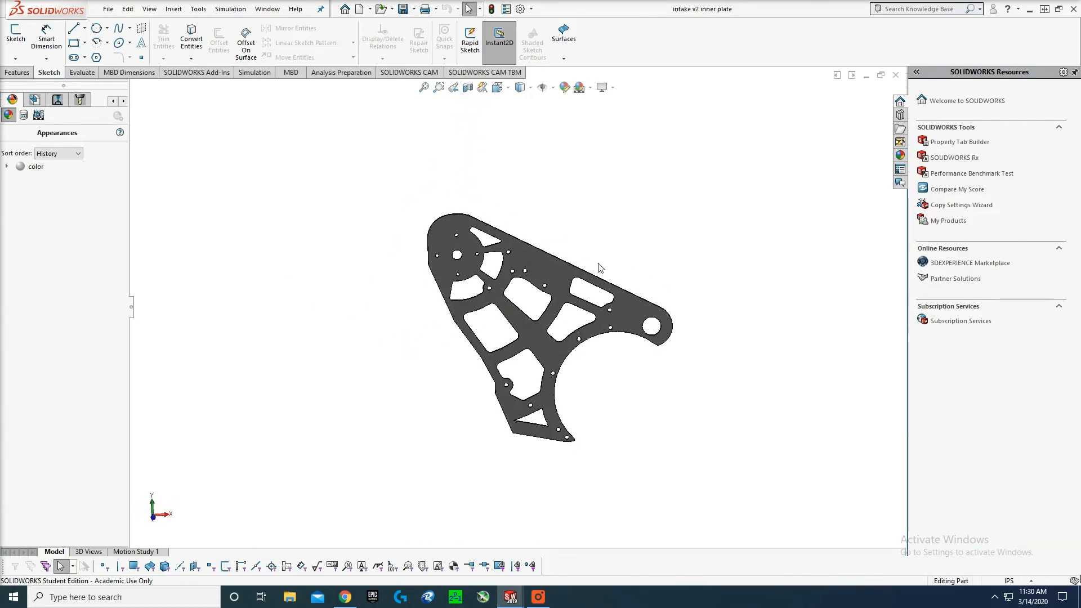
scroll(710, 296, "down", 1)
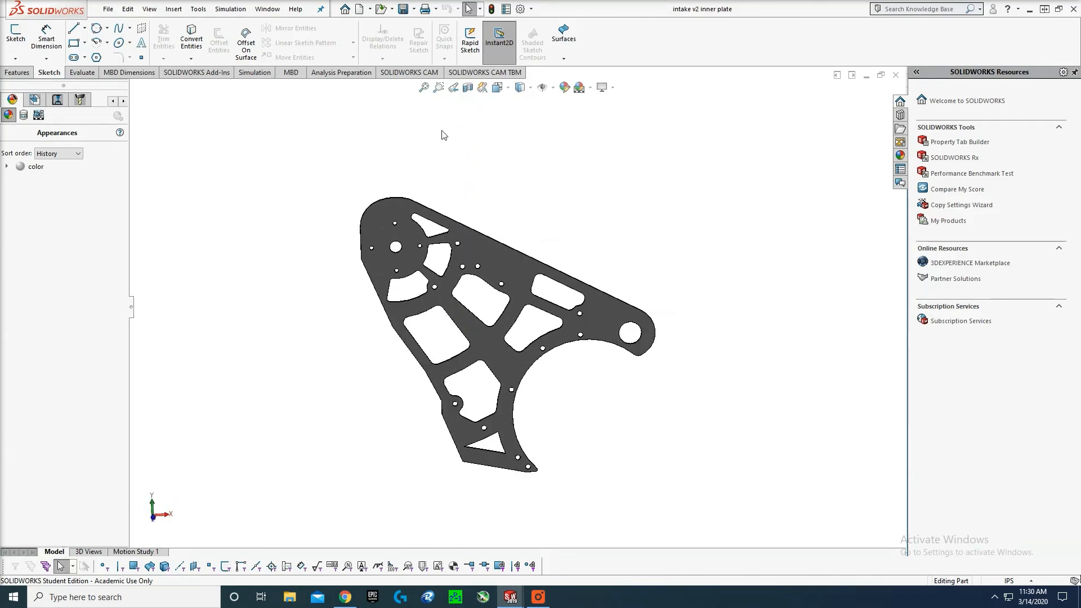
left_click(255, 73)
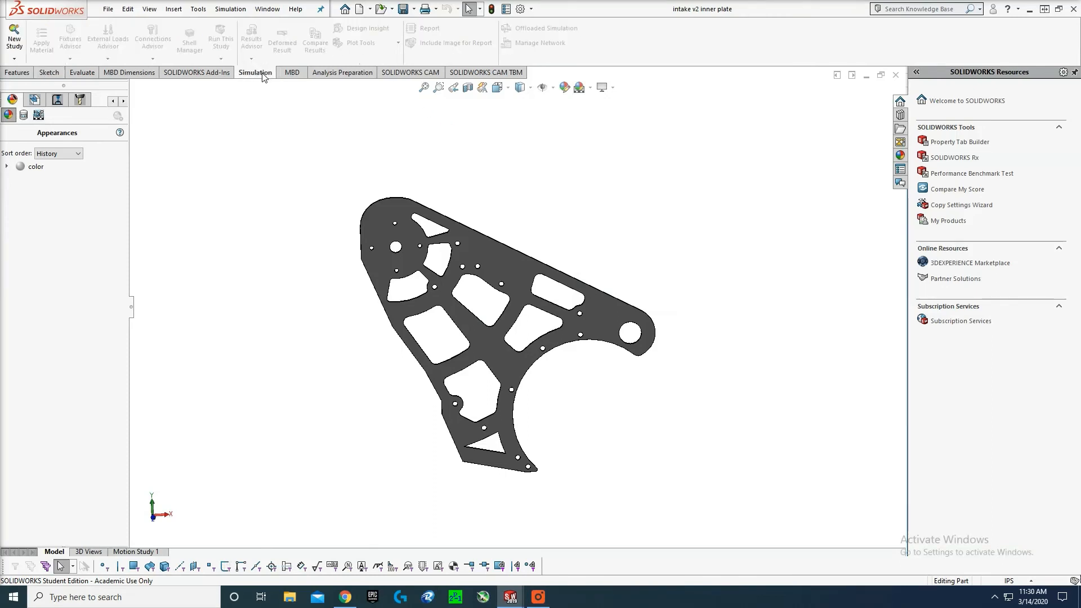
left_click(15, 40)
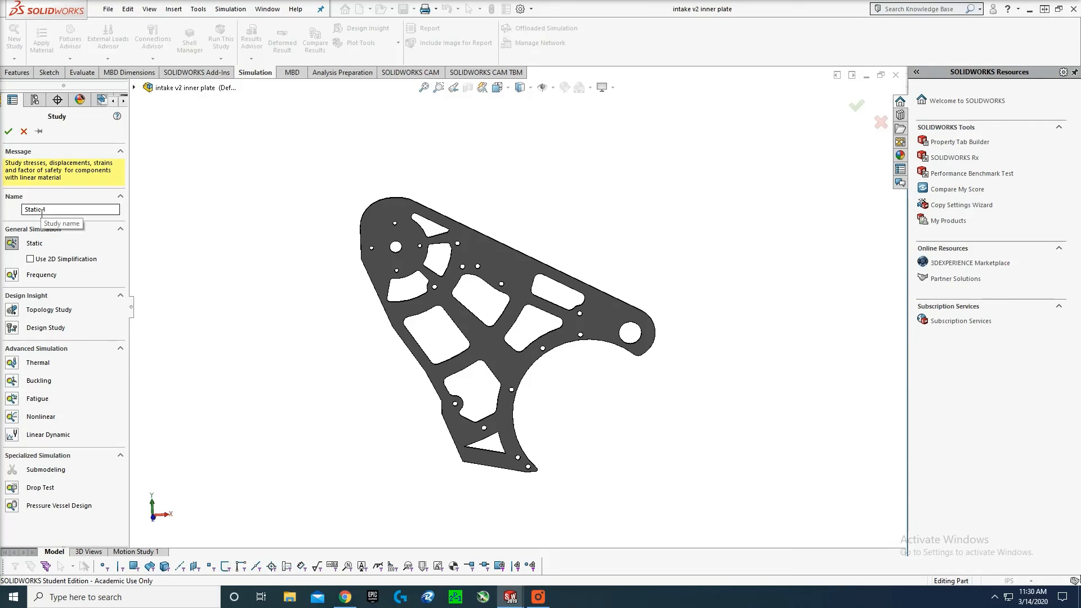
left_click(8, 131)
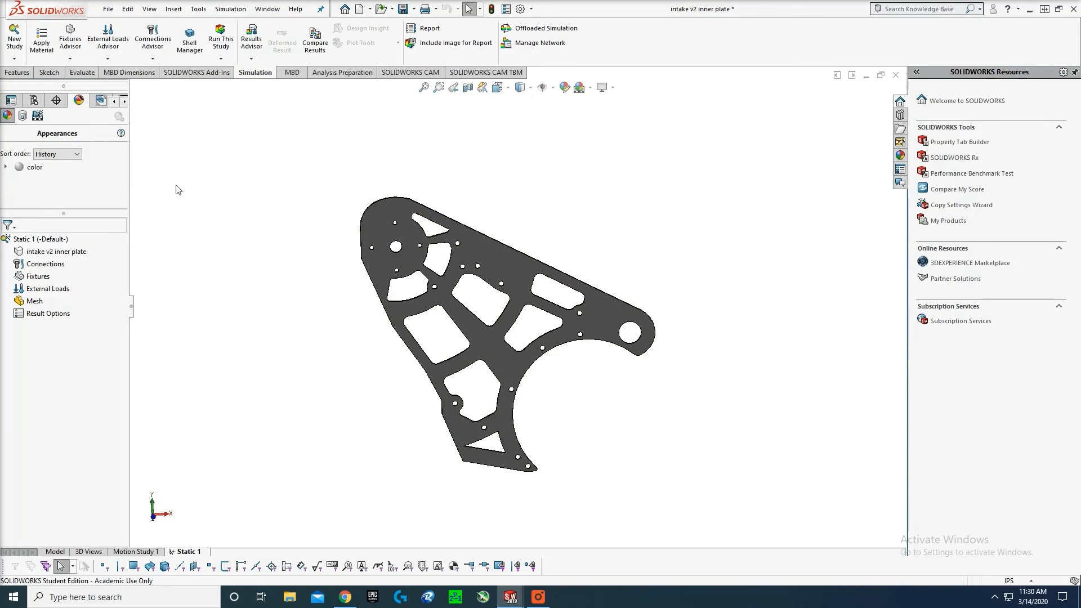
- Apply the 6061 Alloy material from the Aluminium Alloys category to the intake v2 inner plate
left_click(41, 45)
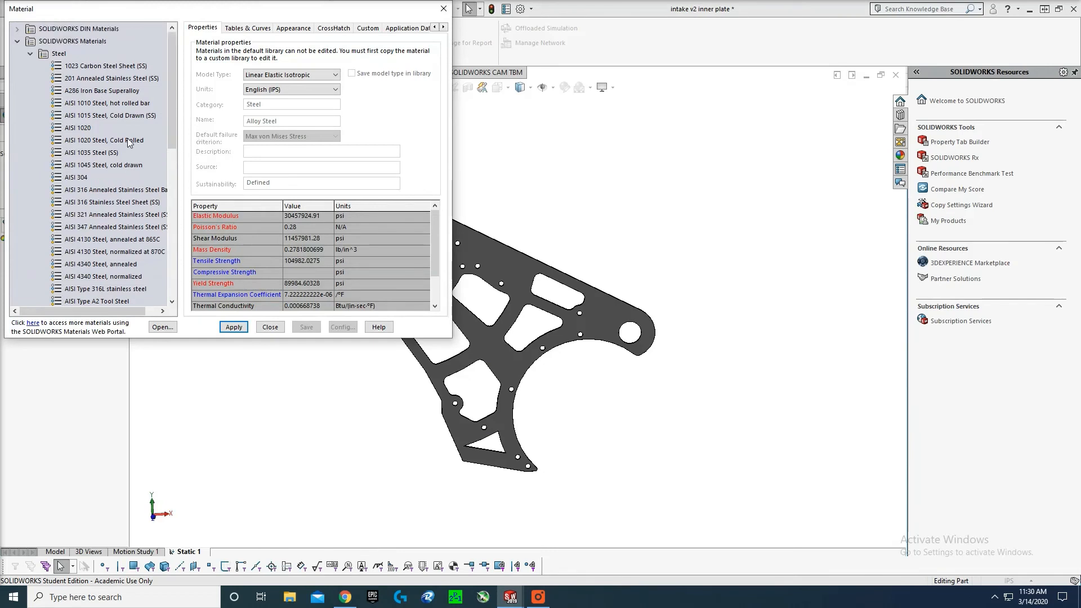
scroll(128, 142, "down", 6)
scroll(128, 142, "down", 2)
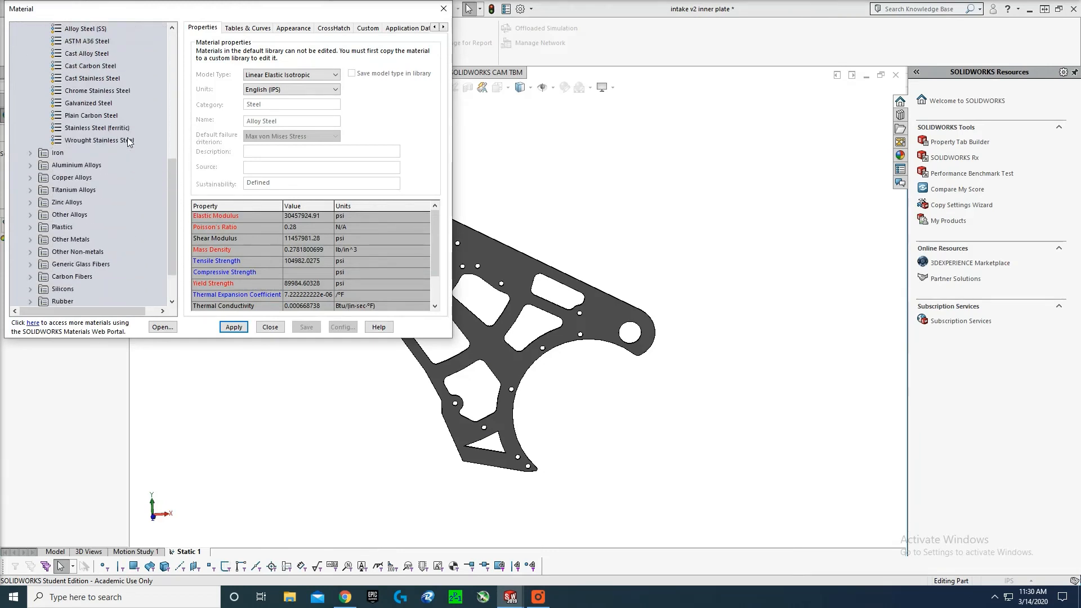
double_click(42, 165)
scroll(75, 176, "down", 6)
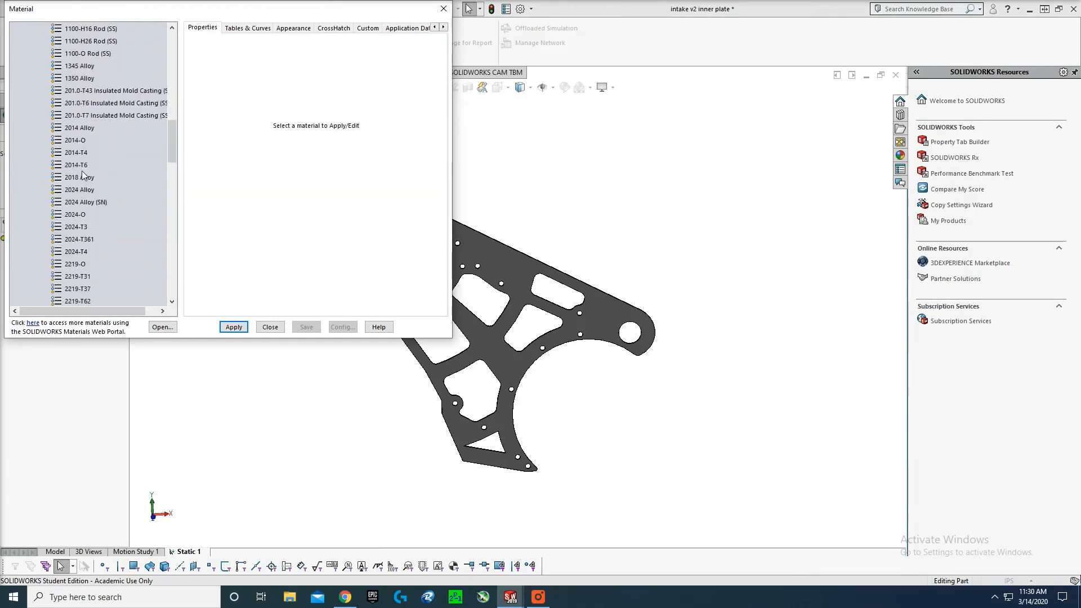
scroll(83, 169, "down", 7)
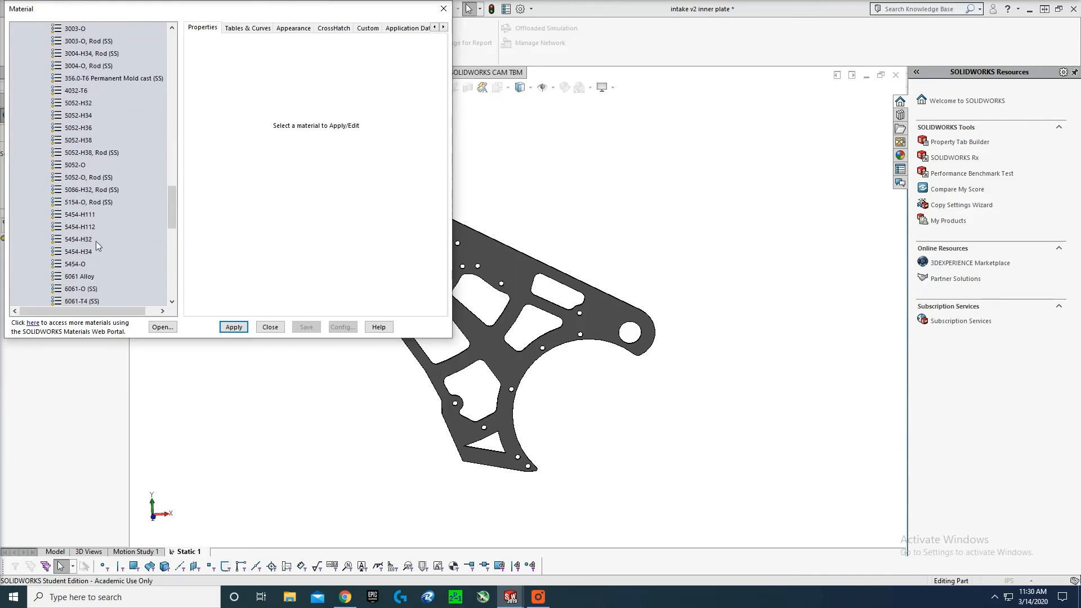
scroll(145, 252, "down", 1)
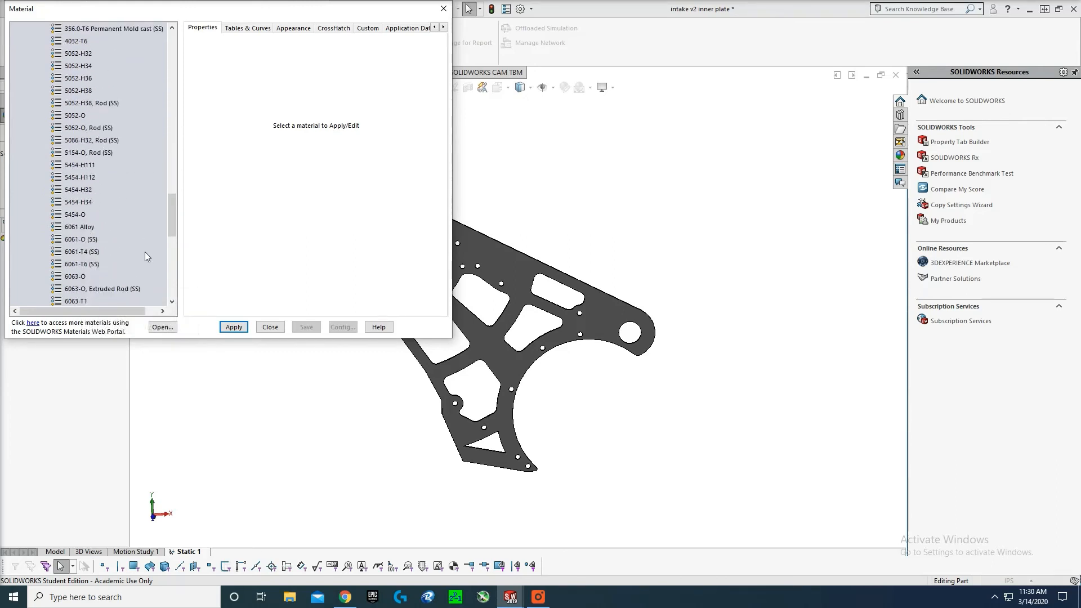
left_click(87, 228)
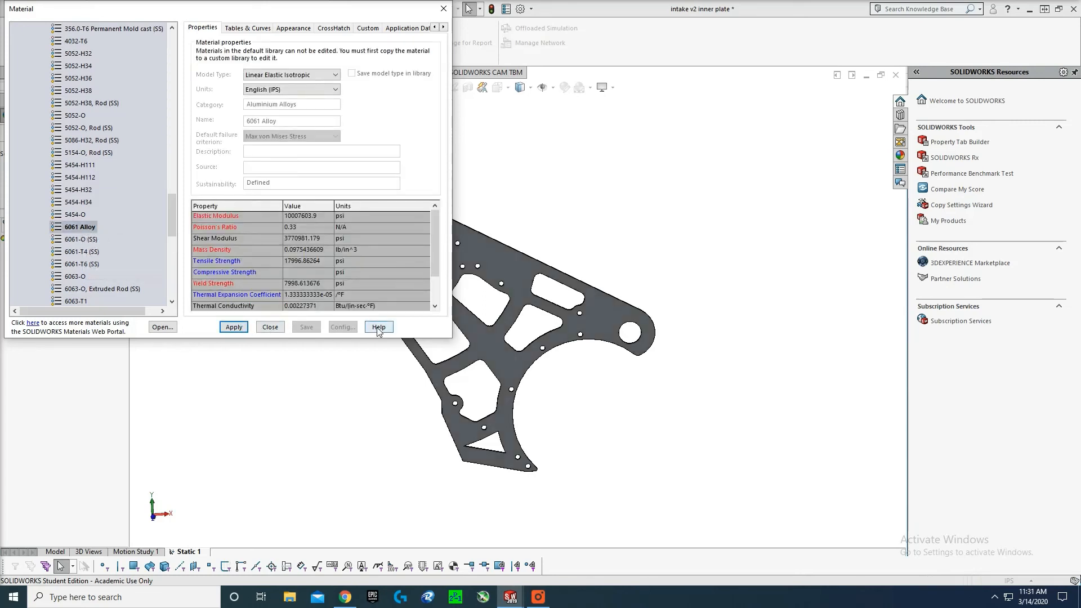
left_click(270, 329)
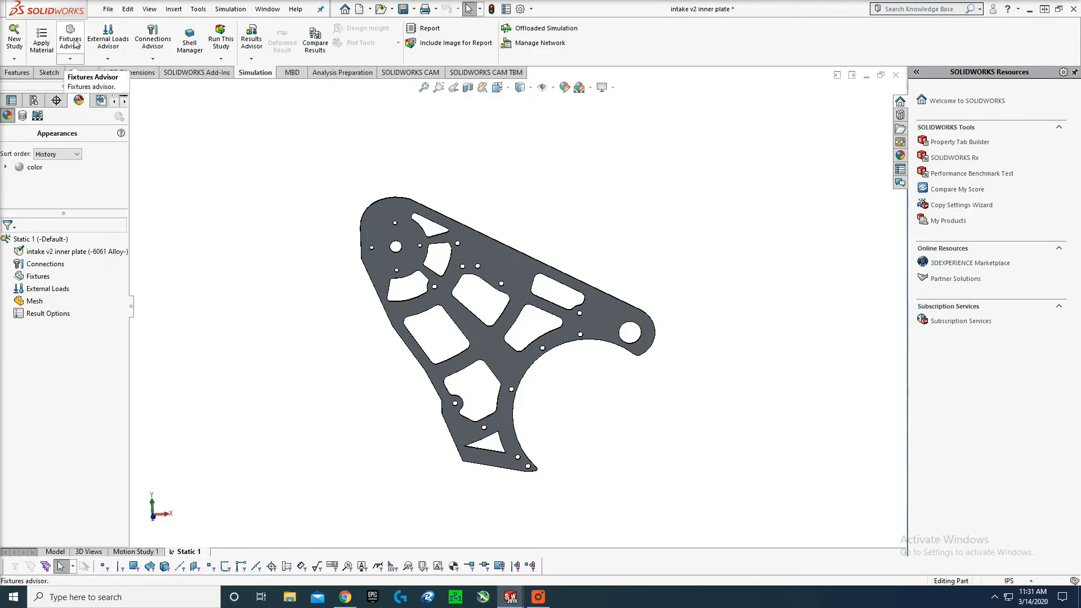
- Start a Fixed Geometry fixture and select the edge of the large center hole in the plate's rounded upper end
left_click(71, 49)
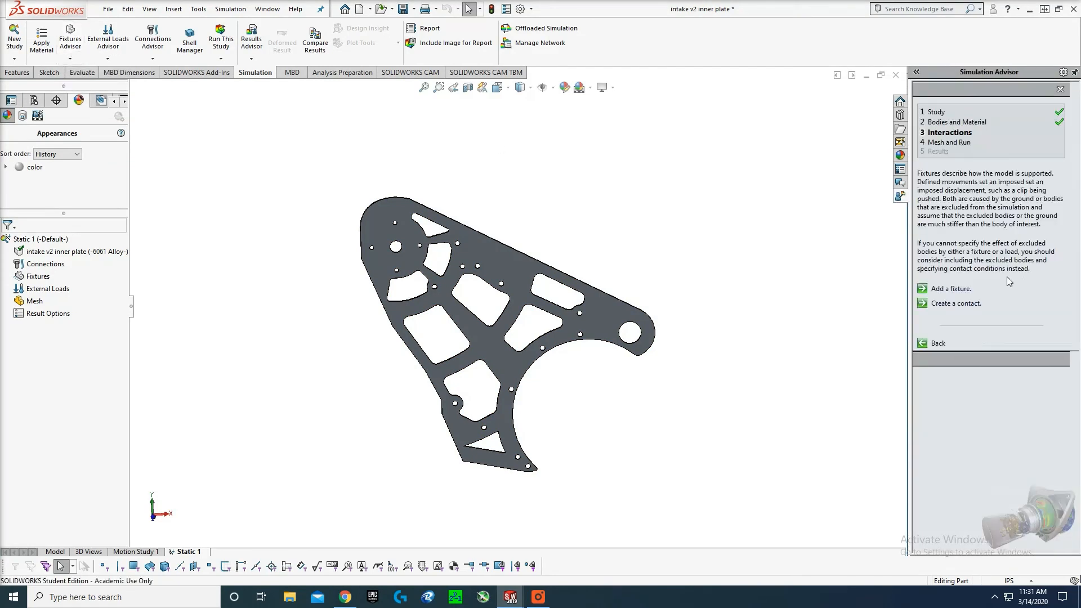
left_click(921, 290)
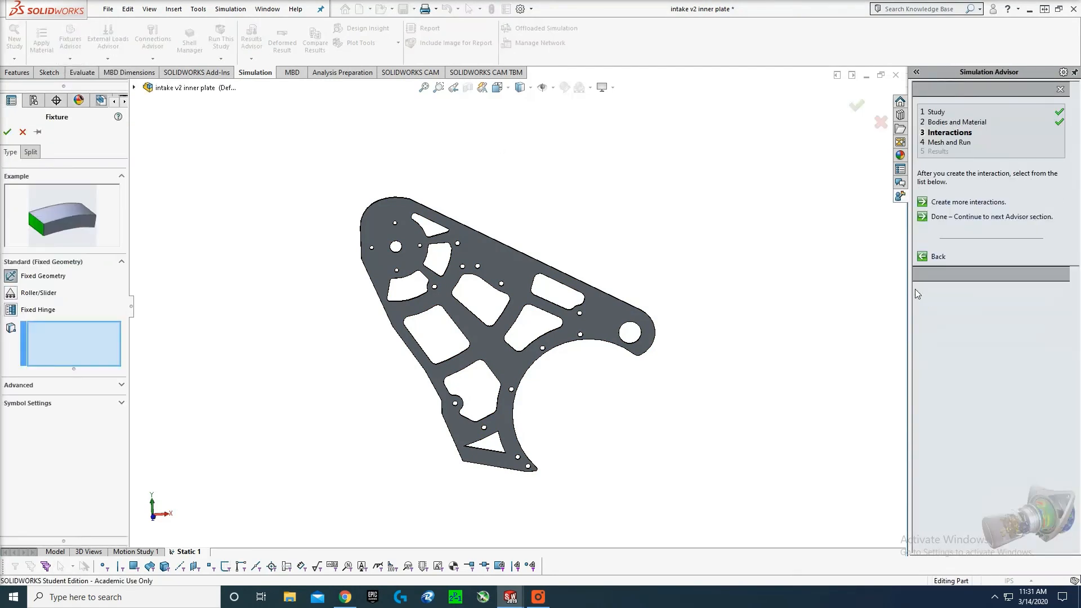
scroll(497, 192, "down", 4)
scroll(331, 303, "down", 4)
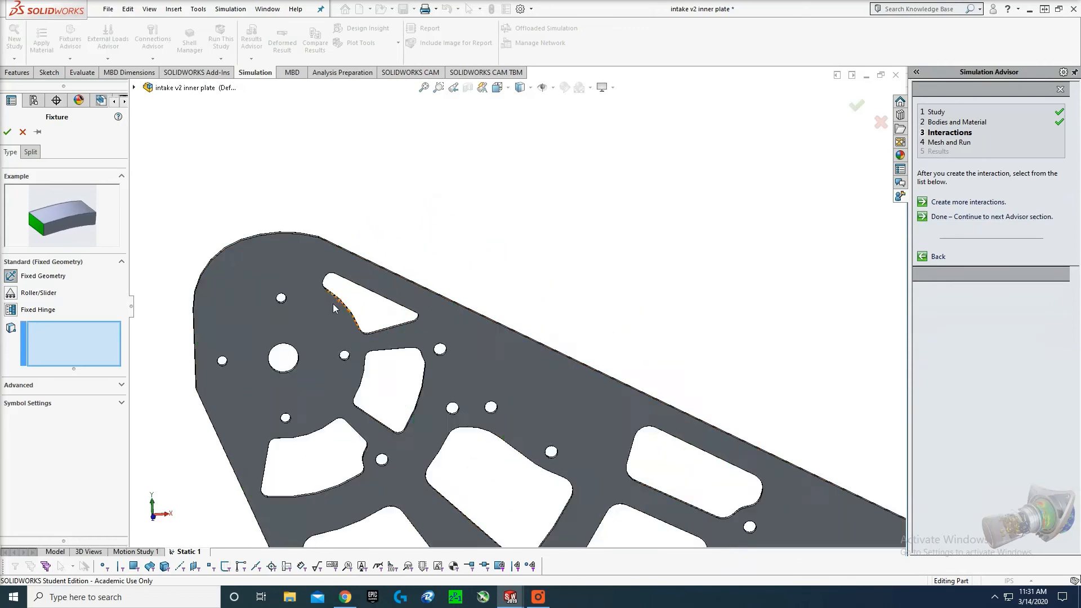
scroll(548, 220, "up", 2)
middle_click_drag(549, 221, 491, 221)
left_click(493, 221)
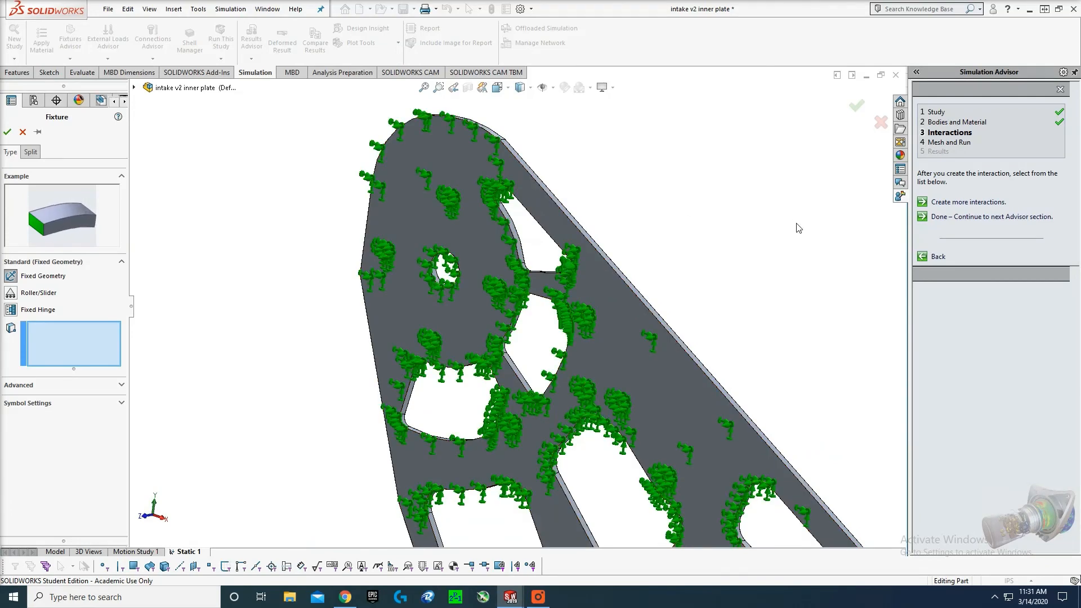
left_click(435, 275)
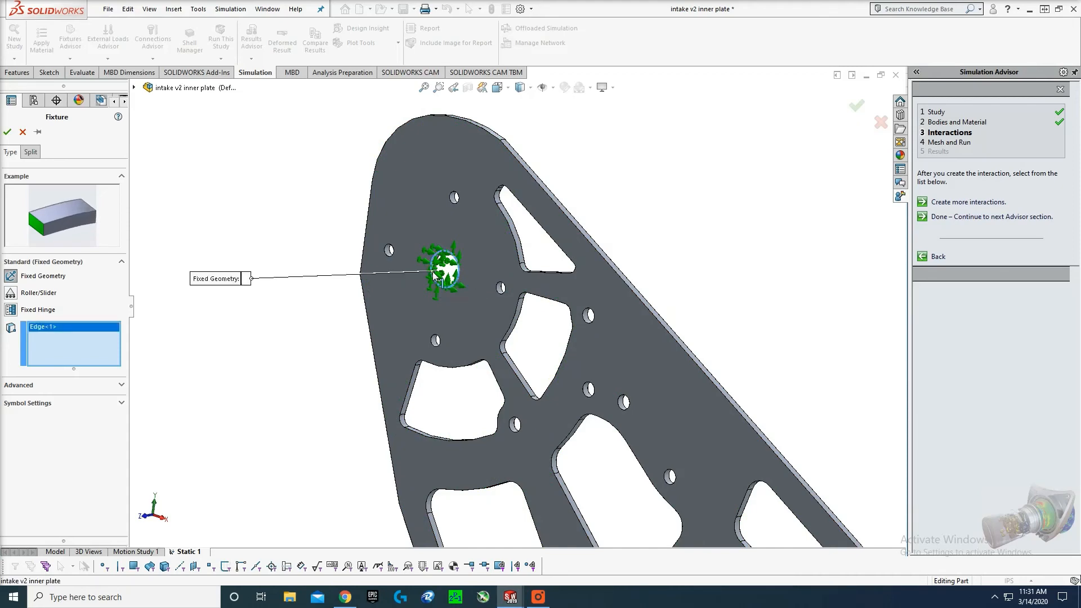
- Add the edges of the four small holes around the center hole to the fixture and create it
left_click(388, 251)
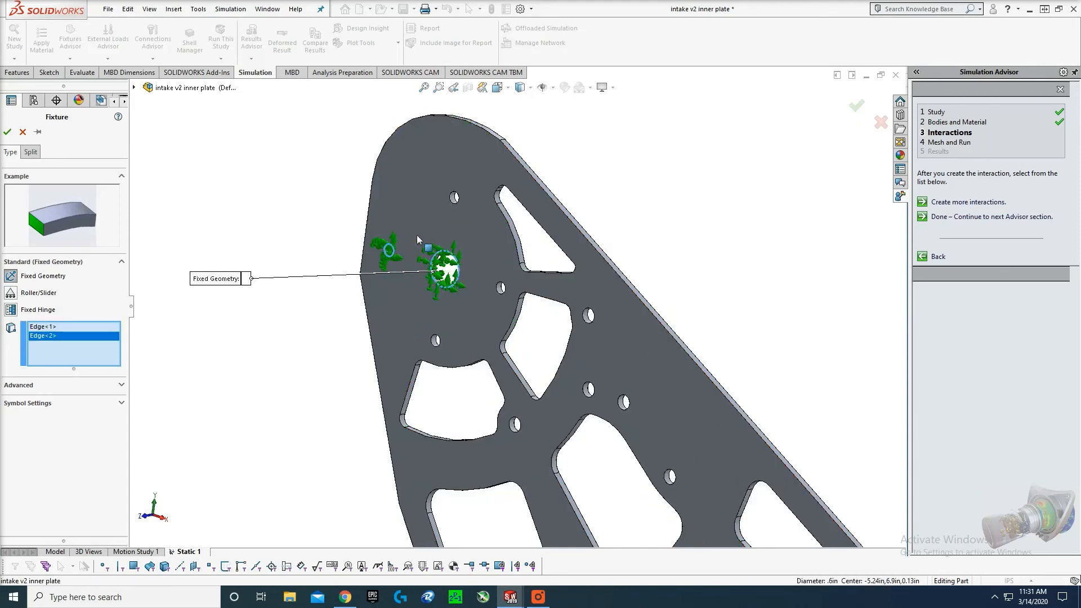
left_click(454, 198)
left_click(500, 289)
left_click(434, 341)
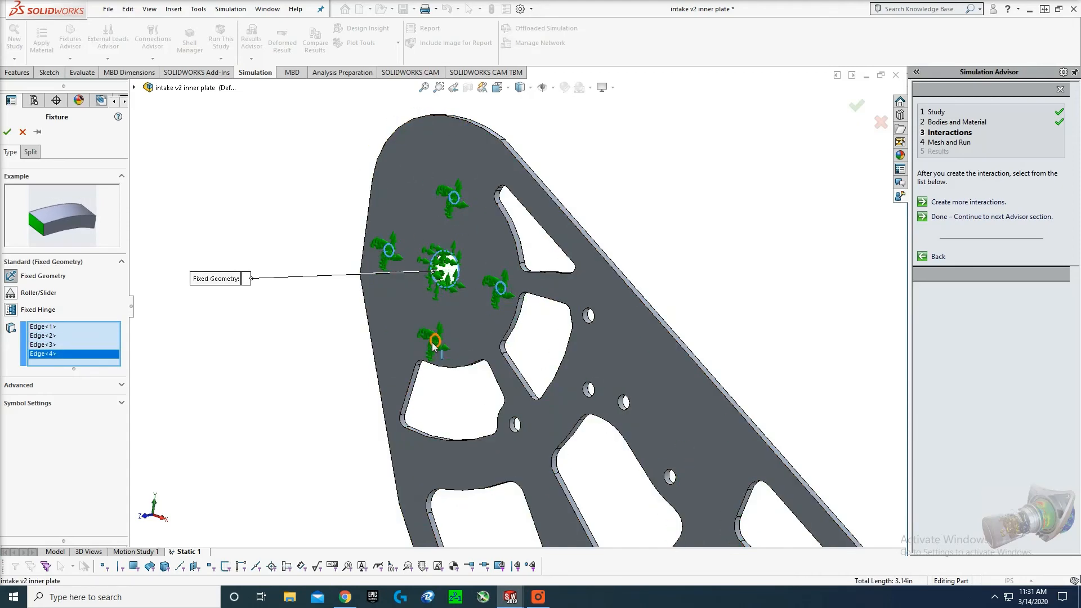
left_click(462, 230)
scroll(557, 245, "up", 4)
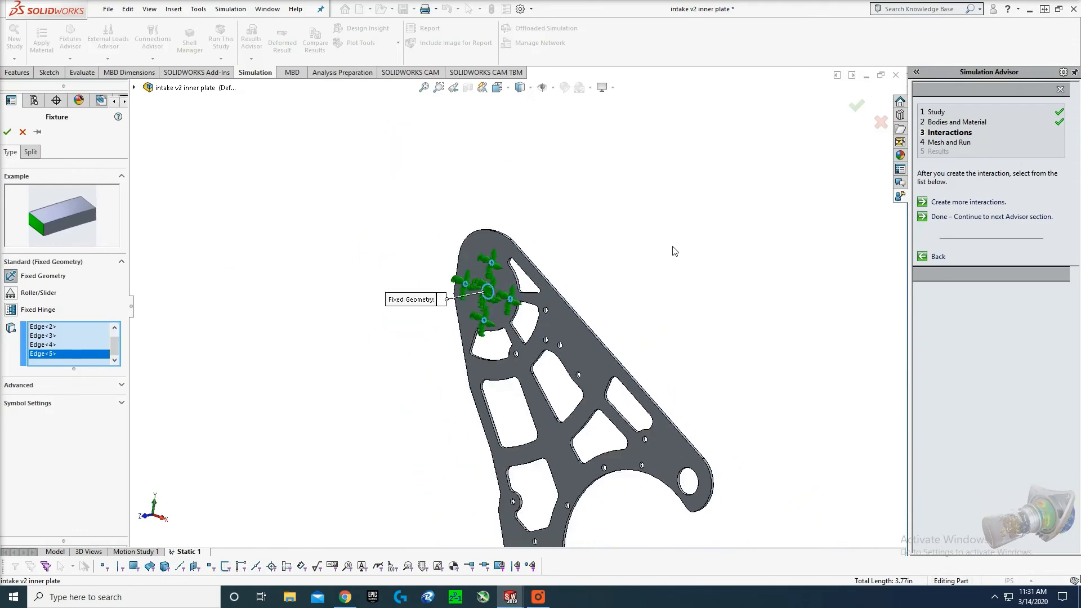
left_click(7, 132)
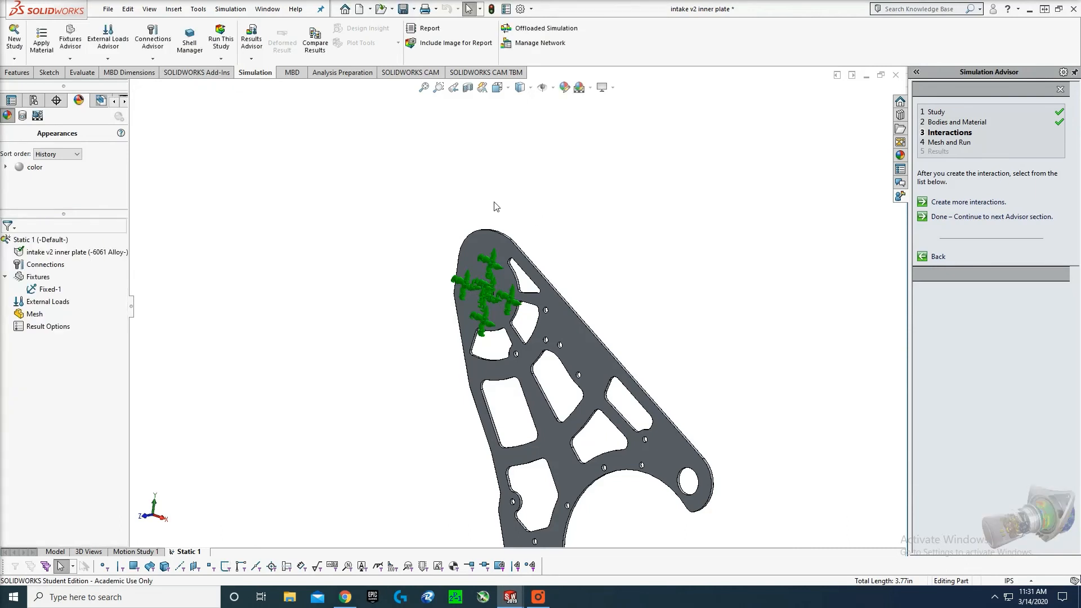
- Add a normal force of 1 N to the short outer edge face beside the small rounded lug on the plate's lower arm
left_click(113, 44)
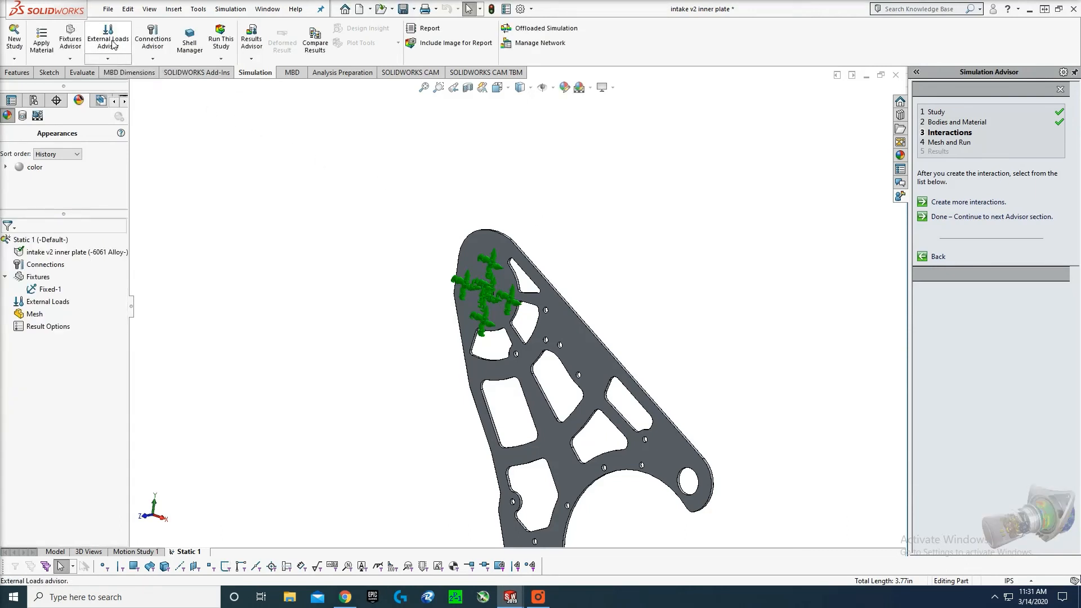
left_click(923, 387)
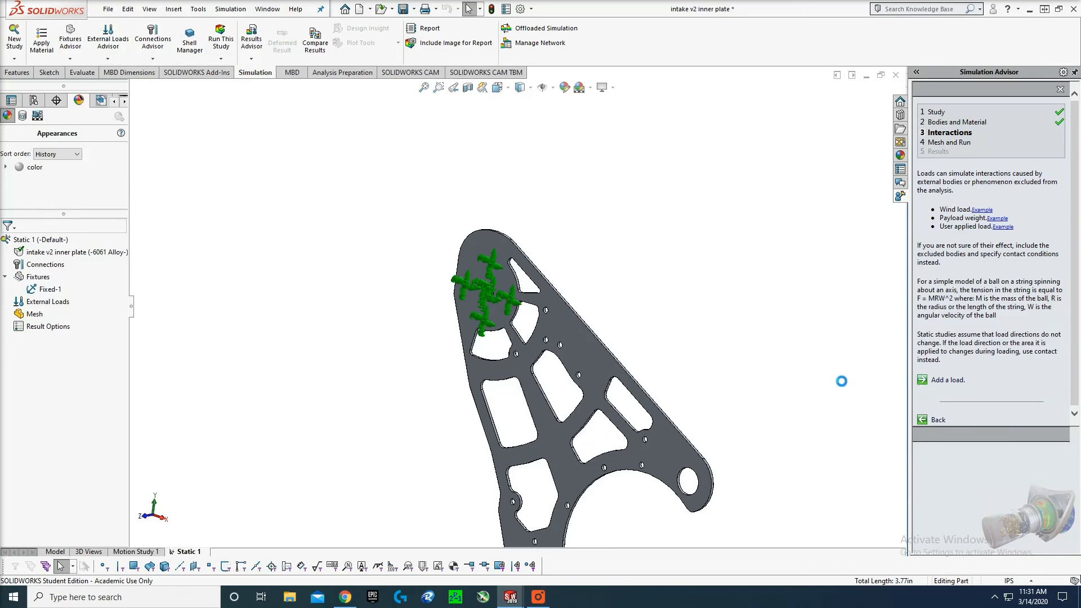
middle_click_drag(497, 419, 818, 309)
scroll(579, 341, "down", 5)
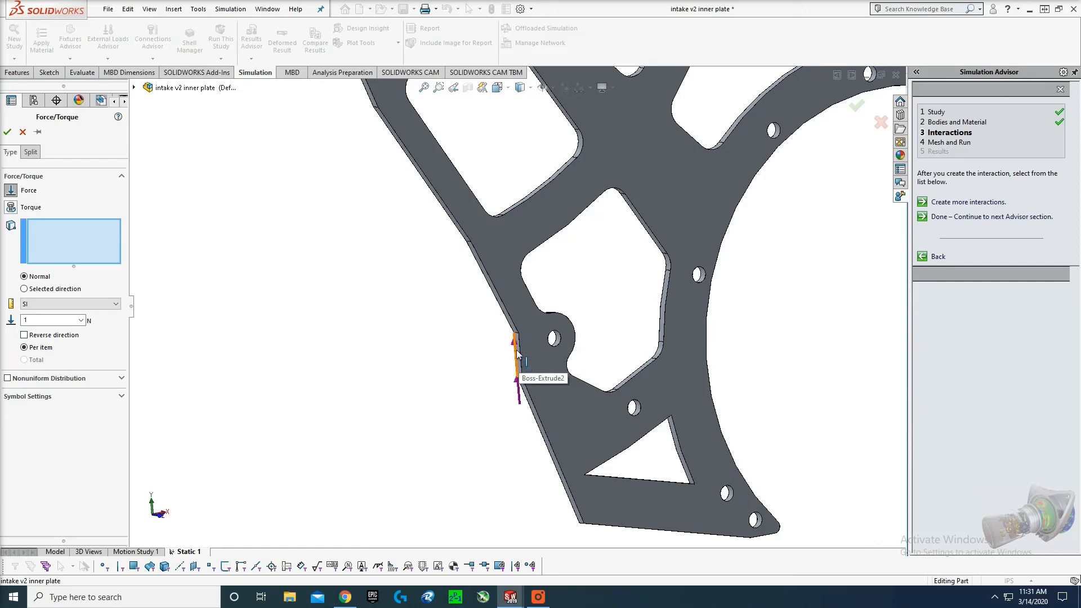
left_click(518, 360)
scroll(777, 345, "up", 10)
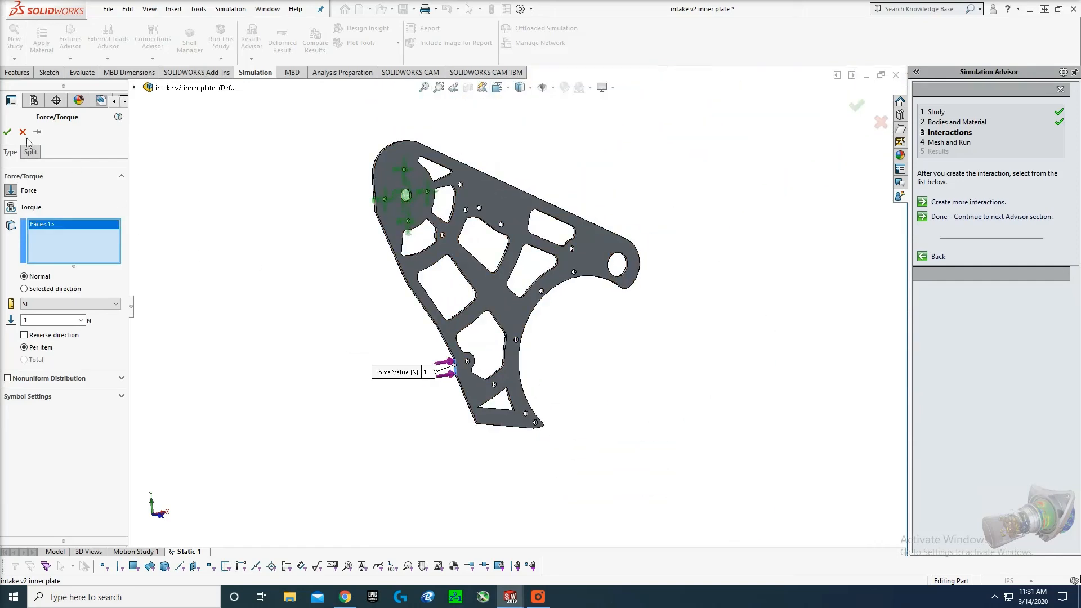
key("Return")
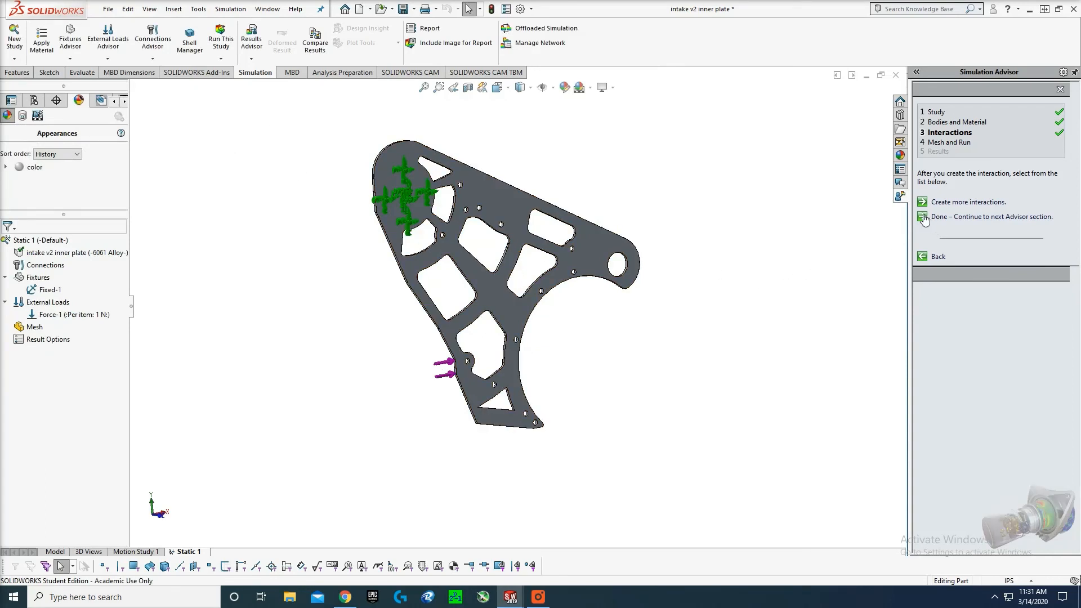
- Run the static study and show its von Mises stress plot
left_click(222, 44)
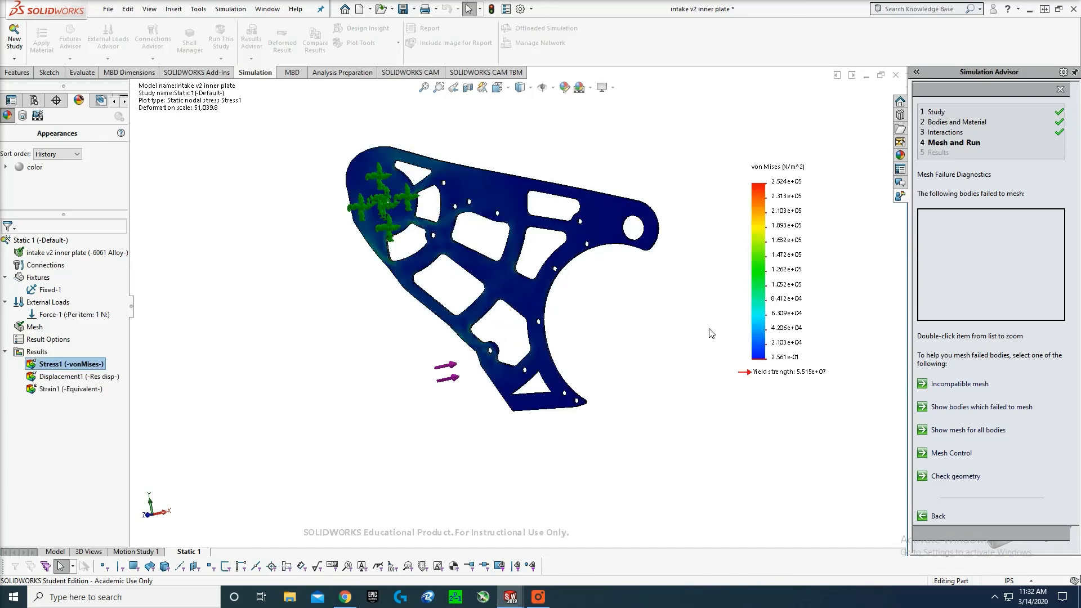
middle_click_drag(669, 251, 756, 273)
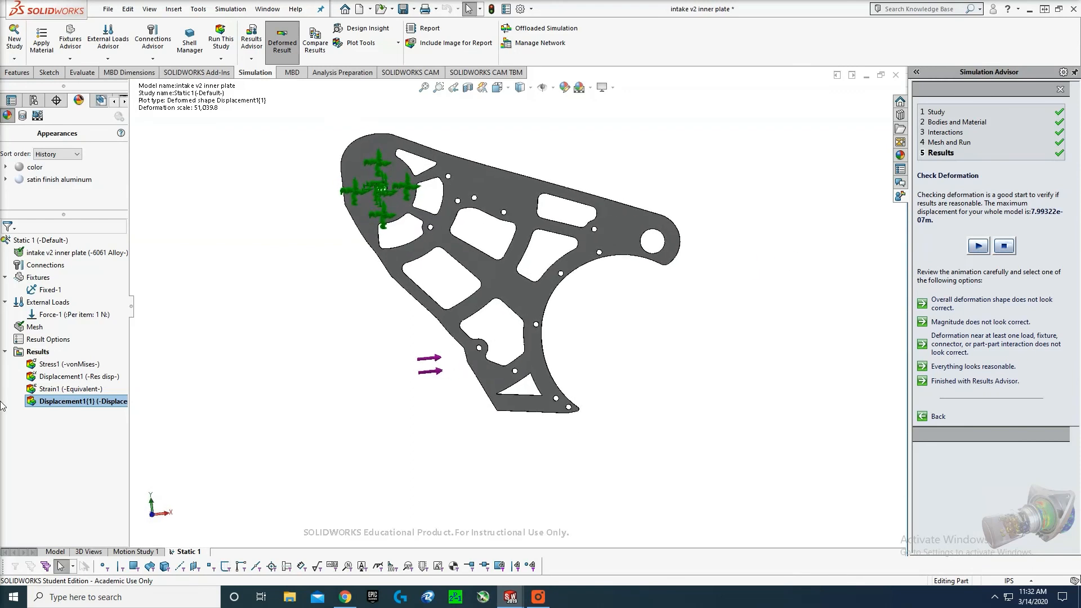
left_click(57, 364)
right_click(60, 365)
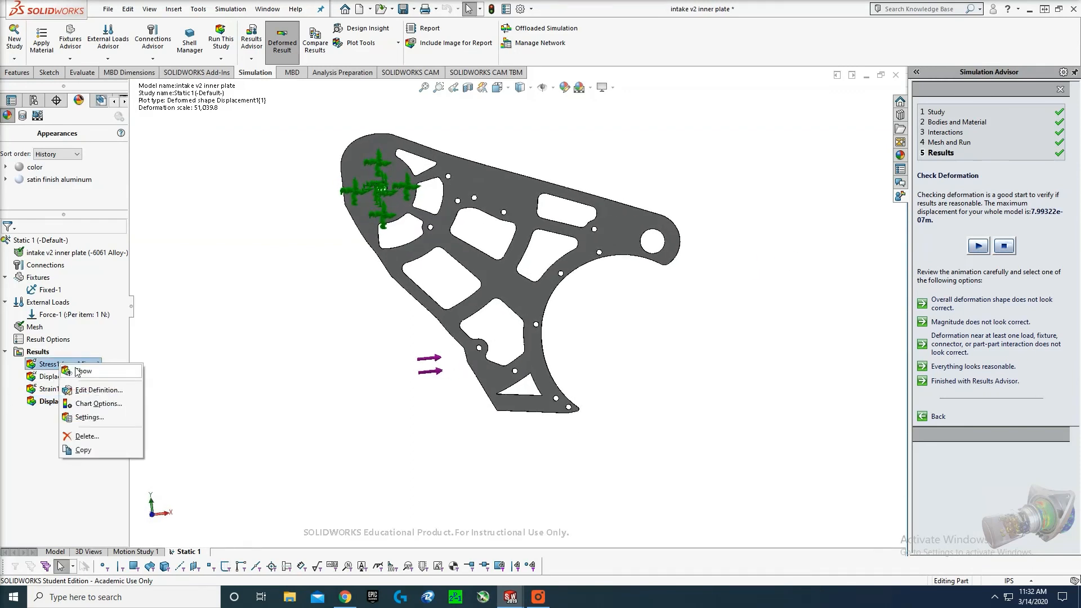
left_click(77, 371)
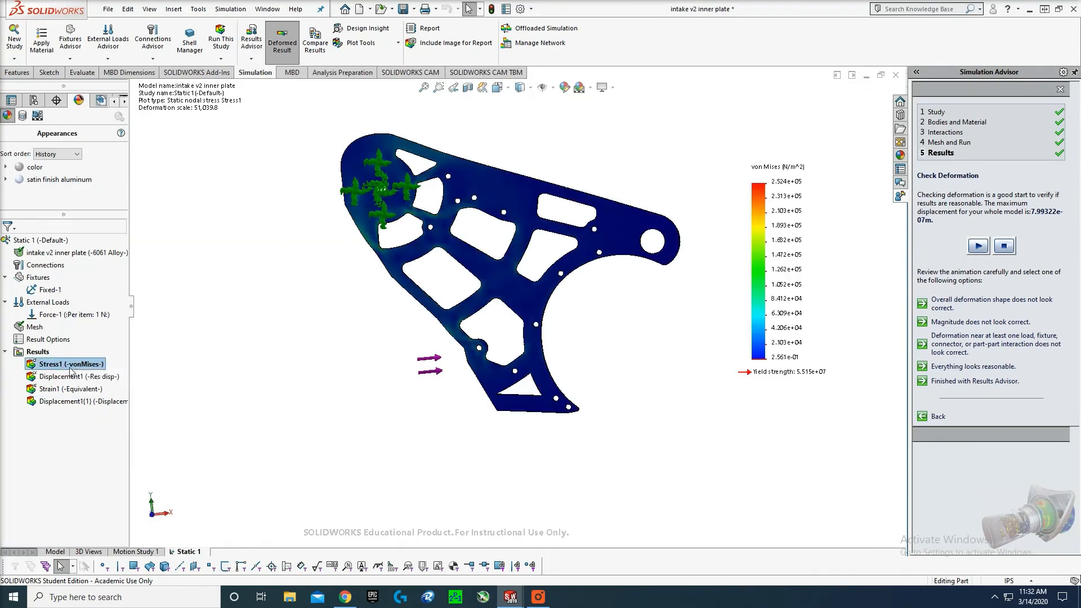
right_click(68, 369)
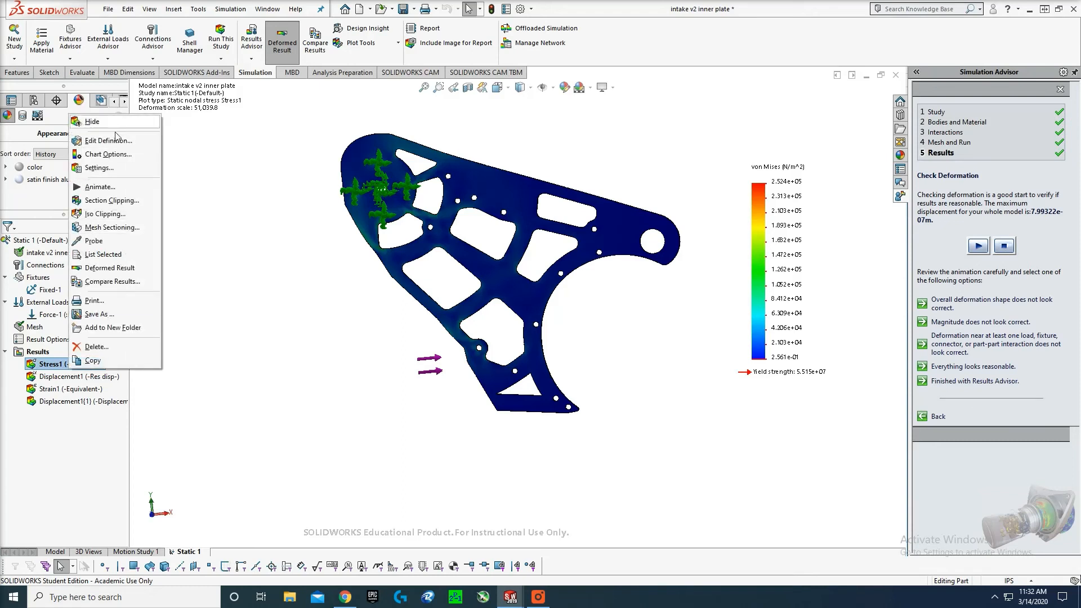
left_click(264, 309)
- Show the resultant displacement plot, followed by the equivalent strain plot
left_click(68, 377)
right_click(69, 378)
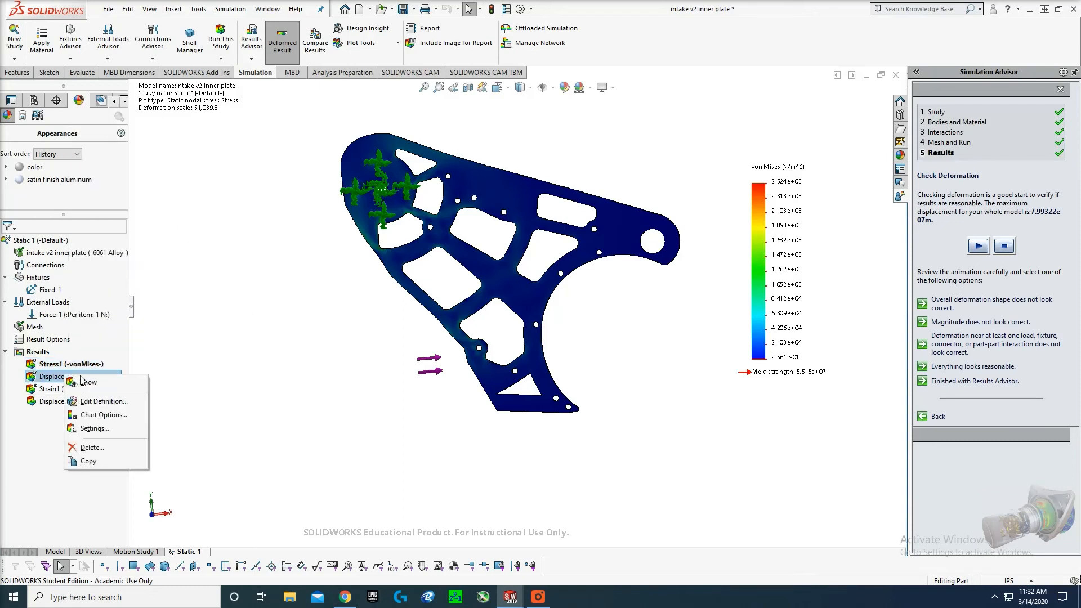
left_click(113, 382)
scroll(534, 376, "down", 3)
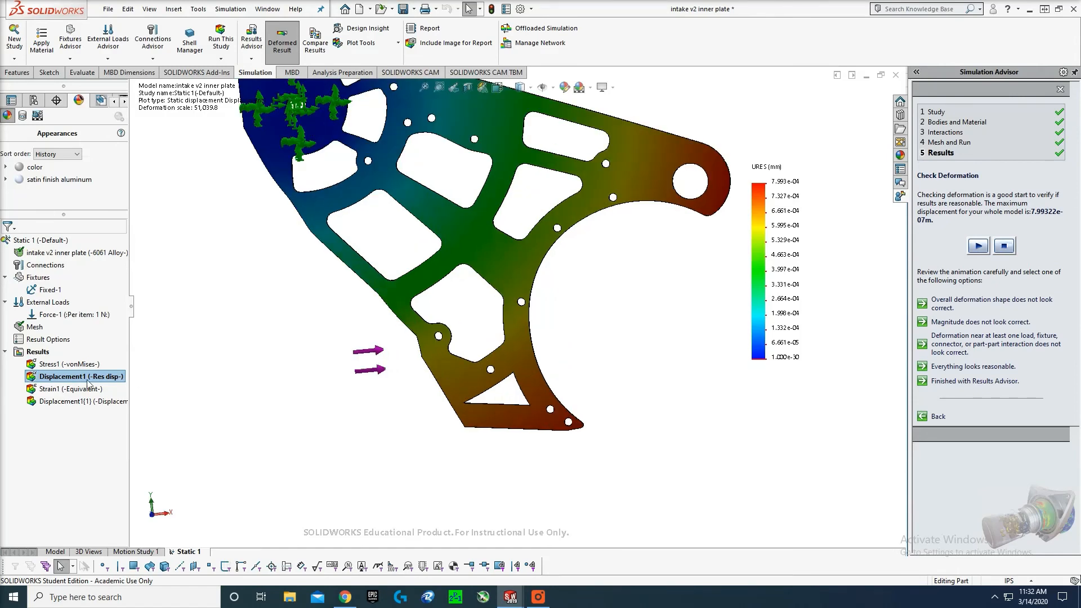
left_click(74, 388)
right_click(69, 389)
left_click(91, 395)
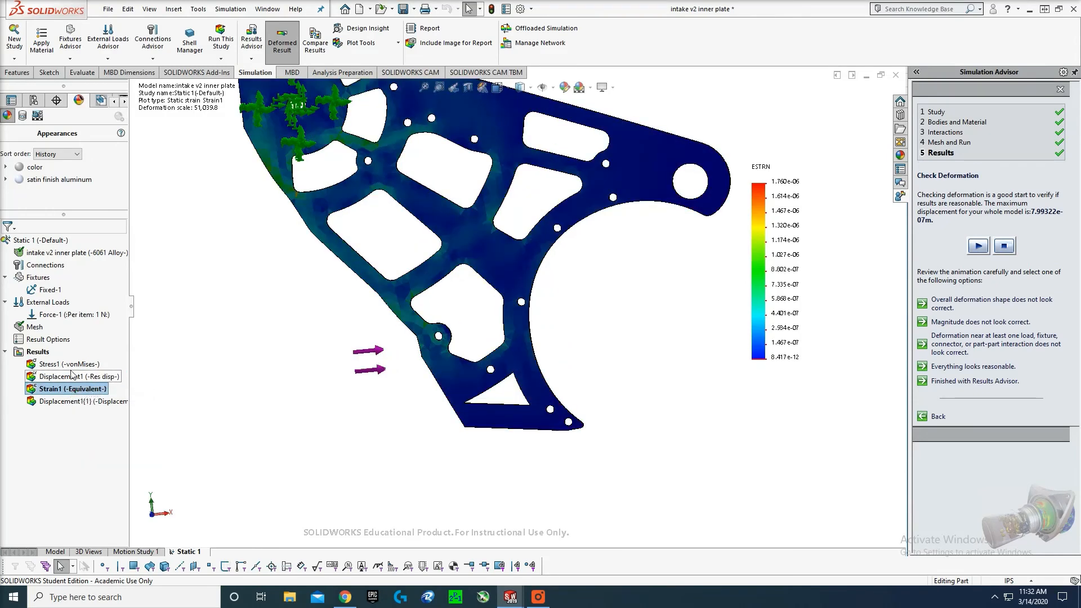
- Show the von Mises stress plot again and examine the stress along the loaded arm and around the fixed holes
left_click(67, 364)
right_click(68, 366)
left_click(89, 371)
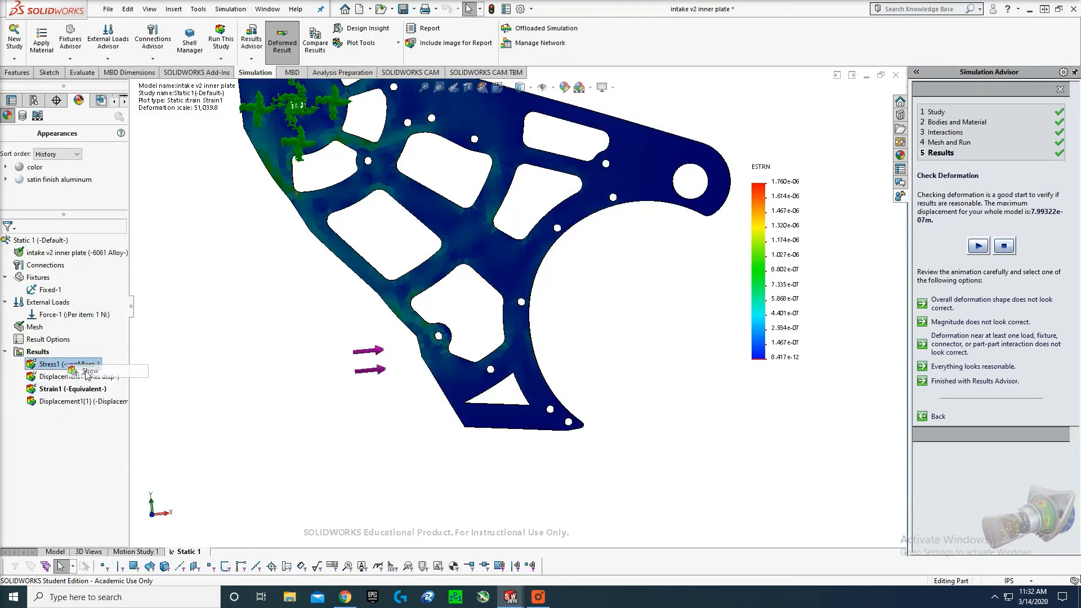
scroll(466, 141, "down", 4)
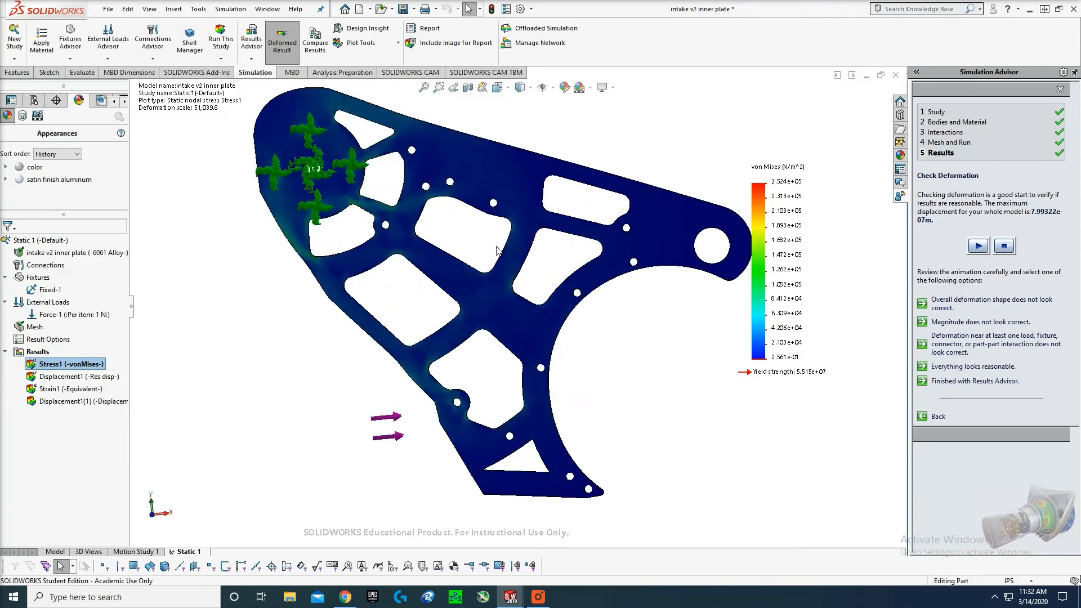
middle_click_drag(500, 264, 485, 263)
scroll(484, 270, "up", 3)
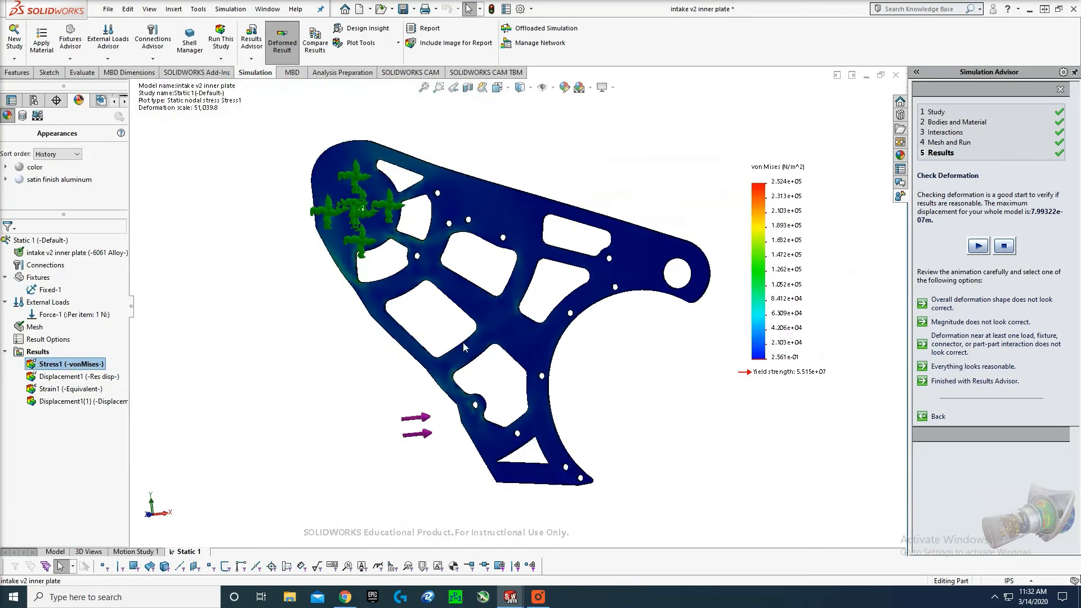
scroll(443, 434, "down", 3)
middle_click_drag(443, 432, 539, 429)
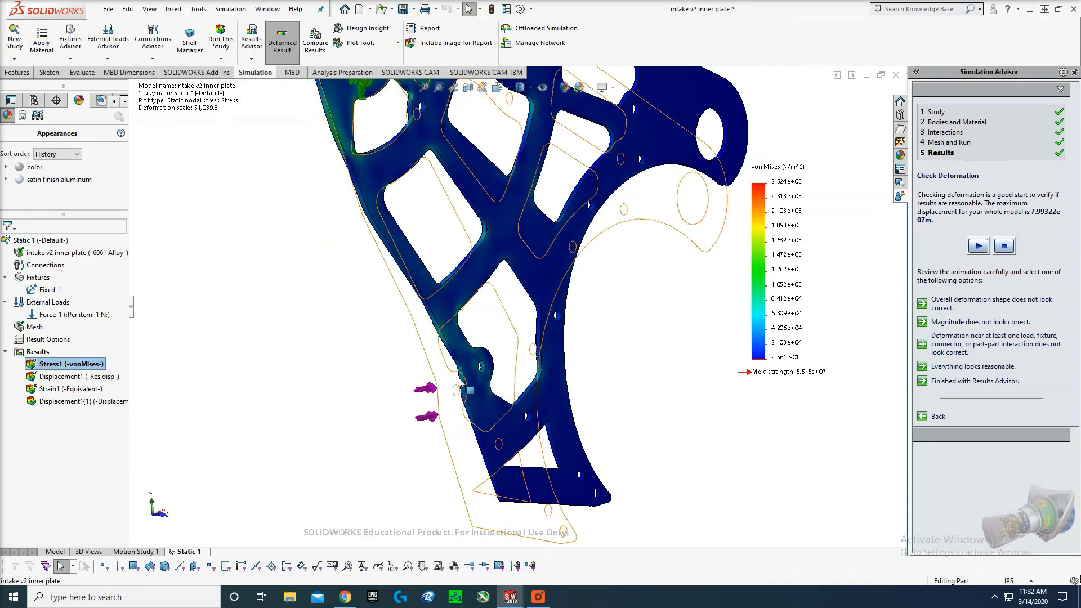
key("ctrl+1")
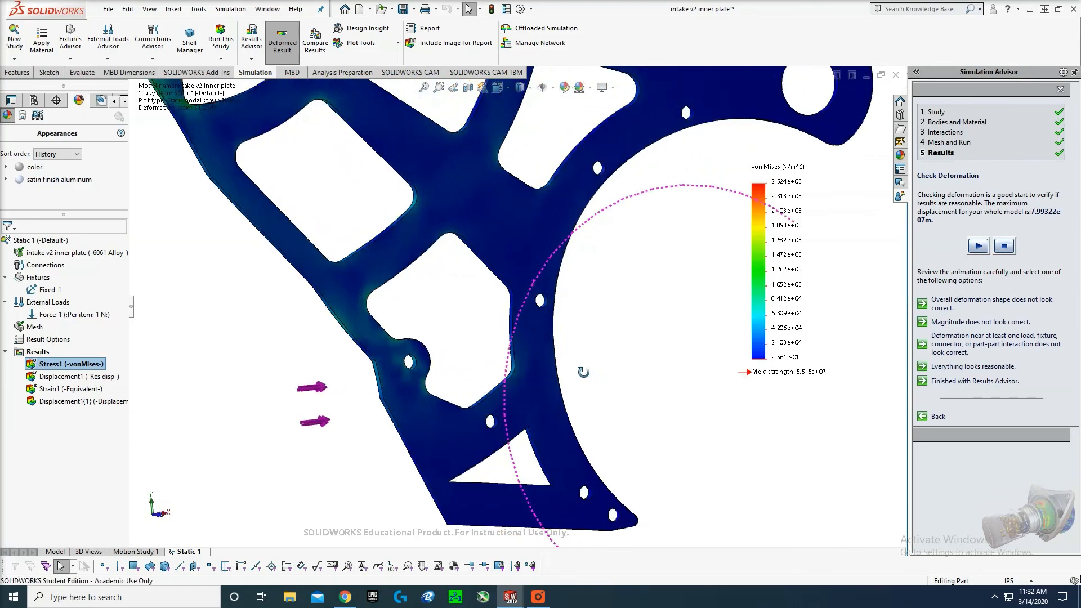
scroll(438, 221, "down", 5)
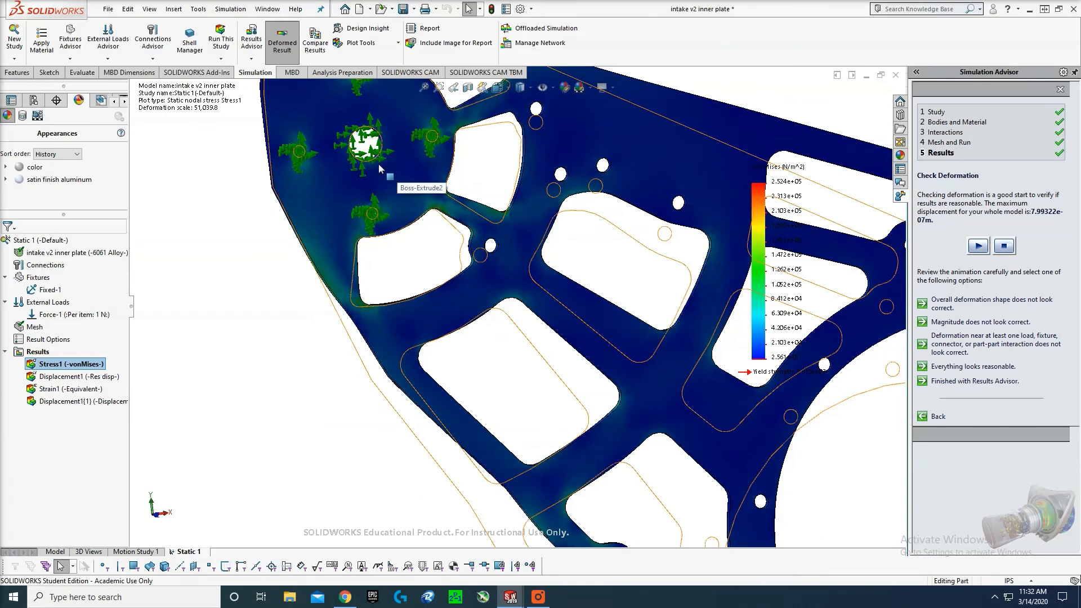
- Examine the von Mises stress around the fixed holes, the cutout corners and the small rounded lug on the loaded arm
scroll(383, 167, "up", 3)
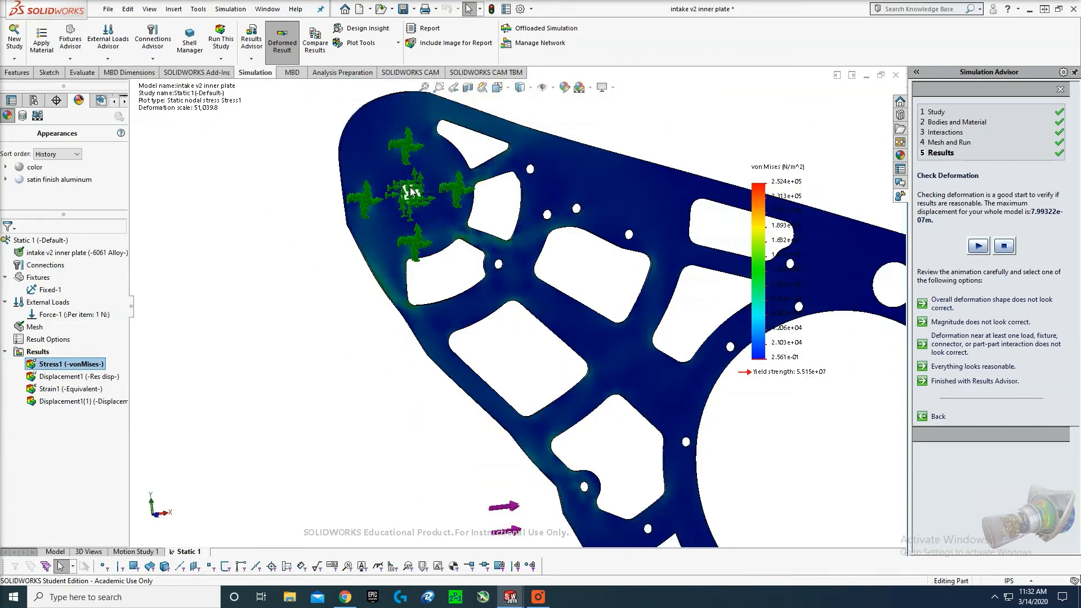
scroll(411, 191, "up", 4)
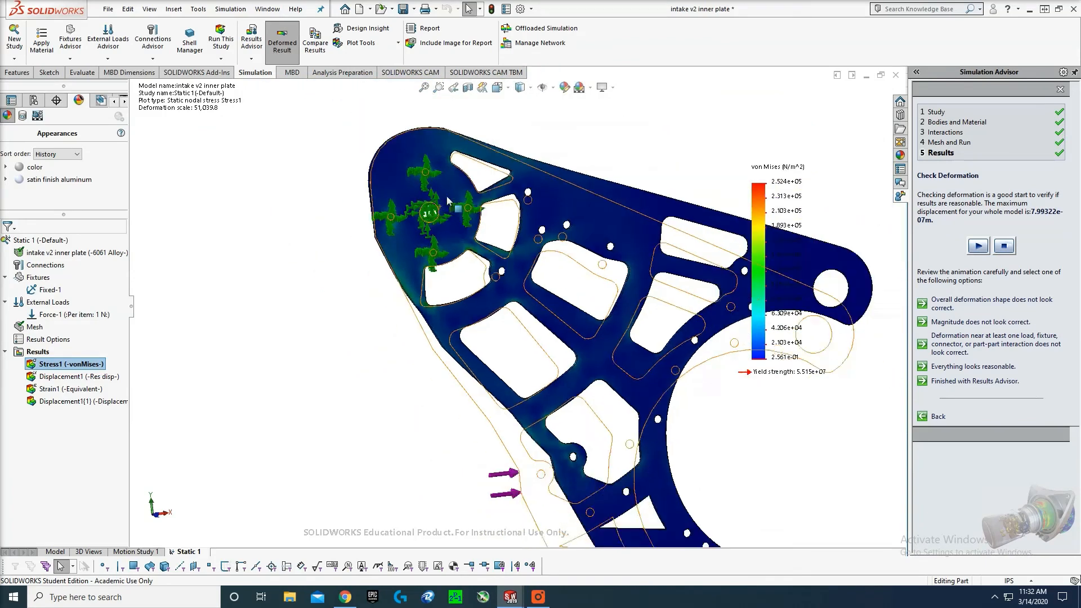
scroll(557, 412, "down", 3)
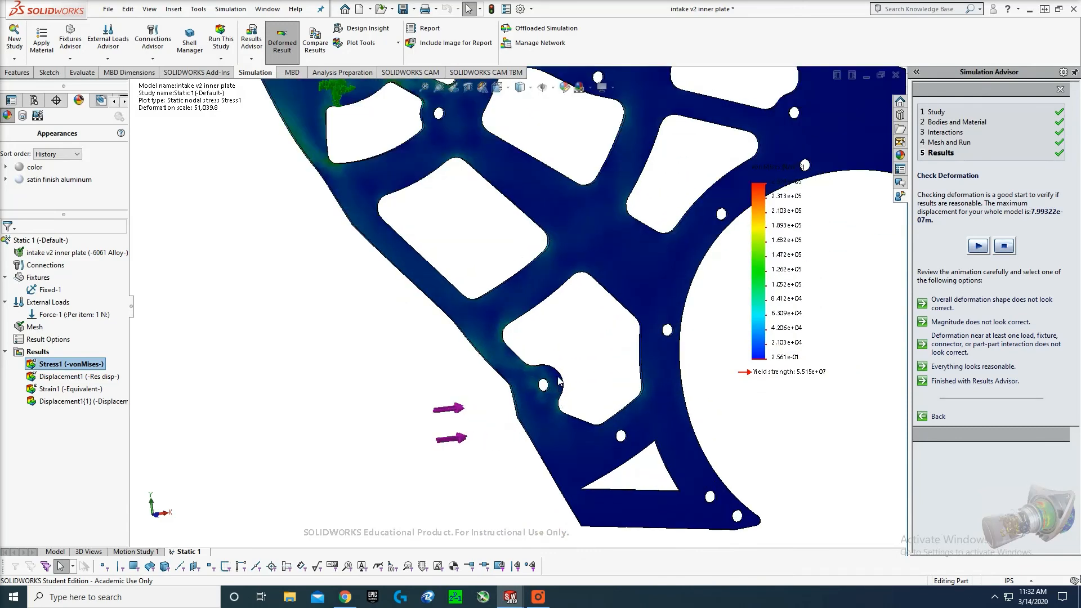
scroll(716, 363, "down", 3)
middle_click_drag(716, 365, 481, 194)
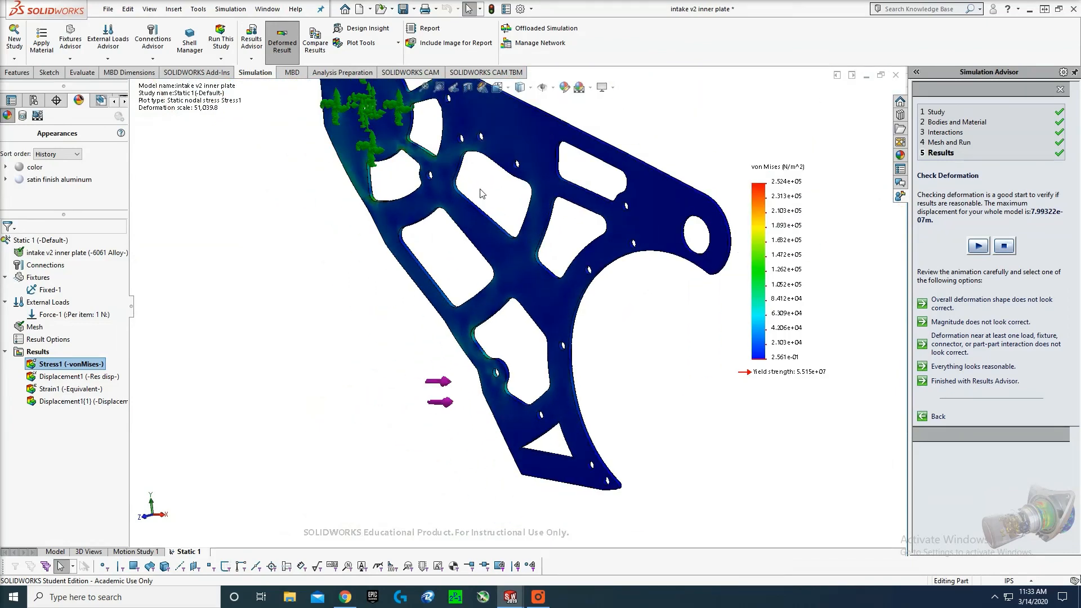
scroll(480, 191, "up", 4)
scroll(477, 197, "down", 10)
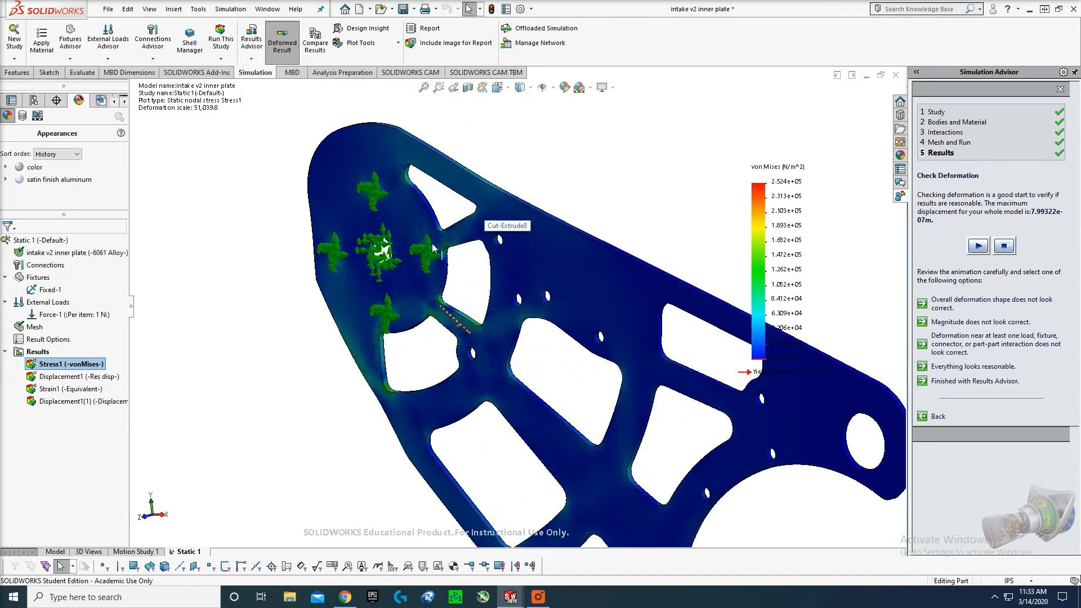
scroll(421, 251, "down", 5)
scroll(574, 292, "down", 2)
scroll(576, 357, "up", 5)
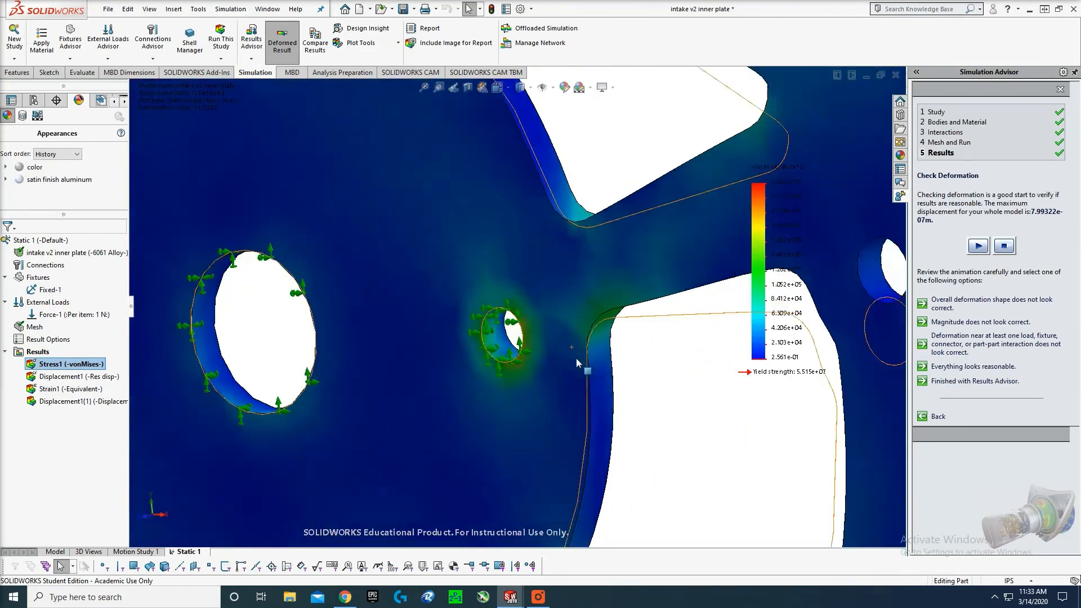
scroll(510, 331, "down", 3)
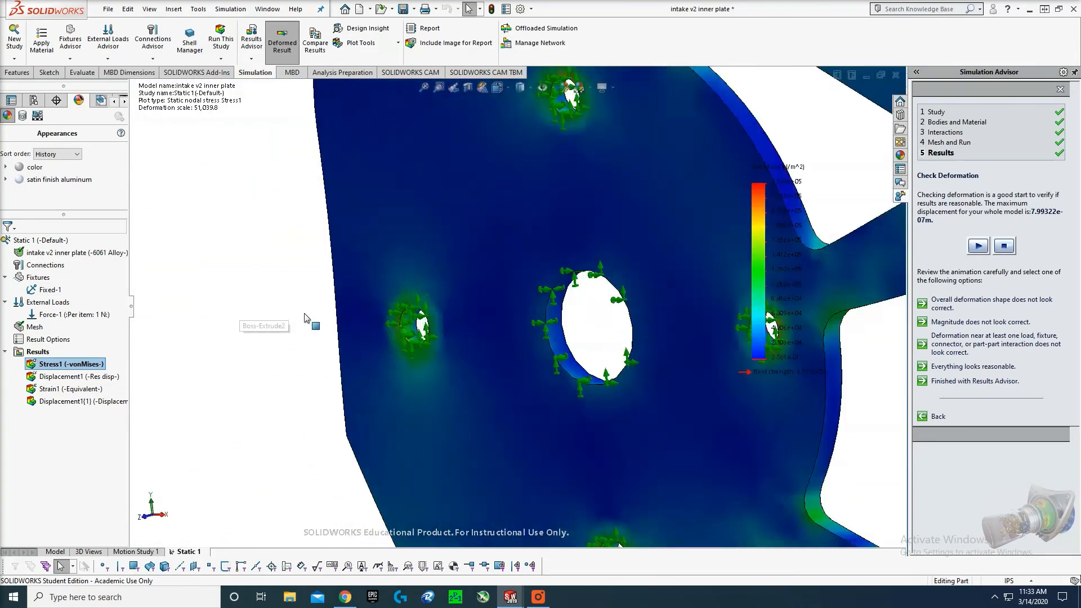
scroll(503, 328, "up", 8)
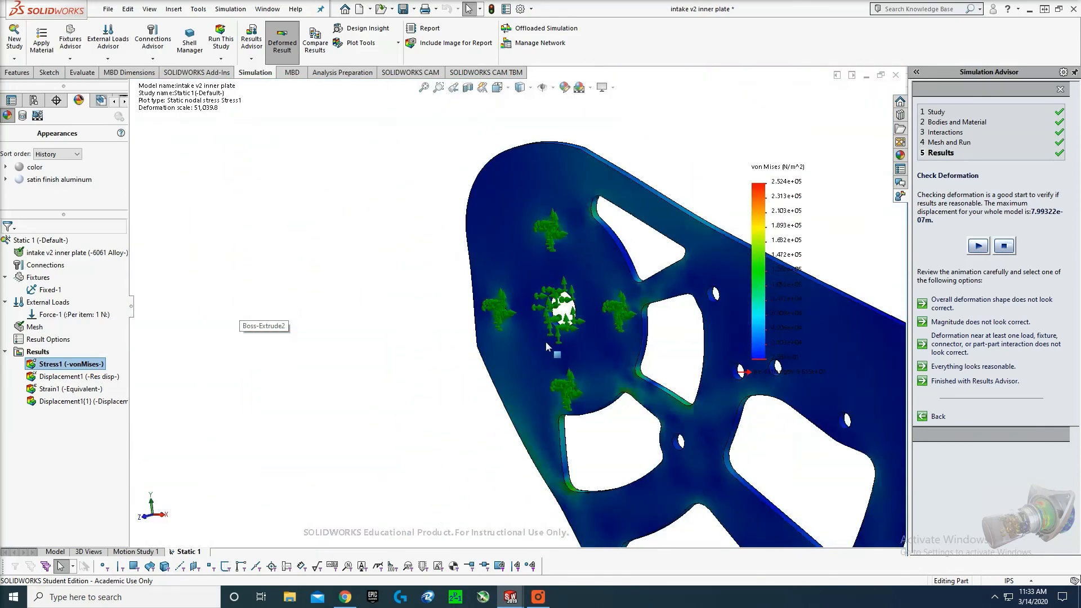
scroll(600, 432, "down", 6)
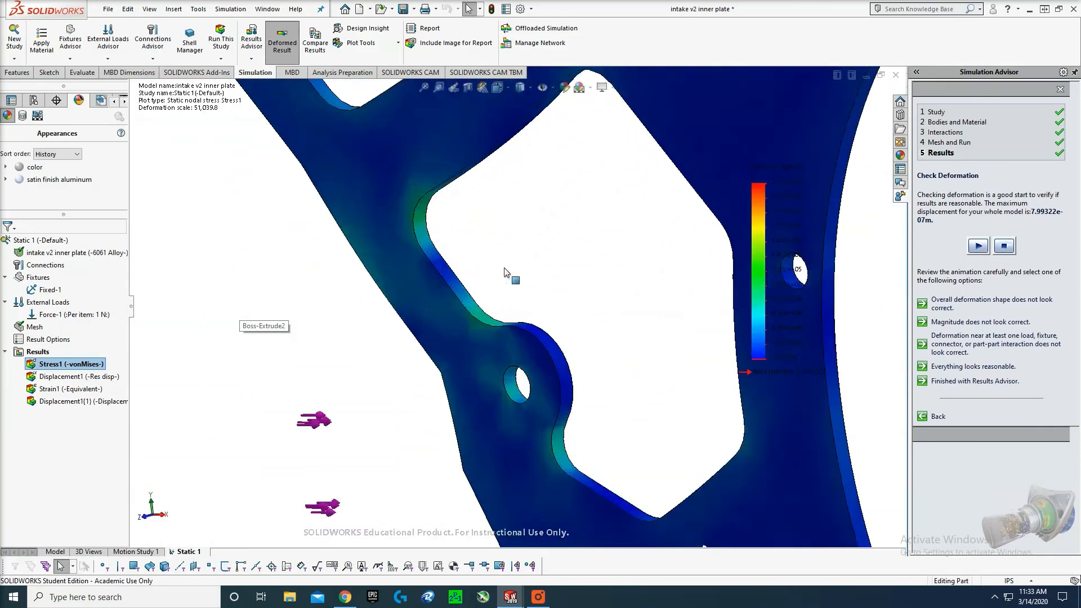
scroll(476, 198, "up", 5)
scroll(478, 443, "down", 6)
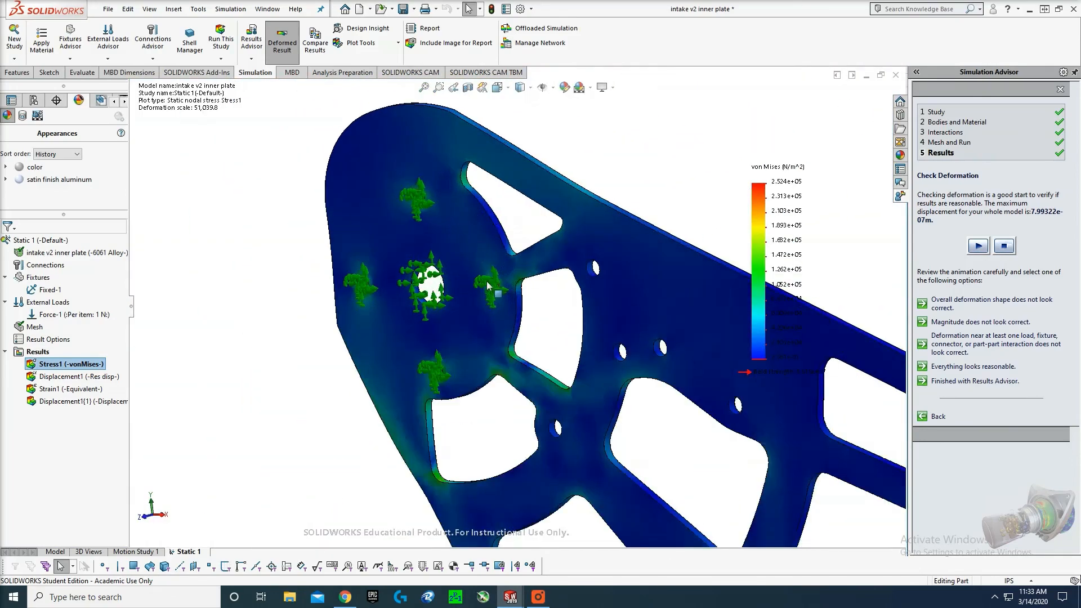
scroll(478, 443, "up", 3)
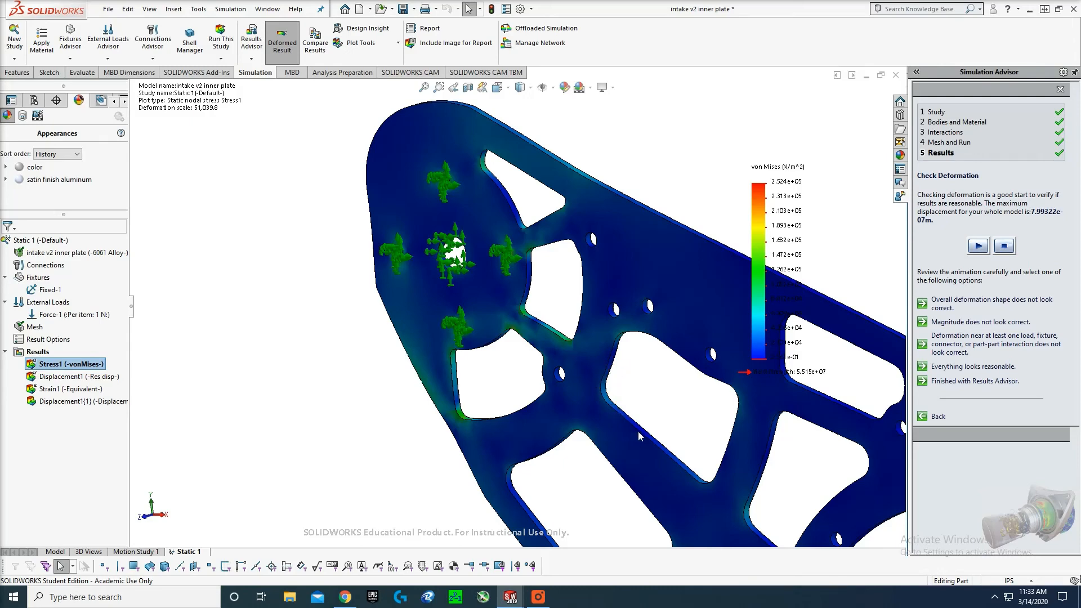
scroll(645, 364, "up", 5)
scroll(534, 385, "down", 4)
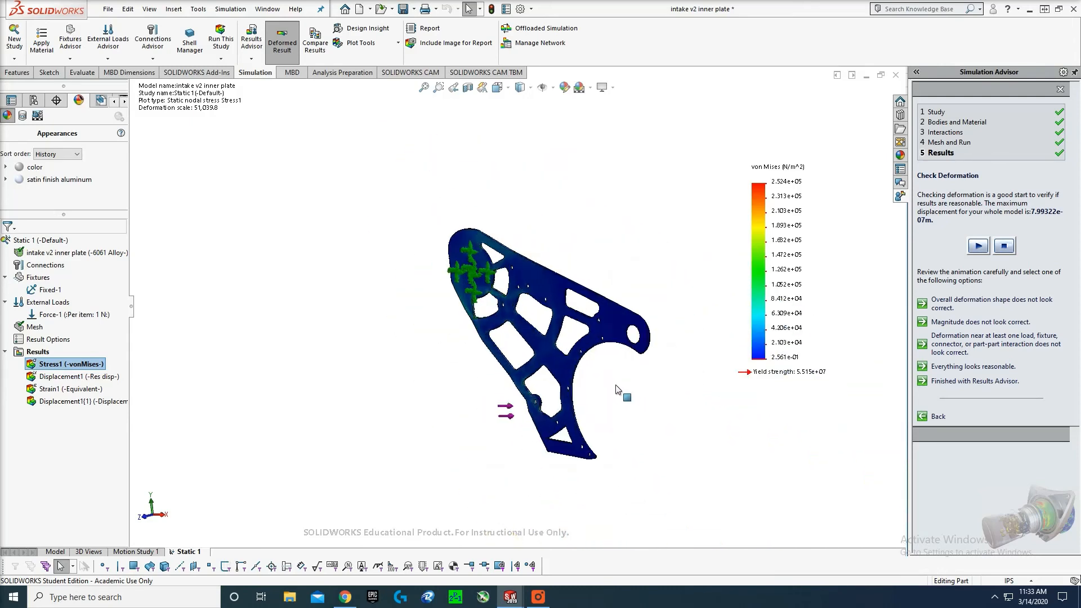
- Show the equivalent strain plot and examine the strain across the whole plate
middle_click_drag(534, 385, 440, 263)
middle_click_drag(441, 263, 489, 318)
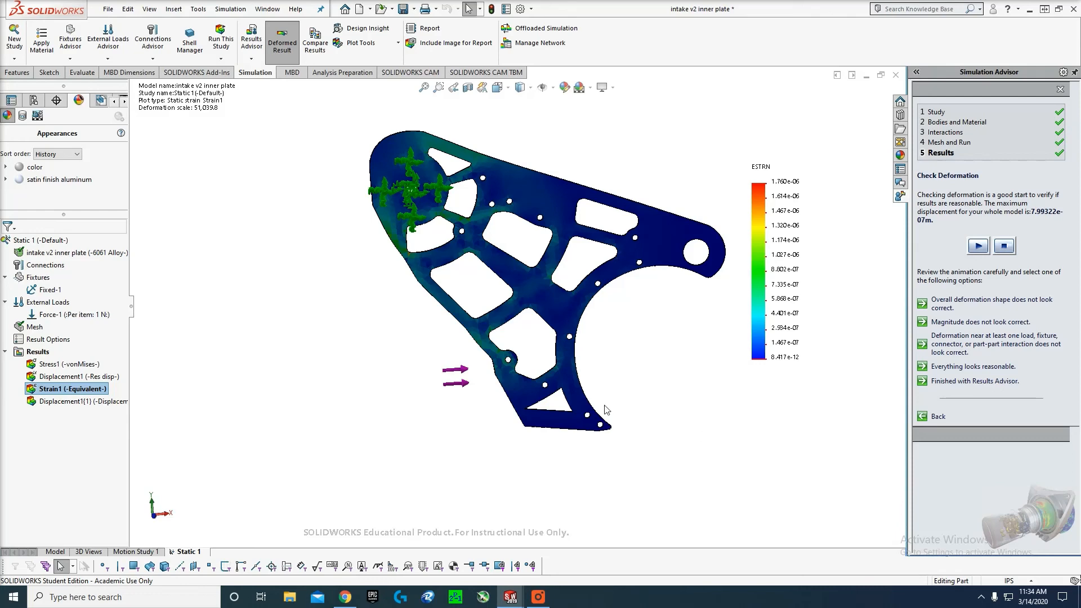
scroll(517, 306, "down", 4)
scroll(587, 243, "up", 4)
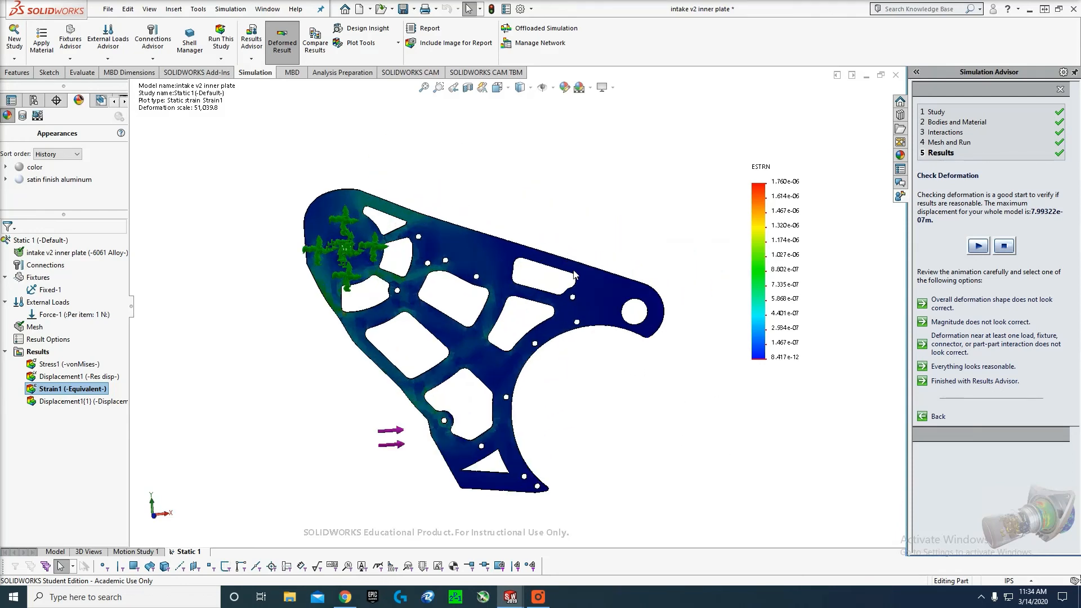
- Leave the static study and view the whole plate in its plain part model
left_click(58, 553)
scroll(560, 224, "down", 4)
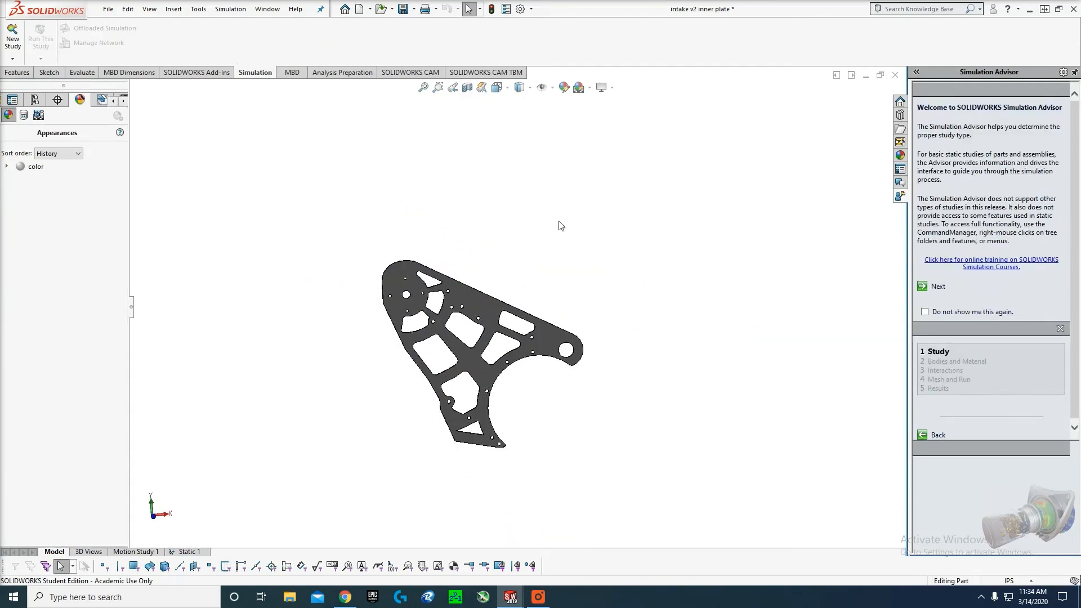
scroll(555, 239, "up", 2)
scroll(466, 258, "down", 1)
scroll(472, 284, "down", 2)
scroll(455, 409, "up", 2)
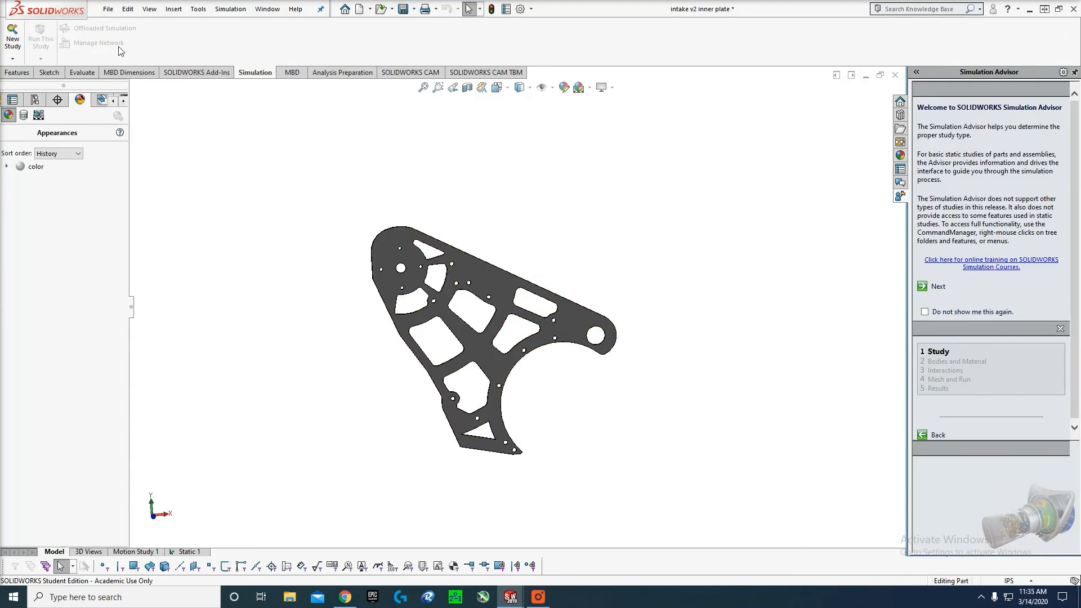
- Create a new blank part document
left_click(108, 9)
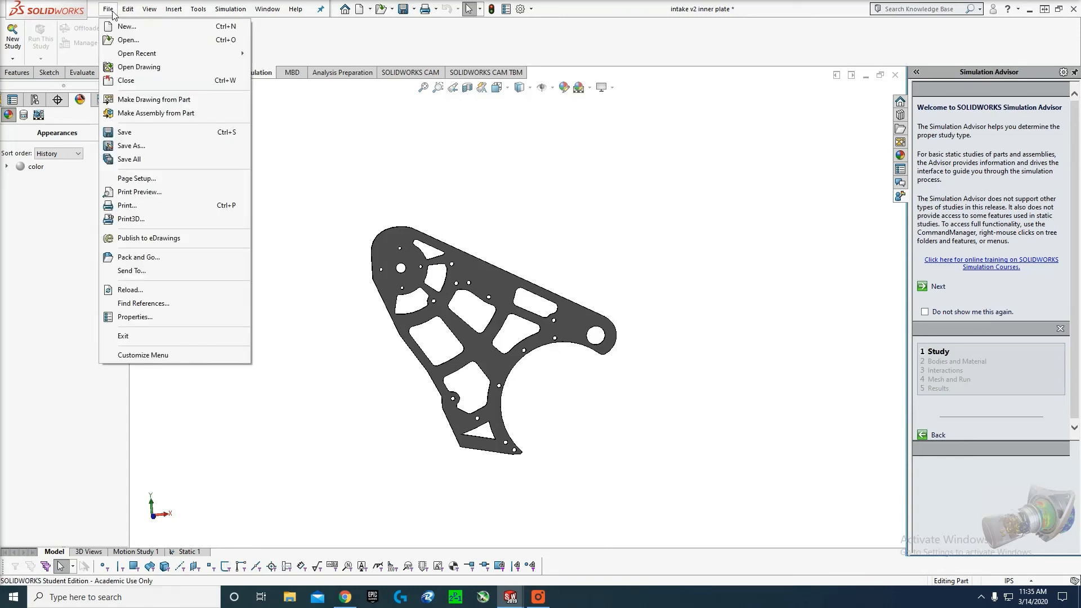
left_click(126, 26)
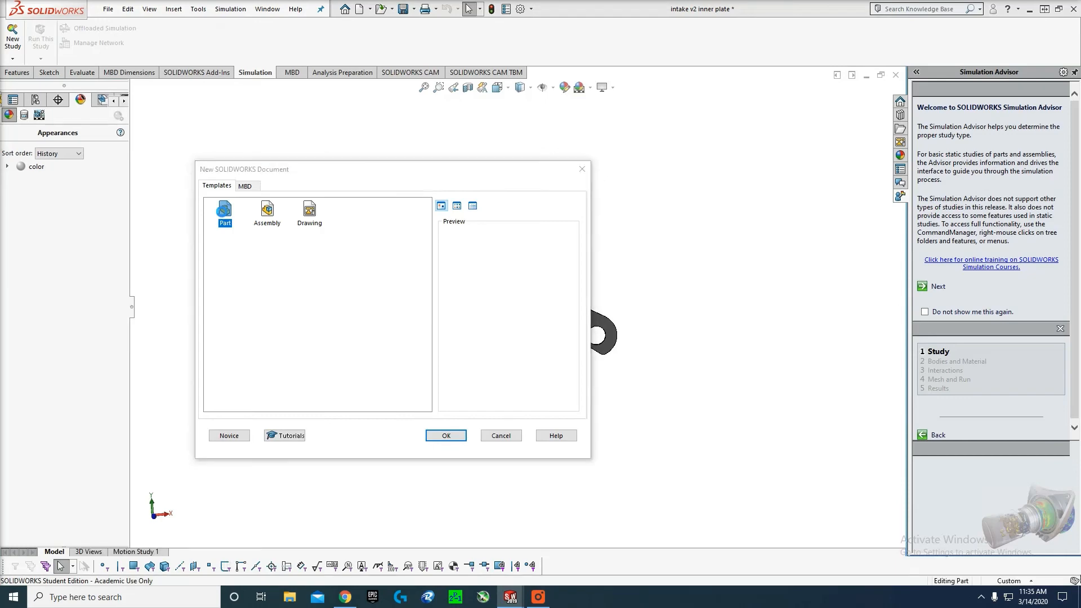
key("Return")
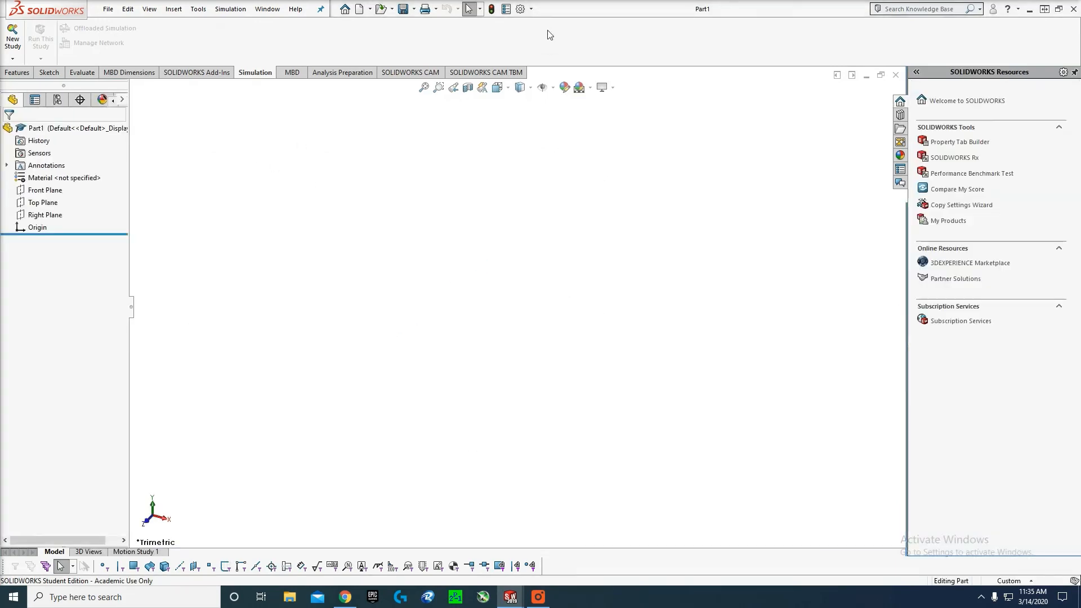
- Set the new part's unit system to IPS (inch, pound, second) in its document properties
left_click(520, 9)
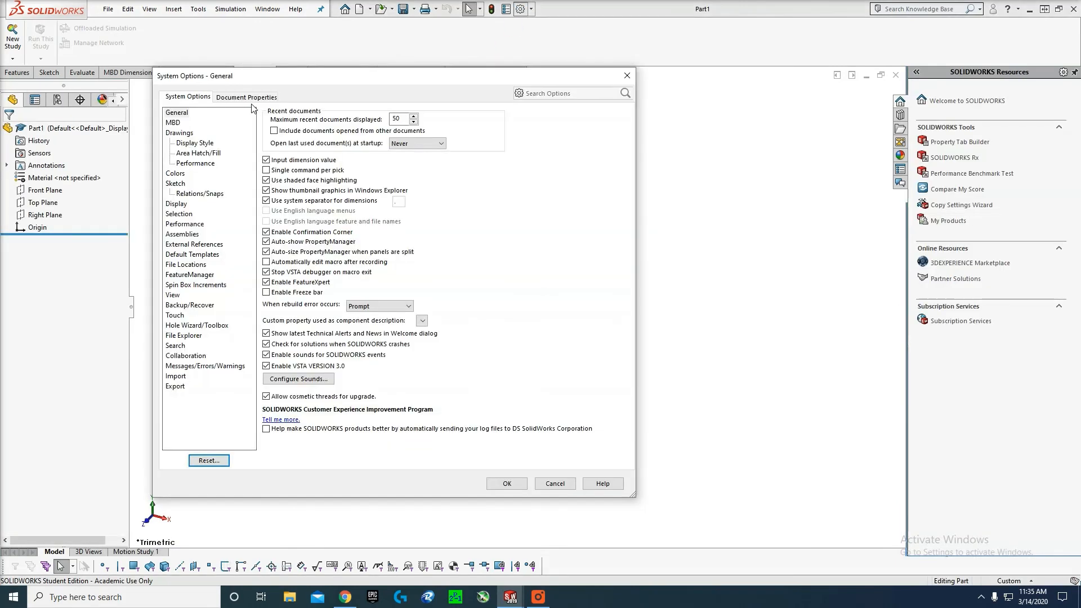
left_click(248, 98)
left_click(173, 193)
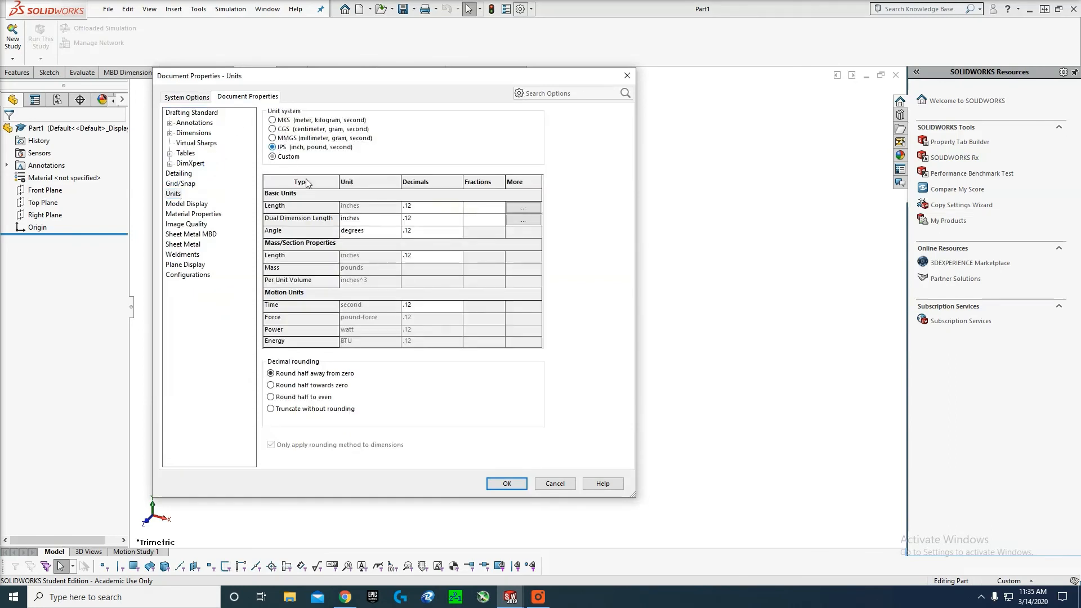
left_click(507, 484)
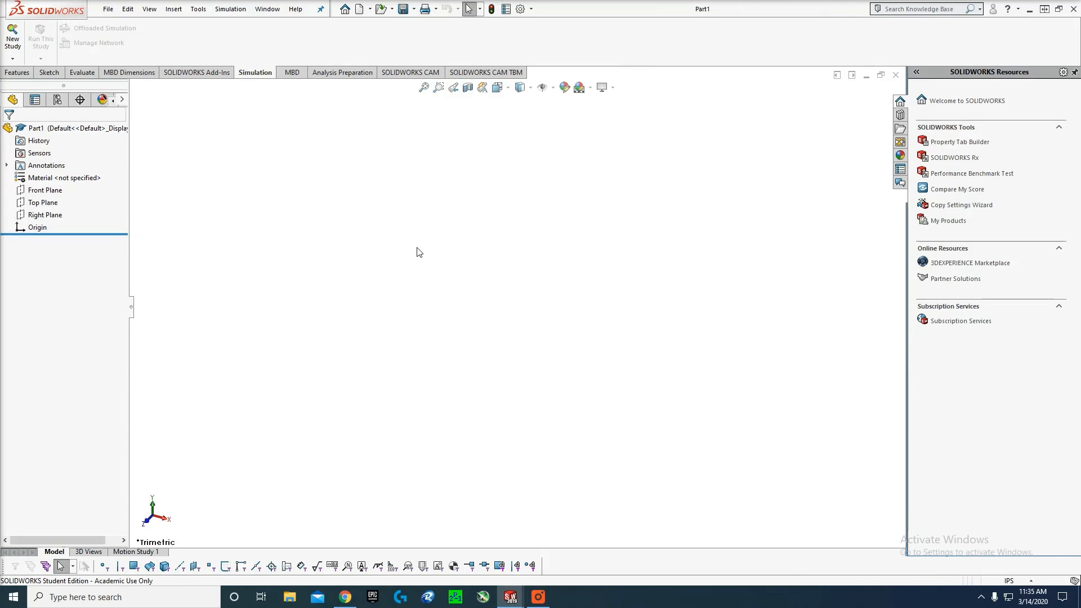
- Show the Design Library and add in the Toolbox
left_click(900, 118)
left_click(901, 127)
left_click(900, 117)
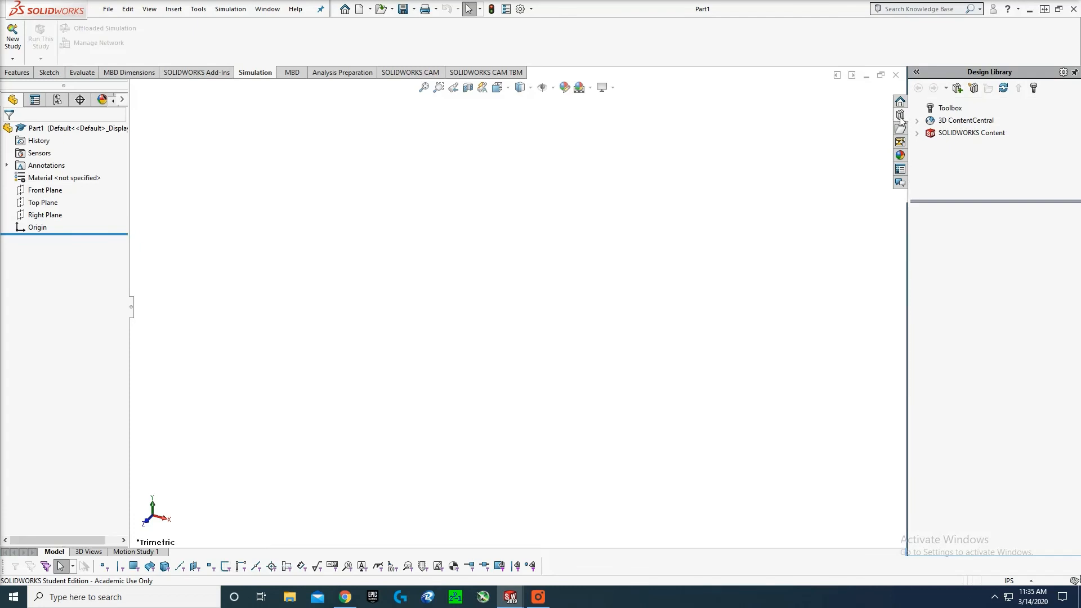
left_click(939, 110)
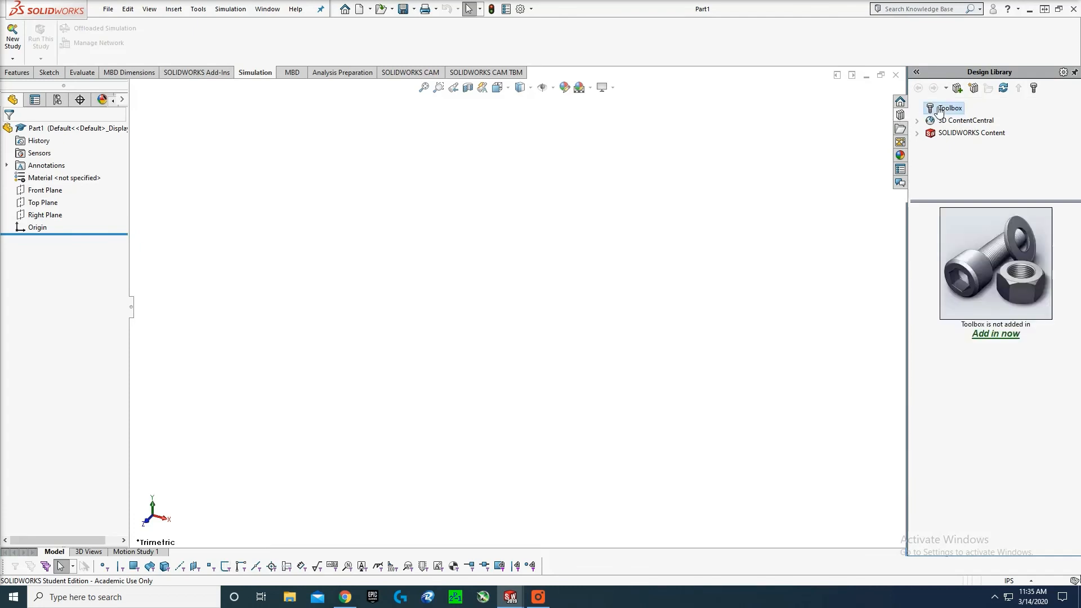
left_click(1006, 333)
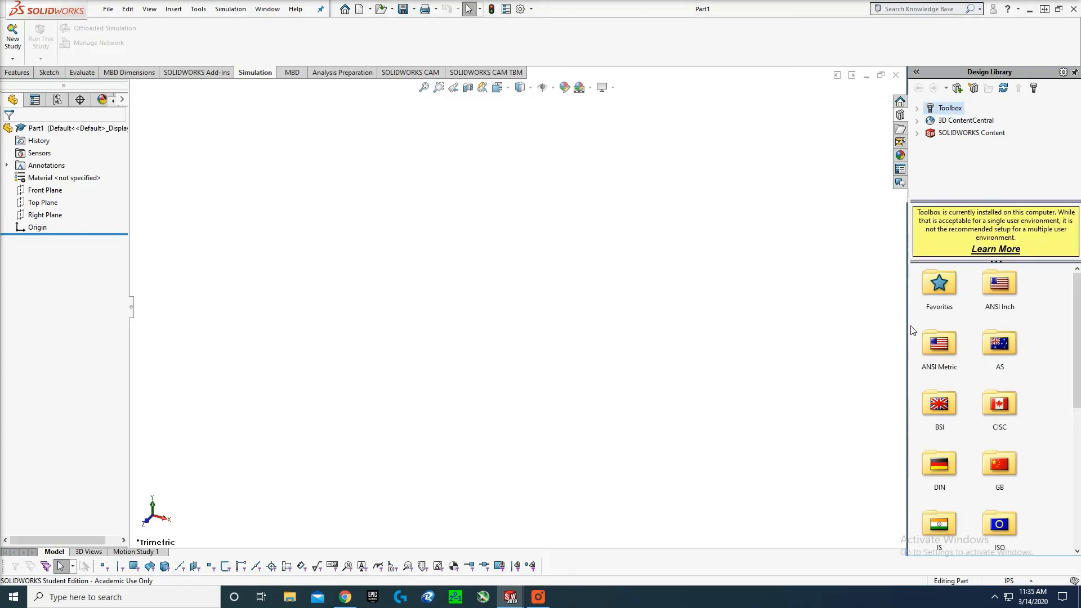
- Browse the Toolbox to the ANSI Inch gears in the Power Transmission category
double_click(999, 284)
scroll(1004, 289, "down", 2)
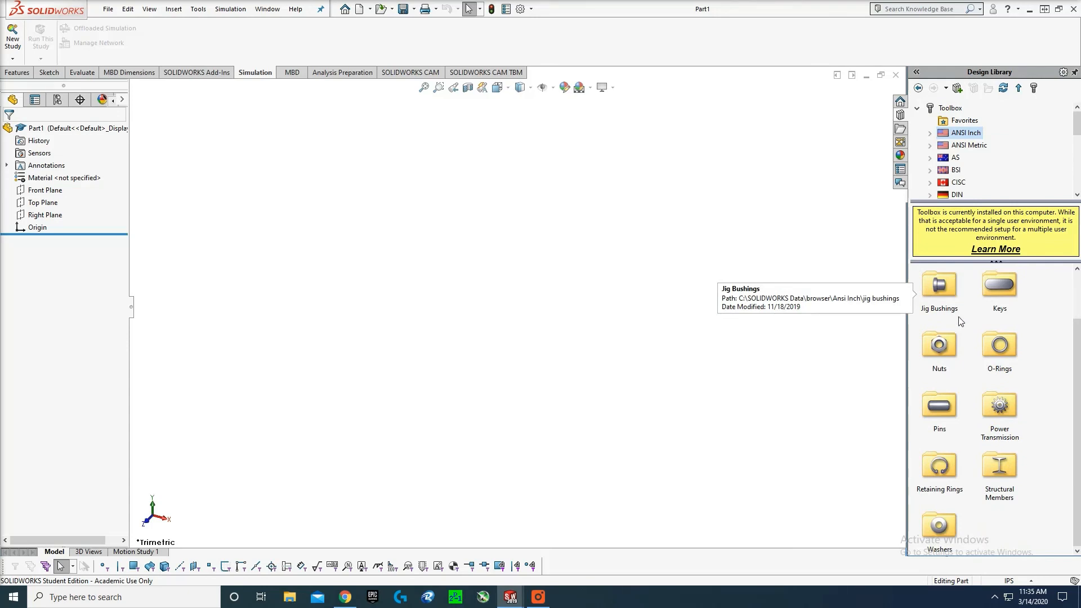
double_click(999, 413)
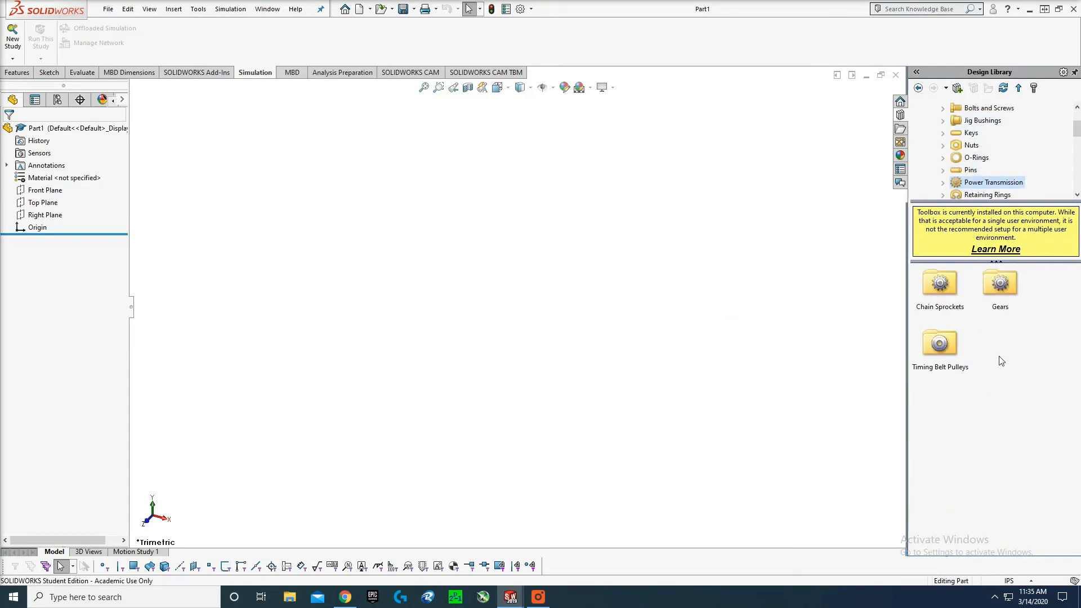
double_click(1002, 295)
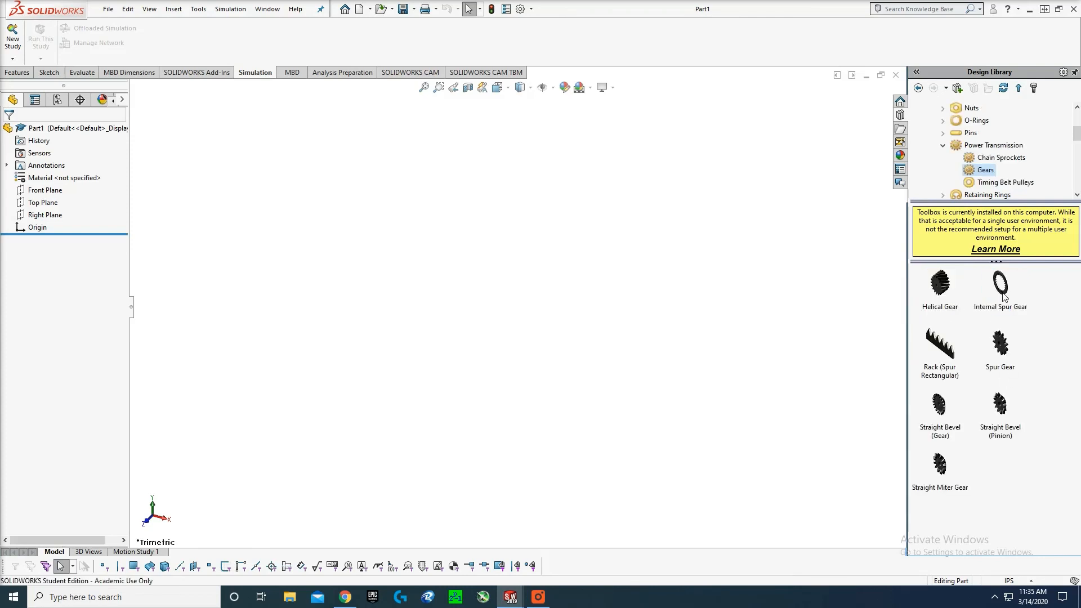
- Create a part from the Toolbox Spur Gear
mouse_move(990, 430)
left_click(1000, 346)
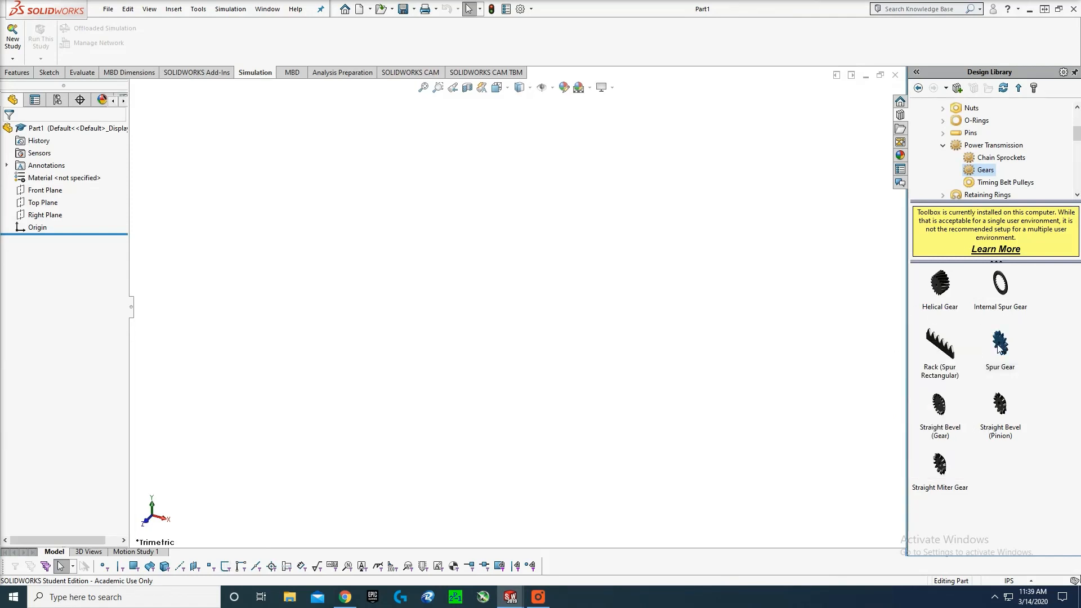
right_click(998, 349)
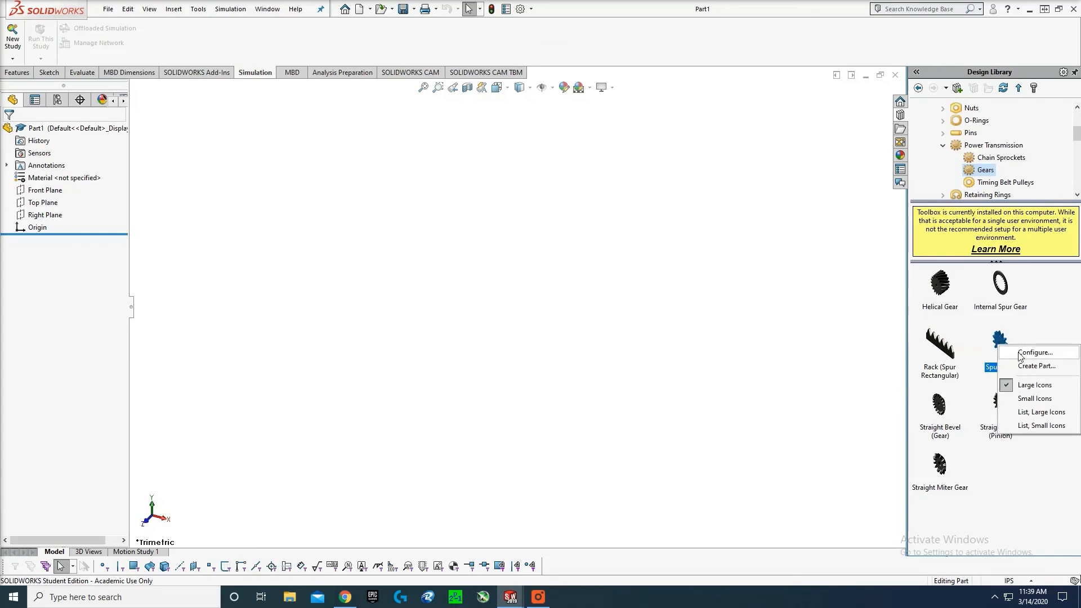
left_click(1031, 372)
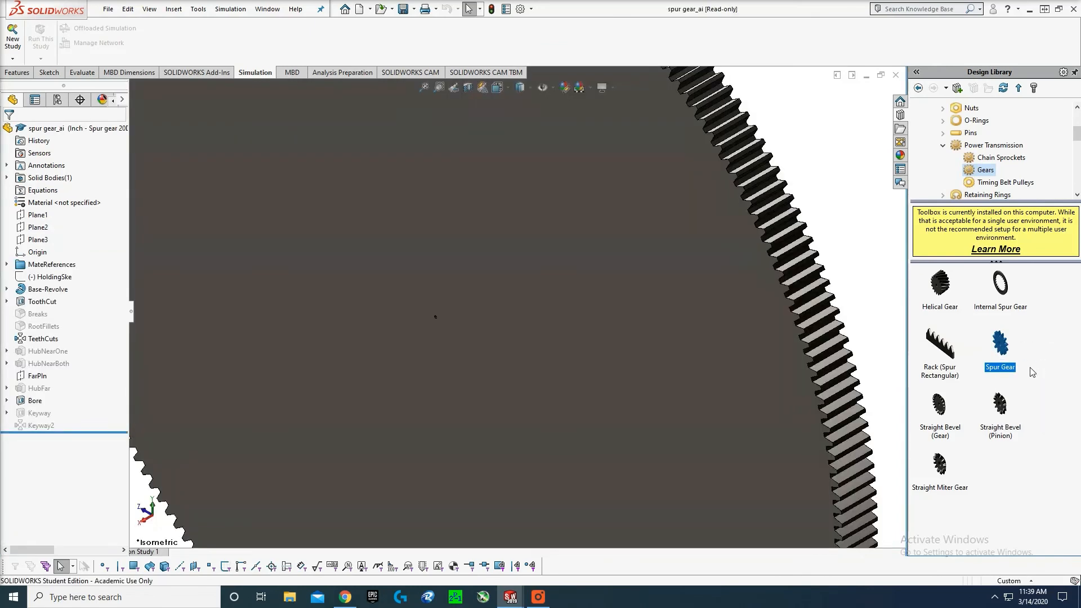
- View the whole gear from an angle and check which diametral pitch options it offers
scroll(436, 226, "down", 3)
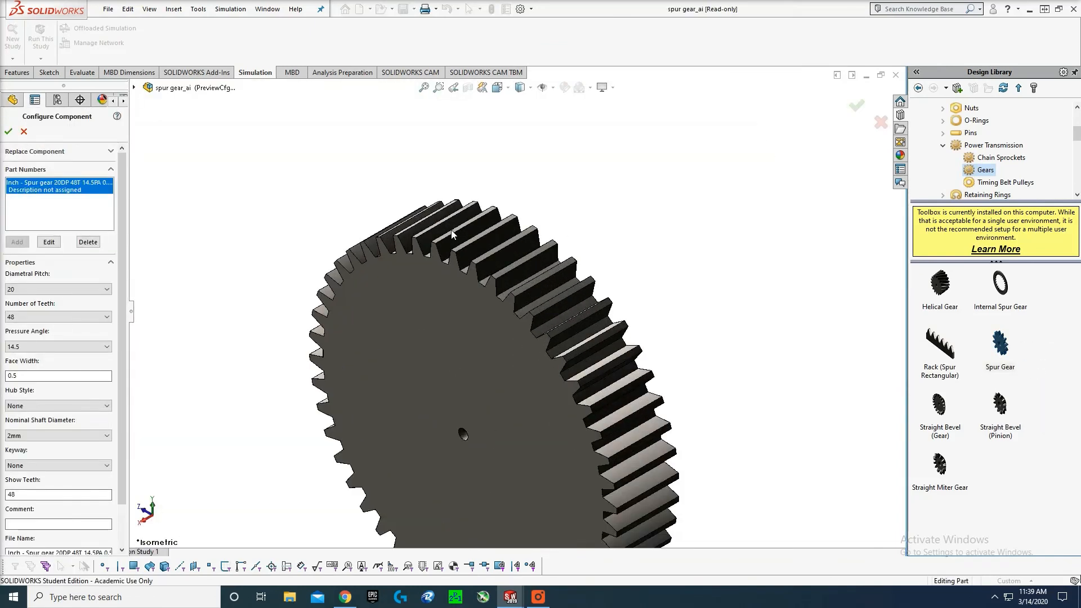
middle_click_drag(436, 231, 465, 203)
scroll(465, 203, "up", 5)
scroll(466, 322, "down", 2)
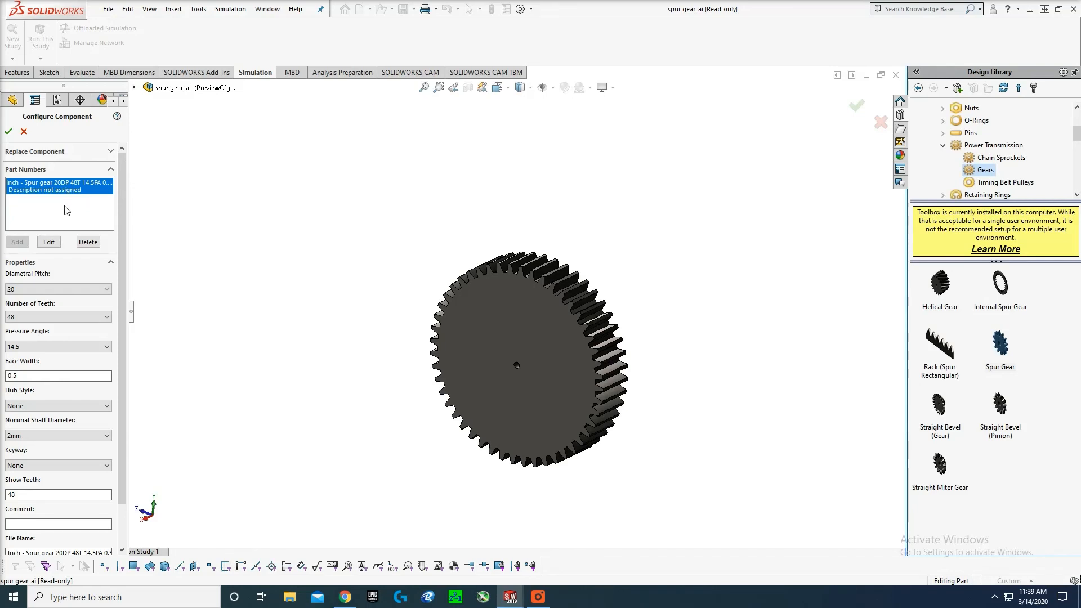
left_click(105, 290)
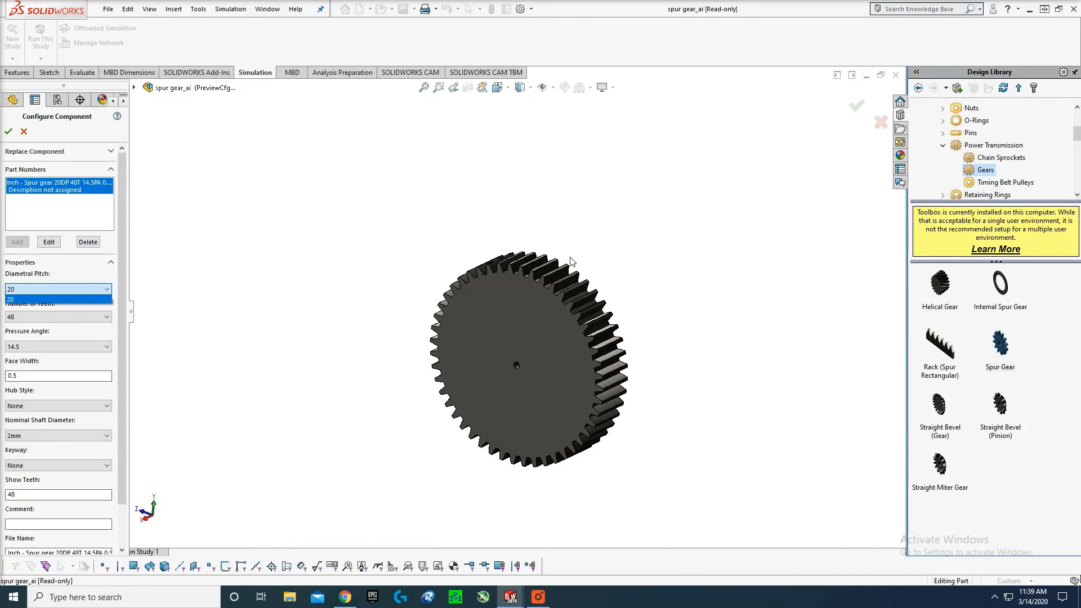
left_click(107, 293)
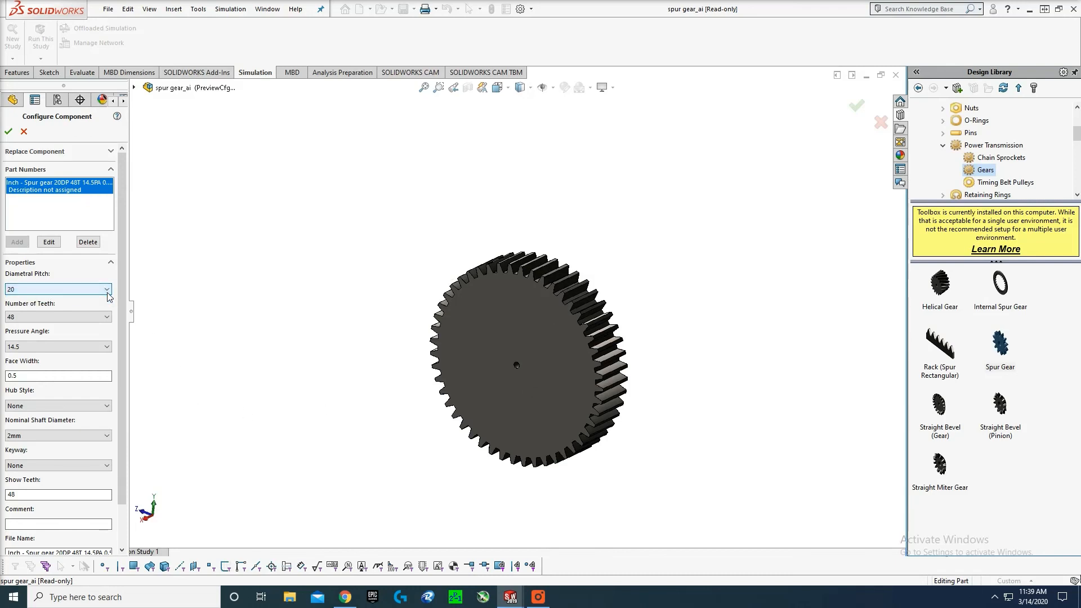
- Set the spur gear's number of teeth to 70
left_click(107, 316)
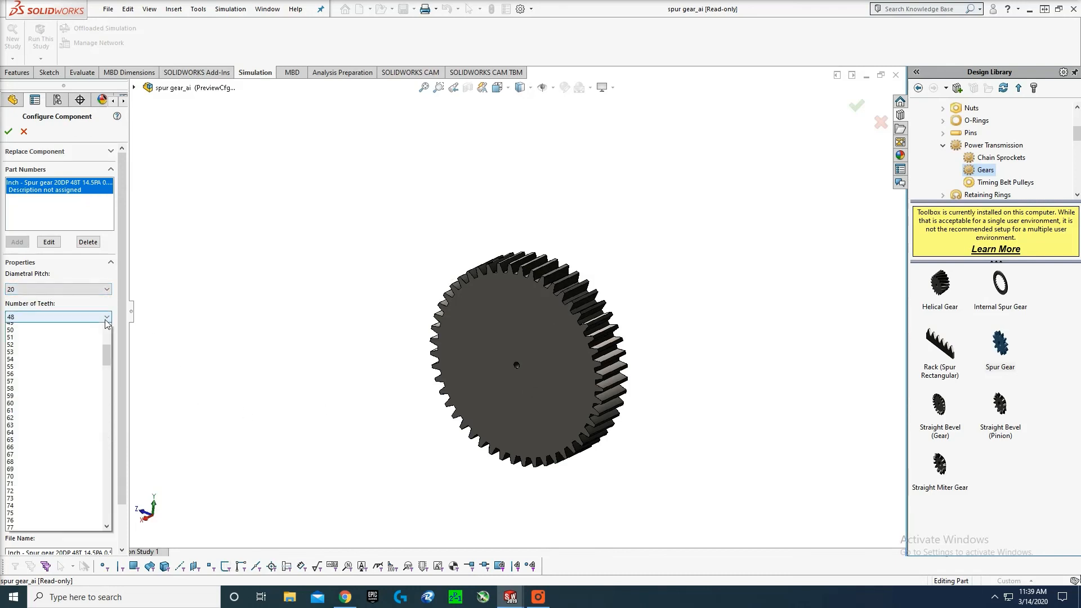
scroll(33, 431, "down", 2)
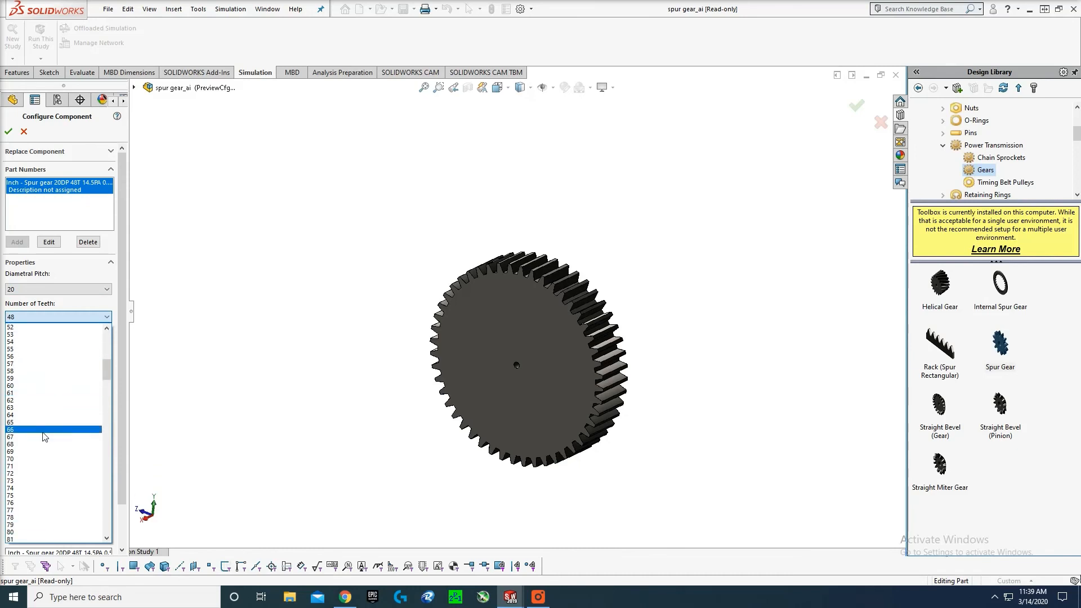
left_click(11, 459)
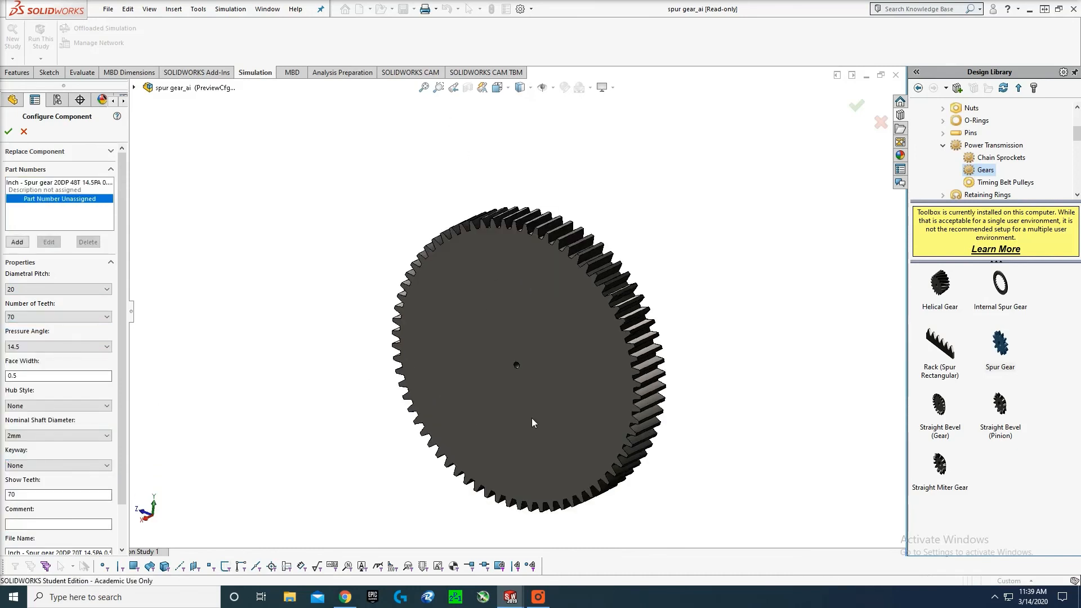
- Check which pressure angles the gear offers and examine its tooth profile up close
left_click(87, 348)
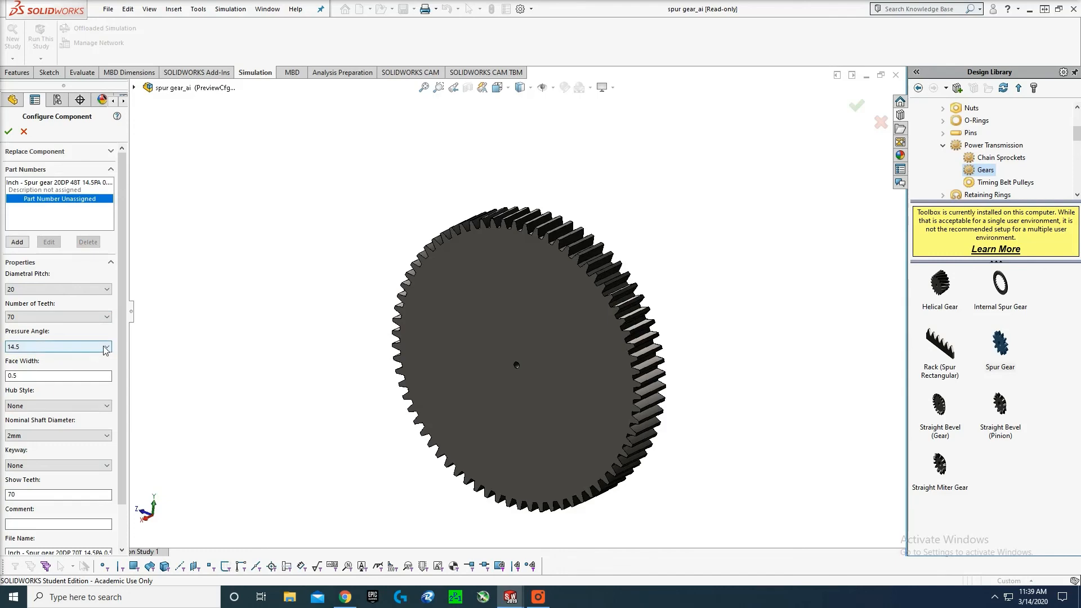
left_click(95, 356)
left_click(108, 348)
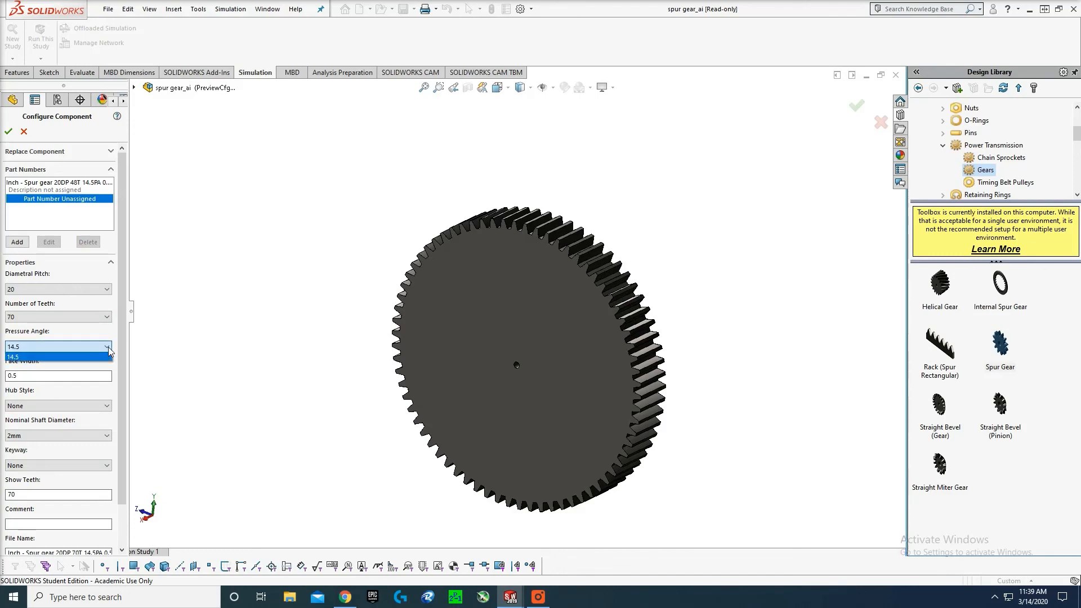
left_click(188, 206)
scroll(629, 268, "down", 5)
middle_click_drag(629, 269, 417, 317)
scroll(571, 302, "down", 5)
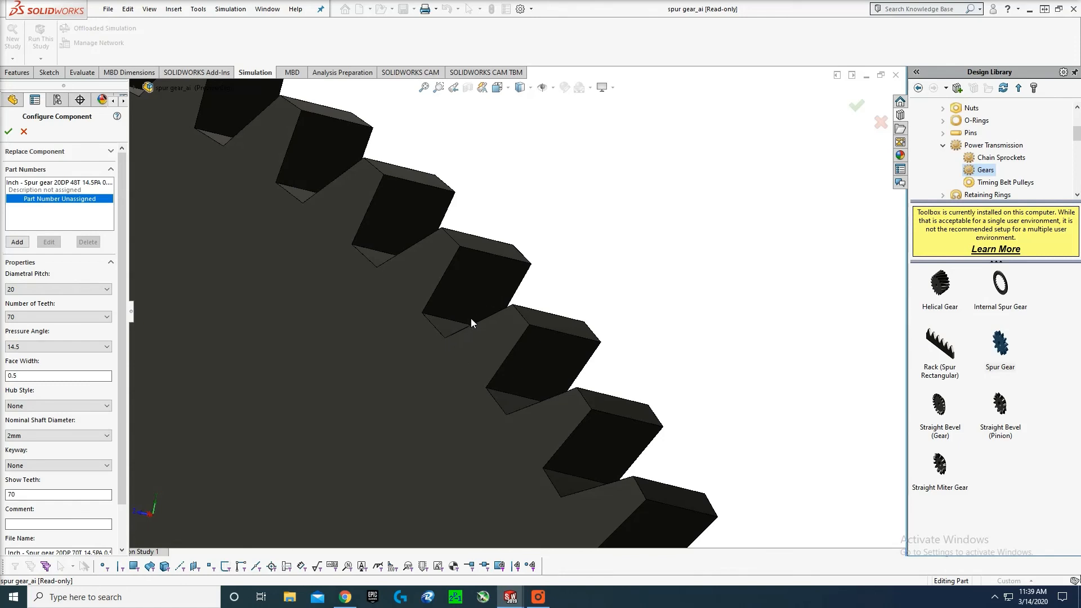
scroll(475, 309, "up", 2)
scroll(473, 308, "up", 2)
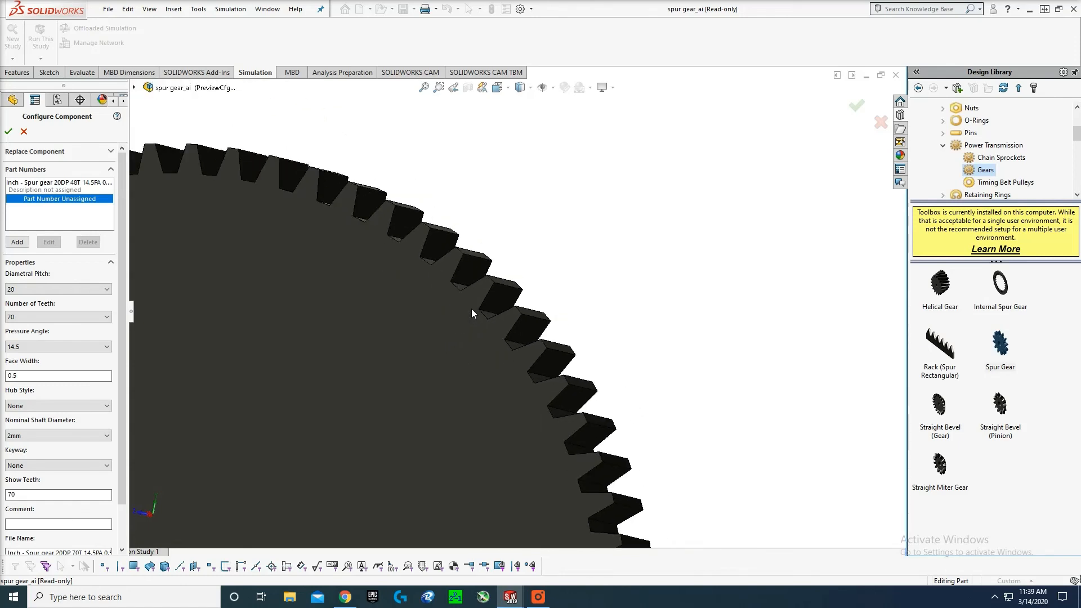
scroll(472, 309, "up", 4)
scroll(416, 345, "down", 1)
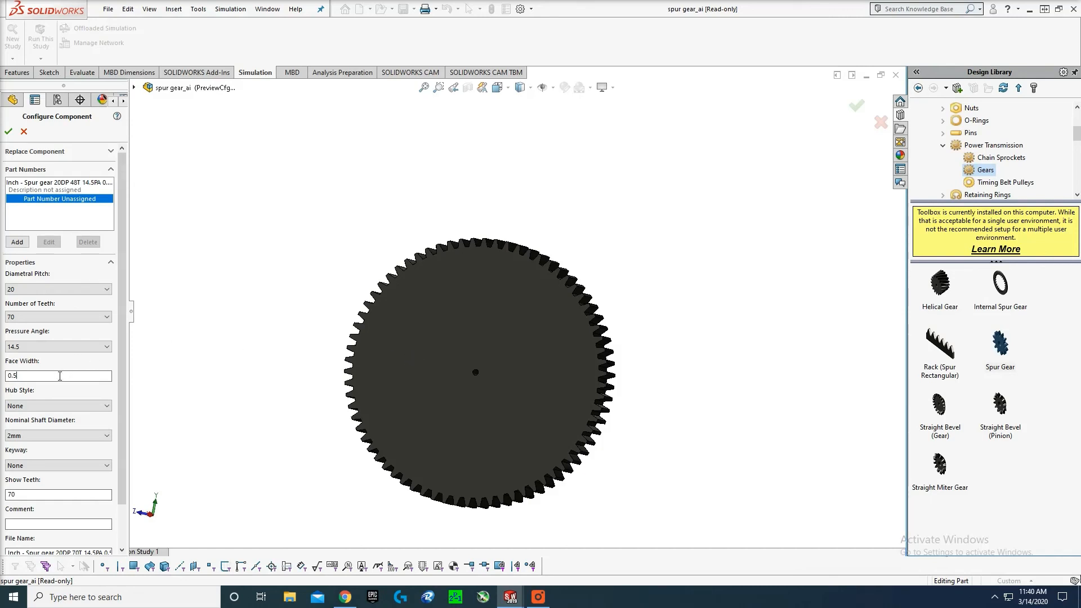
- Set the gear's face width to 1 and keep the hub style at None
type("1")
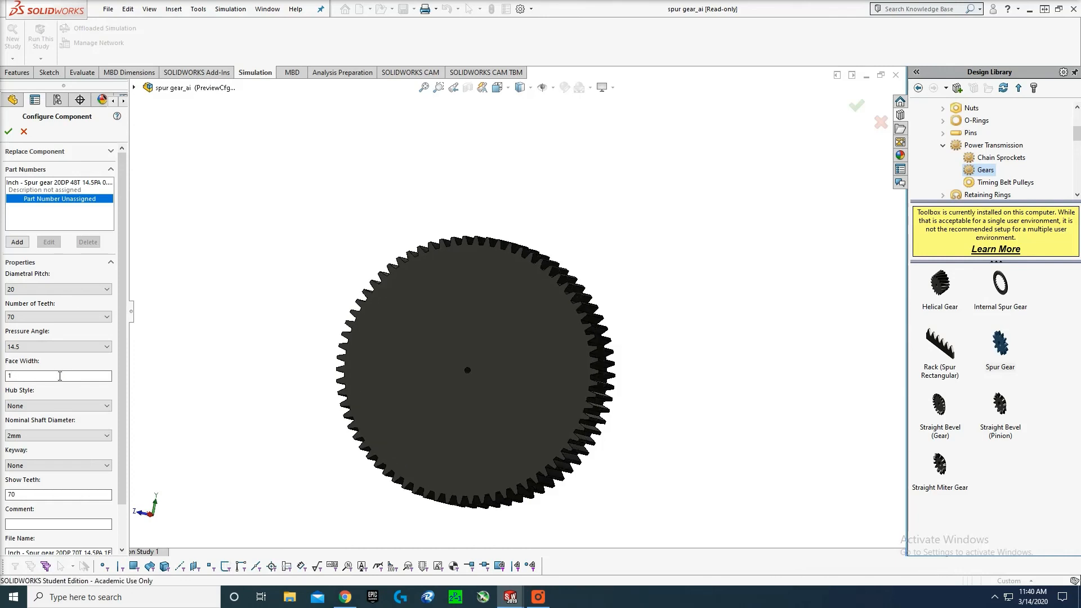
mouse_move(348, 351)
middle_mouse_down()
mouse_move(268, 345)
mouse_move(344, 359)
middle_mouse_up()
left_click(55, 406)
left_click(56, 415)
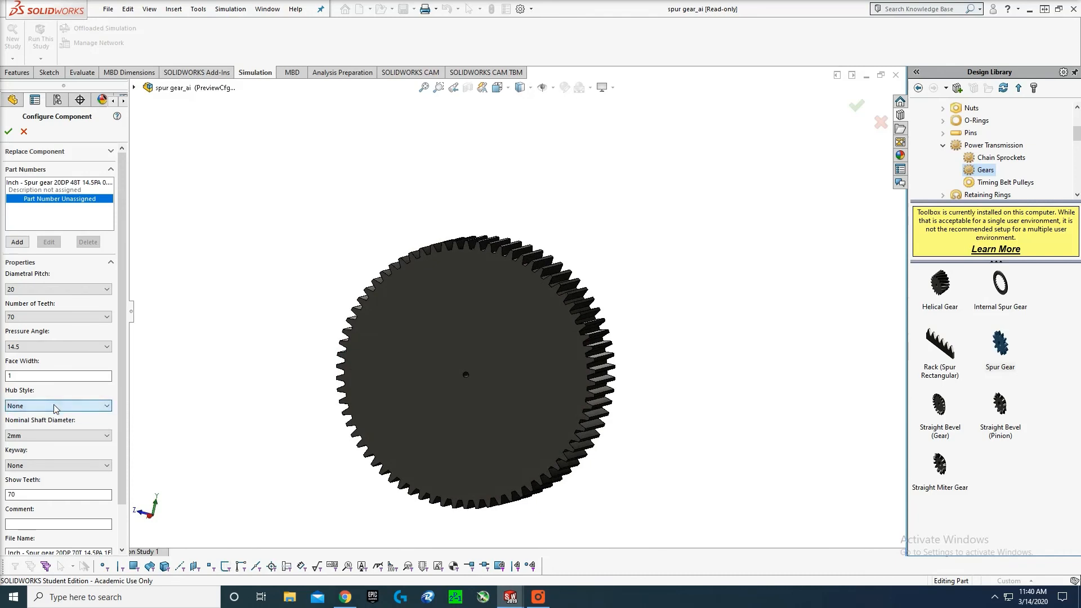
- Try a 1/2 nominal shaft diameter with Square(1) and Rectangular(2) keyways, and return the keyway to None
left_click(69, 435)
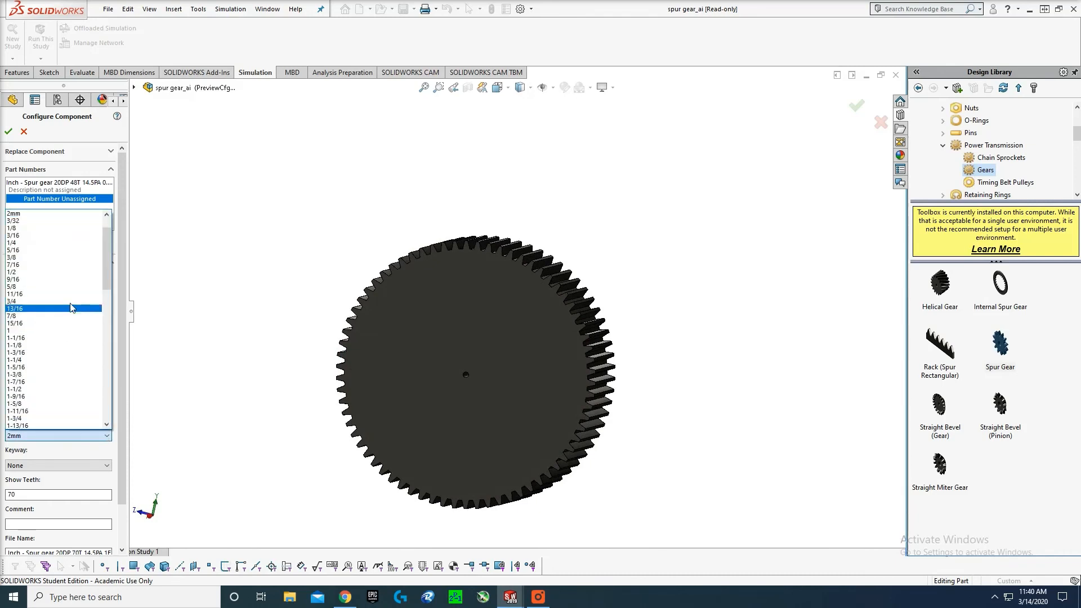
left_click(52, 273)
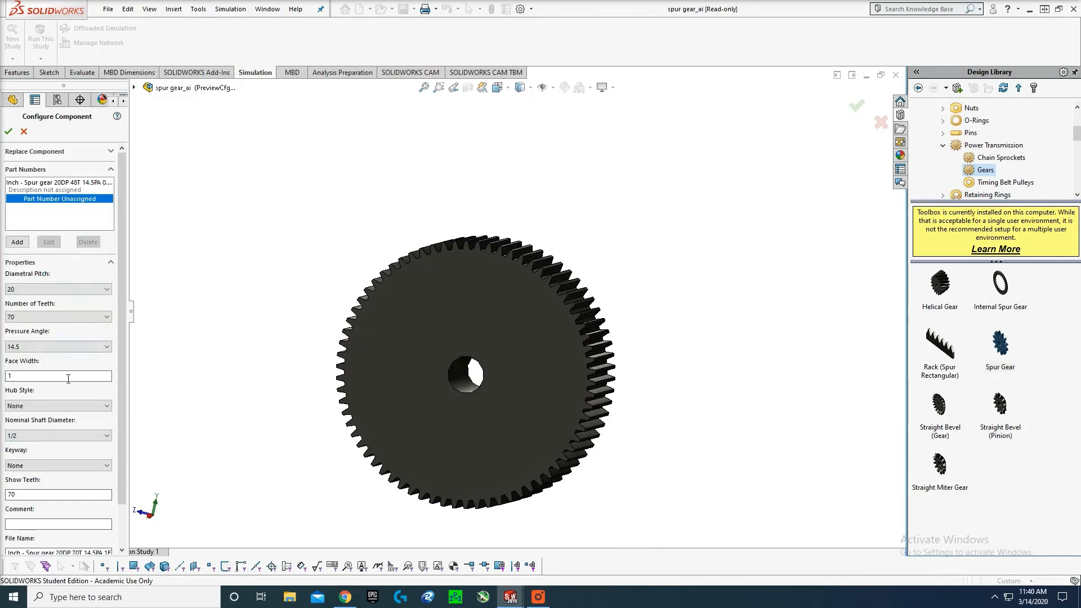
scroll(68, 378, "down", 2)
scroll(67, 422, "down", 1)
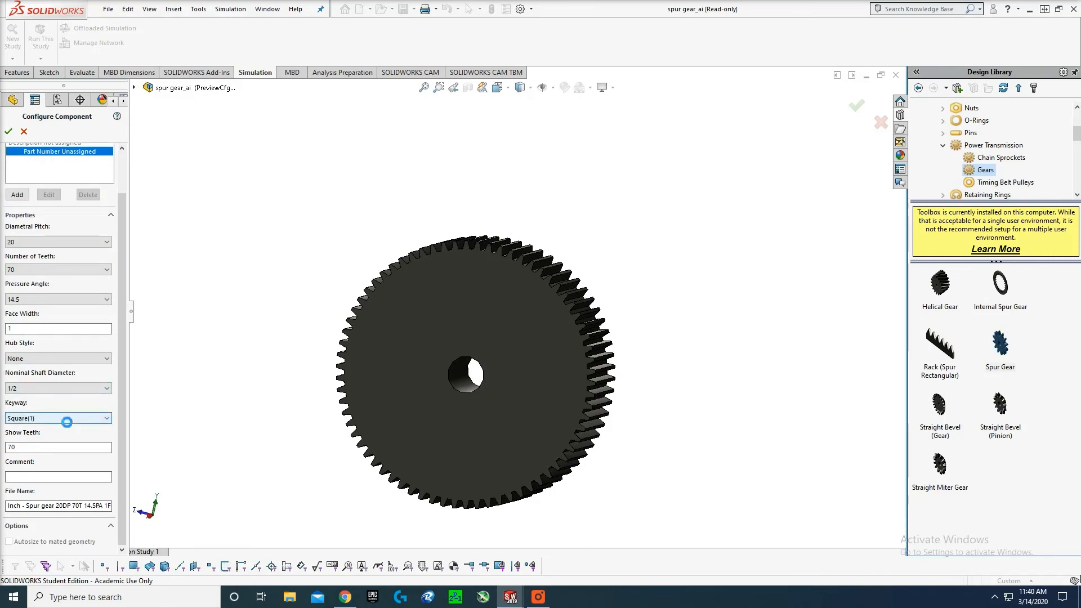
scroll(67, 423, "down", 1)
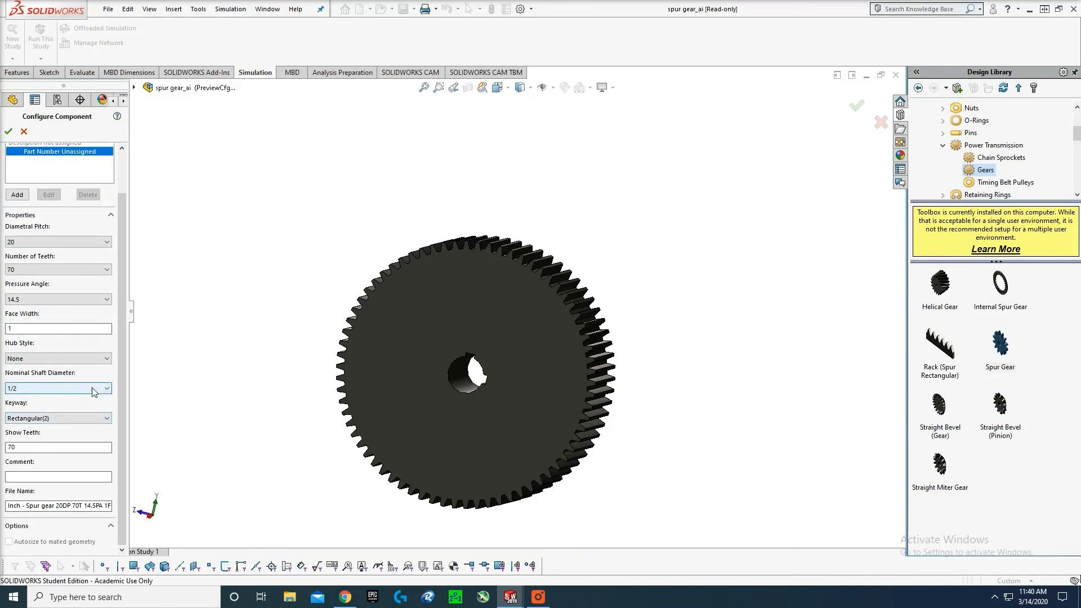
left_click(72, 418)
left_click(55, 429)
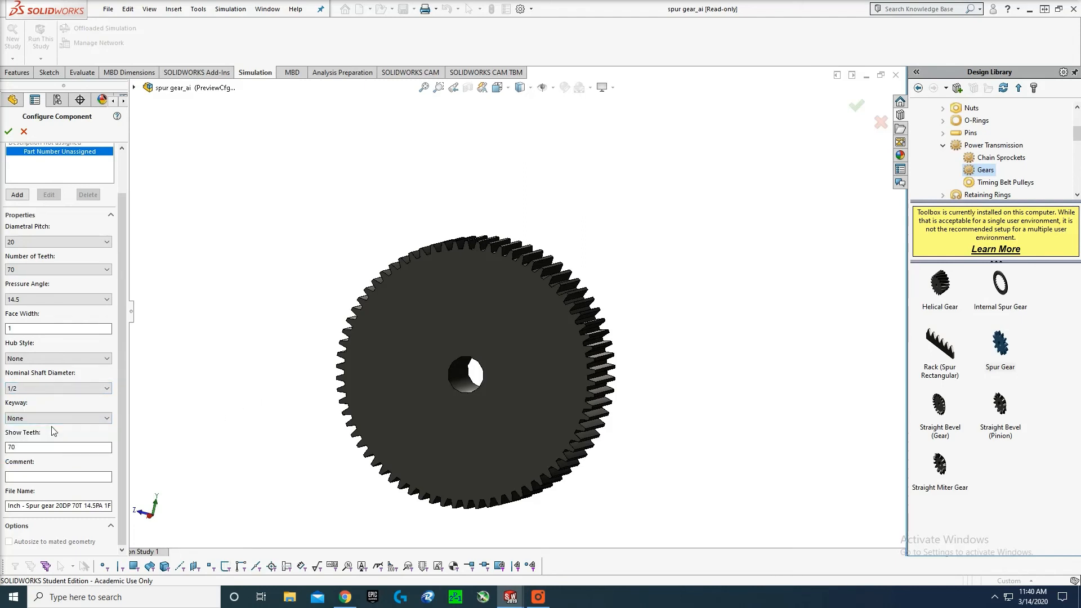
- Set the nominal shaft diameter to 1/4 and accept the spur gear configuration
left_click(108, 389)
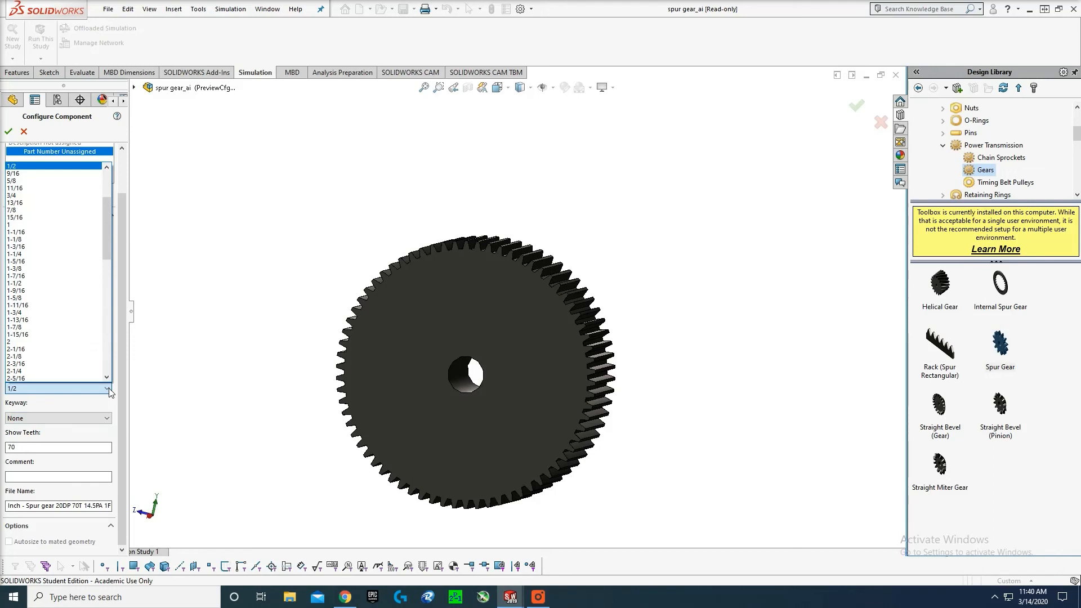
scroll(66, 224, "up", 4)
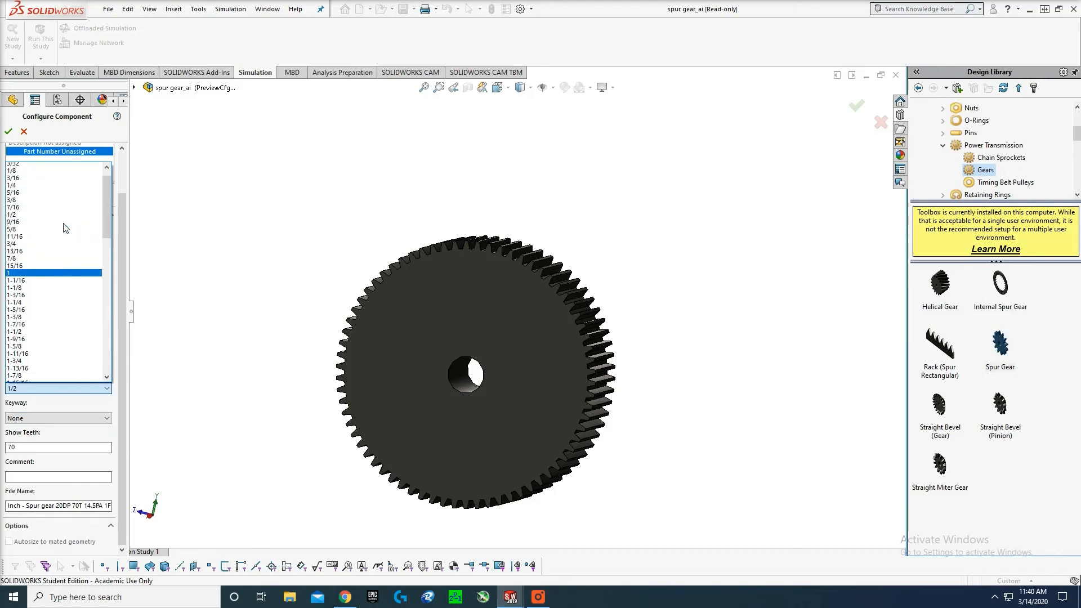
left_click(22, 225)
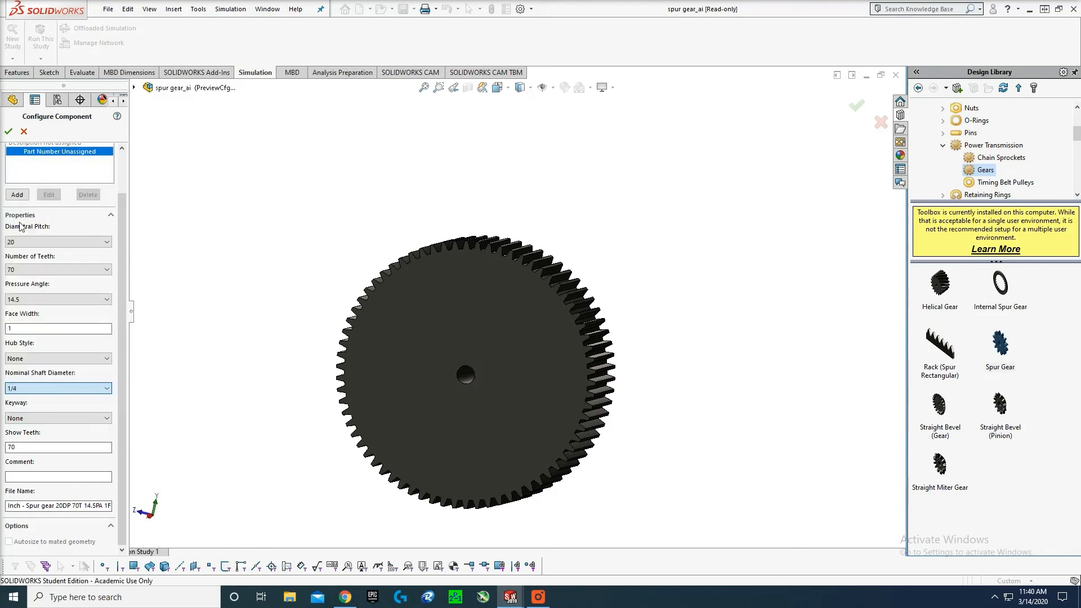
left_click(8, 131)
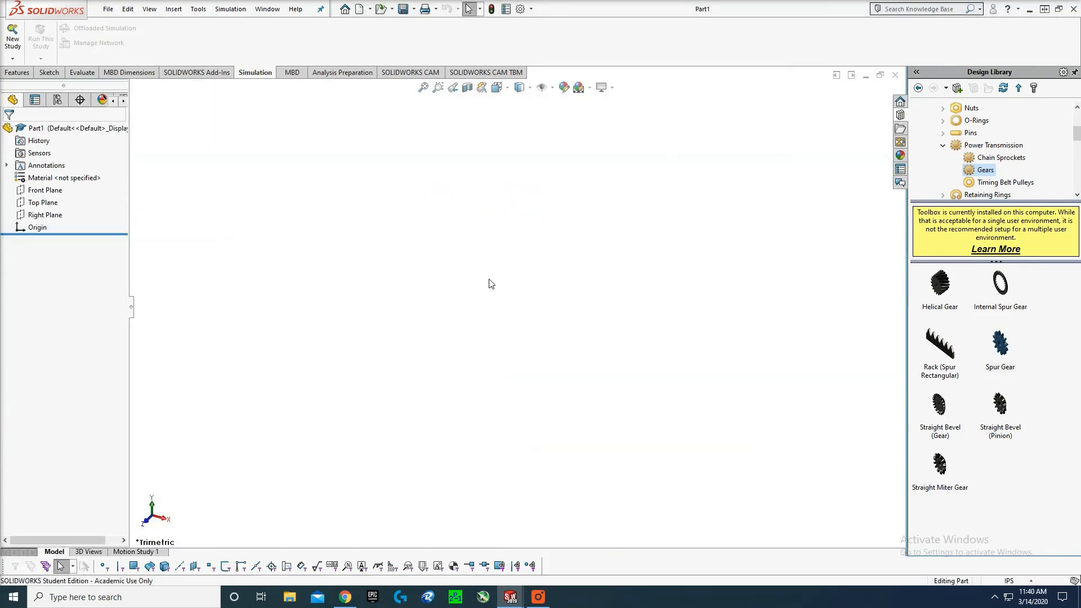
- Put the empty Part1 window aside and maximize the generated spur gear's window
left_click(864, 76)
left_click_drag(679, 90, 658, 69)
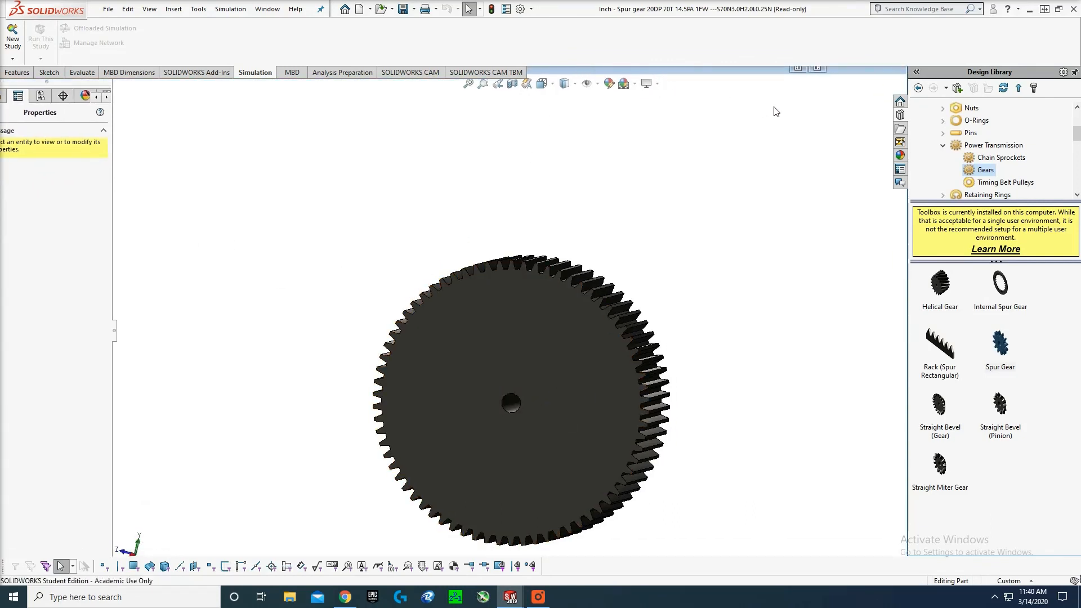
left_click_drag(739, 73, 734, 99)
left_click_drag(836, 95, 536, 111)
left_click(675, 114)
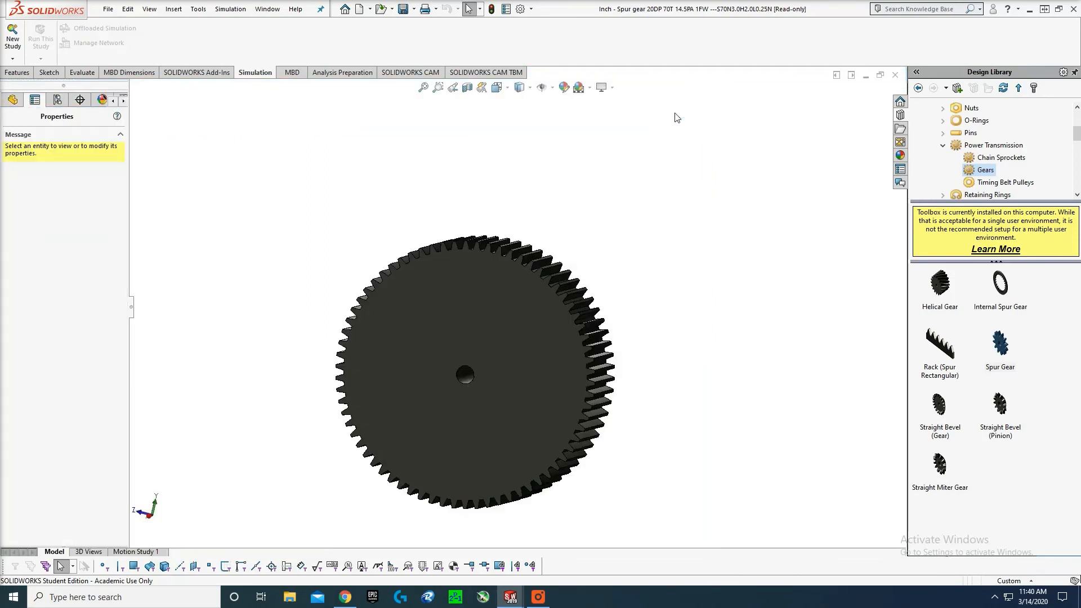
- Show the gear's feature tree, orient it to the front view and start a sketch on its flat face
left_click(24, 104)
left_click(522, 363)
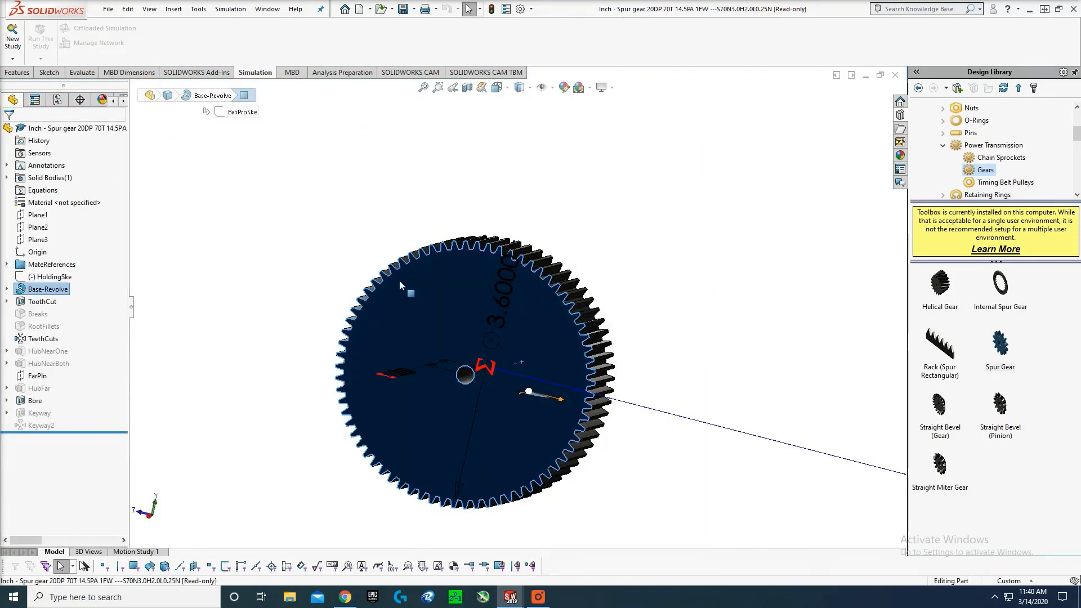
key("Escape")
key("space")
left_click(358, 389)
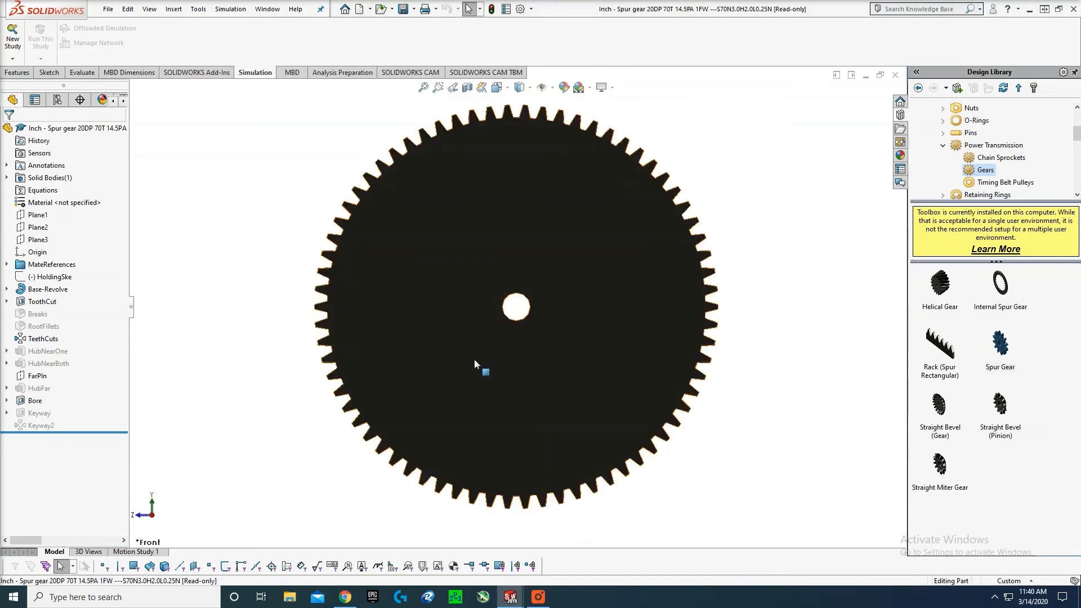
left_click(49, 72)
left_click(15, 38)
left_click(563, 249)
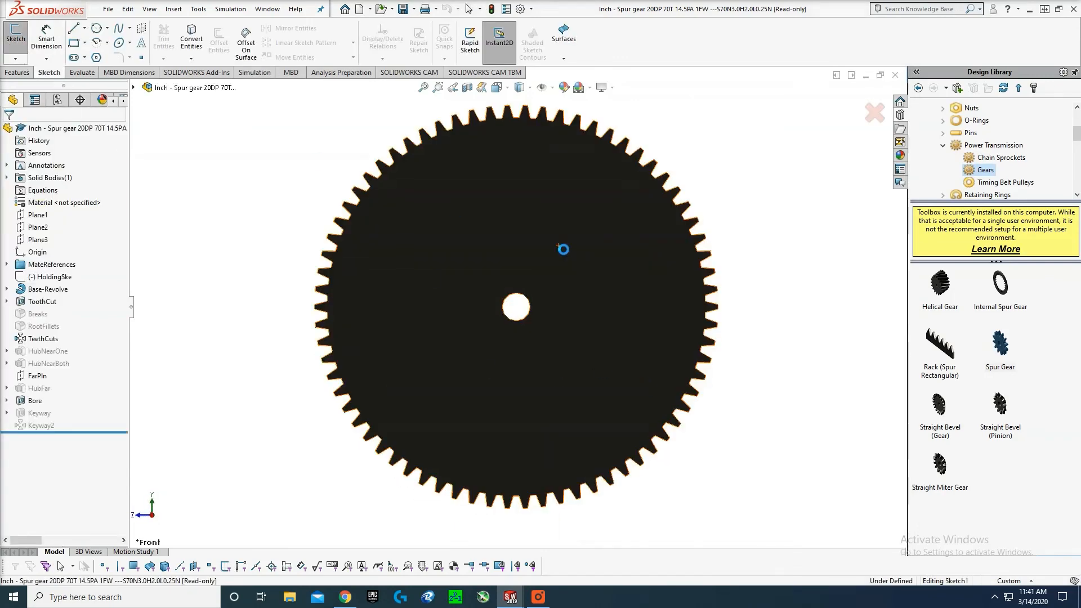
- Set the gear document's unit system to IPS (inch, pound, second)
left_click(96, 58)
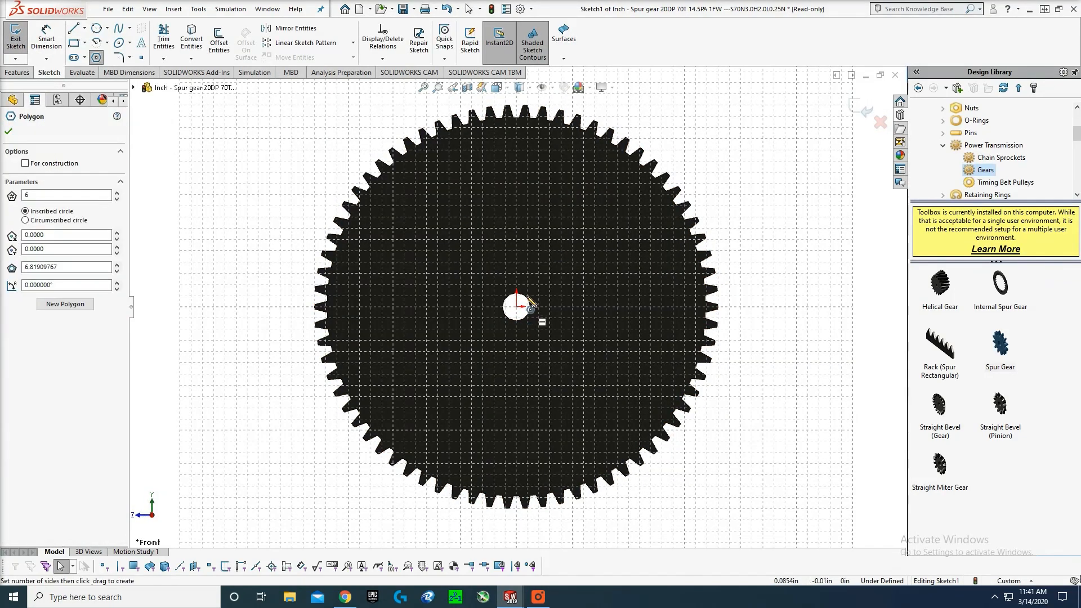
key("Escape")
left_click(520, 9)
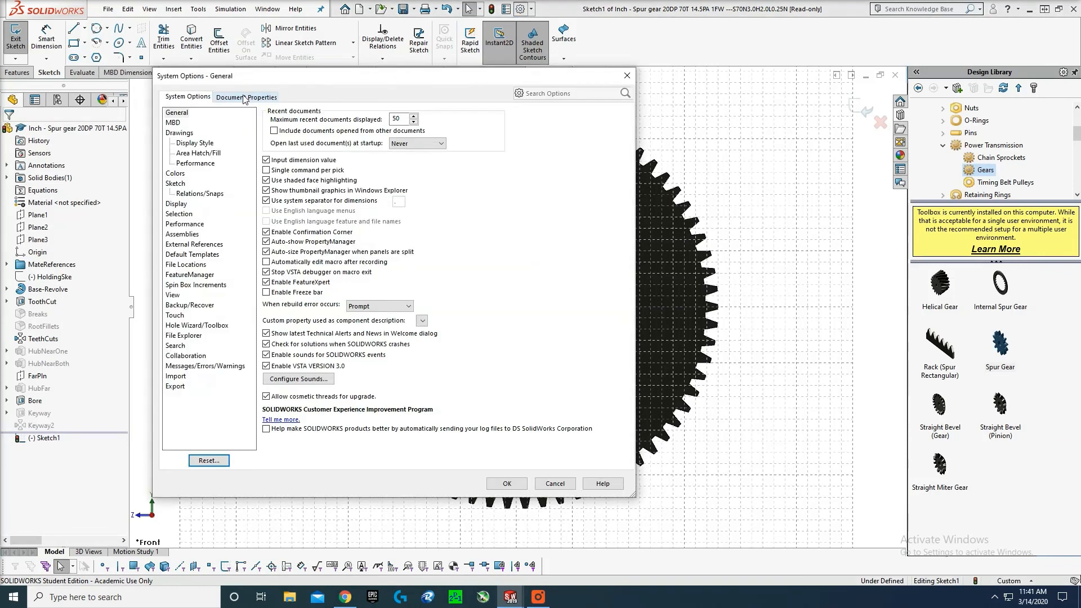
left_click(244, 98)
left_click(184, 194)
left_click(272, 148)
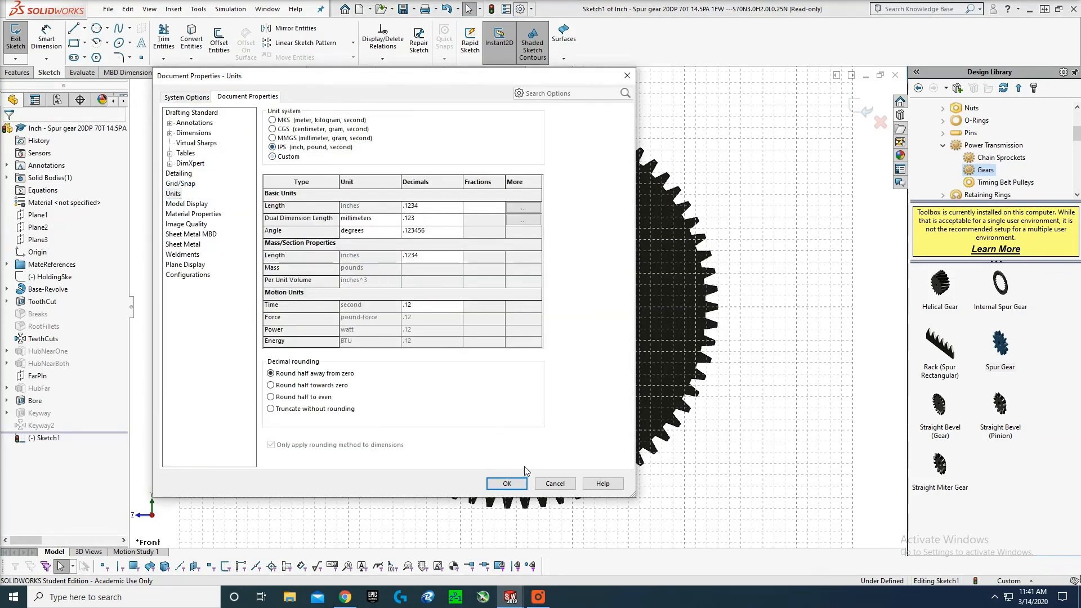
left_click(506, 483)
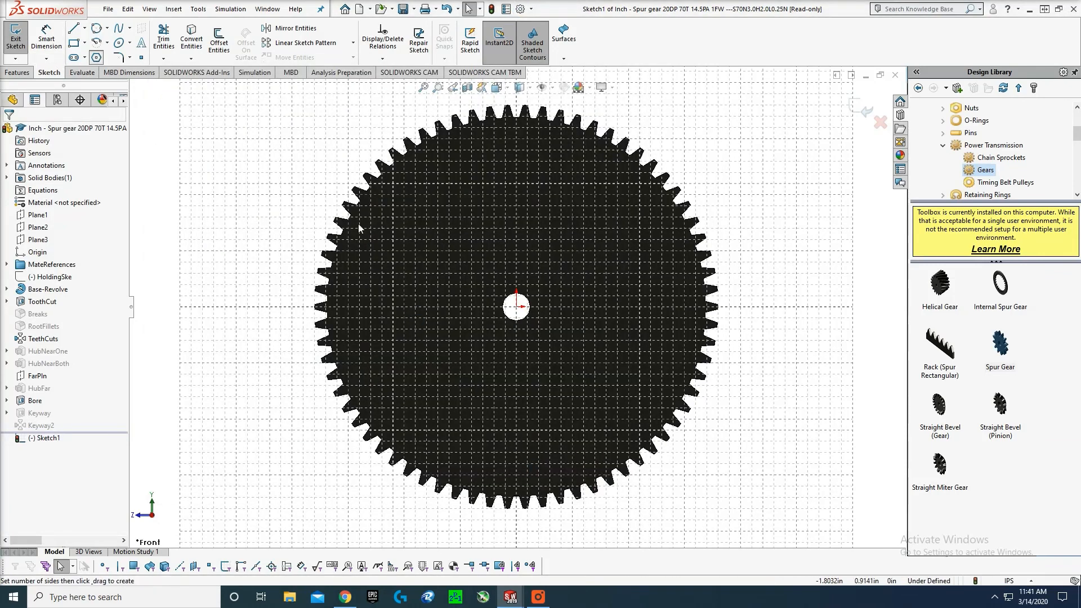
- Sketch a six-sided polygon centred on the origin around the bore, about 0.72 in across flats
left_click(96, 57)
left_click(516, 306)
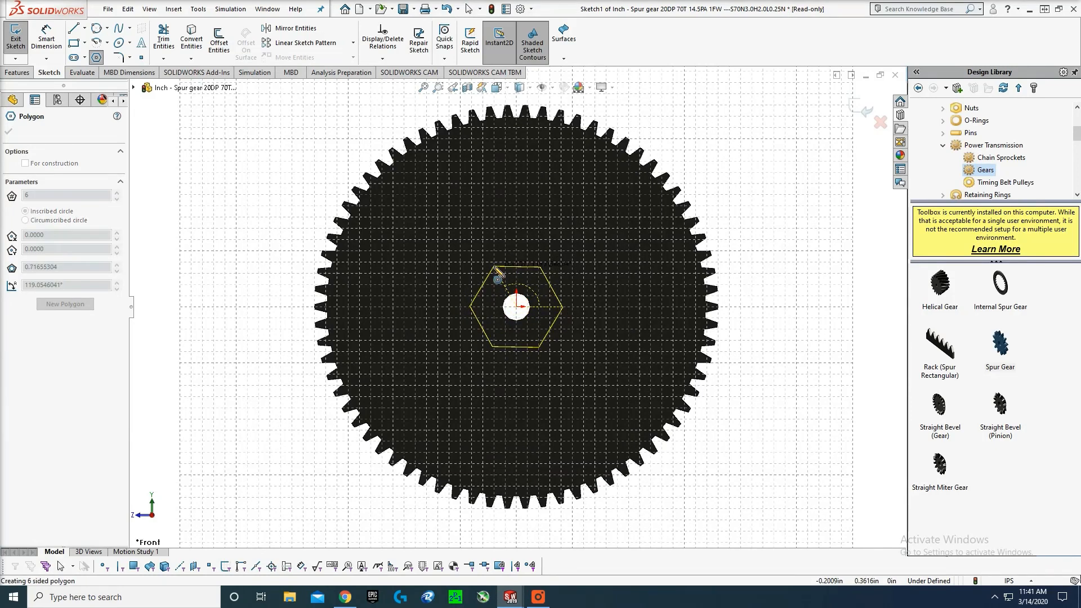
left_click(494, 266)
key("Escape")
- Dimension the distance between two opposite sides of the hexagon as 0.5 in
key("d")
left_click(556, 297)
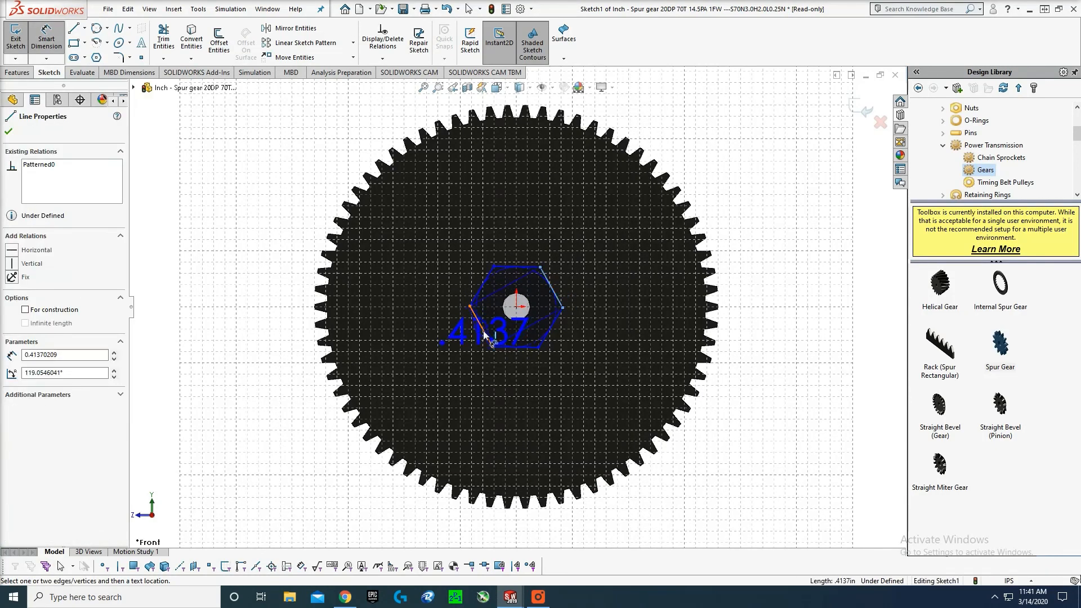
left_click(482, 326)
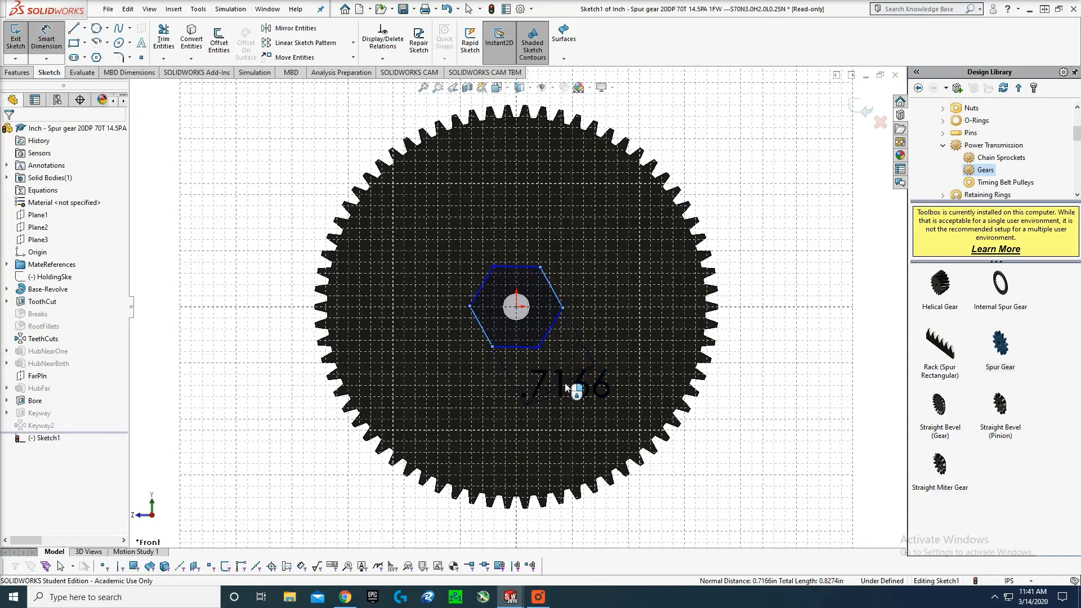
left_click(565, 388)
type("0.5")
key("Return")
scroll(545, 311, "down", 2)
key("Escape")
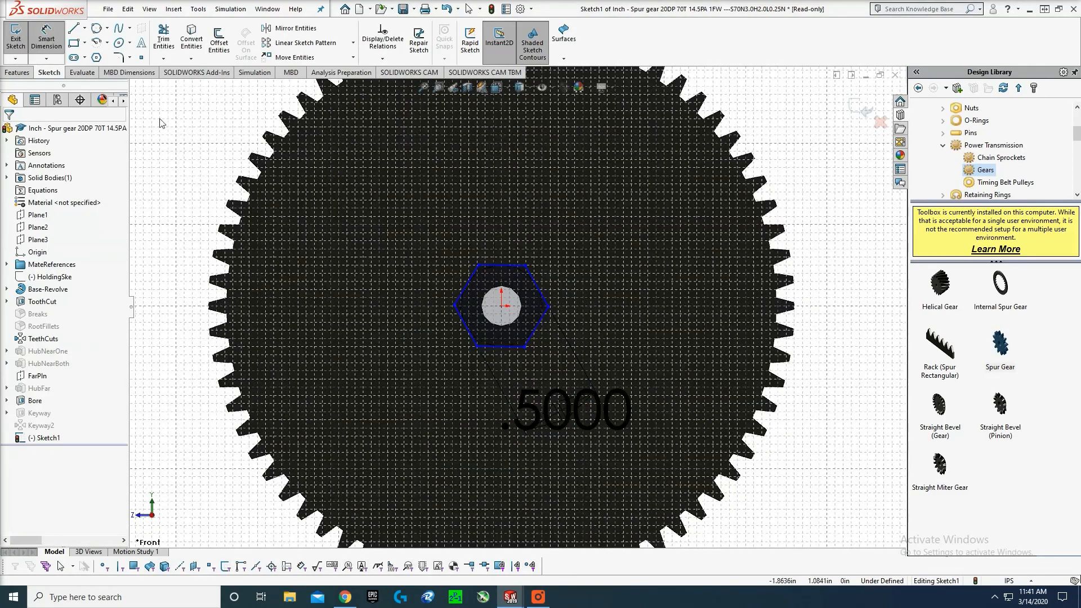
- Cut the hexagon out of the gear with an Extruded Cut set to Through All
left_click(17, 73)
left_click(166, 43)
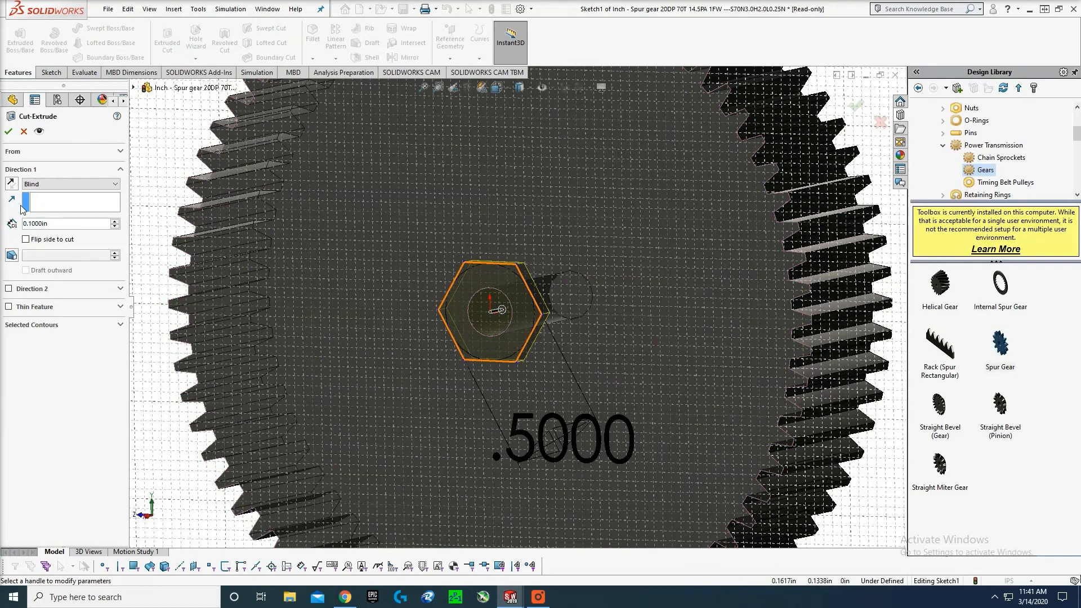
left_click(38, 186)
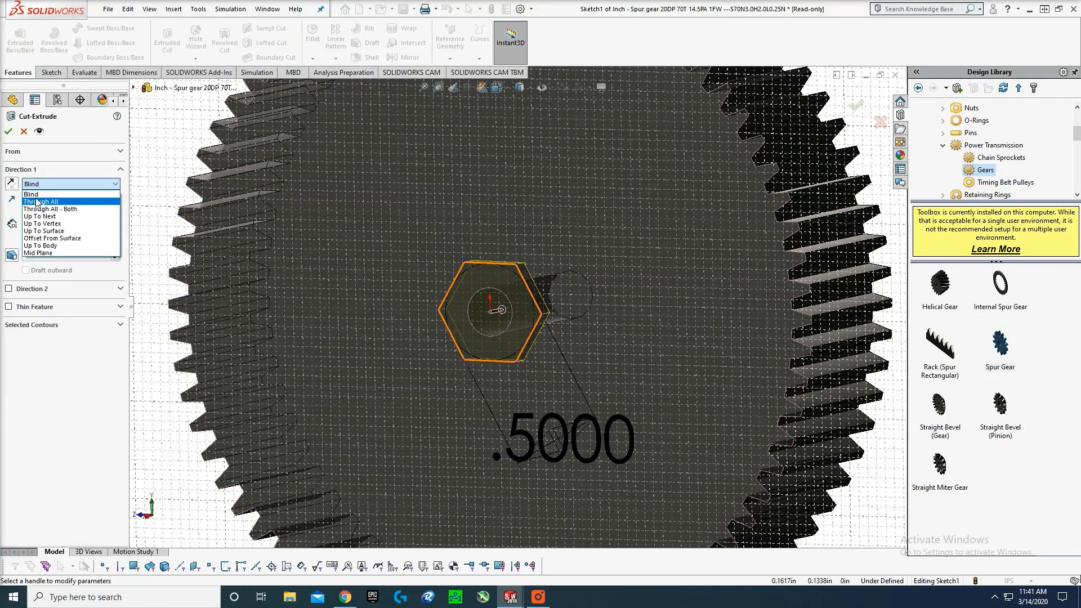
left_click(37, 194)
left_click(17, 132)
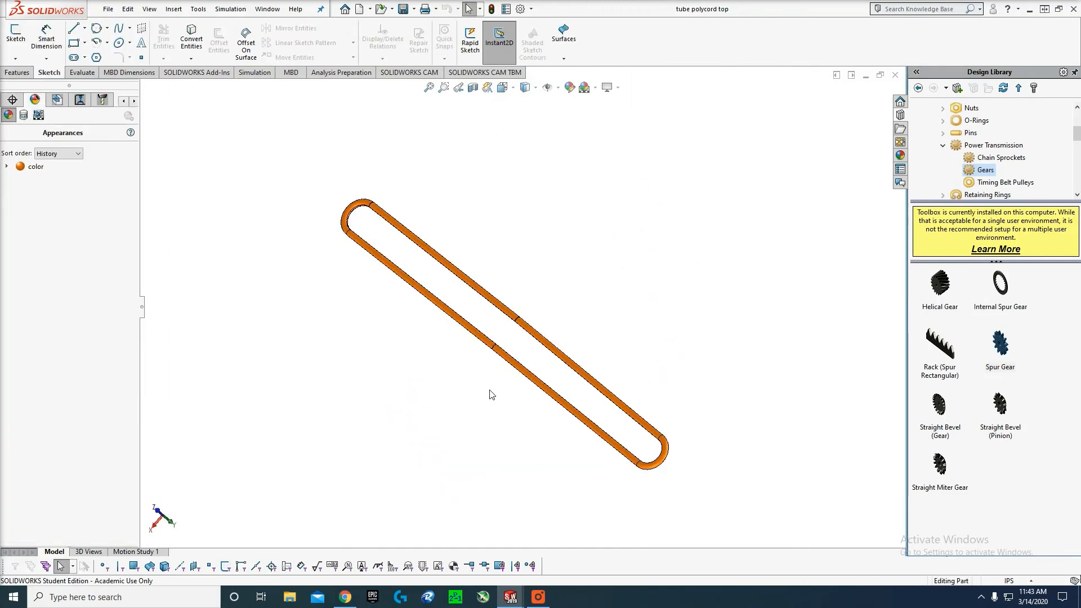
- Examine the tube polycord top part's closed loop and rounded ends from several angles
scroll(619, 352, "down", 4)
middle_click_drag(616, 351, 512, 306)
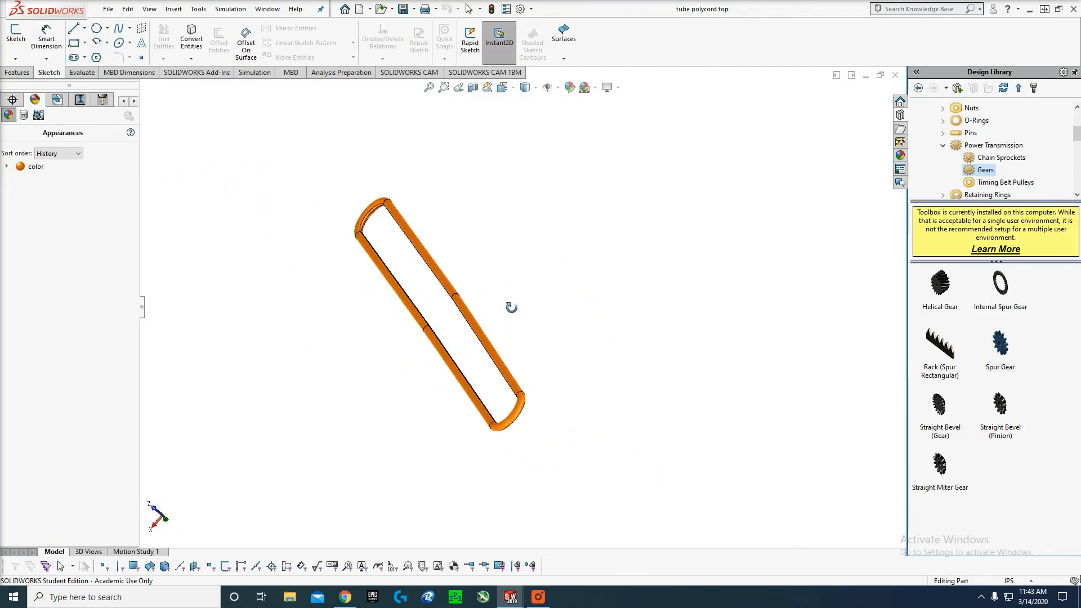
scroll(509, 305, "up", 3)
scroll(647, 357, "down", 5)
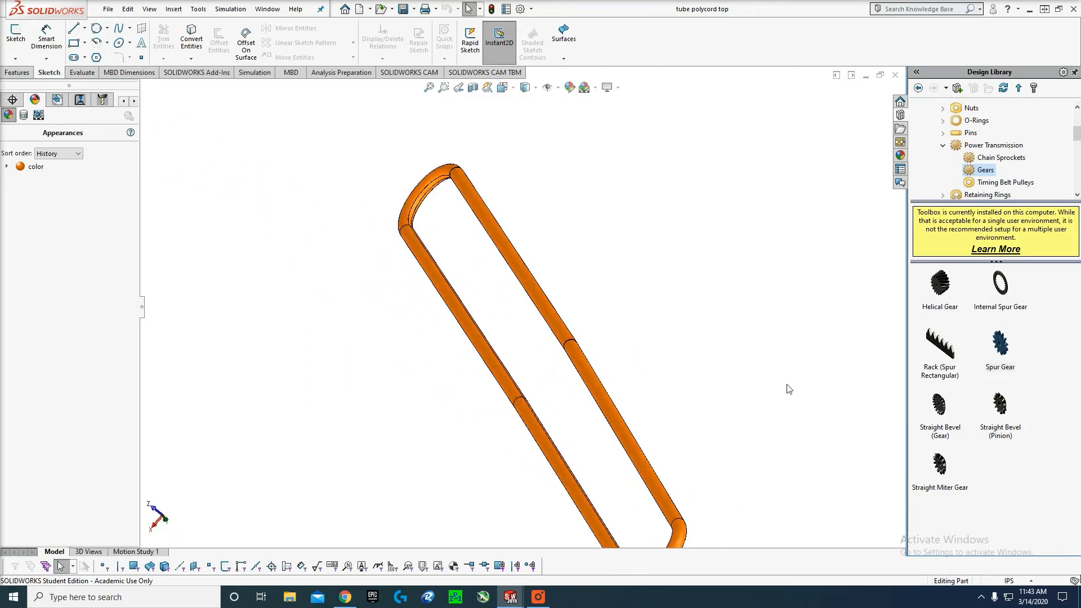
middle_click_drag(786, 386, 728, 307)
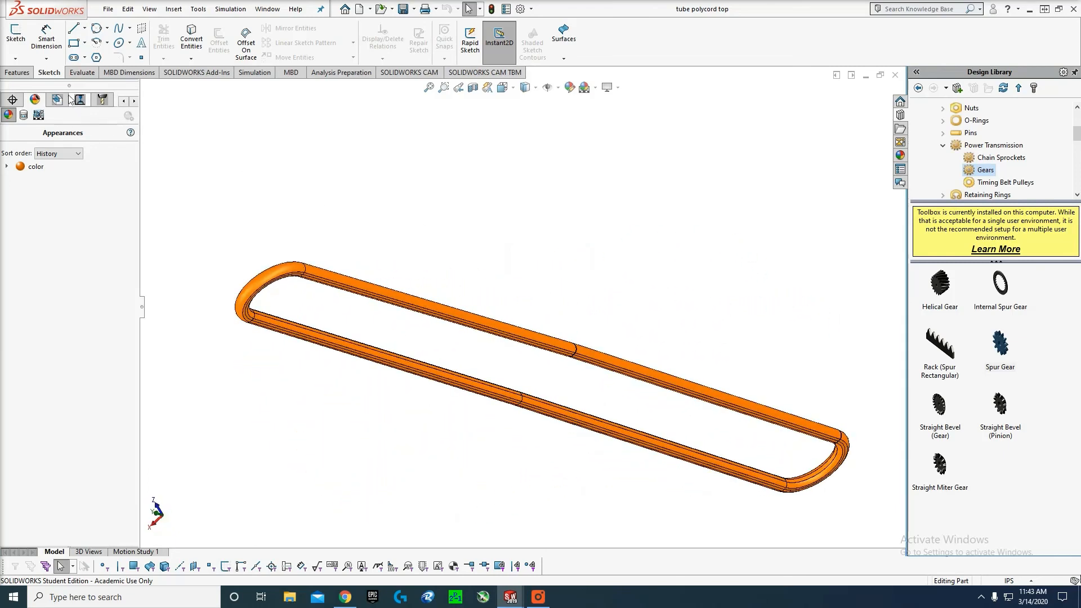
left_click(17, 72)
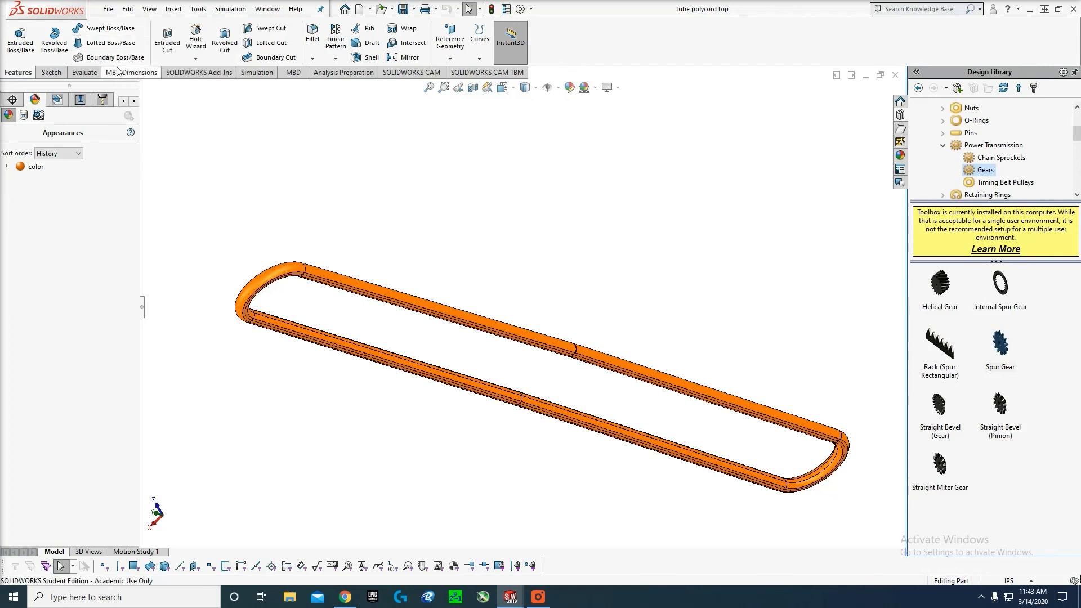
left_click(52, 72)
scroll(484, 309, "up", 3)
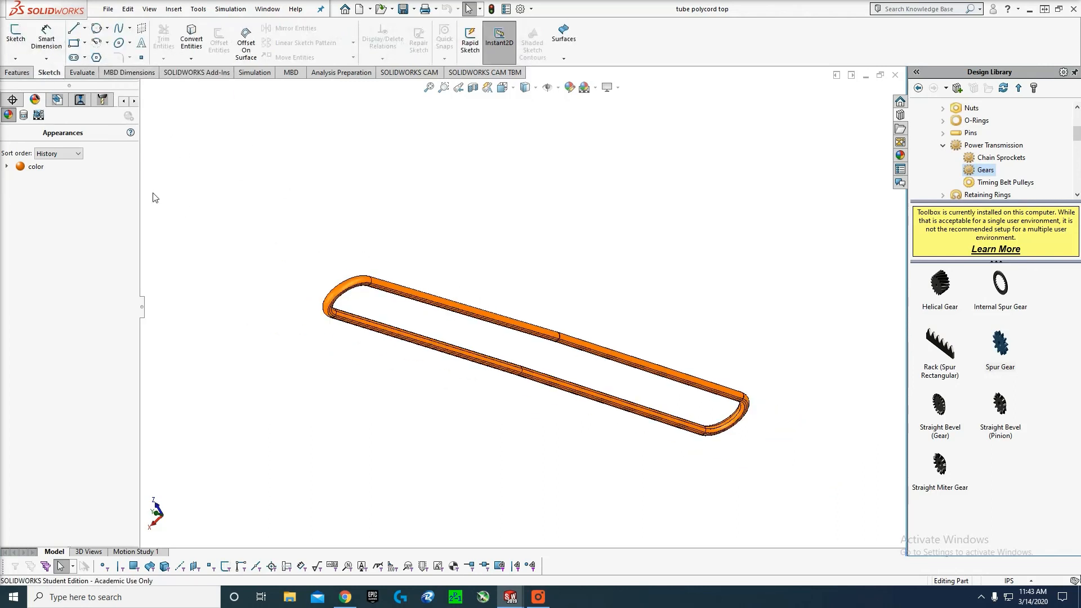
left_click(8, 102)
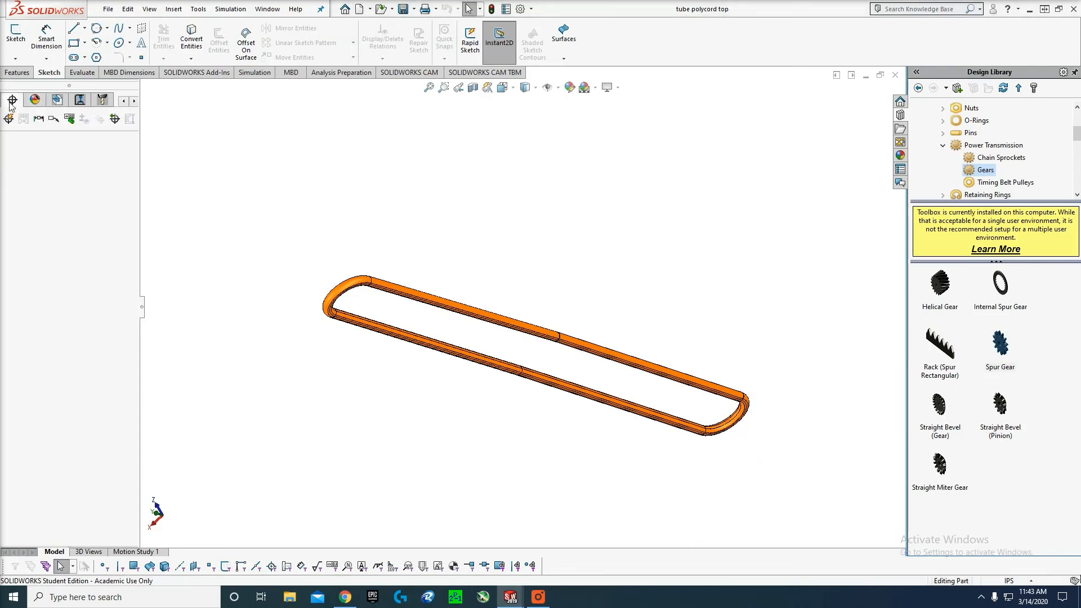
scroll(594, 298, "down", 1)
scroll(593, 298, "up", 1)
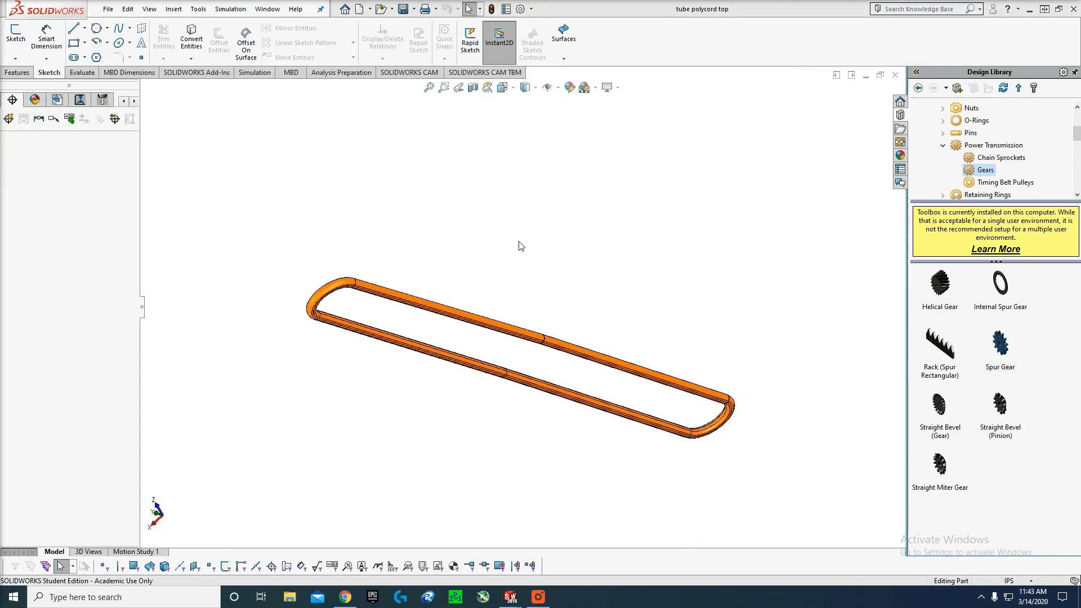
middle_click_drag(519, 246, 659, 336)
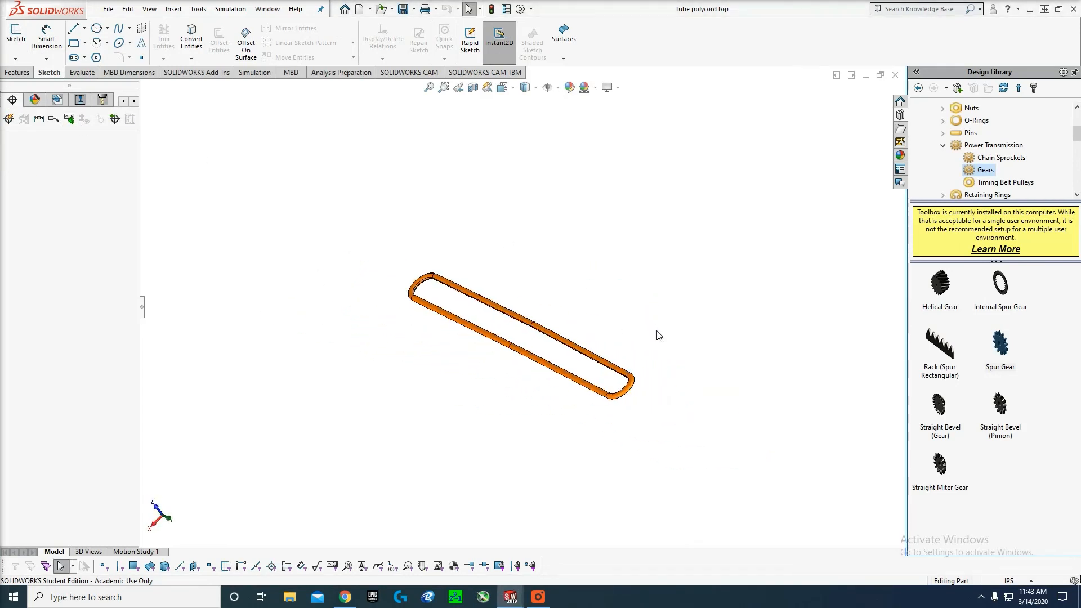
scroll(628, 377, "down", 2)
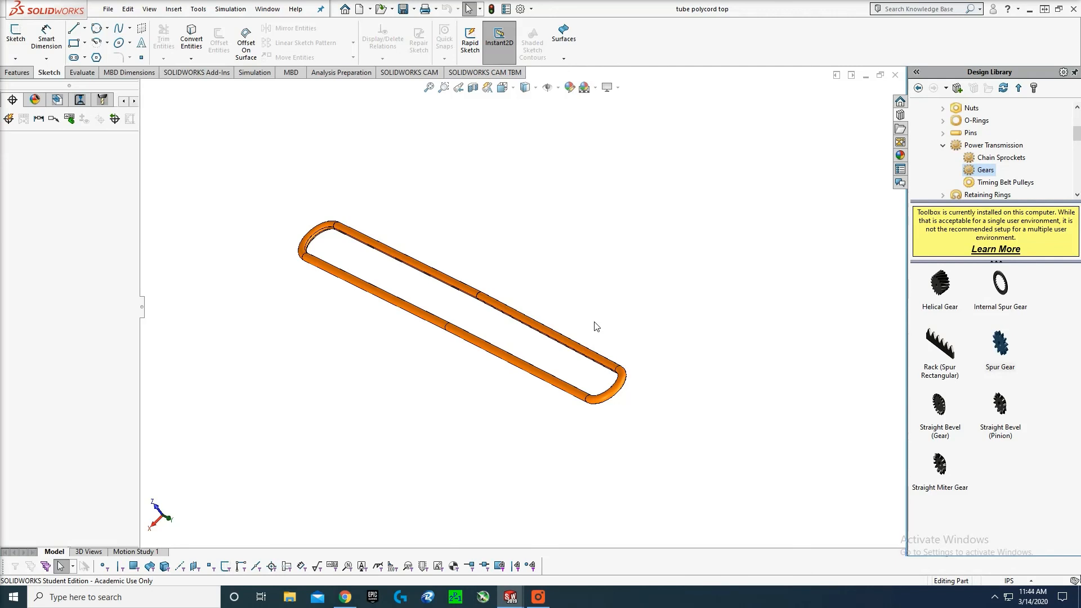
scroll(506, 246, "up", 2)
scroll(507, 246, "down", 3)
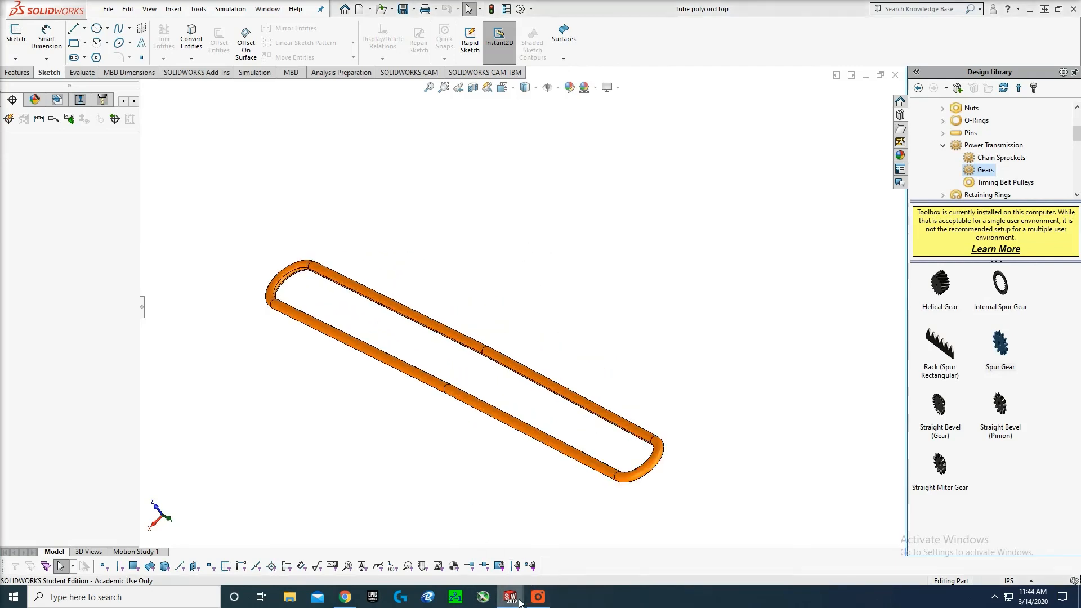
- Switch to the Part1 document with its open, empty sketch and look up the Swept Boss/Base feature
mouse_move(509, 595)
mouse_move(495, 547)
left_click(410, 545)
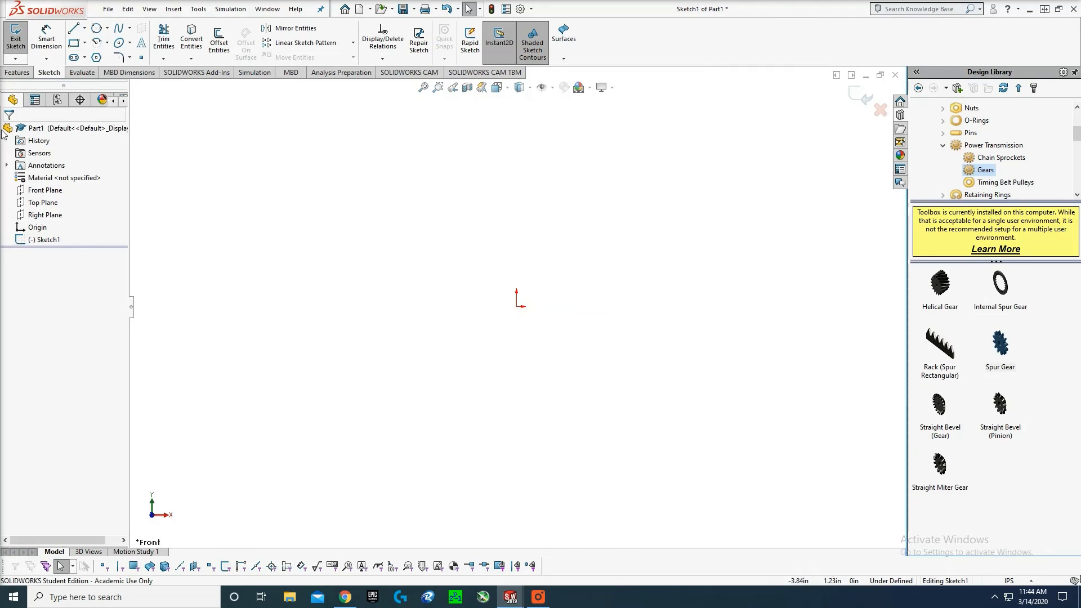
left_click(17, 72)
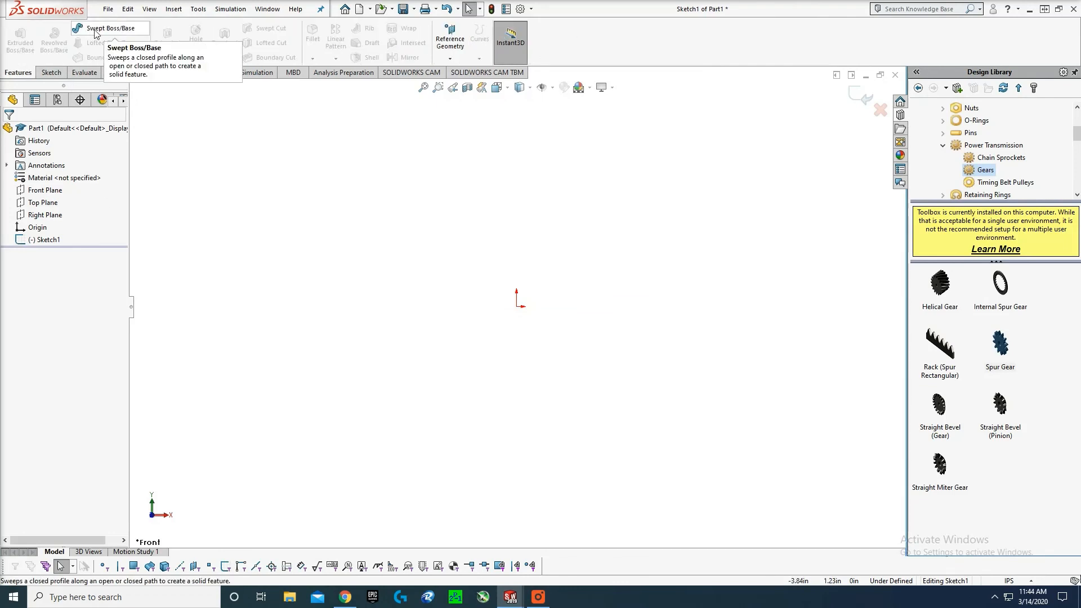
left_click(52, 72)
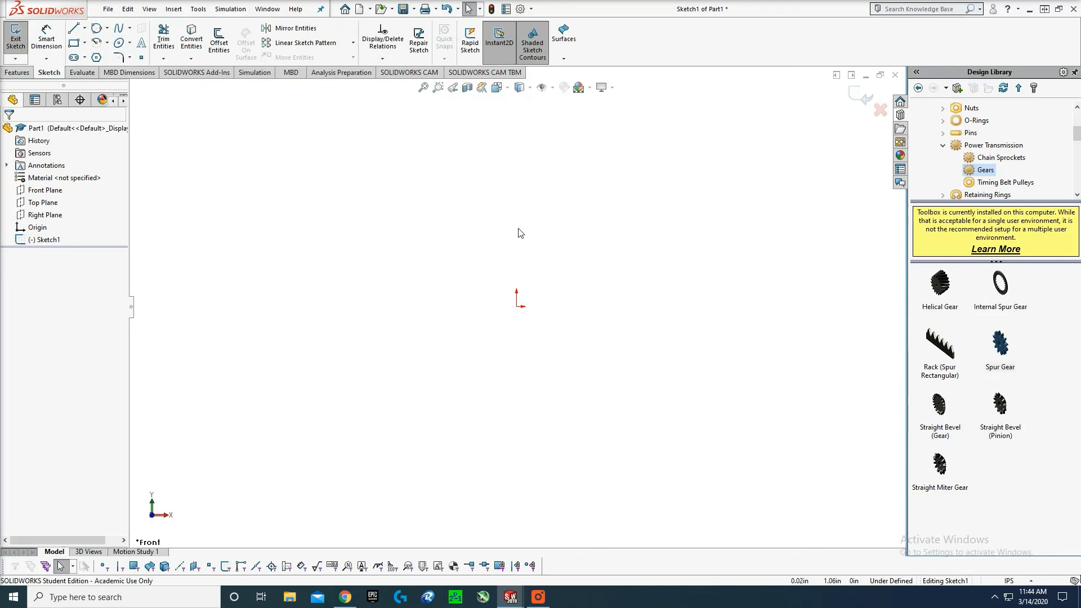
- Sketch a closed L-shaped outline about 8.07 in wide on the Front Plane, its long vertical side through the origin, and exit the sketch
key("l")
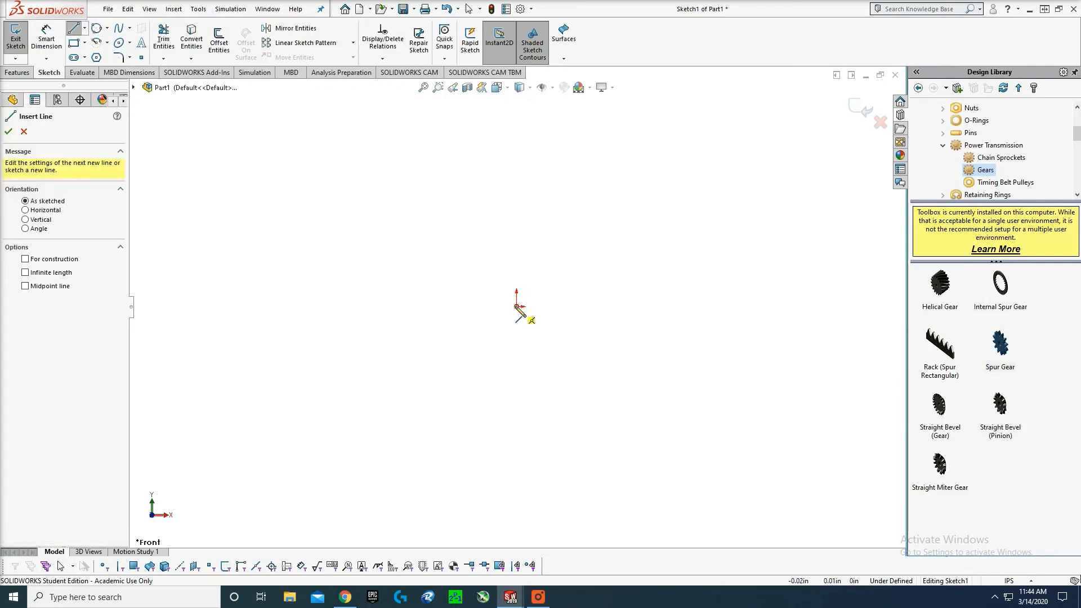
left_click(516, 305)
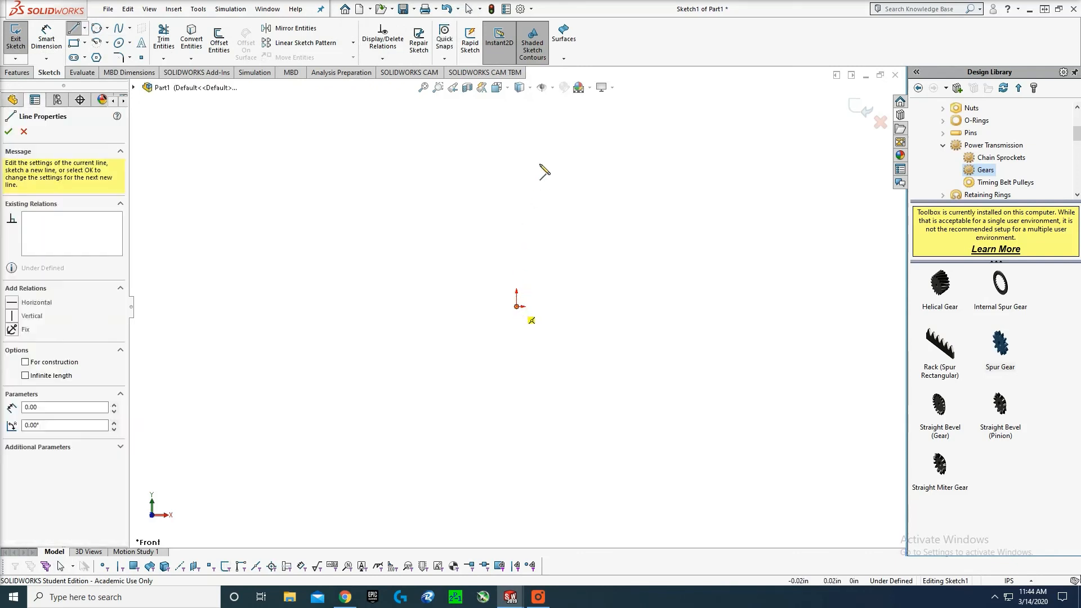
left_click(517, 159)
left_click(377, 159)
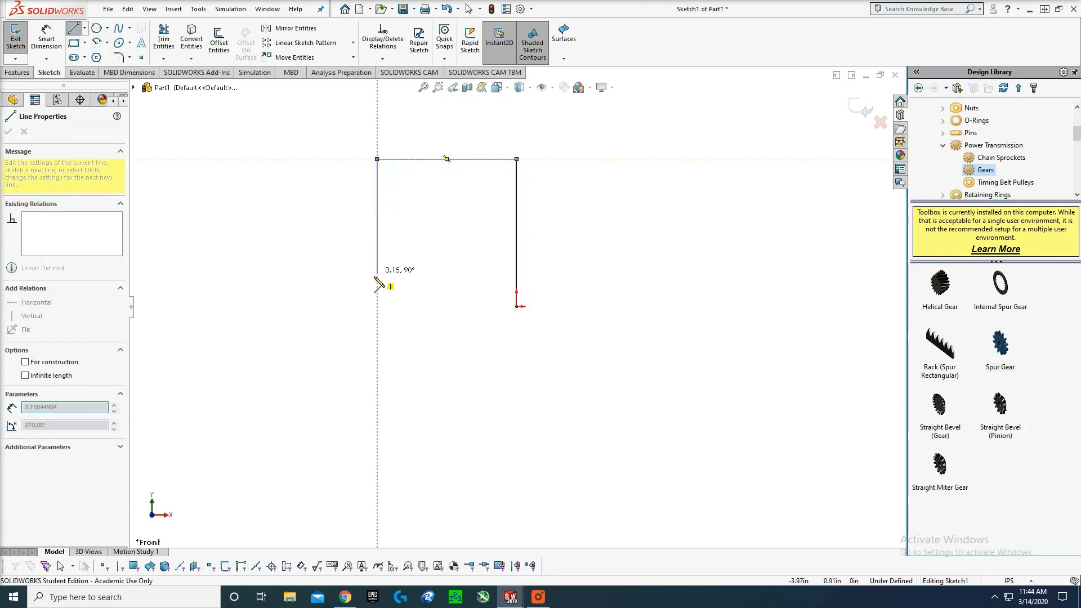
left_click(377, 419)
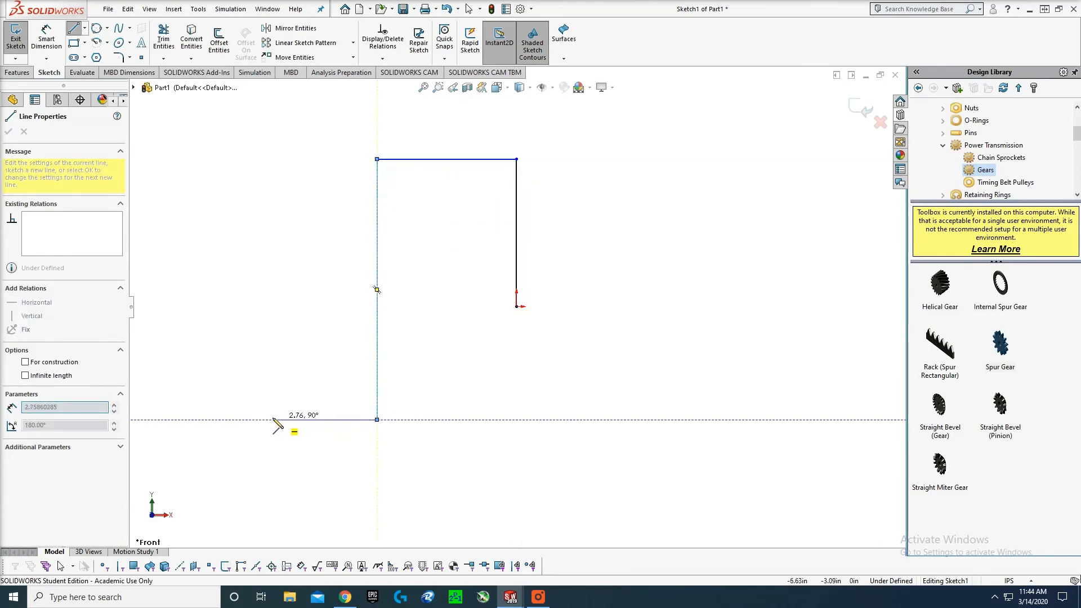
left_click(225, 419)
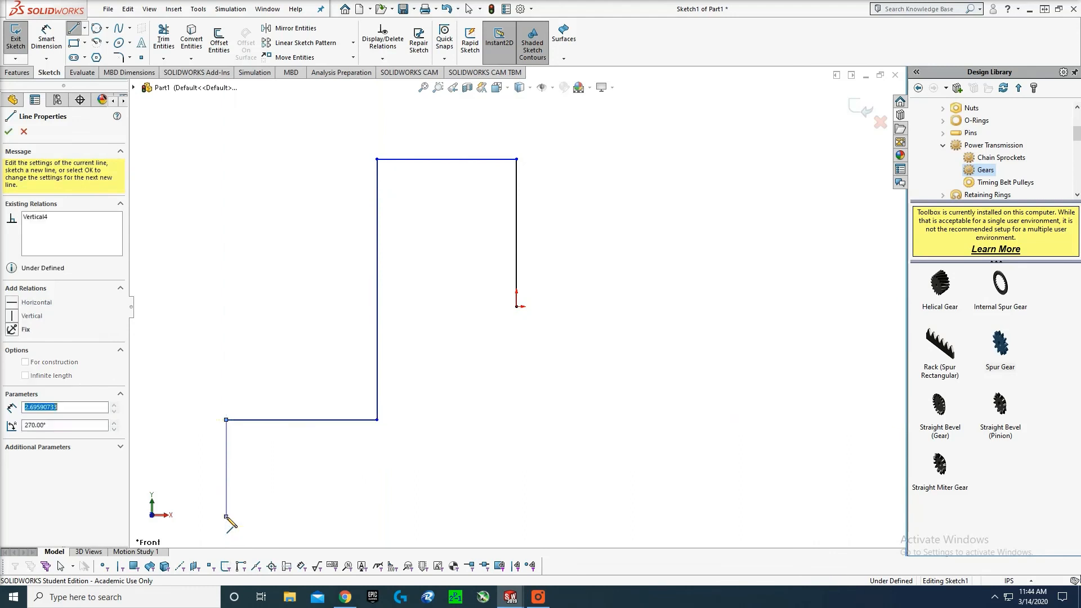
left_click(226, 516)
left_click(517, 516)
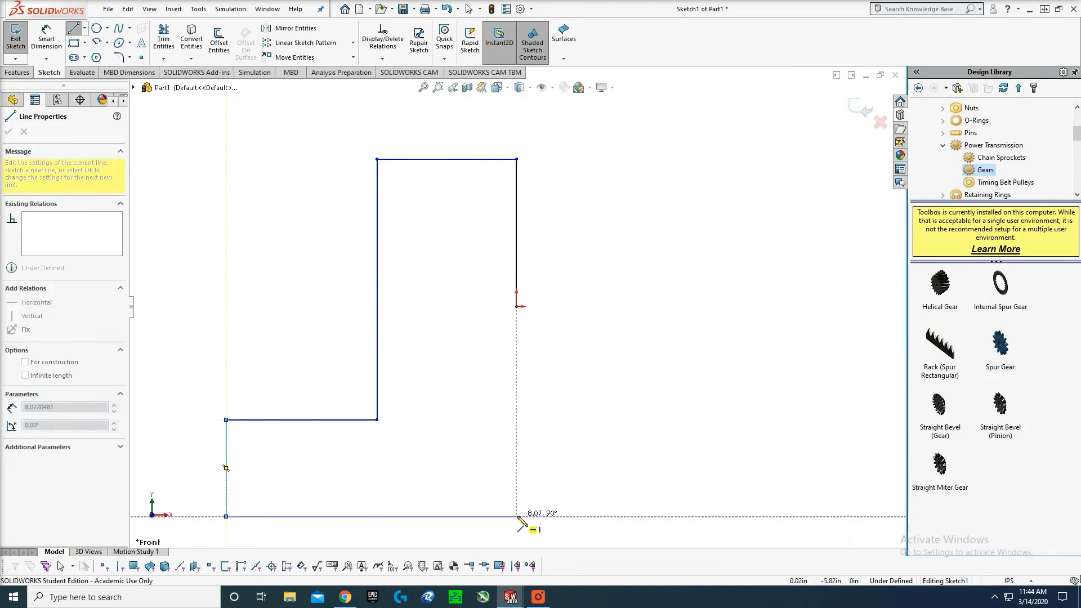
left_click(516, 307)
key("Escape")
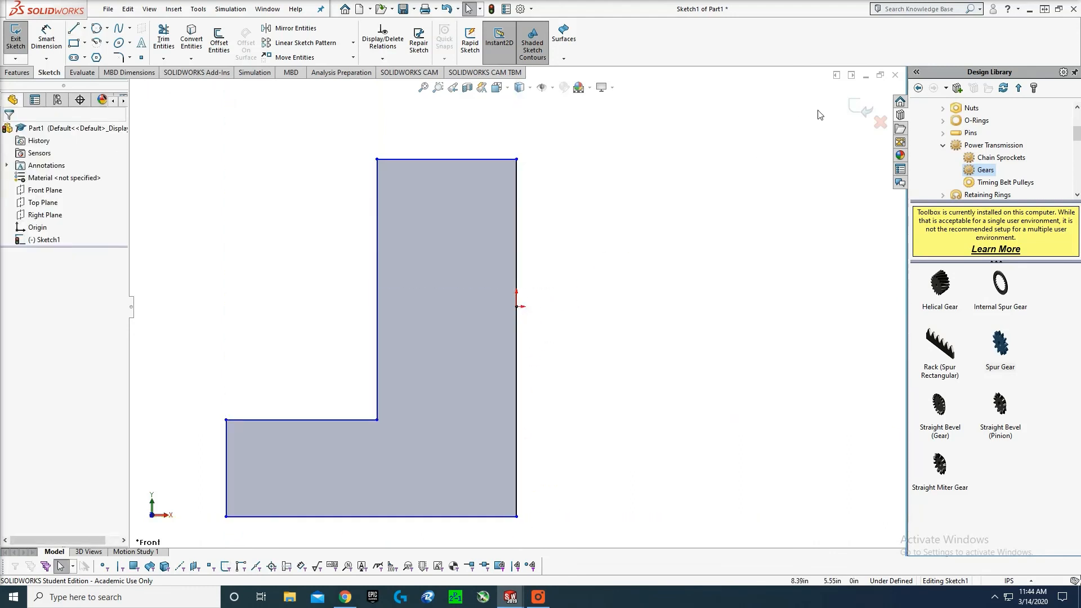
left_click(855, 108)
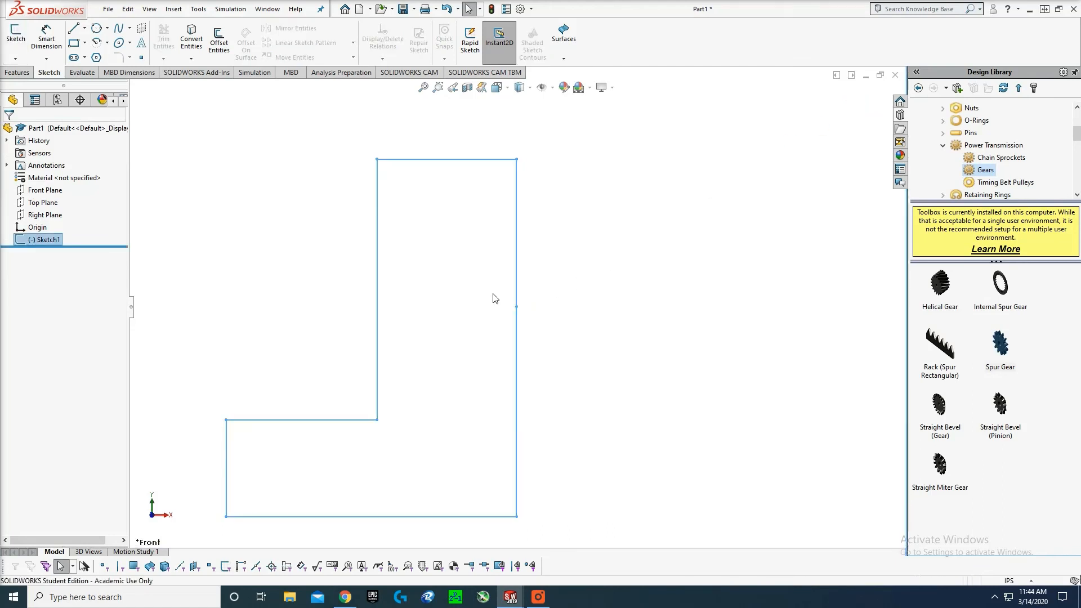
- Start a sketch on the Top Plane and draw a circle about 0.94 in in diameter centred on the origin
mouse_move(304, 203)
middle_mouse_down()
mouse_move(263, 198)
mouse_move(261, 184)
middle_mouse_up()
left_click(61, 216)
left_click(43, 202)
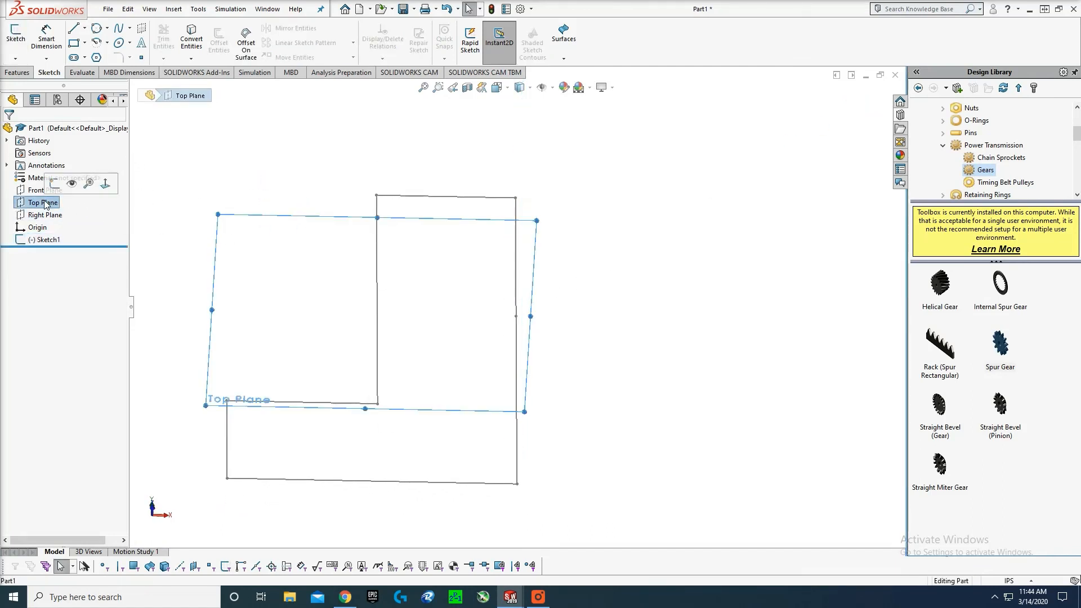
mouse_move(626, 288)
middle_mouse_down()
mouse_move(592, 243)
mouse_move(495, 230)
mouse_move(505, 309)
middle_mouse_up()
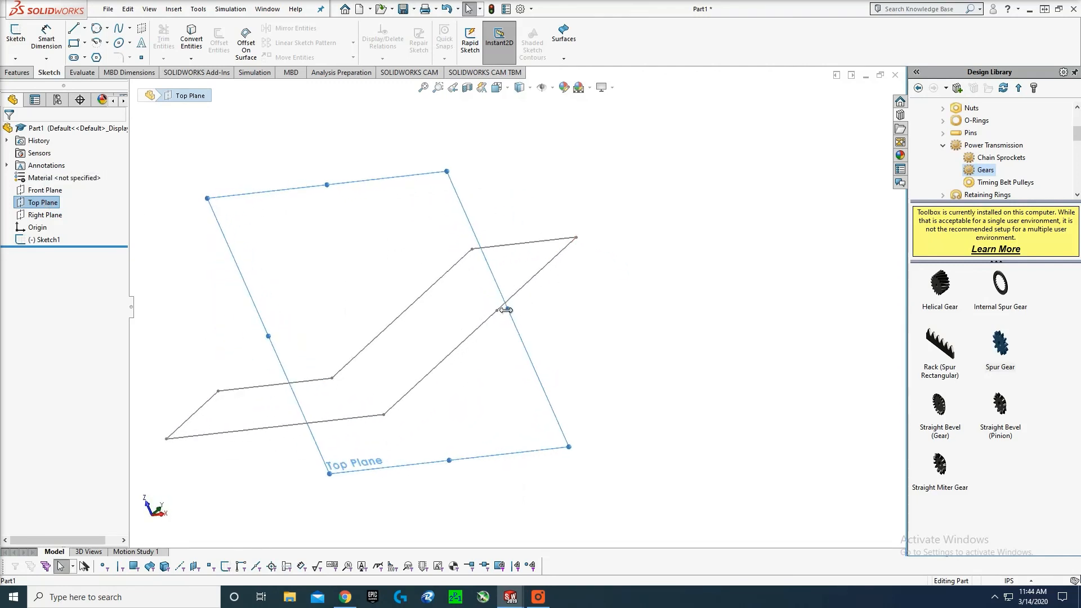
left_click(60, 191)
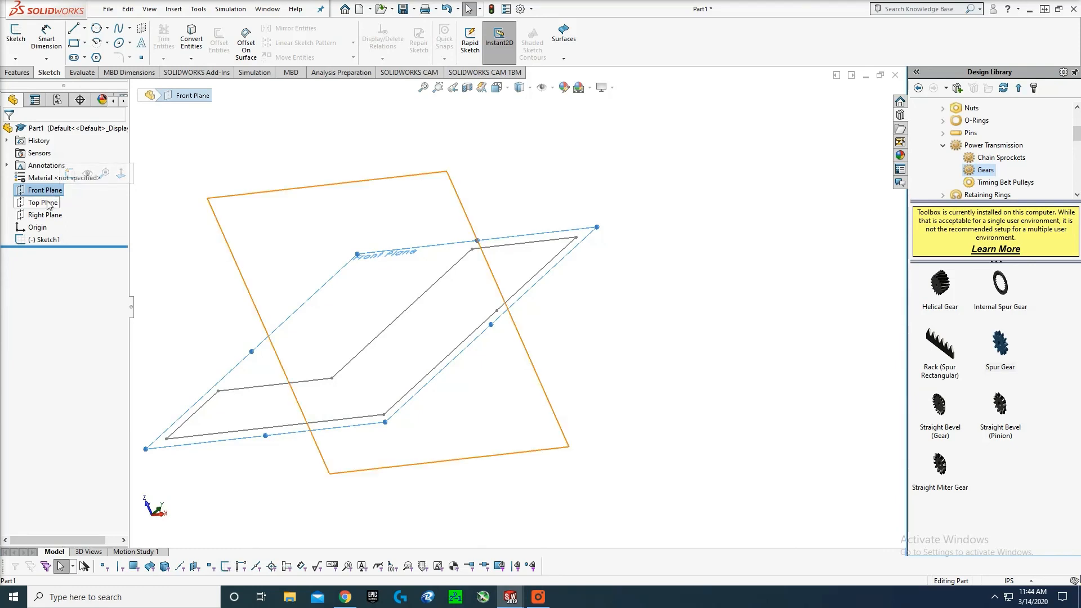
left_click(45, 204)
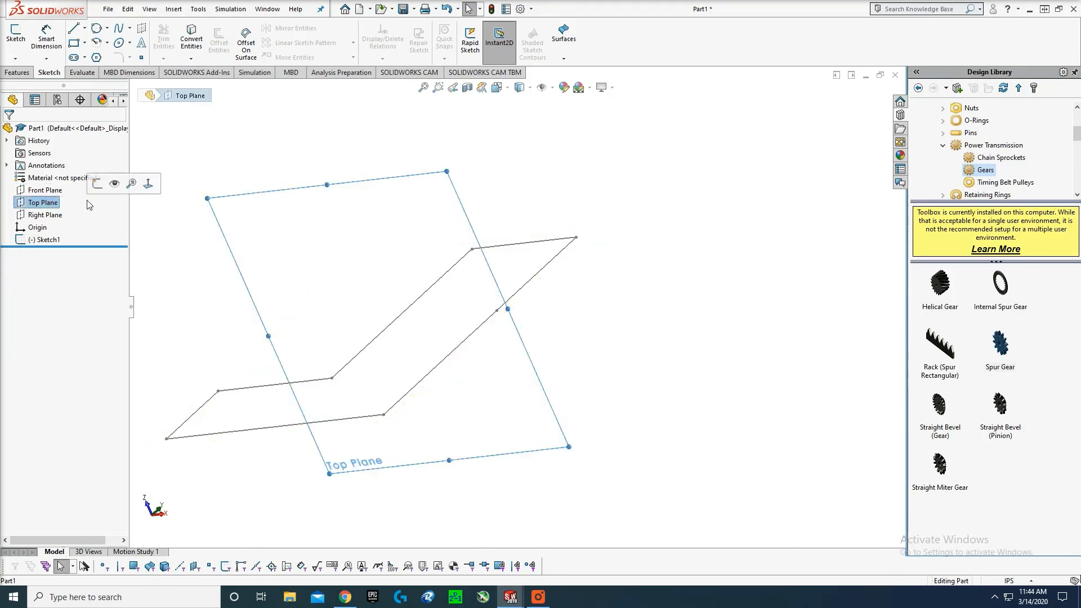
right_click(43, 205)
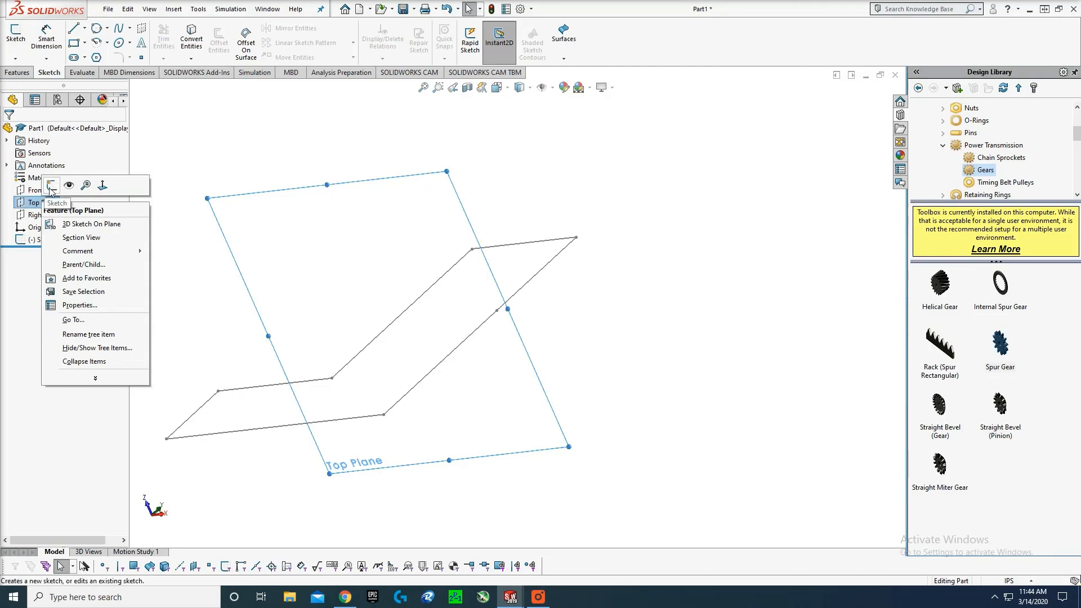
left_click(50, 188)
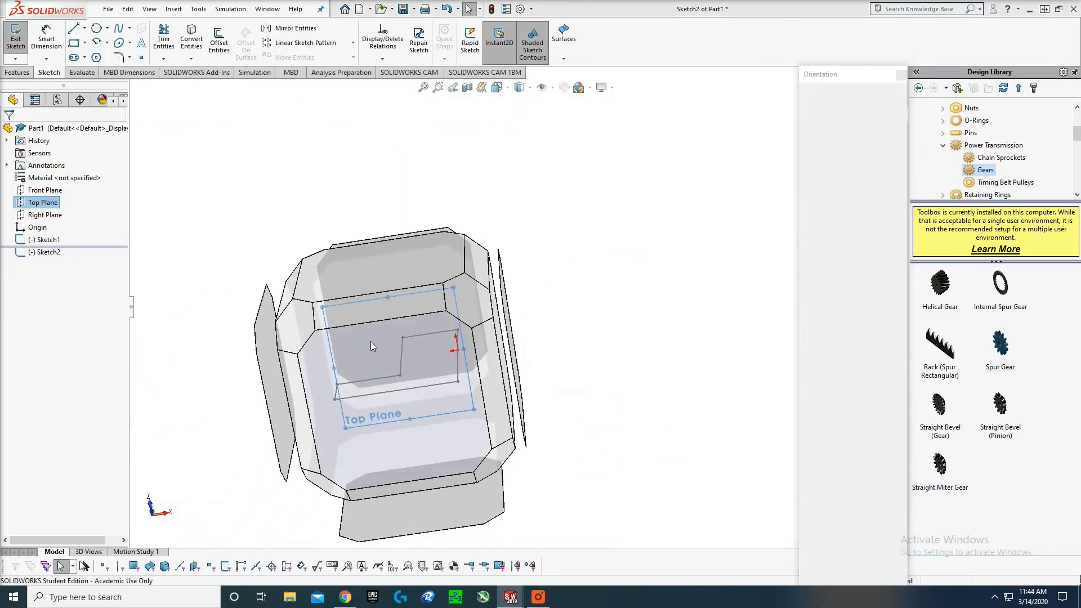
key("c")
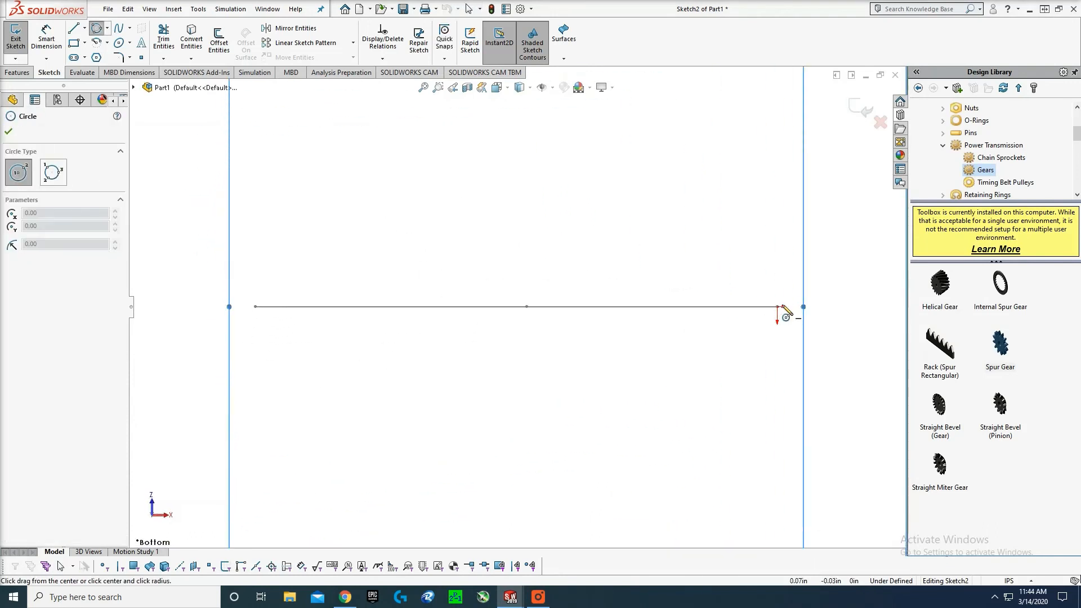
left_click(776, 307)
left_click(778, 277)
- Dimension the circle's diameter as 0.1 in and exit the sketch
key("d")
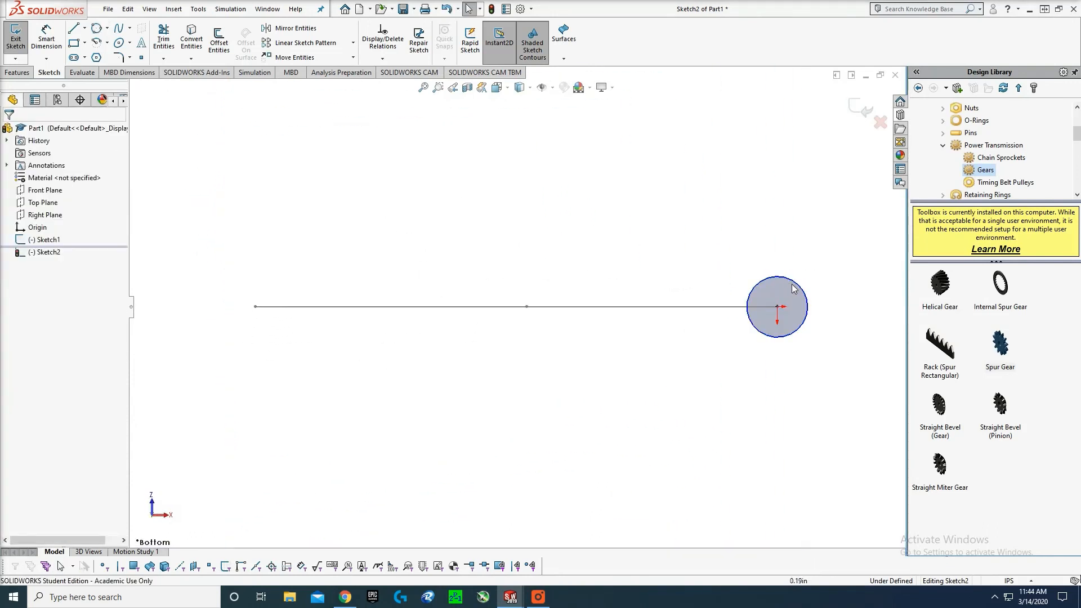
left_click(807, 309)
left_click(833, 307)
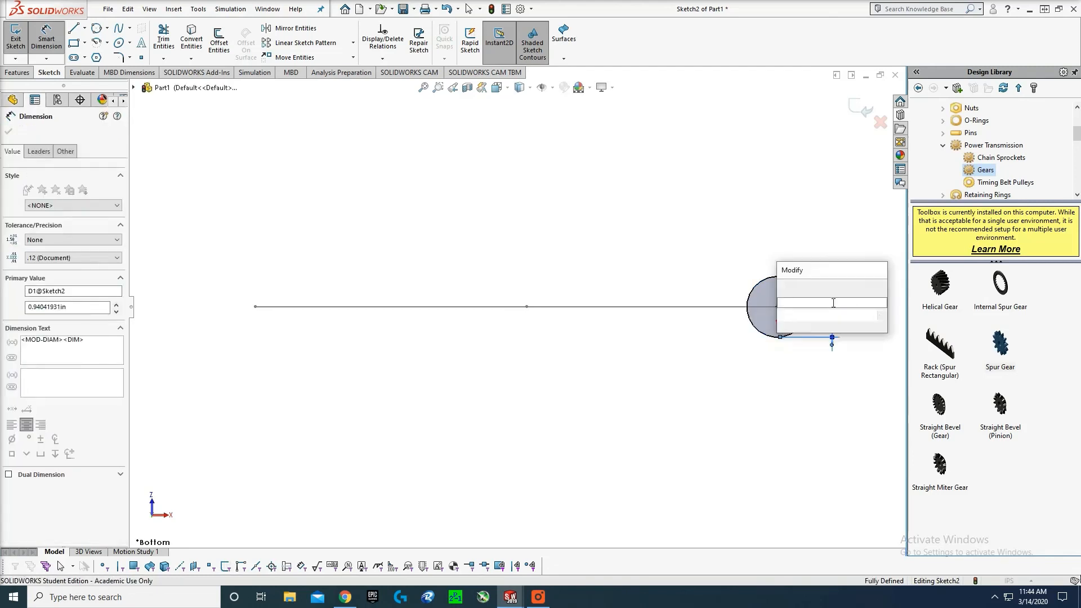
type("0.1")
key("Return")
key("Escape")
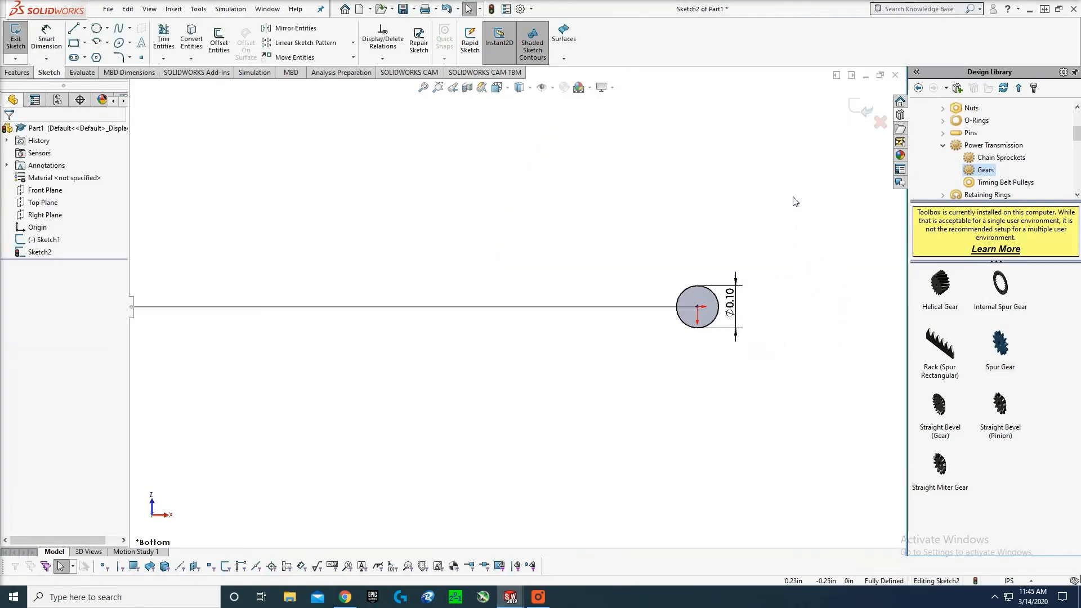
middle_click_drag(823, 137, 820, 159)
scroll(838, 125, "up", 5)
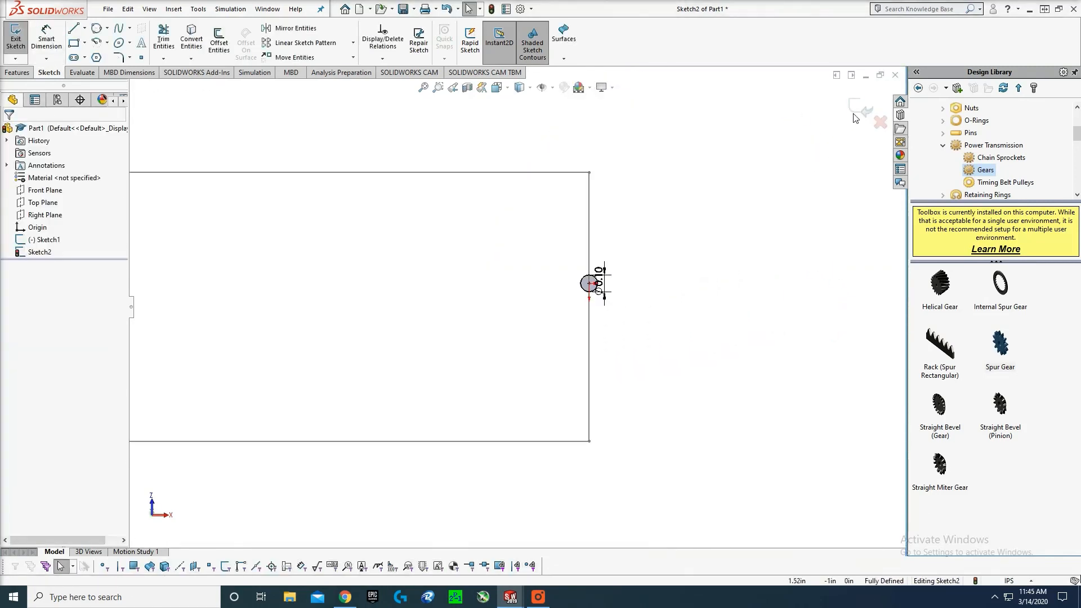
left_click(857, 109)
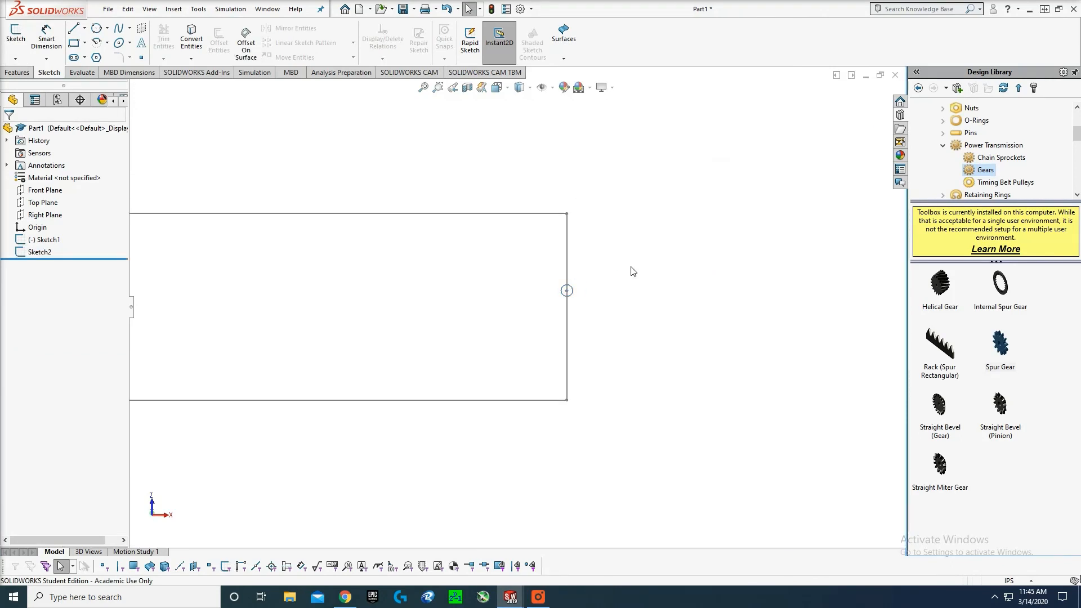
middle_click_drag(381, 289, 535, 295)
scroll(514, 320, "down", 5)
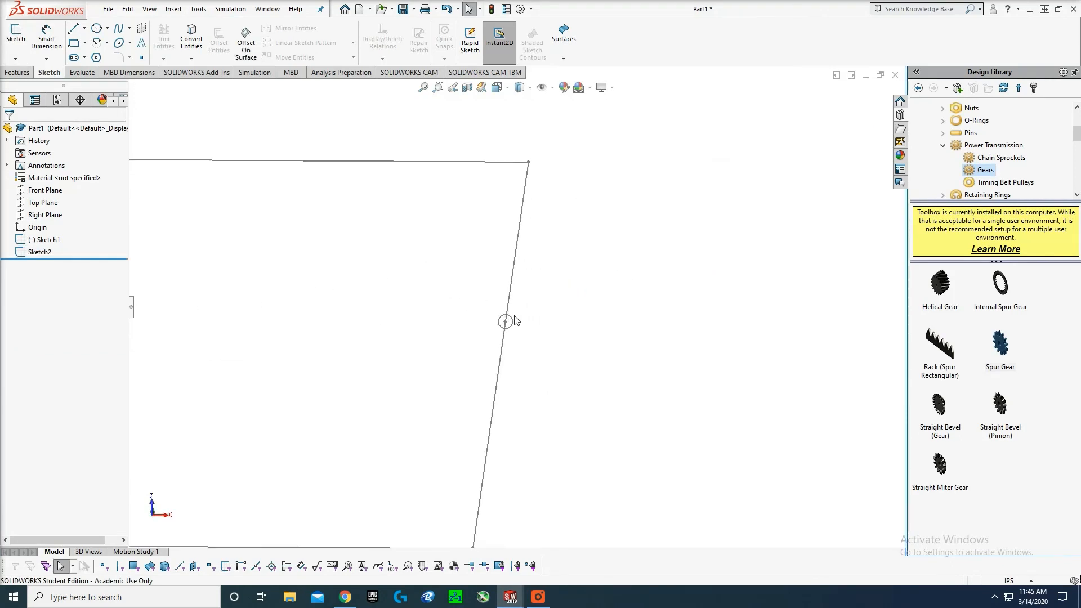
scroll(505, 318, "up", 3)
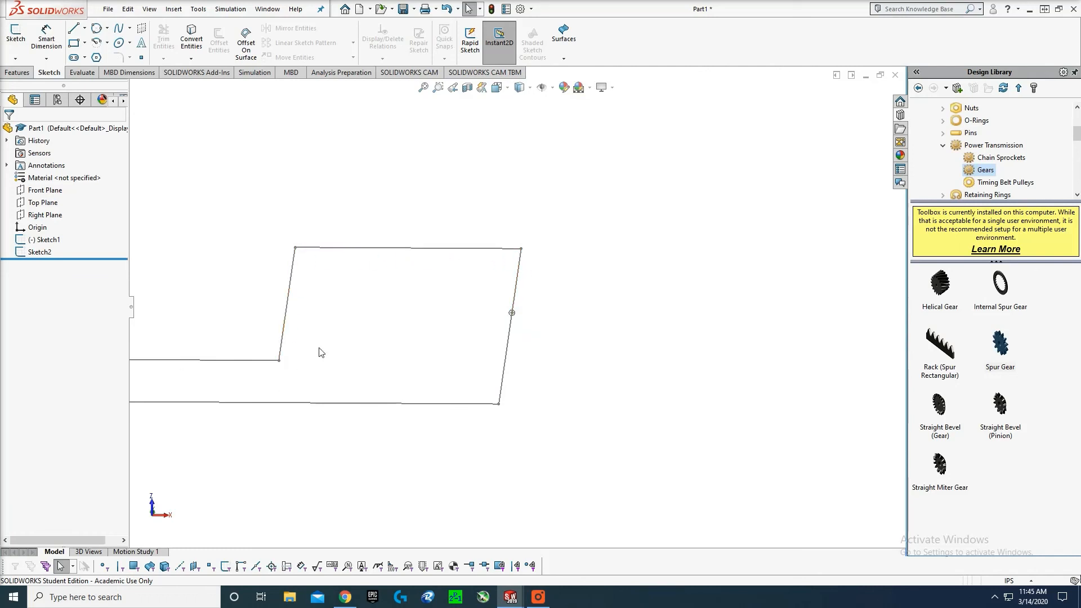
- Create a swept boss with the 0.1 in circle as the profile and the closed L-shaped outline as the path
scroll(176, 165, "up", 1)
left_click(22, 76)
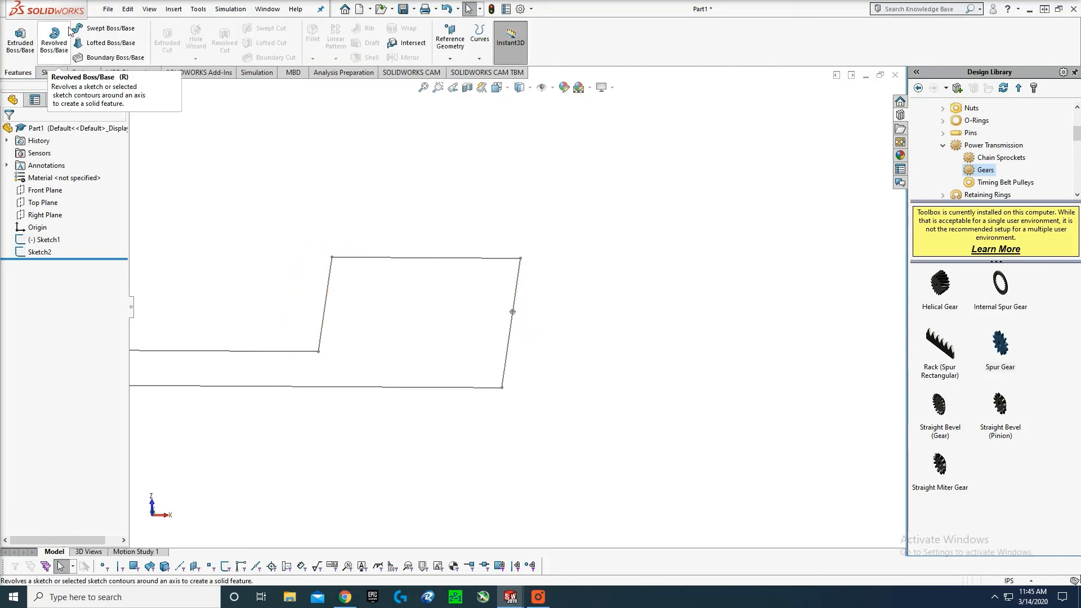
left_click(89, 28)
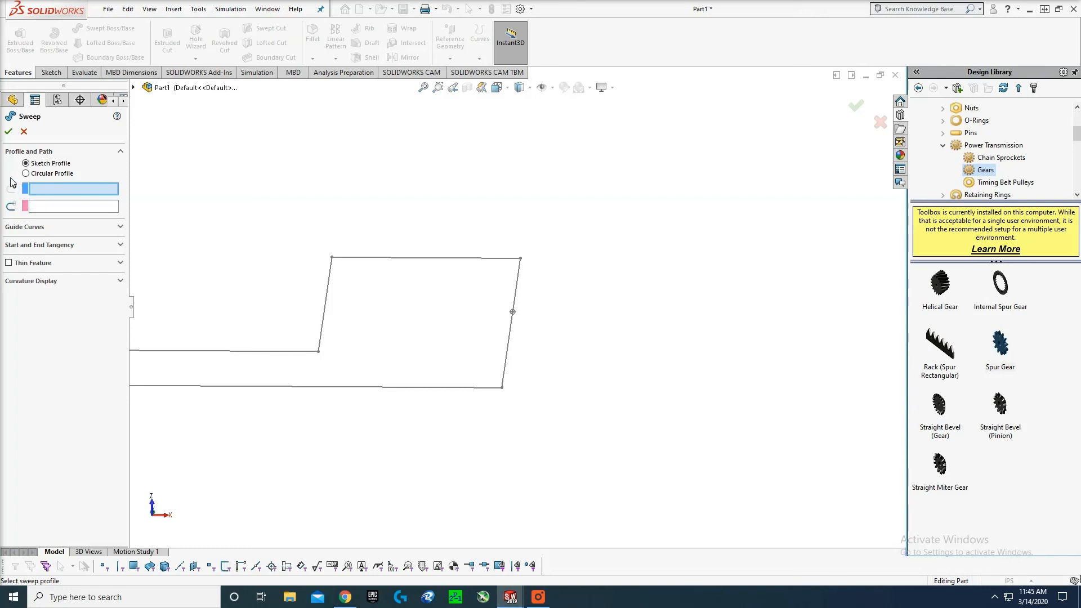
scroll(513, 315, "down", 5)
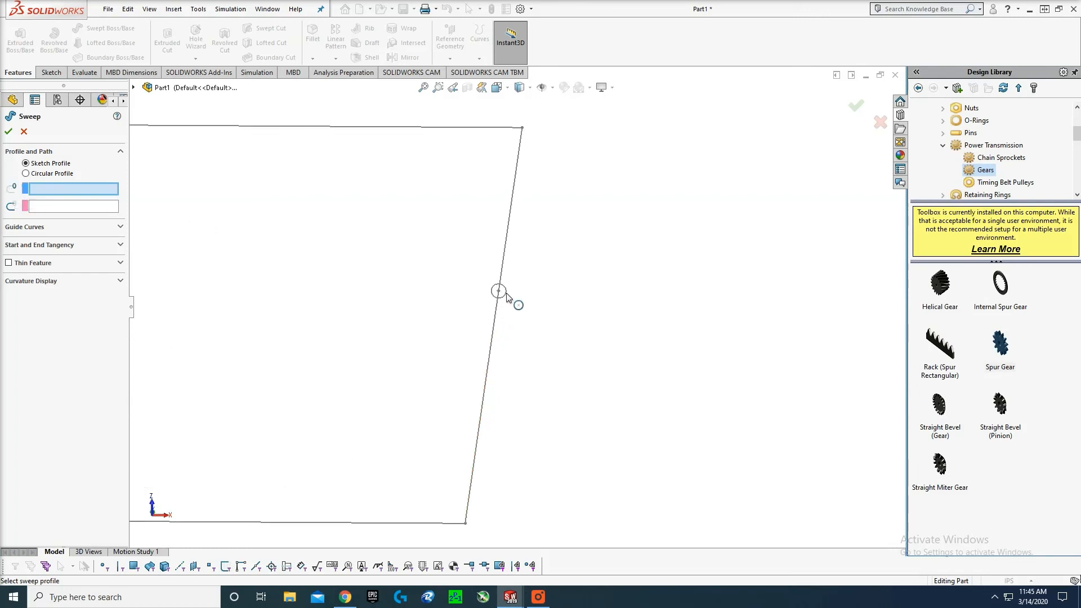
left_click(505, 291)
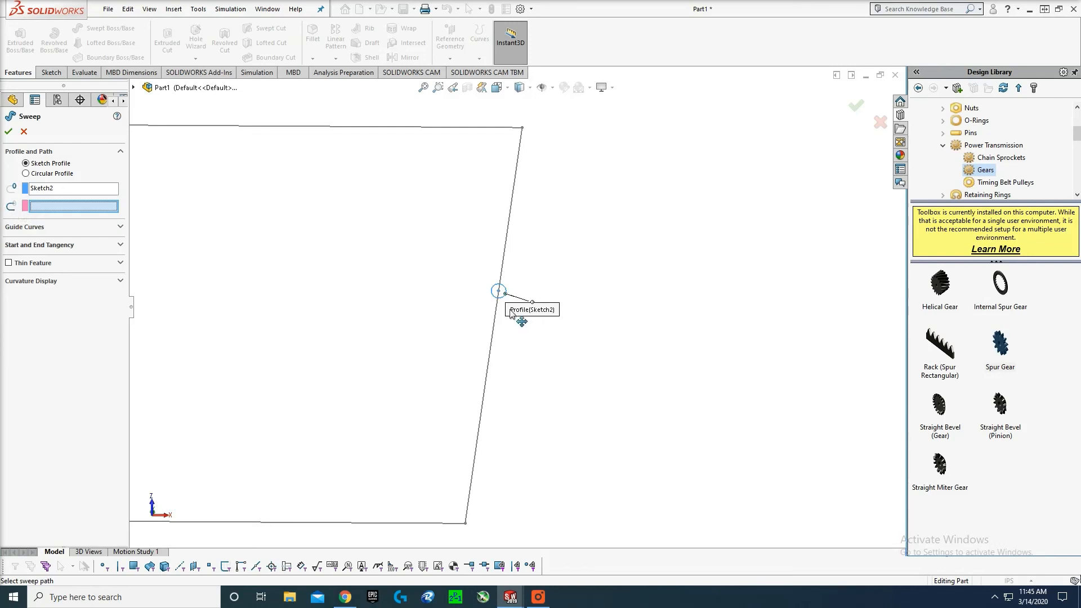
left_click(494, 336)
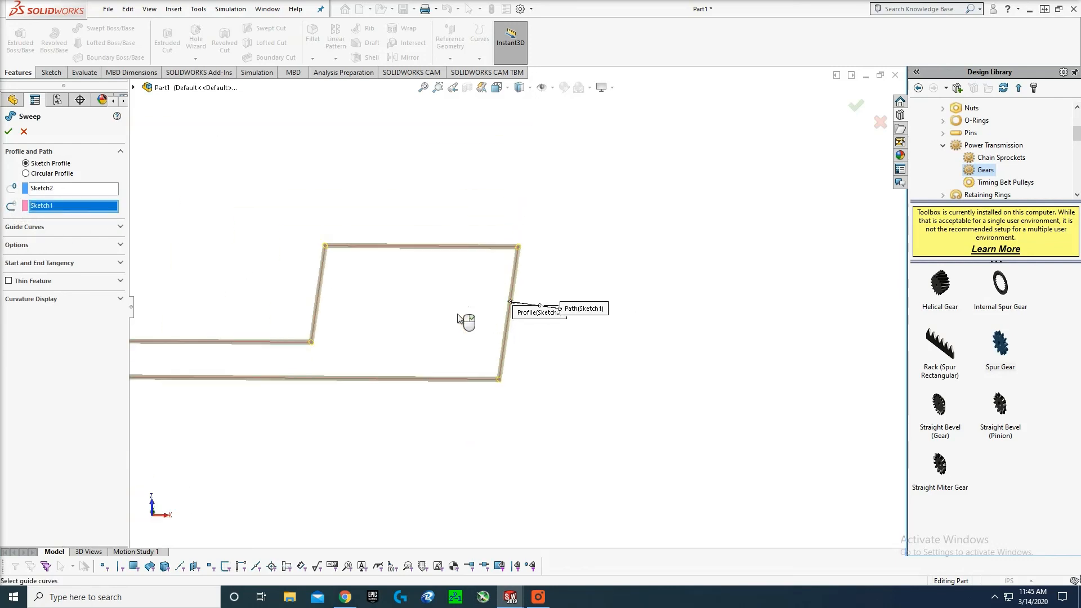
scroll(586, 315, "down", 5)
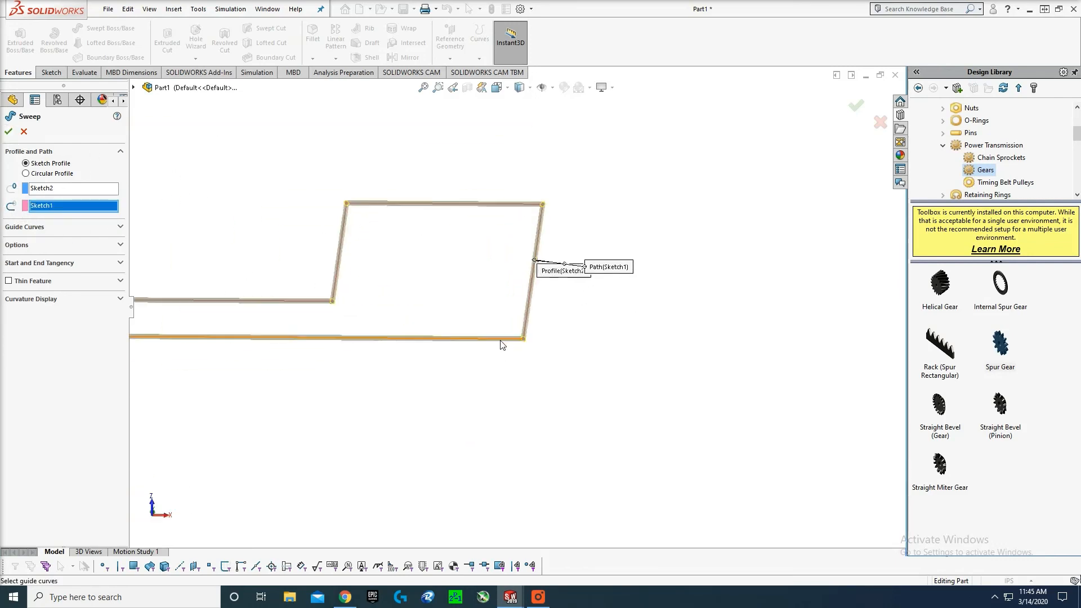
left_click(9, 132)
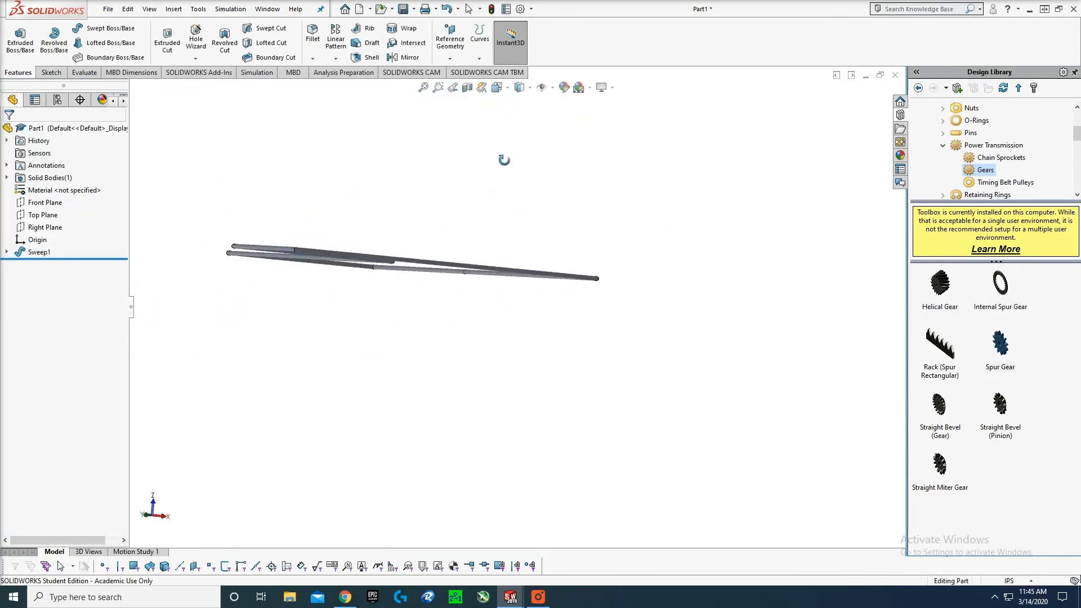
mouse_move(504, 160)
middle_mouse_down()
mouse_move(390, 273)
mouse_move(386, 290)
mouse_move(434, 309)
mouse_move(400, 256)
mouse_move(394, 281)
mouse_move(349, 309)
middle_mouse_up()
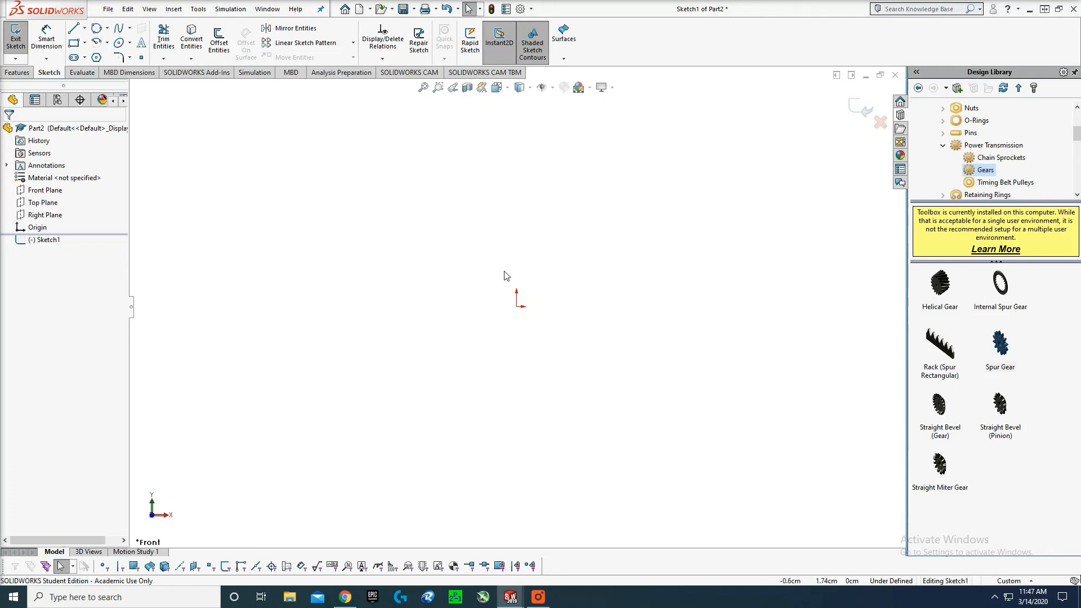
- Sketch two vertical lines from the origin in the new part's Front Plane sketch, one downward and one about 4.7 cm upward
scroll(498, 262, "down", 3)
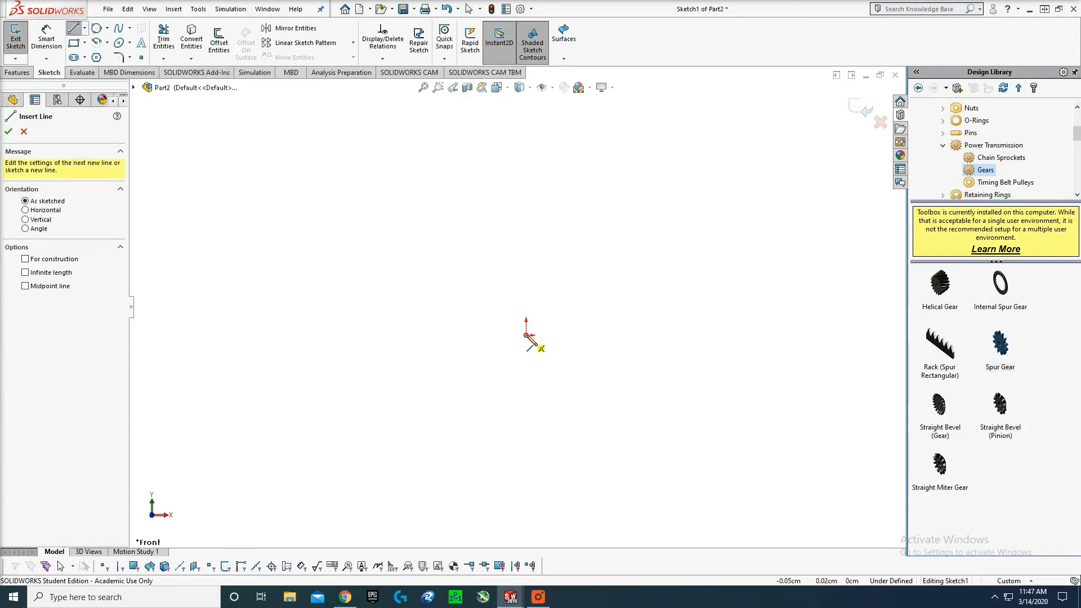
left_click(526, 336)
left_click(526, 472)
key("Escape")
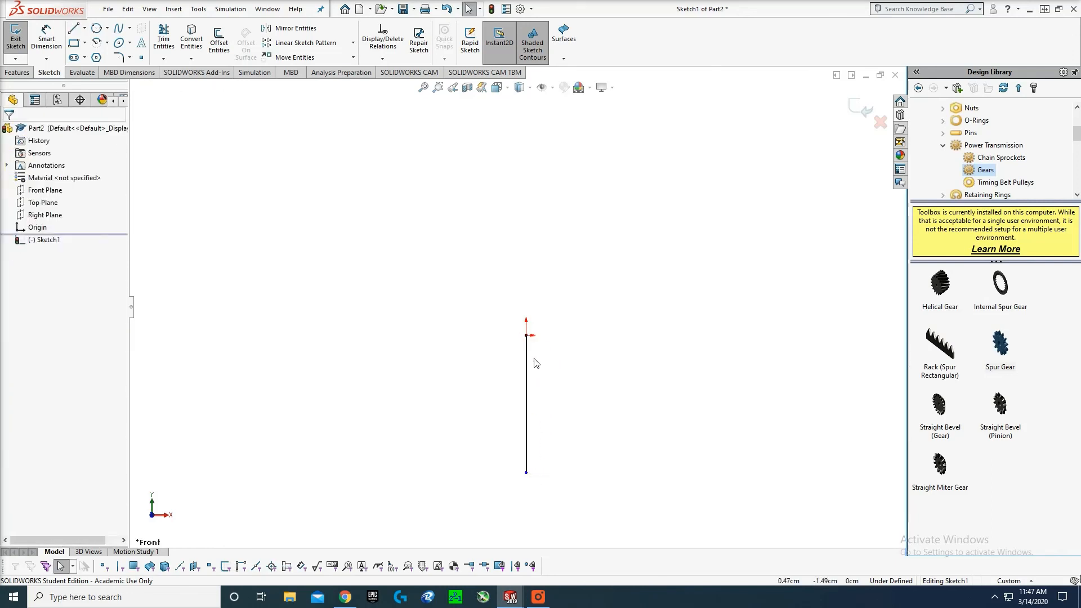
key("l")
left_click(525, 335)
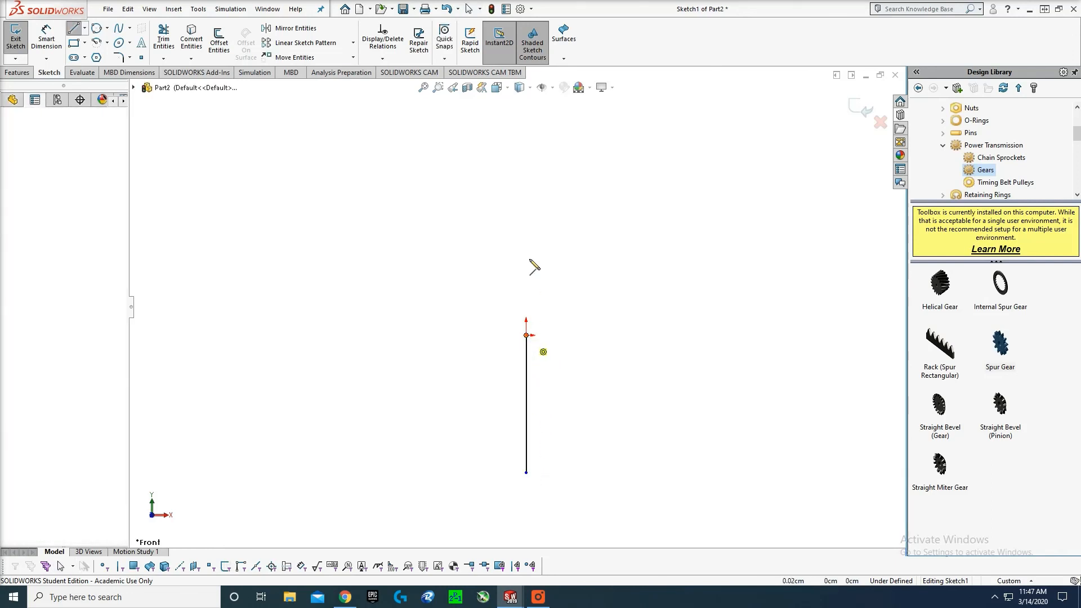
left_click(528, 192)
key("Escape")
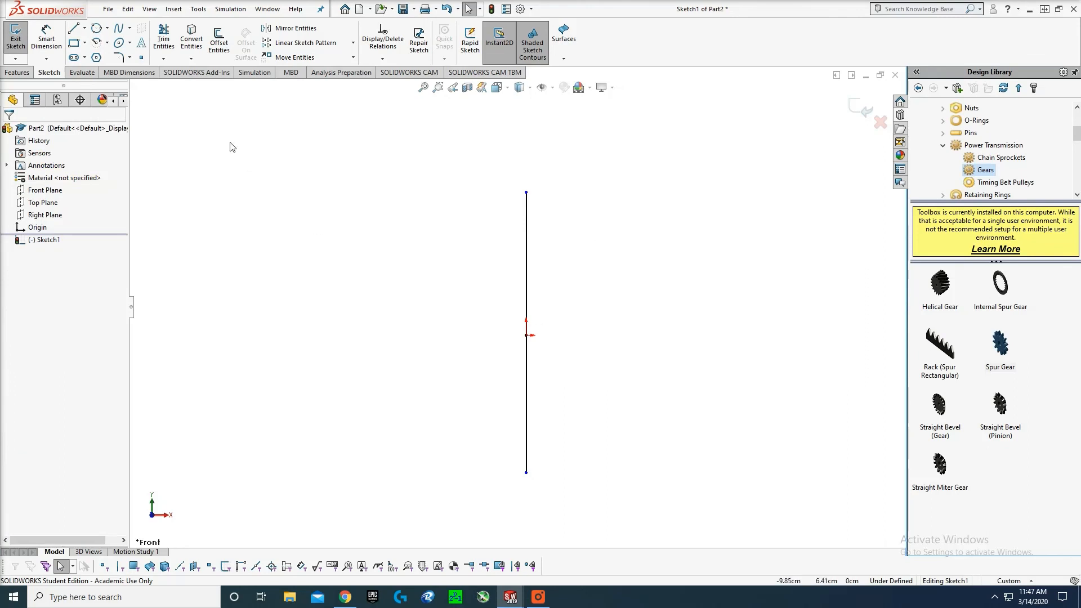
left_click(120, 29)
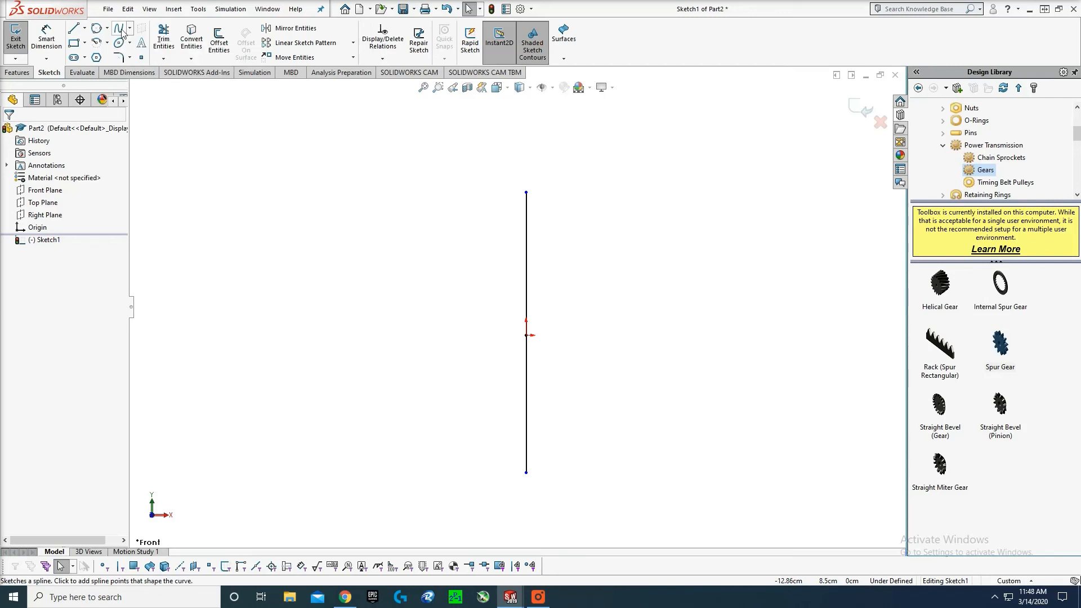
left_click(527, 192)
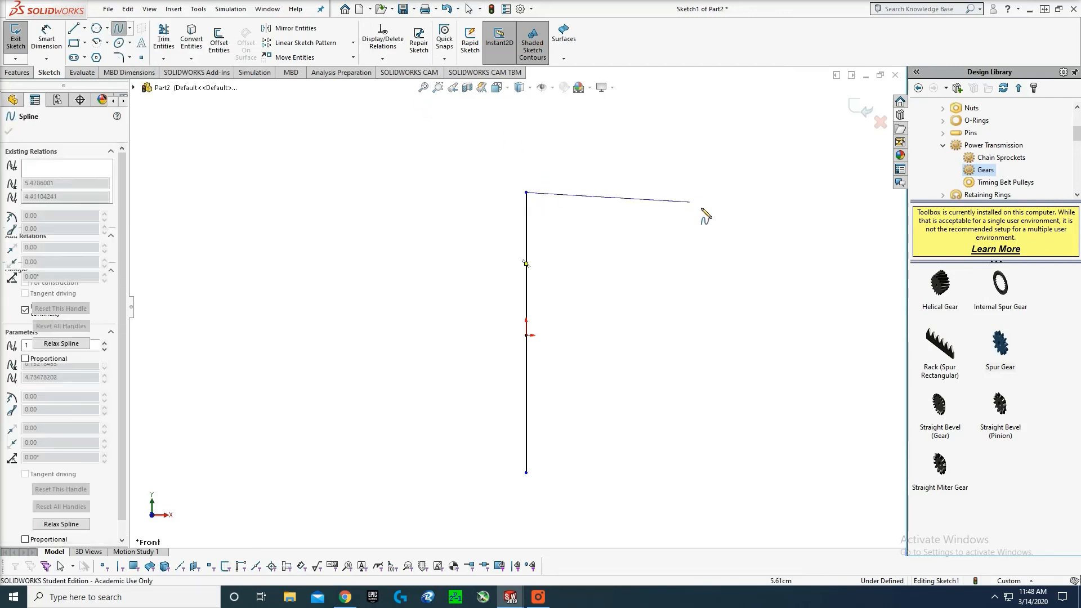
left_click(722, 280)
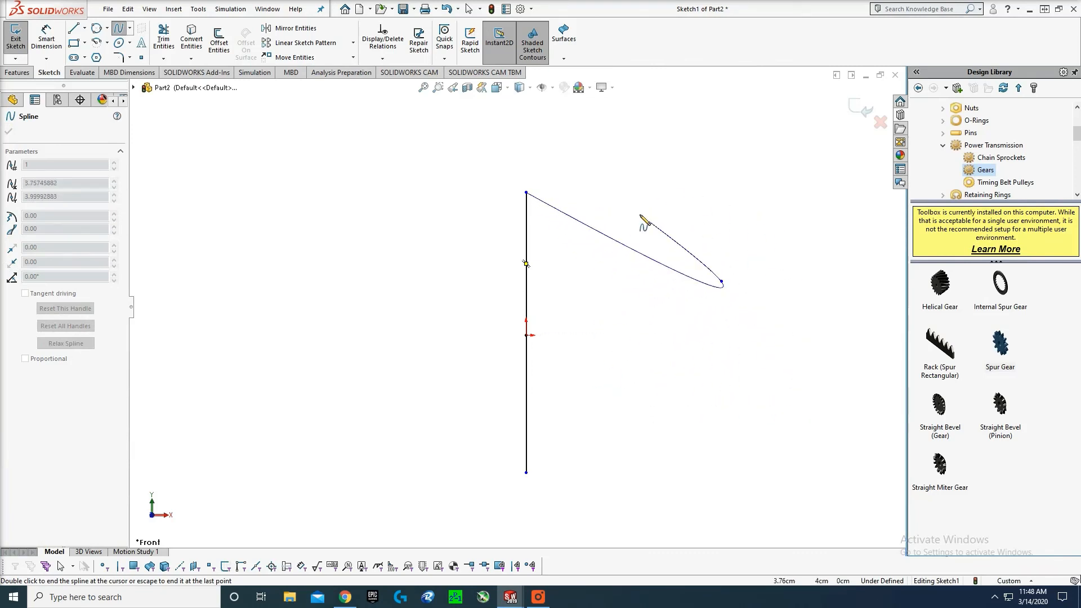
key("Escape")
left_click(580, 219)
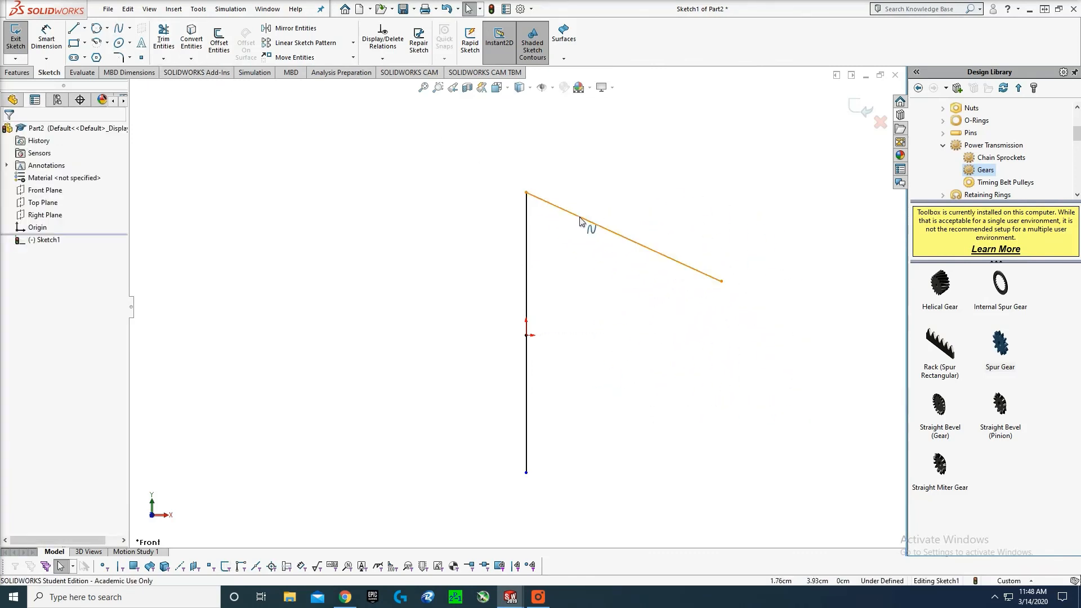
key("Delete")
left_click(119, 29)
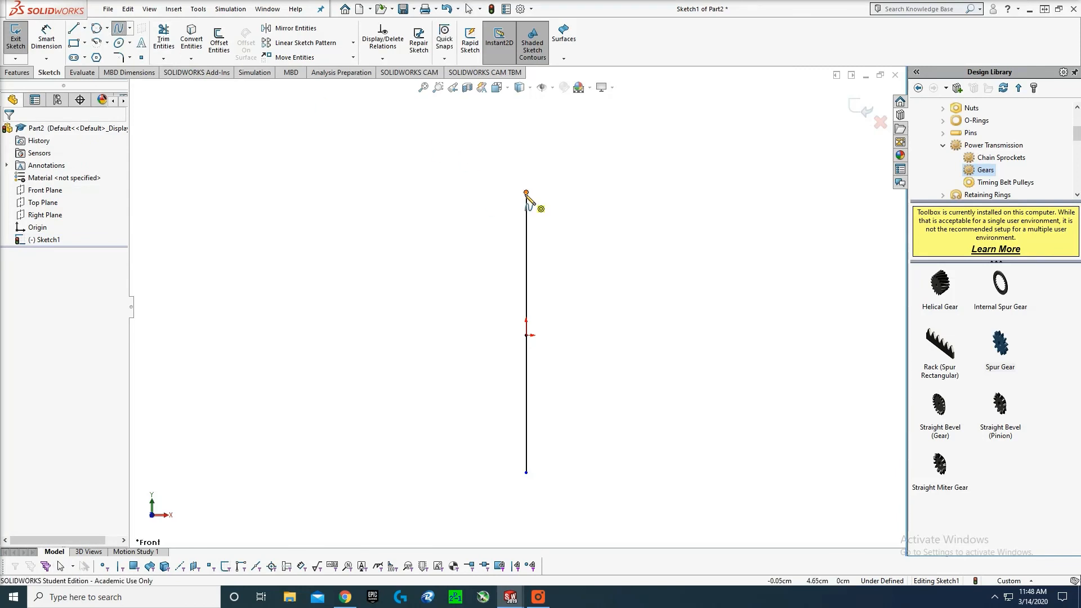
left_click(526, 192)
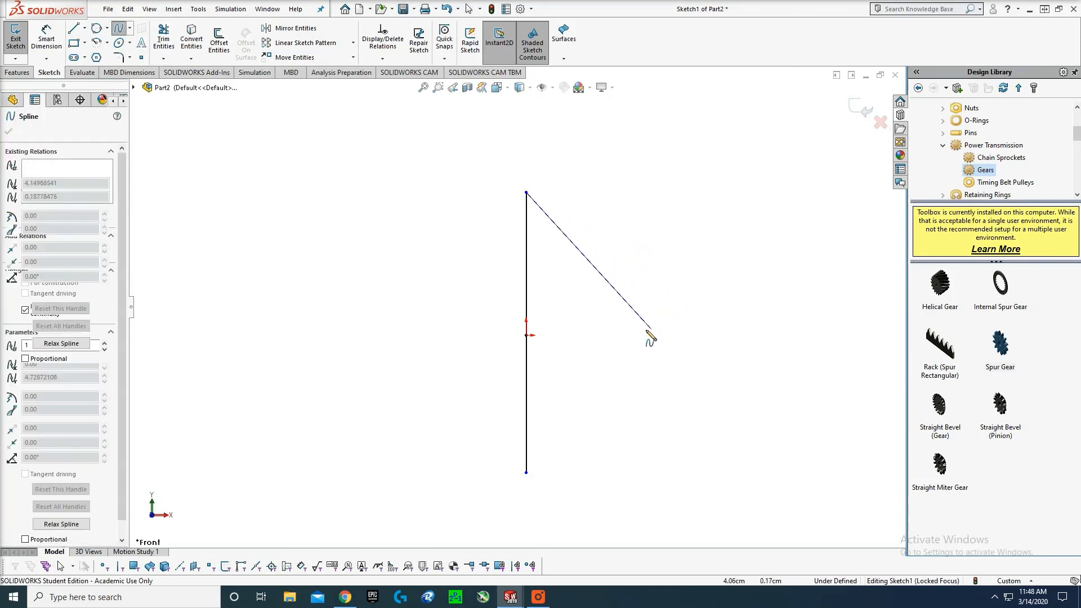
key("Escape")
- Sketch a horizontal line about 4.2 cm long from the origin in the positive X direction
key("l")
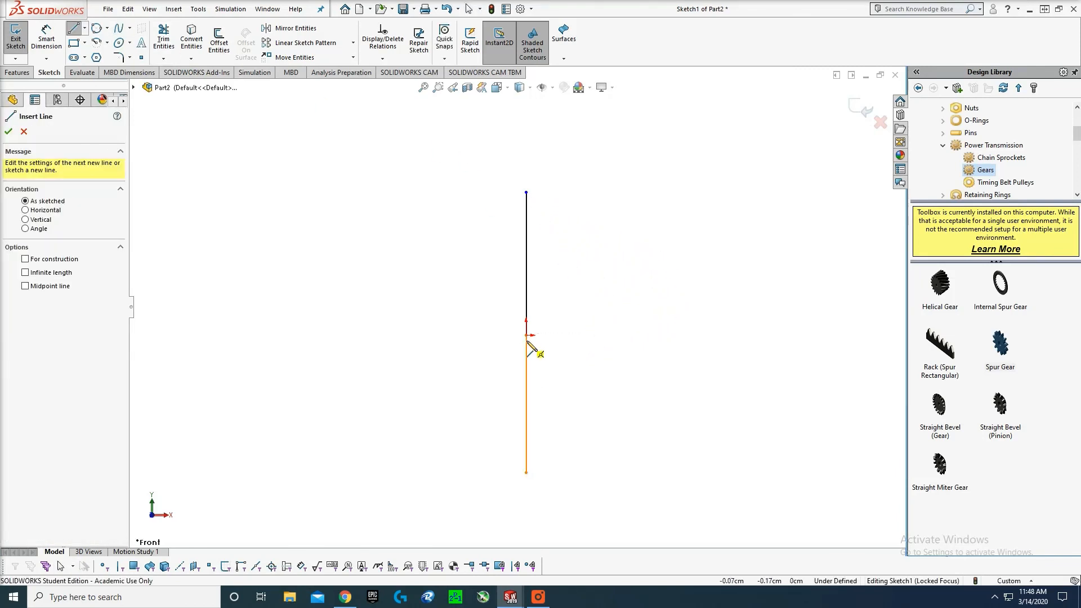
left_click(526, 335)
left_click(653, 335)
key("Escape")
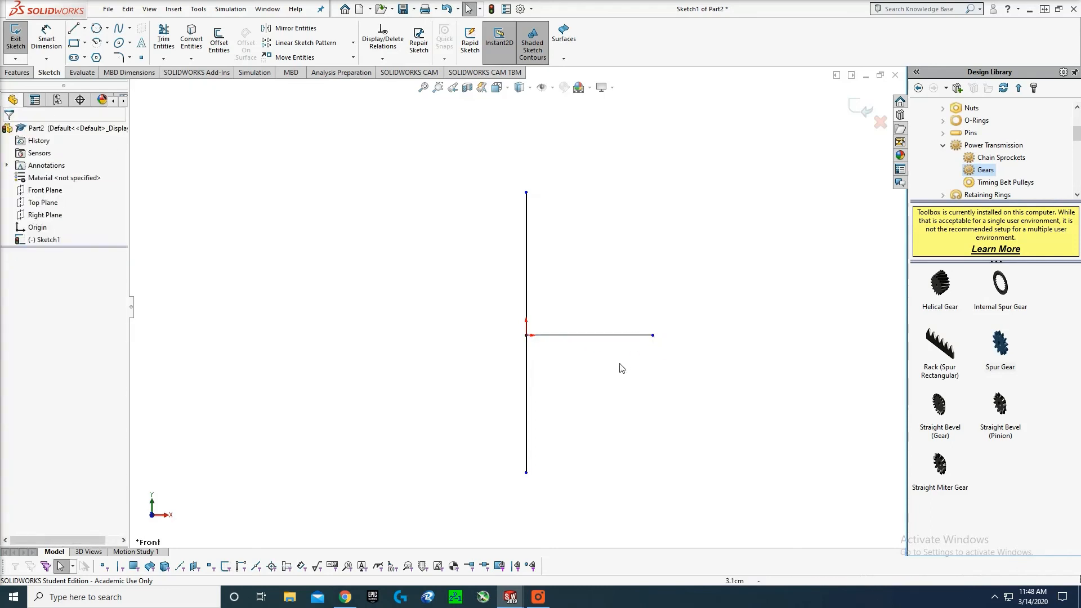
- Dimension the horizontal line's length as 5 cm
key("d")
left_click(602, 336)
left_click(596, 365)
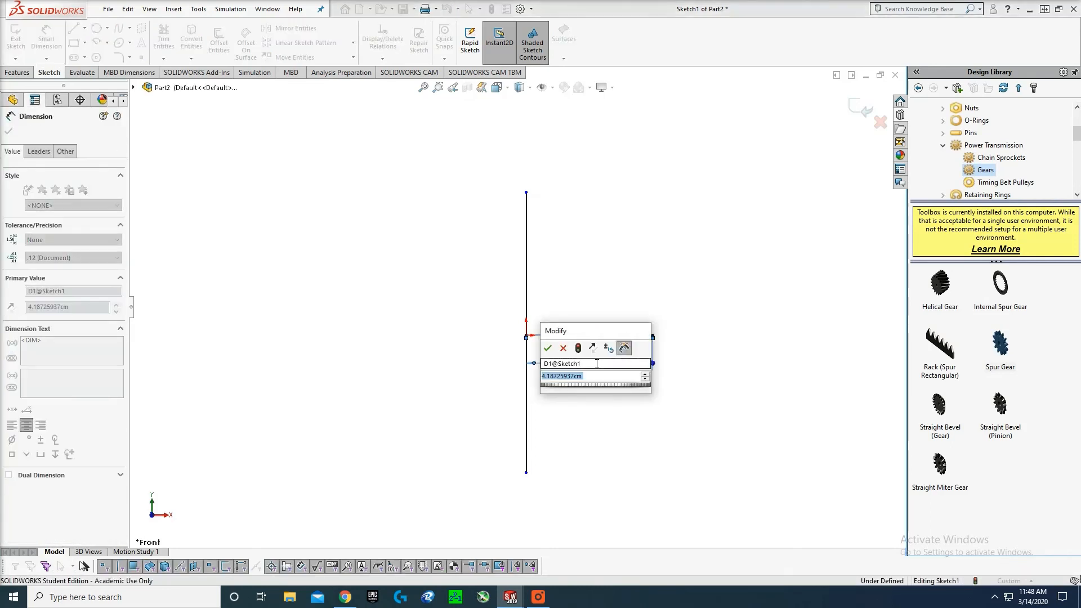
type("5")
key("Return")
key("Escape")
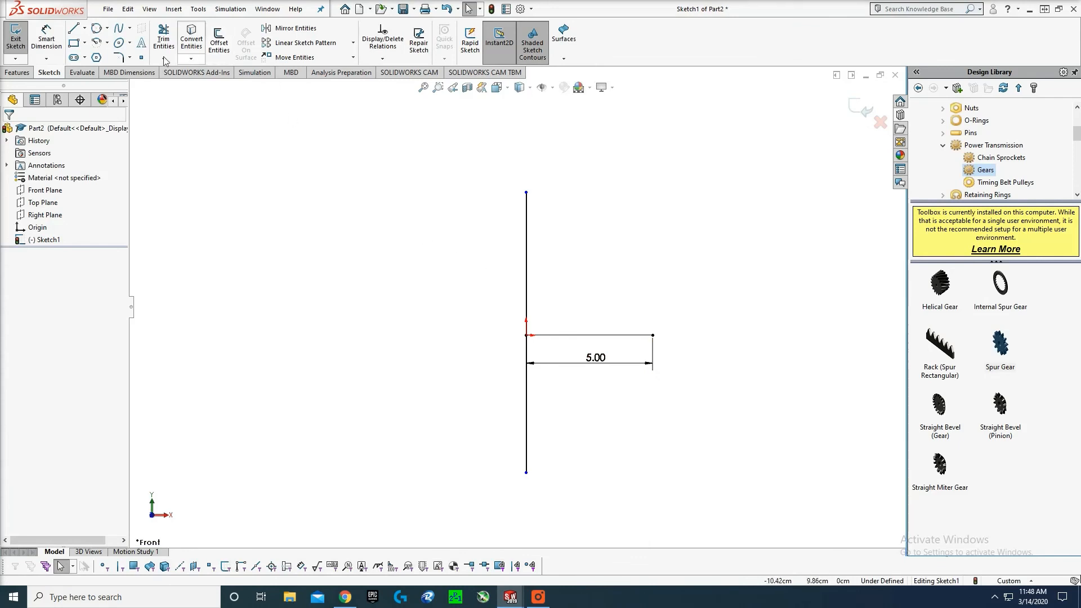
- Draw a spline from the upper end of the vertical lines through the horizontal line's outer end to their lower end
left_click(119, 28)
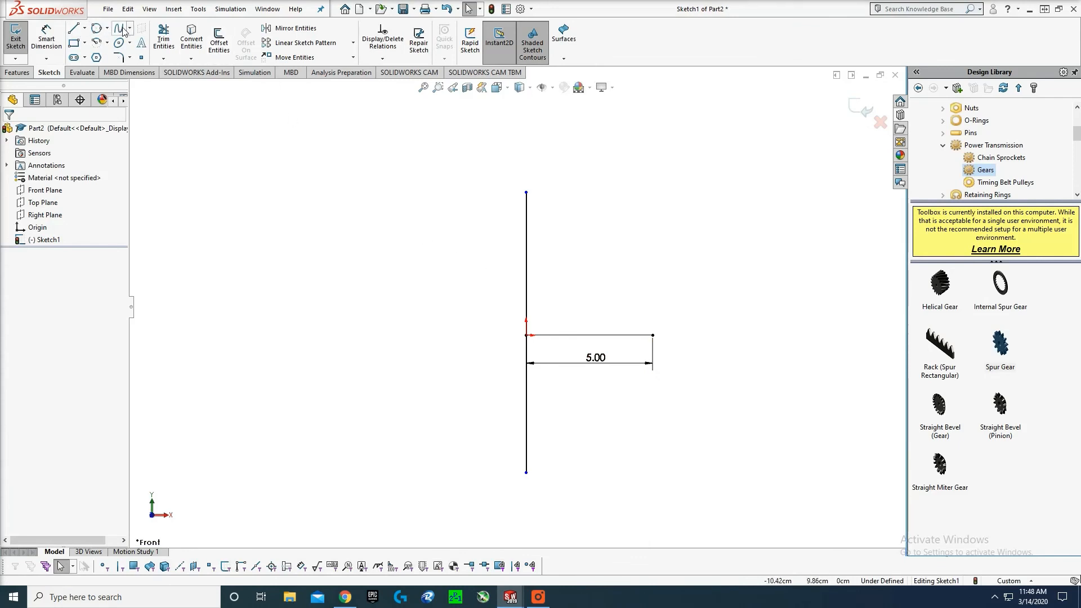
left_click(526, 194)
left_click(653, 335)
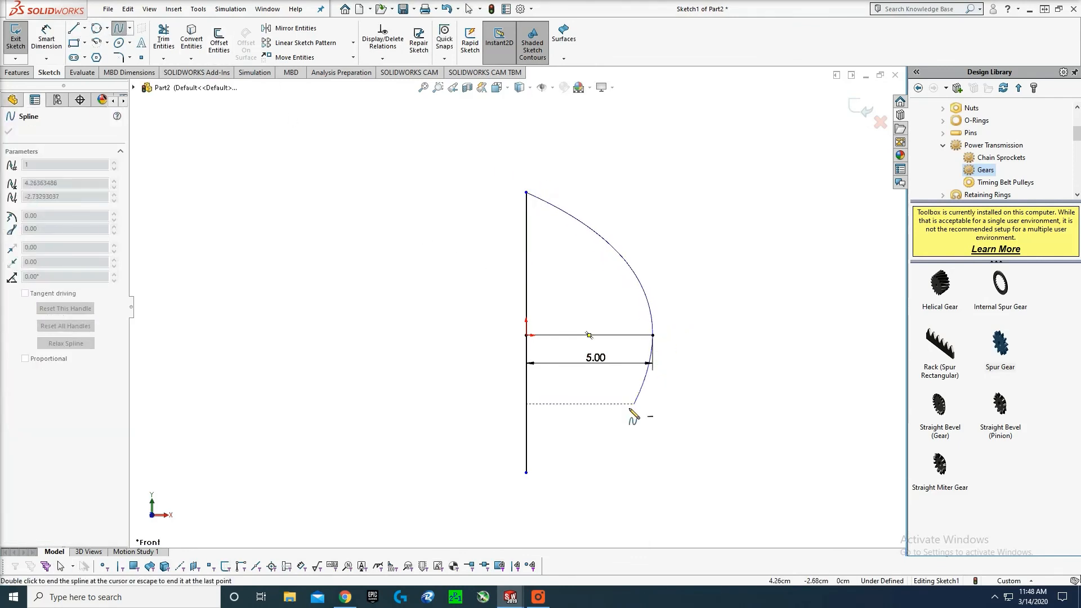
double_click(527, 473)
key("Escape")
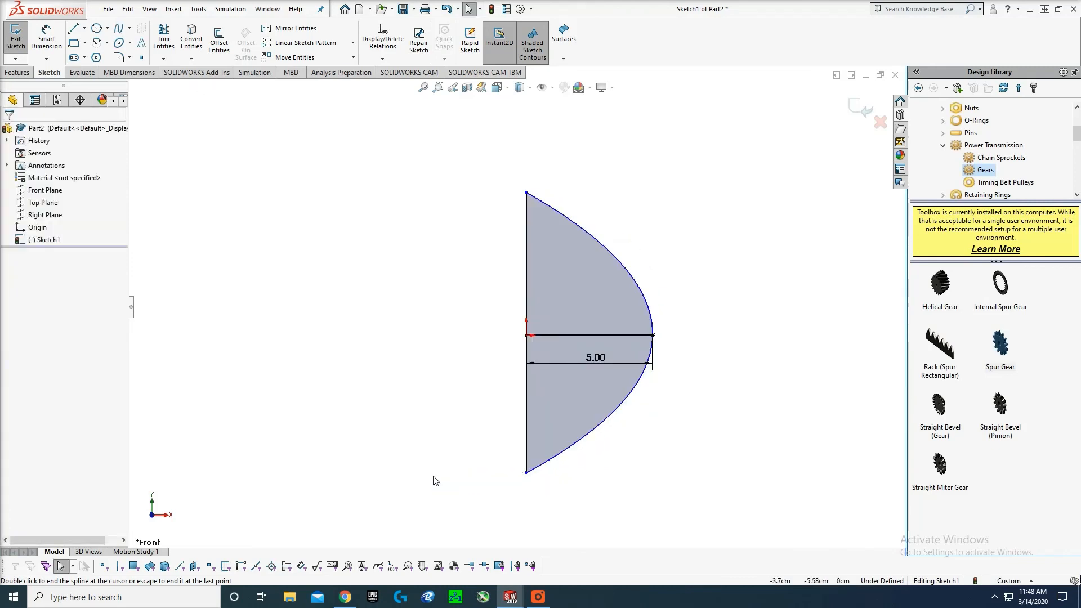
scroll(638, 300, "up", 2)
left_click(638, 299)
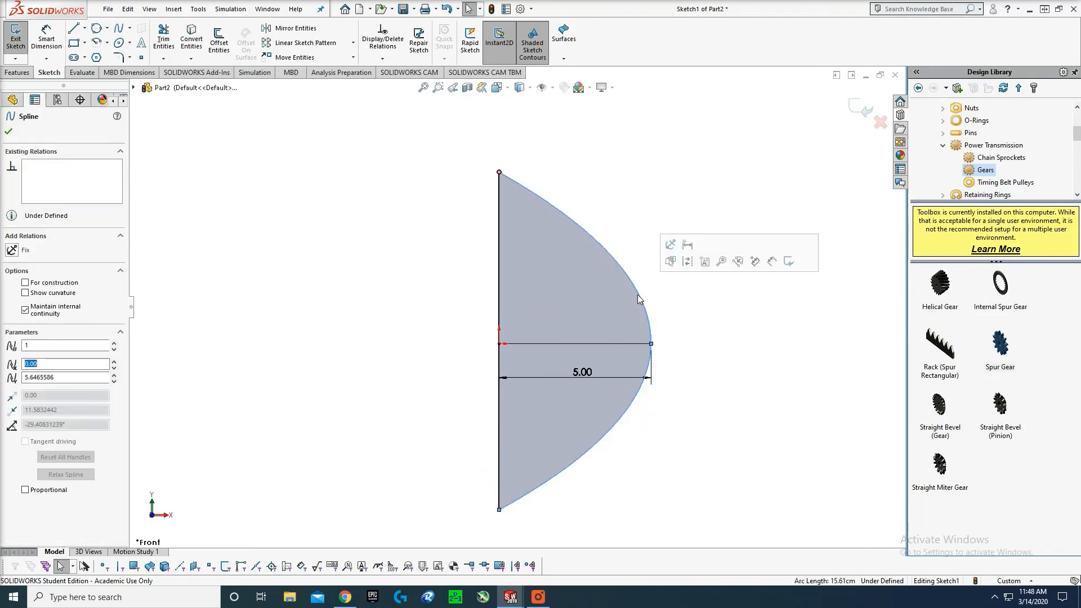
left_click(223, 185)
scroll(516, 309, "down", 1)
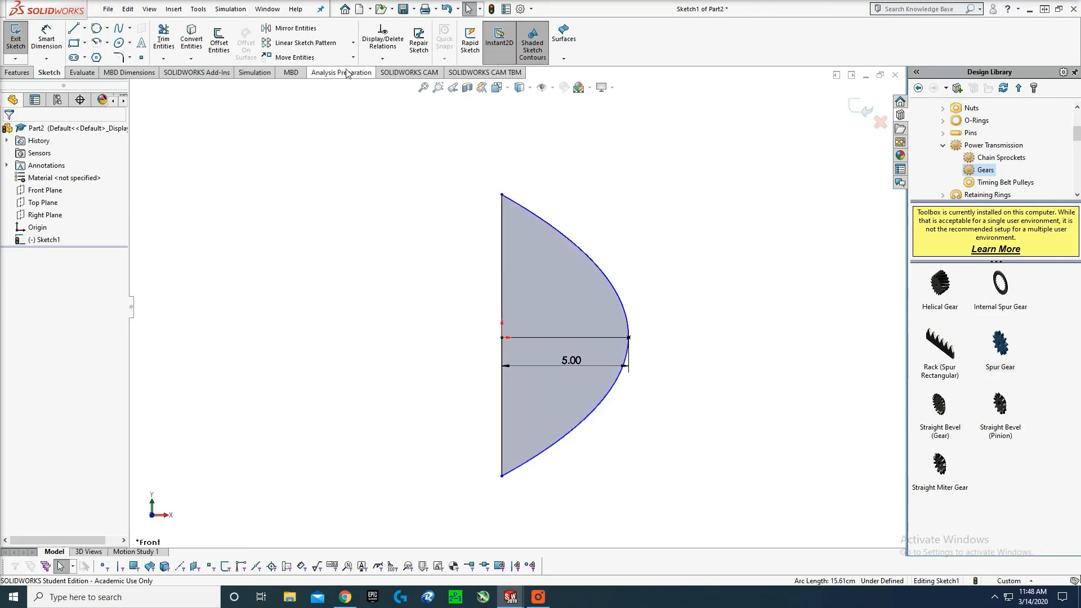
- Try mirroring the spline about the upper vertical line, and delete the mirrored copy
left_click(297, 30)
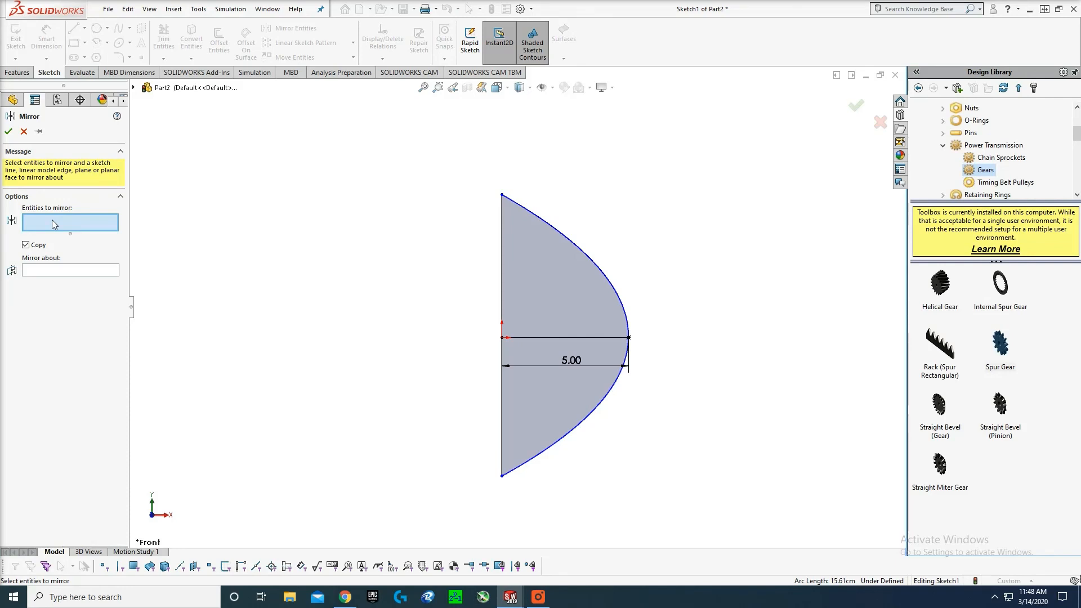
left_click(611, 288)
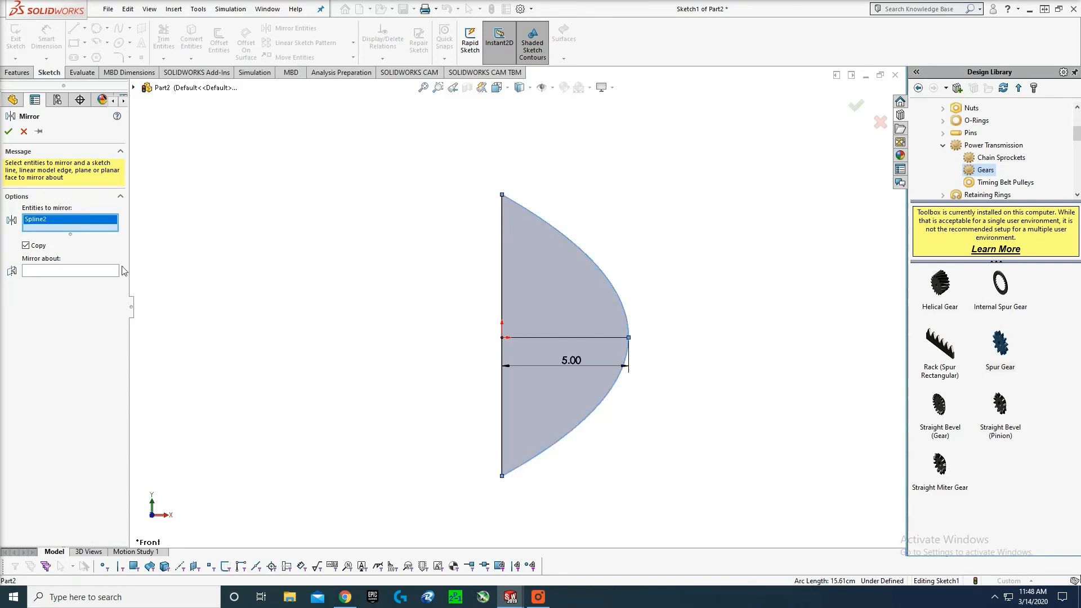
left_click(70, 271)
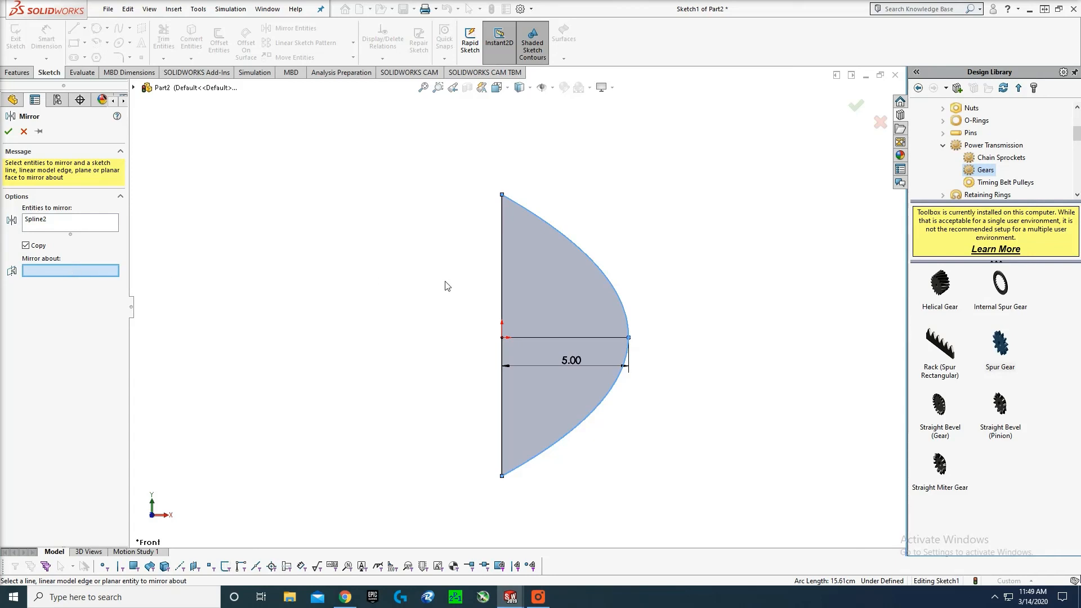
left_click(502, 290)
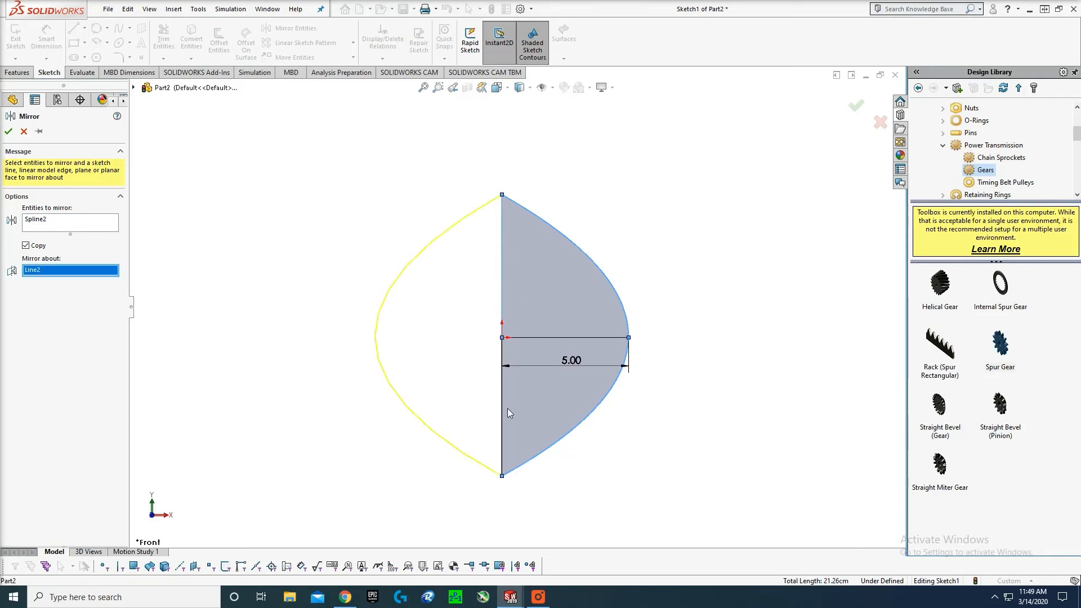
left_click(9, 132)
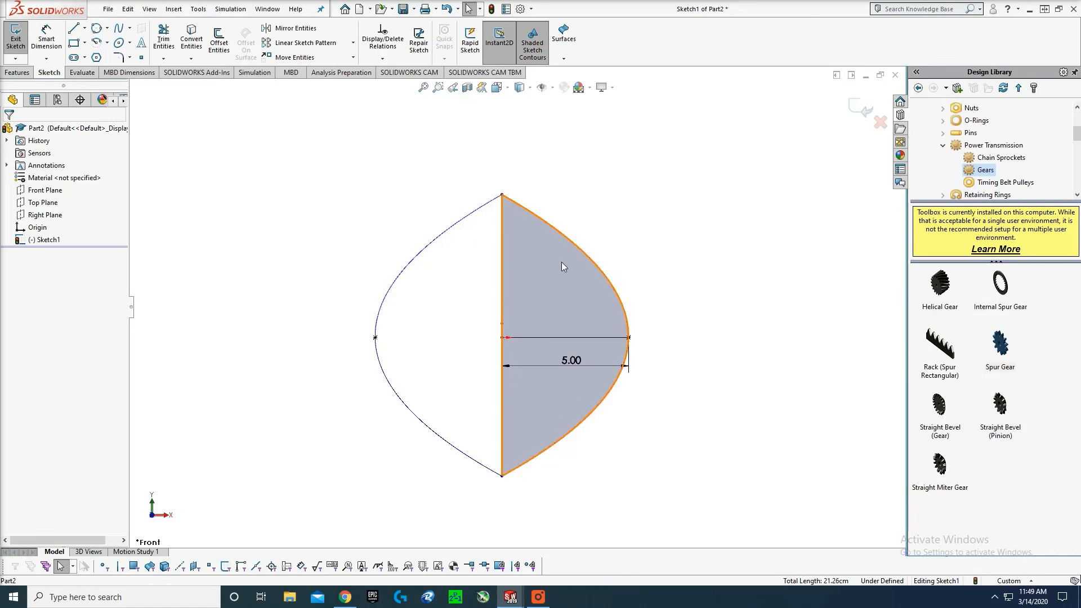
left_click(408, 273)
key("Delete")
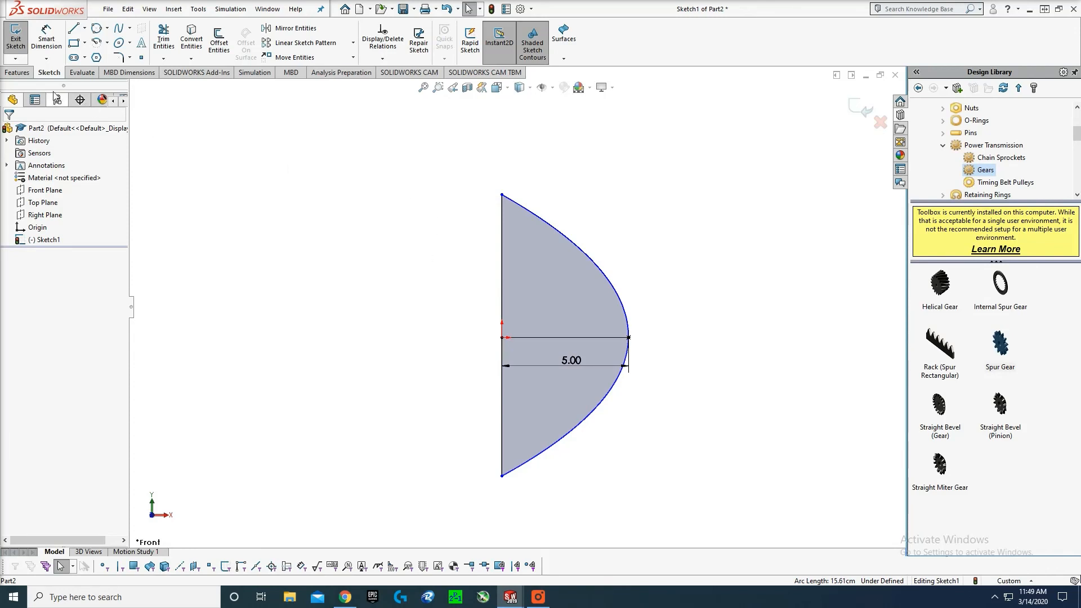
- Revolve both half-profile regions of the sketch 360 degrees about the lower vertical line into a solid body
left_click(17, 72)
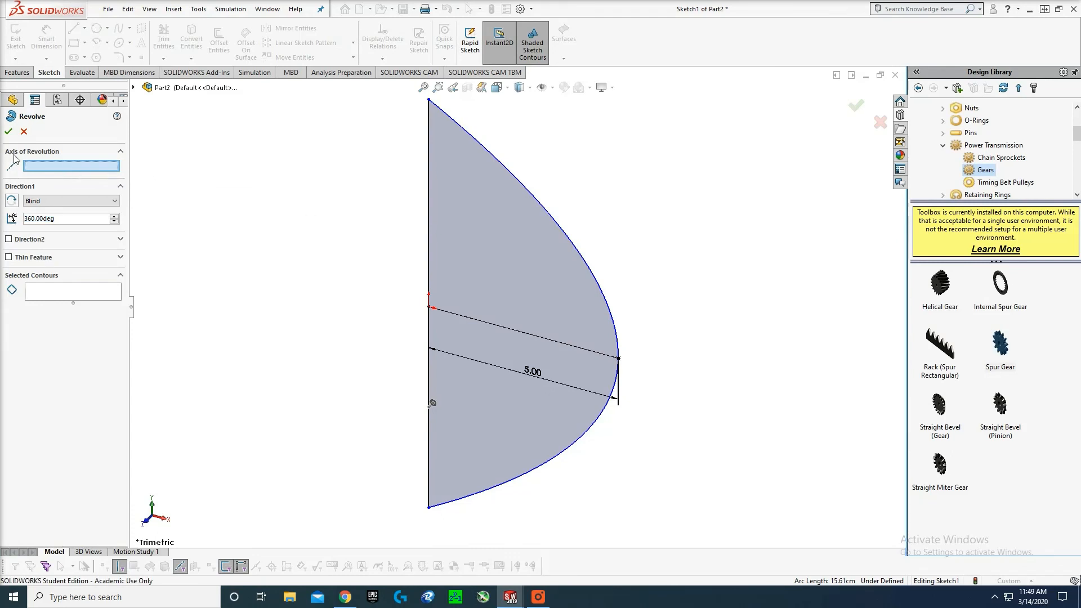
left_click(429, 245)
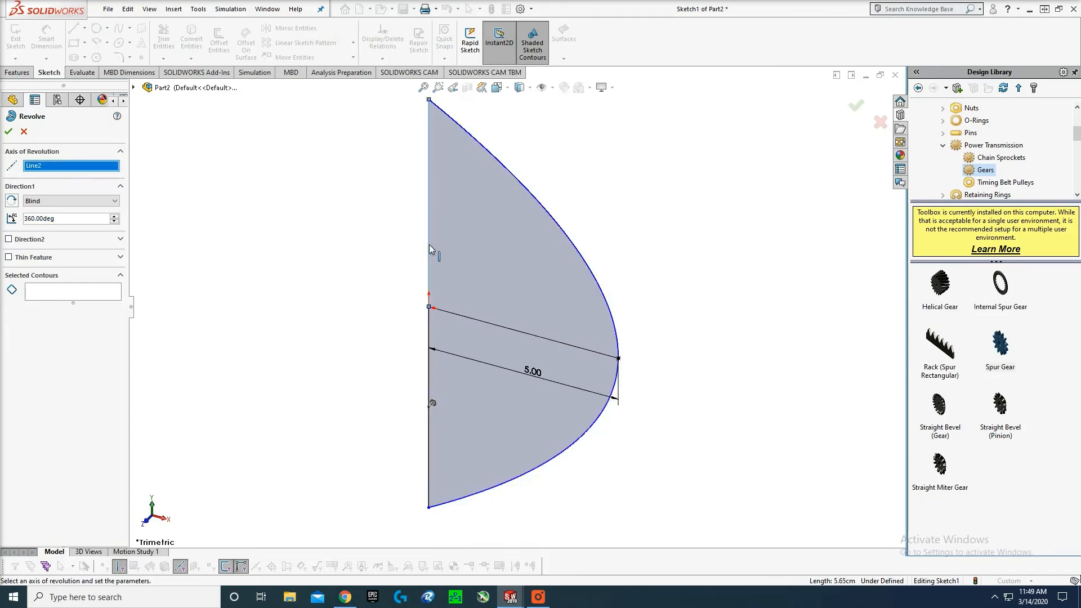
left_click(428, 324)
left_click(82, 295)
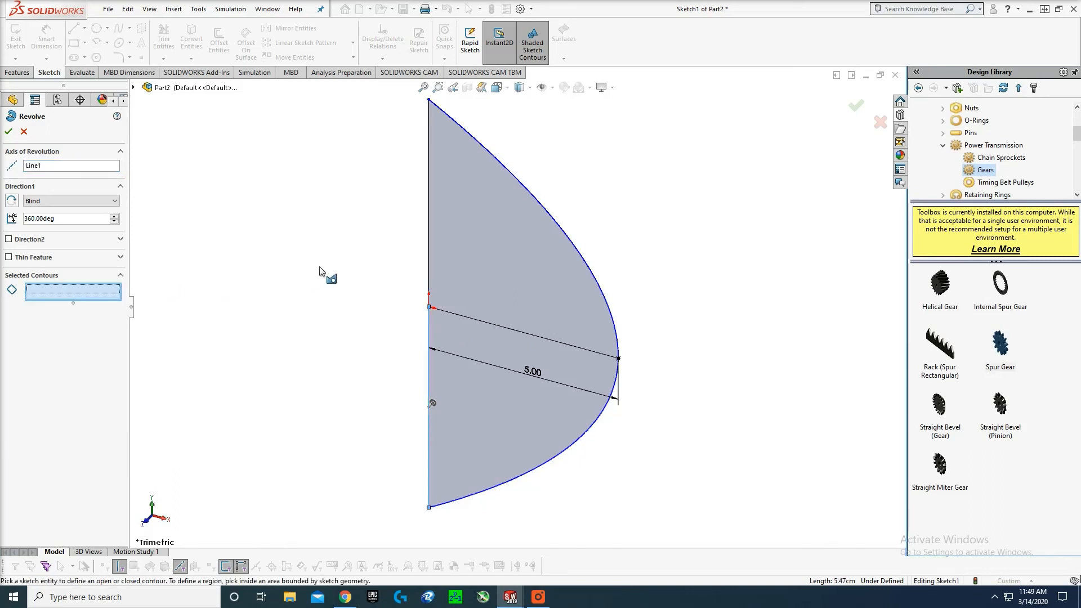
left_click(500, 254)
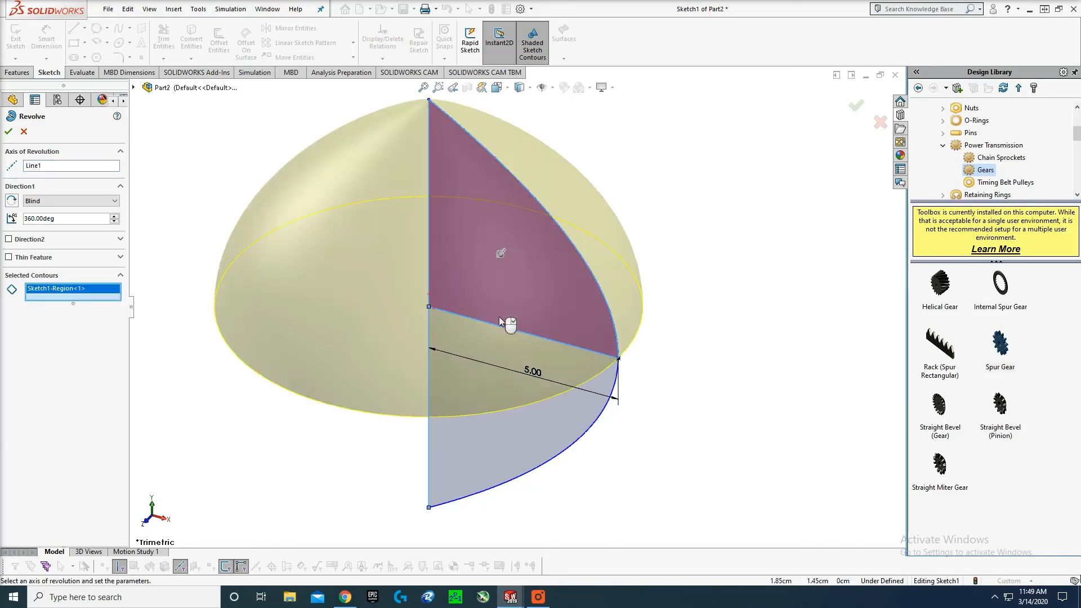
left_click(500, 404)
mouse_move(736, 378)
middle_mouse_down()
mouse_move(741, 357)
mouse_move(796, 343)
middle_mouse_up()
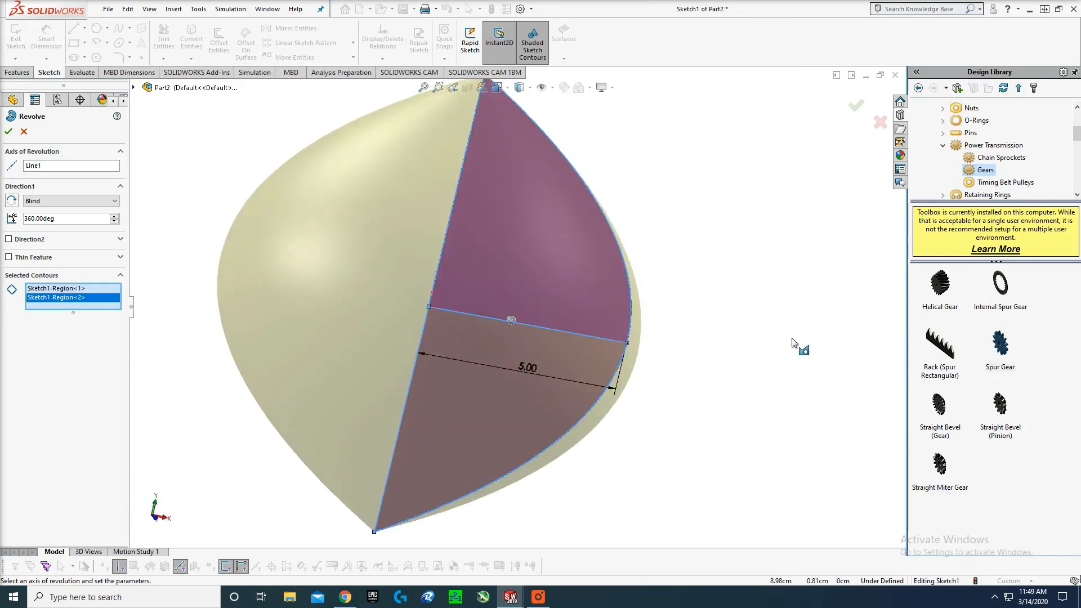
left_click(9, 131)
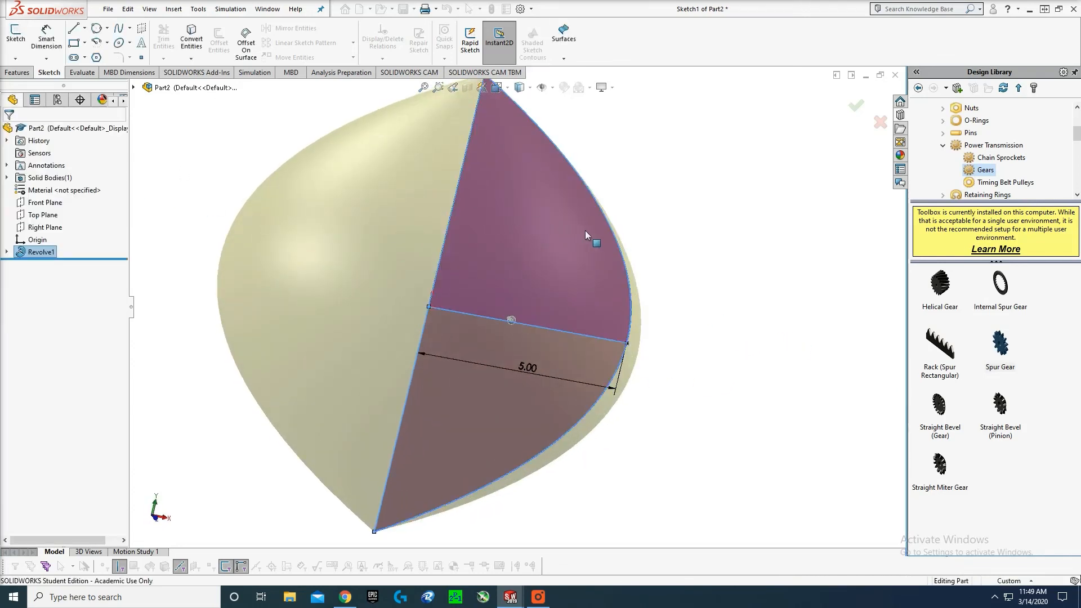
left_click(591, 243)
mouse_move(646, 222)
middle_mouse_down()
mouse_move(586, 265)
mouse_move(421, 255)
mouse_move(340, 301)
mouse_move(229, 311)
mouse_move(150, 259)
middle_mouse_up()
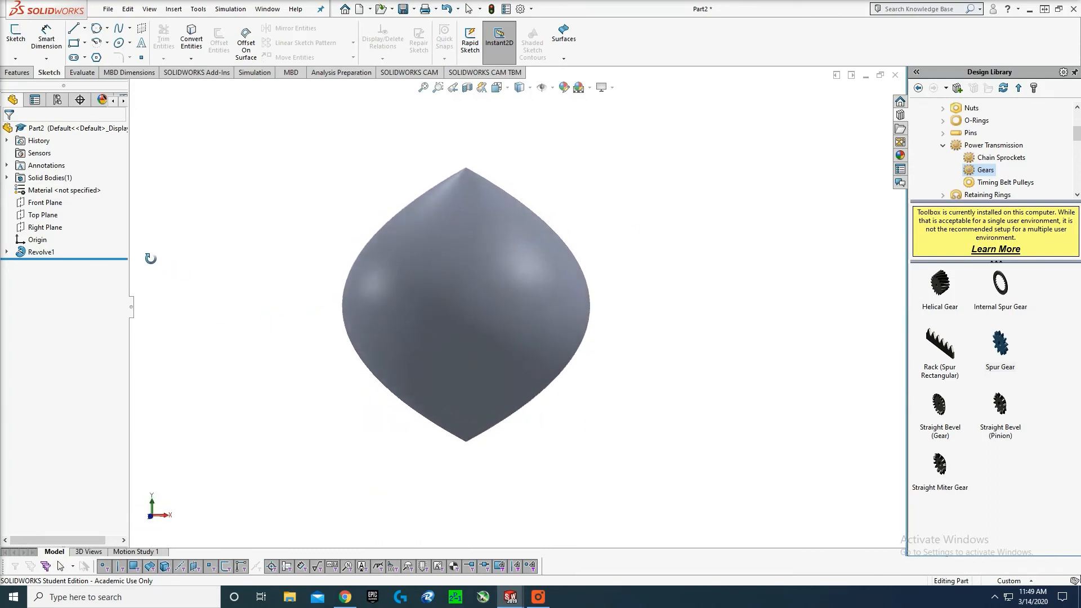
middle_click_drag(480, 248, 672, 237)
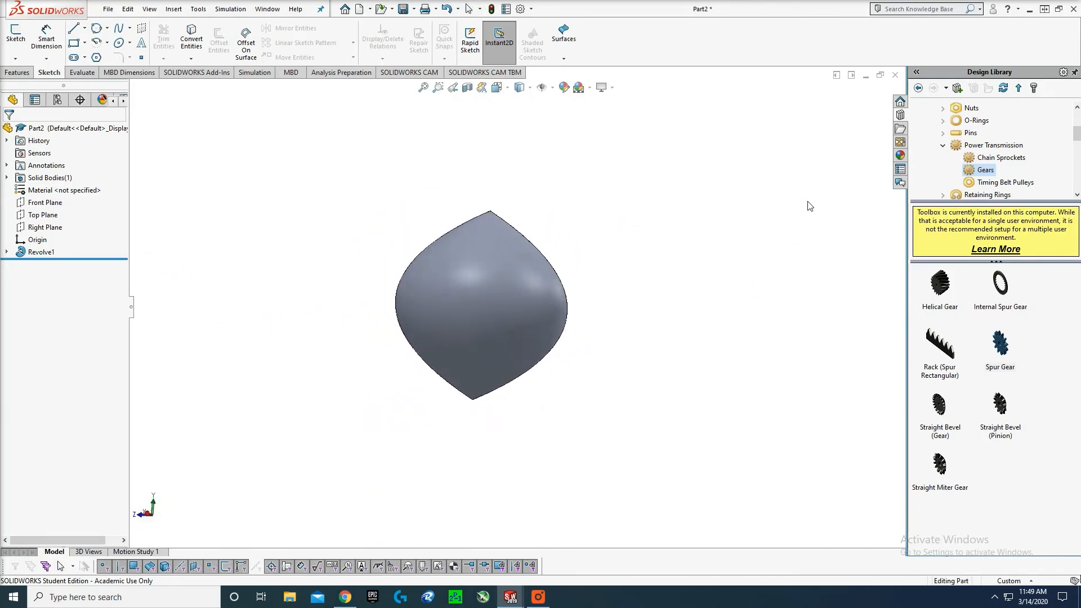
scroll(635, 246, "down", 3)
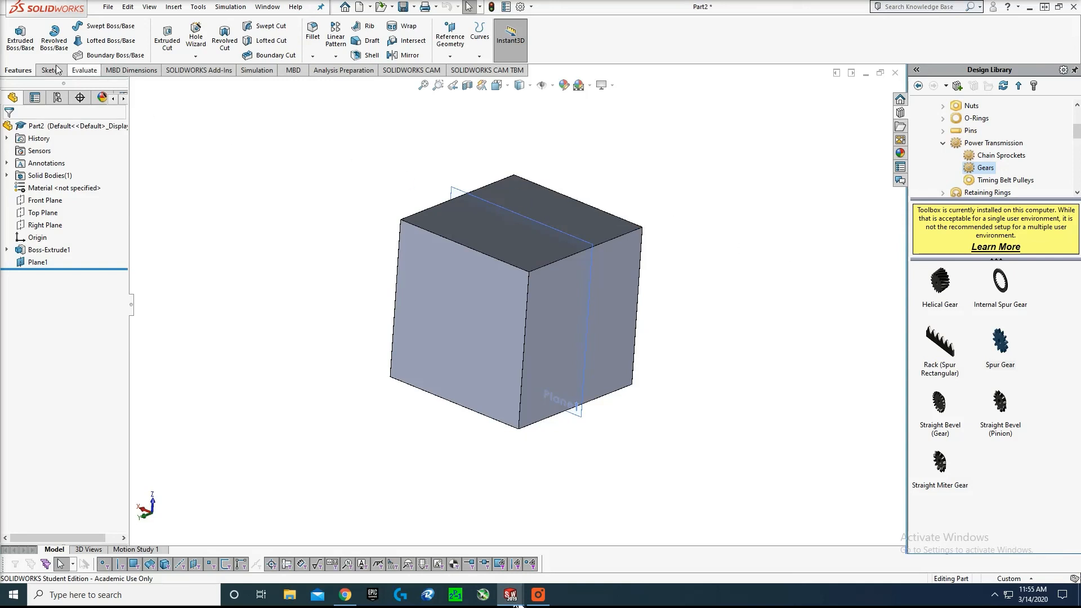
- Start a Hole Wizard countersink for a 3/8 flat head screw and set its blind depth to 1.2 cm
left_click(197, 35)
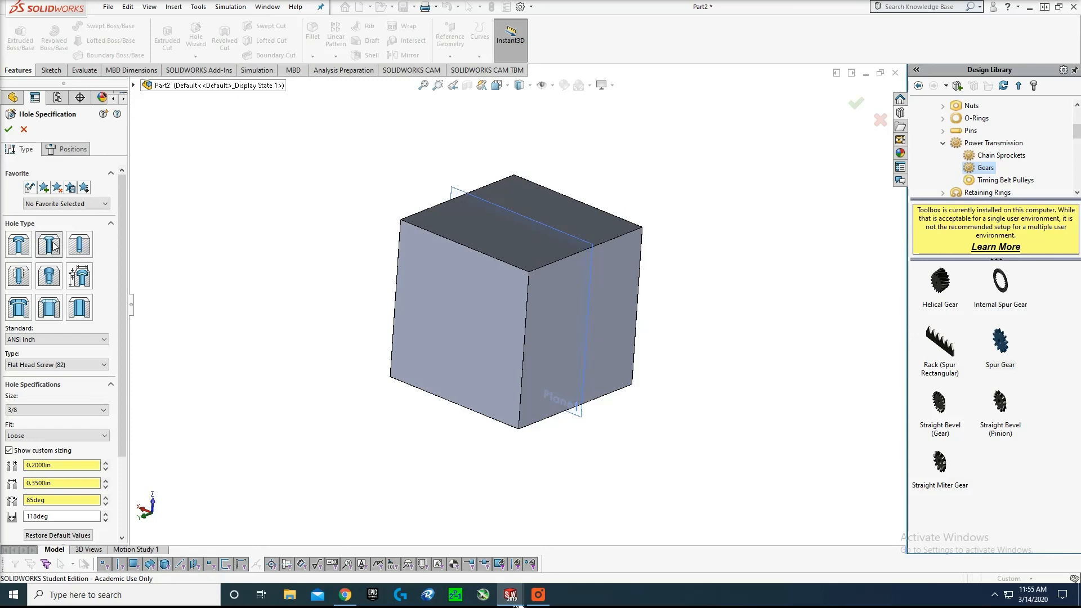
scroll(70, 425, "down", 1)
scroll(70, 425, "down", 1)
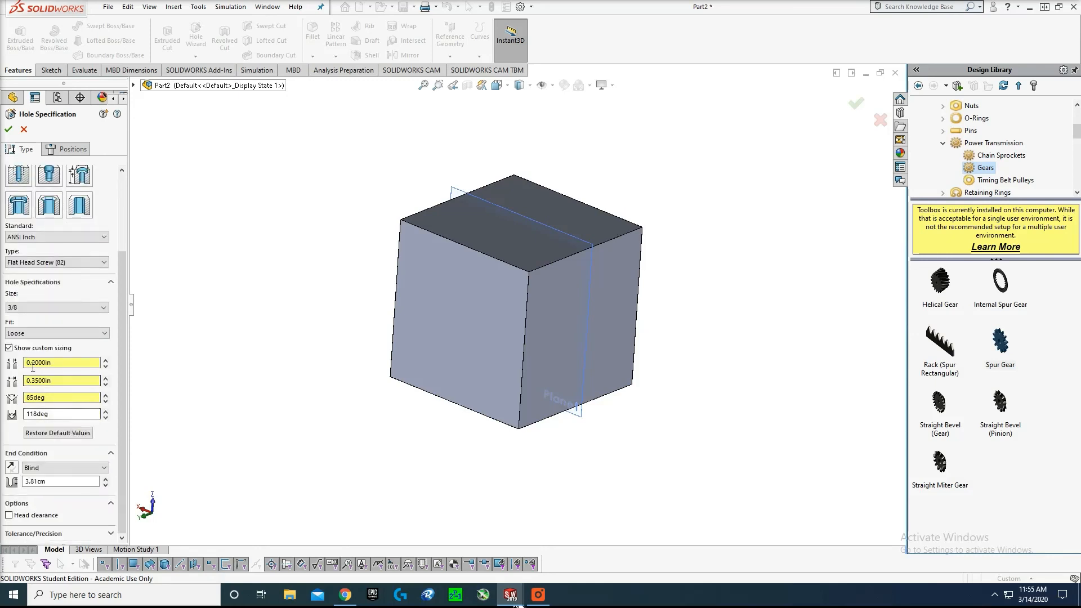
left_click(32, 362)
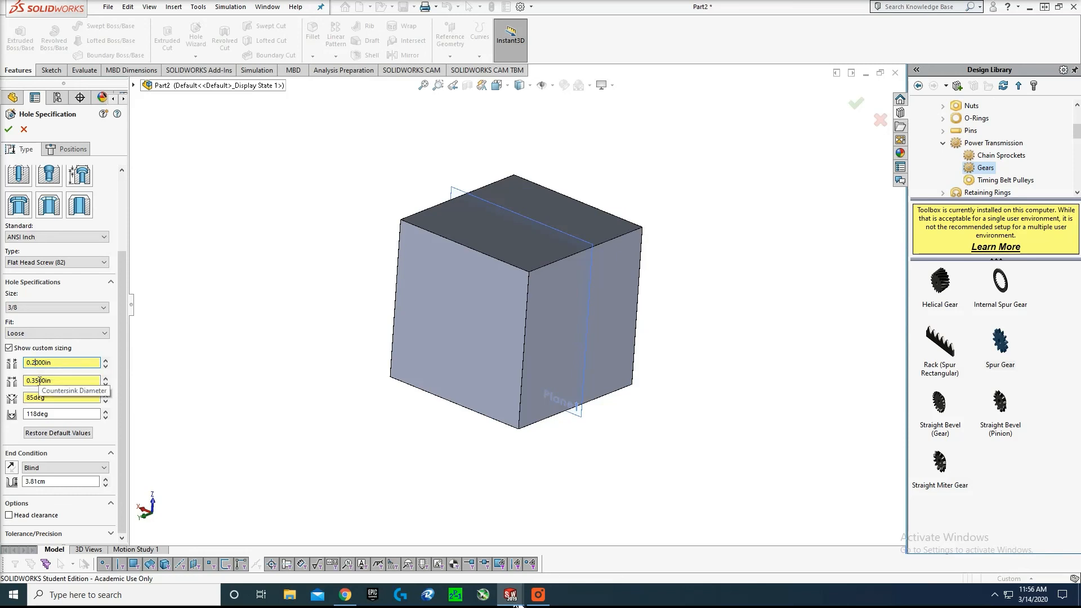
scroll(49, 276, "up", 3)
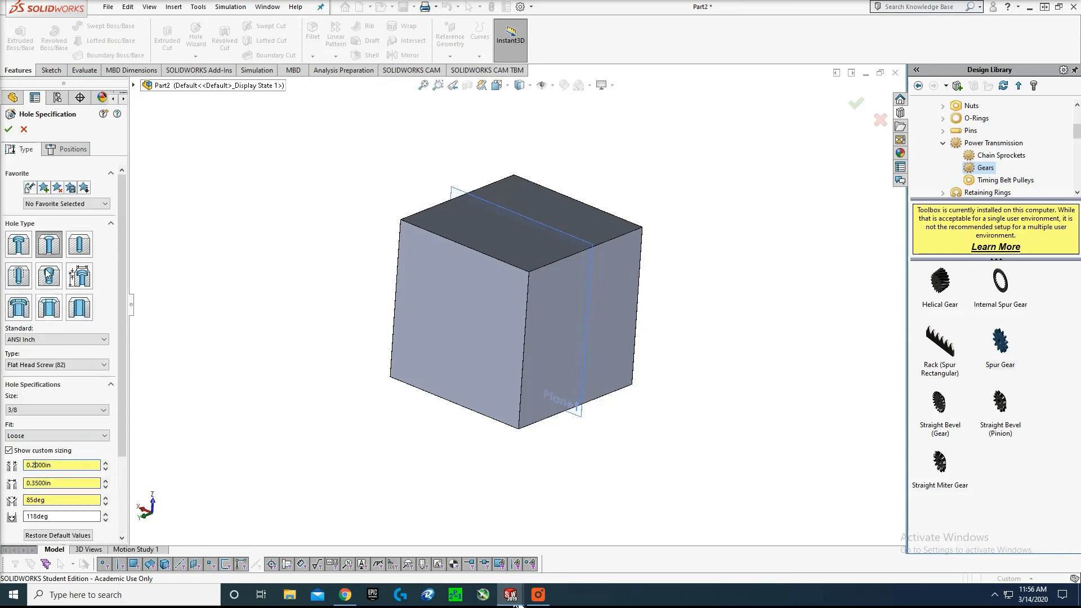
scroll(84, 213, "down", 2)
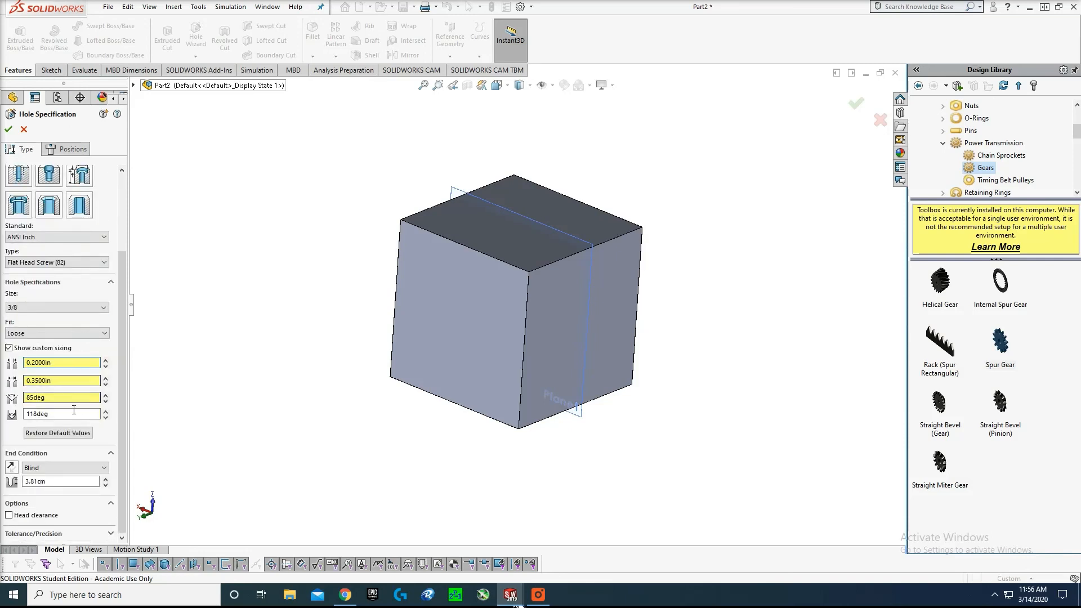
left_click(38, 482)
key("BackSpace")
key("BackSpace")
key("BackSpace")
key("BackSpace")
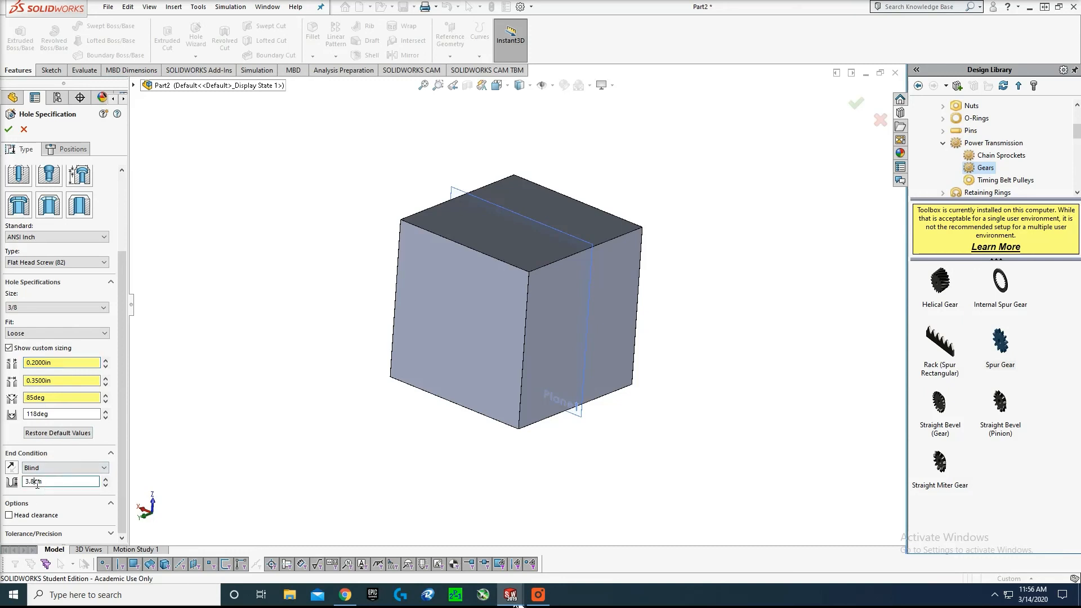
type("2")
key("BackSpace")
type("1.2")
- Place the countersunk hole near the centre of the cube's top face and finish the hole feature
left_click(51, 148)
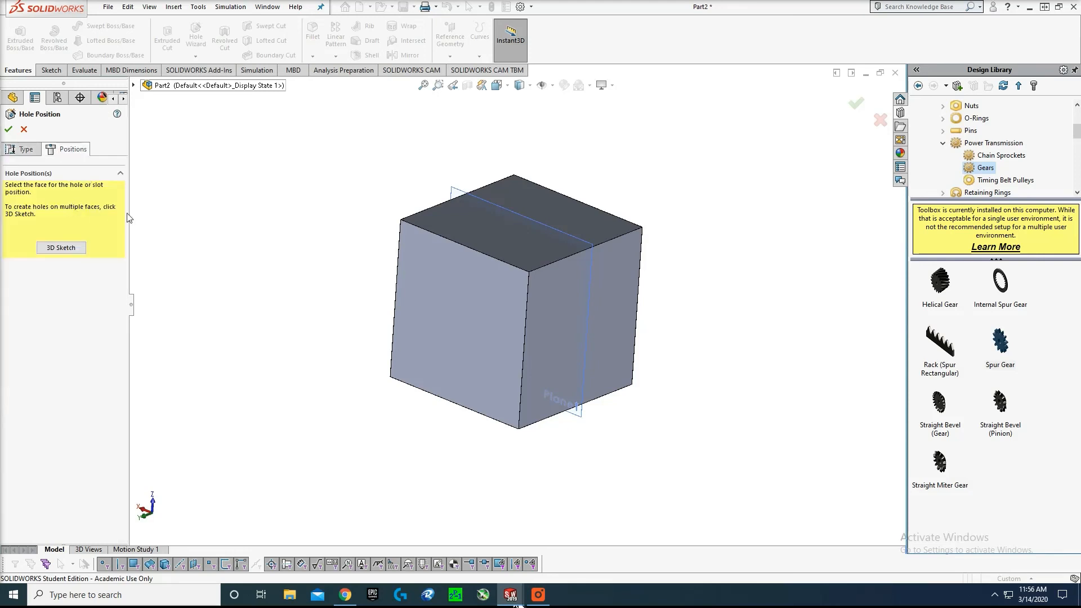
left_click(515, 232)
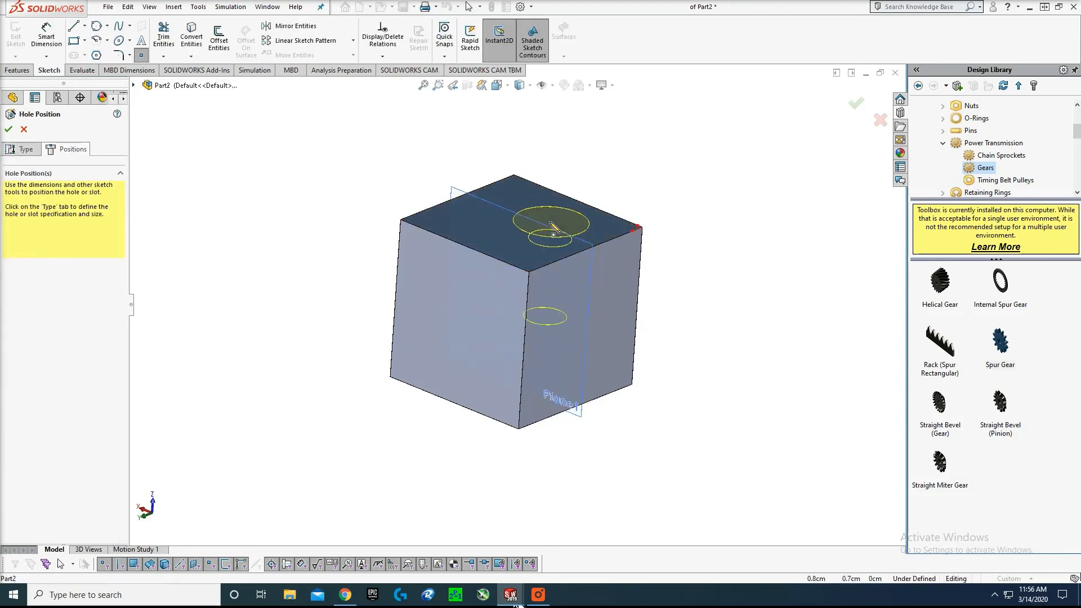
middle_click_drag(545, 313, 531, 324)
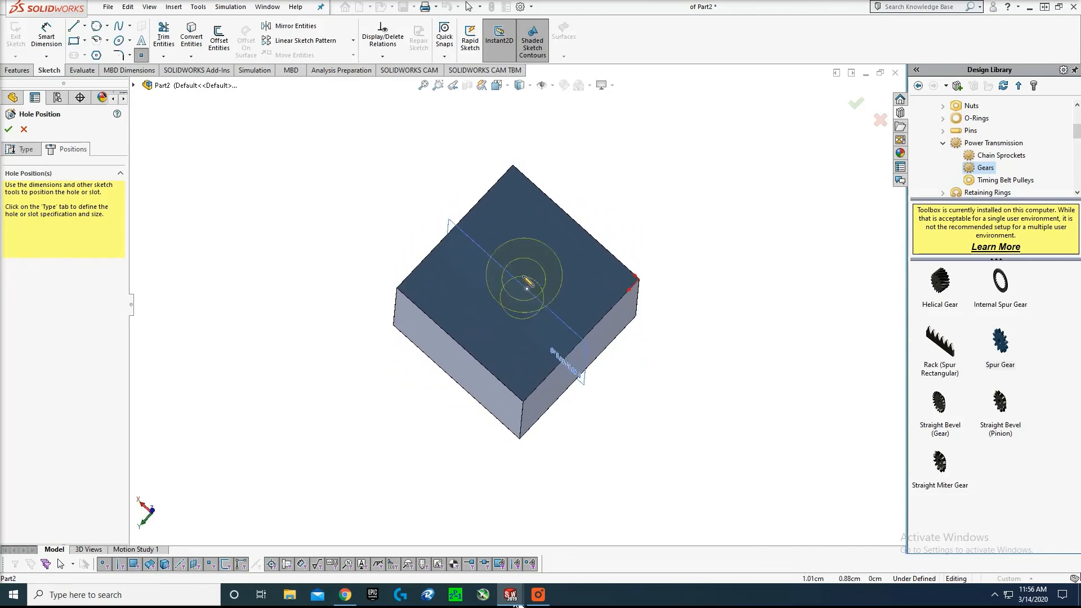
left_click(518, 287)
right_click(519, 288)
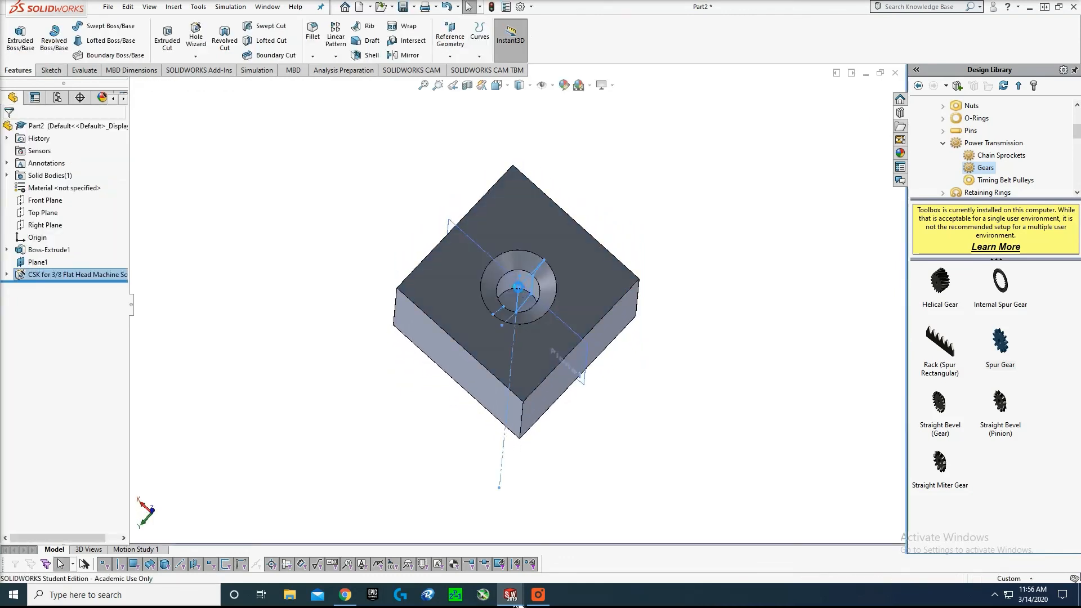
middle_click_drag(662, 264, 664, 241)
scroll(536, 286, "down", 6)
middle_click_drag(536, 285, 667, 336)
scroll(487, 247, "up", 8)
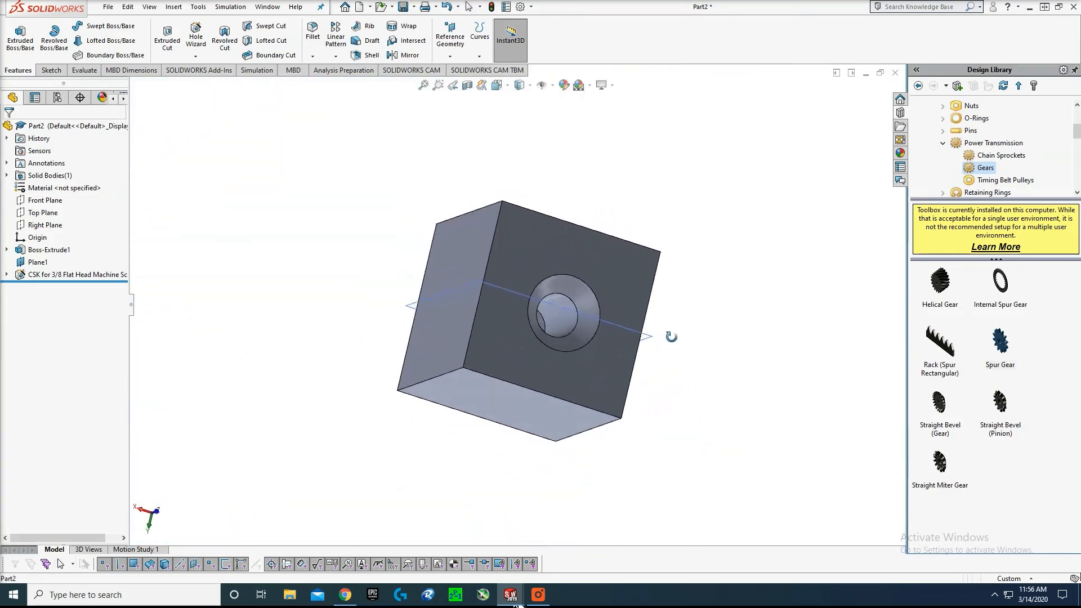
scroll(670, 294, "up", 5)
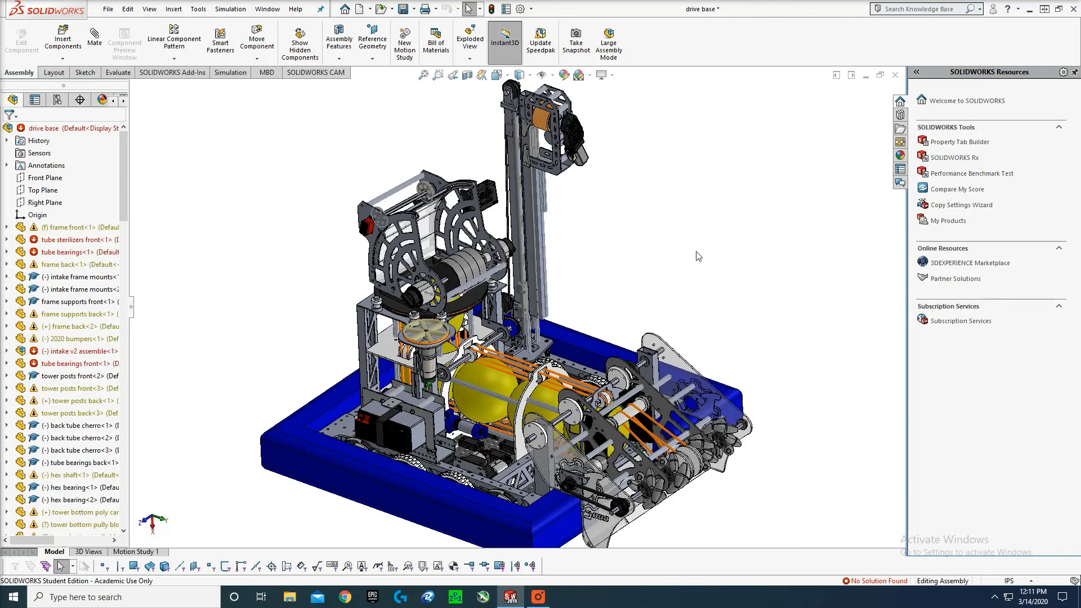
- Examine the drive base robot assembly, including its bumper frame, intake, shooter and tower
scroll(682, 274, "up", 2)
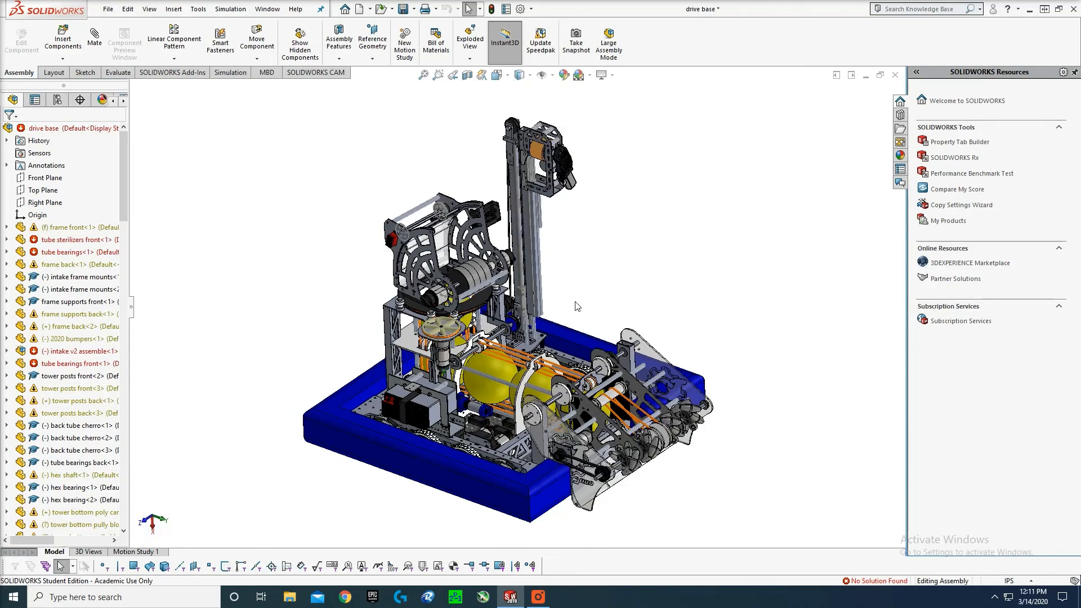
scroll(529, 338, "down", 1)
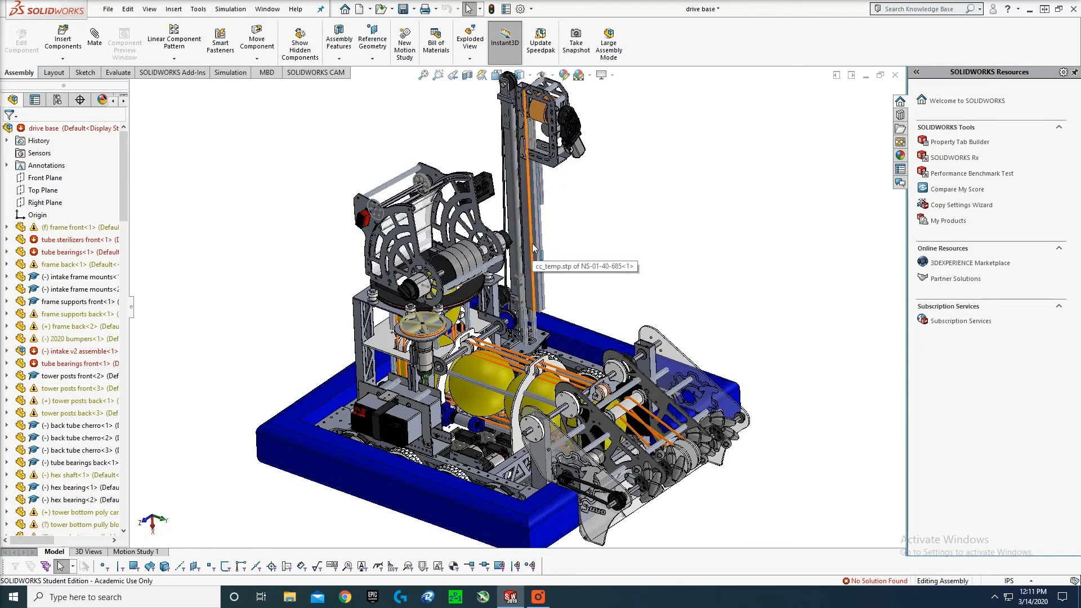
mouse_move(760, 282)
middle_mouse_down()
mouse_move(743, 202)
mouse_move(677, 214)
mouse_move(748, 251)
mouse_move(742, 288)
middle_mouse_up()
scroll(495, 179, "up", 3)
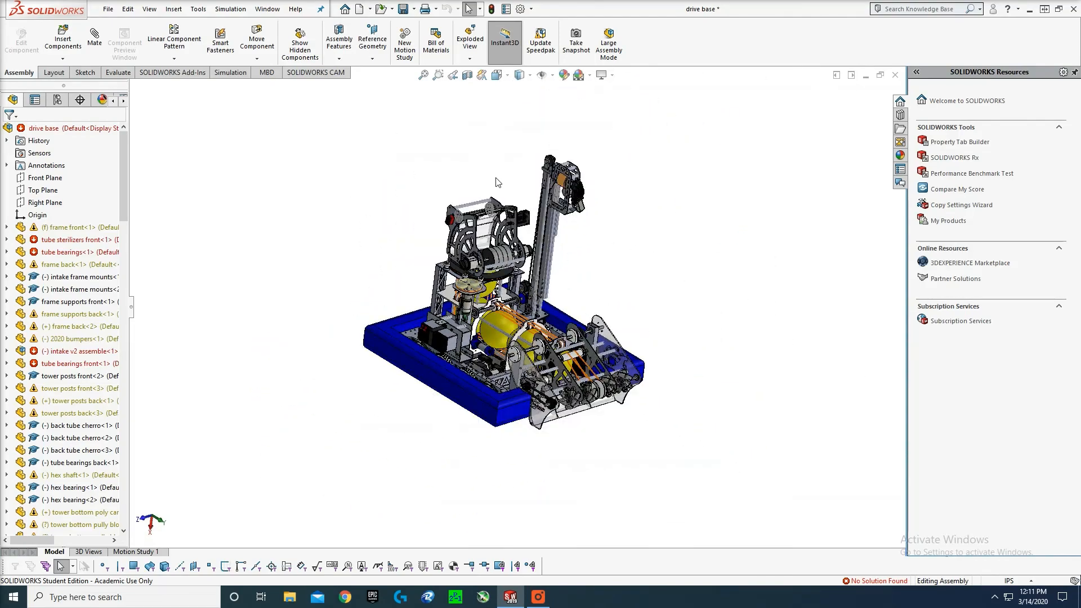
scroll(495, 181, "down", 1)
scroll(666, 369, "down", 1)
middle_click_drag(666, 369, 591, 326)
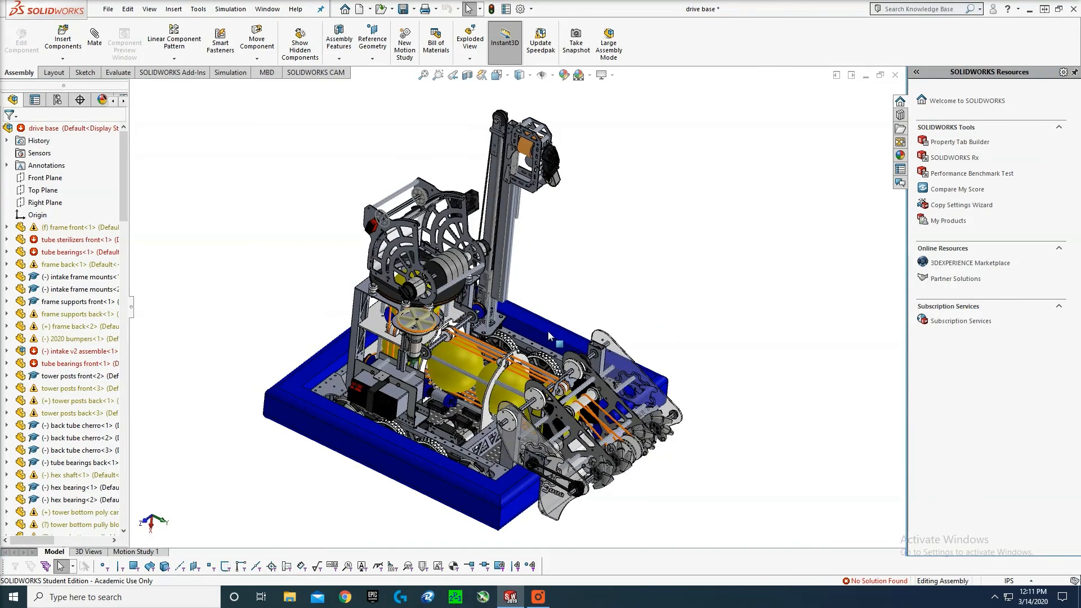
scroll(591, 324, "down", 1)
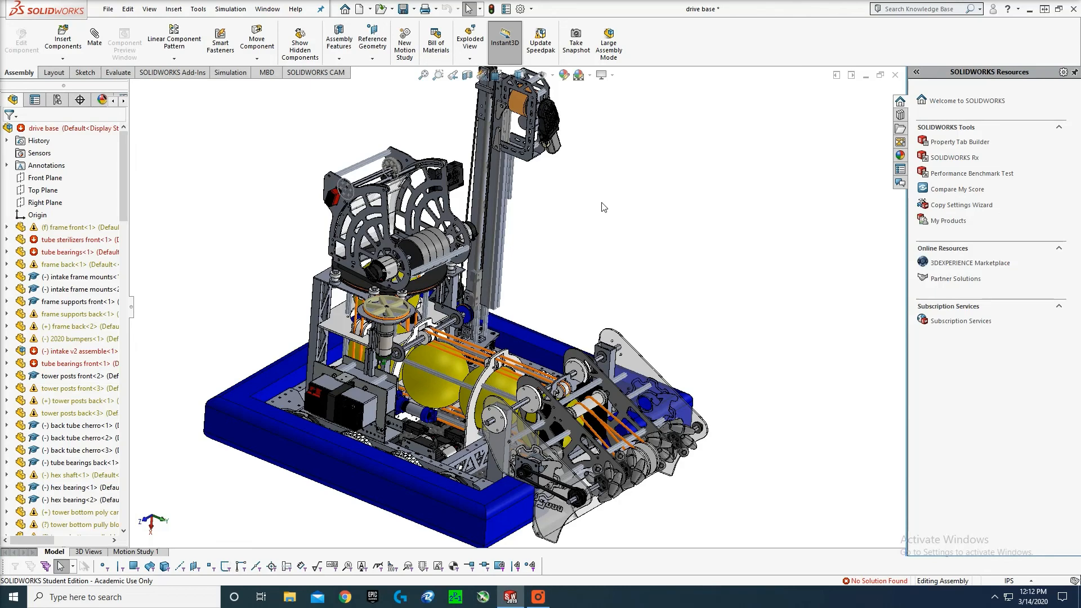
scroll(589, 194, "up", 1)
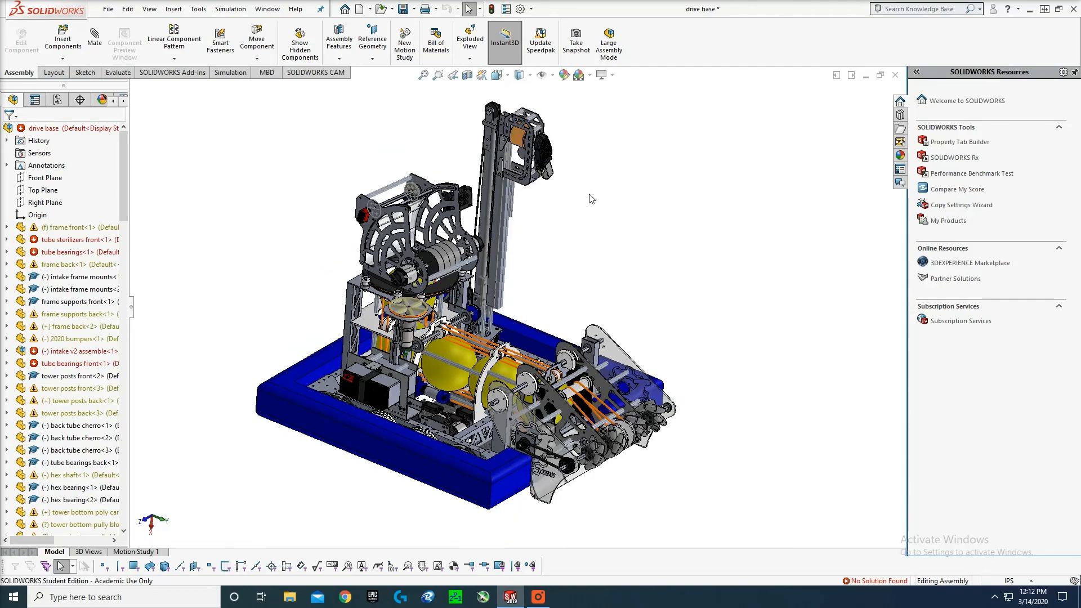
scroll(589, 194, "down", 1)
scroll(545, 199, "up", 1)
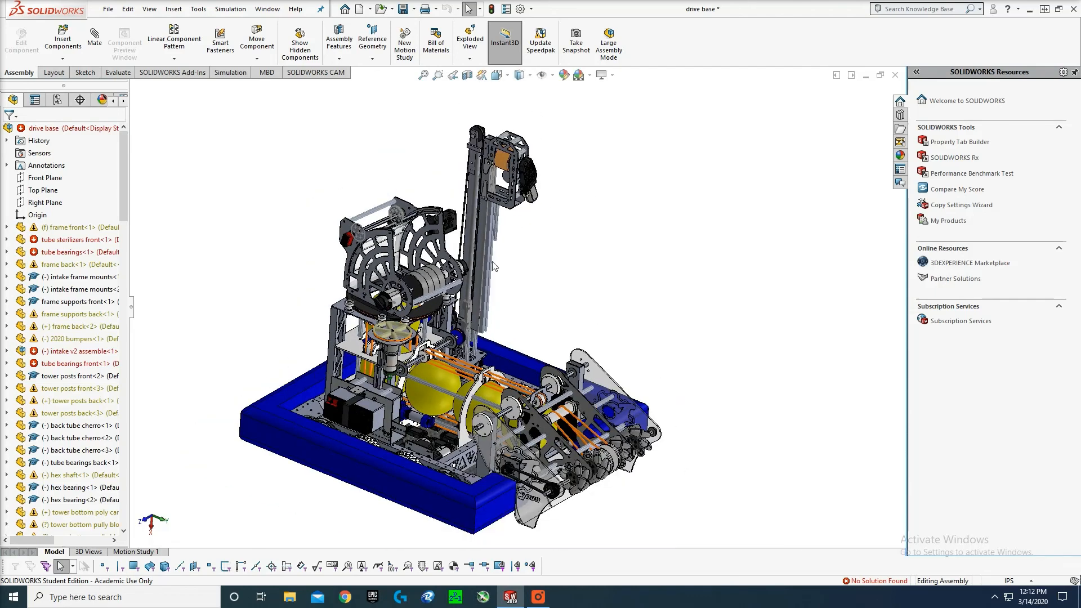